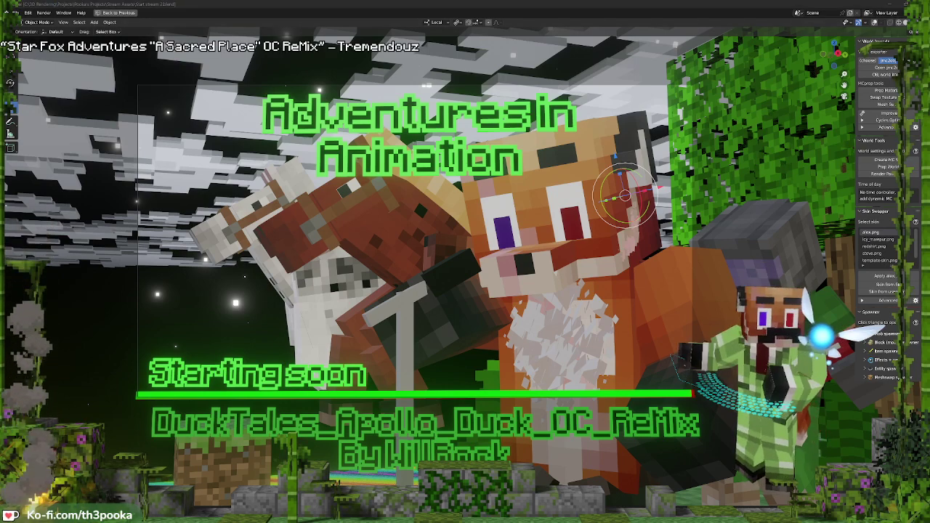
Switch to the Strong Star video editing project and play the HermitCraft clip sequence from its first frame
{"action": "key", "text": "alt+Tab"}
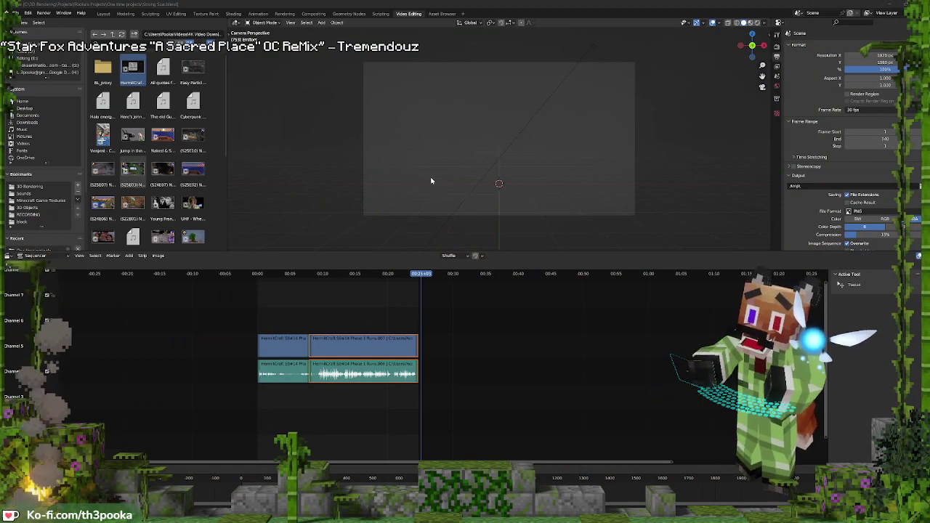
{"action": "scroll", "coordinate": [440, 370], "scroll_direction": "up", "scroll_amount": 9}
{"action": "middle_click_drag", "start_coordinate": [276, 336], "coordinate": [509, 303]}
{"action": "right_click", "coordinate": [283, 325], "text": "shift"}
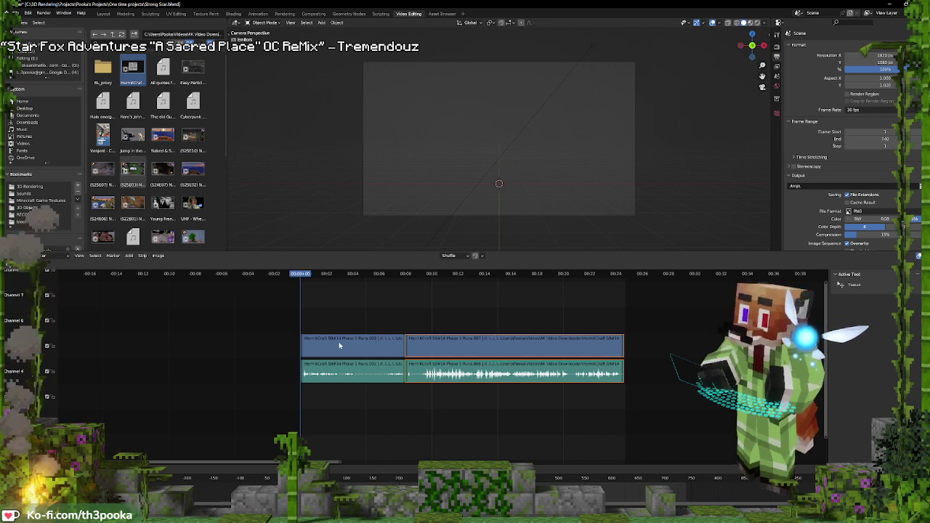
{"action": "key", "text": "space"}
Inspect the sound settings of the two HermitCraft audio strips on channel 4 during playback
{"action": "left_click", "coordinate": [350, 372]}
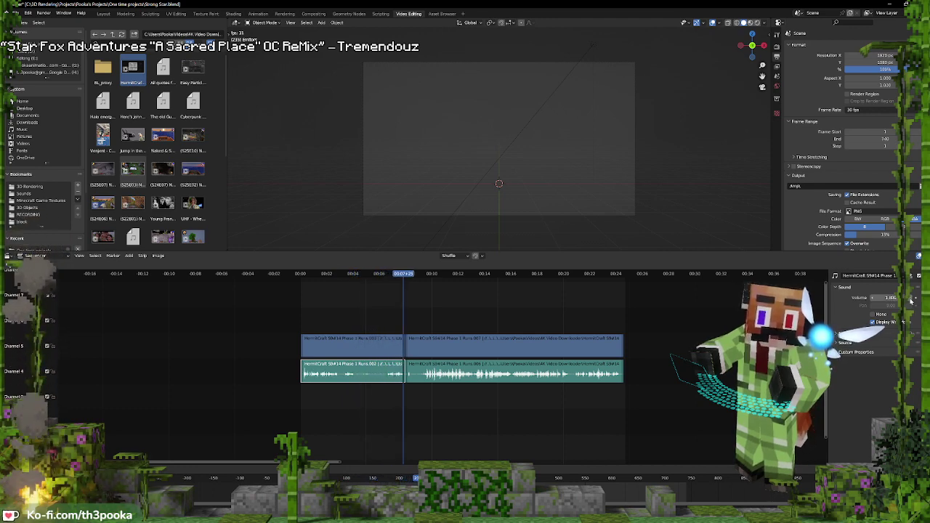
{"action": "left_click", "coordinate": [432, 376]}
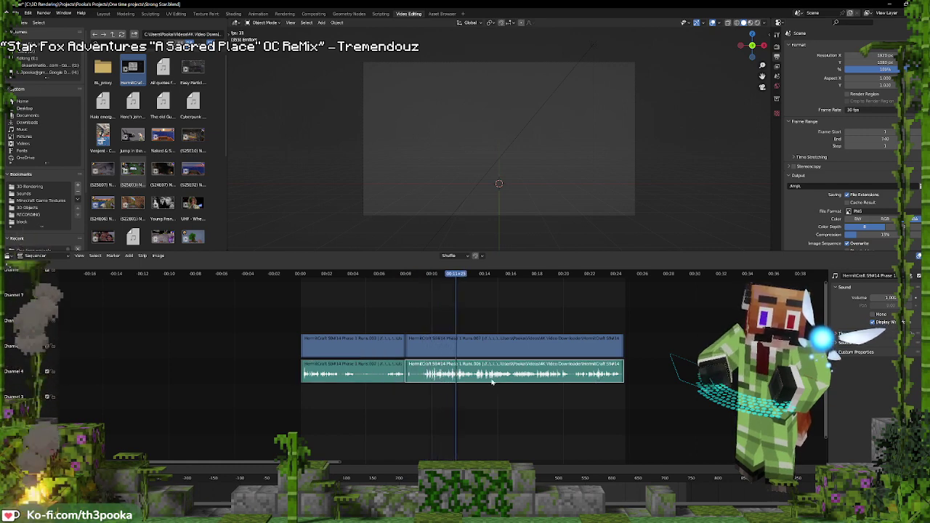
{"action": "left_click", "coordinate": [332, 374]}
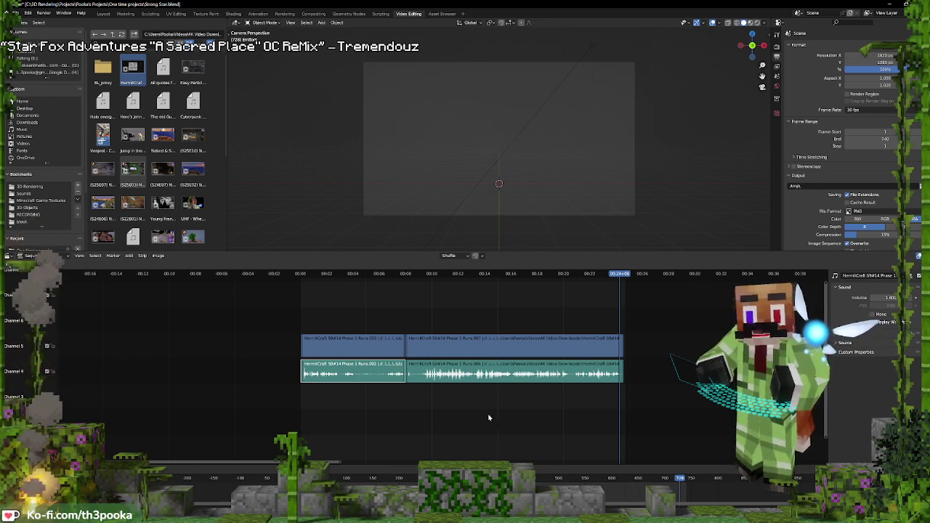
{"action": "left_click", "coordinate": [376, 316]}
{"action": "key", "text": "space"}
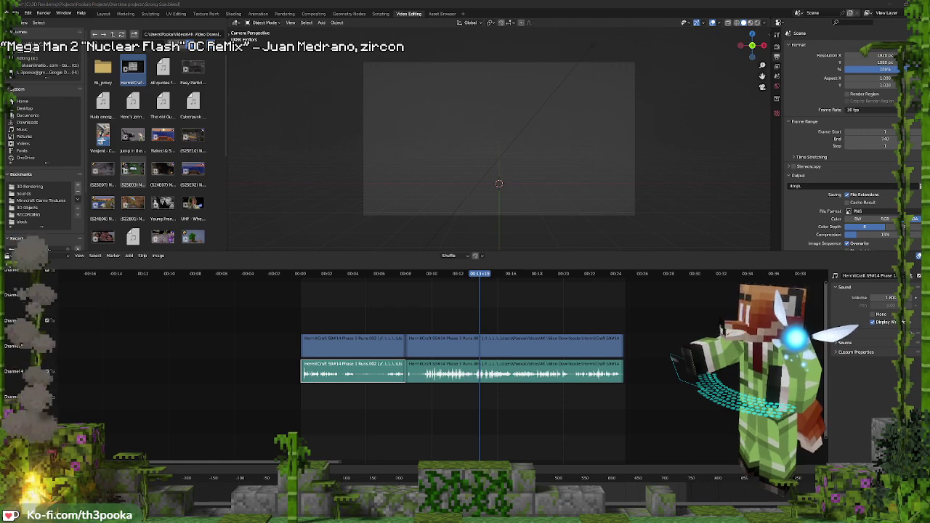
Switch to the Chrome browser and search Google for "hermitcraft wiki"
{"action": "left_click_drag", "start_coordinate": [321, 444], "coordinate": [404, 1]}
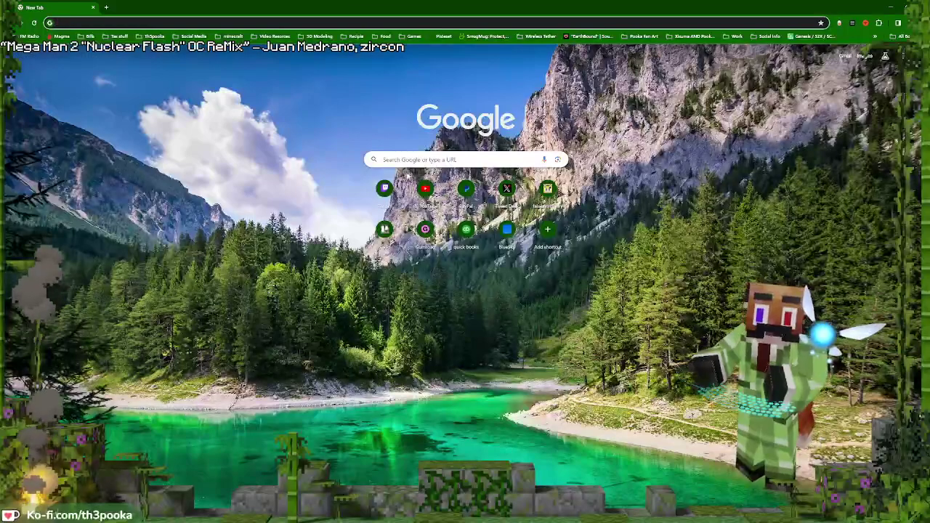
{"action": "left_click", "coordinate": [417, 159]}
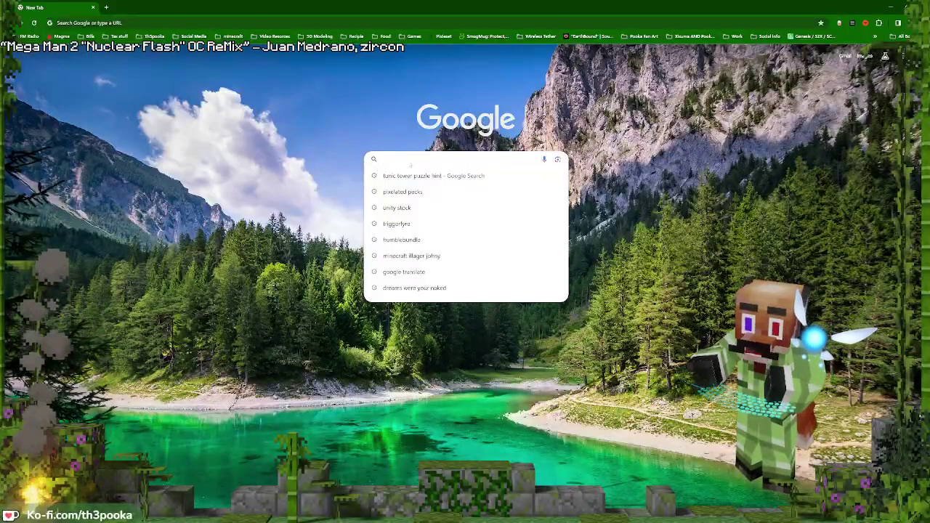
{"action": "type", "text": "her"}
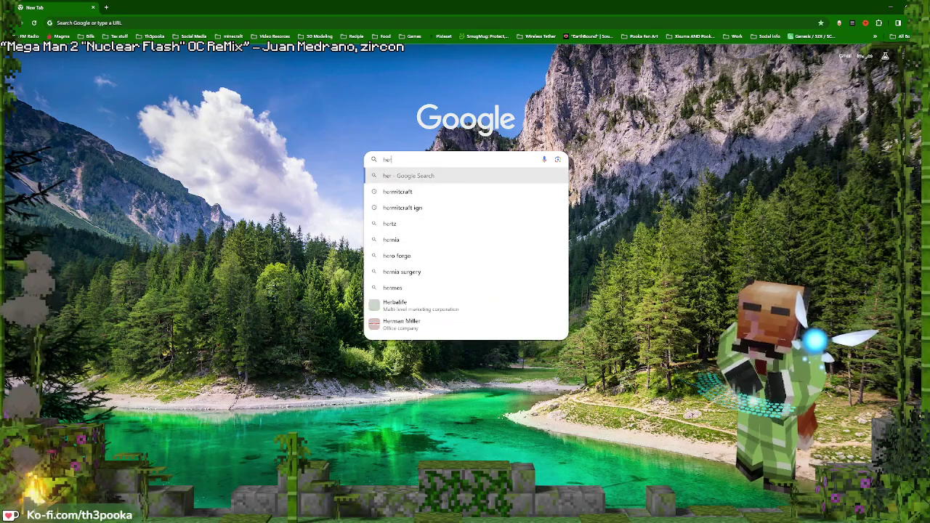
{"action": "type", "text": "mitcraft wiki"}
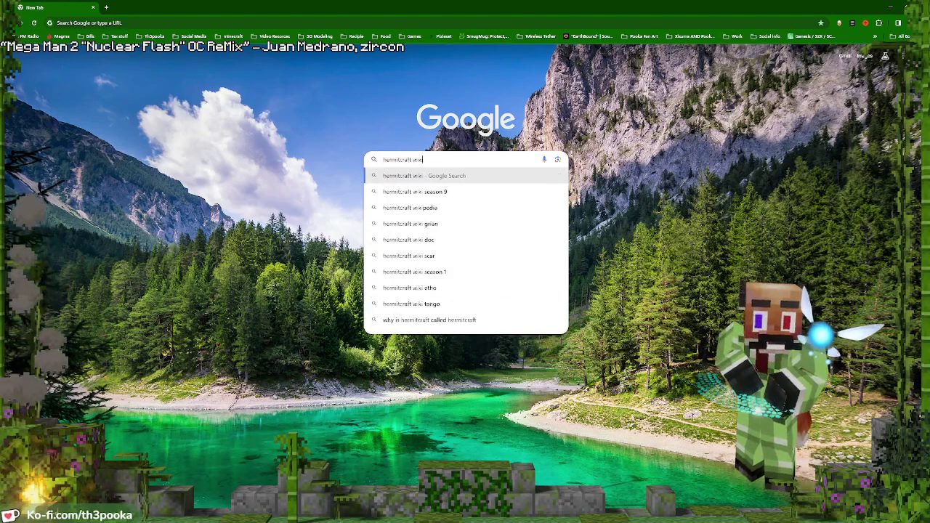
{"action": "key", "text": "Return"}
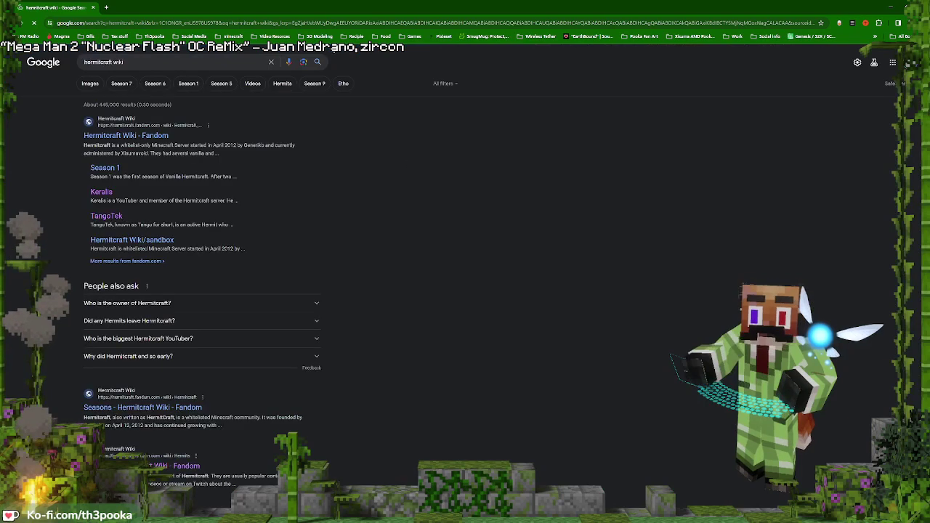
Open the Hermitcraft Wiki's TangoTek article from the search results
{"action": "left_click", "coordinate": [142, 140]}
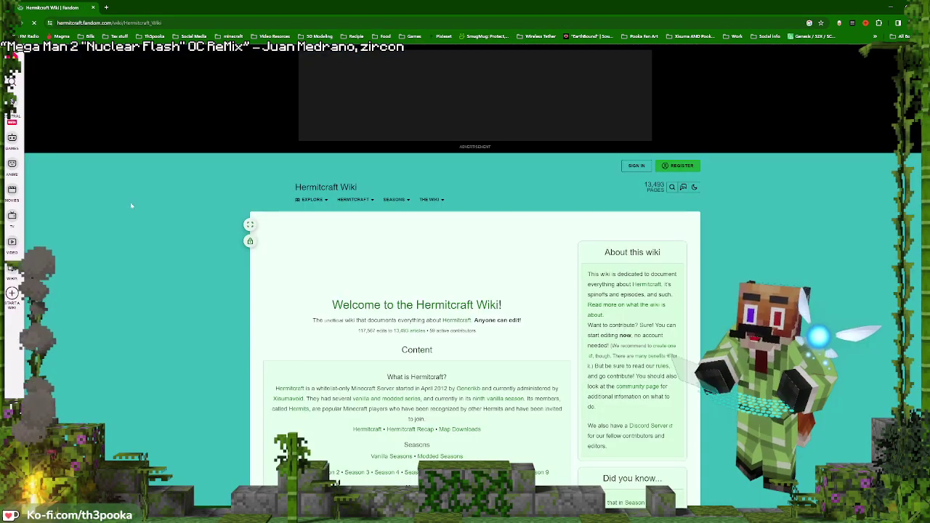
{"action": "key", "text": "alt+Left"}
{"action": "left_click", "coordinate": [108, 216]}
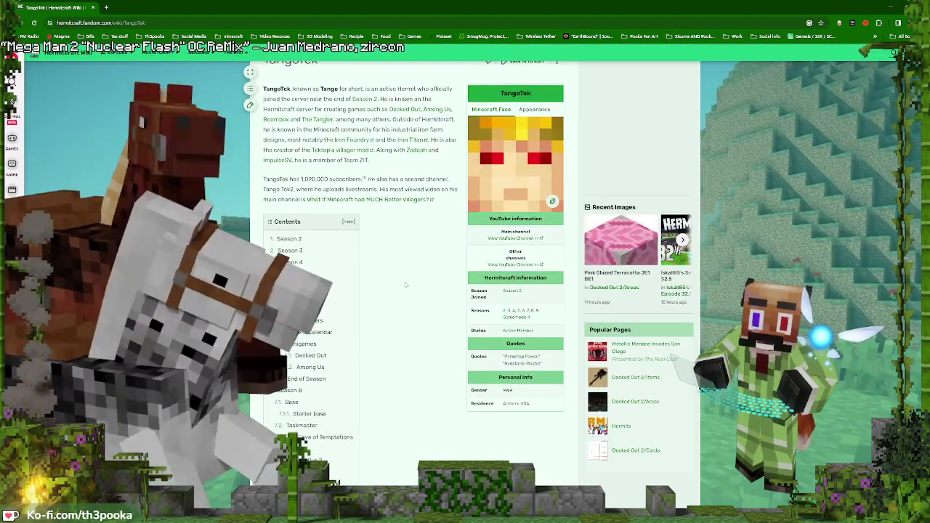
Read through the TangoTek article's season histories from Season 2 to Season 9
{"action": "scroll", "coordinate": [406, 284], "scroll_direction": "down", "scroll_amount": 3}
{"action": "scroll", "coordinate": [405, 285], "scroll_direction": "down", "scroll_amount": 3}
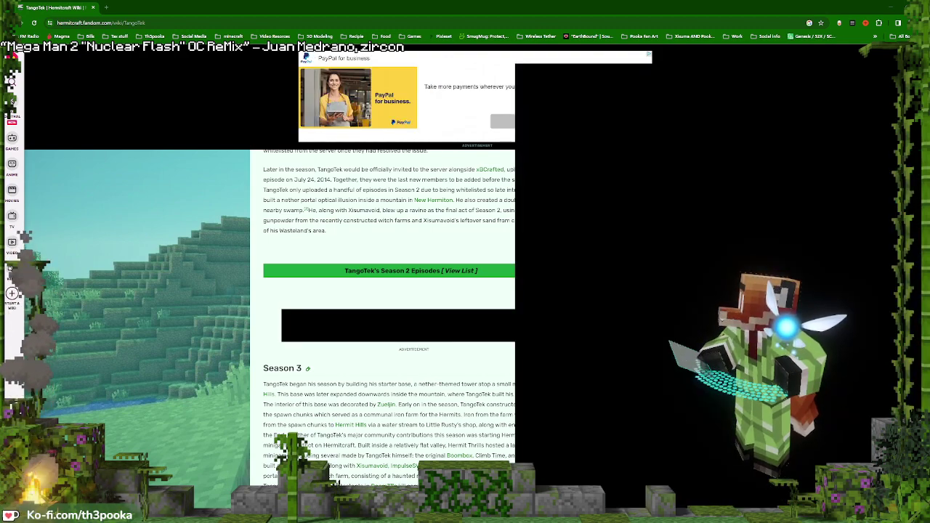
{"action": "scroll", "coordinate": [385, 312], "scroll_direction": "up", "scroll_amount": 3}
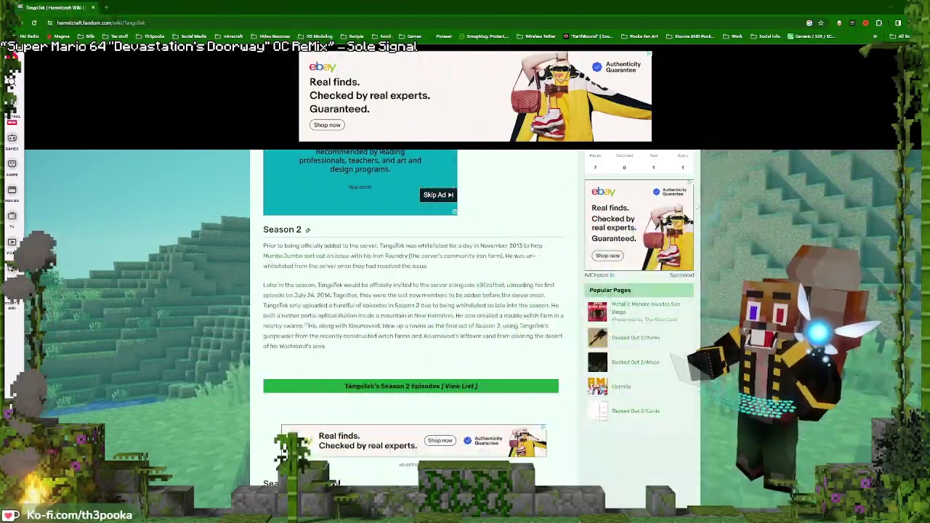
{"action": "scroll", "coordinate": [411, 291], "scroll_direction": "down", "scroll_amount": 2}
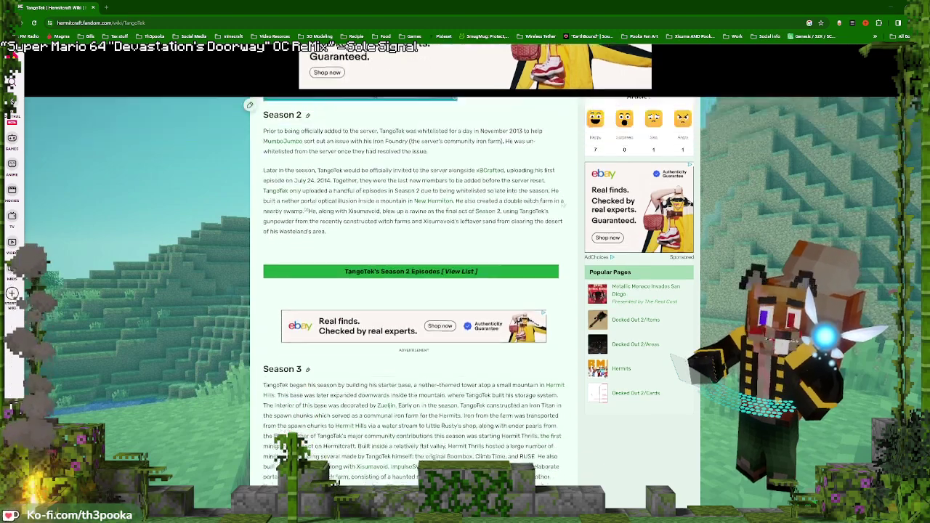
{"action": "scroll", "coordinate": [411, 291], "scroll_direction": "down", "scroll_amount": 2}
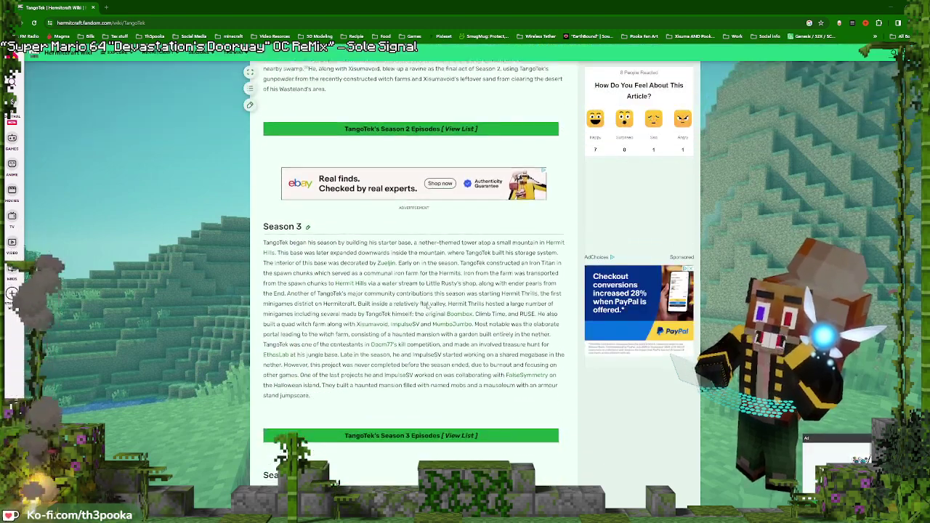
{"action": "scroll", "coordinate": [428, 303], "scroll_direction": "down", "scroll_amount": 2}
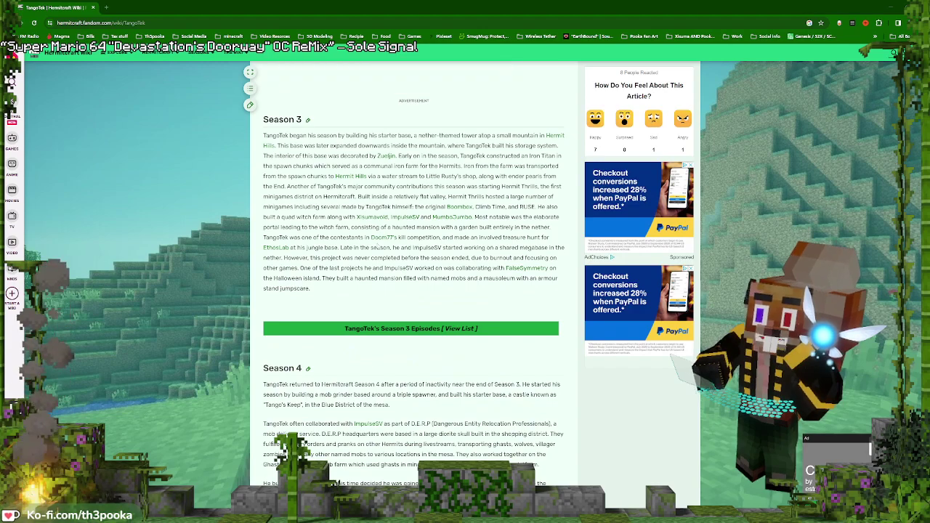
{"action": "scroll", "coordinate": [378, 247], "scroll_direction": "down", "scroll_amount": 6}
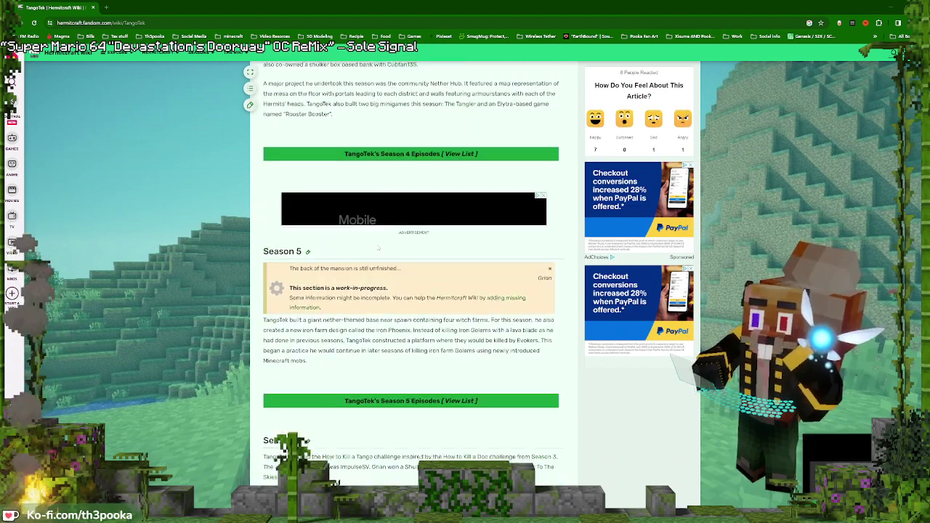
{"action": "scroll", "coordinate": [378, 248], "scroll_direction": "down", "scroll_amount": 2}
{"action": "scroll", "coordinate": [378, 248], "scroll_direction": "down", "scroll_amount": 3}
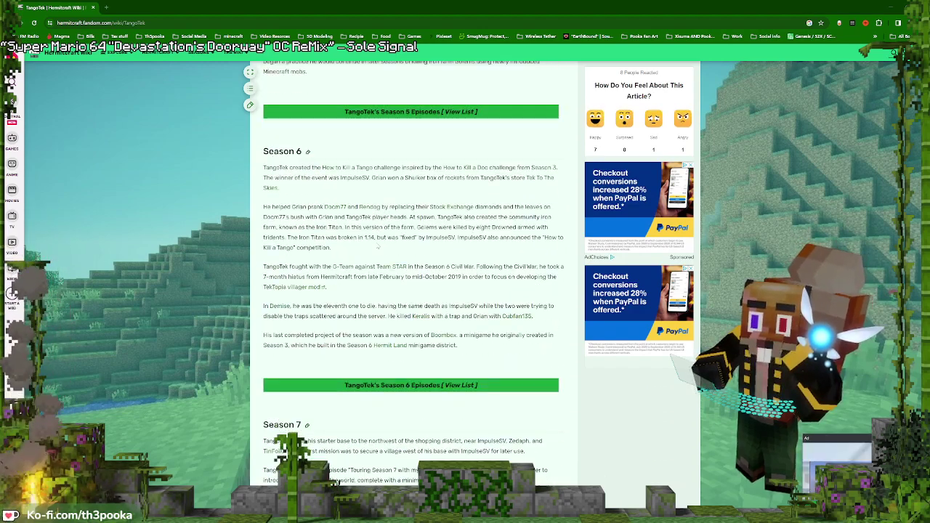
{"action": "scroll", "coordinate": [378, 246], "scroll_direction": "down", "scroll_amount": 3}
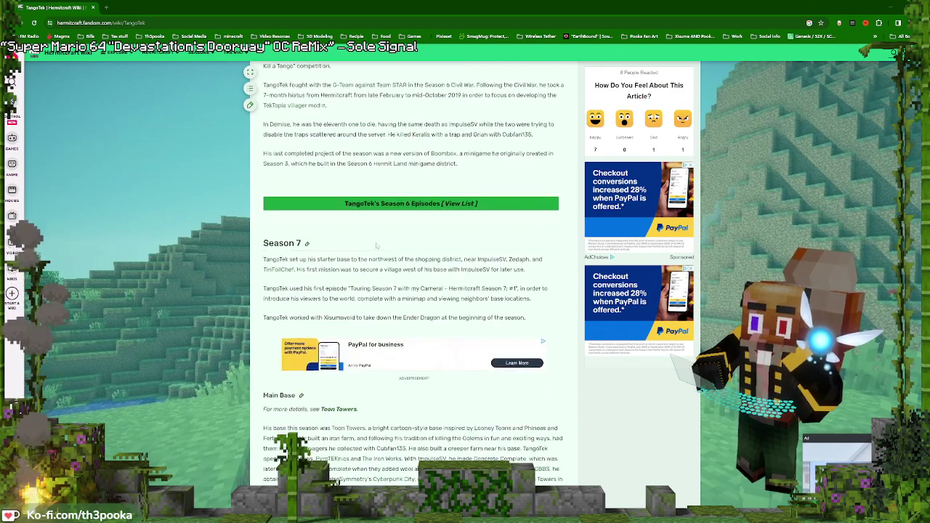
{"action": "scroll", "coordinate": [376, 245], "scroll_direction": "down", "scroll_amount": 3}
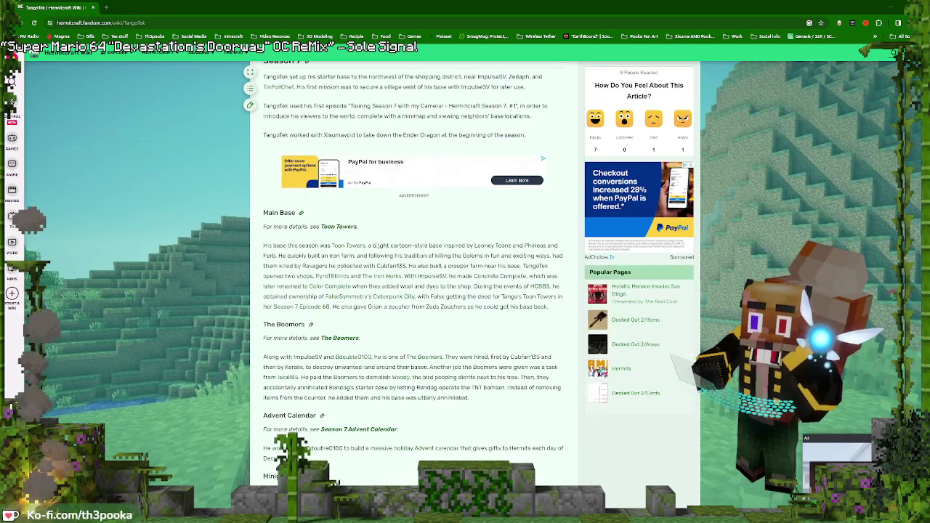
{"action": "scroll", "coordinate": [376, 245], "scroll_direction": "down", "scroll_amount": 2}
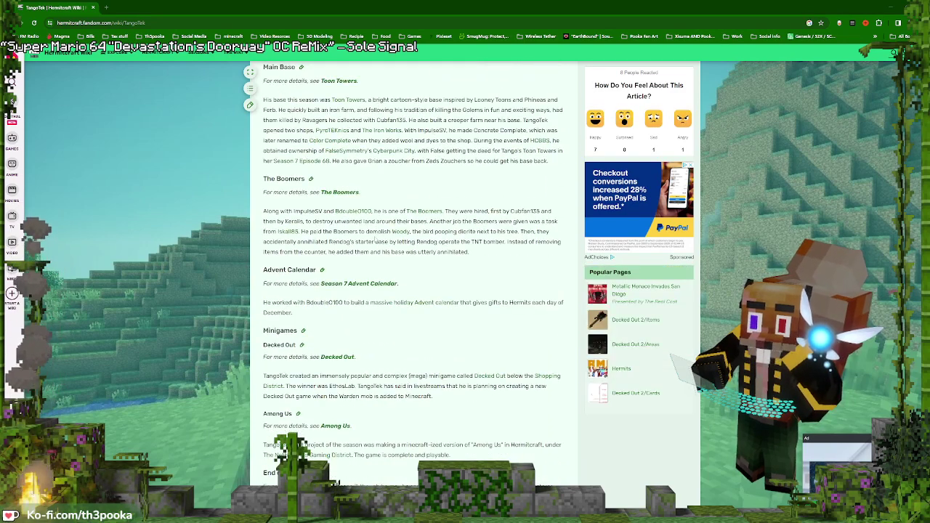
{"action": "scroll", "coordinate": [376, 240], "scroll_direction": "down", "scroll_amount": 6}
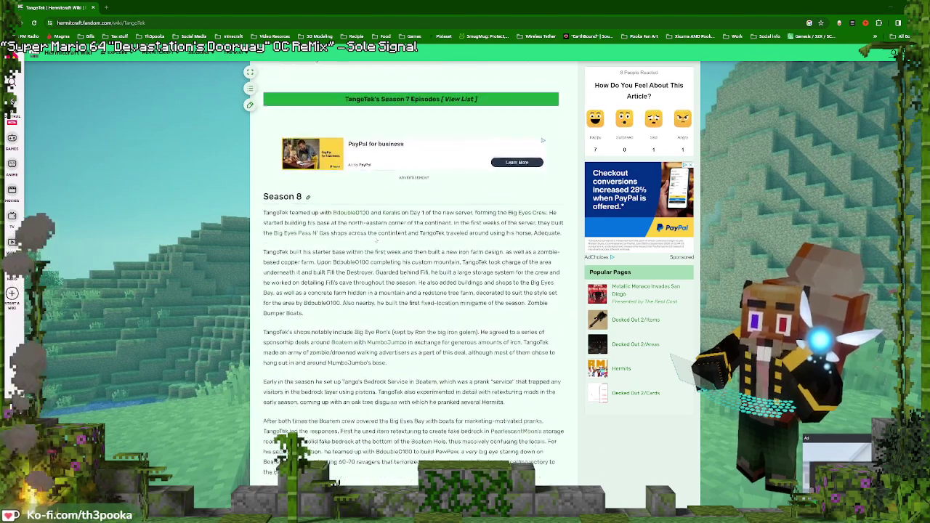
{"action": "scroll", "coordinate": [376, 242], "scroll_direction": "down", "scroll_amount": 18}
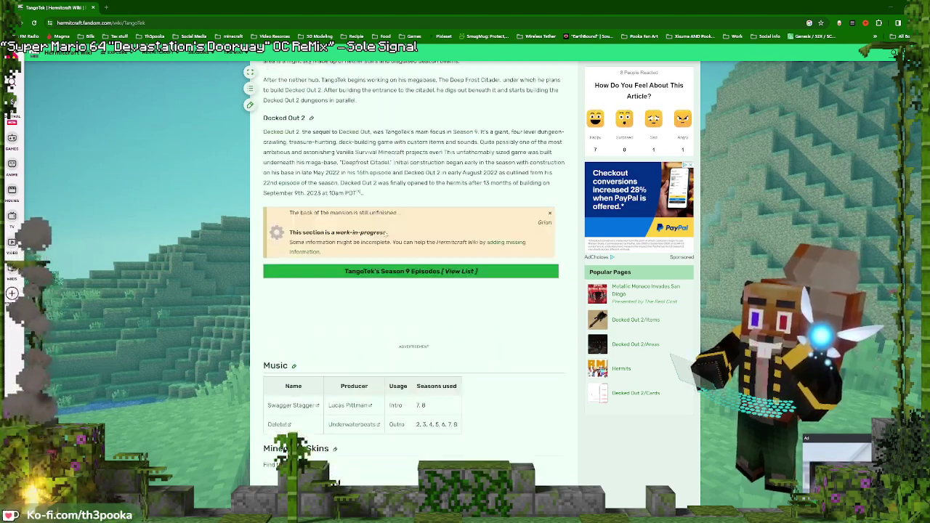
Examine the article's Minecraft skins, social media, trivia, references and comments, and return to the Season 9 section
{"action": "scroll", "coordinate": [385, 233], "scroll_direction": "down", "scroll_amount": 8}
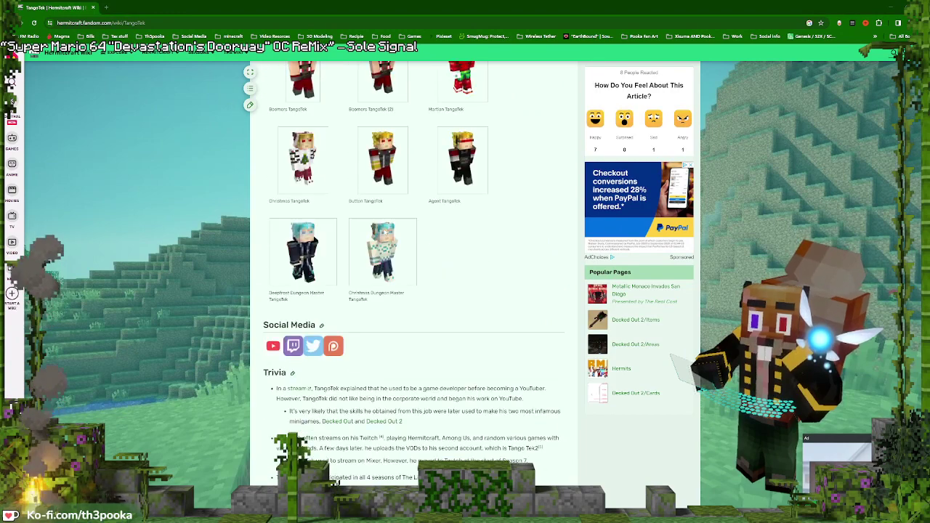
{"action": "scroll", "coordinate": [346, 227], "scroll_direction": "down", "scroll_amount": 3}
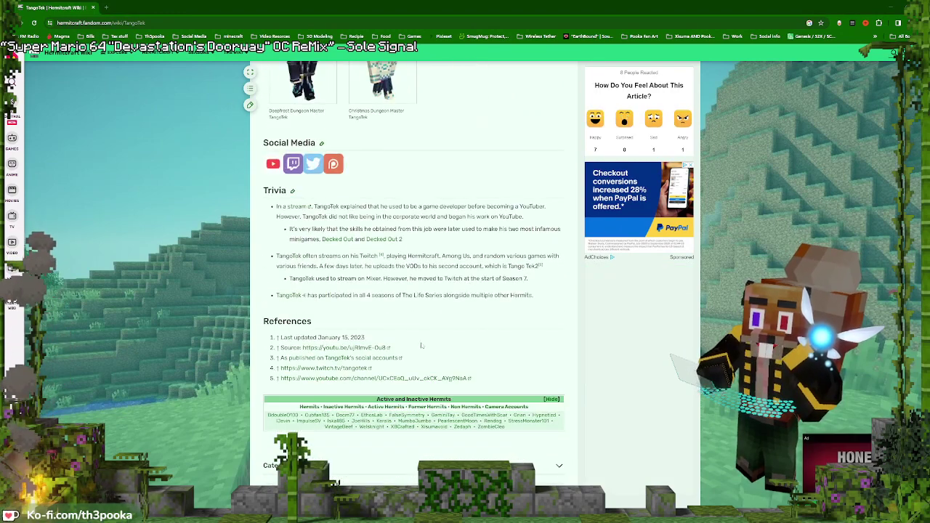
{"action": "scroll", "coordinate": [470, 337], "scroll_direction": "down", "scroll_amount": 3}
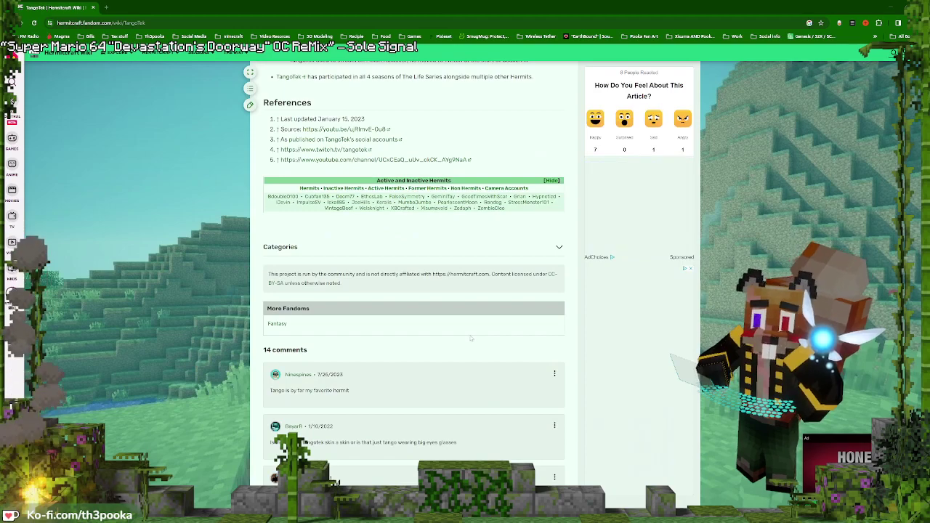
{"action": "scroll", "coordinate": [470, 338], "scroll_direction": "up", "scroll_amount": 5}
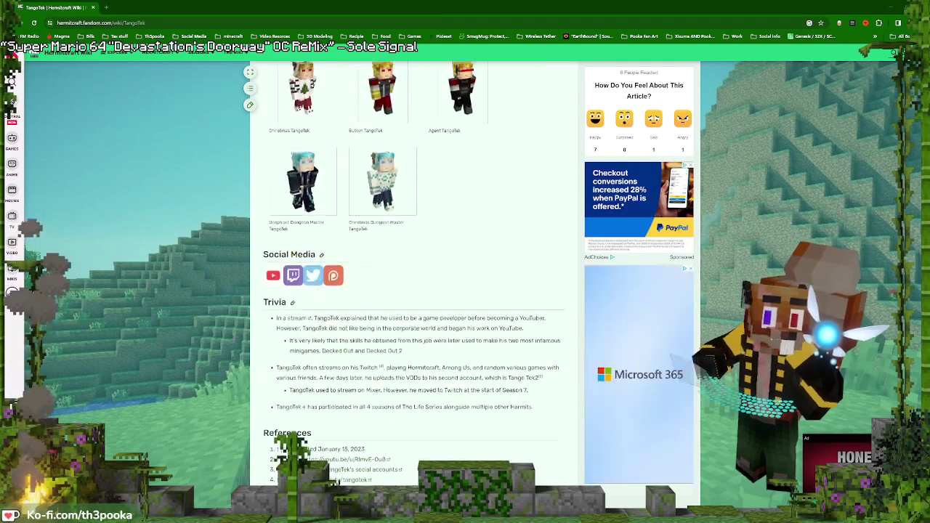
{"action": "scroll", "coordinate": [412, 276], "scroll_direction": "up", "scroll_amount": 10}
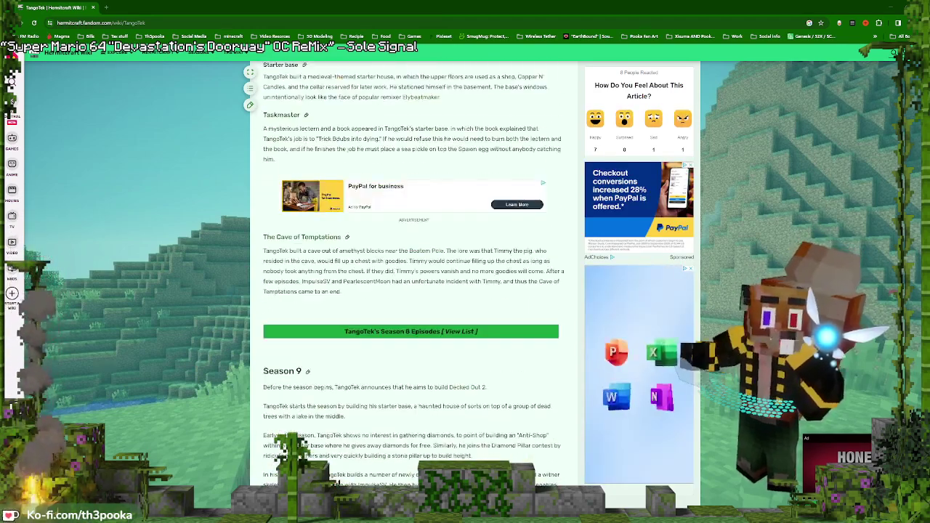
Search the wiki for "mrs" and replace the query with "tango"
{"action": "left_click", "coordinate": [894, 53]}
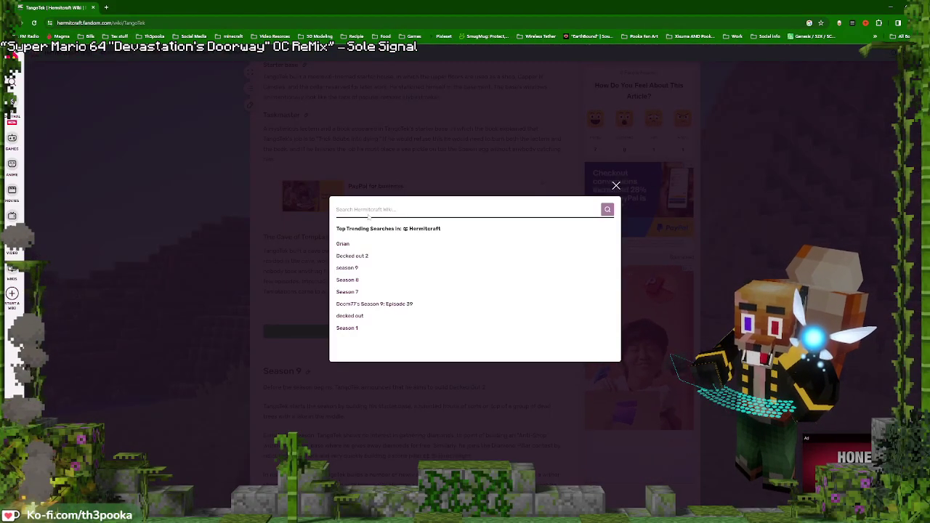
{"action": "type", "text": "mi"}
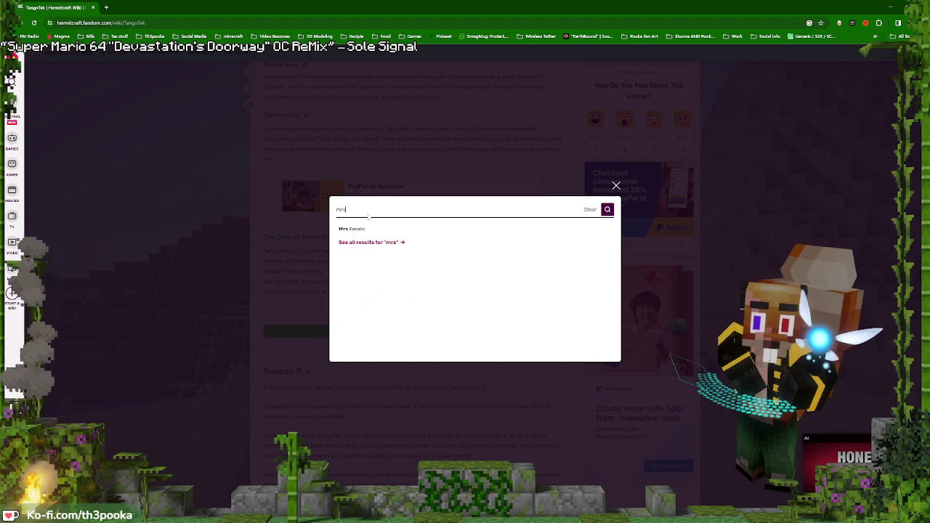
{"action": "key", "text": "ctrl+a"}
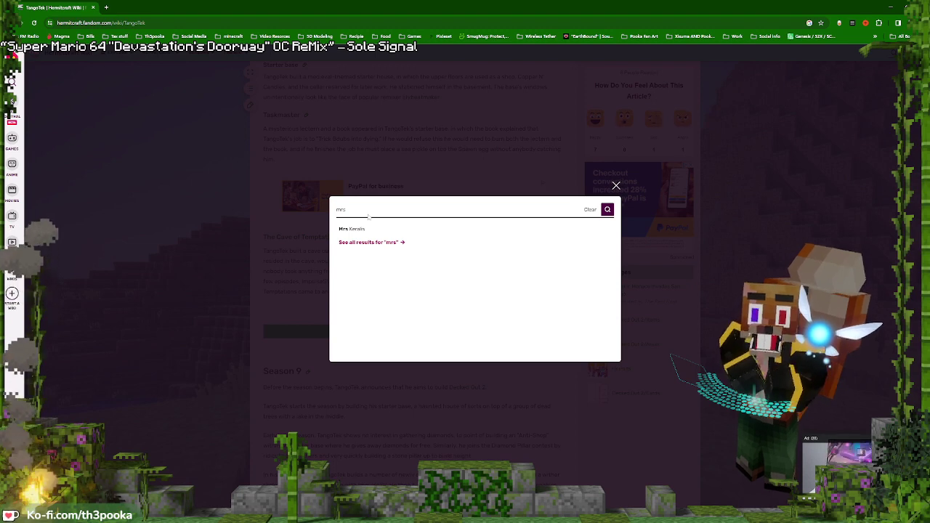
{"action": "key", "text": "BackSpace"}
{"action": "key", "text": "BackSpace"}
{"action": "key", "text": "BackSpace"}
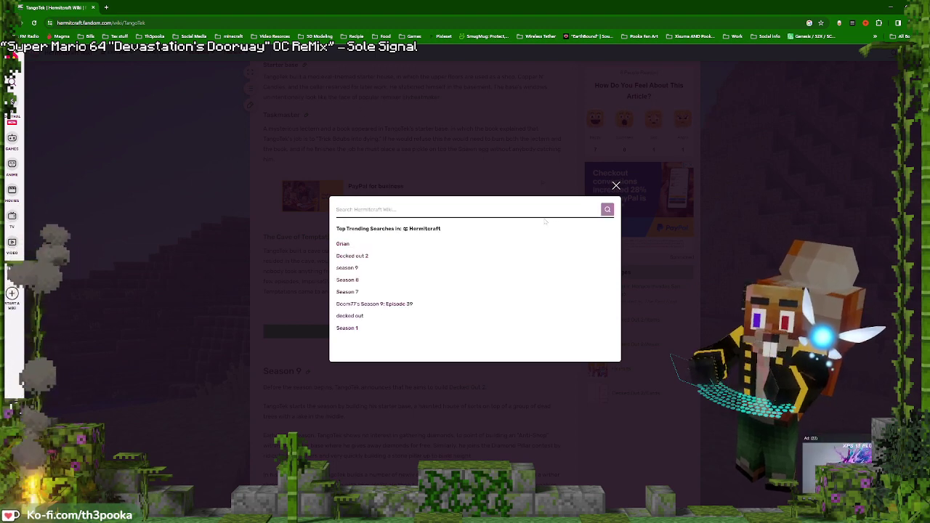
{"action": "type", "text": "tango"}
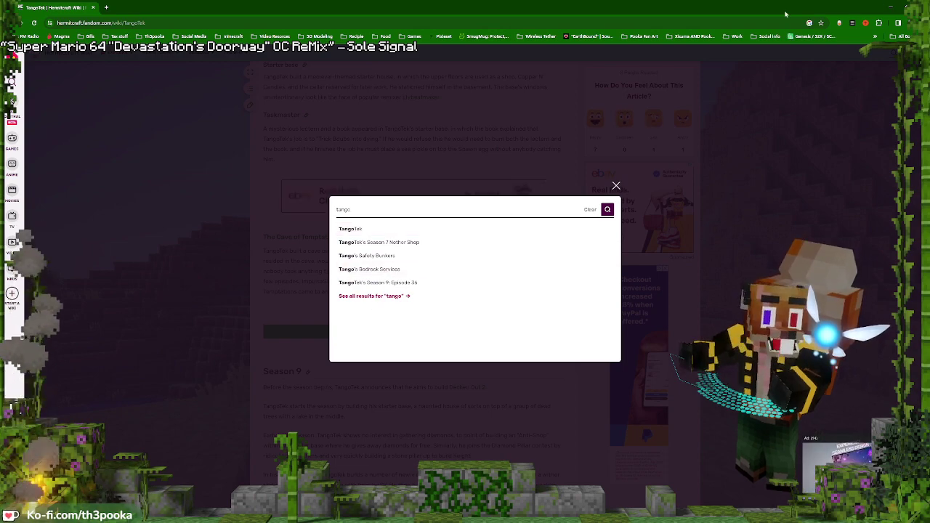
Search Google for "MrsTango" in a new browser tab
{"action": "left_click", "coordinate": [105, 8]}
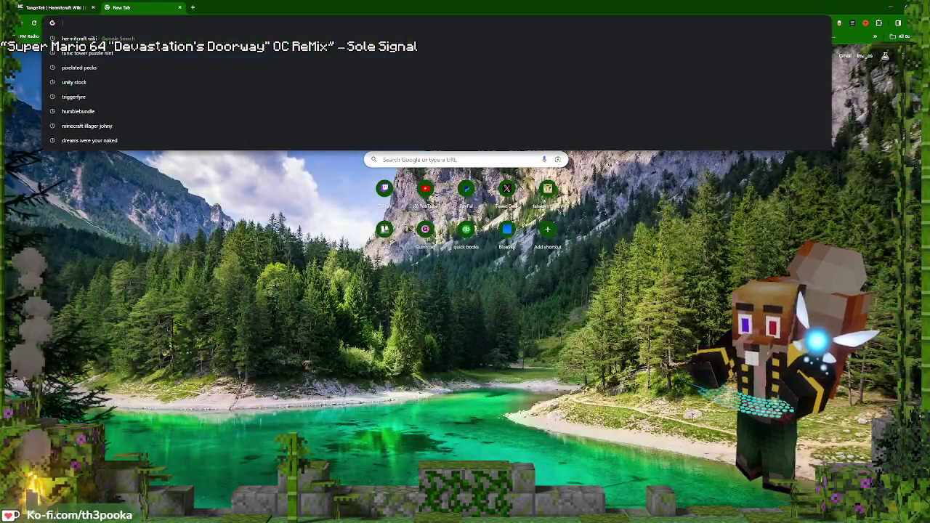
{"action": "type", "text": "MrsTango"}
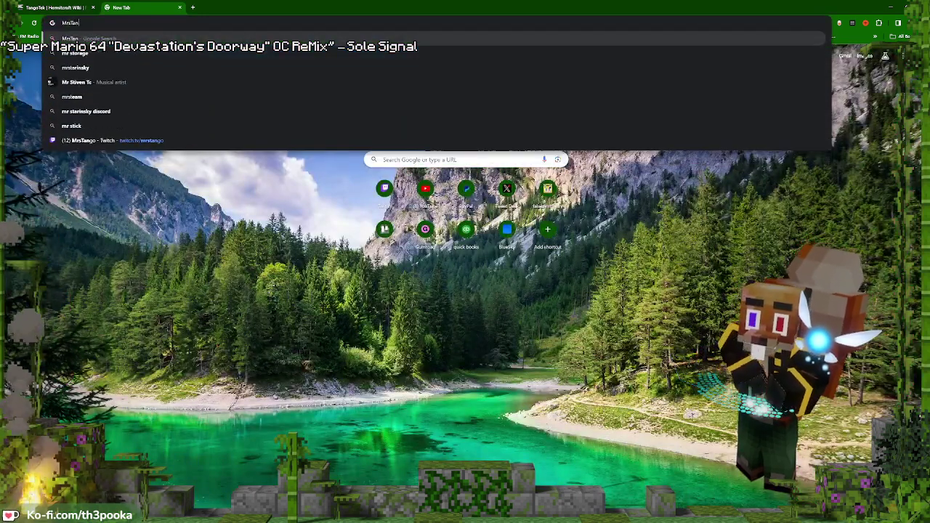
{"action": "key", "text": "Return"}
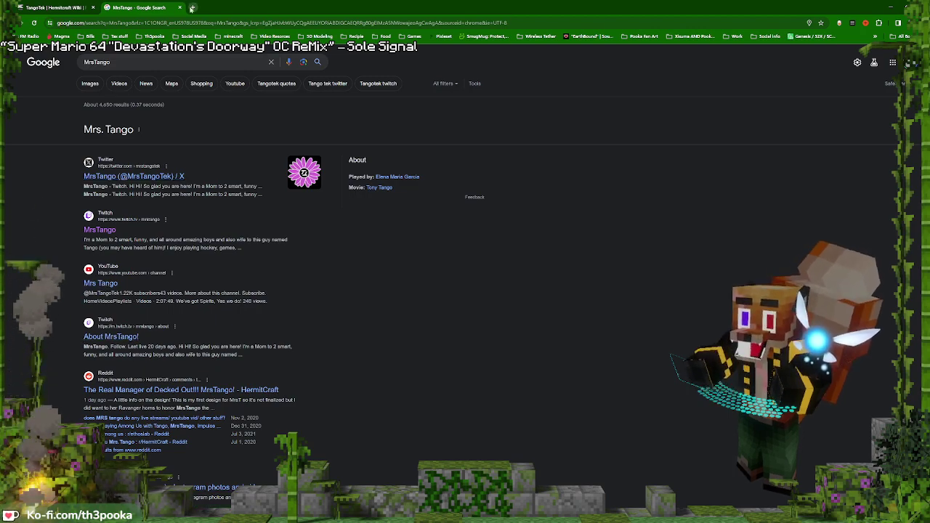
{"action": "left_click", "coordinate": [193, 8]}
{"action": "left_click", "coordinate": [554, 192]}
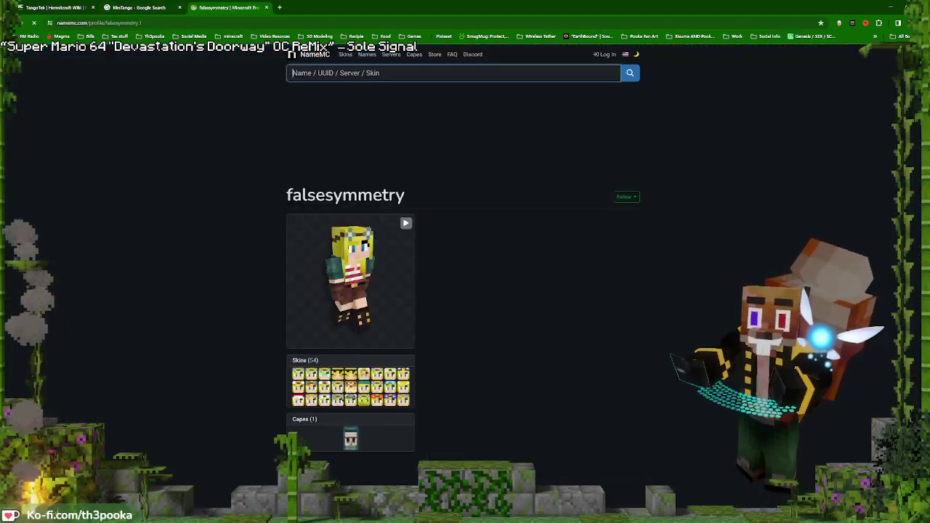
{"action": "type", "text": "MrsTango"}
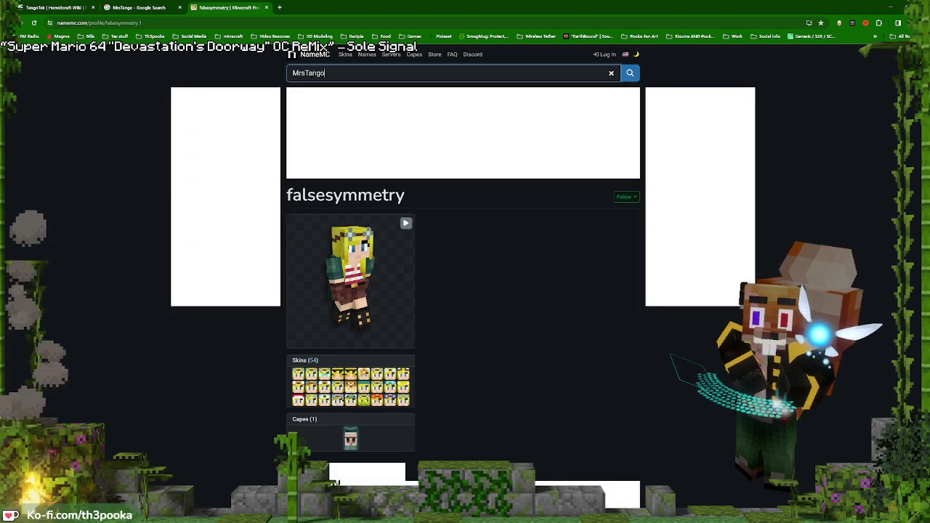
{"action": "key", "text": "Return"}
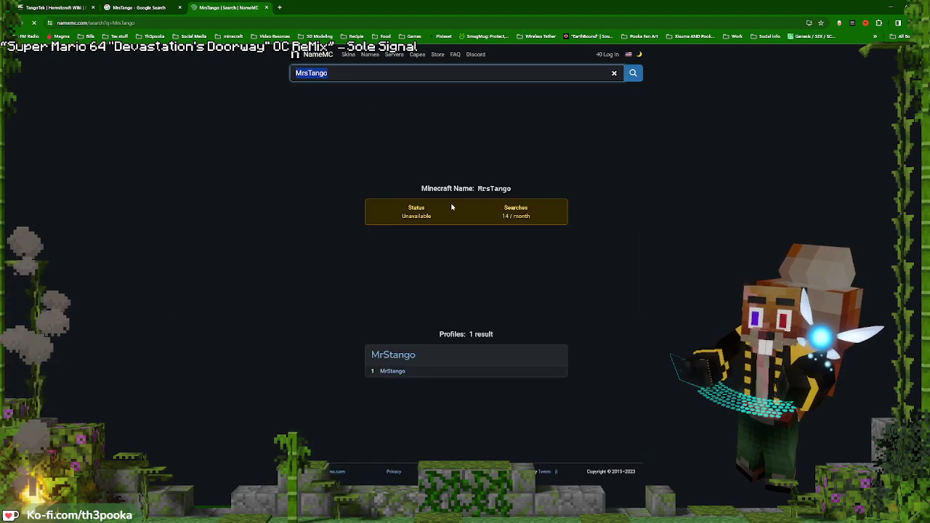
{"action": "left_click", "coordinate": [403, 420]}
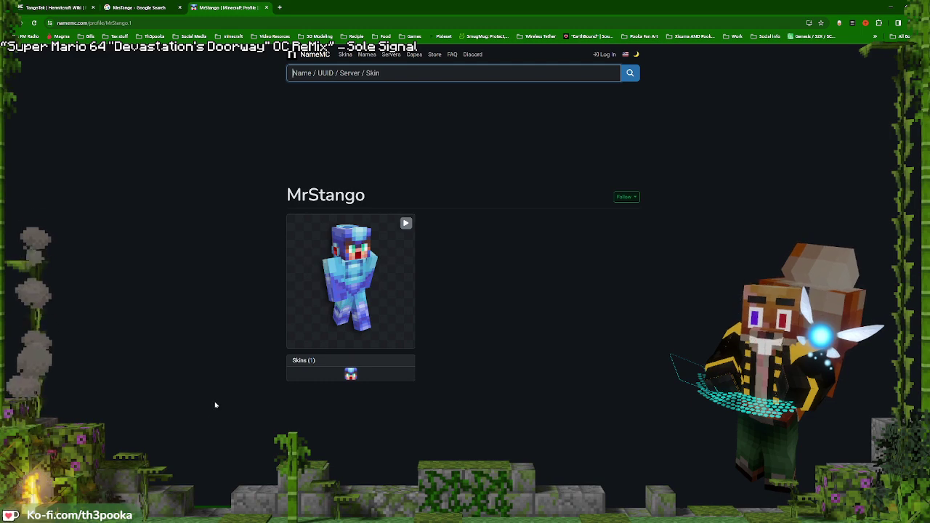
Return to the Google results, open the Mrs Tango YouTube channel in a new tab, and browse its home page videos
{"action": "left_click", "coordinate": [132, 6]}
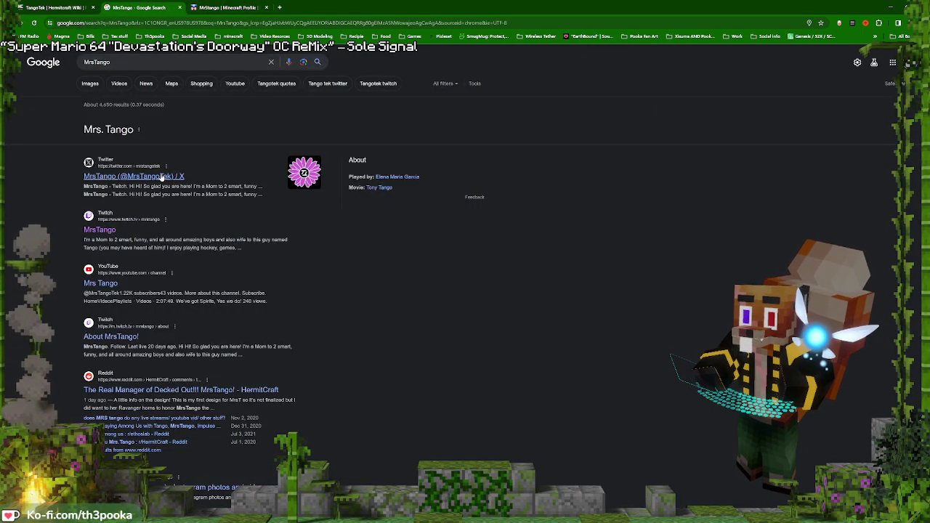
{"action": "right_click", "coordinate": [161, 176]}
{"action": "left_click", "coordinate": [109, 275]}
{"action": "right_click", "coordinate": [103, 284]}
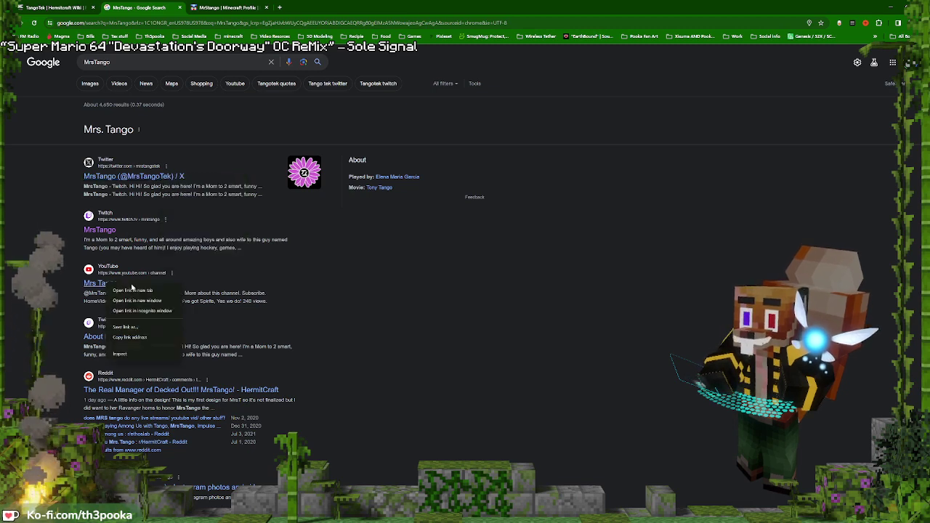
{"action": "left_click", "coordinate": [128, 291]}
{"action": "left_click", "coordinate": [259, 6]}
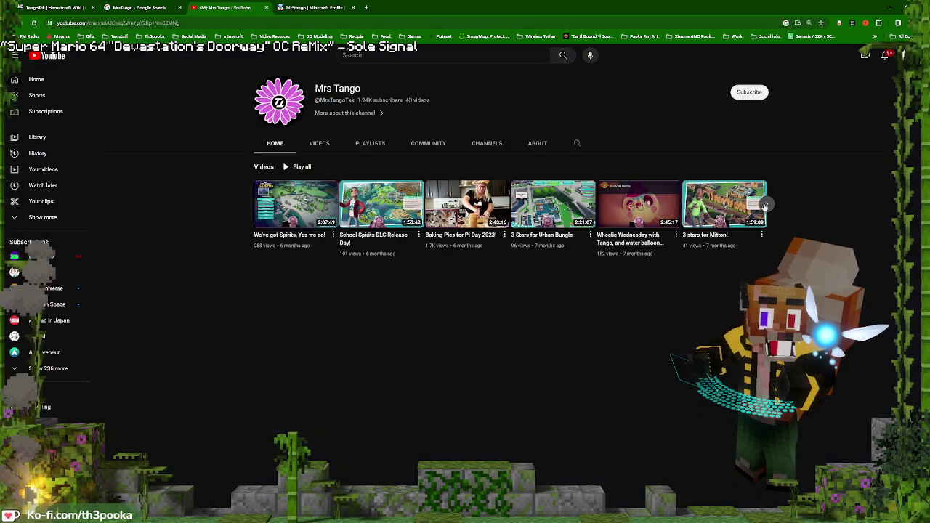
{"action": "left_click", "coordinate": [767, 204]}
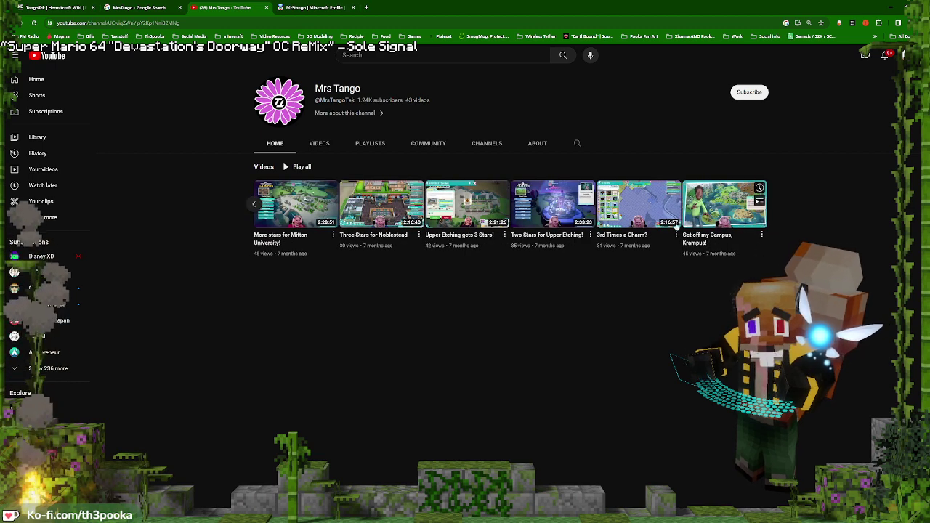
Search YouTube for "MrsTango"
{"action": "left_click", "coordinate": [342, 56]}
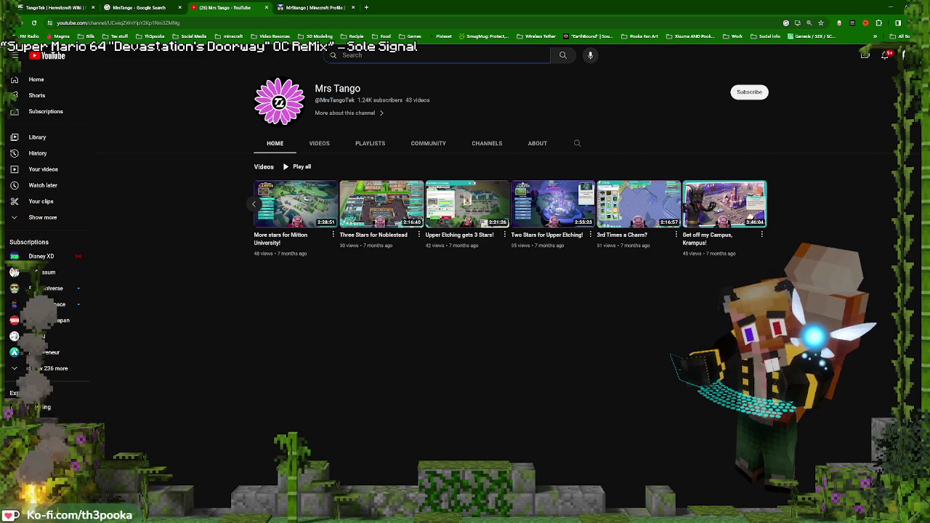
{"action": "type", "text": "MrsT"}
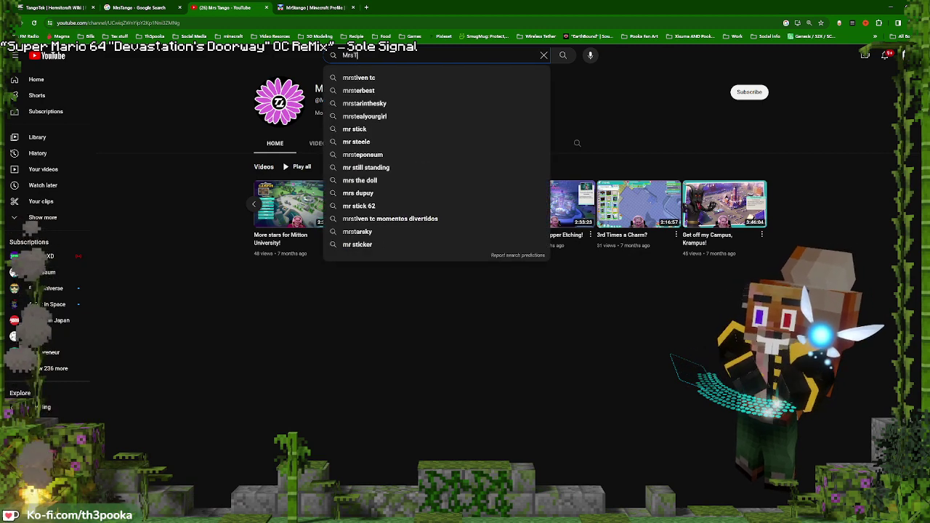
{"action": "type", "text": "ango"}
{"action": "key", "text": "Return"}
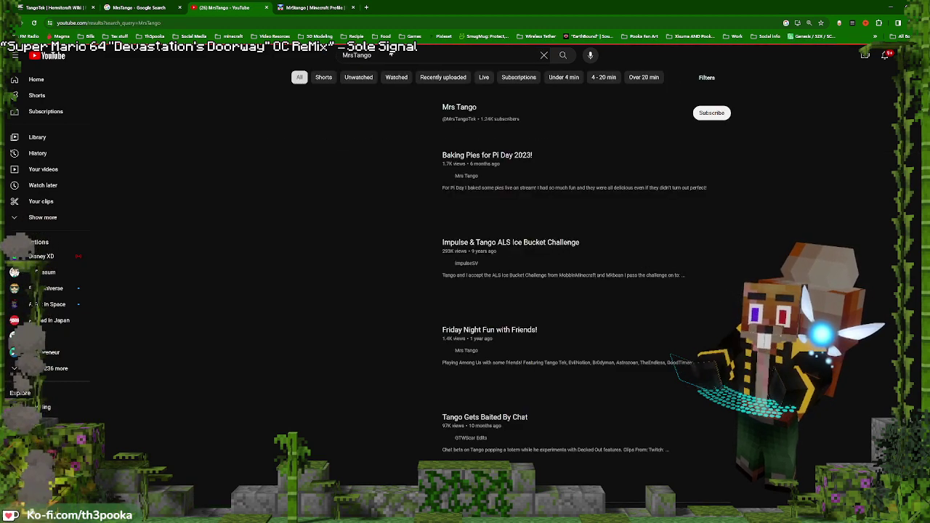
Look through the "MrsTango" video results for footage featuring her
{"action": "scroll", "coordinate": [438, 349], "scroll_direction": "down", "scroll_amount": 4}
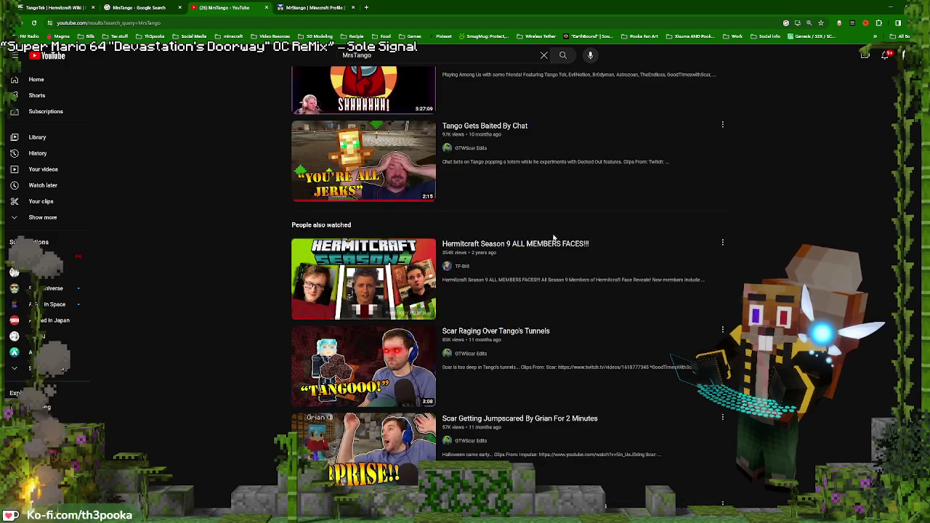
{"action": "scroll", "coordinate": [652, 211], "scroll_direction": "down", "scroll_amount": 2}
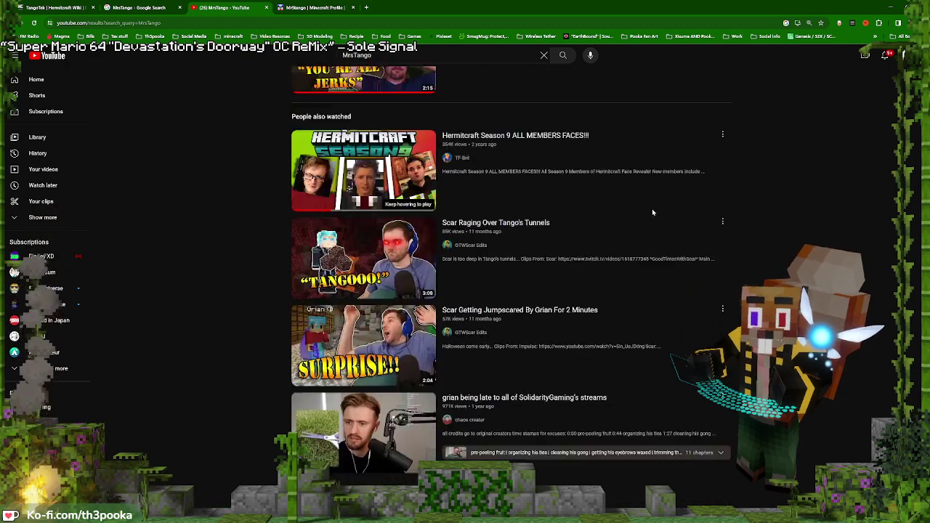
{"action": "scroll", "coordinate": [646, 215], "scroll_direction": "down", "scroll_amount": 4}
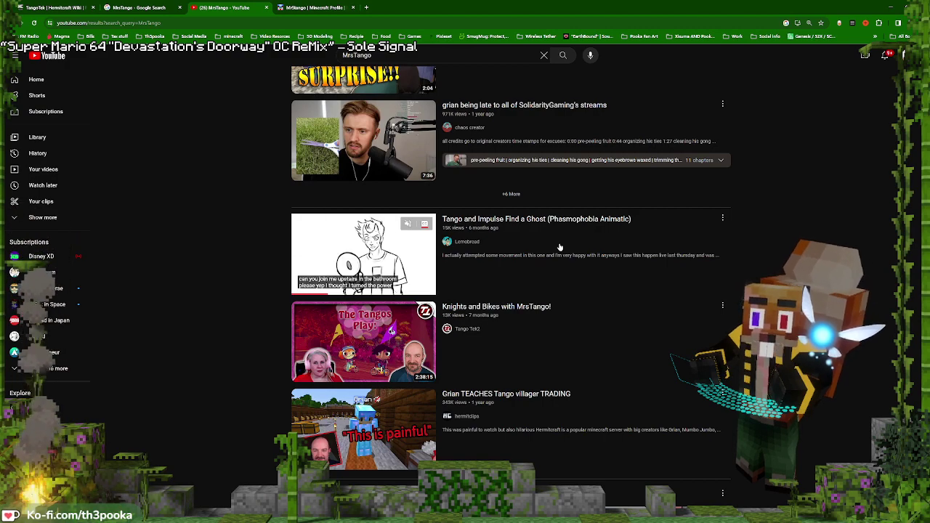
{"action": "scroll", "coordinate": [559, 248], "scroll_direction": "down", "scroll_amount": 3}
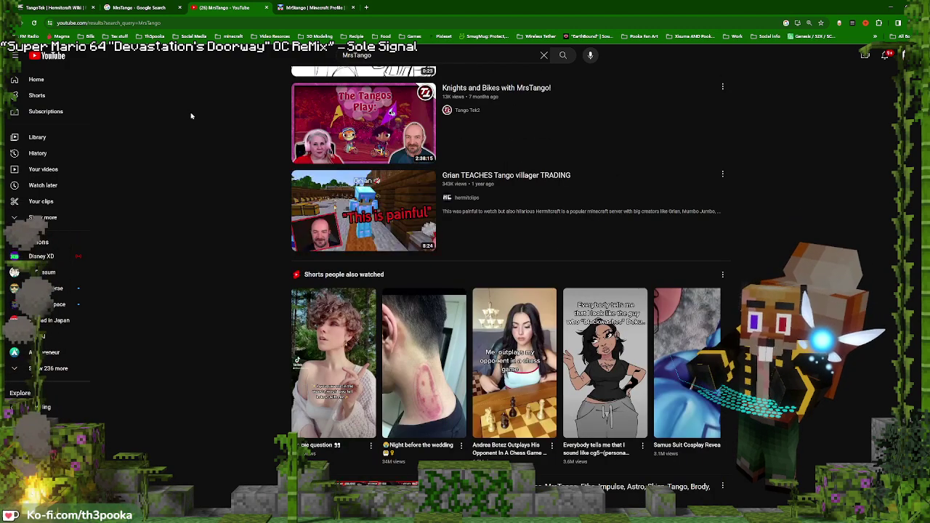
{"action": "scroll", "coordinate": [847, 232], "scroll_direction": "down", "scroll_amount": 3}
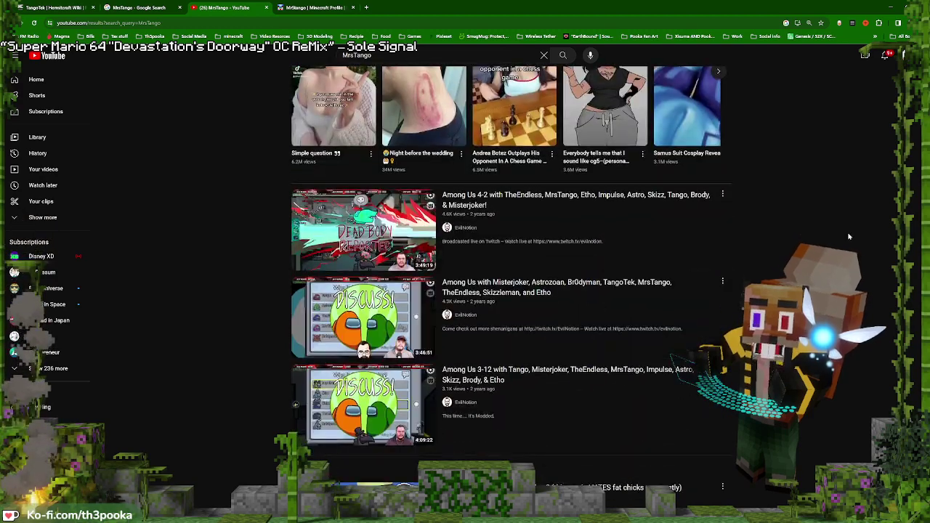
{"action": "scroll", "coordinate": [848, 236], "scroll_direction": "down", "scroll_amount": 3}
{"action": "scroll", "coordinate": [844, 238], "scroll_direction": "up", "scroll_amount": 2}
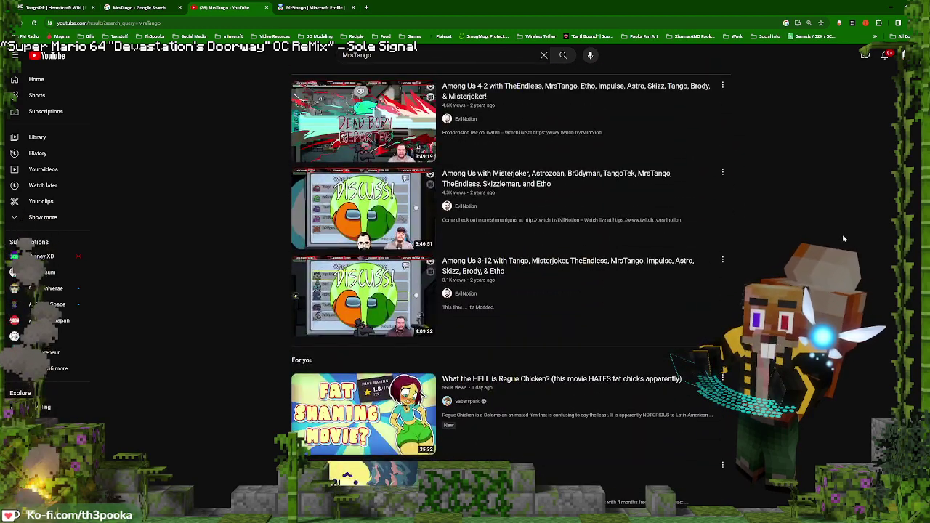
{"action": "scroll", "coordinate": [843, 238], "scroll_direction": "down", "scroll_amount": 6}
{"action": "scroll", "coordinate": [836, 242], "scroll_direction": "down", "scroll_amount": 2}
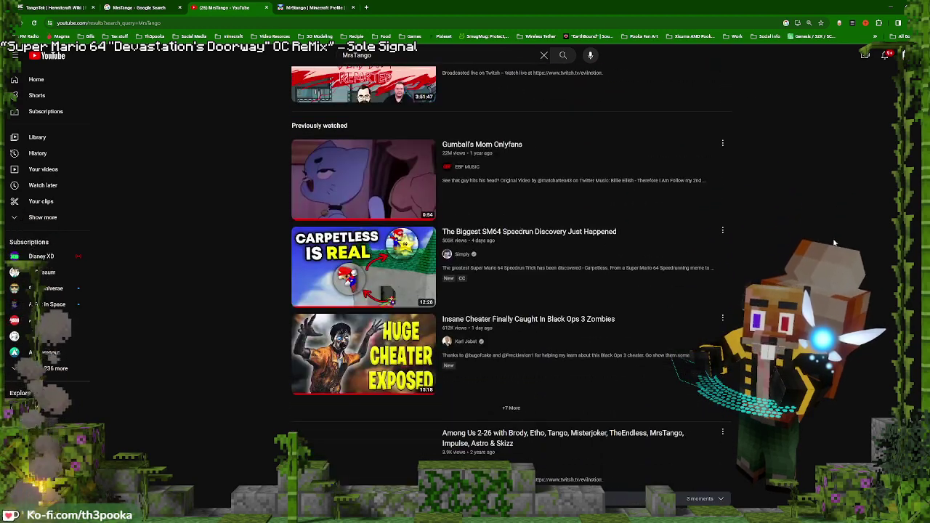
{"action": "scroll", "coordinate": [834, 243], "scroll_direction": "down", "scroll_amount": 3}
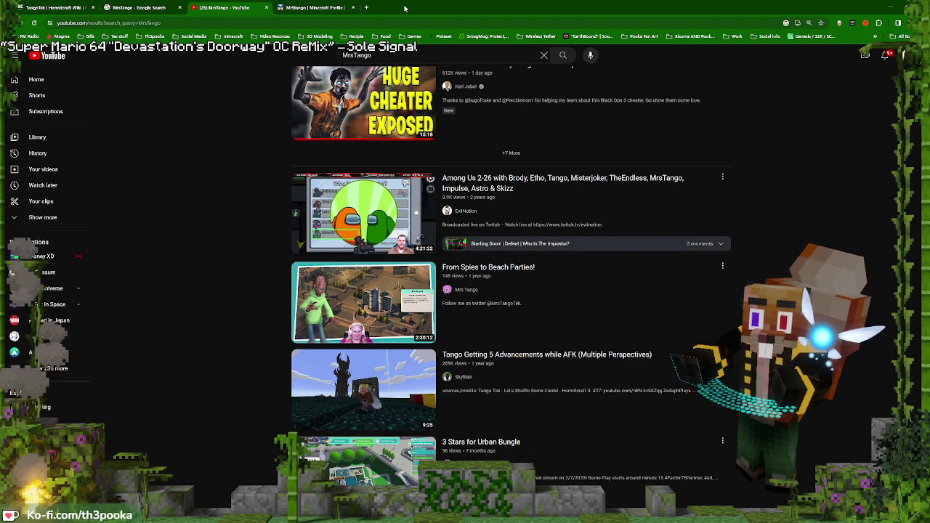
Bring the browser over the Blender window and skim the "Clank Needs an Overhaul!" stream from about 1:00:00 to 1:27:00
{"action": "left_click_drag", "start_coordinate": [406, 8], "coordinate": [414, 522]}
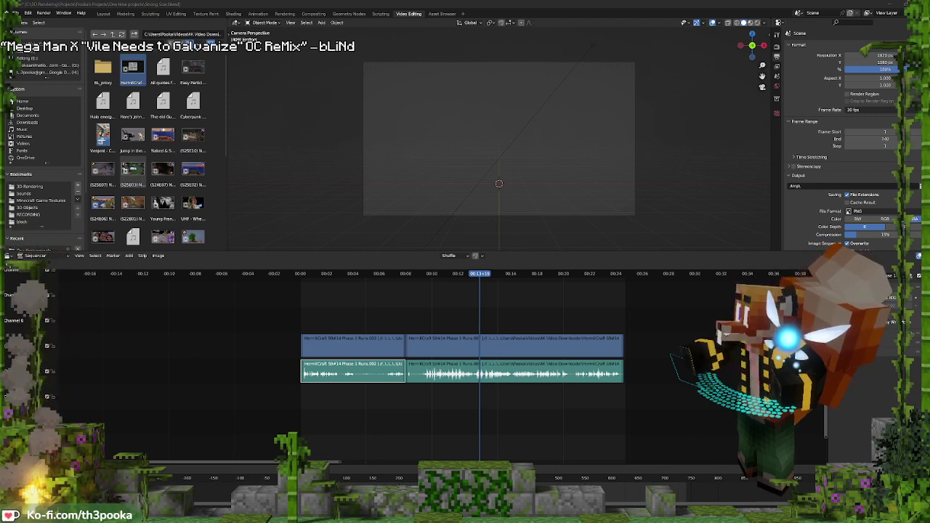
{"action": "left_click_drag", "start_coordinate": [494, 0], "coordinate": [573, 58]}
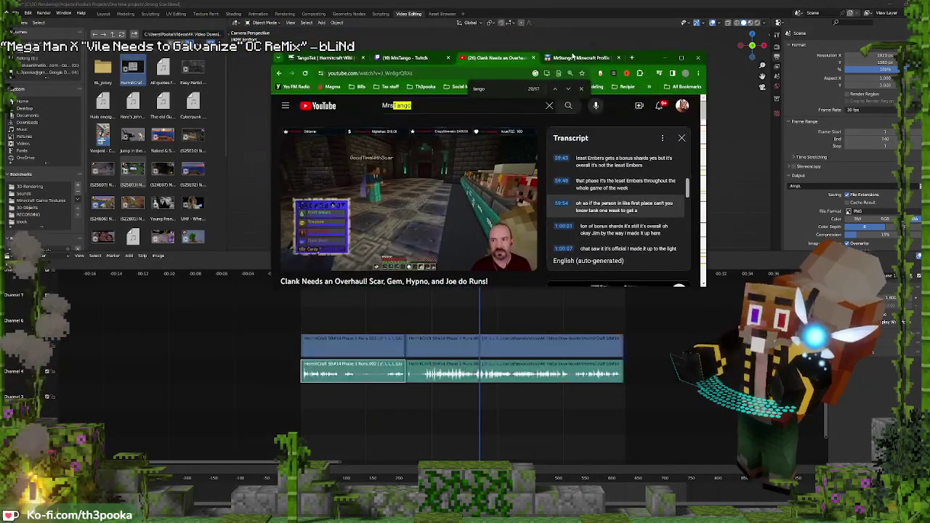
{"action": "mouse_move", "coordinate": [397, 245]}
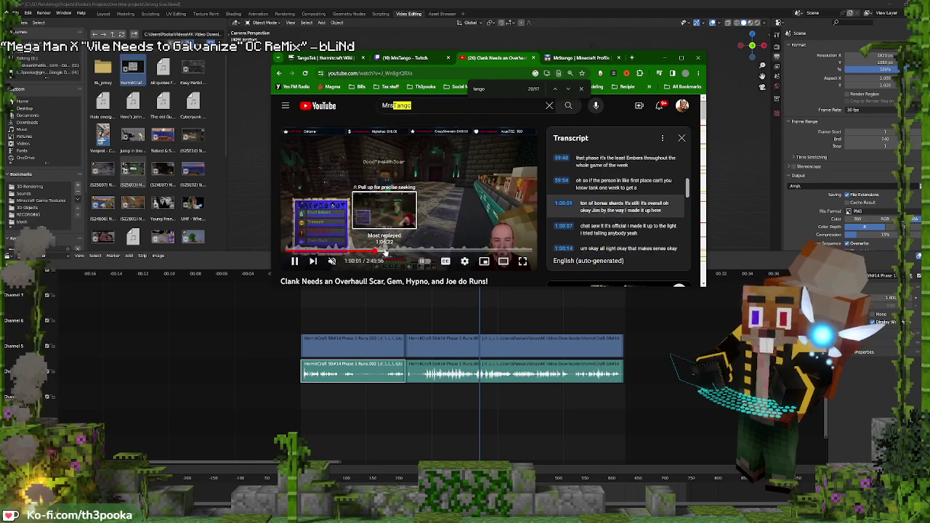
{"action": "left_click_drag", "start_coordinate": [385, 253], "coordinate": [387, 254]}
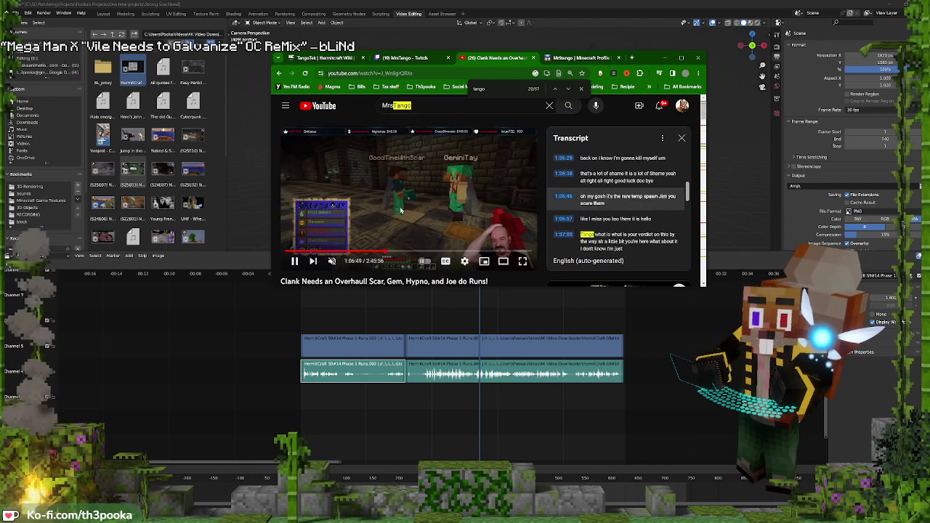
{"action": "left_click", "coordinate": [391, 254]}
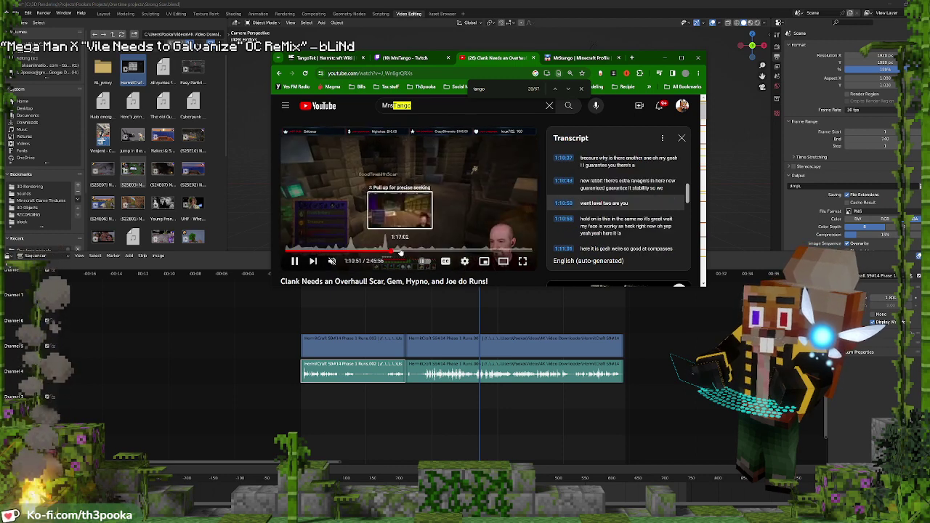
{"action": "left_click", "coordinate": [396, 252]}
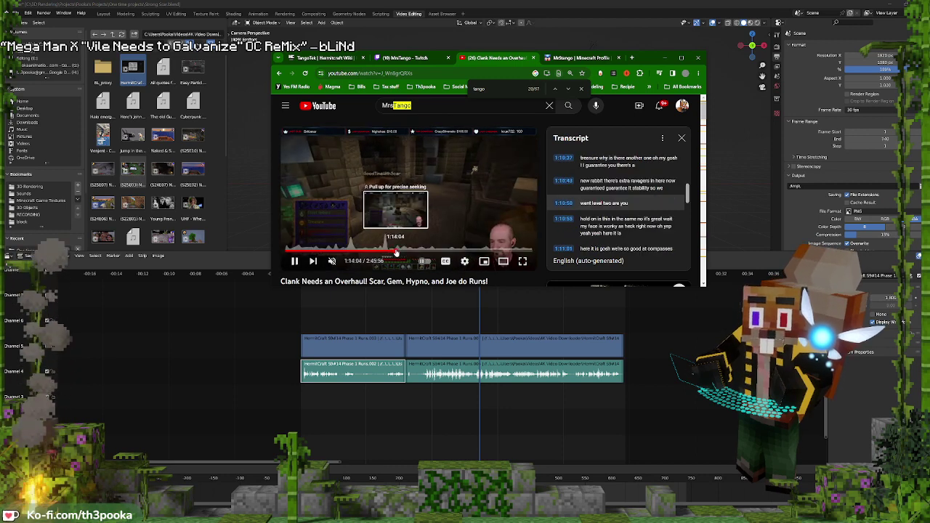
{"action": "left_click_drag", "start_coordinate": [396, 254], "coordinate": [413, 253]}
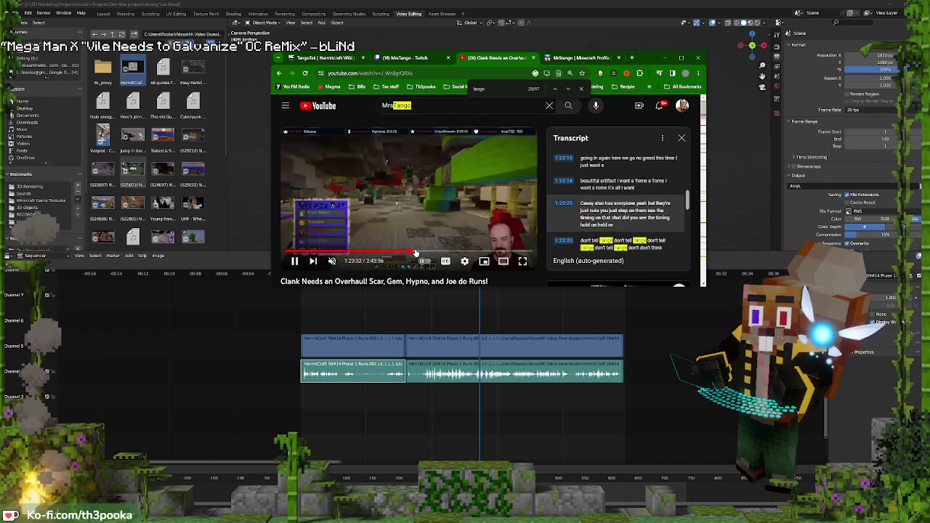
{"action": "left_click", "coordinate": [416, 253]}
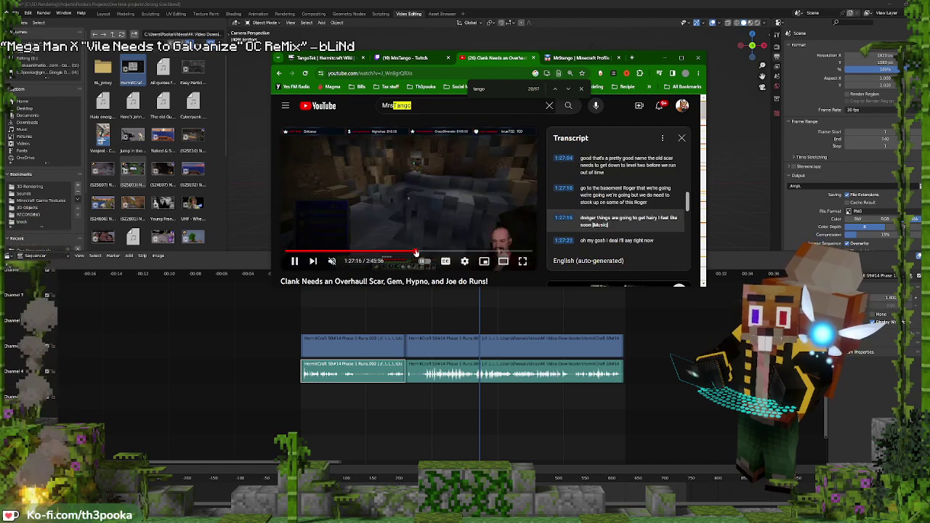
Skim the rest and the earlier parts of the stream video, and pause it at about 1:55:02
{"action": "left_click_drag", "start_coordinate": [416, 253], "coordinate": [469, 254]}
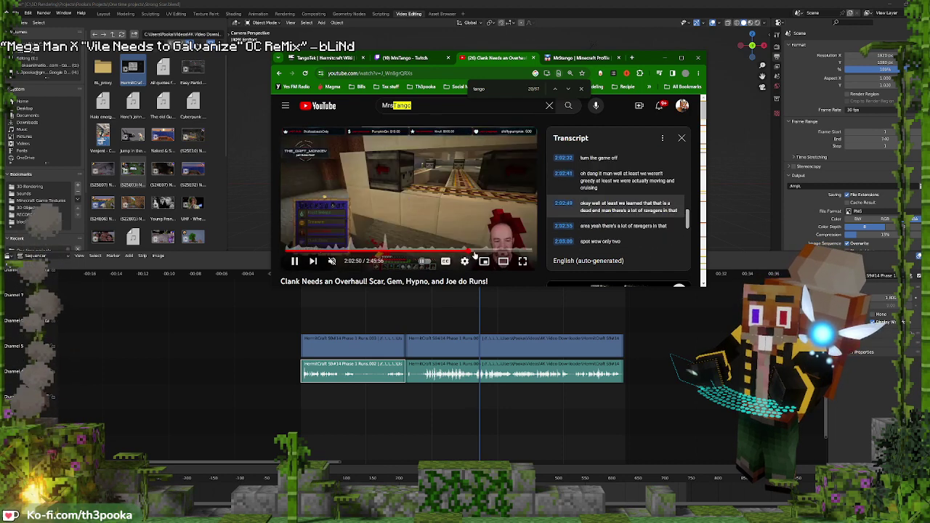
{"action": "left_click", "coordinate": [475, 254]}
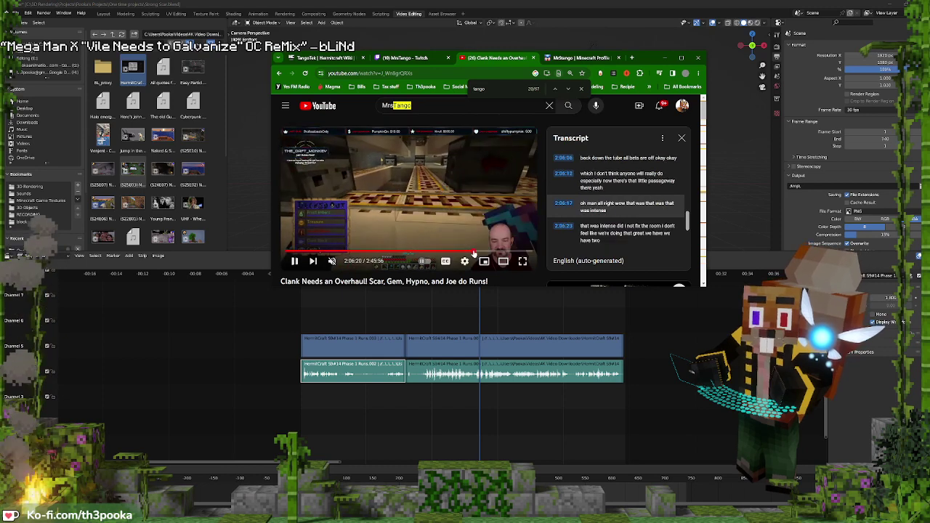
{"action": "left_click_drag", "start_coordinate": [475, 254], "coordinate": [529, 253]}
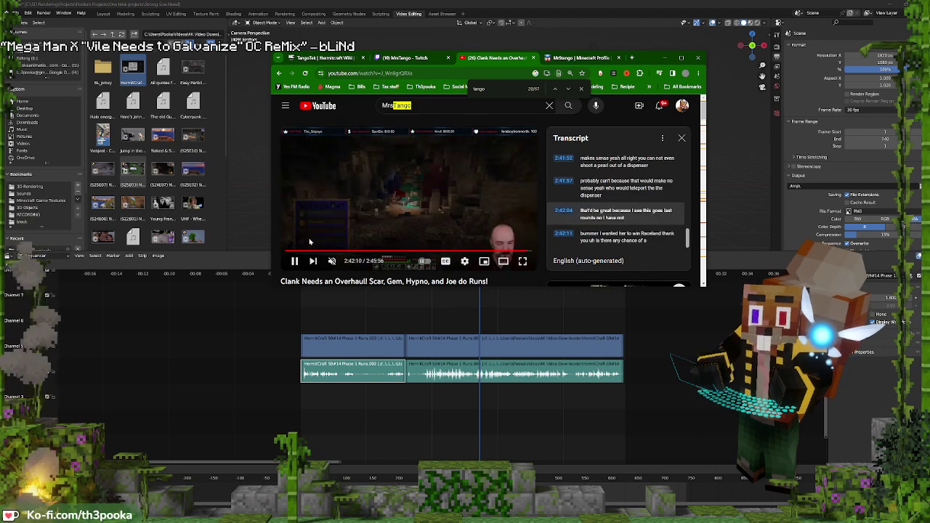
{"action": "left_click_drag", "start_coordinate": [309, 252], "coordinate": [356, 254]}
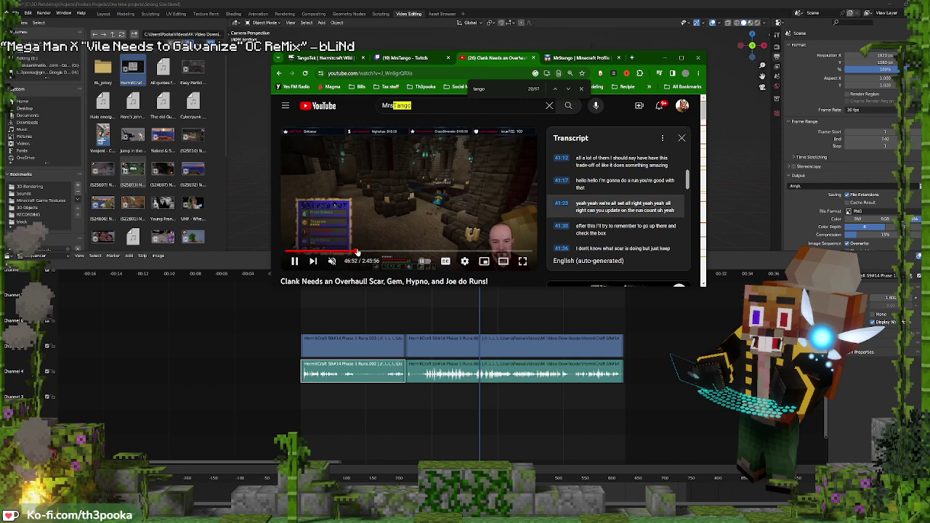
{"action": "left_click_drag", "start_coordinate": [357, 251], "coordinate": [452, 250]}
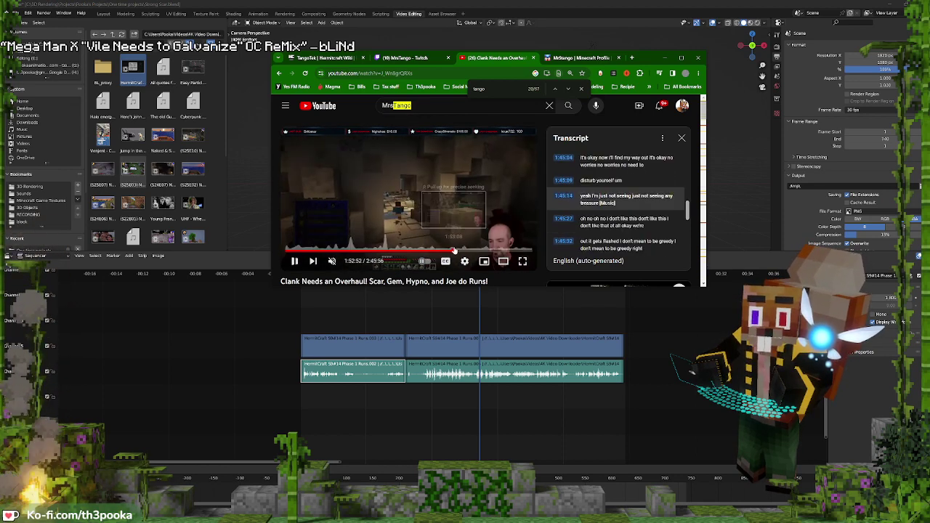
{"action": "left_click", "coordinate": [457, 251]}
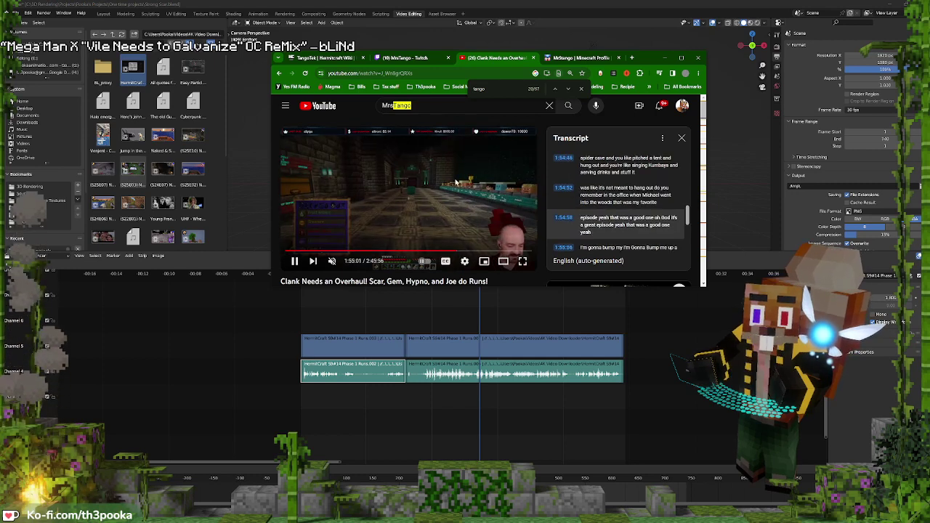
{"action": "left_click", "coordinate": [457, 182]}
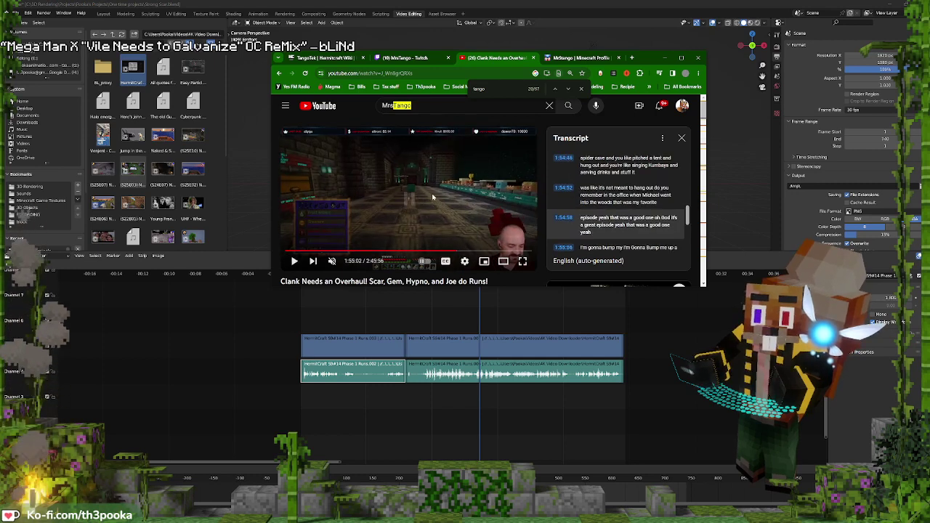
Switch back to Blender and return the video sequencer's playhead to the first frame
{"action": "left_click", "coordinate": [661, 58]}
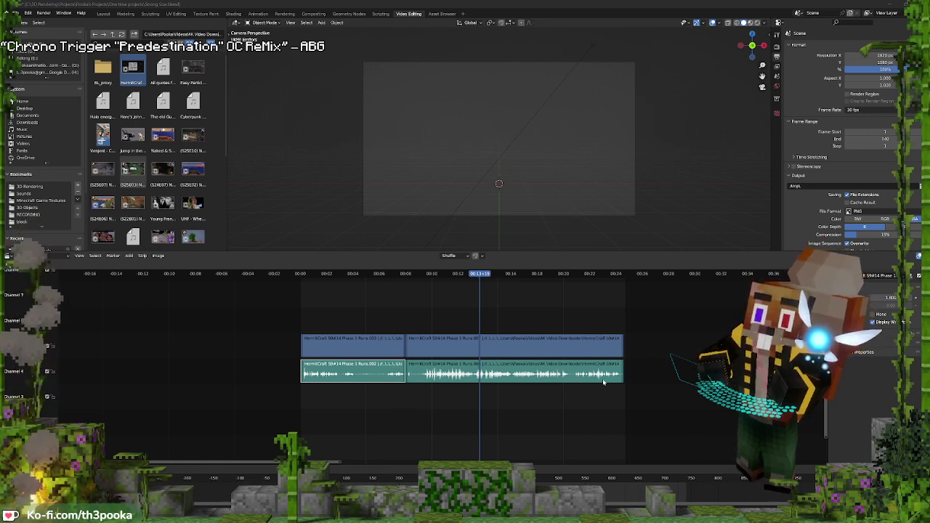
{"action": "left_click", "coordinate": [345, 3]}
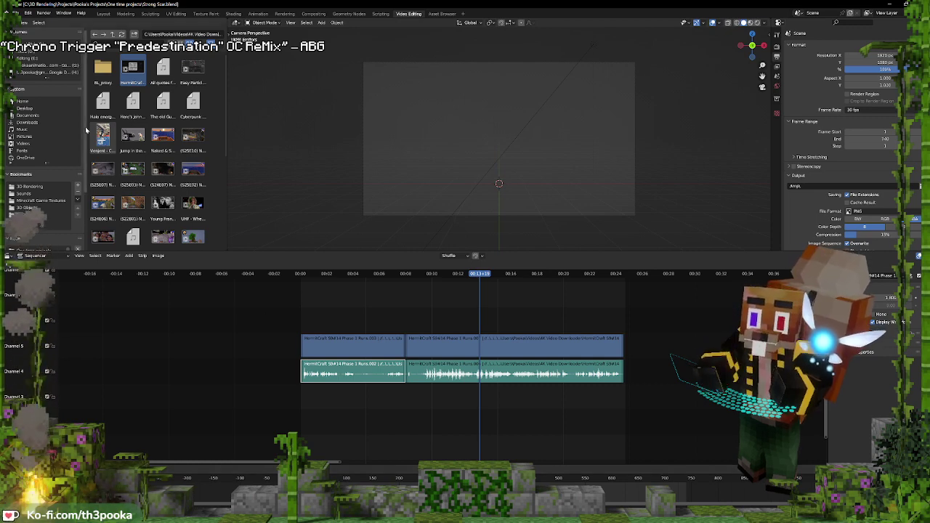
{"action": "key", "text": "shift+Left"}
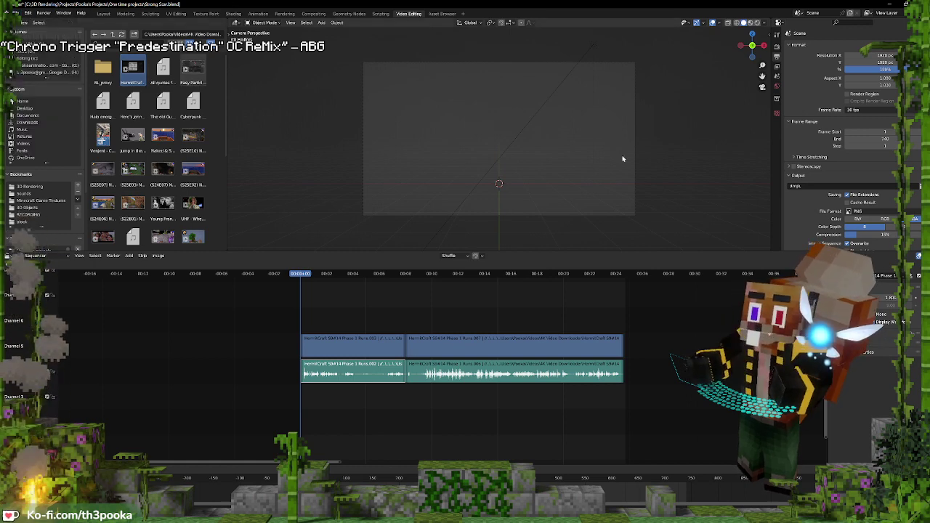
Browse the character assets in the asset library and add the Minecraft Player Human GeoNode Face rig to the scene
{"action": "left_click", "coordinate": [104, 14]}
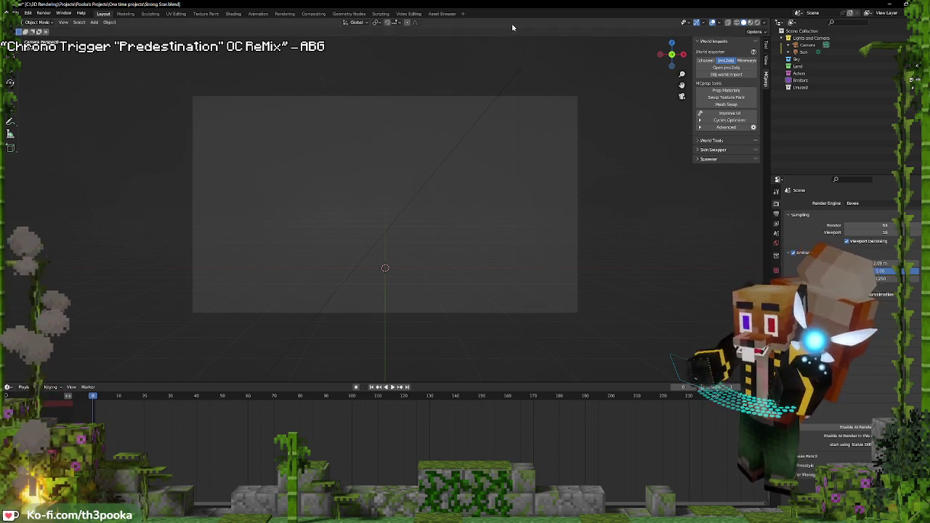
{"action": "left_click", "coordinate": [442, 14]}
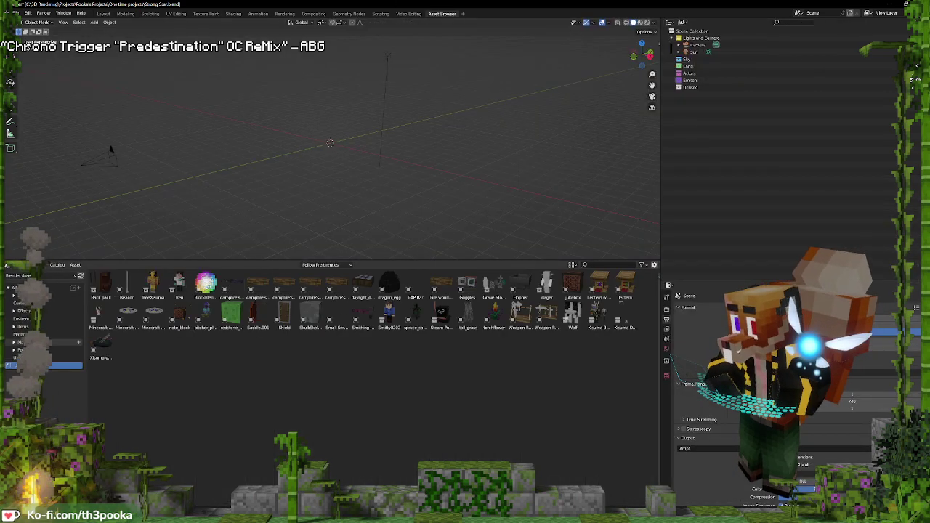
{"action": "left_click", "coordinate": [22, 342]}
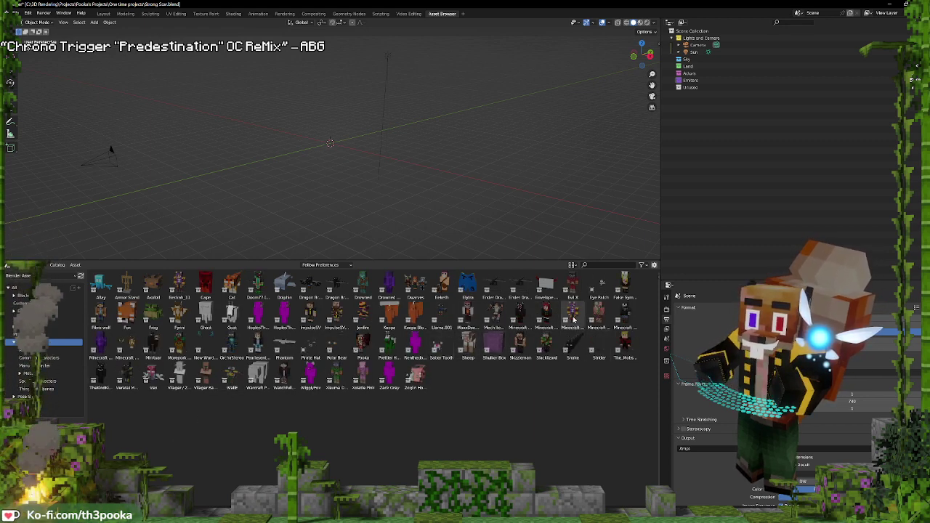
{"action": "left_click_drag", "start_coordinate": [572, 313], "coordinate": [405, 160]}
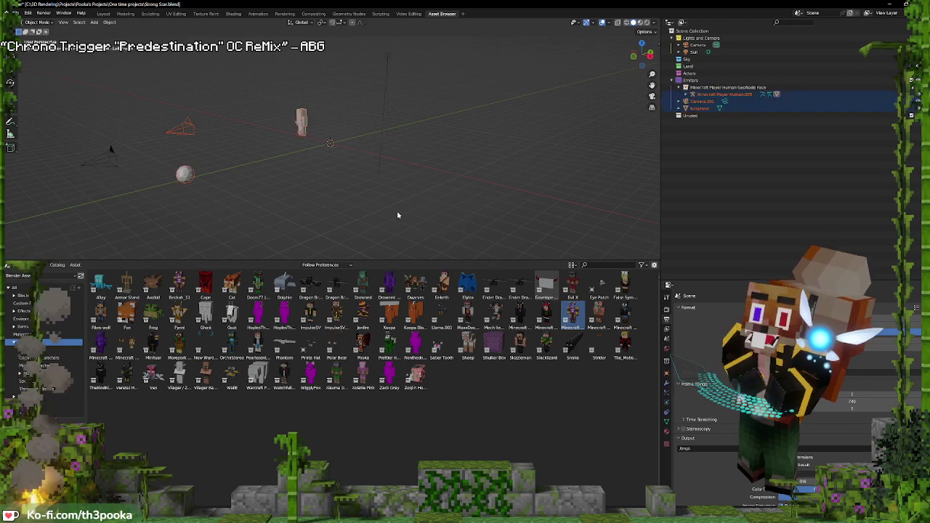
Delete the extra camera imported with the rig, move the icosphere into the Unused collection, and exclude that collection from the view layer
{"action": "left_click", "coordinate": [704, 103]}
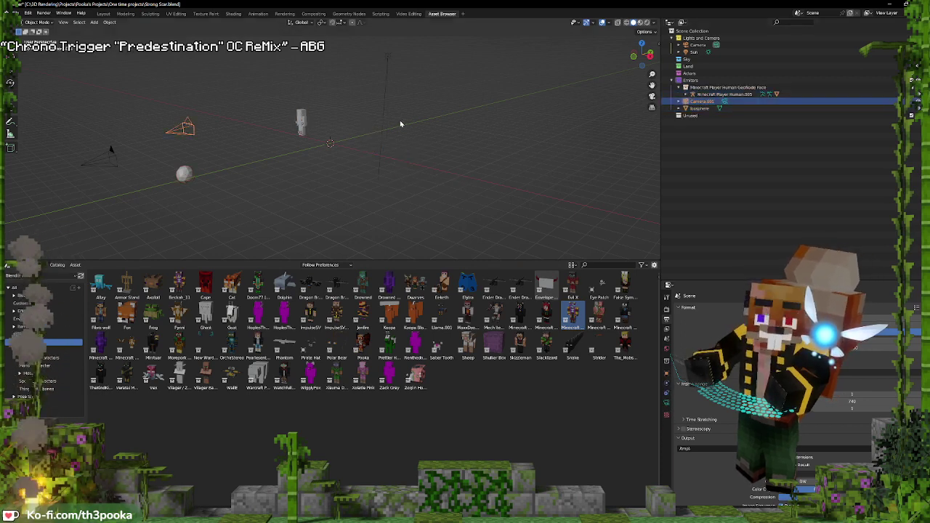
{"action": "key", "text": "Delete"}
{"action": "left_click_drag", "start_coordinate": [699, 102], "coordinate": [707, 110]}
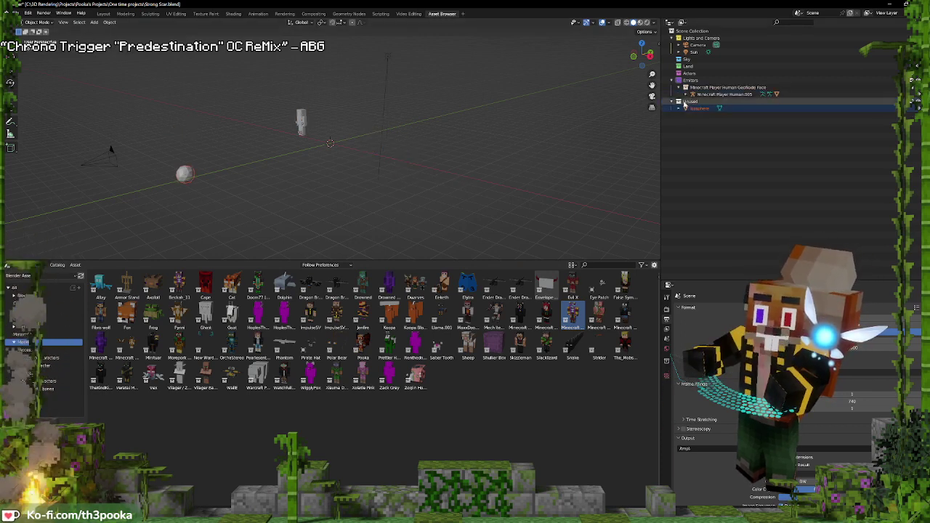
{"action": "left_click", "coordinate": [908, 102]}
Duplicate the Minecraft Player Human GeoNode Face collection twice in the scene outliner
{"action": "right_click", "coordinate": [714, 85]}
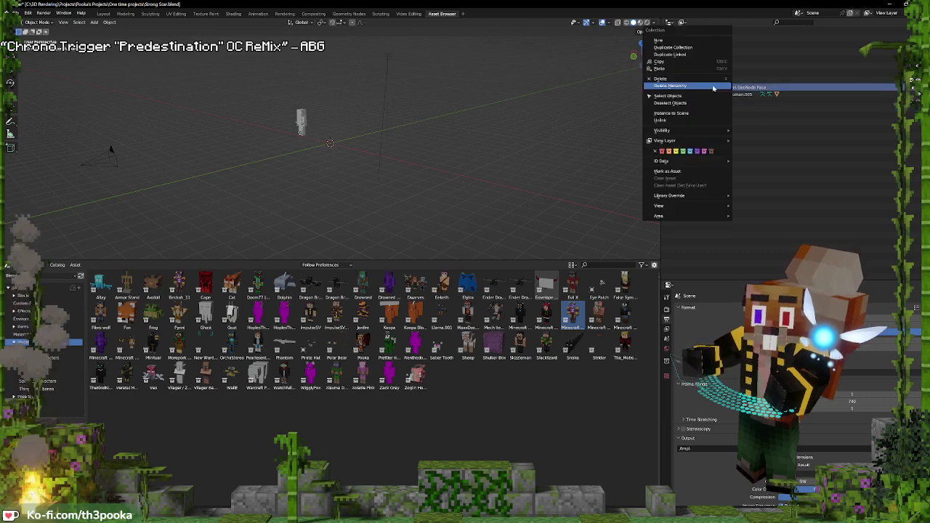
{"action": "left_click", "coordinate": [724, 48]}
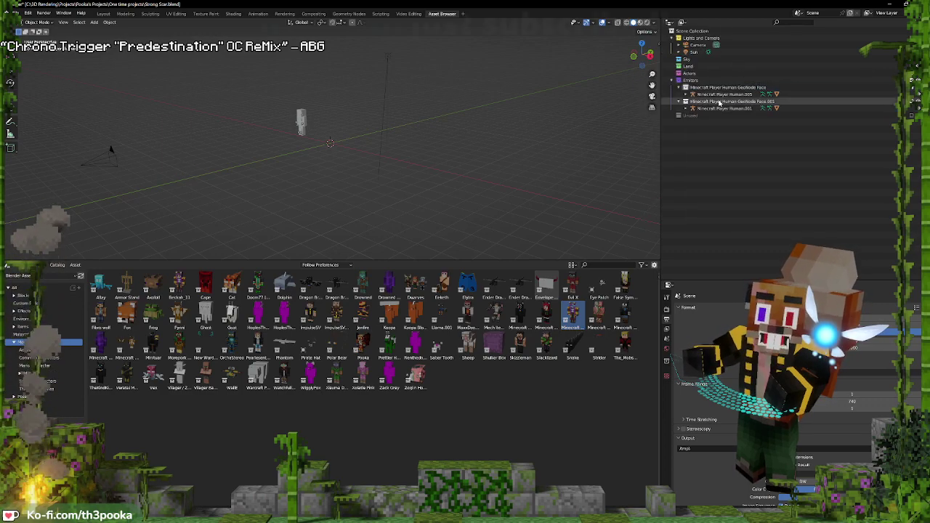
{"action": "right_click", "coordinate": [726, 101]}
{"action": "left_click", "coordinate": [727, 96]}
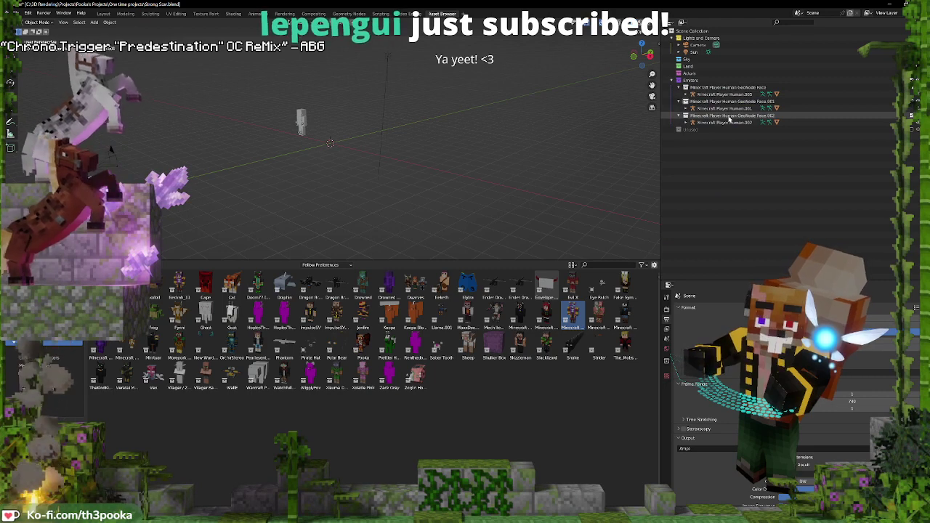
{"action": "left_click", "coordinate": [730, 116]}
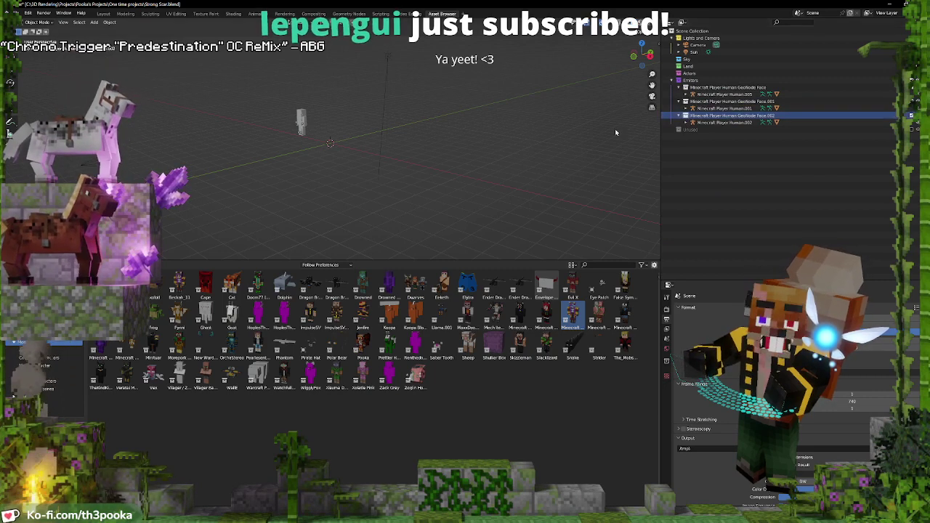
Exclude the second duplicated rig collection from the view layer and place the first duplicate character beside the original
{"action": "left_click", "coordinate": [718, 123]}
{"action": "key", "text": "Delete"}
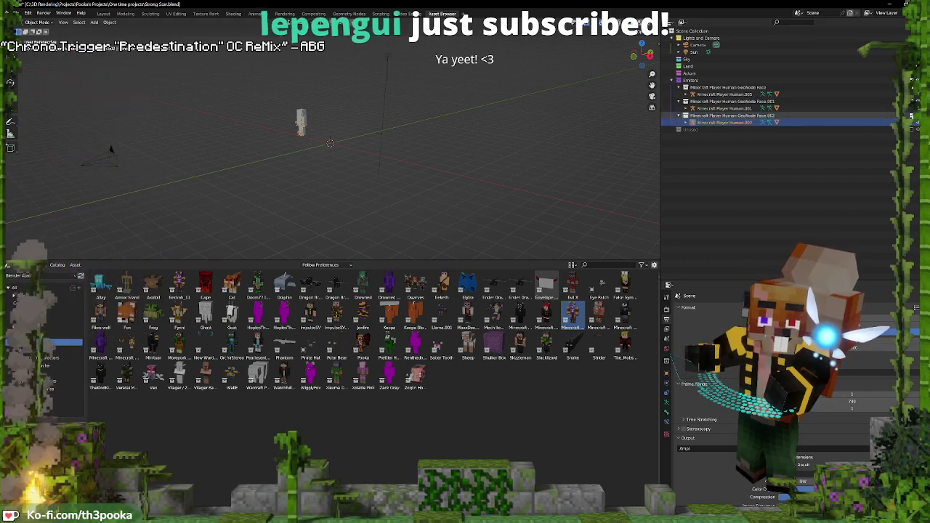
{"action": "left_click", "coordinate": [747, 108]}
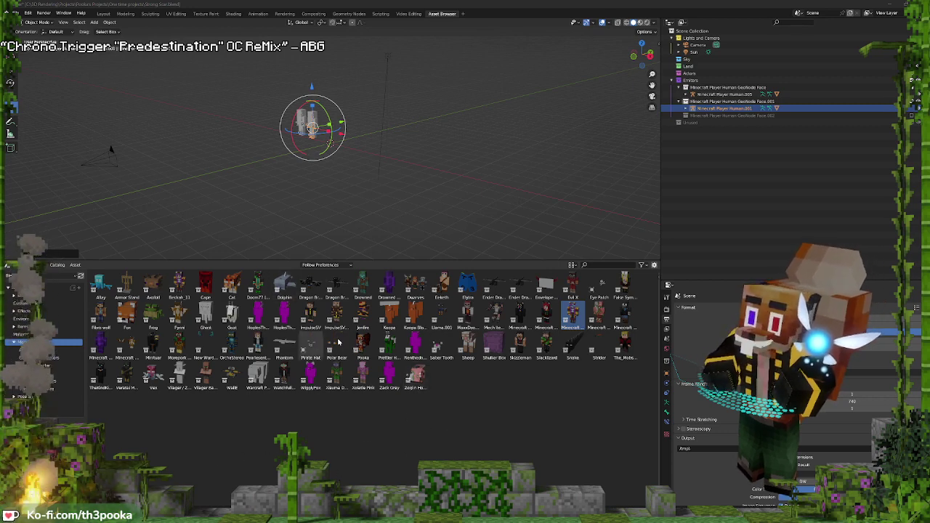
{"action": "left_click", "coordinate": [380, 143]}
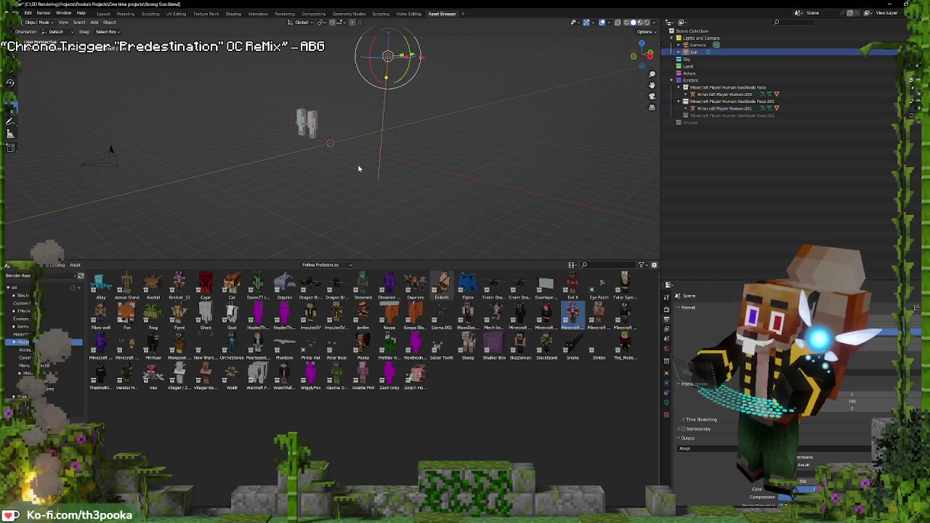
{"action": "left_click", "coordinate": [293, 142]}
{"action": "middle_click_drag", "start_coordinate": [349, 143], "coordinate": [387, 142]}
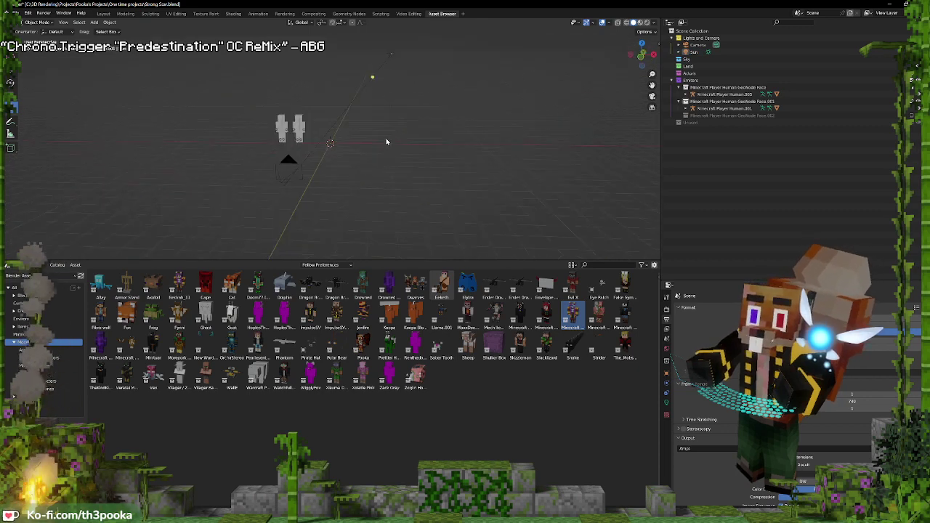
{"action": "left_click", "coordinate": [17, 13]}
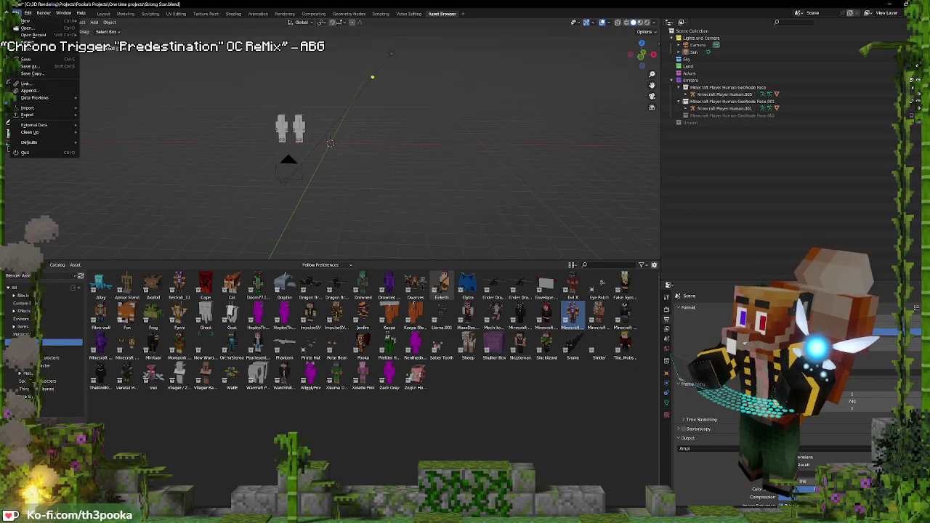
{"action": "left_click", "coordinate": [30, 91]}
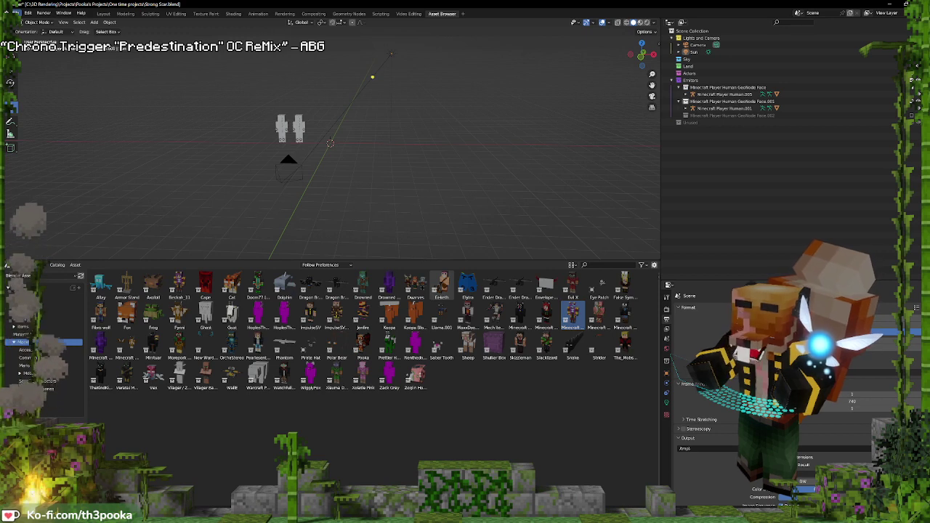
{"action": "left_click", "coordinate": [16, 13]}
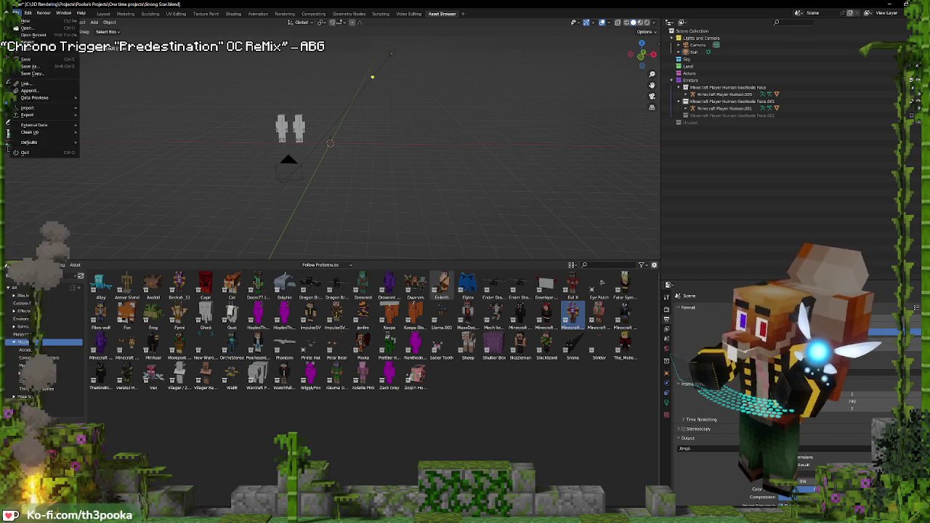
{"action": "left_click", "coordinate": [34, 93]}
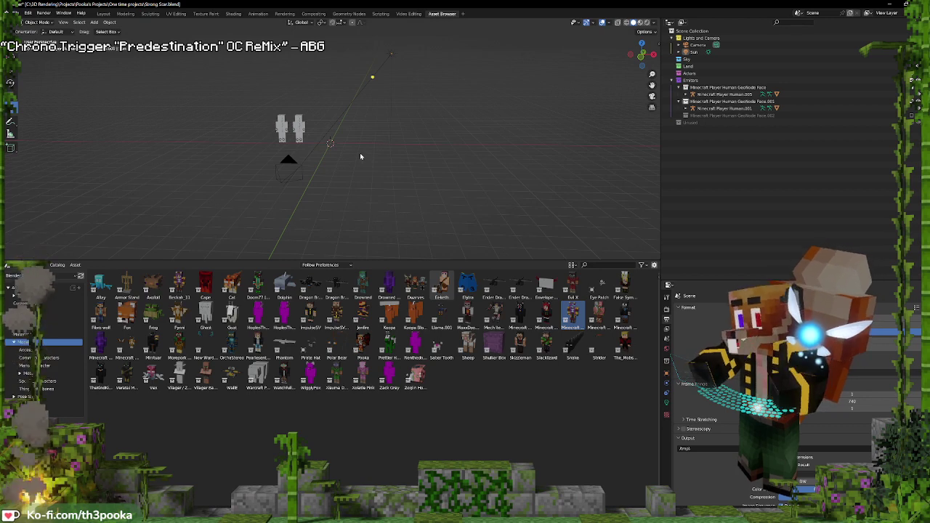
{"action": "left_click", "coordinate": [19, 13]}
{"action": "left_click", "coordinate": [34, 93]}
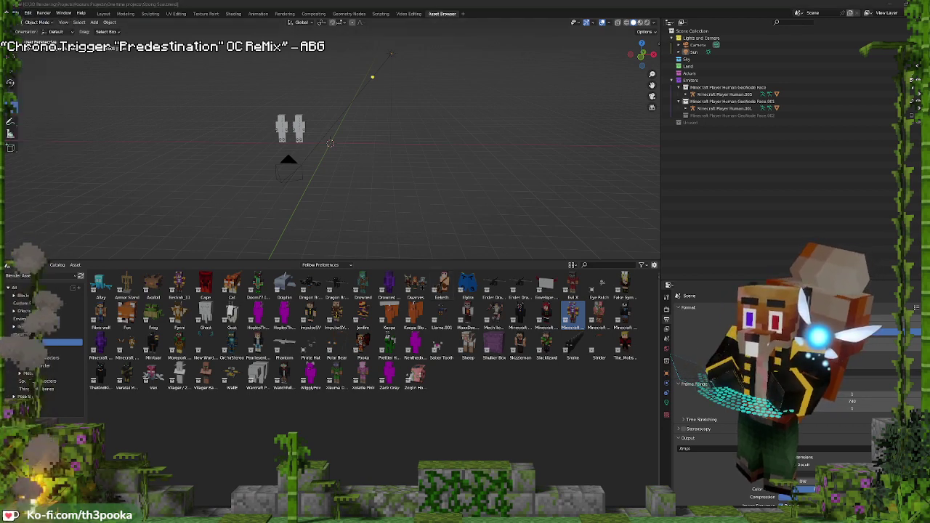
Start a second Blender session and open the recent file Pooka Actors.blend
{"action": "left_click", "coordinate": [356, 484]}
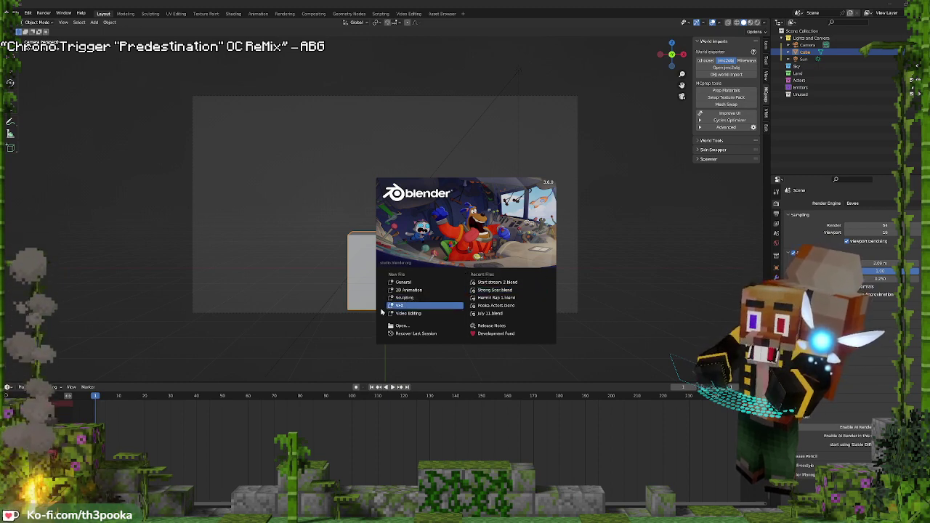
{"action": "left_click", "coordinate": [504, 307]}
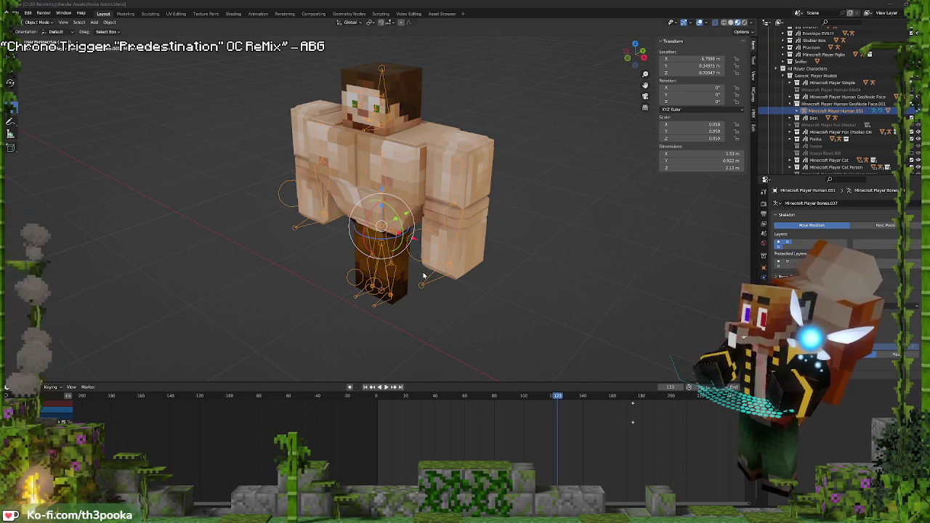
Rename the muscular character's Minecraft Player Human GeoNode Face.001 collection to Muscle Man Scar
{"action": "left_click", "coordinate": [850, 104]}
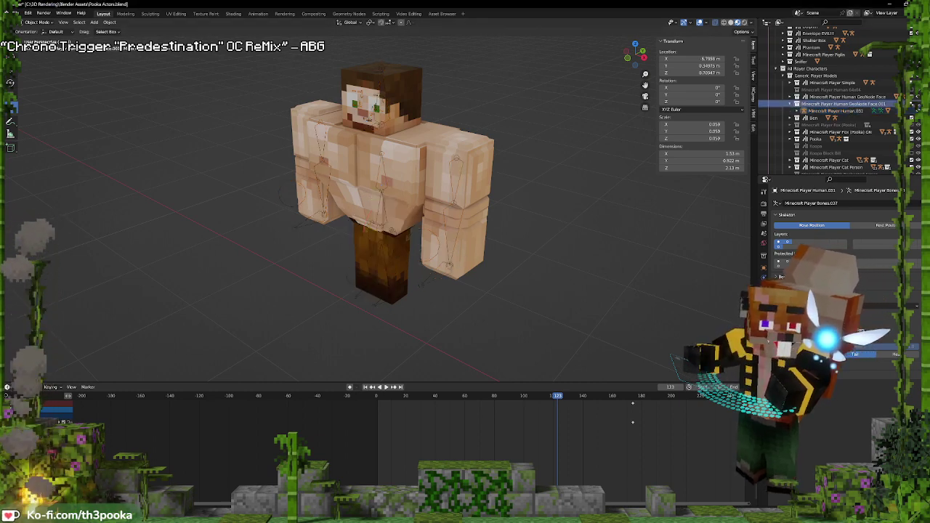
{"action": "scroll", "coordinate": [850, 104], "scroll_direction": "down", "scroll_amount": 1}
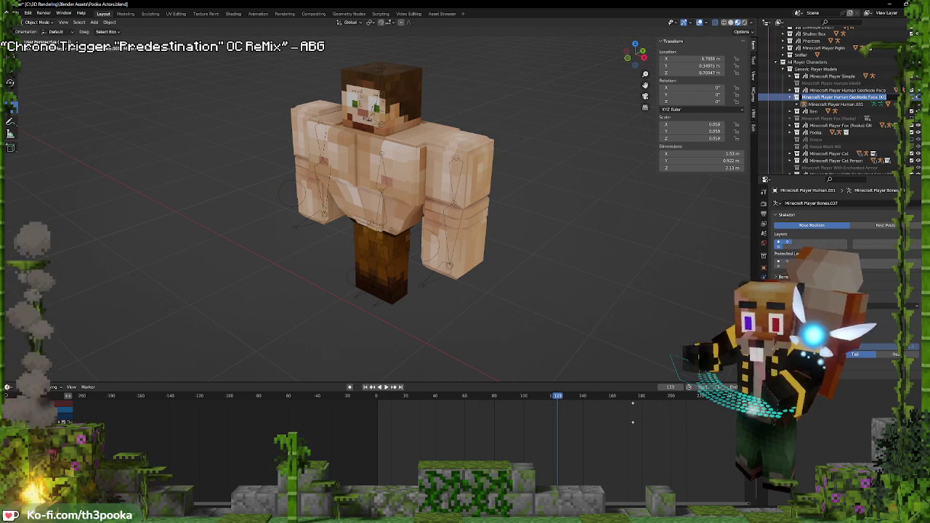
{"action": "type", "text": "MMuscle M"}
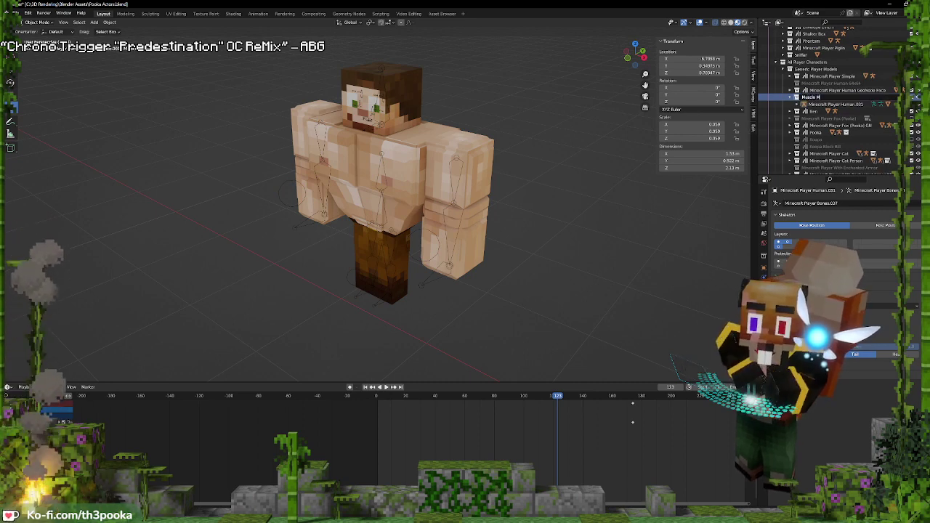
{"action": "type", "text": "an Scar"}
{"action": "key", "text": "Return"}
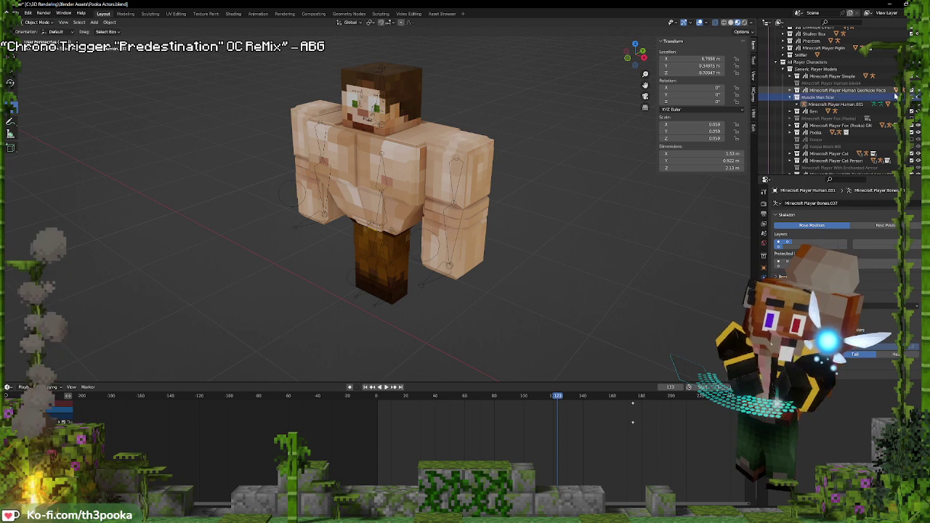
Mark the Muscle Man Scar collection as an asset, try to save the file, and close the frozen program
{"action": "right_click", "coordinate": [797, 102]}
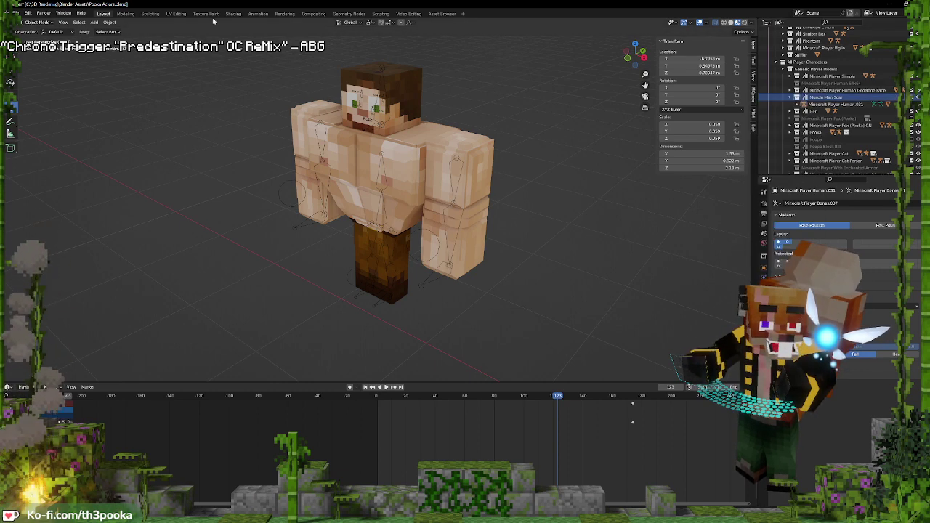
{"action": "left_click", "coordinate": [28, 13]}
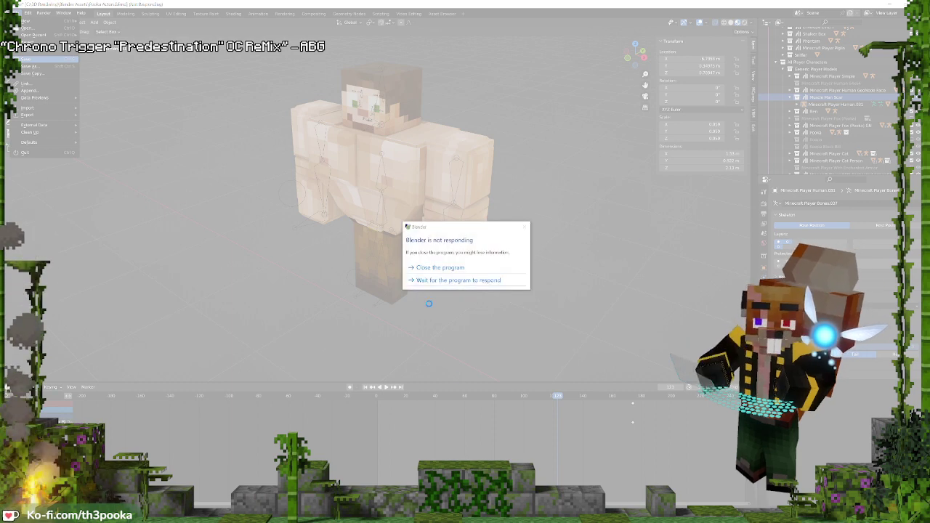
{"action": "left_click", "coordinate": [440, 267]}
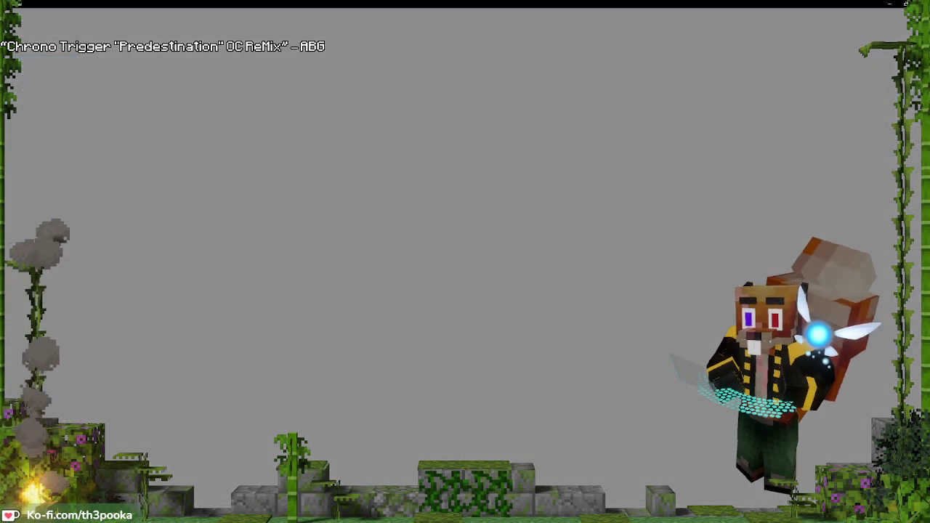
Reopen Pooka Actors.blend and rename the muscular character's collection to Muscle Man Scar again
{"action": "mouse_move", "coordinate": [365, 516]}
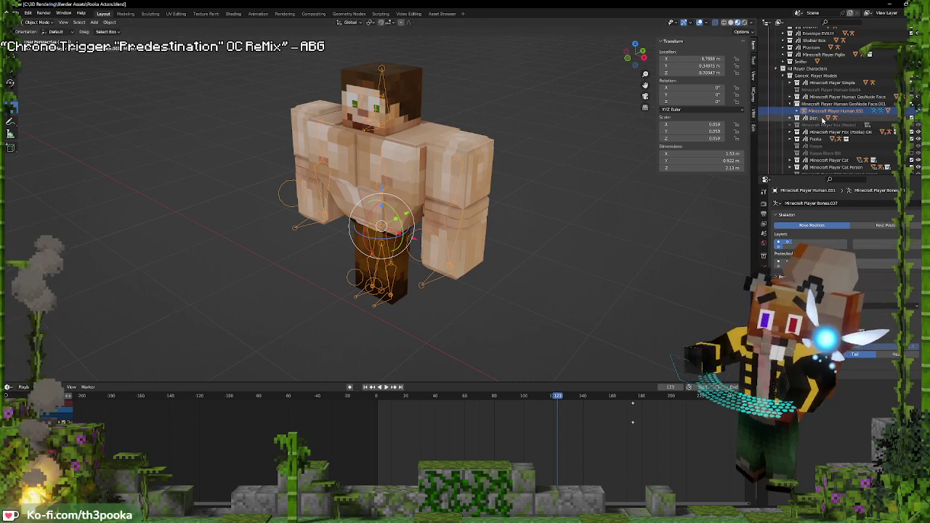
{"action": "left_click", "coordinate": [823, 105]}
{"action": "scroll", "coordinate": [823, 108], "scroll_direction": "down", "scroll_amount": 1}
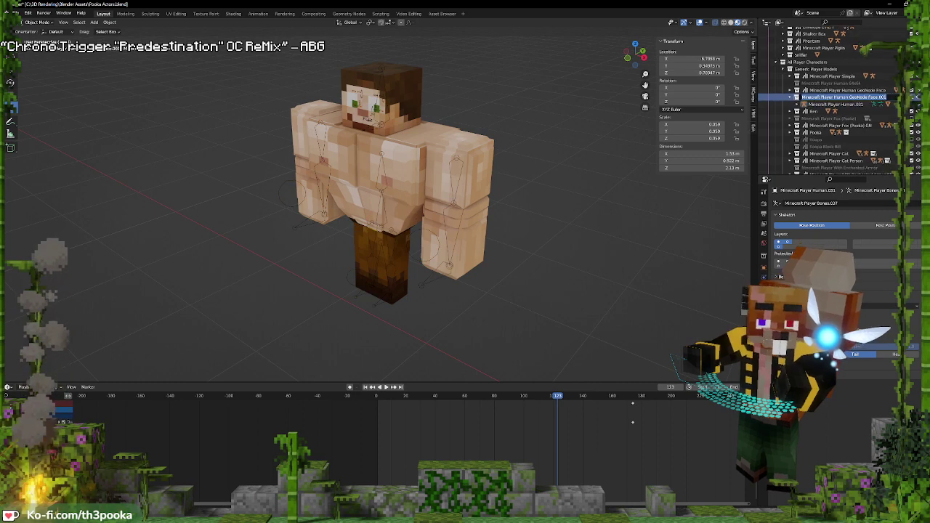
{"action": "type", "text": "Mi"}
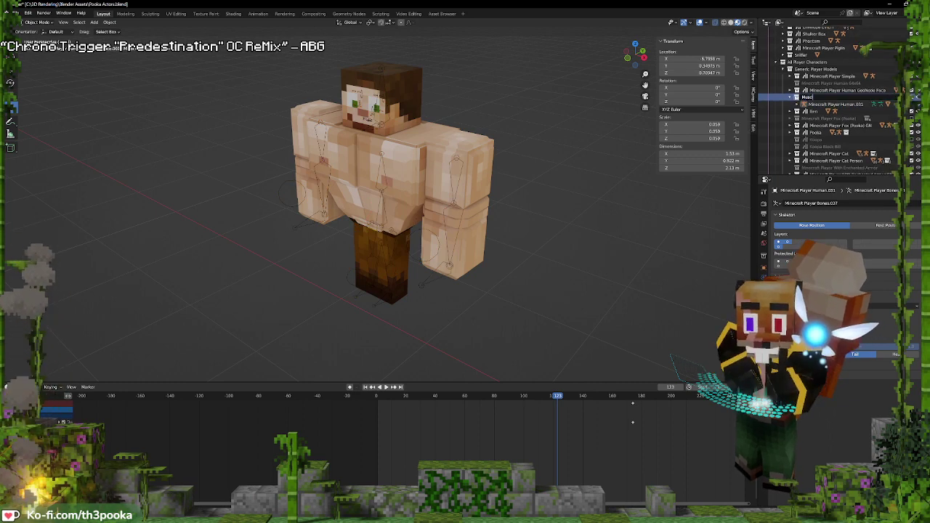
{"action": "type", "text": "ar"}
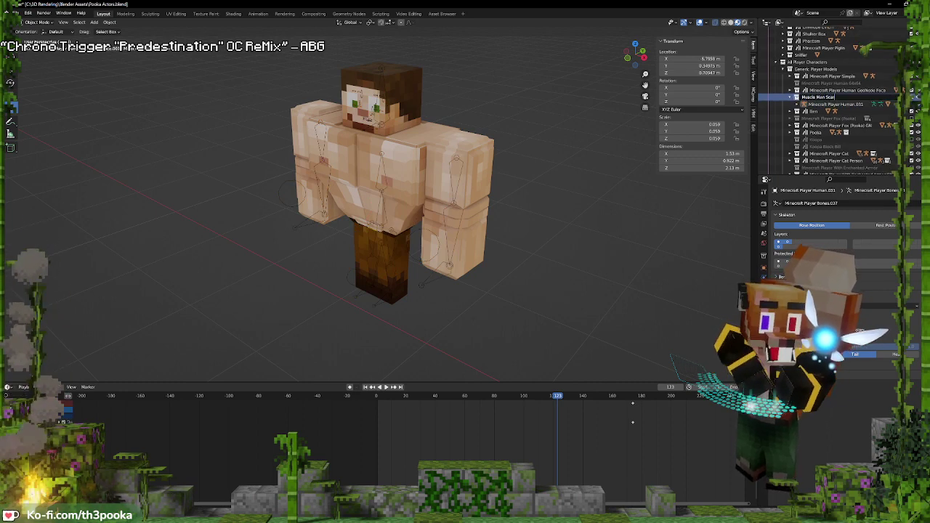
{"action": "key", "text": "Return"}
Mark the Muscle Man Scar collection as an asset and save the file in solid viewport shading
{"action": "right_click", "coordinate": [823, 97]}
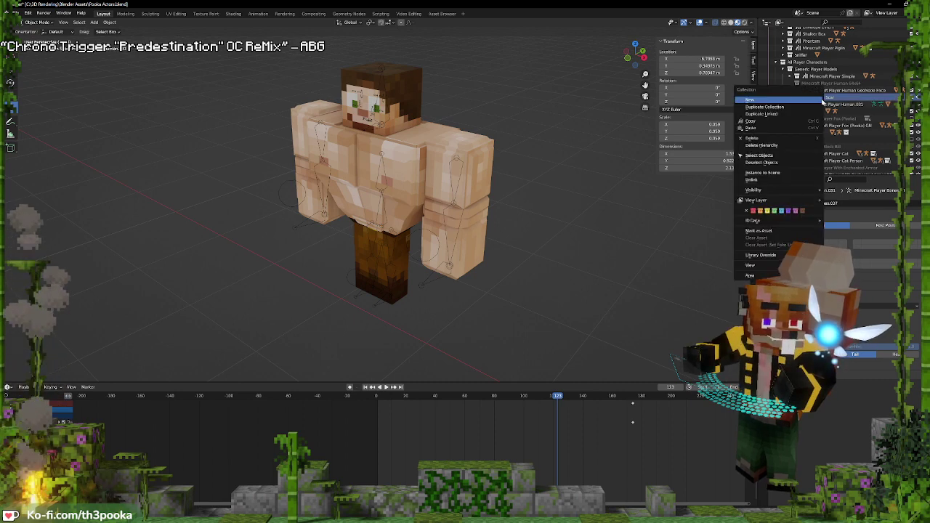
{"action": "left_click", "coordinate": [730, 22]}
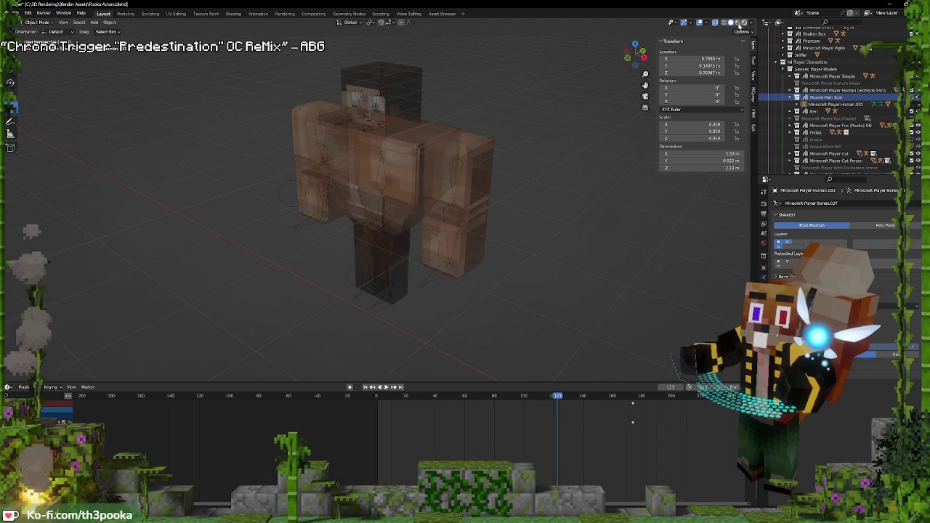
{"action": "left_click", "coordinate": [717, 23]}
{"action": "left_click", "coordinate": [16, 13]}
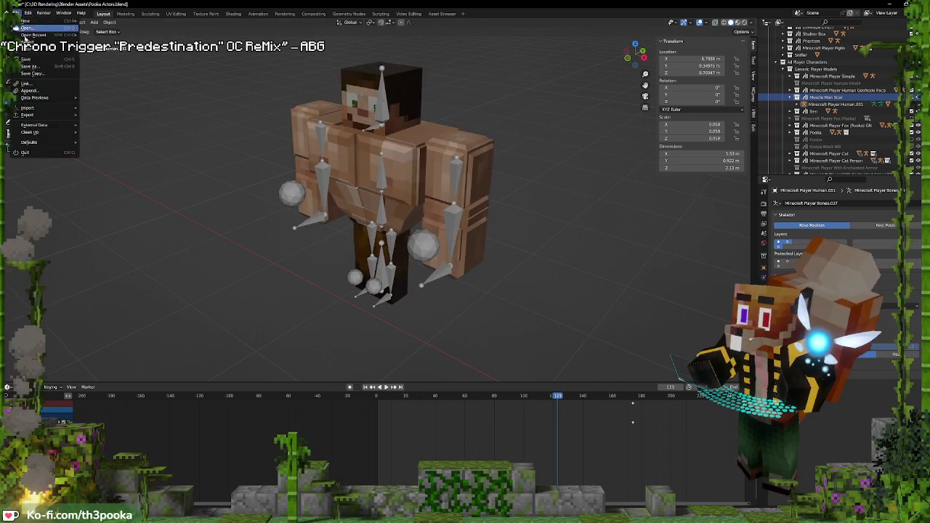
{"action": "left_click", "coordinate": [32, 62]}
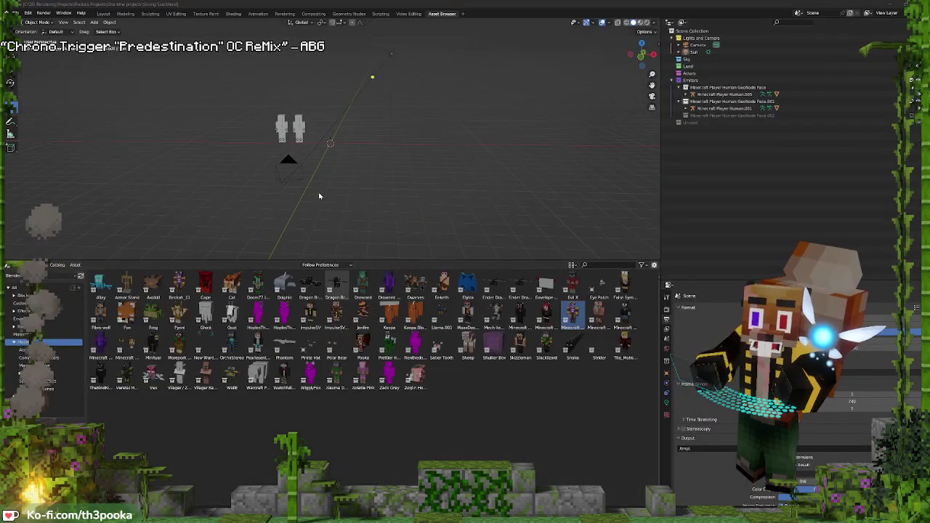
Refresh the unassigned assets in the Strong Scar project and add Muscle Man Scar to the scene as a non-instanced collection
{"action": "left_click", "coordinate": [61, 412]}
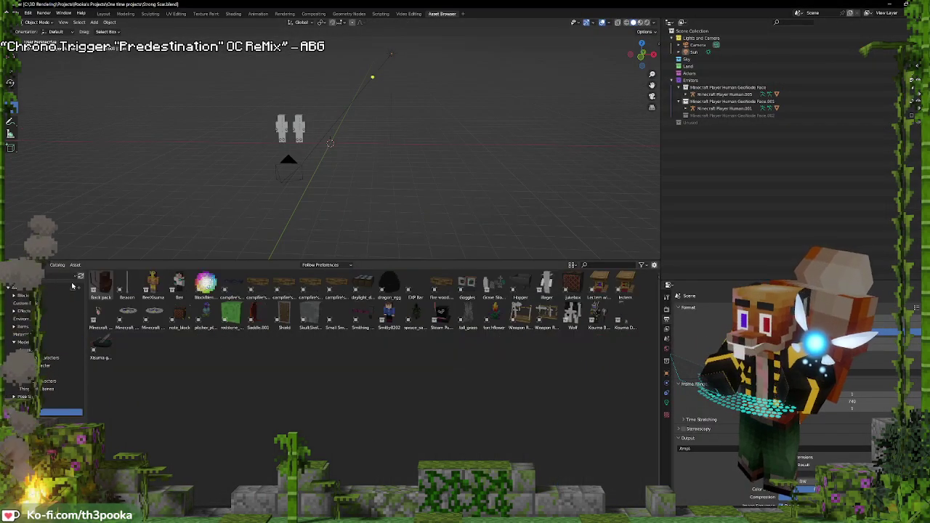
{"action": "left_click", "coordinate": [80, 276]}
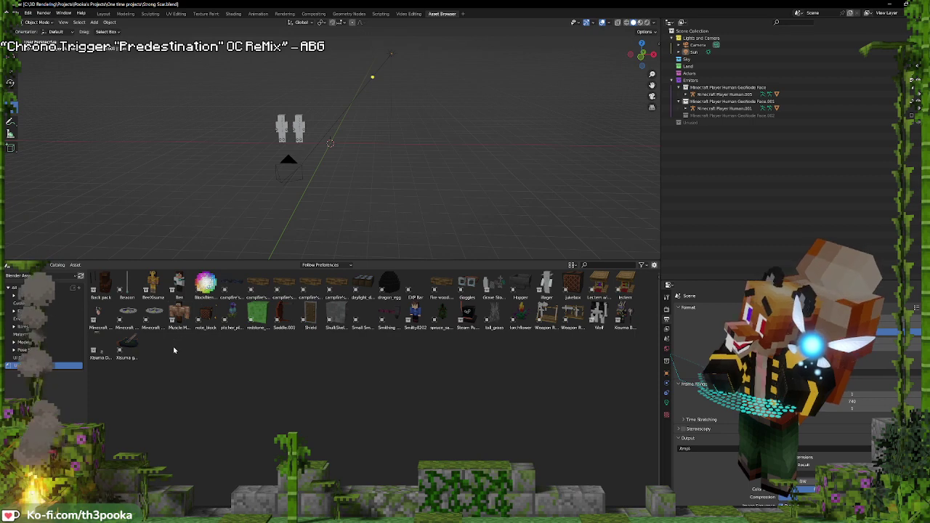
{"action": "left_click_drag", "start_coordinate": [179, 312], "coordinate": [347, 155]}
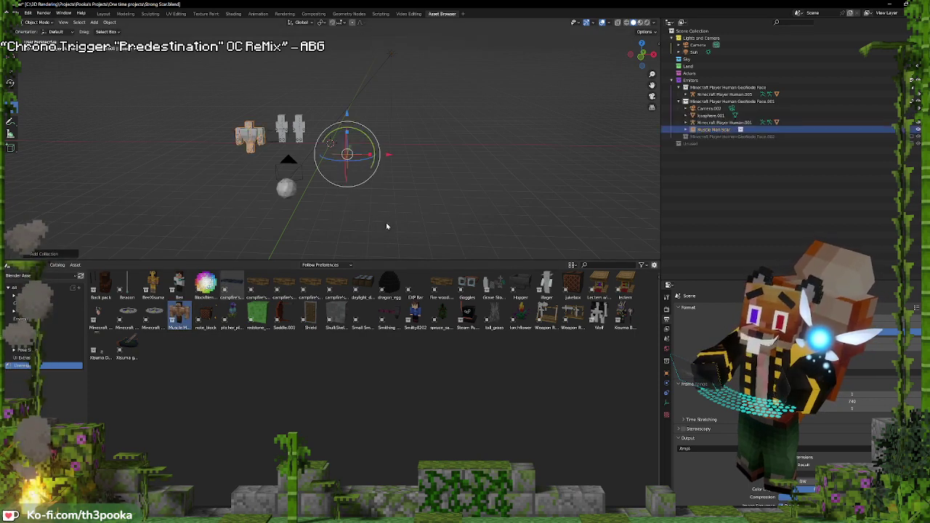
{"action": "key", "text": "ctrl+z"}
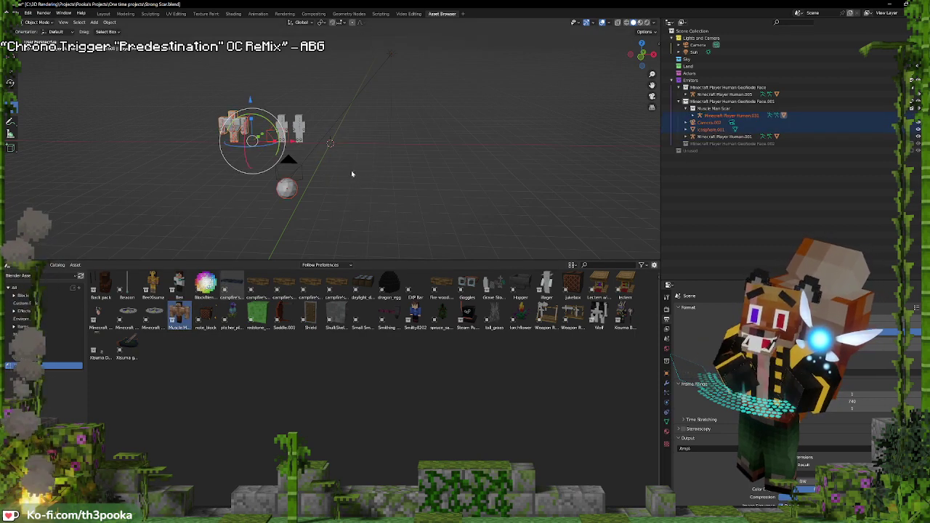
Move the Muscle Man Scar rig to the other side of the two player rigs, next to the duplicate
{"action": "left_click", "coordinate": [234, 125]}
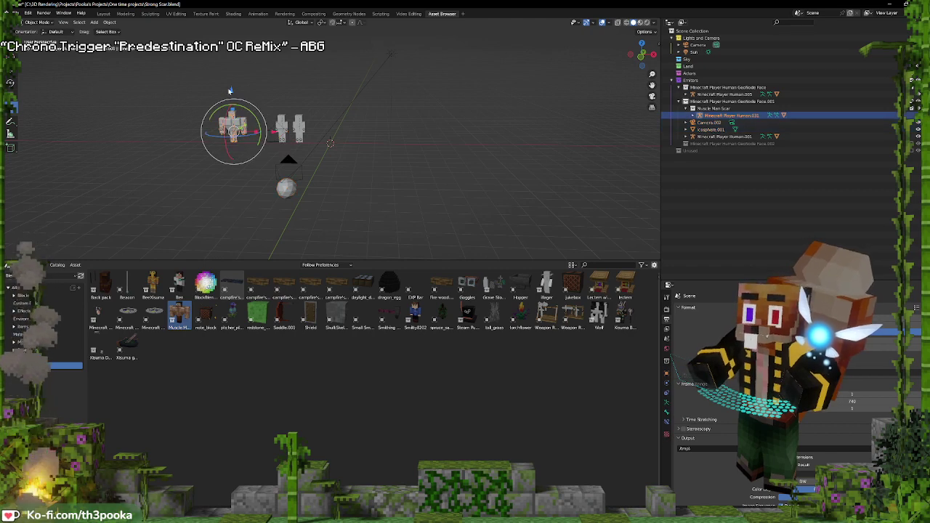
{"action": "left_click_drag", "start_coordinate": [233, 90], "coordinate": [318, 93]}
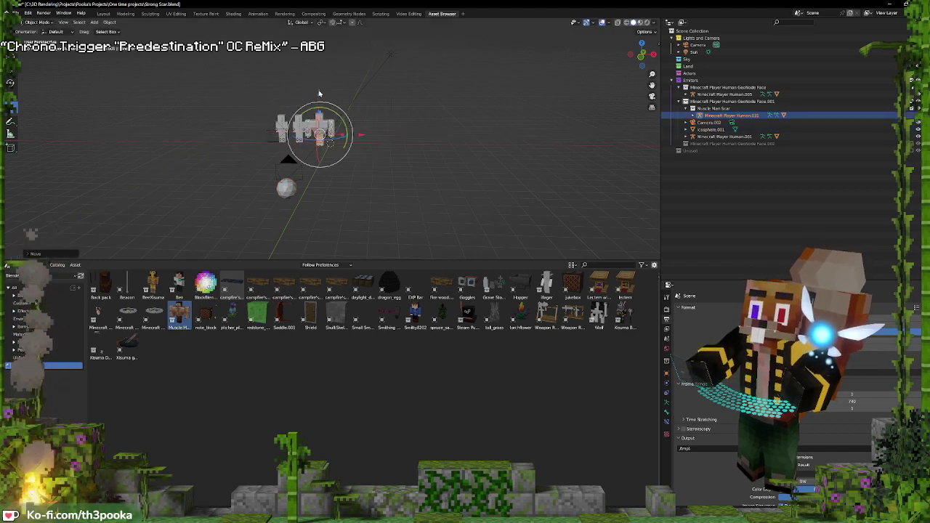
{"action": "key", "text": "KP_3"}
{"action": "key", "text": "KP_Decimal"}
{"action": "middle_click_drag", "start_coordinate": [350, 135], "coordinate": [483, 152]}
{"action": "scroll", "coordinate": [482, 152], "scroll_direction": "down", "scroll_amount": 6}
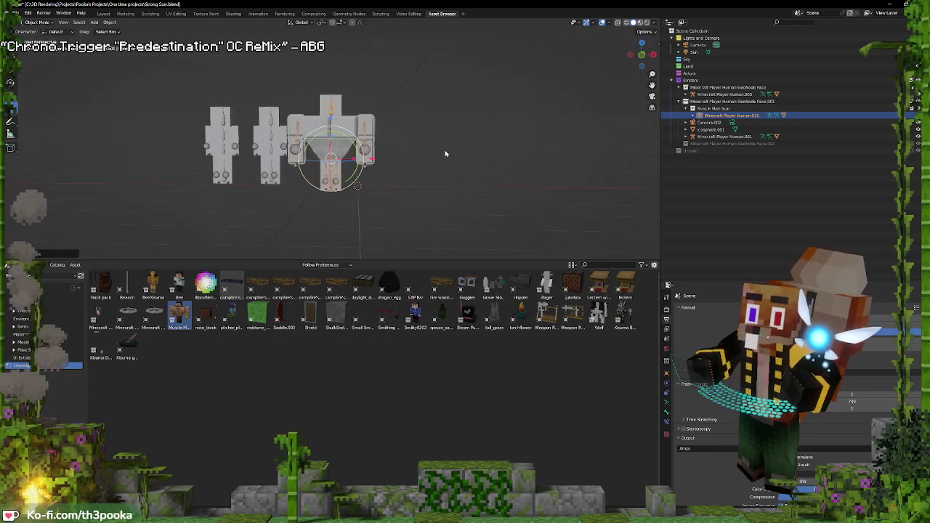
{"action": "middle_click_drag", "start_coordinate": [458, 153], "coordinate": [439, 168]}
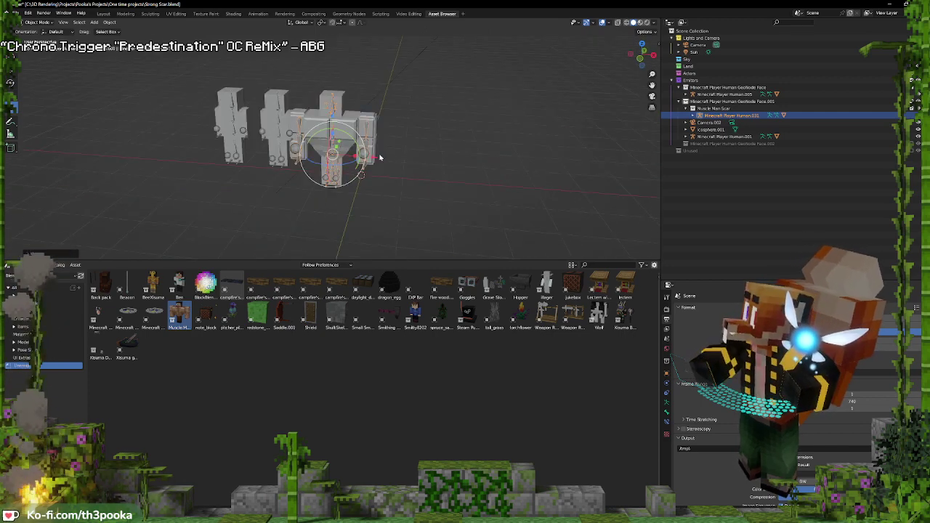
{"action": "key", "text": "g"}
{"action": "left_click", "coordinate": [375, 157]}
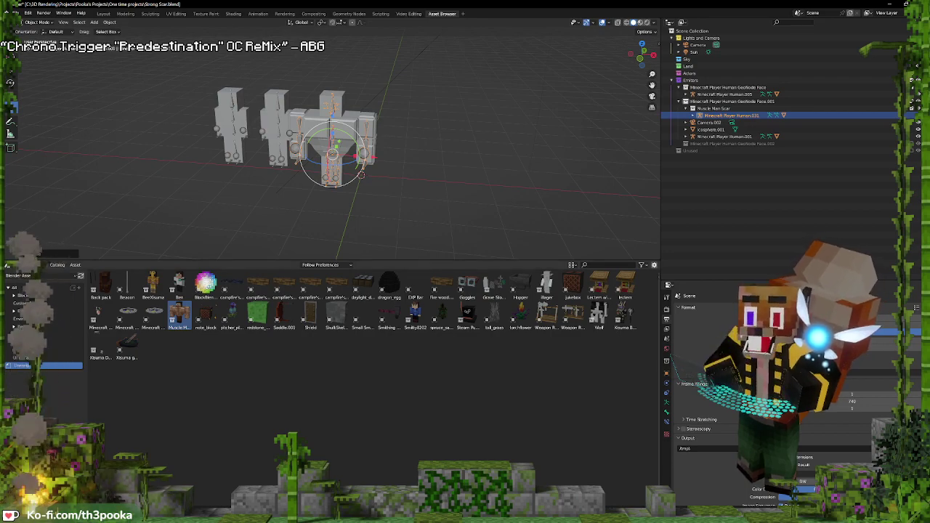
Switch to the Video Editing workspace and play the beginning of the HermitCraft reference clip
{"action": "left_click", "coordinate": [406, 517]}
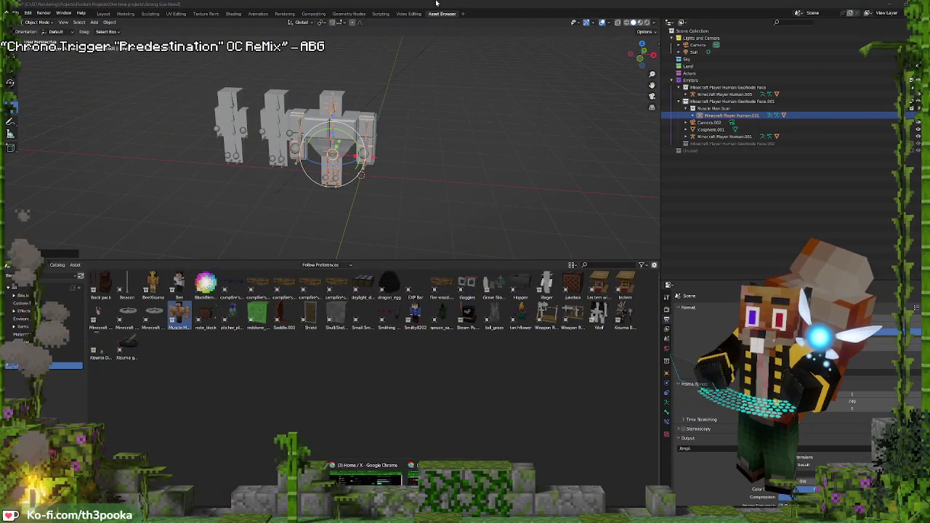
{"action": "left_click", "coordinate": [409, 14]}
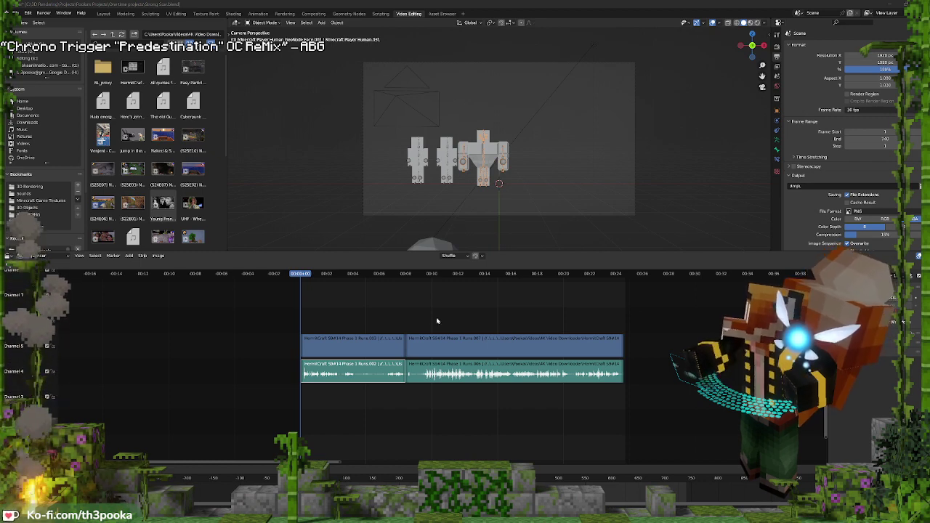
{"action": "left_click", "coordinate": [608, 4]}
{"action": "key", "text": "space"}
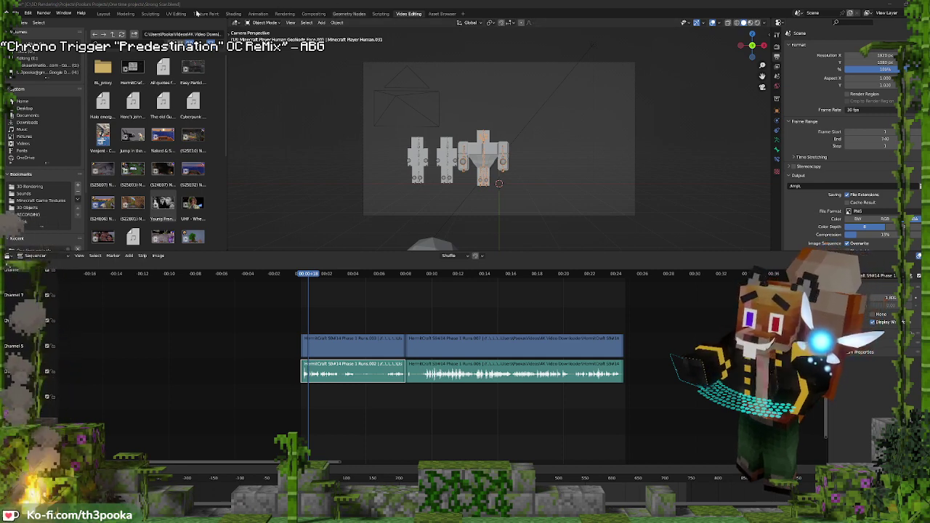
{"action": "left_click", "coordinate": [59, 4]}
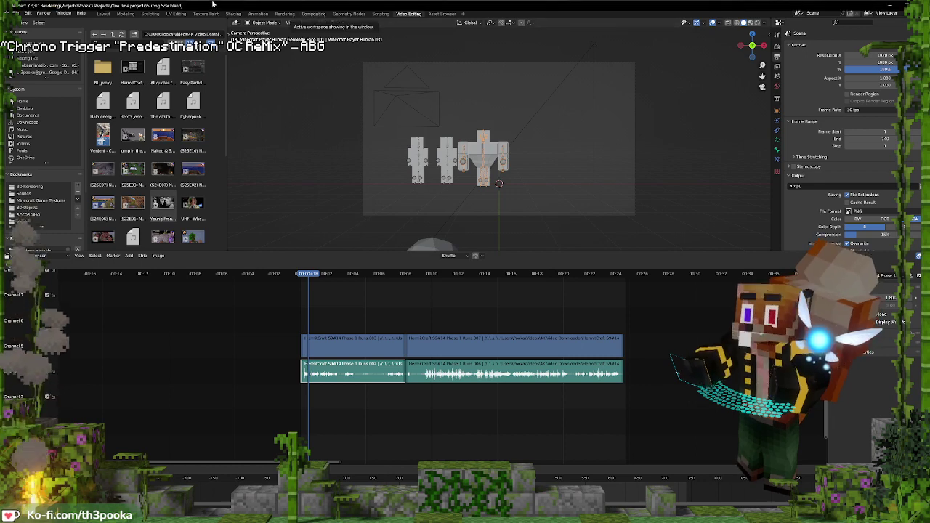
Return the playhead to the start of the reference clip and select the mesh of the player rig farthest from Muscle Man Scar
{"action": "key", "text": "shift+Left"}
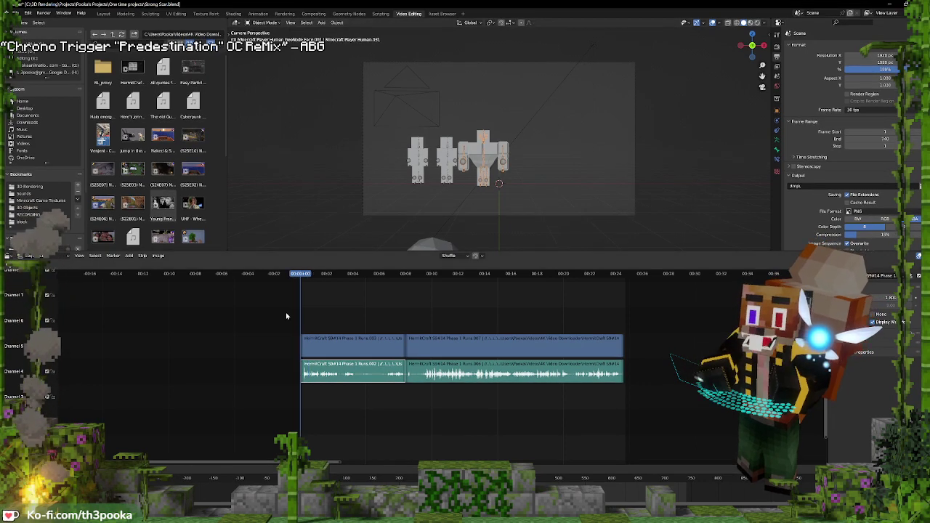
{"action": "left_click", "coordinate": [418, 158]}
{"action": "key", "text": "KP_Decimal"}
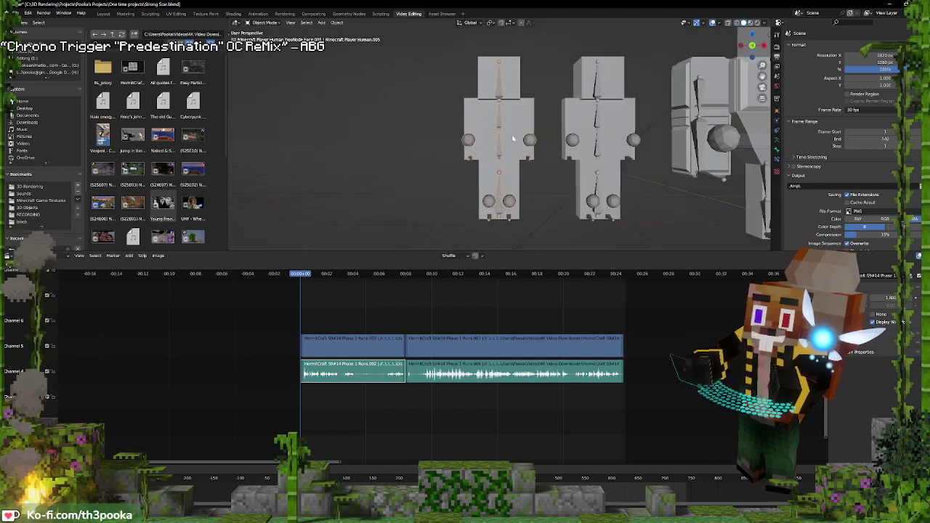
{"action": "left_click", "coordinate": [530, 114]}
{"action": "middle_click_drag", "start_coordinate": [543, 110], "coordinate": [568, 125]}
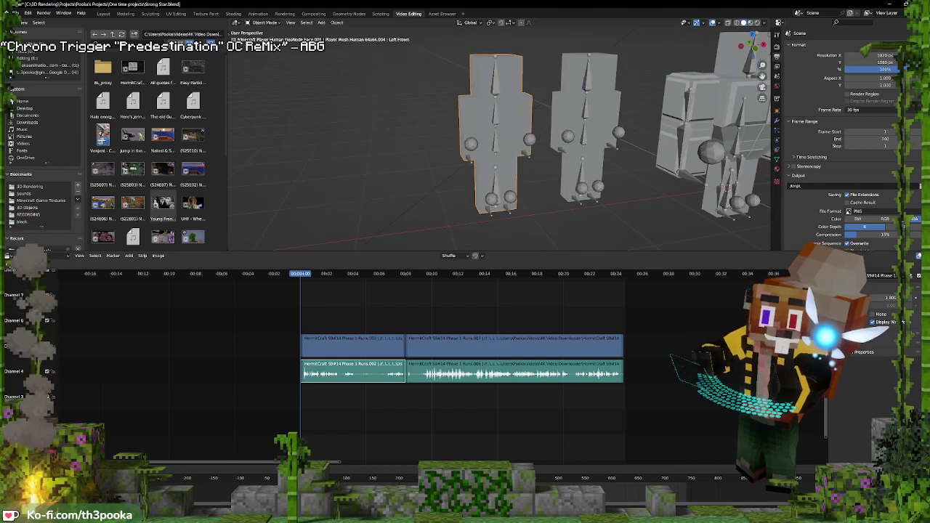
Switch to the Layout workspace and display the three character rigs in Material Preview shading
{"action": "left_click", "coordinate": [103, 14]}
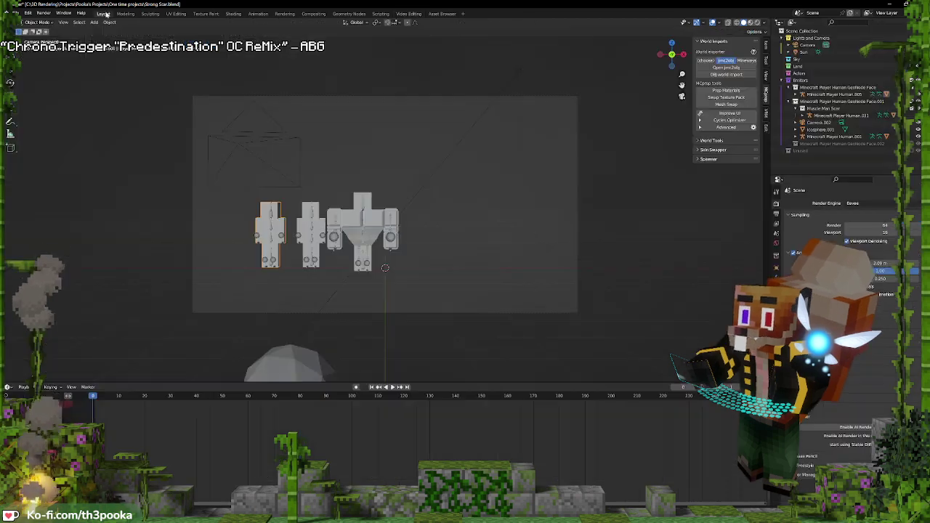
{"action": "left_click", "coordinate": [750, 22]}
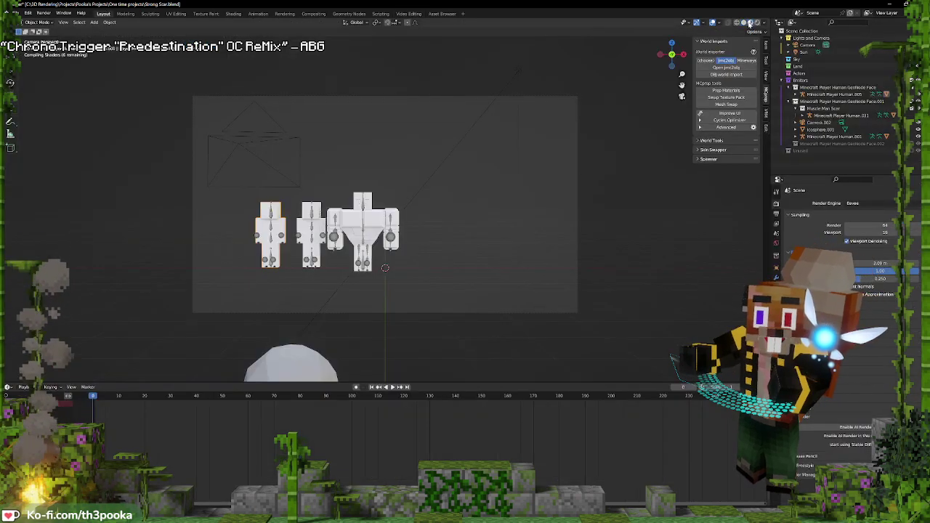
{"action": "middle_click_drag", "start_coordinate": [340, 205], "coordinate": [385, 216]}
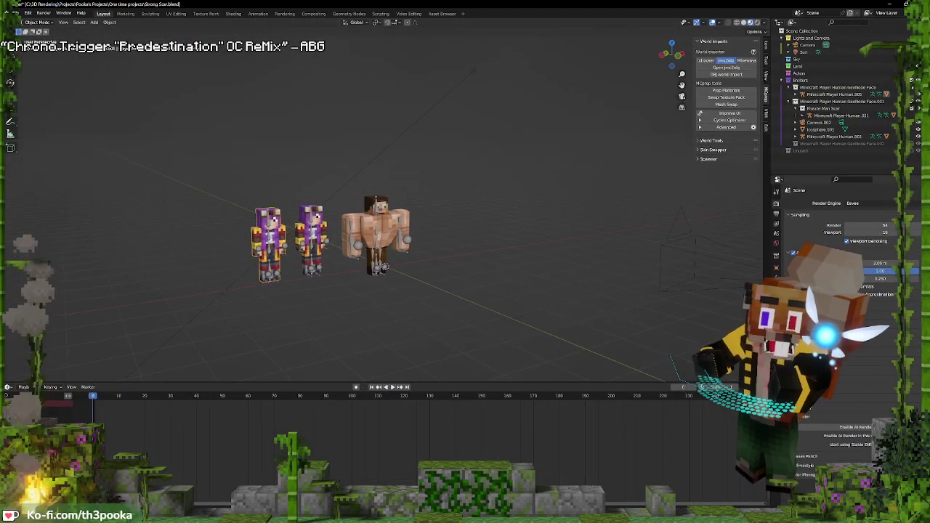
Replace the selected player's Skin Player texture with Tangoice 2023.png from the Tangotek folder in HermitCraft Skins
{"action": "left_click", "coordinate": [776, 327]}
{"action": "left_click", "coordinate": [849, 207]}
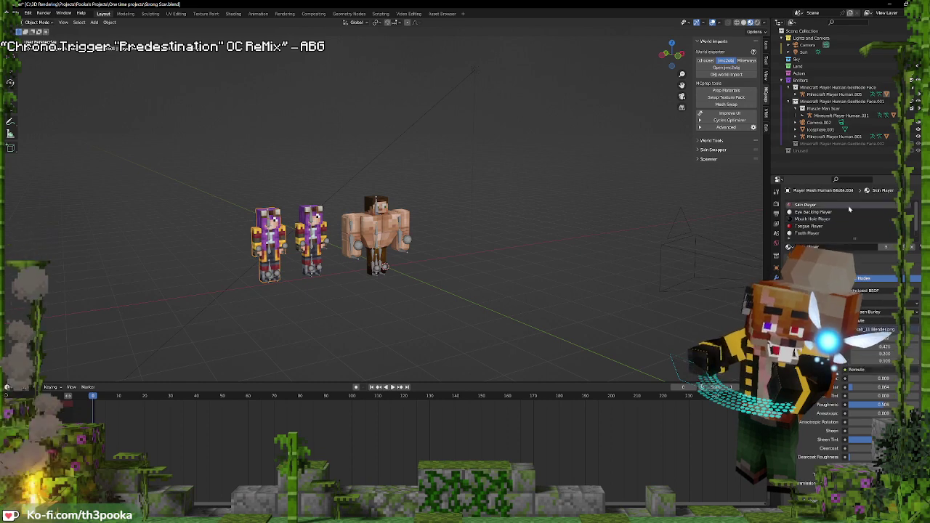
{"action": "left_click", "coordinate": [793, 329]}
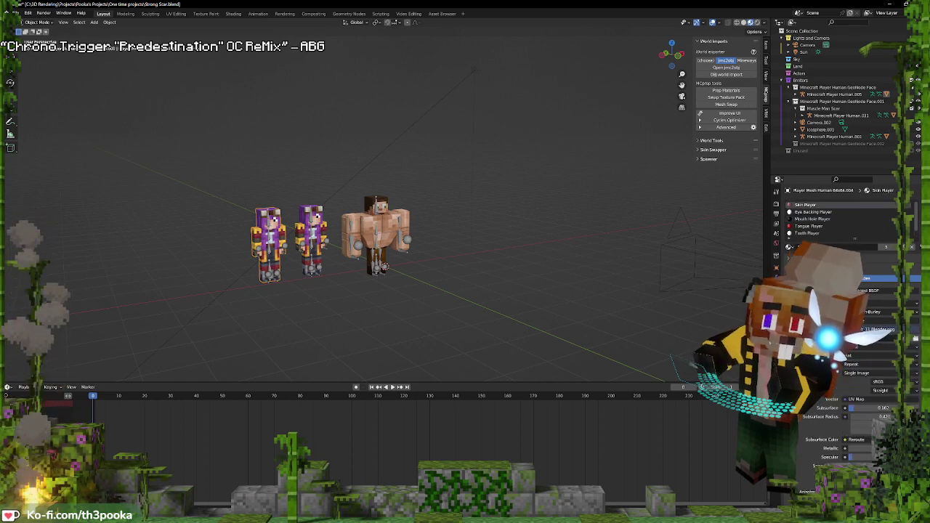
{"action": "left_click", "coordinate": [917, 339]}
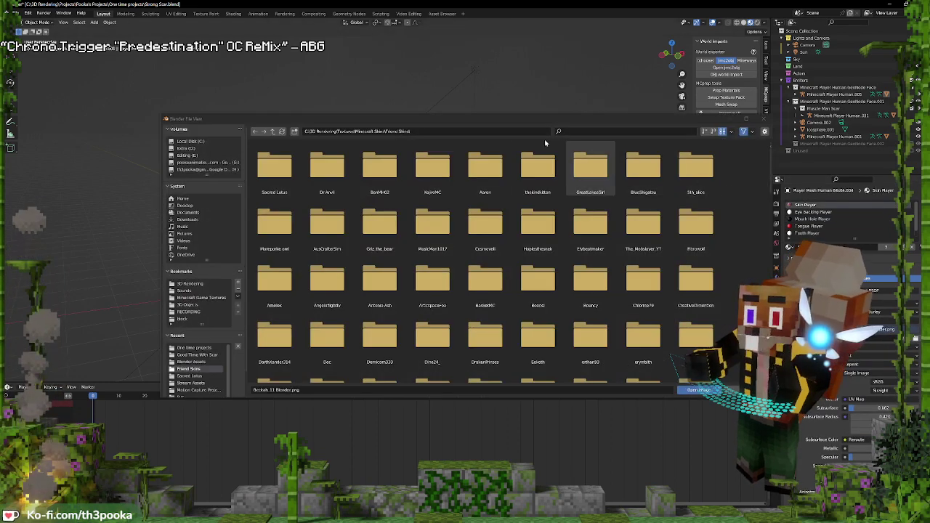
{"action": "left_click", "coordinate": [273, 132]}
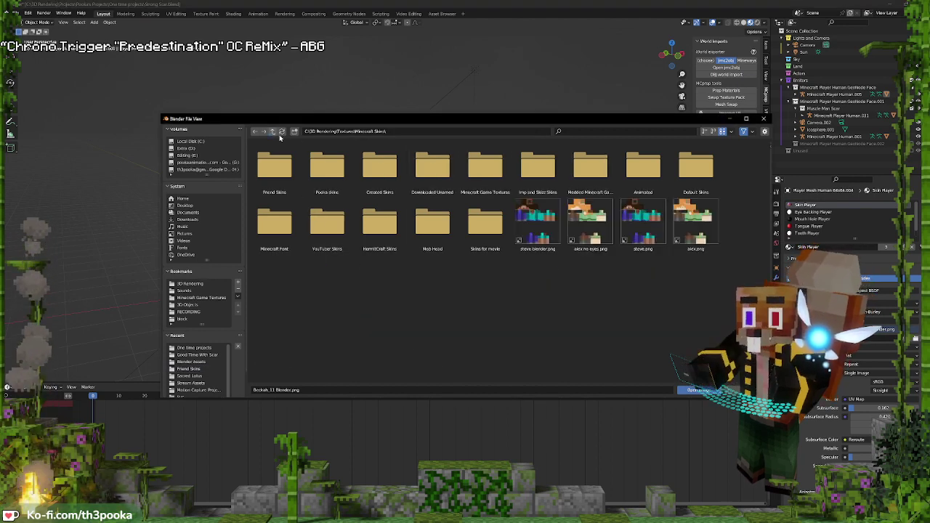
{"action": "double_click", "coordinate": [367, 218]}
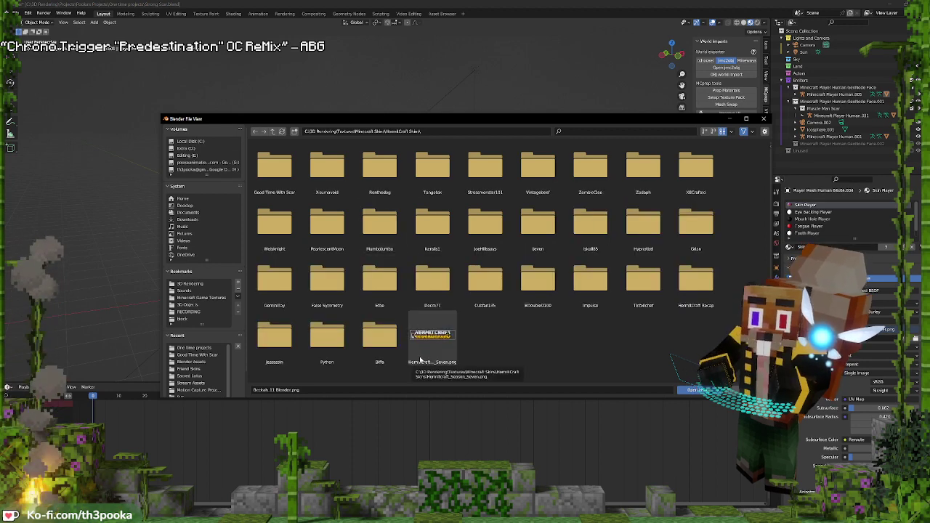
{"action": "left_click", "coordinate": [439, 180]}
{"action": "double_click", "coordinate": [439, 180]}
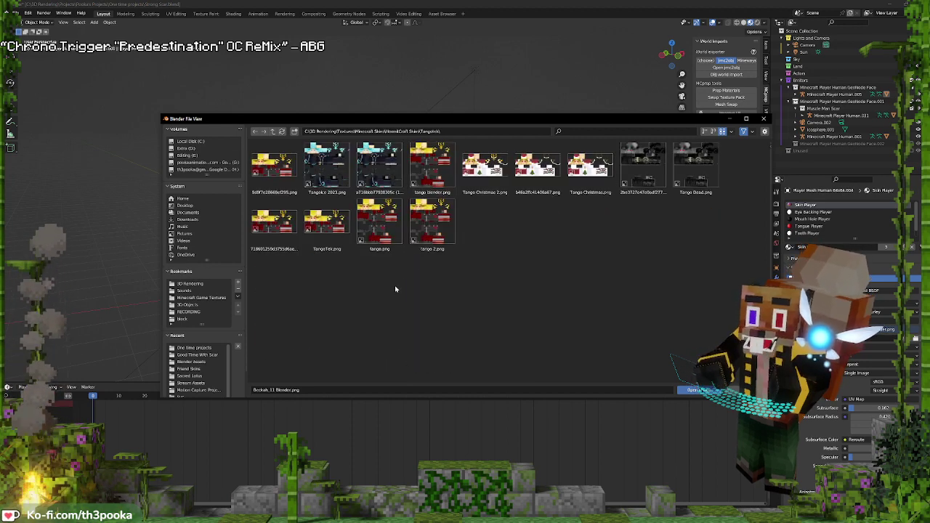
{"action": "double_click", "coordinate": [333, 177]}
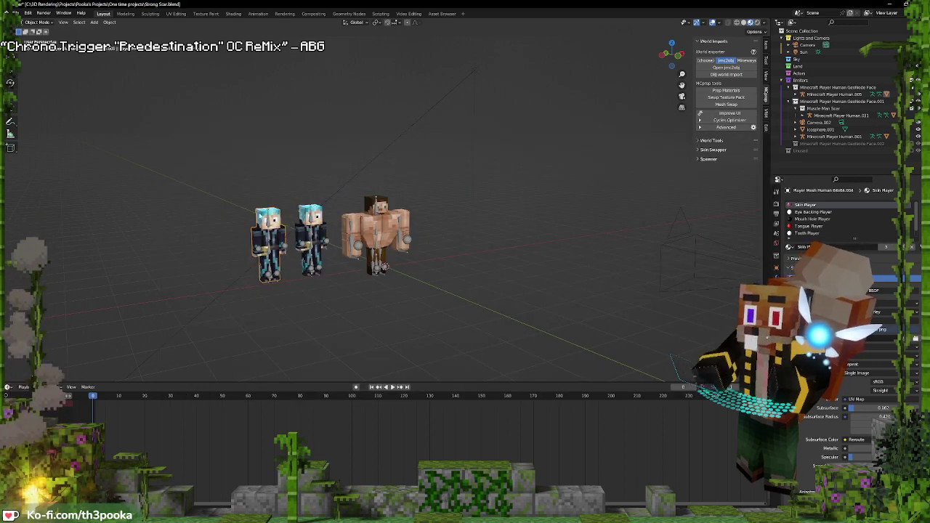
Give the middle player rig its own copy of the skin material and load Etho 2023.png from the Etho folder as its texture
{"action": "left_click", "coordinate": [317, 224]}
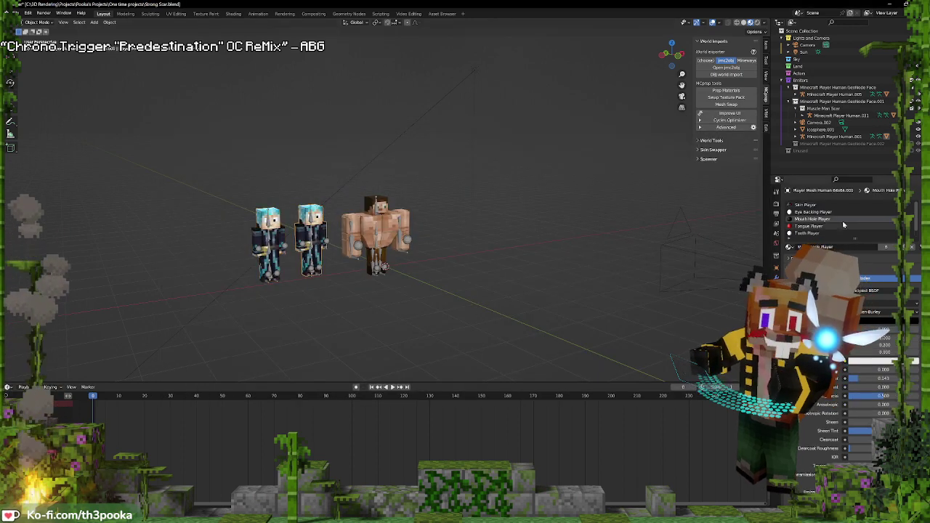
{"action": "left_click", "coordinate": [806, 205]}
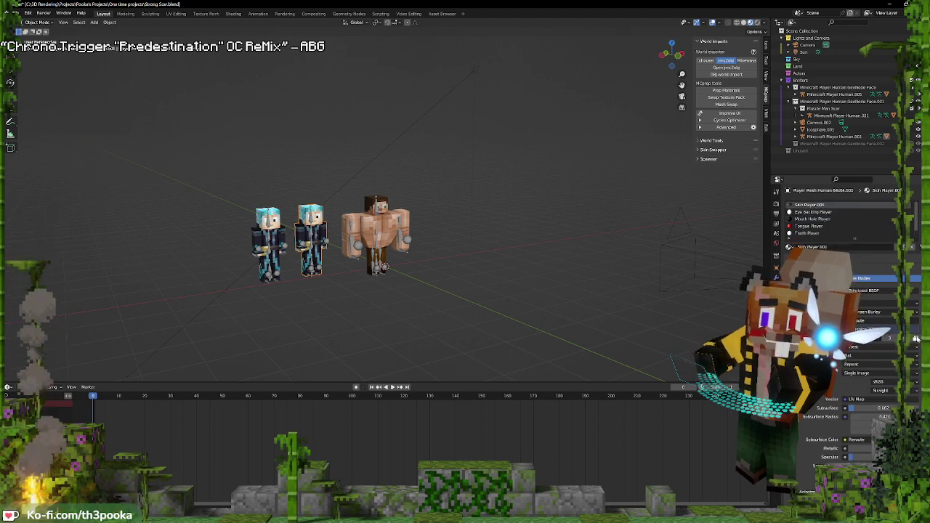
{"action": "left_click", "coordinate": [917, 339]}
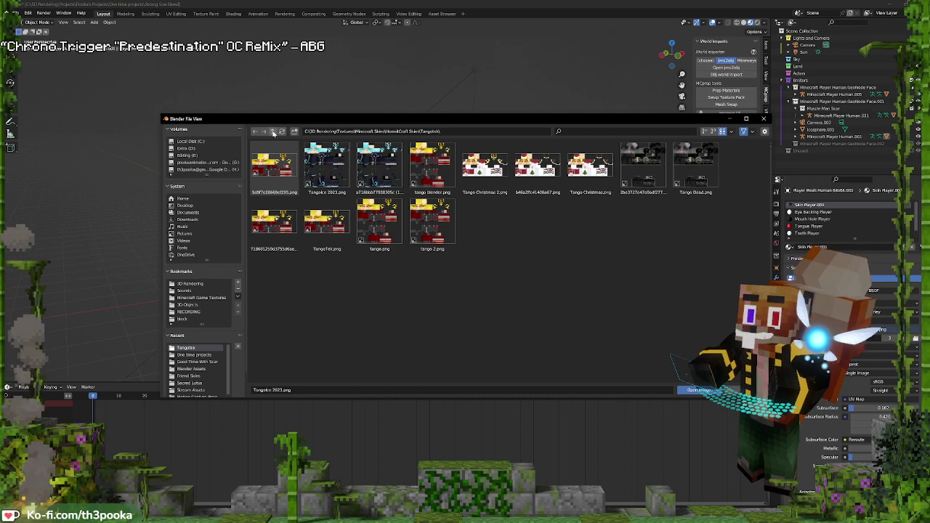
{"action": "left_click", "coordinate": [273, 131]}
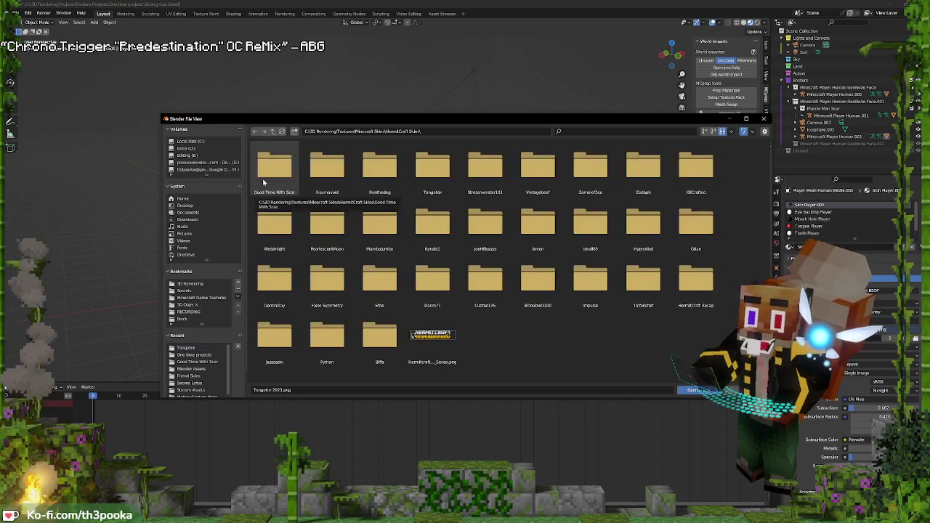
{"action": "double_click", "coordinate": [370, 274]}
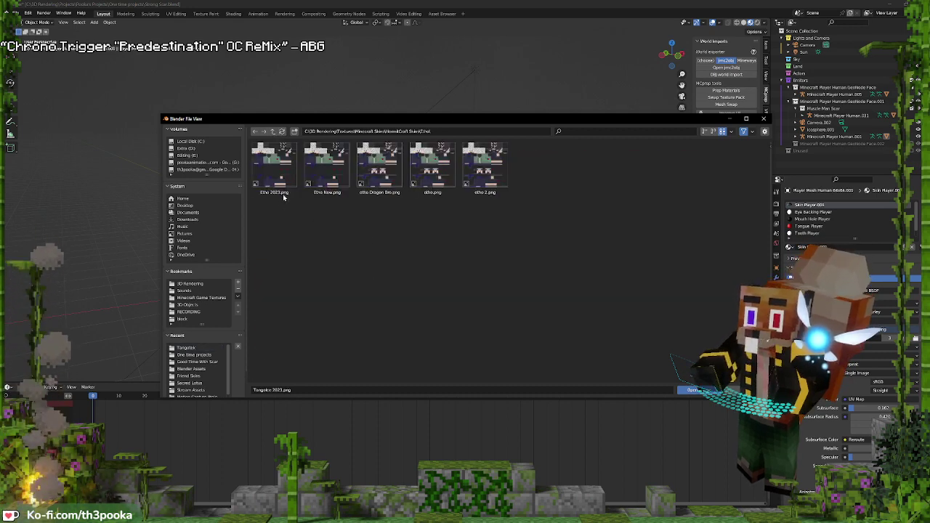
{"action": "double_click", "coordinate": [284, 159]}
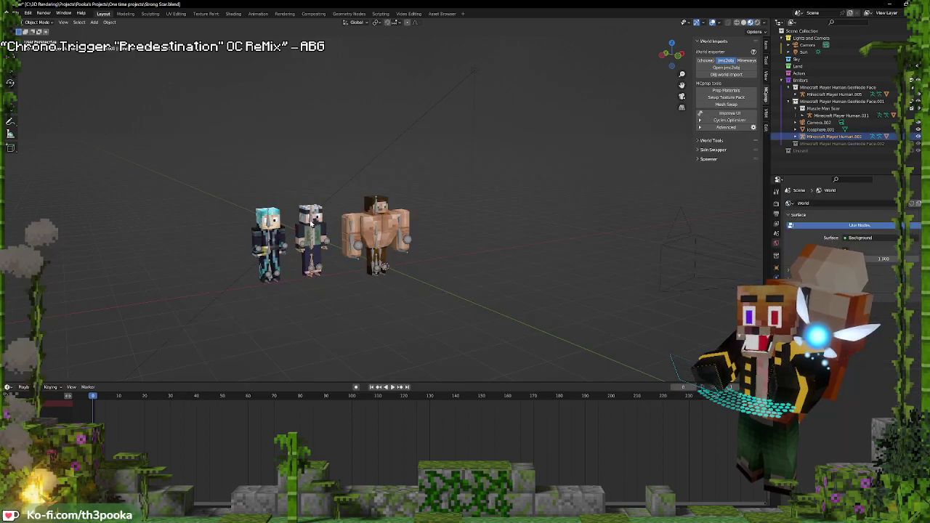
Inspect the two reskinned player rigs up close and select the mesh wearing the Tangoice skin
{"action": "key", "text": "KP_Decimal"}
{"action": "middle_click_drag", "start_coordinate": [352, 156], "coordinate": [253, 145]}
{"action": "left_click", "coordinate": [220, 129]}
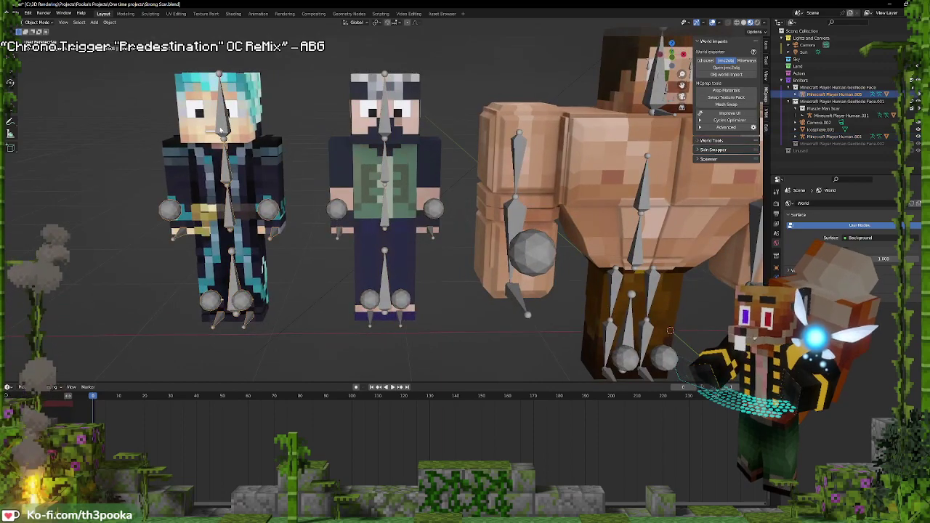
{"action": "key", "text": "KP_Decimal"}
{"action": "middle_click_drag", "start_coordinate": [444, 118], "coordinate": [466, 140]}
{"action": "left_click", "coordinate": [419, 125]}
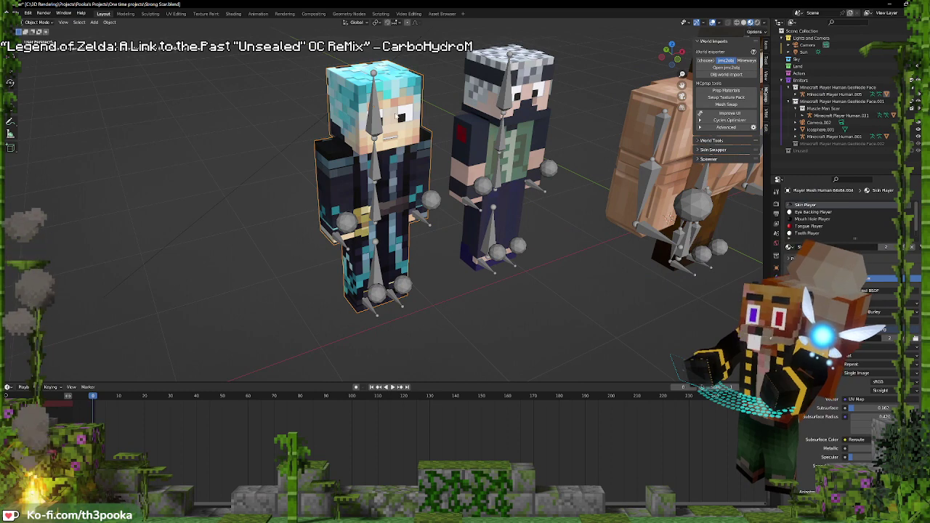
Switch to the Shading workspace and show the face area of Tangoice 2023.png in the image editor as an eye colour reference
{"action": "left_click", "coordinate": [234, 13]}
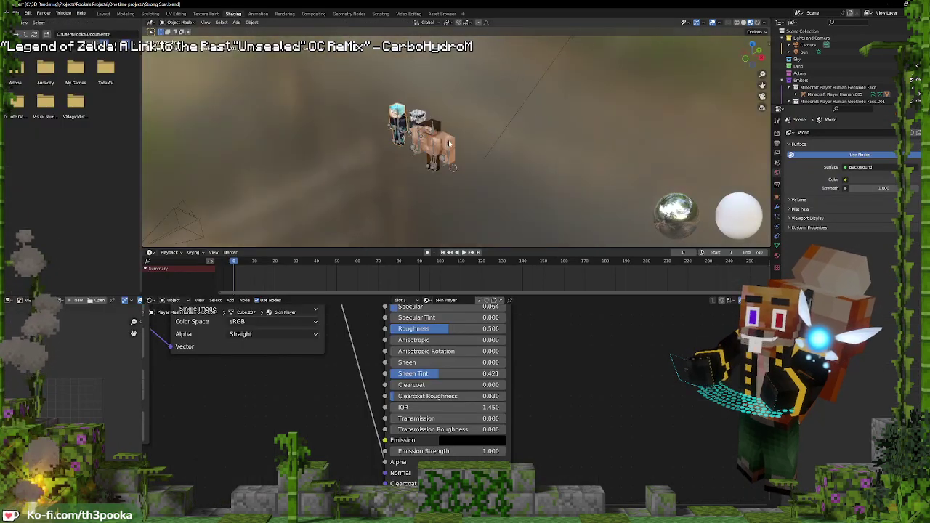
{"action": "middle_click_drag", "start_coordinate": [449, 143], "coordinate": [470, 182]}
{"action": "scroll", "coordinate": [470, 182], "scroll_direction": "up", "scroll_amount": 4}
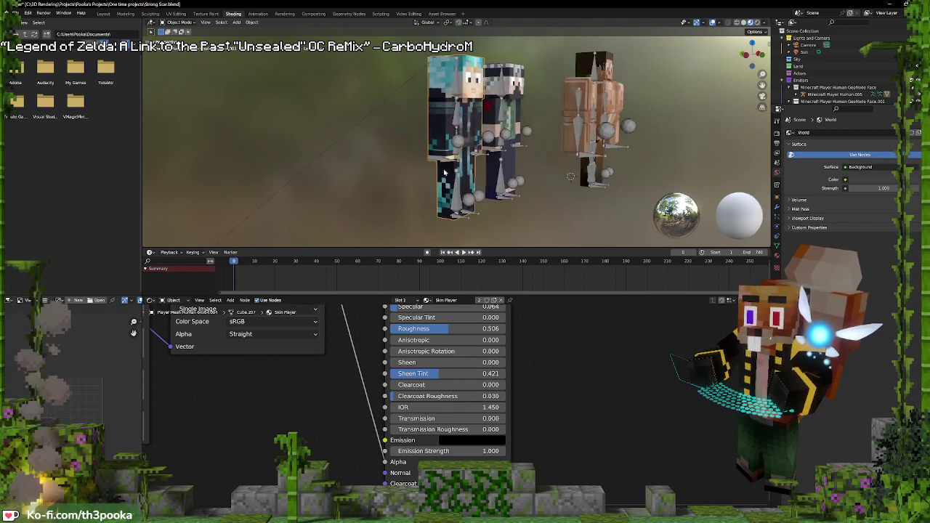
{"action": "left_click", "coordinate": [58, 301]}
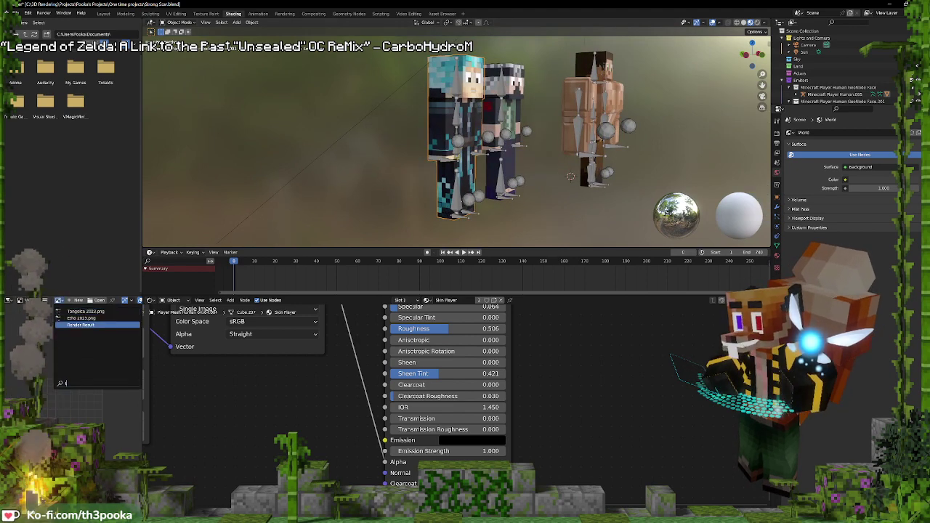
{"action": "left_click", "coordinate": [83, 314]}
{"action": "scroll", "coordinate": [75, 414], "scroll_direction": "up", "scroll_amount": 10}
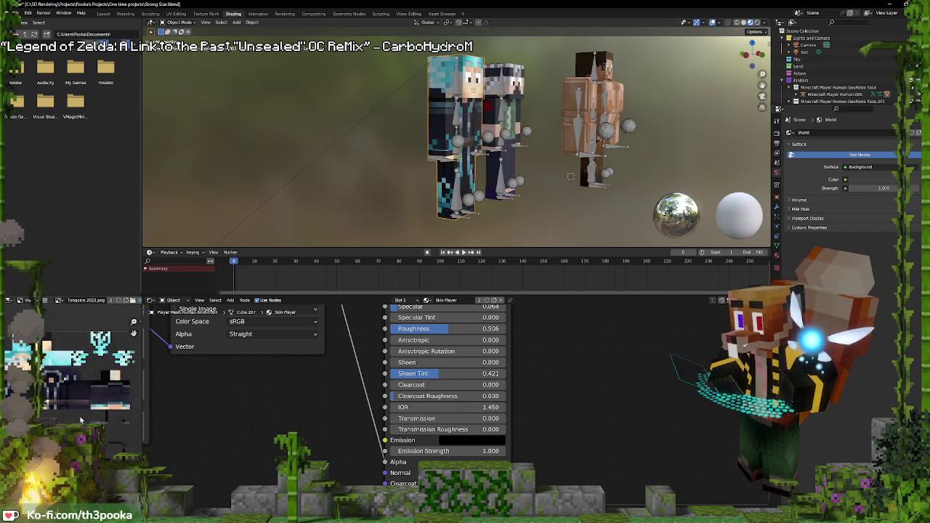
{"action": "middle_click_drag", "start_coordinate": [80, 416], "coordinate": [78, 461]}
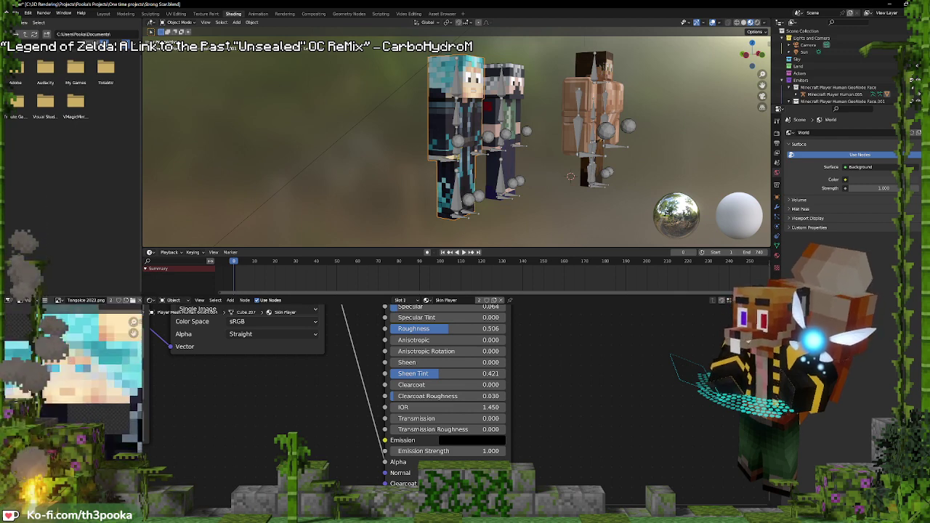
{"action": "scroll", "coordinate": [73, 417], "scroll_direction": "up", "scroll_amount": 2}
{"action": "middle_click_drag", "start_coordinate": [72, 417], "coordinate": [96, 457]}
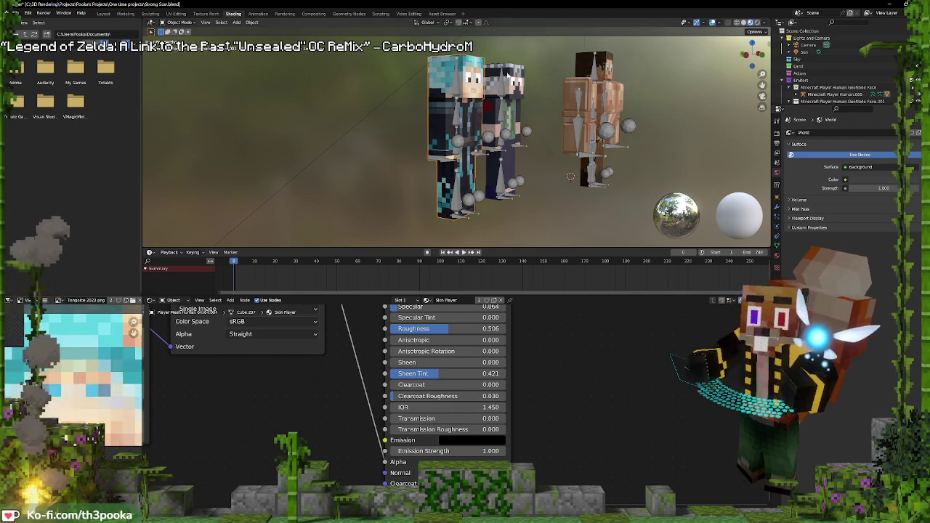
Give the Tangoice-skinned mesh its own copy of the Pupil Player material and sample its base colour from the light blue eye pixel of Tangoice 2023.png
{"action": "middle_click_drag", "start_coordinate": [483, 95], "coordinate": [427, 107]}
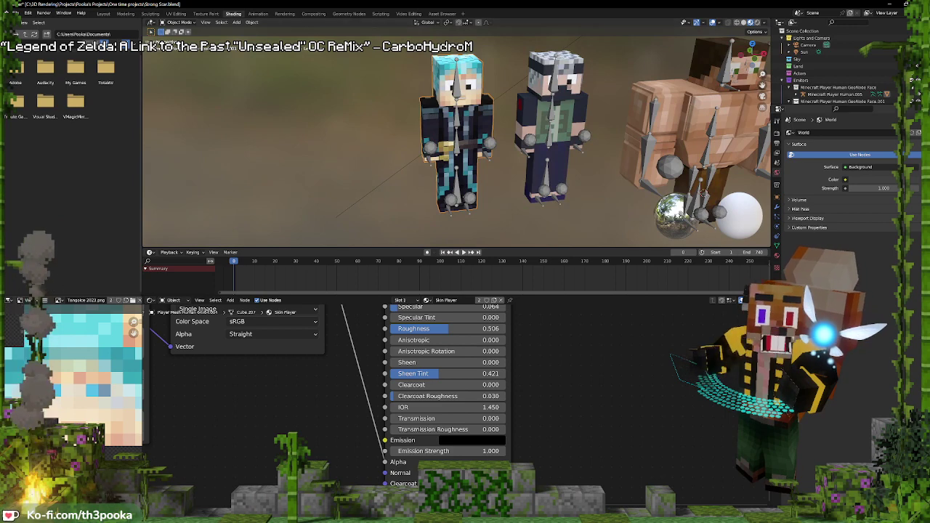
{"action": "left_click", "coordinate": [777, 257]}
{"action": "left_click", "coordinate": [809, 149]}
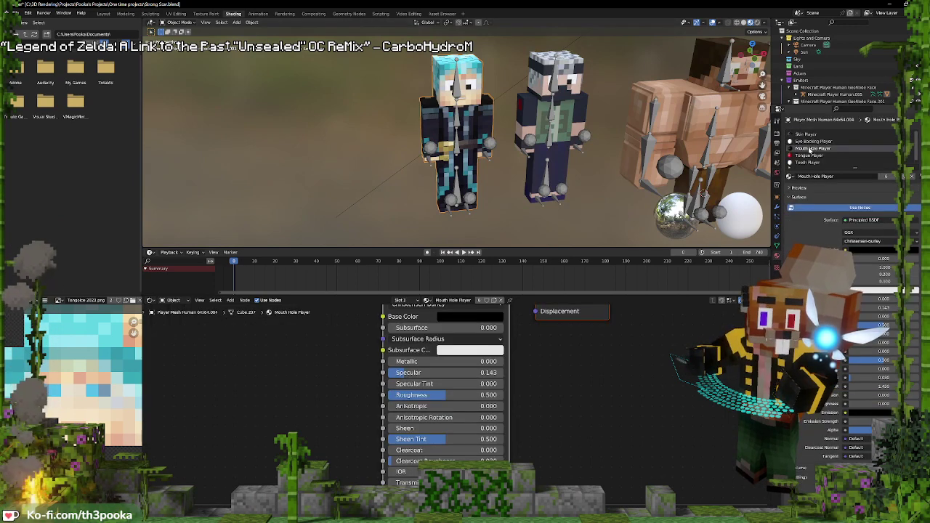
{"action": "middle_click_drag", "start_coordinate": [513, 382], "coordinate": [551, 441]}
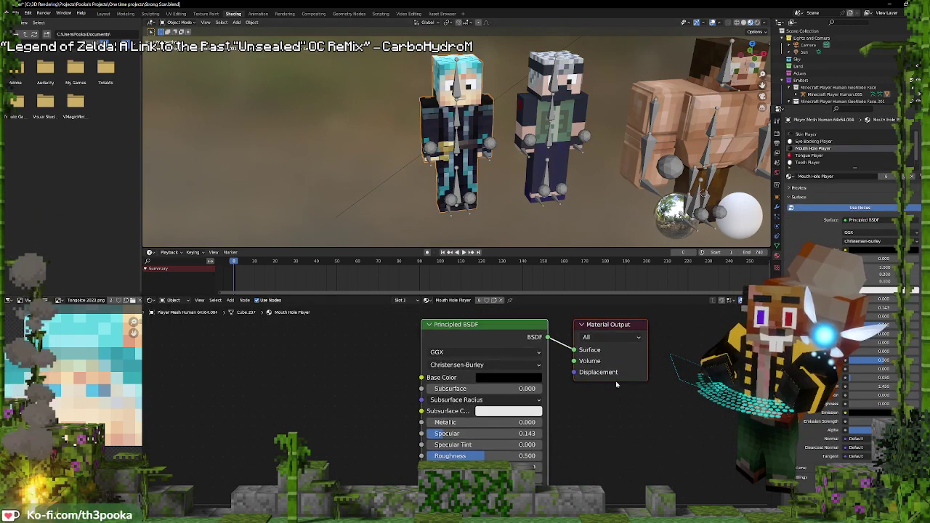
{"action": "scroll", "coordinate": [812, 167], "scroll_direction": "down", "scroll_amount": 1}
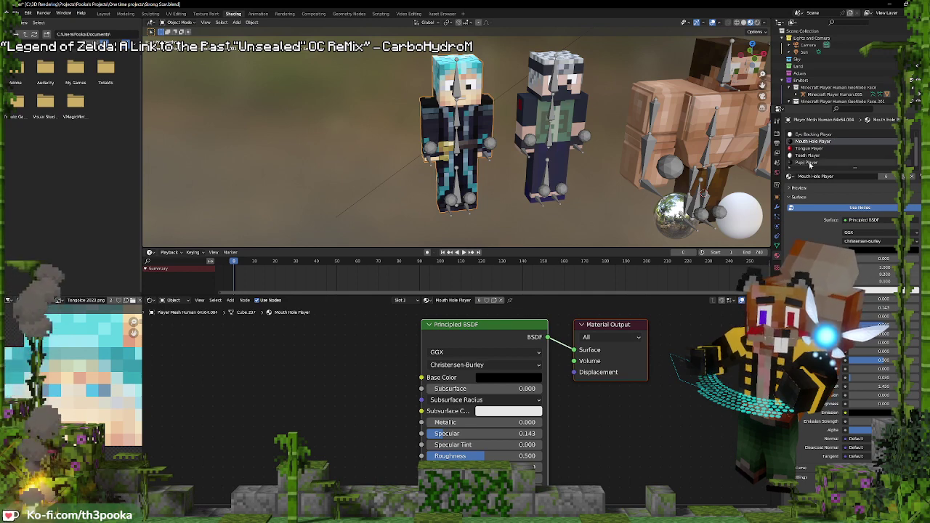
{"action": "scroll", "coordinate": [812, 160], "scroll_direction": "up", "scroll_amount": 1}
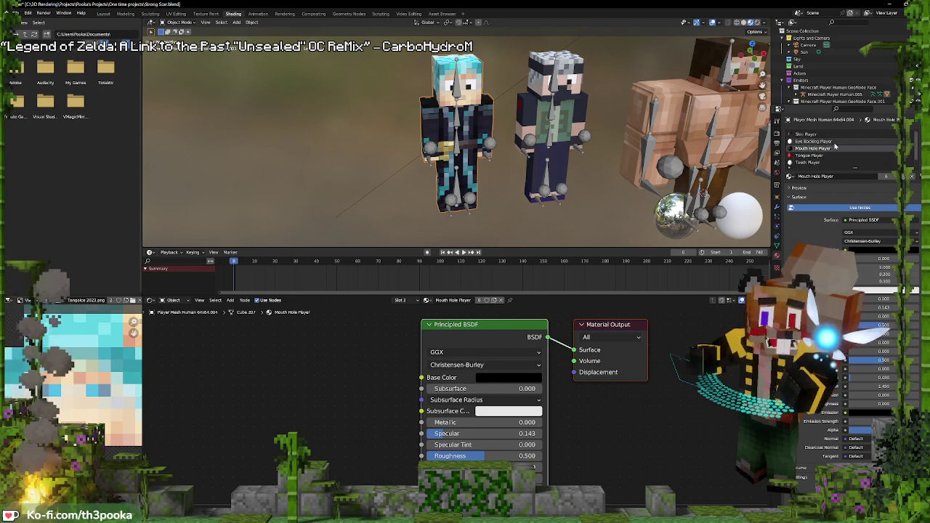
{"action": "scroll", "coordinate": [816, 155], "scroll_direction": "down", "scroll_amount": 1}
{"action": "left_click", "coordinate": [808, 163]}
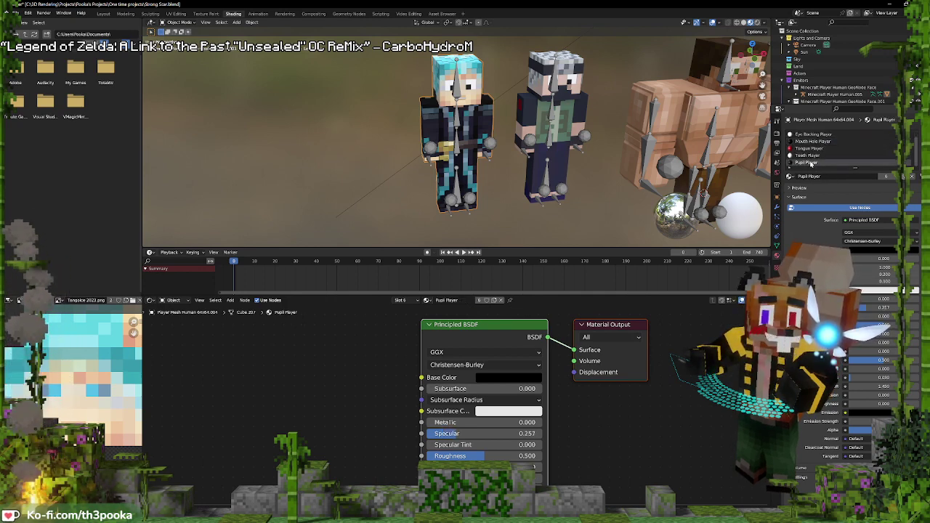
{"action": "left_click", "coordinate": [888, 177]}
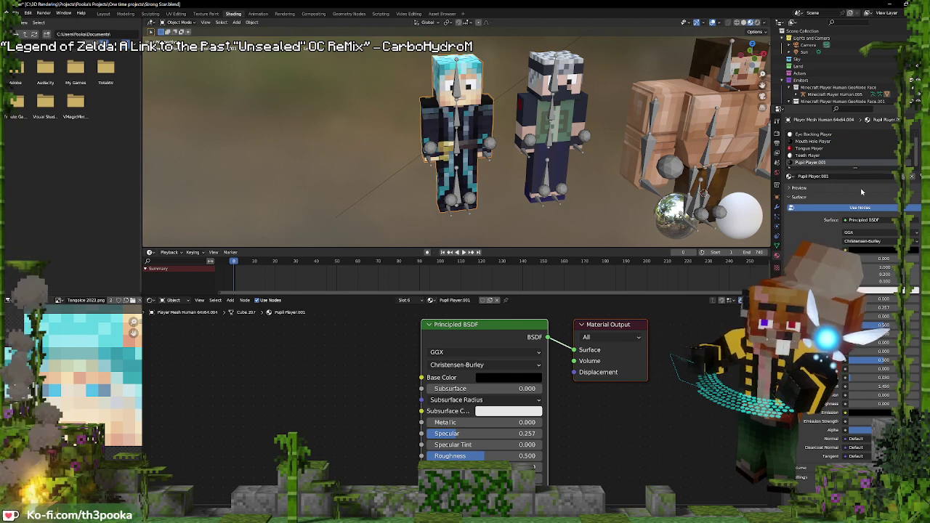
{"action": "left_click", "coordinate": [868, 251]}
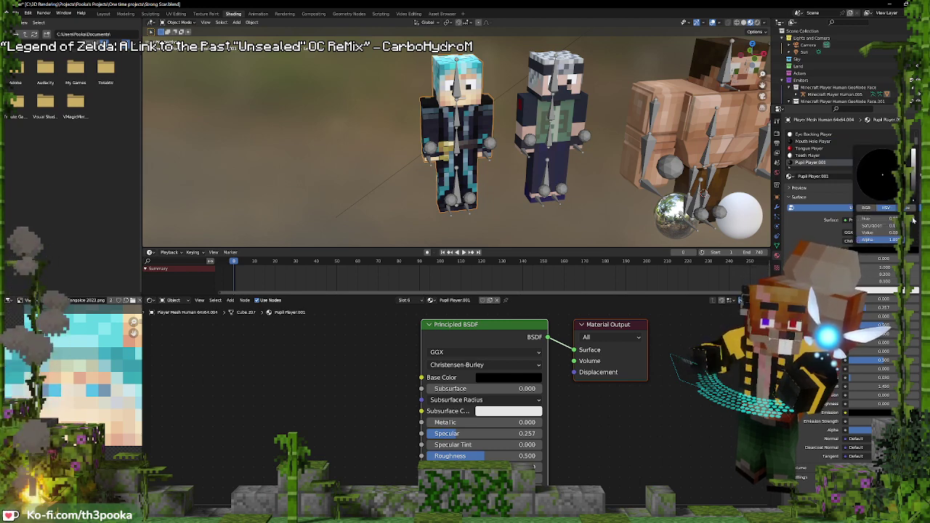
{"action": "left_click", "coordinate": [94, 391]}
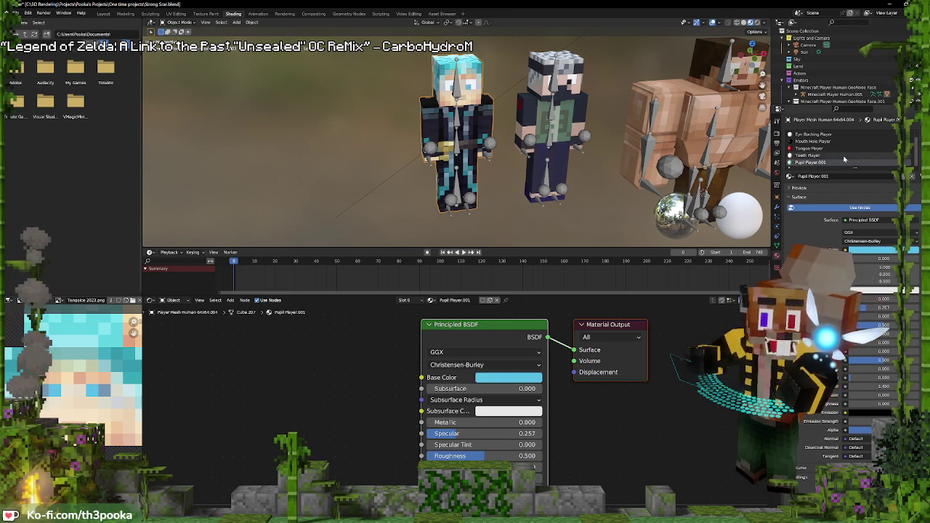
Make the mesh's Eye Backing Player material single-user and sample its base colour from the greyish-blue eye pixel of Tangoice 2023.png
{"action": "scroll", "coordinate": [827, 155], "scroll_direction": "up", "scroll_amount": 1}
{"action": "left_click", "coordinate": [826, 141]}
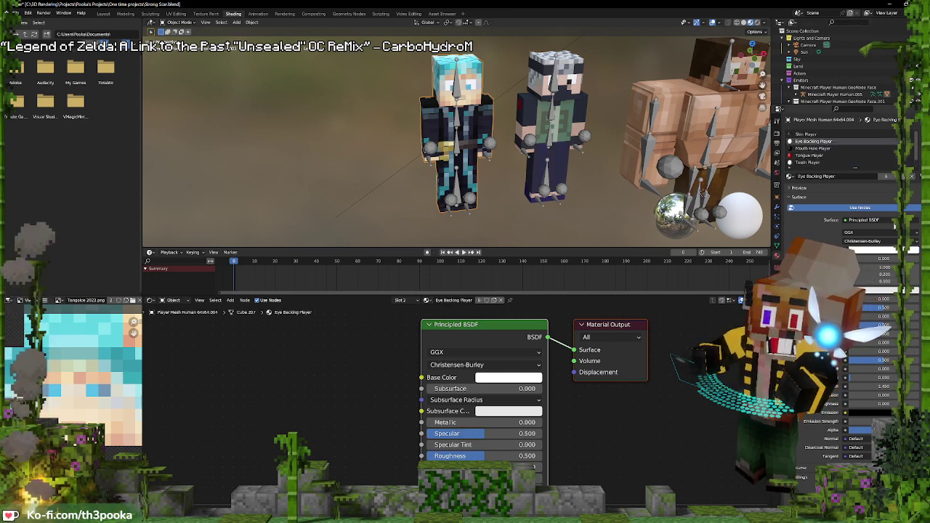
{"action": "left_click", "coordinate": [883, 249]}
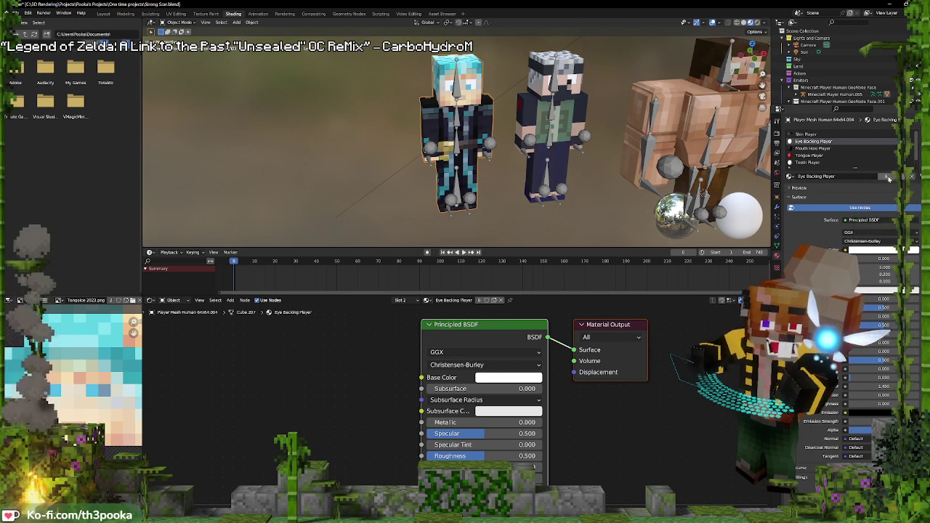
{"action": "left_click", "coordinate": [886, 176]}
{"action": "left_click", "coordinate": [913, 250]}
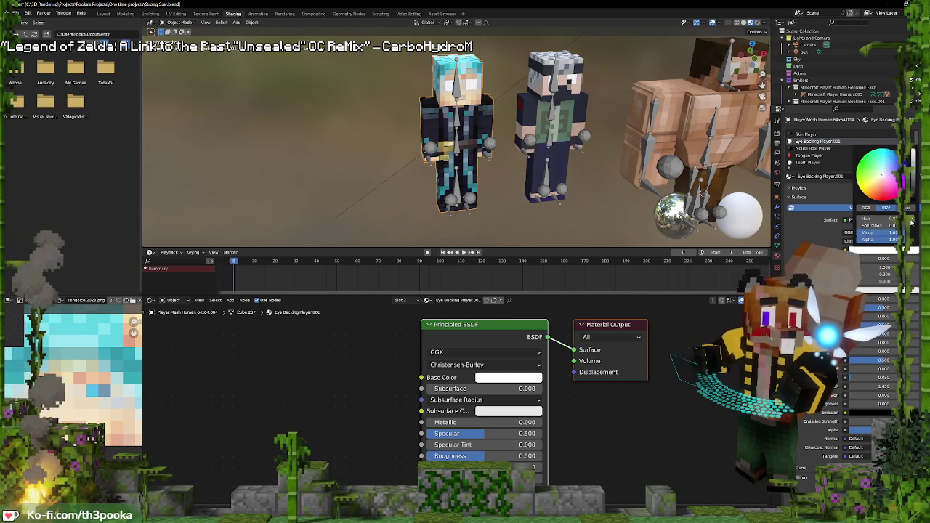
{"action": "left_click", "coordinate": [912, 221]}
{"action": "left_click", "coordinate": [102, 395]}
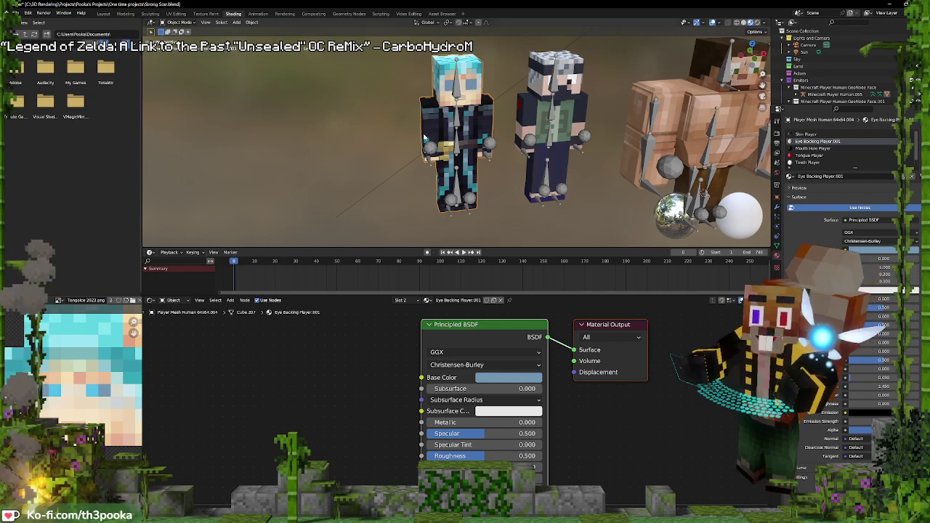
Switch to the Geometry Nodes workspace and bring the eye Material Selection nodes and the reskinned rigs into view
{"action": "left_click", "coordinate": [349, 13]}
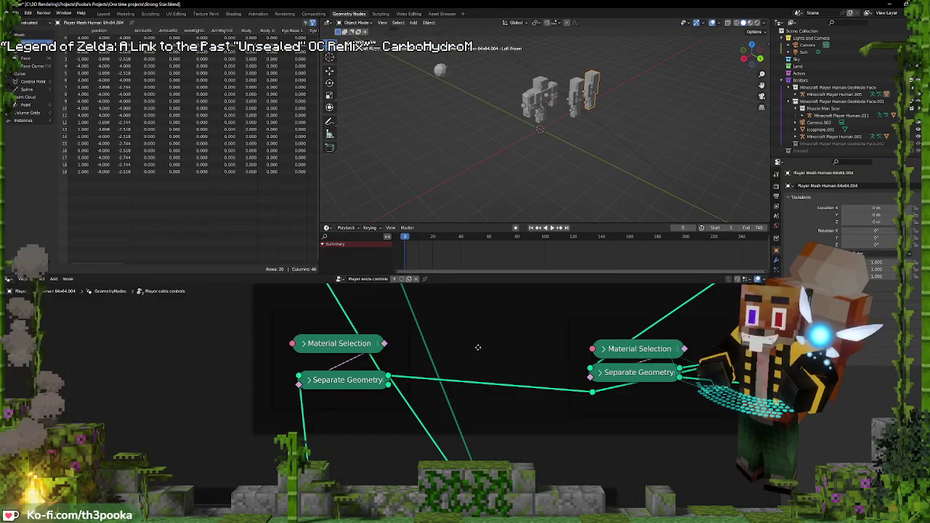
{"action": "scroll", "coordinate": [478, 347], "scroll_direction": "down", "scroll_amount": 8}
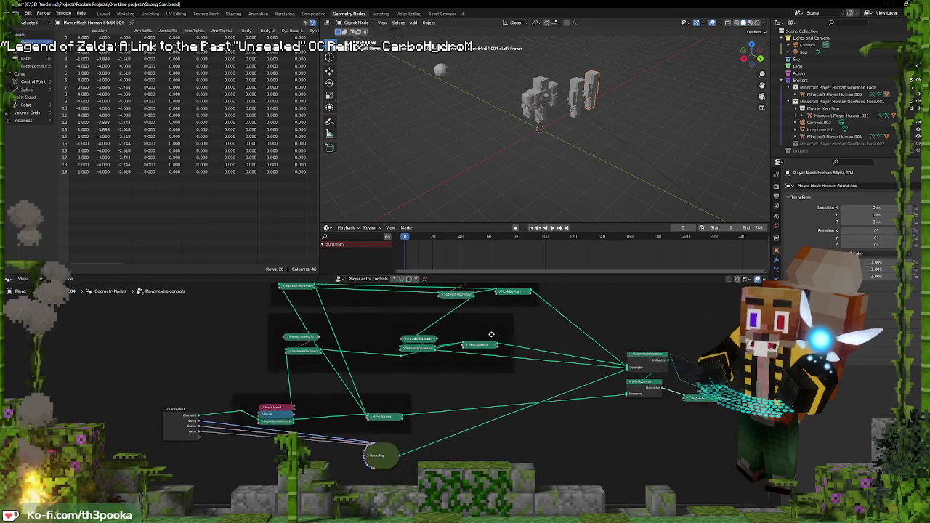
{"action": "scroll", "coordinate": [491, 335], "scroll_direction": "up", "scroll_amount": 6}
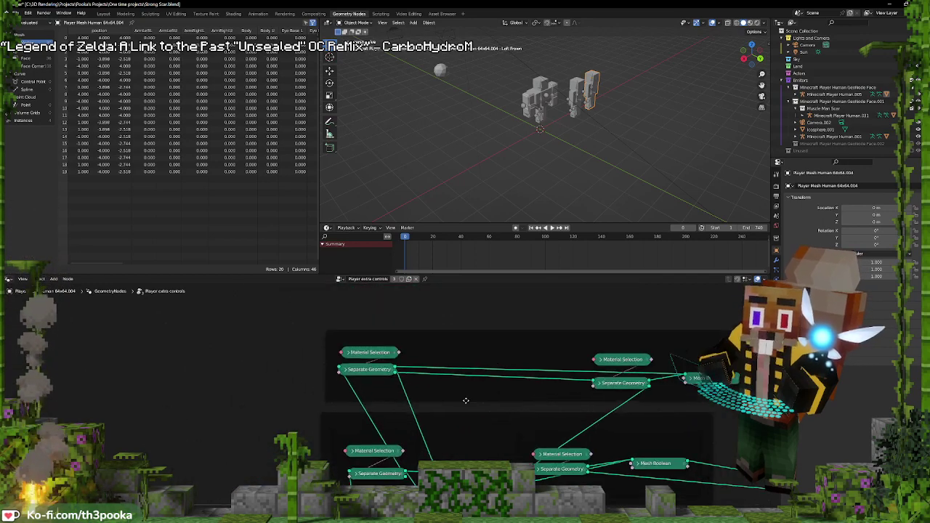
{"action": "middle_click_drag", "start_coordinate": [466, 400], "coordinate": [282, 422]}
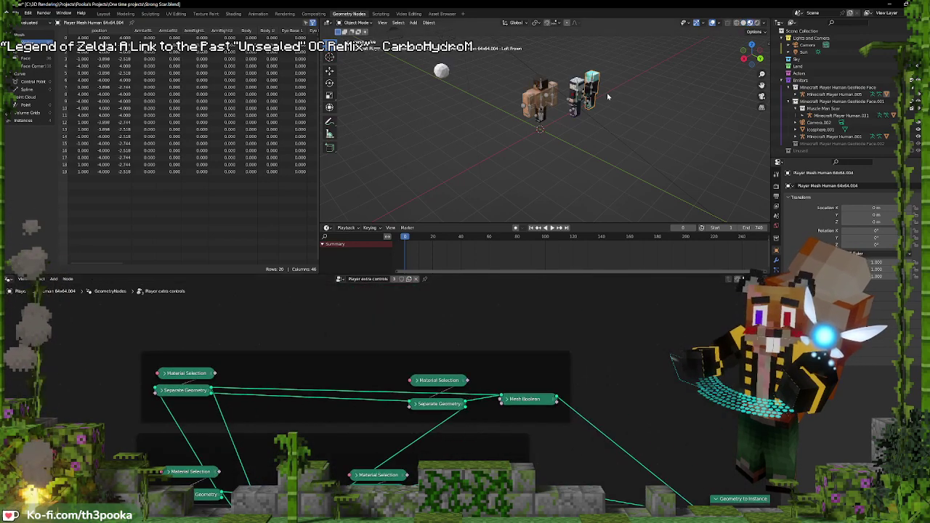
{"action": "middle_click_drag", "start_coordinate": [608, 96], "coordinate": [330, 79]}
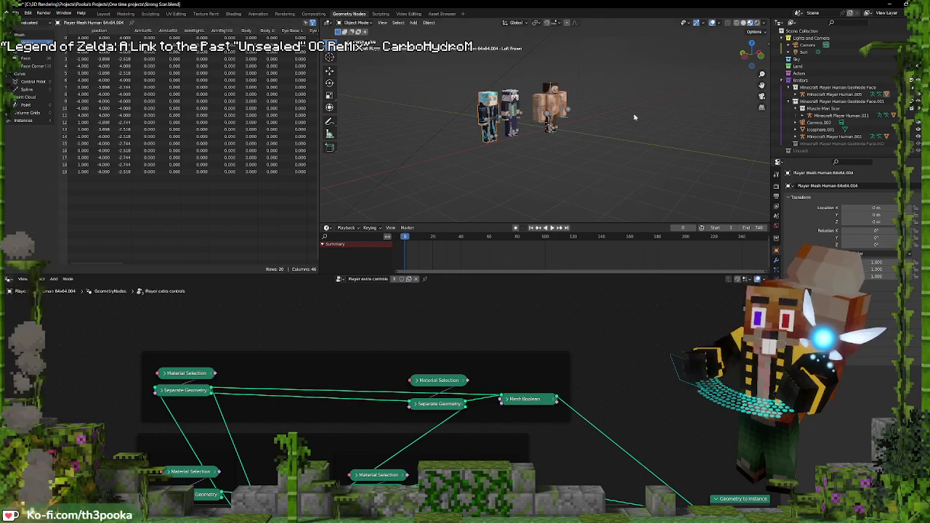
{"action": "scroll", "coordinate": [634, 116], "scroll_direction": "up", "scroll_amount": 5}
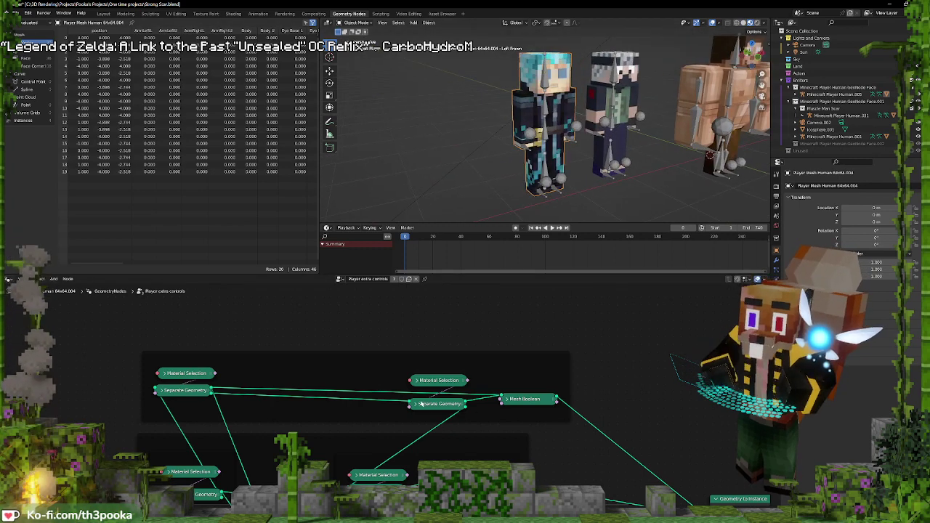
Try assigning Pupil Player.001 and Eye Backing Player.001 to the eye Material Selection nodes in the shared Player extra controls group, then undo
{"action": "left_click", "coordinate": [413, 380]}
{"action": "left_click", "coordinate": [436, 399]}
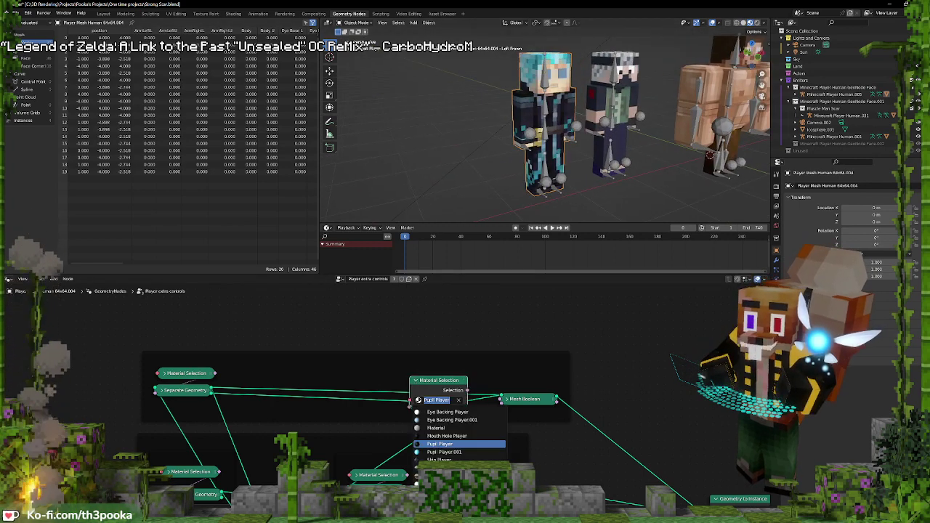
{"action": "left_click", "coordinate": [445, 452]}
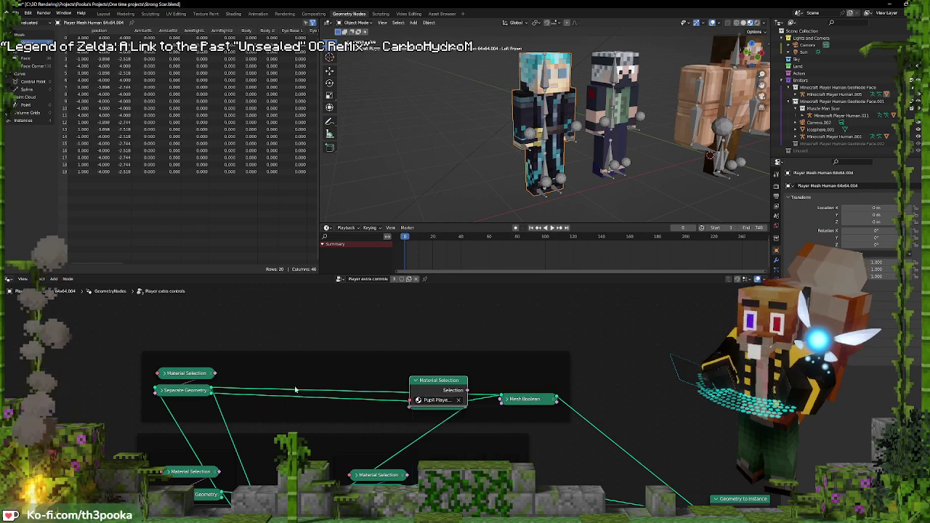
{"action": "left_click", "coordinate": [164, 373]}
{"action": "left_click", "coordinate": [186, 393]}
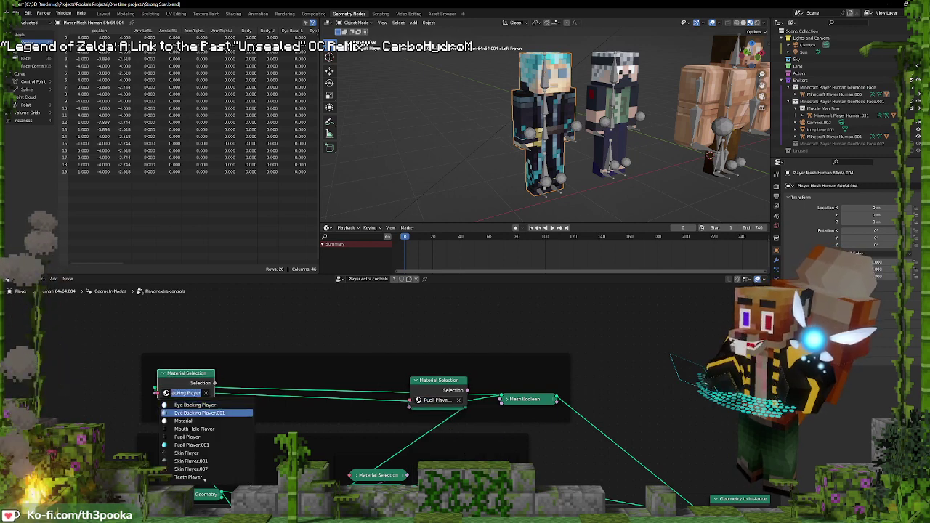
{"action": "left_click", "coordinate": [199, 413]}
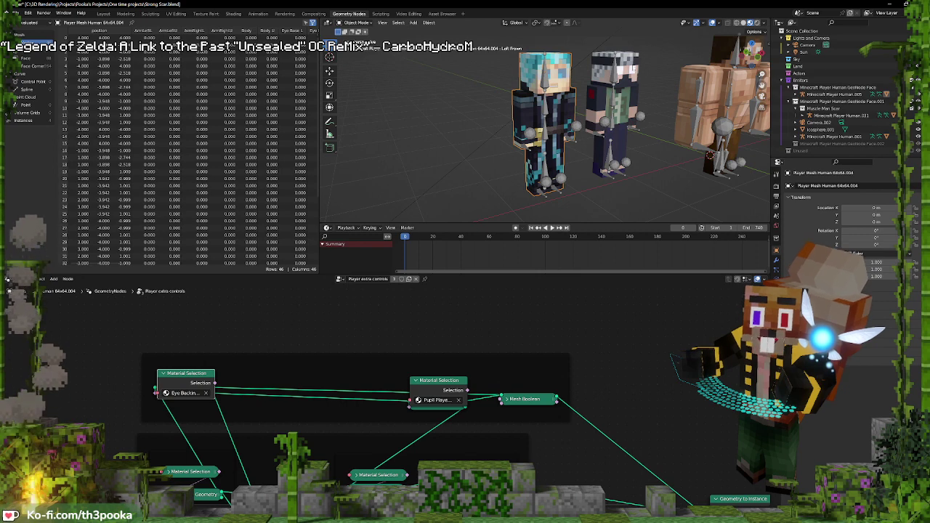
{"action": "key", "text": "ctrl+z"}
{"action": "key", "text": "ctrl+z"}
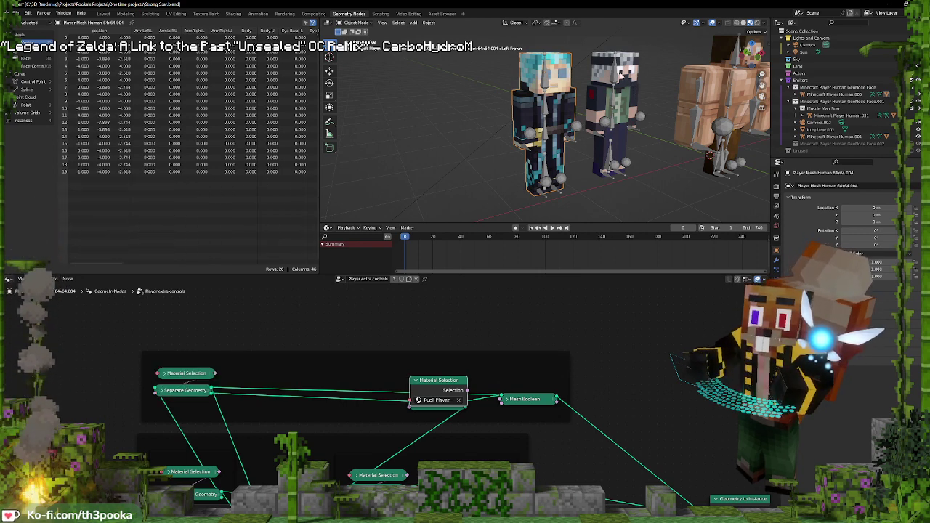
Make the Player extra controls node group single-user and set its eye Material Selection nodes to Pupil Player.001 and Eye Backing Player.001
{"action": "left_click", "coordinate": [394, 279]}
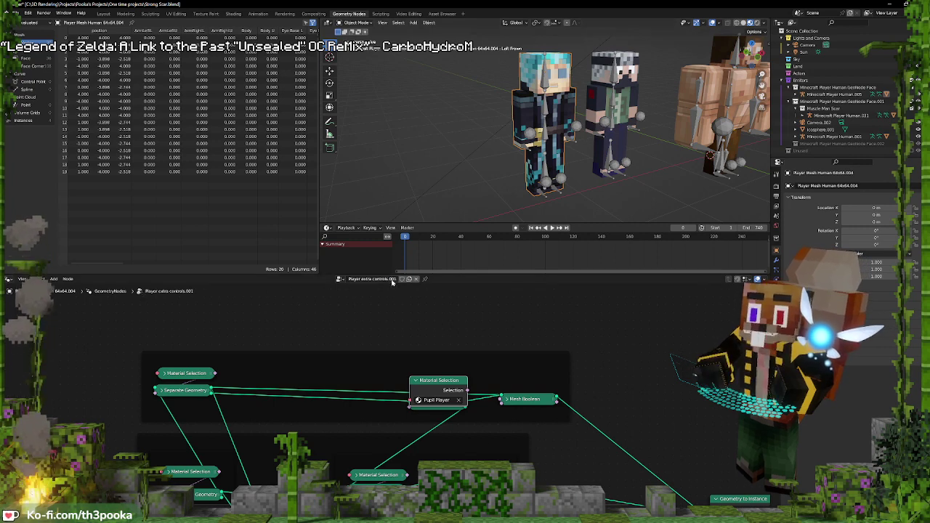
{"action": "left_click", "coordinate": [436, 400]}
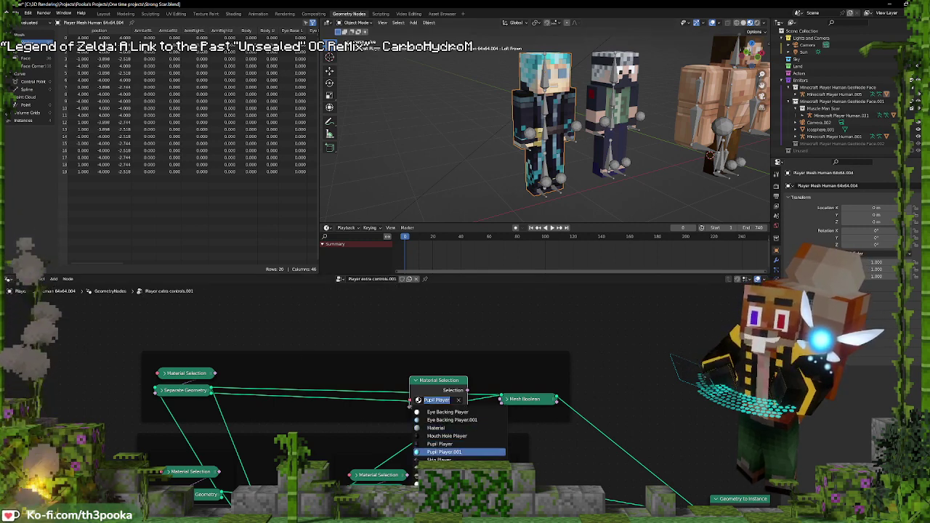
{"action": "key", "text": "Return"}
{"action": "left_click", "coordinate": [168, 375]}
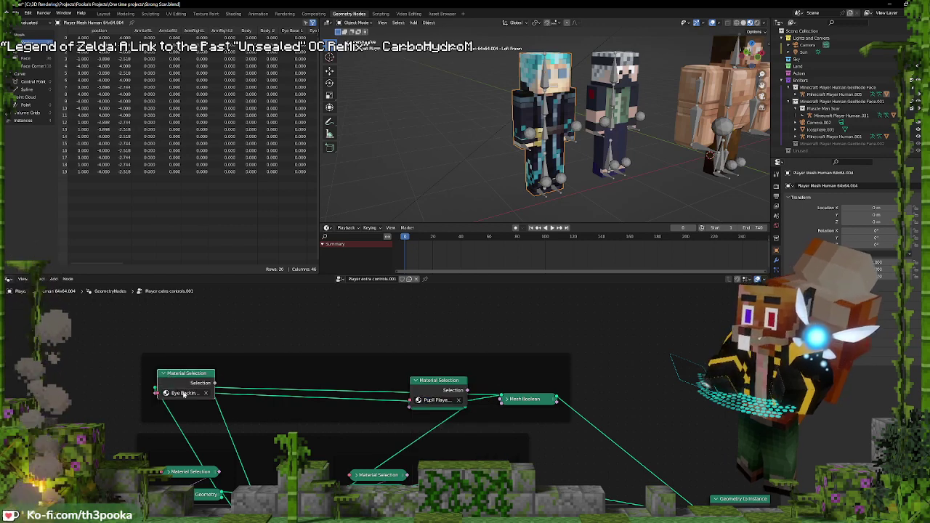
{"action": "left_click", "coordinate": [186, 392]}
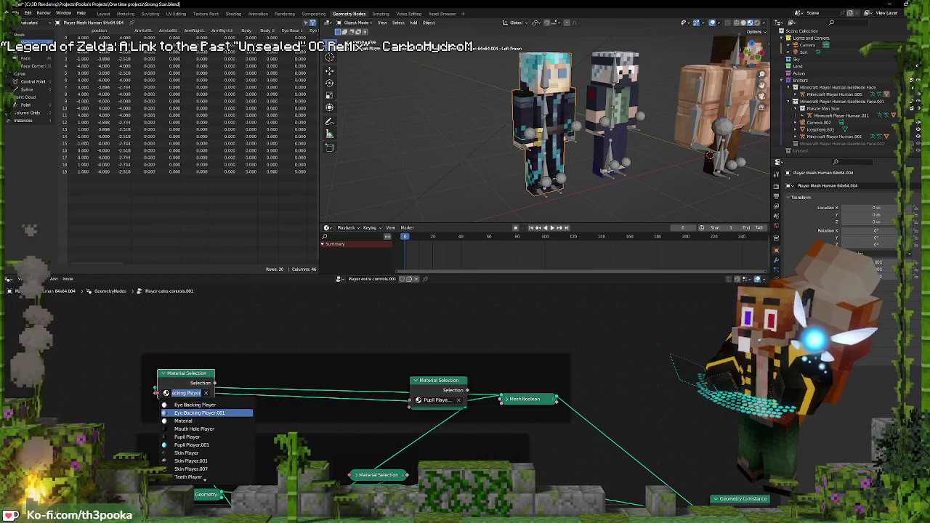
{"action": "left_click", "coordinate": [233, 413]}
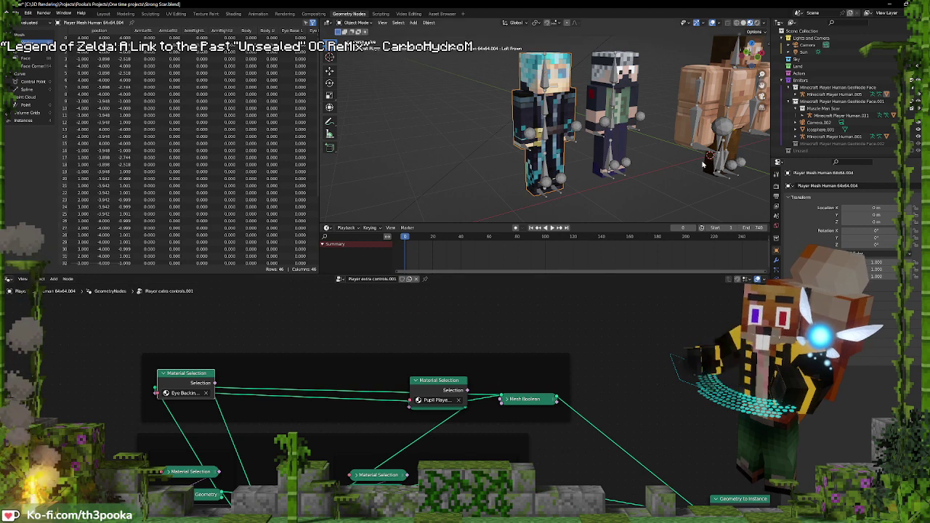
{"action": "middle_click_drag", "start_coordinate": [704, 165], "coordinate": [652, 158]}
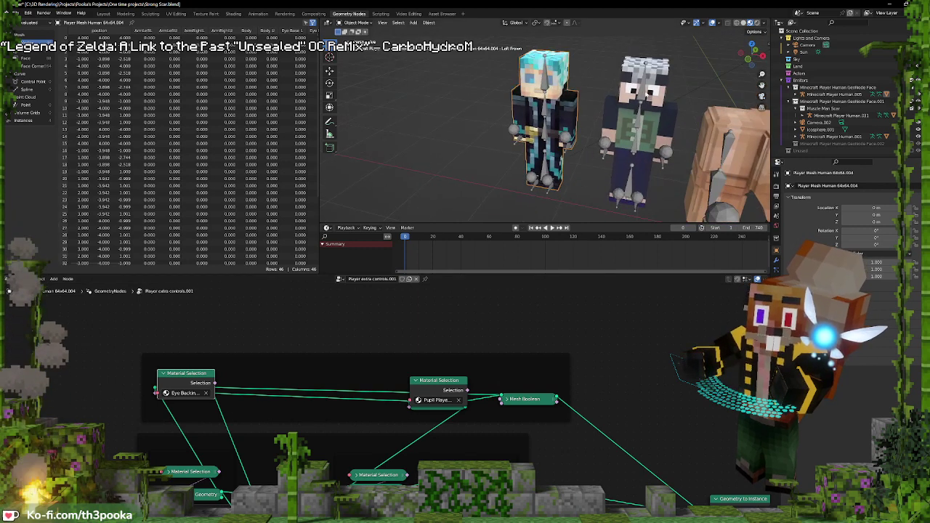
Select the middle player's mesh and show Etho 2023.png in the Shading workspace's image editor as an eye colour reference
{"action": "left_click", "coordinate": [662, 93]}
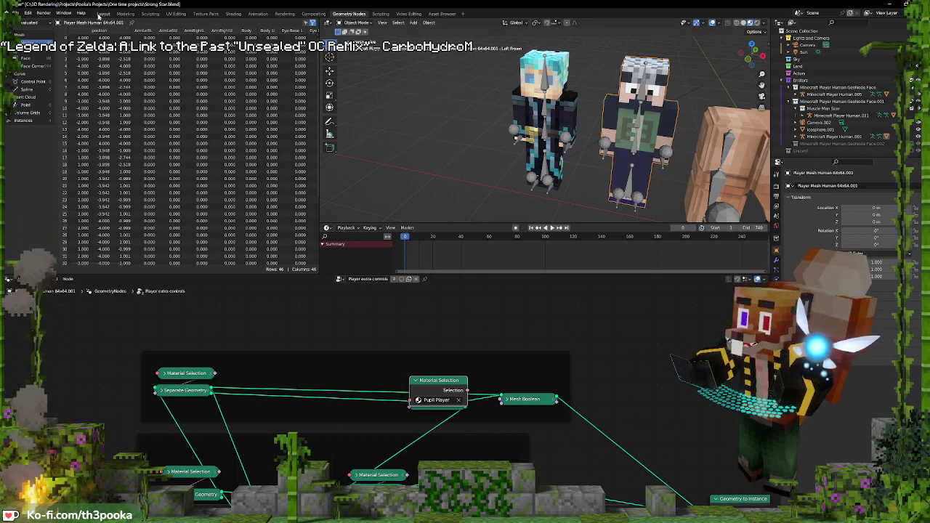
{"action": "left_click", "coordinate": [102, 14]}
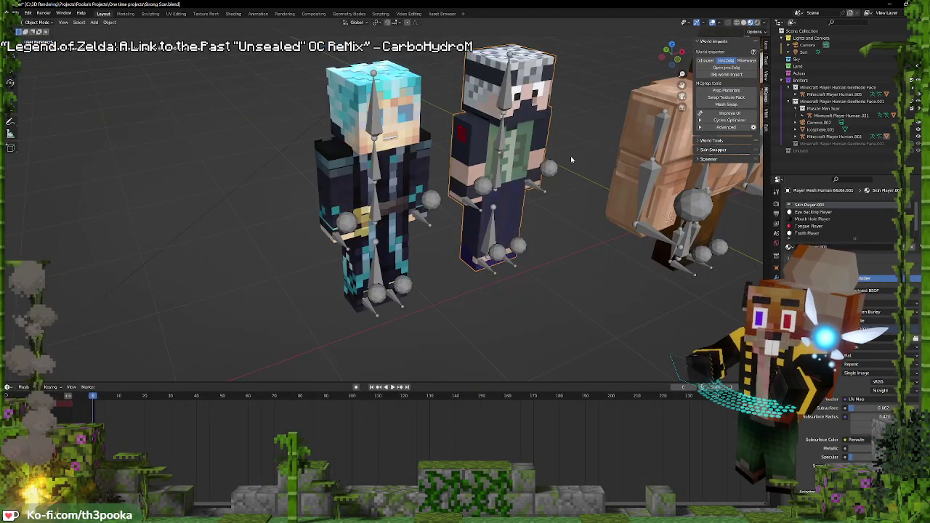
{"action": "left_click", "coordinate": [233, 14]}
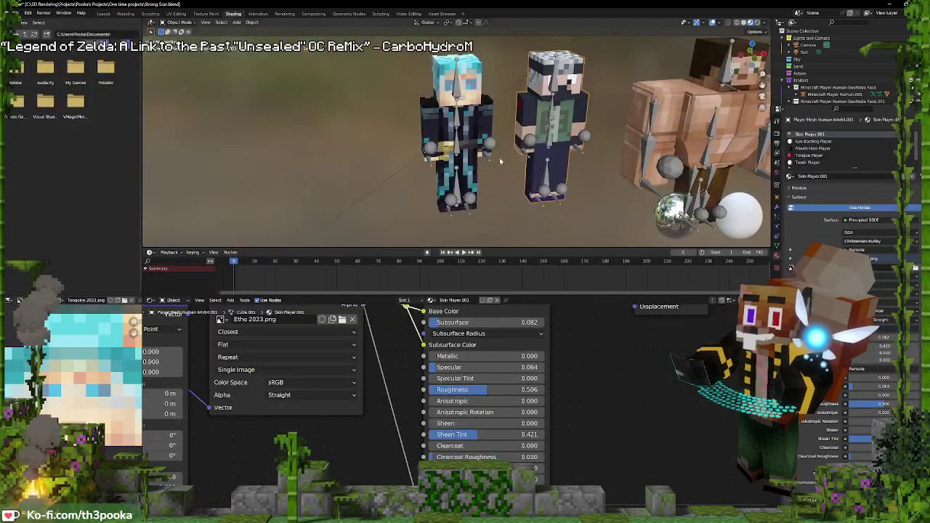
{"action": "left_click", "coordinate": [58, 300]}
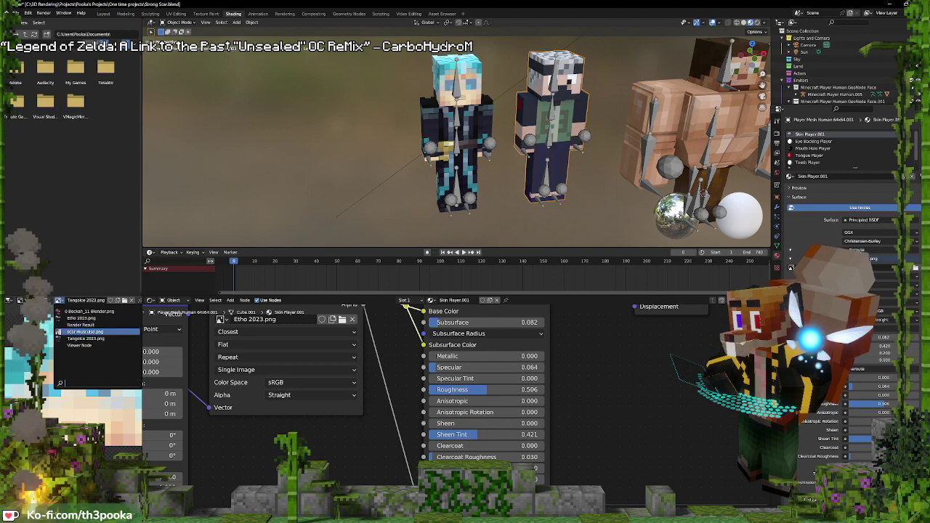
{"action": "left_click", "coordinate": [82, 318]}
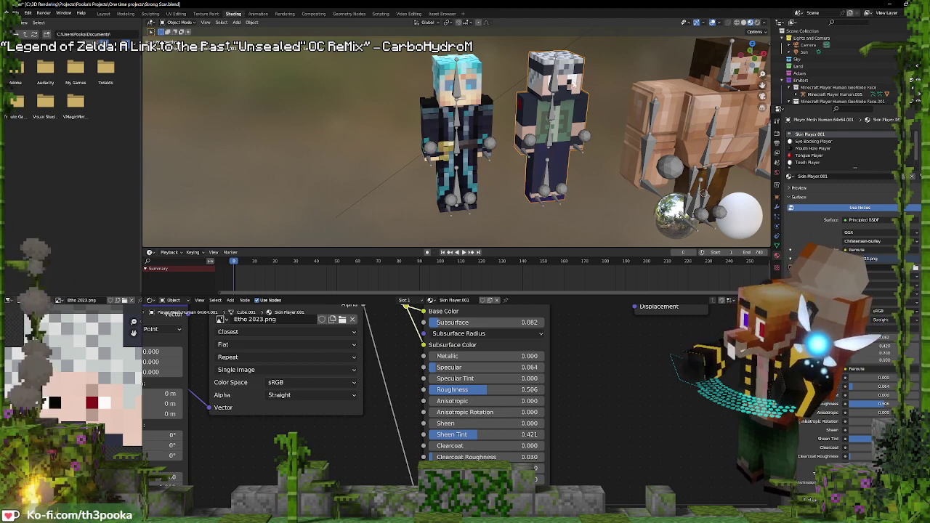
Enter Edit Mode on the middle player's mesh, hide the bones, and select the linked geometry of the character's left pupil
{"action": "key", "text": "Tab"}
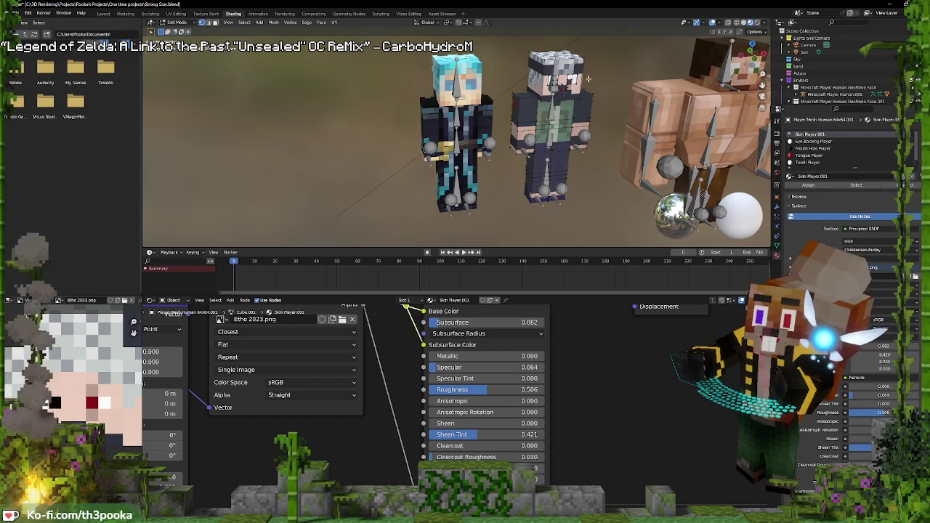
{"action": "key", "text": "KP_Decimal"}
{"action": "middle_click_drag", "start_coordinate": [589, 78], "coordinate": [522, 82]}
{"action": "scroll", "coordinate": [522, 82], "scroll_direction": "down", "scroll_amount": 6}
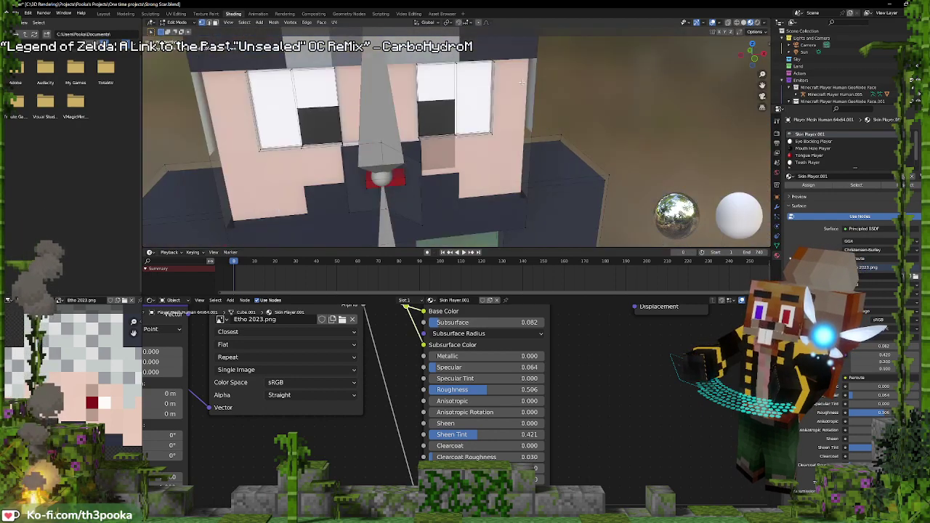
{"action": "scroll", "coordinate": [521, 83], "scroll_direction": "up", "scroll_amount": 3}
{"action": "scroll", "coordinate": [521, 82], "scroll_direction": "down", "scroll_amount": 2}
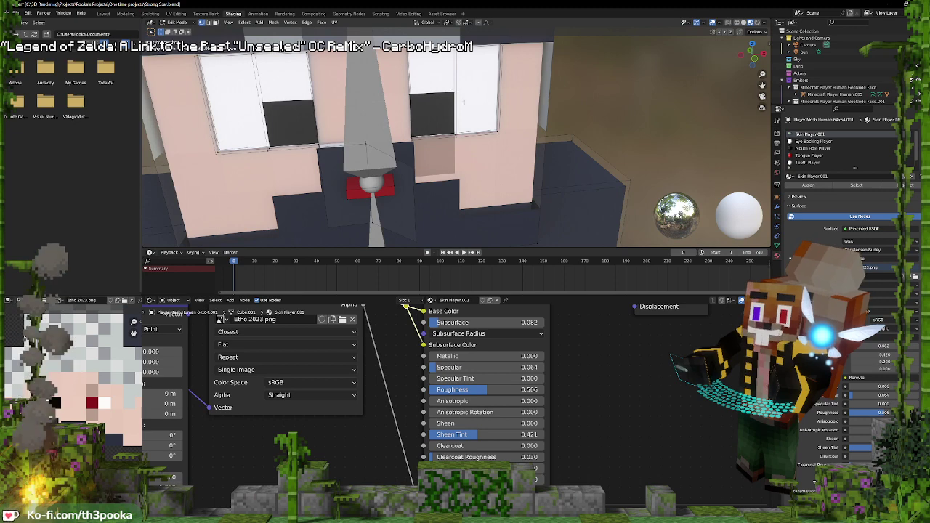
{"action": "middle_click_drag", "start_coordinate": [458, 94], "coordinate": [478, 95]}
{"action": "left_click", "coordinate": [729, 24]}
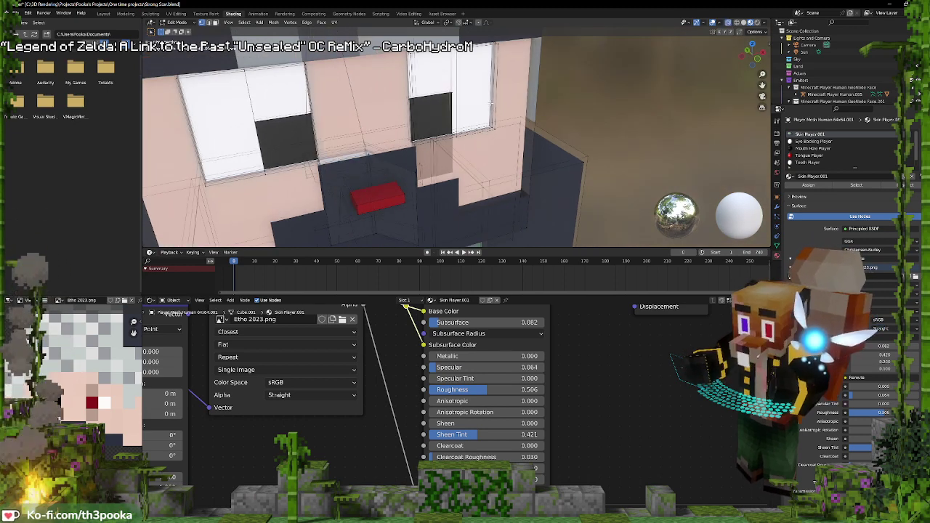
{"action": "key", "text": "ctrl+l"}
{"action": "scroll", "coordinate": [832, 154], "scroll_direction": "down", "scroll_amount": 1}
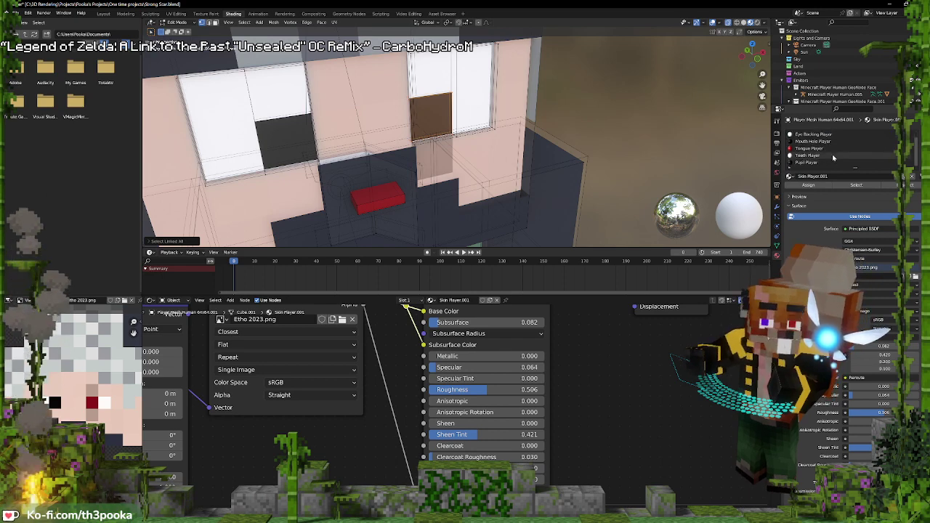
Add a material slot to the middle player's mesh, load Pupil Player into it, and make the material a single-user copy
{"action": "left_click", "coordinate": [834, 162]}
{"action": "left_click", "coordinate": [920, 135]}
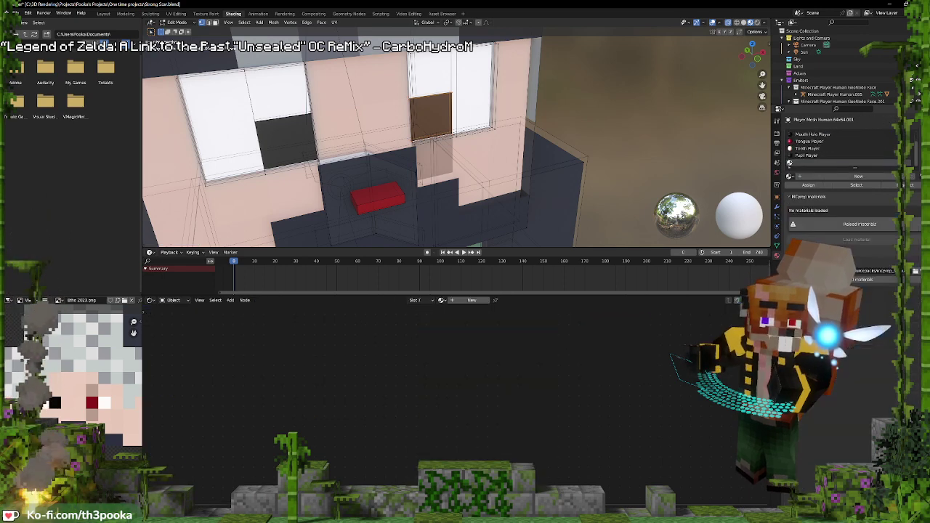
{"action": "left_click", "coordinate": [790, 176]}
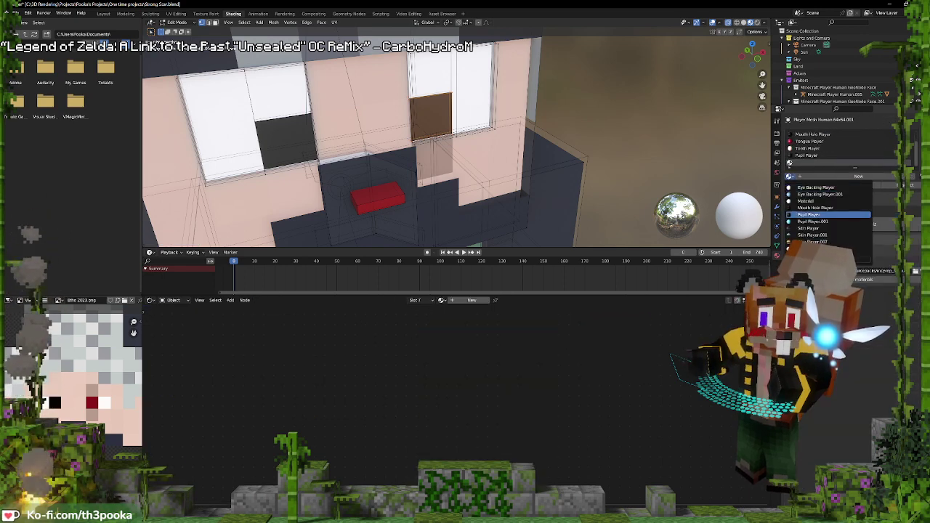
{"action": "left_click", "coordinate": [828, 215]}
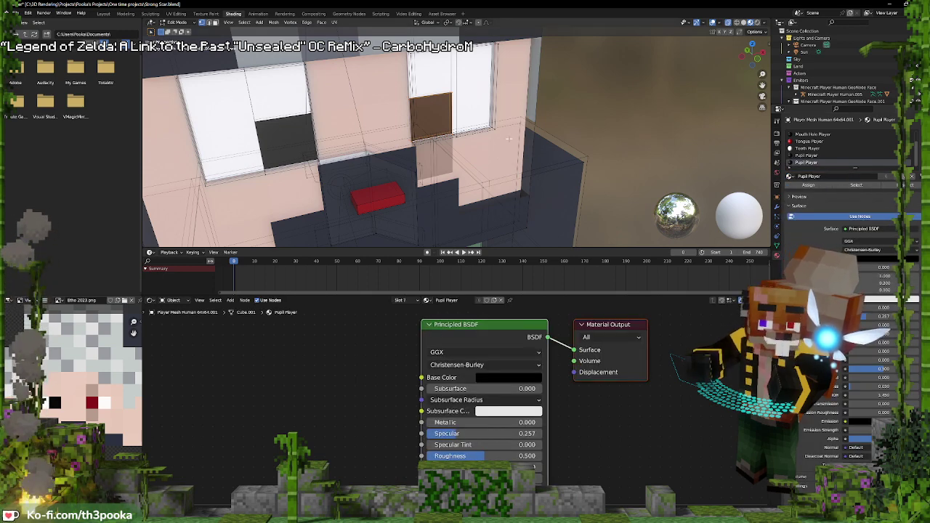
{"action": "key", "text": "Tab"}
{"action": "left_click", "coordinate": [887, 177]}
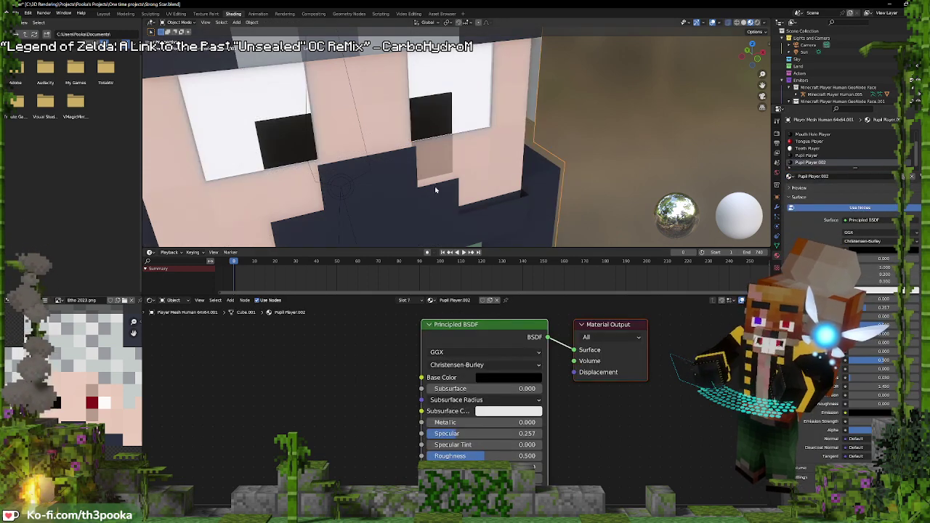
Set the Pupil Player.002 base color to the dark red eye pixel sampled from Etho 2023.png and assign it to the selected pupil
{"action": "key", "text": "Tab"}
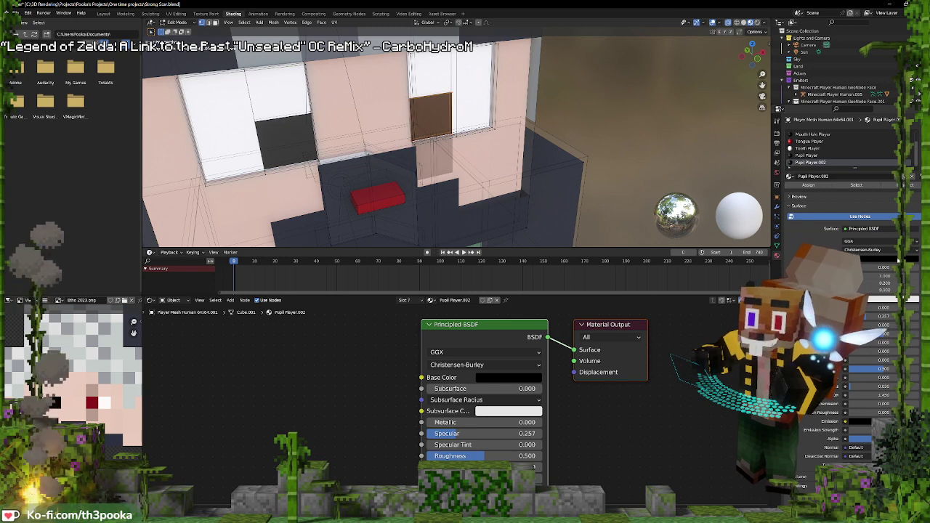
{"action": "left_click", "coordinate": [94, 399]}
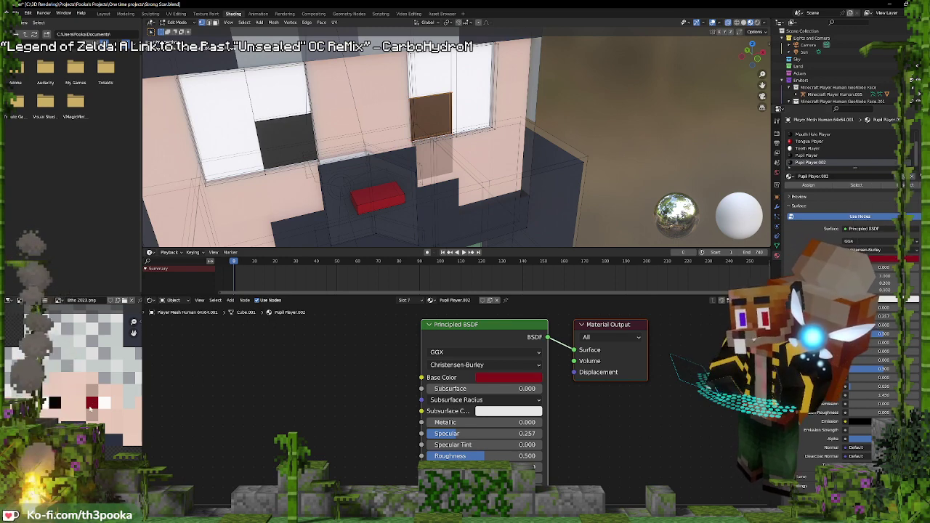
{"action": "left_click", "coordinate": [809, 187]}
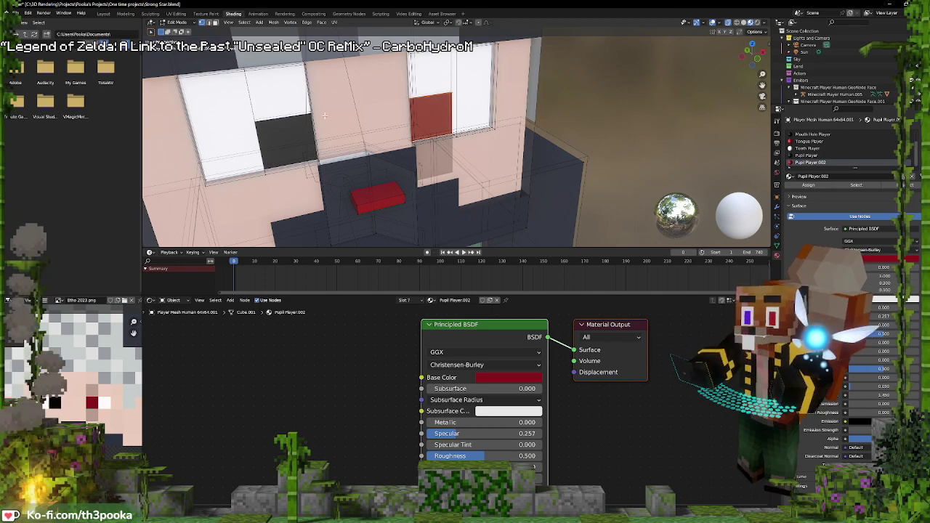
{"action": "key", "text": "Tab"}
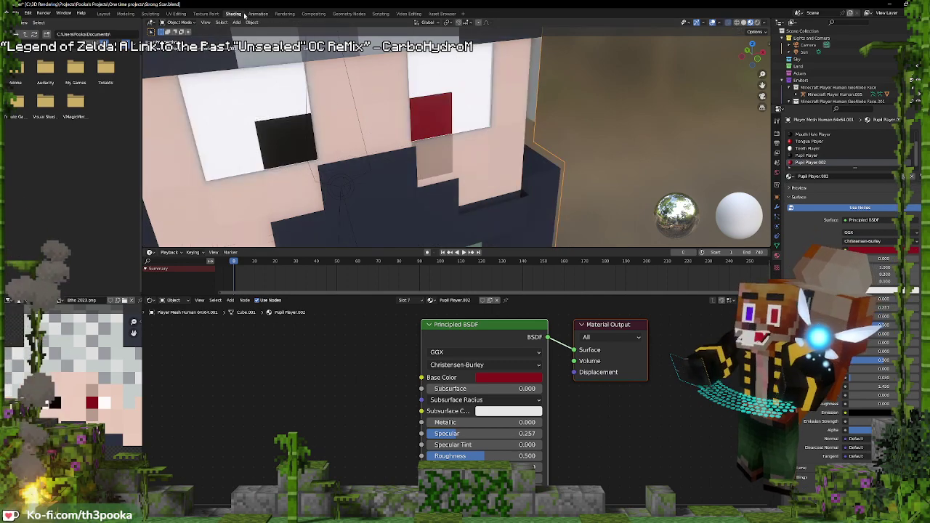
In Player extra controls, duplicate the pupil Separate Geometry node and chain the copy between the original and the Separate Geometry in the frame below
{"action": "left_click", "coordinate": [350, 13]}
{"action": "mouse_move", "coordinate": [344, 317]}
{"action": "middle_mouse_down"}
{"action": "mouse_move", "coordinate": [394, 301]}
{"action": "mouse_move", "coordinate": [382, 298]}
{"action": "middle_mouse_up"}
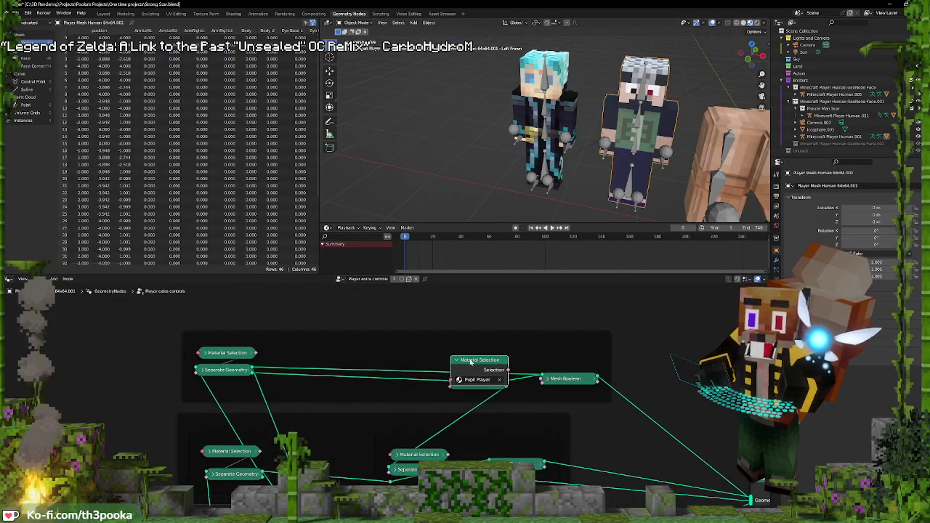
{"action": "left_click_drag", "start_coordinate": [471, 361], "coordinate": [465, 329]}
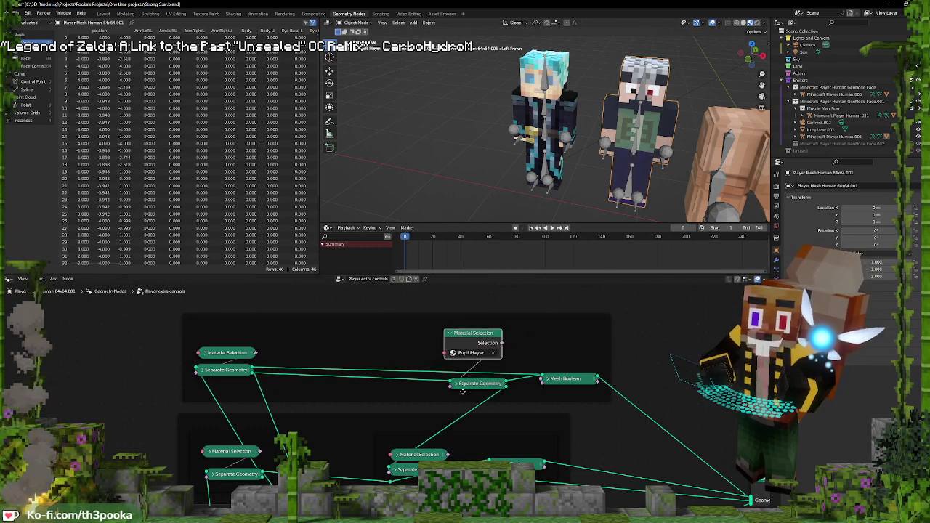
{"action": "left_click_drag", "start_coordinate": [469, 389], "coordinate": [448, 385]}
{"action": "key", "text": "shift+a"}
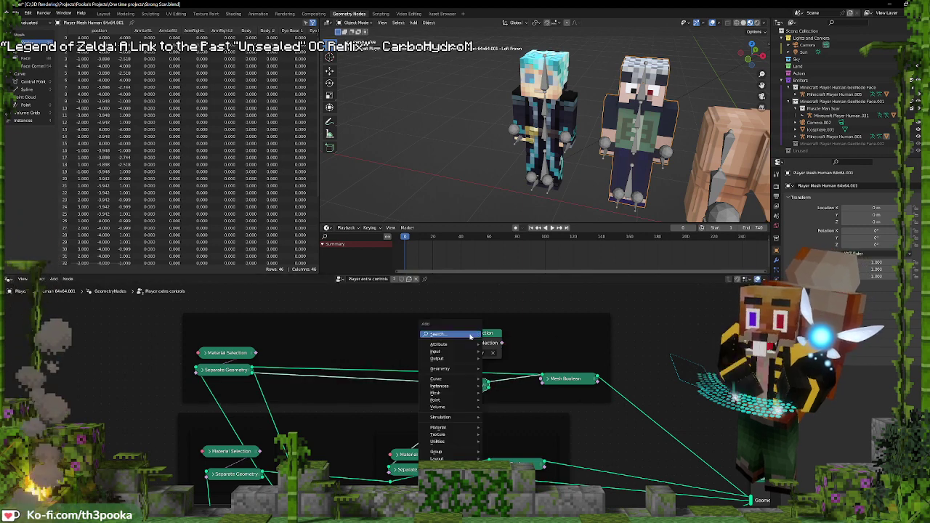
{"action": "key", "text": "shift+a"}
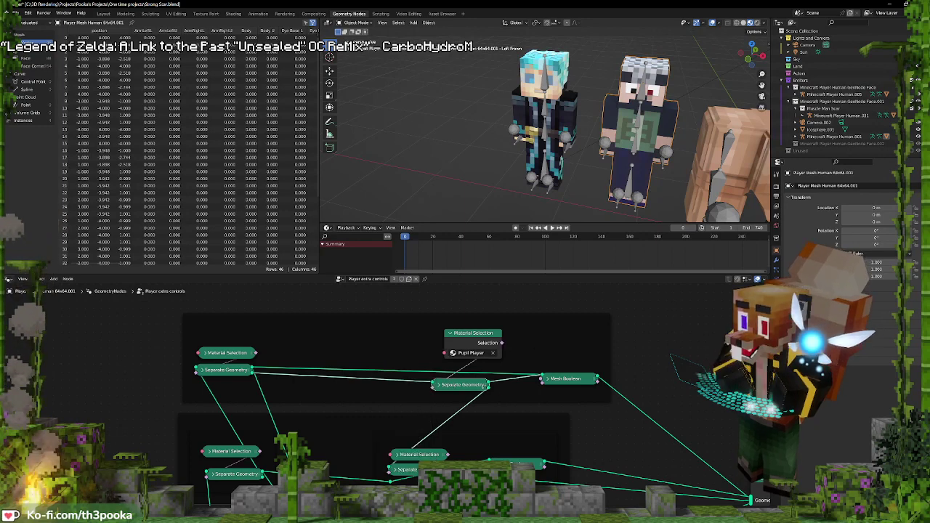
{"action": "key", "text": "shift+d"}
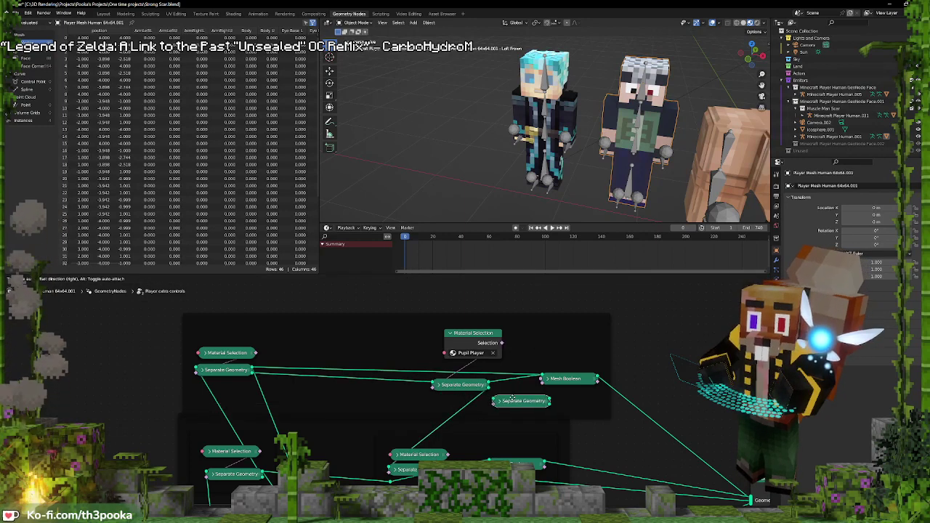
{"action": "left_click", "coordinate": [513, 400]}
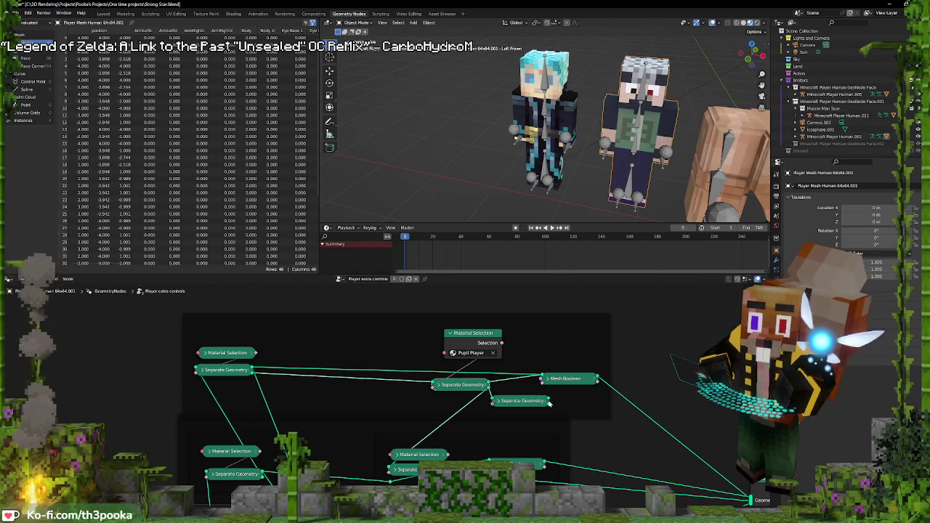
{"action": "left_click_drag", "start_coordinate": [550, 401], "coordinate": [391, 470]}
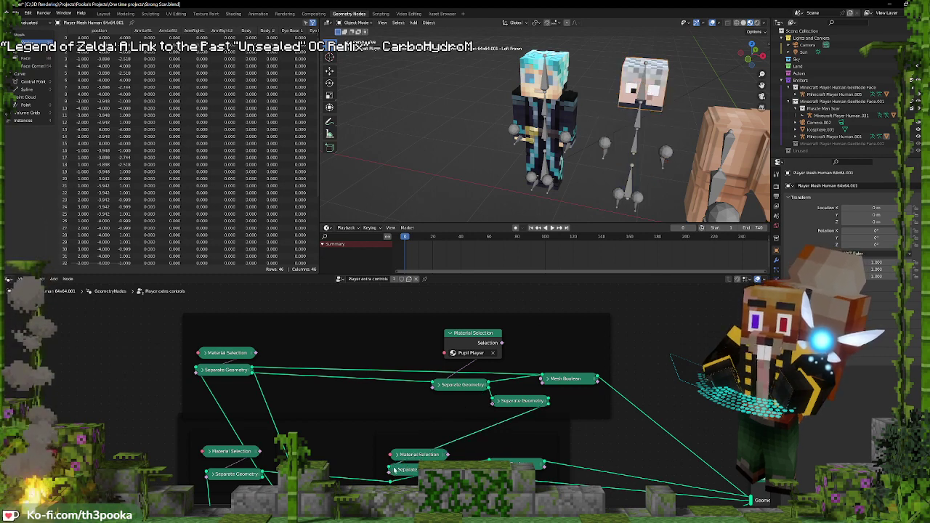
{"action": "left_click_drag", "start_coordinate": [509, 403], "coordinate": [449, 401]}
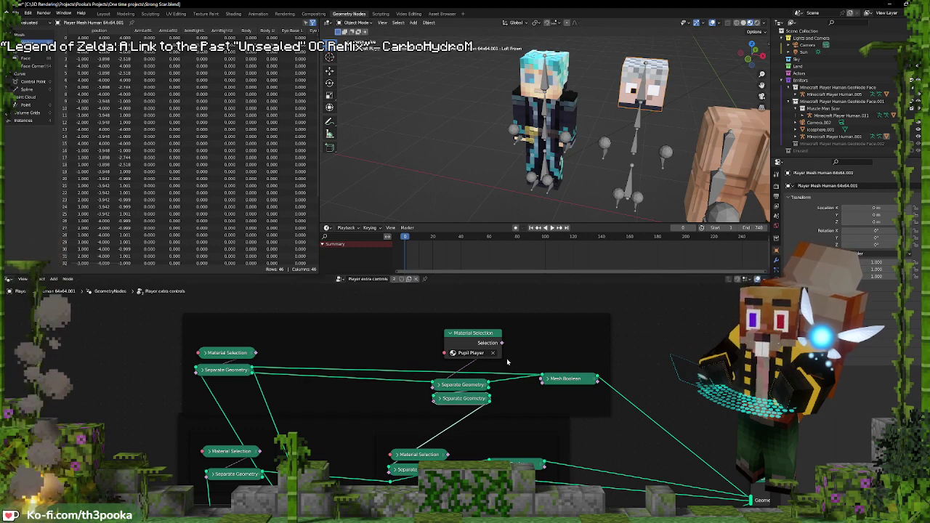
Duplicate the pupil Material Selection node, set it to Pupil Player.002, and connect it to the second Separate Geometry's selection
{"action": "left_click", "coordinate": [454, 342]}
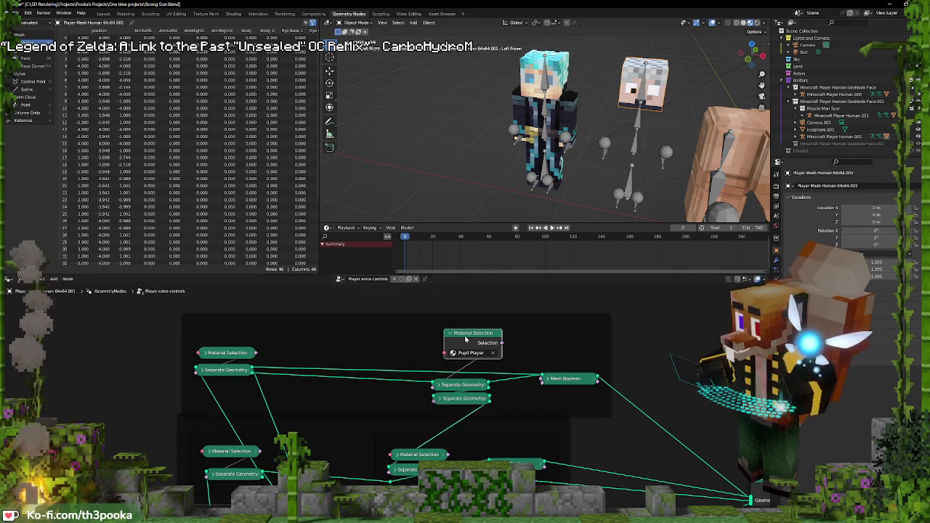
{"action": "key", "text": "shift+d"}
{"action": "left_click", "coordinate": [388, 336]}
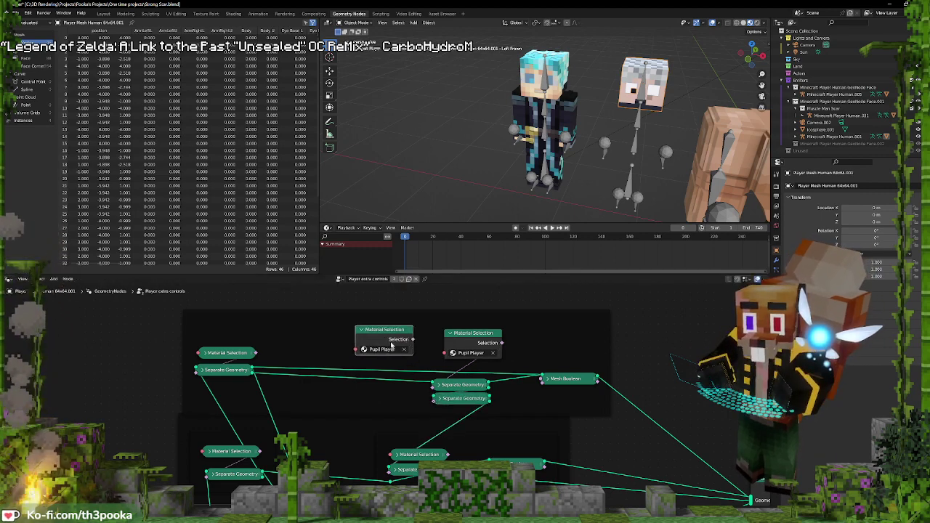
{"action": "left_click", "coordinate": [381, 349]}
{"action": "left_click", "coordinate": [389, 409]}
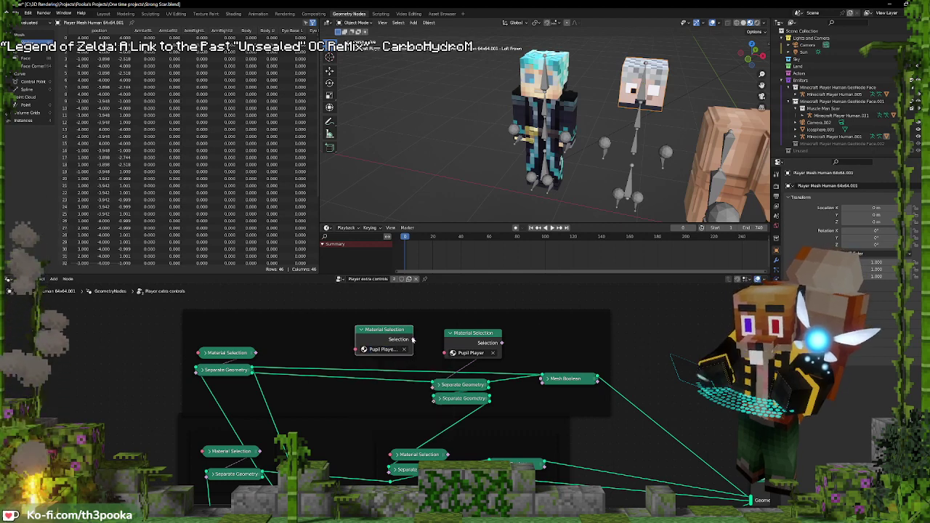
{"action": "left_click_drag", "start_coordinate": [412, 339], "coordinate": [433, 402]}
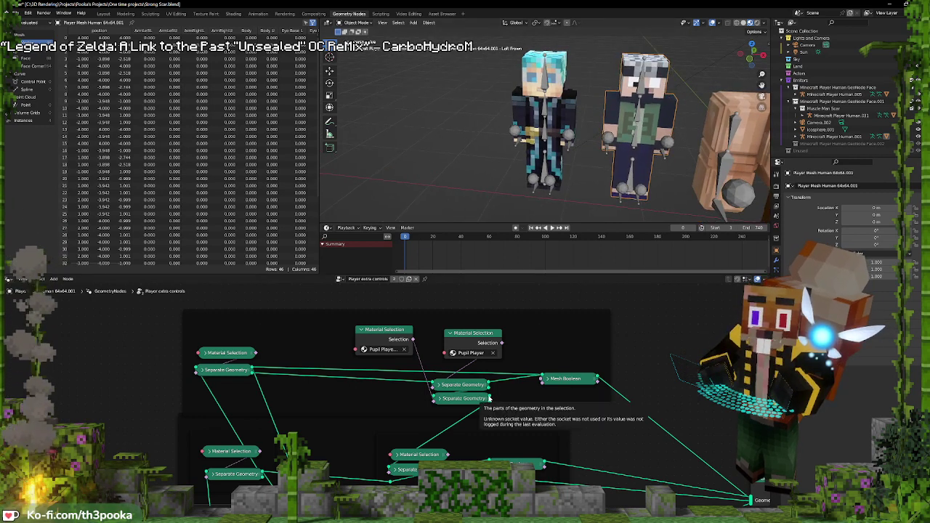
Add a Join Geometry node merging both pupil Separate Geometry selections and link its output to the reroute feeding the Mesh Boolean
{"action": "left_click_drag", "start_coordinate": [490, 398], "coordinate": [541, 378]}
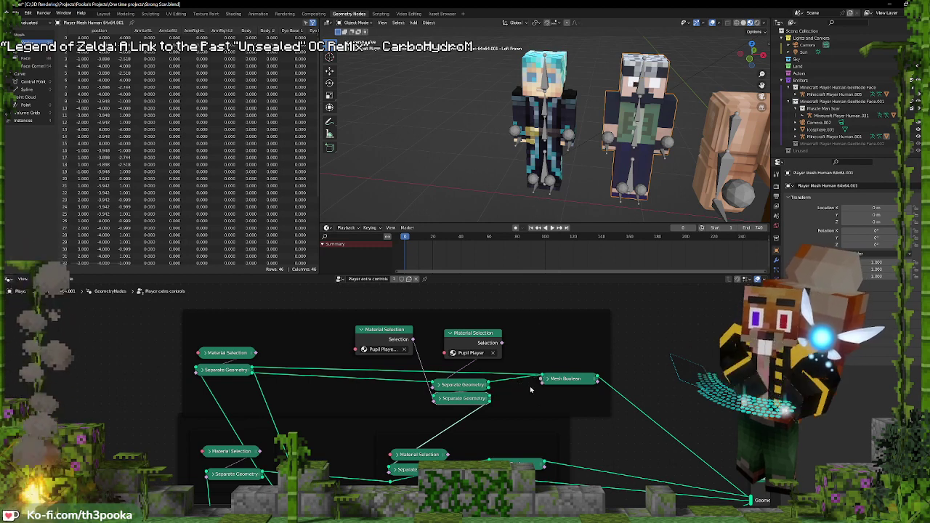
{"action": "key", "text": "shift+a"}
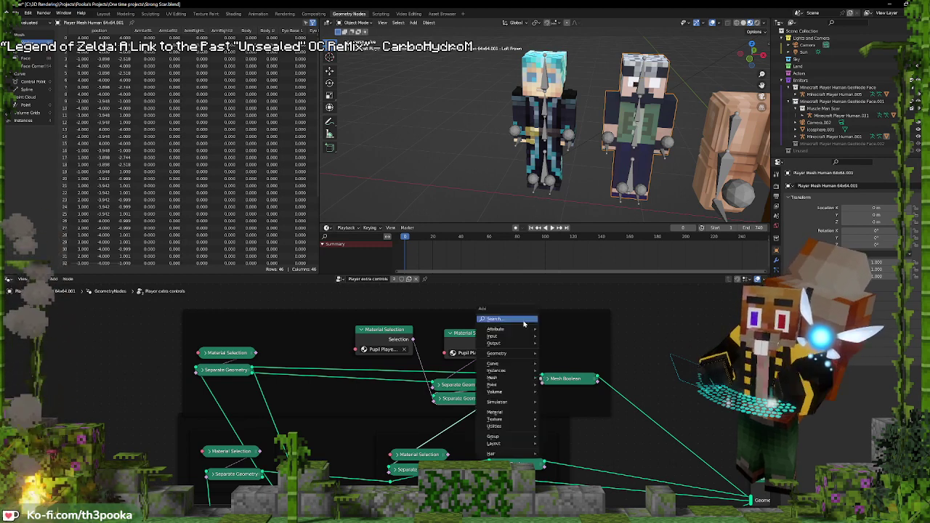
{"action": "type", "text": "joi"}
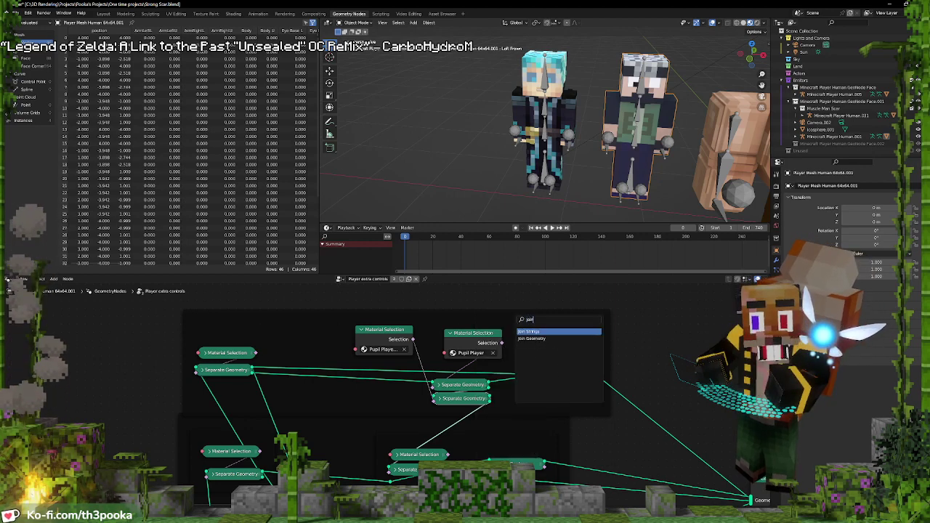
{"action": "key", "text": "Down"}
{"action": "key", "text": "Return"}
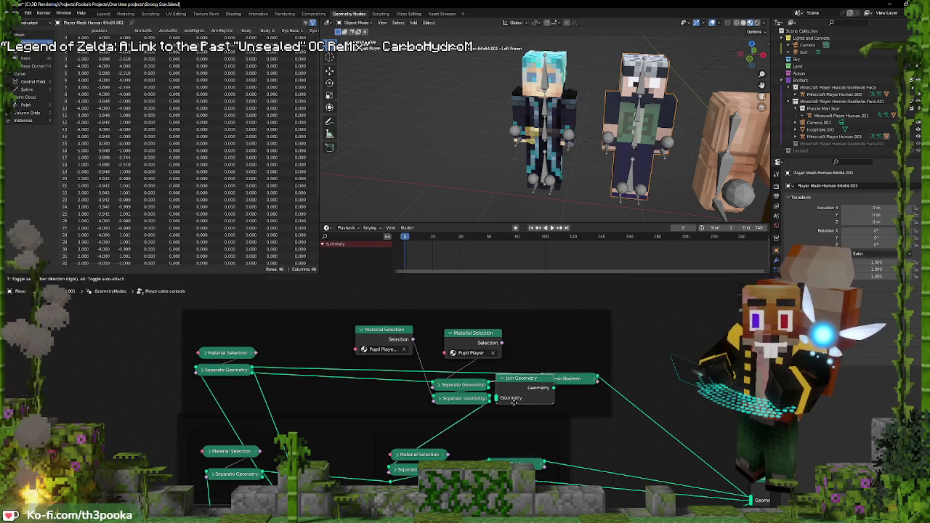
{"action": "left_click", "coordinate": [546, 348]}
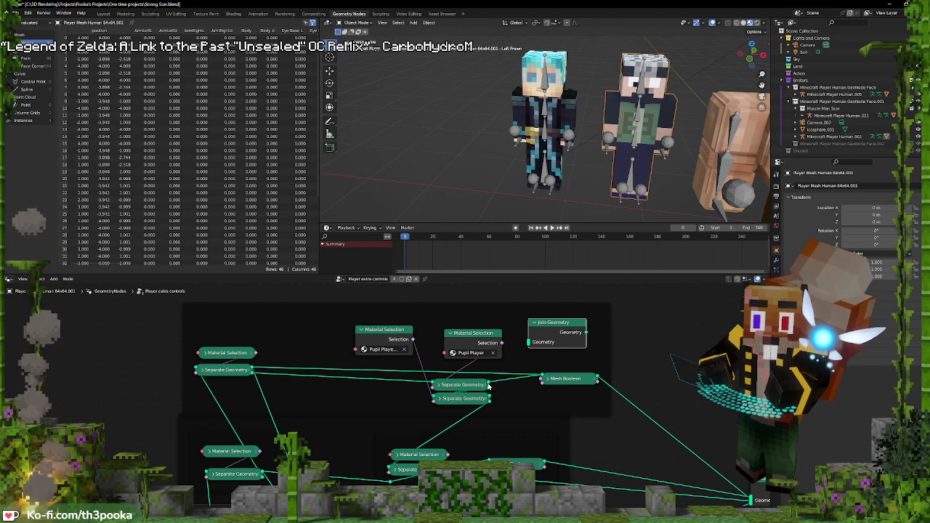
{"action": "left_click_drag", "start_coordinate": [489, 385], "coordinate": [528, 343]}
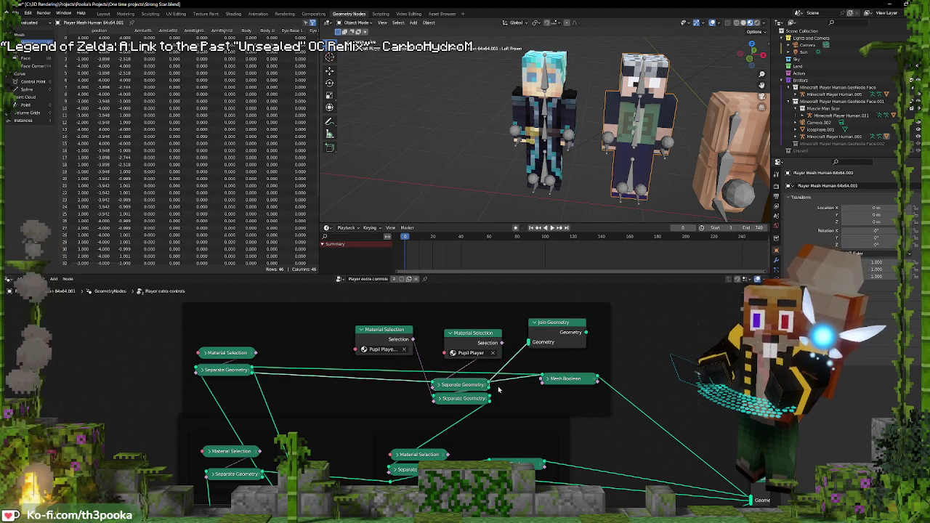
{"action": "left_click_drag", "start_coordinate": [490, 398], "coordinate": [528, 342]}
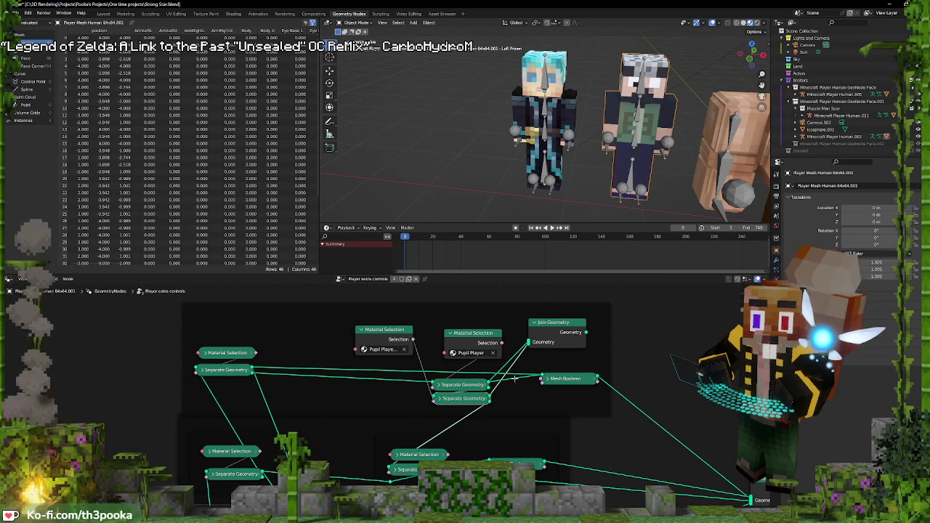
{"action": "left_click_drag", "start_coordinate": [586, 332], "coordinate": [517, 379]}
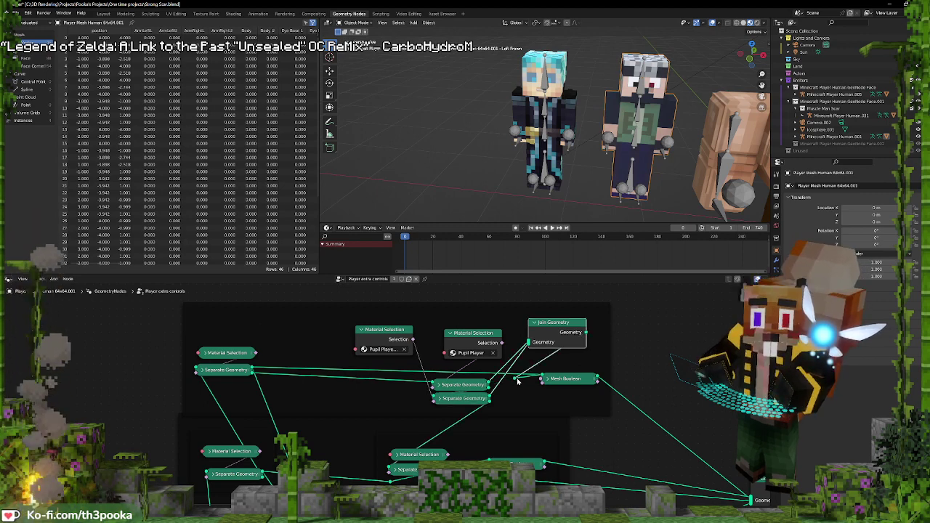
Select the middle player's armature and bring all three rigs into view to check the eyes
{"action": "left_click", "coordinate": [634, 87]}
{"action": "key", "text": "KP_Decimal"}
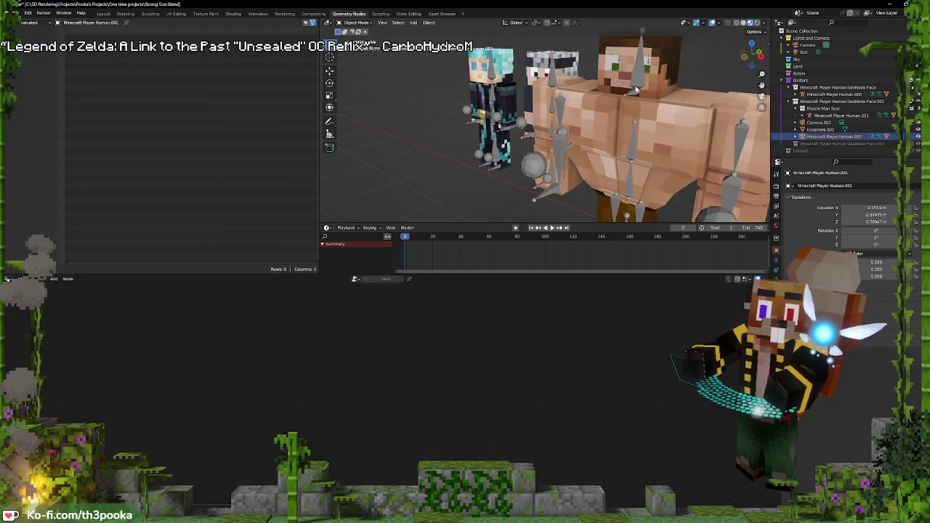
{"action": "key", "text": "KP_1"}
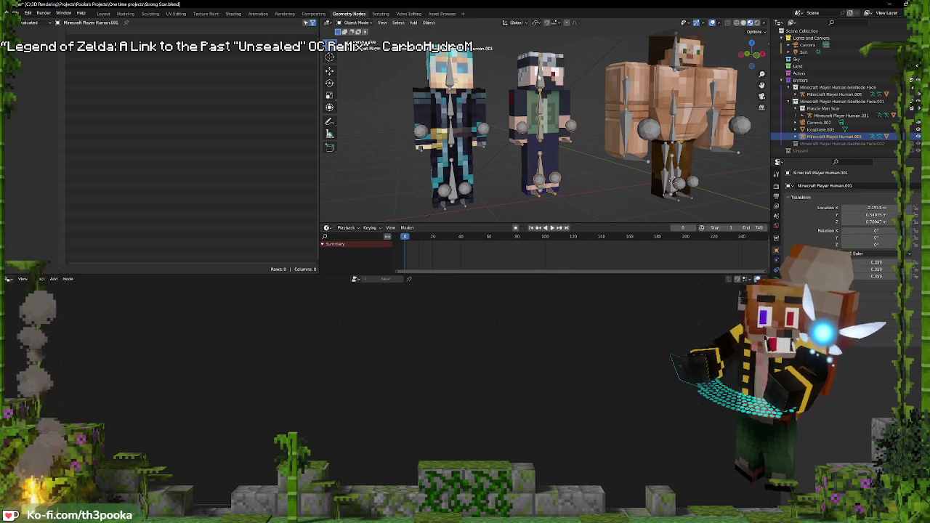
In the Layout workspace, show the middle player's second bone layer and enter Pose Mode with all its face bones selected
{"action": "middle_click_drag", "start_coordinate": [692, 75], "coordinate": [672, 101]}
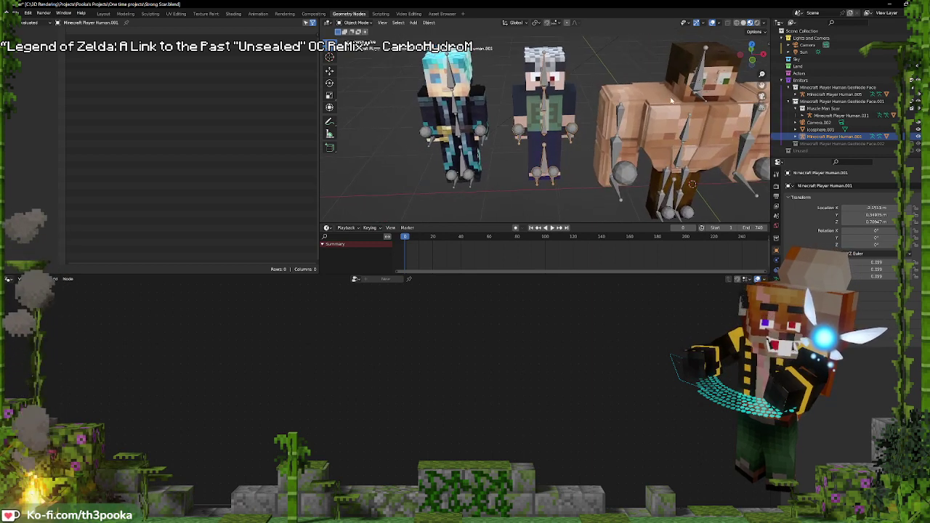
{"action": "left_click", "coordinate": [104, 14]}
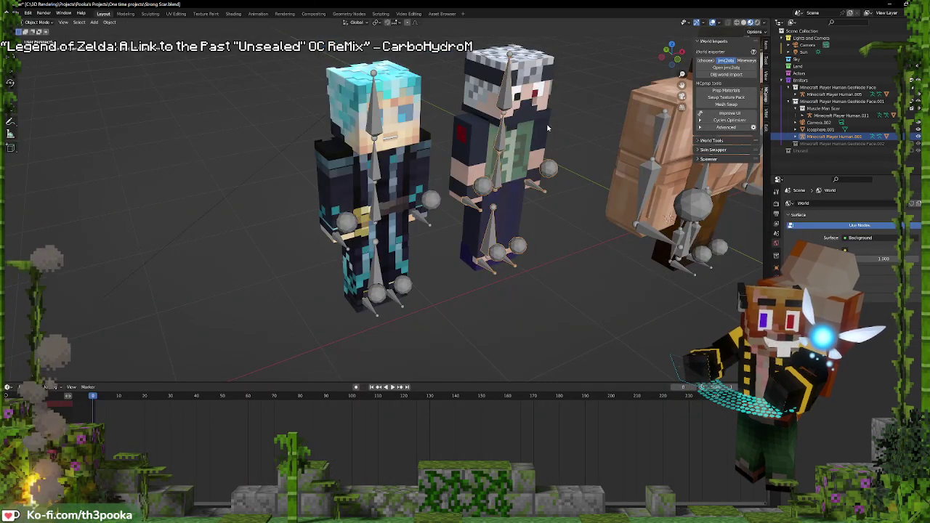
{"action": "left_click", "coordinate": [776, 287]}
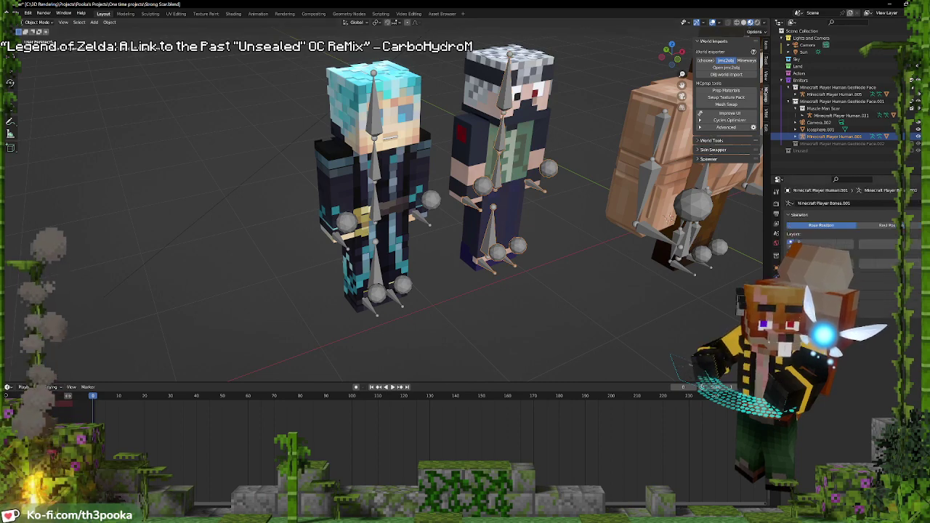
{"action": "left_click", "coordinate": [801, 243]}
{"action": "key", "text": "ctrl+Tab"}
{"action": "key", "text": "a"}
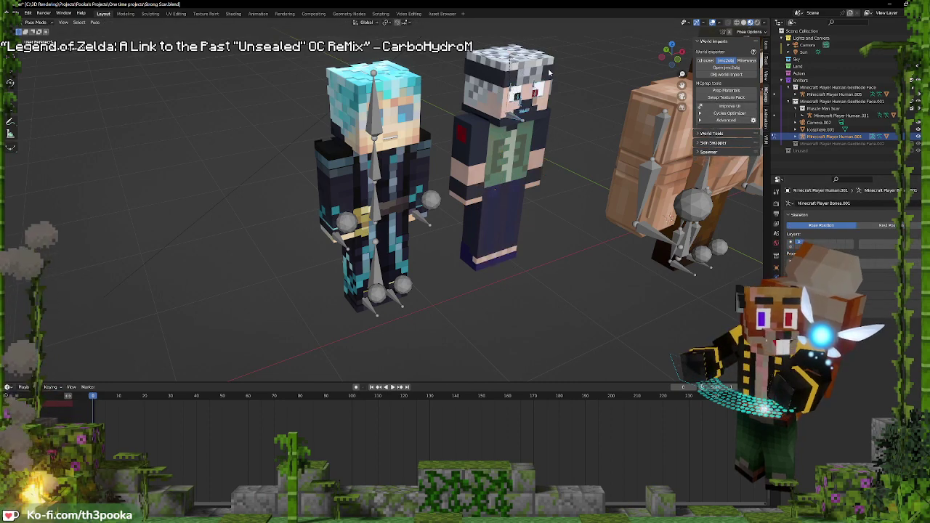
{"action": "key", "text": "KP_Decimal"}
{"action": "middle_click_drag", "start_coordinate": [377, 220], "coordinate": [360, 189]}
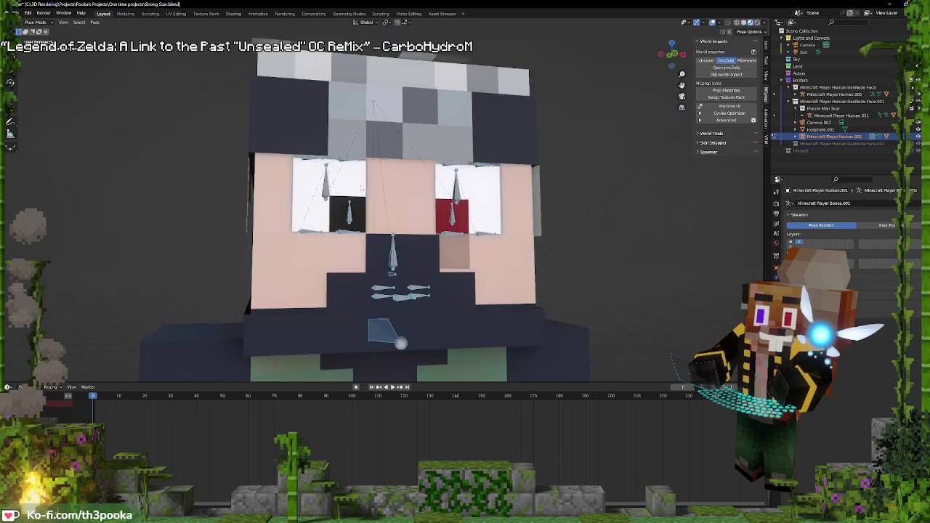
Lower the middle player's upper eyelid control along the Z axis to narrow both eyes
{"action": "key", "text": "alt+a"}
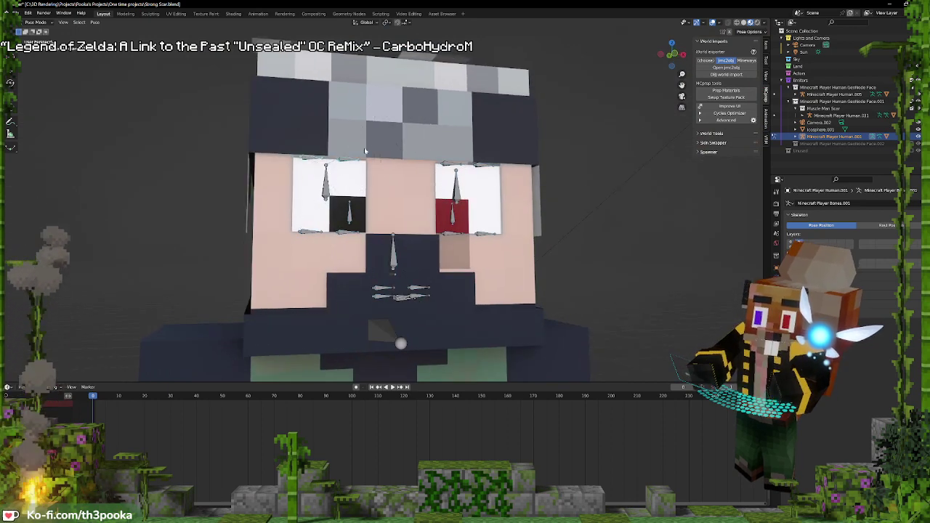
{"action": "left_click", "coordinate": [389, 127]}
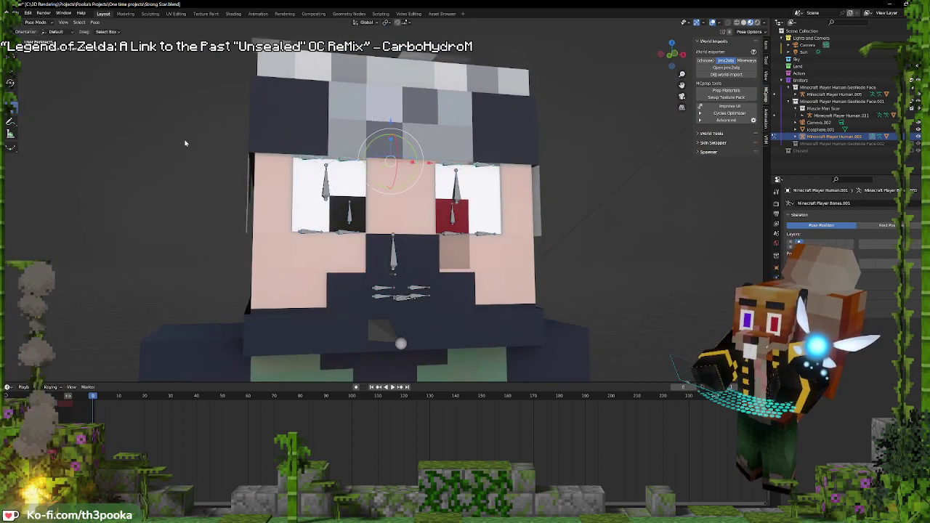
{"action": "key", "text": "g"}
{"action": "key", "text": "z"}
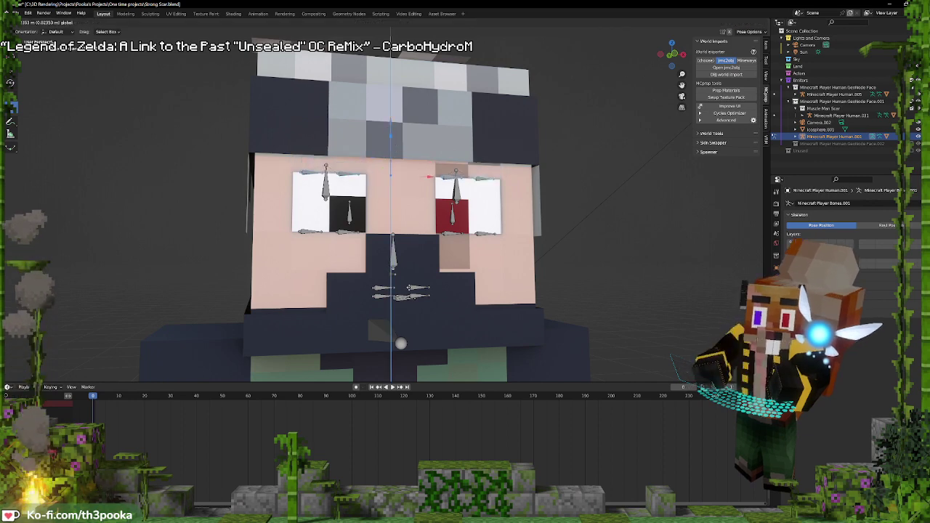
{"action": "left_click", "coordinate": [455, 117]}
{"action": "scroll", "coordinate": [455, 116], "scroll_direction": "down", "scroll_amount": 4}
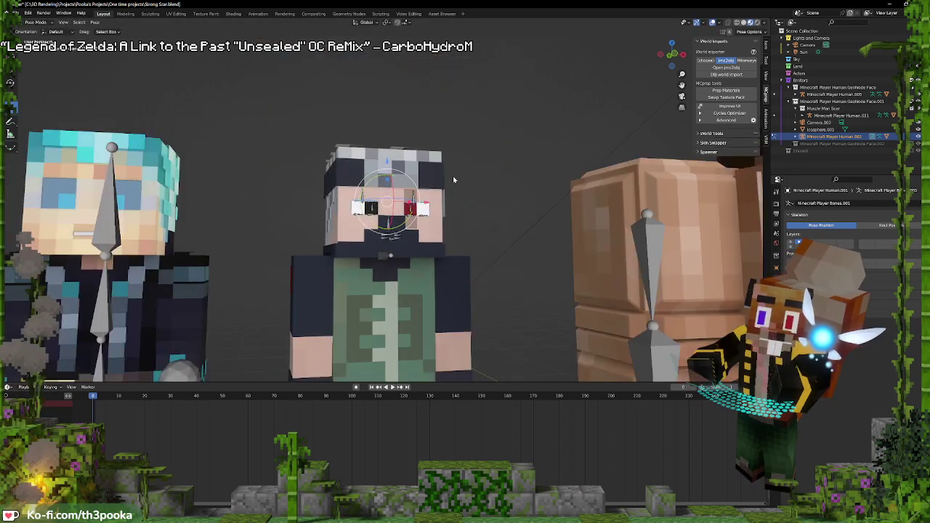
Switch posing to the cyan-haired player's armature and show its second bone layer with the face controls
{"action": "left_click", "coordinate": [90, 179]}
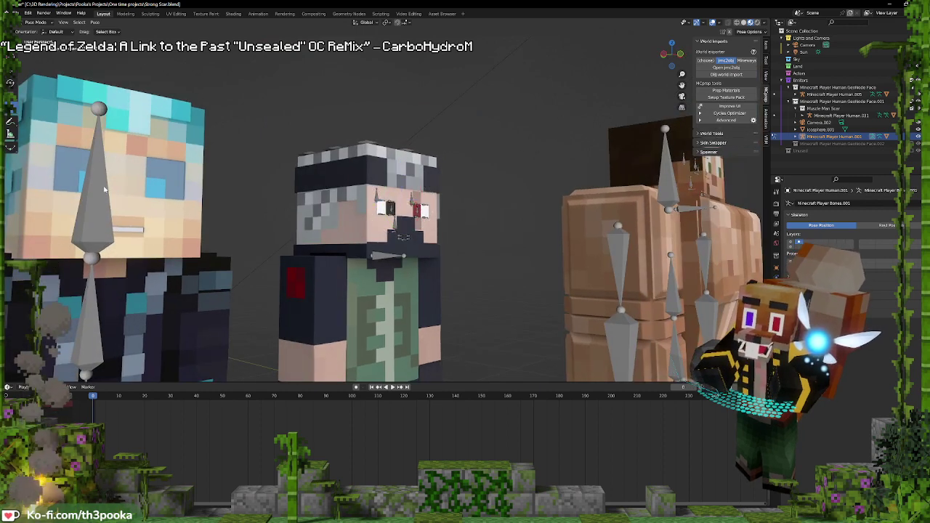
{"action": "key", "text": "ctrl+Tab"}
{"action": "left_click", "coordinate": [99, 197]}
{"action": "key", "text": "ctrl+Tab"}
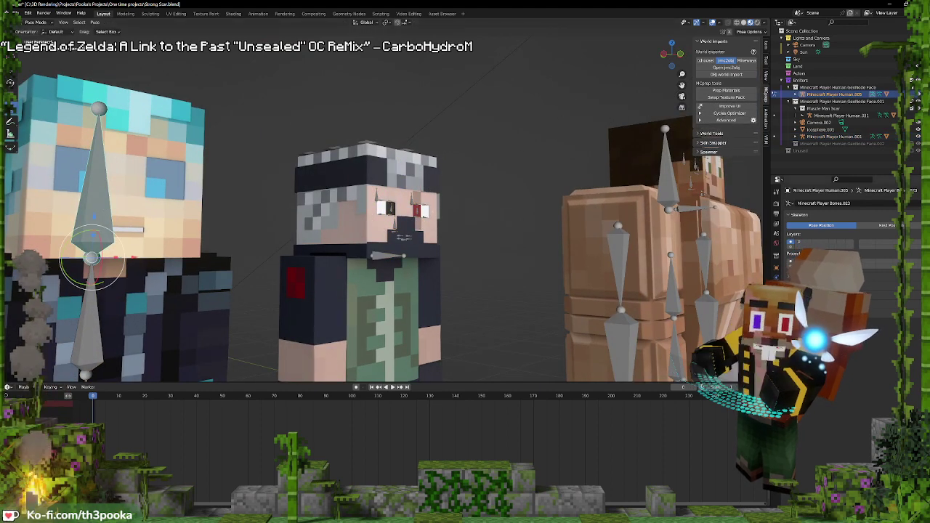
{"action": "left_click", "coordinate": [798, 242]}
Select the control bones above both of the cyan-haired player's eyes and move them down along the Z axis
{"action": "left_click", "coordinate": [158, 159]}
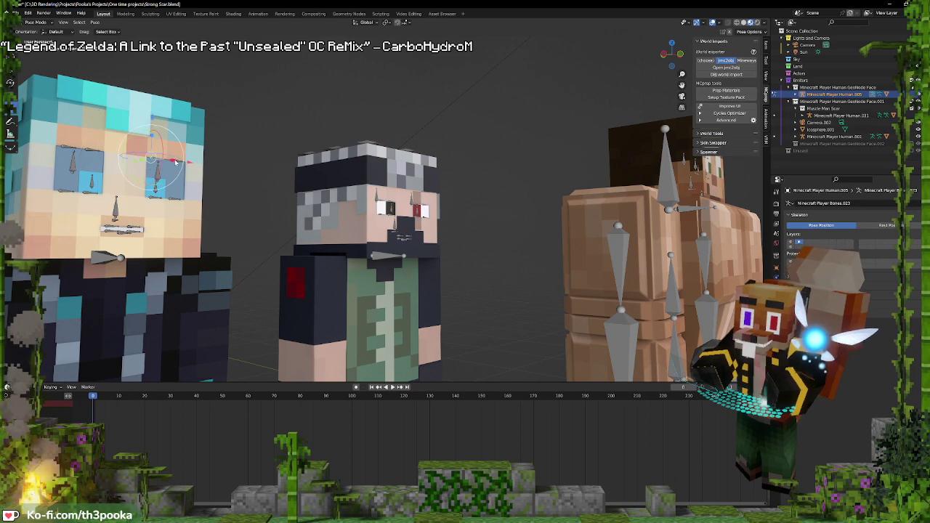
{"action": "left_click", "coordinate": [91, 149], "text": "shift"}
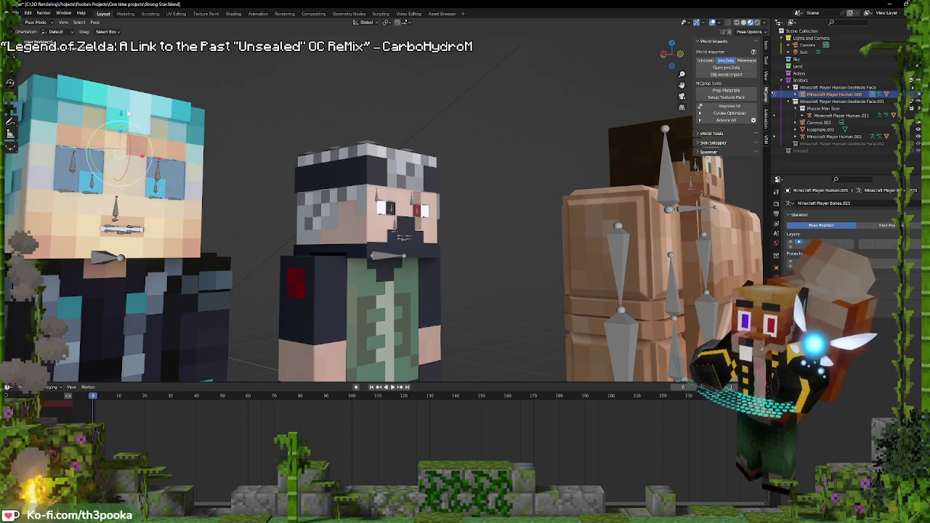
{"action": "left_click_drag", "start_coordinate": [122, 116], "coordinate": [128, 198]}
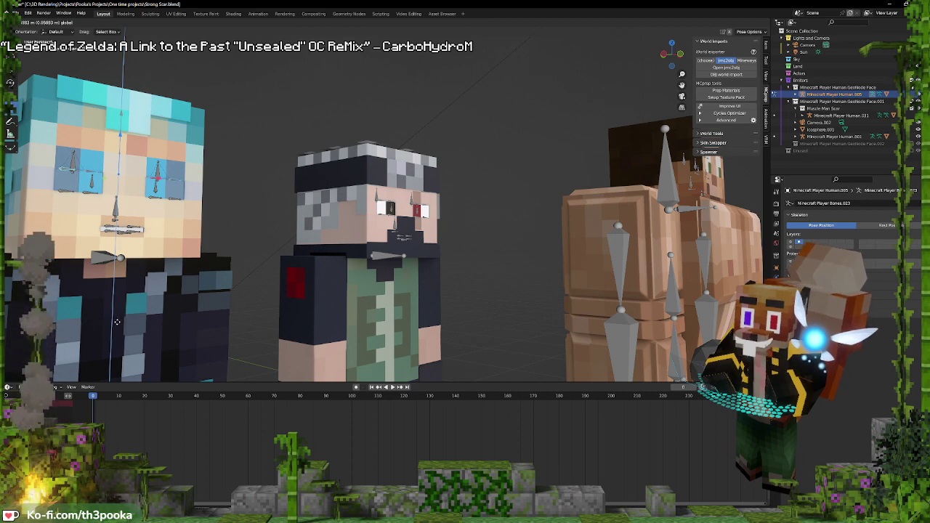
{"action": "left_click", "coordinate": [117, 327]}
Raise both eye control bones of the cyan-haired player along the Z axis to narrow the eyes, and return to Object Mode
{"action": "left_click", "coordinate": [73, 162]}
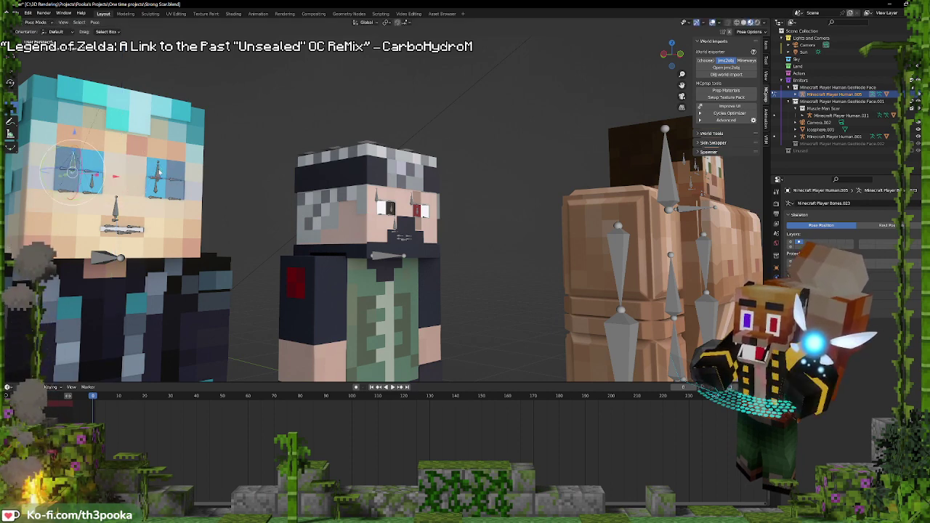
{"action": "left_click", "coordinate": [161, 172], "text": "shift"}
{"action": "key", "text": "g"}
{"action": "key", "text": "z"}
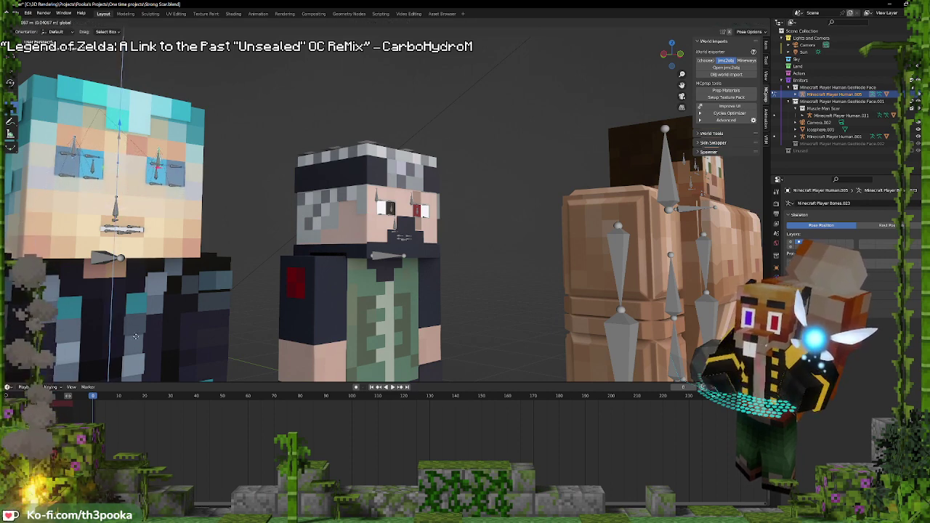
{"action": "left_click", "coordinate": [140, 296]}
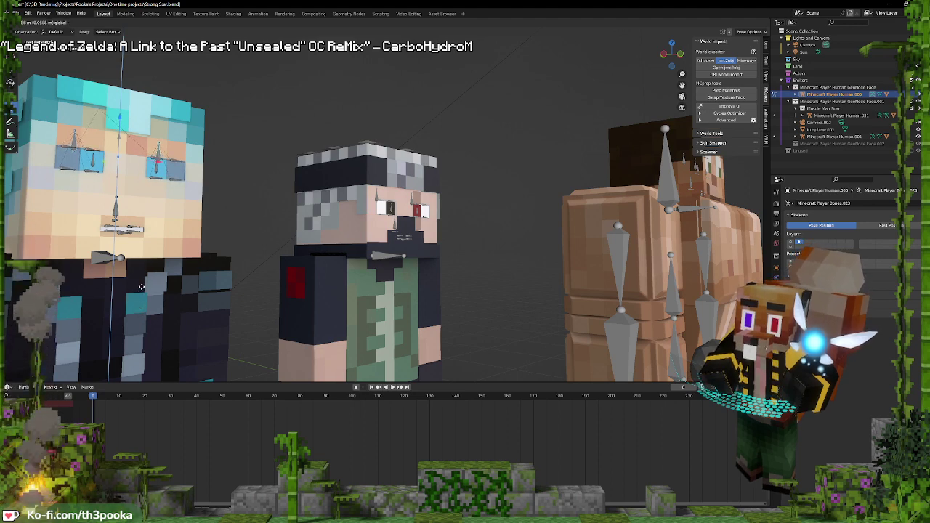
{"action": "middle_click_drag", "start_coordinate": [313, 168], "coordinate": [269, 138]}
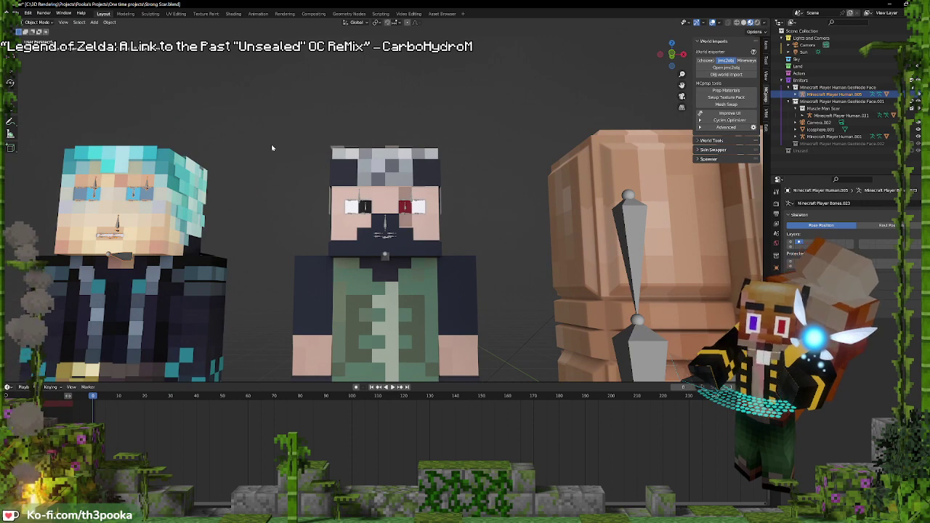
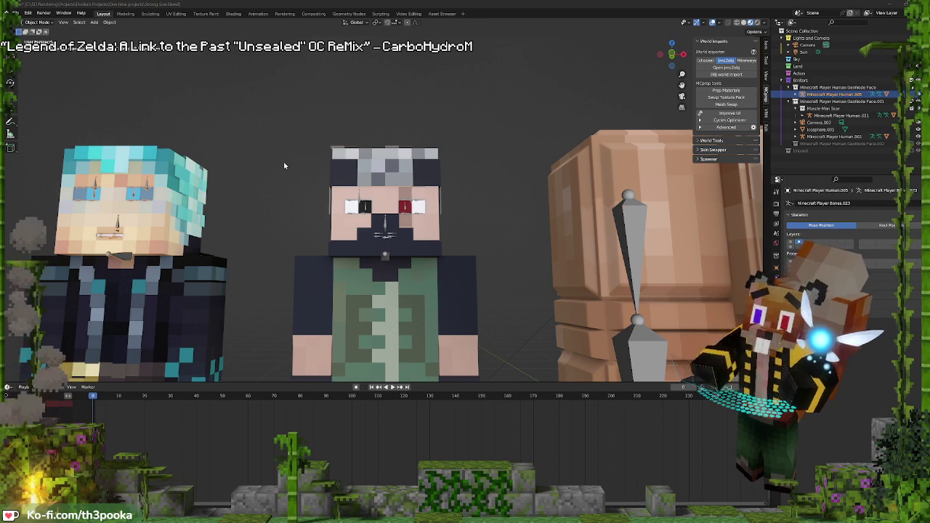
Examine the cyan-haired player's face up close and all three rigs together, and select the middle player's mesh
{"action": "left_click", "coordinate": [269, 142]}
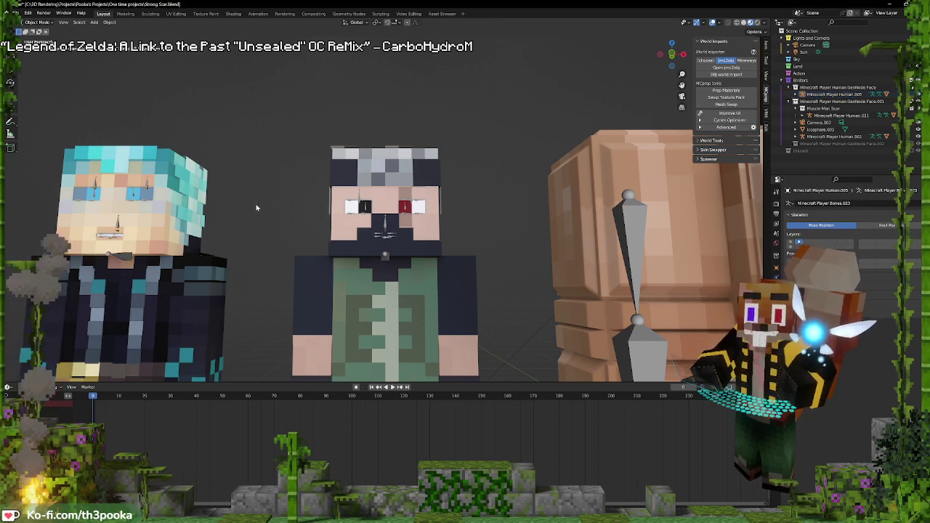
{"action": "middle_click_drag", "start_coordinate": [246, 205], "coordinate": [262, 206]}
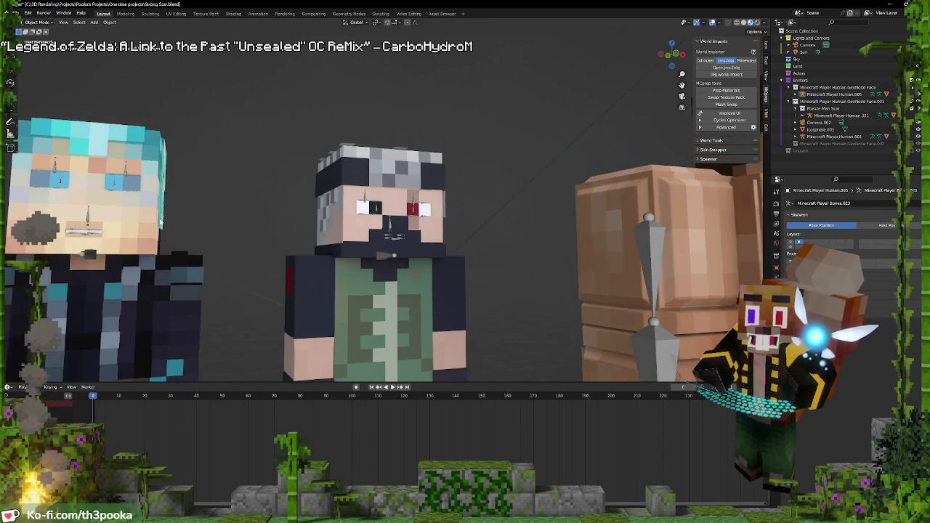
{"action": "left_click", "coordinate": [112, 195]}
{"action": "key", "text": "KP_Decimal"}
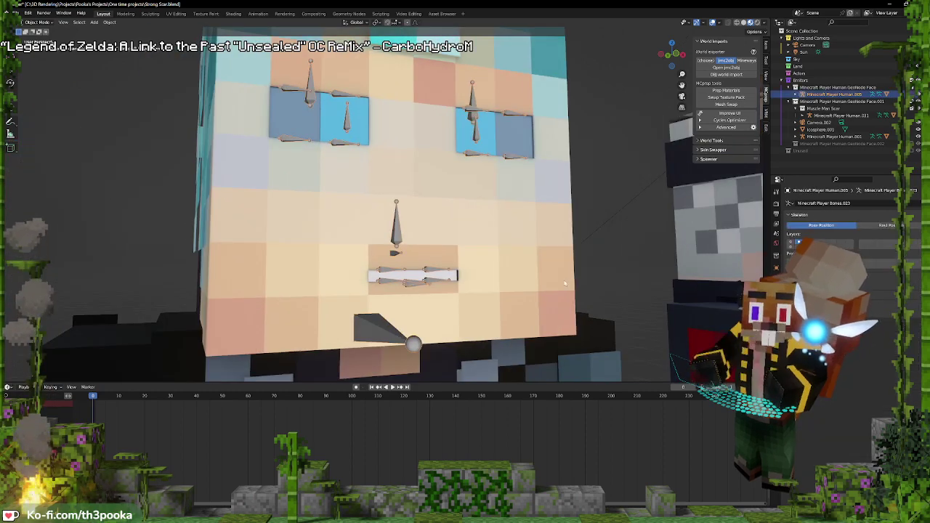
{"action": "scroll", "coordinate": [565, 283], "scroll_direction": "down", "scroll_amount": 6}
{"action": "middle_click_drag", "start_coordinate": [378, 263], "coordinate": [375, 223]}
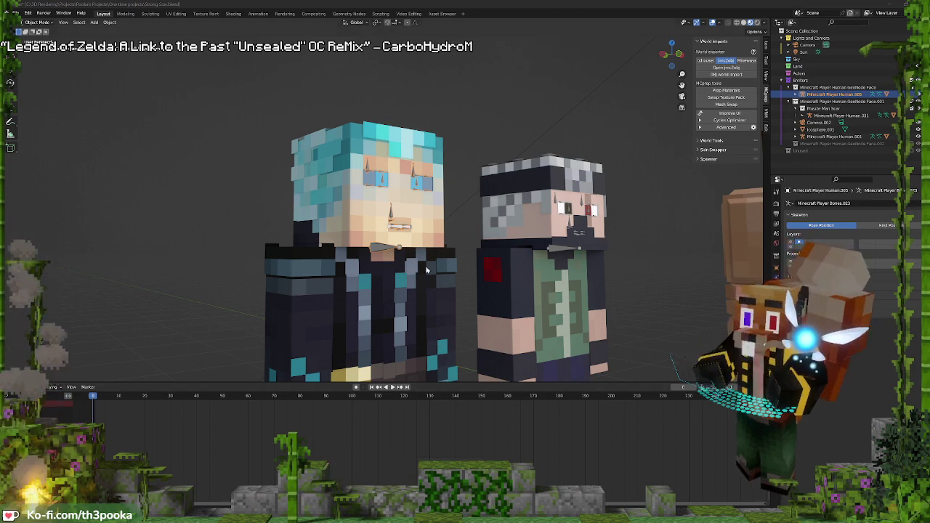
{"action": "scroll", "coordinate": [640, 242], "scroll_direction": "down", "scroll_amount": 7}
{"action": "middle_click_drag", "start_coordinate": [643, 240], "coordinate": [587, 250]}
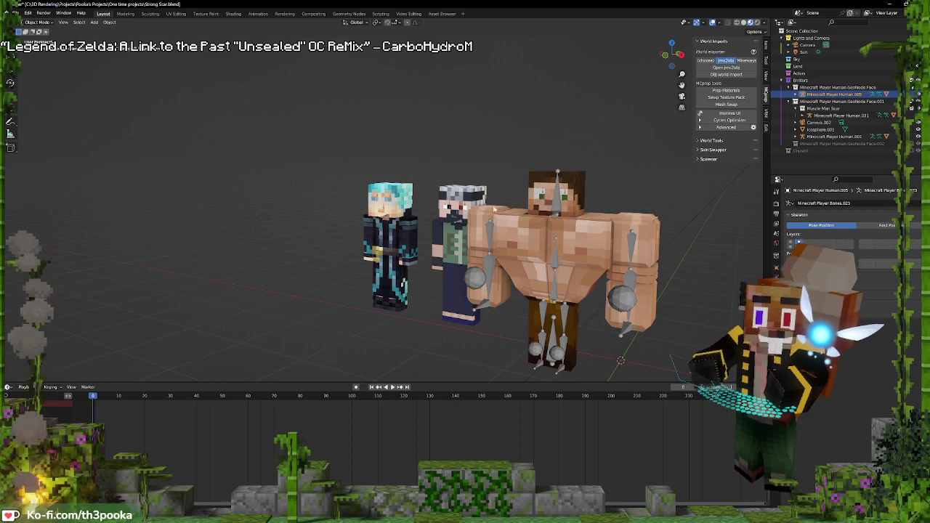
{"action": "left_click", "coordinate": [468, 195]}
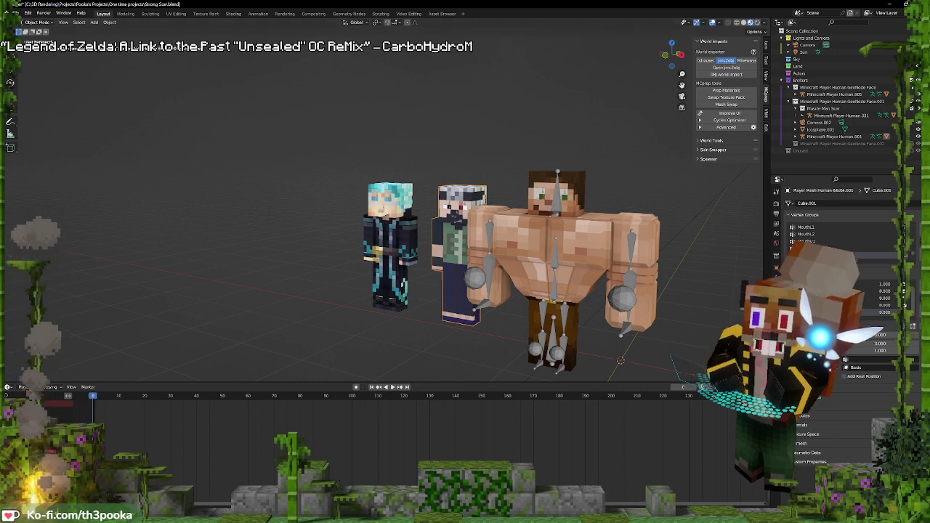
Switch to Photoshop and open Etho's skin texture PNG, enlarged for pixel editing
{"action": "mouse_move", "coordinate": [203, 516]}
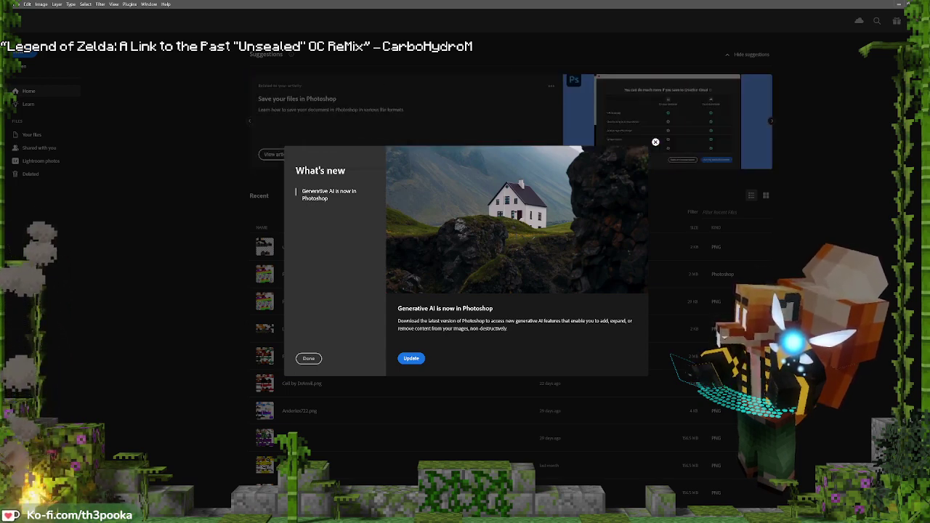
{"action": "left_click_drag", "start_coordinate": [0, 354], "coordinate": [193, 345]}
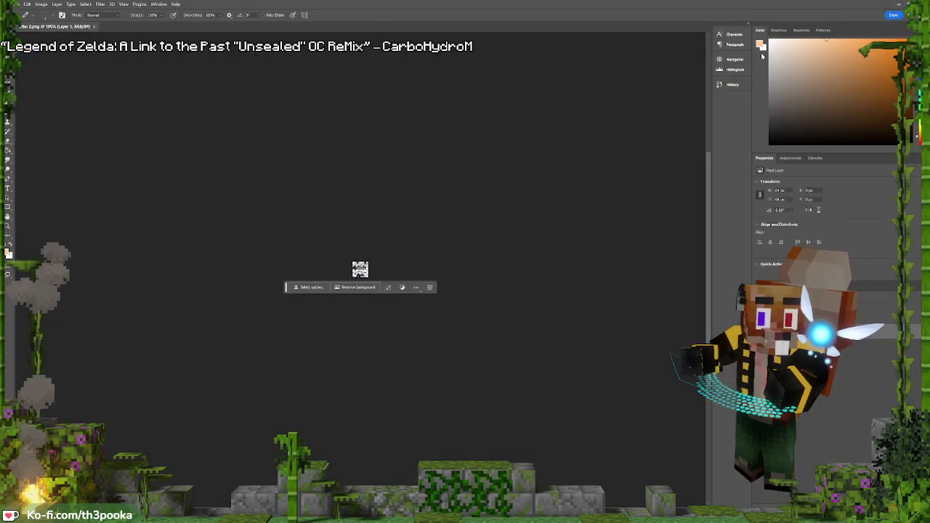
{"action": "left_click", "coordinate": [734, 59]}
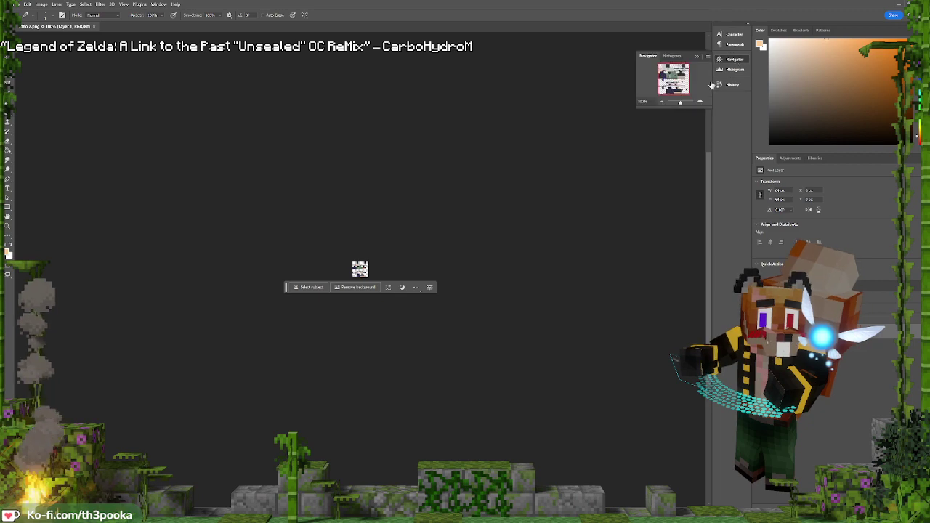
{"action": "left_click_drag", "start_coordinate": [682, 103], "coordinate": [689, 103]}
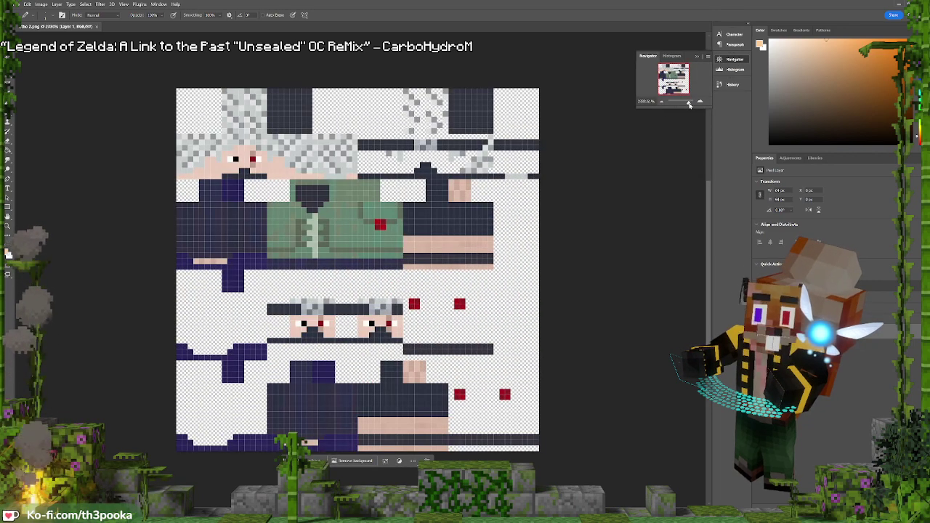
Sample the light skin tone and paint over the black pupil and eye whites on the skin's main face
{"action": "key", "text": "i"}
{"action": "left_click", "coordinate": [214, 167]}
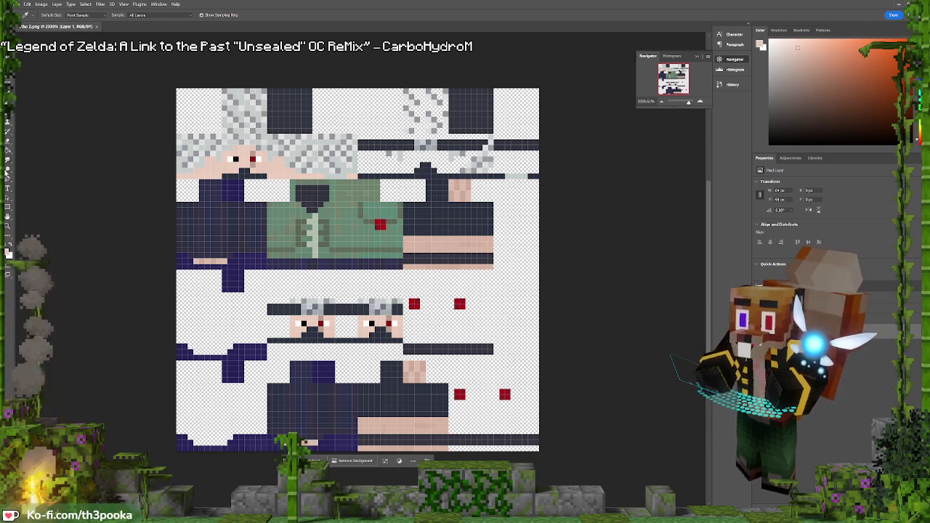
{"action": "key", "text": "b"}
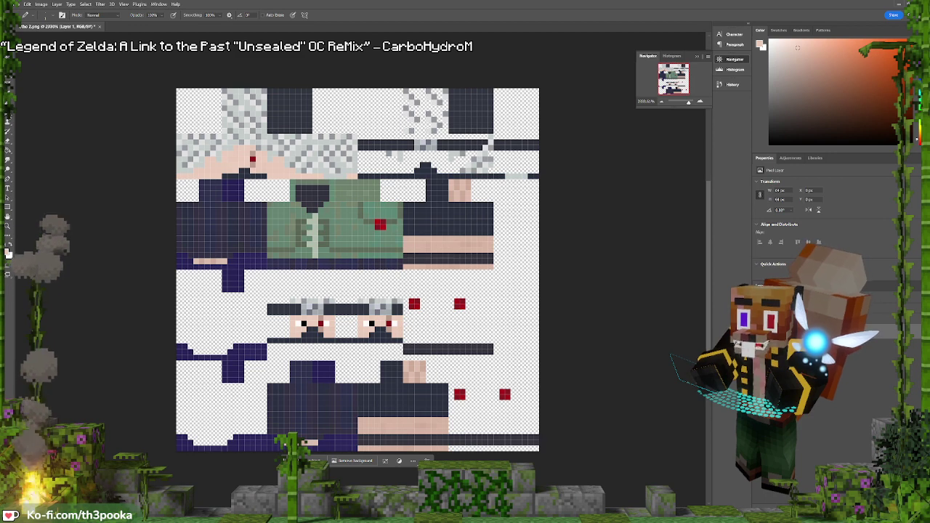
Sample the darker scar tone beside the red eye and paint over the red eye pixel with it
{"action": "key", "text": "i"}
{"action": "left_click", "coordinate": [252, 152]}
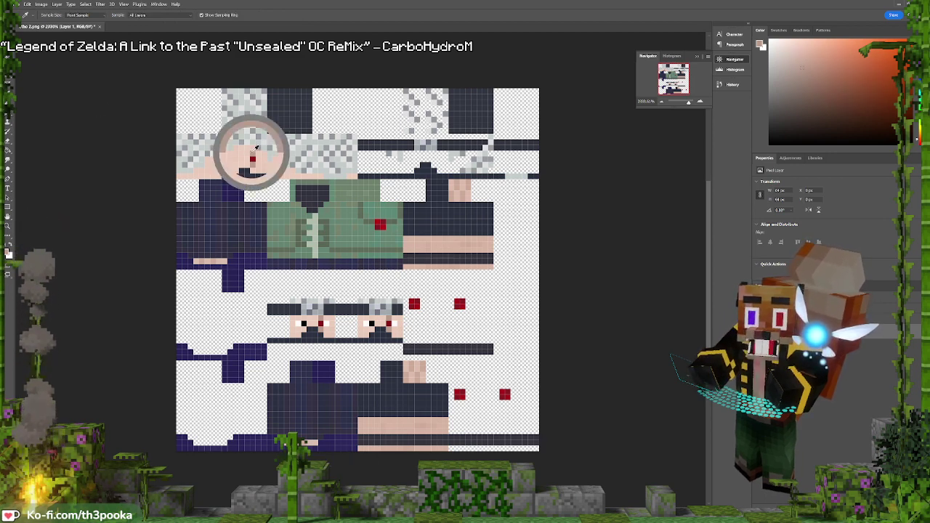
{"action": "key", "text": "b"}
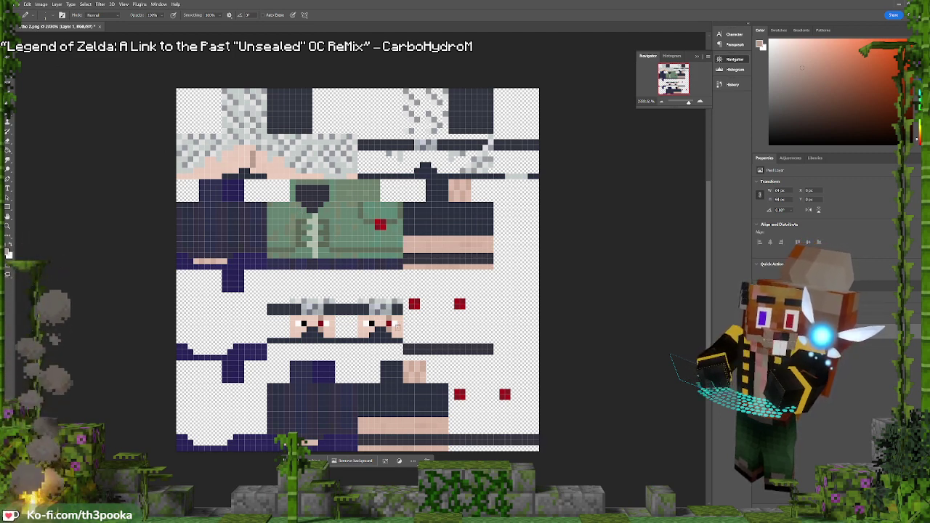
Delete the 24 px wide strip with the two spare masked faces below the green vest on the skin texture, and clear the selection
{"action": "key", "text": "m"}
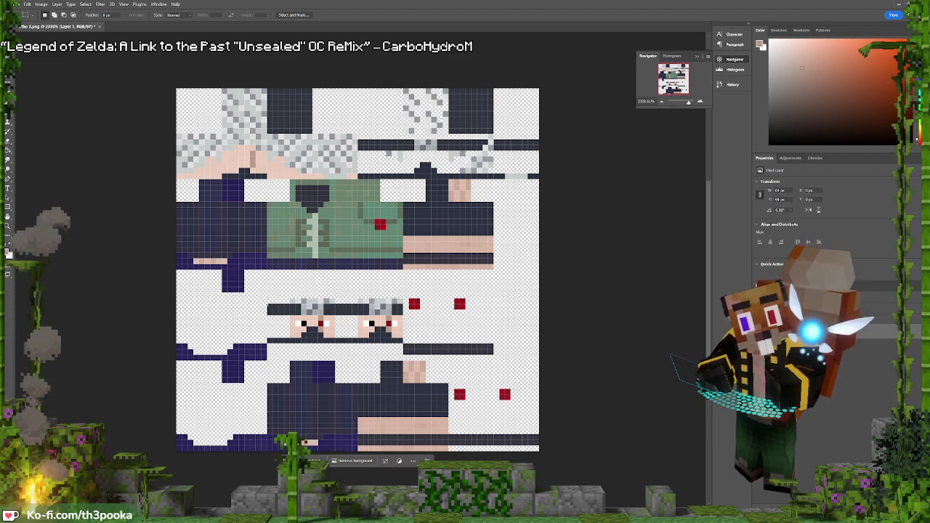
{"action": "left_click_drag", "start_coordinate": [268, 298], "coordinate": [404, 342]}
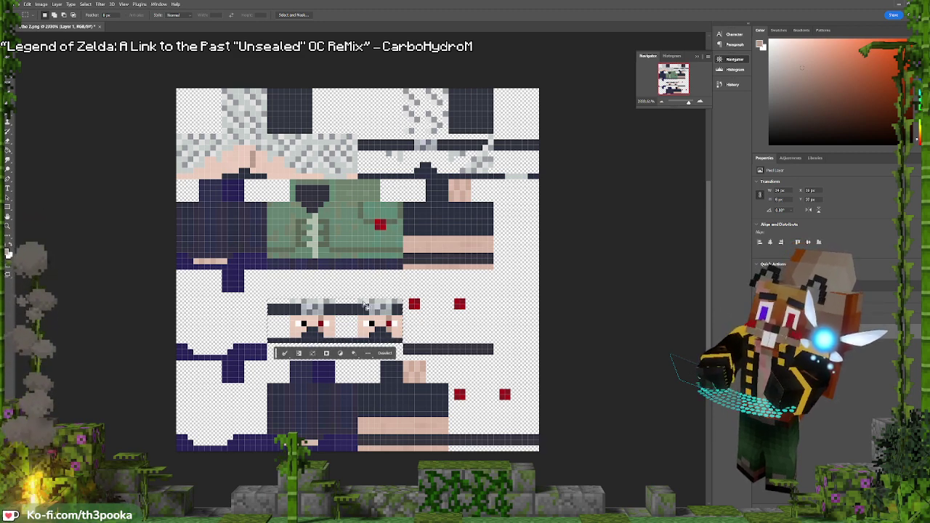
{"action": "key", "text": "Delete"}
{"action": "key", "text": "ctrl+d"}
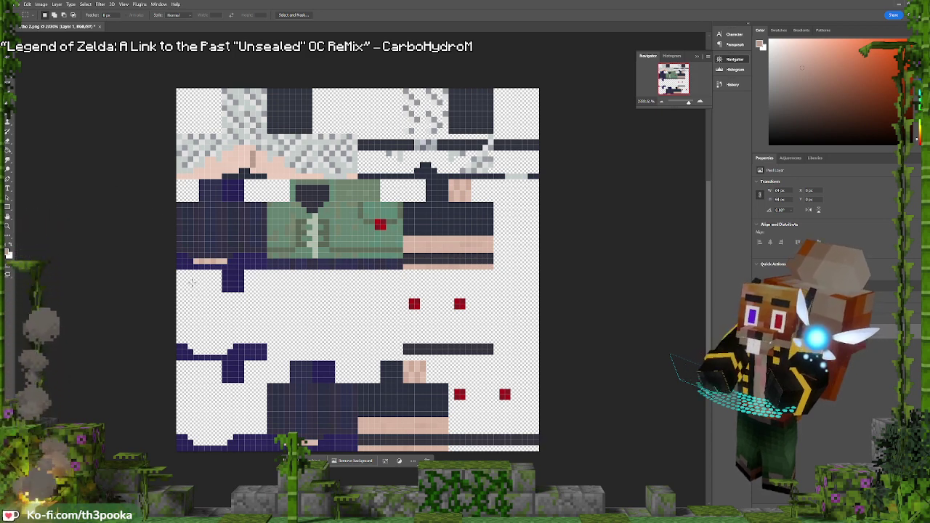
Save a copy of the edited skin as the PNG "etho 2 Blender" in the Etho skins folder
{"action": "left_click", "coordinate": [16, 4]}
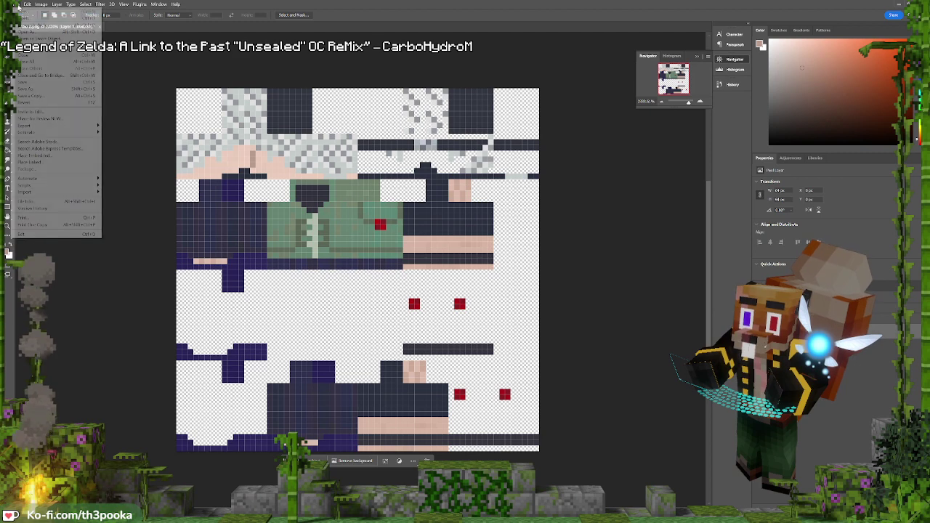
{"action": "left_click", "coordinate": [49, 97]}
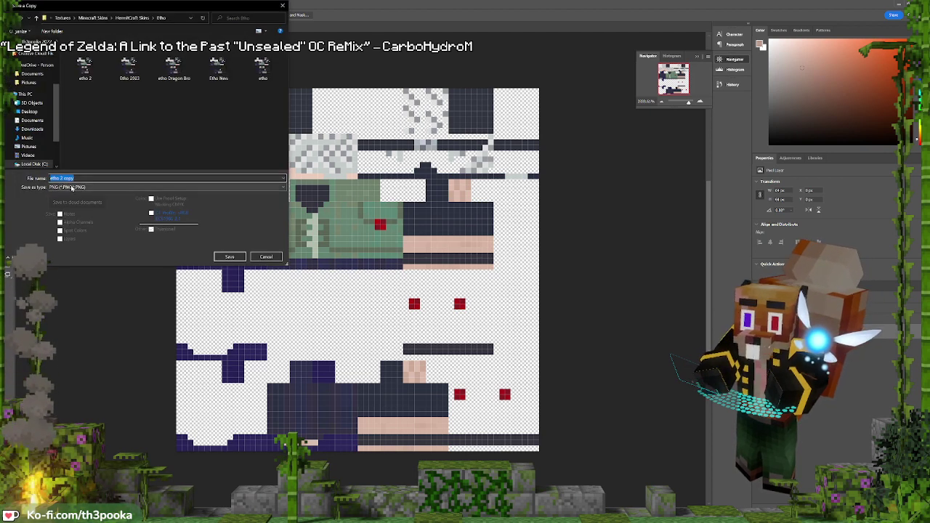
{"action": "left_click", "coordinate": [84, 178]}
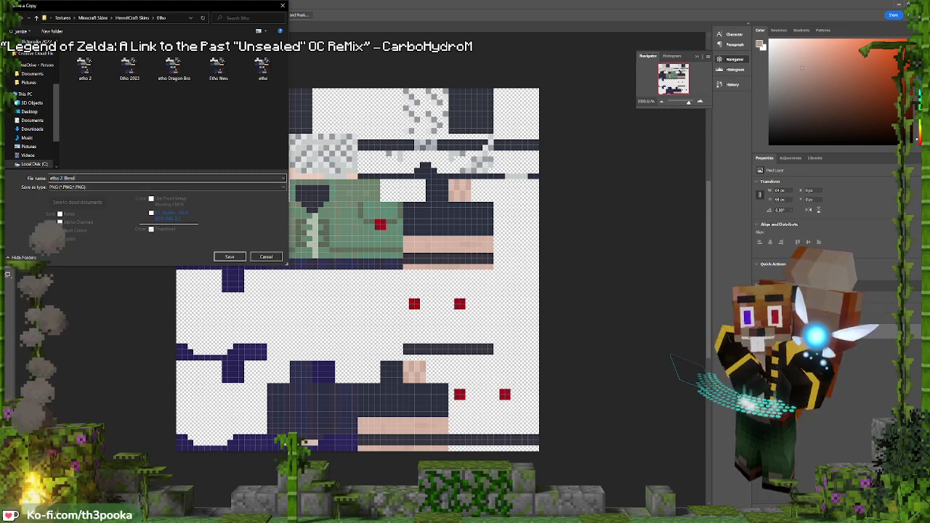
{"action": "key", "text": "Return"}
{"action": "key", "text": "Return"}
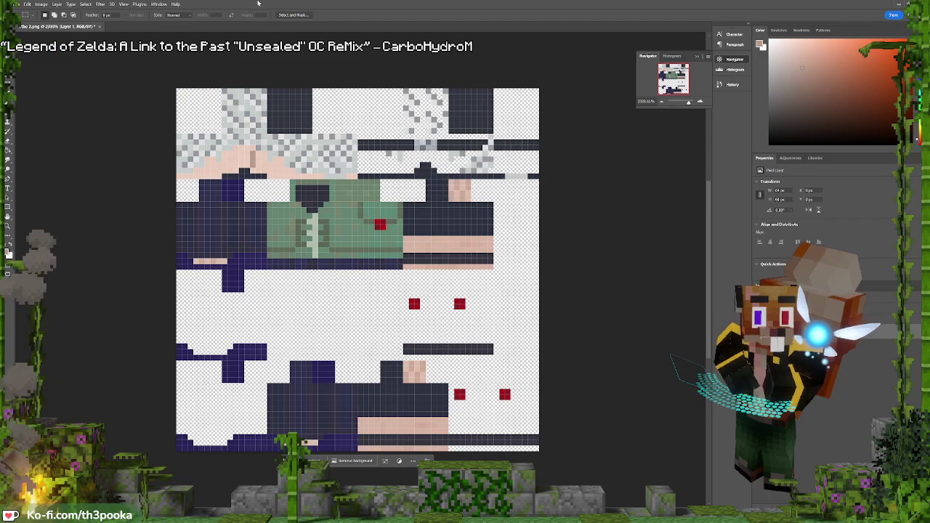
Switch to Blender and replace the image in the middle player's skin material with "etho 2 Blender.png"
{"action": "left_click", "coordinate": [904, 3]}
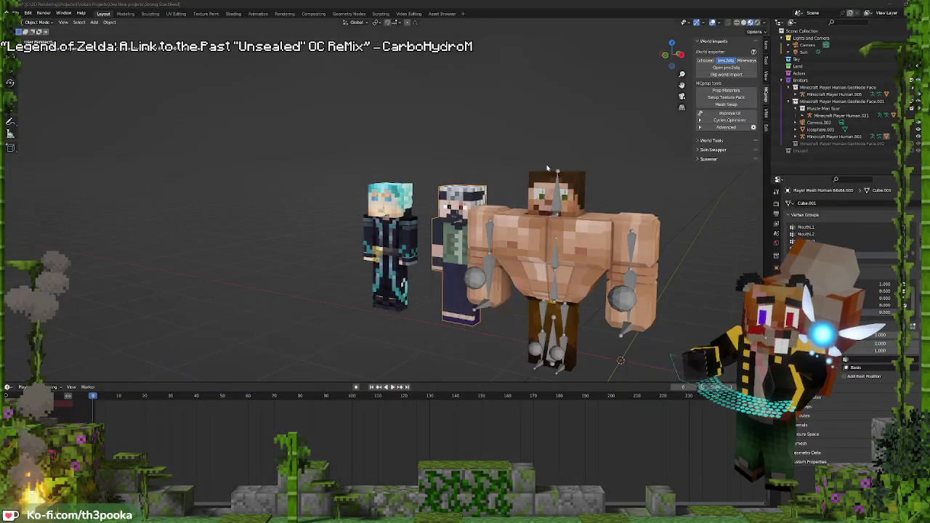
{"action": "middle_click_drag", "start_coordinate": [423, 187], "coordinate": [469, 195]}
{"action": "scroll", "coordinate": [469, 195], "scroll_direction": "up", "scroll_amount": 6}
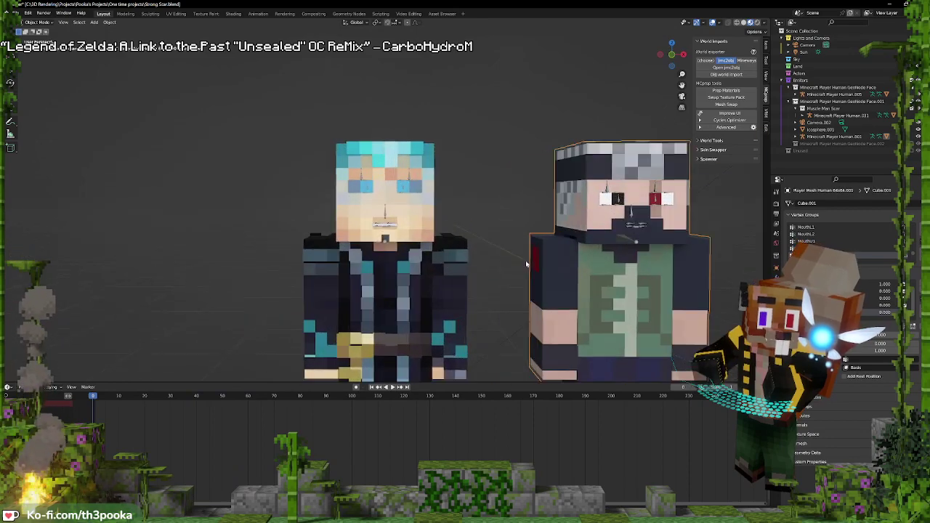
{"action": "mouse_move", "coordinate": [572, 246]}
{"action": "middle_mouse_down"}
{"action": "mouse_move", "coordinate": [558, 240]}
{"action": "mouse_move", "coordinate": [577, 235]}
{"action": "mouse_move", "coordinate": [556, 257]}
{"action": "mouse_move", "coordinate": [533, 261]}
{"action": "mouse_move", "coordinate": [611, 238]}
{"action": "mouse_move", "coordinate": [573, 249]}
{"action": "middle_mouse_up"}
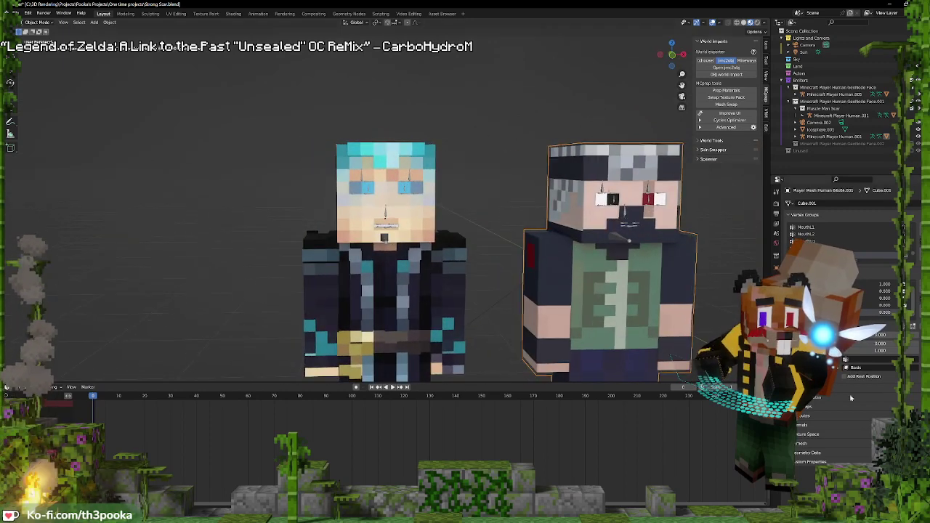
{"action": "left_click", "coordinate": [776, 246]}
{"action": "scroll", "coordinate": [836, 222], "scroll_direction": "up", "scroll_amount": 2}
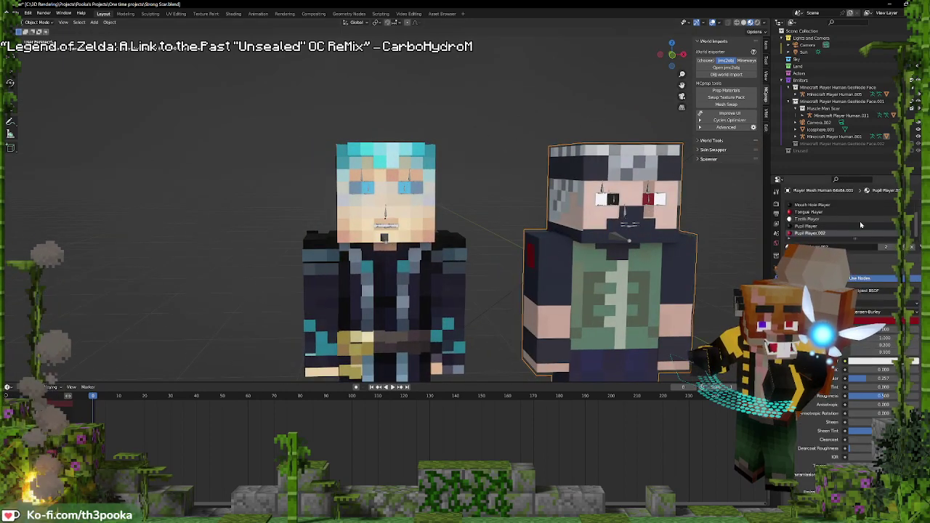
{"action": "left_click", "coordinate": [814, 205]}
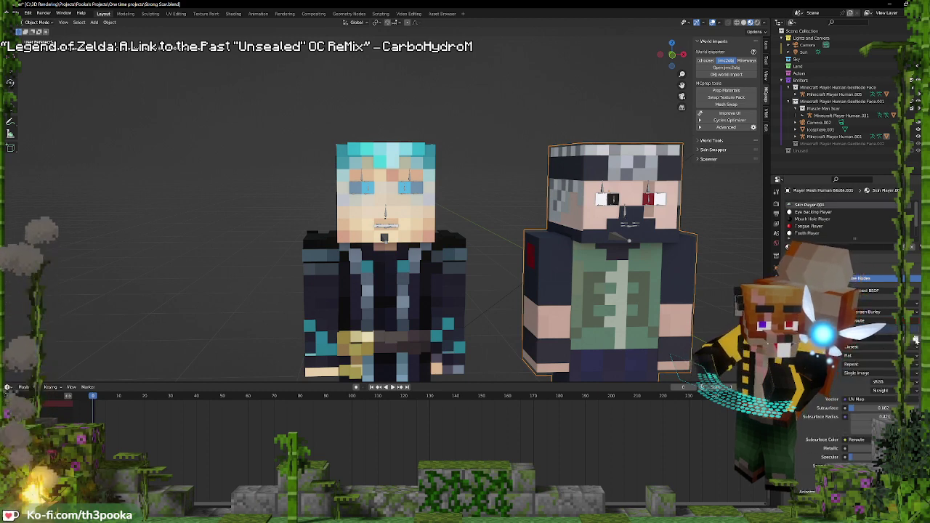
{"action": "left_click", "coordinate": [915, 339]}
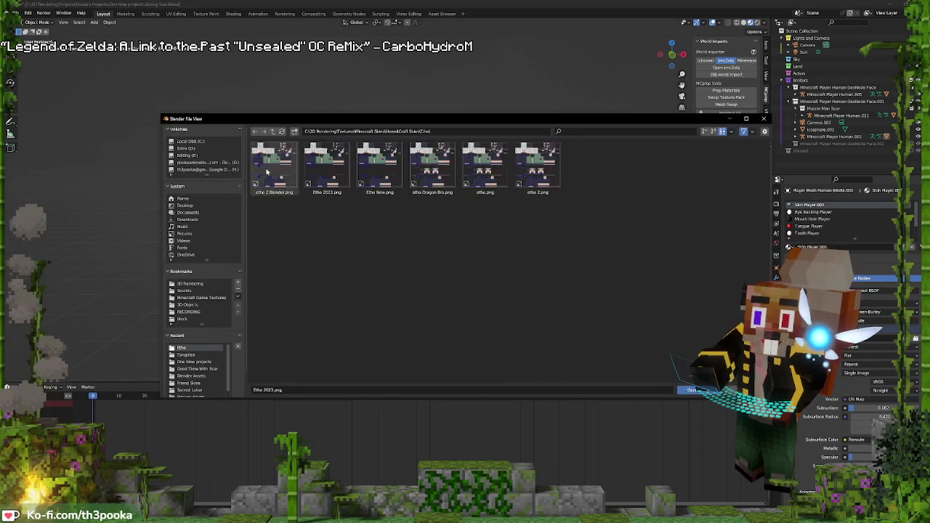
{"action": "double_click", "coordinate": [274, 166]}
{"action": "mouse_move", "coordinate": [630, 243]}
{"action": "middle_mouse_down"}
{"action": "mouse_move", "coordinate": [652, 229]}
{"action": "mouse_move", "coordinate": [632, 229]}
{"action": "middle_mouse_up"}
{"action": "middle_click_drag", "start_coordinate": [617, 227], "coordinate": [639, 237]}
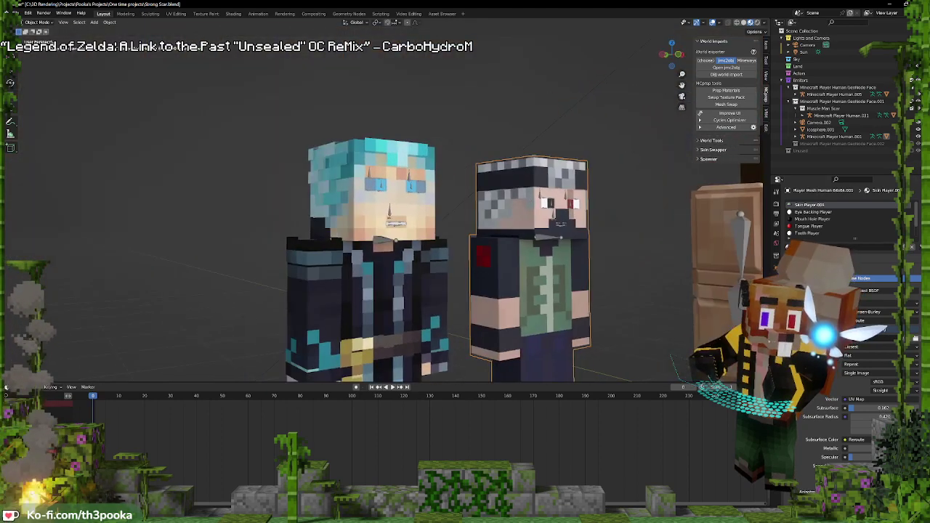
Set the middle player's arm-width value to 0 to give him wide arms, and make his 64x64 UV map the one used for rendering
{"action": "left_click", "coordinate": [776, 317]}
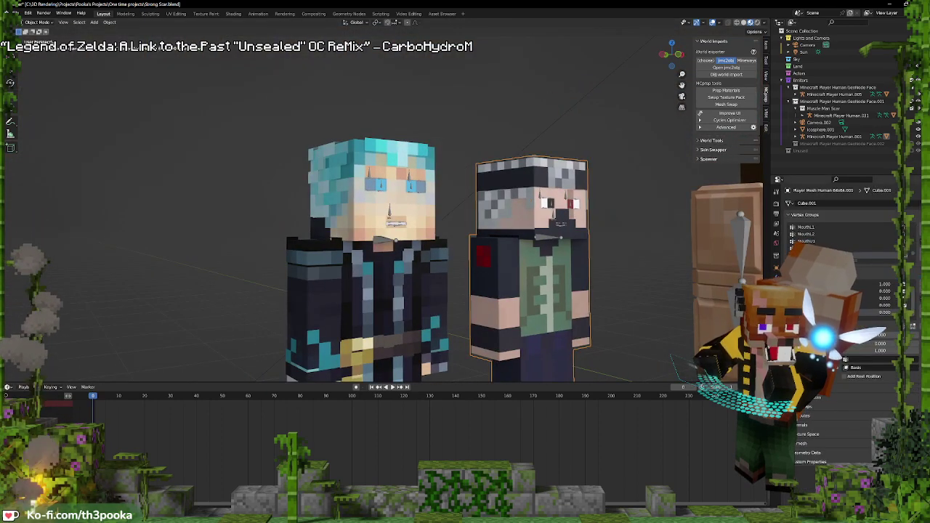
{"action": "left_click_drag", "start_coordinate": [893, 285], "coordinate": [865, 285]}
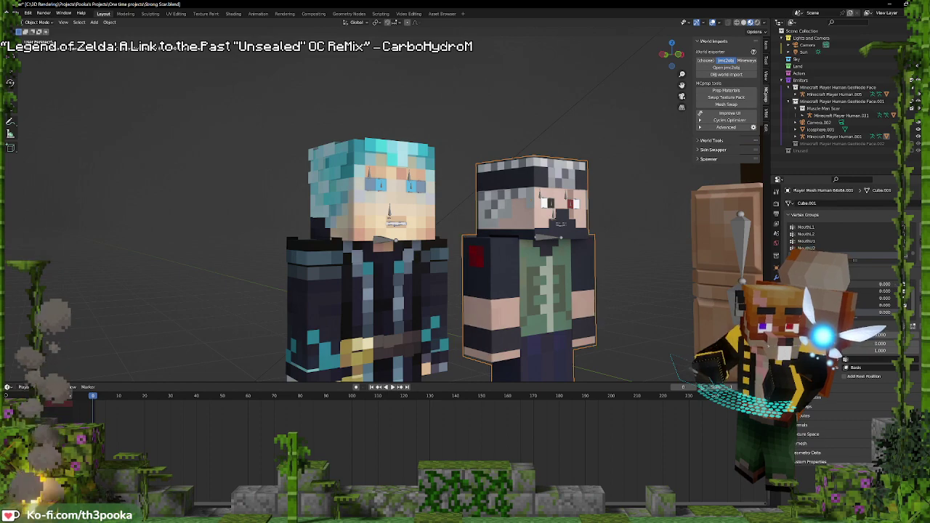
{"action": "left_click", "coordinate": [865, 389]}
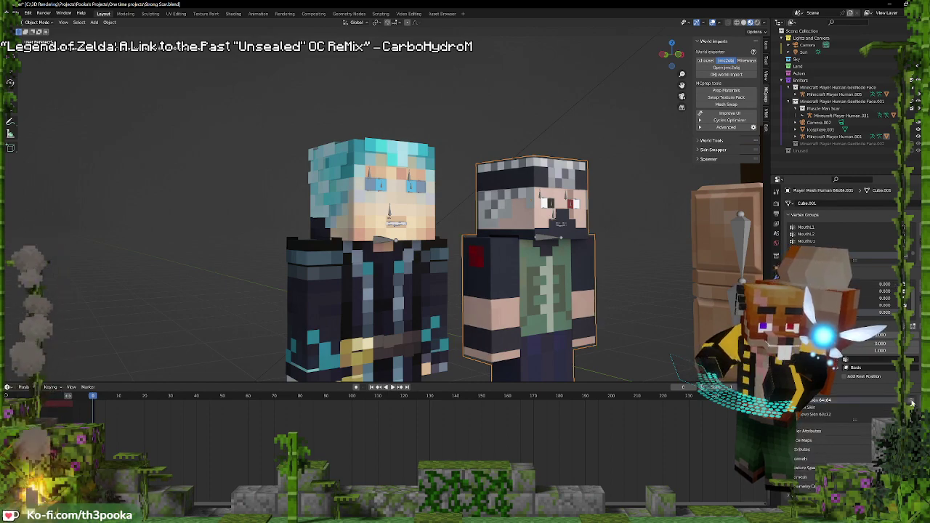
{"action": "mouse_move", "coordinate": [571, 263]}
{"action": "middle_mouse_down"}
{"action": "mouse_move", "coordinate": [469, 248]}
{"action": "mouse_move", "coordinate": [598, 258]}
{"action": "mouse_move", "coordinate": [563, 262]}
{"action": "middle_mouse_up"}
Widen the cyan-haired player's arms by setting the arm-width value to 0, and use the 64x64 UV map for rendering
{"action": "left_click", "coordinate": [406, 278]}
{"action": "middle_click_drag", "start_coordinate": [407, 279], "coordinate": [368, 278]}
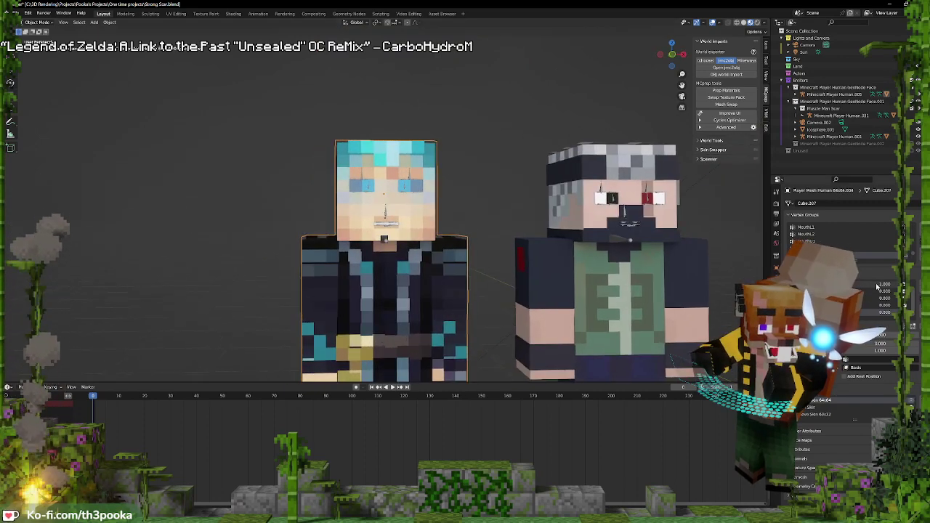
{"action": "left_click_drag", "start_coordinate": [892, 335], "coordinate": [847, 335]}
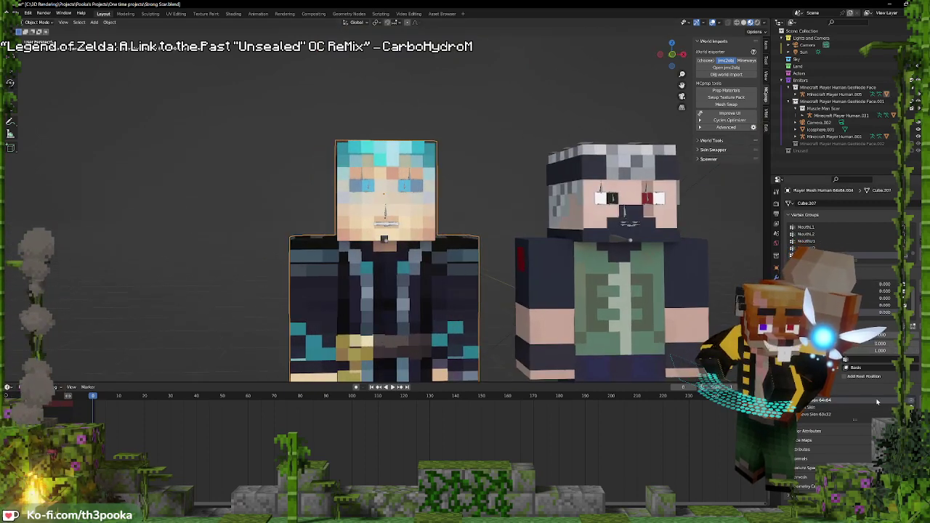
{"action": "left_click", "coordinate": [913, 401]}
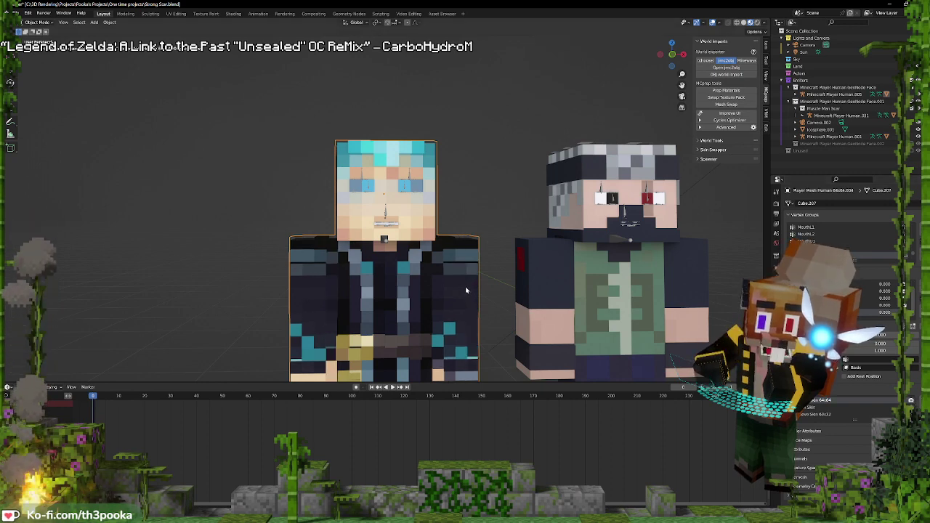
Examine the two regular players and the muscular rig together from several angles, and select the muscular rig's mesh
{"action": "scroll", "coordinate": [466, 289], "scroll_direction": "down", "scroll_amount": 3}
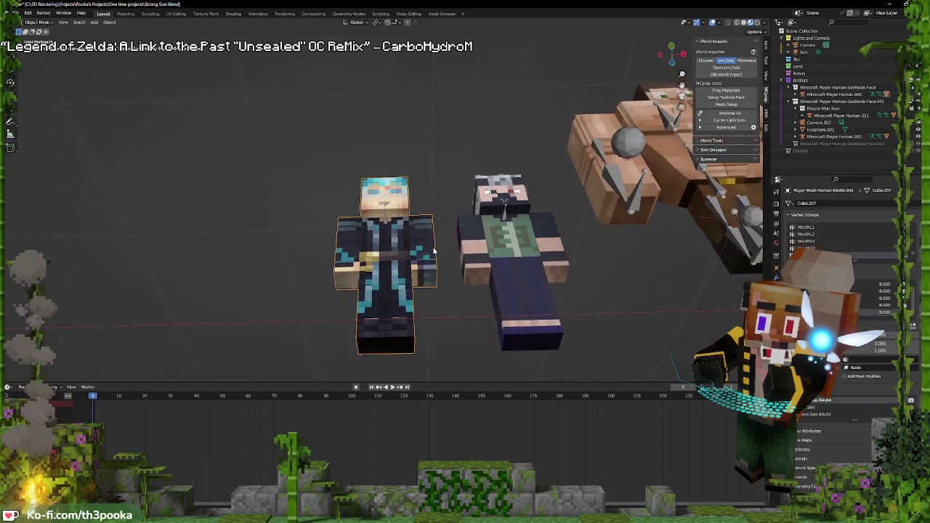
{"action": "scroll", "coordinate": [439, 273], "scroll_direction": "up", "scroll_amount": 5}
{"action": "middle_click_drag", "start_coordinate": [439, 273], "coordinate": [80, 324]}
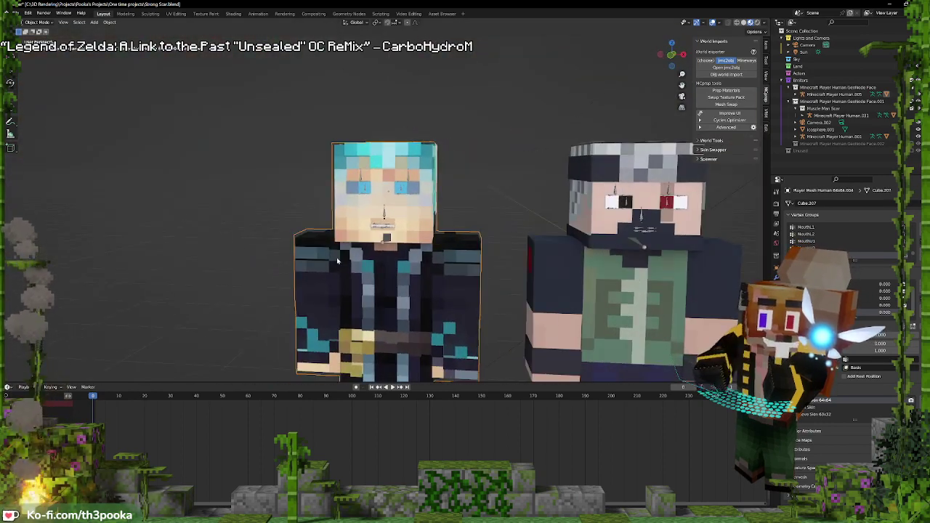
{"action": "scroll", "coordinate": [337, 260], "scroll_direction": "down", "scroll_amount": 6}
{"action": "middle_click_drag", "start_coordinate": [568, 246], "coordinate": [532, 259]}
{"action": "left_click", "coordinate": [495, 230]}
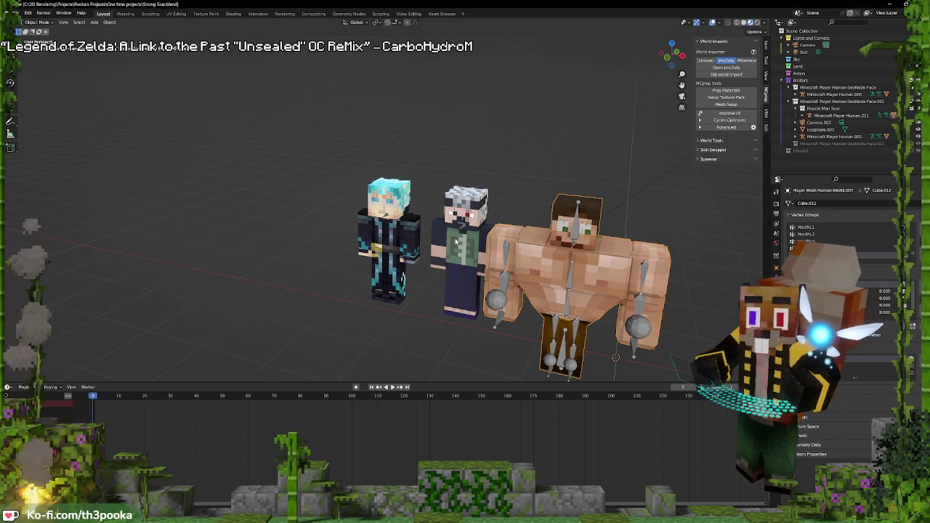
{"action": "middle_click_drag", "start_coordinate": [427, 328], "coordinate": [524, 251]}
{"action": "scroll", "coordinate": [521, 258], "scroll_direction": "up", "scroll_amount": 4}
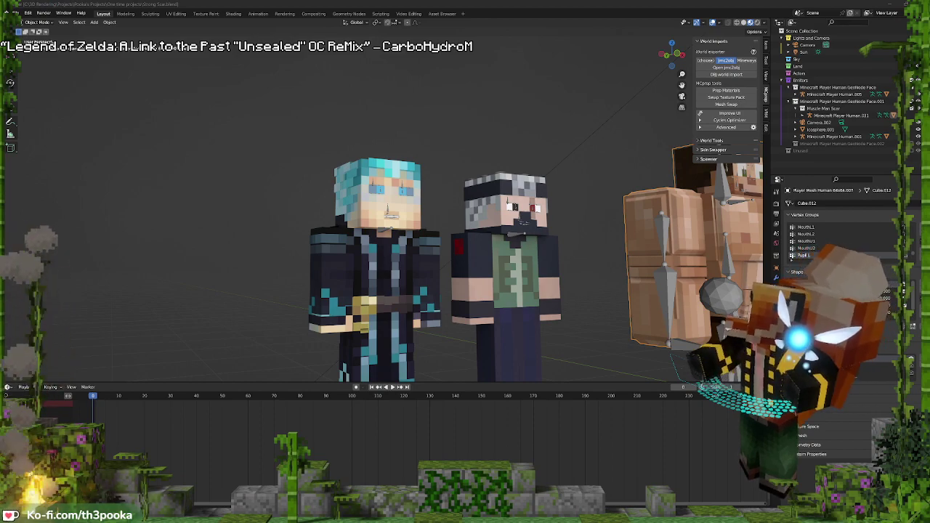
Switch to the TangoTek YouTube video and skim roughly its first 15 minutes for views of the Decked Out lobby and players
{"action": "left_click_drag", "start_coordinate": [419, 175], "coordinate": [458, 2]}
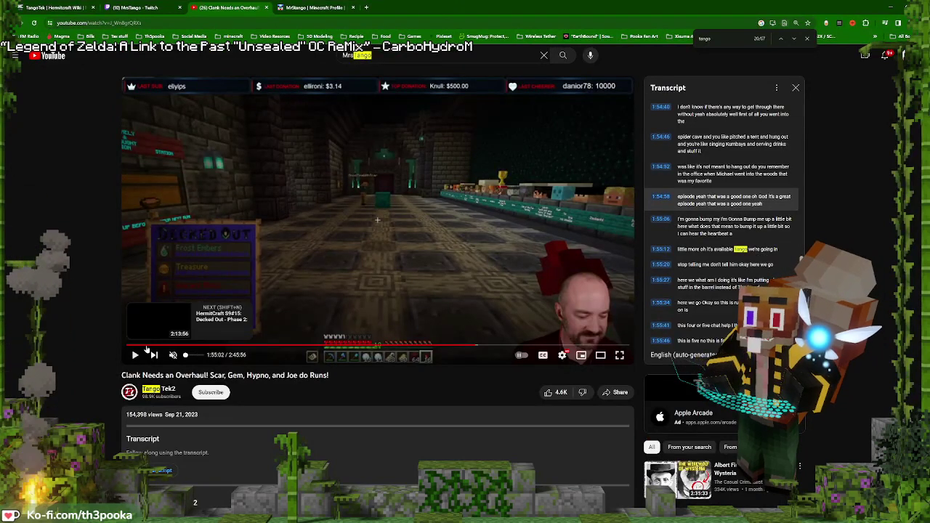
{"action": "left_click", "coordinate": [134, 346]}
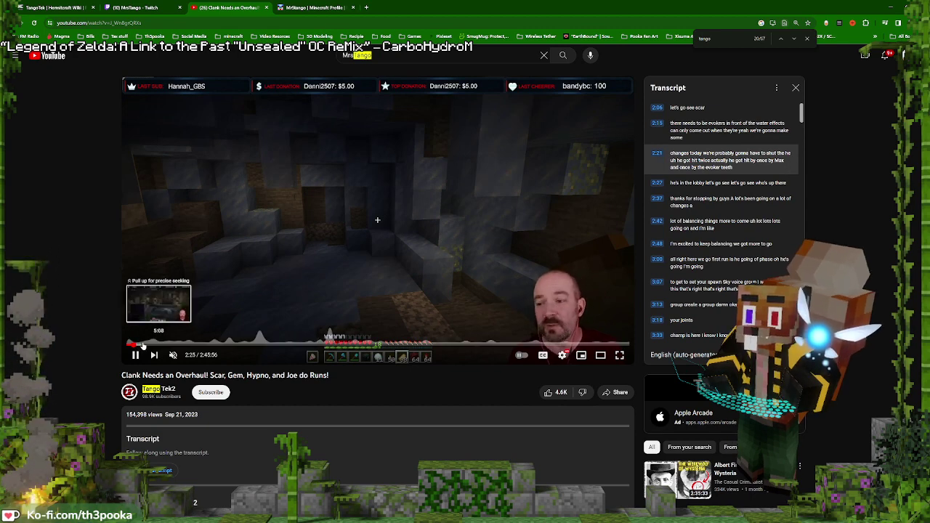
{"action": "left_click", "coordinate": [144, 346]}
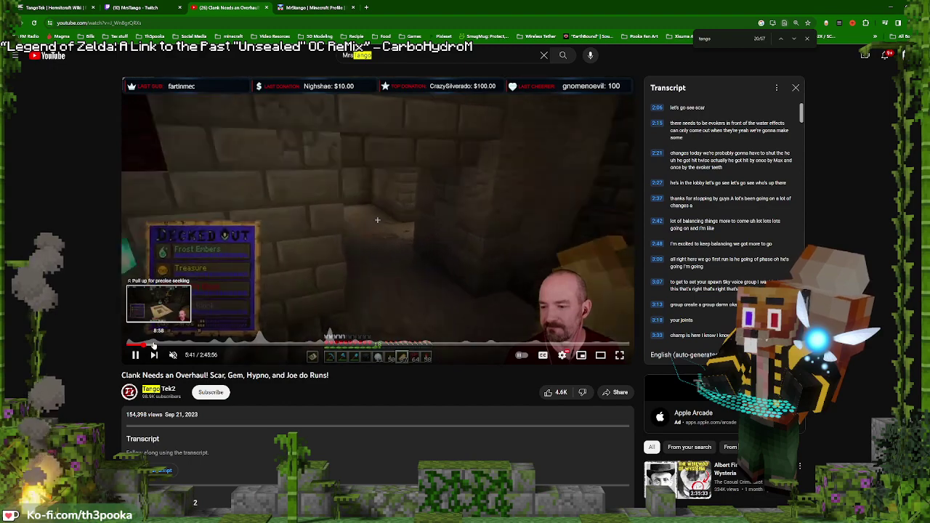
{"action": "left_click", "coordinate": [154, 346]}
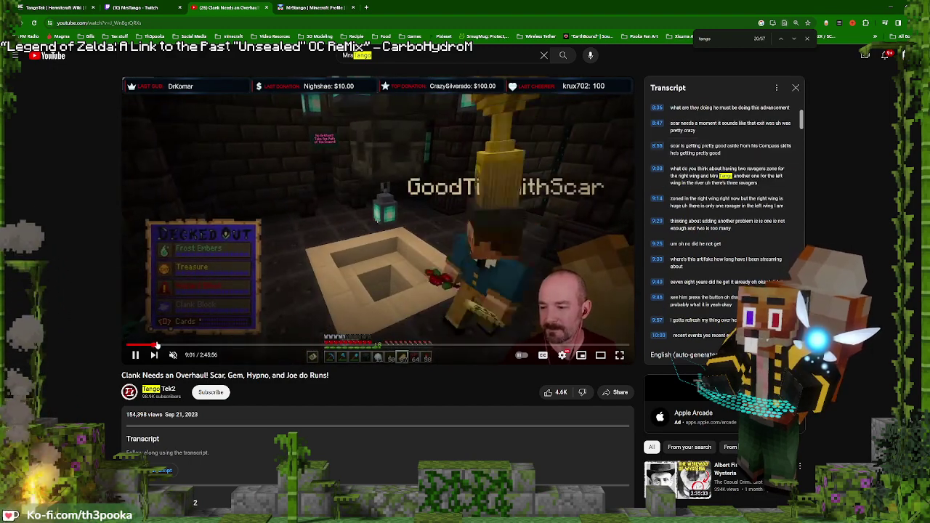
{"action": "left_click", "coordinate": [160, 347]}
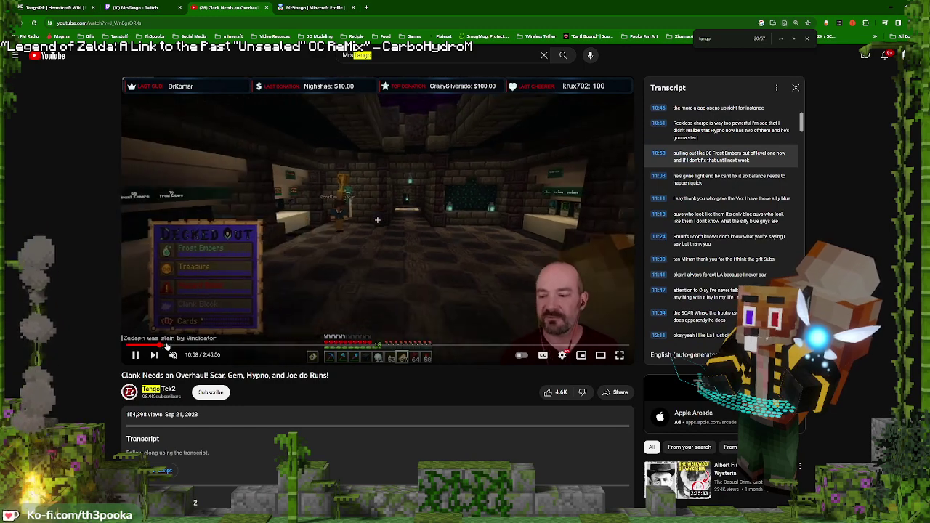
{"action": "left_click", "coordinate": [167, 347]}
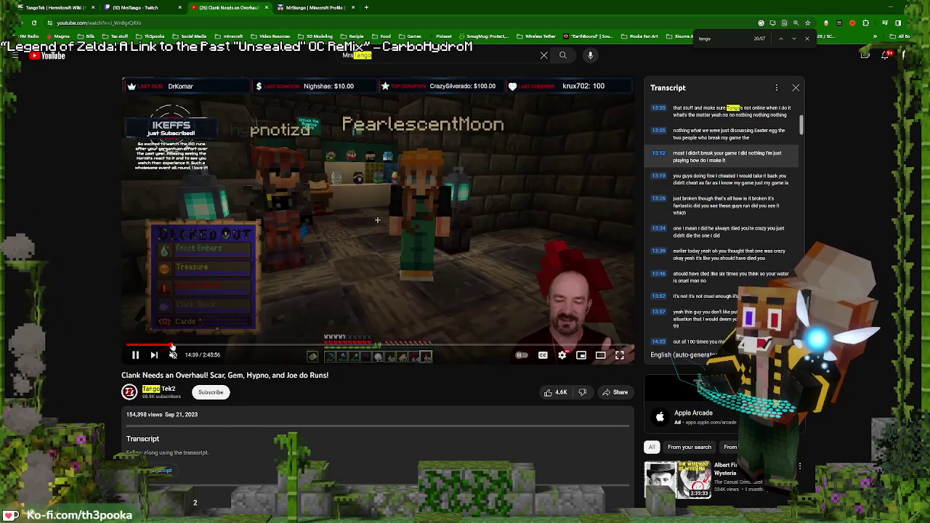
Skim the TangoTek video between about 21 and 28 minutes, checking the lobby scenes with the players
{"action": "left_click_drag", "start_coordinate": [173, 347], "coordinate": [193, 347]}
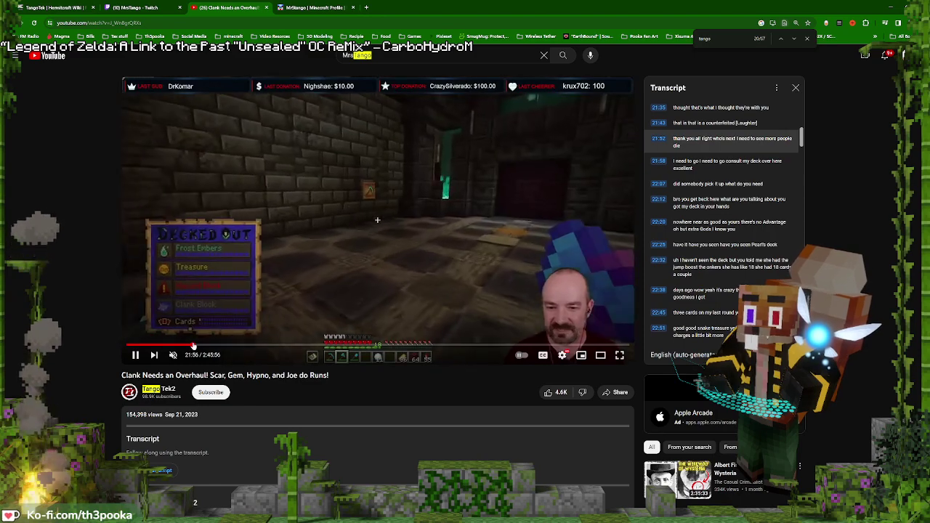
{"action": "left_click", "coordinate": [192, 347]}
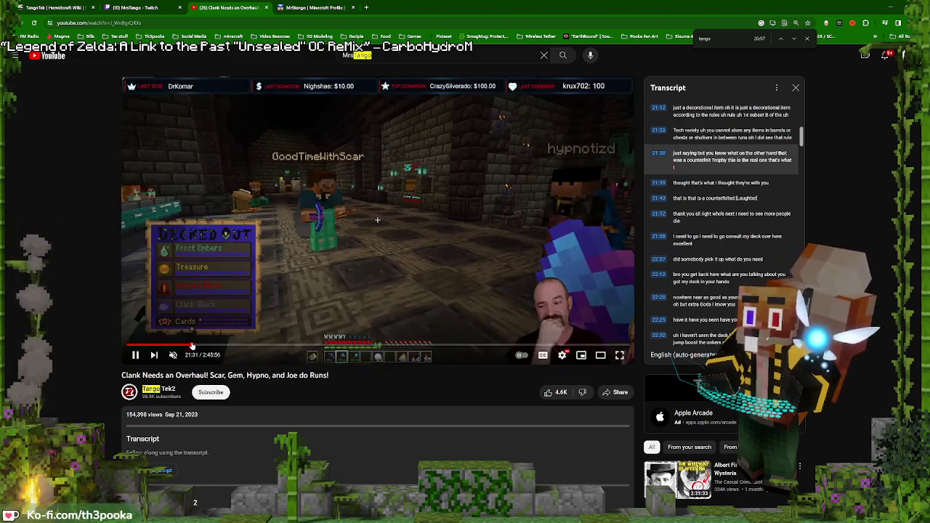
{"action": "left_click_drag", "start_coordinate": [193, 346], "coordinate": [196, 347]}
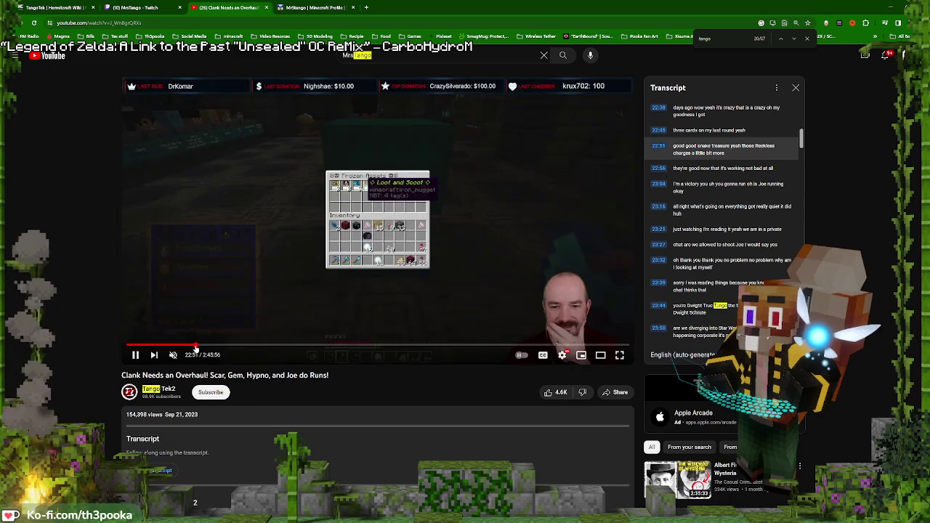
{"action": "left_click", "coordinate": [196, 348]}
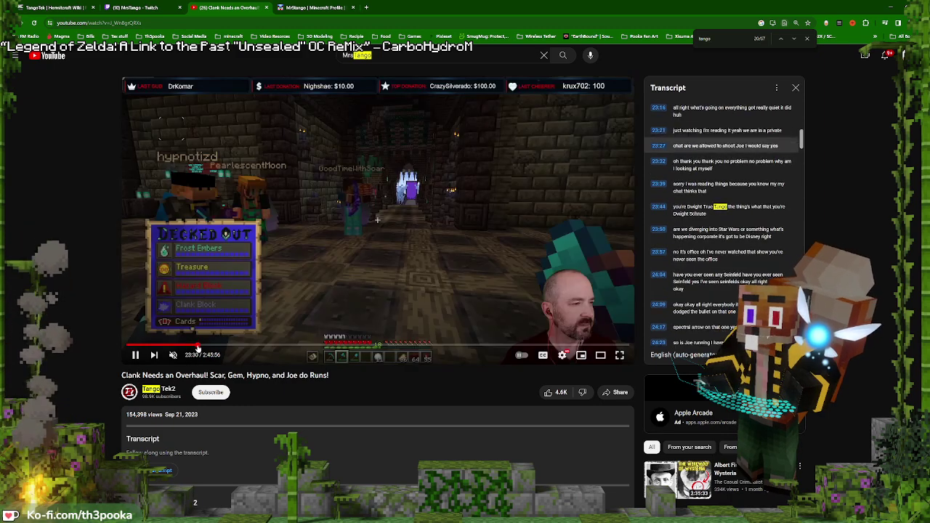
{"action": "left_click", "coordinate": [200, 348]}
{"action": "left_click_drag", "start_coordinate": [201, 347], "coordinate": [211, 347]}
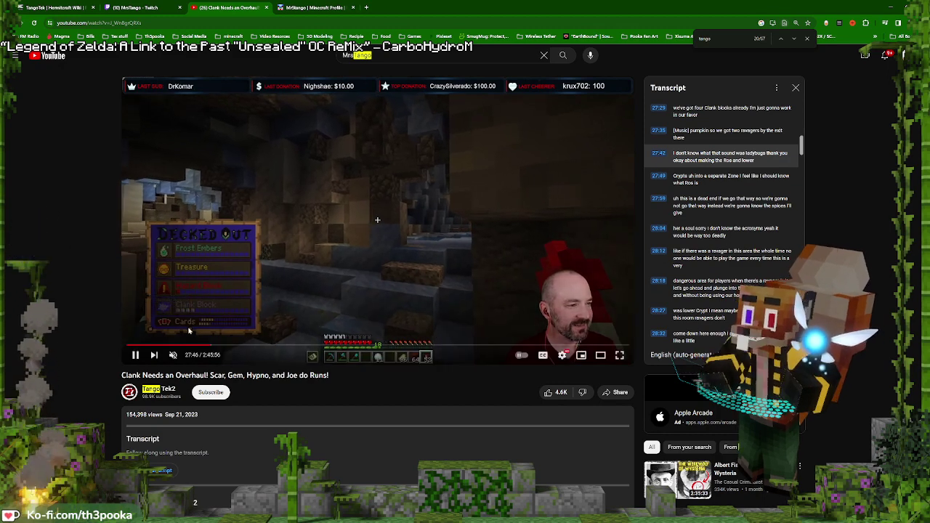
{"action": "left_click_drag", "start_coordinate": [207, 348], "coordinate": [203, 349]}
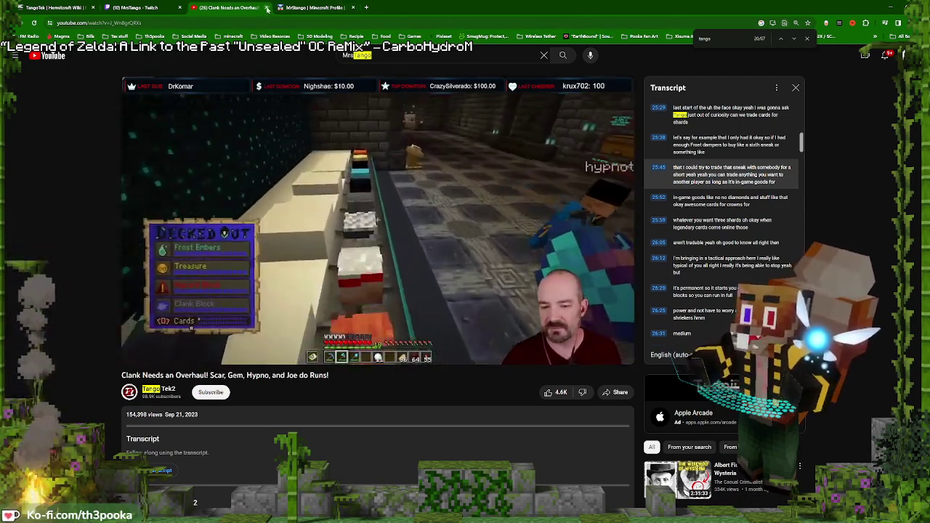
Search YouTube for "etho" and open the EthosLab channel
{"action": "left_click", "coordinate": [392, 55]}
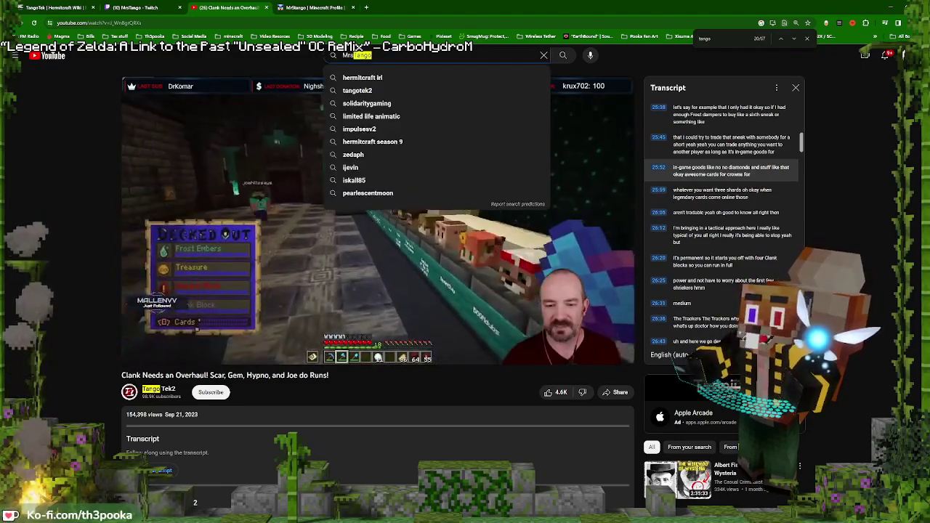
{"action": "type", "text": "e"}
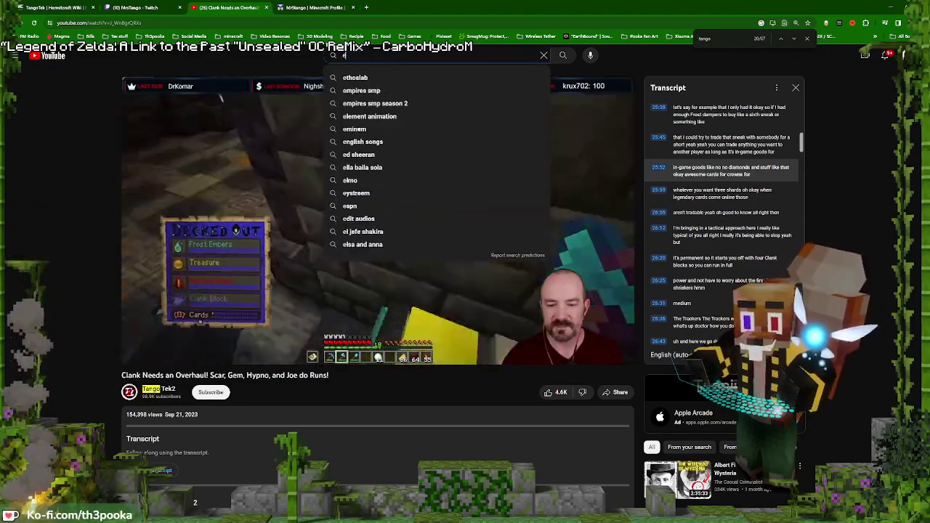
{"action": "type", "text": "tho"}
{"action": "key", "text": "Return"}
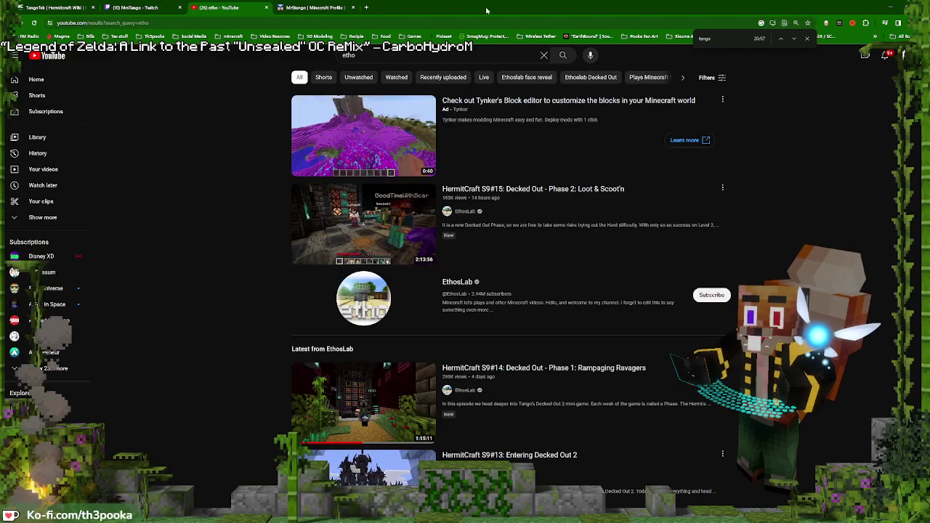
{"action": "left_click", "coordinate": [458, 283]}
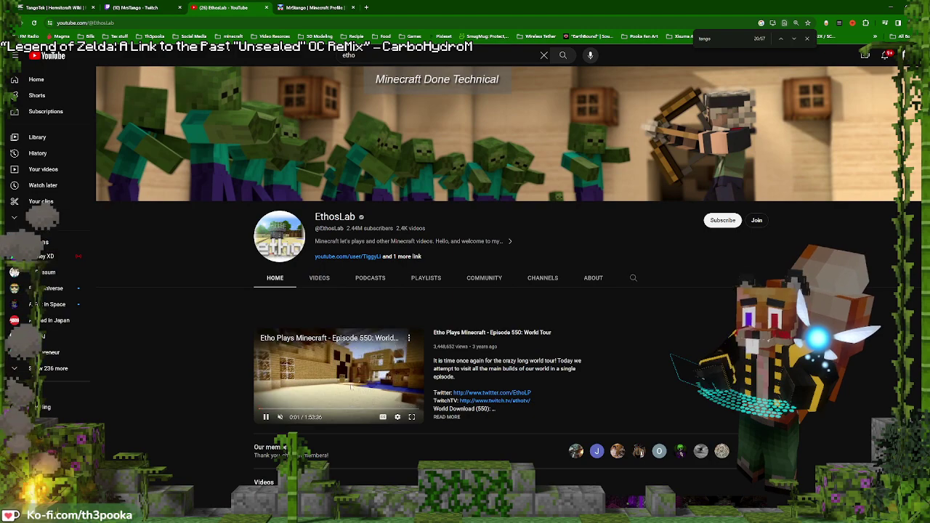
Open the channel's video "HermitCraft S9#14: Decked Out - Phase 1: Rampaging Ravagers" and skip the ads before it
{"action": "scroll", "coordinate": [201, 414], "scroll_direction": "down", "scroll_amount": 3}
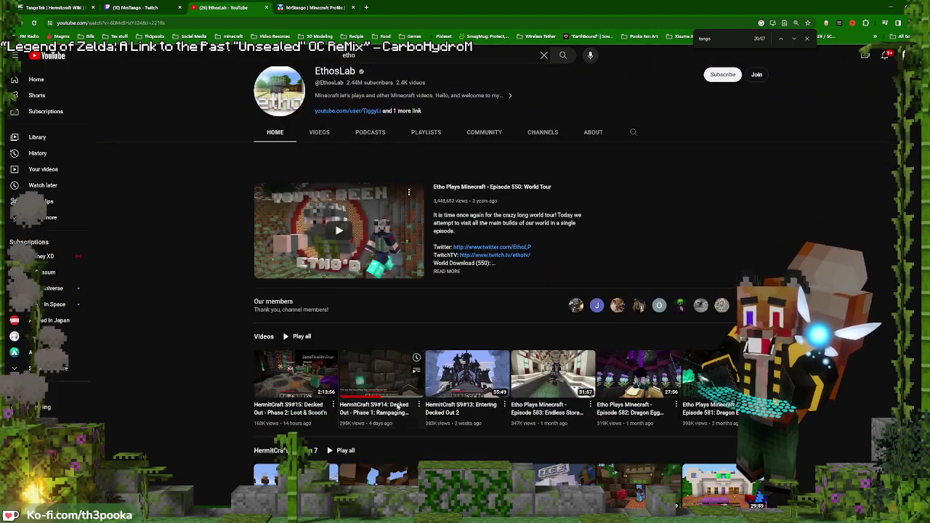
{"action": "left_click", "coordinate": [390, 412]}
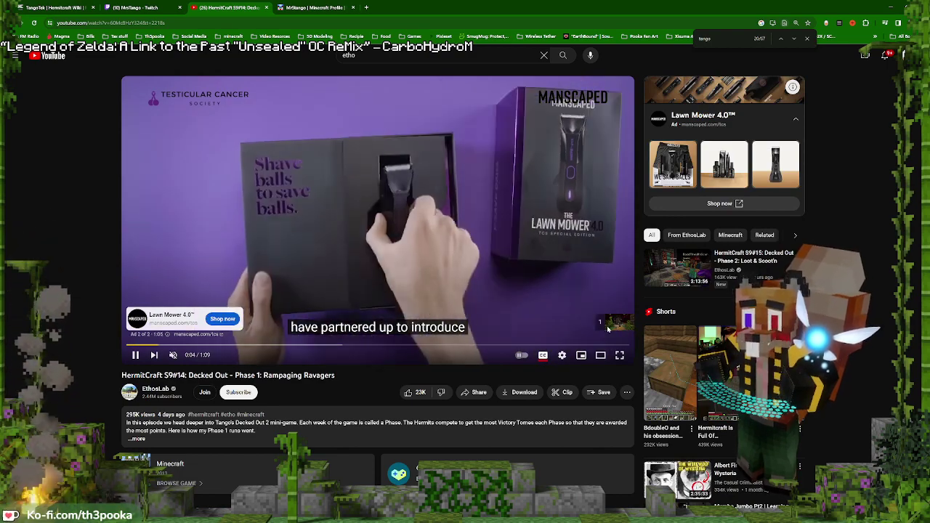
{"action": "left_click", "coordinate": [615, 322]}
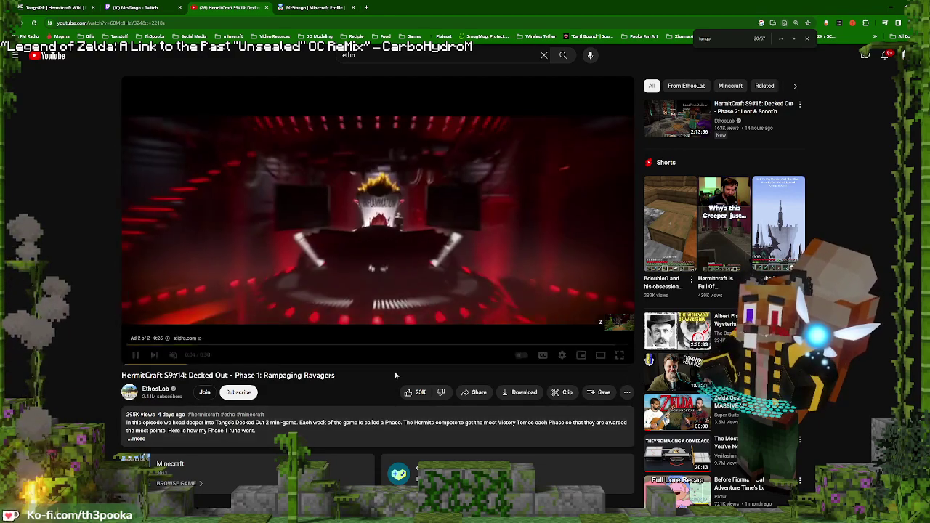
{"action": "left_click", "coordinate": [615, 322]}
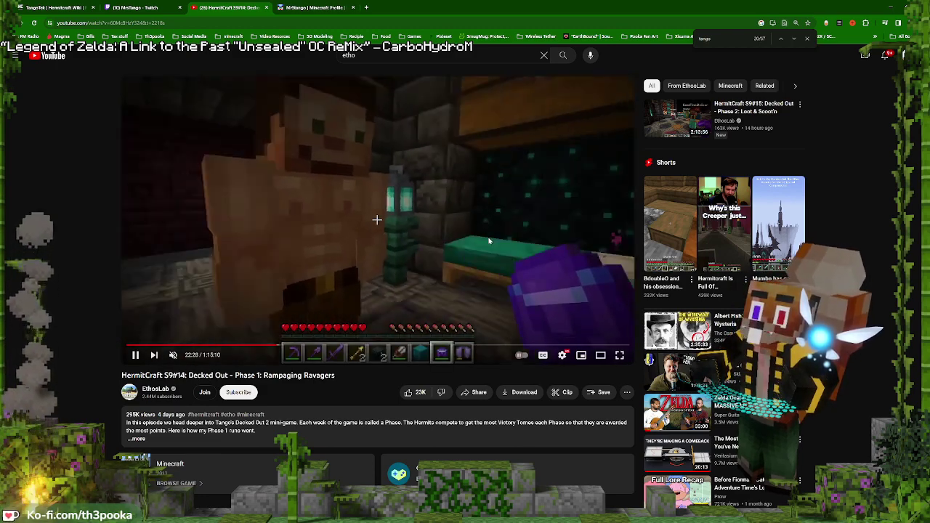
Play the video on from the muscular character's scene, pause at 22:53, and capture a screenshot of the room with the door and plant
{"action": "left_click", "coordinate": [488, 240]}
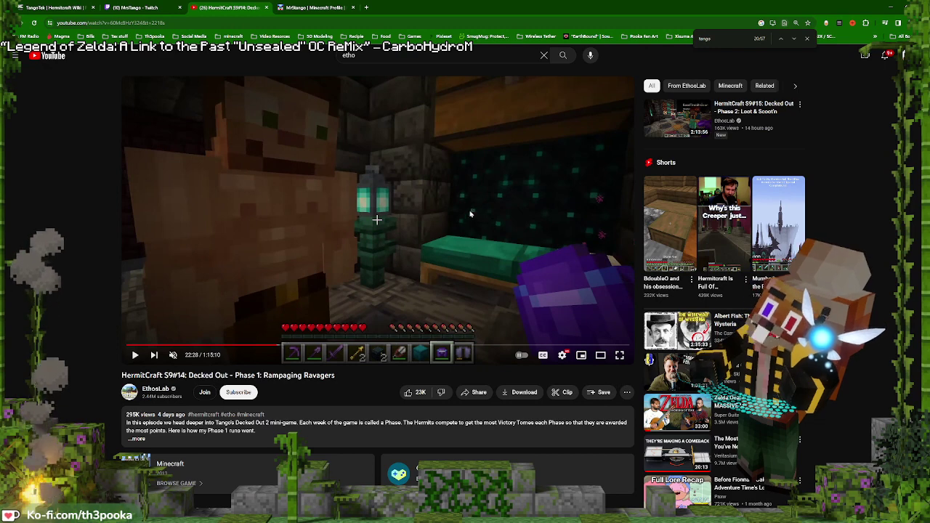
{"action": "left_click", "coordinate": [431, 252]}
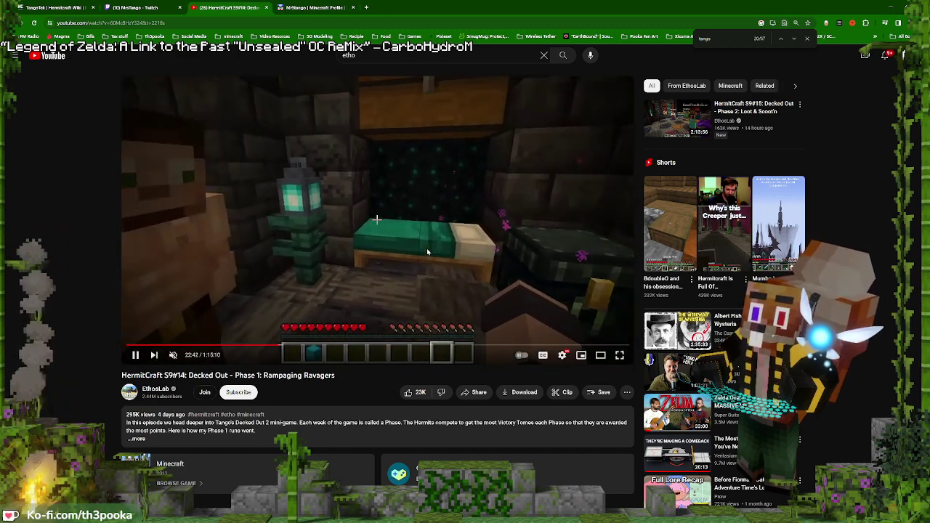
{"action": "left_click", "coordinate": [425, 251]}
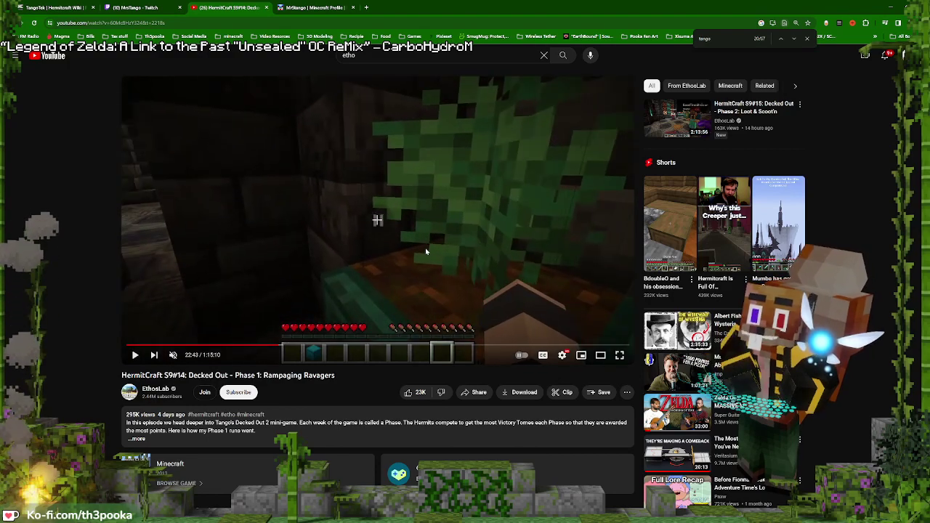
{"action": "left_click", "coordinate": [425, 251]}
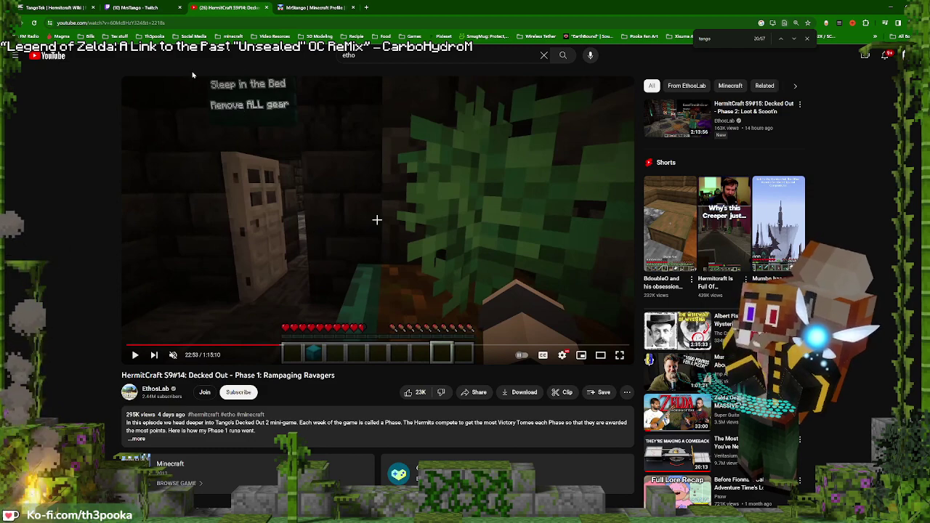
{"action": "key", "text": "super+shift+s"}
{"action": "left_click_drag", "start_coordinate": [124, 76], "coordinate": [575, 266]}
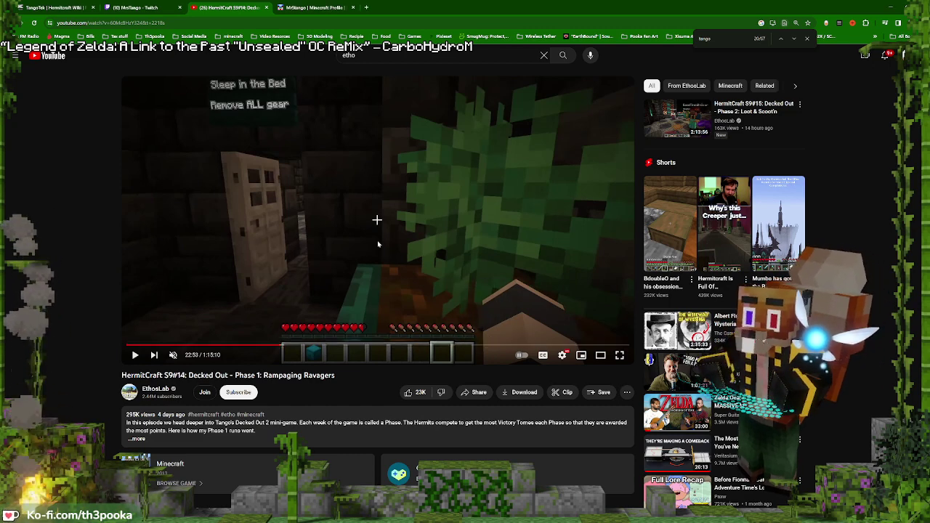
Advance the video to 22:54 and capture screenshots of the brick corridor and the hanging sign
{"action": "left_click", "coordinate": [376, 229]}
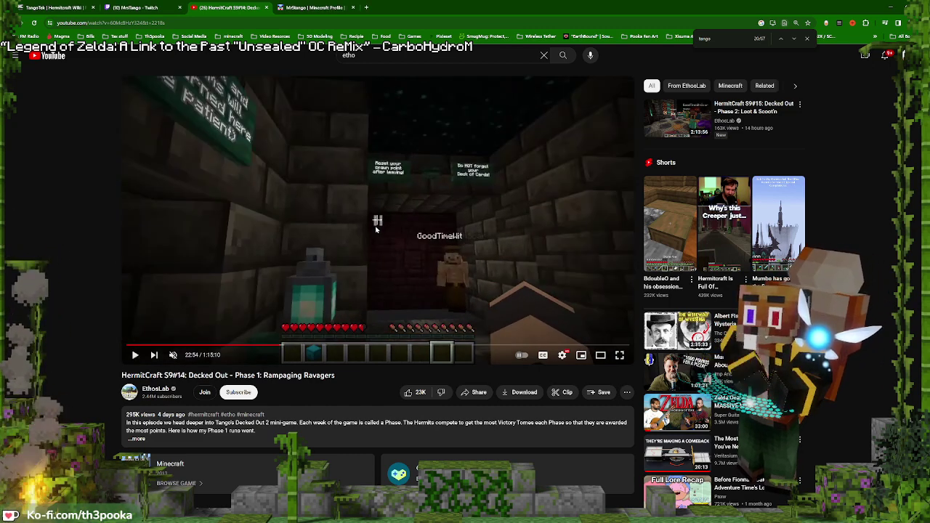
{"action": "key", "text": "super+shift+s"}
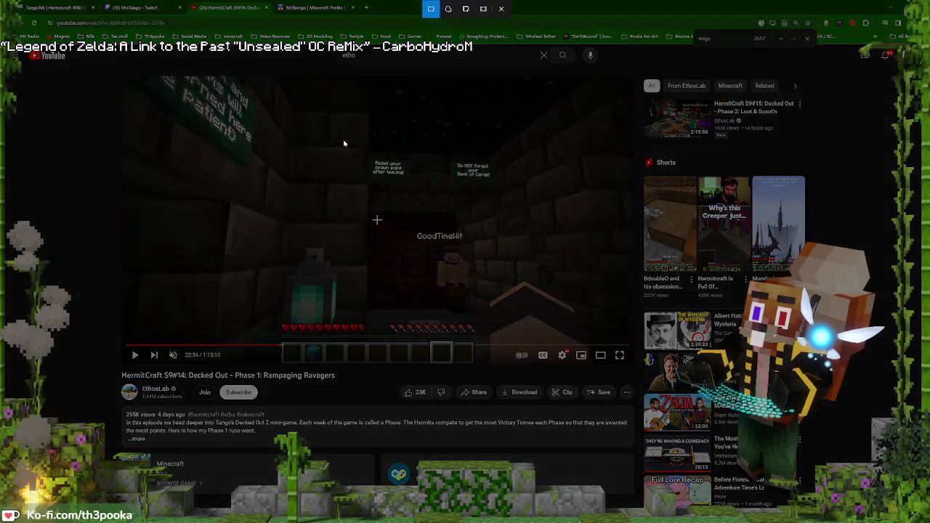
{"action": "left_click_drag", "start_coordinate": [343, 141], "coordinate": [543, 321]}
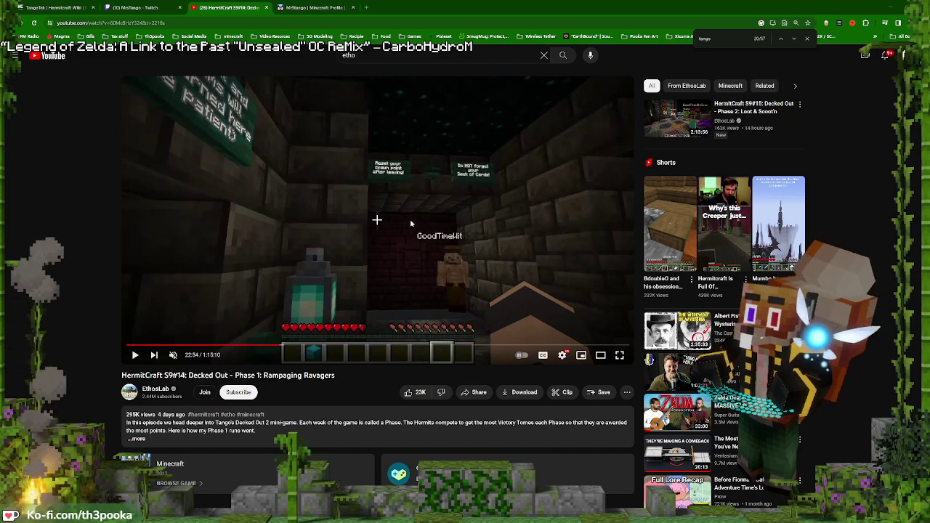
{"action": "key", "text": "super+shift+s"}
{"action": "left_click_drag", "start_coordinate": [265, 173], "coordinate": [121, 52]}
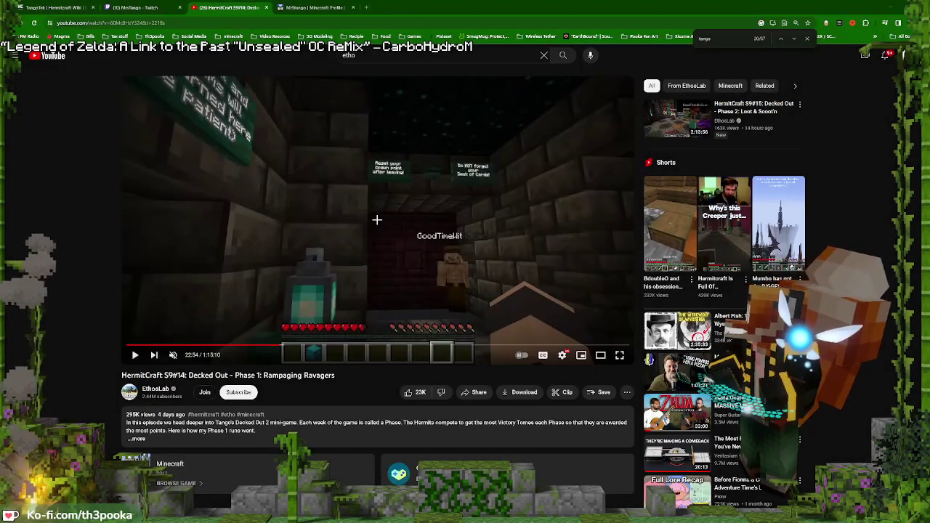
Pause the video at 23:02 and capture a screenshot of the room with the bed, chests and lantern
{"action": "left_click", "coordinate": [421, 243]}
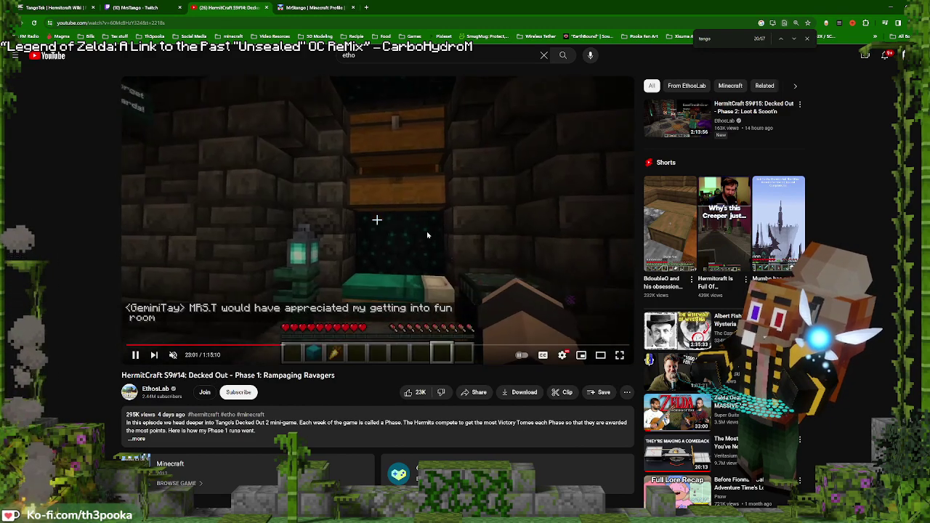
{"action": "left_click", "coordinate": [287, 85]}
{"action": "key", "text": "super+shift+s"}
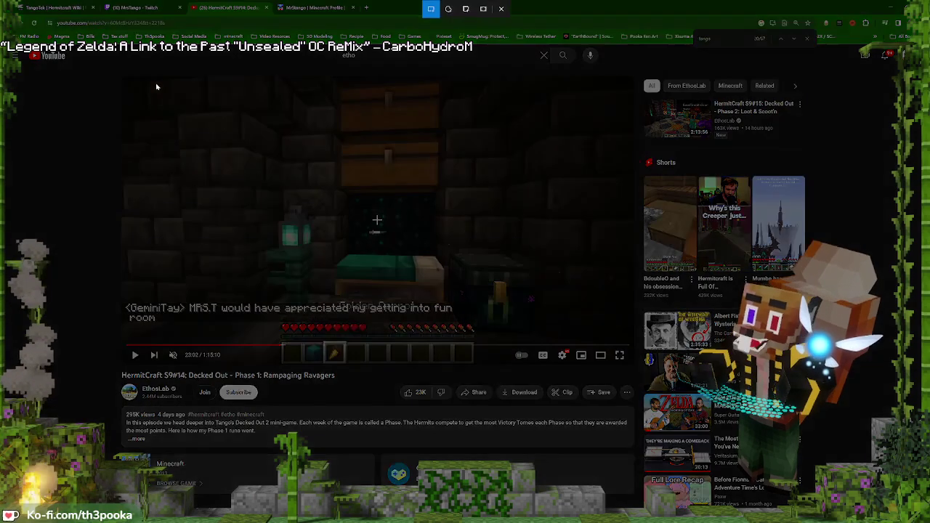
{"action": "left_click_drag", "start_coordinate": [143, 90], "coordinate": [629, 359]}
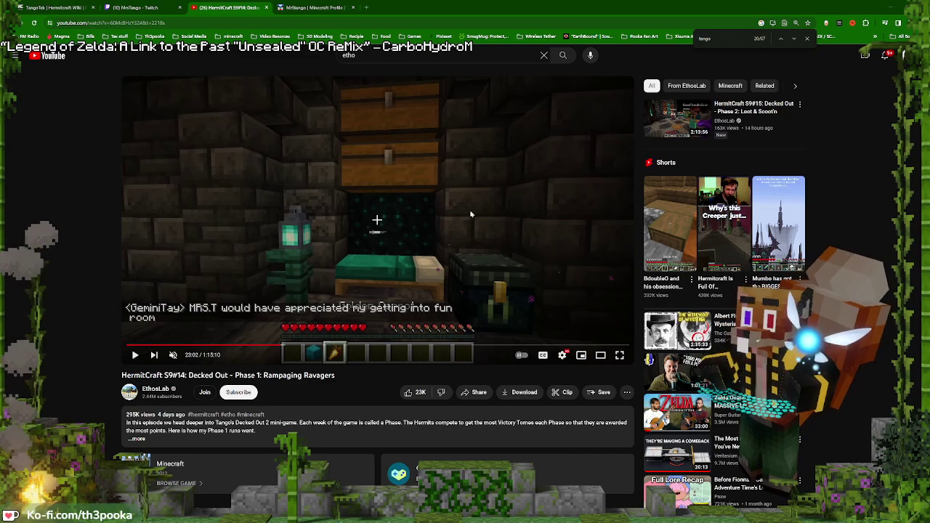
Rewind the video, pause at 21:24, and capture a screenshot of the signs above the open barrel inventory
{"action": "left_click", "coordinate": [378, 219]}
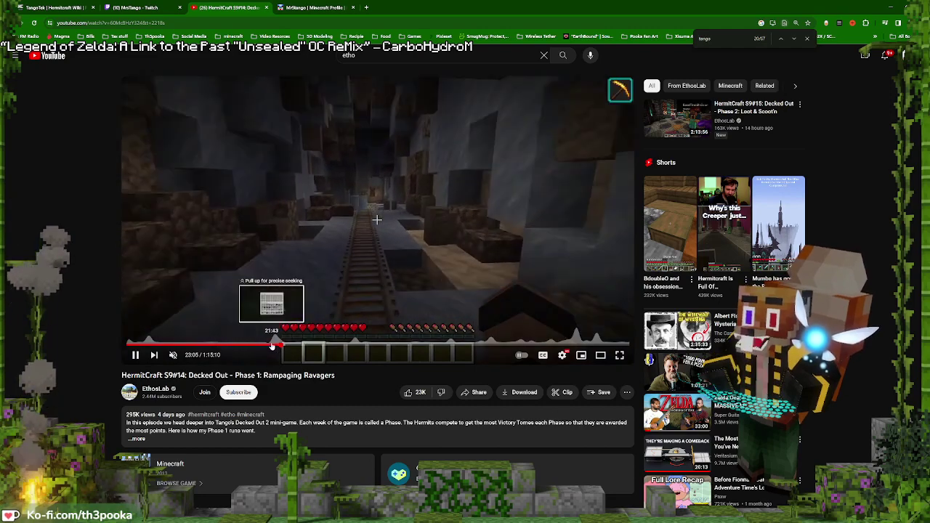
{"action": "left_click", "coordinate": [270, 346]}
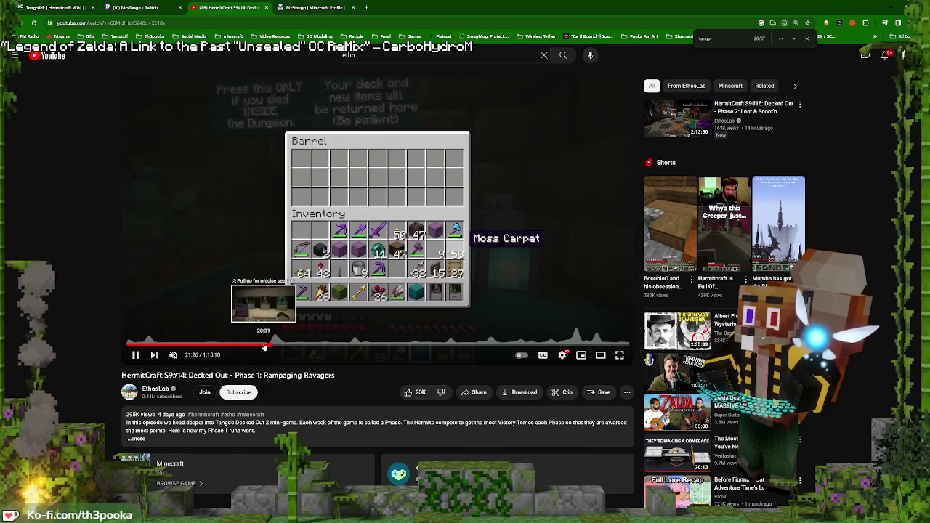
{"action": "left_click", "coordinate": [474, 238]}
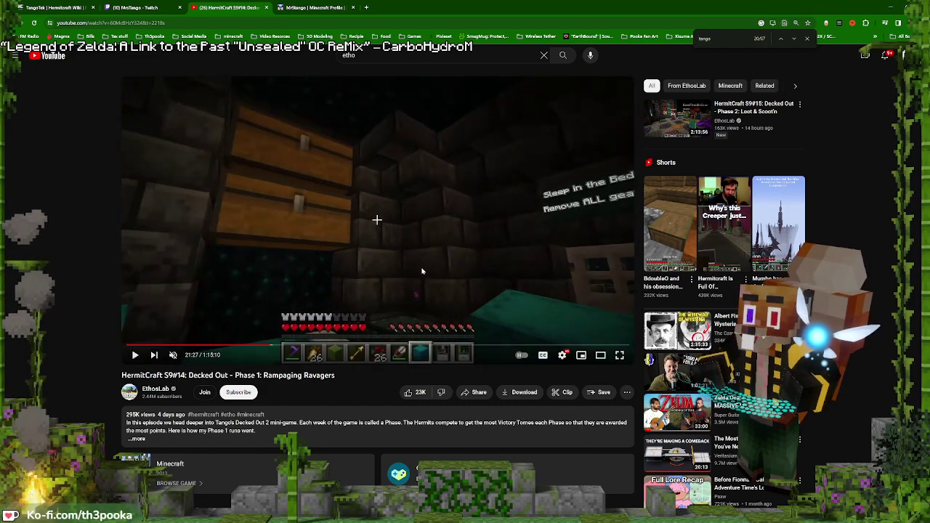
{"action": "key", "text": "Left"}
{"action": "left_click", "coordinate": [415, 249]}
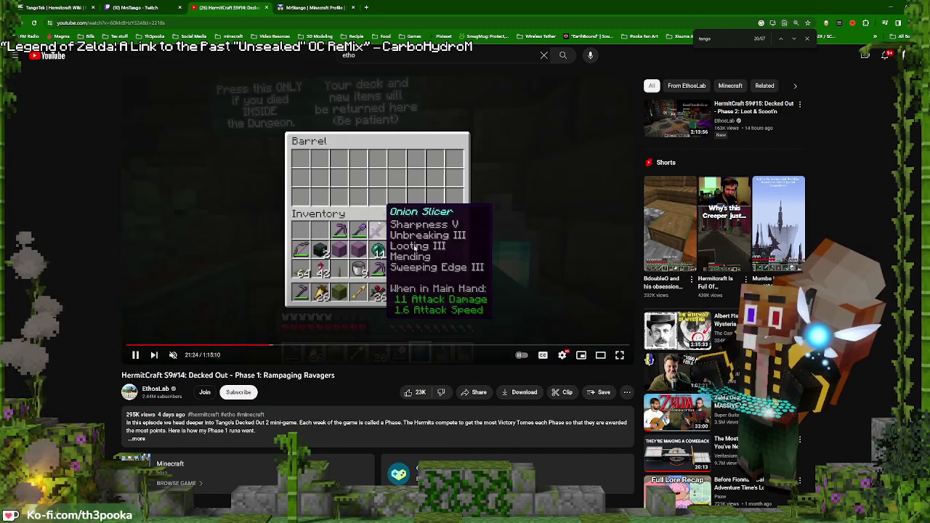
{"action": "left_click", "coordinate": [415, 248]}
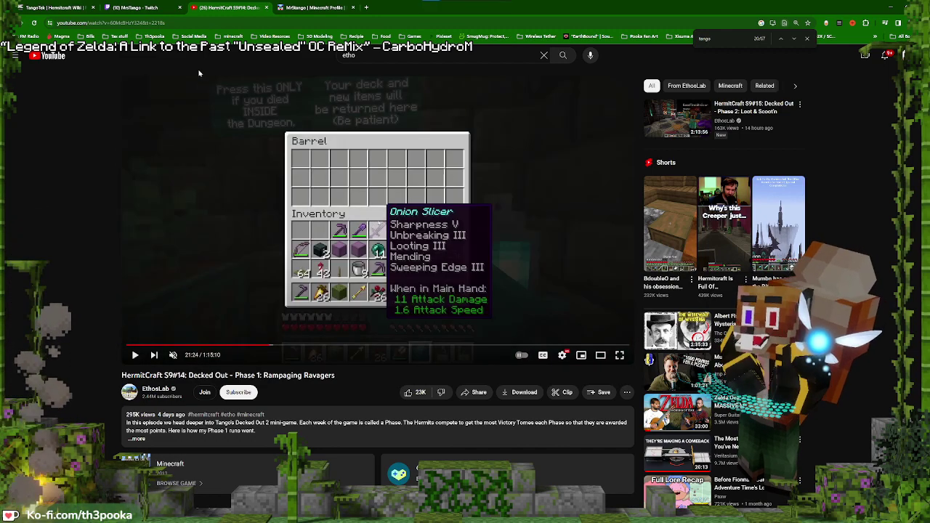
{"action": "key", "text": "super+shift+s"}
{"action": "left_click_drag", "start_coordinate": [197, 70], "coordinate": [463, 153]}
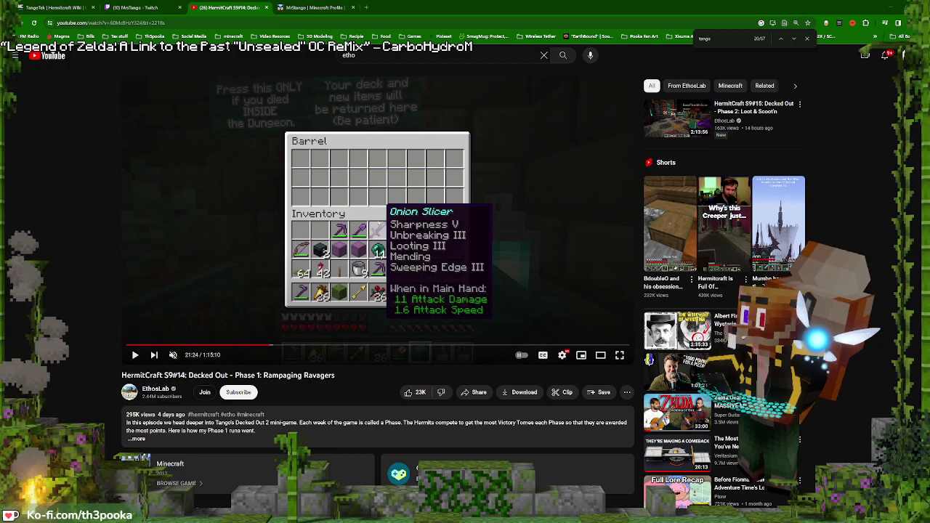
Play the video on, pause at 21:29 on the brick corridor with two signs, and switch to Blender
{"action": "left_click", "coordinate": [522, 182]}
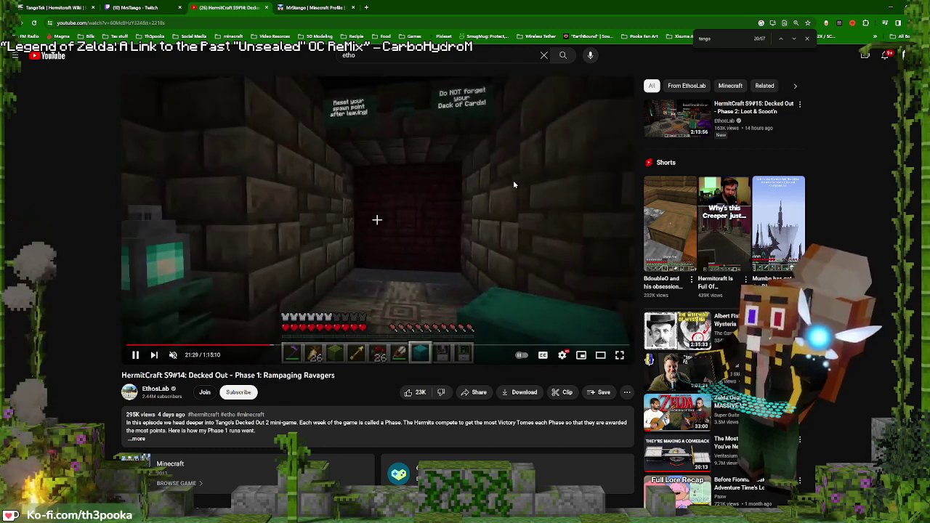
{"action": "left_click", "coordinate": [513, 184]}
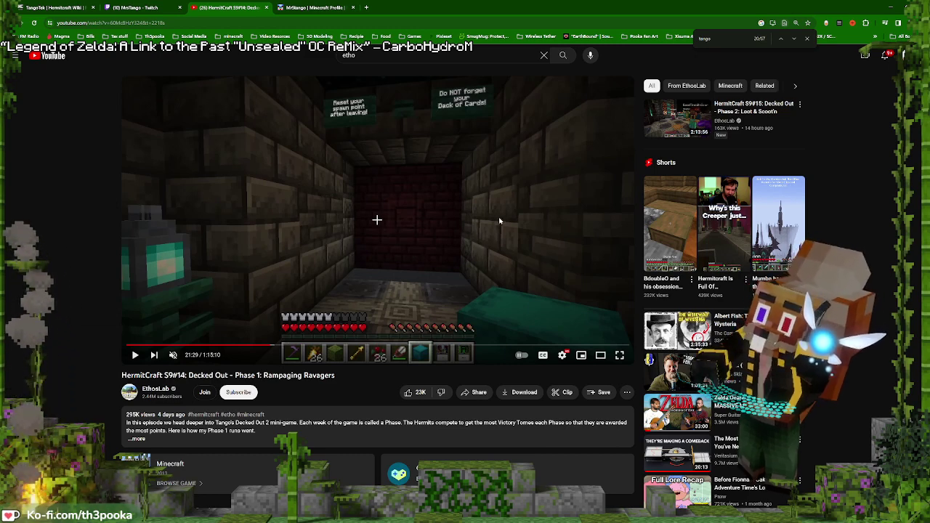
{"action": "left_click", "coordinate": [890, 7]}
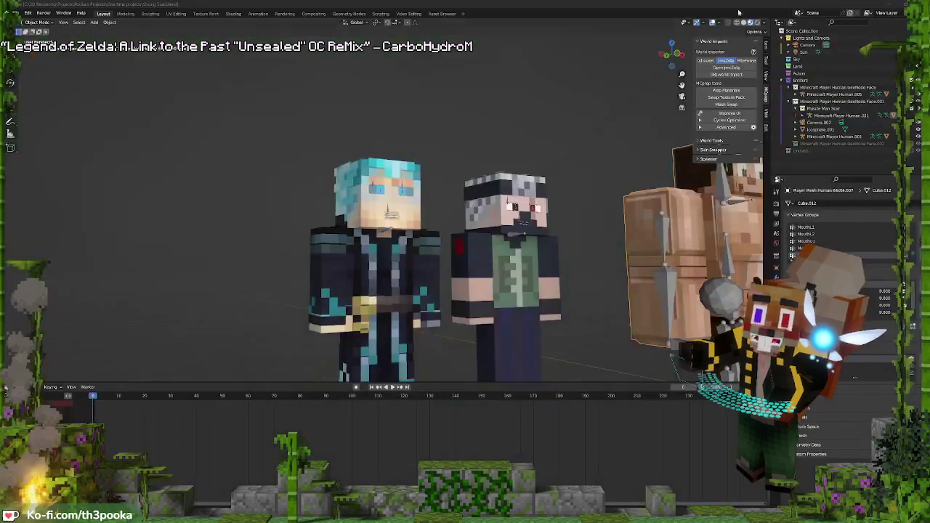
{"action": "middle_click_drag", "start_coordinate": [534, 158], "coordinate": [409, 172]}
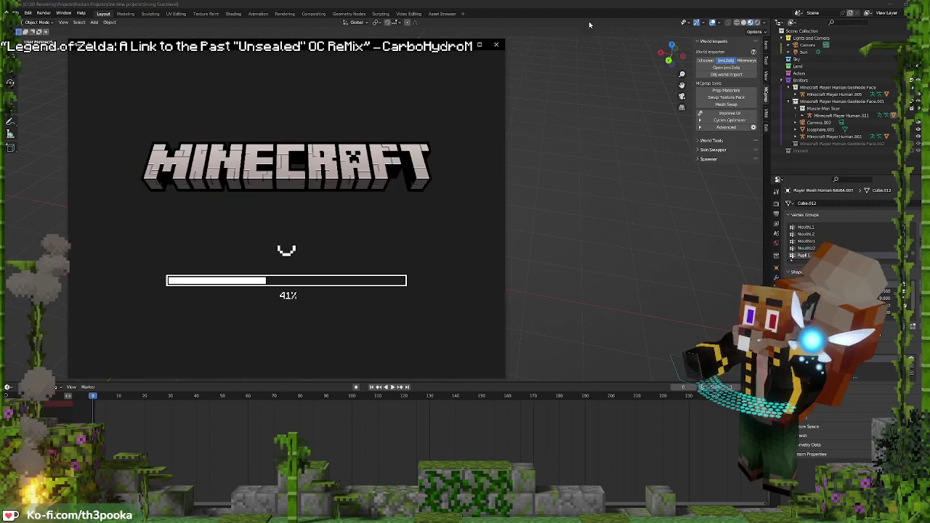
Switch to Minecraft, maximize its game window, and start creating a new singleplayer world
{"action": "left_click", "coordinate": [496, 45]}
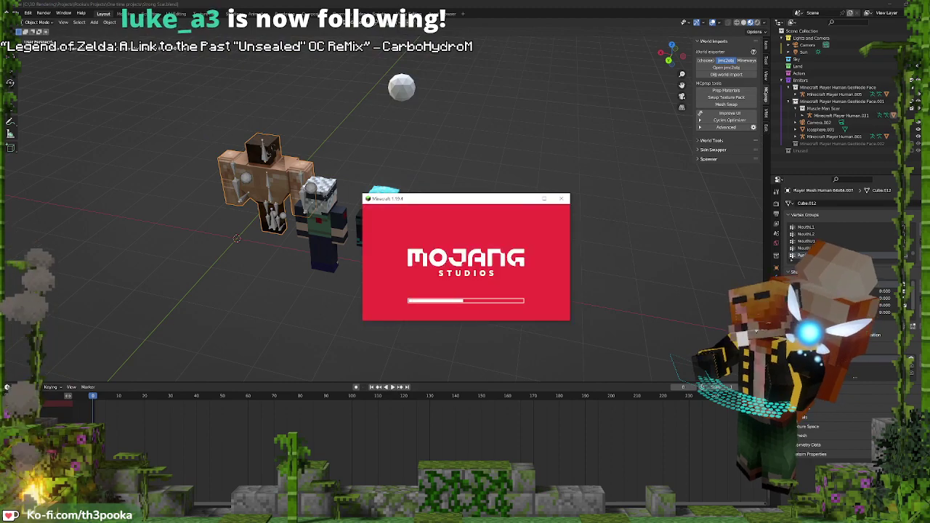
{"action": "left_click", "coordinate": [542, 199]}
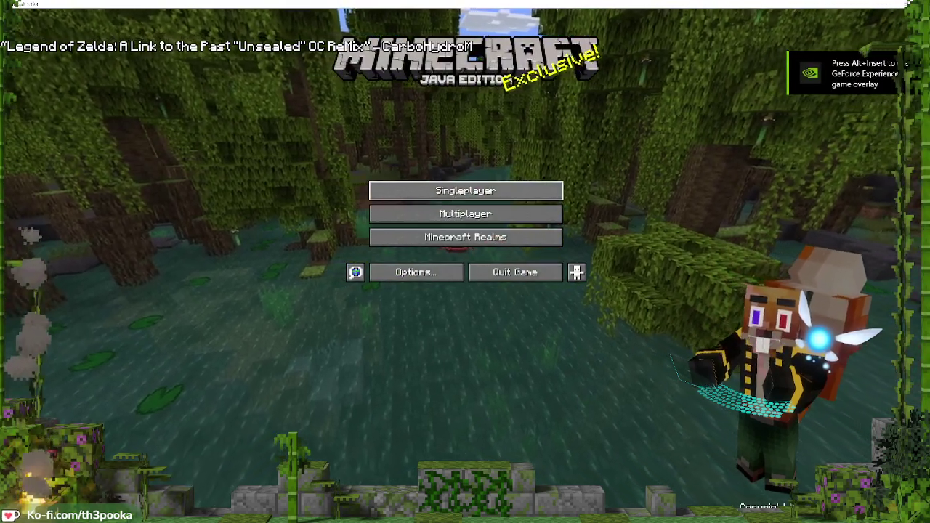
{"action": "left_click", "coordinate": [484, 196]}
{"action": "left_click", "coordinate": [546, 473]}
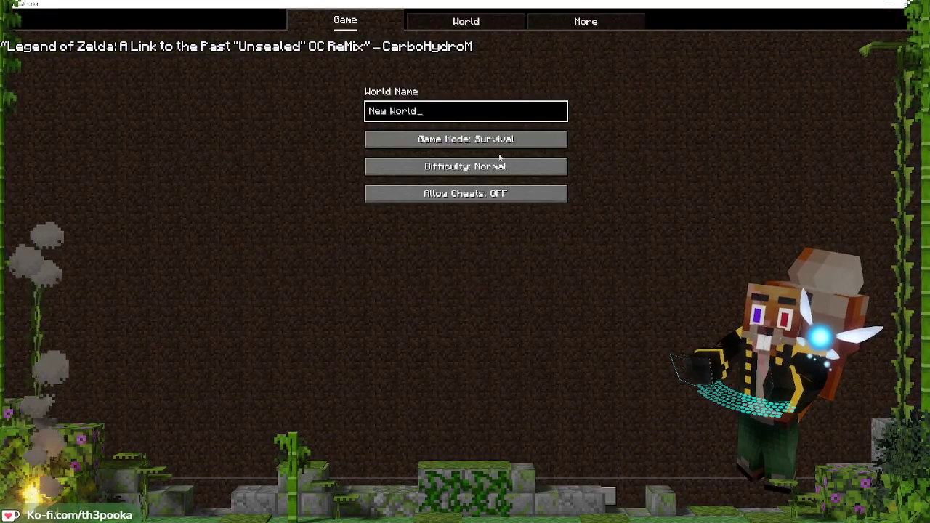
Set the new world's game mode to Creative and its difficulty to Hard
{"action": "left_click", "coordinate": [484, 142]}
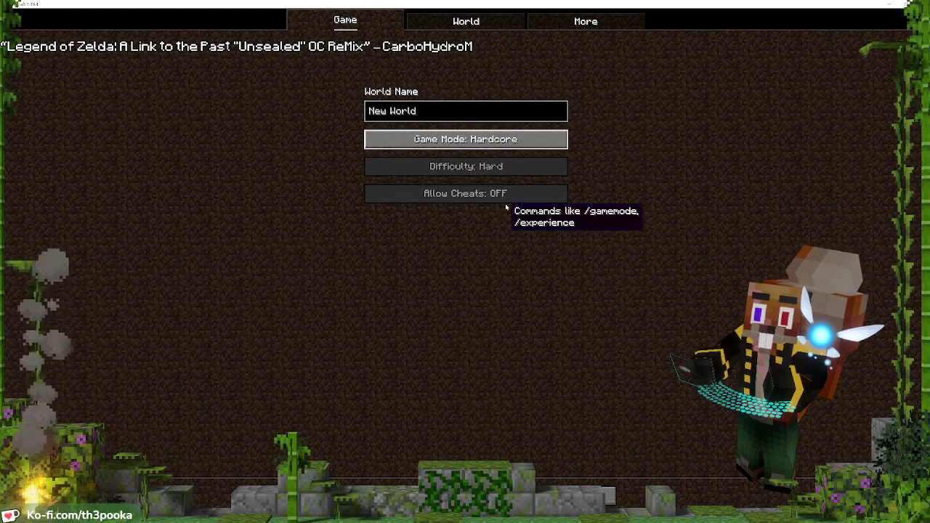
{"action": "left_click", "coordinate": [502, 144]}
{"action": "left_click", "coordinate": [513, 165]}
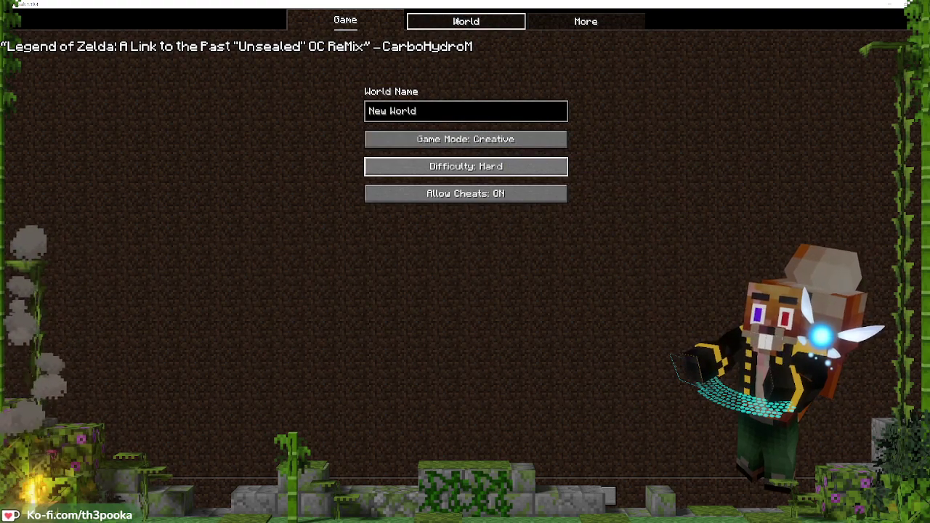
Name the world "Decked out entrance room" and create it
{"action": "left_click", "coordinate": [440, 115]}
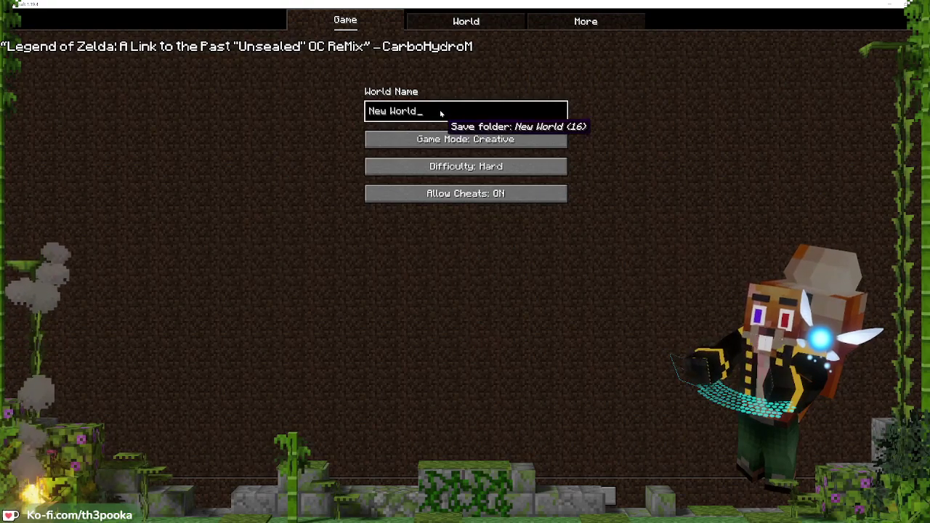
{"action": "key", "text": "BackSpace"}
{"action": "key", "text": "BackSpace"}
{"action": "key", "text": "BackSpace"}
{"action": "key", "text": "BackSpace"}
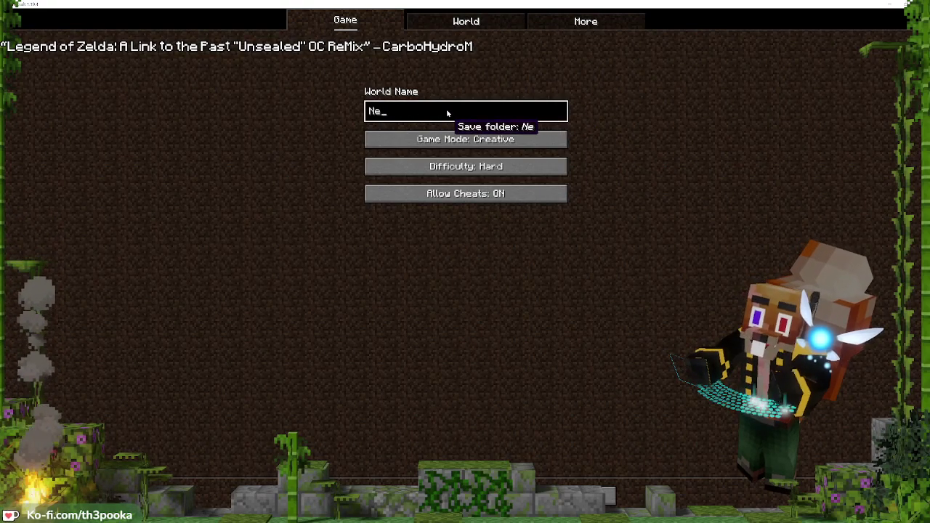
{"action": "key", "text": "BackSpace"}
{"action": "key", "text": "BackSpace"}
{"action": "type", "text": "Deck"}
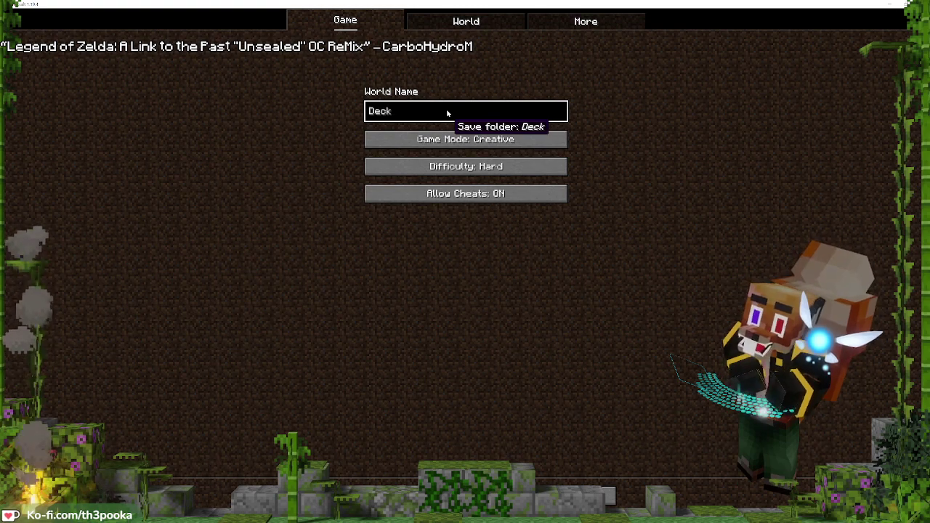
{"action": "type", "text": "ed out "}
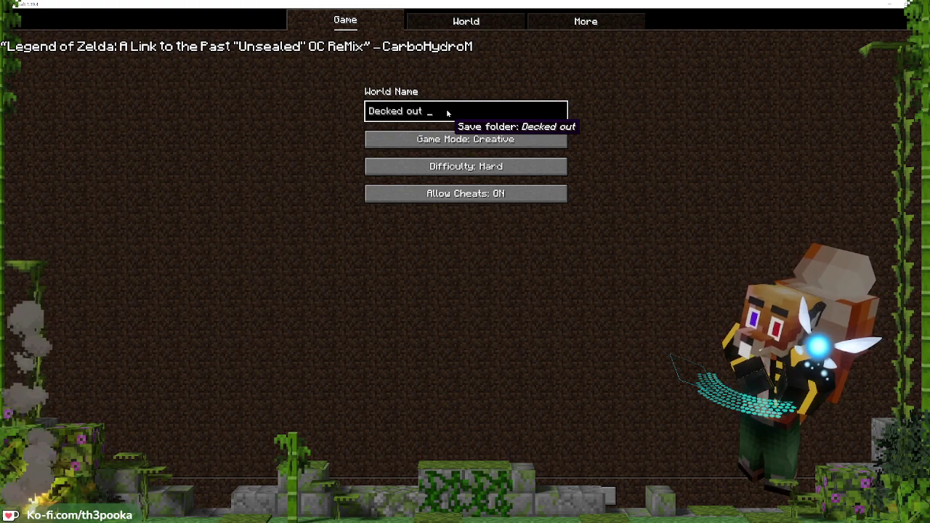
{"action": "type", "text": "e"}
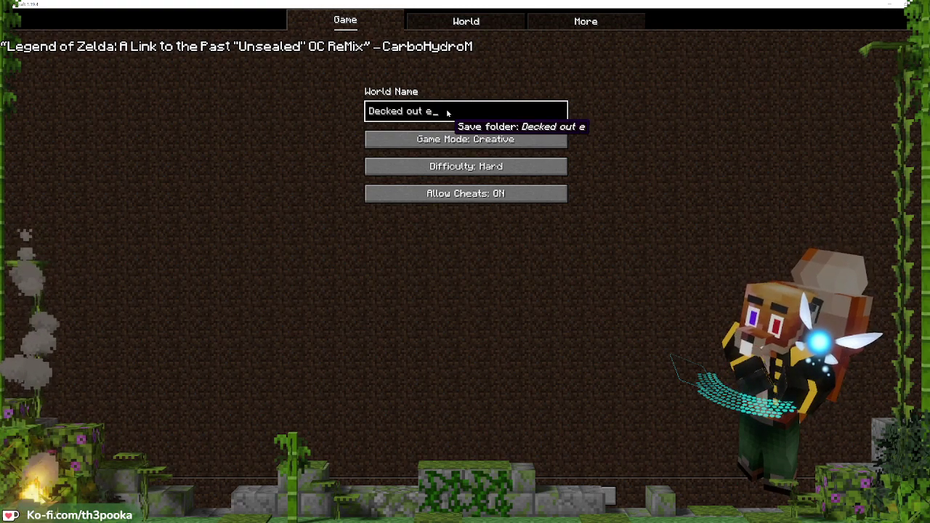
{"action": "type", "text": "ntrance r"}
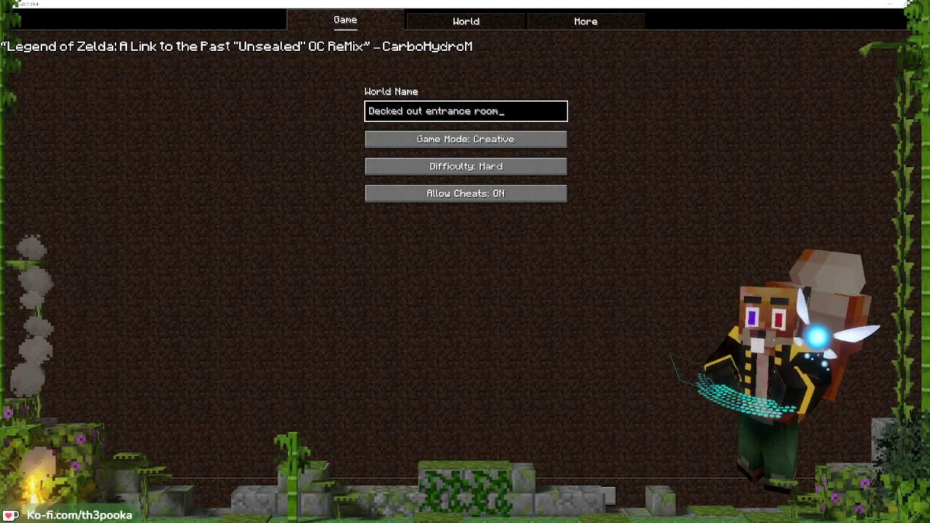
{"action": "type", "text": "oom"}
{"action": "key", "text": "Return"}
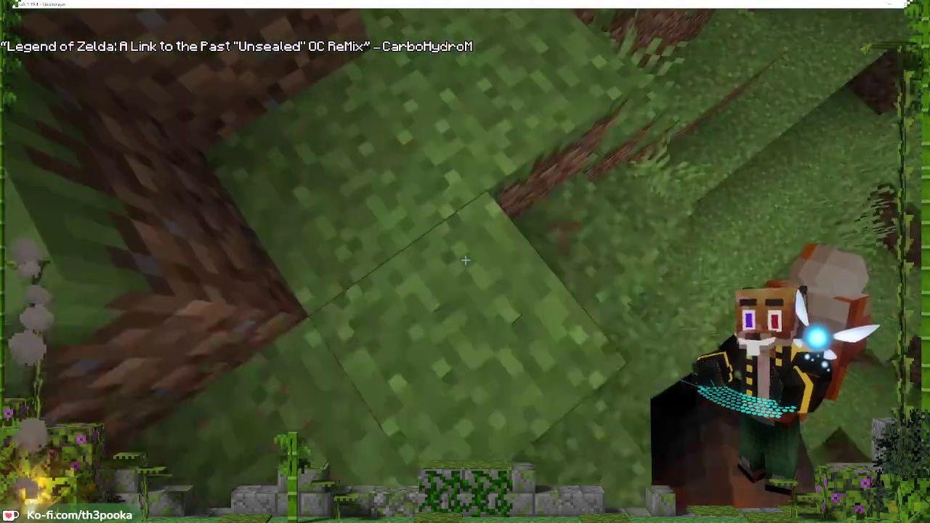
Search the creative inventory for "ba" and "smi", placing a basalt block and the smithing table in the second and third hotbar slots
{"action": "key", "text": "w"}
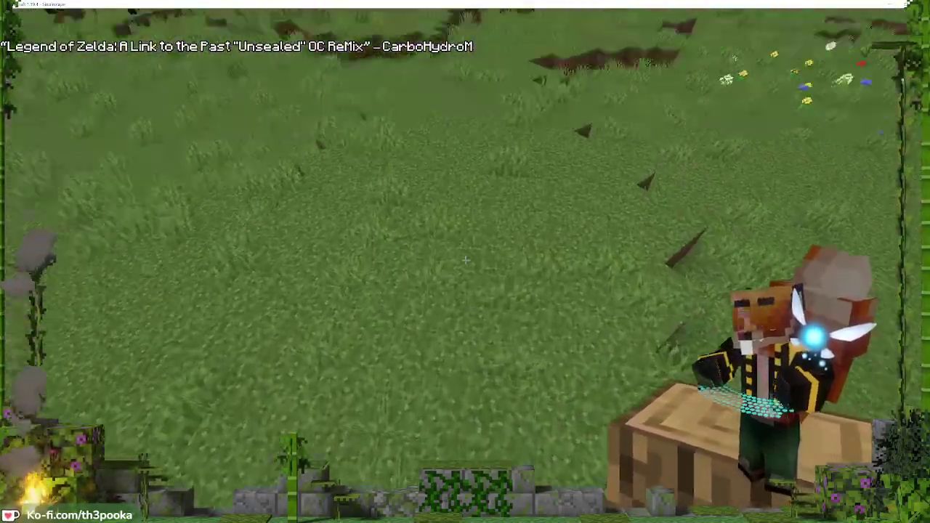
{"action": "key", "text": "e"}
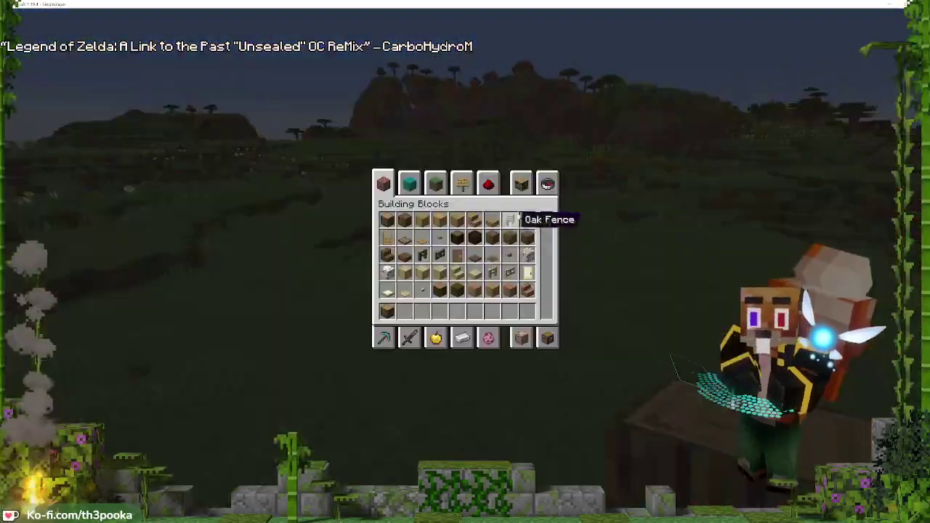
{"action": "left_click", "coordinate": [546, 185]}
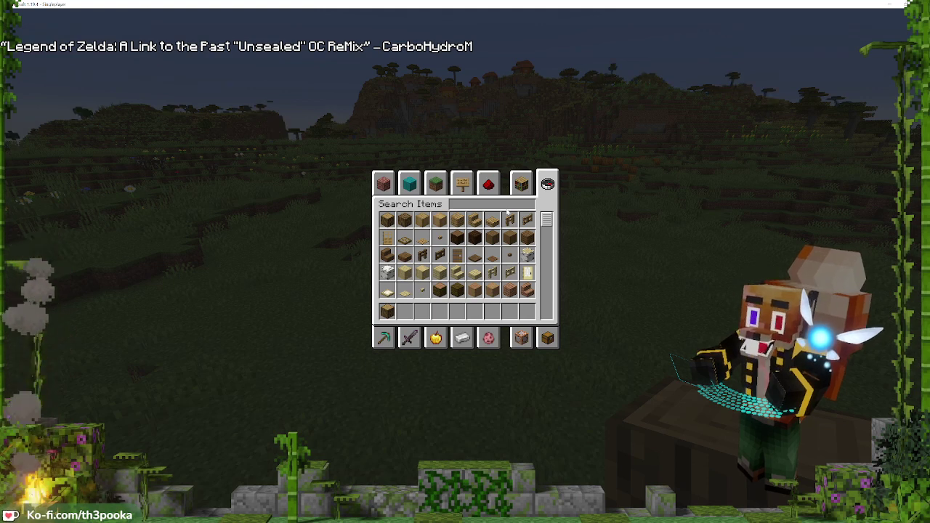
{"action": "type", "text": "ba"}
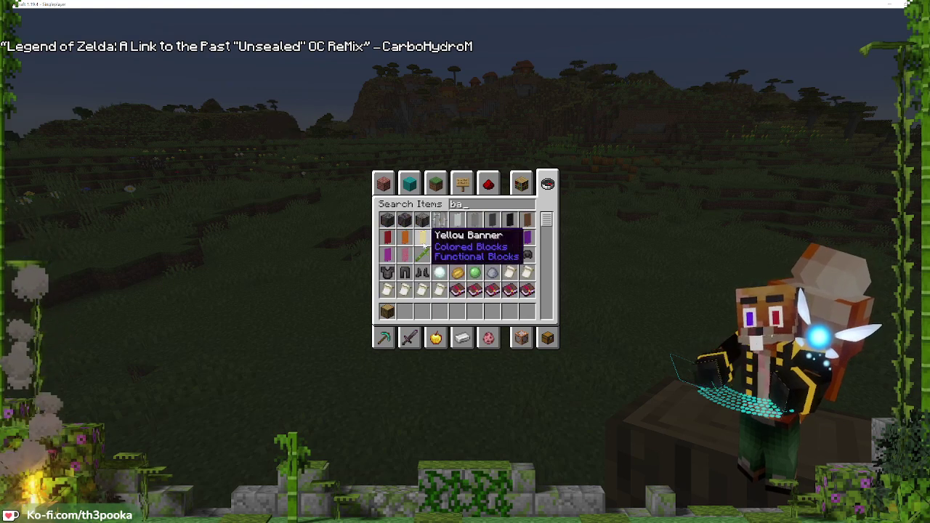
{"action": "left_click", "coordinate": [422, 220]}
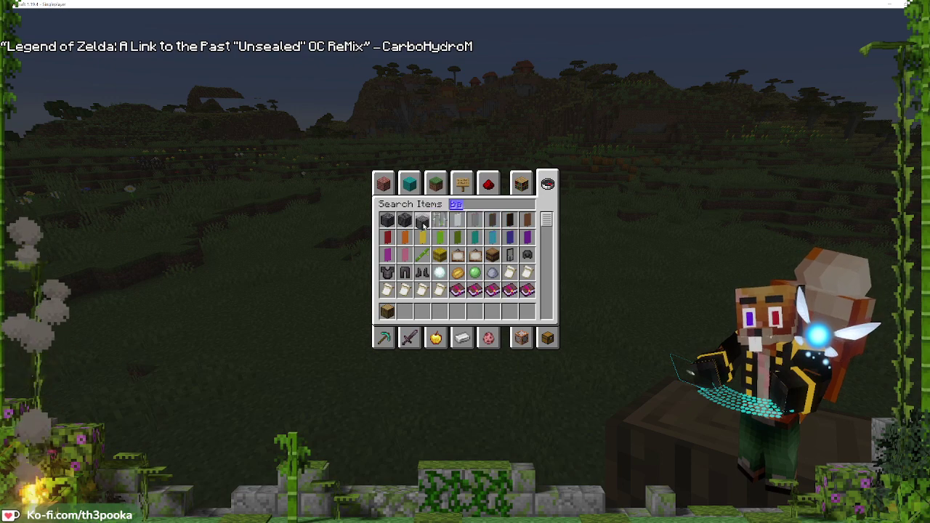
{"action": "left_click", "coordinate": [404, 311]}
{"action": "left_click", "coordinate": [518, 204]}
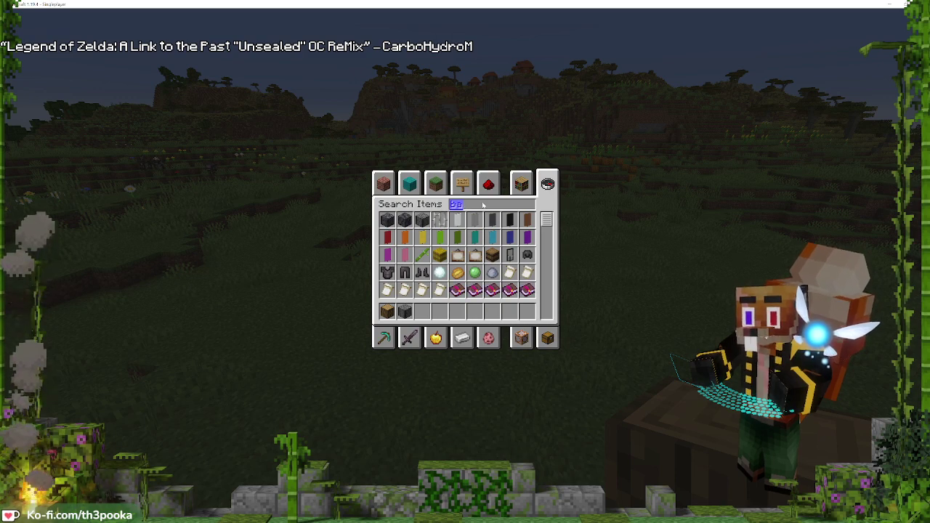
{"action": "type", "text": "smi"}
{"action": "left_click", "coordinate": [388, 221]}
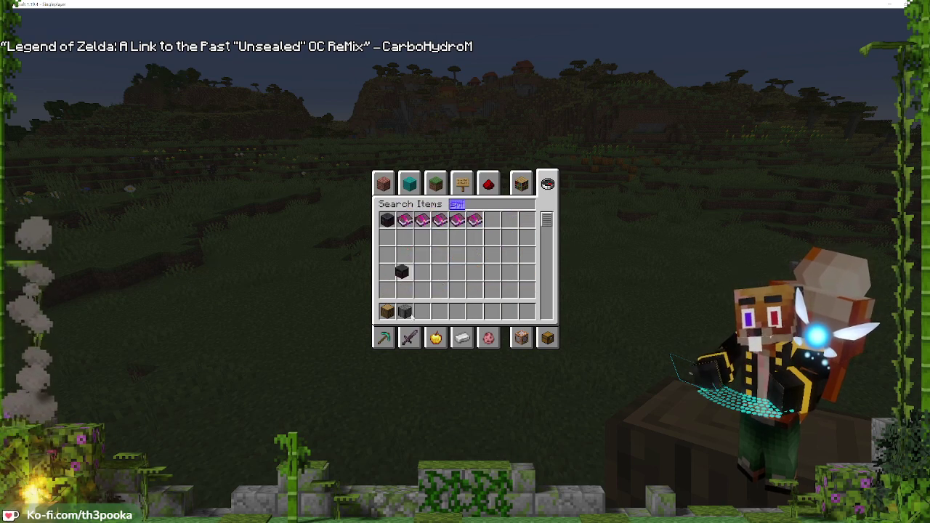
{"action": "left_click", "coordinate": [422, 311]}
Search the creative inventory for "deep" and place deepslate tiles and deepslate bricks in the fourth and fifth hotbar slots
{"action": "type", "text": "d"}
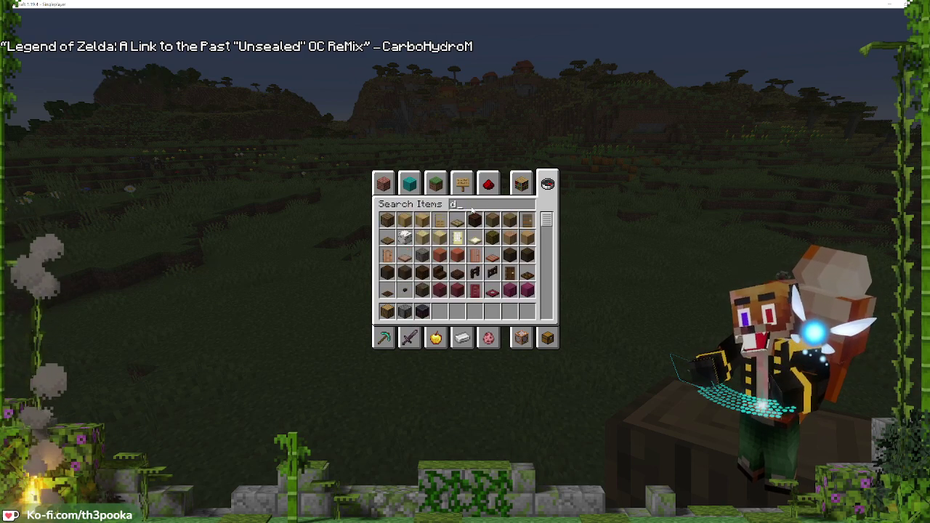
{"action": "type", "text": "eep"}
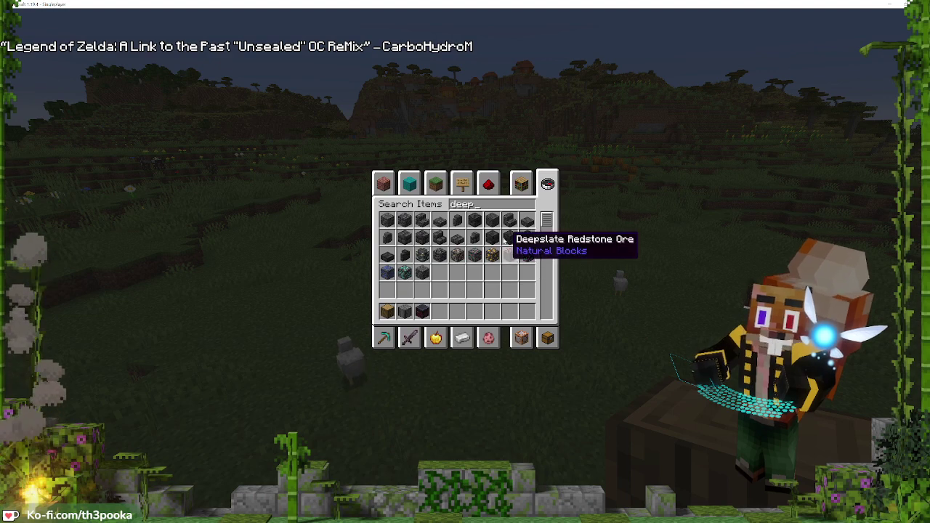
{"action": "left_click", "coordinate": [493, 236]}
{"action": "left_click", "coordinate": [441, 310]}
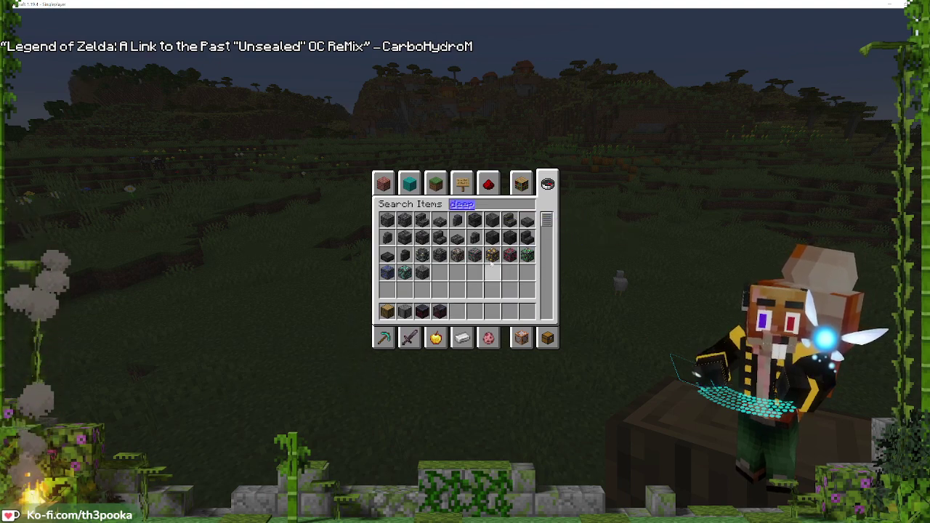
{"action": "left_click", "coordinate": [405, 238]}
{"action": "left_click", "coordinate": [457, 311]}
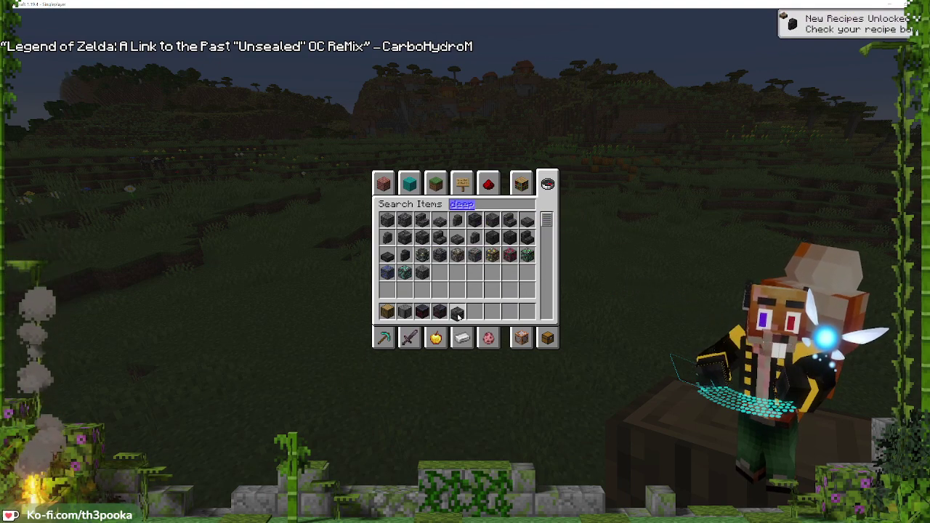
Add cracked deepslate tiles, deepslate tile stairs and another deepslate block to the sixth, seventh and eighth hotbar slots
{"action": "left_click", "coordinate": [510, 238]}
{"action": "left_click", "coordinate": [474, 311]}
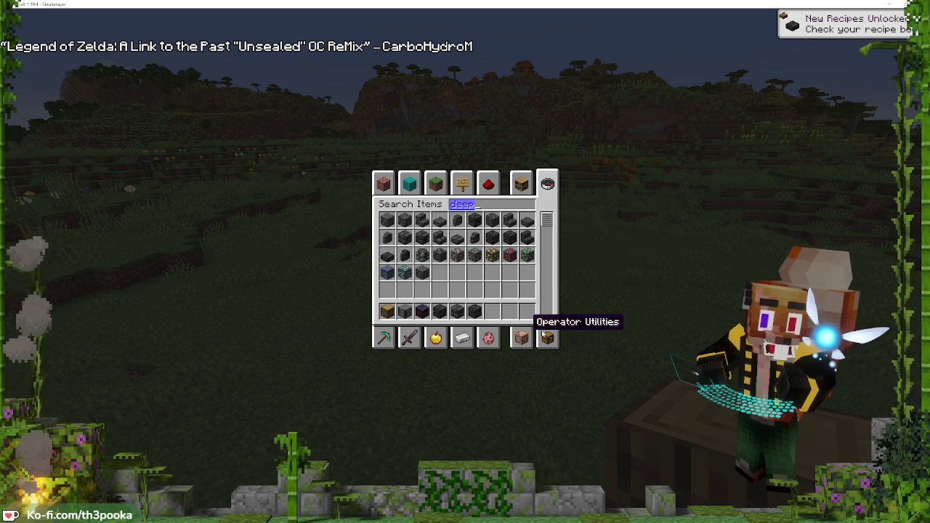
{"action": "left_click", "coordinate": [527, 236]}
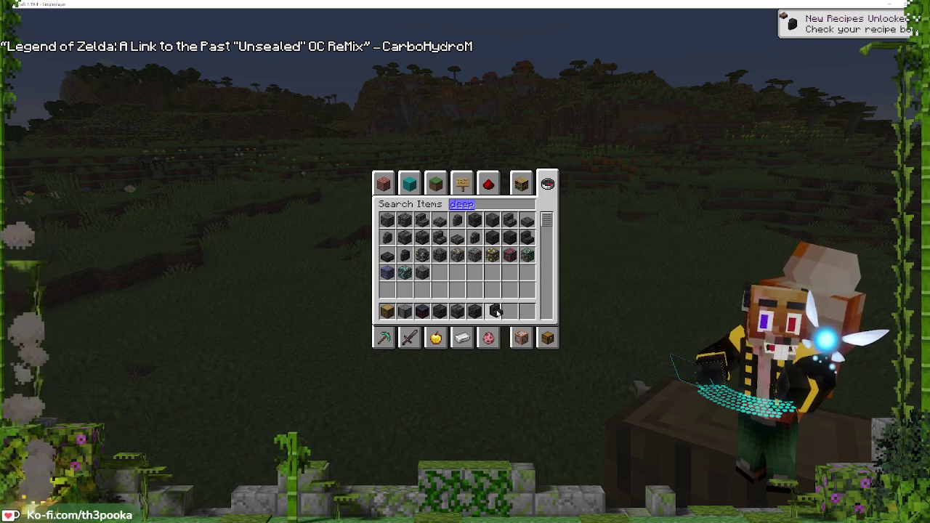
{"action": "left_click", "coordinate": [495, 311]}
{"action": "left_click", "coordinate": [509, 238]}
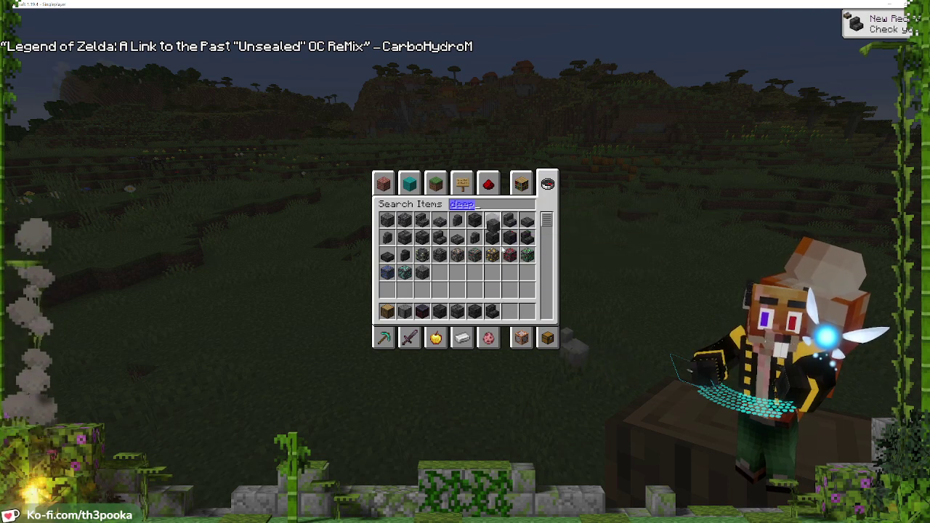
{"action": "left_click", "coordinate": [514, 311]}
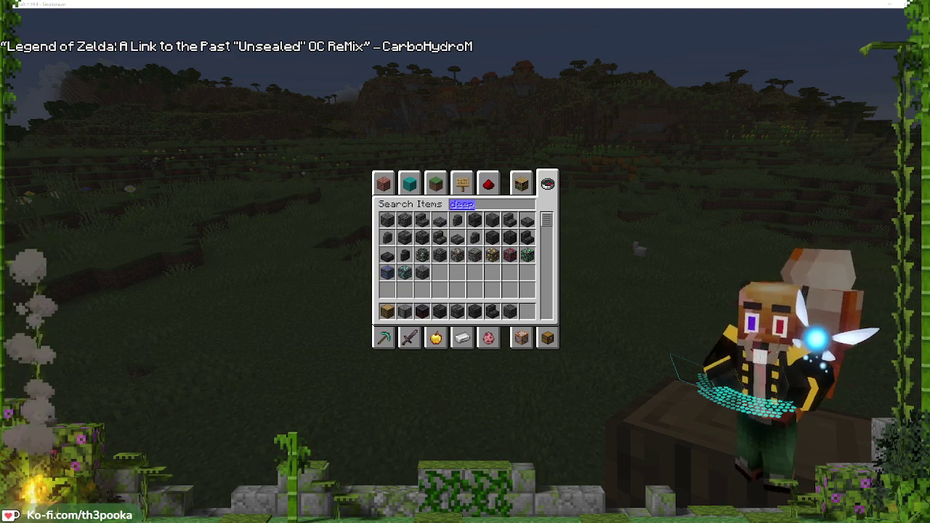
Switch to Chrome, capture a screenshot of the paused Decked Out corridor video, and return to Minecraft
{"action": "mouse_move", "coordinate": [373, 516]}
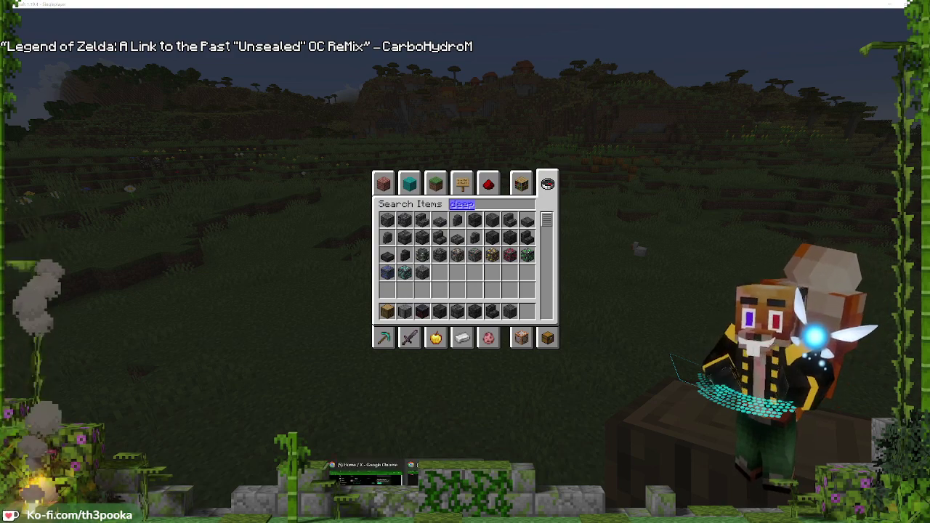
{"action": "left_click", "coordinate": [374, 476]}
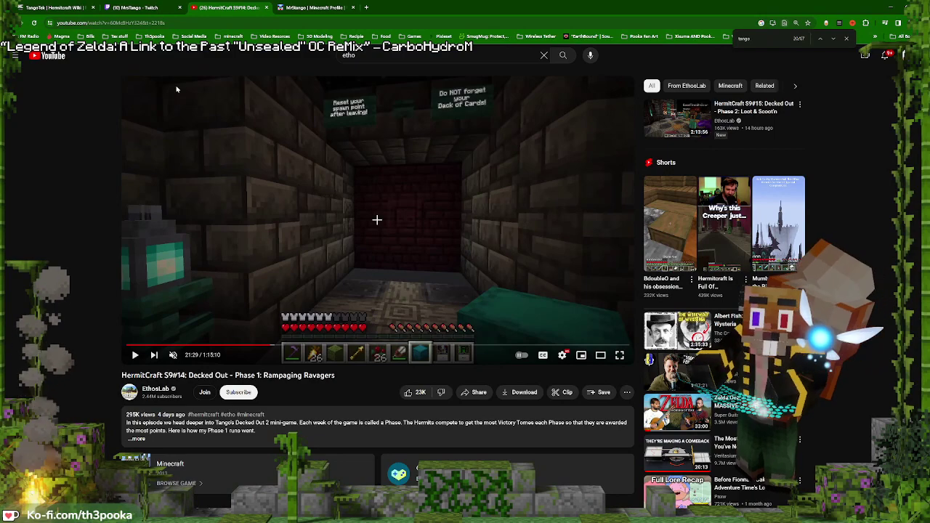
{"action": "key", "text": "super+shift+s"}
{"action": "left_click_drag", "start_coordinate": [122, 72], "coordinate": [640, 370]}
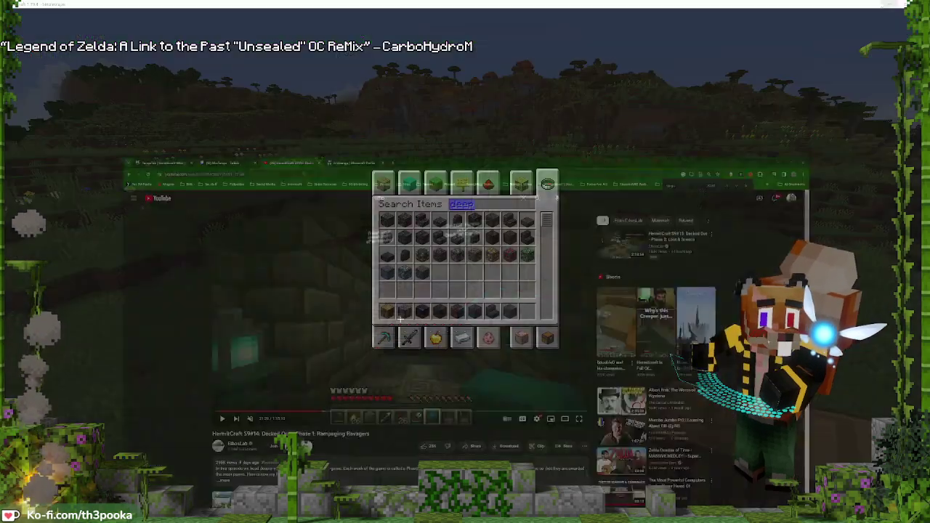
{"action": "key", "text": "alt+Tab"}
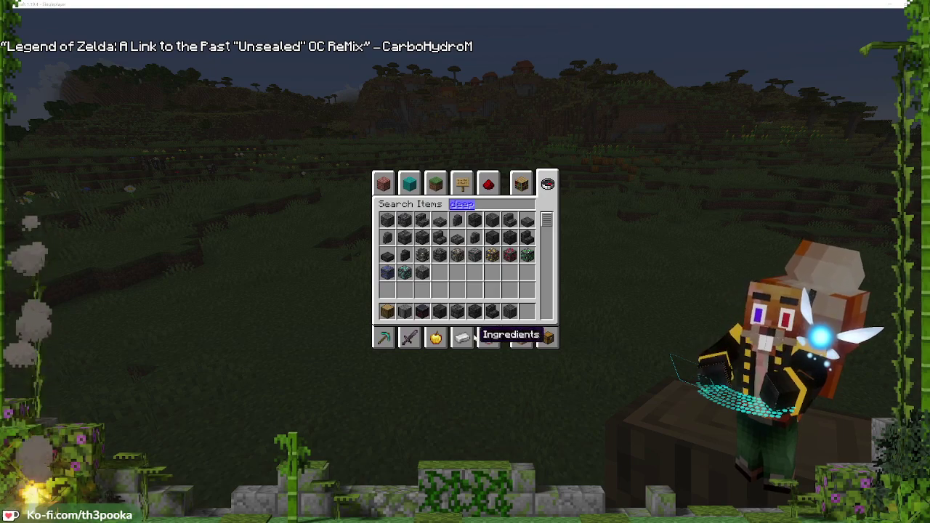
Close the inventory and stack log blocks into a scaffold pillar on an open patch of the meadow
{"action": "key", "text": "Escape"}
{"action": "key", "text": "e"}
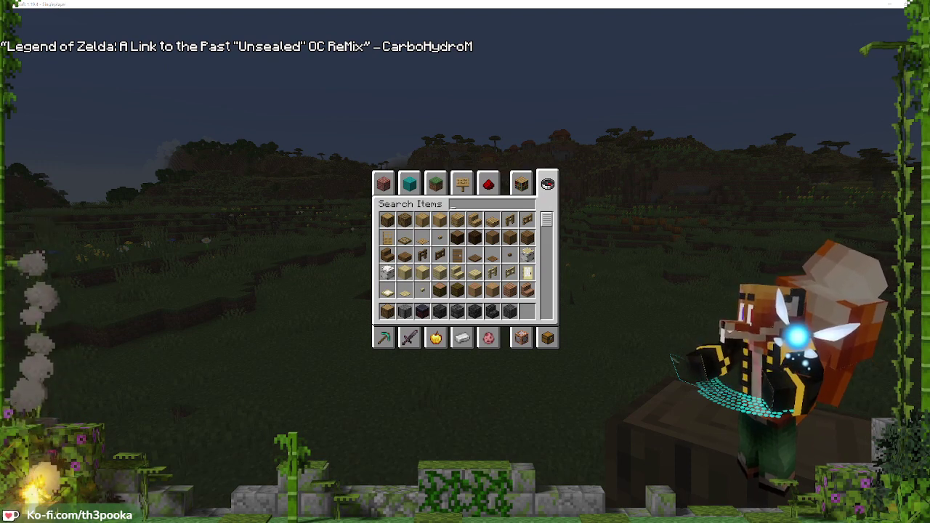
{"action": "key", "text": "Escape"}
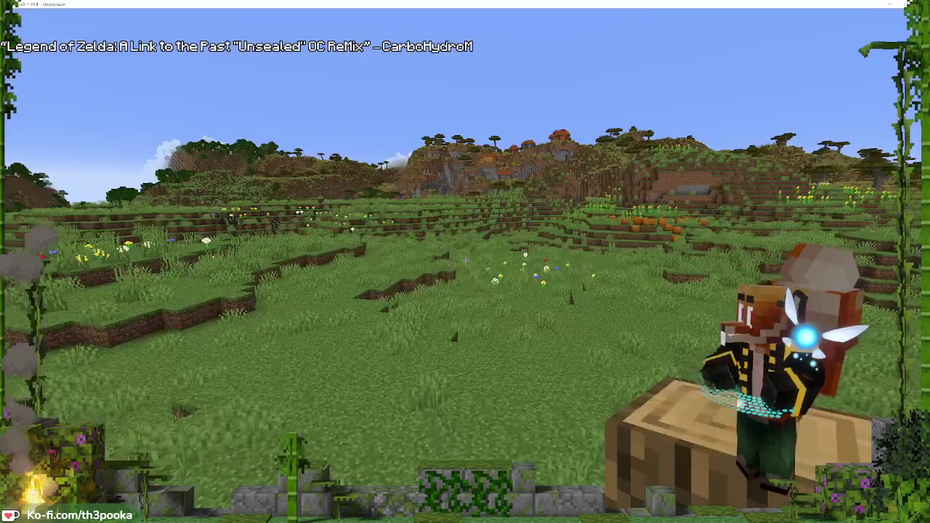
{"action": "key", "text": "w"}
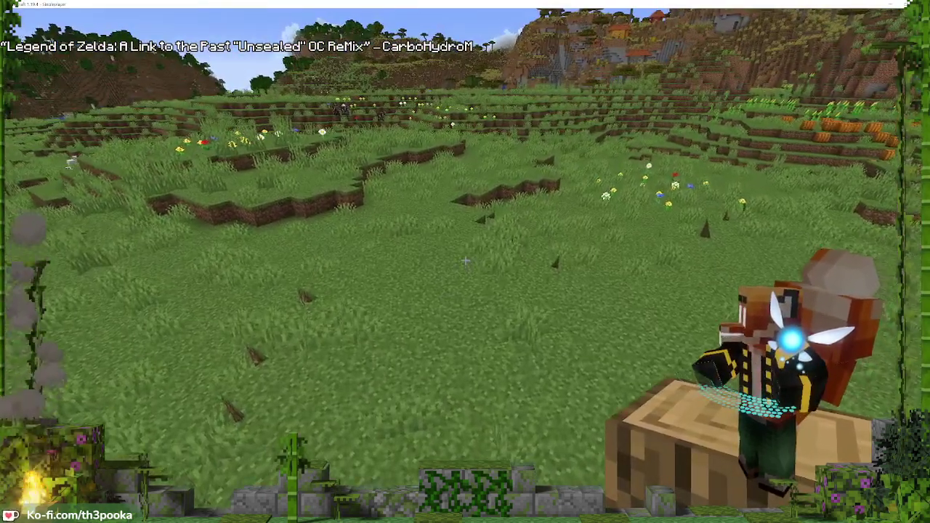
{"action": "key", "text": "w"}
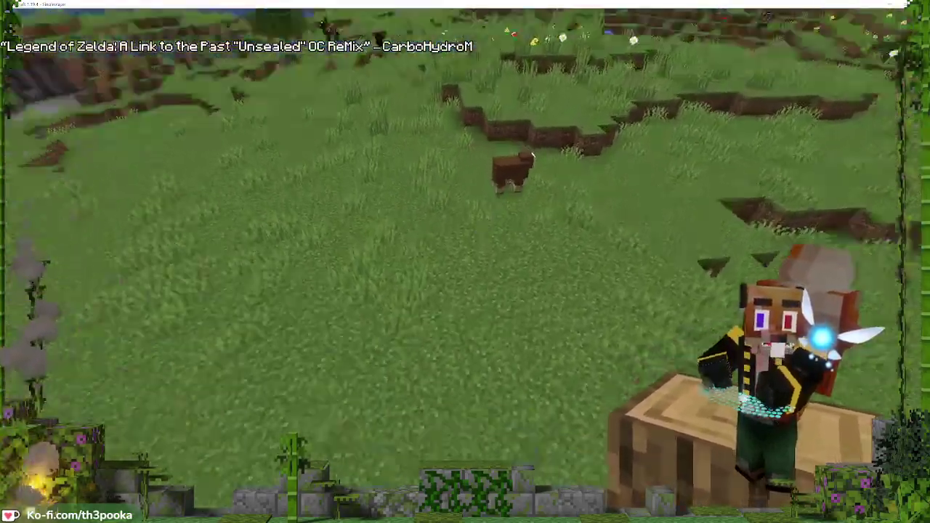
{"action": "right_click", "coordinate": [465, 260]}
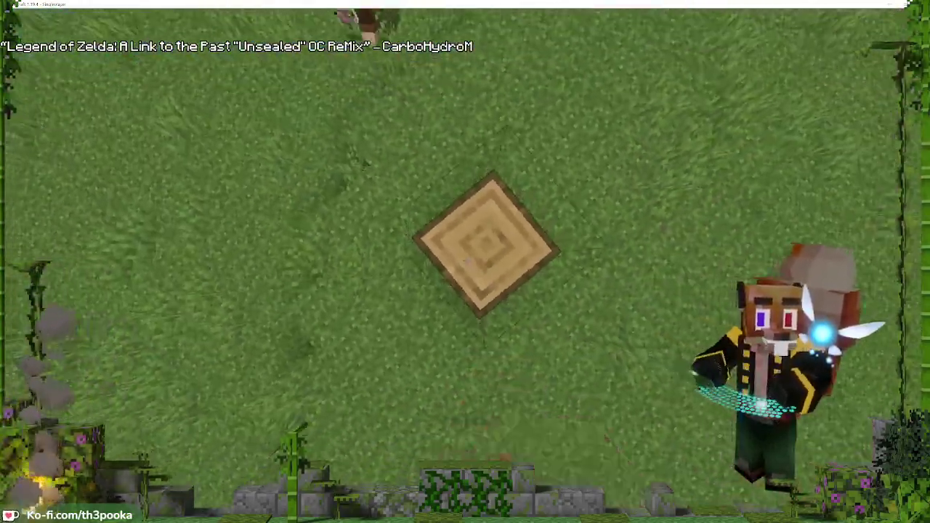
{"action": "key", "text": "space"}
{"action": "right_click", "coordinate": [465, 260]}
{"action": "right_click", "coordinate": [465, 260]}
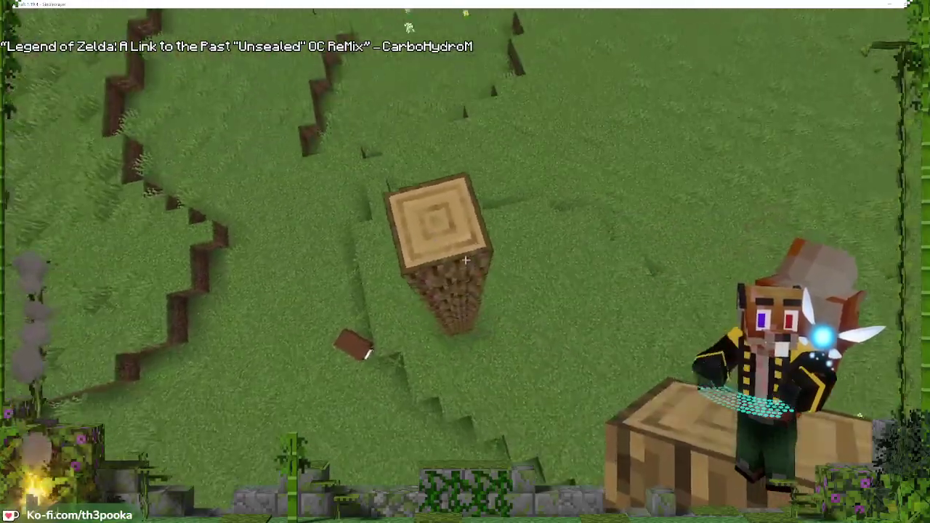
{"action": "right_click", "coordinate": [465, 260]}
Break the log scaffold, putting a deepslate brick block on its last raised log before removing that log
{"action": "left_click", "coordinate": [465, 260]}
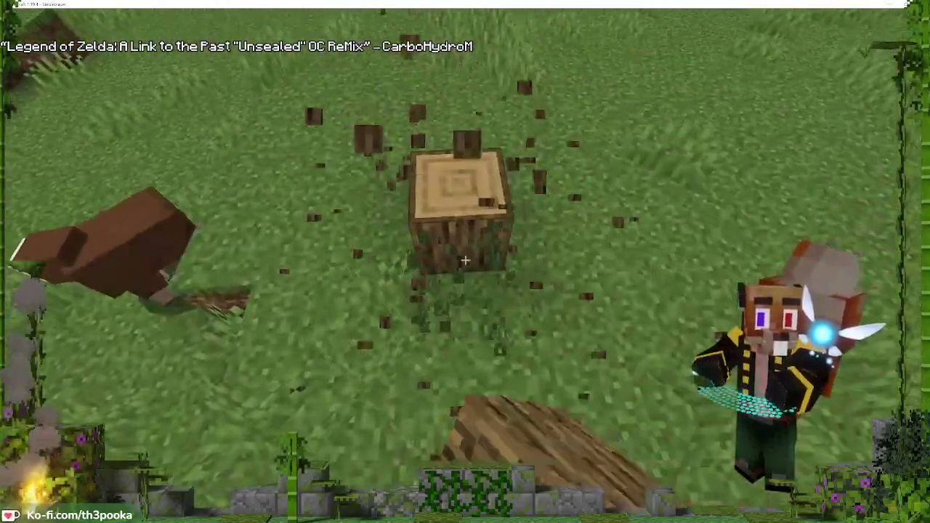
{"action": "left_click", "coordinate": [465, 260]}
{"action": "right_click", "coordinate": [465, 260]}
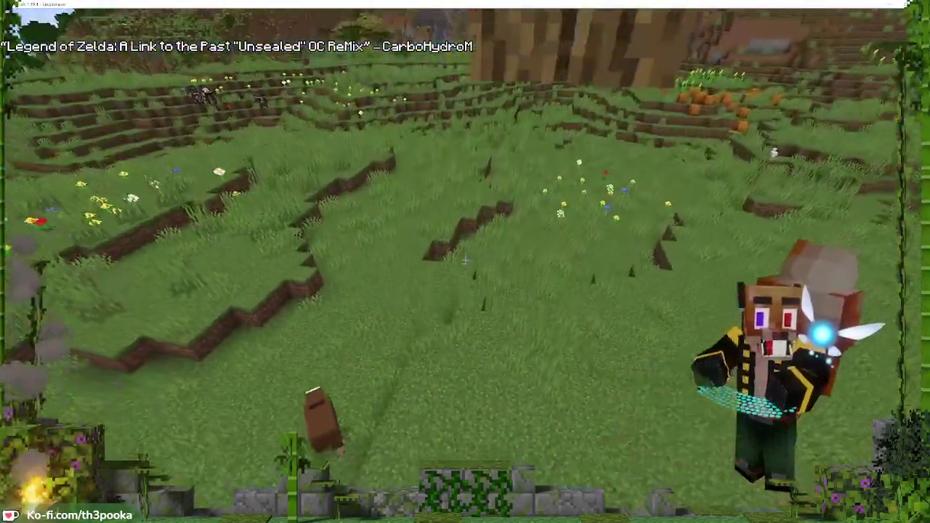
{"action": "scroll", "coordinate": [465, 260], "scroll_direction": "down", "scroll_amount": 1}
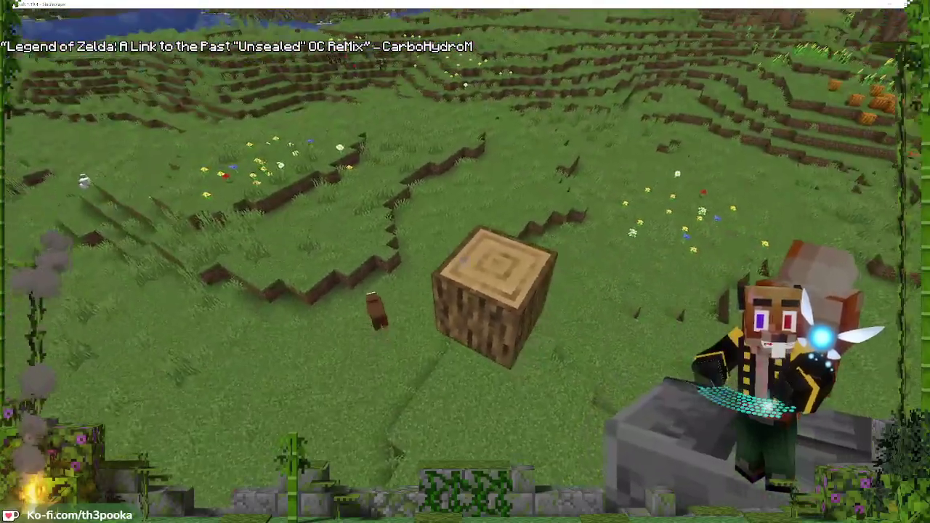
{"action": "right_click", "coordinate": [465, 260]}
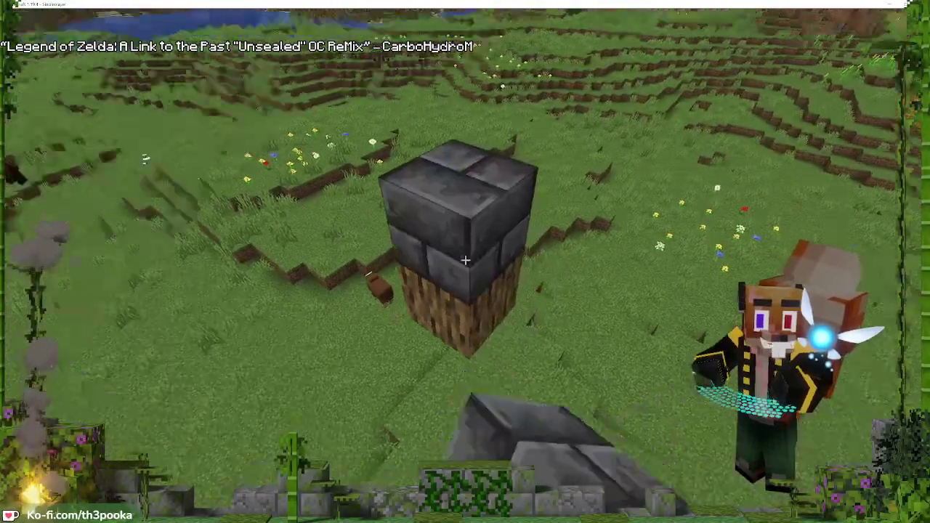
{"action": "left_click", "coordinate": [465, 260]}
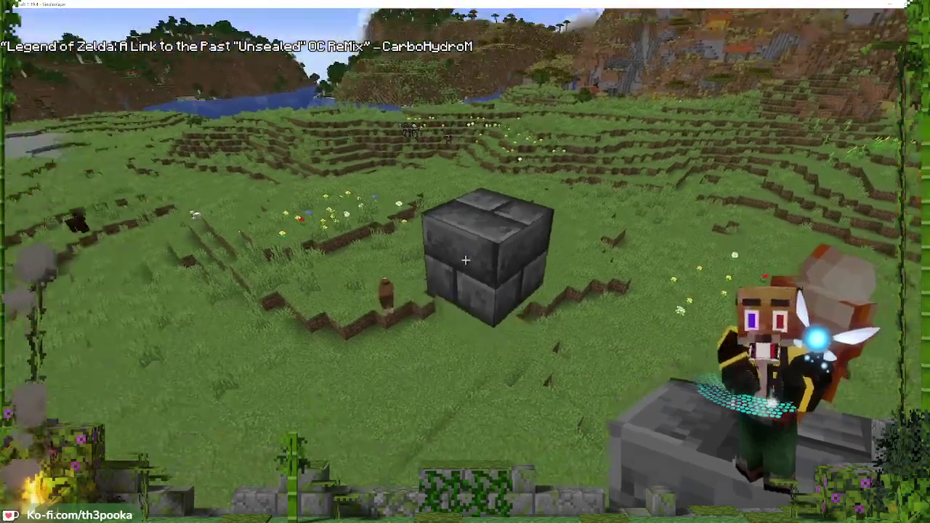
Extend the floating deepslate brick block sideways and stack more bricks on it to form a two-block-wide pillar
{"action": "right_click", "coordinate": [465, 260]}
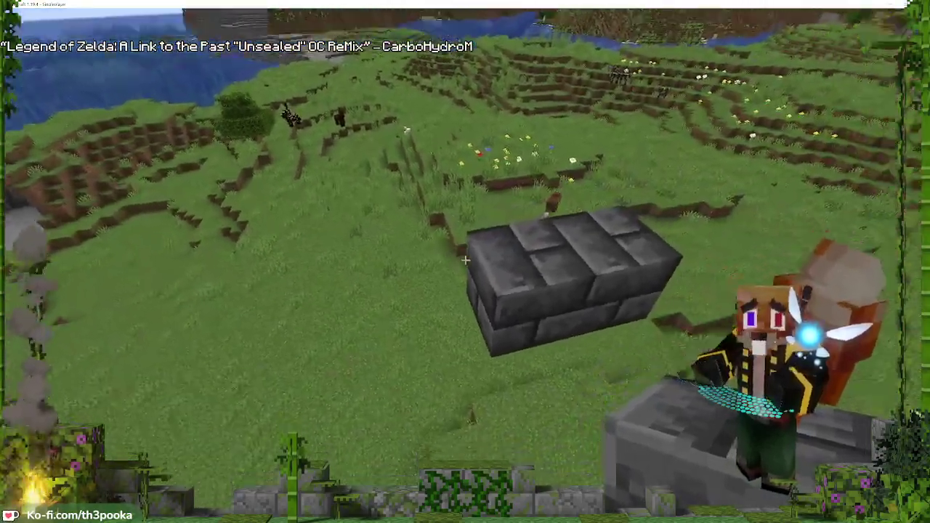
{"action": "right_click", "coordinate": [465, 260]}
{"action": "right_click", "coordinate": [465, 260]}
{"action": "right_click", "coordinate": [465, 260]}
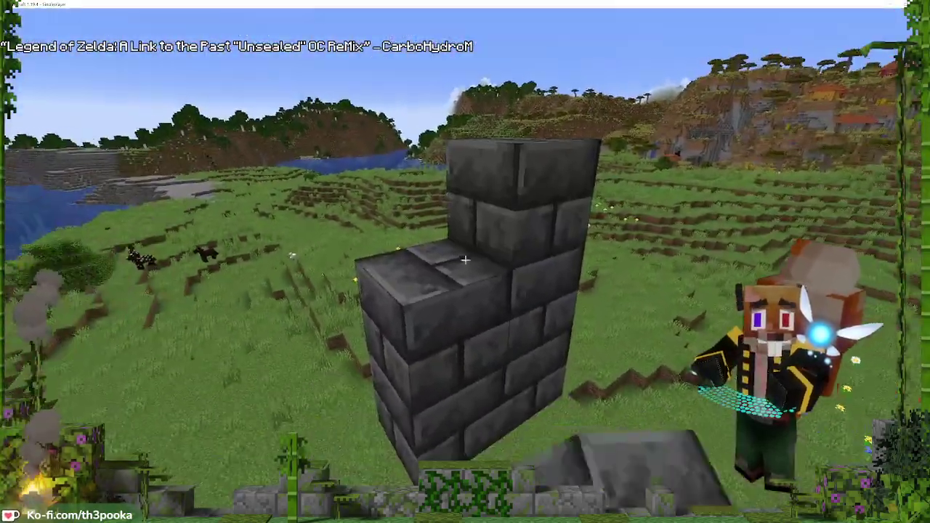
{"action": "right_click", "coordinate": [465, 260]}
{"action": "right_click", "coordinate": [465, 260]}
{"action": "right_click", "coordinate": [465, 261]}
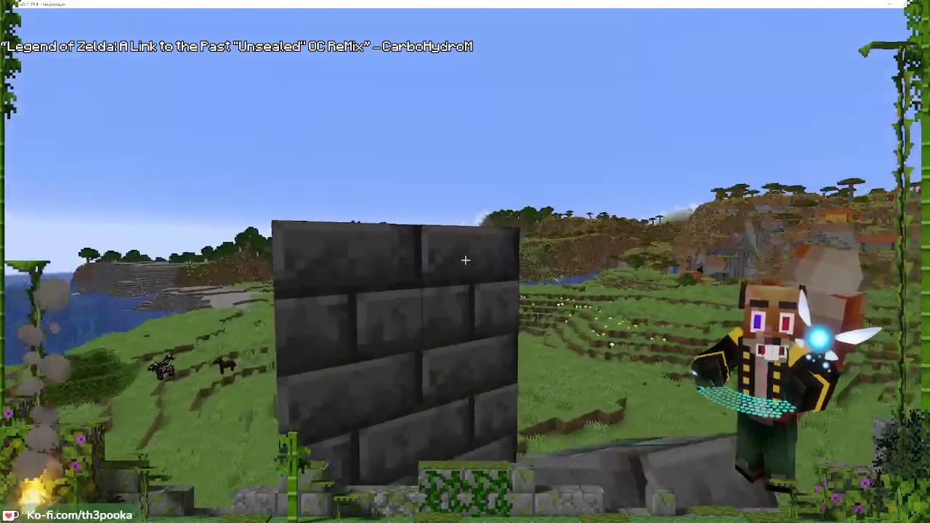
{"action": "right_click", "coordinate": [465, 260]}
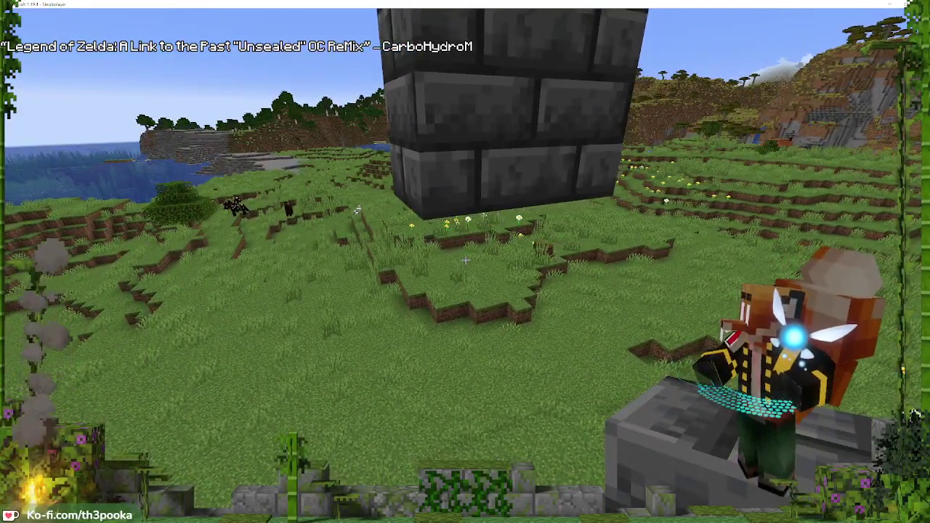
Build a matching deepslate brick pillar opposite the first and lay a floor cross of basalt between them
{"action": "key", "text": "s"}
{"action": "scroll", "coordinate": [465, 260], "scroll_direction": "down", "scroll_amount": 1}
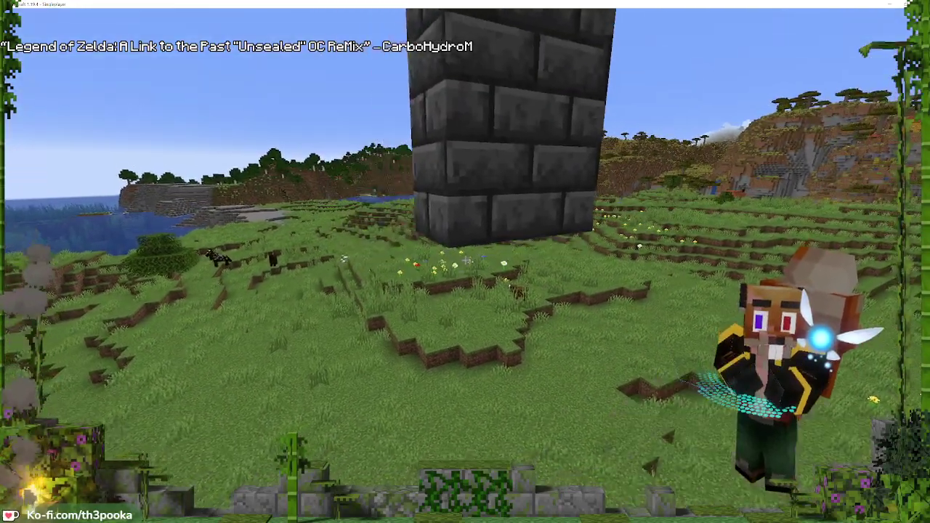
{"action": "key", "text": "w"}
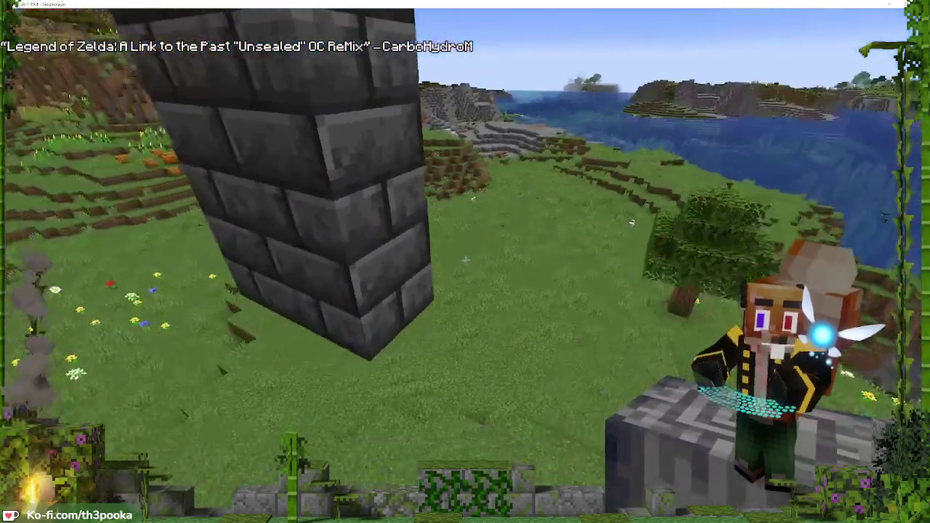
{"action": "key", "text": "f"}
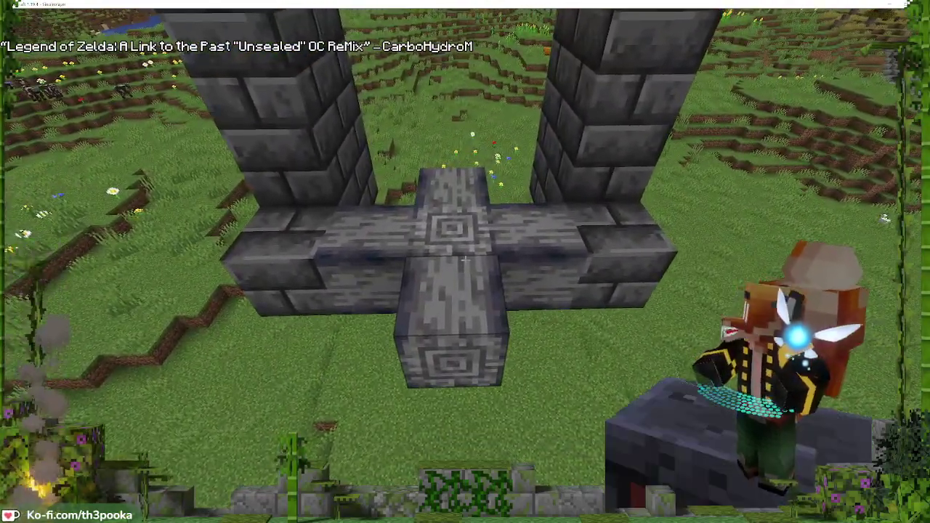
Fill the corners around the basalt floor cross with smithing tables
{"action": "key", "text": "w"}
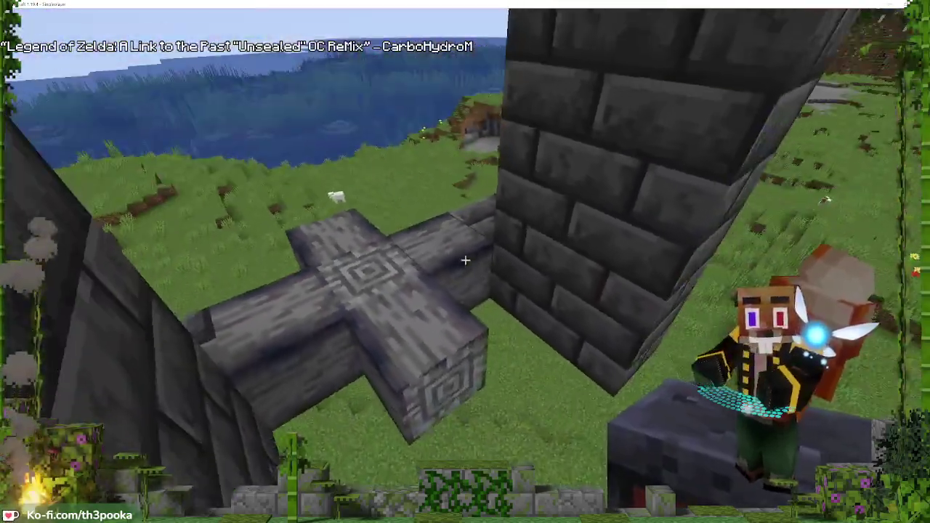
{"action": "right_click", "coordinate": [465, 260]}
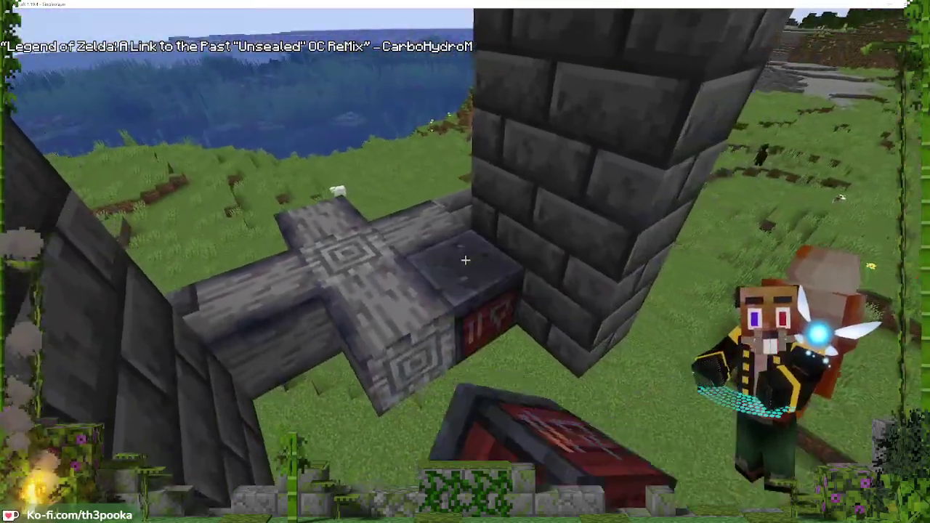
{"action": "right_click", "coordinate": [465, 260]}
{"action": "key", "text": "w"}
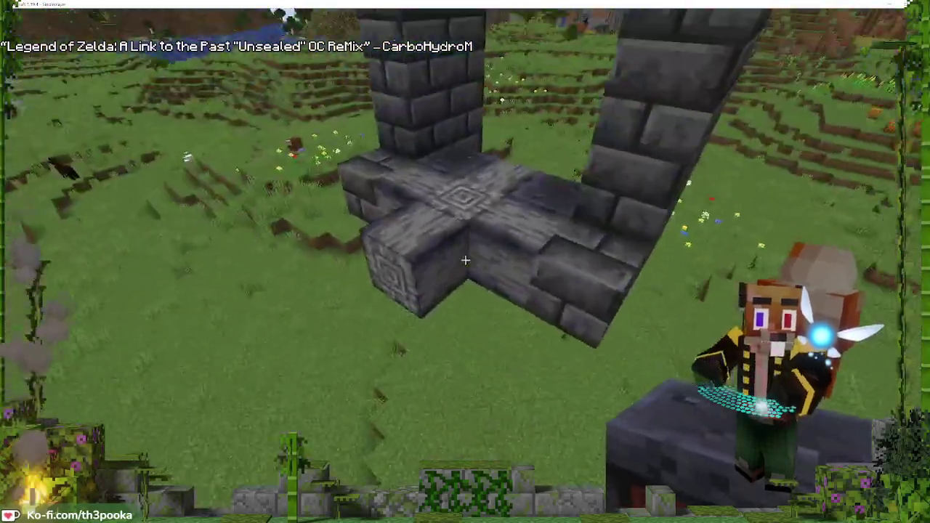
{"action": "right_click", "coordinate": [465, 260]}
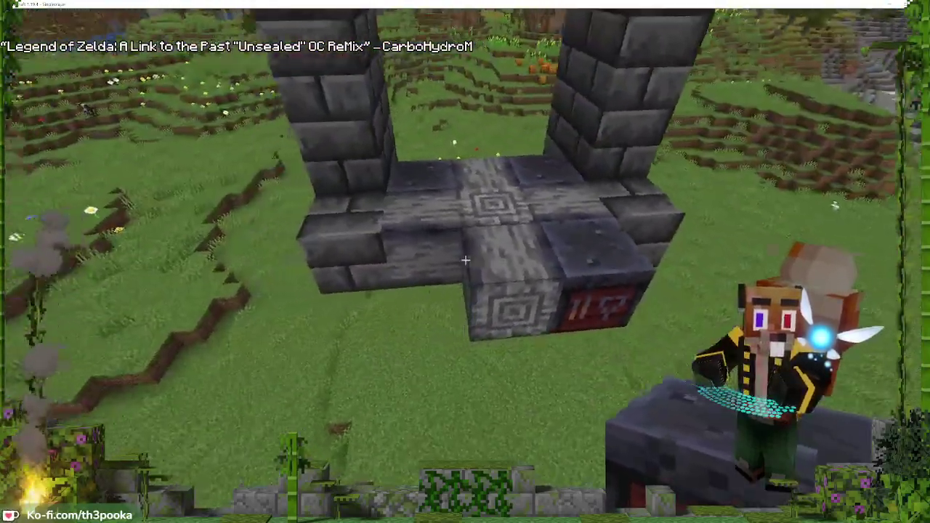
{"action": "right_click", "coordinate": [465, 260]}
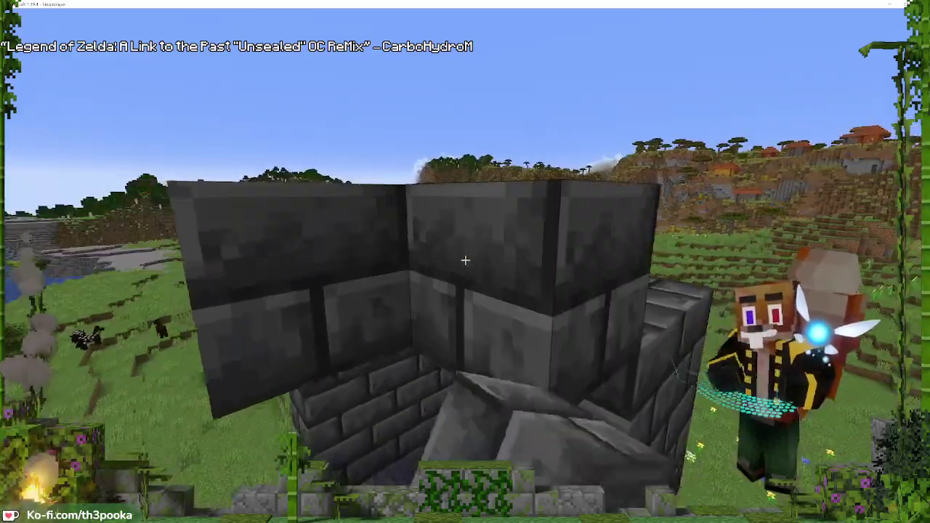
Add deepslate bricks to the top edge and run a brick pillar from the roof's front corner down to floor level
{"action": "right_click", "coordinate": [465, 260]}
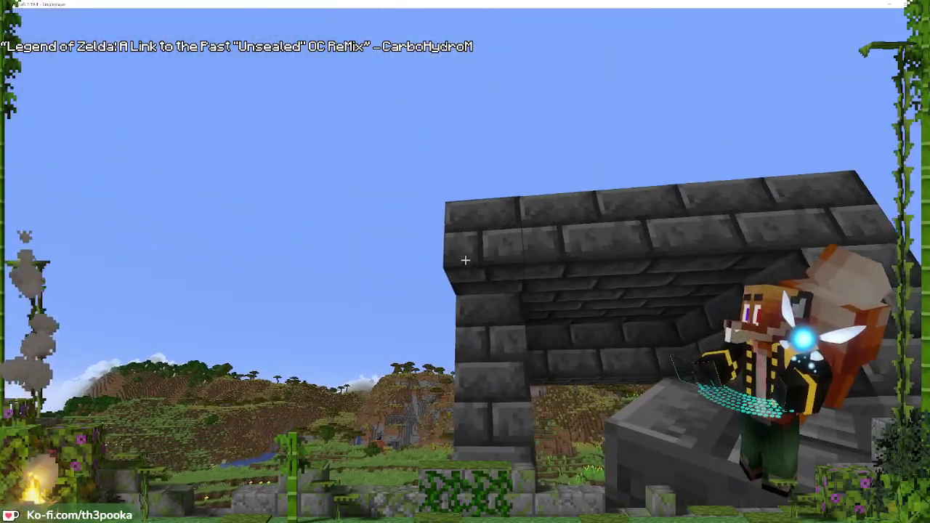
{"action": "right_click", "coordinate": [465, 261]}
{"action": "right_click", "coordinate": [465, 261]}
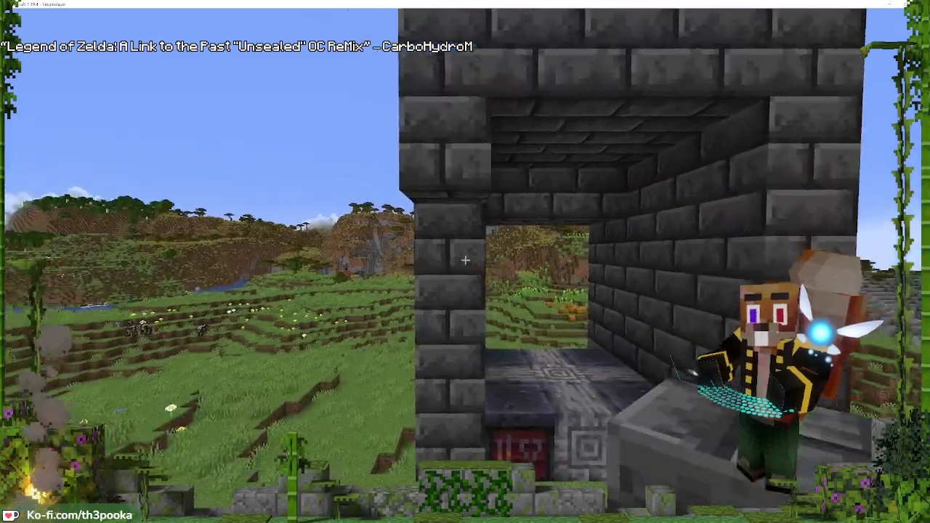
{"action": "right_click", "coordinate": [466, 260]}
{"action": "right_click", "coordinate": [465, 260]}
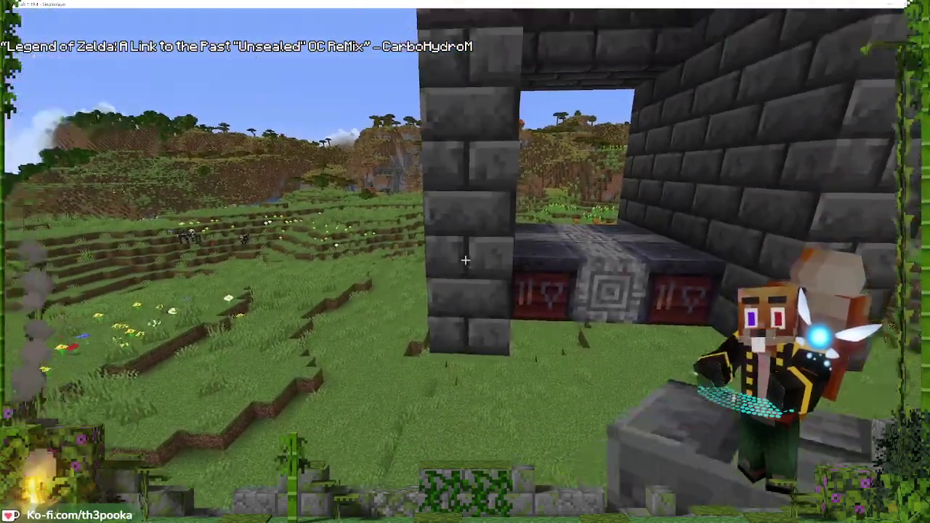
Break the upper bricks of the pillars under both front roof corners, leaving low stumps beside the entrance floor
{"action": "key", "text": "w"}
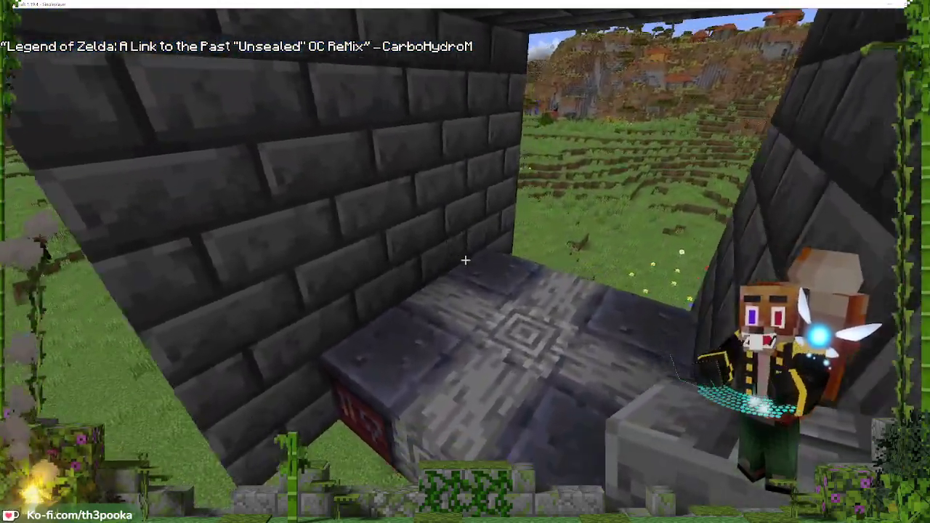
{"action": "key", "text": "s"}
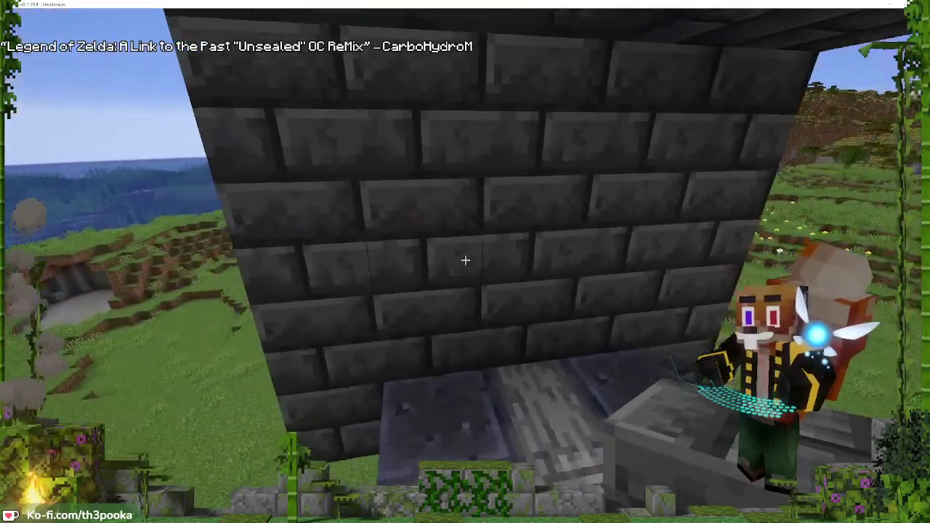
{"action": "key", "text": "a"}
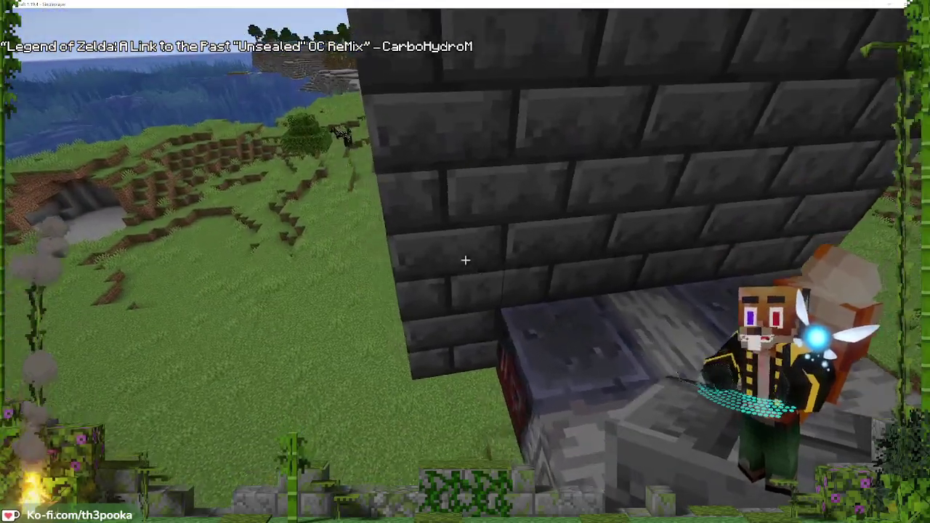
{"action": "left_click", "coordinate": [465, 260]}
{"action": "left_click", "coordinate": [465, 260]}
{"action": "key", "text": "a"}
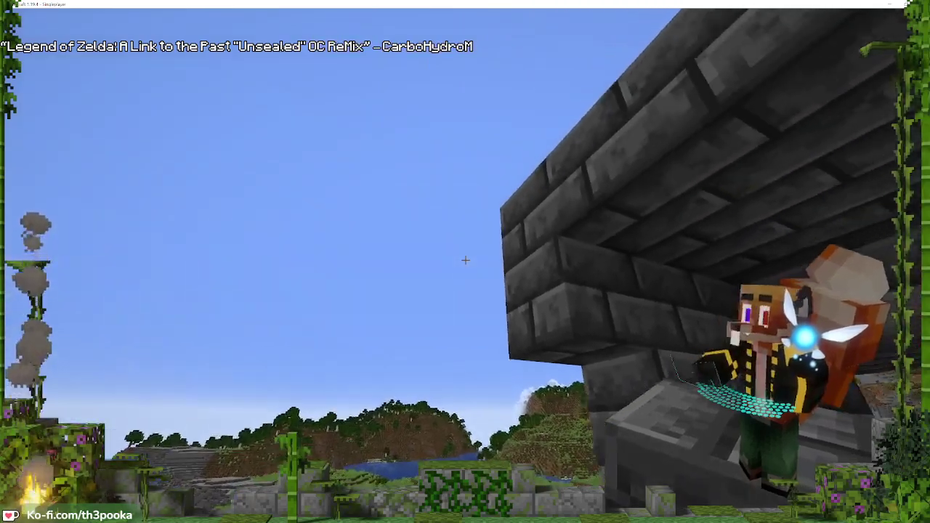
{"action": "left_click", "coordinate": [465, 260]}
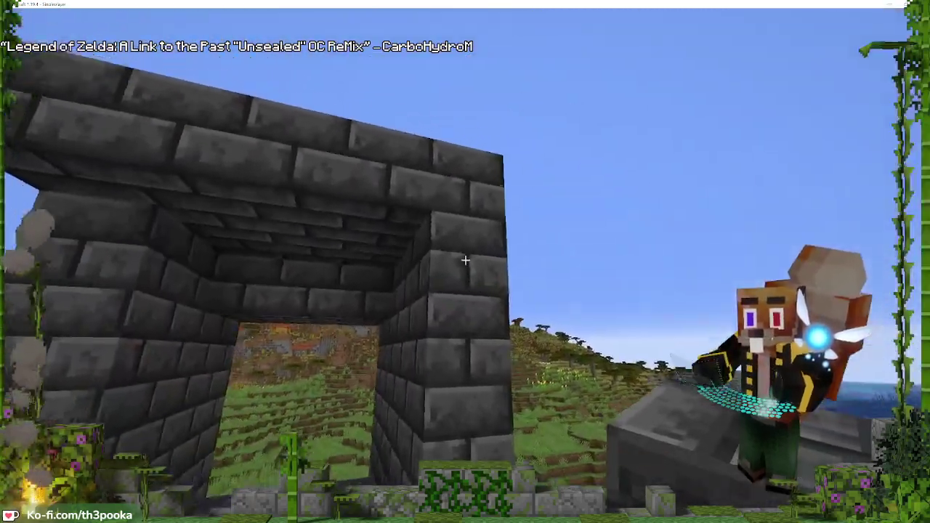
{"action": "key", "text": "d"}
{"action": "left_click", "coordinate": [465, 261]}
{"action": "left_click", "coordinate": [465, 260]}
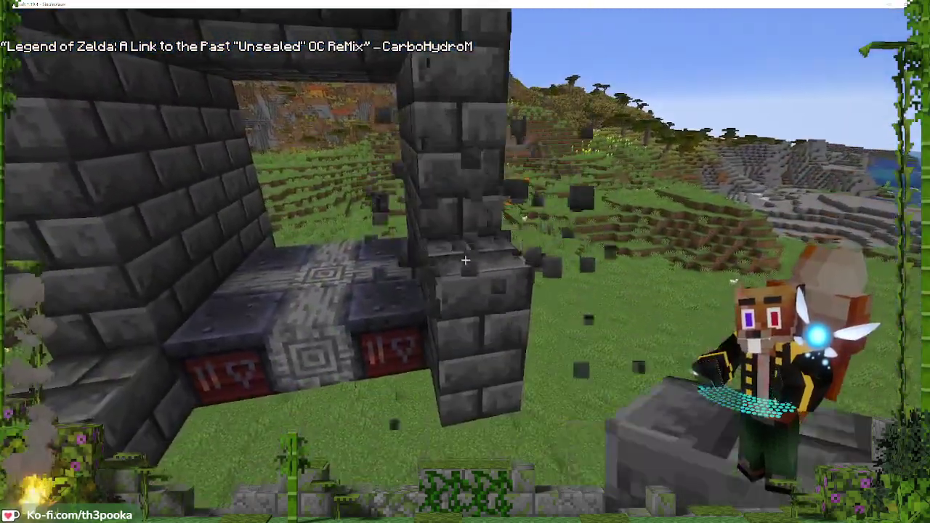
{"action": "left_click", "coordinate": [466, 260]}
Examine the entrance room's walls, roof overhang and basalt floor from the front and from inside
{"action": "key", "text": "d"}
{"action": "key", "text": "w"}
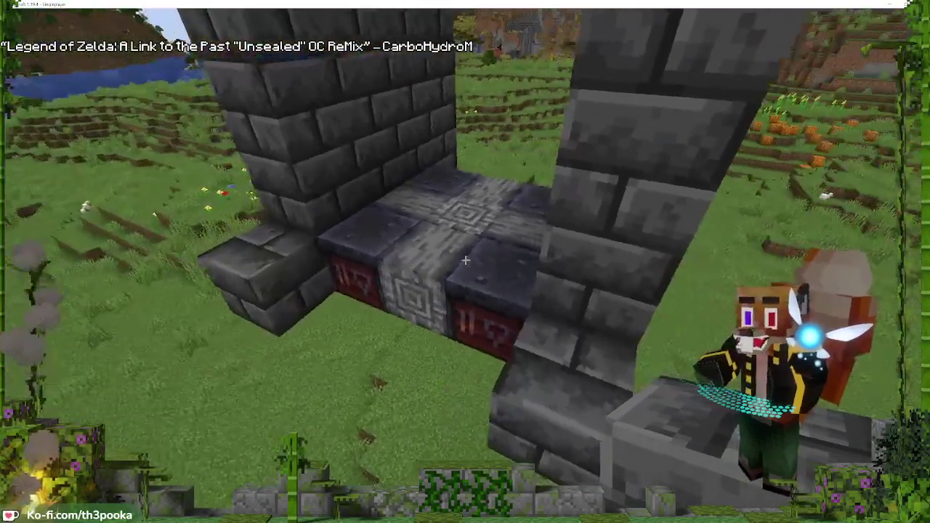
{"action": "key", "text": "d"}
{"action": "key", "text": "w"}
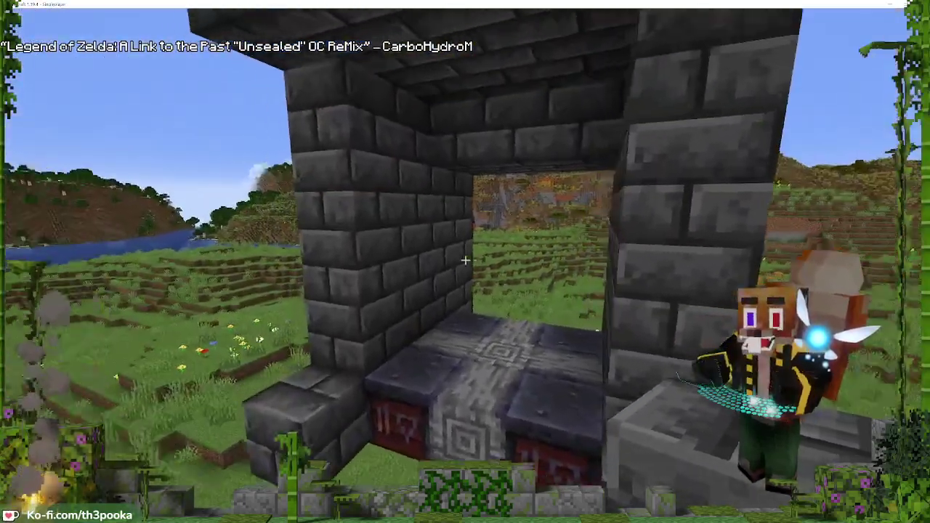
{"action": "key", "text": "w"}
{"action": "key", "text": "d"}
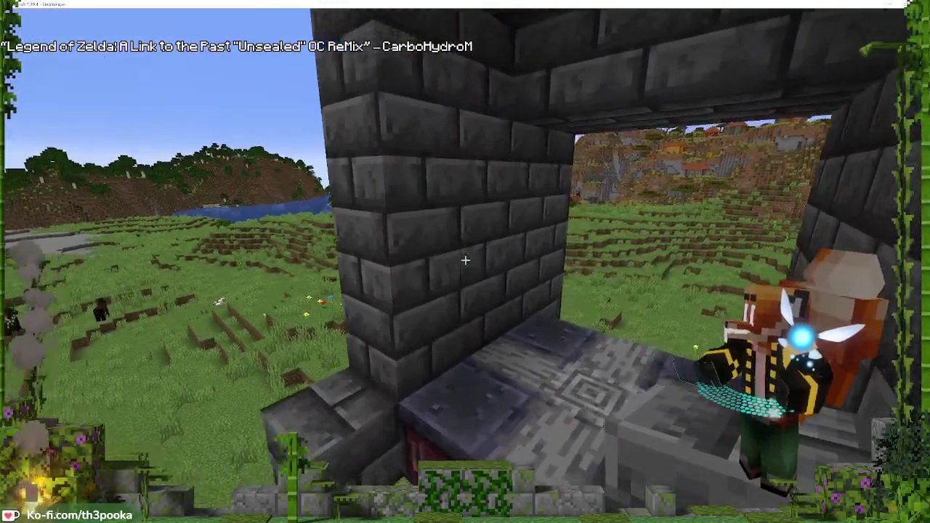
{"action": "scroll", "coordinate": [465, 261], "scroll_direction": "down", "scroll_amount": 1}
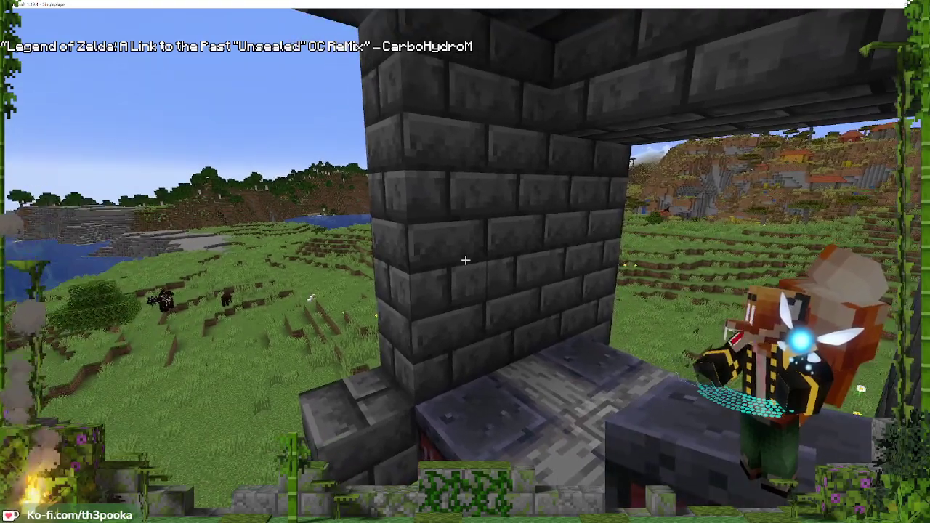
{"action": "key", "text": "w"}
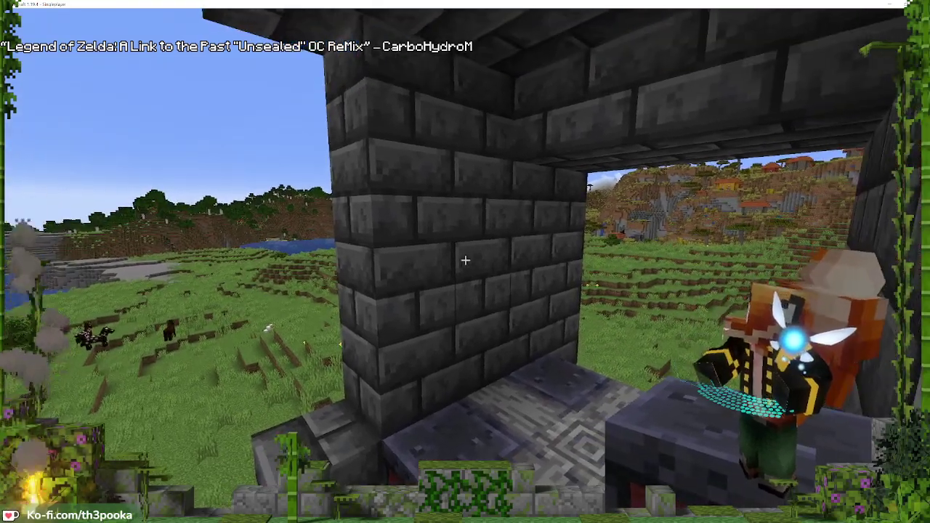
{"action": "key", "text": "w"}
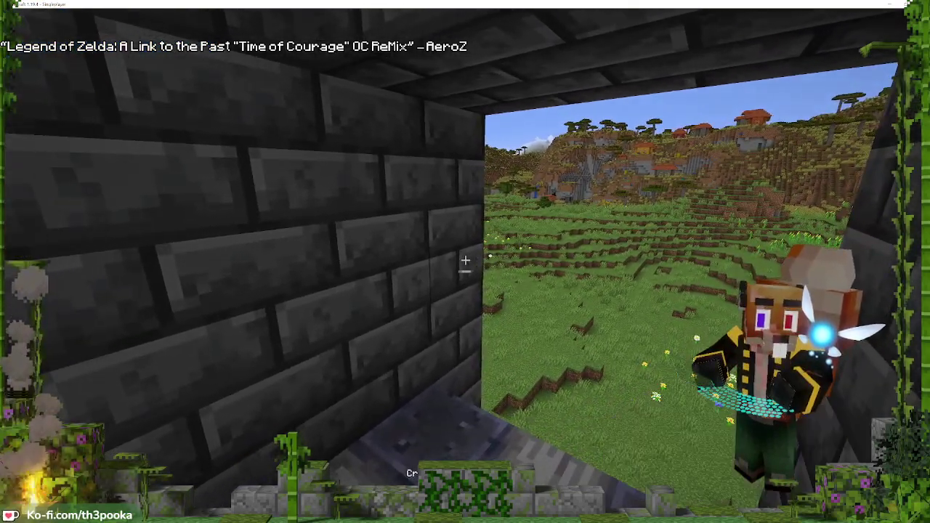
Search the creative inventory for "deep" and put Cracked Deepslate Bricks in the empty hotbar slot
{"action": "key", "text": "e"}
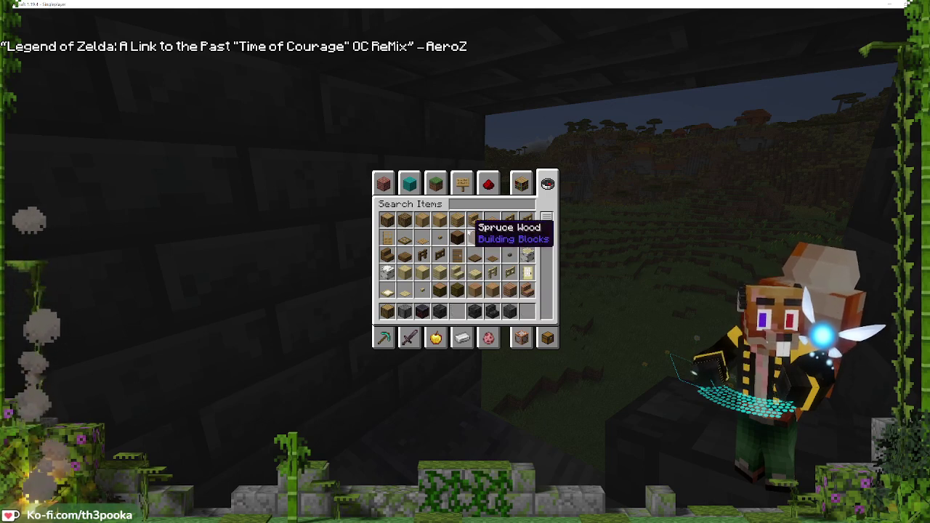
{"action": "type", "text": "deep"}
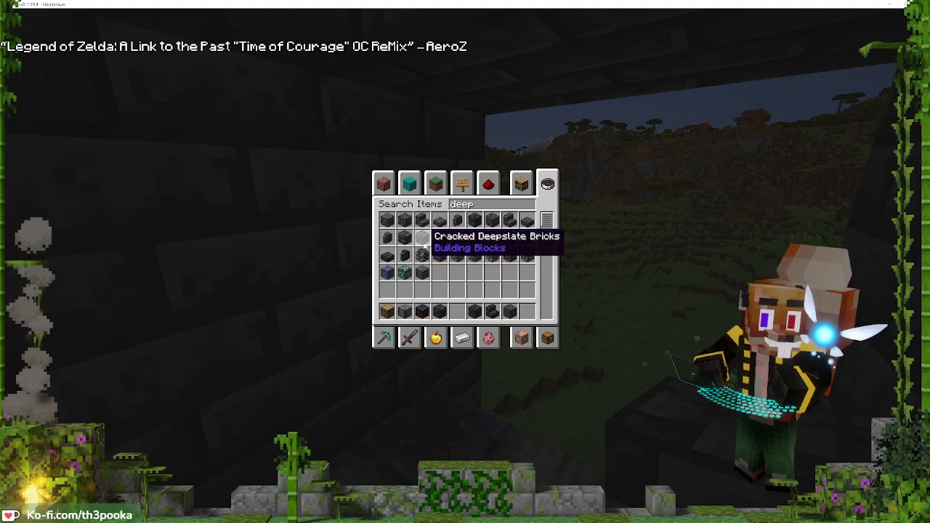
{"action": "left_click", "coordinate": [423, 241]}
{"action": "left_click", "coordinate": [456, 311]}
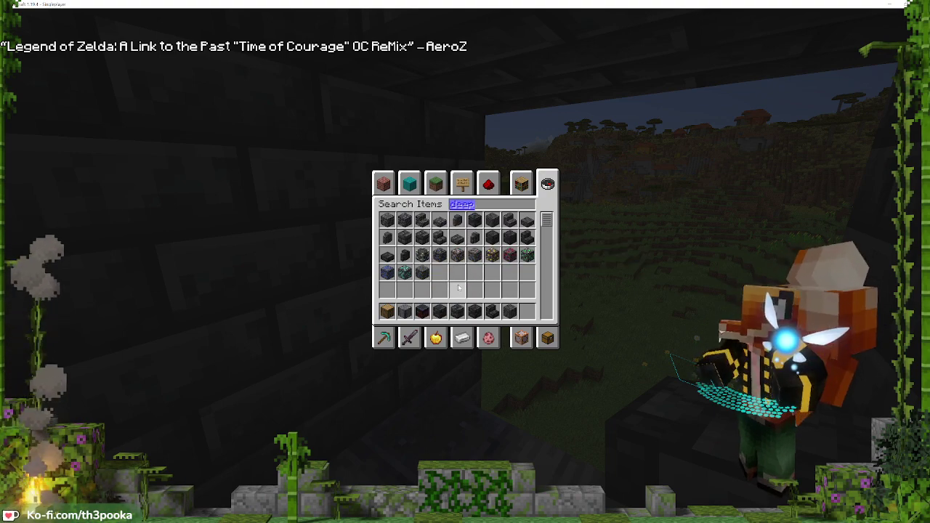
{"action": "key", "text": "Escape"}
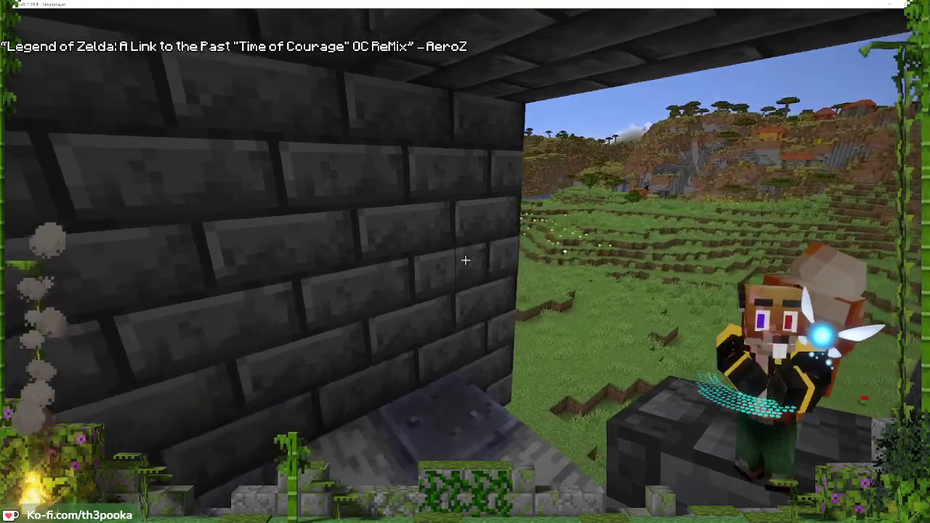
Replace scattered deepslate bricks at the end of the inner side wall with Cracked Deepslate Bricks
{"action": "right_click", "coordinate": [465, 260]}
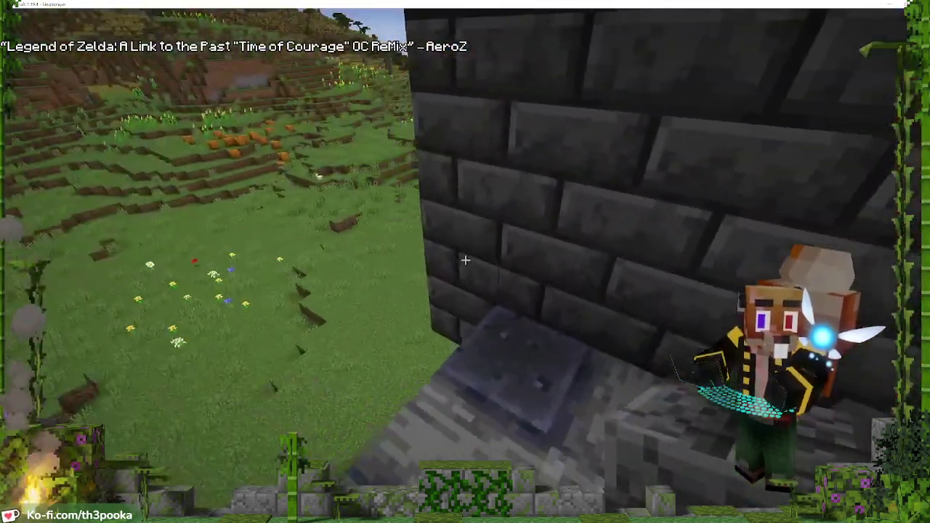
{"action": "left_click", "coordinate": [465, 260]}
{"action": "right_click", "coordinate": [466, 260]}
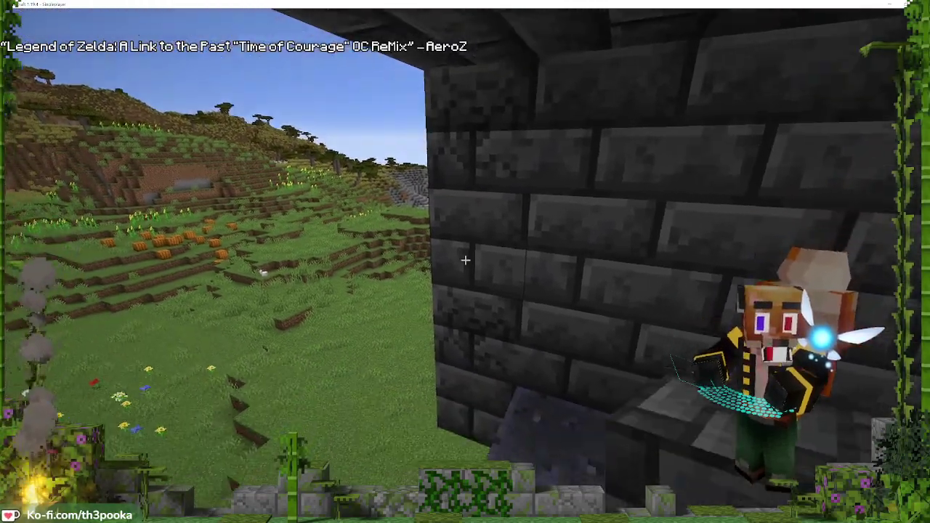
Break and replace a block at the edge of the dark brick wall
{"action": "left_click", "coordinate": [466, 261]}
{"action": "right_click", "coordinate": [465, 260]}
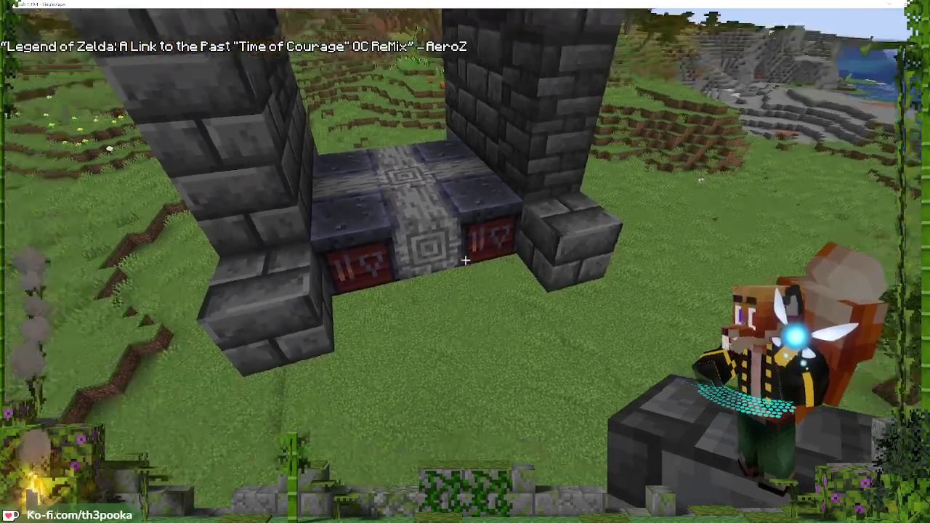
Switch to Chrome and rewind the HermitCraft S9#14 Decked Out video to 20:13
{"action": "key", "text": "e"}
{"action": "mouse_move", "coordinate": [372, 515]}
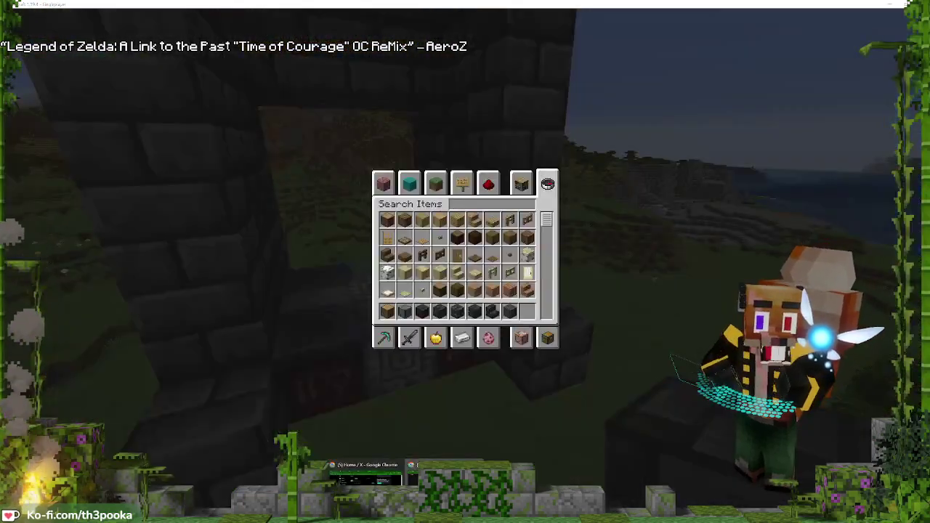
{"action": "left_click", "coordinate": [370, 483]}
{"action": "left_click_drag", "start_coordinate": [268, 348], "coordinate": [266, 349]}
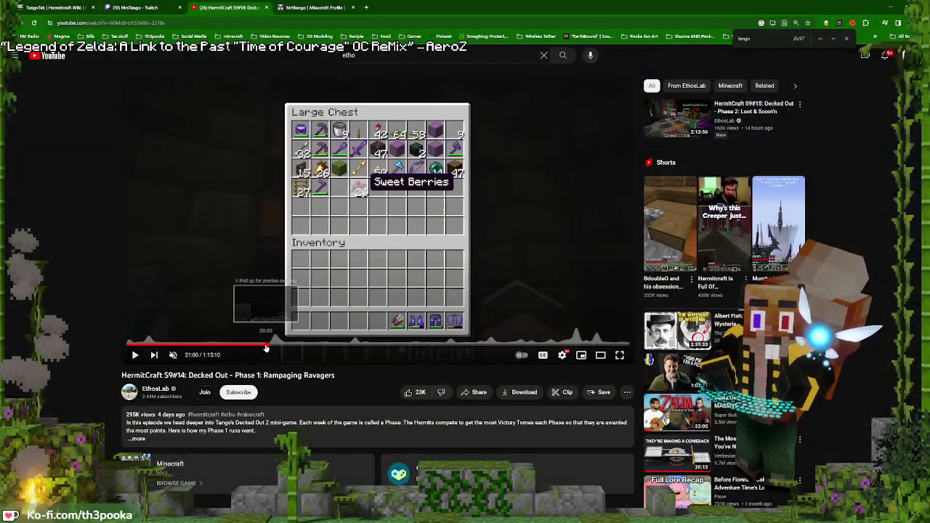
{"action": "left_click", "coordinate": [263, 348]}
{"action": "left_click", "coordinate": [261, 348]}
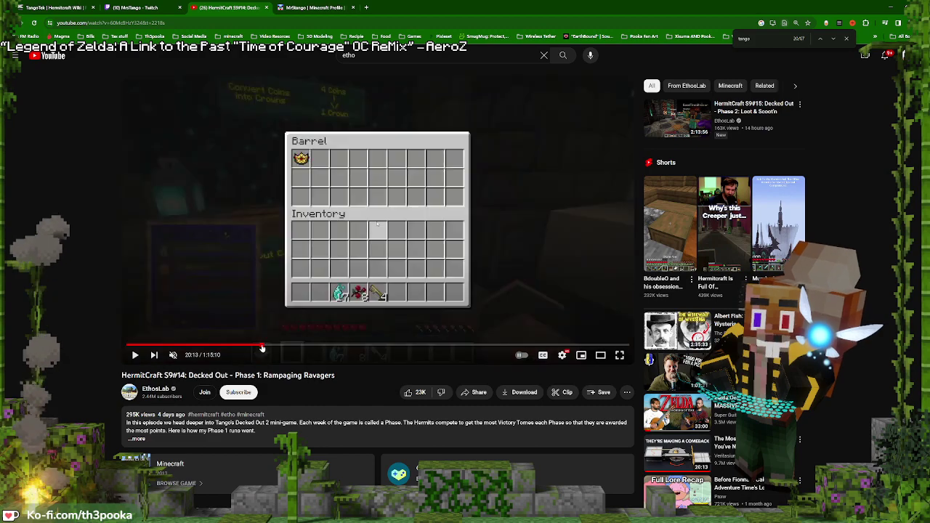
Play the video to the Decked Out room at 20:56 and capture a rectangular screenshot of the frame
{"action": "key", "text": "space"}
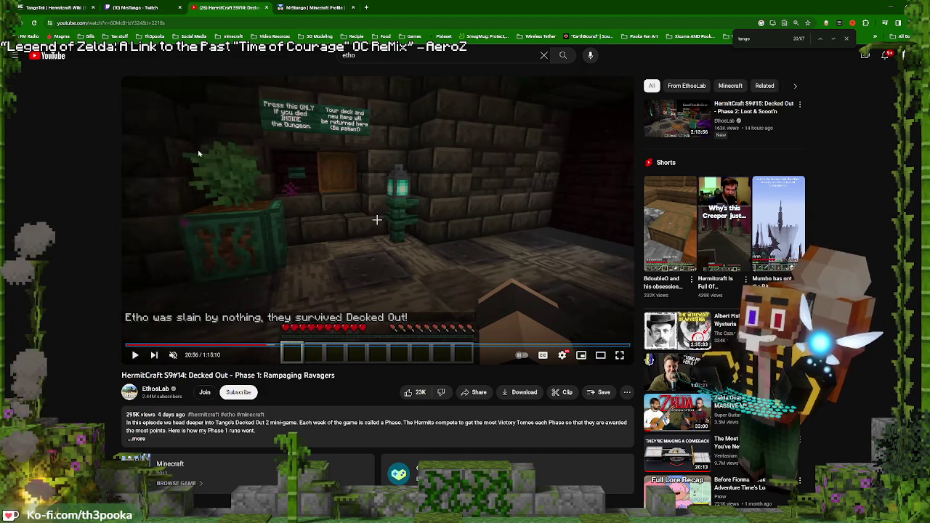
{"action": "key", "text": "super+shift+s"}
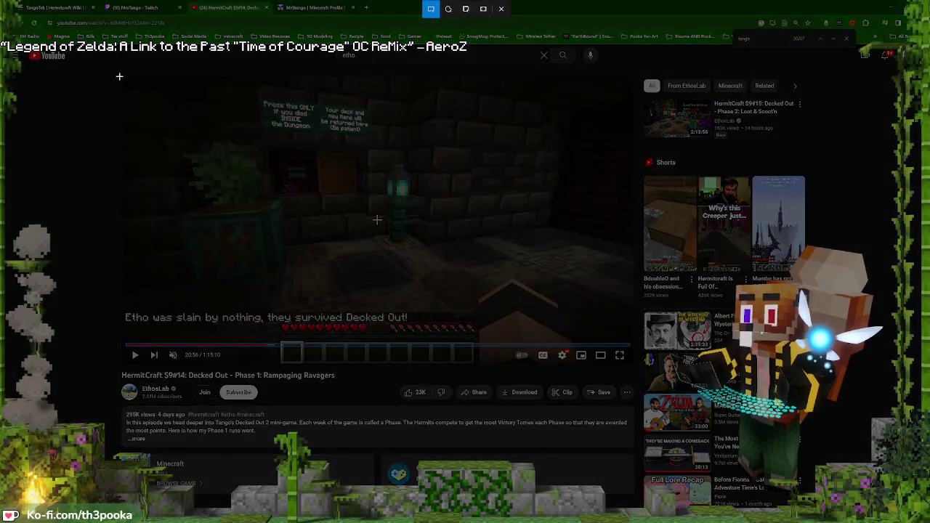
{"action": "left_click_drag", "start_coordinate": [120, 76], "coordinate": [642, 372]}
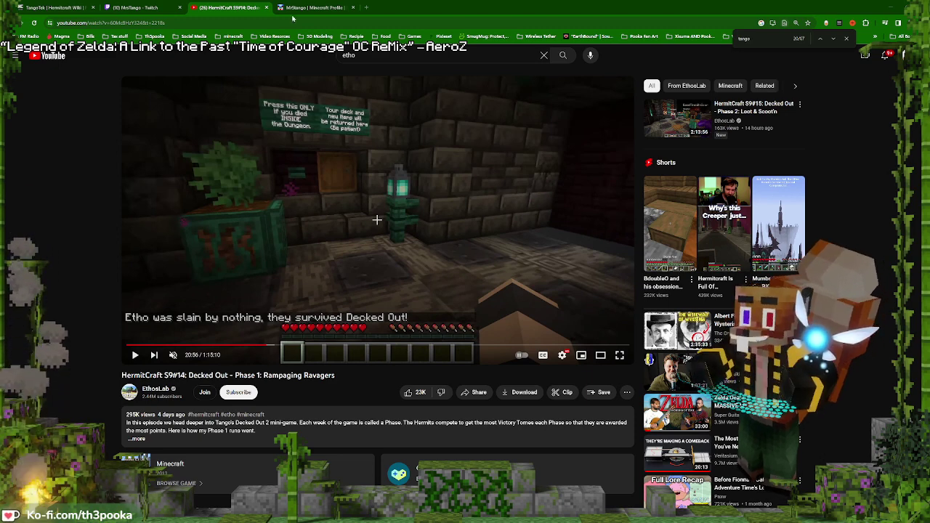
Open youtube.com in a new tab and search it for mrstango
{"action": "left_click", "coordinate": [308, 6]}
{"action": "left_click", "coordinate": [246, 8]}
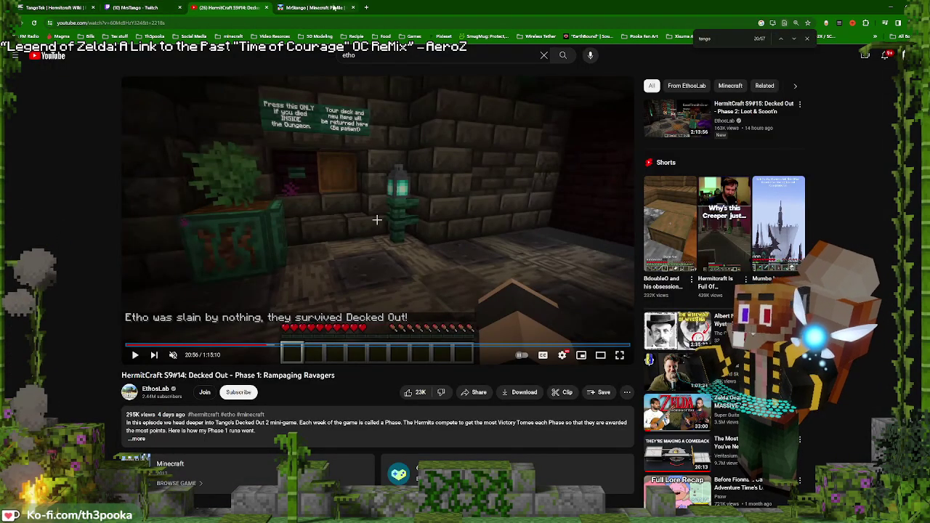
{"action": "left_click", "coordinate": [369, 7]}
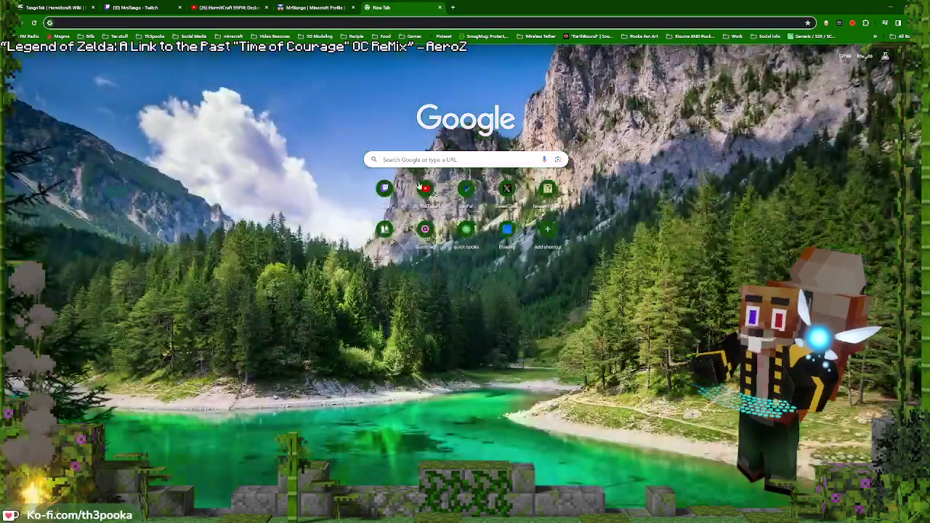
{"action": "type", "text": "youtube.com"}
{"action": "key", "text": "Return"}
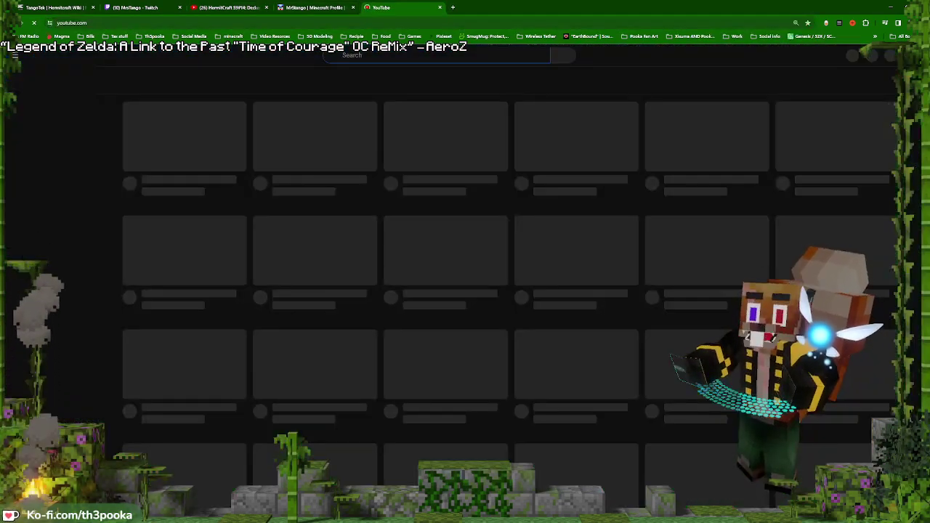
{"action": "type", "text": "mr"}
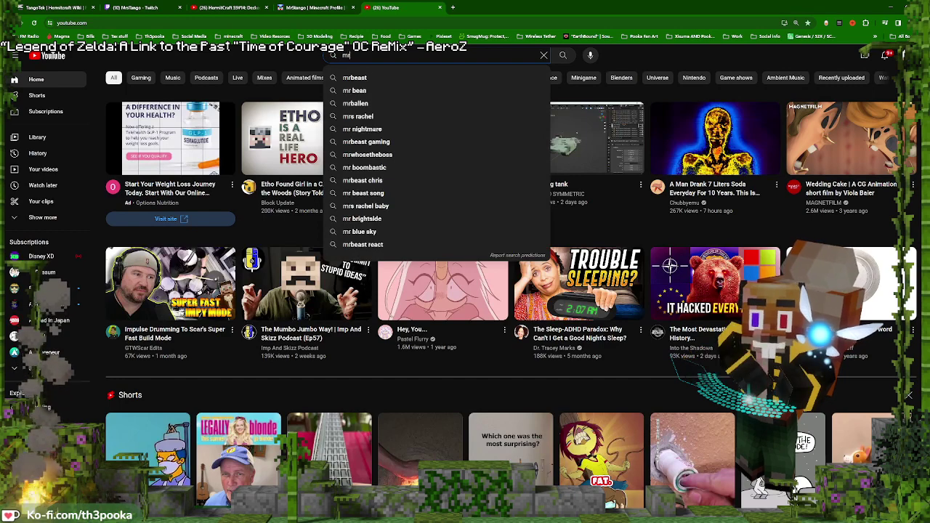
{"action": "type", "text": "stango"}
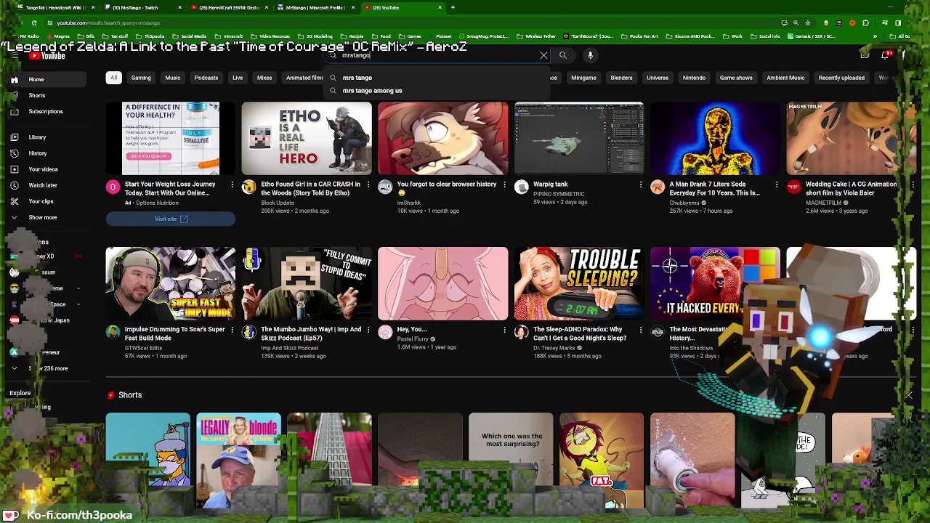
{"action": "key", "text": "Return"}
{"action": "left_click_drag", "start_coordinate": [476, 7], "coordinate": [481, 522]}
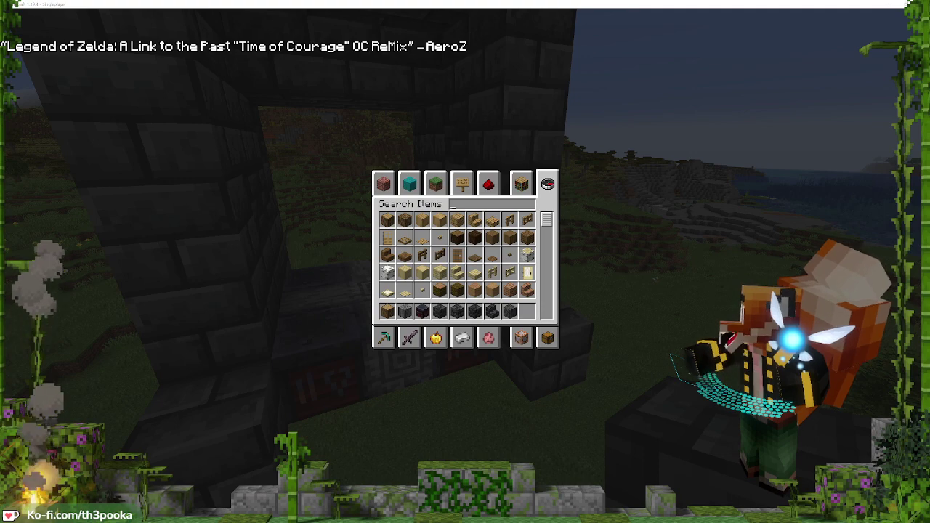
{"action": "left_click_drag", "start_coordinate": [248, 520], "coordinate": [444, 3]}
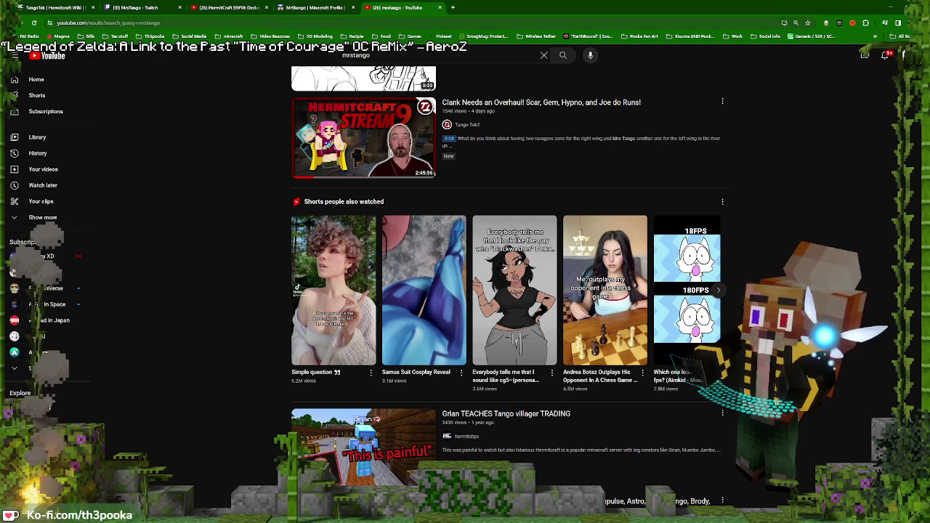
Search NameMC for the Minecraft name MrsT and look through the matching profiles
{"action": "left_click", "coordinate": [304, 7]}
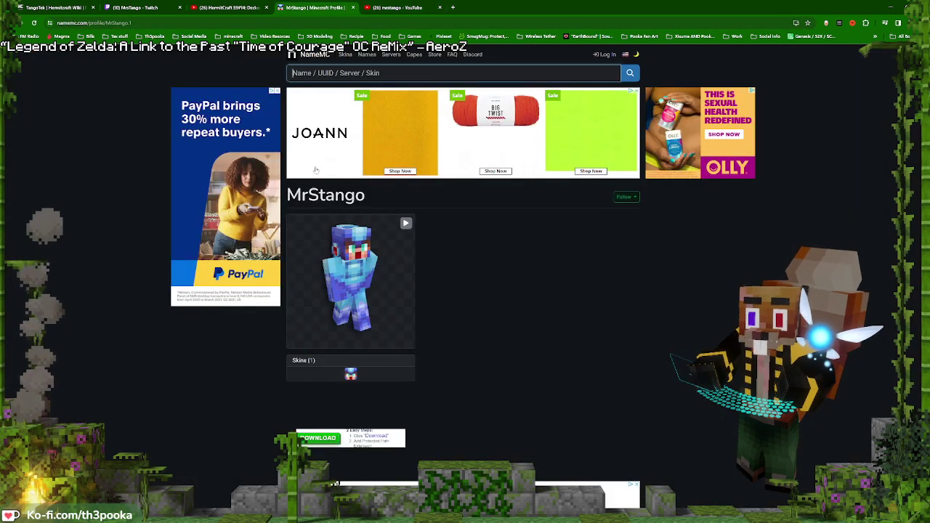
{"action": "type", "text": "R"}
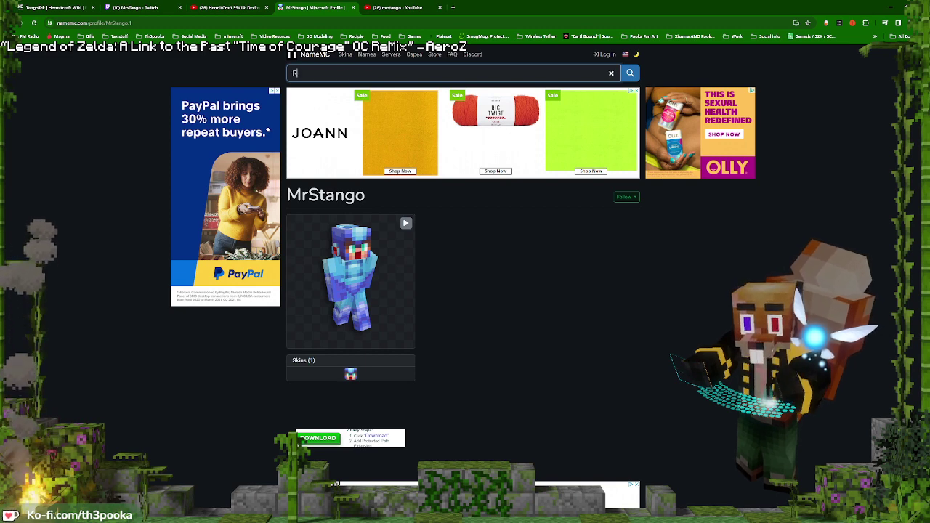
{"action": "key", "text": "BackSpace"}
{"action": "type", "text": "MrsT"}
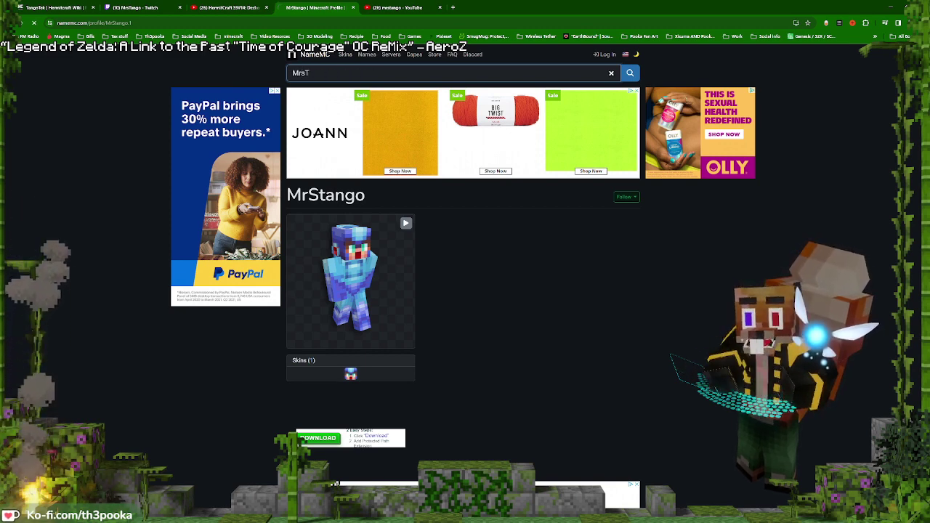
{"action": "key", "text": "Return"}
{"action": "scroll", "coordinate": [644, 332], "scroll_direction": "down", "scroll_amount": 2}
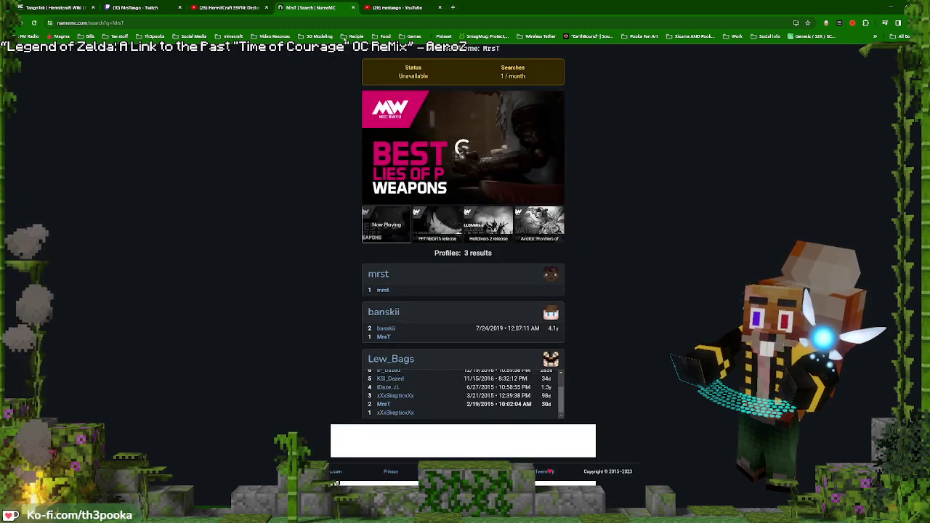
{"action": "scroll", "coordinate": [268, 138], "scroll_direction": "up", "scroll_amount": 2}
{"action": "left_click", "coordinate": [310, 72]}
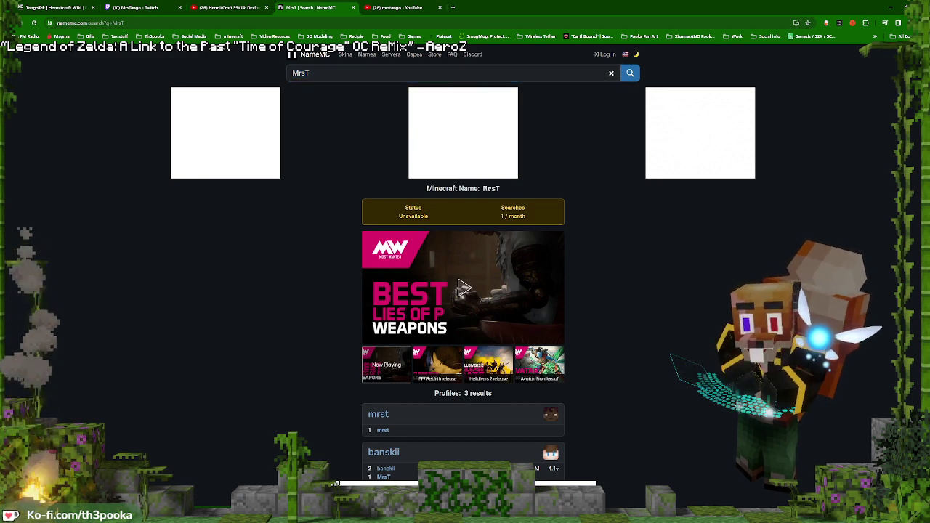
{"action": "left_click", "coordinate": [310, 72]}
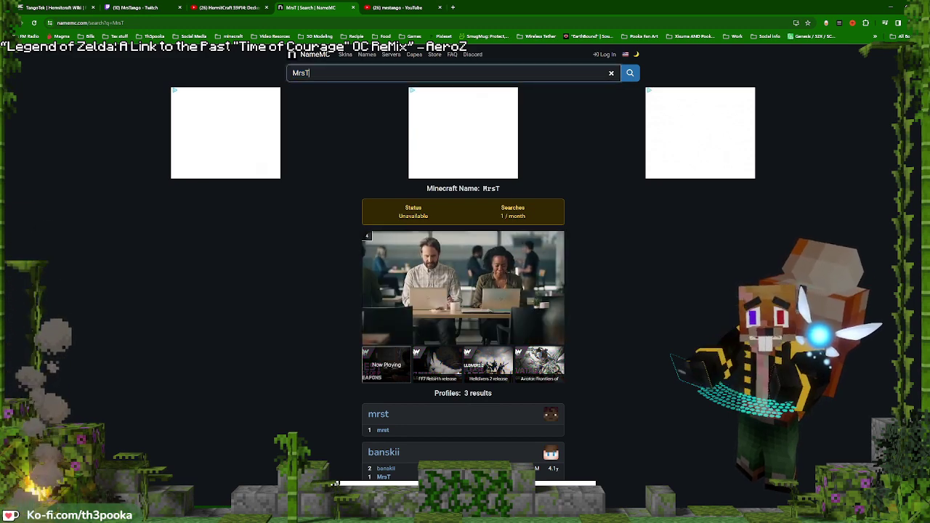
{"action": "key", "text": "BackSpace"}
{"action": "type", "text": "_"}
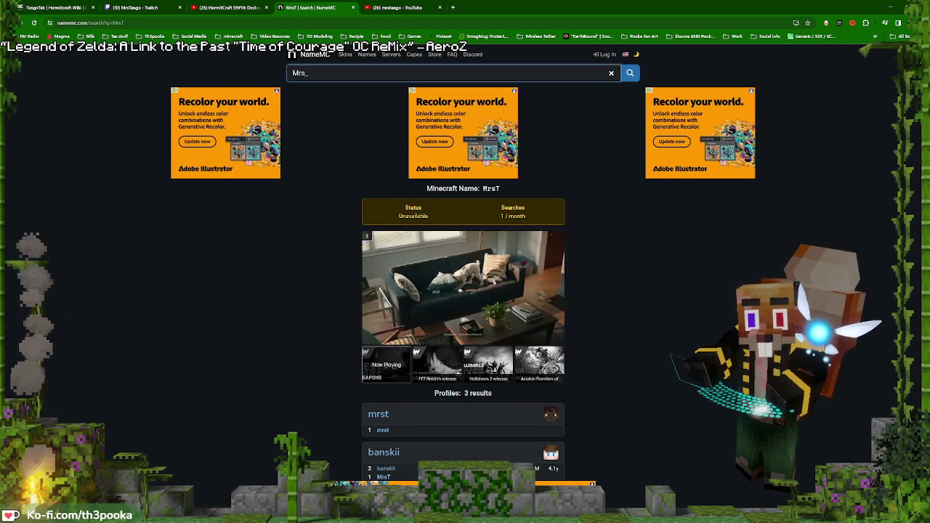
{"action": "type", "text": "Tango"}
{"action": "key", "text": "Return"}
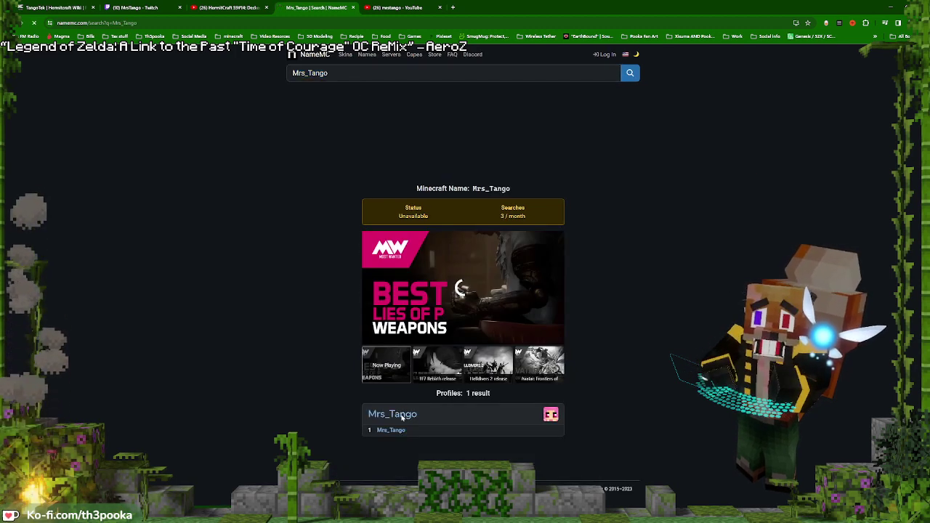
Open the Mrs_Tango profile and download the first skin listed there
{"action": "left_click", "coordinate": [402, 416]}
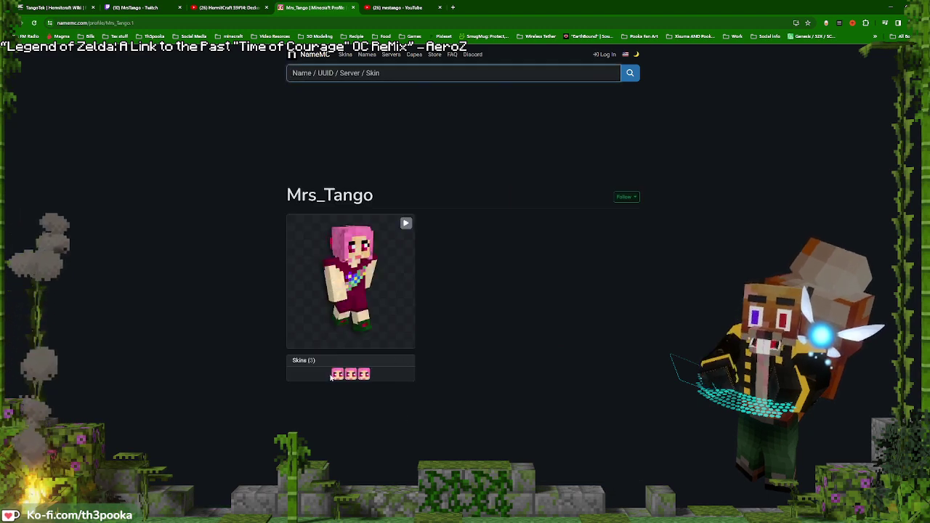
{"action": "left_click", "coordinate": [337, 374]}
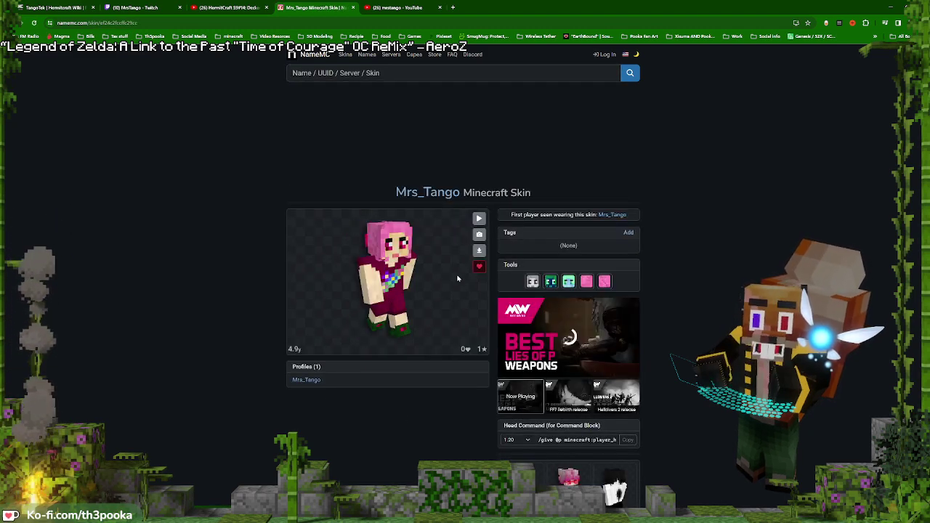
{"action": "left_click", "coordinate": [479, 250]}
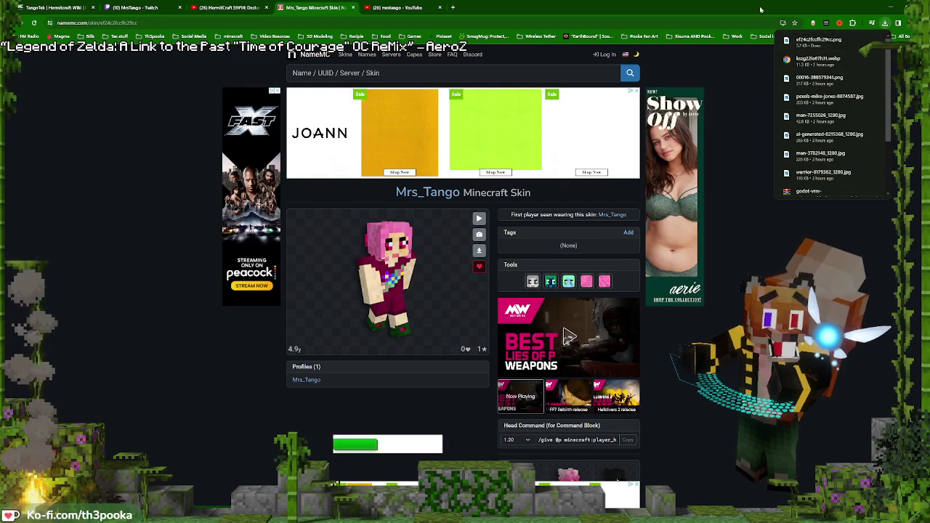
Switch back to Minecraft, close the creative inventory and return to the dark brick structure
{"action": "key", "text": "alt+Tab"}
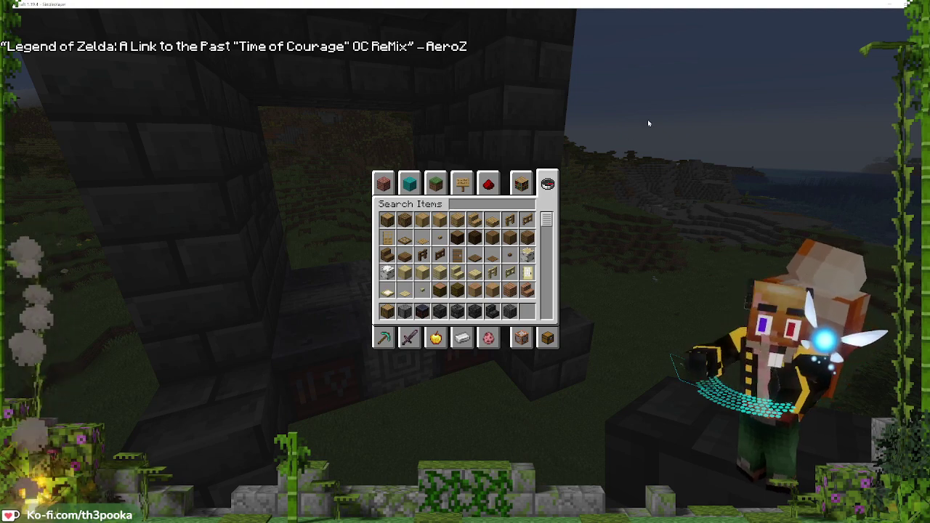
{"action": "key", "text": "Escape"}
{"action": "key", "text": "w"}
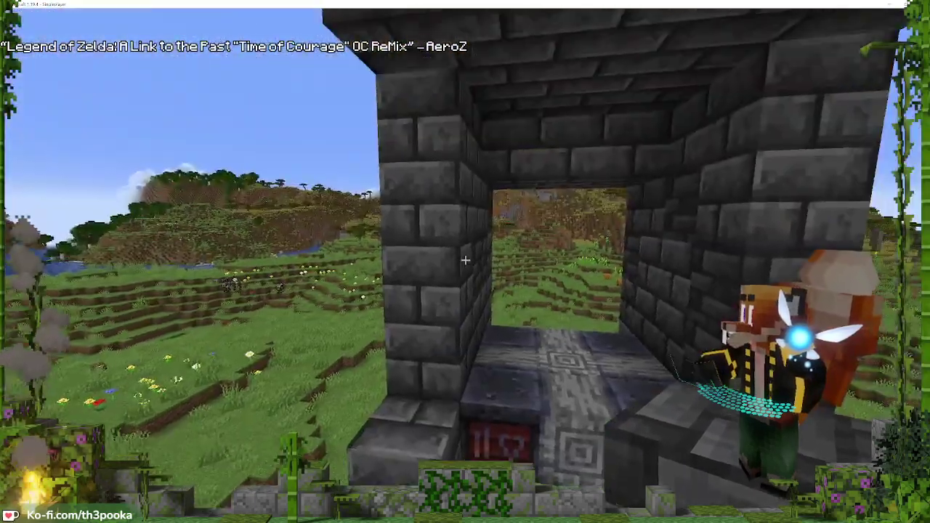
{"action": "key", "text": "e"}
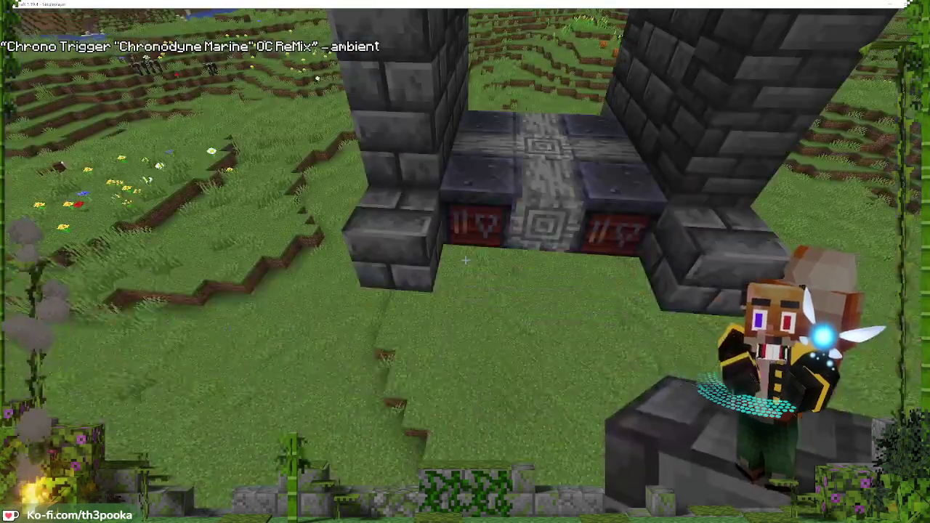
Place an upright grey log block below the centre of the structure's front floor edge
{"action": "key", "text": "w"}
{"action": "scroll", "coordinate": [465, 260], "scroll_direction": "down", "scroll_amount": 2}
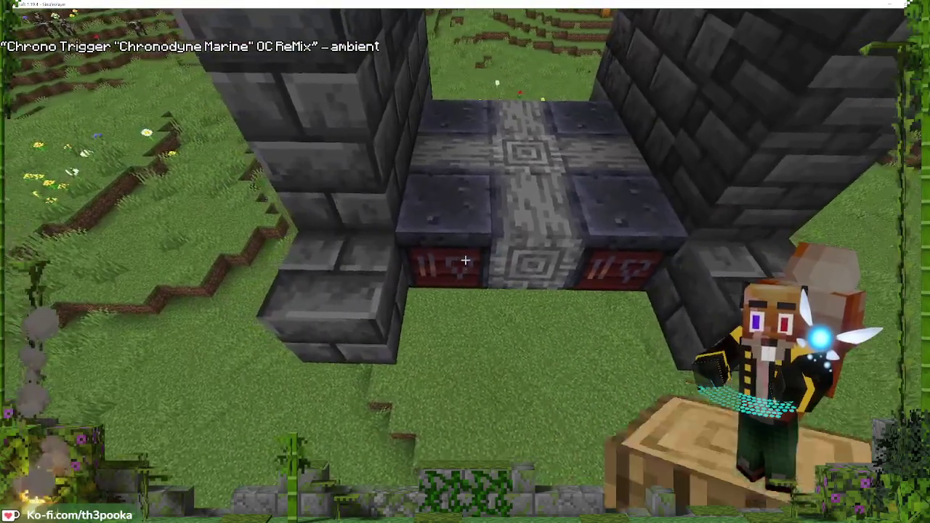
{"action": "key", "text": "shift"}
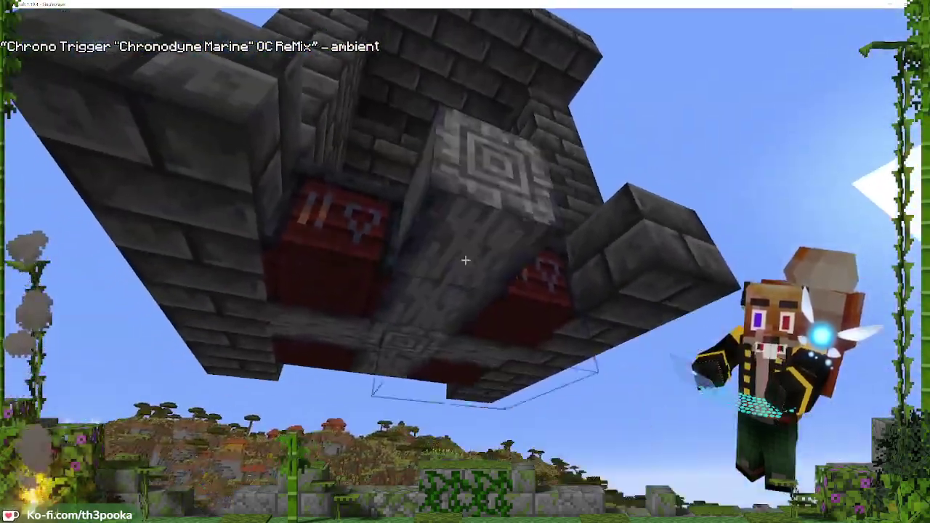
{"action": "right_click", "coordinate": [465, 260]}
{"action": "key", "text": "space"}
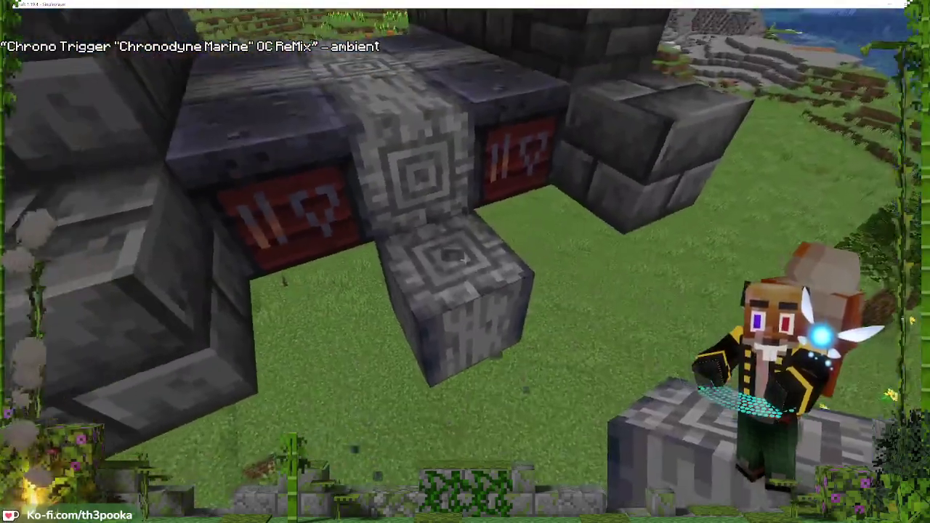
Extend the front of the floor with horizontal grey log beams and upright log supports
{"action": "right_click", "coordinate": [465, 260]}
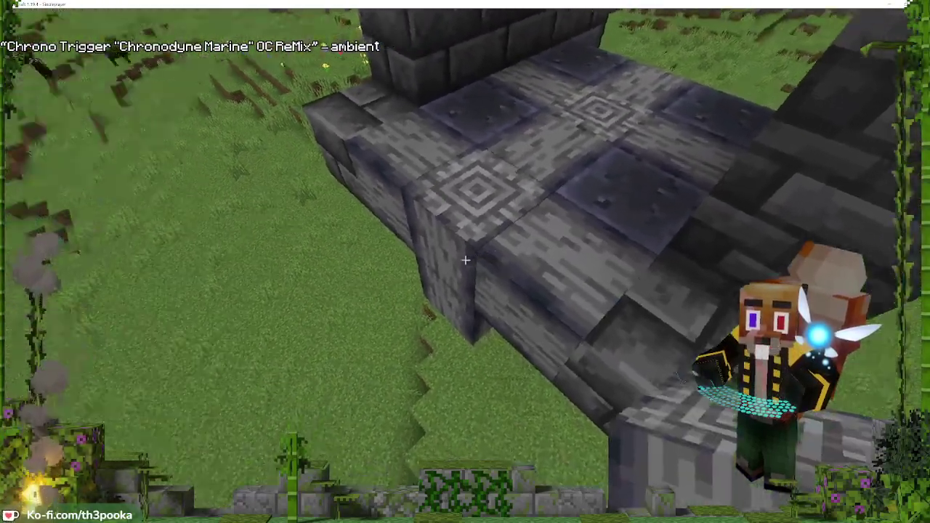
{"action": "right_click", "coordinate": [465, 260]}
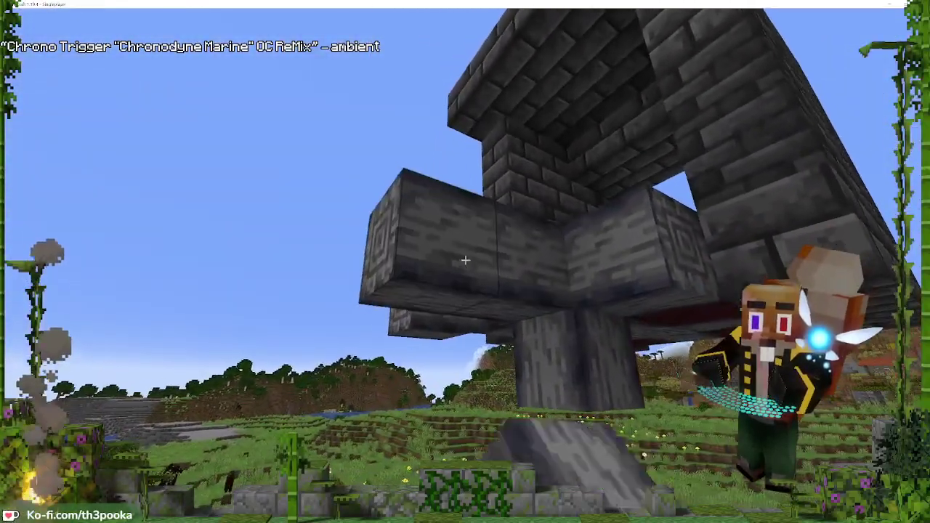
{"action": "right_click", "coordinate": [465, 260]}
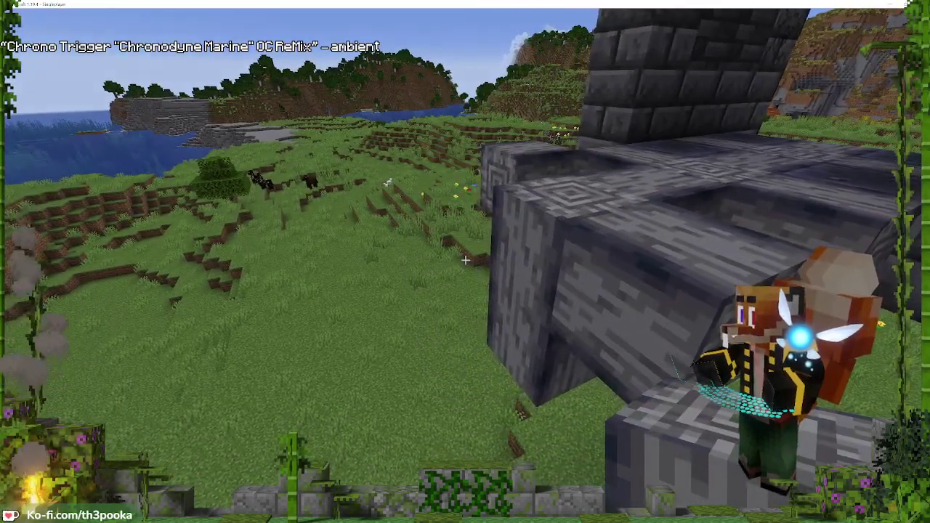
Switch from Minecraft to Photoshop and close the etho 2.png skin document, saving its changes
{"action": "key", "text": "e"}
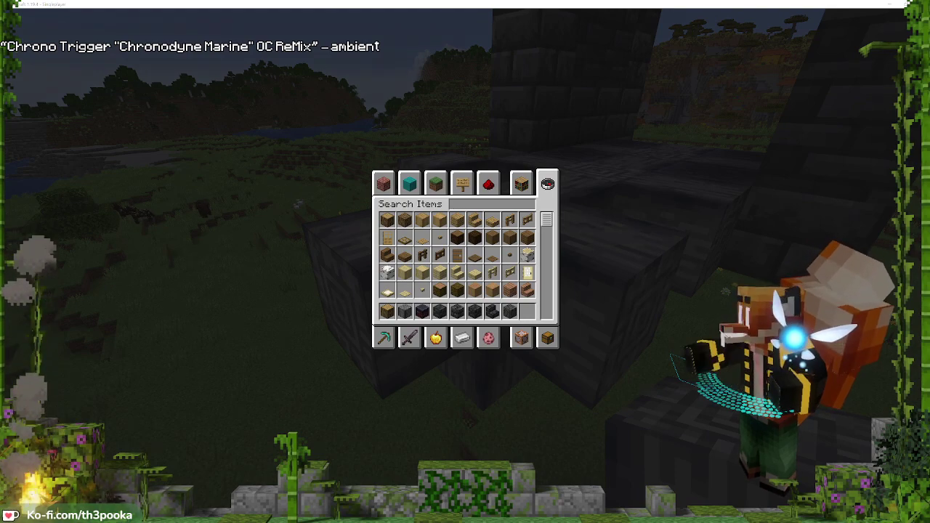
{"action": "key", "text": "alt+Tab"}
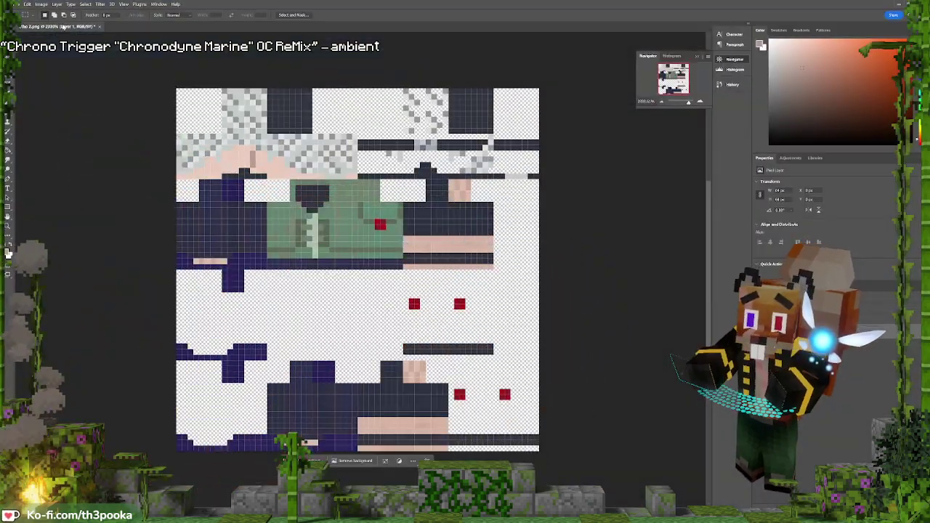
{"action": "left_click", "coordinate": [100, 26]}
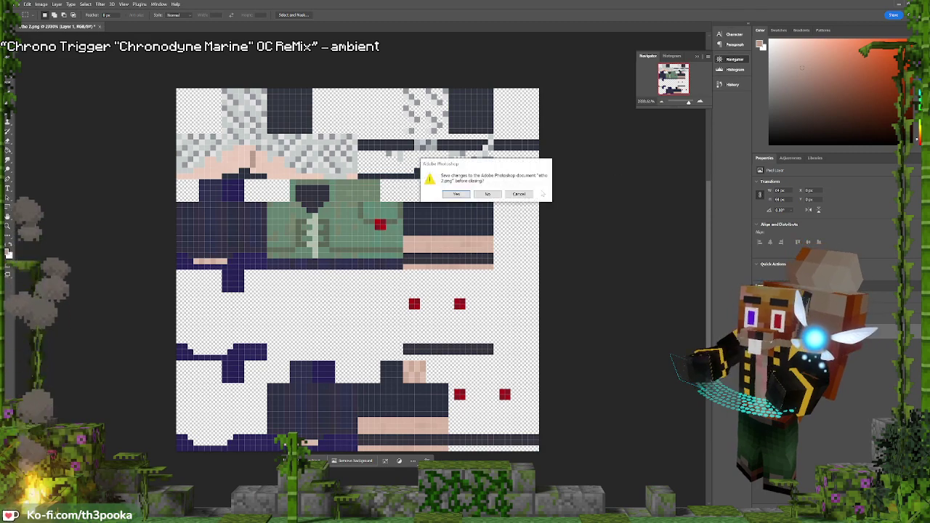
{"action": "left_click", "coordinate": [456, 195]}
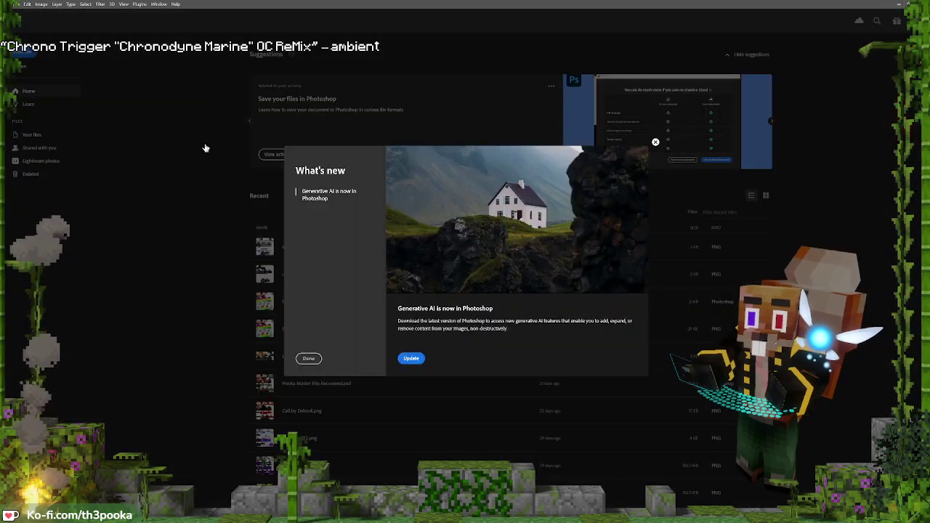
Dismiss the What's new notice, open the recent file Pooka Master File.psd and enlarge its canvas view
{"action": "left_click", "coordinate": [219, 309]}
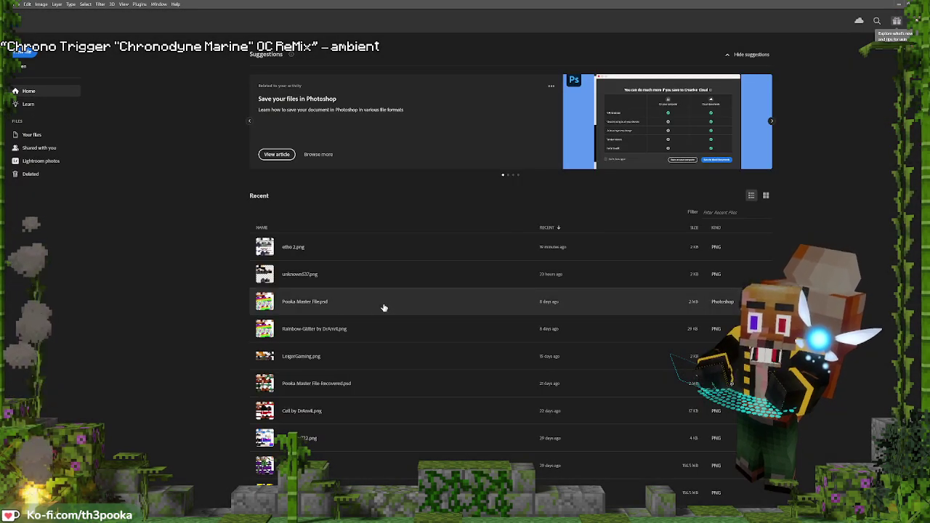
{"action": "left_click", "coordinate": [358, 303]}
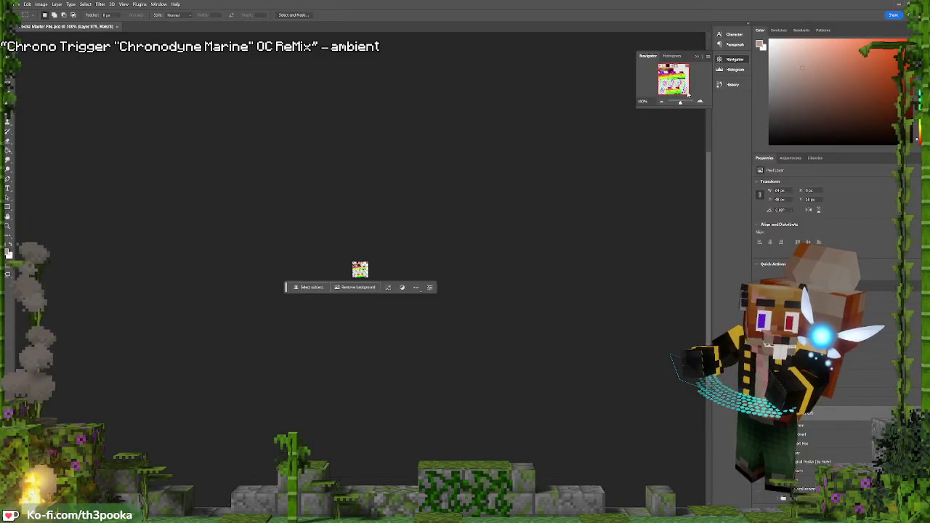
{"action": "left_click_drag", "start_coordinate": [680, 105], "coordinate": [693, 108]}
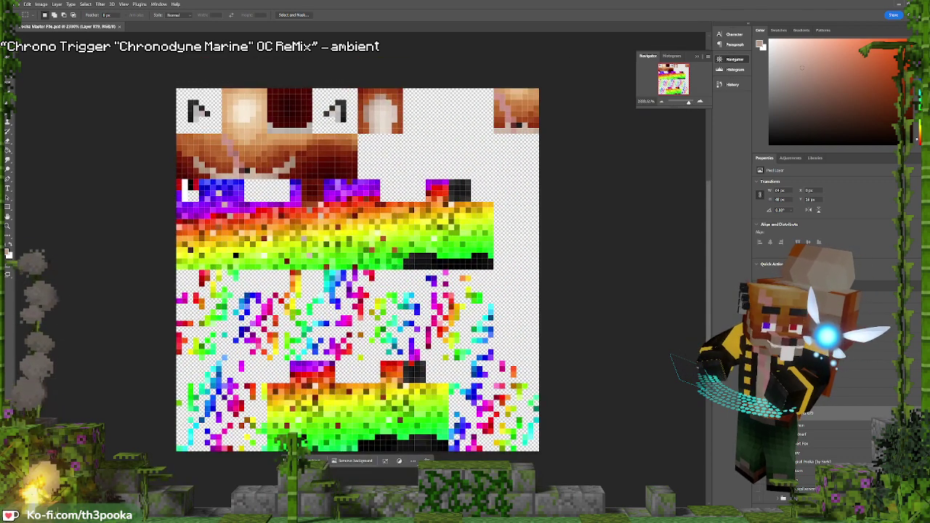
Hide the Fantasy group with the rainbow outfit so only the base fox skin shows
{"action": "left_click", "coordinate": [778, 403]}
{"action": "left_click", "coordinate": [772, 393]}
{"action": "left_click", "coordinate": [759, 393]}
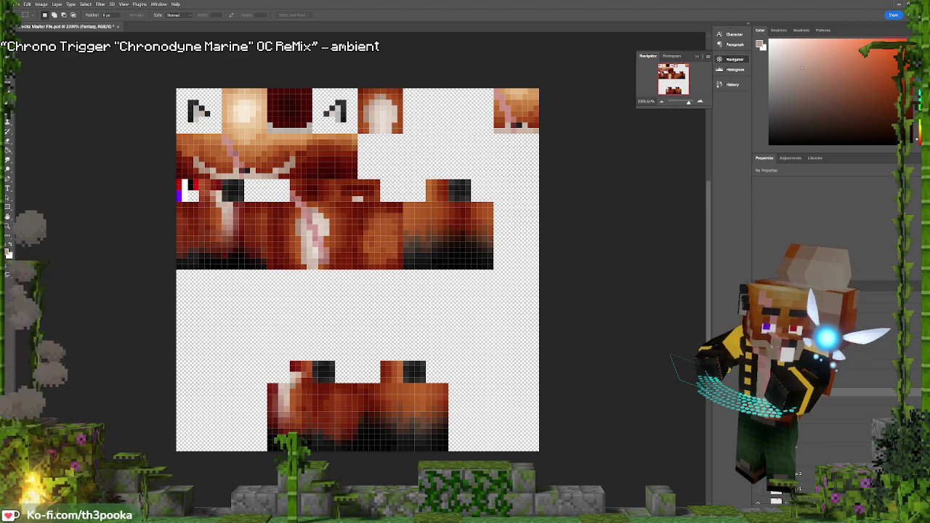
Create a new layer group in the master file and name it Mrs_Tango
{"action": "left_click", "coordinate": [777, 348]}
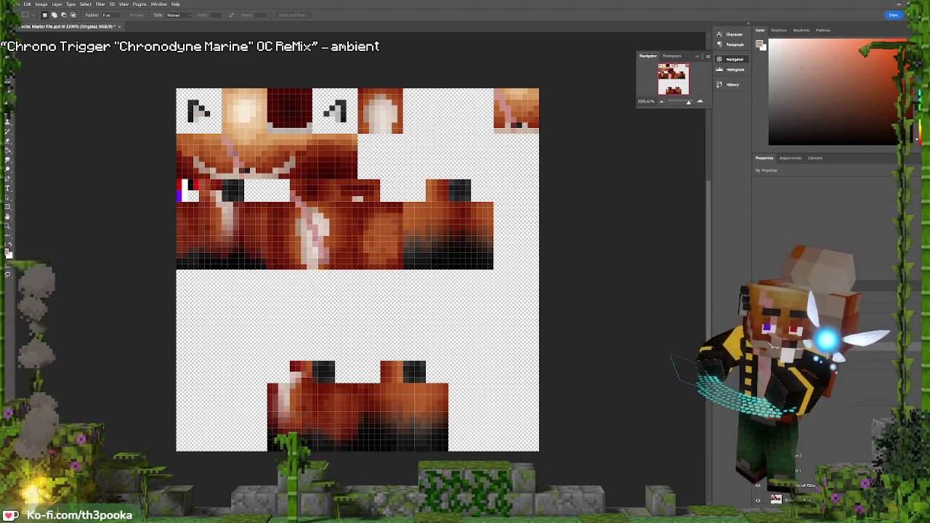
{"action": "key", "text": "ctrl+j"}
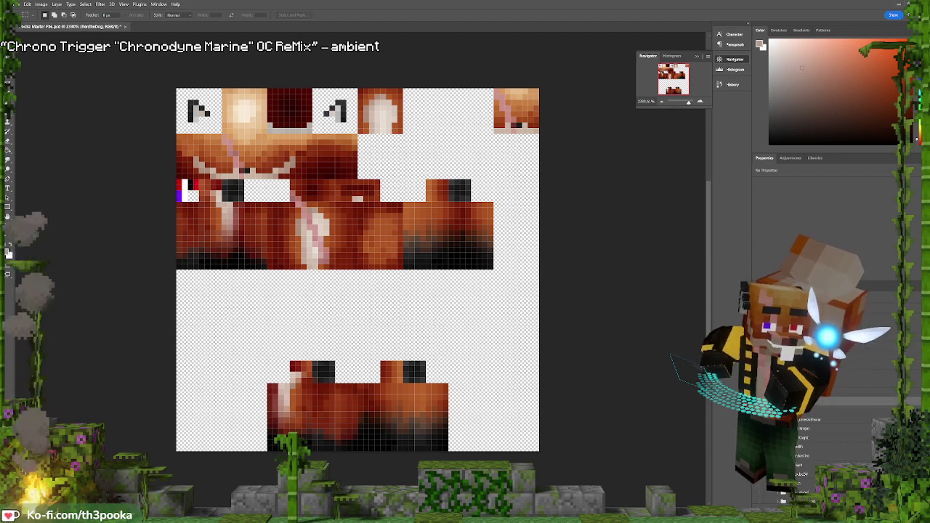
{"action": "key", "text": "ctrl+g"}
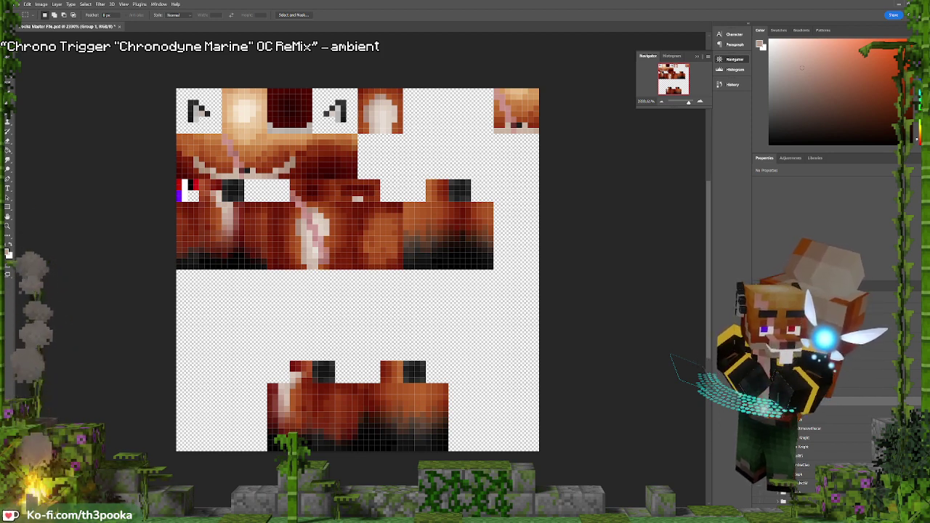
{"action": "key", "text": "Return"}
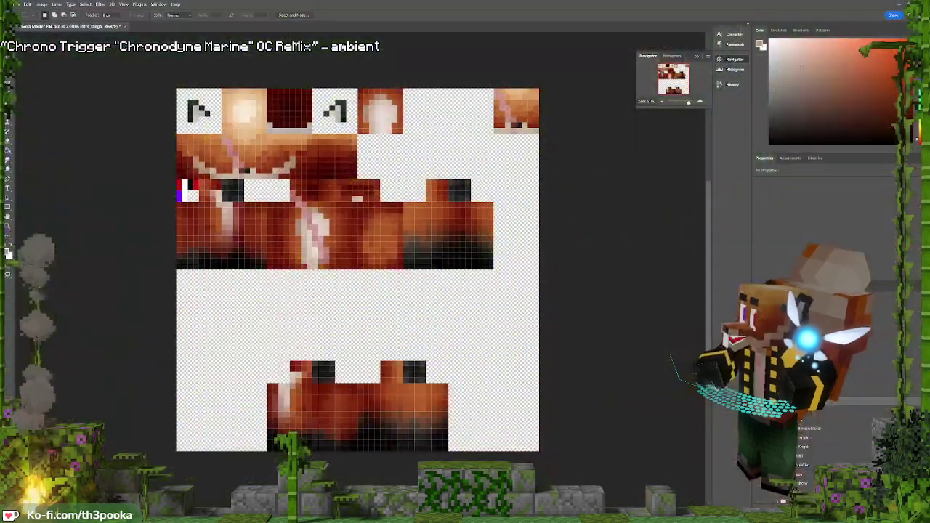
Open the downloaded skin PNG, copy the whole image and paste it as a visible layer into the Mrs_Tango group
{"action": "left_click_drag", "start_coordinate": [517, 412], "coordinate": [435, 26]}
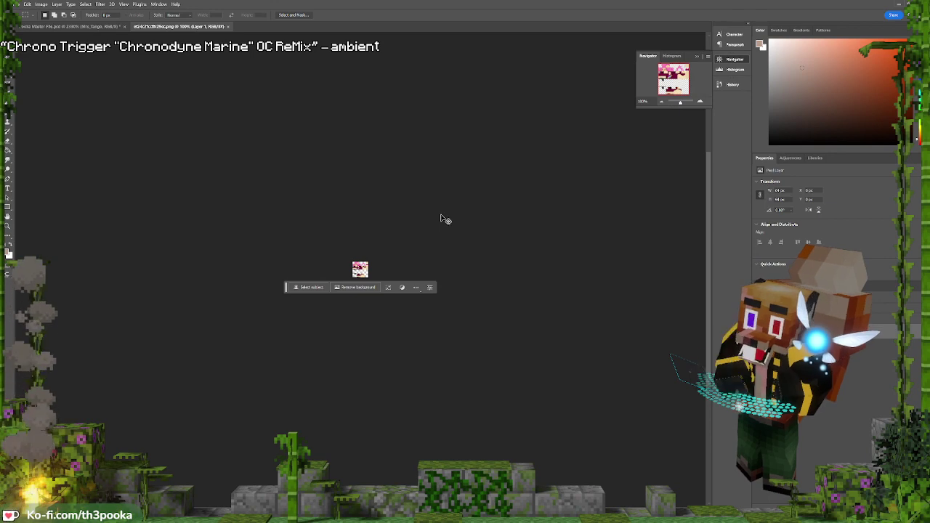
{"action": "key", "text": "ctrl+a"}
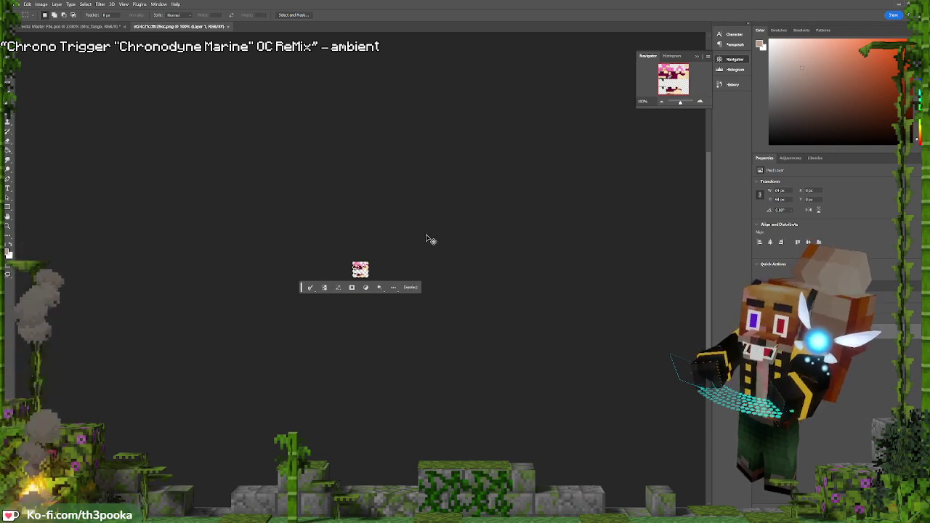
{"action": "key", "text": "ctrl+Tab"}
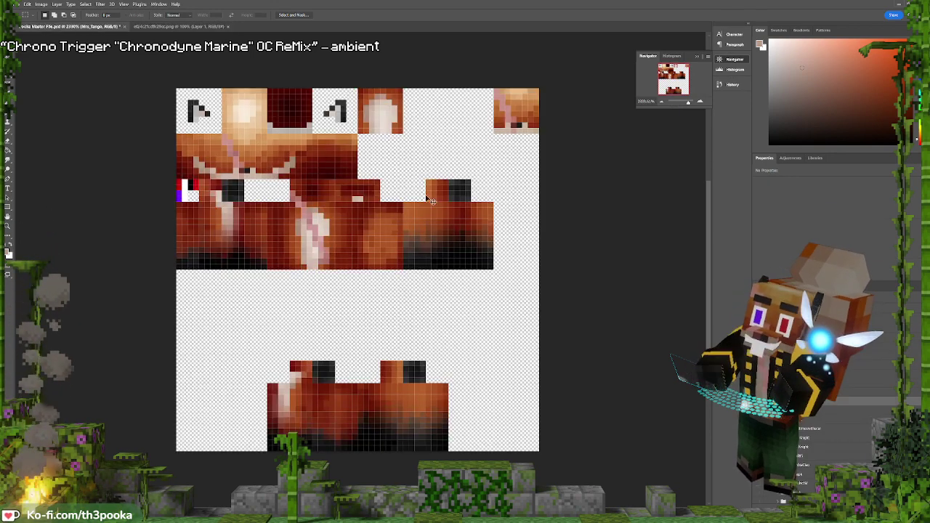
{"action": "key", "text": "ctrl+v"}
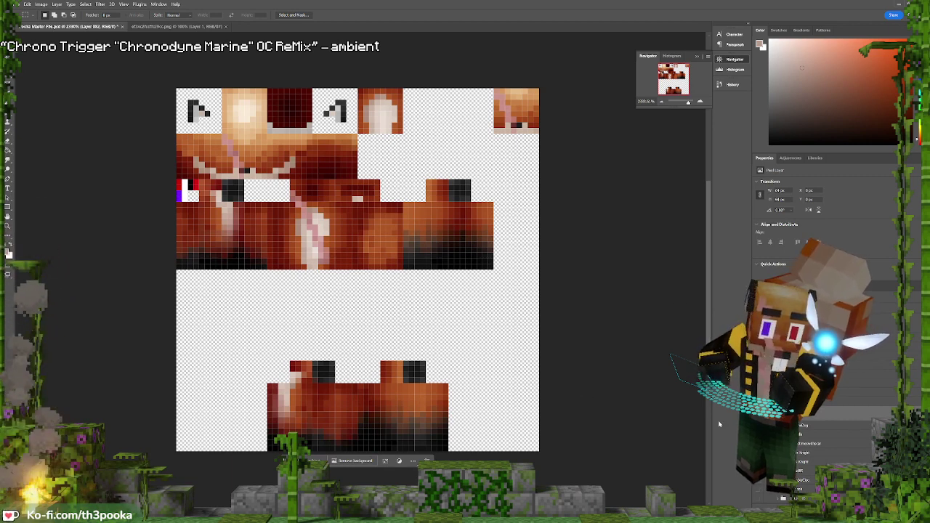
{"action": "left_click", "coordinate": [759, 413]}
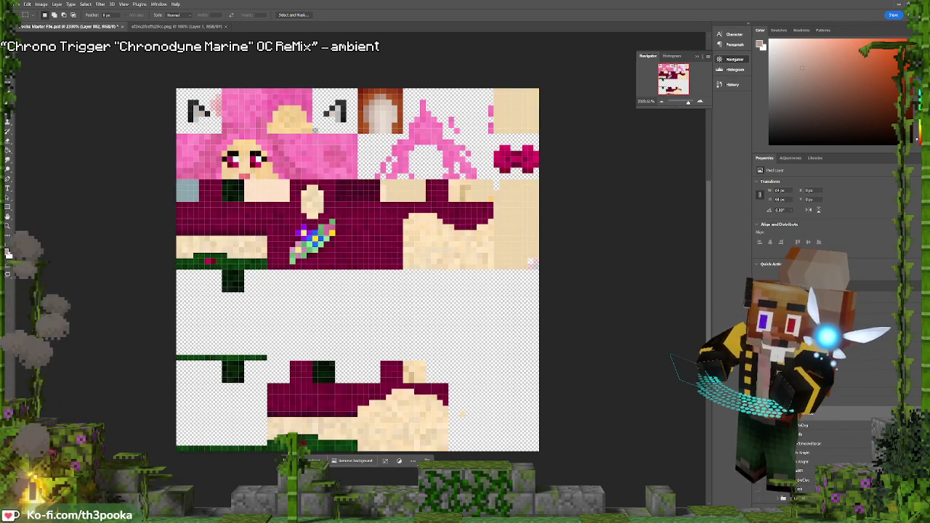
Compare the pasted pink-haired skin with the fox base by toggling its visibility, and look through the layer groups
{"action": "key", "text": "ctrl+shift+z"}
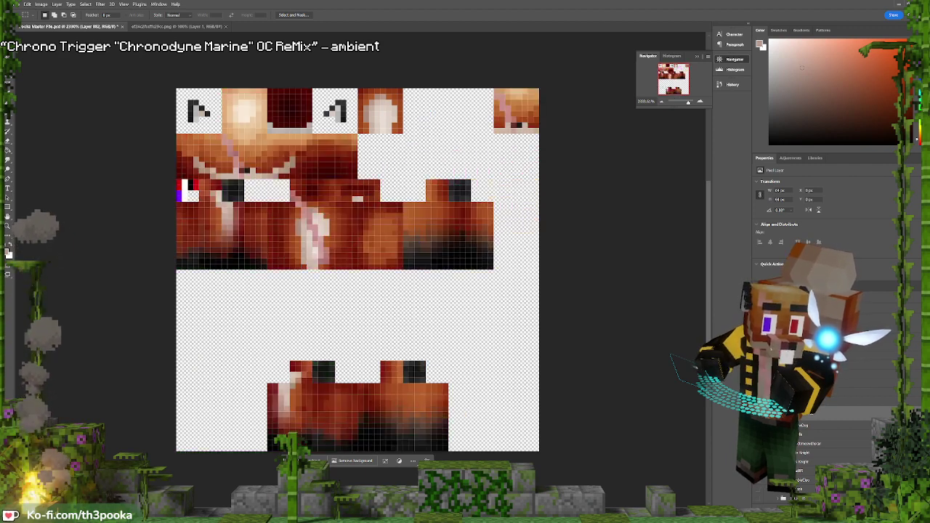
{"action": "key", "text": "ctrl+z"}
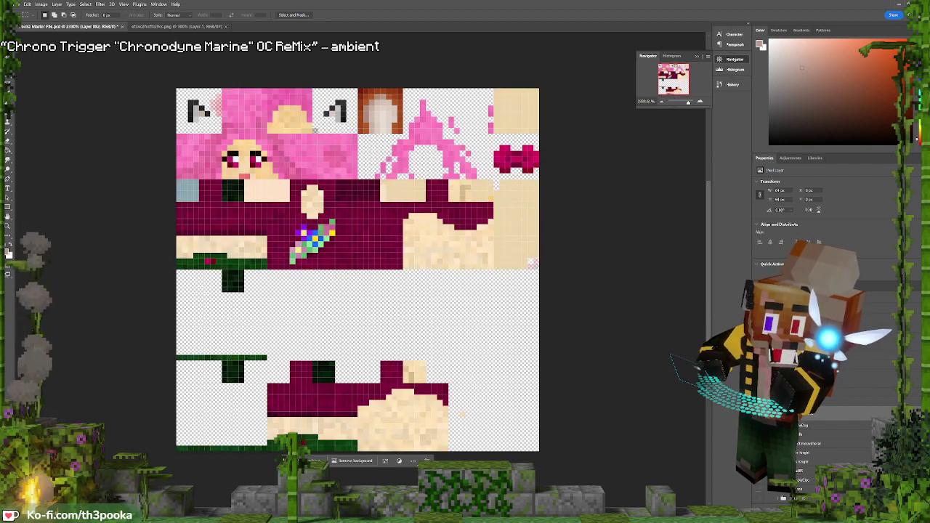
{"action": "scroll", "coordinate": [814, 451], "scroll_direction": "down", "scroll_amount": 5}
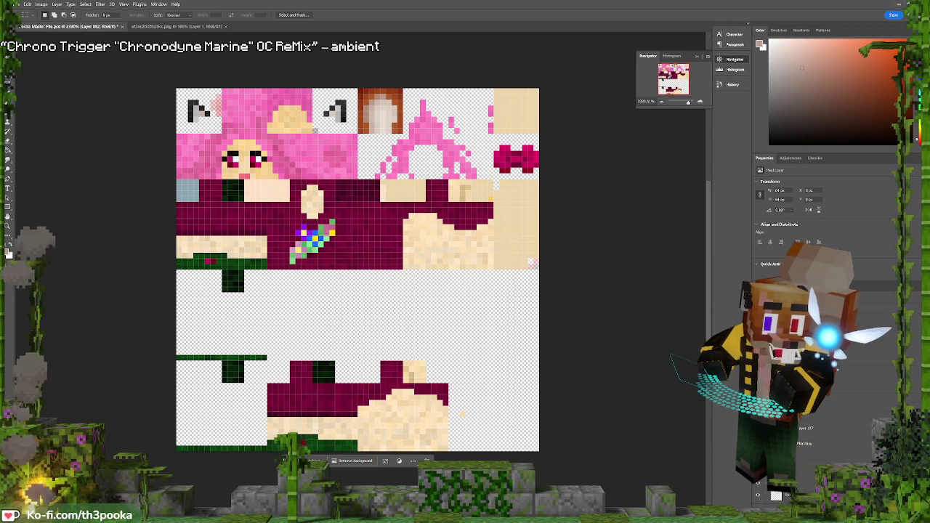
{"action": "scroll", "coordinate": [785, 497], "scroll_direction": "down", "scroll_amount": 3}
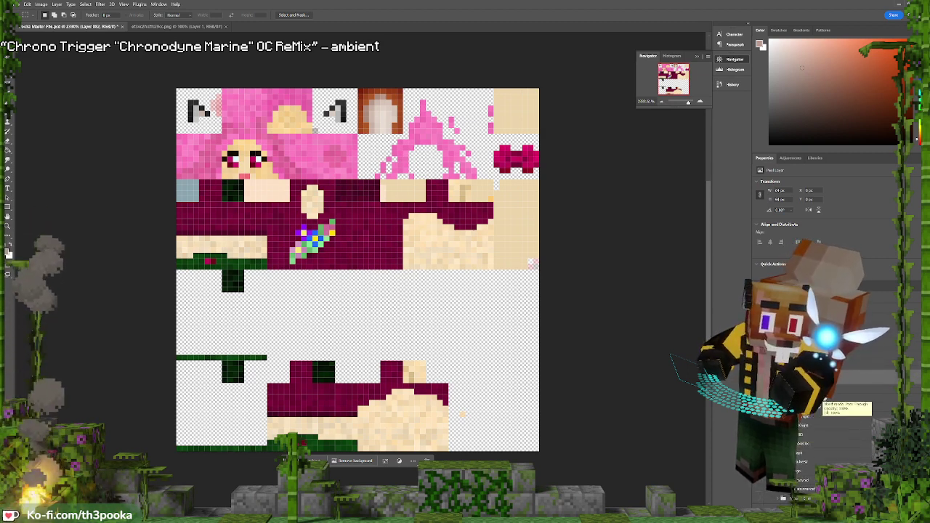
{"action": "scroll", "coordinate": [811, 418], "scroll_direction": "down", "scroll_amount": 3}
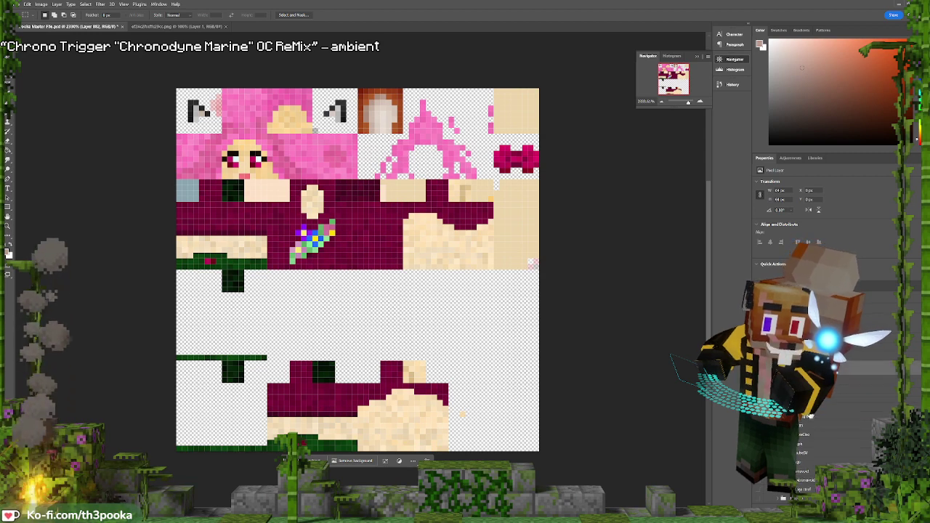
{"action": "scroll", "coordinate": [810, 418], "scroll_direction": "up", "scroll_amount": 3}
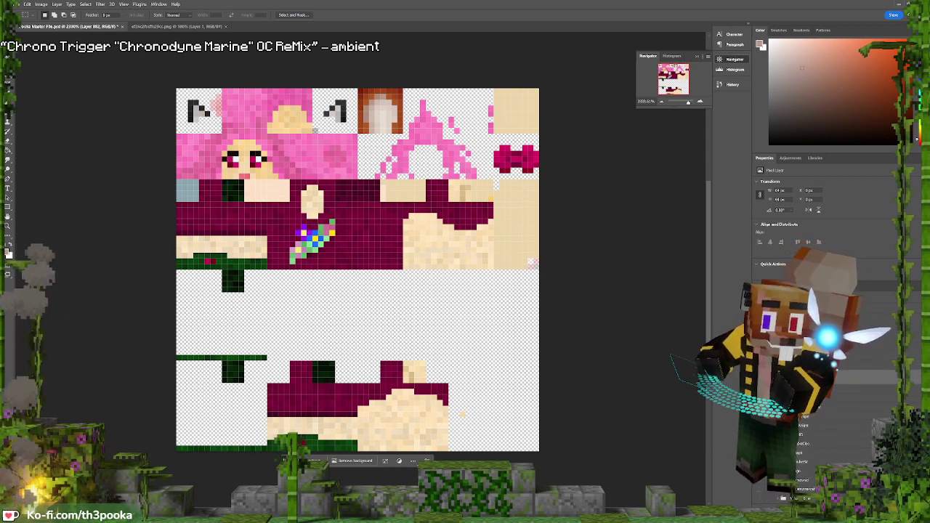
{"action": "left_click", "coordinate": [760, 377]}
{"action": "left_click", "coordinate": [760, 377]}
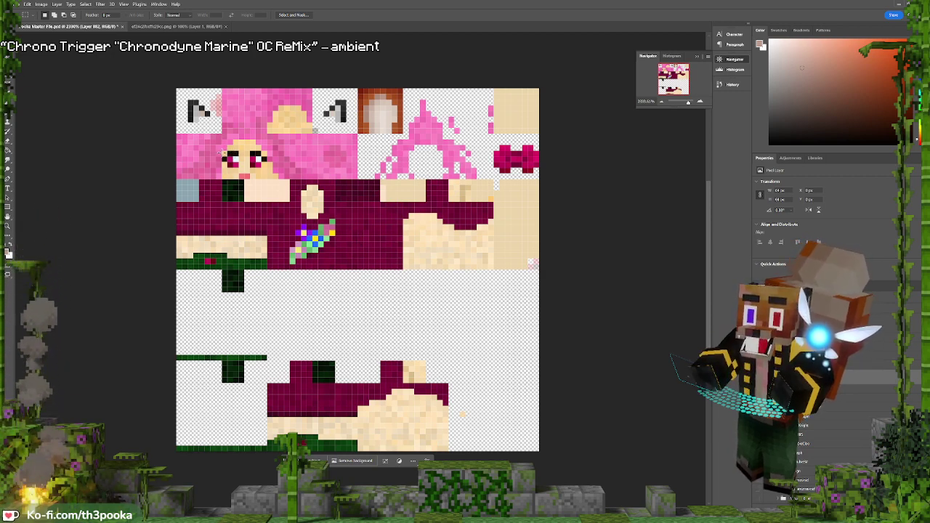
Cut the eyes, mouth and forehead area out of the pasted skin's face to reveal the fox face underneath
{"action": "left_click_drag", "start_coordinate": [223, 150], "coordinate": [258, 174]}
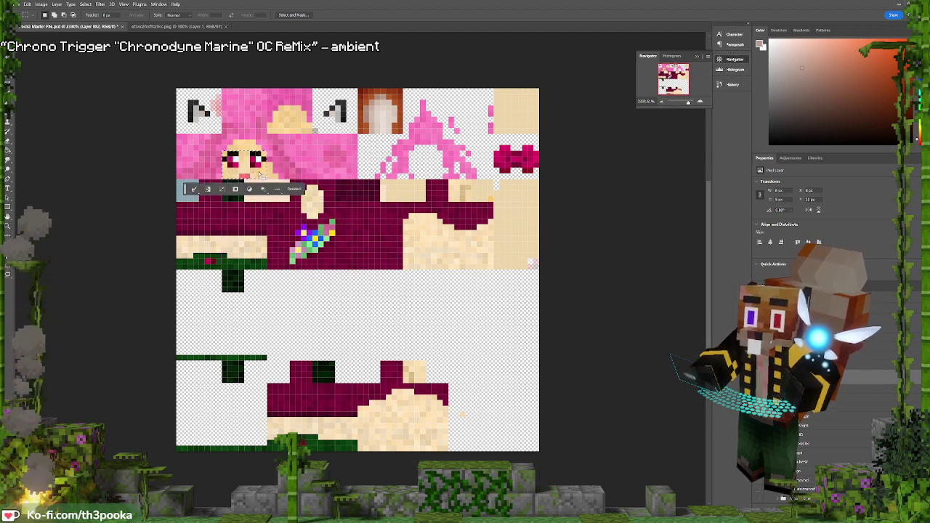
{"action": "key", "text": "ctrl+x"}
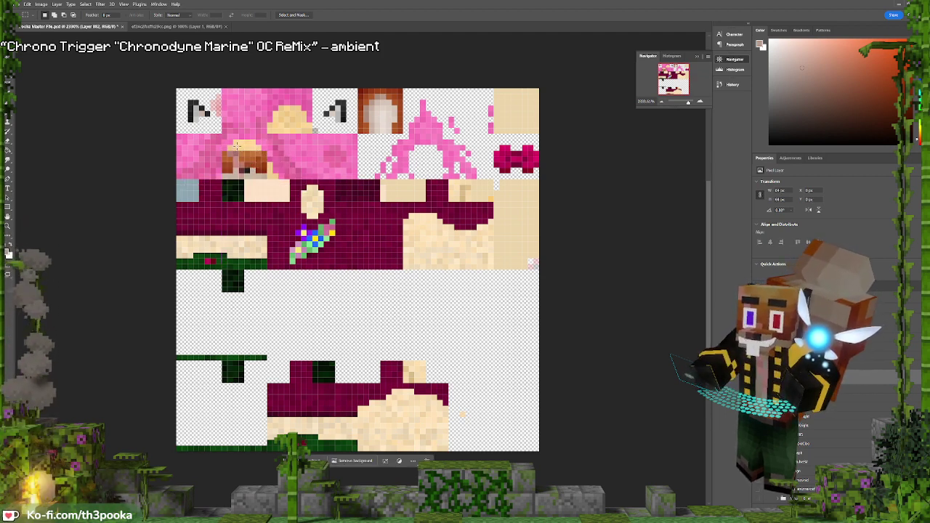
{"action": "left_click_drag", "start_coordinate": [228, 147], "coordinate": [253, 143]}
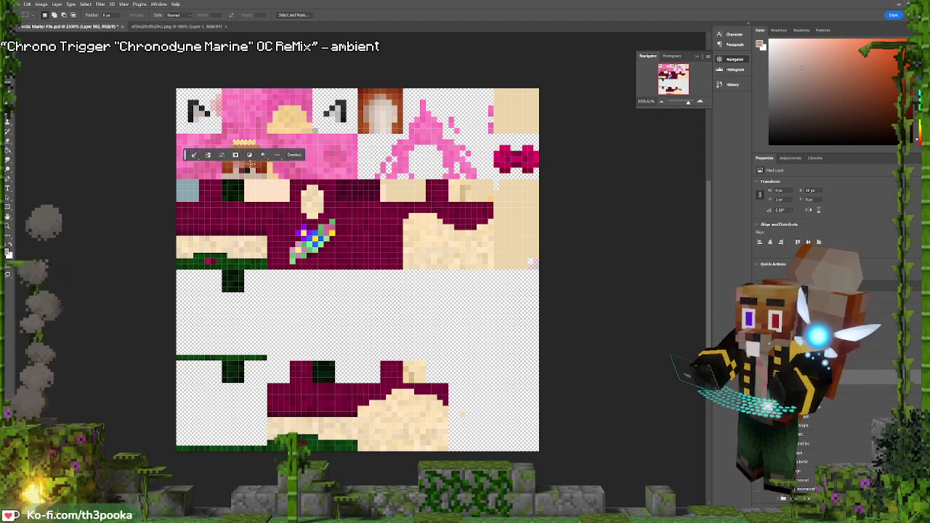
Erase the beige skin band on the legs between the maroon dress and the green boots, including its lower remnants
{"action": "left_click_drag", "start_coordinate": [174, 235], "coordinate": [268, 259]}
{"action": "key", "text": "Delete"}
{"action": "key", "text": "ctrl+d"}
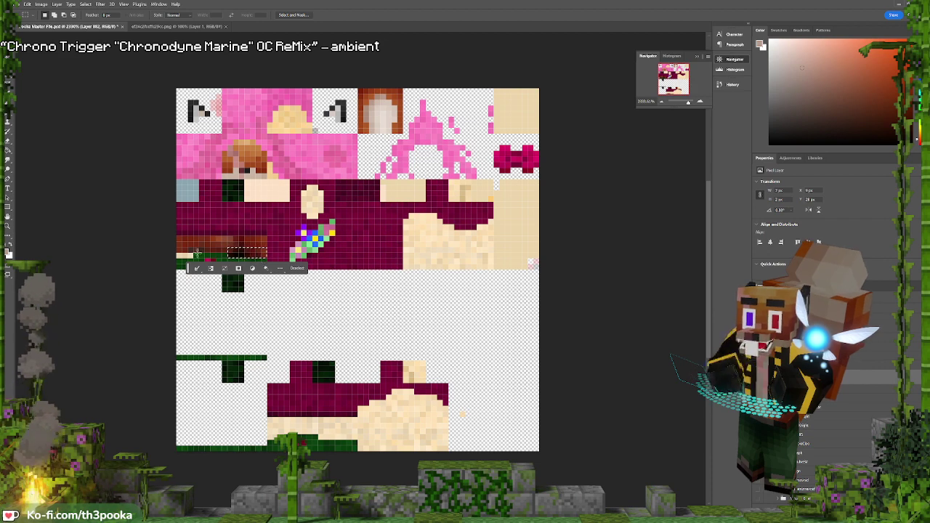
{"action": "mouse_move", "coordinate": [177, 248]}
{"action": "left_mouse_down"}
{"action": "mouse_move", "coordinate": [201, 244]}
{"action": "mouse_move", "coordinate": [194, 258]}
{"action": "left_mouse_up"}
{"action": "key", "text": "Delete"}
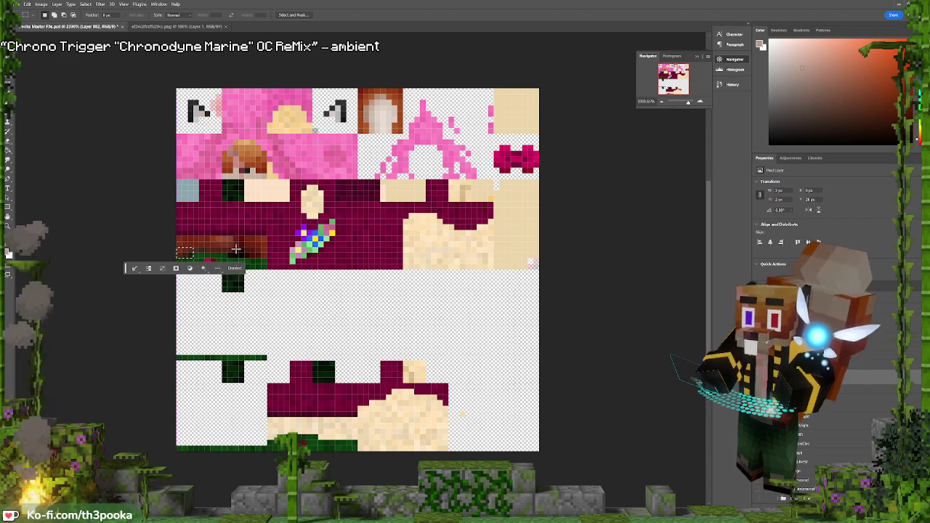
{"action": "key", "text": "ctrl+d"}
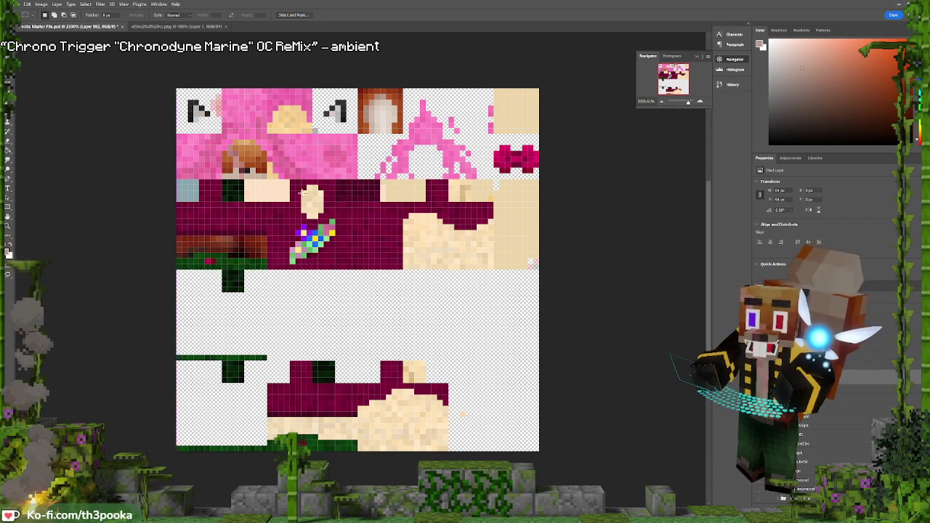
Erase the beige neckline oval on the torso and the beige blocks in the row above the arm texture
{"action": "mouse_move", "coordinate": [303, 192]}
{"action": "left_mouse_down"}
{"action": "mouse_move", "coordinate": [324, 214]}
{"action": "mouse_move", "coordinate": [314, 221]}
{"action": "mouse_move", "coordinate": [318, 211]}
{"action": "left_mouse_up"}
{"action": "key", "text": "Delete"}
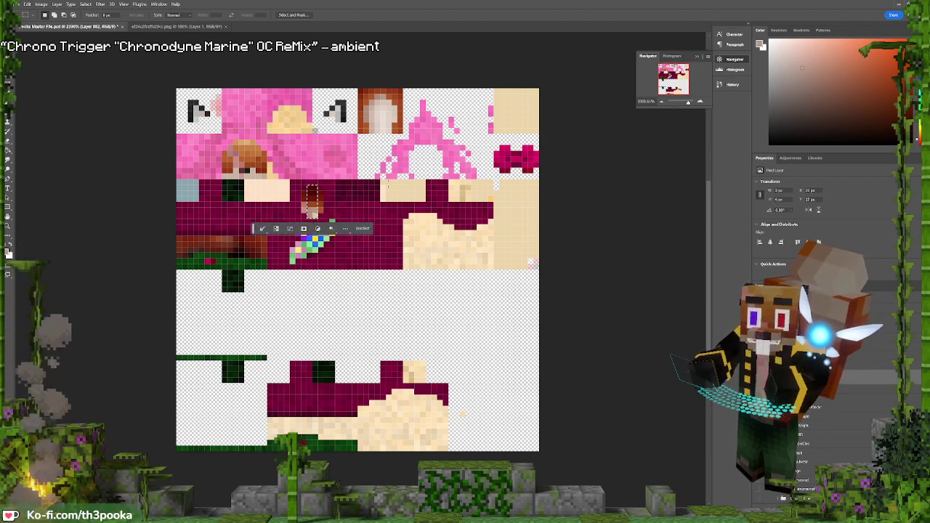
{"action": "mouse_move", "coordinate": [382, 181]}
{"action": "left_mouse_down"}
{"action": "mouse_move", "coordinate": [424, 201]}
{"action": "mouse_move", "coordinate": [452, 182]}
{"action": "mouse_move", "coordinate": [495, 203]}
{"action": "mouse_move", "coordinate": [522, 191]}
{"action": "mouse_move", "coordinate": [540, 198]}
{"action": "left_mouse_up"}
{"action": "key", "text": "Delete"}
{"action": "key", "text": "ctrl+d"}
{"action": "key", "text": "Delete"}
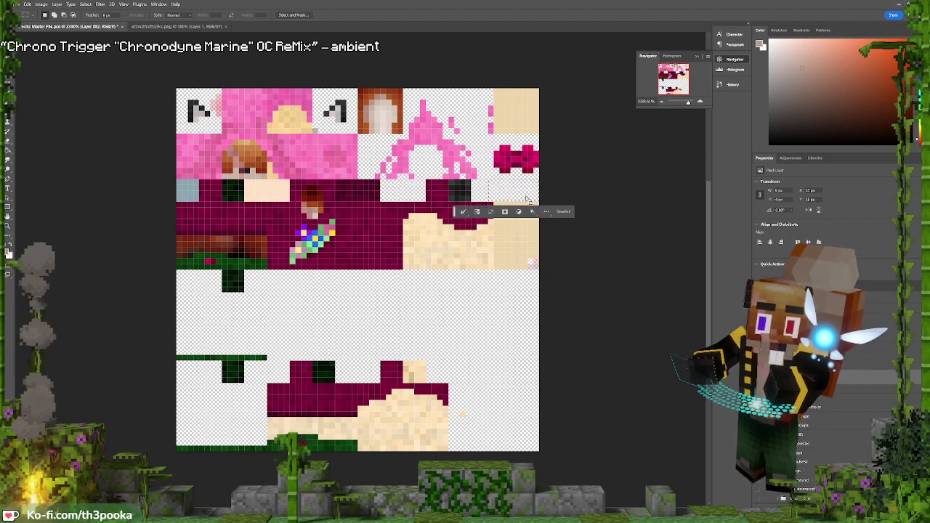
Clear the selection and erase the tall beige block beside the arm texture
{"action": "left_click", "coordinate": [519, 198]}
{"action": "left_click_drag", "start_coordinate": [495, 203], "coordinate": [540, 269]}
{"action": "key", "text": "Delete"}
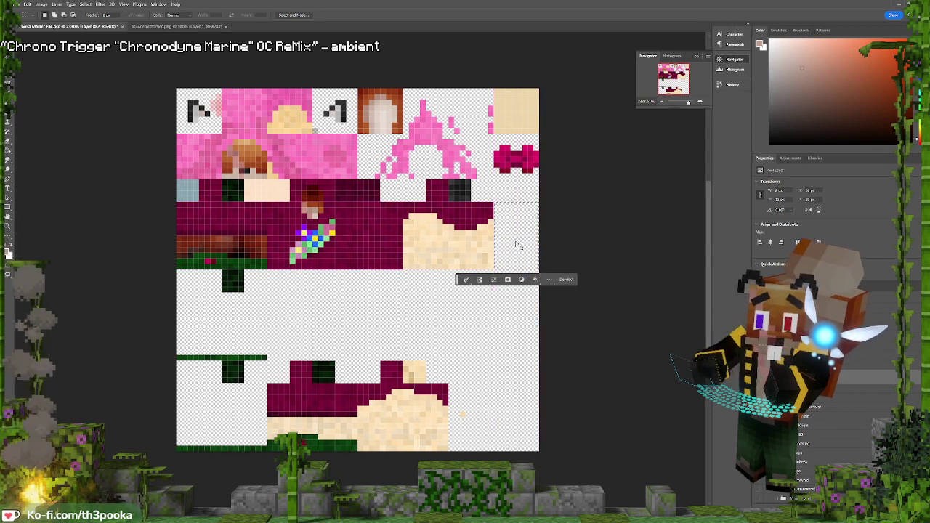
{"action": "left_click", "coordinate": [513, 236]}
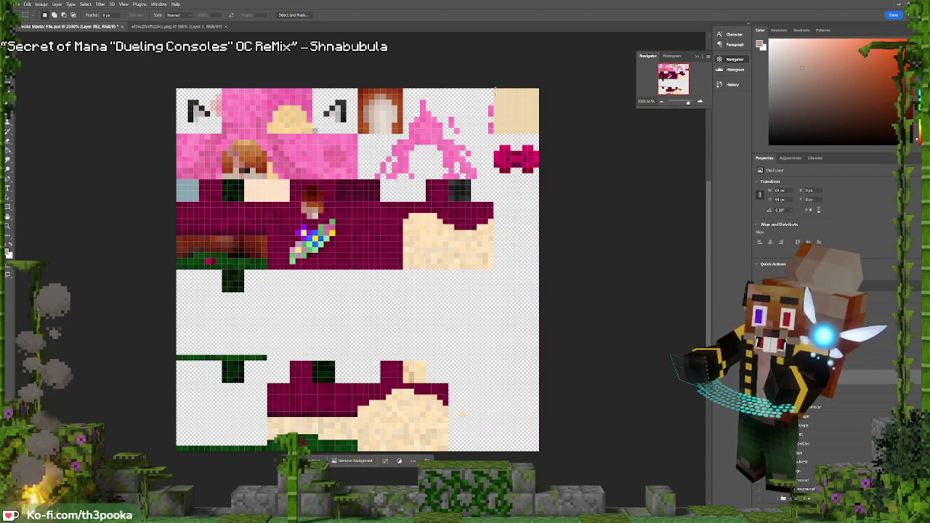
Clear the beige square above the pink bow to expose the fox fur texture beneath it
{"action": "left_click_drag", "start_coordinate": [495, 89], "coordinate": [539, 134]}
{"action": "key", "text": "ctrl+v"}
{"action": "left_click", "coordinate": [528, 122]}
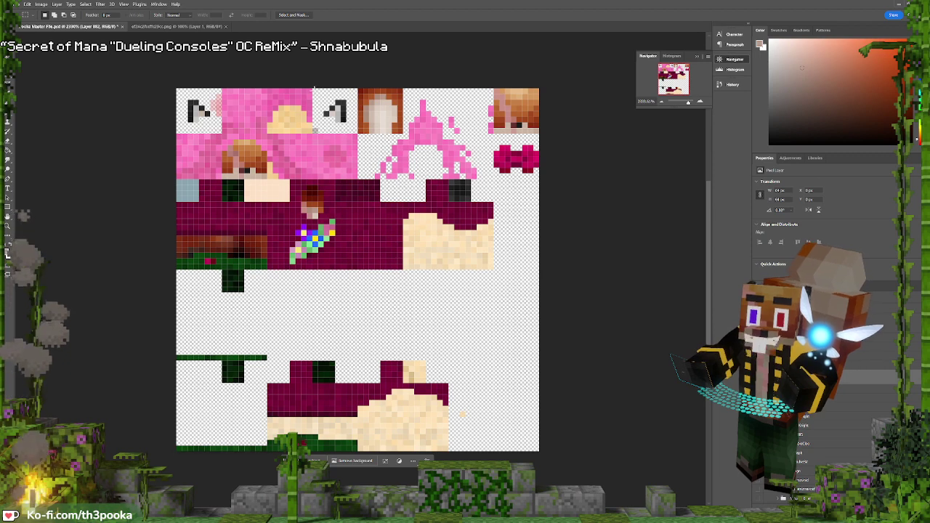
Clear the layer's pixels from the two ear squares on either side of the pink hair top, and clear the selection
{"action": "left_click_drag", "start_coordinate": [314, 89], "coordinate": [358, 135]}
{"action": "key", "text": "Delete"}
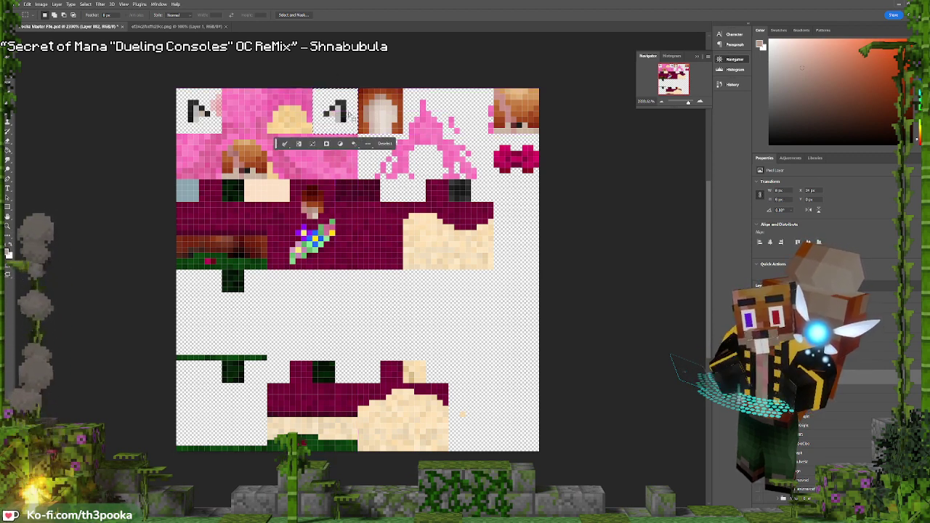
{"action": "key", "text": "ctrl+d"}
{"action": "left_click_drag", "start_coordinate": [179, 89], "coordinate": [222, 134]}
{"action": "key", "text": "Delete"}
{"action": "left_click", "coordinate": [218, 113]}
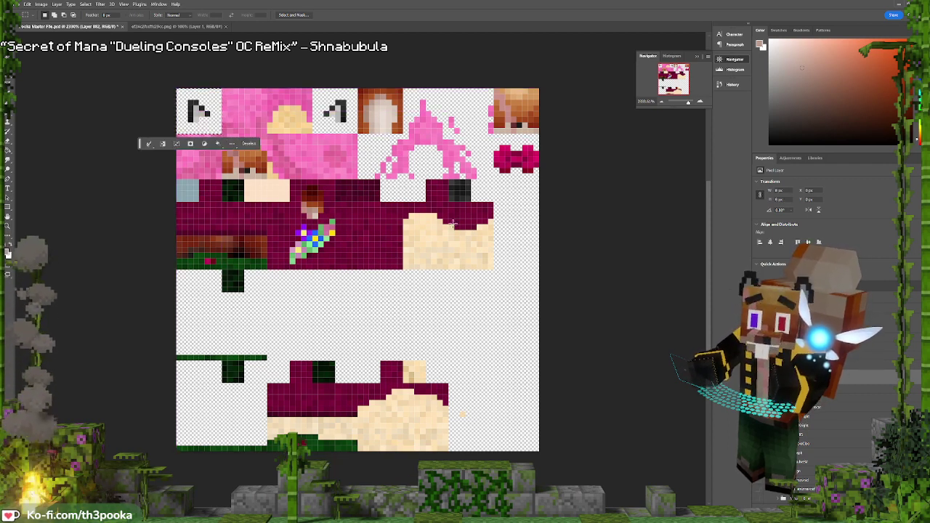
{"action": "key", "text": "ctrl+d"}
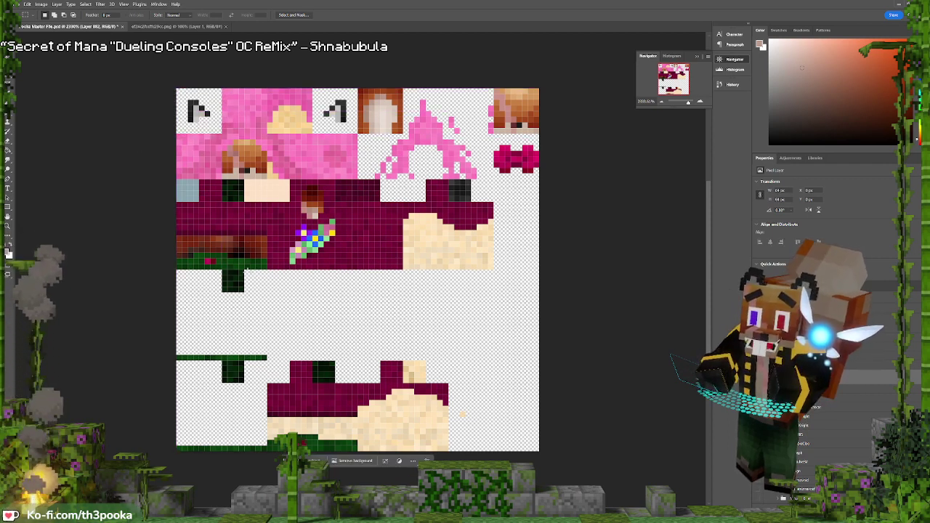
Clear the empty band across the middle of the skin and the empty lower-right area, including the stray beige pixel
{"action": "left_click_drag", "start_coordinate": [247, 270], "coordinate": [538, 356]}
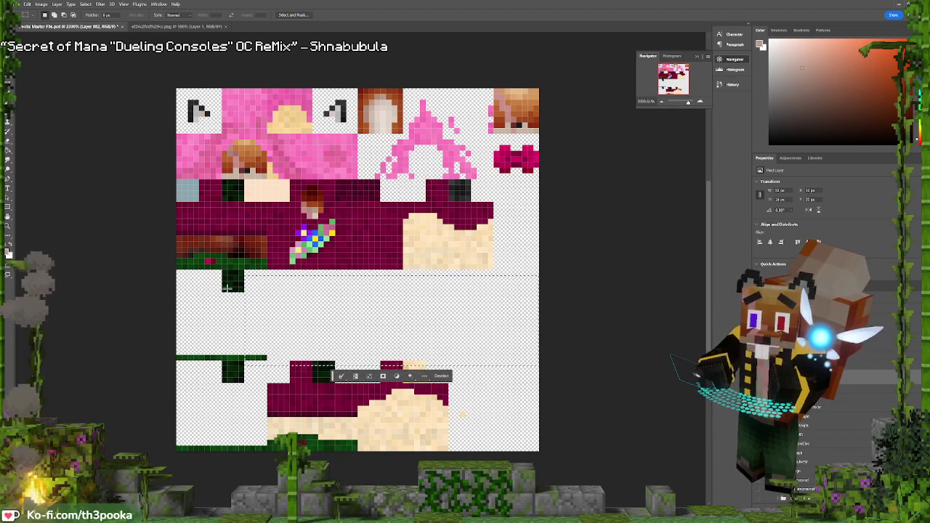
{"action": "key", "text": "ctrl+d"}
{"action": "left_click_drag", "start_coordinate": [248, 270], "coordinate": [540, 355]}
{"action": "left_click_drag", "start_coordinate": [453, 356], "coordinate": [578, 457]}
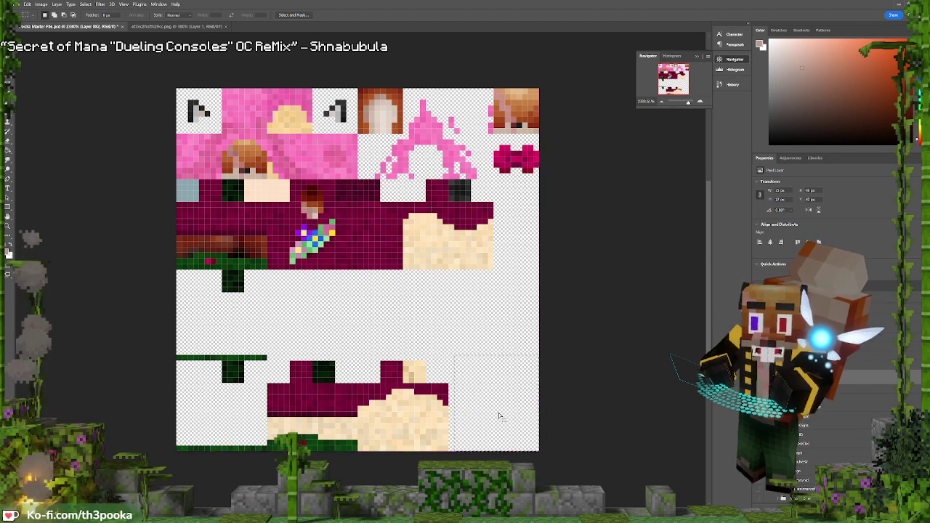
{"action": "left_click", "coordinate": [496, 416]}
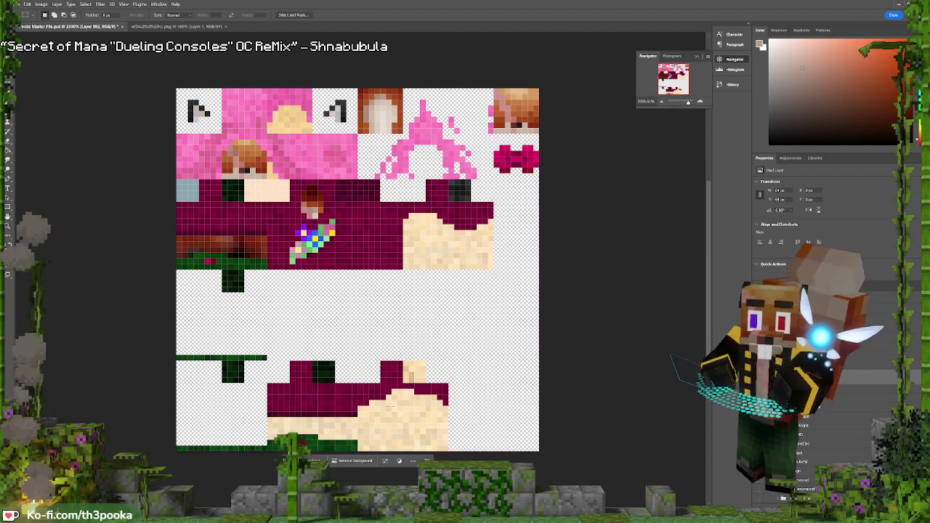
Erase the beige skin from the lower arm texture below its maroon sleeve, plus the beige block above it
{"action": "left_click_drag", "start_coordinate": [359, 409], "coordinate": [448, 450]}
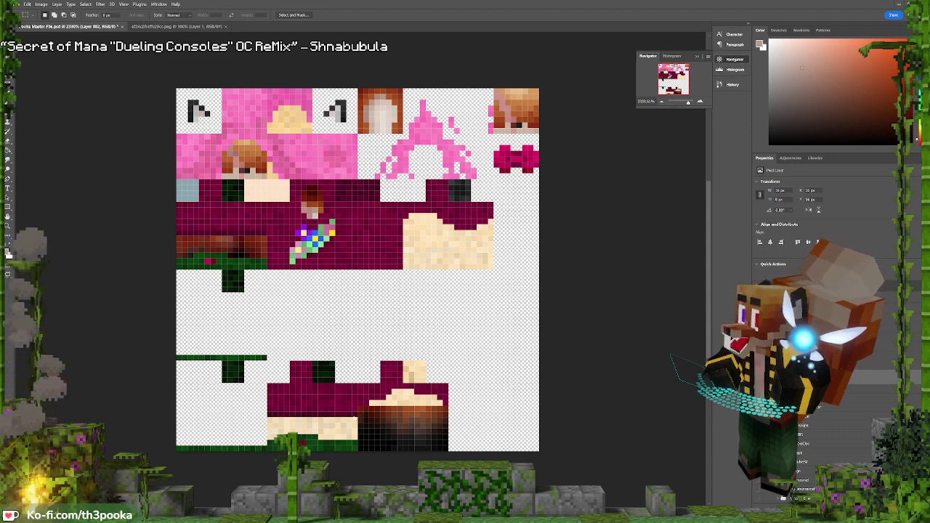
{"action": "left_click", "coordinate": [371, 403]}
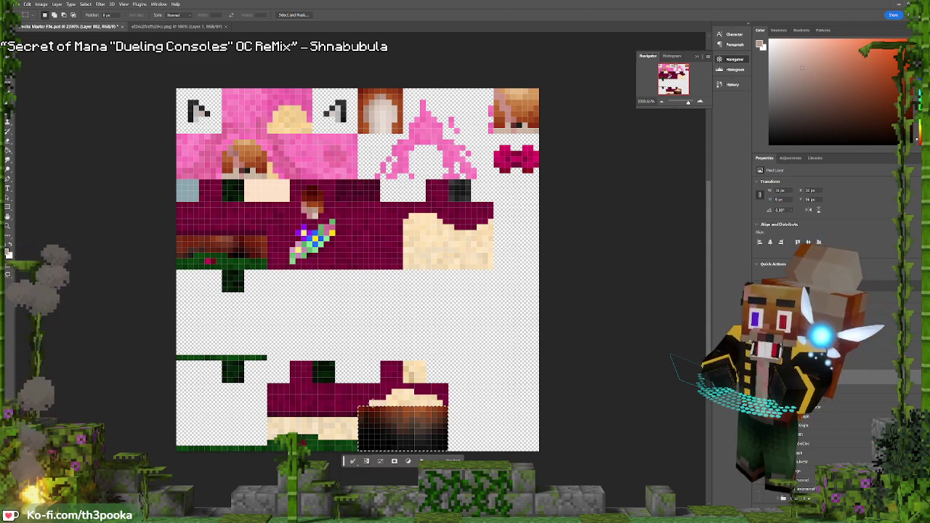
{"action": "left_click_drag", "start_coordinate": [370, 401], "coordinate": [445, 405]}
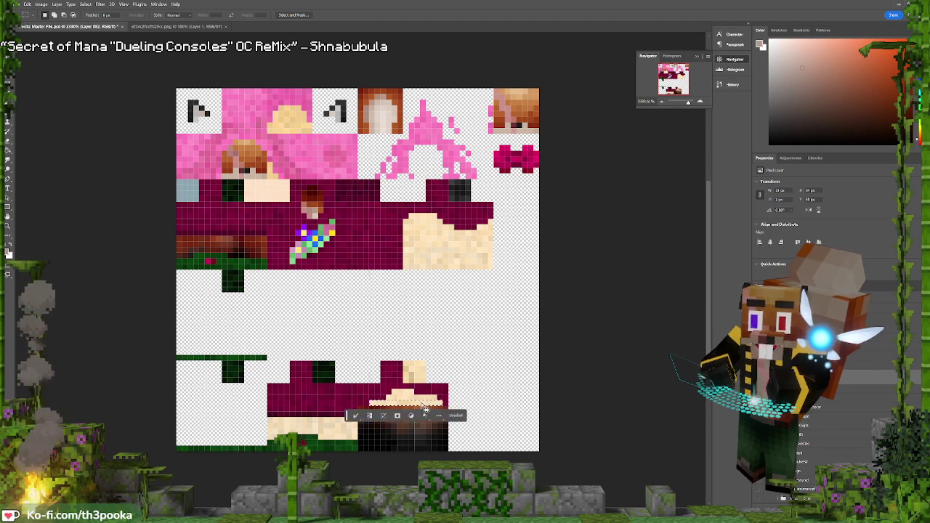
{"action": "left_click_drag", "start_coordinate": [389, 397], "coordinate": [416, 399]}
{"action": "key", "text": "Delete"}
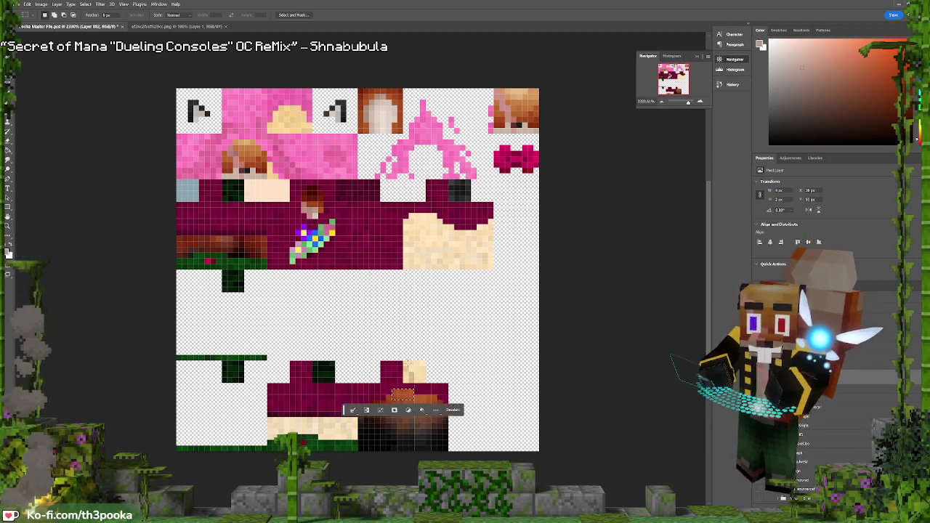
{"action": "left_click_drag", "start_coordinate": [426, 361], "coordinate": [403, 383]}
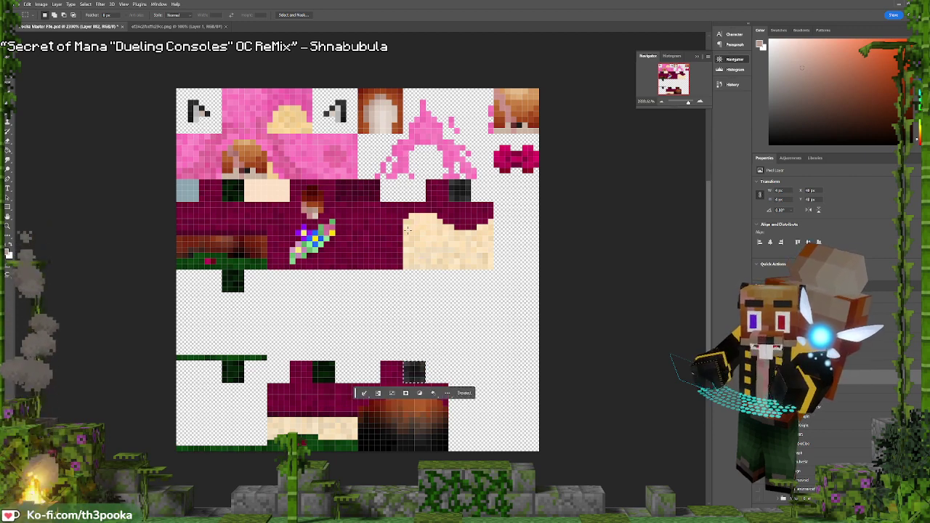
Erase the beige skin from the upper arm texture below its maroon sleeve, including the small remnants along the sleeve edge
{"action": "left_click_drag", "start_coordinate": [404, 232], "coordinate": [493, 267]}
{"action": "key", "text": "Delete"}
{"action": "key", "text": "ctrl+d"}
{"action": "left_click_drag", "start_coordinate": [479, 226], "coordinate": [493, 223]}
{"action": "key", "text": "Delete"}
{"action": "key", "text": "Delete"}
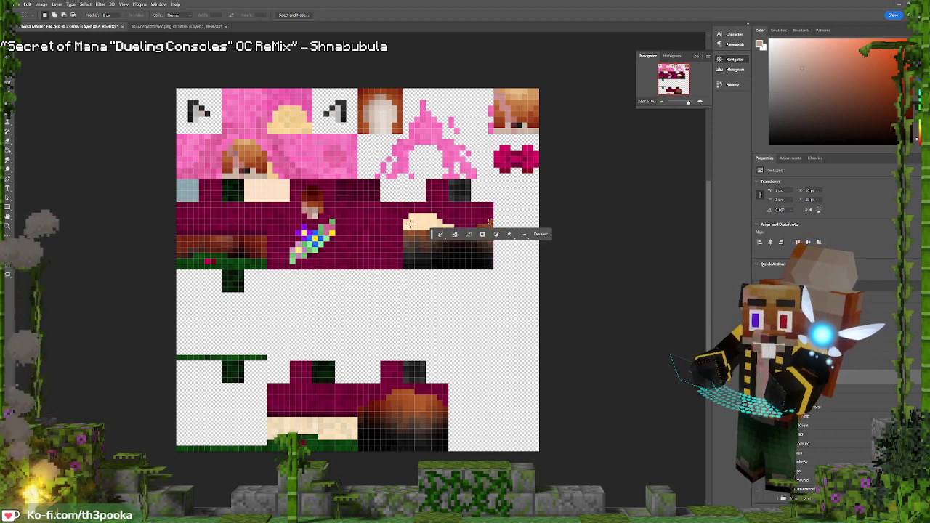
{"action": "left_click_drag", "start_coordinate": [409, 224], "coordinate": [453, 234]}
{"action": "key", "text": "Delete"}
{"action": "left_click_drag", "start_coordinate": [409, 215], "coordinate": [438, 213]}
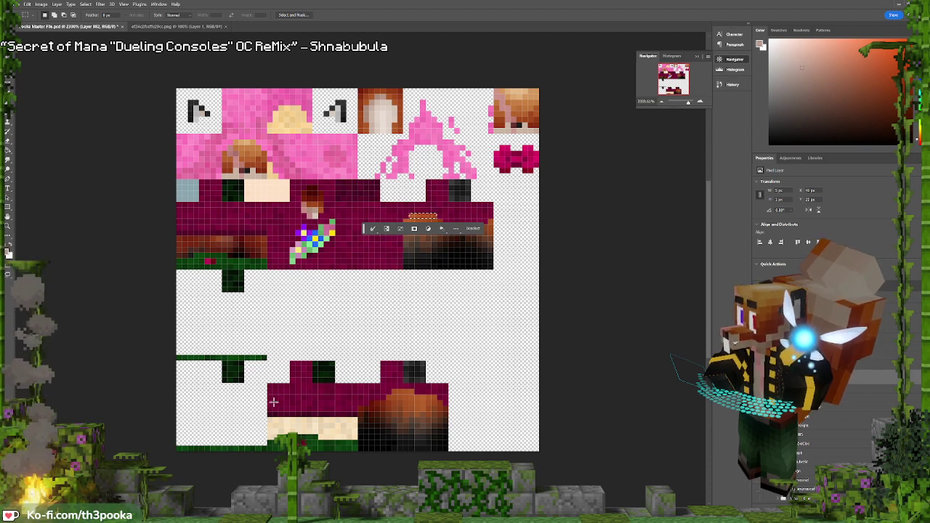
{"action": "key", "text": "ctrl+d"}
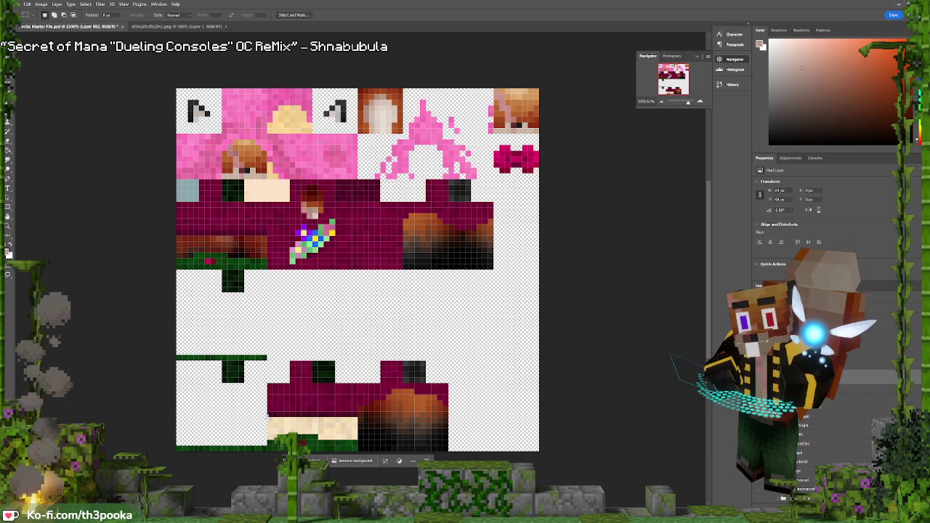
Erase the beige band on the lower leg texture between the maroon dress and green boot, including its leftover pixels
{"action": "left_click_drag", "start_coordinate": [268, 417], "coordinate": [362, 436]}
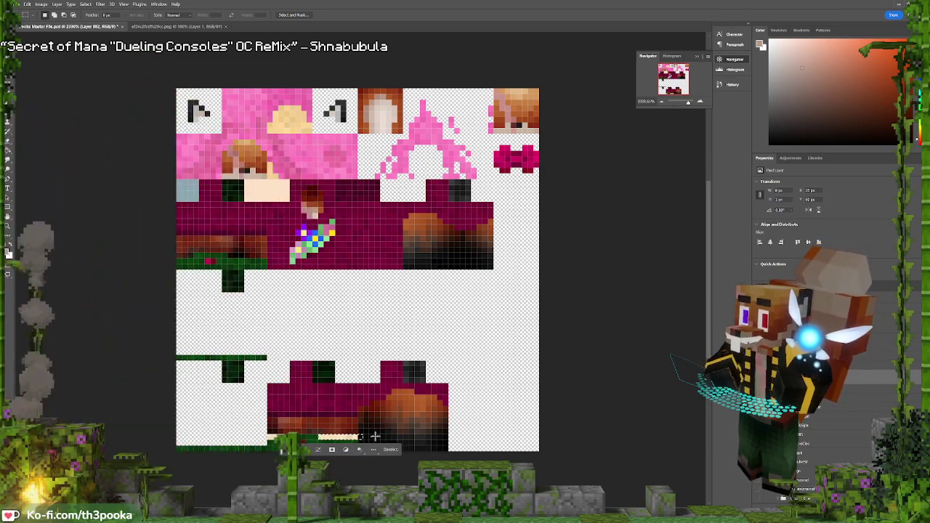
{"action": "key", "text": "Delete"}
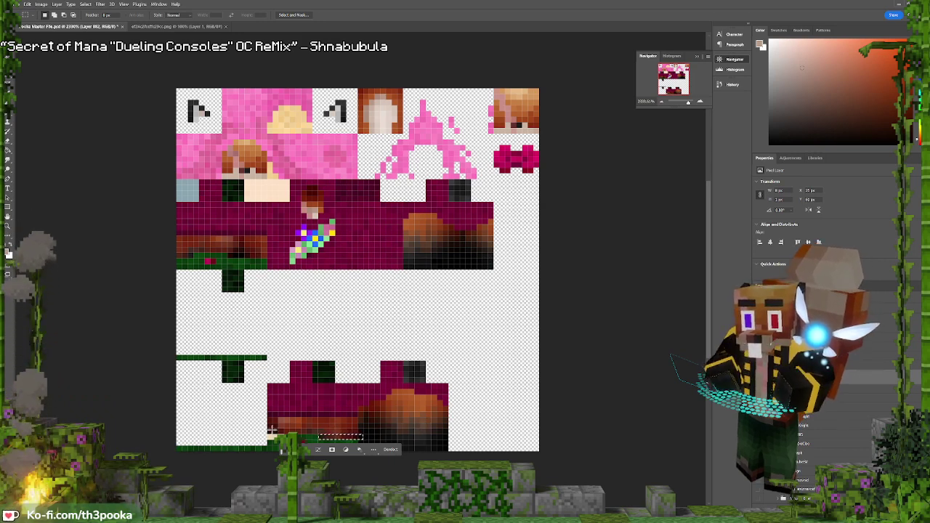
{"action": "left_click_drag", "start_coordinate": [272, 430], "coordinate": [280, 440]}
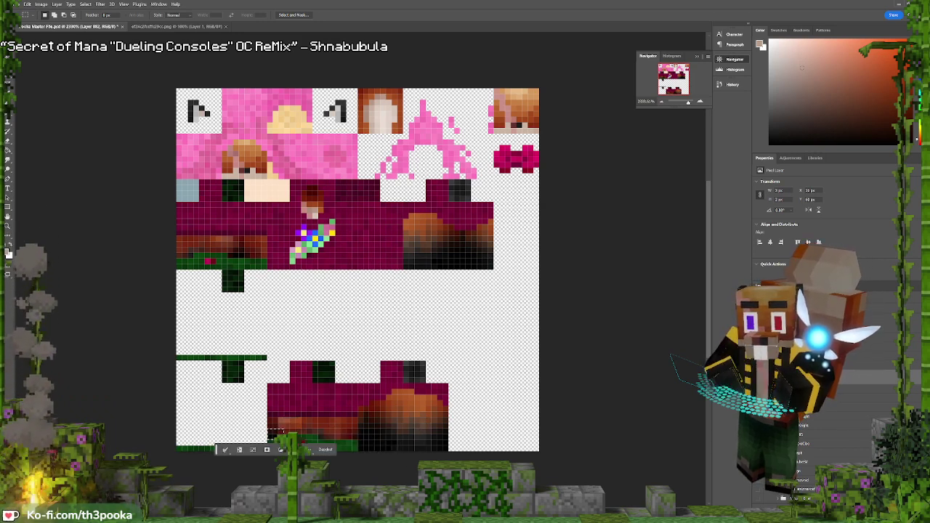
{"action": "key", "text": "ctrl+d"}
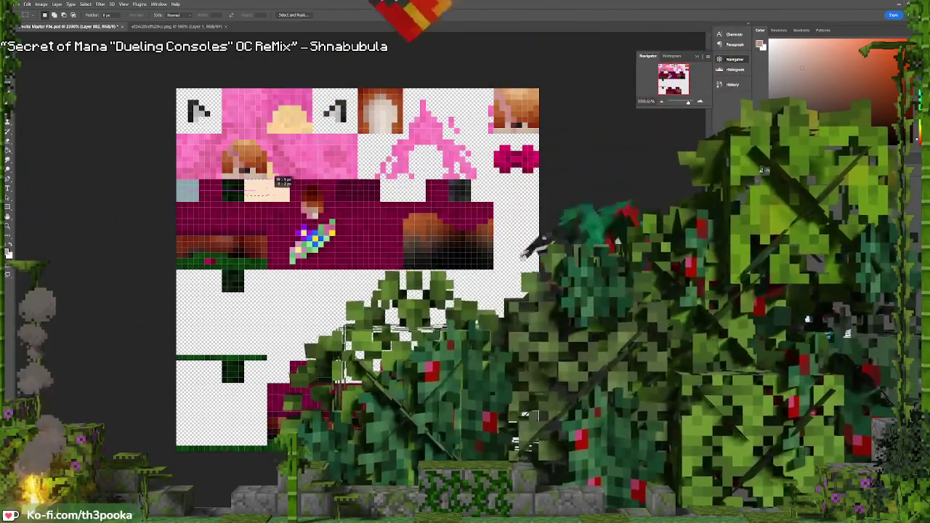
Erase the beige rectangle and the grey-blue square in the row above the maroon dress textures
{"action": "left_click_drag", "start_coordinate": [245, 180], "coordinate": [289, 203]}
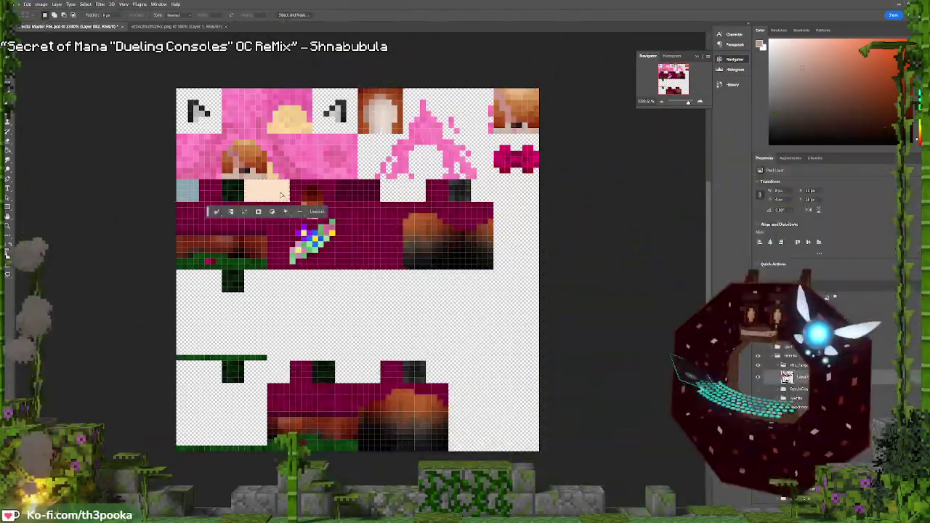
{"action": "key", "text": "ctrl+d"}
{"action": "left_click_drag", "start_coordinate": [175, 180], "coordinate": [195, 197]}
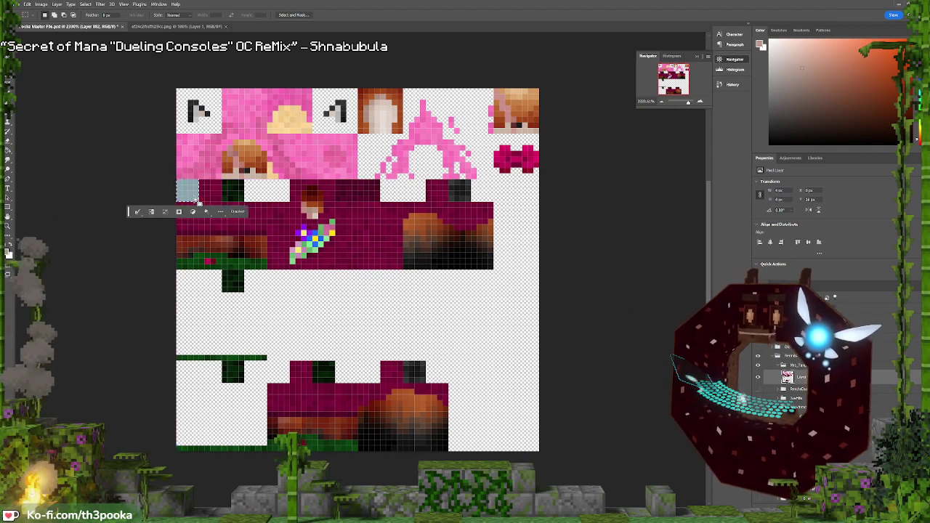
{"action": "key", "text": "ctrl+v"}
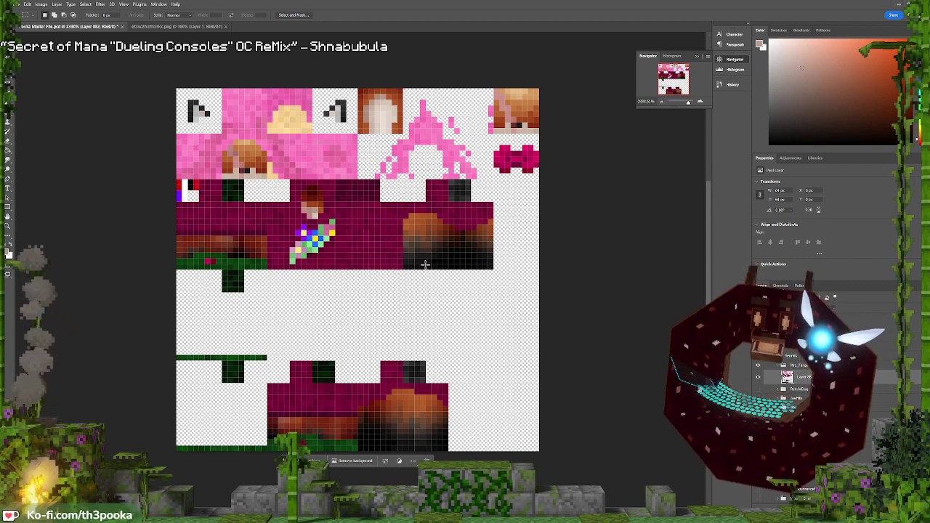
Erase the beige pixels beside the face and the beige dome in the pink hair's top section
{"action": "left_click_drag", "start_coordinate": [264, 163], "coordinate": [277, 182]}
{"action": "key", "text": "Delete"}
{"action": "key", "text": "ctrl+d"}
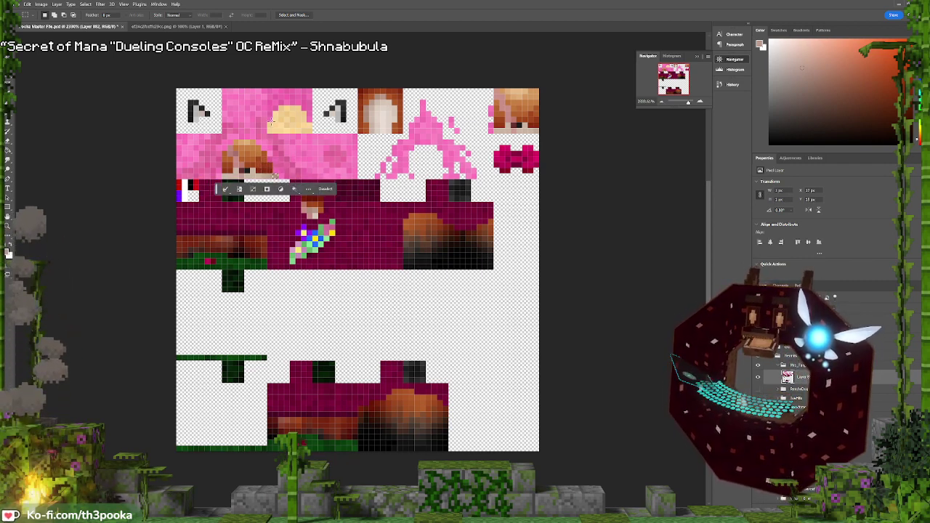
{"action": "left_click_drag", "start_coordinate": [269, 124], "coordinate": [299, 110]}
{"action": "key", "text": "Delete"}
{"action": "key", "text": "Delete"}
{"action": "key", "text": "Delete"}
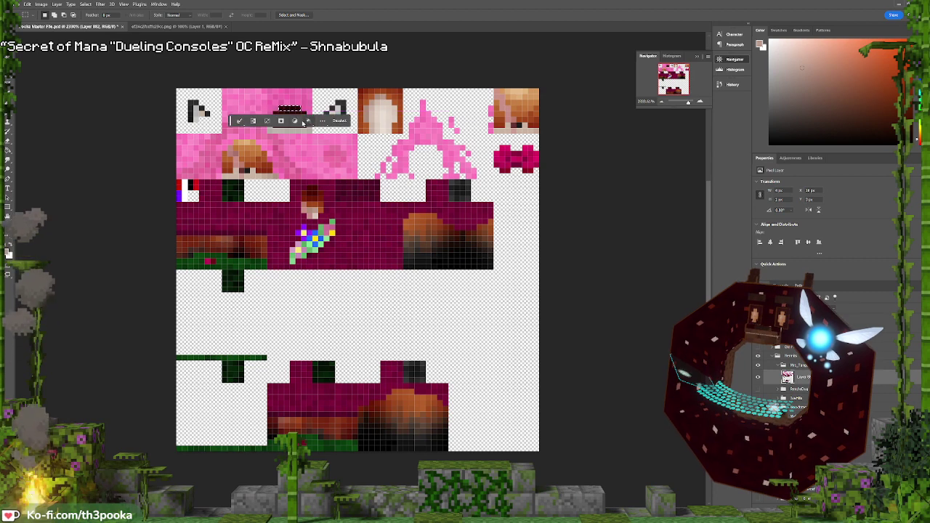
{"action": "key", "text": "ctrl+d"}
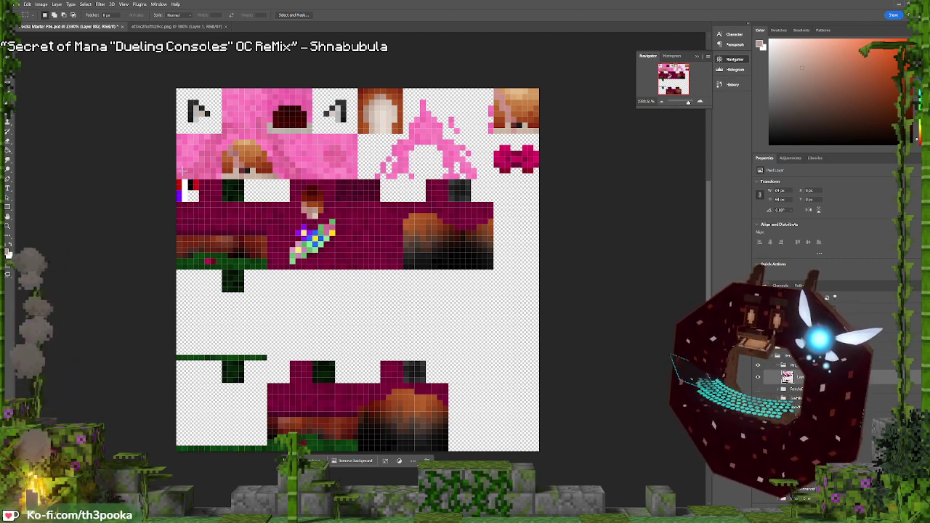
Move the 56 × 16 px block of dress leg, torso and arm textures straight down 16 px into the empty outer-layer band
{"action": "left_click_drag", "start_coordinate": [175, 180], "coordinate": [494, 269]}
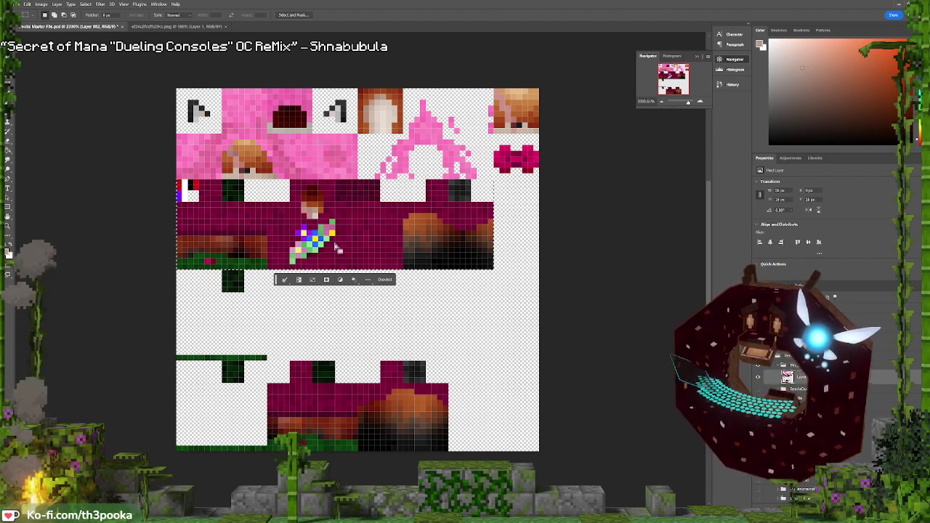
{"action": "key", "text": "v"}
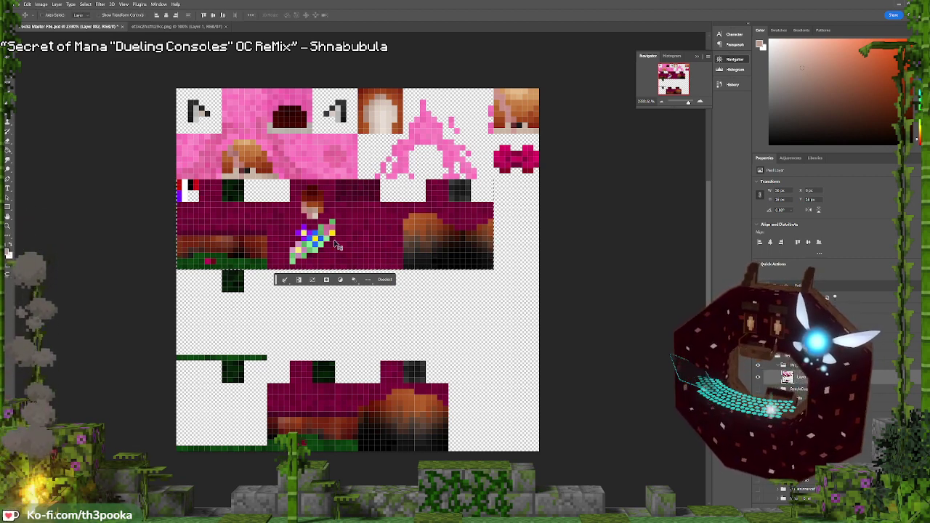
{"action": "left_click_drag", "start_coordinate": [357, 229], "coordinate": [359, 320]}
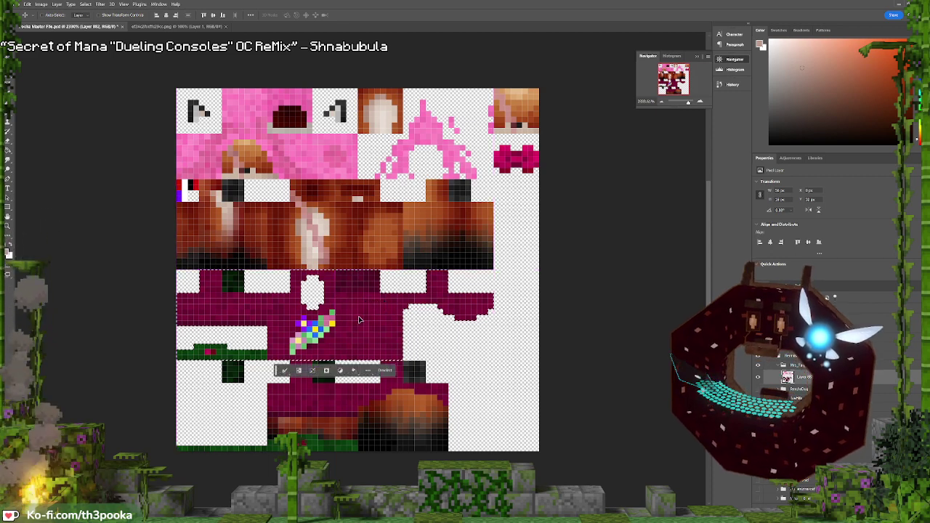
{"action": "key", "text": "m"}
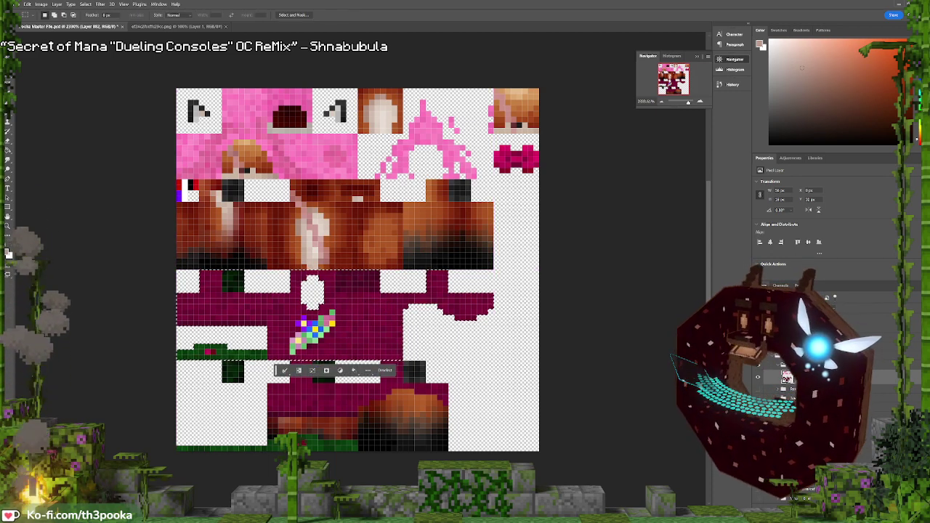
{"action": "key", "text": "ctrl+d"}
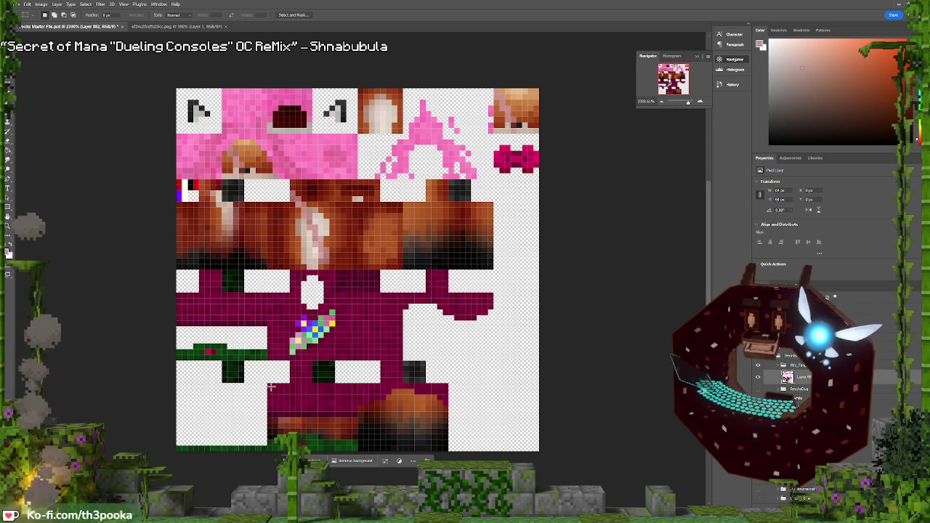
Move the 16 × 16 px lower leg texture with the dress and green boot 16 px left into the adjacent outer-layer area
{"action": "left_click_drag", "start_coordinate": [270, 361], "coordinate": [357, 451]}
{"action": "key", "text": "v"}
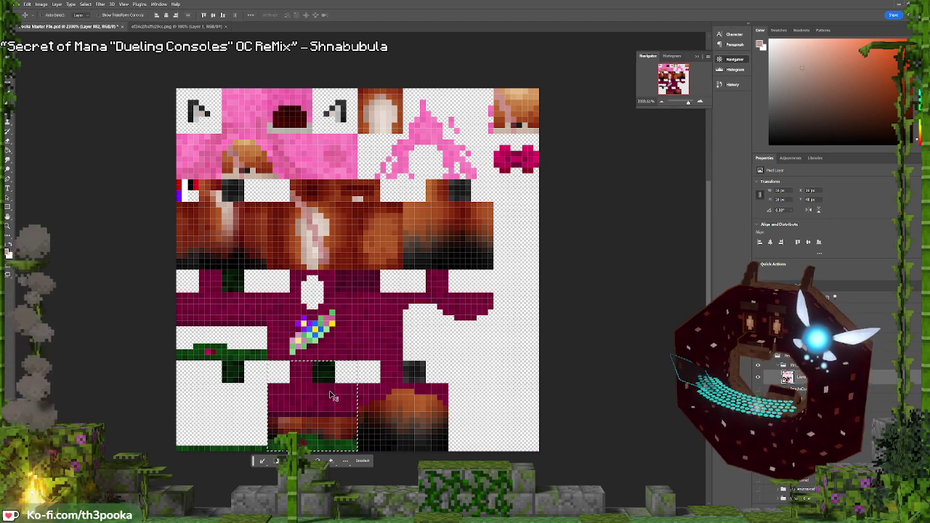
{"action": "left_click_drag", "start_coordinate": [322, 394], "coordinate": [239, 391]}
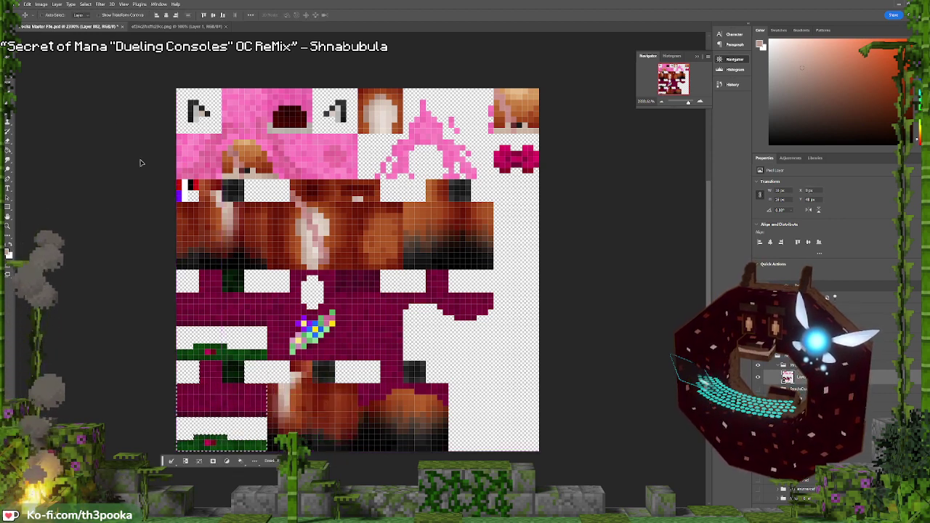
{"action": "key", "text": "m"}
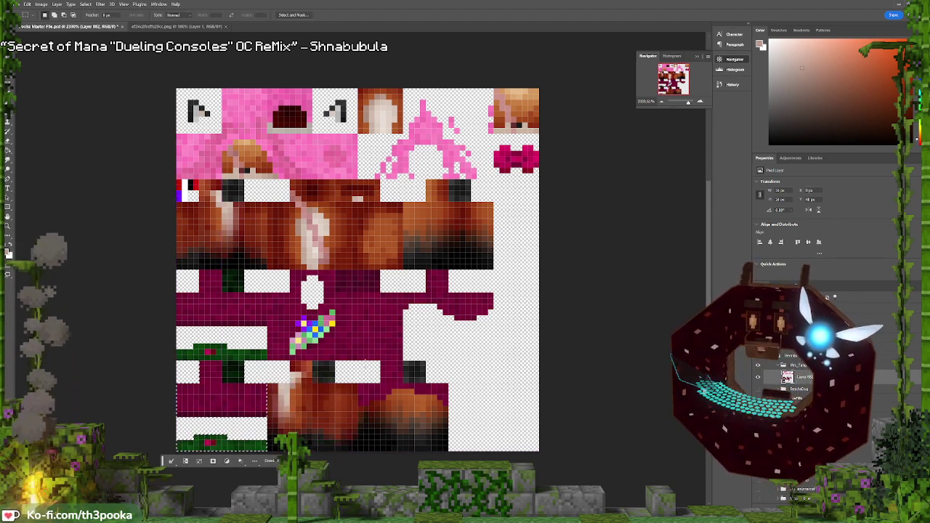
Move the lower arm's maroon sleeve texture 16 px right into the adjacent outer-layer area at X 48 px
{"action": "left_click_drag", "start_coordinate": [358, 361], "coordinate": [448, 423]}
{"action": "key", "text": "v"}
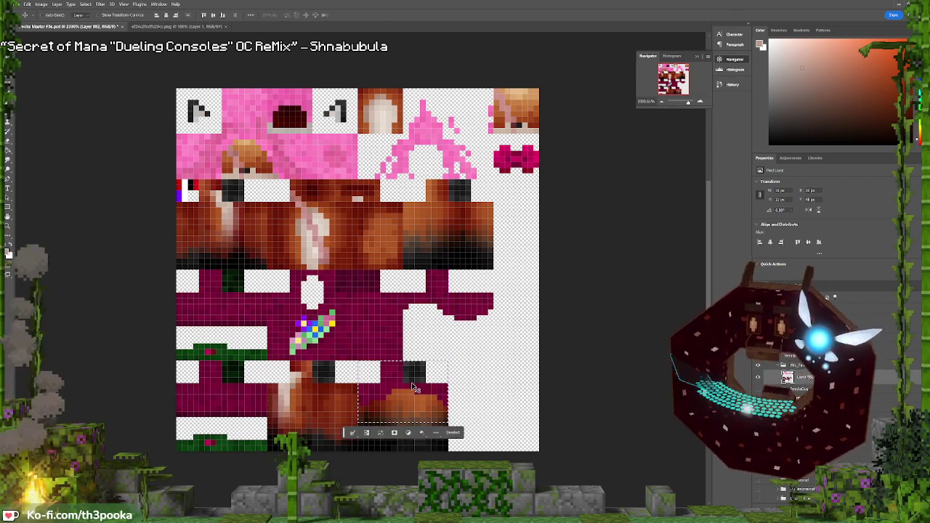
{"action": "left_click_drag", "start_coordinate": [398, 378], "coordinate": [410, 377]}
{"action": "left_click_drag", "start_coordinate": [474, 372], "coordinate": [490, 373]}
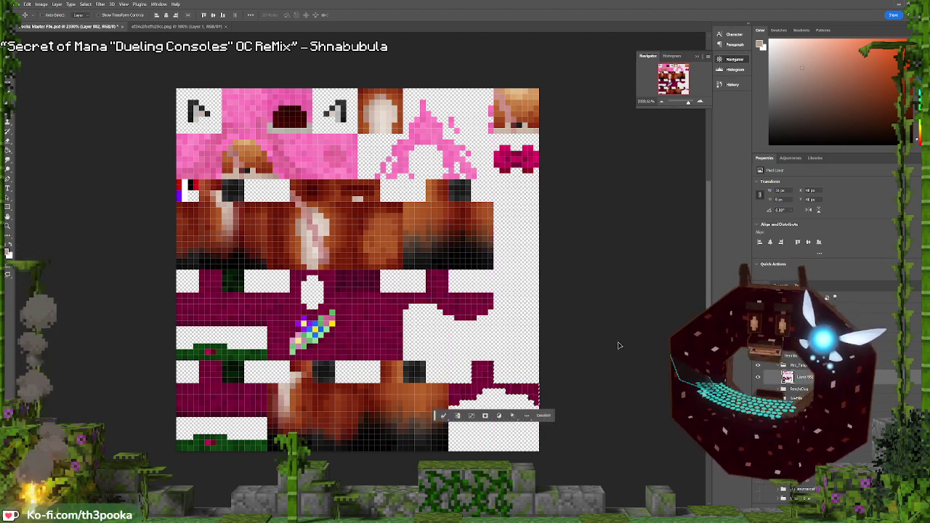
{"action": "key", "text": "m"}
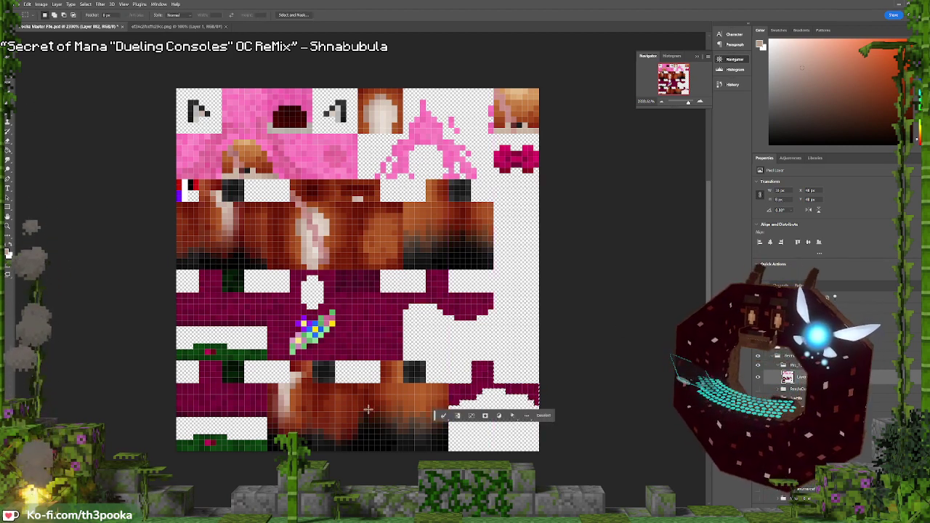
Cut the maroon dress pieces of both outer-layer legs onto a separate layer and place them back at X 0 px, Y 32 px
{"action": "left_click", "coordinate": [369, 410]}
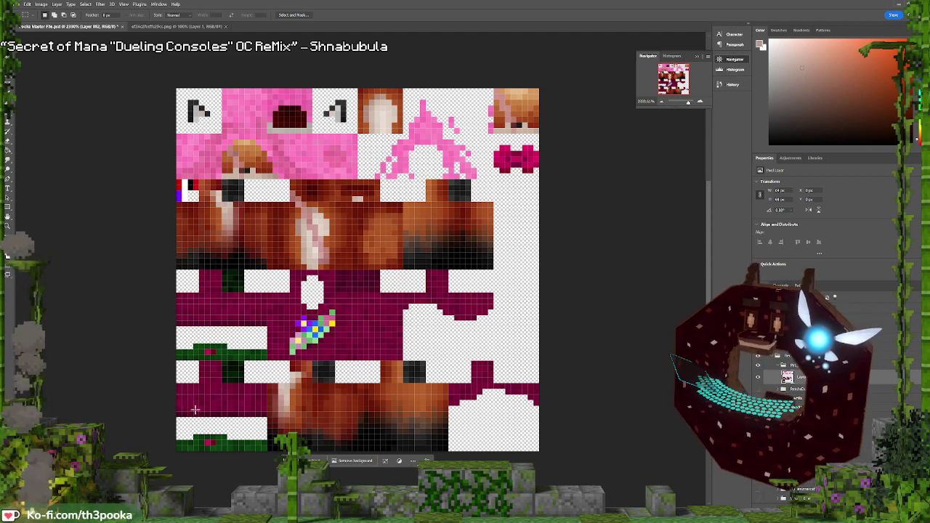
{"action": "left_click_drag", "start_coordinate": [176, 361], "coordinate": [262, 415]}
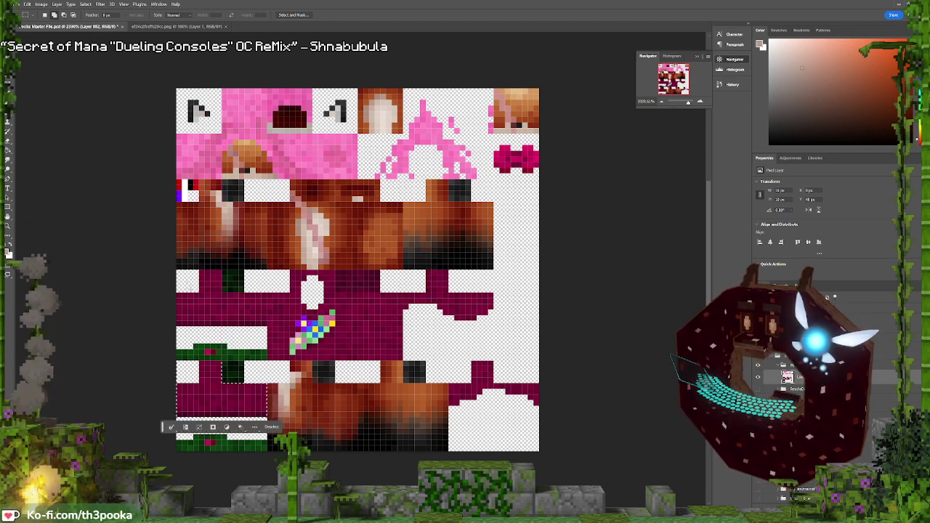
{"action": "left_click_drag", "start_coordinate": [178, 294], "coordinate": [264, 323], "text": "shift"}
{"action": "left_click_drag", "start_coordinate": [199, 271], "coordinate": [223, 291], "text": "shift"}
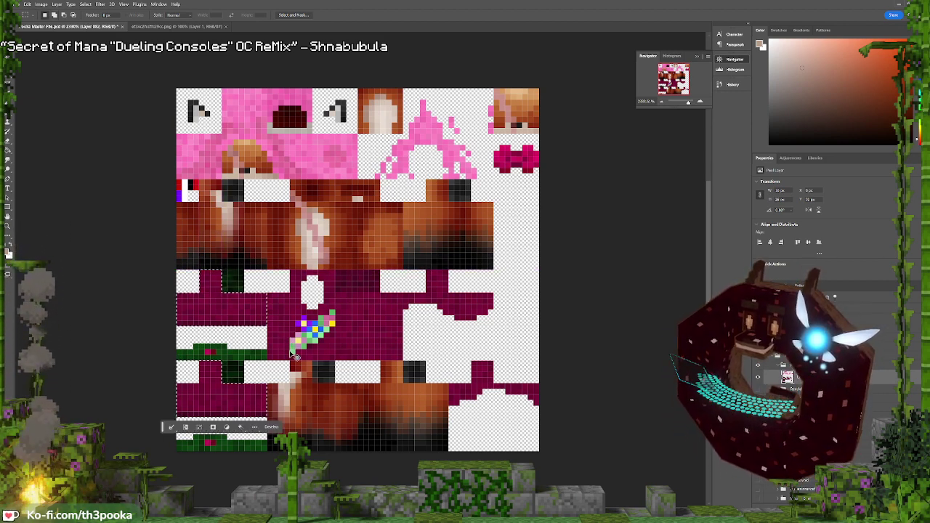
{"action": "key", "text": "Delete"}
{"action": "key", "text": "ctrl+d"}
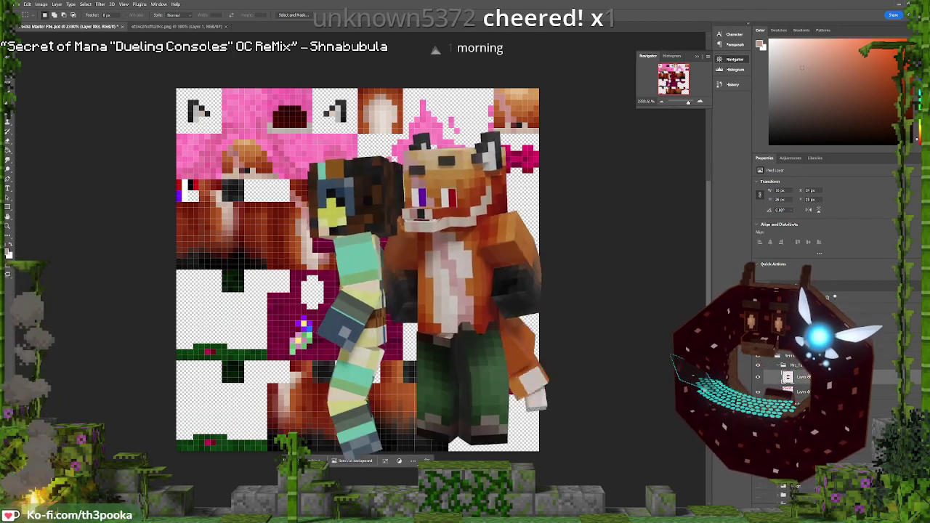
{"action": "key", "text": "v"}
{"action": "left_click_drag", "start_coordinate": [346, 241], "coordinate": [209, 314]}
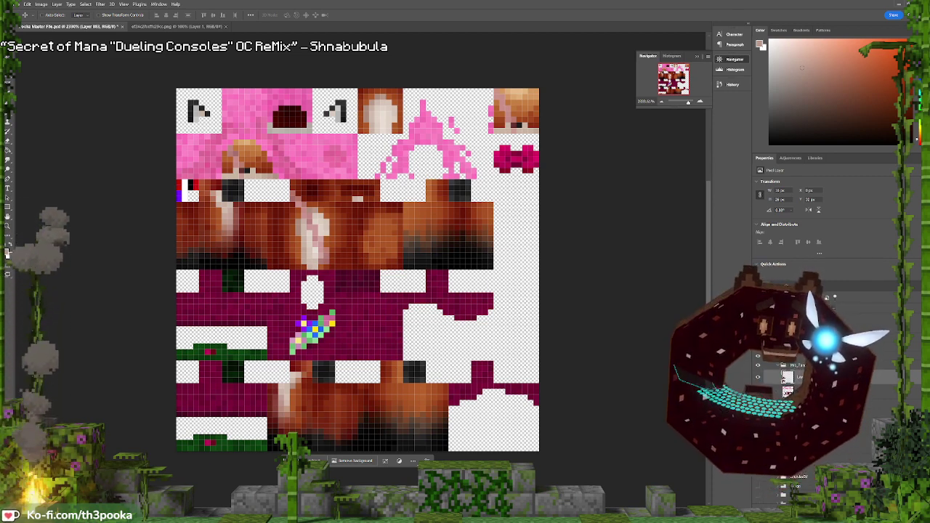
Hide the main outfit layer, keep the dress leg layer visible, and start saving a copy in Blender Pooka > Pooka New eyes
{"action": "left_click", "coordinate": [758, 377]}
{"action": "left_click", "coordinate": [759, 393]}
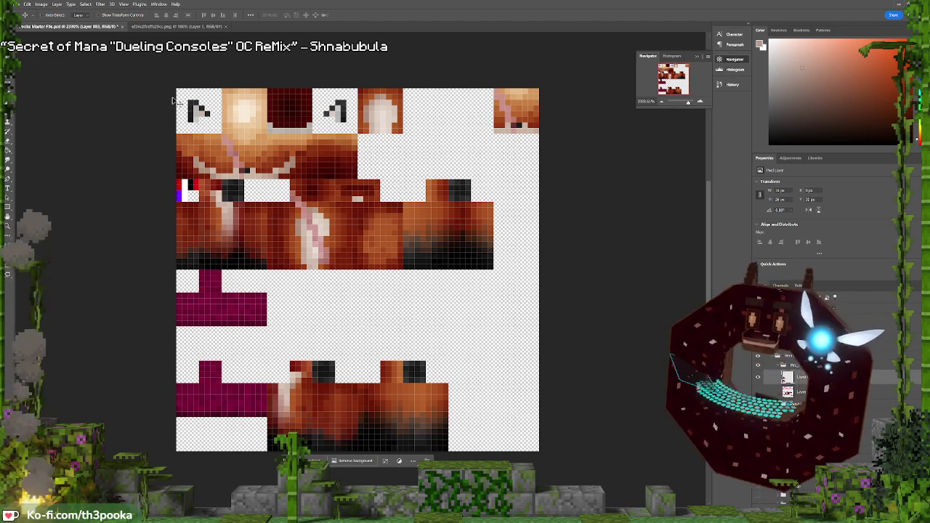
{"action": "left_click", "coordinate": [27, 4]}
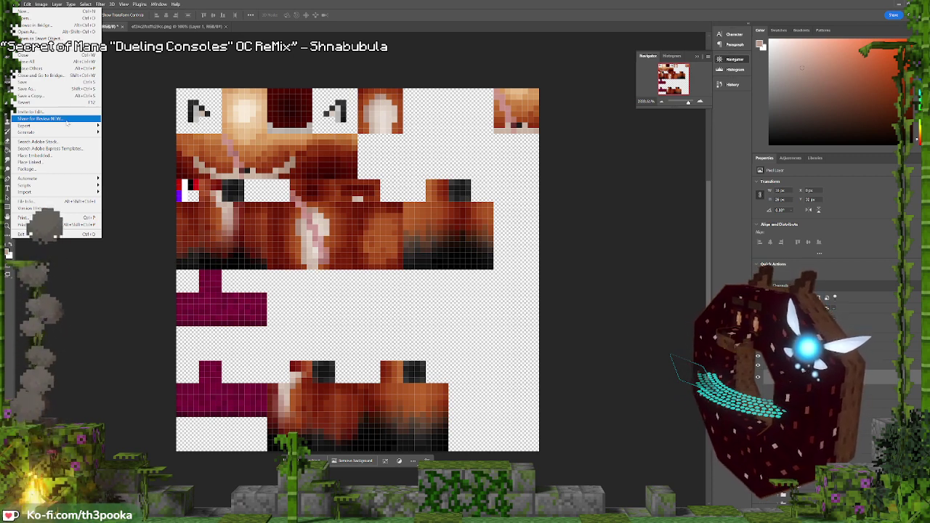
{"action": "left_click", "coordinate": [45, 95]}
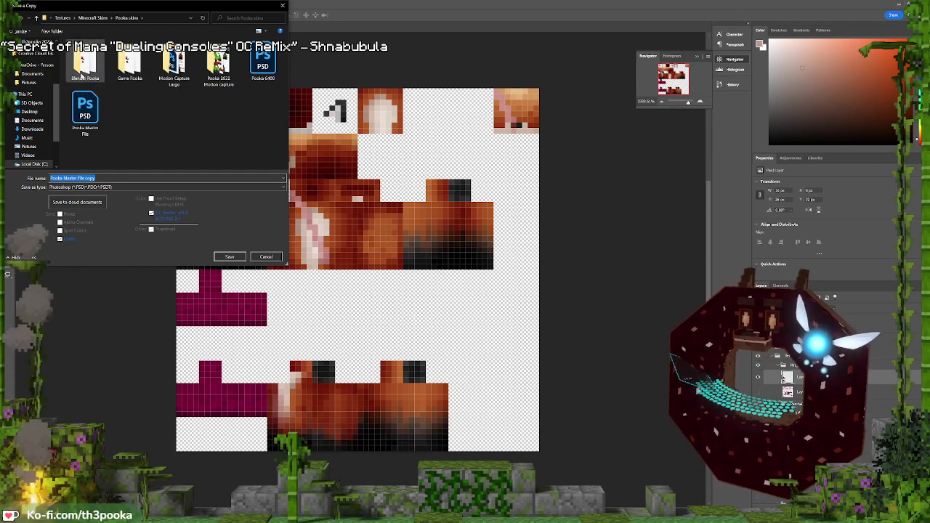
{"action": "double_click", "coordinate": [100, 61]}
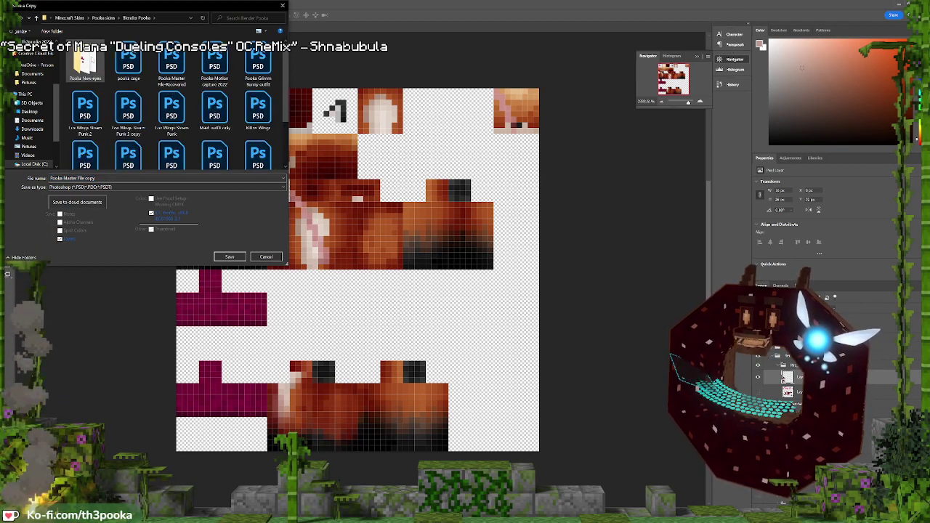
{"action": "double_click", "coordinate": [85, 59]}
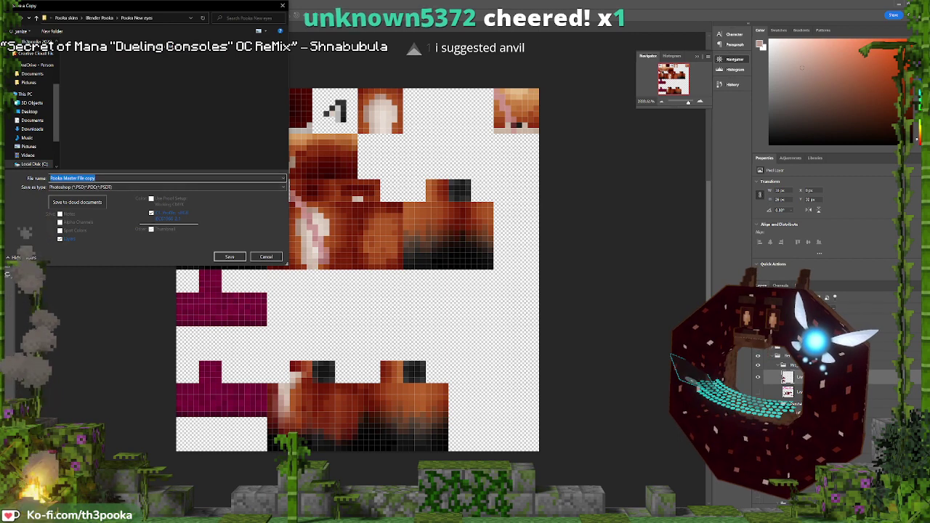
Save the copy as a PNG named PPooka MrsTango Lower with the large file size option
{"action": "left_click", "coordinate": [95, 186]}
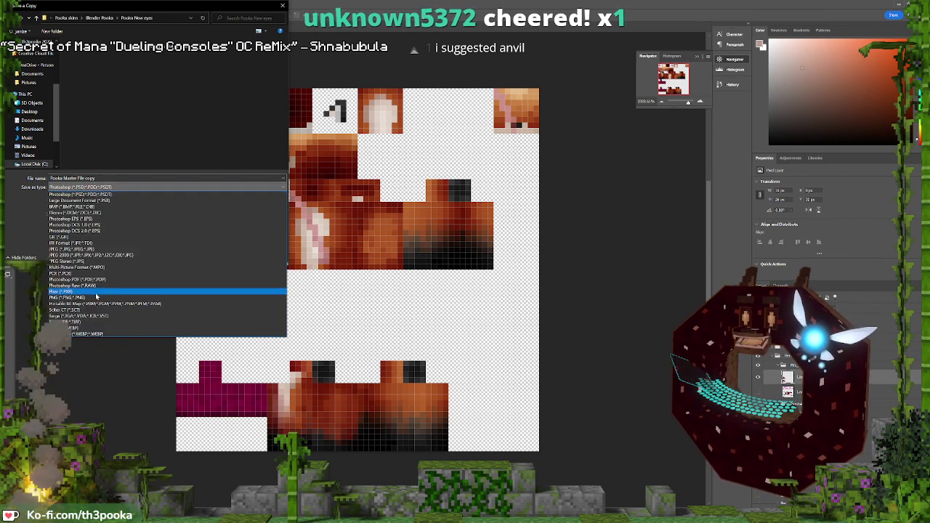
{"action": "left_click", "coordinate": [96, 298]}
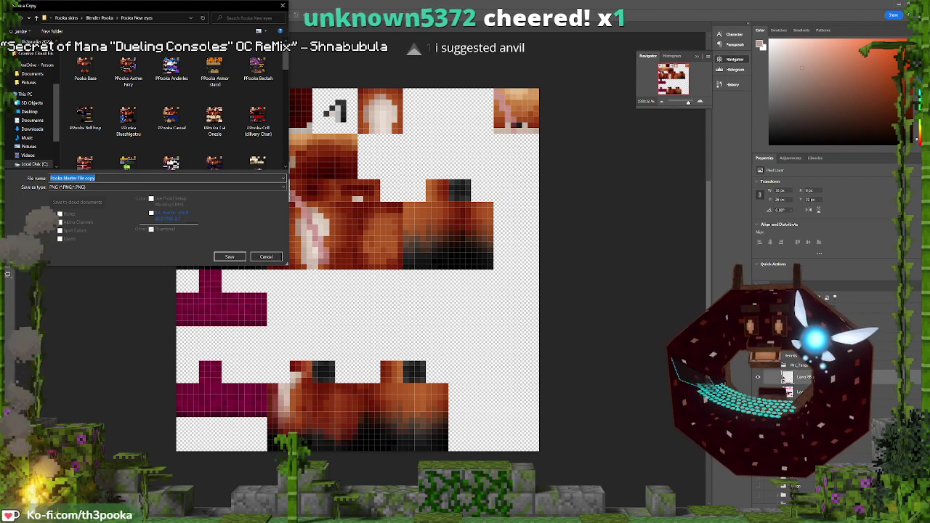
{"action": "type", "text": "PP"}
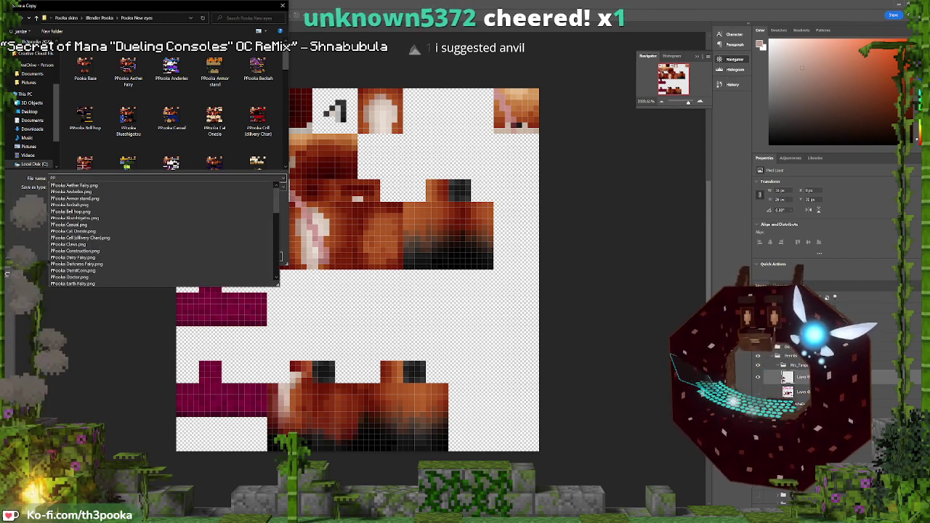
{"action": "type", "text": "ooka"}
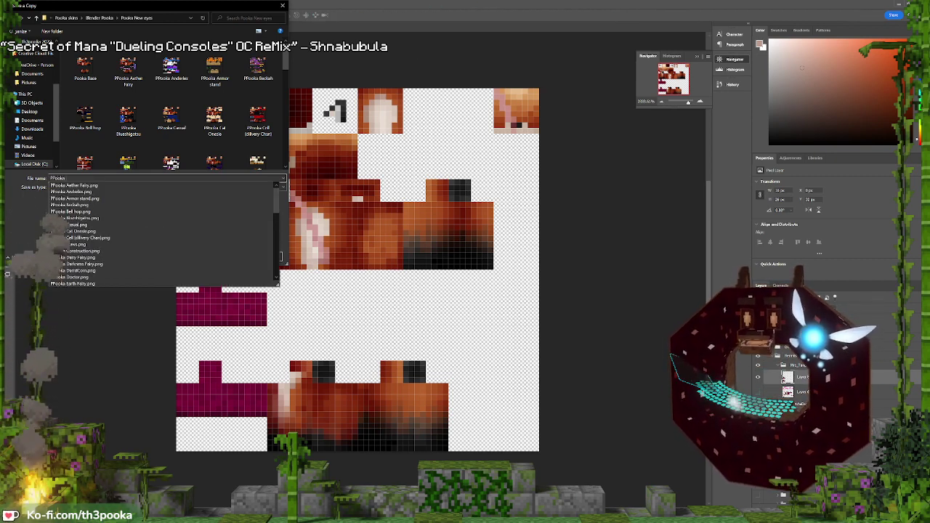
{"action": "type", "text": " Mi Tengo Lower"}
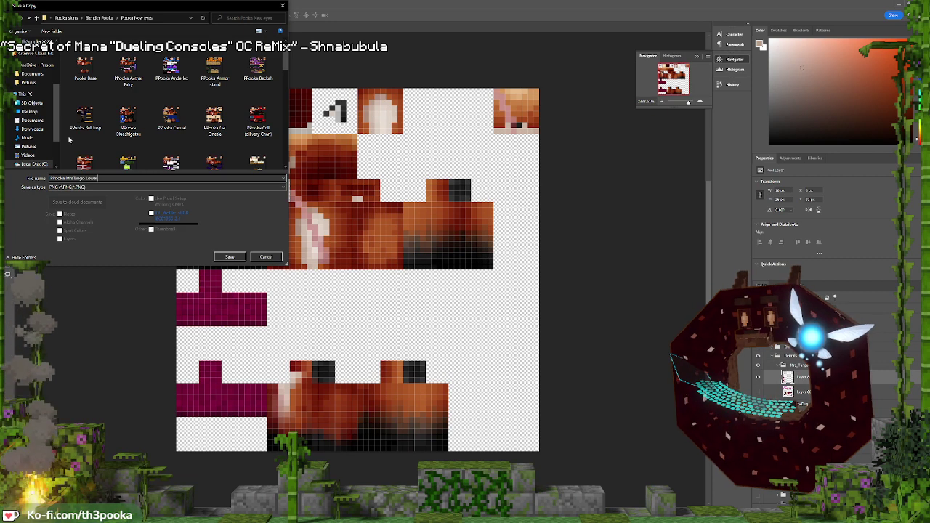
{"action": "left_click", "coordinate": [237, 259]}
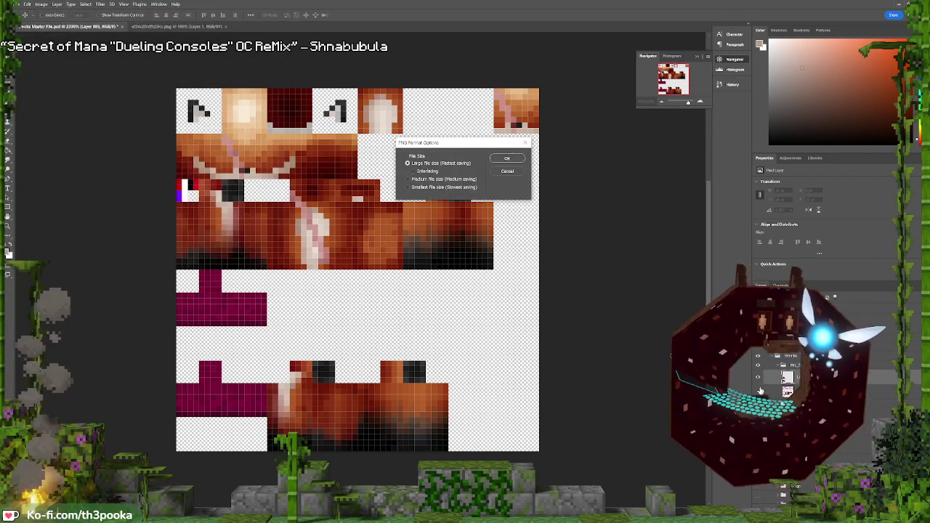
{"action": "left_click", "coordinate": [508, 159]}
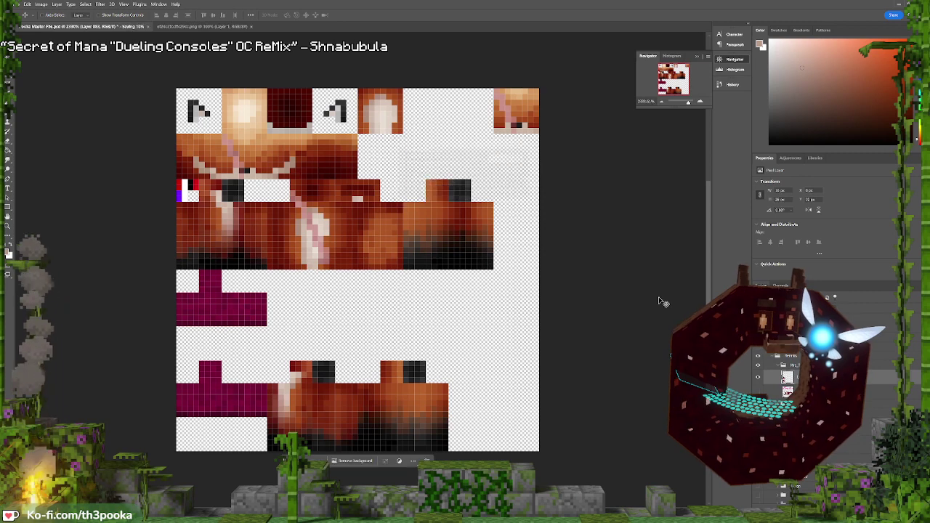
Hide the dress leg layer, show the main outfit layer, and start saving another copy in the Pooka New eyes folder
{"action": "left_click", "coordinate": [758, 377]}
{"action": "left_click", "coordinate": [758, 392]}
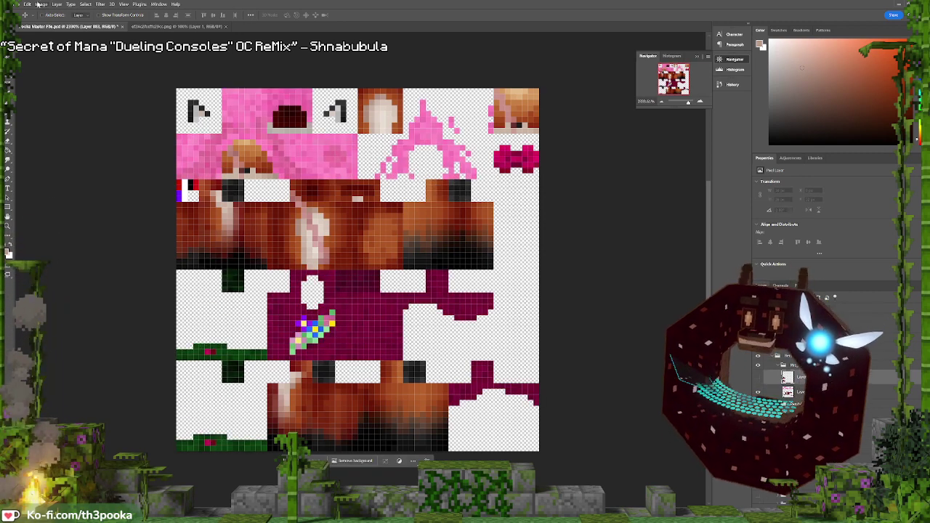
{"action": "left_click", "coordinate": [15, 5]}
{"action": "left_click", "coordinate": [33, 95]}
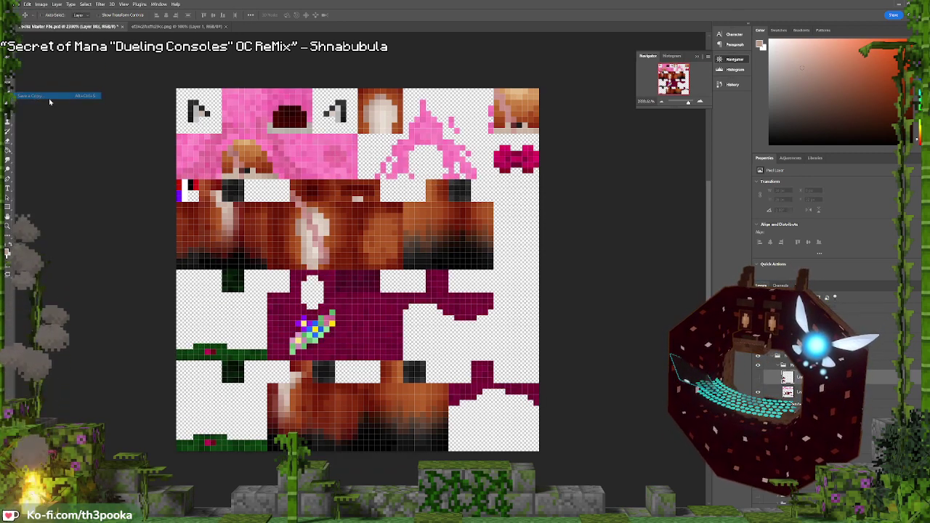
{"action": "double_click", "coordinate": [85, 64]}
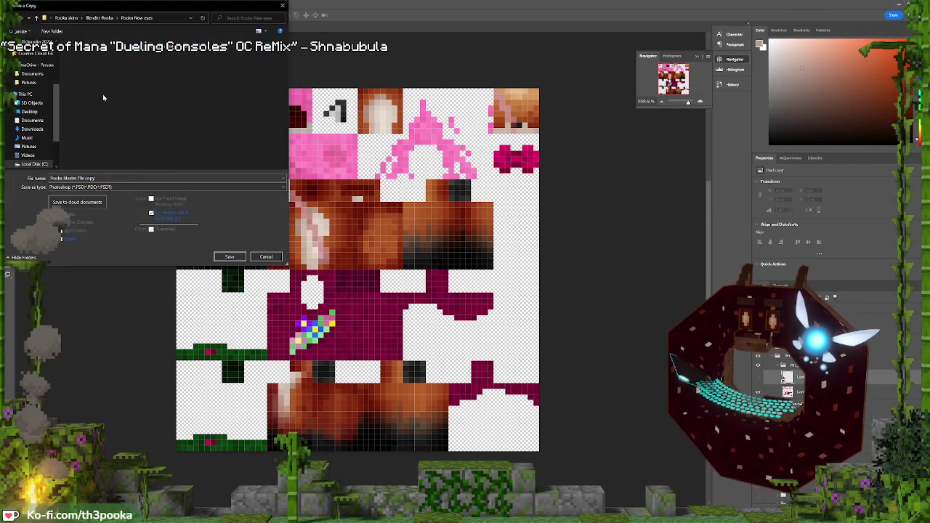
Save this copy as a PNG named PPooka MrsTango Upper with the large file size option
{"action": "left_click", "coordinate": [109, 187]}
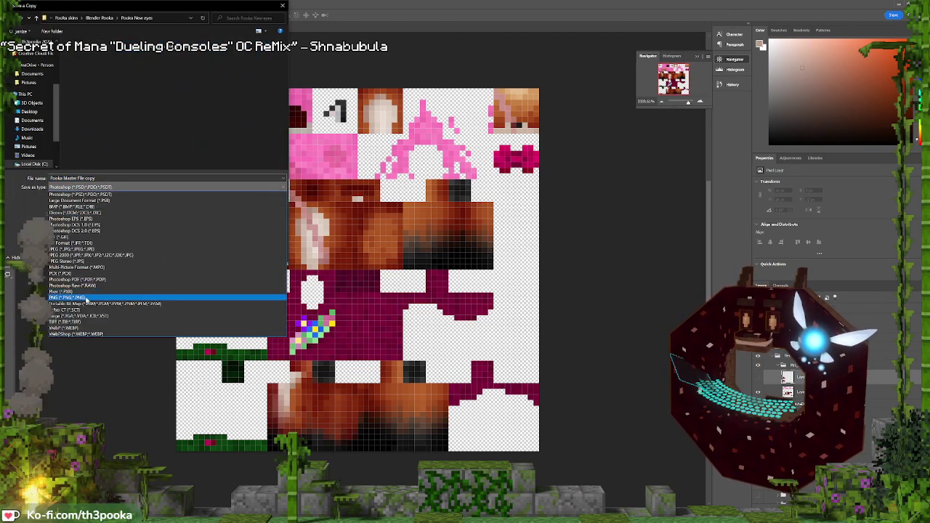
{"action": "left_click", "coordinate": [88, 297]}
{"action": "left_click", "coordinate": [109, 178]}
{"action": "type", "text": "PPooka MrsTango Lower"}
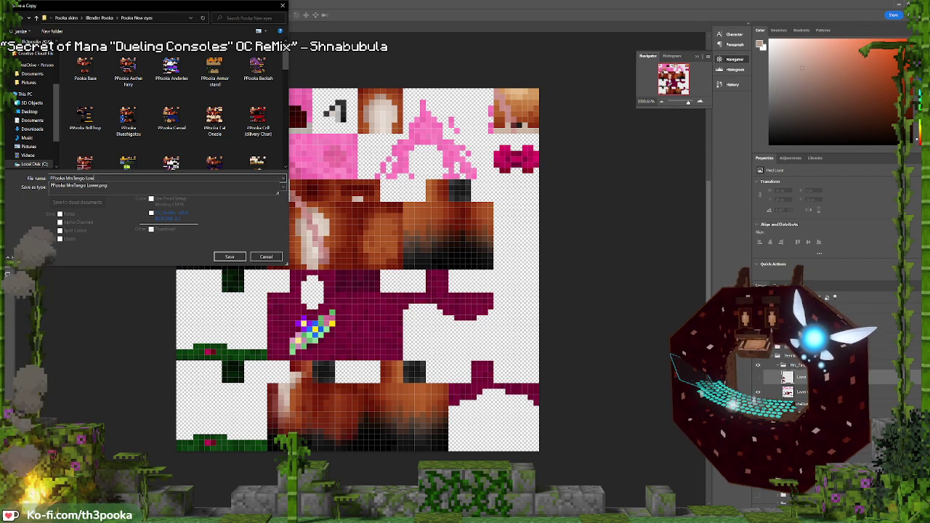
{"action": "type", "text": "Upp"}
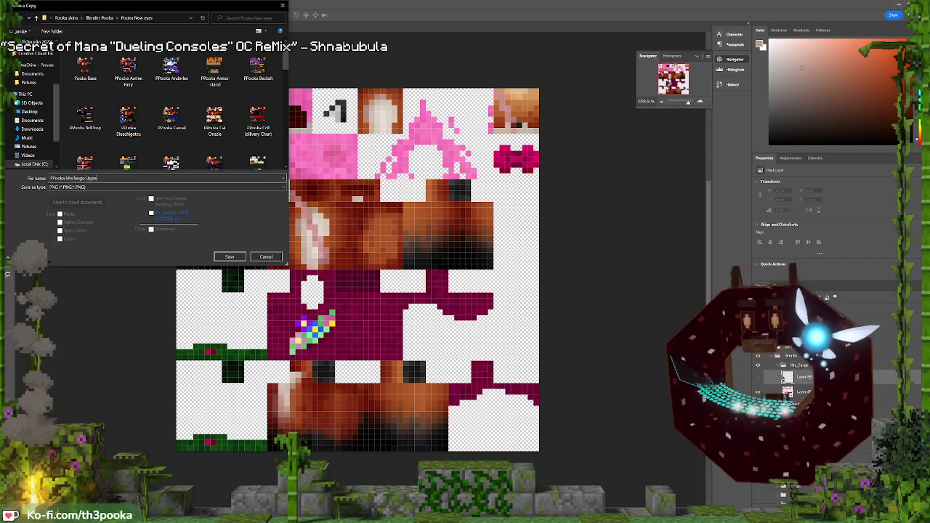
{"action": "key", "text": "Return"}
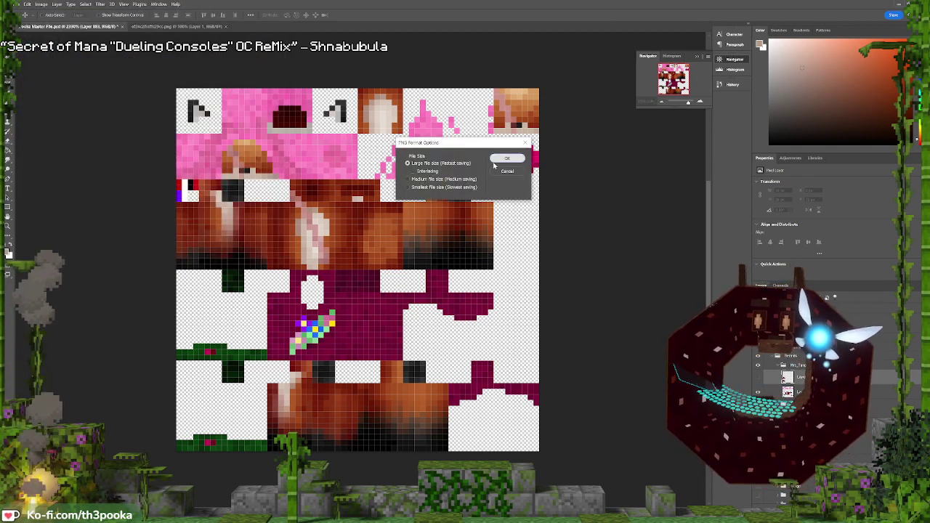
{"action": "left_click", "coordinate": [495, 162]}
Save the changes to the Pooka Master File and leave Photoshop
{"action": "left_click", "coordinate": [15, 5]}
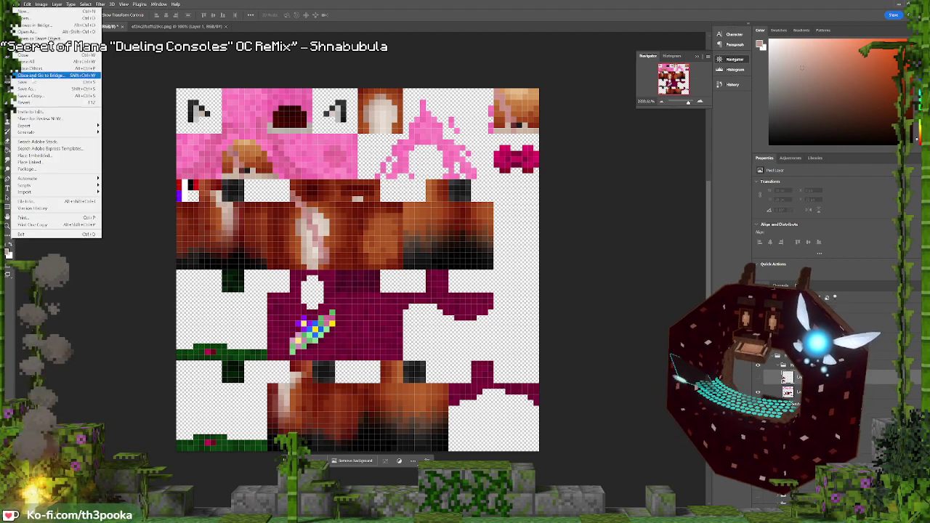
{"action": "left_click", "coordinate": [46, 82]}
{"action": "key", "text": "alt+Tab"}
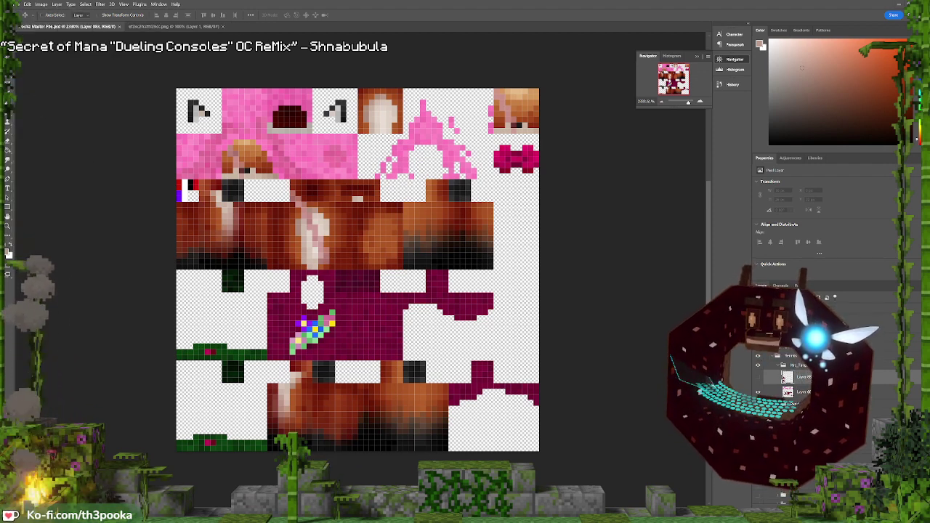
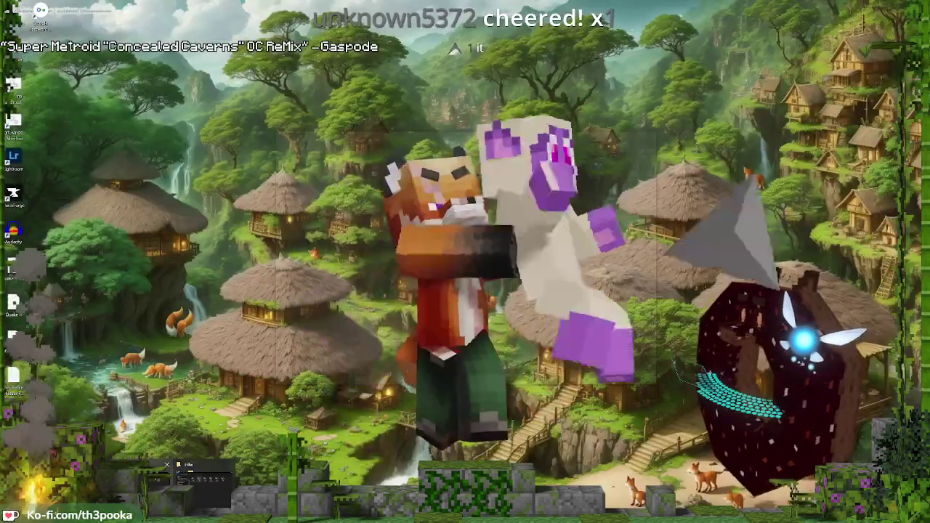
In Unity, set both new MrsTango textures to Alpha Is Transparency, Point (no filter) and RGBA 32 bit, and apply the import settings
{"action": "left_click", "coordinate": [155, 485]}
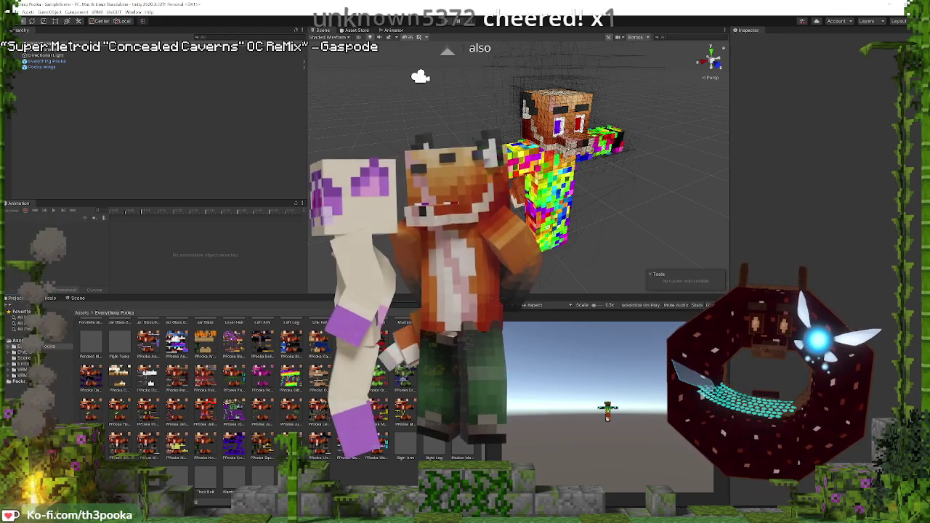
{"action": "left_click", "coordinate": [462, 411], "text": "shift"}
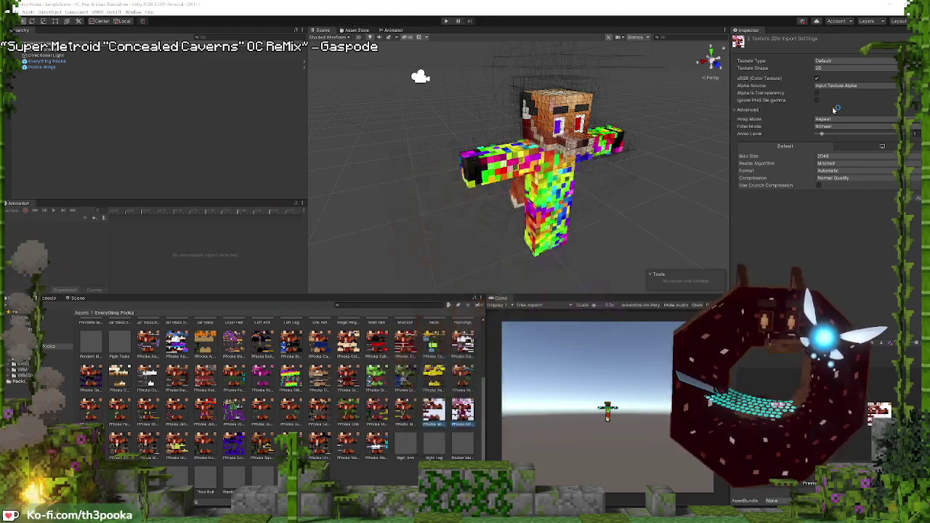
{"action": "left_click", "coordinate": [816, 93]}
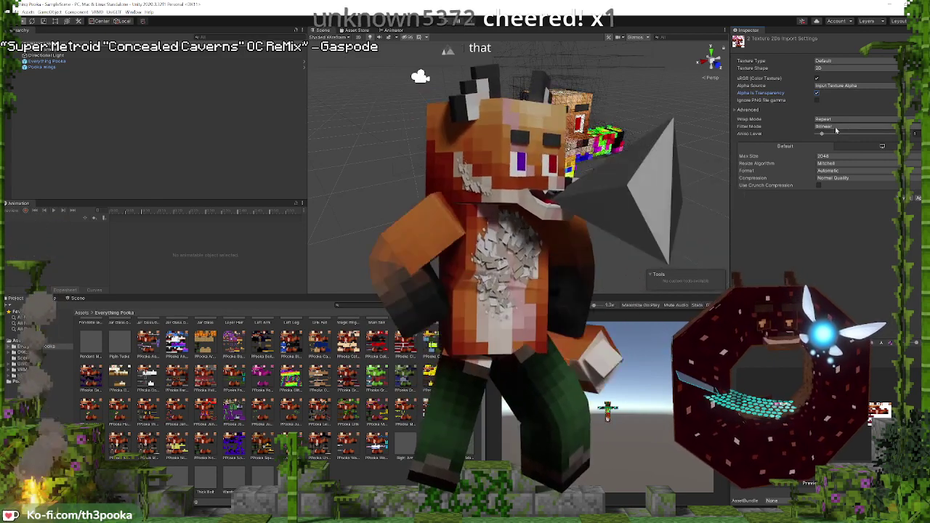
{"action": "left_click", "coordinate": [837, 127]}
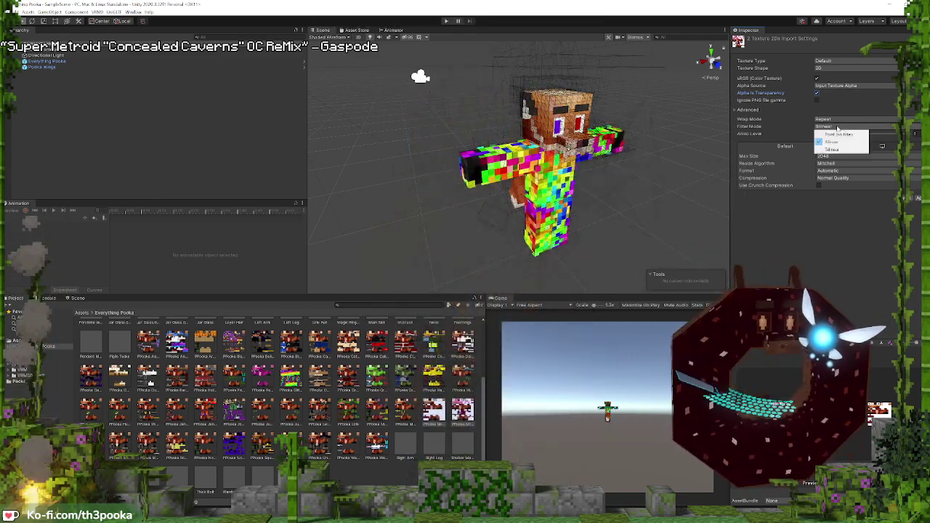
{"action": "left_click", "coordinate": [839, 135]}
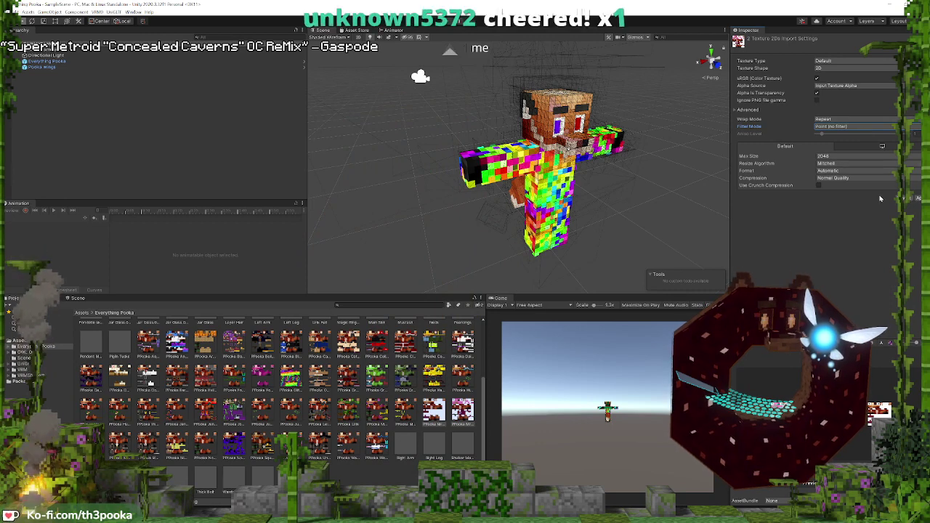
{"action": "left_click", "coordinate": [862, 171]}
{"action": "left_click", "coordinate": [855, 187]}
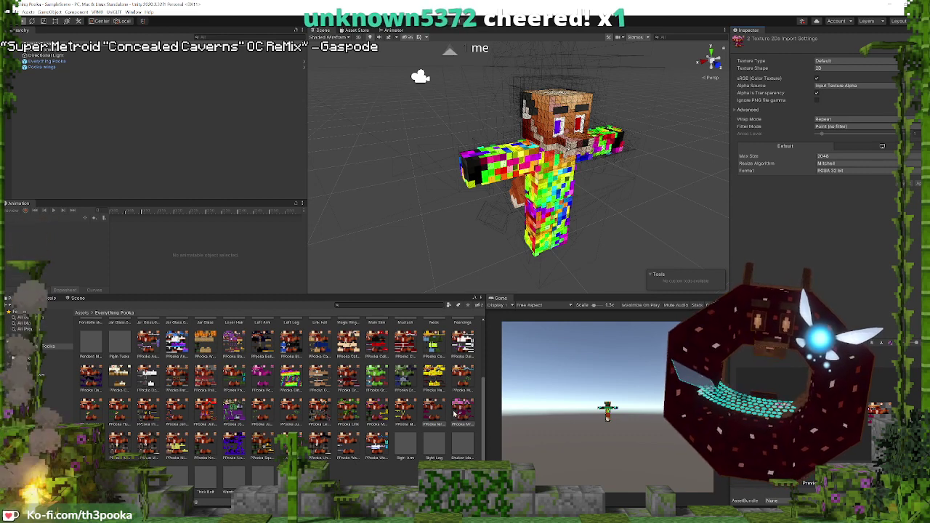
Expand the Everything Pooka avatar's parts and apply the new MrsTango lower texture to the Dress material
{"action": "left_click", "coordinate": [548, 162]}
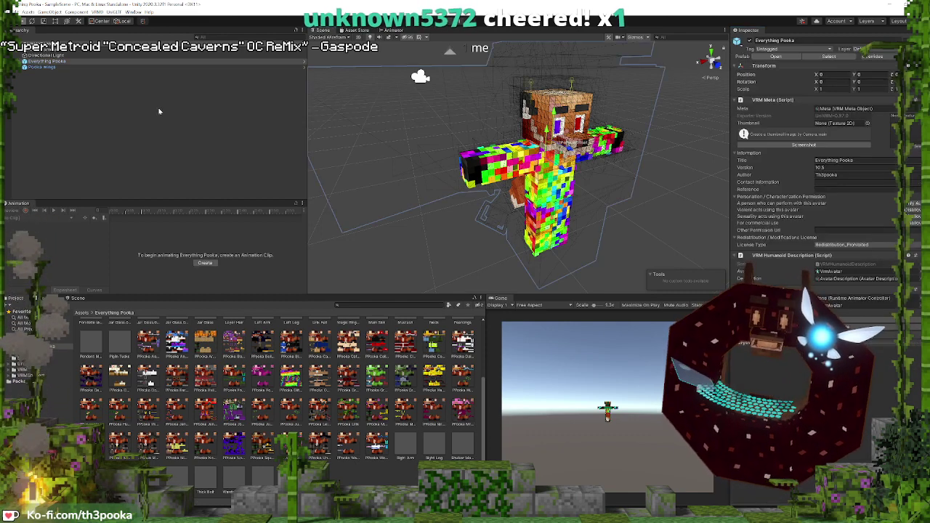
{"action": "left_click", "coordinate": [23, 67]}
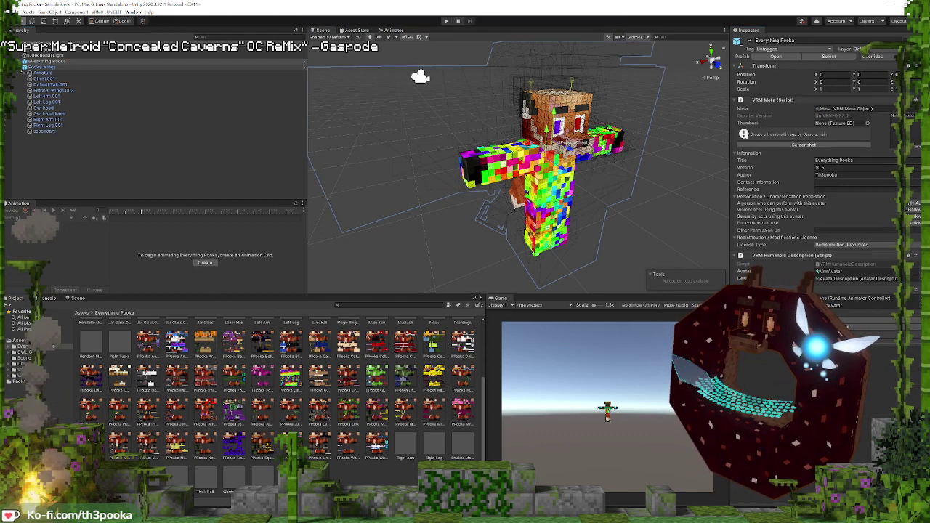
{"action": "left_click", "coordinate": [23, 67]}
{"action": "key", "text": "Right"}
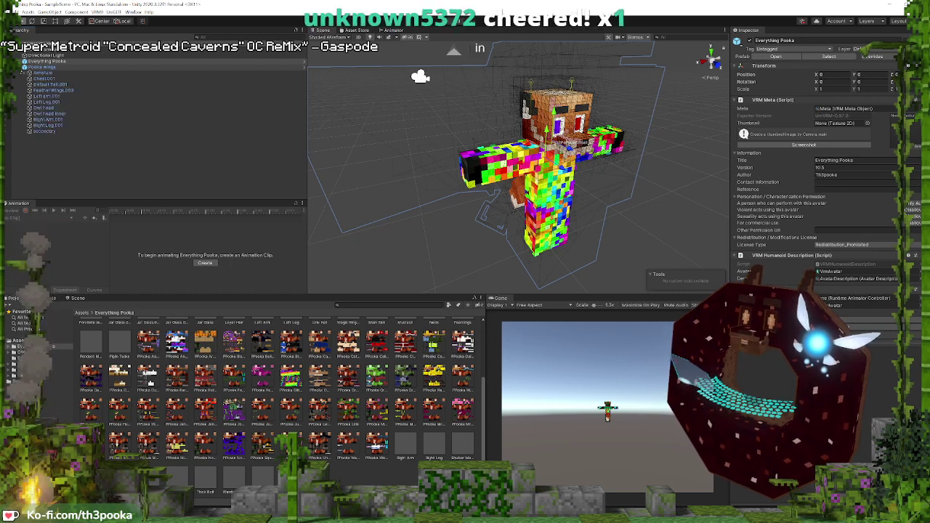
{"action": "key", "text": "Left"}
{"action": "key", "text": "Up"}
{"action": "key", "text": "Right"}
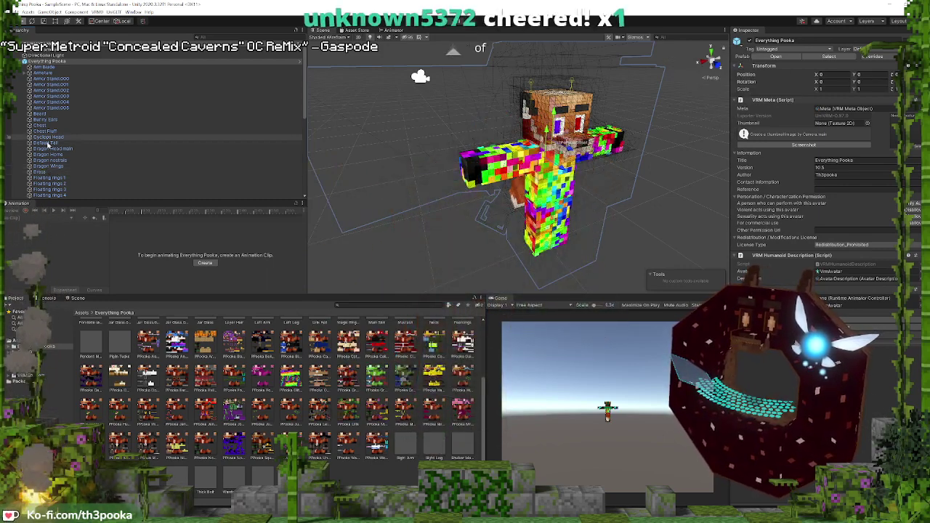
{"action": "left_click", "coordinate": [39, 172]}
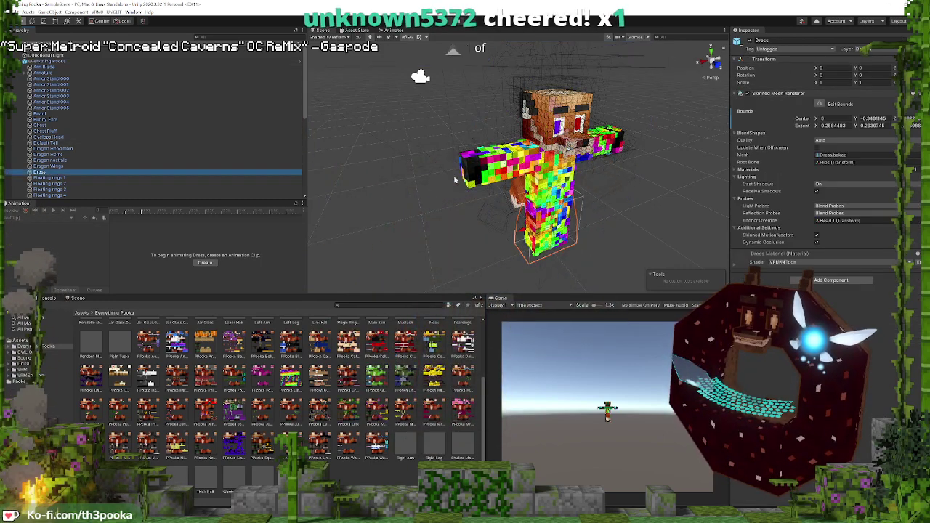
{"action": "left_click", "coordinate": [736, 263]}
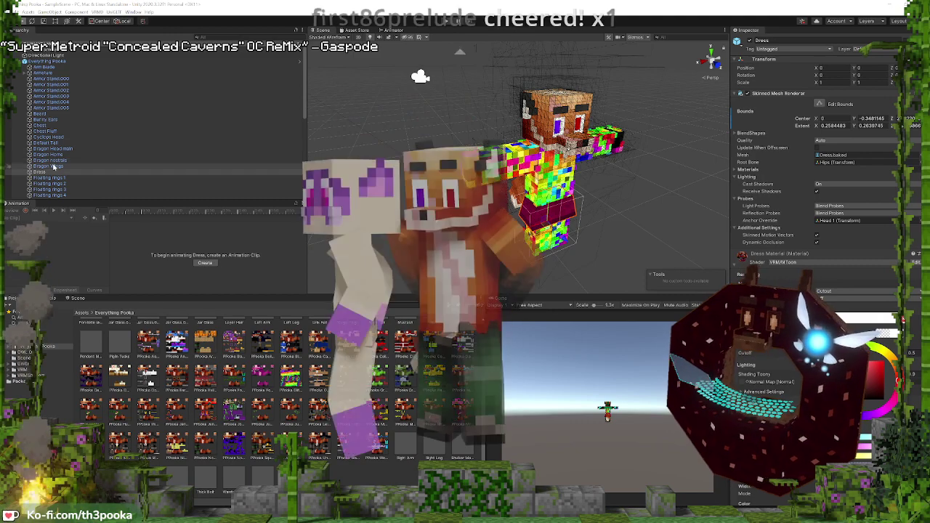
Apply the PPooka MrsTango Upper texture to the material of the avatar's Head
{"action": "scroll", "coordinate": [53, 164], "scroll_direction": "down", "scroll_amount": 3}
{"action": "scroll", "coordinate": [53, 164], "scroll_direction": "down", "scroll_amount": 2}
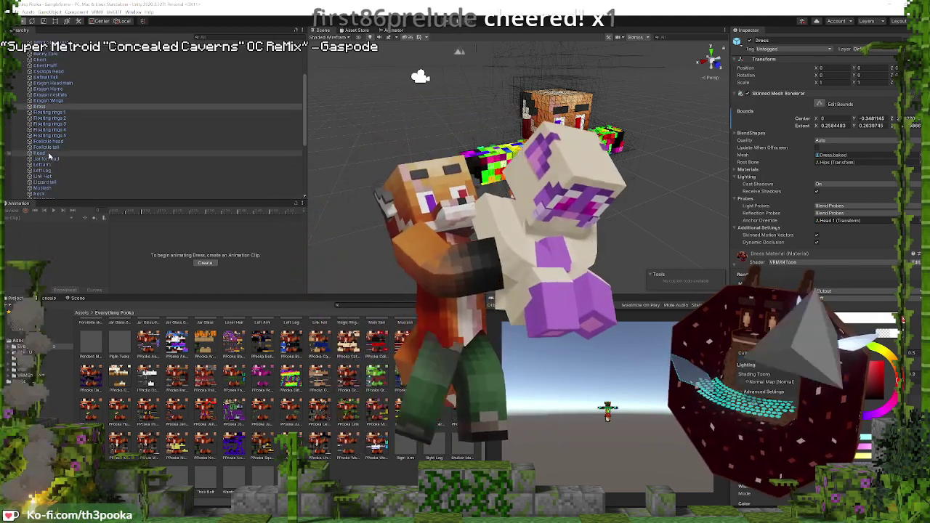
{"action": "left_click", "coordinate": [50, 153]}
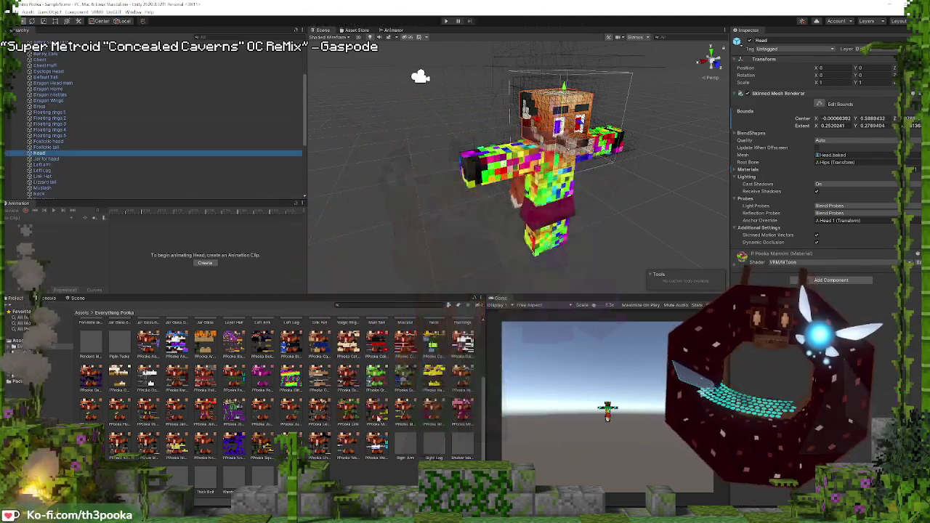
{"action": "left_click_drag", "start_coordinate": [464, 414], "coordinate": [716, 391]}
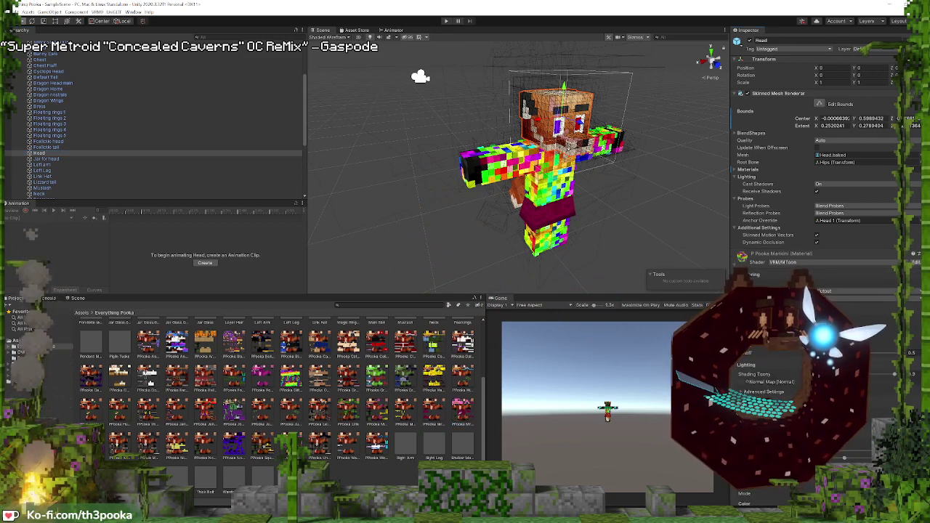
{"action": "left_click_drag", "start_coordinate": [715, 390], "coordinate": [747, 337]}
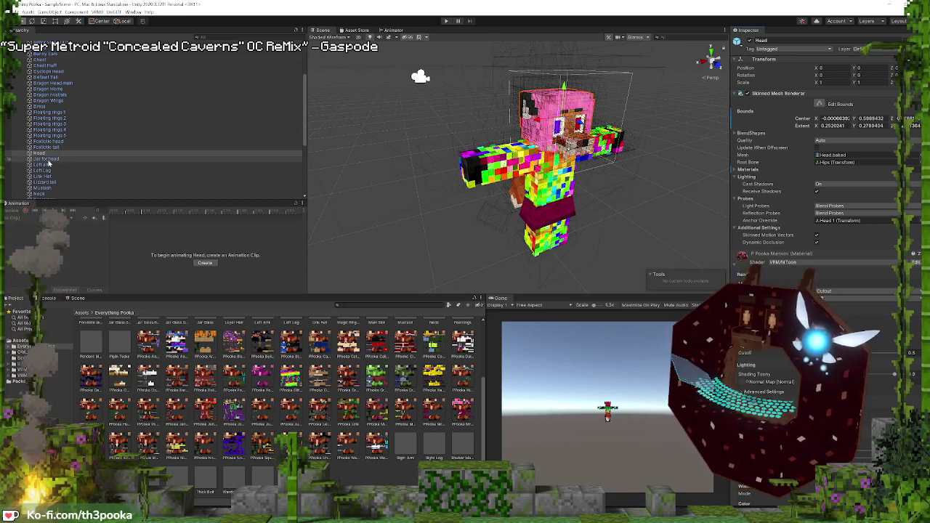
Apply the PPooka MrsTango Upper texture to the material of the avatar's Chest
{"action": "scroll", "coordinate": [57, 164], "scroll_direction": "down", "scroll_amount": 2}
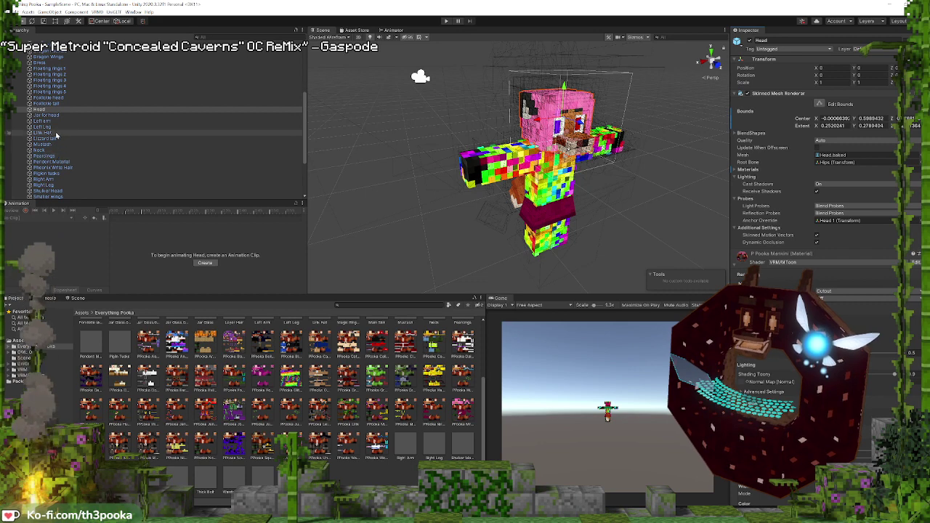
{"action": "scroll", "coordinate": [54, 145], "scroll_direction": "up", "scroll_amount": 4}
{"action": "left_click", "coordinate": [44, 104]}
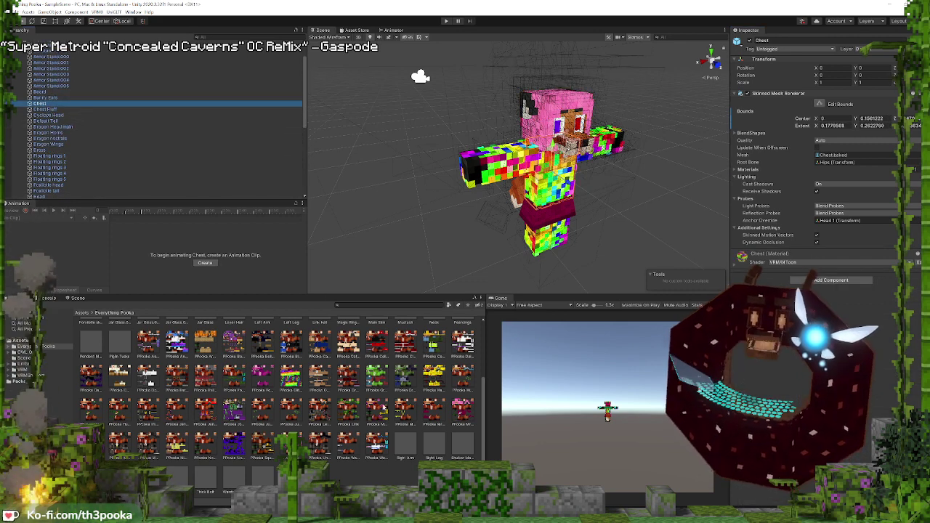
{"action": "left_click_drag", "start_coordinate": [458, 415], "coordinate": [779, 253]}
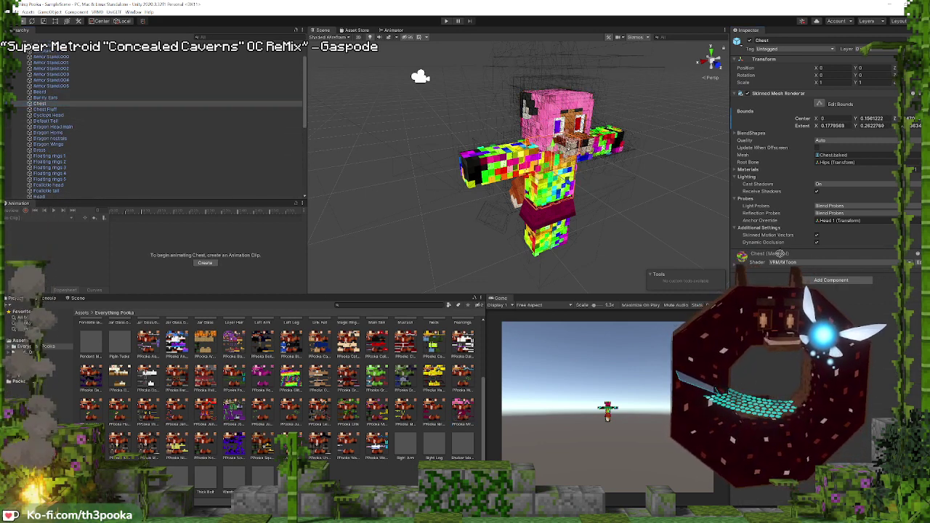
{"action": "left_click", "coordinate": [735, 260]}
{"action": "left_click_drag", "start_coordinate": [741, 309], "coordinate": [746, 325]}
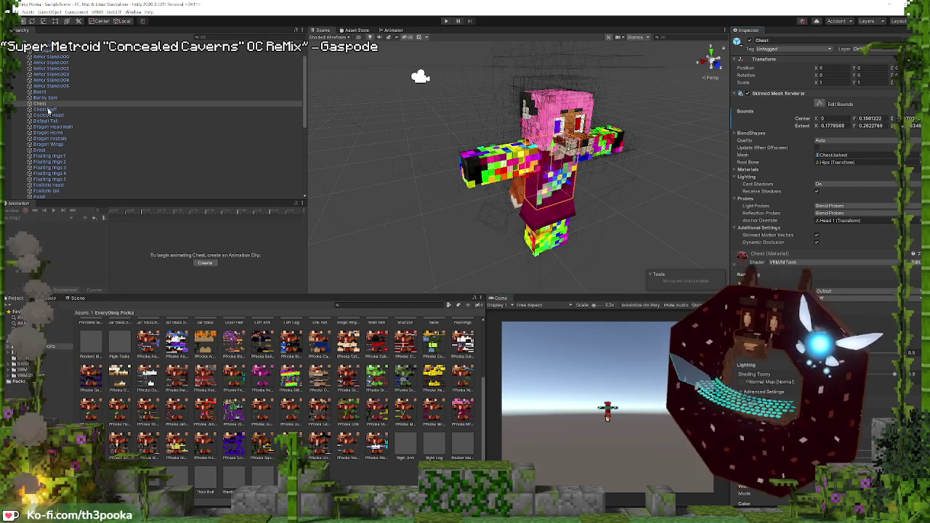
Apply the PPooka MrsTango Upper texture to the Right Arm material
{"action": "scroll", "coordinate": [62, 166], "scroll_direction": "down", "scroll_amount": 3}
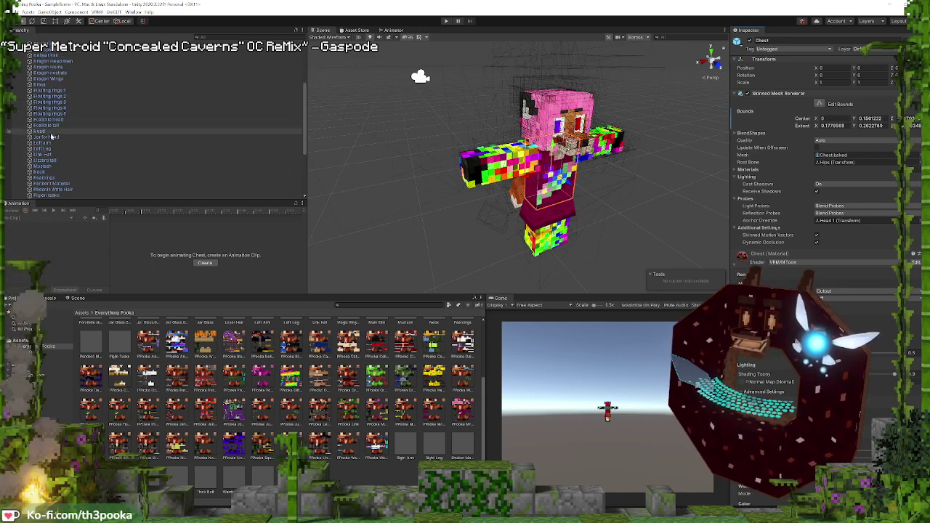
{"action": "scroll", "coordinate": [51, 157], "scroll_direction": "down", "scroll_amount": 3}
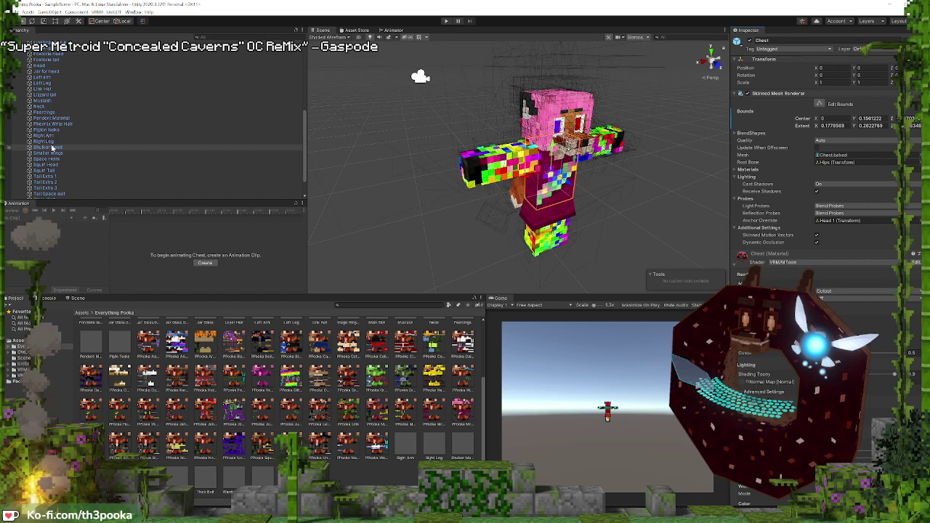
{"action": "left_click", "coordinate": [45, 136]}
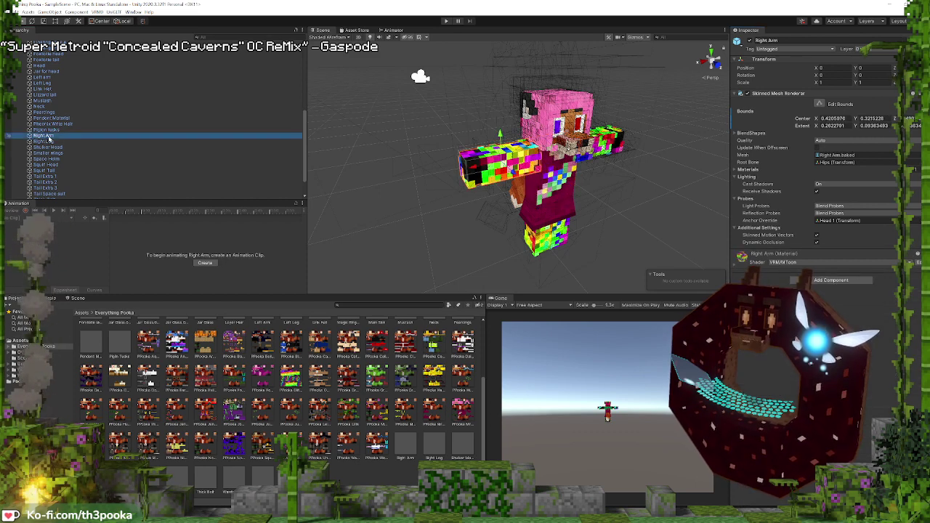
{"action": "left_click", "coordinate": [466, 414]}
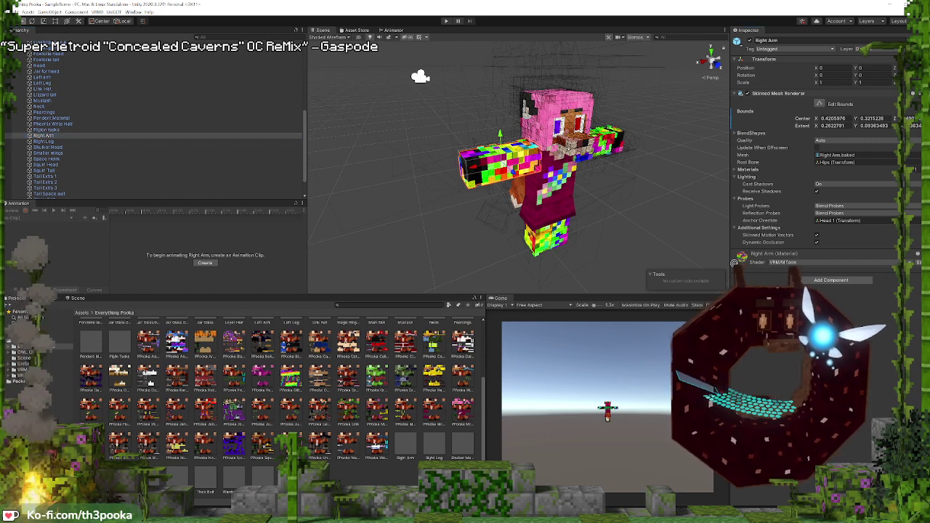
{"action": "left_click_drag", "start_coordinate": [734, 264], "coordinate": [748, 327]}
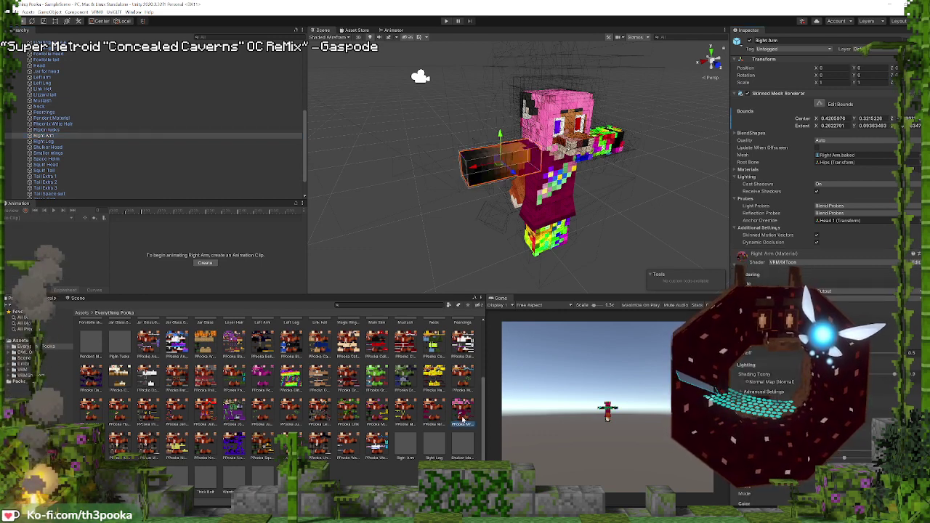
Apply the PPooka MrsTango Upper texture to the Right Leg material
{"action": "left_click", "coordinate": [43, 141]}
{"action": "left_click", "coordinate": [461, 416]}
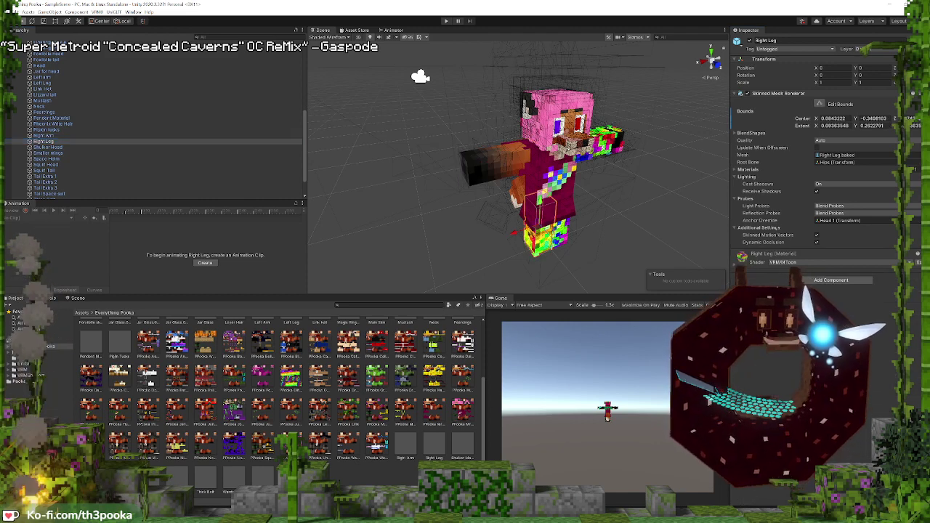
{"action": "left_click", "coordinate": [735, 262]}
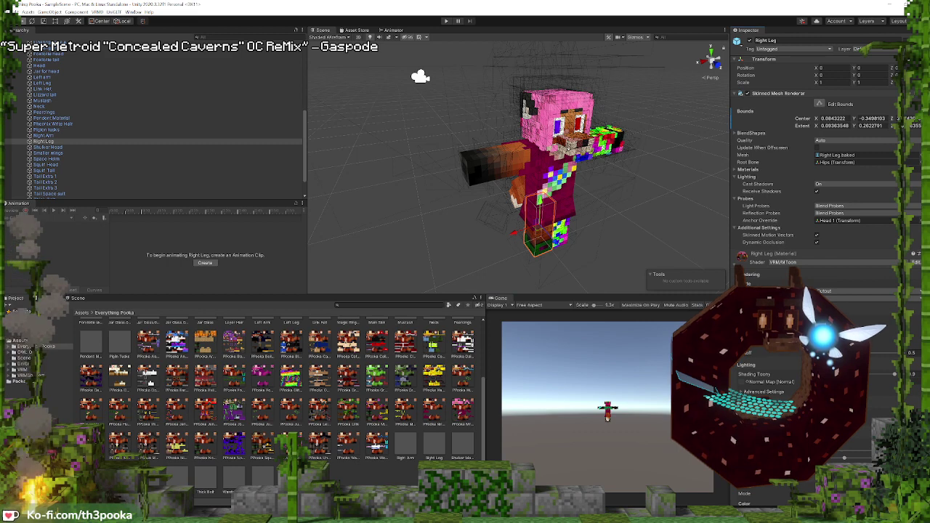
Apply the PPooka MrsTango Upper texture to the Left Arm material
{"action": "scroll", "coordinate": [67, 172], "scroll_direction": "down", "scroll_amount": 2}
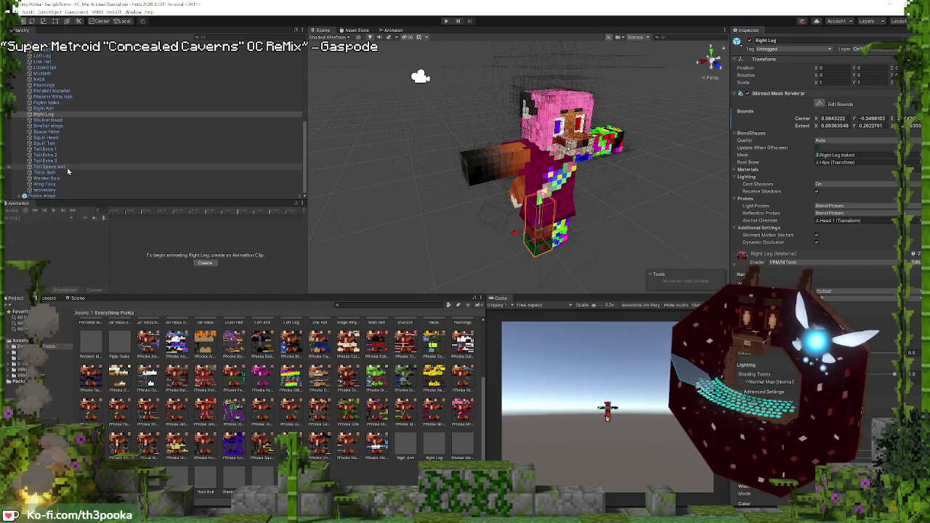
{"action": "scroll", "coordinate": [67, 156], "scroll_direction": "up", "scroll_amount": 4}
{"action": "left_click", "coordinate": [41, 115]}
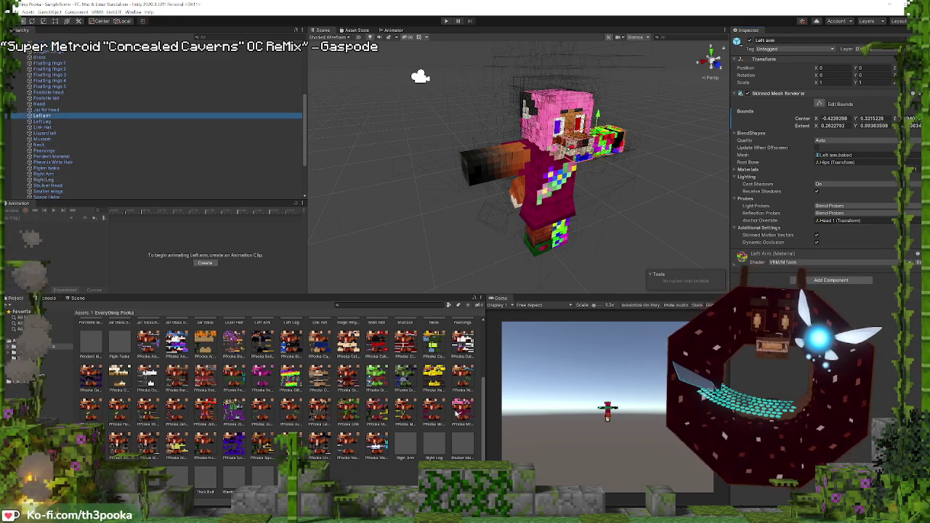
{"action": "right_click_drag", "start_coordinate": [708, 278], "coordinate": [708, 278]}
{"action": "left_click", "coordinate": [735, 267]}
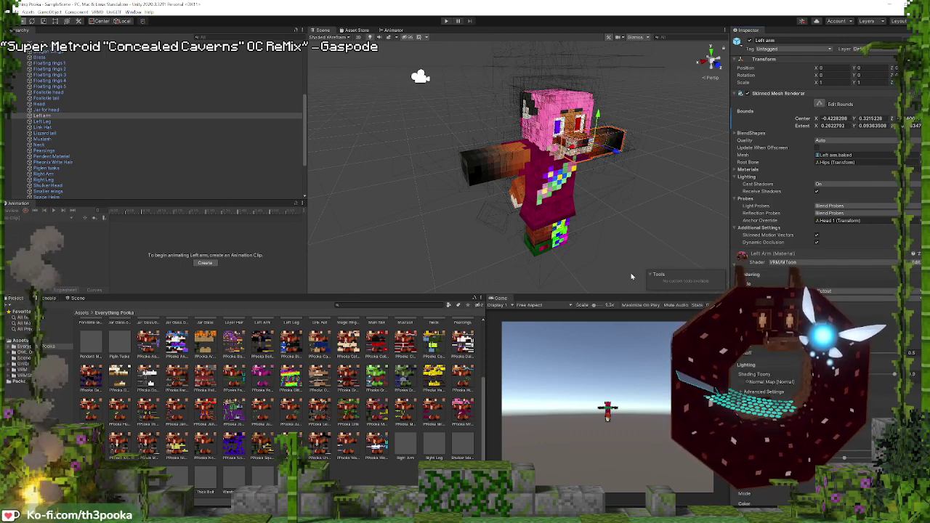
Apply the PPooka MrsTango Upper texture to the Left Leg material and close the stray image viewer windows
{"action": "left_click", "coordinate": [62, 122]}
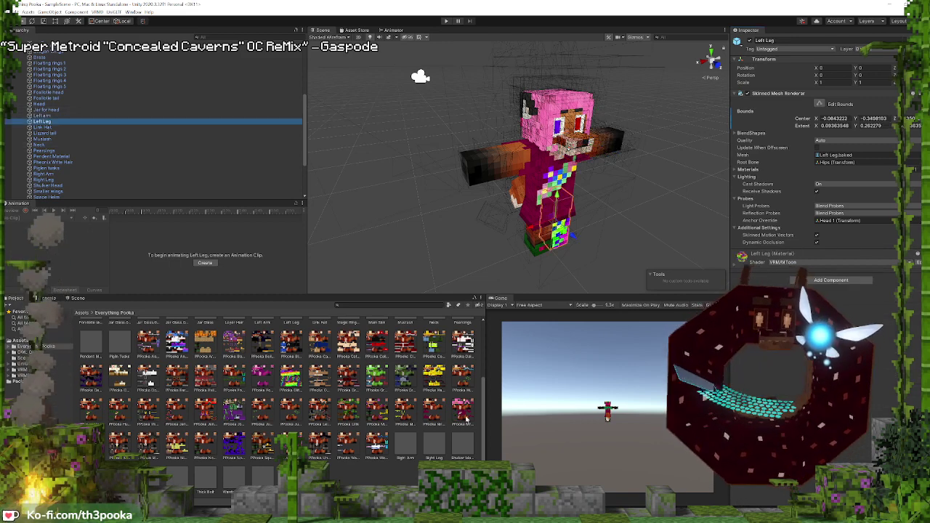
{"action": "left_click_drag", "start_coordinate": [466, 420], "coordinate": [809, 261]}
{"action": "left_click_drag", "start_coordinate": [735, 266], "coordinate": [734, 266]}
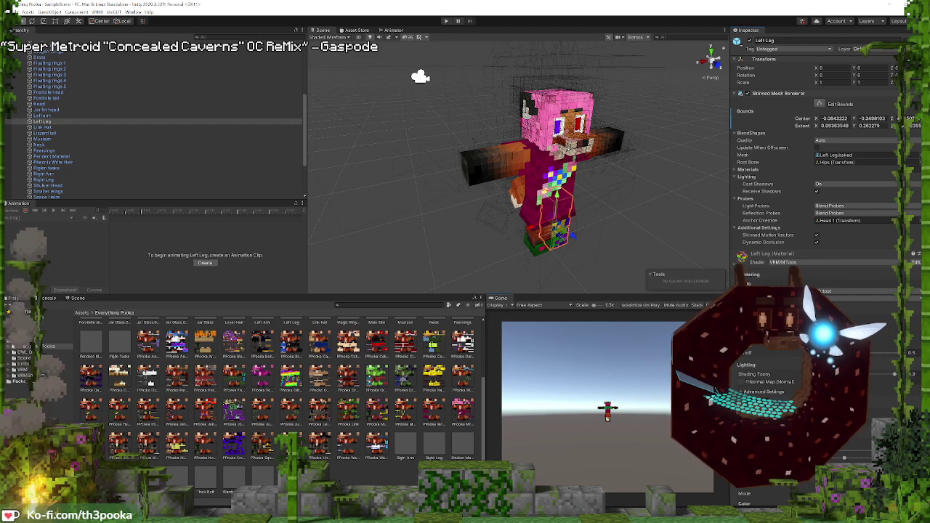
{"action": "left_click", "coordinate": [451, 412]}
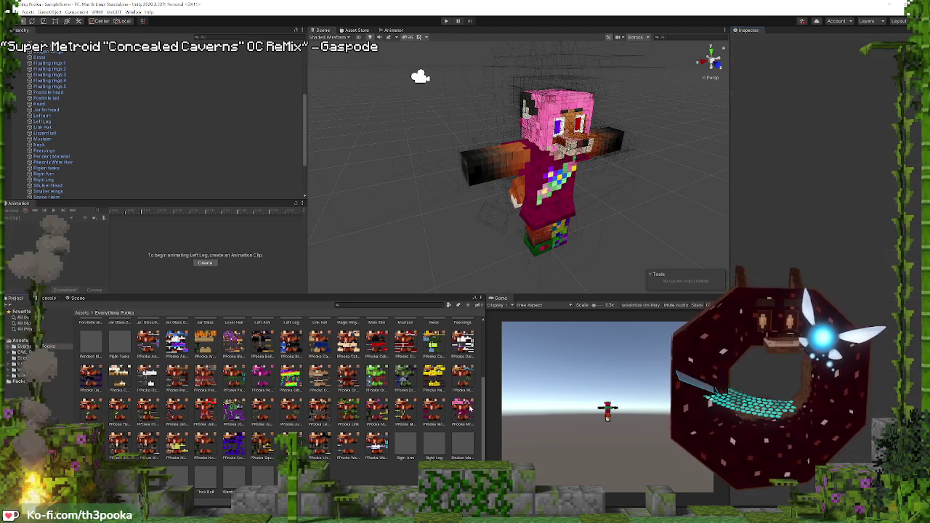
{"action": "left_click", "coordinate": [42, 121]}
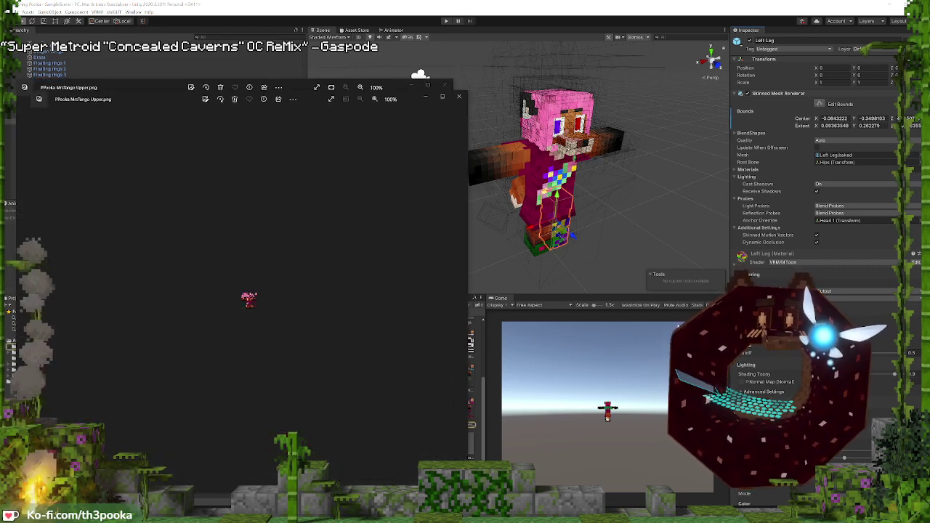
{"action": "left_click", "coordinate": [457, 97]}
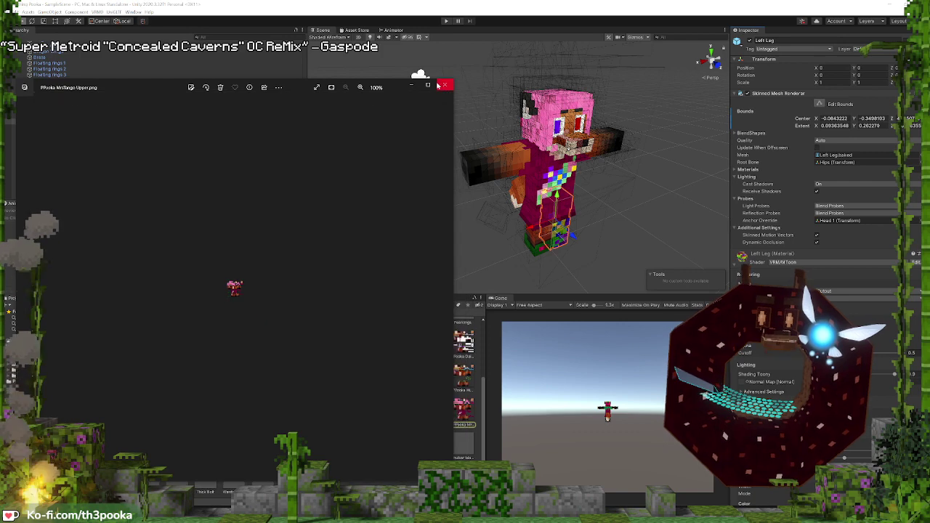
{"action": "left_click", "coordinate": [441, 85]}
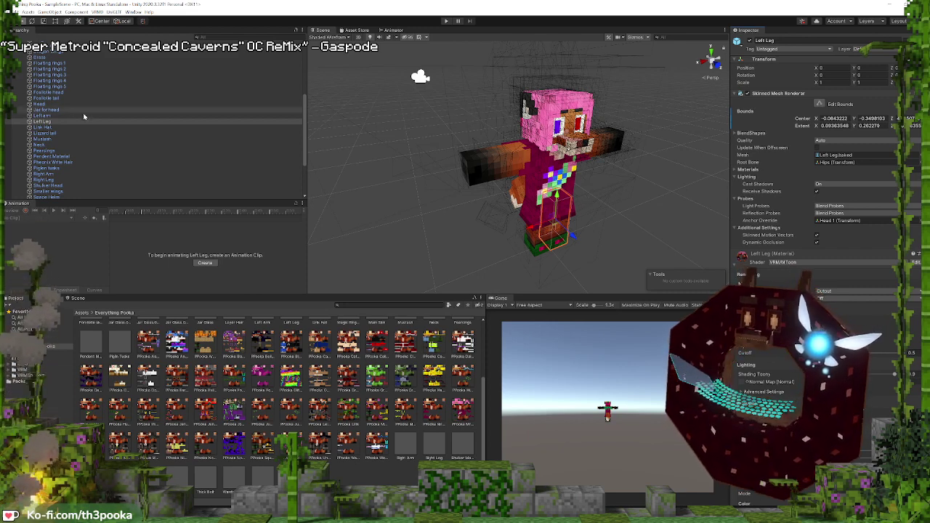
Collapse the Everything Pooka hierarchy, select that avatar, and open the VRM 0.x exporter for it
{"action": "scroll", "coordinate": [82, 113], "scroll_direction": "up", "scroll_amount": 6}
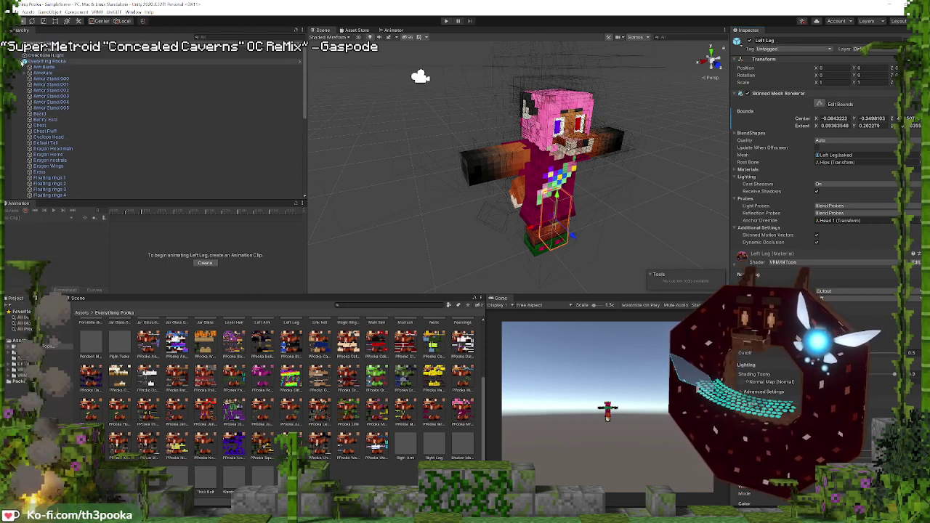
{"action": "left_click", "coordinate": [24, 61]}
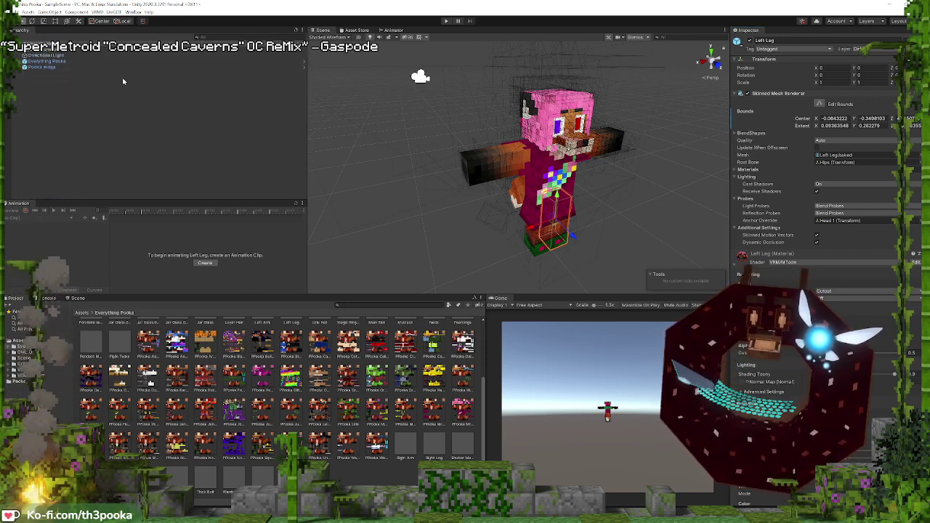
{"action": "left_click", "coordinate": [38, 62]}
{"action": "left_click", "coordinate": [96, 12]}
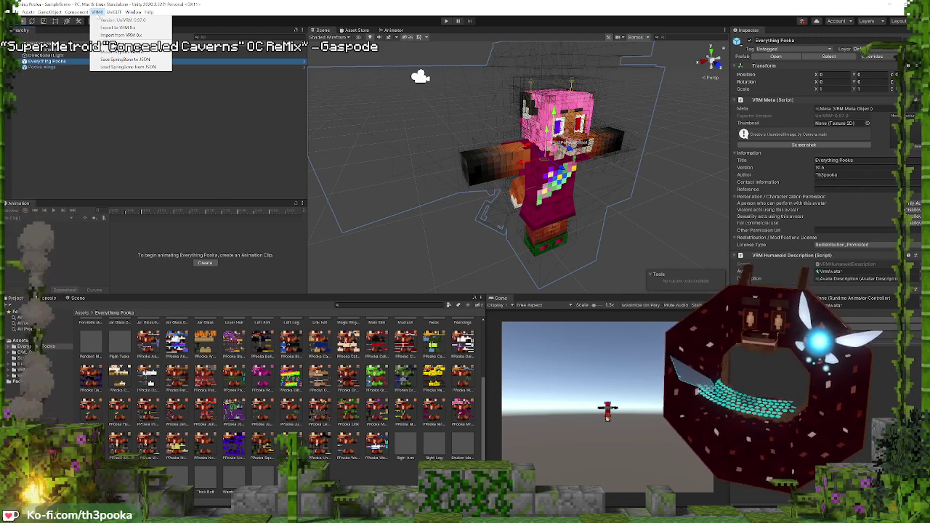
{"action": "mouse_move", "coordinate": [89, 14]}
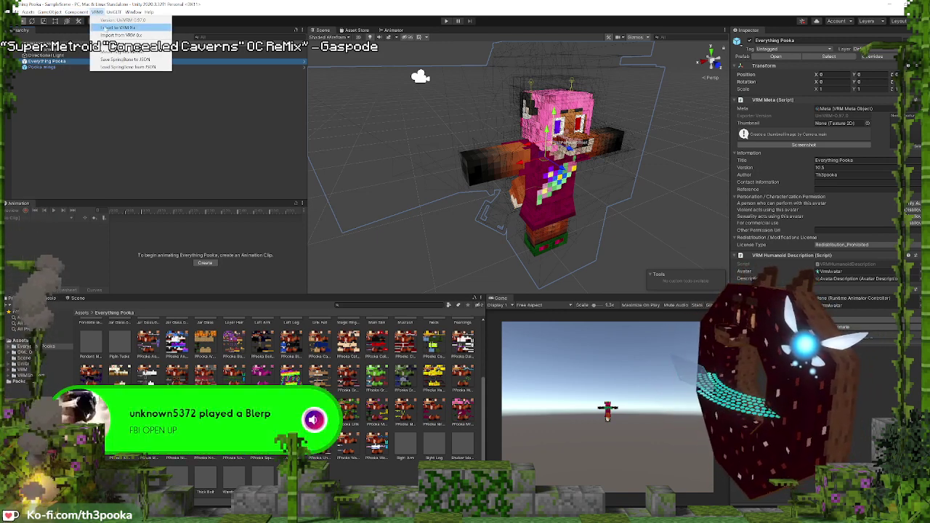
{"action": "left_click", "coordinate": [109, 28]}
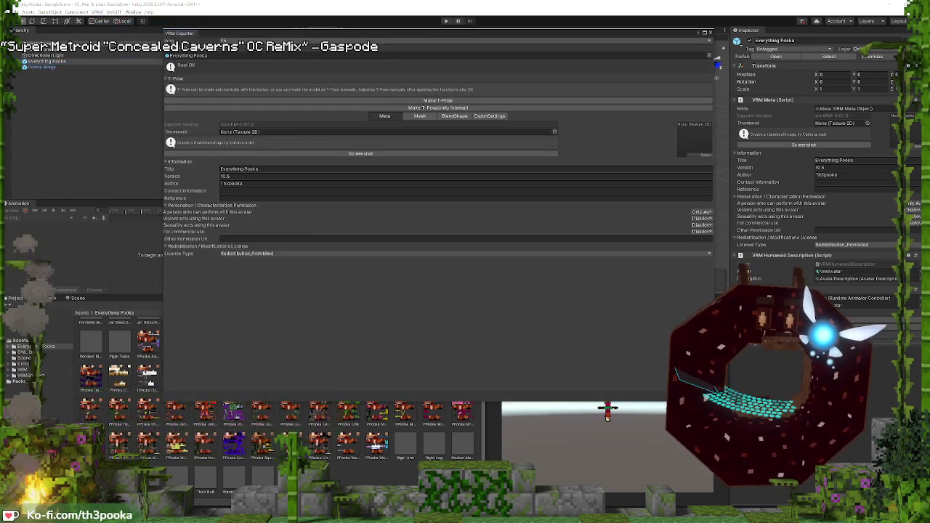
Export the avatar as a VRM file named Mrs_Tango into the Pooka Red/Purple Eyes motion capture folder
{"action": "left_click", "coordinate": [689, 395]}
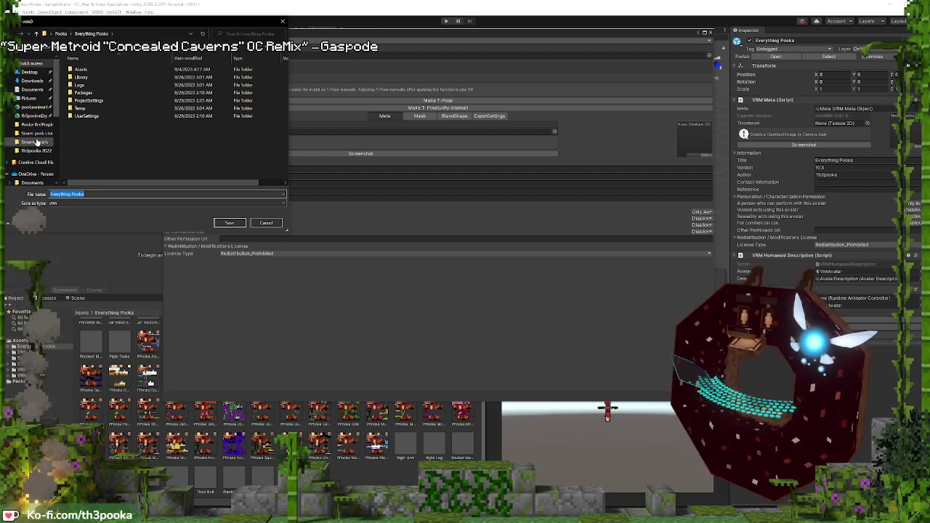
{"action": "left_click", "coordinate": [38, 125]}
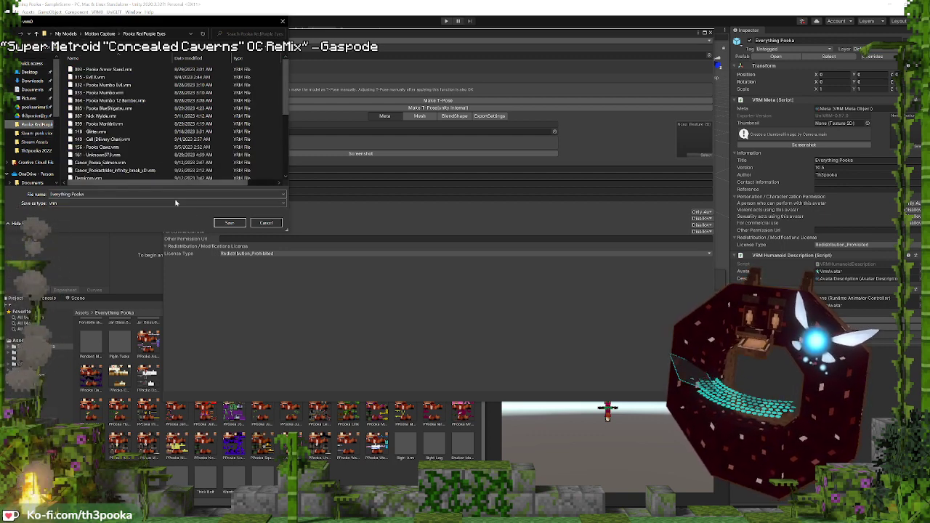
{"action": "left_click", "coordinate": [90, 193]}
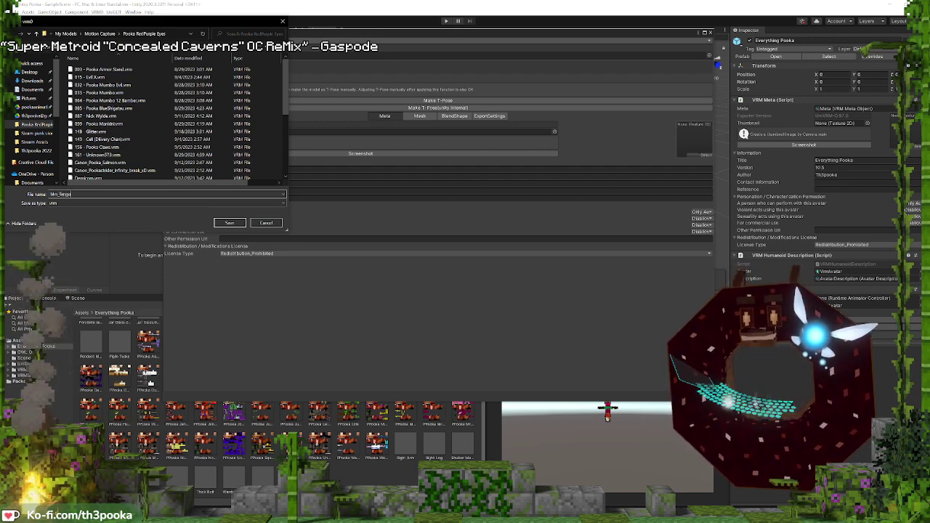
{"action": "key", "text": "Return"}
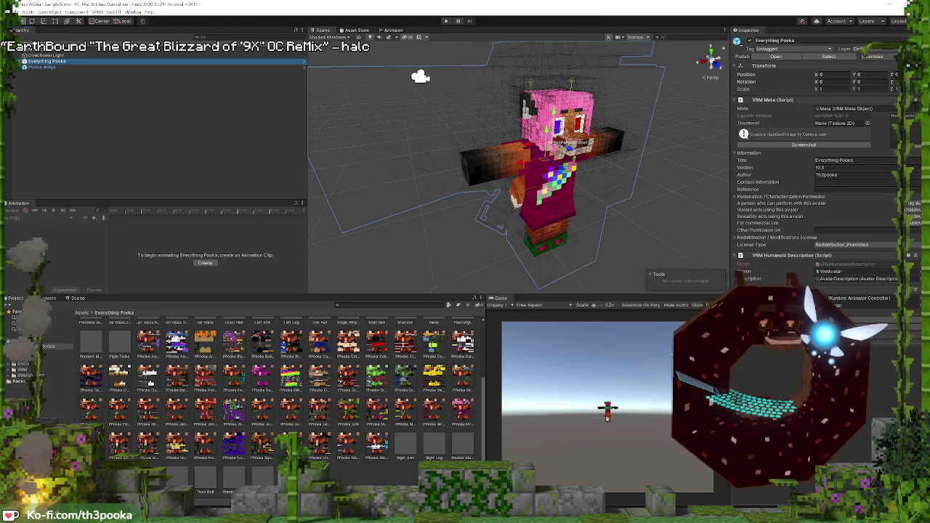
Close the Everything Pooka project in Unity, minimize Photoshop, and close the Unity Hub window
{"action": "left_click", "coordinate": [906, 4]}
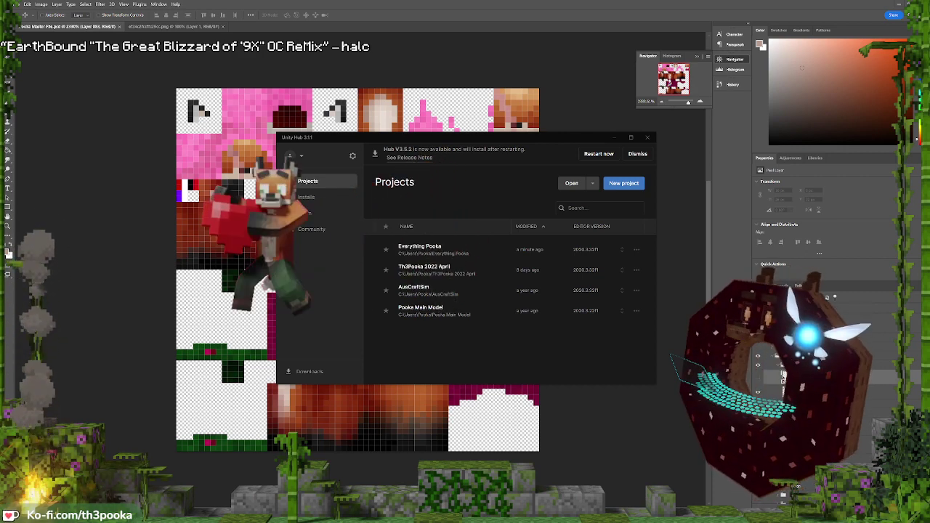
{"action": "left_click", "coordinate": [460, 3]}
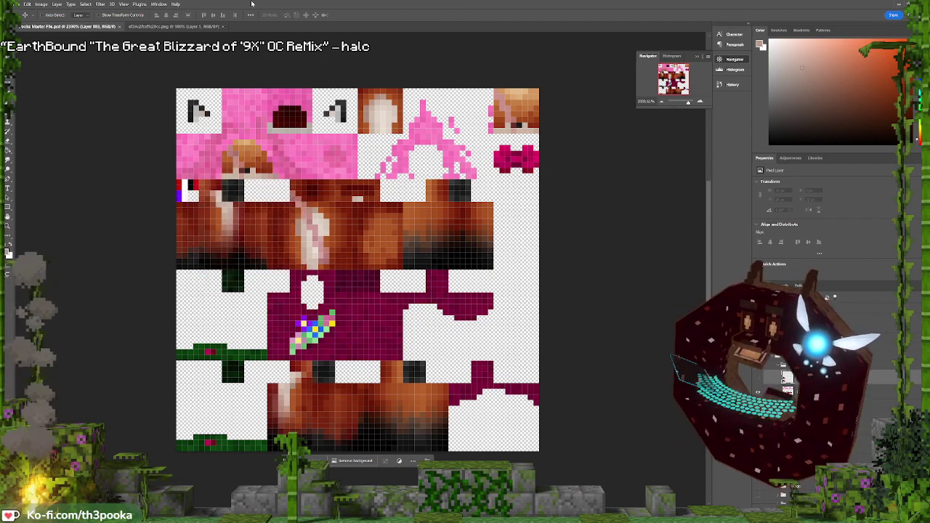
{"action": "left_click", "coordinate": [899, 4]}
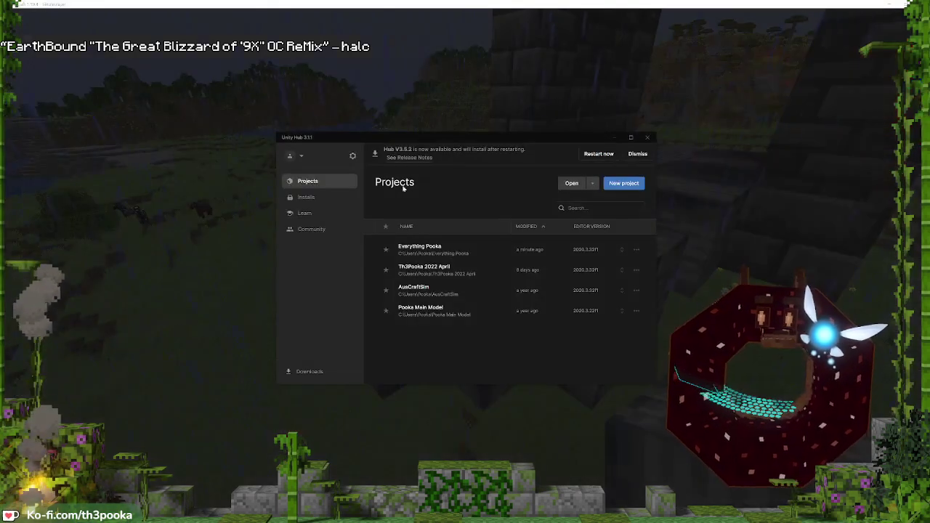
{"action": "left_click", "coordinate": [648, 137]}
{"action": "left_click", "coordinate": [638, 138]}
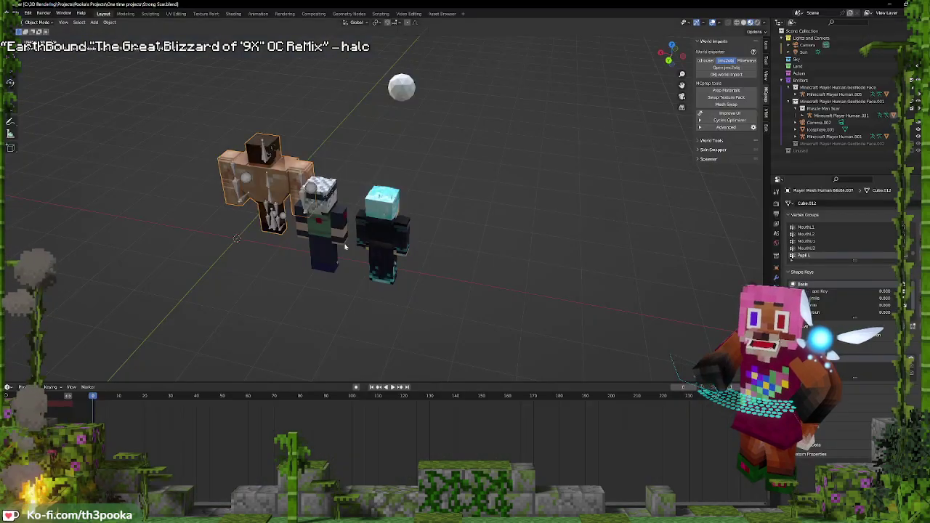
In Blender, show the two remaining bone layers of the teal-haired character's armature and put it in Pose Mode
{"action": "middle_click_drag", "start_coordinate": [344, 247], "coordinate": [348, 202]}
{"action": "left_click", "coordinate": [392, 203]}
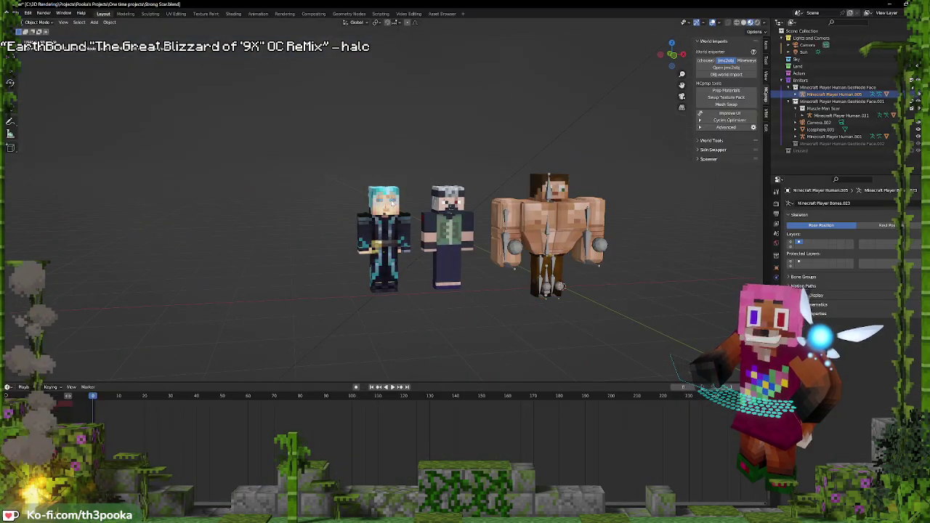
{"action": "scroll", "coordinate": [364, 159], "scroll_direction": "up", "scroll_amount": 12}
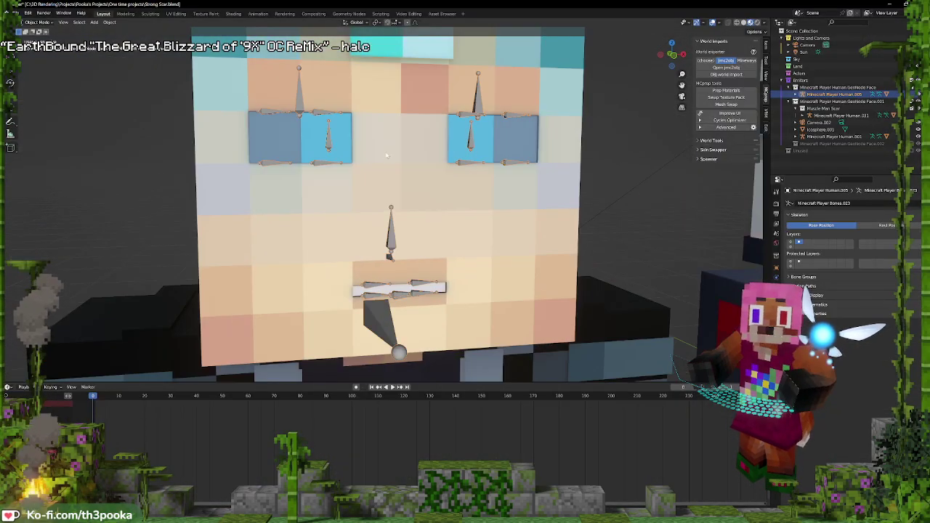
{"action": "scroll", "coordinate": [454, 175], "scroll_direction": "down", "scroll_amount": 6}
{"action": "left_click", "coordinate": [790, 242], "text": "shift"}
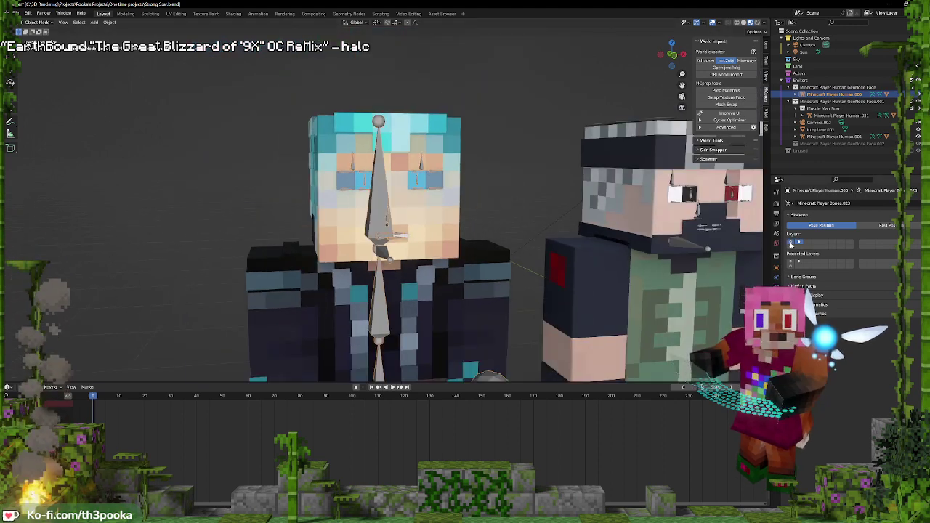
{"action": "left_click", "coordinate": [791, 246], "text": "shift"}
{"action": "middle_click_drag", "start_coordinate": [482, 263], "coordinate": [499, 267]}
{"action": "scroll", "coordinate": [499, 267], "scroll_direction": "down", "scroll_amount": 2}
{"action": "scroll", "coordinate": [498, 268], "scroll_direction": "up", "scroll_amount": 1}
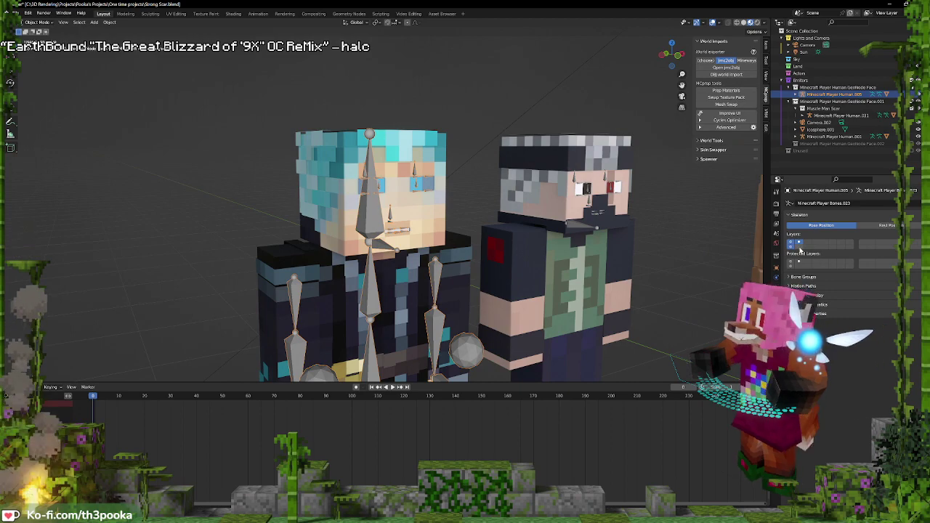
{"action": "key", "text": "ctrl+Tab"}
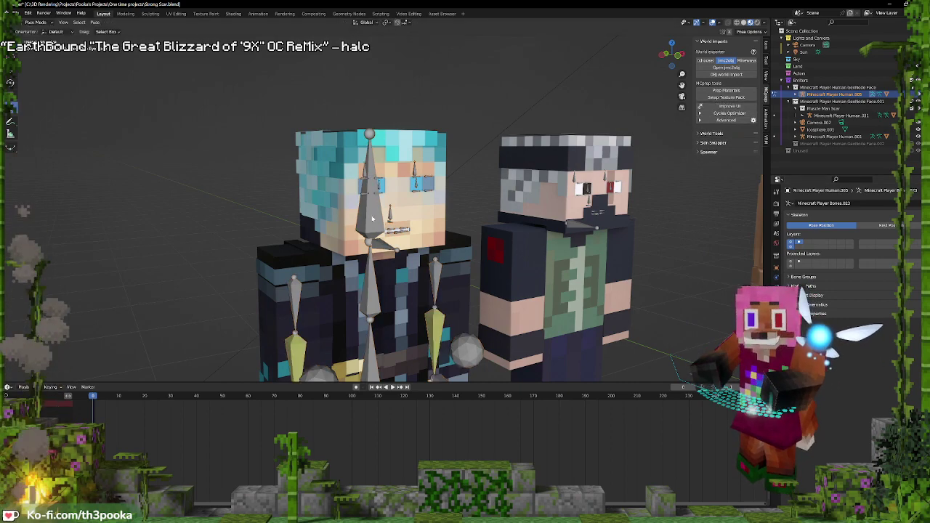
Try moving the teal-haired character's head with its head bones
{"action": "left_click", "coordinate": [375, 218]}
{"action": "key", "text": "g"}
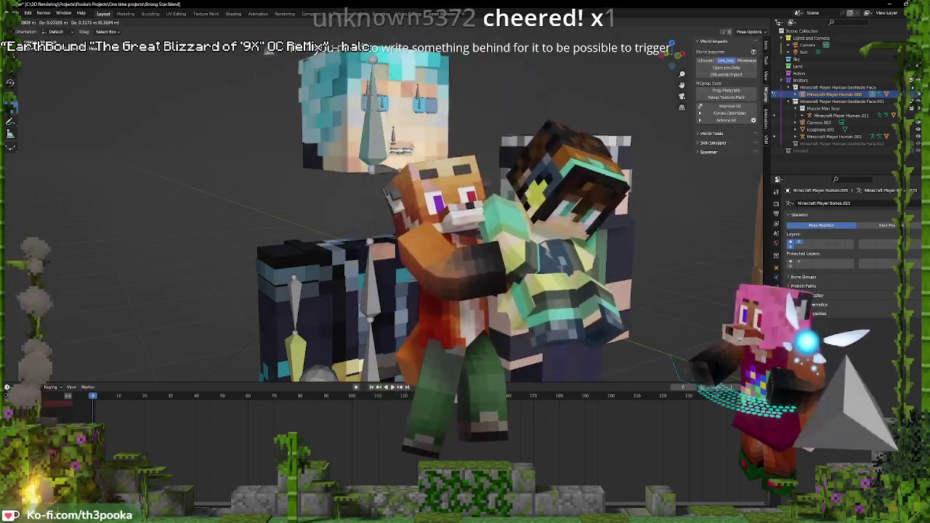
{"action": "right_click", "coordinate": [280, 190]}
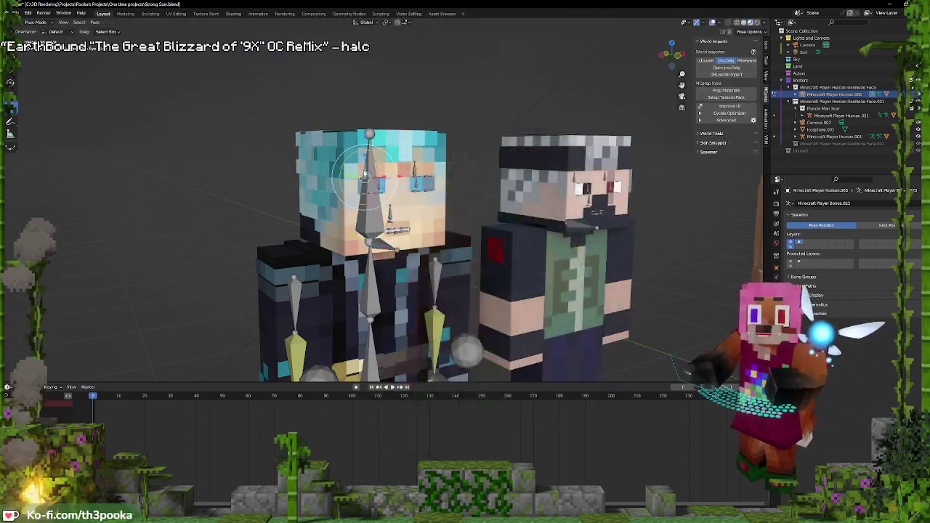
{"action": "middle_click_drag", "start_coordinate": [417, 183], "coordinate": [463, 186]}
{"action": "left_click", "coordinate": [364, 203]}
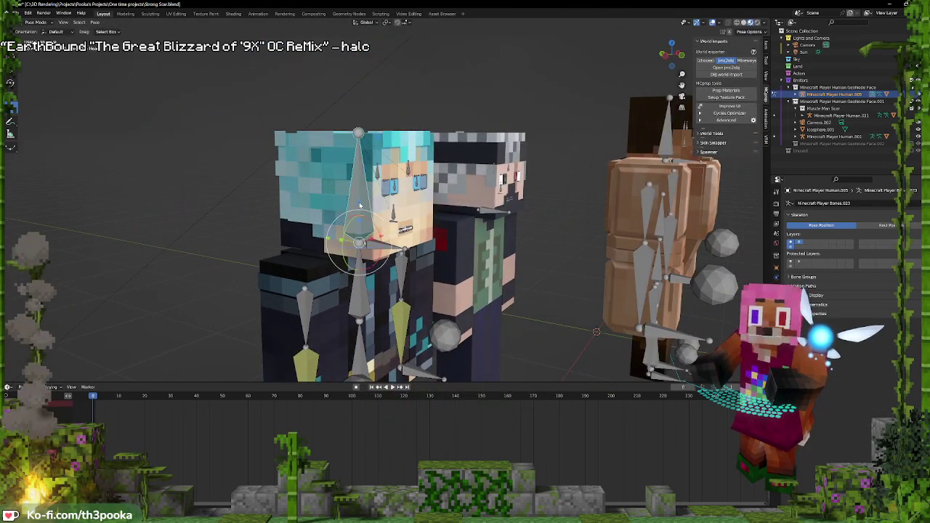
{"action": "key", "text": "g"}
{"action": "right_click", "coordinate": [364, 171]}
Try moving the teal-haired character's mouth bone along Z and raising its eyebrow bones
{"action": "mouse_move", "coordinate": [531, 207]}
{"action": "middle_mouse_down"}
{"action": "mouse_move", "coordinate": [513, 203]}
{"action": "mouse_move", "coordinate": [521, 202]}
{"action": "middle_mouse_up"}
{"action": "left_click", "coordinate": [394, 214]}
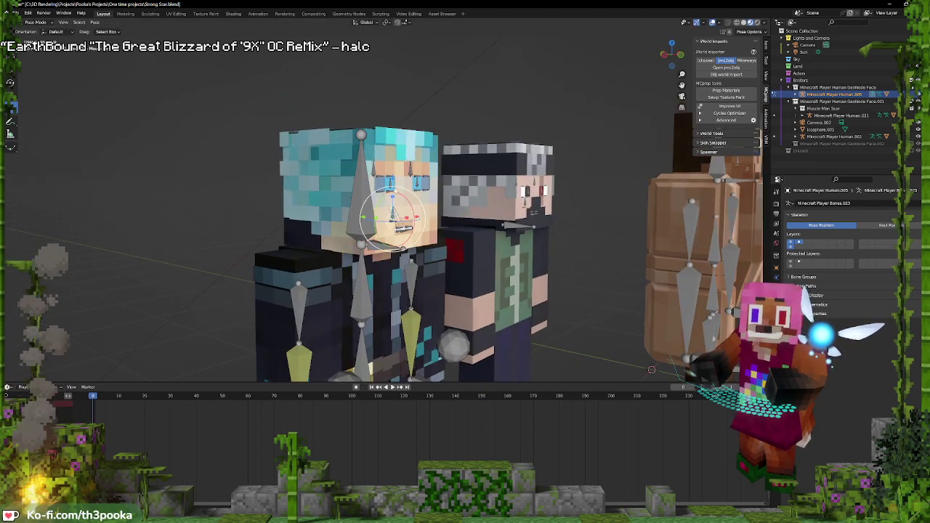
{"action": "key", "text": "g"}
{"action": "key", "text": "z"}
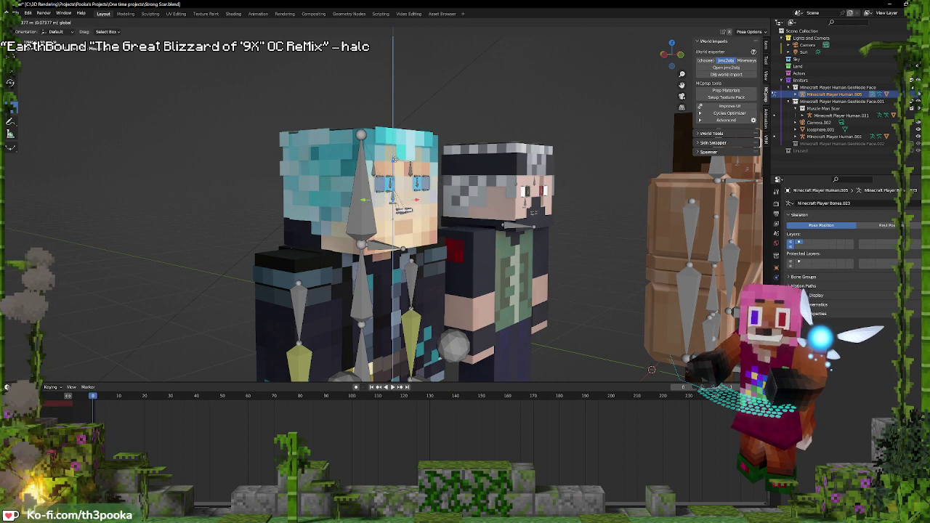
{"action": "right_click", "coordinate": [395, 158]}
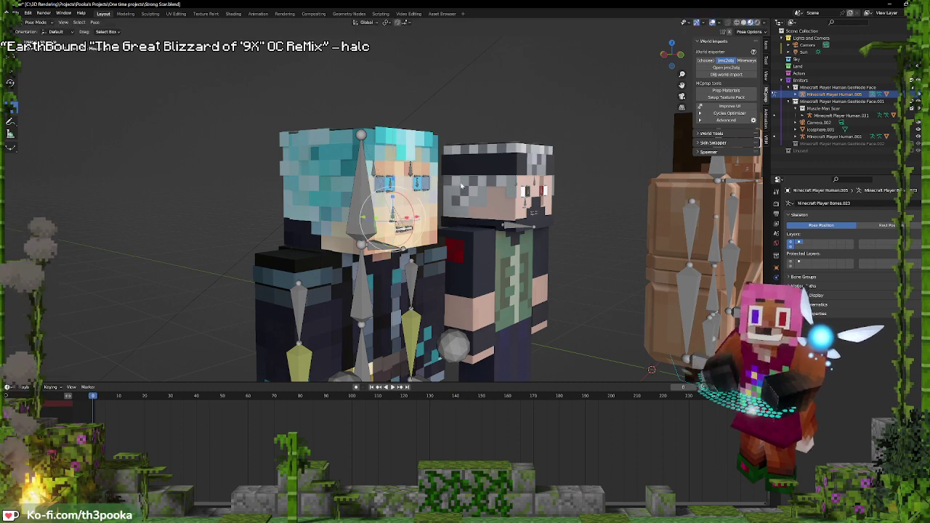
{"action": "left_click", "coordinate": [375, 169], "text": "shift"}
{"action": "left_click_drag", "start_coordinate": [394, 133], "coordinate": [394, 128]}
{"action": "right_click", "coordinate": [394, 128]}
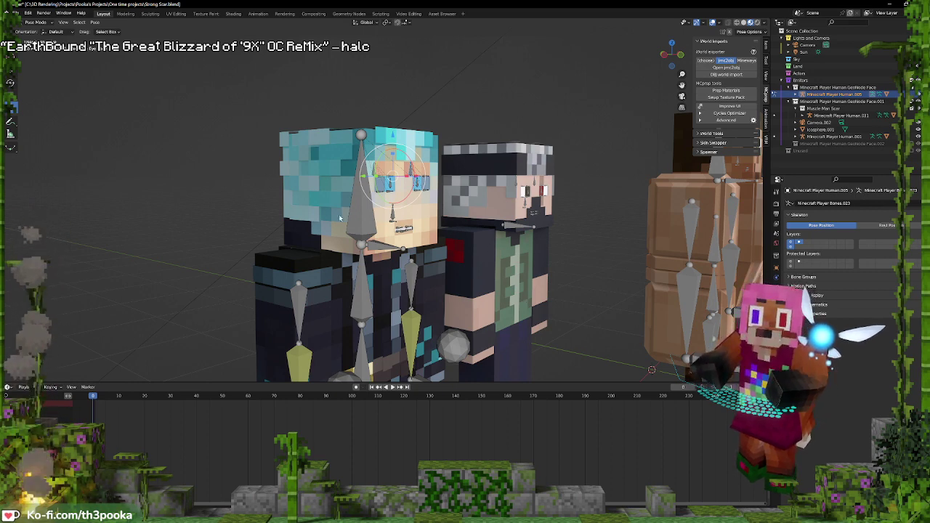
Try tilting the teal-haired character's upper body by freely rotating the upper torso bone
{"action": "middle_click_drag", "start_coordinate": [487, 250], "coordinate": [510, 248]}
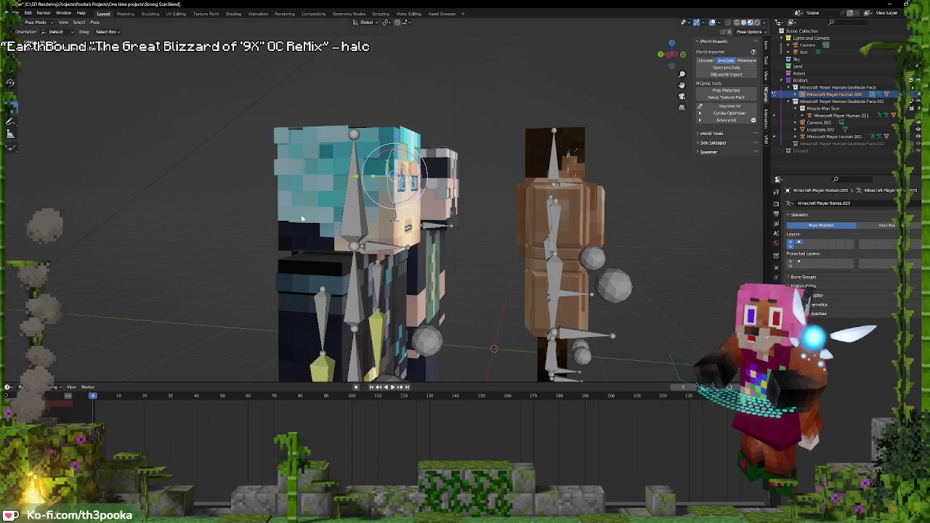
{"action": "left_click", "coordinate": [354, 210]}
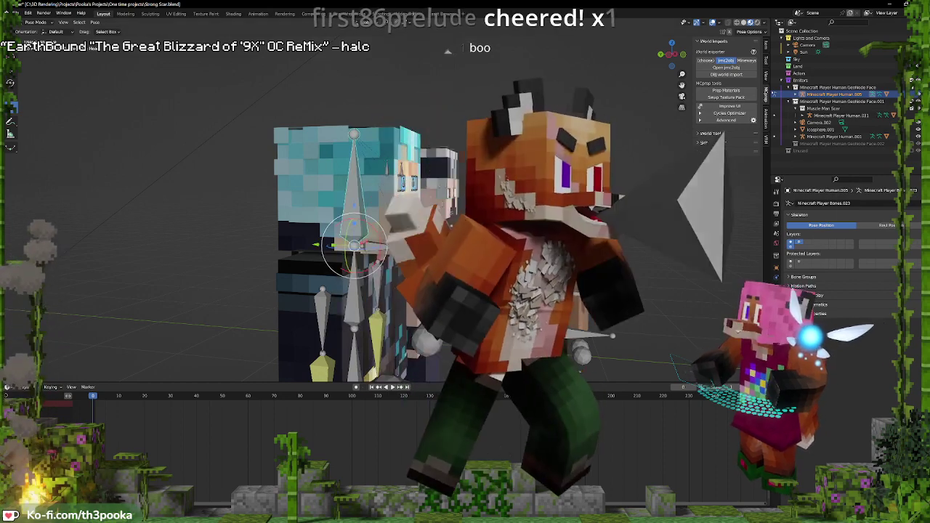
{"action": "left_click", "coordinate": [354, 300]}
{"action": "middle_click_drag", "start_coordinate": [355, 300], "coordinate": [309, 291]}
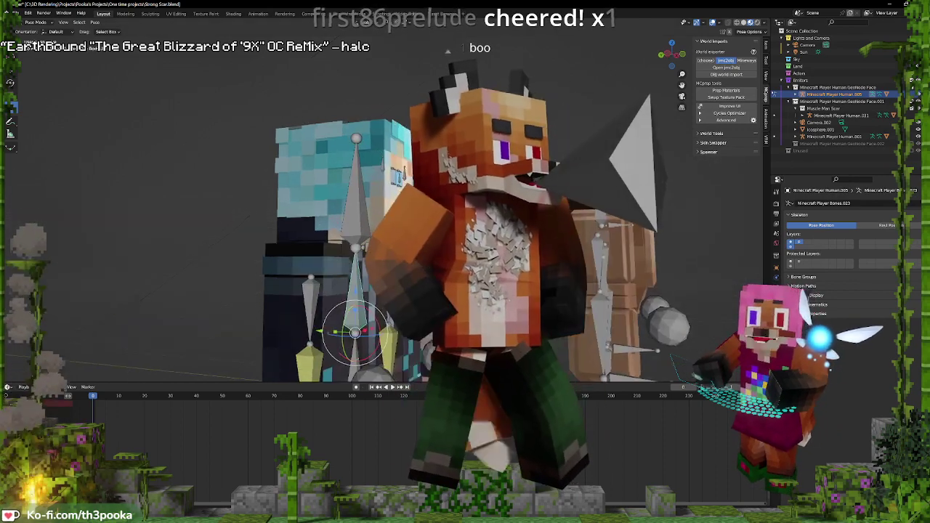
{"action": "key", "text": "r"}
{"action": "key", "text": "r"}
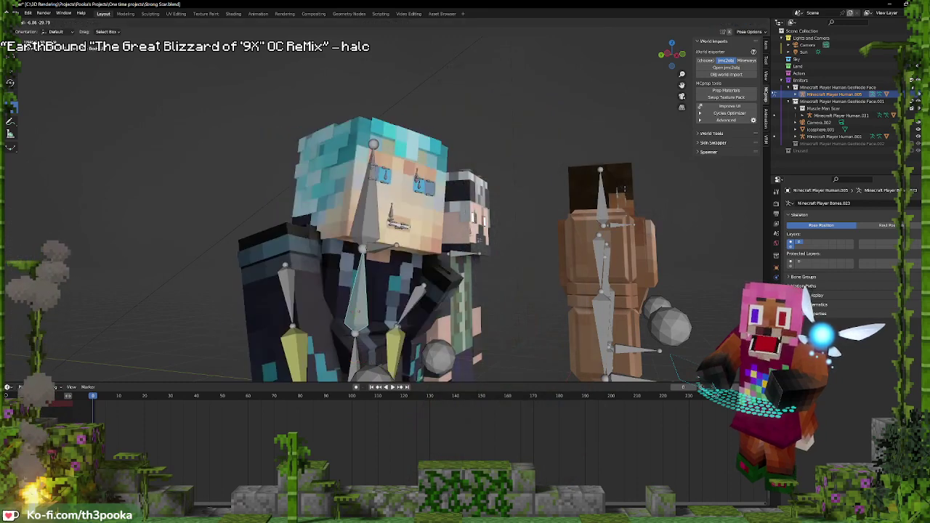
{"action": "left_click", "coordinate": [363, 308]}
{"action": "key", "text": "ctrl+z"}
Try freely rotating the teal-haired character's body from the hip bone
{"action": "scroll", "coordinate": [370, 305], "scroll_direction": "down", "scroll_amount": 4}
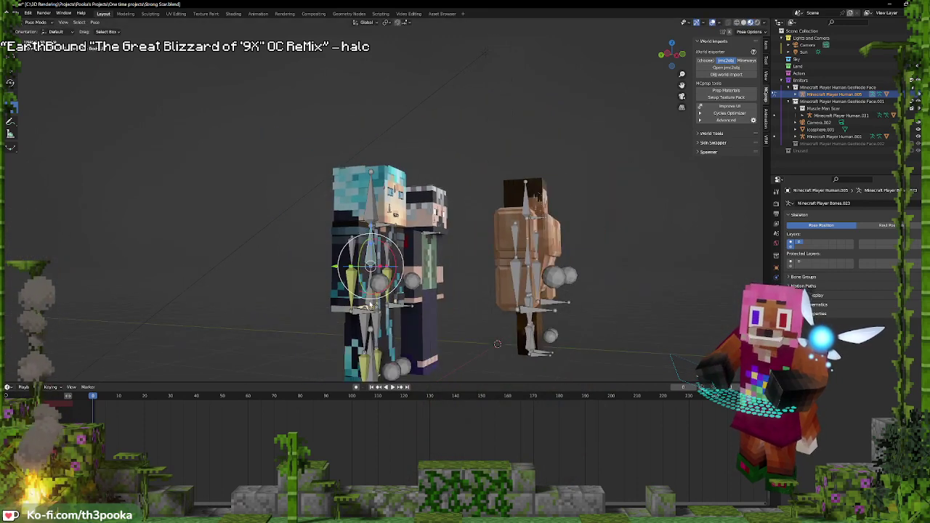
{"action": "left_click", "coordinate": [370, 305]}
{"action": "key", "text": "r"}
{"action": "key", "text": "r"}
{"action": "right_click", "coordinate": [438, 320]}
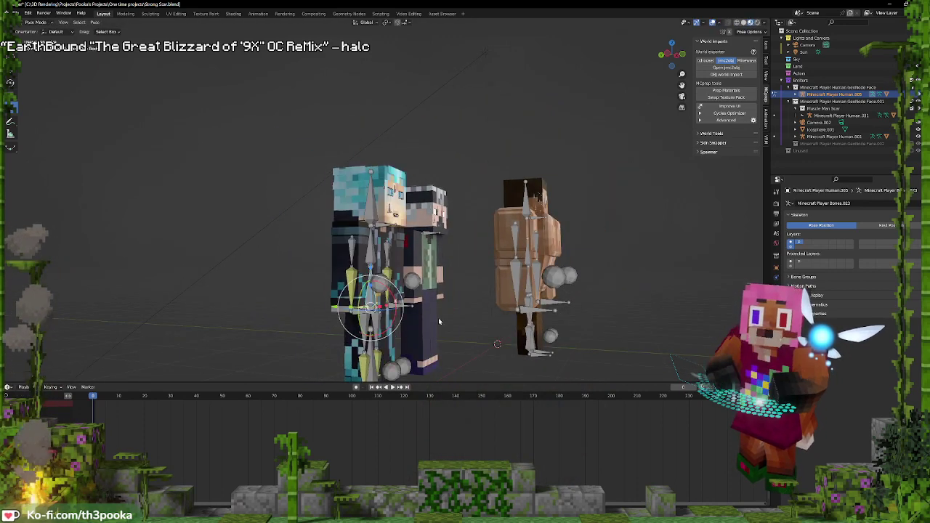
Try moving the whole teal-haired character away from the other two figures with its root bone
{"action": "key", "text": "g"}
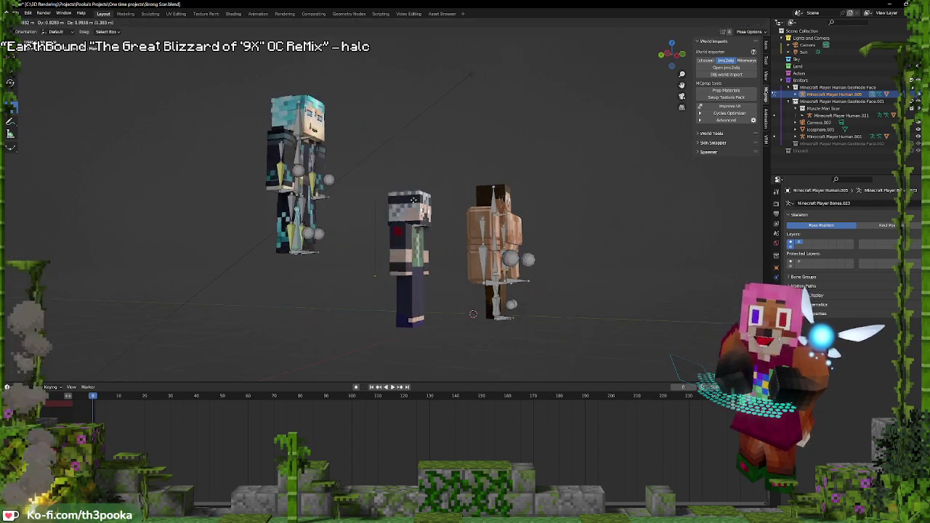
{"action": "key", "text": "Escape"}
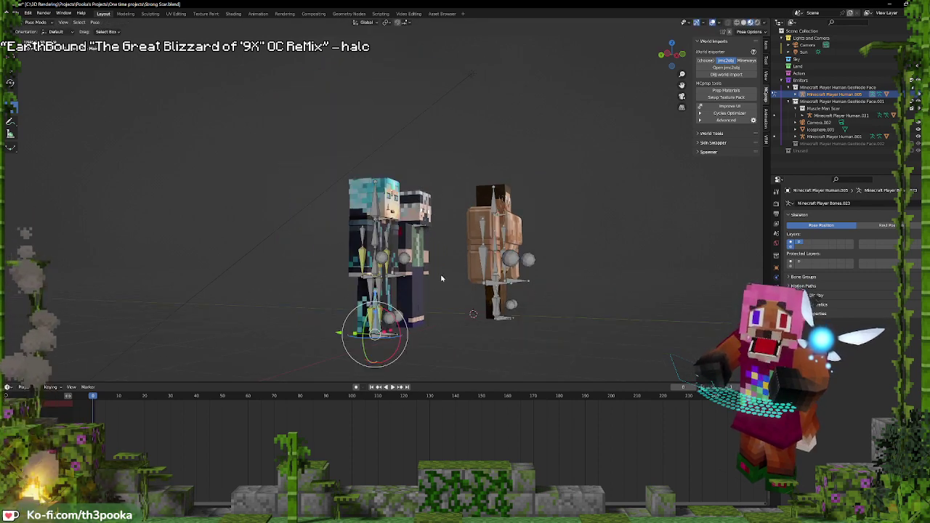
{"action": "middle_click_drag", "start_coordinate": [441, 279], "coordinate": [404, 284]}
{"action": "key", "text": "g"}
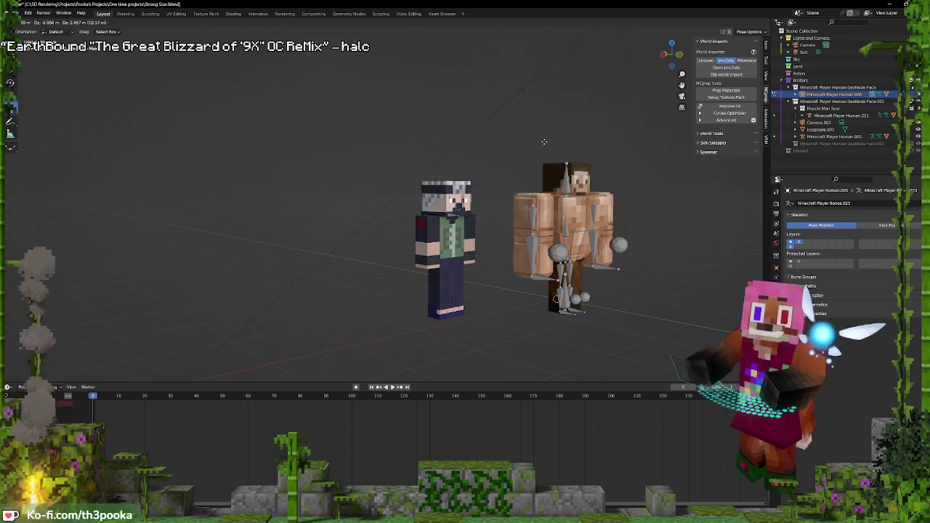
{"action": "key", "text": "Escape"}
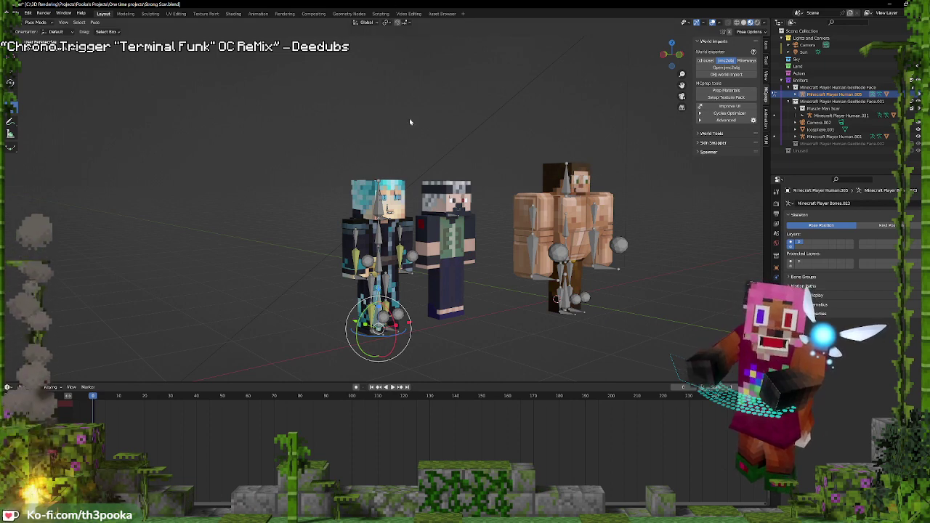
Clear the bone selection, pick the teal-haired character's lower torso bone, and then select its head bone instead
{"action": "key", "text": "alt+a"}
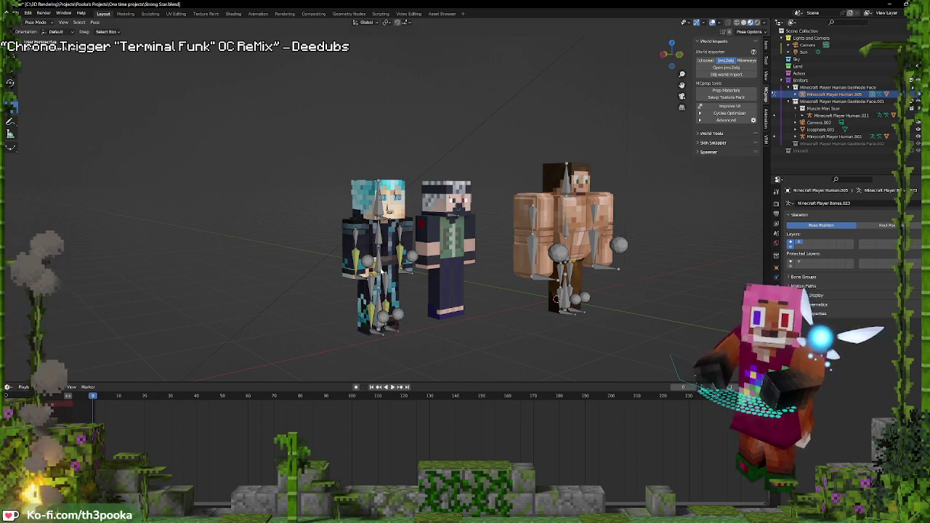
{"action": "left_click", "coordinate": [381, 273]}
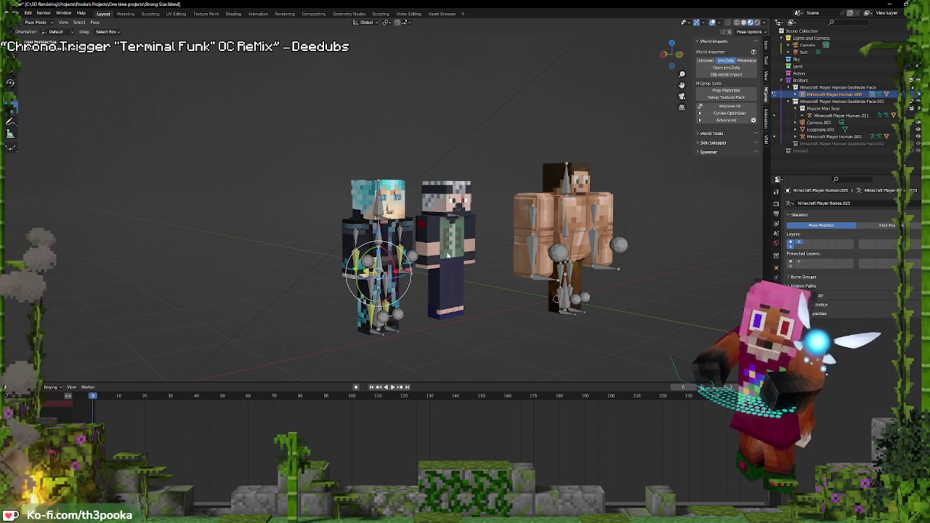
{"action": "scroll", "coordinate": [465, 226], "scroll_direction": "up", "scroll_amount": 3}
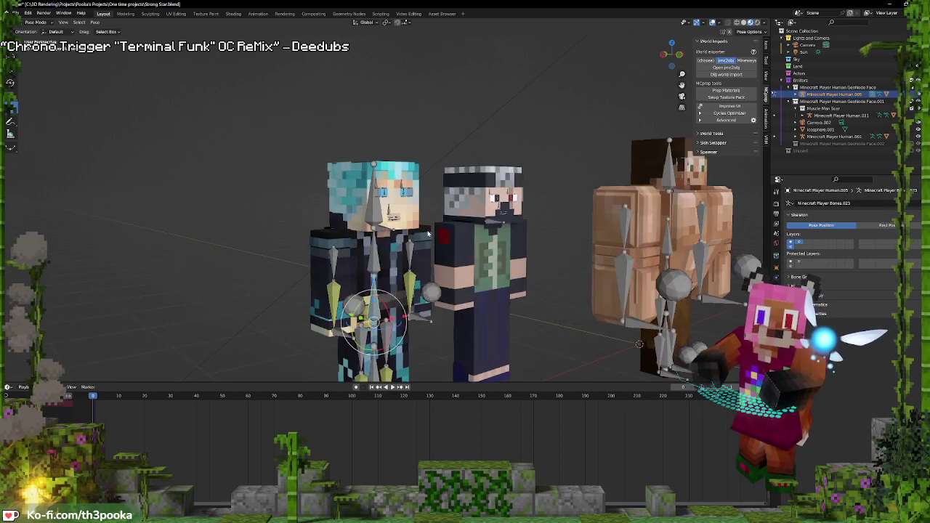
{"action": "scroll", "coordinate": [464, 227], "scroll_direction": "down", "scroll_amount": 3}
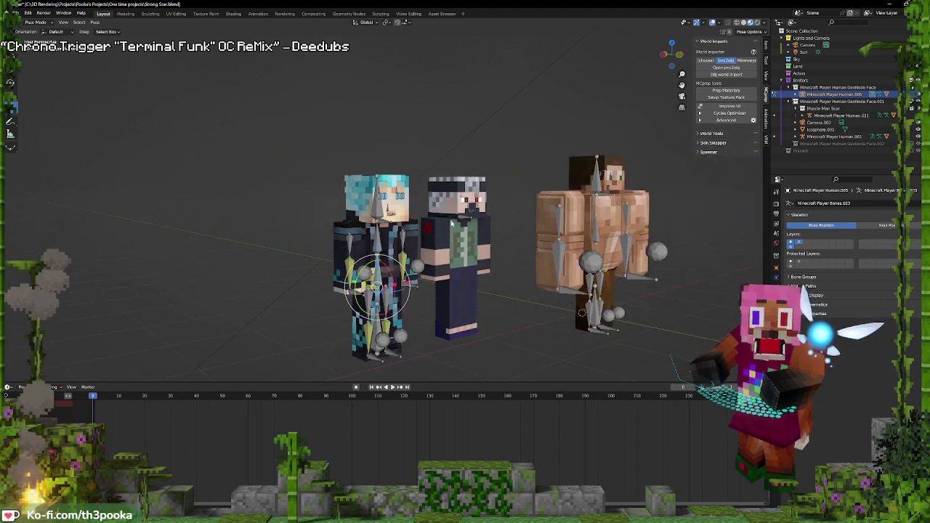
{"action": "left_click", "coordinate": [378, 219]}
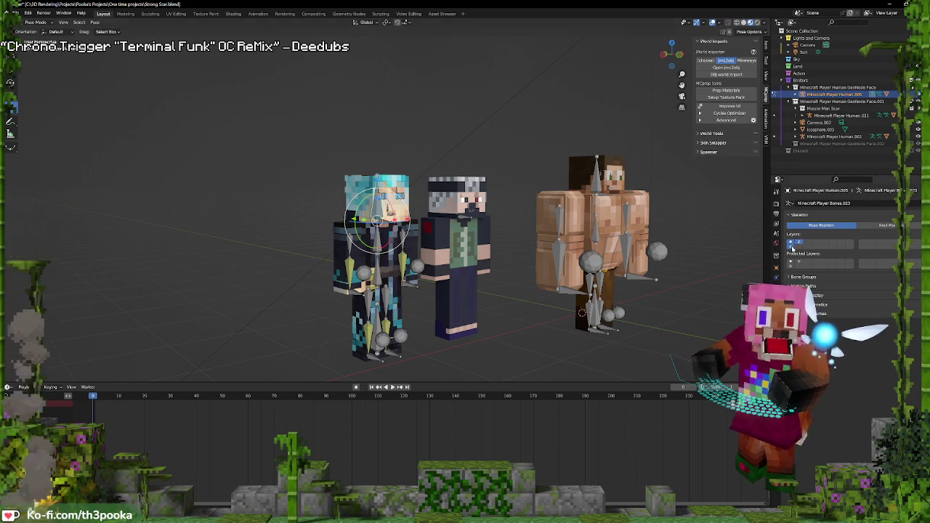
View the teal-haired rig's first and second bone layers separately, turn both on together, and clear the bone selection
{"action": "scroll", "coordinate": [438, 237], "scroll_direction": "up", "scroll_amount": 3}
{"action": "middle_click_drag", "start_coordinate": [439, 237], "coordinate": [517, 202]}
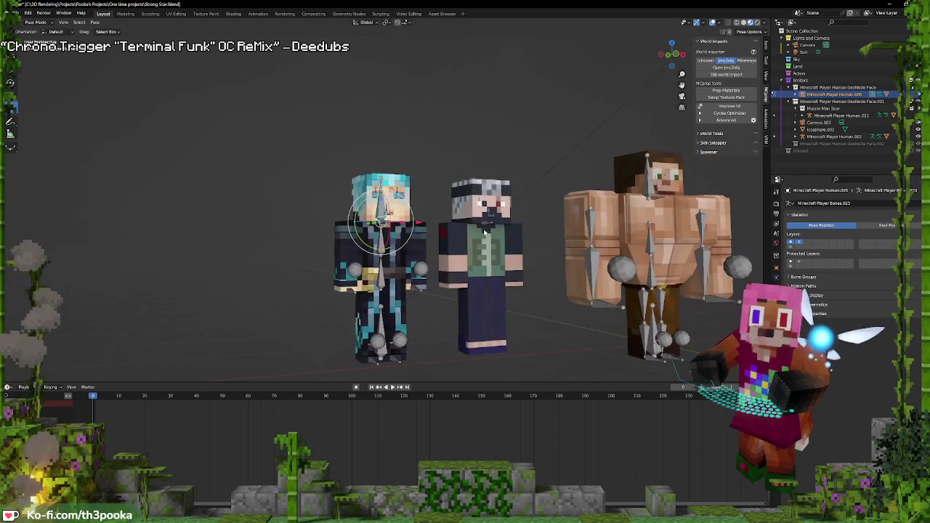
{"action": "left_click", "coordinate": [800, 243]}
{"action": "left_click", "coordinate": [790, 245]}
{"action": "left_click", "coordinate": [800, 242]}
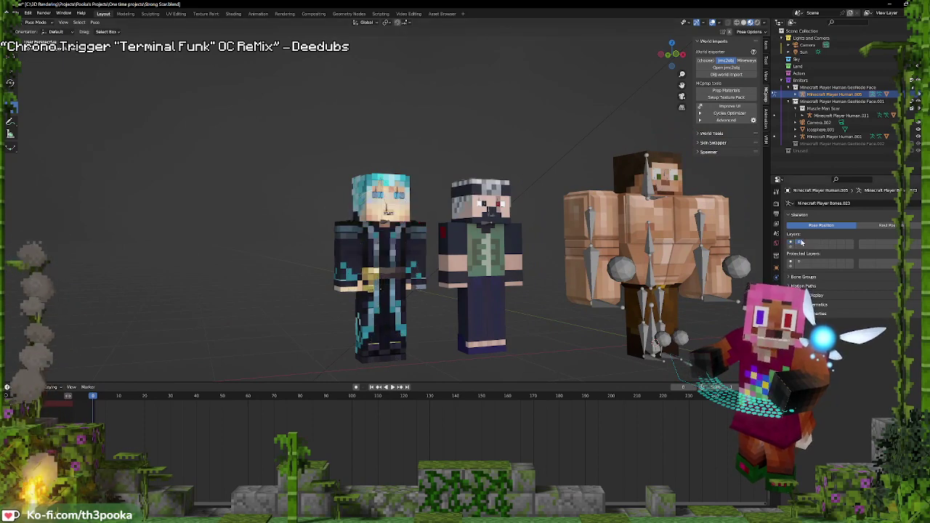
{"action": "left_click", "coordinate": [791, 243], "text": "shift"}
{"action": "middle_click_drag", "start_coordinate": [557, 228], "coordinate": [445, 148]}
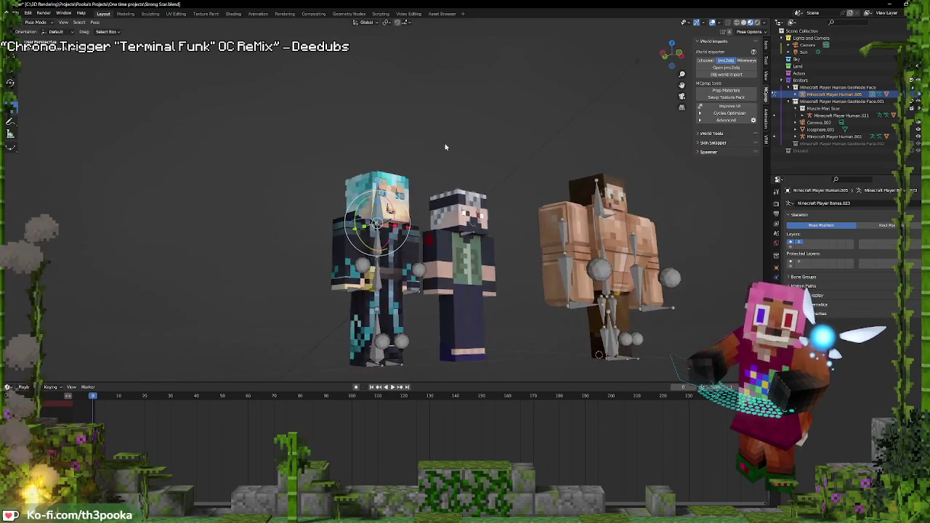
{"action": "left_click", "coordinate": [445, 148]}
Try moving the eye bone beside the head bone on the teal-haired character's face
{"action": "scroll", "coordinate": [493, 226], "scroll_direction": "up", "scroll_amount": 6}
{"action": "middle_click_drag", "start_coordinate": [507, 205], "coordinate": [260, 238]}
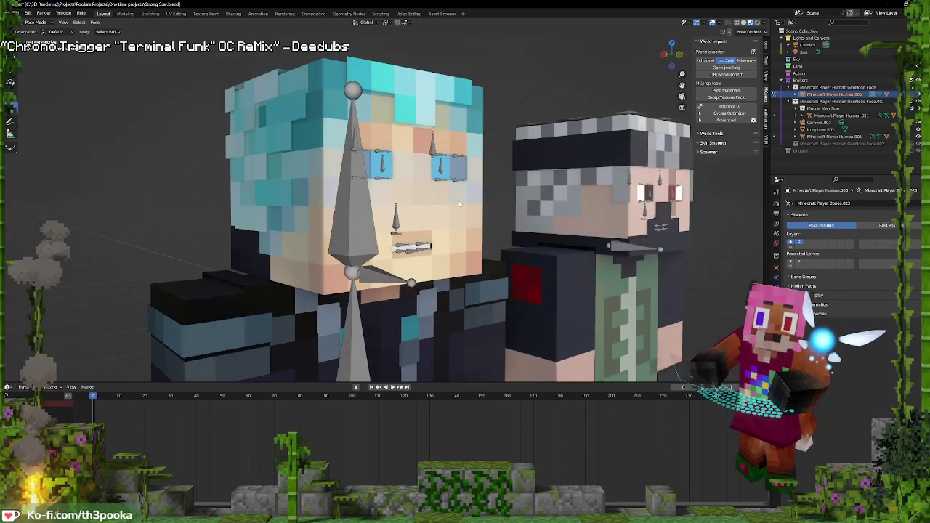
{"action": "middle_click_drag", "start_coordinate": [520, 166], "coordinate": [353, 186]}
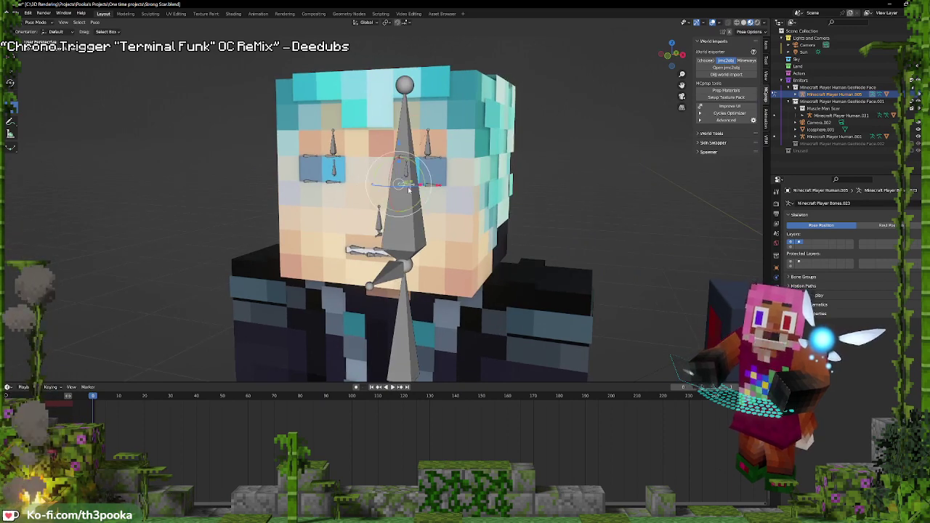
{"action": "left_click", "coordinate": [408, 187]}
{"action": "key", "text": "g"}
{"action": "key", "text": "Escape"}
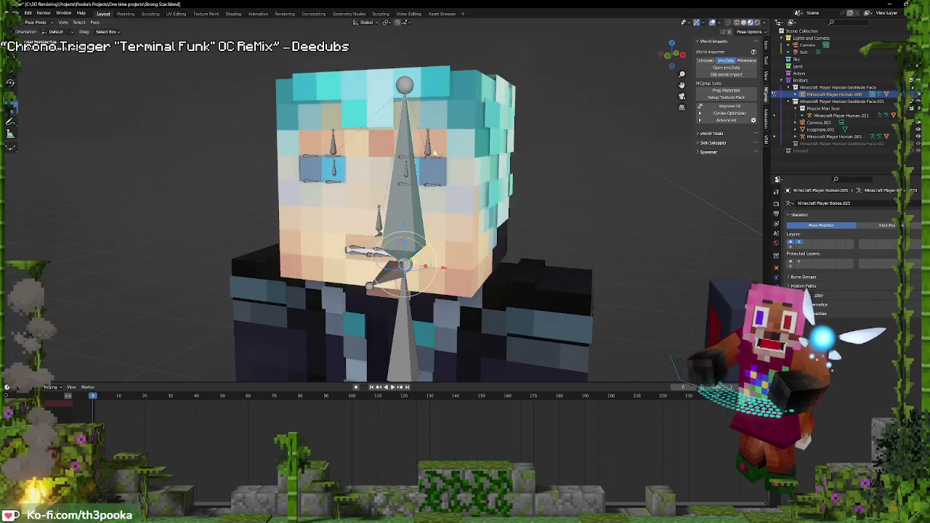
Isolate the teal-haired rig's second bone layer to inspect the face bones, and add the first layer back
{"action": "left_click", "coordinate": [802, 244]}
{"action": "left_click", "coordinate": [790, 245]}
{"action": "left_click", "coordinate": [799, 245]}
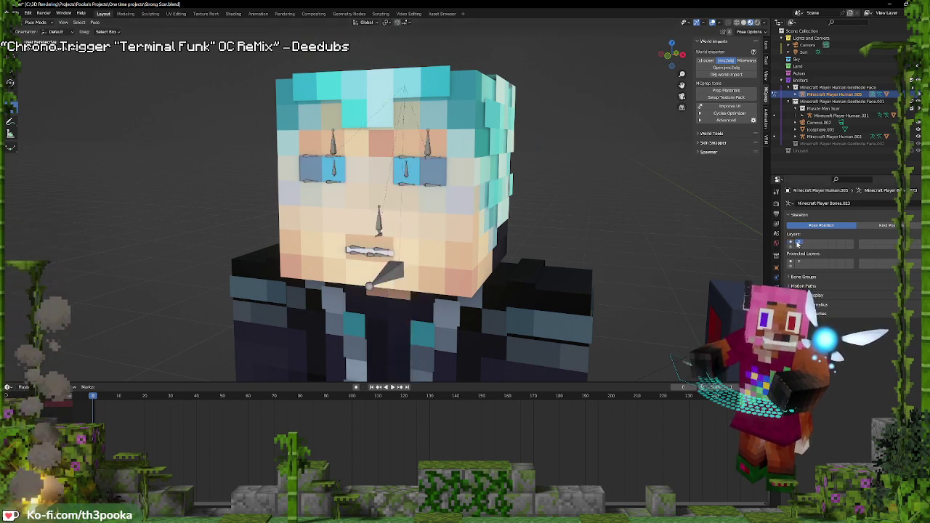
{"action": "left_click", "coordinate": [791, 244], "text": "shift"}
{"action": "scroll", "coordinate": [501, 166], "scroll_direction": "down", "scroll_amount": 5}
{"action": "scroll", "coordinate": [500, 166], "scroll_direction": "down", "scroll_amount": 3}
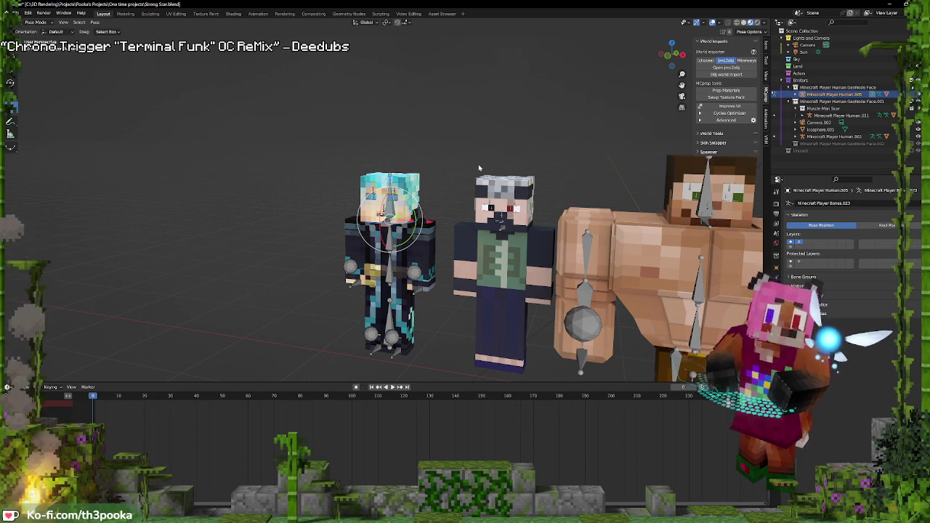
In Object Mode, turn on the silver-haired rig's body bone layer and select the muscular character's rig
{"action": "key", "text": "ctrl+Tab"}
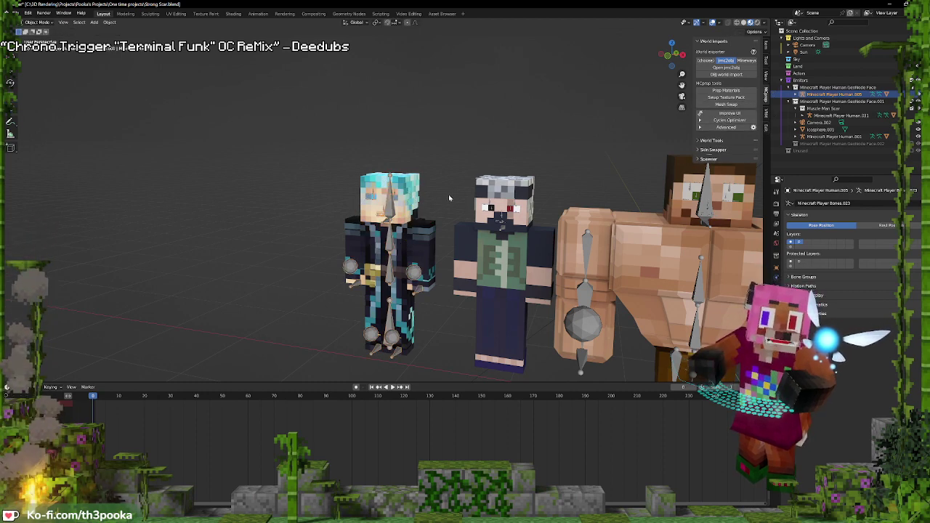
{"action": "left_click", "coordinate": [504, 230]}
{"action": "left_click", "coordinate": [792, 244]}
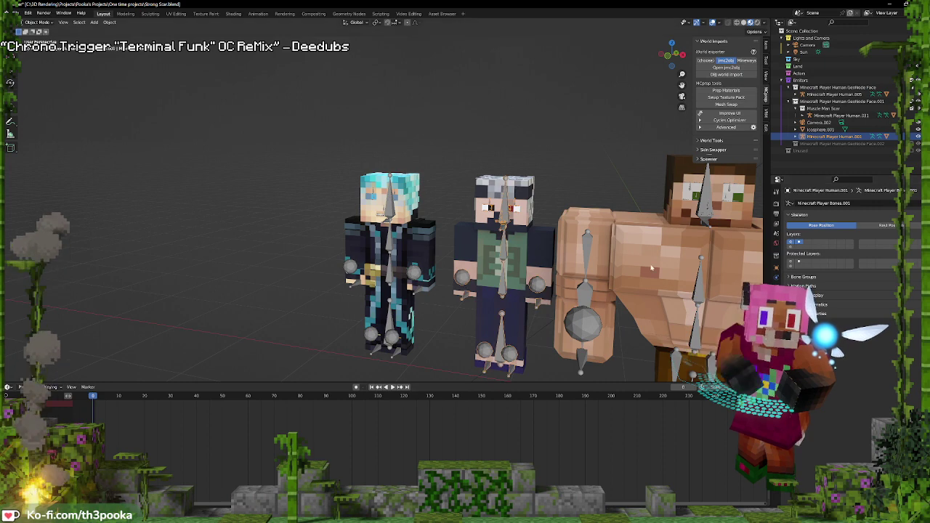
{"action": "middle_click_drag", "start_coordinate": [652, 269], "coordinate": [543, 240]}
{"action": "left_click", "coordinate": [607, 230]}
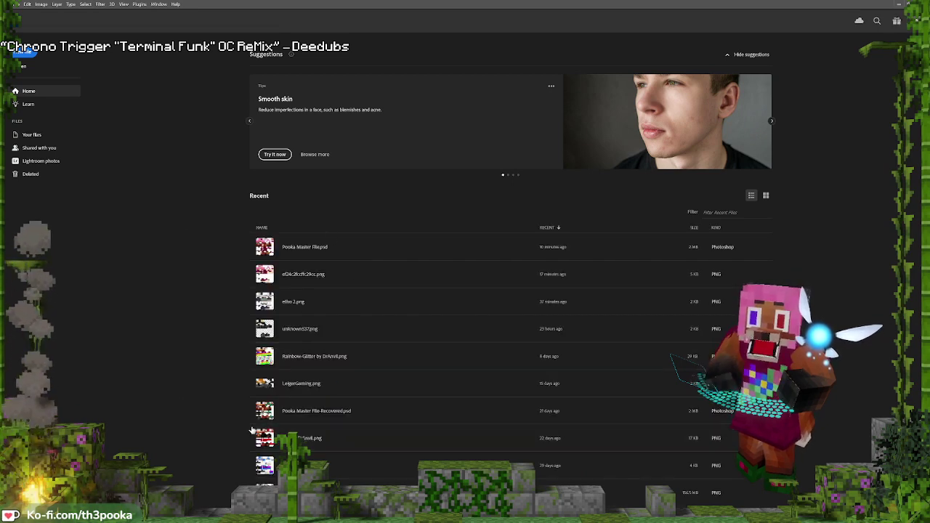
Switch to Photoshop and open the teal-haired character's skin PNG
{"action": "mouse_move", "coordinate": [175, 515]}
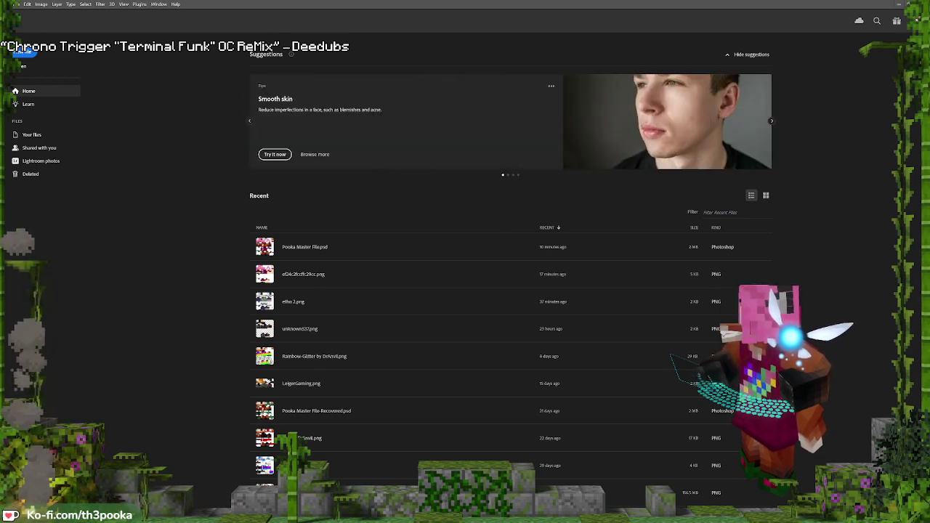
{"action": "left_click_drag", "start_coordinate": [302, 229], "coordinate": [377, 8]}
{"action": "left_click", "coordinate": [732, 63]}
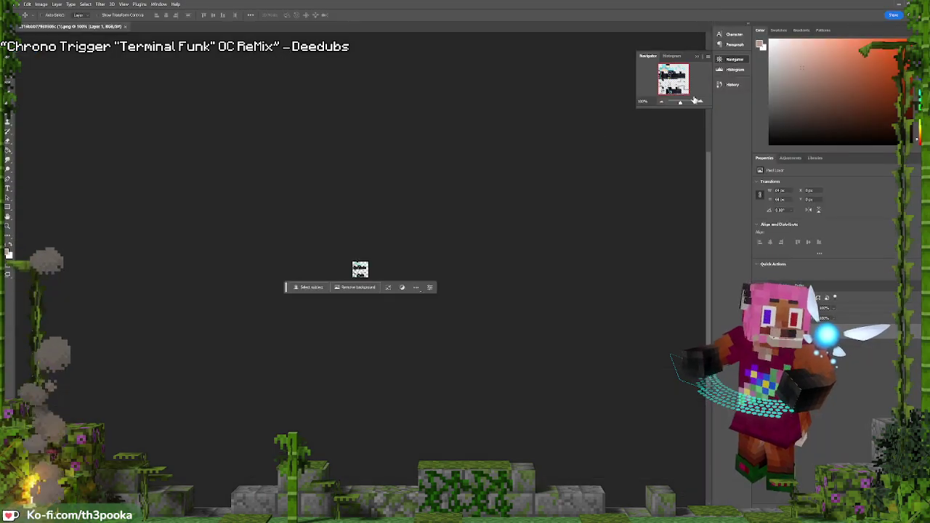
{"action": "left_click_drag", "start_coordinate": [679, 106], "coordinate": [688, 103]}
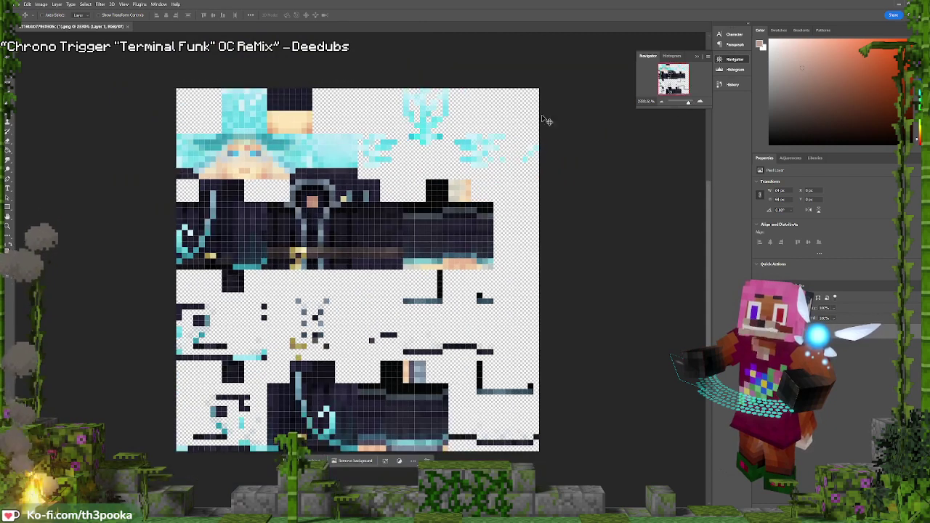
Copy the 6 px wide row of skin just below the eyes to a new layer and move it up over the eyes
{"action": "key", "text": "m"}
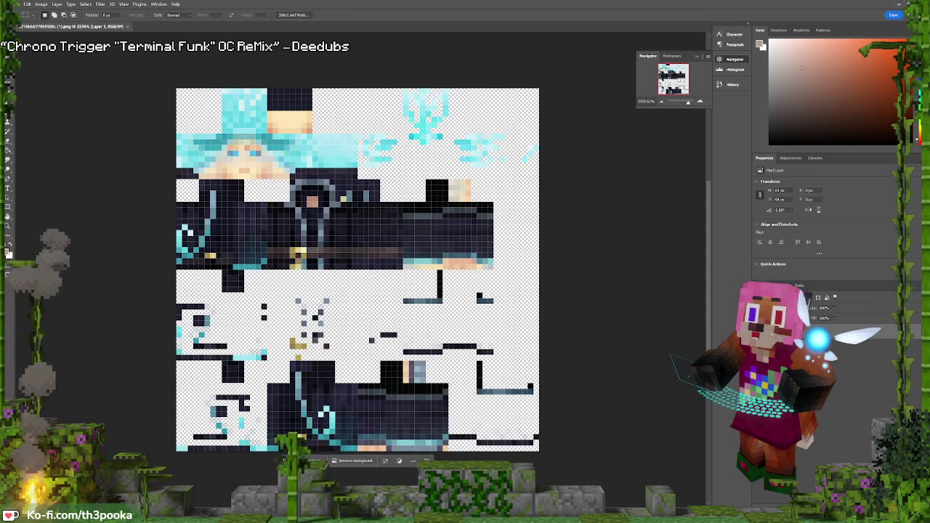
{"action": "left_click_drag", "start_coordinate": [221, 157], "coordinate": [256, 163]}
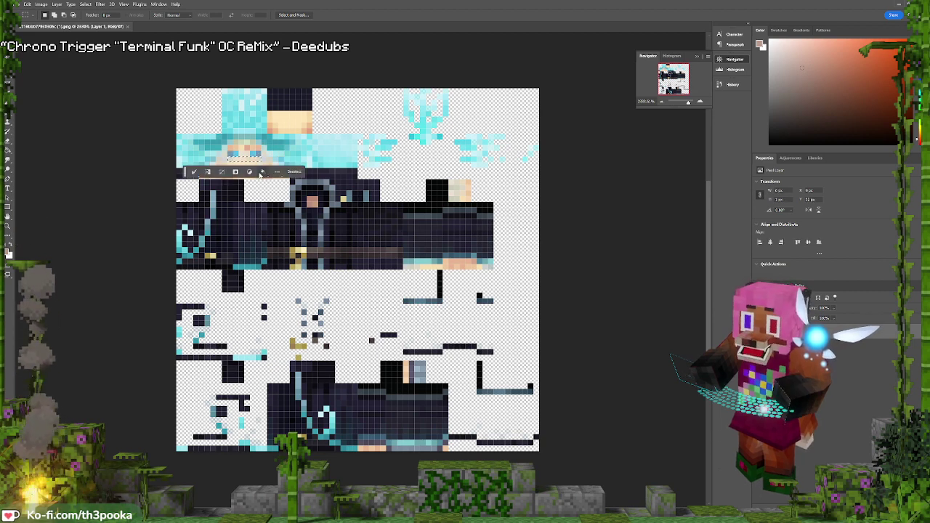
{"action": "left_click", "coordinate": [258, 169]}
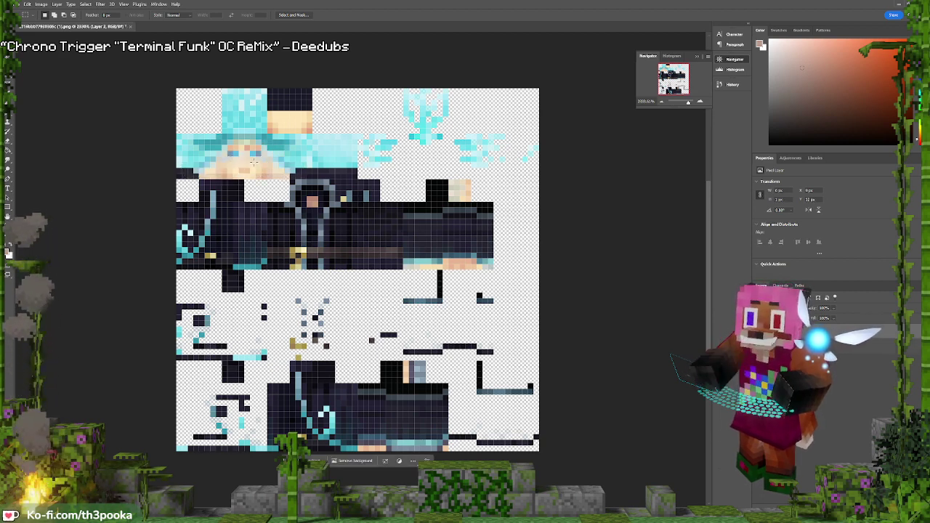
{"action": "key", "text": "v"}
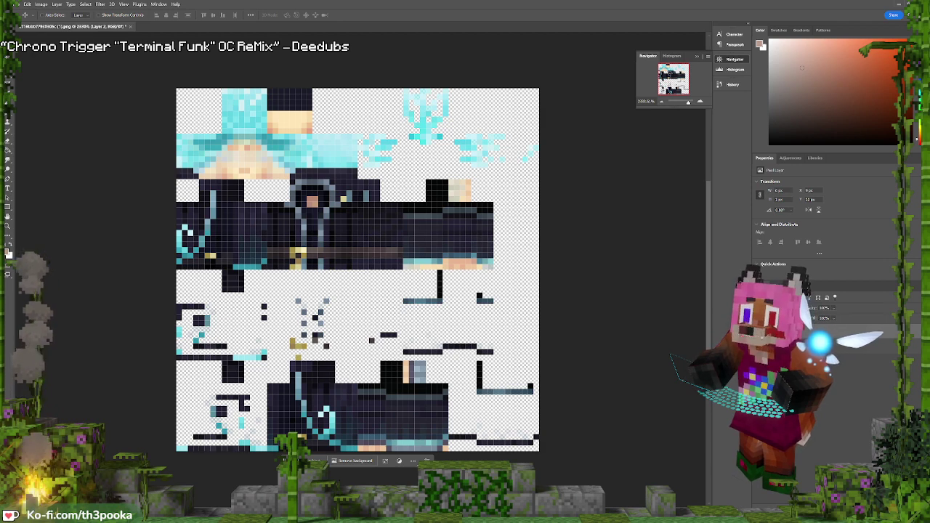
{"action": "key", "text": "m"}
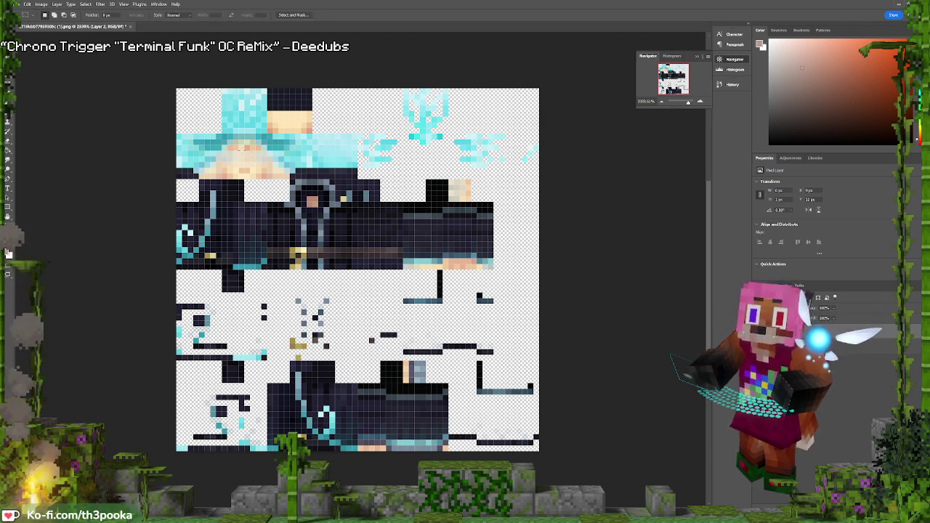
{"action": "left_click_drag", "start_coordinate": [239, 146], "coordinate": [250, 162]}
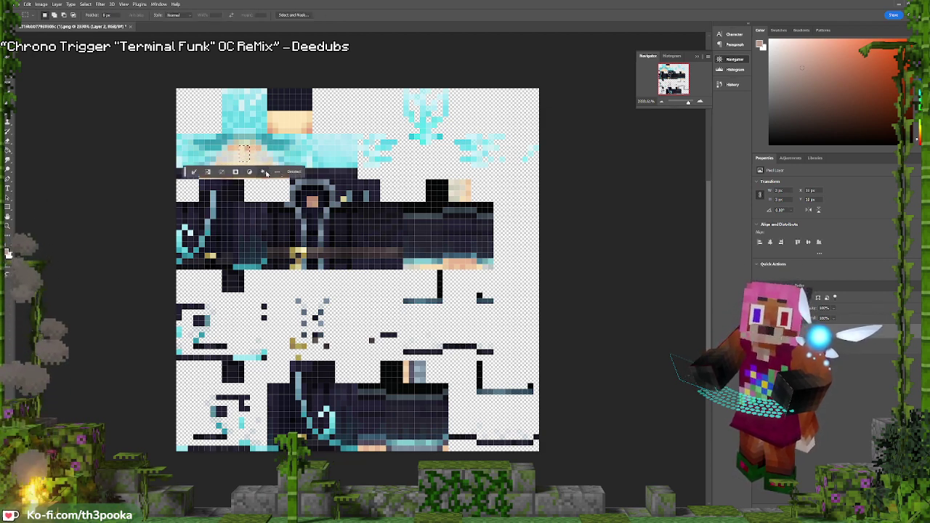
{"action": "left_click", "coordinate": [358, 195]}
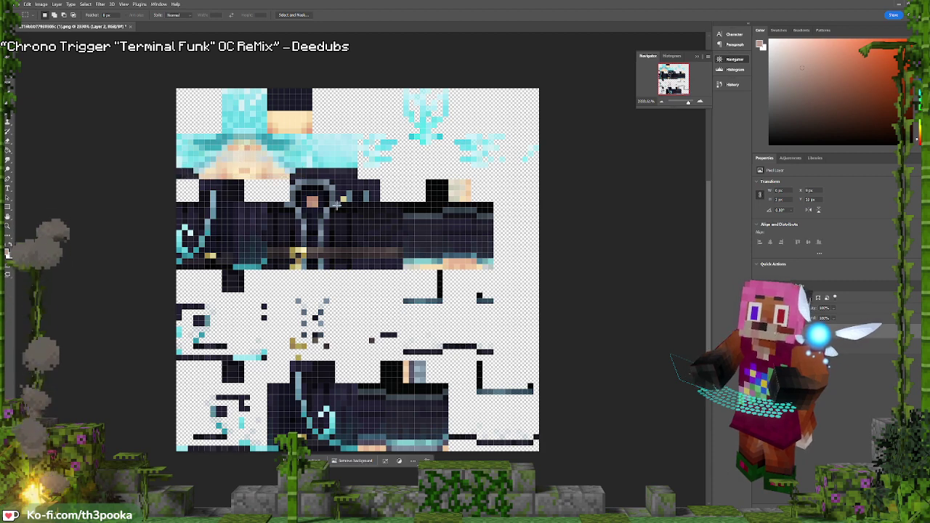
Start saving the skin under a new name and enter the file name Tango Ice mage Blender
{"action": "left_click", "coordinate": [16, 4]}
{"action": "left_click", "coordinate": [42, 90]}
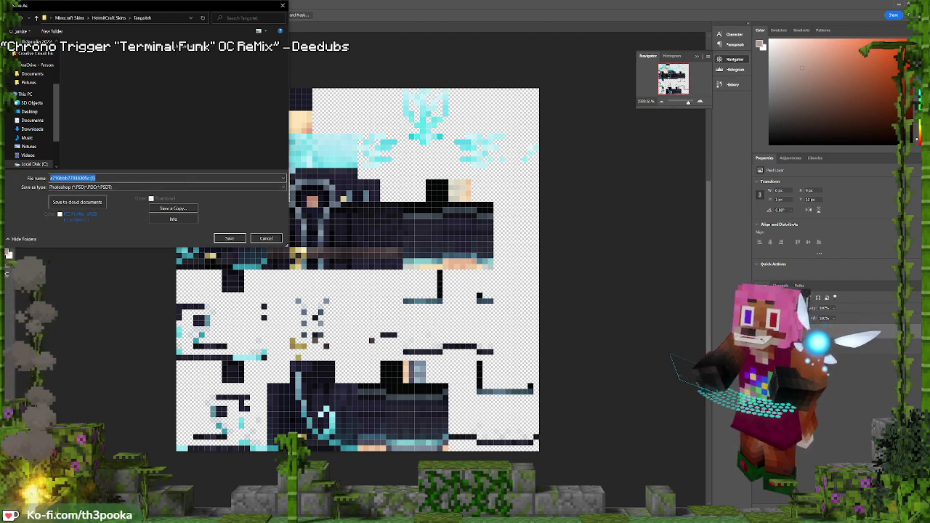
{"action": "type", "text": "Term"}
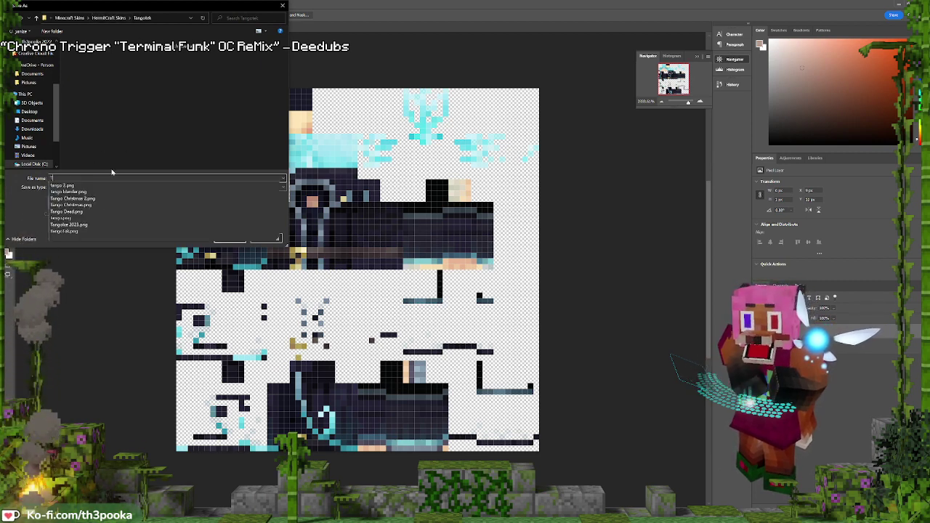
{"action": "type", "text": "Blender"}
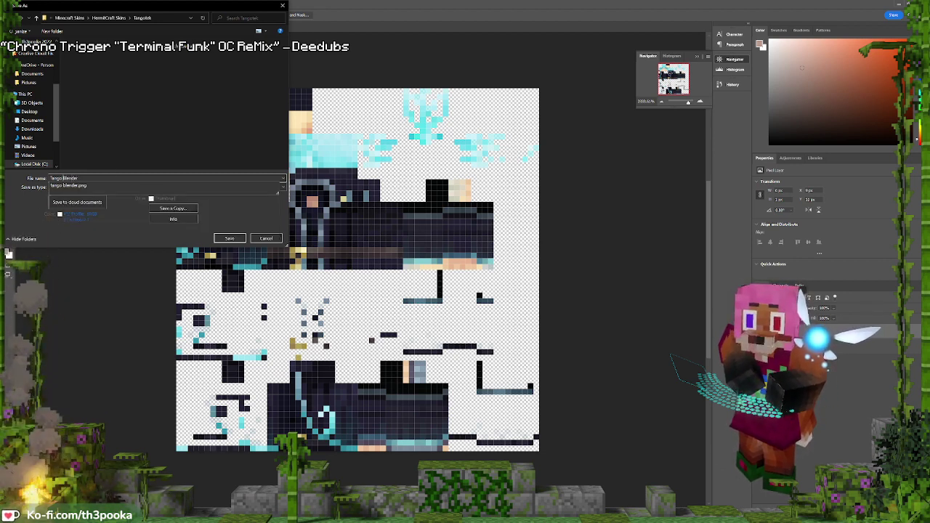
{"action": "type", "text": "Ice mage"}
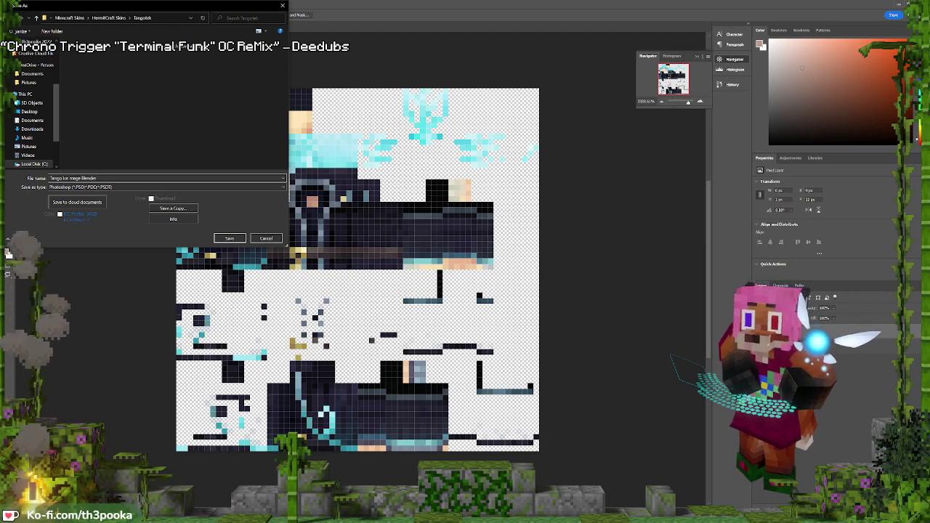
Save the skin as a PNG copy in the Tangotek folder with the large file size option
{"action": "left_click", "coordinate": [109, 187]}
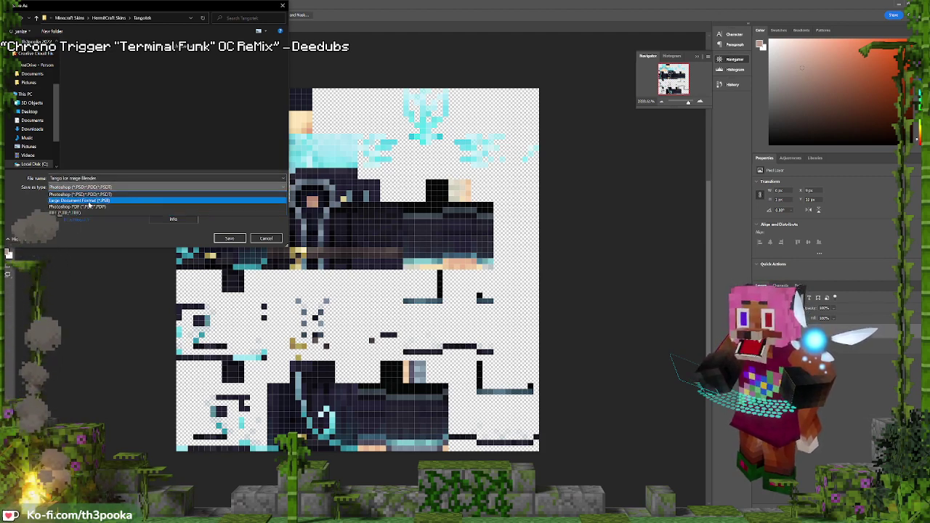
{"action": "left_click", "coordinate": [109, 221]}
{"action": "left_click", "coordinate": [150, 178]}
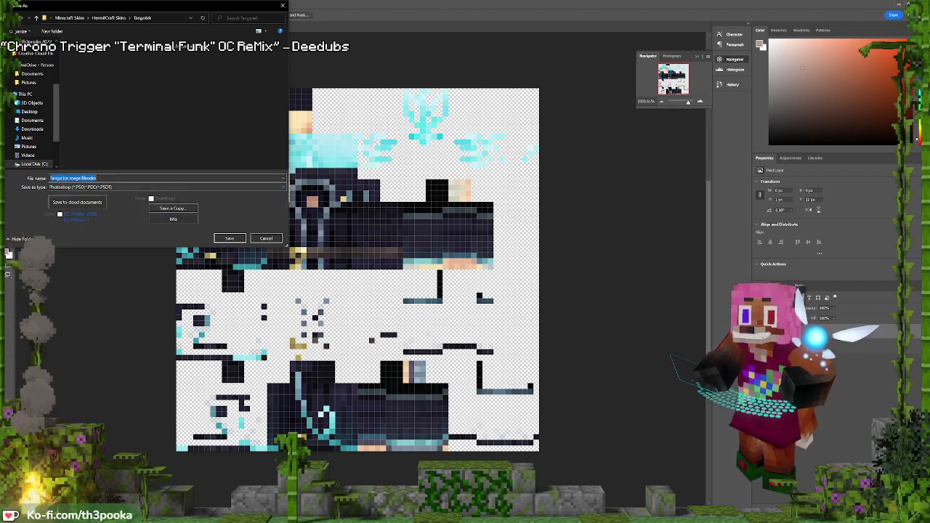
{"action": "left_click", "coordinate": [157, 208]}
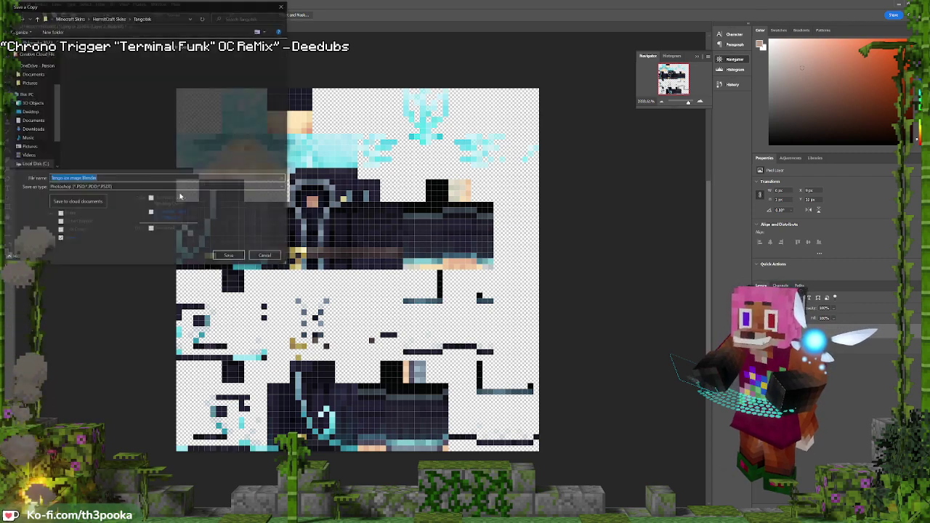
{"action": "left_click", "coordinate": [122, 188]}
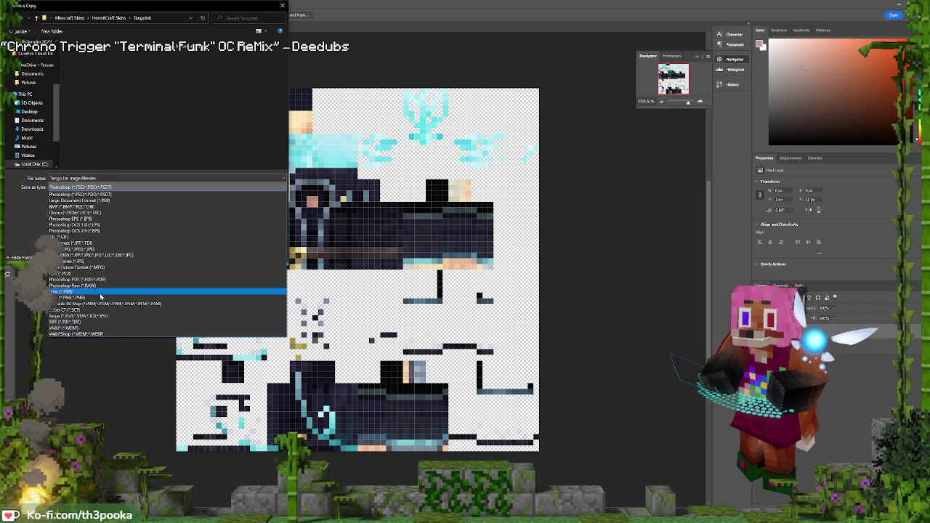
{"action": "left_click", "coordinate": [101, 293]}
{"action": "left_click", "coordinate": [229, 259]}
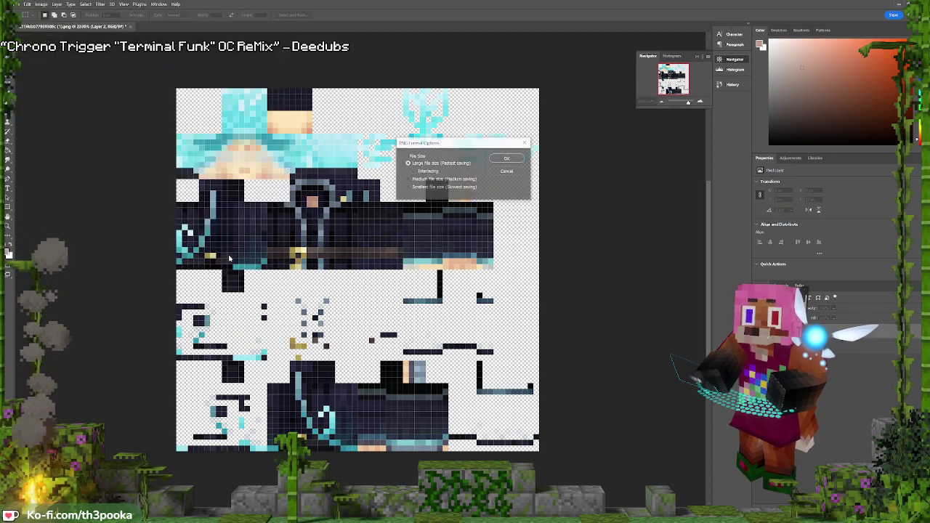
{"action": "left_click", "coordinate": [507, 159]}
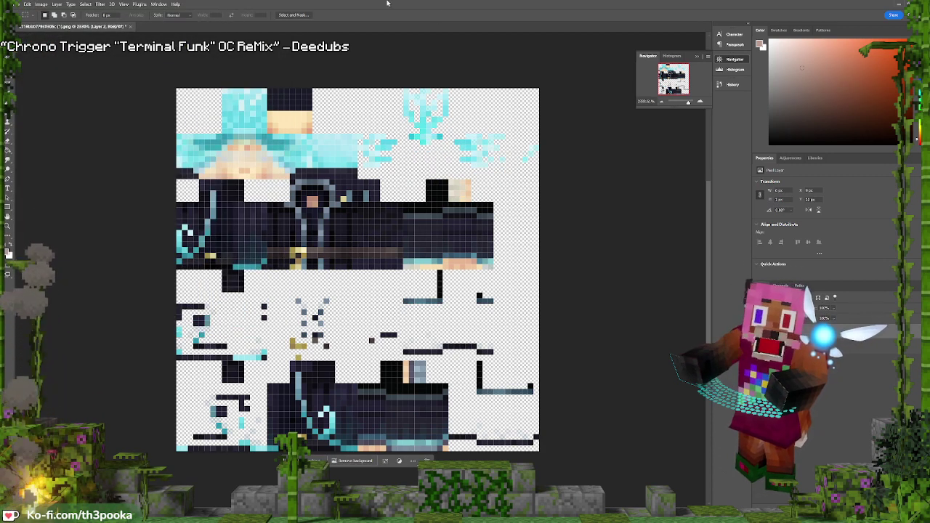
Close the original skin document without saving its changes and switch back to Blender
{"action": "key", "text": "ctrl+w"}
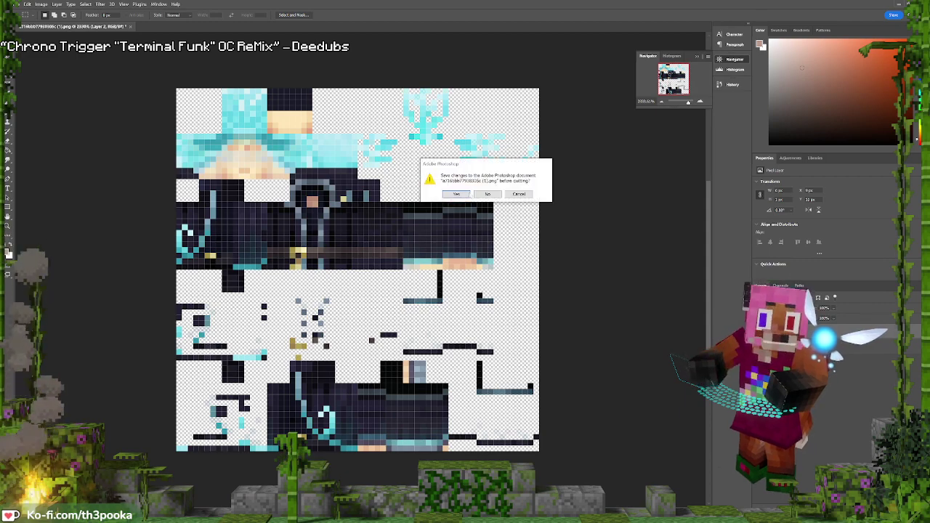
{"action": "left_click", "coordinate": [488, 194]}
{"action": "key", "text": "alt+Tab"}
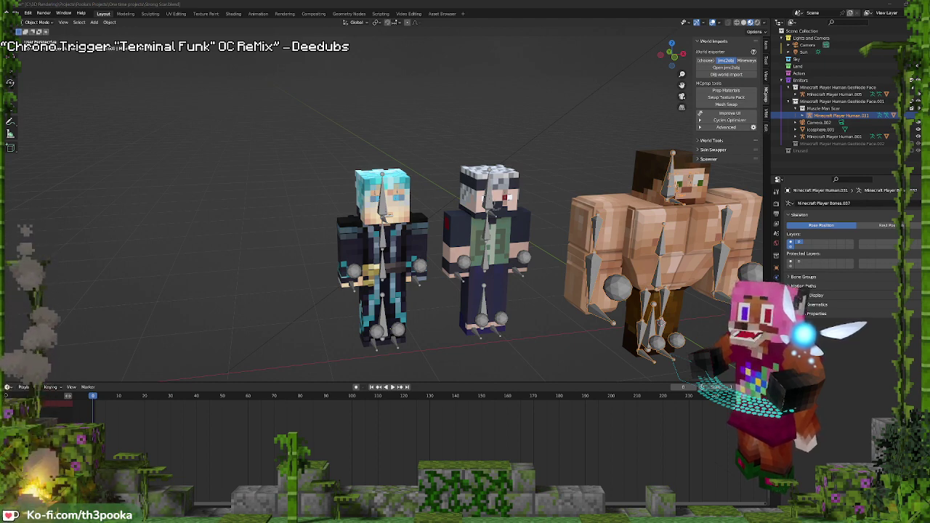
Switch the muscular character's rig between its bone layers and leave only the second layer shown
{"action": "left_click", "coordinate": [791, 244]}
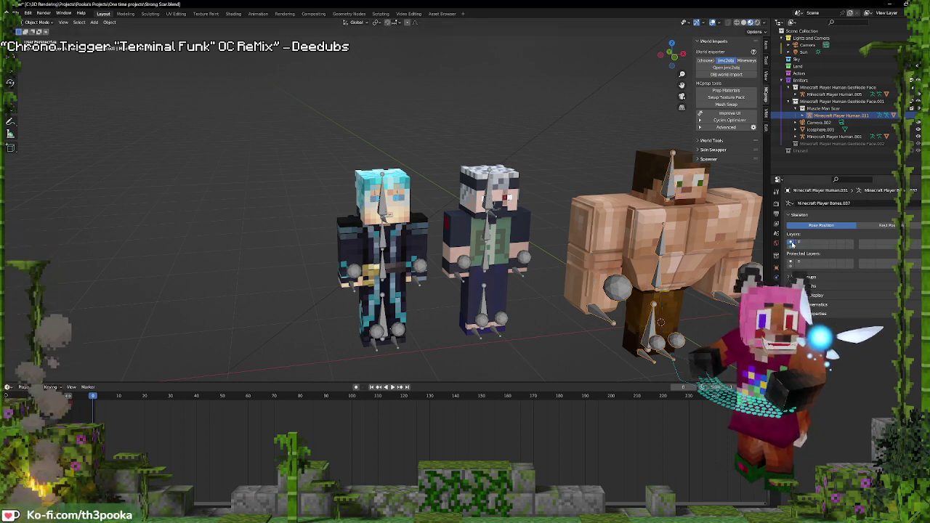
{"action": "left_click", "coordinate": [800, 243]}
{"action": "left_click", "coordinate": [791, 242]}
{"action": "left_click", "coordinate": [800, 243]}
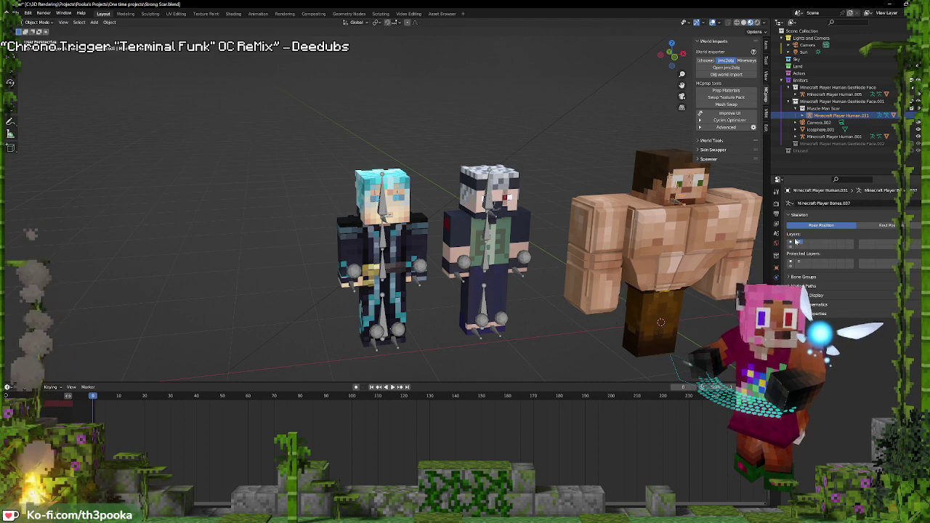
Show the muscular character's bone layers one at a time, ending with only the first layer visible
{"action": "left_click", "coordinate": [791, 243]}
{"action": "key", "text": "KP_Decimal"}
{"action": "scroll", "coordinate": [675, 240], "scroll_direction": "up", "scroll_amount": 1}
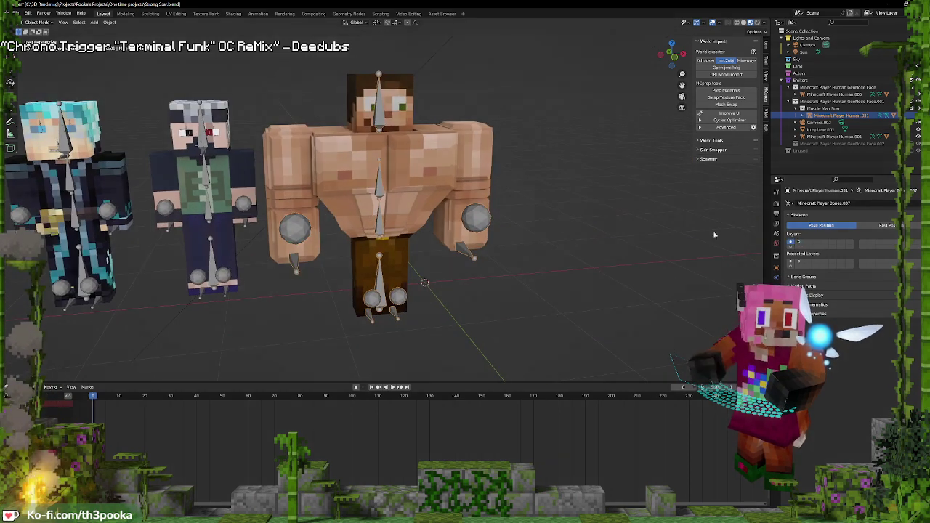
{"action": "left_click", "coordinate": [797, 242]}
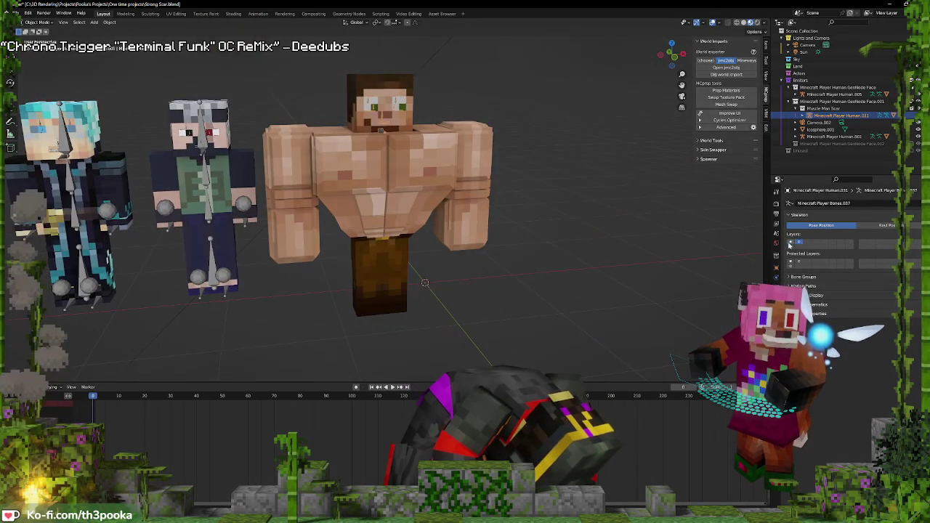
{"action": "left_click", "coordinate": [792, 242]}
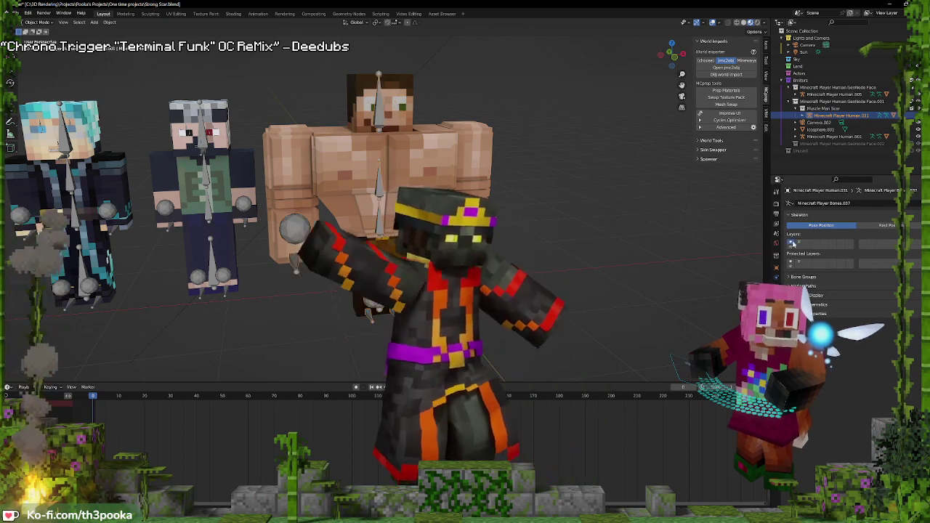
{"action": "left_click", "coordinate": [798, 243]}
{"action": "left_click", "coordinate": [791, 247]}
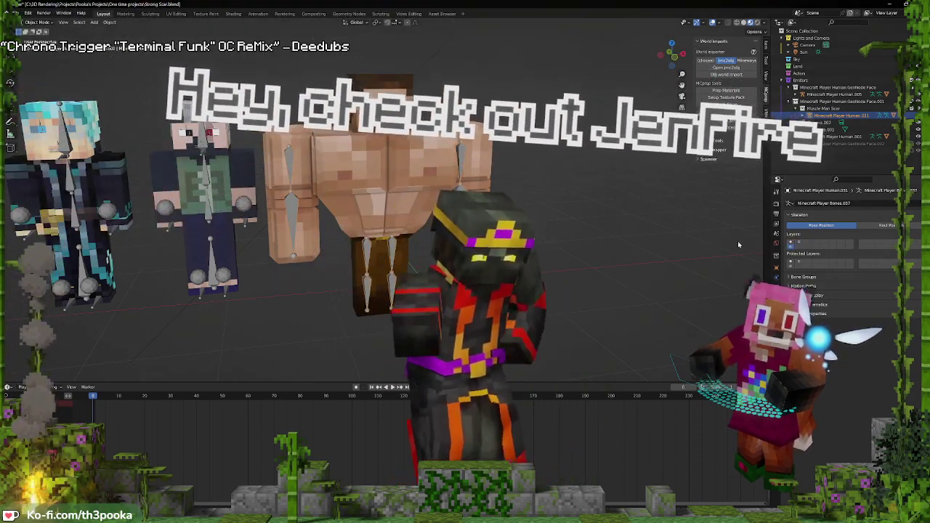
{"action": "left_click", "coordinate": [796, 245]}
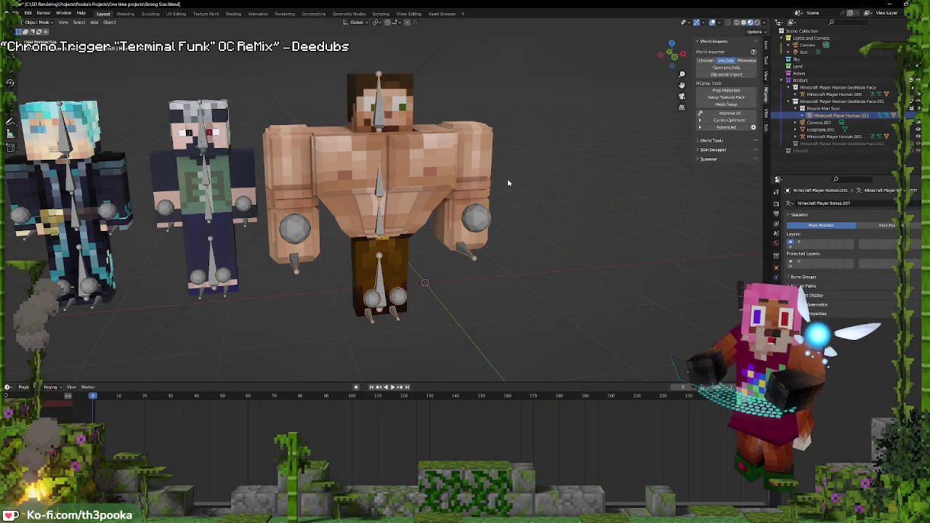
Show the muscular rig's first bone layer combined with the lower-row layer, and the first and second layers together
{"action": "left_click", "coordinate": [799, 242]}
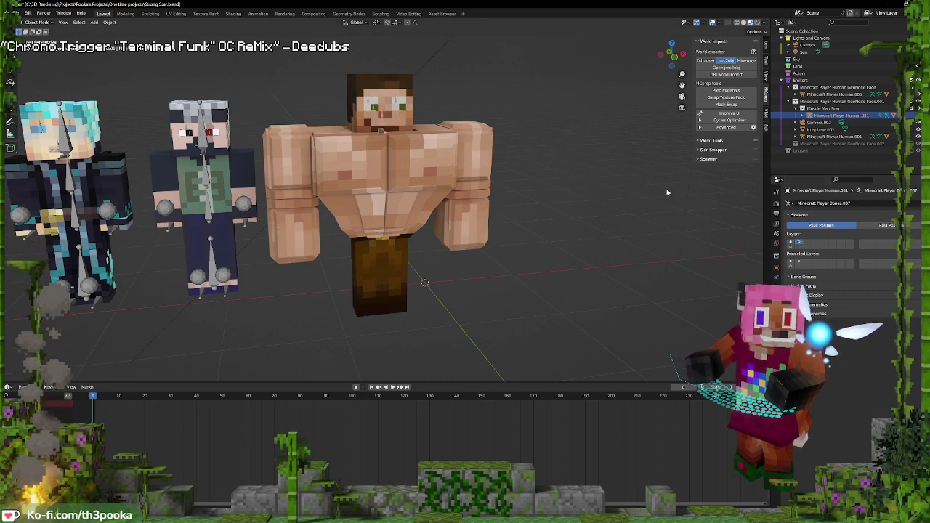
{"action": "key", "text": "alt+h"}
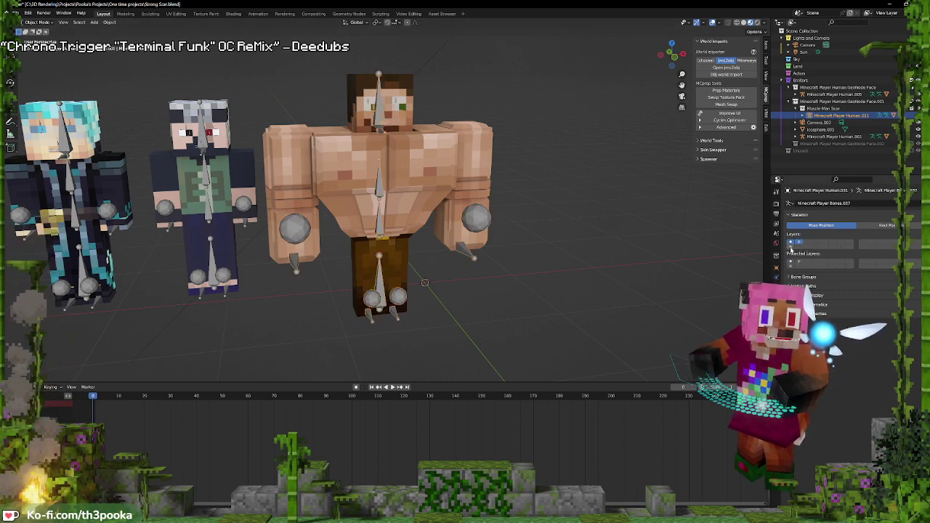
{"action": "middle_click_drag", "start_coordinate": [342, 218], "coordinate": [538, 204]}
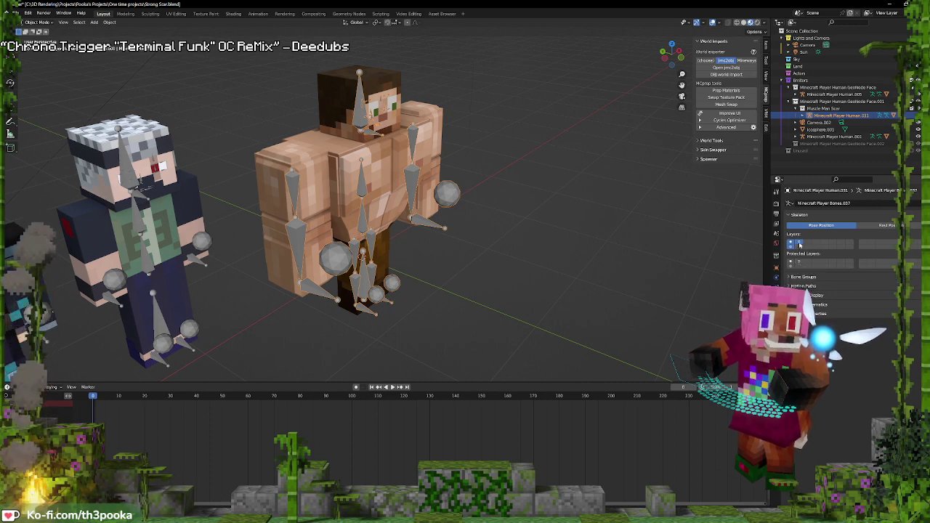
{"action": "left_click", "coordinate": [800, 243]}
{"action": "left_click", "coordinate": [792, 243]}
{"action": "left_click", "coordinate": [799, 243], "text": "shift"}
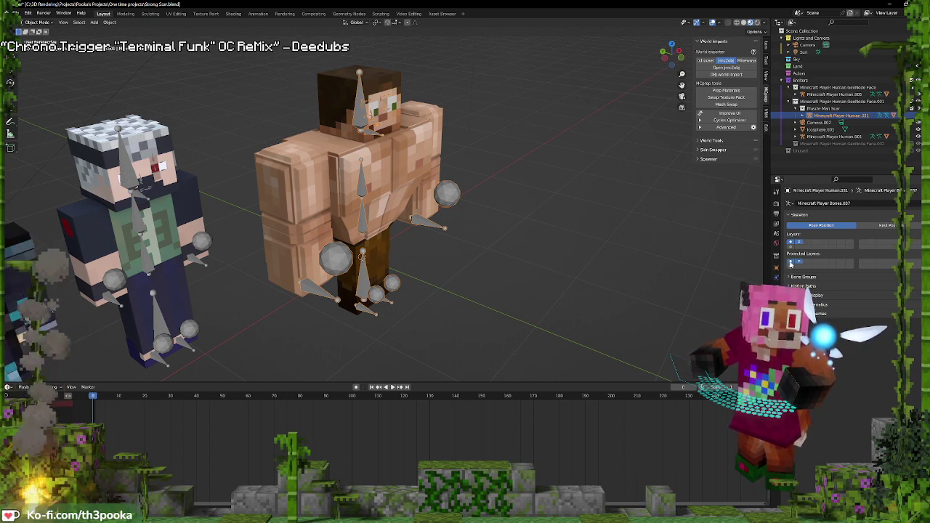
Isolate the muscular rig's other bone layers in turn and leave only the first layer shown
{"action": "left_click", "coordinate": [791, 245]}
{"action": "left_click", "coordinate": [792, 244]}
{"action": "left_click", "coordinate": [800, 243]}
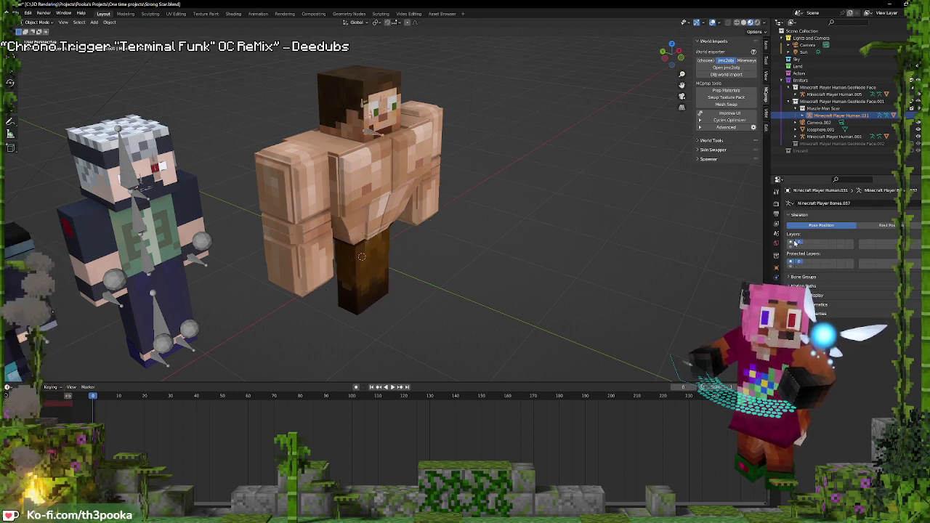
{"action": "left_click", "coordinate": [792, 243]}
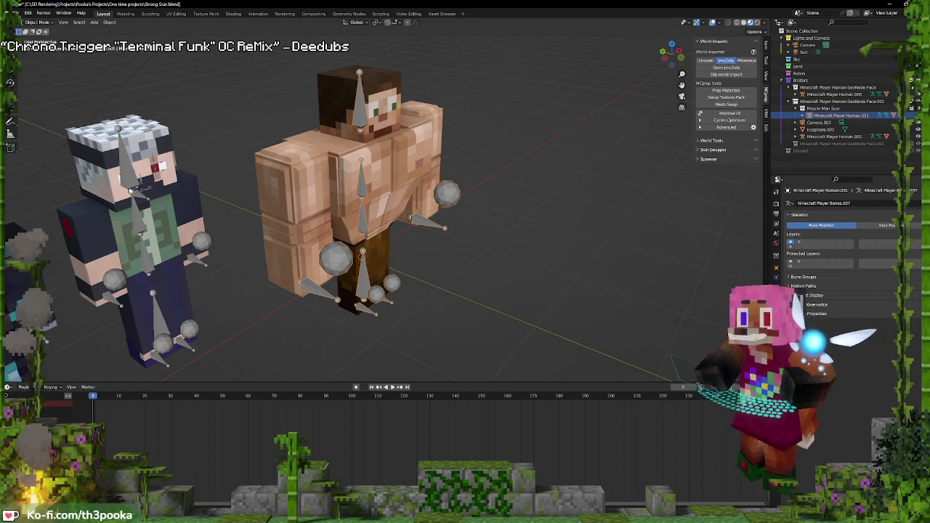
Select the grey-haired character's rig in the middle and switch to Minecraft
{"action": "left_click", "coordinate": [131, 192]}
{"action": "middle_click_drag", "start_coordinate": [190, 211], "coordinate": [147, 215]}
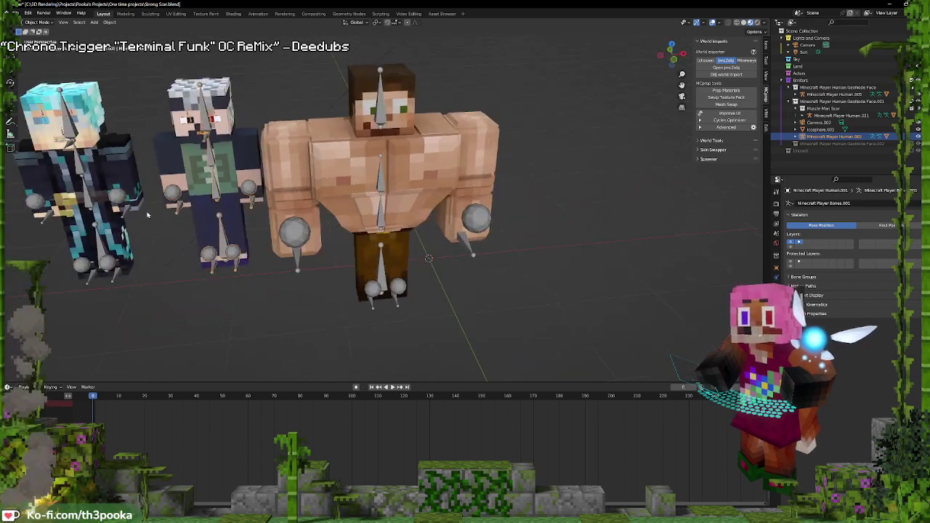
{"action": "key", "text": "alt+Tab"}
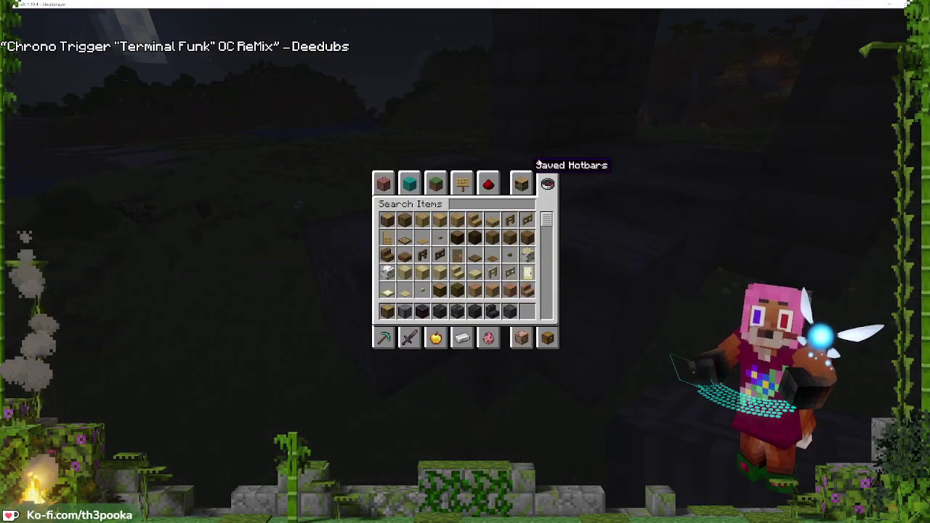
Search the creative inventory for bla and put a blast furnace in the last hotbar slot
{"action": "key", "text": "Escape"}
{"action": "key", "text": "e"}
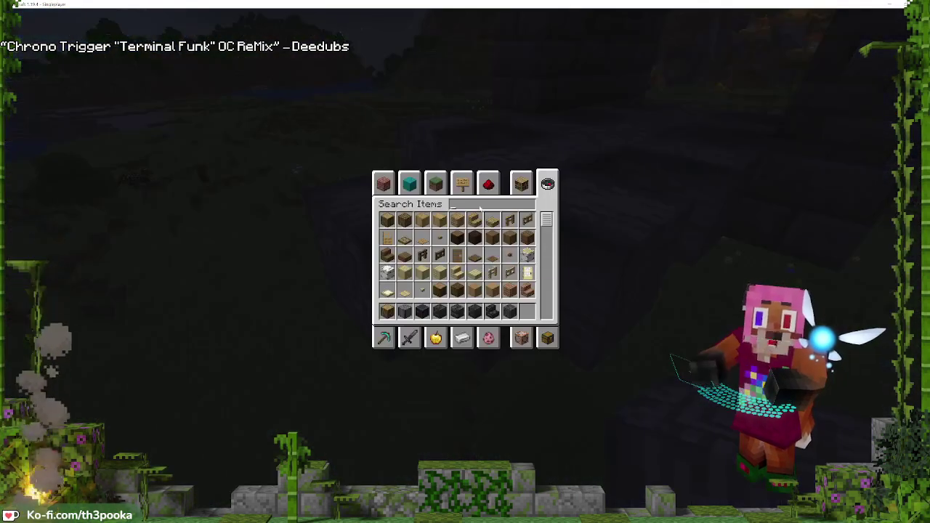
{"action": "type", "text": "bla"}
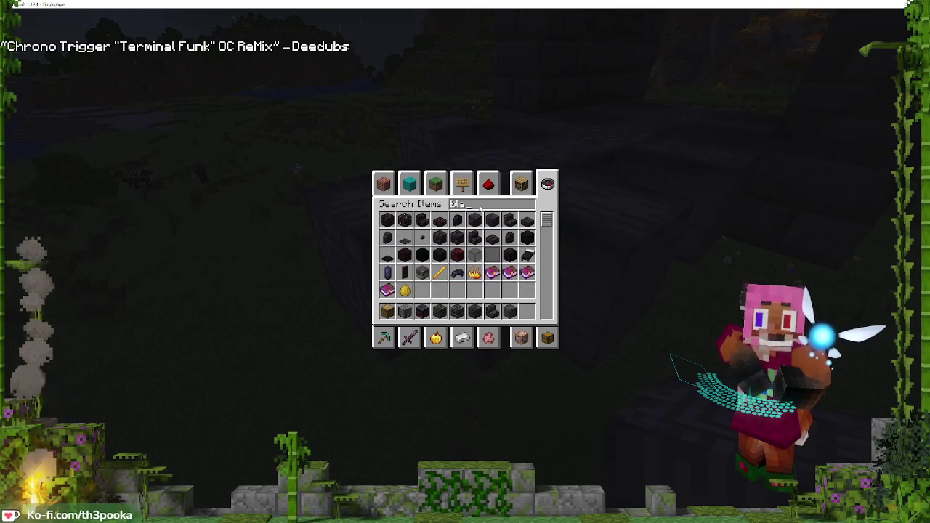
{"action": "key", "text": "ctrl+a"}
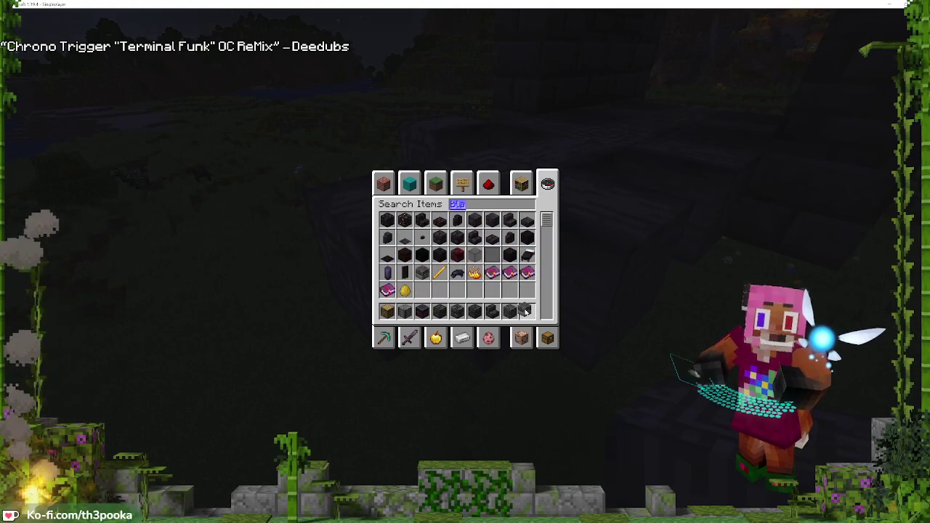
{"action": "key", "text": "Escape"}
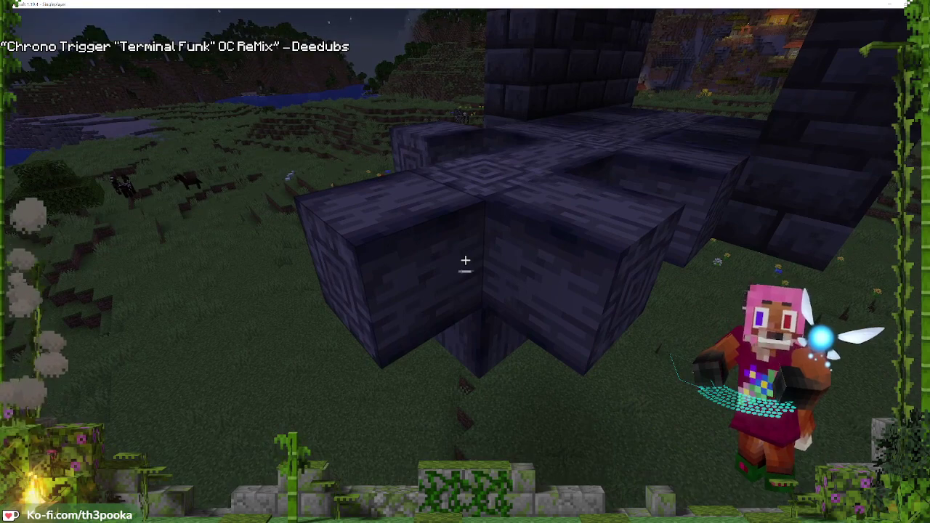
Set blast furnaces into the dark log pattern of the floor in front of the brick walls
{"action": "key", "text": "w"}
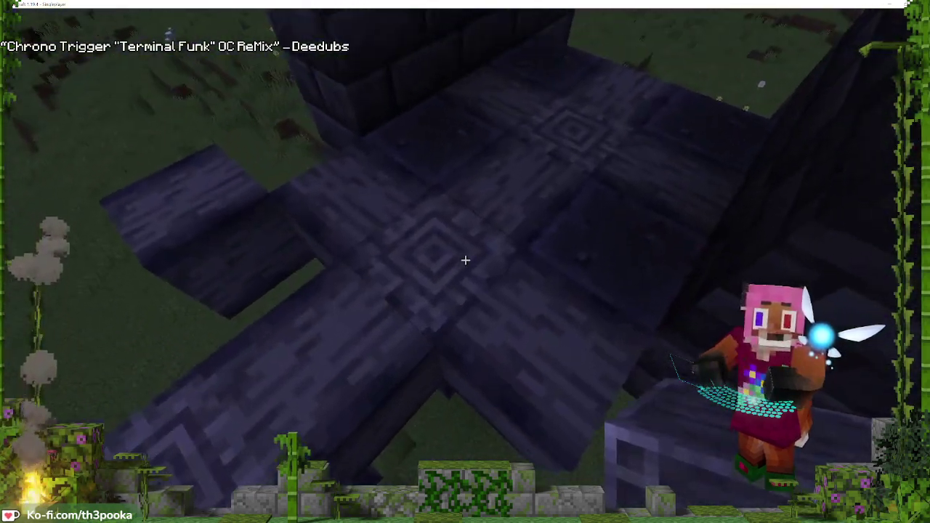
{"action": "left_click", "coordinate": [466, 260]}
{"action": "key", "text": "e"}
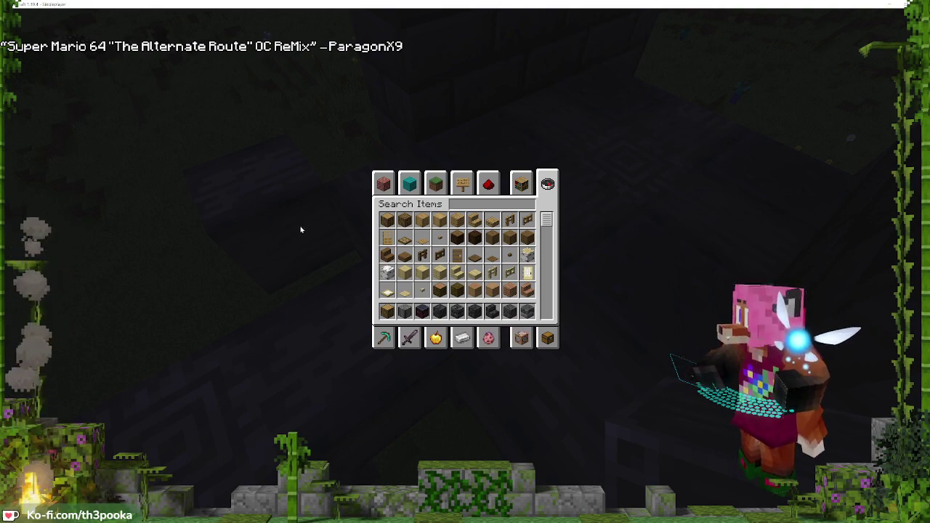
{"action": "key", "text": "Escape"}
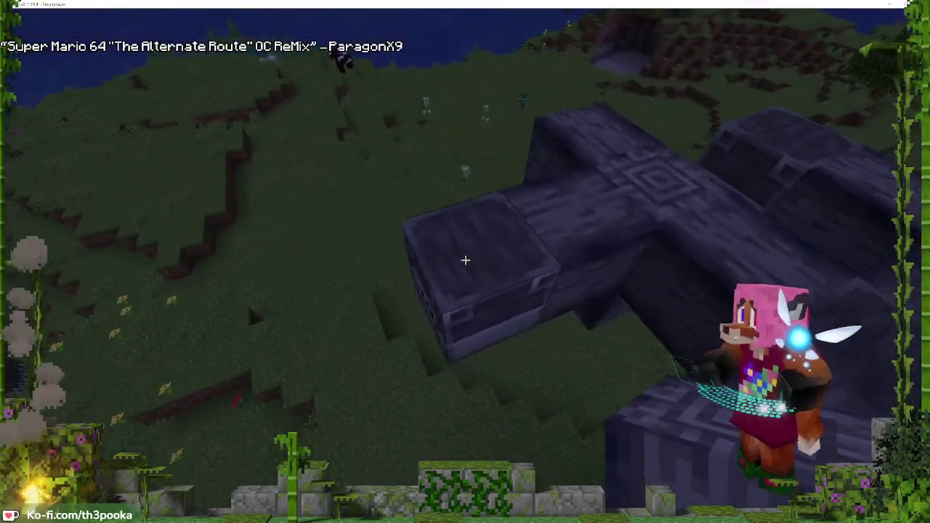
{"action": "right_click", "coordinate": [465, 259]}
{"action": "key", "text": "Escape"}
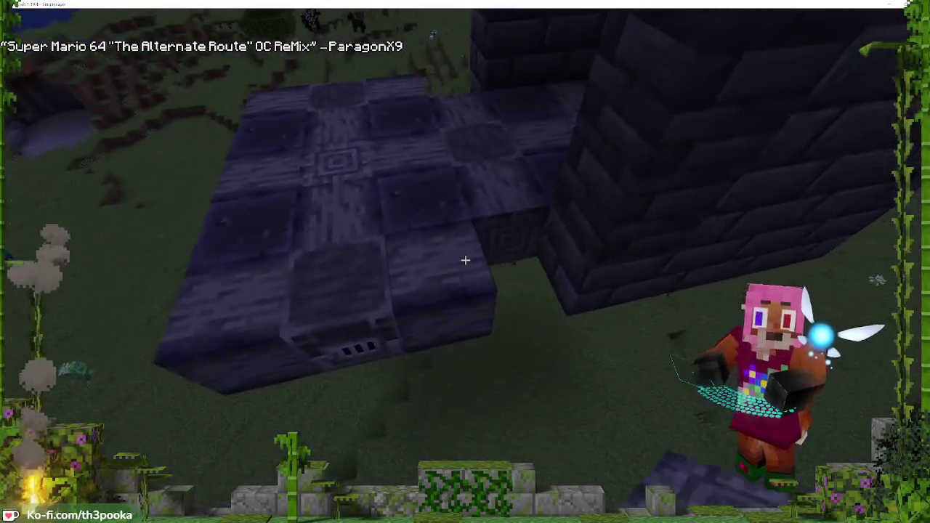
Fill the gap in the floor beside one brick wall with an upright dark log
{"action": "key", "text": "shift"}
{"action": "right_click", "coordinate": [466, 261]}
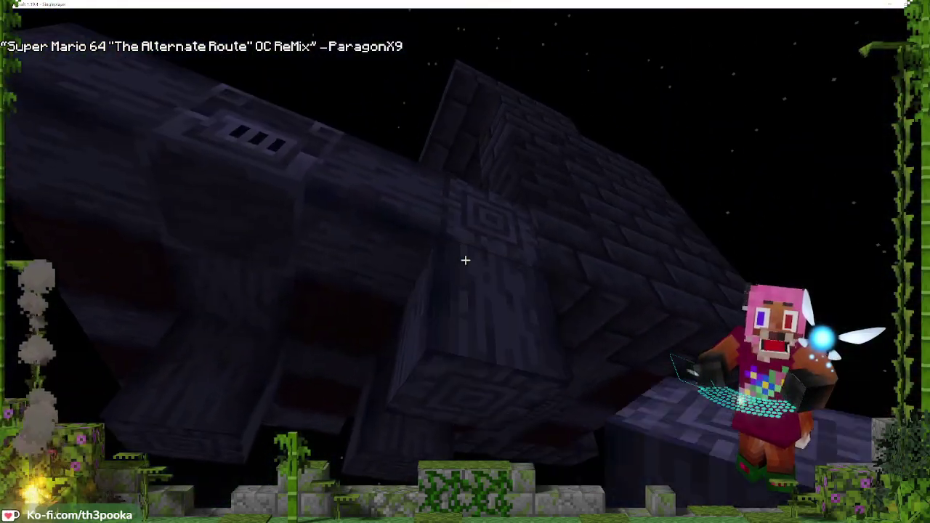
{"action": "key", "text": "space"}
{"action": "left_click", "coordinate": [466, 260]}
{"action": "right_click", "coordinate": [465, 260]}
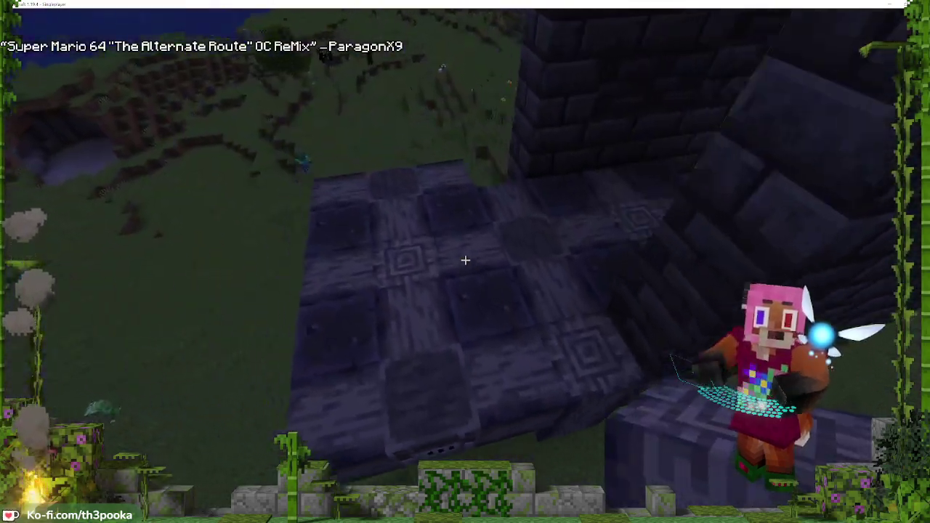
Place a matching upright dark log in the floor corner beside the opposite brick wall and review the finished floor
{"action": "key", "text": "shift"}
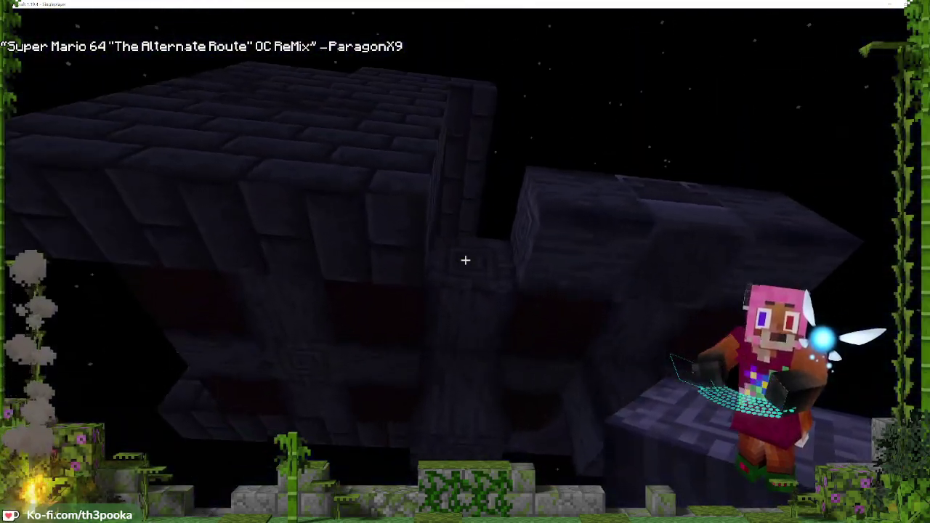
{"action": "right_click", "coordinate": [466, 260]}
{"action": "key", "text": "space"}
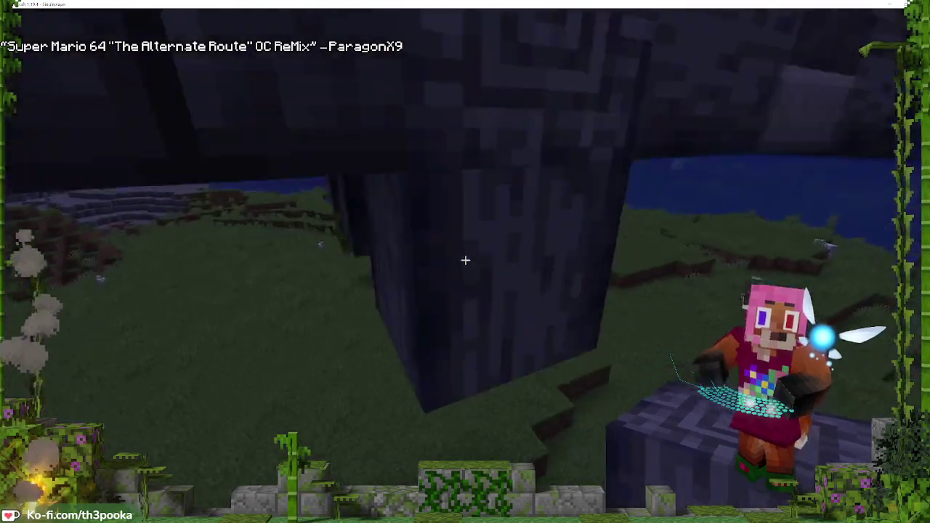
{"action": "left_click", "coordinate": [466, 260]}
{"action": "right_click", "coordinate": [466, 260]}
{"action": "key", "text": "space"}
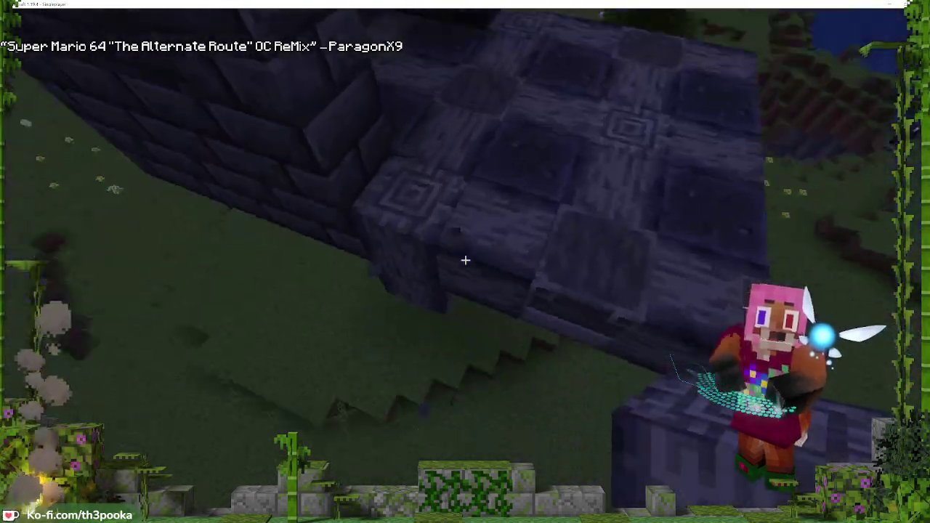
{"action": "key", "text": "s"}
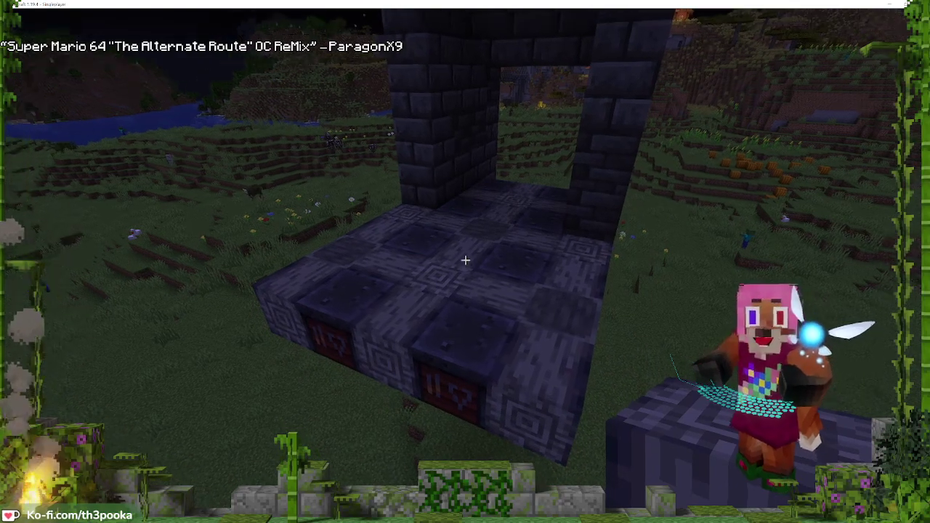
{"action": "key", "text": "w"}
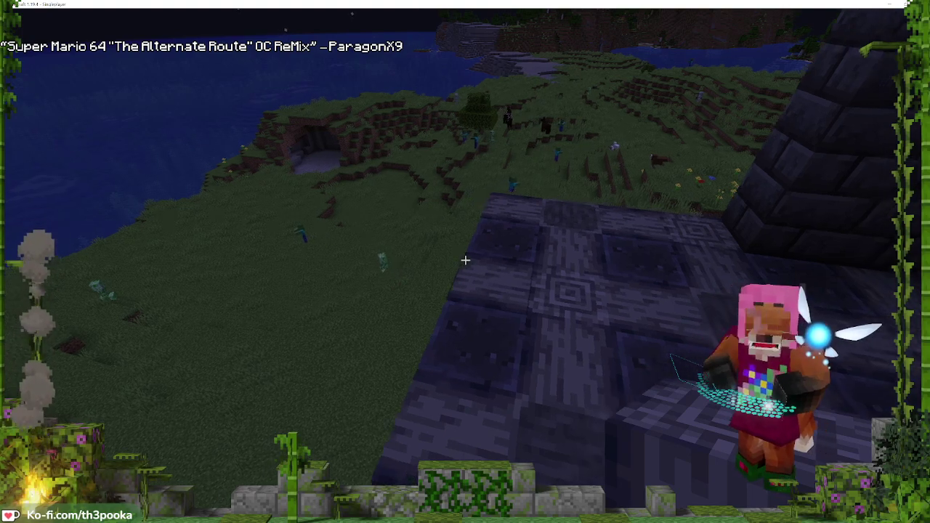
Search the creative inventory for war and load warped wood pieces, including the button and fence, into the last hotbar slots
{"action": "type", "text": "e"}
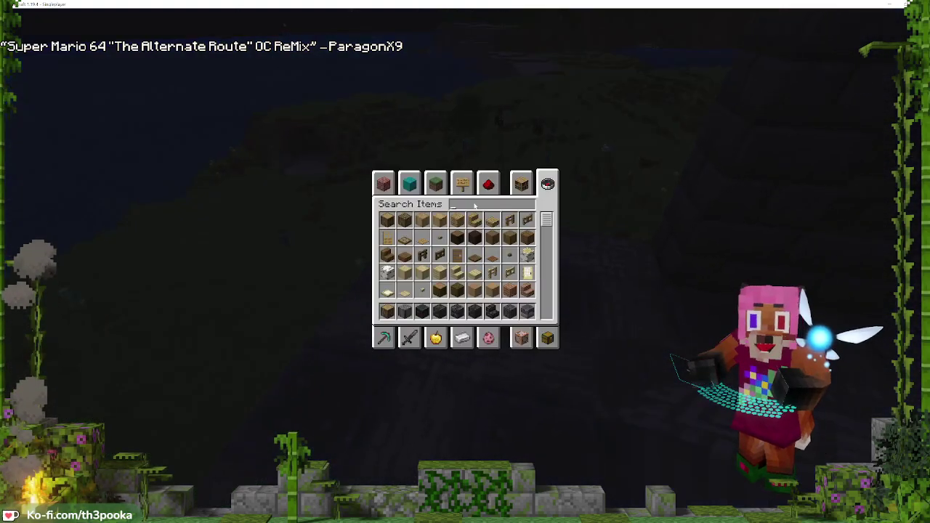
{"action": "type", "text": "war"}
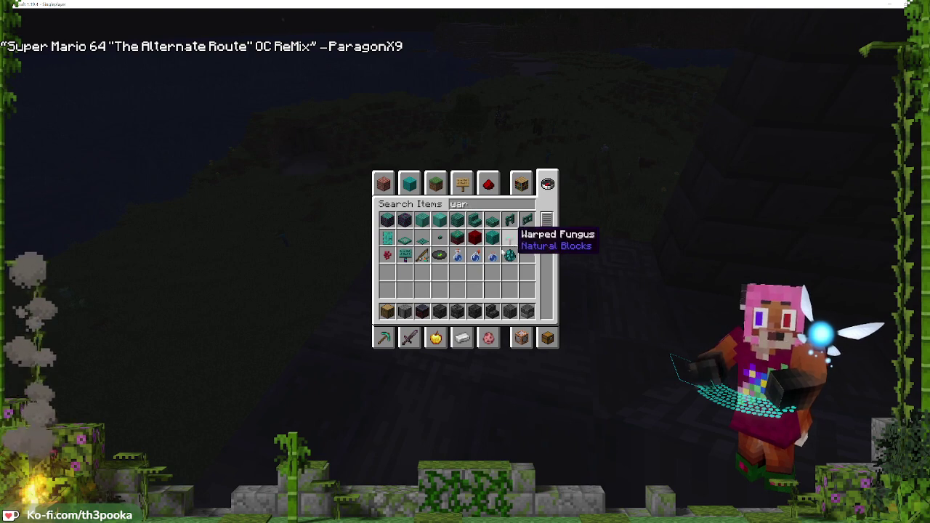
{"action": "key", "text": "ctrl+a"}
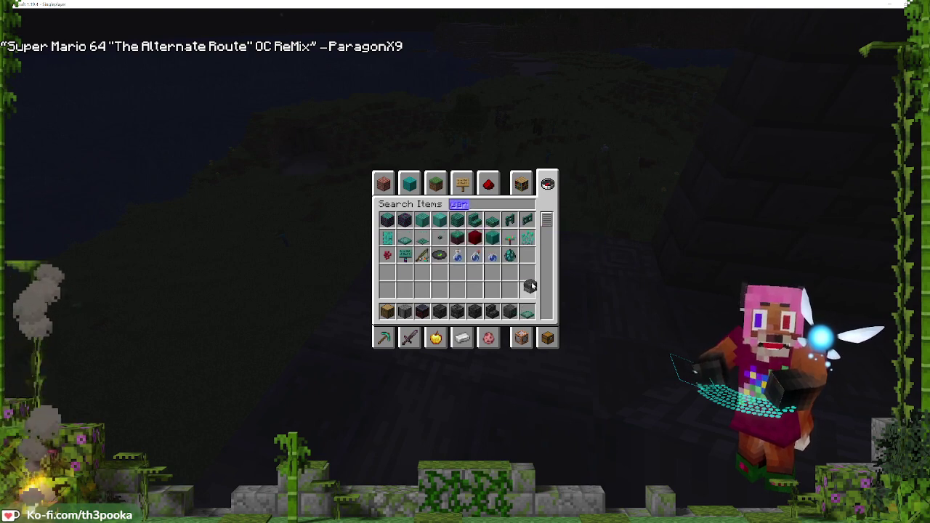
{"action": "left_click", "coordinate": [531, 281]}
{"action": "left_click", "coordinate": [439, 238]}
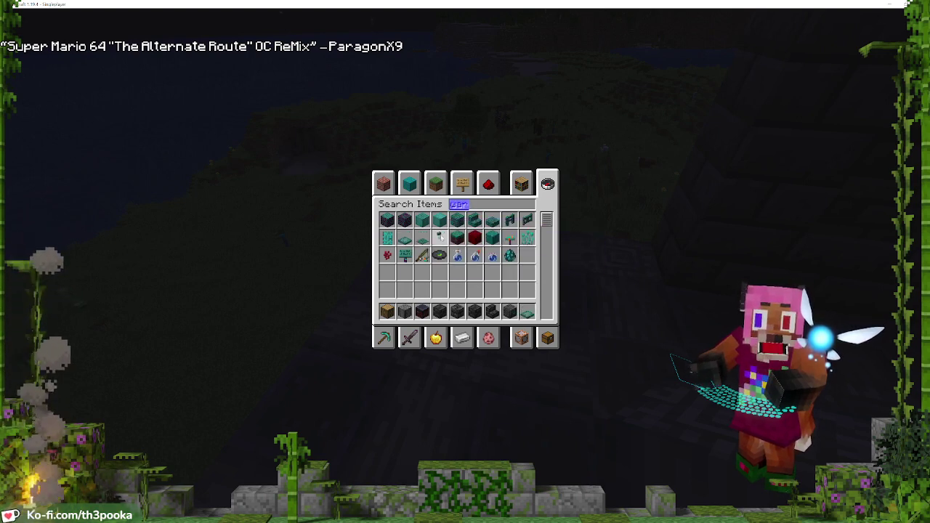
{"action": "left_click", "coordinate": [519, 295]}
{"action": "left_click", "coordinate": [511, 221]}
{"action": "left_click", "coordinate": [503, 282]}
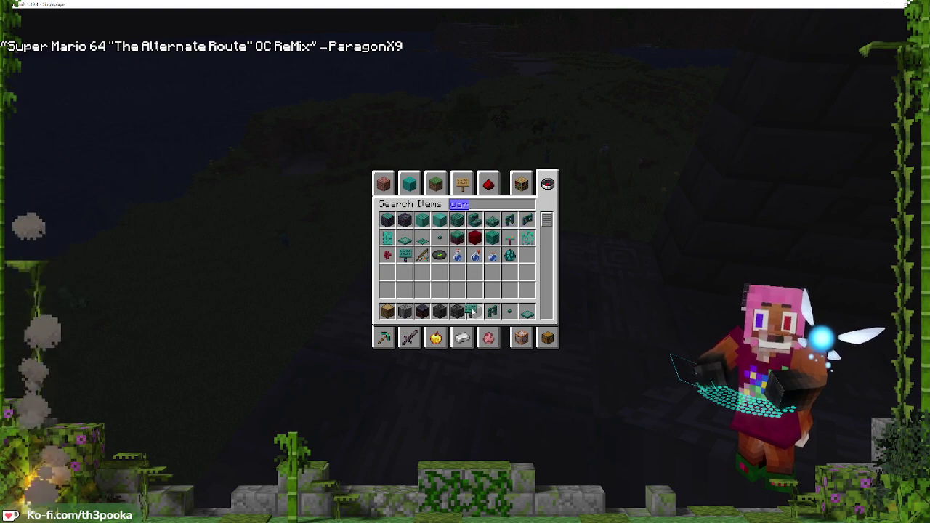
{"action": "key", "text": "Escape"}
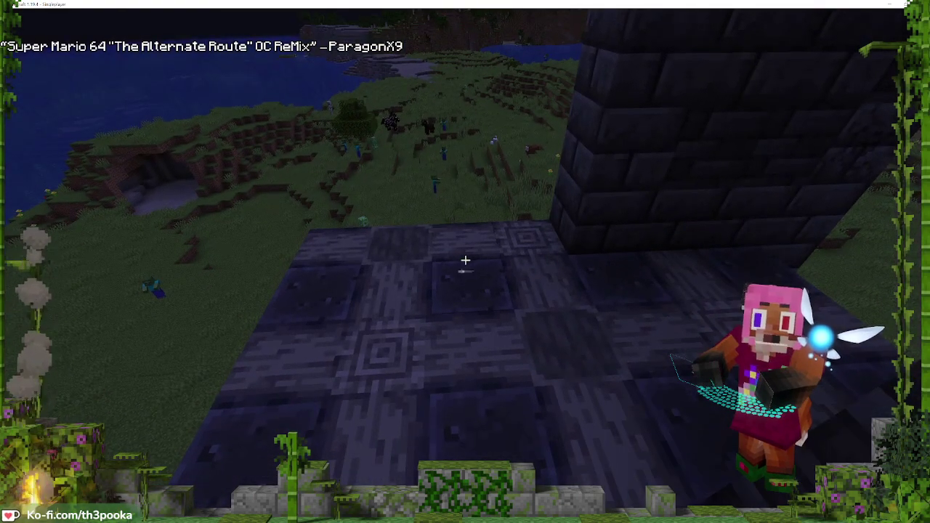
{"action": "key", "text": "w"}
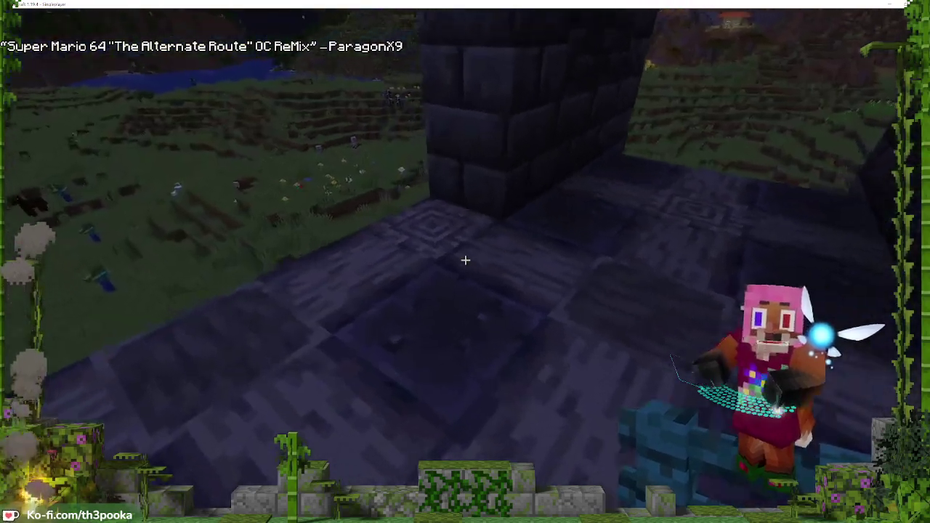
Place warped trapdoors along the outer edge of the patterned floor and stand them upright to form a corner
{"action": "right_click", "coordinate": [465, 260]}
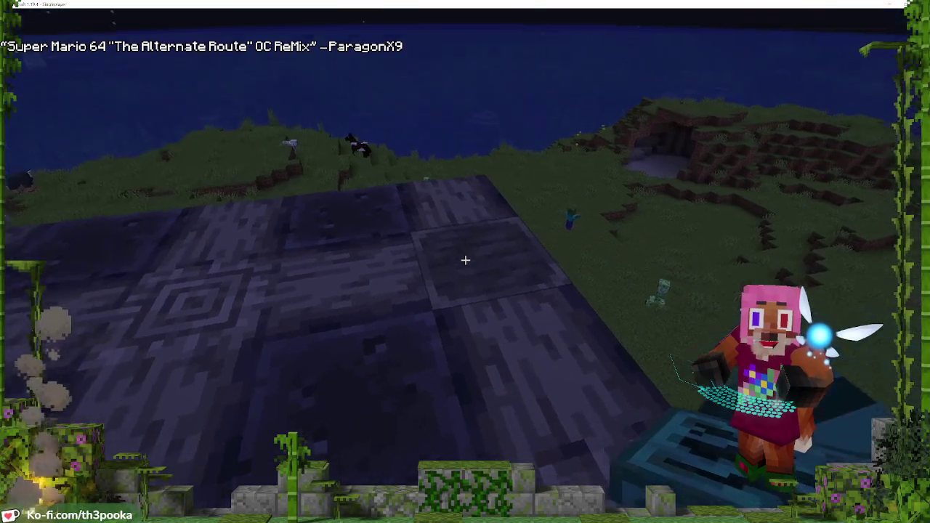
{"action": "right_click", "coordinate": [465, 260]}
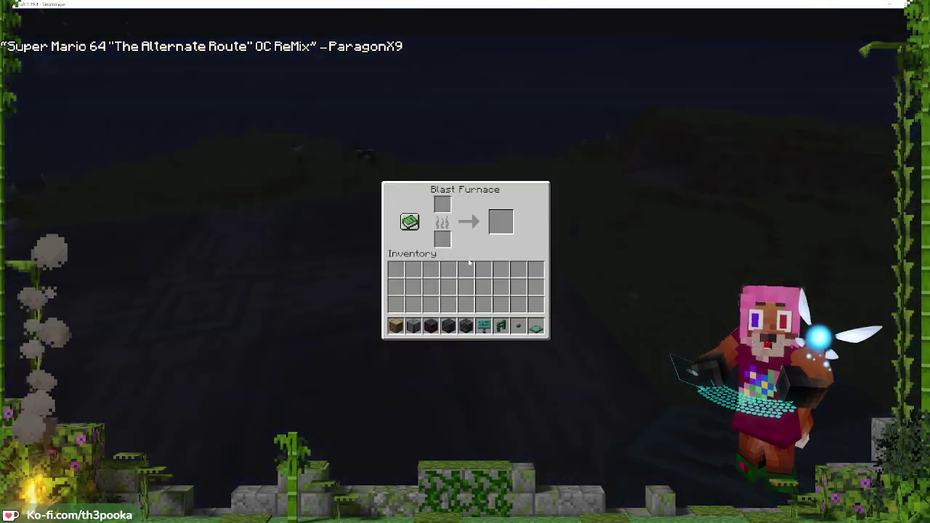
{"action": "key", "text": "Escape"}
{"action": "right_click", "coordinate": [465, 260]}
{"action": "right_click", "coordinate": [465, 260]}
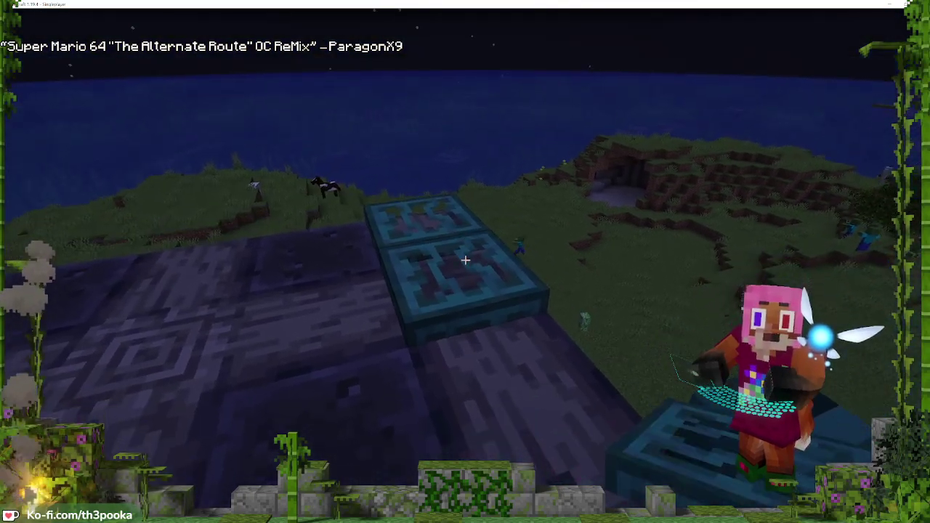
{"action": "right_click", "coordinate": [465, 259]}
{"action": "left_click", "coordinate": [465, 259]}
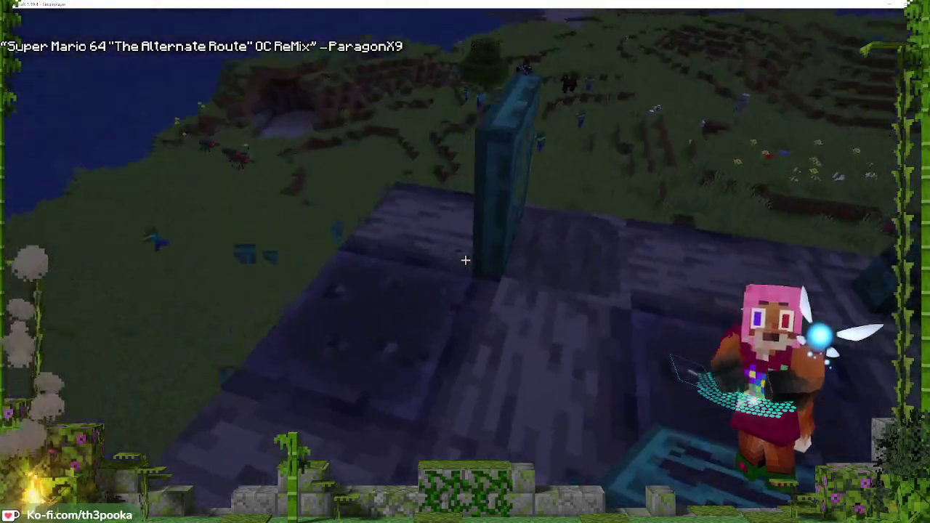
{"action": "right_click", "coordinate": [465, 260]}
{"action": "right_click", "coordinate": [465, 260]}
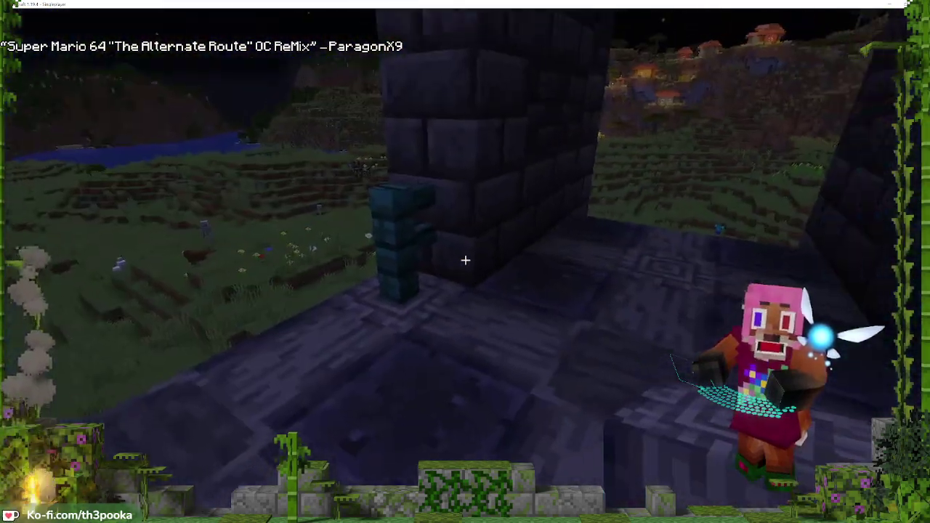
Search the creative inventory for lan, take a soul lantern and set it on the warped fence beside the brick wall
{"action": "key", "text": "e"}
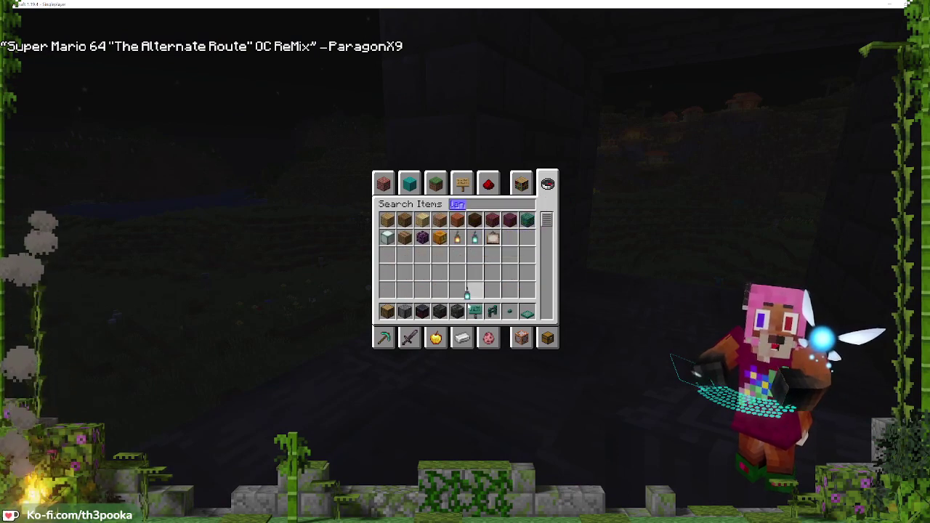
{"action": "key", "text": "Escape"}
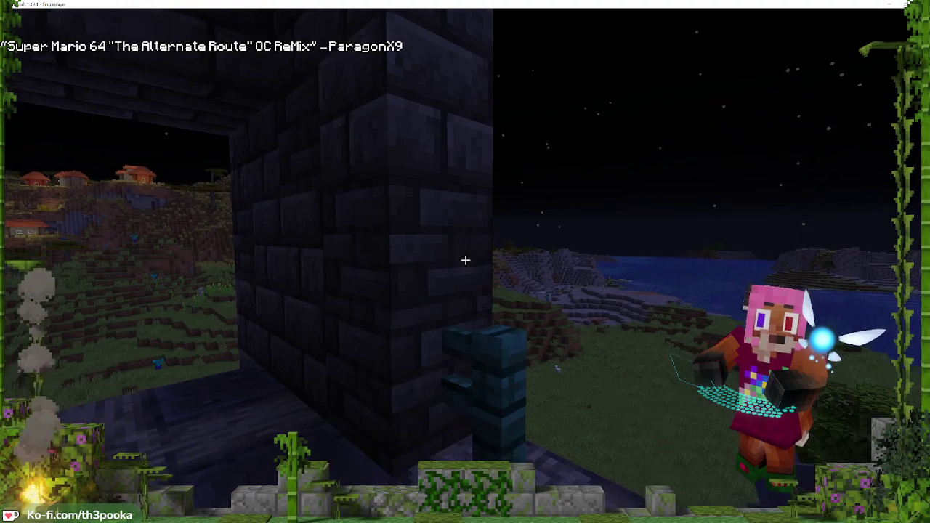
{"action": "right_click", "coordinate": [465, 259]}
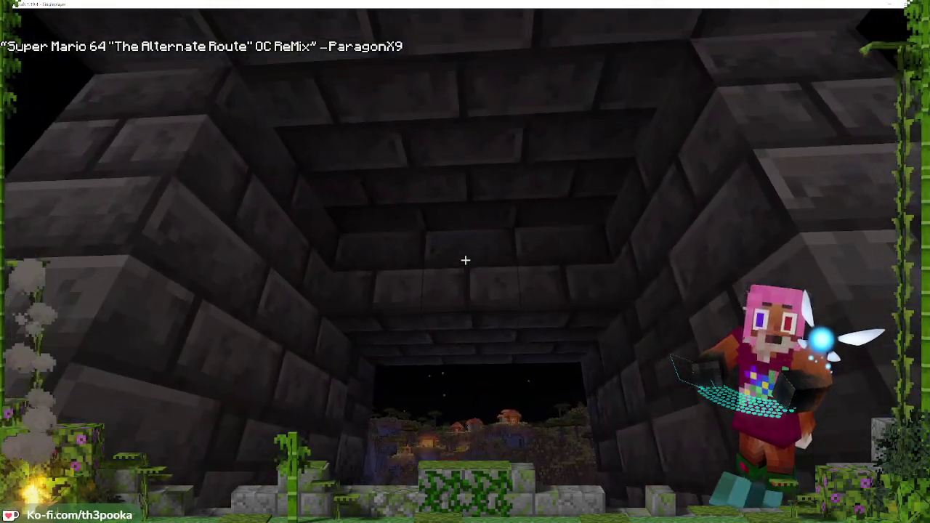
Mount blank warped signs with a warped button between them on the bricks above the opening
{"action": "right_click", "coordinate": [465, 260]}
{"action": "right_click", "coordinate": [465, 259]}
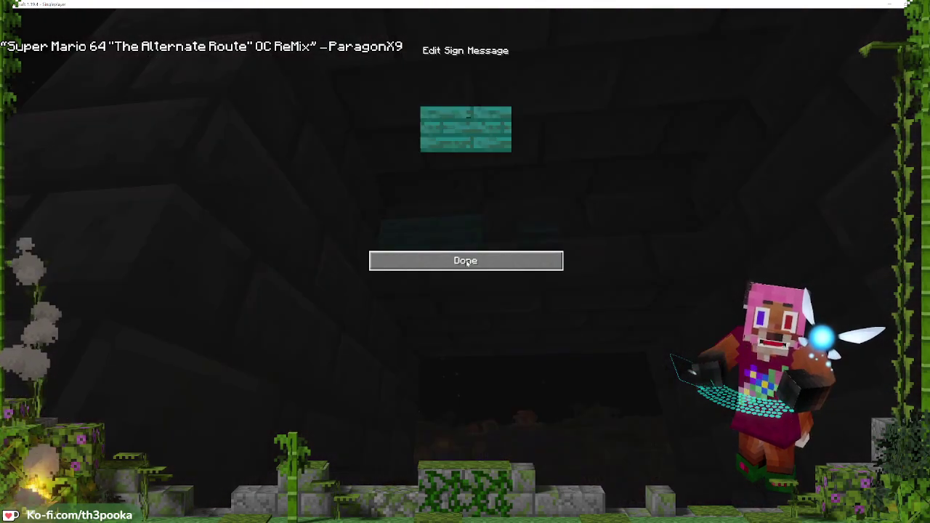
{"action": "key", "text": "Escape"}
{"action": "right_click", "coordinate": [466, 259]}
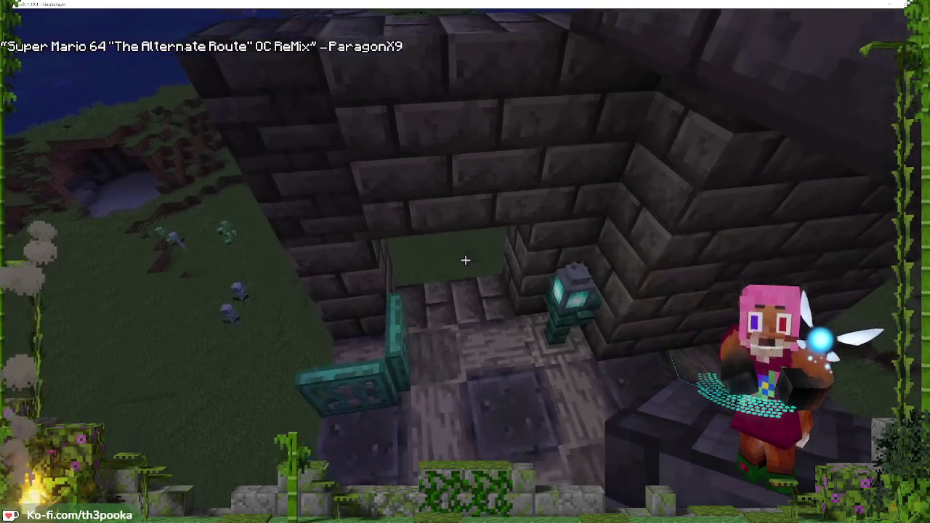
Search the creative inventory for deep and build up the sill of the window opening with dark bricks
{"action": "key", "text": "e"}
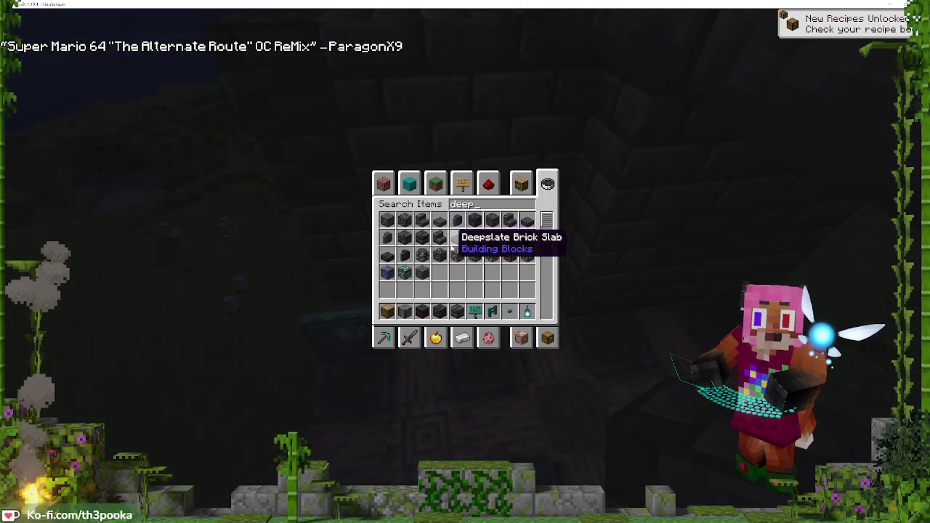
{"action": "key", "text": "Escape"}
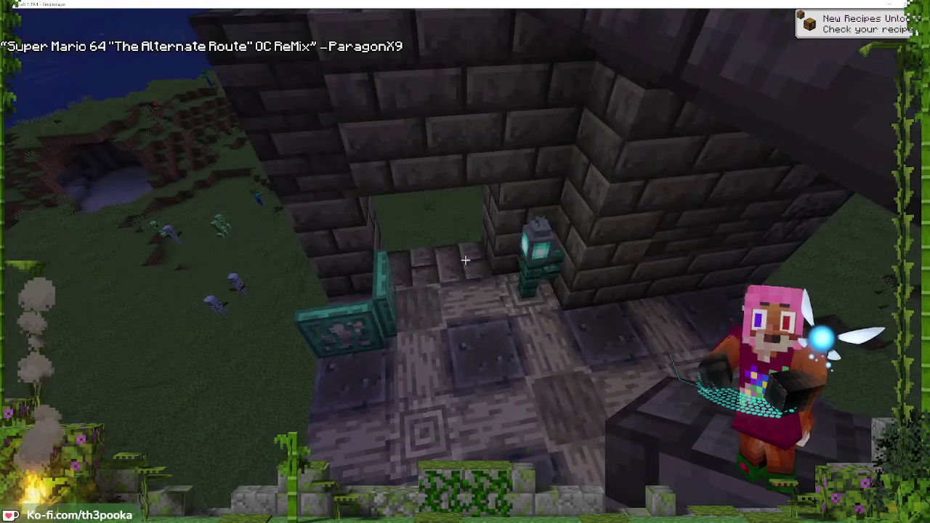
{"action": "key", "text": "w"}
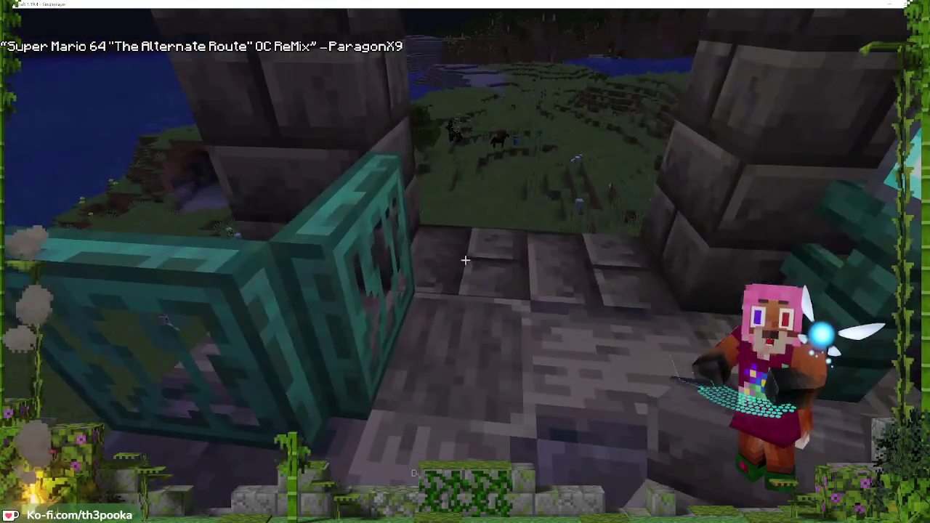
{"action": "right_click", "coordinate": [465, 260]}
{"action": "right_click", "coordinate": [465, 260]}
{"action": "key", "text": "s"}
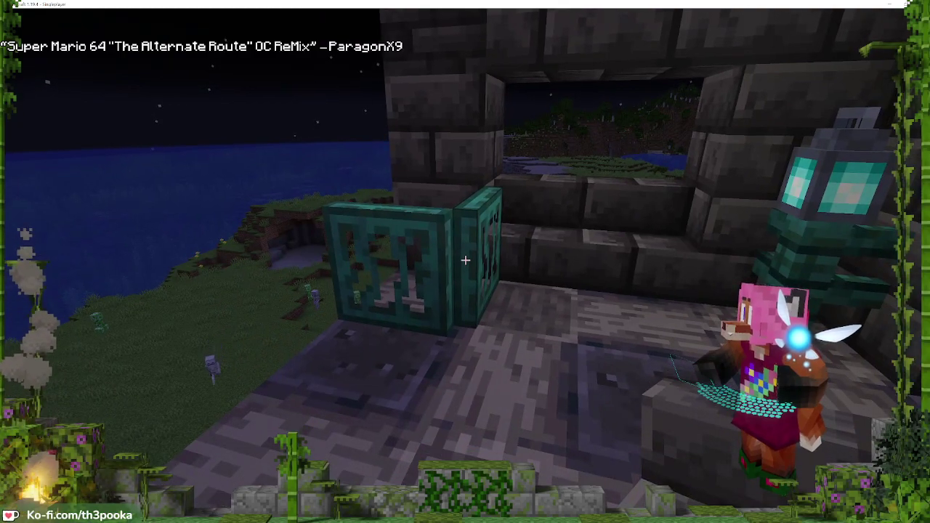
{"action": "key", "text": "w"}
{"action": "key", "text": "a"}
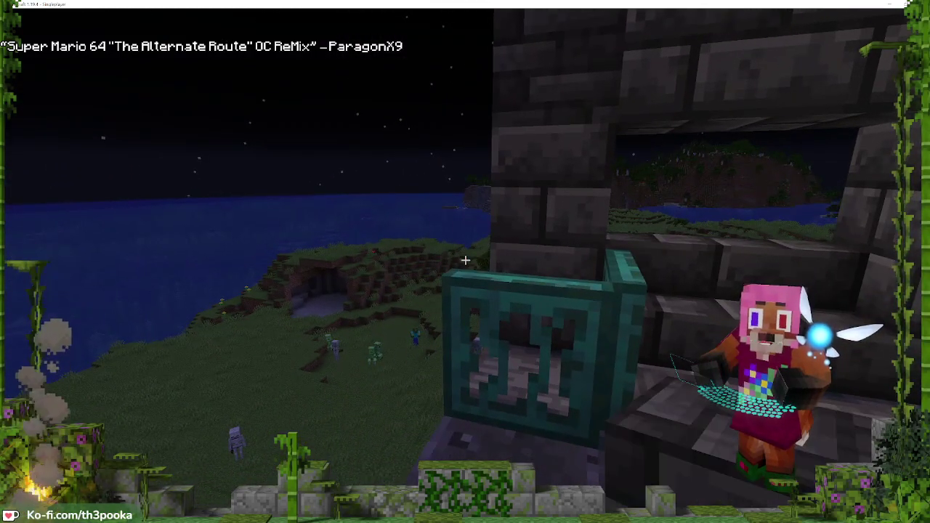
{"action": "key", "text": "s"}
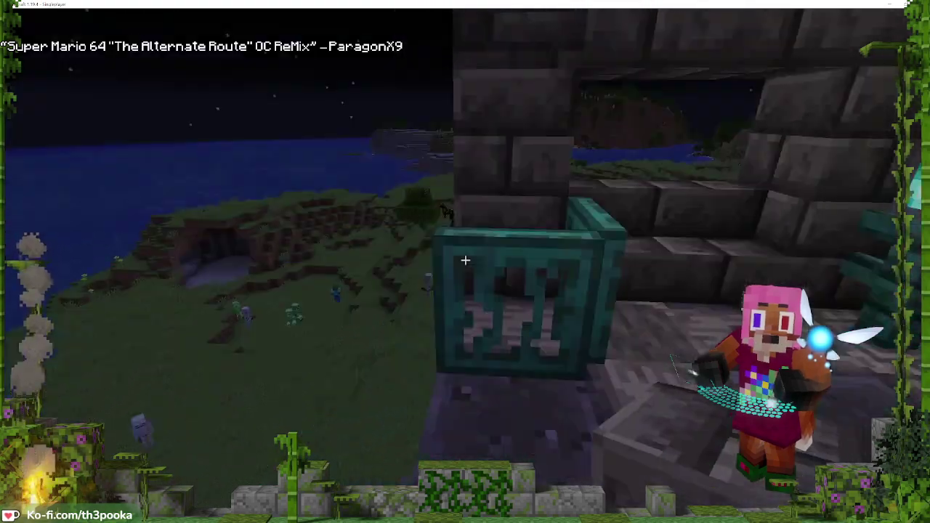
{"action": "key", "text": "space"}
{"action": "key", "text": "space"}
{"action": "key", "text": "w"}
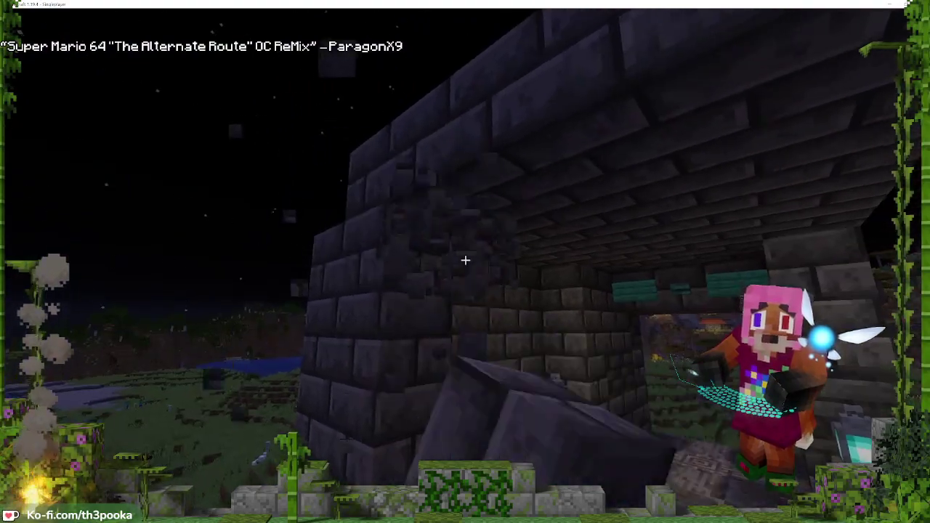
Switch to the browser to check the reference image of the lantern corner, and close it
{"action": "key", "text": "e"}
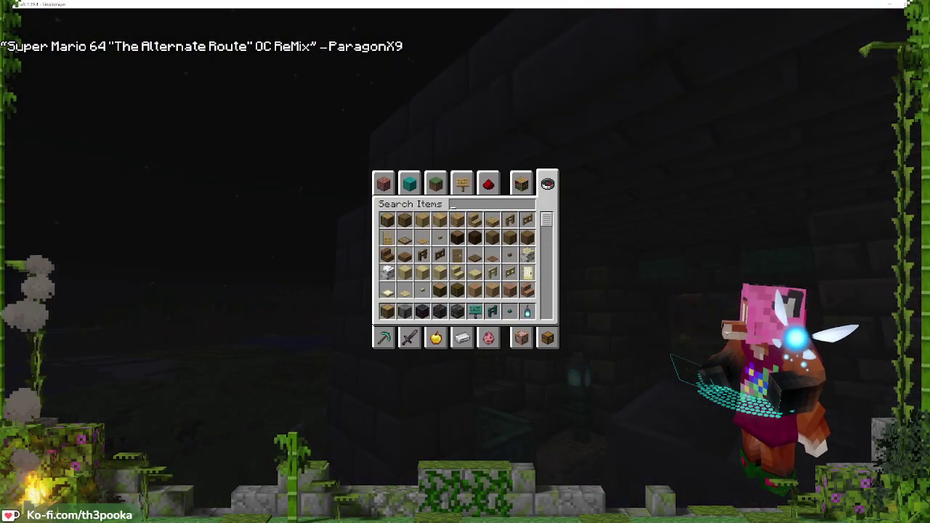
{"action": "key", "text": "alt+Tab"}
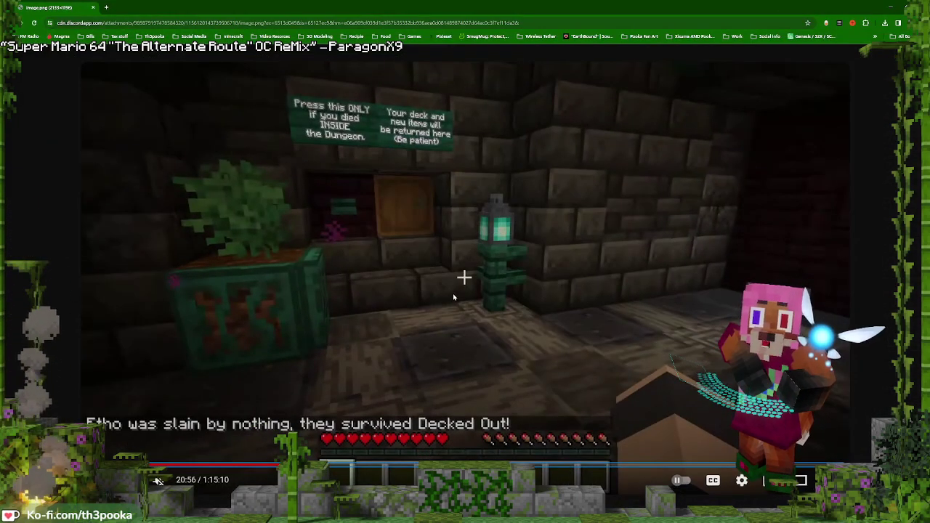
{"action": "left_click", "coordinate": [92, 8]}
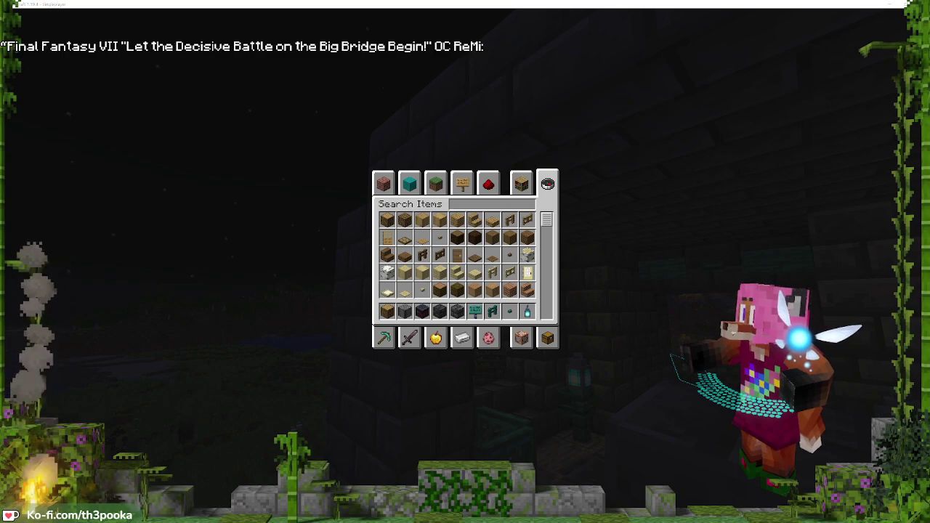
Bring up the video HermitCraft S9#14: Decked Out - Phase 1, skip its ad and replay the scene around 20:55
{"action": "left_click_drag", "start_coordinate": [52, 318], "coordinate": [388, 1]}
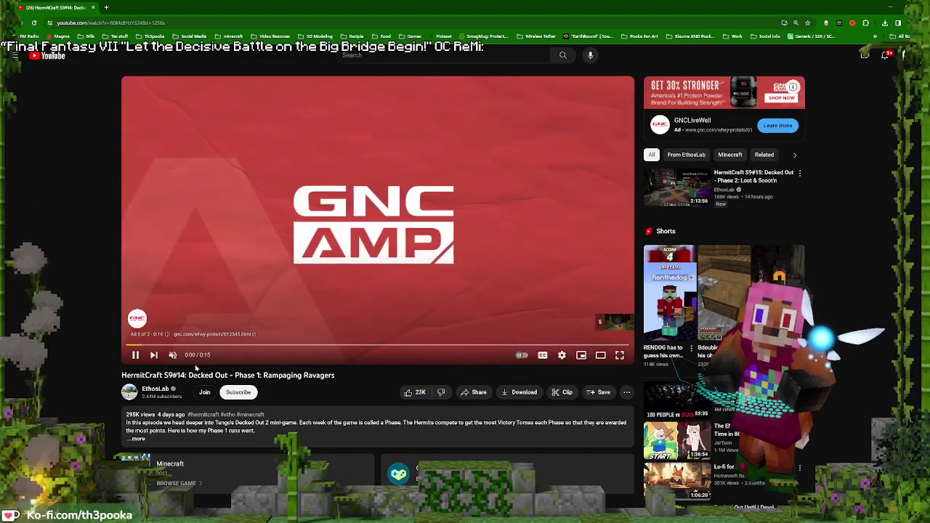
{"action": "left_click", "coordinate": [615, 322]}
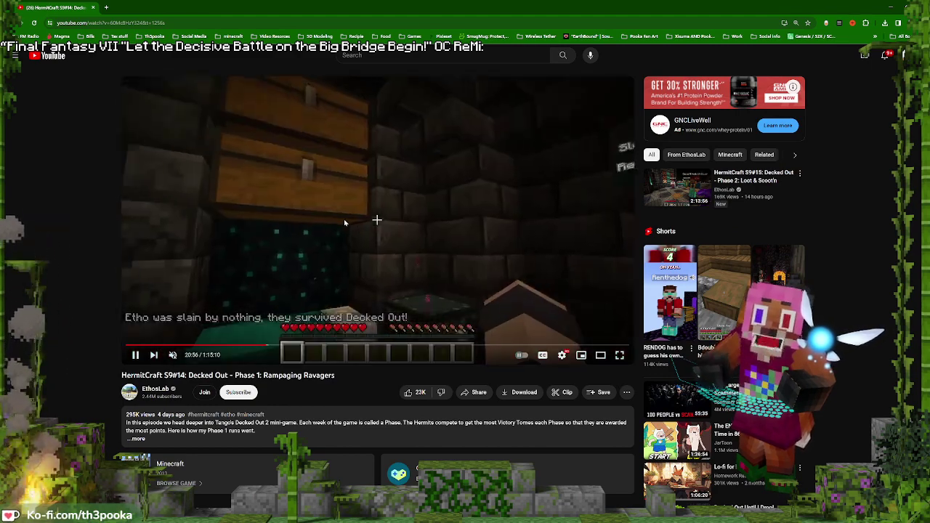
{"action": "left_click", "coordinate": [344, 219]}
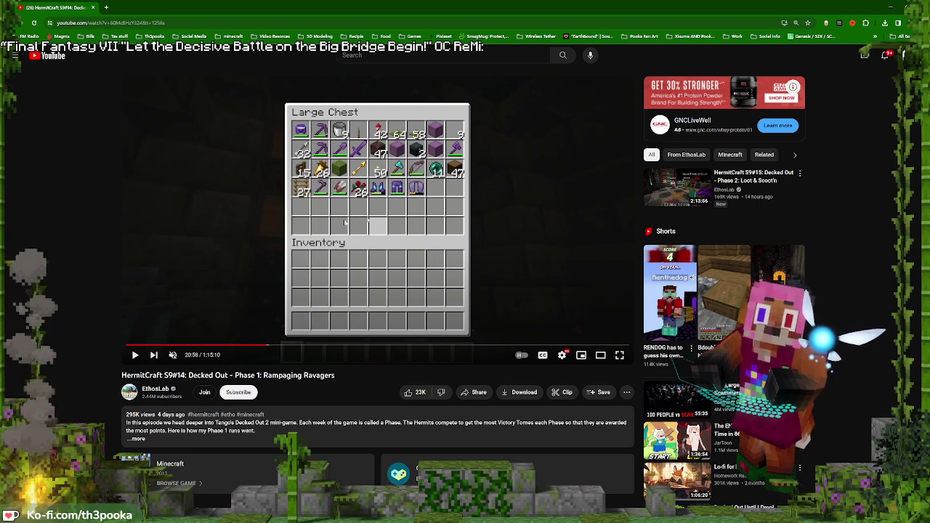
{"action": "left_click", "coordinate": [345, 221]}
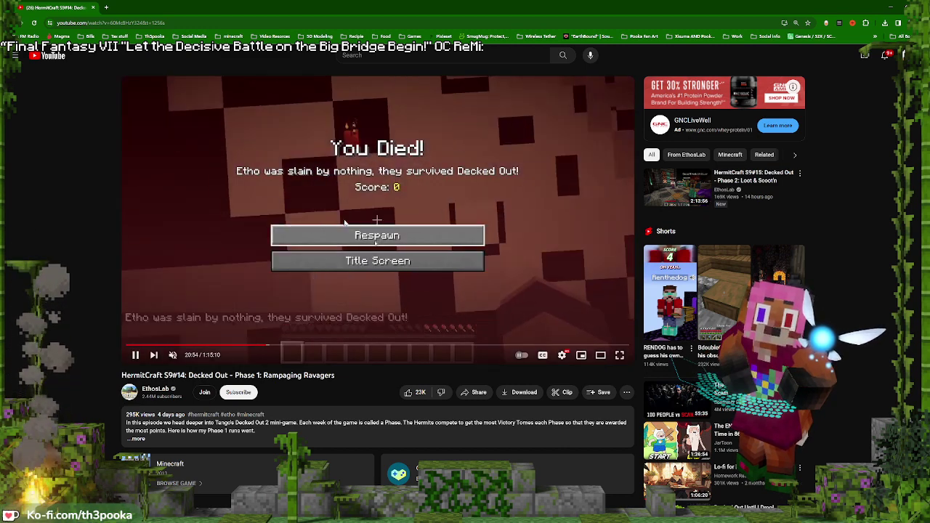
{"action": "left_click", "coordinate": [345, 221]}
{"action": "left_click", "coordinate": [345, 222]}
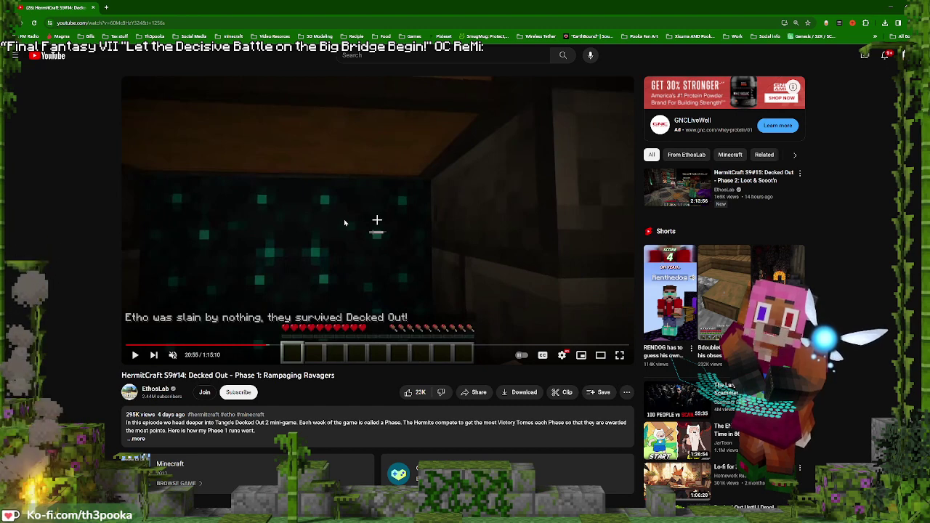
Advance the paused video frame by frame at 20:55 to study the brick room, and return to Minecraft
{"action": "key", "text": "period"}
{"action": "key", "text": "period"}
{"action": "key", "text": "period"}
{"action": "key", "text": "period"}
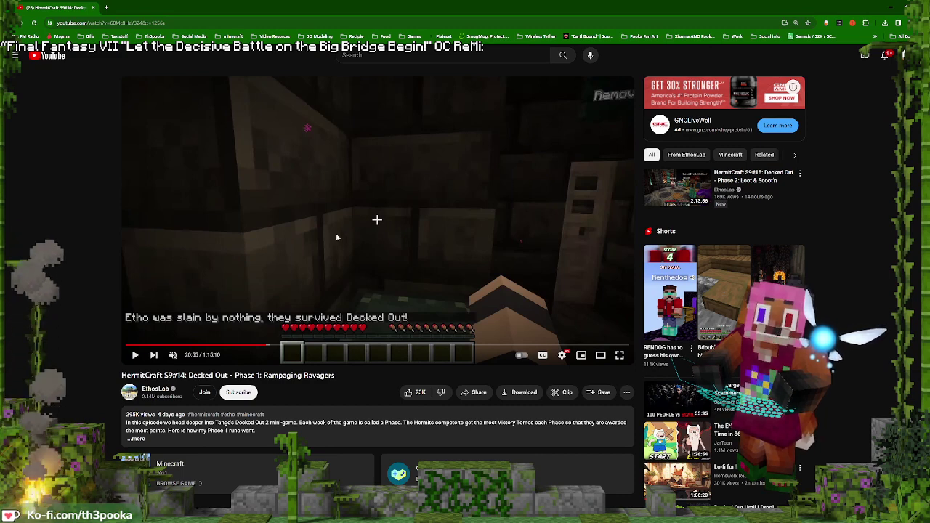
{"action": "key", "text": "alt+Tab"}
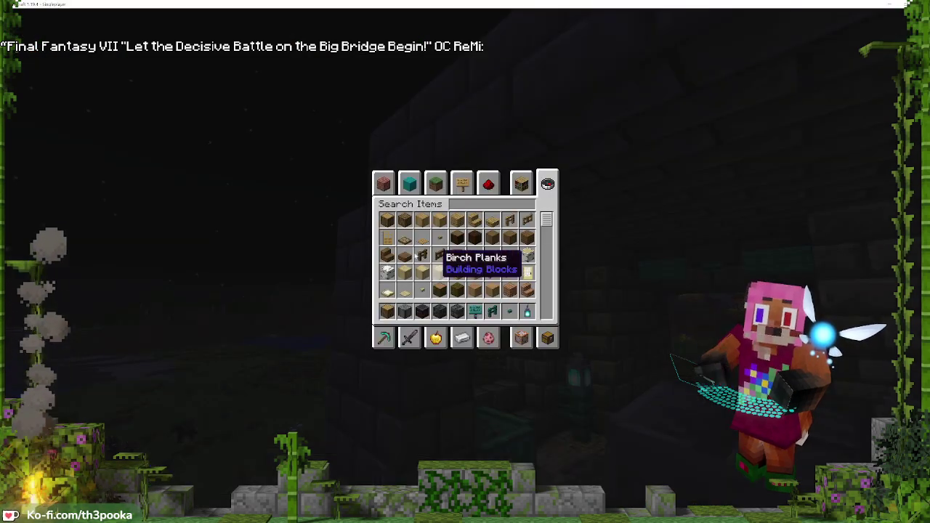
{"action": "key", "text": "e"}
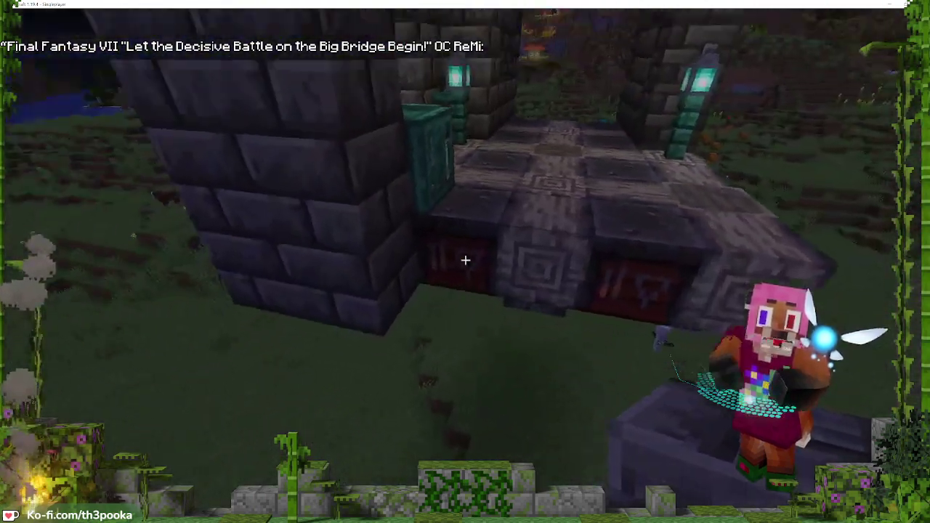
Lay a row of dark bricks along the floor's outer edge in front of the blast furnaces
{"action": "right_click", "coordinate": [465, 259]}
{"action": "key", "text": "Escape"}
{"action": "right_click", "coordinate": [465, 259]}
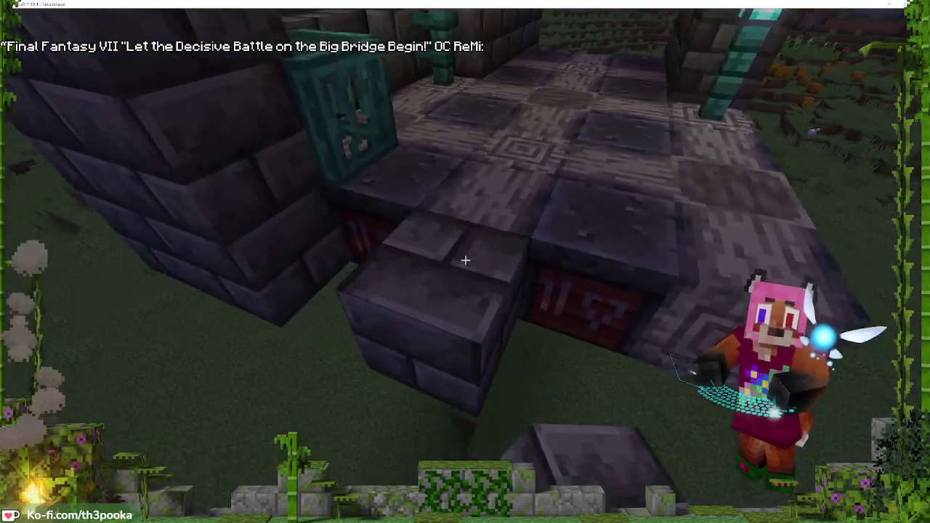
{"action": "right_click", "coordinate": [465, 260]}
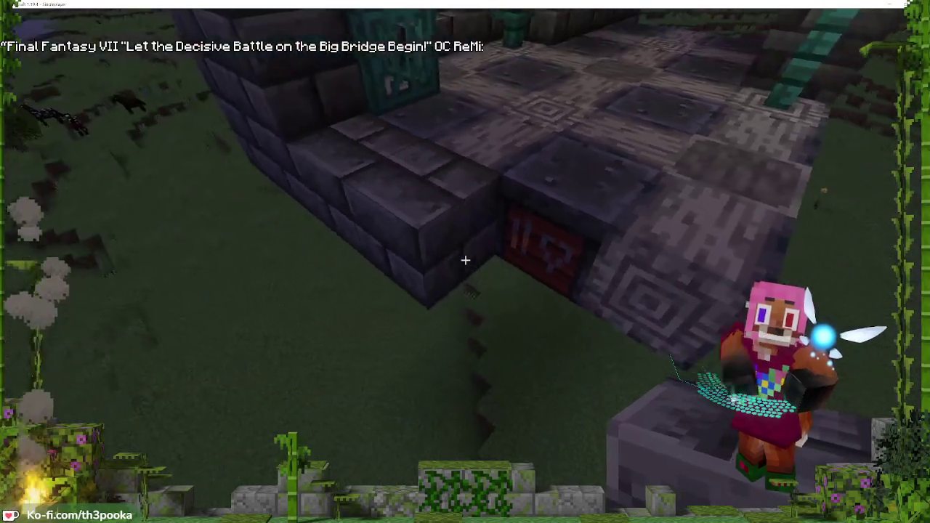
{"action": "right_click", "coordinate": [465, 260]}
{"action": "right_click", "coordinate": [465, 260]}
{"action": "right_click", "coordinate": [465, 260]}
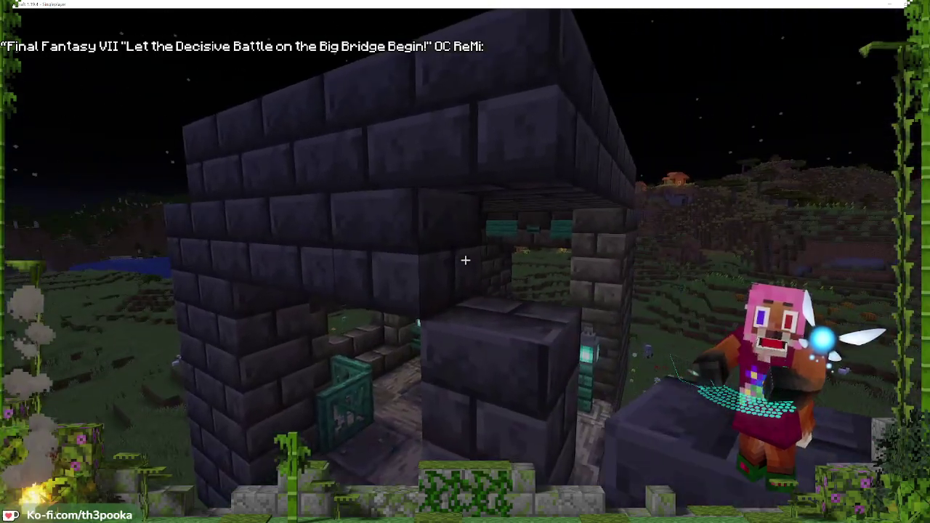
Extend the dark brick wall at the structure's front corner and remove surplus bricks from the adjoining row
{"action": "right_click", "coordinate": [465, 260]}
{"action": "left_click", "coordinate": [465, 260]}
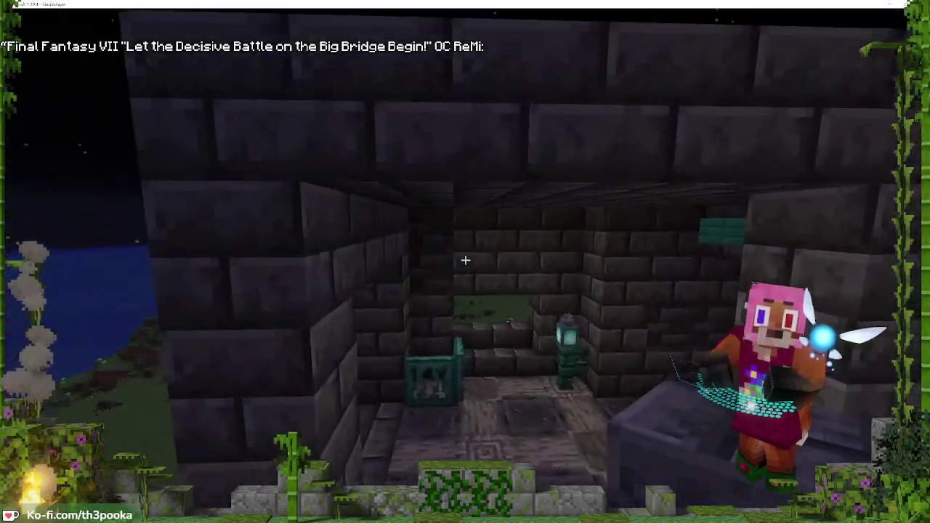
{"action": "key", "text": "w"}
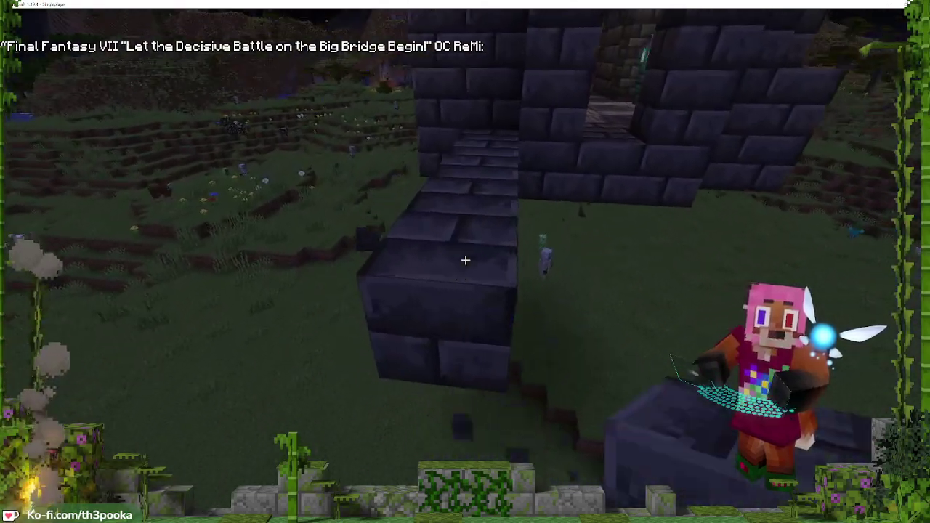
{"action": "left_click", "coordinate": [466, 260]}
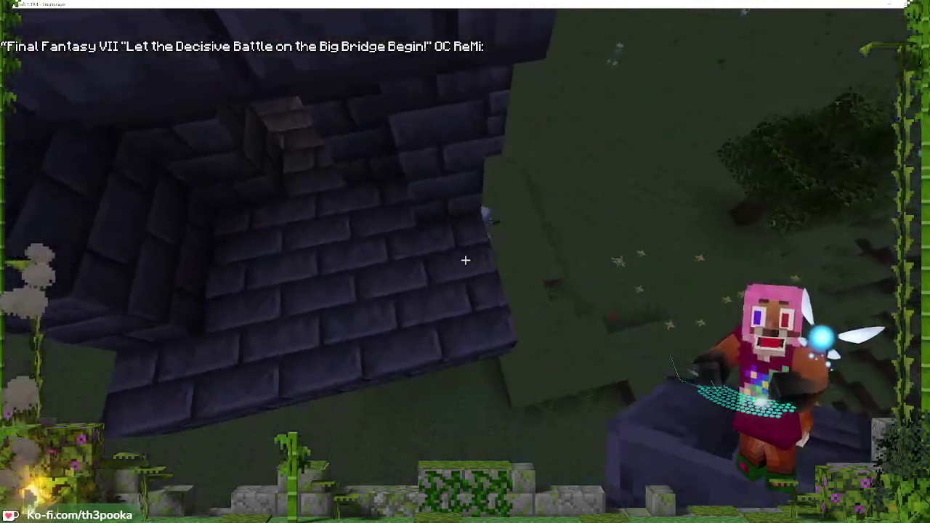
Place further dark bricks along the open front edge of the floor to build out the ledge beside the wall
{"action": "right_click", "coordinate": [465, 260]}
{"action": "right_click", "coordinate": [466, 260]}
{"action": "right_click", "coordinate": [465, 260]}
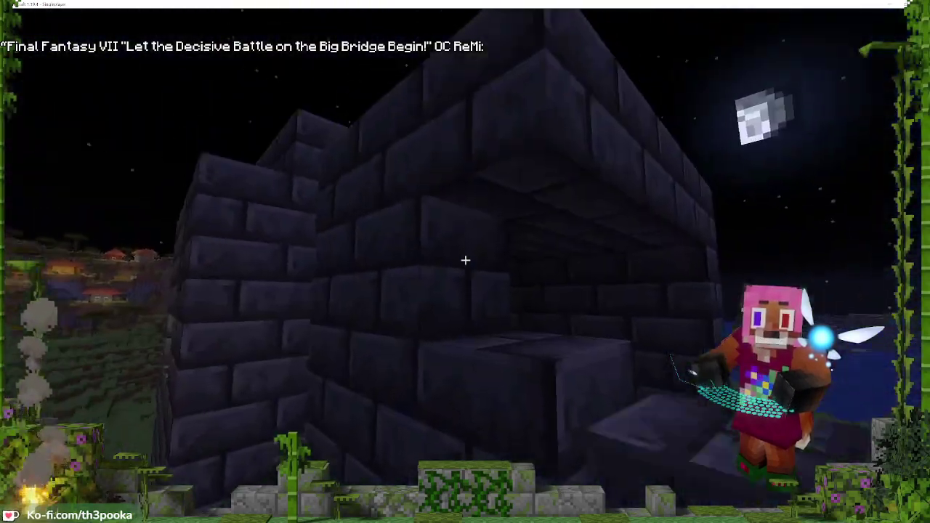
{"action": "key", "text": "e"}
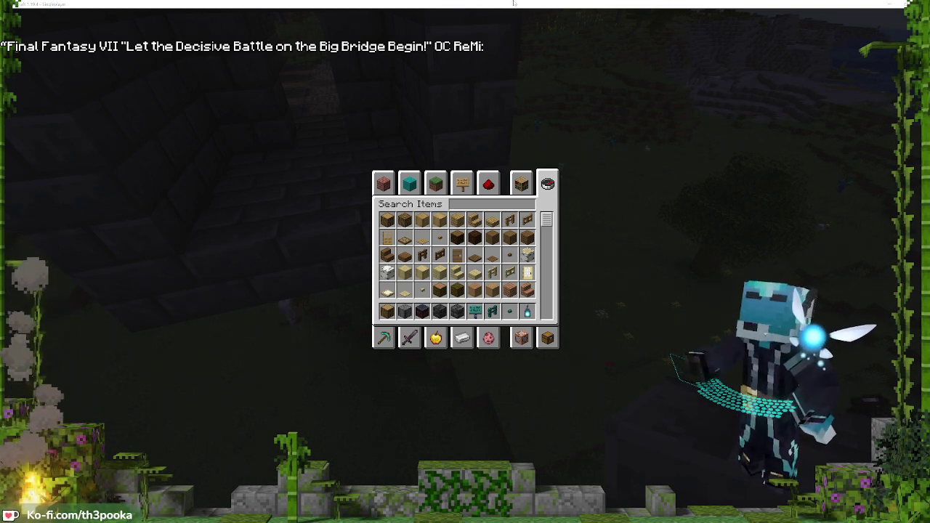
{"action": "key", "text": "Escape"}
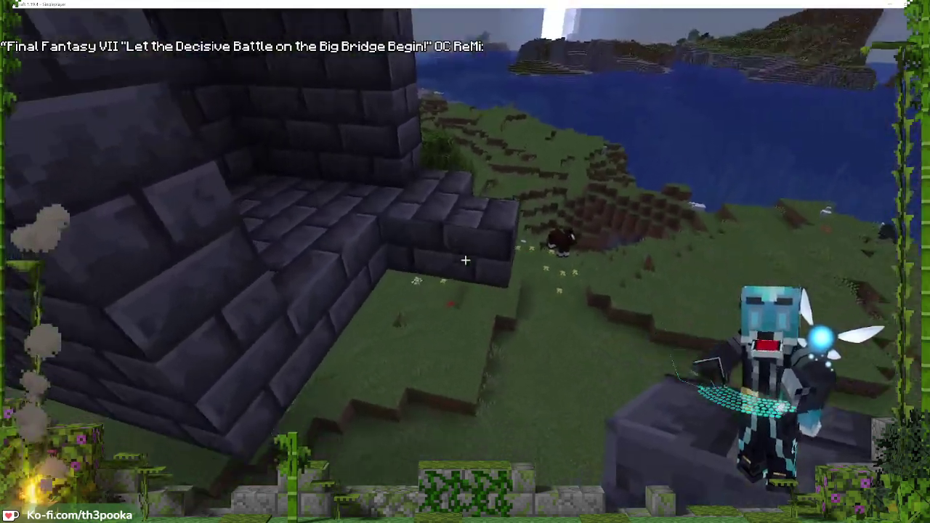
{"action": "right_click", "coordinate": [465, 261]}
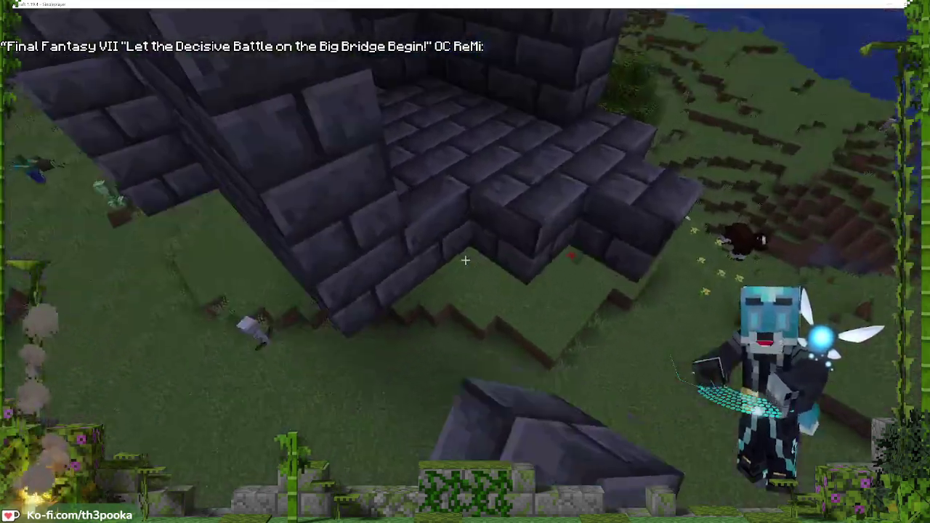
{"action": "right_click", "coordinate": [465, 260]}
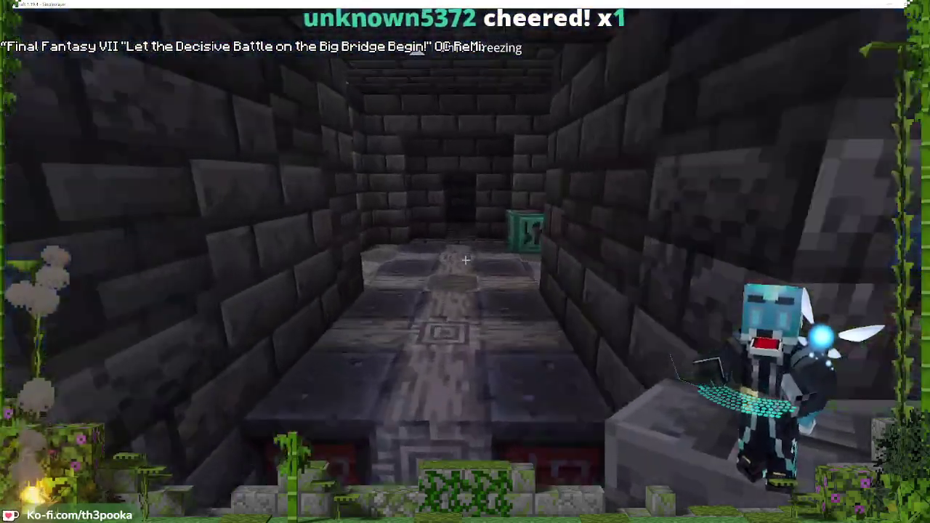
Fit an iron door in the back doorway, following the reference video, and place an ender chest in the nearby corner
{"action": "key", "text": "w"}
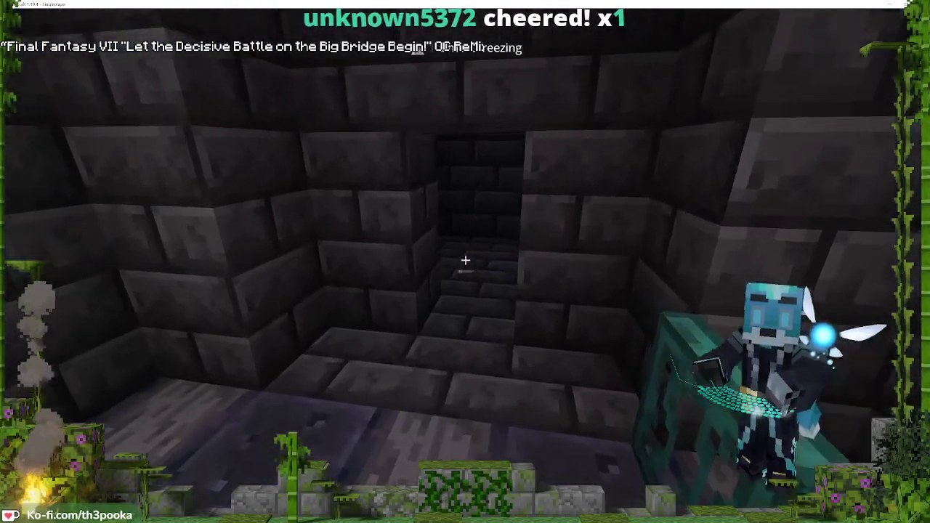
{"action": "key", "text": "w"}
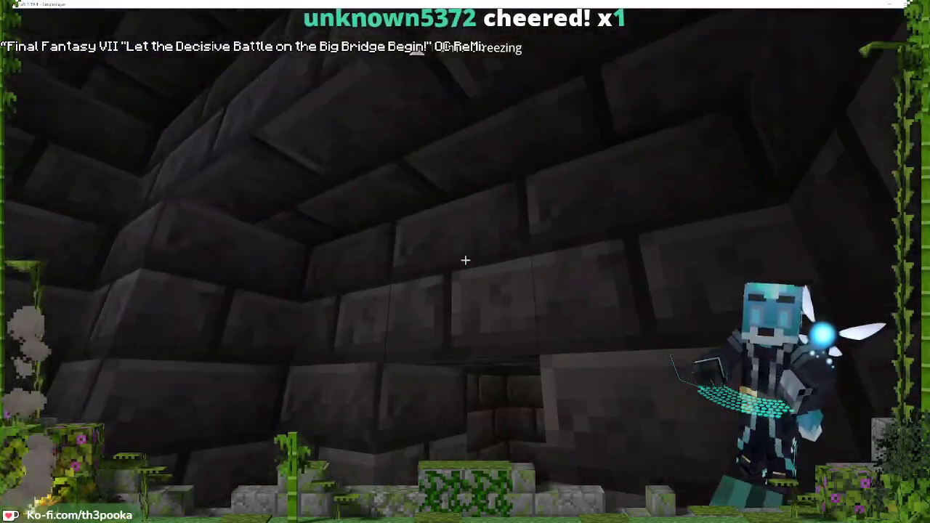
{"action": "key", "text": "s"}
{"action": "key", "text": "w"}
{"action": "key", "text": "e"}
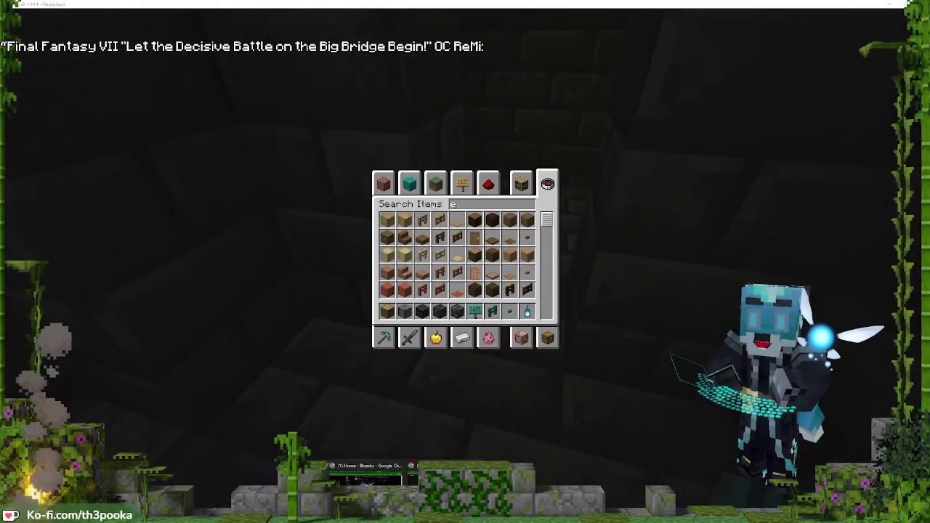
{"action": "mouse_move", "coordinate": [445, 479]}
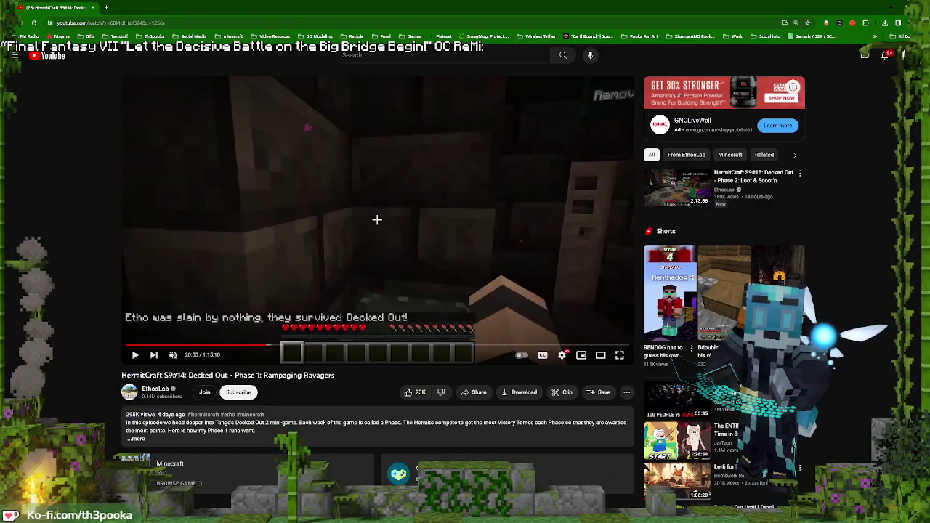
{"action": "key", "text": "alt+Tab"}
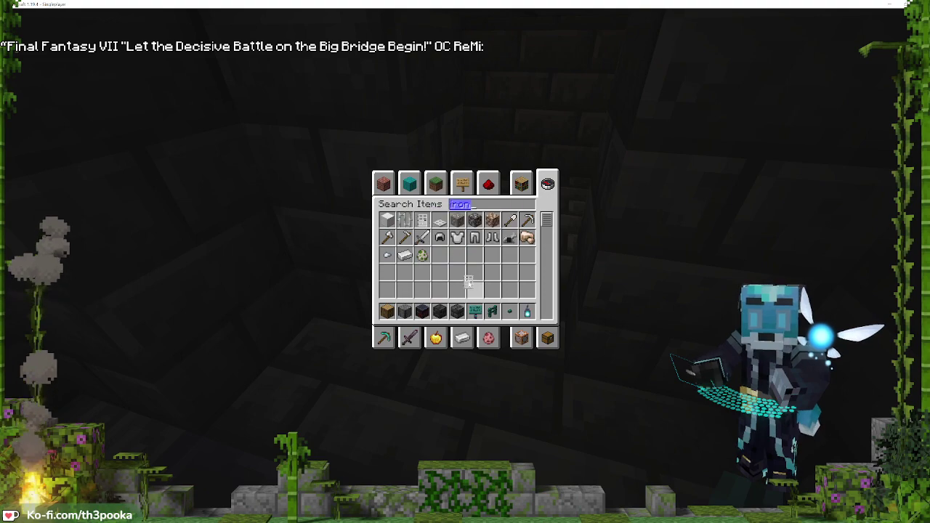
{"action": "key", "text": "Escape"}
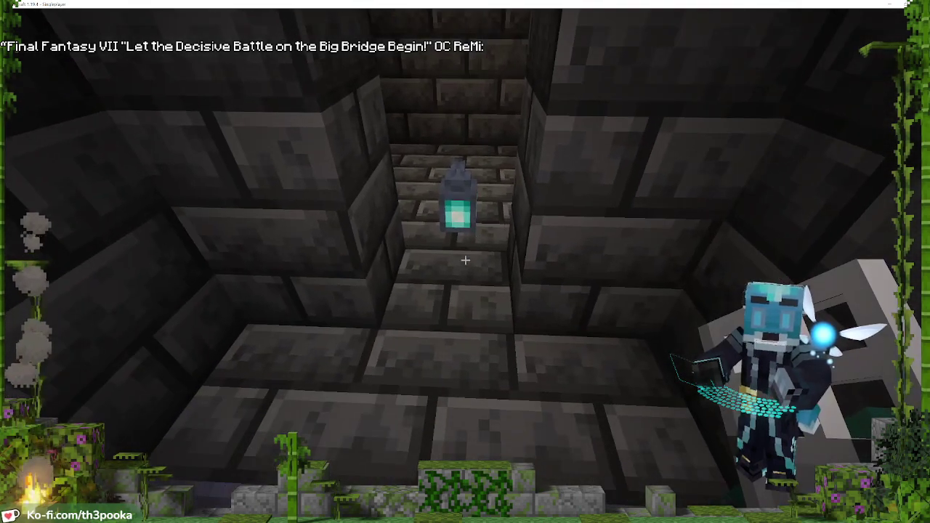
{"action": "right_click", "coordinate": [465, 260]}
{"action": "left_click", "coordinate": [465, 259]}
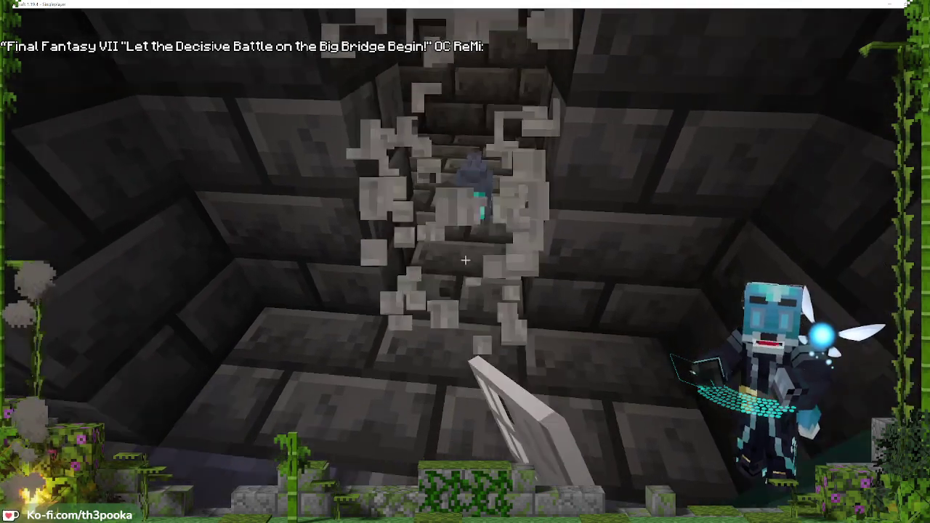
{"action": "left_click", "coordinate": [466, 260]}
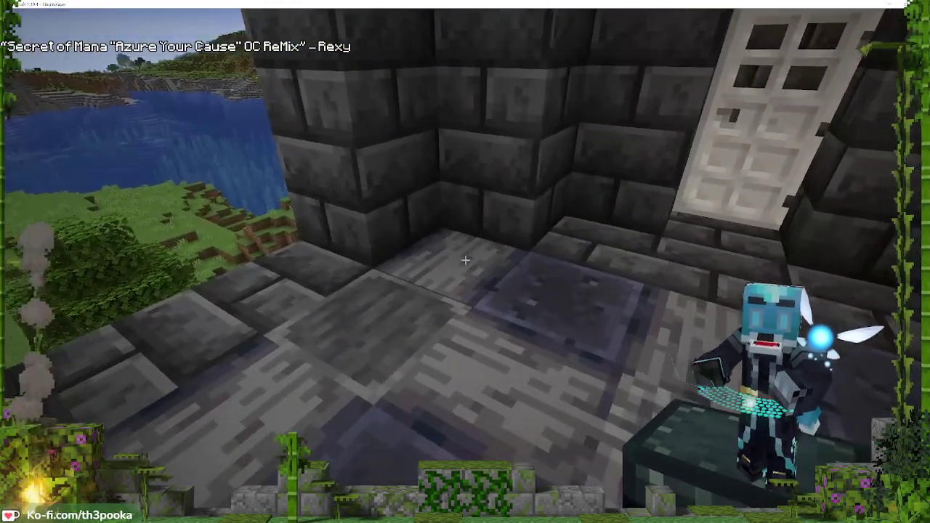
{"action": "key", "text": "s"}
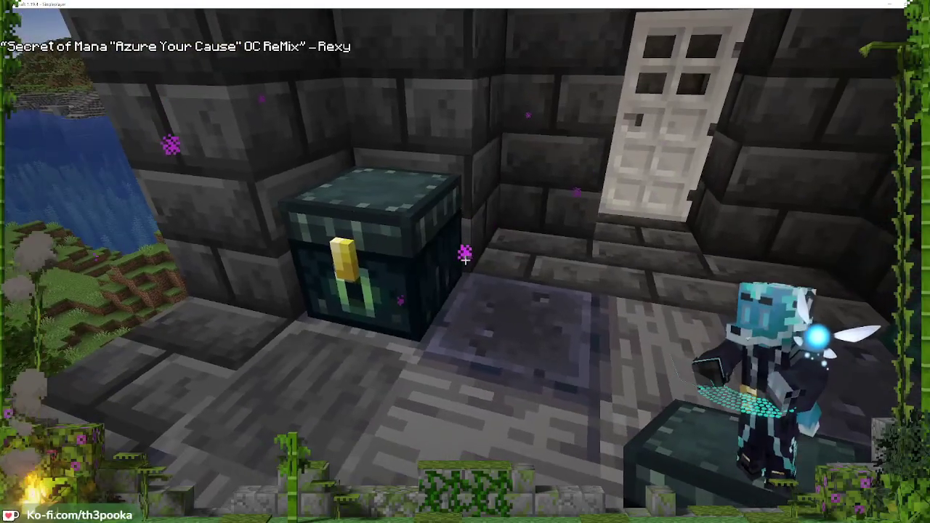
Take dirt from the natural blocks and place it in the corner behind the two upright warped trapdoors
{"action": "key", "text": "e"}
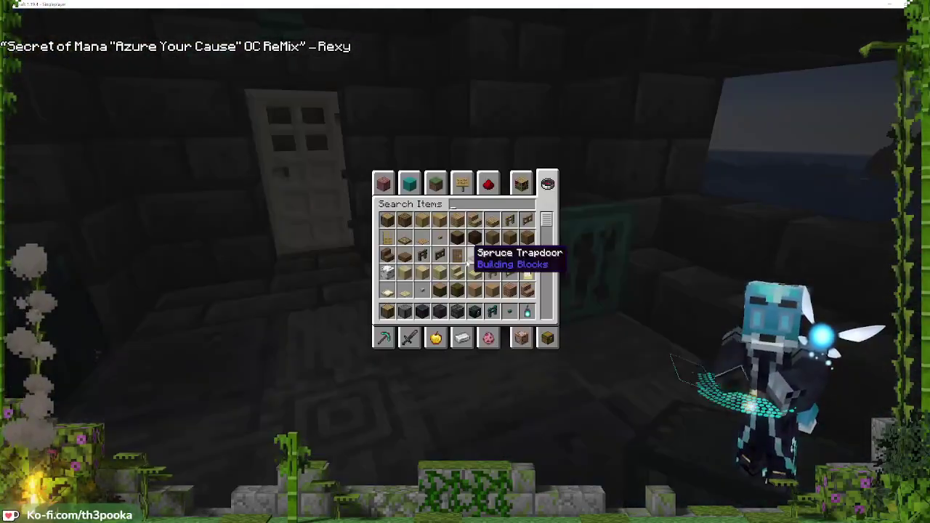
{"action": "left_click", "coordinate": [439, 185]}
{"action": "left_click", "coordinate": [459, 221]}
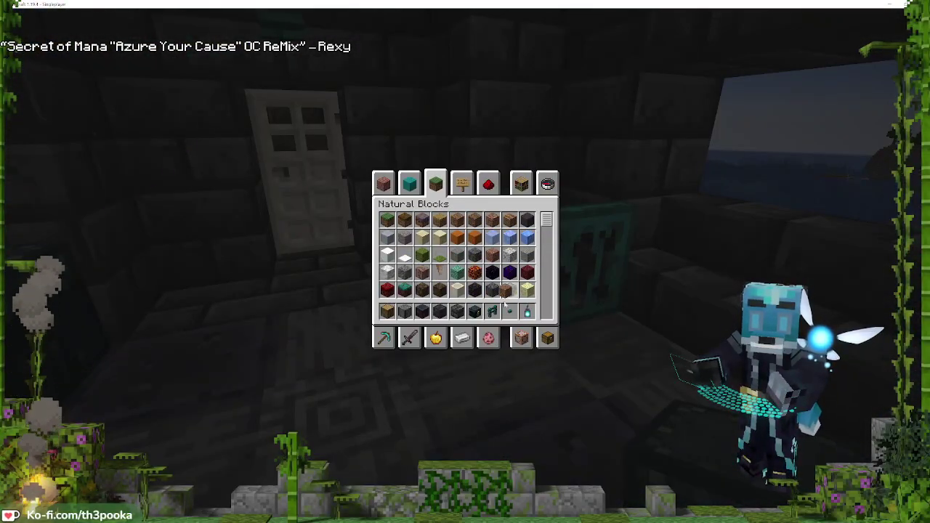
{"action": "key", "text": "e"}
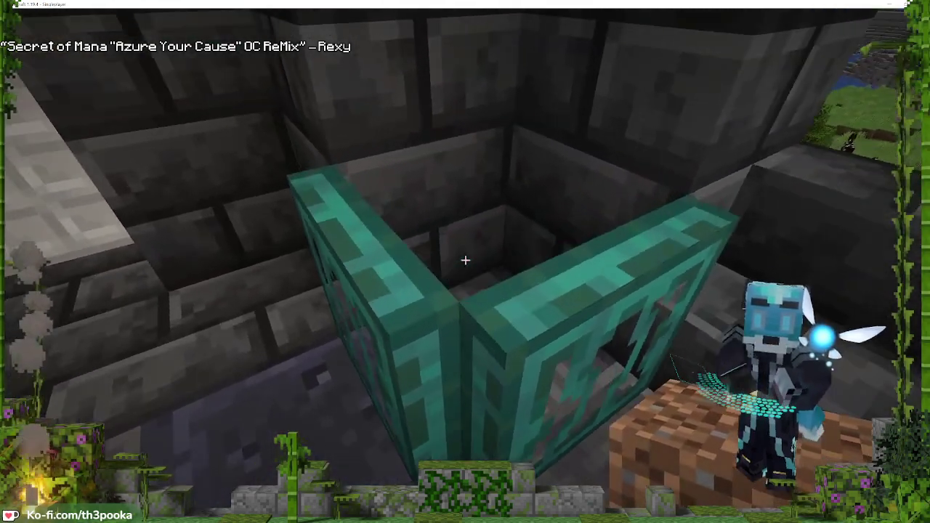
{"action": "right_click", "coordinate": [465, 260]}
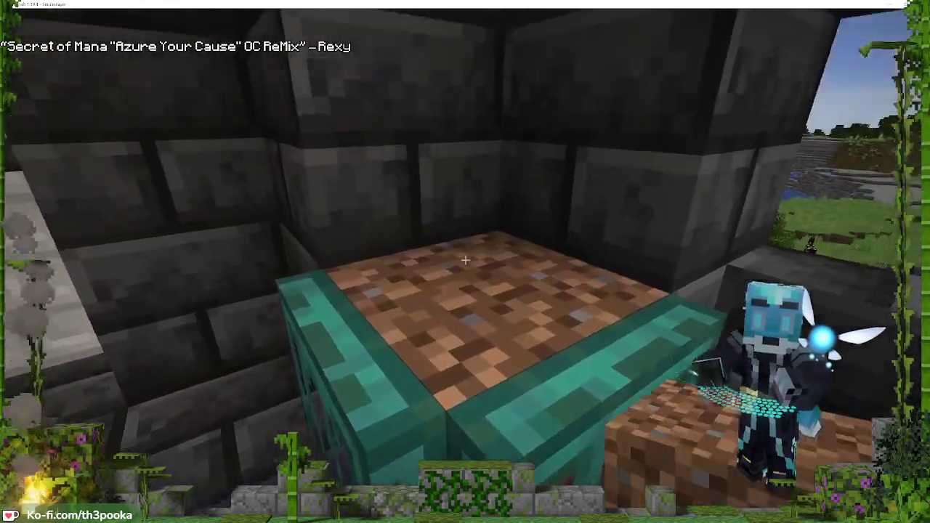
Find sweet berries in the item search and plant them on the dirt in the warped trapdoor planter
{"action": "key", "text": "e"}
{"action": "left_click", "coordinate": [548, 183]}
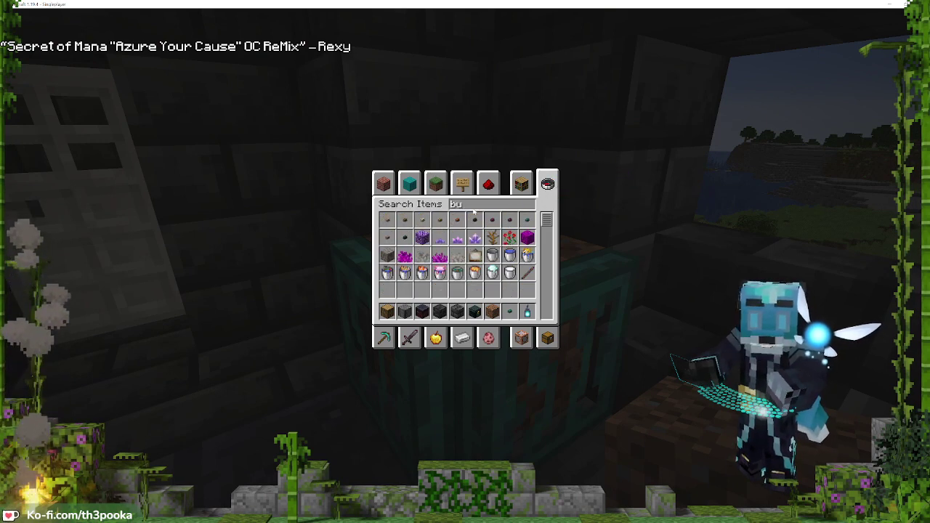
{"action": "type", "text": "bush"}
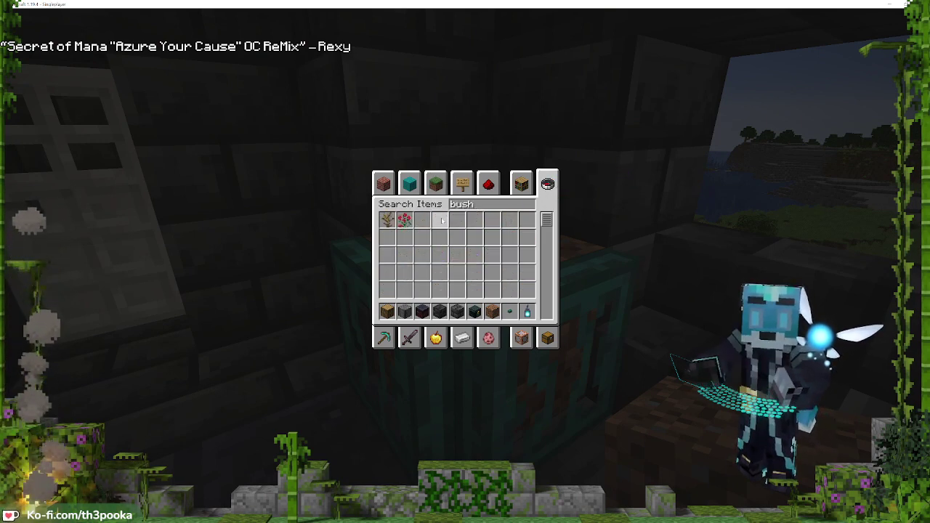
{"action": "key", "text": "BackSpace"}
{"action": "key", "text": "BackSpace"}
{"action": "key", "text": "BackSpace"}
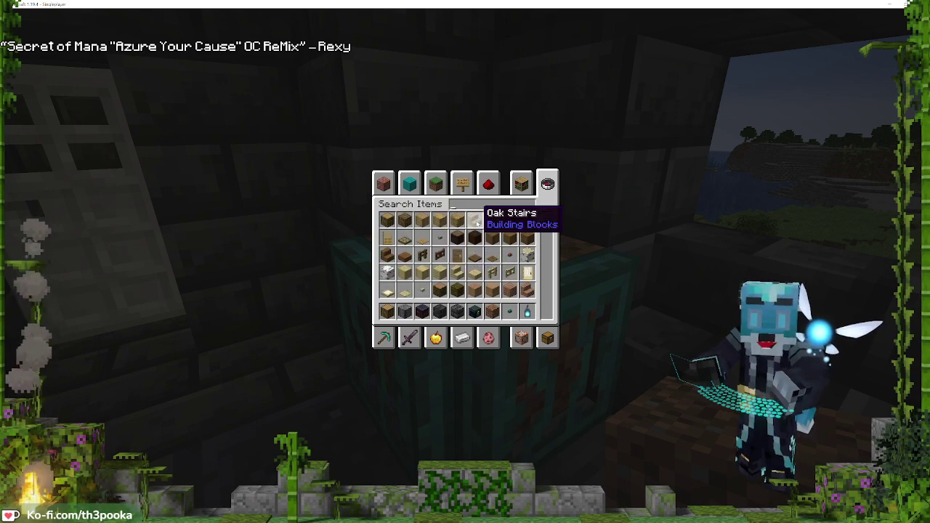
{"action": "type", "text": "ber"}
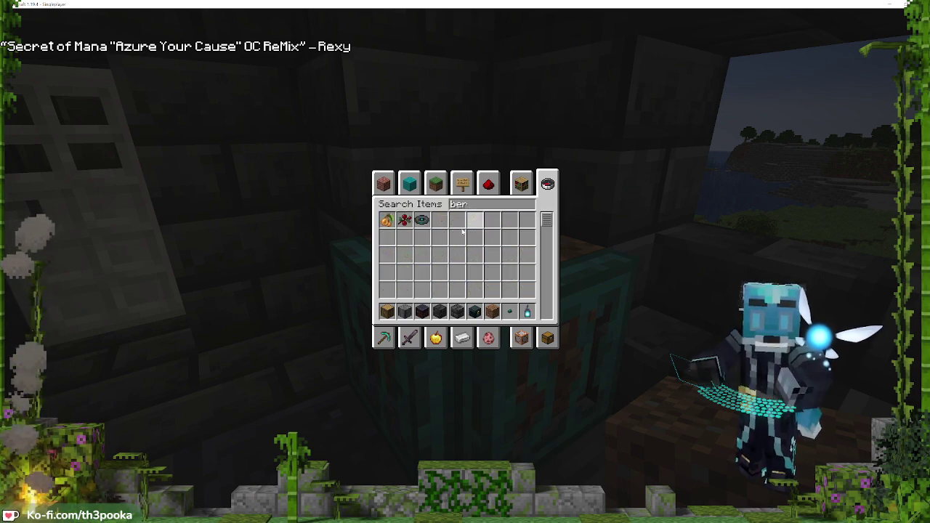
{"action": "left_click", "coordinate": [387, 220]}
{"action": "key", "text": "Escape"}
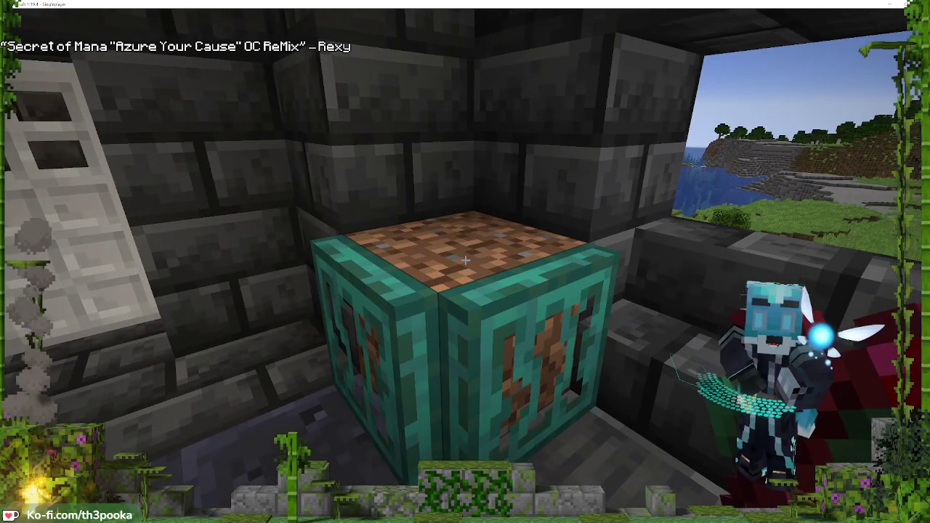
{"action": "right_click", "coordinate": [465, 260]}
Play the reference video on to 20:57 to study the planter corner and signs, and return to Minecraft
{"action": "key", "text": "s"}
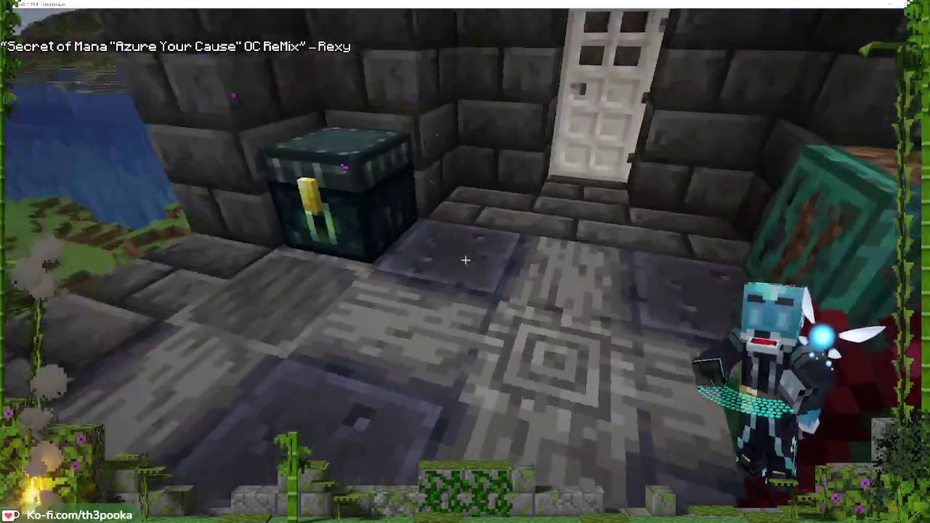
{"action": "key", "text": "s"}
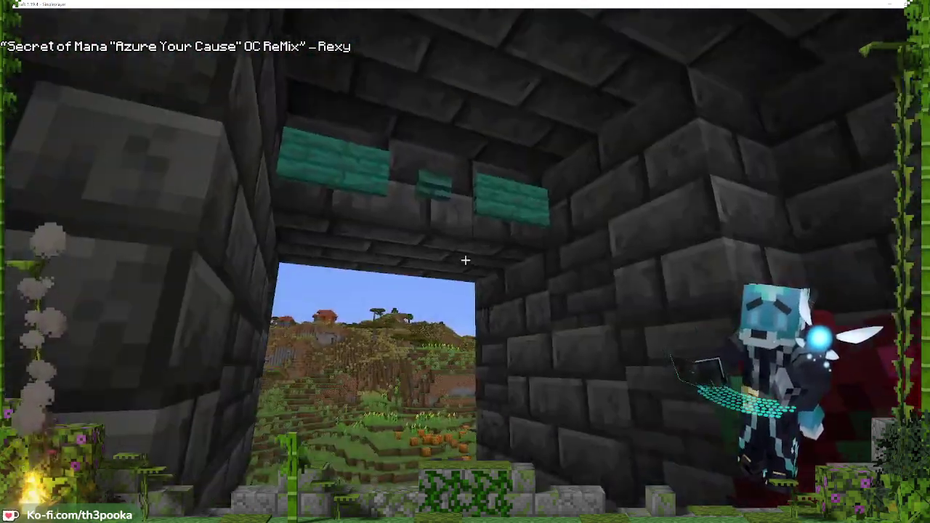
{"action": "key", "text": "e"}
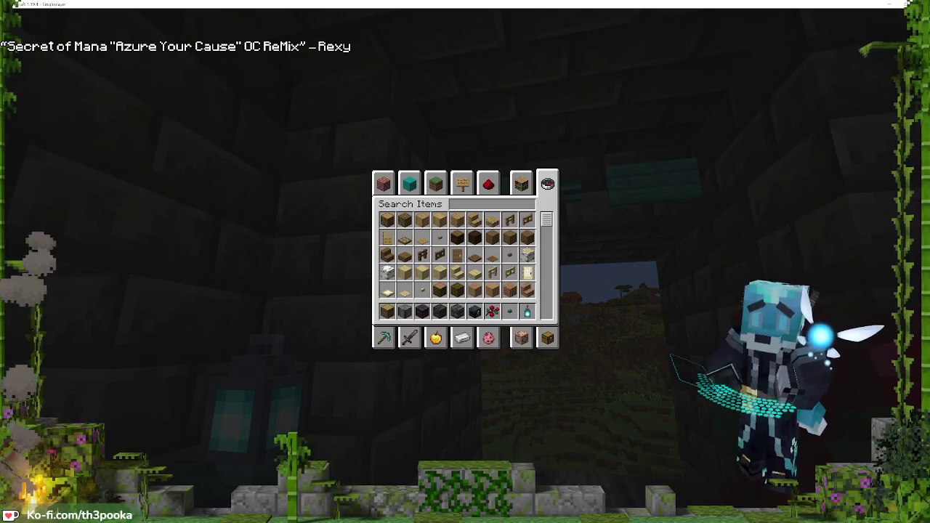
{"action": "key", "text": "alt+Tab"}
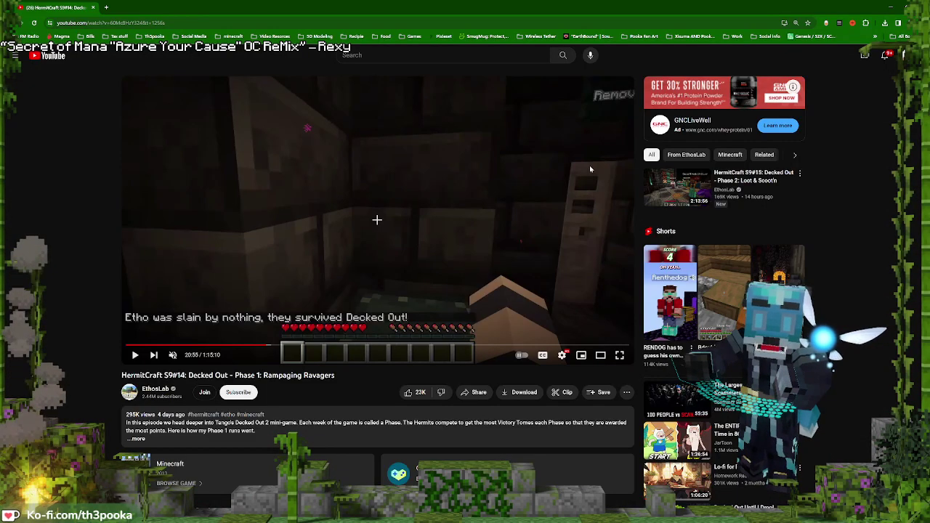
{"action": "left_click", "coordinate": [499, 218]}
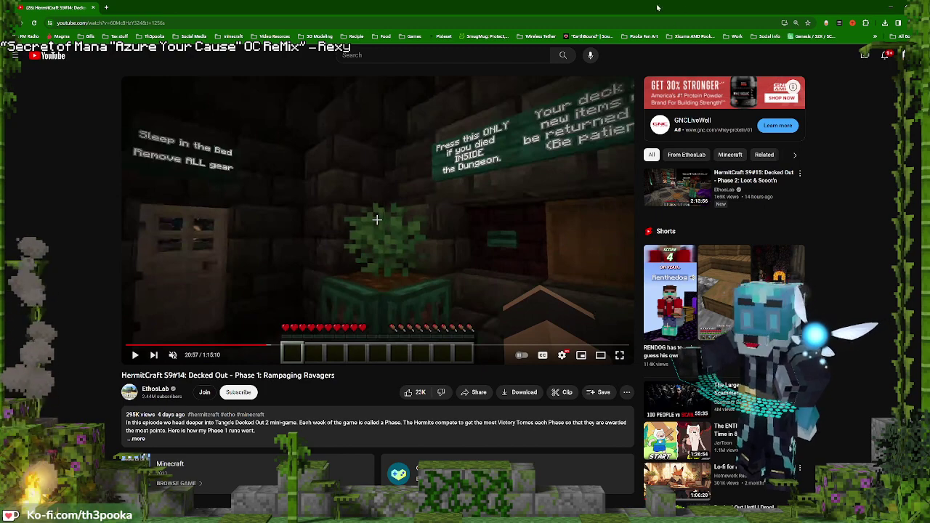
{"action": "left_click_drag", "start_coordinate": [656, 8], "coordinate": [0, 414]}
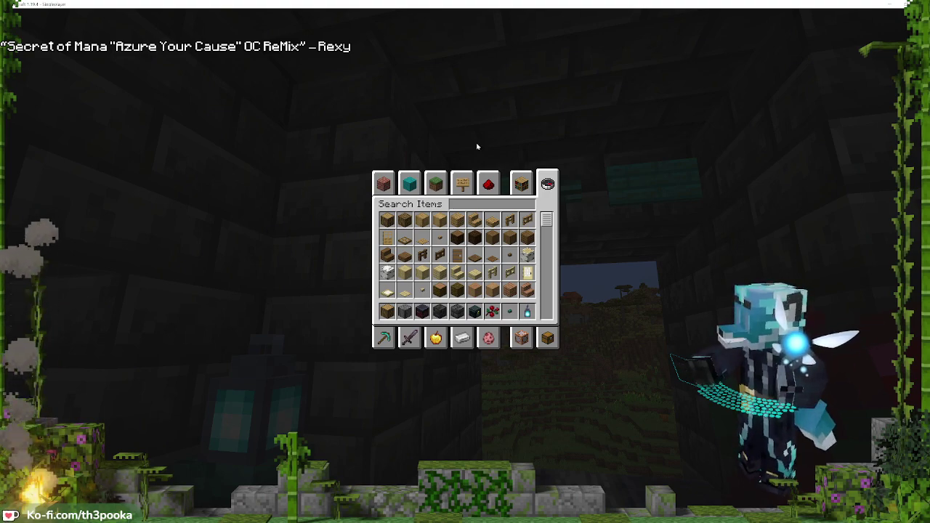
{"action": "key", "text": "Escape"}
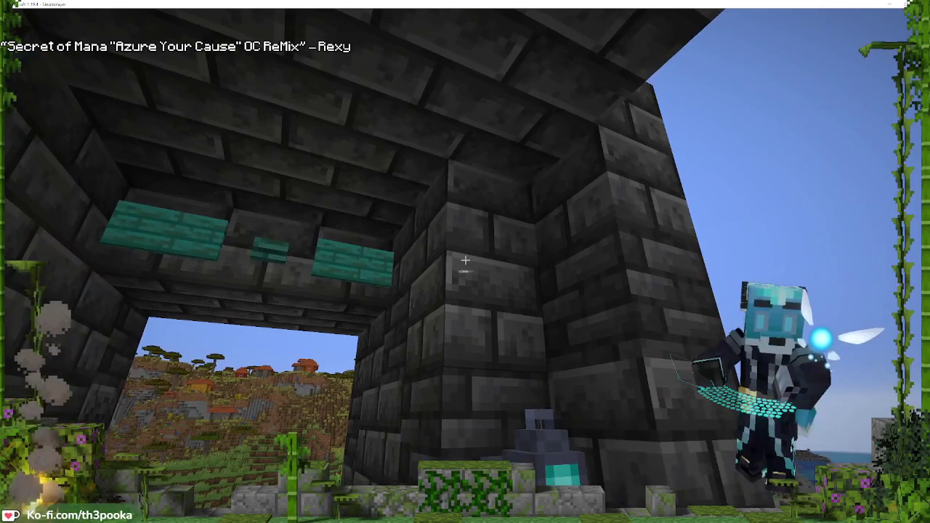
Rebuild the top of the pillar beside the soul lantern with an upside-down brick stair under the ceiling
{"action": "key", "text": "e"}
{"action": "key", "text": "Escape"}
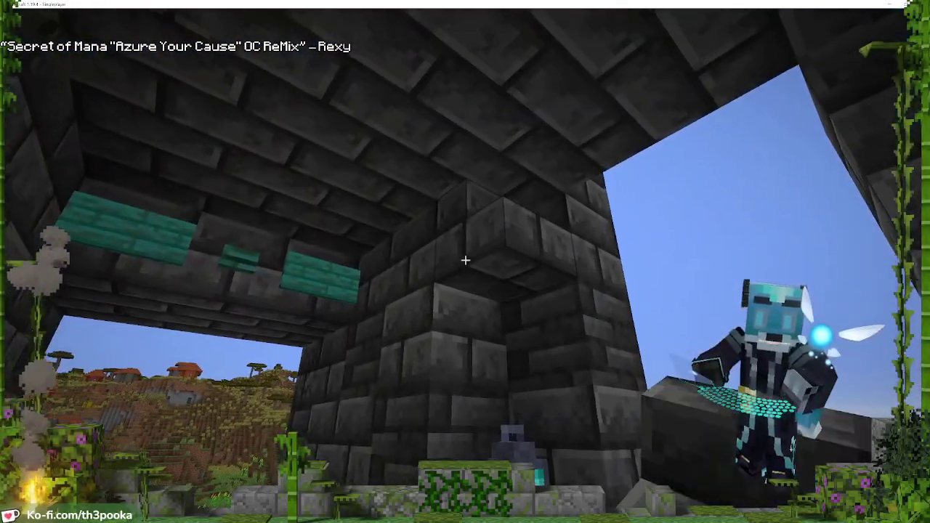
{"action": "left_click", "coordinate": [465, 260]}
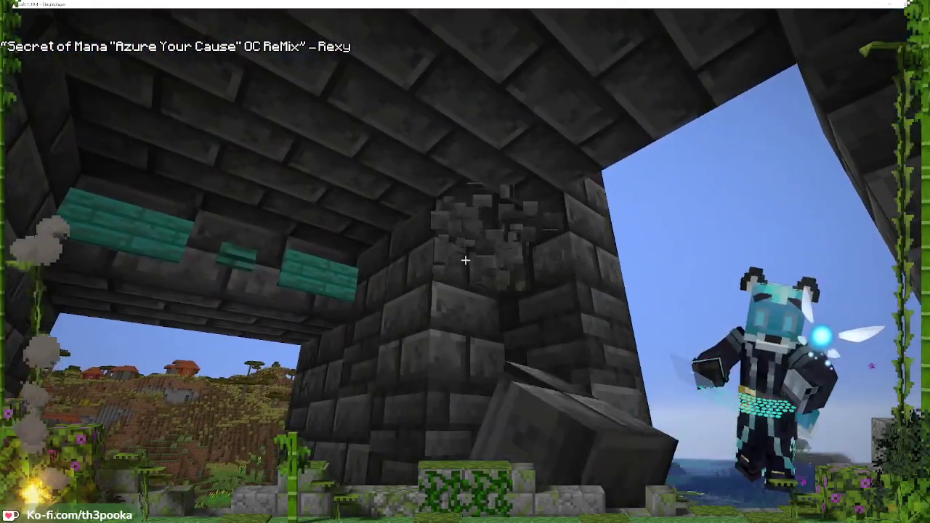
{"action": "right_click", "coordinate": [466, 260]}
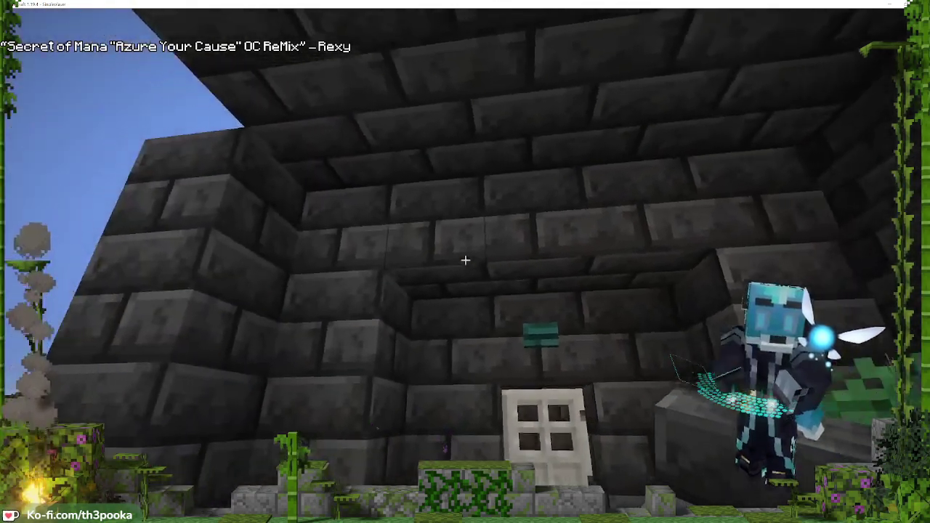
Replace bricks high above the iron door and at the planter-side corner with upside-down brick stairs to shape a stepped overhang
{"action": "left_click", "coordinate": [465, 259]}
{"action": "right_click", "coordinate": [466, 260]}
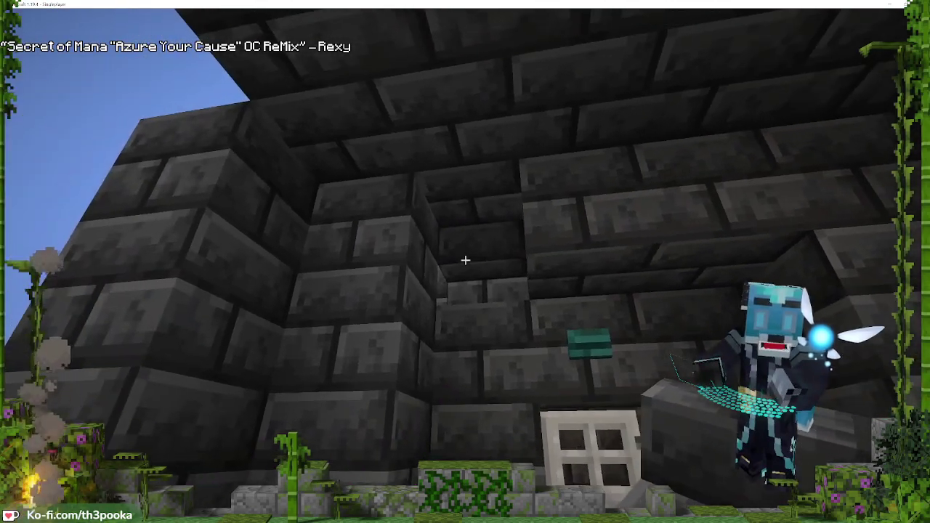
{"action": "left_click", "coordinate": [465, 259]}
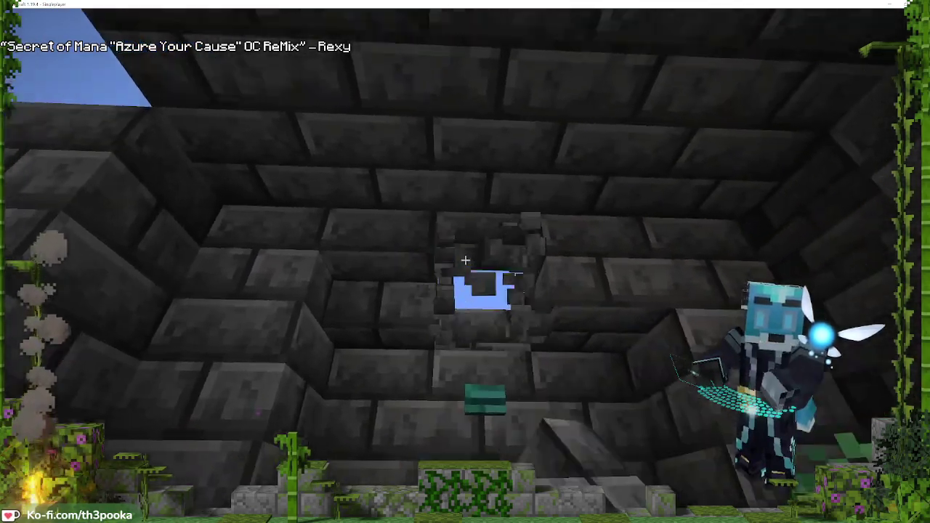
{"action": "right_click", "coordinate": [465, 259]}
{"action": "left_click", "coordinate": [465, 260]}
{"action": "right_click", "coordinate": [465, 260]}
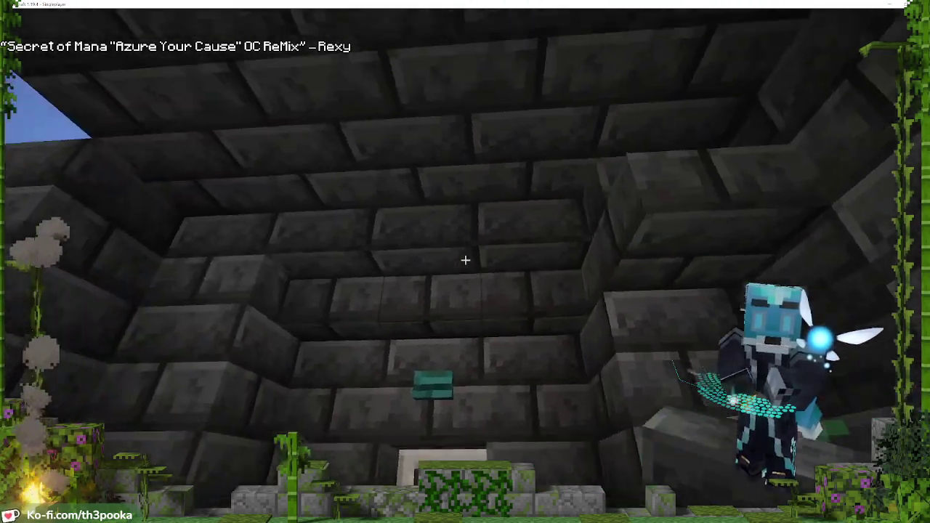
{"action": "left_click", "coordinate": [465, 259]}
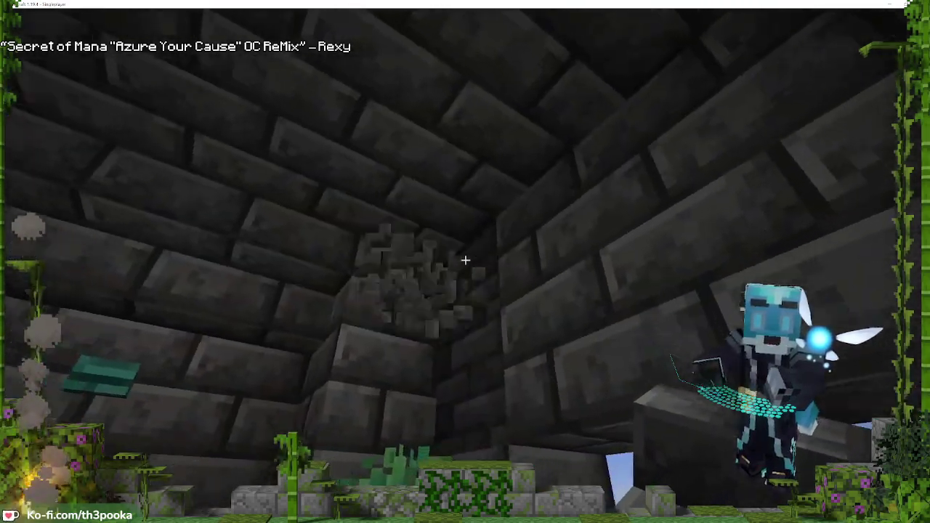
{"action": "right_click", "coordinate": [465, 259]}
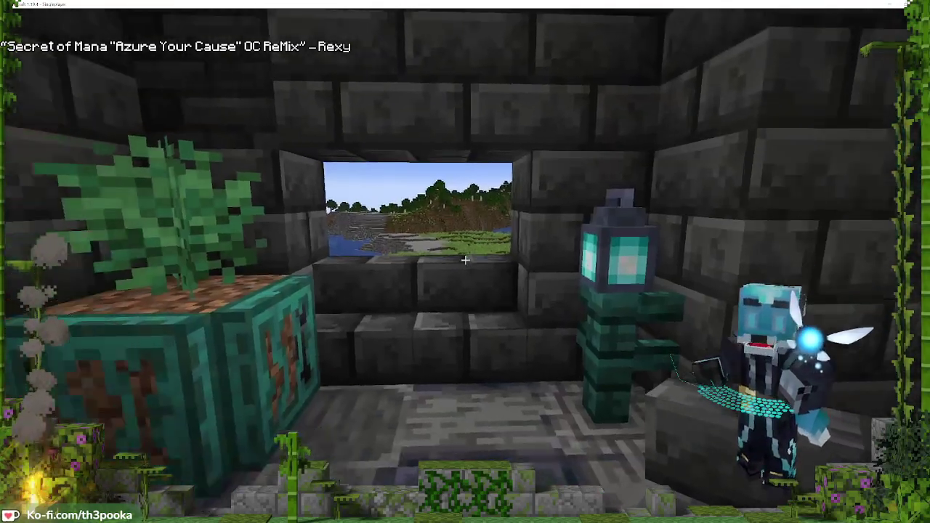
Find nether bricks in the item search with "nether" and place a block behind the window opening from outside
{"action": "key", "text": "e"}
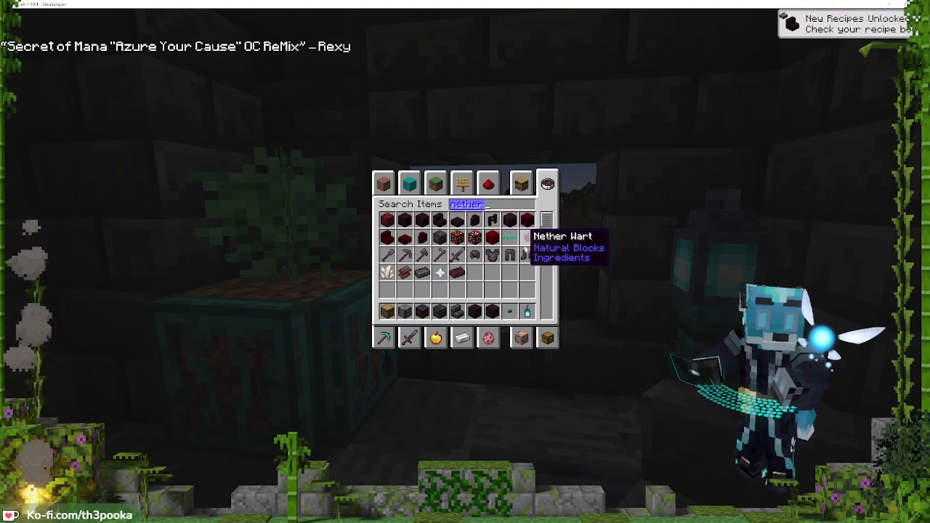
{"action": "key", "text": "Escape"}
{"action": "key", "text": "w"}
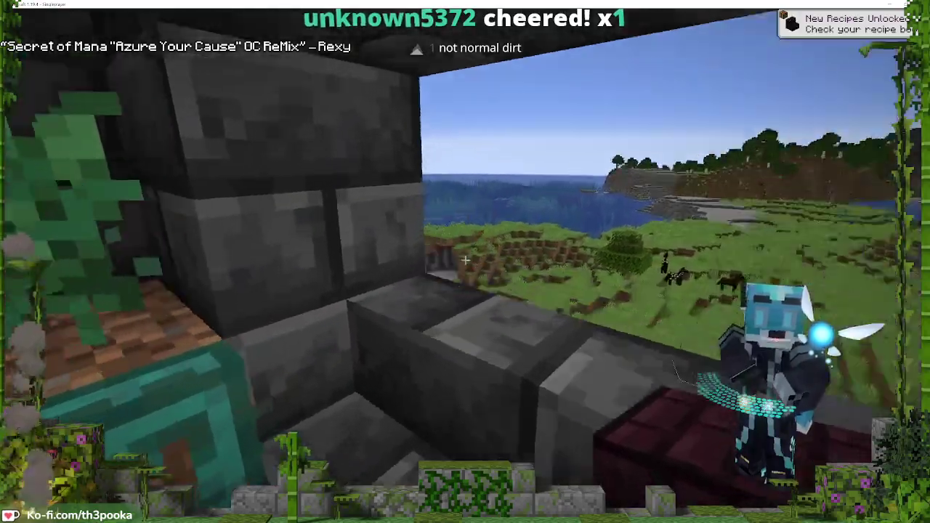
{"action": "key", "text": "w"}
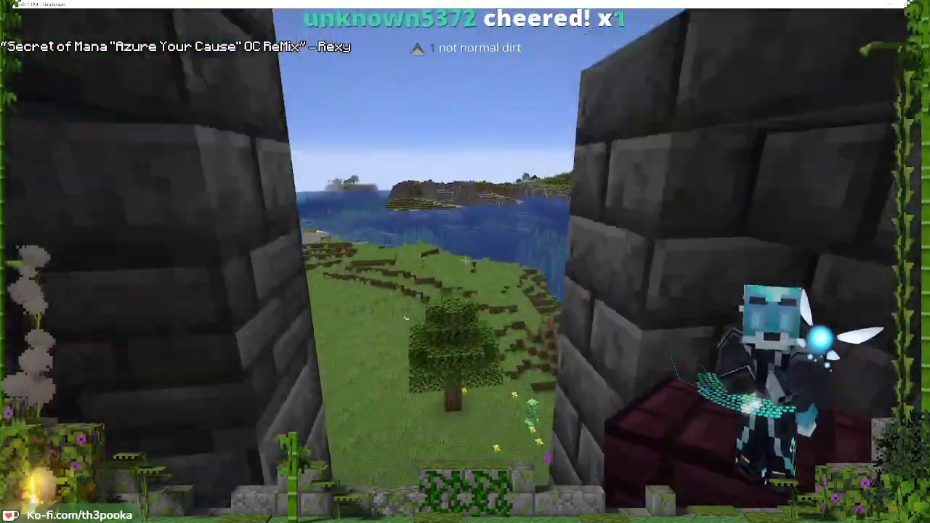
{"action": "key", "text": "w"}
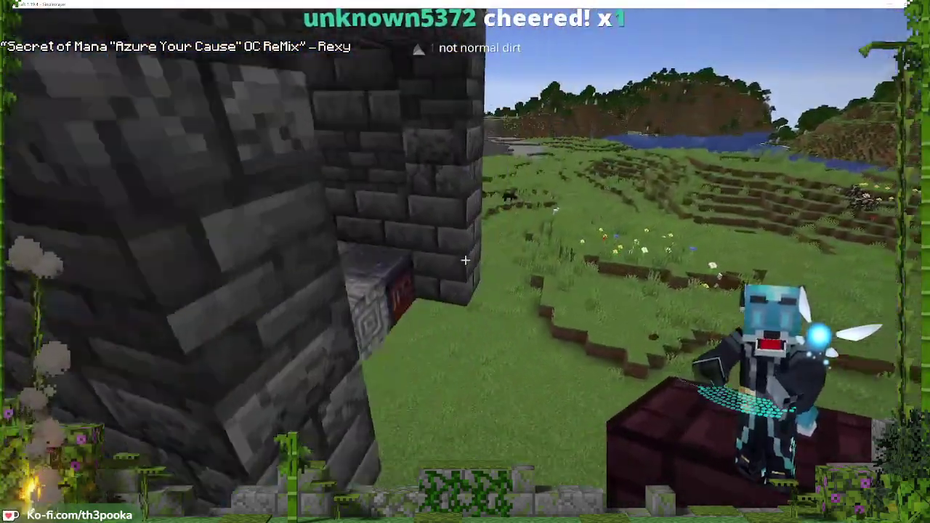
{"action": "key", "text": "d"}
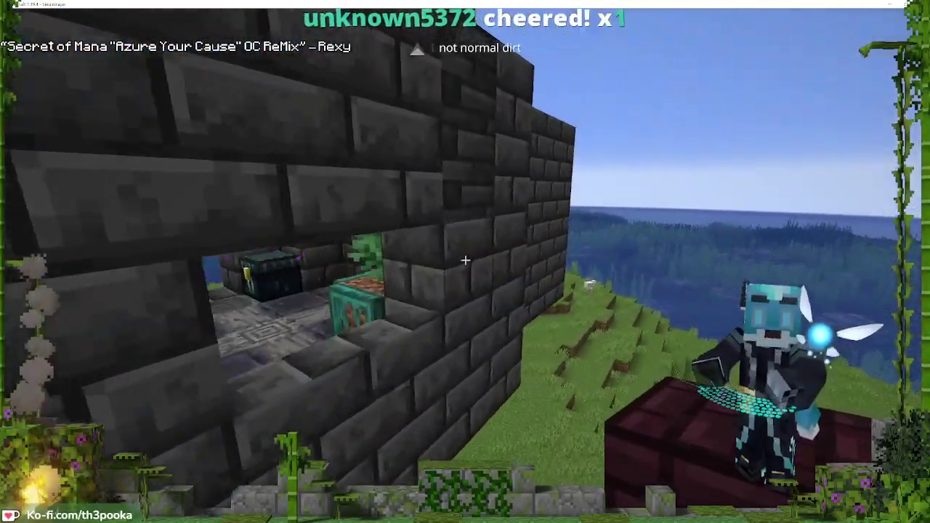
{"action": "right_click", "coordinate": [465, 259]}
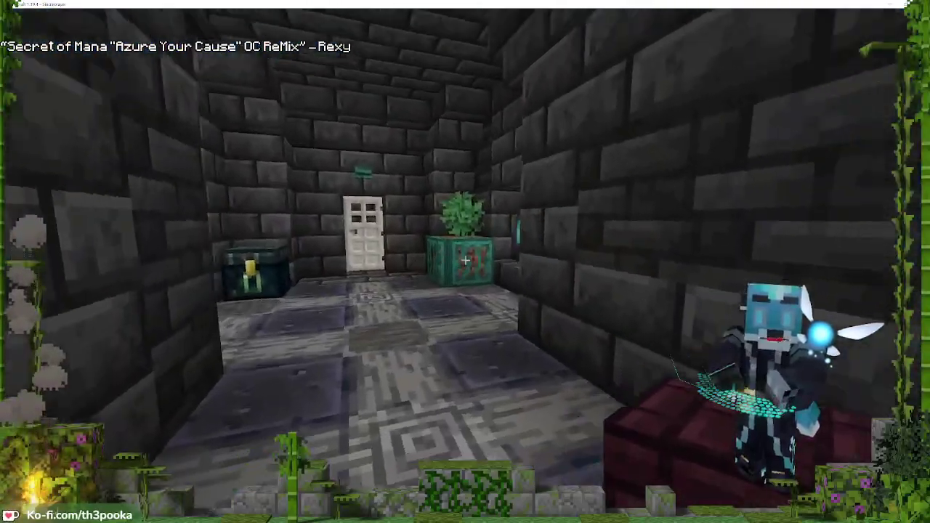
Put a warped button on the nether brick block in the window, and mount warped signs above the iron door and the window
{"action": "key", "text": "w"}
{"action": "scroll", "coordinate": [466, 260], "scroll_direction": "down", "scroll_amount": 1}
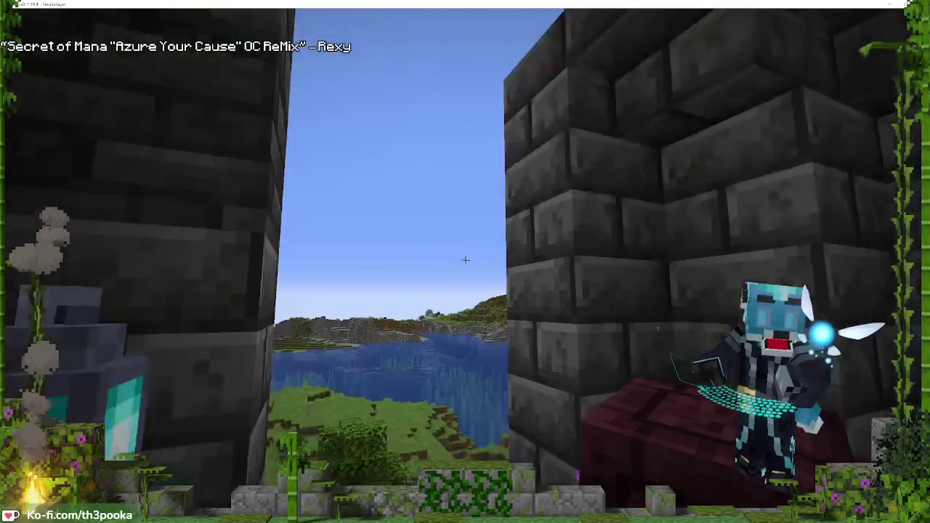
{"action": "scroll", "coordinate": [465, 261], "scroll_direction": "down", "scroll_amount": 1}
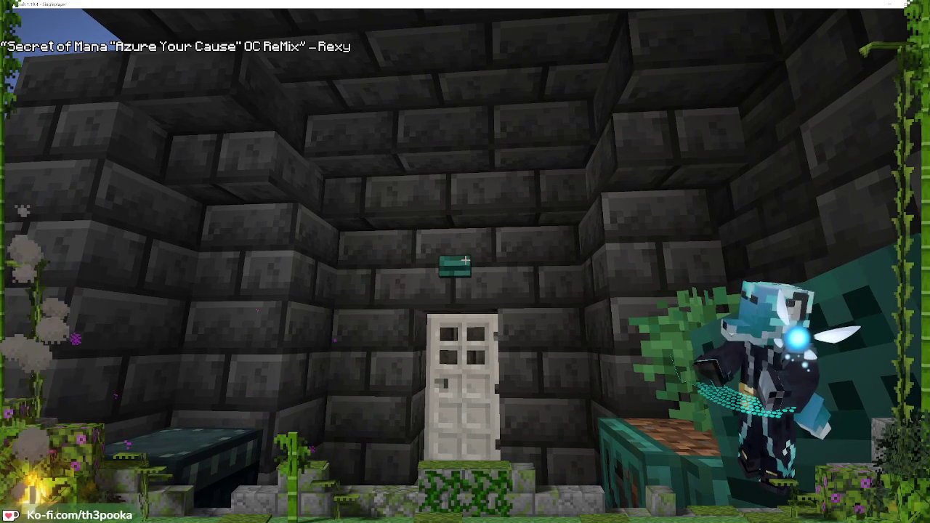
{"action": "right_click", "coordinate": [465, 261]}
{"action": "left_click", "coordinate": [466, 260]}
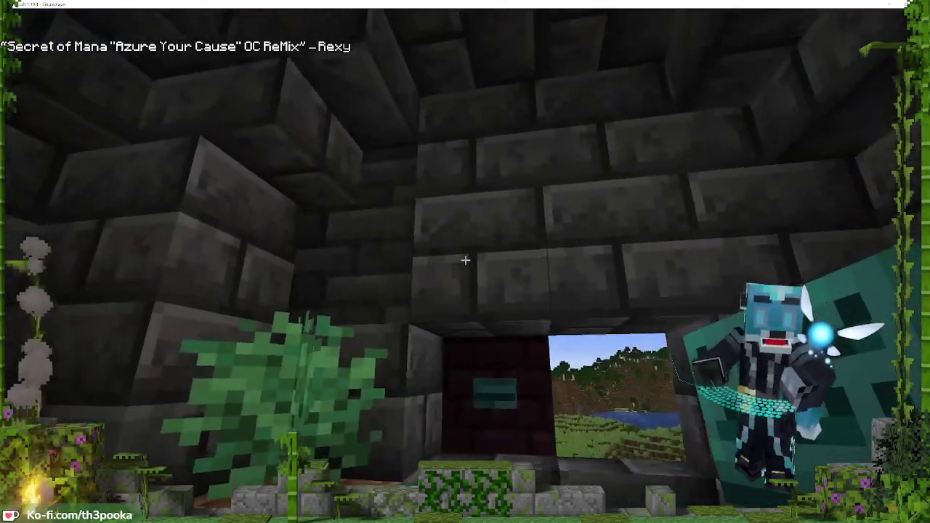
{"action": "right_click", "coordinate": [465, 260]}
{"action": "left_click", "coordinate": [465, 259]}
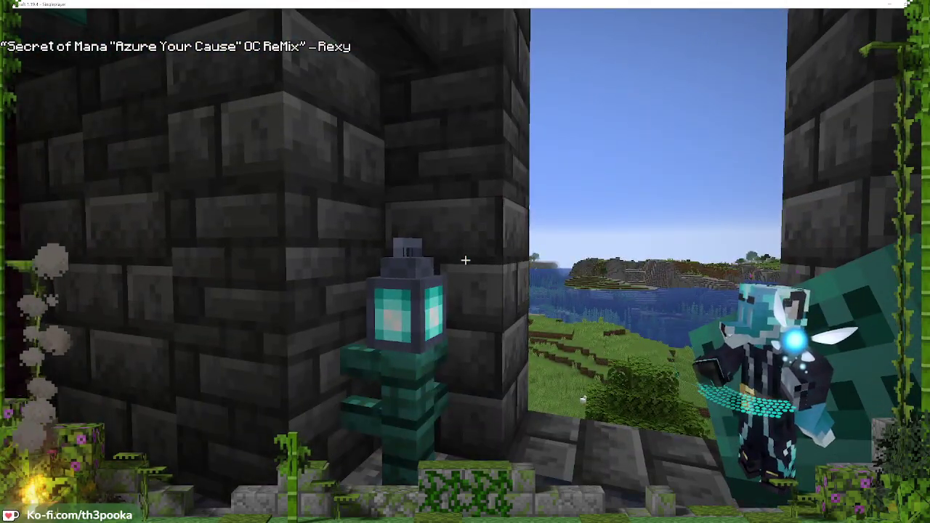
Find a barrel in the item search with "bar" and place it beside the nether brick block in the window
{"action": "key", "text": "Escape"}
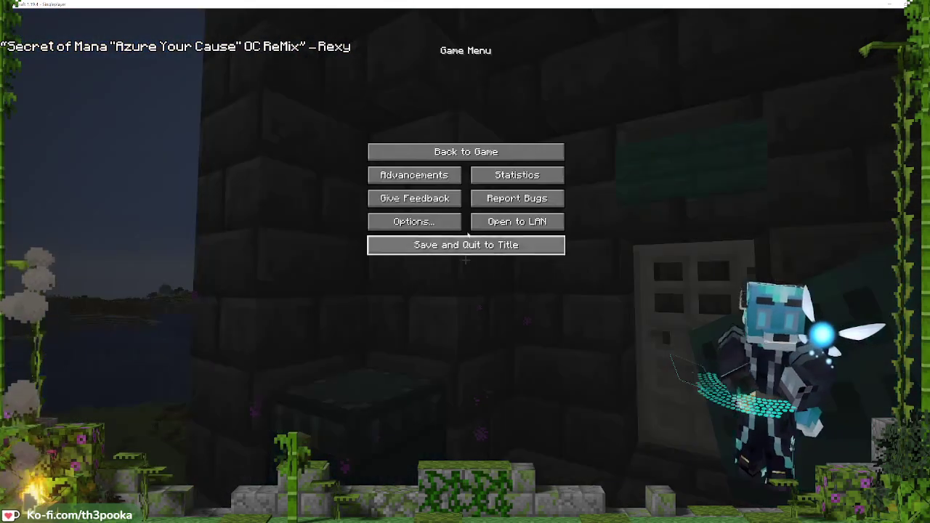
{"action": "key", "text": "Escape"}
{"action": "type", "text": "e"}
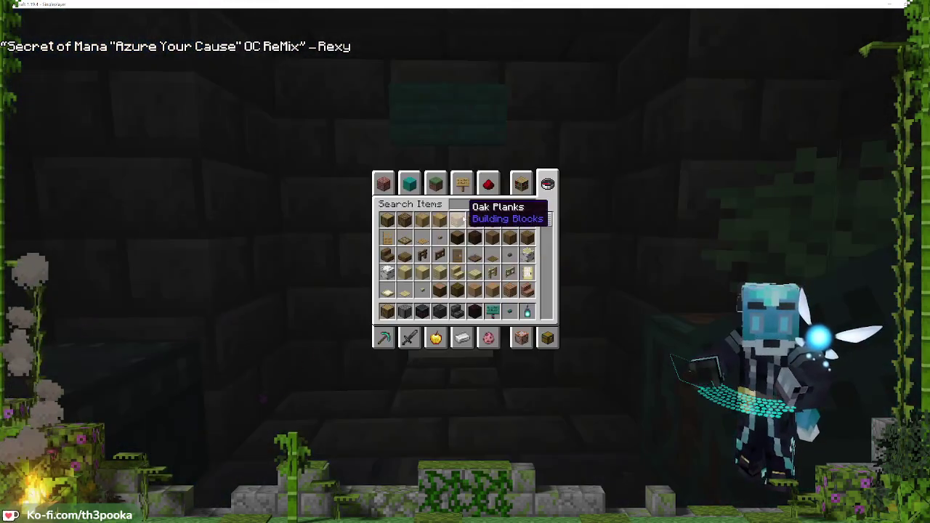
{"action": "type", "text": "bar"}
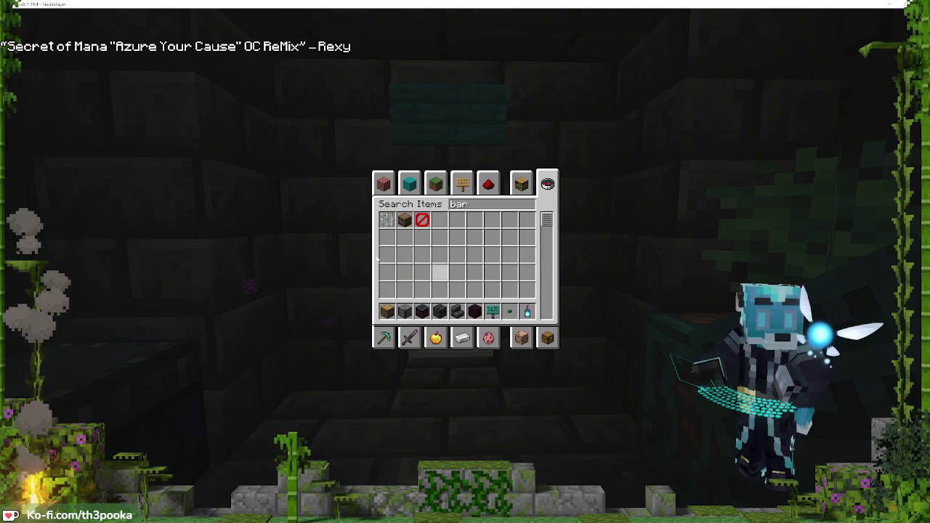
{"action": "left_click", "coordinate": [402, 218]}
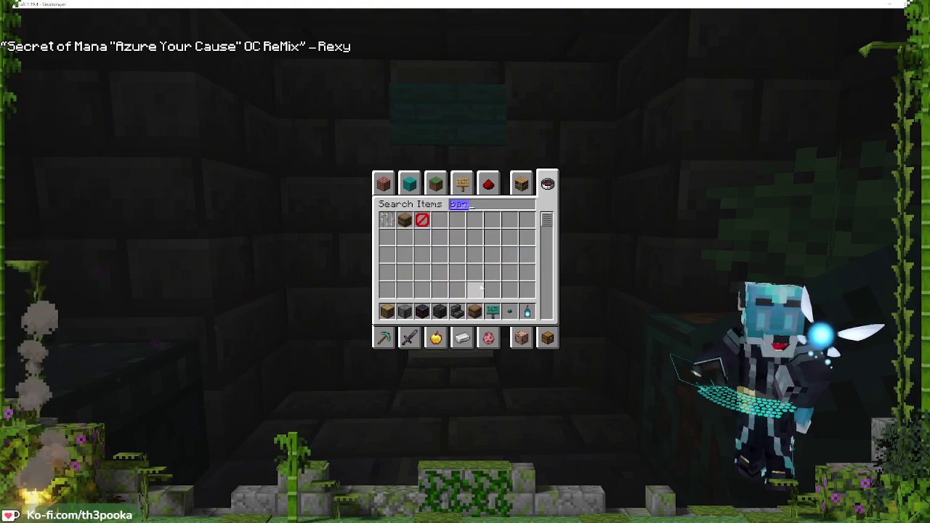
{"action": "key", "text": "Escape"}
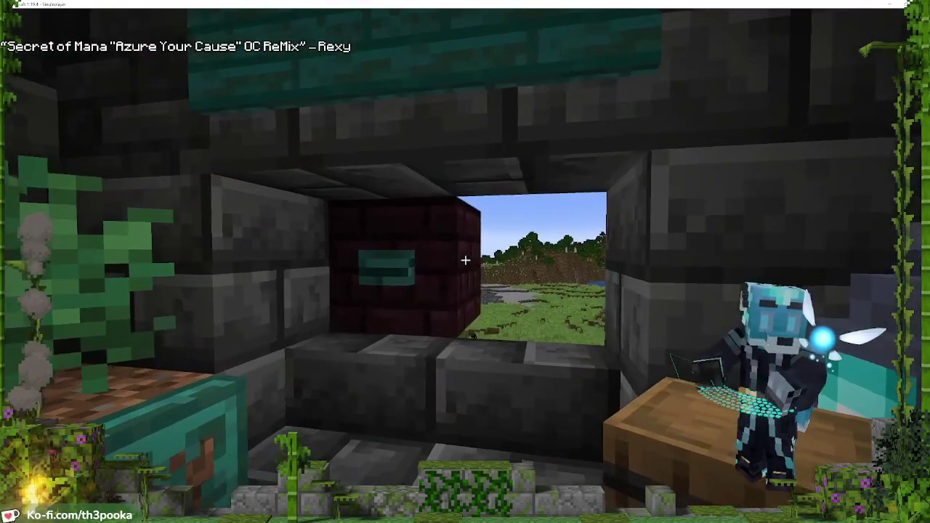
{"action": "right_click", "coordinate": [466, 260]}
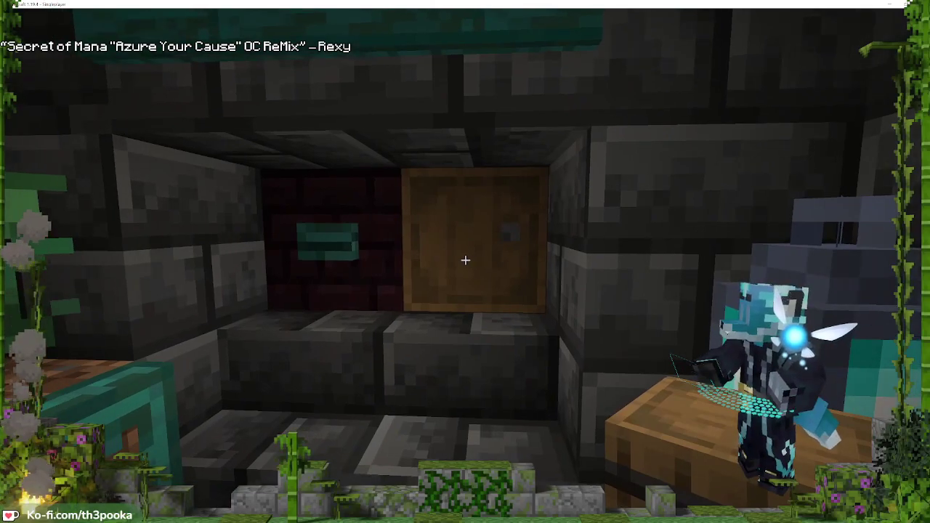
{"action": "left_click", "coordinate": [465, 261]}
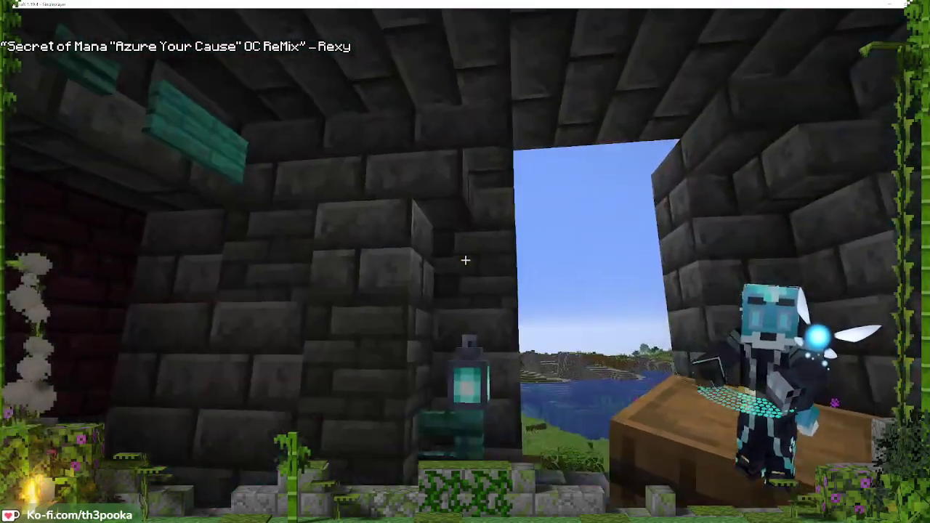
Search the items for "sc" and swap sculk into the hotbar in place of the barrel
{"action": "type", "text": "e"}
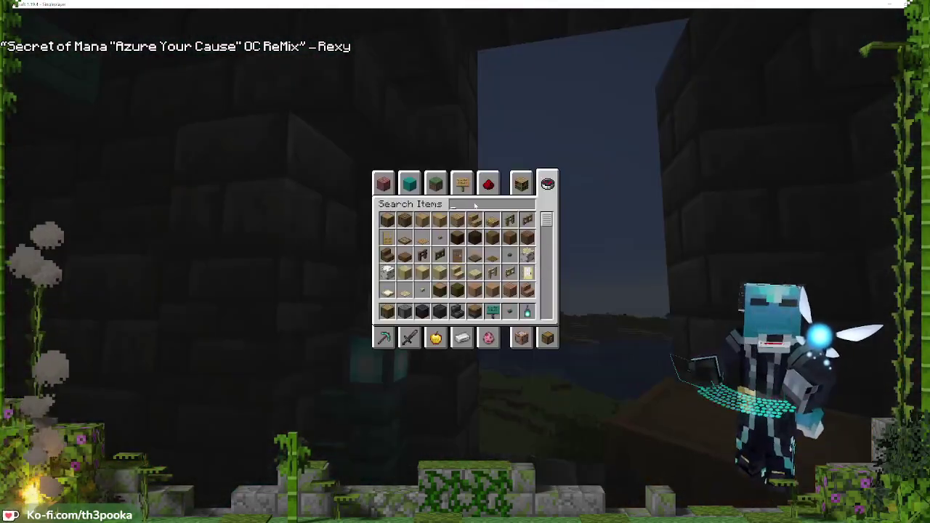
{"action": "type", "text": "sk"}
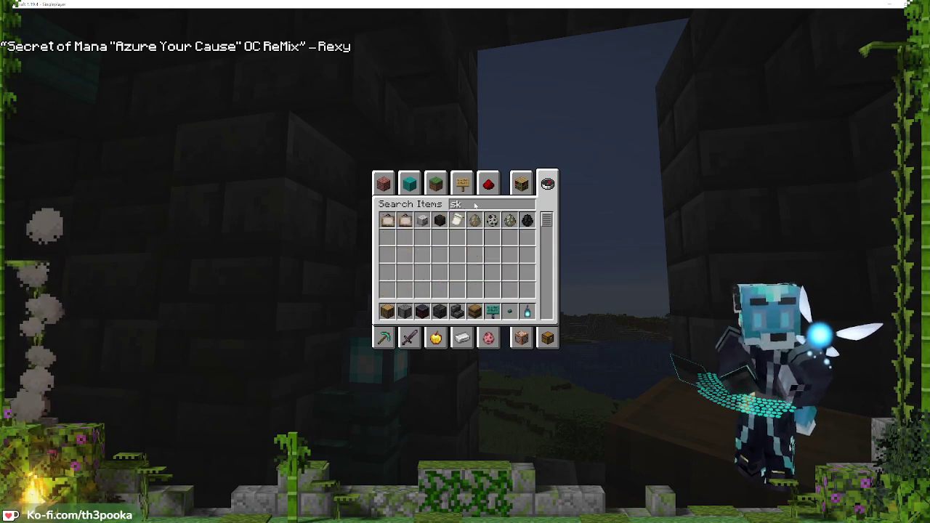
{"action": "key", "text": "BackSpace"}
{"action": "type", "text": "c"}
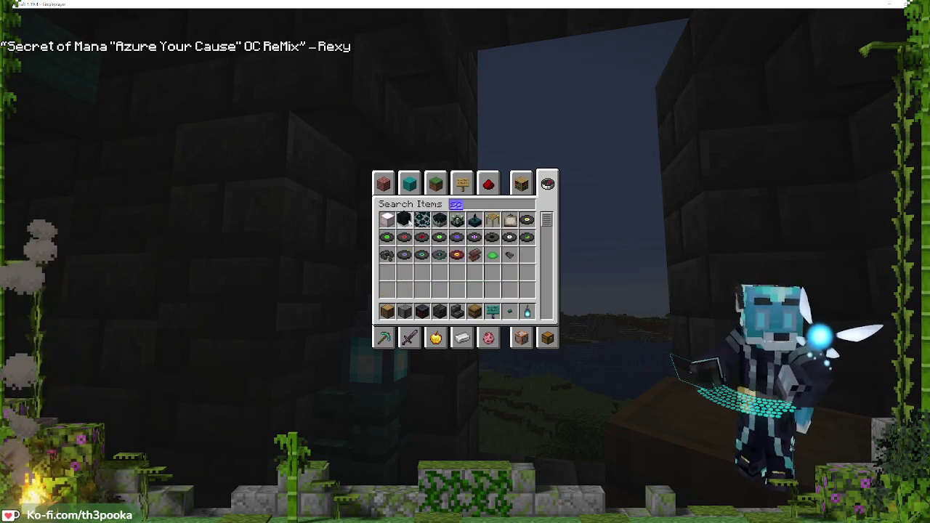
{"action": "left_click", "coordinate": [404, 219]}
{"action": "left_click", "coordinate": [475, 311]}
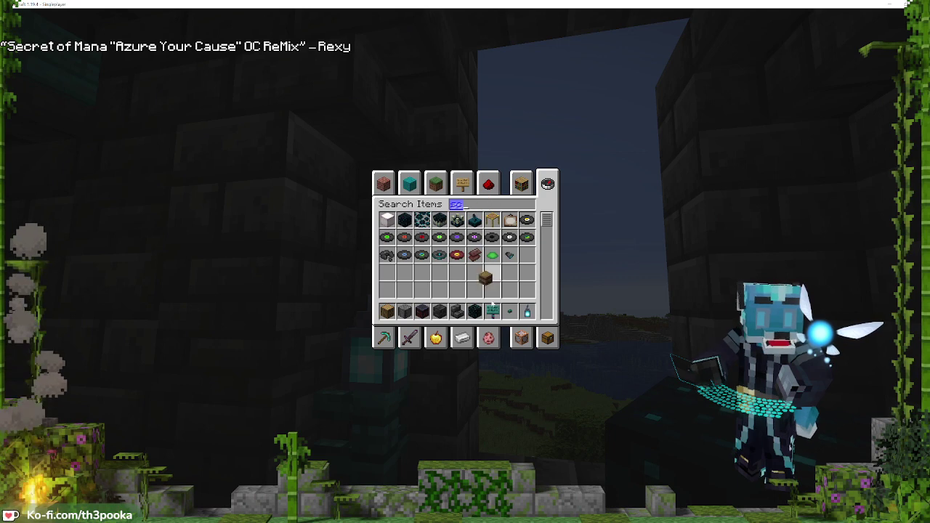
{"action": "left_click", "coordinate": [485, 277]}
Search the items for "che" and swap a chest into the hotbar in place of the warped sign
{"action": "type", "text": "che"}
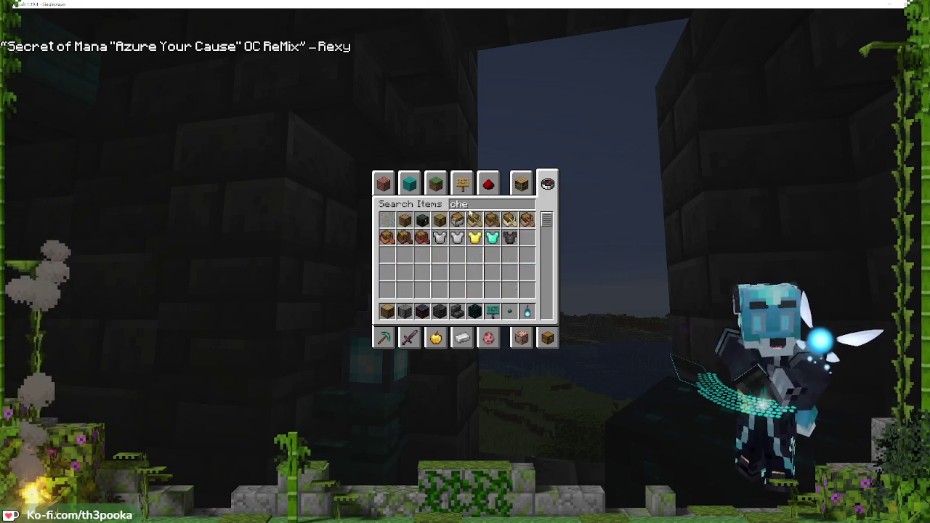
{"action": "left_click", "coordinate": [509, 219]}
{"action": "left_click", "coordinate": [492, 311]}
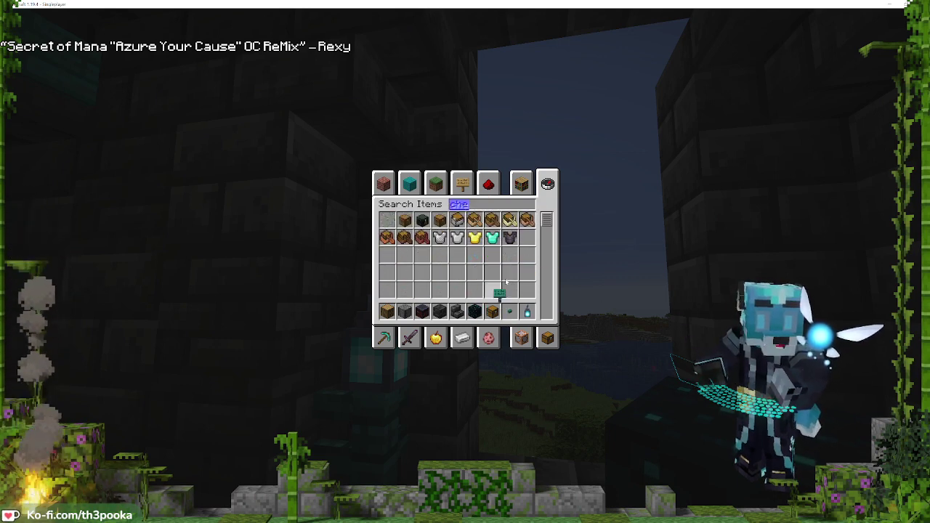
{"action": "key", "text": "Escape"}
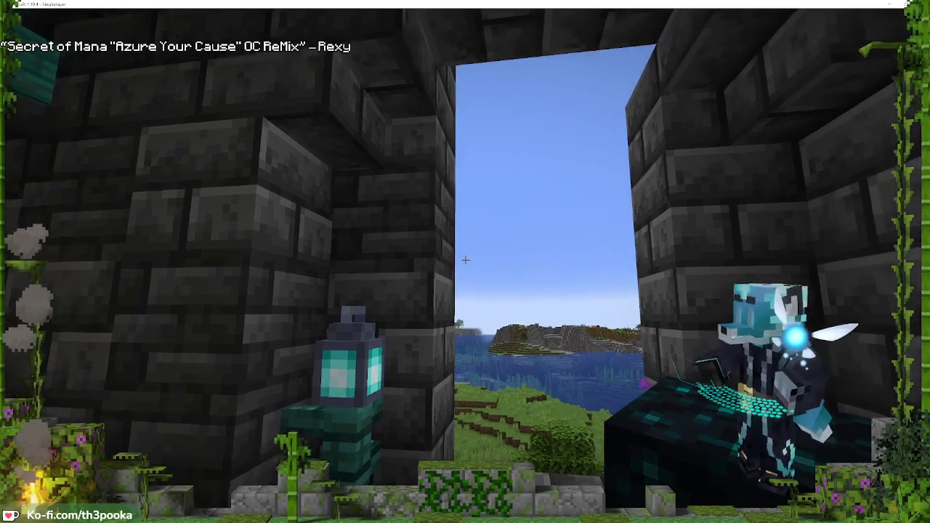
Switch to the YouTube reference video at 20:57 and capture a screenshot region of the planter corner with its signs
{"action": "key", "text": "e"}
{"action": "left_click_drag", "start_coordinate": [451, 522], "coordinate": [570, 2]}
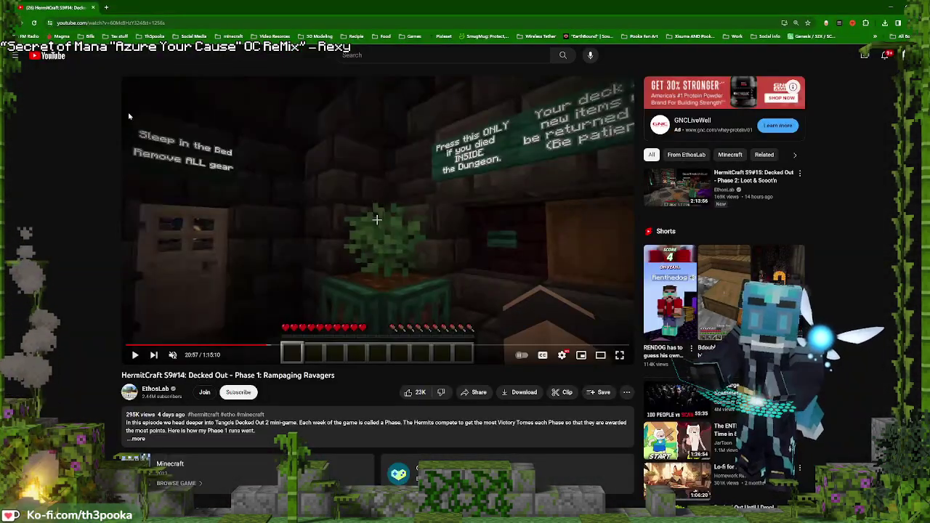
{"action": "key", "text": "super+shift+s"}
{"action": "left_click_drag", "start_coordinate": [122, 99], "coordinate": [647, 204]}
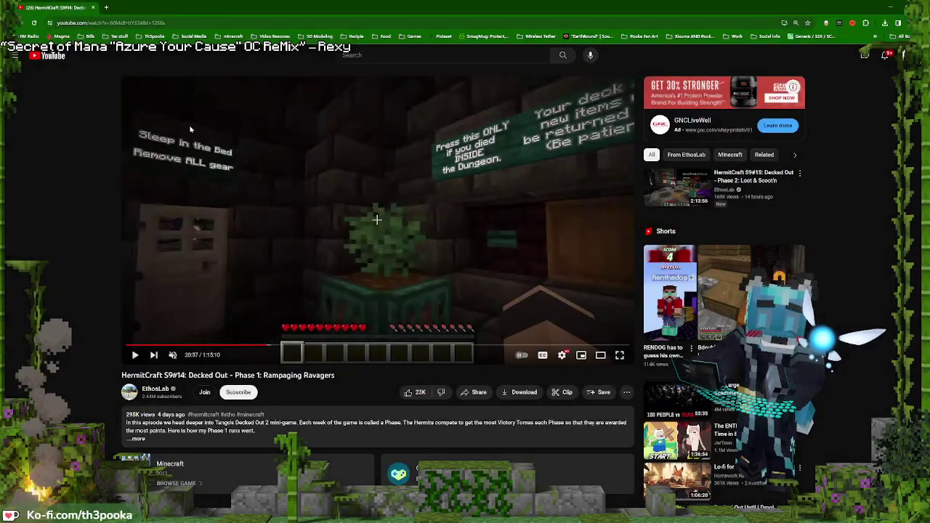
{"action": "key", "text": "super+shift+s"}
{"action": "left_click_drag", "start_coordinate": [123, 73], "coordinate": [646, 246]}
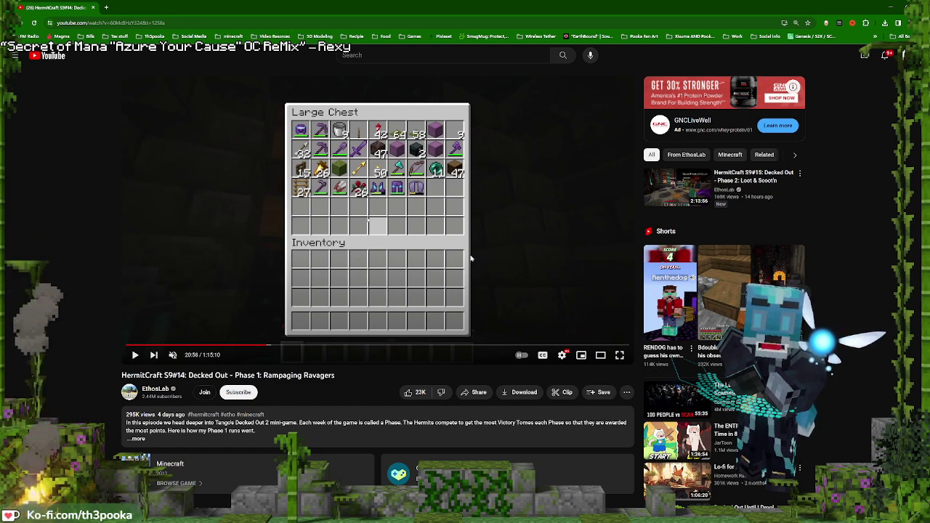
Replay the reference video, rewind and pause it at 20:56 on the stacked chests, and return to Minecraft
{"action": "left_click", "coordinate": [516, 143]}
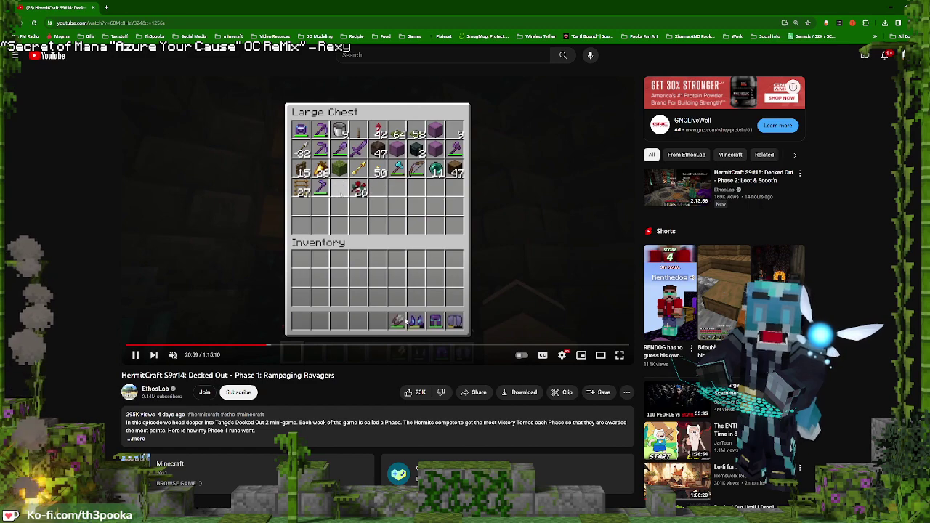
{"action": "key", "text": "Left"}
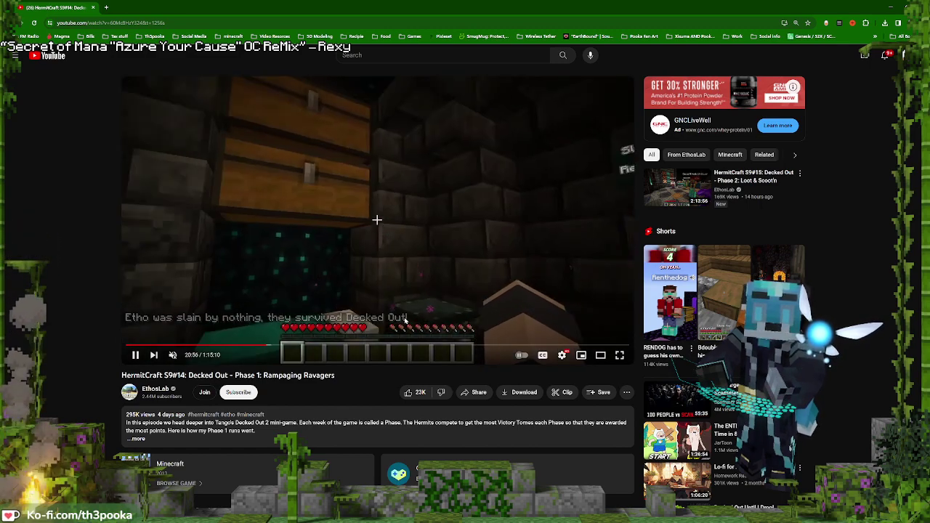
{"action": "left_click", "coordinate": [404, 321]}
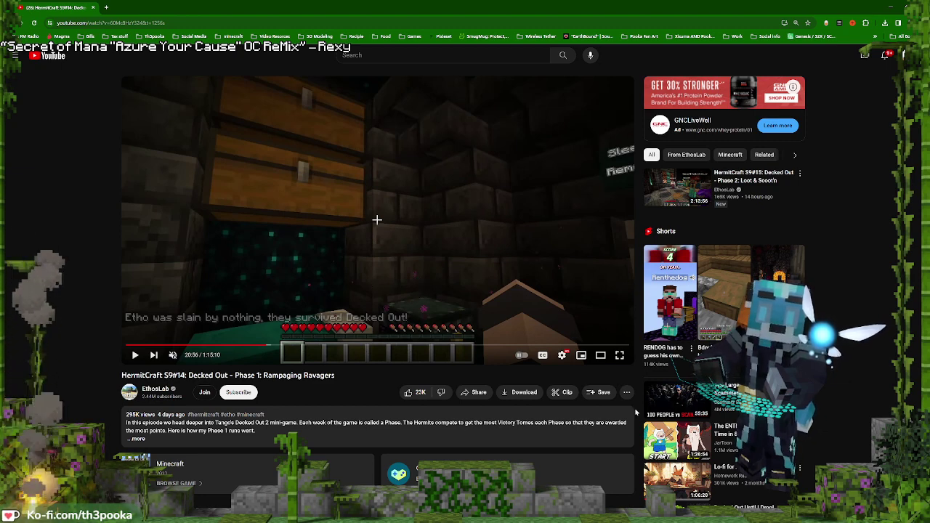
{"action": "key", "text": "alt+Tab"}
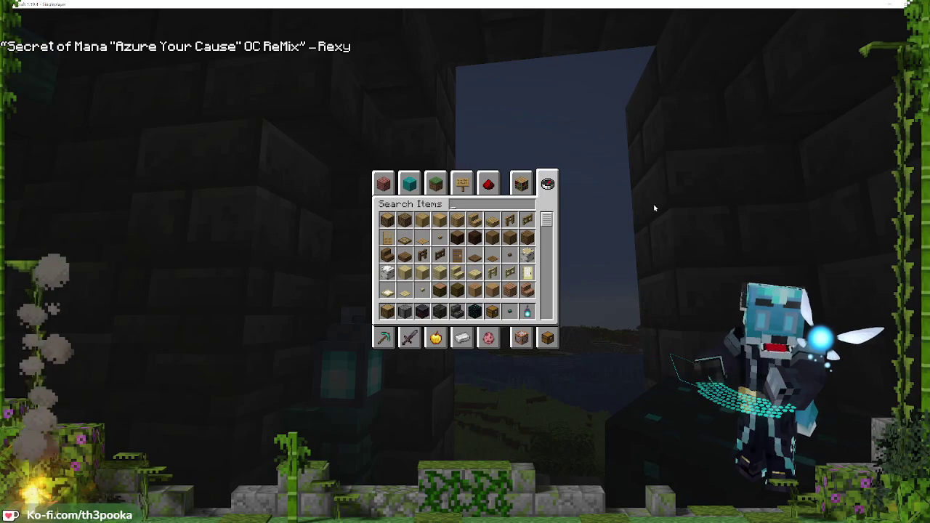
Place sculk along the outside of the window opening and set a light blue bed in front of it
{"action": "key", "text": "e"}
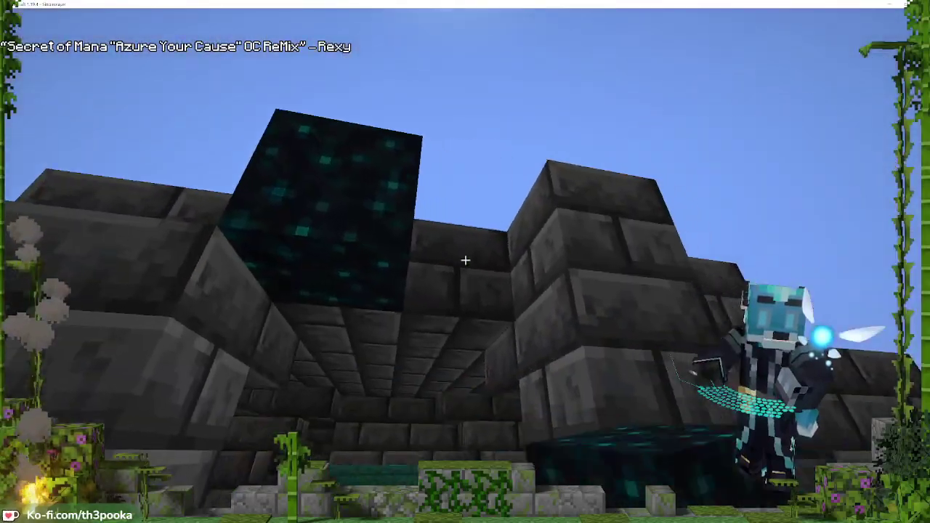
{"action": "right_click", "coordinate": [465, 260]}
{"action": "right_click", "coordinate": [465, 260]}
{"action": "right_click", "coordinate": [465, 260]}
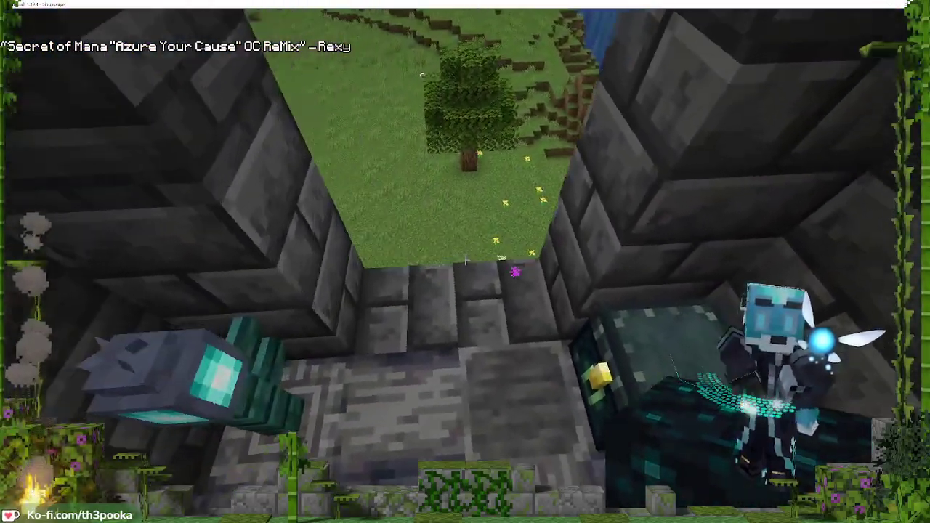
{"action": "right_click", "coordinate": [465, 261]}
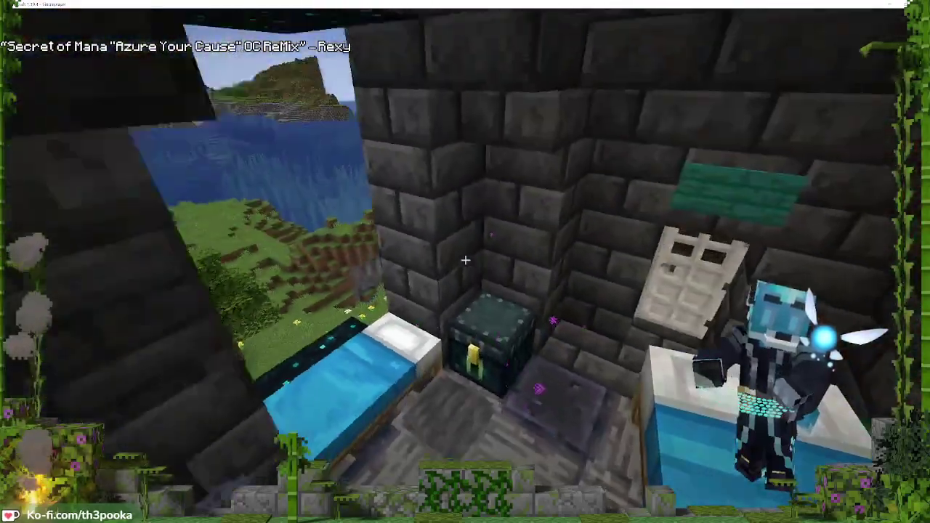
{"action": "key", "text": "w"}
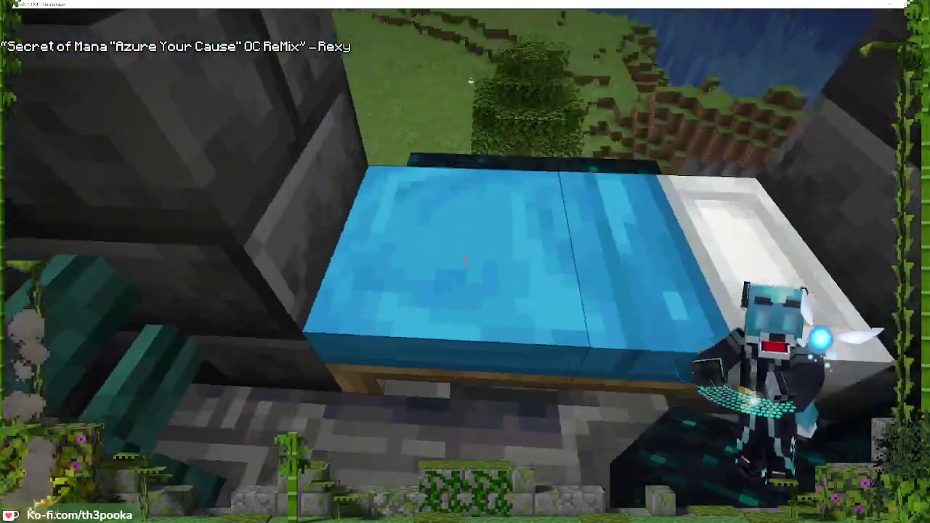
Fill the window opening between the brick pillars with sculk
{"action": "right_click", "coordinate": [466, 260]}
{"action": "right_click", "coordinate": [466, 260]}
{"action": "right_click", "coordinate": [466, 260]}
{"action": "right_click", "coordinate": [466, 260]}
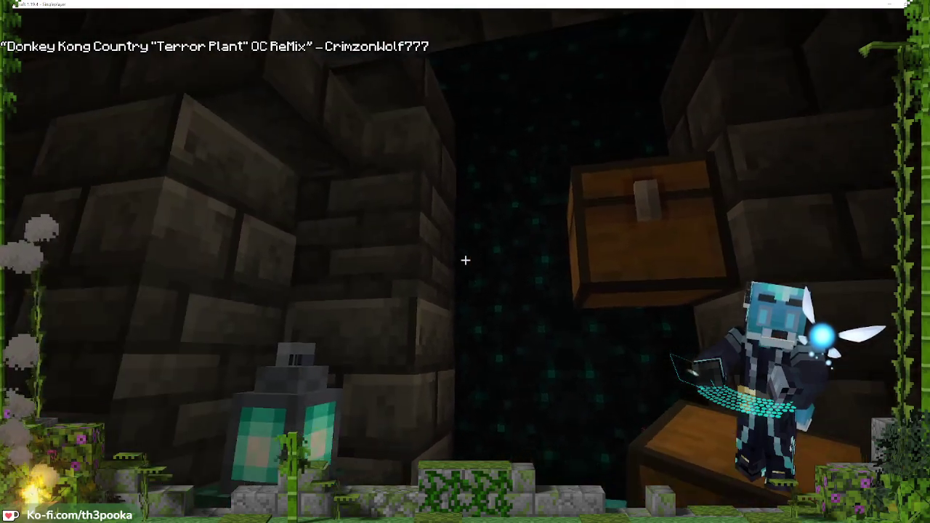
{"action": "right_click", "coordinate": [466, 260]}
{"action": "left_click", "coordinate": [466, 260]}
{"action": "left_click", "coordinate": [466, 260]}
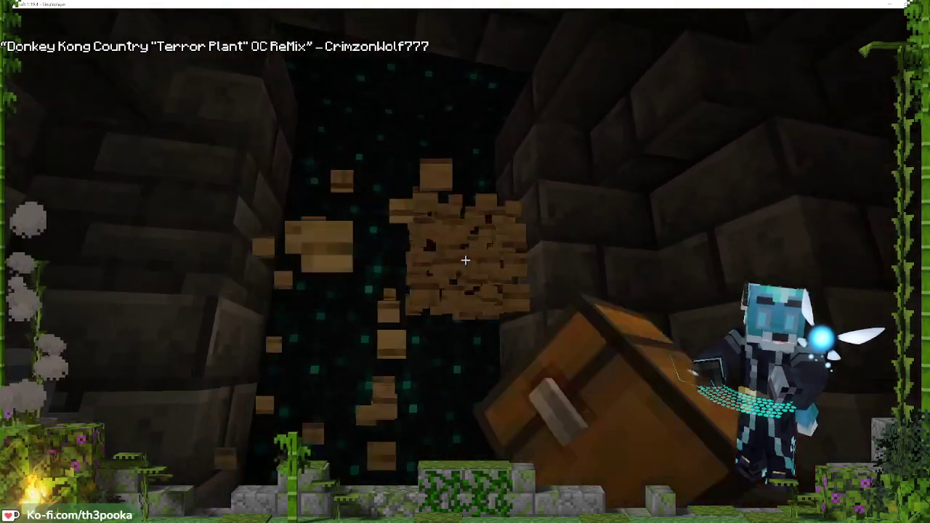
{"action": "type", "text": "e"}
{"action": "type", "text": "c"}
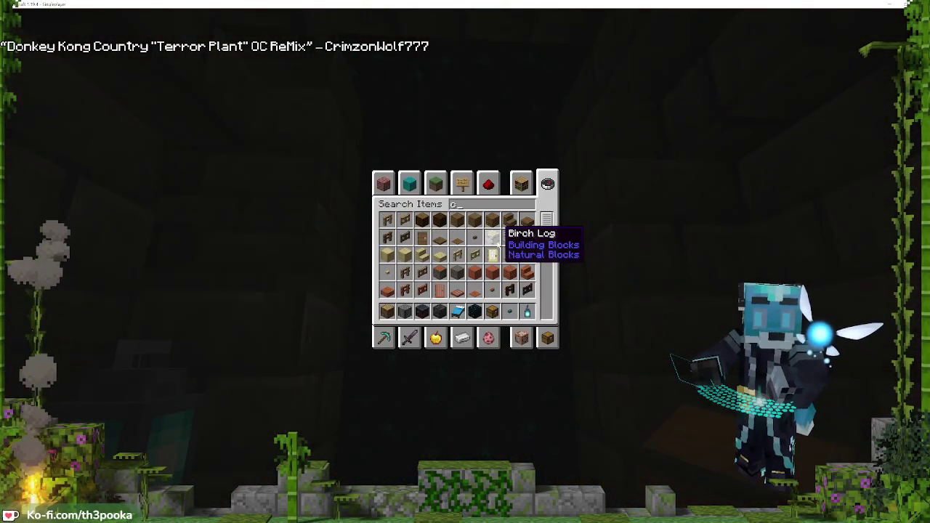
{"action": "type", "text": "he"}
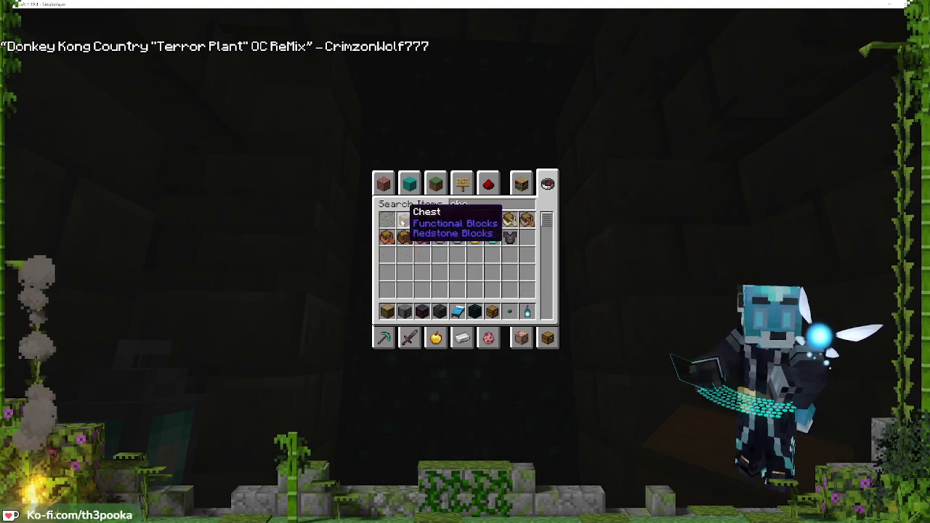
{"action": "key", "text": "ctrl+a"}
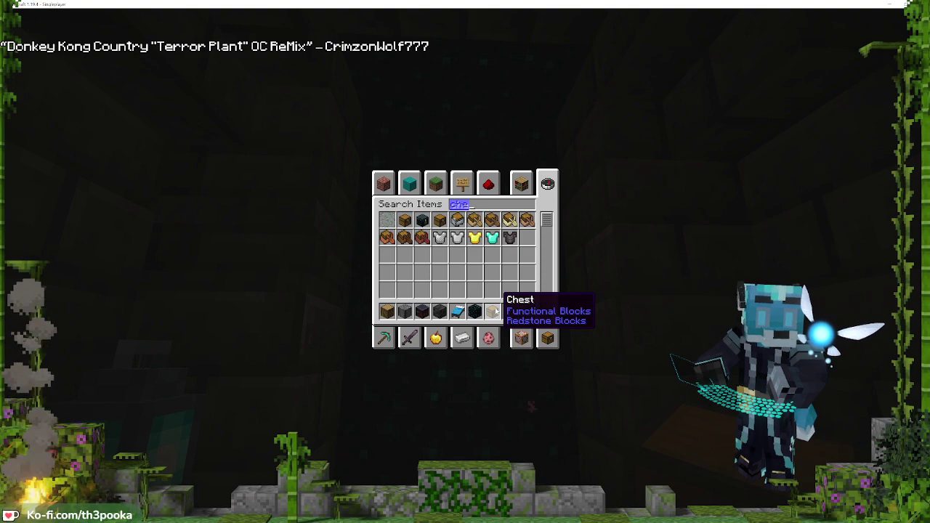
{"action": "key", "text": "e"}
Place two large chests stacked one above the other against the sculk-filled window
{"action": "right_click", "coordinate": [466, 260]}
{"action": "right_click", "coordinate": [465, 260]}
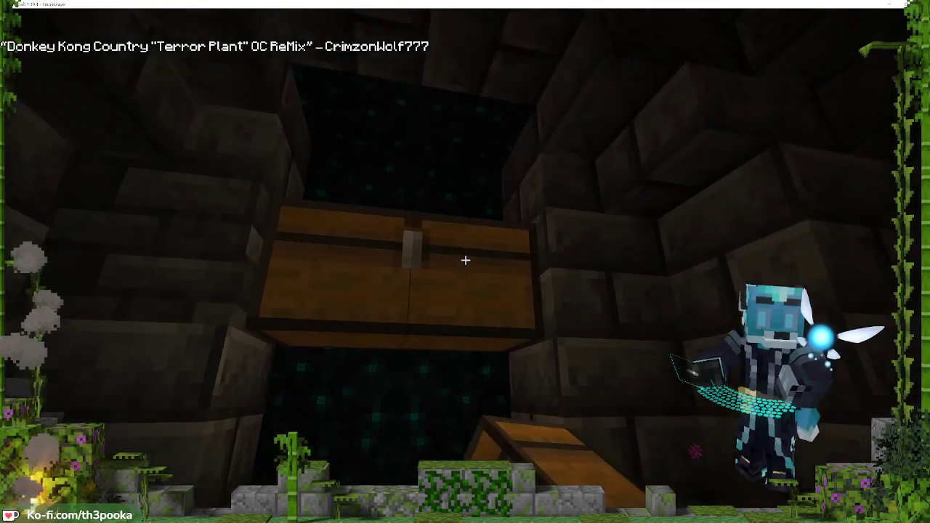
{"action": "right_click", "coordinate": [465, 259]}
{"action": "right_click", "coordinate": [465, 259]}
{"action": "key", "text": "s"}
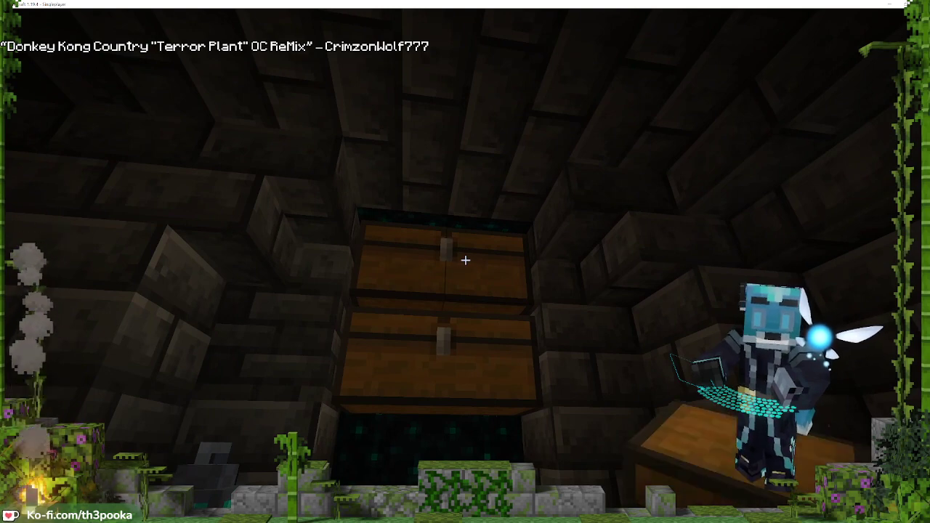
Compare the stacked chests with the reference video at 20:57, and replace the ceiling brick in front of the sculk above them with sculk
{"action": "key", "text": "Escape"}
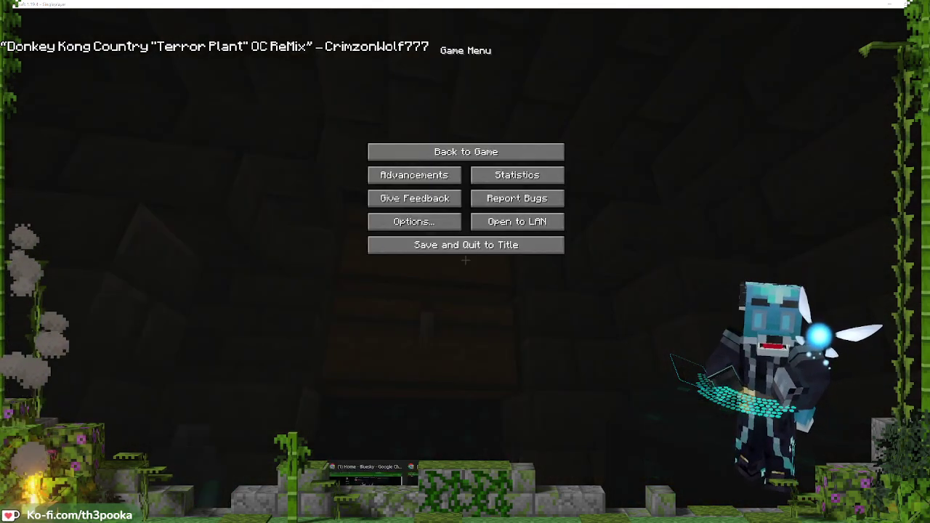
{"action": "key", "text": "alt+Tab"}
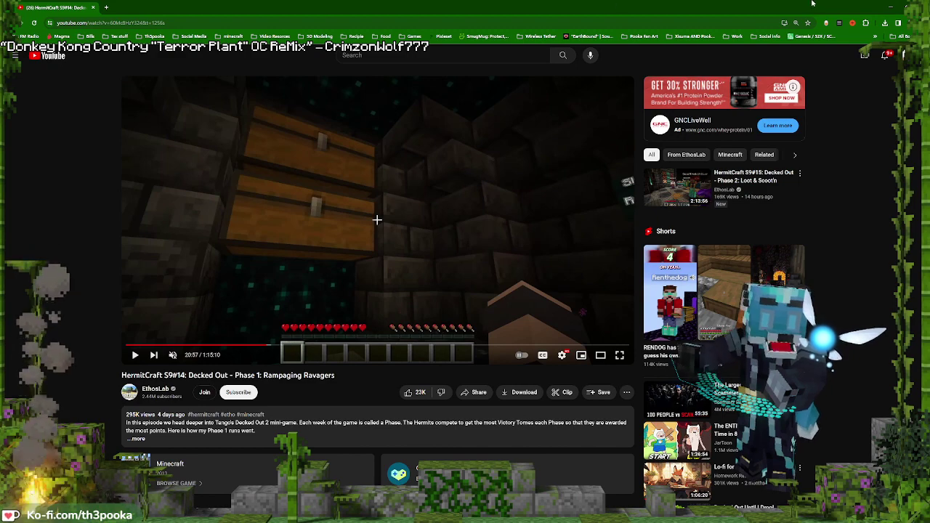
{"action": "left_click", "coordinate": [891, 7]}
{"action": "key", "text": "Escape"}
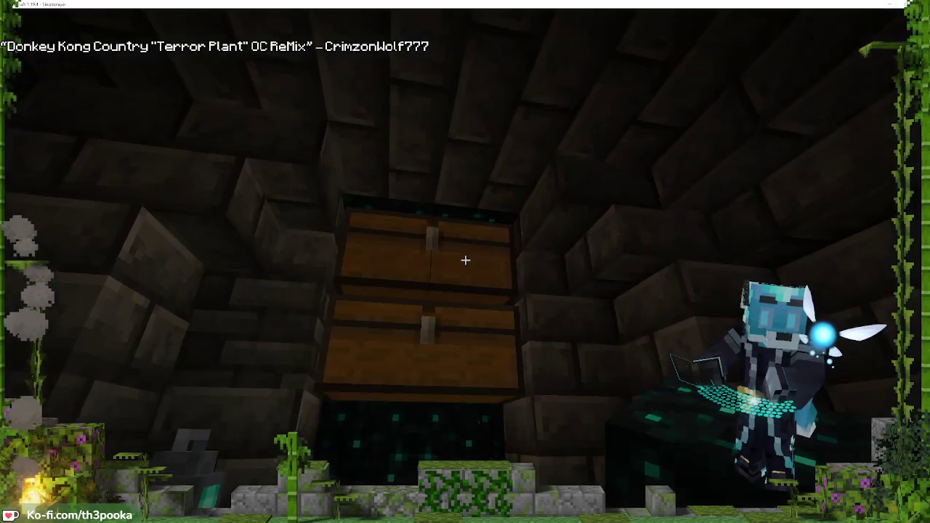
{"action": "left_click", "coordinate": [465, 260]}
{"action": "right_click", "coordinate": [466, 260]}
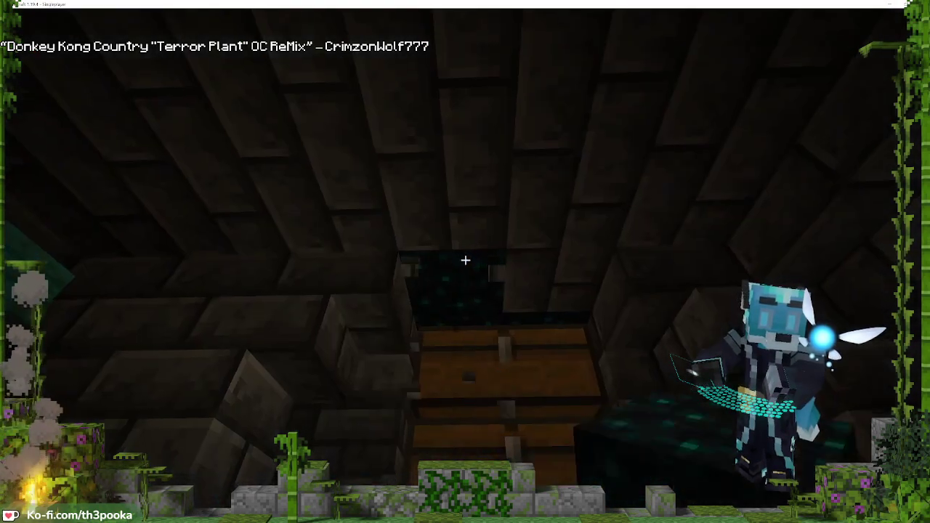
Replace the deepslate brick ceiling above the double chests and toward the signs with sculk blocks
{"action": "left_click", "coordinate": [465, 260]}
{"action": "right_click", "coordinate": [465, 260]}
{"action": "left_click", "coordinate": [465, 260]}
{"action": "right_click", "coordinate": [465, 260]}
{"action": "left_click", "coordinate": [465, 260]}
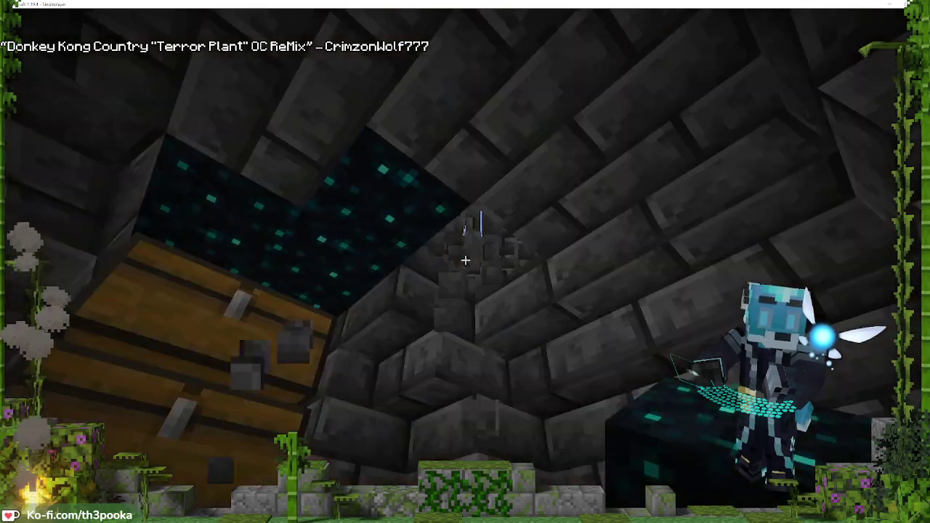
{"action": "right_click", "coordinate": [465, 260]}
{"action": "left_click", "coordinate": [465, 261]}
{"action": "right_click", "coordinate": [465, 260]}
{"action": "left_click", "coordinate": [465, 260]}
{"action": "right_click", "coordinate": [466, 260]}
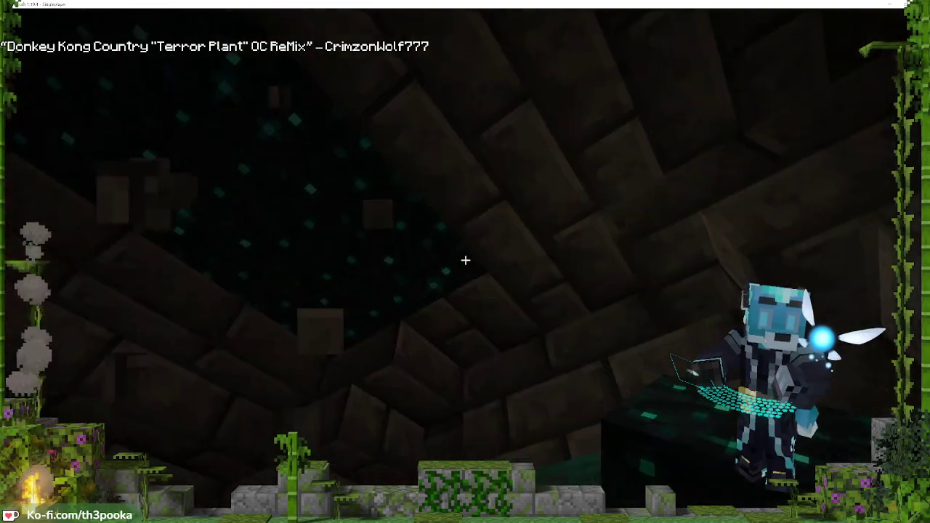
{"action": "left_click", "coordinate": [465, 260]}
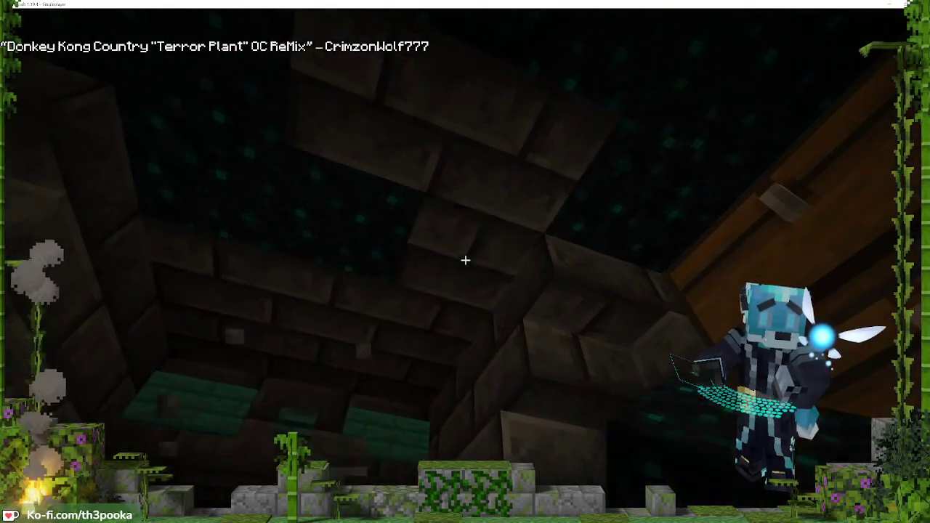
{"action": "left_click", "coordinate": [465, 260]}
{"action": "left_click", "coordinate": [465, 260]}
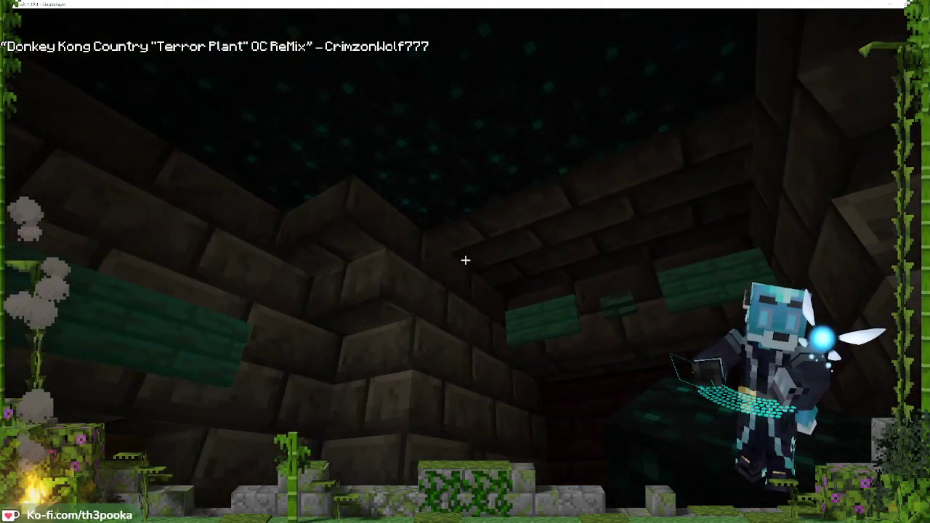
Switch to the HermitCraft S9#14 YouTube video in Chrome and examine the doorway passage and signs around 21:11 to 21:13
{"action": "key", "text": "e"}
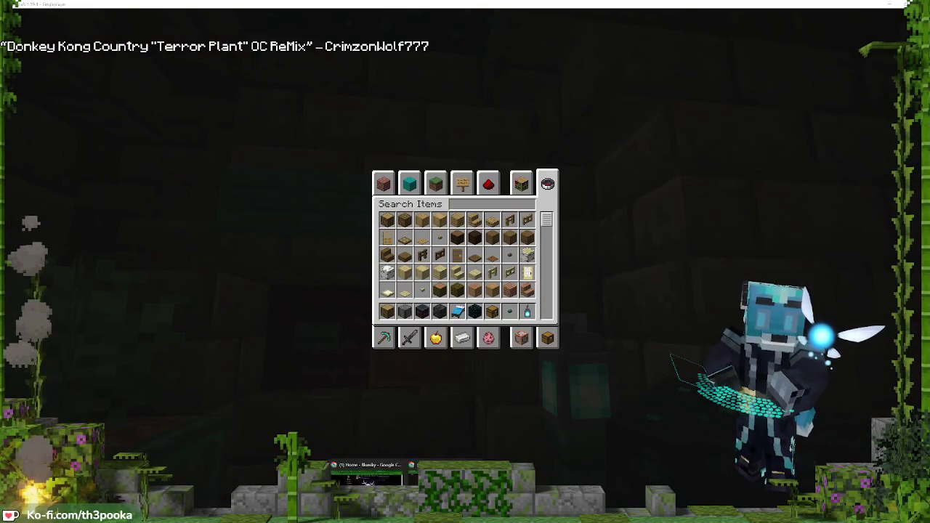
{"action": "left_click", "coordinate": [457, 478]}
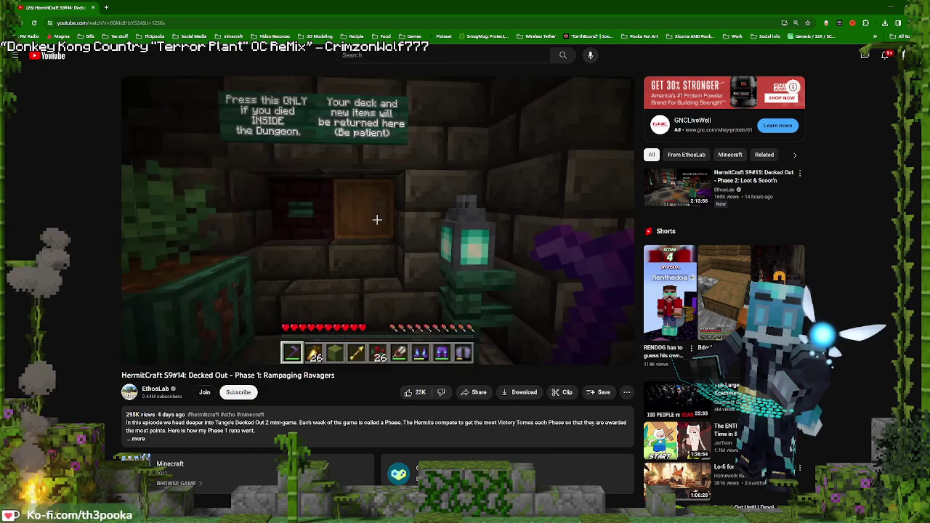
{"action": "left_click", "coordinate": [560, 247]}
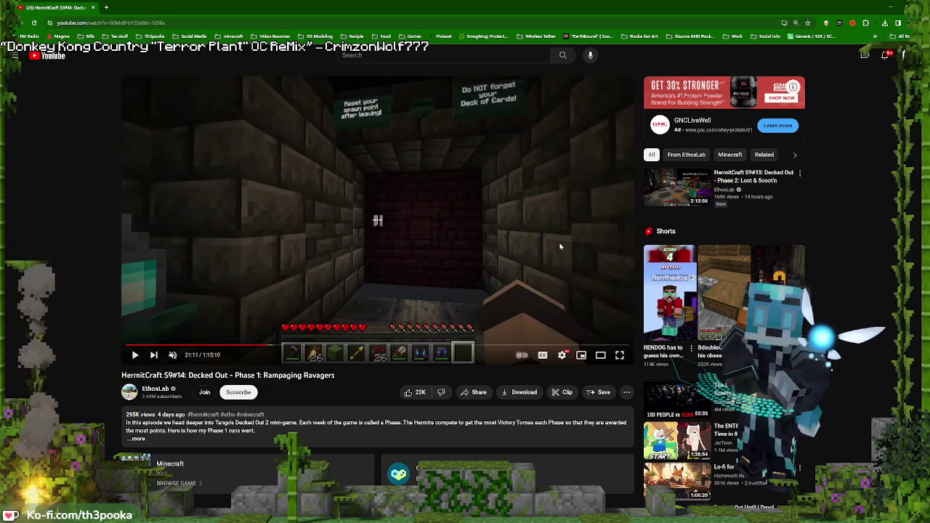
{"action": "left_click", "coordinate": [561, 247]}
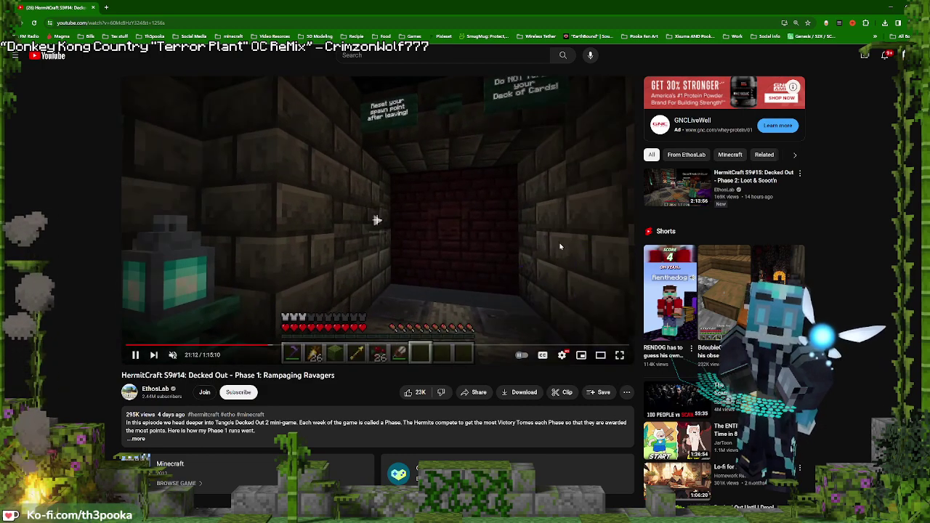
{"action": "left_click", "coordinate": [560, 247]}
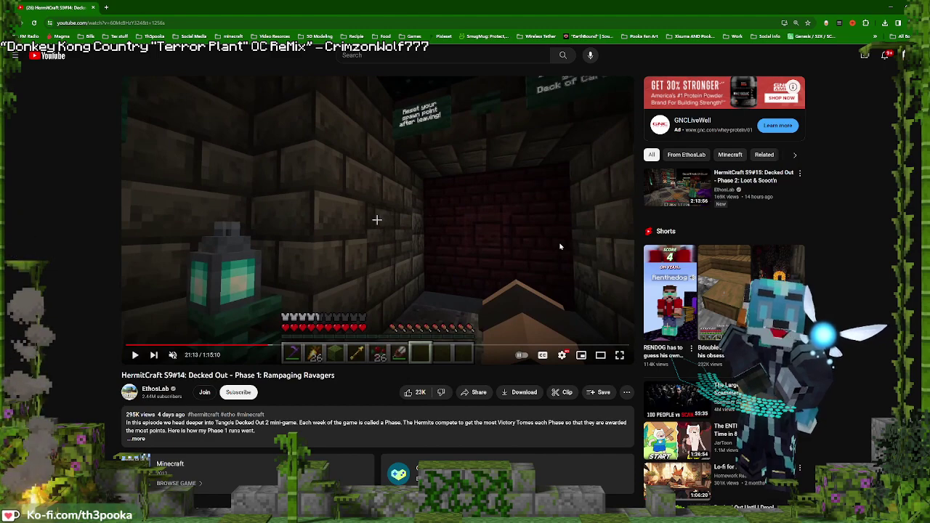
Return to Minecraft and break the deepslate bricks along the sculk ceiling's edge near the doorway signs
{"action": "left_click", "coordinate": [892, 9]}
{"action": "key", "text": "Escape"}
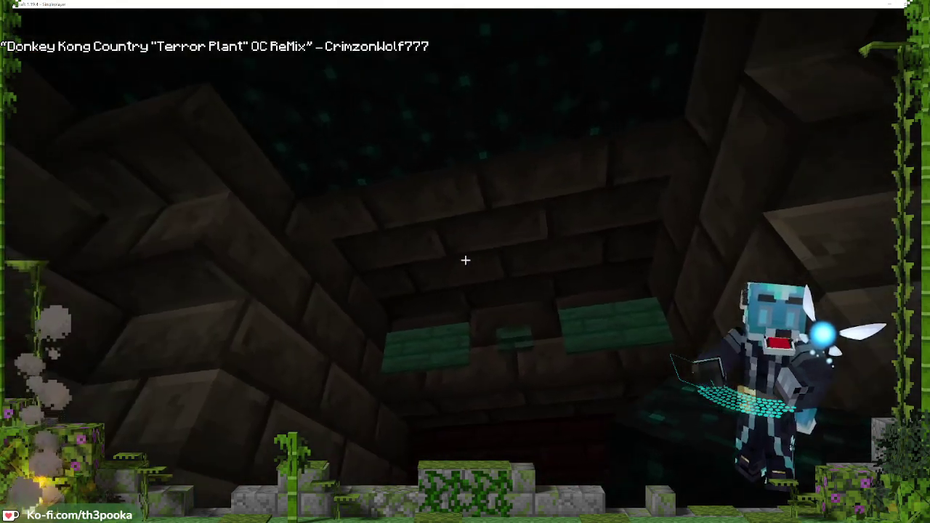
{"action": "left_click", "coordinate": [466, 260]}
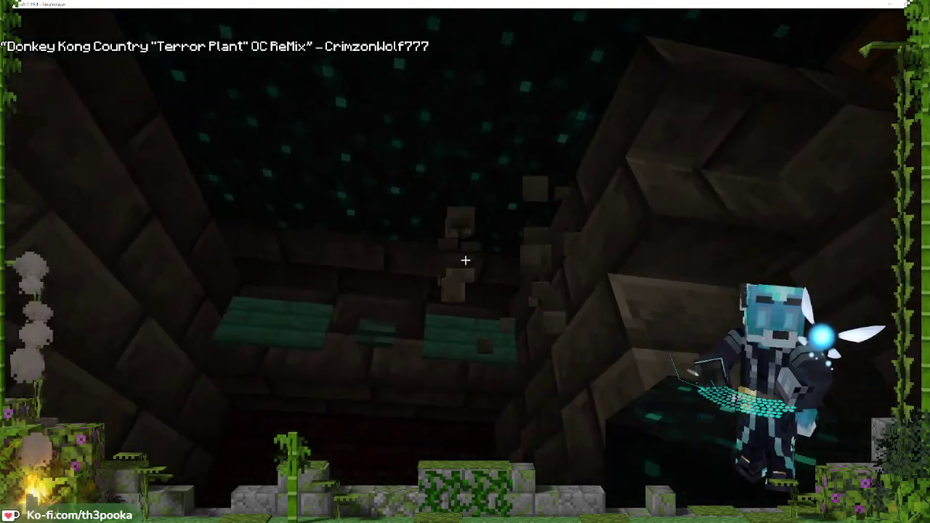
{"action": "left_click", "coordinate": [465, 261]}
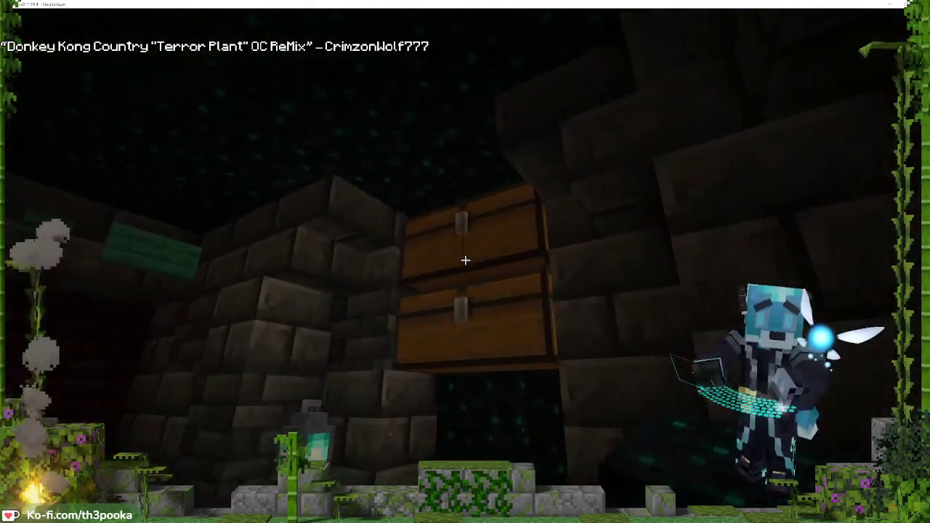
Switch to the reference video in Chrome and study the chest alcove and main hall up to 21:41
{"action": "key", "text": "e"}
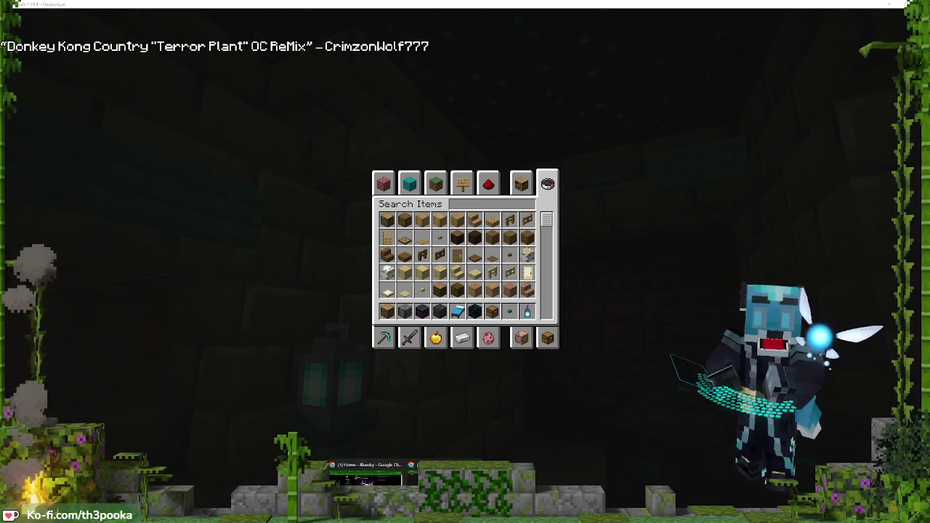
{"action": "left_click", "coordinate": [443, 474]}
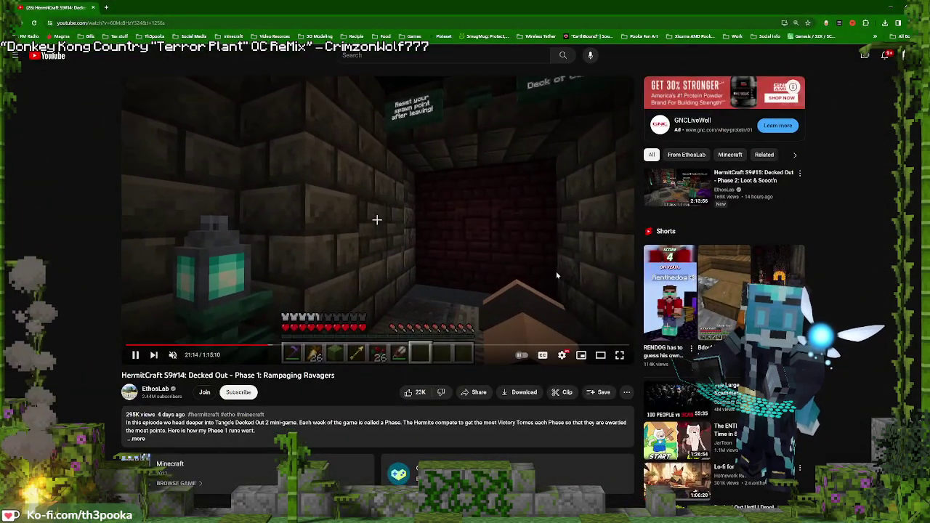
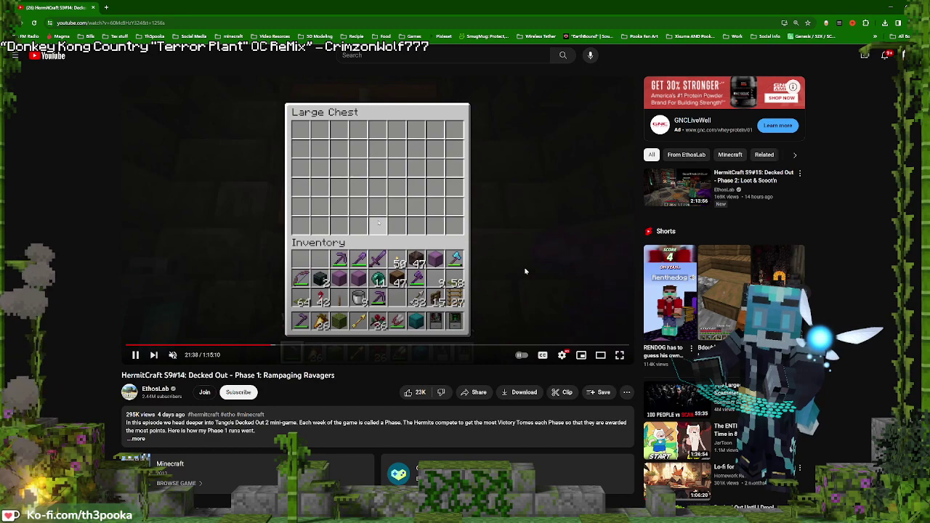
{"action": "left_click", "coordinate": [551, 295]}
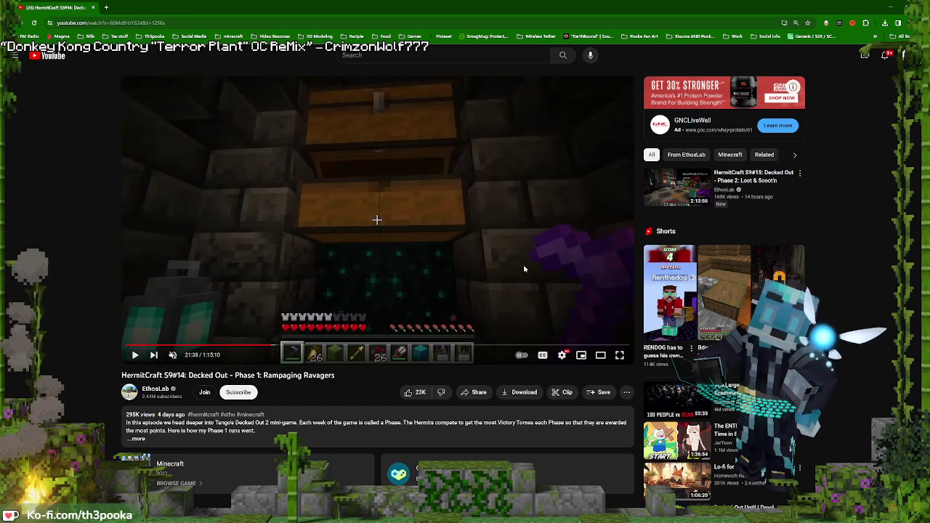
{"action": "left_click", "coordinate": [452, 236]}
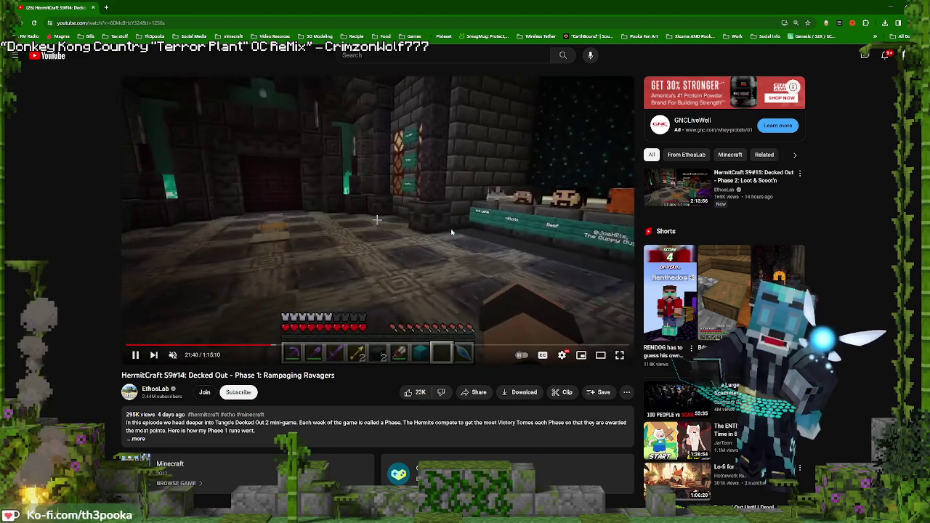
{"action": "left_click", "coordinate": [451, 232]}
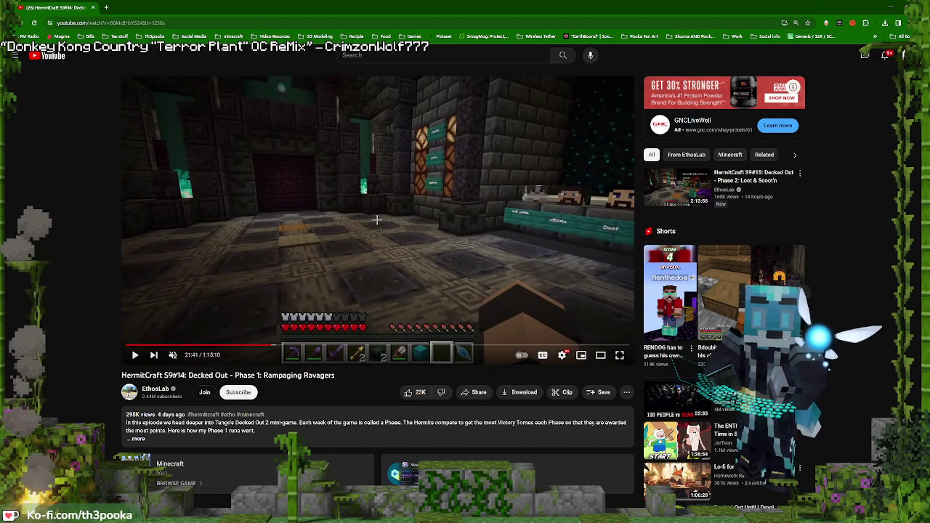
{"action": "key", "text": "alt+Tab"}
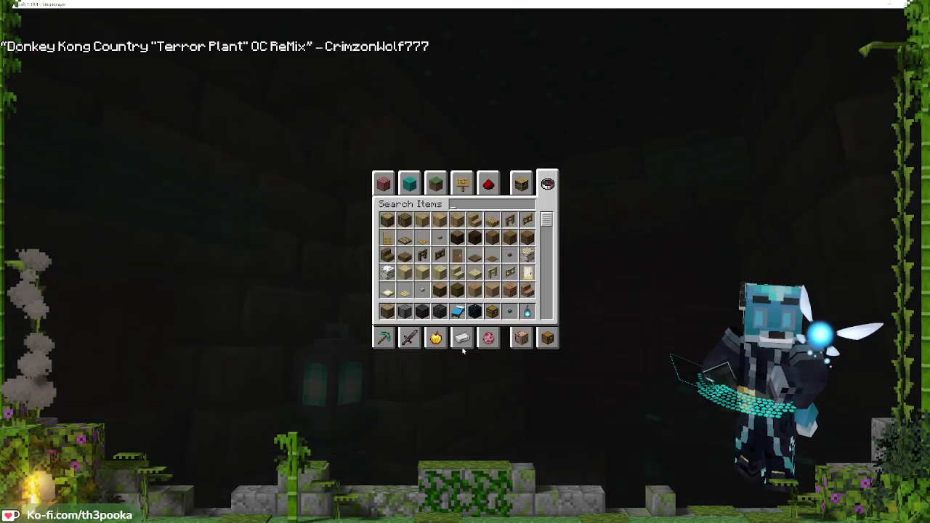
{"action": "key", "text": "e"}
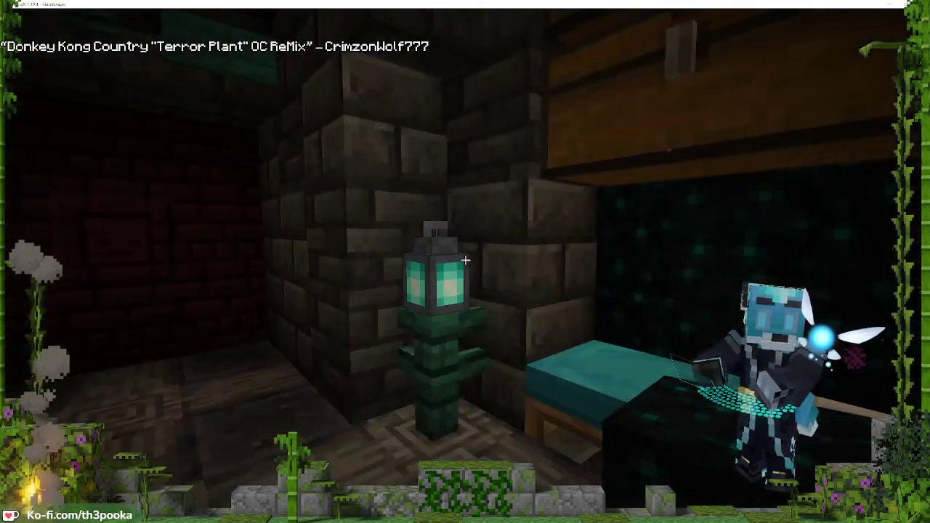
{"action": "type", "text": "e"}
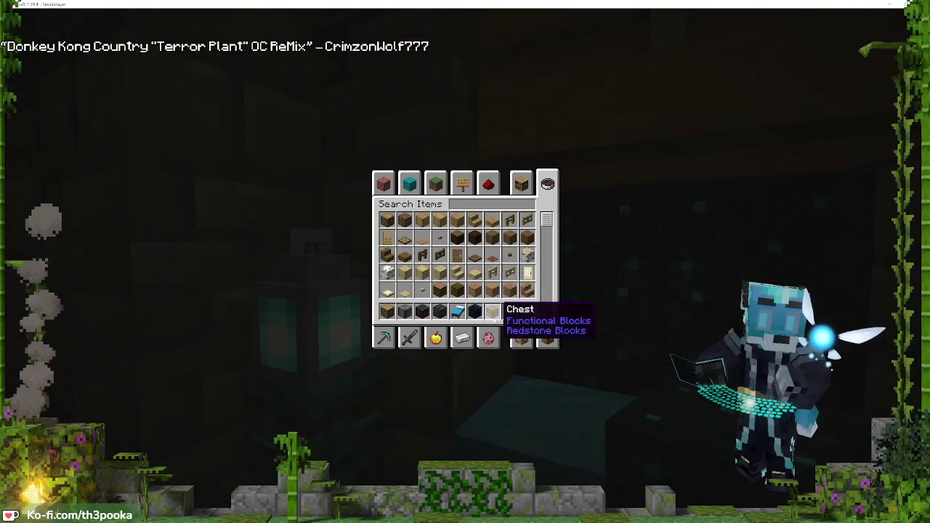
{"action": "type", "text": "eaw"}
{"action": "key", "text": "Escape"}
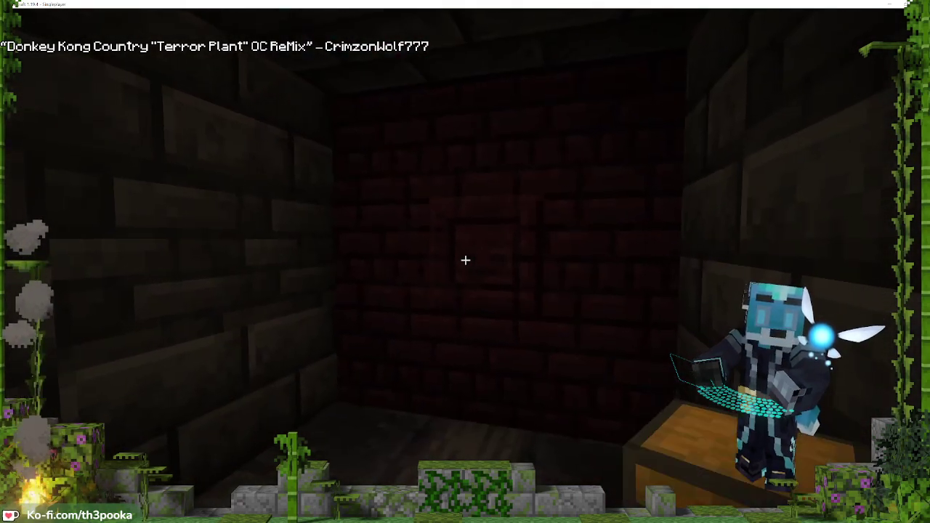
Break out the red nether brick wall at the end of the passage, opening it to the outside
{"action": "left_click", "coordinate": [465, 260]}
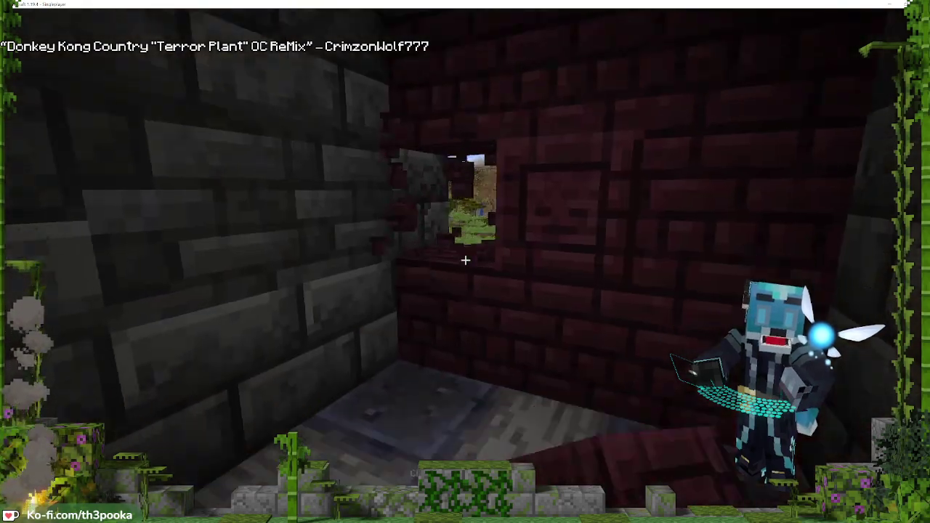
{"action": "left_click", "coordinate": [465, 260]}
{"action": "left_click", "coordinate": [465, 260]}
{"action": "left_click", "coordinate": [465, 260]}
{"action": "left_click_drag", "start_coordinate": [465, 260], "coordinate": [465, 260]}
{"action": "key", "text": "w"}
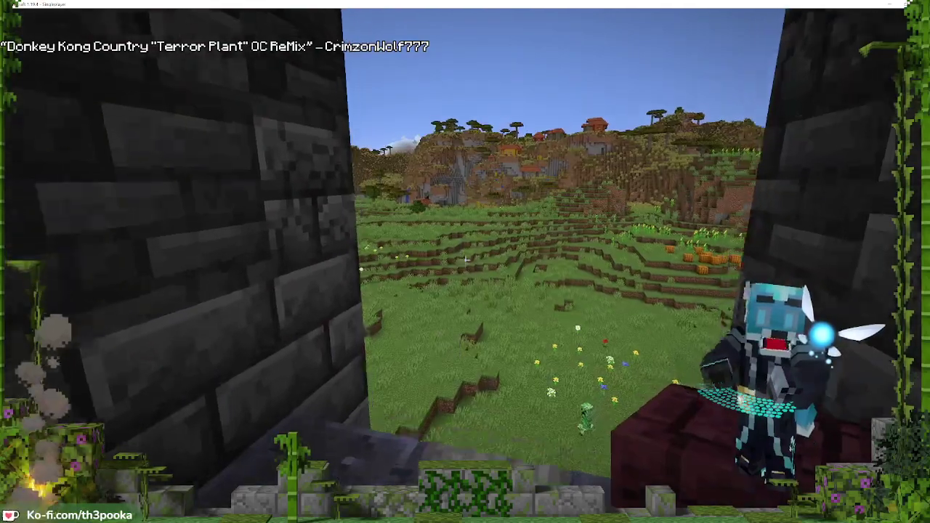
Extend the deepslate brick surround of the passage opening outward by one block
{"action": "key", "text": "s"}
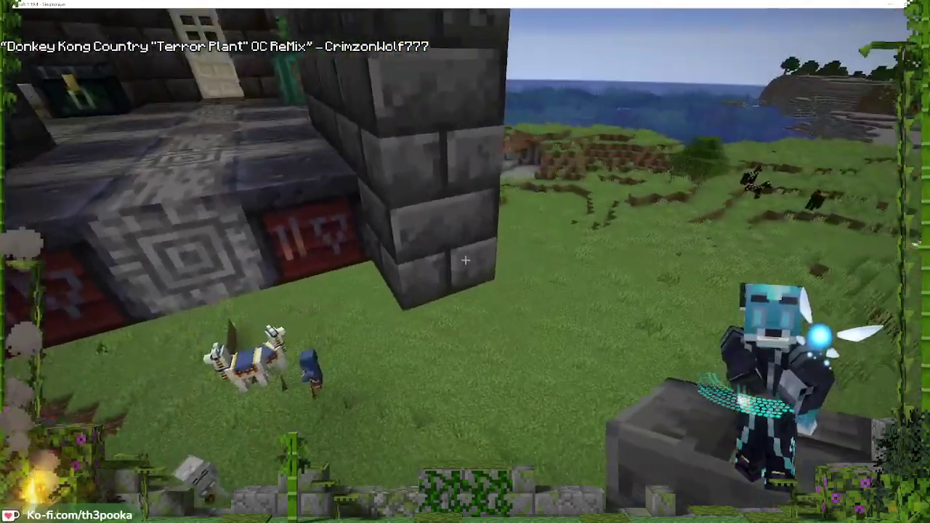
{"action": "right_click", "coordinate": [466, 260]}
{"action": "right_click", "coordinate": [466, 260]}
{"action": "right_click", "coordinate": [466, 260]}
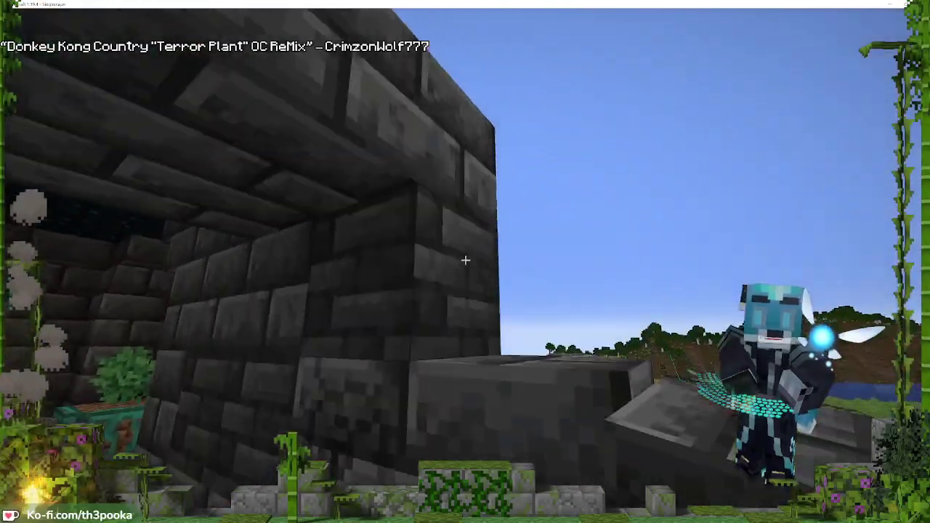
{"action": "right_click", "coordinate": [466, 261]}
{"action": "key", "text": "s"}
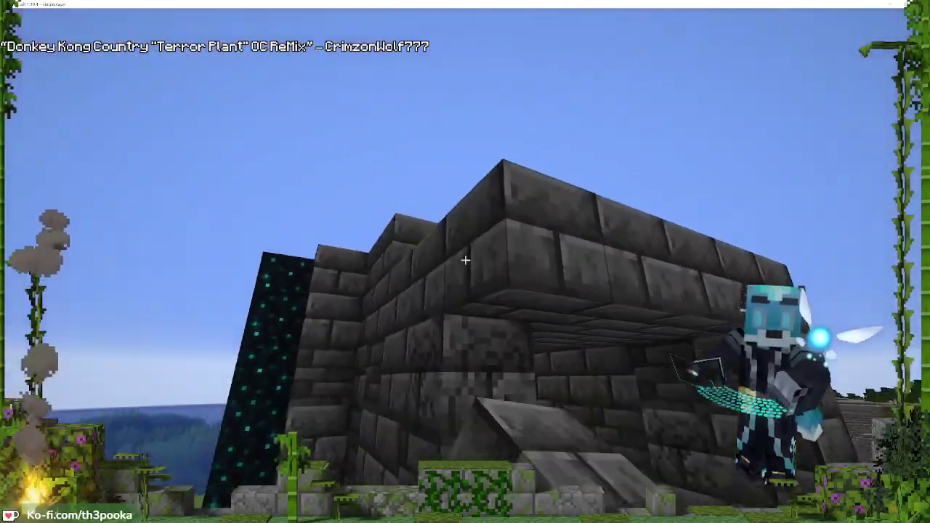
{"action": "key", "text": "space"}
{"action": "right_click", "coordinate": [465, 260]}
{"action": "right_click", "coordinate": [466, 260]}
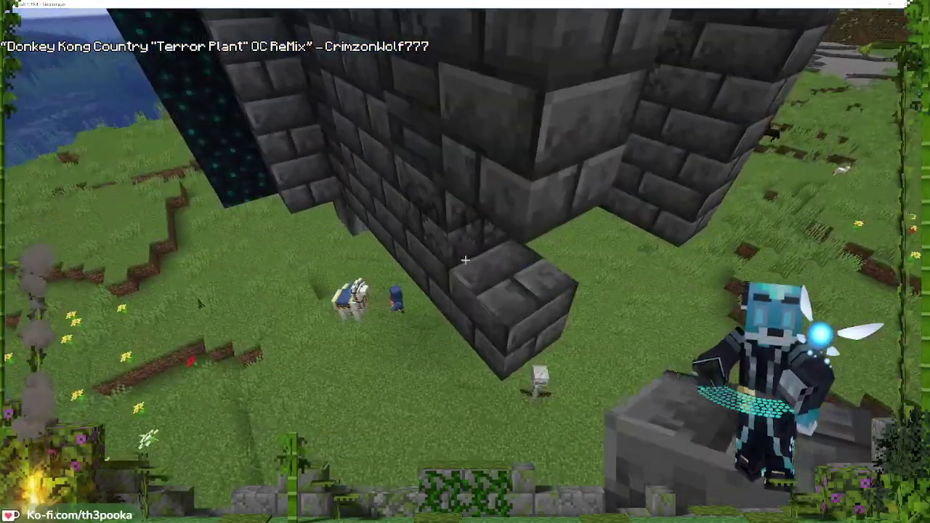
{"action": "key", "text": "w"}
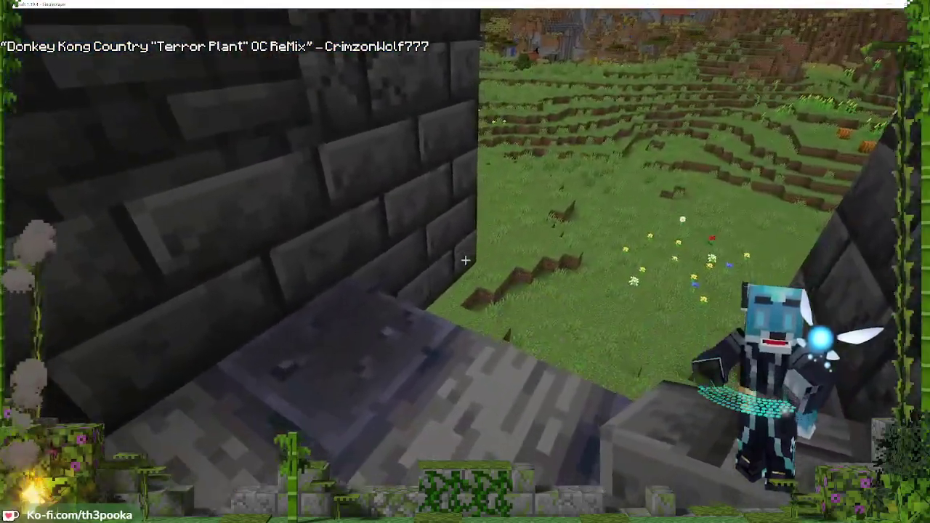
{"action": "right_click", "coordinate": [466, 260]}
{"action": "left_click", "coordinate": [465, 259]}
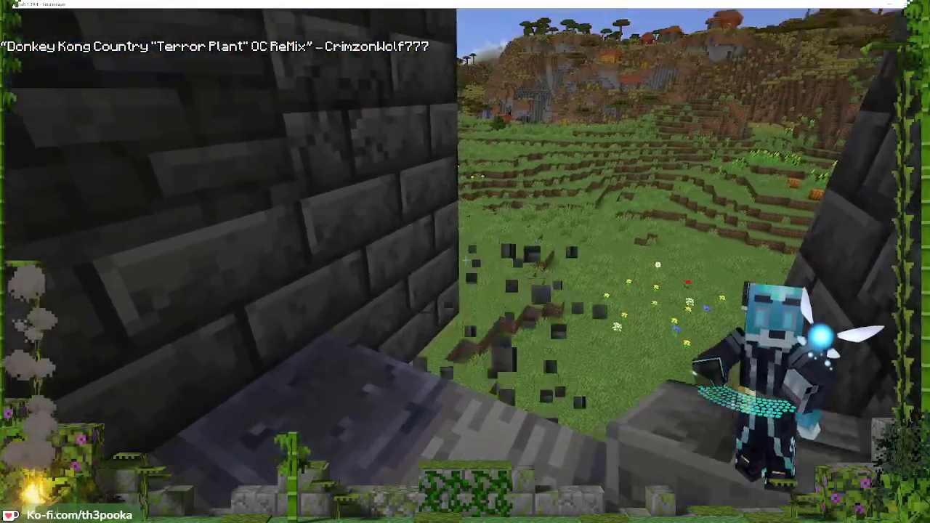
Rebuild the red nether brick wall one block further out at the end of the passage, around a one-block central opening
{"action": "right_click", "coordinate": [465, 259]}
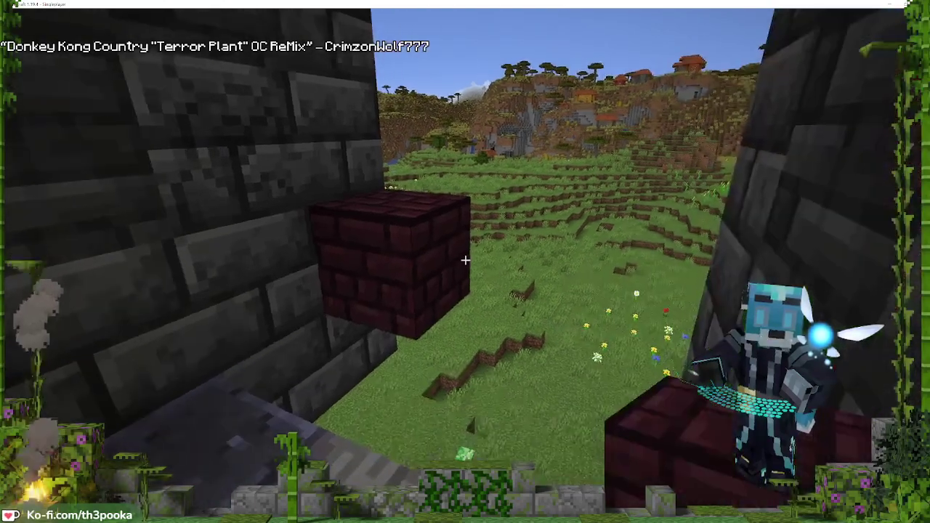
{"action": "right_click", "coordinate": [465, 261]}
{"action": "right_click", "coordinate": [465, 260]}
{"action": "right_click", "coordinate": [465, 261]}
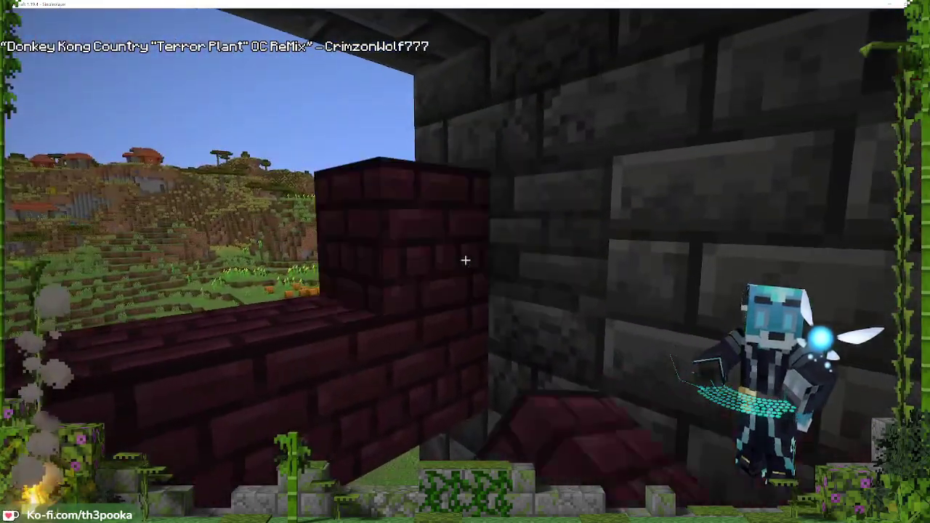
{"action": "right_click", "coordinate": [465, 260]}
{"action": "right_click", "coordinate": [466, 260]}
{"action": "right_click", "coordinate": [465, 260]}
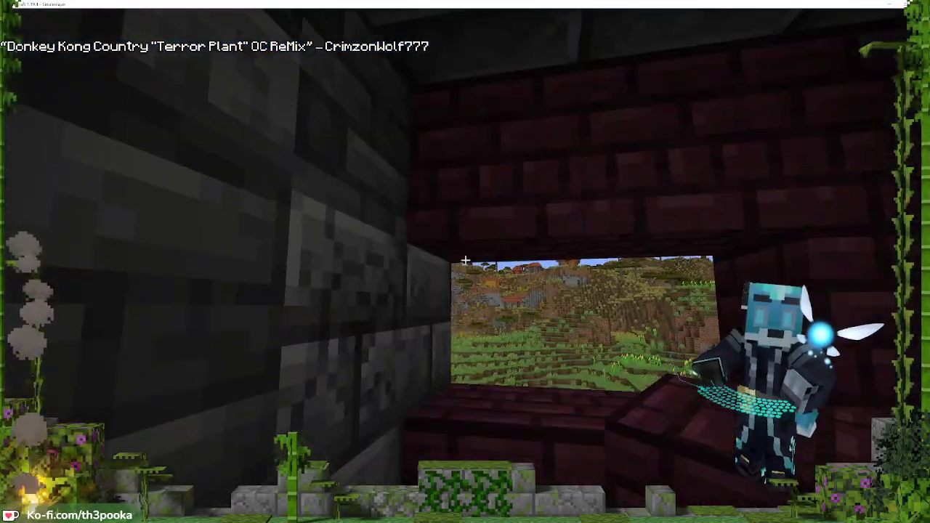
{"action": "right_click", "coordinate": [465, 260]}
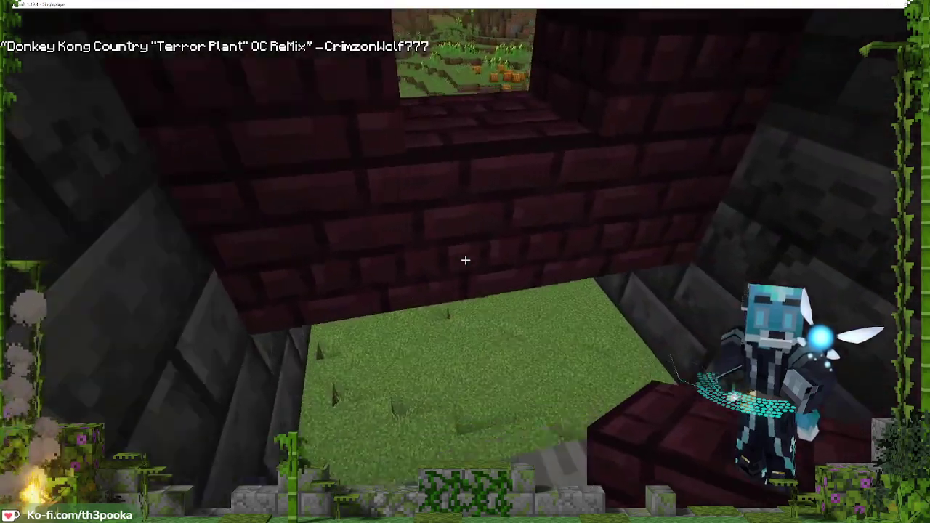
{"action": "key", "text": "w"}
{"action": "key", "text": "shift"}
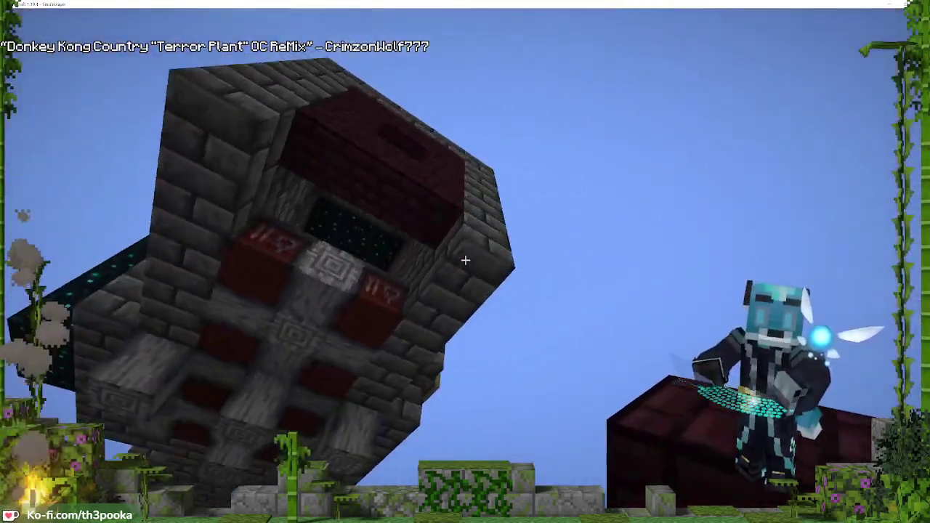
{"action": "key", "text": "space"}
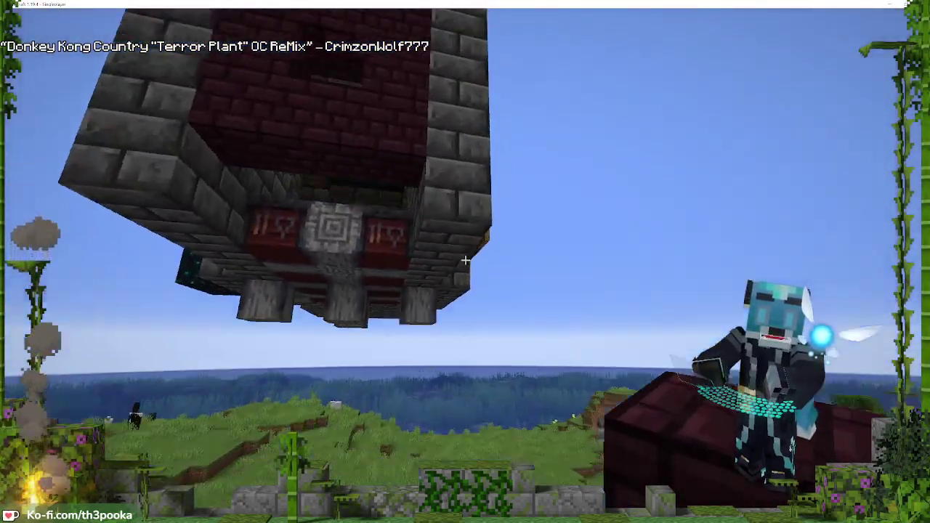
{"action": "left_click", "coordinate": [466, 260]}
{"action": "left_click", "coordinate": [465, 259]}
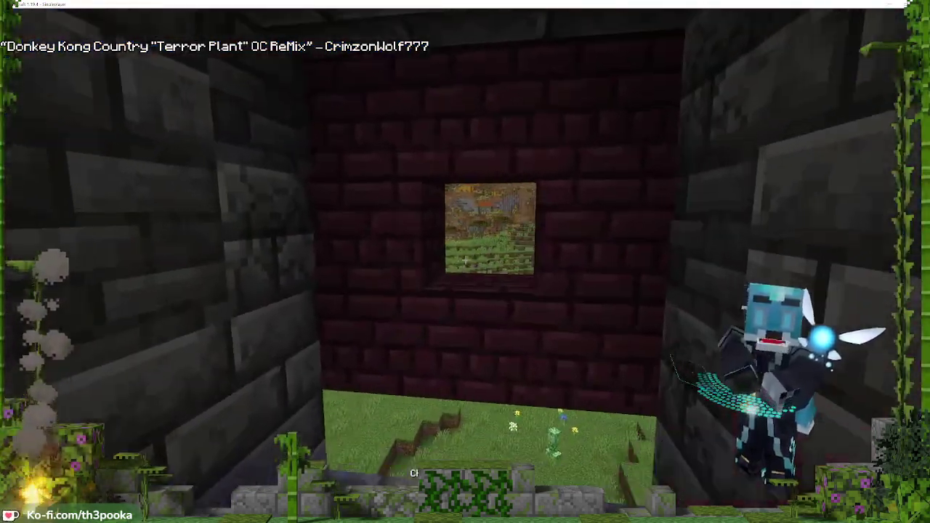
Replace a deepslate block behind the lantern, at the side of the bed alcove, with cracked deepslate bricks
{"action": "key", "text": "e"}
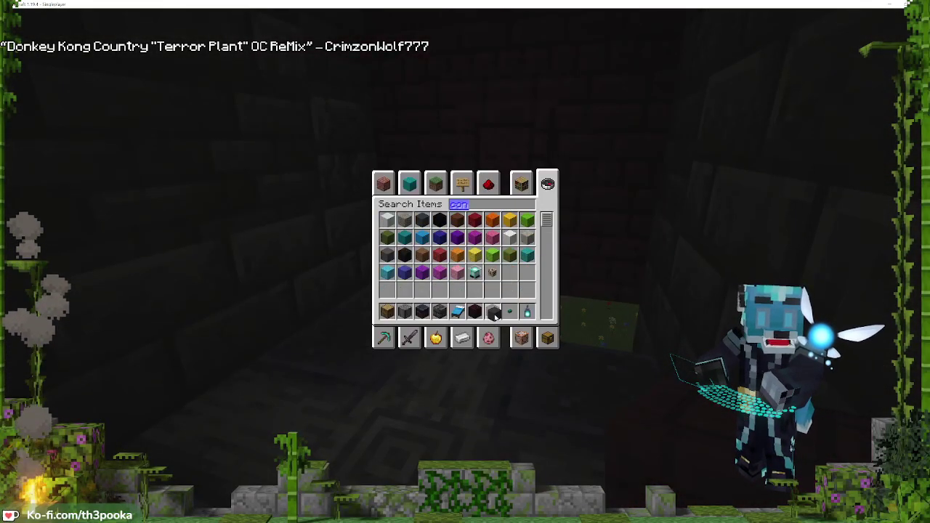
{"action": "key", "text": "Escape"}
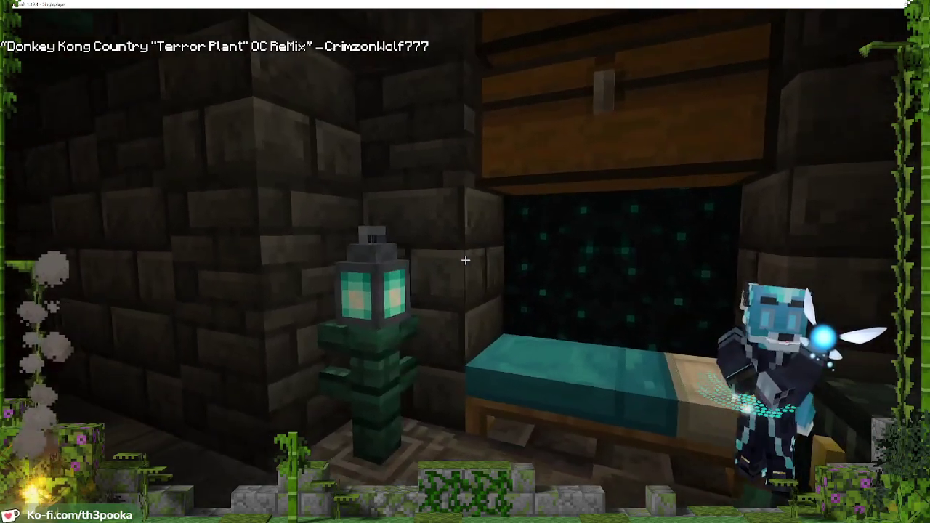
{"action": "left_click", "coordinate": [465, 261]}
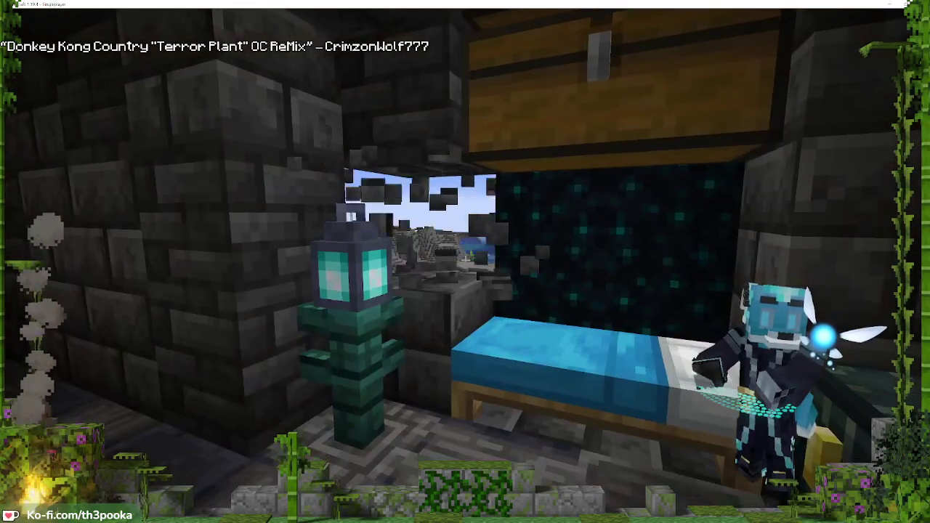
{"action": "right_click", "coordinate": [465, 260]}
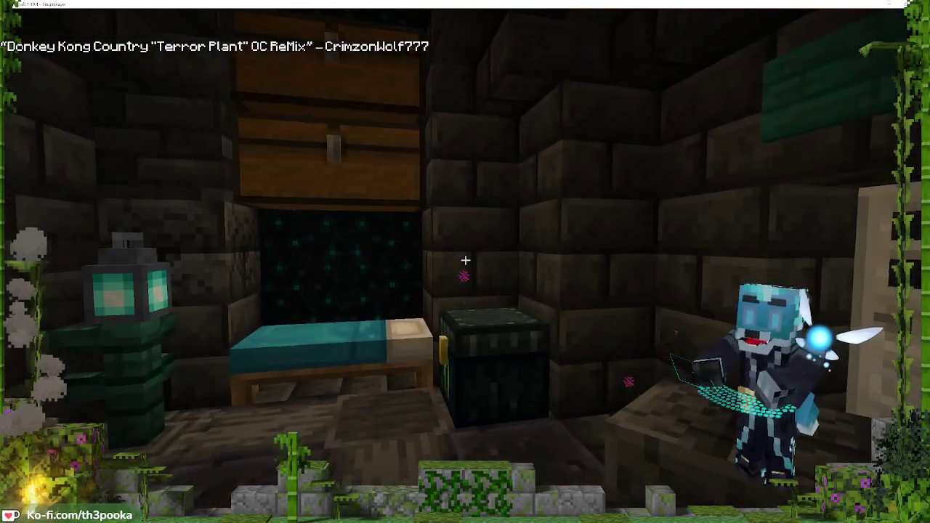
Switch to the reference video in Chrome and skip ahead from the main hall at 21:42 to the chest at 22:22
{"action": "key", "text": "e"}
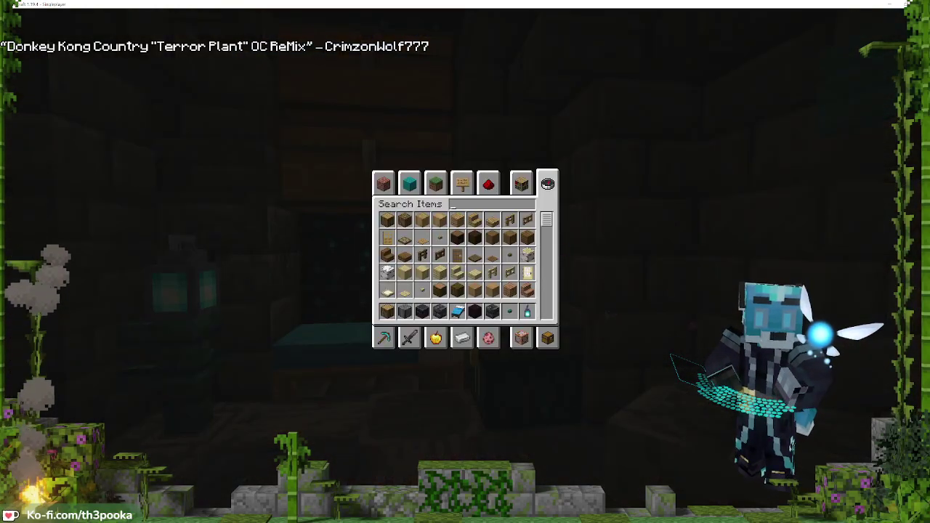
{"action": "left_click", "coordinate": [444, 477]}
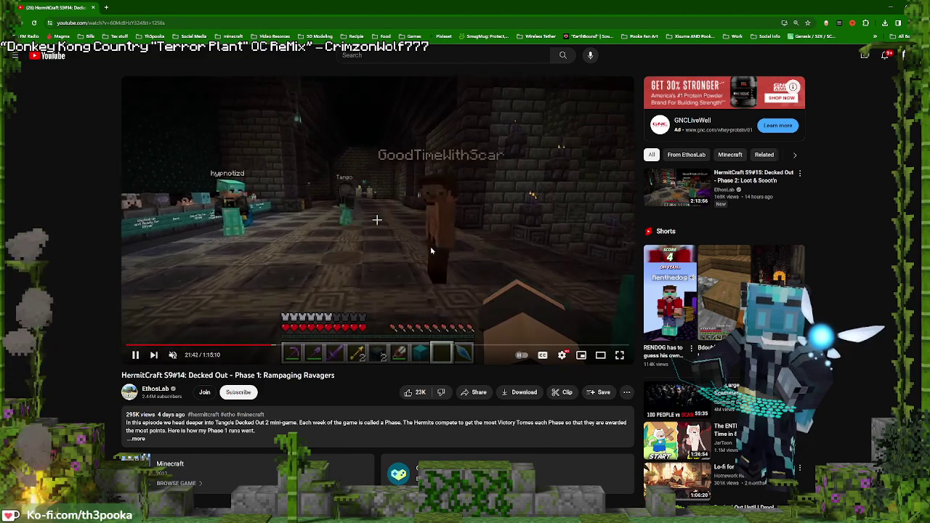
{"action": "key", "text": "Right"}
{"action": "key", "text": "Right"}
{"action": "key", "text": "Right"}
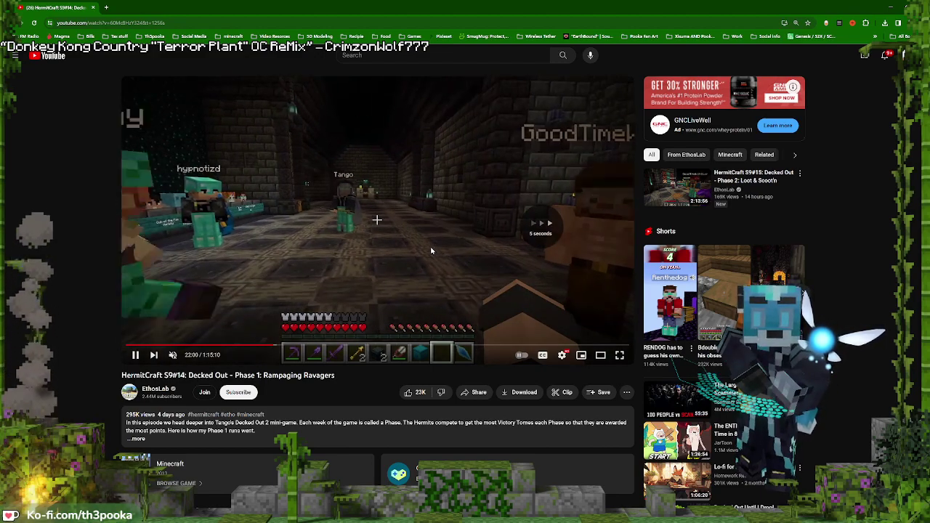
{"action": "key", "text": "Right"}
{"action": "key", "text": "Right"}
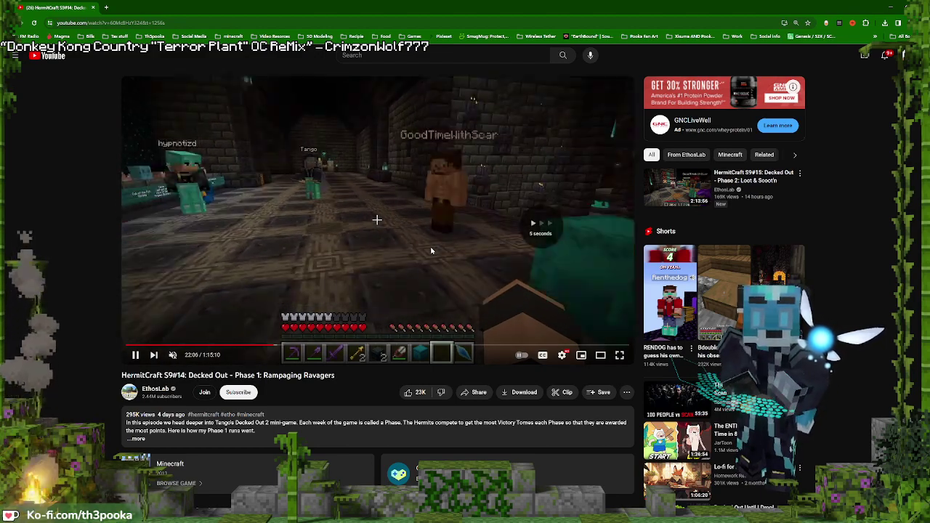
{"action": "key", "text": "Right"}
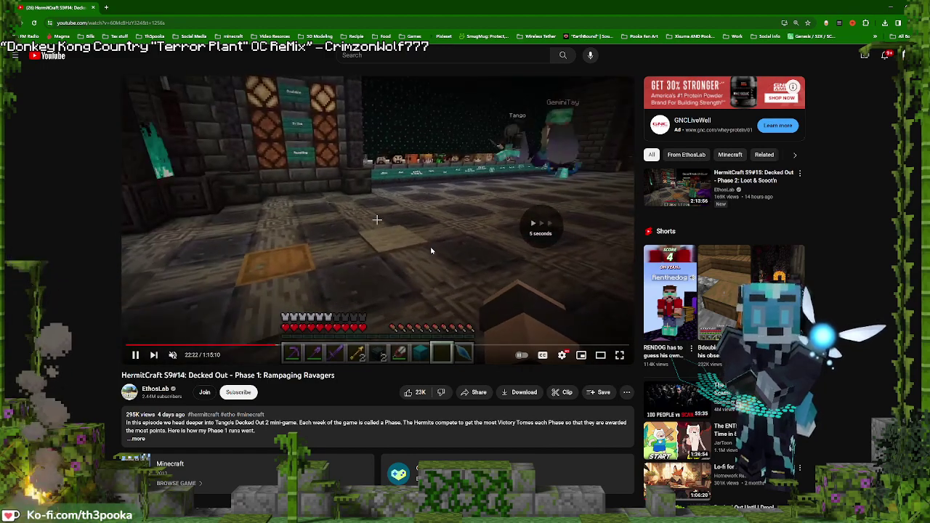
{"action": "key", "text": "Right"}
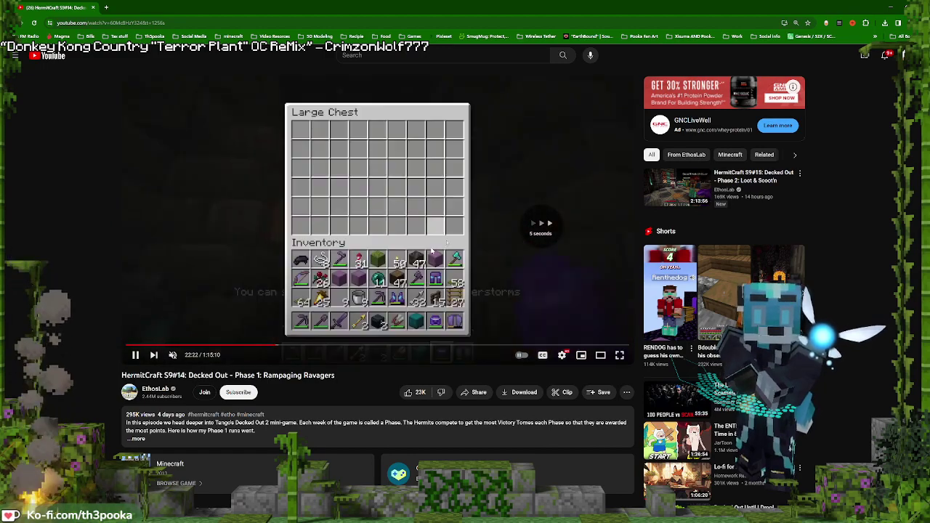
Study the video's planter, doorway signs and chest alcove, pause it at 23:03, and return to Minecraft
{"action": "left_click", "coordinate": [469, 248]}
{"action": "left_click", "coordinate": [469, 252]}
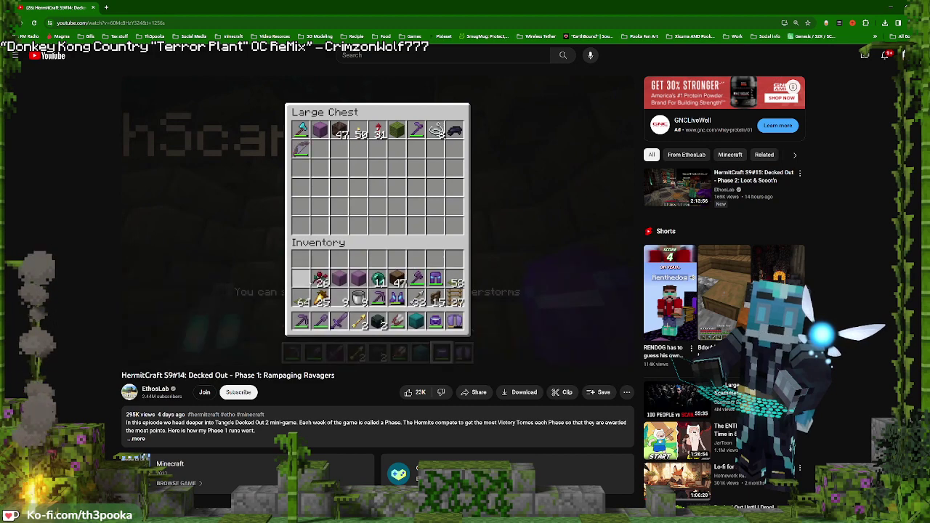
{"action": "left_click", "coordinate": [467, 254]}
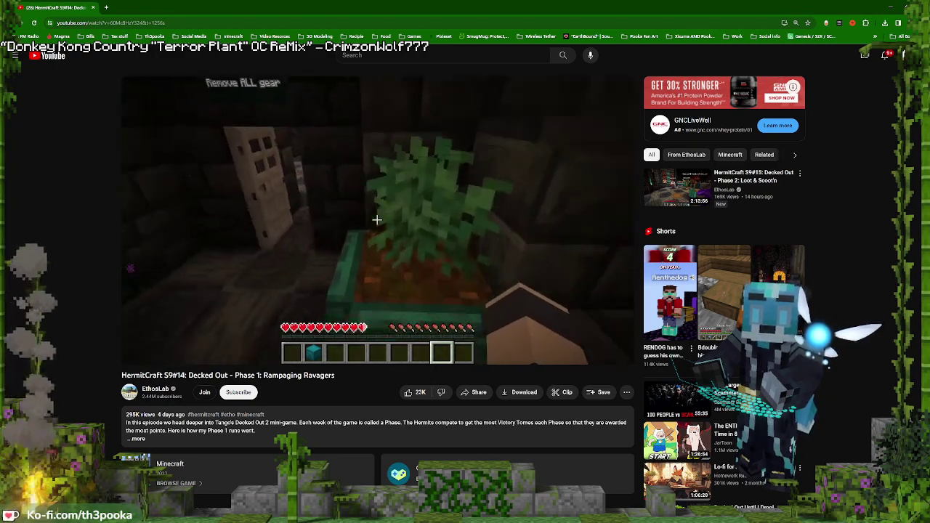
{"action": "mouse_move", "coordinate": [431, 273]}
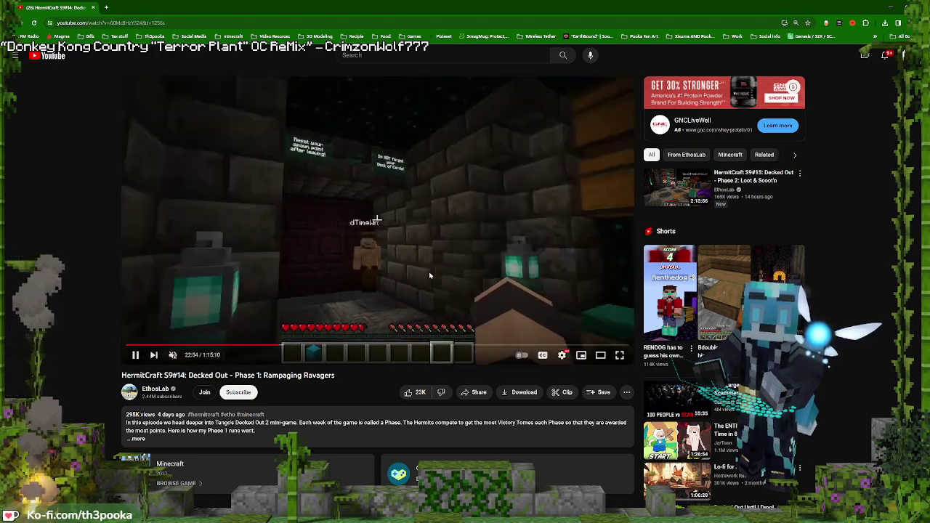
{"action": "left_click", "coordinate": [429, 275]}
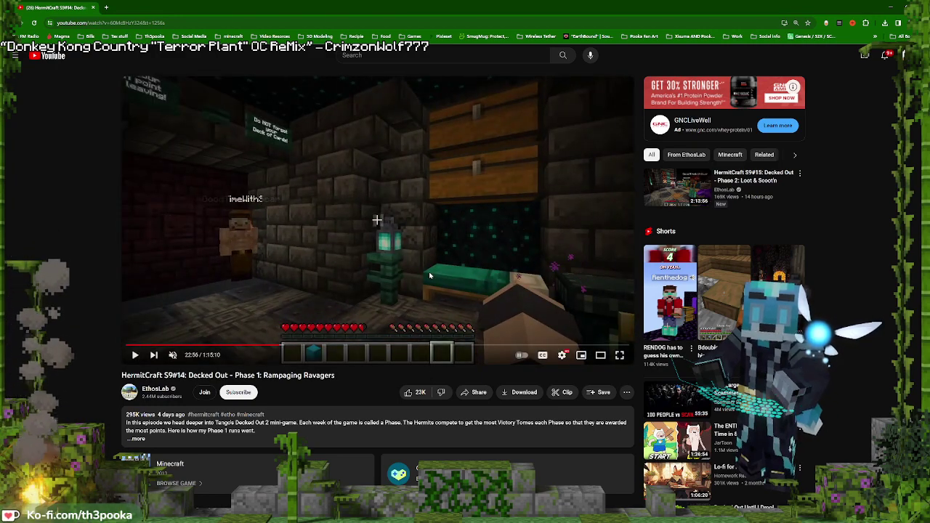
{"action": "left_click", "coordinate": [466, 265]}
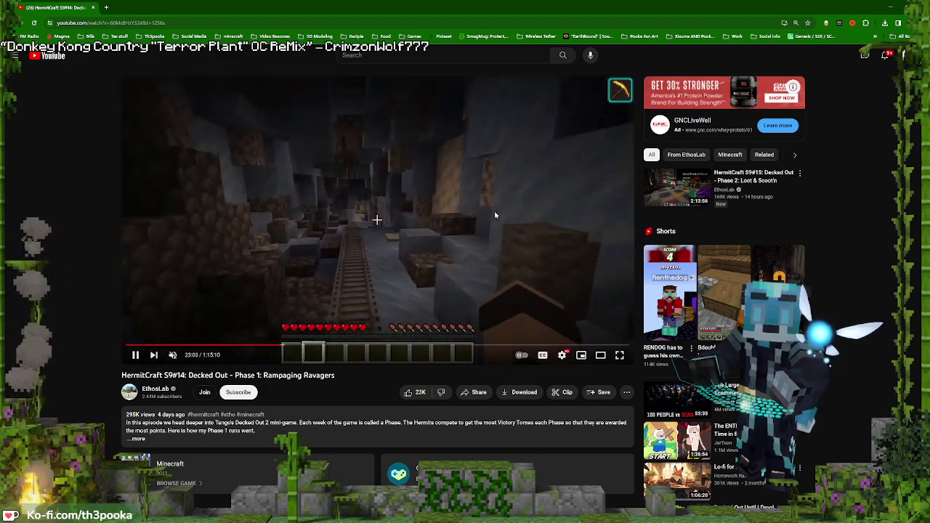
{"action": "left_click", "coordinate": [495, 215]}
{"action": "left_click", "coordinate": [890, 9]}
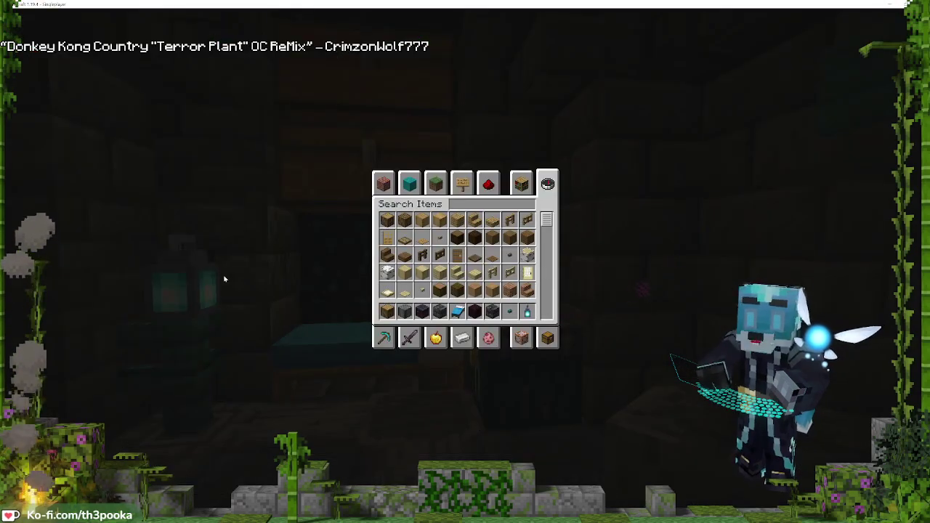
Compare the bed and chest alcove with the Chrome reference video, rewinding it to the planter and door at 22:46
{"action": "key", "text": "e"}
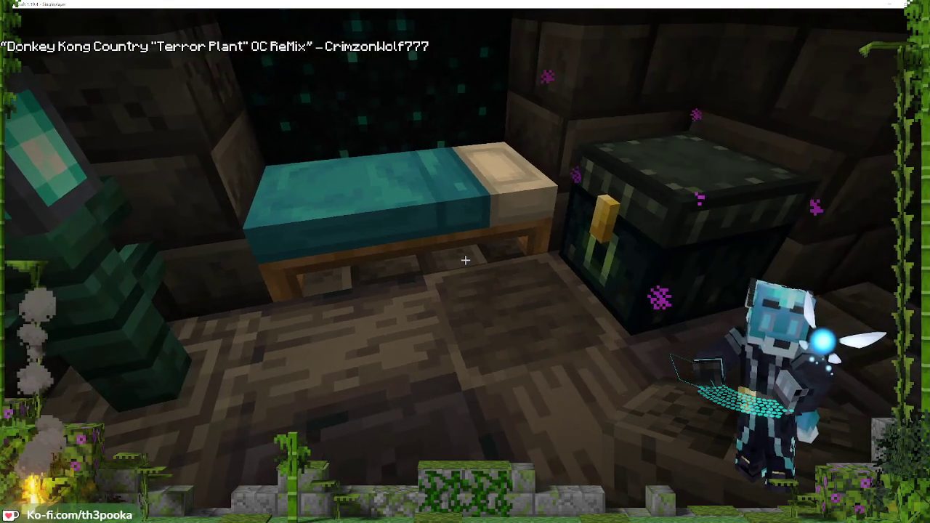
{"action": "left_click", "coordinate": [465, 260]}
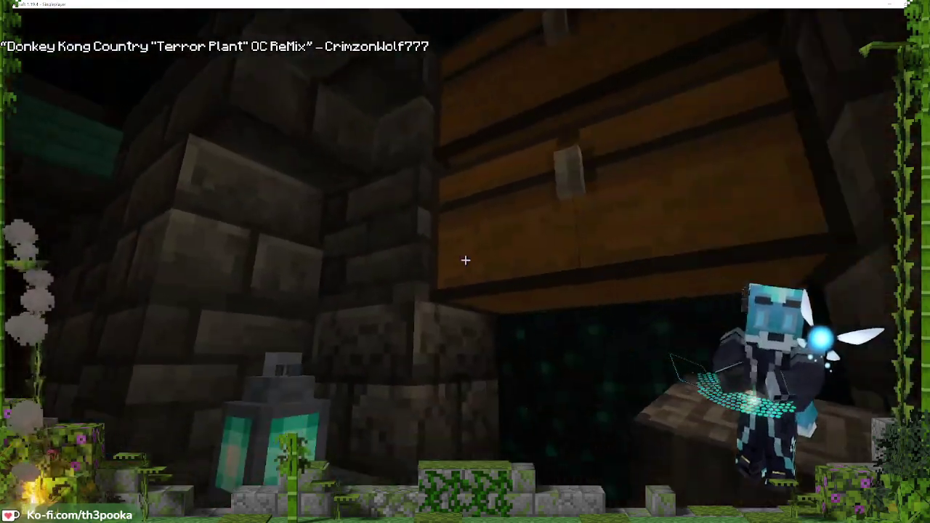
{"action": "key", "text": "e"}
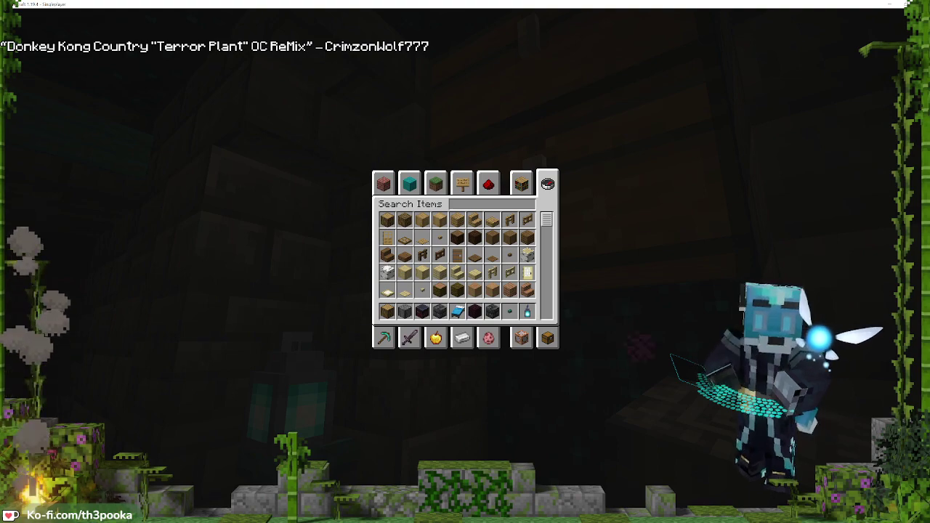
{"action": "key", "text": "alt+Tab"}
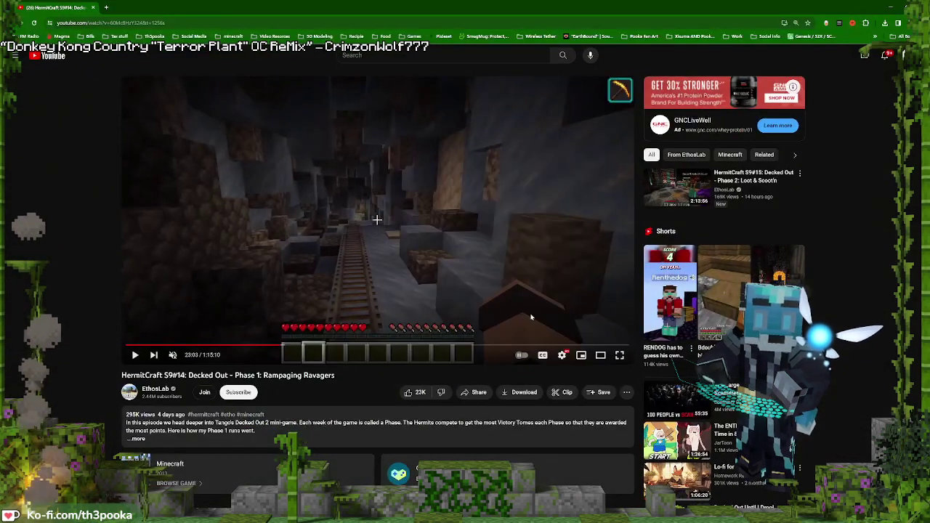
{"action": "key", "text": "Left"}
{"action": "key", "text": "space"}
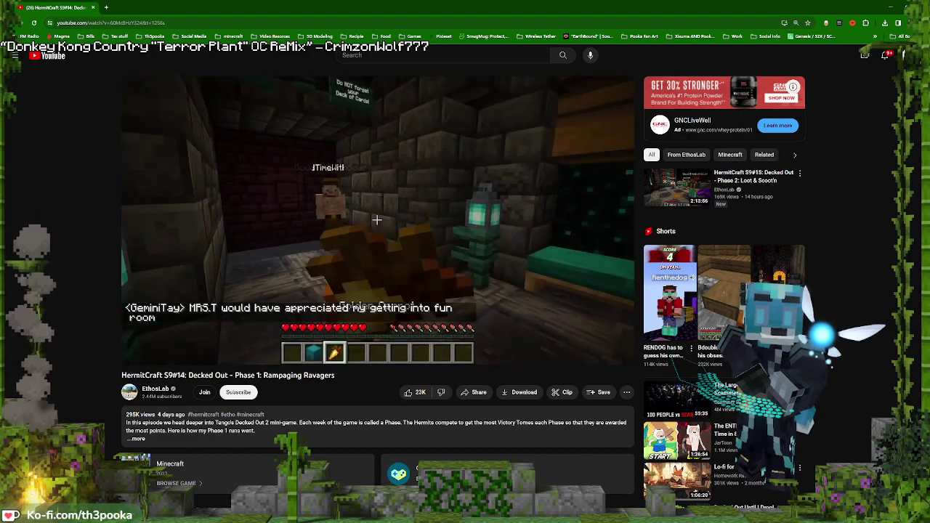
{"action": "key", "text": "Left"}
{"action": "key", "text": "Left"}
{"action": "key", "text": "Left"}
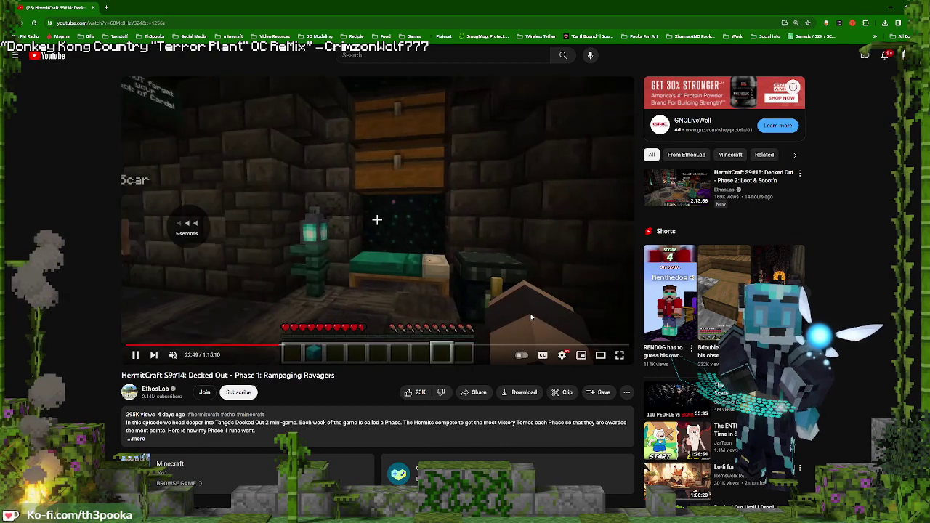
{"action": "key", "text": "Left"}
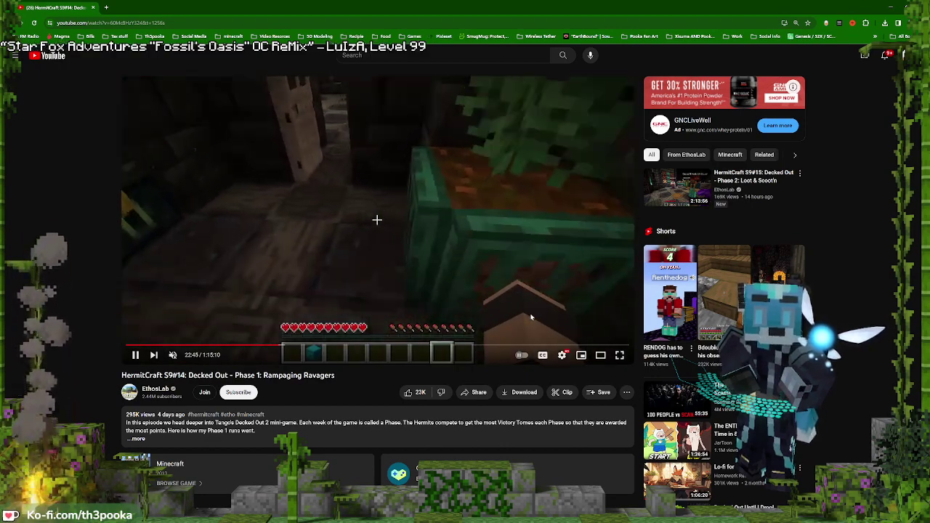
{"action": "key", "text": "k"}
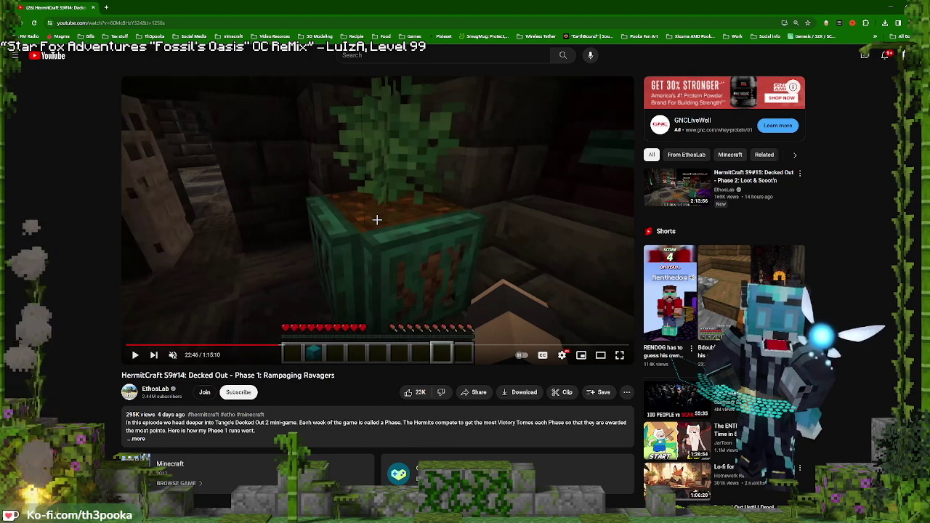
Return to Minecraft and remove the pale wooden door from the deepslate brick doorway
{"action": "key", "text": "alt+Tab"}
{"action": "key", "text": "e"}
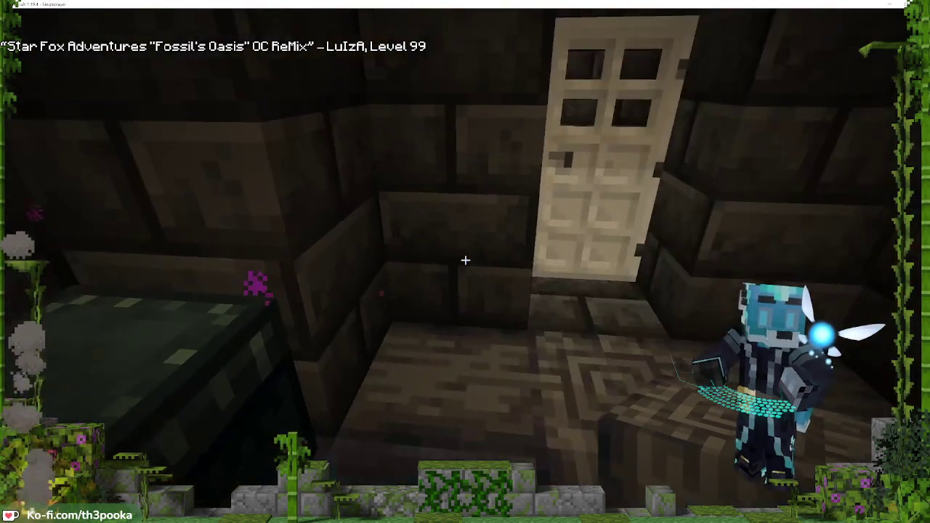
{"action": "key", "text": "w"}
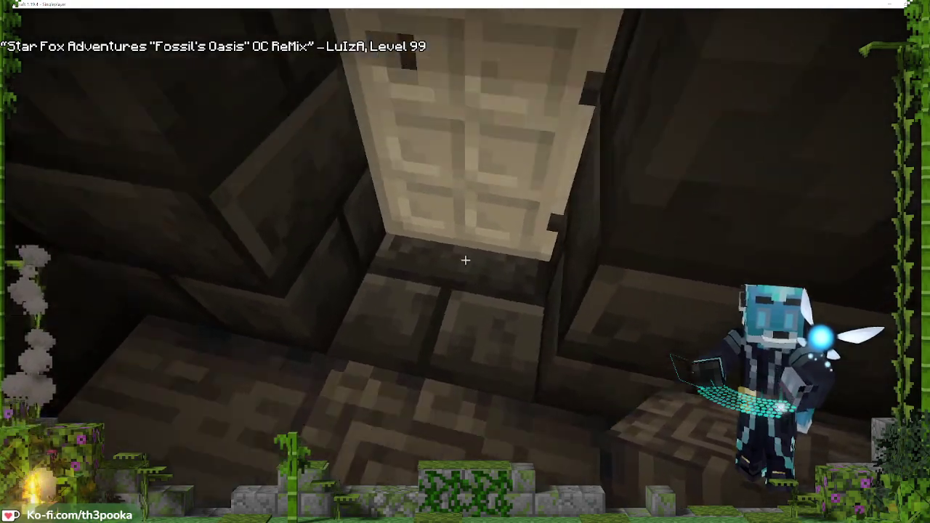
{"action": "left_click", "coordinate": [466, 260]}
{"action": "key", "text": "s"}
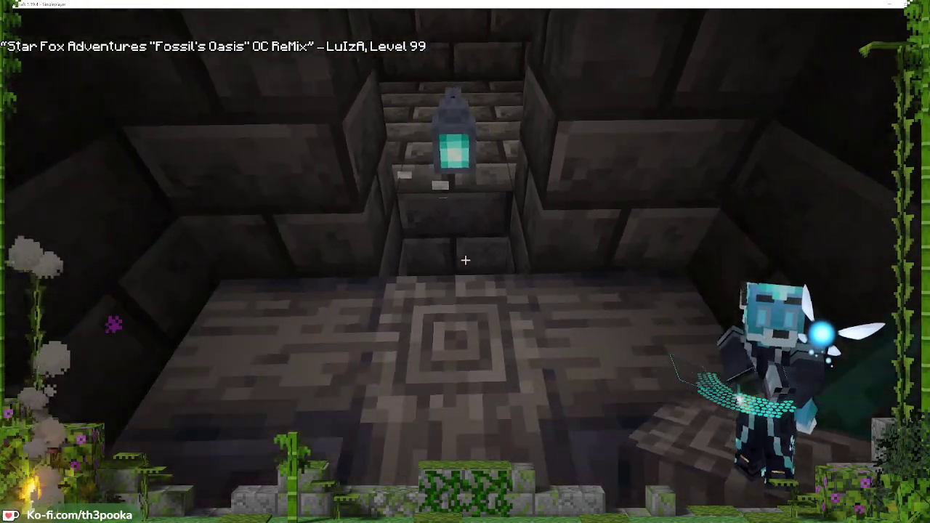
{"action": "scroll", "coordinate": [466, 260], "scroll_direction": "down", "scroll_amount": 1}
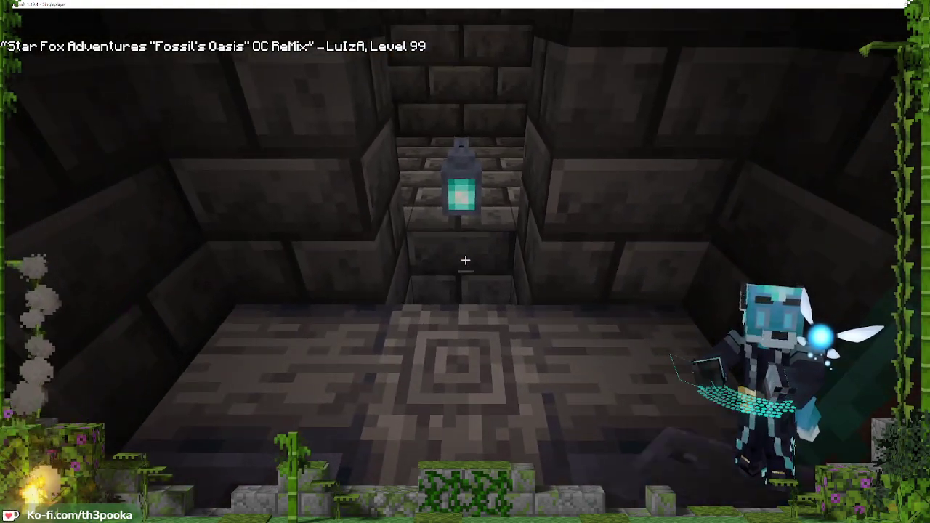
Move the pale wooden door into the hotbar and fit it back into the deepslate brick doorway
{"action": "key", "text": "e"}
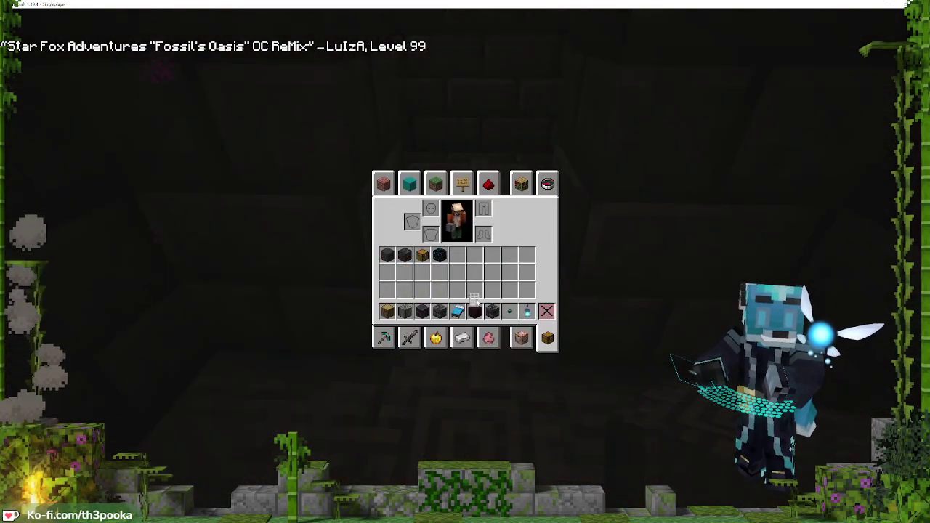
{"action": "key", "text": "e"}
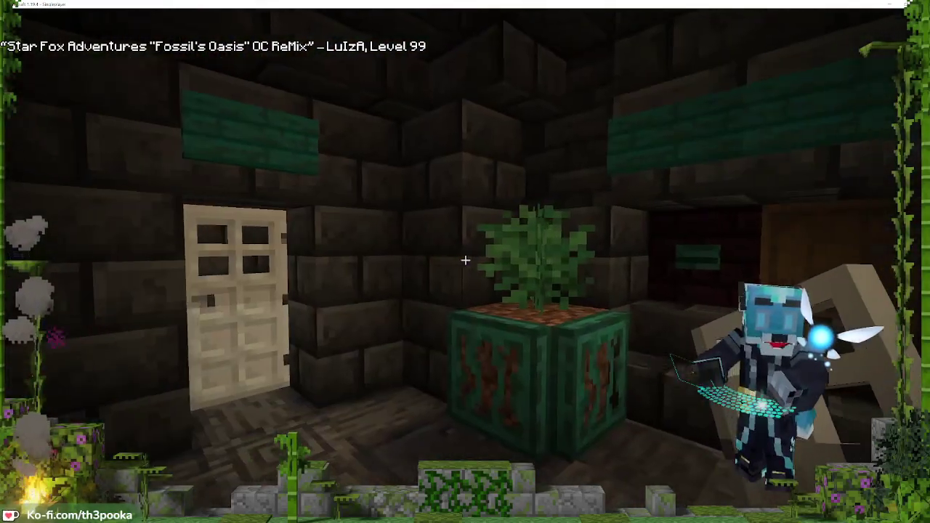
Try cracked deepslate bricks in the wall between the door and the planter
{"action": "key", "text": "w"}
{"action": "scroll", "coordinate": [465, 260], "scroll_direction": "down", "scroll_amount": 1}
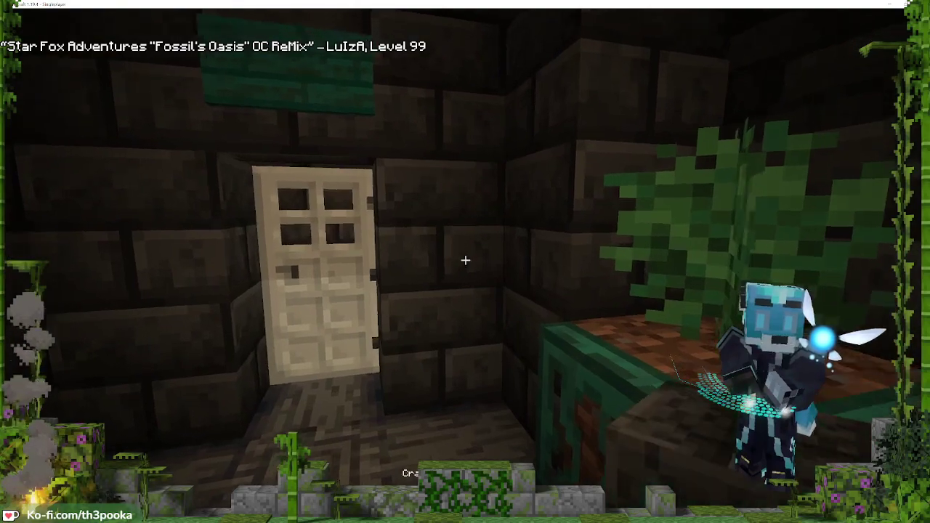
{"action": "left_click", "coordinate": [465, 260]}
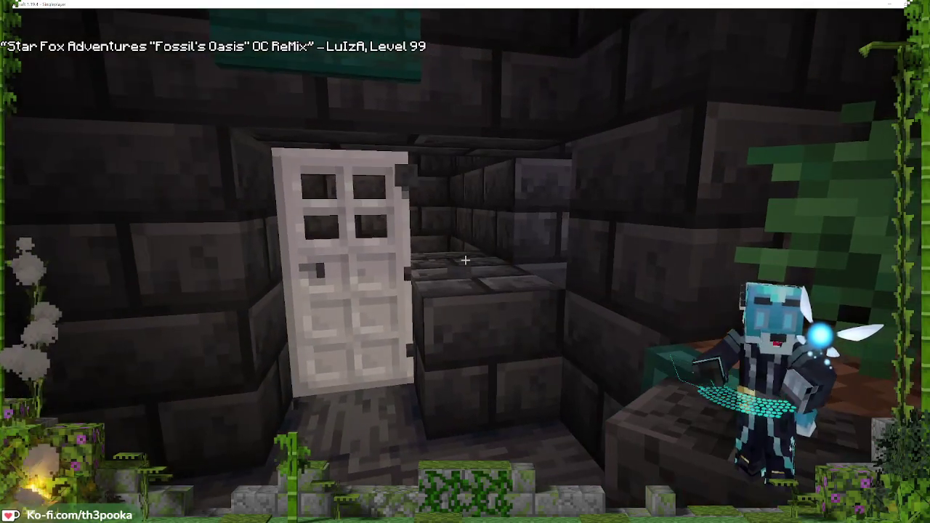
{"action": "right_click", "coordinate": [465, 261]}
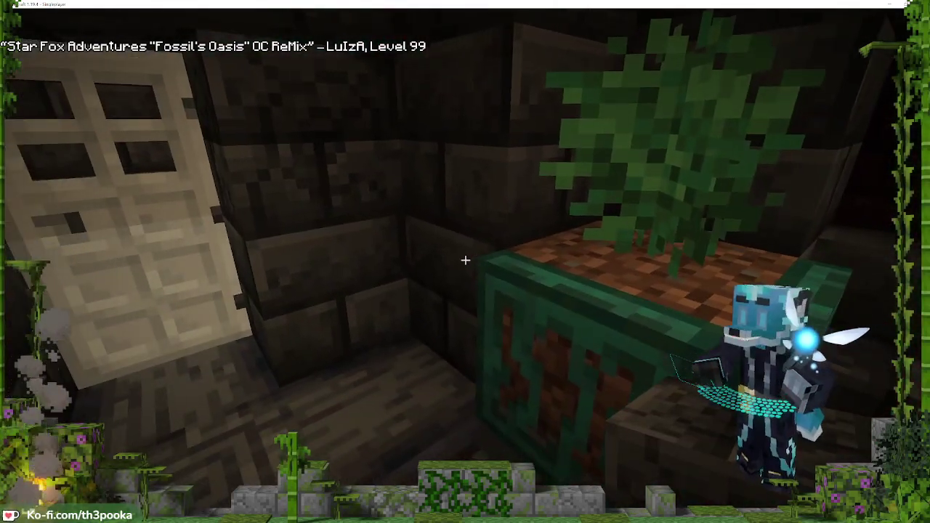
Compare the wall between the door and planter with the Chrome reference video at 22:46, and return to Minecraft
{"action": "key", "text": "e"}
{"action": "left_click", "coordinate": [406, 516]}
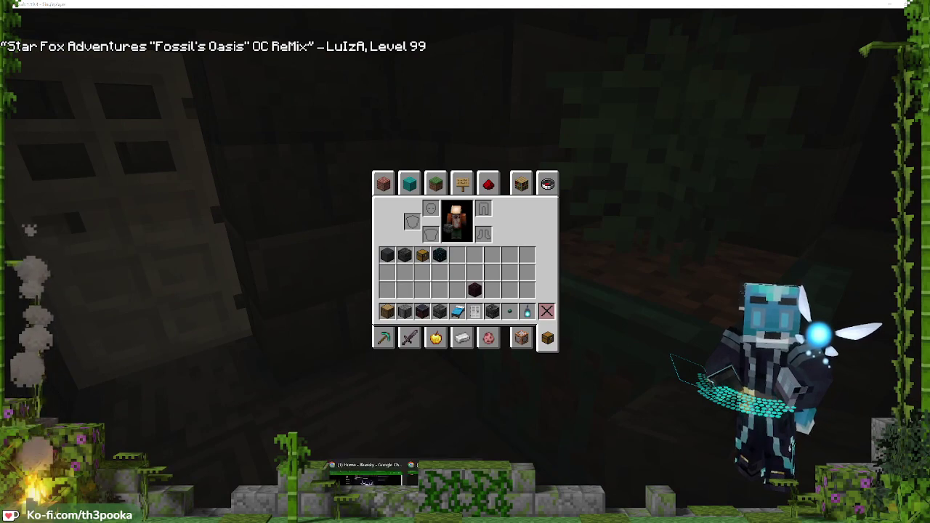
{"action": "left_click", "coordinate": [444, 478]}
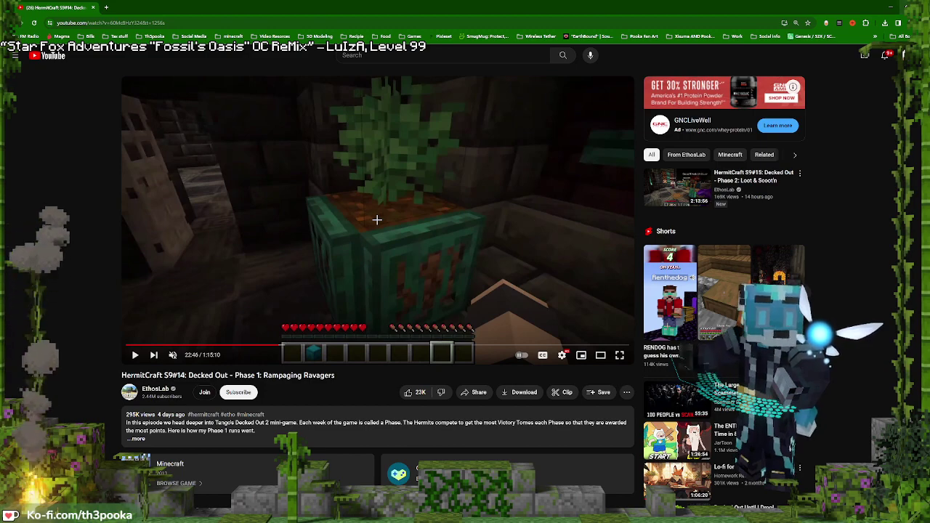
{"action": "left_click", "coordinate": [891, 7]}
{"action": "key", "text": "e"}
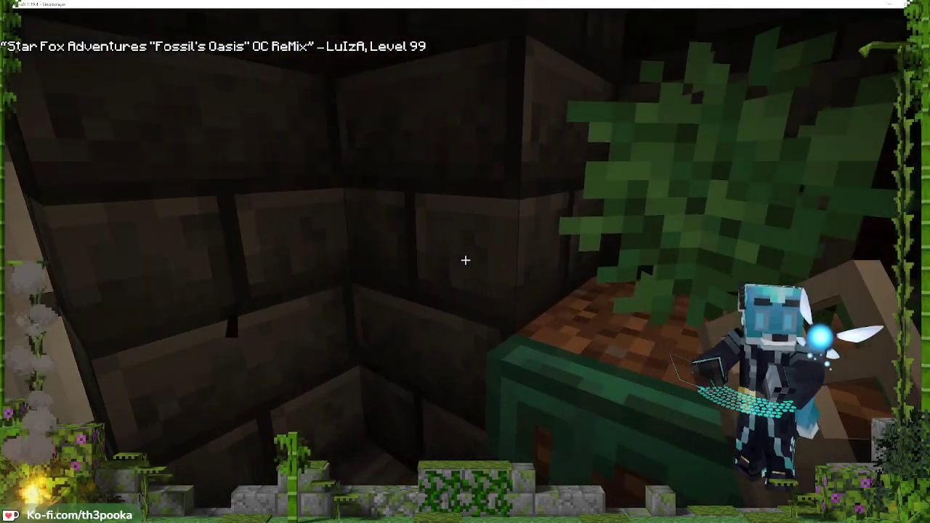
Replace the cracked wall block between the door and planter with plain deepslate bricks, and back away from the corner
{"action": "scroll", "coordinate": [465, 260], "scroll_direction": "down", "scroll_amount": 1}
{"action": "left_click", "coordinate": [465, 260]}
{"action": "right_click", "coordinate": [465, 260]}
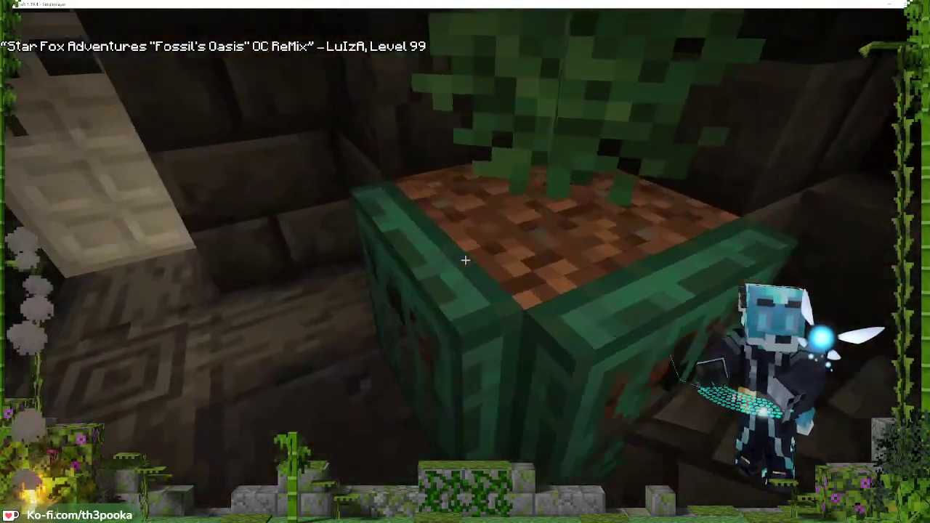
{"action": "key", "text": "s"}
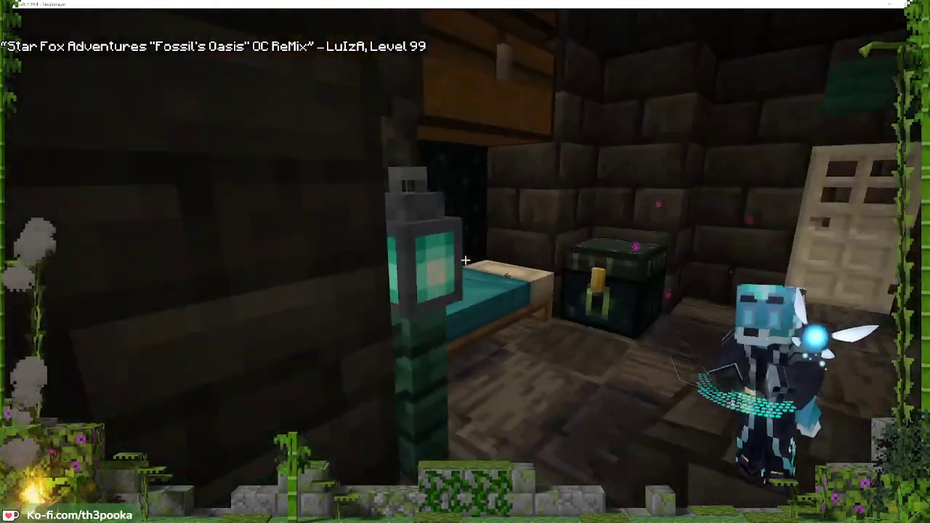
Compare the room with the reference video and the saved 20:56 reference image in Chrome, and return to Minecraft
{"action": "key", "text": "e"}
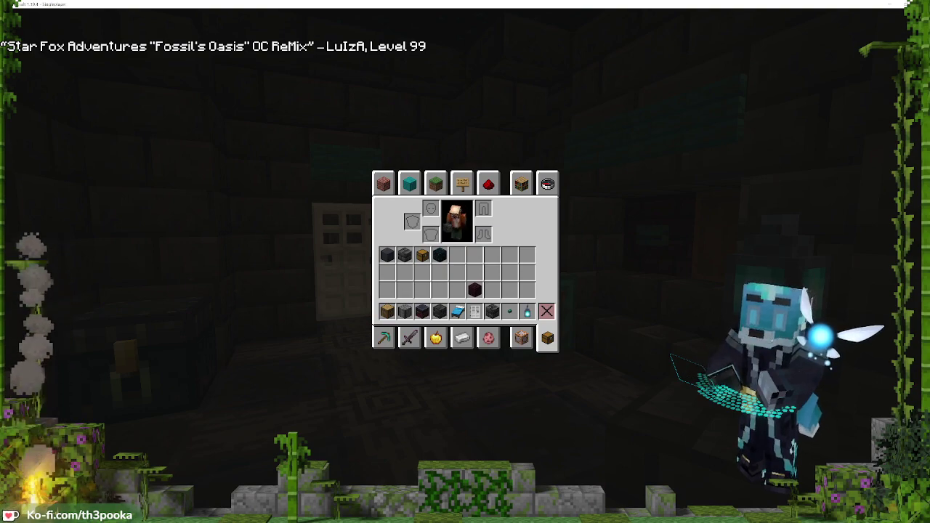
{"action": "key", "text": "alt+Tab"}
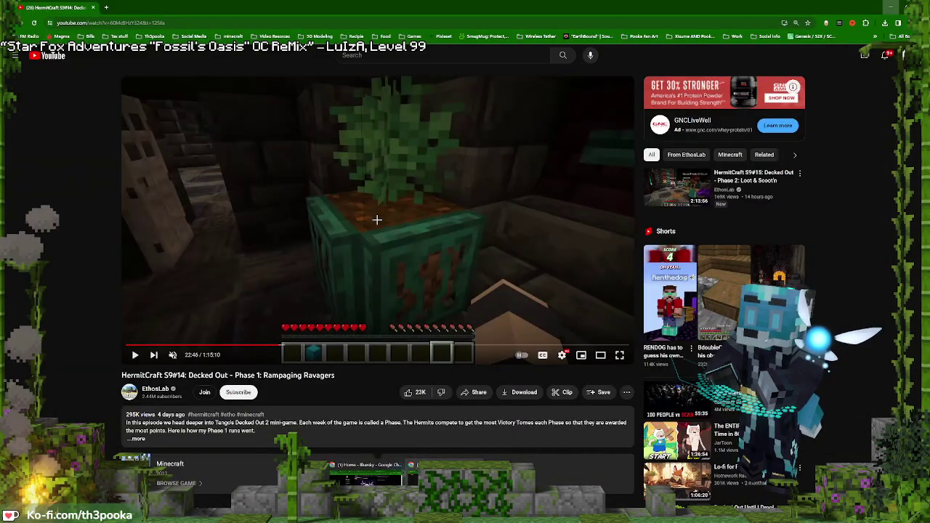
{"action": "key", "text": "alt+Tab"}
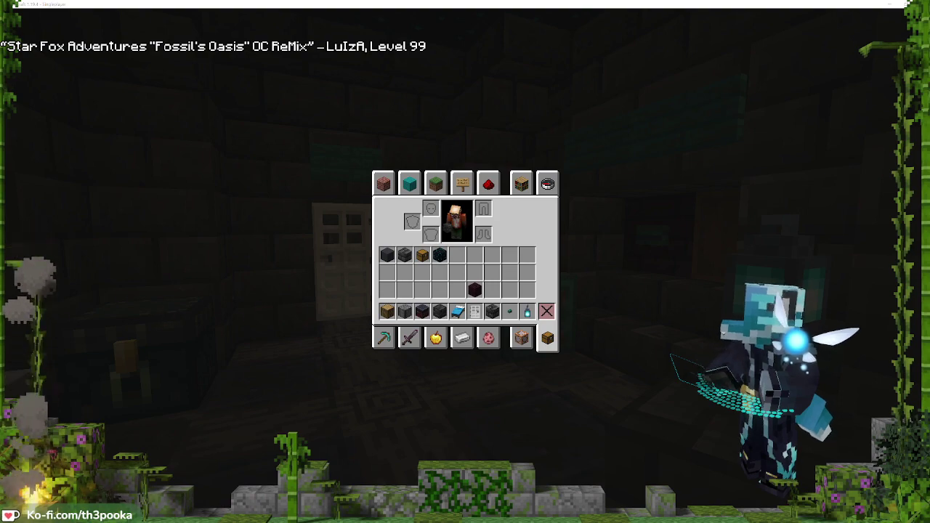
{"action": "key", "text": "alt+Tab"}
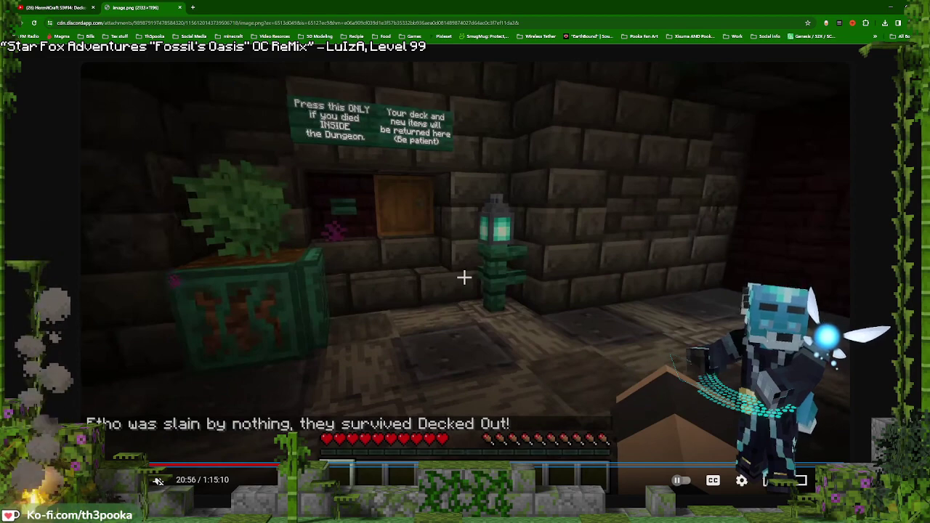
{"action": "key", "text": "alt+Tab"}
{"action": "key", "text": "e"}
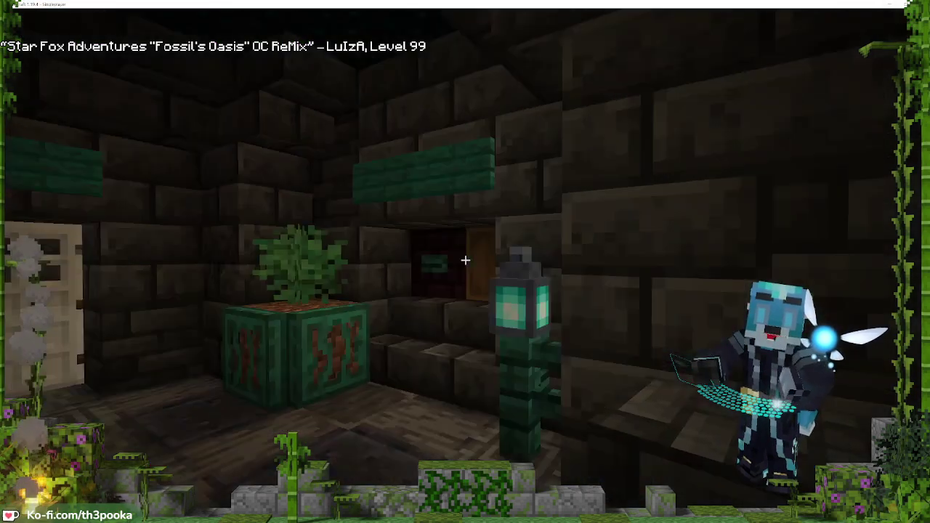
Inspect the signs and button above the dark passage, and the wall corner behind the ender chest
{"action": "key", "text": "w"}
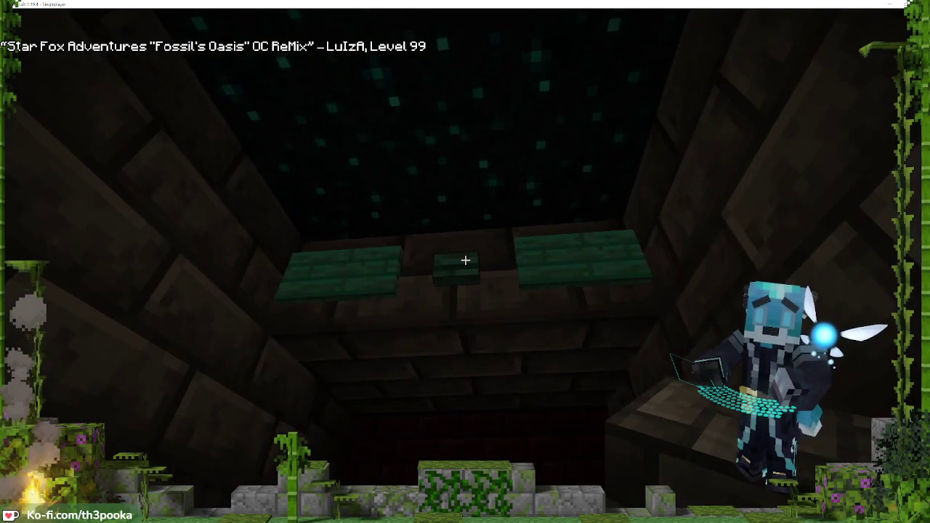
{"action": "right_click", "coordinate": [465, 261]}
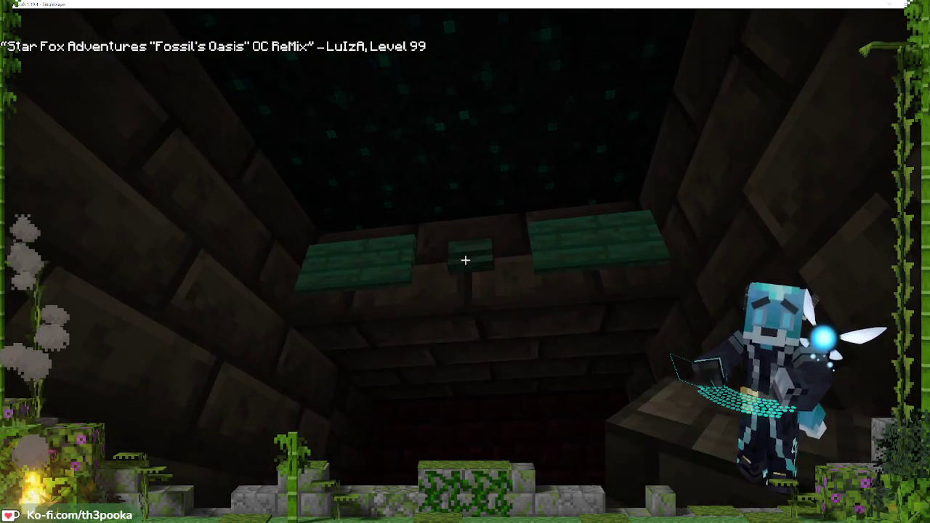
{"action": "key", "text": "s"}
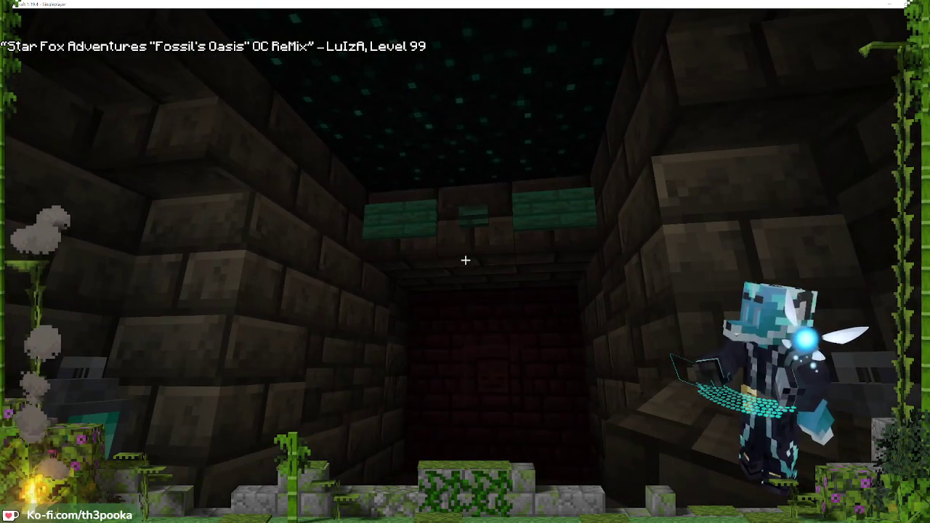
{"action": "key", "text": "w"}
{"action": "key", "text": "w"}
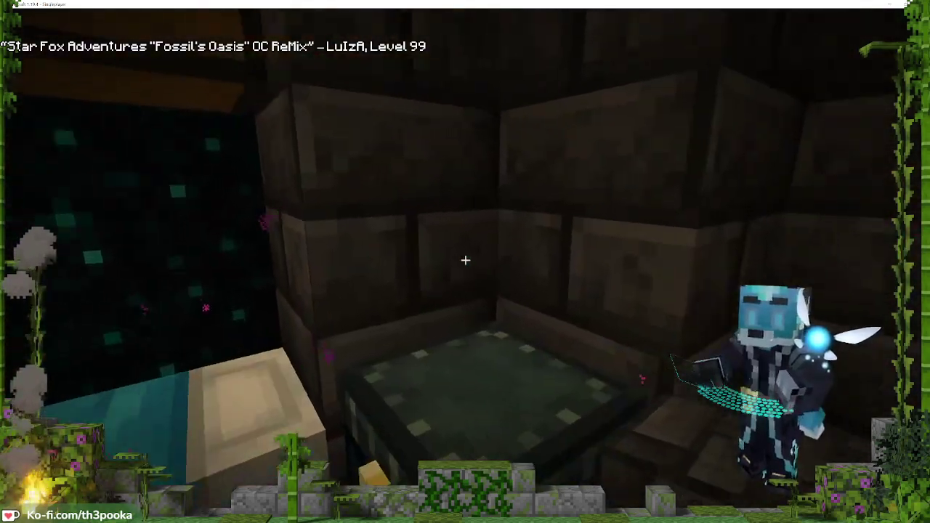
{"action": "key", "text": "s"}
Switch to the reference video in Chrome and replay the door and planter section, pausing it at 22:45
{"action": "key", "text": "e"}
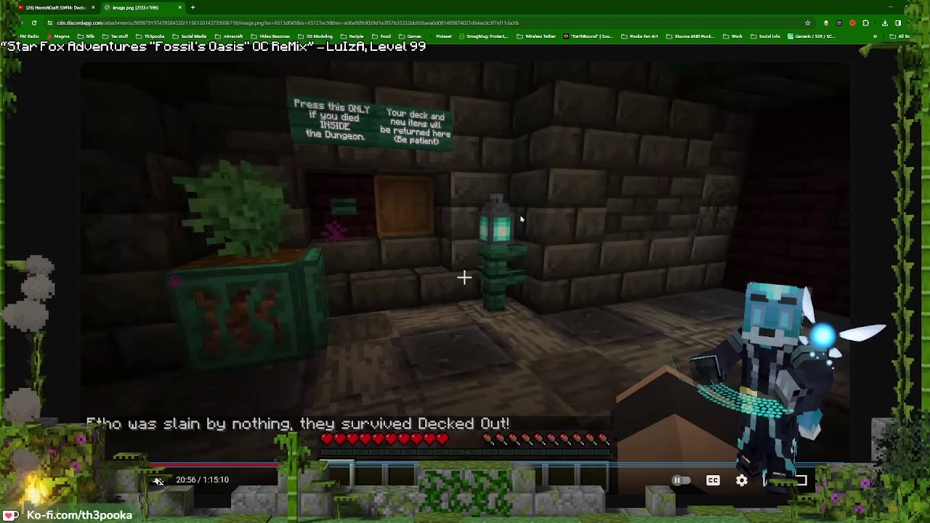
{"action": "left_click", "coordinate": [66, 6]}
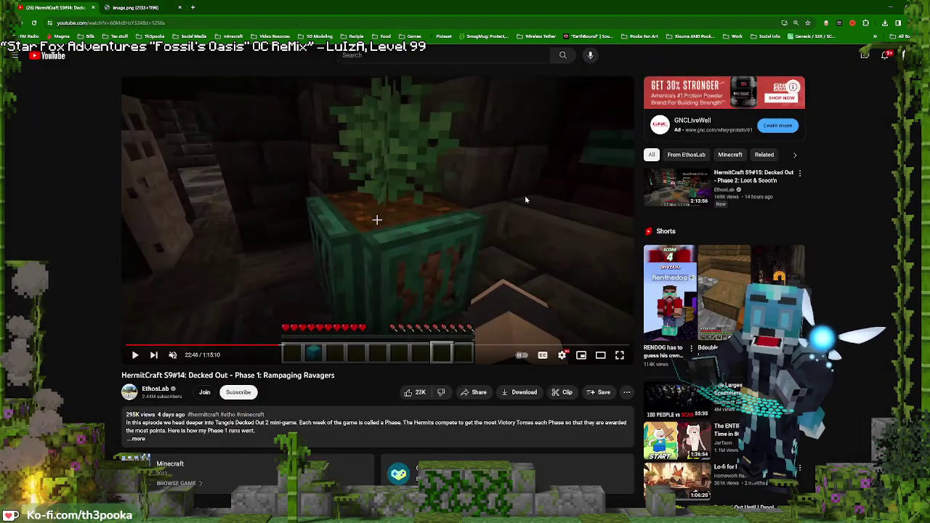
{"action": "left_click", "coordinate": [544, 201]}
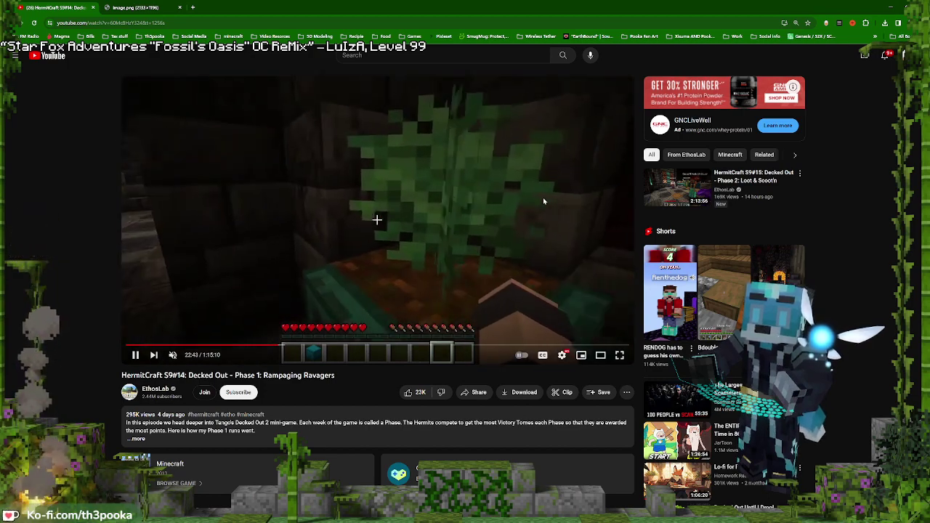
{"action": "left_click", "coordinate": [544, 202]}
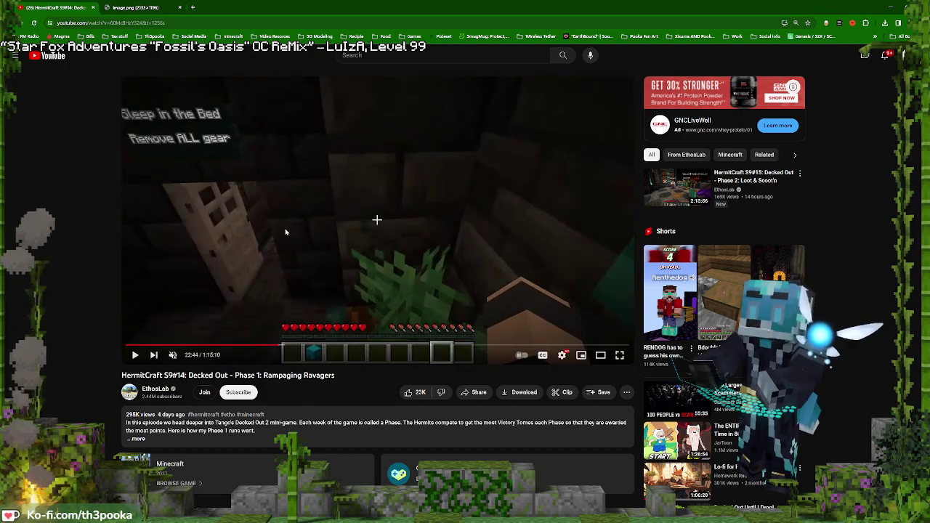
{"action": "left_click", "coordinate": [379, 310]}
{"action": "left_click", "coordinate": [345, 292]}
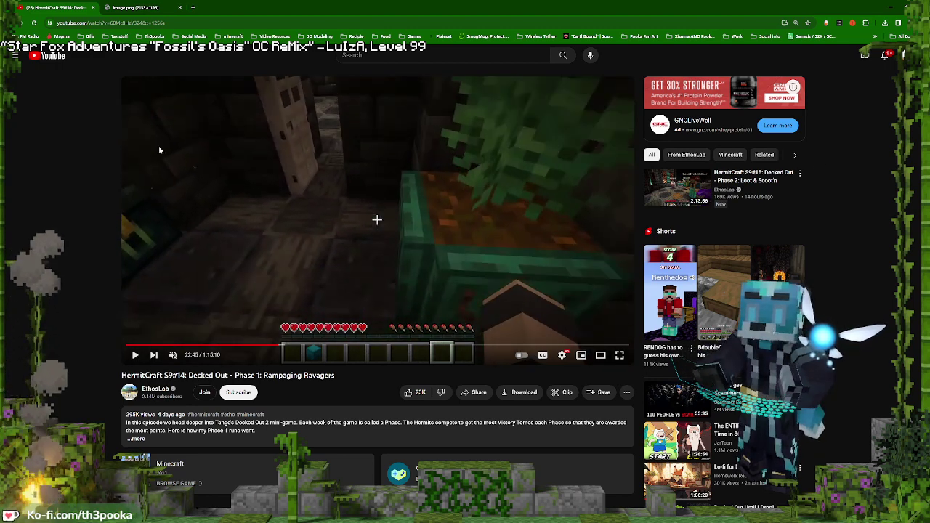
Return to Minecraft and set cracked deepslate bricks into the wall beside the green sign above the door
{"action": "left_click", "coordinate": [890, 7]}
{"action": "key", "text": "e"}
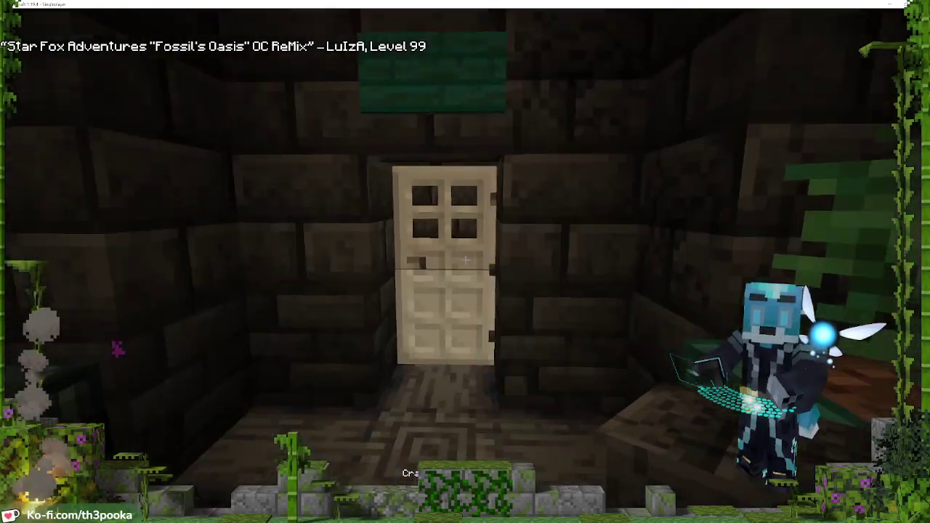
{"action": "key", "text": "s"}
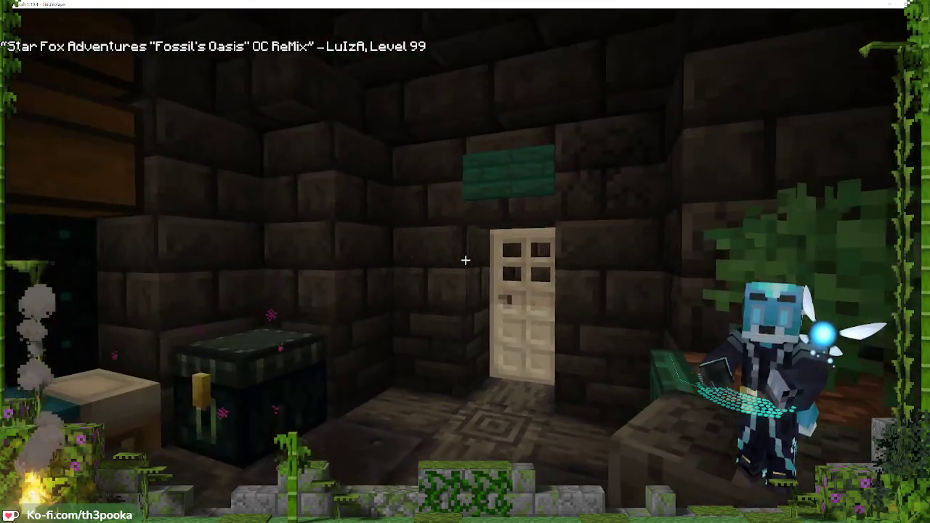
Compare the room with the reference video in Chrome rewound to the passage at 22:40, and look around the Minecraft build
{"action": "key", "text": "e"}
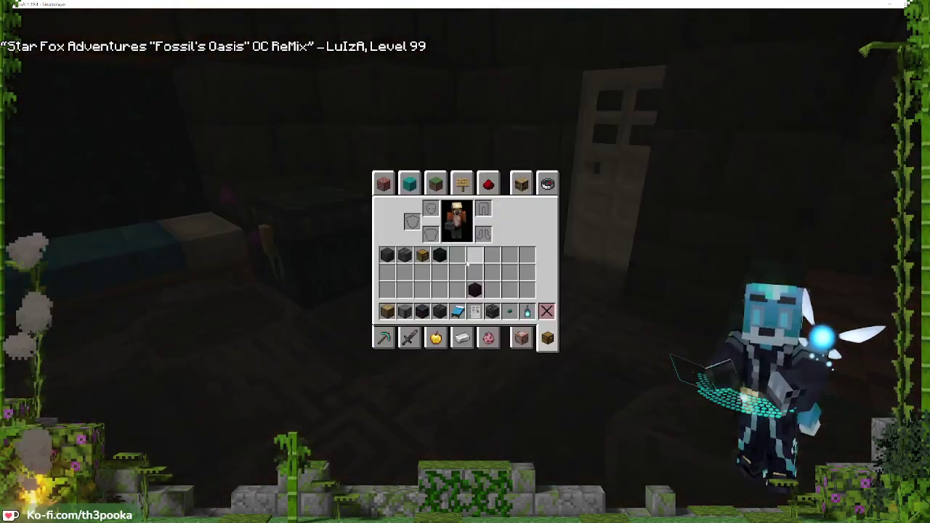
{"action": "key", "text": "alt+Tab"}
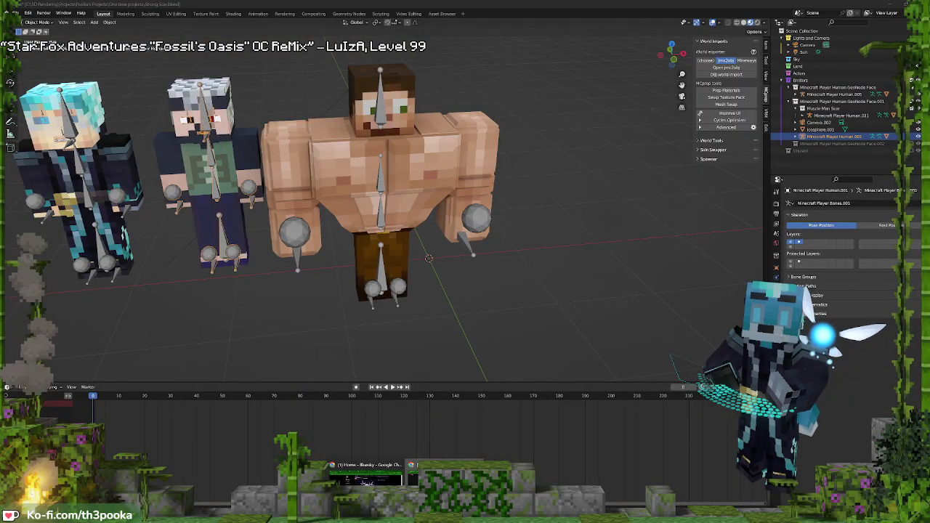
{"action": "key", "text": "alt+Tab"}
{"action": "key", "text": "Left"}
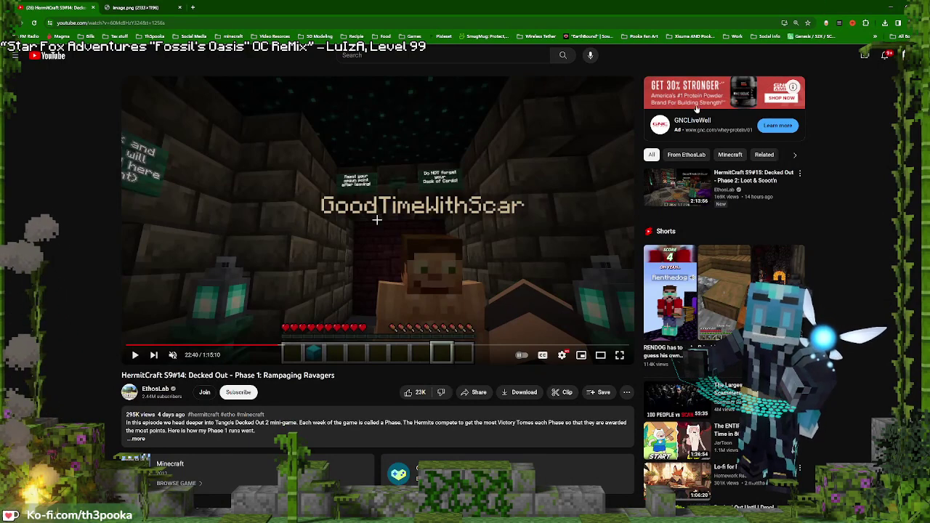
{"action": "left_click", "coordinate": [890, 6]}
{"action": "left_click", "coordinate": [890, 6]}
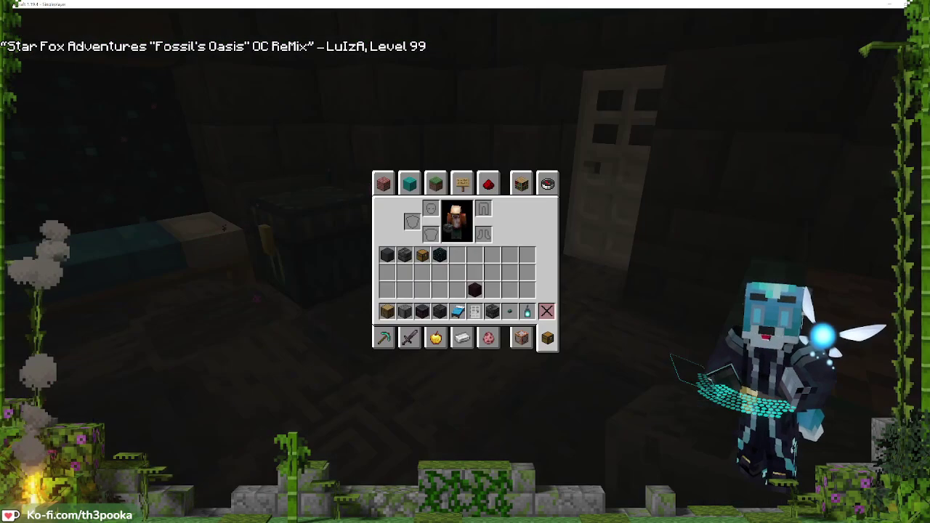
{"action": "key", "text": "e"}
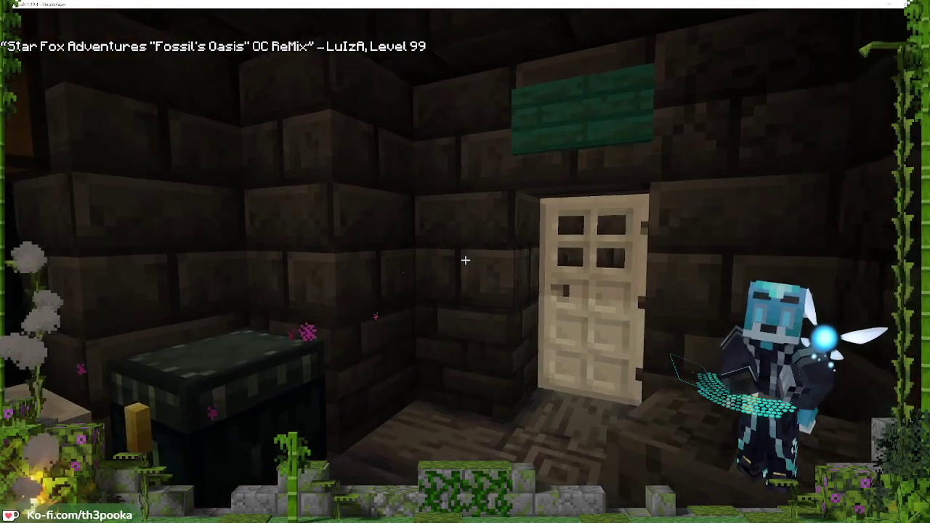
{"action": "key", "text": "s"}
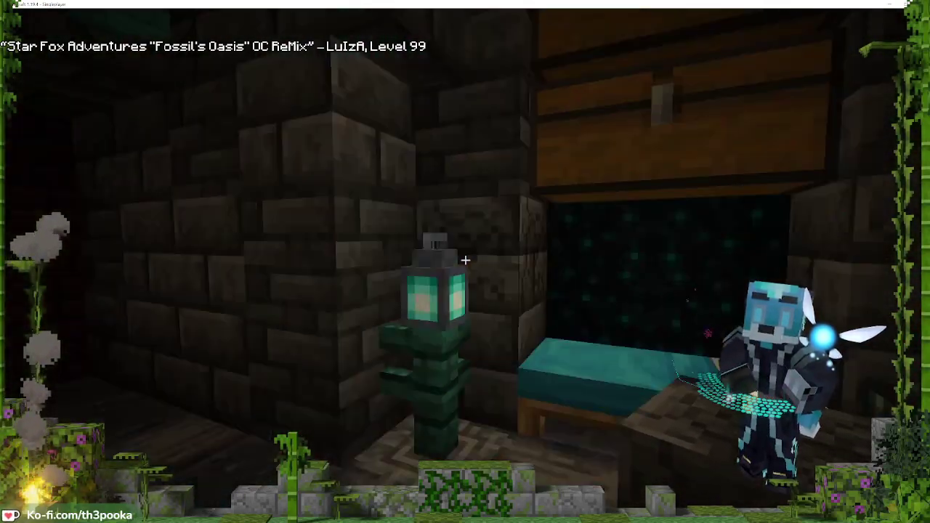
Save the world and quit to the title screen, and switch to the character rigs in Blender
{"action": "key", "text": "Escape"}
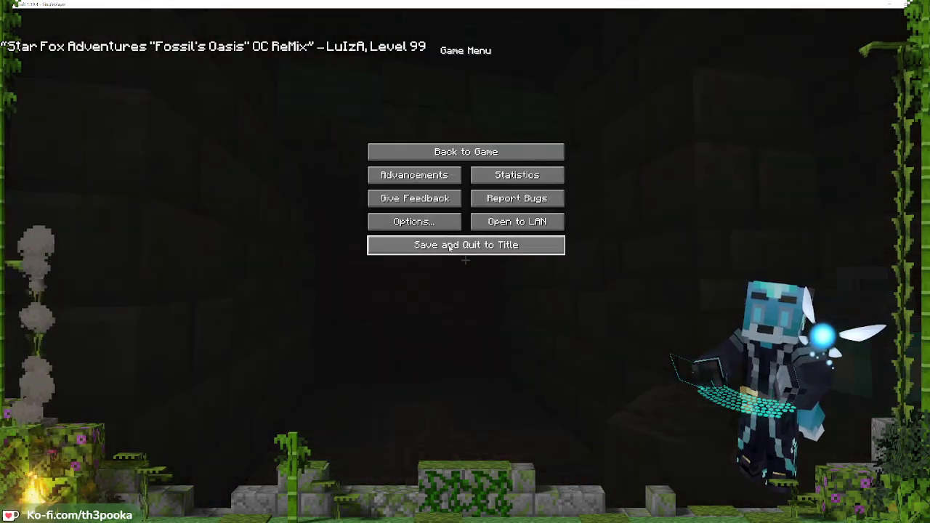
{"action": "left_click", "coordinate": [449, 246]}
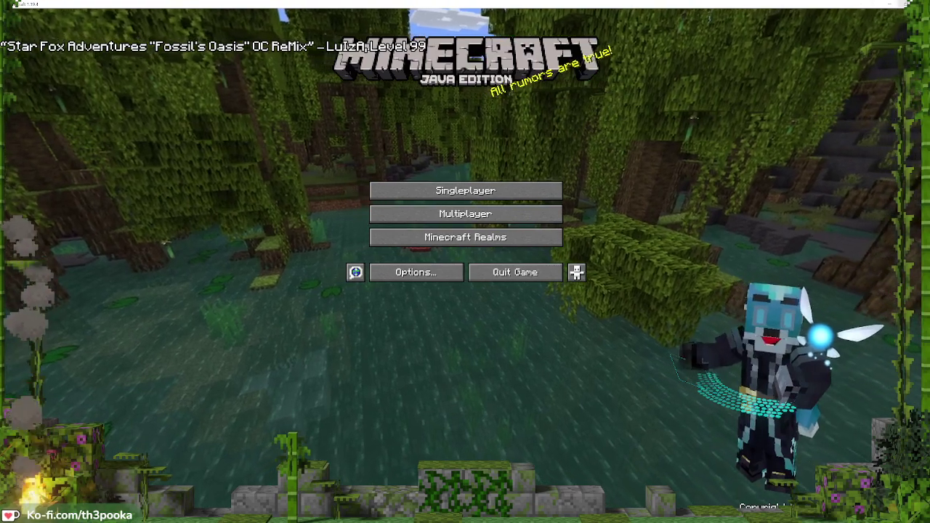
{"action": "left_click", "coordinate": [889, 5]}
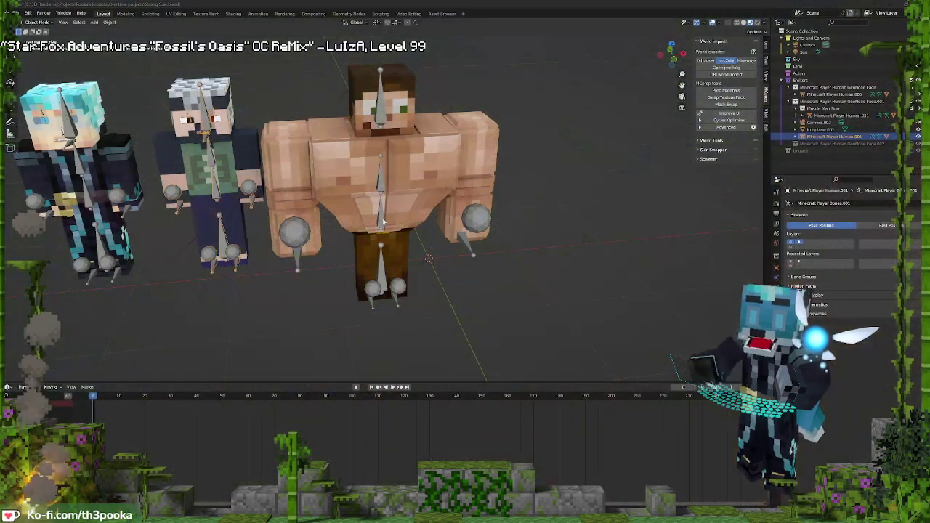
Browse in File Explorer to the mineways folder inside 3D Rendering > Mineways Versions > Mineways 11.00 and launch Mineways
{"action": "left_click_drag", "start_coordinate": [0, 348], "coordinate": [515, 121]}
{"action": "key", "text": "alt+Left"}
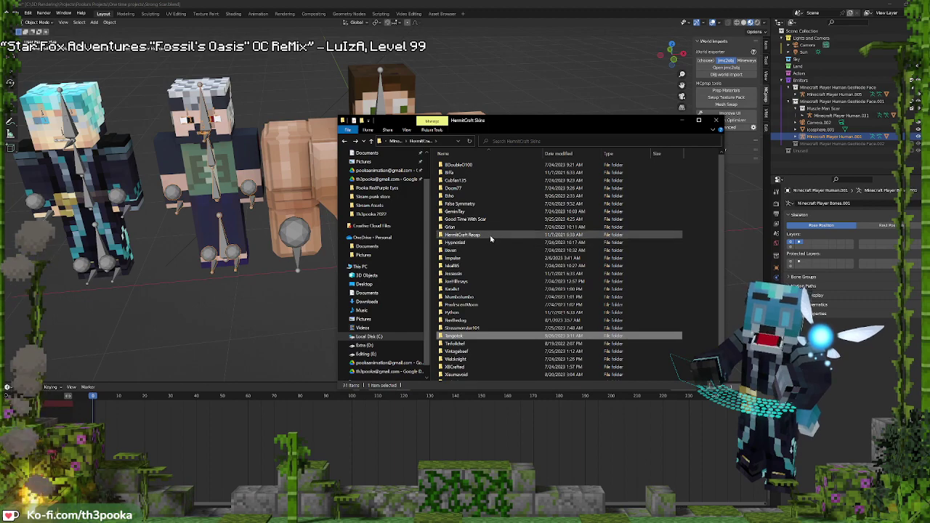
{"action": "left_click", "coordinate": [397, 142]}
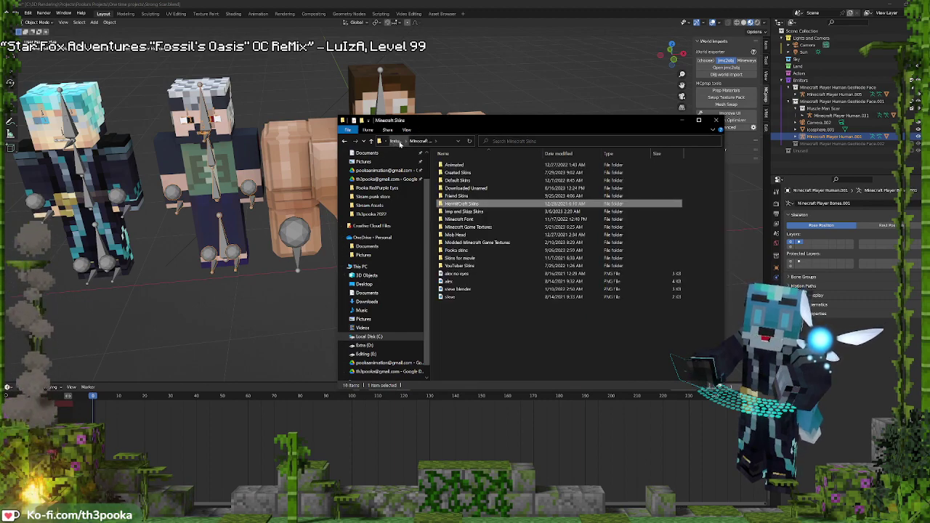
{"action": "left_click", "coordinate": [399, 141]}
{"action": "left_click", "coordinate": [398, 142]}
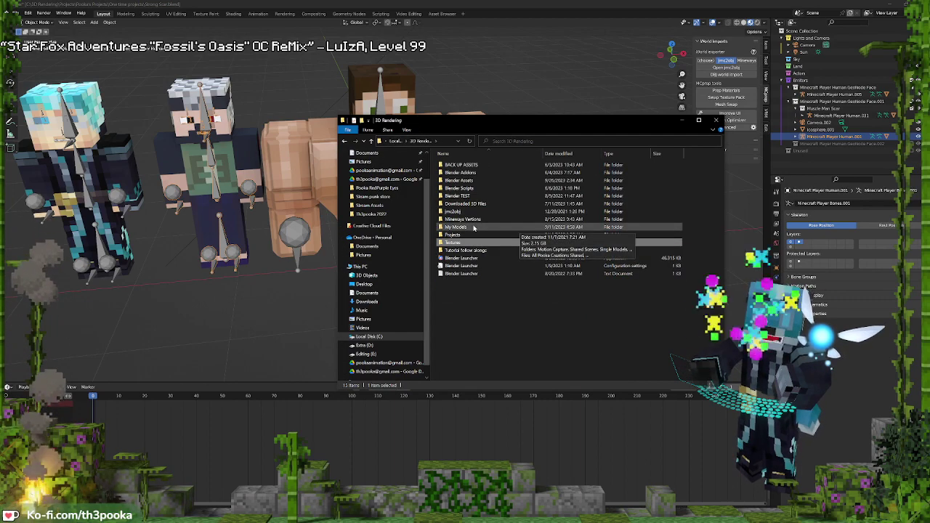
{"action": "double_click", "coordinate": [463, 222]}
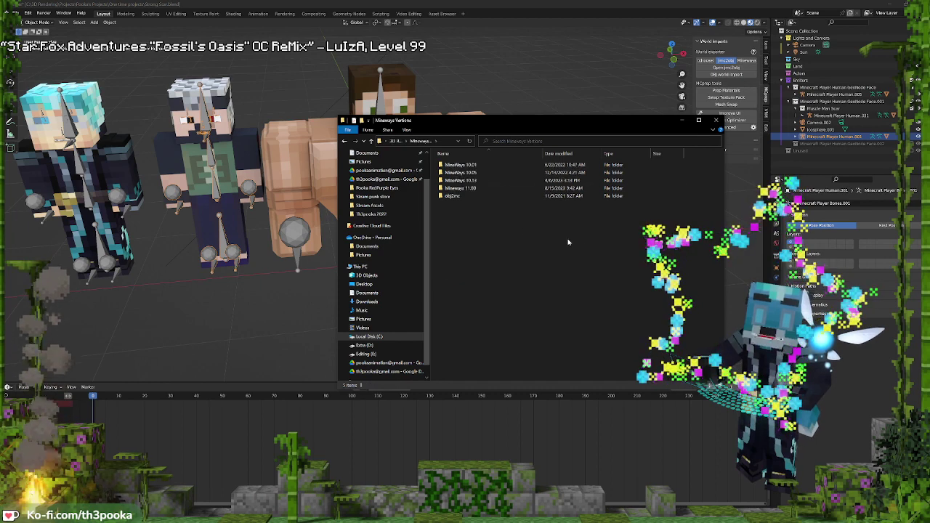
{"action": "double_click", "coordinate": [494, 188]}
{"action": "double_click", "coordinate": [497, 165]}
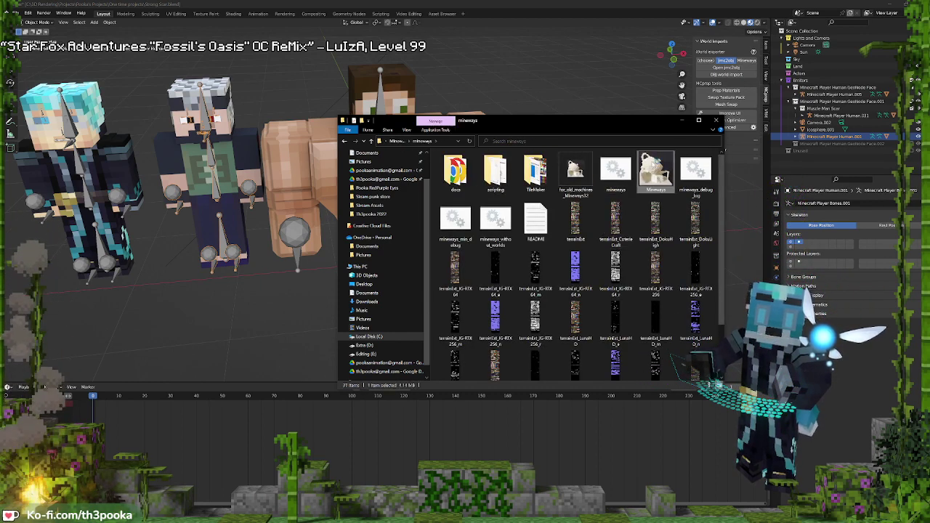
{"action": "double_click", "coordinate": [654, 169]}
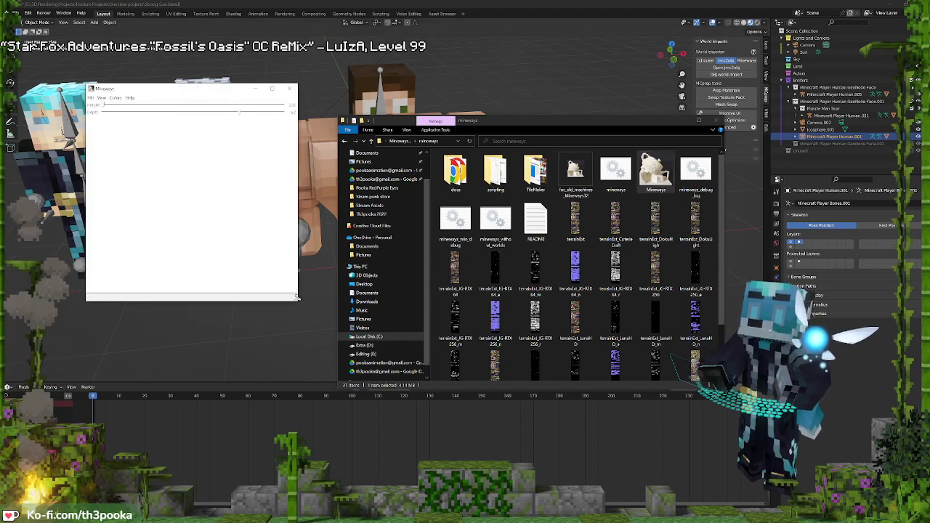
Open the Decked out entrance room world in Mineways
{"action": "left_click", "coordinate": [91, 97]}
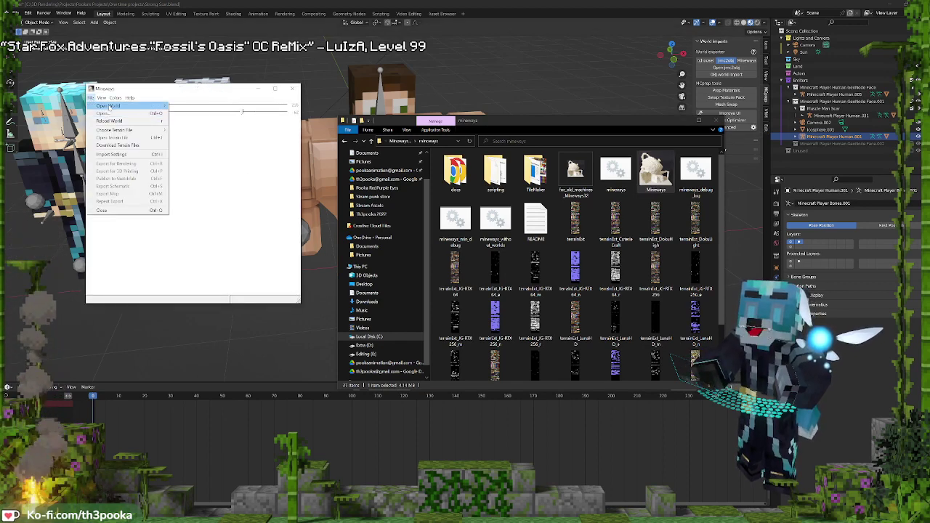
{"action": "mouse_move", "coordinate": [109, 106]}
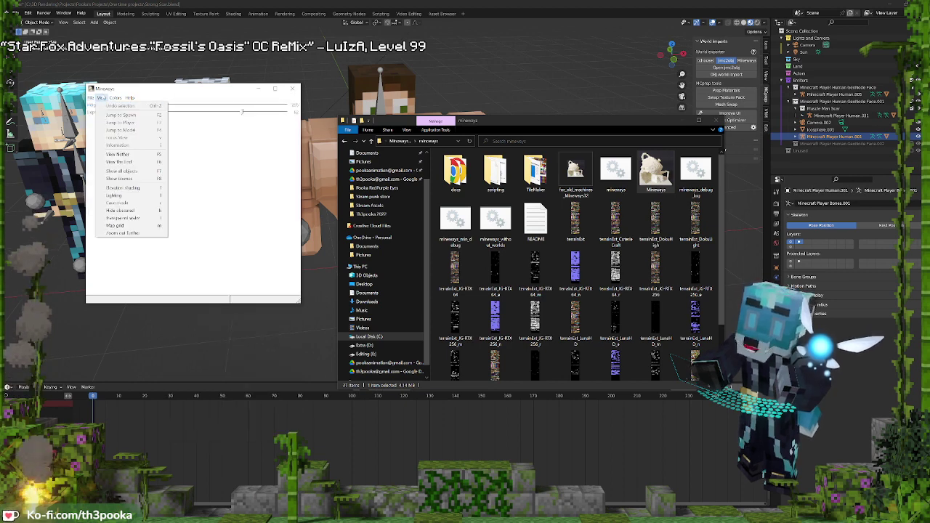
{"action": "left_click", "coordinate": [91, 97]}
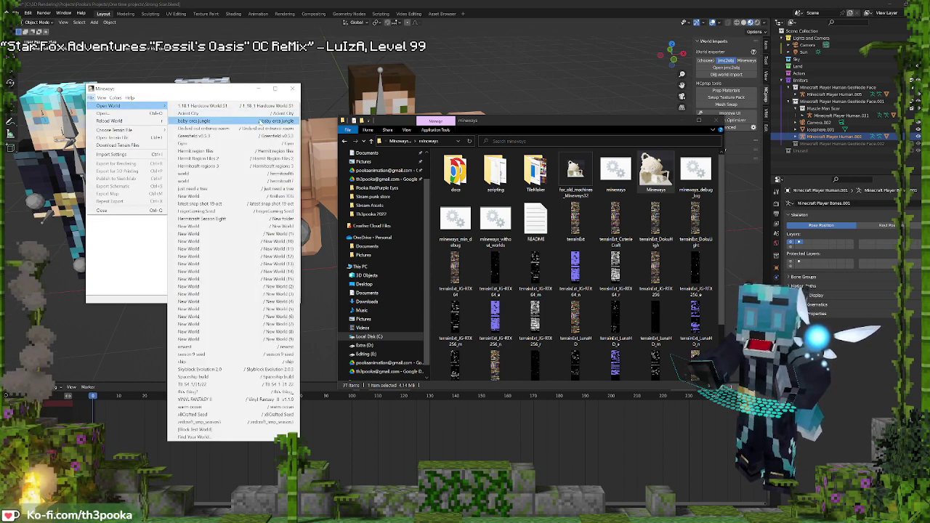
{"action": "left_click", "coordinate": [222, 130]}
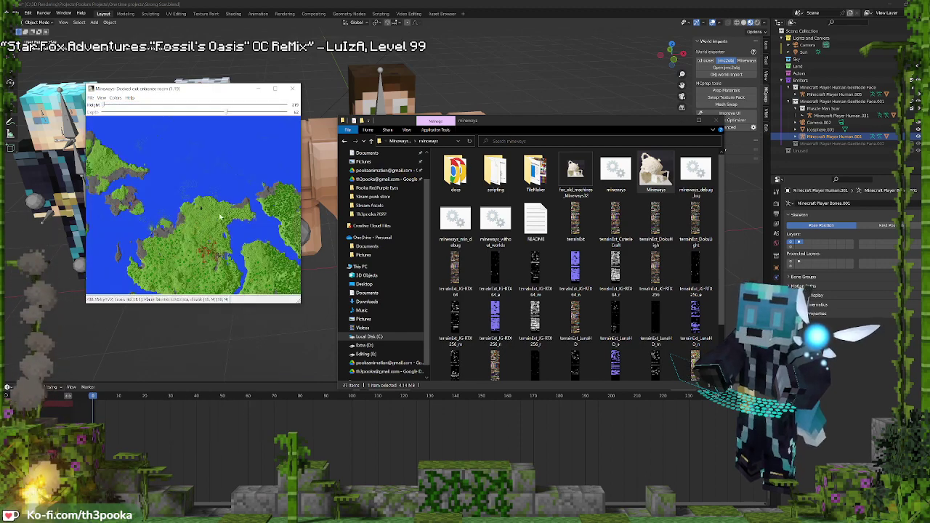
Select the rectangular area around the entrance room on the map, decline the suggested depth, and set depth to 84 and height to 97
{"action": "scroll", "coordinate": [218, 211], "scroll_direction": "up", "scroll_amount": 10}
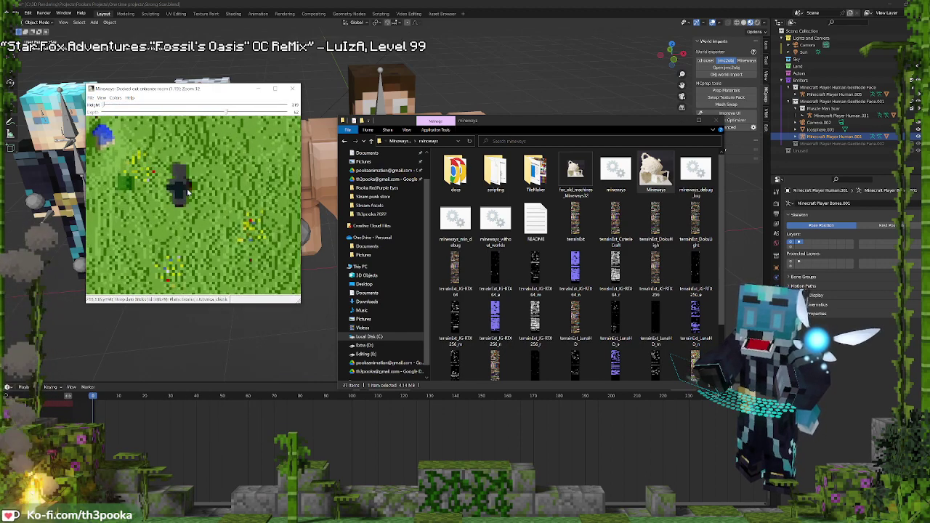
{"action": "left_click_drag", "start_coordinate": [161, 158], "coordinate": [202, 212]}
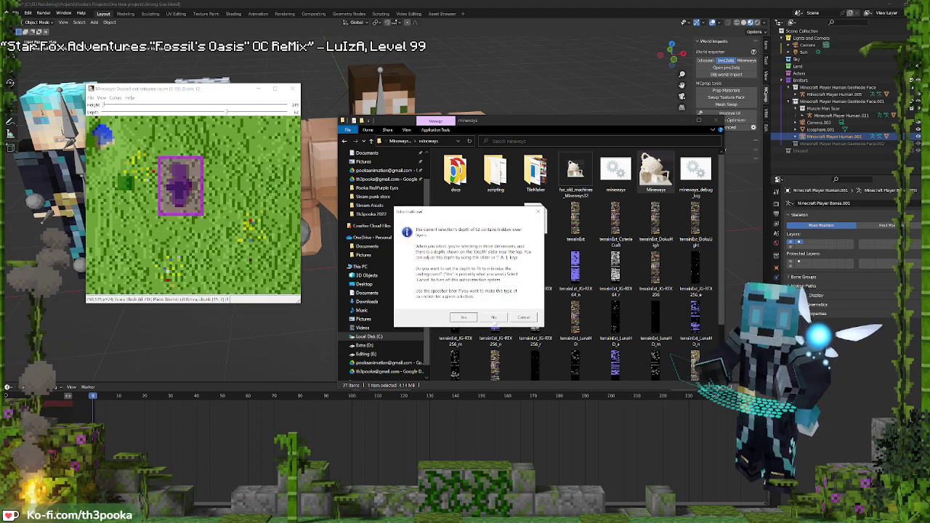
{"action": "left_click", "coordinate": [494, 318]}
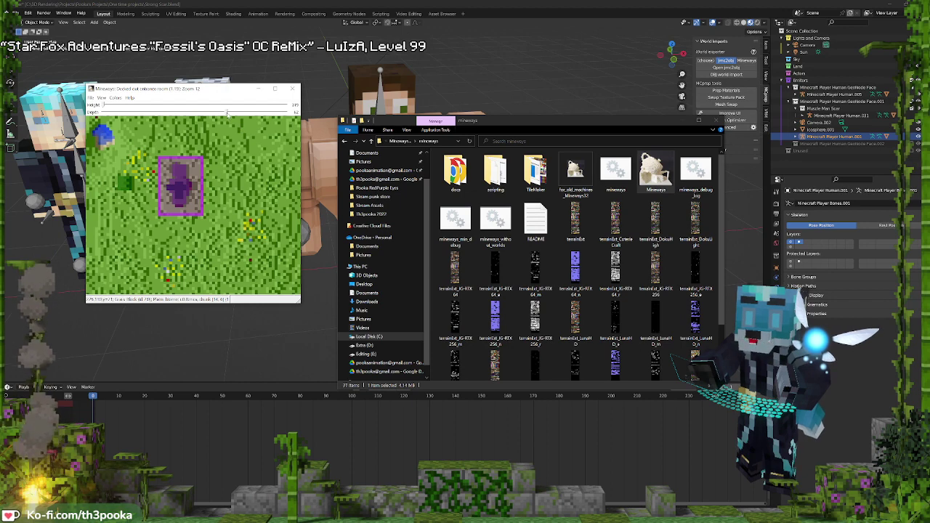
{"action": "left_click_drag", "start_coordinate": [221, 111], "coordinate": [218, 112]}
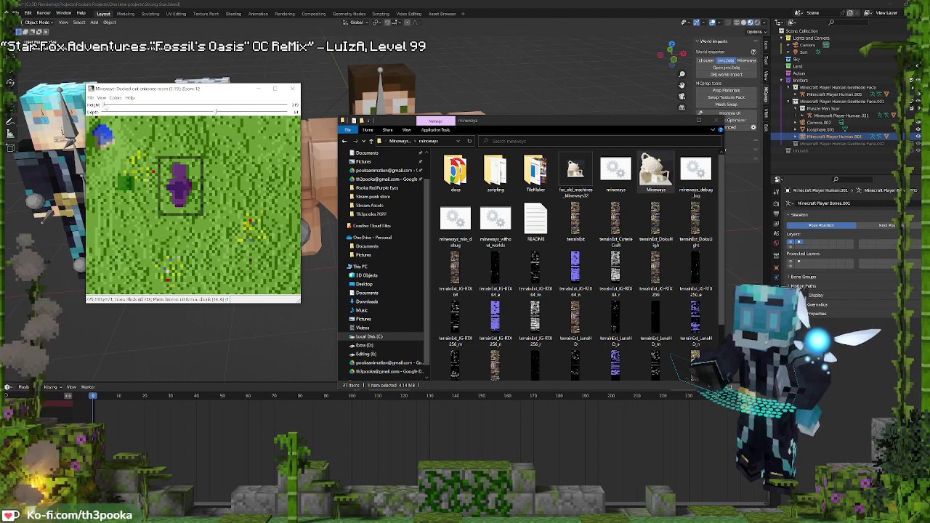
{"action": "mouse_move", "coordinate": [216, 111]}
{"action": "left_mouse_down"}
{"action": "mouse_move", "coordinate": [205, 109]}
{"action": "mouse_move", "coordinate": [212, 110]}
{"action": "left_mouse_up"}
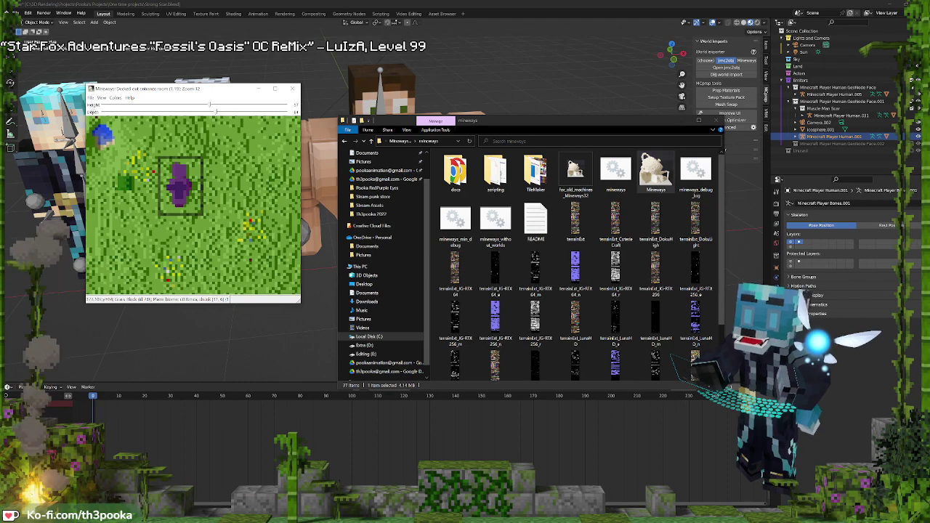
Export the selection for rendering as the Wavefront OBJ file "Decked out 2 entrance" in the Pooka folder of the MineWays Exports
{"action": "left_click", "coordinate": [90, 97]}
{"action": "left_click", "coordinate": [125, 162]}
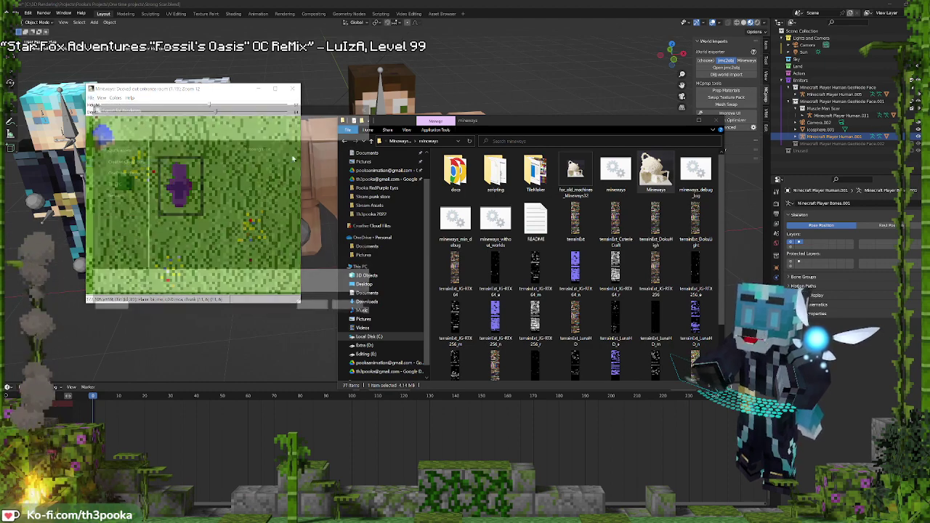
{"action": "left_click", "coordinate": [193, 119]}
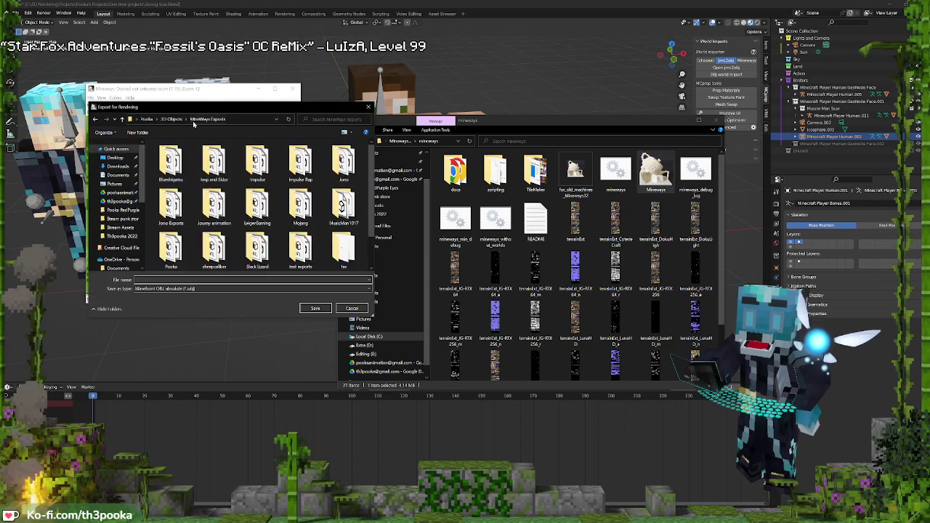
{"action": "scroll", "coordinate": [292, 191], "scroll_direction": "down", "scroll_amount": 1}
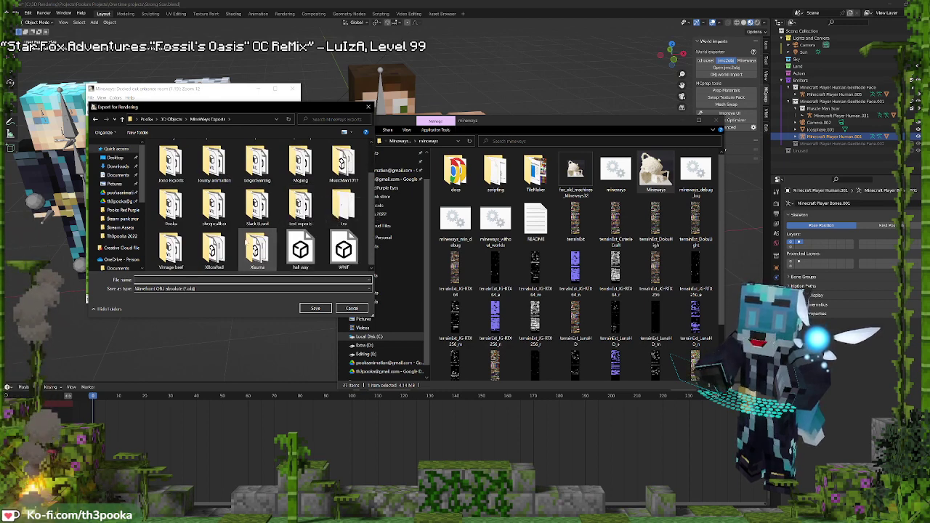
{"action": "double_click", "coordinate": [171, 207]}
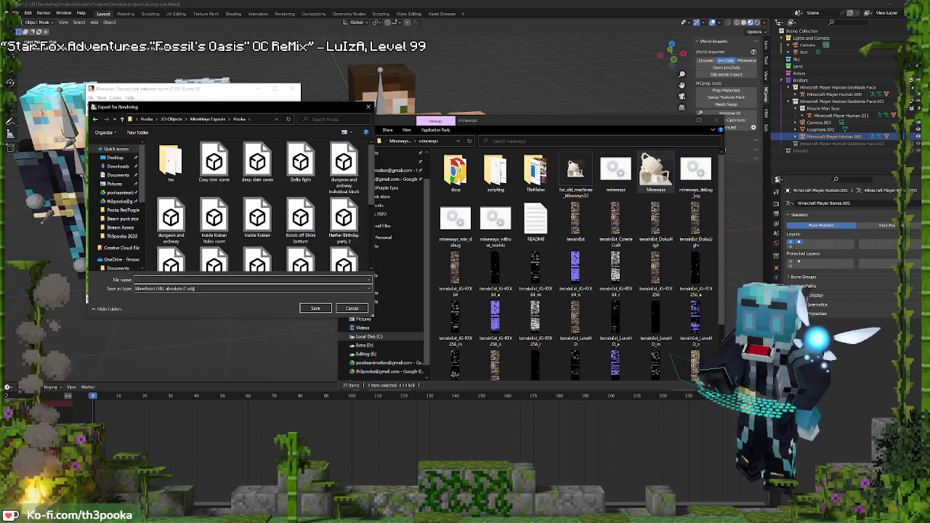
{"action": "type", "text": "Deco"}
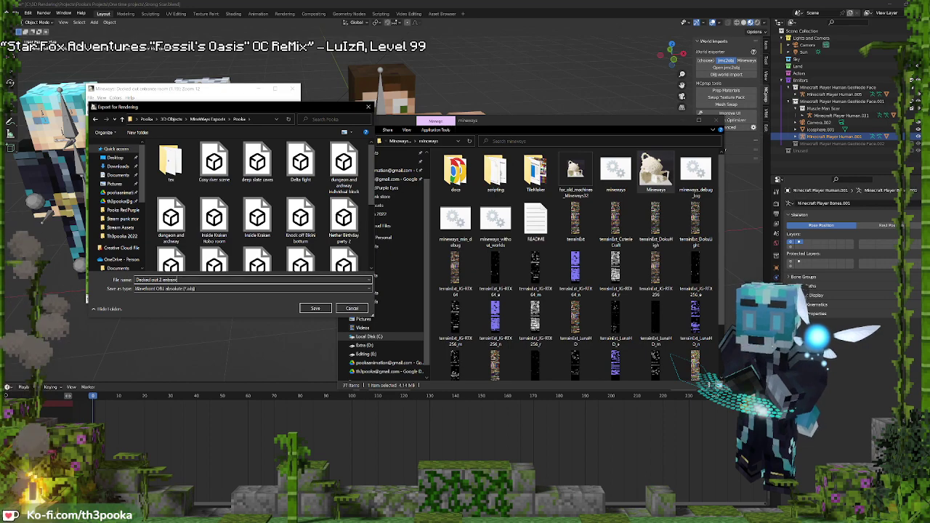
{"action": "key", "text": "Return"}
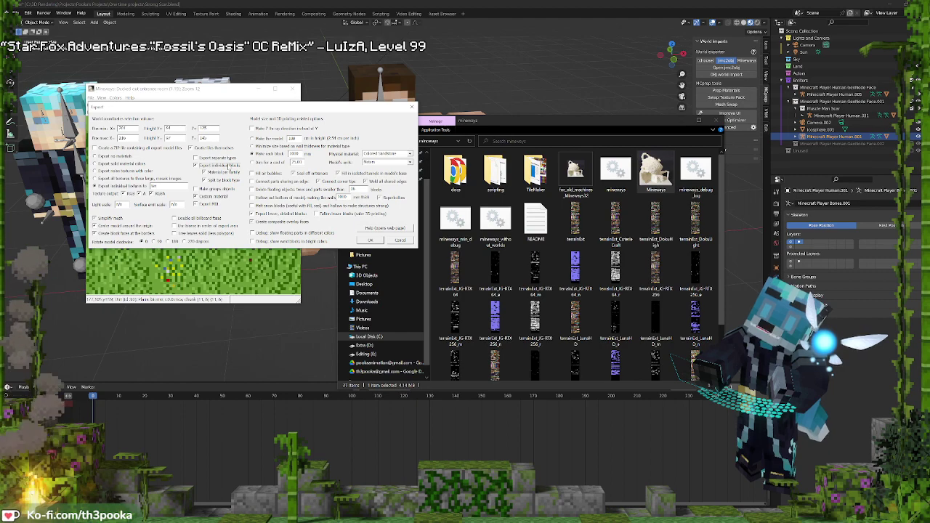
{"action": "left_click", "coordinate": [371, 240]}
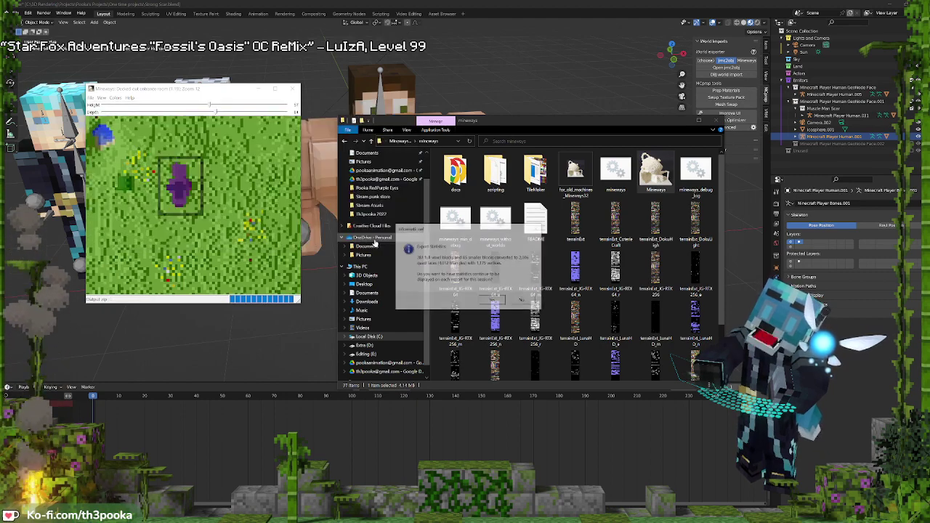
{"action": "left_click", "coordinate": [492, 301]}
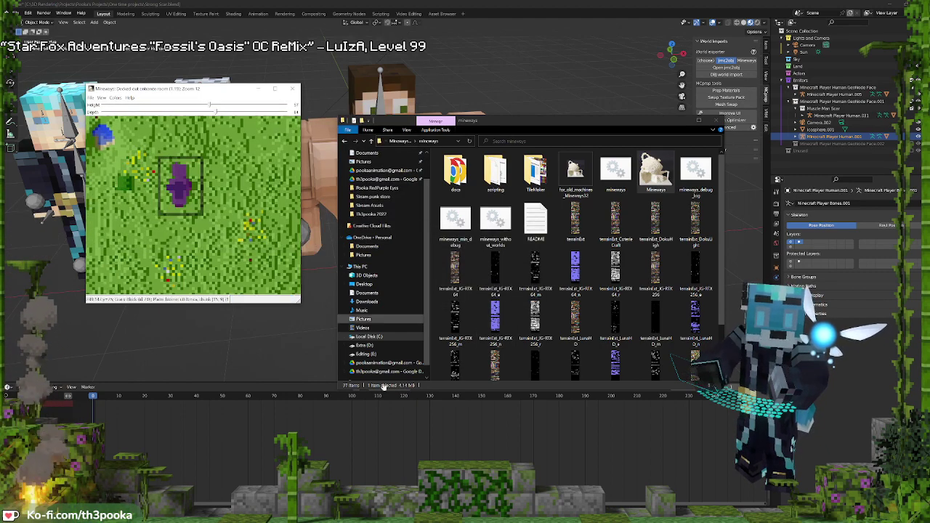
Switch to Blender and import Decked out 2 entrance.obj from the Pooka folder of the MineWays Exports as Wavefront OBJ
{"action": "left_click", "coordinate": [422, 15]}
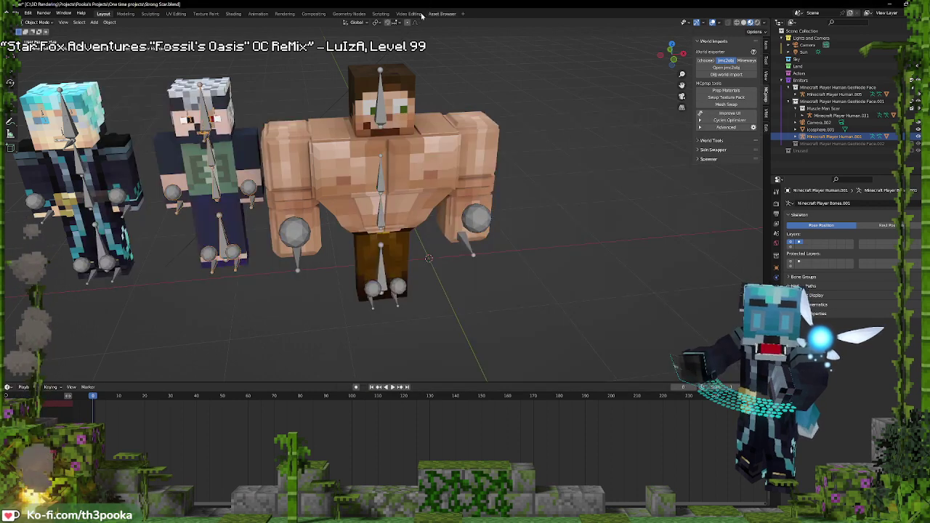
{"action": "left_click", "coordinate": [16, 13]}
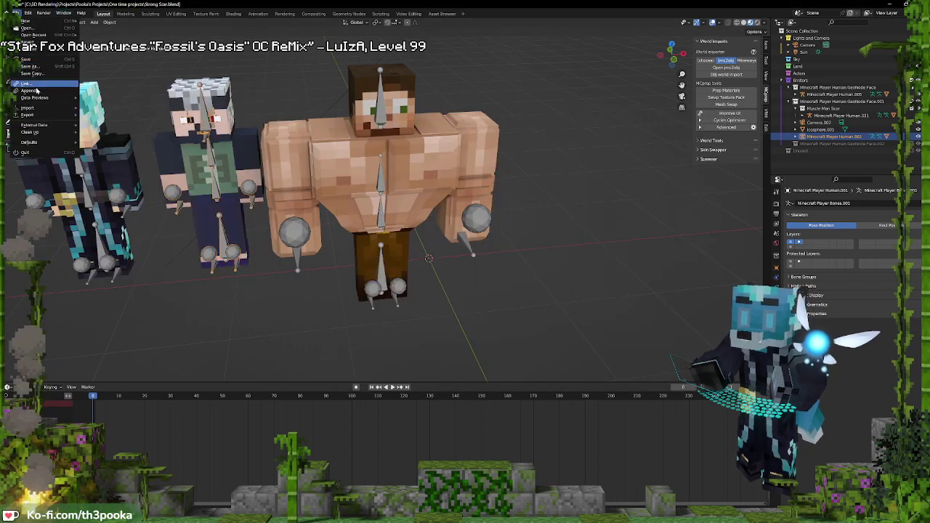
{"action": "mouse_move", "coordinate": [29, 107]}
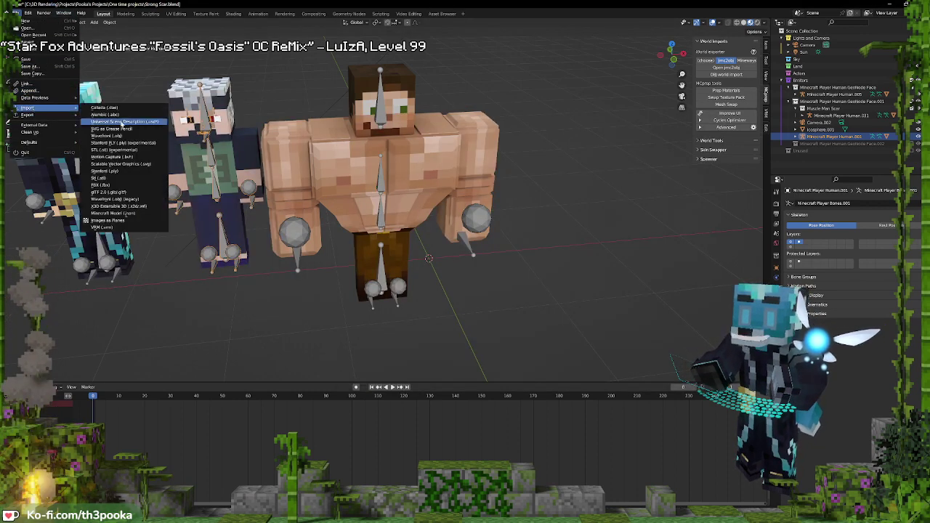
{"action": "left_click", "coordinate": [128, 136]}
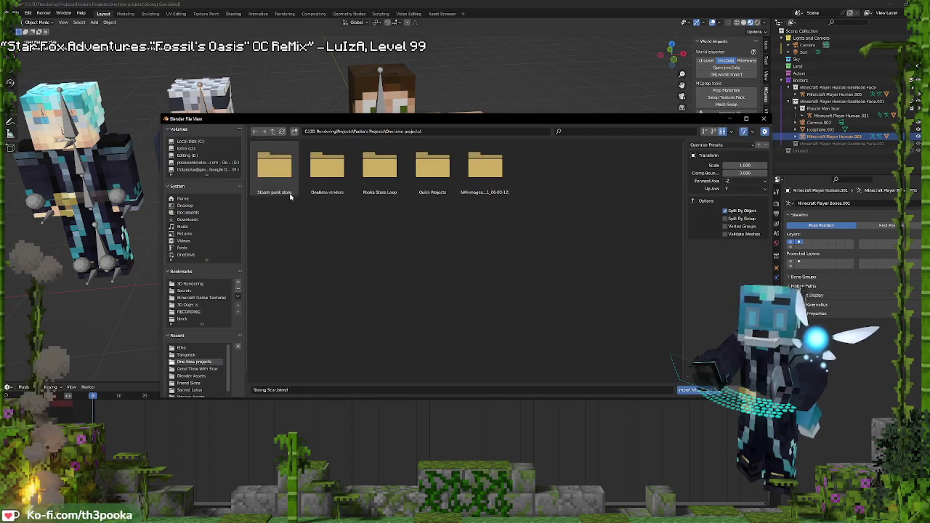
{"action": "left_click", "coordinate": [198, 306]}
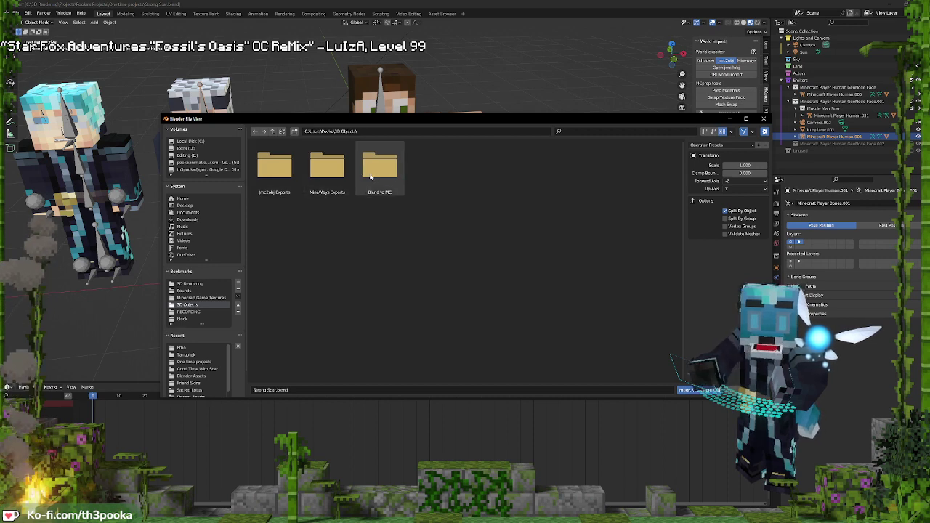
{"action": "left_click", "coordinate": [332, 173]}
{"action": "double_click", "coordinate": [333, 173]}
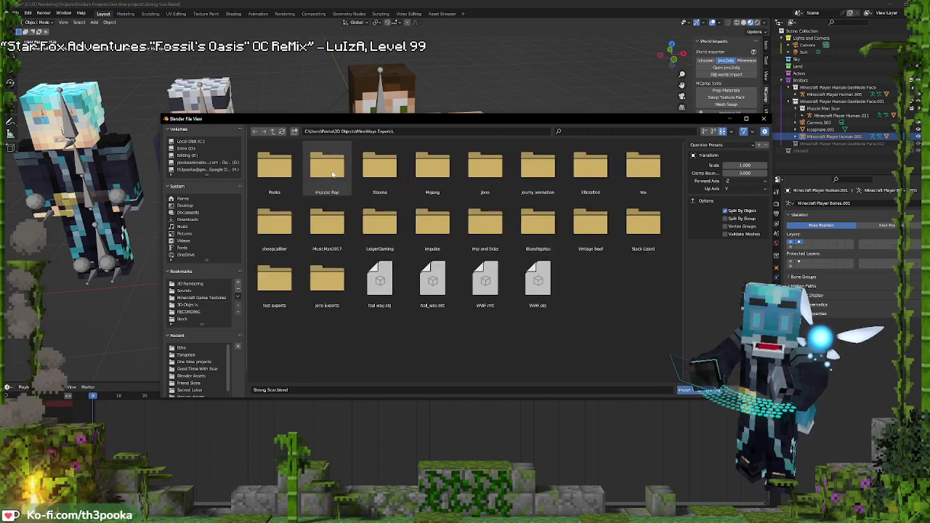
{"action": "double_click", "coordinate": [275, 168]}
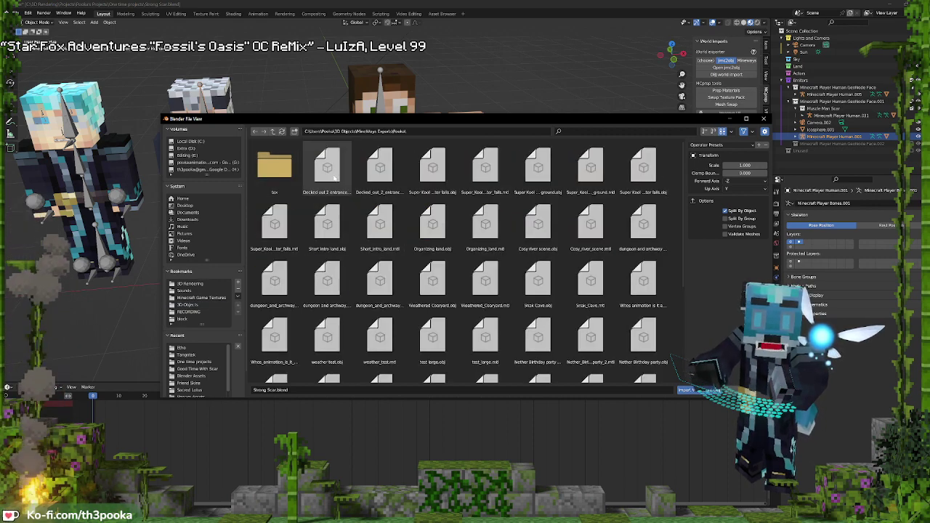
{"action": "left_click", "coordinate": [332, 172]}
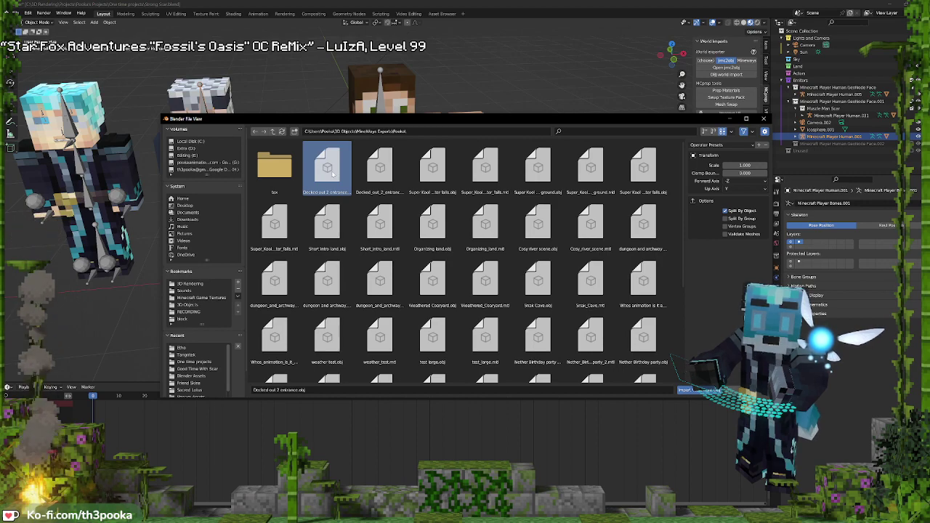
{"action": "double_click", "coordinate": [333, 171]}
Try moving part of the imported entrance room's mesh in Edit Mode, and remove the room from the scene
{"action": "scroll", "coordinate": [550, 205], "scroll_direction": "down", "scroll_amount": 5}
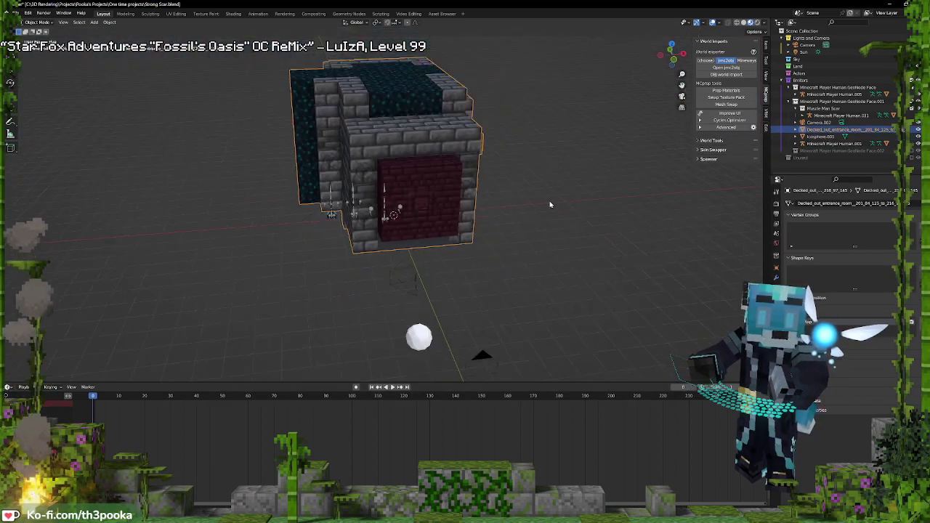
{"action": "middle_click_drag", "start_coordinate": [550, 204], "coordinate": [432, 150]}
{"action": "key", "text": "Tab"}
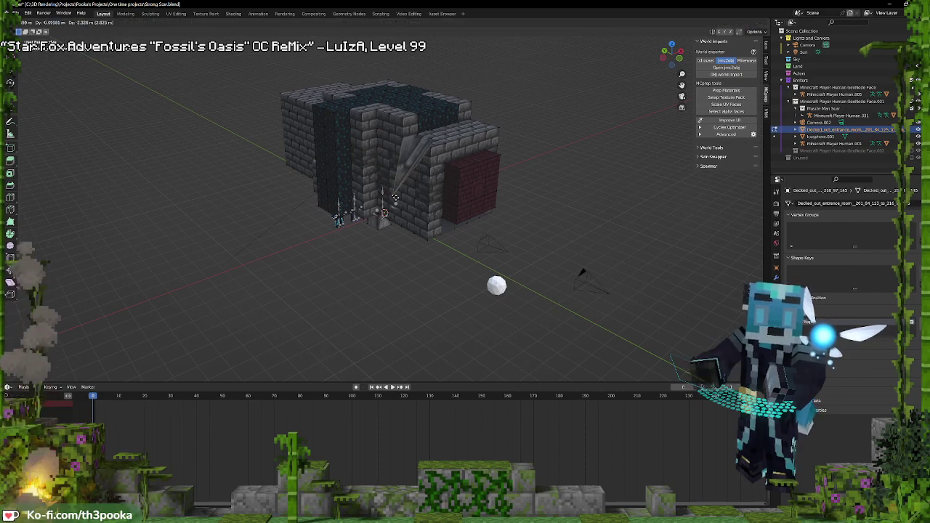
{"action": "middle_click_drag", "start_coordinate": [567, 194], "coordinate": [602, 164]}
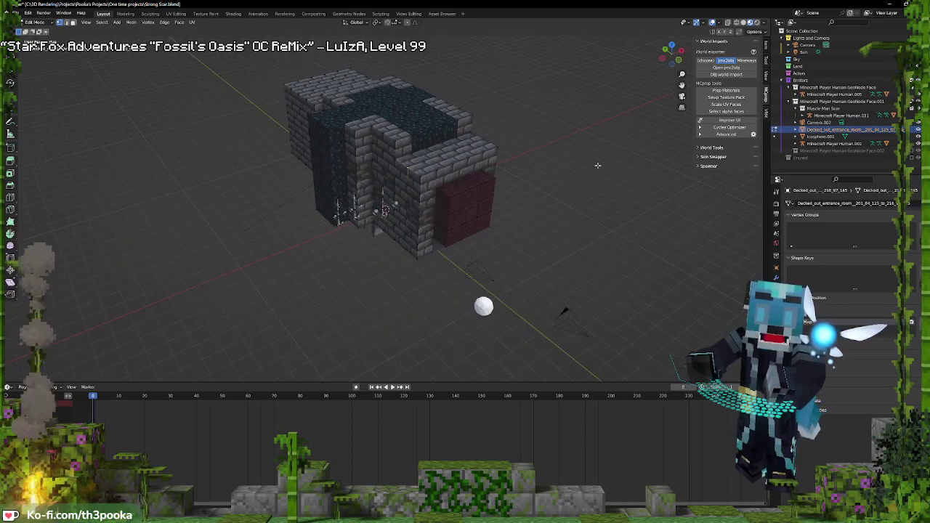
{"action": "key", "text": "Tab"}
{"action": "key", "text": "Delete"}
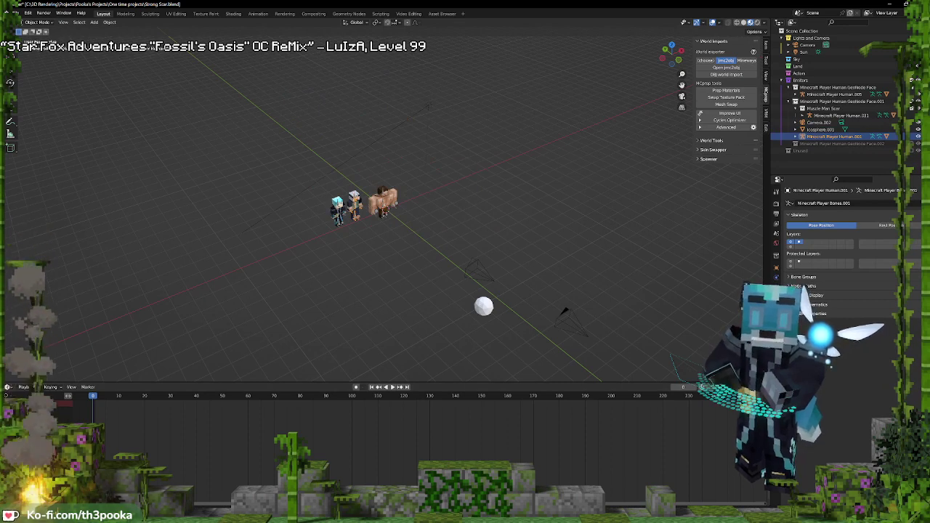
Switch to Mineways, re-export the selection for rendering as Decked out 2 entrance with individual blocks enabled, replace the old file, and close Mineways
{"action": "key", "text": "alt+Tab"}
{"action": "left_click", "coordinate": [91, 98]}
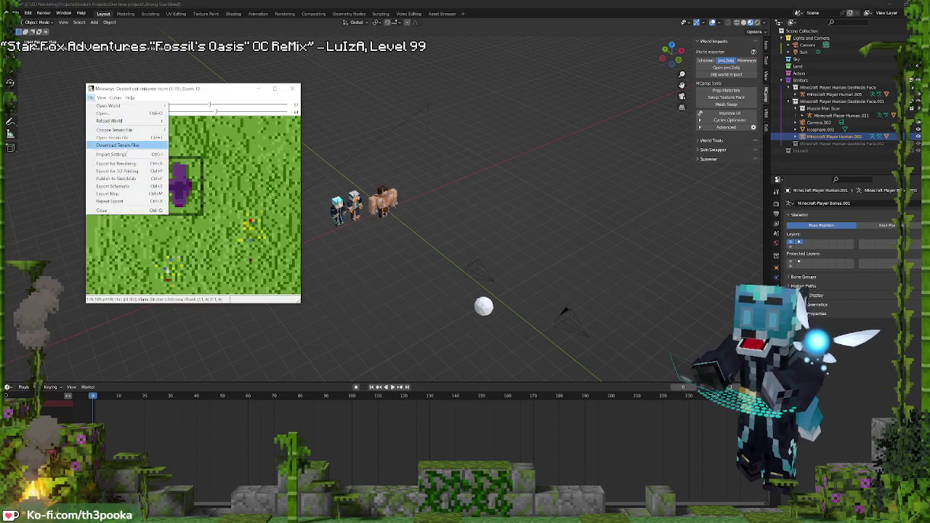
{"action": "left_click", "coordinate": [117, 164]}
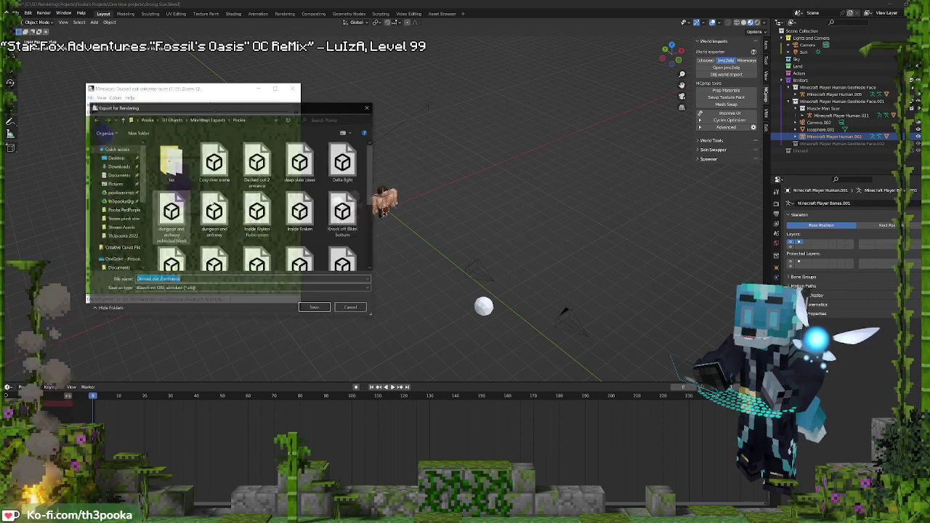
{"action": "left_click", "coordinate": [315, 308]}
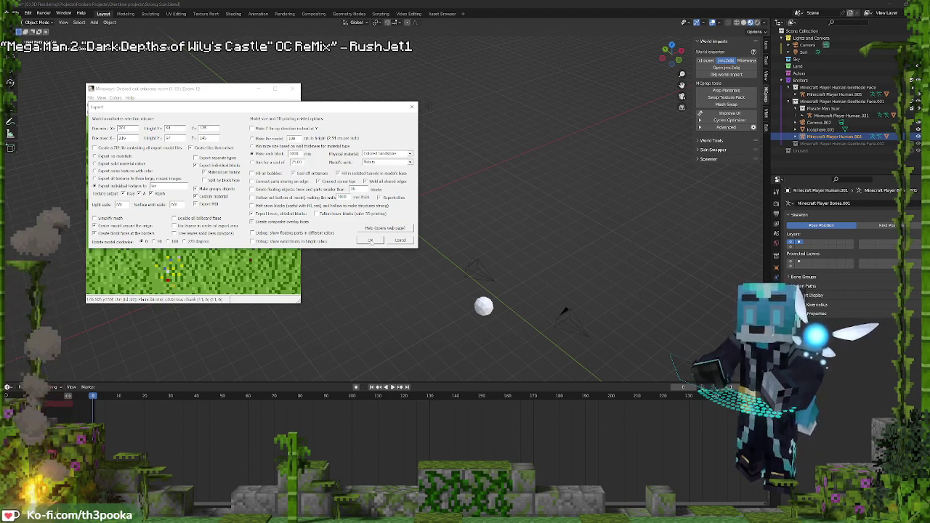
{"action": "left_click", "coordinate": [370, 240]}
{"action": "left_click", "coordinate": [492, 300]}
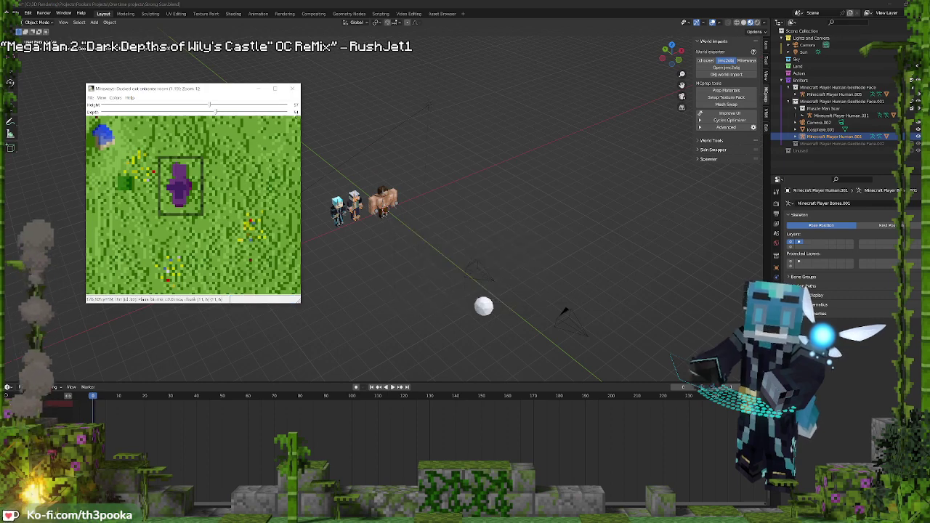
{"action": "left_click", "coordinate": [293, 88]}
Import Decked out 2 entrance.obj as Wavefront OBJ into Blender, and delete the imported blocks from the scene
{"action": "left_click", "coordinate": [15, 14]}
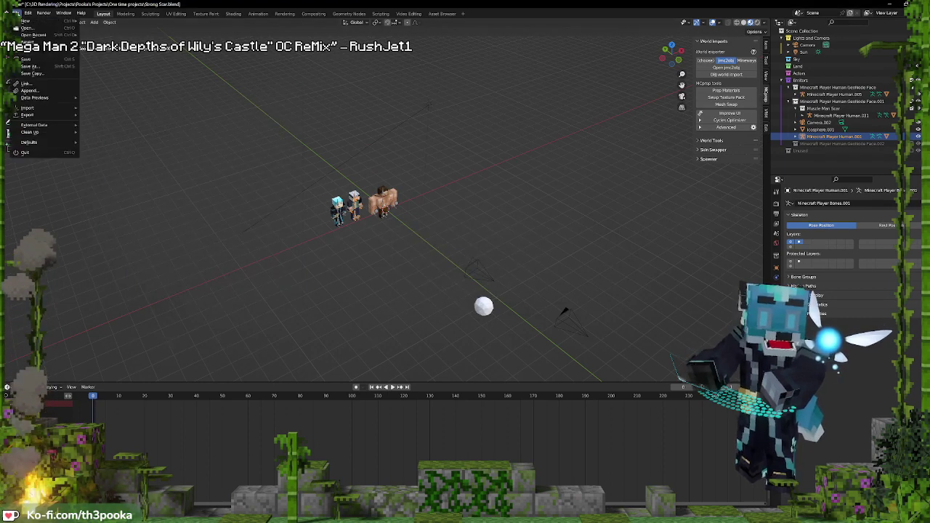
{"action": "mouse_move", "coordinate": [29, 107]}
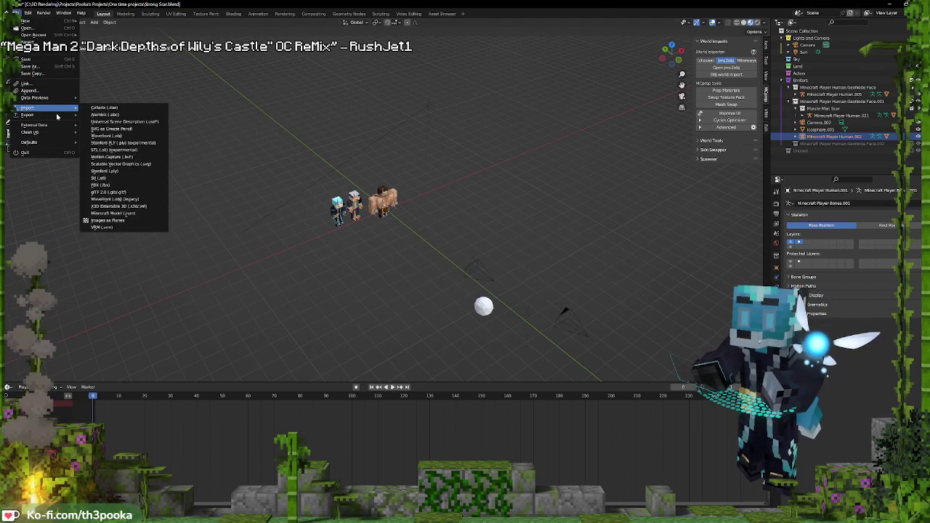
{"action": "left_click", "coordinate": [139, 139]}
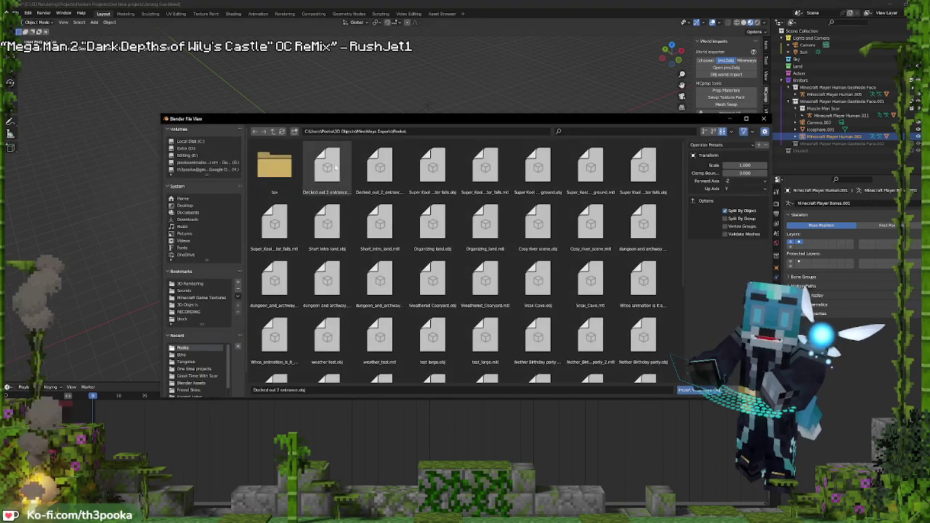
{"action": "double_click", "coordinate": [331, 169]}
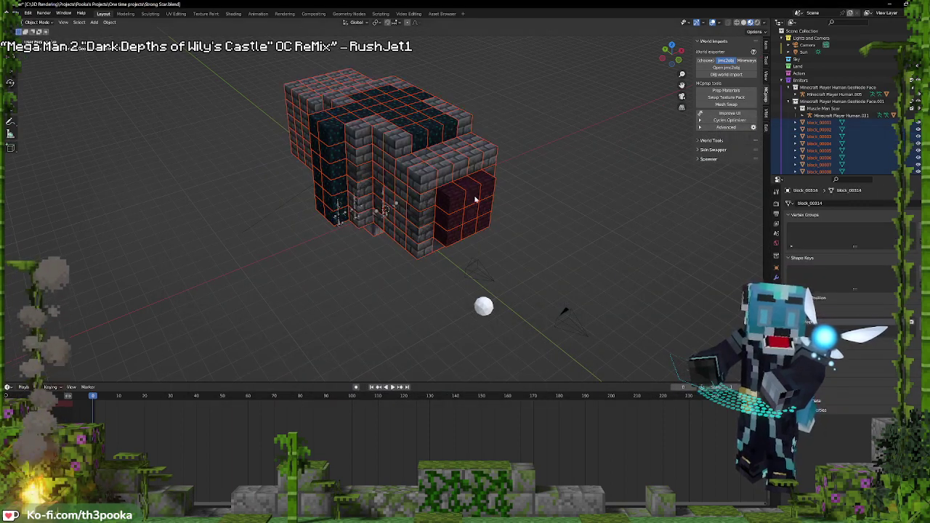
{"action": "middle_click_drag", "start_coordinate": [528, 171], "coordinate": [500, 176]}
{"action": "key", "text": "Delete"}
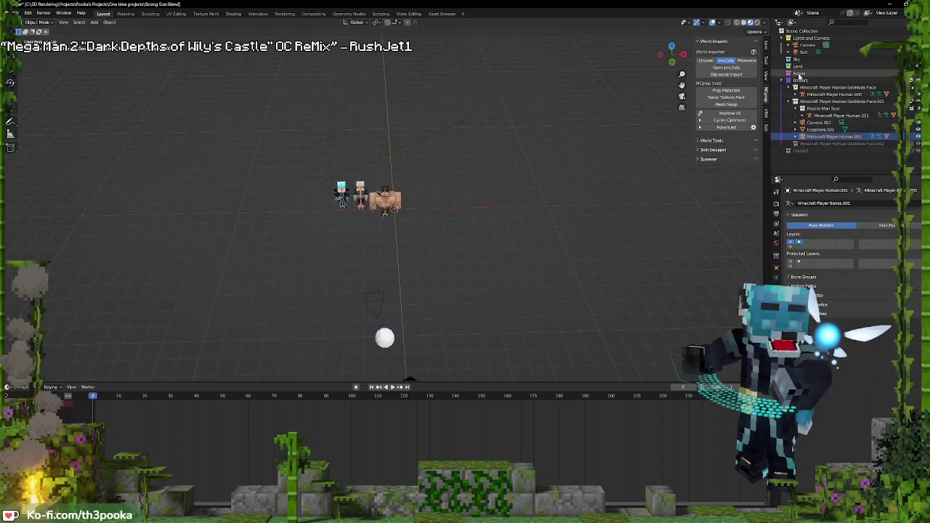
Create a new collection inside the Land collection and name it Entrance
{"action": "left_click", "coordinate": [800, 67]}
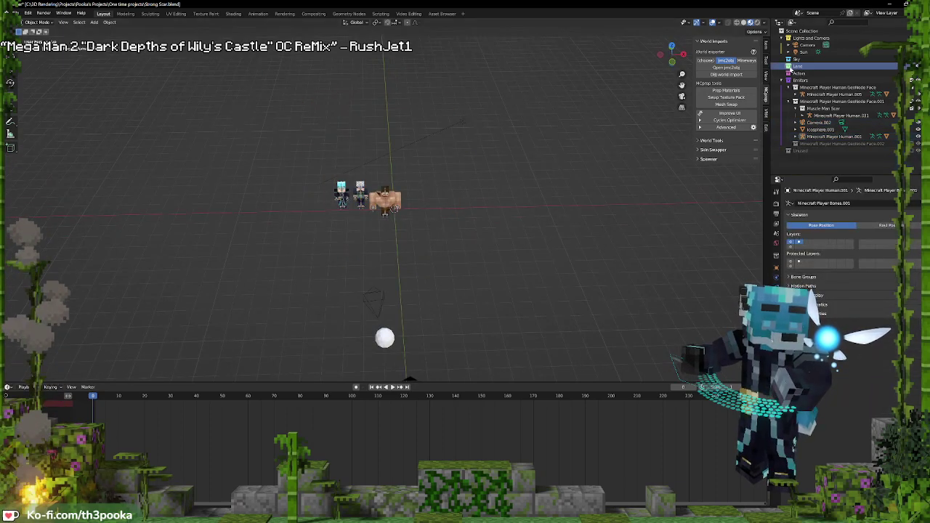
{"action": "right_click", "coordinate": [800, 69]}
{"action": "left_click", "coordinate": [776, 61]}
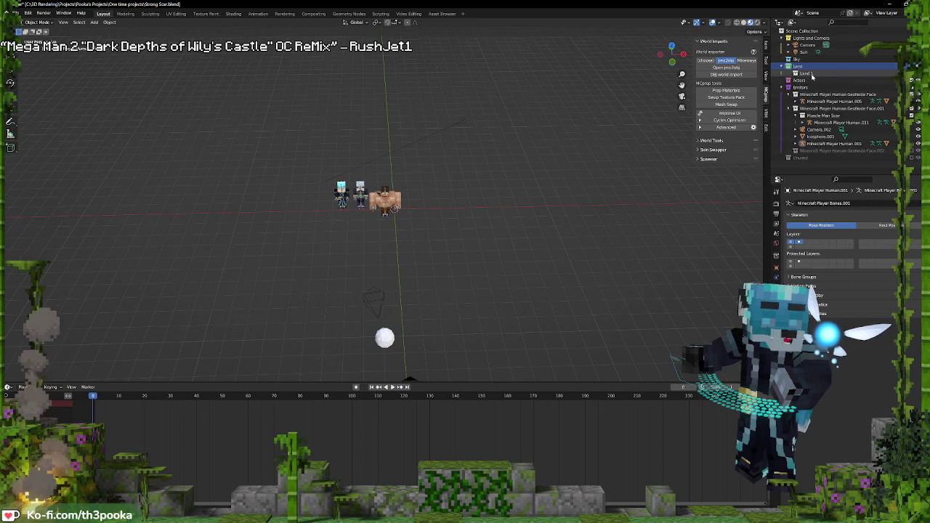
{"action": "double_click", "coordinate": [811, 74]}
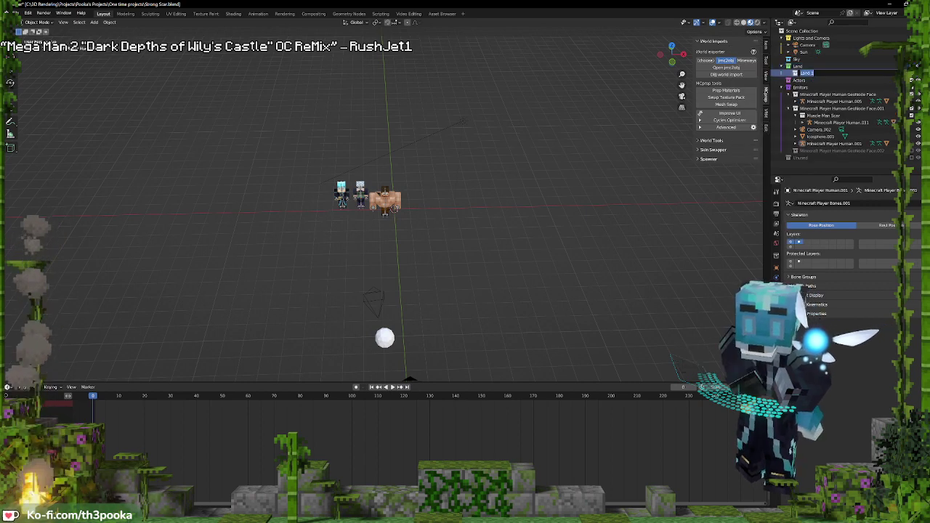
{"action": "type", "text": "Entrance"}
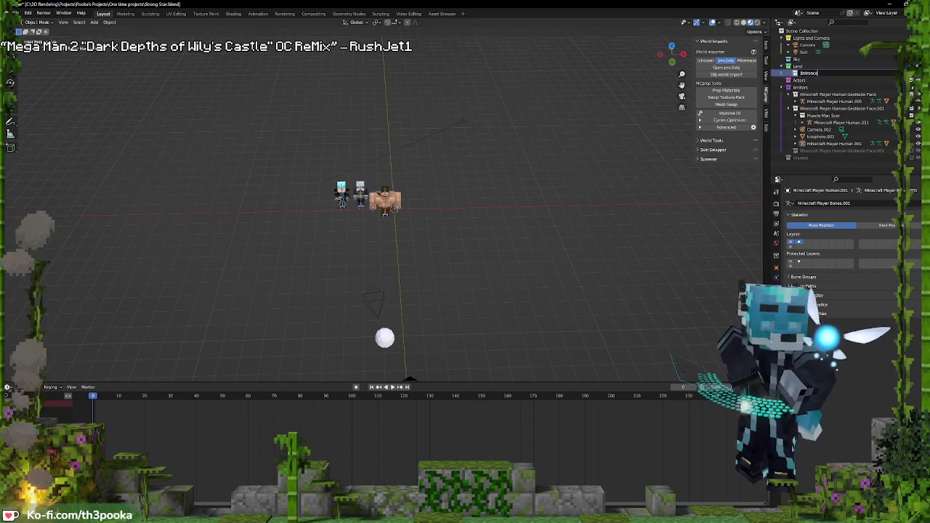
{"action": "key", "text": "Return"}
Create a collection named Walls inside the Entrance collection, and make Entrance the active collection
{"action": "left_click", "coordinate": [816, 76]}
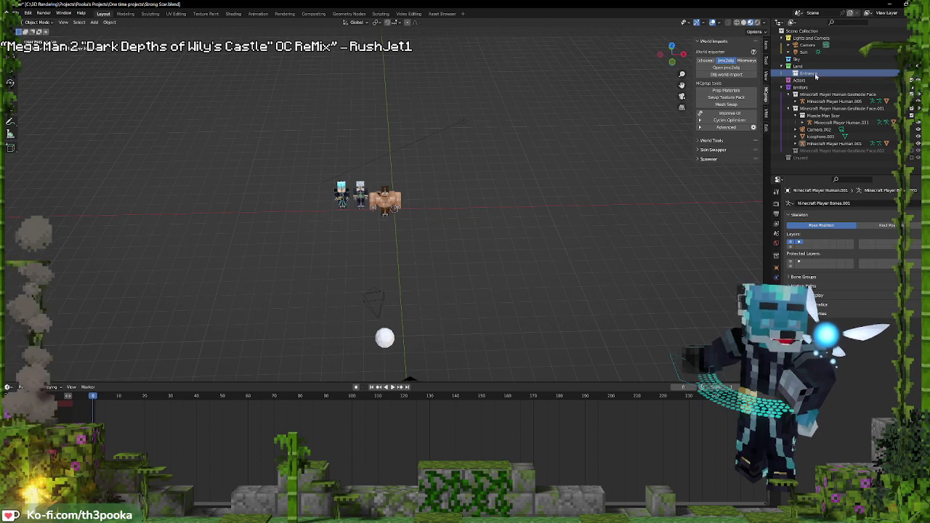
{"action": "right_click", "coordinate": [816, 76]}
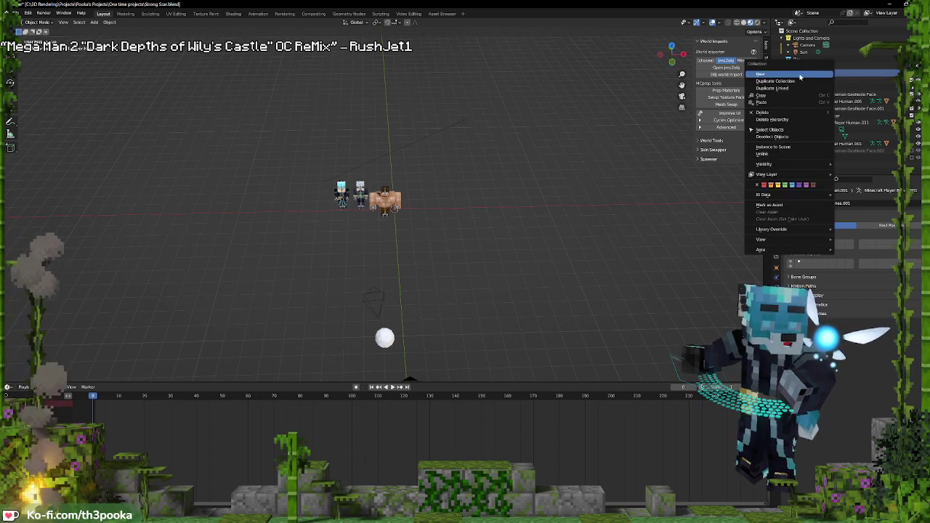
{"action": "left_click", "coordinate": [801, 77]}
{"action": "double_click", "coordinate": [819, 80]}
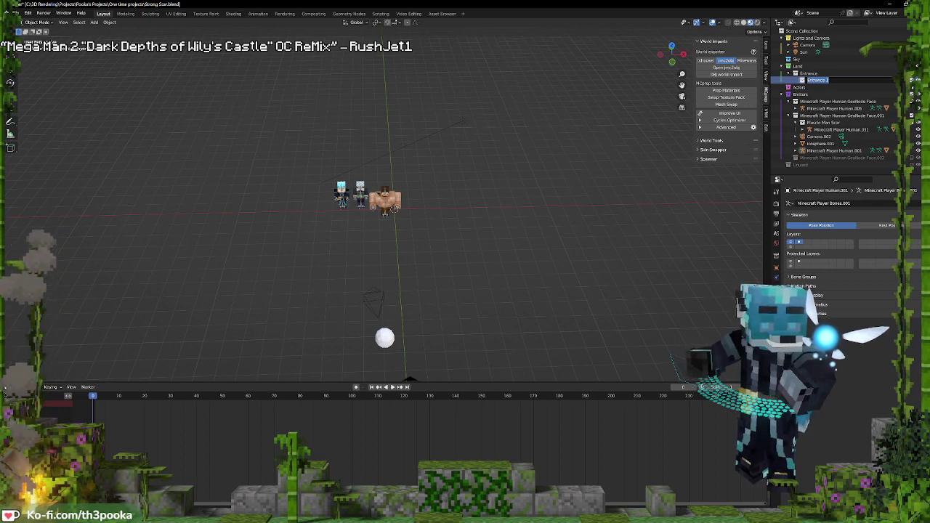
{"action": "type", "text": "Wall"}
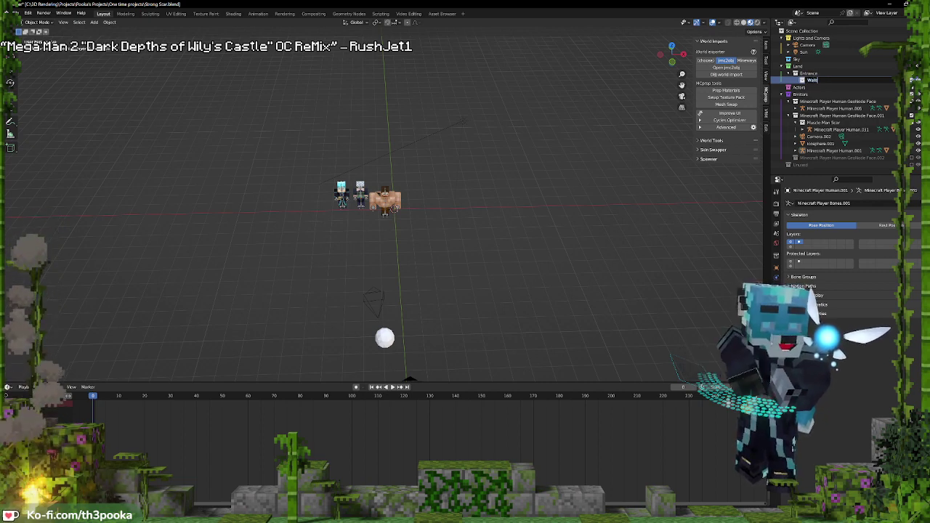
{"action": "key", "text": "Return"}
{"action": "left_click", "coordinate": [808, 68]}
{"action": "left_click", "coordinate": [811, 74]}
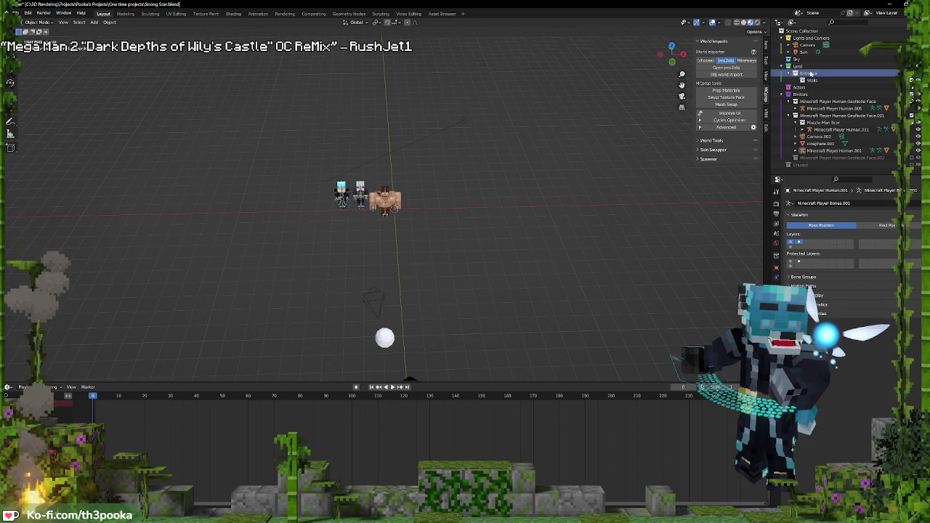
{"action": "left_click", "coordinate": [16, 13]}
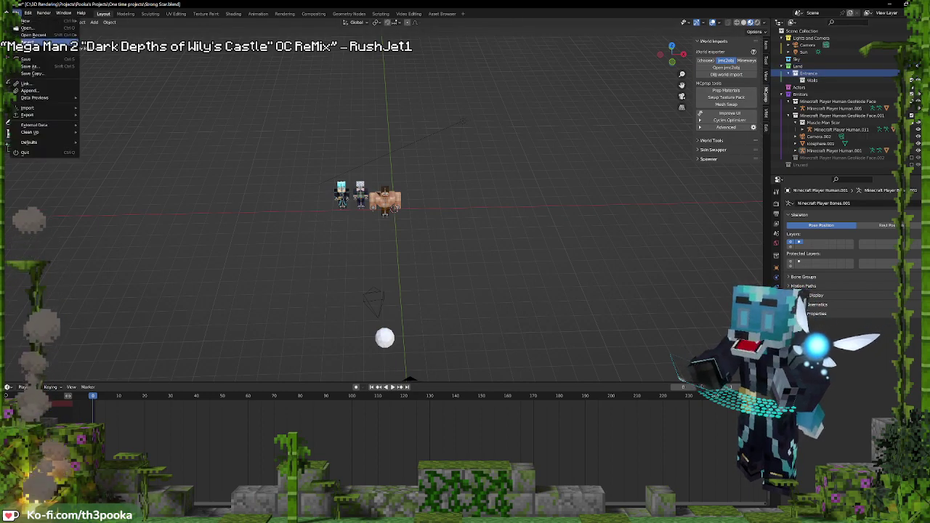
{"action": "left_click", "coordinate": [35, 90]}
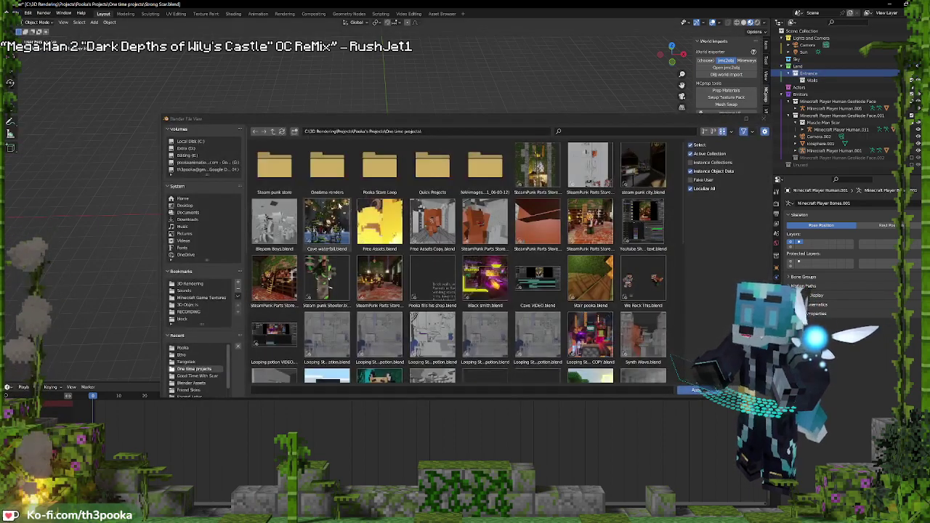
{"action": "left_click", "coordinate": [764, 118]}
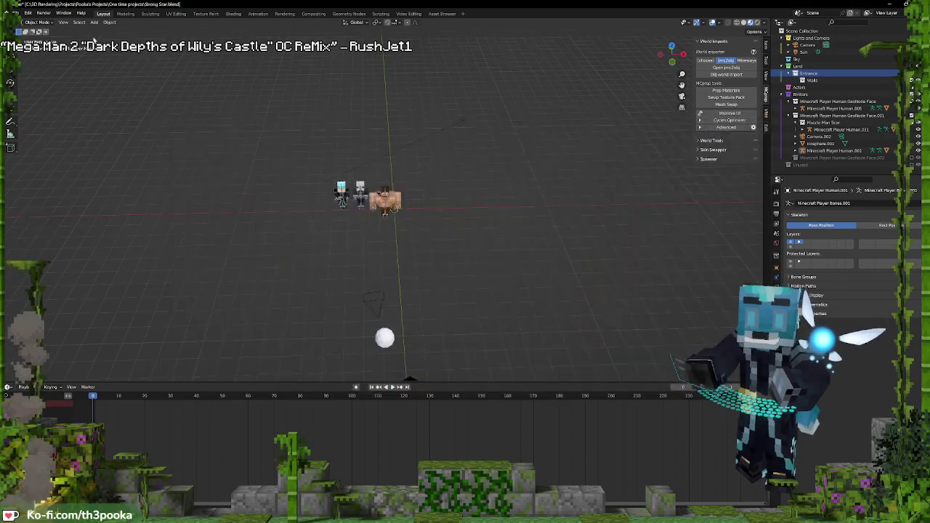
Import Decked out 2 entrance.obj as Wavefront OBJ into the Entrance collection
{"action": "left_click", "coordinate": [16, 13]}
{"action": "mouse_move", "coordinate": [27, 107]}
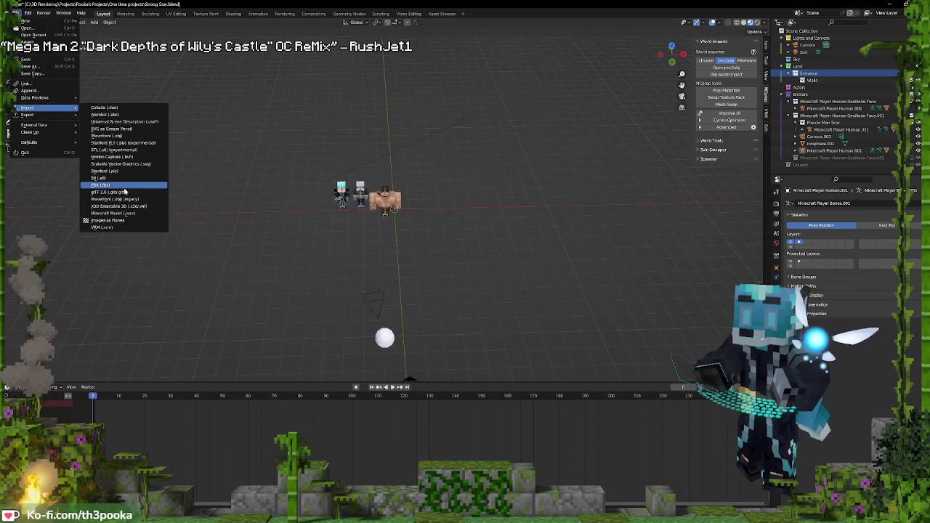
{"action": "left_click", "coordinate": [106, 135]}
{"action": "double_click", "coordinate": [337, 163]}
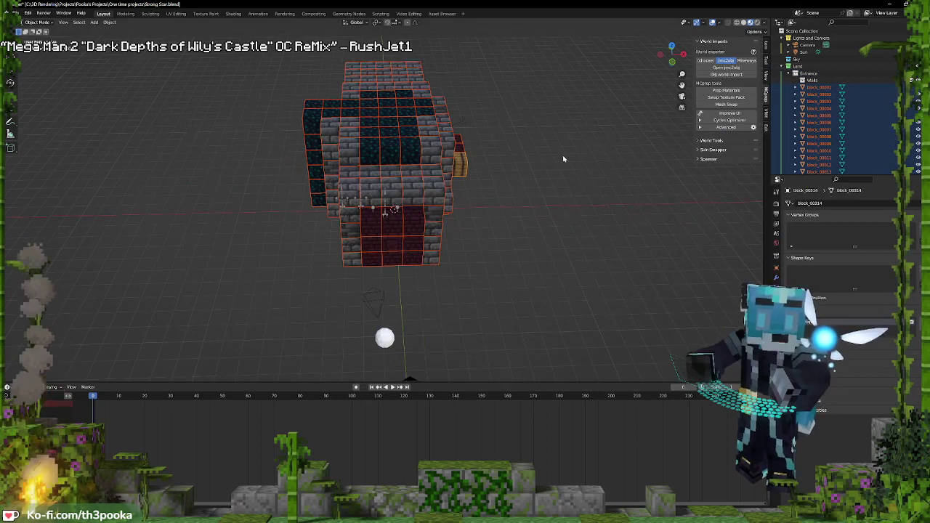
Prepare the imported blocks' materials with MCprep in the Simple (no PBR) format, and join all the blocks into one object
{"action": "left_click", "coordinate": [737, 91]}
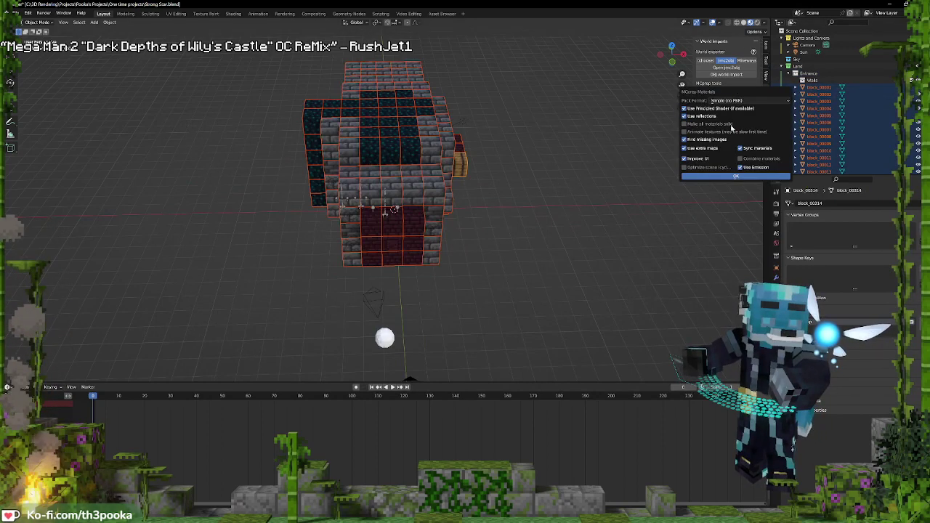
{"action": "left_click", "coordinate": [724, 177]}
{"action": "middle_click_drag", "start_coordinate": [402, 110], "coordinate": [441, 104]}
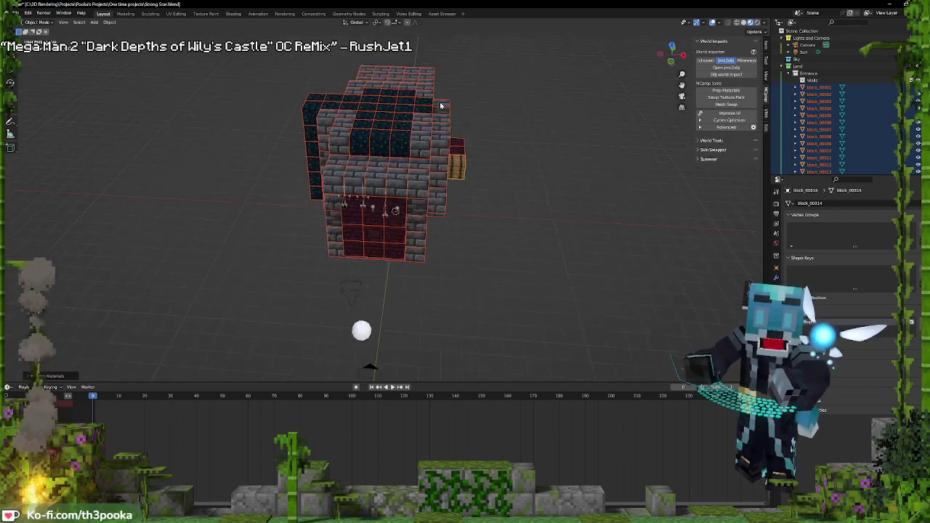
{"action": "middle_click_drag", "start_coordinate": [549, 182], "coordinate": [490, 179]}
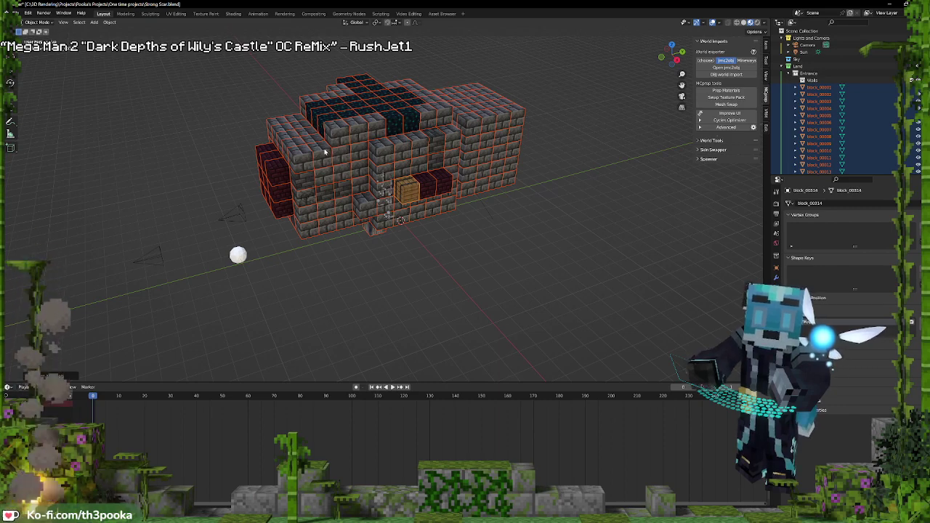
{"action": "middle_click_drag", "start_coordinate": [347, 135], "coordinate": [451, 117]}
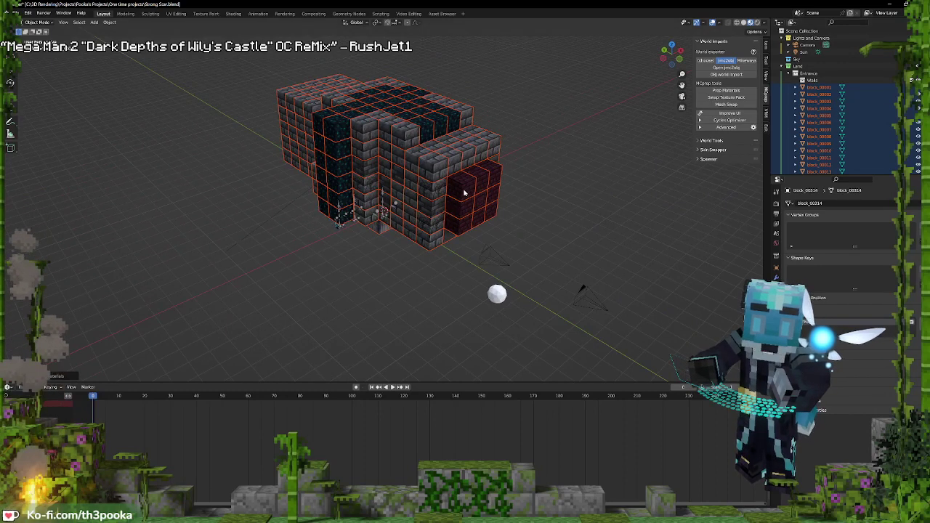
{"action": "key", "text": "ctrl+j"}
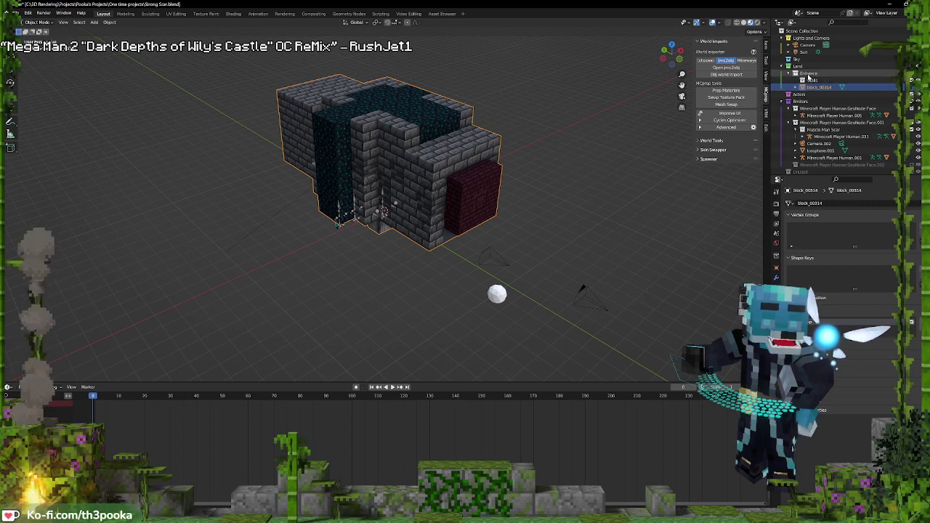
Select all faces of the joined block object that use the deepslate_bricks material in Edit Mode
{"action": "key", "text": "Tab"}
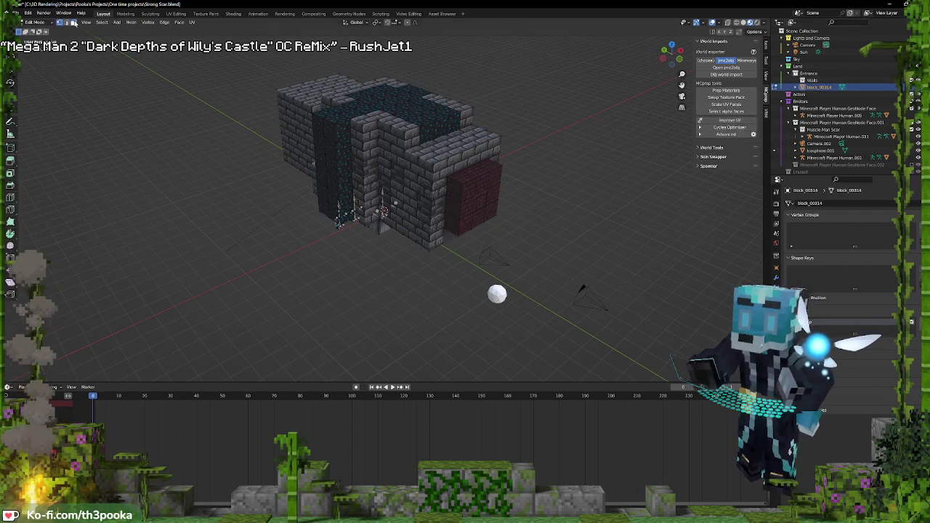
{"action": "left_click", "coordinate": [435, 155]}
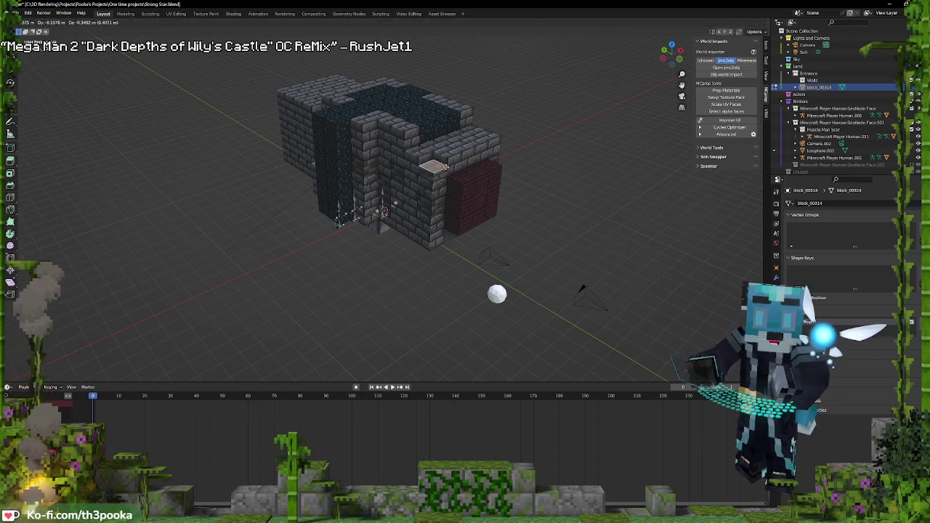
{"action": "left_click", "coordinate": [776, 277]}
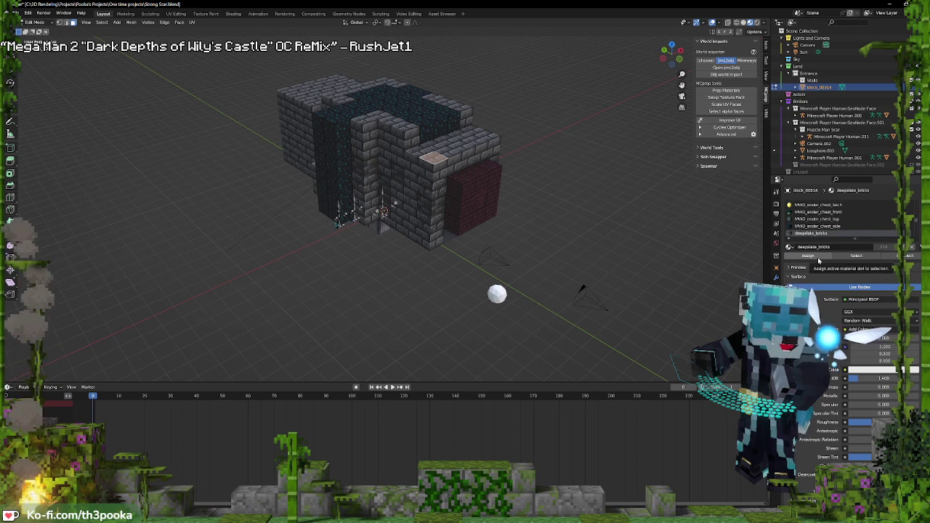
{"action": "left_click", "coordinate": [856, 255]}
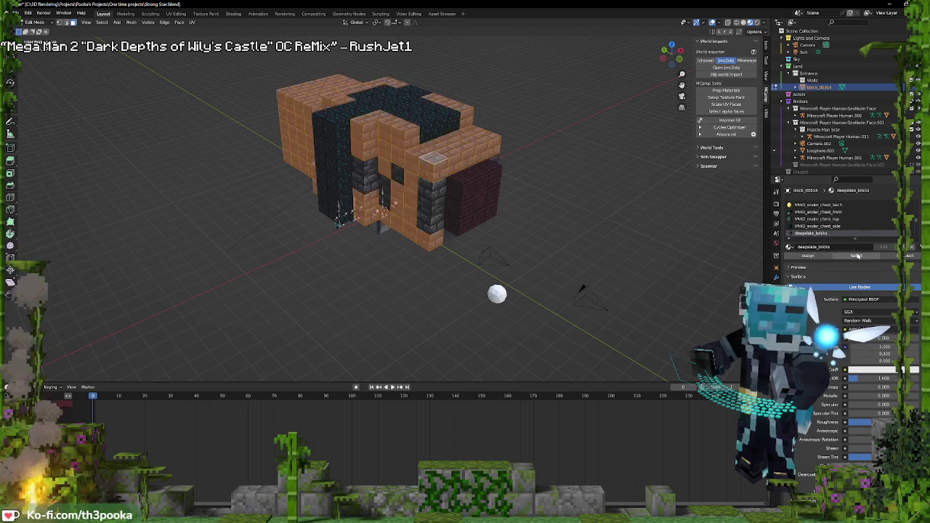
Add all faces with the cracked_deepslate_bricks and deepslate_tiles materials to the selection
{"action": "scroll", "coordinate": [820, 236], "scroll_direction": "down", "scroll_amount": 3}
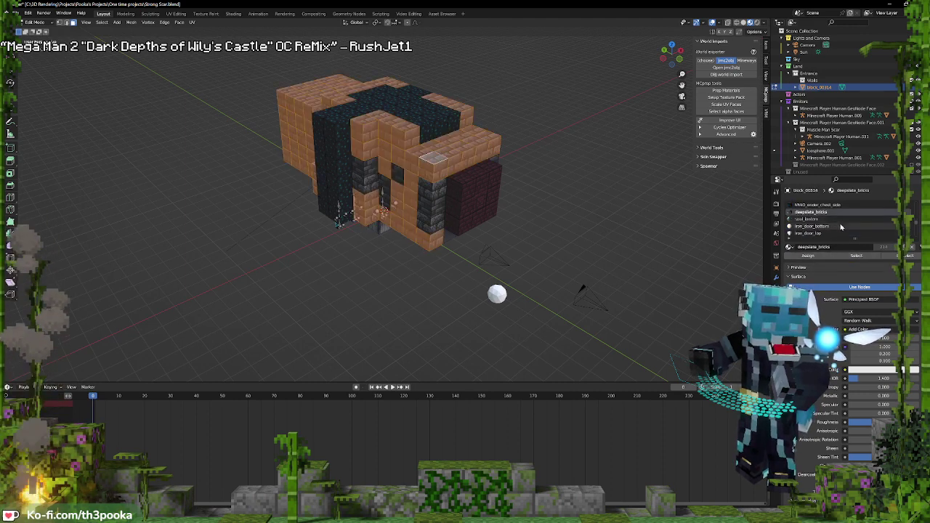
{"action": "scroll", "coordinate": [844, 228], "scroll_direction": "down", "scroll_amount": 10}
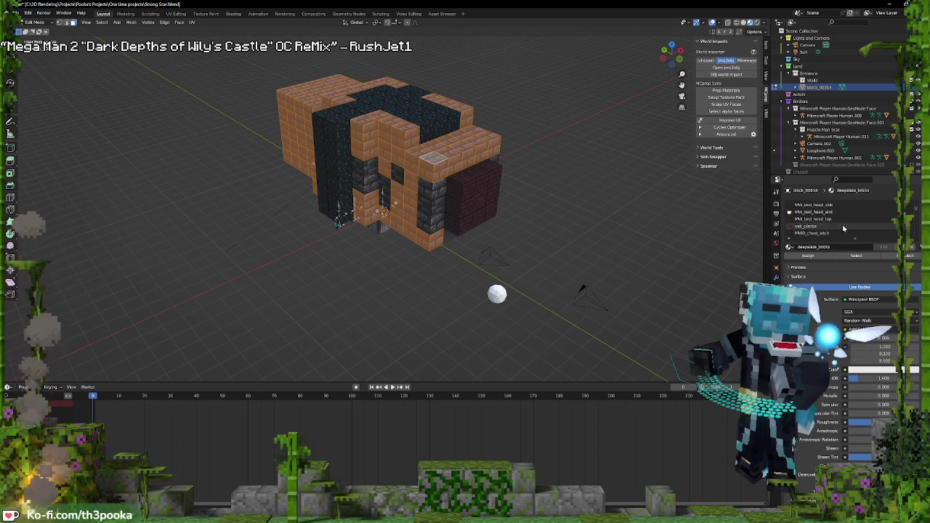
{"action": "scroll", "coordinate": [843, 228], "scroll_direction": "up", "scroll_amount": 2}
{"action": "scroll", "coordinate": [843, 230], "scroll_direction": "down", "scroll_amount": 8}
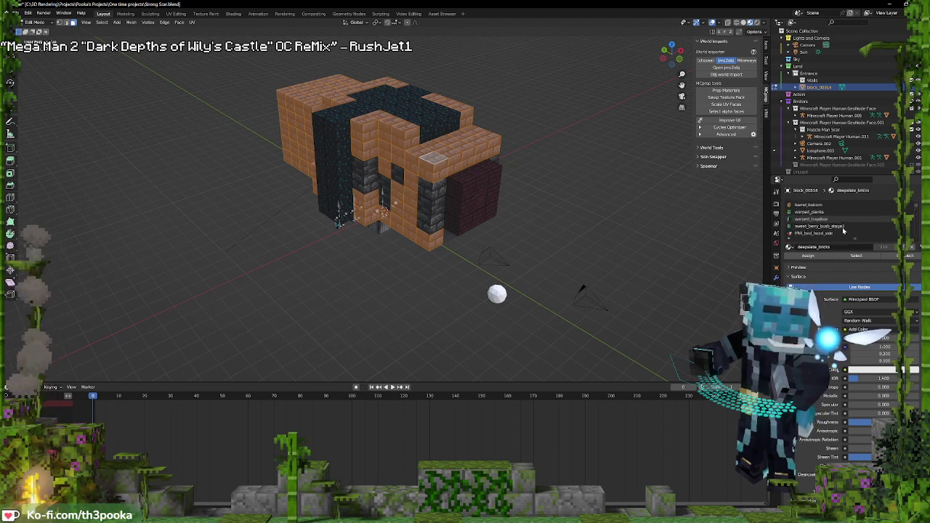
{"action": "scroll", "coordinate": [843, 237], "scroll_direction": "down", "scroll_amount": 5}
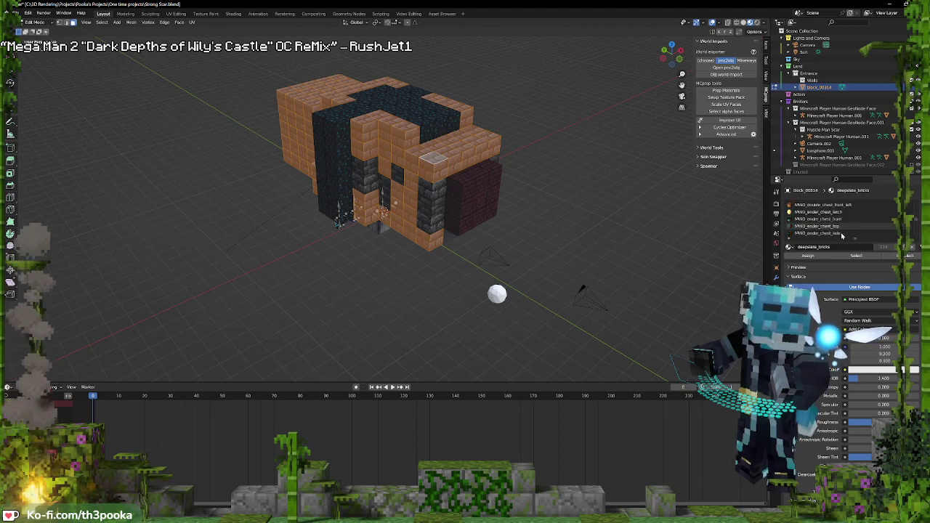
{"action": "scroll", "coordinate": [842, 236], "scroll_direction": "down", "scroll_amount": 5}
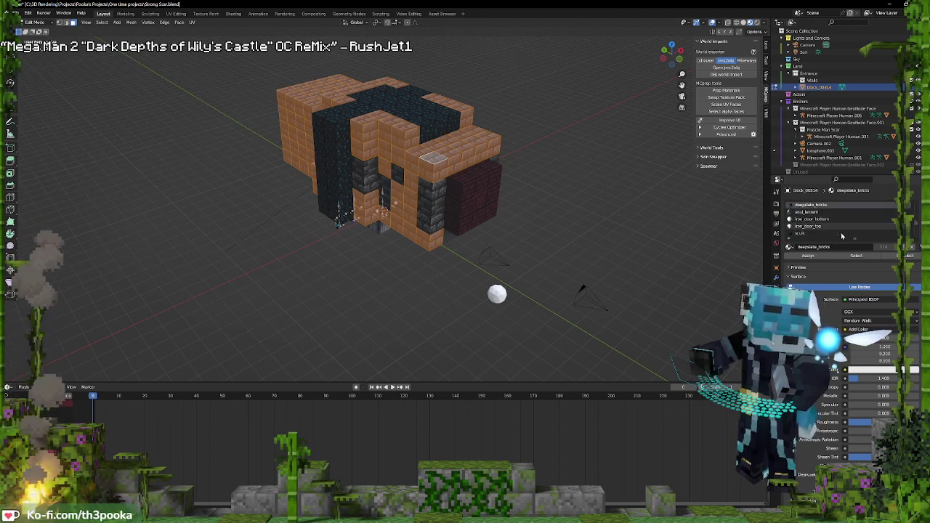
{"action": "scroll", "coordinate": [842, 235], "scroll_direction": "down", "scroll_amount": 5}
{"action": "scroll", "coordinate": [841, 237], "scroll_direction": "down", "scroll_amount": 2}
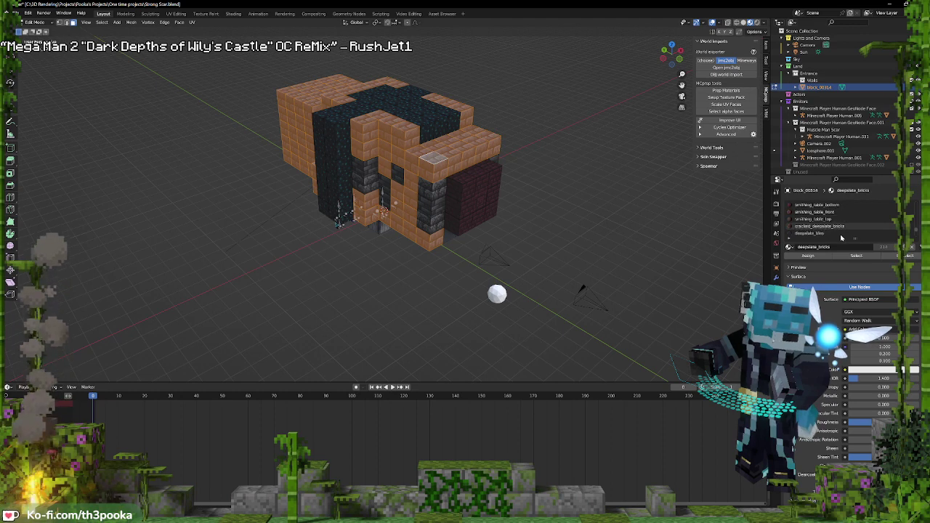
{"action": "left_click", "coordinate": [835, 219]}
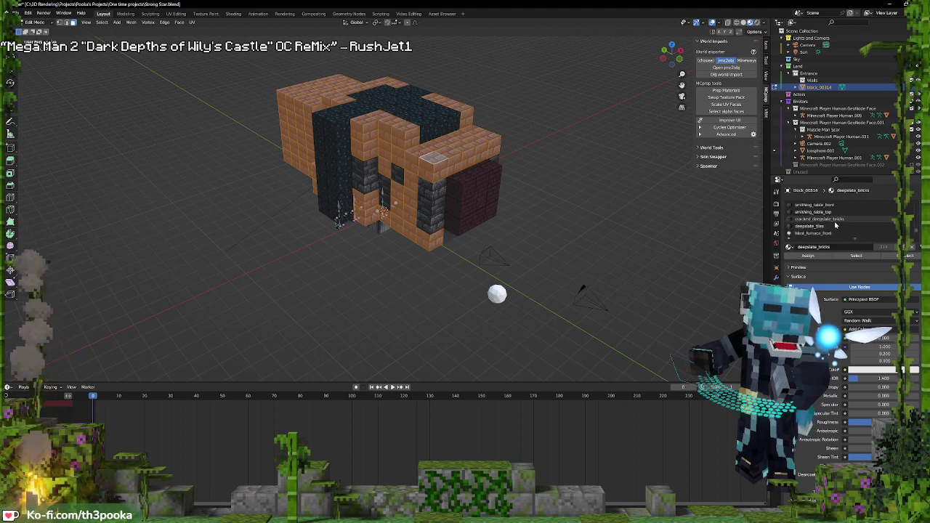
{"action": "left_click", "coordinate": [848, 258]}
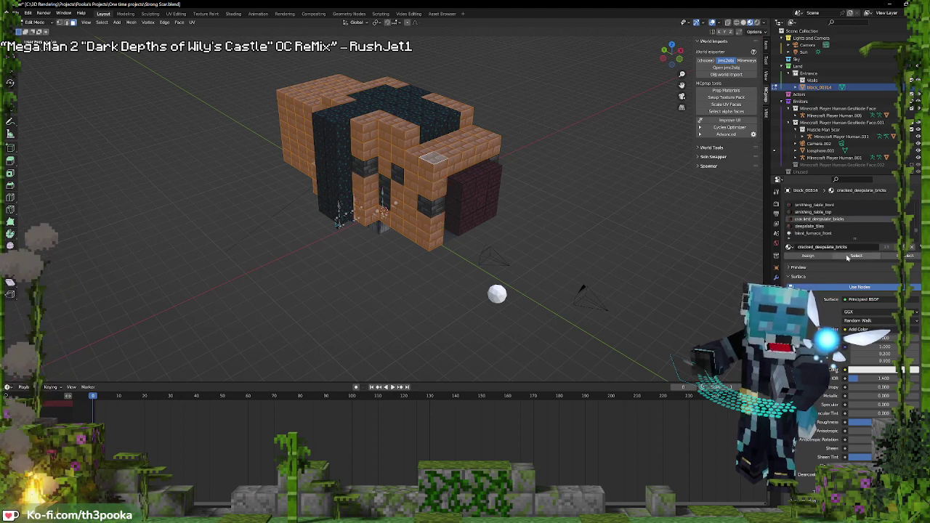
{"action": "left_click", "coordinate": [810, 226]}
{"action": "left_click", "coordinate": [857, 258]}
{"action": "mouse_move", "coordinate": [478, 153]}
{"action": "middle_mouse_down"}
{"action": "mouse_move", "coordinate": [441, 107]}
{"action": "mouse_move", "coordinate": [478, 143]}
{"action": "mouse_move", "coordinate": [468, 164]}
{"action": "middle_mouse_up"}
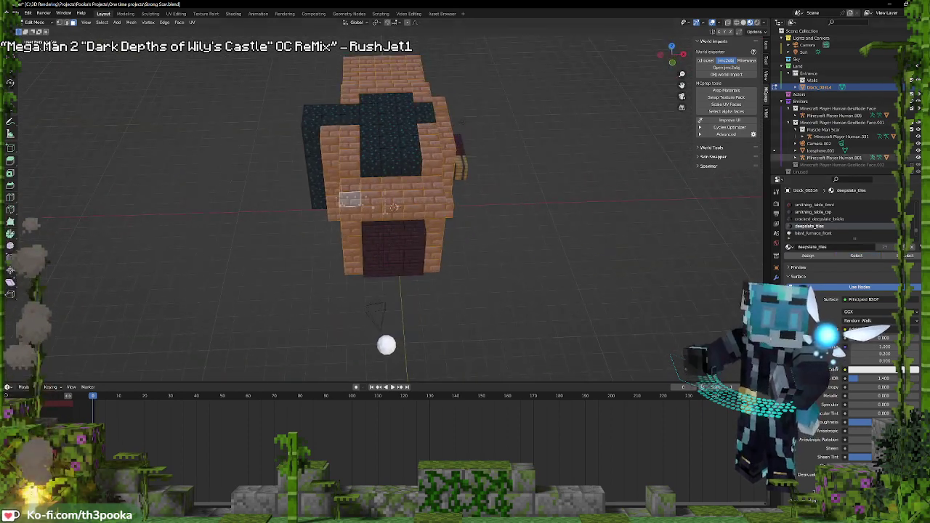
Add all faces that use the sculk material to the wall selection
{"action": "scroll", "coordinate": [839, 221], "scroll_direction": "down", "scroll_amount": 3}
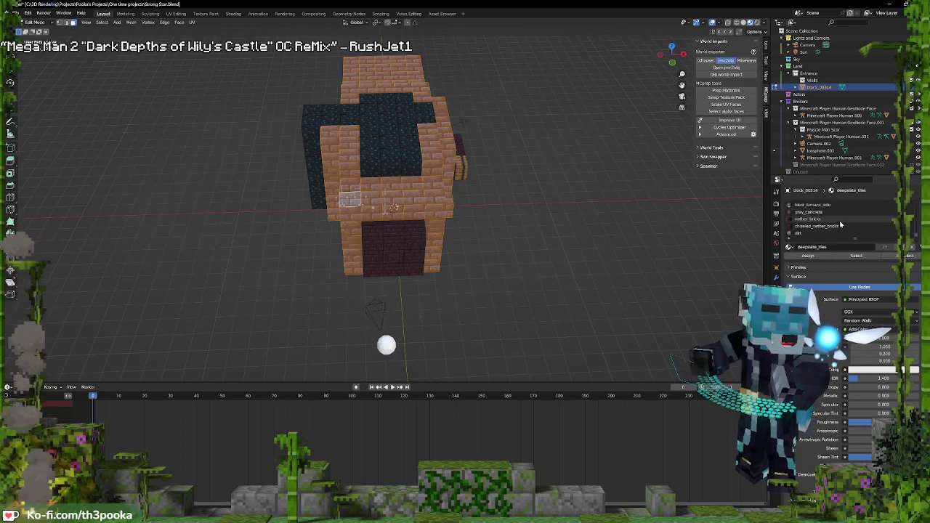
{"action": "scroll", "coordinate": [839, 220], "scroll_direction": "down", "scroll_amount": 4}
{"action": "scroll", "coordinate": [839, 220], "scroll_direction": "down", "scroll_amount": 2}
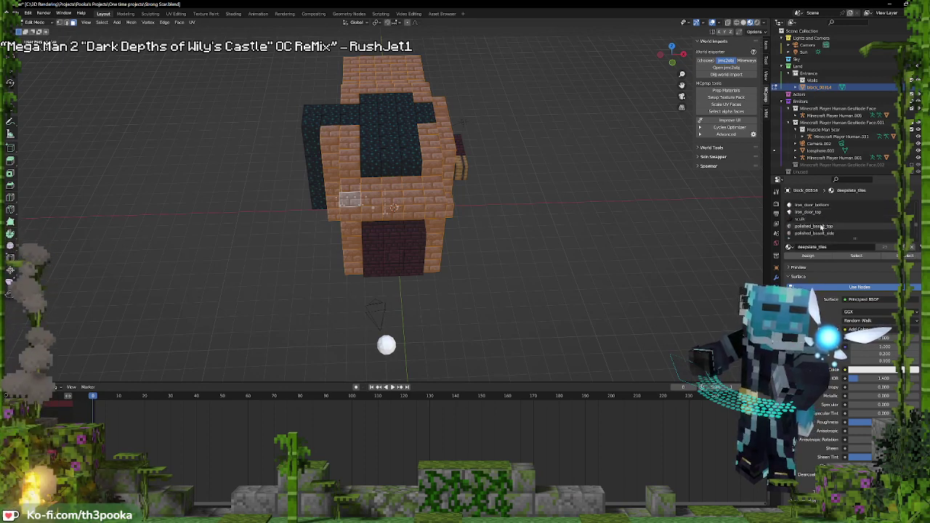
{"action": "left_click", "coordinate": [816, 220]}
{"action": "left_click", "coordinate": [871, 258]}
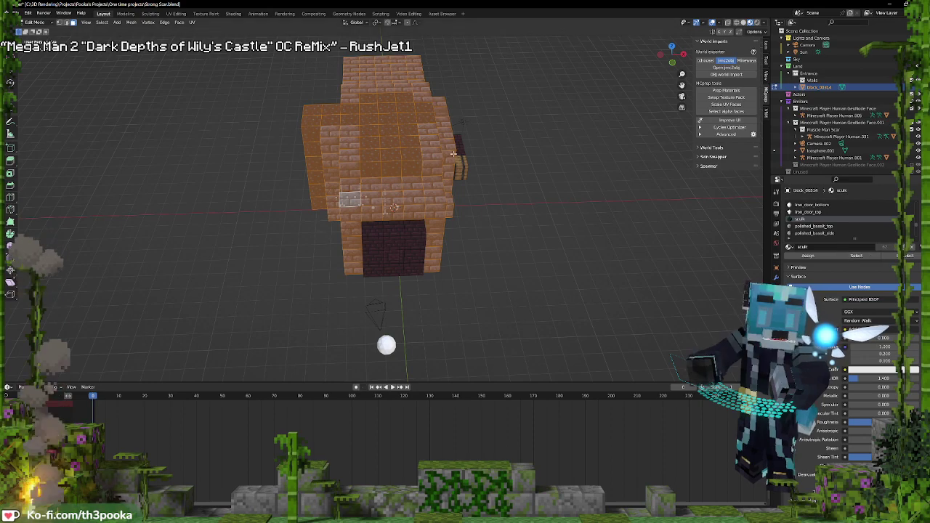
Separate the selected wall faces into their own object and move that object into the Walls collection
{"action": "middle_click_drag", "start_coordinate": [453, 153], "coordinate": [532, 178]}
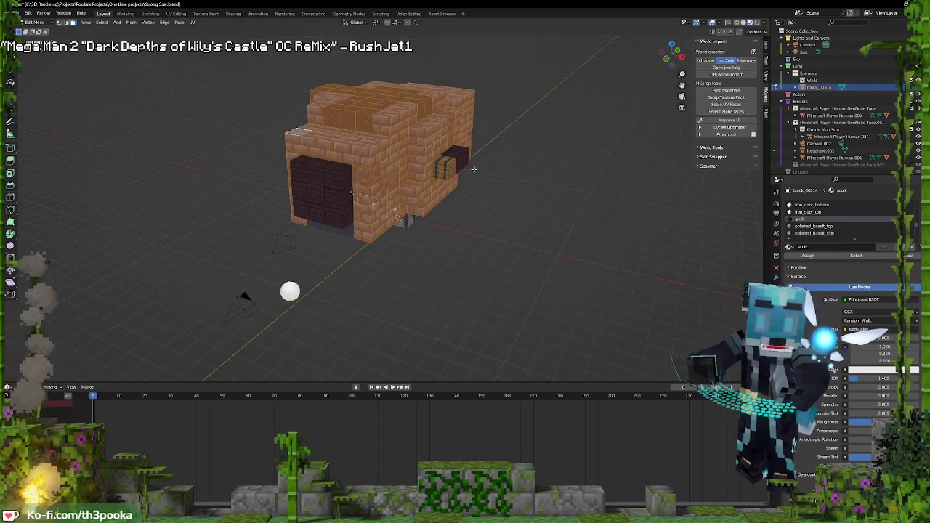
{"action": "key", "text": "p"}
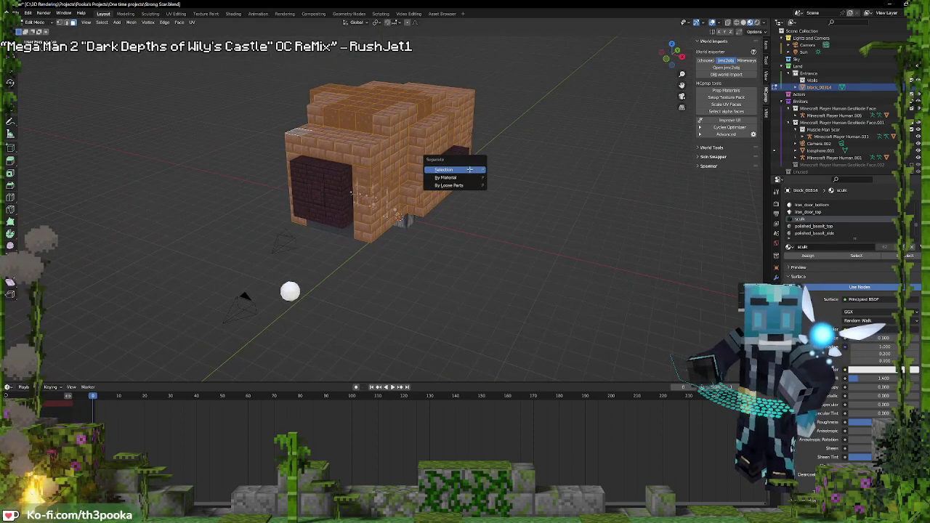
{"action": "left_click", "coordinate": [469, 169]}
{"action": "key", "text": "Tab"}
{"action": "left_click", "coordinate": [828, 93]}
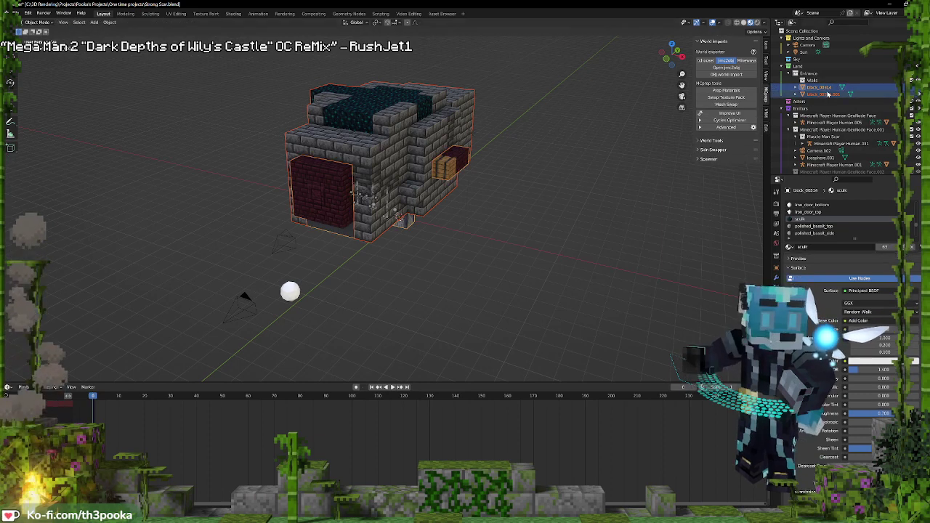
{"action": "left_click", "coordinate": [828, 94]}
{"action": "left_click_drag", "start_coordinate": [825, 95], "coordinate": [813, 80]}
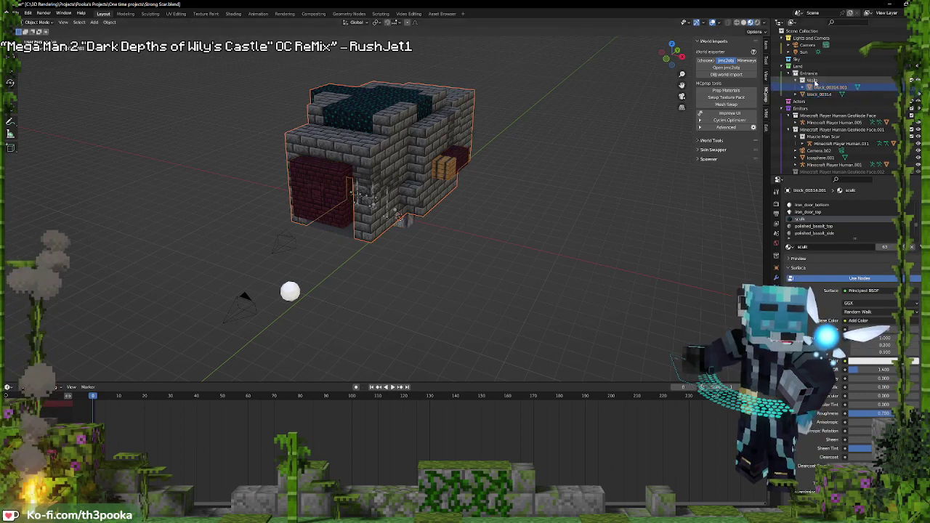
Select the nether-brick door blocks at the front of the room with their linked geometry, and separate them into their own object
{"action": "left_click", "coordinate": [331, 180]}
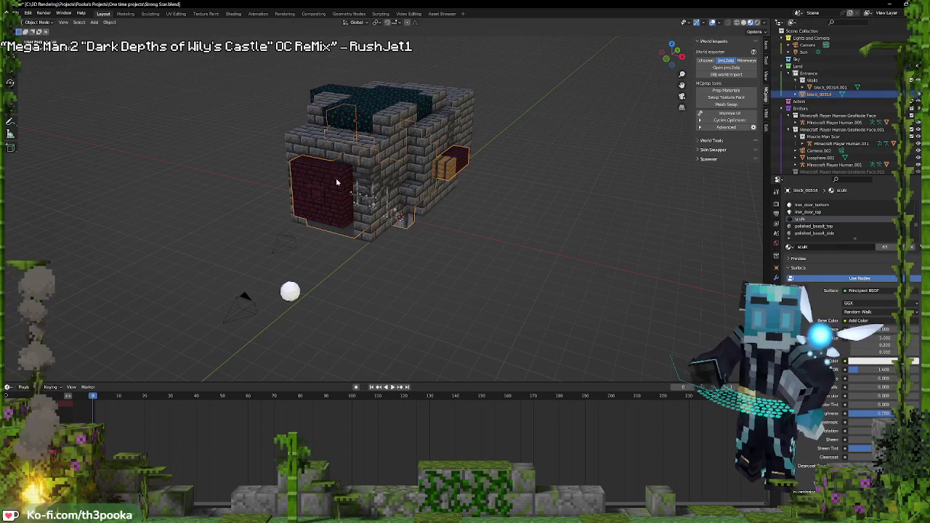
{"action": "key", "text": "Tab"}
{"action": "left_click", "coordinate": [333, 179]}
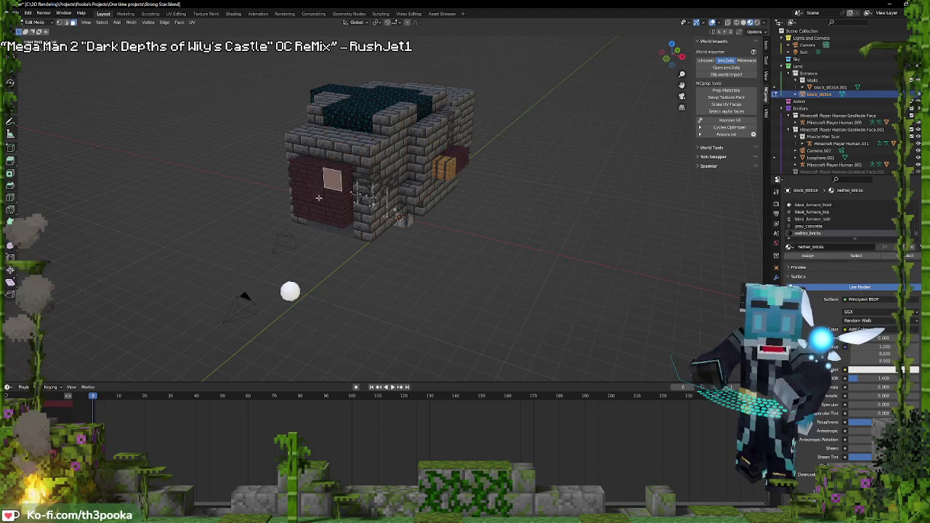
{"action": "left_click", "coordinate": [319, 198], "text": "shift"}
{"action": "left_click", "coordinate": [313, 177], "text": "shift"}
{"action": "left_click", "coordinate": [304, 174], "text": "shift"}
{"action": "left_click", "coordinate": [302, 191], "text": "shift"}
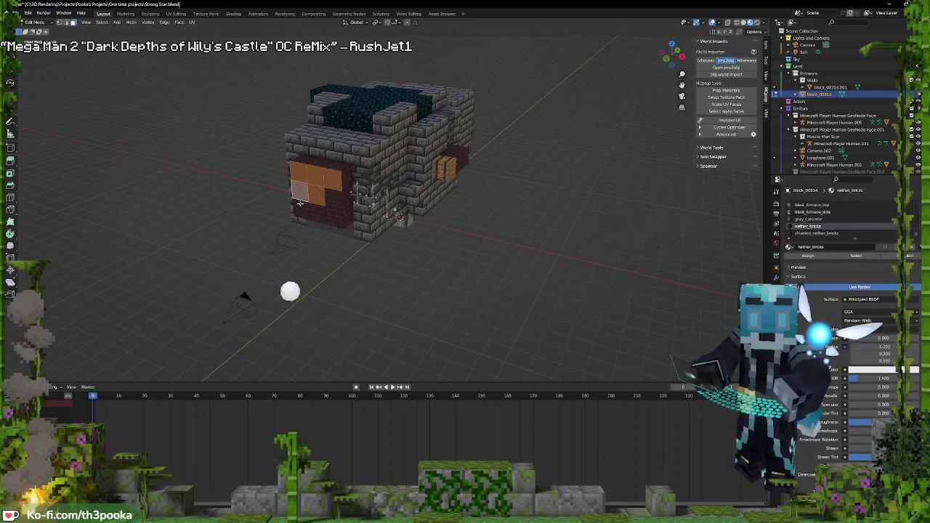
{"action": "left_click", "coordinate": [301, 209], "text": "shift"}
{"action": "left_click", "coordinate": [321, 213], "text": "shift"}
{"action": "left_click", "coordinate": [333, 214], "text": "shift"}
{"action": "left_click", "coordinate": [336, 200], "text": "shift"}
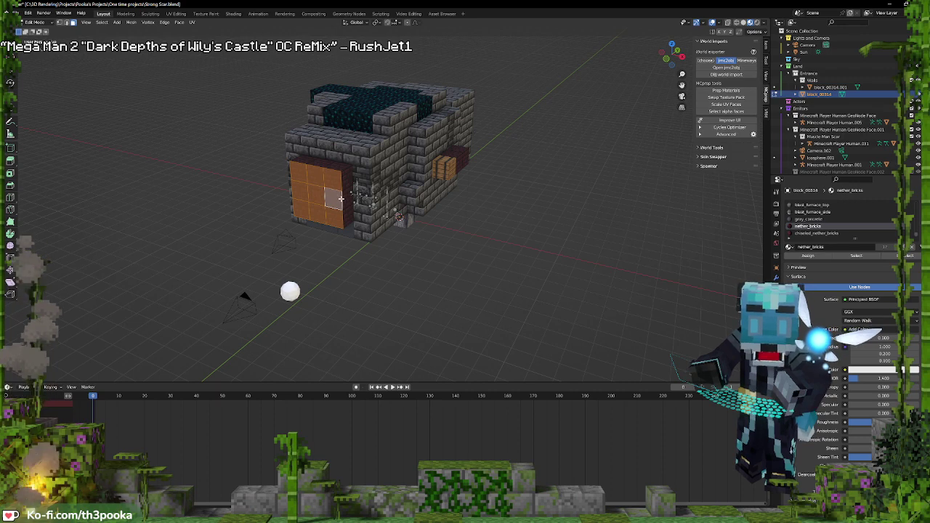
{"action": "key", "text": "ctrl+l"}
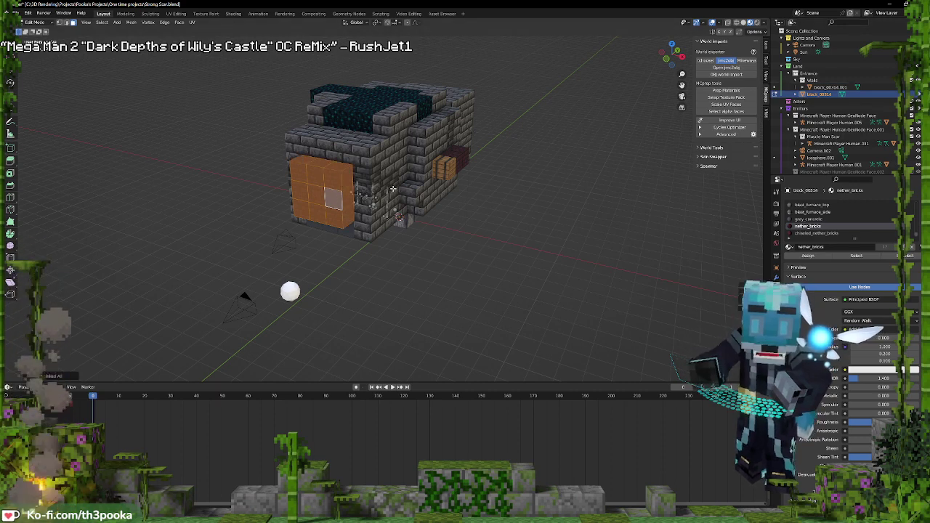
{"action": "key", "text": "p"}
{"action": "left_click", "coordinate": [393, 191]}
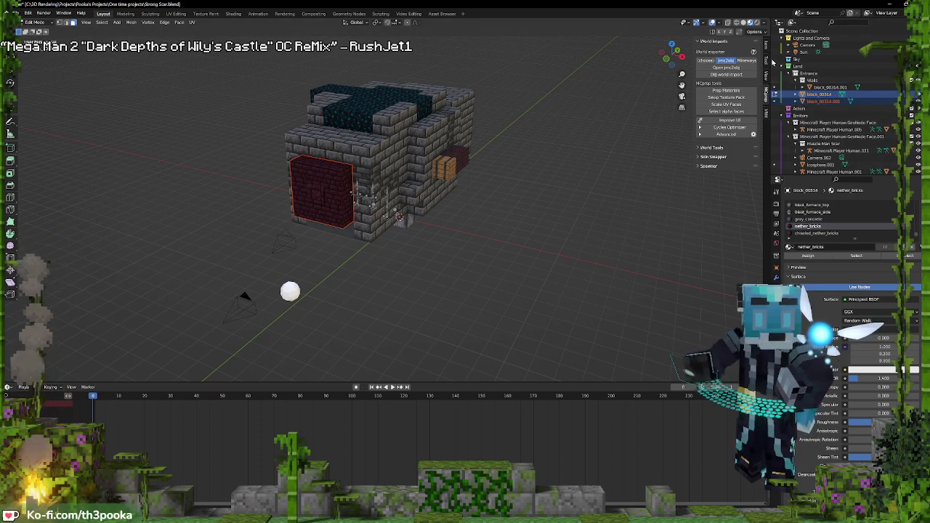
Create a collection named Door inside the Entrance collection and move the separated nether-brick door object into it
{"action": "right_click", "coordinate": [806, 74]}
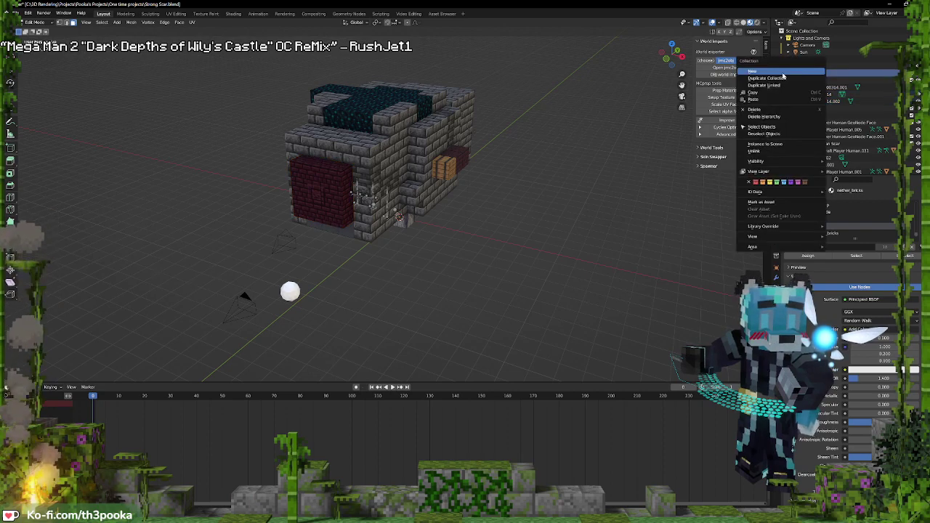
{"action": "left_click", "coordinate": [781, 73]}
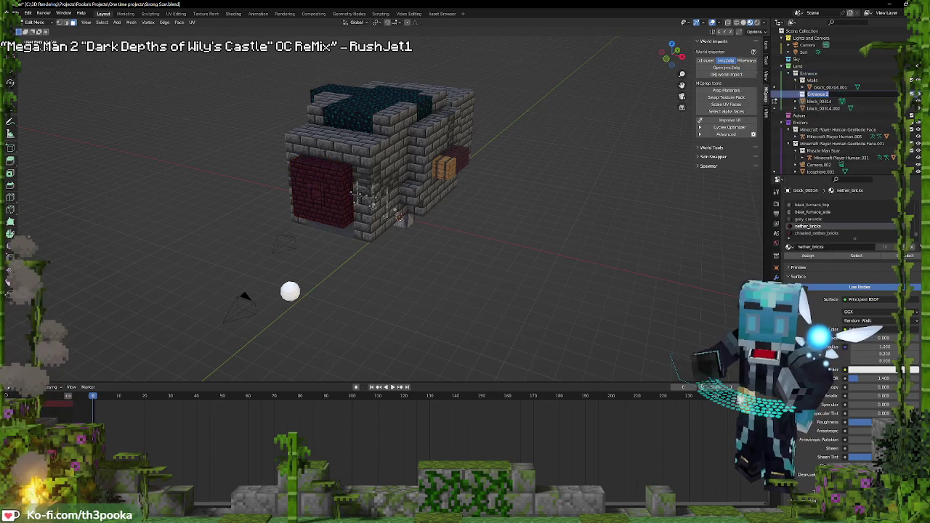
{"action": "type", "text": "Door"}
{"action": "key", "text": "Return"}
{"action": "left_click", "coordinate": [817, 108]}
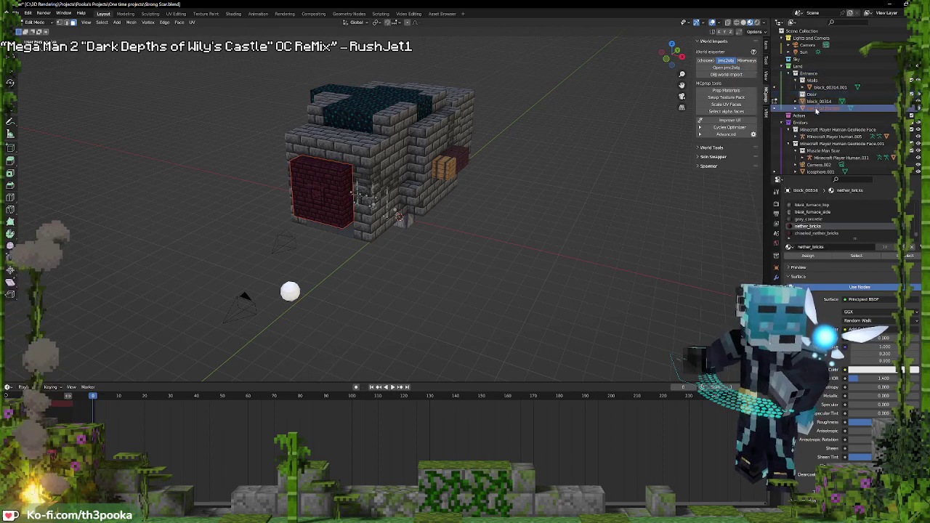
{"action": "left_click_drag", "start_coordinate": [818, 108], "coordinate": [813, 96]}
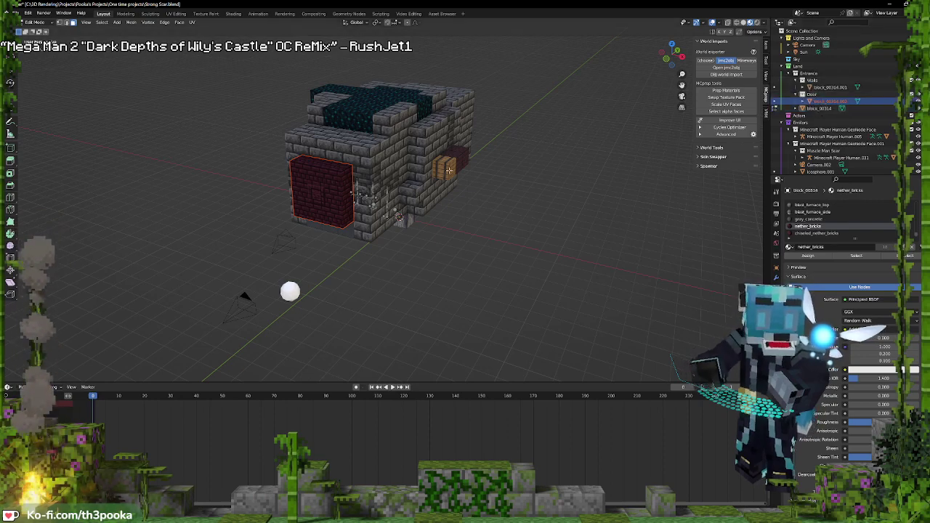
Separate the linked barrel and nether-brick blocks on the room's side wall into their own object and move it into the Walls collection
{"action": "middle_click_drag", "start_coordinate": [517, 168], "coordinate": [448, 162]}
{"action": "left_click", "coordinate": [425, 186]}
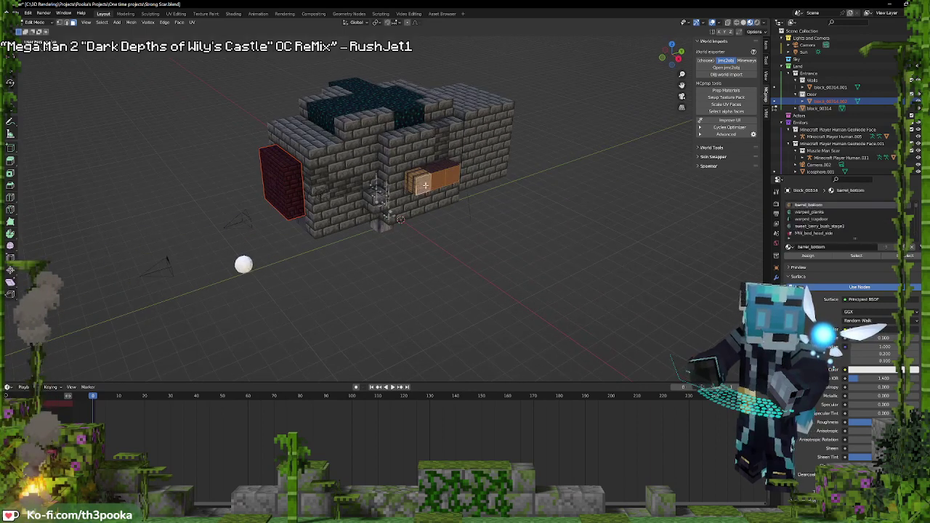
{"action": "key", "text": "ctrl+l"}
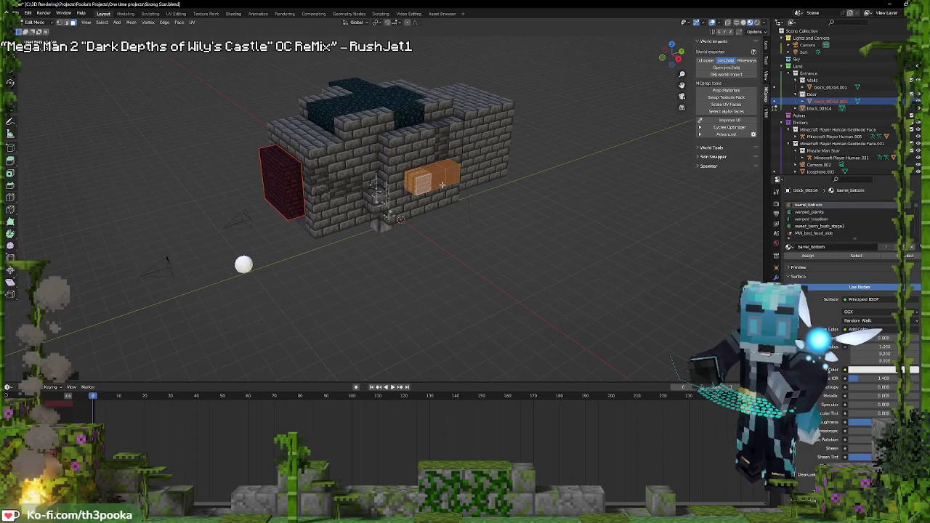
{"action": "key", "text": "p"}
{"action": "left_click", "coordinate": [441, 179]}
{"action": "key", "text": "Tab"}
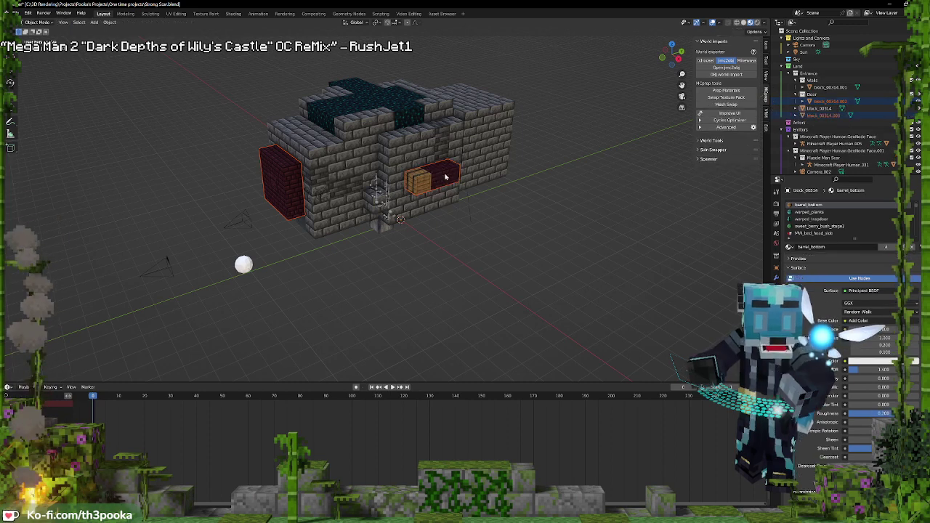
{"action": "left_click", "coordinate": [445, 173]}
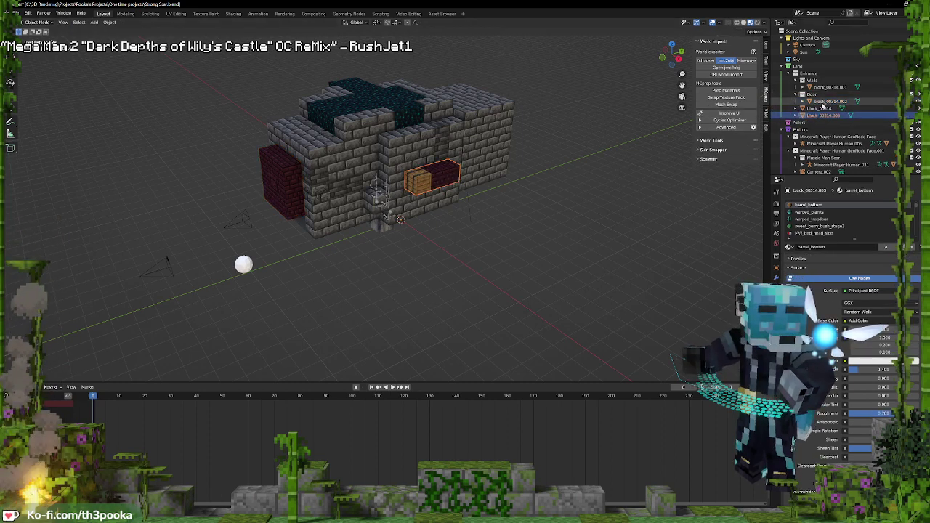
{"action": "left_click_drag", "start_coordinate": [822, 115], "coordinate": [813, 80]}
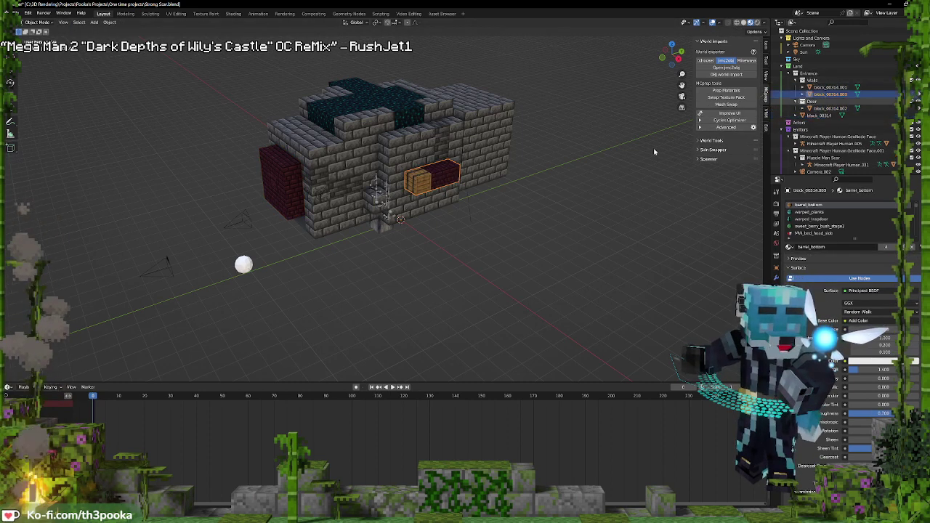
Inspect the room's interior and widen the viewport's focal length to 11.3 mm
{"action": "middle_click_drag", "start_coordinate": [389, 208], "coordinate": [396, 228]}
{"action": "scroll", "coordinate": [508, 237], "scroll_direction": "up", "scroll_amount": 5}
{"action": "scroll", "coordinate": [508, 237], "scroll_direction": "up", "scroll_amount": 8}
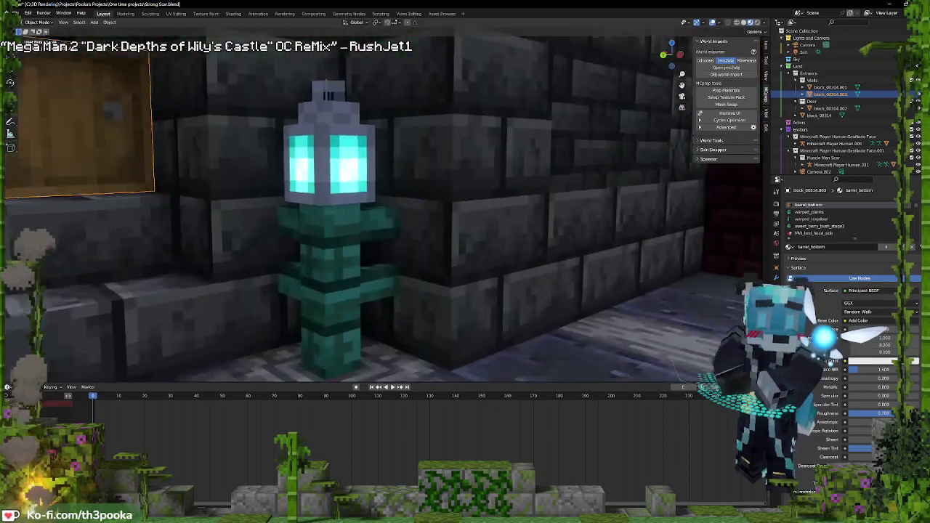
{"action": "middle_click_drag", "start_coordinate": [549, 157], "coordinate": [499, 166], "text": "shift"}
{"action": "scroll", "coordinate": [499, 166], "scroll_direction": "down", "scroll_amount": 1}
{"action": "left_click", "coordinate": [766, 42]}
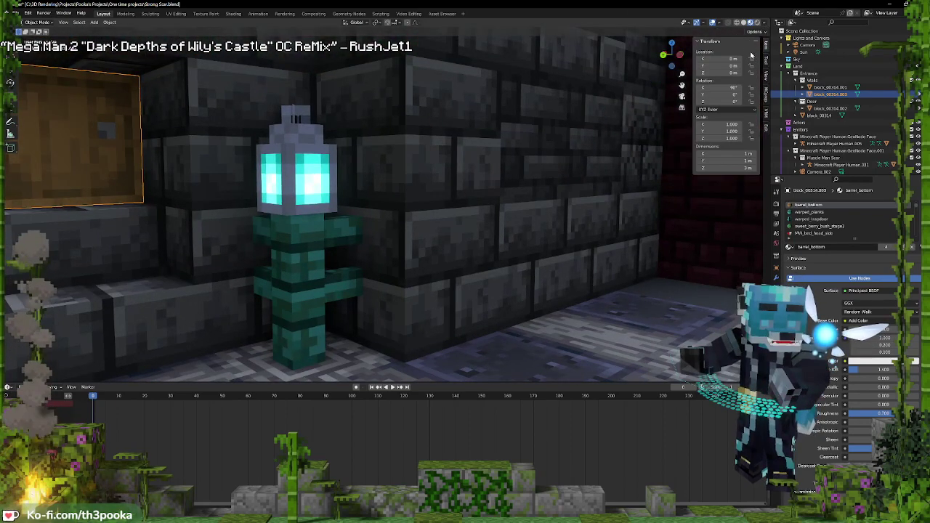
{"action": "left_click", "coordinate": [766, 74]}
{"action": "left_click_drag", "start_coordinate": [739, 52], "coordinate": [703, 51]}
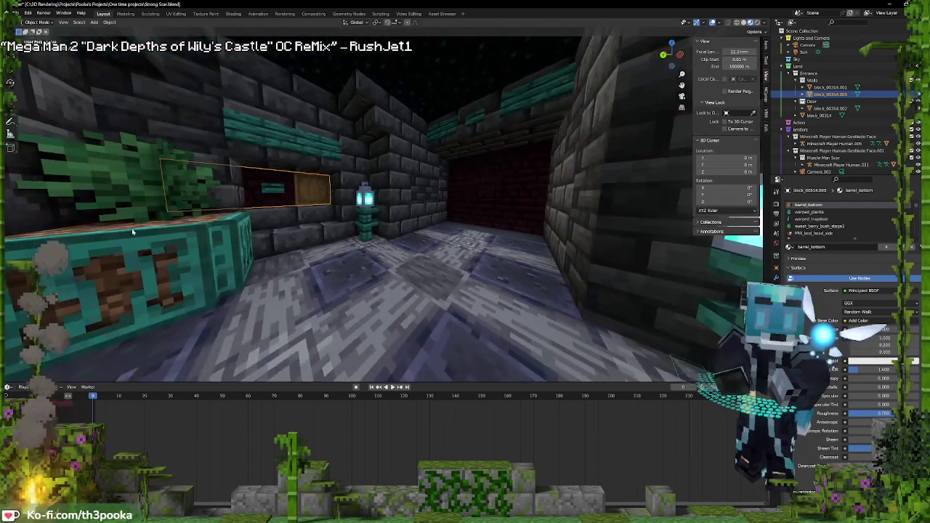
{"action": "middle_click_drag", "start_coordinate": [133, 231], "coordinate": [382, 245]}
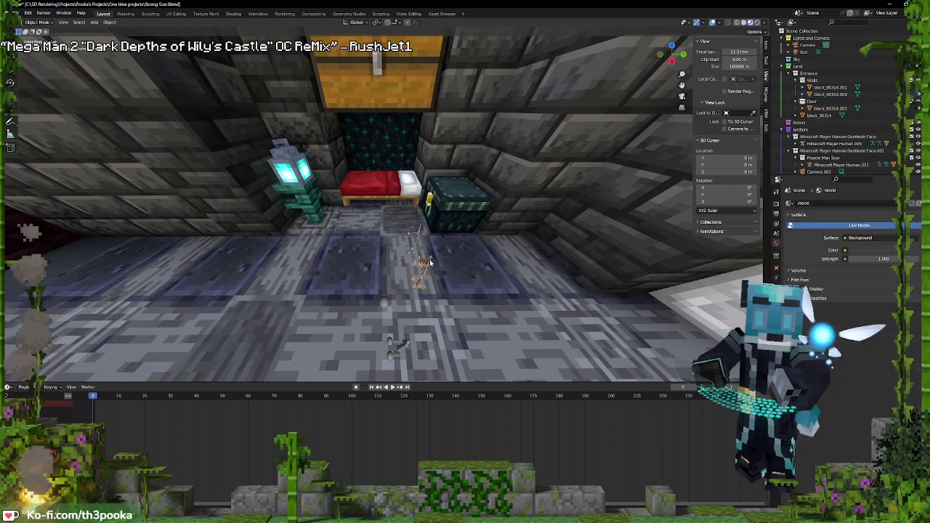
Select all four room block objects and lower them vertically so the floor sits under the characters' feet
{"action": "left_click", "coordinate": [371, 267]}
{"action": "scroll", "coordinate": [452, 208], "scroll_direction": "down", "scroll_amount": 12}
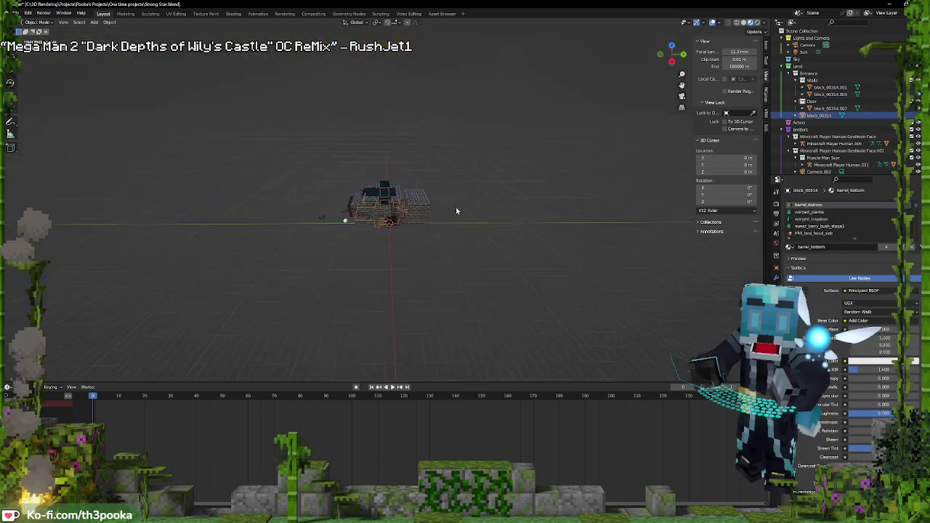
{"action": "scroll", "coordinate": [442, 213], "scroll_direction": "up", "scroll_amount": 10}
{"action": "middle_click_drag", "start_coordinate": [445, 216], "coordinate": [502, 213]}
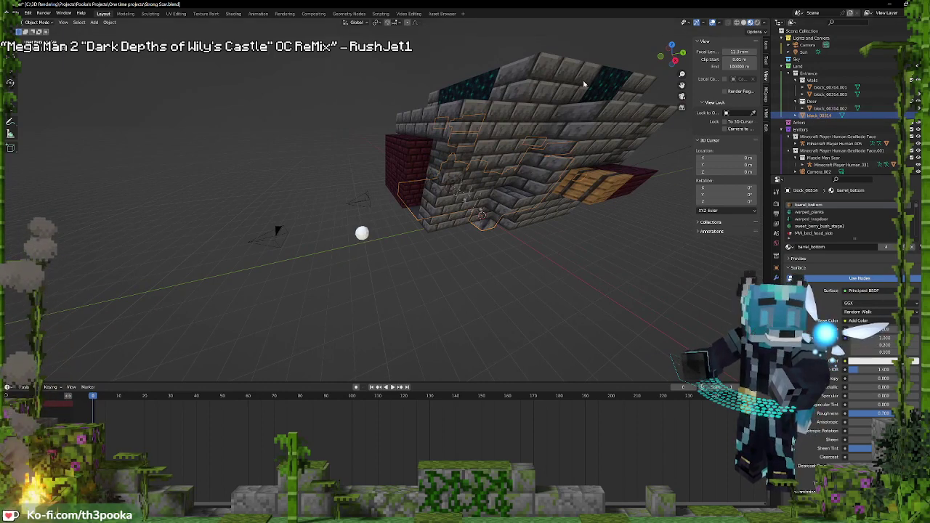
{"action": "left_click", "coordinate": [556, 94]}
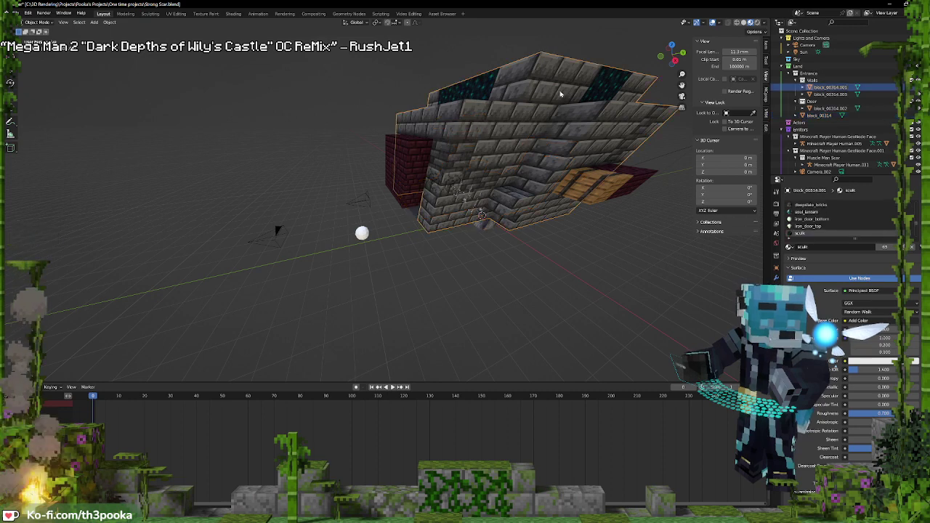
{"action": "left_click", "coordinate": [828, 107], "text": "ctrl"}
{"action": "left_click", "coordinate": [820, 115], "text": "ctrl"}
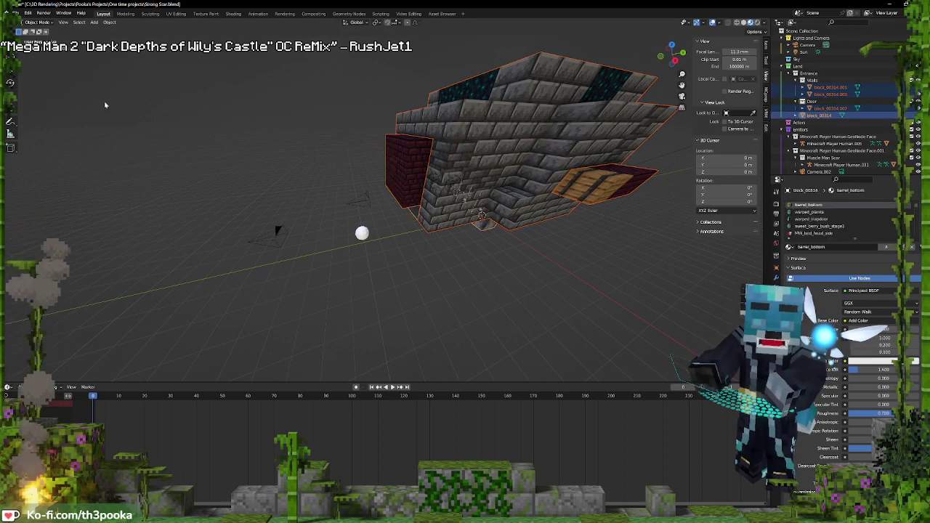
{"action": "left_click", "coordinate": [11, 109]}
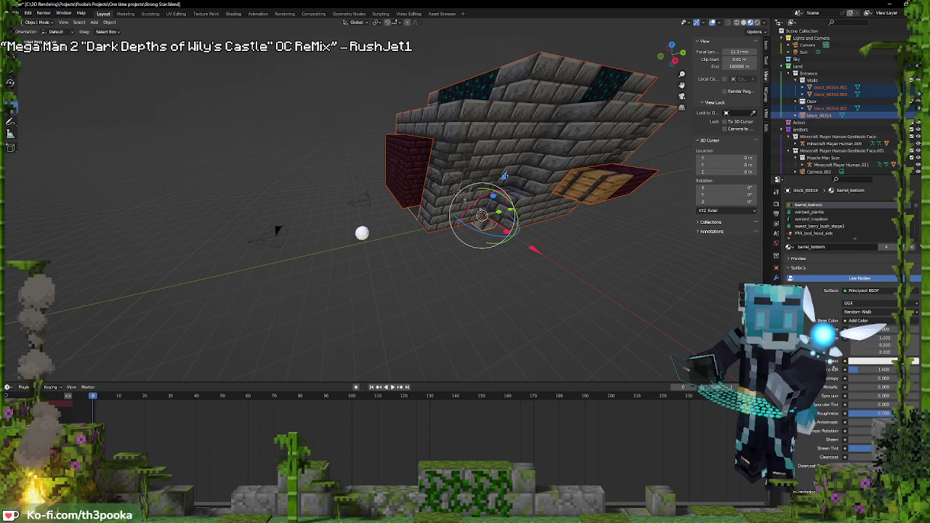
{"action": "middle_click_drag", "start_coordinate": [504, 176], "coordinate": [288, 146]}
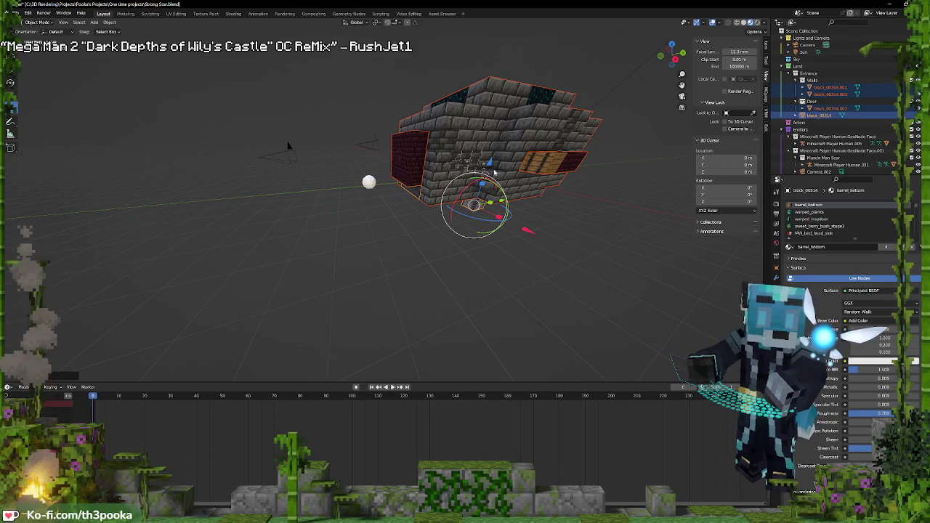
{"action": "middle_click_drag", "start_coordinate": [495, 172], "coordinate": [529, 145]}
{"action": "scroll", "coordinate": [529, 145], "scroll_direction": "up", "scroll_amount": 6}
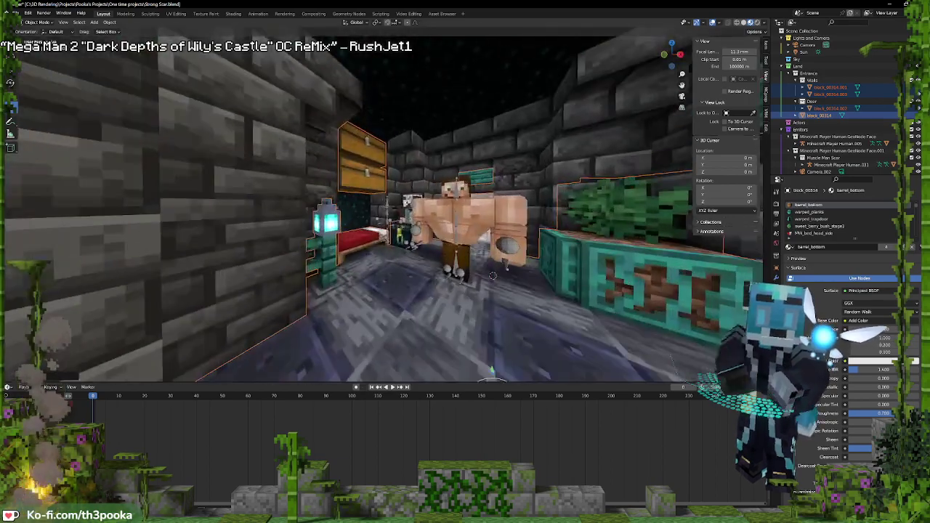
{"action": "middle_click_drag", "start_coordinate": [492, 275], "coordinate": [524, 237]}
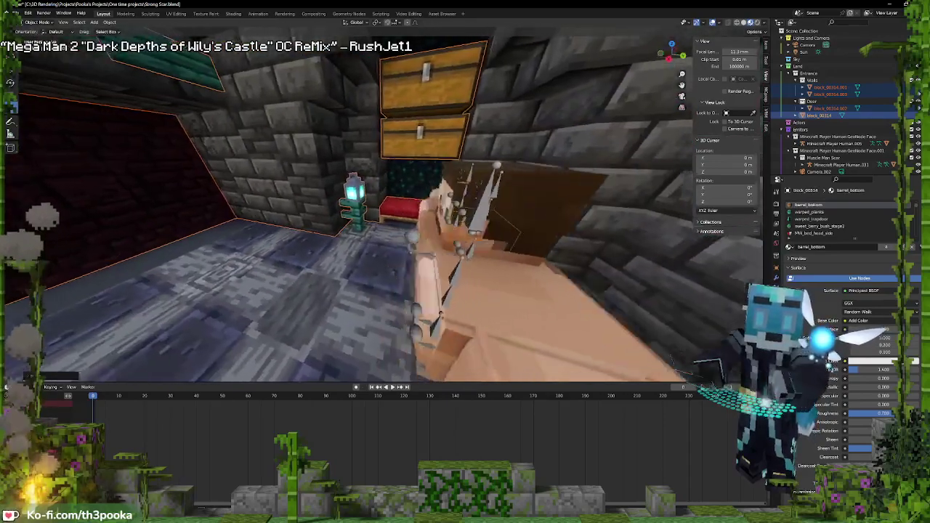
{"action": "middle_click_drag", "start_coordinate": [416, 122], "coordinate": [473, 124]}
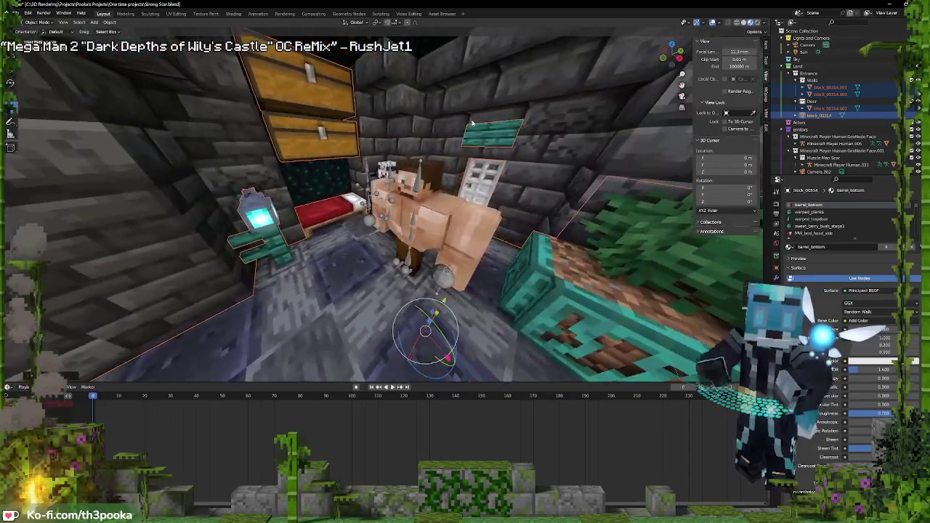
Move the muscular character's rig horizontally out of the room through the side wall
{"action": "left_click", "coordinate": [428, 205]}
{"action": "key", "text": "g"}
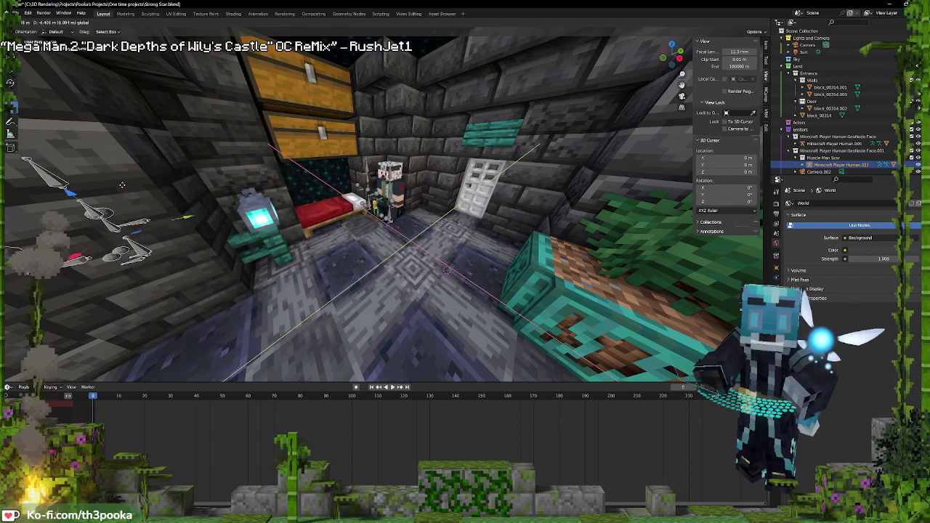
{"action": "left_click", "coordinate": [108, 182]}
Move the white-haired character beside the bed and the cyan-haired character in front of the white door, keeping both on the floor
{"action": "left_click", "coordinate": [392, 188]}
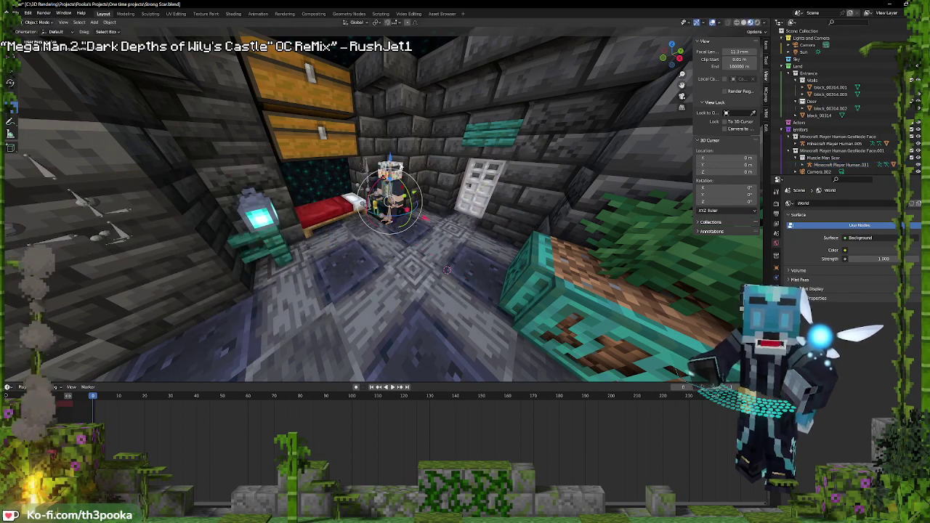
{"action": "key", "text": "g"}
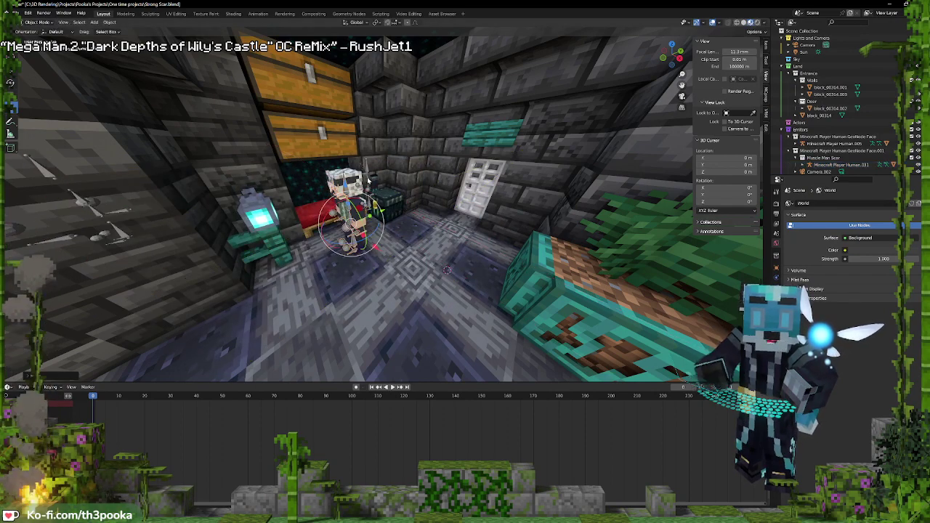
{"action": "left_click", "coordinate": [369, 172]}
{"action": "key", "text": "g"}
{"action": "key", "text": "shift+z"}
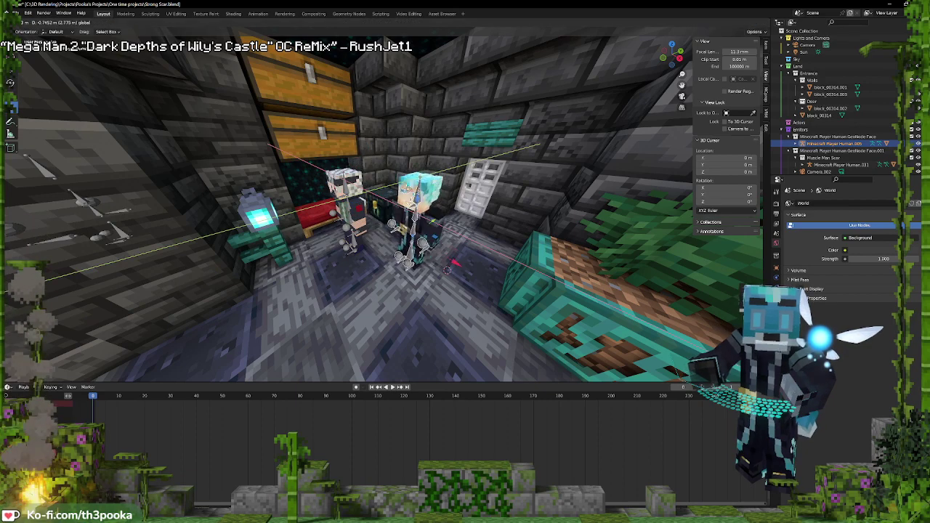
{"action": "left_click", "coordinate": [480, 267]}
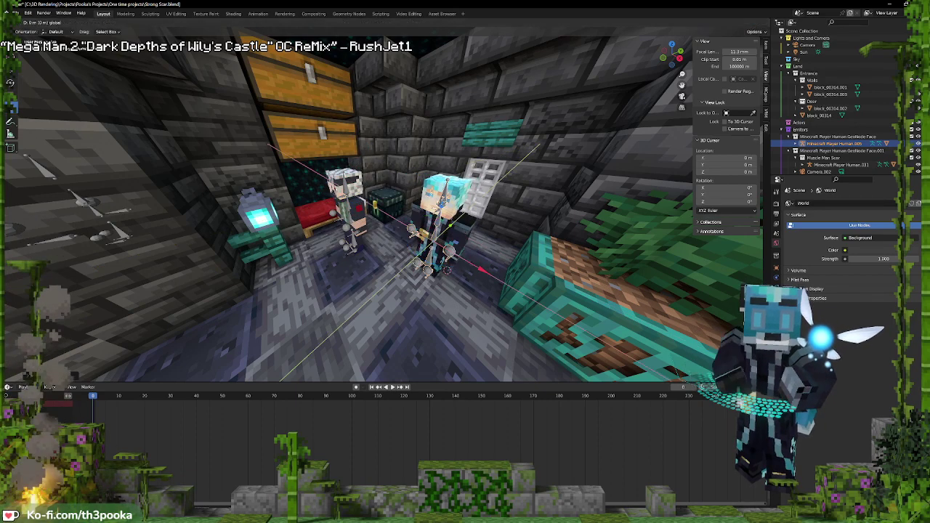
{"action": "left_click", "coordinate": [349, 211]}
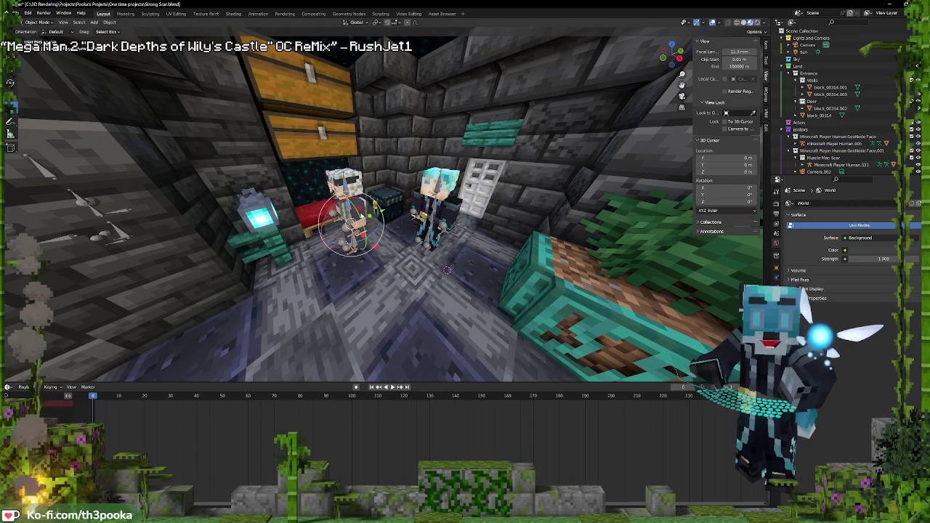
{"action": "left_click_drag", "start_coordinate": [377, 233], "coordinate": [374, 246]}
Look through the scene camera, select it and set its focal length to 20 mm
{"action": "key", "text": "KP_1"}
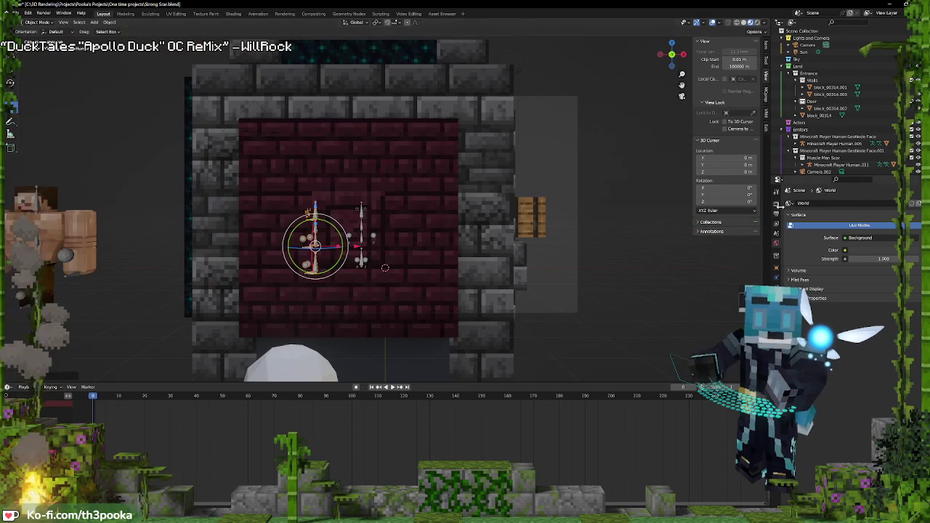
{"action": "left_click", "coordinate": [571, 96]}
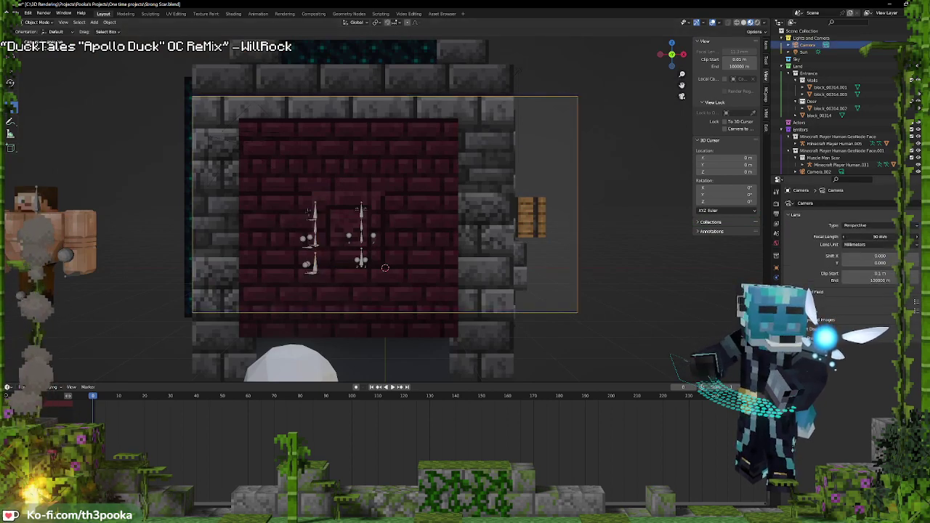
{"action": "left_click_drag", "start_coordinate": [888, 237], "coordinate": [846, 237]}
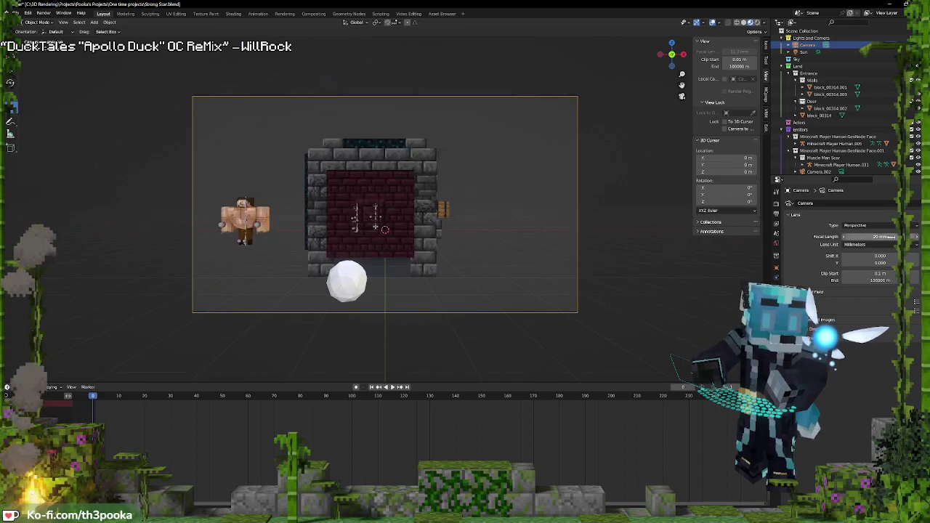
Fly the camera into the room and frame the two characters standing in front of the bed and white door
{"action": "key", "text": "shift+grave"}
{"action": "key", "text": "w"}
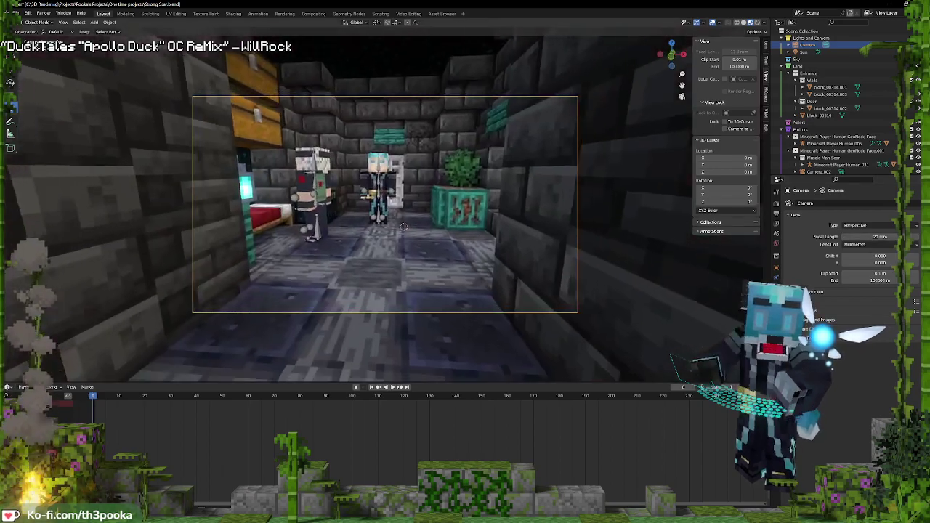
{"action": "key", "text": "d"}
{"action": "scroll", "coordinate": [581, 335], "scroll_direction": "up", "scroll_amount": 4}
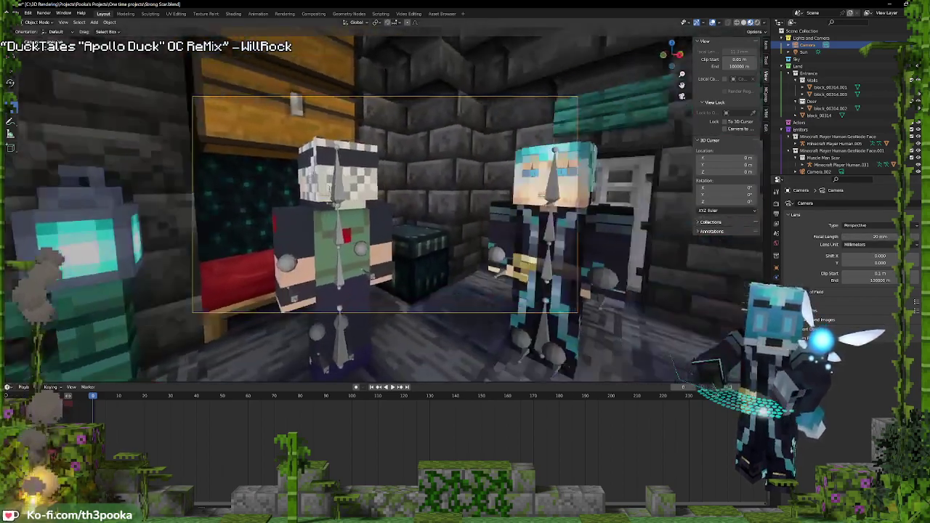
{"action": "scroll", "coordinate": [545, 367], "scroll_direction": "down", "scroll_amount": 3}
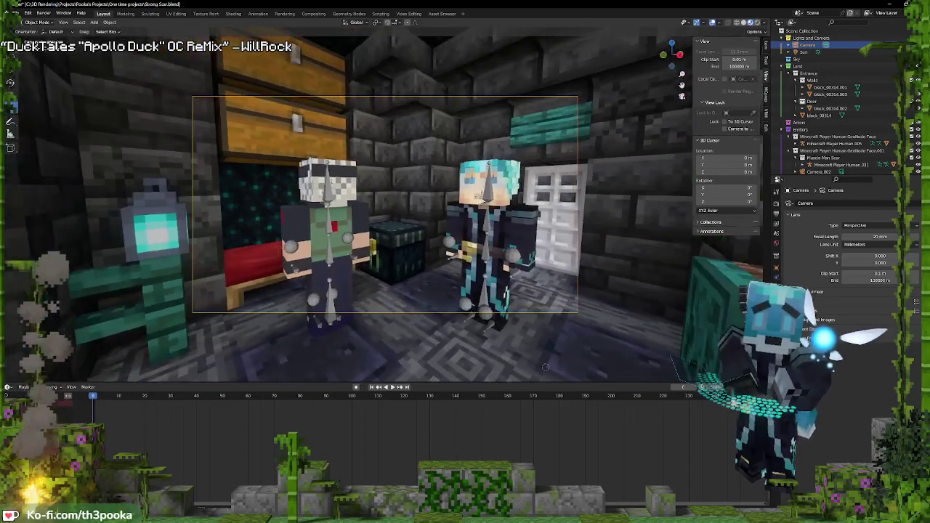
{"action": "middle_click_drag", "start_coordinate": [545, 367], "coordinate": [553, 373], "text": "shift"}
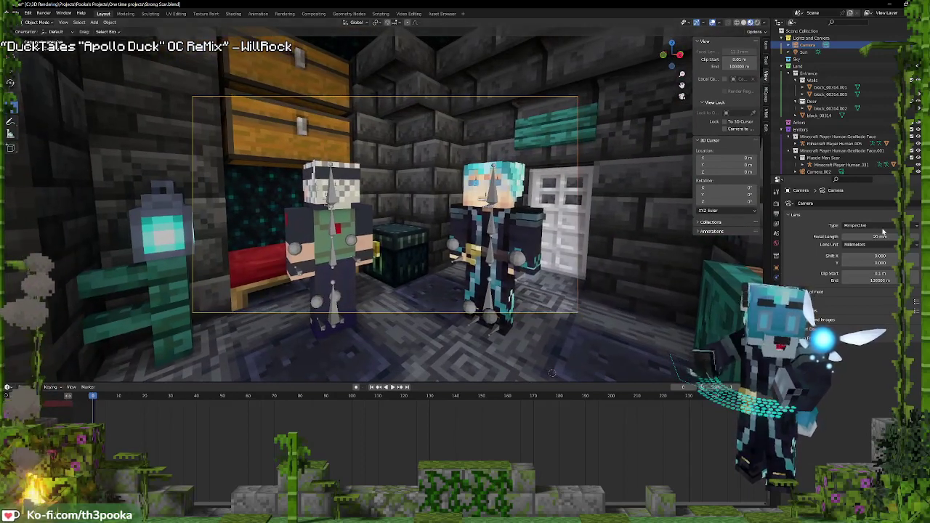
Set the camera's focal length to 18.5 mm and adjust its framing of the two characters
{"action": "mouse_move", "coordinate": [883, 231]}
{"action": "left_mouse_down"}
{"action": "mouse_move", "coordinate": [863, 231]}
{"action": "mouse_move", "coordinate": [872, 236]}
{"action": "left_mouse_up"}
{"action": "middle_click_drag", "start_coordinate": [552, 291], "coordinate": [544, 294]}
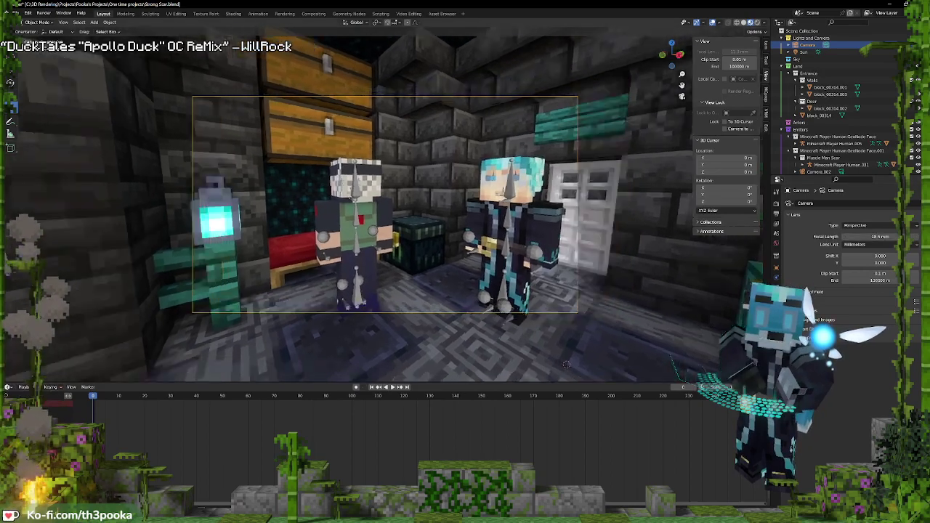
{"action": "mouse_move", "coordinate": [567, 365]}
{"action": "middle_mouse_down"}
{"action": "mouse_move", "coordinate": [494, 346]}
{"action": "mouse_move", "coordinate": [640, 313]}
{"action": "mouse_move", "coordinate": [603, 281]}
{"action": "mouse_move", "coordinate": [347, 363]}
{"action": "mouse_move", "coordinate": [576, 379]}
{"action": "mouse_move", "coordinate": [596, 370]}
{"action": "mouse_move", "coordinate": [538, 377]}
{"action": "mouse_move", "coordinate": [582, 370]}
{"action": "mouse_move", "coordinate": [567, 354]}
{"action": "middle_mouse_up"}
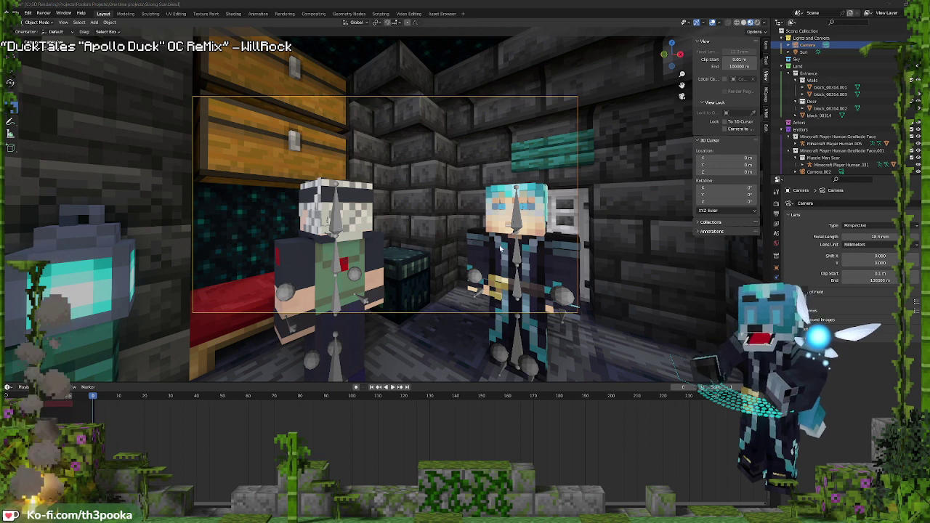
Select the linked geometry of the lower double chest above the bed in the remaining room object
{"action": "left_click", "coordinate": [420, 271]}
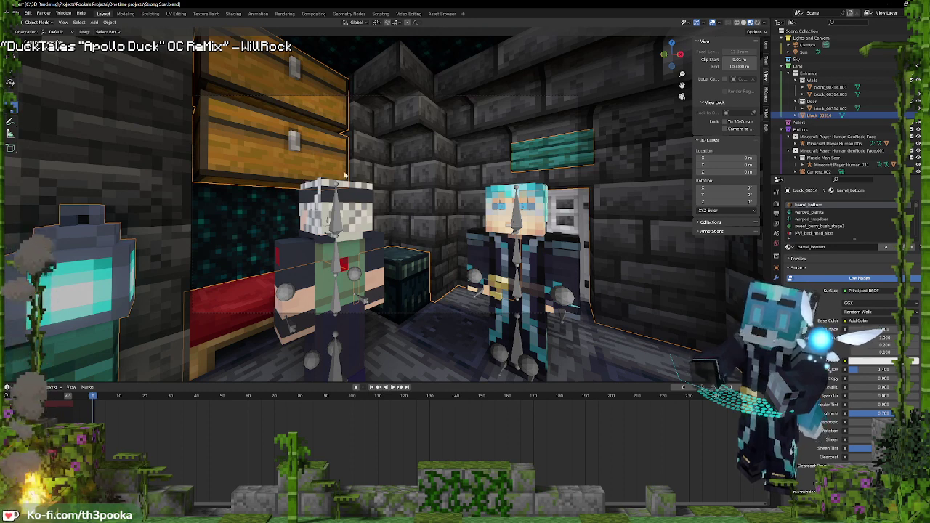
{"action": "key", "text": "Tab"}
{"action": "left_click", "coordinate": [316, 157]}
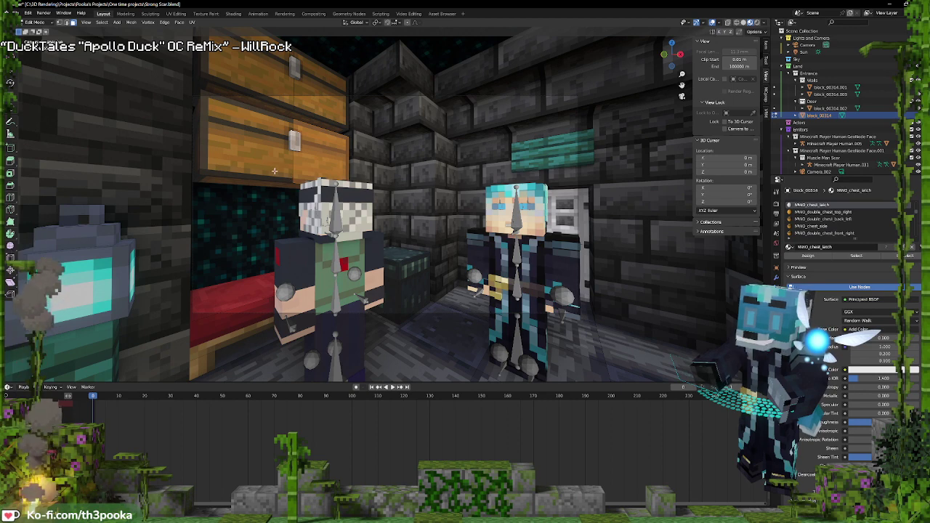
{"action": "left_click", "coordinate": [280, 171]}
{"action": "key", "text": "ctrl+l"}
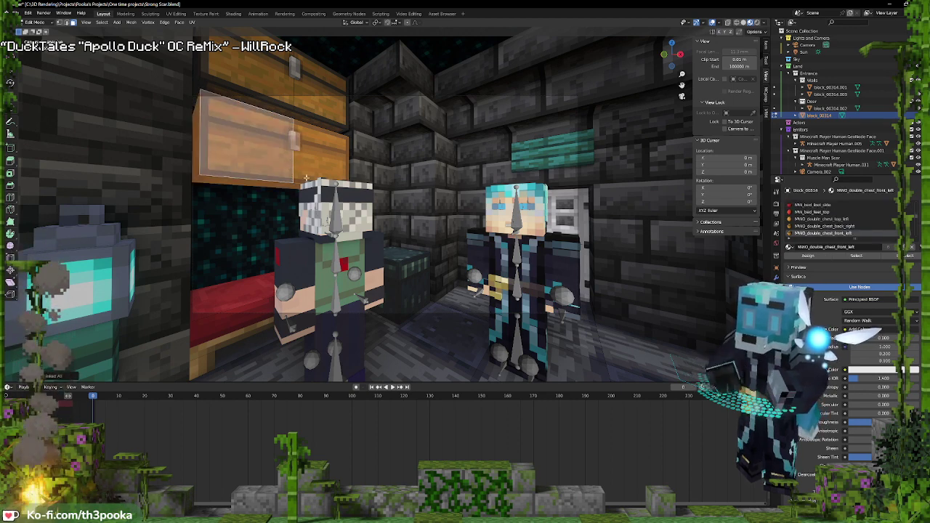
Delete the selected faces of the lower double chest, and undo that deletion
{"action": "key", "text": "x"}
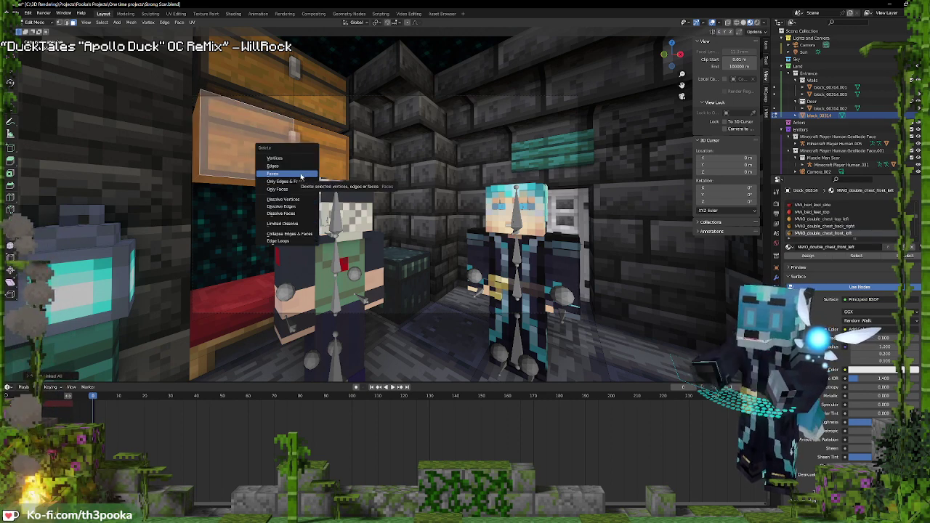
{"action": "left_click", "coordinate": [300, 175]}
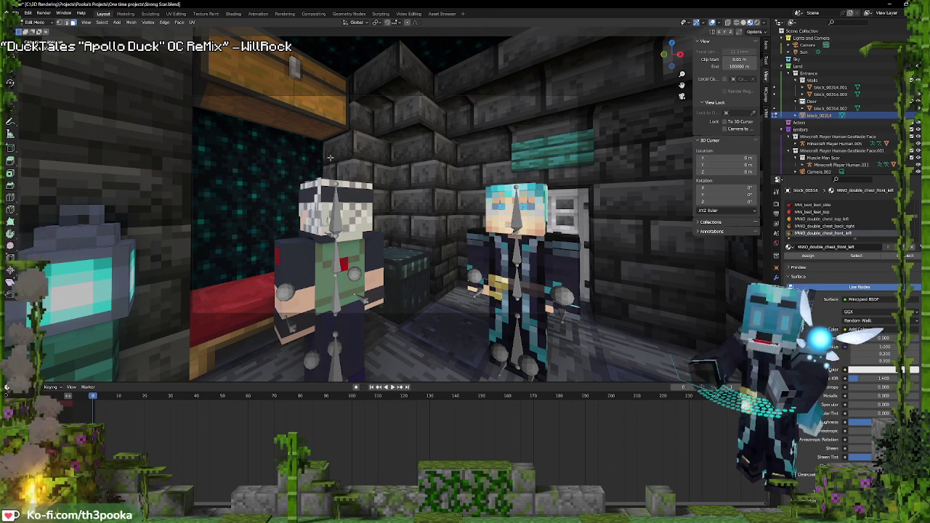
{"action": "key", "text": "ctrl+z"}
Separate the selected lower double chest into its own object and move it into the Unused collection
{"action": "key", "text": "p"}
{"action": "left_click", "coordinate": [331, 156]}
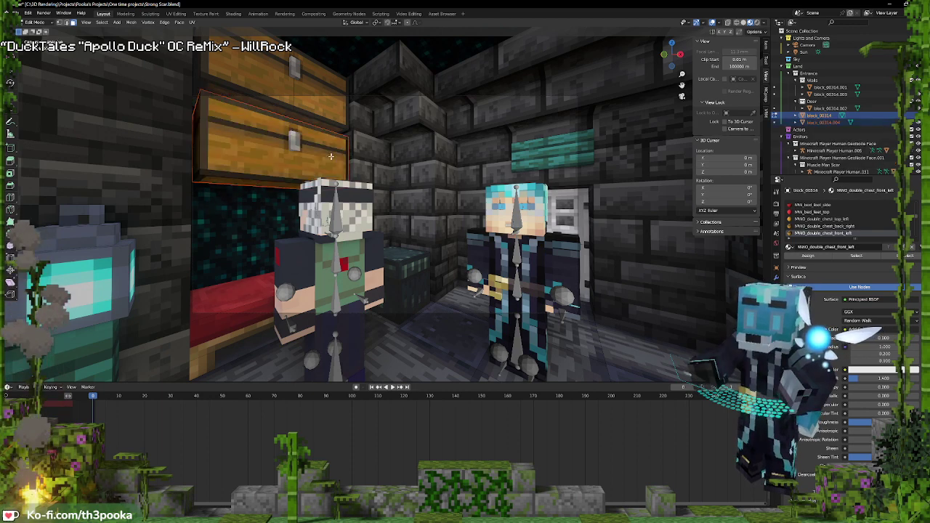
{"action": "key", "text": "Tab"}
{"action": "left_click", "coordinate": [820, 122]}
{"action": "left_click_drag", "start_coordinate": [820, 123], "coordinate": [808, 169]}
{"action": "scroll", "coordinate": [836, 147], "scroll_direction": "down", "scroll_amount": 3}
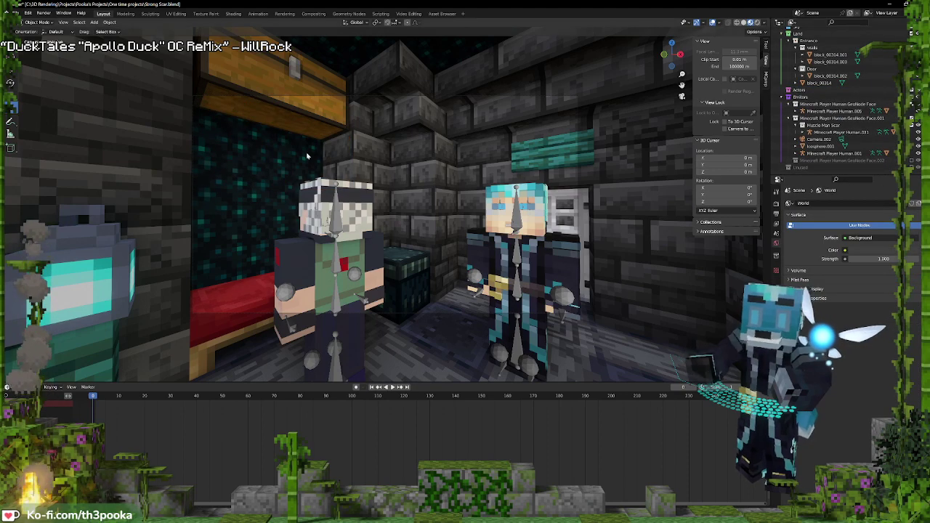
Add the Double Chest asset from the asset library's chest catalog to the room and snap it to the 3D cursor
{"action": "left_click", "coordinate": [449, 13]}
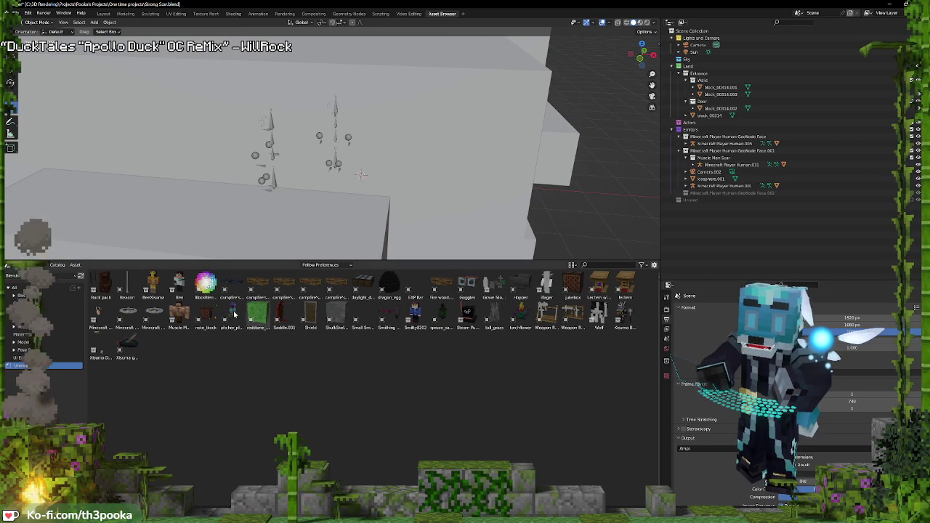
{"action": "left_click", "coordinate": [29, 296]}
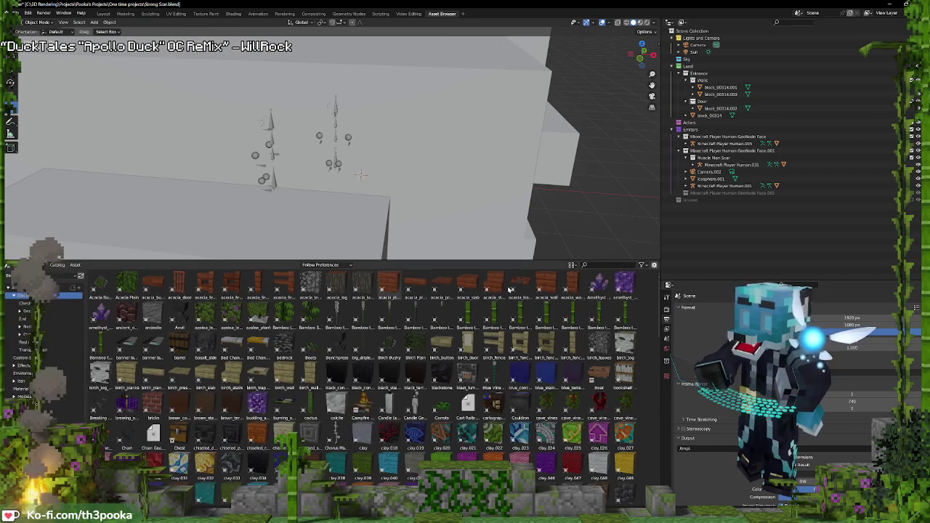
{"action": "left_click", "coordinate": [26, 303]}
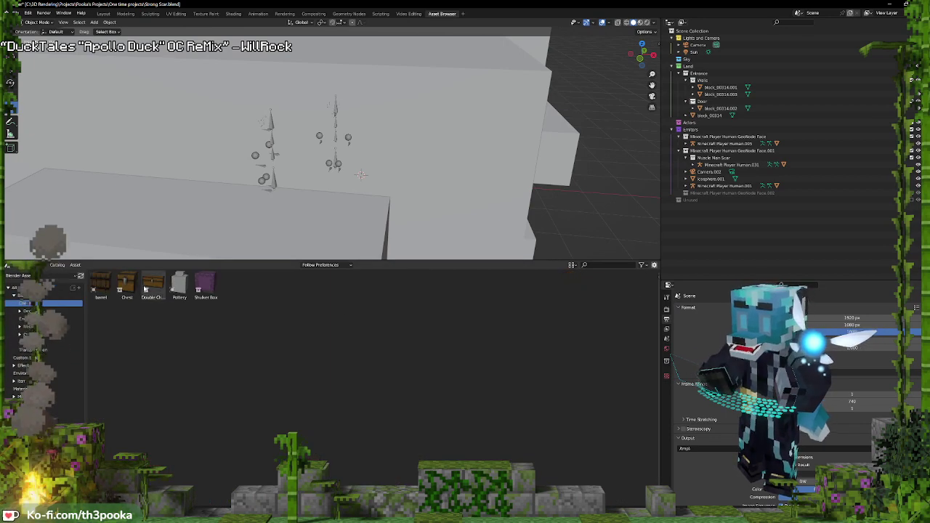
{"action": "key", "text": "KP_0"}
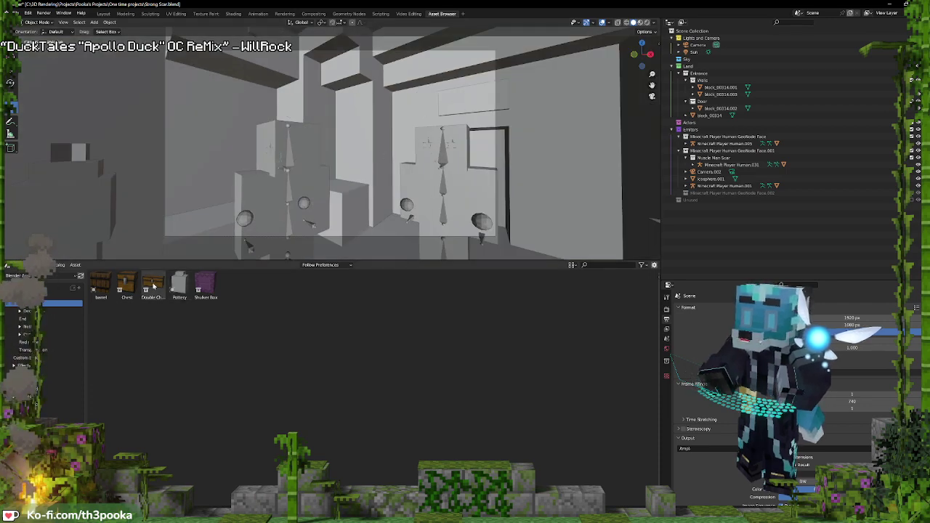
{"action": "left_click_drag", "start_coordinate": [153, 285], "coordinate": [215, 136]}
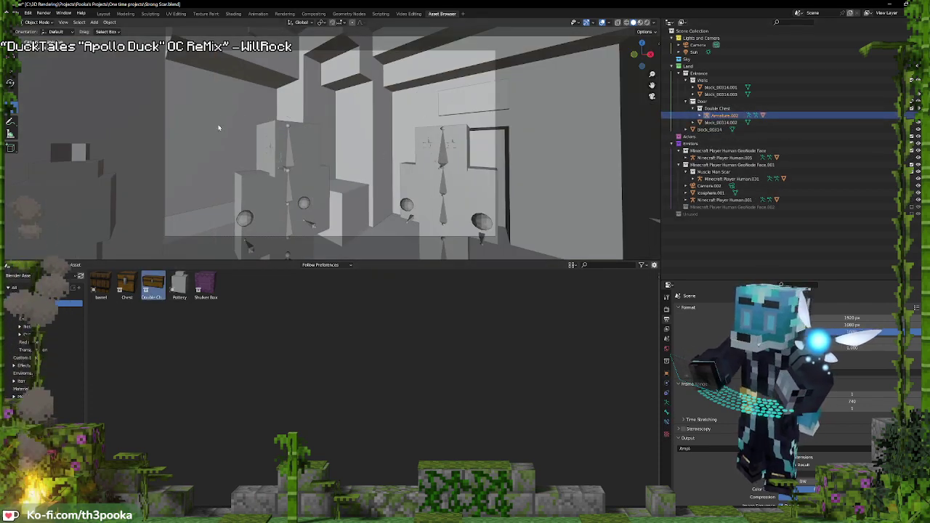
{"action": "key", "text": "shift+s"}
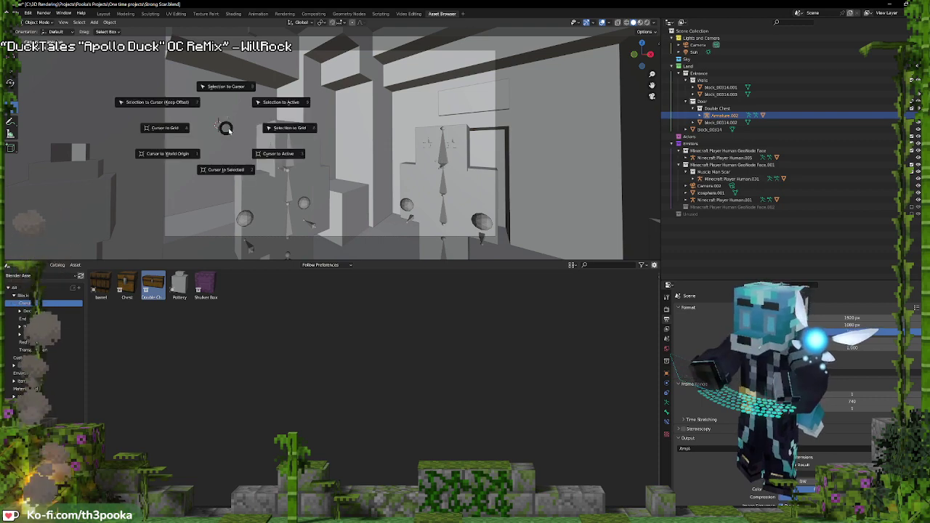
{"action": "left_click", "coordinate": [226, 86]}
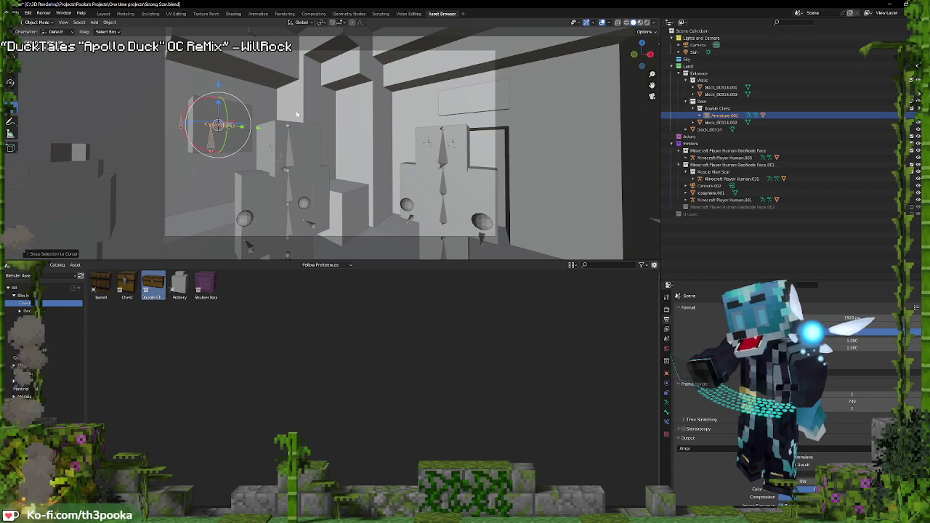
{"action": "key", "text": "r"}
{"action": "key", "text": "x"}
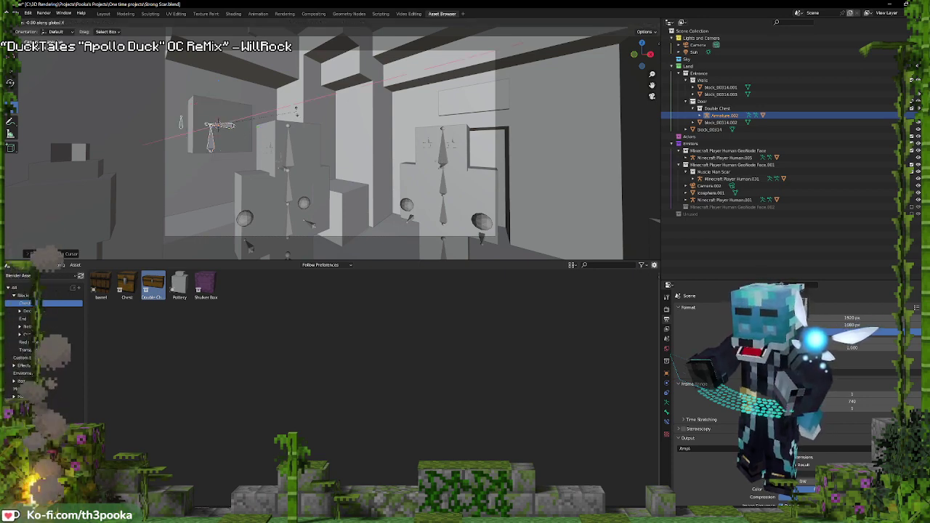
{"action": "type", "text": "1"}
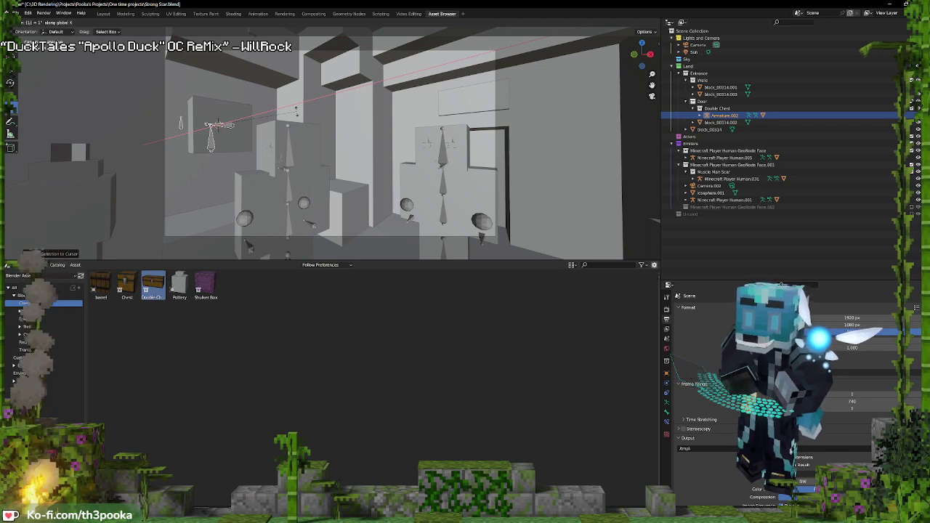
{"action": "key", "text": "Return"}
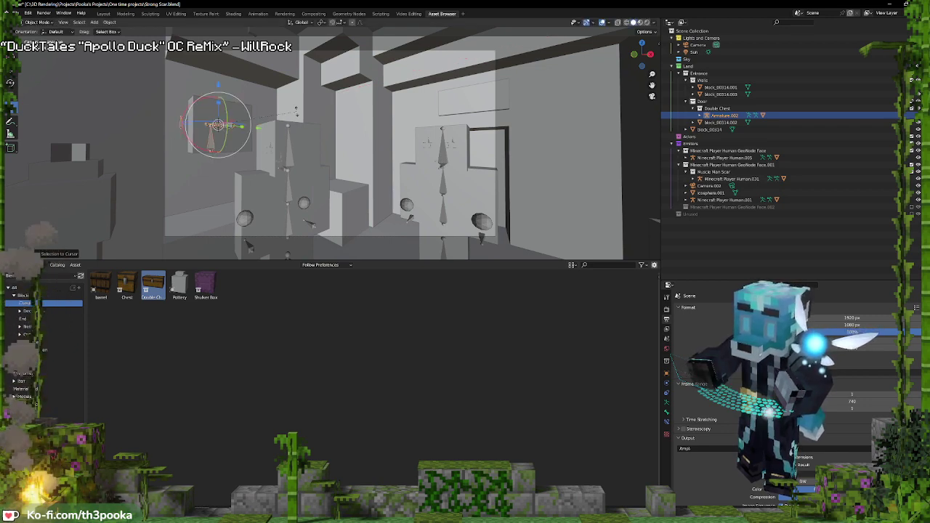
Move the new double chest along the global X axis and rotate it 90° about the global Z axis
{"action": "key", "text": "r"}
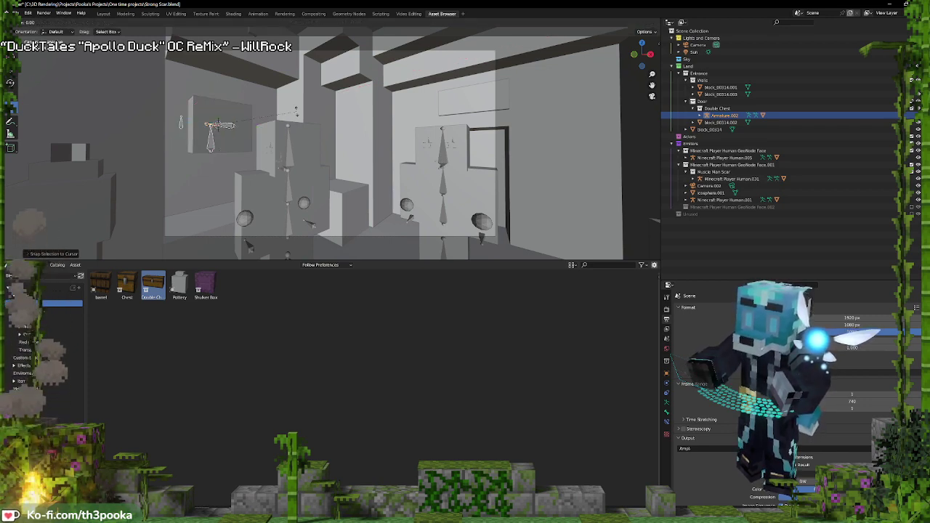
{"action": "key", "text": "x"}
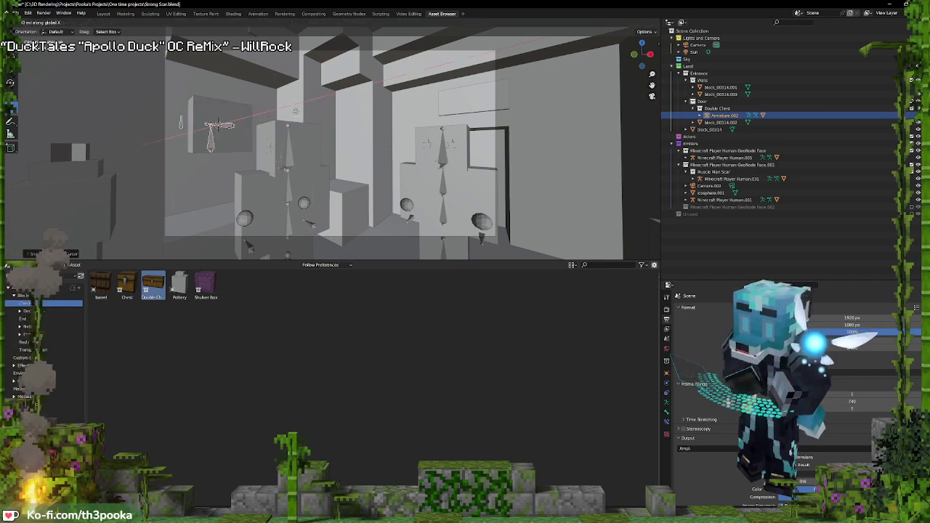
{"action": "key", "text": "Return"}
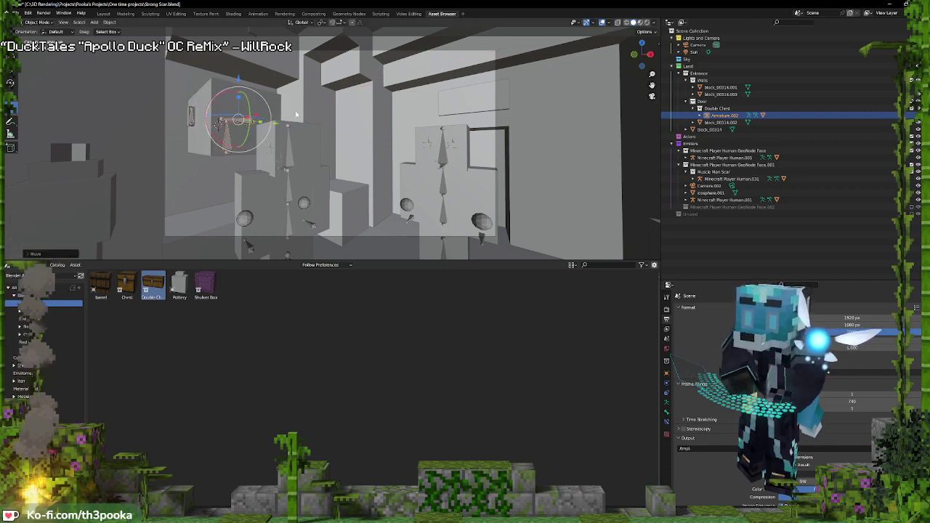
{"action": "key", "text": "g"}
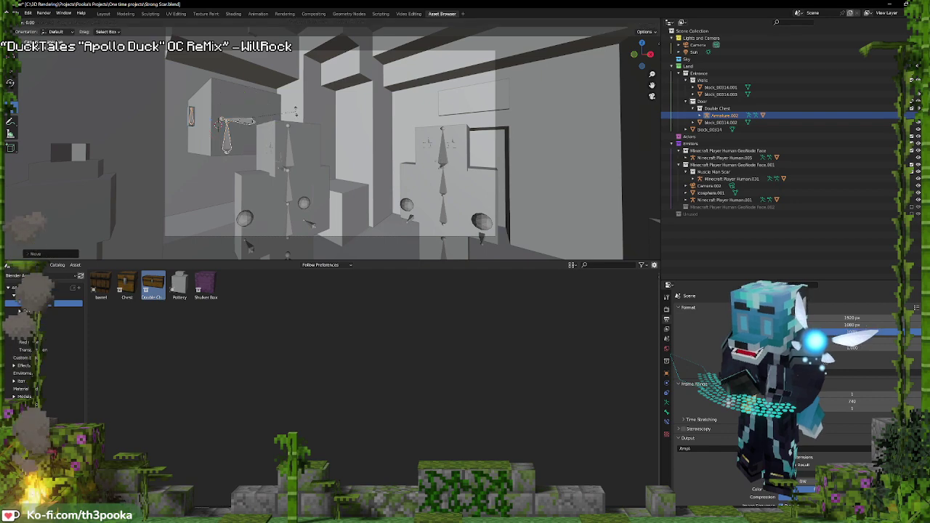
{"action": "type", "text": "z"}
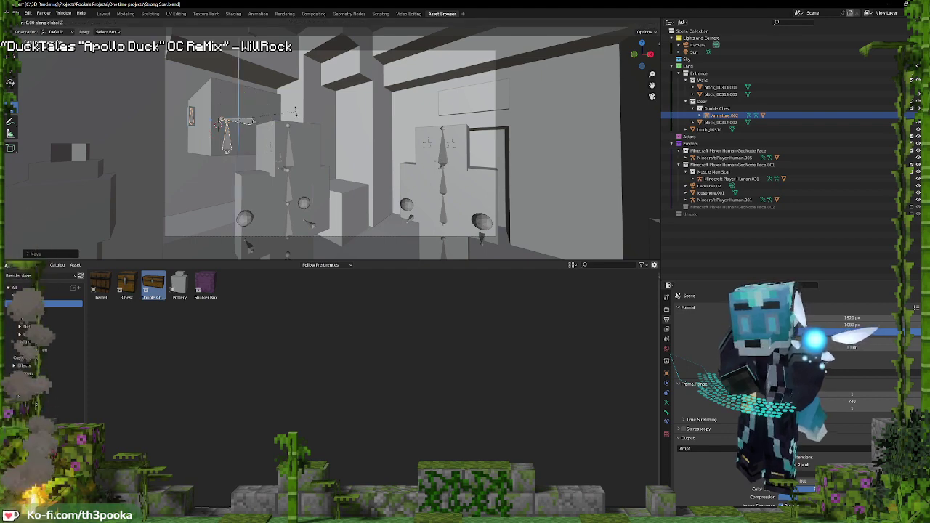
{"action": "type", "text": "90"}
{"action": "key", "text": "Return"}
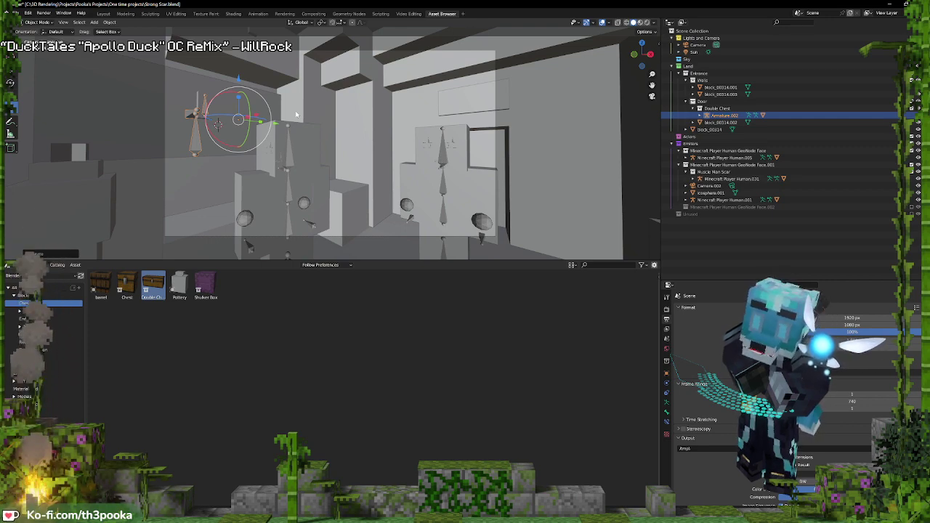
Move the new double chest 0.5 m along the global Y axis
{"action": "key", "text": "g"}
{"action": "key", "text": "y"}
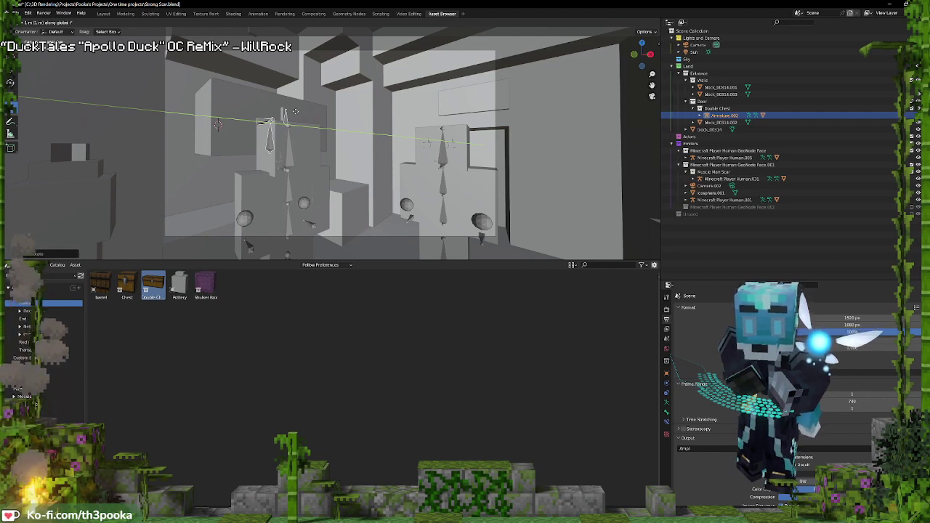
{"action": "key", "text": "BackSpace"}
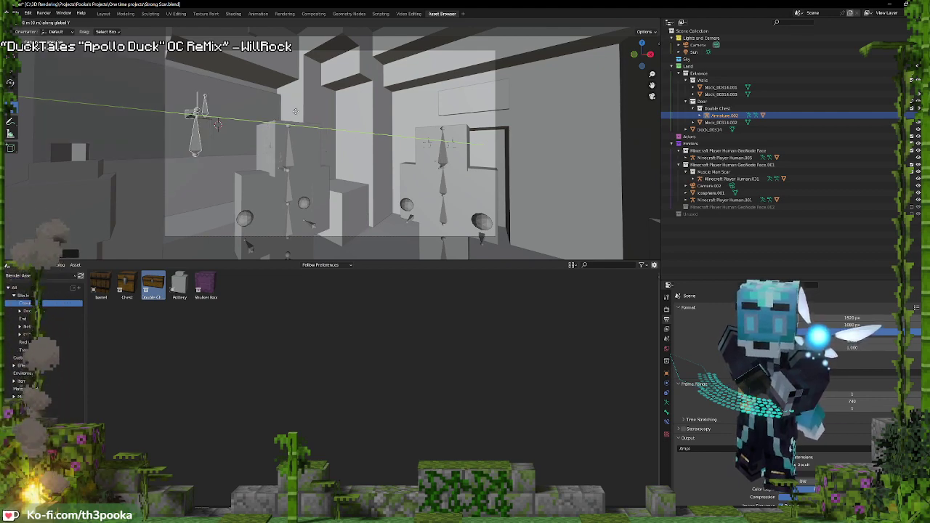
{"action": "key", "text": "BackSpace"}
{"action": "type", "text": ".5"}
{"action": "key", "text": "Return"}
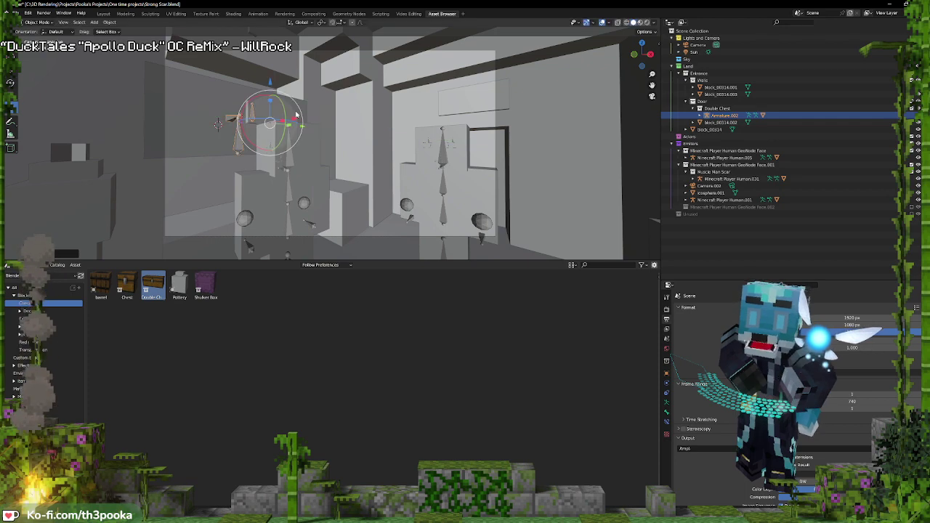
Shift the new double chest horizontally back into the wall recess and raise it toward the upper chest
{"action": "scroll", "coordinate": [294, 106], "scroll_direction": "up", "scroll_amount": 5}
{"action": "mouse_move", "coordinate": [283, 109]}
{"action": "middle_mouse_down"}
{"action": "mouse_move", "coordinate": [274, 93]}
{"action": "mouse_move", "coordinate": [273, 109]}
{"action": "middle_mouse_up"}
{"action": "scroll", "coordinate": [276, 110], "scroll_direction": "down", "scroll_amount": 3}
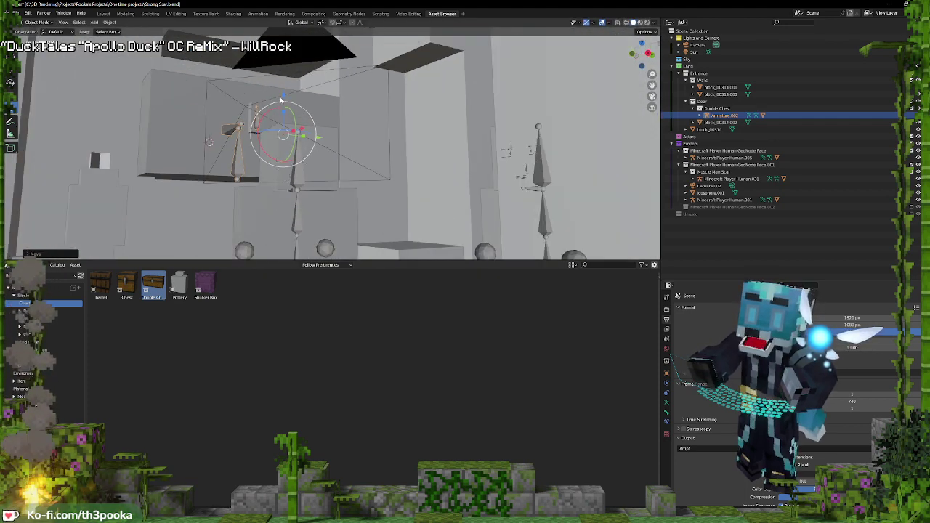
{"action": "key", "text": "g"}
{"action": "key", "text": "shift+z"}
{"action": "key", "text": "z"}
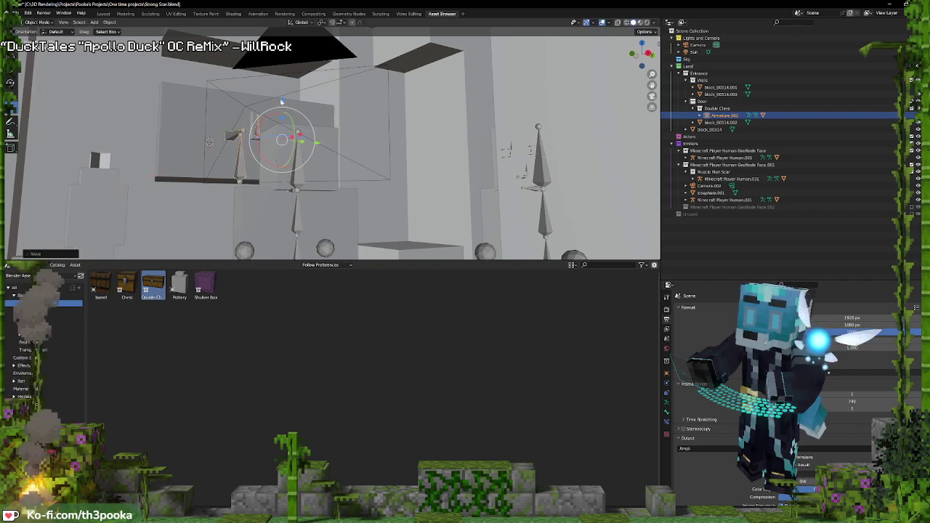
{"action": "left_click_drag", "start_coordinate": [282, 62], "coordinate": [283, 57]}
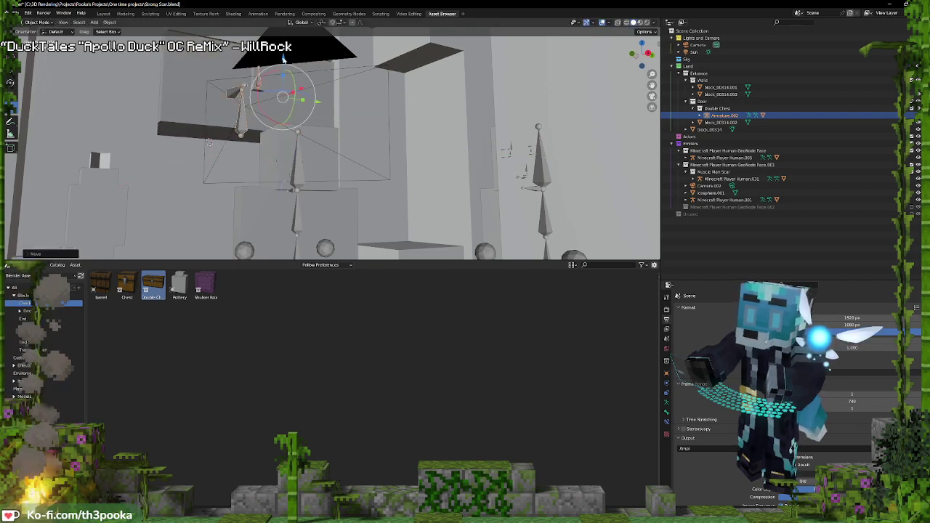
Switch to the Layout workspace and reposition the new double chest against the underside of the upper double chest, raising it slightly
{"action": "key", "text": "KP_0"}
{"action": "scroll", "coordinate": [283, 61], "scroll_direction": "up", "scroll_amount": 8}
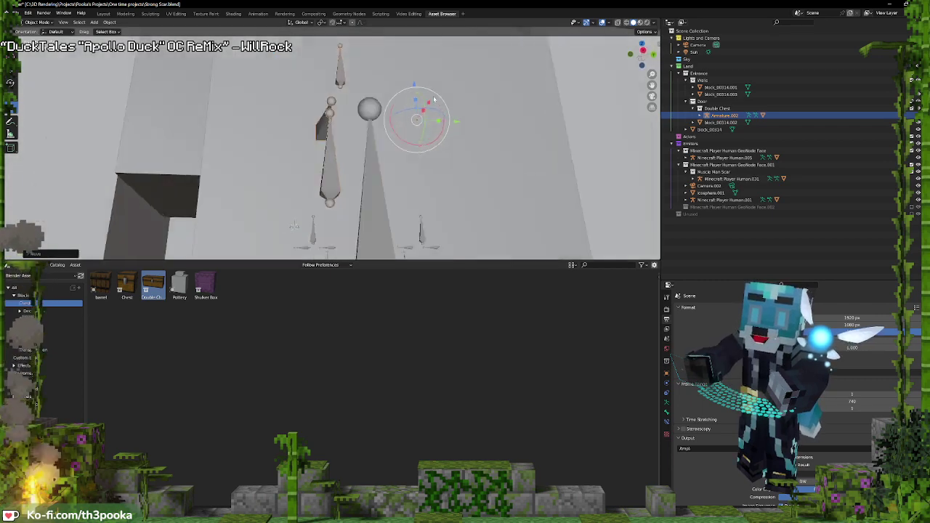
{"action": "middle_click_drag", "start_coordinate": [433, 99], "coordinate": [433, 157]}
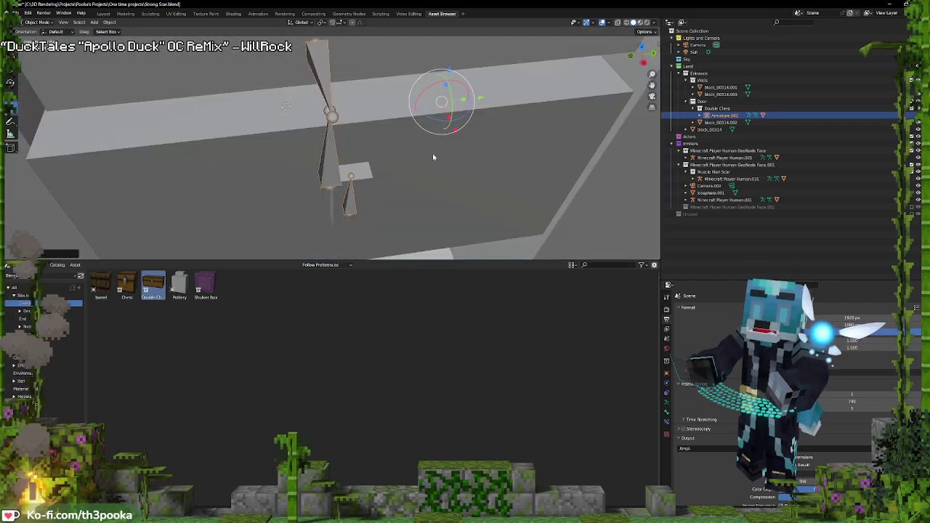
{"action": "left_click", "coordinate": [104, 14]}
{"action": "middle_click_drag", "start_coordinate": [401, 126], "coordinate": [383, 146]}
{"action": "key", "text": "KP_Decimal"}
{"action": "middle_click_drag", "start_coordinate": [425, 107], "coordinate": [430, 162]}
{"action": "scroll", "coordinate": [398, 114], "scroll_direction": "down", "scroll_amount": 4}
{"action": "key", "text": "g"}
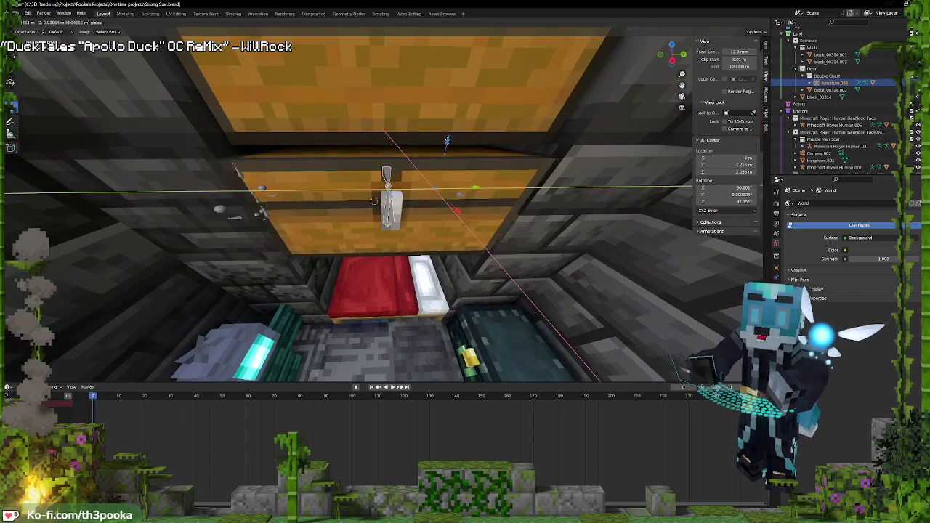
{"action": "left_click", "coordinate": [415, 157]}
{"action": "left_click_drag", "start_coordinate": [447, 136], "coordinate": [450, 121]}
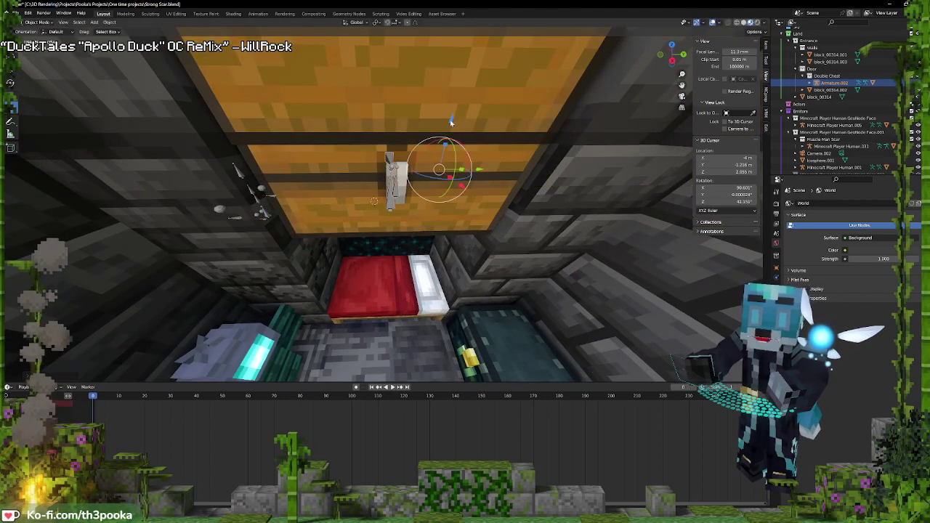
Align the new double chest horizontally with the upper one and fine-tune its height, checking the placement through the camera
{"action": "key", "text": "g"}
{"action": "key", "text": "shift+z"}
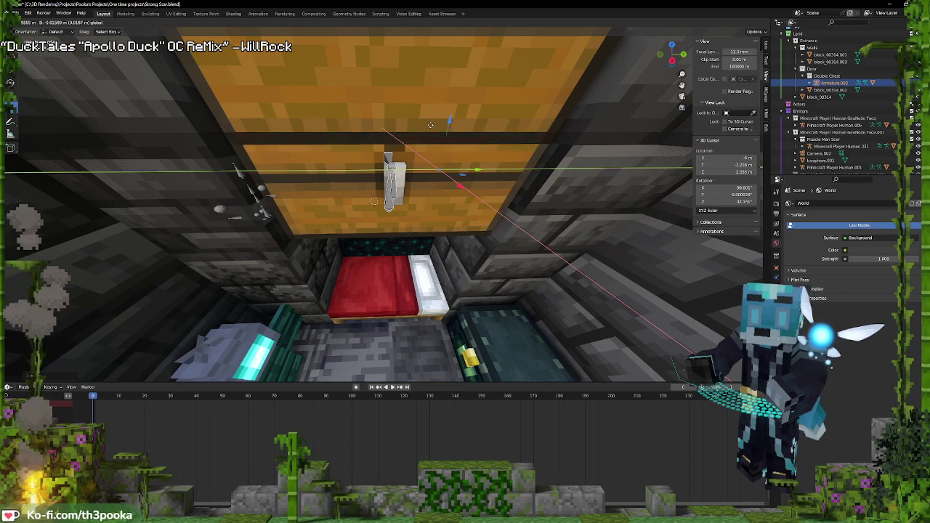
{"action": "left_click", "coordinate": [436, 125]}
{"action": "key", "text": "g"}
{"action": "key", "text": "z"}
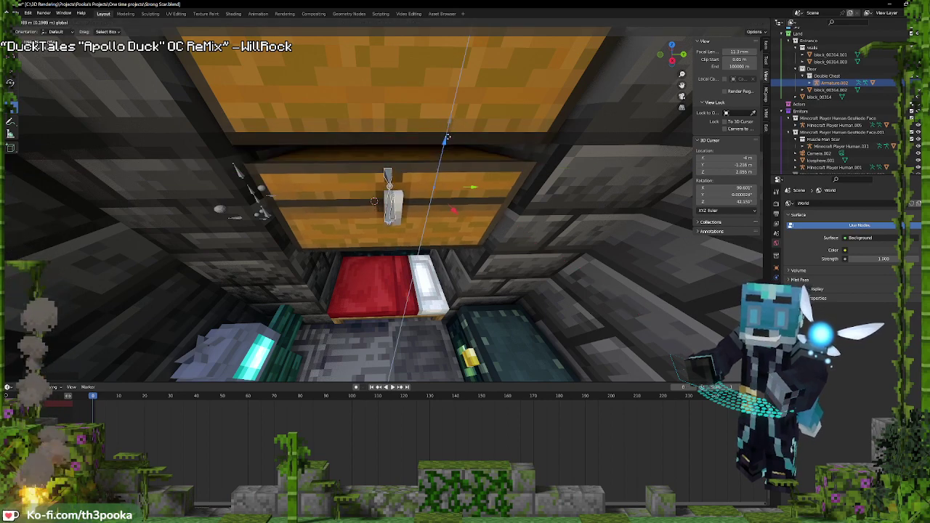
{"action": "left_click_drag", "start_coordinate": [447, 137], "coordinate": [445, 141]}
{"action": "key", "text": "KP_0"}
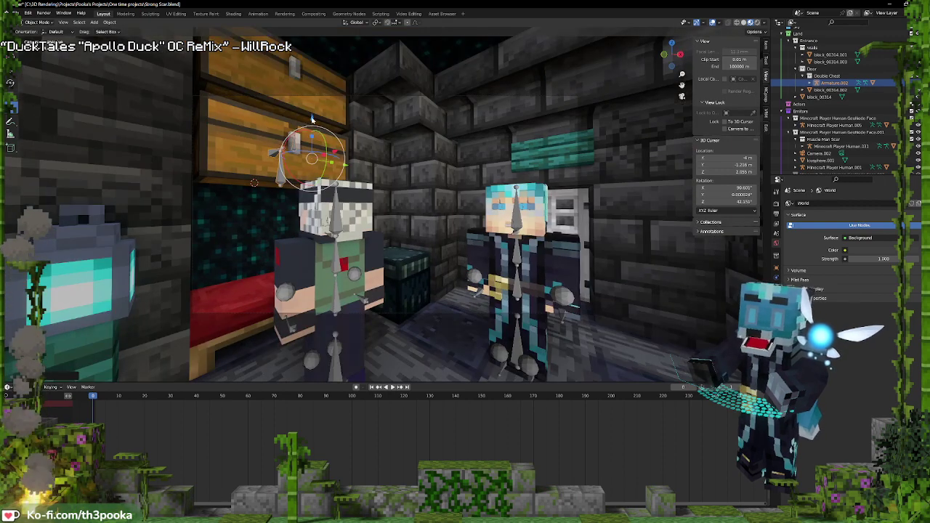
{"action": "left_click_drag", "start_coordinate": [312, 122], "coordinate": [312, 121]}
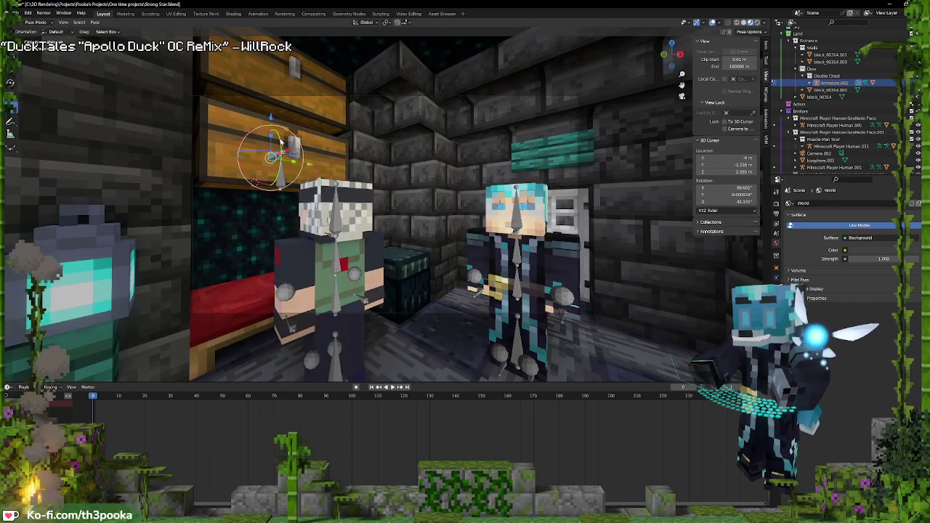
Rotate the new double chest's lid bone about the global Y axis in Pose Mode to open the lid slightly
{"action": "key", "text": "r"}
{"action": "key", "text": "y"}
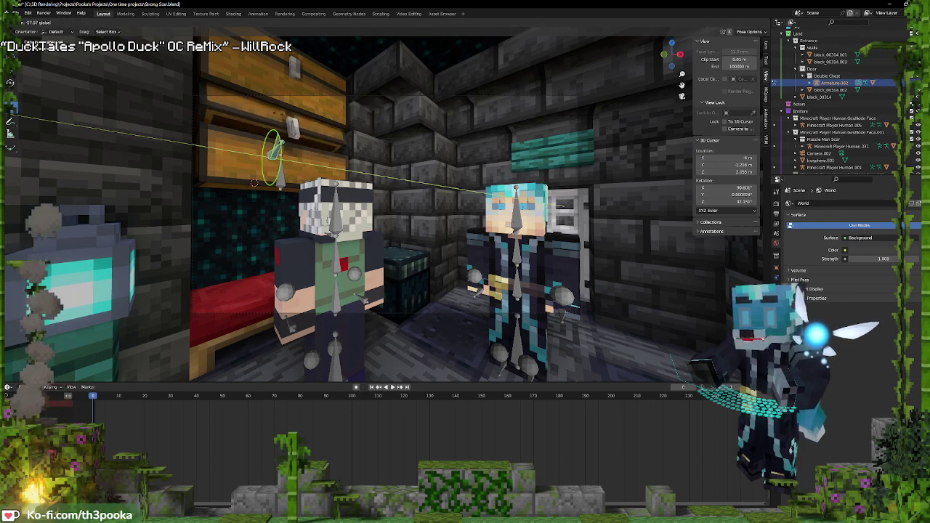
{"action": "left_click", "coordinate": [341, 140]}
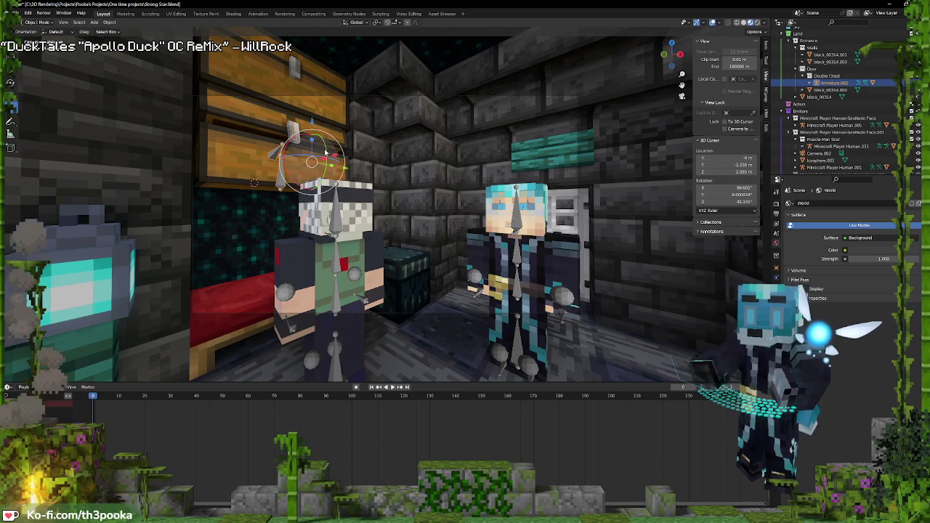
{"action": "key", "text": "ctrl+Tab"}
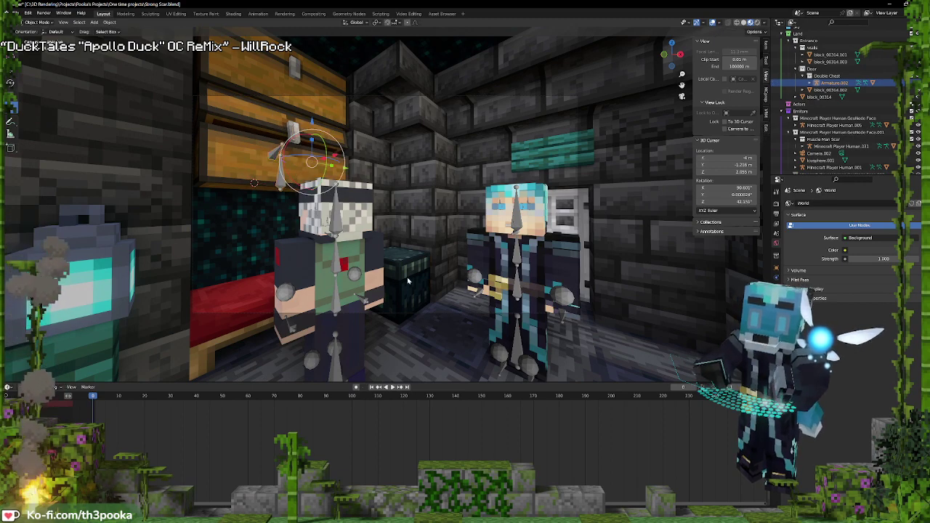
Separate the linked ender chest geometry beside the bed from the room mesh into its own object
{"action": "left_click", "coordinate": [407, 282]}
{"action": "key", "text": "Tab"}
{"action": "left_click", "coordinate": [410, 282]}
{"action": "middle_click_drag", "start_coordinate": [410, 282], "coordinate": [414, 293]}
{"action": "left_click", "coordinate": [404, 244]}
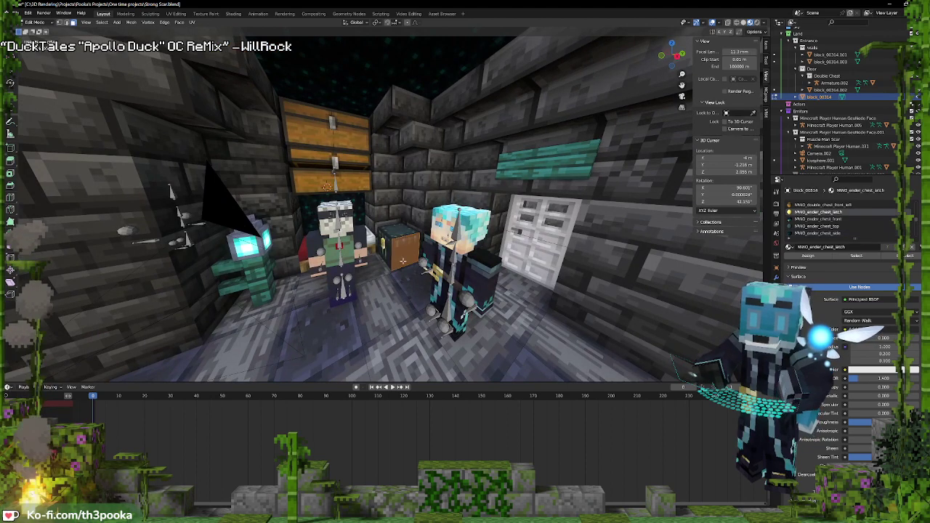
{"action": "key", "text": "ctrl+l"}
{"action": "key", "text": "p"}
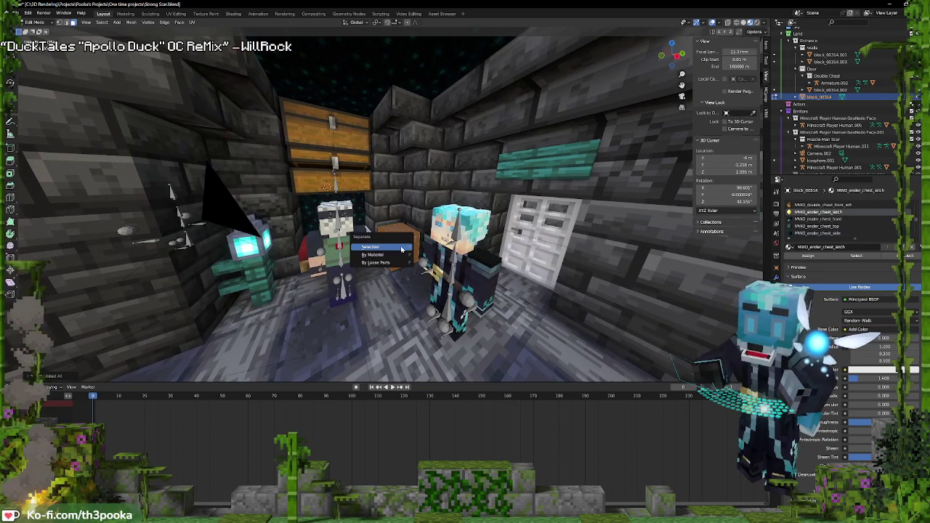
{"action": "left_click", "coordinate": [401, 248]}
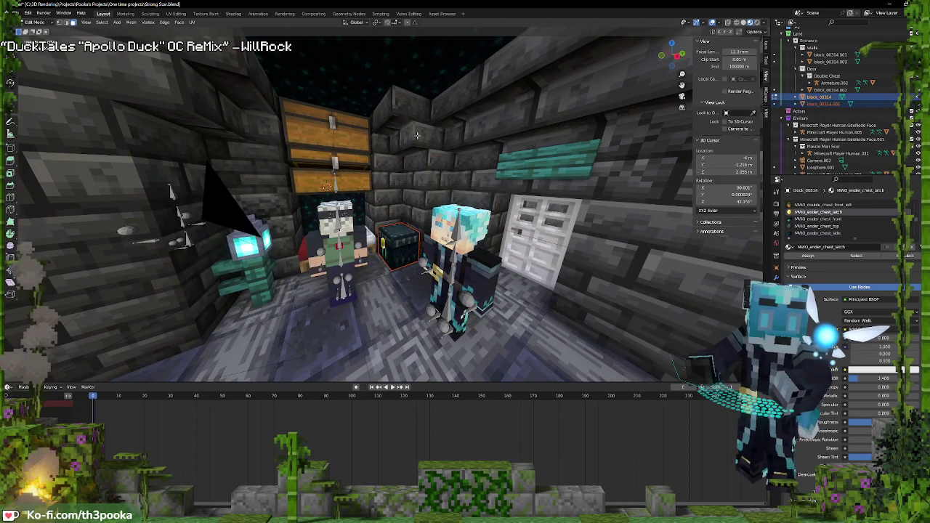
{"action": "key", "text": "Tab"}
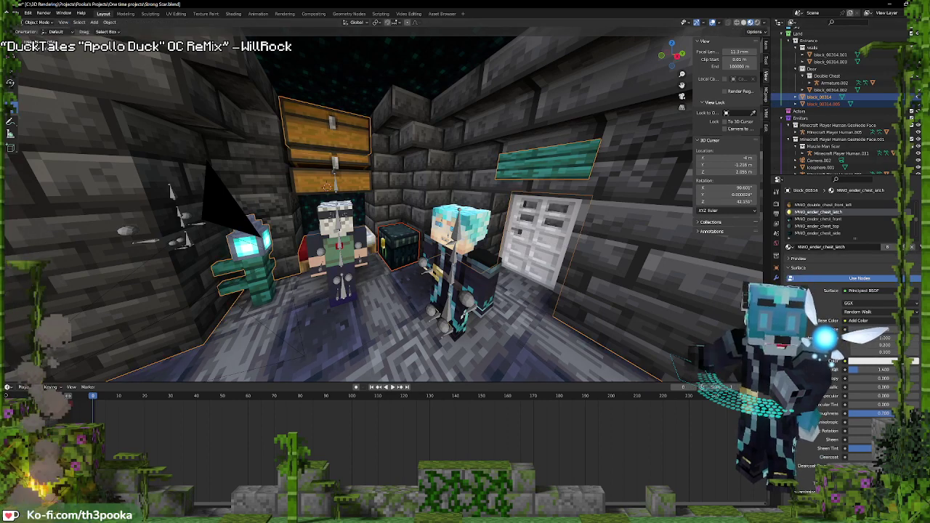
Move the separated static ender chest object into the Unused collection
{"action": "left_click", "coordinate": [815, 104]}
{"action": "left_click_drag", "start_coordinate": [815, 105], "coordinate": [798, 172]}
{"action": "scroll", "coordinate": [813, 125], "scroll_direction": "down", "scroll_amount": 1}
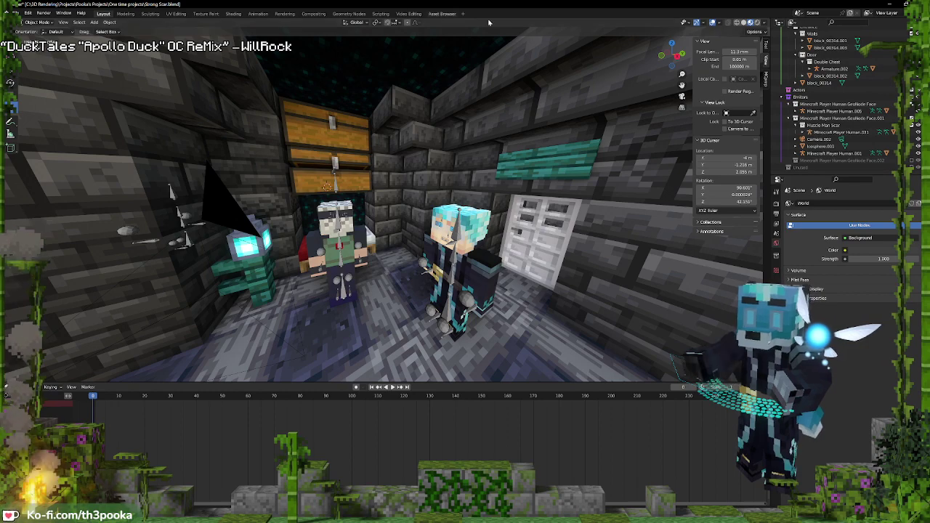
Switch to the Asset Browser workspace and widen its viewport to a focal length of about 23.6 mm, framing the room's empty chest corner
{"action": "left_click", "coordinate": [434, 14]}
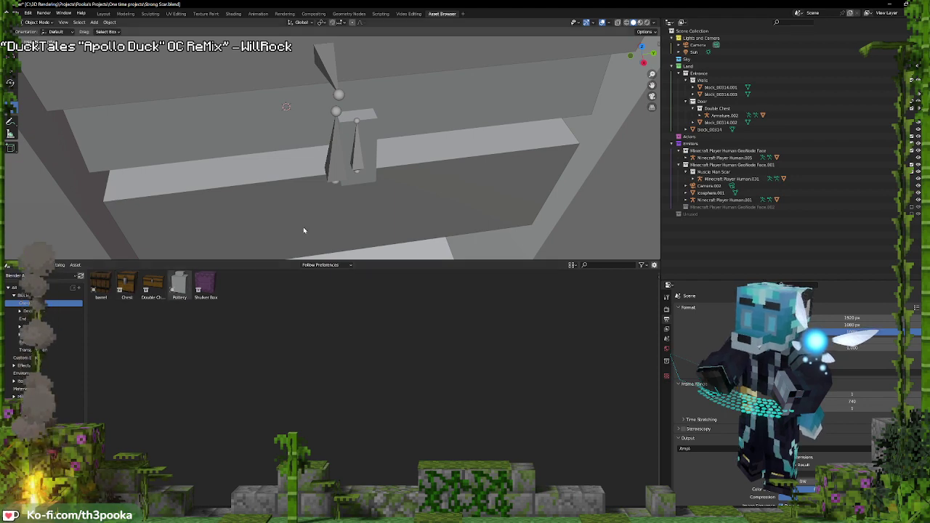
{"action": "middle_click_drag", "start_coordinate": [439, 160], "coordinate": [467, 154]}
{"action": "scroll", "coordinate": [465, 155], "scroll_direction": "down", "scroll_amount": 5}
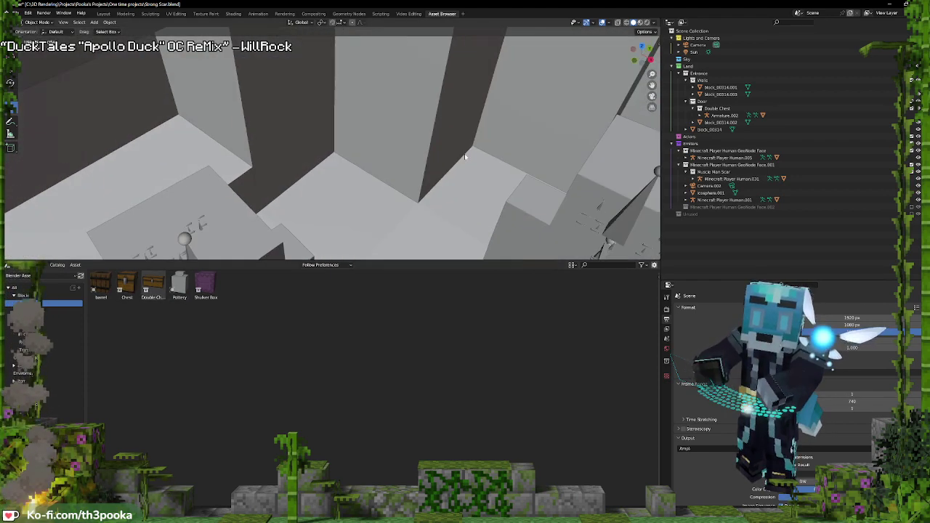
{"action": "left_click", "coordinate": [656, 45]}
{"action": "left_click", "coordinate": [657, 59]}
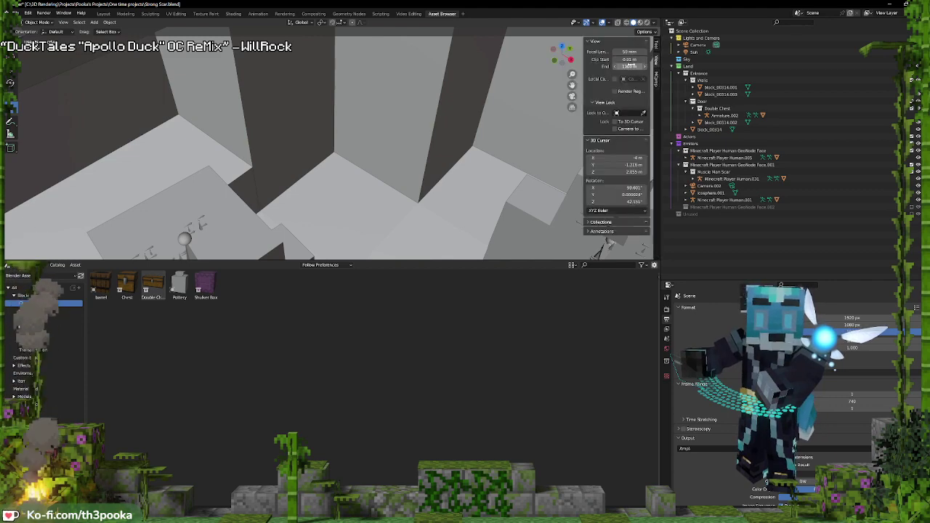
{"action": "left_click_drag", "start_coordinate": [629, 52], "coordinate": [572, 51]}
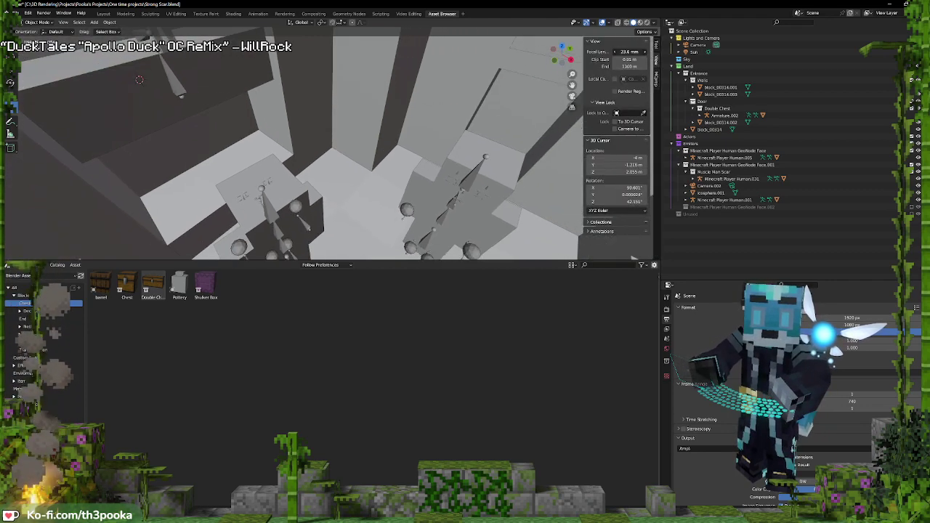
{"action": "mouse_move", "coordinate": [349, 194]}
{"action": "middle_mouse_down"}
{"action": "mouse_move", "coordinate": [369, 140]}
{"action": "mouse_move", "coordinate": [356, 209]}
{"action": "mouse_move", "coordinate": [358, 188]}
{"action": "middle_mouse_up"}
Add the single Chest asset to the scene and snap it to the 3D cursor placed on the floor between the characters
{"action": "left_click_drag", "start_coordinate": [126, 286], "coordinate": [306, 177]}
{"action": "key", "text": "ctrl+z"}
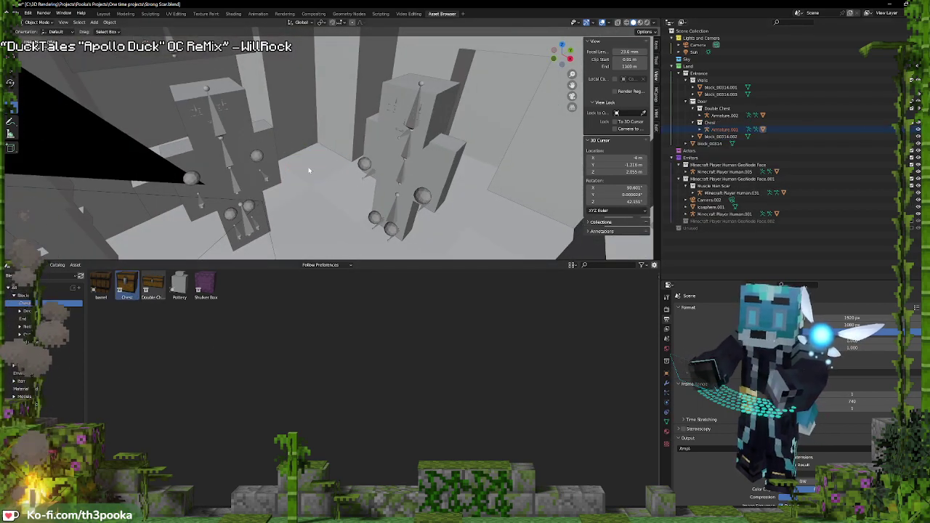
{"action": "right_click", "coordinate": [309, 168], "text": "shift"}
{"action": "key", "text": "shift+s"}
{"action": "left_click", "coordinate": [311, 144]}
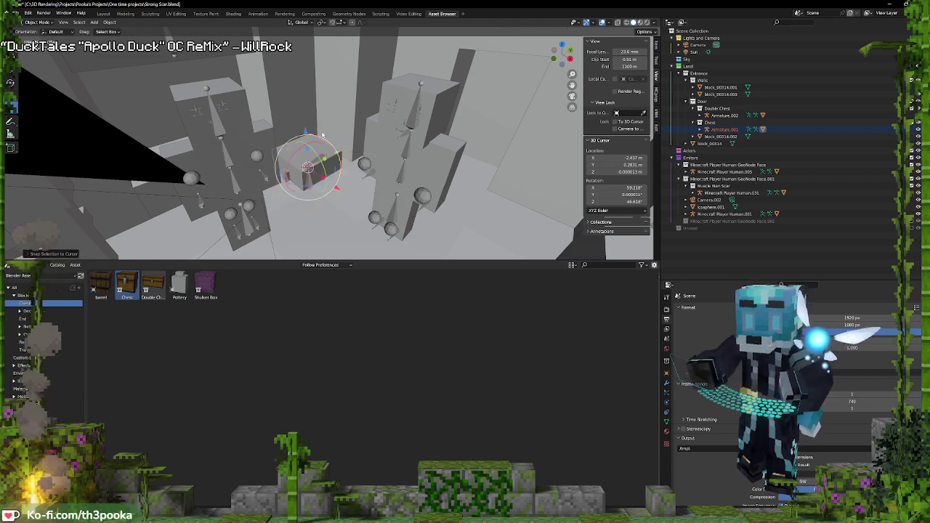
Raise the new chest vertically onto the floor and shift it back into the corner between the two characters
{"action": "key", "text": "g"}
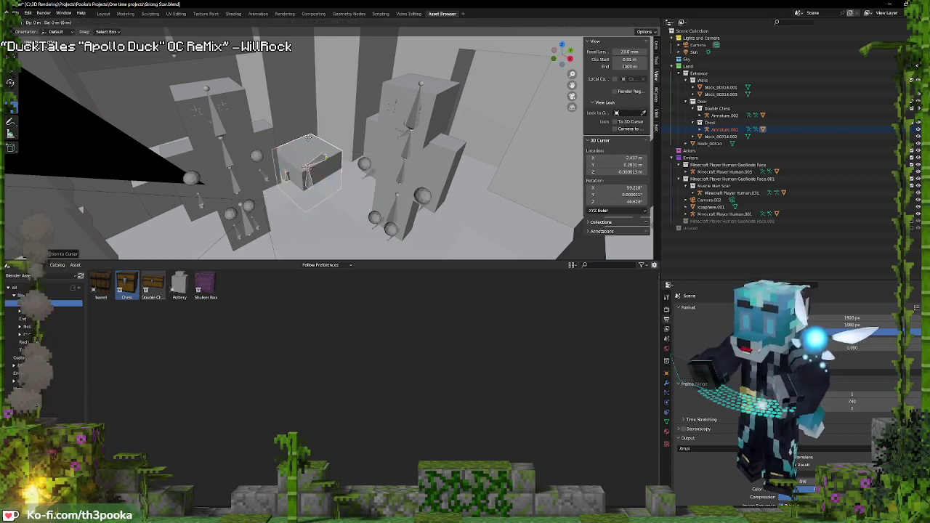
{"action": "key", "text": "z"}
{"action": "left_click", "coordinate": [310, 138]}
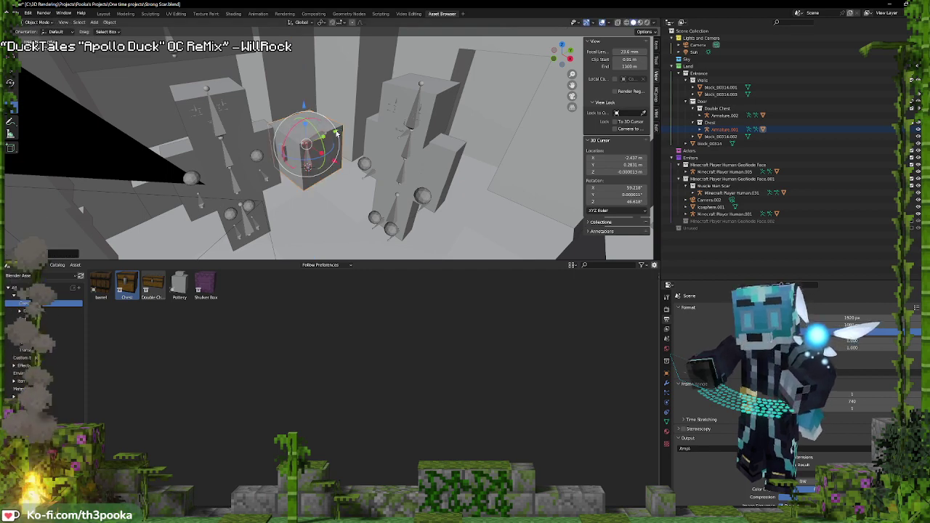
{"action": "left_click_drag", "start_coordinate": [305, 106], "coordinate": [355, 37], "text": "shift"}
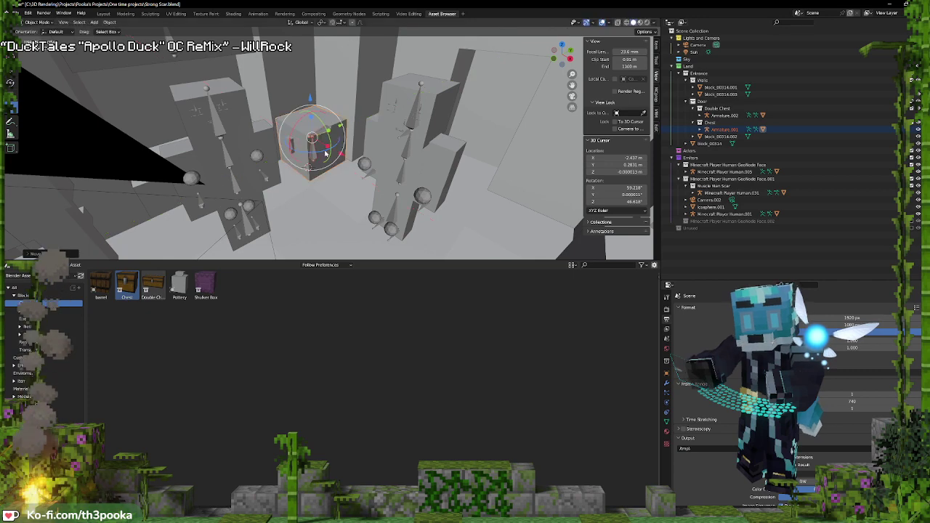
Replace the image texture in the new chest's Chest Normal material with ender.png
{"action": "left_click", "coordinate": [313, 121]}
{"action": "left_click", "coordinate": [666, 434]}
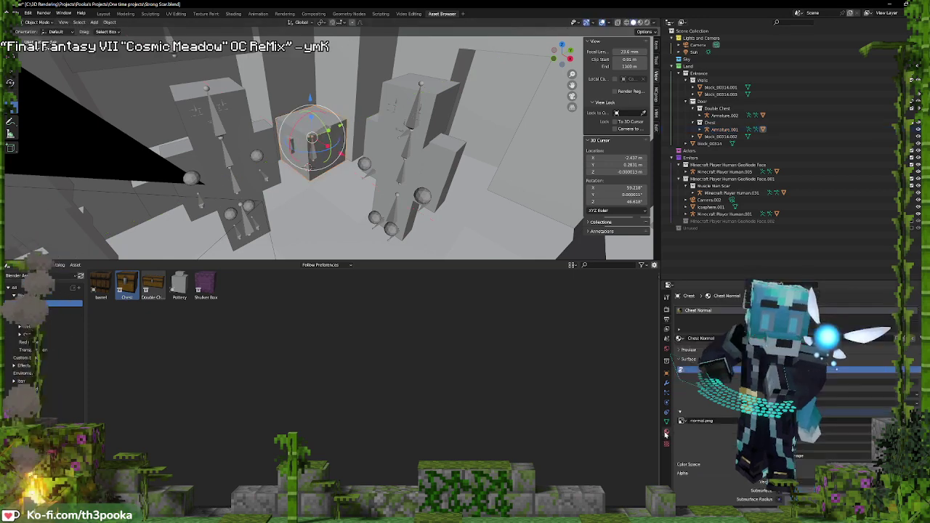
{"action": "left_click", "coordinate": [899, 421]}
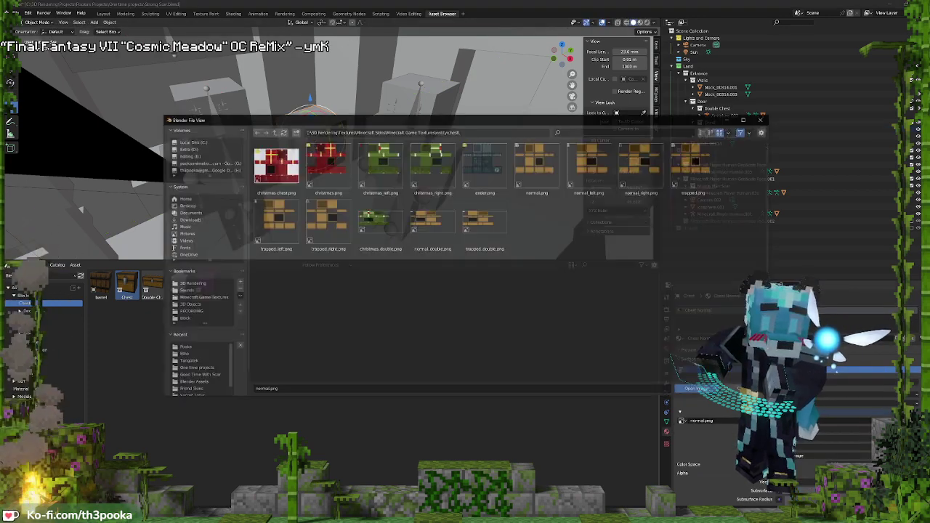
{"action": "double_click", "coordinate": [487, 158]}
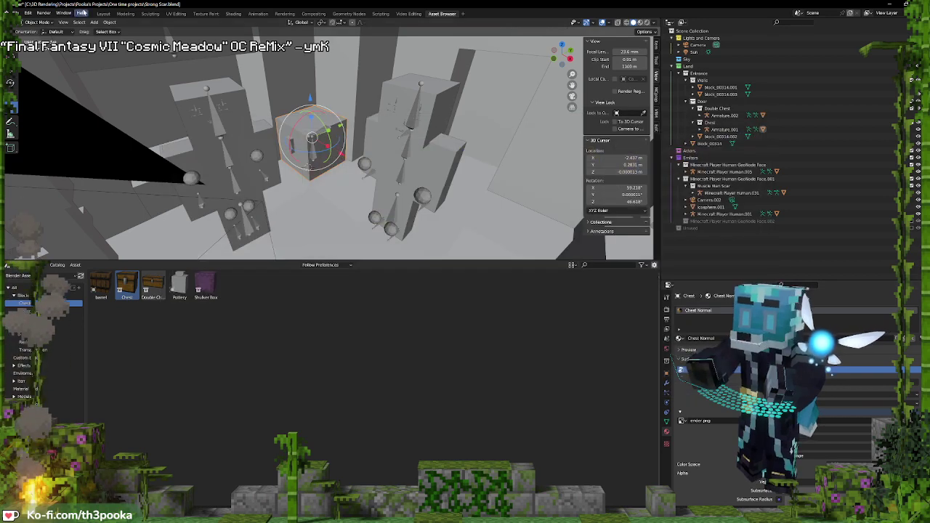
Switch to the Layout workspace, fine-tune the ender chest rig's height against the floor, and check the placement through the camera
{"action": "left_click", "coordinate": [100, 14]}
{"action": "scroll", "coordinate": [434, 285], "scroll_direction": "up", "scroll_amount": 2}
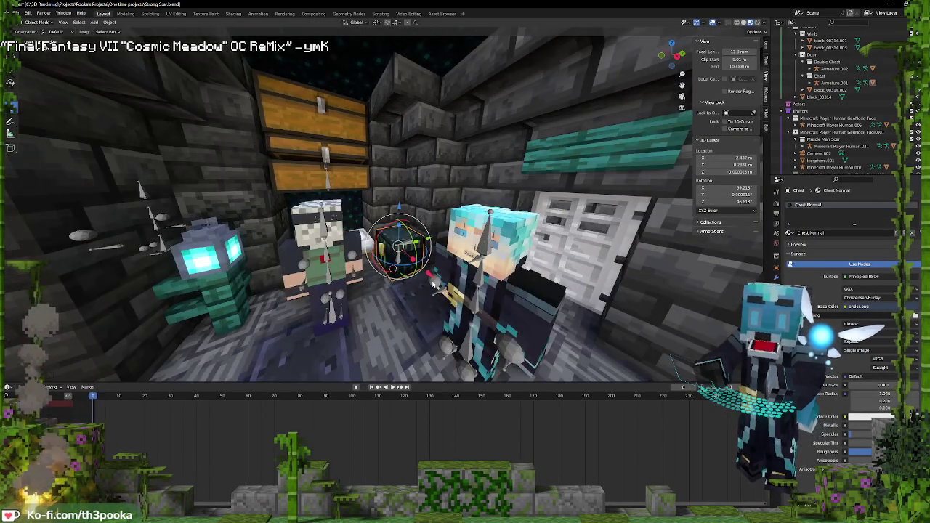
{"action": "left_click", "coordinate": [399, 262]}
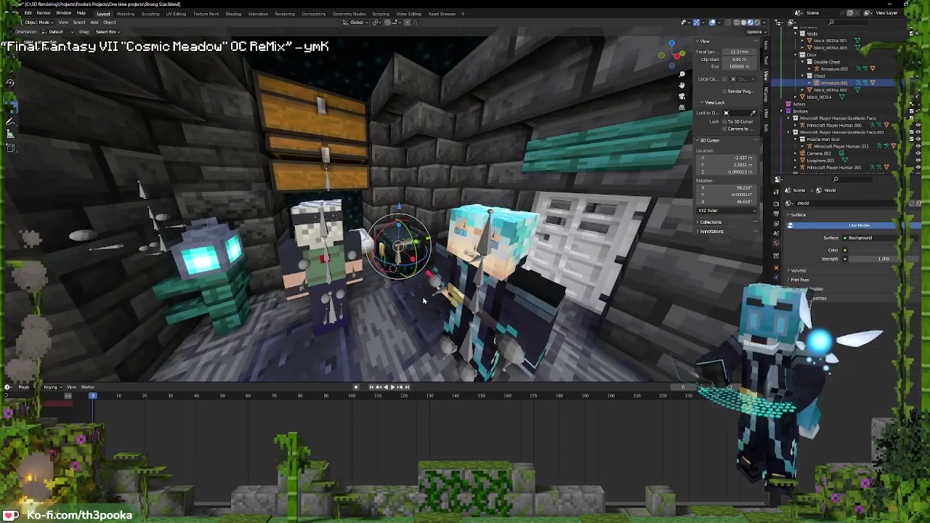
{"action": "key", "text": "KP_Decimal"}
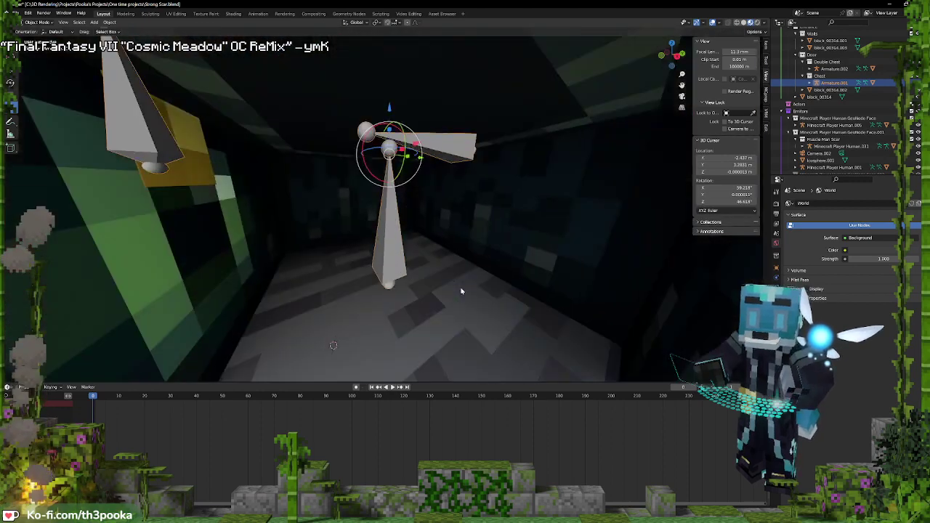
{"action": "scroll", "coordinate": [455, 282], "scroll_direction": "down", "scroll_amount": 6}
{"action": "middle_click_drag", "start_coordinate": [461, 283], "coordinate": [465, 294]}
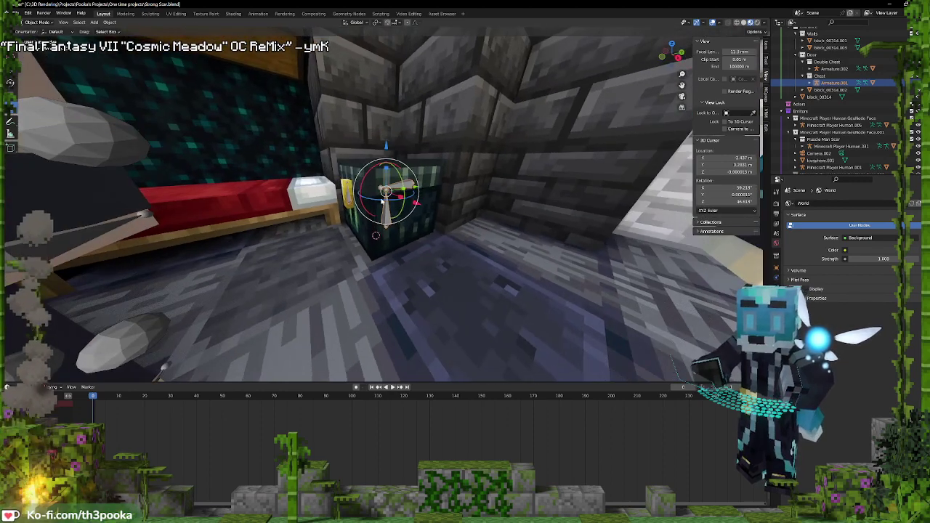
{"action": "key", "text": "g"}
{"action": "key", "text": "z"}
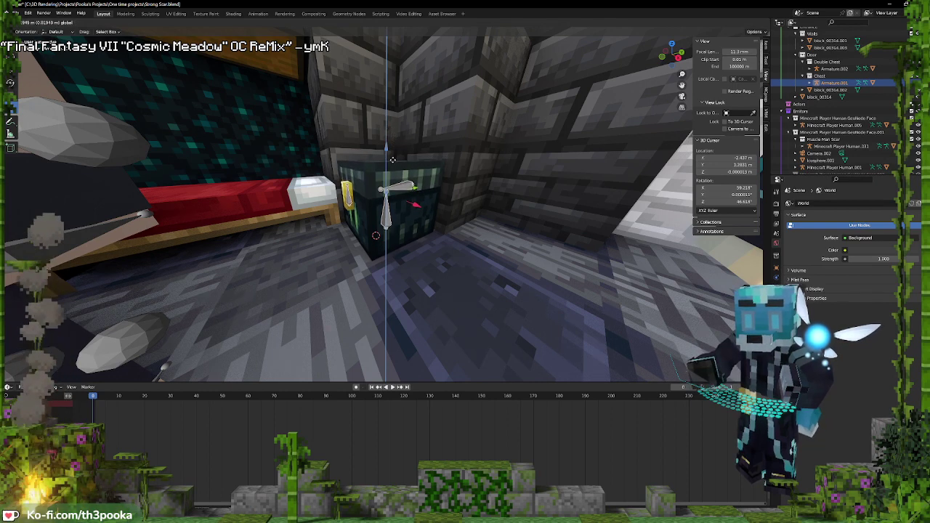
{"action": "left_click", "coordinate": [398, 144]}
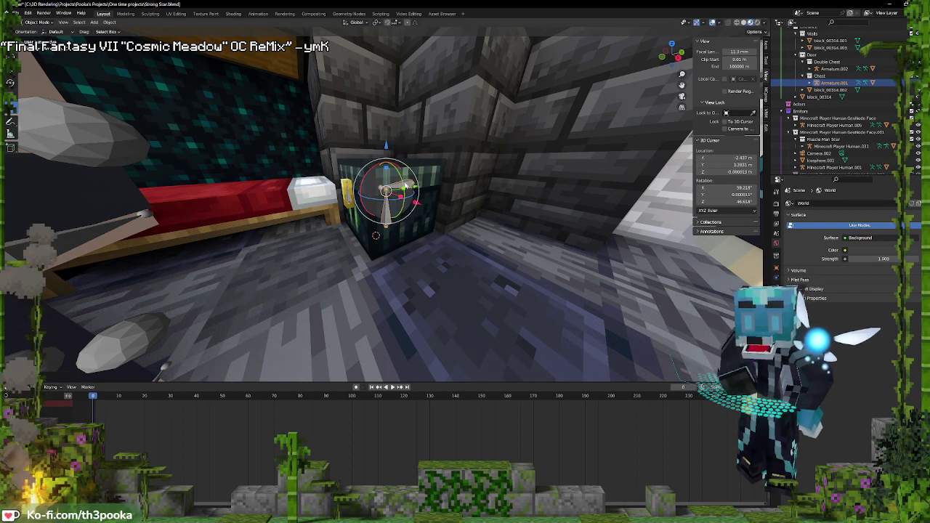
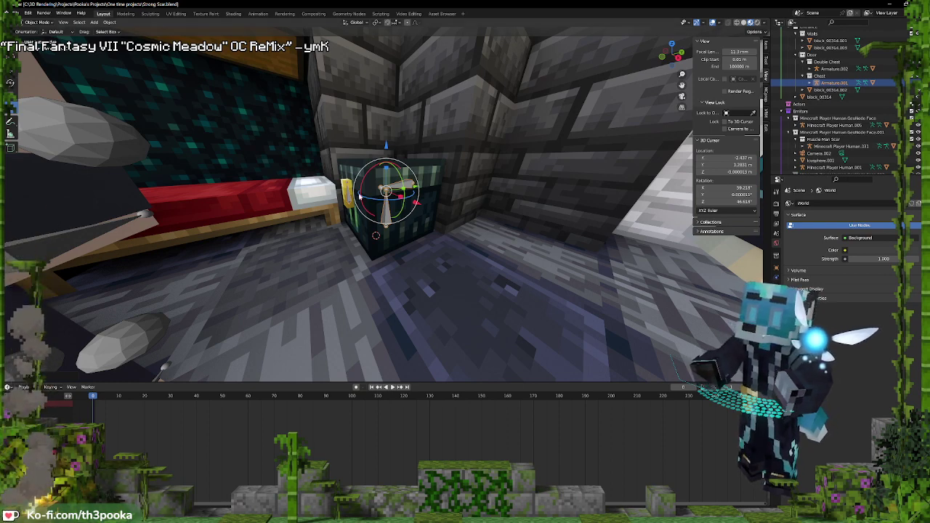
{"action": "key", "text": "KP_0"}
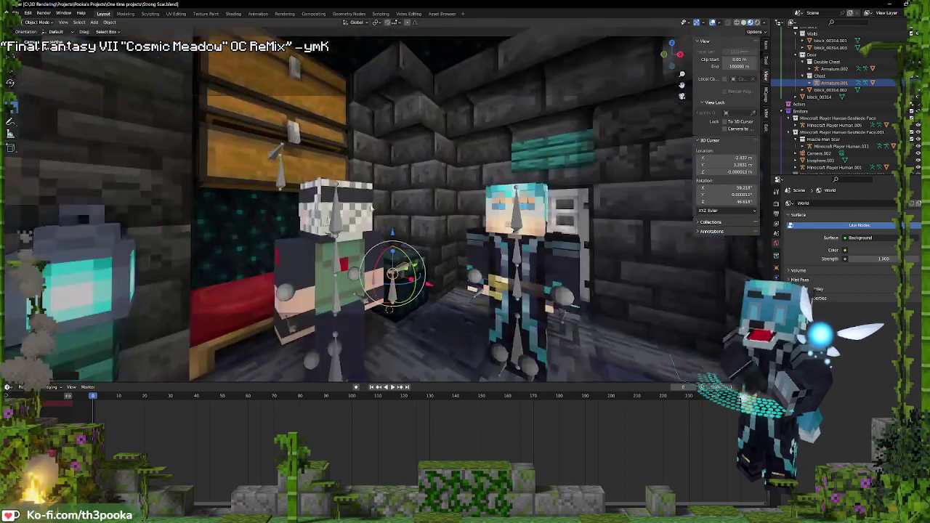
Separate the red bed's linked geometry from the room mesh into its own object
{"action": "left_click", "coordinate": [242, 286]}
{"action": "key", "text": "Tab"}
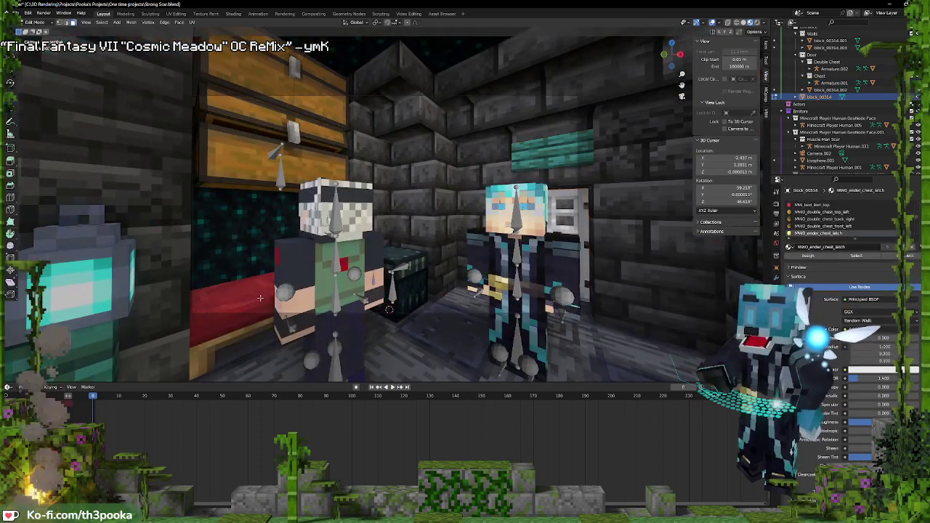
{"action": "left_click", "coordinate": [260, 299]}
{"action": "key", "text": "KP_0"}
{"action": "mouse_move", "coordinate": [280, 298]}
{"action": "middle_mouse_down"}
{"action": "mouse_move", "coordinate": [255, 235]}
{"action": "mouse_move", "coordinate": [325, 239]}
{"action": "middle_mouse_up"}
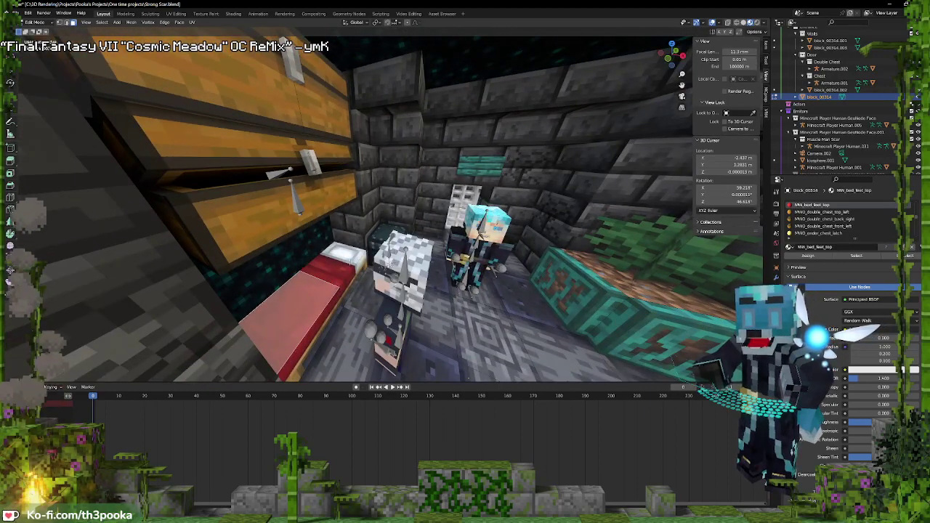
{"action": "left_click", "coordinate": [340, 261]}
{"action": "key", "text": "ctrl+l"}
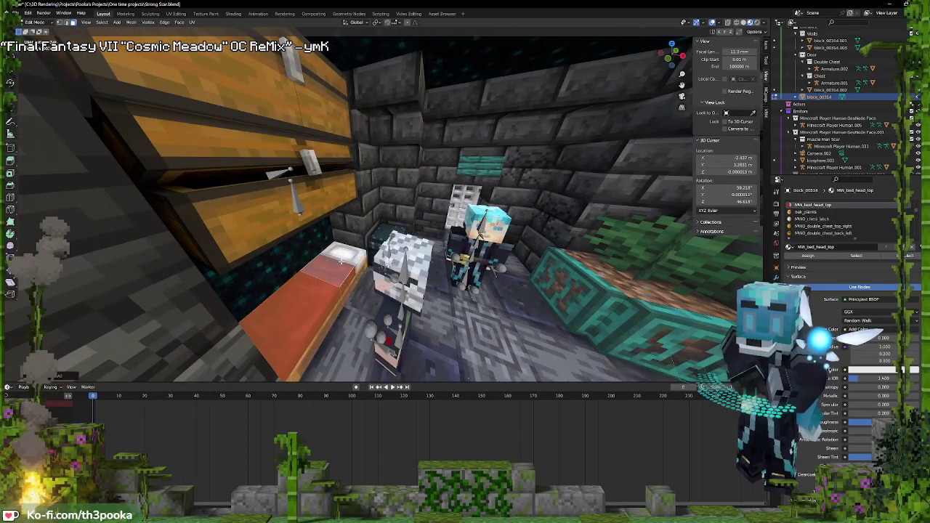
{"action": "key", "text": "p"}
{"action": "left_click", "coordinate": [338, 263]}
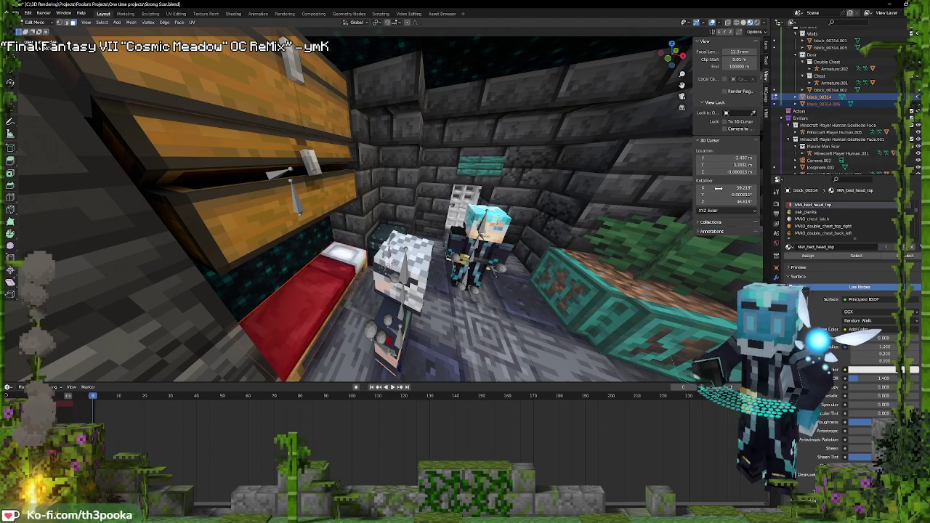
Move the separated bed into the Unused collection and delete the leftover oak plank faces where it stood
{"action": "left_click_drag", "start_coordinate": [824, 104], "coordinate": [821, 164]}
{"action": "scroll", "coordinate": [827, 119], "scroll_direction": "down", "scroll_amount": 1}
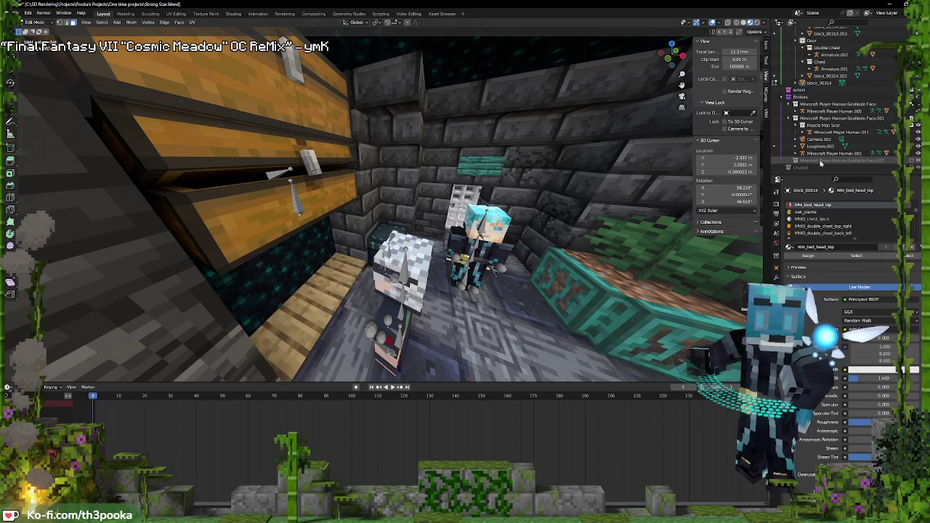
{"action": "left_click", "coordinate": [338, 280]}
{"action": "key", "text": "x"}
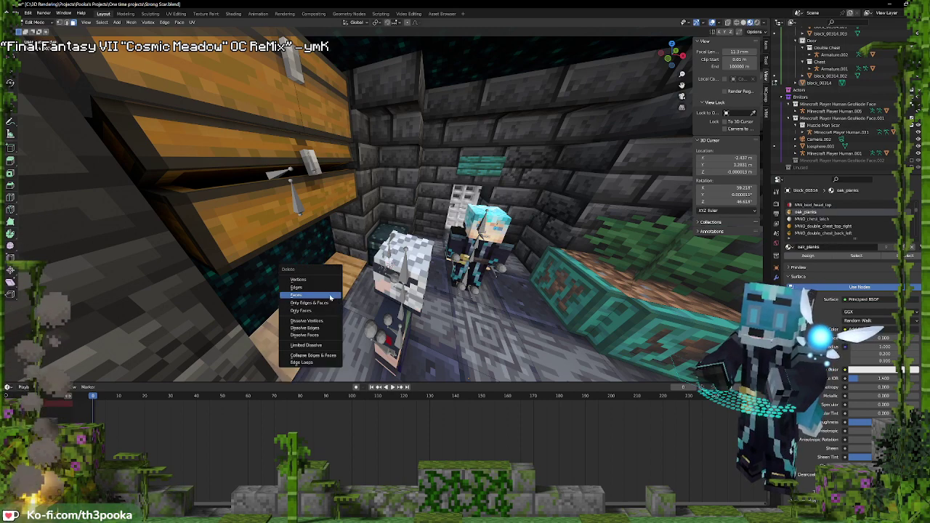
{"action": "left_click", "coordinate": [330, 296]}
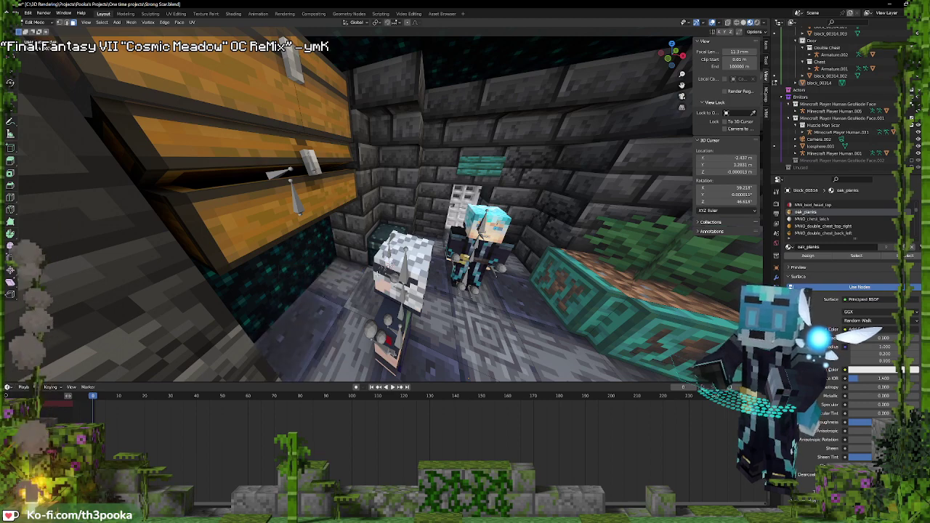
Search the asset library's blocks for "bed" and add the Bed Changer Texture asset to the scene
{"action": "left_click", "coordinate": [442, 14]}
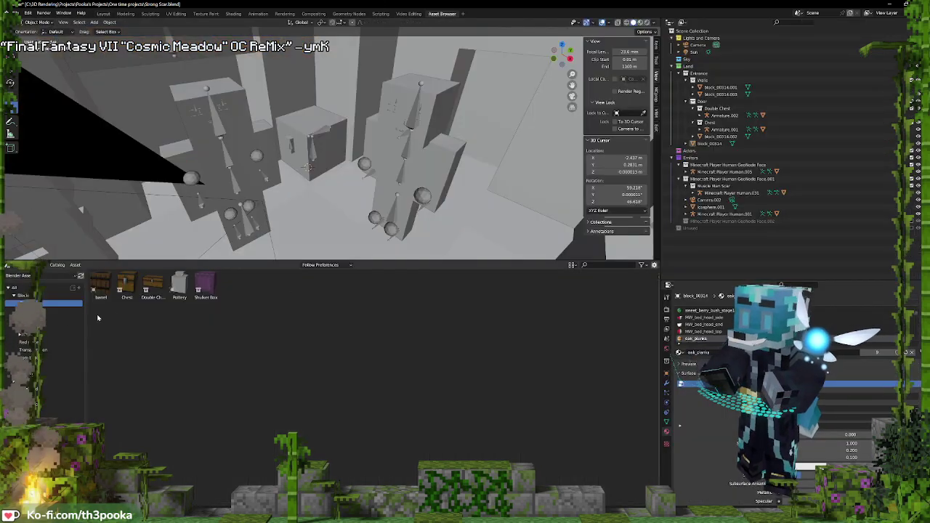
{"action": "left_click", "coordinate": [42, 296]}
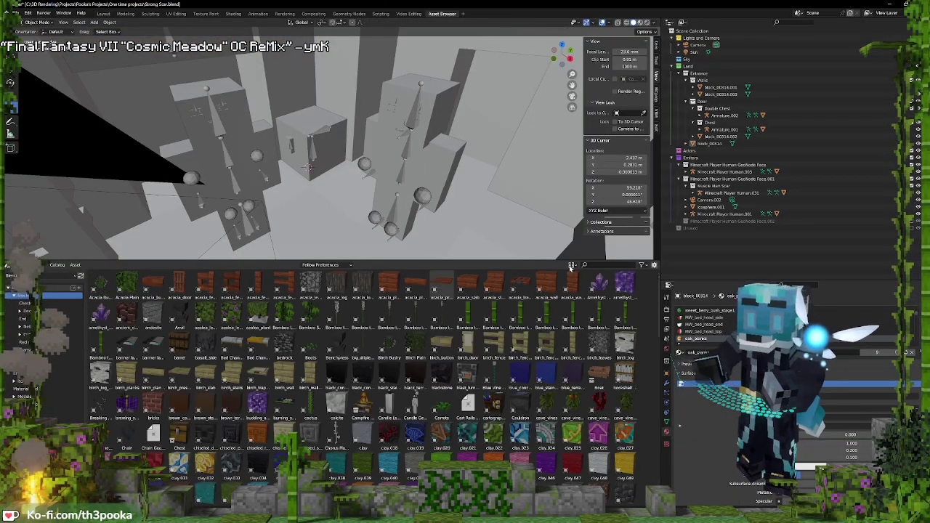
{"action": "left_click", "coordinate": [600, 265]}
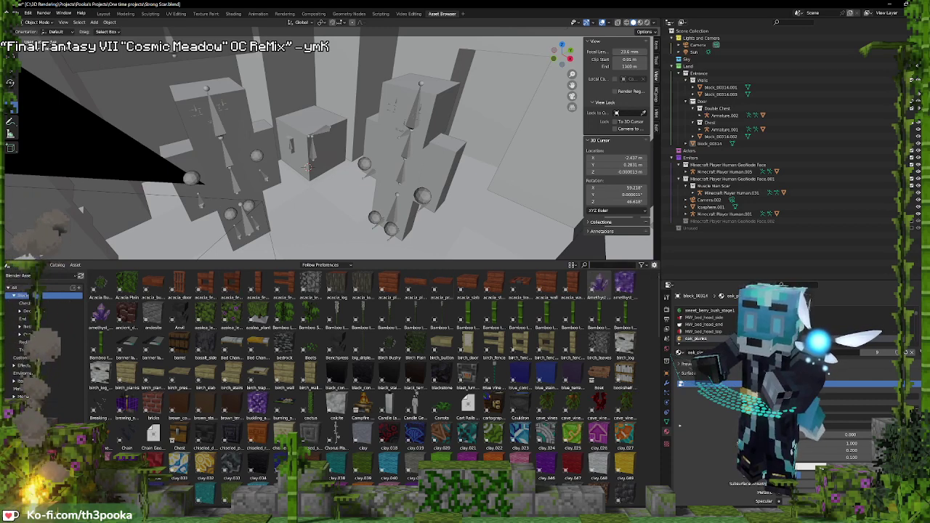
{"action": "type", "text": "bed"}
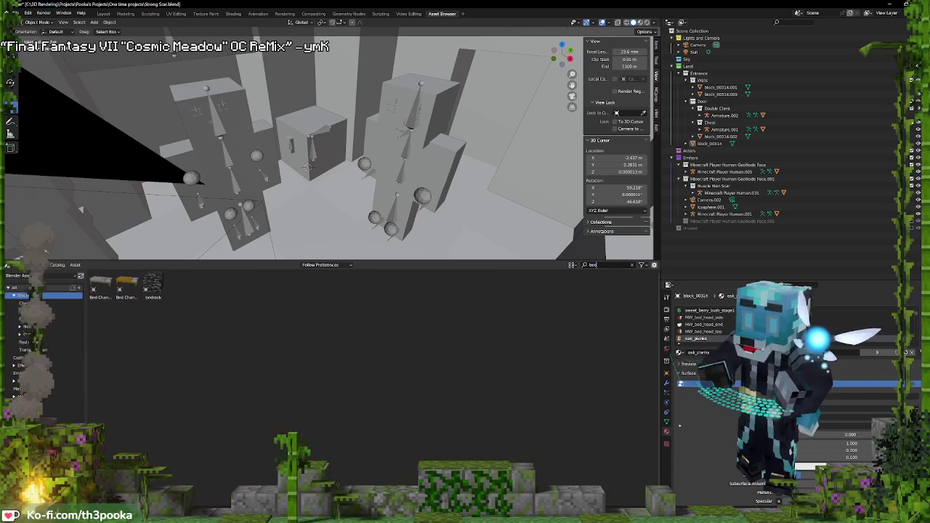
{"action": "left_click", "coordinate": [129, 285]}
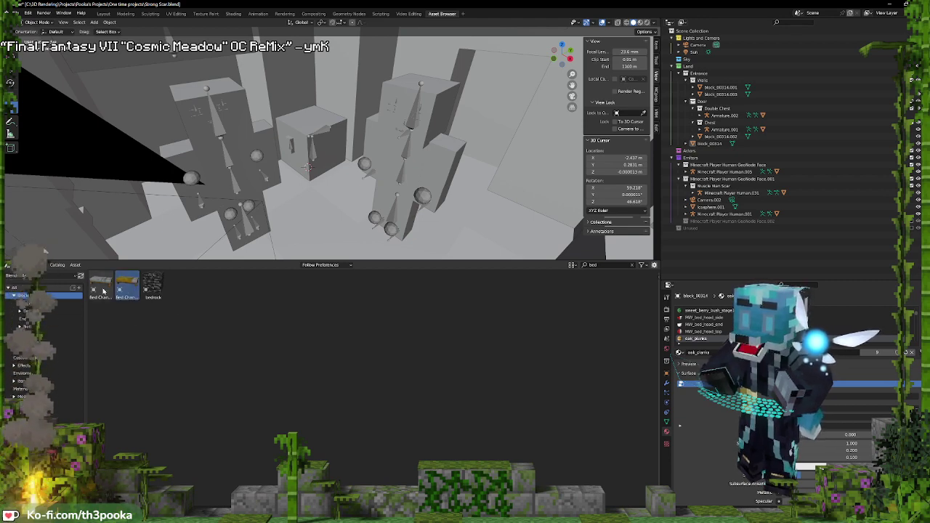
{"action": "left_click_drag", "start_coordinate": [117, 289], "coordinate": [166, 178]}
Move the added bed along the floor into the empty spot where the old bed stood
{"action": "key", "text": "KP_Decimal"}
{"action": "middle_click_drag", "start_coordinate": [293, 168], "coordinate": [415, 141]}
{"action": "left_click_drag", "start_coordinate": [331, 116], "coordinate": [391, 109], "text": "shift"}
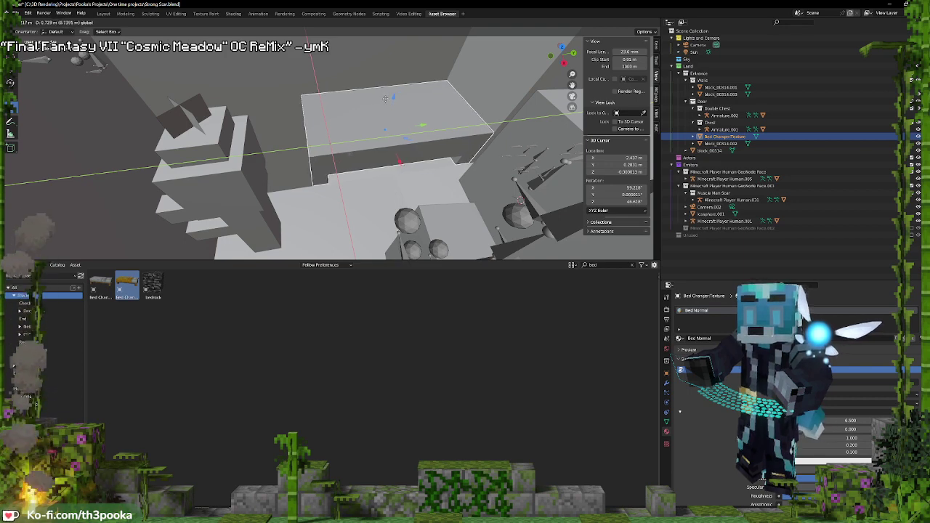
{"action": "left_click", "coordinate": [384, 129]}
In the Layout workspace, turn the bed around its vertical axis so the pillow lies at the opposite end
{"action": "left_click", "coordinate": [103, 13]}
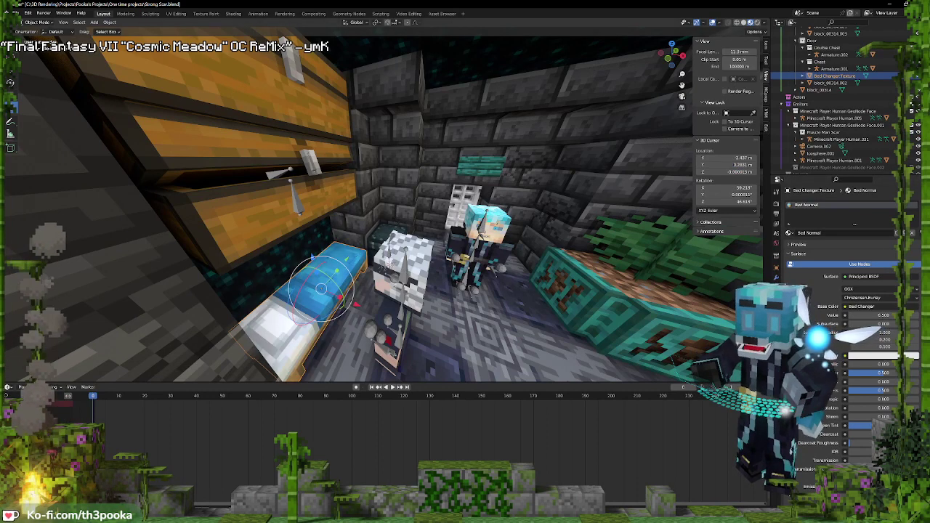
{"action": "key", "text": "g"}
{"action": "type", "text": "z"}
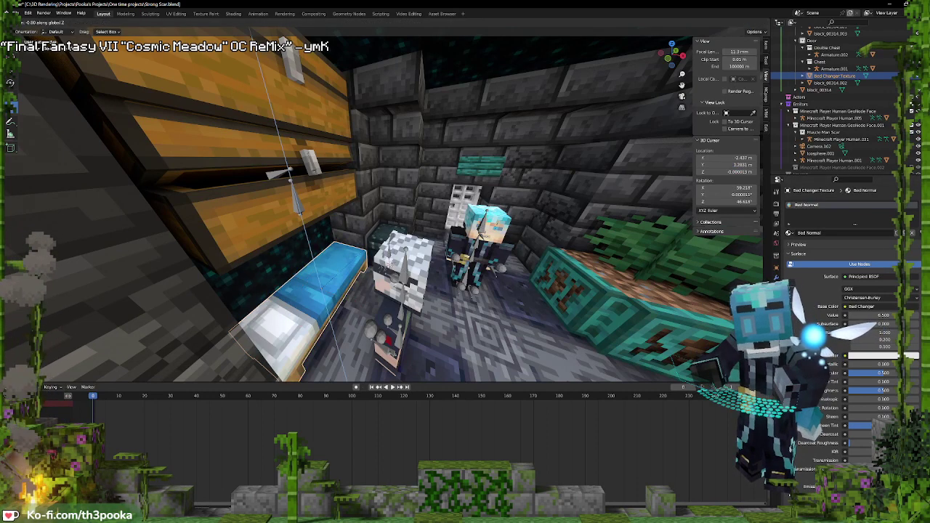
{"action": "type", "text": "1"}
{"action": "key", "text": "Return"}
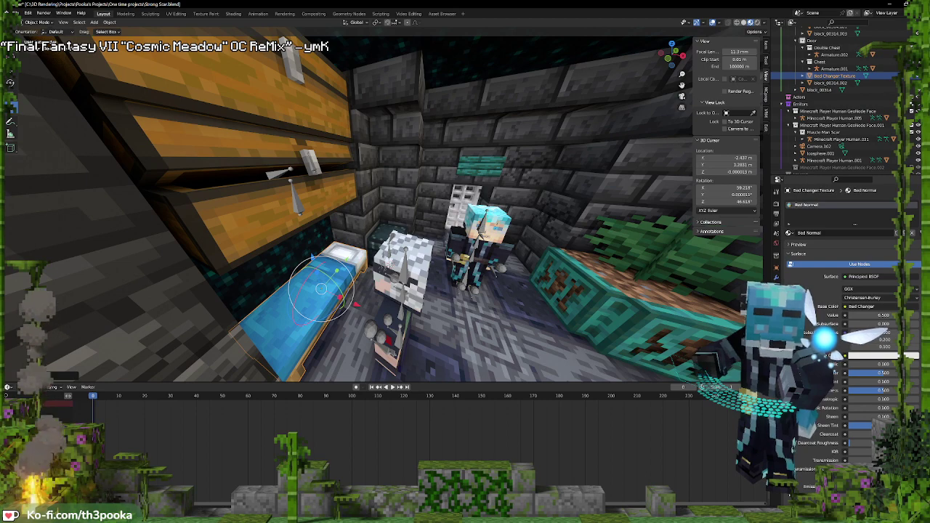
Adjust the Bed Changer value in the bed's Bed Normal material to try other bed colours
{"action": "left_click", "coordinate": [777, 279]}
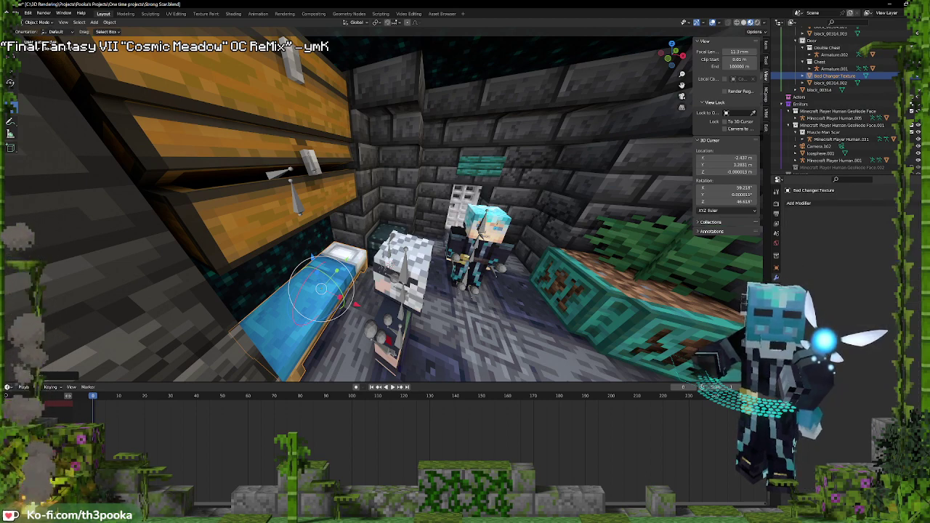
{"action": "left_click", "coordinate": [777, 327]}
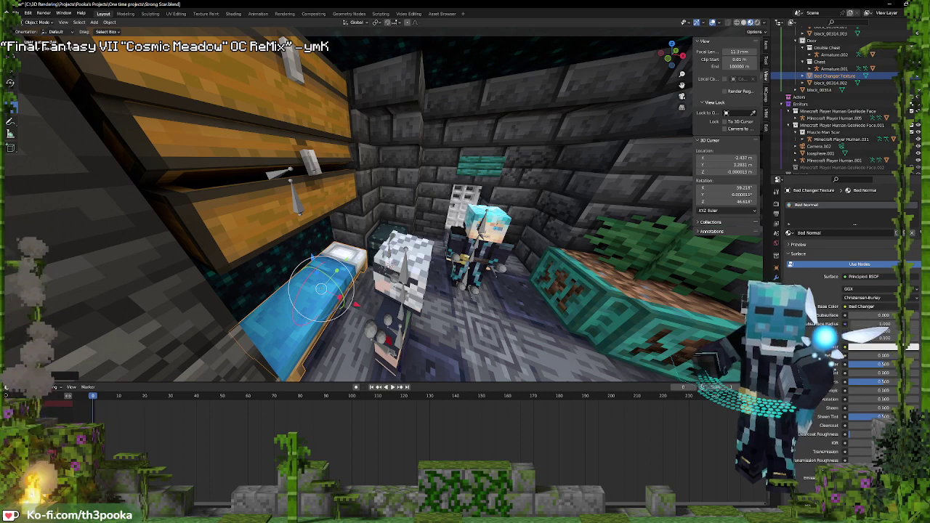
{"action": "mouse_move", "coordinate": [872, 315]}
{"action": "left_mouse_down"}
{"action": "mouse_move", "coordinate": [919, 316]}
{"action": "mouse_move", "coordinate": [871, 315]}
{"action": "left_mouse_up"}
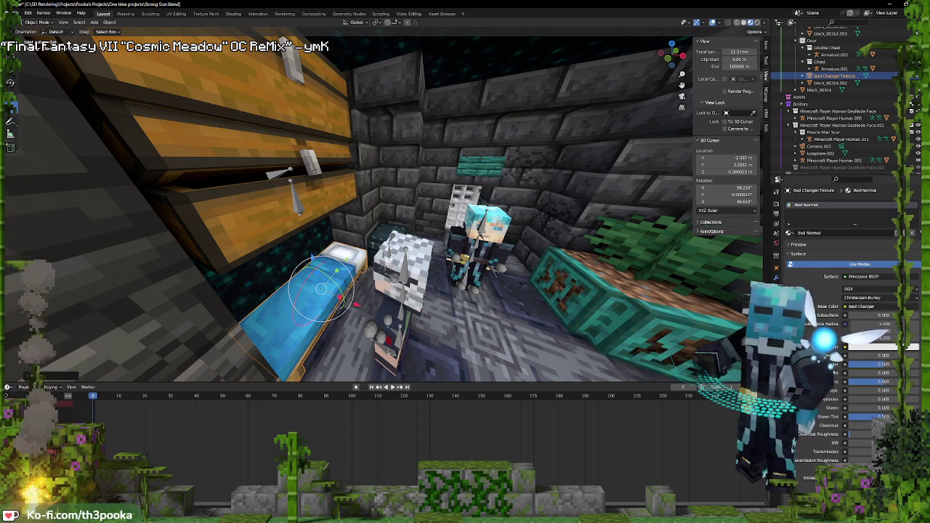
{"action": "left_click", "coordinate": [792, 306]}
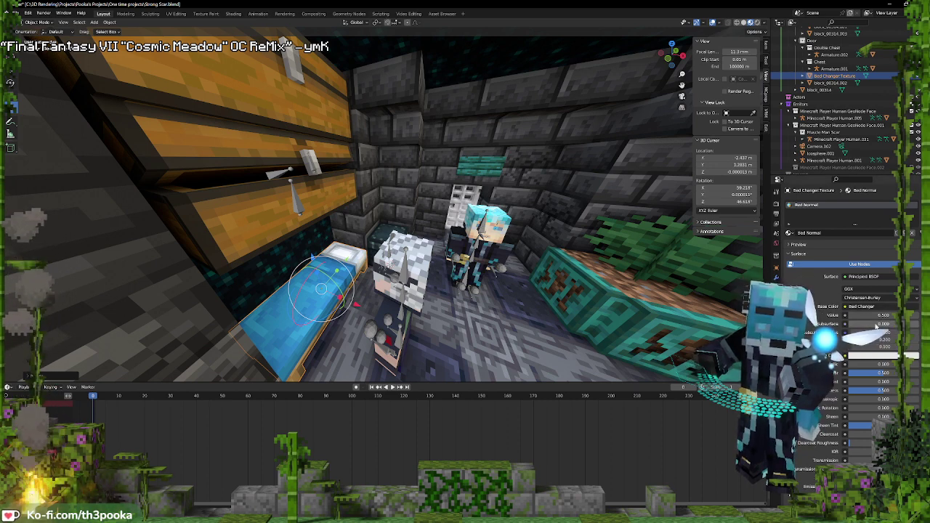
{"action": "mouse_move", "coordinate": [877, 326]}
{"action": "left_mouse_down"}
{"action": "mouse_move", "coordinate": [920, 327]}
{"action": "mouse_move", "coordinate": [872, 327]}
{"action": "left_mouse_up"}
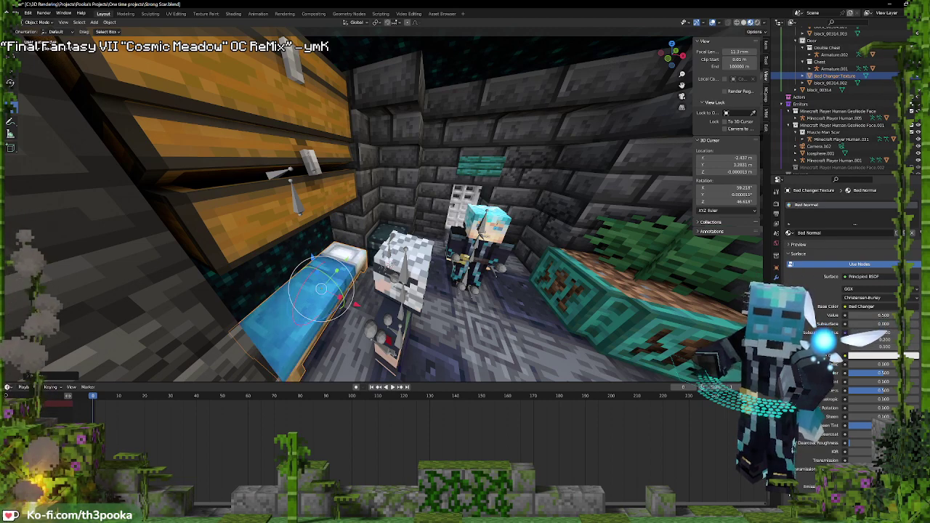
{"action": "mouse_move", "coordinate": [874, 316]}
{"action": "left_mouse_down"}
{"action": "mouse_move", "coordinate": [829, 316]}
{"action": "mouse_move", "coordinate": [901, 315]}
{"action": "mouse_move", "coordinate": [857, 315]}
{"action": "mouse_move", "coordinate": [881, 316]}
{"action": "left_mouse_up"}
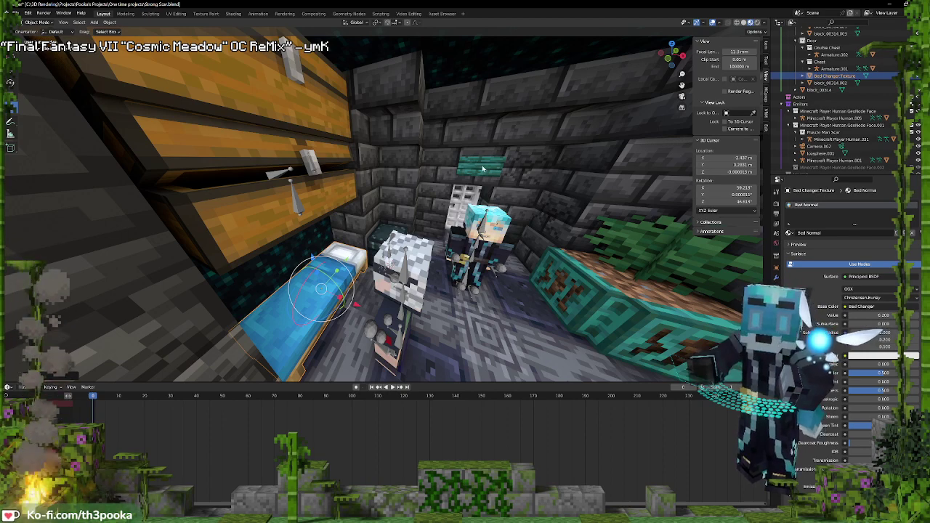
Search the asset library for signs and add the sign GeoNode Text asset beside the bed
{"action": "left_click", "coordinate": [444, 14]}
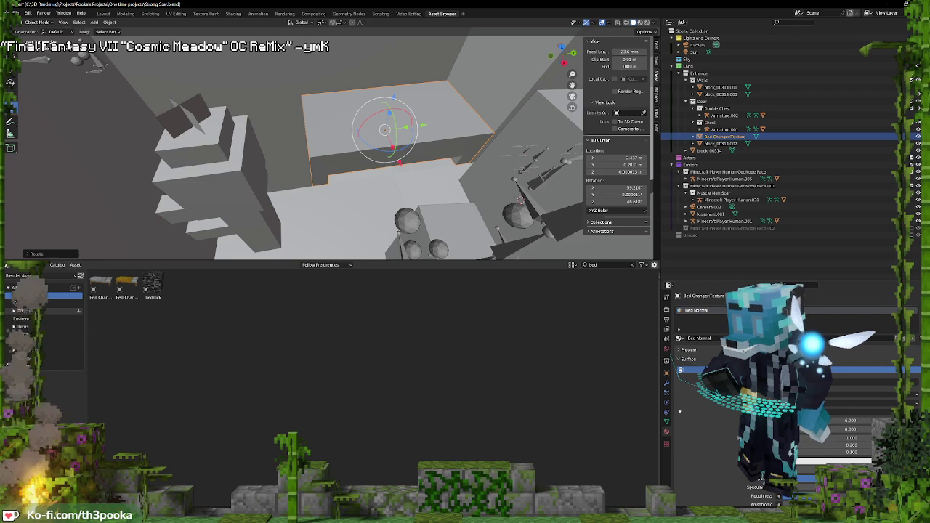
{"action": "left_click", "coordinate": [590, 266]}
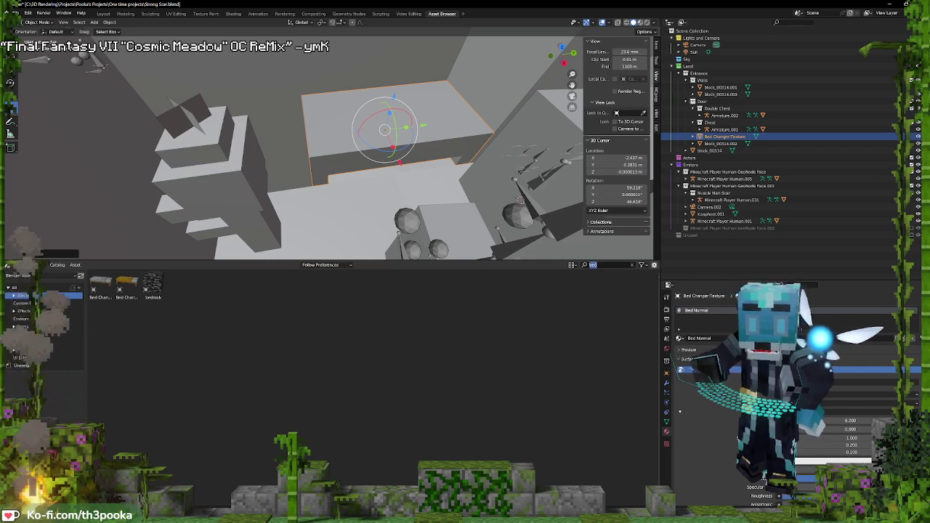
{"action": "type", "text": "si"}
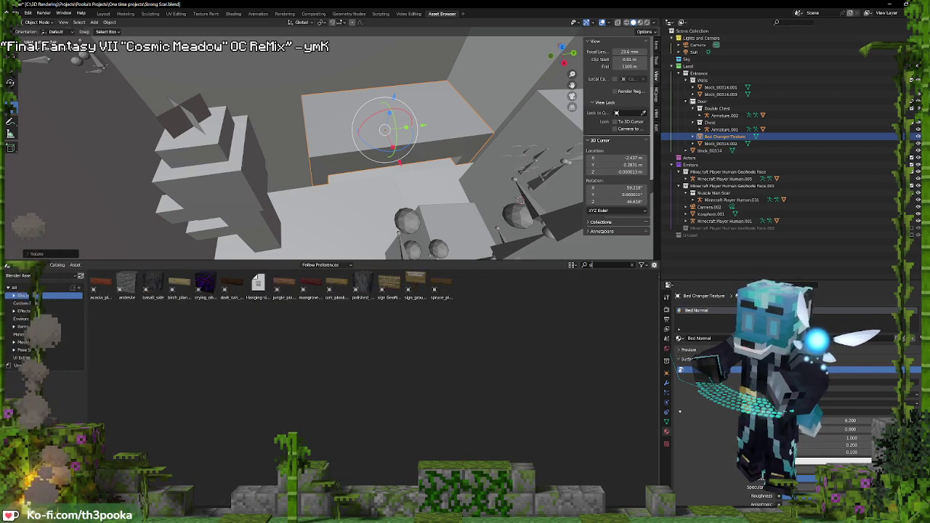
{"action": "left_click_drag", "start_coordinate": [389, 285], "coordinate": [354, 189]}
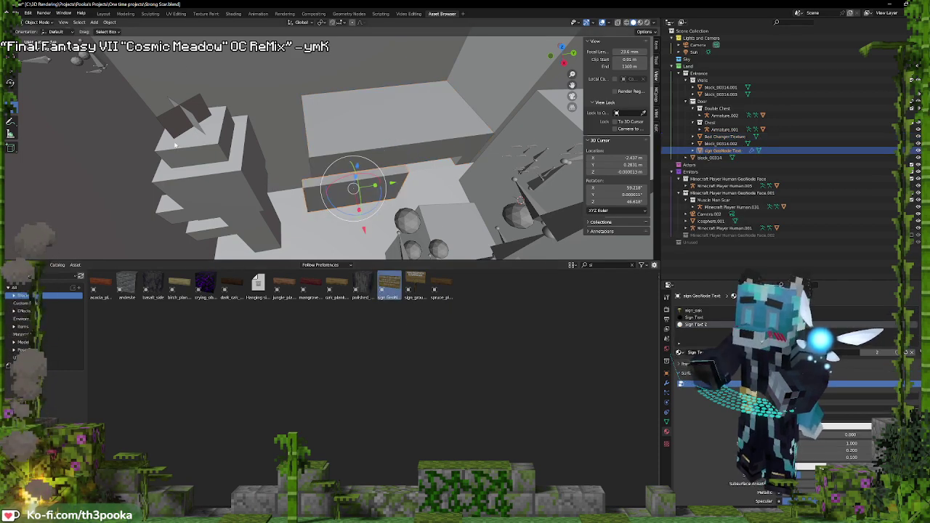
In the Layout workspace, replace the image texture of the new sign's sign_oak material with warped.png
{"action": "left_click", "coordinate": [103, 13]}
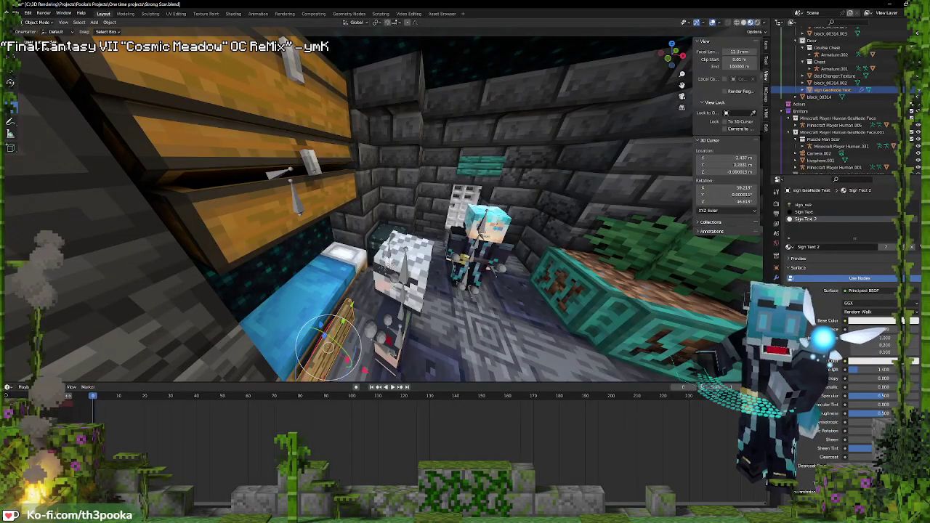
{"action": "left_click", "coordinate": [815, 205]}
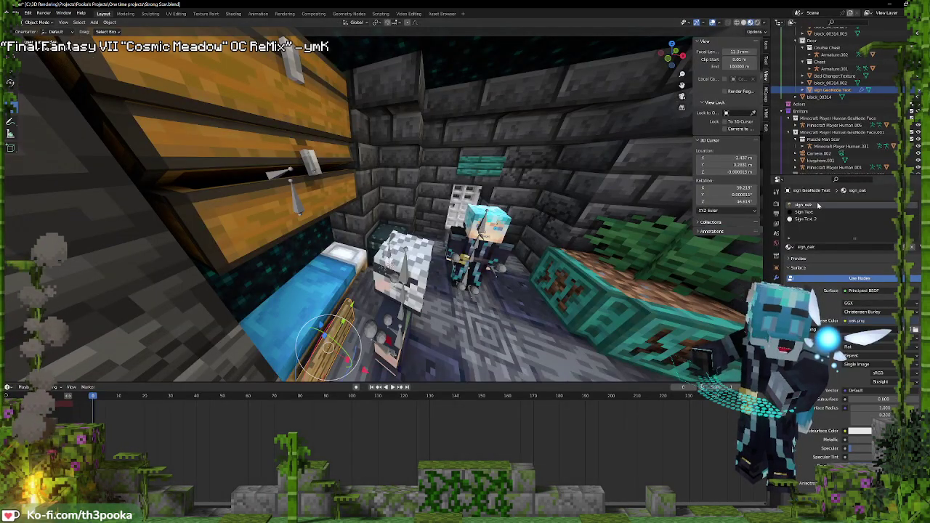
{"action": "left_click", "coordinate": [917, 330]}
{"action": "left_click", "coordinate": [538, 169]}
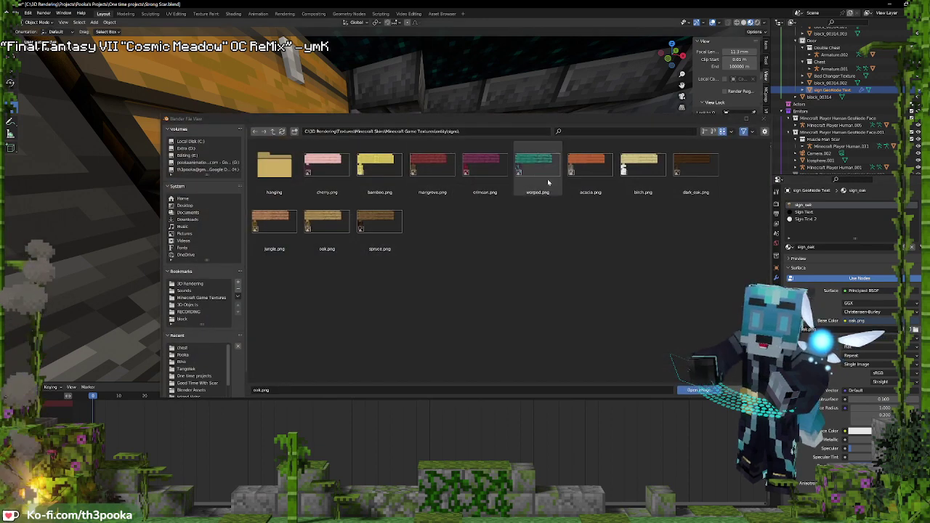
{"action": "double_click", "coordinate": [540, 173]}
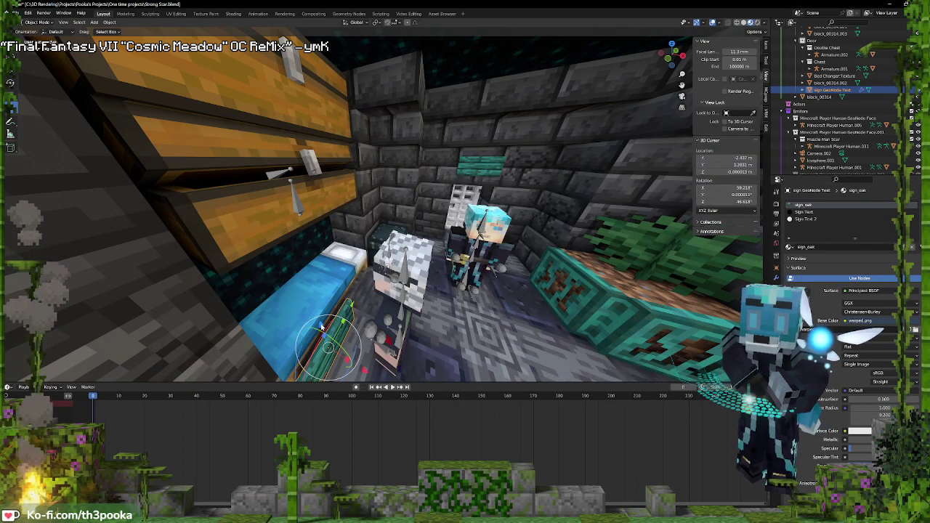
Rotate the new sign 90 degrees about Z and move it over the existing warped sign above the iron door
{"action": "left_click_drag", "start_coordinate": [323, 327], "coordinate": [513, 263]}
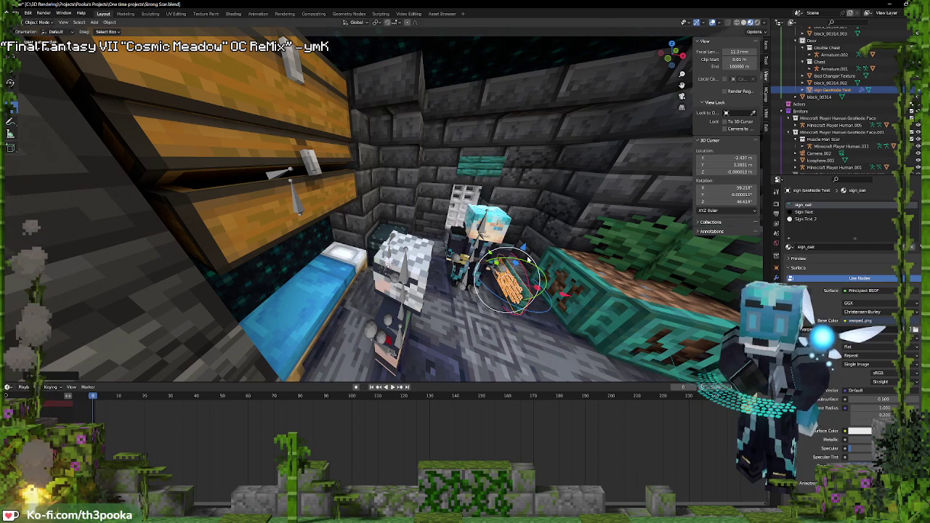
{"action": "type", "text": "rz90"}
{"action": "key", "text": "Return"}
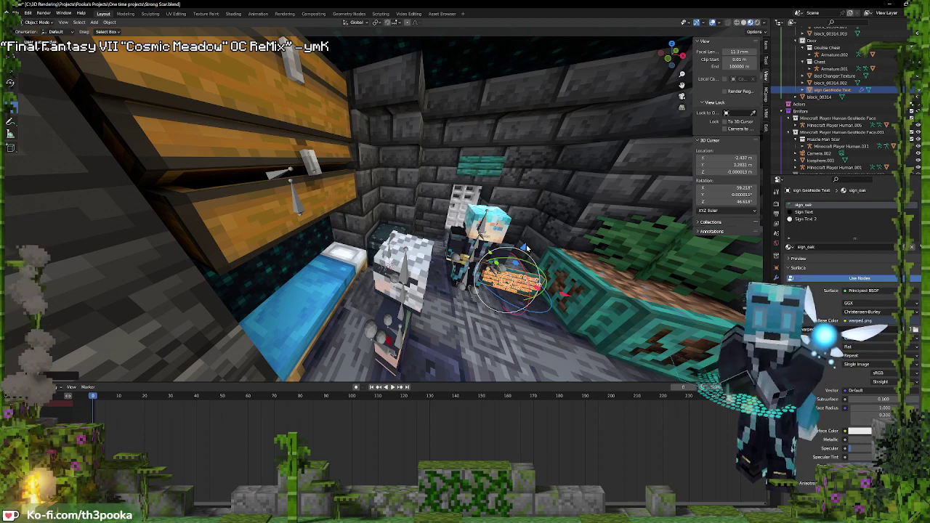
{"action": "left_click_drag", "start_coordinate": [517, 262], "coordinate": [494, 122]}
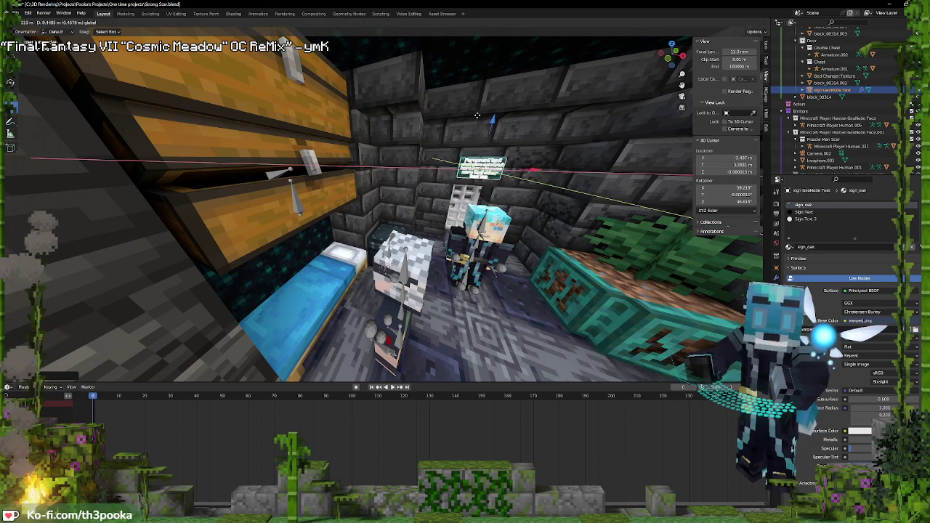
{"action": "key", "text": "Return"}
Fine-tune the new sign's horizontal position and height so it lines up with the old warped sign on the wall
{"action": "key", "text": "KP_Decimal"}
{"action": "scroll", "coordinate": [474, 145], "scroll_direction": "down", "scroll_amount": 6}
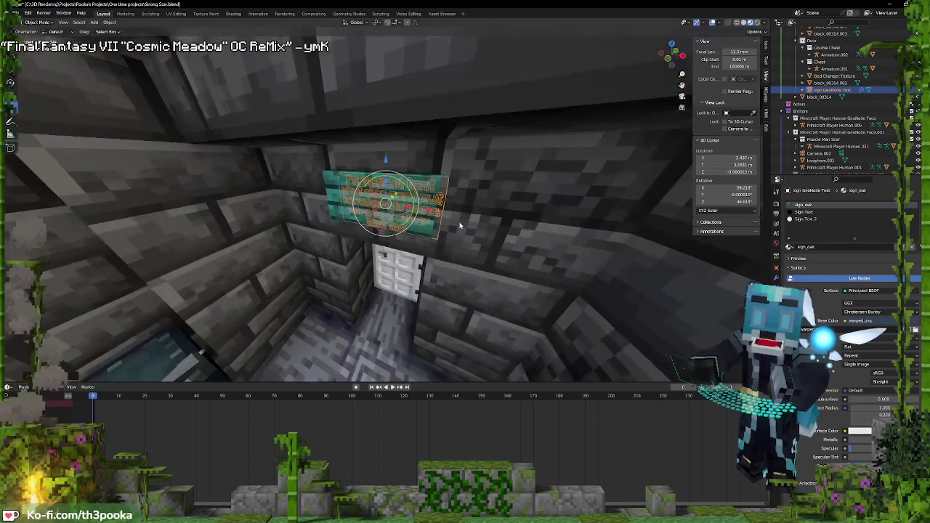
{"action": "middle_click_drag", "start_coordinate": [458, 224], "coordinate": [485, 218]}
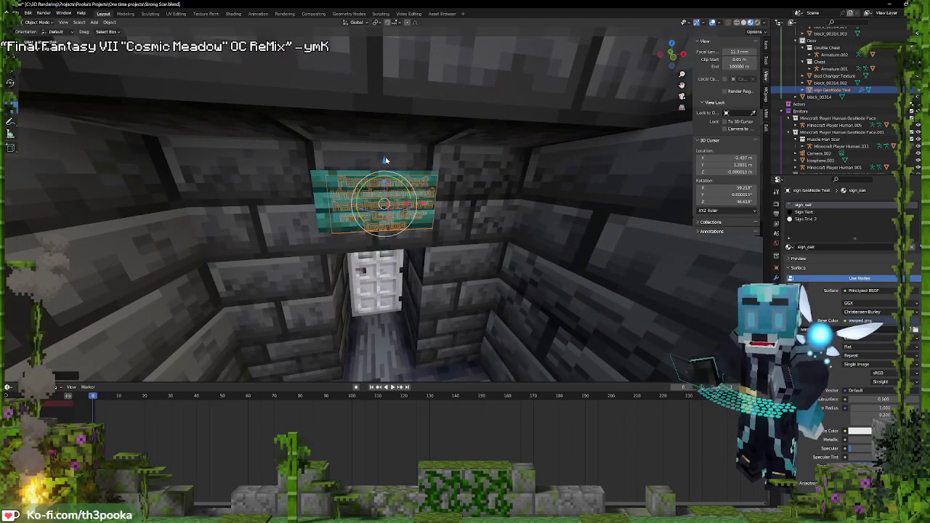
{"action": "key", "text": "g"}
{"action": "key", "text": "x"}
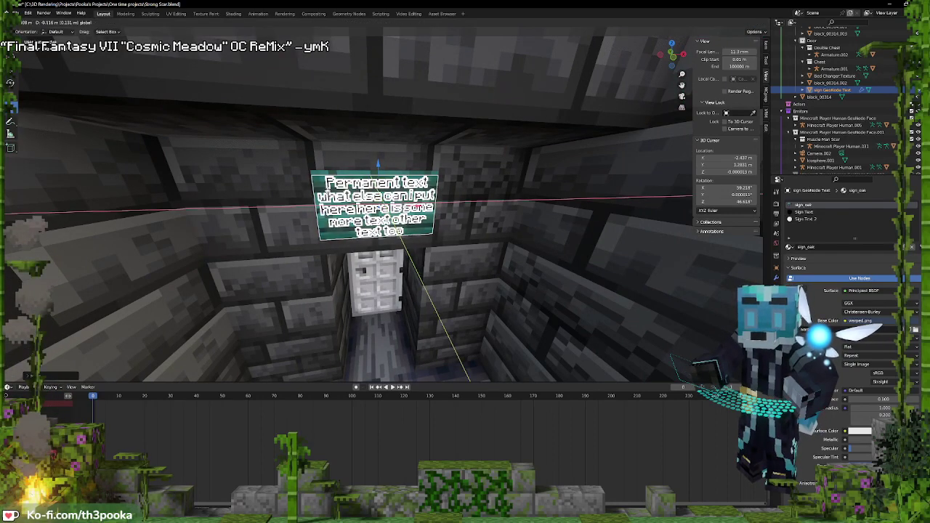
{"action": "left_click", "coordinate": [377, 165]}
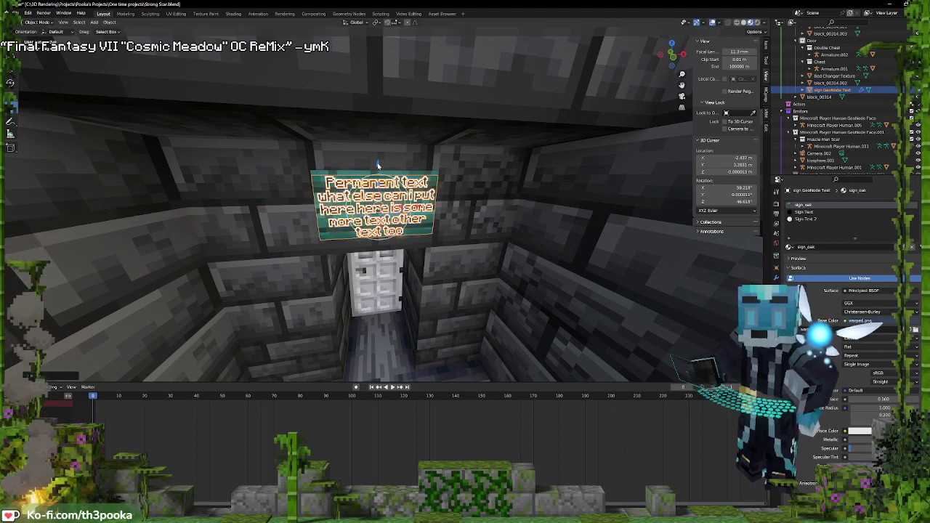
{"action": "key", "text": "g"}
{"action": "key", "text": "z"}
{"action": "left_click", "coordinate": [379, 134]}
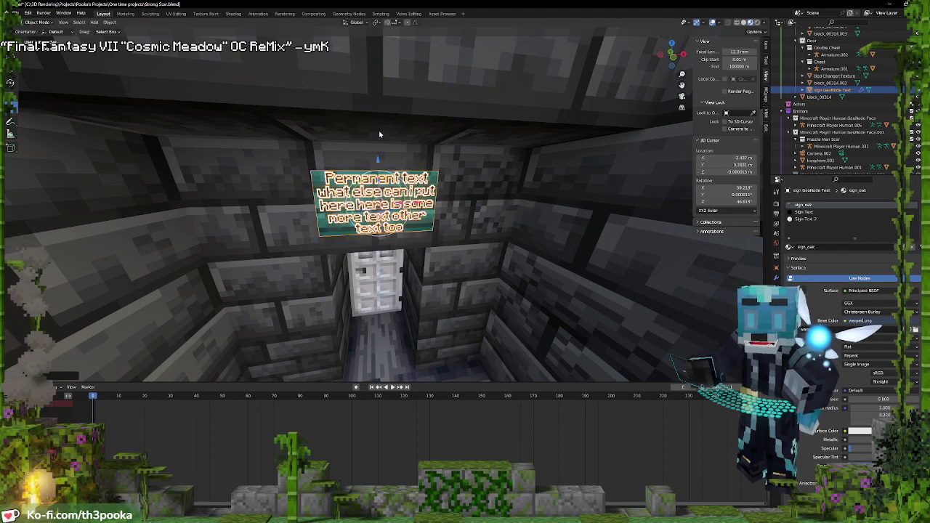
{"action": "left_click", "coordinate": [280, 185]}
{"action": "key", "text": "Tab"}
{"action": "left_click", "coordinate": [323, 188]}
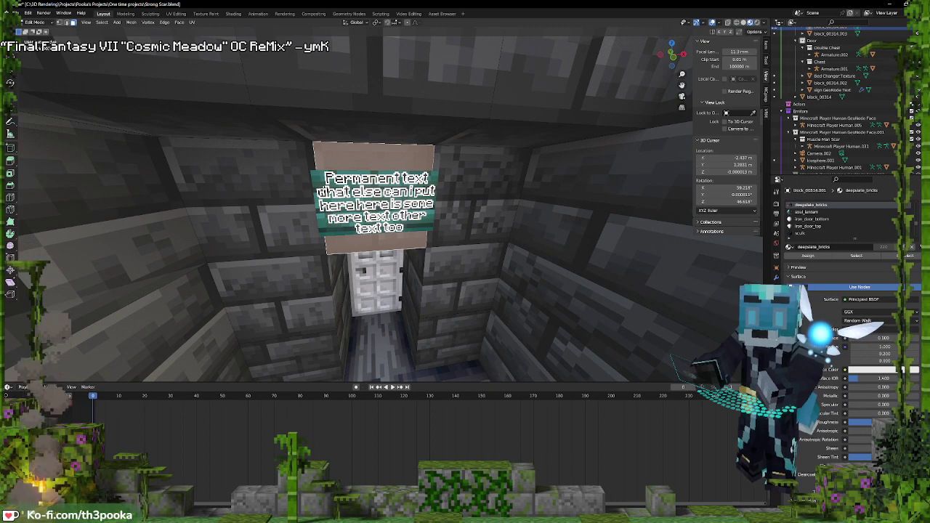
{"action": "left_click", "coordinate": [535, 200]}
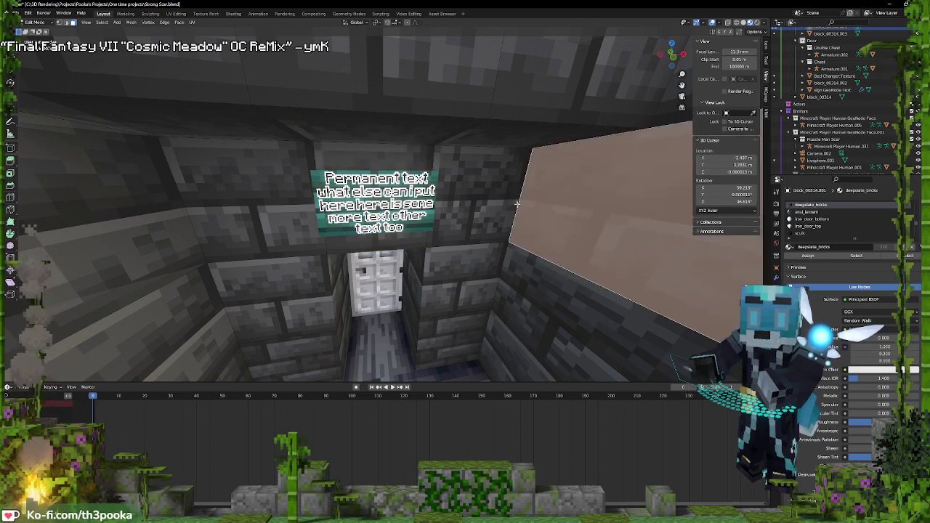
{"action": "middle_click_drag", "start_coordinate": [386, 207], "coordinate": [475, 217]}
{"action": "left_click", "coordinate": [366, 231]}
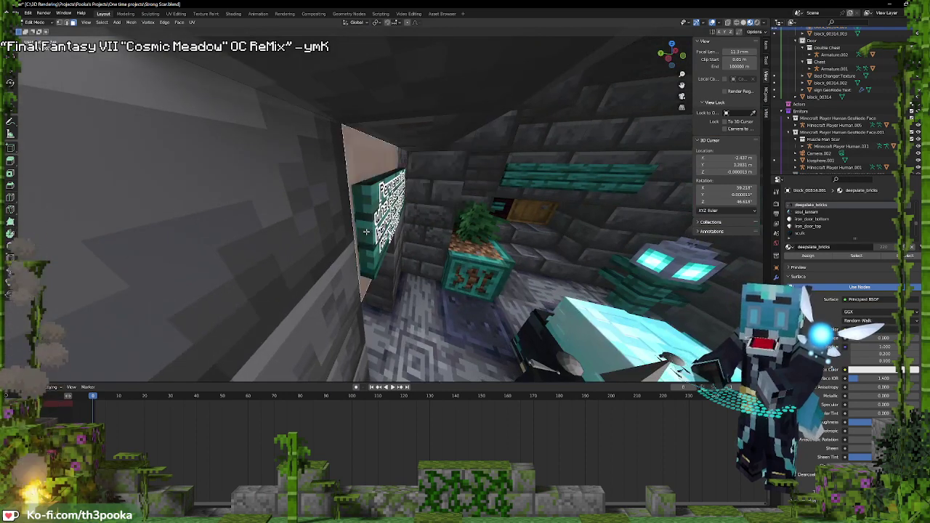
{"action": "middle_click_drag", "start_coordinate": [362, 231], "coordinate": [388, 233]}
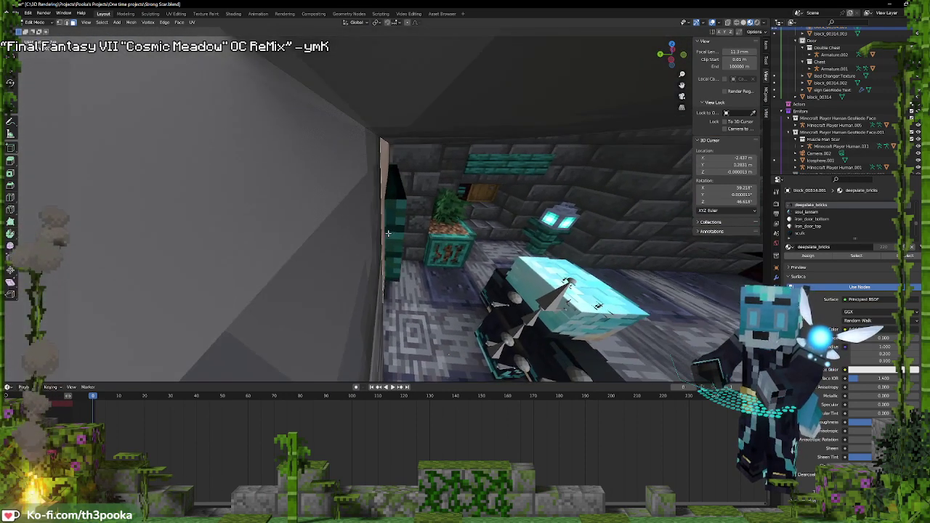
{"action": "key", "text": "Tab"}
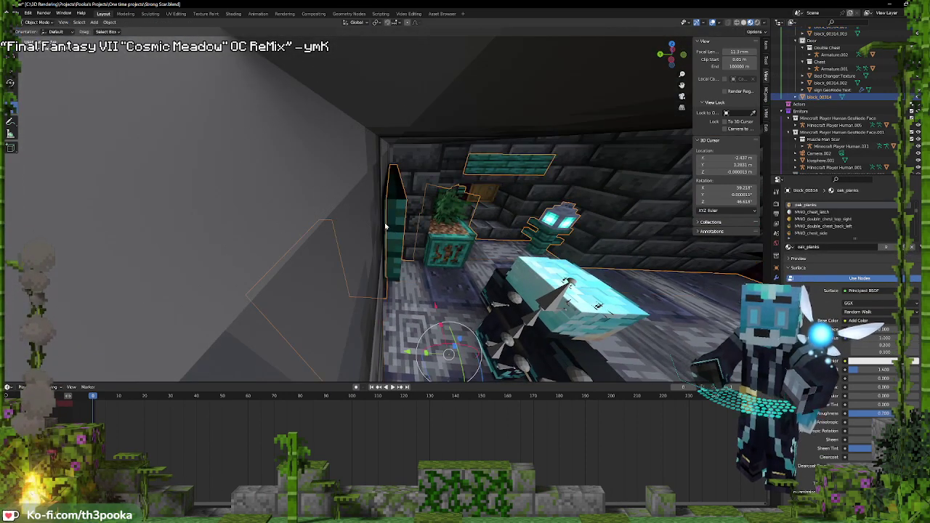
Delete the faces of the old warped sign above the iron door from the block_00314 mesh
{"action": "middle_click_drag", "start_coordinate": [460, 233], "coordinate": [426, 227]}
{"action": "key", "text": "Tab"}
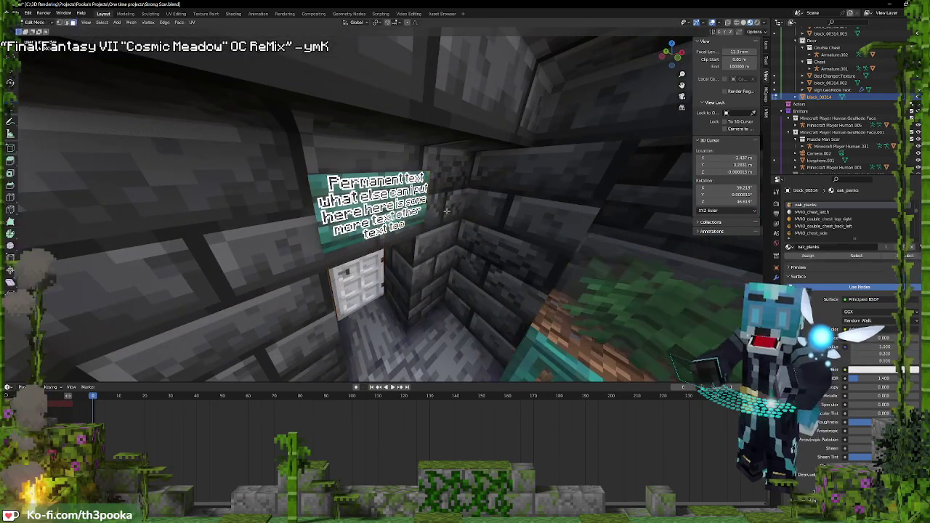
{"action": "left_click", "coordinate": [404, 211]}
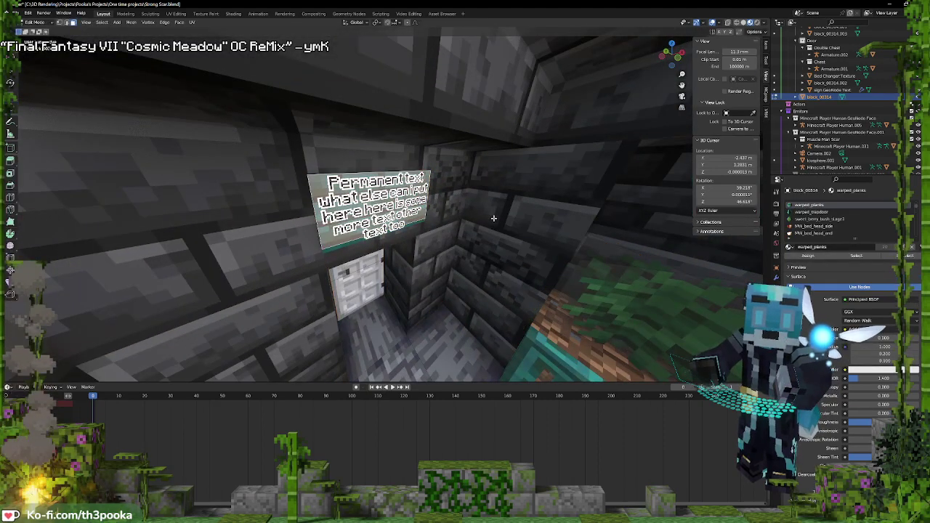
{"action": "middle_click_drag", "start_coordinate": [493, 218], "coordinate": [467, 203]}
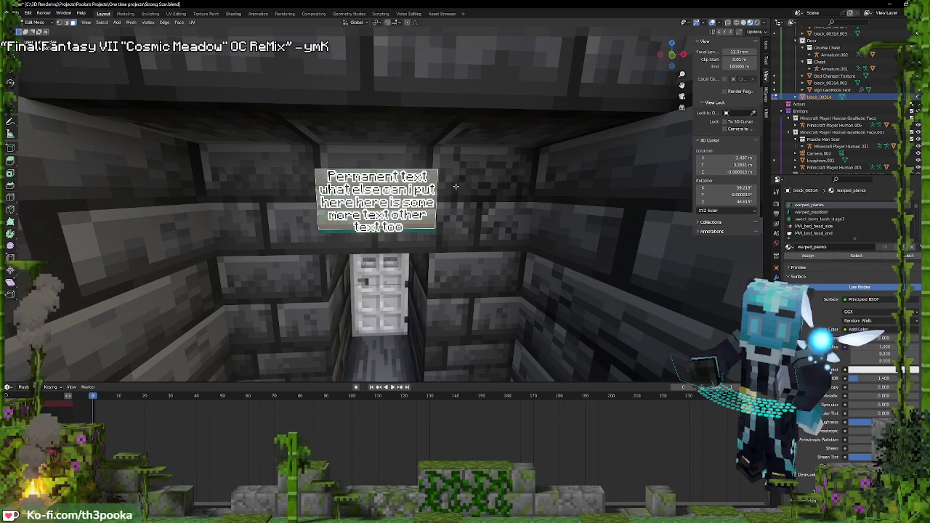
{"action": "scroll", "coordinate": [456, 187], "scroll_direction": "down", "scroll_amount": 6}
{"action": "right_click", "coordinate": [480, 215]}
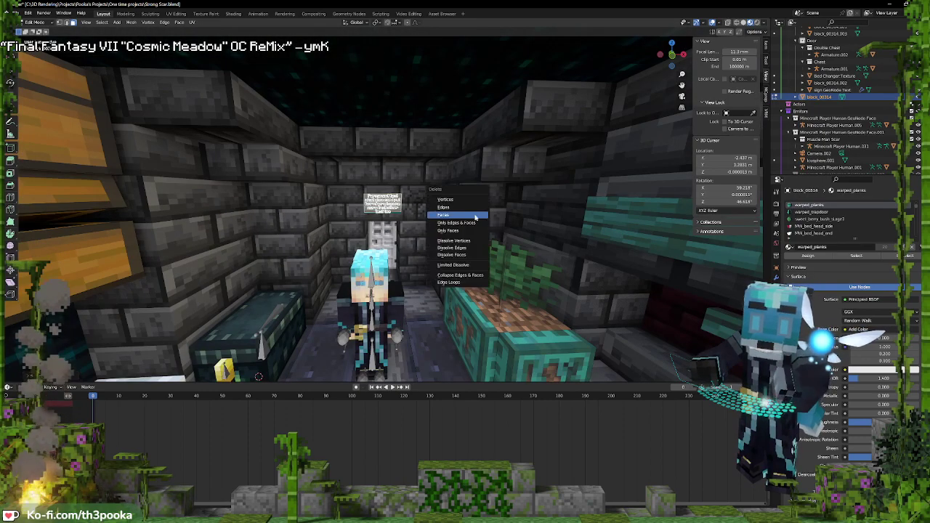
{"action": "scroll", "coordinate": [405, 225], "scroll_direction": "up", "scroll_amount": 5}
{"action": "key", "text": "Tab"}
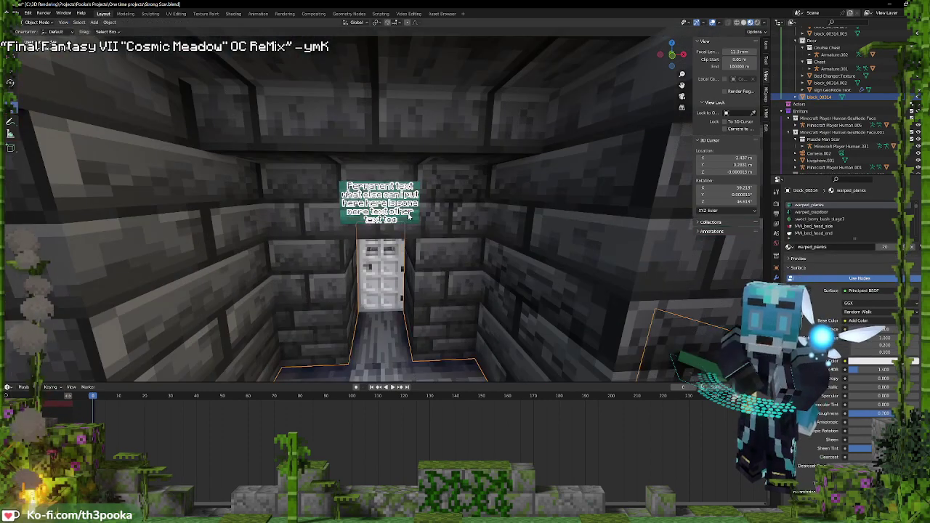
Set the text of the new sign's Sign text geometry nodes modifier to "Sleep in the bed"
{"action": "left_click", "coordinate": [406, 218]}
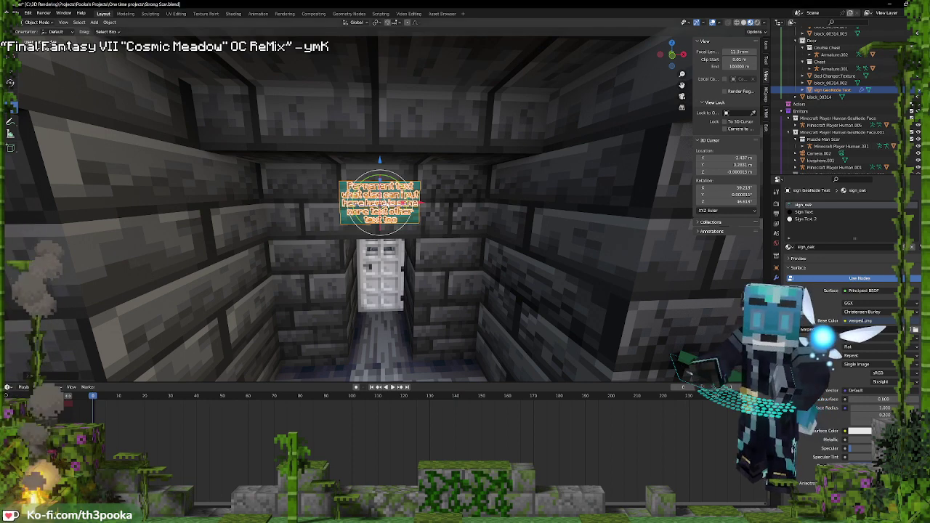
{"action": "key", "text": "Tab"}
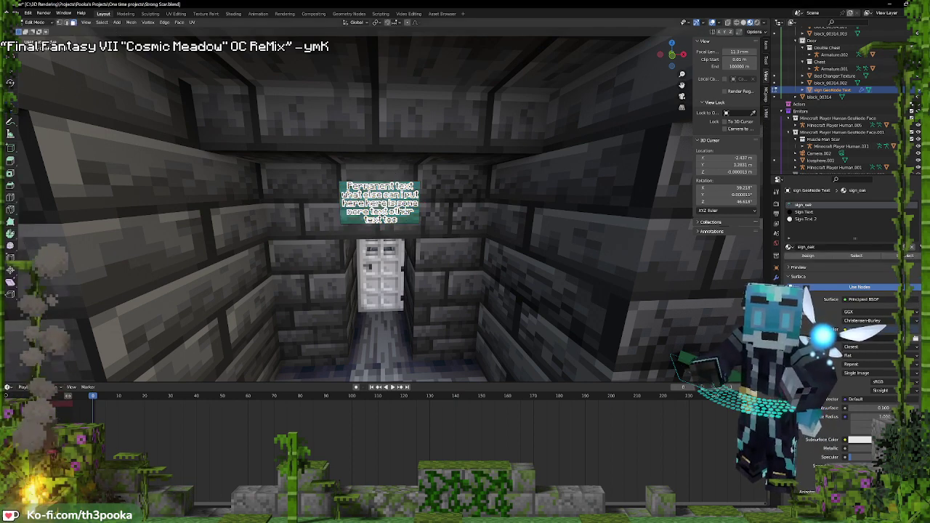
{"action": "key", "text": "Tab"}
{"action": "left_click", "coordinate": [776, 277]}
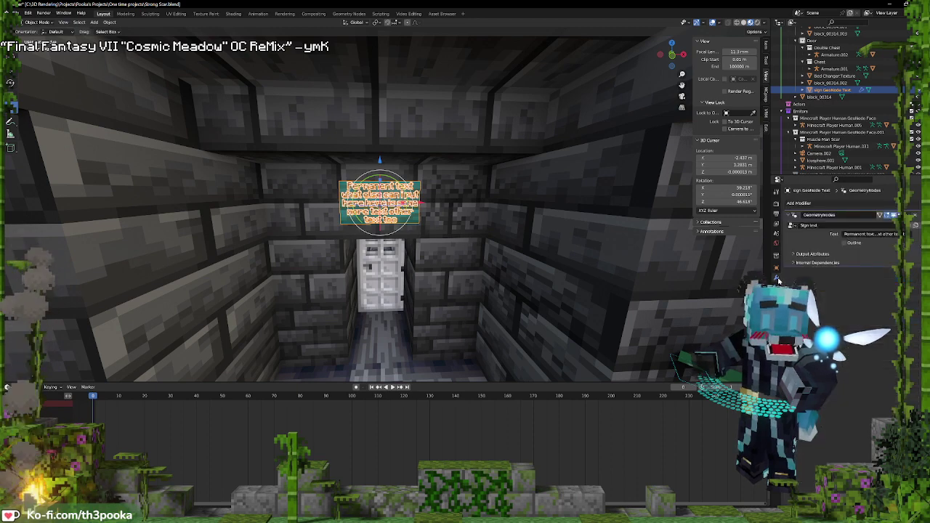
{"action": "double_click", "coordinate": [872, 234]}
{"action": "type", "text": "Sleep"}
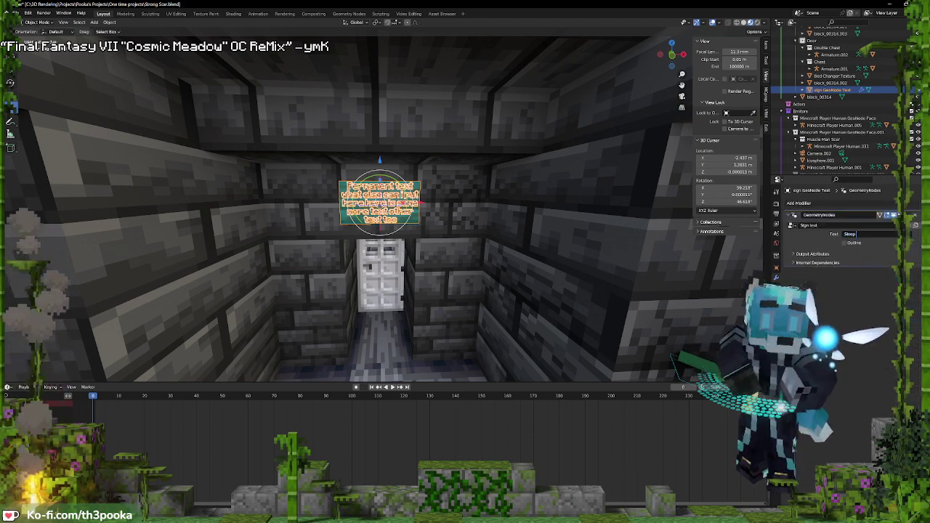
{"action": "type", "text": " in the be"}
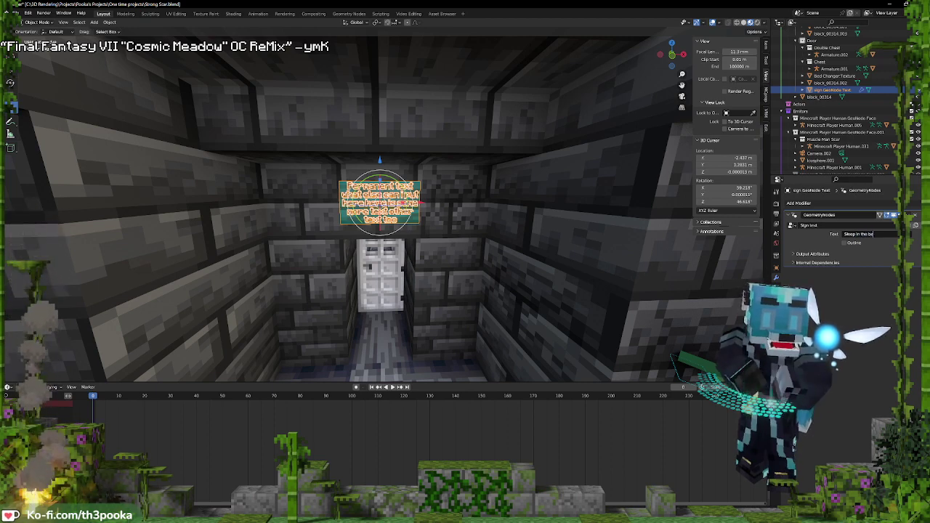
{"action": "type", "text": "d"}
{"action": "key", "text": "Return"}
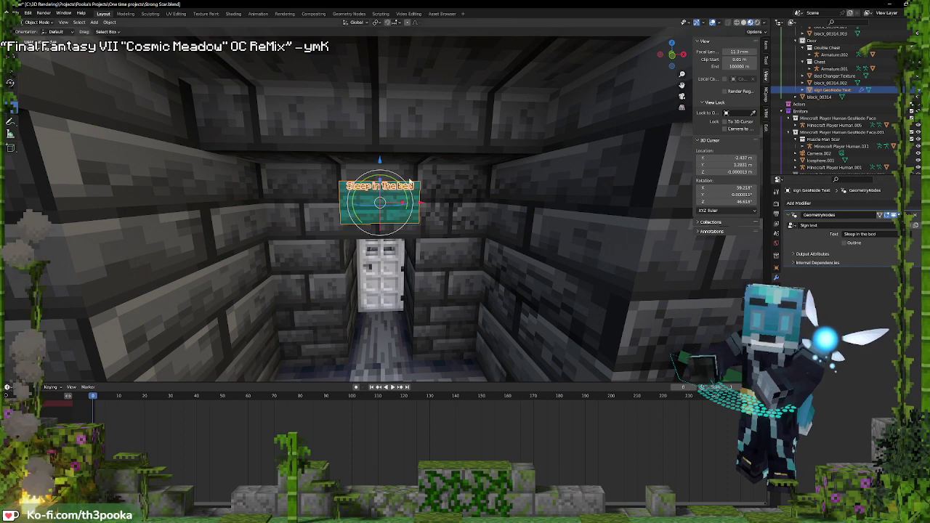
Open the sign's Sign text node tree in the Geometry Nodes workspace
{"action": "left_click", "coordinate": [349, 14]}
{"action": "scroll", "coordinate": [441, 286], "scroll_direction": "up", "scroll_amount": 2}
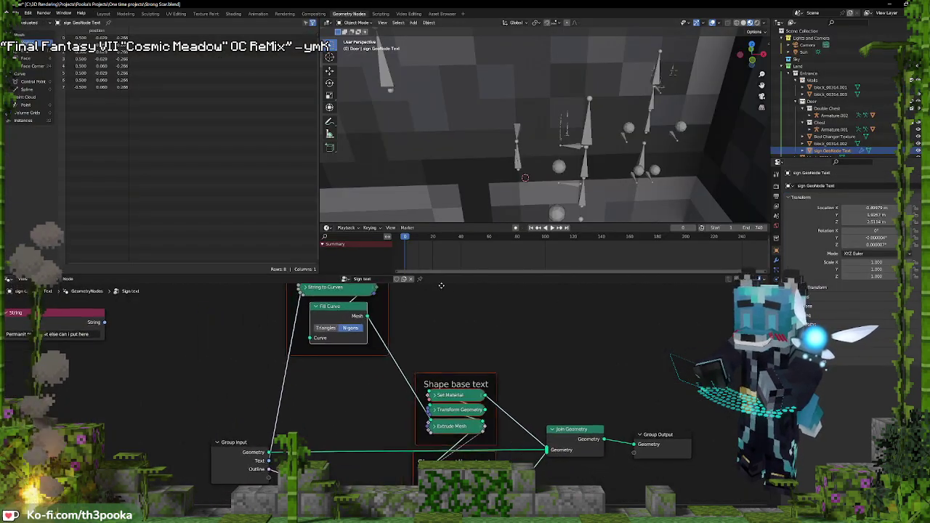
{"action": "left_click", "coordinate": [478, 420]}
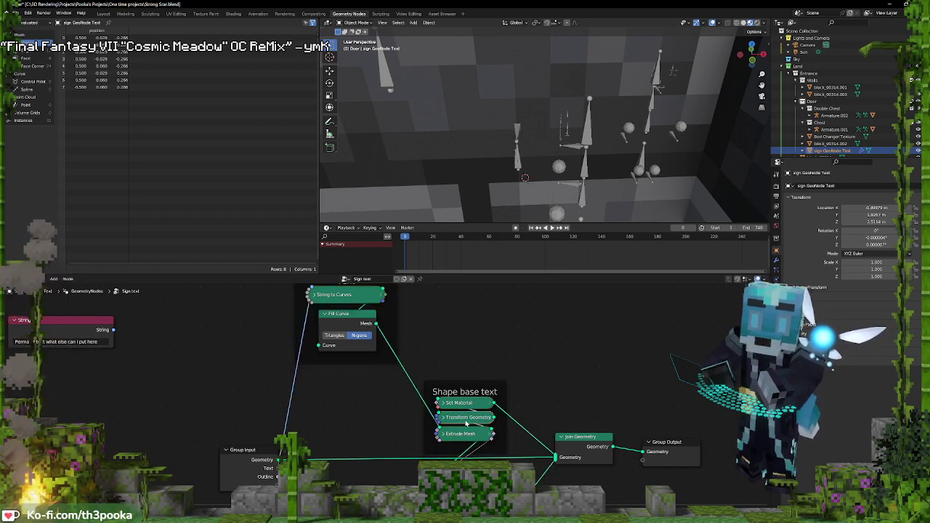
{"action": "key", "text": "shift+d"}
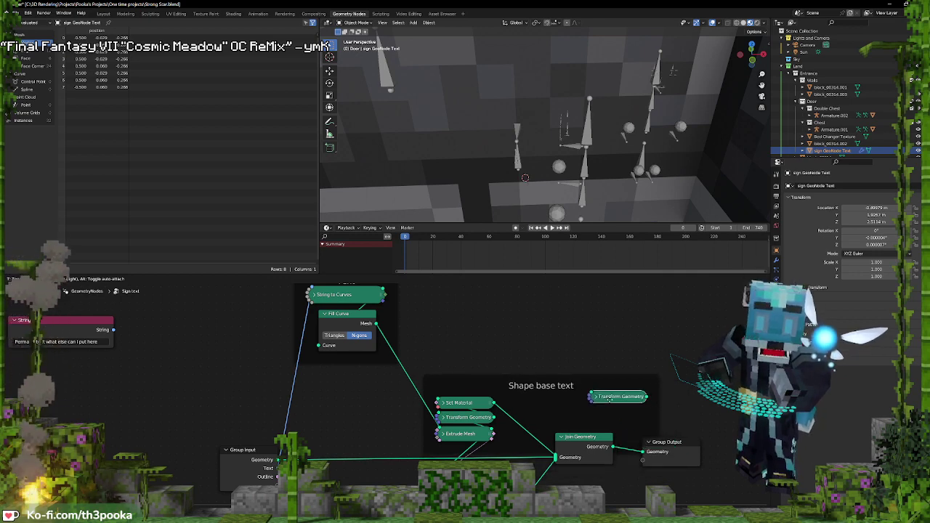
{"action": "left_click", "coordinate": [590, 396]}
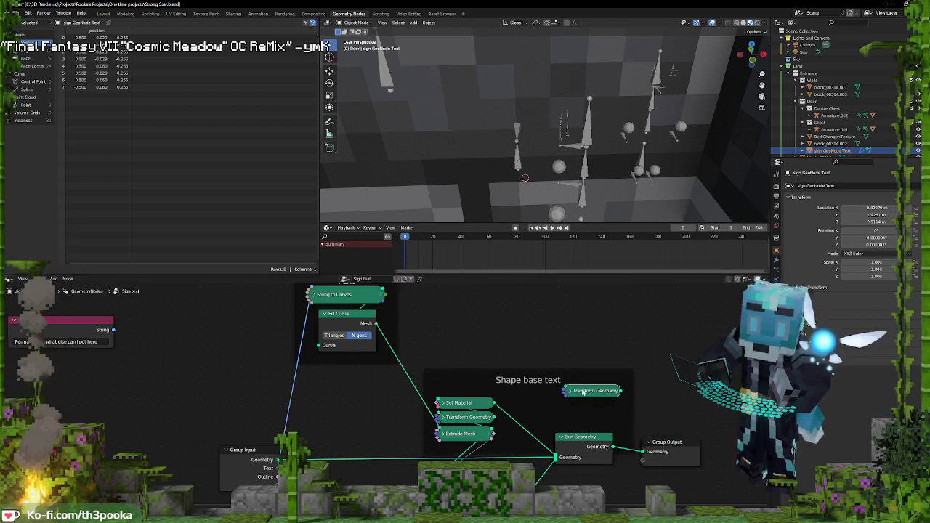
{"action": "left_click_drag", "start_coordinate": [589, 396], "coordinate": [609, 383]}
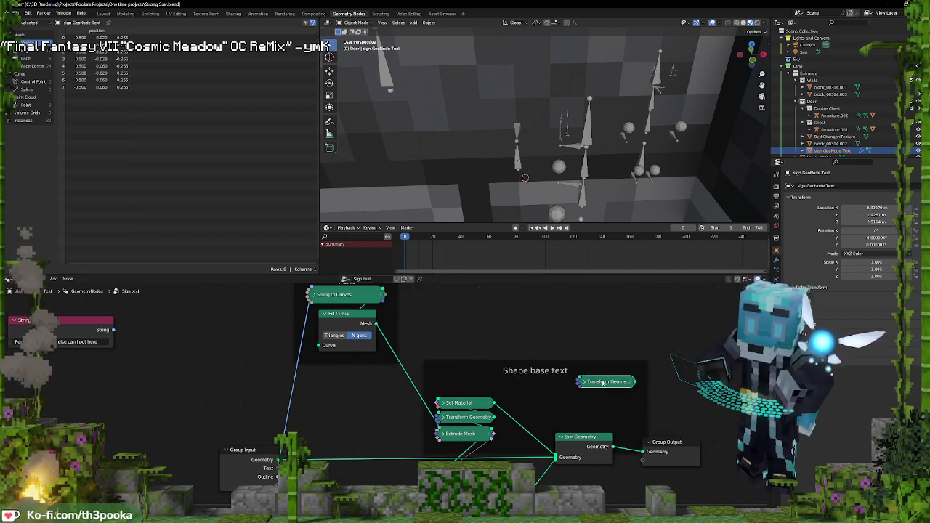
{"action": "key", "text": "x"}
{"action": "key", "text": "ctrl+v"}
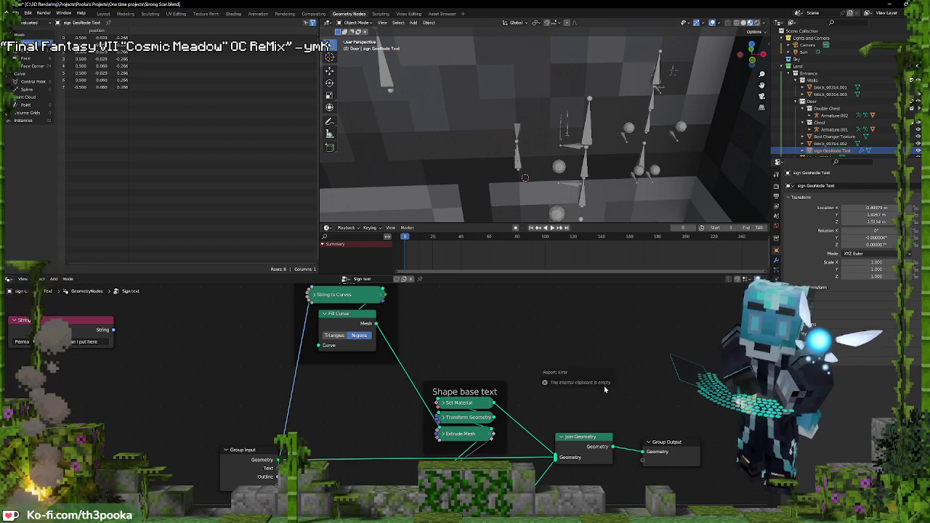
Copy the Transform Geometry node from the Shape base text frame and insert the copy between Join Geometry and Group Output
{"action": "left_click", "coordinate": [471, 419]}
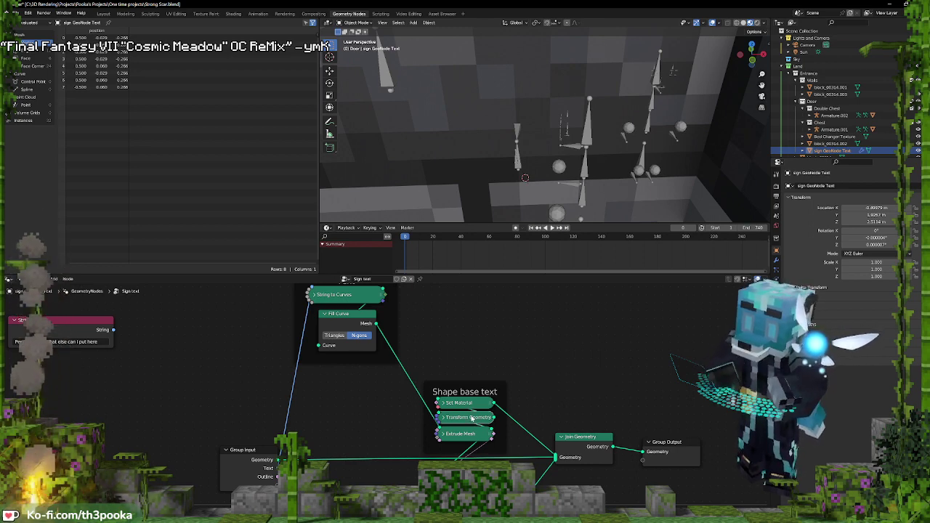
{"action": "key", "text": "ctrl+c"}
{"action": "key", "text": "ctrl+v"}
{"action": "left_click_drag", "start_coordinate": [554, 397], "coordinate": [642, 457]}
{"action": "left_click", "coordinate": [652, 457]}
{"action": "middle_click_drag", "start_coordinate": [654, 459], "coordinate": [624, 377]}
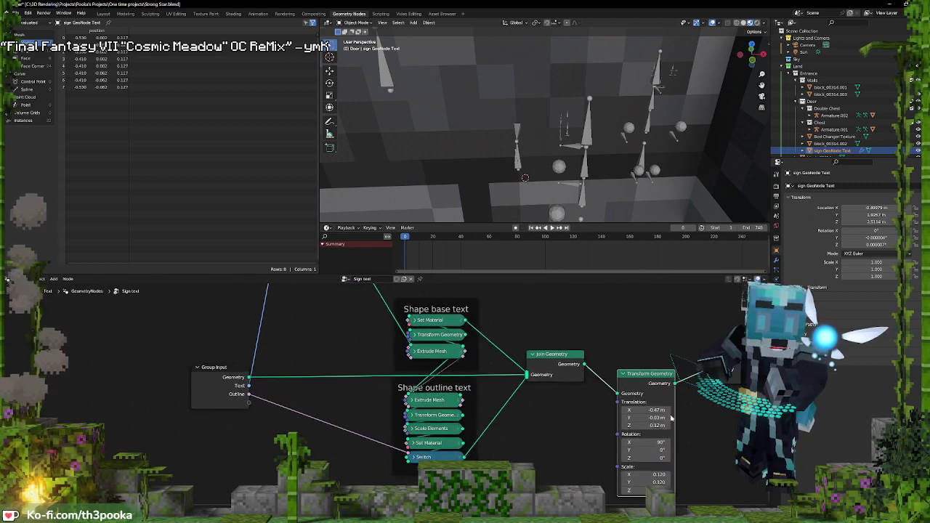
Reset the copied Transform Geometry node to translation 0 m, rotation 0° and scale 1 on all axes
{"action": "left_click_drag", "start_coordinate": [647, 410], "coordinate": [646, 426]}
{"action": "type", "text": "0"}
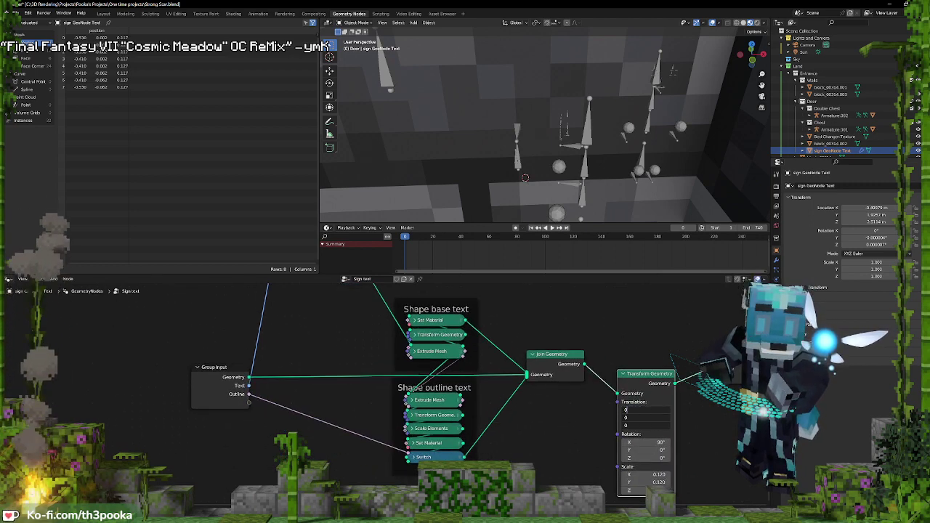
{"action": "key", "text": "Return"}
{"action": "double_click", "coordinate": [647, 443]}
{"action": "type", "text": "0"}
{"action": "key", "text": "Return"}
{"action": "left_click_drag", "start_coordinate": [646, 475], "coordinate": [647, 490]}
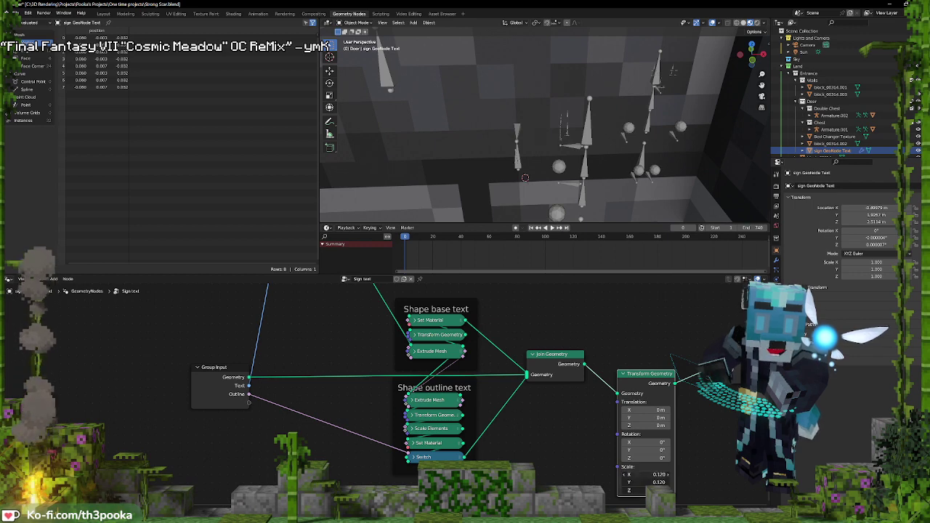
{"action": "type", "text": "11"}
{"action": "key", "text": "Return"}
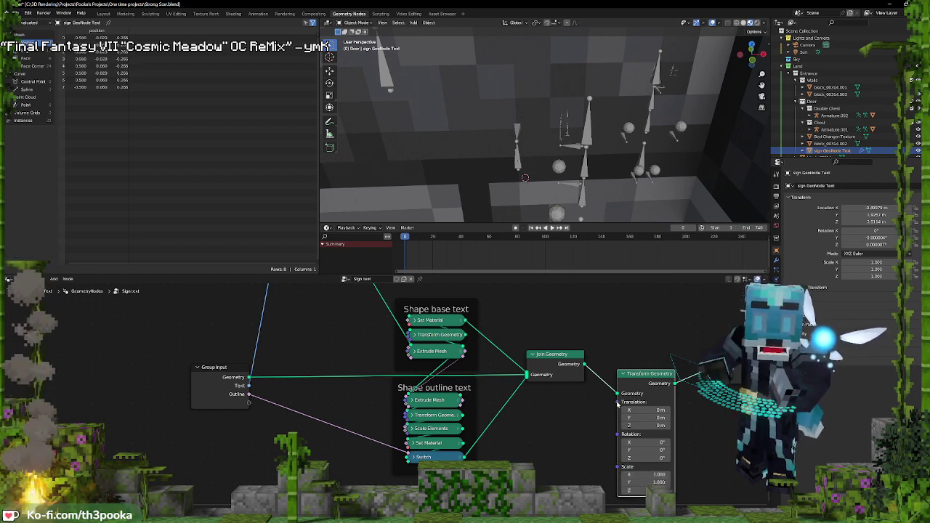
Expose the copied Transform Geometry node's Translation and Scale as new Group Input sockets
{"action": "mouse_move", "coordinate": [618, 404]}
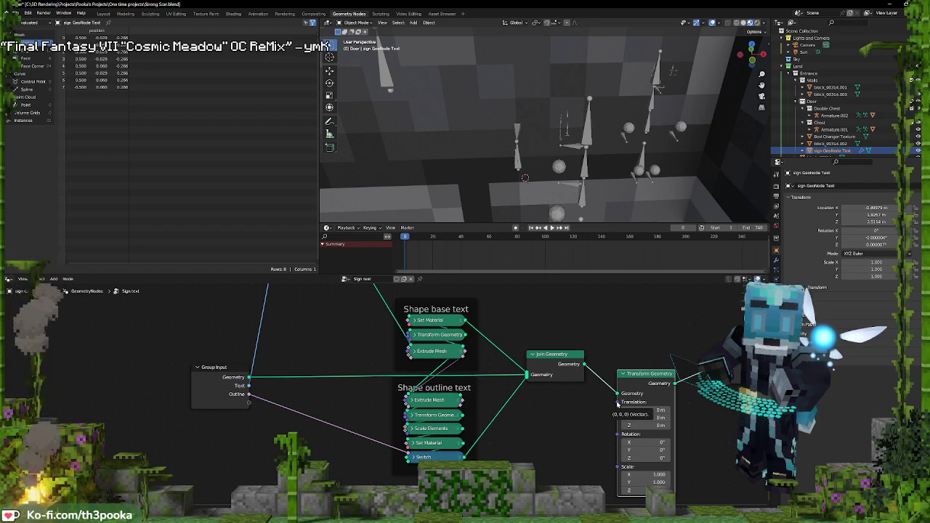
{"action": "left_click_drag", "start_coordinate": [618, 404], "coordinate": [249, 405]}
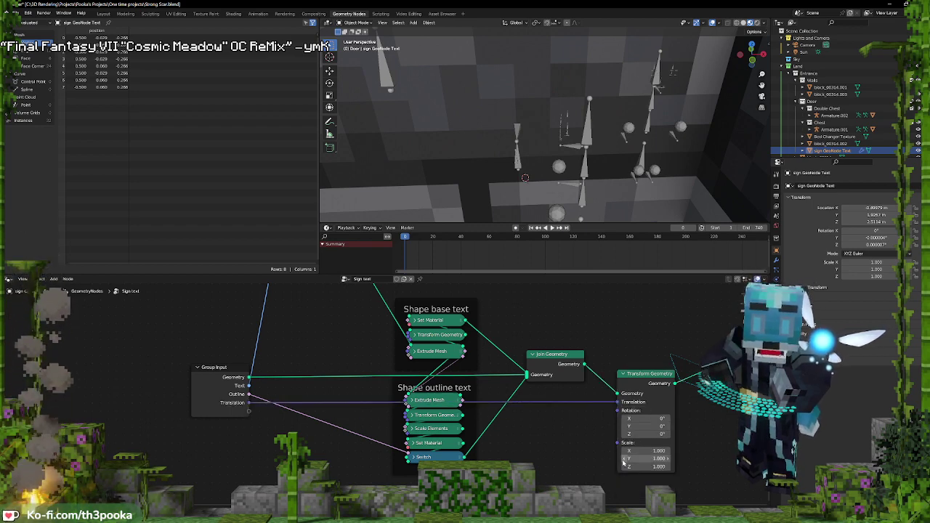
{"action": "left_click_drag", "start_coordinate": [618, 443], "coordinate": [249, 411]}
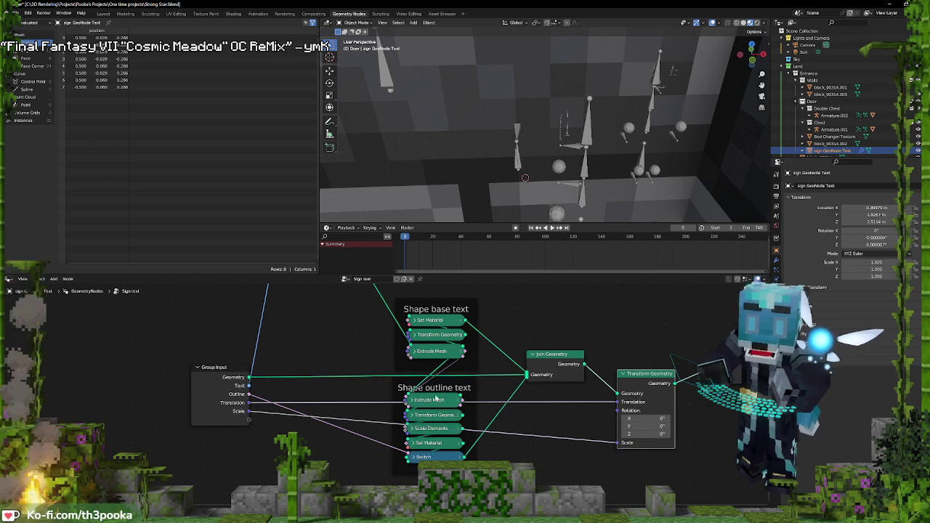
{"action": "middle_click_drag", "start_coordinate": [523, 418], "coordinate": [524, 431]}
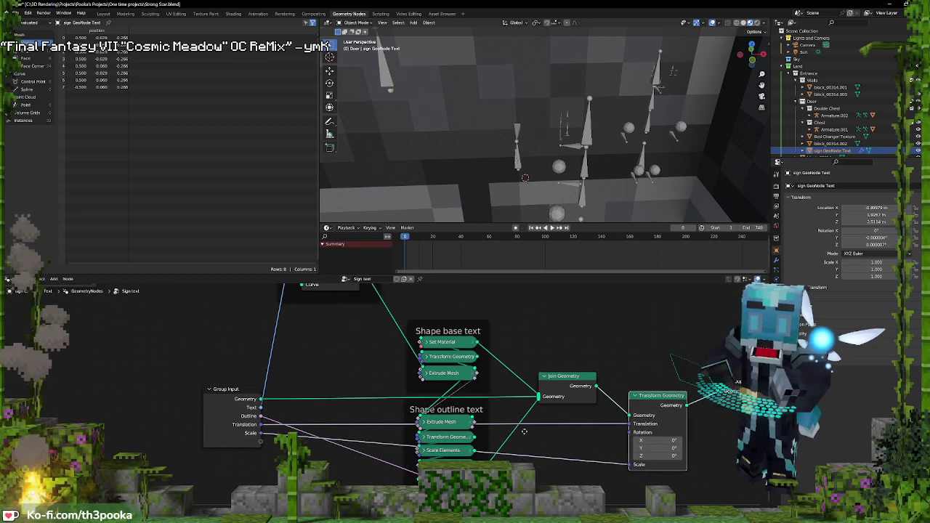
Expose the String to Curves node's Line Spacing and Max Width as Group Input sockets, and return to the Layout workspace
{"action": "middle_click_drag", "start_coordinate": [403, 393], "coordinate": [479, 489]}
{"action": "left_click", "coordinate": [374, 332]}
{"action": "left_click_drag", "start_coordinate": [391, 336], "coordinate": [307, 309]}
{"action": "middle_click_drag", "start_coordinate": [323, 390], "coordinate": [404, 349]}
{"action": "left_click_drag", "start_coordinate": [388, 454], "coordinate": [303, 467]}
{"action": "left_click_drag", "start_coordinate": [363, 384], "coordinate": [333, 452]}
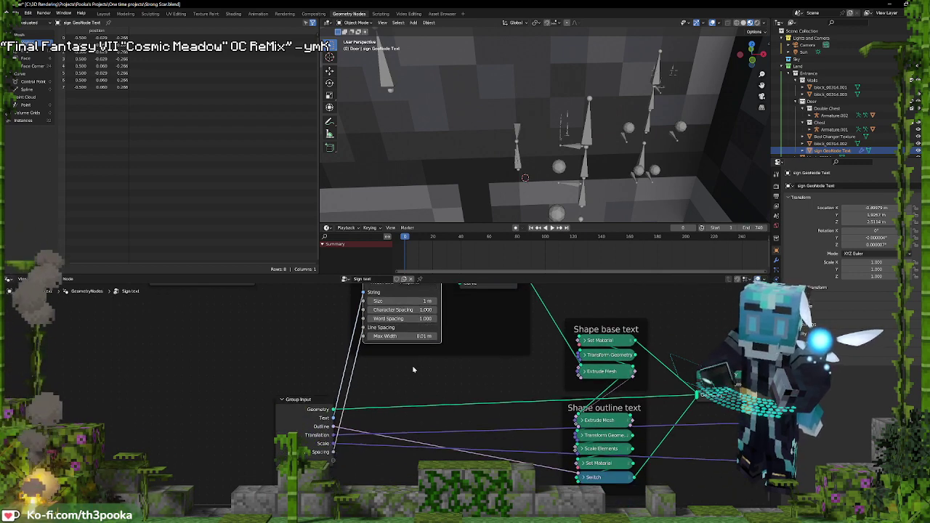
{"action": "middle_click_drag", "start_coordinate": [412, 367], "coordinate": [417, 386]}
{"action": "left_click_drag", "start_coordinate": [372, 359], "coordinate": [340, 481]}
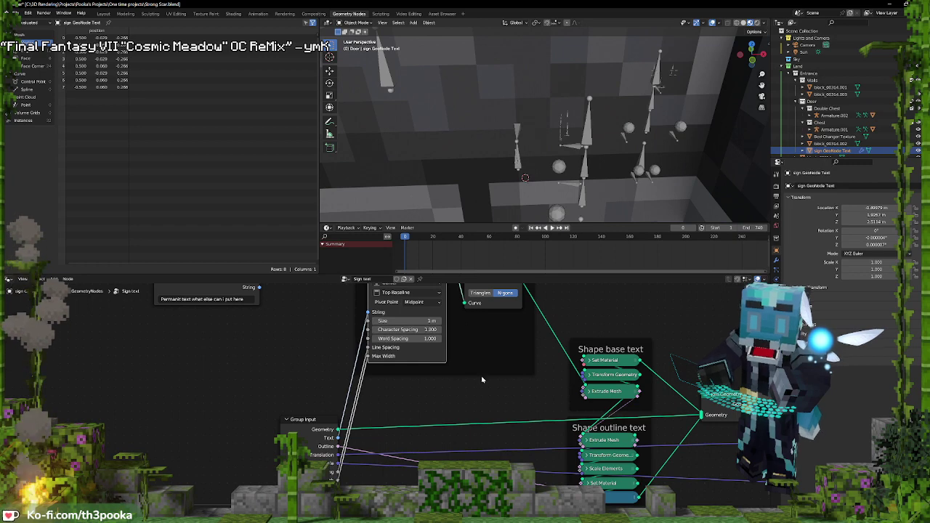
{"action": "scroll", "coordinate": [479, 375], "scroll_direction": "down", "scroll_amount": 2}
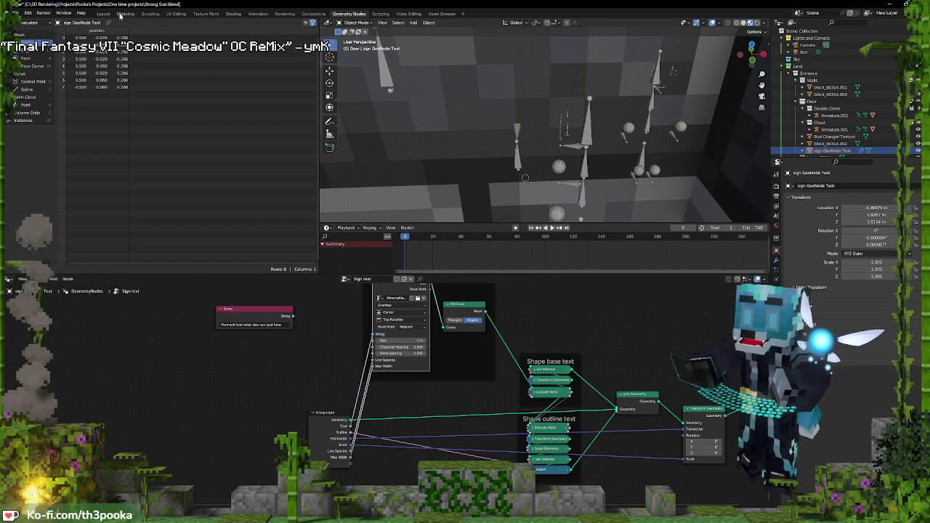
{"action": "left_click", "coordinate": [104, 14]}
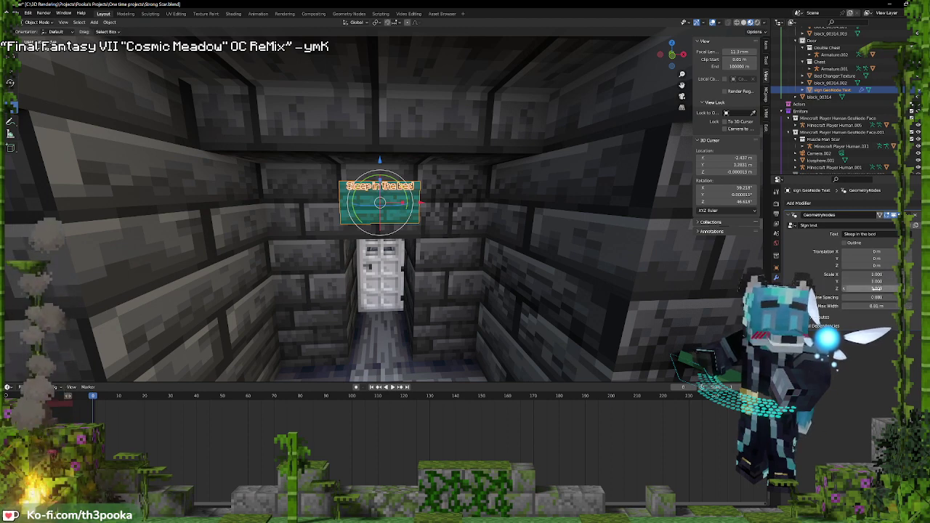
In the Geometry Nodes workspace, take Transform Geometry out from between Join Geometry and Group Output, and move Join Geometry nearer the output
{"action": "left_click_drag", "start_coordinate": [875, 290], "coordinate": [869, 289]}
{"action": "key", "text": "ctrl+z"}
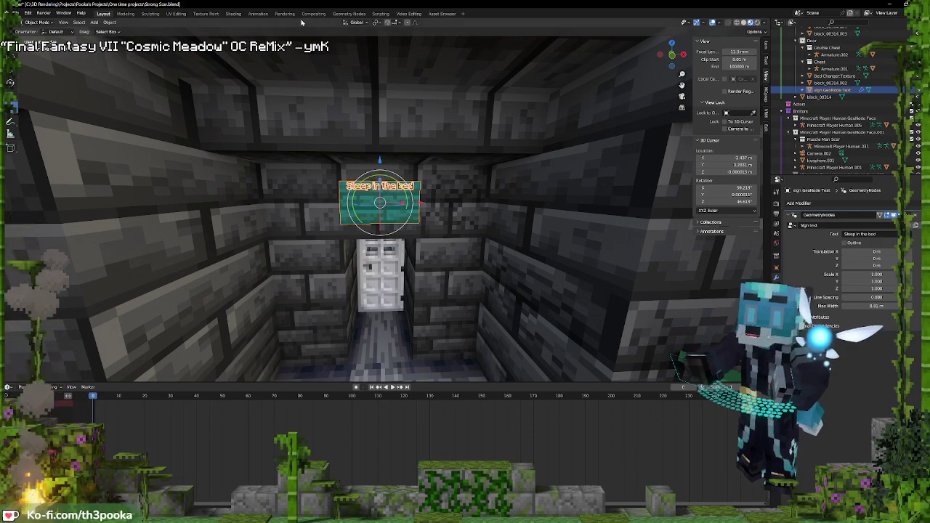
{"action": "left_click", "coordinate": [352, 16]}
{"action": "middle_click_drag", "start_coordinate": [706, 409], "coordinate": [661, 377]}
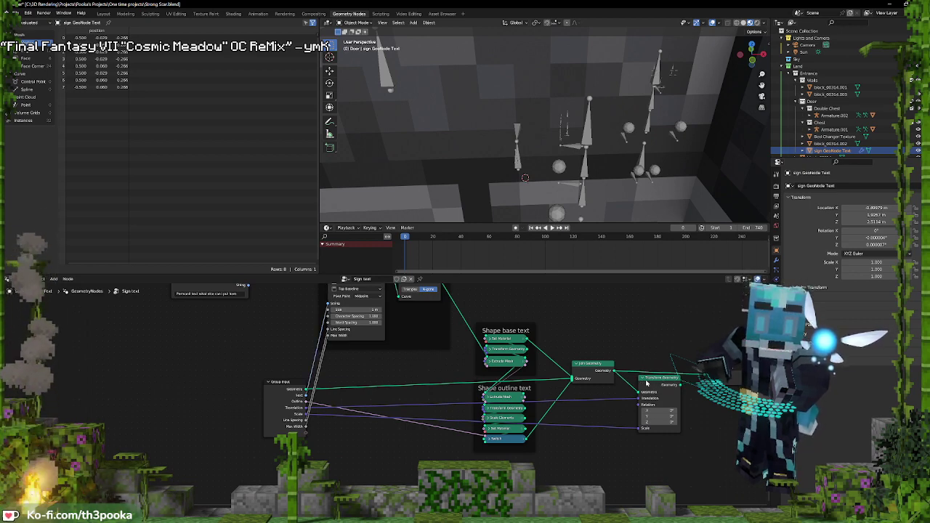
{"action": "left_click_drag", "start_coordinate": [646, 381], "coordinate": [604, 460]}
{"action": "left_click_drag", "start_coordinate": [582, 383], "coordinate": [639, 373]}
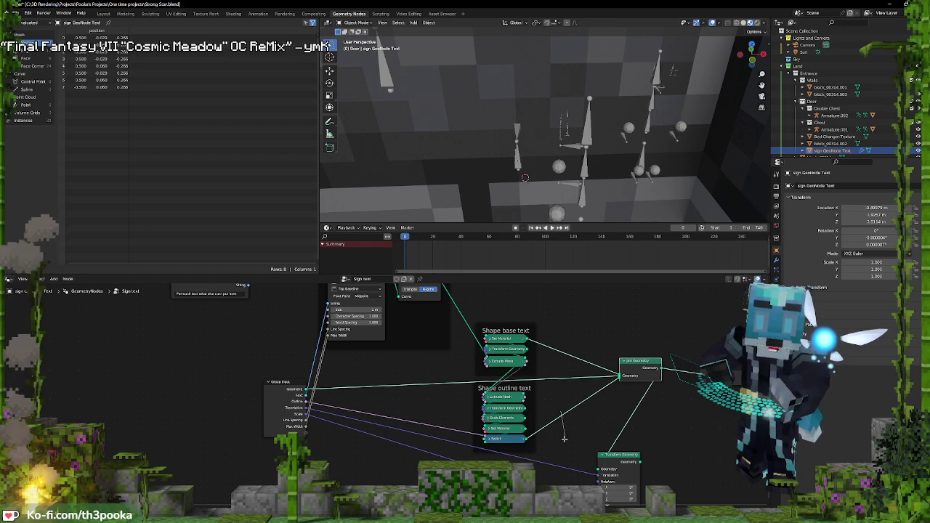
Add reroutes to the base text and outline text links, and place a duplicate of Join Geometry below them
{"action": "right_click_drag", "start_coordinate": [564, 438], "coordinate": [564, 438], "text": "shift"}
{"action": "left_click", "coordinate": [646, 368]}
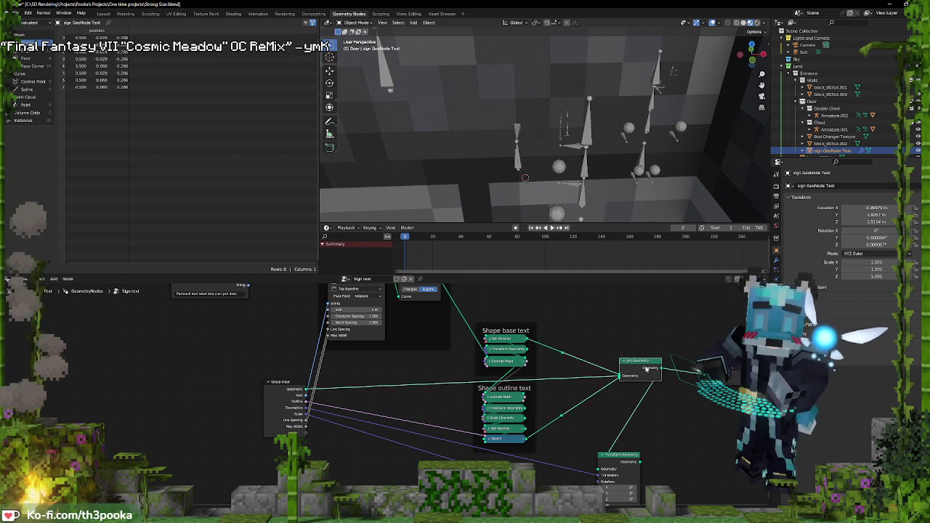
{"action": "key", "text": "shift+d"}
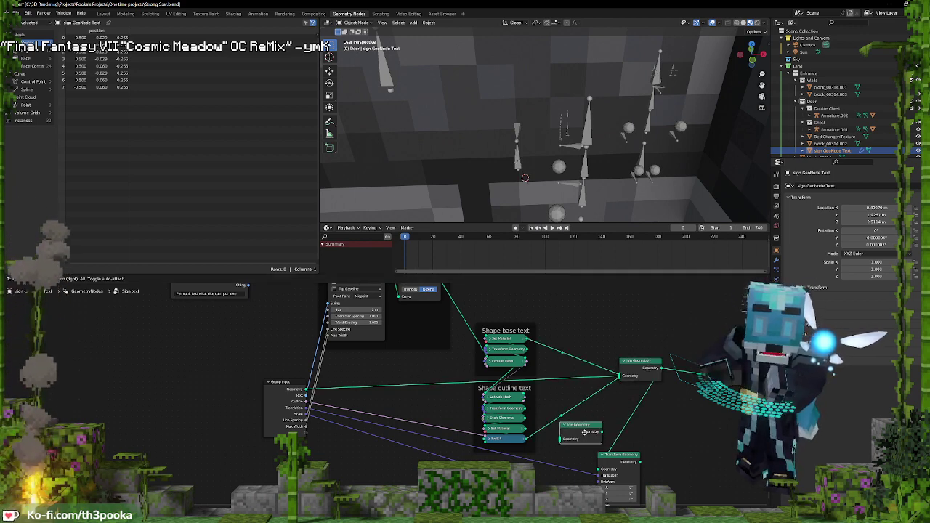
{"action": "left_click", "coordinate": [590, 413]}
Feed both text branches into the duplicate Join Geometry only, and route it through Transform Geometry into the original Join Geometry
{"action": "left_click_drag", "start_coordinate": [564, 354], "coordinate": [599, 471]}
{"action": "mouse_move", "coordinate": [601, 393]}
{"action": "right_mouse_down", "text": "ctrl"}
{"action": "mouse_move", "coordinate": [605, 380]}
{"action": "mouse_move", "coordinate": [587, 371]}
{"action": "right_mouse_up", "text": "ctrl"}
{"action": "left_click_drag", "start_coordinate": [641, 463], "coordinate": [621, 382]}
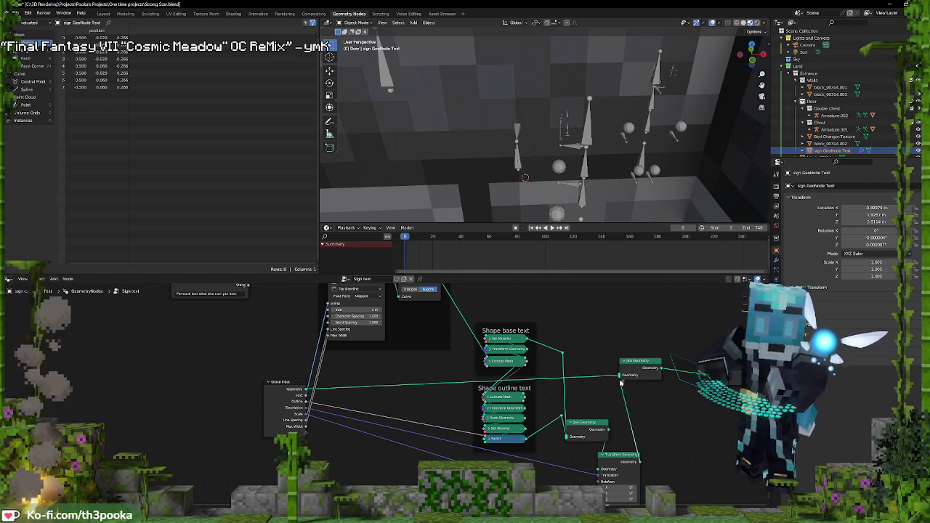
{"action": "left_click_drag", "start_coordinate": [623, 459], "coordinate": [665, 444]}
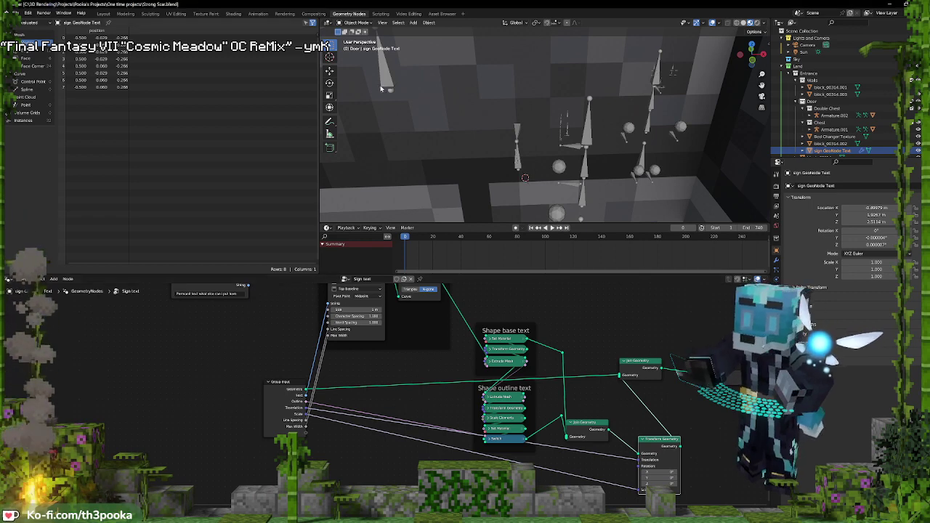
Return to the Layout workspace and lower the sign text to a Translation Z of about -0.109 m
{"action": "left_click", "coordinate": [102, 14]}
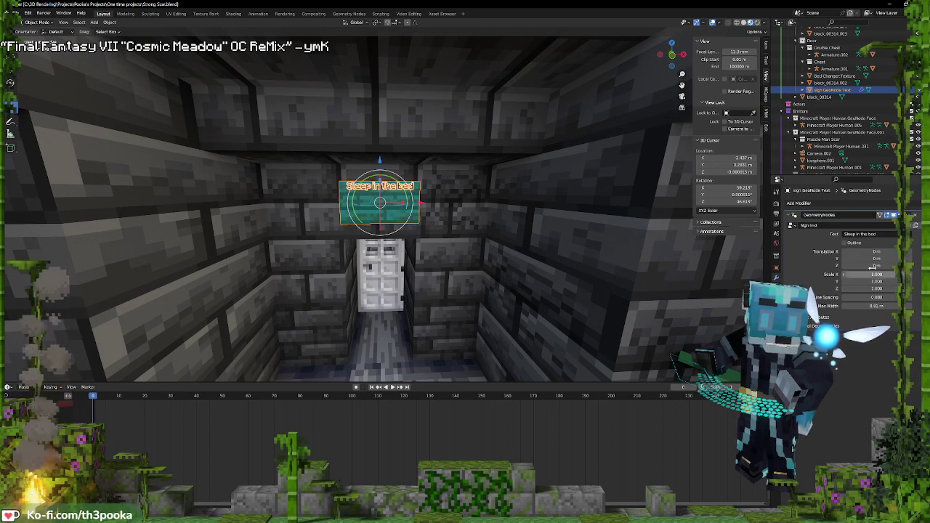
{"action": "mouse_move", "coordinate": [843, 266]}
{"action": "left_mouse_down"}
{"action": "mouse_move", "coordinate": [814, 266]}
{"action": "mouse_move", "coordinate": [839, 266]}
{"action": "mouse_move", "coordinate": [825, 266]}
{"action": "left_mouse_up"}
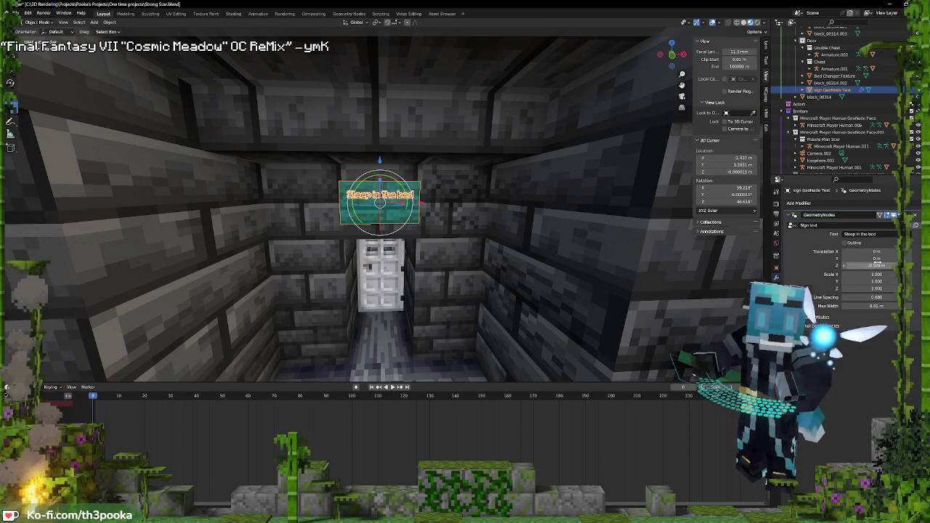
Extend the sign text to "Sleep in the bed Remove ALL gear" and raise its Line Spacing to about 1.6
{"action": "left_click", "coordinate": [861, 234]}
{"action": "left_click", "coordinate": [876, 234]}
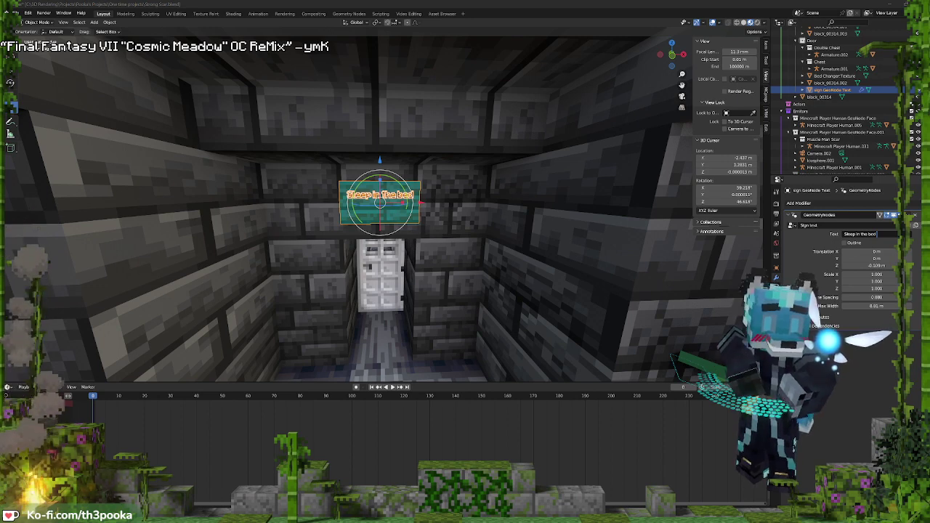
{"action": "type", "text": "RE"}
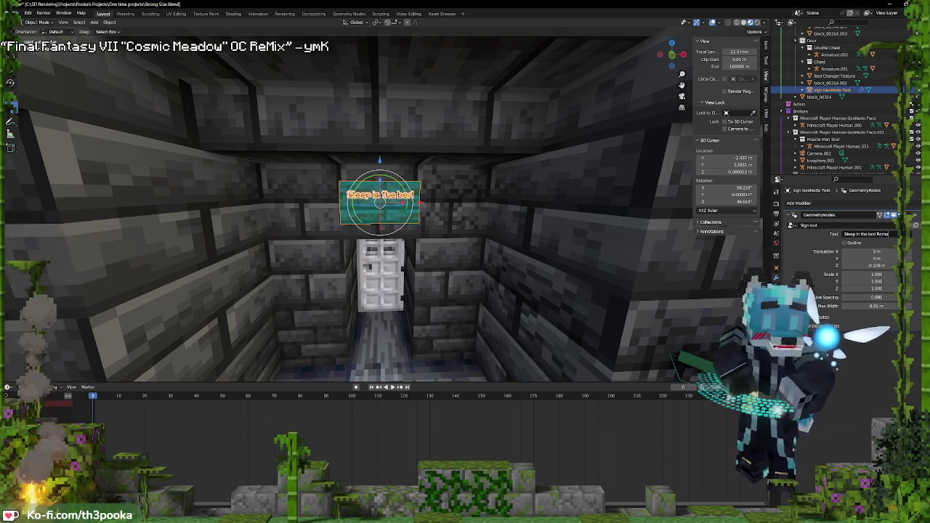
{"action": "type", "text": "move AL"}
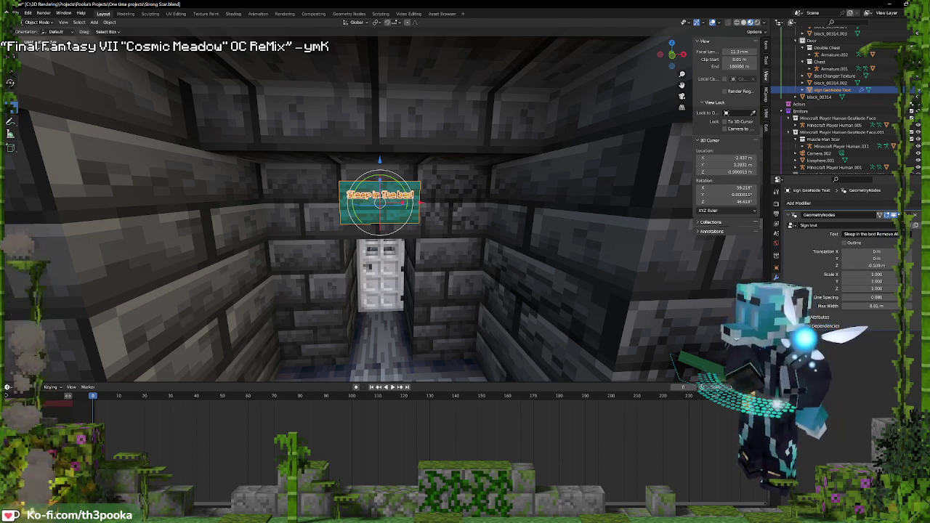
{"action": "key", "text": "Return"}
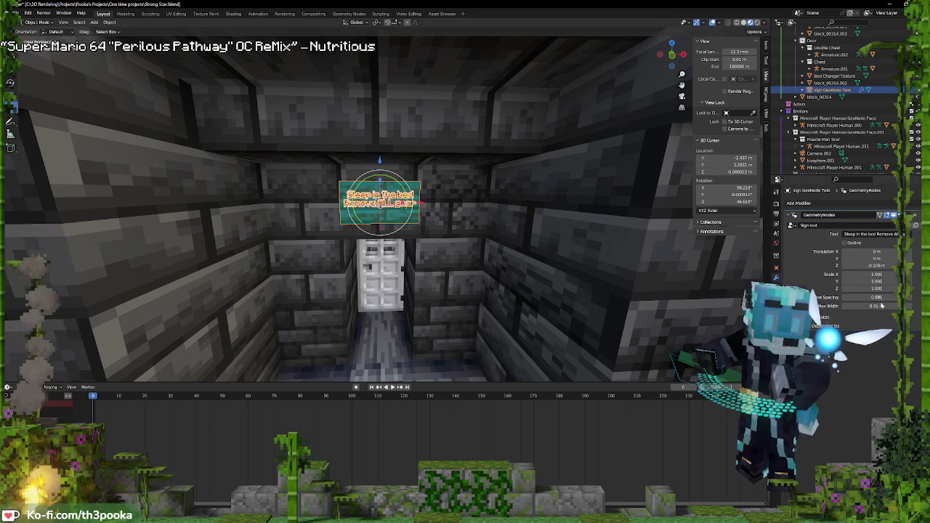
{"action": "left_click_drag", "start_coordinate": [875, 297], "coordinate": [923, 297]}
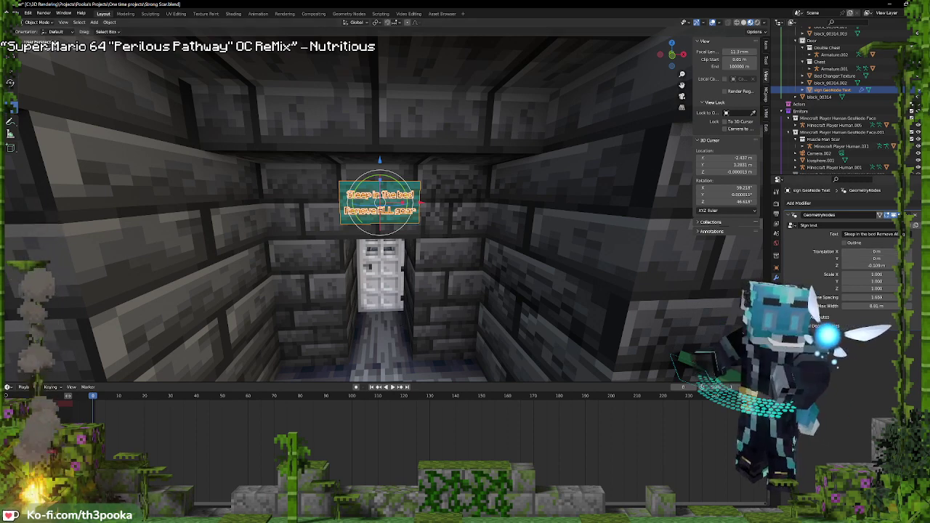
Brighten the Sign Text 2 material's base color to white and darken its emission color
{"action": "left_click", "coordinate": [776, 327]}
{"action": "left_click", "coordinate": [829, 219]}
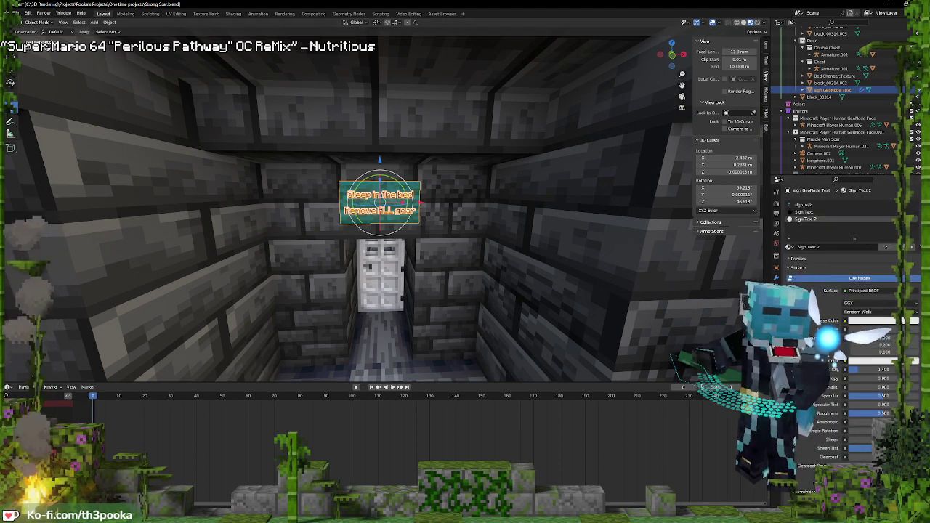
{"action": "left_click", "coordinate": [893, 321]}
{"action": "mouse_move", "coordinate": [915, 236]}
{"action": "left_mouse_down"}
{"action": "mouse_move", "coordinate": [915, 272]}
{"action": "mouse_move", "coordinate": [915, 218]}
{"action": "left_mouse_up"}
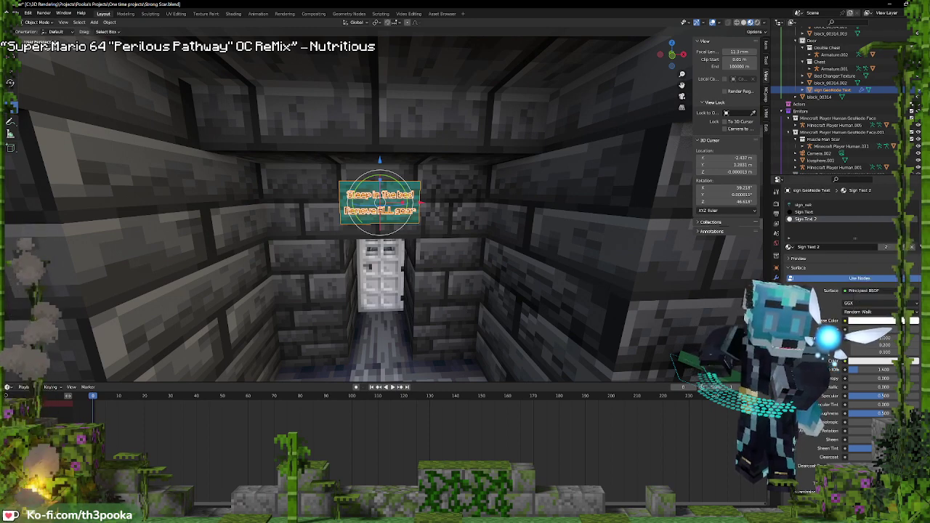
{"action": "left_click", "coordinate": [884, 501]}
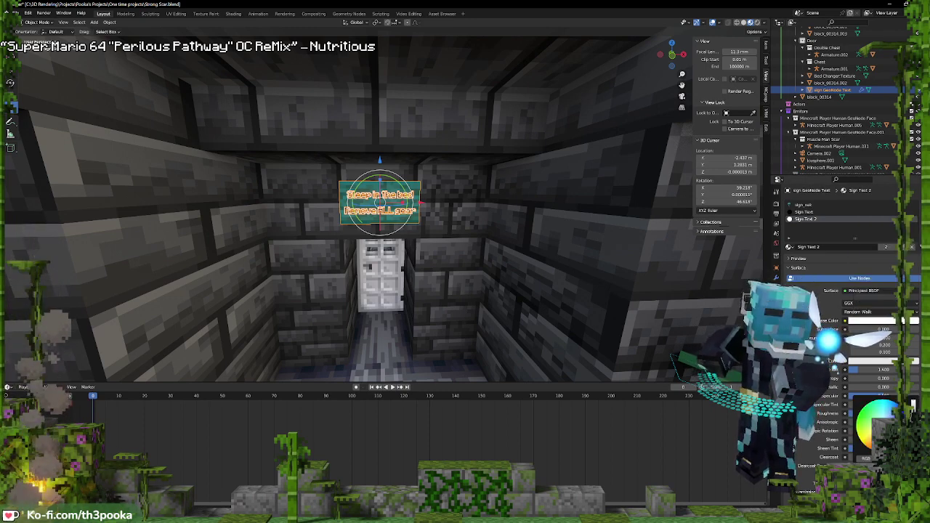
{"action": "left_click_drag", "start_coordinate": [914, 404], "coordinate": [913, 430]}
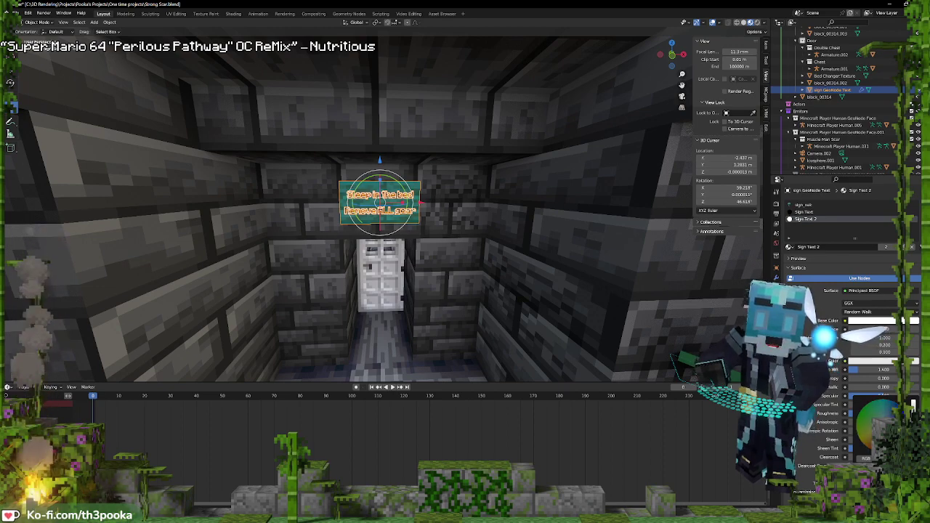
Fine-tune the emission color of the Sign Text 2 material and darken its base color to grey
{"action": "key", "text": "KP_Decimal"}
{"action": "scroll", "coordinate": [372, 258], "scroll_direction": "up", "scroll_amount": 2}
{"action": "scroll", "coordinate": [372, 258], "scroll_direction": "down", "scroll_amount": 1}
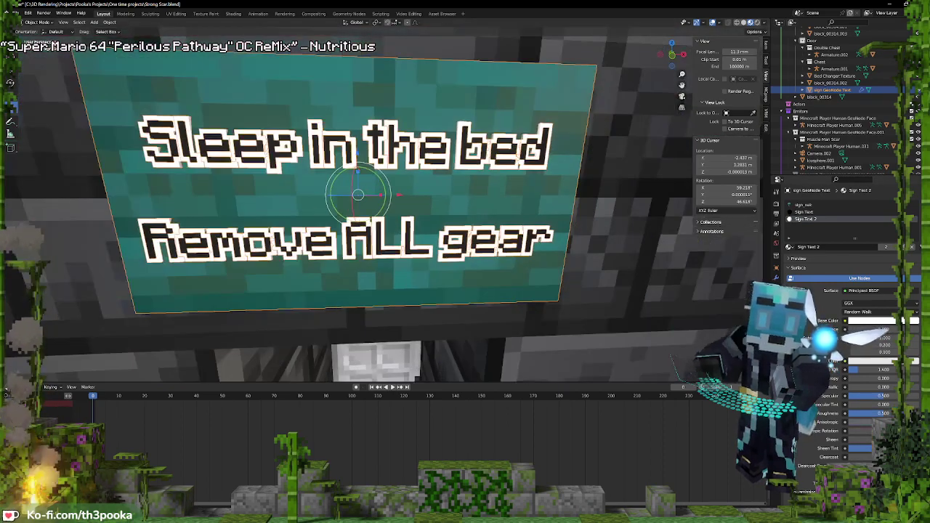
{"action": "scroll", "coordinate": [843, 327], "scroll_direction": "down", "scroll_amount": 1}
{"action": "scroll", "coordinate": [843, 327], "scroll_direction": "down", "scroll_amount": 2}
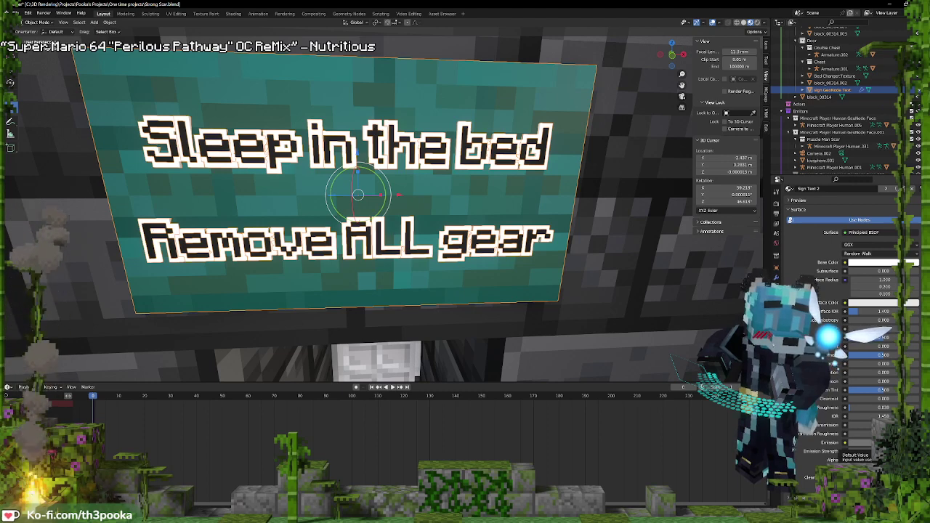
{"action": "scroll", "coordinate": [861, 313], "scroll_direction": "up", "scroll_amount": 6}
{"action": "scroll", "coordinate": [861, 313], "scroll_direction": "down", "scroll_amount": 7}
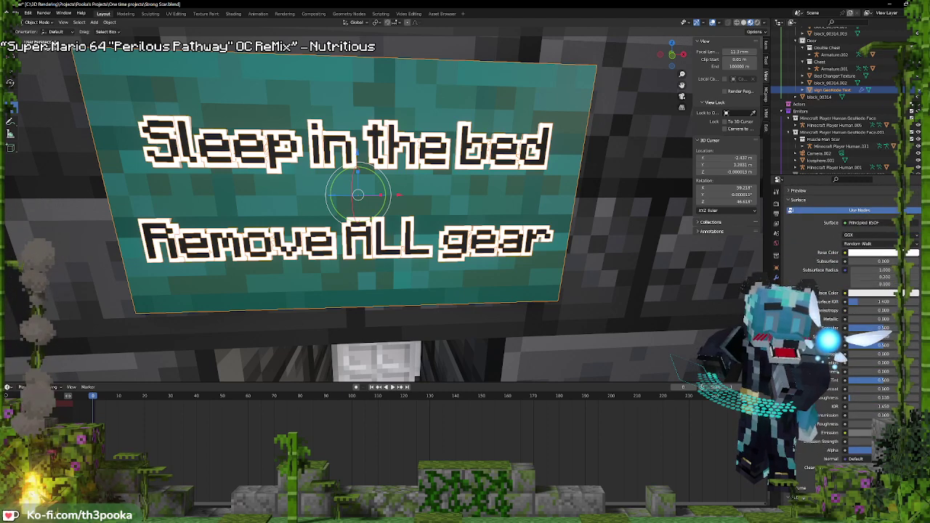
{"action": "left_click", "coordinate": [878, 433]}
{"action": "mouse_move", "coordinate": [915, 362]}
{"action": "left_mouse_down"}
{"action": "mouse_move", "coordinate": [915, 382]}
{"action": "mouse_move", "coordinate": [915, 336]}
{"action": "mouse_move", "coordinate": [915, 356]}
{"action": "left_mouse_up"}
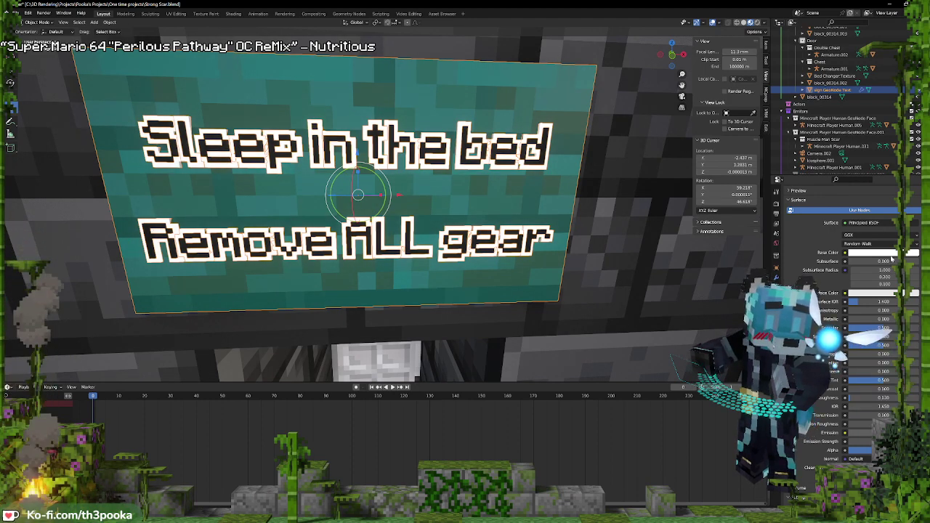
{"action": "left_click", "coordinate": [890, 253]}
{"action": "left_click_drag", "start_coordinate": [916, 165], "coordinate": [804, 188]}
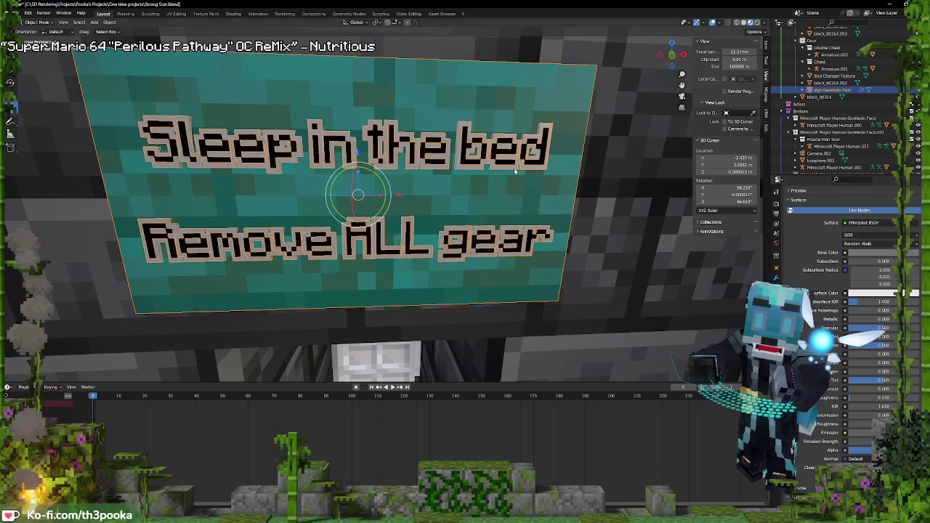
Set both the base color and the emission color of the Sign Text material to white
{"action": "scroll", "coordinate": [808, 204], "scroll_direction": "up", "scroll_amount": 3}
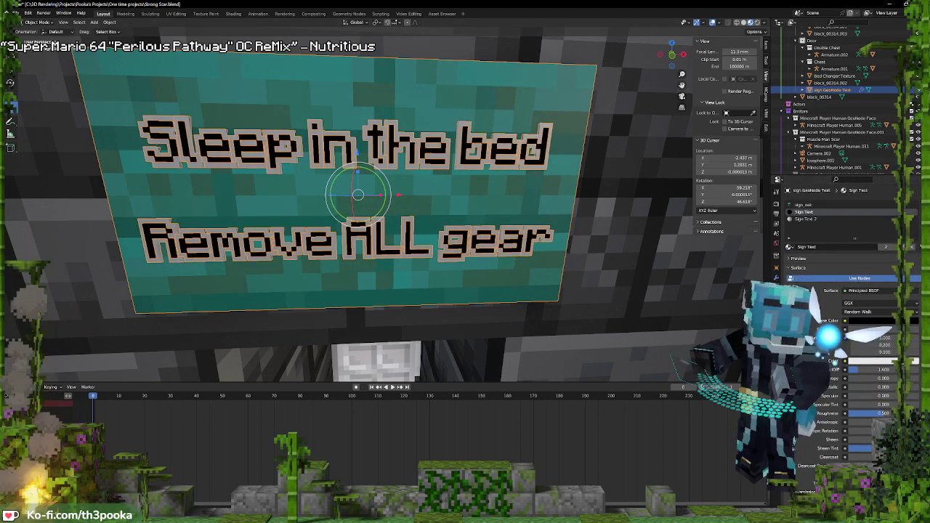
{"action": "left_click", "coordinate": [875, 321]}
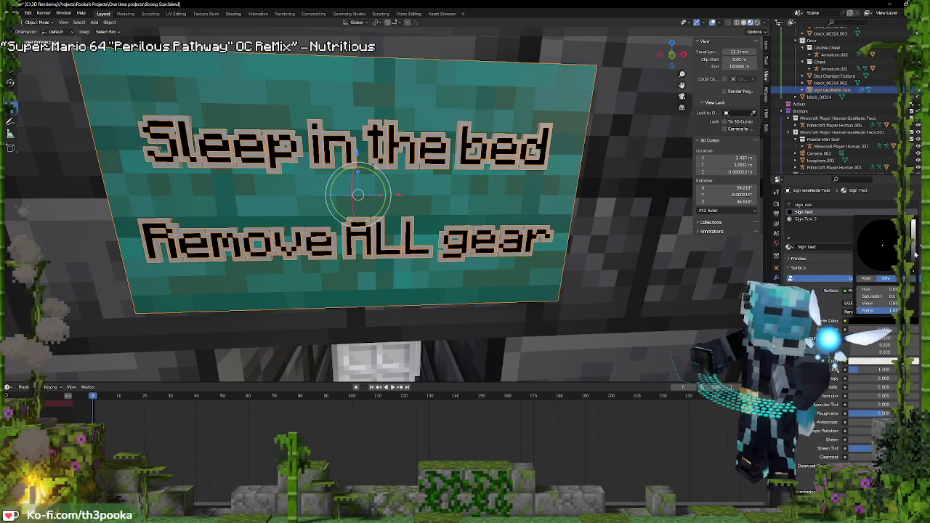
{"action": "left_click_drag", "start_coordinate": [916, 254], "coordinate": [915, 217]}
{"action": "scroll", "coordinate": [875, 320], "scroll_direction": "down", "scroll_amount": 2}
{"action": "left_click", "coordinate": [877, 461]}
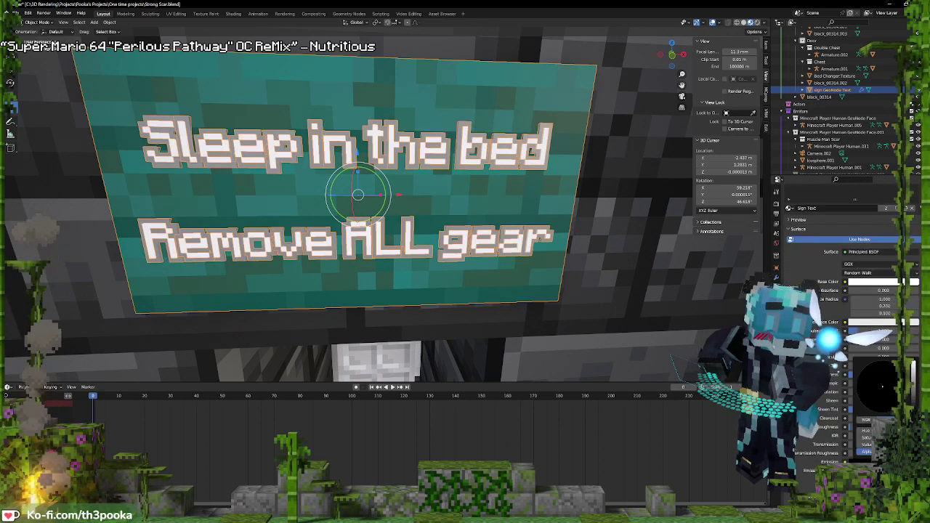
{"action": "left_click_drag", "start_coordinate": [914, 397], "coordinate": [914, 364]}
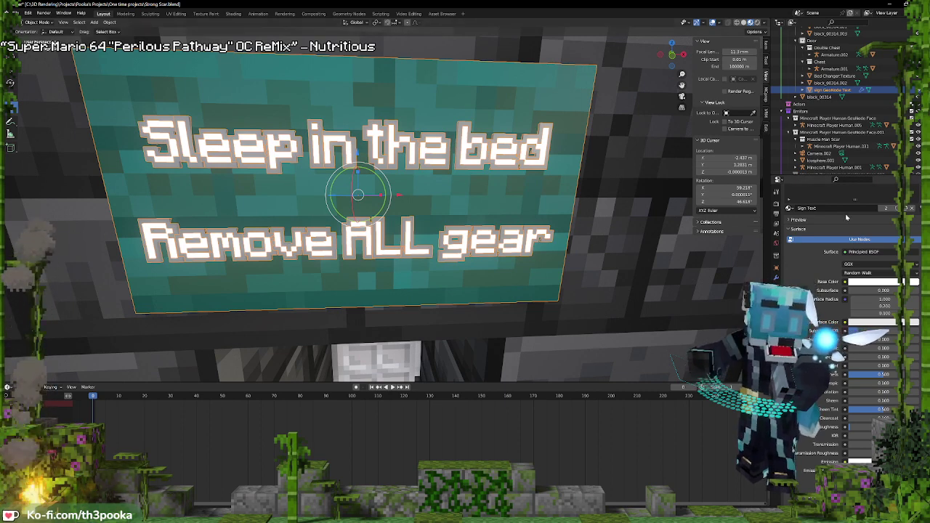
Darken the base color of the Sign Text 2 material further
{"action": "scroll", "coordinate": [831, 221], "scroll_direction": "up", "scroll_amount": 3}
{"action": "left_click", "coordinate": [817, 219]}
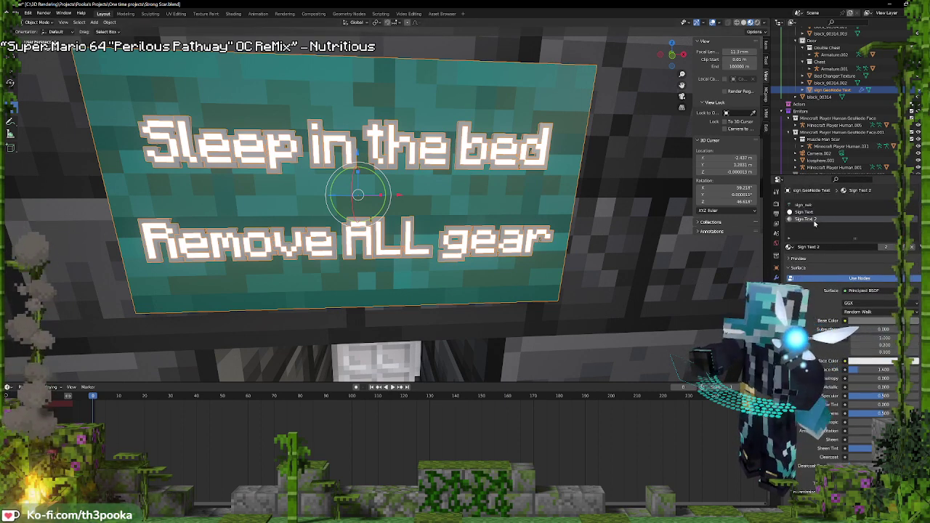
{"action": "scroll", "coordinate": [834, 349], "scroll_direction": "down", "scroll_amount": 2}
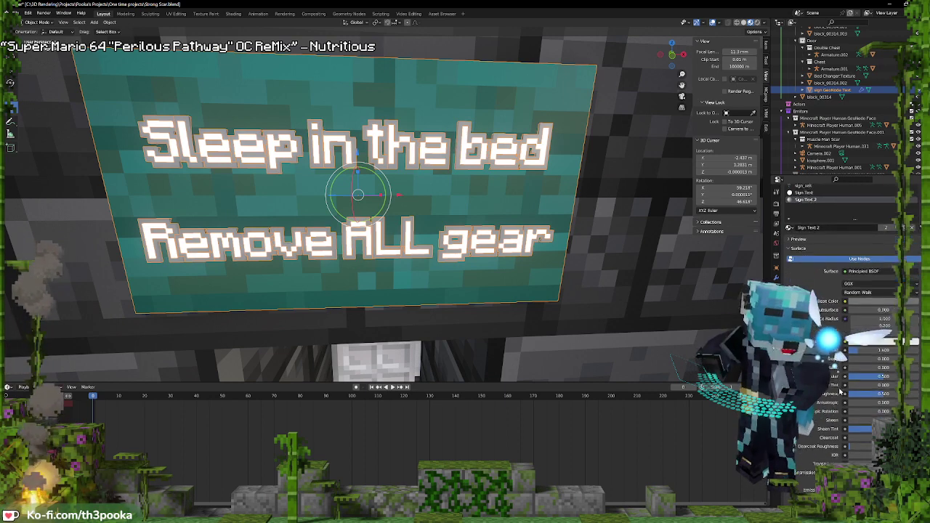
{"action": "left_click", "coordinate": [894, 283]}
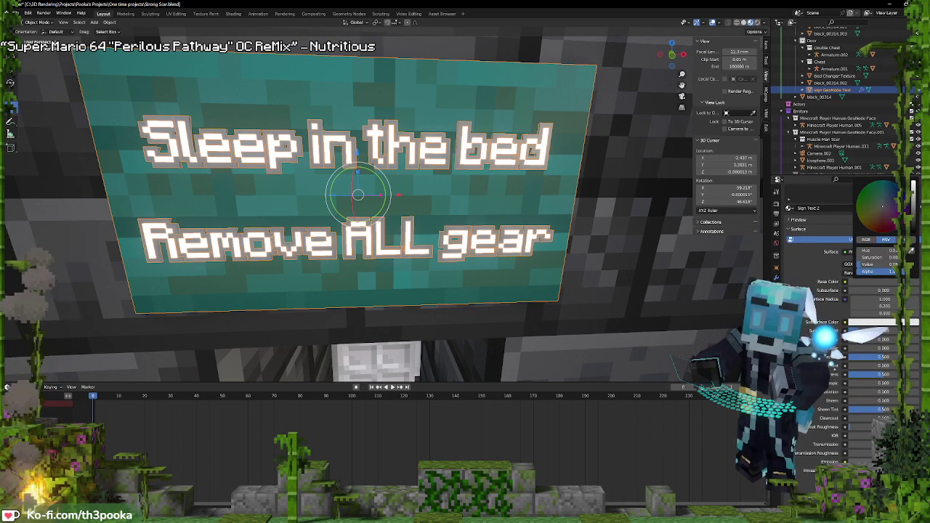
{"action": "scroll", "coordinate": [349, 256], "scroll_direction": "down", "scroll_amount": 8}
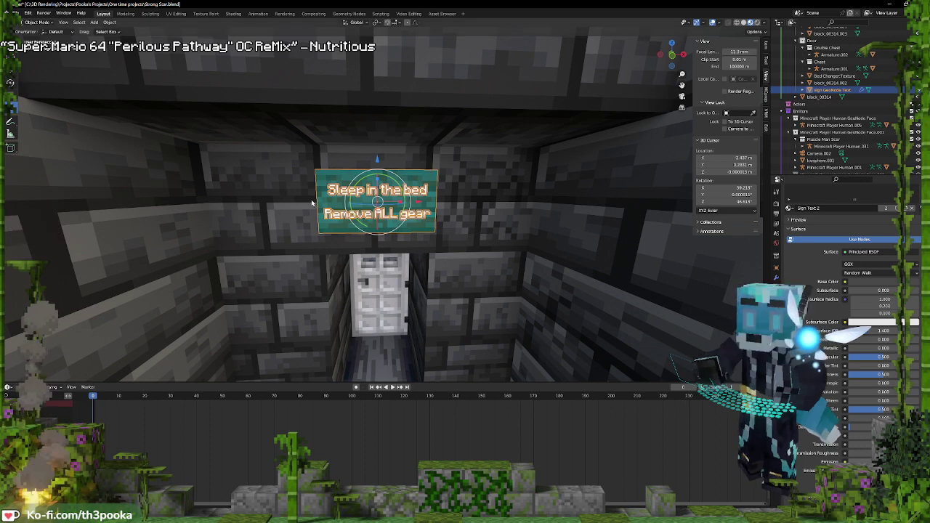
Preview the sign above the door up close in Rendered shading with the viewport overlays hidden
{"action": "middle_click_drag", "start_coordinate": [434, 253], "coordinate": [438, 226]}
{"action": "left_click", "coordinate": [757, 23]}
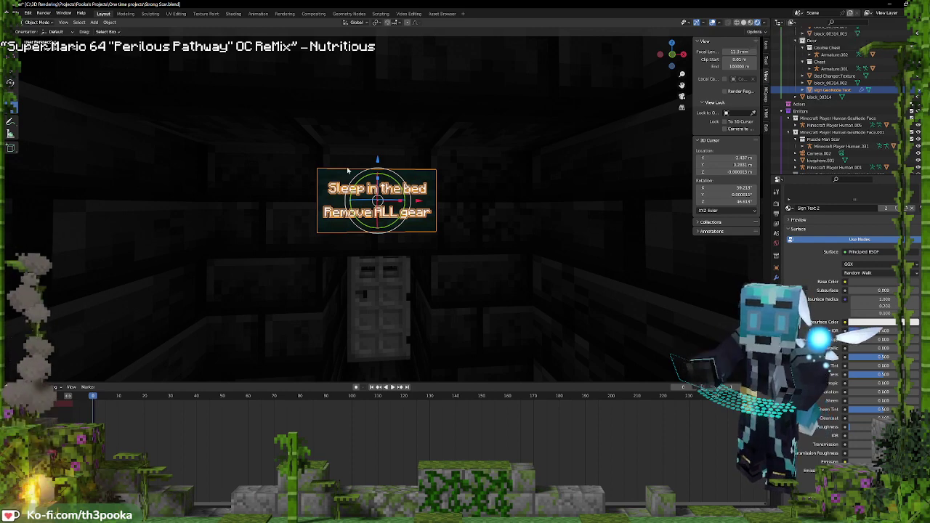
{"action": "scroll", "coordinate": [512, 196], "scroll_direction": "up", "scroll_amount": 5}
{"action": "left_click", "coordinate": [517, 195]}
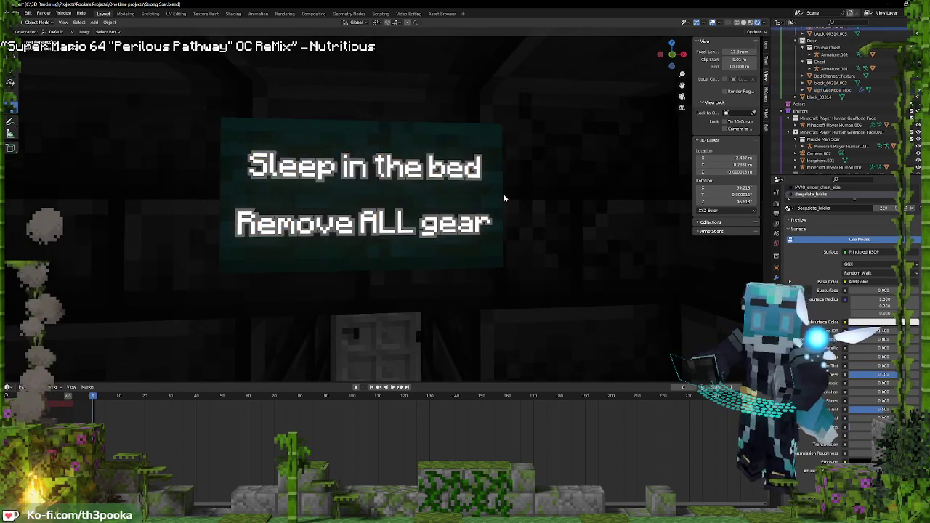
{"action": "left_click", "coordinate": [473, 197]}
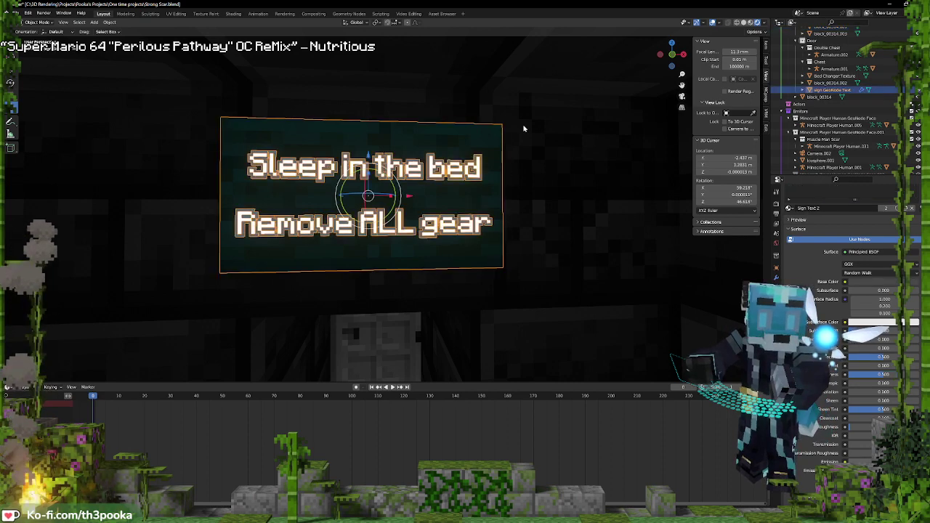
{"action": "left_click", "coordinate": [713, 24]}
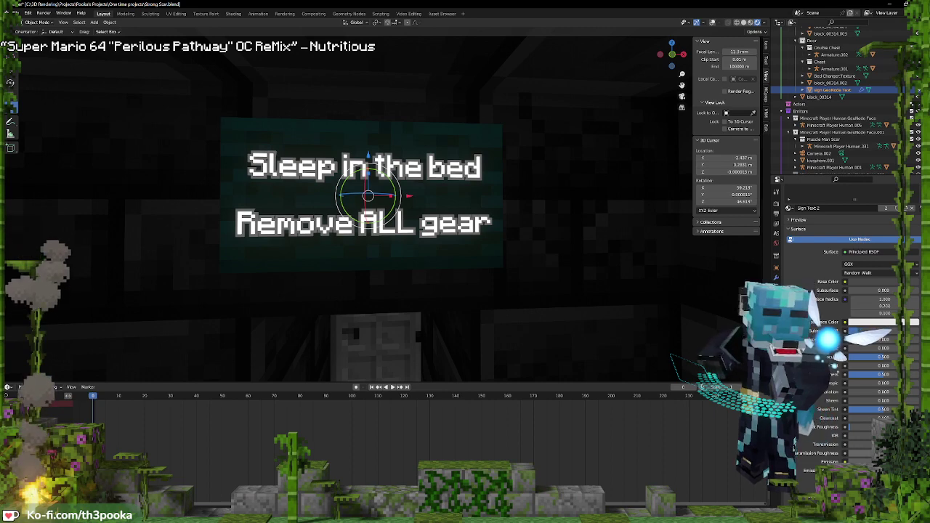
Brighten the Base Color of the Sign Text 2 material to light grey and return the viewport to Material Preview shading
{"action": "left_click", "coordinate": [911, 283]}
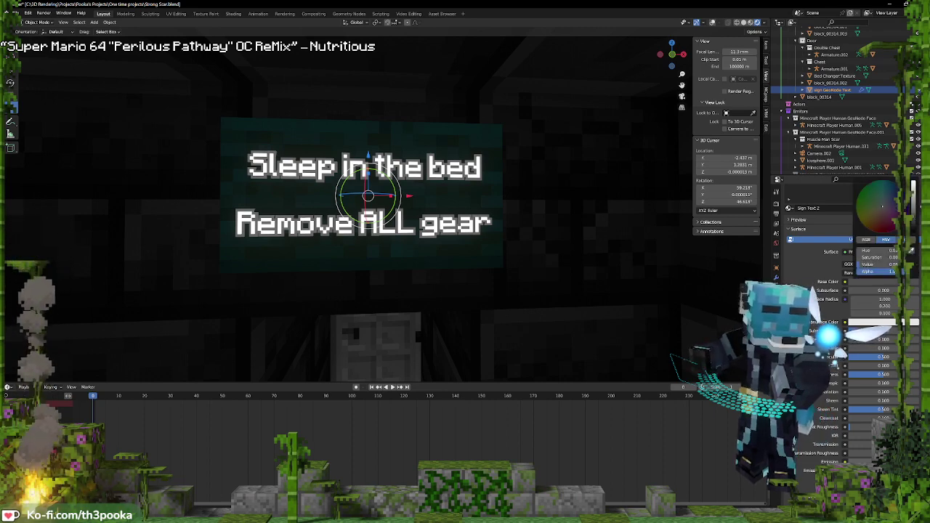
{"action": "left_click_drag", "start_coordinate": [875, 265], "coordinate": [890, 264]}
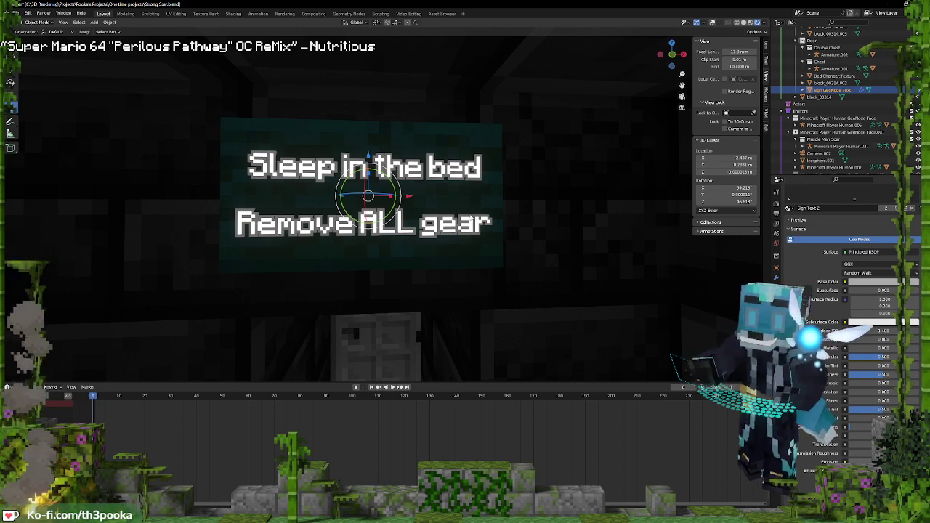
{"action": "scroll", "coordinate": [477, 240], "scroll_direction": "down", "scroll_amount": 8}
{"action": "scroll", "coordinate": [465, 238], "scroll_direction": "up", "scroll_amount": 3}
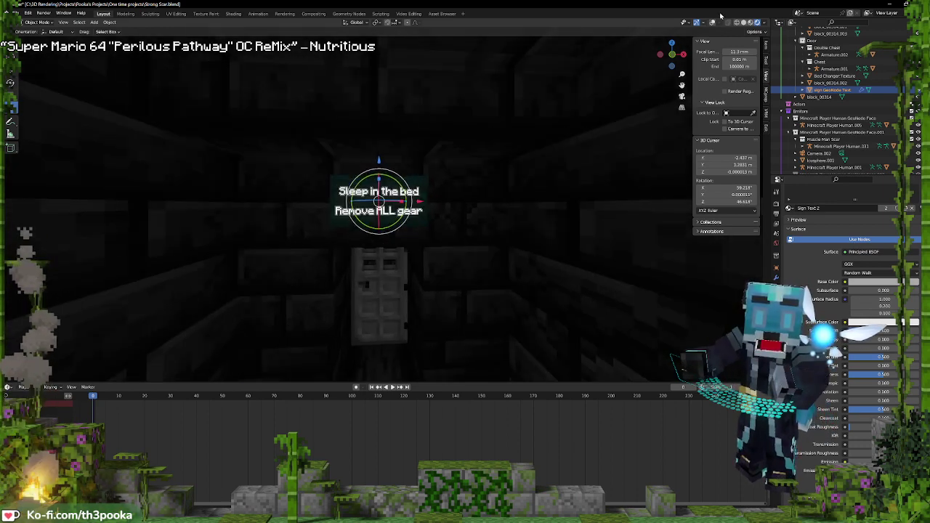
{"action": "left_click", "coordinate": [744, 24]}
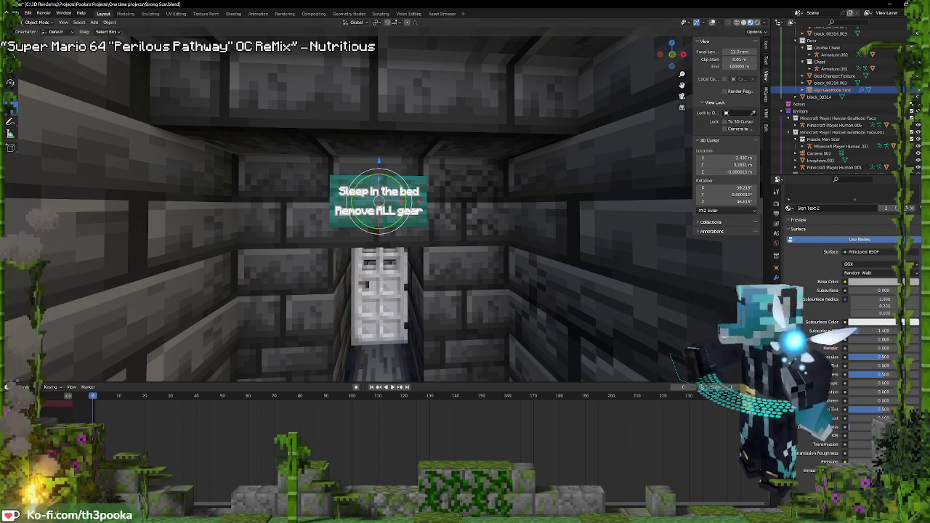
Duplicate the sign above the door and move the copy along X to the warped planks on the side wall
{"action": "scroll", "coordinate": [518, 251], "scroll_direction": "down", "scroll_amount": 6}
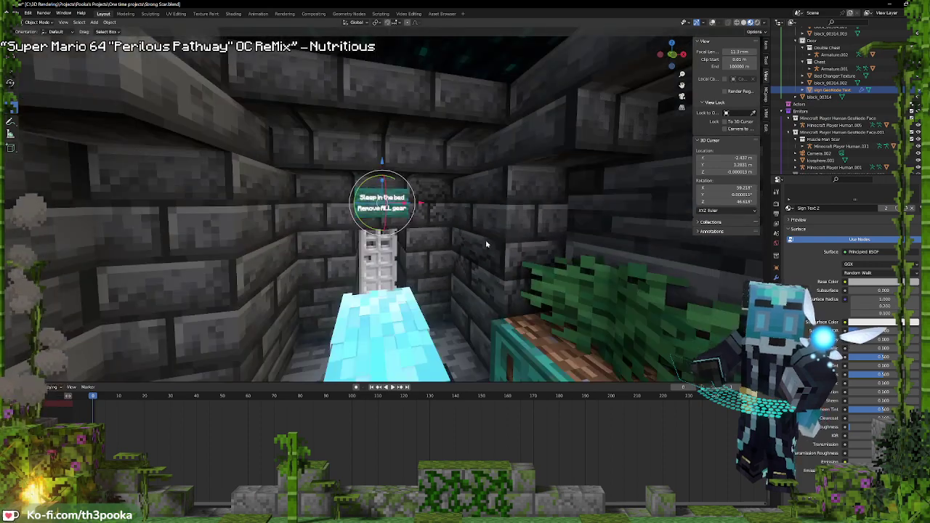
{"action": "key", "text": "shift+d"}
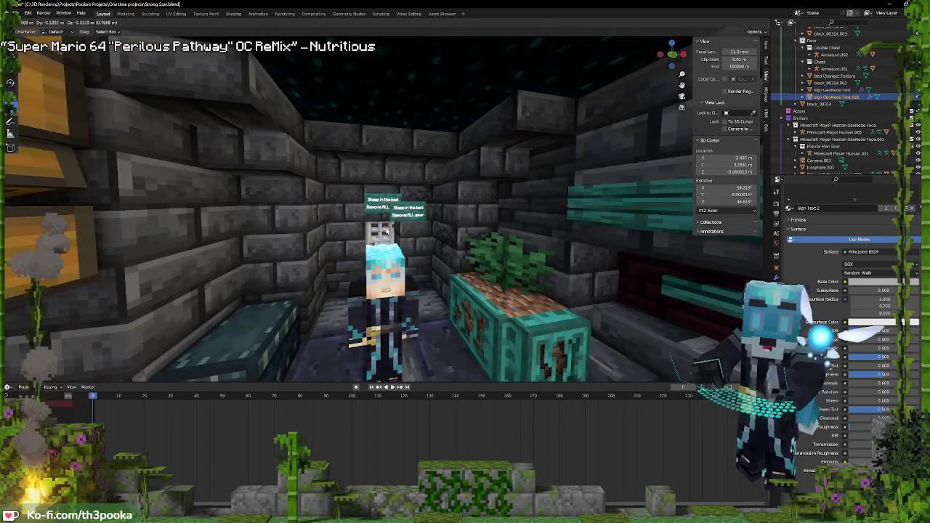
{"action": "key", "text": "x"}
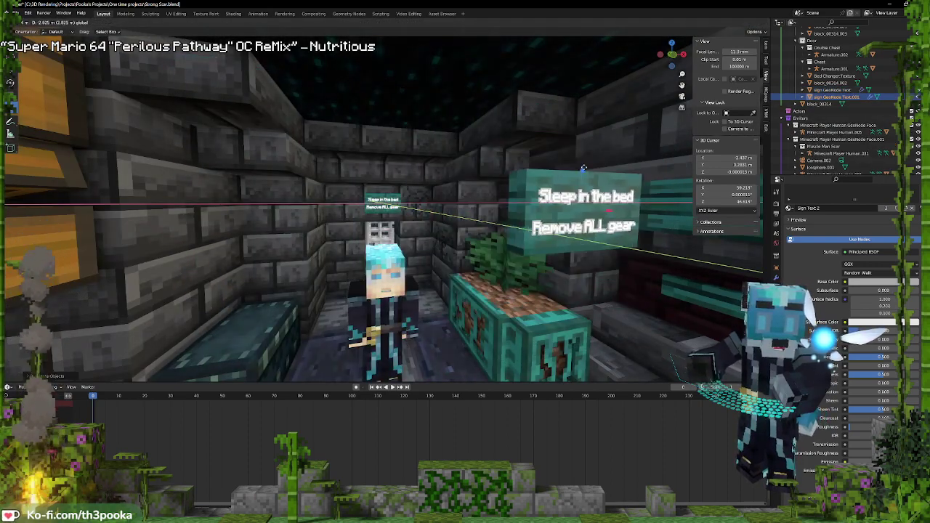
{"action": "left_click", "coordinate": [616, 169]}
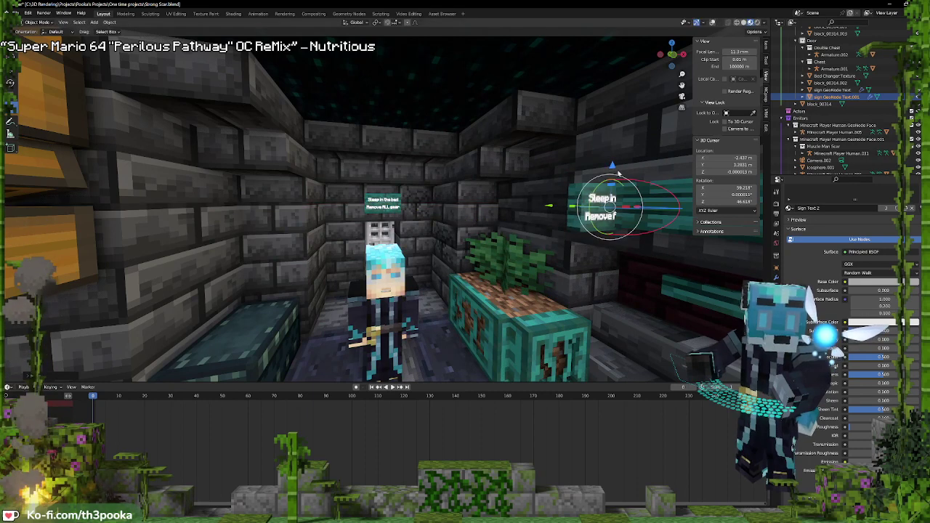
Rotate the duplicated sign about the global Z axis so its text lies parallel to the side wall
{"action": "key", "text": "r"}
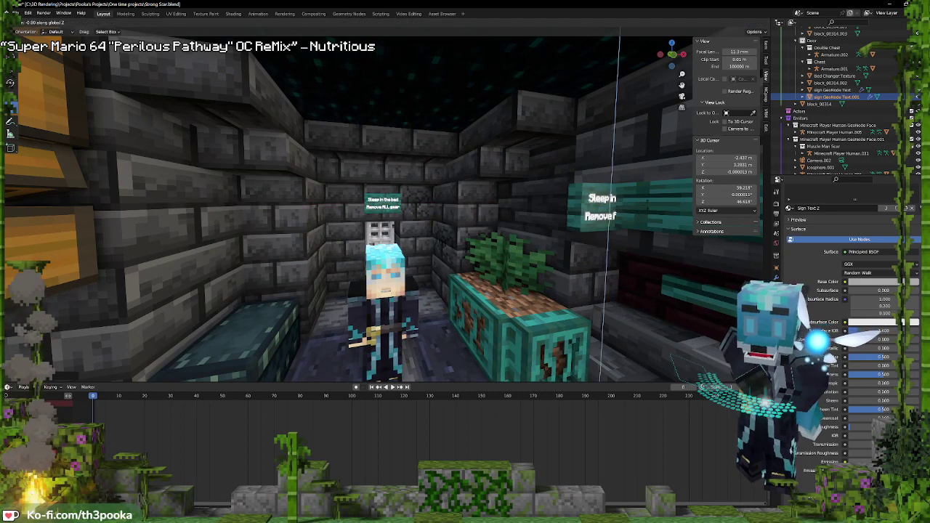
{"action": "key", "text": "z"}
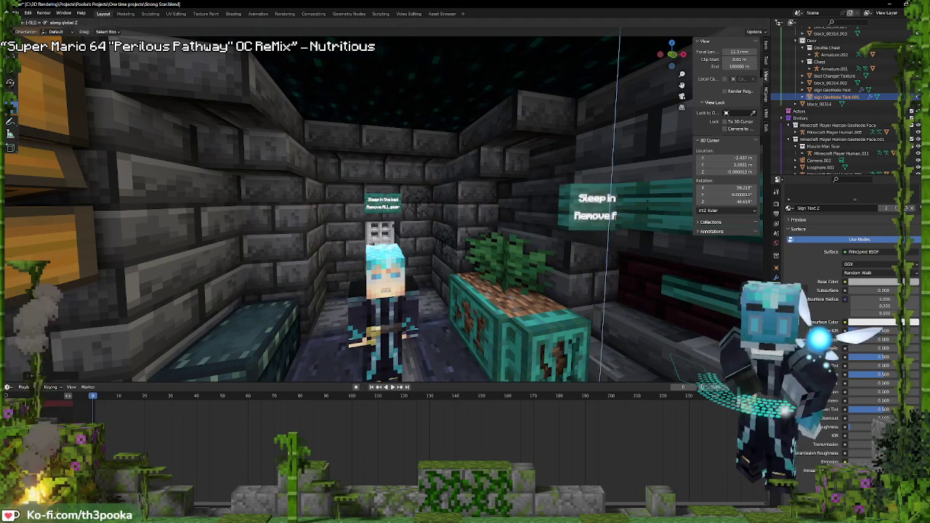
{"action": "left_click", "coordinate": [648, 209]}
Shift the duplicated sign horizontally, with its height locked, to line up with the near-plant end of the warped planks
{"action": "key", "text": "KP_Decimal"}
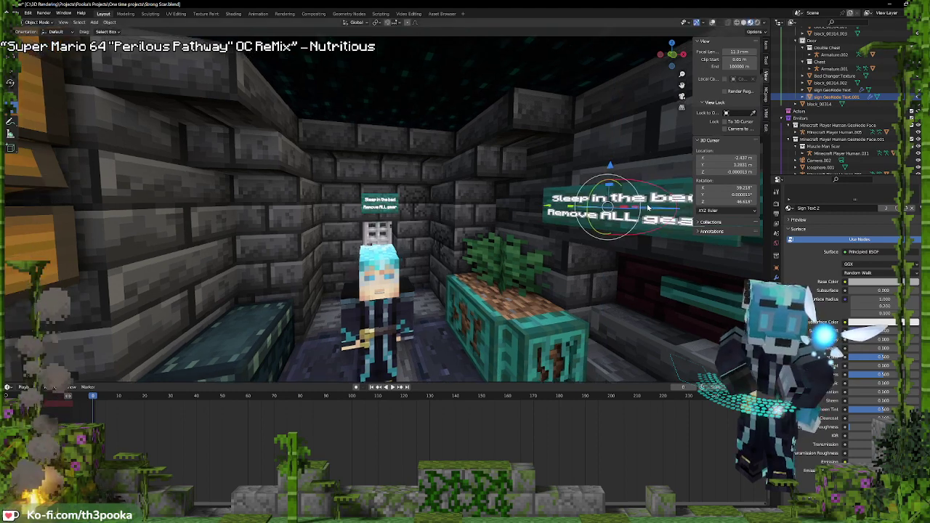
{"action": "middle_click_drag", "start_coordinate": [553, 201], "coordinate": [637, 200]}
{"action": "scroll", "coordinate": [625, 203], "scroll_direction": "down", "scroll_amount": 5}
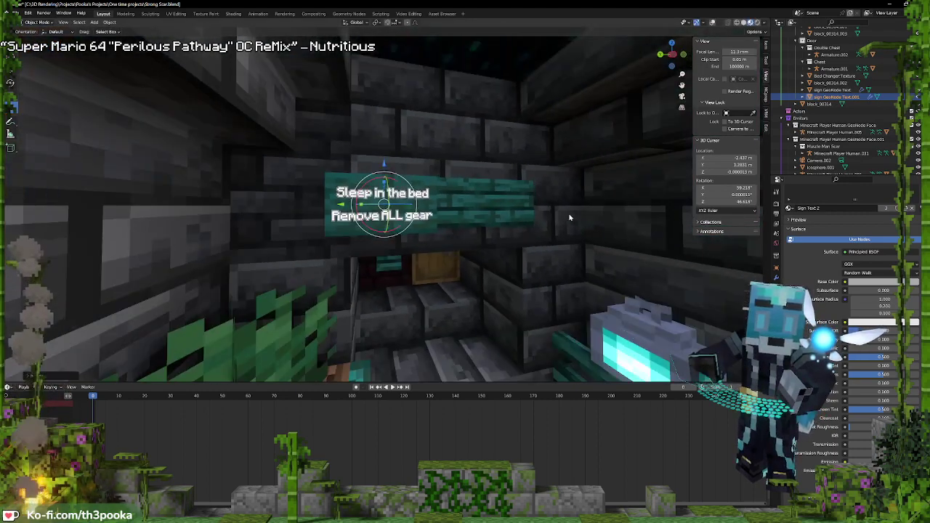
{"action": "middle_click_drag", "start_coordinate": [569, 216], "coordinate": [429, 204]}
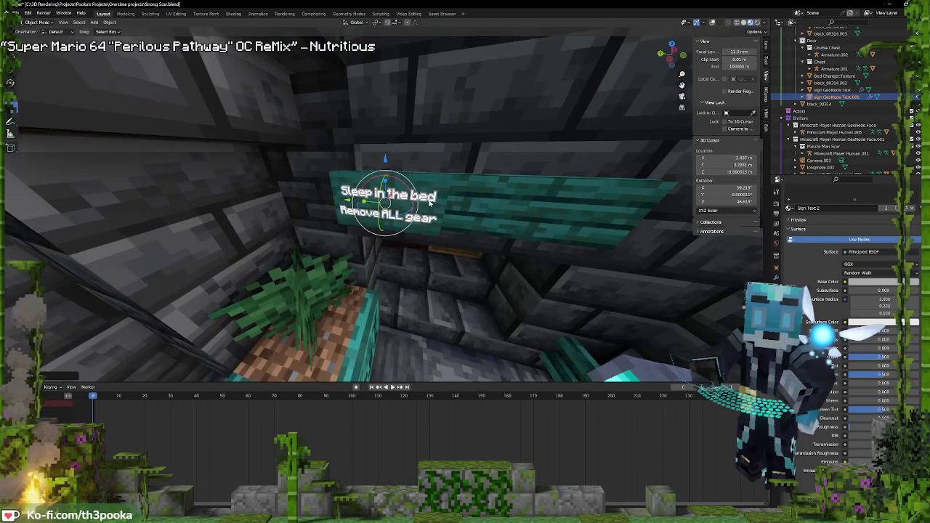
{"action": "left_click_drag", "start_coordinate": [386, 162], "coordinate": [533, 77], "text": "shift"}
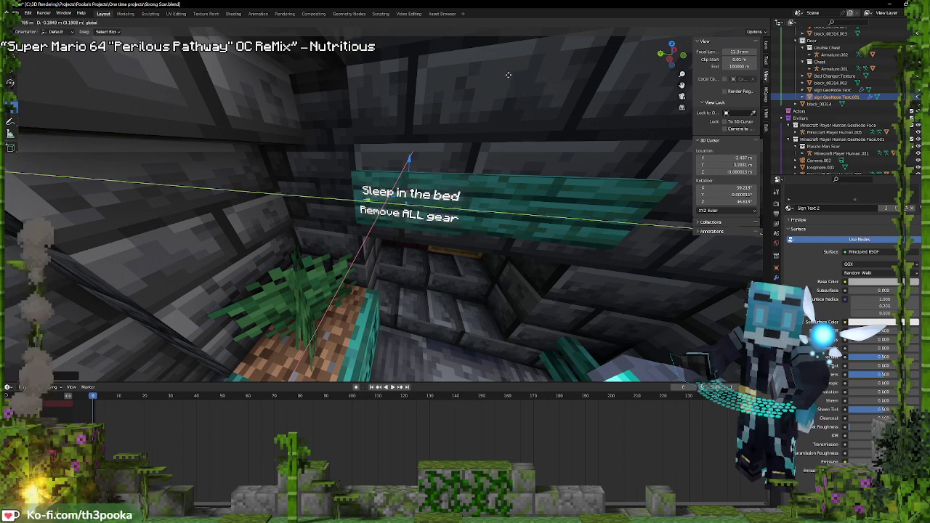
{"action": "left_click", "coordinate": [509, 77]}
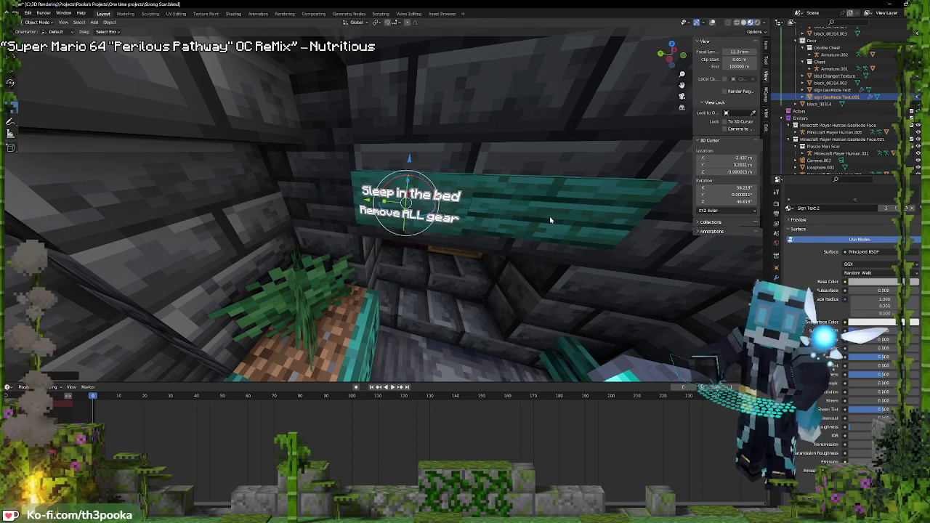
Edit the warped planks mesh on the side wall and select all linked faces of the long plank boards
{"action": "middle_click_drag", "start_coordinate": [549, 208], "coordinate": [462, 185]}
{"action": "key", "text": "Tab"}
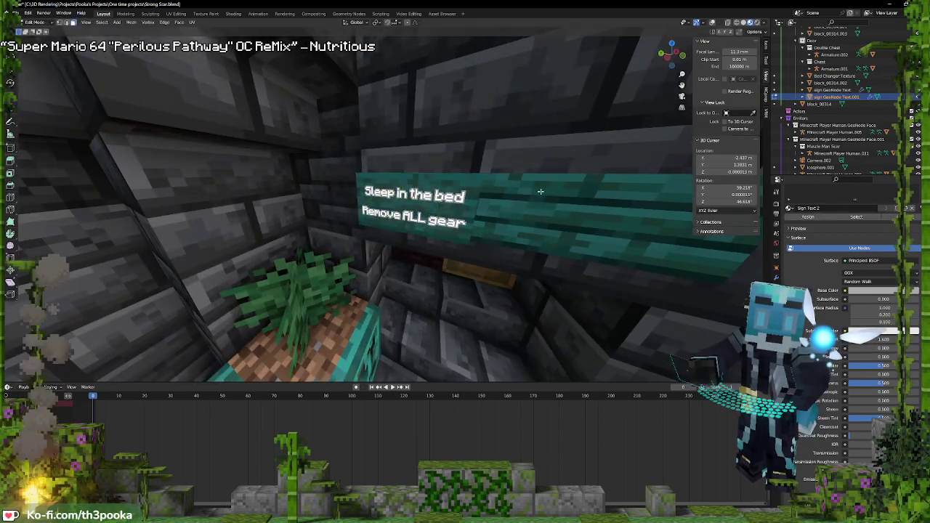
{"action": "key", "text": "Tab"}
{"action": "left_click", "coordinate": [544, 196]}
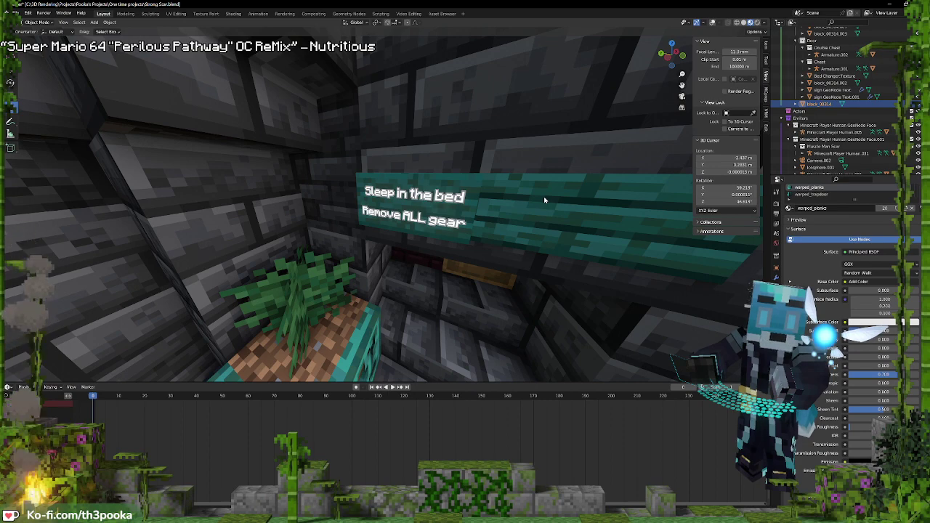
{"action": "key", "text": "Tab"}
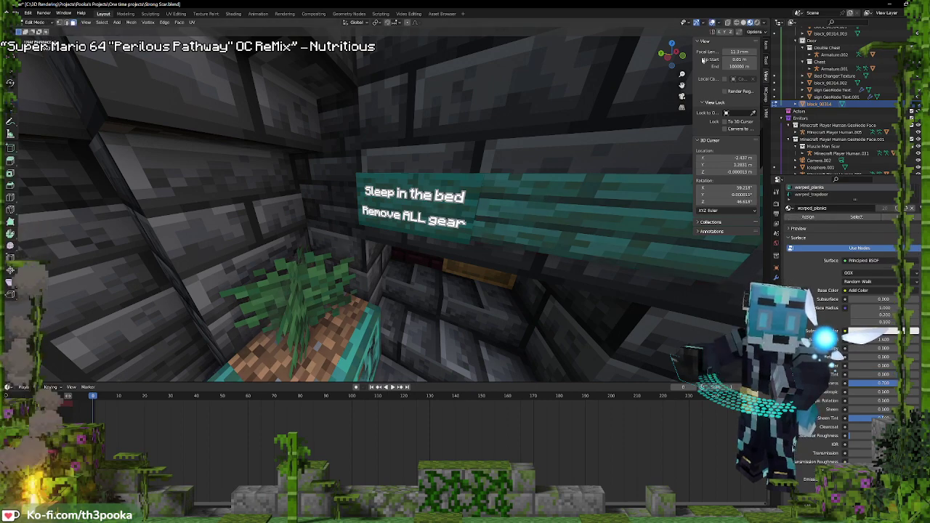
{"action": "left_click", "coordinate": [557, 216]}
{"action": "left_click", "coordinate": [469, 196]}
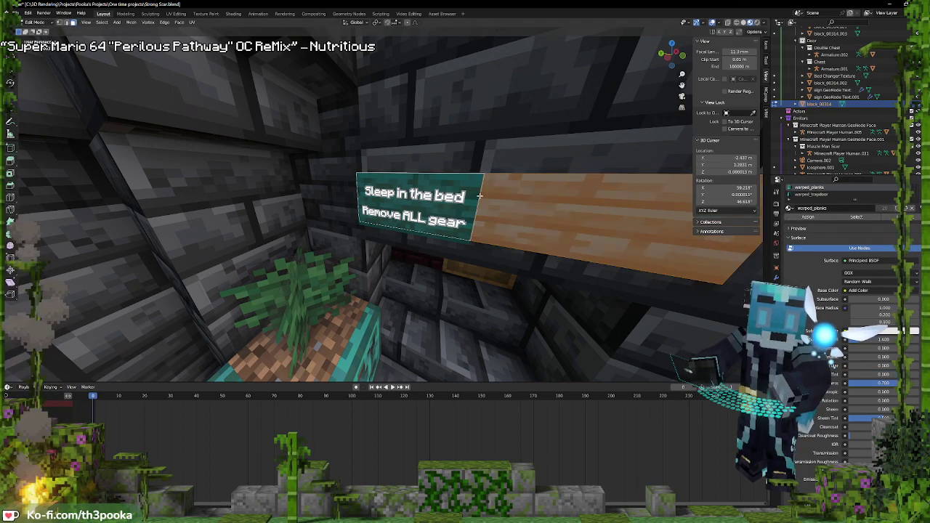
{"action": "middle_click_drag", "start_coordinate": [640, 211], "coordinate": [608, 215]}
{"action": "key", "text": "ctrl+l"}
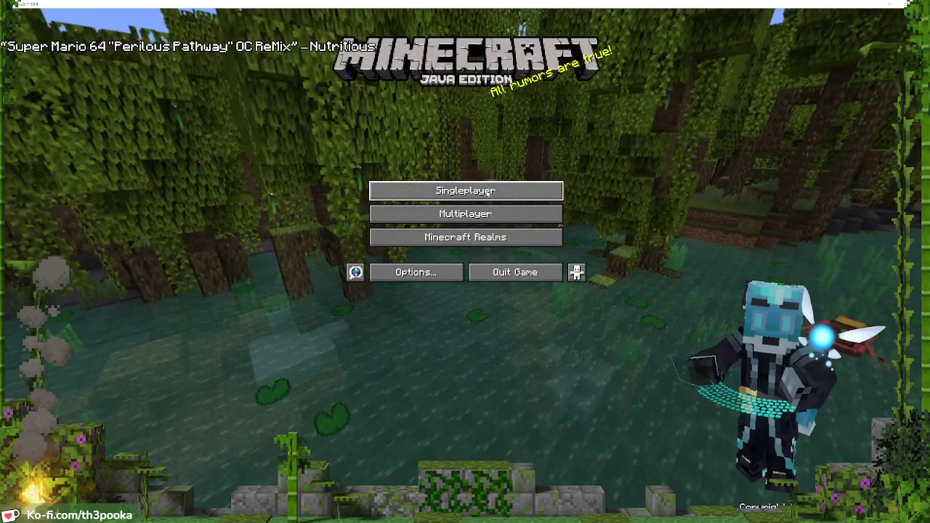
Switch to Minecraft, open the singleplayer world "Decked out entrance room" and place a blank warped sign in the room
{"action": "left_click", "coordinate": [465, 191]}
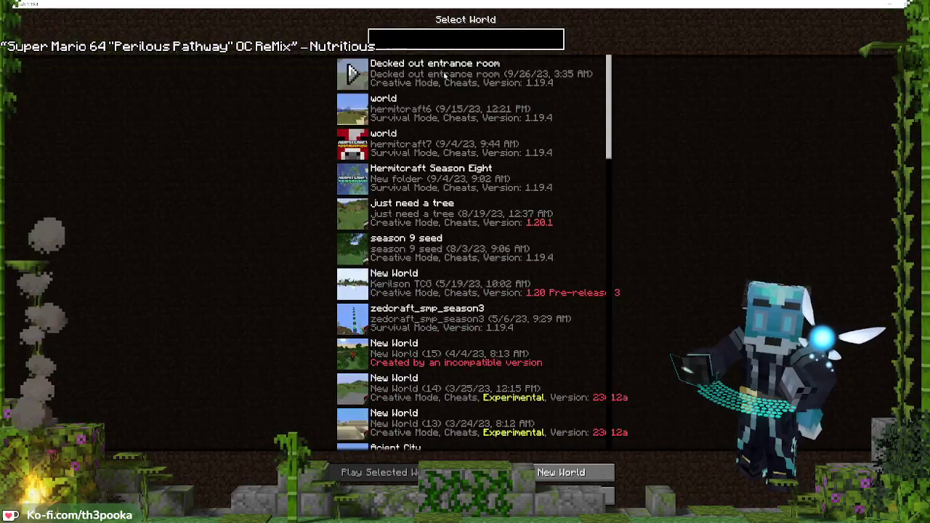
{"action": "double_click", "coordinate": [396, 77]}
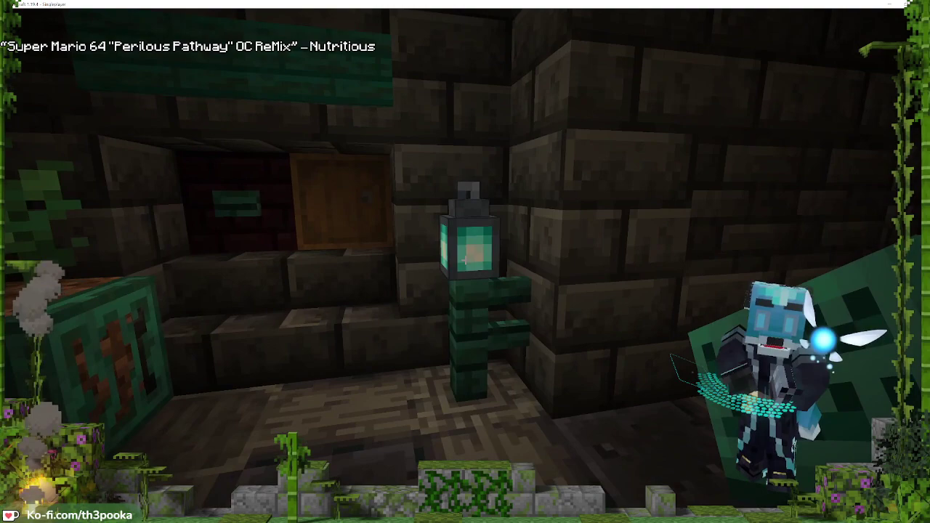
{"action": "right_click", "coordinate": [466, 262]}
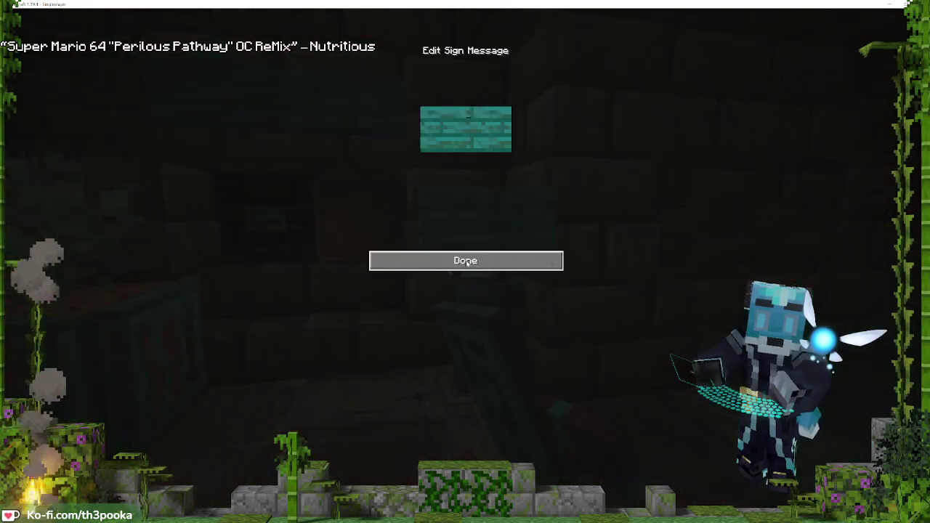
{"action": "left_click", "coordinate": [465, 261]}
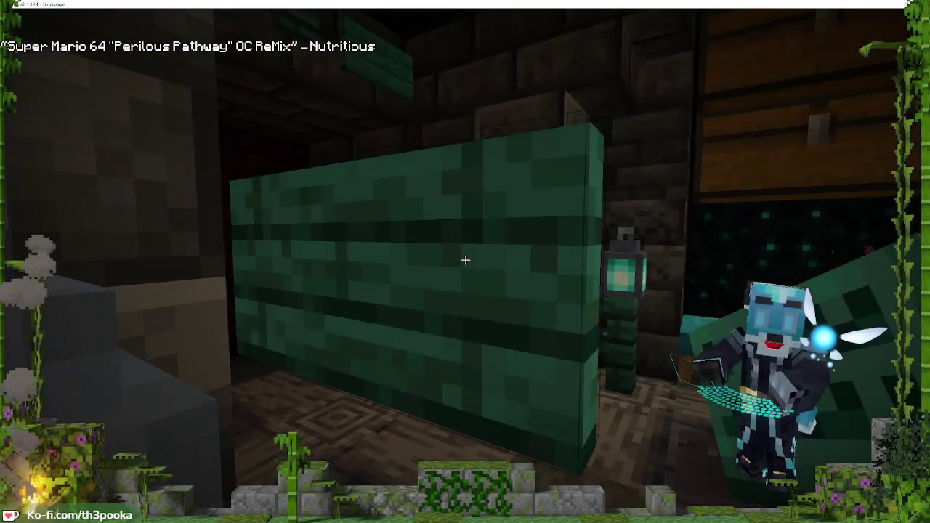
Check the inventory and the lantern corner in the Minecraft room, save and quit the world, and return to Blender
{"action": "key", "text": "e"}
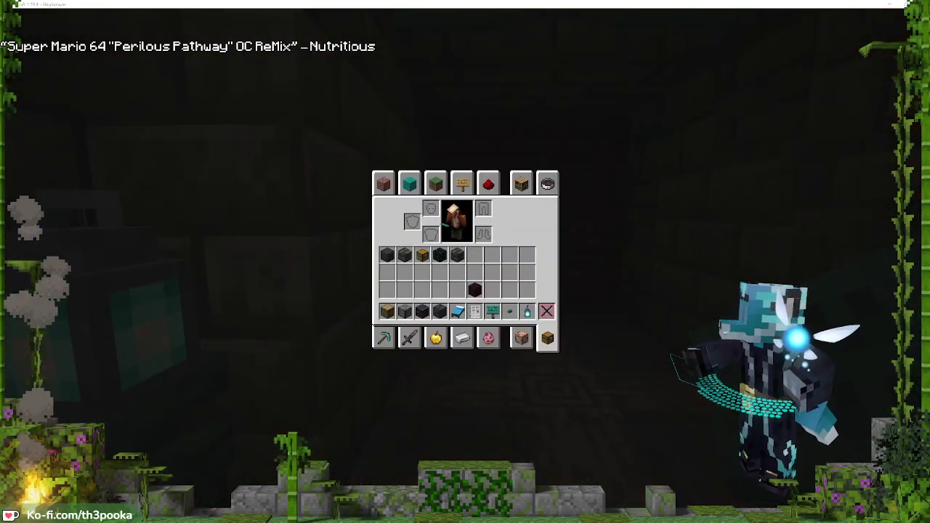
{"action": "key", "text": "e"}
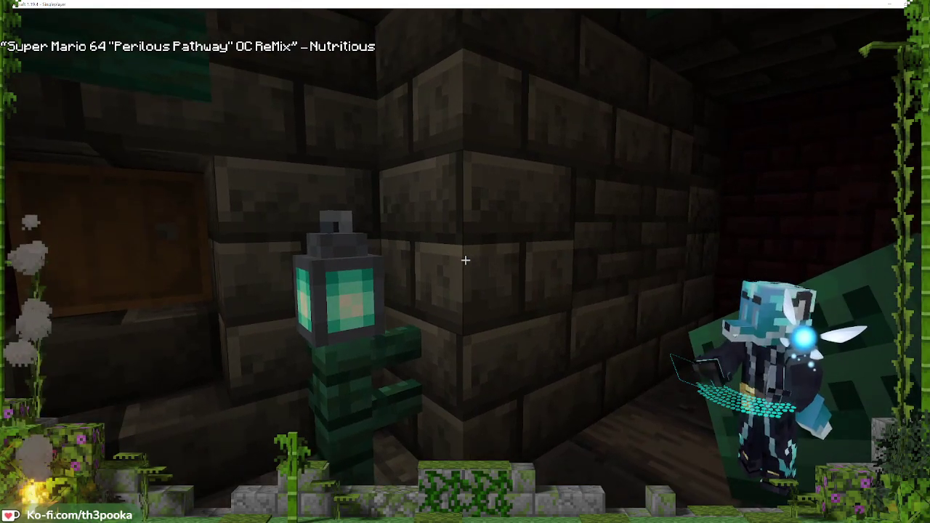
{"action": "key", "text": "Escape"}
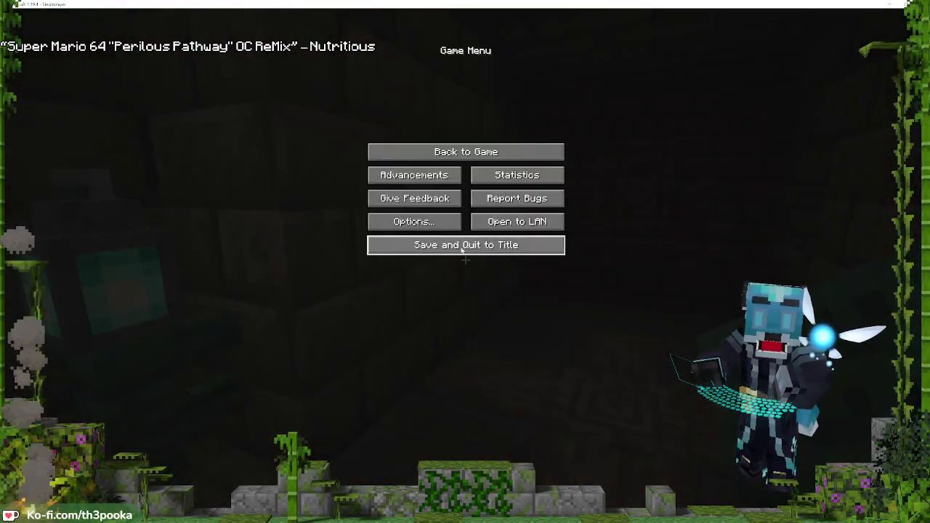
{"action": "left_click", "coordinate": [462, 247]}
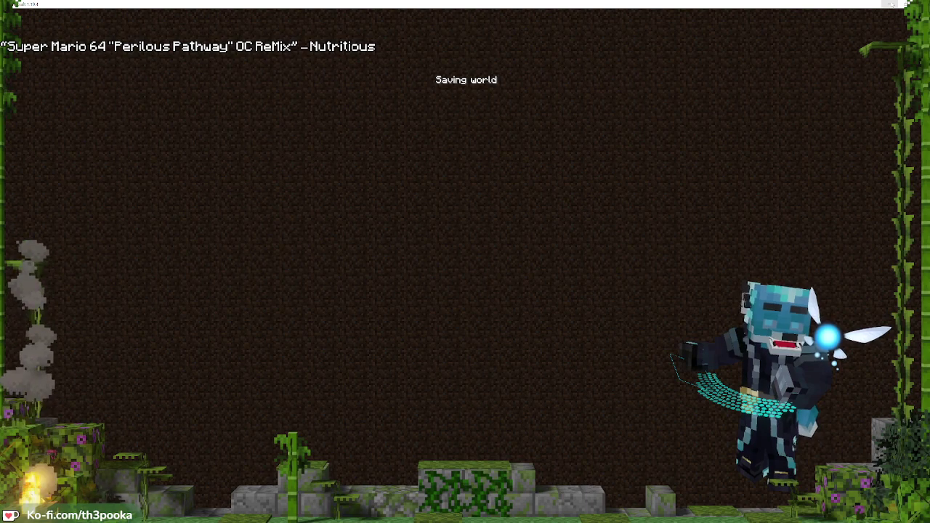
{"action": "left_click", "coordinate": [892, 4]}
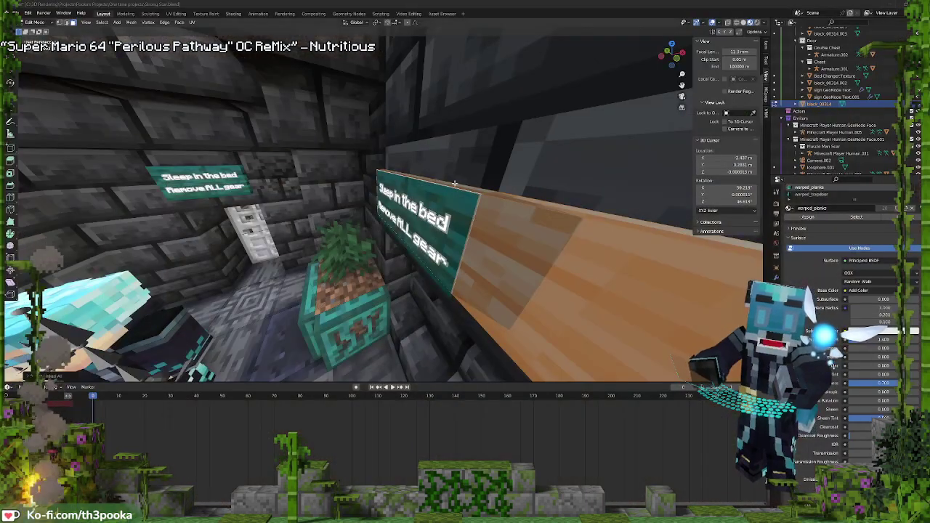
Delete the selected faces of the long warped plank boards on the side wall
{"action": "key", "text": "x"}
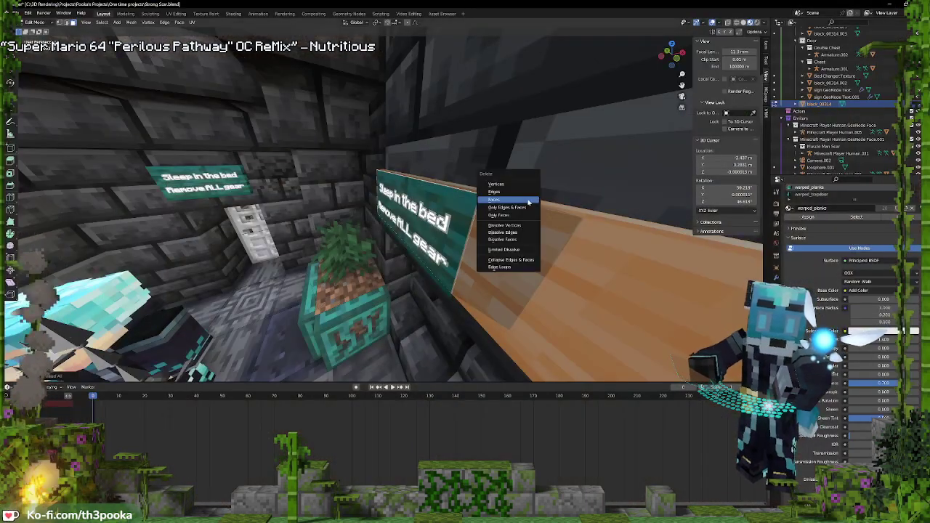
{"action": "left_click", "coordinate": [512, 197]}
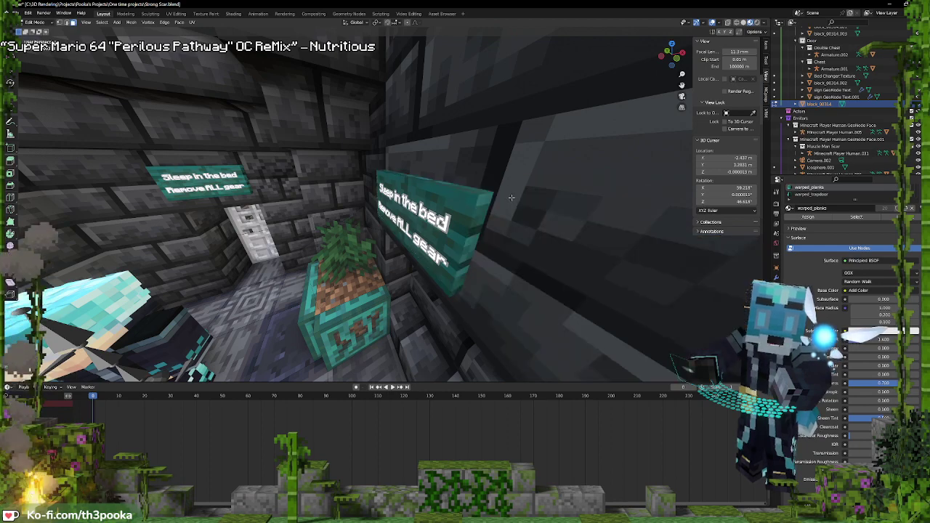
Finish editing the room mesh and move the side-wall "Sleep in the bed" sign along X to sit against the wall
{"action": "middle_click_drag", "start_coordinate": [512, 196], "coordinate": [477, 224]}
{"action": "key", "text": "Tab"}
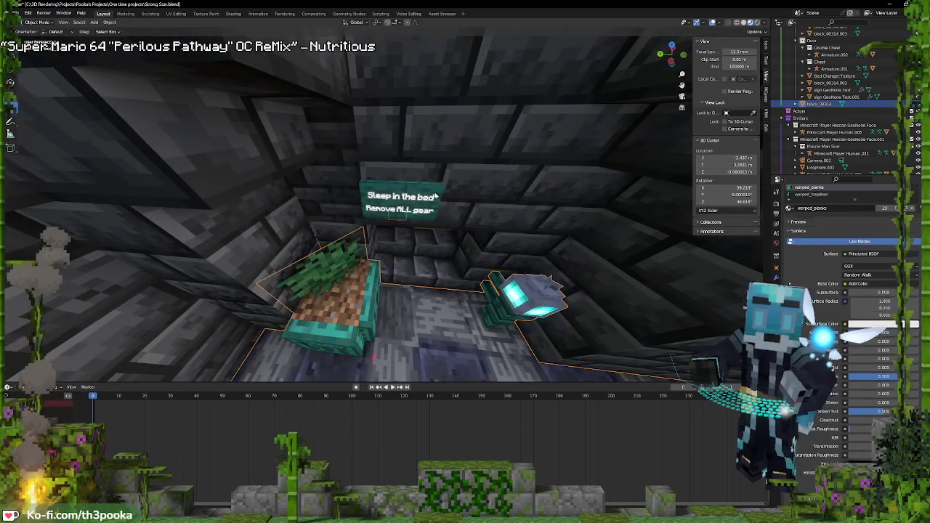
{"action": "left_click", "coordinate": [435, 196]}
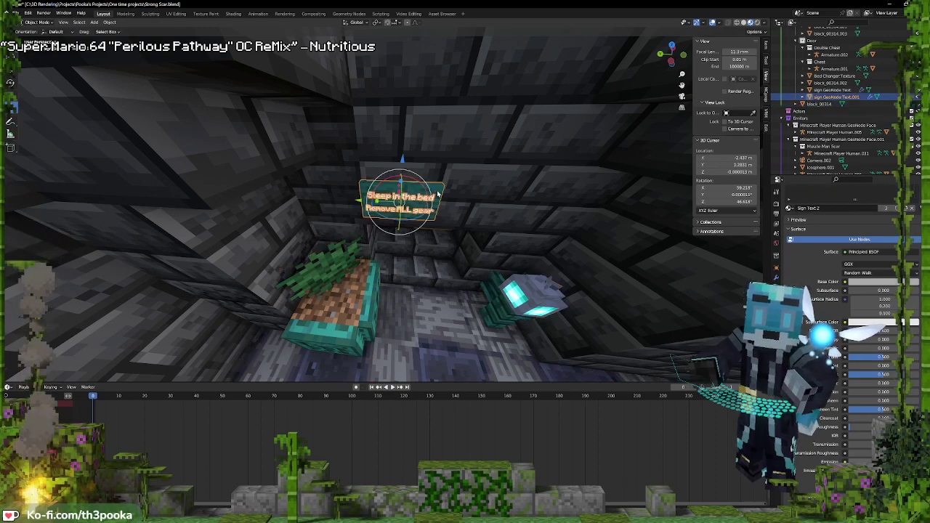
{"action": "middle_click_drag", "start_coordinate": [408, 217], "coordinate": [354, 204]}
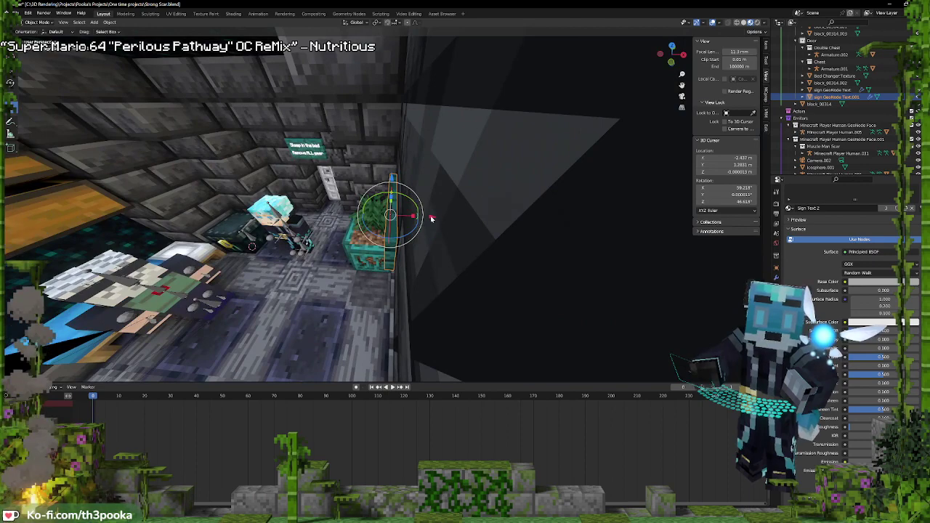
{"action": "key", "text": "g"}
{"action": "key", "text": "x"}
{"action": "left_click_drag", "start_coordinate": [445, 217], "coordinate": [447, 216]}
{"action": "middle_click_drag", "start_coordinate": [447, 217], "coordinate": [521, 184]}
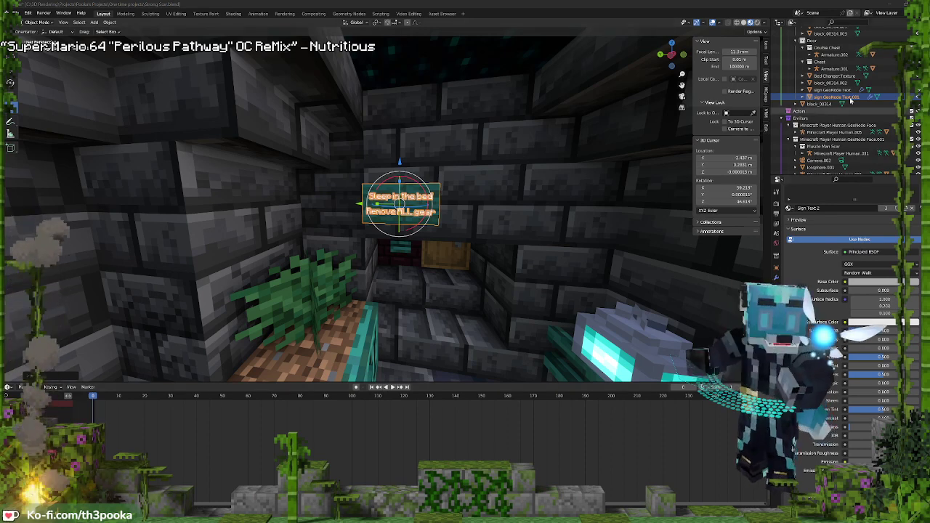
Replace the side-wall sign's text with "Press this ONLY if you died INSIDE the Dungeon."
{"action": "left_click", "coordinate": [776, 278]}
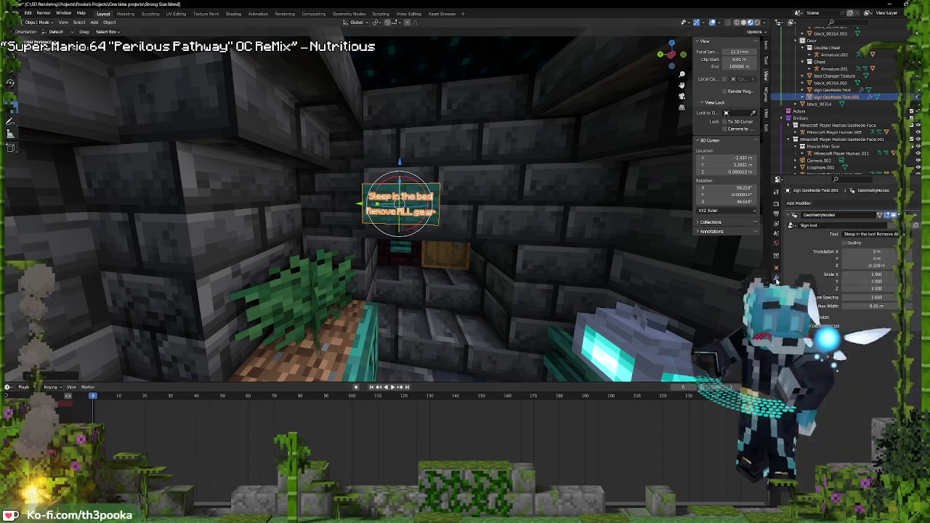
{"action": "left_click", "coordinate": [857, 234]}
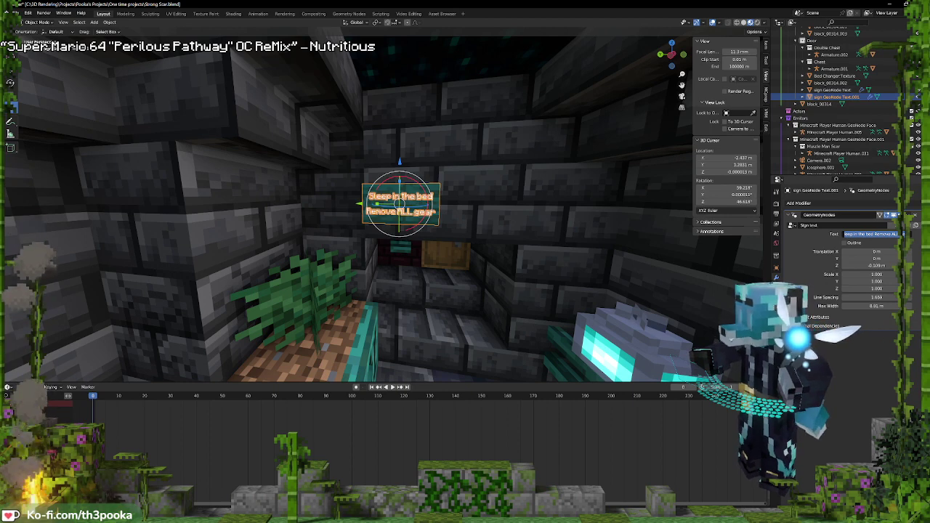
{"action": "type", "text": "Rress"}
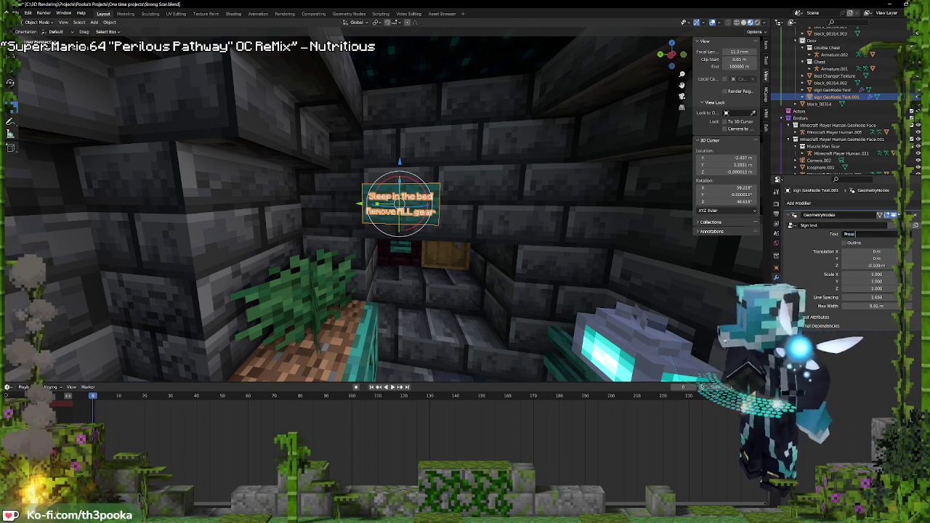
{"action": "type", "text": " ONLY"}
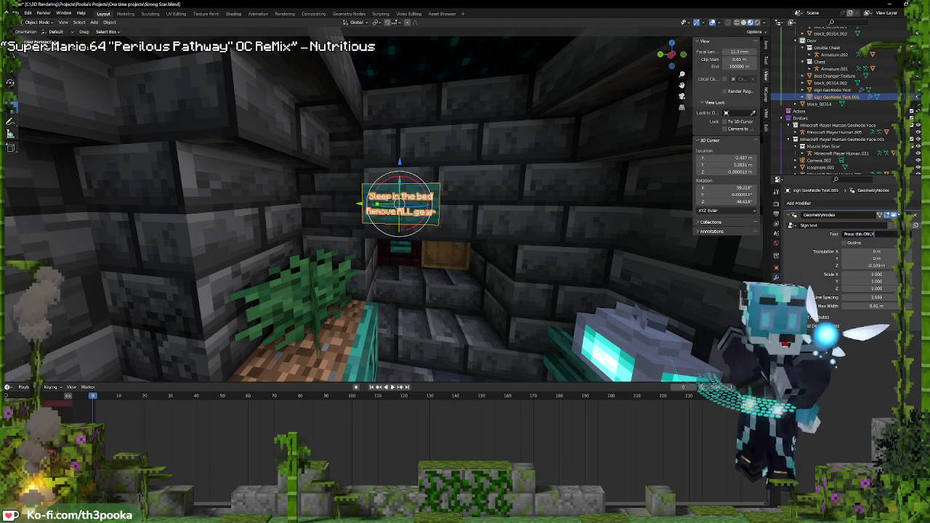
{"action": "type", "text": " if you died IN"}
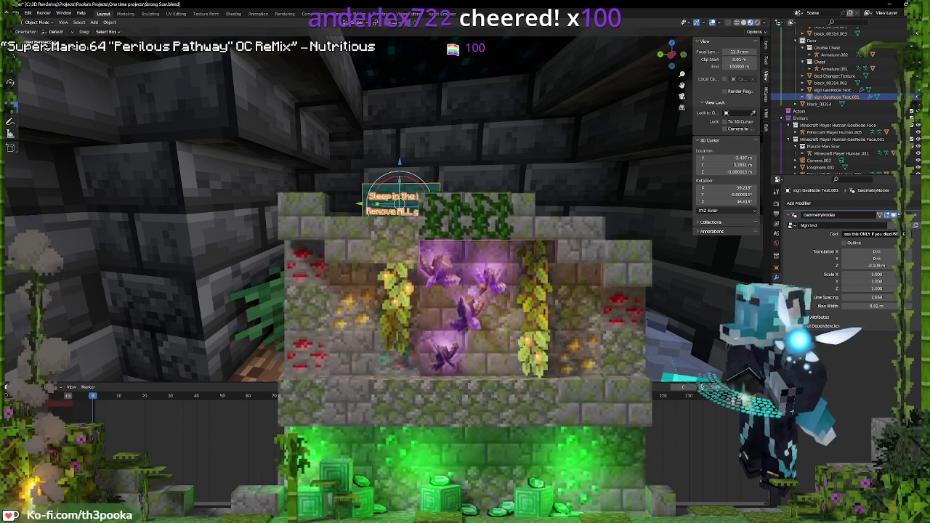
{"action": "type", "text": "DE"}
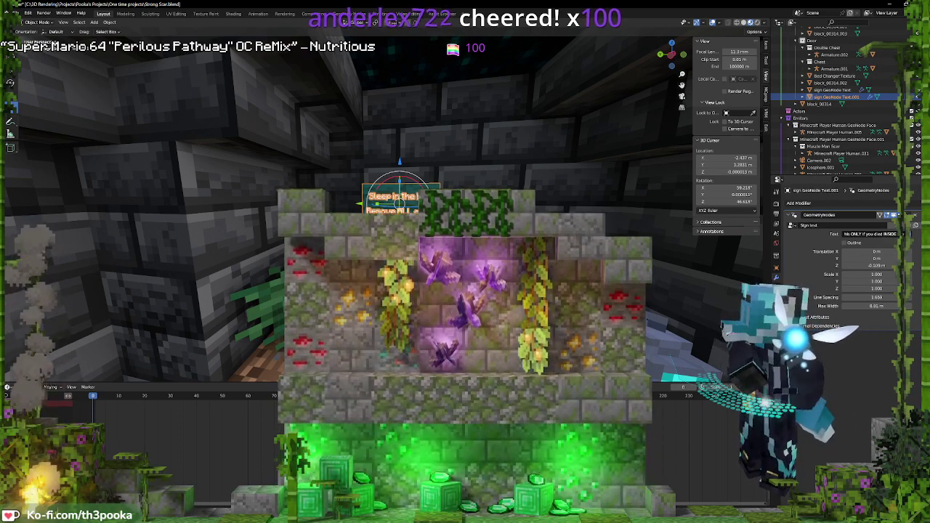
{"action": "type", "text": " the Du"}
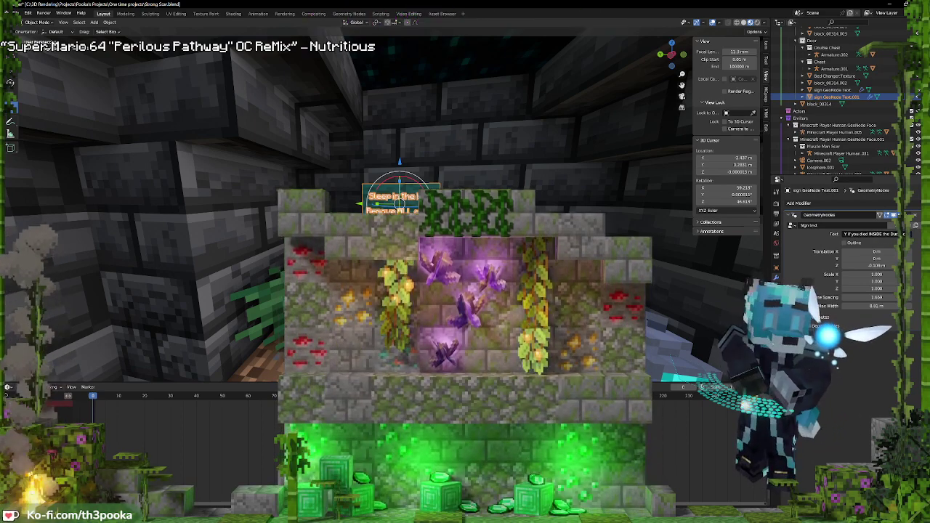
{"action": "type", "text": "ngeon."}
{"action": "key", "text": "Return"}
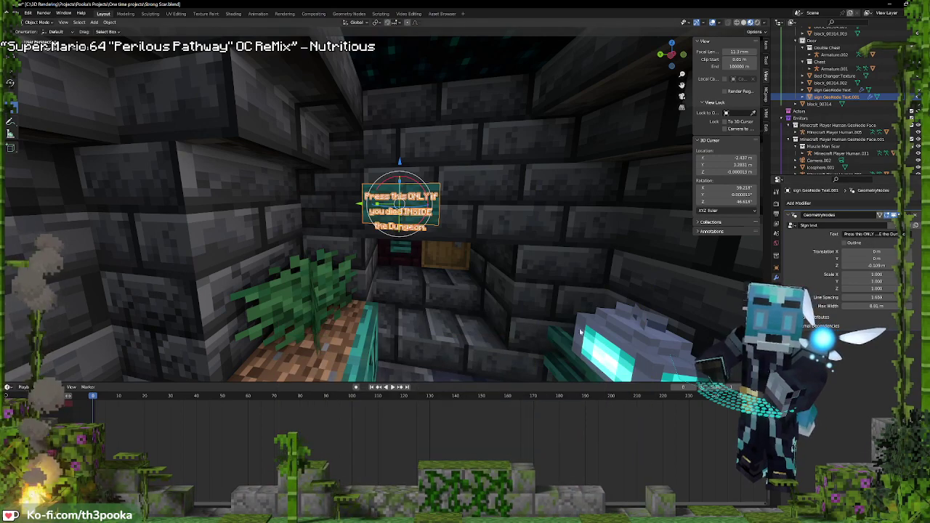
Fit the text onto the sign with line spacing 0.978, Z translation -0.038 m and max width 7.52 m
{"action": "scroll", "coordinate": [517, 220], "scroll_direction": "up", "scroll_amount": 4}
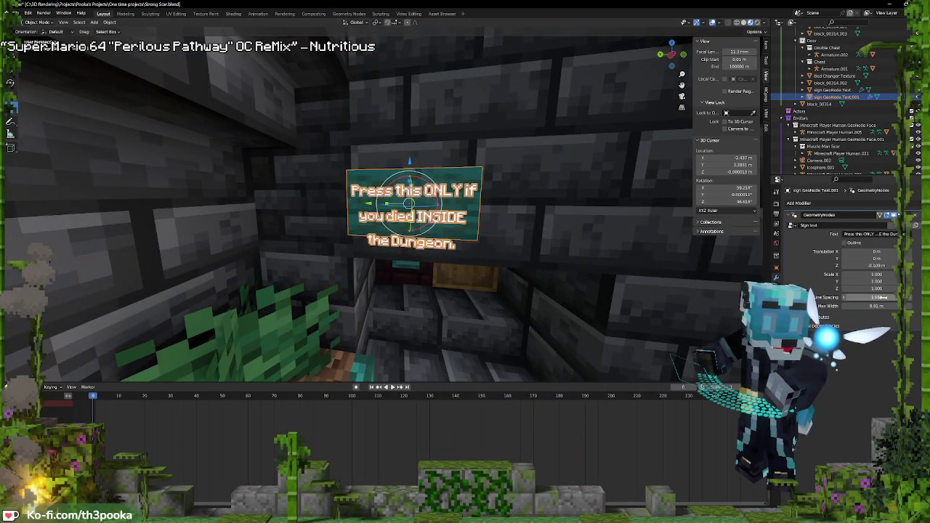
{"action": "left_click_drag", "start_coordinate": [883, 297], "coordinate": [848, 297]}
{"action": "left_click_drag", "start_coordinate": [872, 266], "coordinate": [893, 266]}
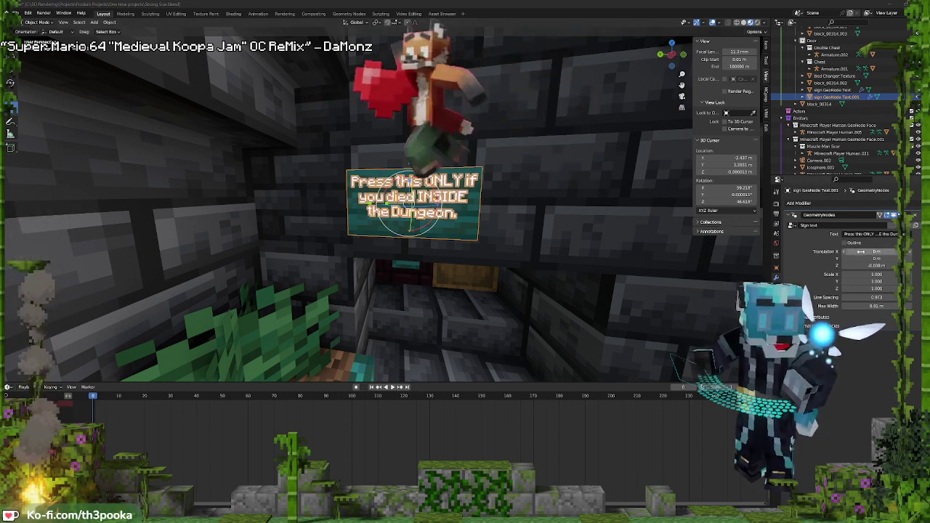
{"action": "mouse_move", "coordinate": [877, 297]}
{"action": "left_mouse_down"}
{"action": "mouse_move", "coordinate": [858, 297]}
{"action": "mouse_move", "coordinate": [877, 297]}
{"action": "mouse_move", "coordinate": [863, 306]}
{"action": "left_mouse_up"}
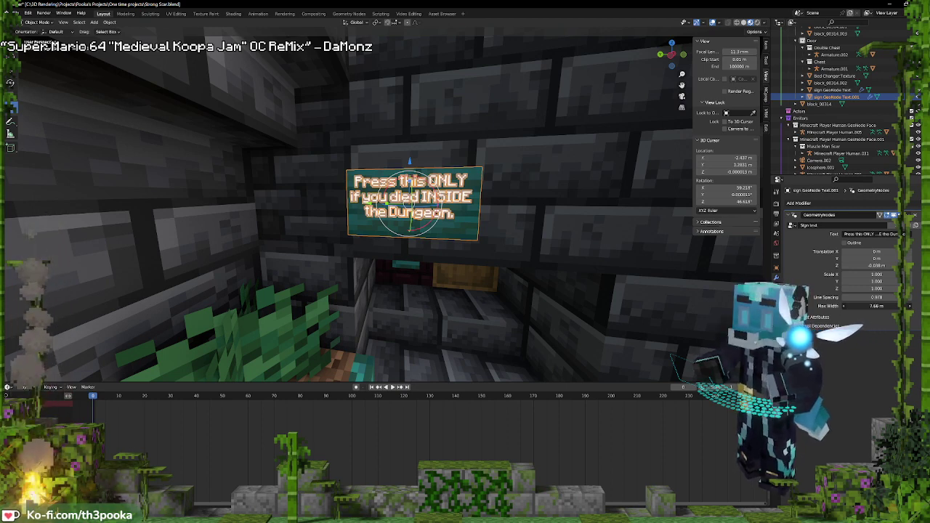
{"action": "left_click_drag", "start_coordinate": [864, 306], "coordinate": [872, 306]}
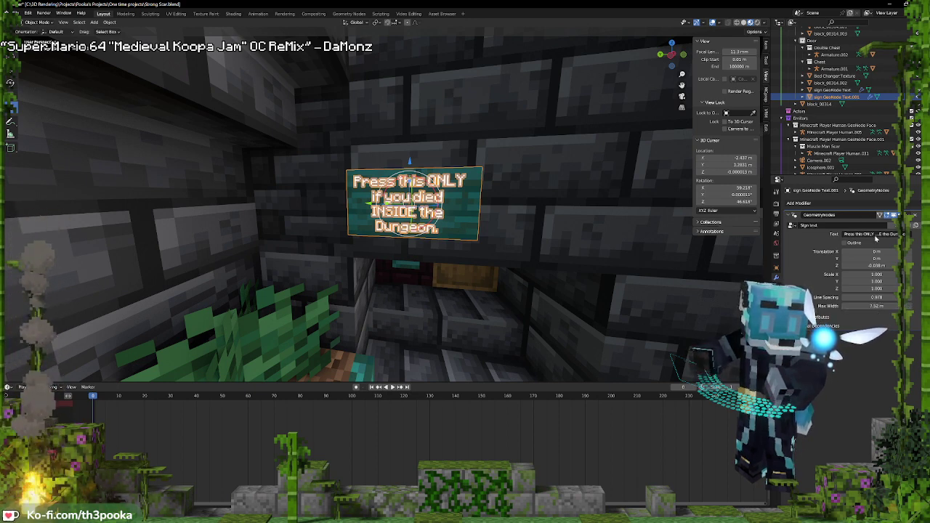
Try to realign the sign's lines by adding extra spaces before and after "INSIDE" in the text
{"action": "left_click", "coordinate": [886, 234]}
{"action": "left_click", "coordinate": [873, 234]}
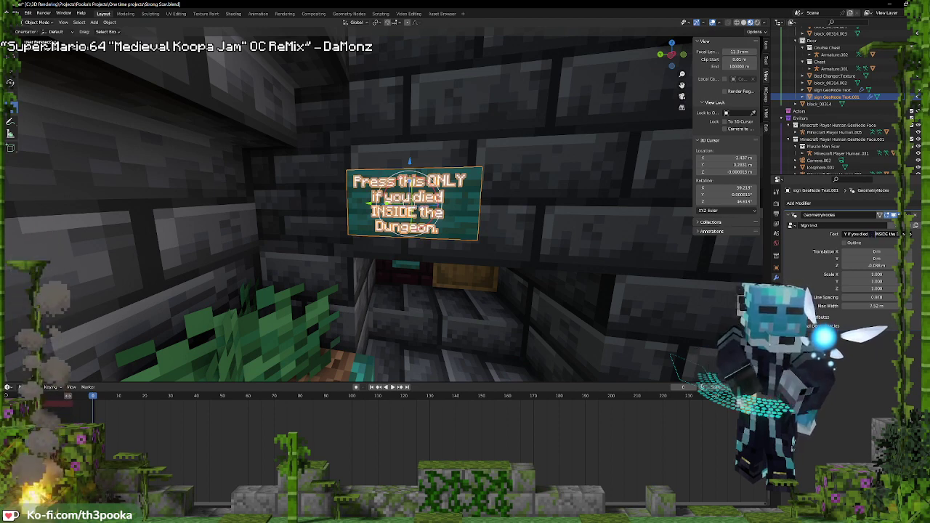
{"action": "key", "text": "Return"}
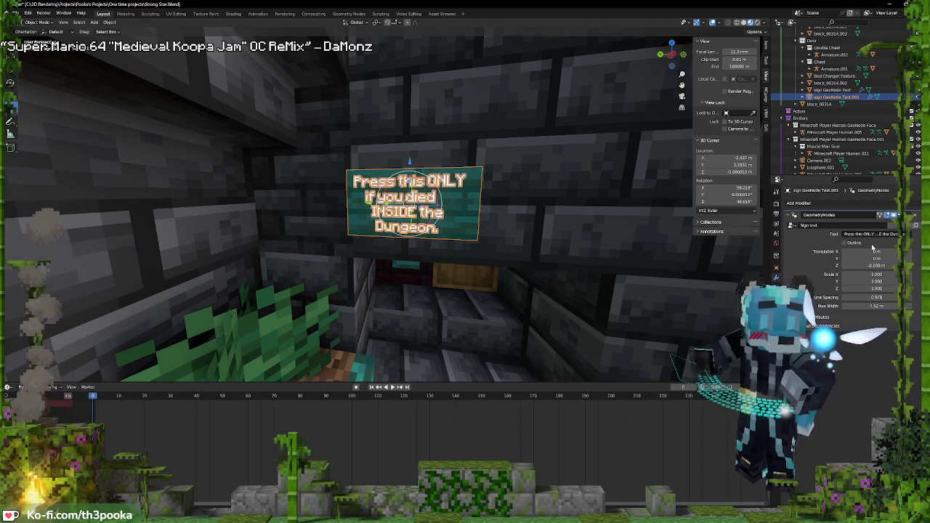
{"action": "left_click", "coordinate": [875, 235]}
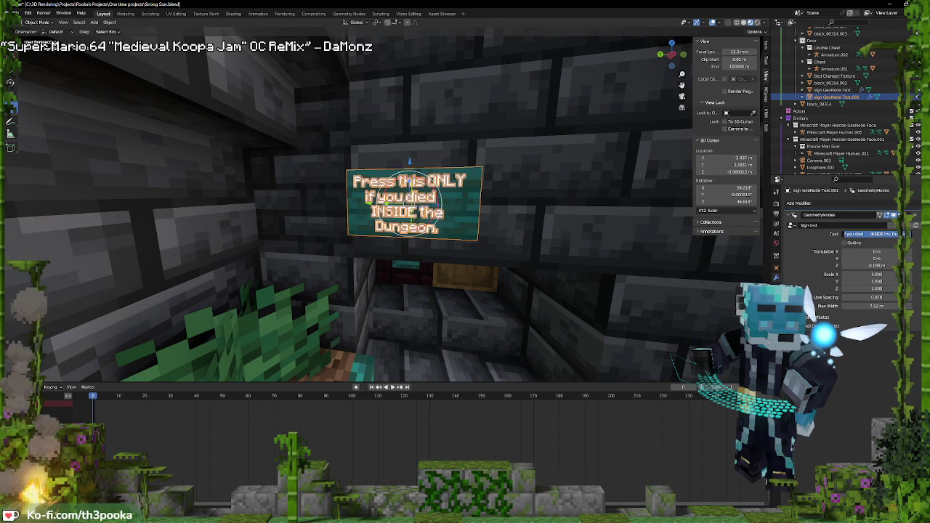
{"action": "left_click", "coordinate": [884, 234]}
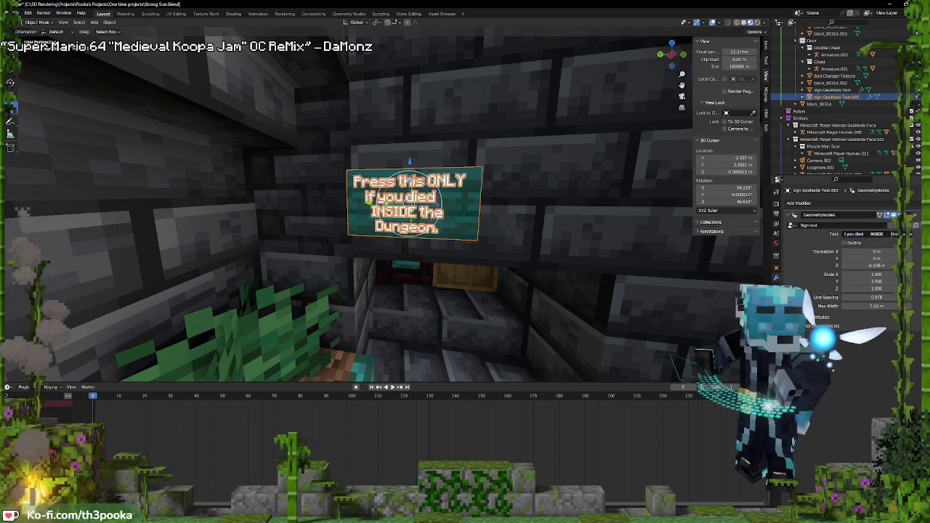
{"action": "key", "text": "Return"}
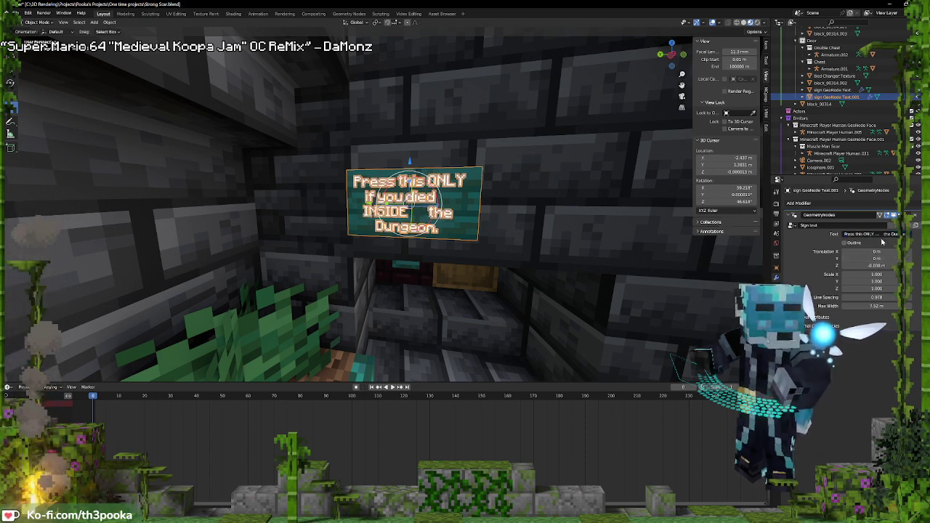
{"action": "left_click", "coordinate": [882, 234]}
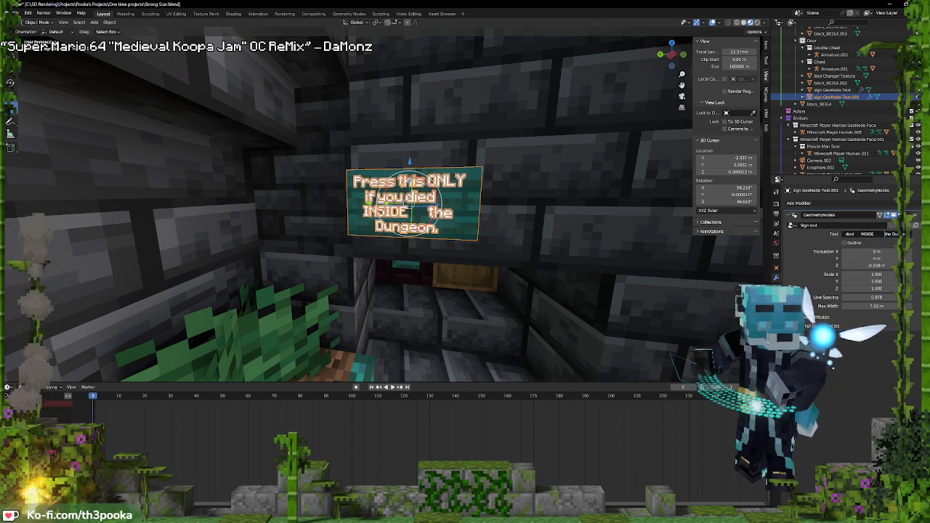
{"action": "key", "text": "Return"}
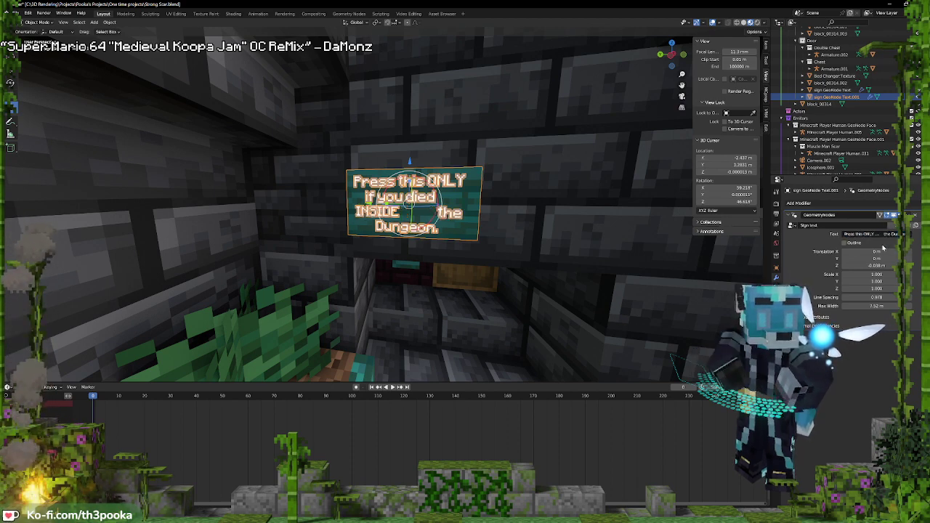
{"action": "left_click", "coordinate": [879, 234]}
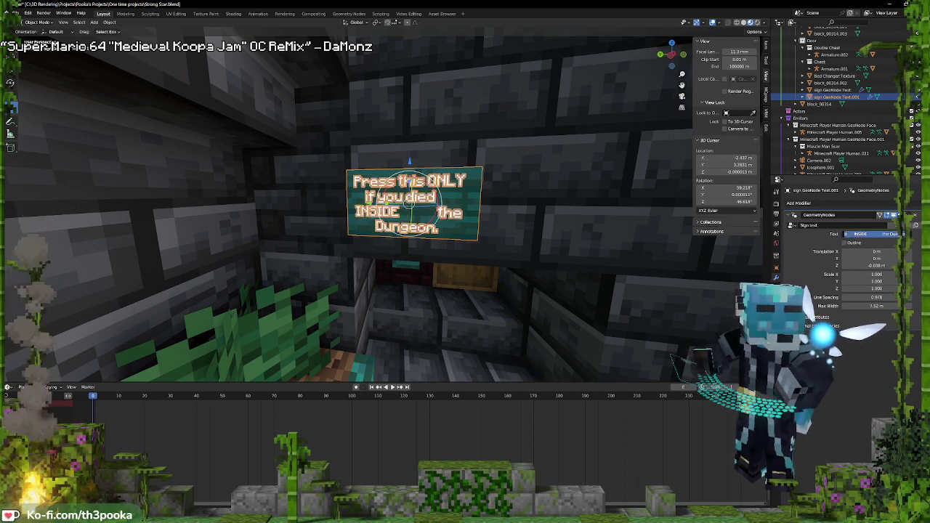
{"action": "left_click", "coordinate": [877, 234]}
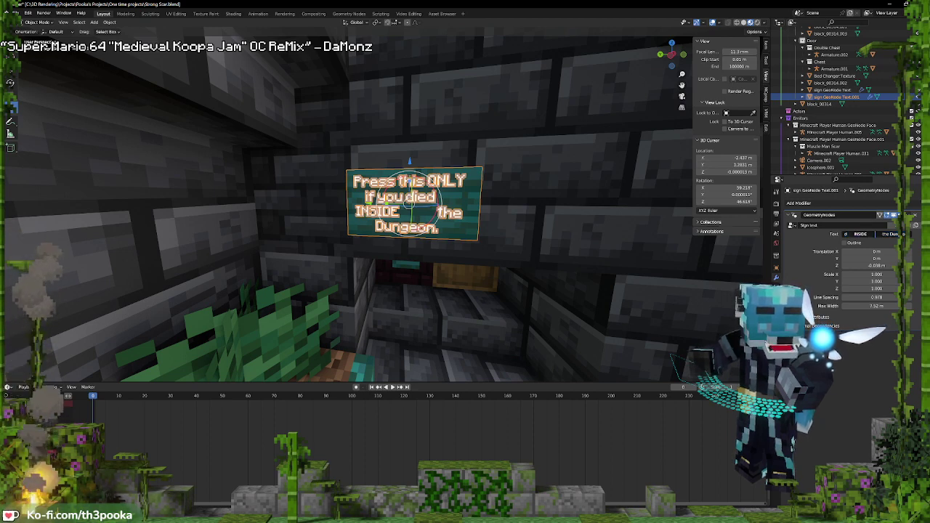
{"action": "left_click", "coordinate": [852, 234]}
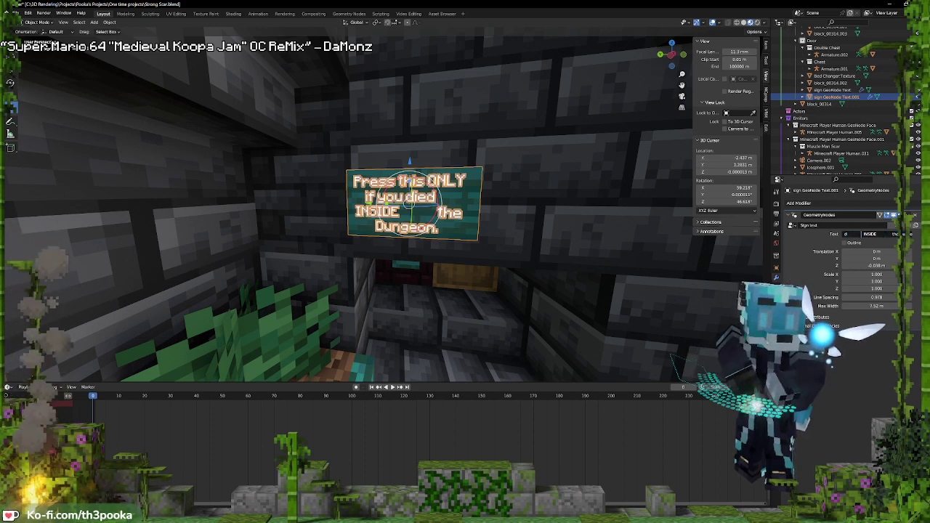
{"action": "key", "text": "Return"}
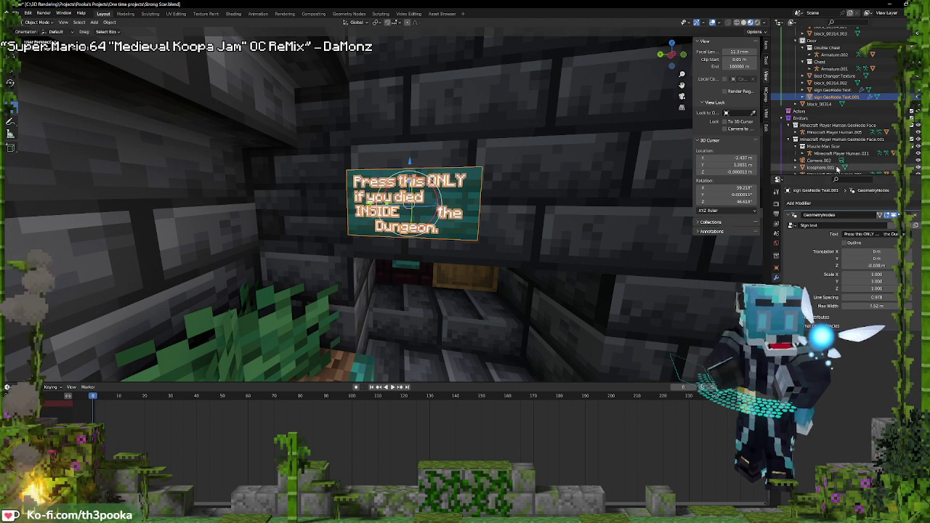
Undo the extra spaces added to the sign's text
{"action": "key", "text": "ctrl+z"}
{"action": "key", "text": "ctrl+z"}
{"action": "key", "text": "ctrl+z"}
{"action": "key", "text": "ctrl+z"}
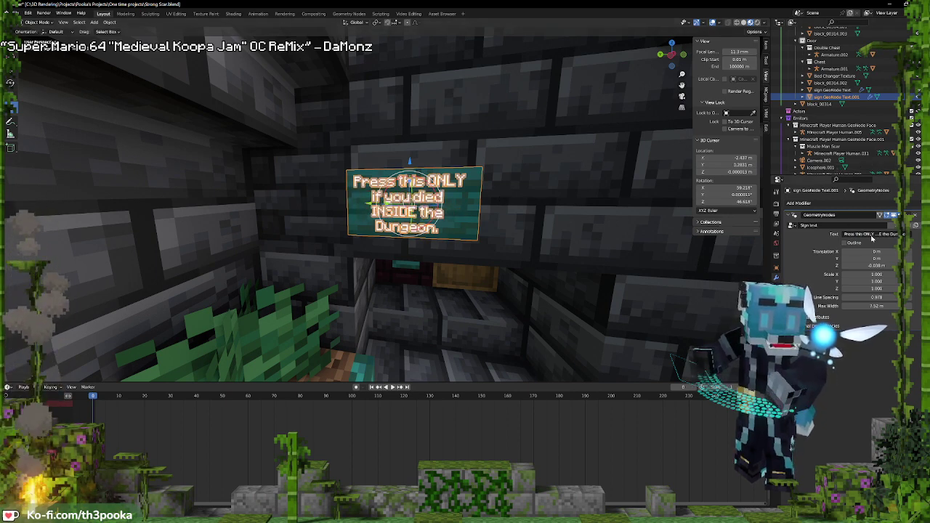
Copy "INSIDE the Dungeon." and remove it from the sign's text, leaving "Press this ONLY if you died"
{"action": "left_click", "coordinate": [868, 234]}
{"action": "left_click_drag", "start_coordinate": [870, 235], "coordinate": [907, 234]}
{"action": "key", "text": "ctrl+c"}
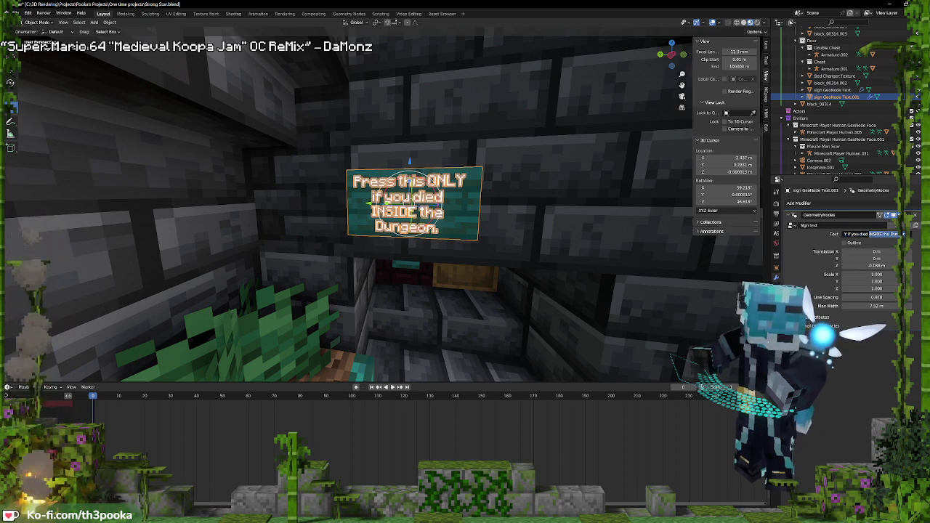
{"action": "key", "text": "BackSpace"}
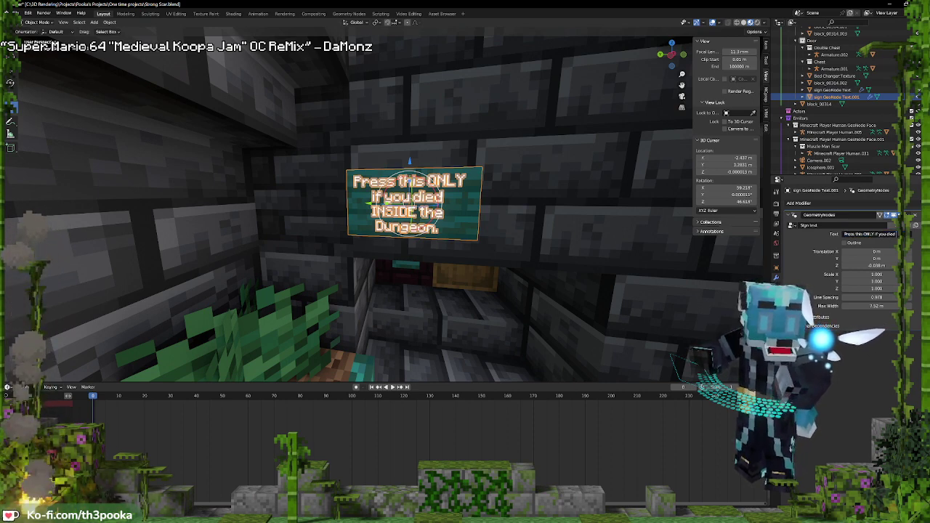
{"action": "left_click", "coordinate": [895, 234]}
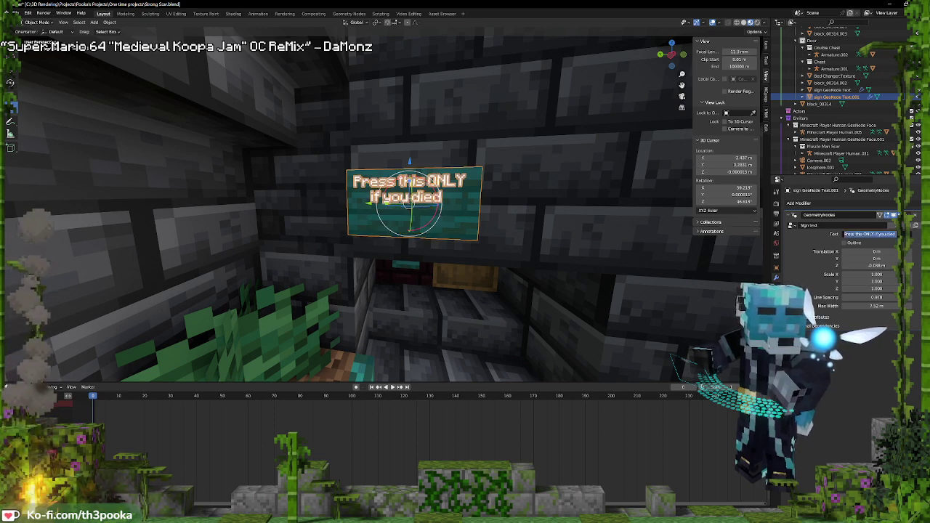
{"action": "left_click", "coordinate": [895, 234]}
{"action": "key", "text": "Return"}
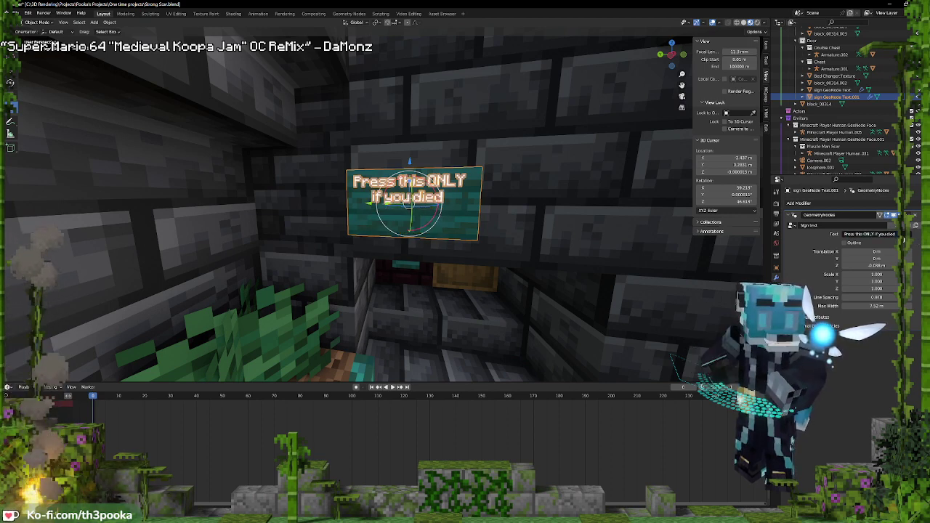
Duplicate the "Press this ONLY if you died" sign, lower the copy along Z and set its text to "INSIDE the Dungeon."
{"action": "middle_click_drag", "start_coordinate": [449, 206], "coordinate": [448, 206]}
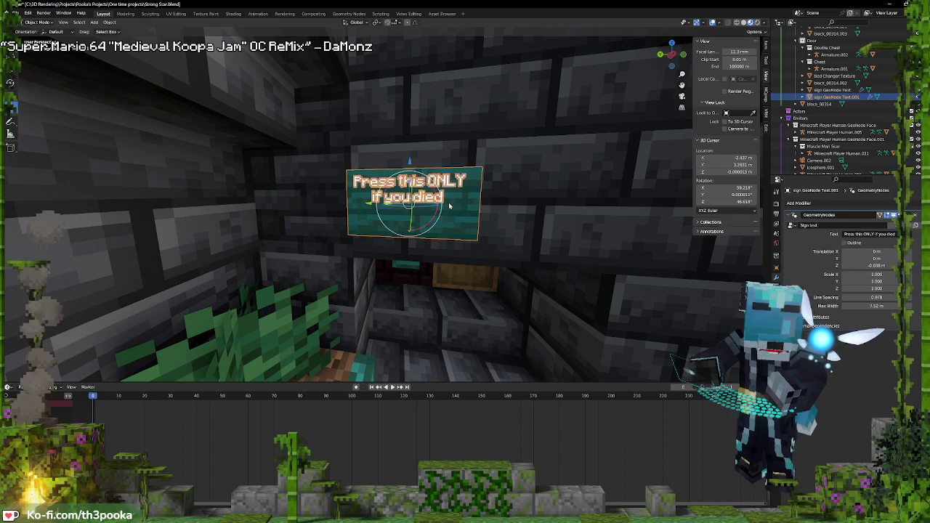
{"action": "key", "text": "shift+d"}
{"action": "right_click", "coordinate": [448, 129]}
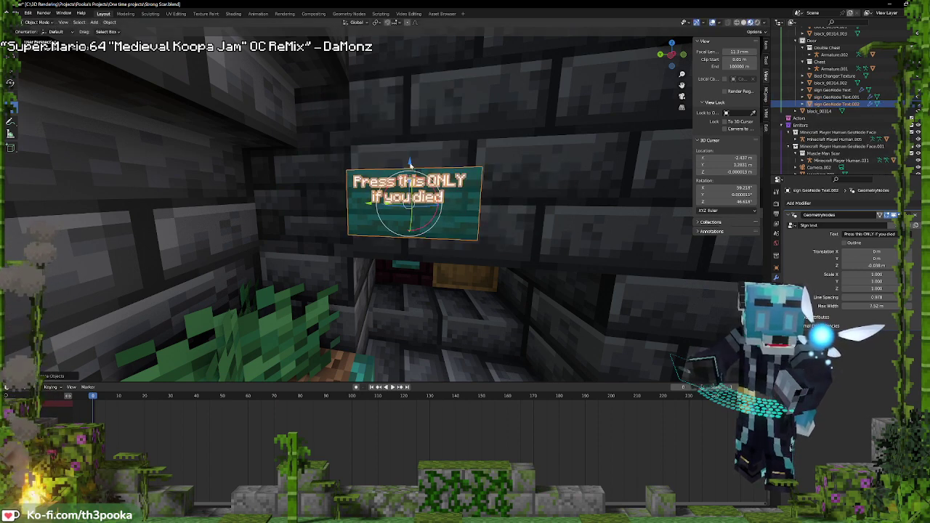
{"action": "key", "text": "g"}
{"action": "key", "text": "z"}
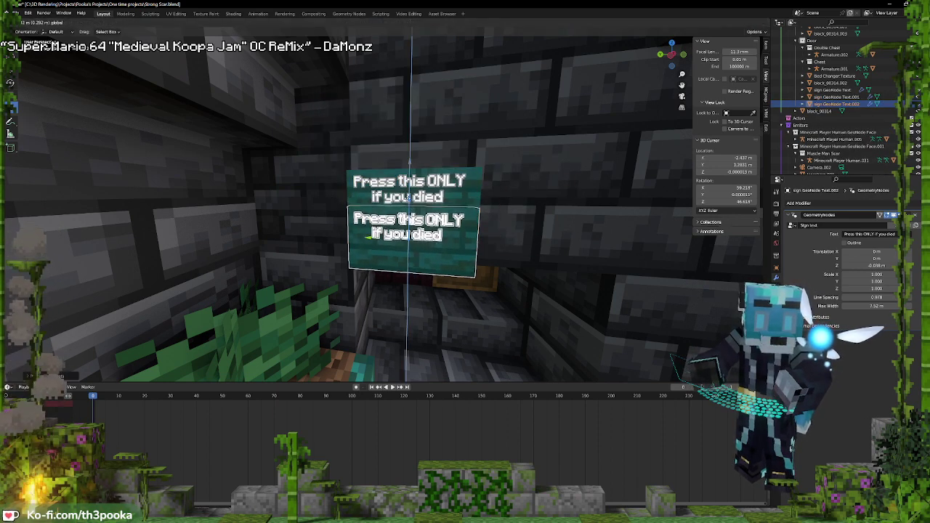
{"action": "left_click_drag", "start_coordinate": [409, 198], "coordinate": [409, 195]}
{"action": "left_click", "coordinate": [872, 235]}
{"action": "key", "text": "ctrl+v"}
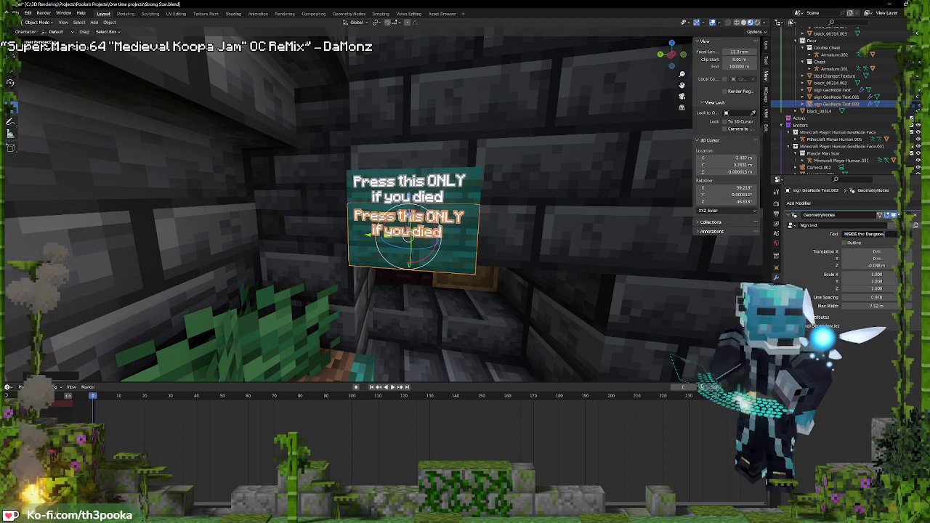
{"action": "key", "text": "Return"}
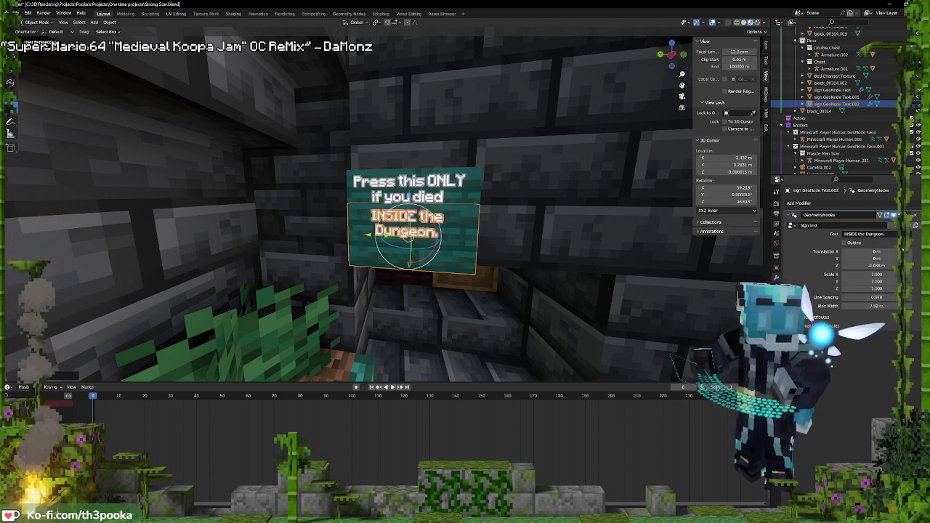
Shorten the lower sign's text to just "INSIDE", keeping its max width at 7.52 m
{"action": "left_click_drag", "start_coordinate": [881, 306], "coordinate": [801, 306]}
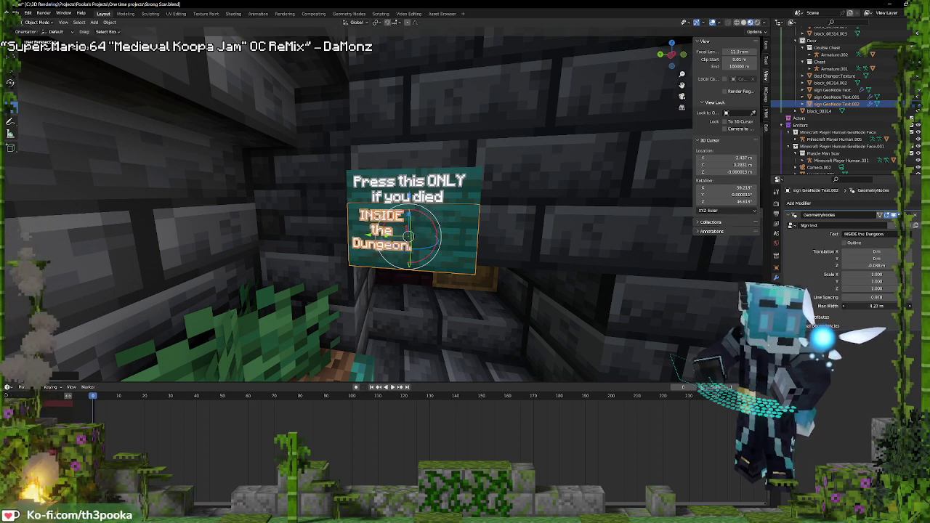
{"action": "key", "text": "ctrl+z"}
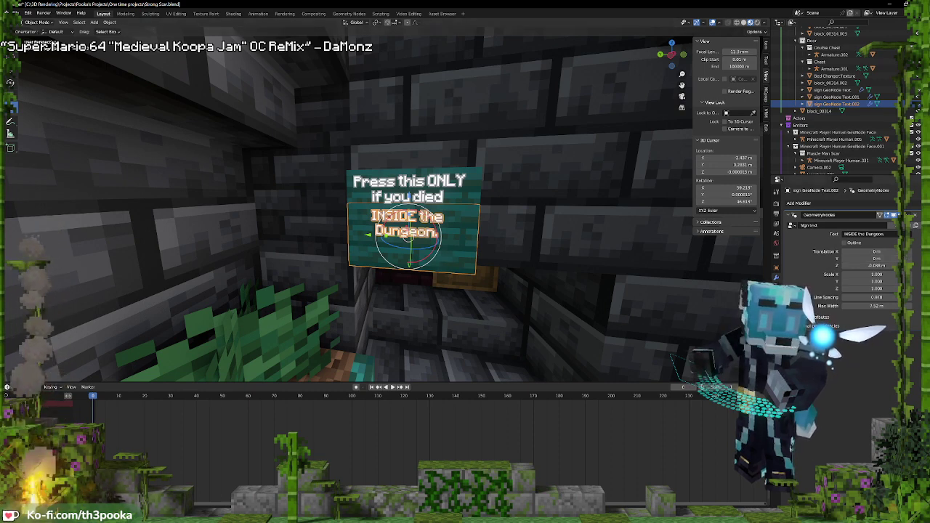
{"action": "left_click", "coordinate": [852, 234]}
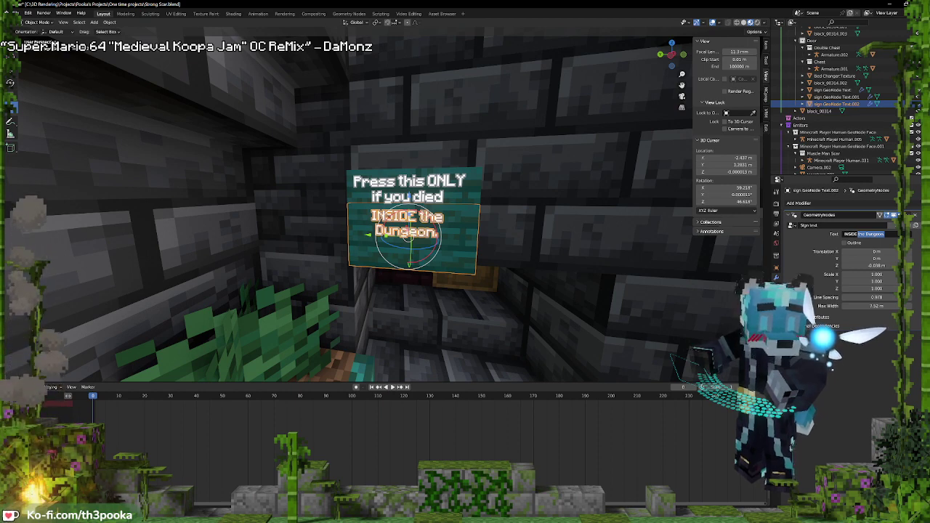
{"action": "key", "text": "BackSpace"}
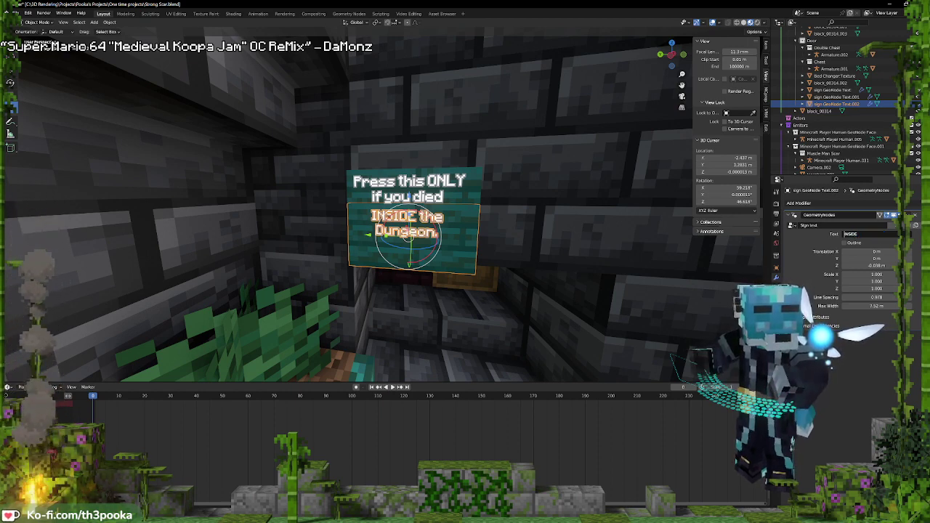
{"action": "key", "text": "Return"}
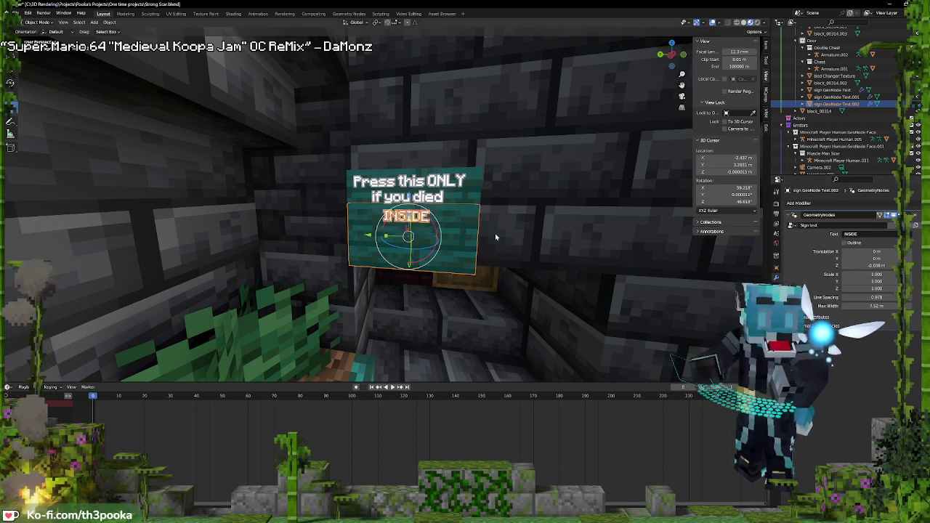
Duplicate the "INSIDE" sign, move the copy down one text line and set its text to "the Dungeon."
{"action": "key", "text": "shift+d"}
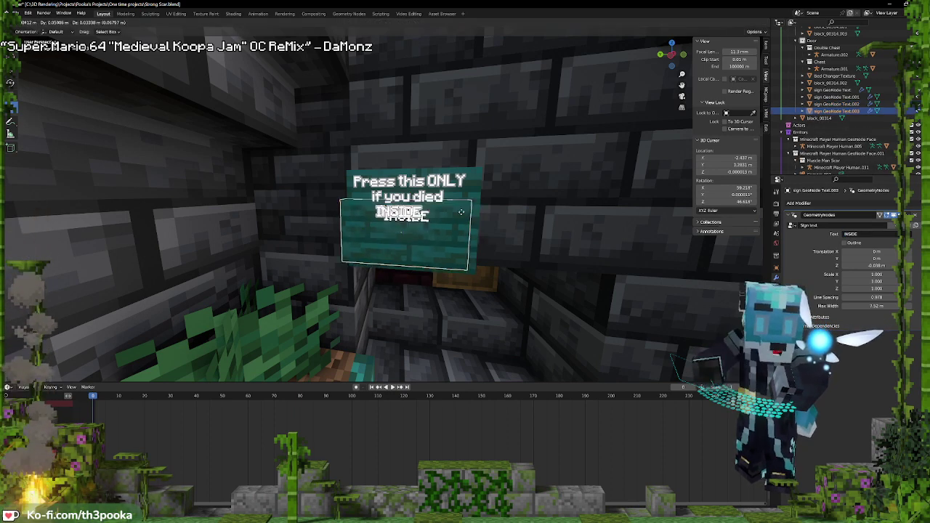
{"action": "right_click", "coordinate": [469, 231]}
{"action": "left_click_drag", "start_coordinate": [409, 197], "coordinate": [409, 211]}
{"action": "key", "text": "Return"}
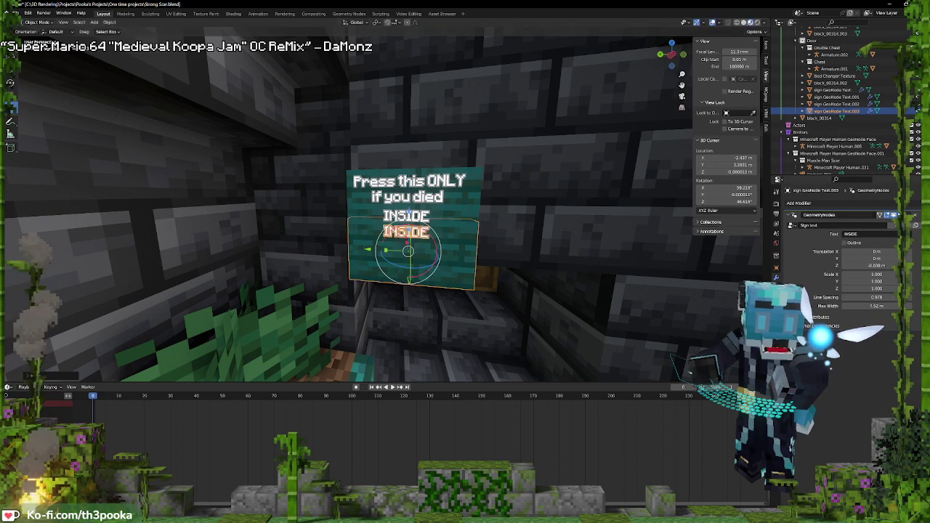
{"action": "left_click", "coordinate": [863, 238]}
{"action": "type", "text": "the Dungeon."}
{"action": "key", "text": "Return"}
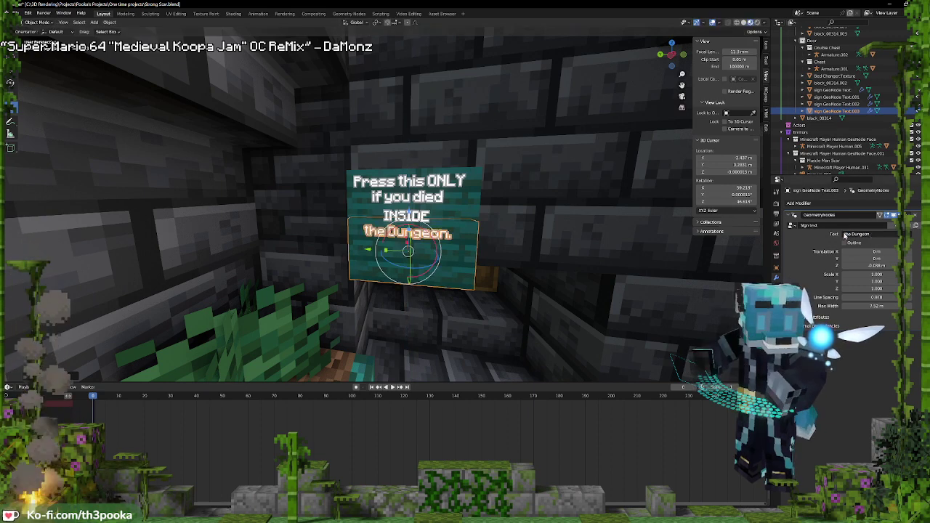
Delete the backing board face from the "INSIDE" sign's mesh, leaving only its text
{"action": "left_click", "coordinate": [467, 220]}
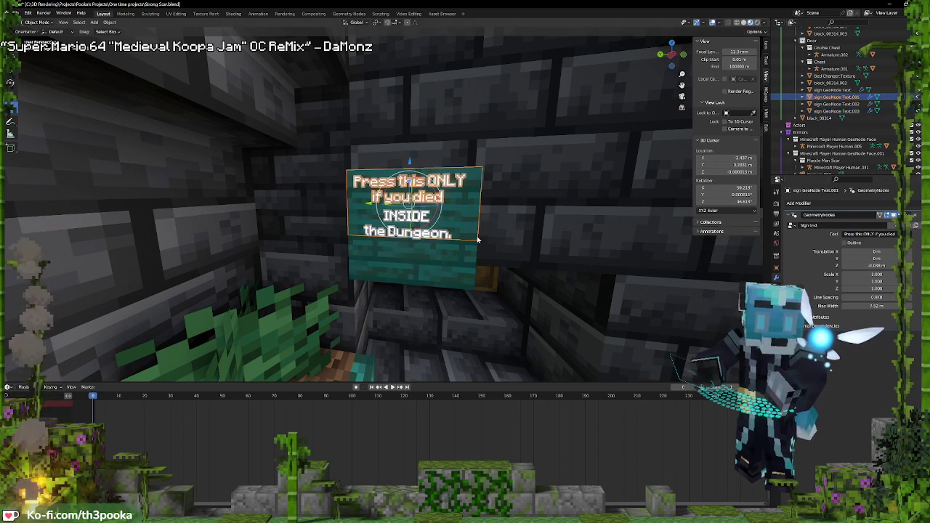
{"action": "left_click", "coordinate": [458, 223]}
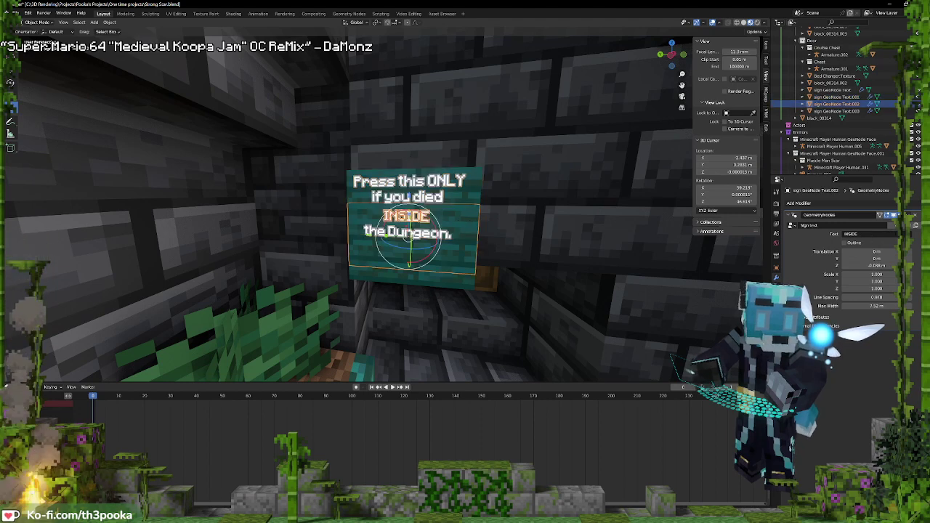
{"action": "key", "text": "Tab"}
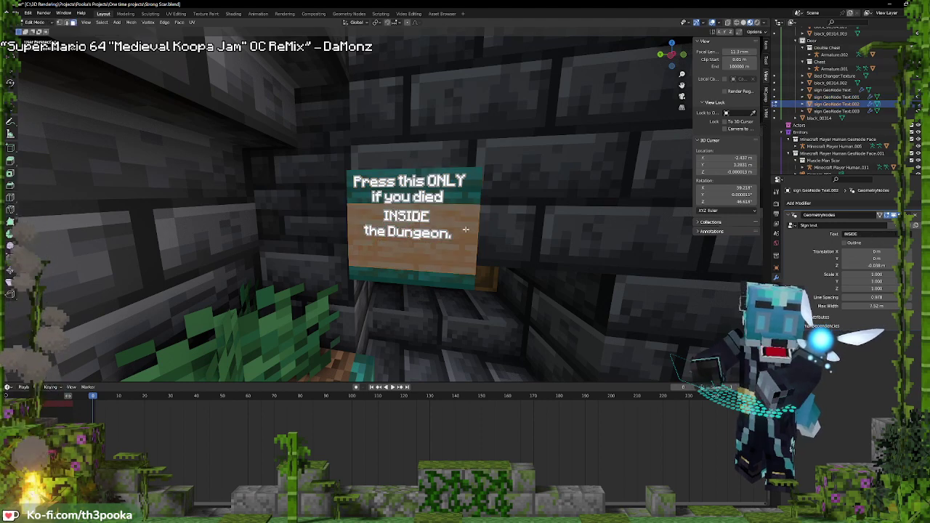
{"action": "key", "text": "x"}
{"action": "left_click", "coordinate": [467, 231]}
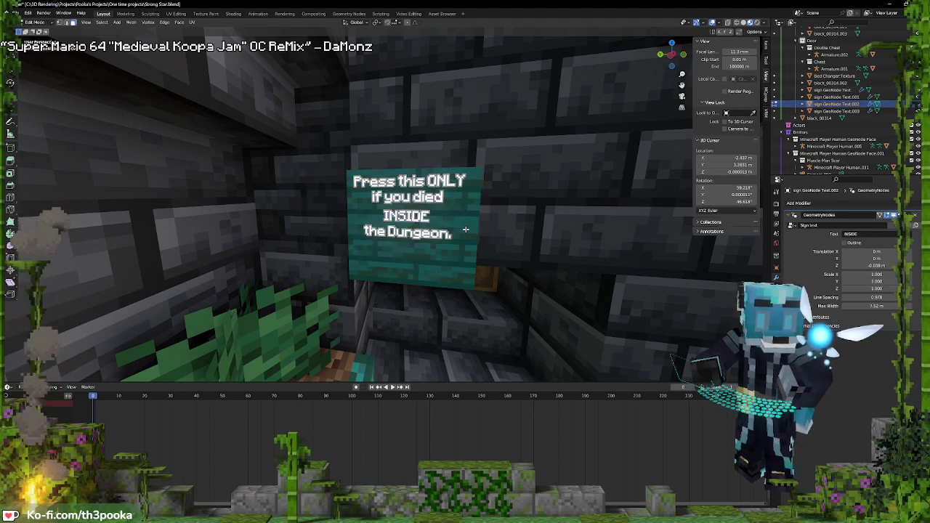
{"action": "key", "text": "Tab"}
Delete the backing board face from the "the Dungeon." sign's mesh, leaving only its text
{"action": "left_click", "coordinate": [459, 267]}
{"action": "key", "text": "Tab"}
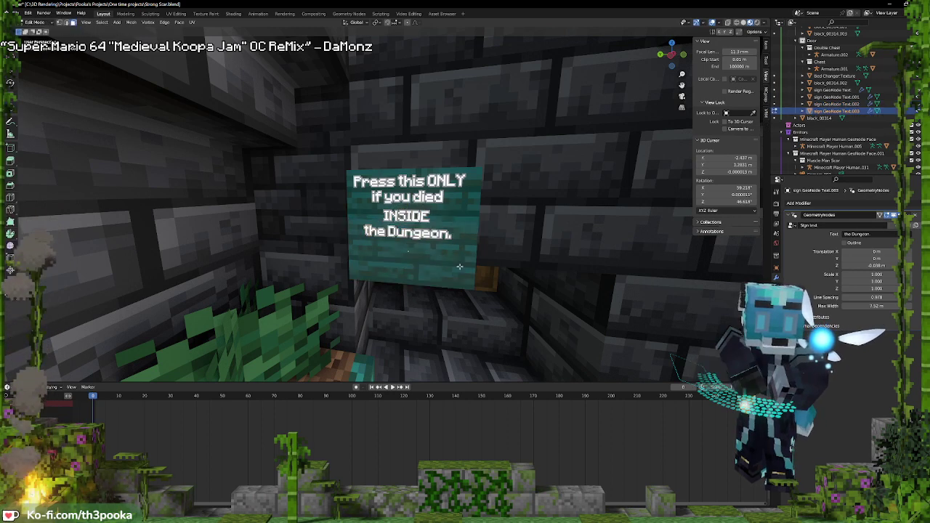
{"action": "left_click", "coordinate": [459, 268]}
{"action": "key", "text": "x"}
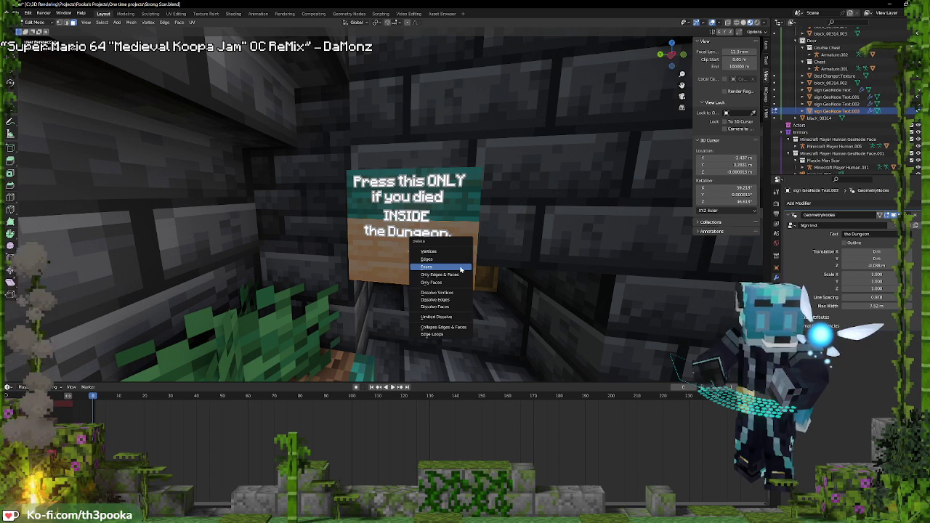
{"action": "left_click", "coordinate": [462, 267]}
{"action": "key", "text": "Tab"}
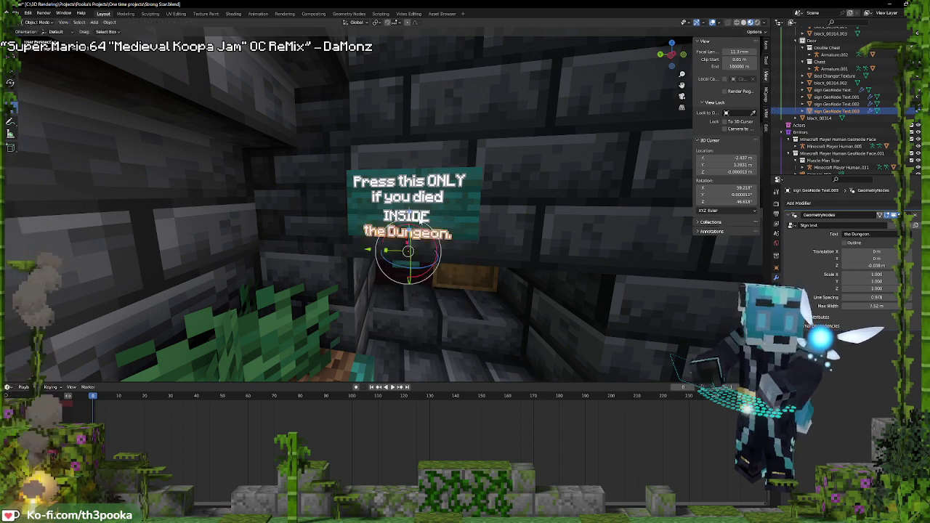
Raise the "INSIDE" and "the Dungeon." text objects slightly along Z, then nudge "the Dungeon." up further to even the line spacing
{"action": "left_click", "coordinate": [410, 212]}
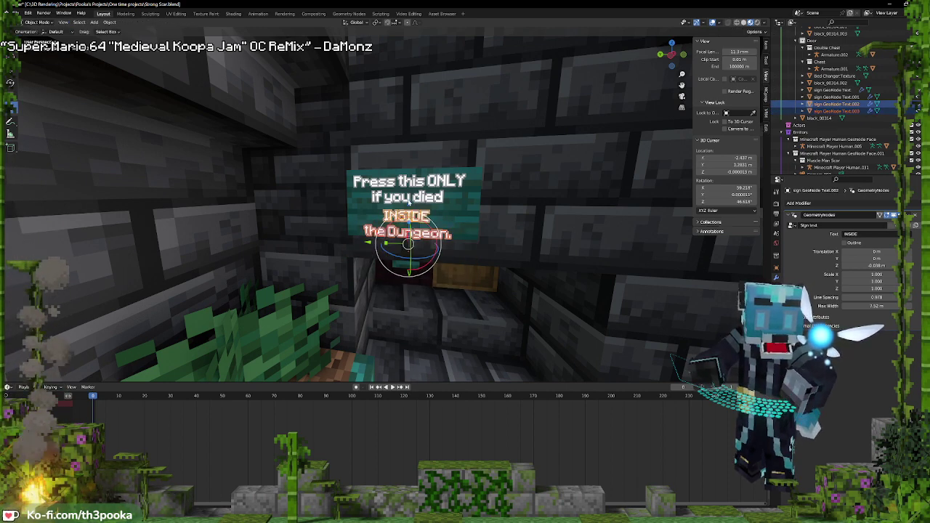
{"action": "key", "text": "g"}
{"action": "key", "text": "z"}
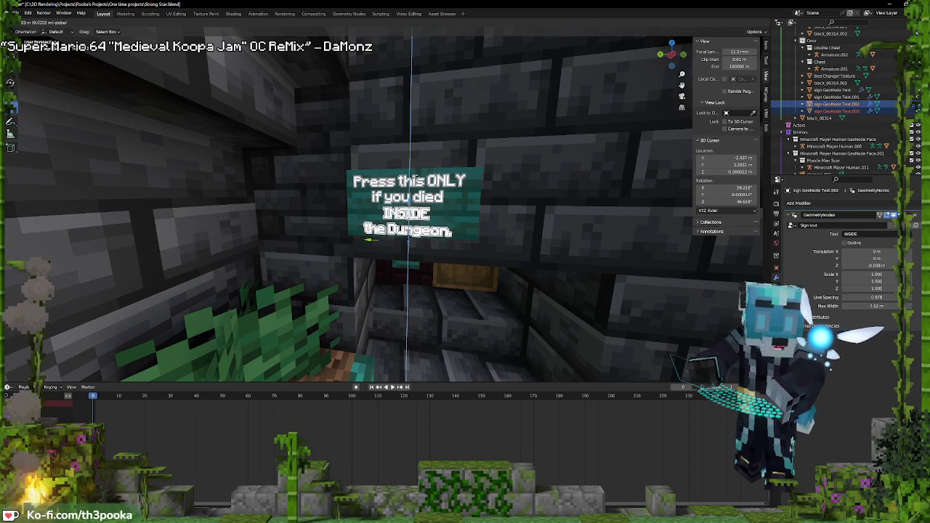
{"action": "left_click", "coordinate": [417, 176]}
{"action": "left_click", "coordinate": [409, 229]}
{"action": "key", "text": "g"}
{"action": "key", "text": "z"}
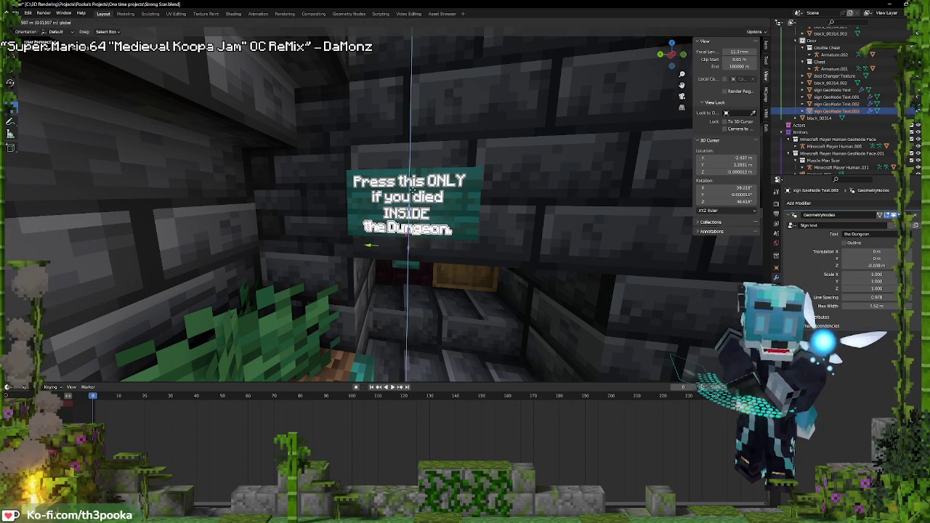
{"action": "left_click", "coordinate": [413, 197]}
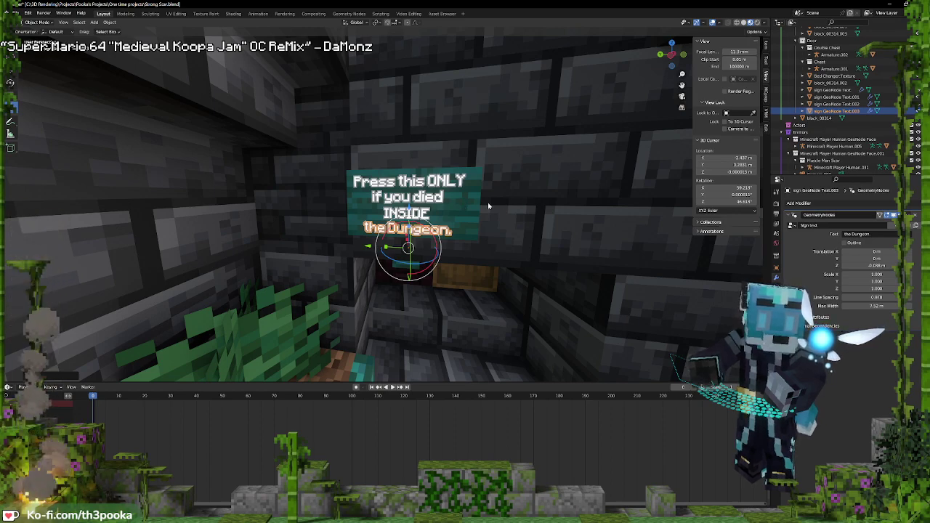
{"action": "mouse_move", "coordinate": [574, 203]}
{"action": "middle_mouse_down"}
{"action": "mouse_move", "coordinate": [536, 206]}
{"action": "mouse_move", "coordinate": [568, 204]}
{"action": "middle_mouse_up"}
{"action": "scroll", "coordinate": [568, 204], "scroll_direction": "down", "scroll_amount": 3}
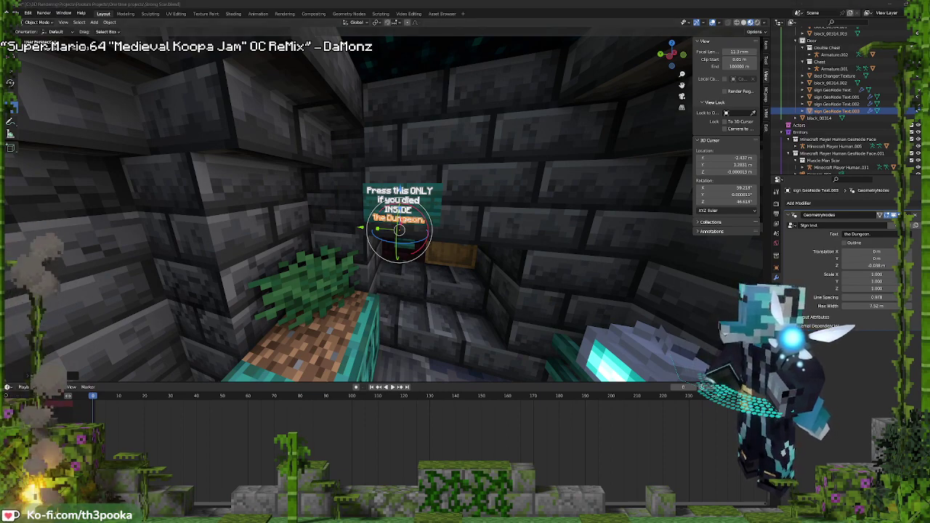
{"action": "left_click", "coordinate": [888, 3]}
{"action": "left_click", "coordinate": [888, 4]}
{"action": "key", "text": "super+d"}
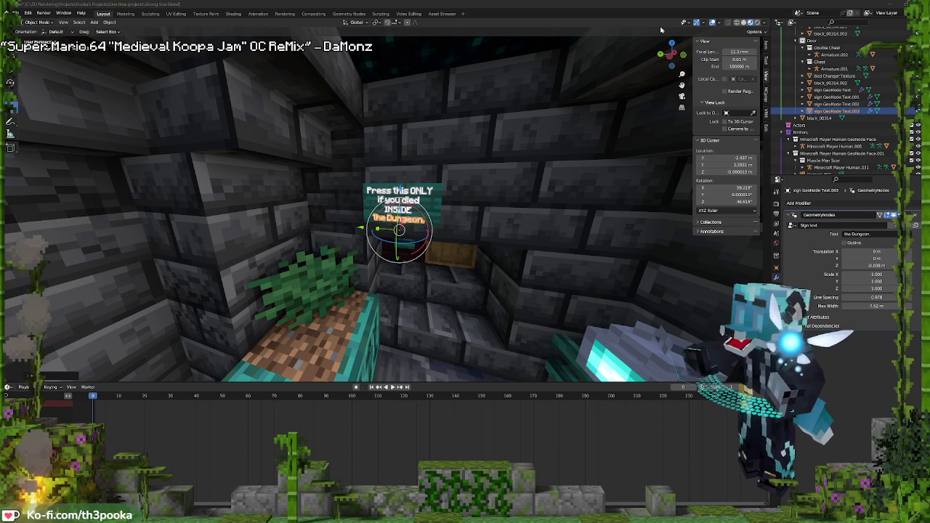
Duplicate the "Press this ONLY if you died" sign board and slide the copy along the wall to sit beside the original
{"action": "left_click", "coordinate": [438, 201]}
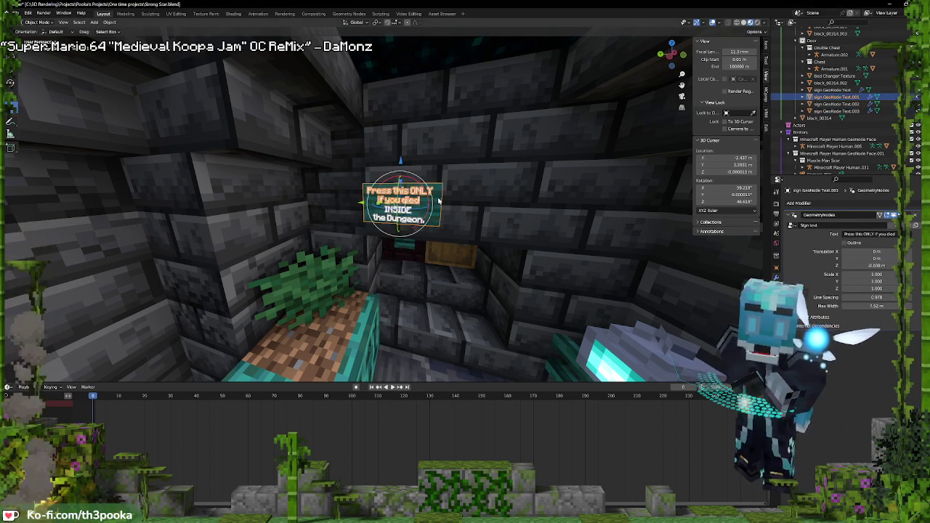
{"action": "key", "text": "shift+d"}
{"action": "key", "text": "Escape"}
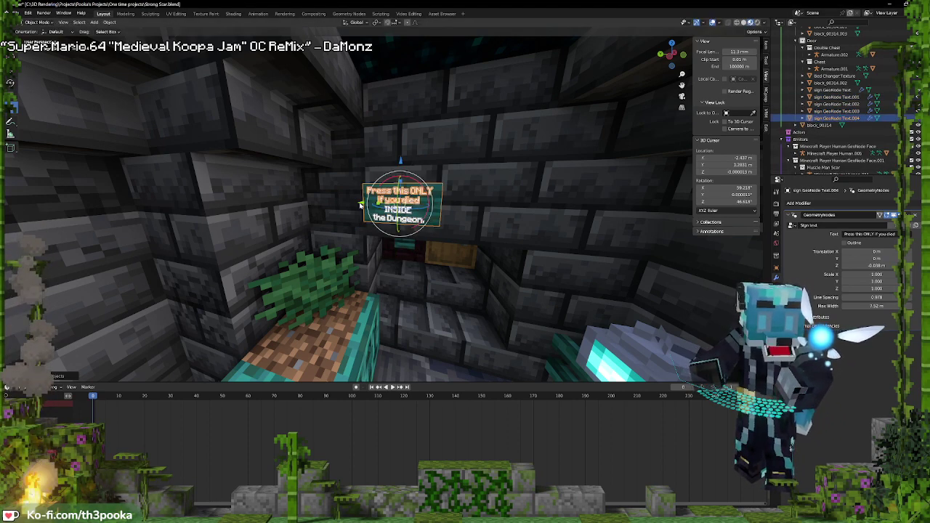
{"action": "left_click_drag", "start_coordinate": [359, 204], "coordinate": [421, 201]}
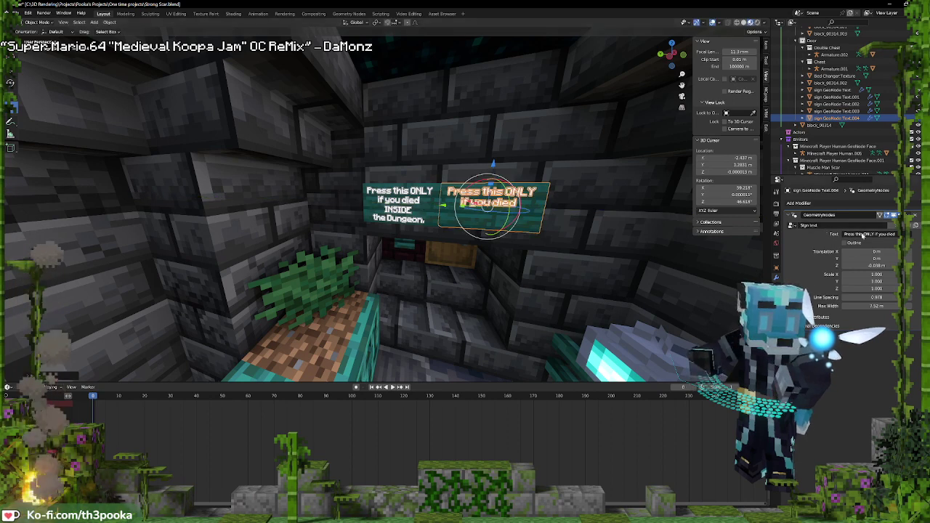
Set the duplicated sign's text to "Your deck and new items will be returned here (Be patient)"
{"action": "left_click", "coordinate": [863, 234]}
{"action": "type", "text": "You"}
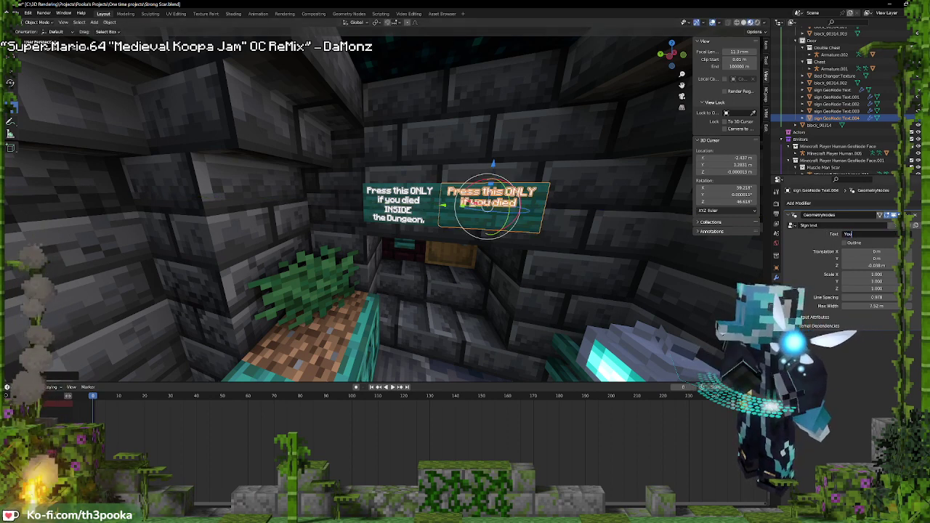
{"action": "type", "text": "r"}
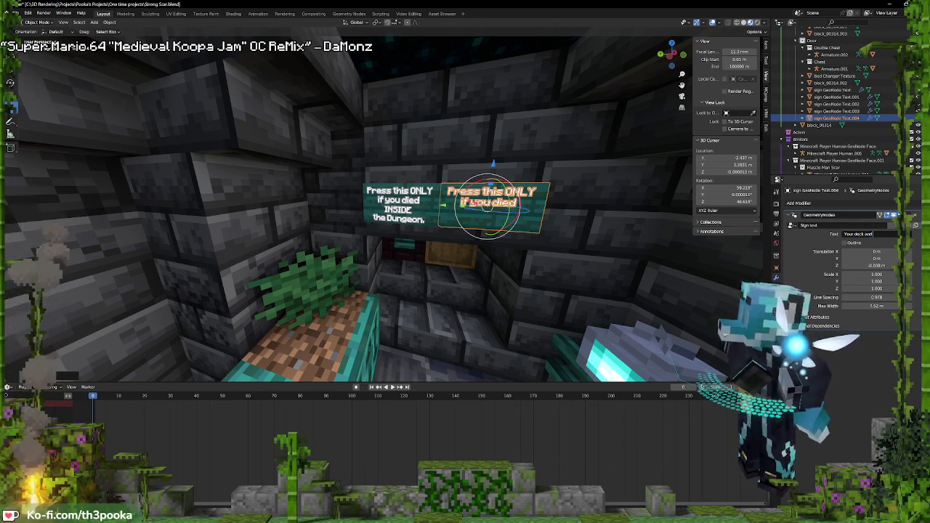
{"action": "type", "text": "deck and new"}
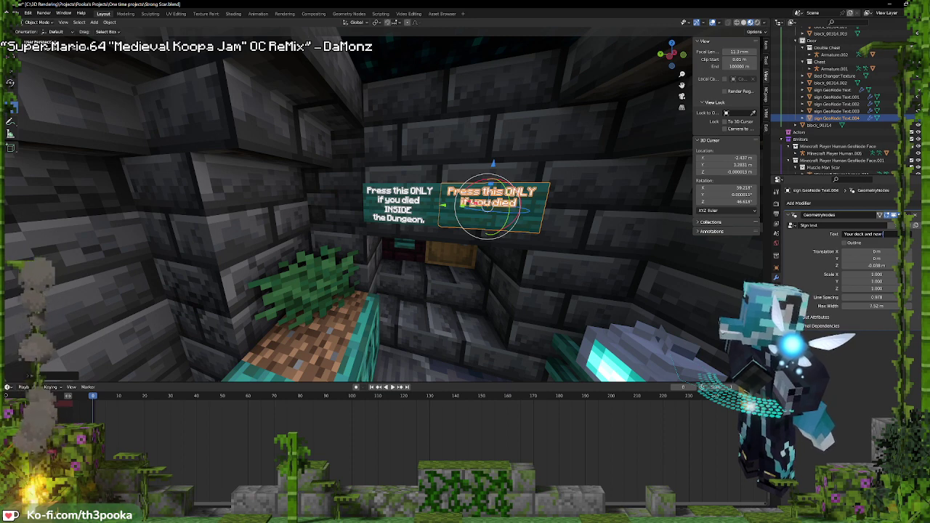
{"action": "type", "text": " items"}
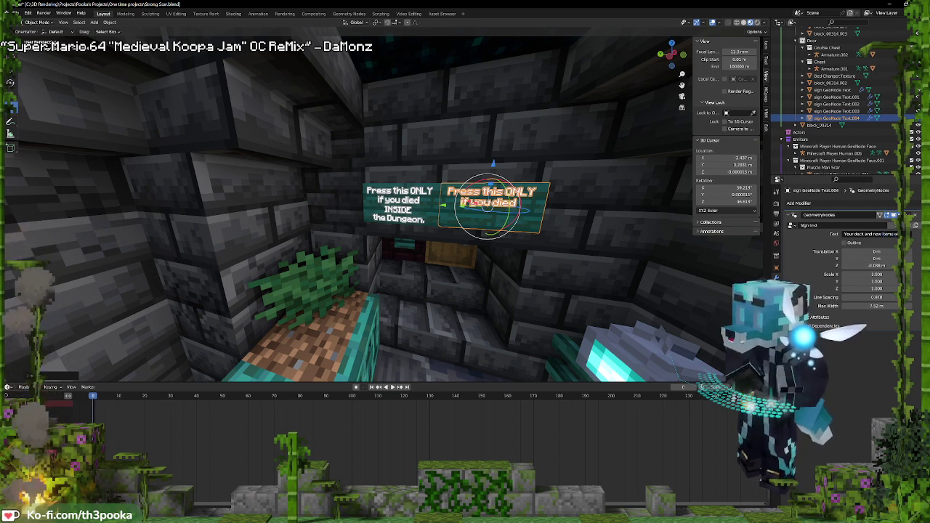
{"action": "type", "text": " w"}
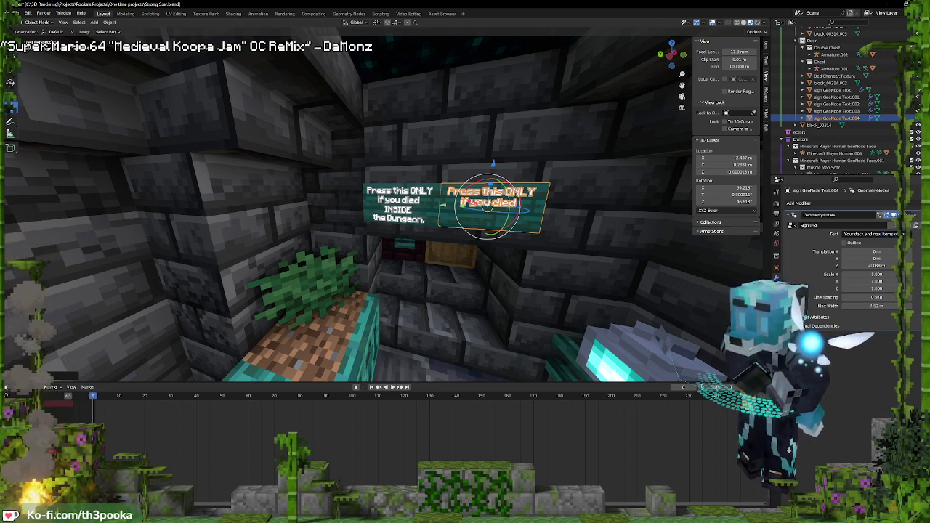
{"action": "type", "text": "i"}
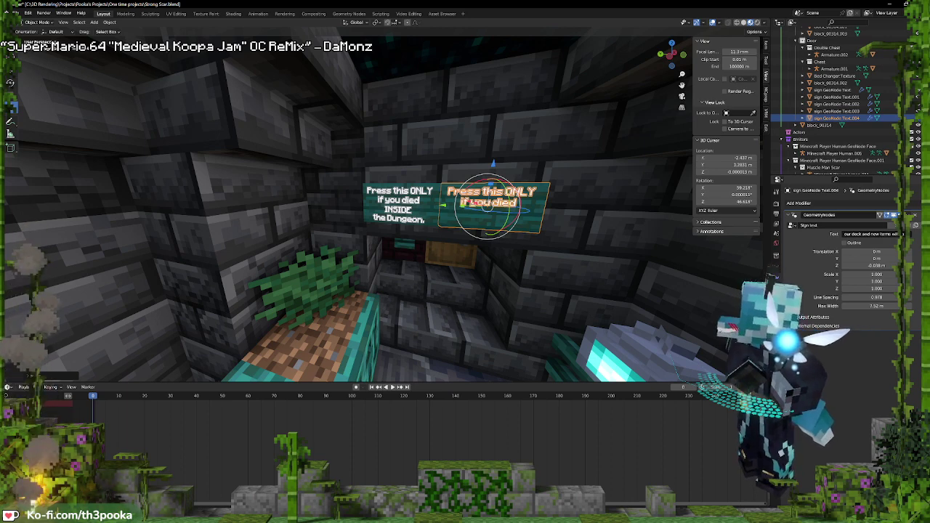
{"action": "type", "text": "ll be returned"}
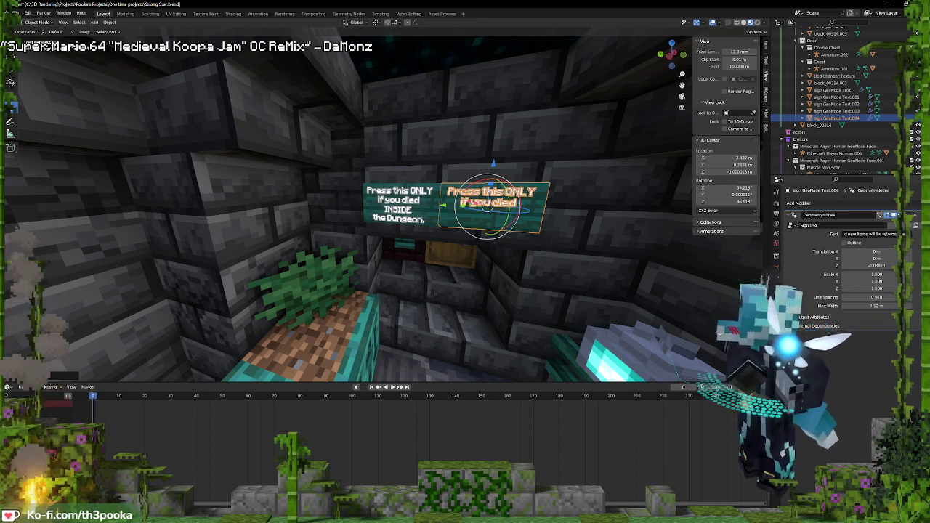
{"action": "key", "text": "Return"}
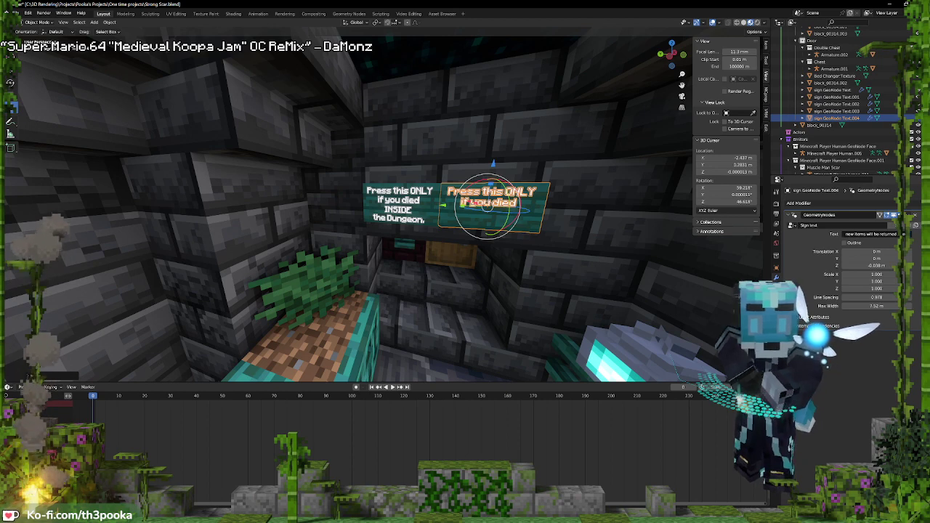
{"action": "type", "text": "her"}
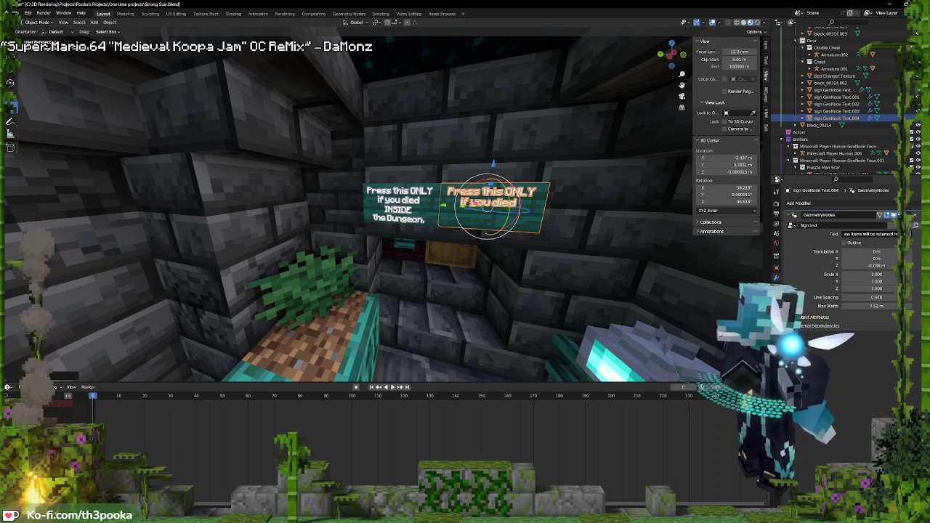
{"action": "type", "text": "e ("}
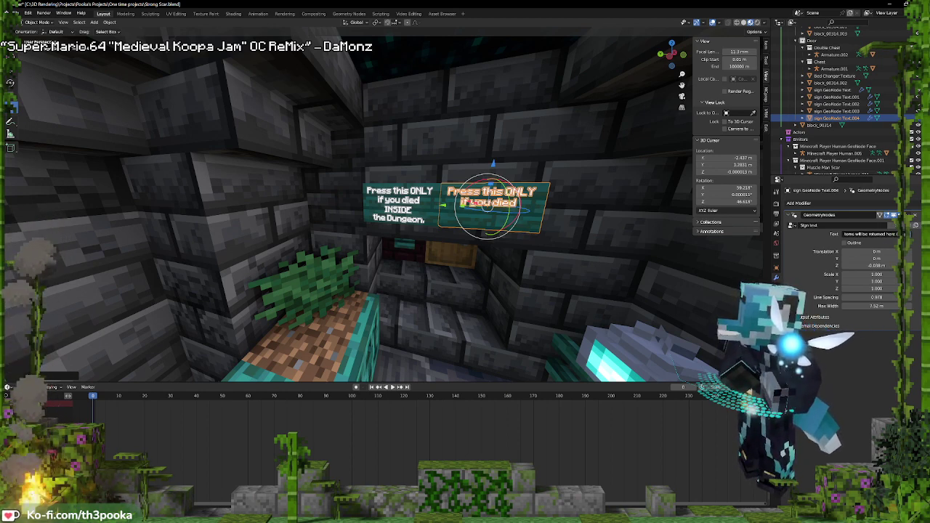
{"action": "type", "text": "Be p"}
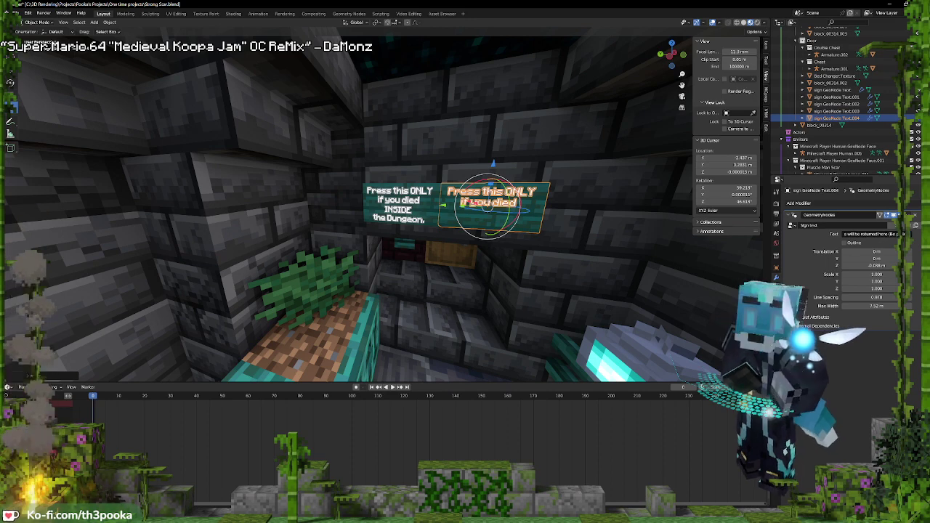
{"action": "type", "text": "a"}
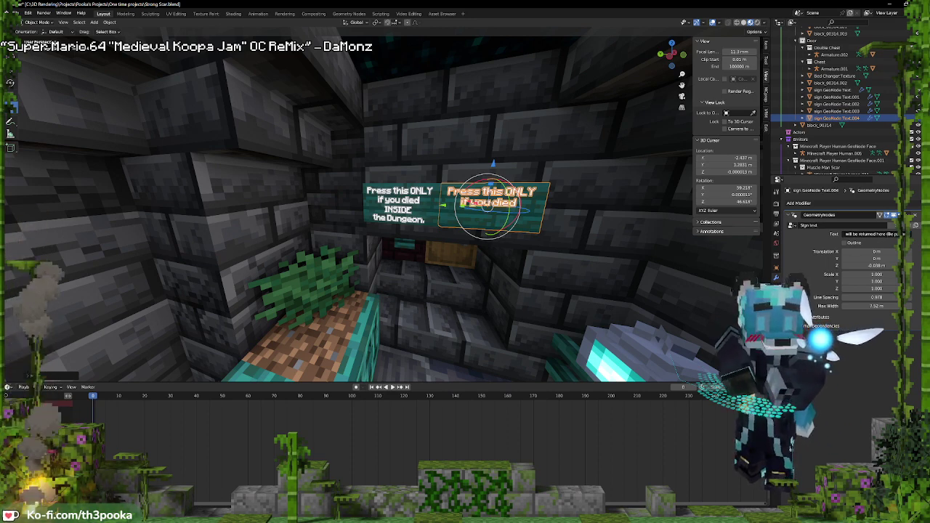
{"action": "key", "text": "Return"}
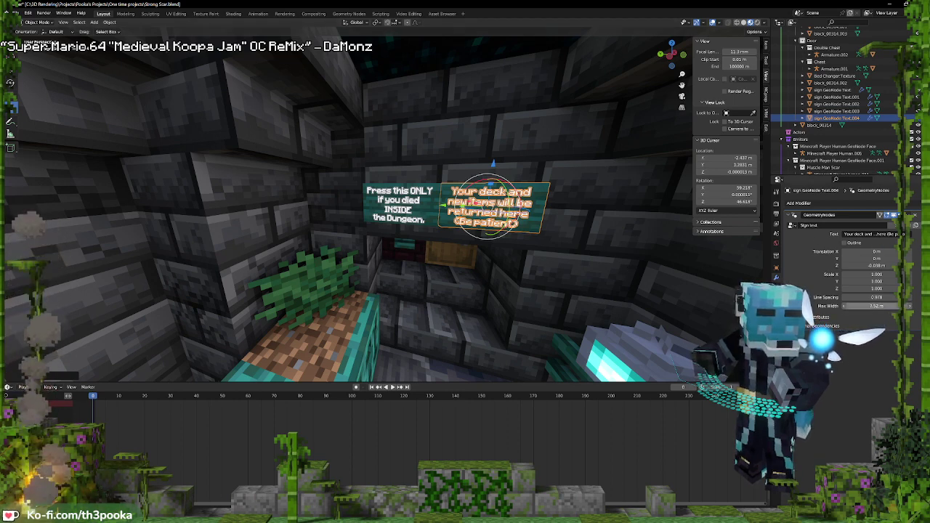
Try a larger Max Width for the "Your deck and new items" sign text and undo it
{"action": "left_click_drag", "start_coordinate": [872, 306], "coordinate": [897, 306]}
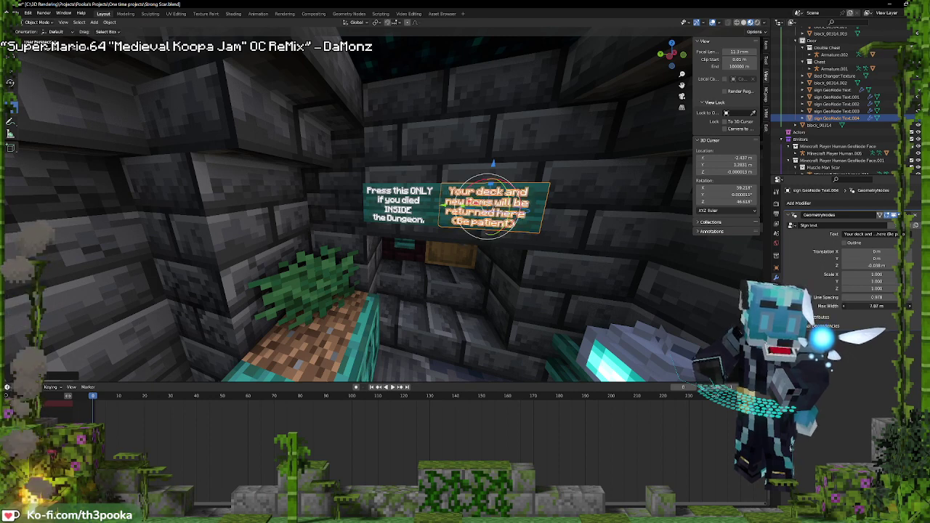
{"action": "key", "text": "ctrl+z"}
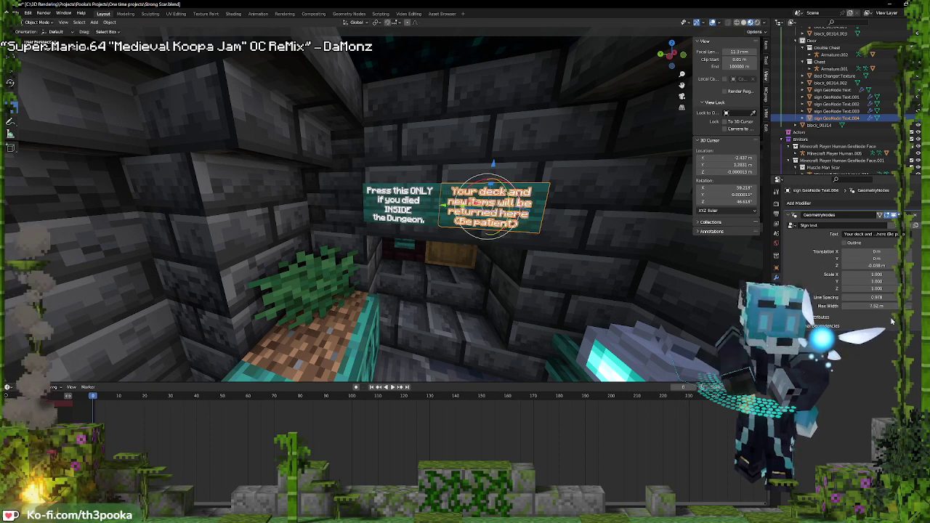
{"action": "left_click", "coordinate": [586, 203]}
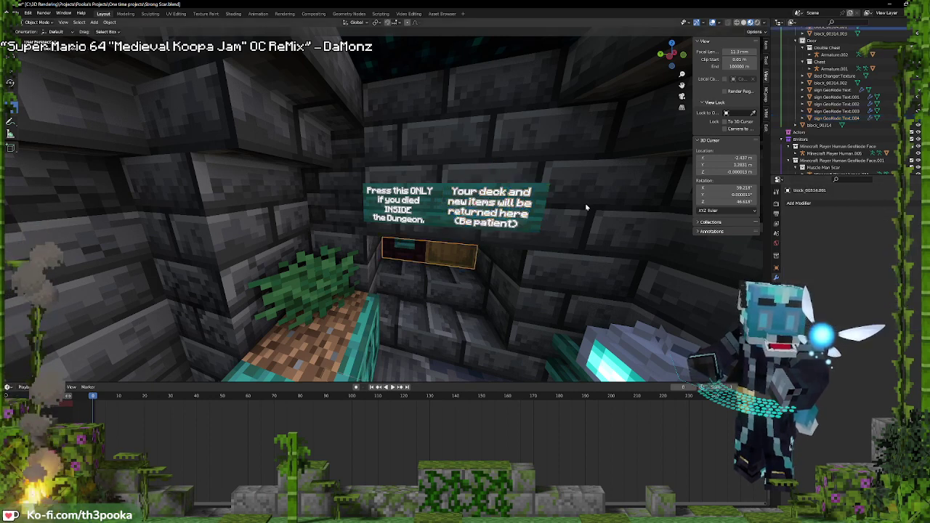
{"action": "left_click", "coordinate": [502, 211]}
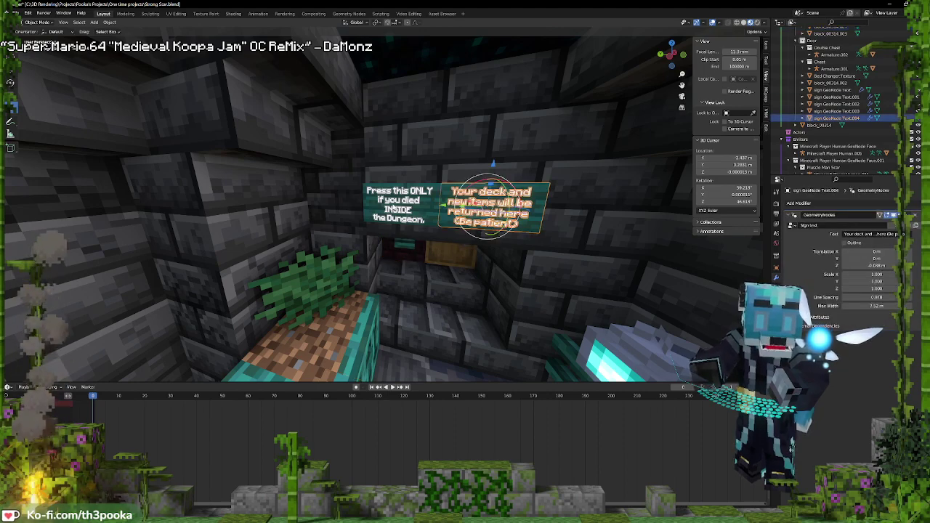
{"action": "left_click", "coordinate": [394, 209]}
{"action": "left_click", "coordinate": [511, 210]}
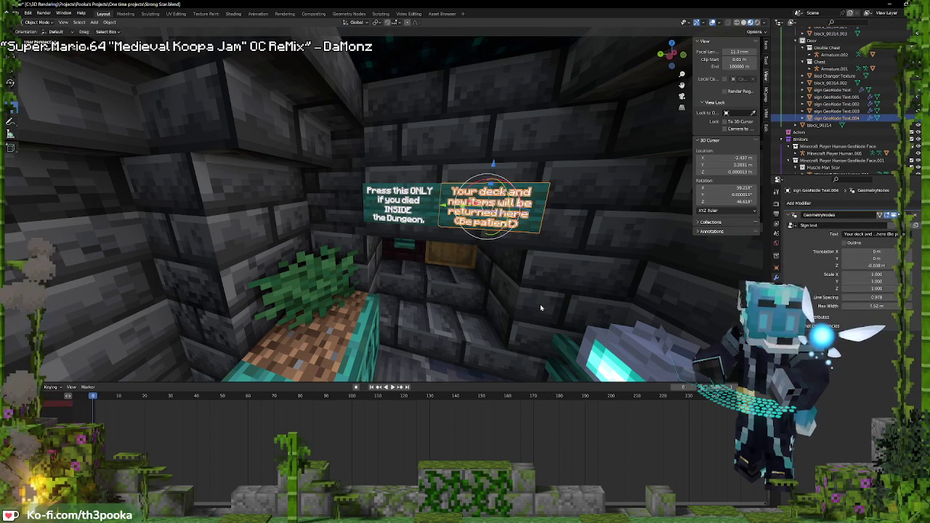
Duplicate the "Sleep in the bed Remove ALL gear" sign and move the copy along X and Y to the corridor's far end
{"action": "middle_click_drag", "start_coordinate": [540, 303], "coordinate": [598, 254]}
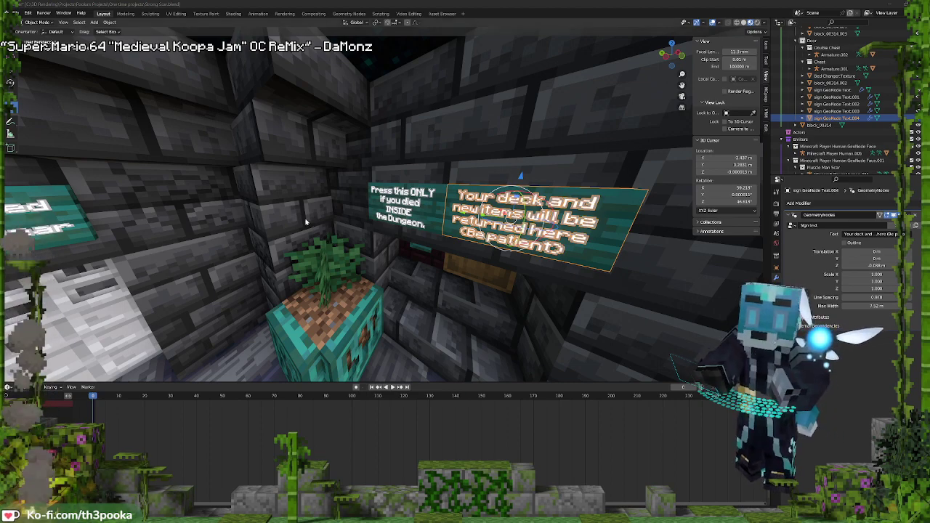
{"action": "left_click", "coordinate": [69, 225]}
{"action": "scroll", "coordinate": [69, 226], "scroll_direction": "down", "scroll_amount": 4}
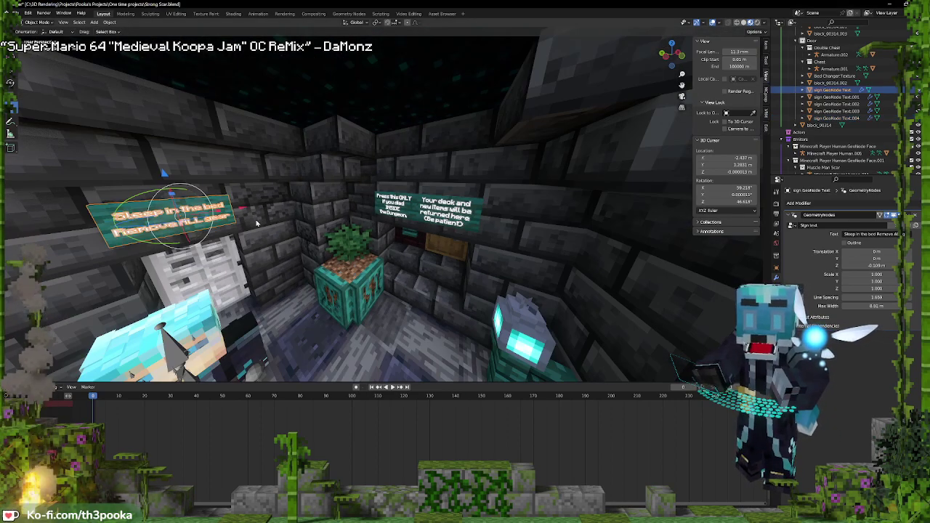
{"action": "key", "text": "shift+d"}
{"action": "right_click", "coordinate": [169, 200]}
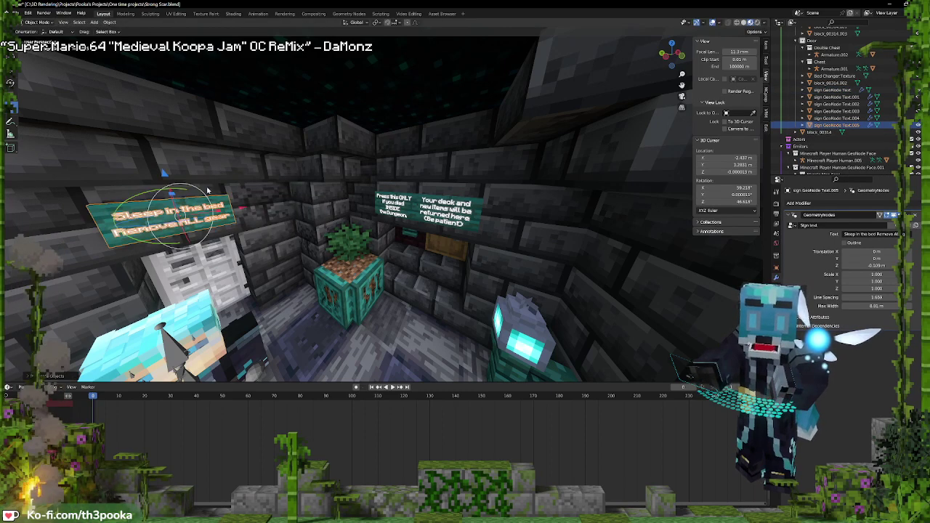
{"action": "middle_click_drag", "start_coordinate": [300, 242], "coordinate": [376, 235]}
{"action": "key", "text": "g"}
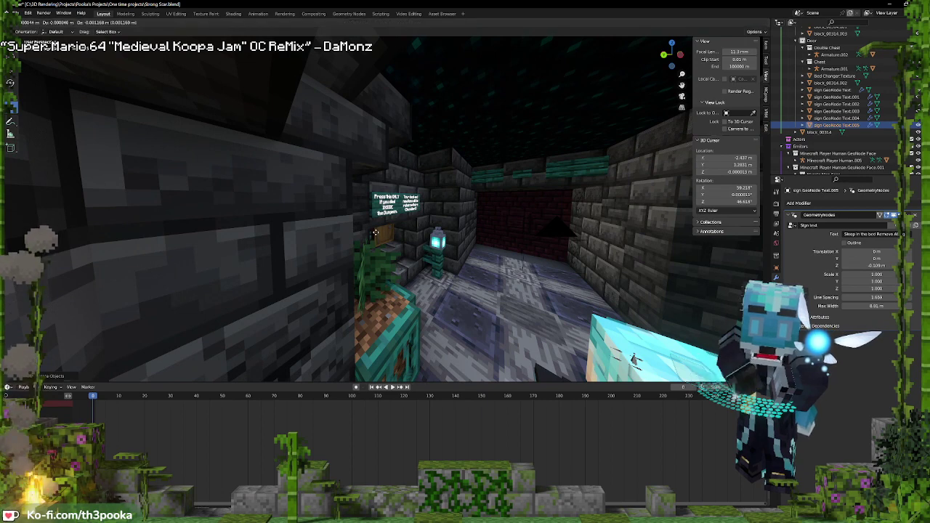
{"action": "key", "text": "x"}
{"action": "left_click", "coordinate": [450, 241]}
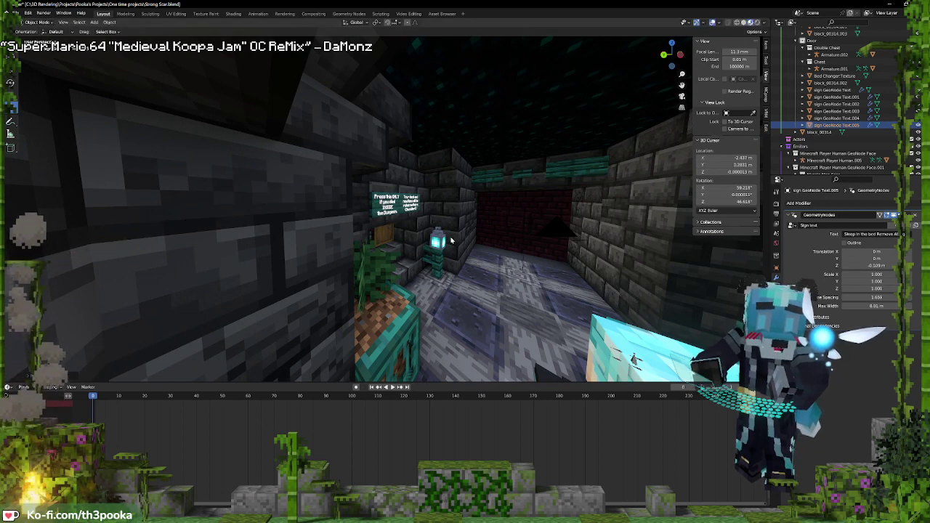
{"action": "key", "text": "g"}
{"action": "key", "text": "y"}
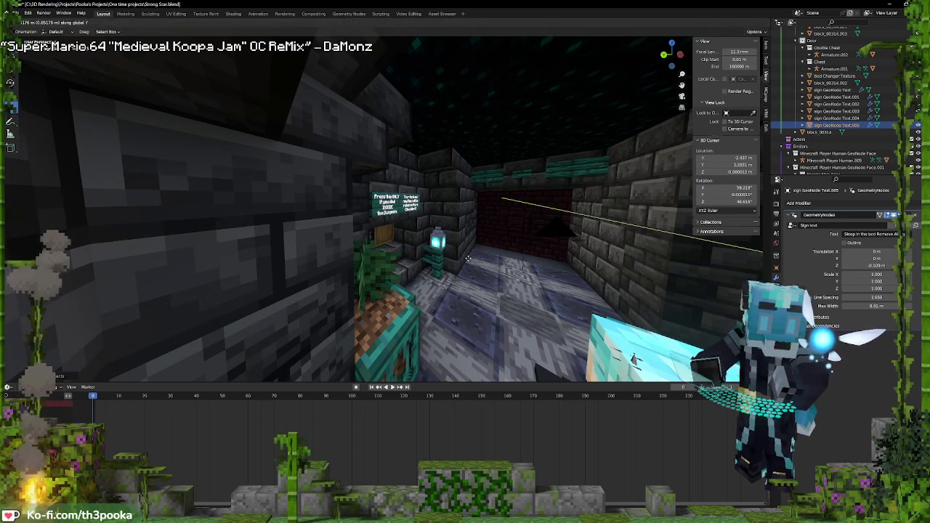
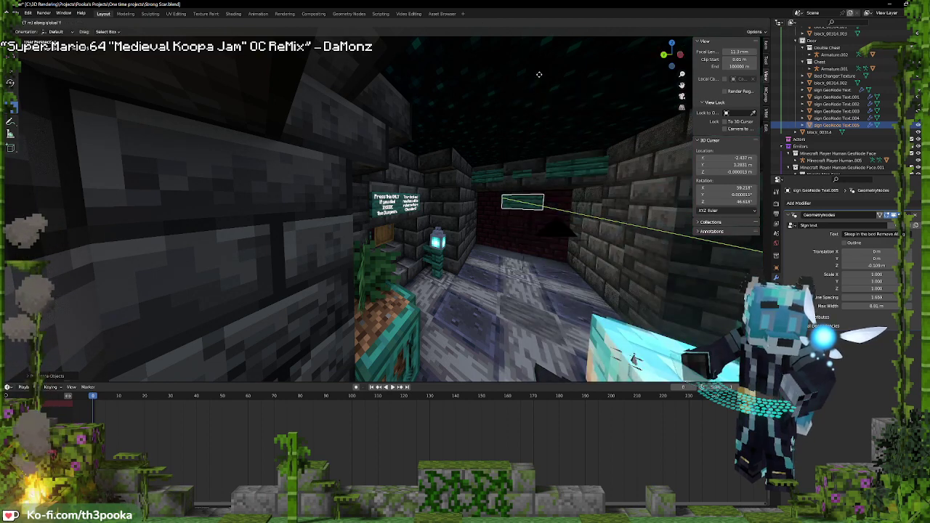
{"action": "left_click", "coordinate": [540, 77]}
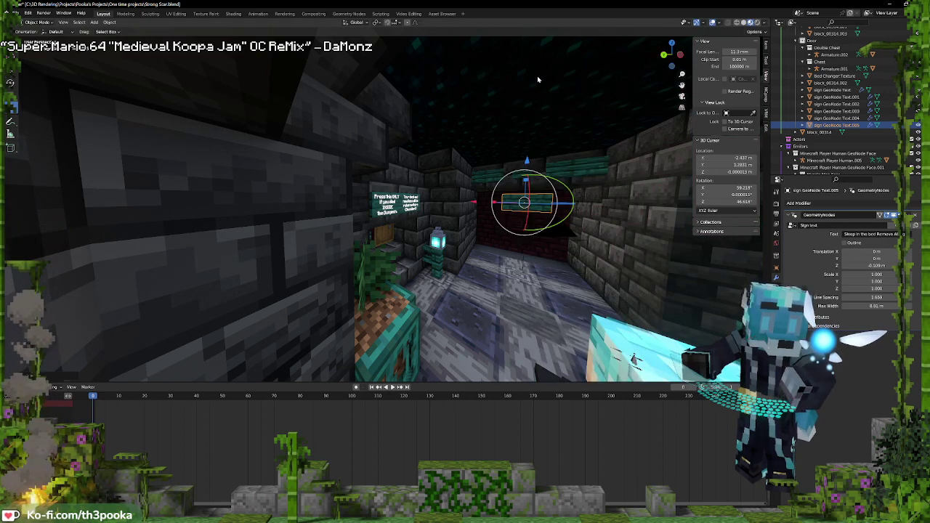
Rotate the copied sign 180 degrees about the Z axis so its text faces into the corridor
{"action": "key", "text": "KP_Decimal"}
{"action": "scroll", "coordinate": [451, 286], "scroll_direction": "down", "scroll_amount": 10}
{"action": "middle_click_drag", "start_coordinate": [451, 287], "coordinate": [475, 259]}
{"action": "type", "text": "rz"}
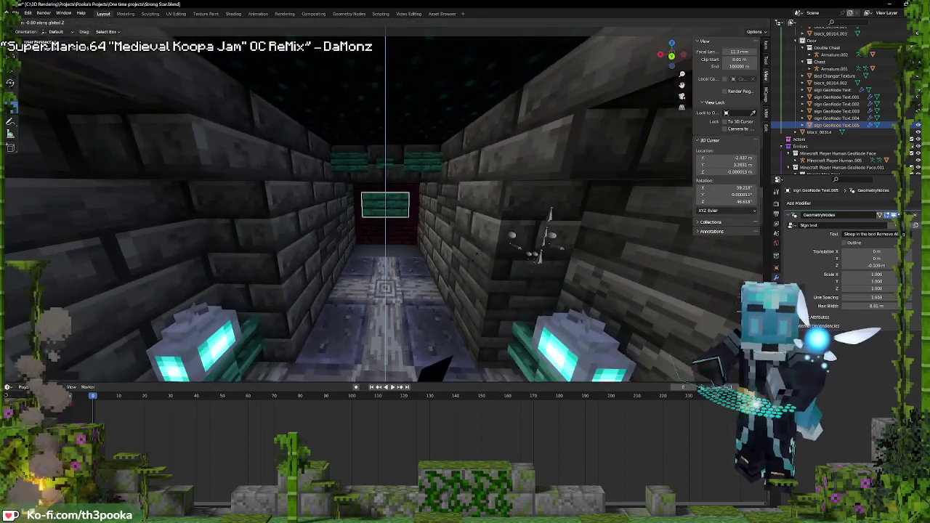
{"action": "type", "text": "180"}
{"action": "key", "text": "Return"}
Raise the copied sign above the dark red doorway, level with the green boards on the end wall
{"action": "middle_click_drag", "start_coordinate": [435, 189], "coordinate": [438, 202]}
{"action": "left_click_drag", "start_coordinate": [388, 228], "coordinate": [388, 210]}
{"action": "left_click_drag", "start_coordinate": [385, 151], "coordinate": [388, 120]}
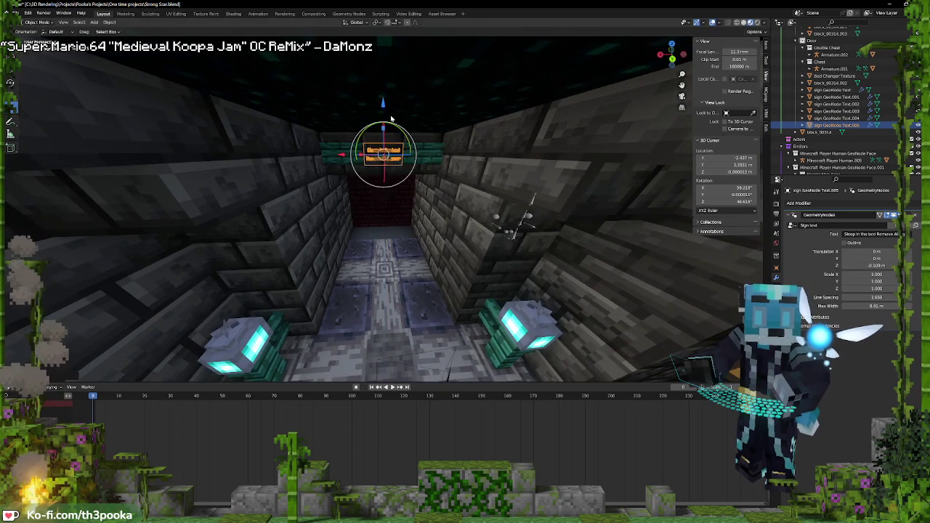
{"action": "middle_click_drag", "start_coordinate": [416, 149], "coordinate": [393, 122]}
{"action": "left_click_drag", "start_coordinate": [383, 154], "coordinate": [381, 154]}
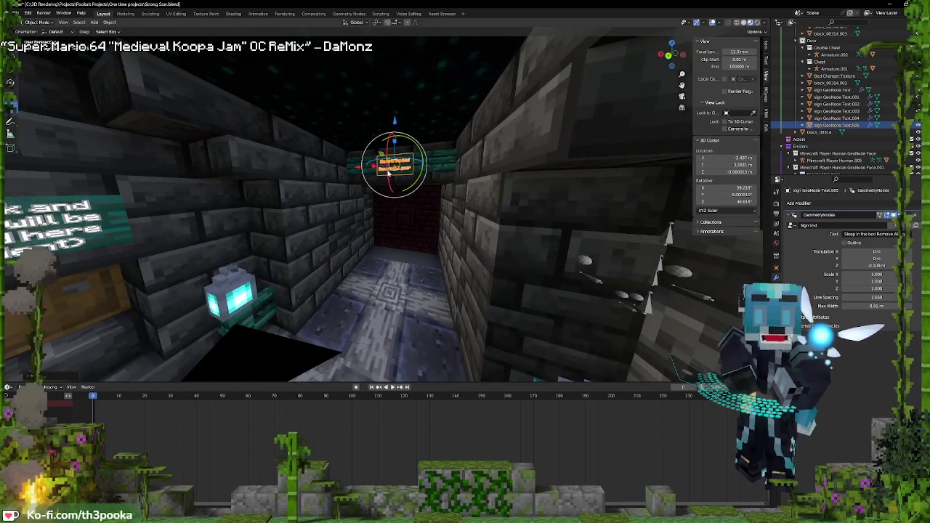
Shift the copied sign slightly along Y so it sits just in front of the green boards
{"action": "key", "text": "KP_Decimal"}
{"action": "middle_click_drag", "start_coordinate": [429, 195], "coordinate": [399, 210]}
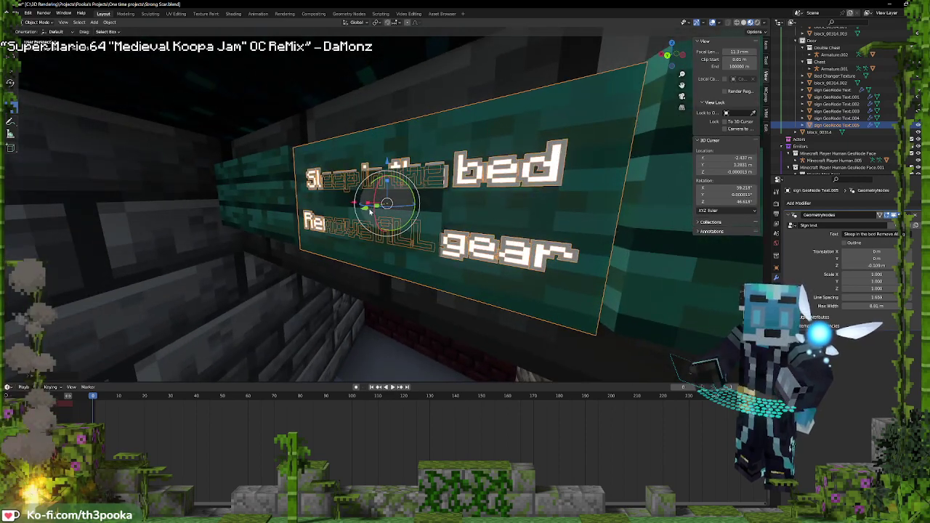
{"action": "key", "text": "g"}
{"action": "key", "text": "y"}
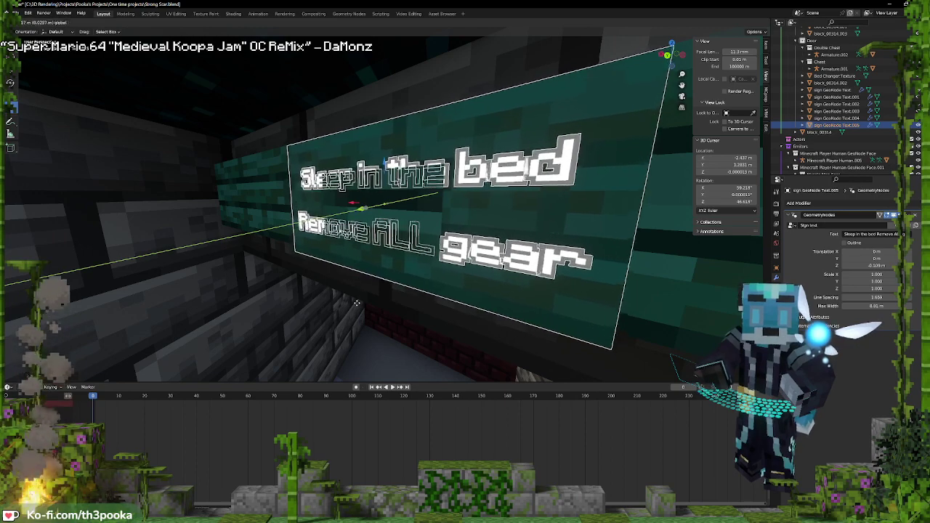
{"action": "left_click", "coordinate": [332, 225]}
Slide the copied sign along X onto the left-hand green board above the doorway
{"action": "middle_click_drag", "start_coordinate": [330, 221], "coordinate": [458, 206]}
{"action": "scroll", "coordinate": [460, 211], "scroll_direction": "down", "scroll_amount": 2}
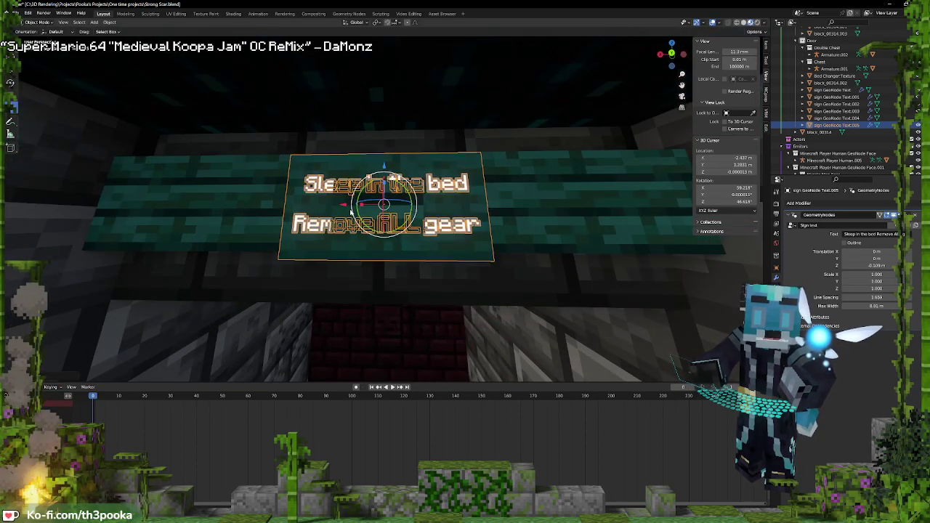
{"action": "key", "text": "g"}
{"action": "key", "text": "x"}
{"action": "left_click", "coordinate": [210, 207]}
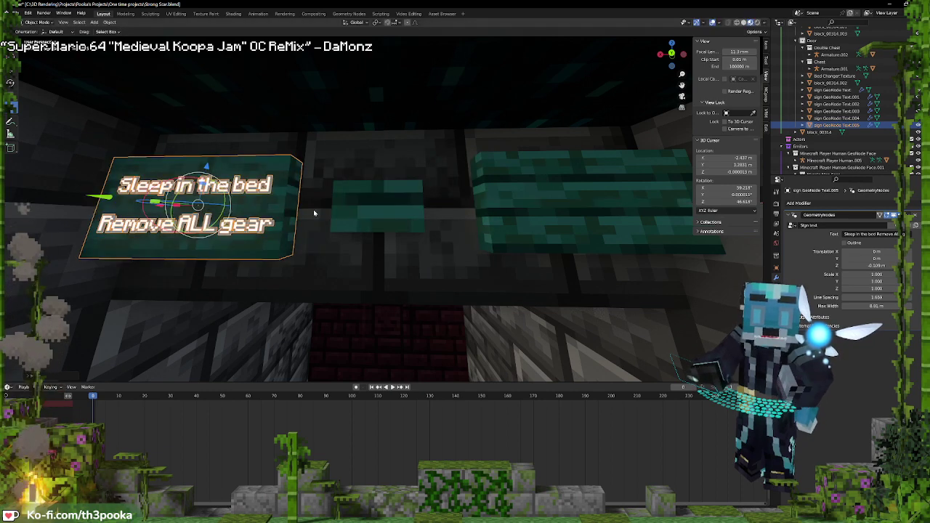
Delete the right-hand green board and the original board behind the left-hand sign from the block mesh above the doorway
{"action": "left_click", "coordinate": [507, 200]}
{"action": "key", "text": "Tab"}
{"action": "left_click", "coordinate": [531, 206]}
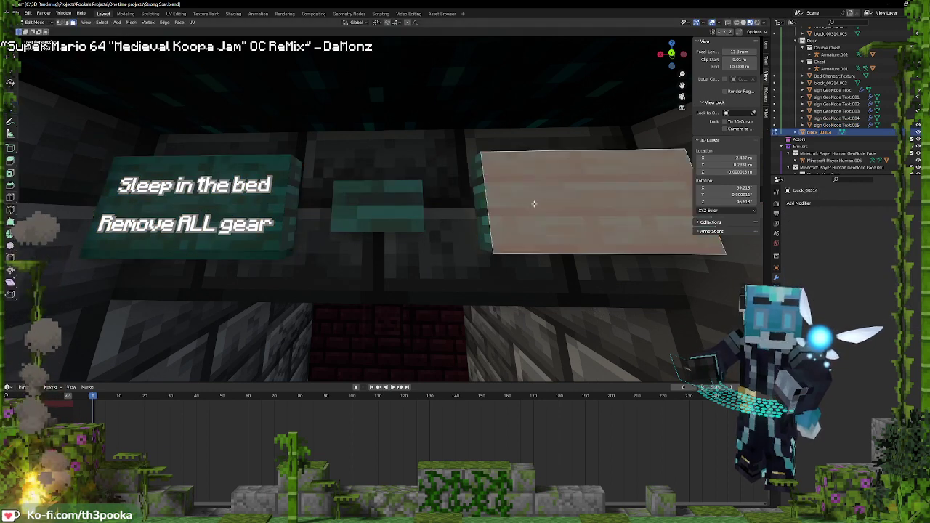
{"action": "left_click", "coordinate": [294, 203], "text": "shift"}
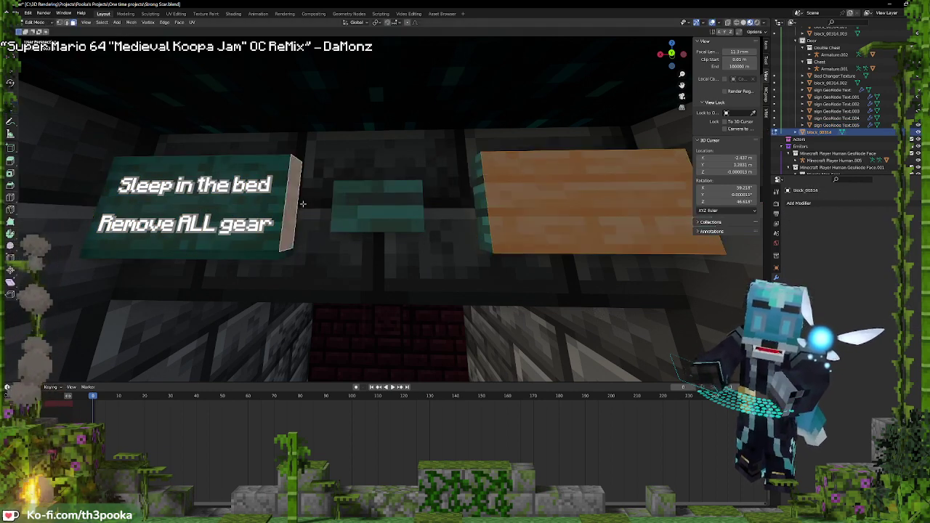
{"action": "key", "text": "ctrl+l"}
{"action": "key", "text": "x"}
{"action": "left_click", "coordinate": [305, 203]}
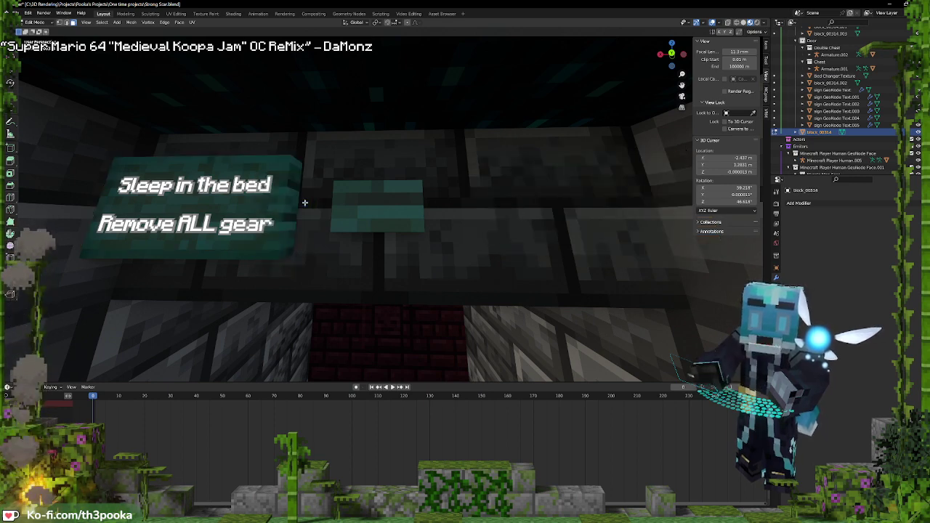
{"action": "key", "text": "Tab"}
Set the left-hand sign's text to "Reset your spawn point after leaving!"
{"action": "left_click", "coordinate": [276, 212]}
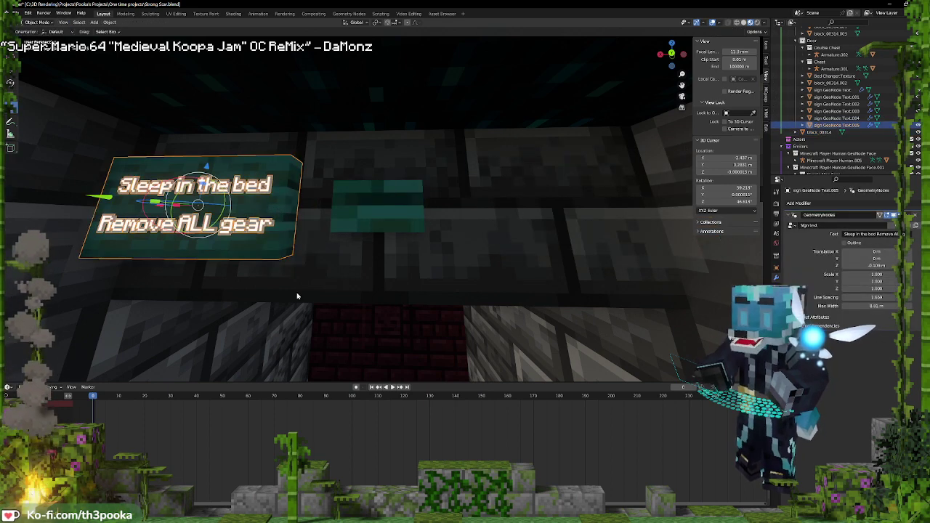
{"action": "left_click", "coordinate": [864, 234]}
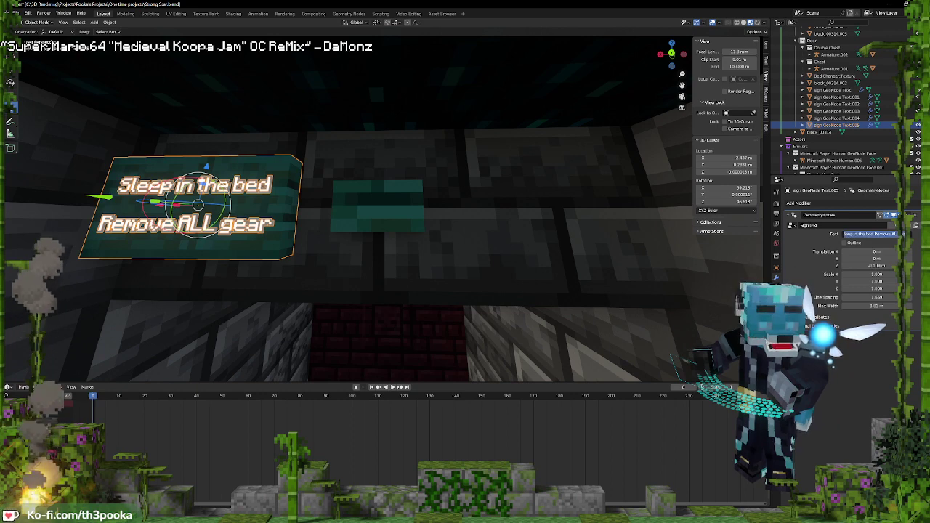
{"action": "type", "text": "Ru"}
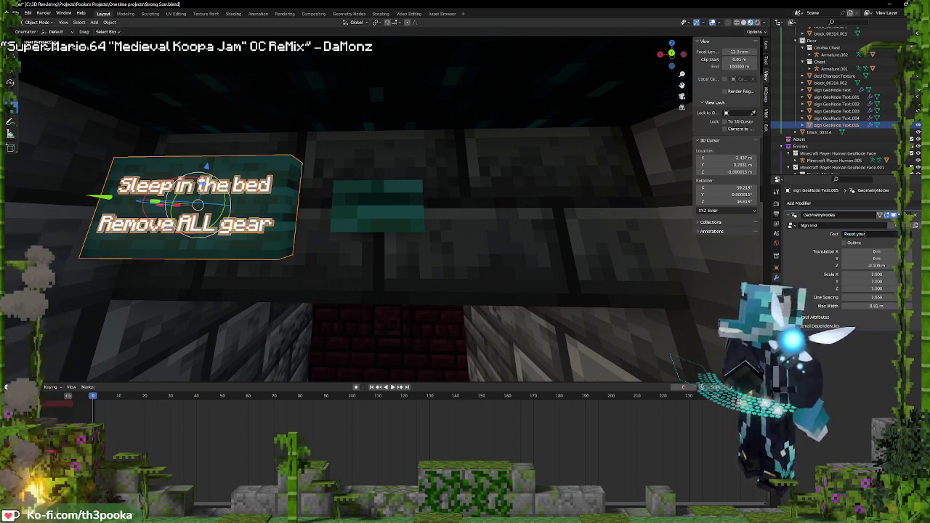
{"action": "type", "text": "set your spawn point afte"}
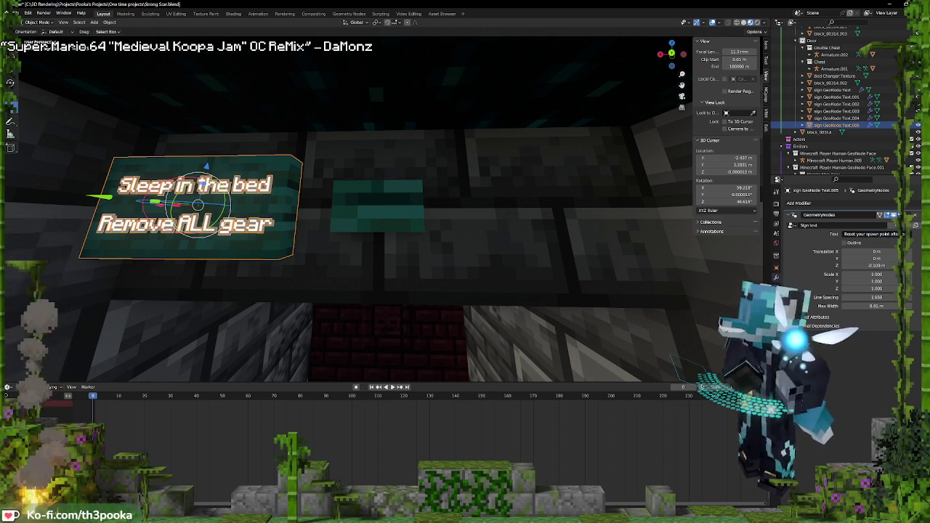
{"action": "type", "text": "r lo"}
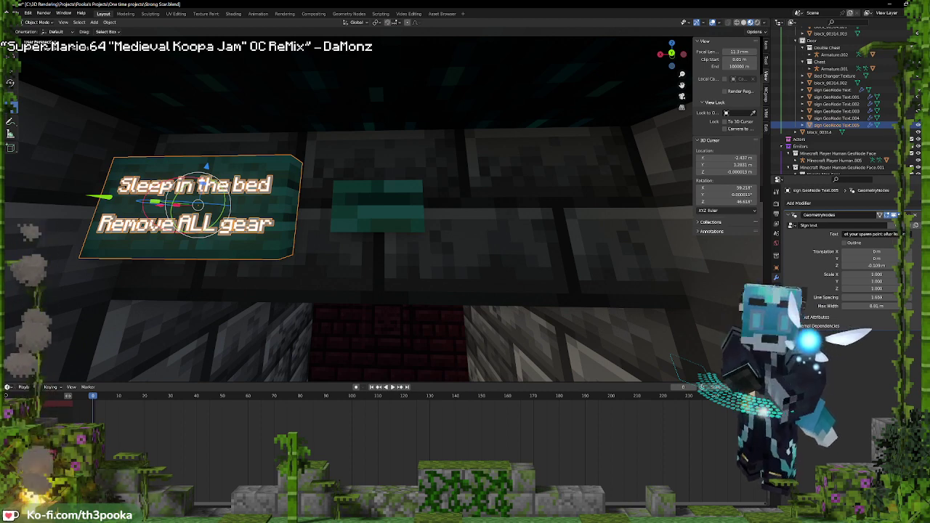
{"action": "type", "text": "aving!"}
{"action": "key", "text": "Return"}
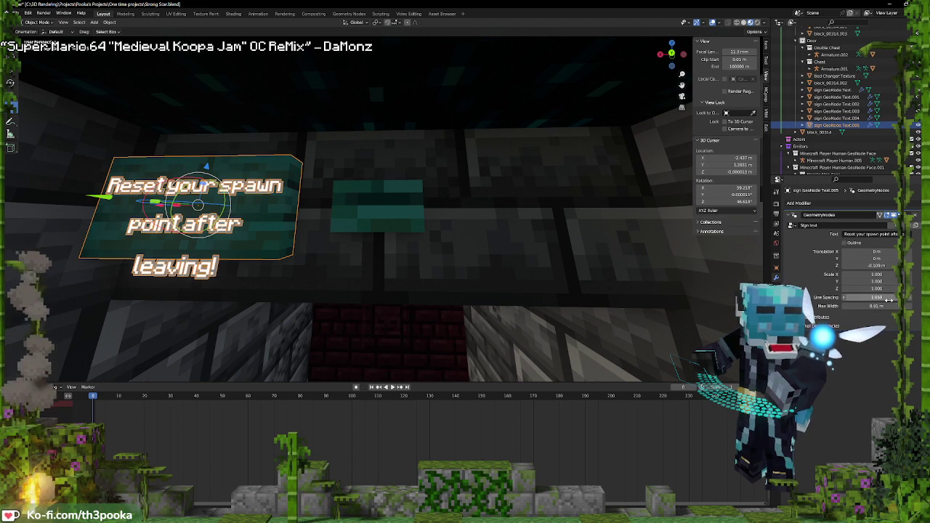
Tighten the sign text's line spacing, set its Z translation to -0.016 m, and adjust its max width so "after leaving!" shares one line
{"action": "left_click_drag", "start_coordinate": [888, 300], "coordinate": [813, 300]}
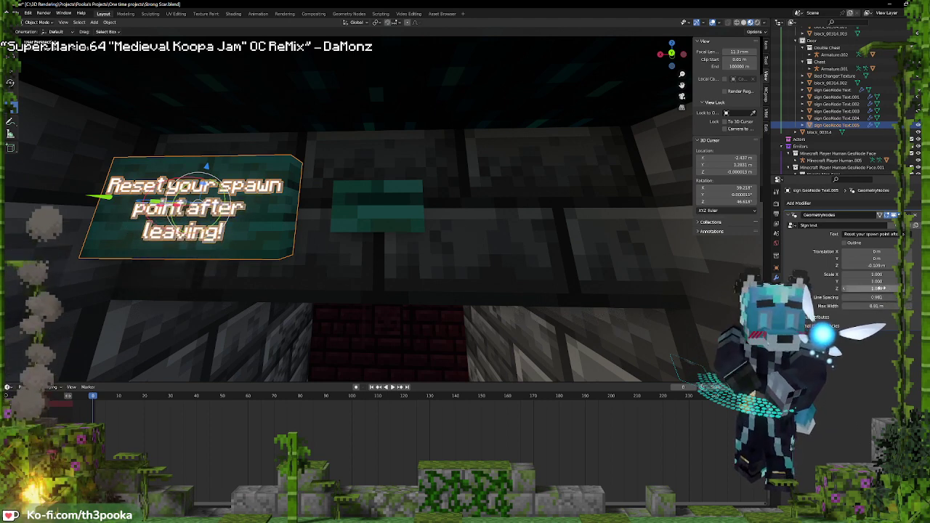
{"action": "left_click", "coordinate": [882, 266]}
{"action": "type", "text": "0"}
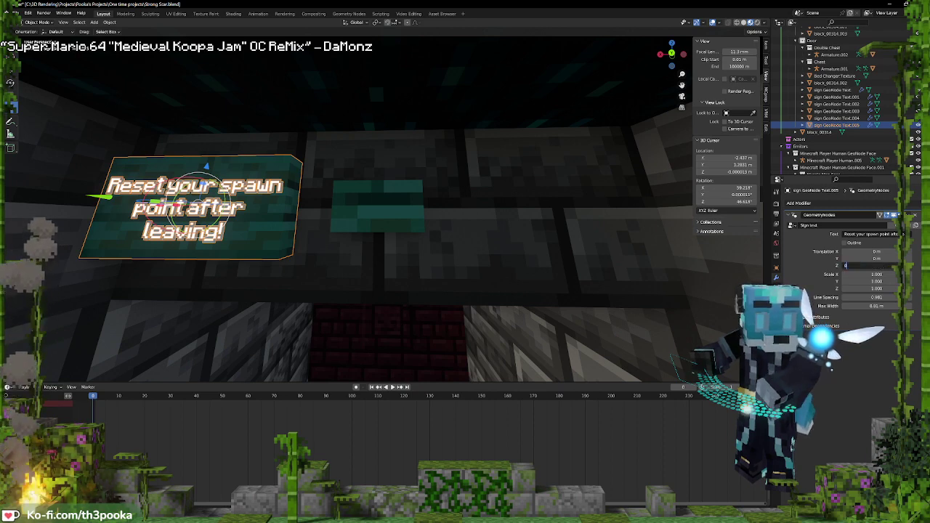
{"action": "key", "text": "Return"}
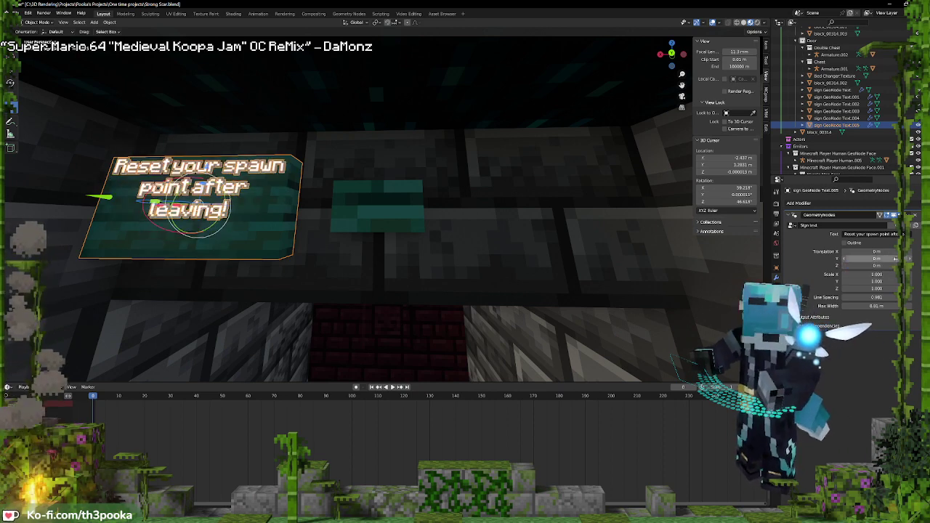
{"action": "left_click_drag", "start_coordinate": [875, 266], "coordinate": [870, 266]}
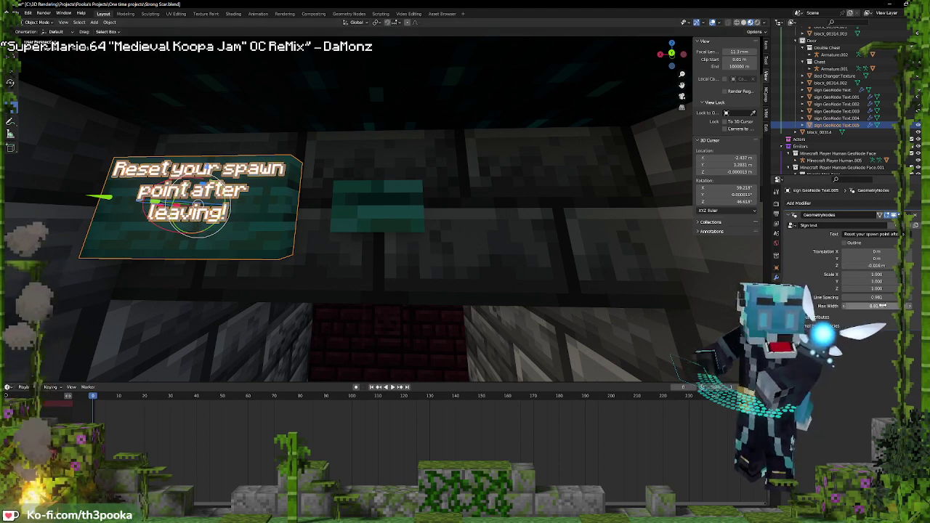
{"action": "left_click_drag", "start_coordinate": [885, 306], "coordinate": [856, 306]}
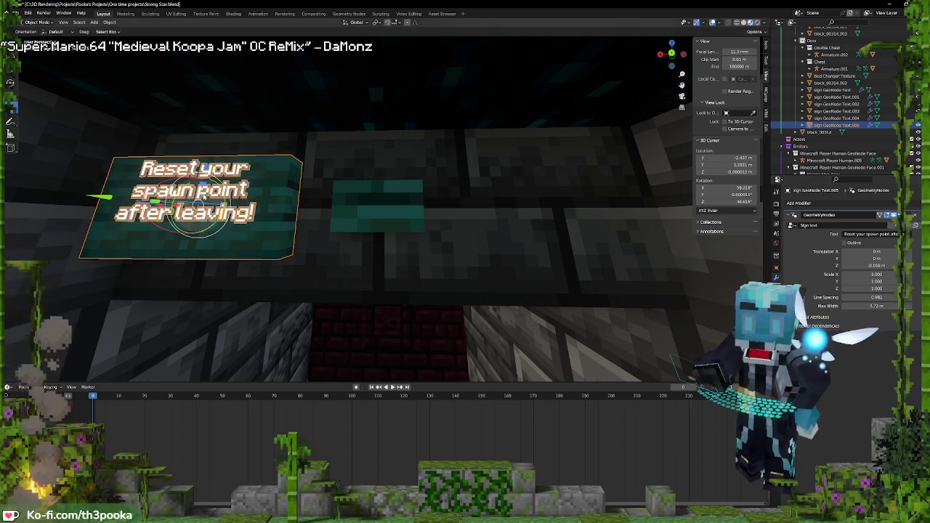
Duplicate the spawn point sign and move the copy along X to the right-hand spot above the doorway
{"action": "key", "text": "shift+d"}
{"action": "key", "text": "Escape"}
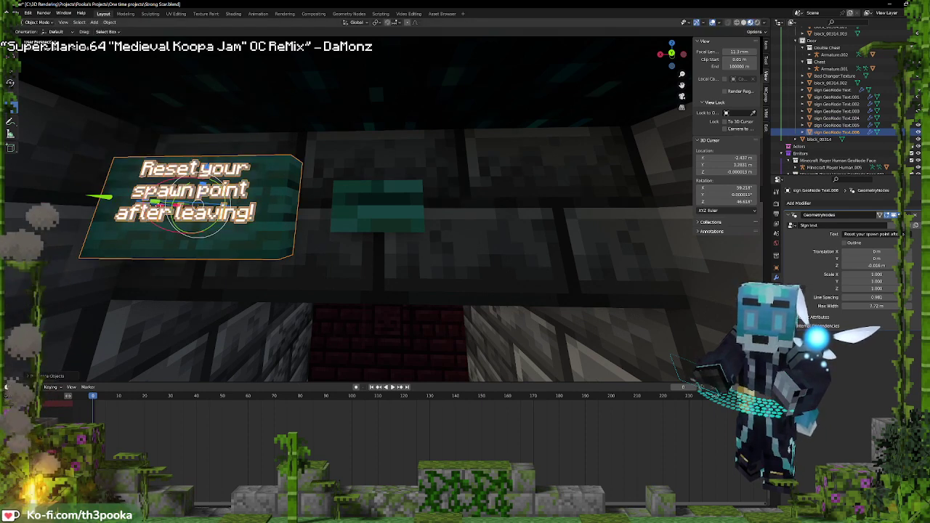
{"action": "key", "text": "g"}
{"action": "key", "text": "x"}
{"action": "key", "text": "1"}
{"action": "left_click", "coordinate": [487, 215]}
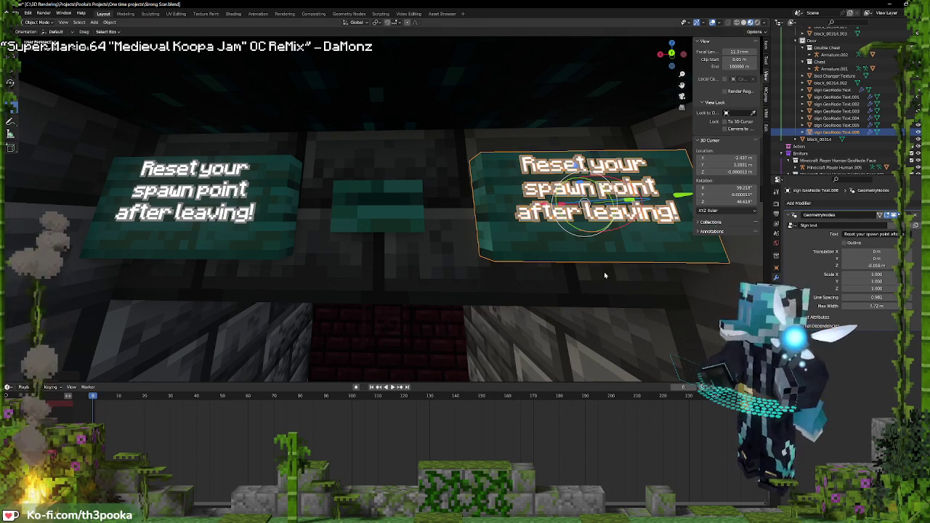
Set the right-hand sign's text to "Do NOT forget your"
{"action": "left_click", "coordinate": [873, 234]}
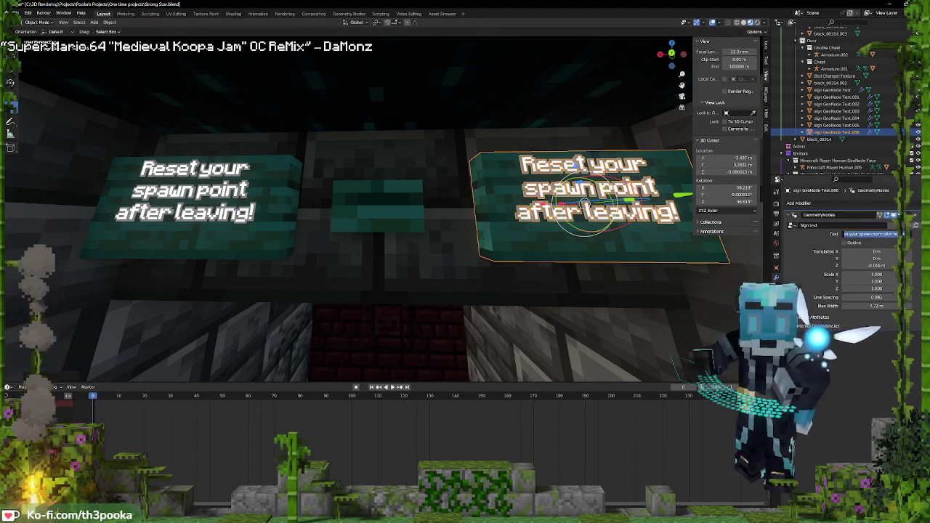
{"action": "type", "text": "D"}
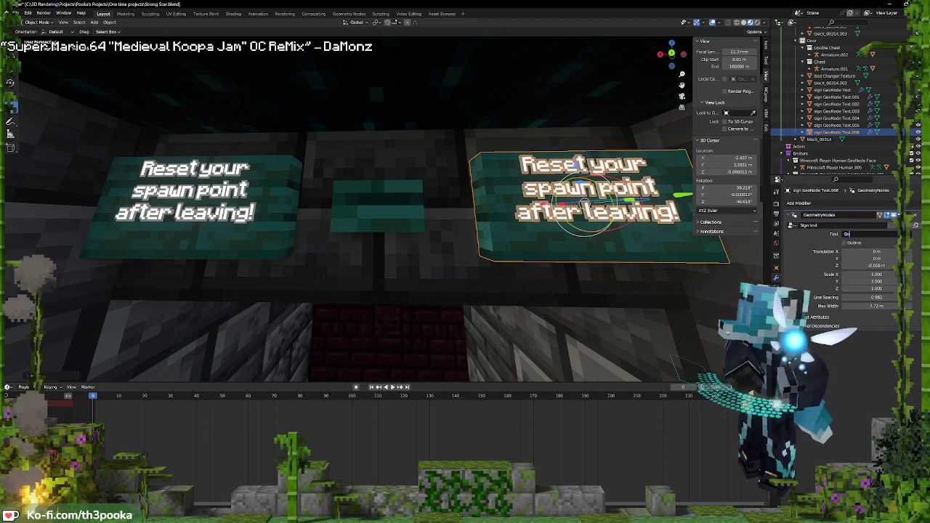
{"action": "type", "text": "o NOT"}
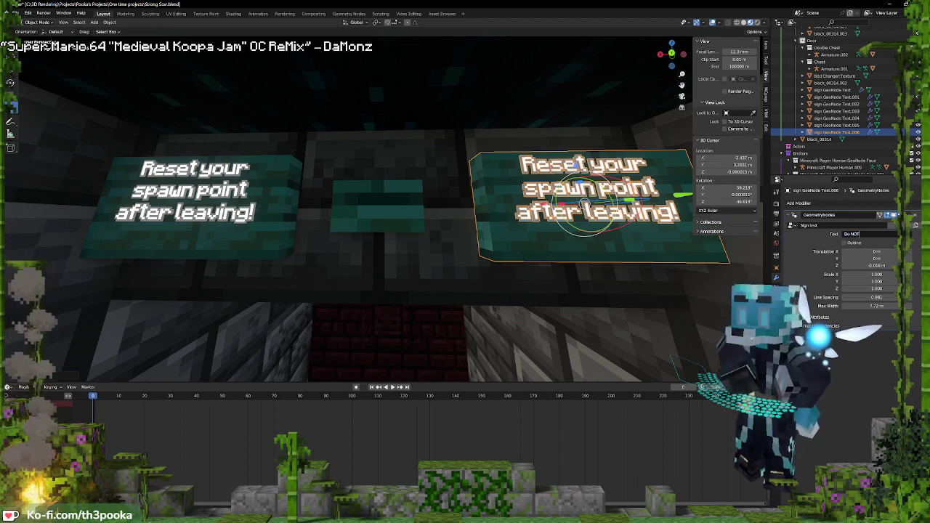
{"action": "type", "text": " forget"}
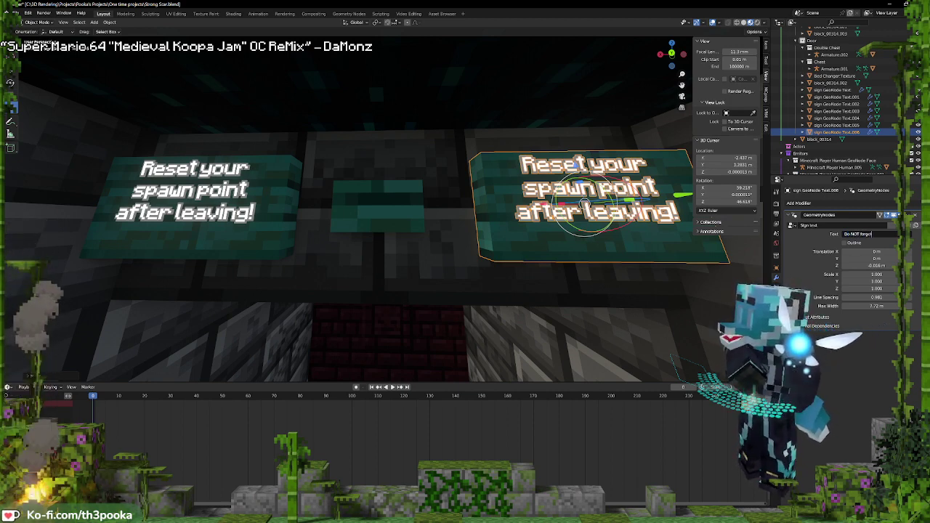
{"action": "type", "text": " you"}
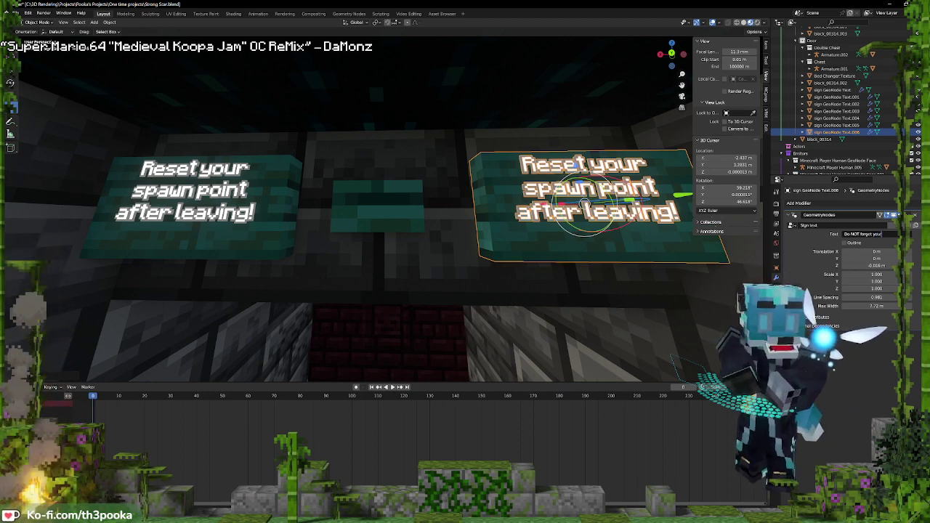
{"action": "key", "text": "Return"}
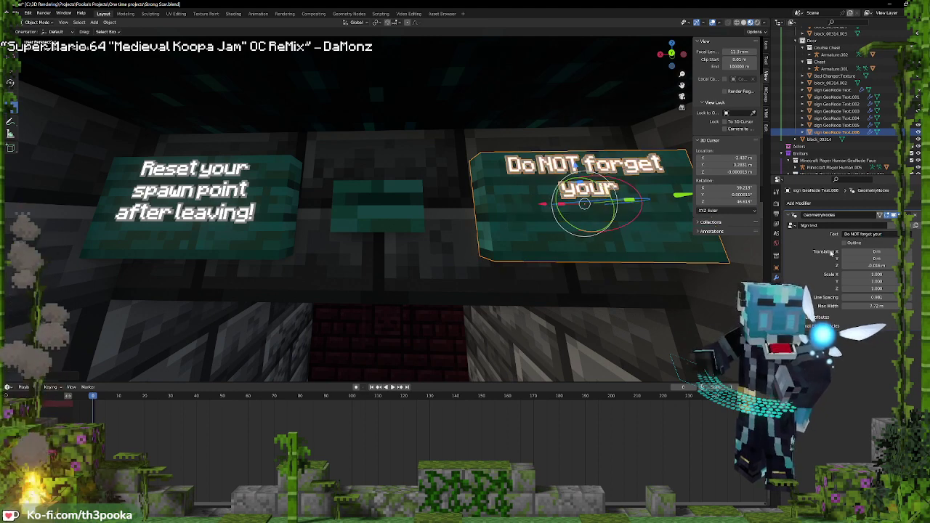
Duplicate the "Do NOT forget your" sign and lower the copy along Z so its text starts beneath the word "your"
{"action": "key", "text": "shift+d"}
{"action": "key", "text": "Escape"}
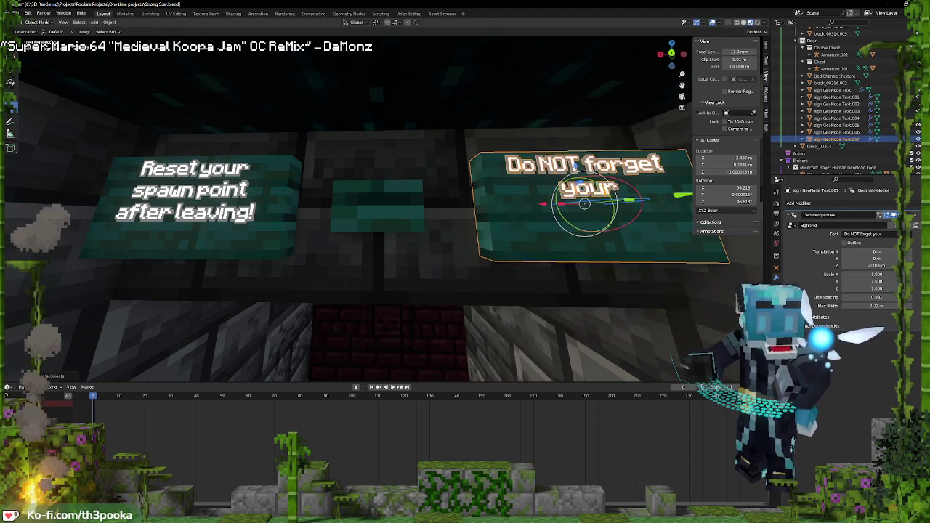
{"action": "key", "text": "shift+d"}
{"action": "key", "text": "z"}
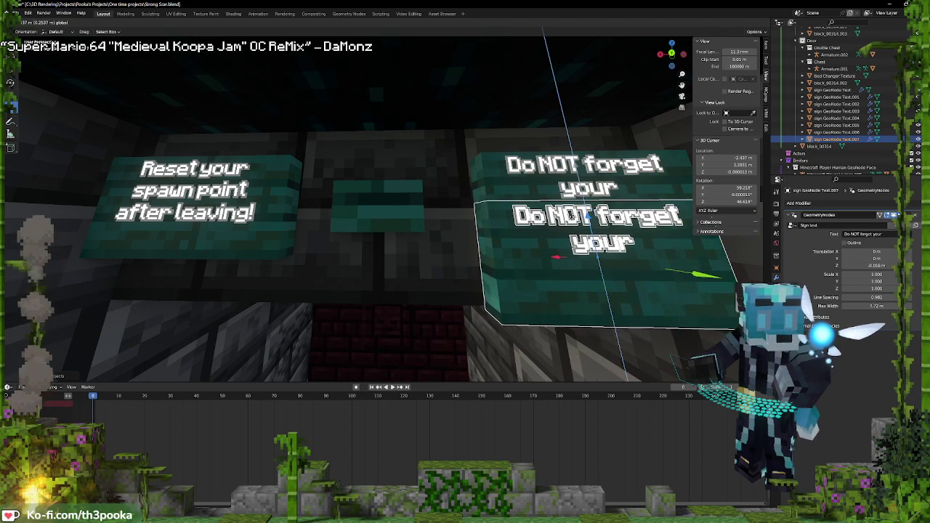
{"action": "left_click_drag", "start_coordinate": [588, 215], "coordinate": [588, 216]}
Set the lowered copy's text to "Deck of Cards!"
{"action": "left_click", "coordinate": [866, 234]}
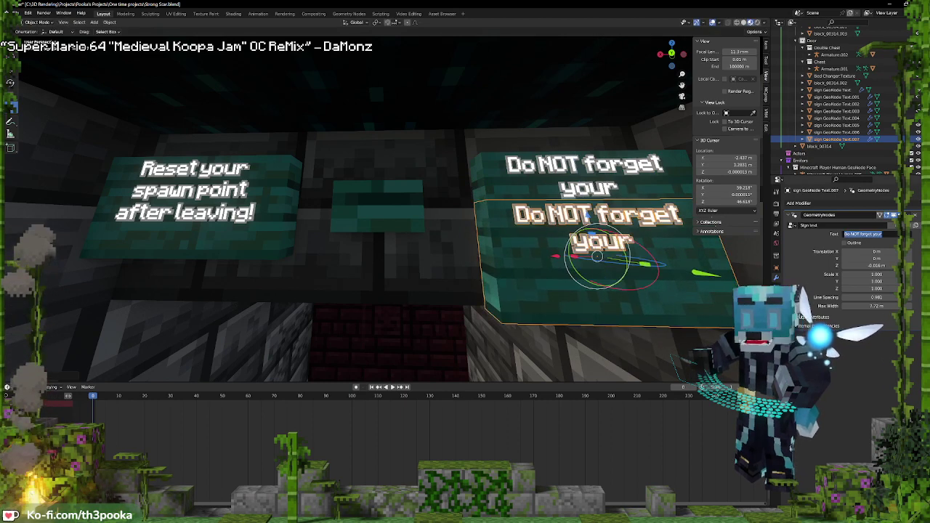
{"action": "type", "text": "Deck of"}
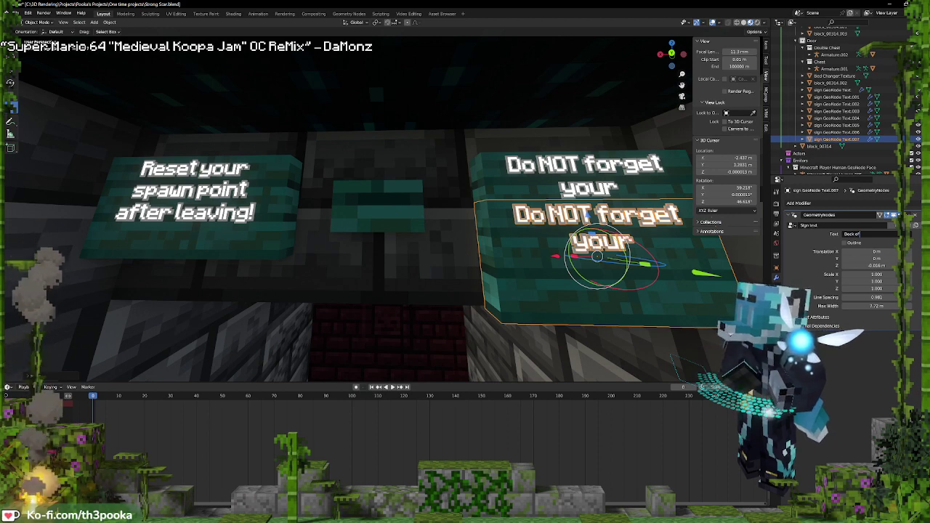
{"action": "type", "text": " Cards"}
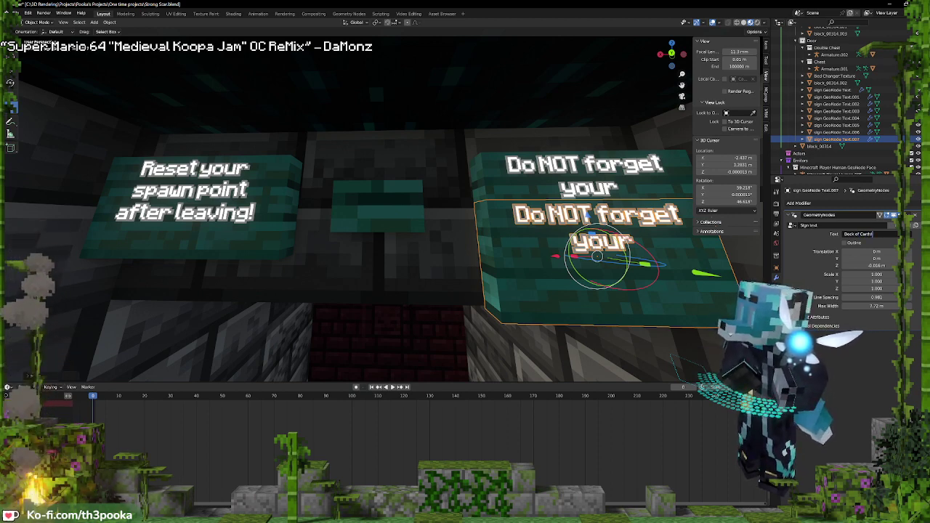
{"action": "key", "text": "Return"}
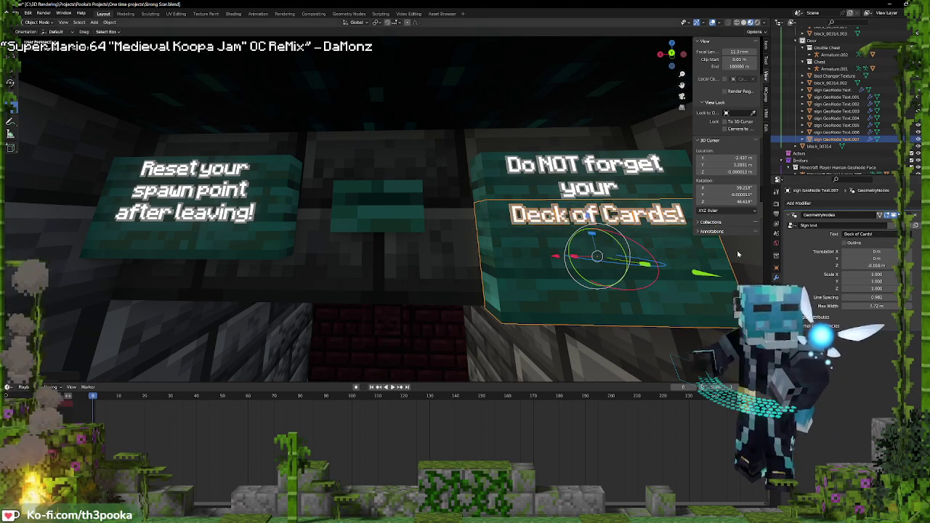
Delete all board faces of the "Deck of Cards!" copy, keeping only its generated text on the sign behind it
{"action": "key", "text": "Tab"}
{"action": "left_click", "coordinate": [655, 293]}
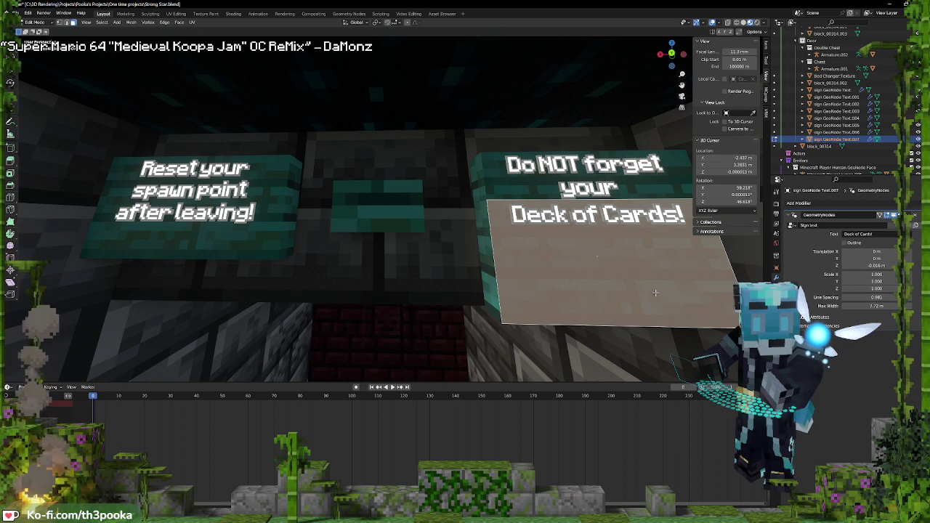
{"action": "key", "text": "a"}
{"action": "key", "text": "x"}
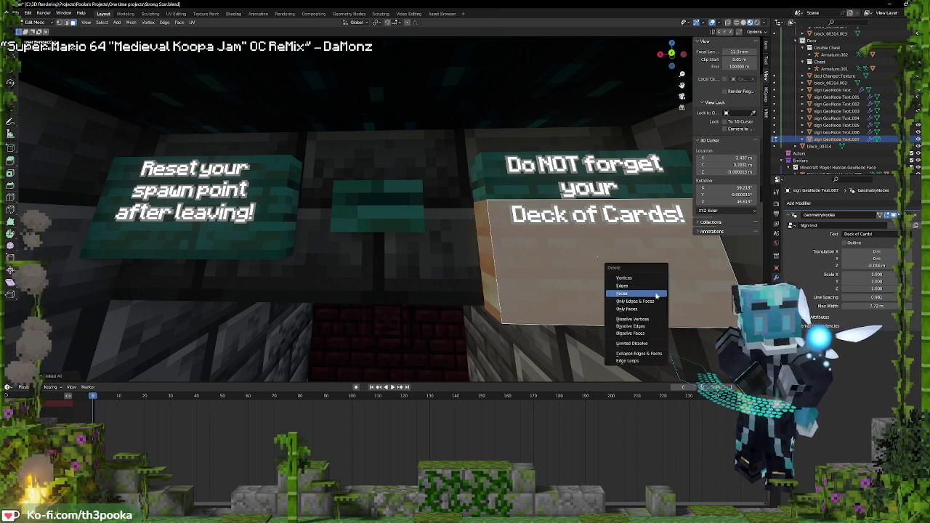
{"action": "left_click", "coordinate": [657, 295]}
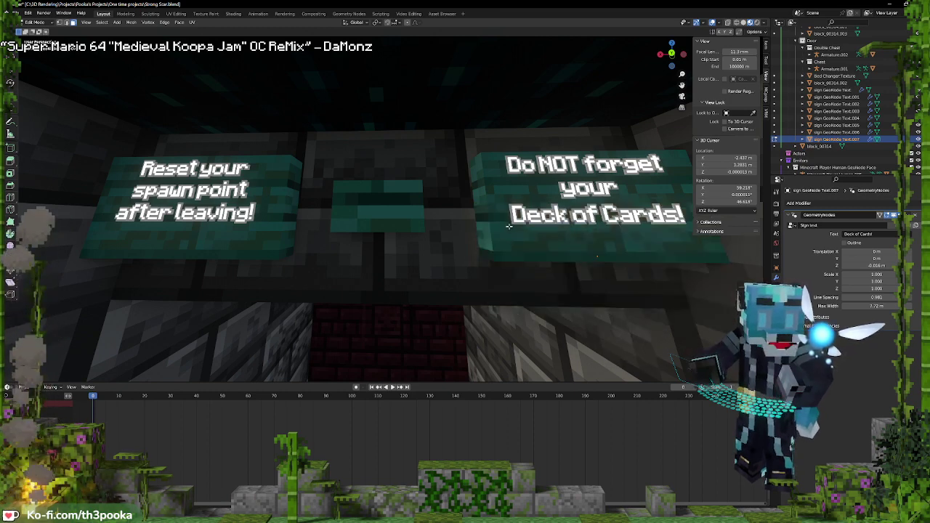
{"action": "scroll", "coordinate": [509, 226], "scroll_direction": "down", "scroll_amount": 4}
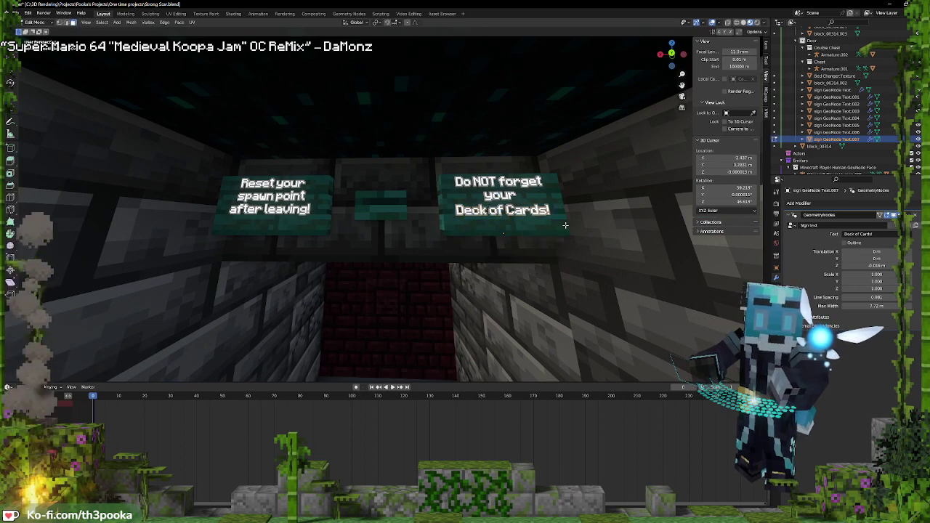
{"action": "scroll", "coordinate": [537, 244], "scroll_direction": "up", "scroll_amount": 3}
{"action": "scroll", "coordinate": [540, 245], "scroll_direction": "down", "scroll_amount": 2}
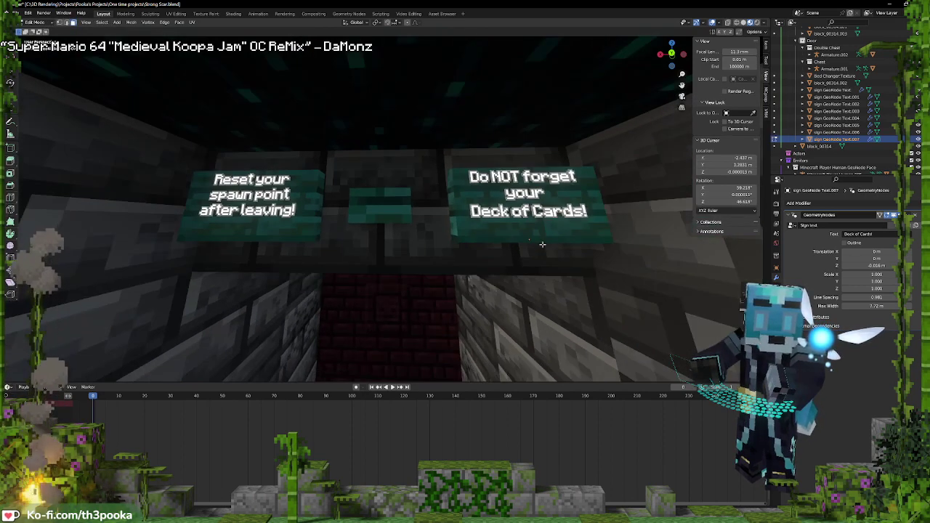
{"action": "scroll", "coordinate": [542, 245], "scroll_direction": "up", "scroll_amount": 3}
{"action": "key", "text": "Tab"}
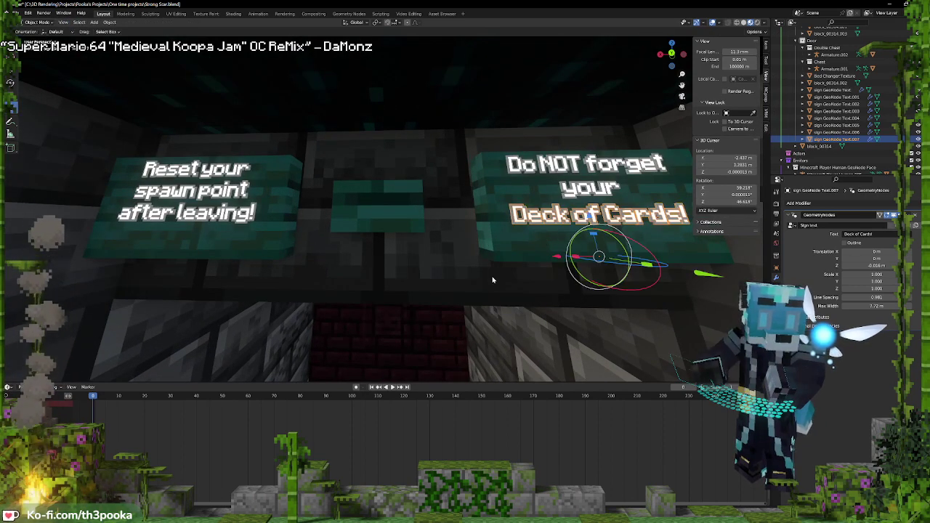
{"action": "key", "text": "shift+grave"}
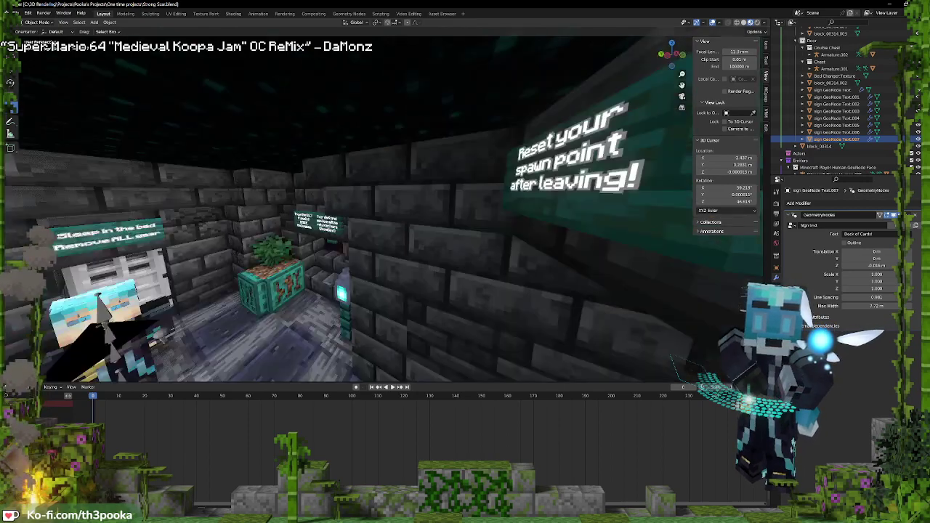
Inspect the room from inside, checking the finished signs, the chests and bed, and the soul lanterns
{"action": "key", "text": "w"}
{"action": "key", "text": "w"}
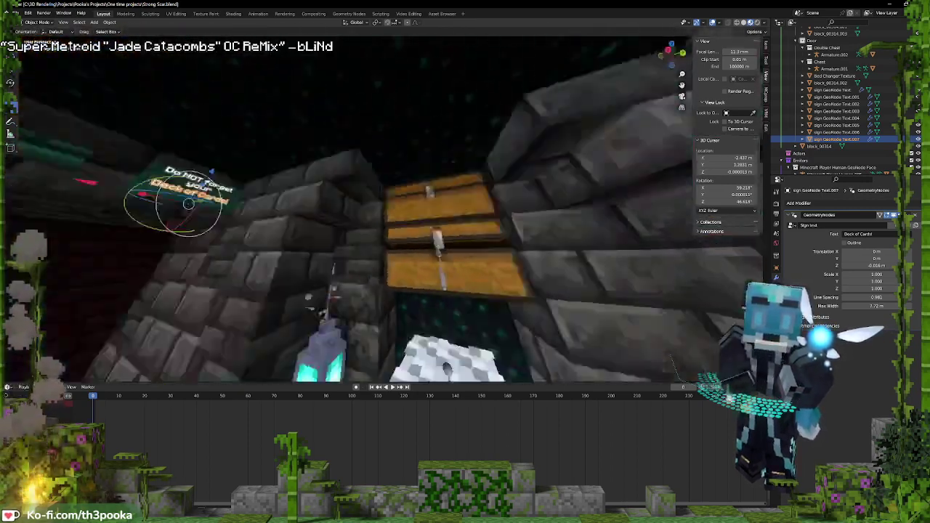
{"action": "key", "text": "w"}
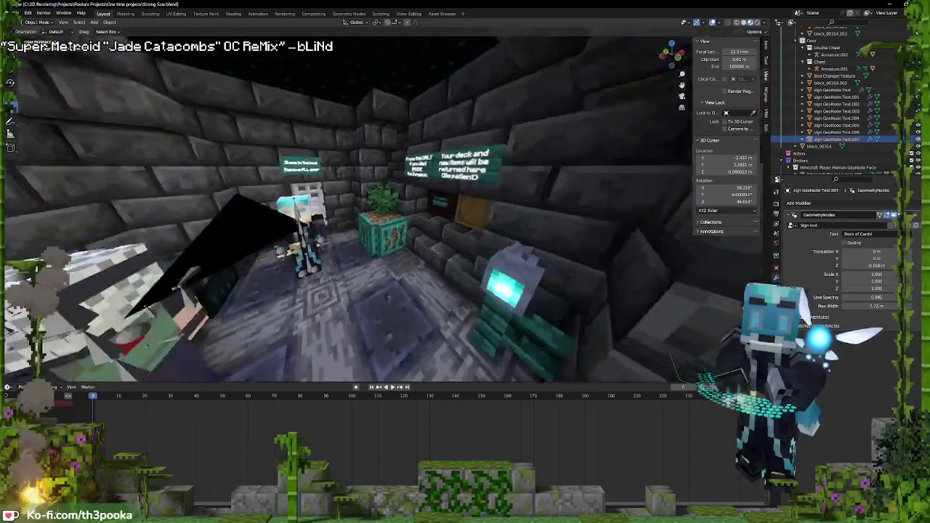
{"action": "key", "text": "w"}
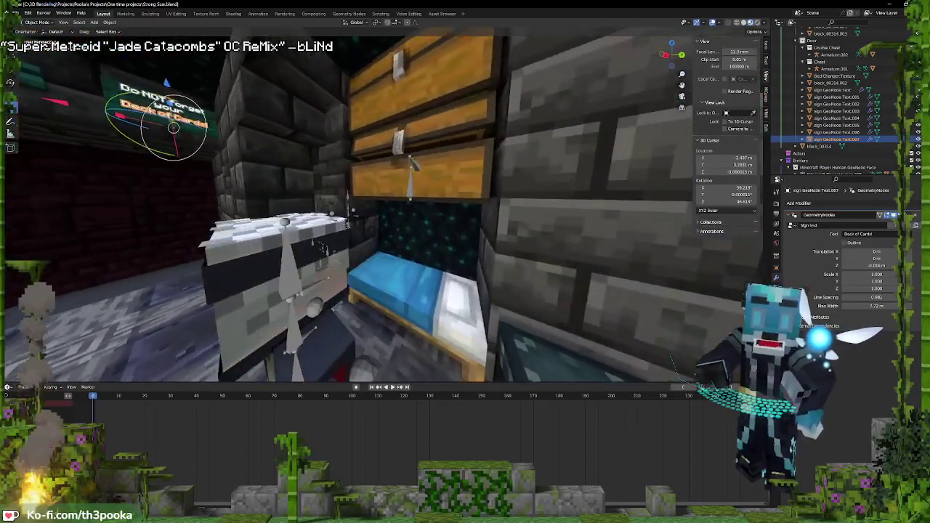
{"action": "key", "text": "s"}
{"action": "key", "text": "d"}
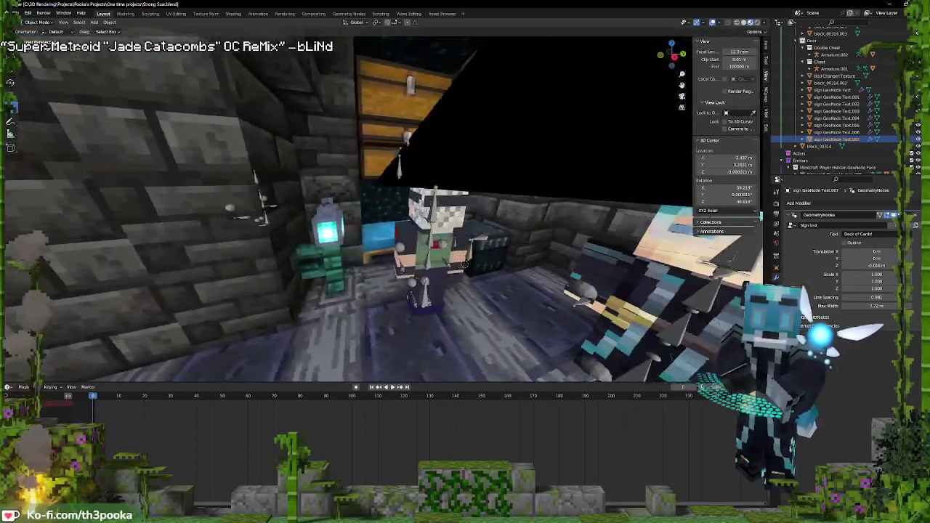
{"action": "key", "text": "w"}
{"action": "key", "text": "s"}
{"action": "key", "text": "s"}
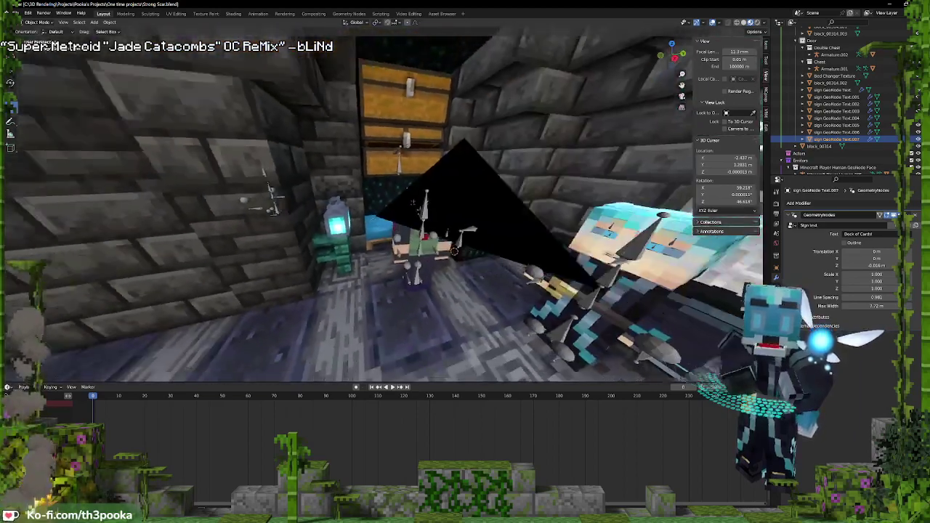
{"action": "key", "text": "w"}
{"action": "key", "text": "s"}
{"action": "middle_click_drag", "start_coordinate": [618, 337], "coordinate": [625, 335]}
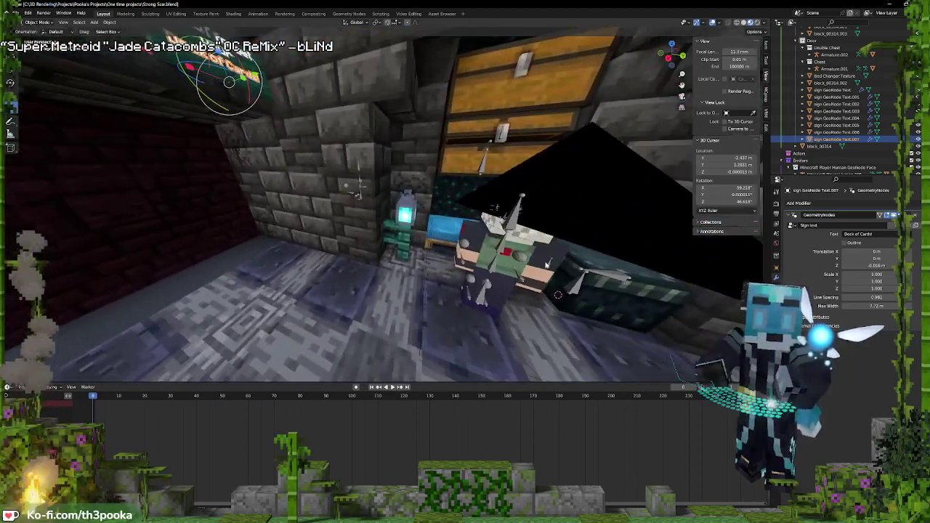
Set the blend mode of the room mesh's soul_lantern material to Opaque
{"action": "left_click", "coordinate": [417, 211]}
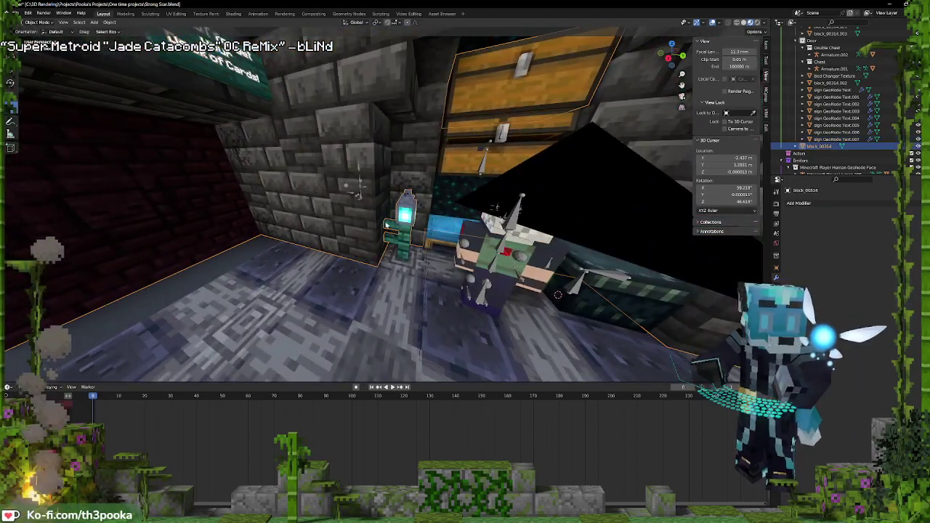
{"action": "key", "text": "Tab"}
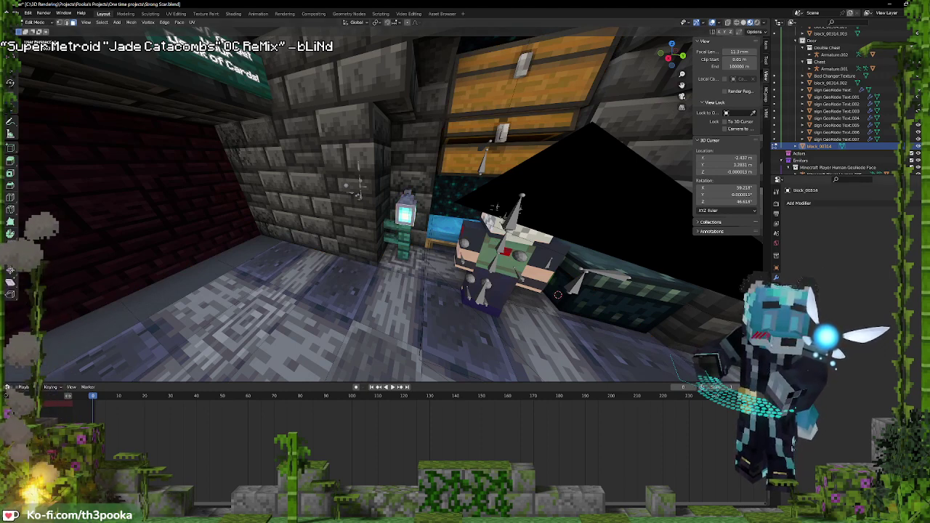
{"action": "left_click", "coordinate": [777, 326]}
{"action": "left_click", "coordinate": [845, 259]}
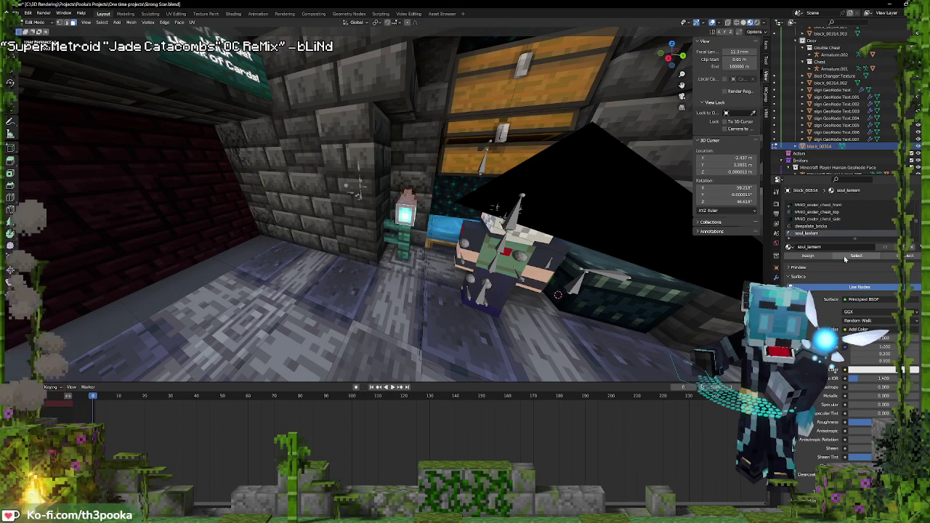
{"action": "scroll", "coordinate": [838, 428], "scroll_direction": "down", "scroll_amount": 5}
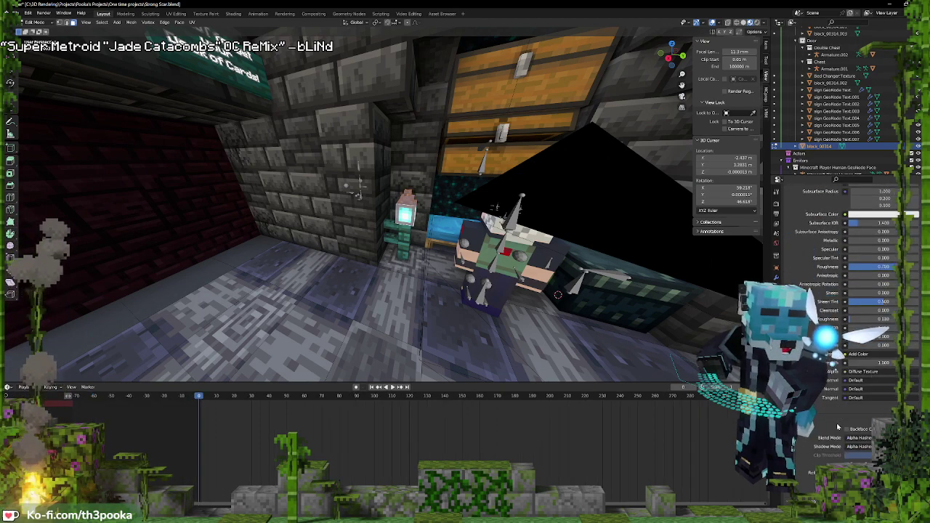
{"action": "scroll", "coordinate": [838, 427], "scroll_direction": "down", "scroll_amount": 3}
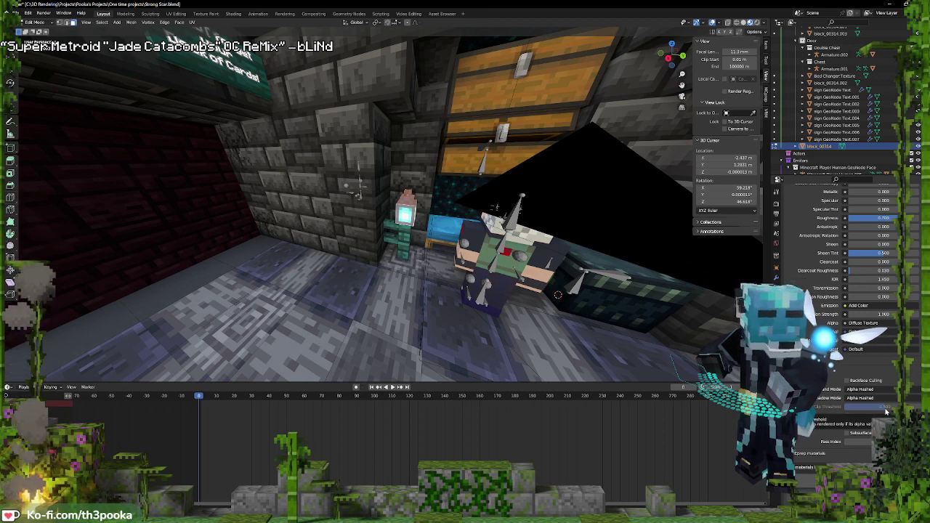
{"action": "left_click", "coordinate": [872, 390]}
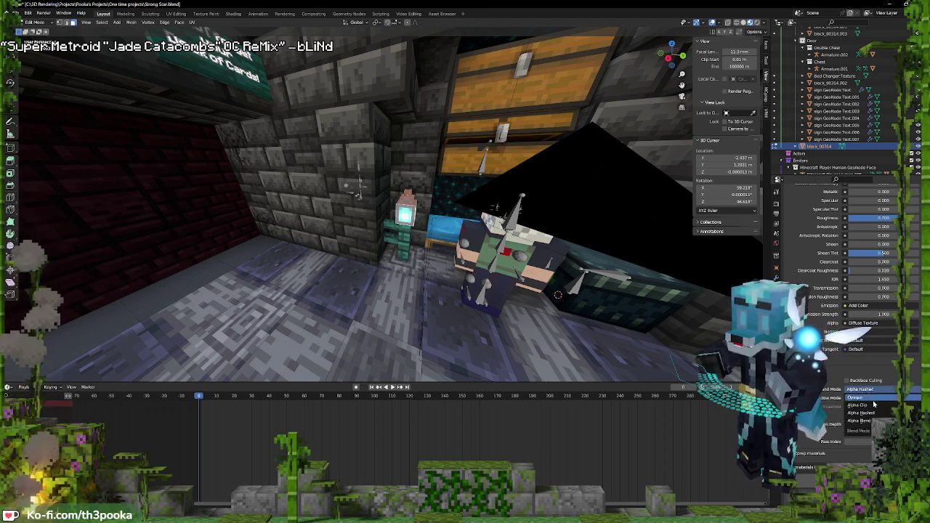
{"action": "left_click", "coordinate": [872, 399]}
Set the soul_lantern material's shadow mode to None and return to Object Mode
{"action": "left_click", "coordinate": [869, 398]}
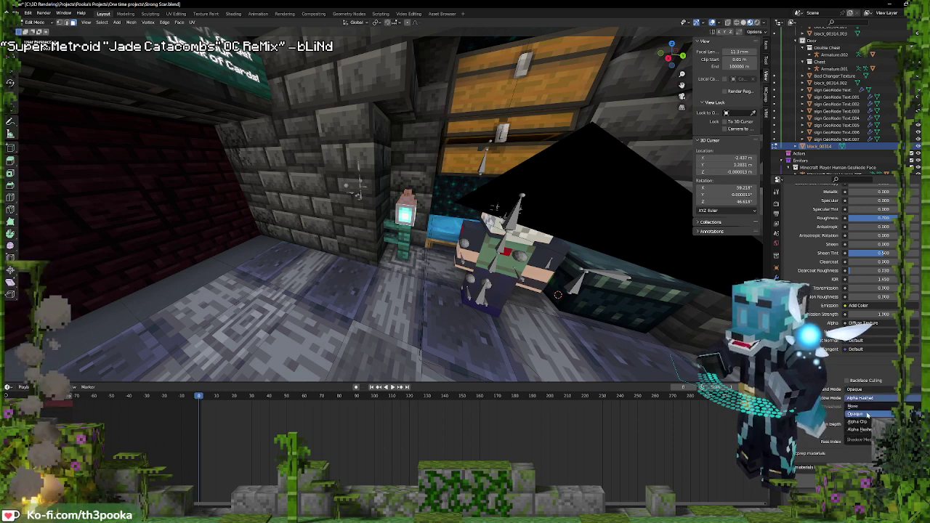
{"action": "left_click", "coordinate": [866, 421]}
{"action": "left_click", "coordinate": [863, 399]}
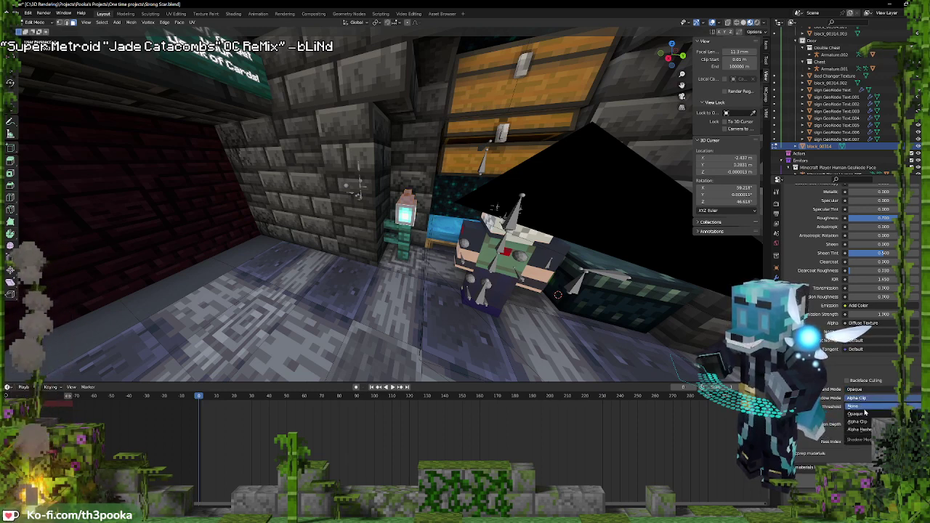
{"action": "left_click", "coordinate": [863, 407]}
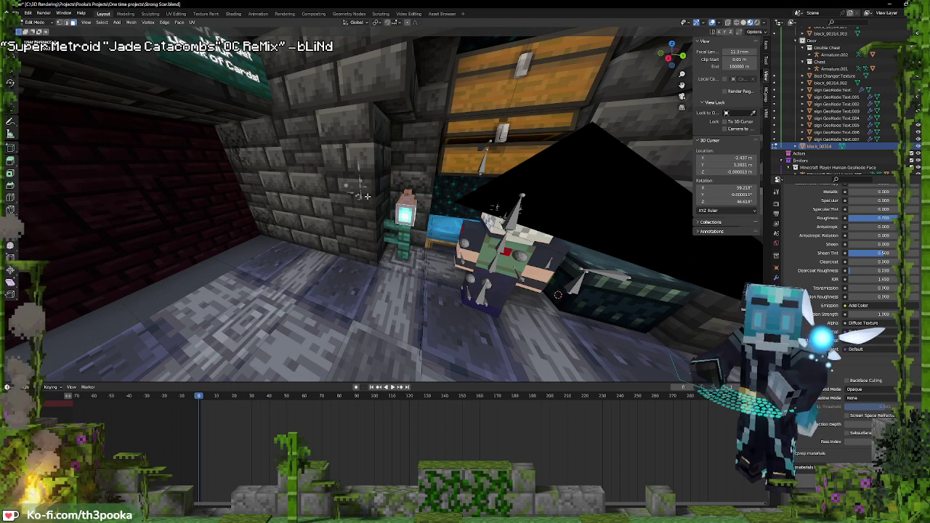
{"action": "key", "text": "Tab"}
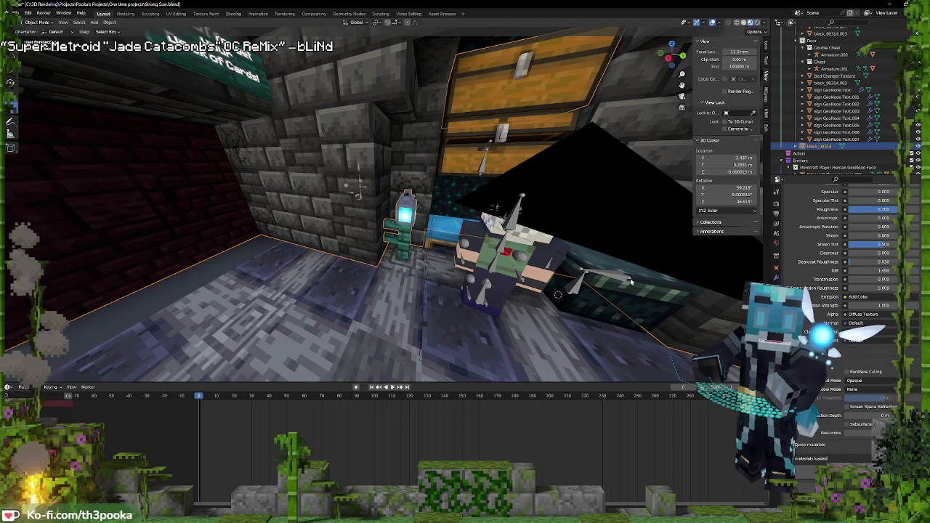
Add a point light at the soul lantern beside the bed and shift it horizontally into the lantern
{"action": "right_click", "coordinate": [410, 225], "text": "shift"}
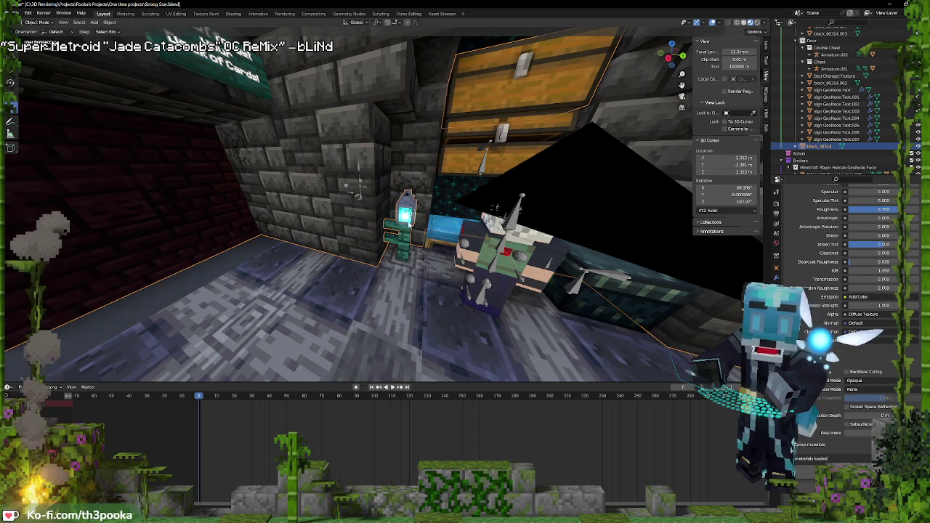
{"action": "key", "text": "shift+a"}
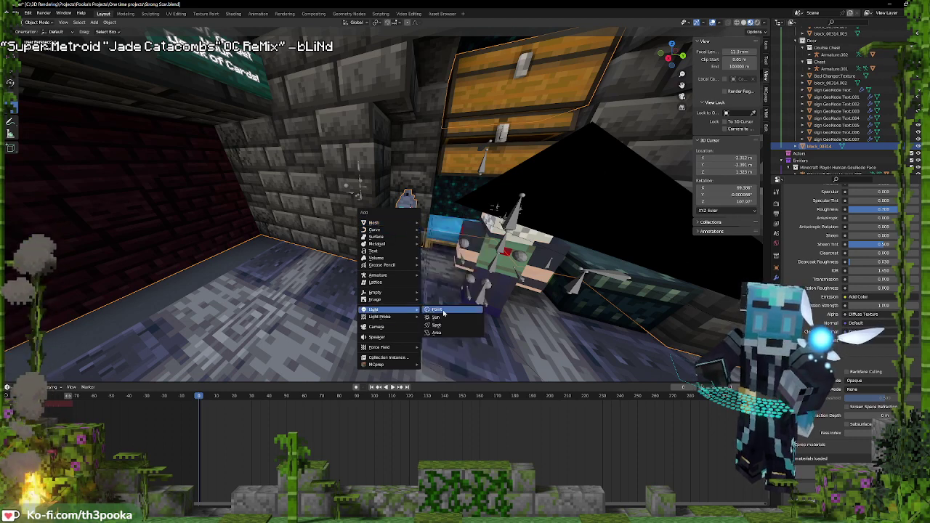
{"action": "left_click", "coordinate": [440, 312]}
{"action": "key", "text": "g"}
{"action": "key", "text": "shift+z"}
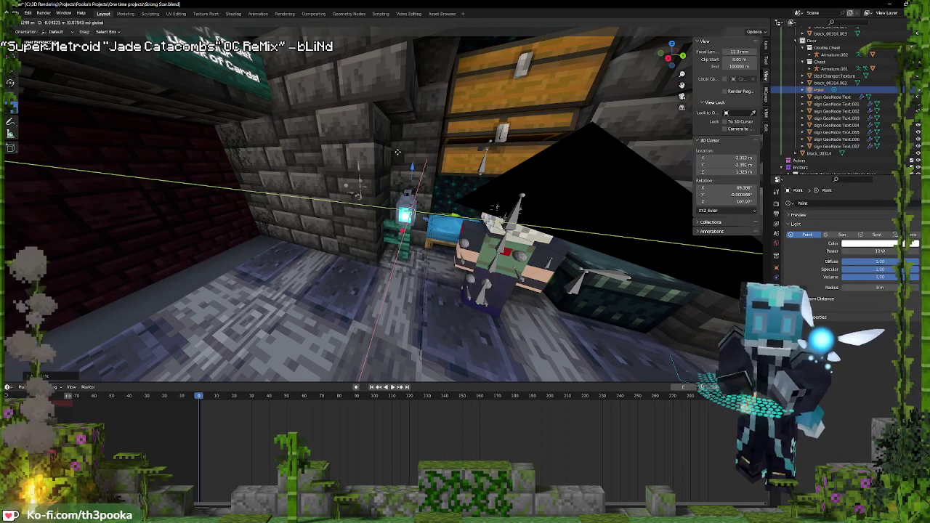
{"action": "left_click", "coordinate": [378, 118]}
{"action": "middle_click_drag", "start_coordinate": [379, 122], "coordinate": [439, 161]}
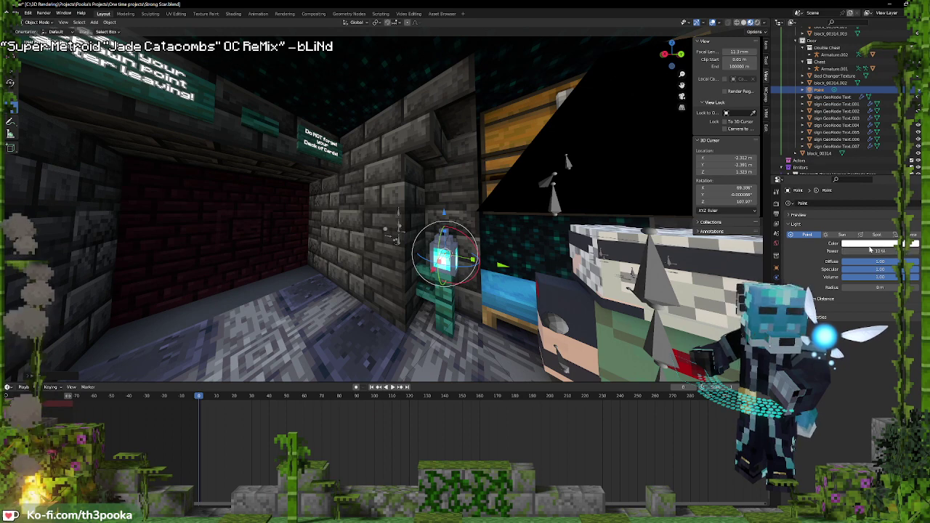
Switch the viewport to rendered shading and fine-tune the point light's horizontal position inside the lantern
{"action": "left_click", "coordinate": [759, 24]}
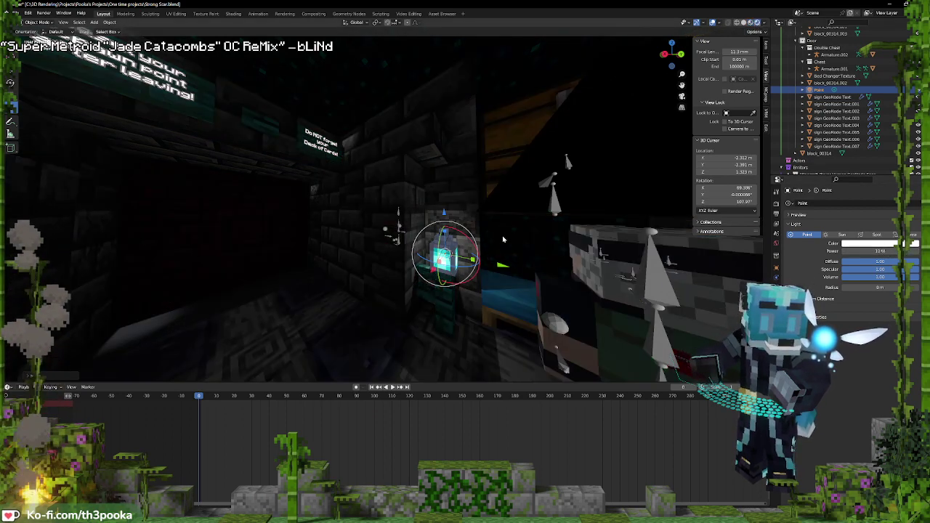
{"action": "left_click_drag", "start_coordinate": [446, 214], "coordinate": [435, 228], "text": "shift"}
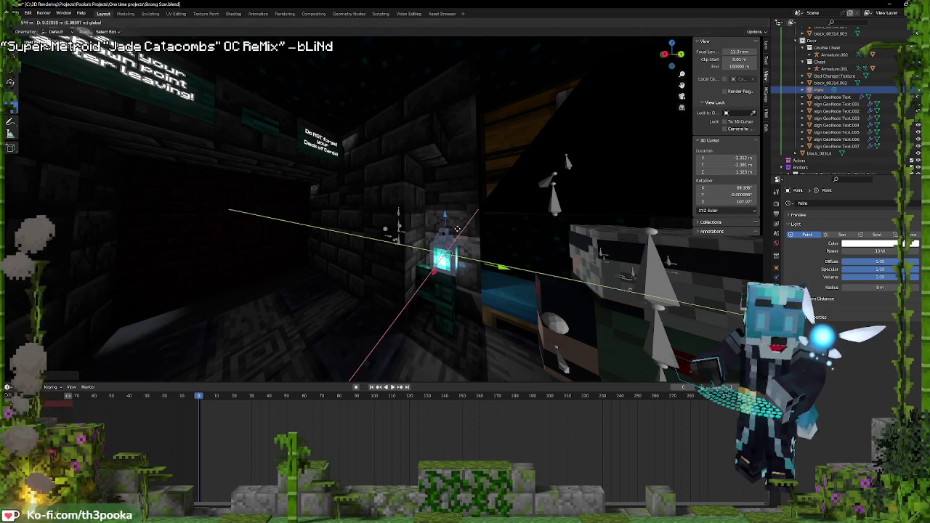
{"action": "left_click", "coordinate": [471, 231]}
Raise the lantern light's power to about 314.3 W and tint its colour pale blue
{"action": "left_click_drag", "start_coordinate": [859, 247], "coordinate": [914, 248]}
{"action": "left_click", "coordinate": [874, 245]}
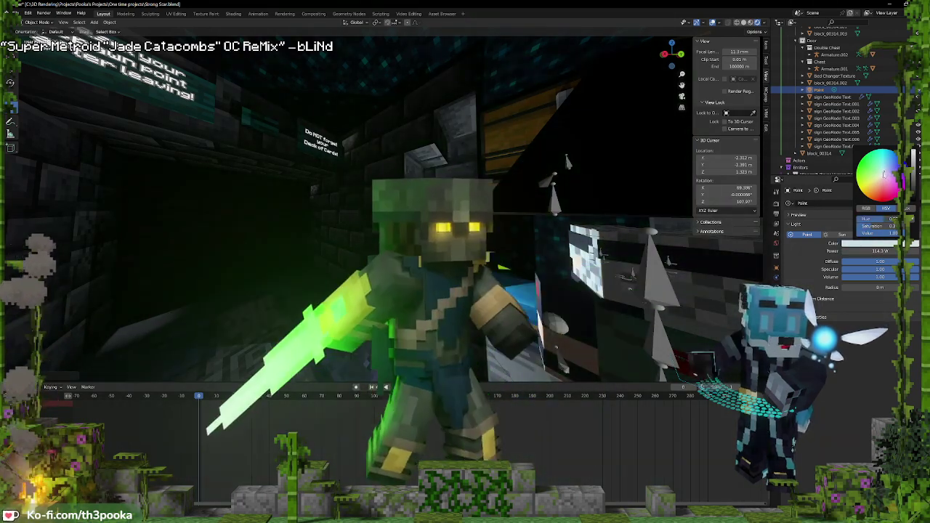
Make a linked duplicate of the lantern light and move it along X into the opposite soul lantern
{"action": "middle_click_drag", "start_coordinate": [503, 226], "coordinate": [486, 250]}
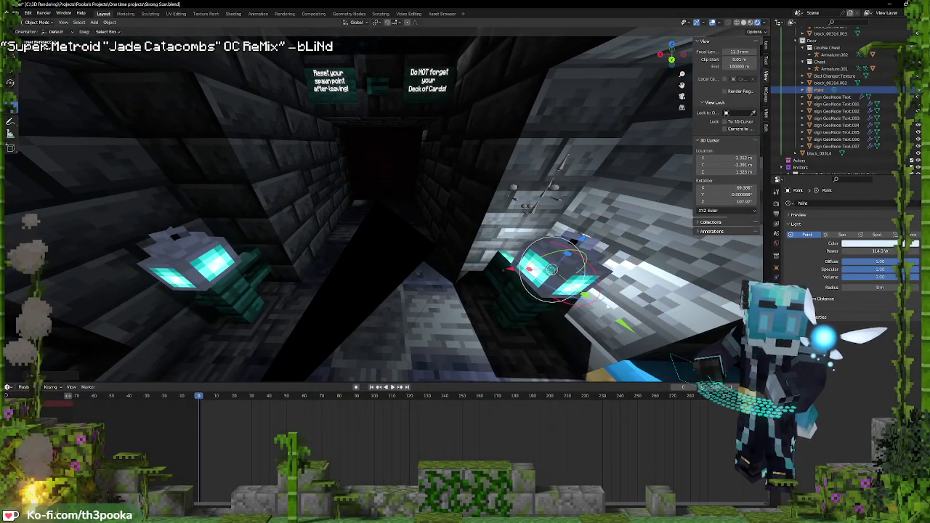
{"action": "key", "text": "alt+d"}
{"action": "right_click", "coordinate": [589, 218]}
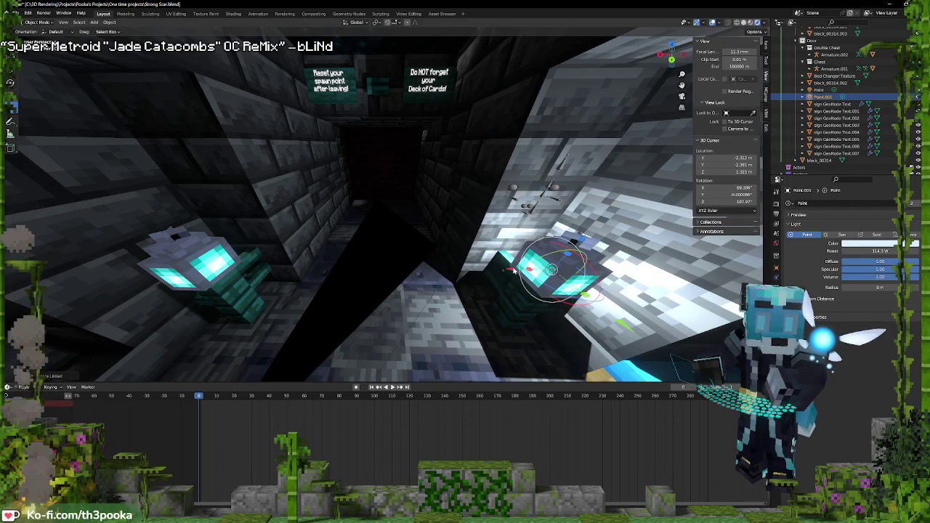
{"action": "left_click_drag", "start_coordinate": [513, 271], "coordinate": [153, 266]}
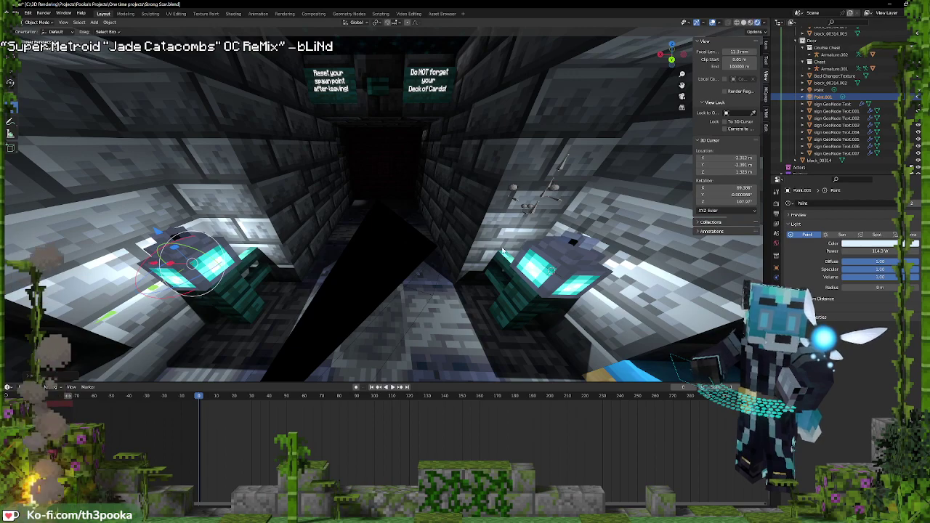
Duplicate the light as an independent copy high in the middle of the room, lower it along Z, and set its power to 72.5 W
{"action": "middle_click_drag", "start_coordinate": [490, 241], "coordinate": [334, 222]}
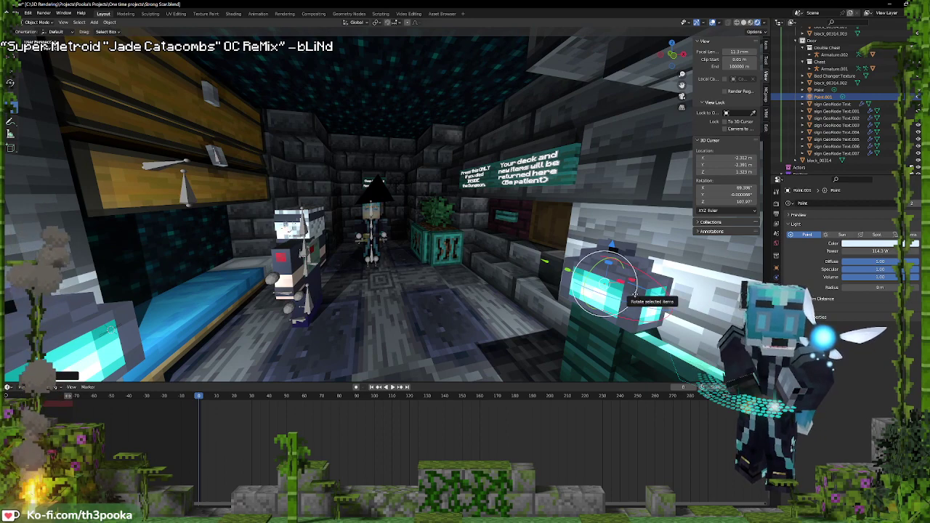
{"action": "key", "text": "shift+d"}
{"action": "left_click", "coordinate": [387, 109]}
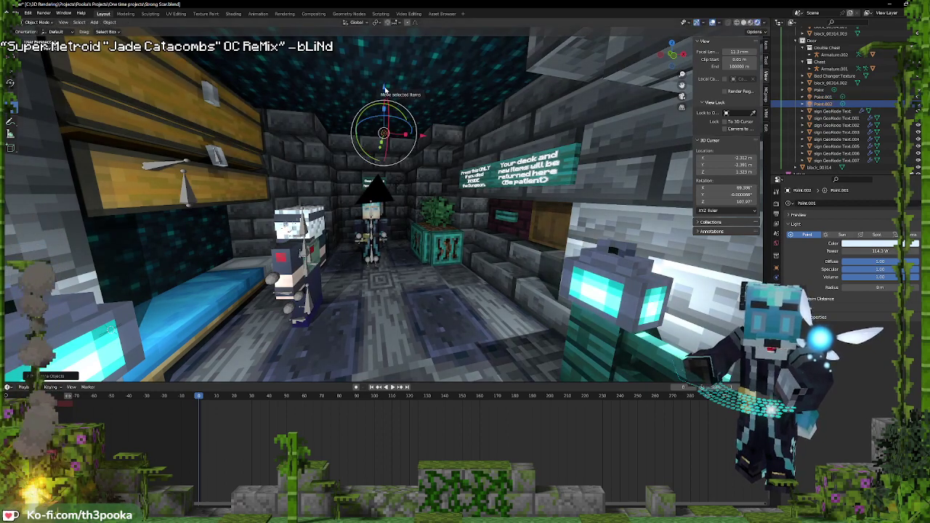
{"action": "left_click_drag", "start_coordinate": [385, 87], "coordinate": [380, 114]}
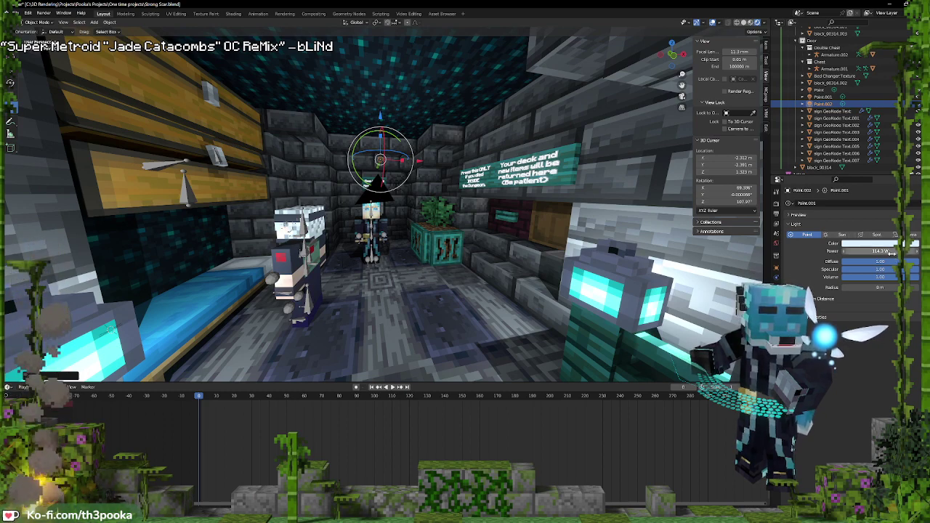
{"action": "left_click_drag", "start_coordinate": [880, 252], "coordinate": [858, 250]}
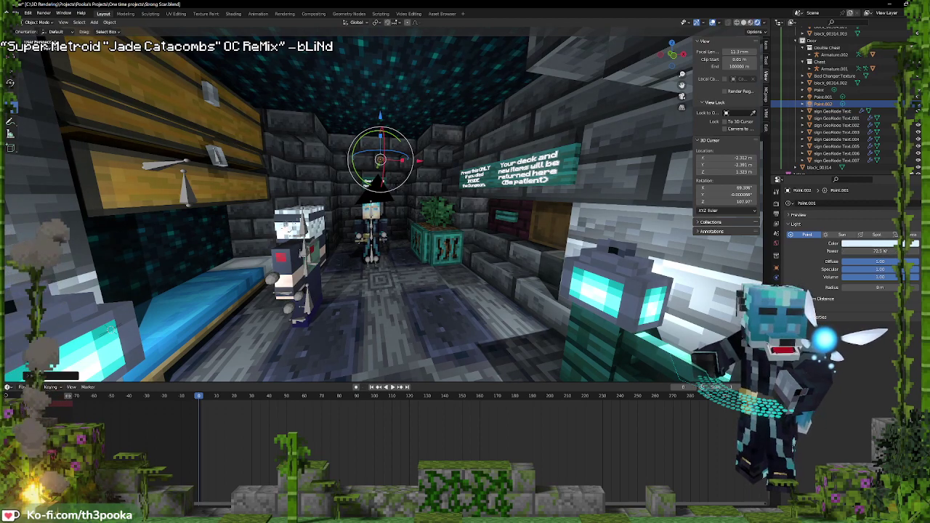
Lighten the world background colour to a mid grey to raise the ambient light
{"action": "left_click", "coordinate": [776, 243]}
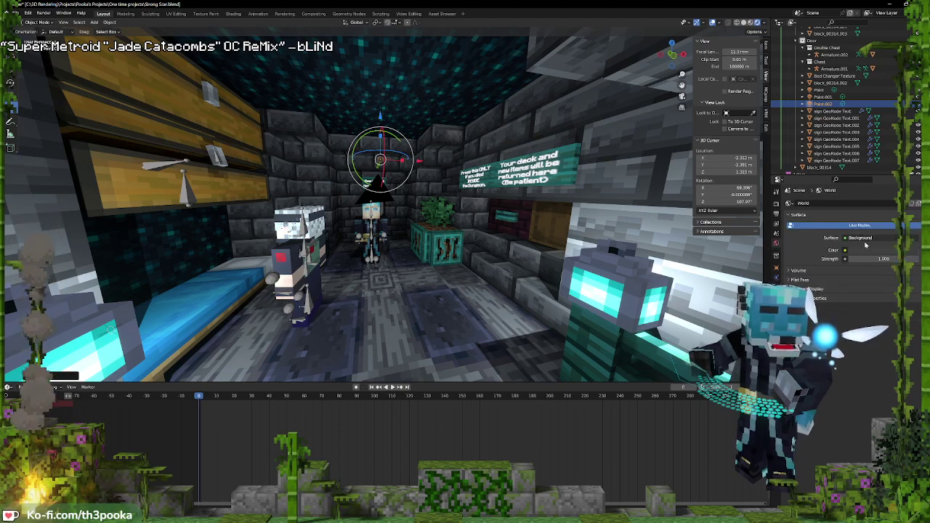
{"action": "left_click", "coordinate": [872, 251]}
{"action": "left_click_drag", "start_coordinate": [883, 233], "coordinate": [888, 232]}
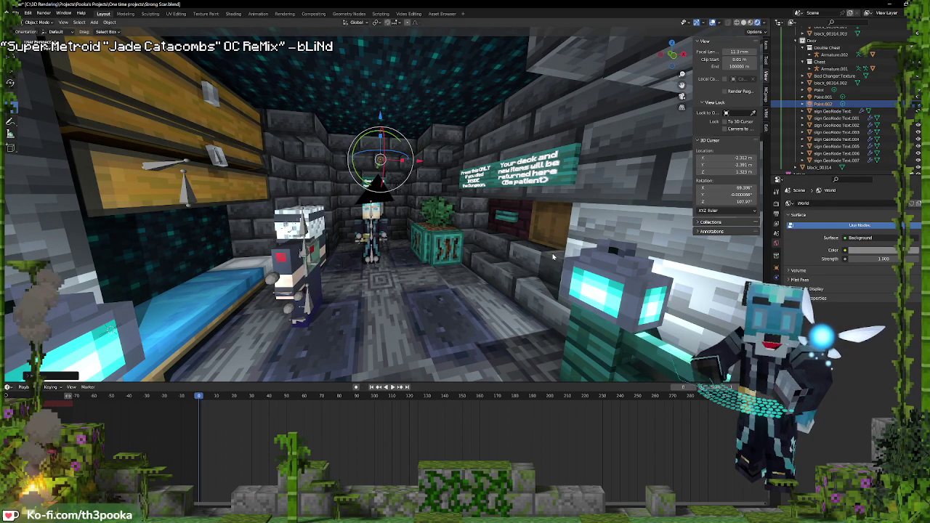
Delete the Sun light from the Lights and Camera collection
{"action": "middle_click_drag", "start_coordinate": [534, 249], "coordinate": [312, 250]}
{"action": "key", "text": "w"}
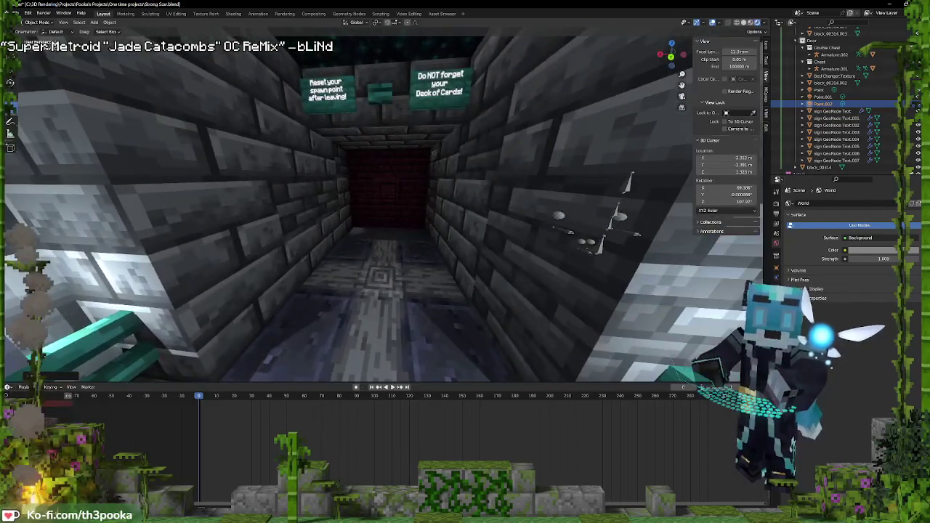
{"action": "left_click", "coordinate": [534, 248]}
{"action": "scroll", "coordinate": [808, 54], "scroll_direction": "up", "scroll_amount": 4}
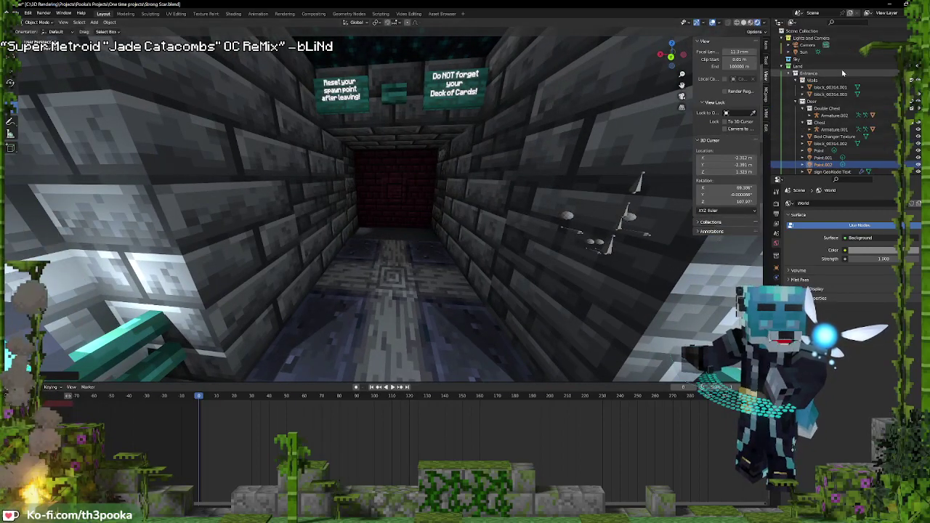
{"action": "left_click", "coordinate": [809, 52]}
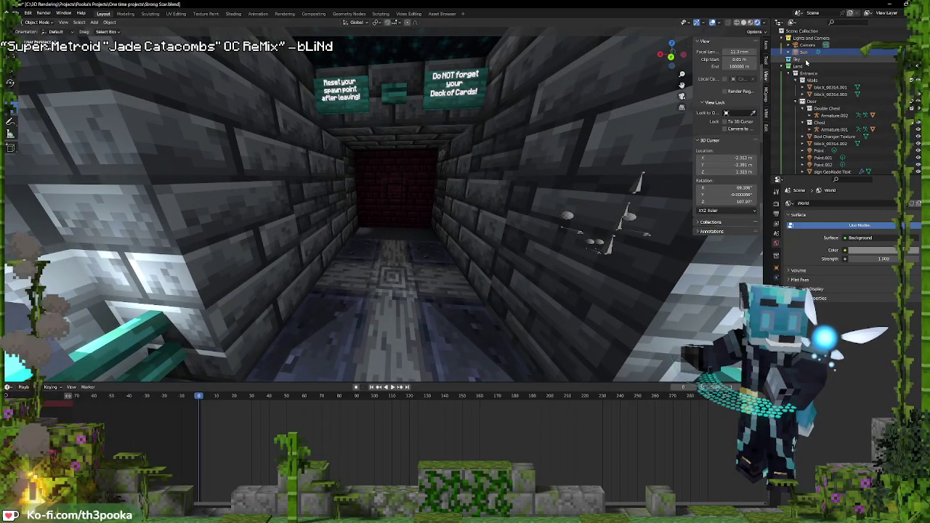
{"action": "key", "text": "Delete"}
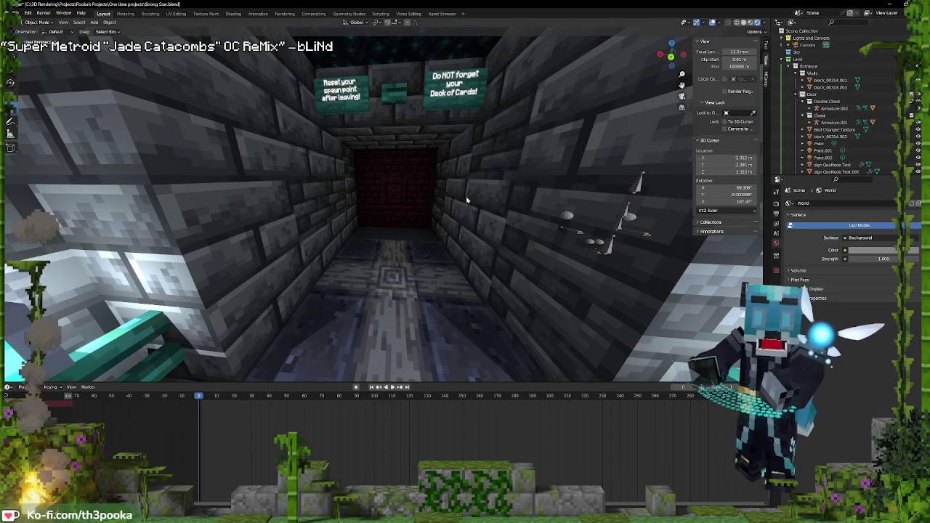
Place the 3D cursor on the ender chest at the foot of the bed
{"action": "key", "text": "shift+grave"}
{"action": "key", "text": "w"}
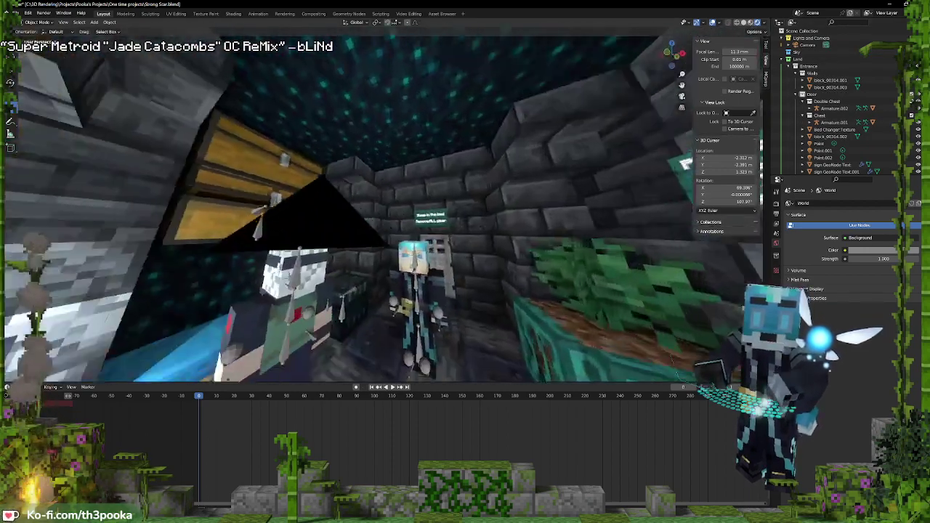
{"action": "key", "text": "w"}
{"action": "key", "text": "s"}
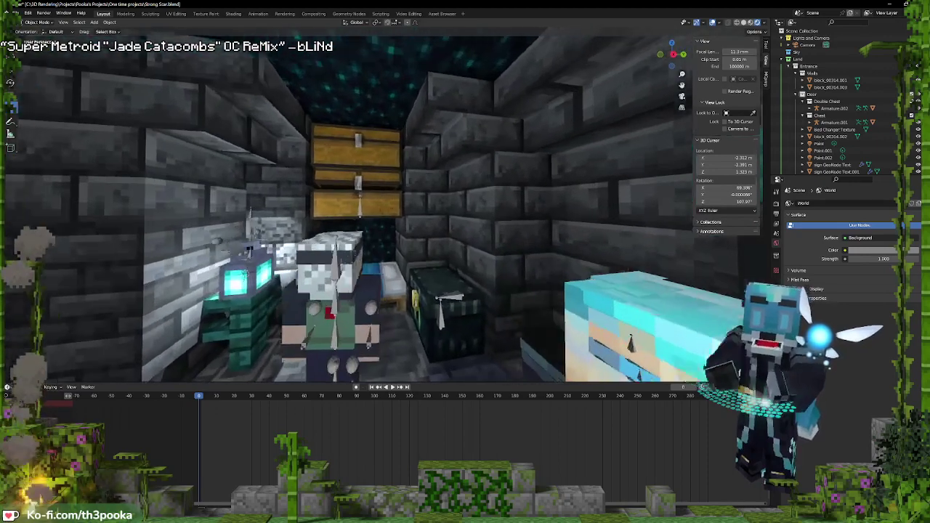
{"action": "key", "text": "d"}
{"action": "left_click", "coordinate": [467, 201]}
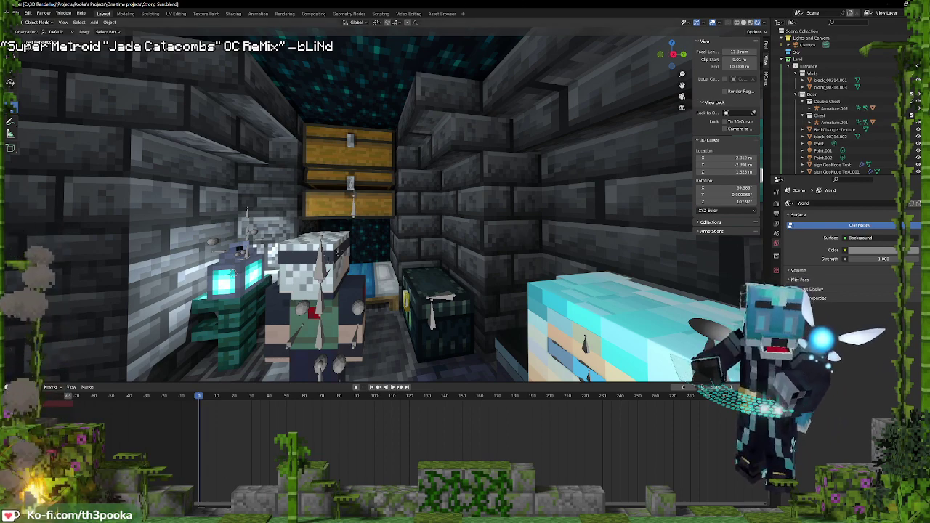
{"action": "key", "text": "s"}
{"action": "key", "text": "w"}
{"action": "key", "text": "a"}
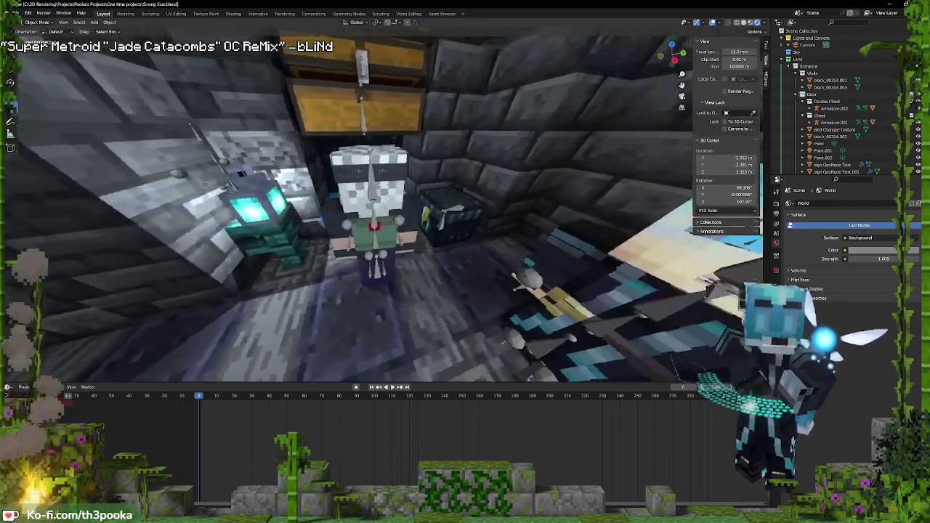
{"action": "key", "text": "w"}
{"action": "key", "text": "d"}
{"action": "left_click", "coordinate": [509, 258]}
{"action": "right_click", "coordinate": [438, 197], "text": "shift"}
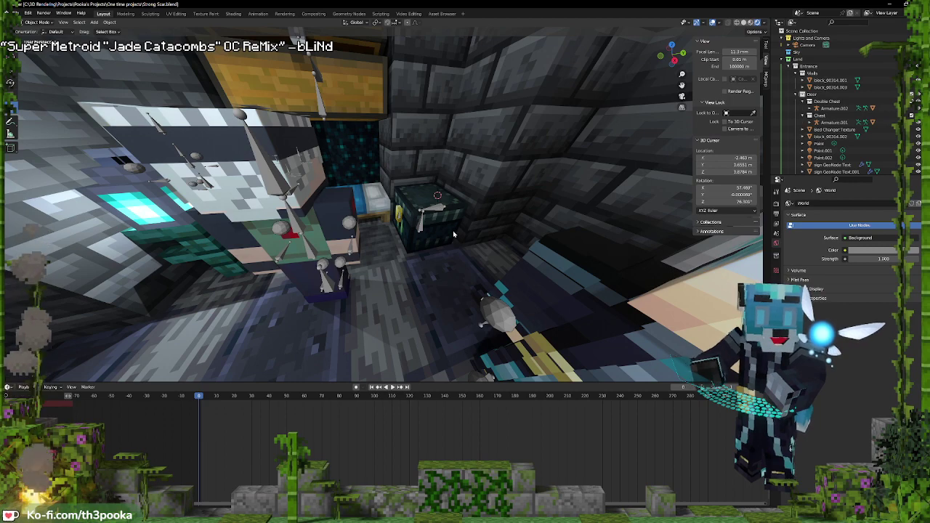
Open the Asset Browser workspace and show the geometry node assets under Effects, with the search filter cleared
{"action": "left_click", "coordinate": [439, 13]}
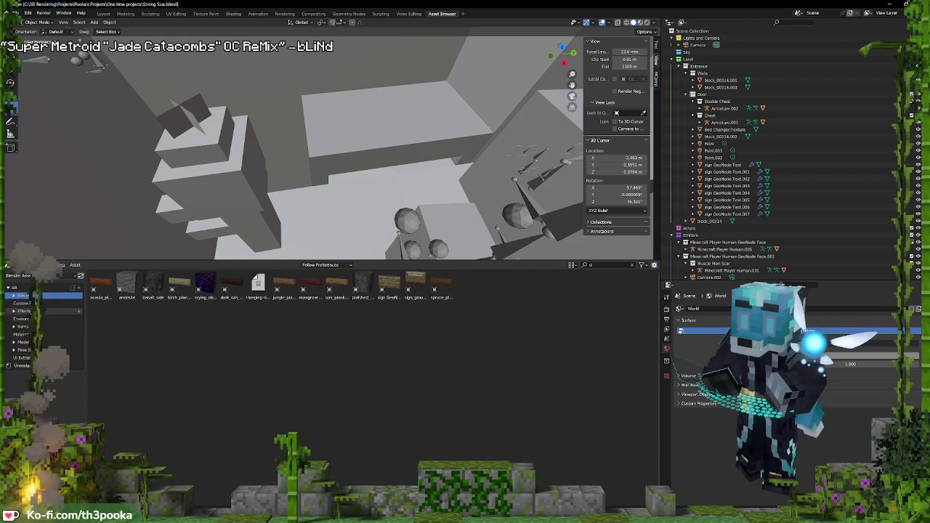
{"action": "left_click", "coordinate": [35, 311]}
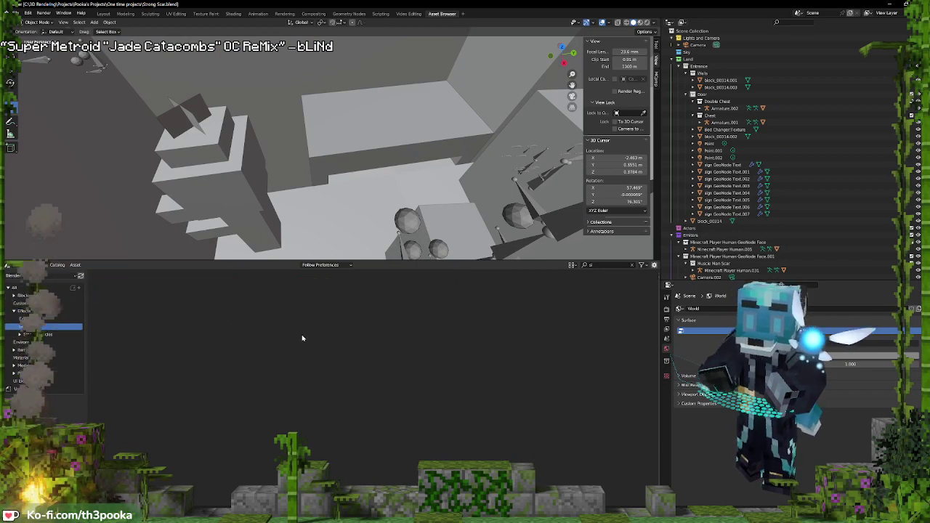
{"action": "left_click", "coordinate": [633, 266]}
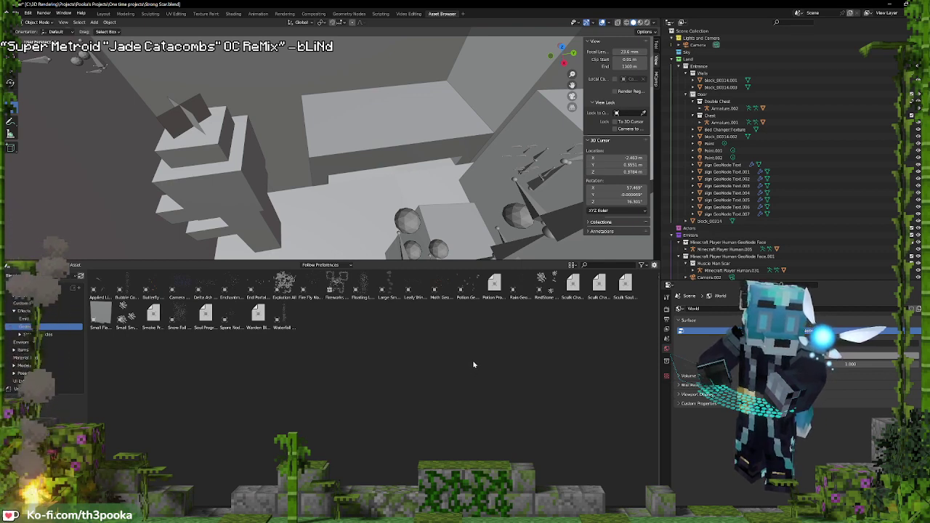
Add the End Portal particle asset near the ender chest and scale it down
{"action": "left_click_drag", "start_coordinate": [258, 287], "coordinate": [355, 203]}
{"action": "scroll", "coordinate": [415, 153], "scroll_direction": "down", "scroll_amount": 5}
{"action": "middle_click_drag", "start_coordinate": [415, 153], "coordinate": [409, 121]}
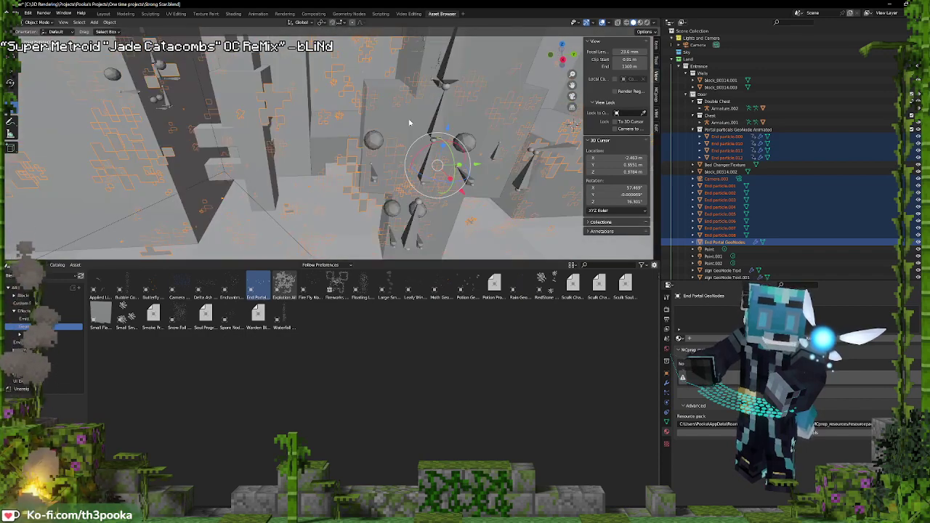
{"action": "key", "text": "s"}
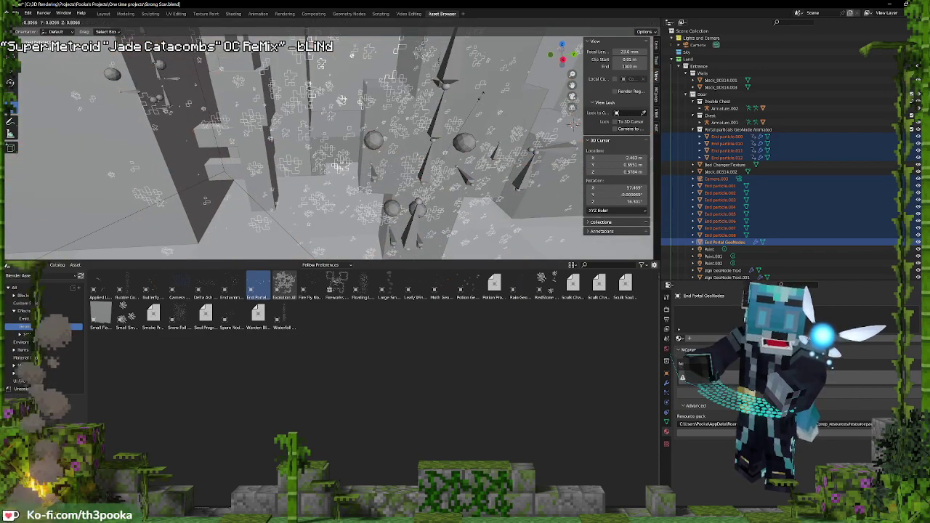
{"action": "left_click", "coordinate": [341, 98]}
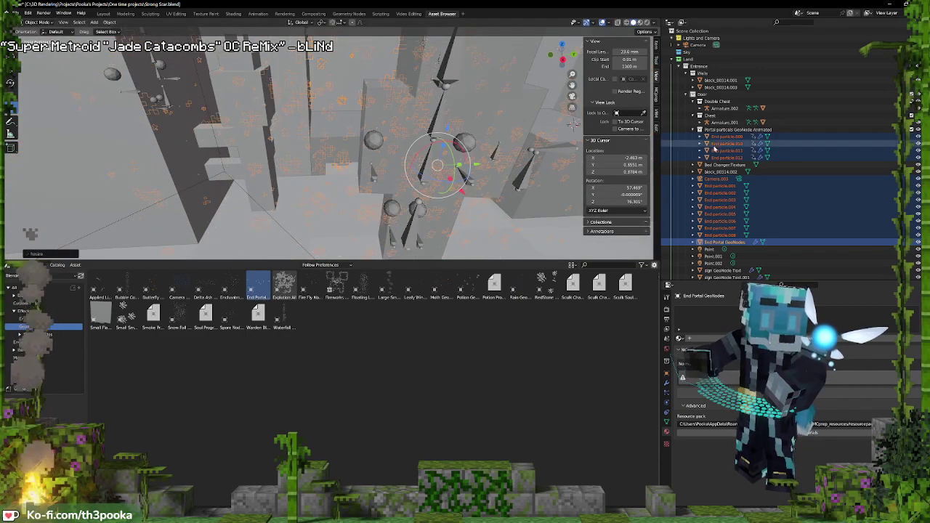
Select Camera.003 through the imported End particle and End Portal GeoNodes objects and move them into the Emitters collection
{"action": "left_click", "coordinate": [715, 181]}
{"action": "left_click", "coordinate": [715, 242], "text": "shift"}
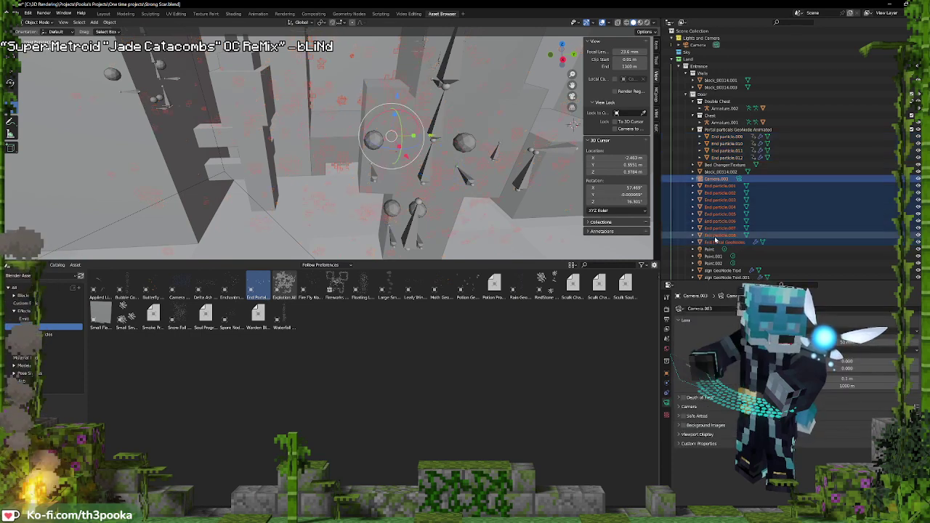
{"action": "left_click_drag", "start_coordinate": [718, 185], "coordinate": [708, 207]}
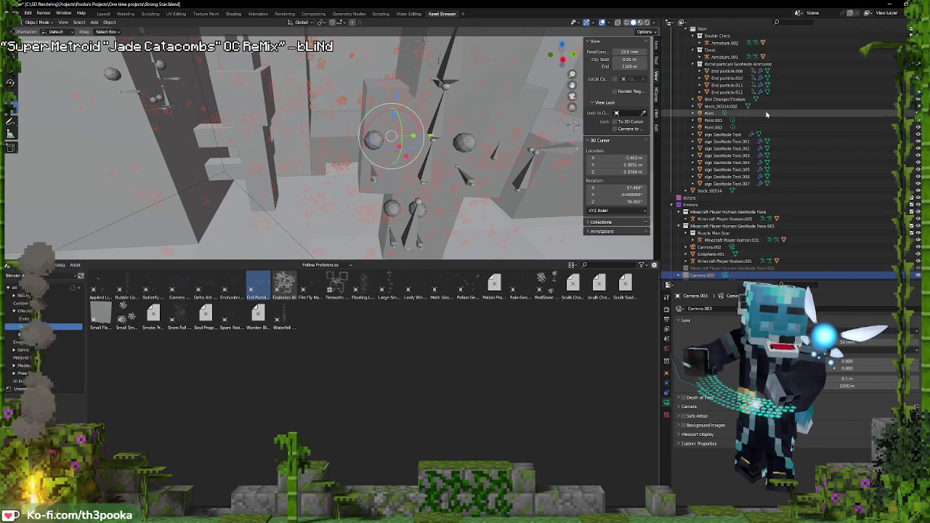
Undo the collection move, the scaling and the import of the End Portal asset
{"action": "key", "text": "ctrl+z"}
{"action": "key", "text": "ctrl+z"}
{"action": "key", "text": "ctrl+z"}
{"action": "key", "text": "ctrl+z"}
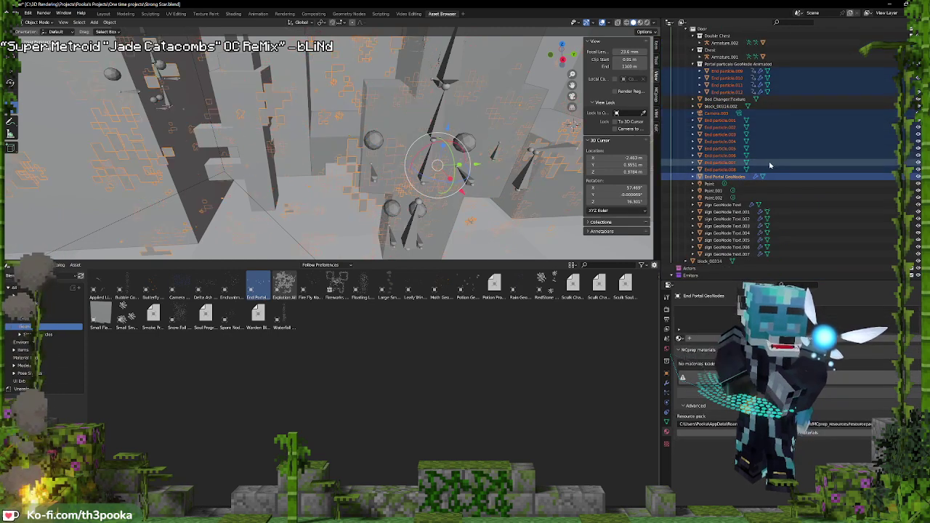
{"action": "key", "text": "ctrl+z"}
Move the three Minecraft Player Human GeoNode Face collections from Emitters into the Actors collection
{"action": "left_click", "coordinate": [698, 205]}
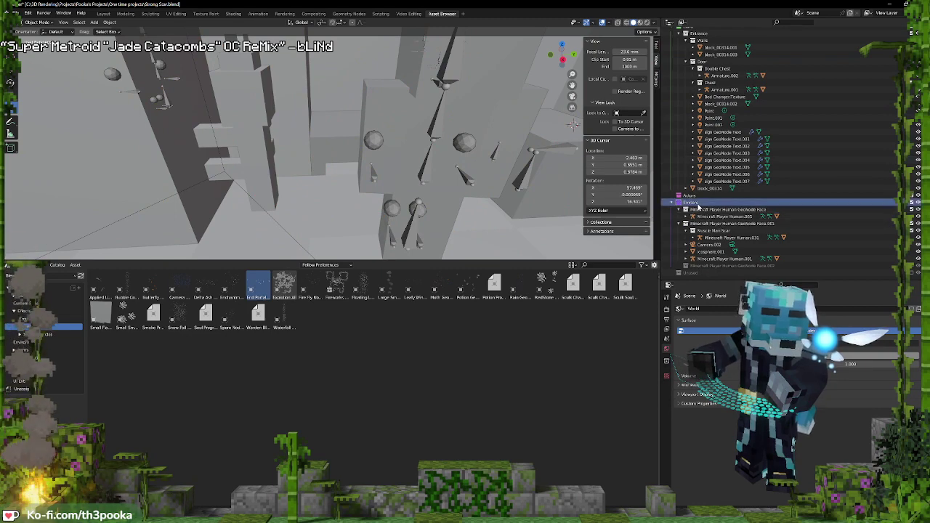
{"action": "left_click", "coordinate": [699, 210]}
{"action": "left_click_drag", "start_coordinate": [704, 204], "coordinate": [693, 194]}
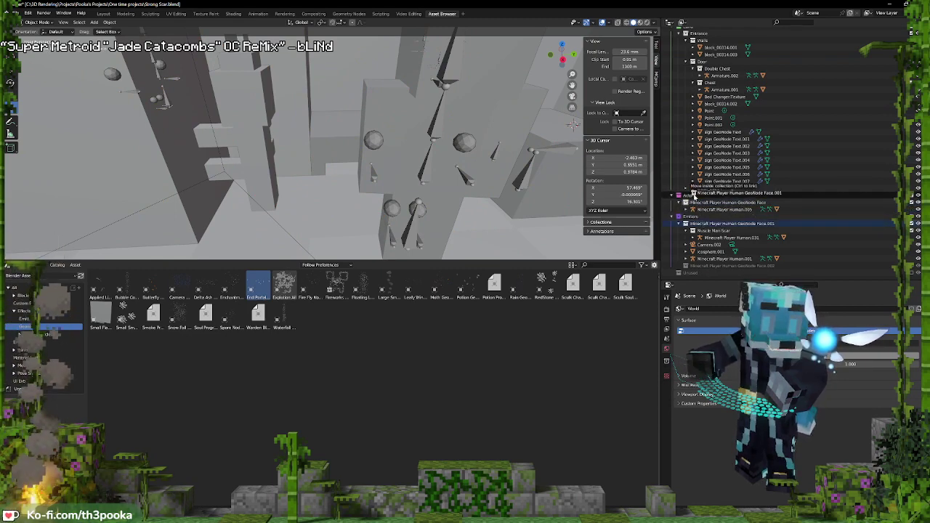
{"action": "left_click_drag", "start_coordinate": [701, 267], "coordinate": [696, 195]}
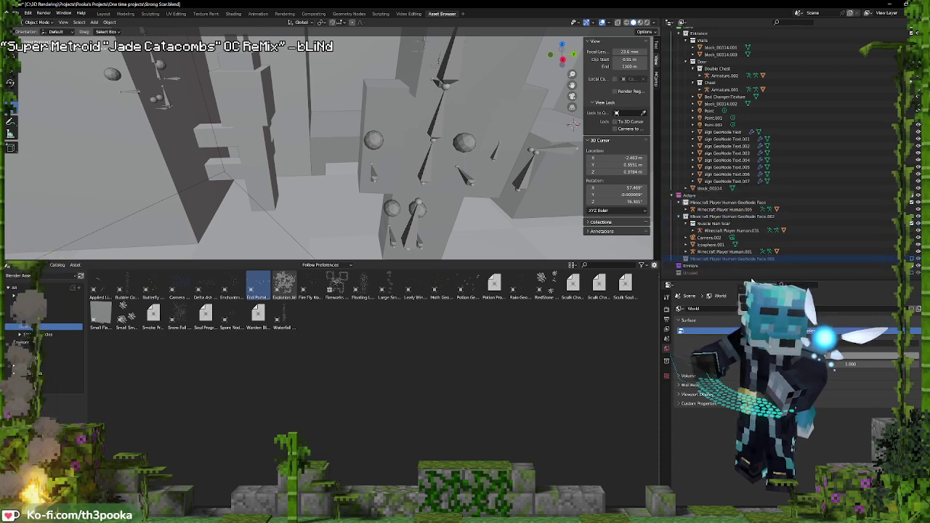
Collapse the Walls, Double Chest and Chest collections in the outliner
{"action": "scroll", "coordinate": [691, 202], "scroll_direction": "up", "scroll_amount": 2}
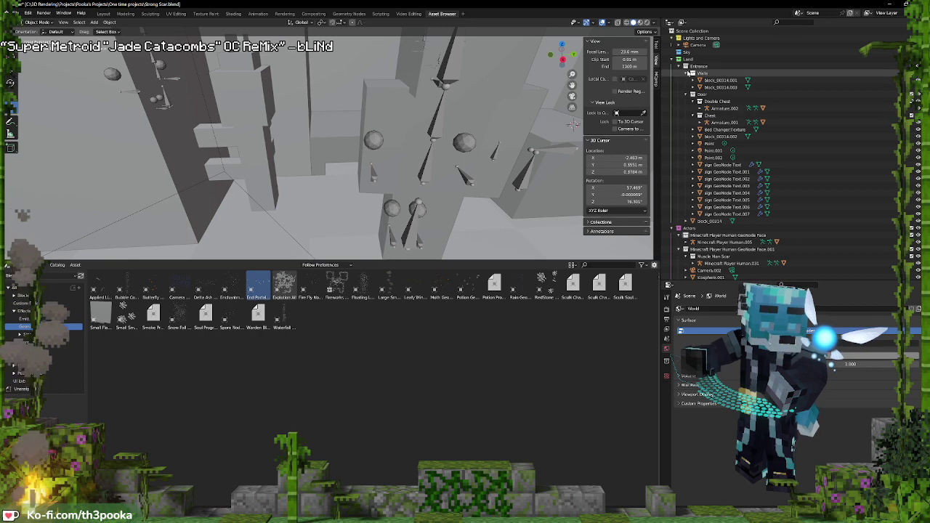
{"action": "left_click", "coordinate": [685, 74]}
{"action": "left_click", "coordinate": [685, 82]}
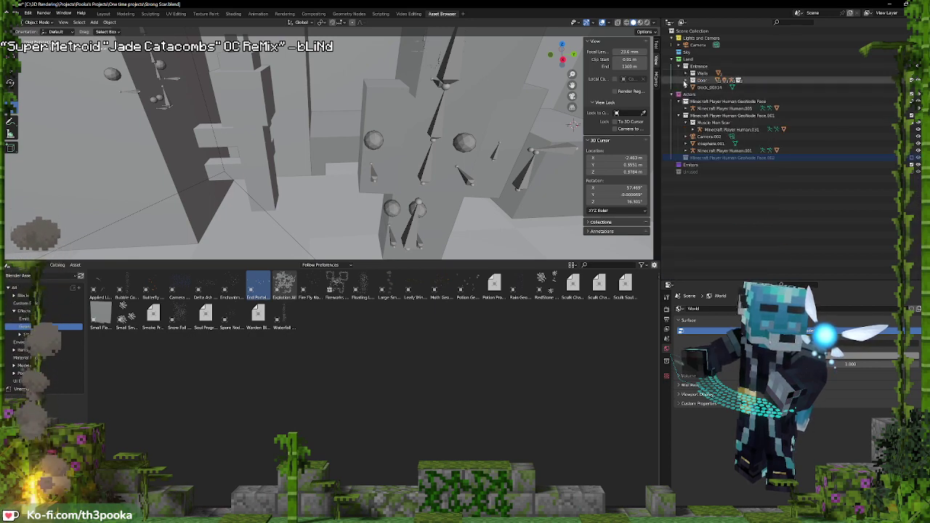
{"action": "left_click", "coordinate": [685, 82]}
{"action": "left_click_drag", "start_coordinate": [692, 88], "coordinate": [692, 97]}
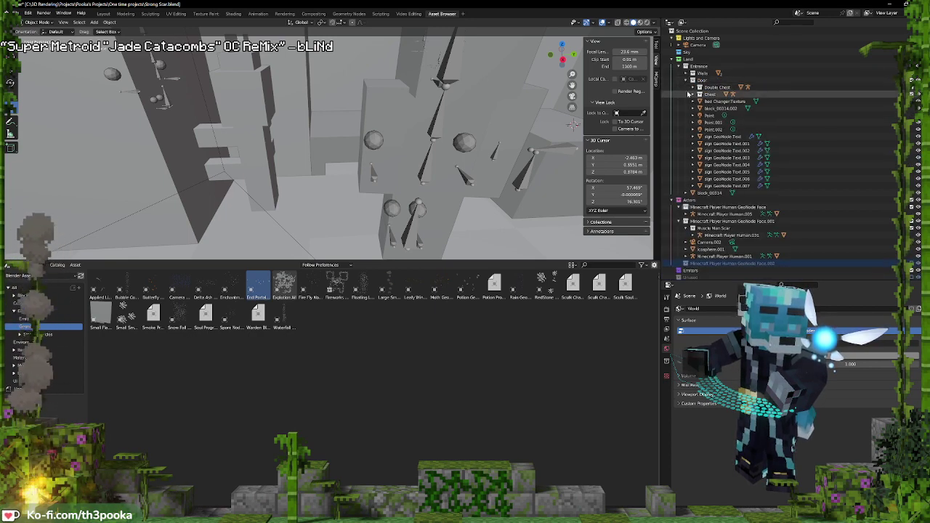
Move the Muscle Man Scar collection directly under Actors and collapse the player face collections and the Door collection
{"action": "mouse_move", "coordinate": [679, 208]}
{"action": "left_mouse_down"}
{"action": "mouse_move", "coordinate": [680, 218]}
{"action": "mouse_move", "coordinate": [705, 221]}
{"action": "mouse_move", "coordinate": [690, 200]}
{"action": "left_mouse_up"}
{"action": "left_click", "coordinate": [681, 214]}
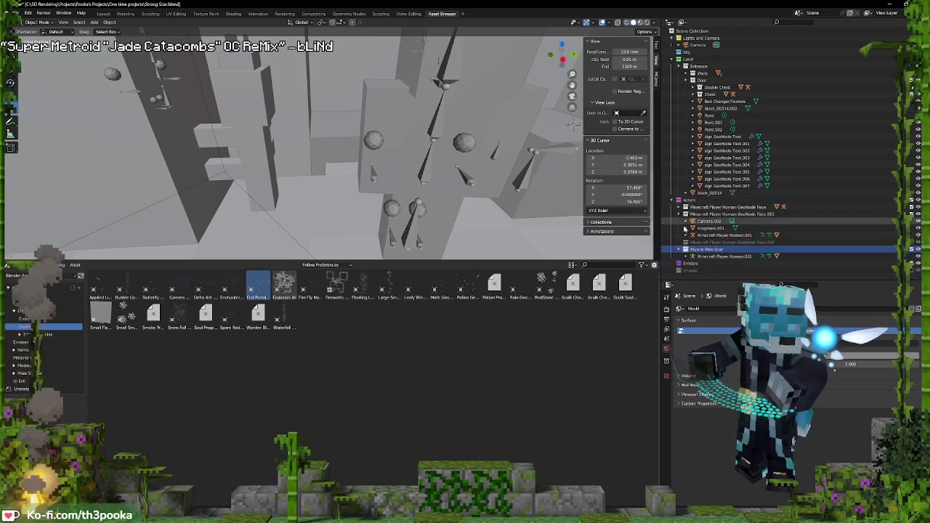
{"action": "left_click", "coordinate": [680, 215]}
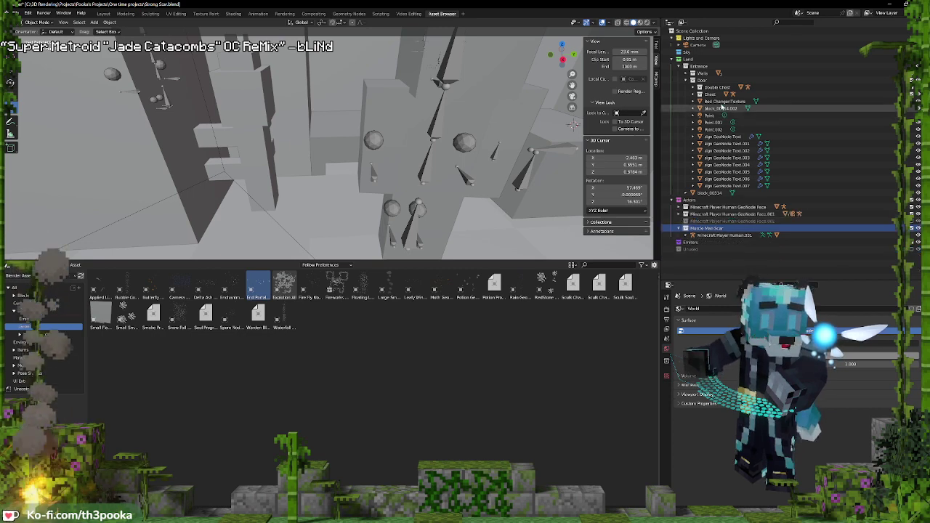
{"action": "left_click", "coordinate": [686, 80]}
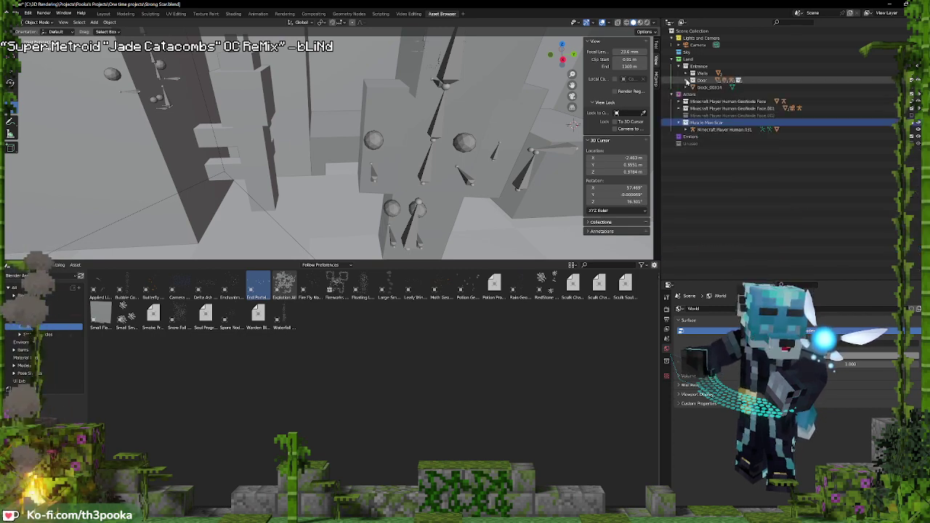
Create a new collection inside Emitters and name it "ender chest"
{"action": "left_click", "coordinate": [692, 138]}
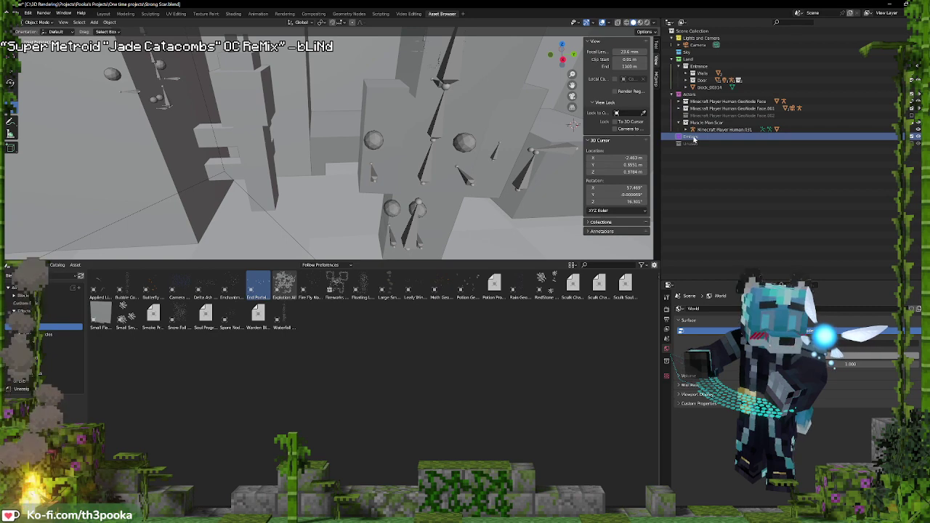
{"action": "right_click", "coordinate": [694, 139]}
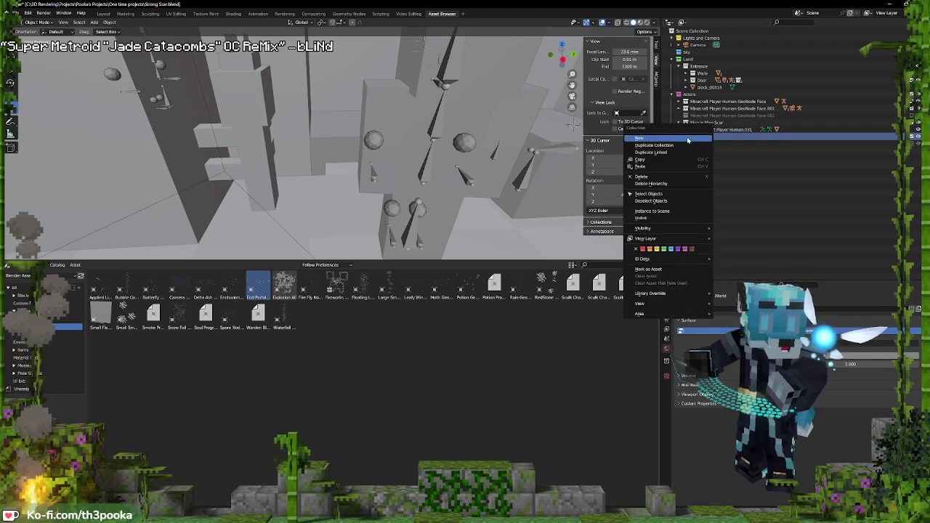
{"action": "left_click", "coordinate": [688, 139]}
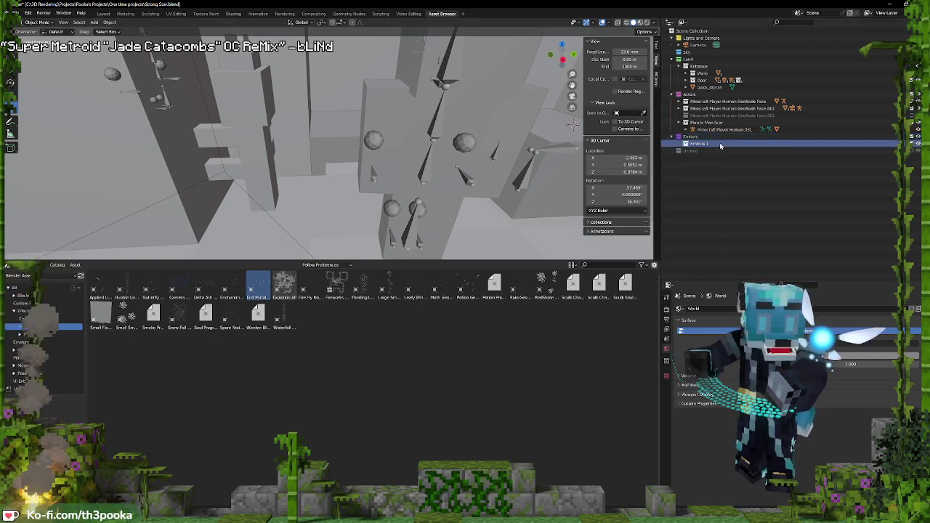
{"action": "double_click", "coordinate": [702, 144]}
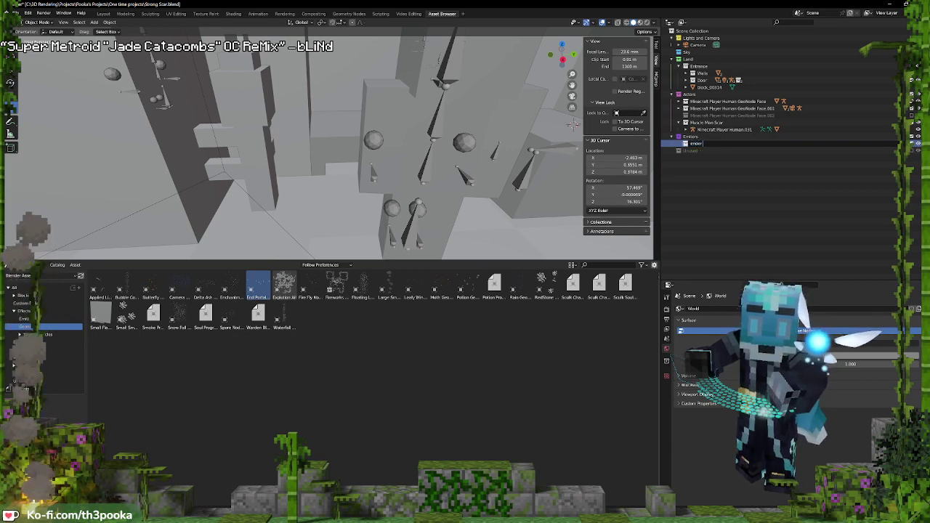
{"action": "type", "text": "ender chest"}
{"action": "key", "text": "Return"}
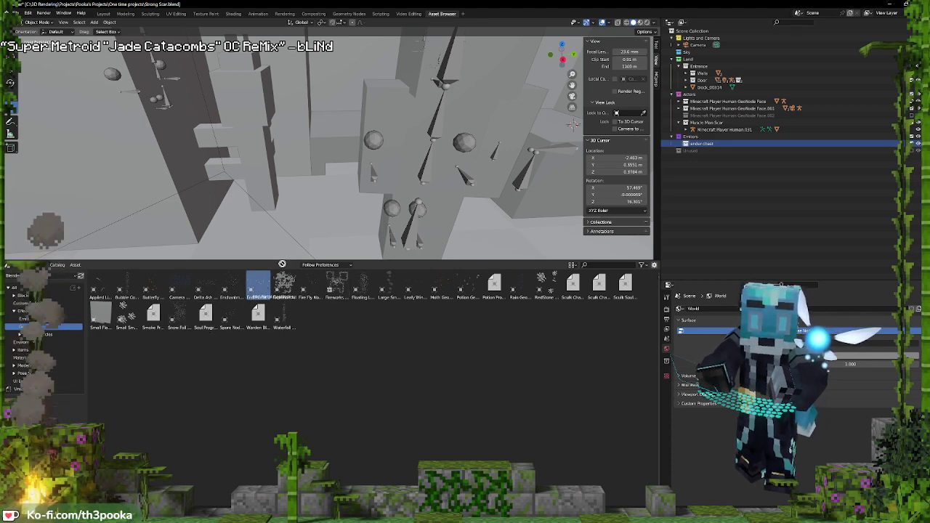
Add the End Portal particle asset to the ender chest collection at the 3D cursor and delete the camera imported with it
{"action": "left_click_drag", "start_coordinate": [282, 264], "coordinate": [439, 167]}
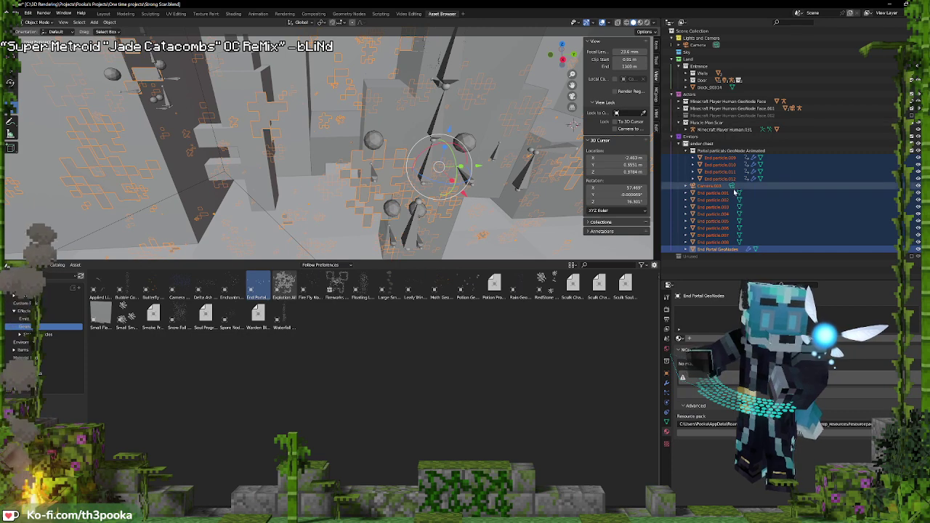
{"action": "left_click", "coordinate": [707, 187]}
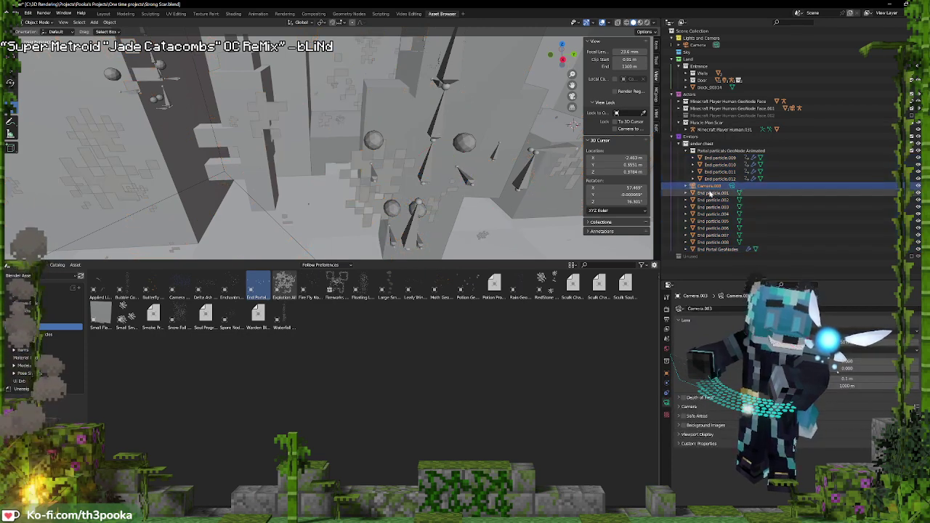
{"action": "key", "text": "x"}
{"action": "left_click", "coordinate": [718, 188]}
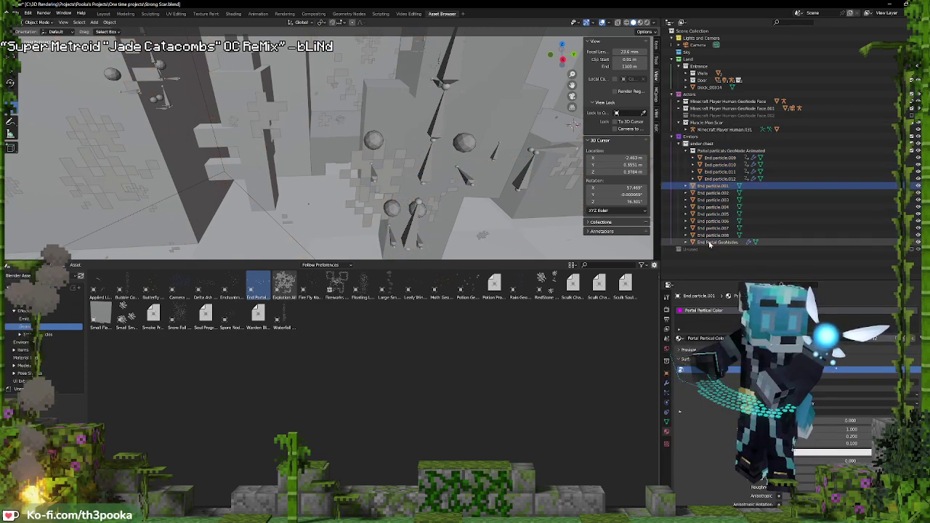
Move the objects End particle.001 through End particle.008 into the Unused collection and collapse and disable the Portal particals GeoNode Animated collection
{"action": "left_click", "coordinate": [710, 244], "text": "shift"}
{"action": "left_click_drag", "start_coordinate": [711, 240], "coordinate": [693, 252]}
{"action": "left_click", "coordinate": [712, 186]}
{"action": "left_click", "coordinate": [711, 237], "text": "shift"}
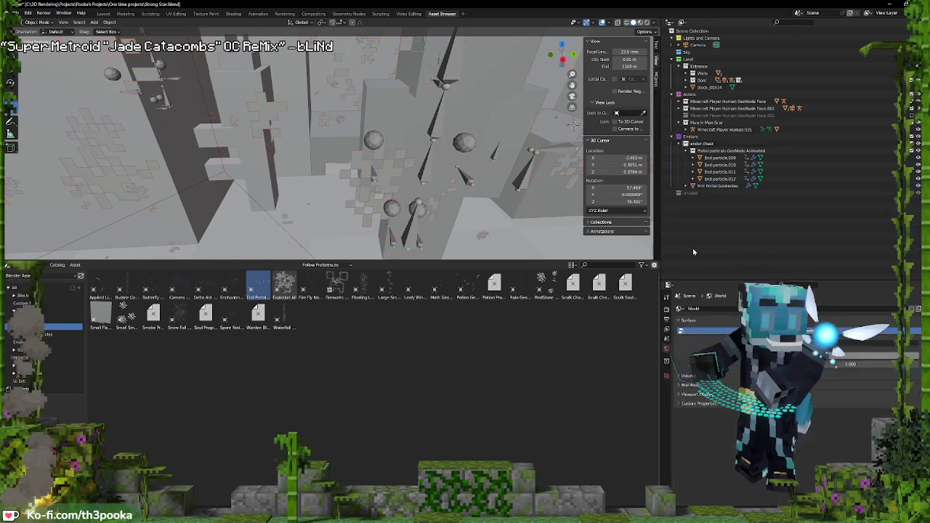
{"action": "left_click", "coordinate": [686, 150]}
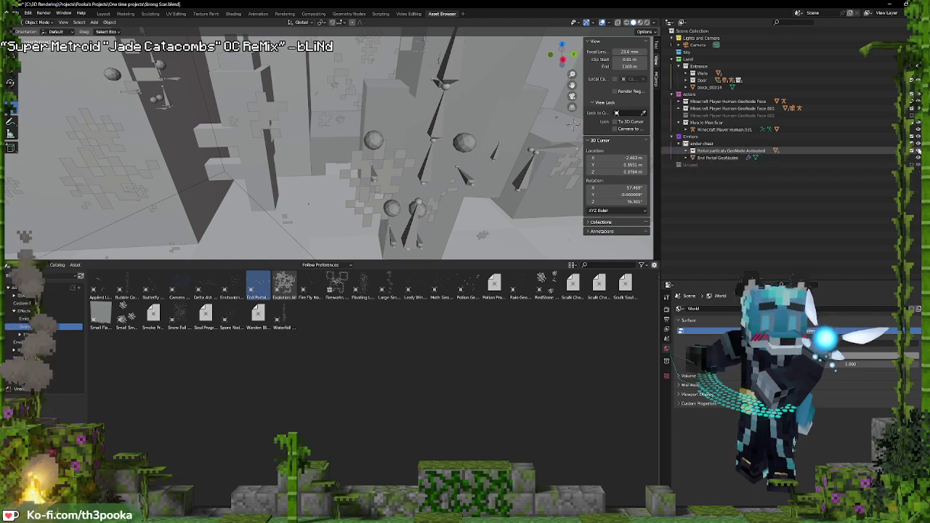
Scale down the End Portal GeoNodes particles while the animation plays and open their Geometry Nodes modifier settings
{"action": "left_click", "coordinate": [718, 157]}
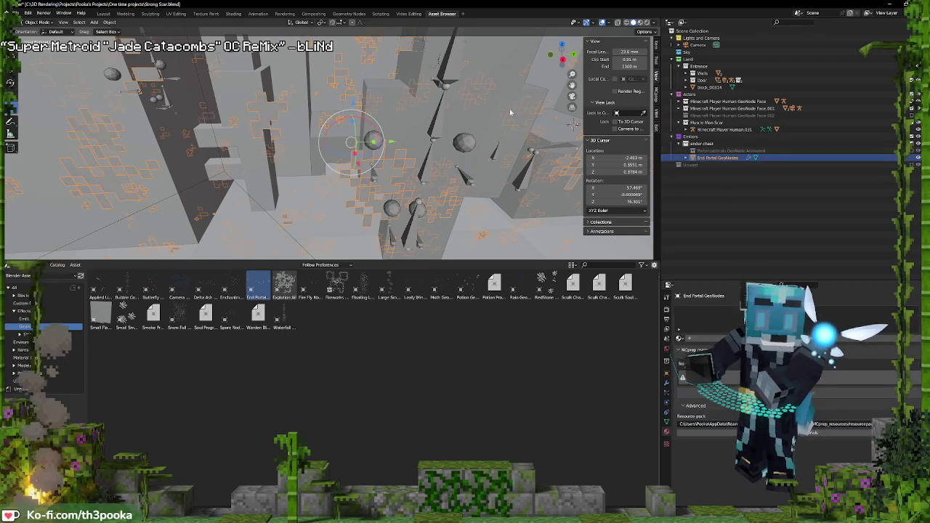
{"action": "key", "text": "space"}
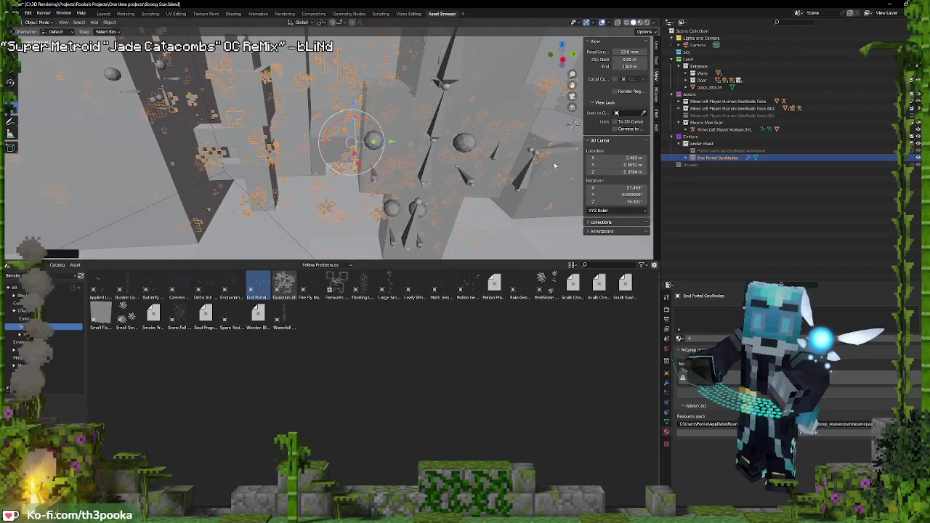
{"action": "left_click", "coordinate": [666, 383]}
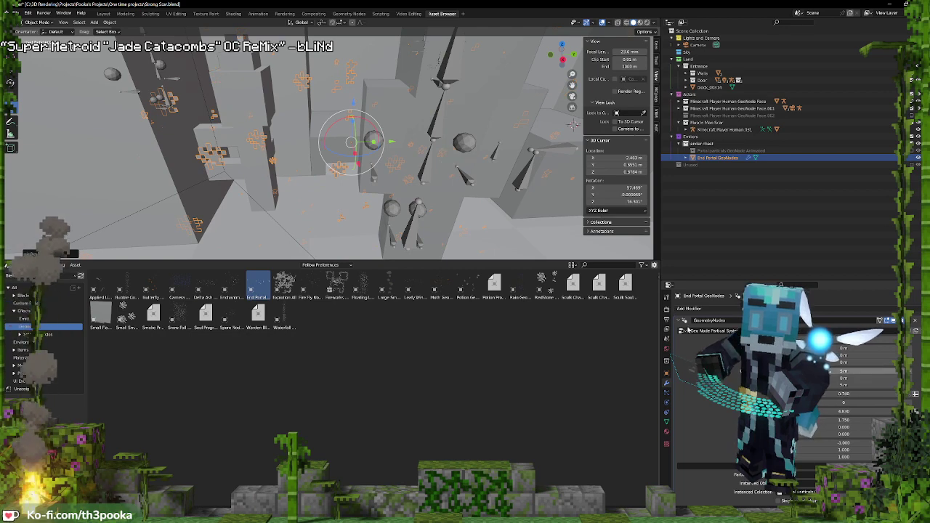
{"action": "scroll", "coordinate": [462, 137], "scroll_direction": "down", "scroll_amount": 4}
{"action": "middle_click_drag", "start_coordinate": [468, 114], "coordinate": [385, 165]}
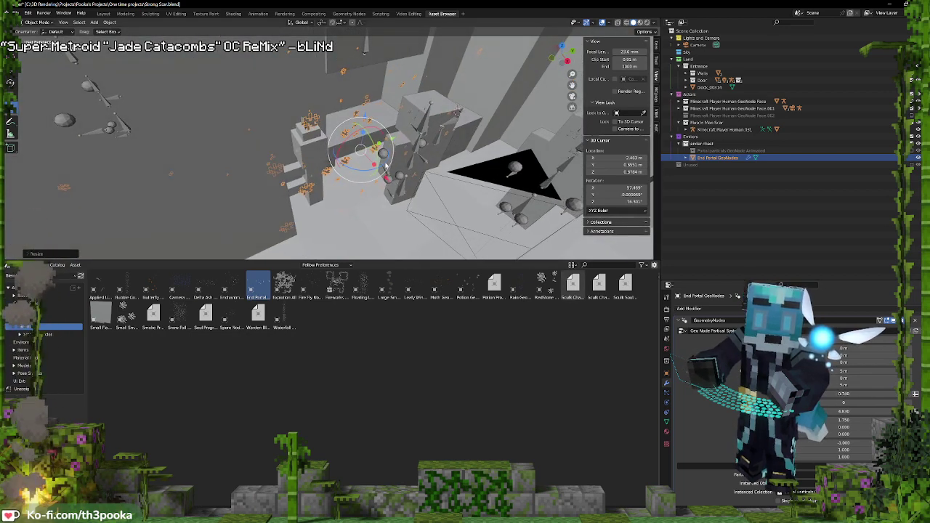
Rotate the End Portal particle emitter and move it along the Y and Z axes onto the ender chest
{"action": "left_click_drag", "start_coordinate": [386, 167], "coordinate": [368, 173]}
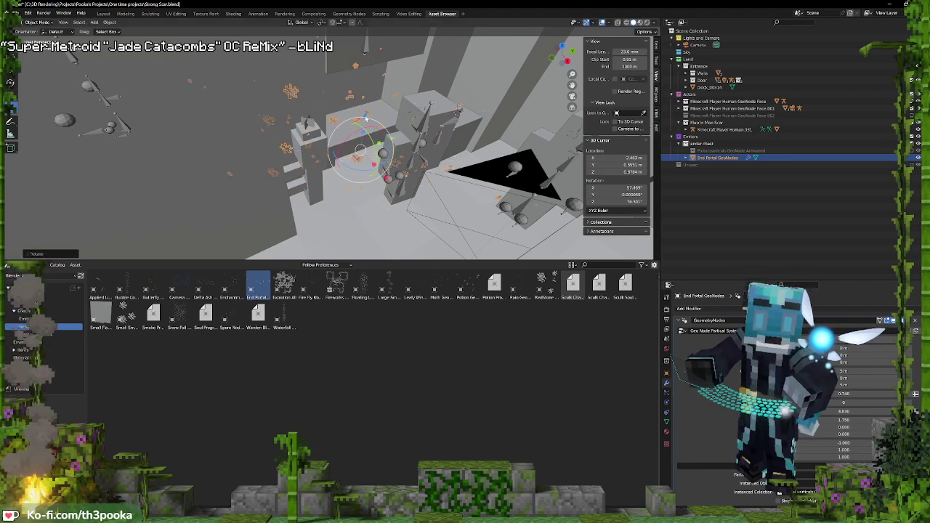
{"action": "key", "text": "g"}
{"action": "key", "text": "y"}
{"action": "left_click", "coordinate": [465, 76]}
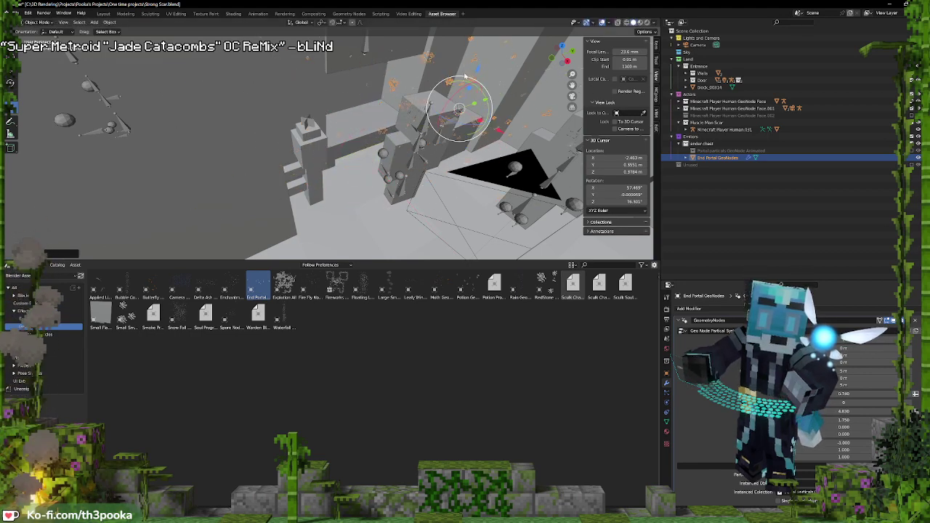
{"action": "key", "text": "g"}
{"action": "key", "text": "z"}
{"action": "left_click", "coordinate": [476, 118]}
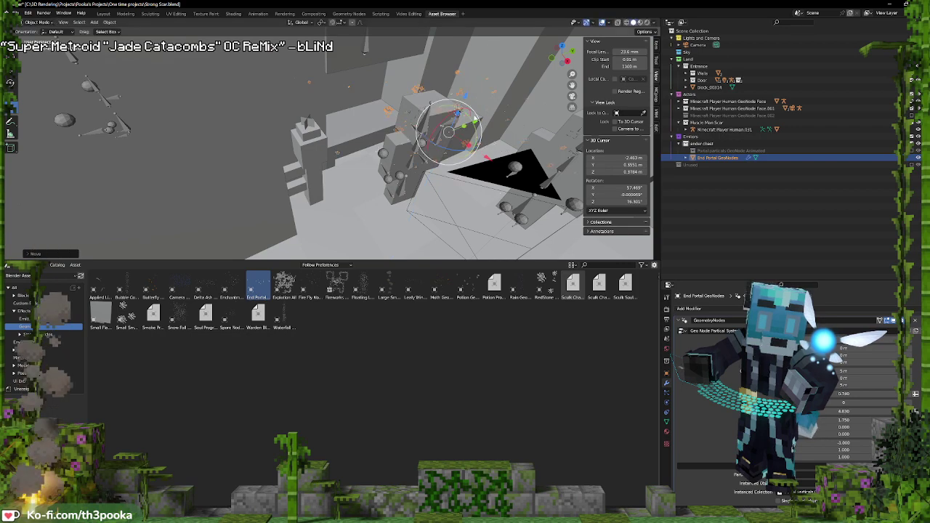
Nudge the particle emitter closer to the ender chest and rotate it about the global Z axis
{"action": "middle_click_drag", "start_coordinate": [534, 104], "coordinate": [501, 105]}
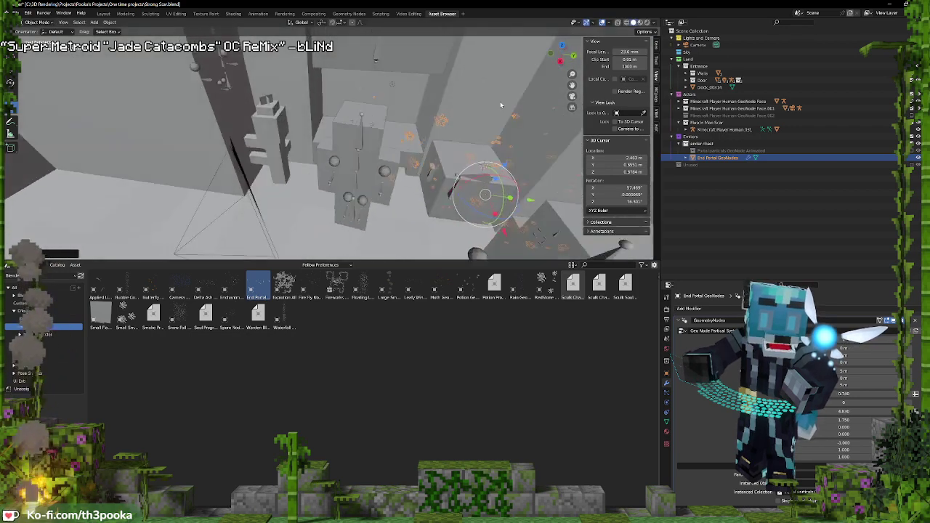
{"action": "key", "text": "g"}
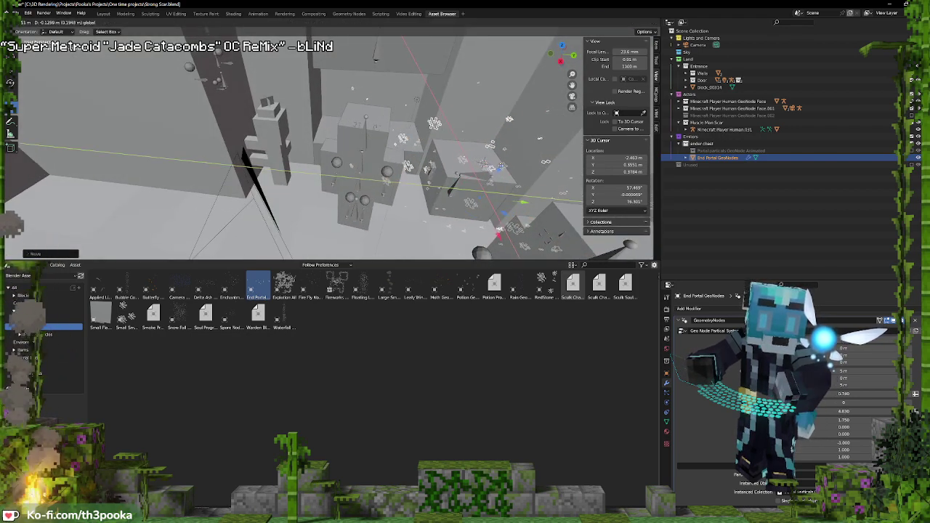
{"action": "key", "text": "z"}
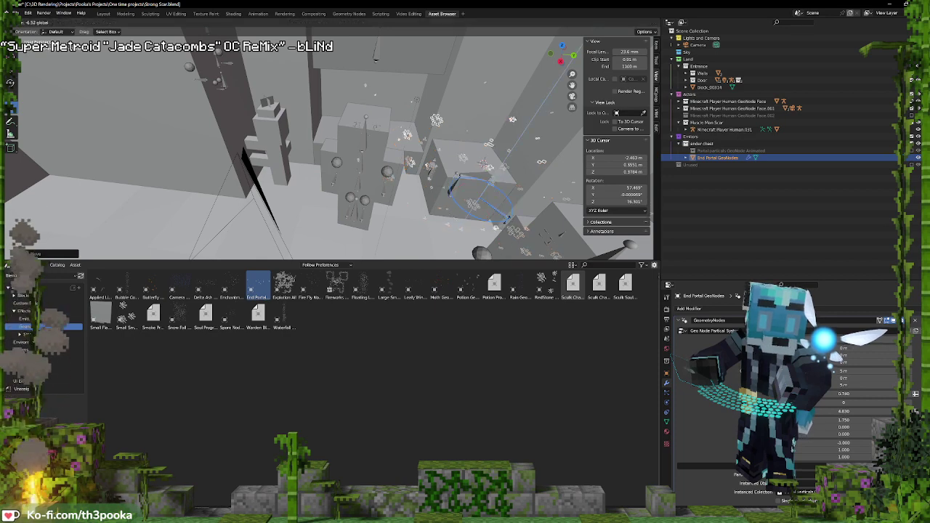
{"action": "key", "text": "Return"}
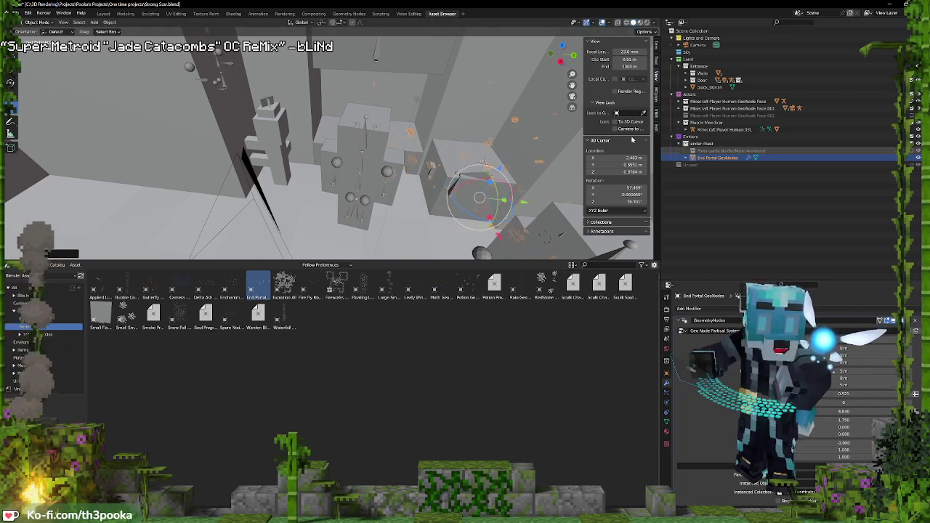
Set the Geometry Nodes modifier's 0.740 value to 0.521 and its 1.750 value to 1.059, and save the file
{"action": "middle_click_drag", "start_coordinate": [452, 137], "coordinate": [499, 136]}
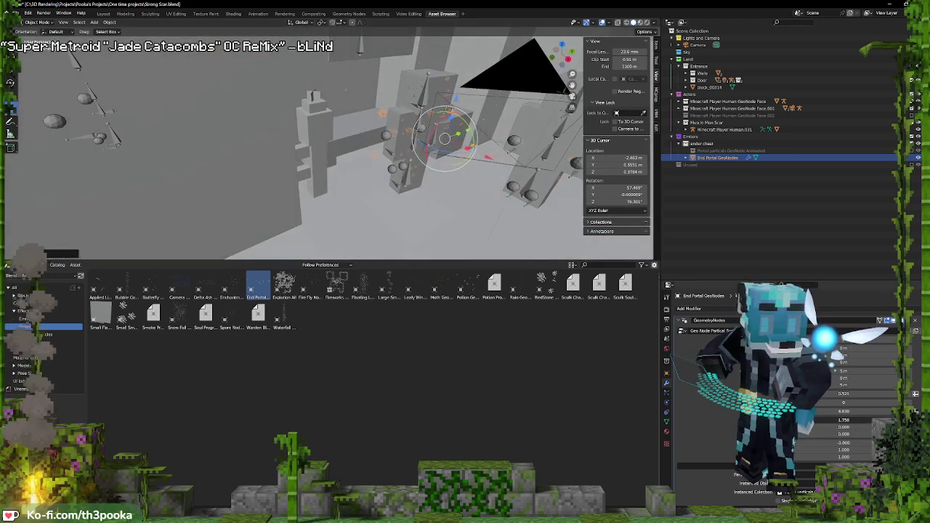
{"action": "mouse_move", "coordinate": [843, 420]}
{"action": "left_mouse_down"}
{"action": "mouse_move", "coordinate": [819, 420]}
{"action": "mouse_move", "coordinate": [828, 420]}
{"action": "left_mouse_up"}
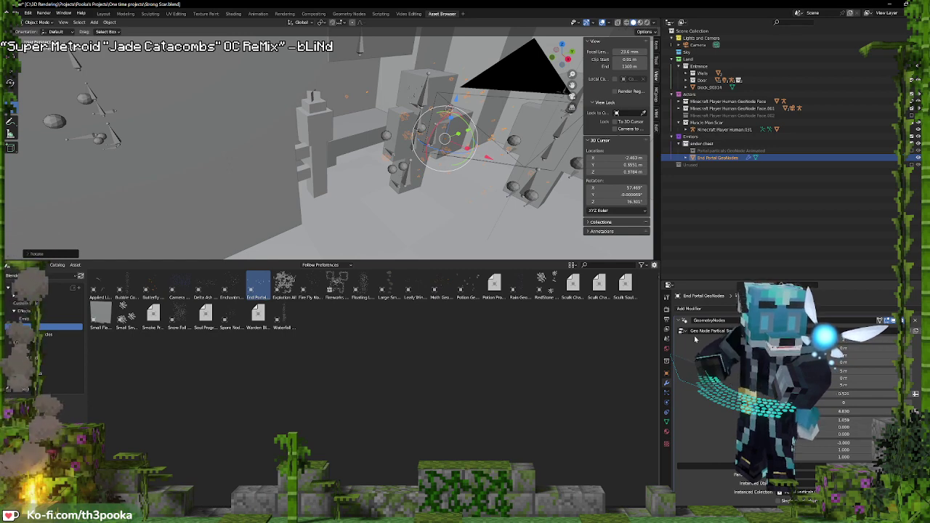
{"action": "key", "text": "ctrl+s"}
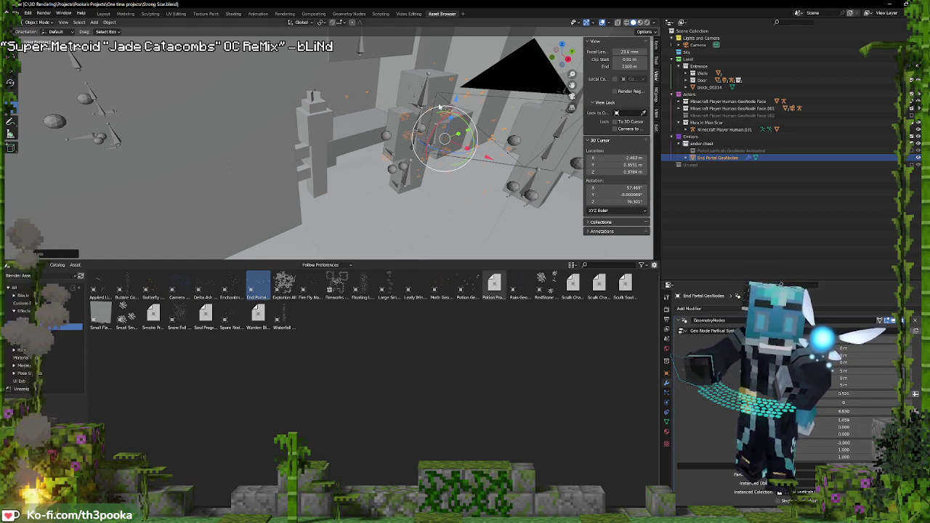
Adjust the 0.521 value in the Geometry Nodes modifier and preview the particle animation around the ender chest
{"action": "left_click_drag", "start_coordinate": [440, 103], "coordinate": [499, 163]}
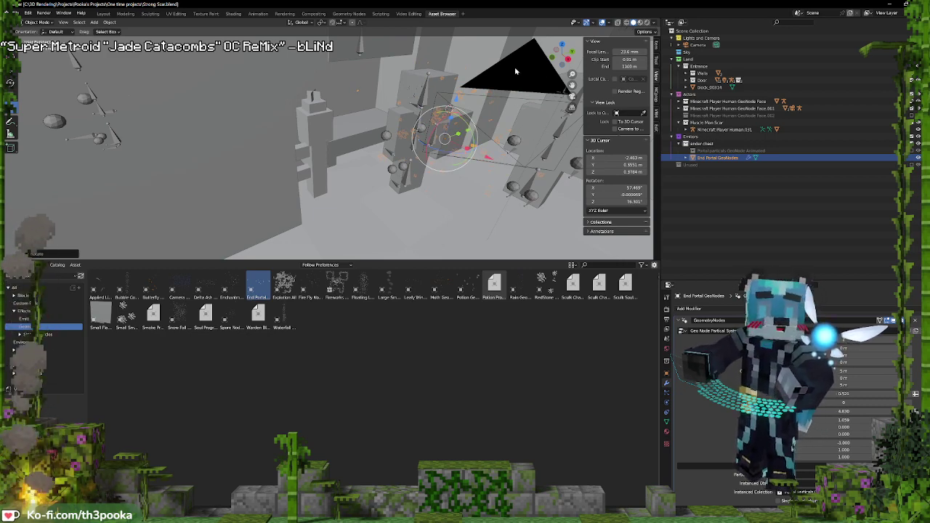
{"action": "scroll", "coordinate": [785, 378], "scroll_direction": "down", "scroll_amount": 3}
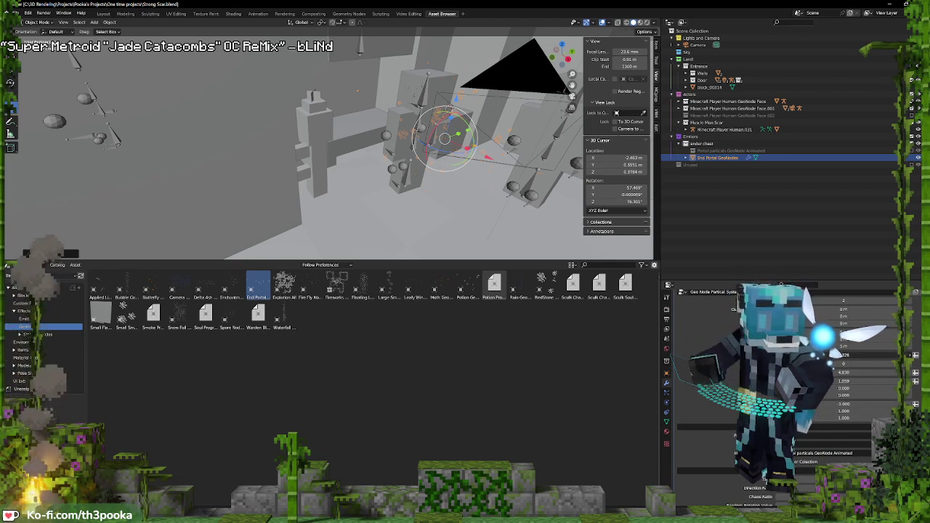
{"action": "left_click_drag", "start_coordinate": [845, 355], "coordinate": [849, 356]}
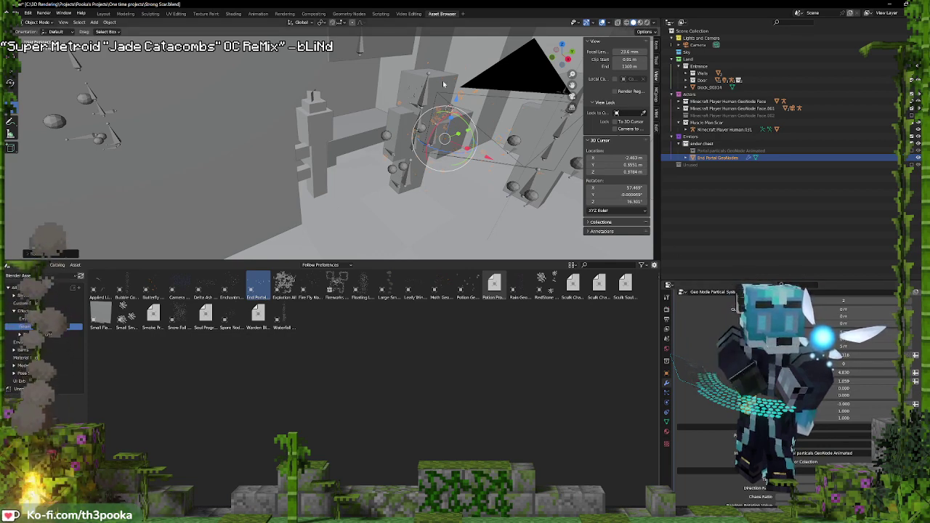
{"action": "key", "text": "space"}
{"action": "key", "text": "space"}
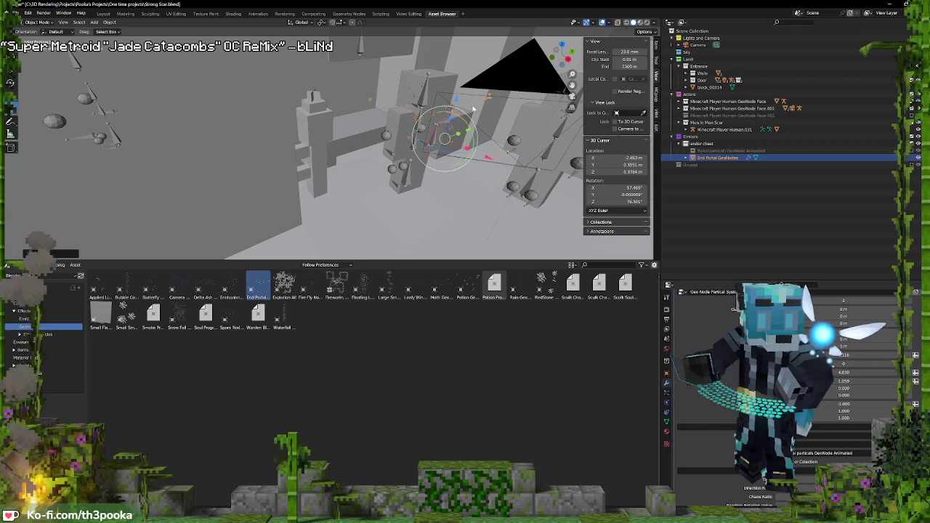
Raise the Geometry Nodes modifier's 1.820 value to 2.040 and check the playing particles from around the chest
{"action": "mouse_move", "coordinate": [473, 109]}
{"action": "middle_mouse_down"}
{"action": "mouse_move", "coordinate": [485, 111]}
{"action": "mouse_move", "coordinate": [473, 122]}
{"action": "middle_mouse_up"}
{"action": "scroll", "coordinate": [855, 394], "scroll_direction": "down", "scroll_amount": 5}
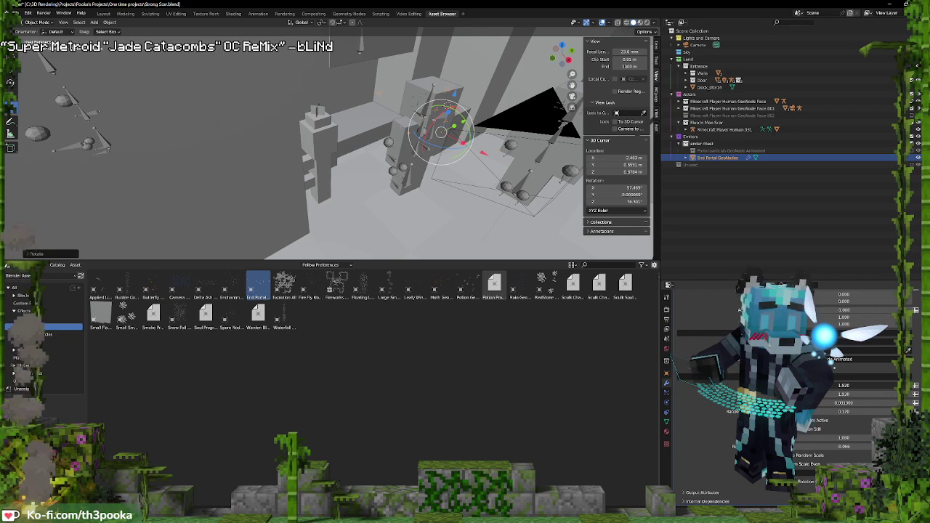
{"action": "key", "text": "space"}
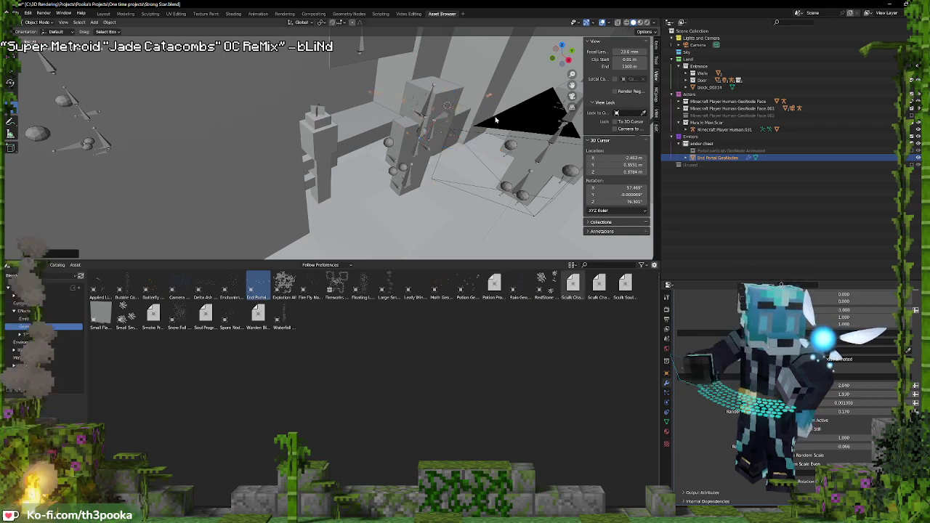
{"action": "scroll", "coordinate": [495, 119], "scroll_direction": "down", "scroll_amount": 4}
{"action": "scroll", "coordinate": [495, 108], "scroll_direction": "up", "scroll_amount": 2}
{"action": "scroll", "coordinate": [491, 103], "scroll_direction": "down", "scroll_amount": 1}
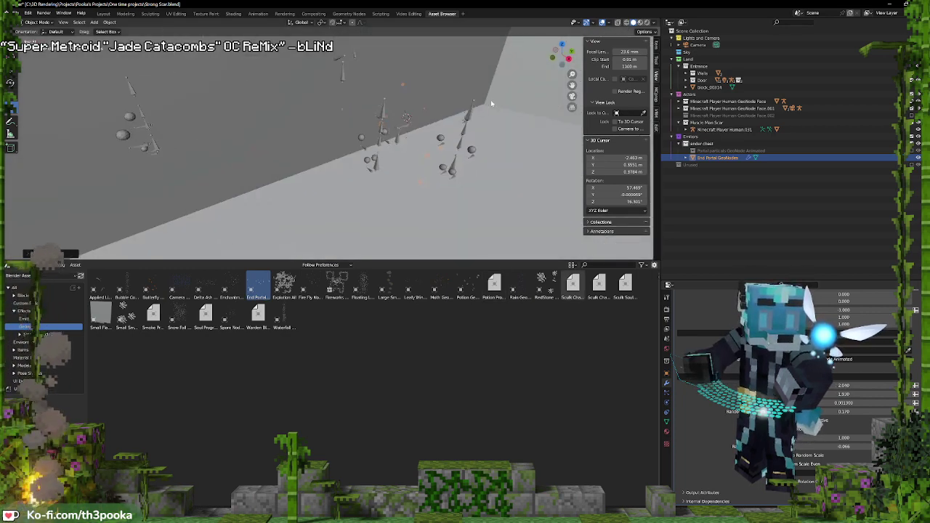
{"action": "middle_click_drag", "start_coordinate": [491, 100], "coordinate": [423, 137]}
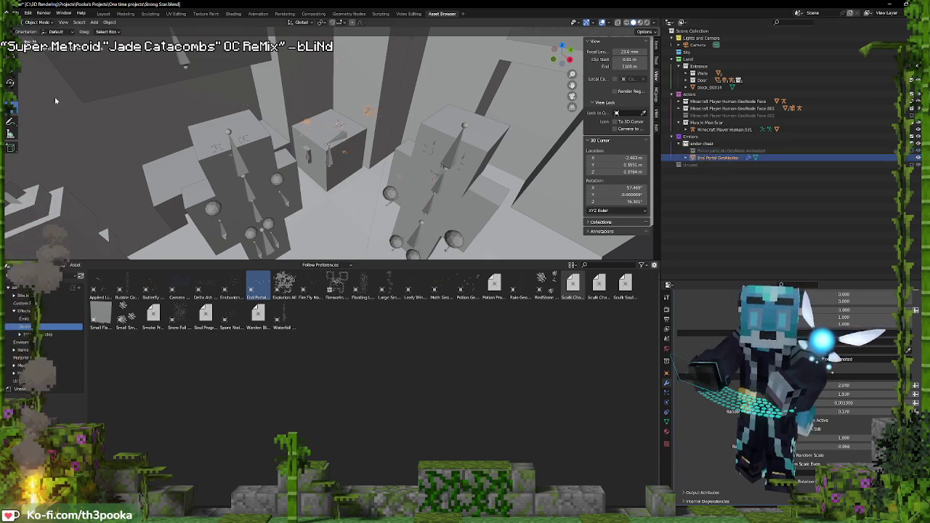
Move the particle emitter along the Z axis and across the horizontal plane to fit it around the ender chest
{"action": "key", "text": "g"}
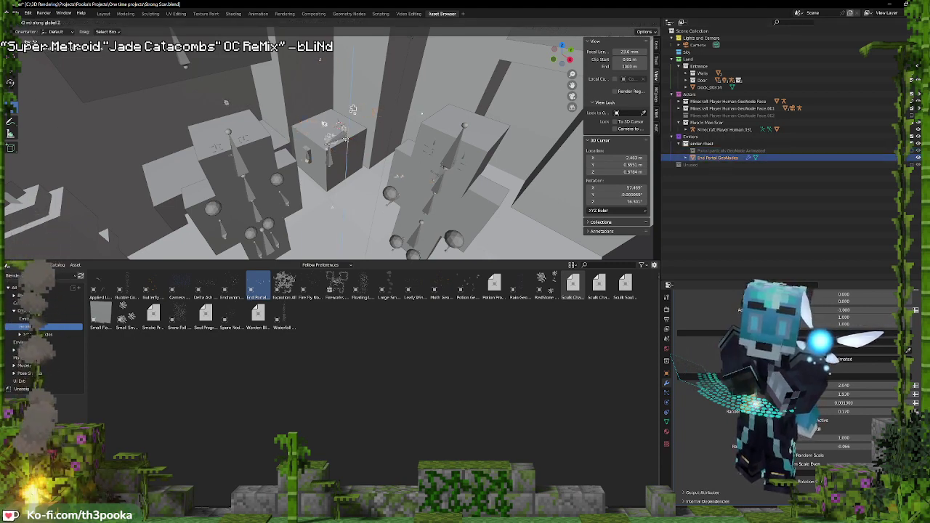
{"action": "left_click", "coordinate": [346, 152]}
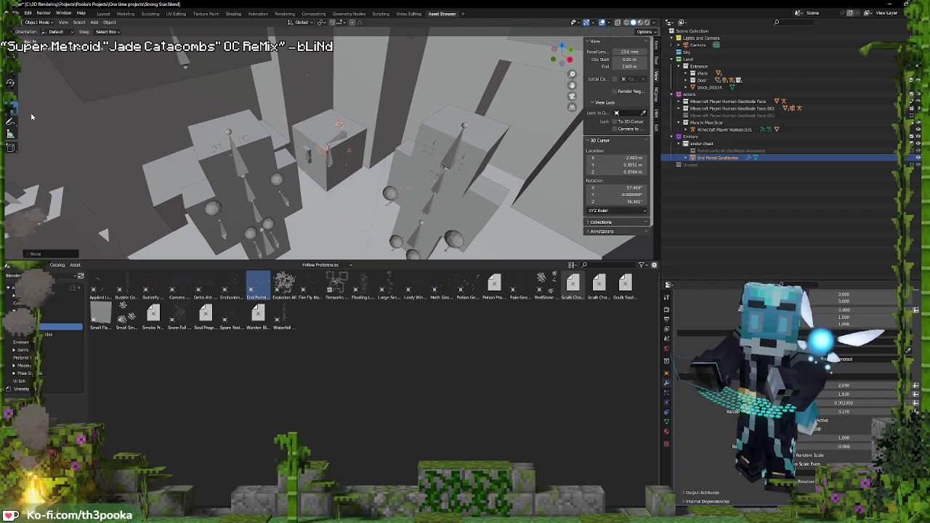
{"action": "key", "text": "g"}
{"action": "key", "text": "shift+z"}
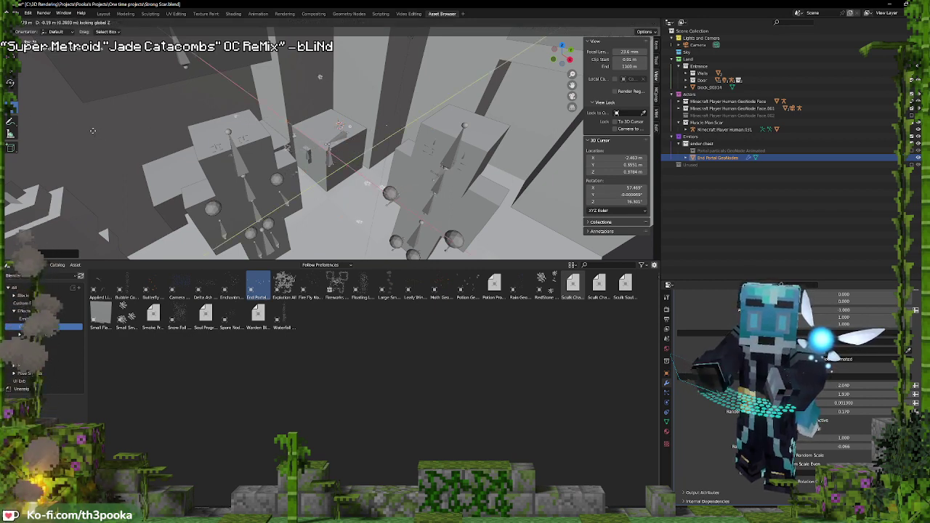
{"action": "left_click", "coordinate": [93, 131]}
{"action": "middle_click_drag", "start_coordinate": [93, 131], "coordinate": [144, 118]}
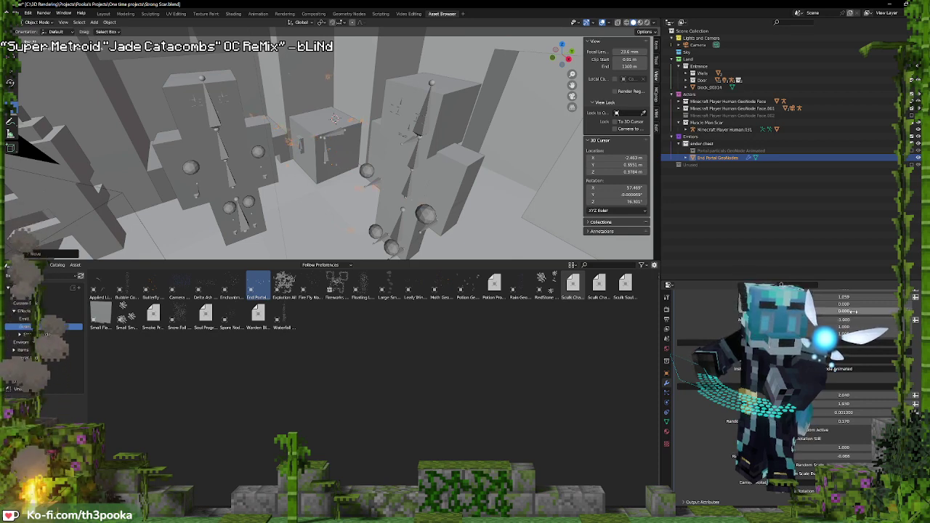
Lower the second 0.000 value in the Geometry Nodes modifier to about -0.3 and save the file
{"action": "left_click_drag", "start_coordinate": [854, 312], "coordinate": [831, 312]}
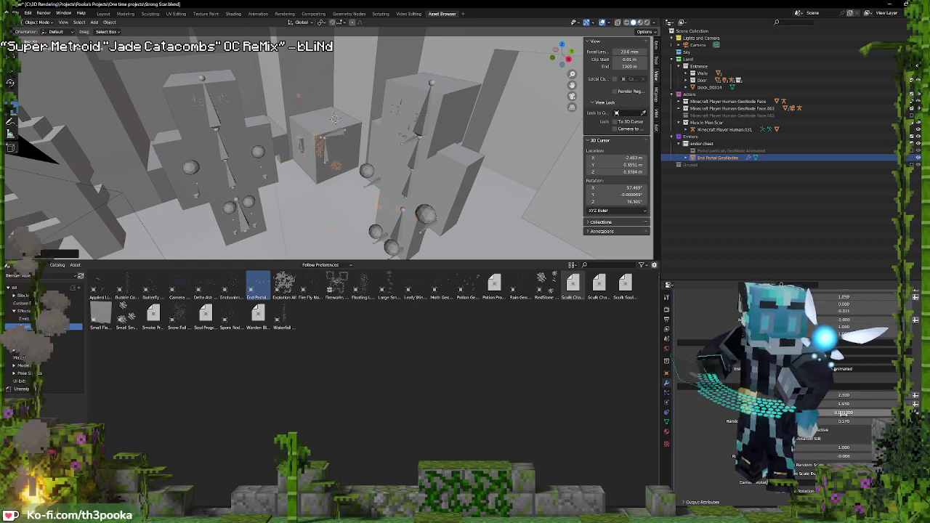
{"action": "scroll", "coordinate": [854, 383], "scroll_direction": "up", "scroll_amount": 5}
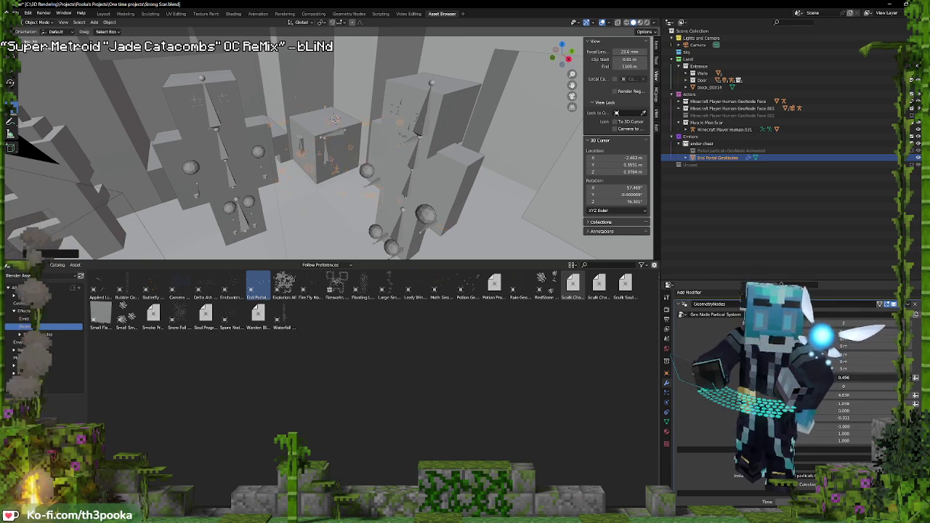
{"action": "middle_click_drag", "start_coordinate": [402, 165], "coordinate": [395, 146]}
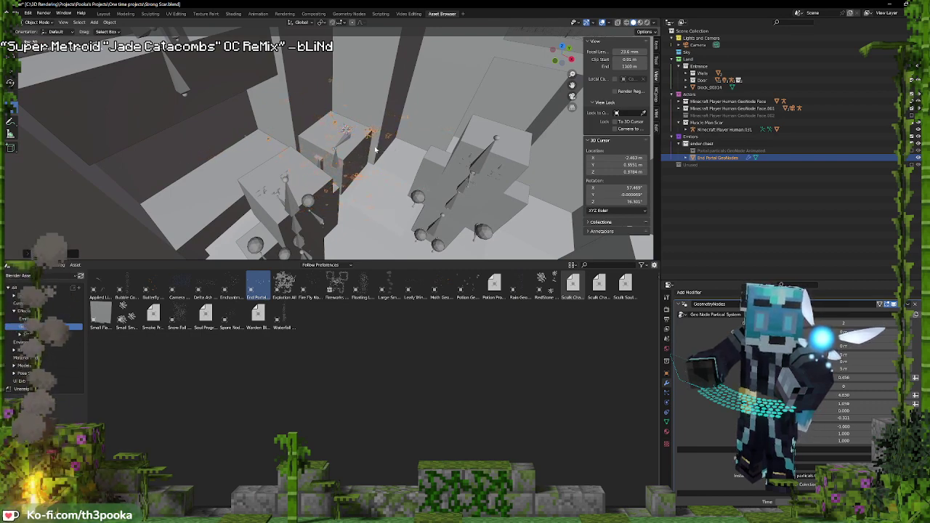
{"action": "key", "text": "space"}
{"action": "key", "text": "ctrl+s"}
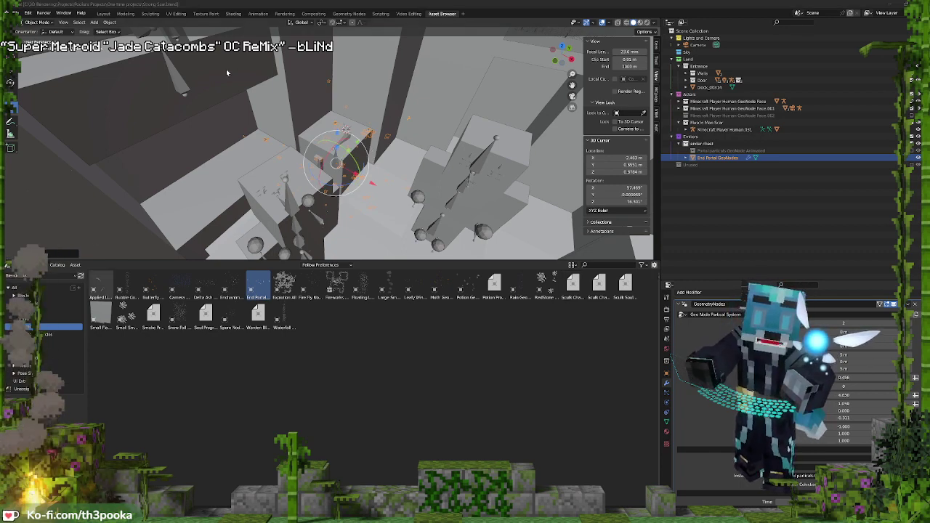
Switch to the Layout workspace and examine the End Portal particles around the ender chest in the rendered view
{"action": "left_click", "coordinate": [103, 13]}
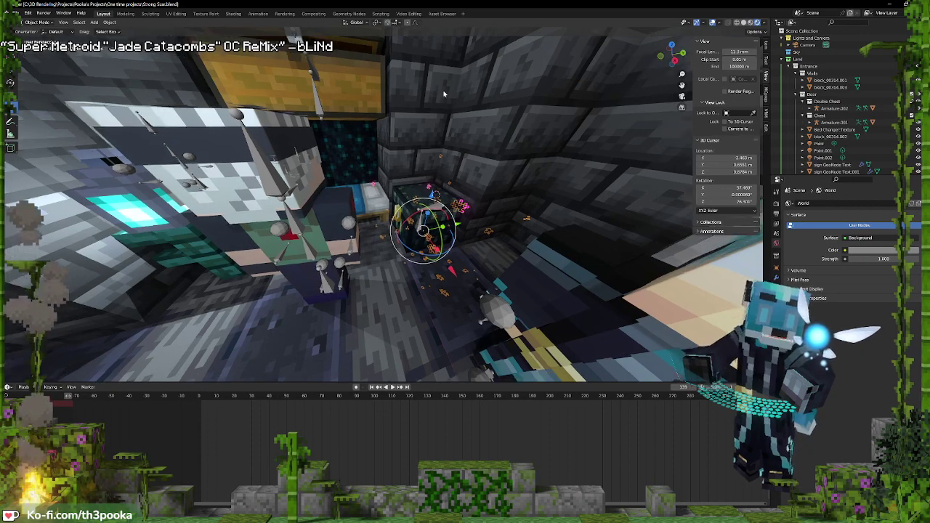
{"action": "left_click", "coordinate": [474, 167]}
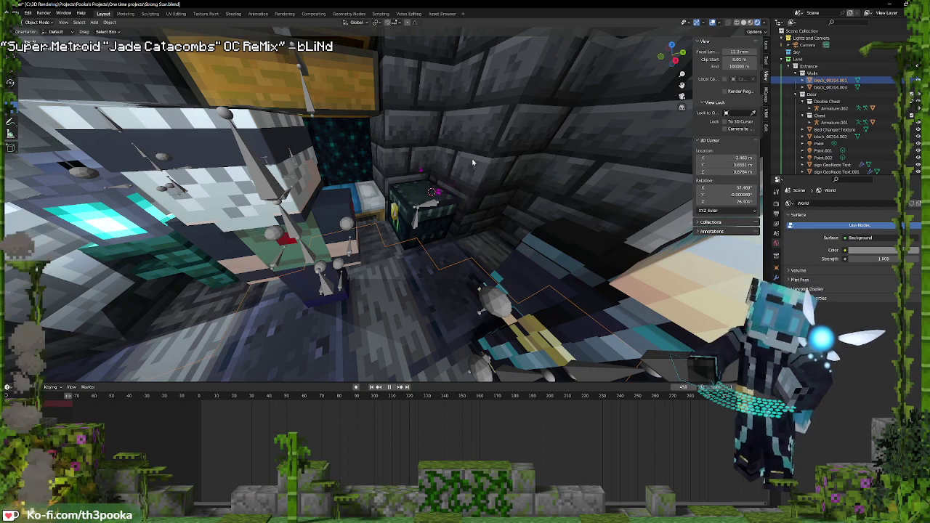
{"action": "mouse_move", "coordinate": [407, 174]}
{"action": "middle_mouse_down"}
{"action": "mouse_move", "coordinate": [363, 172]}
{"action": "mouse_move", "coordinate": [419, 164]}
{"action": "middle_mouse_up"}
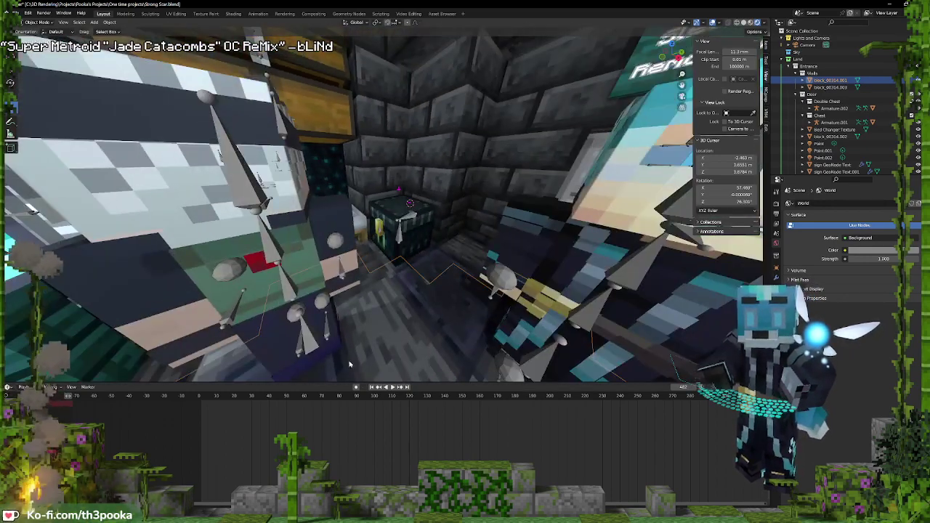
Rotate the white-haired character beside the bed and check his new orientation from around the lobby
{"action": "left_click", "coordinate": [307, 343]}
{"action": "scroll", "coordinate": [357, 316], "scroll_direction": "down", "scroll_amount": 3}
{"action": "scroll", "coordinate": [397, 260], "scroll_direction": "down", "scroll_amount": 3}
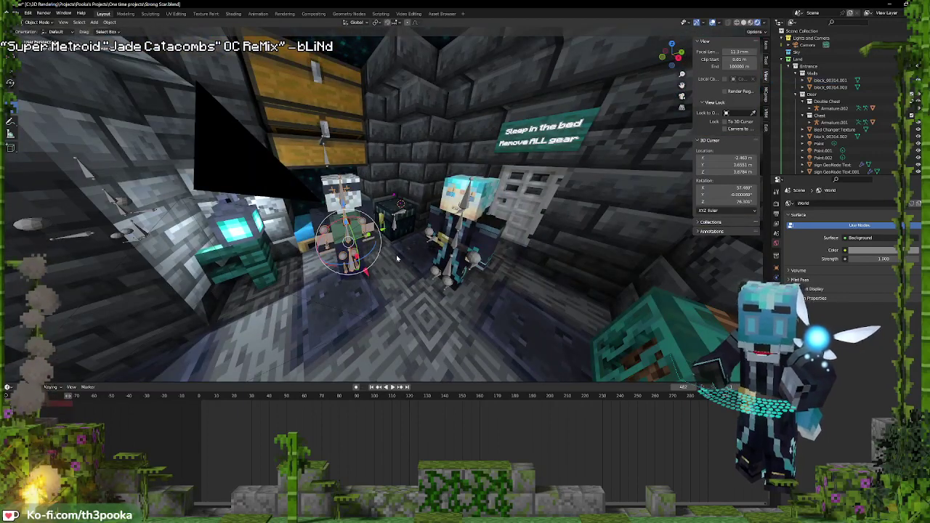
{"action": "key", "text": "r"}
{"action": "left_click", "coordinate": [392, 260]}
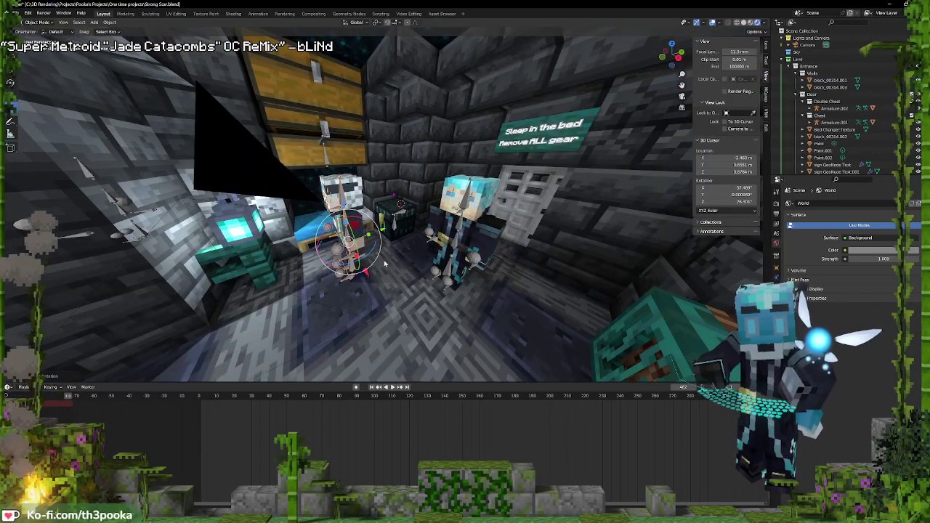
{"action": "middle_click_drag", "start_coordinate": [494, 221], "coordinate": [518, 212]}
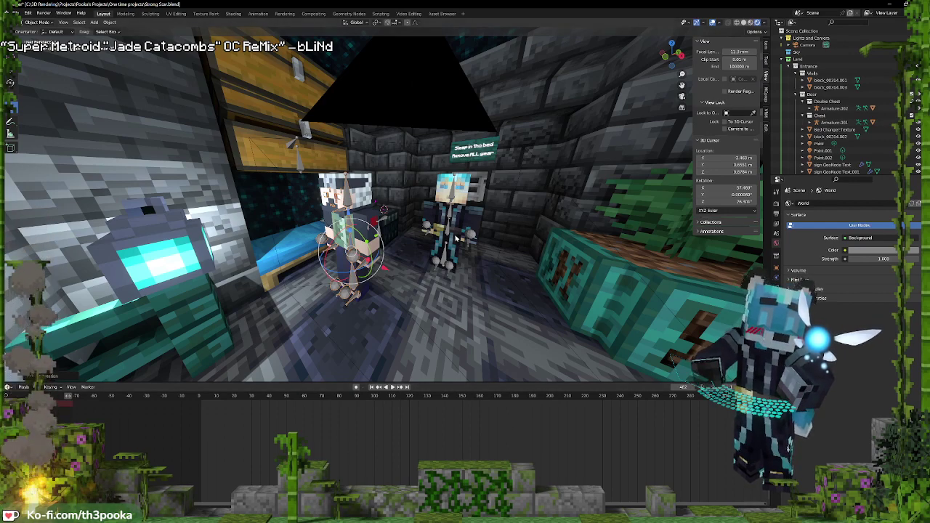
{"action": "middle_click_drag", "start_coordinate": [451, 305], "coordinate": [359, 231]}
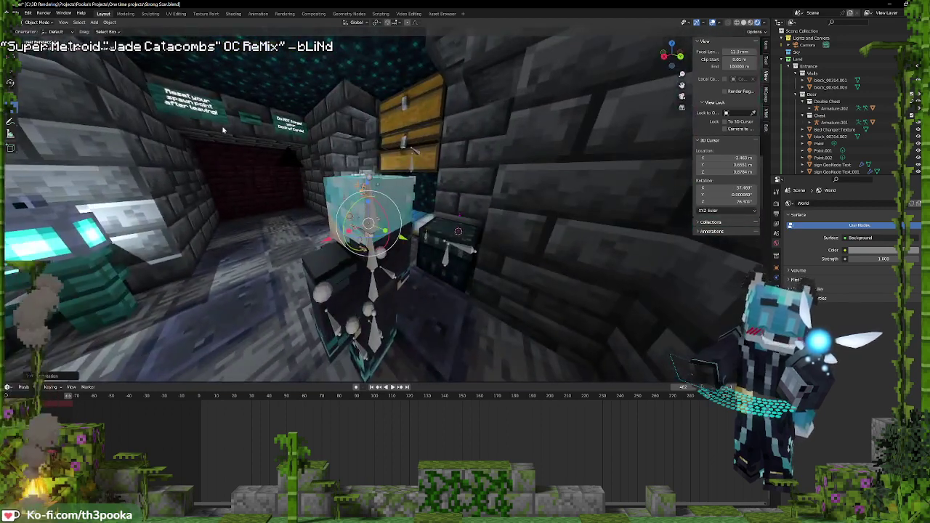
Find the sculk block by searching the block assets for "sc" and place it on the roof of the lobby
{"action": "left_click", "coordinate": [297, 81]}
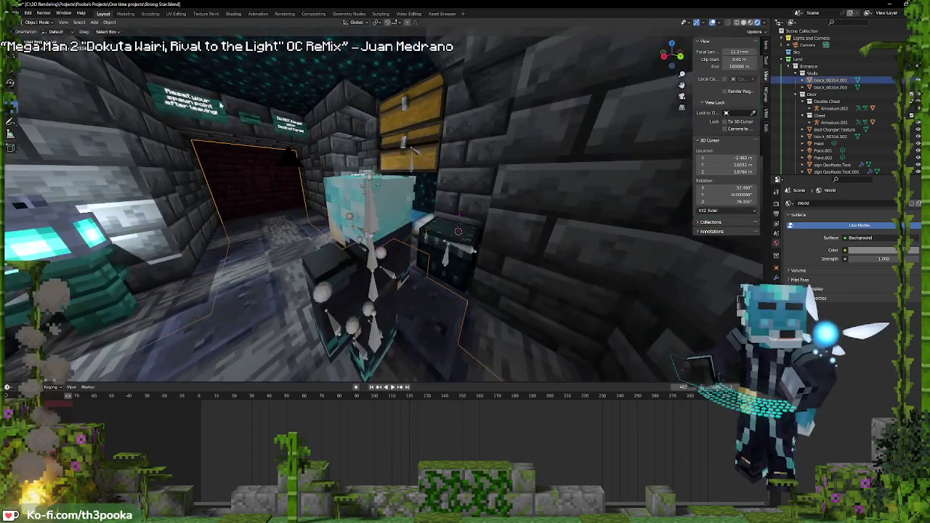
{"action": "key", "text": "KP_Divide"}
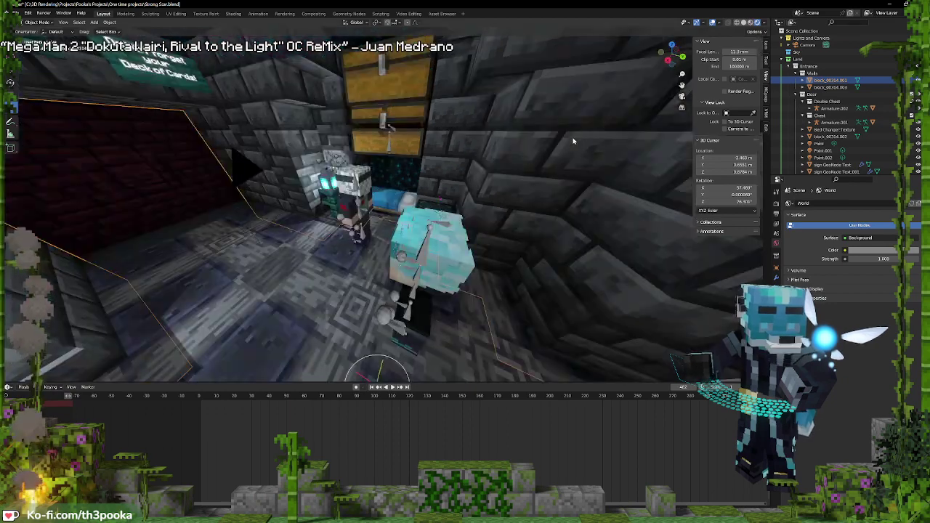
{"action": "right_click", "coordinate": [523, 218], "text": "shift"}
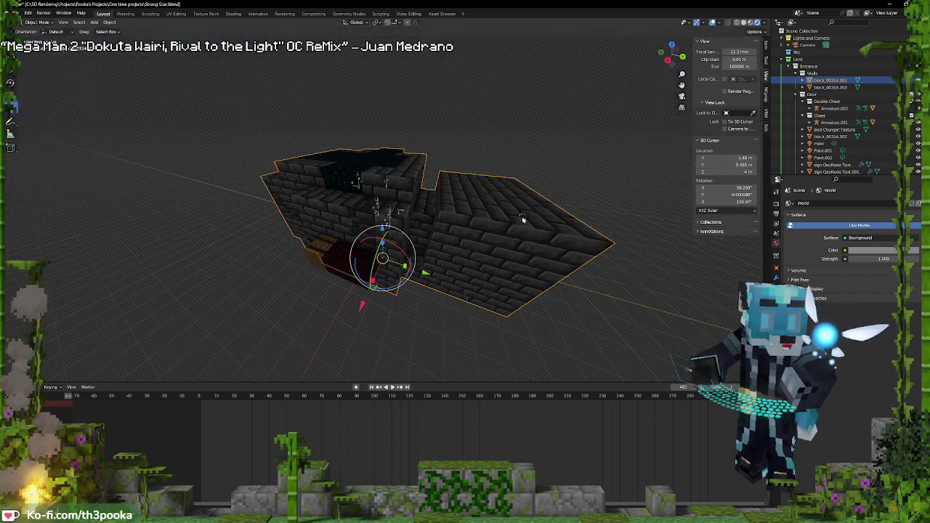
{"action": "left_click", "coordinate": [442, 13]}
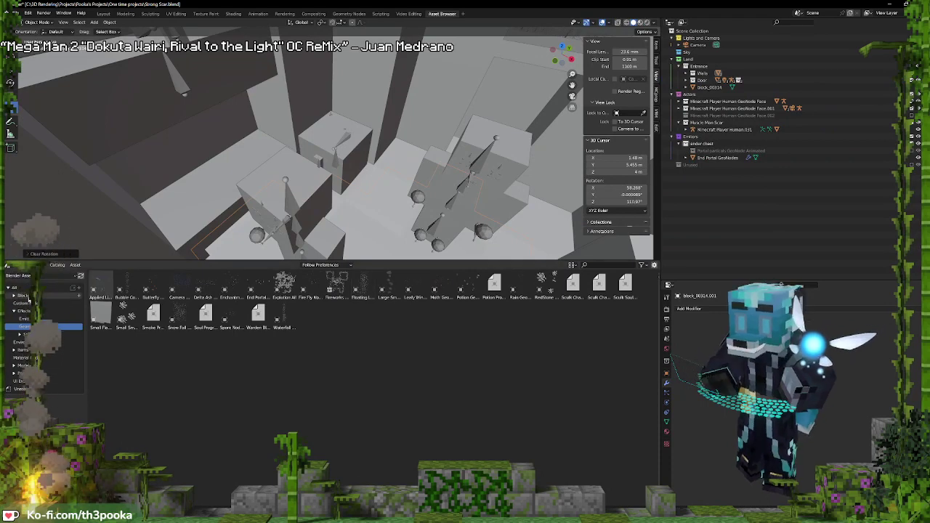
{"action": "left_click", "coordinate": [46, 295]}
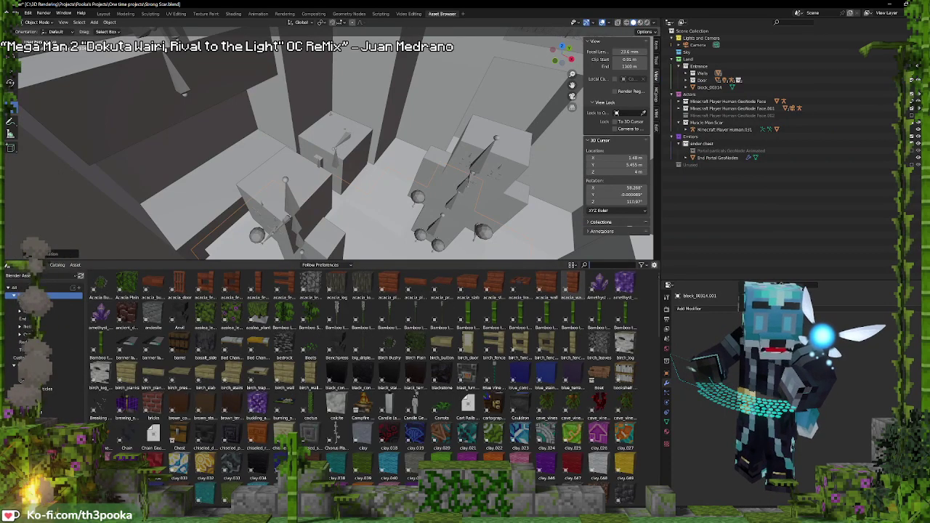
{"action": "key", "text": "ctrl+f"}
{"action": "type", "text": "sc"}
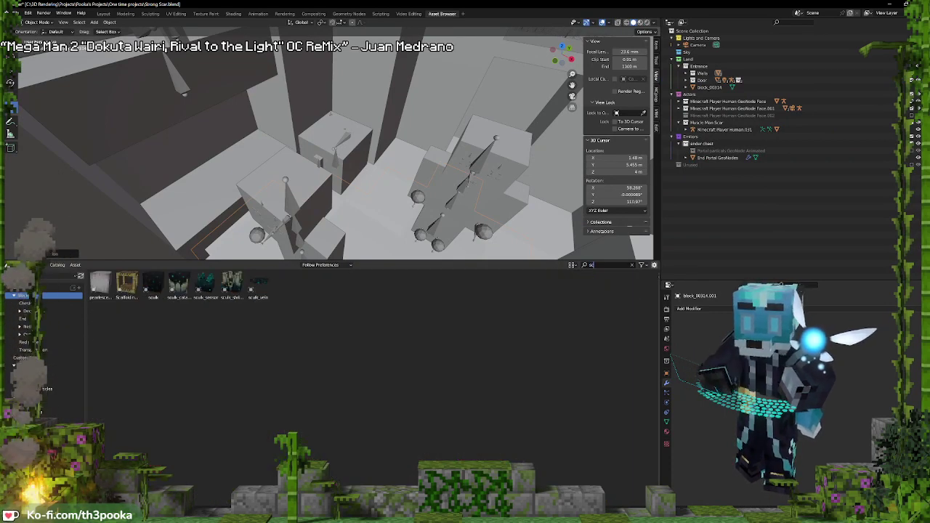
{"action": "key", "text": "Return"}
{"action": "scroll", "coordinate": [313, 231], "scroll_direction": "down", "scroll_amount": 10}
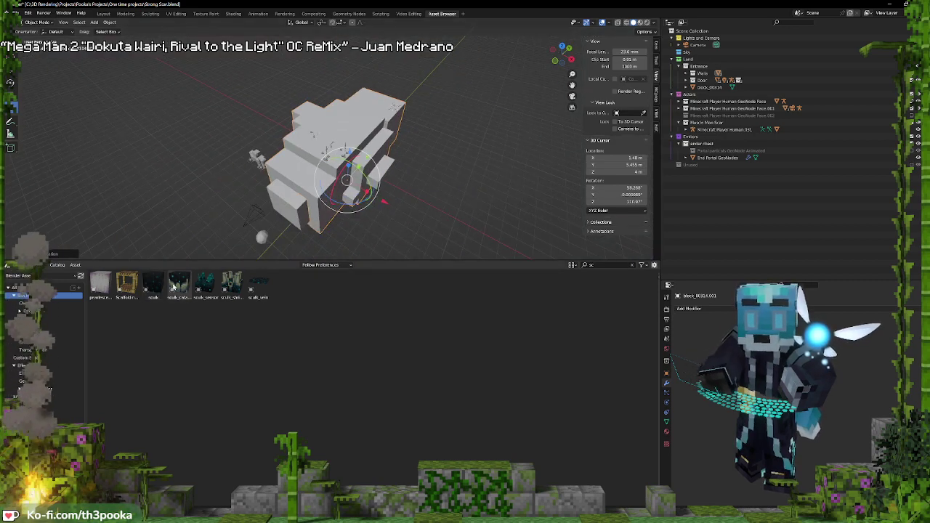
{"action": "left_click_drag", "start_coordinate": [152, 284], "coordinate": [296, 132]}
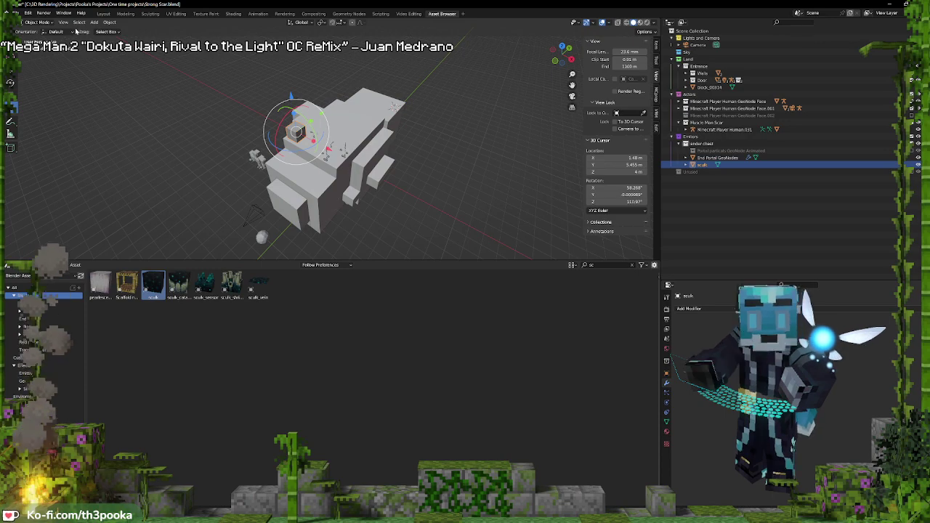
Replace the sculk material on the ceiling faces of the lobby walls mesh with sculk.001
{"action": "left_click", "coordinate": [103, 14]}
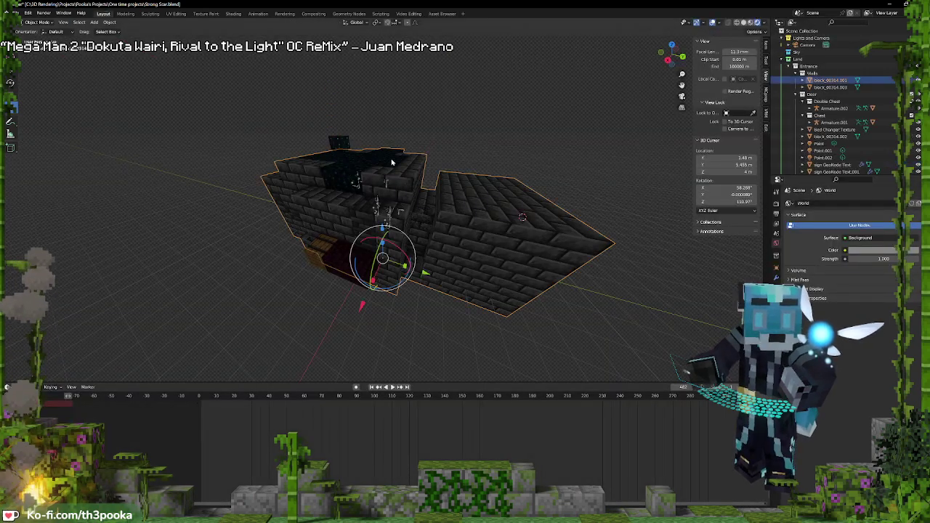
{"action": "key", "text": "Tab"}
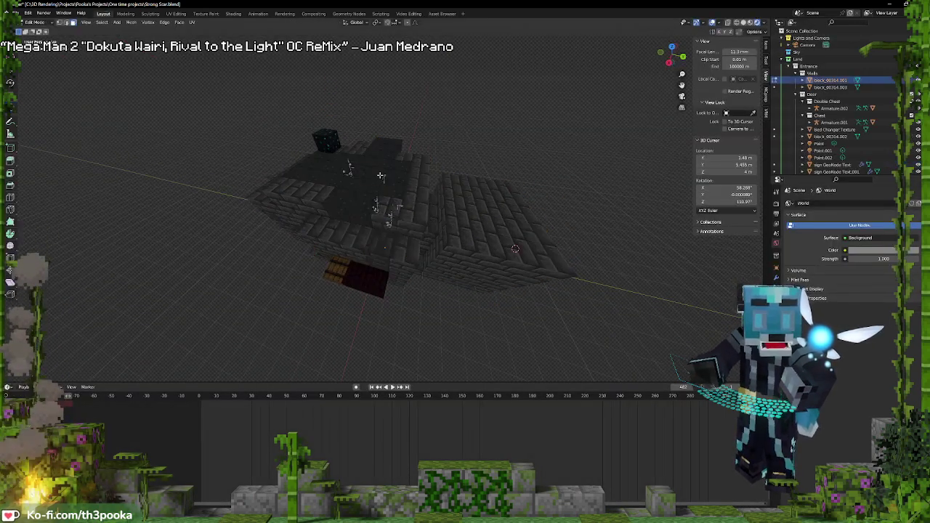
{"action": "left_click", "coordinate": [381, 176]}
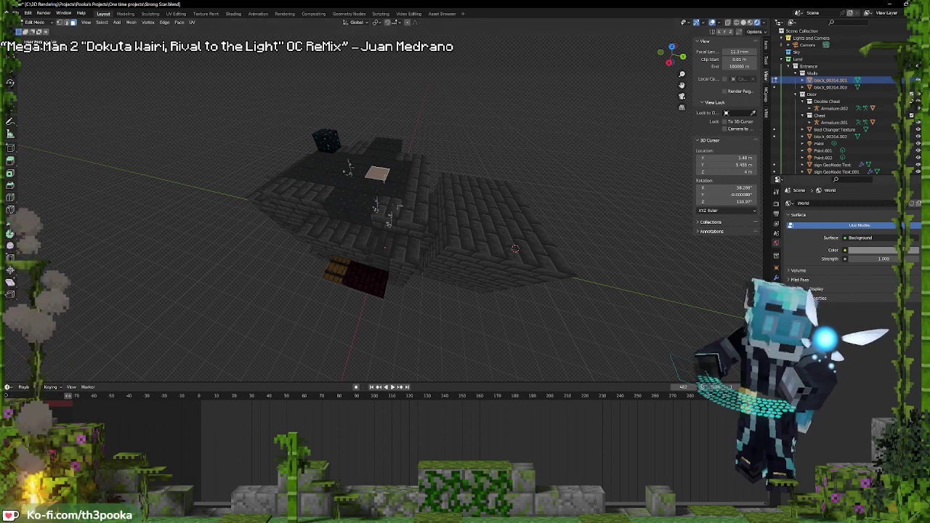
{"action": "left_click", "coordinate": [776, 328]}
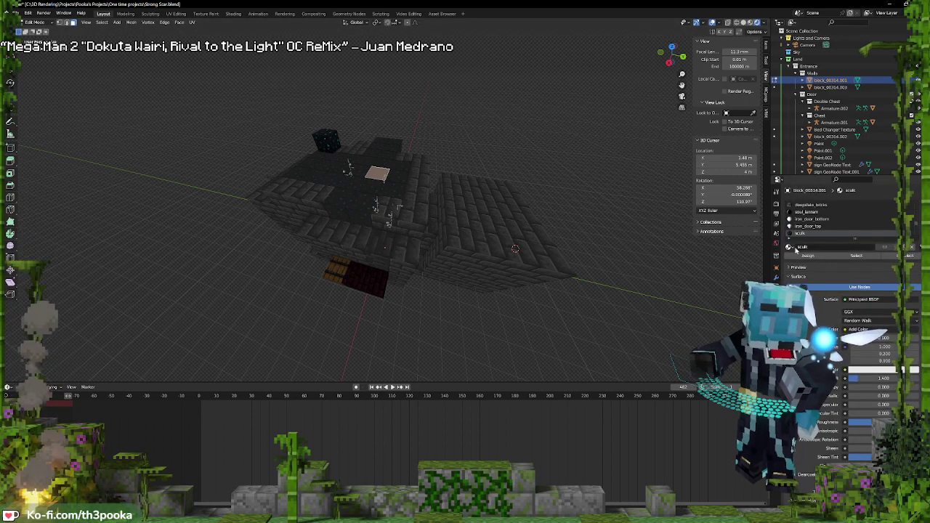
{"action": "left_click", "coordinate": [863, 258]}
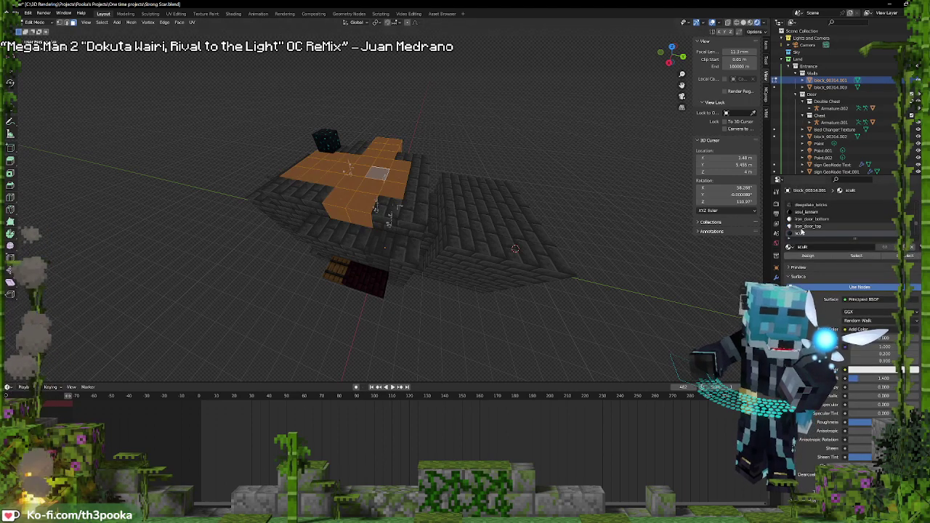
{"action": "scroll", "coordinate": [845, 227], "scroll_direction": "down", "scroll_amount": 3}
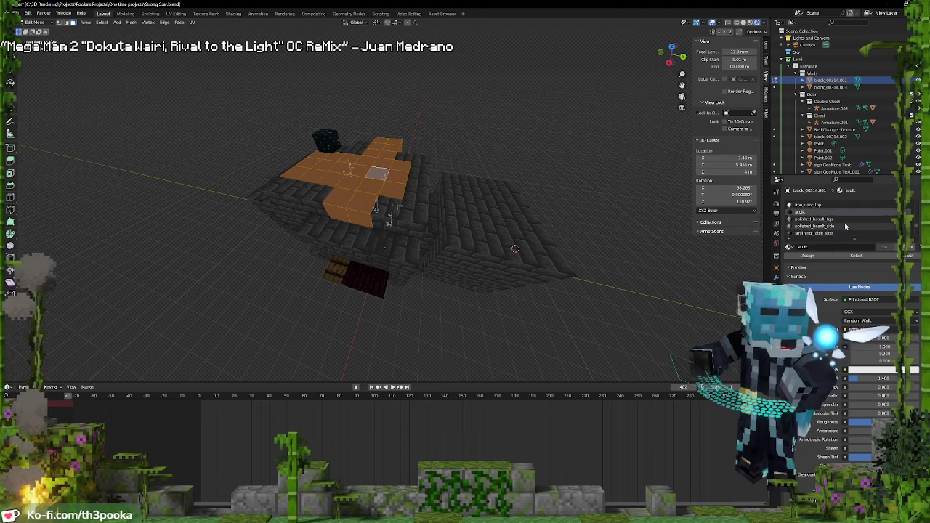
{"action": "left_click", "coordinate": [790, 248]}
{"action": "left_click", "coordinate": [828, 299]}
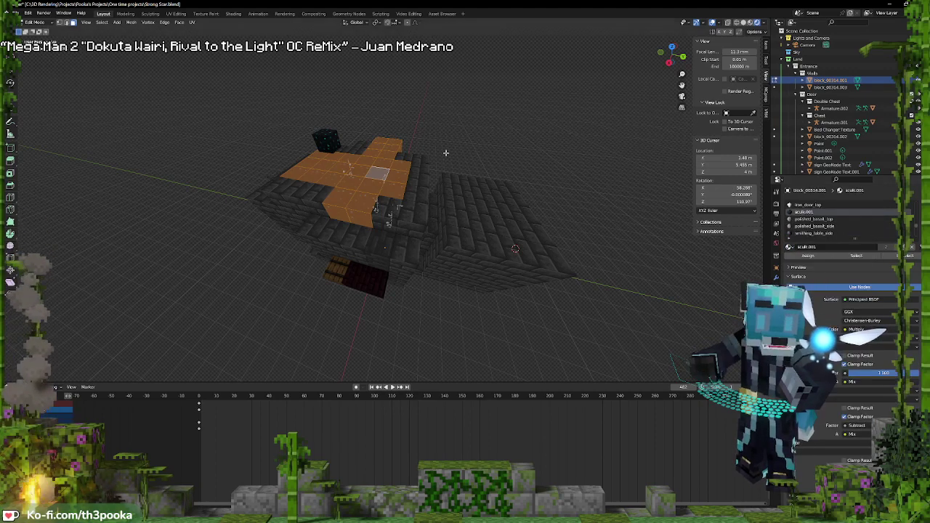
Play the animation through the camera view to check the sculk surfaces in the lobby
{"action": "key", "text": "Tab"}
{"action": "key", "text": "KP_0"}
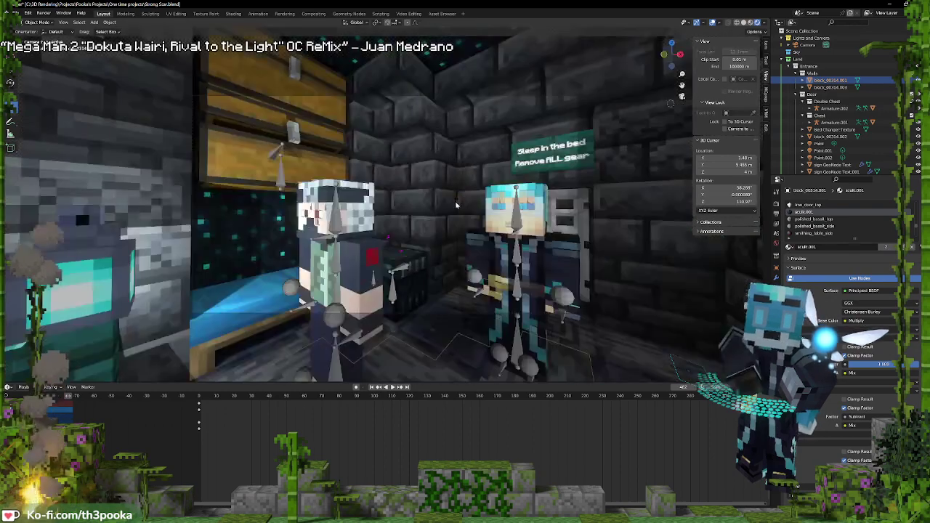
{"action": "key", "text": "space"}
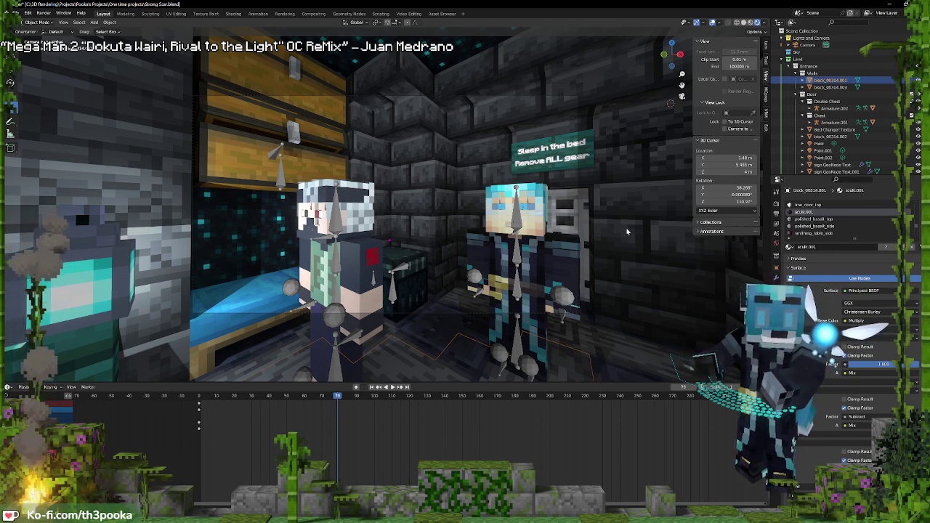
Delete all linked faces of the stray soul lantern piece on the floor behind the iron door
{"action": "key", "text": "KP_0"}
{"action": "scroll", "coordinate": [630, 234], "scroll_direction": "up", "scroll_amount": 4}
{"action": "middle_click_drag", "start_coordinate": [630, 234], "coordinate": [611, 211]}
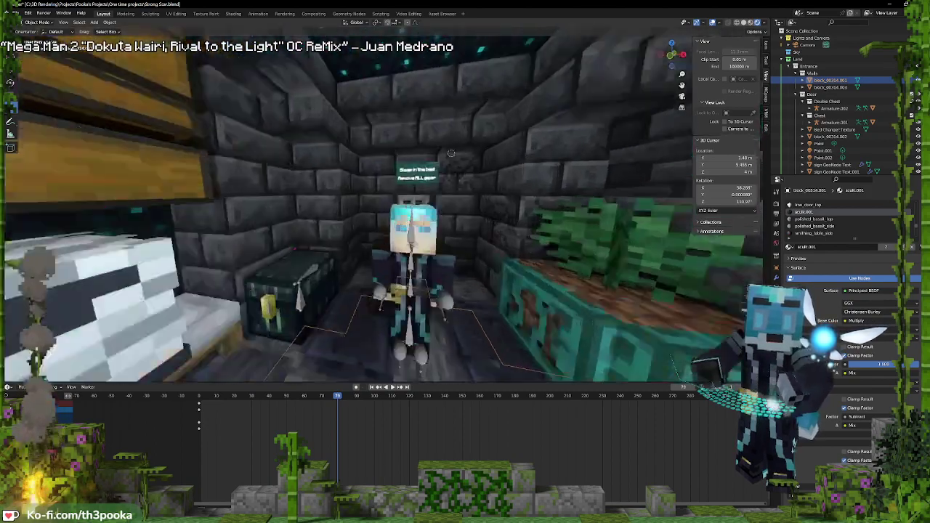
{"action": "middle_click_drag", "start_coordinate": [452, 153], "coordinate": [359, 308]}
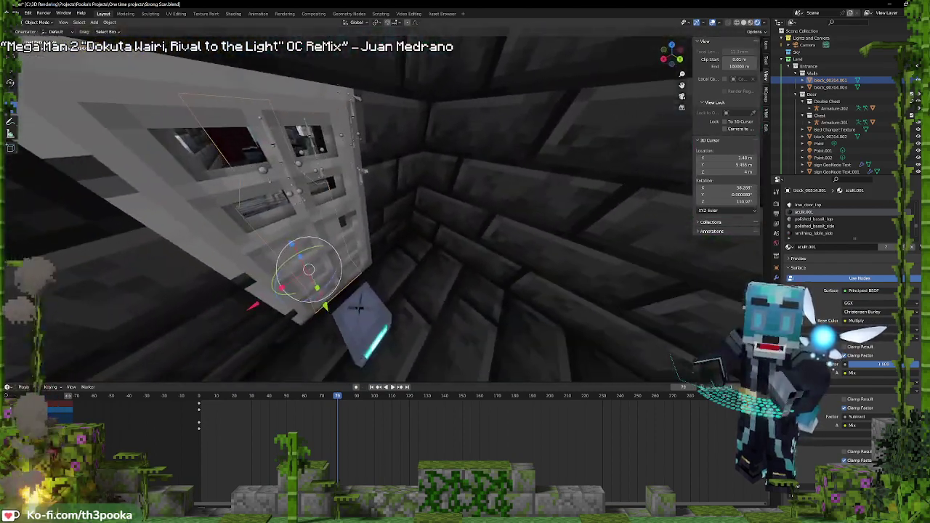
{"action": "left_click", "coordinate": [378, 329]}
{"action": "key", "text": "Tab"}
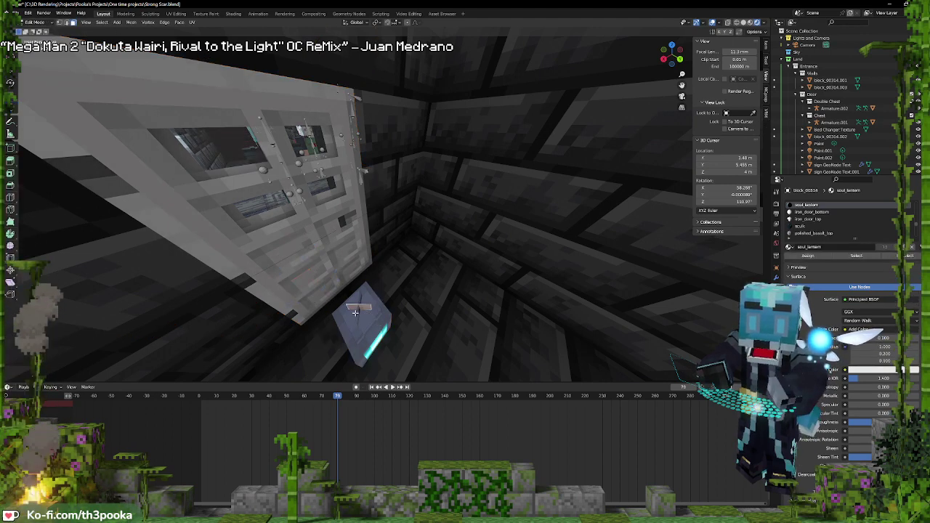
{"action": "left_click", "coordinate": [357, 313], "text": "shift"}
{"action": "left_click", "coordinate": [369, 317], "text": "shift"}
{"action": "left_click", "coordinate": [381, 324], "text": "shift"}
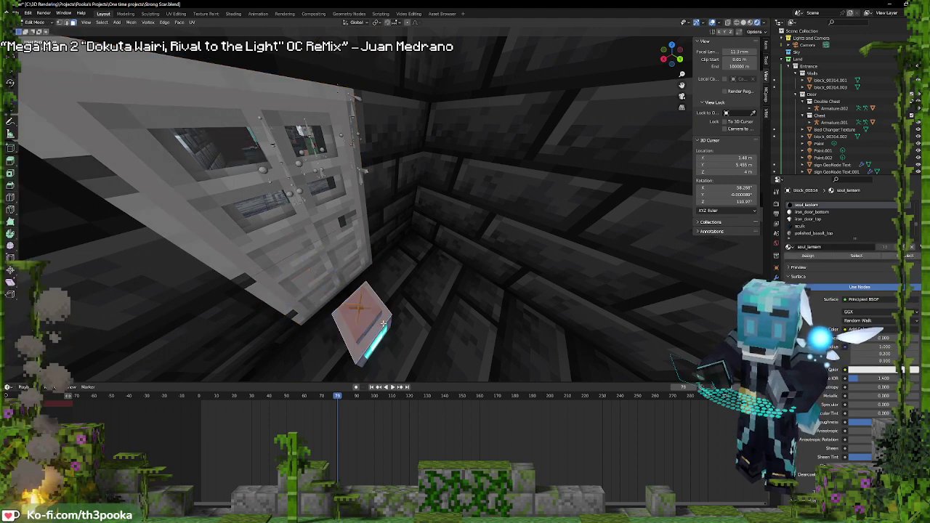
{"action": "key", "text": "a"}
{"action": "key", "text": "x"}
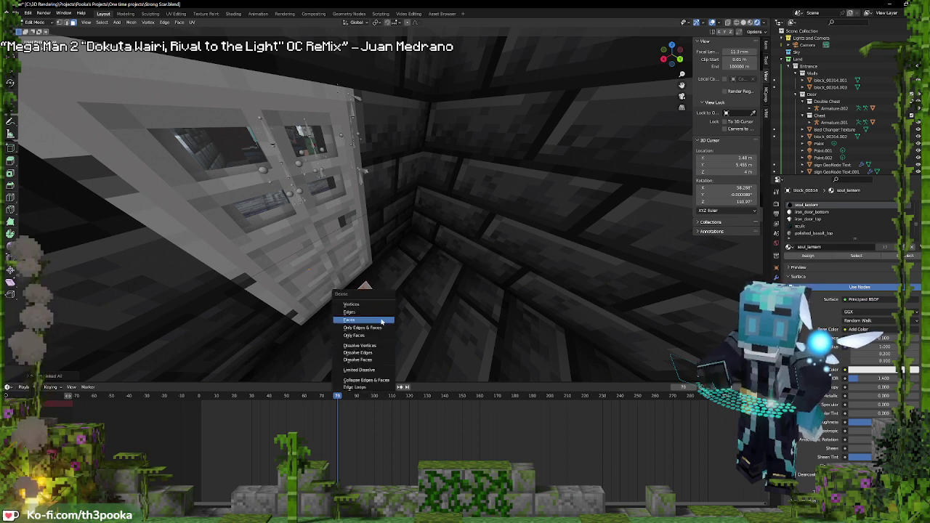
{"action": "left_click", "coordinate": [381, 320]}
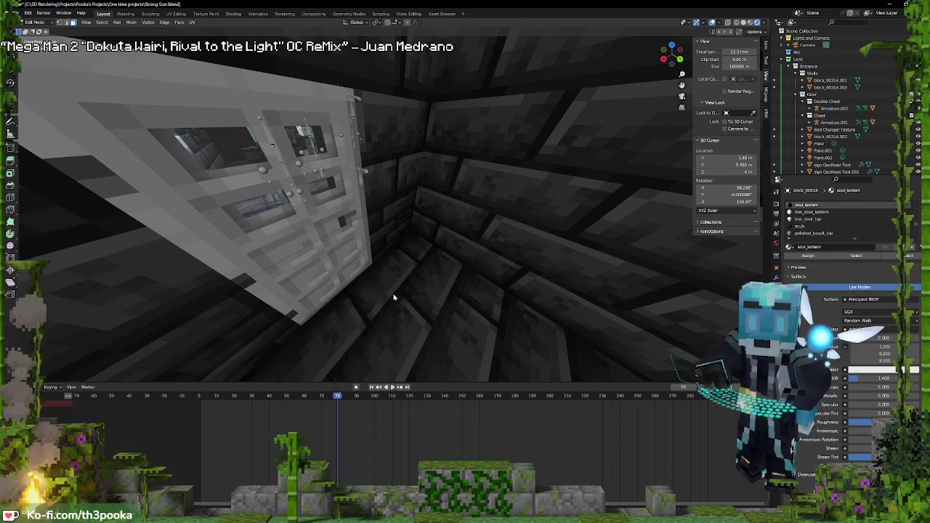
{"action": "key", "text": "Tab"}
Move the three point lights from the Door collection into the Lights and Camera collection
{"action": "right_click", "coordinate": [405, 314], "text": "shift"}
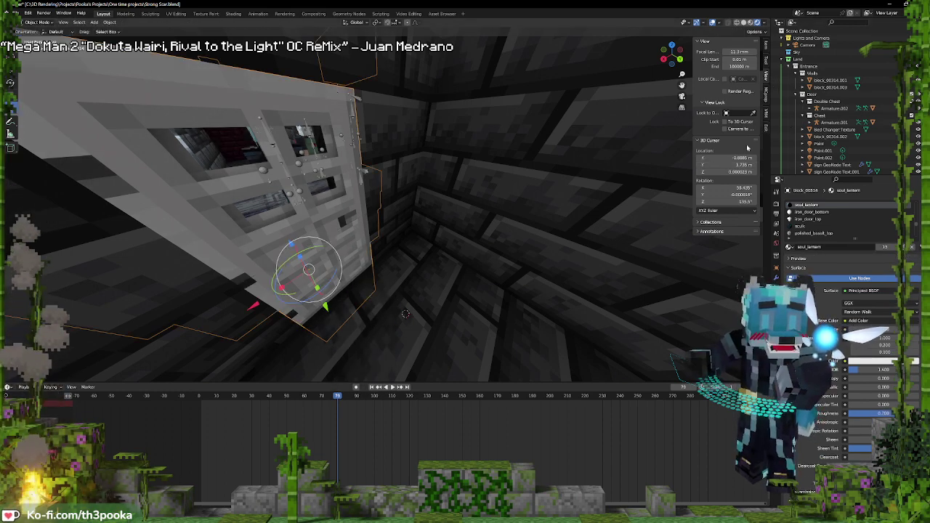
{"action": "left_click", "coordinate": [819, 144]}
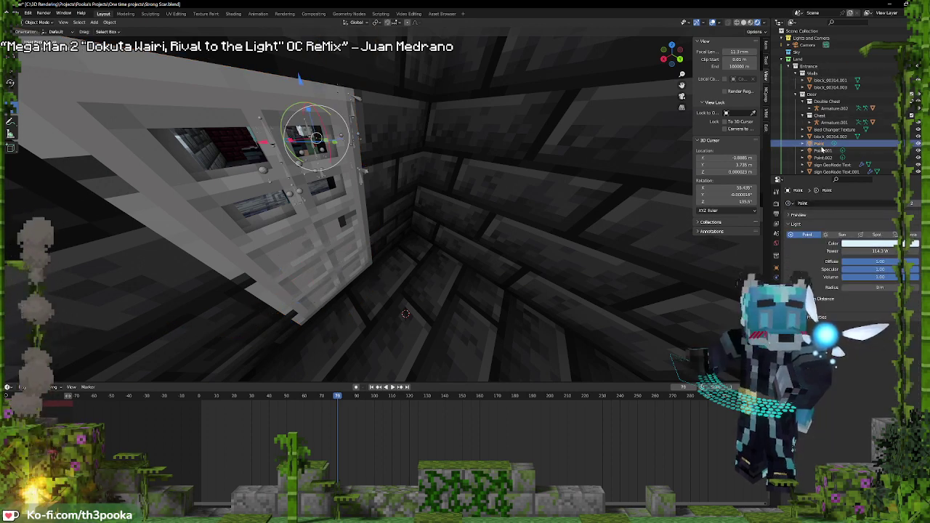
{"action": "left_click", "coordinate": [822, 147], "text": "ctrl"}
{"action": "left_click", "coordinate": [821, 145], "text": "ctrl"}
{"action": "left_click", "coordinate": [822, 151], "text": "ctrl"}
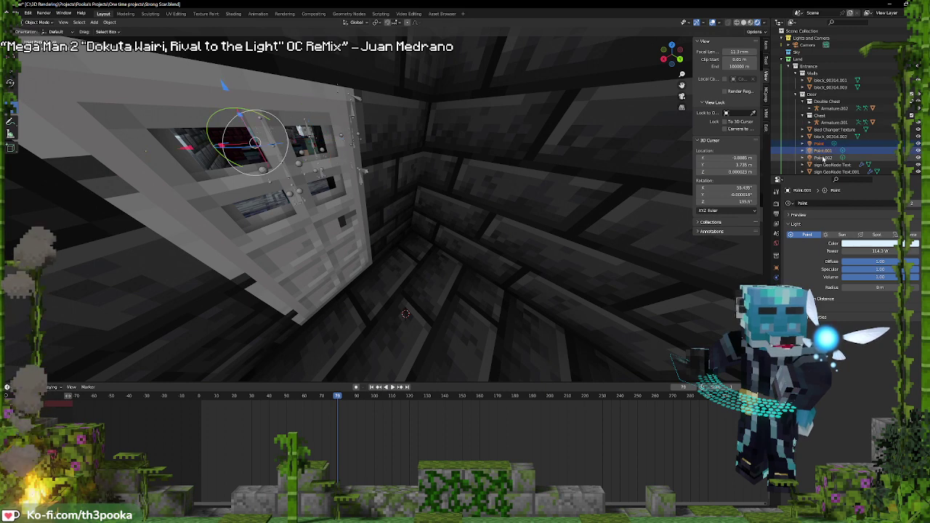
{"action": "left_click", "coordinate": [822, 157], "text": "ctrl"}
{"action": "left_click_drag", "start_coordinate": [819, 145], "coordinate": [816, 38]}
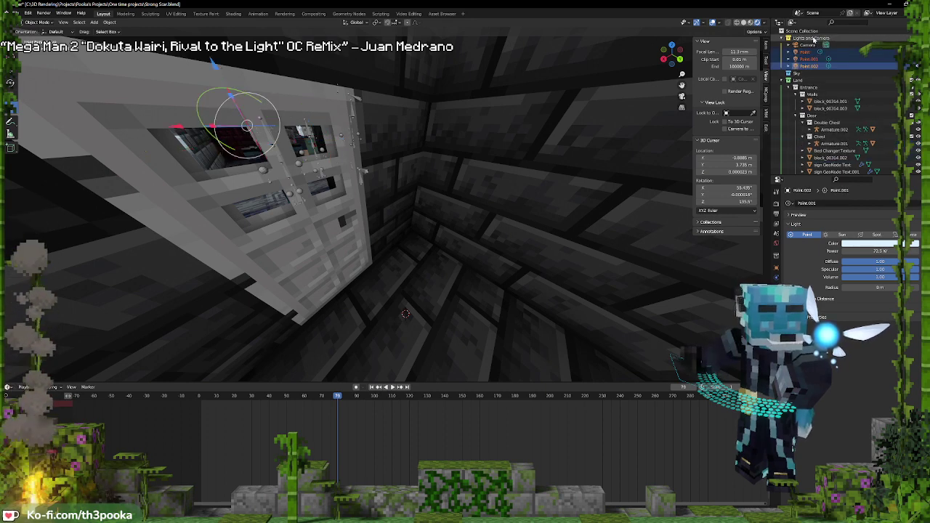
Place a new point light on the floor behind the iron door and raise its power to about 31.7 W
{"action": "left_click", "coordinate": [816, 37]}
{"action": "right_click", "coordinate": [425, 331], "text": "shift"}
{"action": "key", "text": "shift+a"}
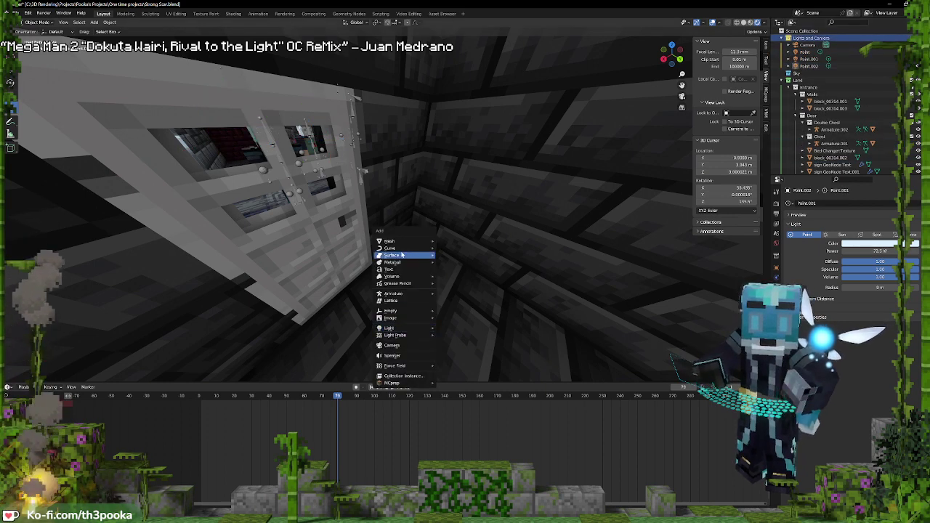
{"action": "mouse_move", "coordinate": [407, 327]}
{"action": "left_click", "coordinate": [470, 327]}
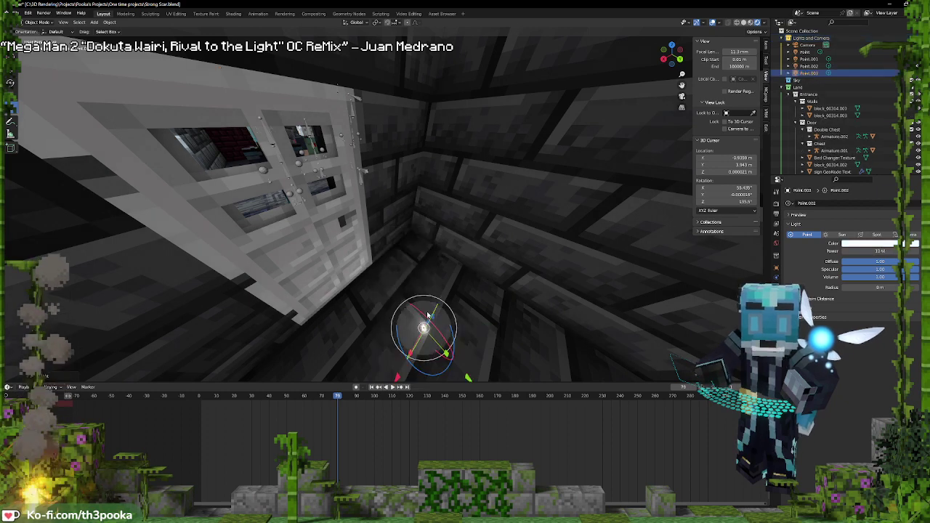
{"action": "key", "text": "g"}
{"action": "key", "text": "shift+z"}
{"action": "left_click", "coordinate": [435, 363]}
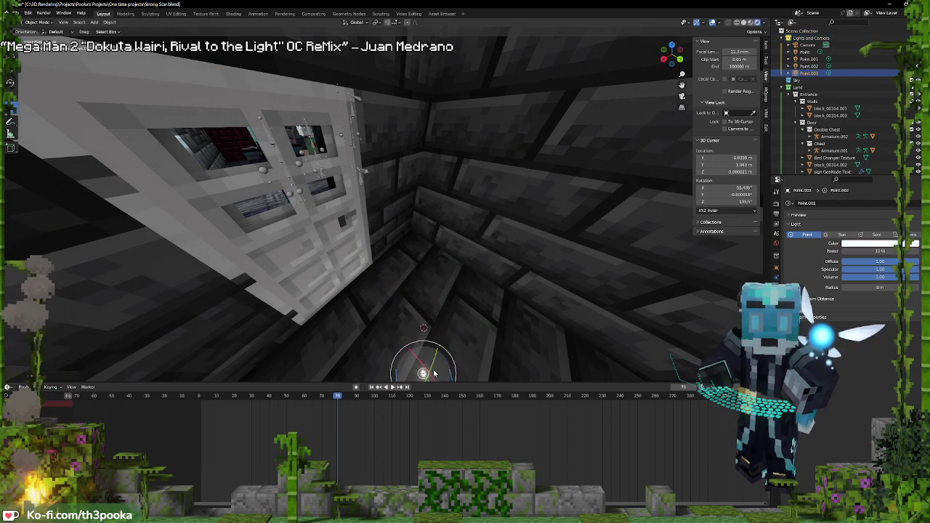
{"action": "left_click_drag", "start_coordinate": [863, 252], "coordinate": [882, 252]}
{"action": "middle_click_drag", "start_coordinate": [395, 370], "coordinate": [460, 295]}
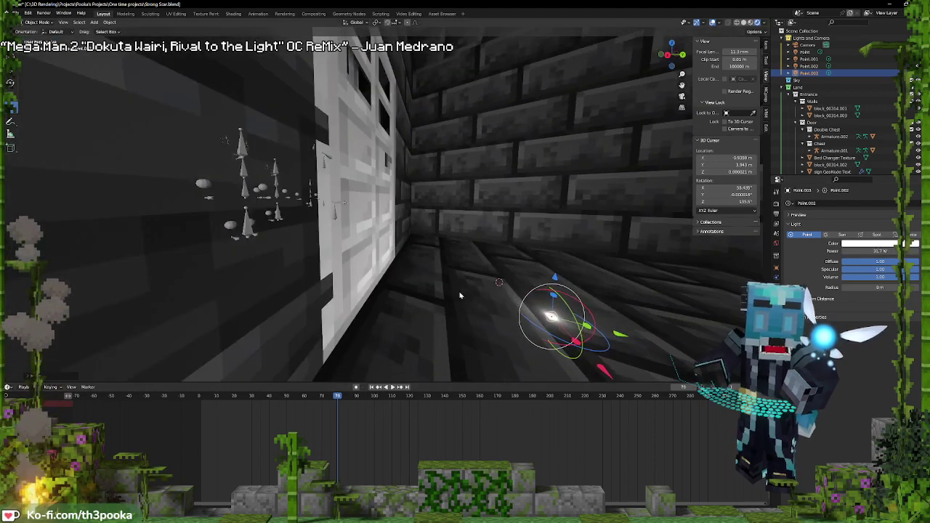
Move the new point light off the floor and further back behind the iron door, and check it through the camera
{"action": "key", "text": "g"}
{"action": "left_click", "coordinate": [622, 245]}
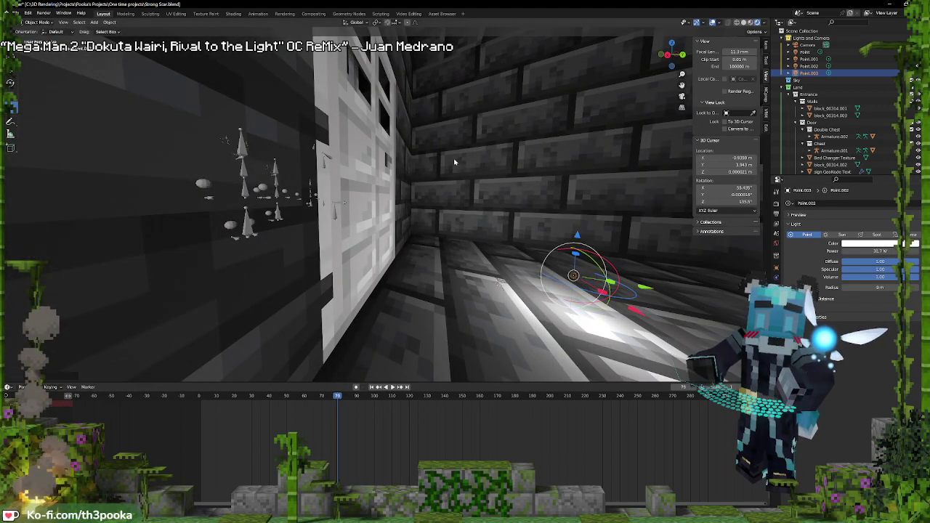
{"action": "key", "text": "KP_0"}
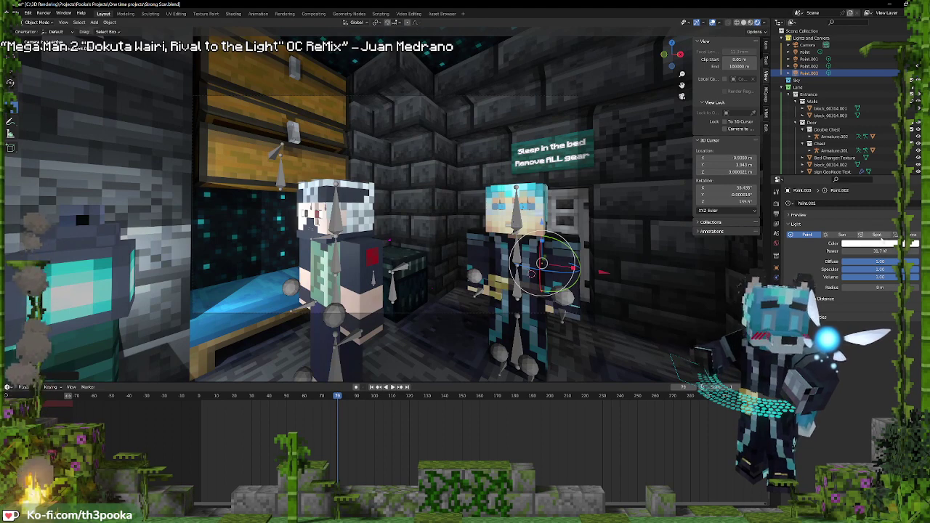
Tint the point light behind the iron door cyan and raise its power to about 92 W
{"action": "left_click_drag", "start_coordinate": [874, 251], "coordinate": [879, 251]}
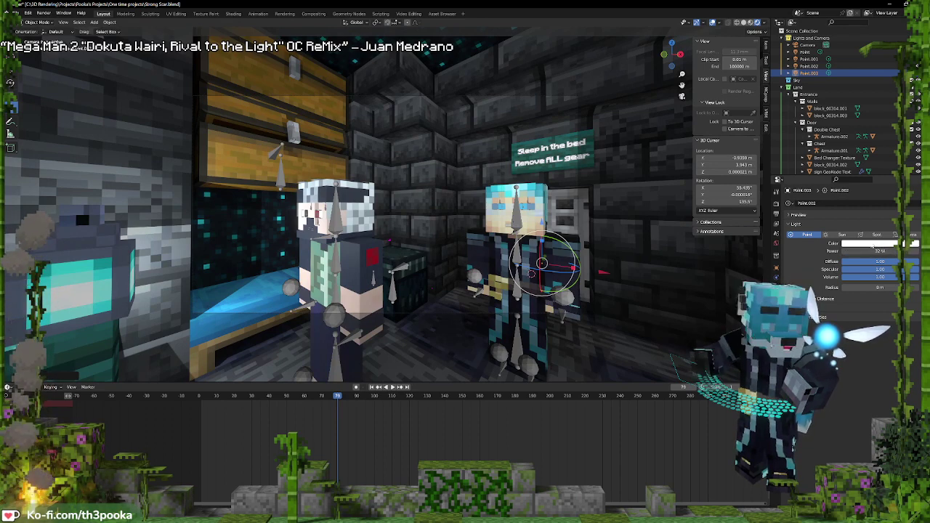
{"action": "left_click", "coordinate": [873, 245]}
{"action": "left_click_drag", "start_coordinate": [884, 175], "coordinate": [888, 153]}
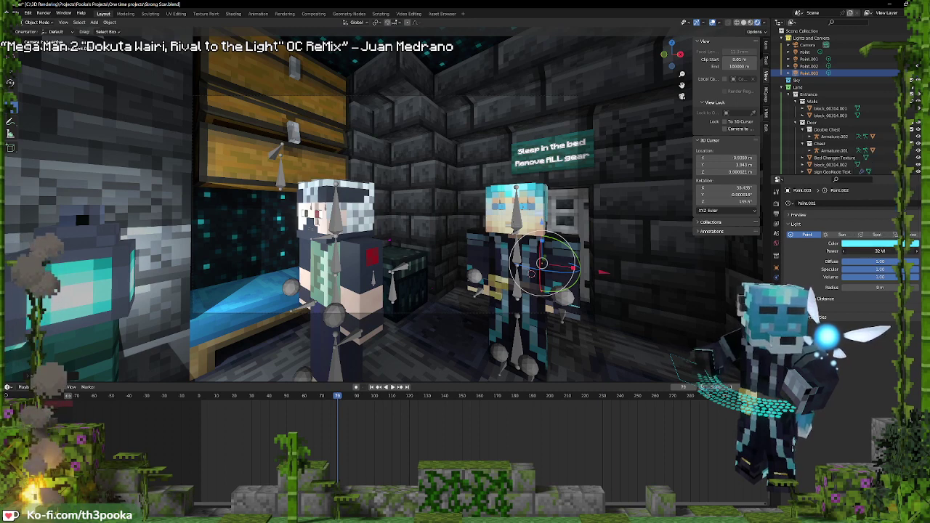
{"action": "left_click_drag", "start_coordinate": [881, 252], "coordinate": [905, 251]}
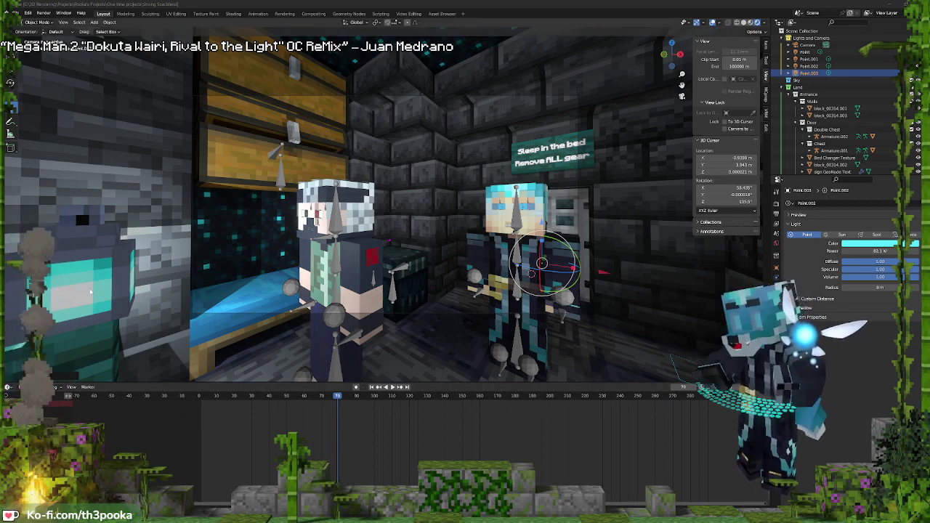
Start appending from the towel physics file in the TEST BUILD folder of My Models
{"action": "middle_click_drag", "start_coordinate": [436, 226], "coordinate": [412, 270]}
{"action": "scroll", "coordinate": [323, 232], "scroll_direction": "down", "scroll_amount": 8}
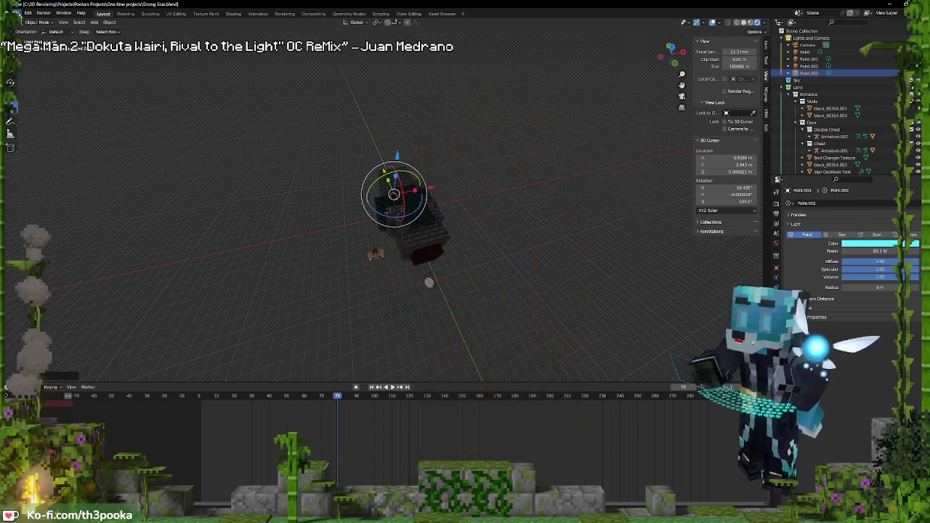
{"action": "left_click", "coordinate": [16, 13]}
{"action": "left_click", "coordinate": [47, 91]}
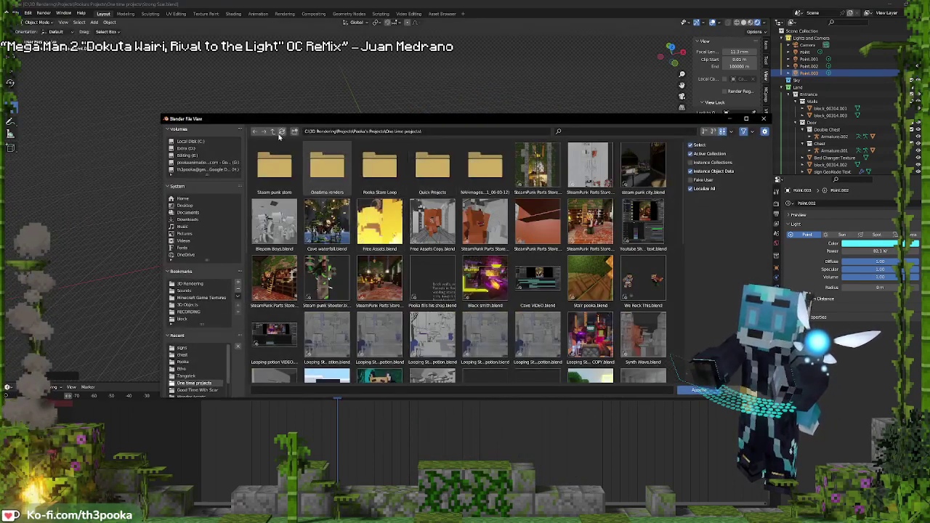
{"action": "left_click", "coordinate": [273, 132]}
{"action": "left_click", "coordinate": [272, 132]}
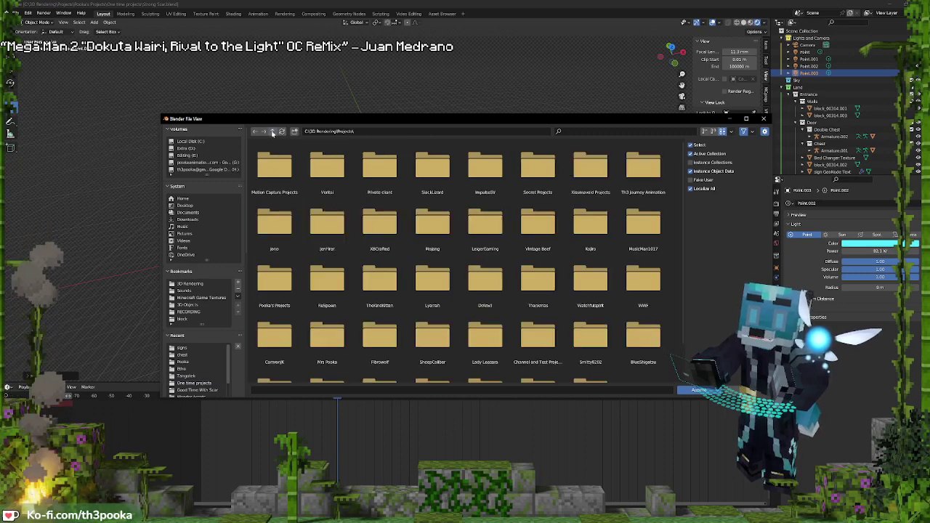
{"action": "left_click", "coordinate": [272, 133]}
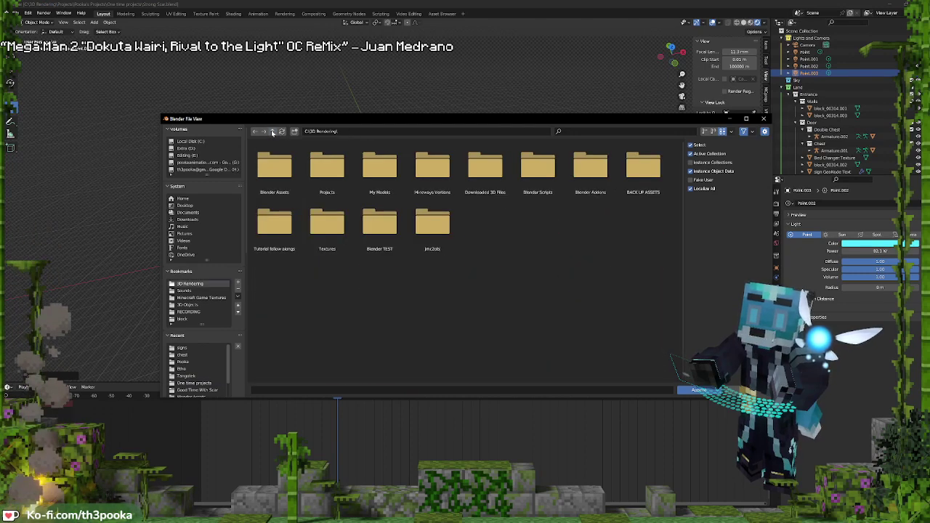
{"action": "double_click", "coordinate": [377, 170]}
{"action": "double_click", "coordinate": [280, 168]}
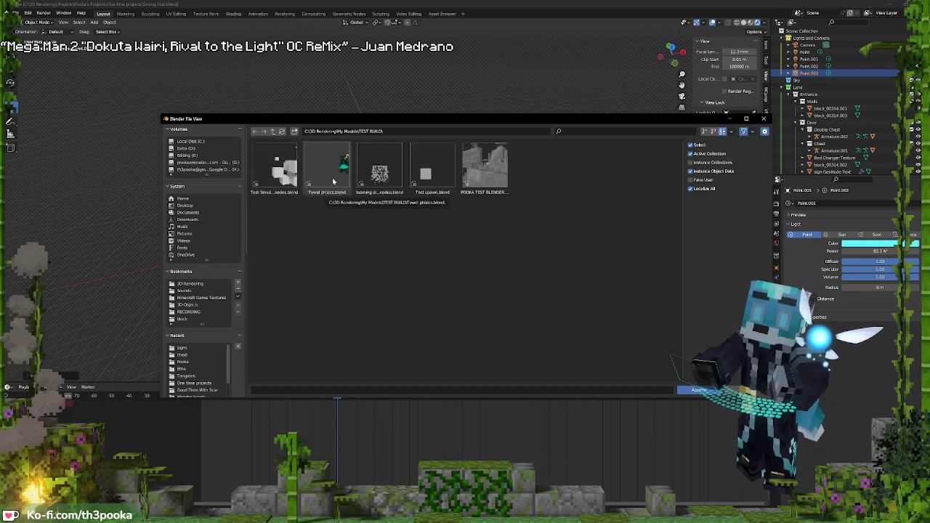
{"action": "double_click", "coordinate": [334, 182]}
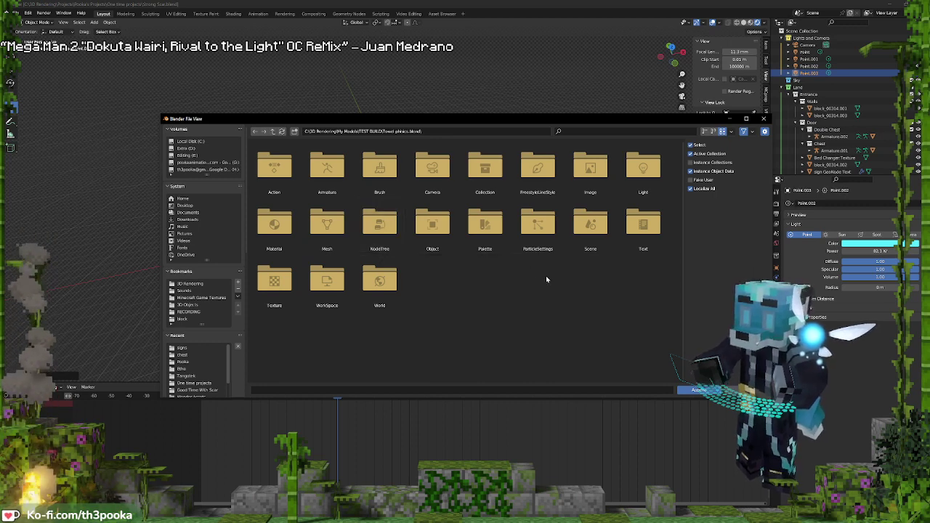
Append the four Geometry Nodes groups from the file's NodeTree data, leaving out the cat stripe group and NodeGroup.001
{"action": "double_click", "coordinate": [379, 218]}
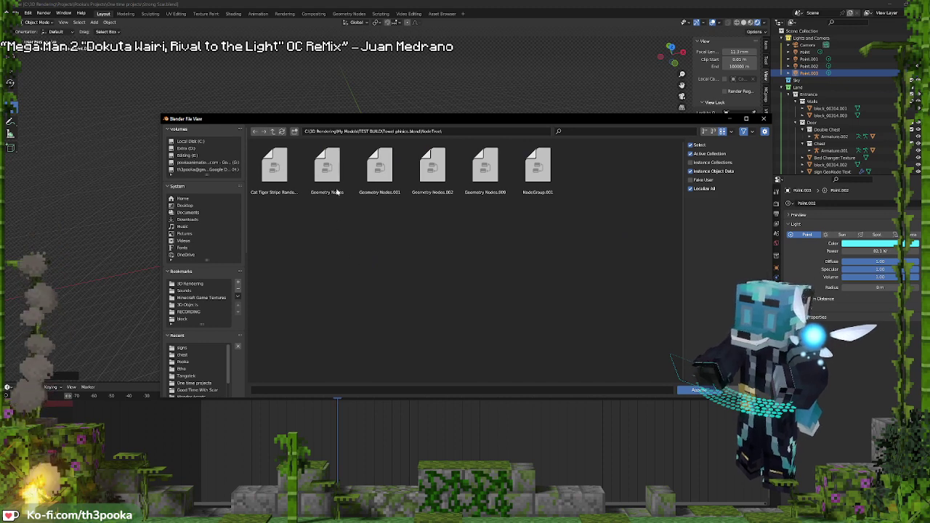
{"action": "left_click", "coordinate": [337, 191]}
{"action": "left_click", "coordinate": [383, 180], "text": "shift"}
{"action": "left_click", "coordinate": [434, 174], "text": "shift"}
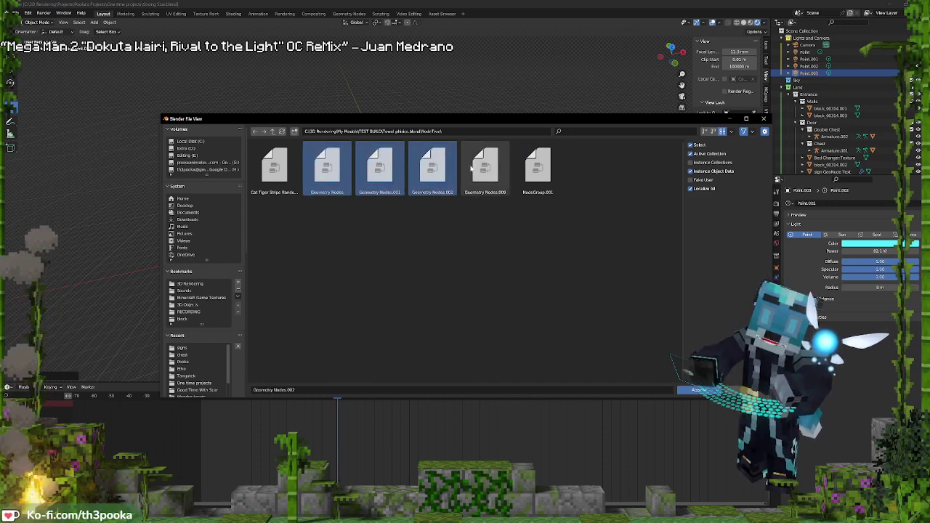
{"action": "left_click", "coordinate": [479, 170], "text": "shift"}
{"action": "left_click", "coordinate": [542, 173], "text": "shift"}
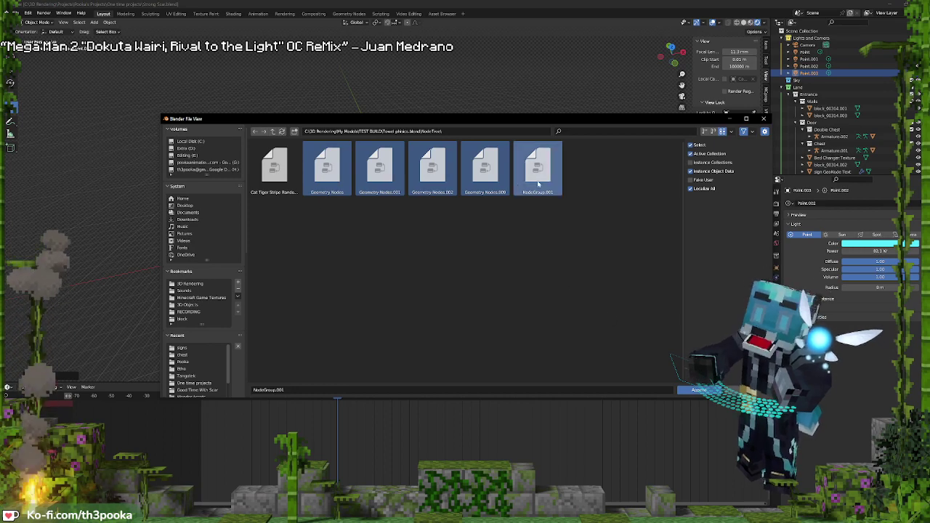
{"action": "left_click", "coordinate": [538, 184], "text": "shift"}
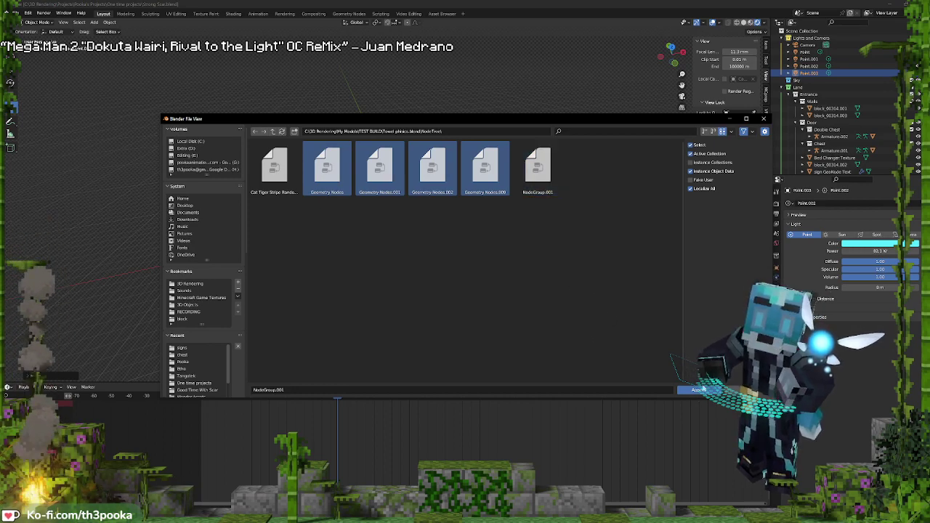
{"action": "left_click", "coordinate": [699, 391]}
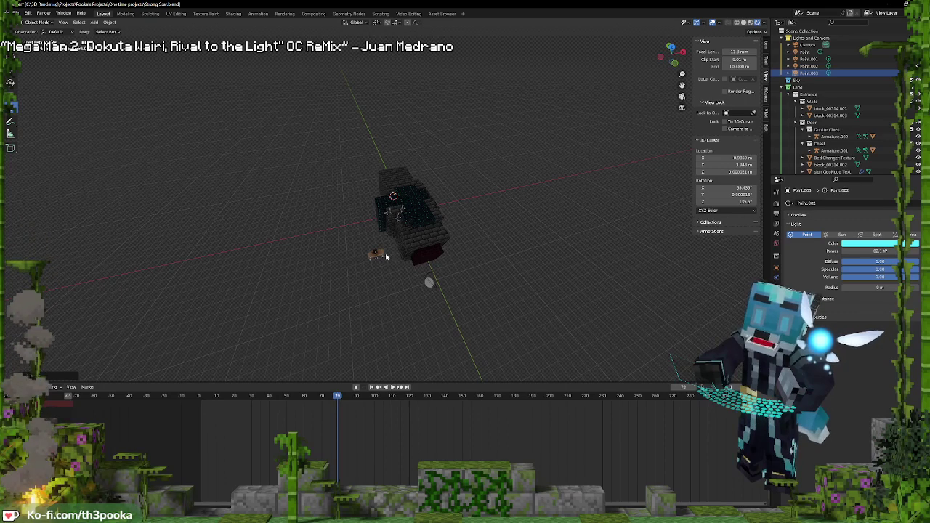
Add a second Geometry Nodes modifier to the muscular character mesh standing outside the lobby
{"action": "left_click", "coordinate": [381, 252]}
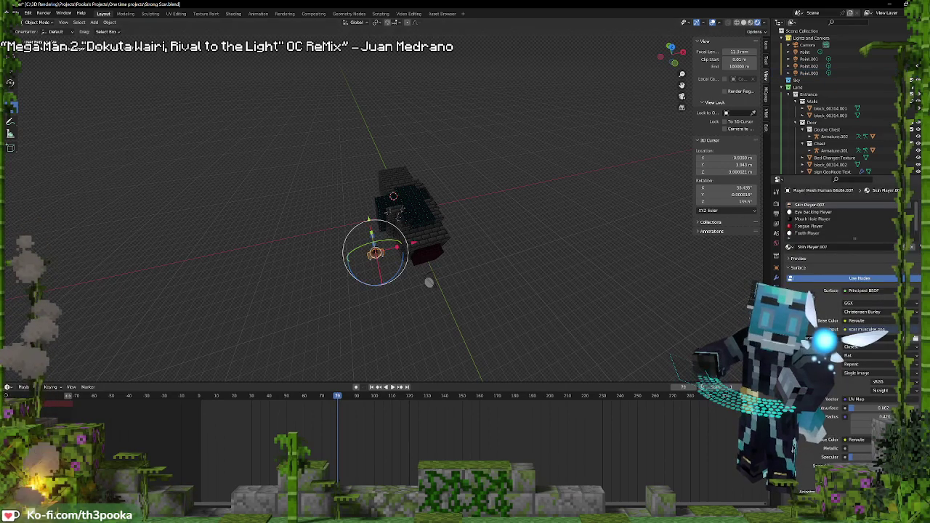
{"action": "left_click", "coordinate": [776, 288]}
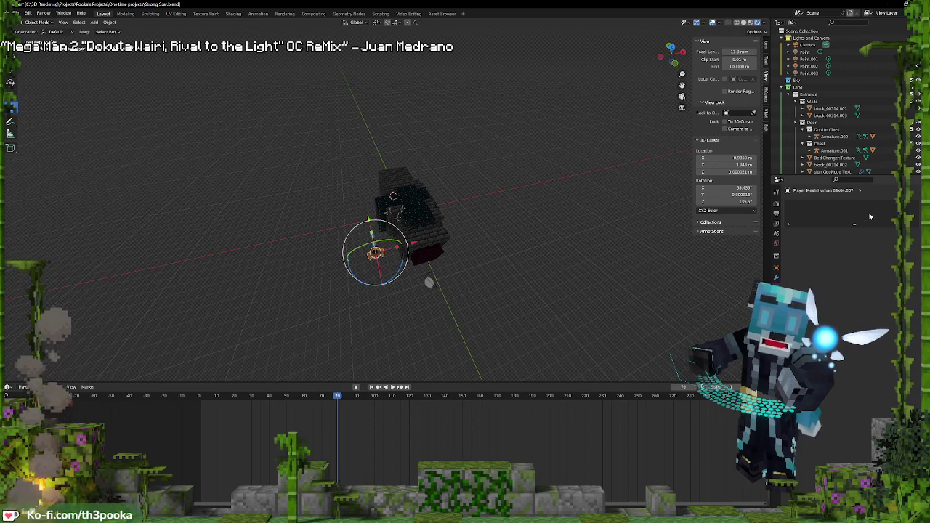
{"action": "left_click", "coordinate": [776, 277]}
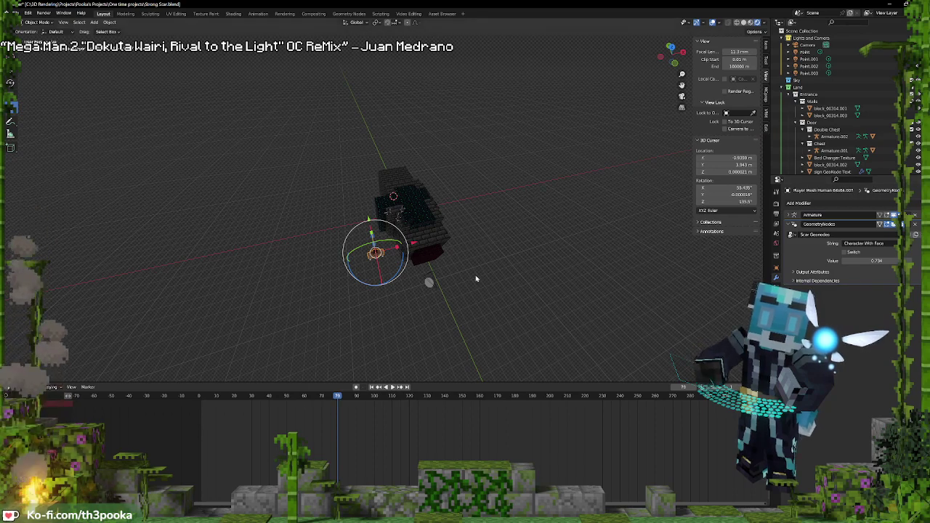
{"action": "key", "text": "KP_Decimal"}
{"action": "middle_click_drag", "start_coordinate": [489, 271], "coordinate": [541, 199]}
{"action": "scroll", "coordinate": [507, 177], "scroll_direction": "down", "scroll_amount": 5}
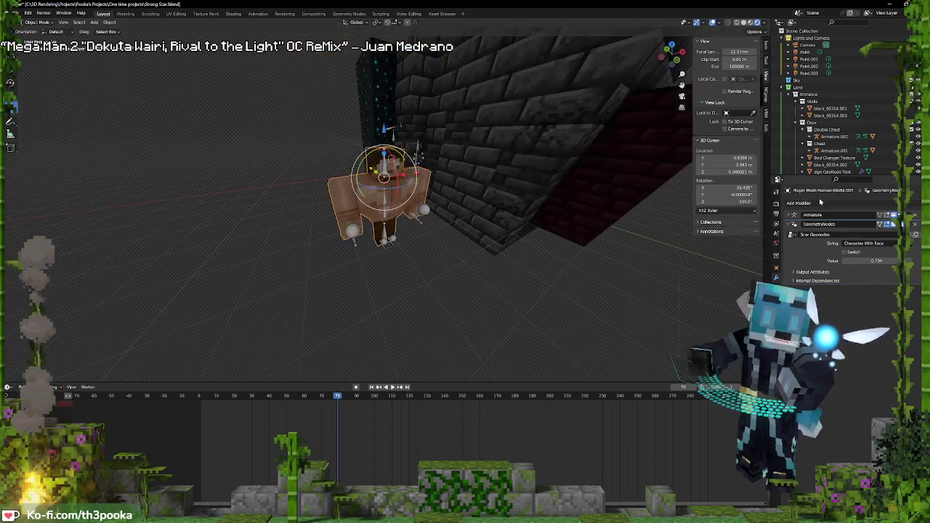
{"action": "left_click", "coordinate": [799, 203]}
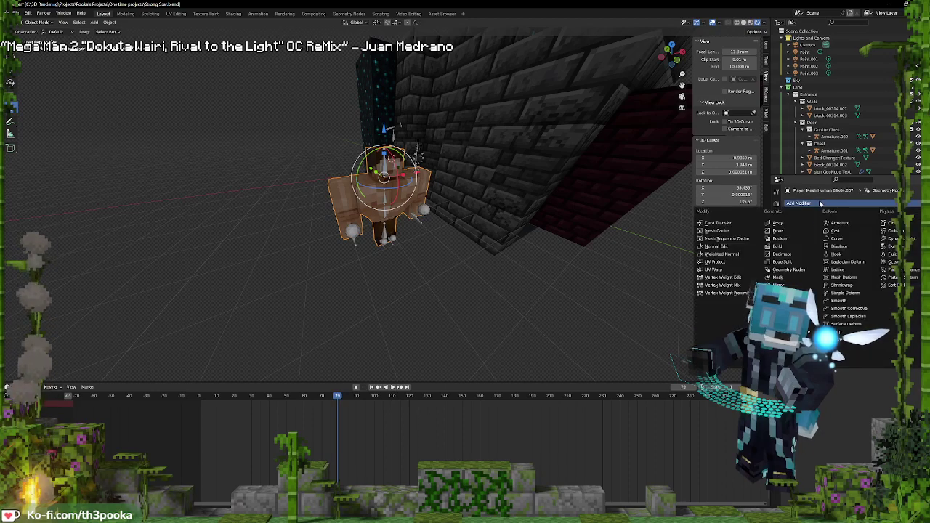
{"action": "left_click", "coordinate": [800, 271]}
Assign the appended simulation node group to the character's new Geometry Nodes modifier
{"action": "left_click", "coordinate": [792, 300]}
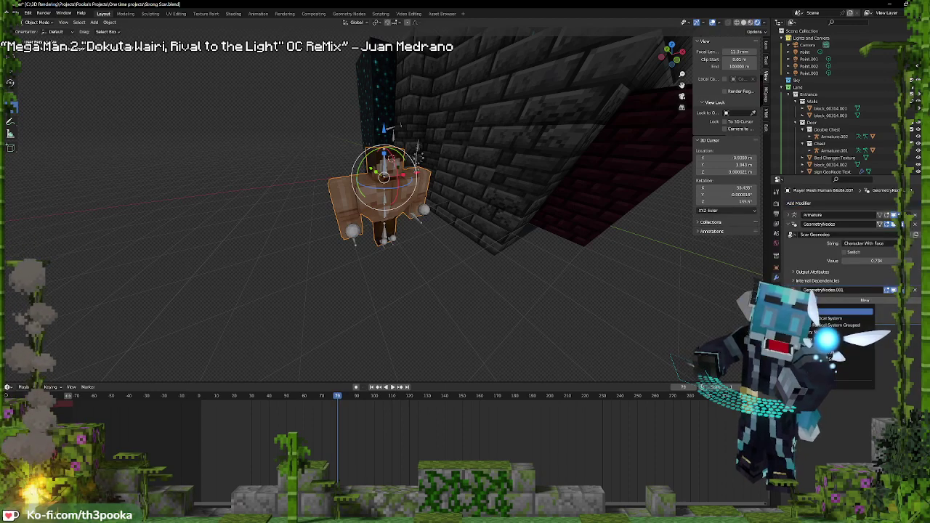
{"action": "left_click", "coordinate": [836, 325]}
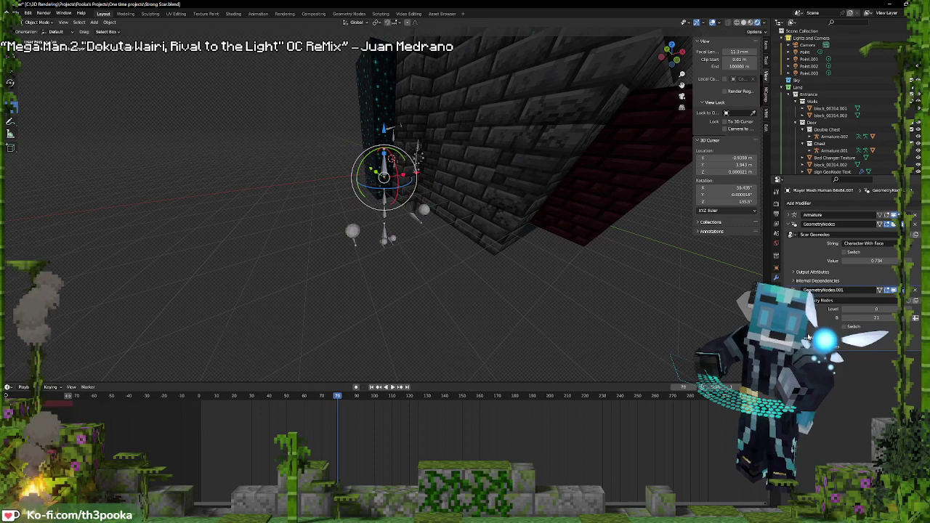
{"action": "left_click", "coordinate": [793, 300]}
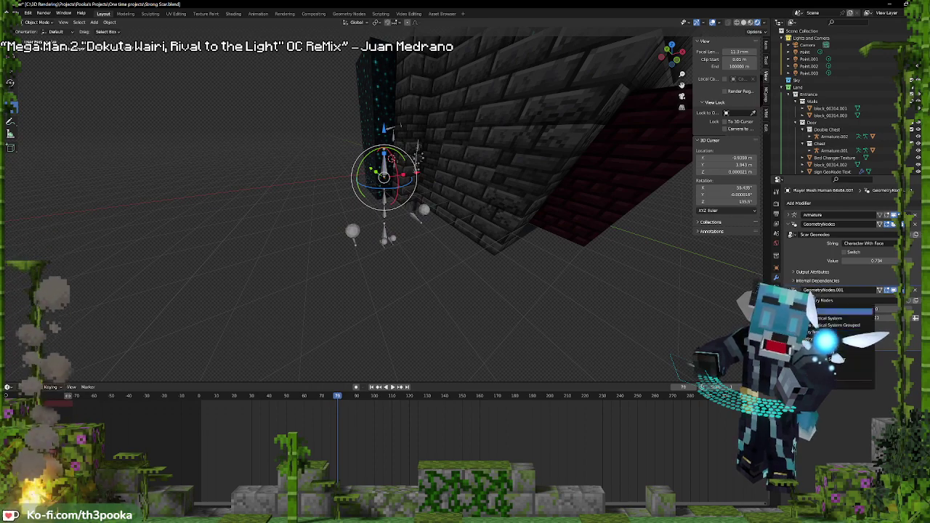
{"action": "left_click", "coordinate": [835, 326]}
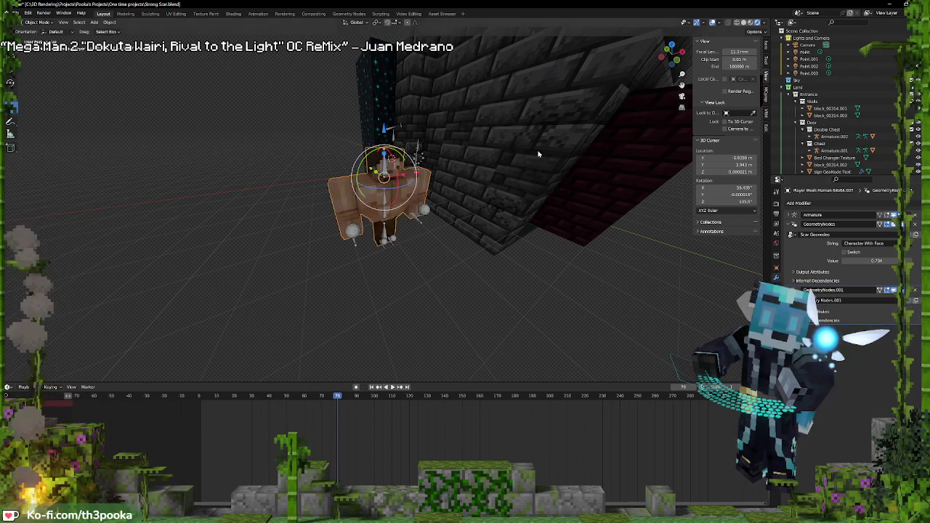
Examine the simulation node tree in the Geometry Nodes workspace and play the animation with the character framed
{"action": "left_click", "coordinate": [350, 14]}
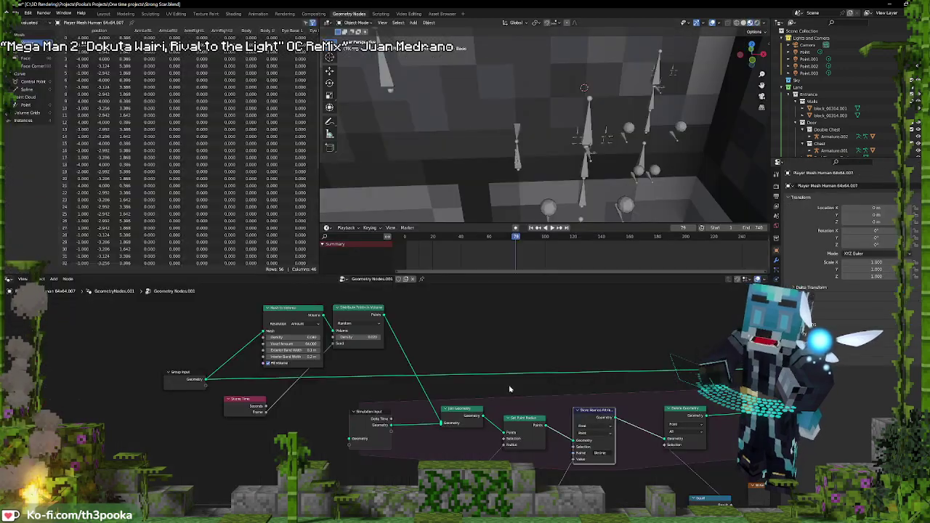
{"action": "scroll", "coordinate": [509, 390], "scroll_direction": "down", "scroll_amount": 5}
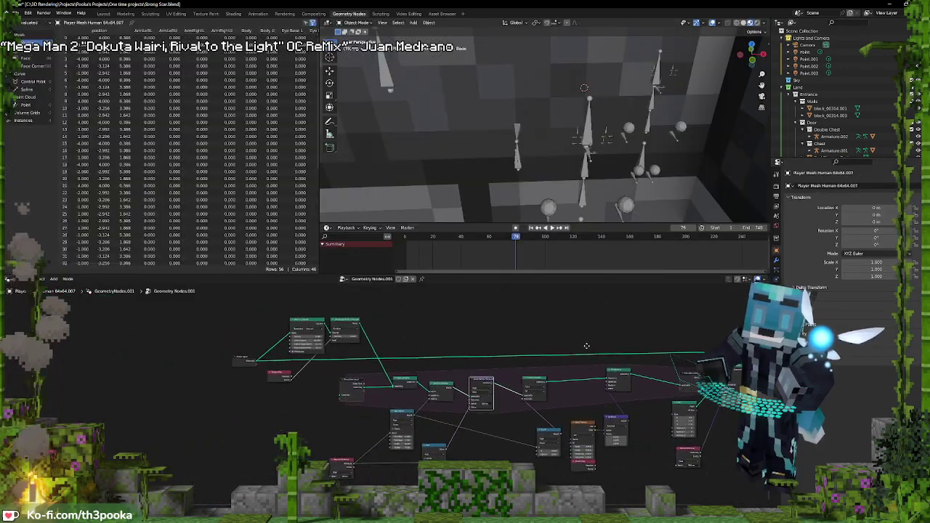
{"action": "middle_click_drag", "start_coordinate": [586, 346], "coordinate": [530, 348]}
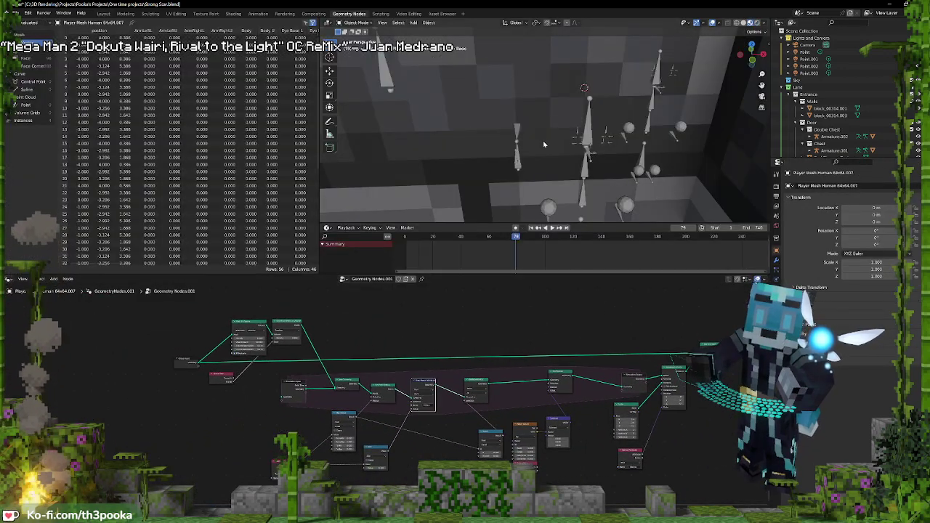
{"action": "key", "text": "KP_Decimal"}
{"action": "middle_click_drag", "start_coordinate": [544, 143], "coordinate": [549, 98]}
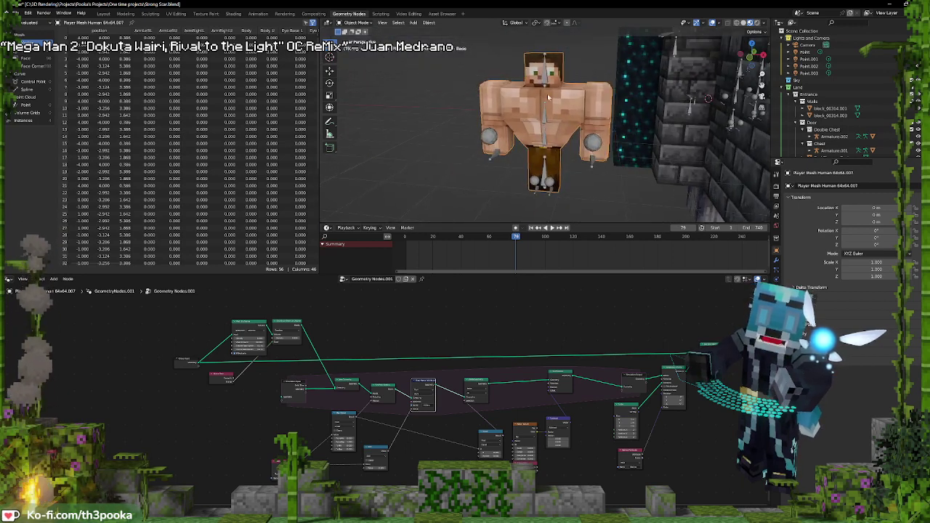
{"action": "right_click", "coordinate": [400, 264], "text": "shift"}
{"action": "key", "text": "space"}
{"action": "key", "text": "space"}
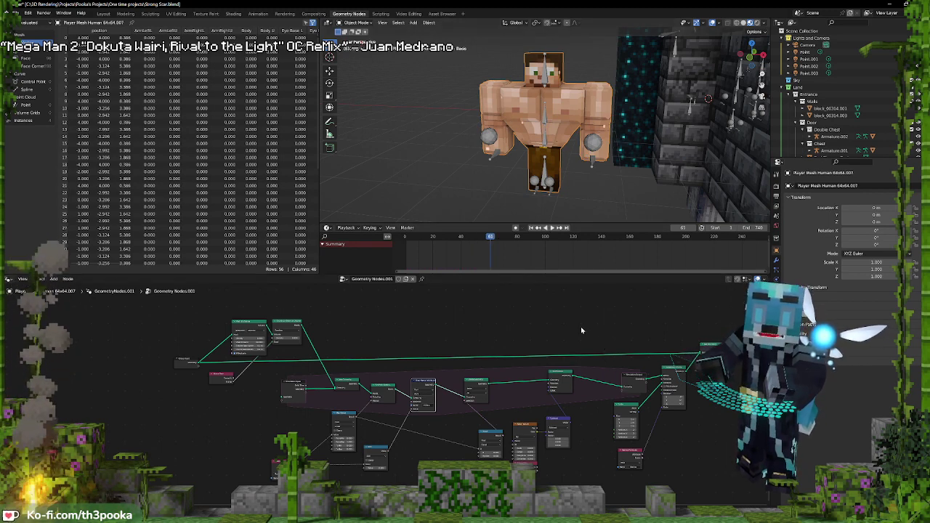
{"action": "scroll", "coordinate": [534, 432], "scroll_direction": "up", "scroll_amount": 4}
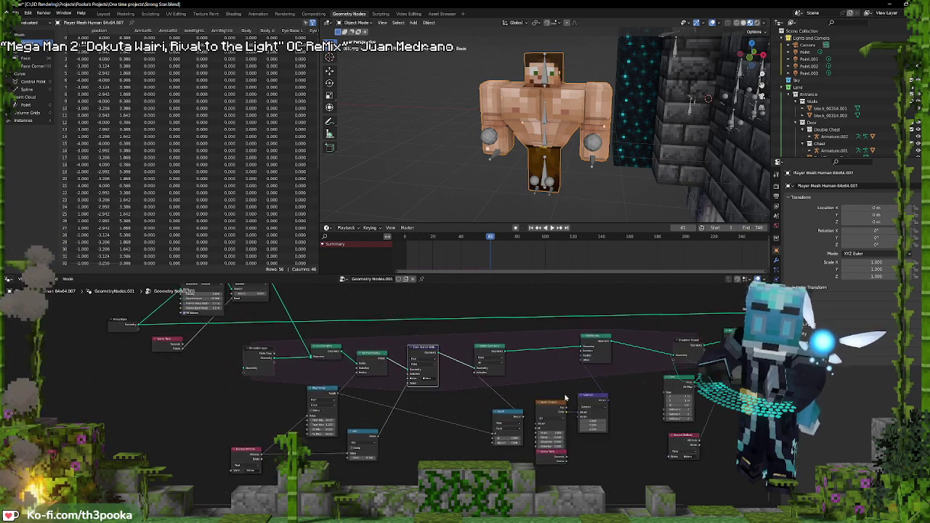
{"action": "middle_click_drag", "start_coordinate": [554, 418], "coordinate": [550, 415]}
{"action": "scroll", "coordinate": [611, 460], "scroll_direction": "up", "scroll_amount": 3}
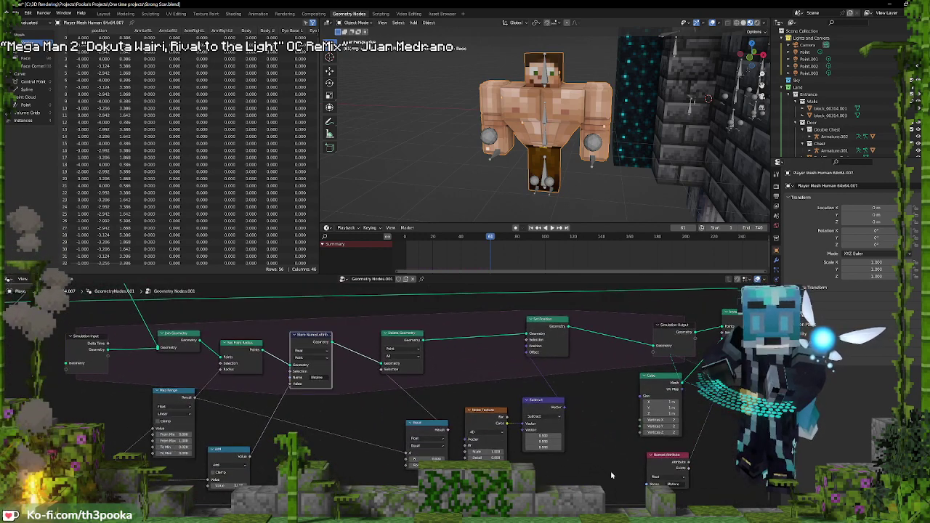
Change the timeline's playback sync mode to Frame Dropping
{"action": "left_click", "coordinate": [348, 228]}
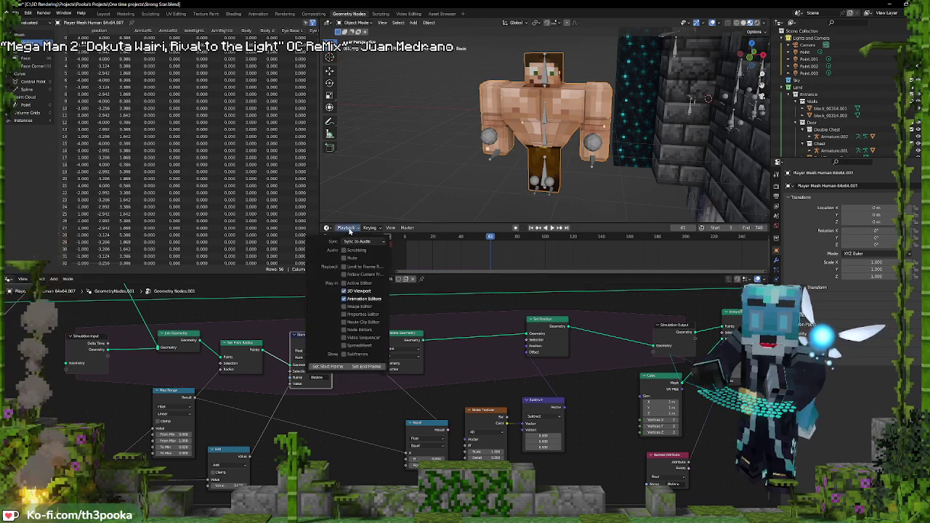
{"action": "left_click", "coordinate": [355, 243]}
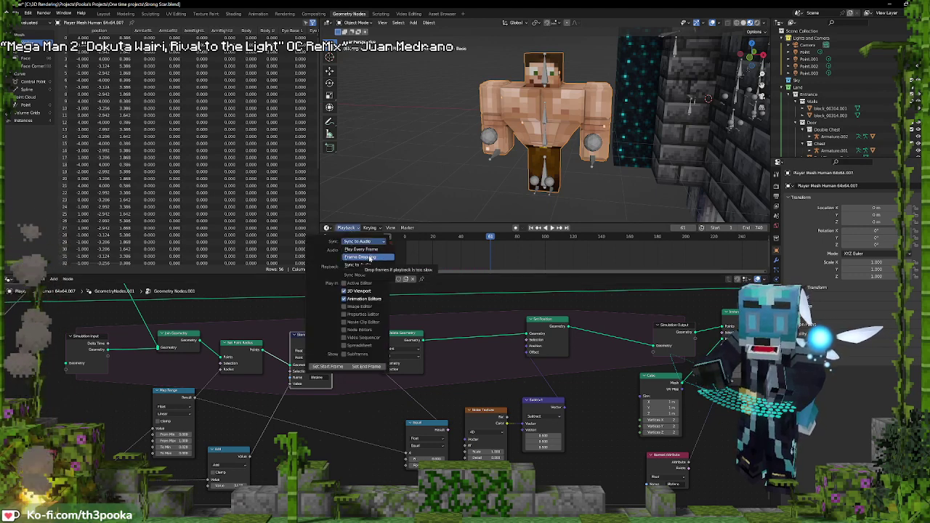
{"action": "left_click", "coordinate": [371, 257]}
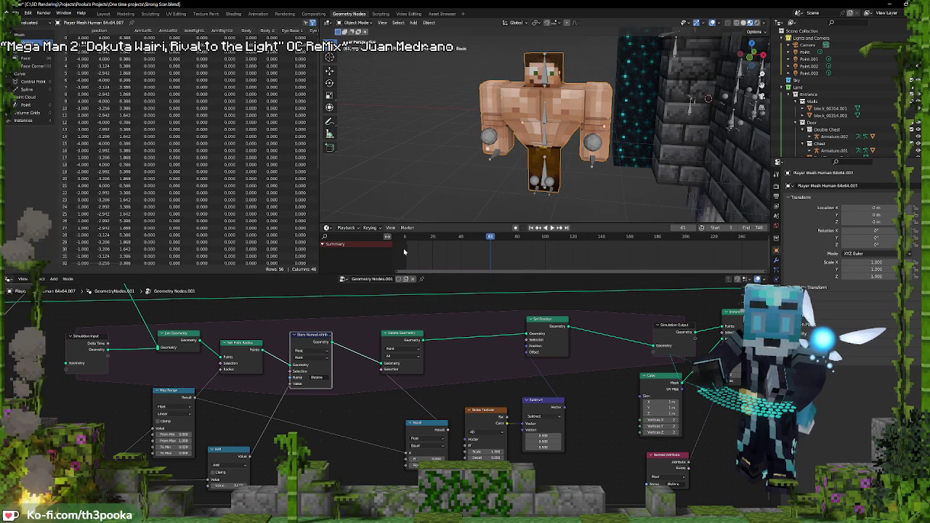
Replay the particle simulation from the timeline's start and examine the Subtract node that drives the particles' offset
{"action": "left_click", "coordinate": [404, 252]}
{"action": "key", "text": "space"}
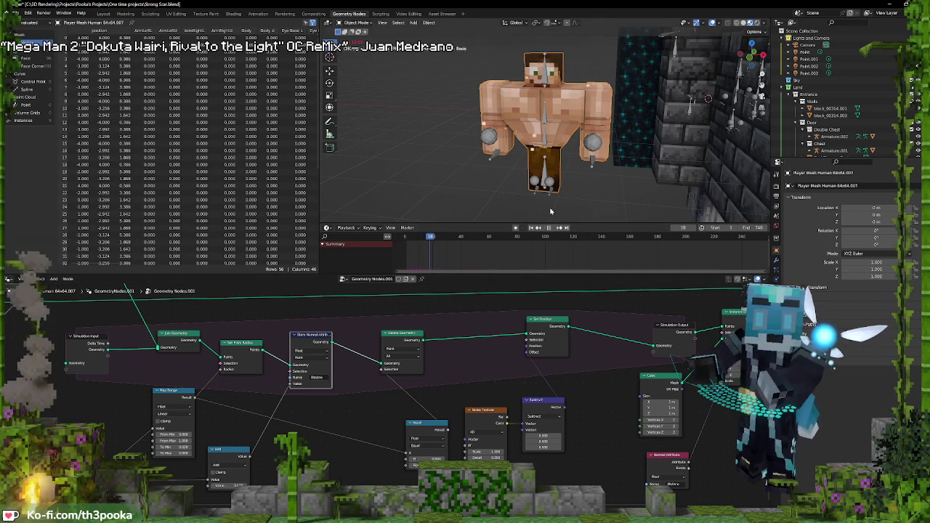
{"action": "left_click", "coordinate": [549, 228]}
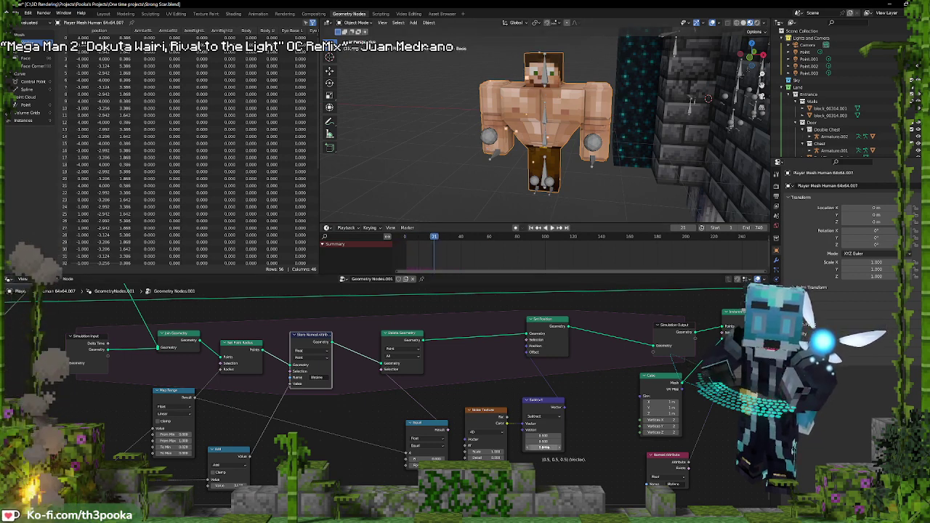
{"action": "left_click", "coordinate": [548, 404]}
{"action": "middle_click_drag", "start_coordinate": [614, 398], "coordinate": [507, 386]}
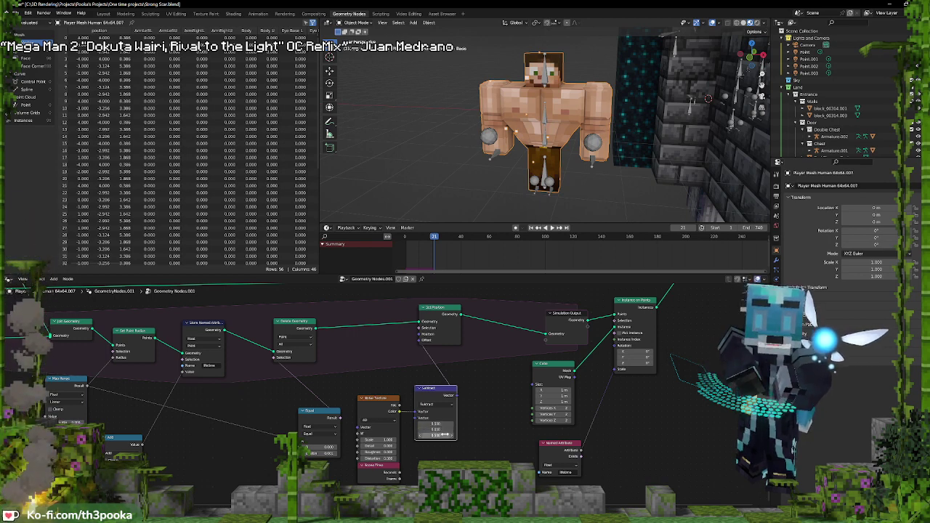
Try different Y values in the Subtract node's vector, replaying the particle simulation from the start for each
{"action": "key", "text": "space"}
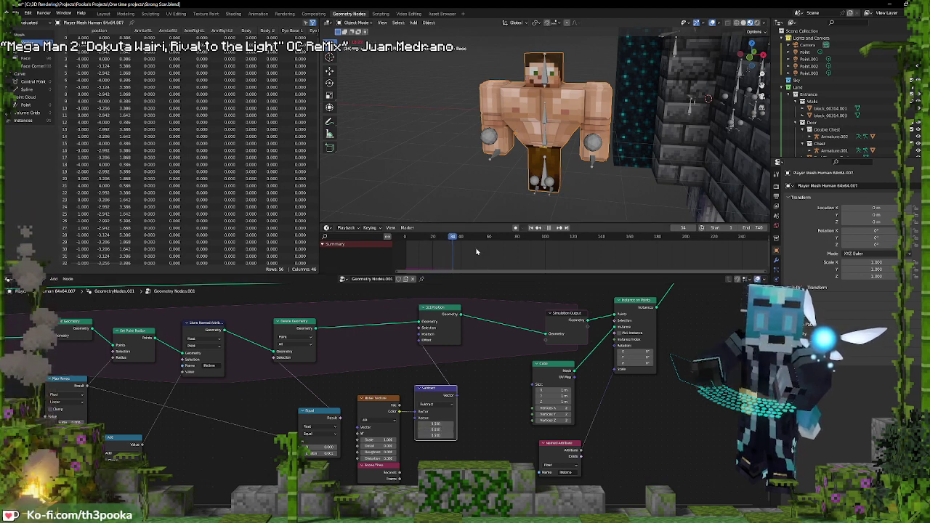
{"action": "left_click", "coordinate": [400, 259]}
{"action": "key", "text": "space"}
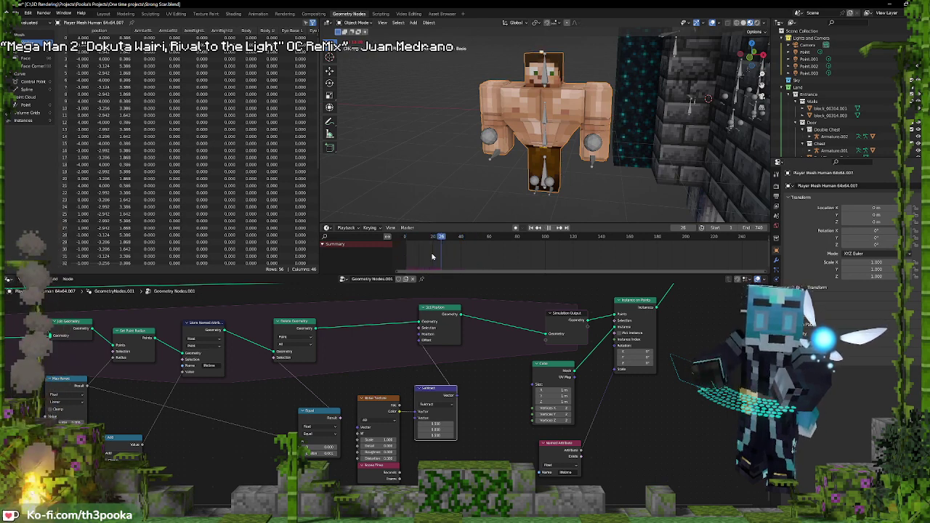
{"action": "key", "text": "space"}
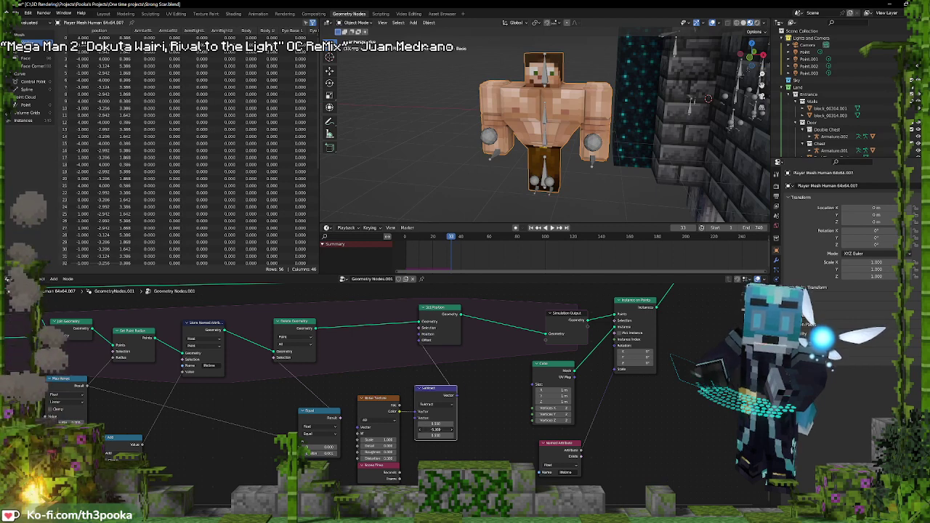
{"action": "left_click", "coordinate": [407, 251]}
{"action": "key", "text": "space"}
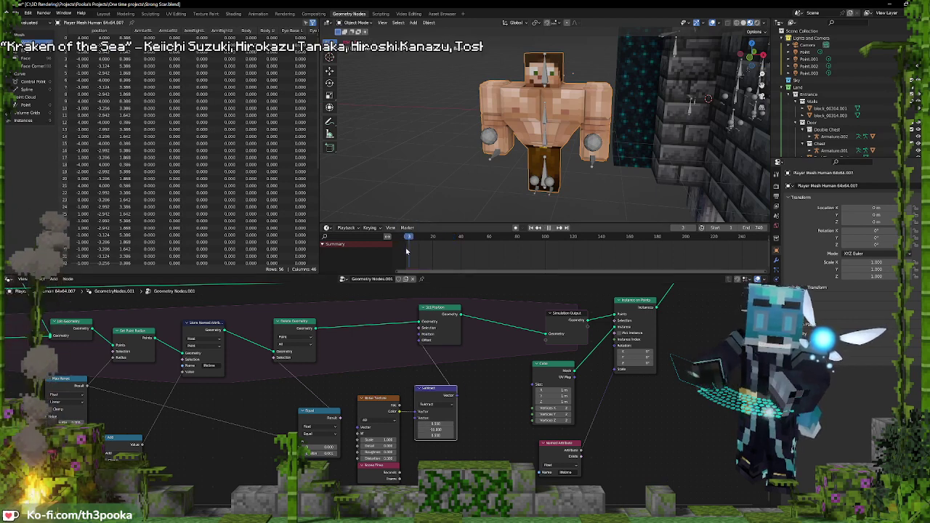
{"action": "key", "text": "space"}
Set the Subtract node's Y and Z vector values to small negative numbers and replay the simulation around the character
{"action": "middle_click_drag", "start_coordinate": [672, 104], "coordinate": [649, 115]}
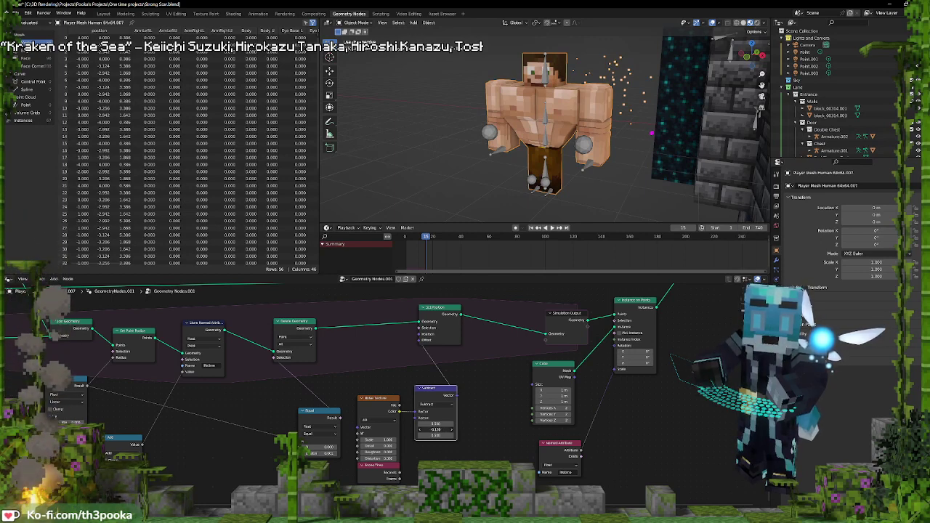
{"action": "left_click_drag", "start_coordinate": [436, 429], "coordinate": [437, 435]}
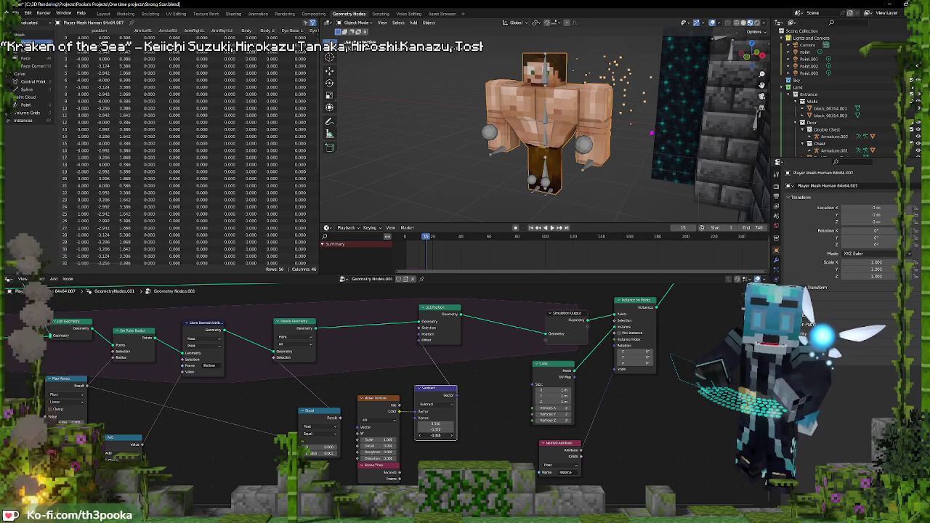
{"action": "left_click", "coordinate": [405, 255]}
{"action": "key", "text": "space"}
{"action": "key", "text": "space"}
{"action": "middle_click_drag", "start_coordinate": [607, 129], "coordinate": [644, 98]}
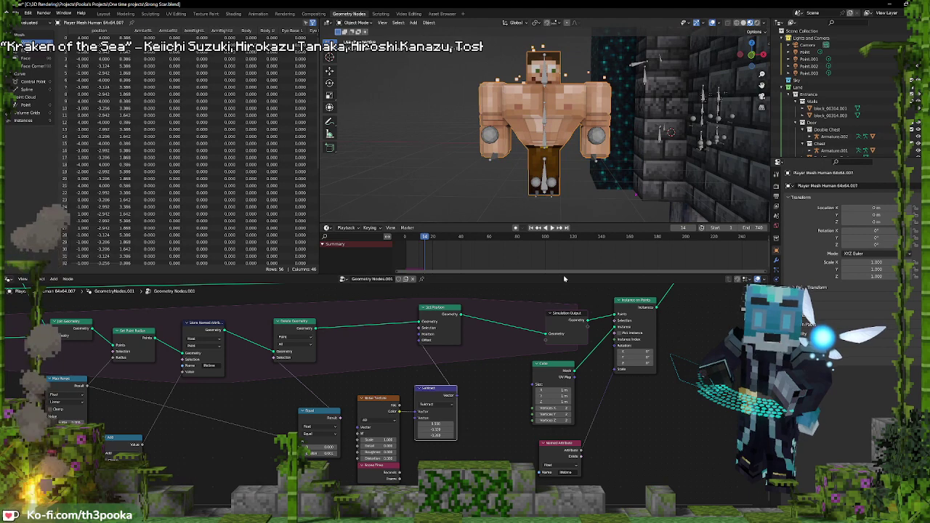
{"action": "key", "text": "space"}
{"action": "middle_click_drag", "start_coordinate": [569, 140], "coordinate": [565, 149]}
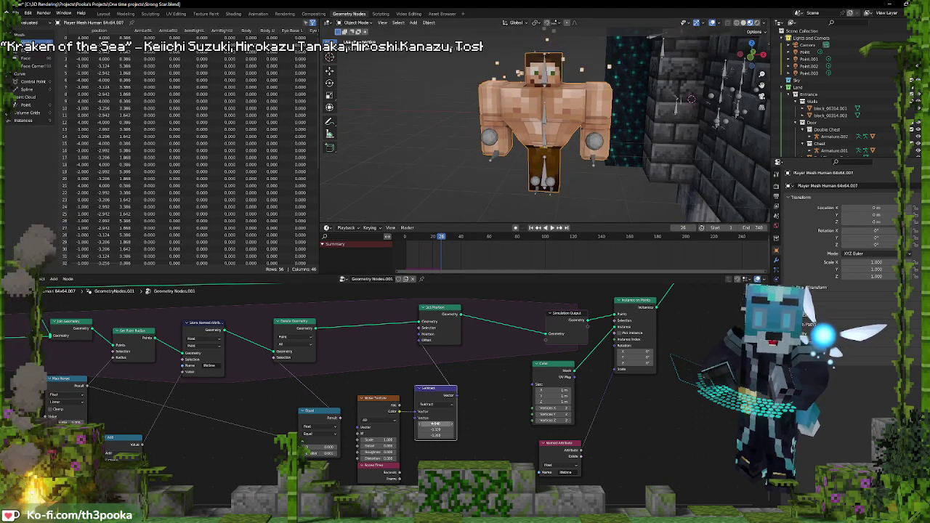
Set the Subtract node's X vector value to about 1.08, replaying the simulation to compare particle drift
{"action": "mouse_move", "coordinate": [435, 424]}
{"action": "mouse_move", "coordinate": [435, 423]}
{"action": "left_mouse_down"}
{"action": "mouse_move", "coordinate": [400, 423]}
{"action": "mouse_move", "coordinate": [428, 424]}
{"action": "left_mouse_up"}
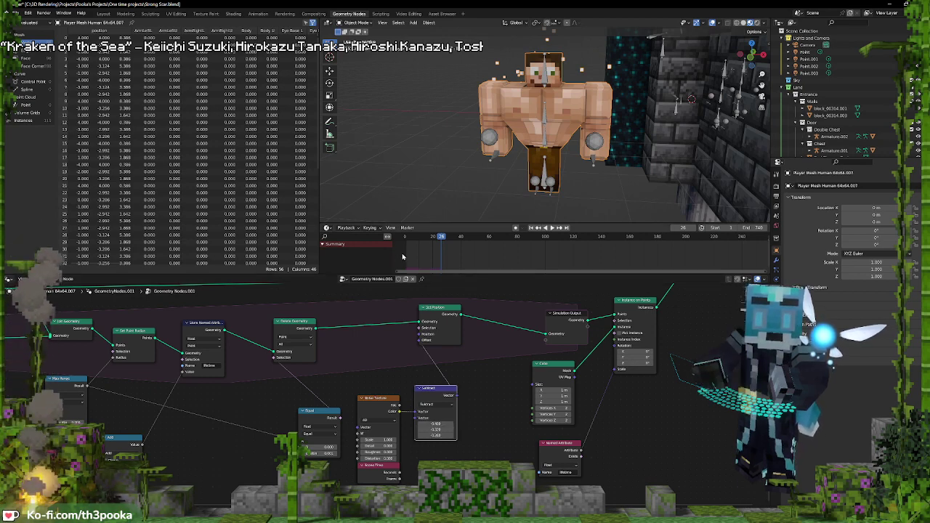
{"action": "left_click_drag", "start_coordinate": [403, 256], "coordinate": [405, 256]}
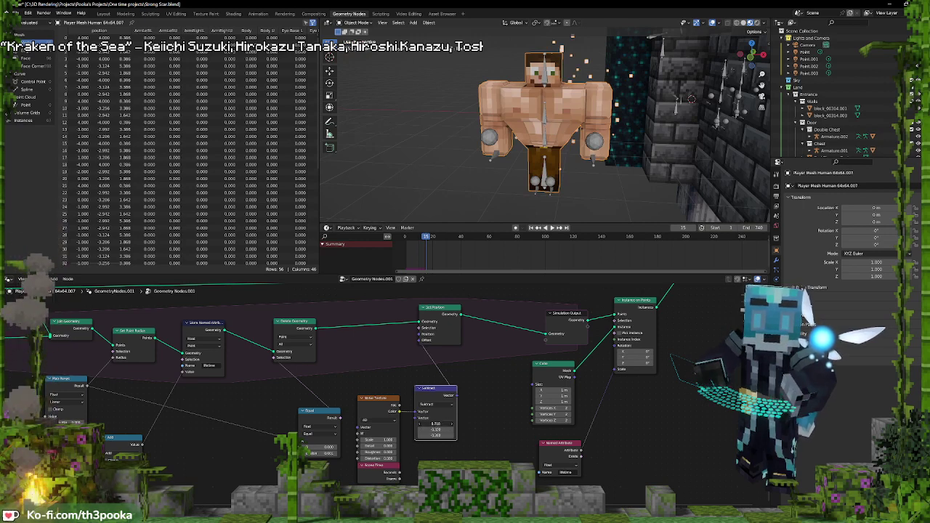
{"action": "left_click", "coordinate": [405, 258]}
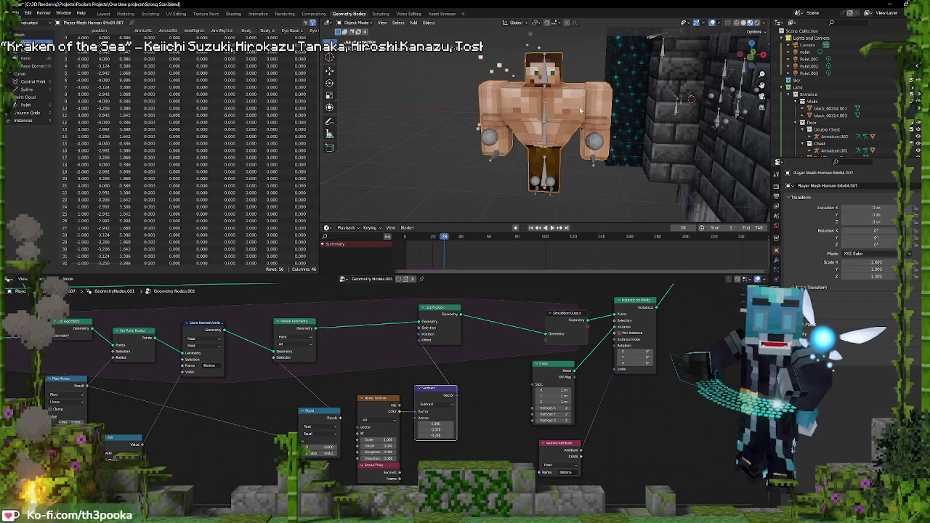
{"action": "key", "text": "space"}
{"action": "middle_click_drag", "start_coordinate": [566, 103], "coordinate": [647, 106]}
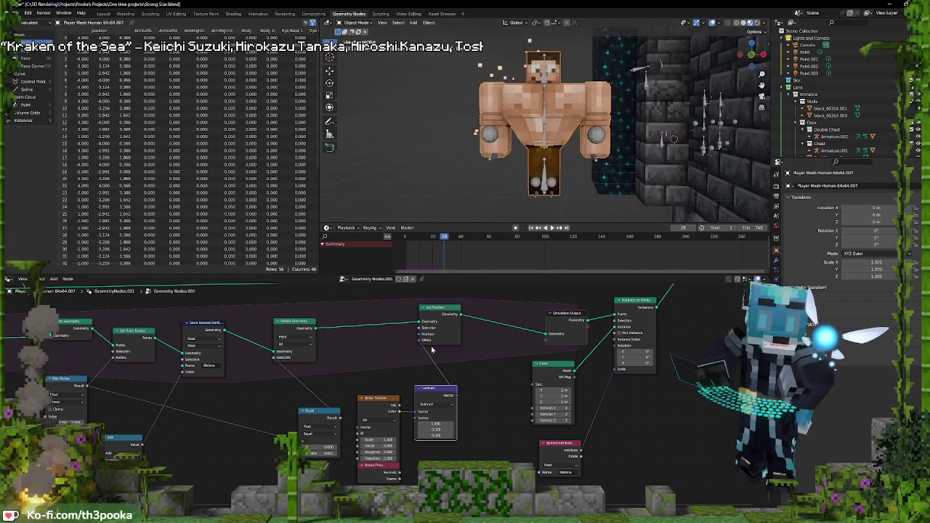
Expose the Mesh to Volume node's Density as a group input on the simulation modifier
{"action": "middle_click_drag", "start_coordinate": [509, 371], "coordinate": [819, 458]}
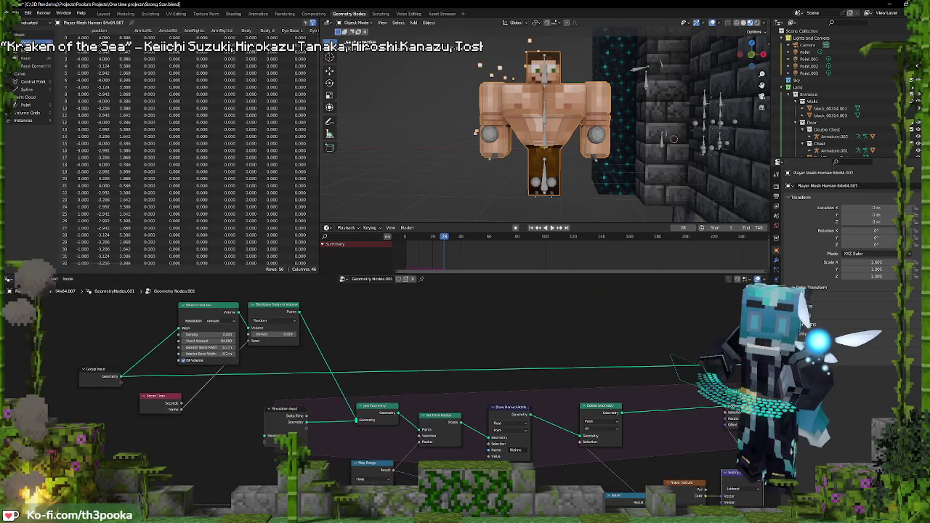
{"action": "left_click", "coordinate": [777, 260]}
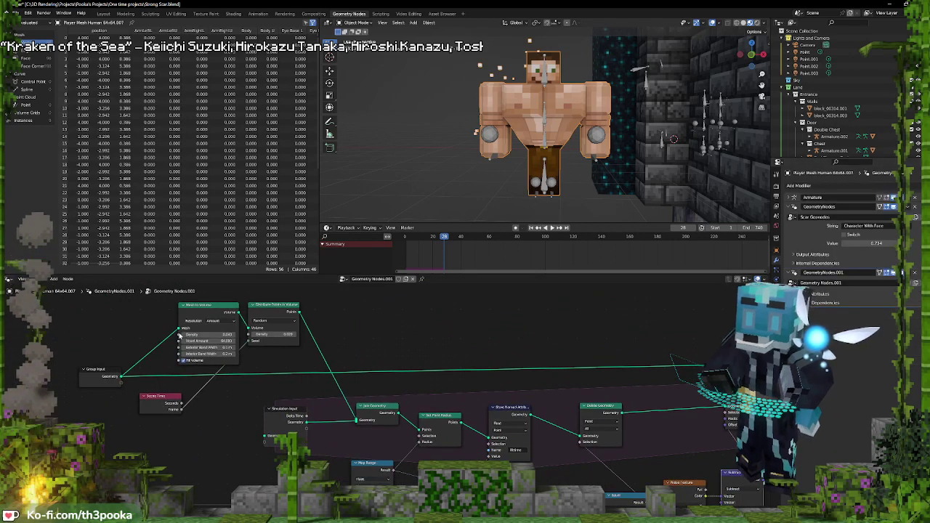
{"action": "left_click_drag", "start_coordinate": [179, 335], "coordinate": [122, 376]}
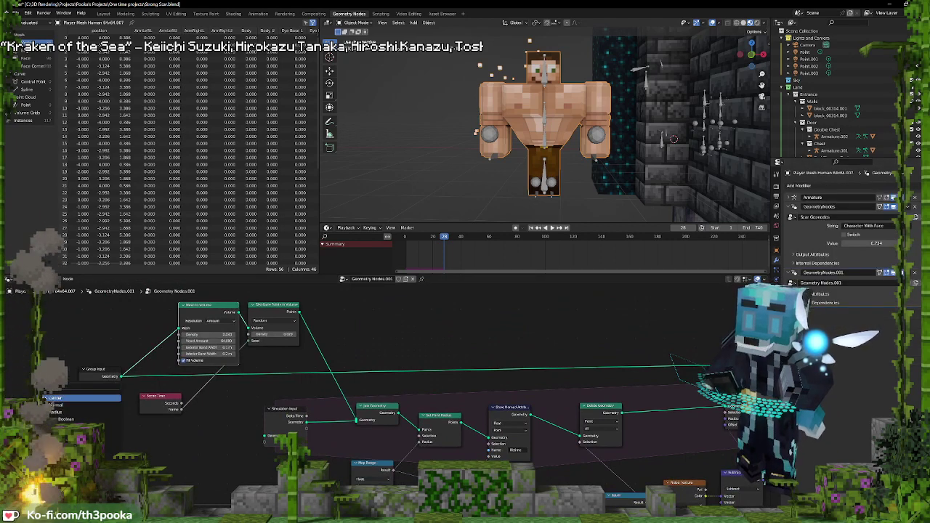
{"action": "left_click_drag", "start_coordinate": [183, 336], "coordinate": [96, 378]}
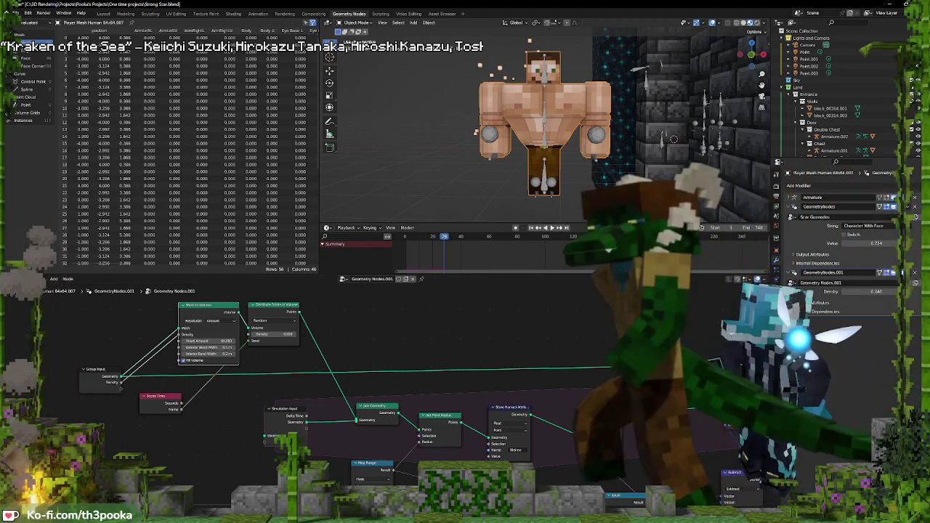
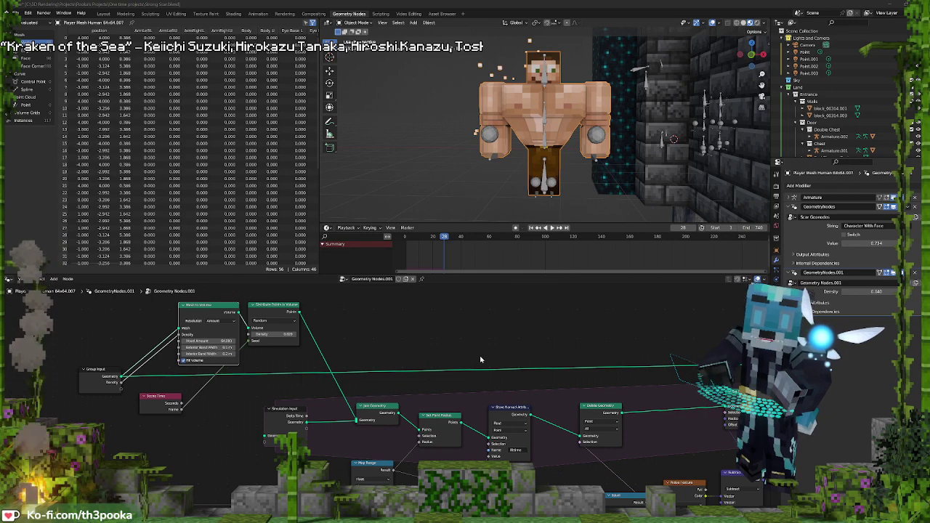
Duplicate the Group Input node below the Noise Texture and expose the Subtract node's second vector through it
{"action": "middle_click_drag", "start_coordinate": [565, 373], "coordinate": [537, 331]}
{"action": "scroll", "coordinate": [537, 332], "scroll_direction": "down", "scroll_amount": 3}
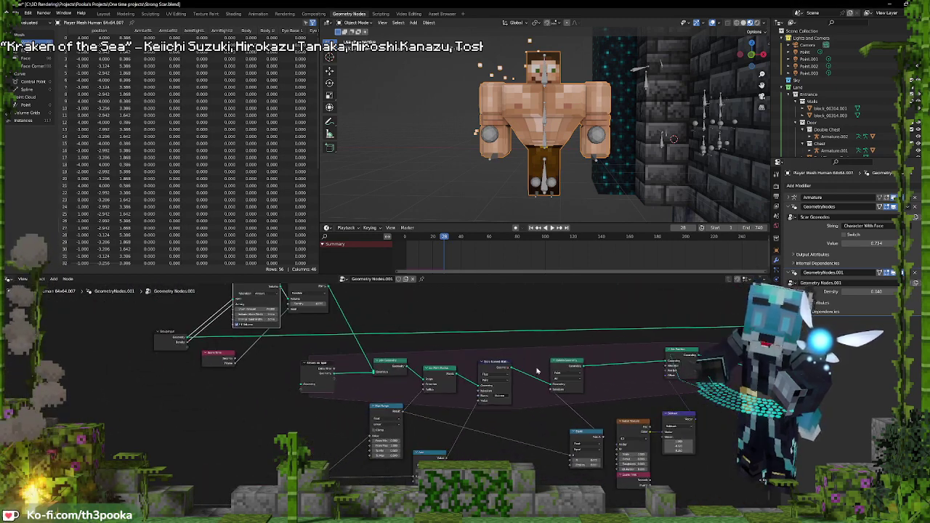
{"action": "left_click", "coordinate": [173, 339]}
{"action": "key", "text": "shift+d"}
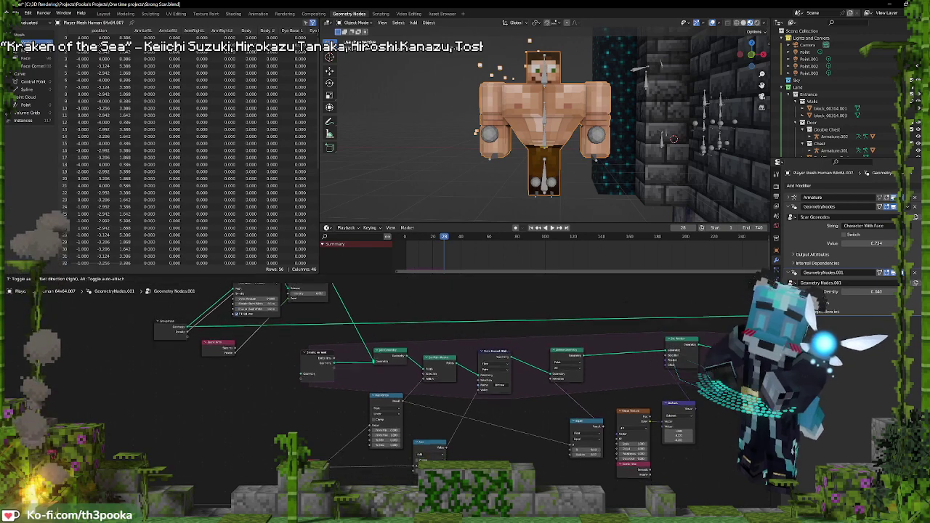
{"action": "left_click", "coordinate": [664, 476]}
{"action": "middle_click_drag", "start_coordinate": [668, 473], "coordinate": [526, 444]}
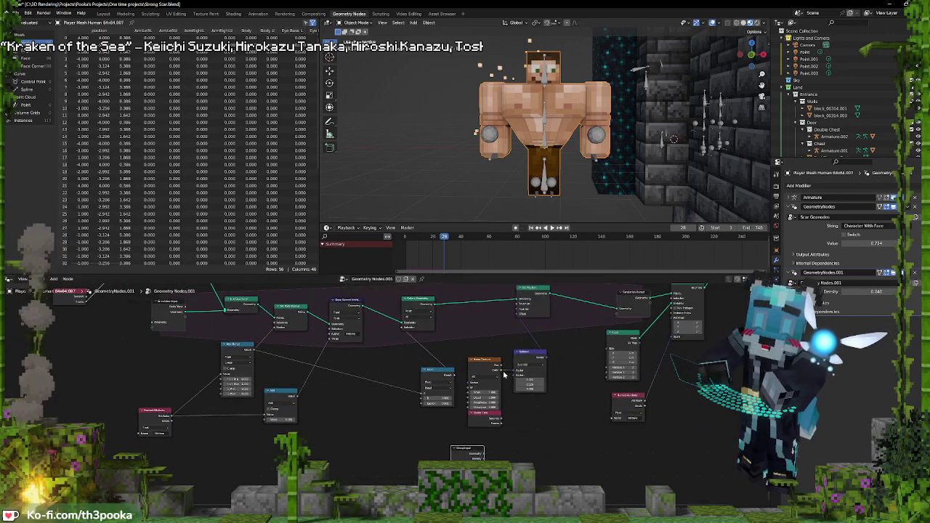
{"action": "left_click_drag", "start_coordinate": [514, 375], "coordinate": [586, 375]}
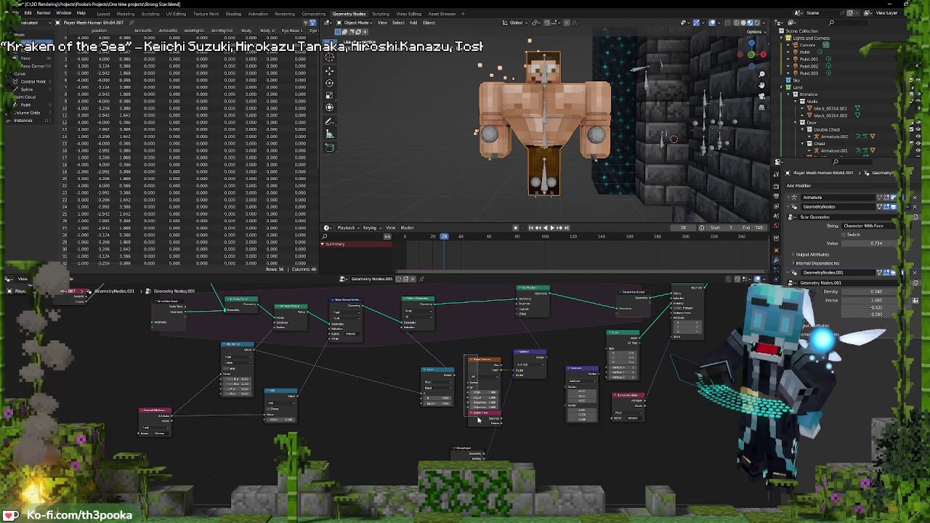
Insert a Multiply vector node between Subtract and Set Position's Offset, with its second vector exposed as a group input
{"action": "left_click", "coordinate": [582, 381]}
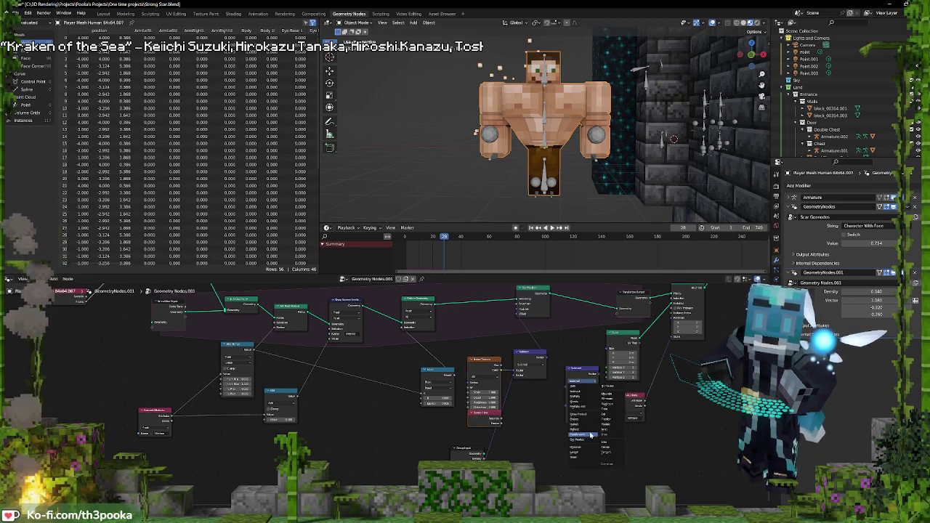
{"action": "left_click", "coordinate": [590, 408]}
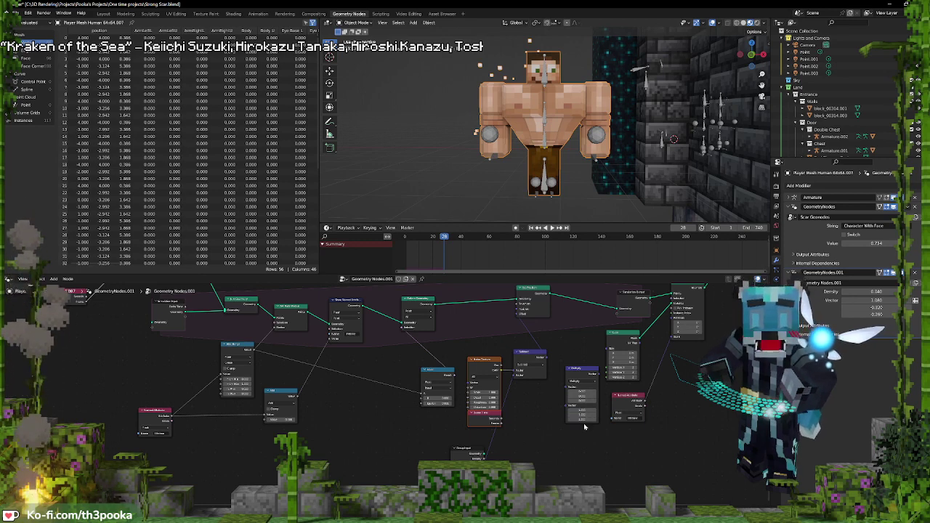
{"action": "left_click", "coordinate": [545, 359]}
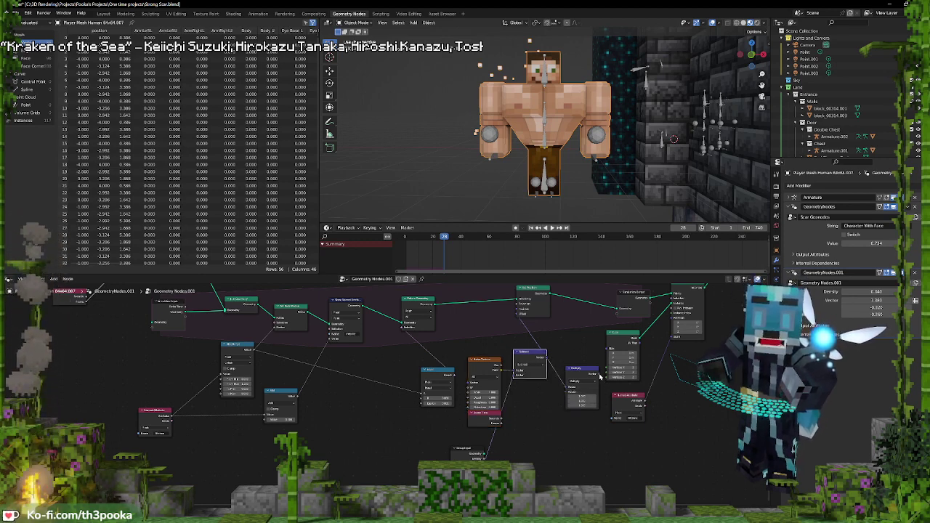
{"action": "left_click_drag", "start_coordinate": [599, 374], "coordinate": [520, 317]}
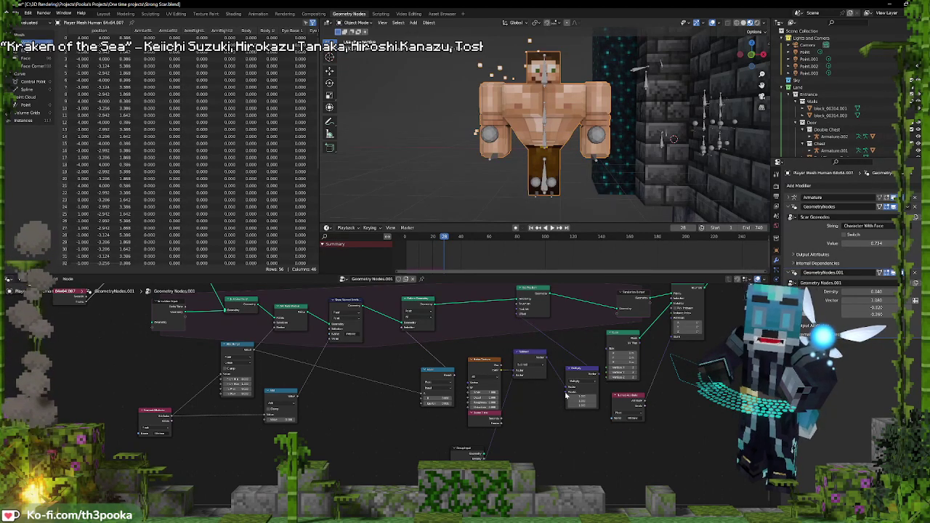
{"action": "left_click_drag", "start_coordinate": [567, 393], "coordinate": [485, 469]}
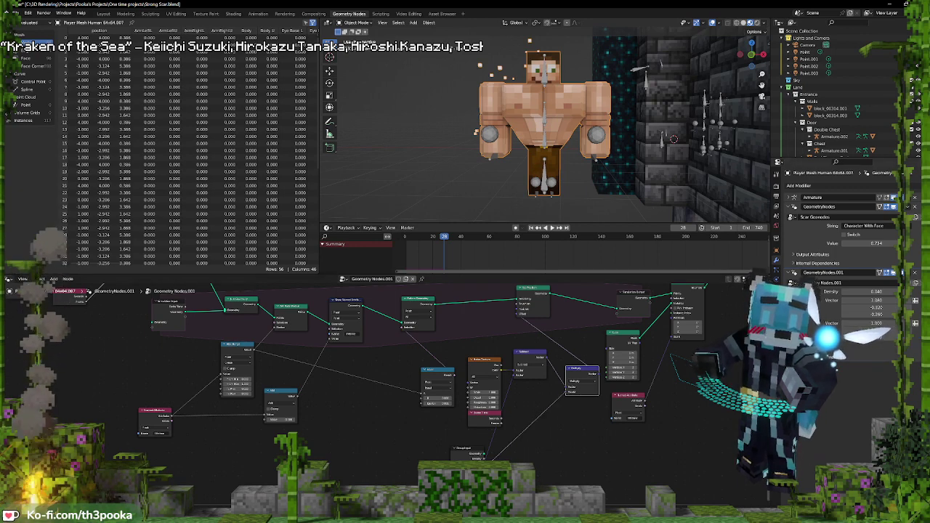
Rename the two exposed vector group inputs to "Subtract direction" and "Multiply direction"
{"action": "key", "text": "n"}
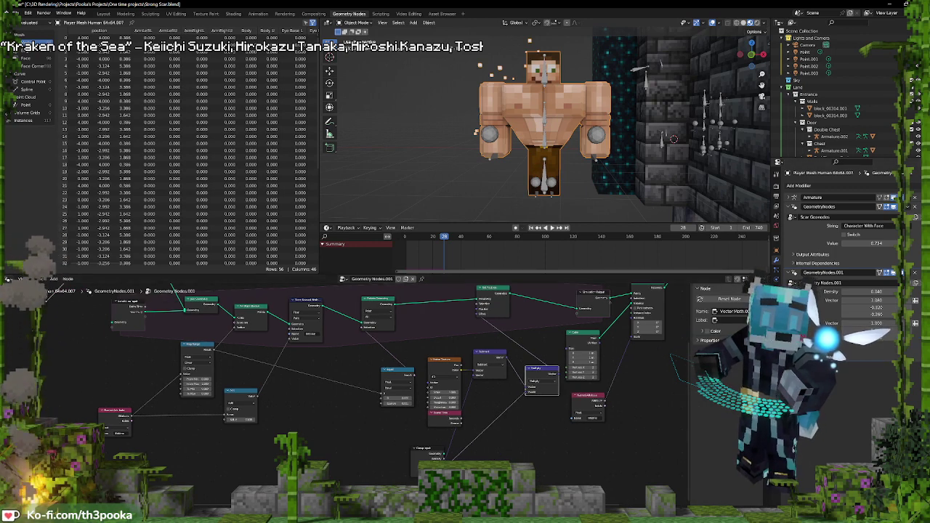
{"action": "left_click", "coordinate": [715, 315]}
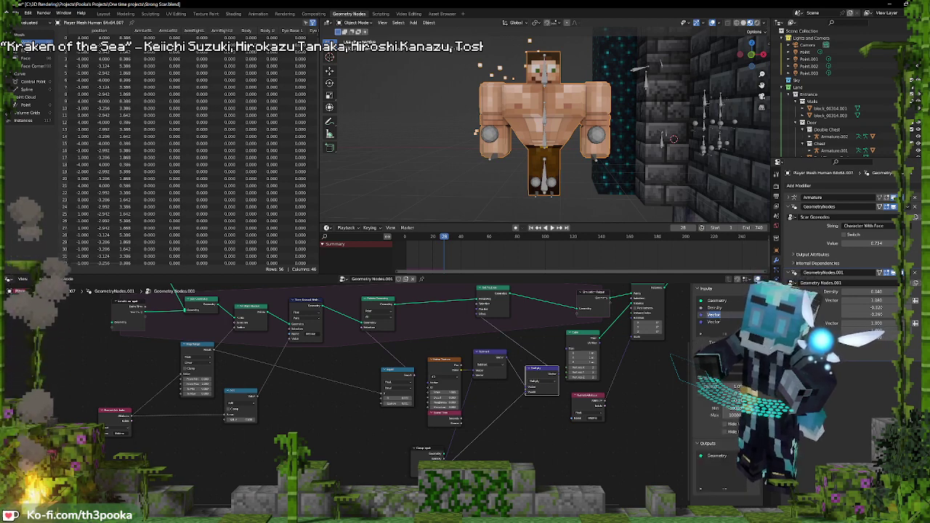
{"action": "type", "text": "Sub"}
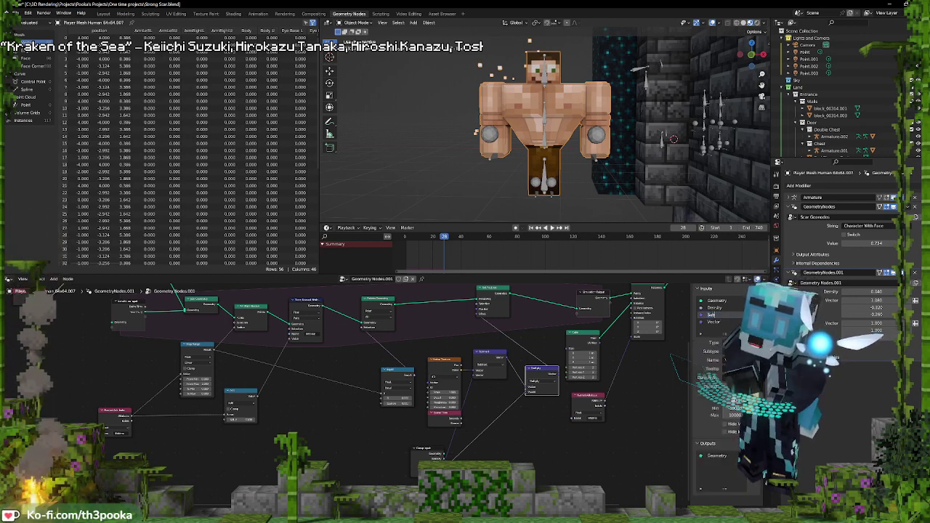
{"action": "type", "text": "tract direction"}
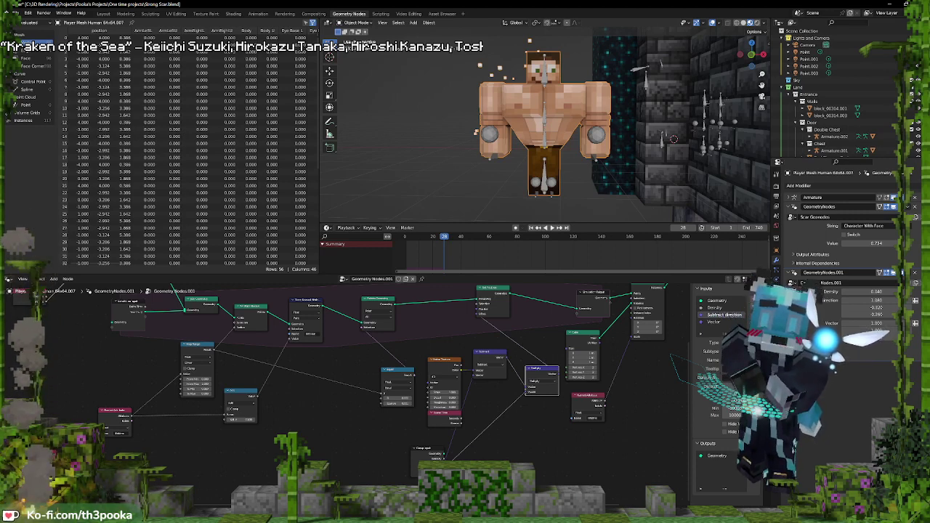
{"action": "double_click", "coordinate": [714, 322]}
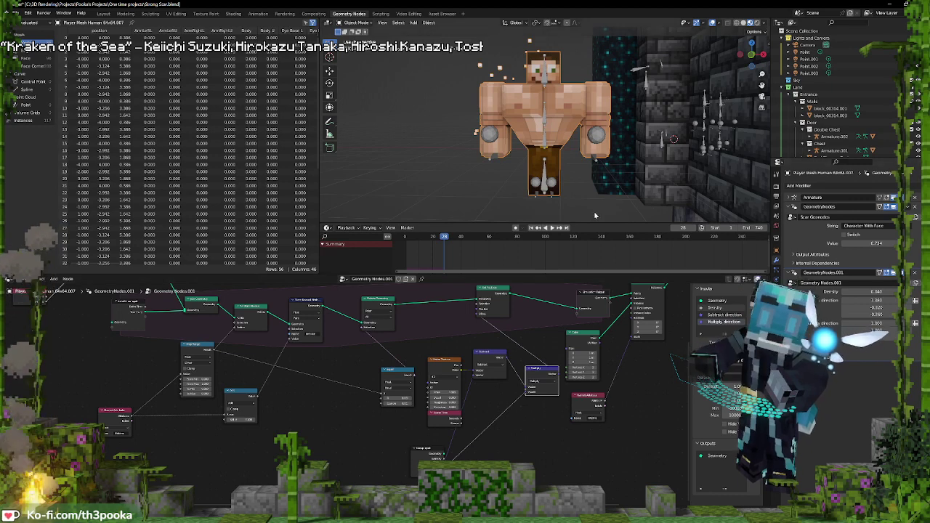
{"action": "mouse_move", "coordinate": [523, 153]}
{"action": "middle_mouse_down"}
{"action": "mouse_move", "coordinate": [534, 154]}
{"action": "mouse_move", "coordinate": [477, 164]}
{"action": "mouse_move", "coordinate": [570, 153]}
{"action": "mouse_move", "coordinate": [532, 158]}
{"action": "middle_mouse_up"}
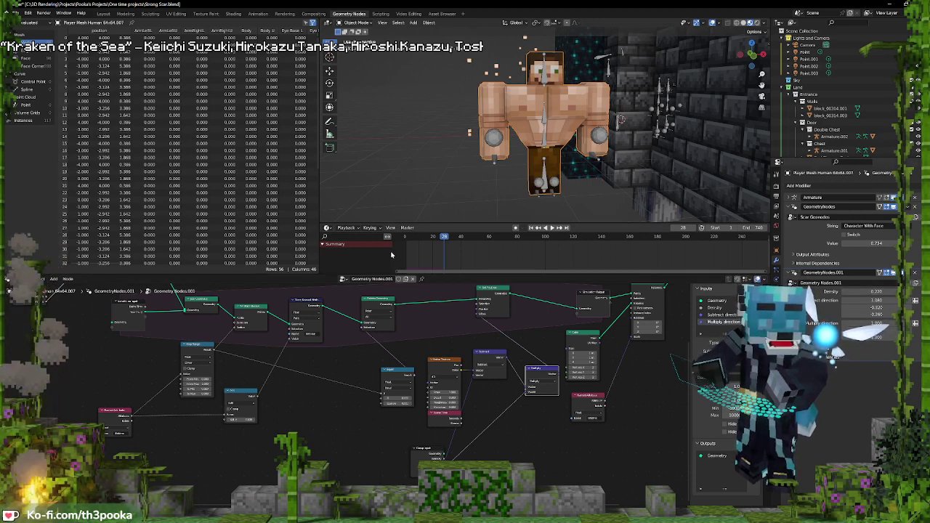
Replay the particle simulation on the muscular character from the first frame
{"action": "key", "text": "shift+Left"}
{"action": "key", "text": "space"}
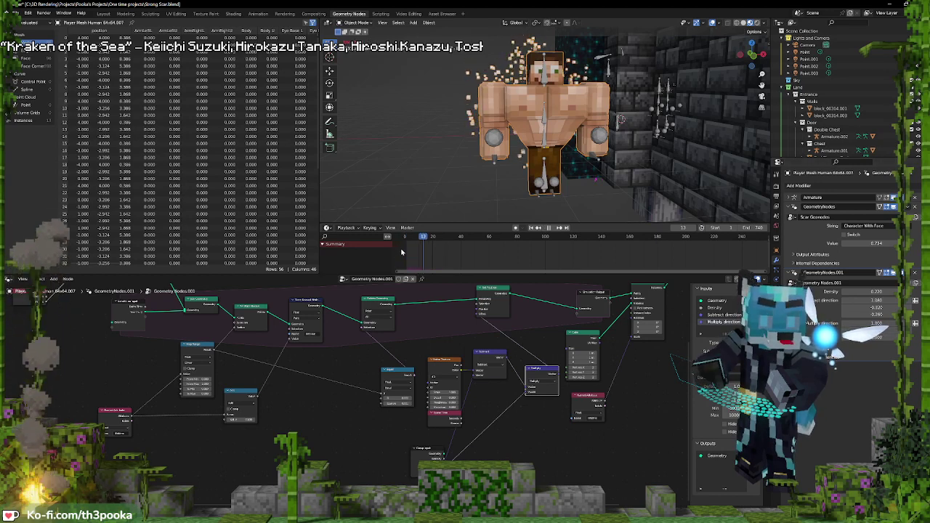
{"action": "key", "text": "space"}
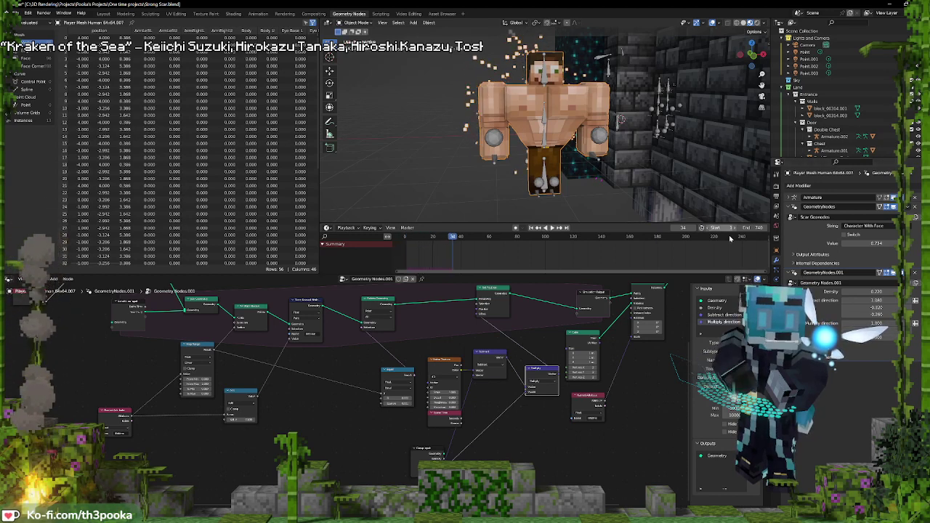
Duplicate the lower Group Input node and place the copy beside the Map Range node
{"action": "middle_click_drag", "start_coordinate": [288, 387], "coordinate": [442, 372]}
{"action": "scroll", "coordinate": [347, 417], "scroll_direction": "up", "scroll_amount": 4}
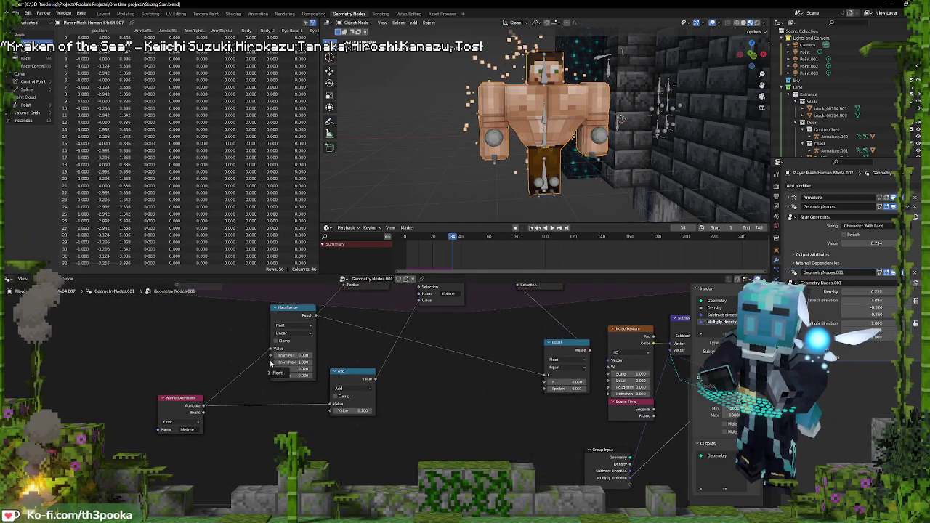
{"action": "left_click", "coordinate": [607, 454]}
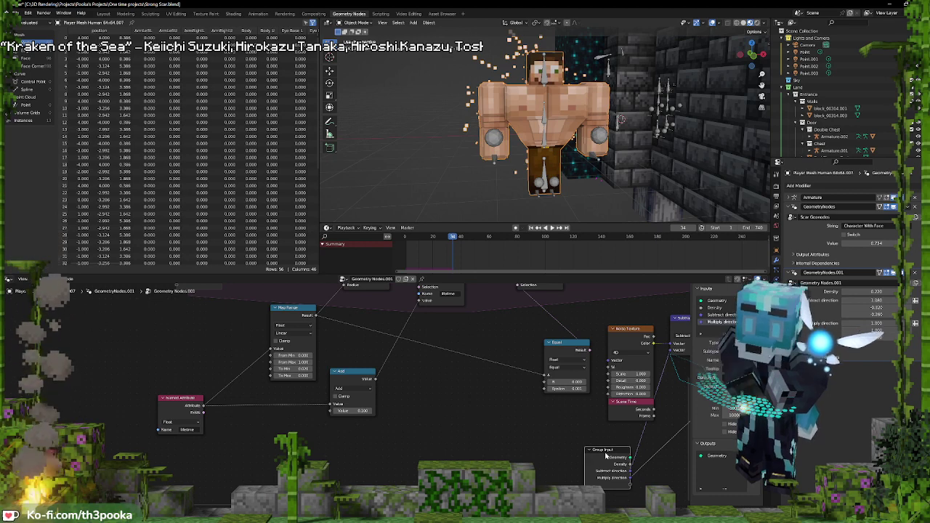
{"action": "key", "text": "shift+d"}
{"action": "left_click", "coordinate": [140, 322]}
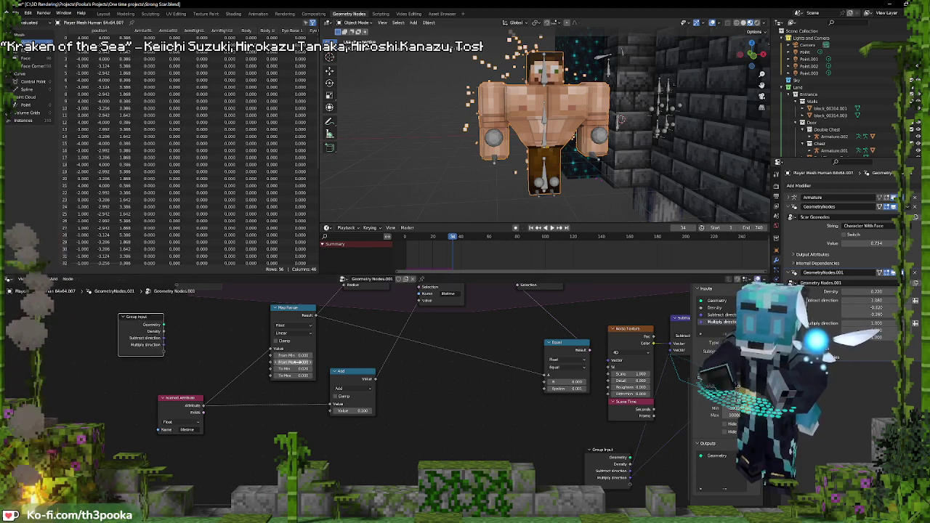
Raise the Map Range node's From Max to about 4.13, replay the simulation from frame 1, and readjust From Max
{"action": "left_click_drag", "start_coordinate": [299, 362], "coordinate": [306, 362]}
{"action": "left_click", "coordinate": [407, 254]}
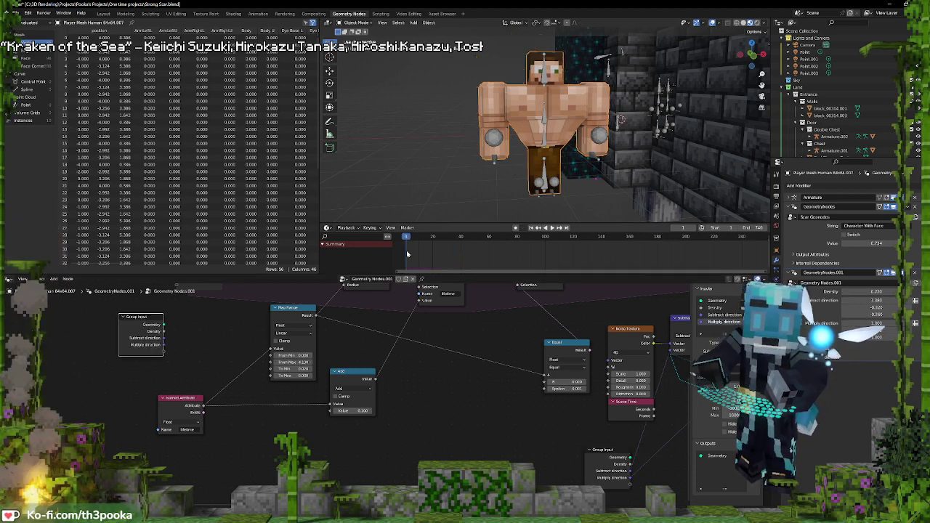
{"action": "key", "text": "space"}
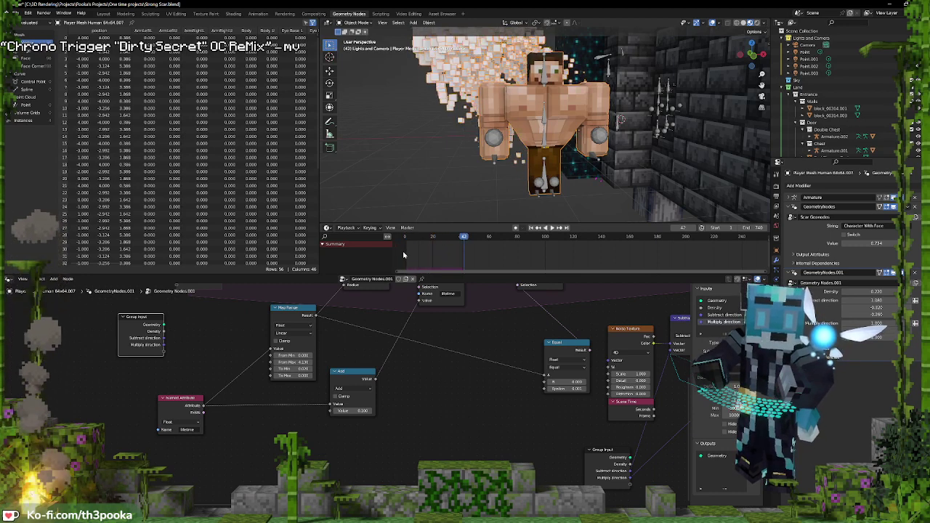
{"action": "middle_click_drag", "start_coordinate": [428, 363], "coordinate": [432, 420]}
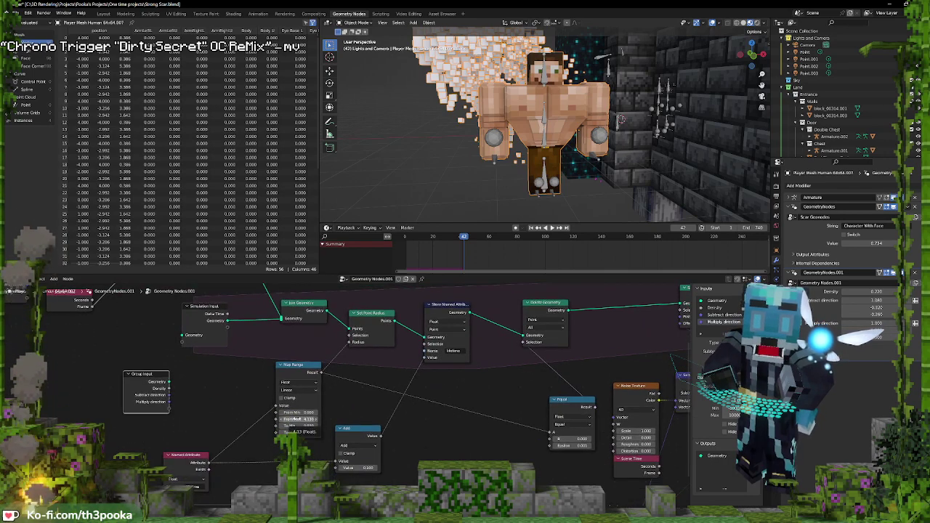
{"action": "scroll", "coordinate": [532, 125], "scroll_direction": "down", "scroll_amount": 4}
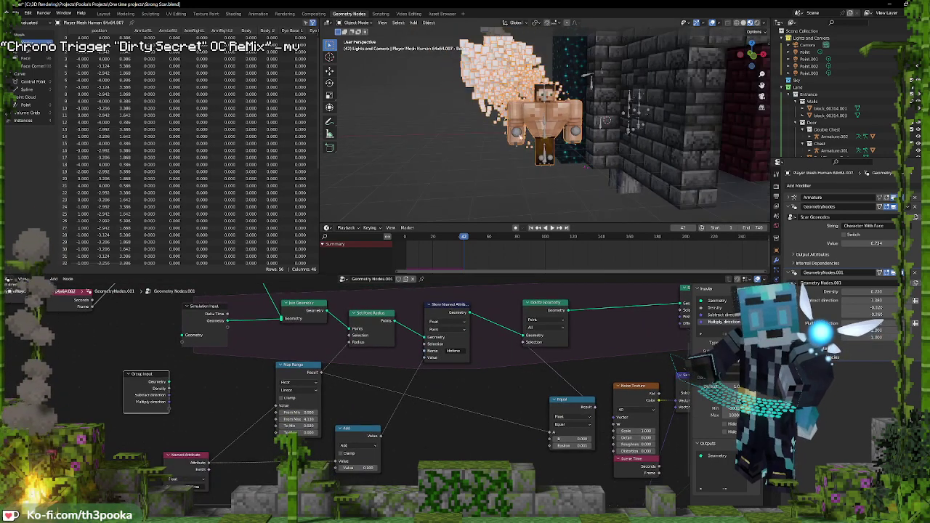
{"action": "key", "text": "space"}
{"action": "key", "text": "space"}
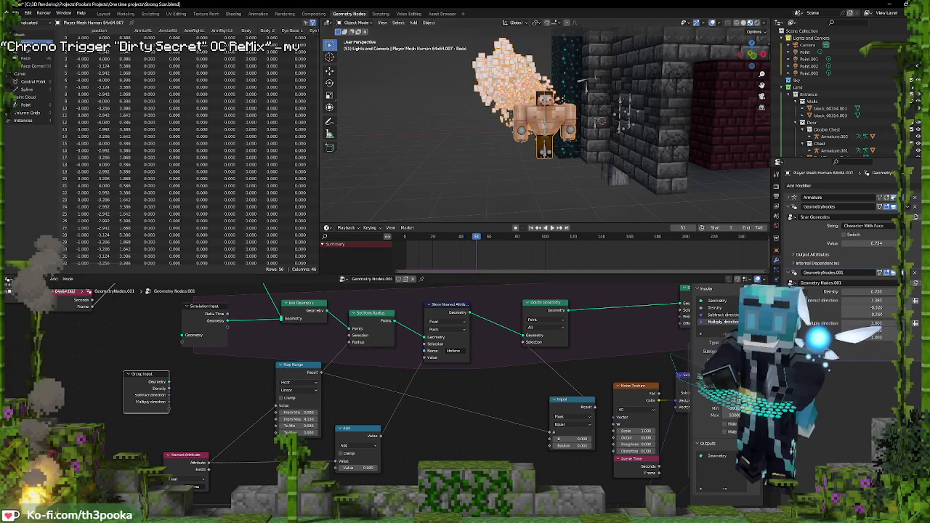
{"action": "left_click_drag", "start_coordinate": [299, 419], "coordinate": [290, 420]}
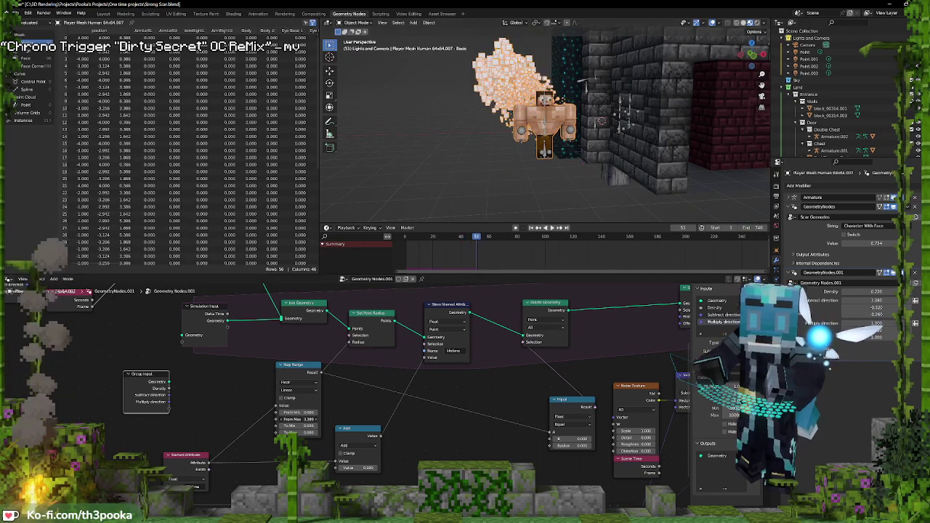
Duplicate the Multiply vector node and place the copy beside the Named Attribute node, keeping its operation
{"action": "middle_click_drag", "start_coordinate": [539, 378], "coordinate": [184, 355]}
{"action": "middle_click_drag", "start_coordinate": [503, 369], "coordinate": [422, 385]}
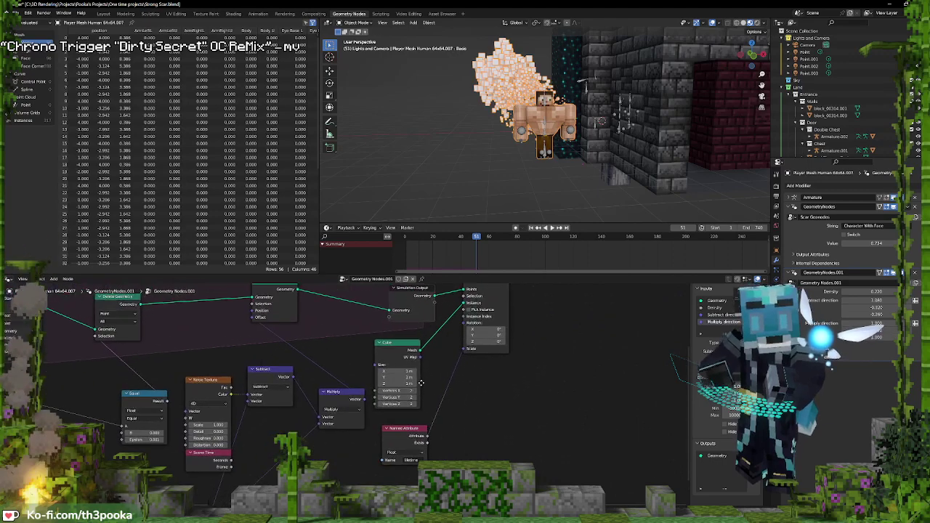
{"action": "key", "text": "shift+a"}
{"action": "left_click", "coordinate": [404, 436]}
{"action": "left_click", "coordinate": [344, 402]}
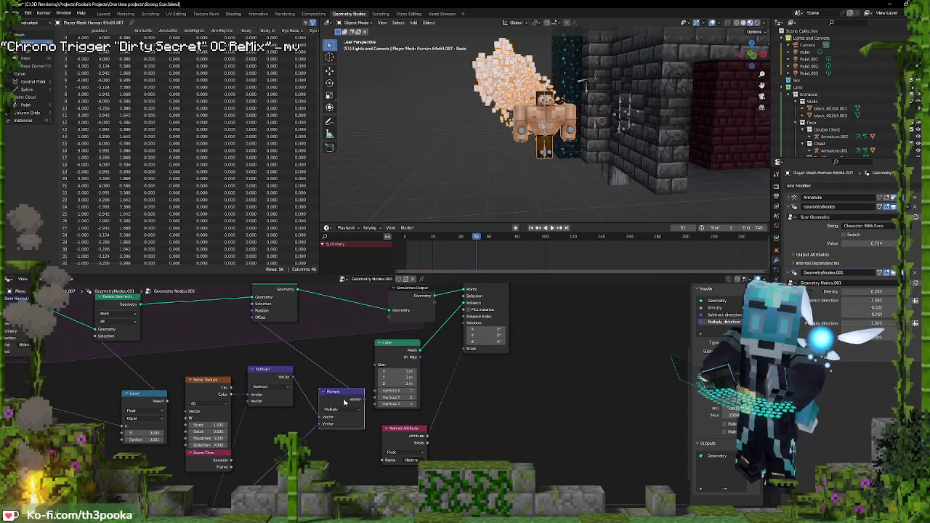
{"action": "key", "text": "shift+d"}
{"action": "left_click", "coordinate": [493, 376]}
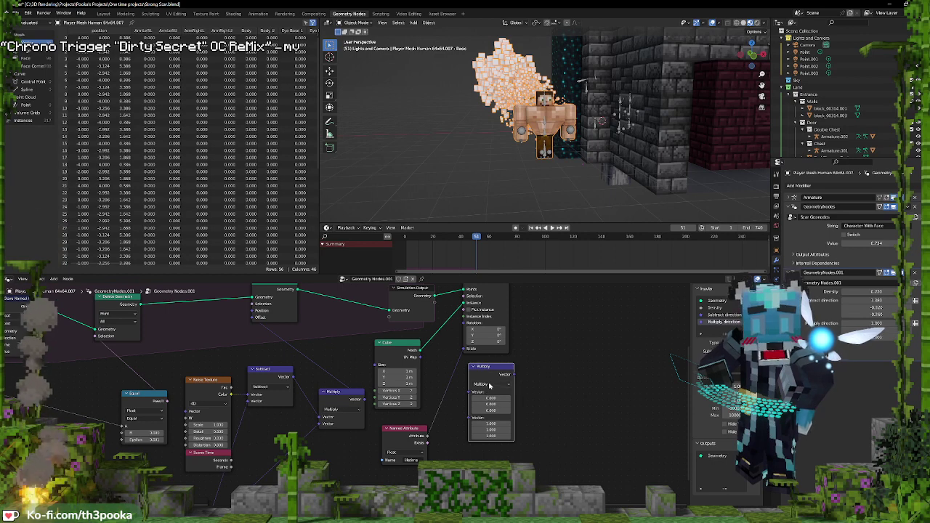
{"action": "left_click", "coordinate": [490, 384]}
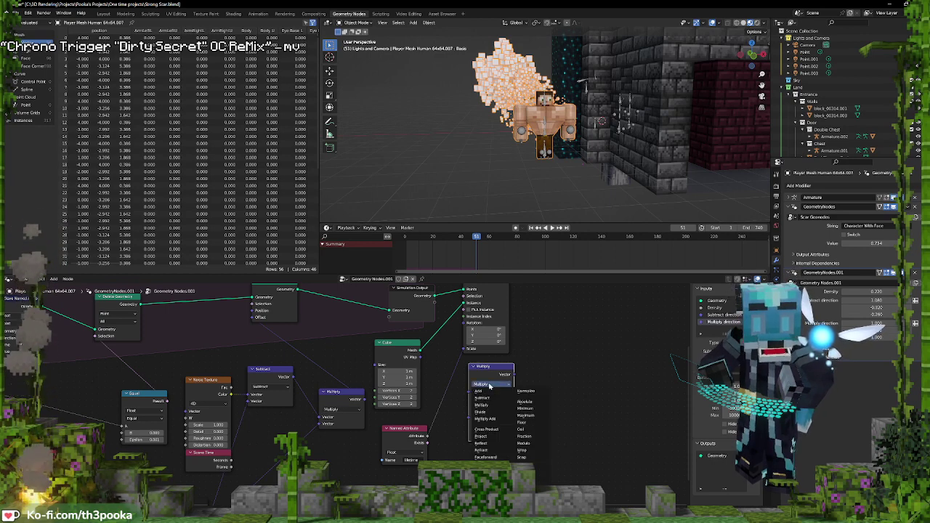
{"action": "left_click", "coordinate": [490, 385]}
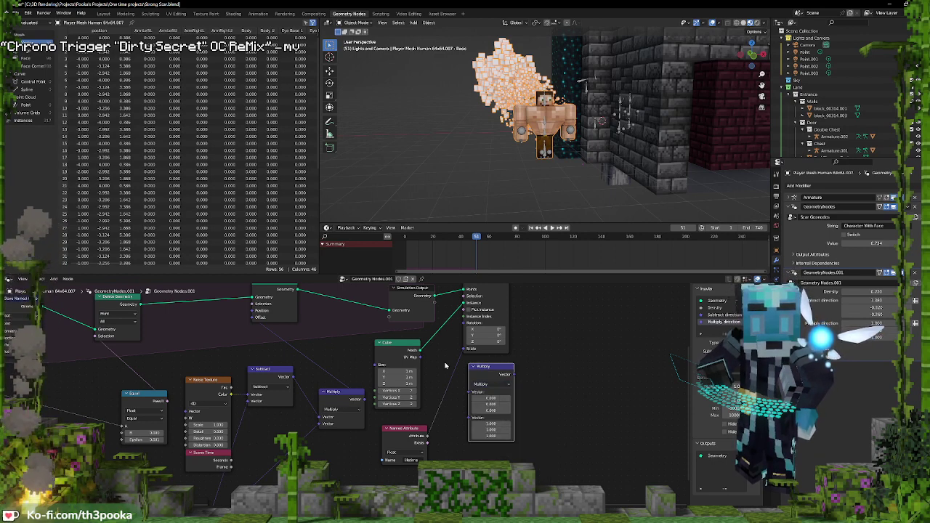
Set the new Multiply node's second vector to -1 on all axes and insert it between Named Attribute and the instances' Scale
{"action": "type", "text": "-1"}
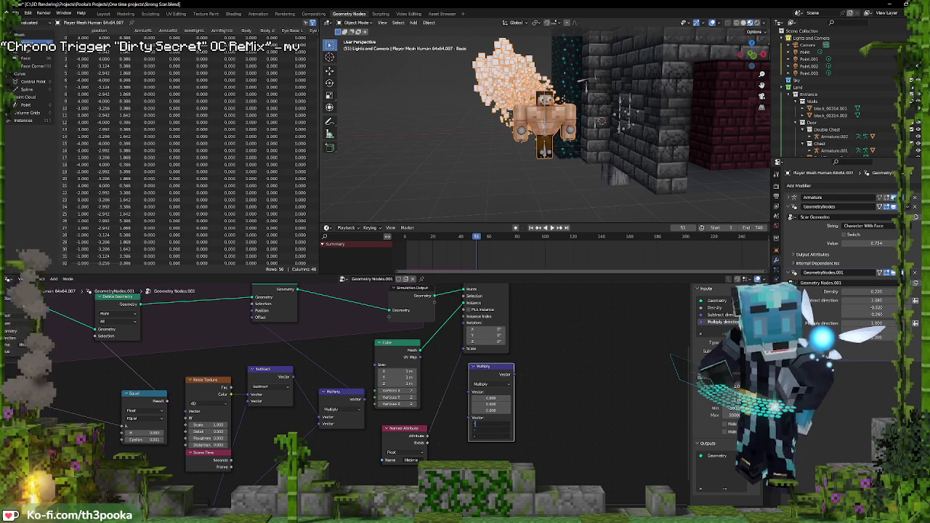
{"action": "key", "text": "Return"}
{"action": "left_click_drag", "start_coordinate": [488, 370], "coordinate": [481, 395]}
{"action": "key", "text": "shift+Left"}
{"action": "key", "text": "space"}
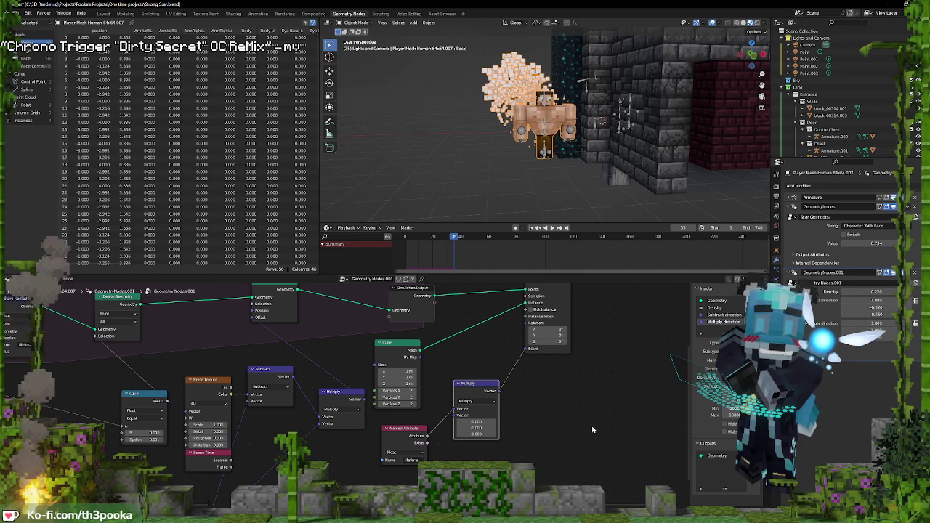
Try the Add operation on the vector node feeding Scale, with its second vector at 1 on all axes
{"action": "left_click", "coordinate": [476, 422]}
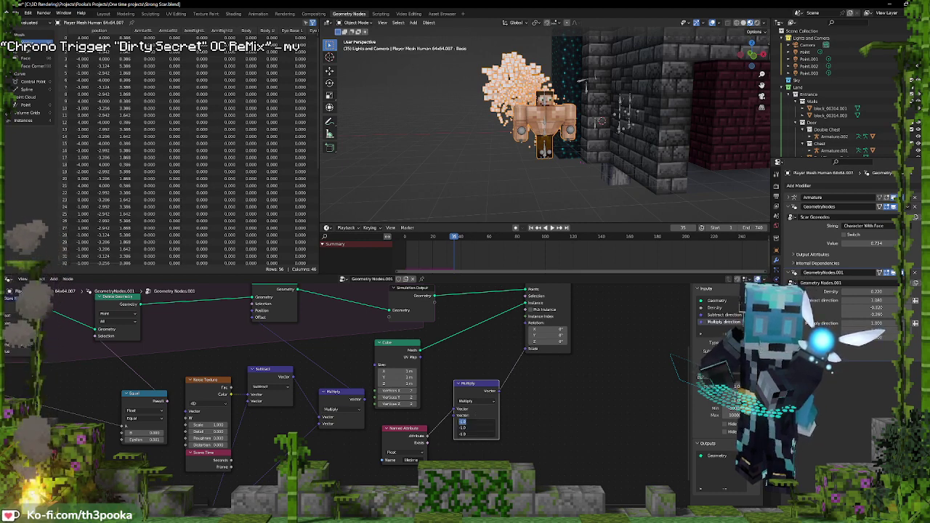
{"action": "left_click", "coordinate": [477, 402]}
{"action": "left_click", "coordinate": [476, 388]}
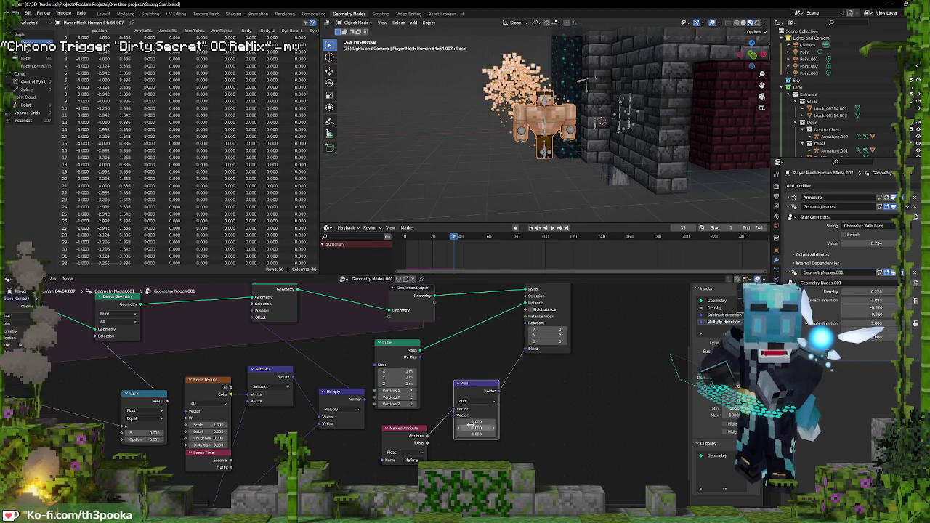
{"action": "left_click_drag", "start_coordinate": [476, 422], "coordinate": [477, 434]}
{"action": "type", "text": "1"}
{"action": "key", "text": "Return"}
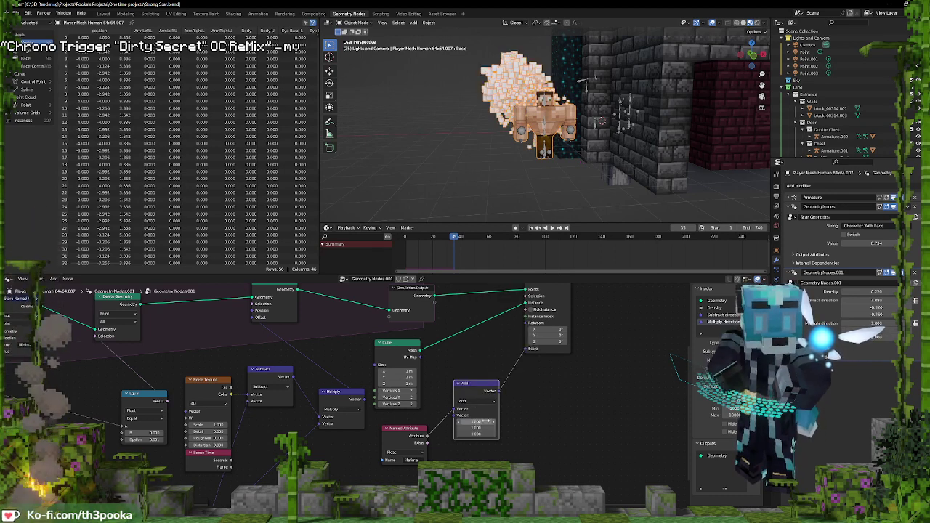
Switch the vector node feeding Scale to Subtract with a second vector of 2.2 on all axes, and play the simulation
{"action": "left_click", "coordinate": [480, 402]}
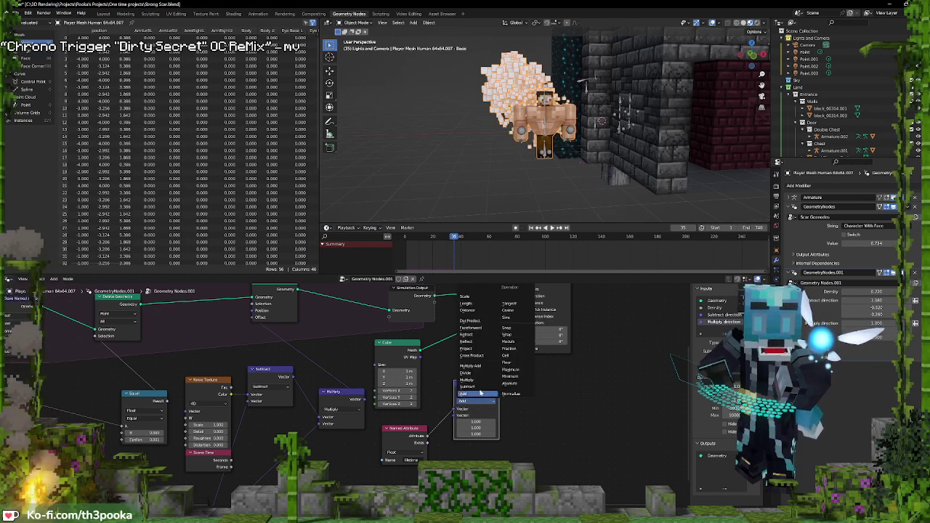
{"action": "left_click", "coordinate": [479, 393]}
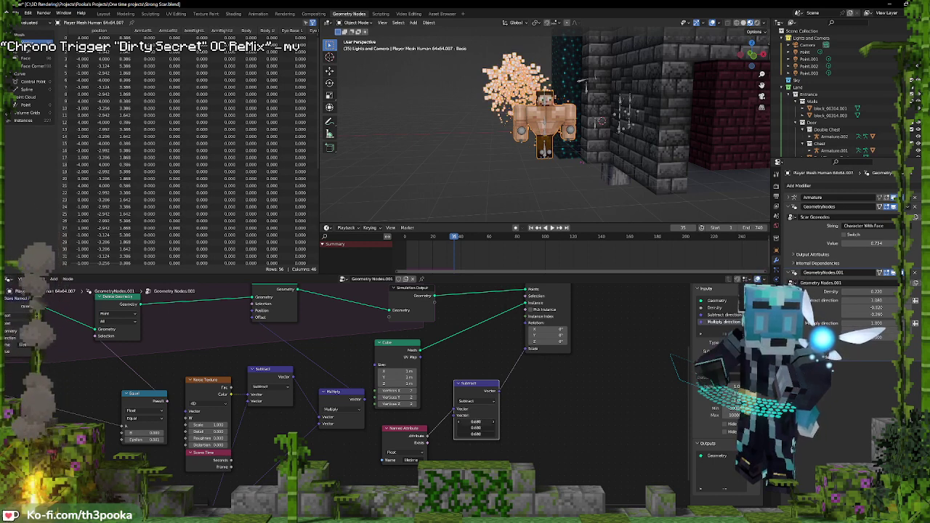
{"action": "mouse_move", "coordinate": [476, 421]}
{"action": "left_mouse_down"}
{"action": "mouse_move", "coordinate": [477, 434]}
{"action": "mouse_move", "coordinate": [547, 434]}
{"action": "mouse_move", "coordinate": [495, 421]}
{"action": "left_mouse_up"}
{"action": "key", "text": "space"}
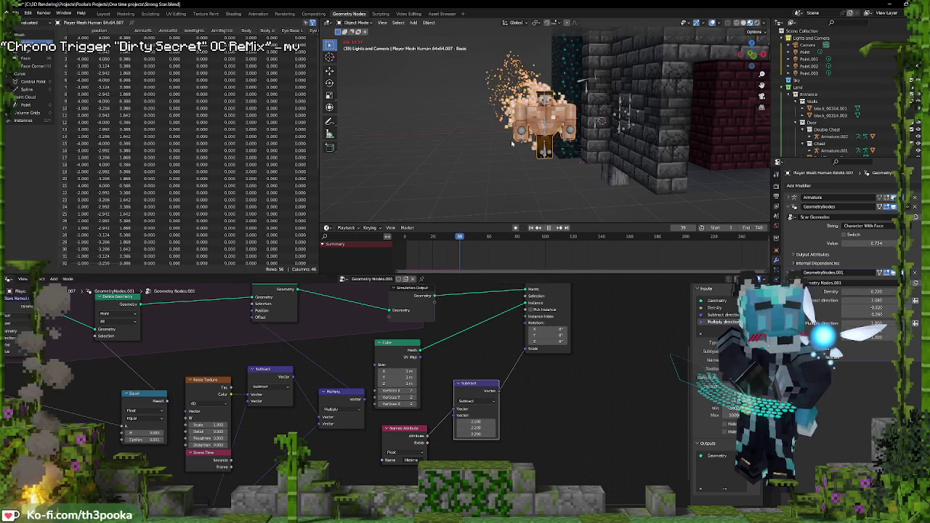
Stop the animation playback and examine the particle trail around the character from several angles
{"action": "key", "text": "space"}
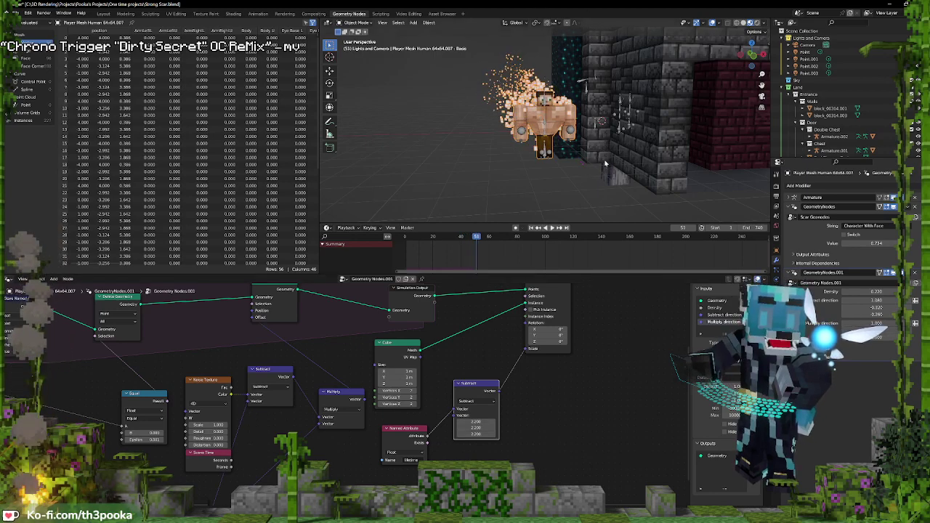
{"action": "scroll", "coordinate": [606, 161], "scroll_direction": "up", "scroll_amount": 4}
{"action": "middle_click_drag", "start_coordinate": [606, 149], "coordinate": [584, 134]}
{"action": "middle_click_drag", "start_coordinate": [693, 141], "coordinate": [616, 142]}
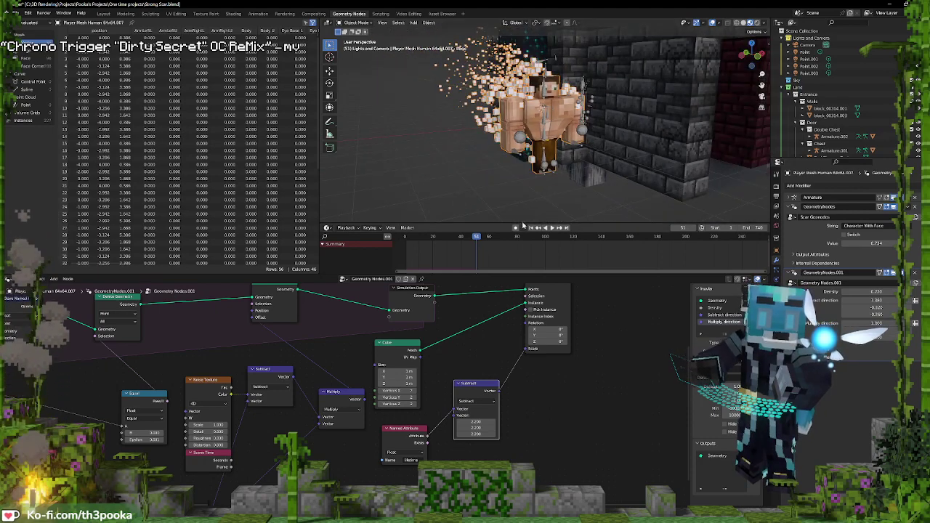
{"action": "mouse_move", "coordinate": [520, 149]}
{"action": "middle_mouse_down"}
{"action": "mouse_move", "coordinate": [587, 164]}
{"action": "mouse_move", "coordinate": [530, 145]}
{"action": "middle_mouse_up"}
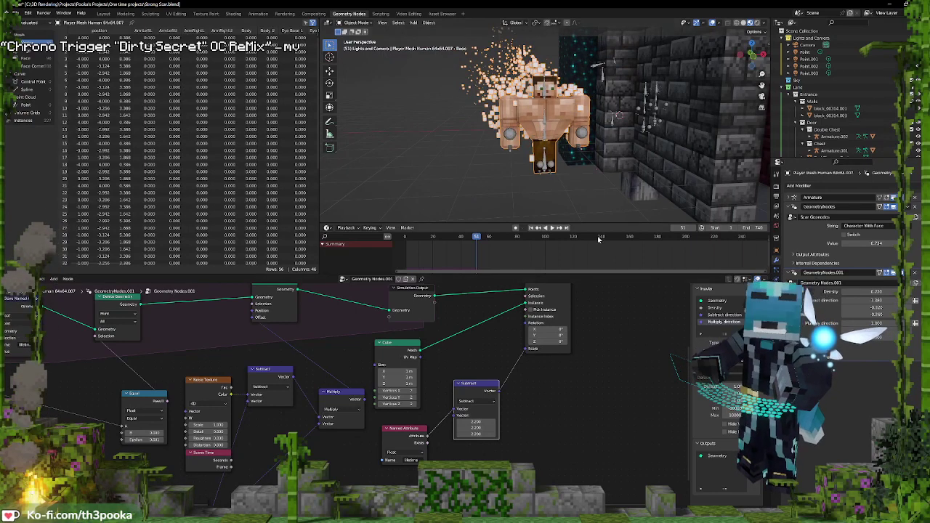
Set the attribute name for the particle node group's new Attribute output to Life in the modifier
{"action": "middle_click_drag", "start_coordinate": [515, 322], "coordinate": [504, 348]}
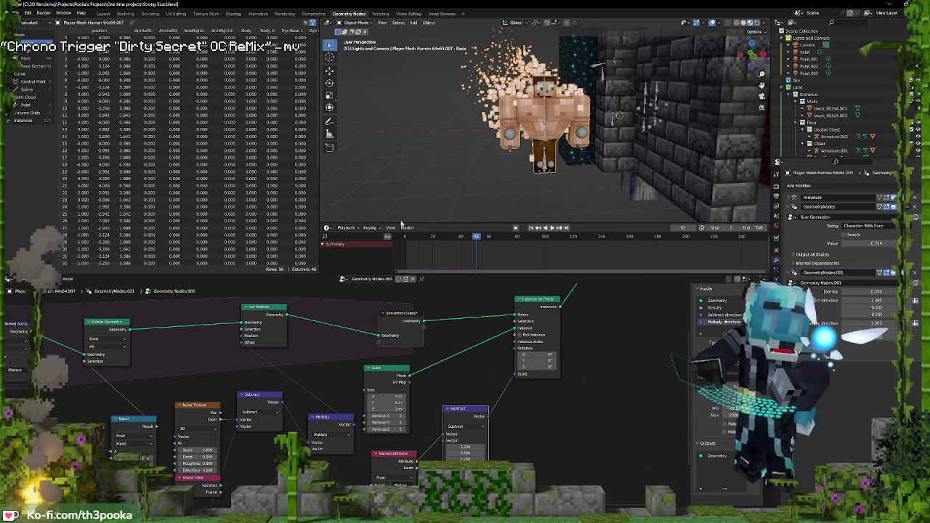
{"action": "scroll", "coordinate": [528, 430], "scroll_direction": "down", "scroll_amount": 5}
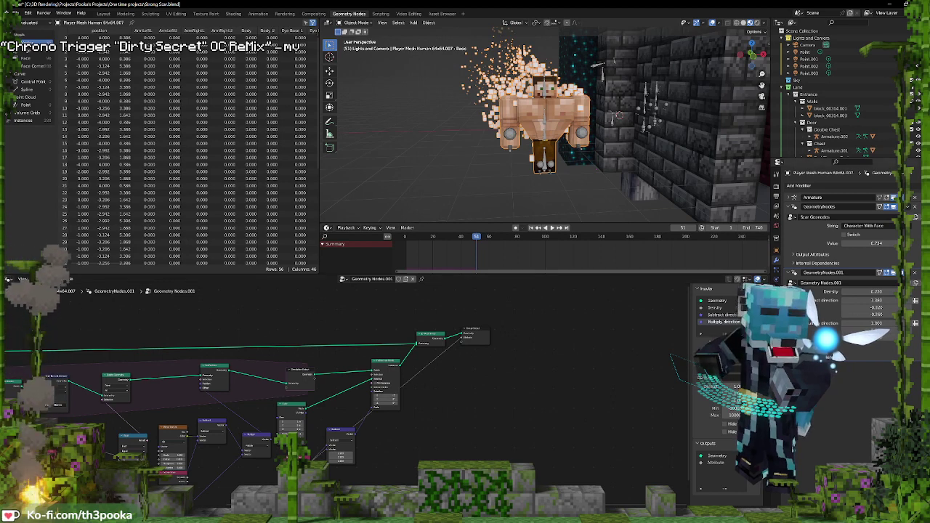
{"action": "left_click", "coordinate": [814, 349]}
{"action": "left_click", "coordinate": [871, 358]}
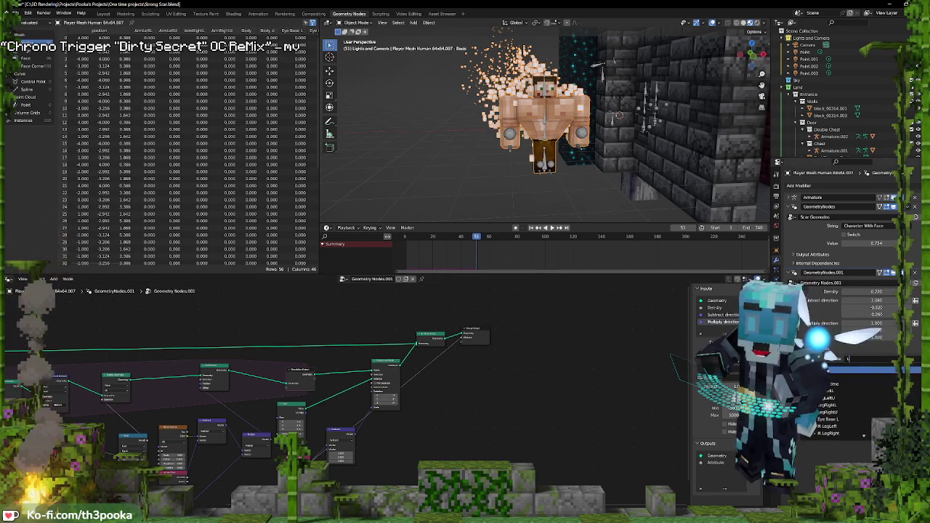
{"action": "type", "text": "ife"}
{"action": "key", "text": "Return"}
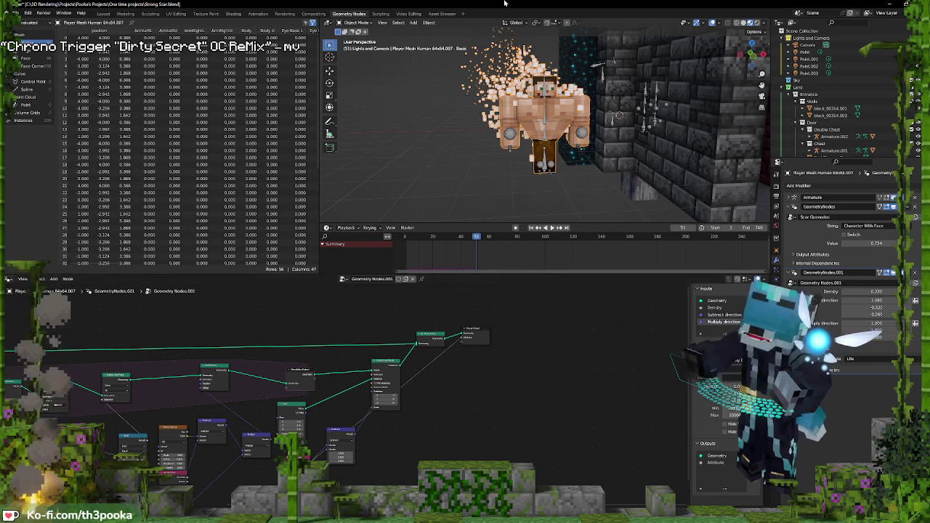
Go to frame 13 and insert a Set Material node between the Cube and Instance on Points nodes
{"action": "left_click", "coordinate": [402, 258]}
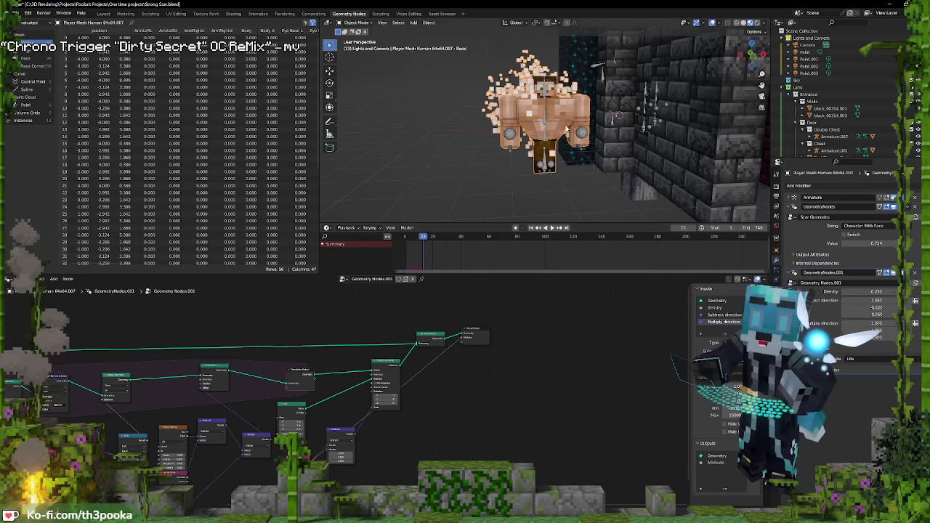
{"action": "key", "text": "shift+a"}
{"action": "left_click", "coordinate": [396, 294]}
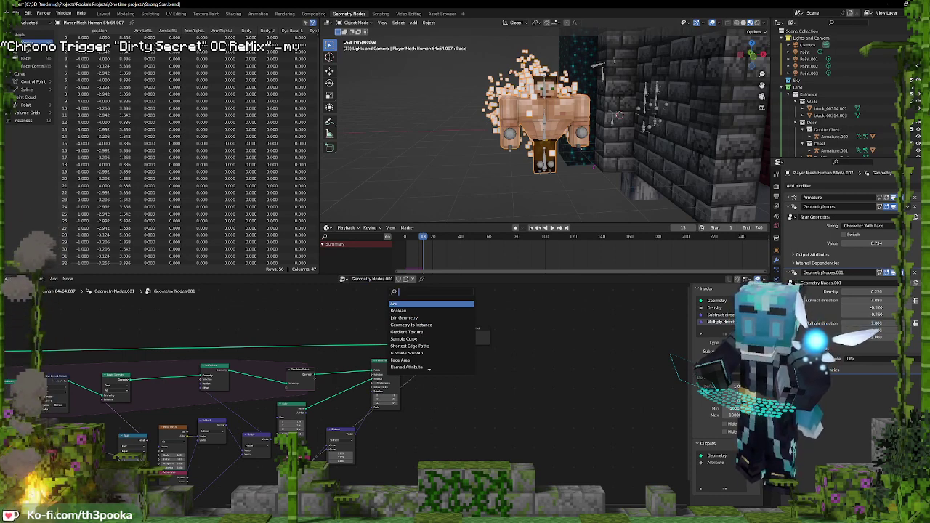
{"action": "type", "text": "set ma"}
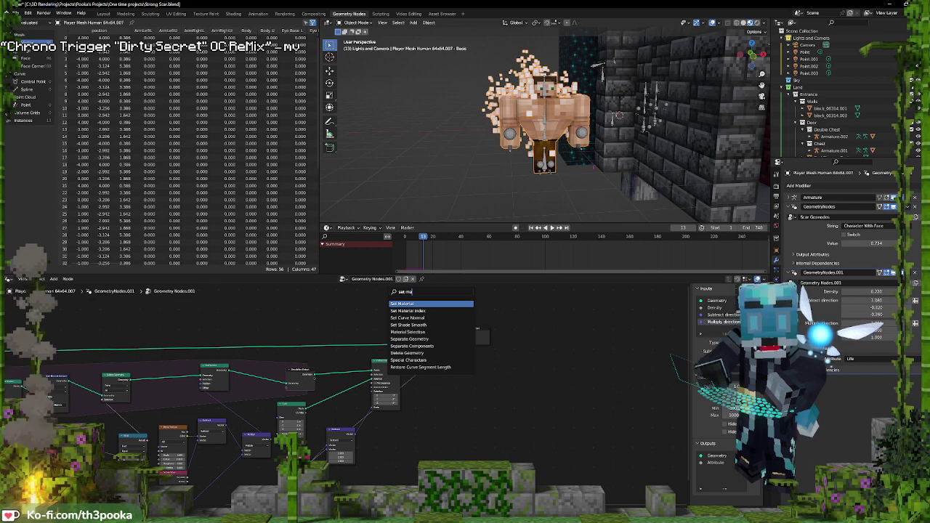
{"action": "key", "text": "Return"}
{"action": "left_click", "coordinate": [331, 404]}
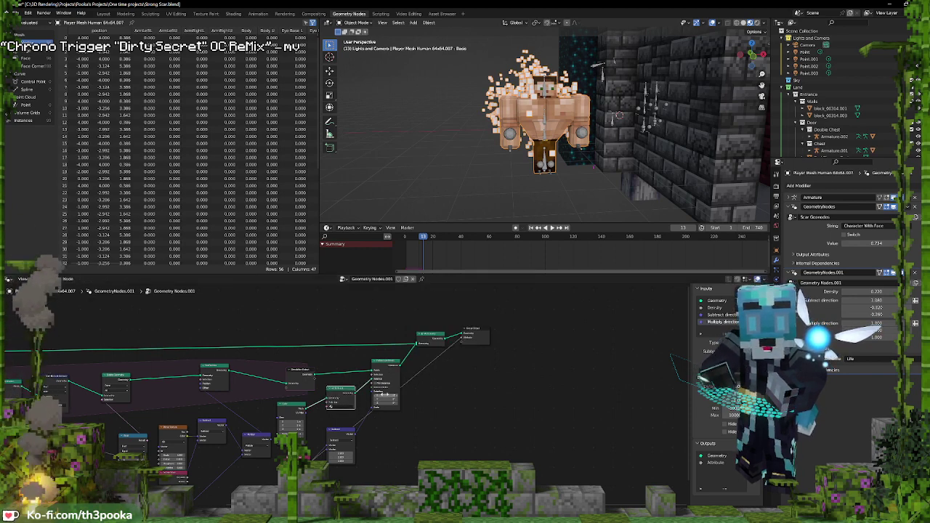
Add a material slot to the player mesh with a new material and name it Scare fire particles
{"action": "left_click", "coordinate": [776, 309]}
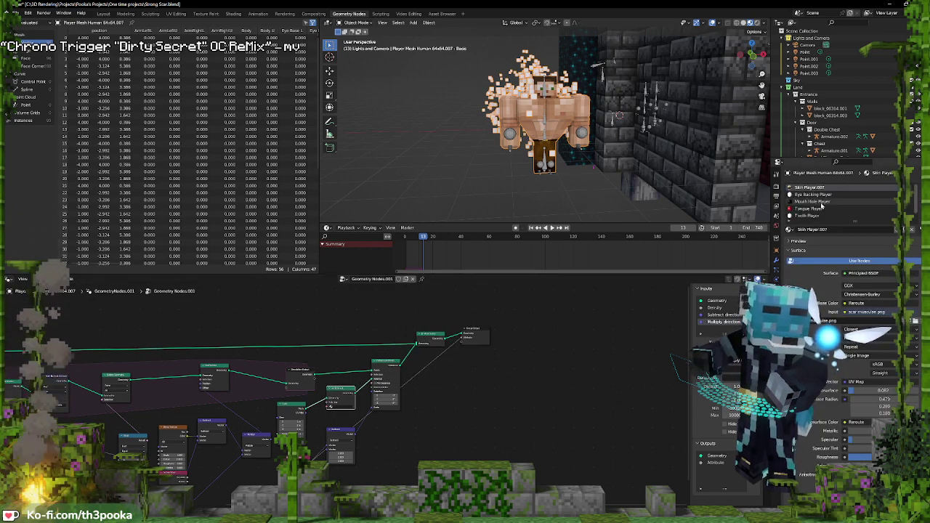
{"action": "left_click", "coordinate": [915, 187]}
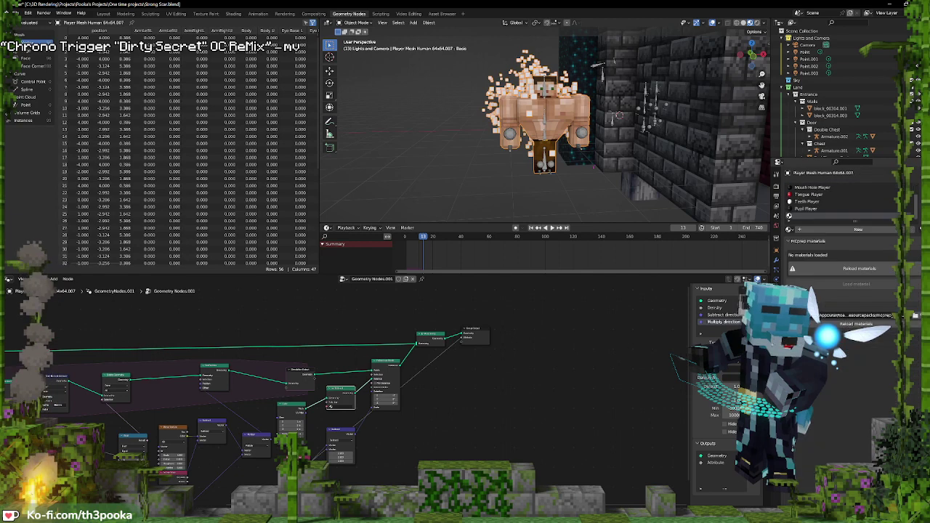
{"action": "left_click", "coordinate": [821, 229]}
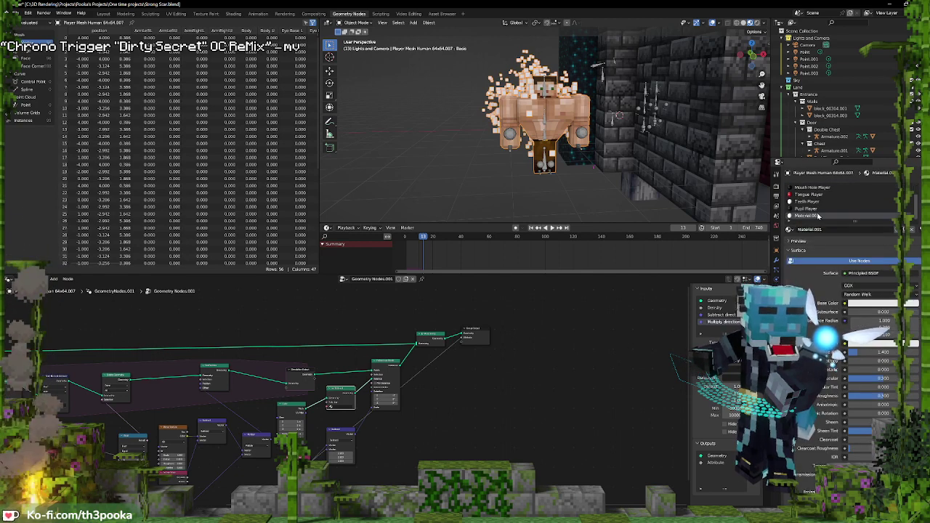
{"action": "double_click", "coordinate": [819, 216]}
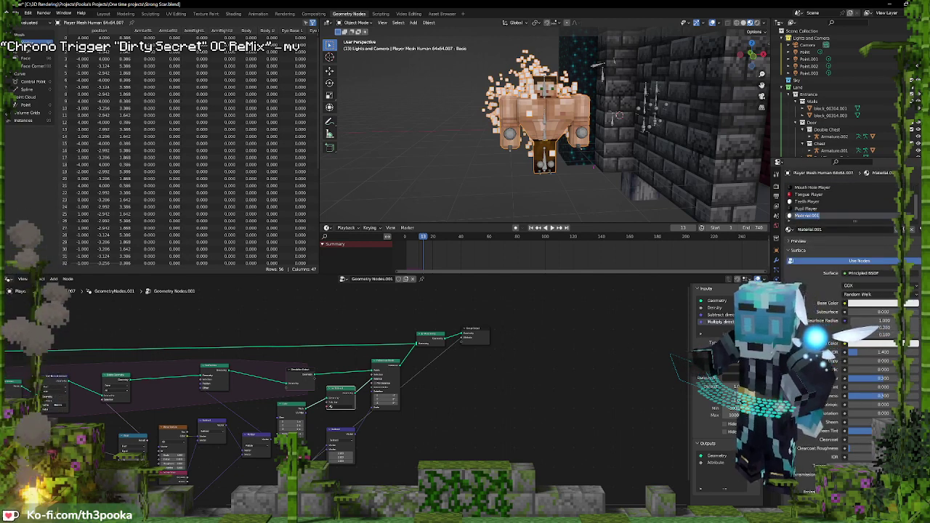
{"action": "type", "text": "S"}
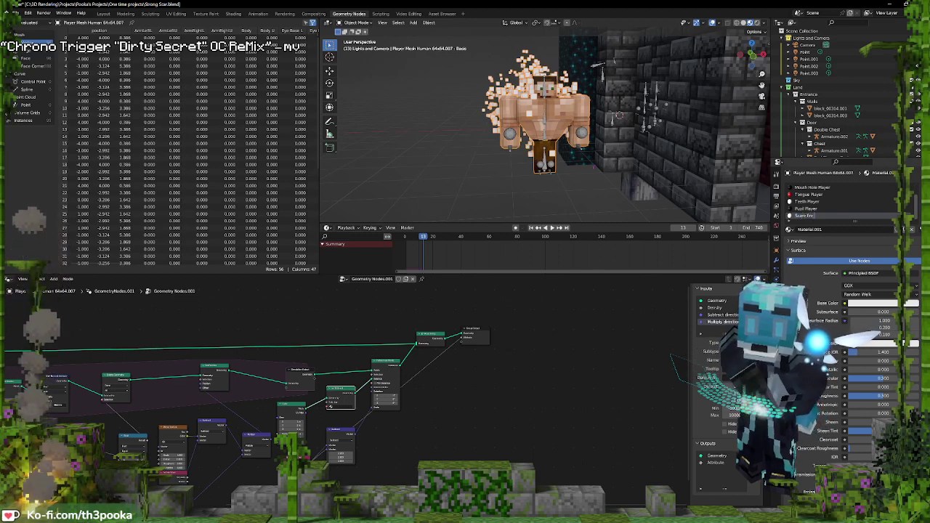
{"action": "type", "text": "care fire particles"}
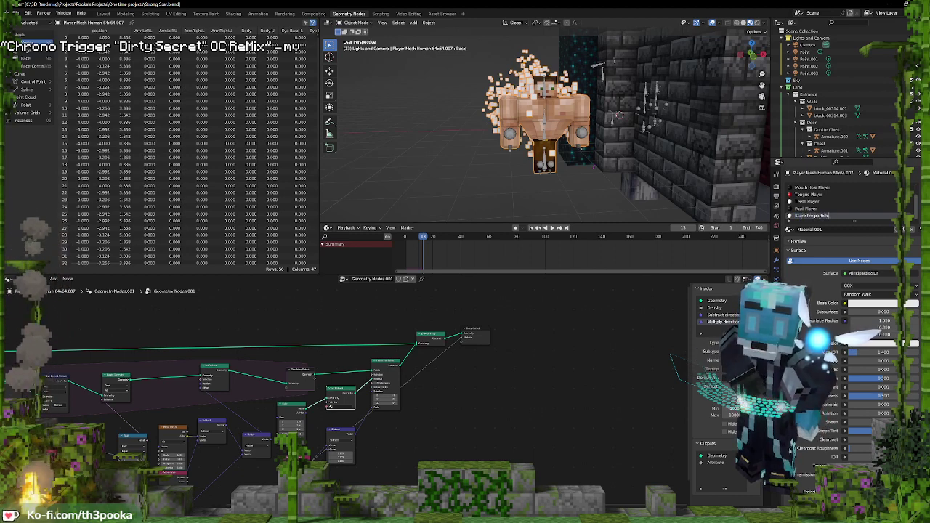
{"action": "key", "text": "Return"}
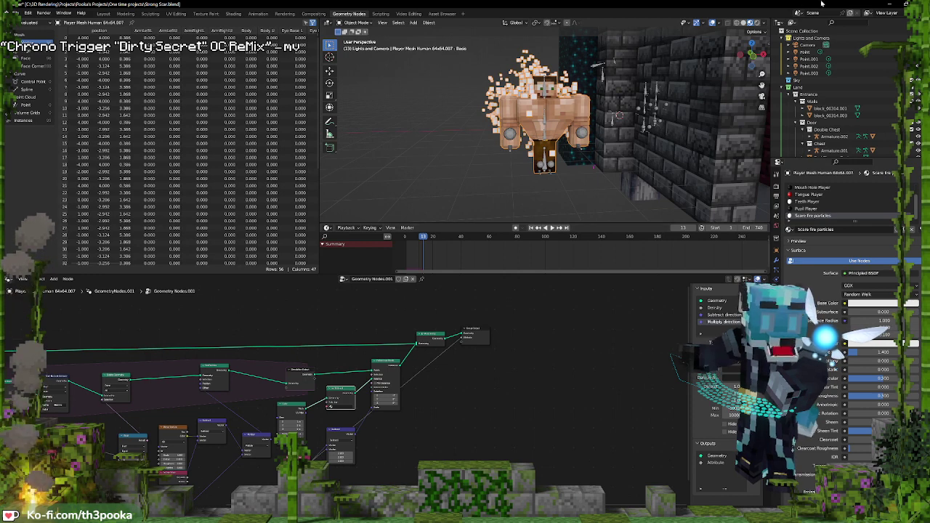
Assign the Scare fire particles material in the Set Material node
{"action": "left_click", "coordinate": [867, 304]}
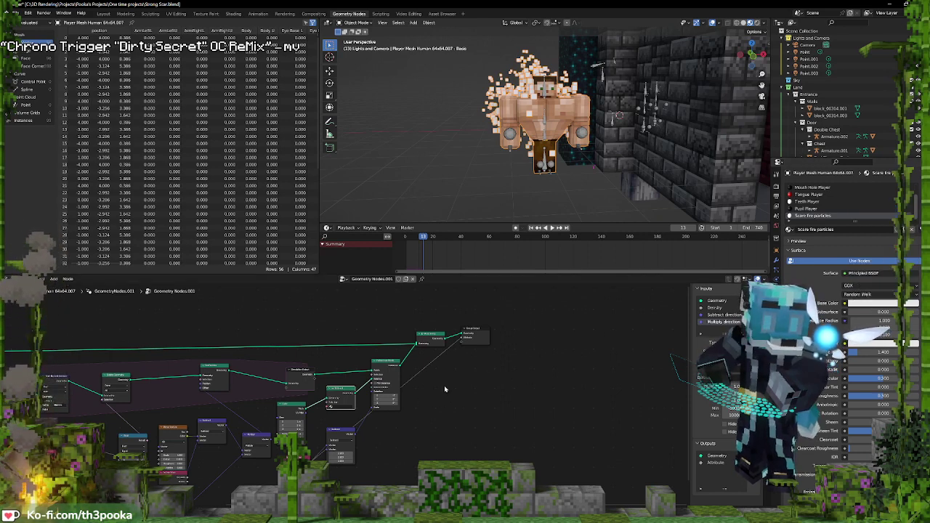
{"action": "left_click", "coordinate": [339, 407]}
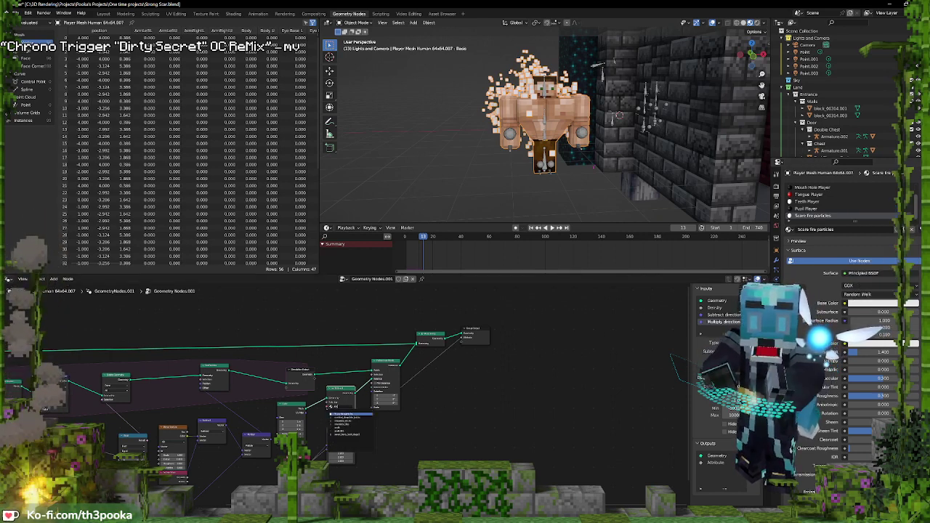
{"action": "left_click", "coordinate": [357, 416]}
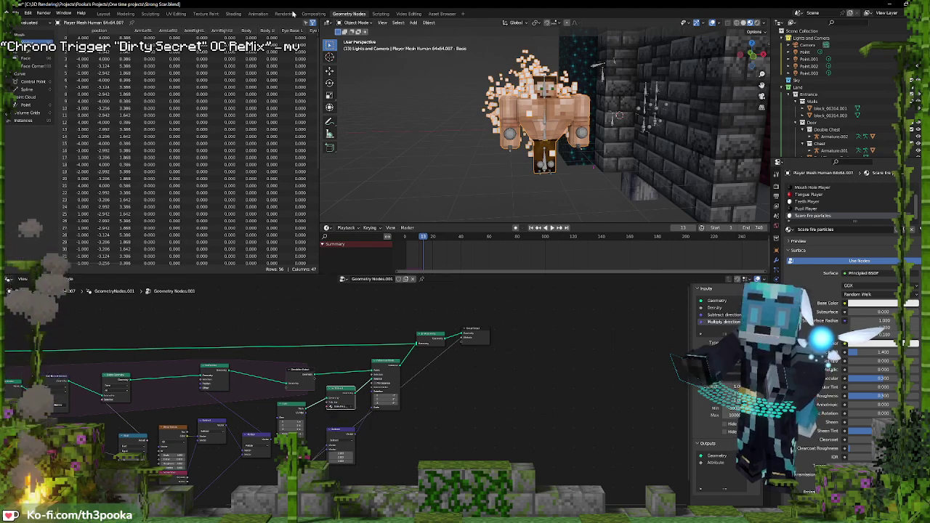
In the Shading workspace, add Texture Coordinate and Mapping nodes without an image texture and link Mapping's Vector to the Base Color
{"action": "left_click", "coordinate": [236, 13]}
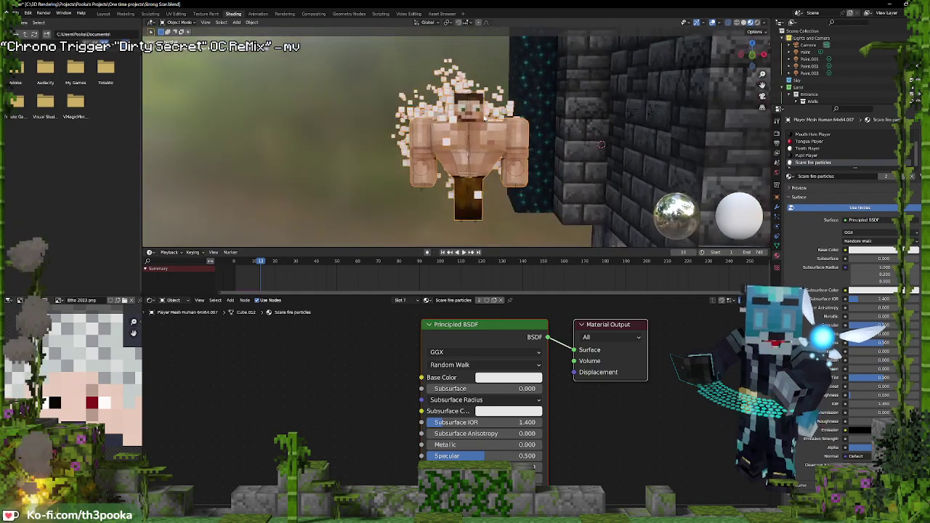
{"action": "scroll", "coordinate": [463, 365], "scroll_direction": "down", "scroll_amount": 3}
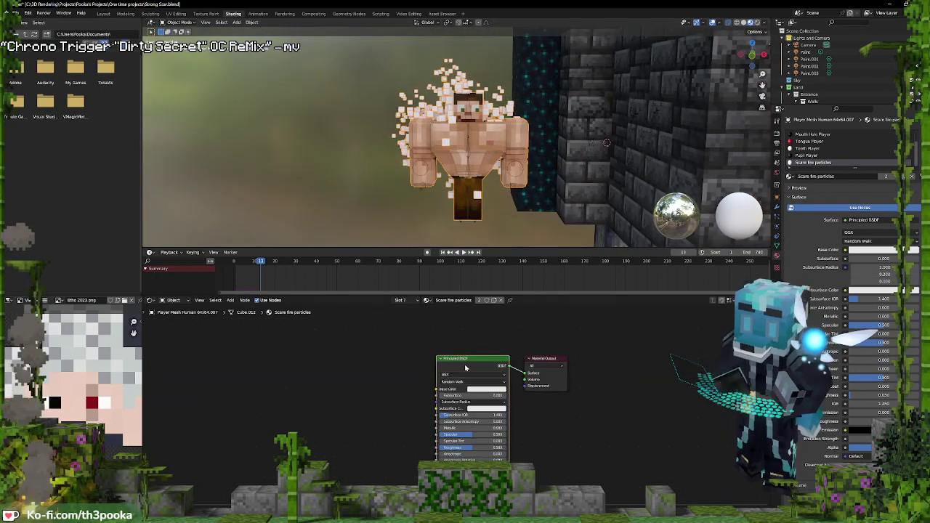
{"action": "key", "text": "ctrl+t"}
{"action": "left_click_drag", "start_coordinate": [399, 380], "coordinate": [246, 367], "text": "alt"}
{"action": "key", "text": "x"}
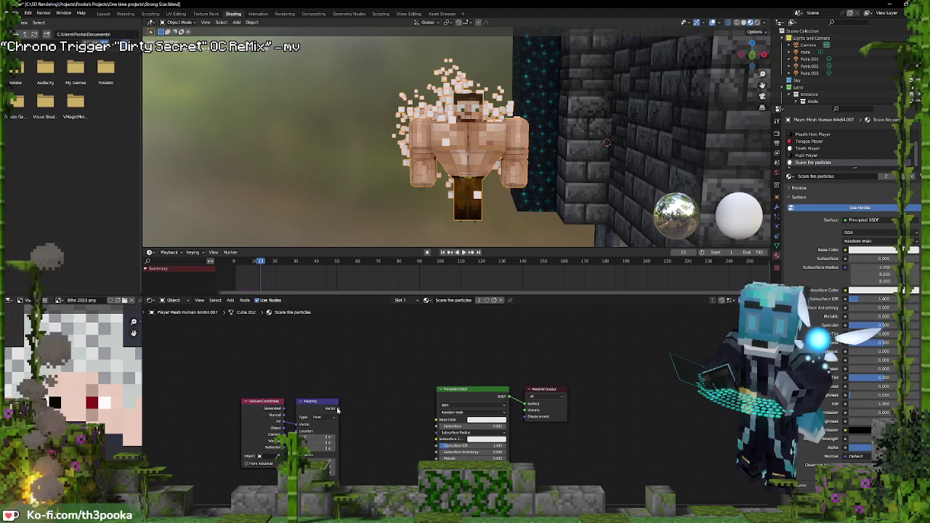
{"action": "left_click_drag", "start_coordinate": [338, 409], "coordinate": [438, 420]}
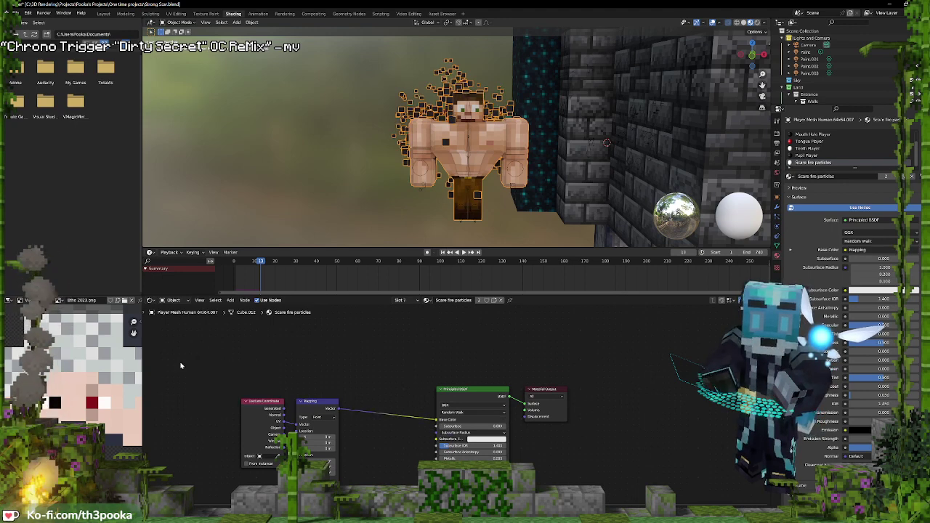
Move the Texture Coordinate and Mapping nodes farther away from the Principled BSDF node
{"action": "left_click_drag", "start_coordinate": [180, 363], "coordinate": [348, 455]}
{"action": "key", "text": "g"}
{"action": "left_click", "coordinate": [291, 394]}
{"action": "key", "text": "shift+a"}
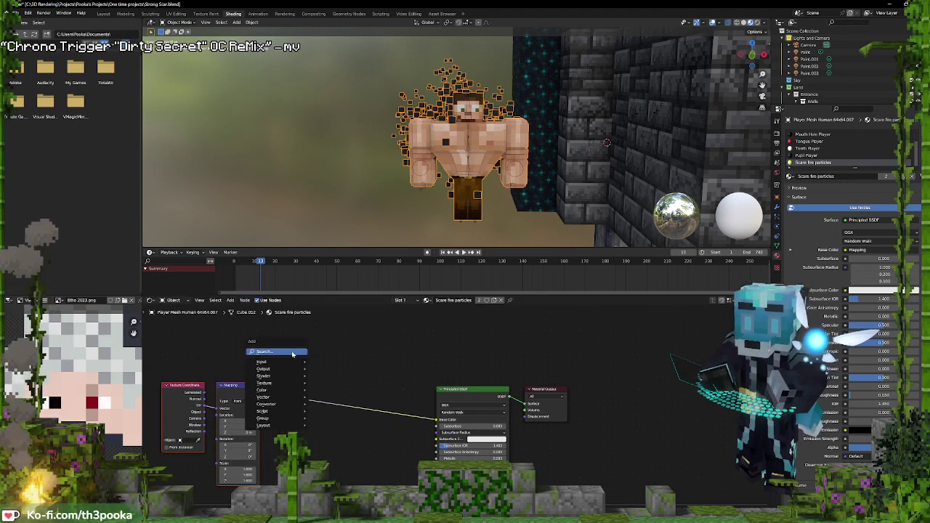
{"action": "left_click", "coordinate": [292, 354]}
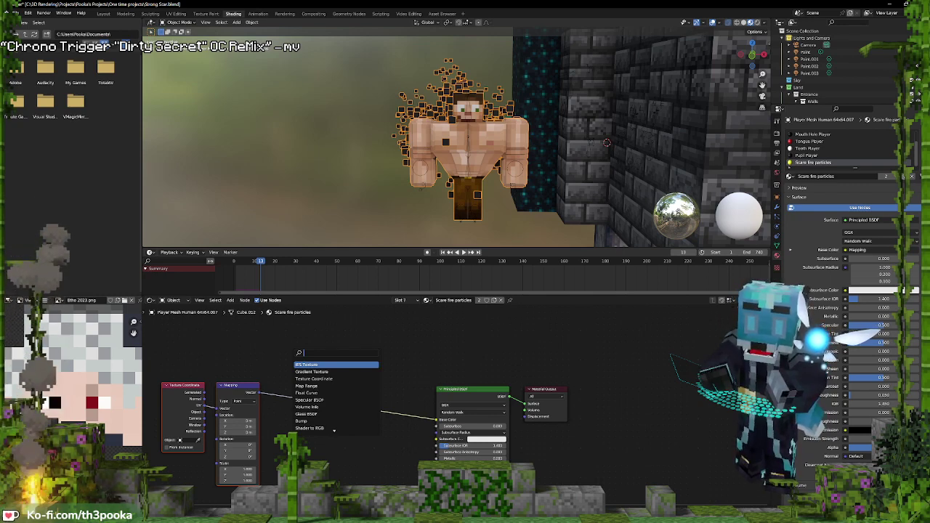
Feed Mapping from the Object coordinates and pick Player Mesh Human 64x64.007 as the Texture Coordinate's reference object
{"action": "left_click", "coordinate": [179, 423]}
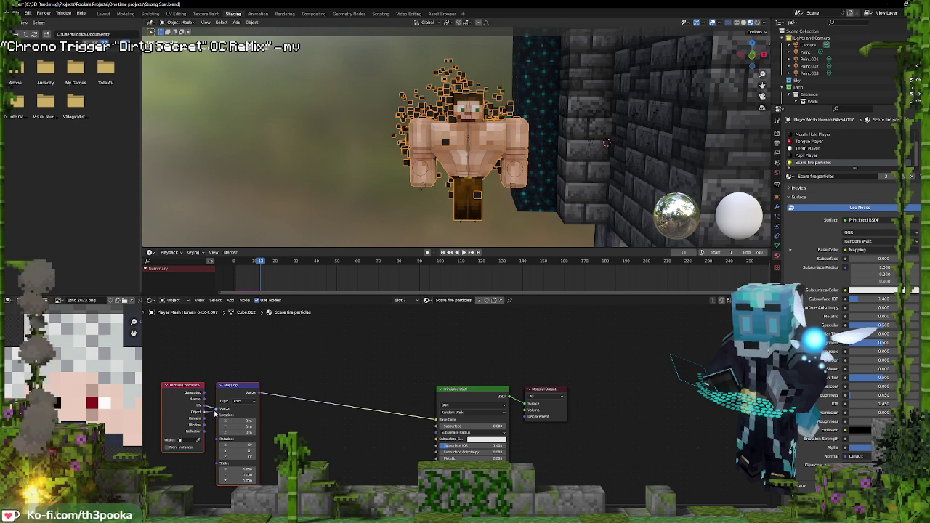
{"action": "left_click", "coordinate": [197, 440]}
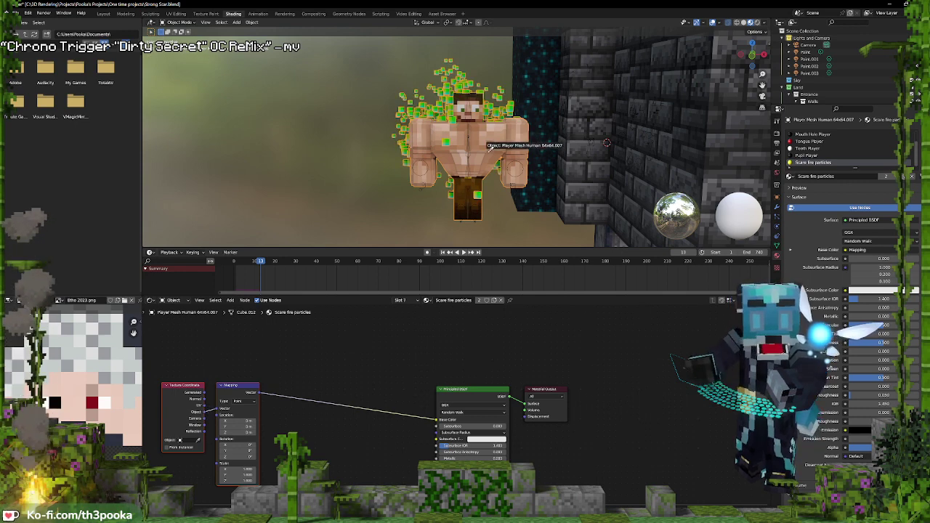
{"action": "left_click", "coordinate": [487, 148]}
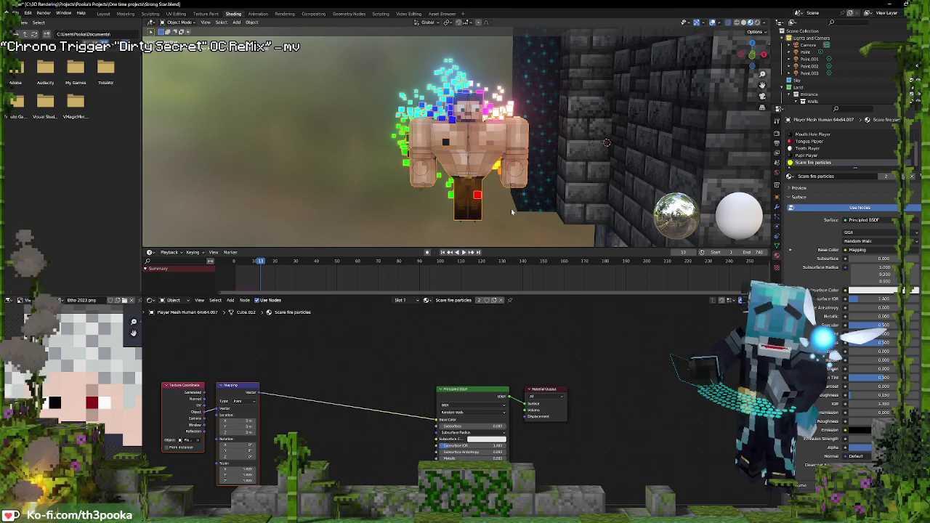
Add a reroute on the Base Color link and connect it to the Principled BSDF's Emission input as well
{"action": "scroll", "coordinate": [471, 375], "scroll_direction": "down", "scroll_amount": 4}
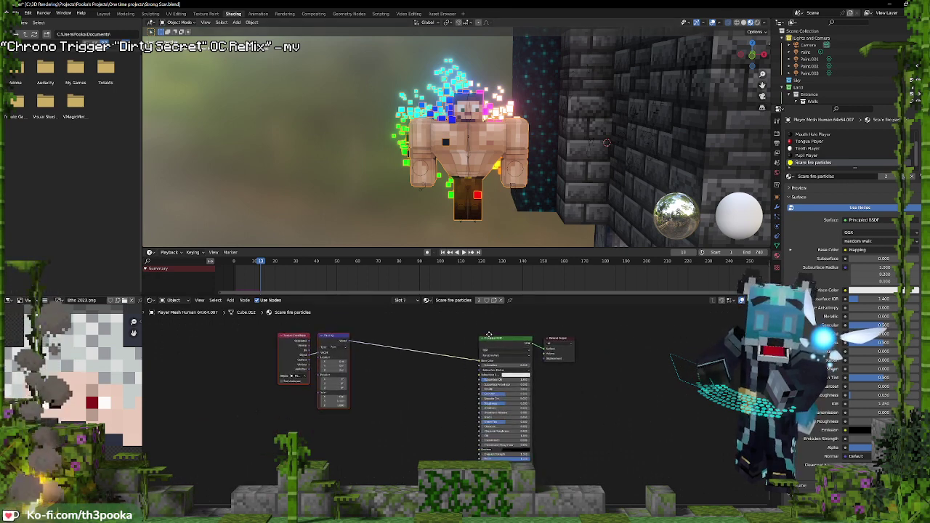
{"action": "left_click", "coordinate": [465, 363]}
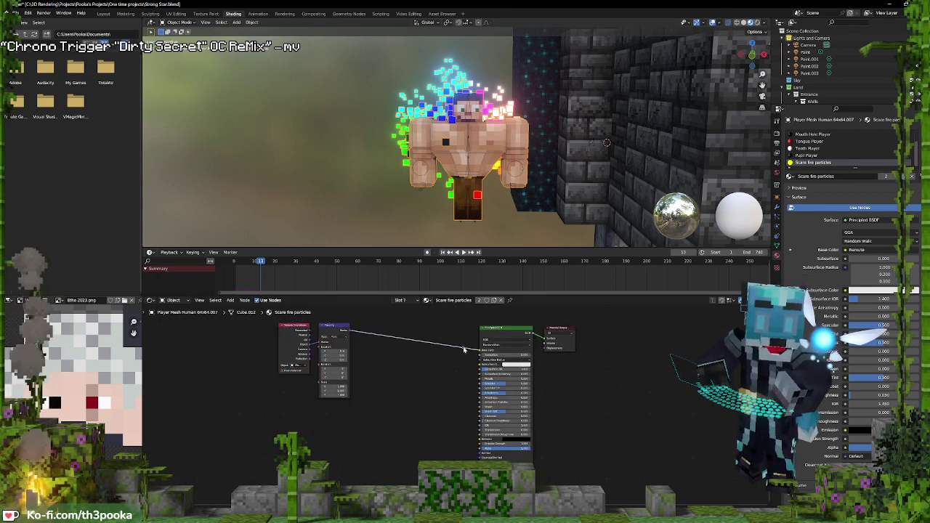
{"action": "left_click_drag", "start_coordinate": [464, 349], "coordinate": [479, 439]}
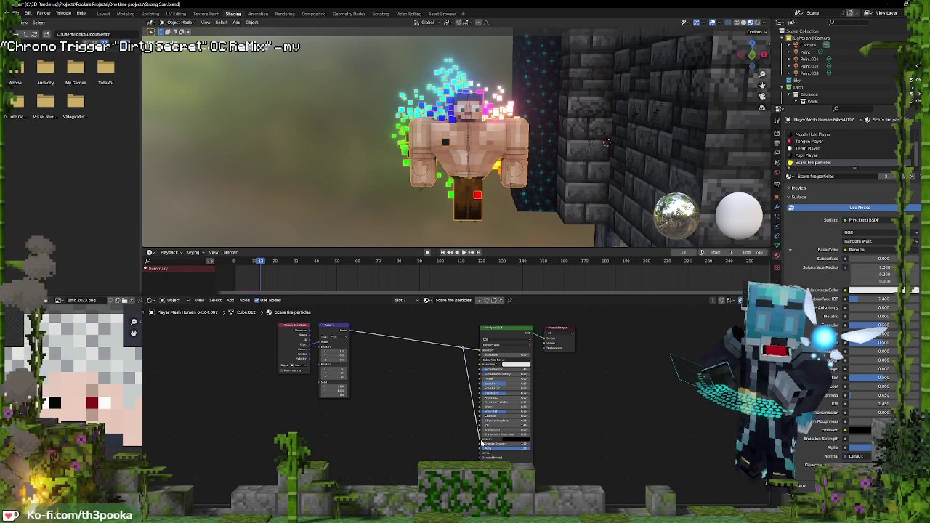
Add a Color Ramp node on the link between Mapping and the reroute feeding Base Color and Emission
{"action": "key", "text": "shift+a"}
{"action": "left_click", "coordinate": [401, 323]}
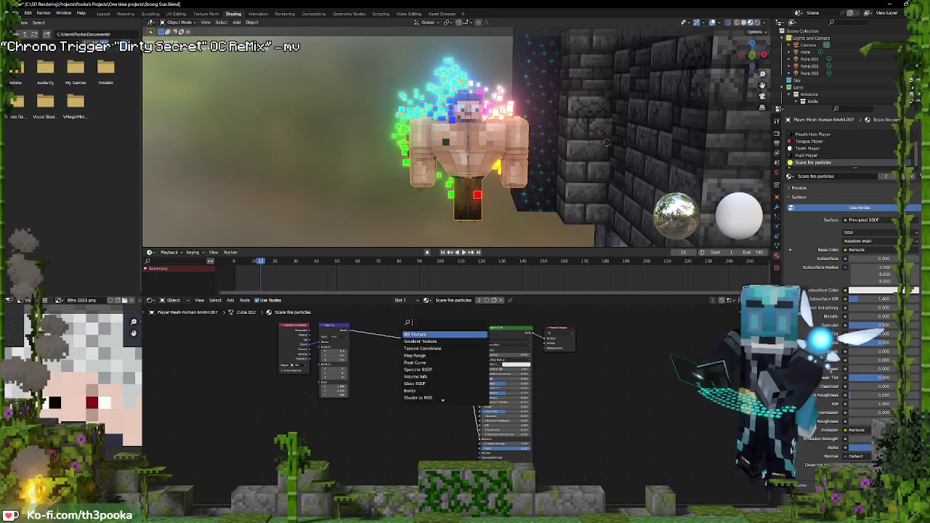
{"action": "type", "text": "co"}
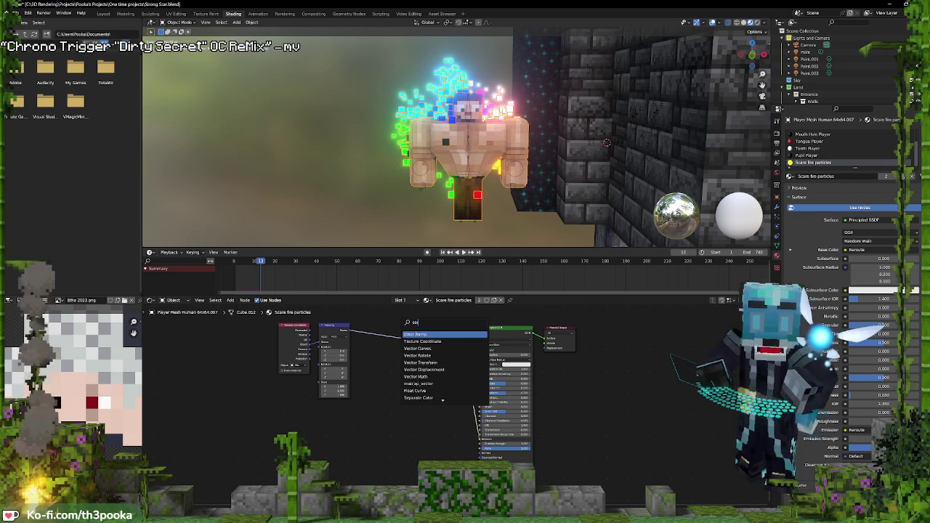
{"action": "key", "text": "Return"}
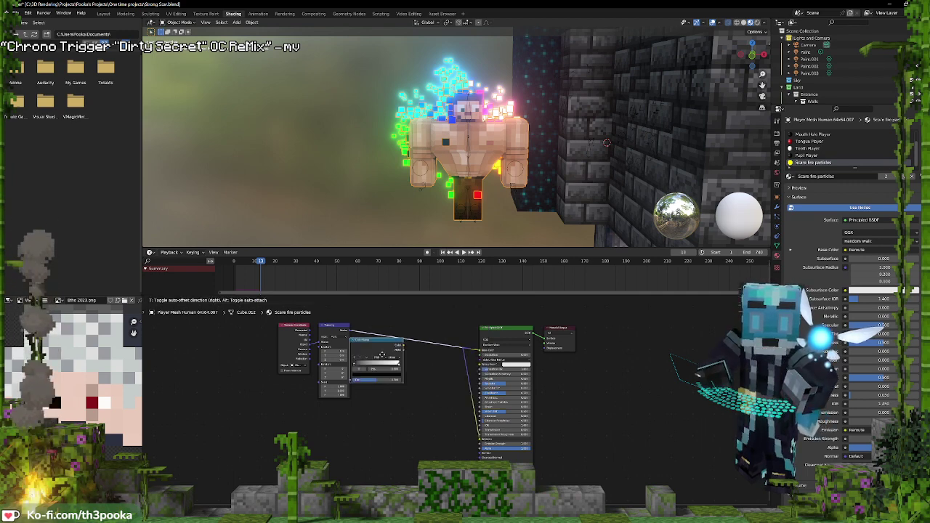
{"action": "left_click", "coordinate": [401, 333]}
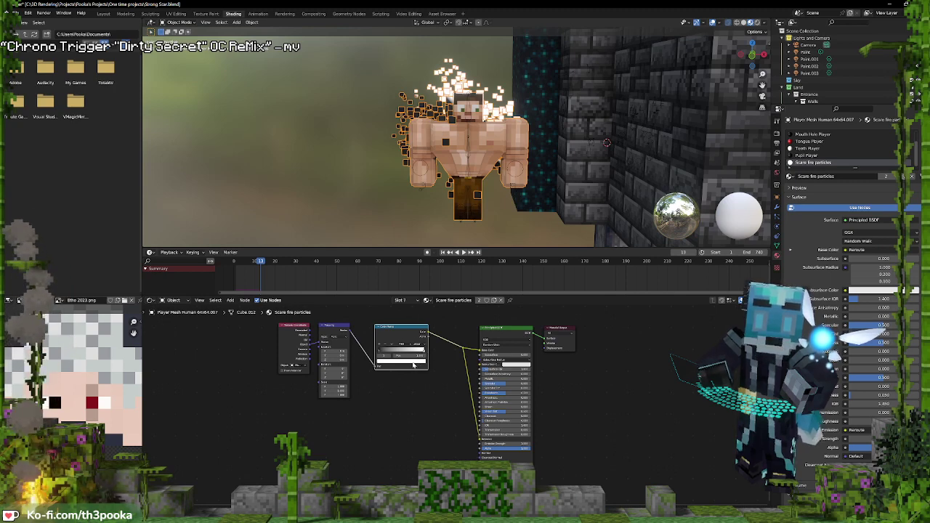
Give the Color Ramp a red end stop and an added yellow stop, and reorder them so it runs black, red, yellow
{"action": "left_click", "coordinate": [414, 363]}
{"action": "left_click_drag", "start_coordinate": [397, 320], "coordinate": [395, 332]}
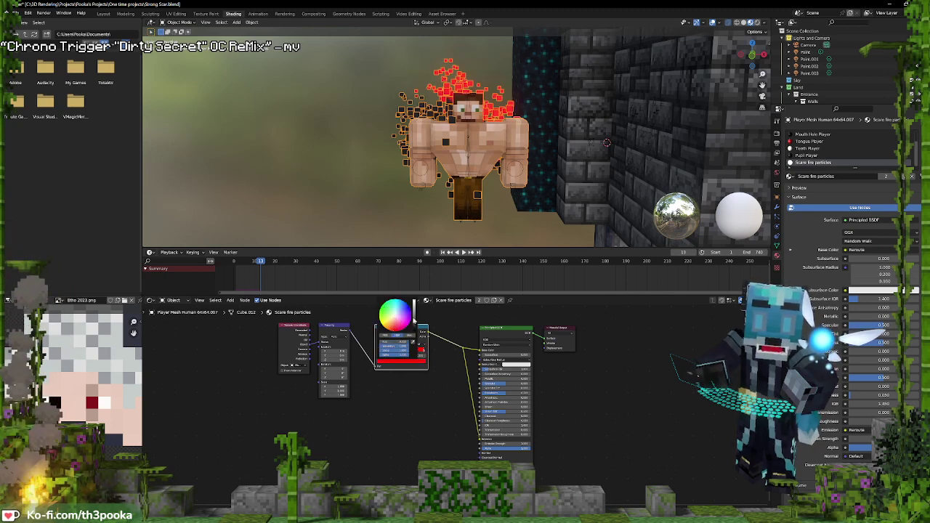
{"action": "left_click", "coordinate": [379, 346]}
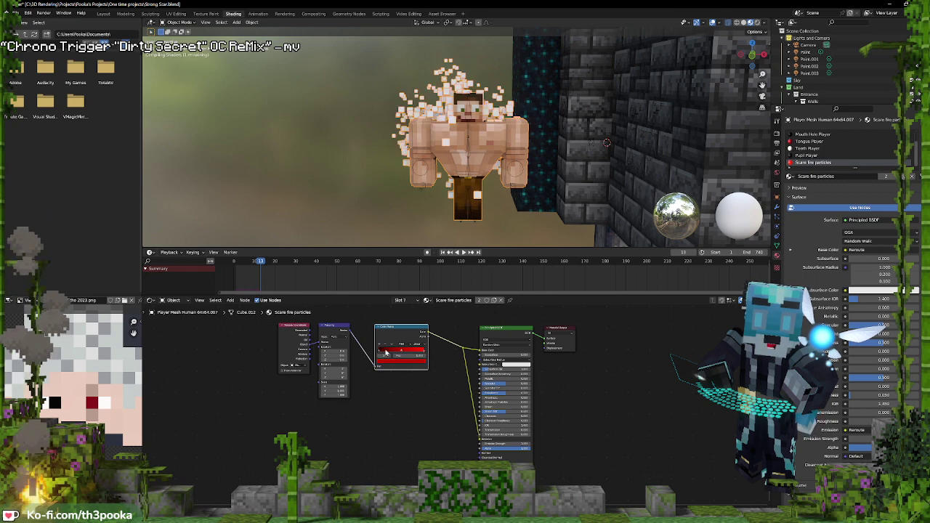
{"action": "left_click", "coordinate": [397, 361]}
{"action": "left_click_drag", "start_coordinate": [394, 330], "coordinate": [384, 327]}
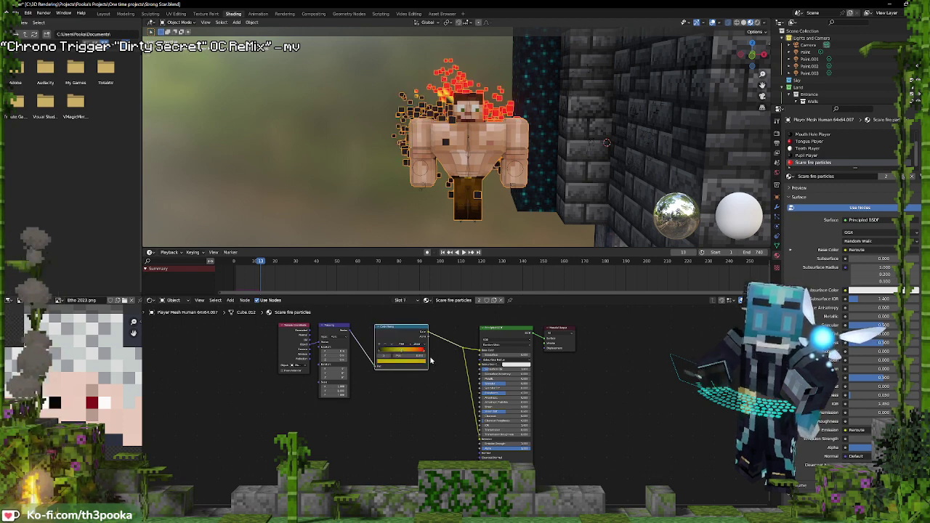
{"action": "mouse_move", "coordinate": [425, 352]}
{"action": "left_mouse_down"}
{"action": "mouse_move", "coordinate": [398, 351]}
{"action": "mouse_move", "coordinate": [432, 354]}
{"action": "mouse_move", "coordinate": [408, 352]}
{"action": "left_mouse_up"}
{"action": "left_click", "coordinate": [399, 352]}
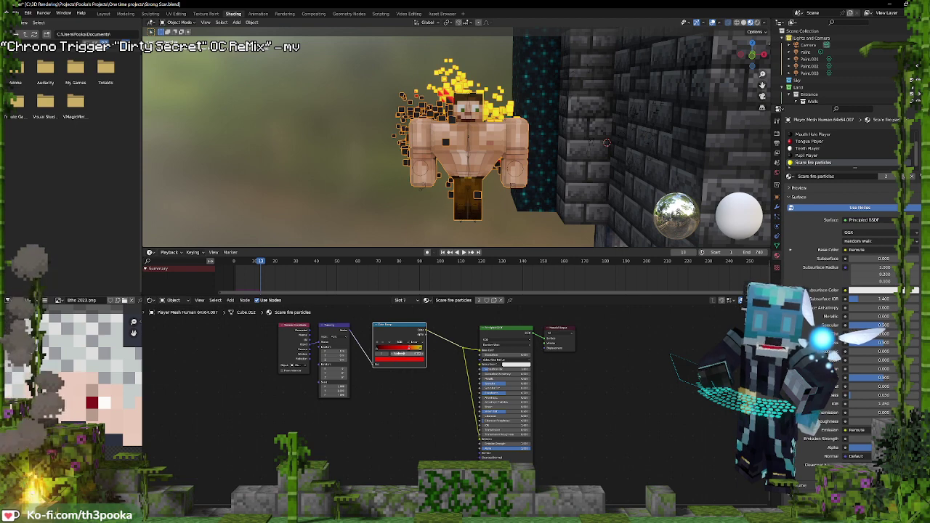
Set the Color Ramp's interpolation to Ease and slide the red stop slightly closer to the yellow stop
{"action": "left_click", "coordinate": [415, 342]}
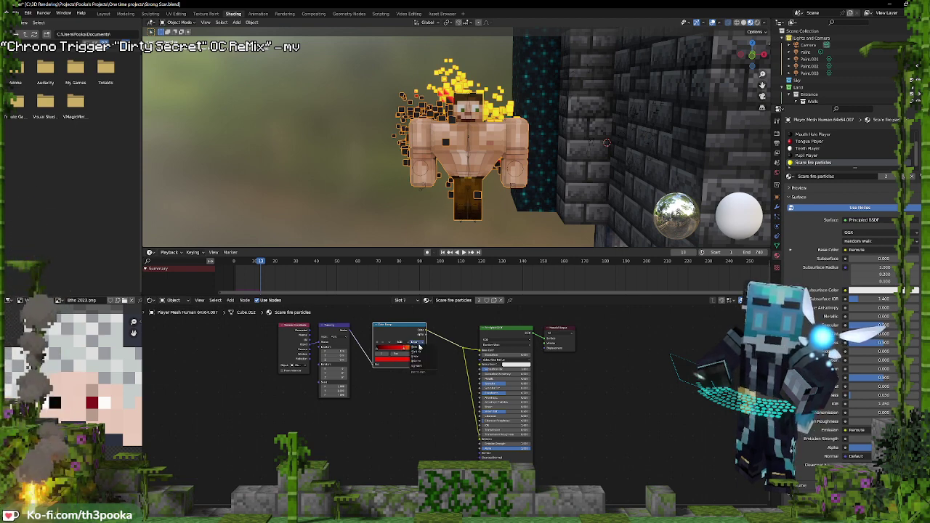
{"action": "left_click", "coordinate": [420, 348]}
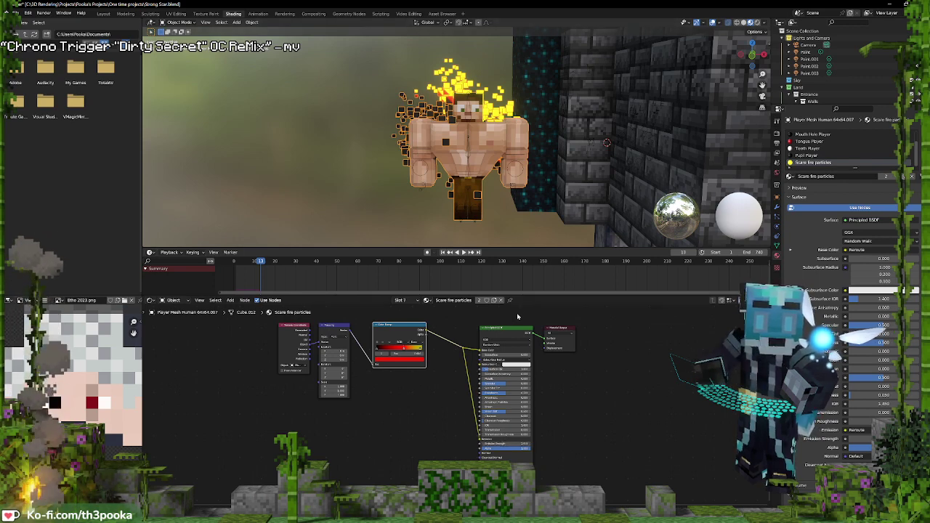
{"action": "left_click", "coordinate": [422, 351]}
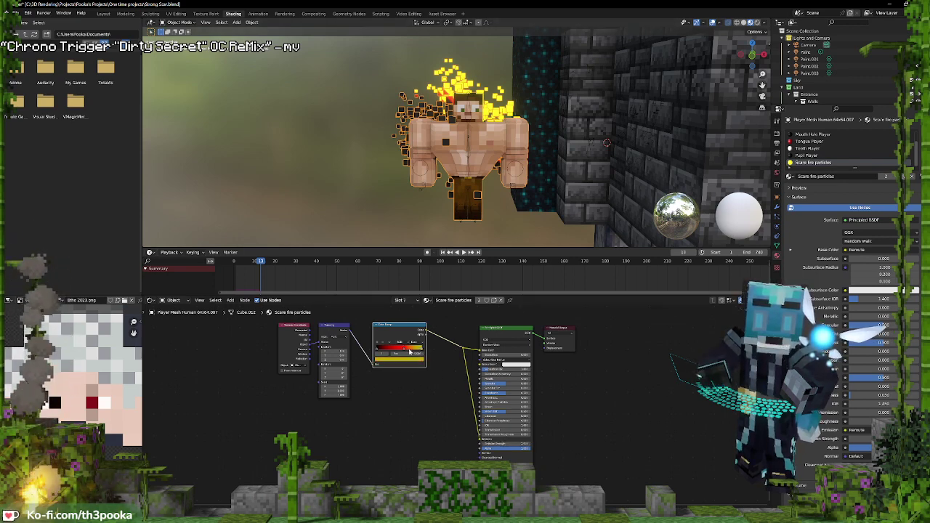
{"action": "left_click_drag", "start_coordinate": [404, 349], "coordinate": [408, 352]}
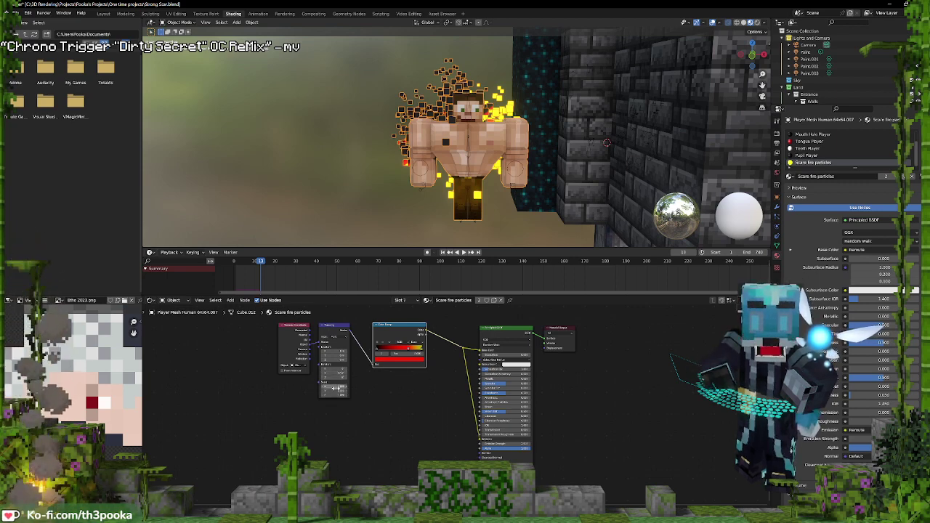
Adjust Mapping's location, rotation and scale so the particles are yellow near the body and red farther out
{"action": "mouse_move", "coordinate": [337, 359]}
{"action": "left_mouse_down"}
{"action": "mouse_move", "coordinate": [384, 359]}
{"action": "mouse_move", "coordinate": [333, 356]}
{"action": "left_mouse_up"}
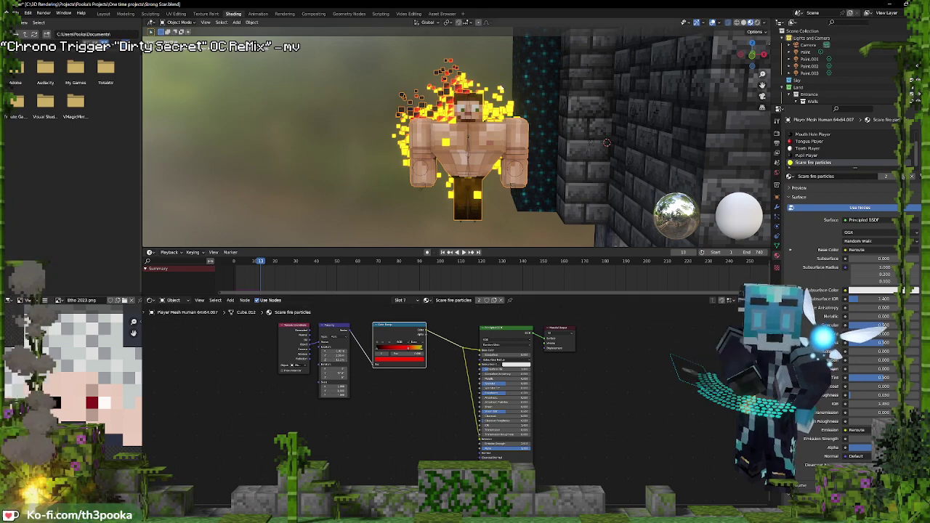
{"action": "middle_click_drag", "start_coordinate": [611, 94], "coordinate": [538, 94]}
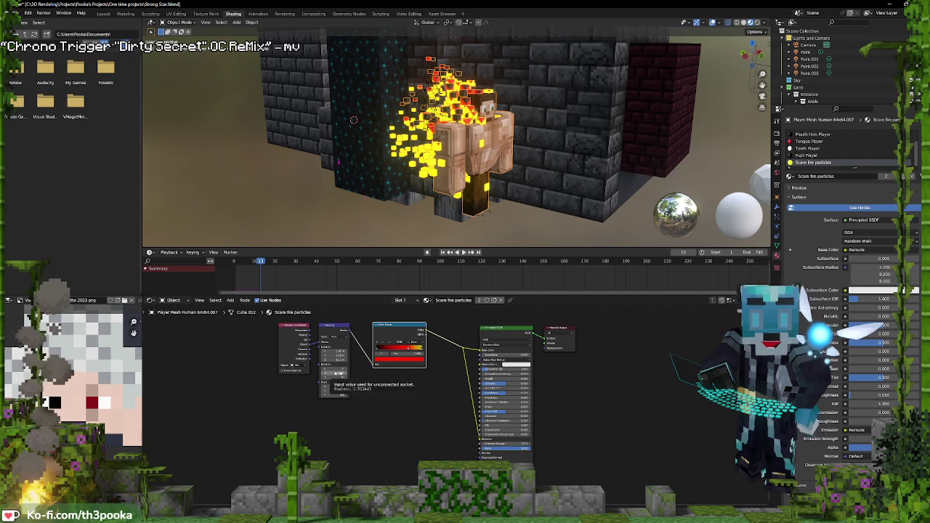
{"action": "middle_click_drag", "start_coordinate": [361, 367], "coordinate": [393, 371]}
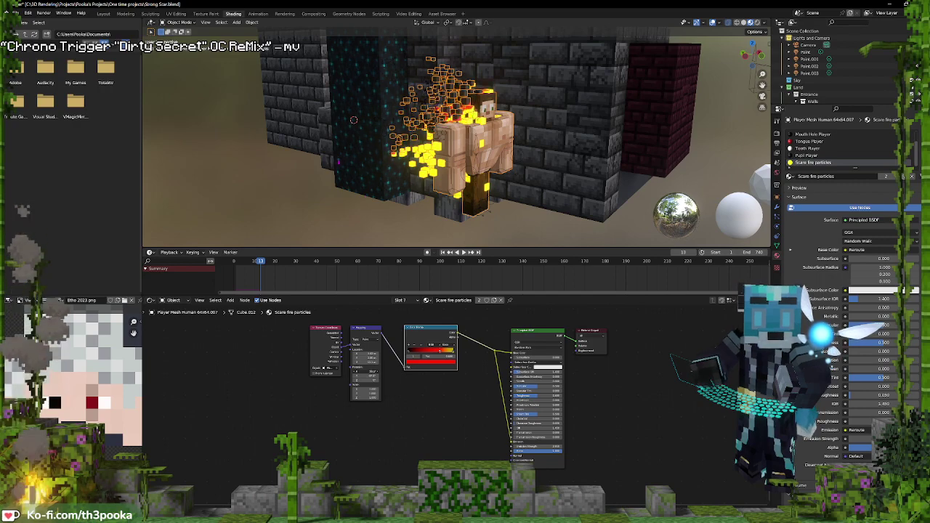
{"action": "left_click_drag", "start_coordinate": [365, 372], "coordinate": [374, 371]}
{"action": "middle_click_drag", "start_coordinate": [472, 126], "coordinate": [458, 138]}
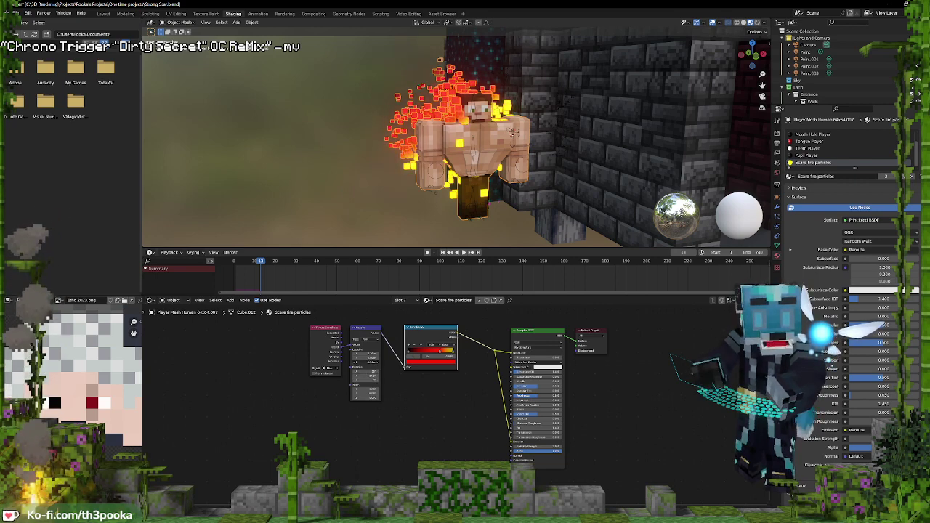
{"action": "mouse_move", "coordinate": [557, 185]}
{"action": "middle_mouse_down"}
{"action": "mouse_move", "coordinate": [541, 177]}
{"action": "mouse_move", "coordinate": [557, 179]}
{"action": "middle_mouse_up"}
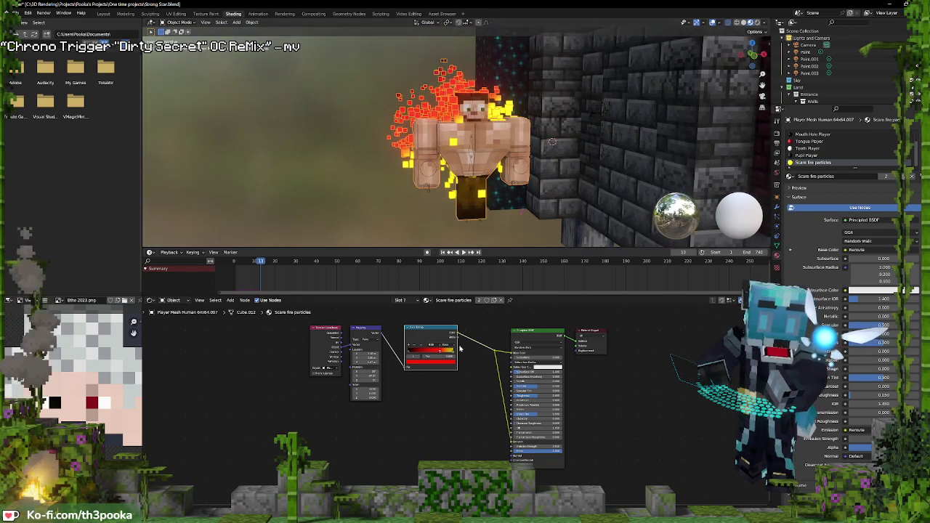
Link the Color Ramp's colour reroute to the Principled BSDF's Alpha input as well
{"action": "scroll", "coordinate": [468, 357], "scroll_direction": "up", "scroll_amount": 5}
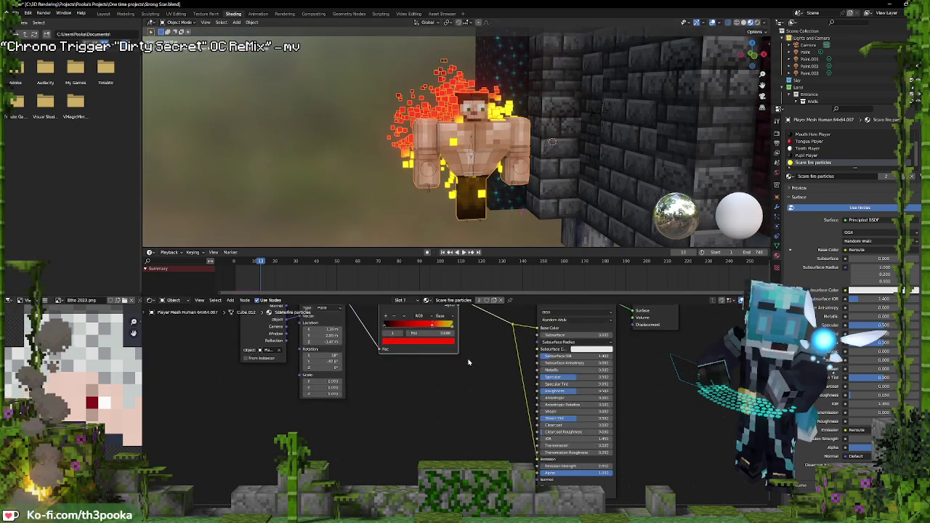
{"action": "scroll", "coordinate": [484, 339], "scroll_direction": "down", "scroll_amount": 4}
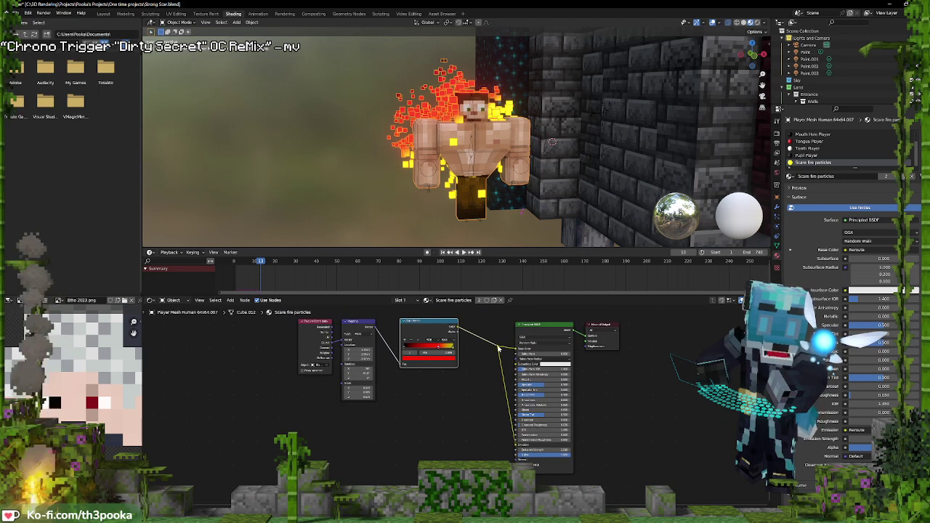
{"action": "left_click_drag", "start_coordinate": [516, 350], "coordinate": [517, 457]}
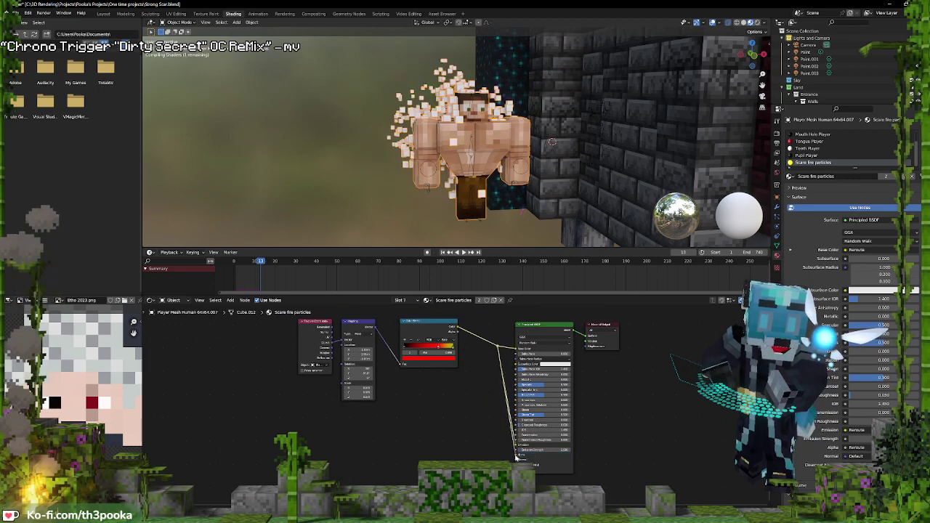
Set the Scare fire particles material's blend mode to Alpha Hashed and its shadow mode to None
{"action": "scroll", "coordinate": [851, 290], "scroll_direction": "down", "scroll_amount": 5}
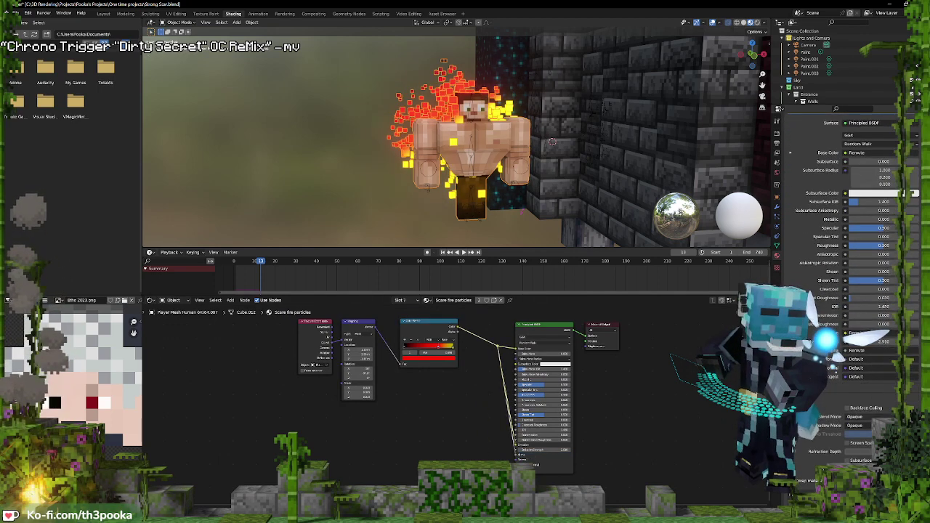
{"action": "left_click", "coordinate": [858, 416]}
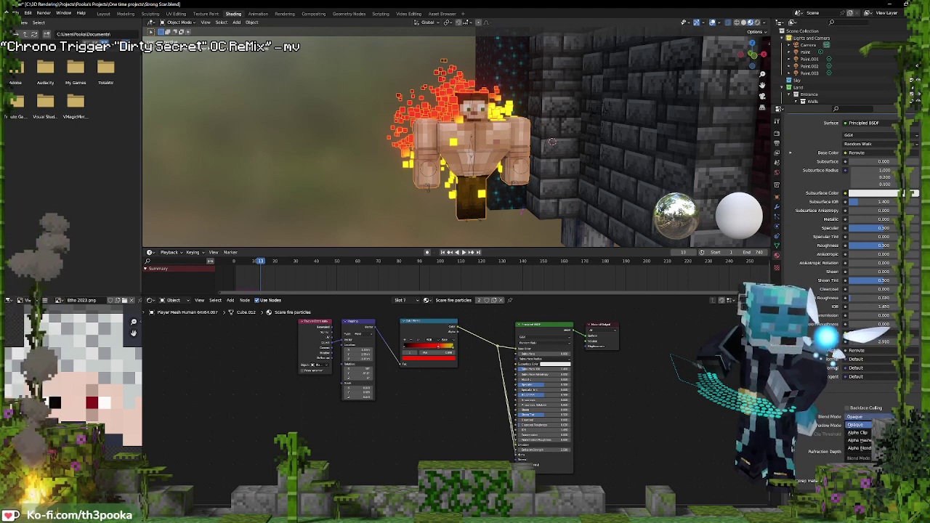
{"action": "left_click", "coordinate": [861, 441]}
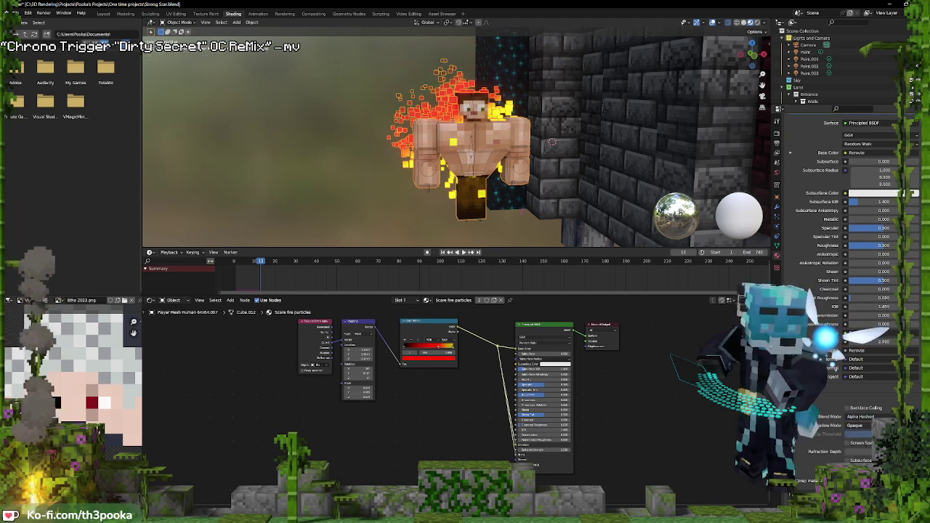
{"action": "left_click", "coordinate": [857, 425]}
{"action": "left_click", "coordinate": [859, 434]}
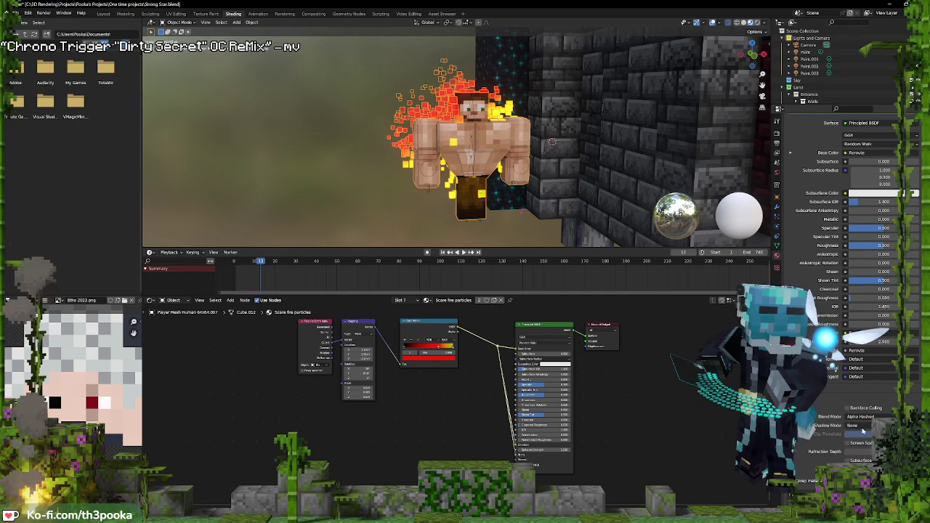
Select the sculk wall to inspect the fire particles without their selection outline, and reselect the player mesh
{"action": "scroll", "coordinate": [545, 109], "scroll_direction": "up", "scroll_amount": 1}
{"action": "middle_click_drag", "start_coordinate": [542, 100], "coordinate": [581, 101]}
{"action": "left_click", "coordinate": [581, 101]}
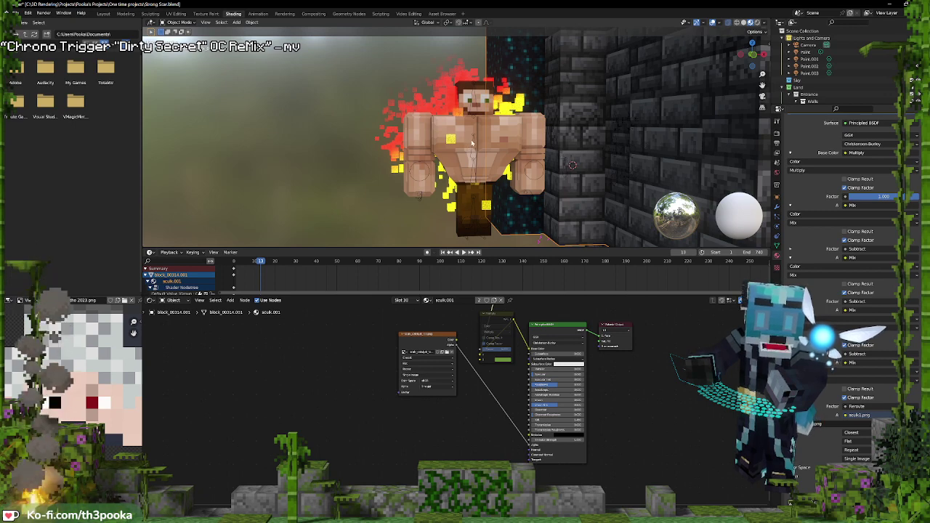
{"action": "left_click", "coordinate": [380, 96]}
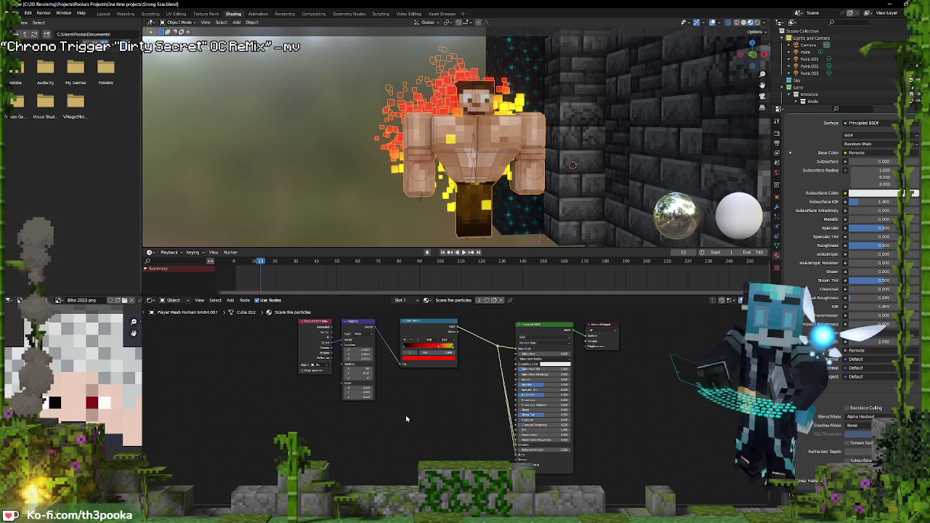
Try a Noise Texture between Mapping and the Color Ramp, and detach it by relinking Mapping's Vector directly to the ramp
{"action": "key", "text": "shift+a"}
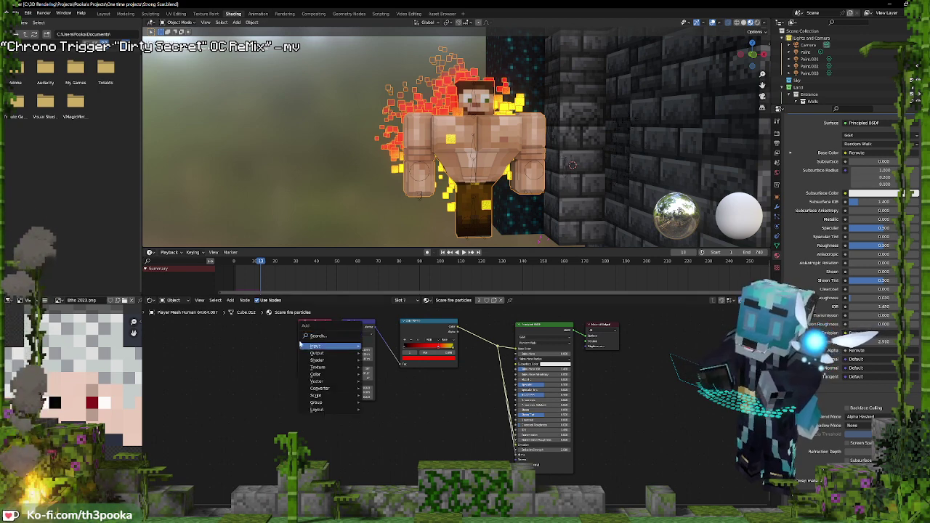
{"action": "left_click", "coordinate": [318, 337]}
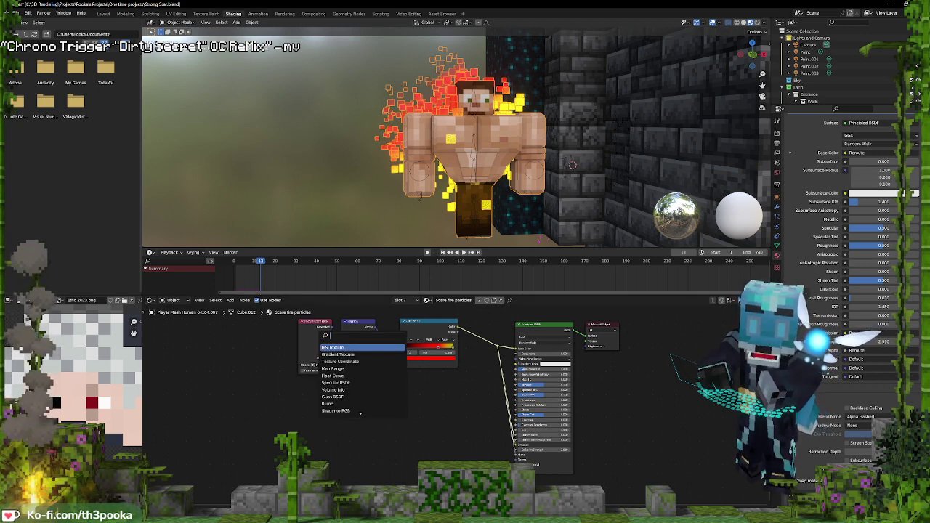
{"action": "type", "text": "noi"}
{"action": "key", "text": "Return"}
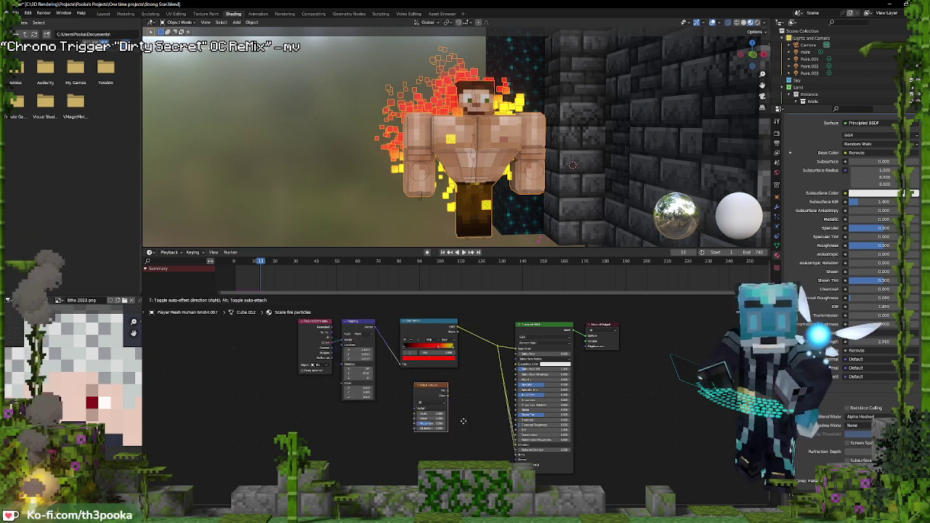
{"action": "left_click", "coordinate": [416, 354]}
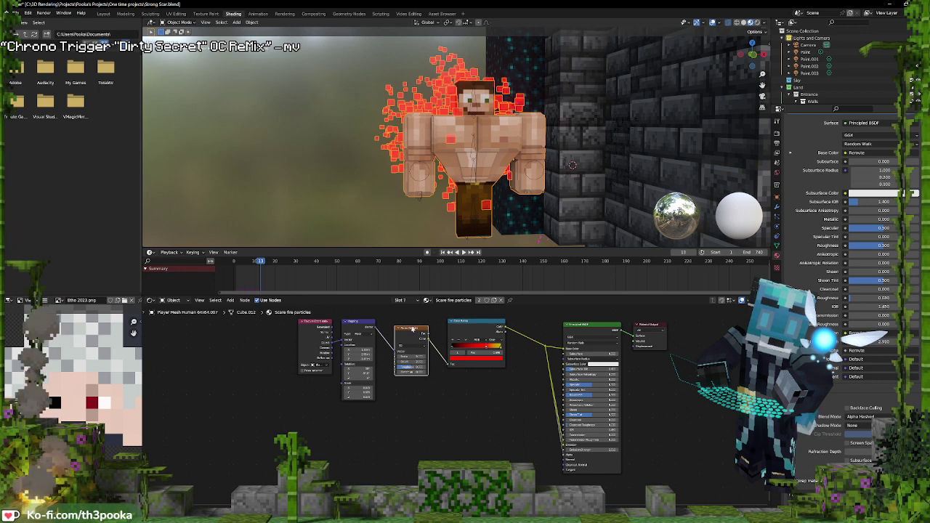
{"action": "left_click_drag", "start_coordinate": [407, 368], "coordinate": [414, 428], "text": "alt"}
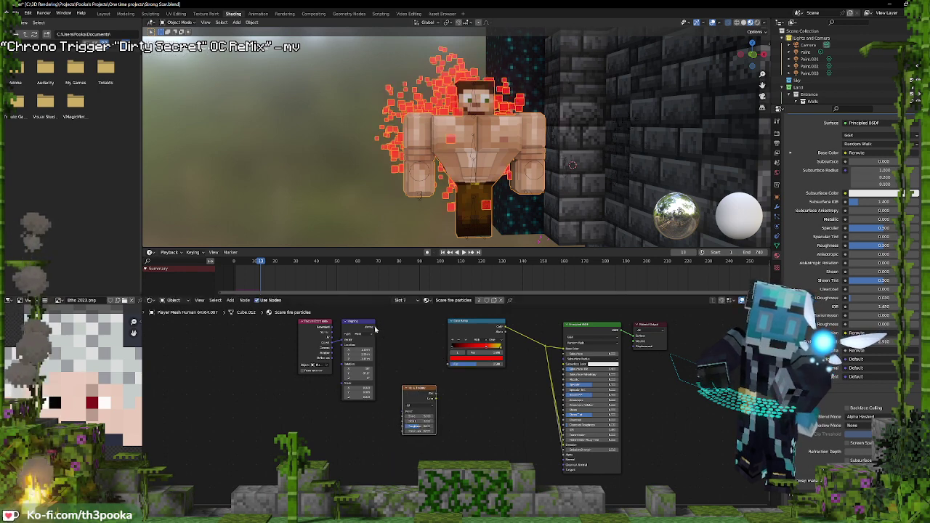
{"action": "left_click_drag", "start_coordinate": [376, 327], "coordinate": [446, 362]}
Insert a Wave Texture between Mapping and the Color Ramp and set its bands direction to Diagonal
{"action": "key", "text": "shift+a"}
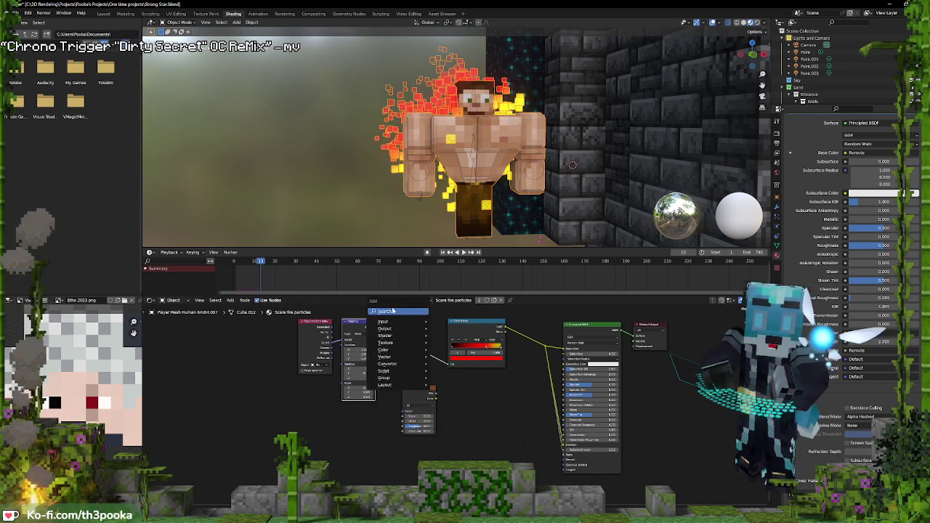
{"action": "left_click", "coordinate": [392, 311]}
{"action": "type", "text": "wave"}
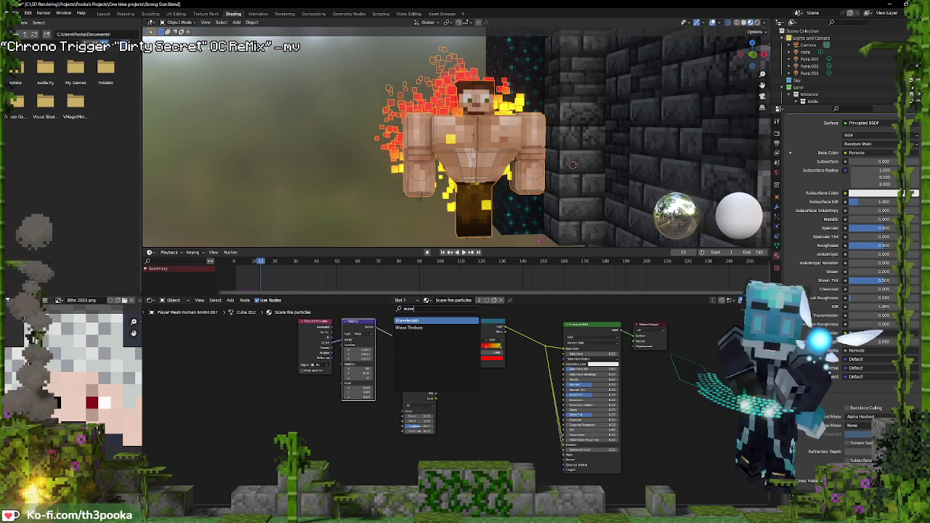
{"action": "left_click", "coordinate": [411, 328]}
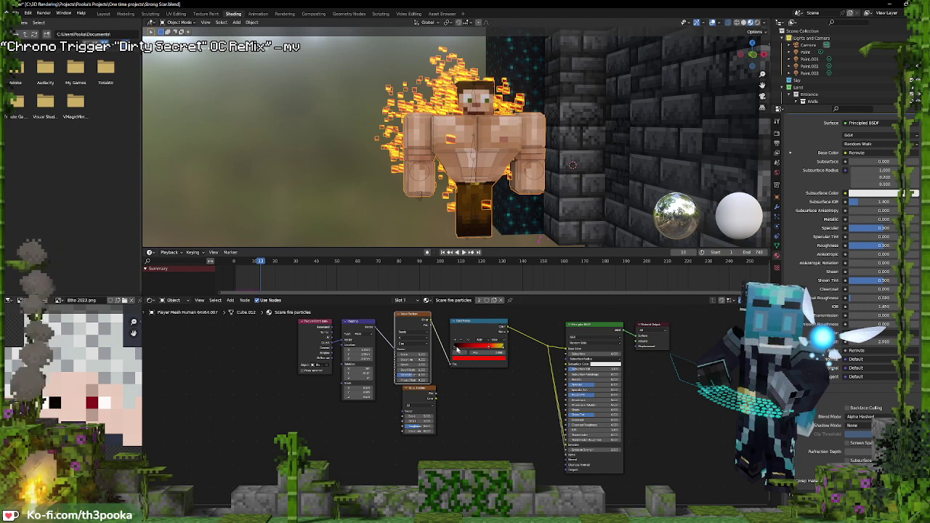
{"action": "left_click", "coordinate": [417, 338]}
{"action": "left_click", "coordinate": [413, 356]}
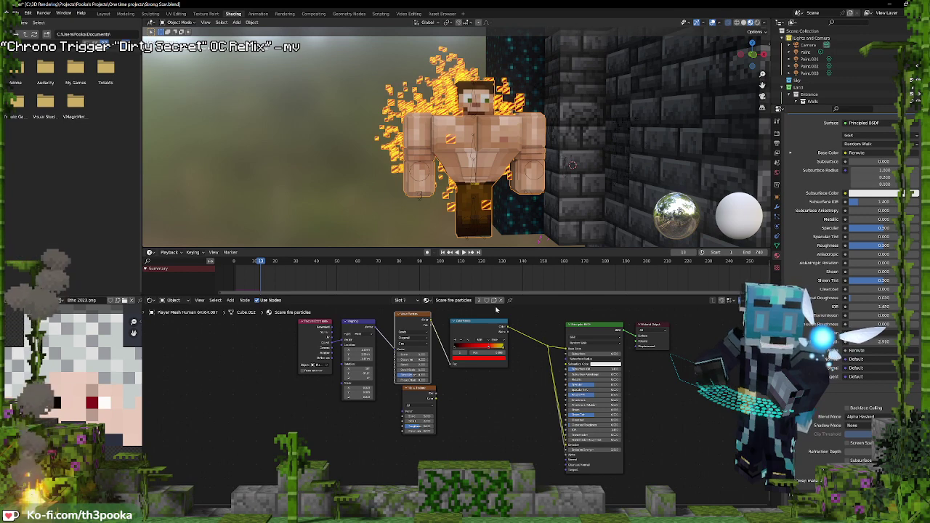
Adjust the Wave Texture's scale and briefly move the character's armature to test the fire colours, cancelling the move and reselecting the mesh
{"action": "left_click_drag", "start_coordinate": [413, 355], "coordinate": [410, 355]}
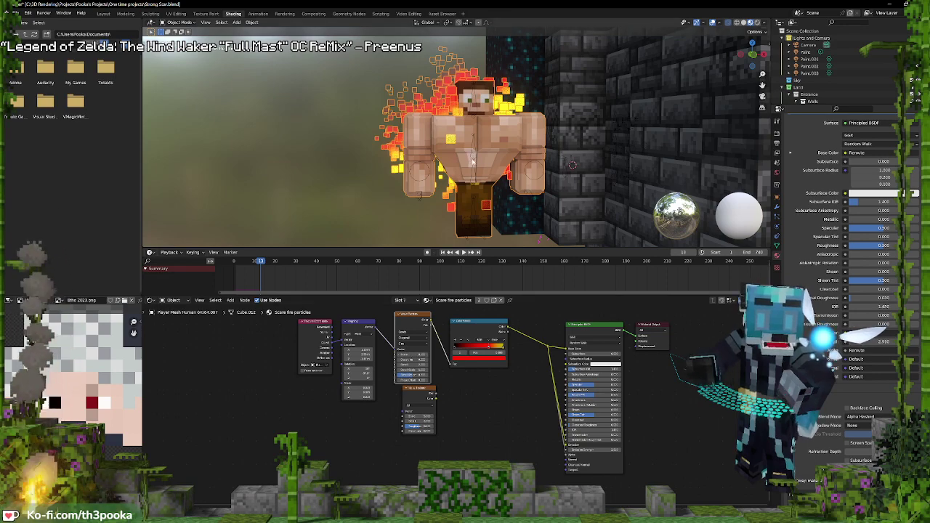
{"action": "left_click", "coordinate": [472, 161]}
{"action": "key", "text": "g"}
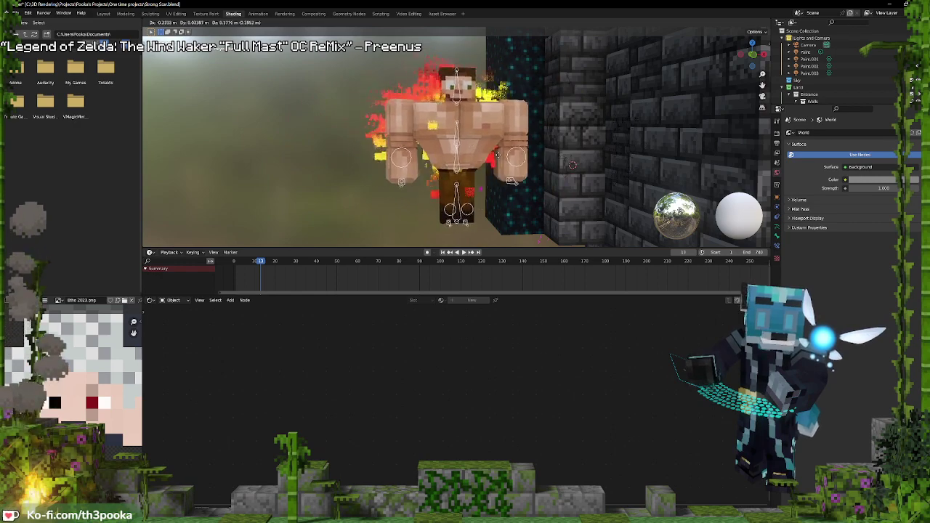
{"action": "right_click", "coordinate": [513, 102]}
{"action": "left_click", "coordinate": [510, 135]}
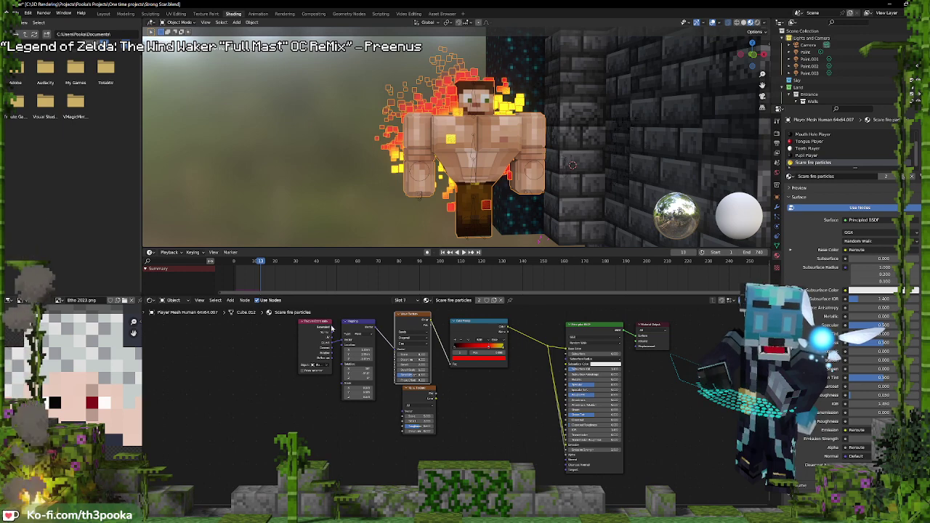
Spread out the Texture Coordinate, Mapping and Wave Texture nodes to make room before the Color Ramp
{"action": "left_click_drag", "start_coordinate": [301, 322], "coordinate": [253, 330]}
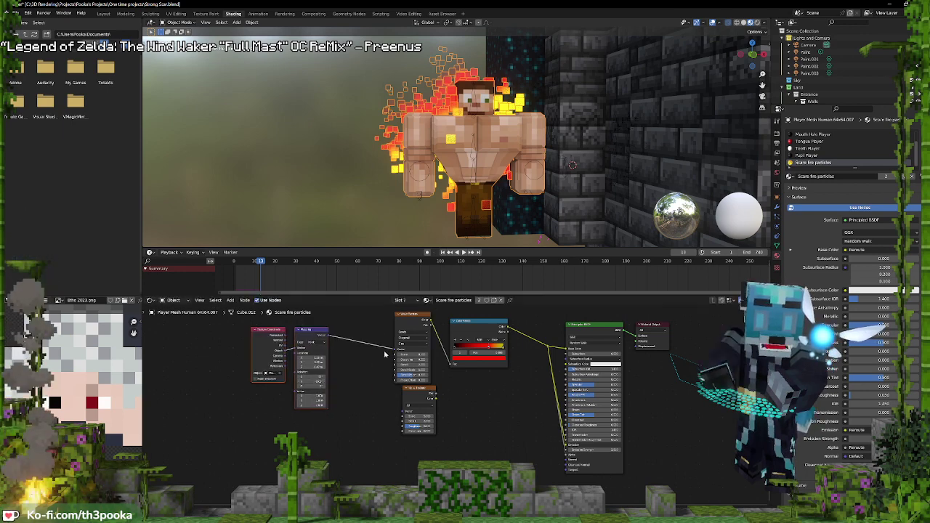
{"action": "left_click_drag", "start_coordinate": [412, 317], "coordinate": [378, 323]}
{"action": "scroll", "coordinate": [436, 377], "scroll_direction": "up", "scroll_amount": 2}
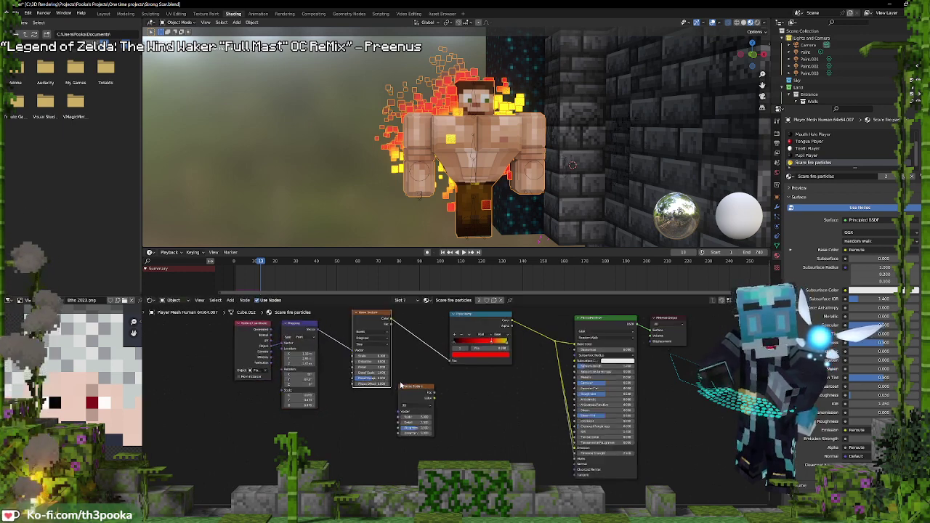
{"action": "middle_click_drag", "start_coordinate": [425, 386], "coordinate": [474, 438]}
Set the Wave Texture's scale to 0.120, distortion to about 13.3 and detail to about 15, and reduce its detail scale
{"action": "left_click_drag", "start_coordinate": [405, 415], "coordinate": [504, 414]}
{"action": "left_click_drag", "start_coordinate": [408, 415], "coordinate": [409, 408]}
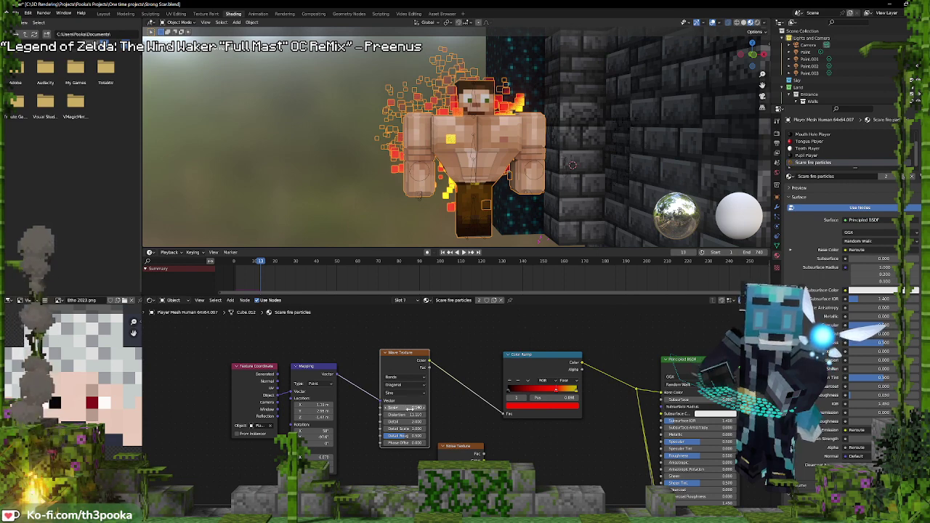
{"action": "left_click_drag", "start_coordinate": [409, 408], "coordinate": [407, 407]}
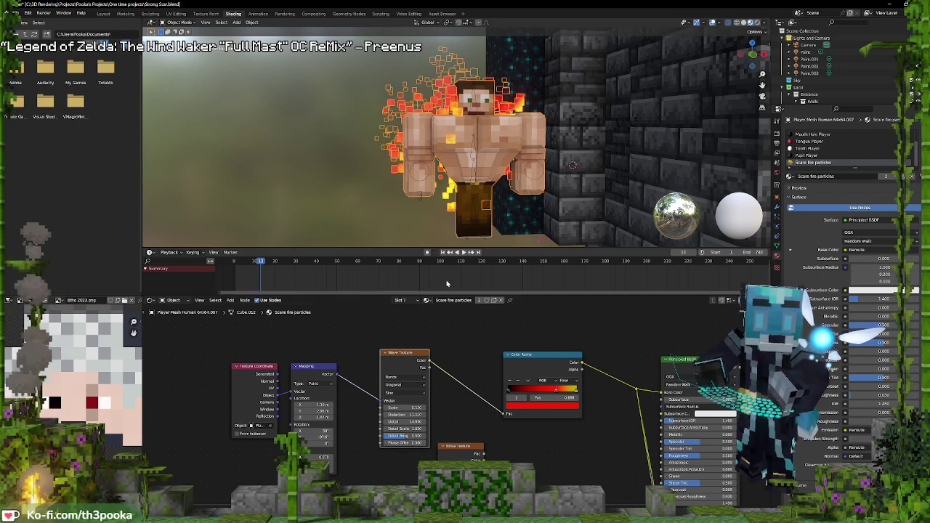
{"action": "left_click_drag", "start_coordinate": [408, 415], "coordinate": [459, 415]}
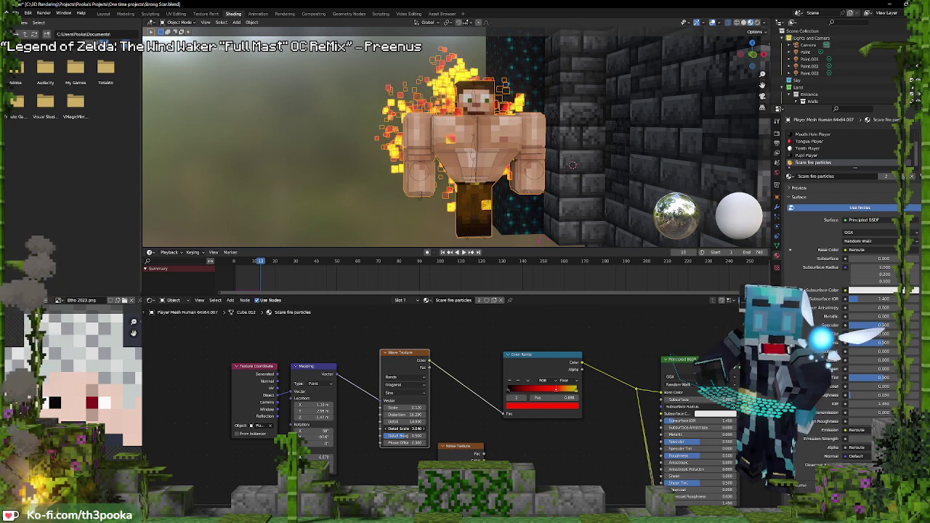
{"action": "mouse_move", "coordinate": [405, 429]}
{"action": "left_mouse_down"}
{"action": "mouse_move", "coordinate": [365, 429]}
{"action": "mouse_move", "coordinate": [405, 429]}
{"action": "left_mouse_up"}
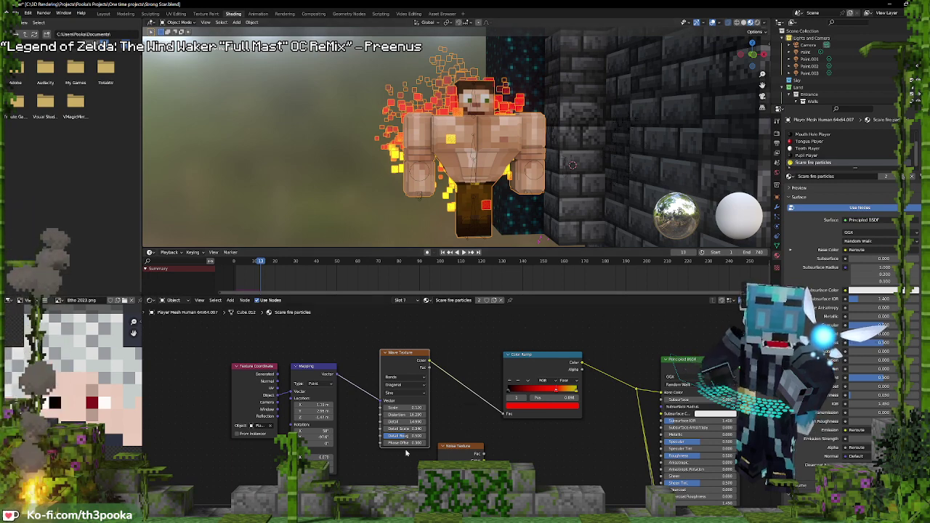
Play the animation with the player mesh deselected to check the fire colours on the moving particles
{"action": "key", "text": "space"}
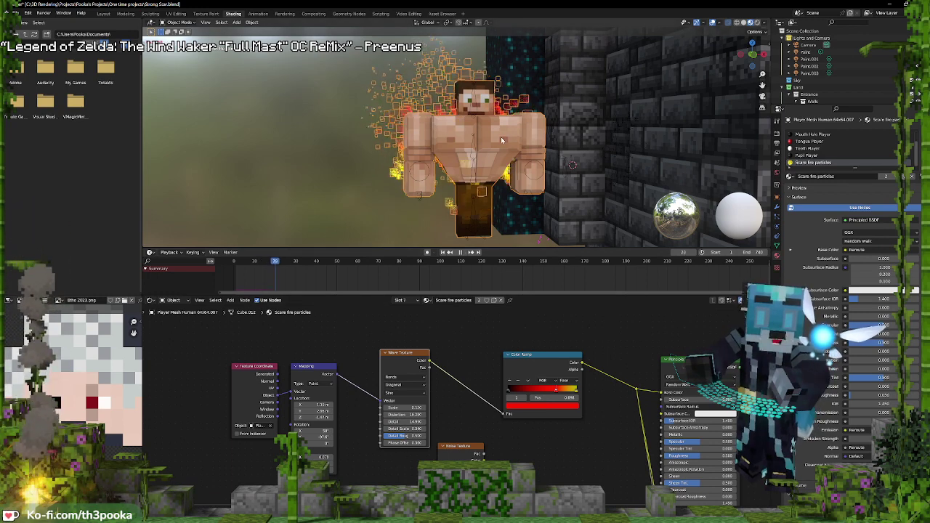
{"action": "left_click", "coordinate": [292, 160]}
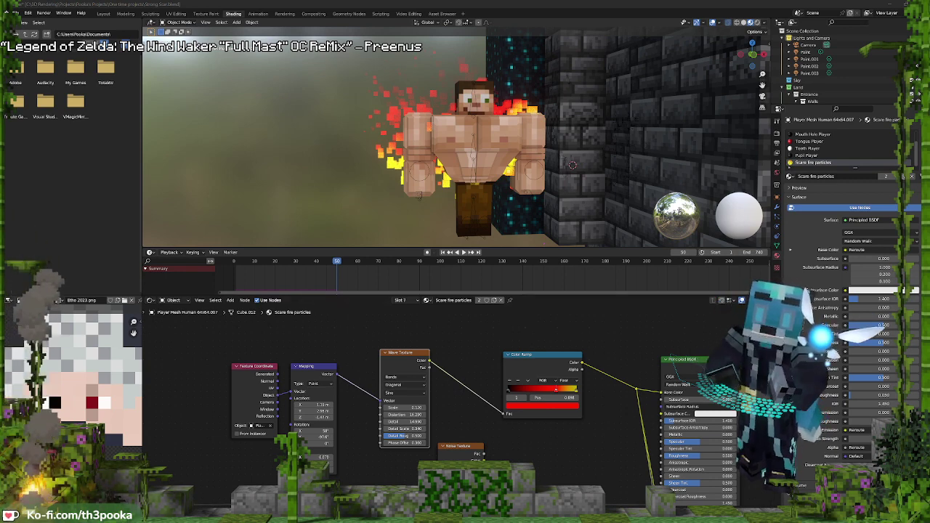
{"action": "mouse_move", "coordinate": [407, 515]}
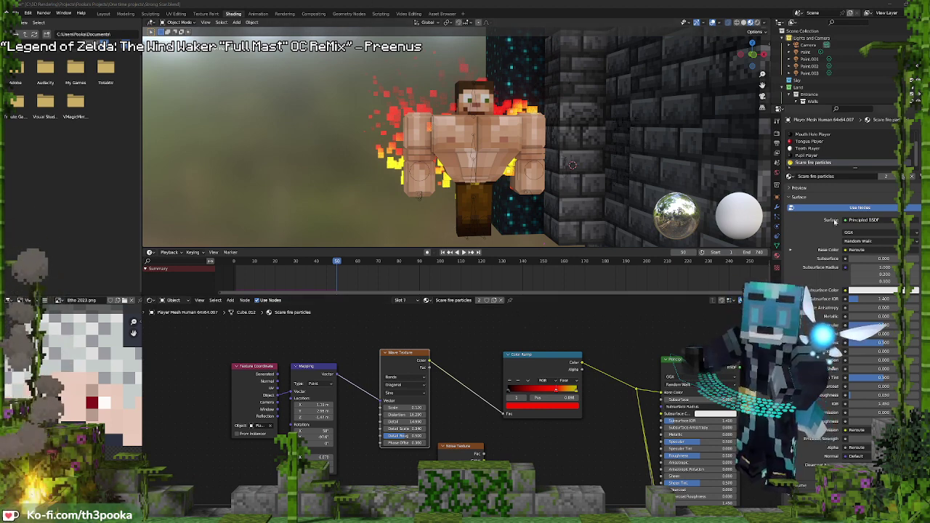
Examine the burning character from several angles in the Layout workspace while the animation plays
{"action": "left_click", "coordinate": [104, 14]}
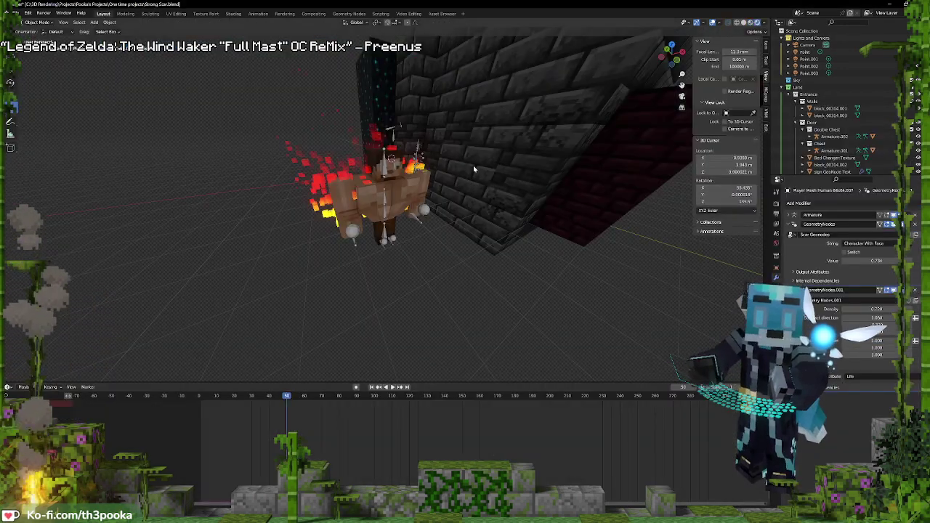
{"action": "middle_click_drag", "start_coordinate": [474, 165], "coordinate": [379, 211]}
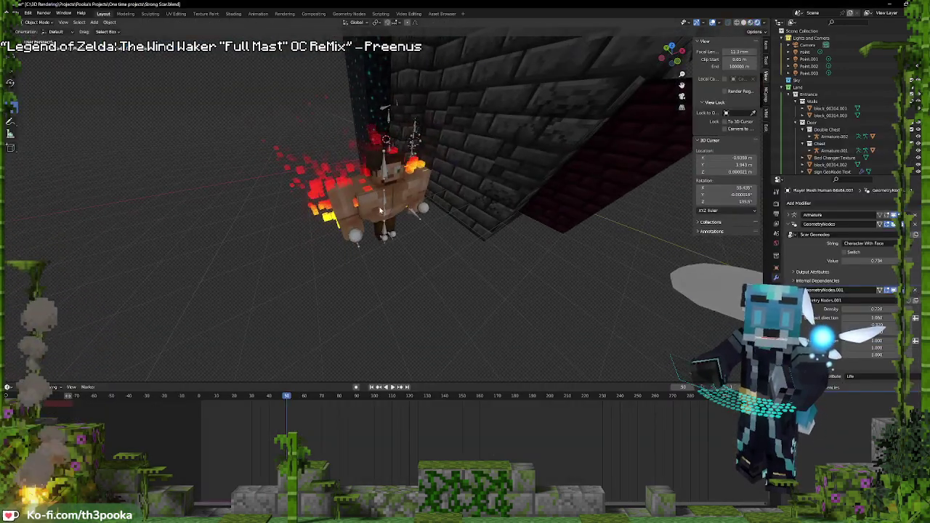
{"action": "middle_click_drag", "start_coordinate": [322, 134], "coordinate": [330, 135]}
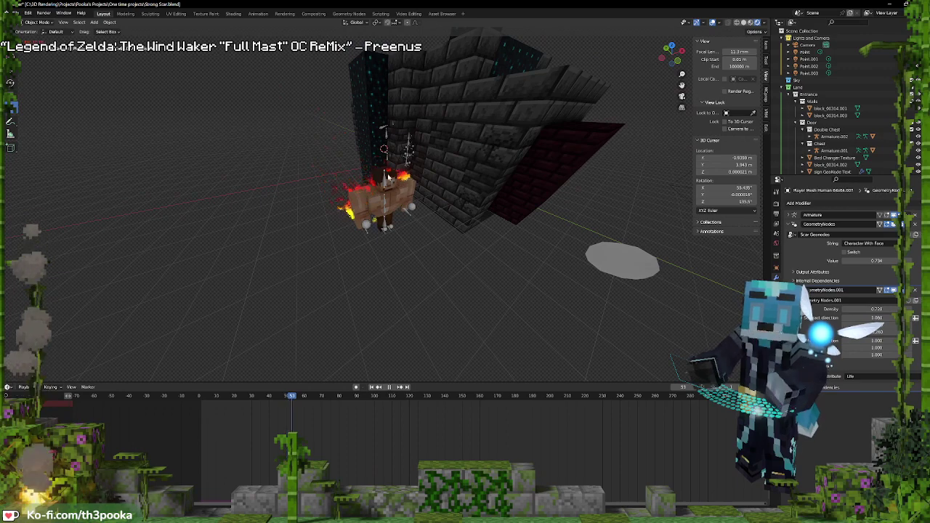
{"action": "scroll", "coordinate": [397, 164], "scroll_direction": "up", "scroll_amount": 3}
{"action": "middle_click_drag", "start_coordinate": [397, 164], "coordinate": [415, 136]}
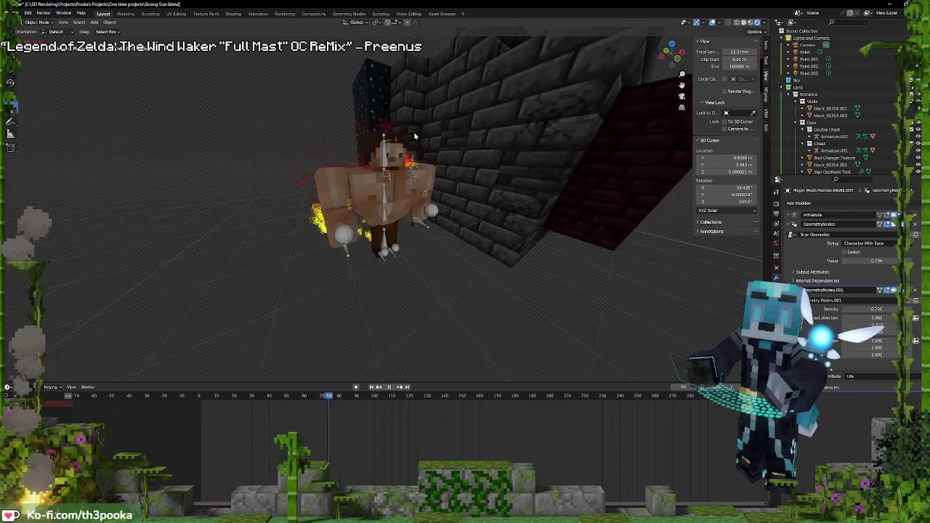
{"action": "key", "text": "space"}
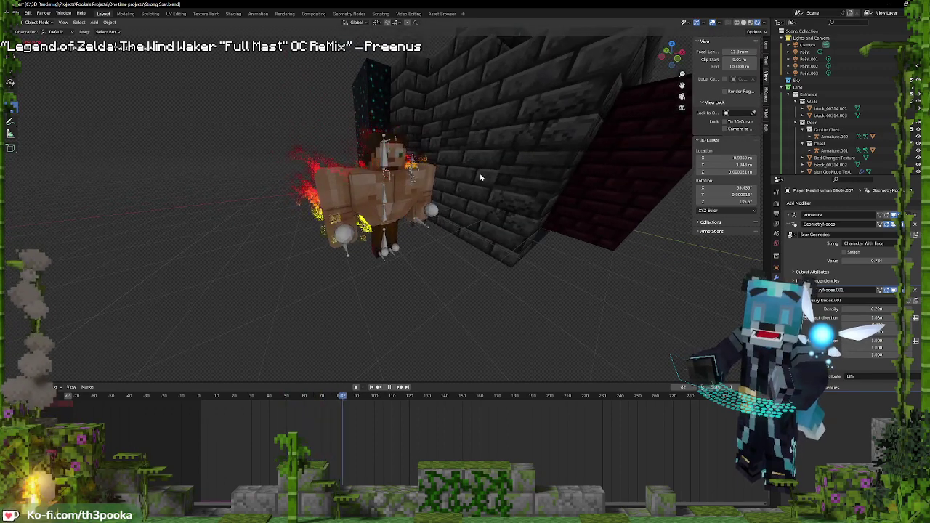
Connect the Subtract node's Vector output to the Rotation input of Instance on Points in the player mesh's geometry nodes
{"action": "left_click", "coordinate": [388, 203]}
{"action": "left_click", "coordinate": [358, 165]}
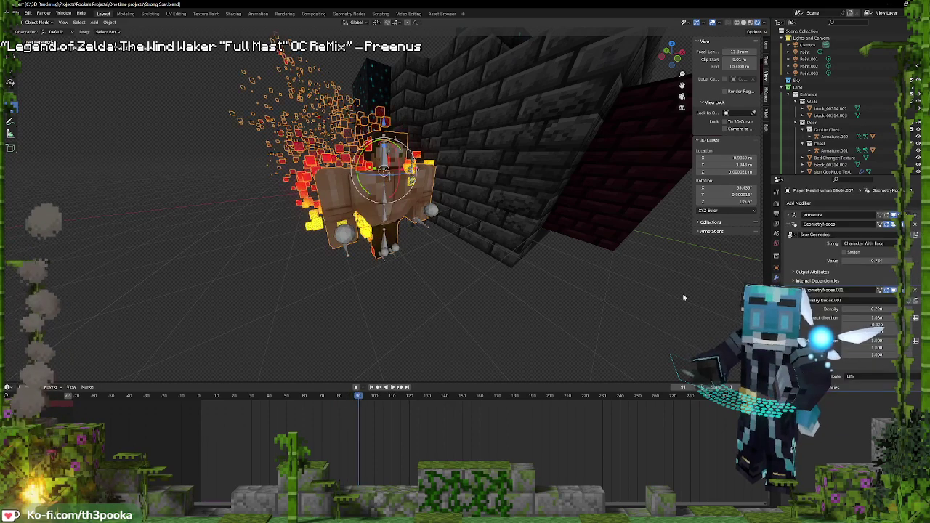
{"action": "left_click", "coordinate": [348, 14]}
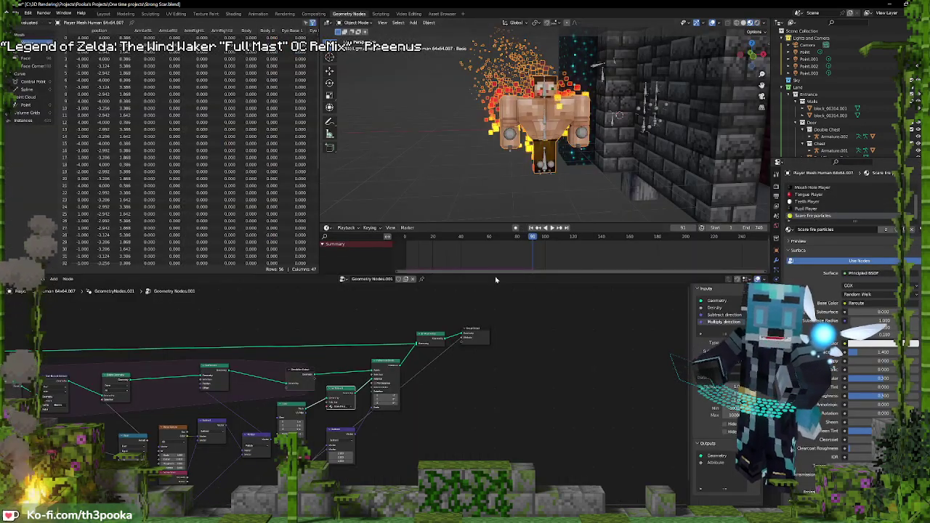
{"action": "middle_click_drag", "start_coordinate": [511, 382], "coordinate": [616, 393]}
{"action": "scroll", "coordinate": [560, 409], "scroll_direction": "up", "scroll_amount": 4}
{"action": "middle_click_drag", "start_coordinate": [538, 417], "coordinate": [482, 391]}
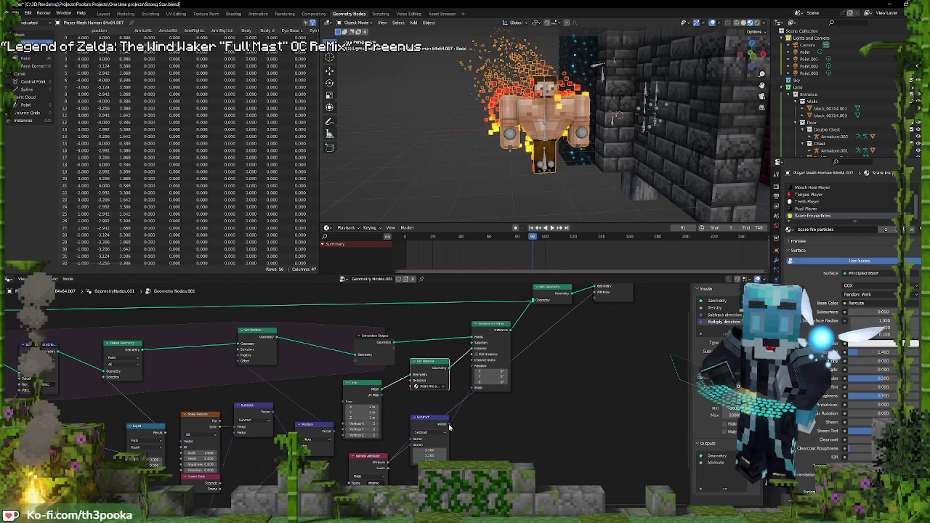
{"action": "left_click_drag", "start_coordinate": [450, 426], "coordinate": [469, 372]}
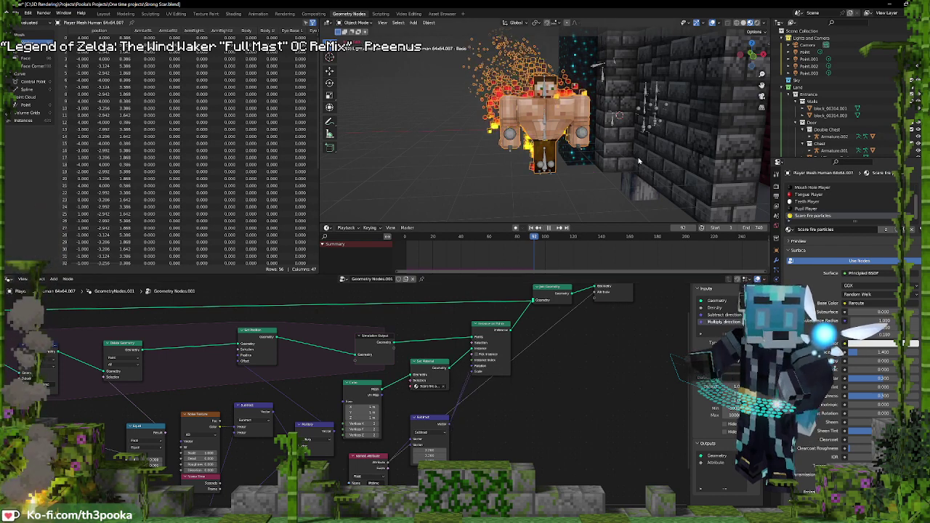
Inspect the rotation of the particle cubes up close in solid shading during playback
{"action": "left_click", "coordinate": [615, 104]}
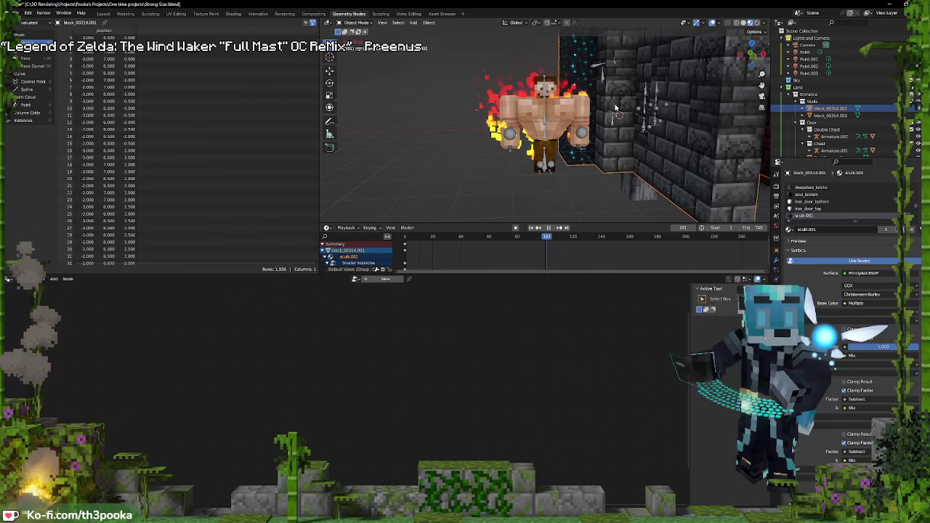
{"action": "middle_click_drag", "start_coordinate": [555, 95], "coordinate": [619, 65]}
{"action": "left_click", "coordinate": [744, 23]}
{"action": "left_click", "coordinate": [537, 84]}
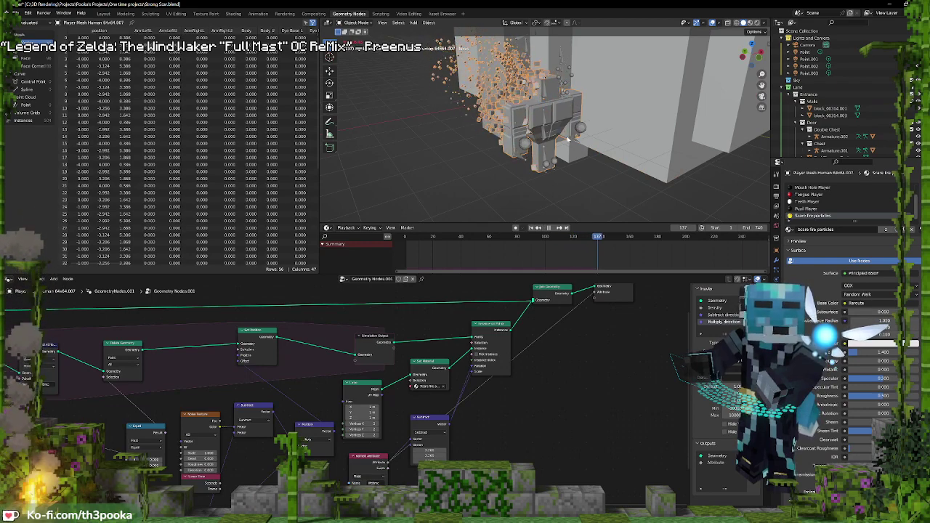
{"action": "scroll", "coordinate": [567, 142], "scroll_direction": "up", "scroll_amount": 4}
{"action": "scroll", "coordinate": [565, 149], "scroll_direction": "up", "scroll_amount": 2}
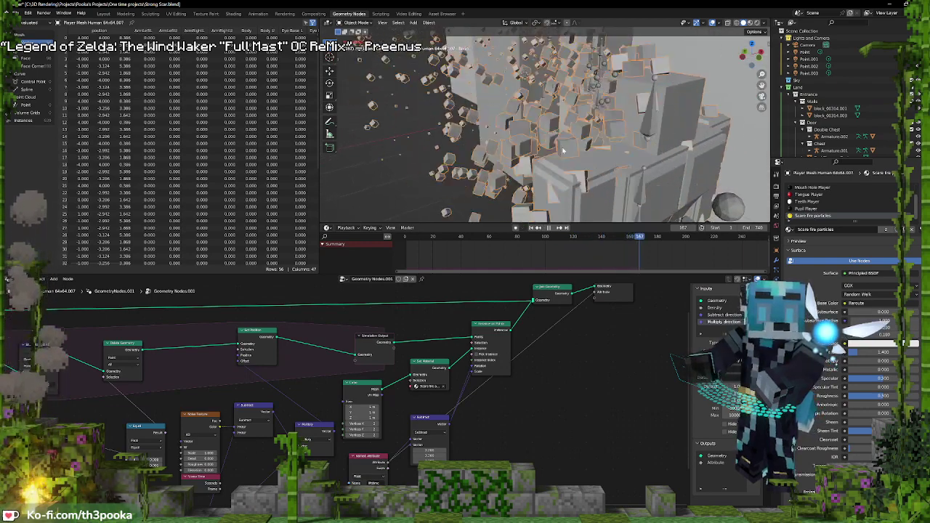
{"action": "scroll", "coordinate": [563, 149], "scroll_direction": "down", "scroll_amount": 1}
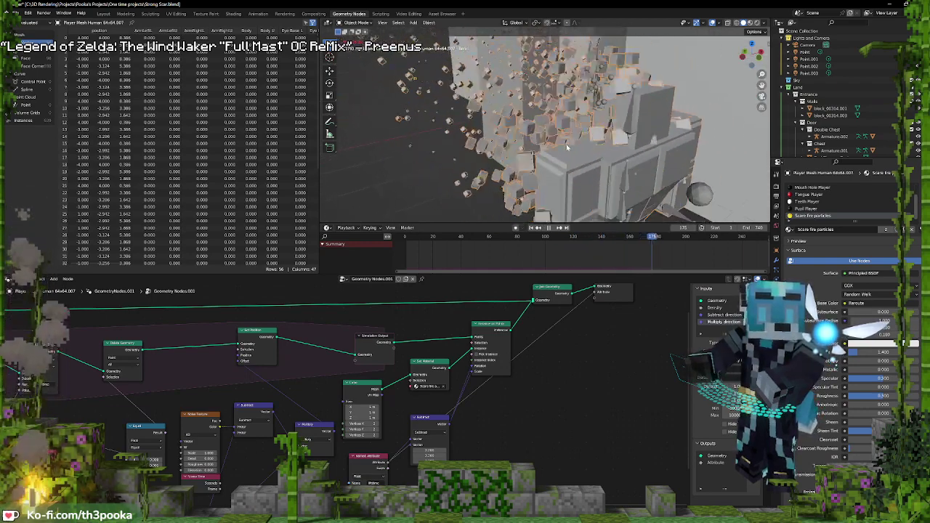
{"action": "left_click", "coordinate": [390, 203]}
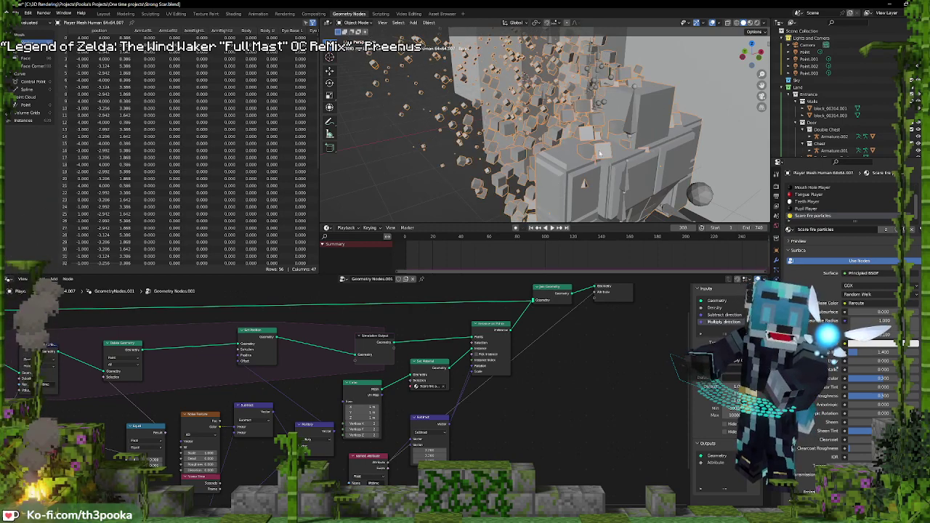
Return to rendered shading and check the rotating fire particles from the character's front
{"action": "left_click", "coordinate": [757, 23]}
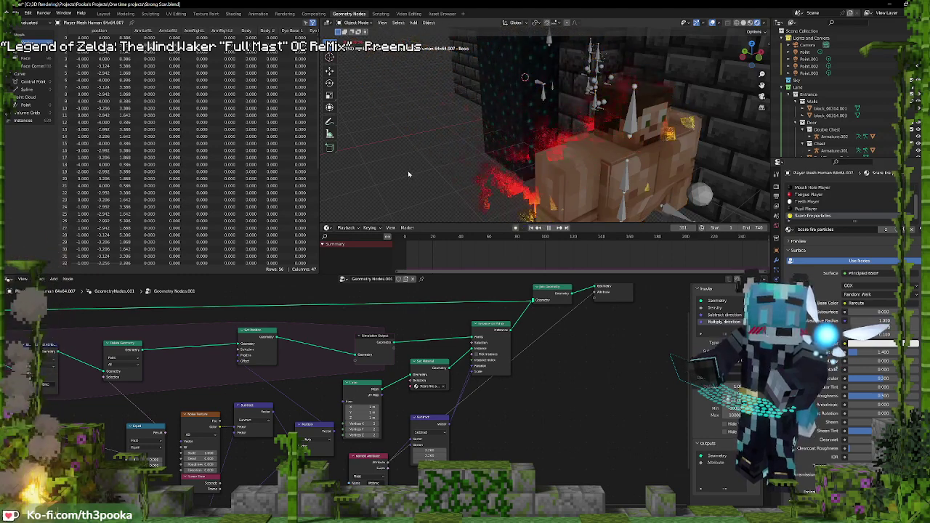
{"action": "key", "text": "space"}
{"action": "middle_click_drag", "start_coordinate": [643, 159], "coordinate": [676, 145]}
Enter Pose Mode on the character's armature and keyframe the right arm's IK bone at frame 2
{"action": "left_click", "coordinate": [531, 209]}
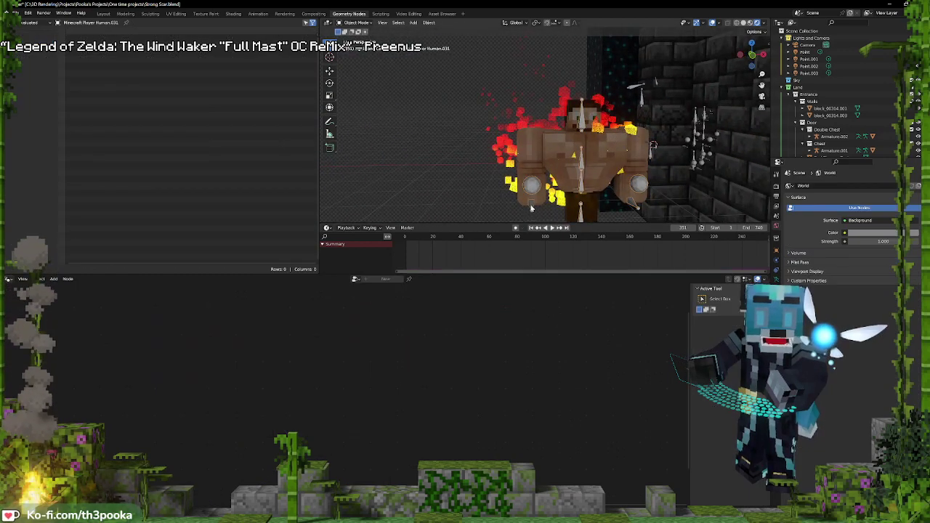
{"action": "key", "text": "ctrl+Tab"}
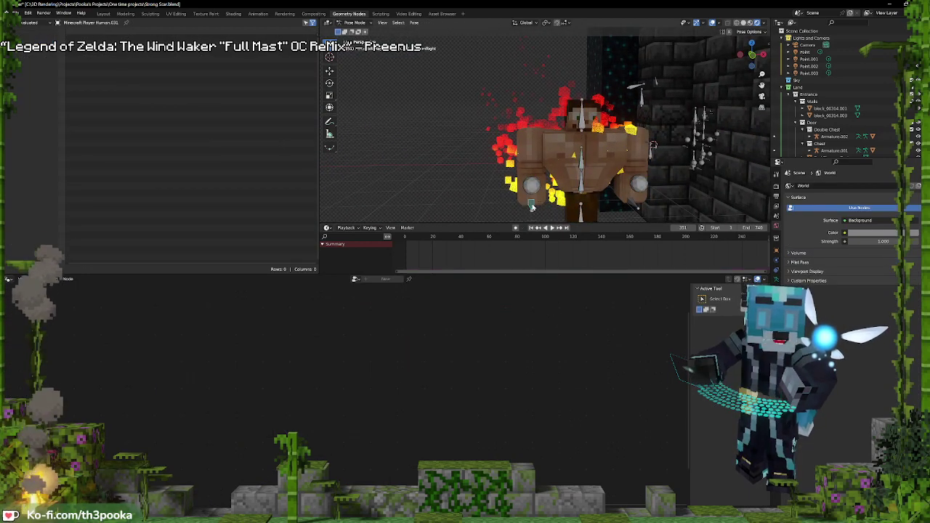
{"action": "left_click", "coordinate": [407, 256]}
{"action": "left_click_drag", "start_coordinate": [407, 256], "coordinate": [408, 255]}
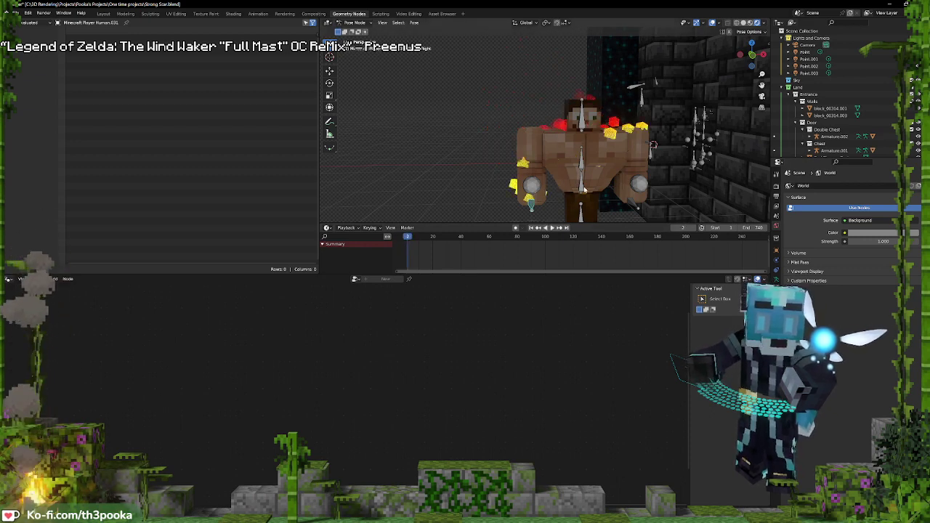
{"action": "key", "text": "i"}
{"action": "left_click", "coordinate": [581, 191]}
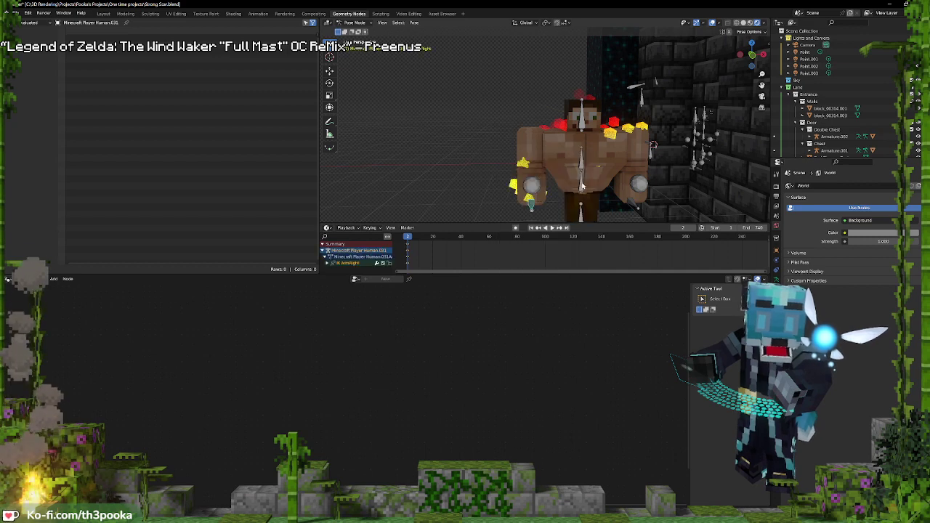
Raise the right arm straight out to the side, keyframe its IK bone at frame 17, and select the lower torso bone
{"action": "middle_click_drag", "start_coordinate": [584, 186], "coordinate": [571, 171]}
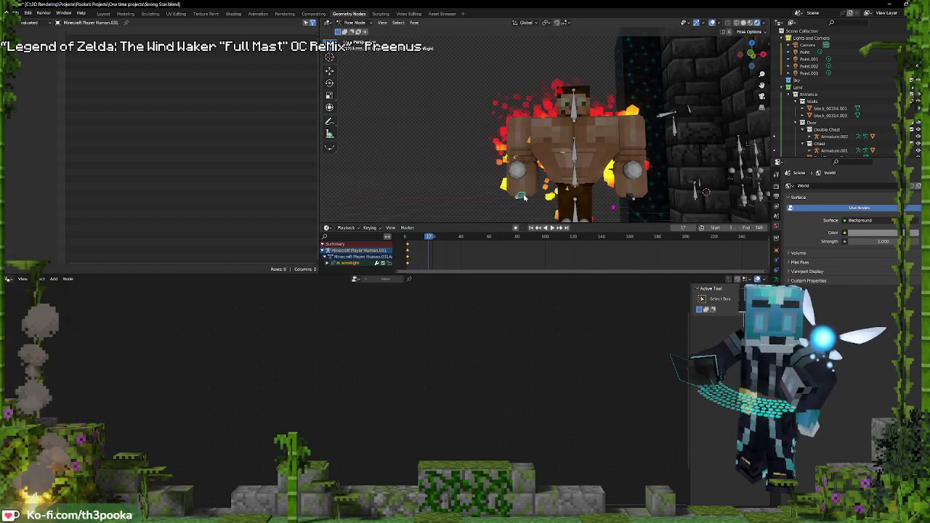
{"action": "key", "text": "g"}
{"action": "left_click", "coordinate": [466, 160]}
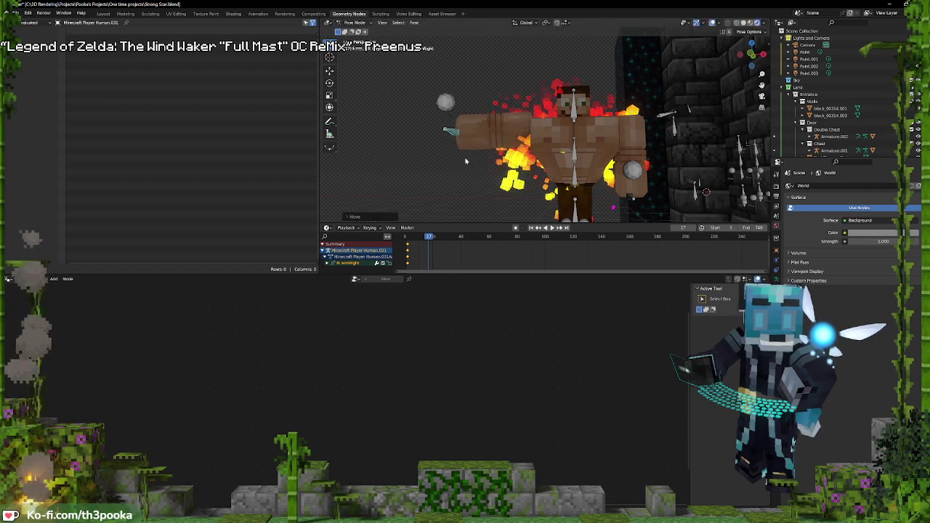
{"action": "key", "text": "i"}
{"action": "left_click", "coordinate": [428, 238]}
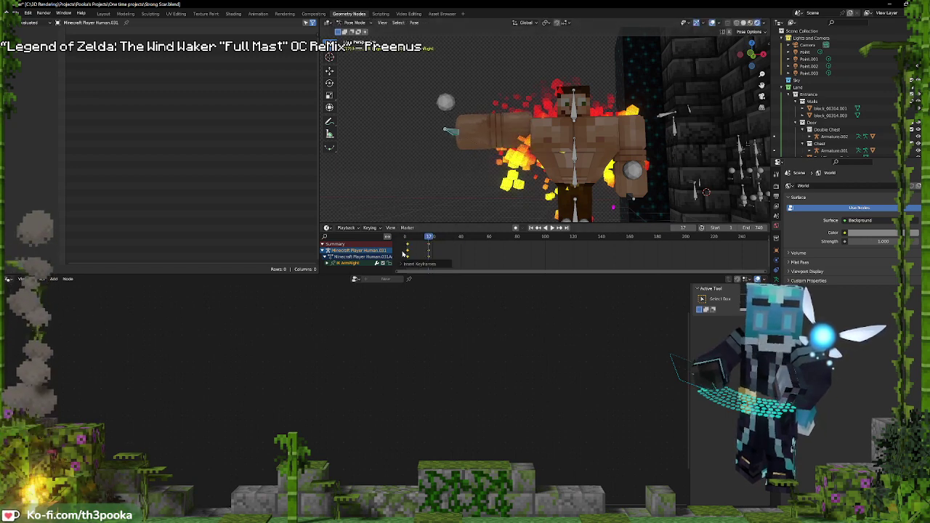
{"action": "left_click", "coordinate": [575, 181]}
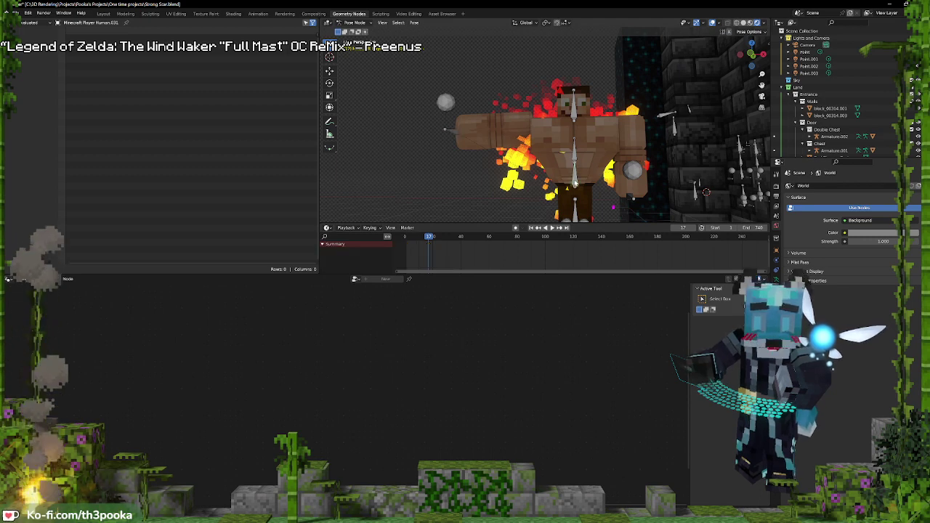
Keyframe the lower torso bone at frame 17, shift the body sideways toward the raised arm, and keyframe it at frame 28
{"action": "key", "text": "k"}
{"action": "left_click", "coordinate": [575, 180]}
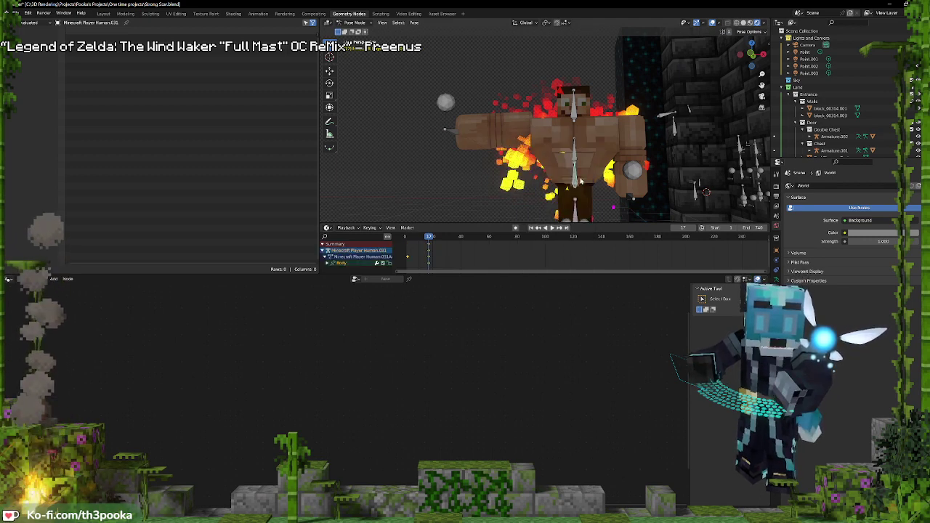
{"action": "key", "text": "Right"}
{"action": "key", "text": "Right"}
{"action": "key", "text": "Right"}
{"action": "key", "text": "Right"}
{"action": "key", "text": "Right"}
{"action": "key", "text": "Right"}
{"action": "key", "text": "Right"}
{"action": "key", "text": "Right"}
{"action": "key", "text": "Right"}
{"action": "key", "text": "Right"}
{"action": "key", "text": "Right"}
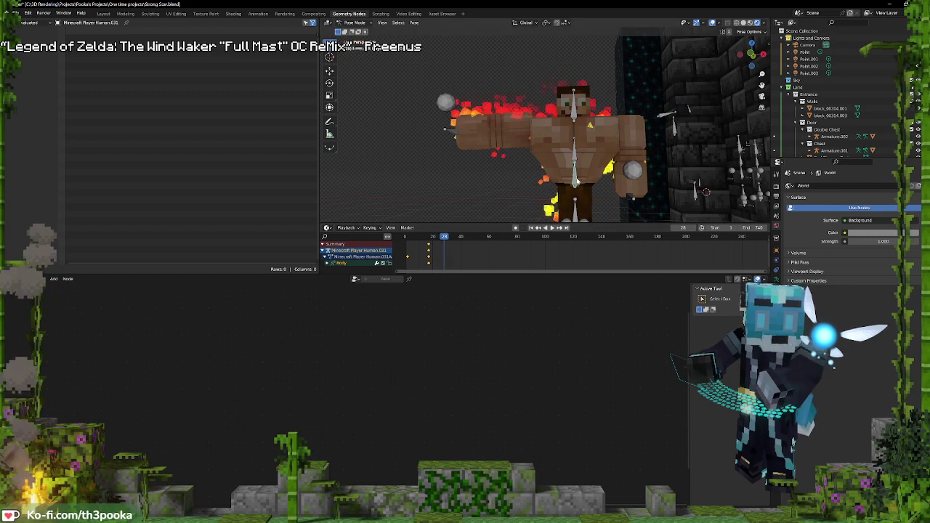
{"action": "key", "text": "g"}
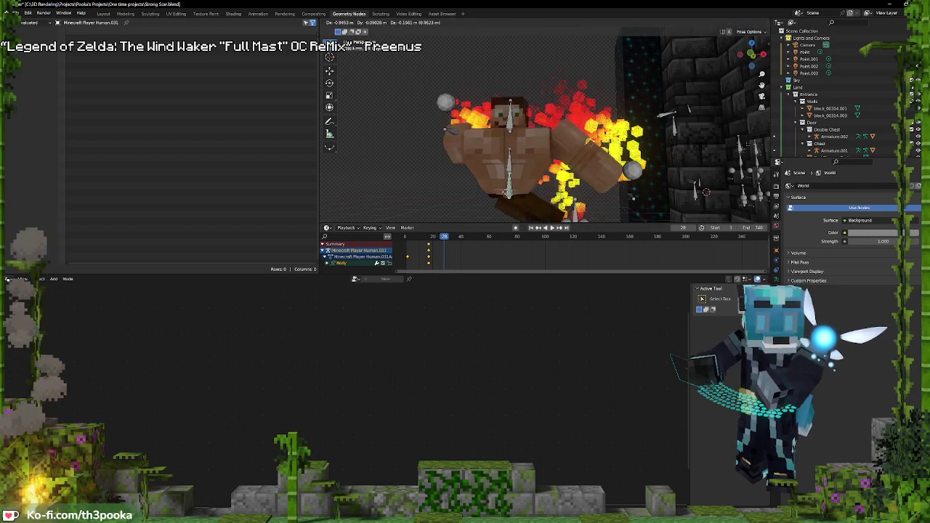
{"action": "left_click", "coordinate": [506, 195]}
{"action": "key", "text": "i"}
{"action": "left_click", "coordinate": [509, 187]}
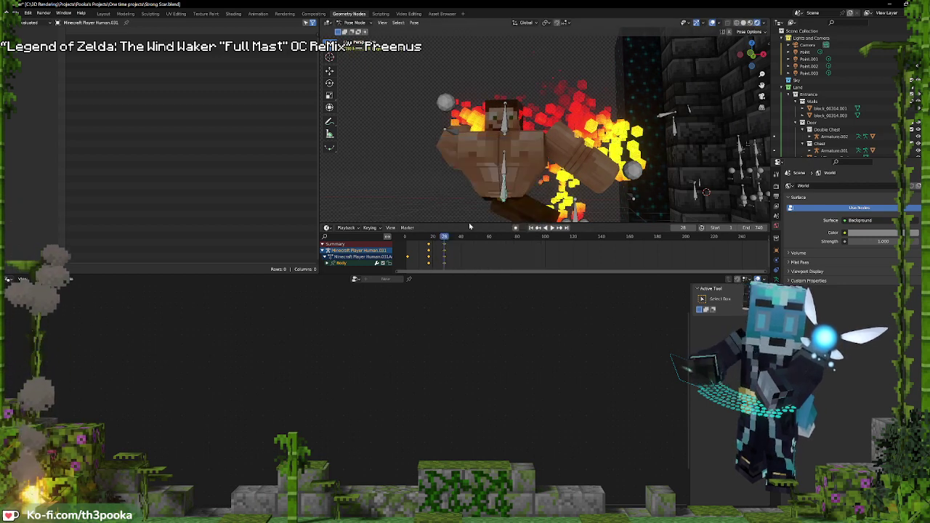
Play the test animation from frame 0 to examine how the fire particles follow the moving body
{"action": "left_click", "coordinate": [404, 238]}
{"action": "key", "text": "space"}
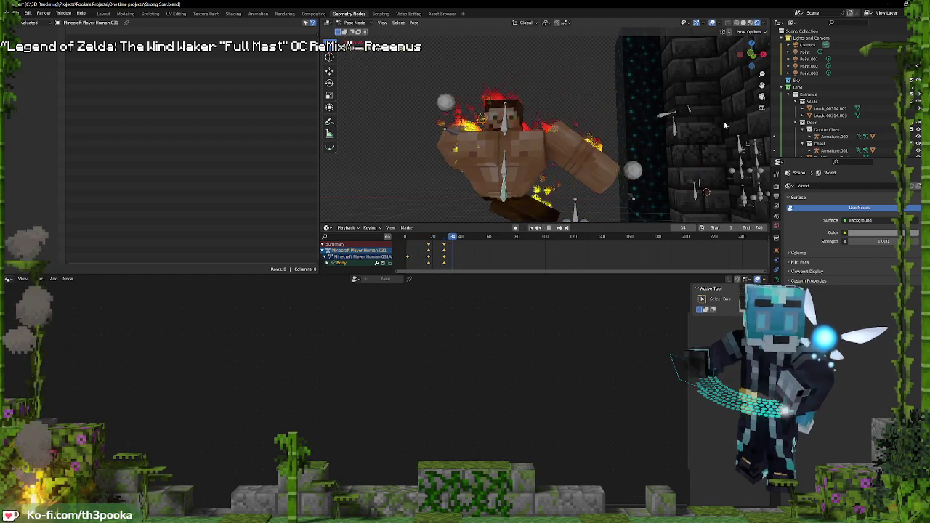
{"action": "key", "text": "space"}
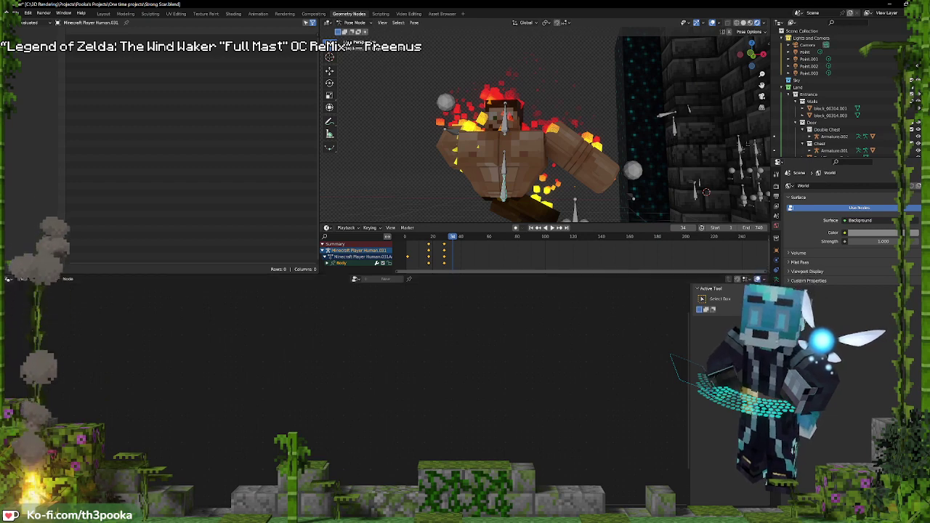
Delete the test keyframes from all bones and clear the bones' locations, leaving the armature in Object Mode
{"action": "left_click", "coordinate": [535, 170]}
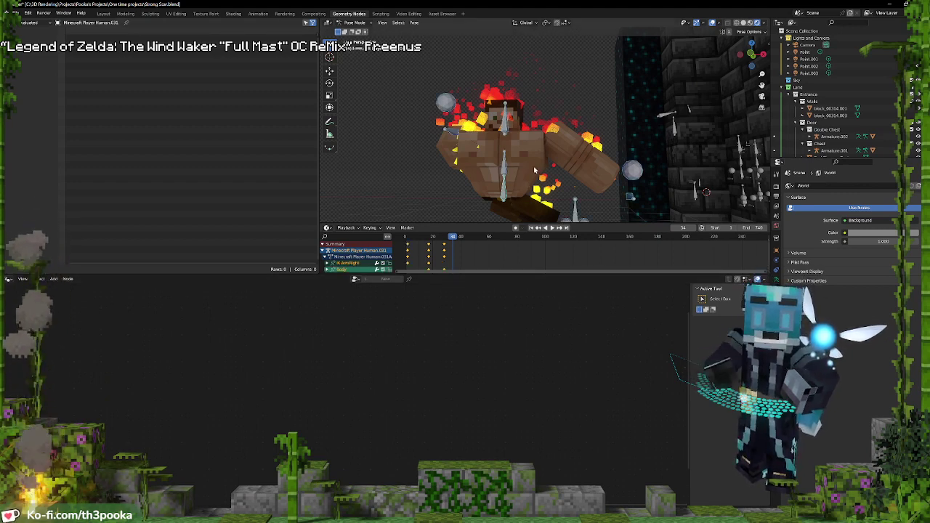
{"action": "left_click", "coordinate": [465, 269]}
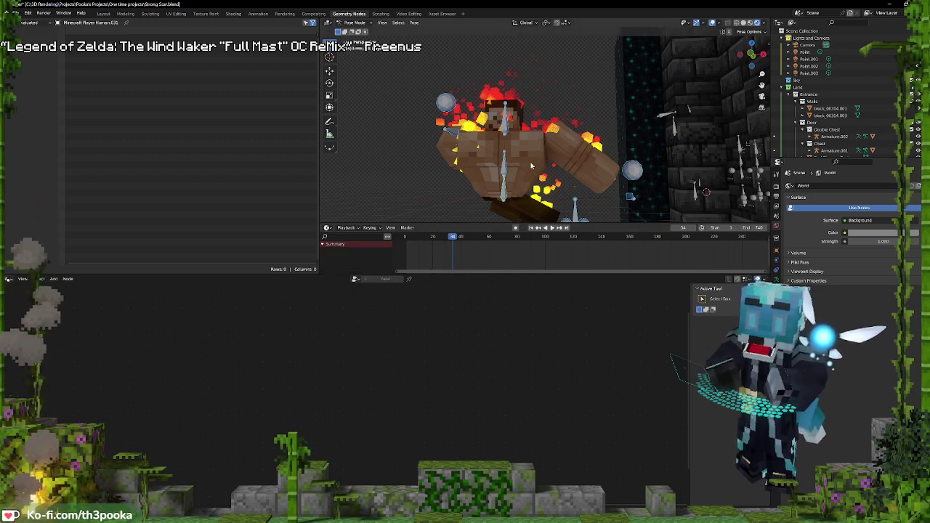
{"action": "key", "text": "alt+g"}
{"action": "key", "text": "alt+r"}
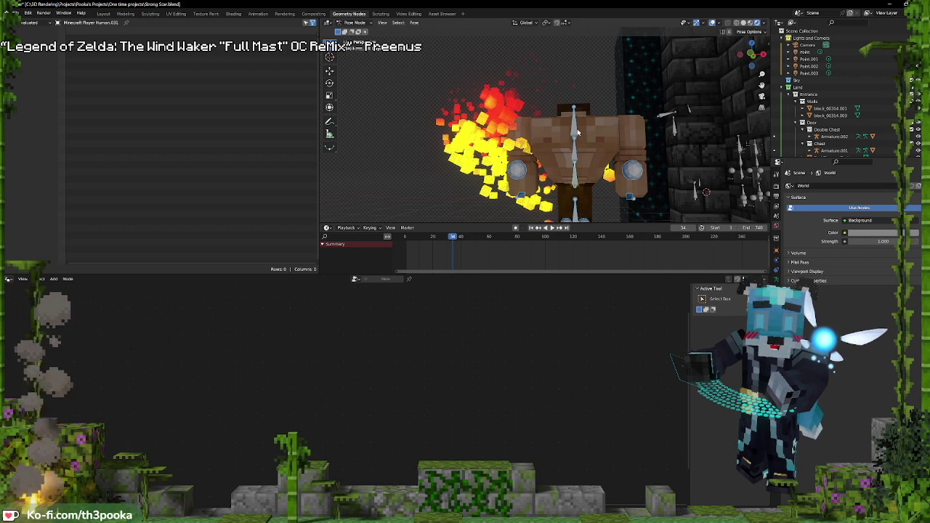
{"action": "key", "text": "ctrl+z"}
{"action": "left_click", "coordinate": [503, 128]}
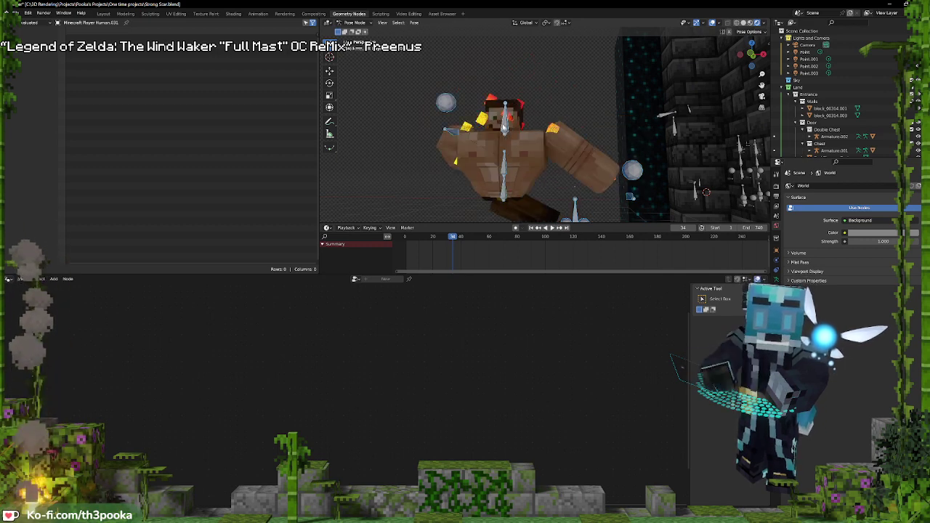
{"action": "left_click", "coordinate": [510, 134], "text": "shift"}
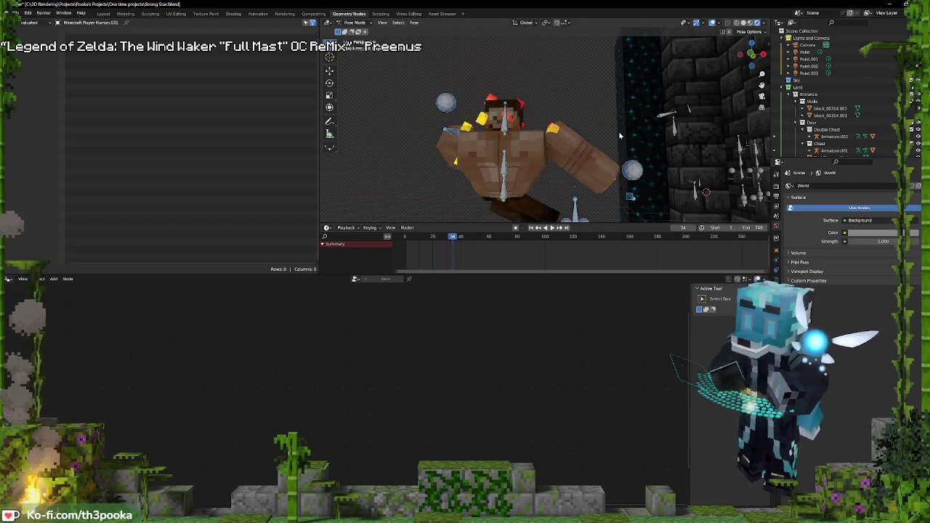
{"action": "key", "text": "alt+g"}
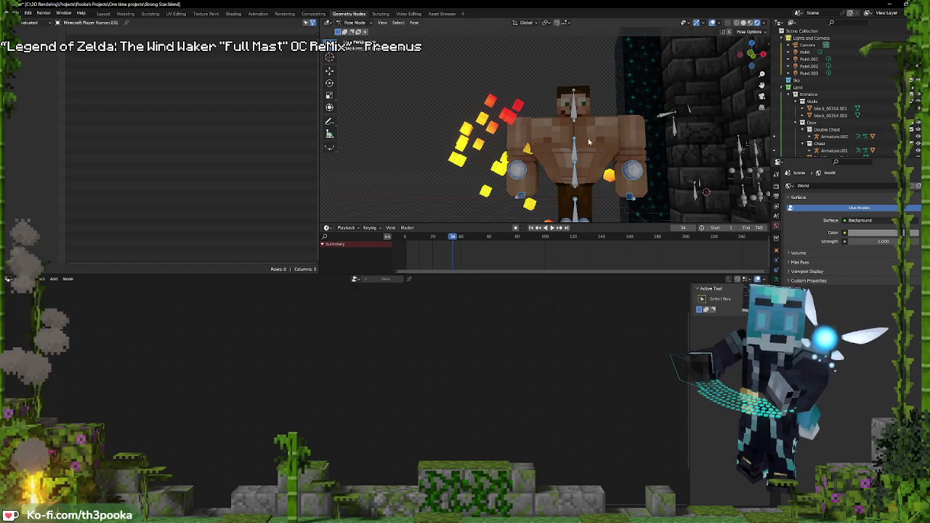
{"action": "key", "text": "ctrl+Tab"}
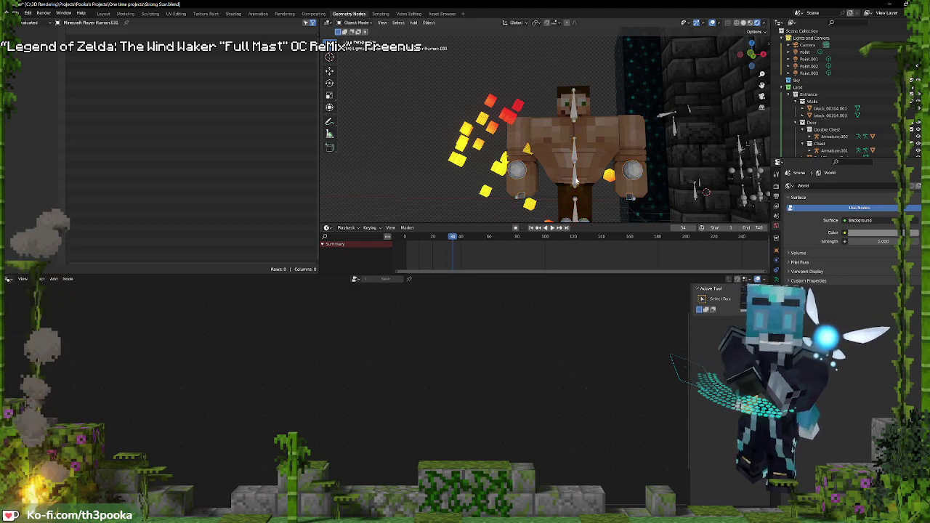
Play the fire effect from frame 0 on the character in its reset pose
{"action": "left_click", "coordinate": [406, 239]}
{"action": "key", "text": "space"}
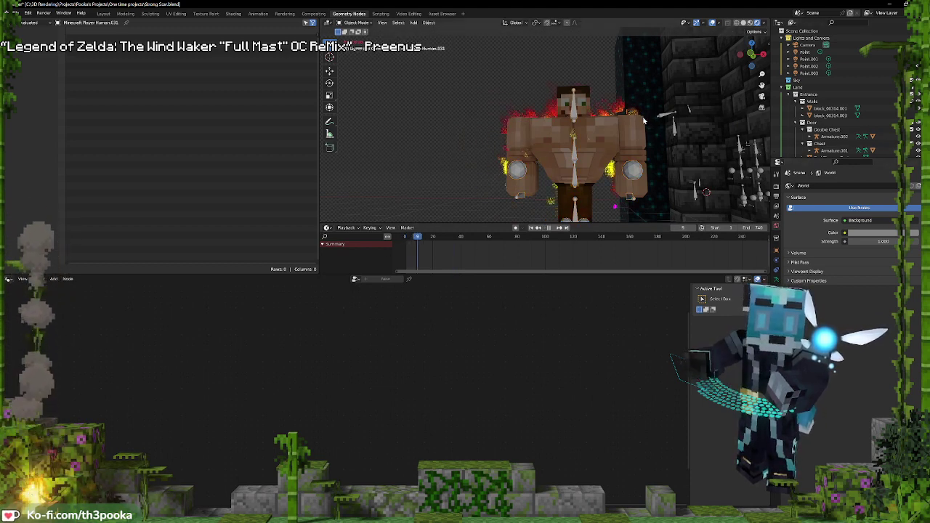
{"action": "key", "text": "space"}
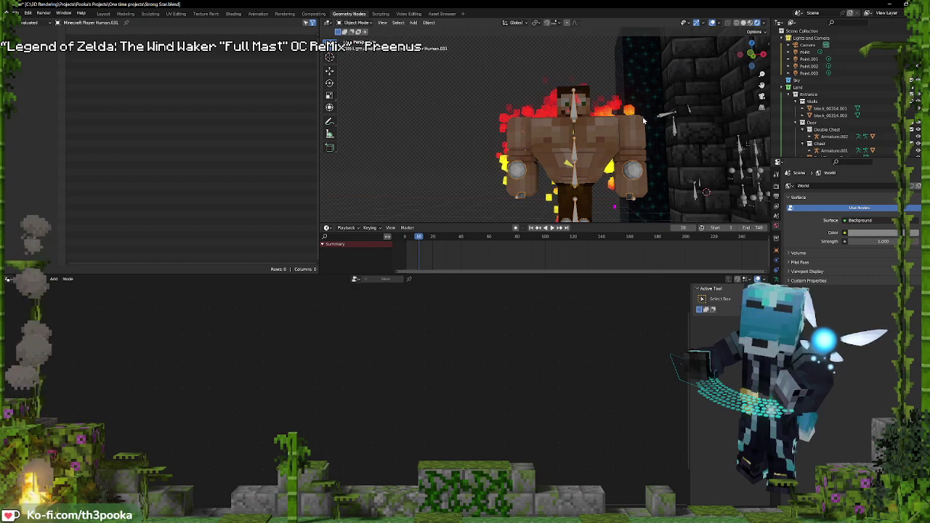
Switch to the Layout workspace, check the room through the camera, and set the timeline to frame 0 with the white-haired character selected
{"action": "left_click", "coordinate": [104, 13]}
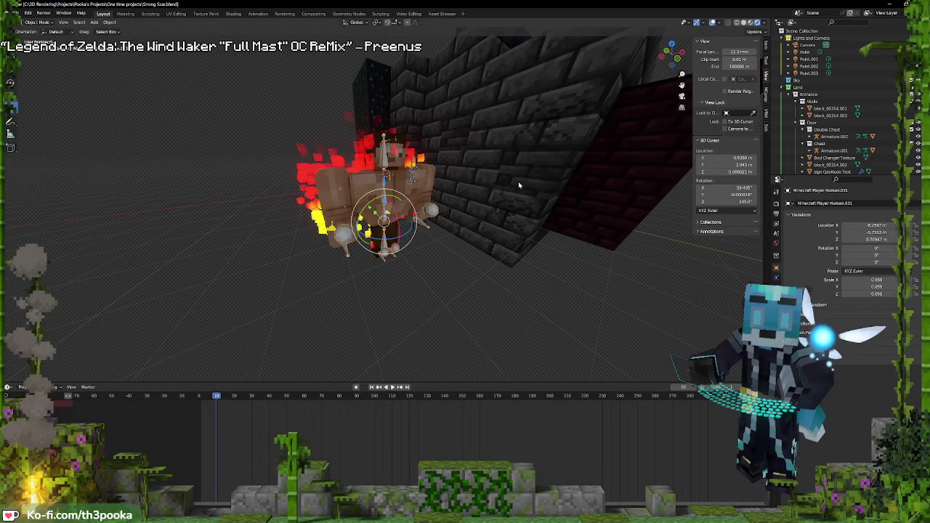
{"action": "key", "text": "KP_0"}
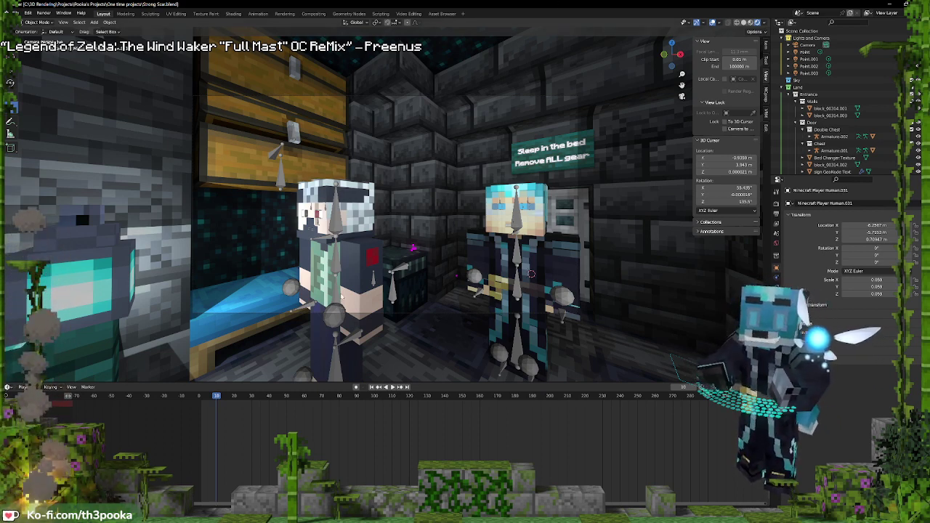
{"action": "left_click", "coordinate": [340, 295]}
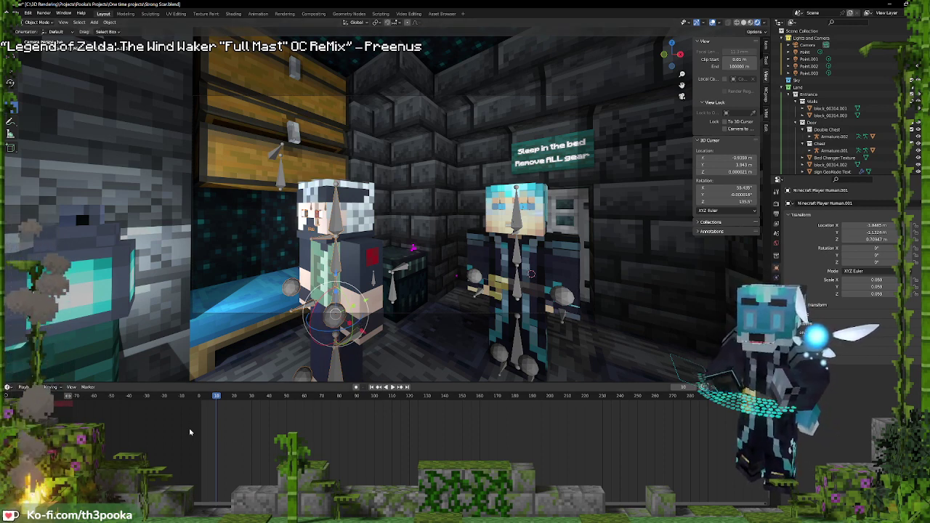
{"action": "key", "text": "shift+Left"}
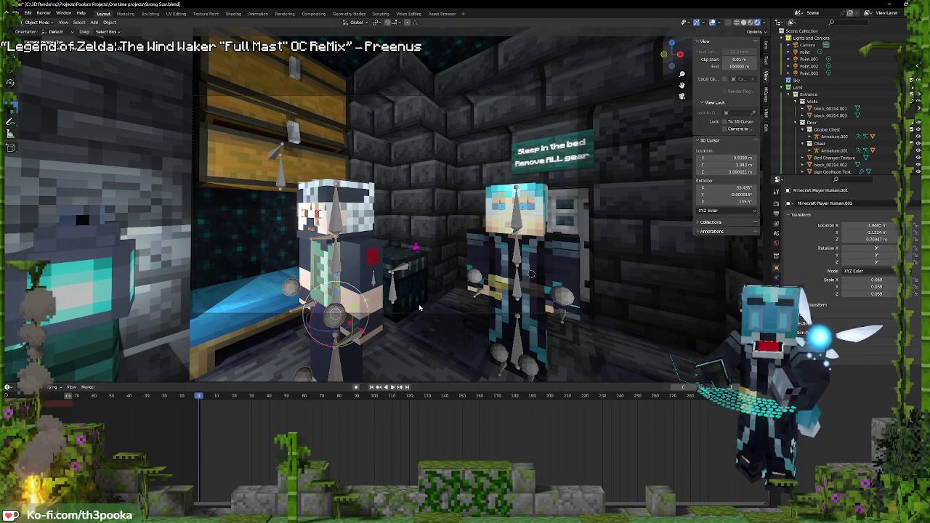
{"action": "key", "text": "KP_0"}
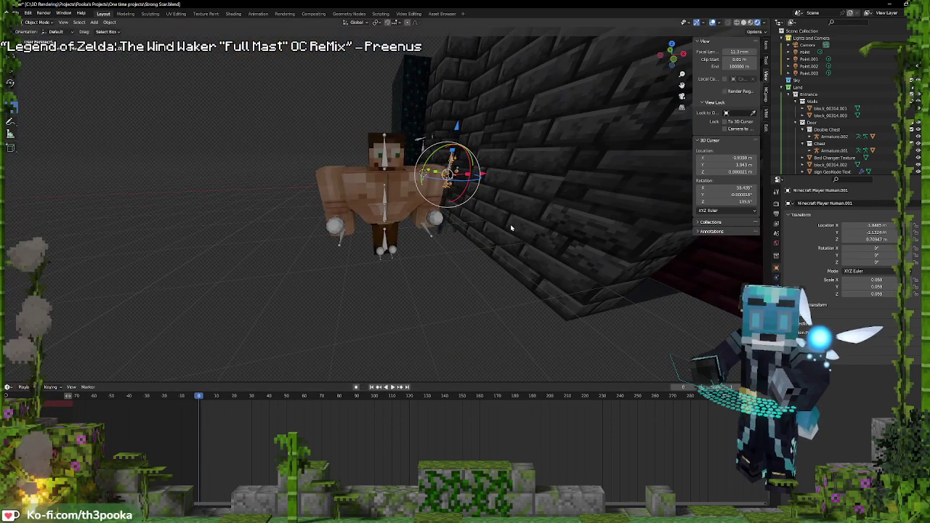
{"action": "key", "text": "KP_0"}
Move the teal-haired character's armature horizontally across the floor to stand beside the ender chest near the white-haired character
{"action": "middle_click_drag", "start_coordinate": [509, 218], "coordinate": [291, 218]}
{"action": "mouse_move", "coordinate": [436, 218]}
{"action": "middle_mouse_down"}
{"action": "mouse_move", "coordinate": [335, 225]}
{"action": "mouse_move", "coordinate": [364, 236]}
{"action": "mouse_move", "coordinate": [385, 218]}
{"action": "mouse_move", "coordinate": [429, 214]}
{"action": "mouse_move", "coordinate": [392, 200]}
{"action": "mouse_move", "coordinate": [438, 204]}
{"action": "middle_mouse_up"}
{"action": "scroll", "coordinate": [363, 240], "scroll_direction": "up", "scroll_amount": 2}
{"action": "scroll", "coordinate": [440, 200], "scroll_direction": "down", "scroll_amount": 5}
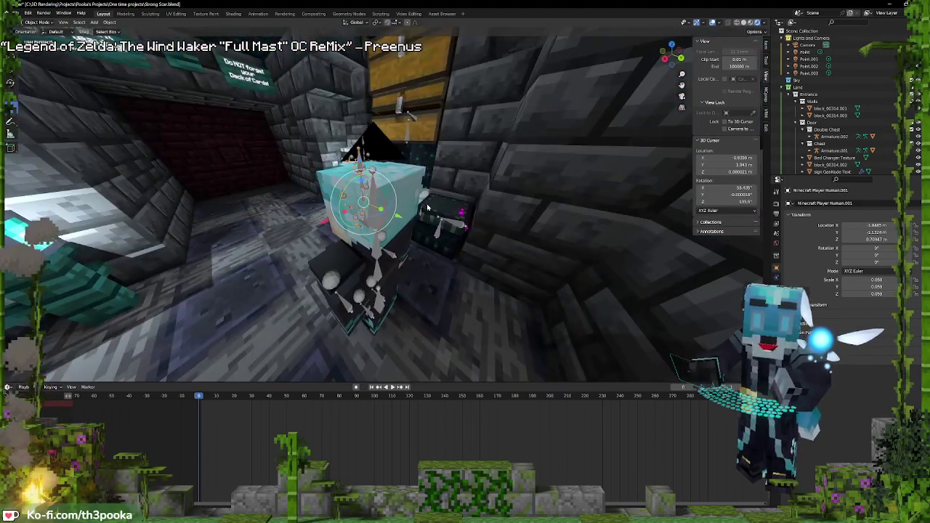
{"action": "left_click", "coordinate": [382, 220]}
{"action": "left_click_drag", "start_coordinate": [380, 255], "coordinate": [384, 235]}
{"action": "key", "text": "ctrl+z"}
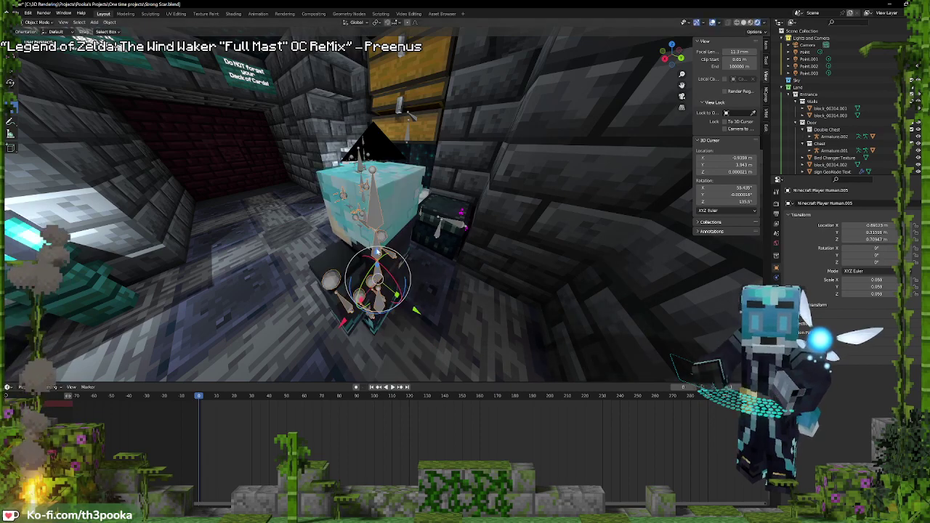
{"action": "key", "text": "g"}
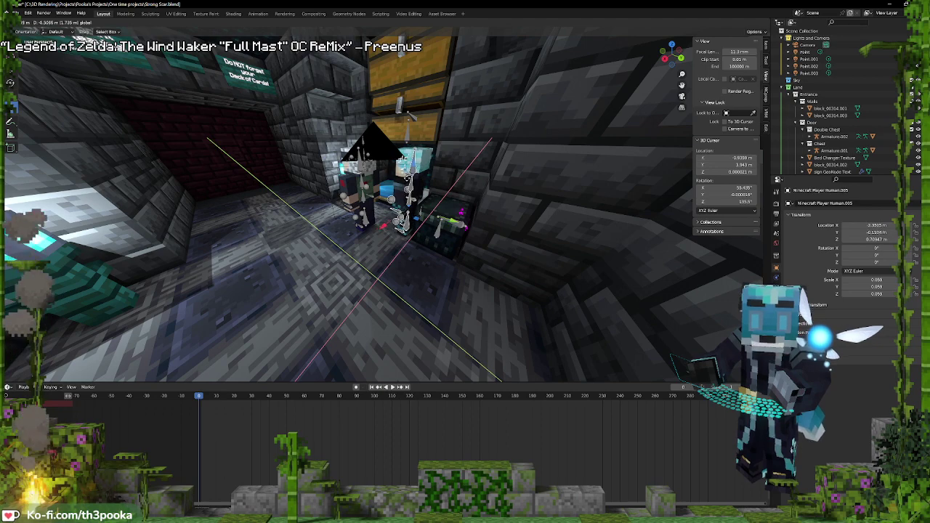
{"action": "left_click", "coordinate": [419, 185]}
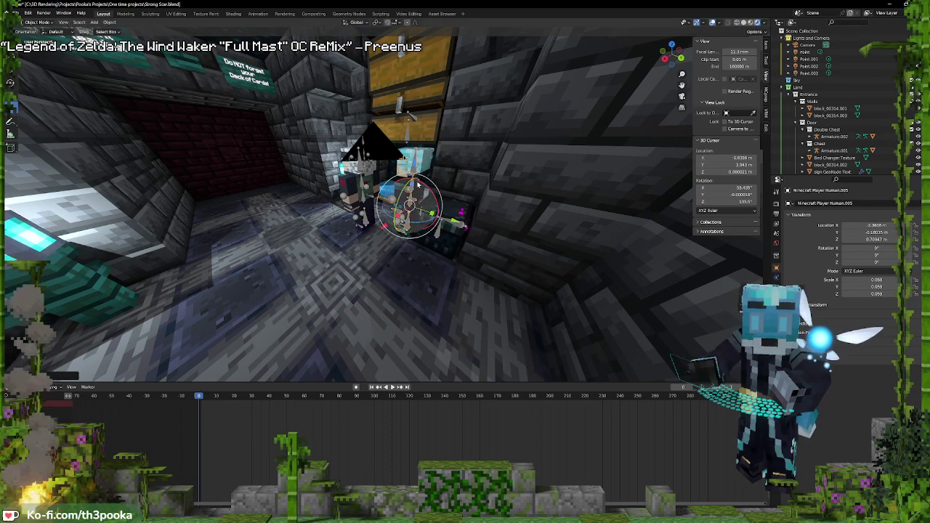
Reposition the camera to frame both characters beside the stacked chests, with the hallway and its signs in the background
{"action": "scroll", "coordinate": [414, 181], "scroll_direction": "up", "scroll_amount": 5}
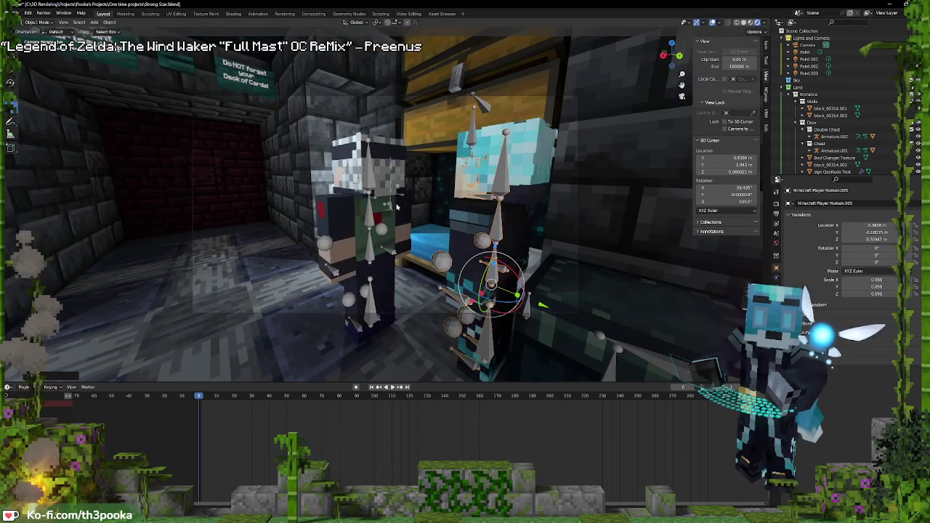
{"action": "key", "text": "shift+grave"}
{"action": "key", "text": "s"}
{"action": "key", "text": "d"}
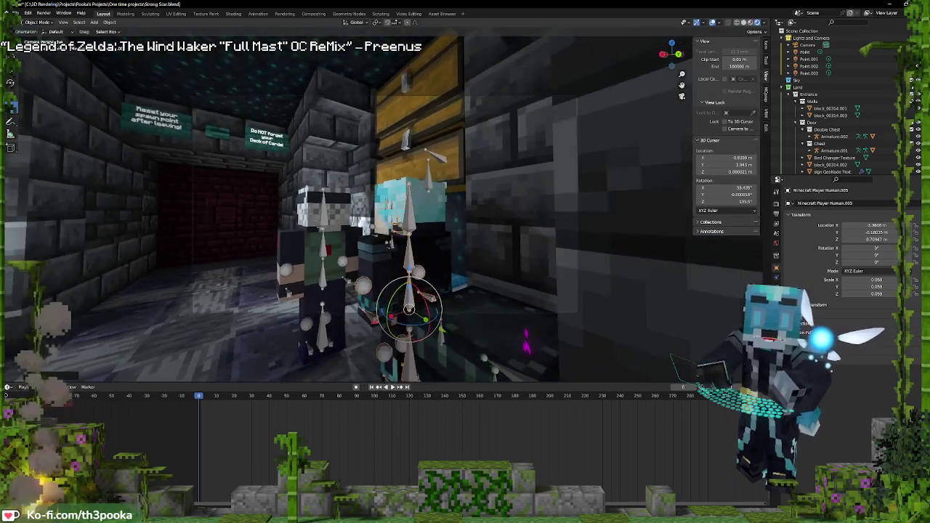
{"action": "key", "text": "q"}
{"action": "key", "text": "d"}
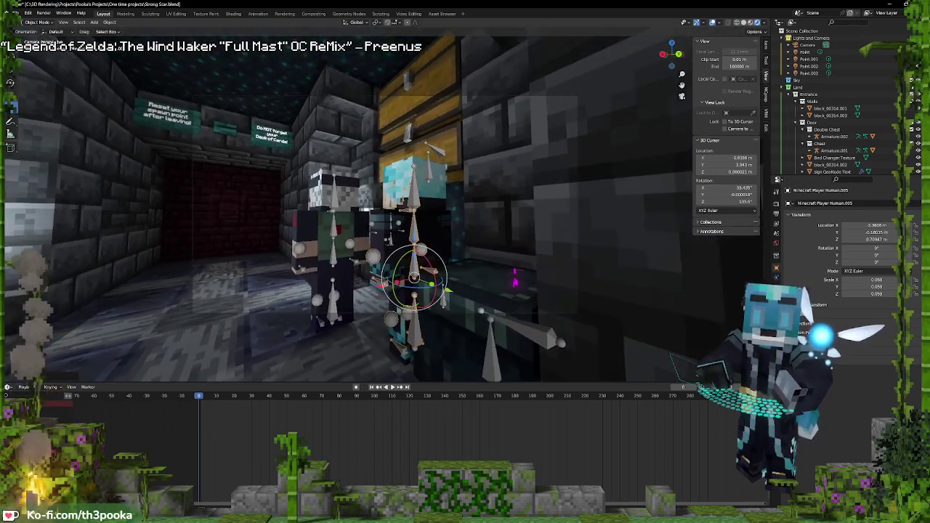
{"action": "key", "text": "s"}
{"action": "key", "text": "w"}
{"action": "key", "text": "s"}
{"action": "key", "text": "a"}
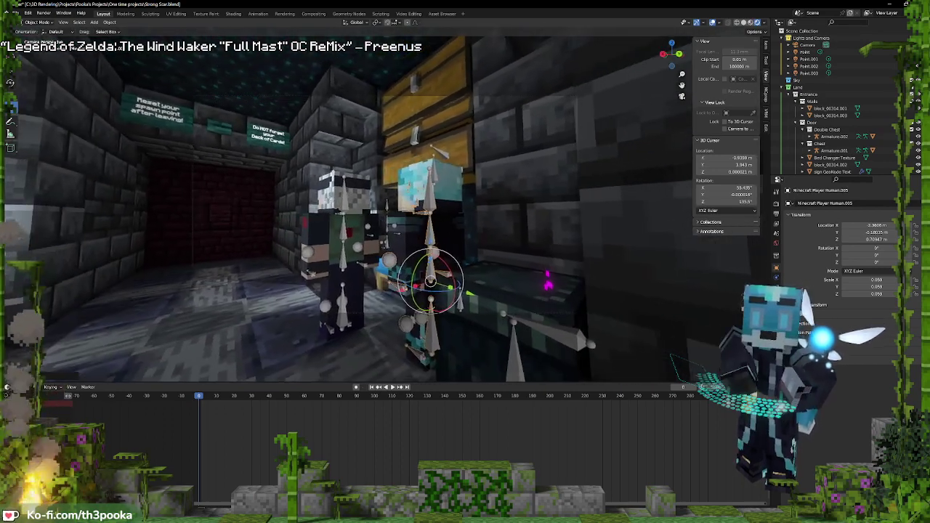
{"action": "middle_click_drag", "start_coordinate": [262, 222], "coordinate": [249, 225]}
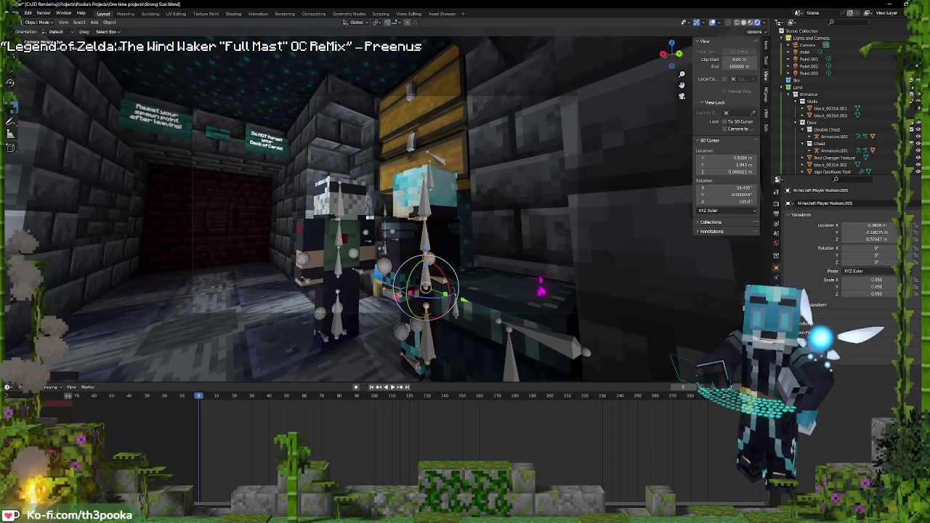
Rotate the white-haired character to about -110° on Z, move it near the teal-haired character, and enter Pose Mode on its armature
{"action": "left_click", "coordinate": [340, 271]}
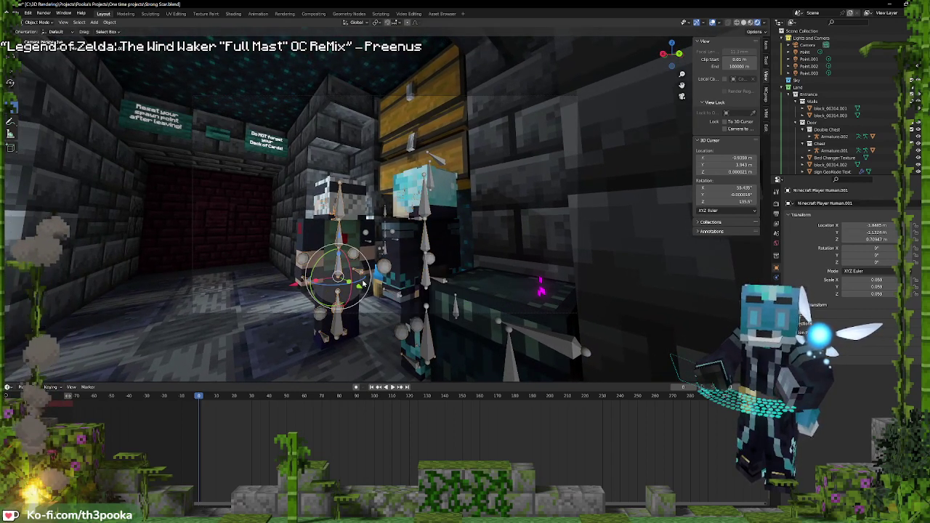
{"action": "key", "text": "r"}
{"action": "key", "text": "z"}
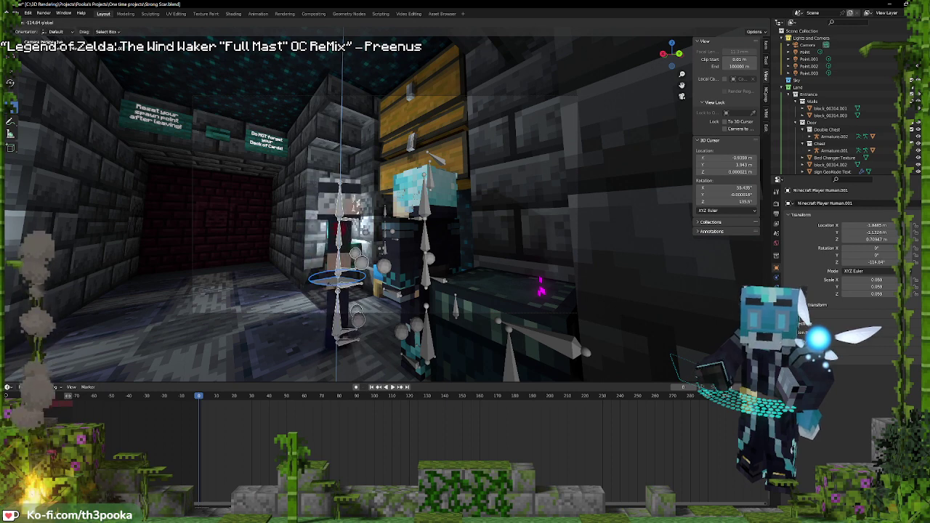
{"action": "left_click", "coordinate": [339, 256]}
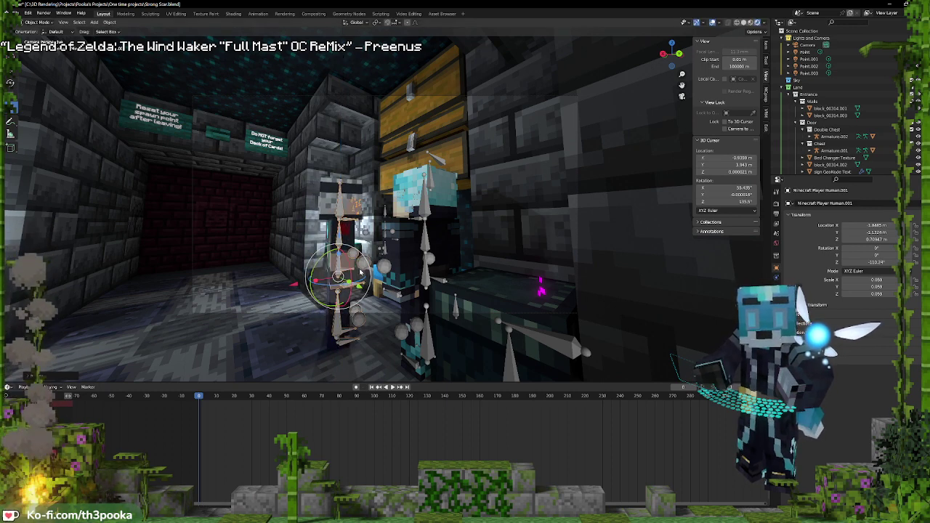
{"action": "left_click_drag", "start_coordinate": [325, 286], "coordinate": [346, 276]}
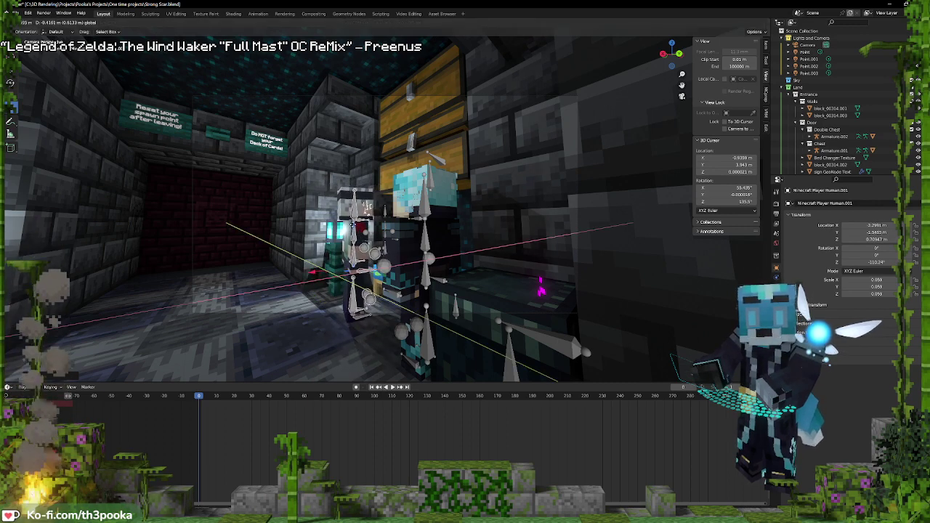
{"action": "left_click", "coordinate": [356, 228]}
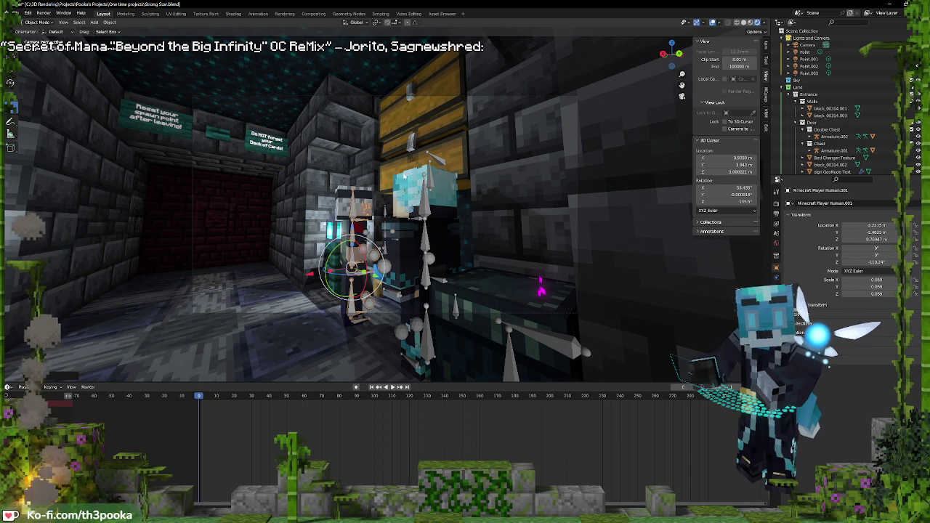
{"action": "key", "text": "ctrl+Tab"}
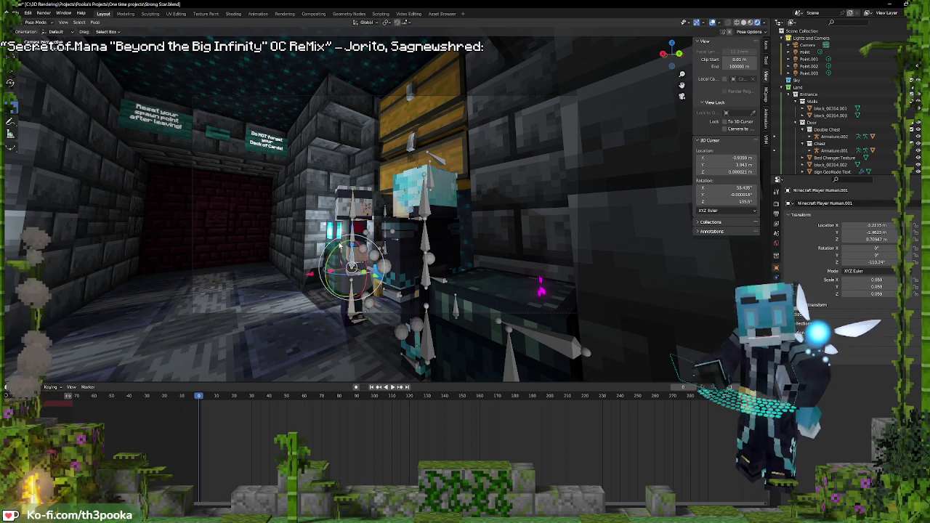
Turn and lean the white-haired character's torso toward the teal-haired character, and tilt its head
{"action": "key", "text": "g"}
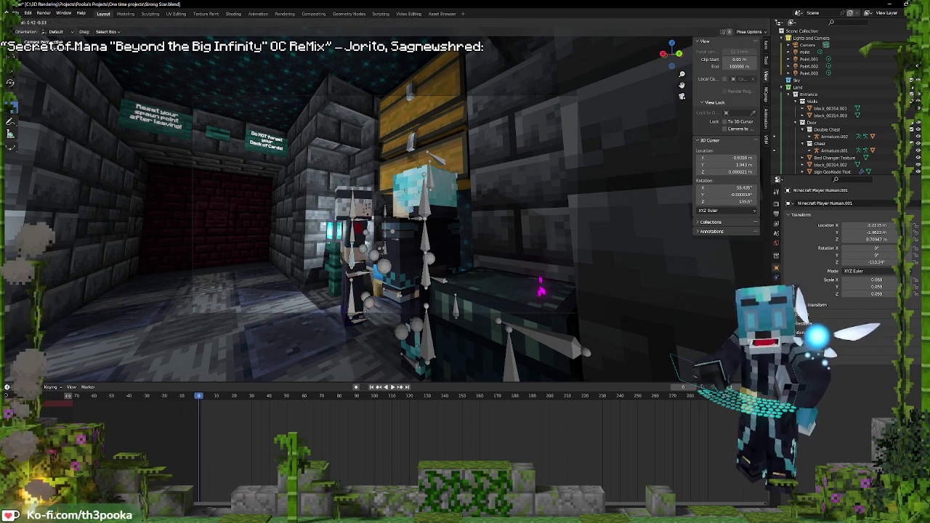
{"action": "left_click", "coordinate": [343, 248]}
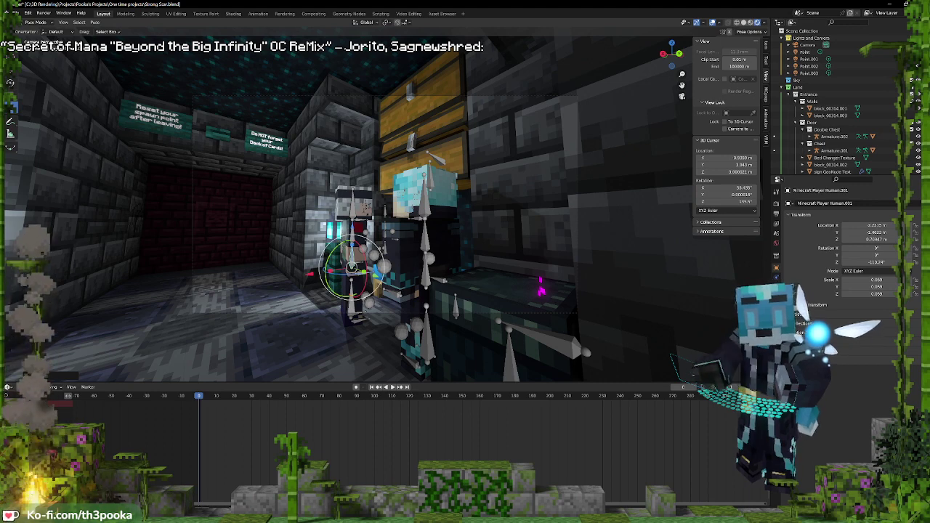
{"action": "left_click_drag", "start_coordinate": [332, 252], "coordinate": [327, 263]}
{"action": "left_click", "coordinate": [346, 234]}
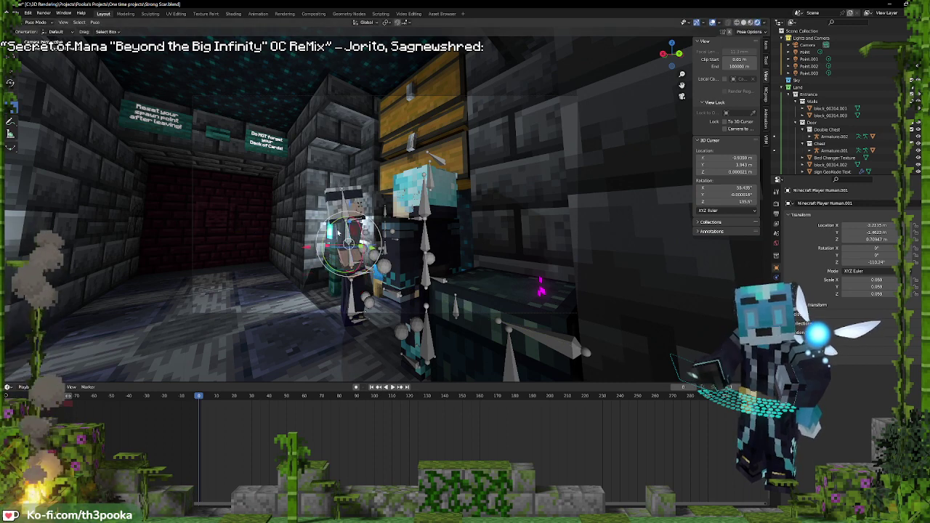
{"action": "left_click_drag", "start_coordinate": [337, 218], "coordinate": [331, 221]}
{"action": "left_click", "coordinate": [342, 207]}
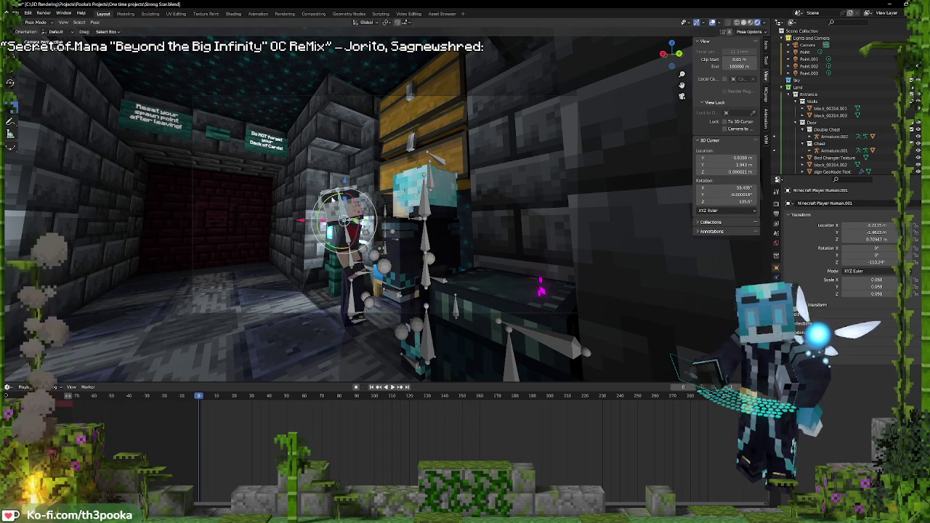
{"action": "key", "text": "r"}
{"action": "left_click", "coordinate": [361, 277]}
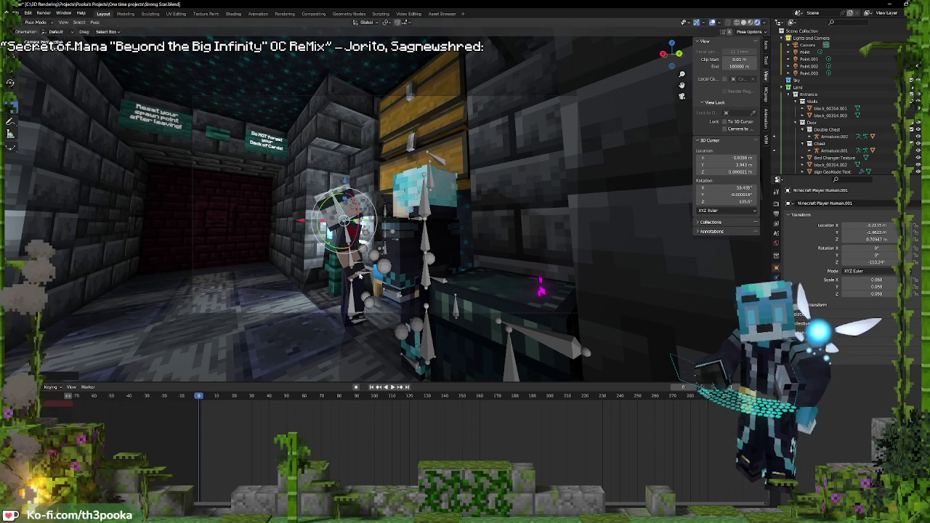
Raise the white-haired character's arms in front of its chest toward the teal-haired character, and return to Object Mode
{"action": "left_click", "coordinate": [359, 276]}
{"action": "key", "text": "g"}
{"action": "left_click", "coordinate": [388, 239]}
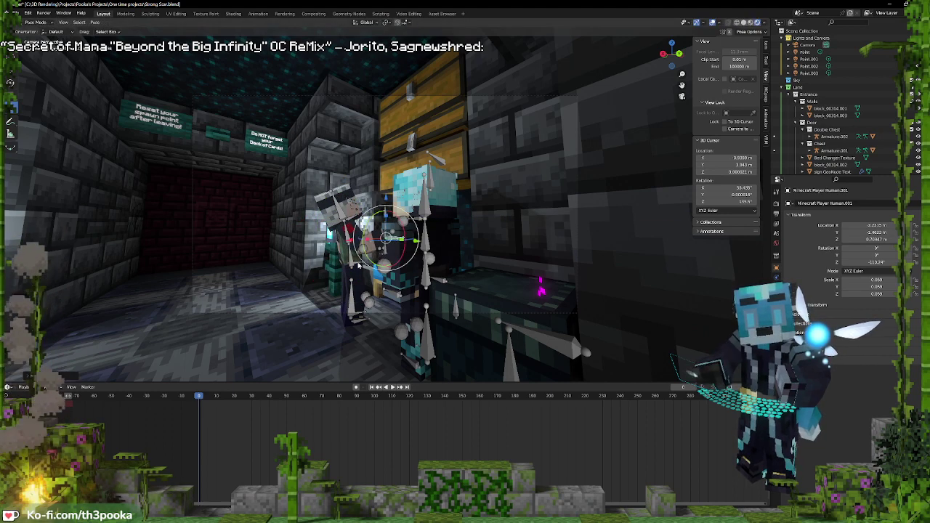
{"action": "key", "text": "g"}
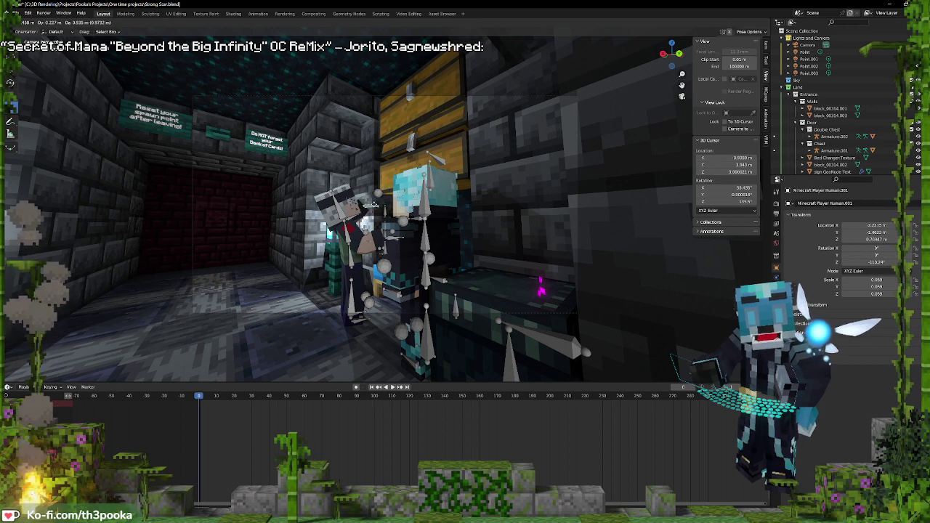
{"action": "left_click", "coordinate": [370, 206]}
{"action": "key", "text": "ctrl+Tab"}
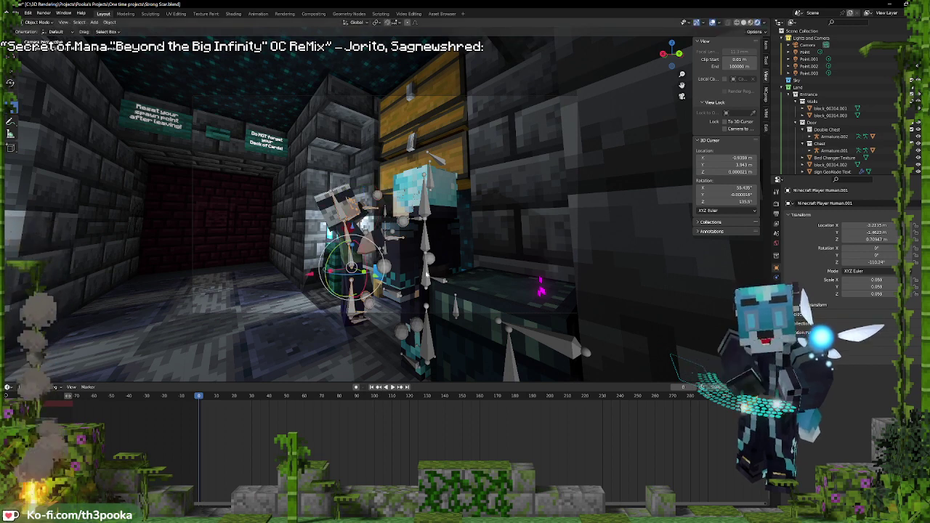
Move the teal-haired character's armature along the Y axis to the ender chest closer to the camera
{"action": "left_click", "coordinate": [441, 289]}
{"action": "key", "text": "ctrl+Tab"}
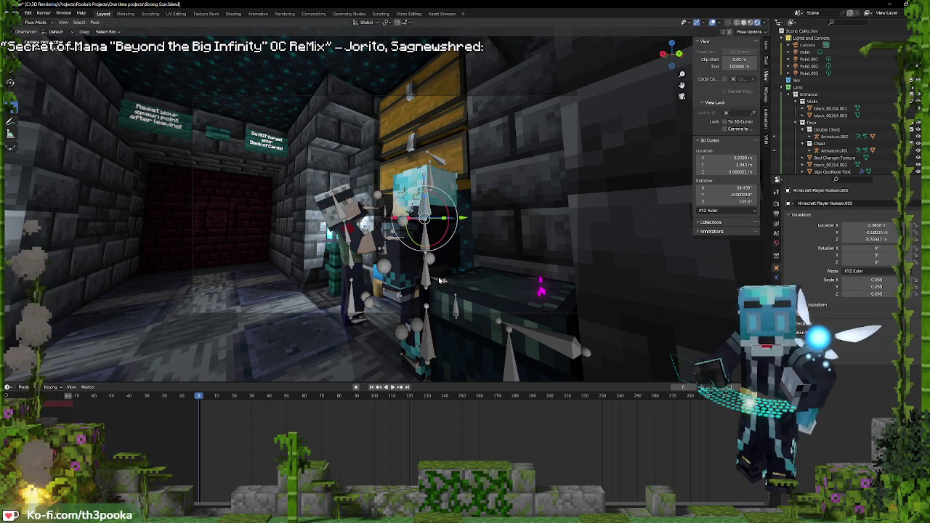
{"action": "key", "text": "ctrl+Tab"}
{"action": "key", "text": "g"}
{"action": "key", "text": "y"}
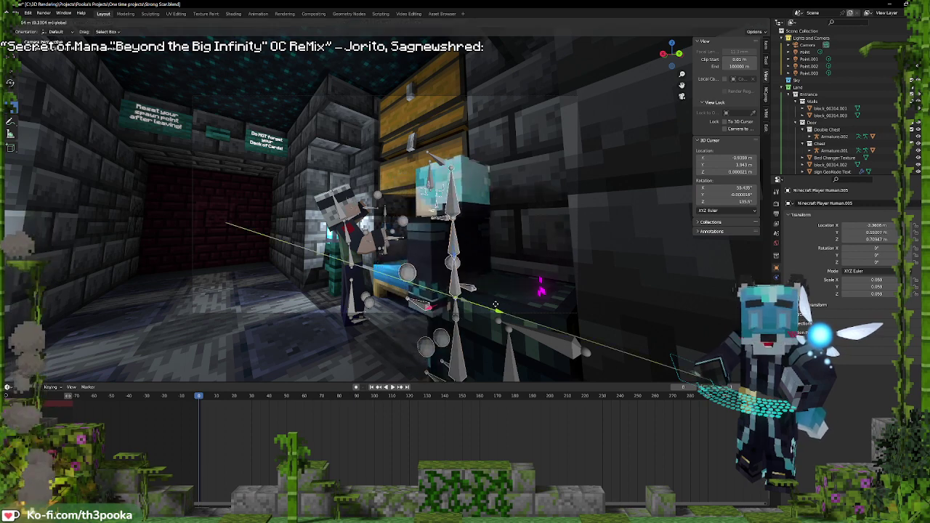
{"action": "left_click", "coordinate": [481, 292]}
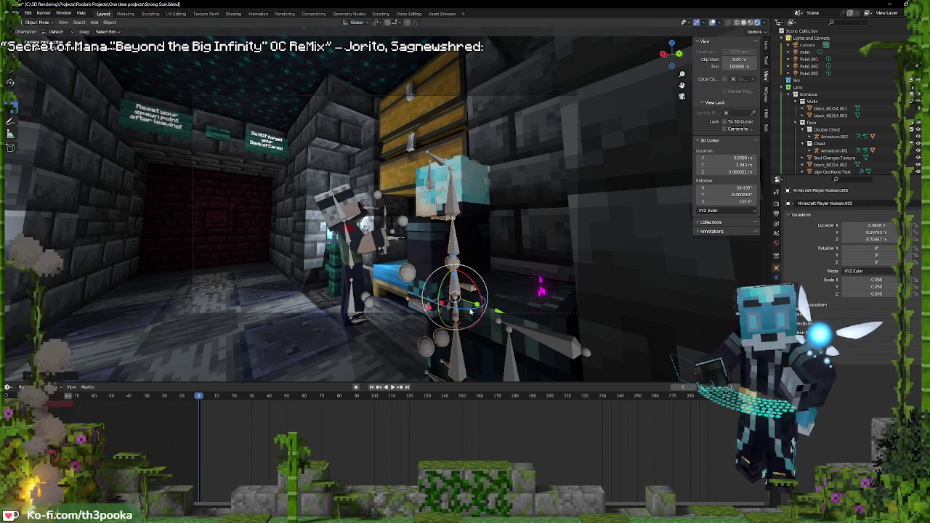
Rotate the teal-haired character's armature about 44° on Z and raise it to about 0.97 m for sitting on the ender chest
{"action": "key", "text": "r"}
{"action": "key", "text": "z"}
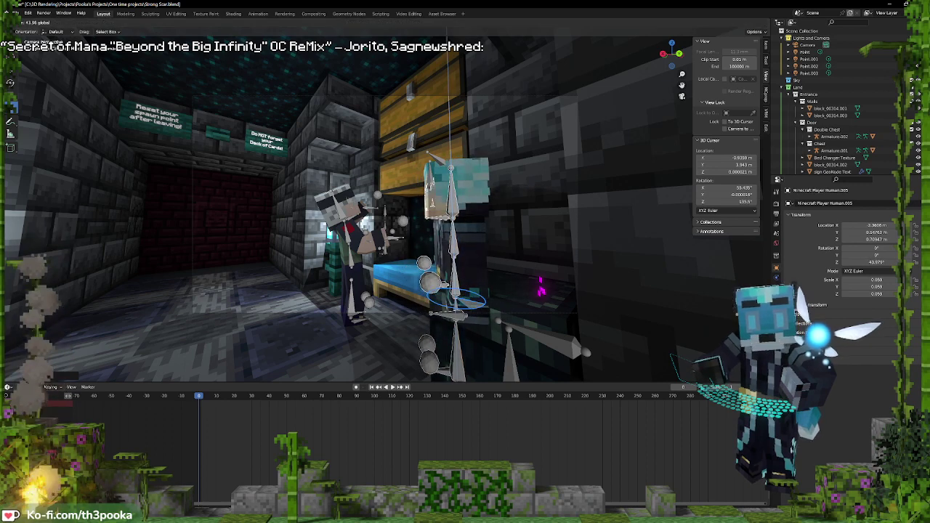
{"action": "left_click_drag", "start_coordinate": [472, 294], "coordinate": [471, 292]}
{"action": "left_click", "coordinate": [468, 289]}
{"action": "left_click", "coordinate": [457, 273]}
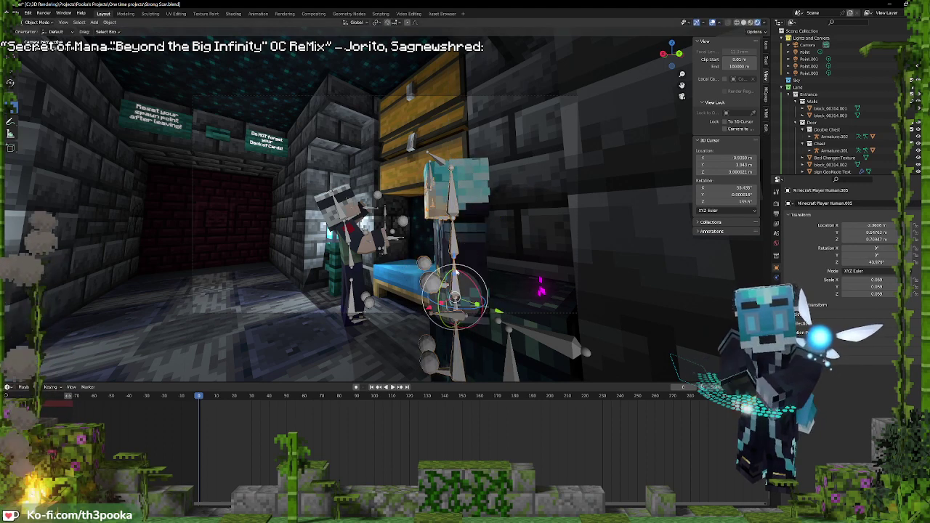
{"action": "left_click_drag", "start_coordinate": [457, 256], "coordinate": [458, 227]}
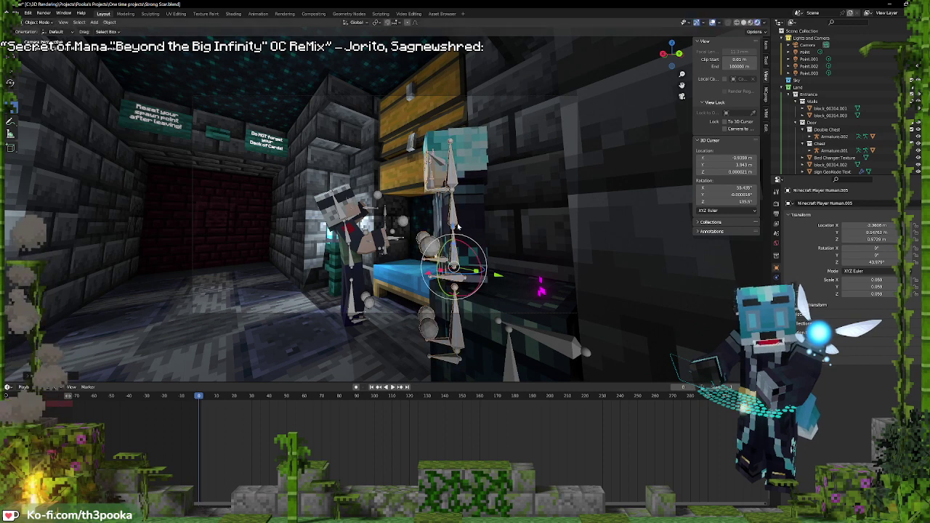
Enter Pose Mode on the teal-haired character's armature and turn its torso slightly toward the camera
{"action": "key", "text": "ctrl+Tab"}
{"action": "left_click", "coordinate": [456, 263]}
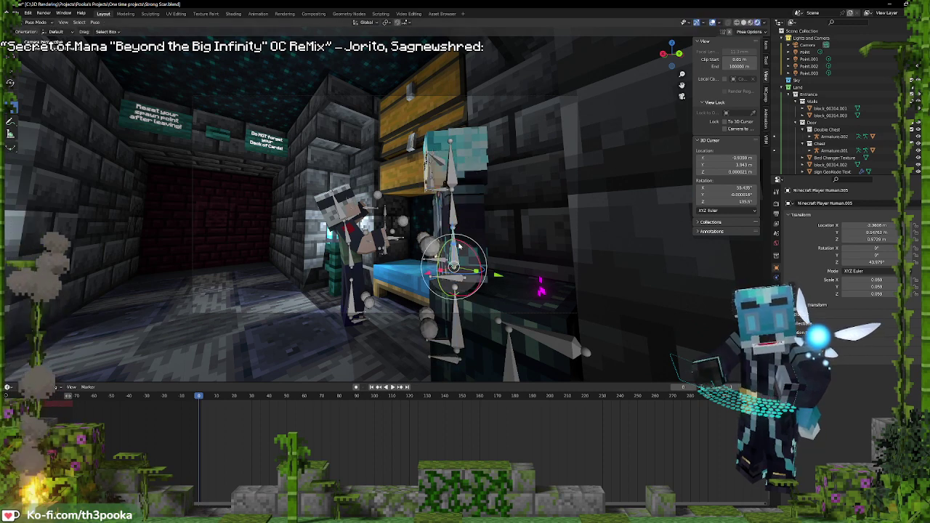
{"action": "key", "text": "g"}
{"action": "key", "text": "x"}
{"action": "left_click_drag", "start_coordinate": [468, 245], "coordinate": [470, 249]}
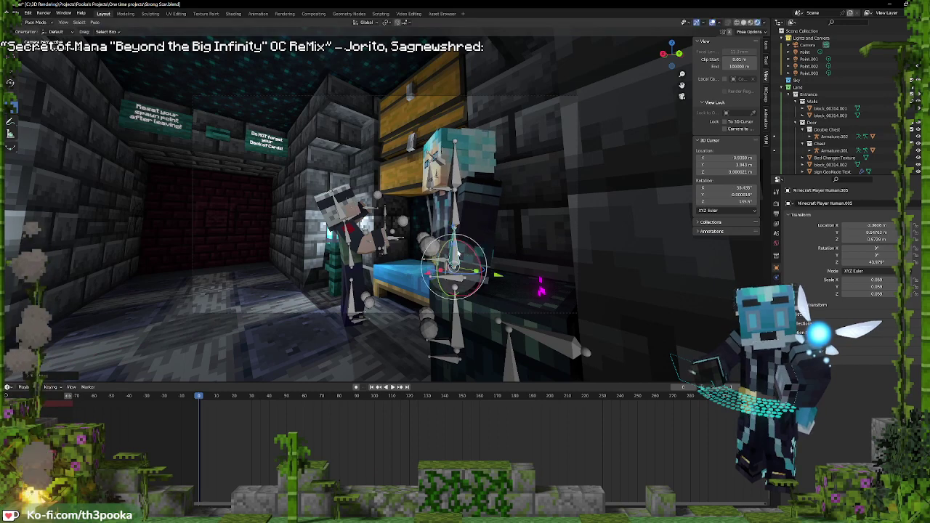
Move both leg controls of the teal-haired character forward and up to bend its knees into a seated pose
{"action": "left_click", "coordinate": [445, 360]}
{"action": "left_click", "coordinate": [448, 342]}
{"action": "left_click_drag", "start_coordinate": [456, 308], "coordinate": [427, 312], "text": "shift"}
{"action": "key", "text": "g"}
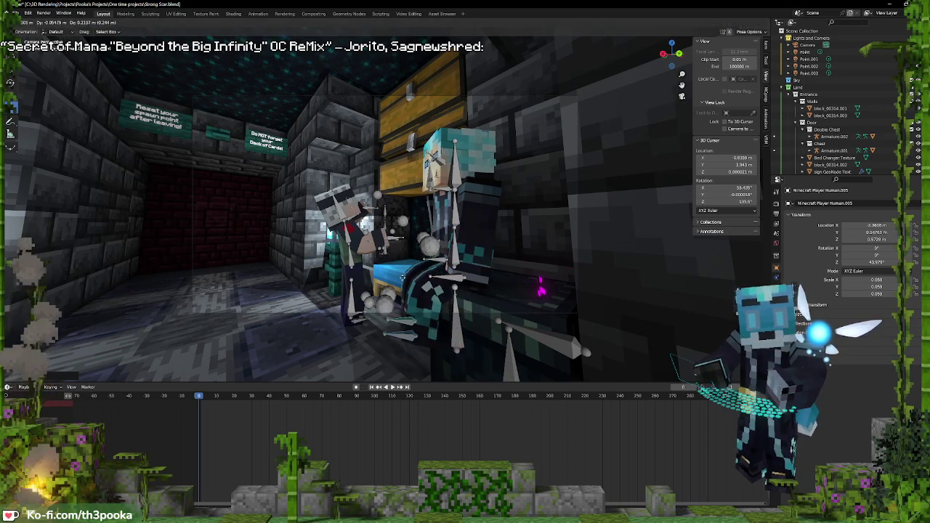
{"action": "left_click", "coordinate": [414, 279]}
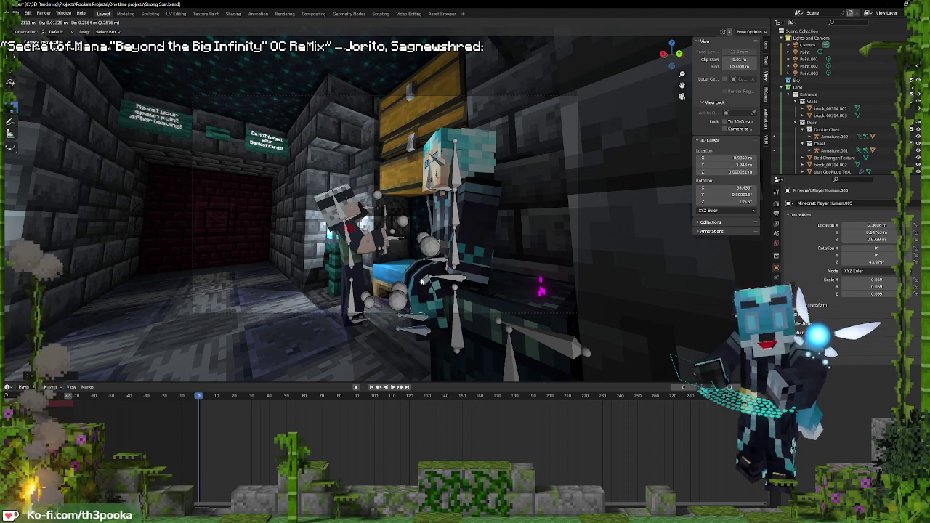
Switch the transform orientation to Local, adjust the pivot setting, and lean the teal-haired character's torso back
{"action": "left_click", "coordinate": [449, 248]}
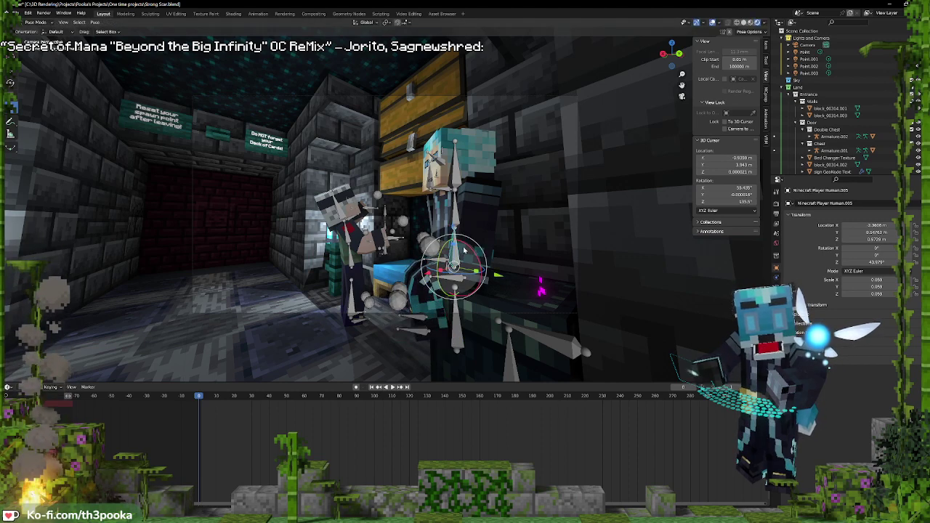
{"action": "left_click", "coordinate": [367, 22]}
{"action": "left_click", "coordinate": [390, 34]}
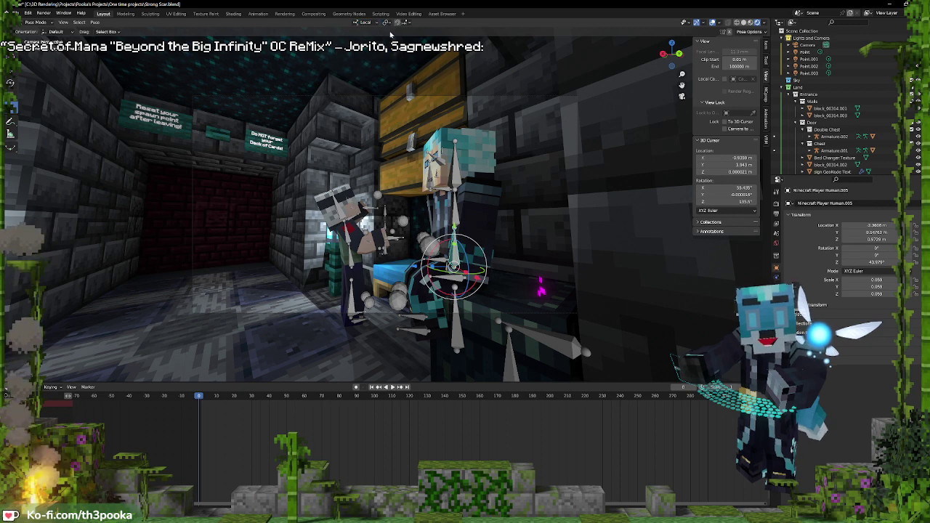
{"action": "left_click", "coordinate": [387, 23]}
{"action": "left_click", "coordinate": [388, 46]}
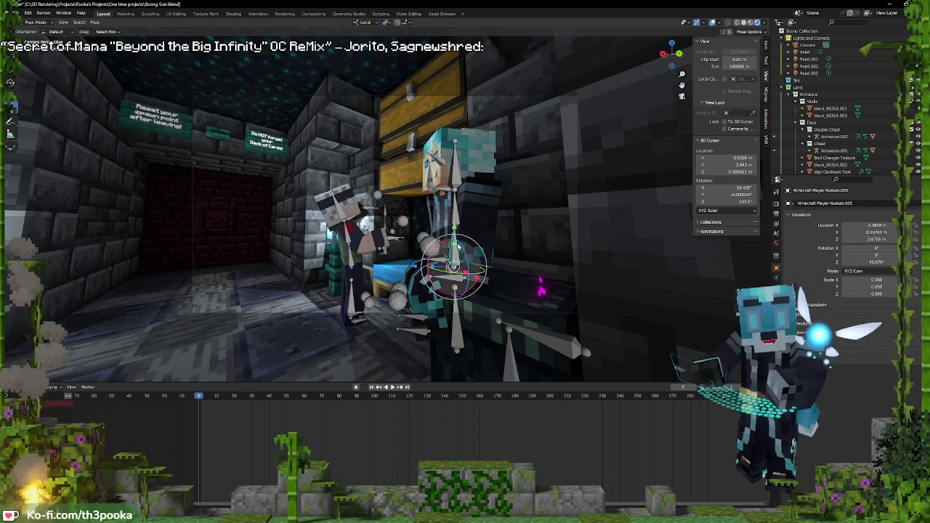
{"action": "key", "text": "r"}
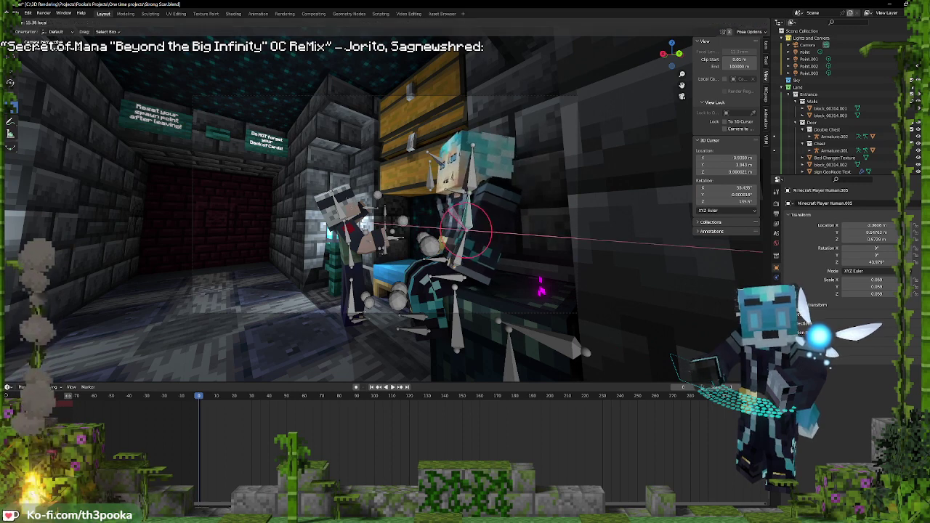
{"action": "left_click", "coordinate": [471, 198]}
Rotate the teal-haired character's head freely to face outward past the white-haired character
{"action": "left_click", "coordinate": [466, 177]}
{"action": "left_click_drag", "start_coordinate": [465, 177], "coordinate": [489, 179]}
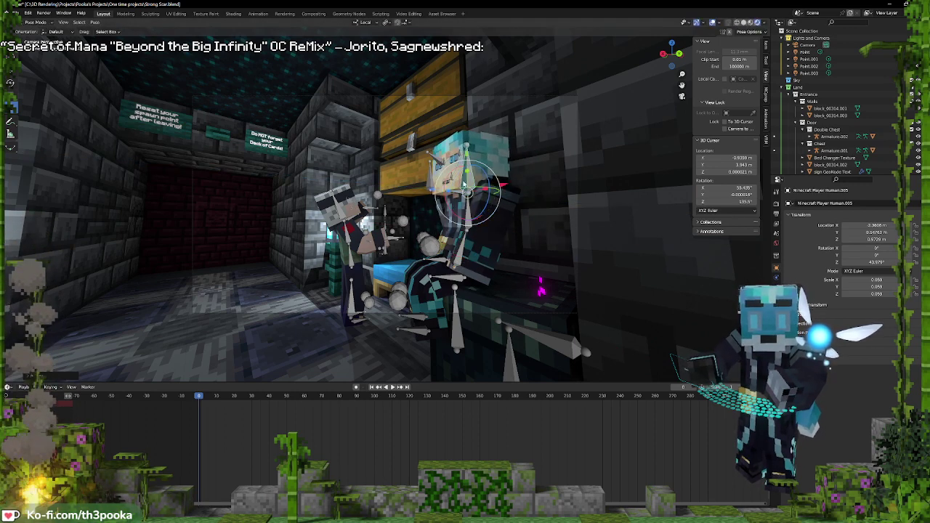
{"action": "key", "text": "Return"}
{"action": "key", "text": "r"}
{"action": "key", "text": "r"}
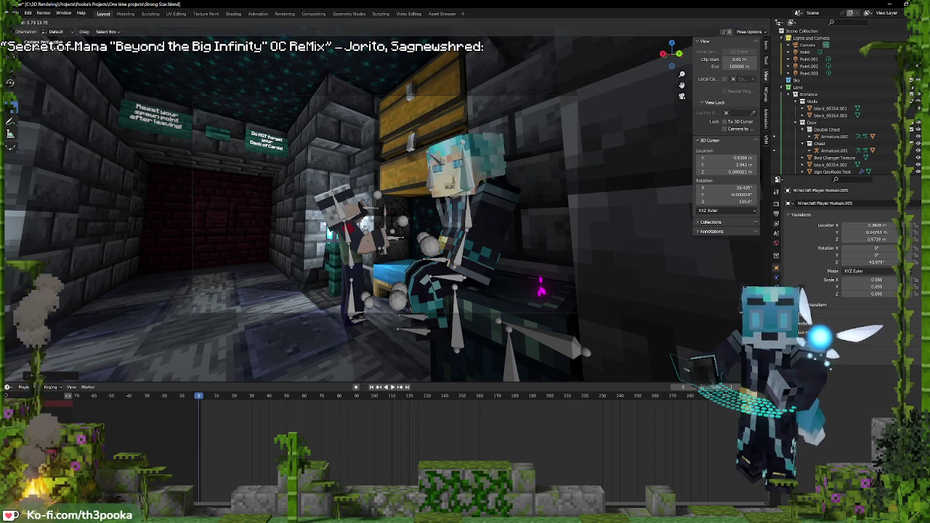
{"action": "left_click", "coordinate": [481, 183]}
Raise the teal-haired character's hand on the bed side in front of its torso
{"action": "left_click", "coordinate": [438, 267]}
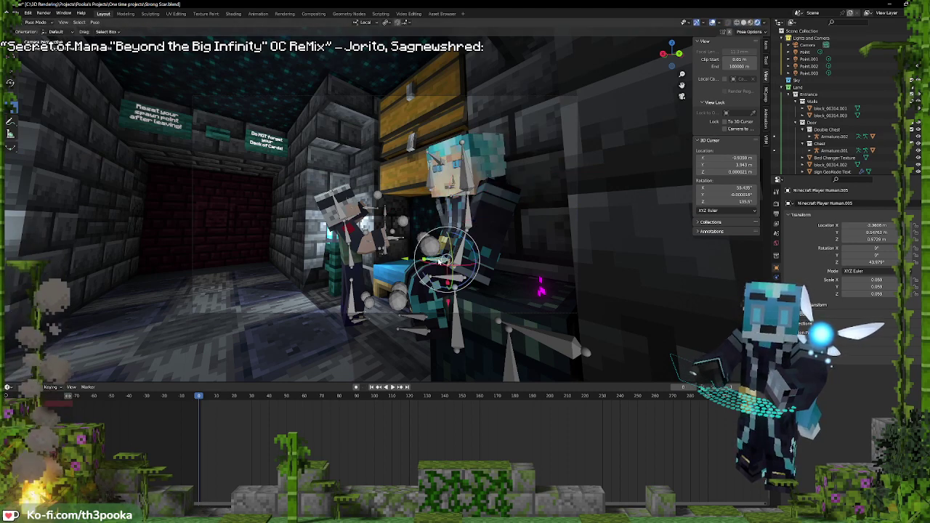
{"action": "key", "text": "g"}
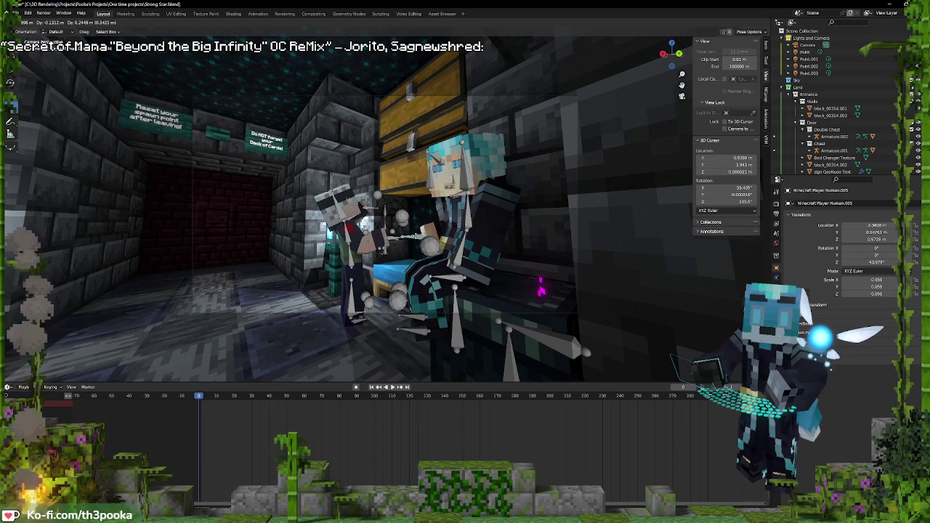
{"action": "left_click", "coordinate": [420, 237]}
Pull the teal-haired character's floating arm control closer to its body and reposition the other hand near its lap
{"action": "middle_click_drag", "start_coordinate": [431, 220], "coordinate": [361, 235]}
{"action": "scroll", "coordinate": [157, 246], "scroll_direction": "down", "scroll_amount": 7}
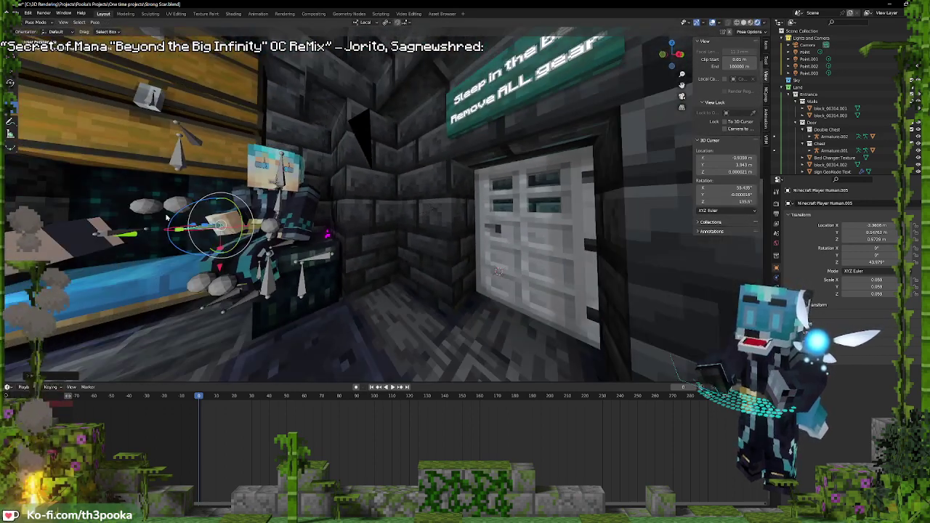
{"action": "left_click", "coordinate": [148, 212]}
{"action": "left_click", "coordinate": [179, 207]}
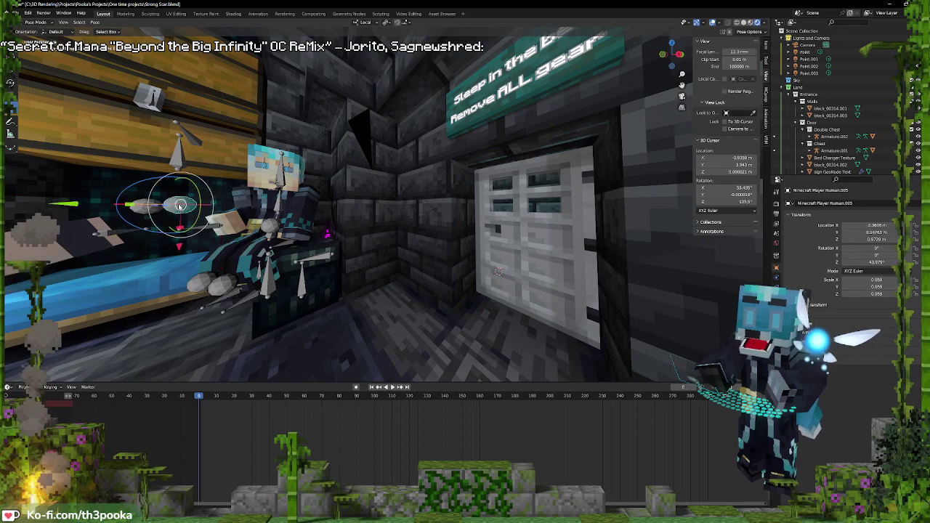
{"action": "key", "text": "g"}
{"action": "left_click", "coordinate": [230, 203]}
{"action": "left_click", "coordinate": [291, 245]}
{"action": "key", "text": "g"}
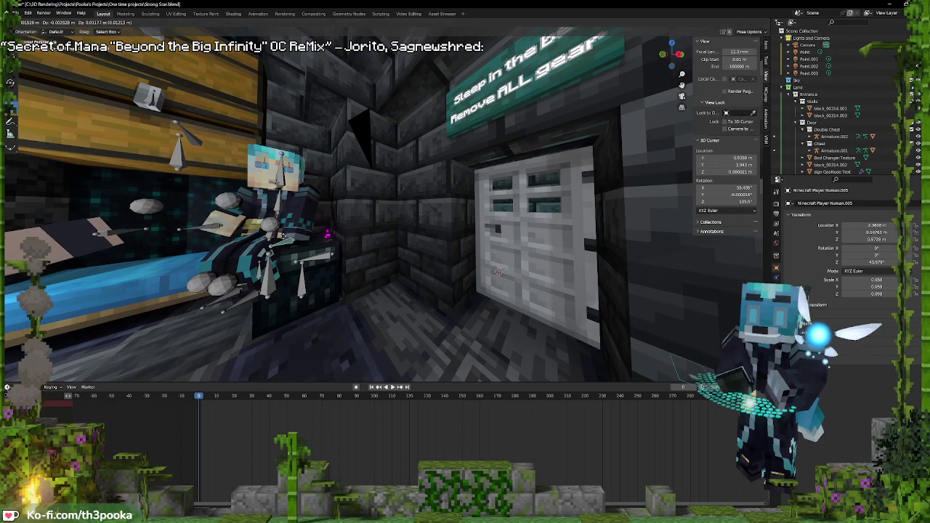
{"action": "left_click", "coordinate": [287, 230]}
{"action": "middle_click_drag", "start_coordinate": [295, 214], "coordinate": [305, 219]}
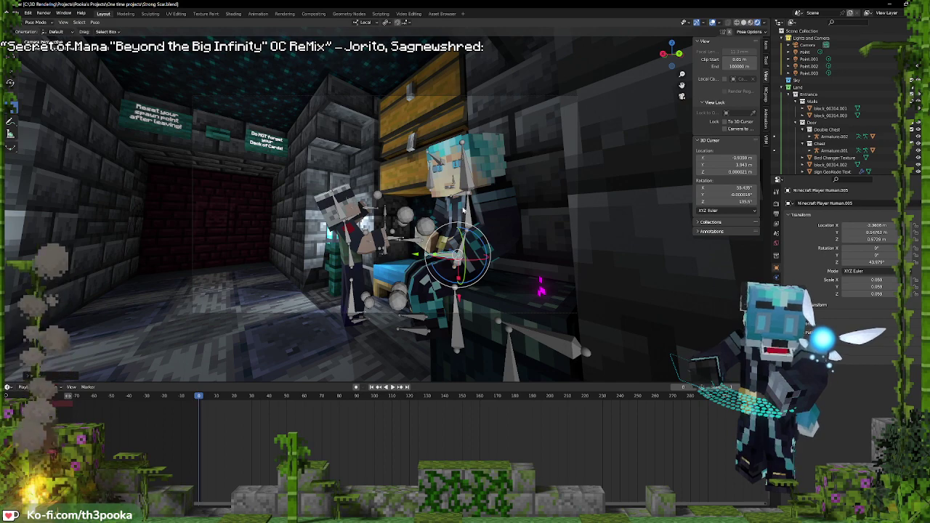
Fly the camera closer to both characters, with the stacked chests and hallway signs behind them
{"action": "key", "text": "shift+grave"}
{"action": "key", "text": "w"}
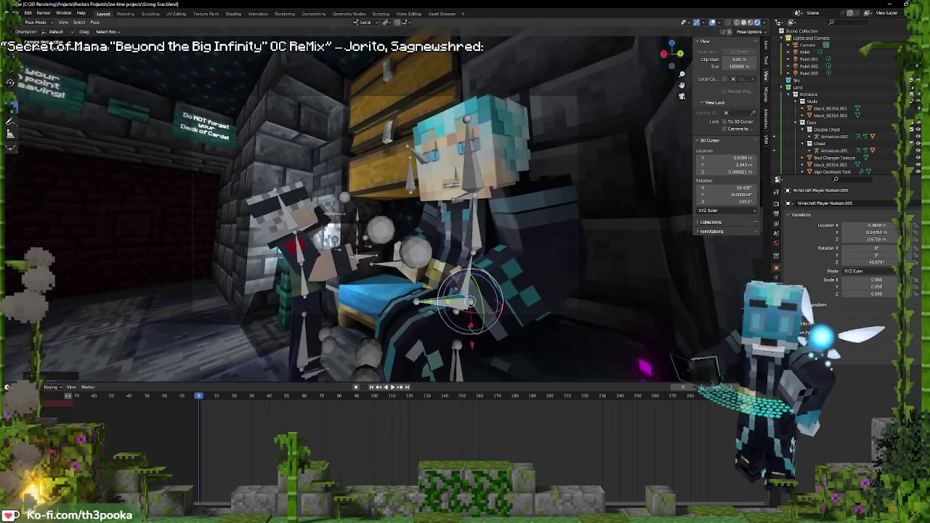
{"action": "key", "text": "s"}
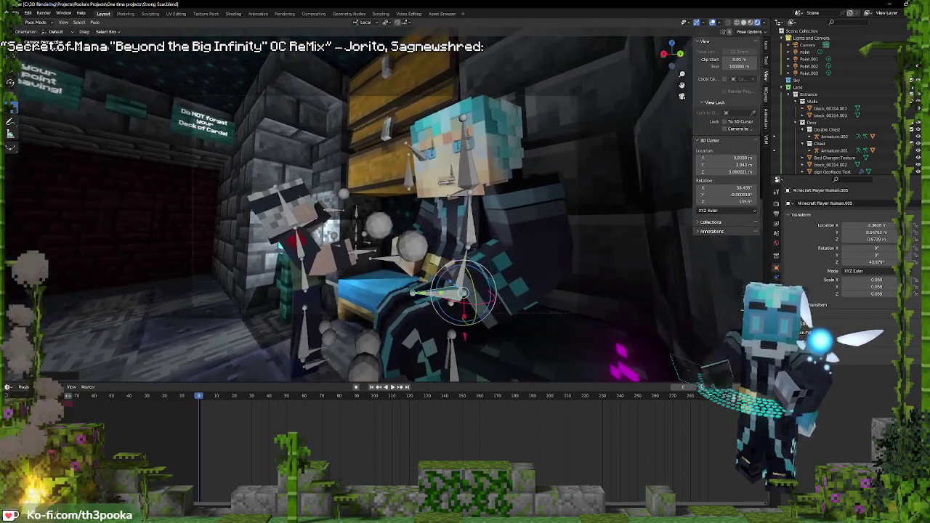
{"action": "middle_click_drag", "start_coordinate": [487, 261], "coordinate": [491, 267]}
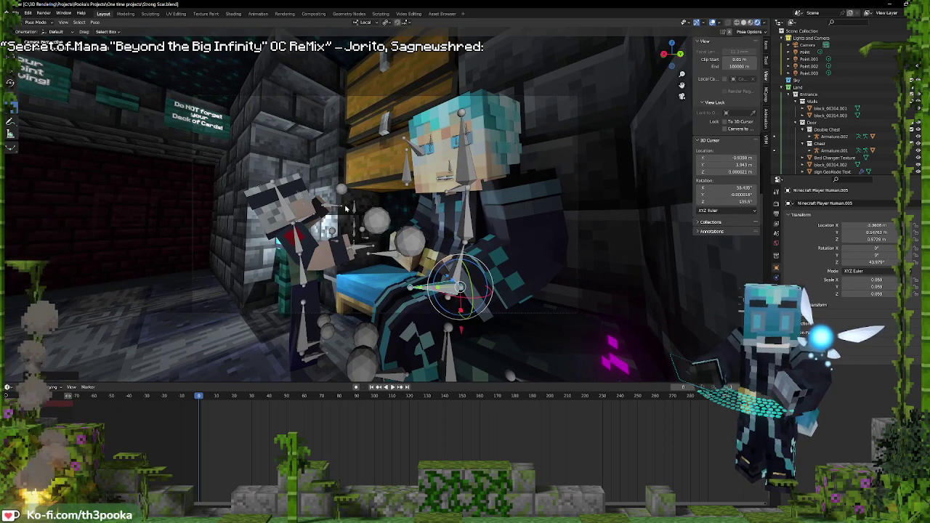
Keyframe the location, rotation and scale of all the teal-haired character's bones at frame 0
{"action": "key", "text": "a"}
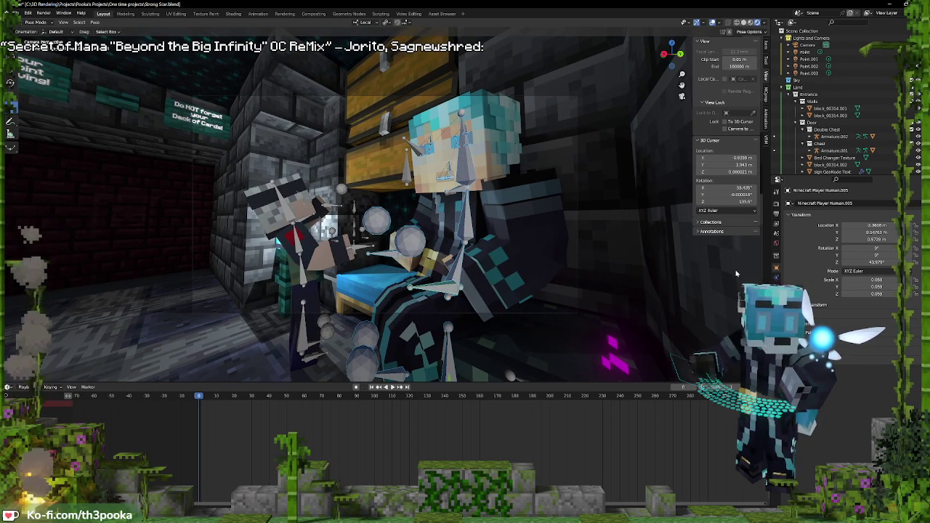
{"action": "key", "text": "i"}
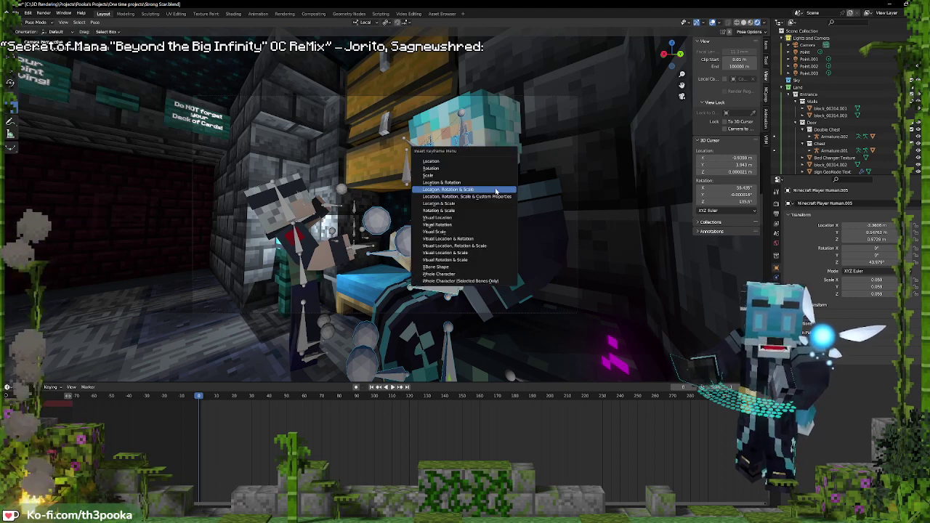
{"action": "left_click", "coordinate": [497, 193]}
Switch to the white-haired character's rig and keyframe its bones at frame 0
{"action": "key", "text": "ctrl+Tab"}
{"action": "left_click", "coordinate": [289, 218]}
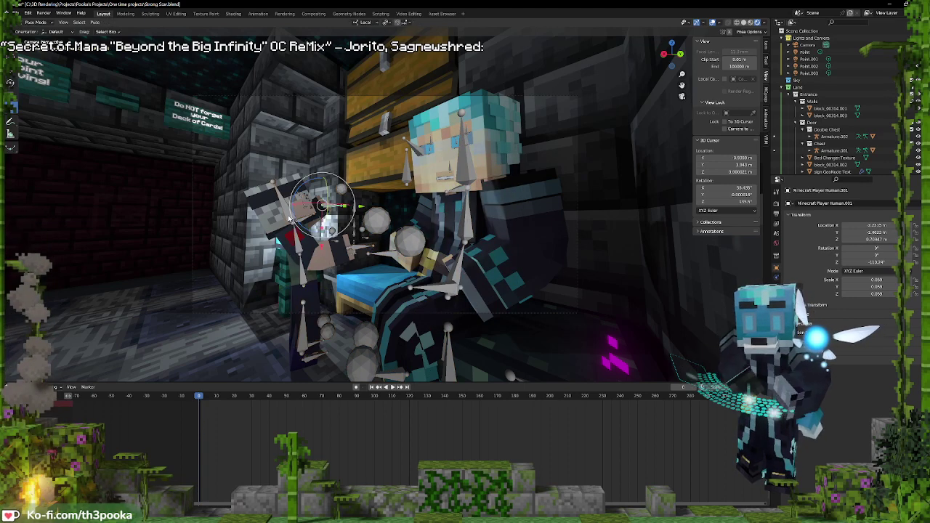
{"action": "key", "text": "ctrl+Tab"}
{"action": "key", "text": "i"}
{"action": "left_click", "coordinate": [290, 218]}
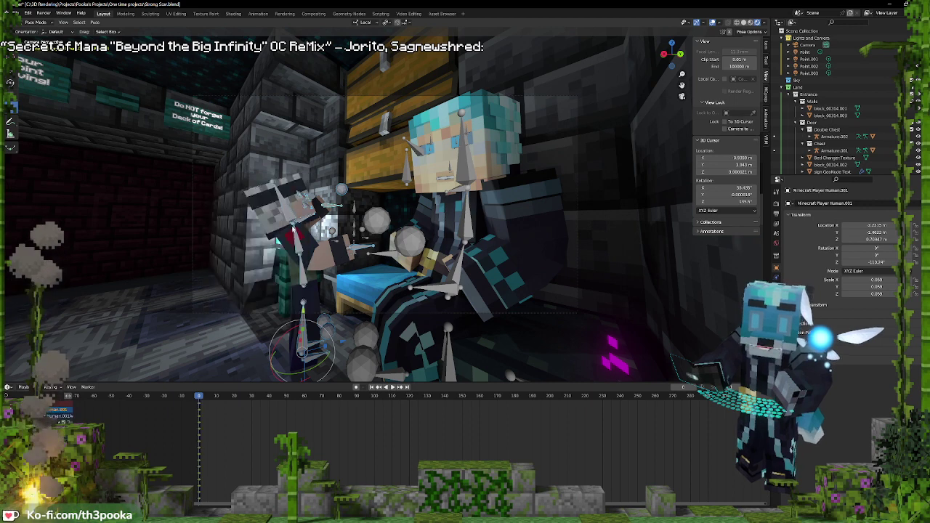
Keyframe the bones of the small background rig visible between the two characters at frame 0
{"action": "key", "text": "ctrl+Tab"}
{"action": "left_click", "coordinate": [461, 247]}
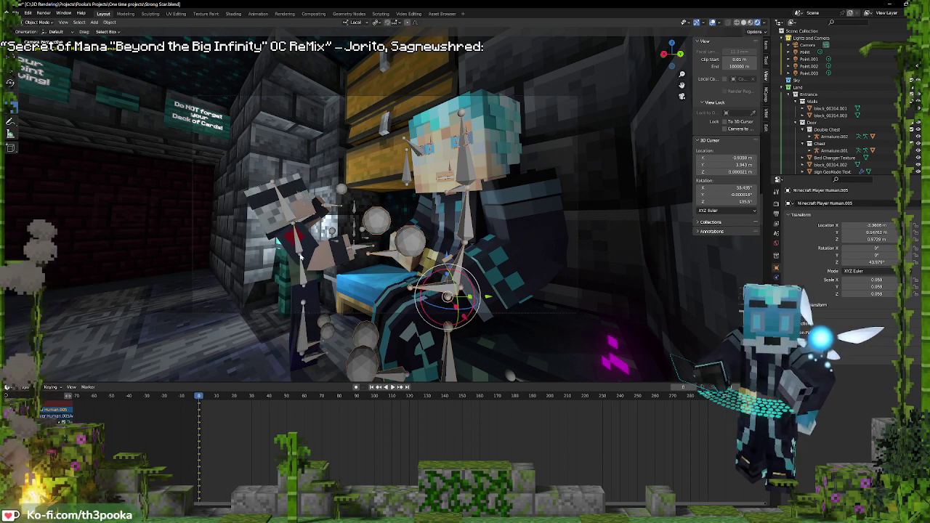
{"action": "left_click", "coordinate": [356, 228]}
{"action": "key", "text": "ctrl+Tab"}
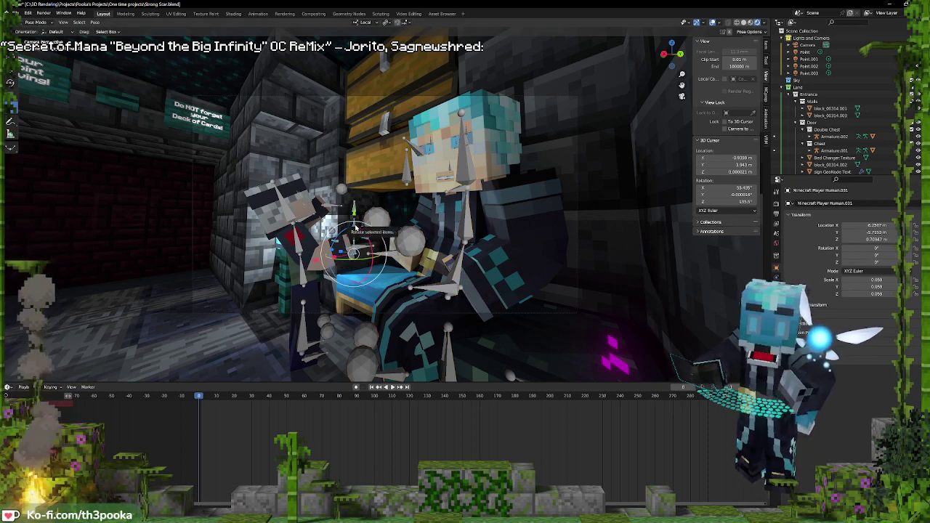
{"action": "key", "text": "i"}
{"action": "left_click", "coordinate": [356, 228]}
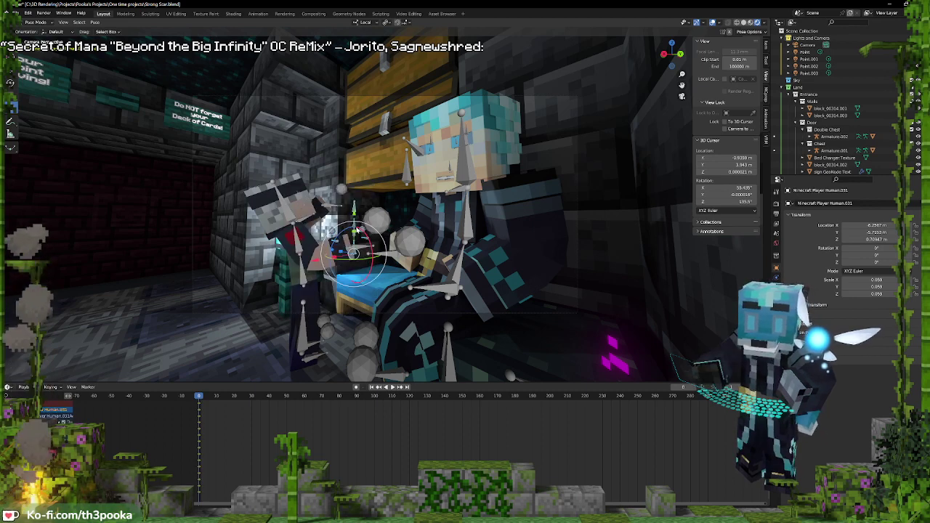
{"action": "key", "text": "ctrl+Tab"}
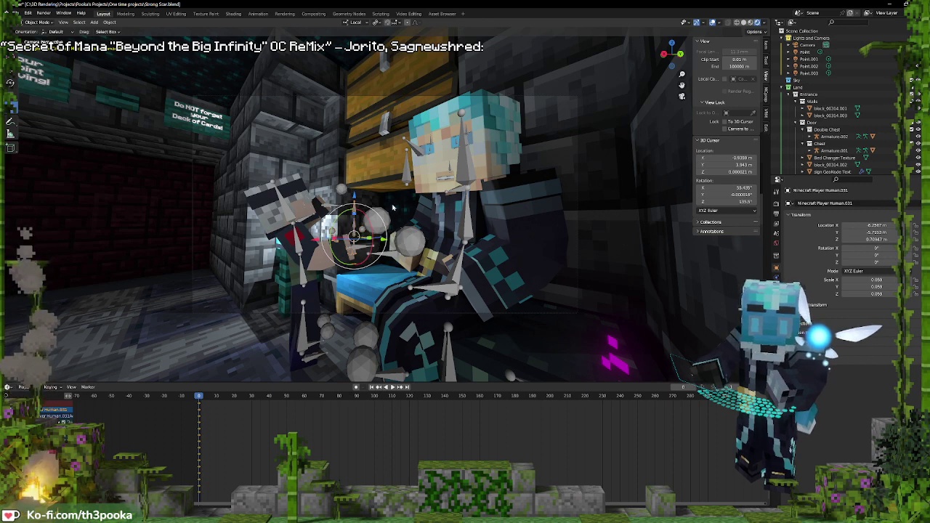
Select the white-haired character's rig and play the animation from frame 0, pausing at frame 55
{"action": "left_click", "coordinate": [290, 219]}
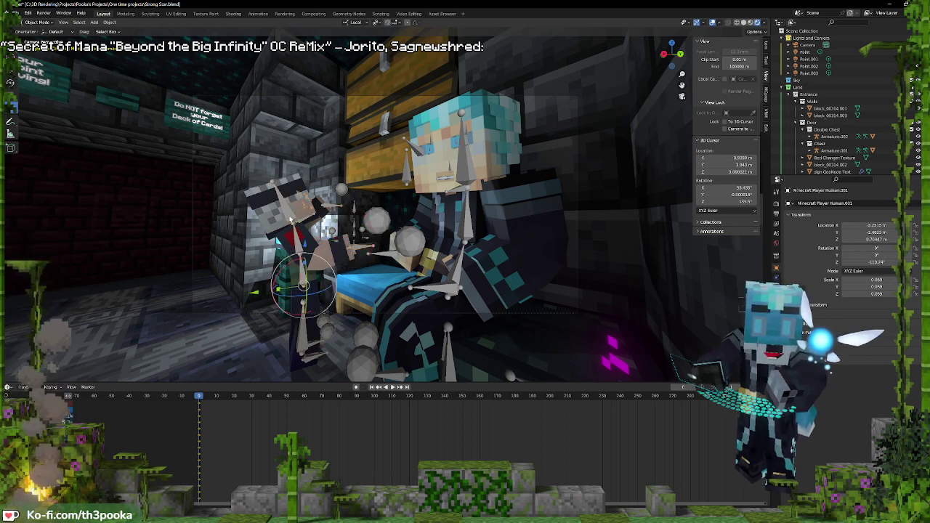
{"action": "key", "text": "space"}
{"action": "key", "text": "space"}
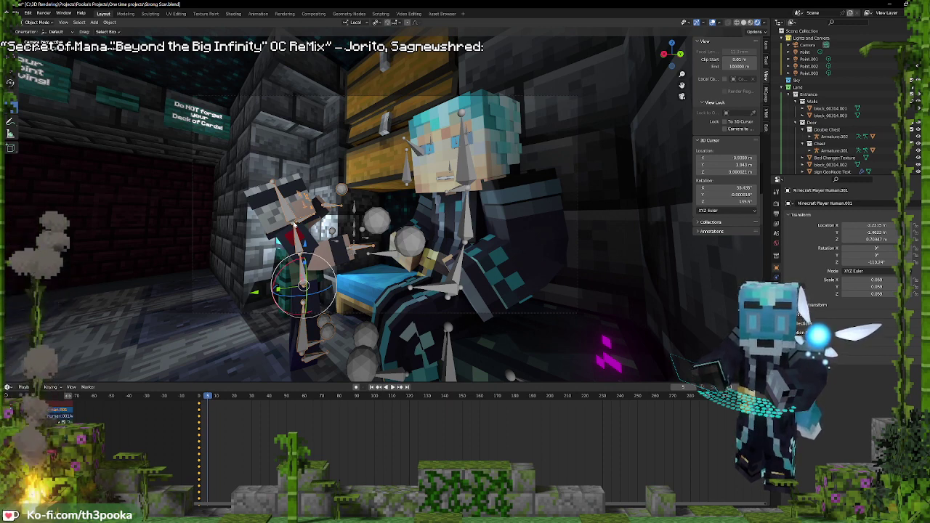
{"action": "key", "text": "space"}
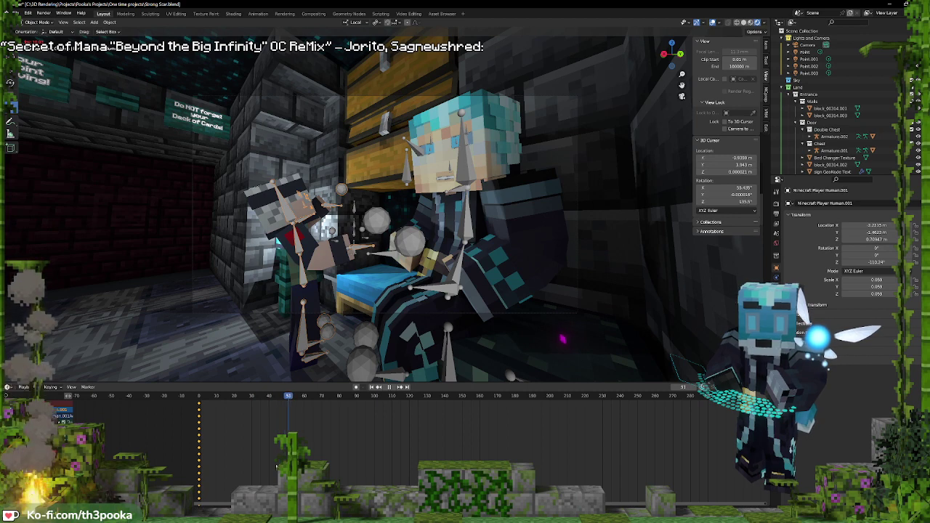
{"action": "key", "text": "space"}
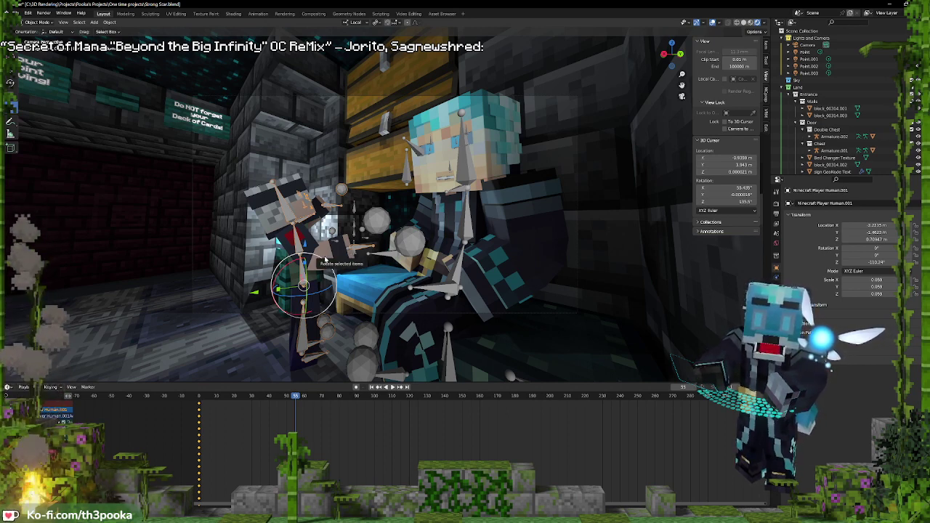
Select the double chest's armature behind the teal-haired character and keyframe its bones at frame 42
{"action": "left_click", "coordinate": [412, 151]}
{"action": "key", "text": "ctrl+Tab"}
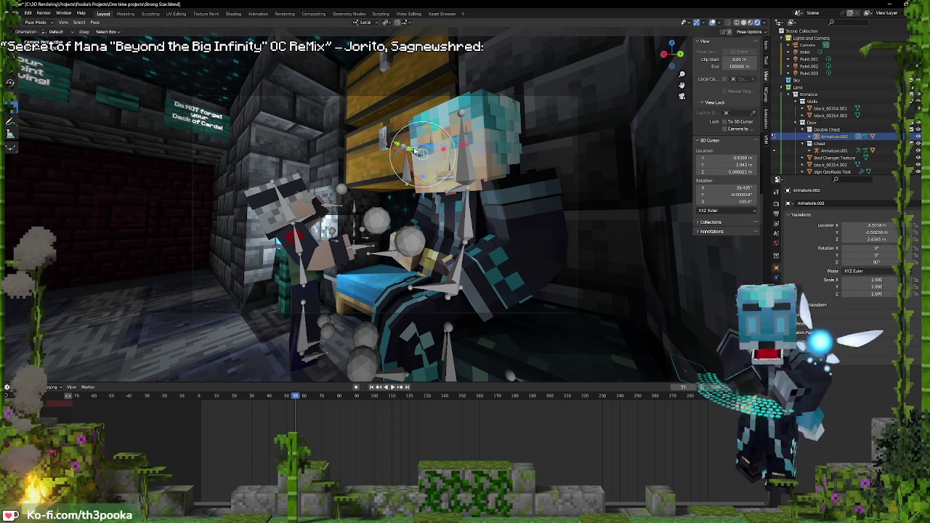
{"action": "key", "text": "ctrl+Tab"}
{"action": "left_click", "coordinate": [273, 424]}
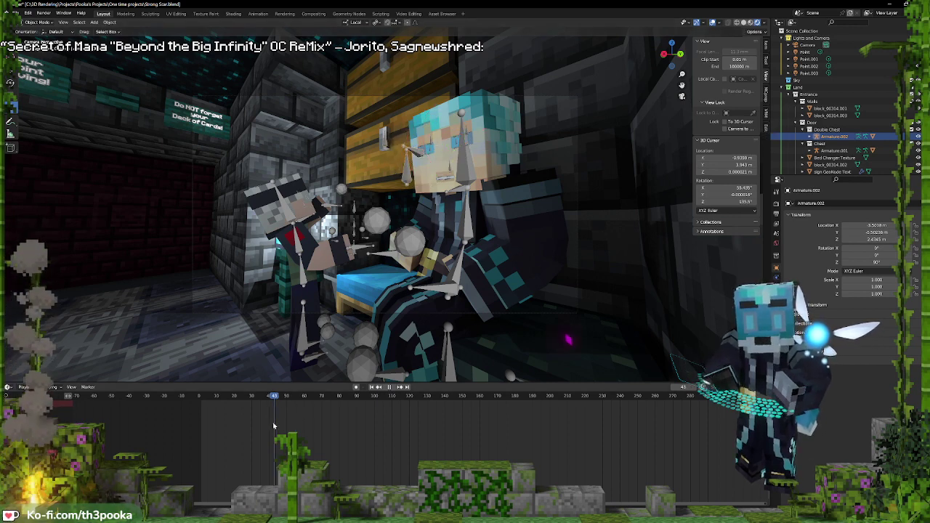
{"action": "key", "text": "ctrl+Tab"}
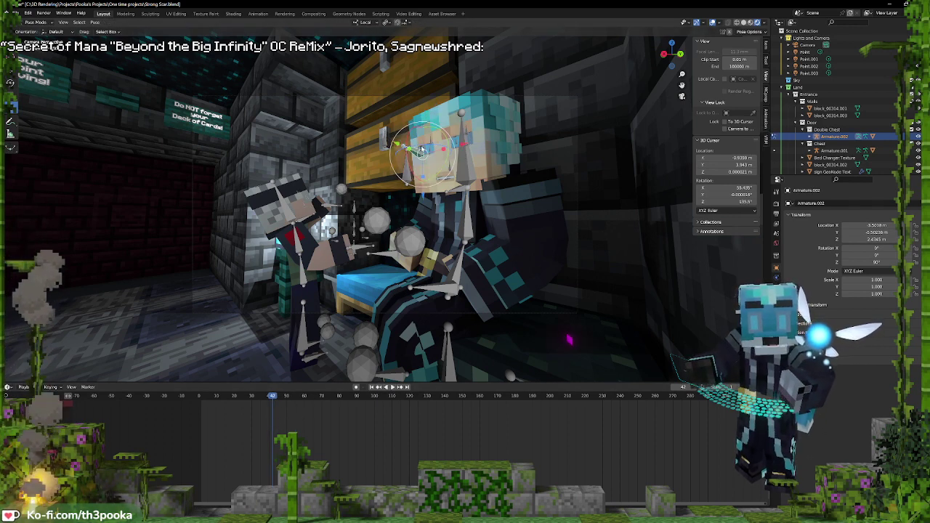
{"action": "key", "text": "i"}
{"action": "left_click", "coordinate": [422, 152]}
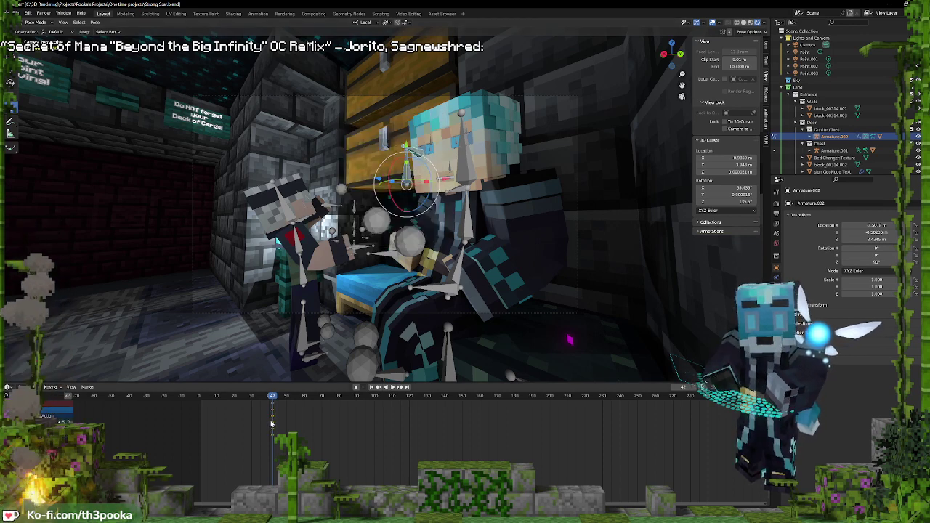
Slide the white-haired character's rig horizontally across the floor toward the bed and chests
{"action": "key", "text": "ctrl+Tab"}
{"action": "left_click", "coordinate": [306, 320]}
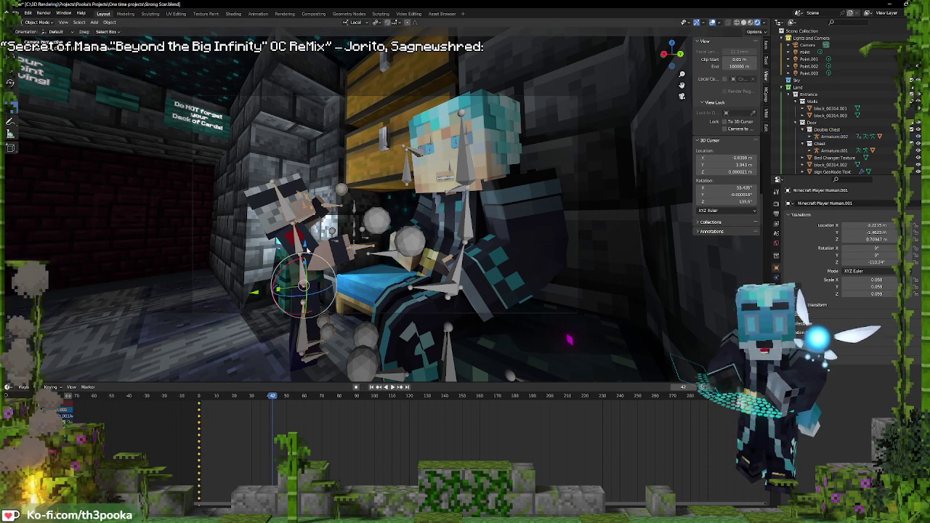
{"action": "key", "text": "g"}
{"action": "key", "text": "y"}
{"action": "key", "text": "y"}
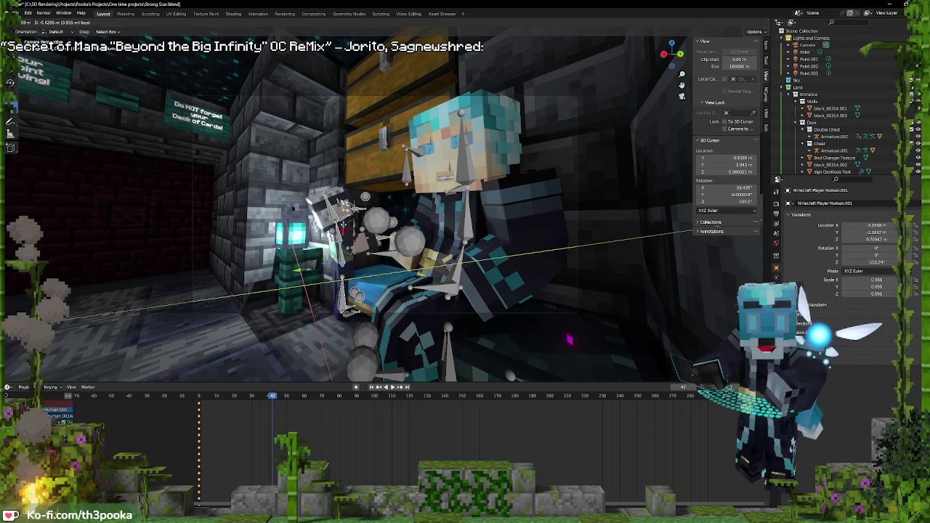
{"action": "left_click", "coordinate": [339, 194]}
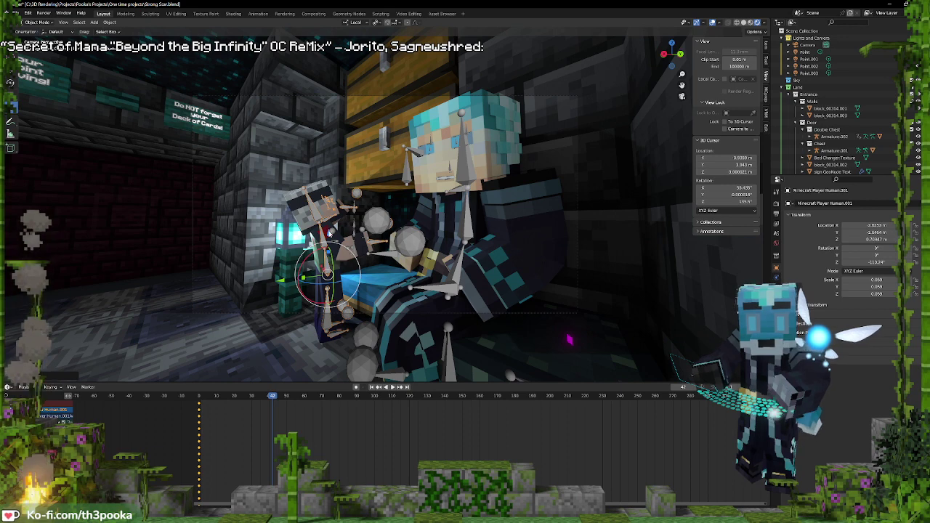
Slide the white-haired character's rig horizontally toward the camera and fine-tune its position beside the bed
{"action": "key", "text": "g"}
{"action": "key", "text": "y"}
{"action": "key", "text": "y"}
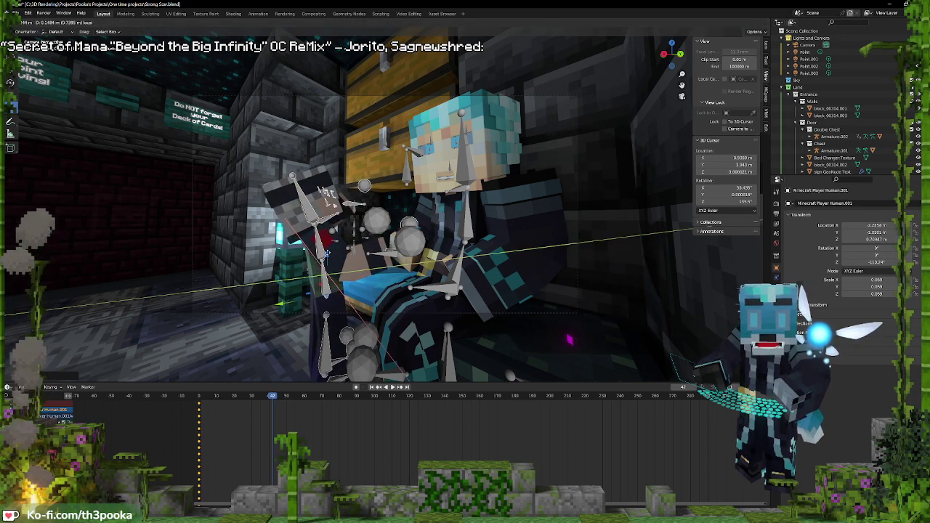
{"action": "left_click", "coordinate": [328, 252]}
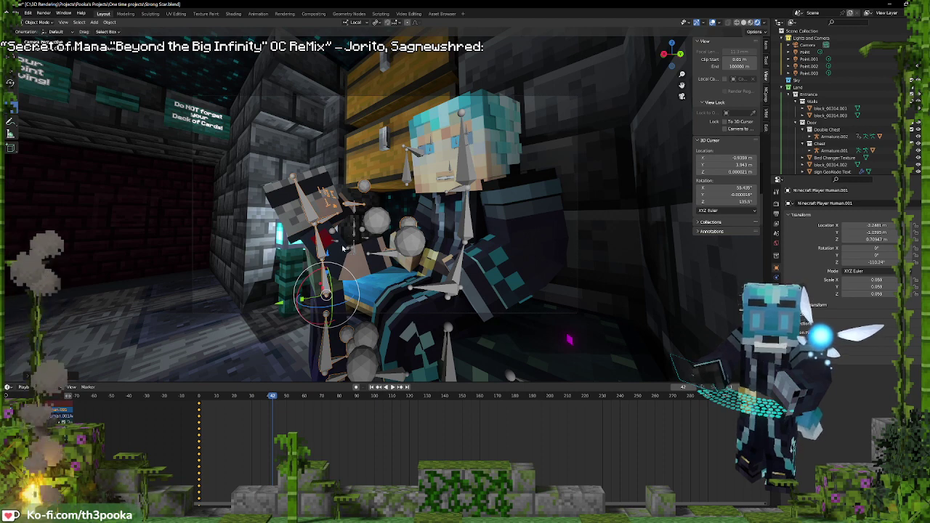
{"action": "key", "text": "g"}
{"action": "key", "text": "y"}
{"action": "key", "text": "y"}
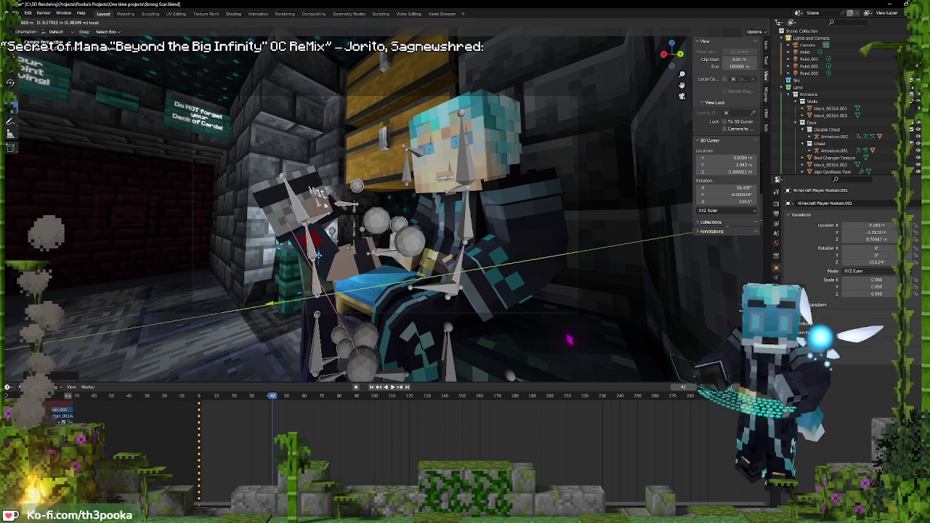
{"action": "left_click", "coordinate": [319, 243]}
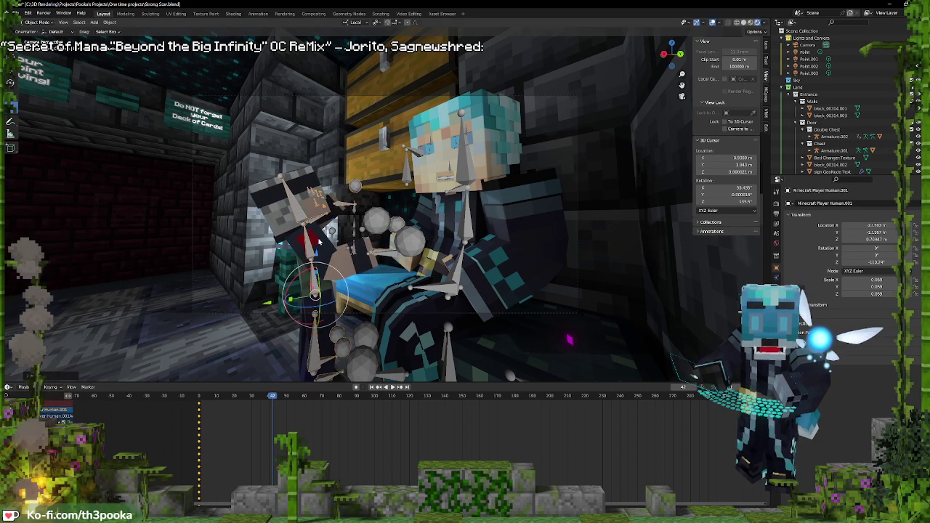
Try to raise the white-haired character's whole rig vertically
{"action": "key", "text": "ctrl+Tab"}
{"action": "left_click", "coordinate": [338, 206]}
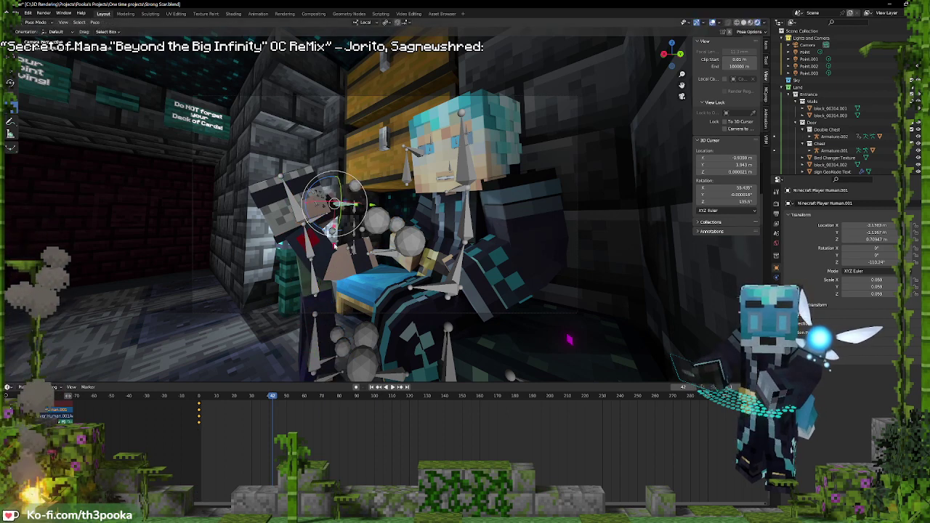
{"action": "key", "text": "ctrl+Tab"}
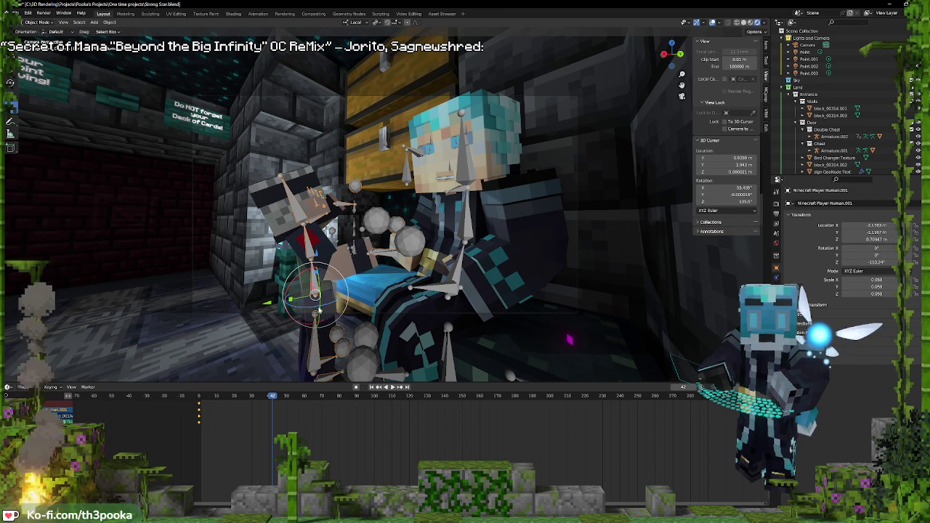
{"action": "key", "text": "g"}
{"action": "key", "text": "z"}
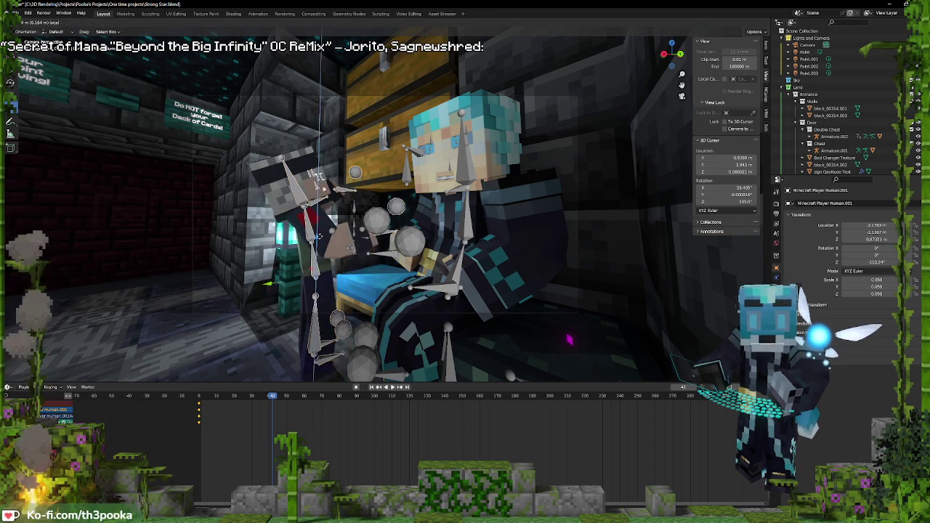
{"action": "left_click", "coordinate": [320, 236]}
{"action": "key", "text": "ctrl+z"}
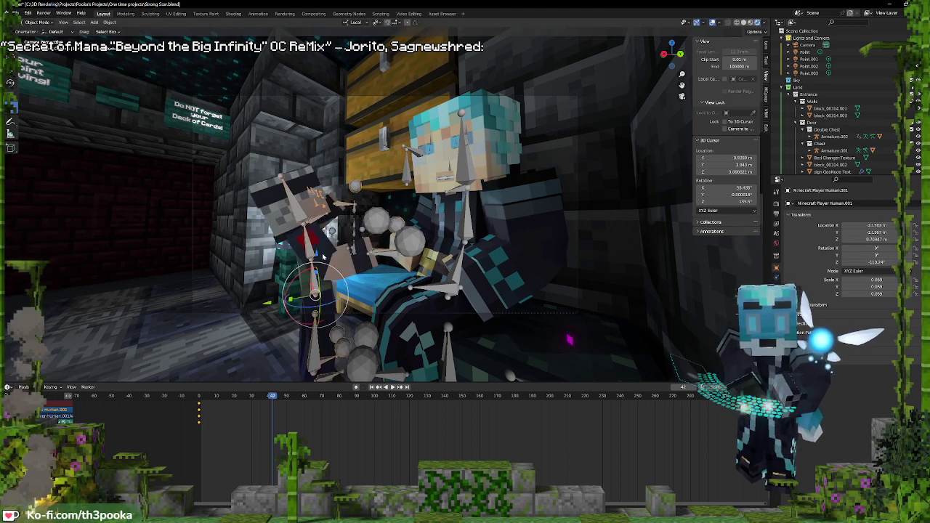
Return to frame 0 and raise the white-haired character's base bone along its local Y axis
{"action": "key", "text": "ctrl+Tab"}
{"action": "left_click", "coordinate": [317, 348]}
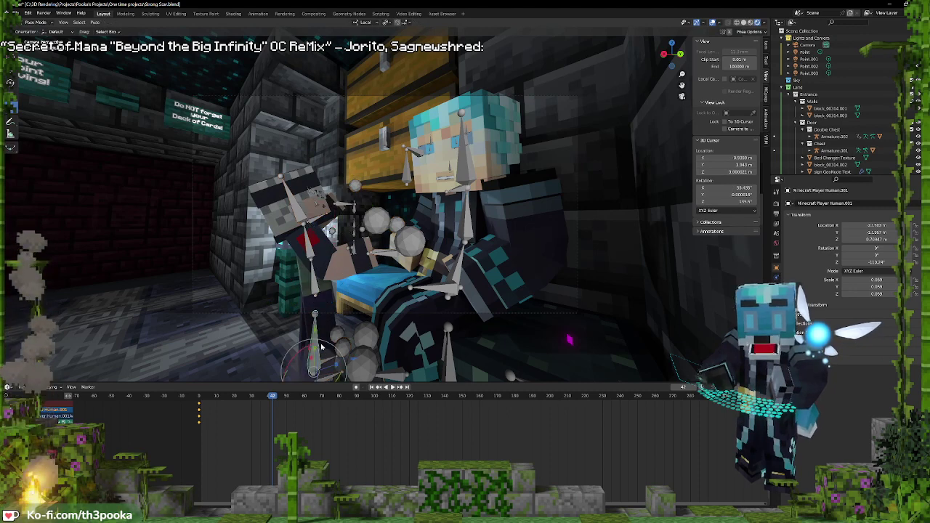
{"action": "left_click", "coordinate": [378, 387]}
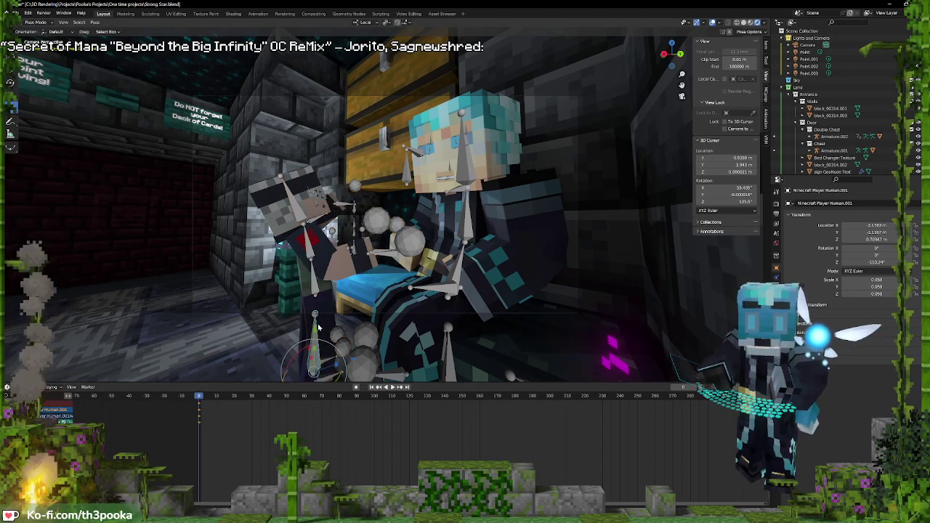
{"action": "left_click_drag", "start_coordinate": [316, 330], "coordinate": [318, 309]}
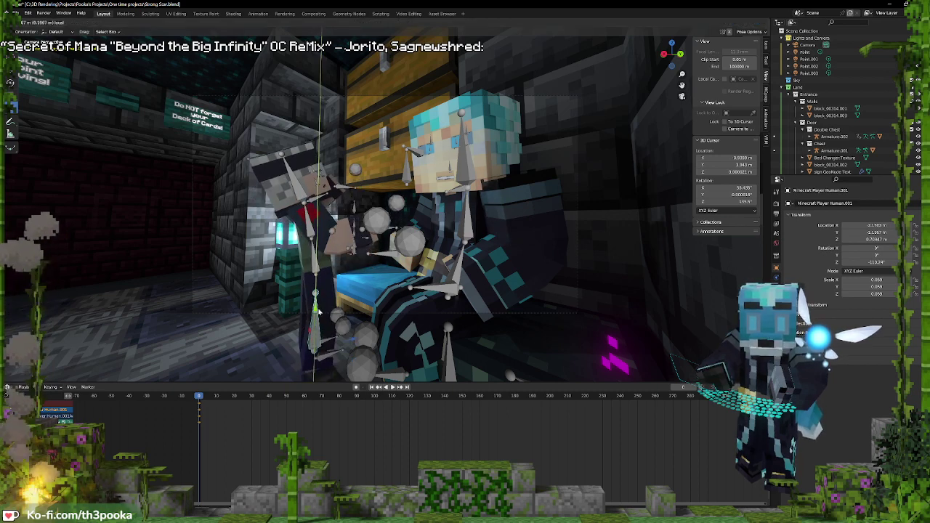
Rotate the white-haired character's torso bone freely to lean it back, and turn on automatic keyframing
{"action": "left_click", "coordinate": [314, 264]}
{"action": "left_click_drag", "start_coordinate": [325, 264], "coordinate": [321, 260]}
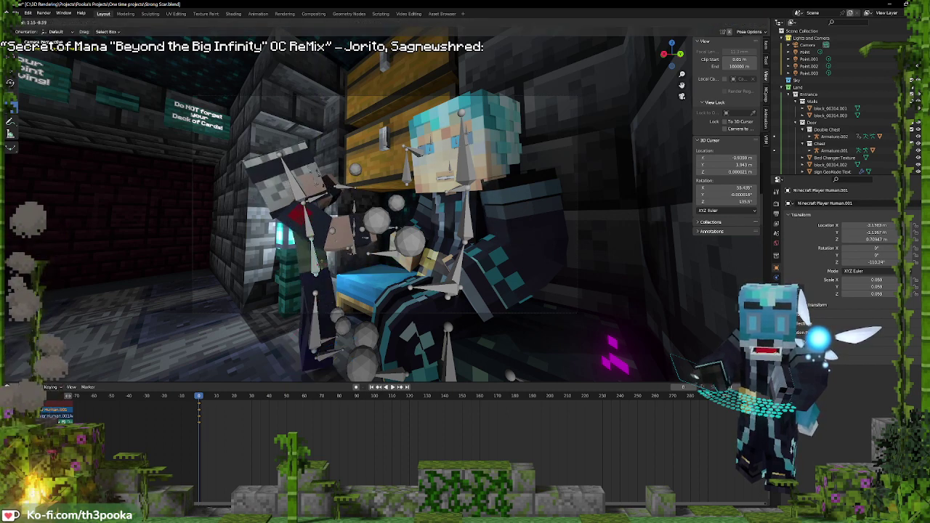
{"action": "left_click", "coordinate": [339, 318]}
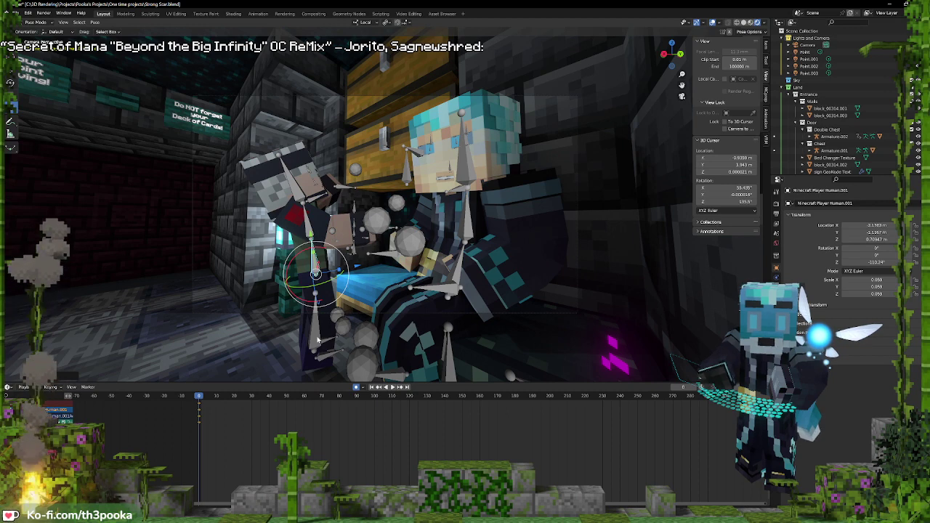
Keyframe the white-haired character's raised base bone at frame 0
{"action": "left_click", "coordinate": [317, 340]}
{"action": "key", "text": "i"}
{"action": "left_click", "coordinate": [317, 341]}
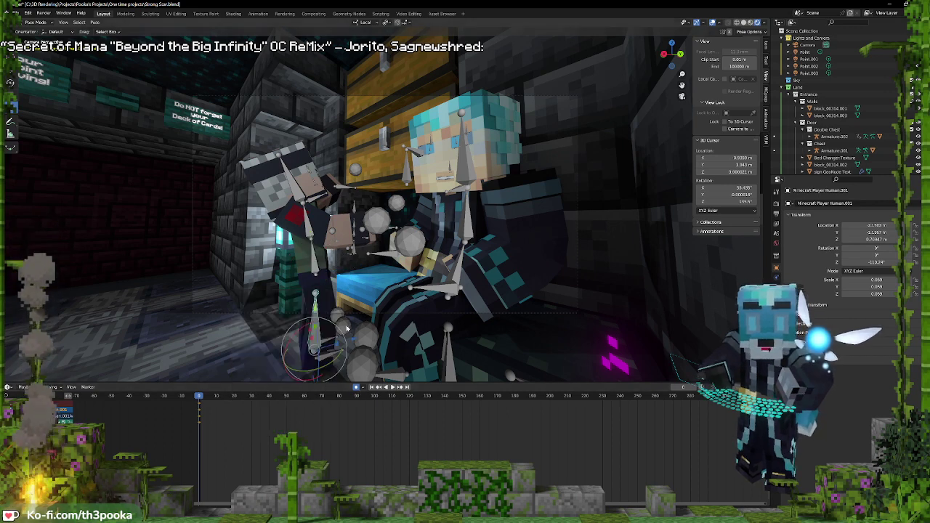
Refine the free rotation of the white-haired character's torso so it leans farther from the teal-haired character
{"action": "left_click", "coordinate": [316, 274]}
{"action": "key", "text": "r"}
{"action": "key", "text": "r"}
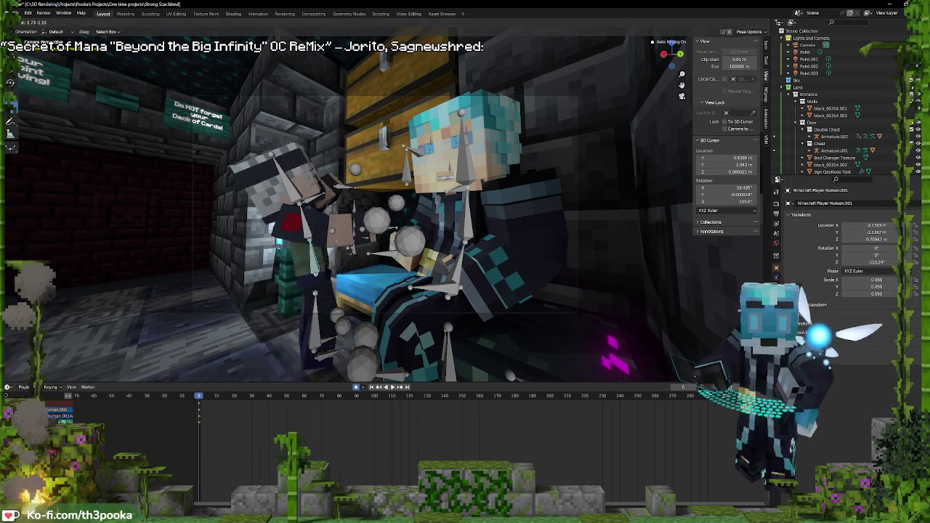
{"action": "left_click", "coordinate": [344, 206]}
Move the white-haired character's raised hand control along its local X axis, and move it freely toward the double chest
{"action": "left_click", "coordinate": [344, 189]}
{"action": "key", "text": "g"}
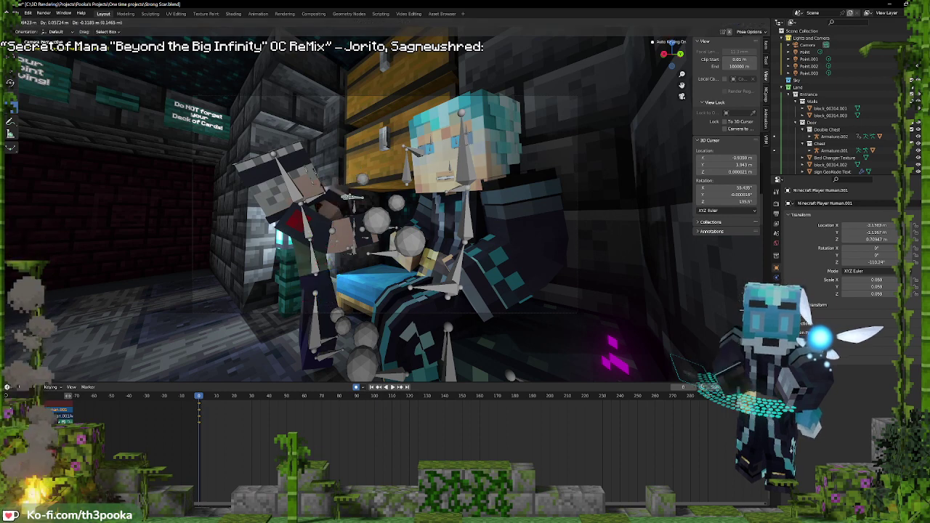
{"action": "key", "text": "x"}
{"action": "key", "text": "x"}
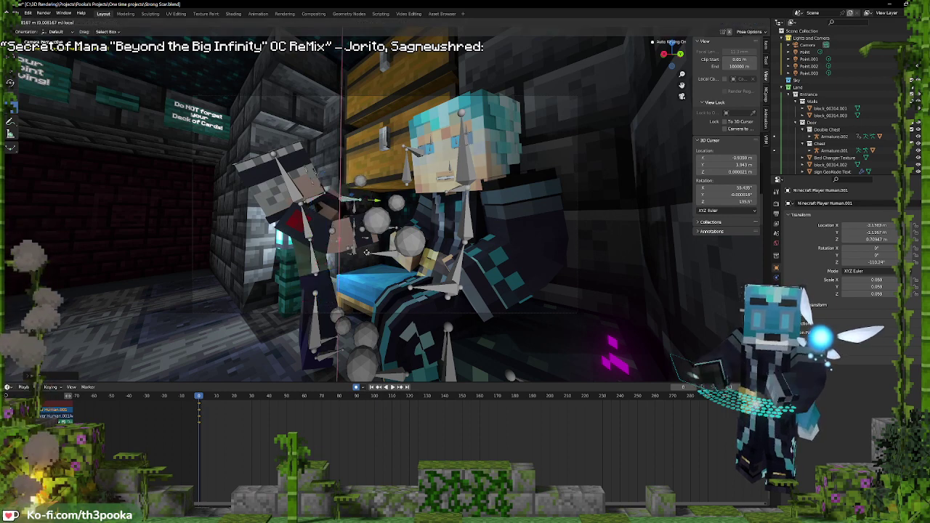
{"action": "left_click", "coordinate": [357, 166]}
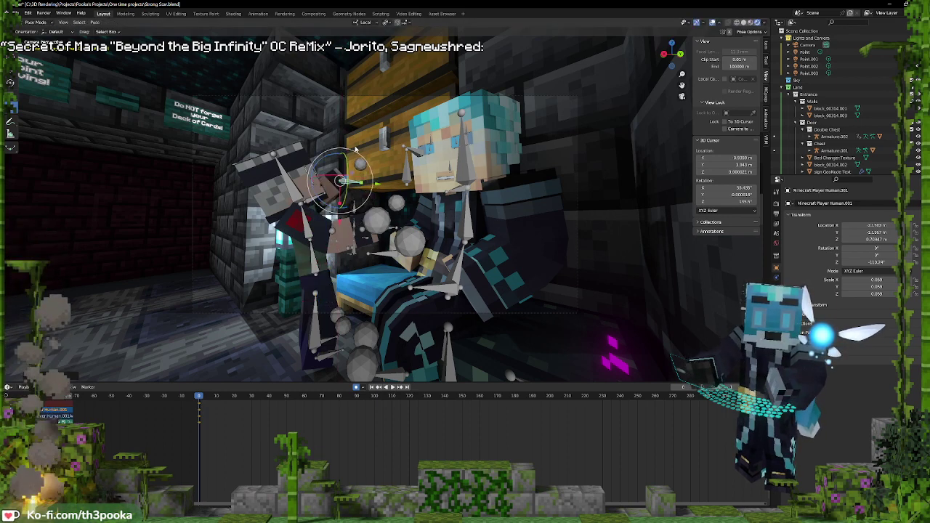
{"action": "key", "text": "g"}
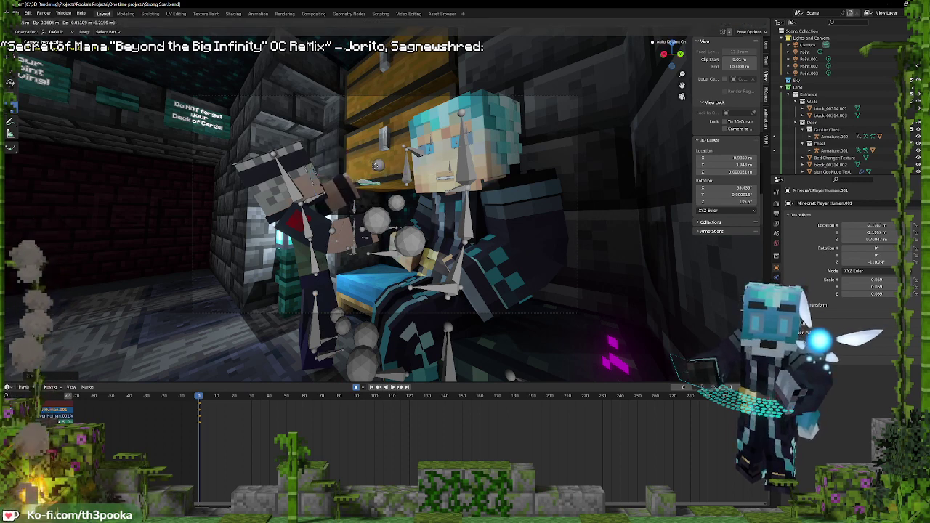
{"action": "left_click", "coordinate": [372, 168]}
Reposition the white-haired character's two spherical elbow controls, one beside the teal-haired character's face and one beside the raised hand
{"action": "key", "text": "g"}
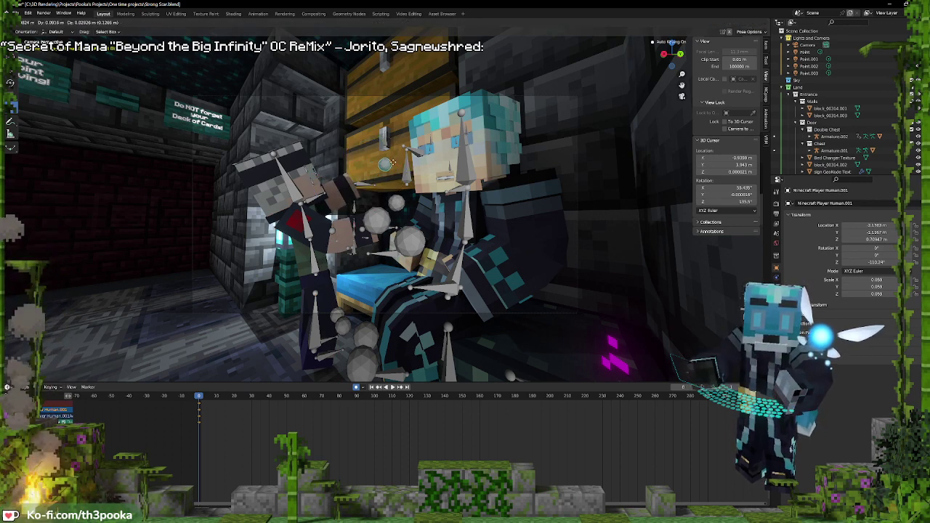
{"action": "left_click", "coordinate": [401, 159]}
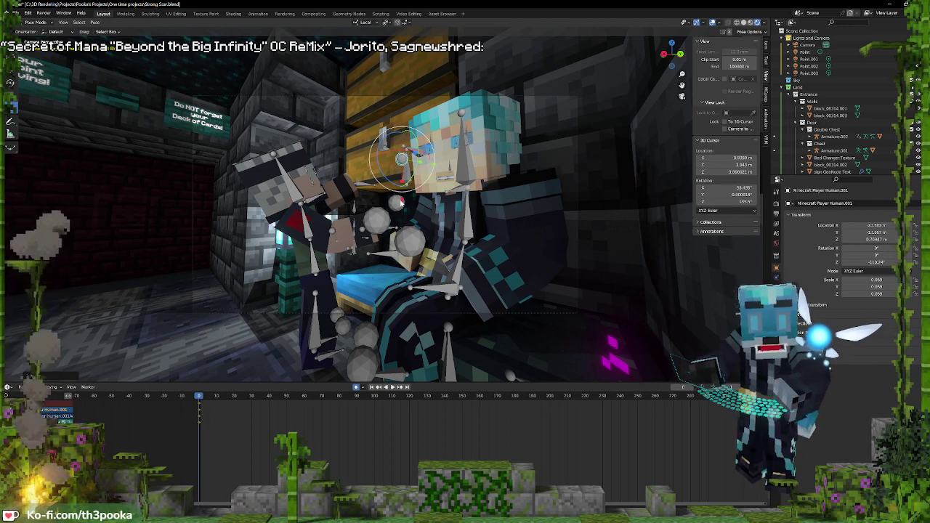
{"action": "key", "text": "g"}
{"action": "left_click", "coordinate": [401, 154]}
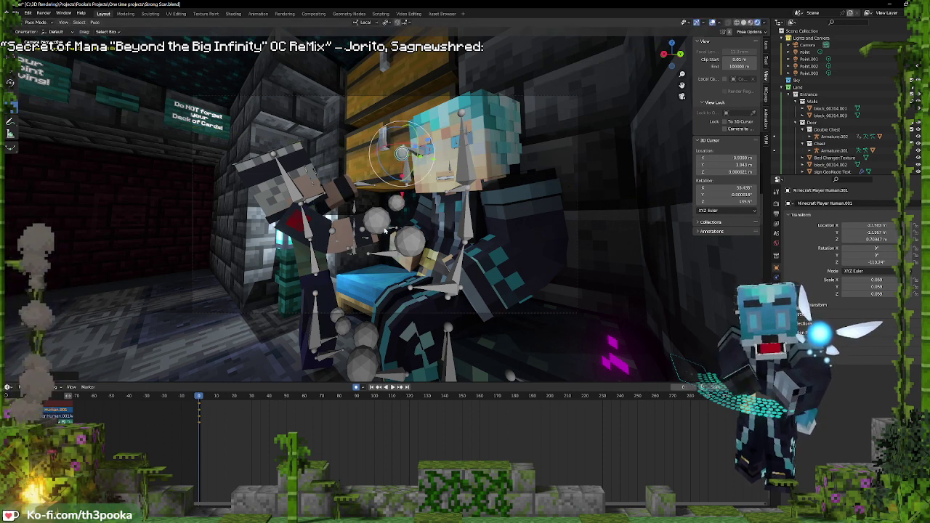
{"action": "key", "text": "g"}
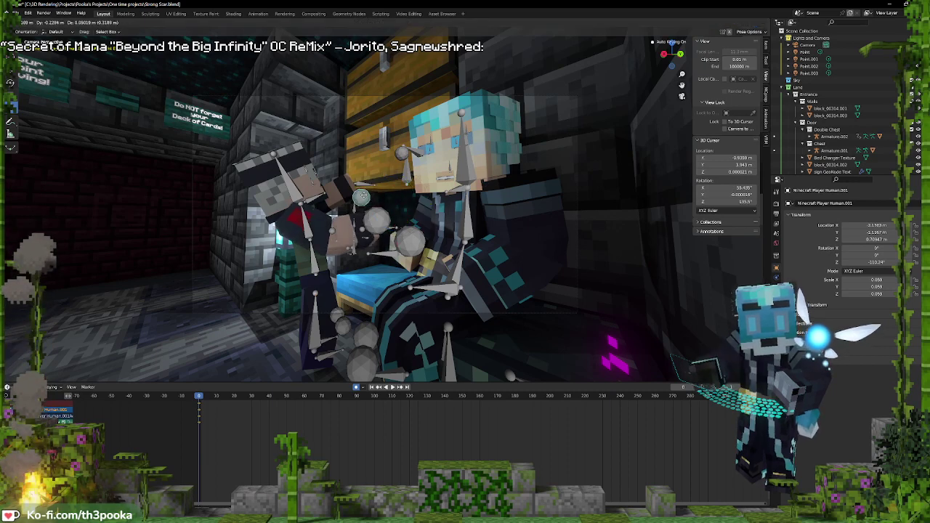
{"action": "left_click", "coordinate": [346, 215]}
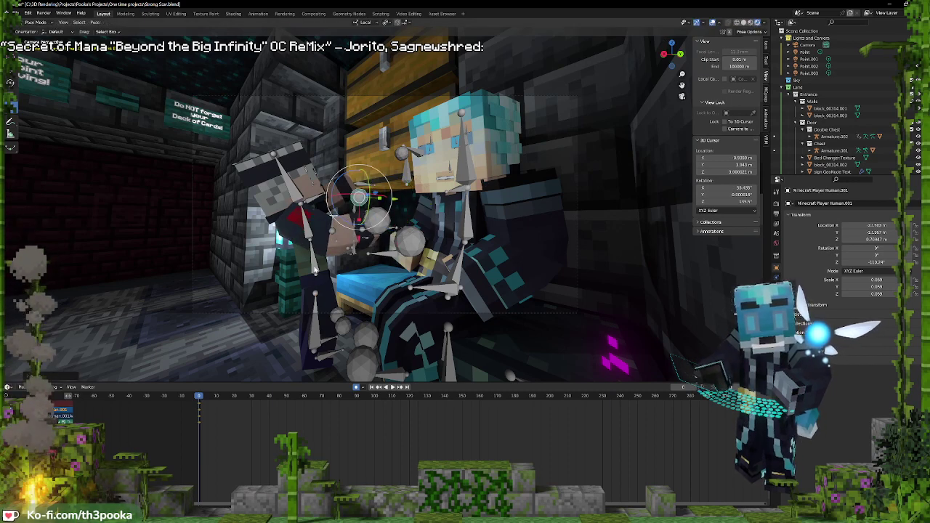
Rotate the white-haired character's torso about its Y axis and reposition the raised hand control in front of the double chest
{"action": "left_click", "coordinate": [316, 270]}
{"action": "key", "text": "r"}
{"action": "key", "text": "y"}
{"action": "left_click", "coordinate": [319, 271]}
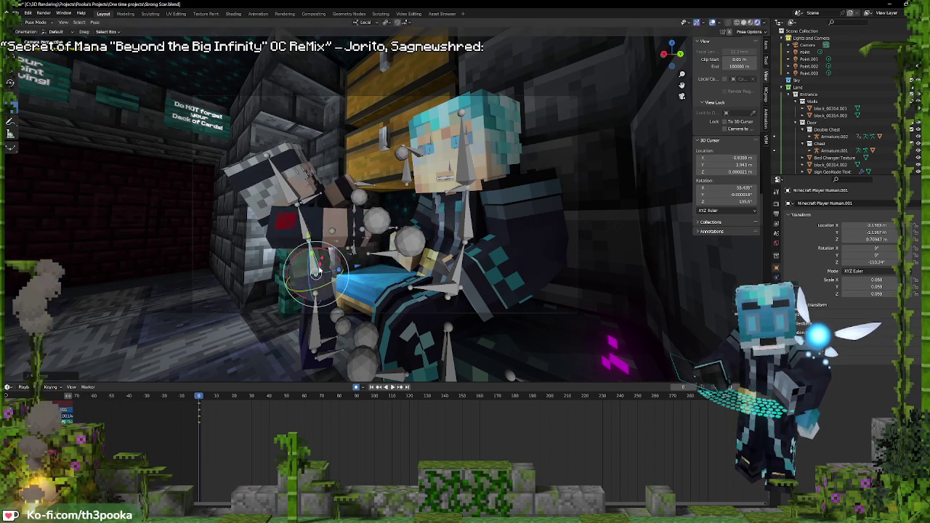
{"action": "key", "text": "g"}
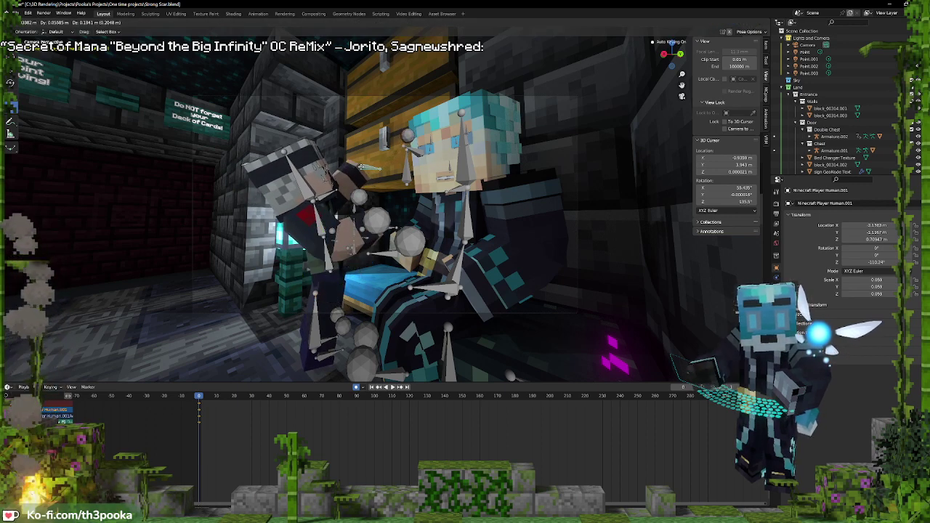
{"action": "left_click", "coordinate": [358, 168]}
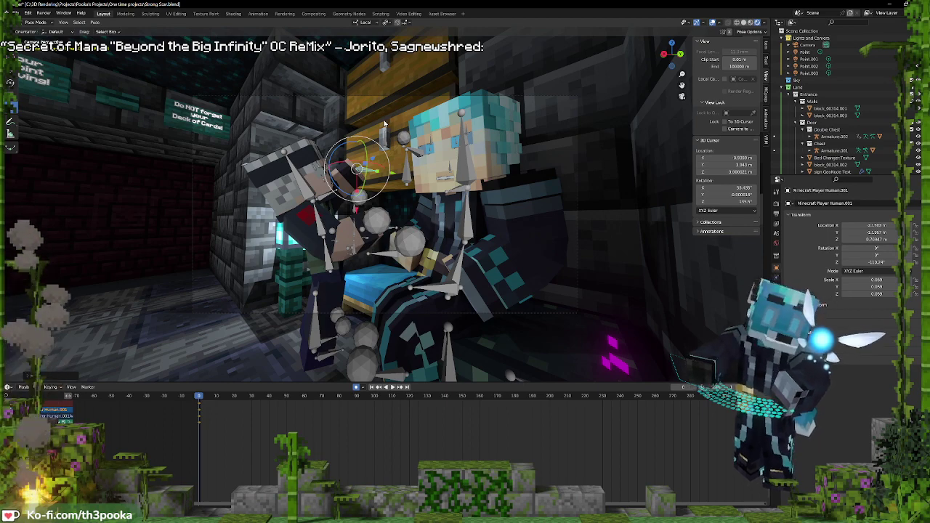
{"action": "key", "text": "ctrl+Tab"}
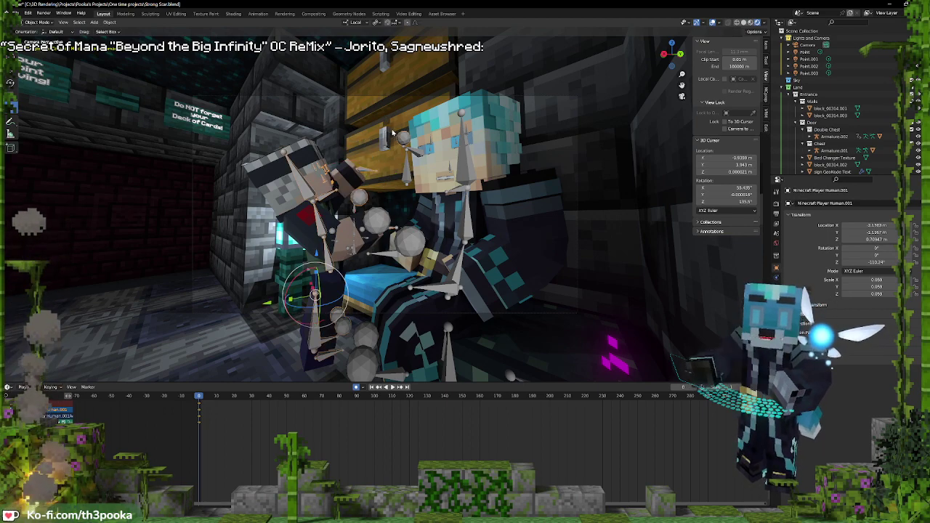
{"action": "middle_click_drag", "start_coordinate": [392, 133], "coordinate": [521, 143]}
{"action": "scroll", "coordinate": [505, 144], "scroll_direction": "down", "scroll_amount": 2}
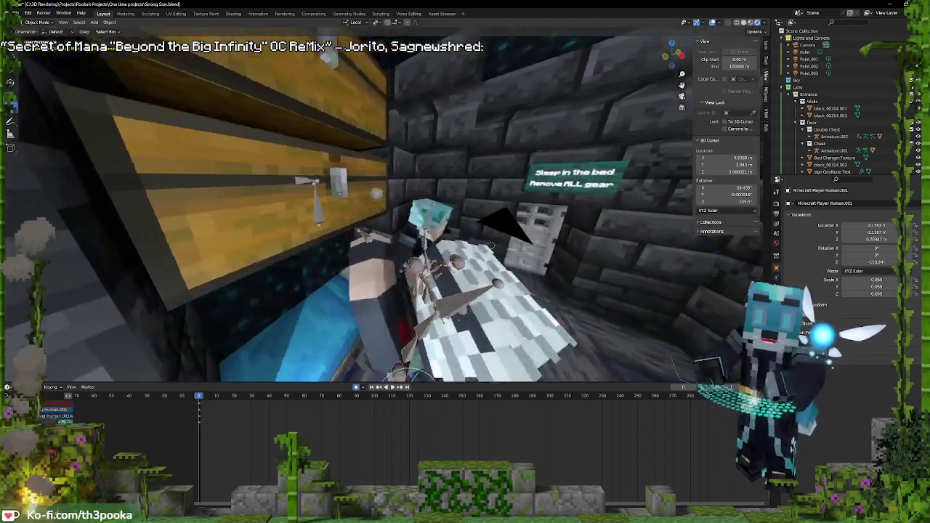
{"action": "middle_click_drag", "start_coordinate": [491, 246], "coordinate": [440, 170]}
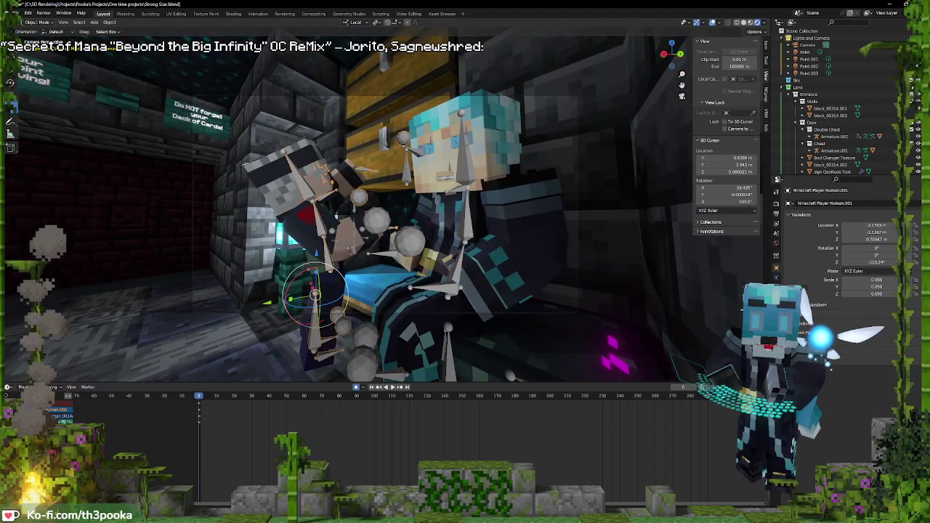
Switch to the YouTube reference video in the browser, review the bunker and chest footage around 22:36, and pause it
{"action": "left_click", "coordinate": [404, 515]}
{"action": "left_click", "coordinate": [436, 474]}
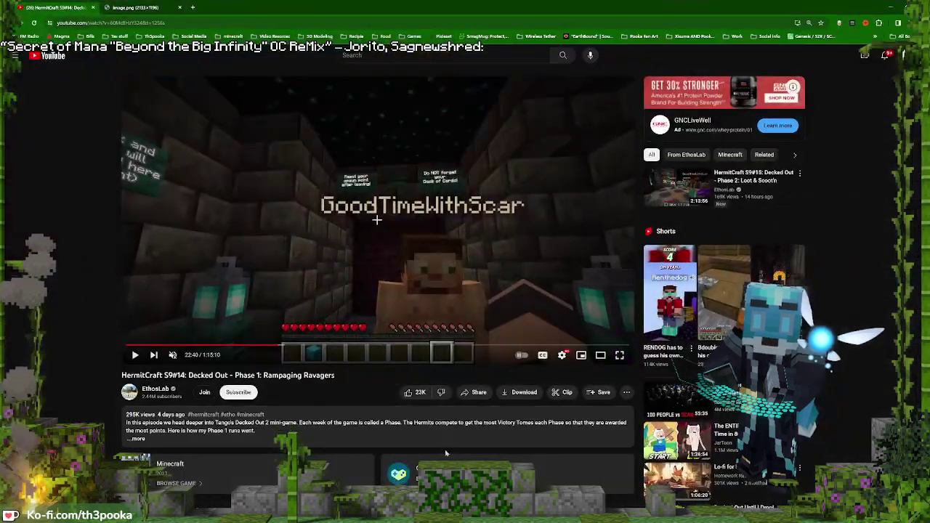
{"action": "mouse_move", "coordinate": [285, 355]}
{"action": "left_mouse_down"}
{"action": "mouse_move", "coordinate": [266, 347]}
{"action": "mouse_move", "coordinate": [280, 347]}
{"action": "left_mouse_up"}
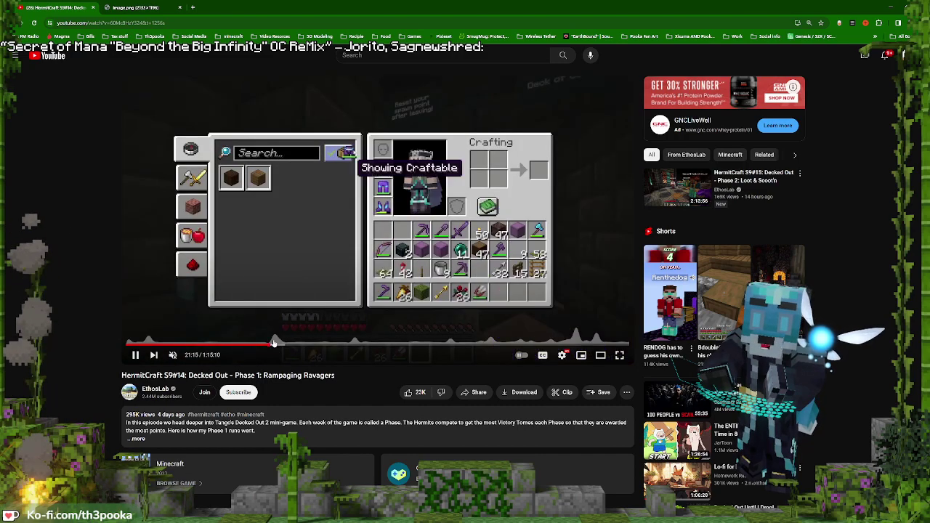
{"action": "left_click_drag", "start_coordinate": [274, 343], "coordinate": [279, 345]}
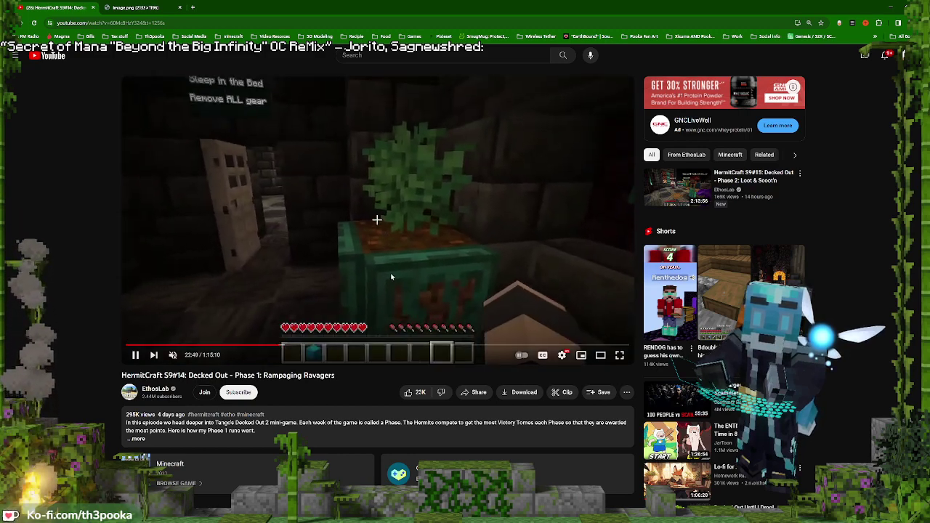
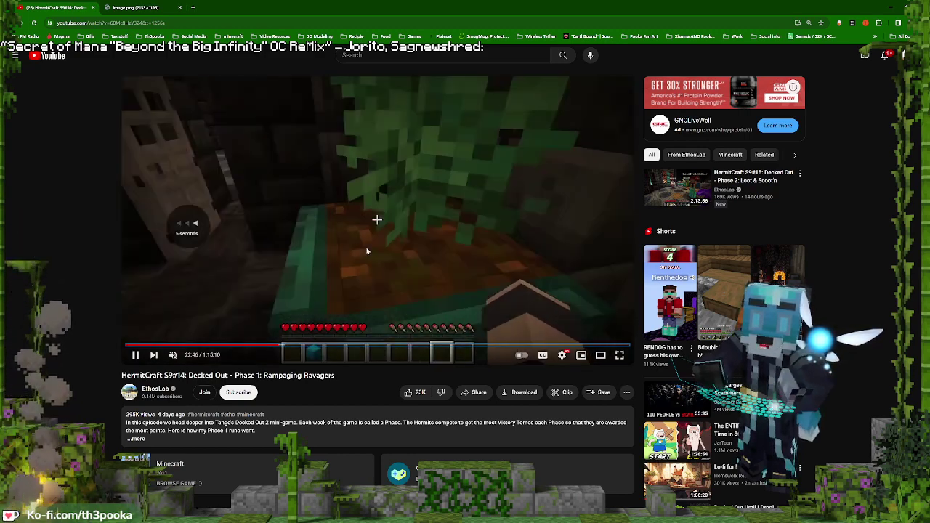
{"action": "key", "text": "Left"}
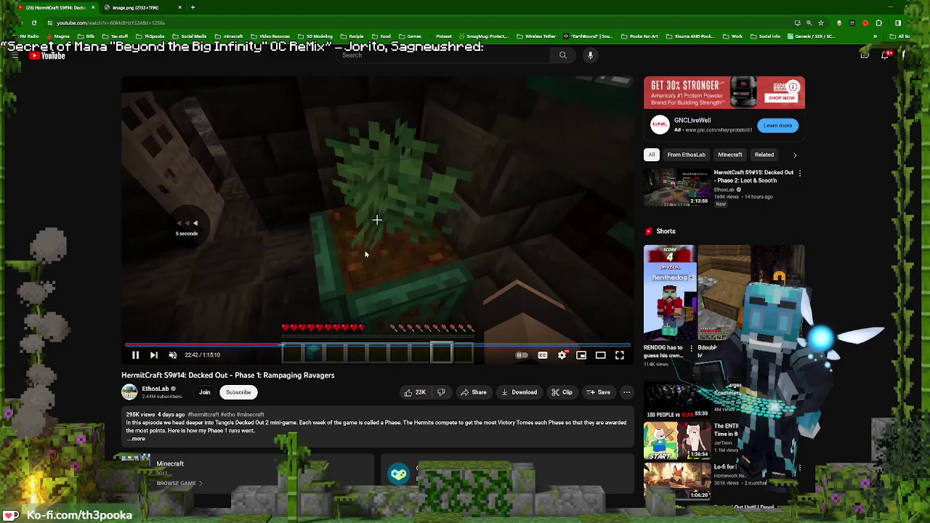
{"action": "key", "text": "Left"}
{"action": "key", "text": "Left"}
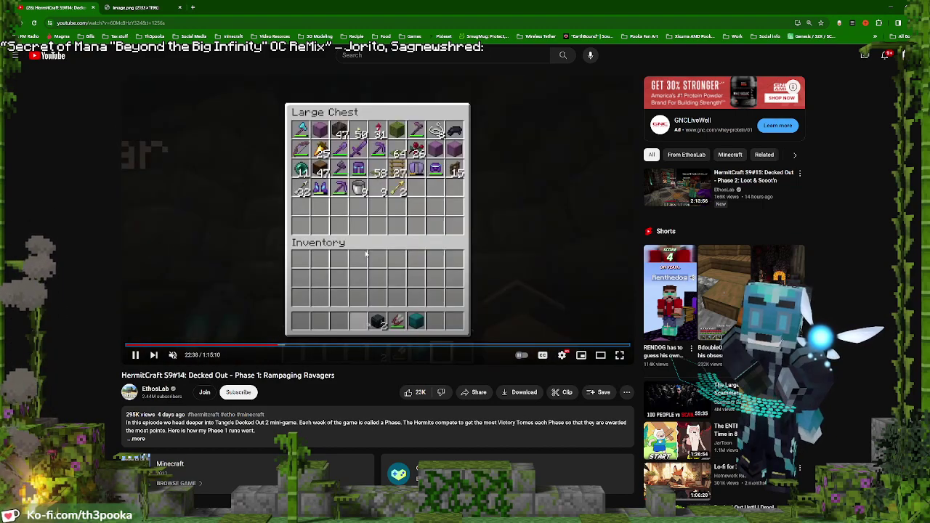
{"action": "key", "text": "Left"}
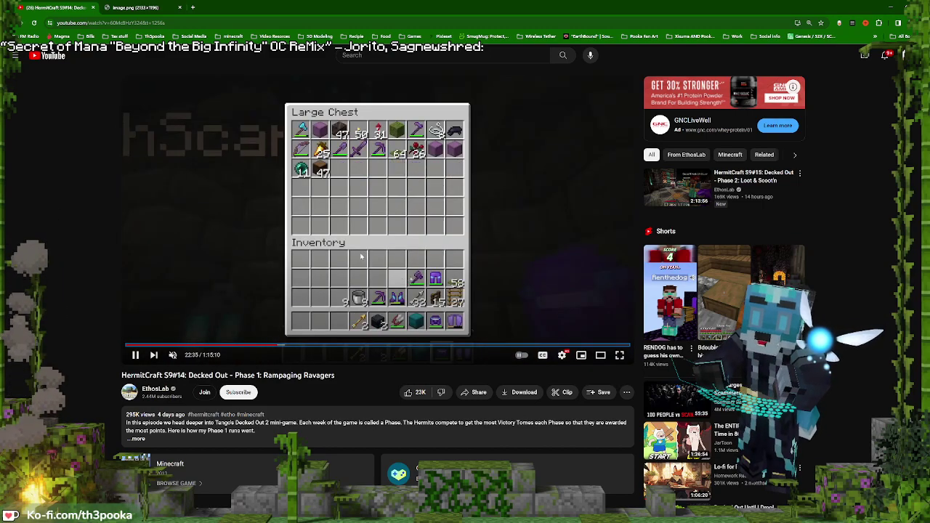
{"action": "key", "text": "space"}
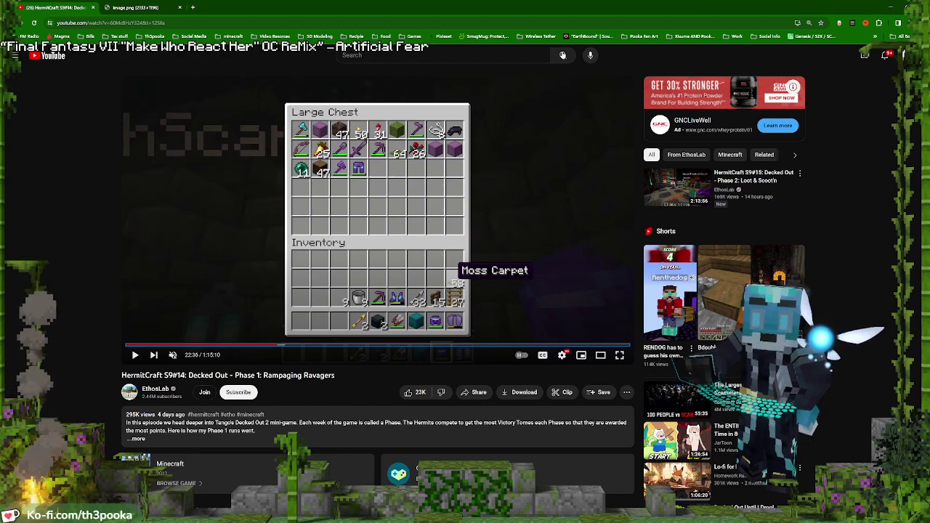
Switch back to Blender and rotate the white-haired character's head bone freely in Pose Mode
{"action": "key", "text": "alt+Tab"}
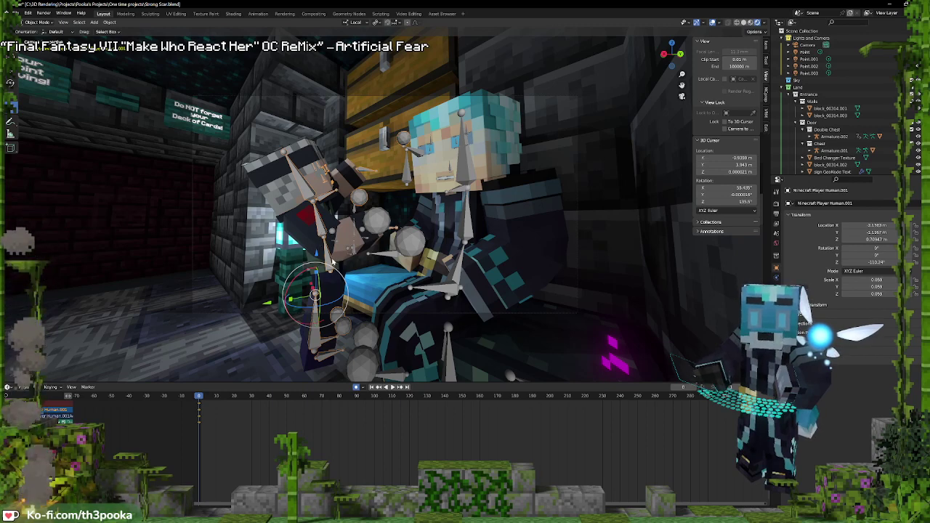
{"action": "key", "text": "ctrl+Tab"}
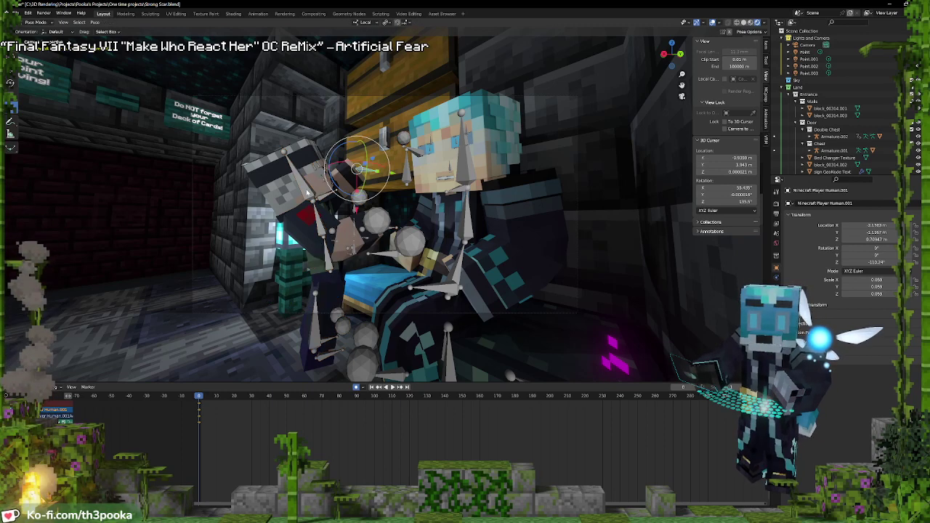
{"action": "left_click", "coordinate": [306, 189]}
{"action": "key", "text": "r"}
{"action": "key", "text": "r"}
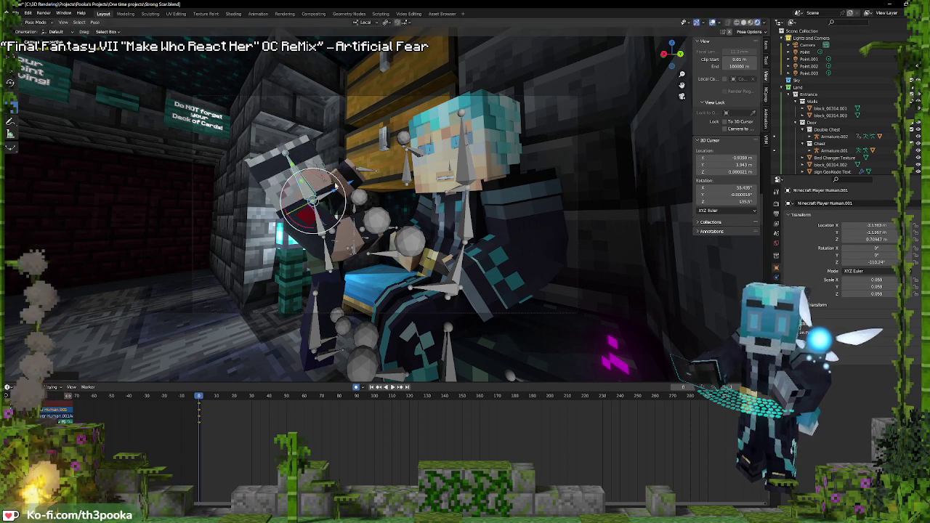
Adjust the white-haired character's elbow control beside the raised hand, and move the hand control slightly lower
{"action": "key", "text": "g"}
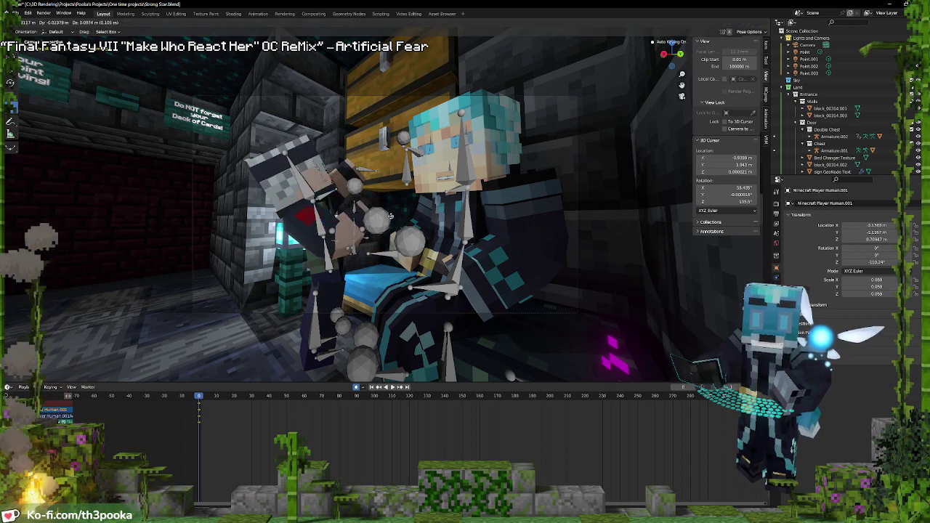
{"action": "left_click", "coordinate": [388, 213]}
{"action": "left_click", "coordinate": [370, 170]}
{"action": "key", "text": "g"}
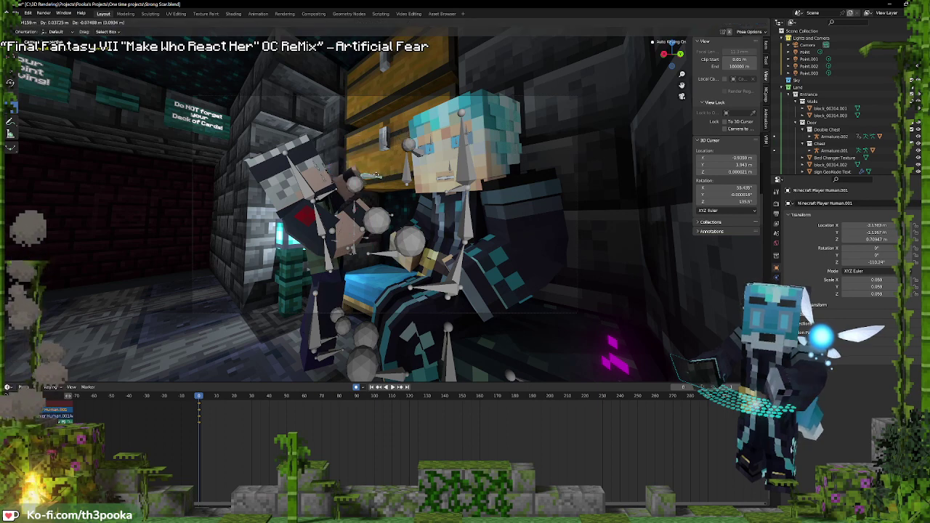
{"action": "left_click", "coordinate": [370, 184]}
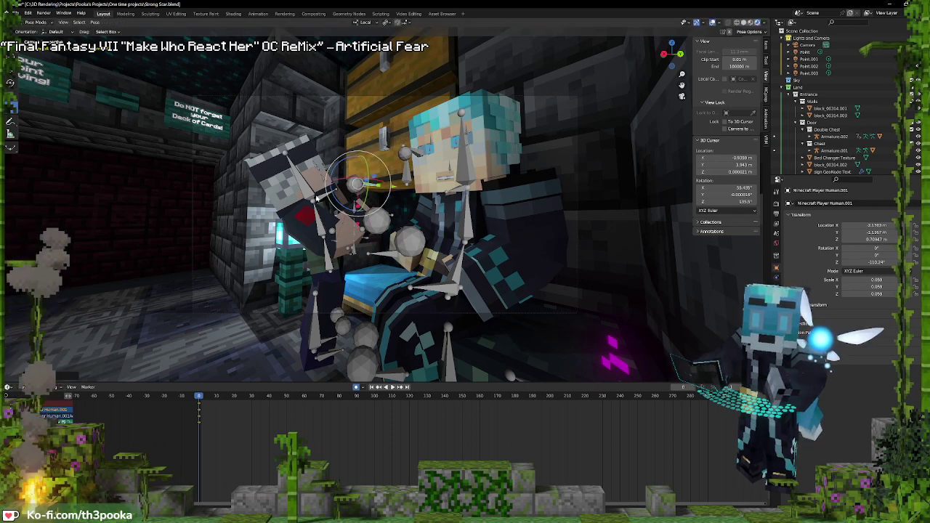
Return to Object Mode and place the 3D cursor between the two characters at hand height
{"action": "left_click", "coordinate": [307, 200]}
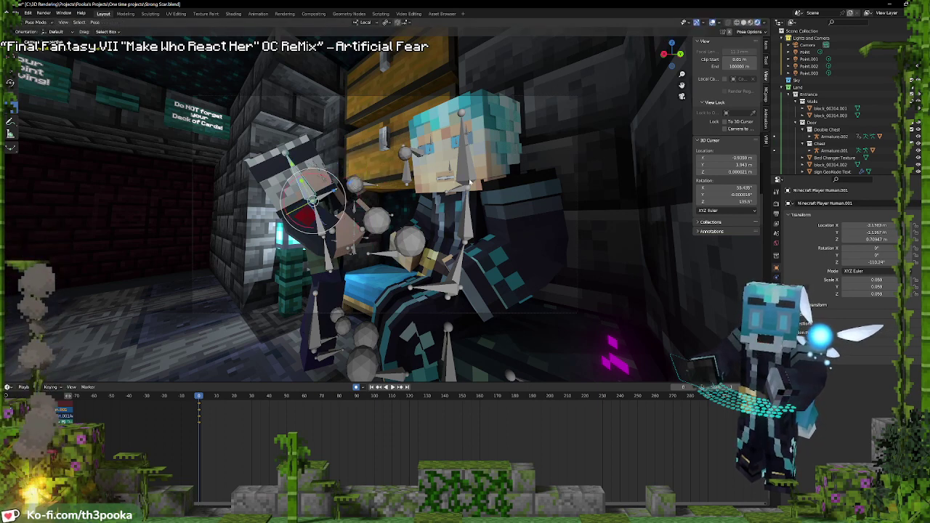
{"action": "key", "text": "ctrl+Tab"}
{"action": "right_click", "coordinate": [393, 234], "text": "shift"}
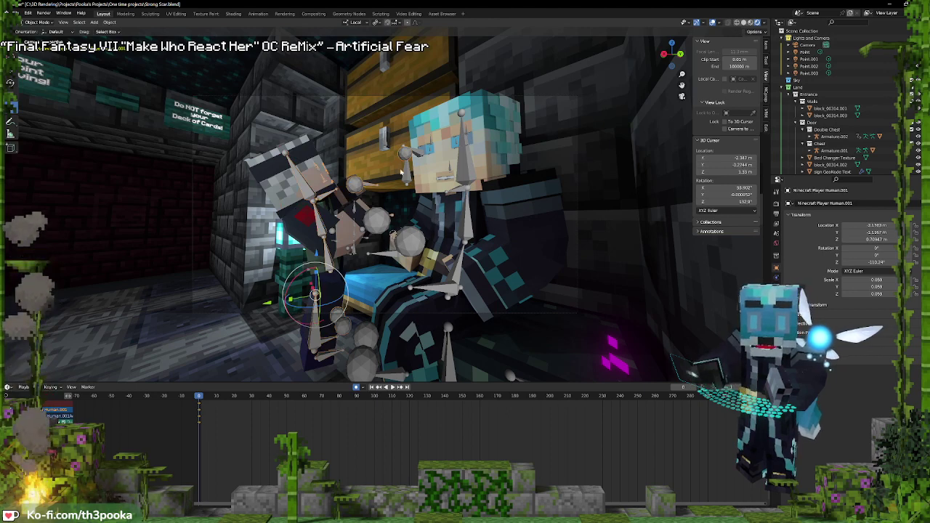
Search the asset library for "fire" in the Asset Browser workspace
{"action": "left_click", "coordinate": [442, 13]}
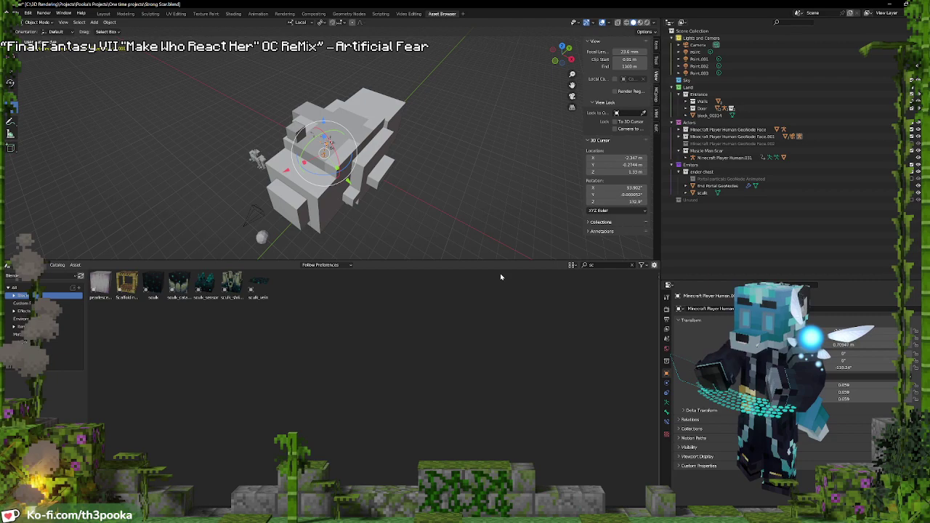
{"action": "left_click", "coordinate": [603, 265]}
{"action": "type", "text": "fire"}
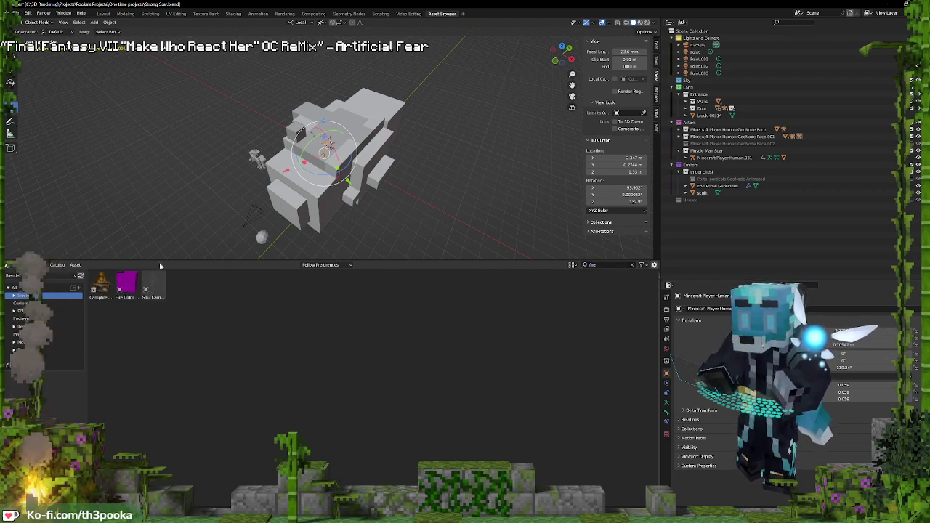
Rename the actor collection Minecraft Player Human GeoNode Face.001 as Etho and the Minecraft Player Human GeoNode Face collection as Tango
{"action": "key", "text": "KP_0"}
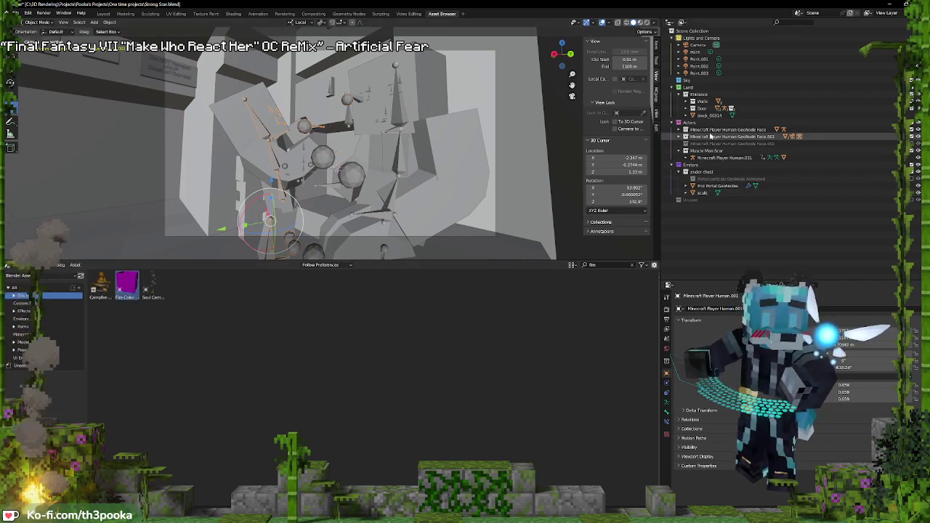
{"action": "double_click", "coordinate": [711, 136]}
{"action": "type", "text": "Etho"}
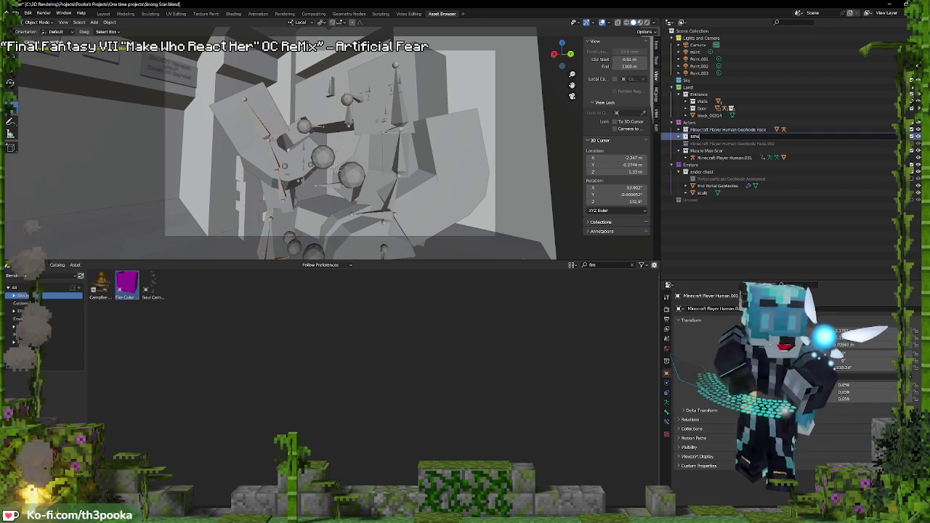
{"action": "key", "text": "Return"}
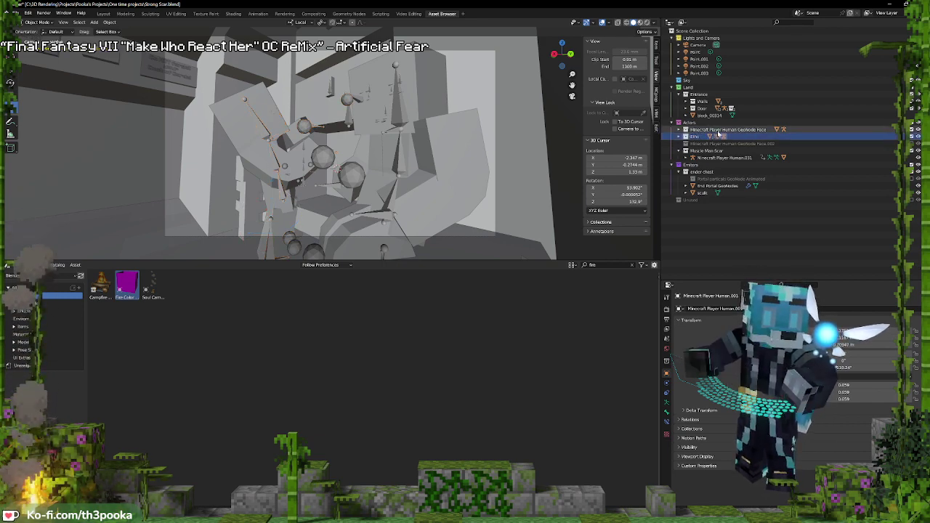
{"action": "double_click", "coordinate": [720, 130]}
{"action": "type", "text": "T"}
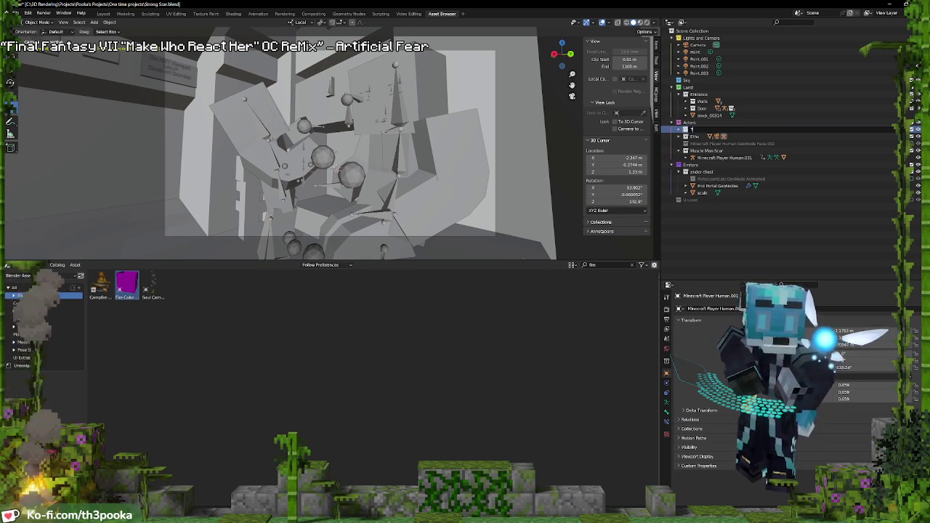
{"action": "type", "text": "ango"}
{"action": "key", "text": "Return"}
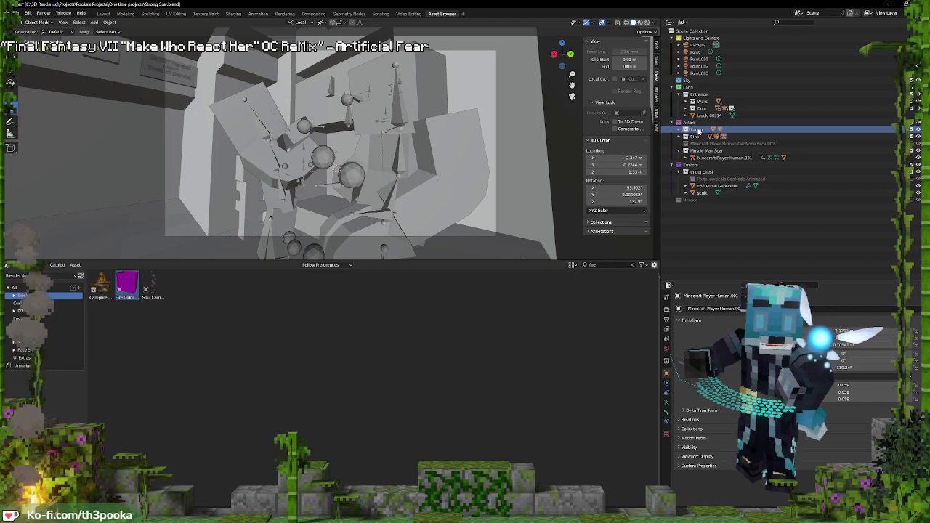
Place the Fire Color Switcher asset between the two characters in the camera view and return to the Layout workspace
{"action": "left_click_drag", "start_coordinate": [128, 284], "coordinate": [346, 168]}
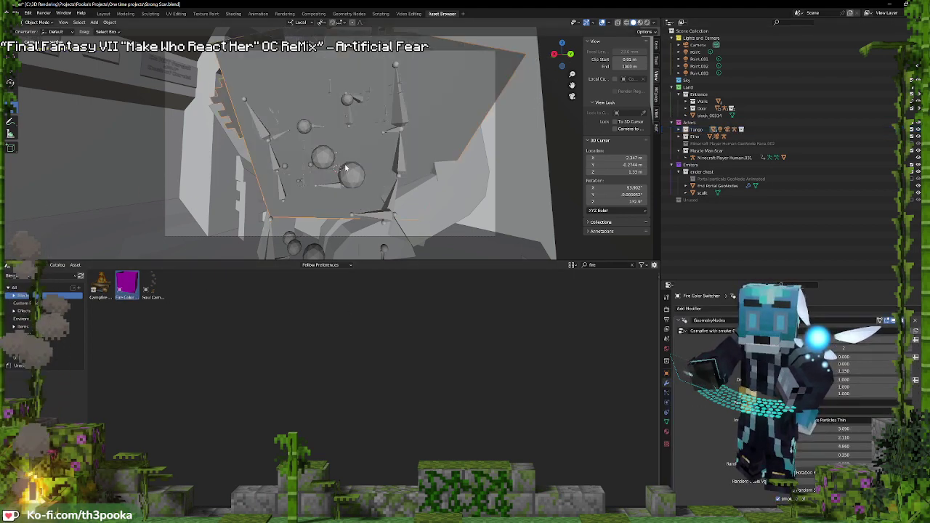
{"action": "left_click", "coordinate": [103, 13]}
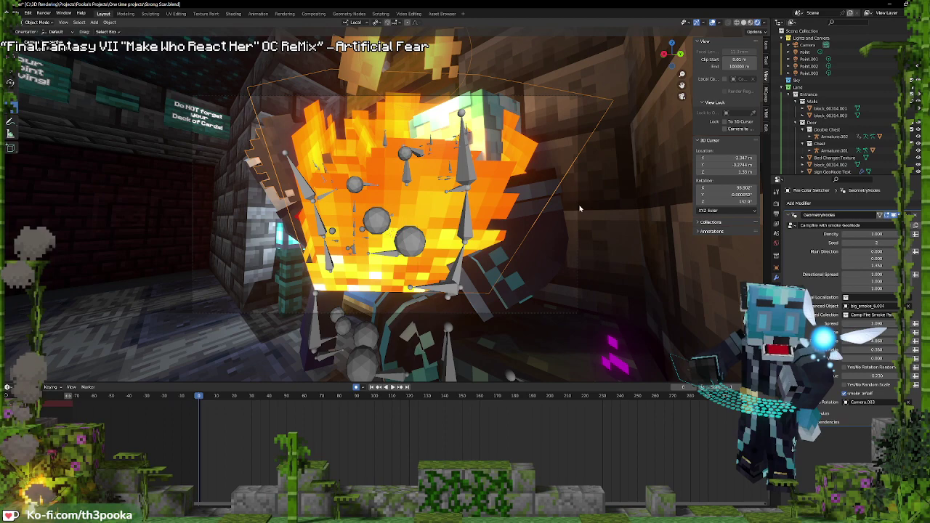
{"action": "scroll", "coordinate": [639, 205], "scroll_direction": "down", "scroll_amount": 10}
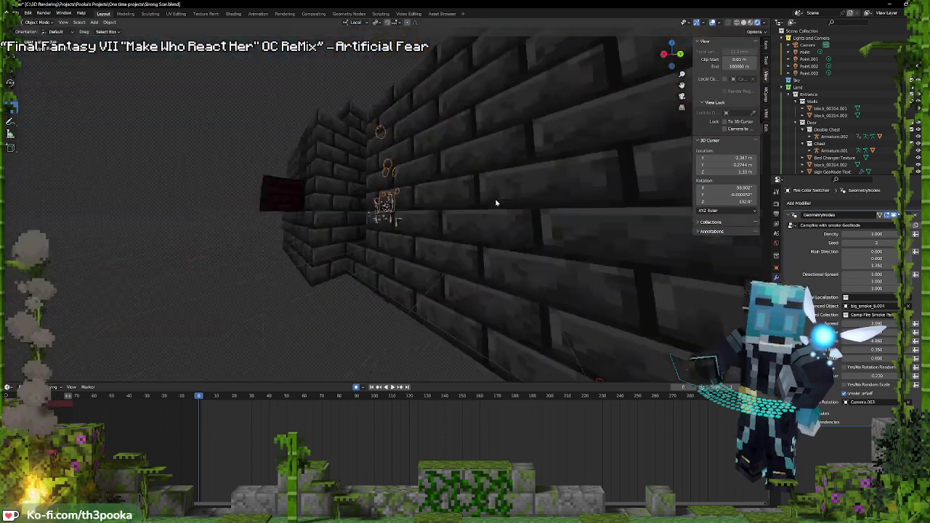
{"action": "scroll", "coordinate": [492, 209], "scroll_direction": "down", "scroll_amount": 5}
{"action": "scroll", "coordinate": [494, 214], "scroll_direction": "up", "scroll_amount": 3}
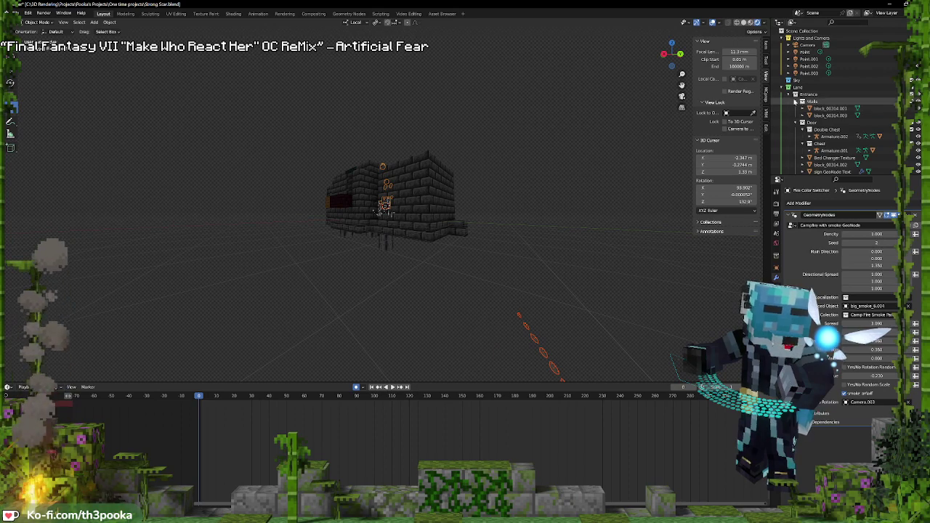
Collapse the Walls and Door collections and move the Camp Fire Smoke Particles Thin collection from Tango into Unused
{"action": "left_click_drag", "start_coordinate": [797, 101], "coordinate": [795, 125]}
{"action": "left_click", "coordinate": [802, 136]}
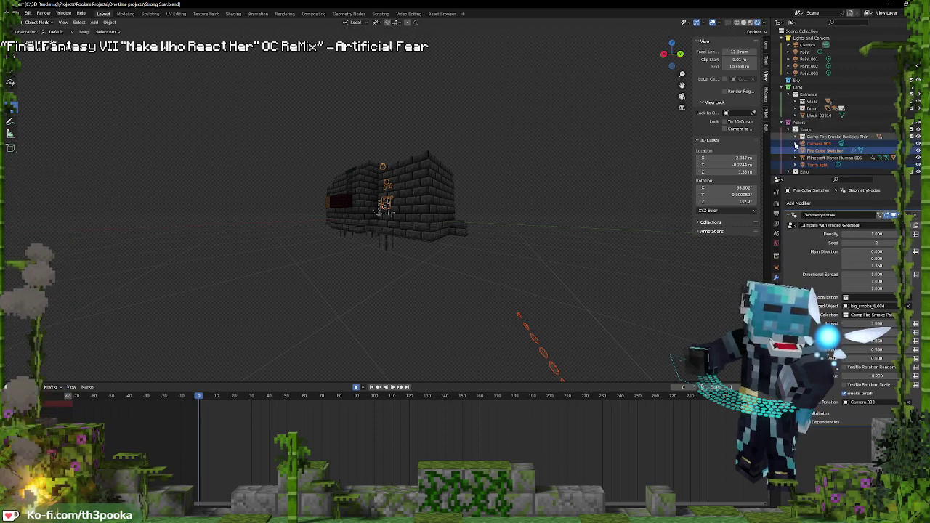
{"action": "left_click", "coordinate": [838, 136]}
{"action": "left_click_drag", "start_coordinate": [836, 138], "coordinate": [805, 168]}
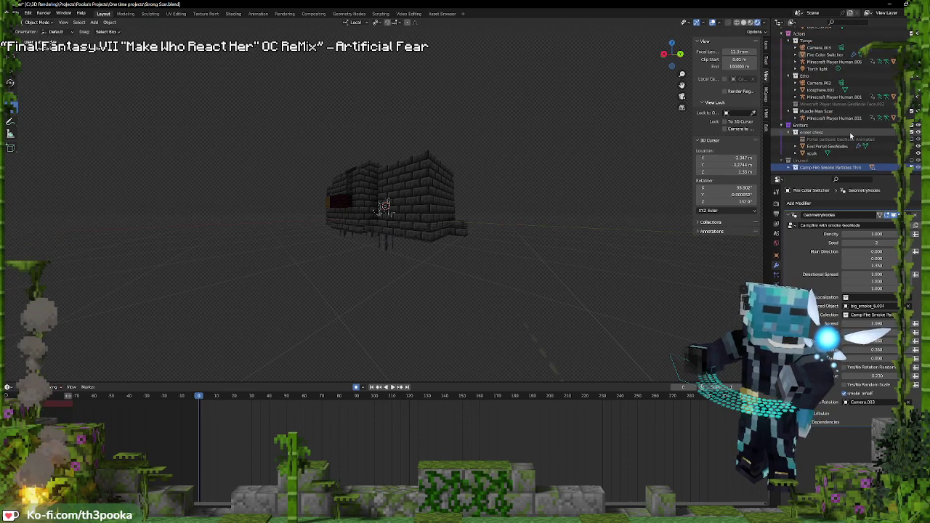
Delete the imported Camera.003 from the Tango collection
{"action": "scroll", "coordinate": [825, 119], "scroll_direction": "up", "scroll_amount": 2}
{"action": "scroll", "coordinate": [826, 118], "scroll_direction": "up", "scroll_amount": 2}
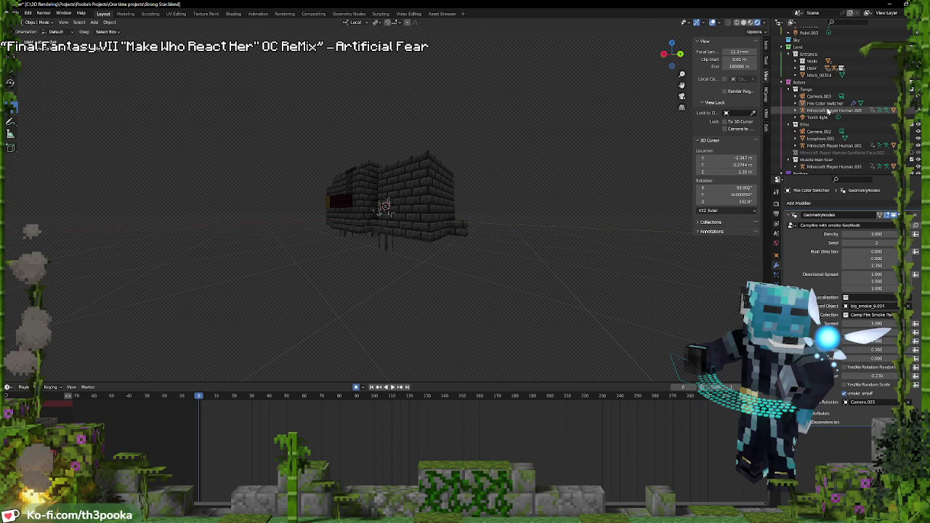
{"action": "left_click", "coordinate": [818, 97]}
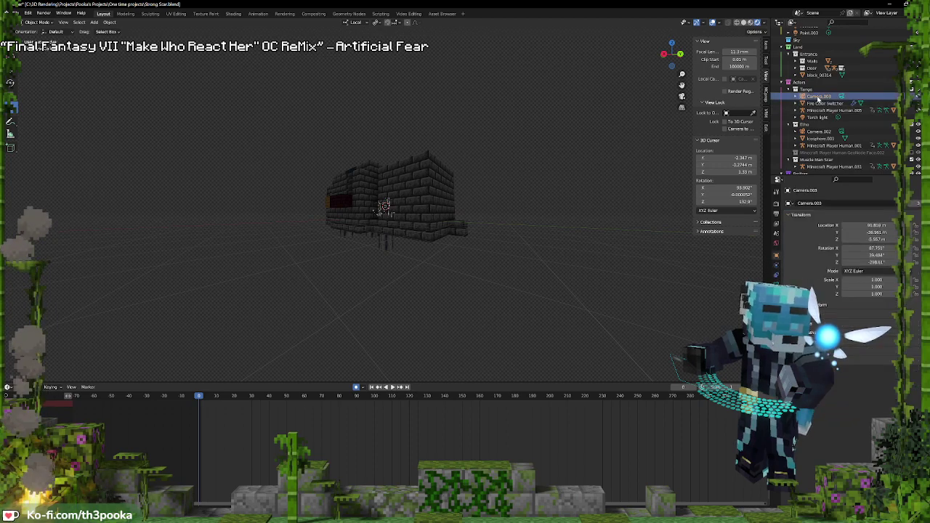
{"action": "key", "text": "x"}
Scale the Fire Color Switcher down in the camera view to a small flame between the characters
{"action": "left_click", "coordinate": [822, 97]}
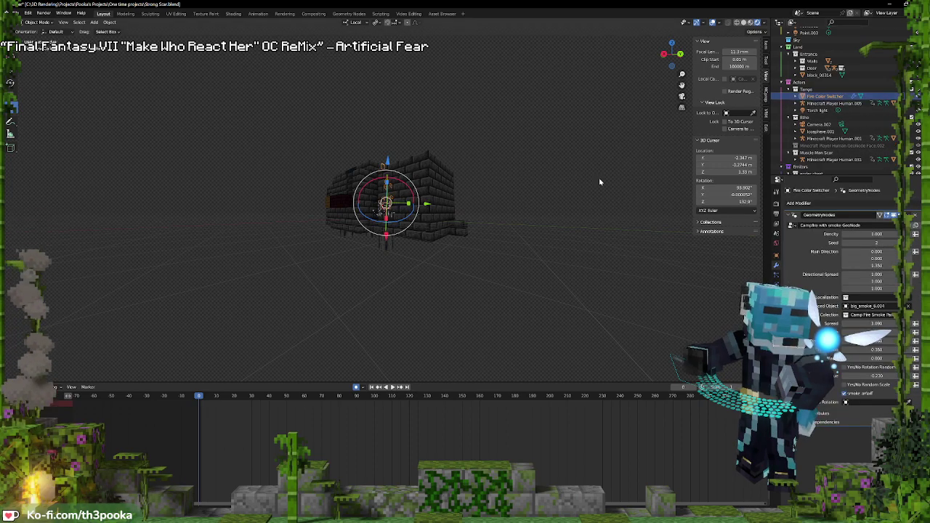
{"action": "key", "text": "KP_0"}
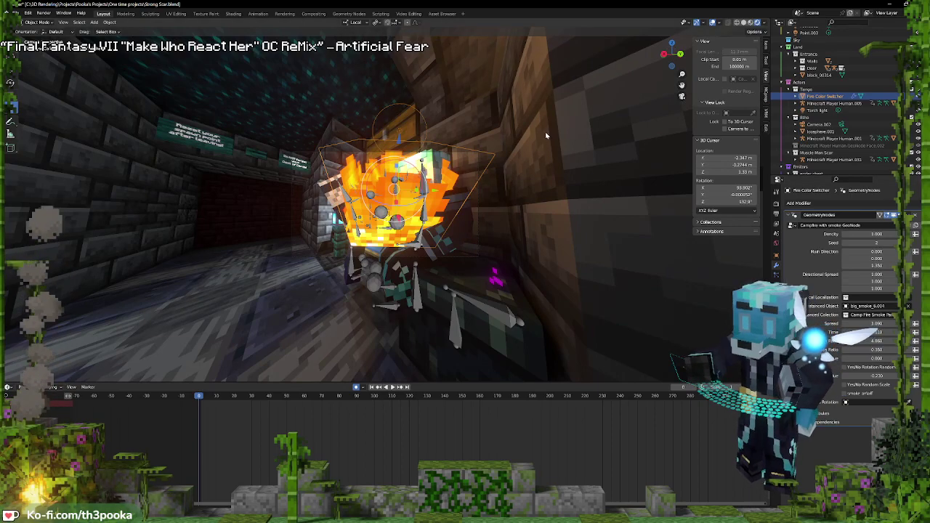
{"action": "key", "text": "s"}
{"action": "left_click", "coordinate": [429, 176]}
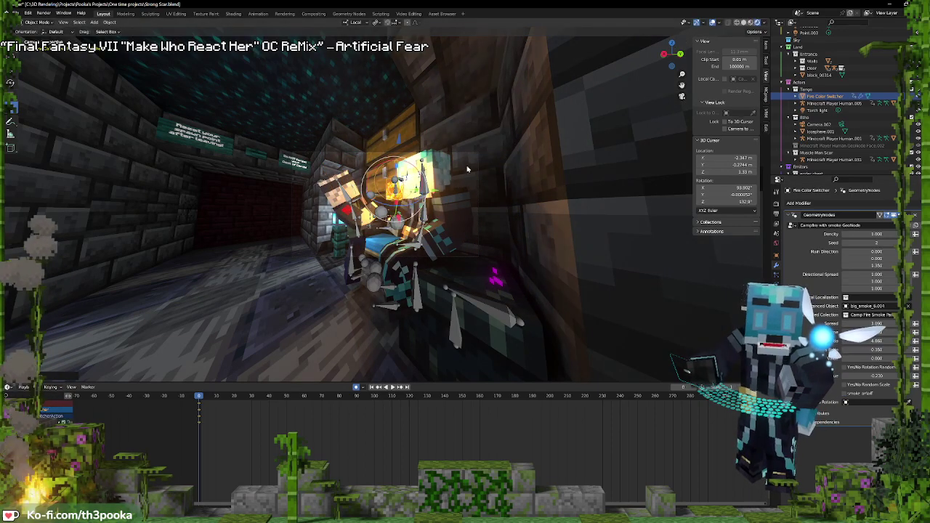
Lower the flame along its local Z axis to the characters' hand height
{"action": "scroll", "coordinate": [501, 171], "scroll_direction": "up", "scroll_amount": 3}
{"action": "mouse_move", "coordinate": [505, 170]}
{"action": "middle_mouse_down"}
{"action": "mouse_move", "coordinate": [528, 164]}
{"action": "mouse_move", "coordinate": [504, 179]}
{"action": "middle_mouse_up"}
{"action": "key", "text": "KP_0"}
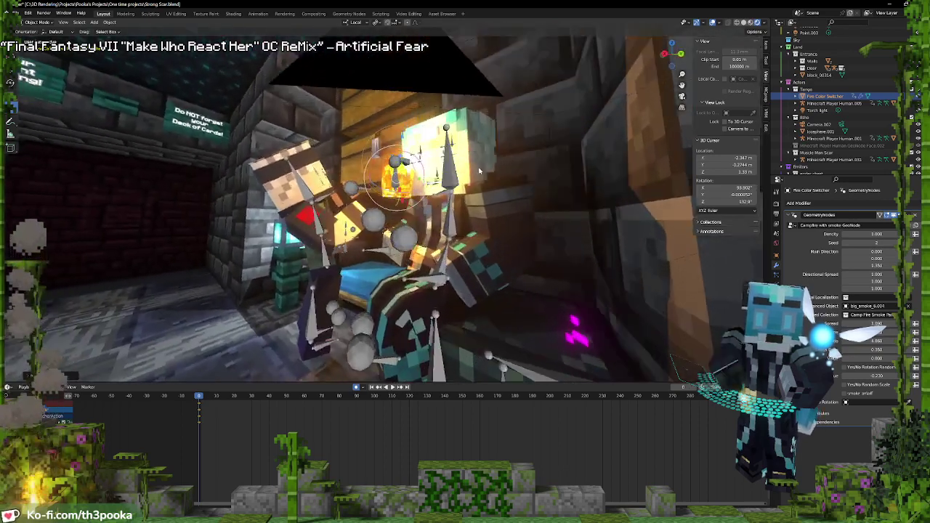
{"action": "key", "text": "g"}
{"action": "key", "text": "z"}
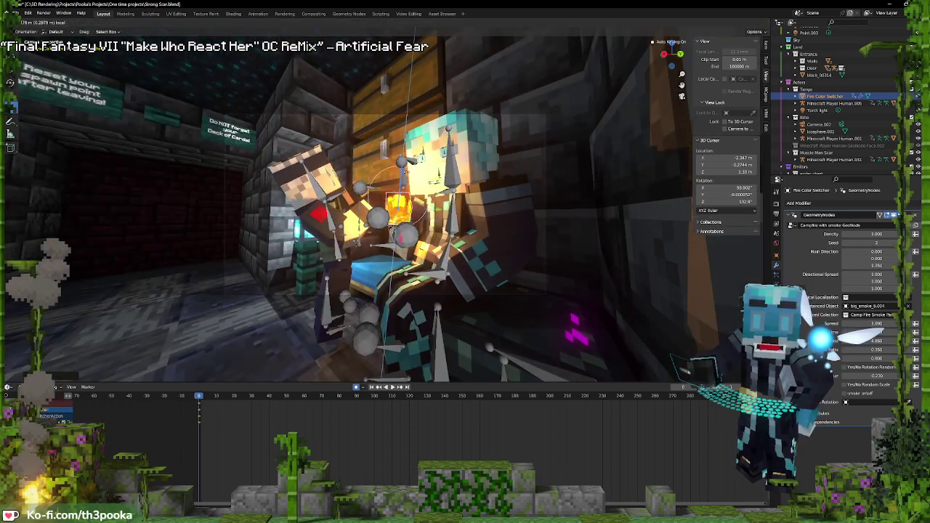
{"action": "left_click", "coordinate": [405, 183]}
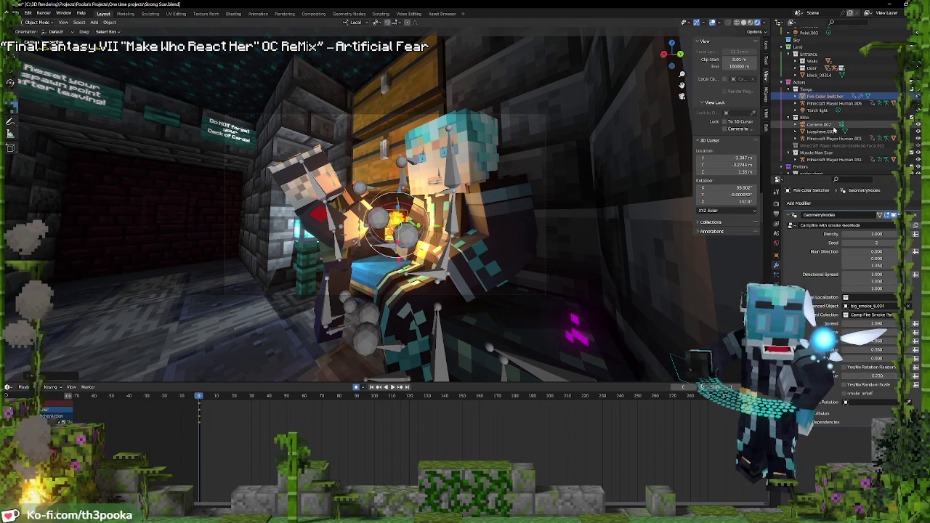
Move the Torch light out of the Tango collection into the Emitters collection
{"action": "left_click", "coordinate": [814, 112]}
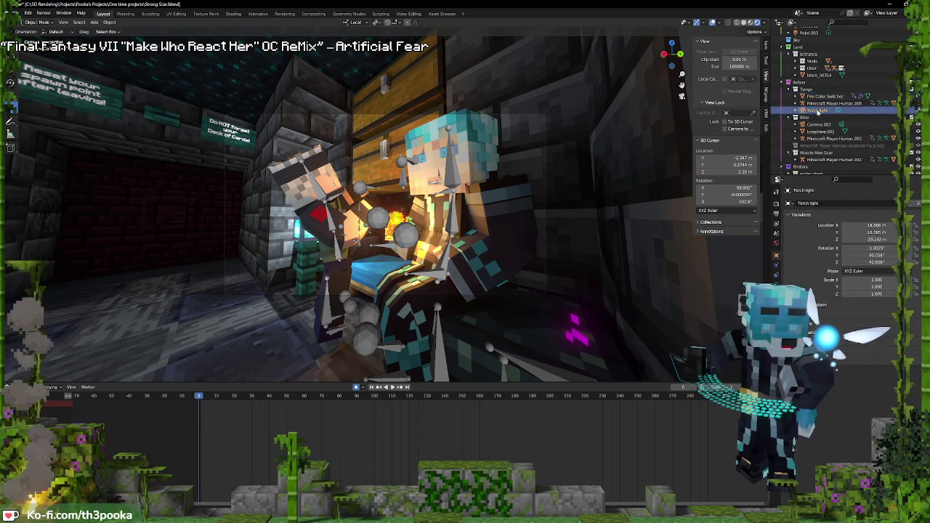
{"action": "left_click_drag", "start_coordinate": [814, 111], "coordinate": [802, 168]}
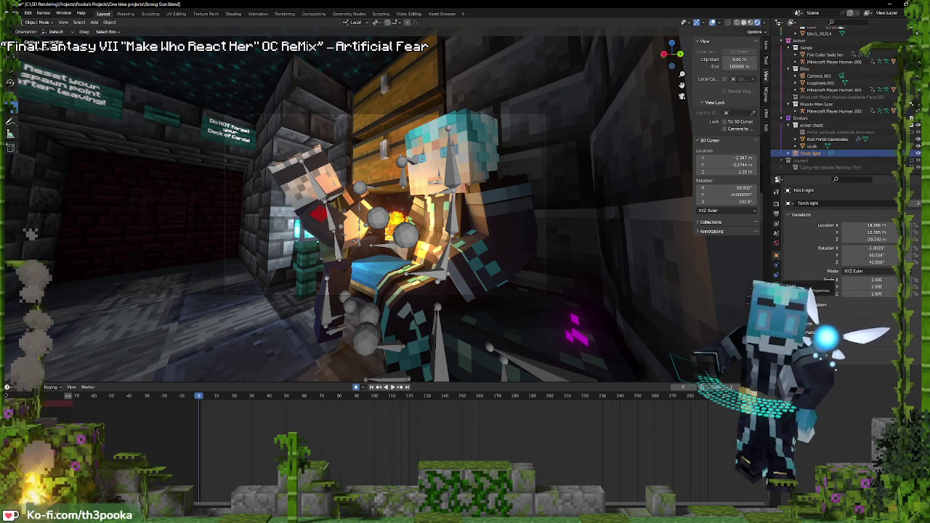
{"action": "scroll", "coordinate": [557, 234], "scroll_direction": "down", "scroll_amount": 12}
{"action": "middle_click_drag", "start_coordinate": [559, 228], "coordinate": [473, 235]}
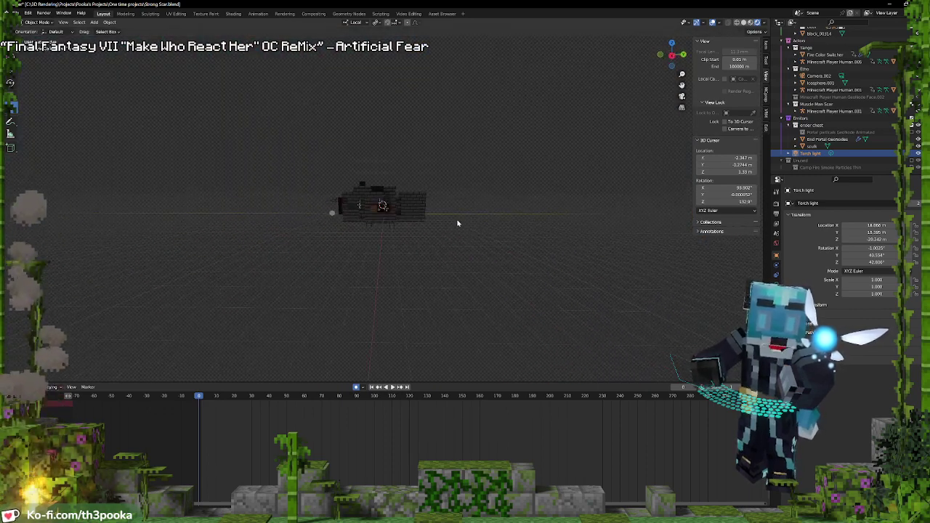
{"action": "key", "text": "KP_0"}
Change the Torch light's colour from orange to cyan and reduce its power
{"action": "left_click", "coordinate": [777, 284]}
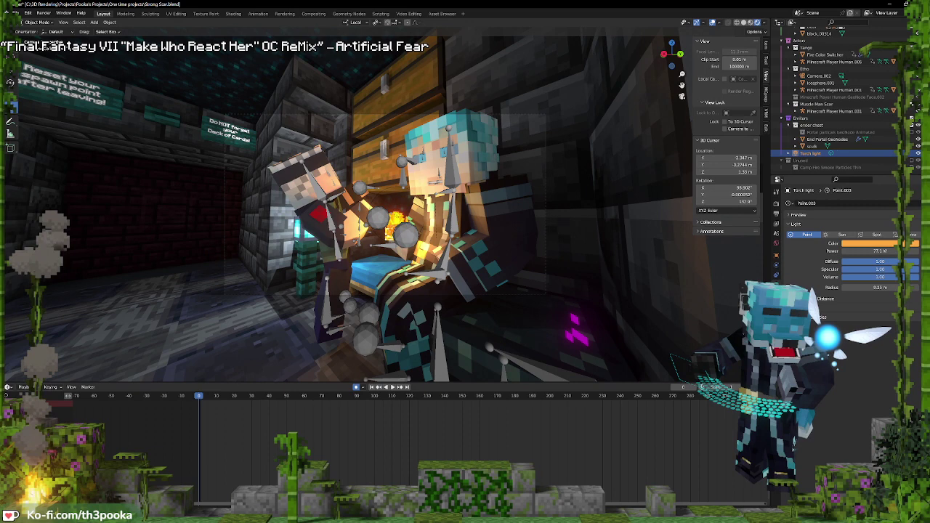
{"action": "left_click", "coordinate": [866, 245]}
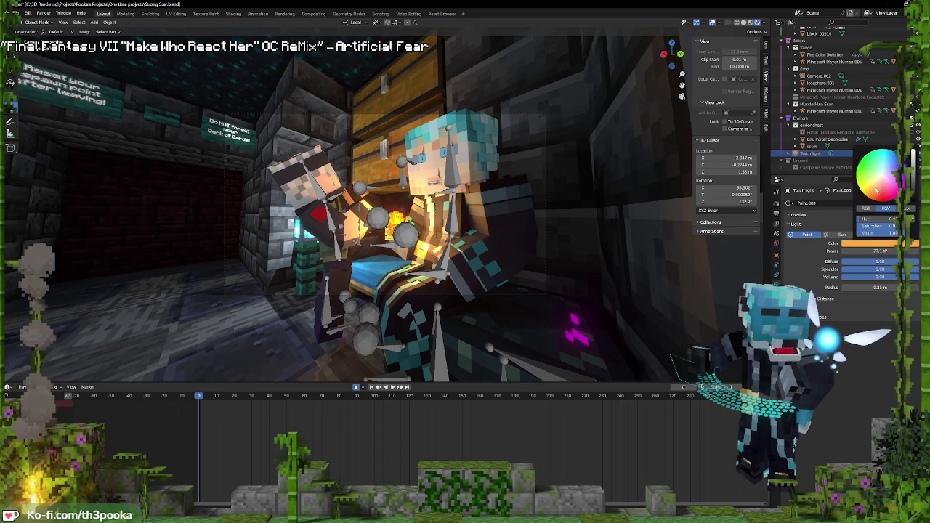
{"action": "left_click_drag", "start_coordinate": [877, 191], "coordinate": [878, 153]}
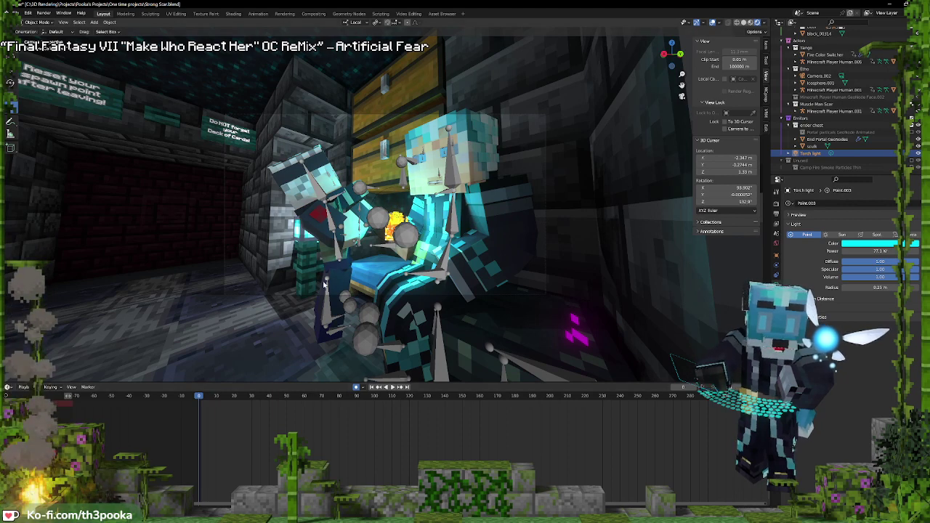
{"action": "left_click_drag", "start_coordinate": [882, 251], "coordinate": [833, 251]}
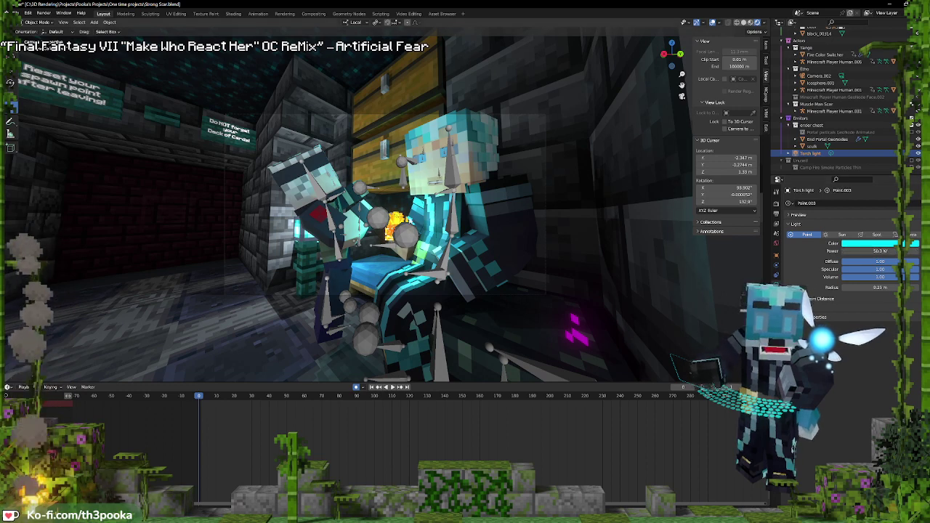
Insert a Switch node between Join Geometry and Group Output in the flame's geometry nodes and expose its toggle as a modifier input
{"action": "left_click", "coordinate": [825, 54]}
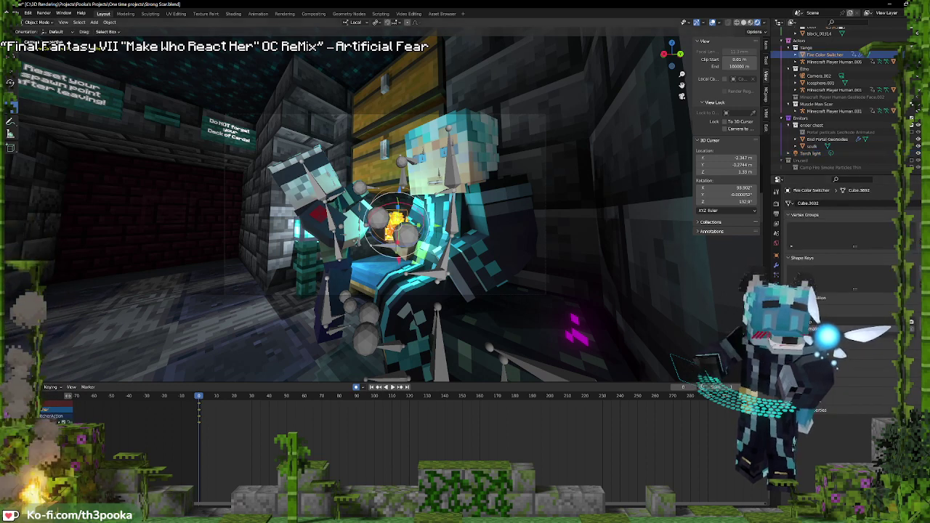
{"action": "left_click", "coordinate": [776, 267]}
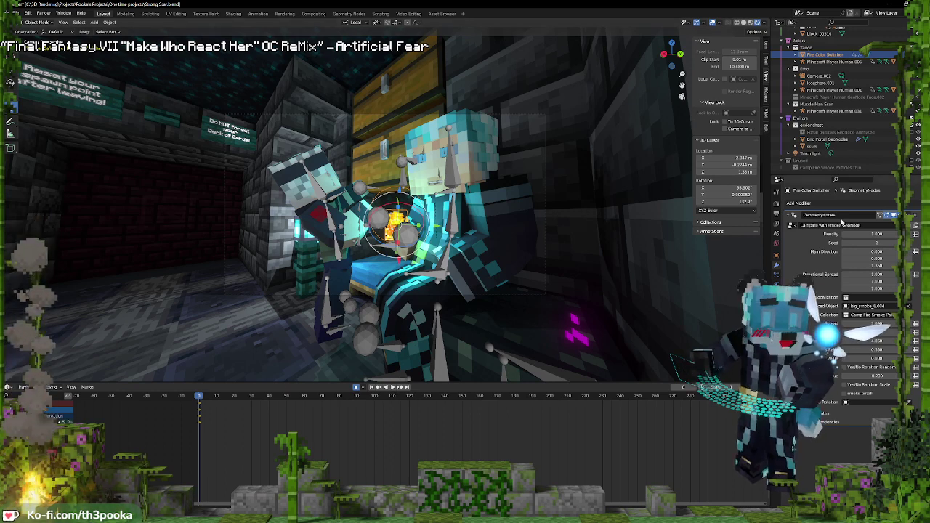
{"action": "left_click", "coordinate": [799, 203]}
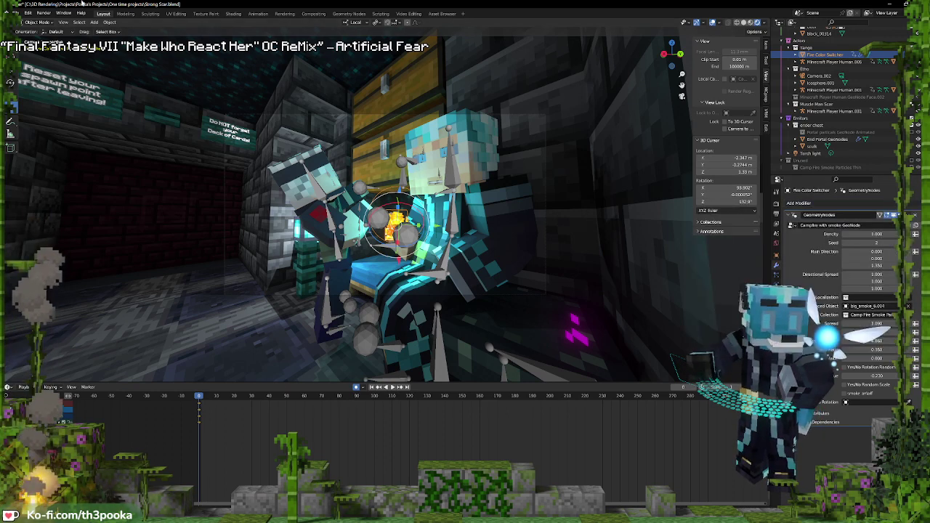
{"action": "left_click", "coordinate": [349, 13]}
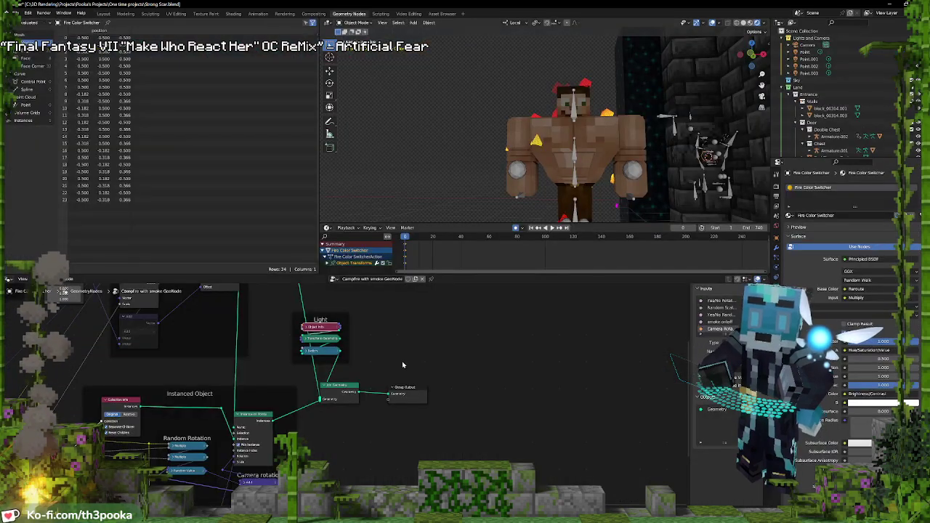
{"action": "key", "text": "shift+a"}
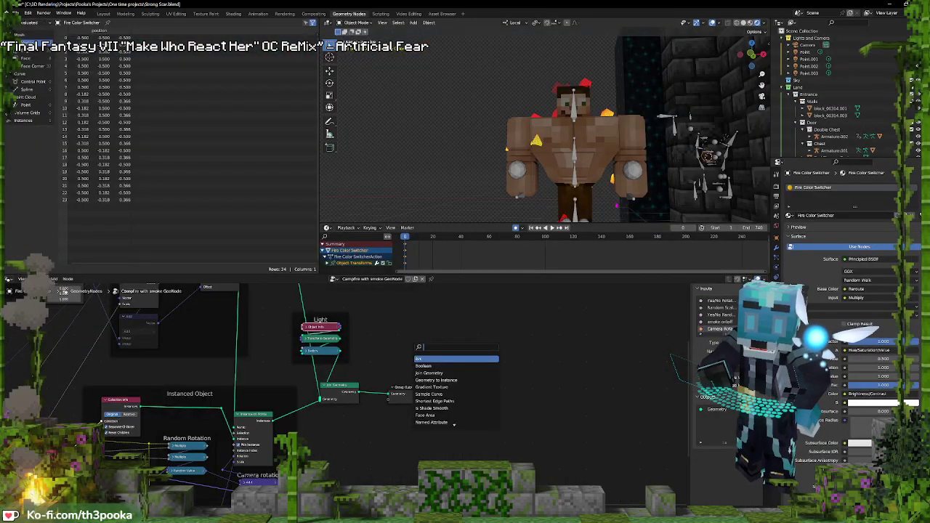
{"action": "type", "text": "switch"}
{"action": "key", "text": "Return"}
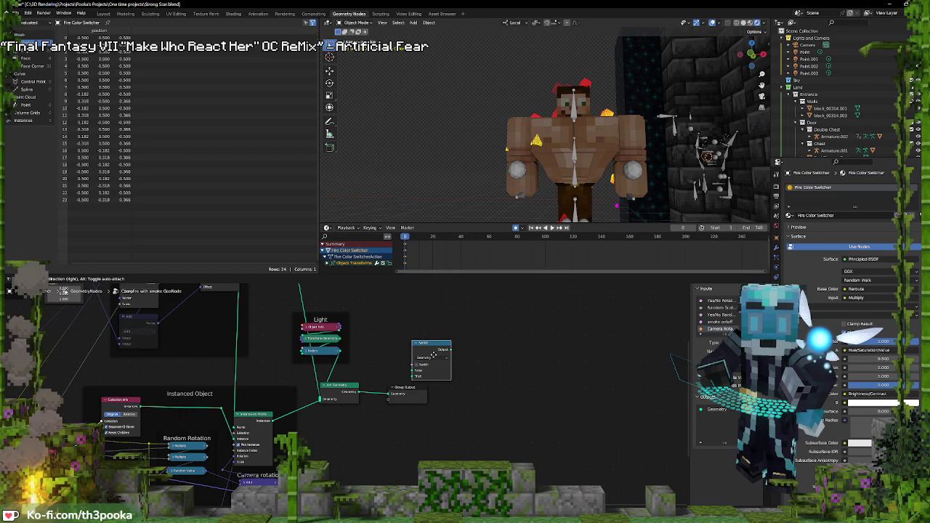
{"action": "left_click", "coordinate": [388, 384]}
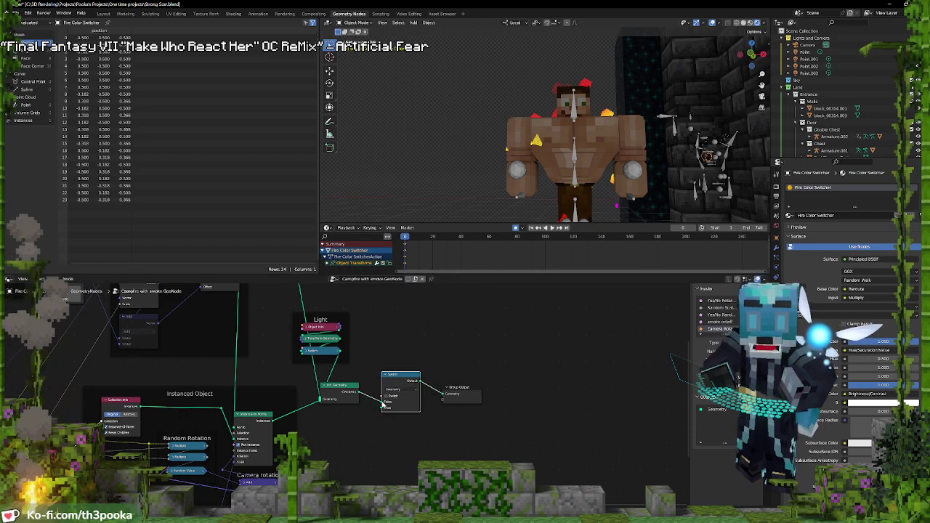
{"action": "left_click_drag", "start_coordinate": [382, 403], "coordinate": [164, 328]}
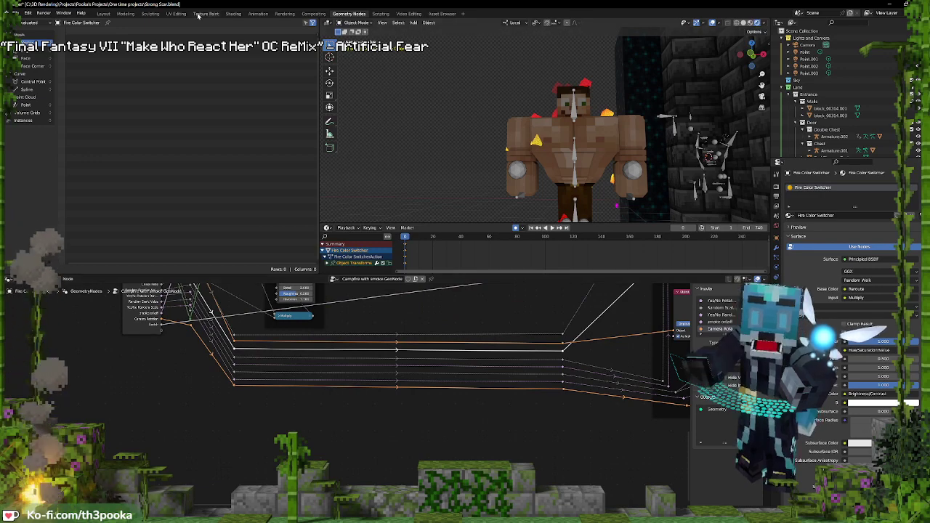
{"action": "left_click", "coordinate": [104, 14]}
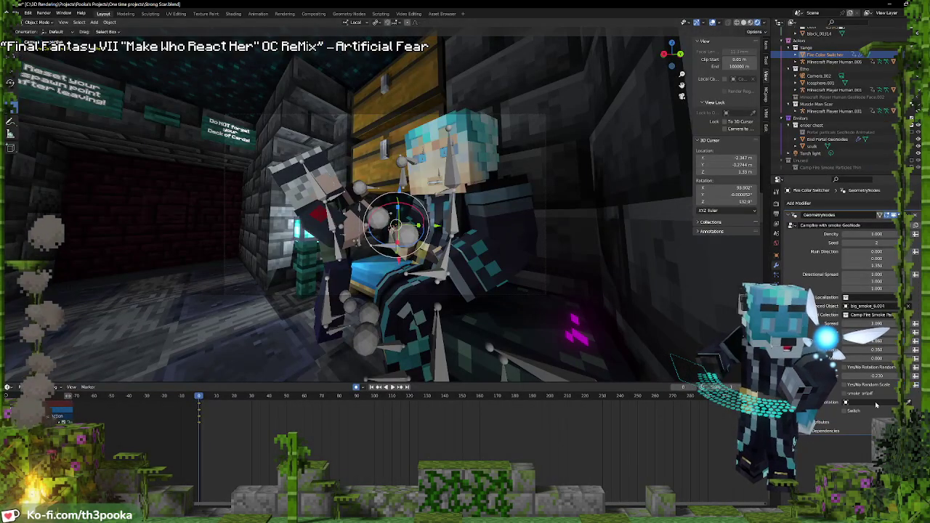
Turn on the flame's Switch modifier input and tune the saturation and value of its Fire Color Switcher material
{"action": "left_click", "coordinate": [845, 412]}
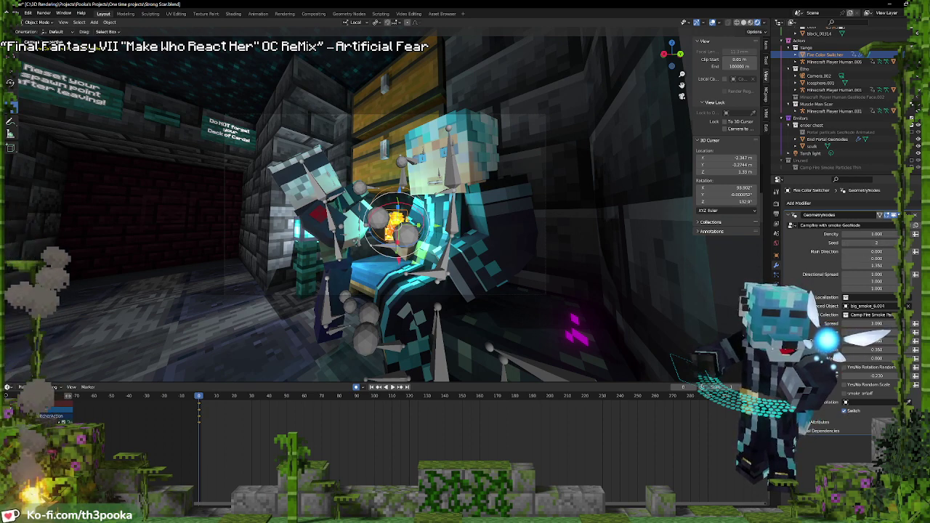
{"action": "left_click", "coordinate": [776, 314]}
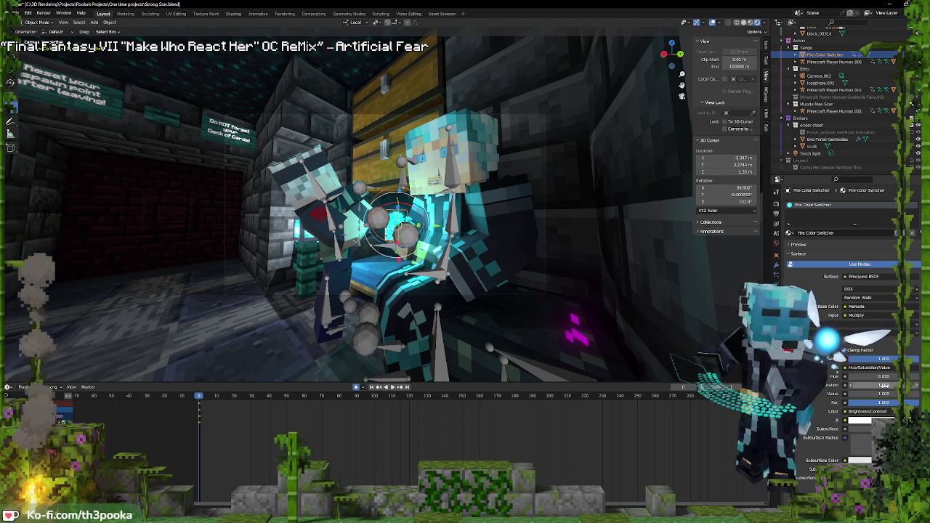
{"action": "left_click_drag", "start_coordinate": [891, 386], "coordinate": [856, 385]}
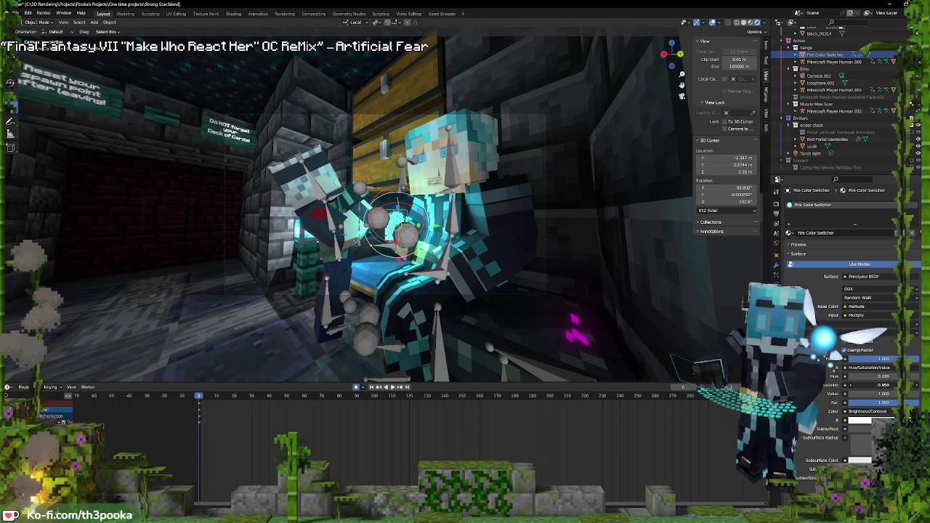
{"action": "mouse_move", "coordinate": [891, 393]}
{"action": "left_mouse_down"}
{"action": "mouse_move", "coordinate": [826, 393]}
{"action": "mouse_move", "coordinate": [892, 386]}
{"action": "left_mouse_up"}
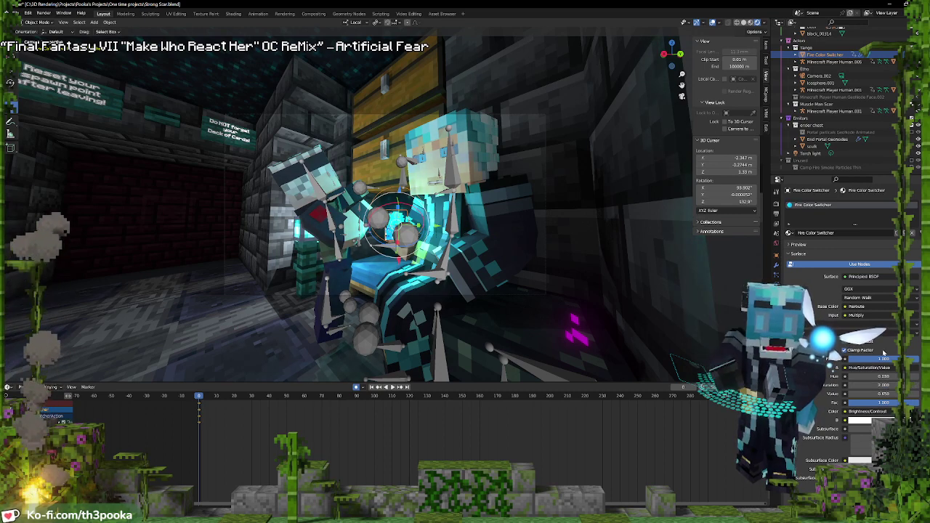
{"action": "mouse_move", "coordinate": [892, 393]}
{"action": "left_mouse_down"}
{"action": "mouse_move", "coordinate": [907, 394]}
{"action": "mouse_move", "coordinate": [883, 394]}
{"action": "mouse_move", "coordinate": [917, 394]}
{"action": "mouse_move", "coordinate": [909, 394]}
{"action": "left_mouse_up"}
Move the flame onto the seated character's raised hand and clear its rotation
{"action": "middle_click_drag", "start_coordinate": [419, 213], "coordinate": [451, 230]}
{"action": "key", "text": "KP_Decimal"}
{"action": "scroll", "coordinate": [438, 234], "scroll_direction": "down", "scroll_amount": 4}
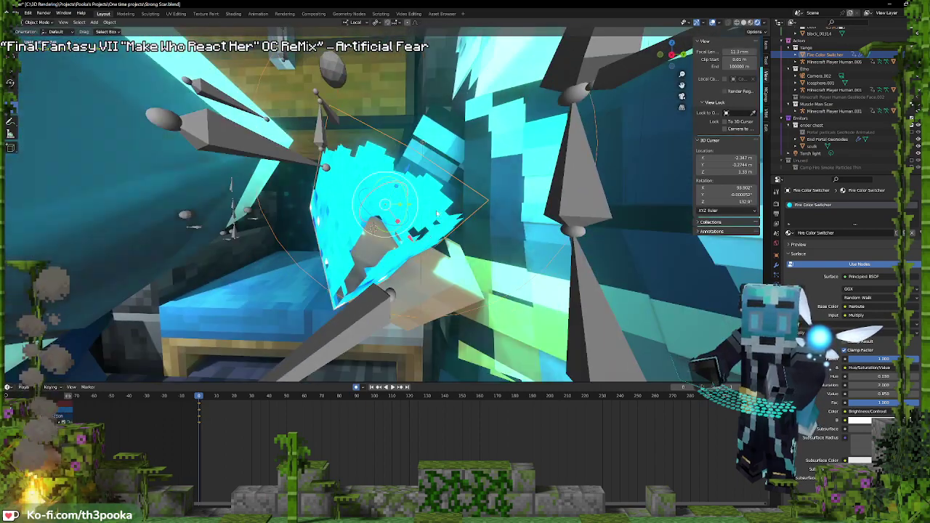
{"action": "key", "text": "g"}
{"action": "left_click", "coordinate": [444, 239]}
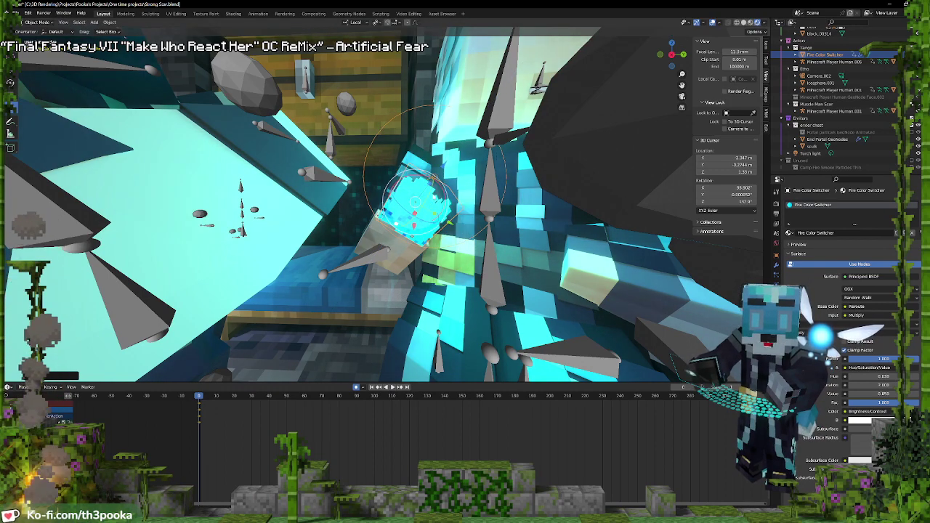
{"action": "key", "text": "alt+r"}
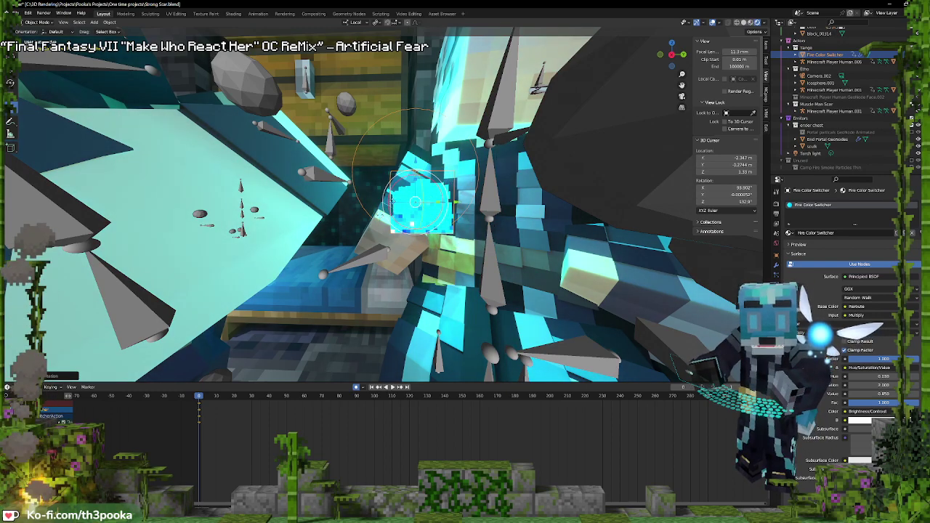
Shift the flame along the Y axis so it sits above the character's hand
{"action": "left_click_drag", "start_coordinate": [456, 203], "coordinate": [432, 204]}
{"action": "key", "text": "g"}
{"action": "key", "text": "y"}
{"action": "key", "text": "y"}
{"action": "mouse_move", "coordinate": [462, 200]}
{"action": "middle_mouse_down"}
{"action": "mouse_move", "coordinate": [435, 205]}
{"action": "mouse_move", "coordinate": [487, 198]}
{"action": "mouse_move", "coordinate": [423, 179]}
{"action": "mouse_move", "coordinate": [458, 197]}
{"action": "middle_mouse_up"}
Parent the flame to the Tango rig's hand bone with Bone Relative and check it through the camera
{"action": "left_click", "coordinate": [378, 255], "text": "shift"}
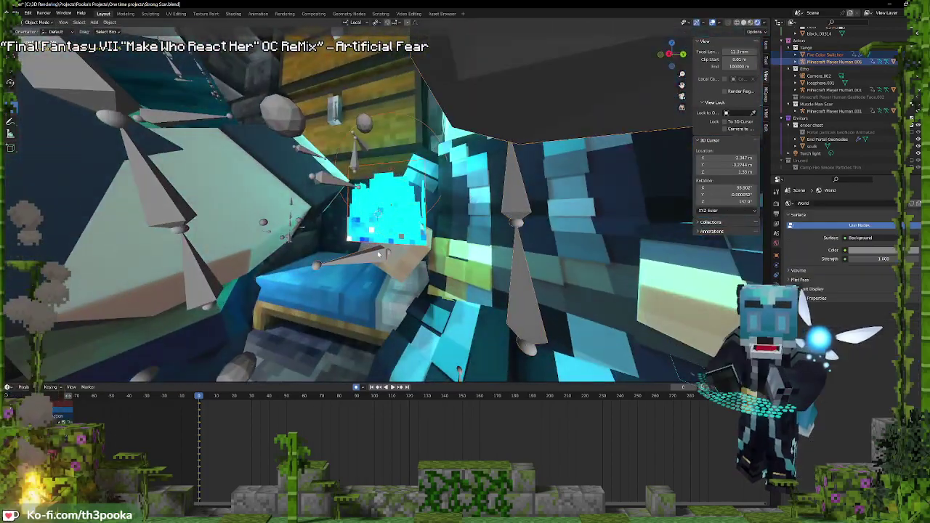
{"action": "key", "text": "ctrl+Tab"}
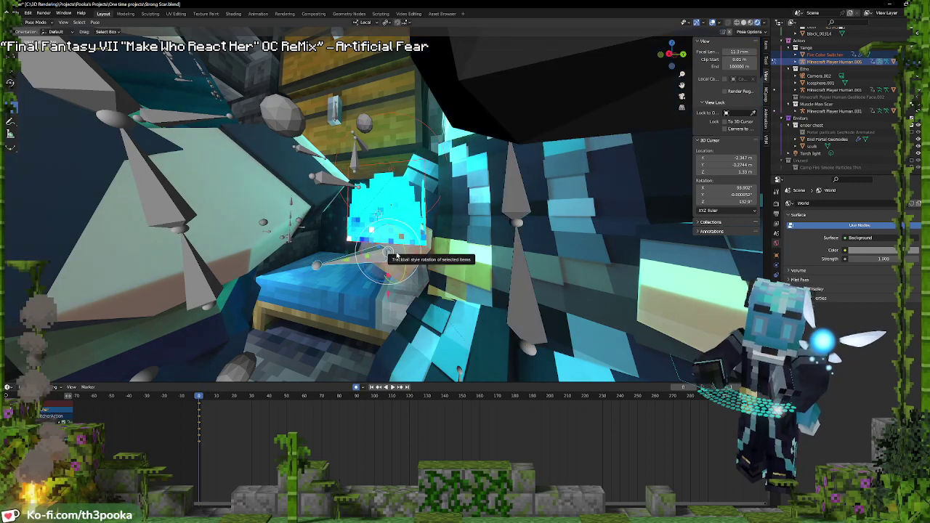
{"action": "key", "text": "ctrl+p"}
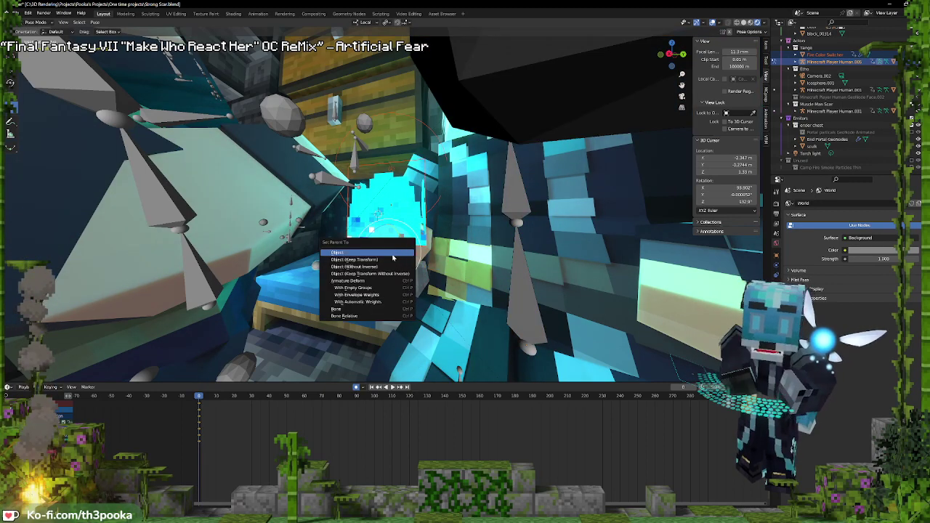
{"action": "left_click", "coordinate": [362, 317]}
{"action": "key", "text": "ctrl+Tab"}
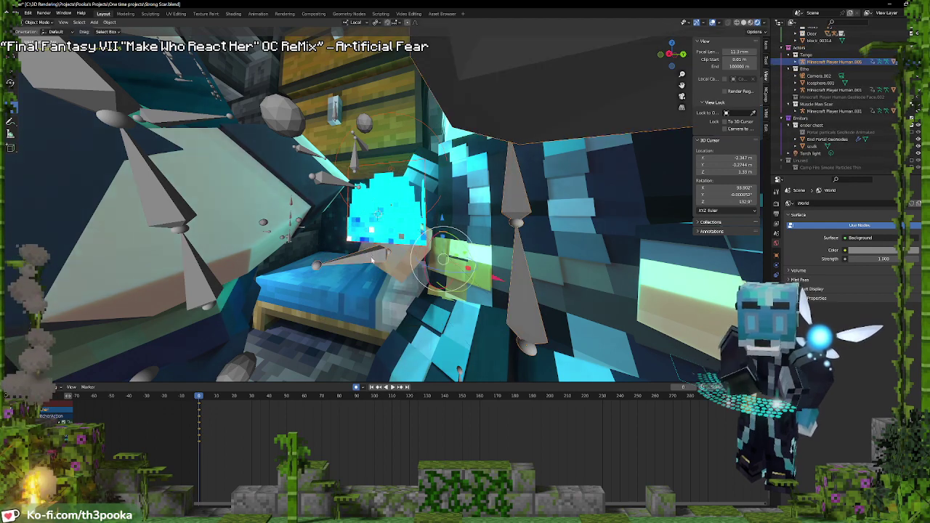
{"action": "key", "text": "KP_0"}
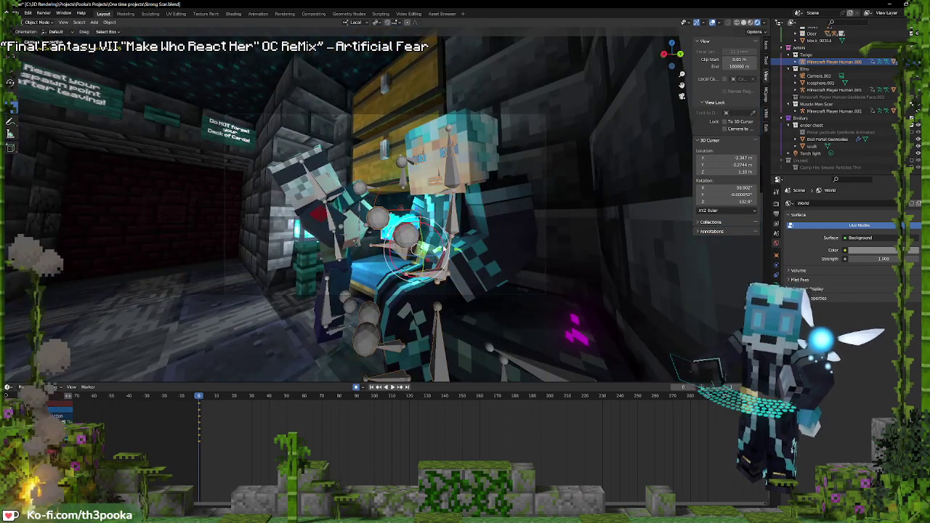
{"action": "left_click", "coordinate": [437, 210]}
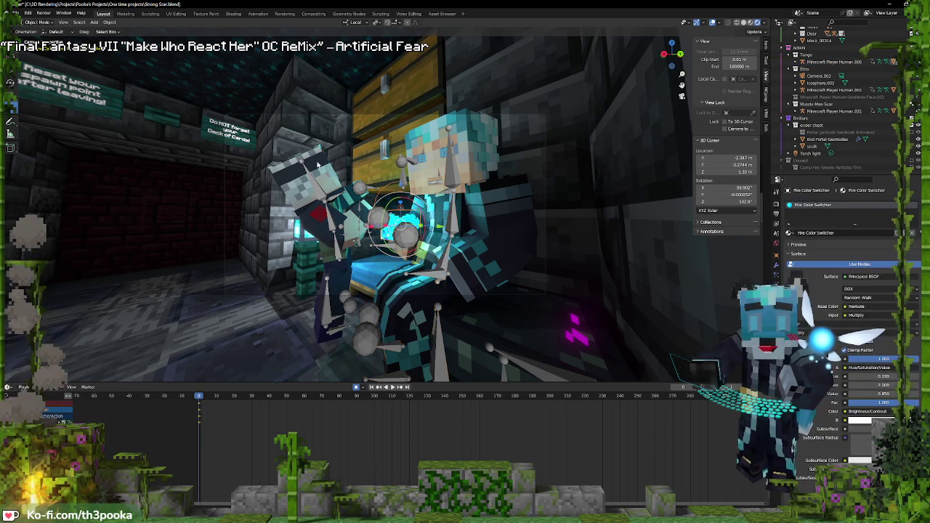
Inspect the Pupil and Eye Backing materials on the Tango character's mesh, including the eye backing's base colour
{"action": "left_click", "coordinate": [445, 155]}
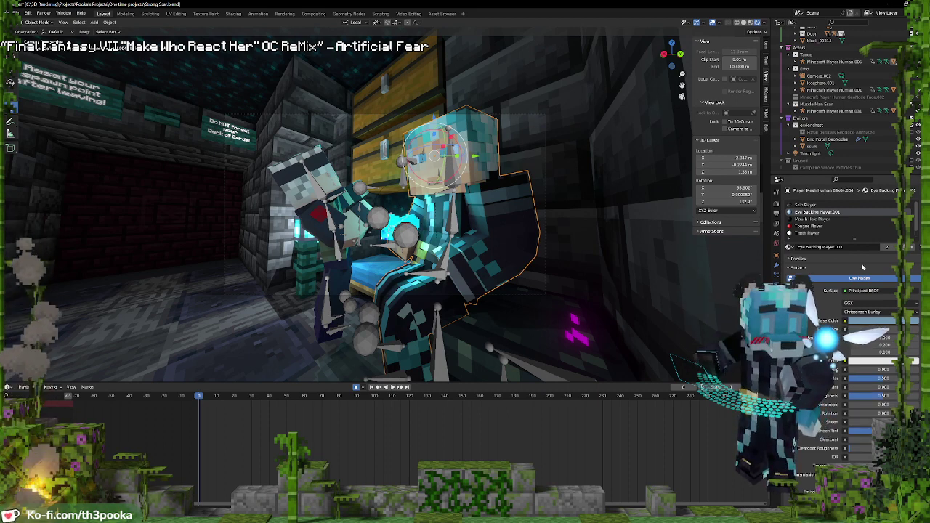
{"action": "scroll", "coordinate": [826, 211], "scroll_direction": "down", "scroll_amount": 1}
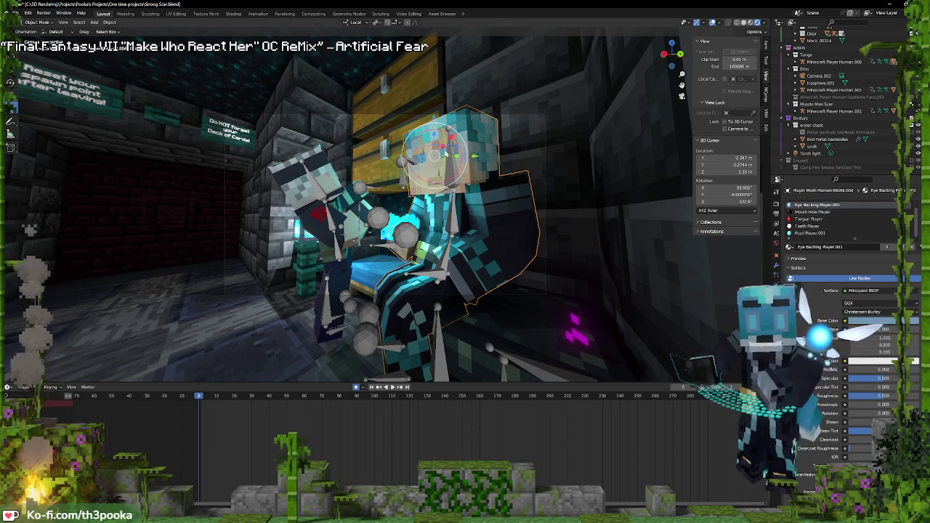
{"action": "left_click", "coordinate": [810, 232]}
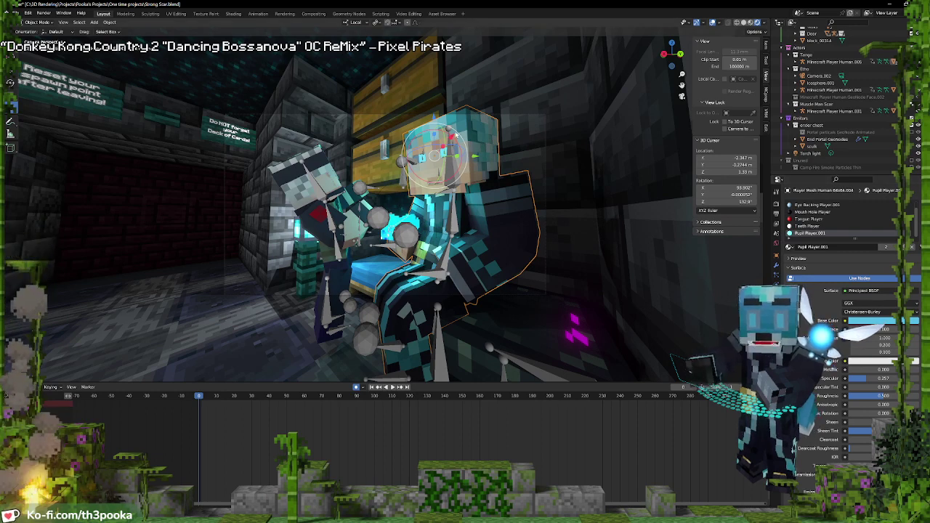
{"action": "scroll", "coordinate": [859, 212], "scroll_direction": "up", "scroll_amount": 1}
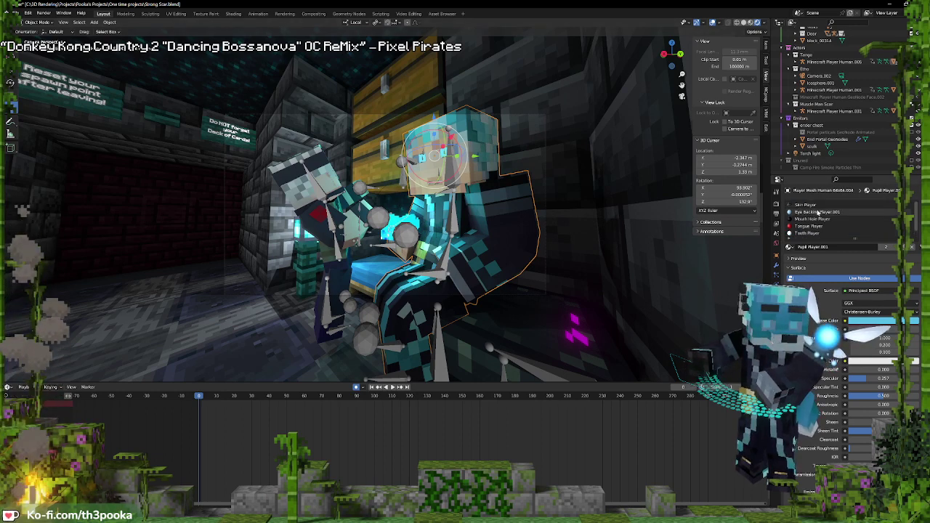
{"action": "left_click", "coordinate": [818, 212]}
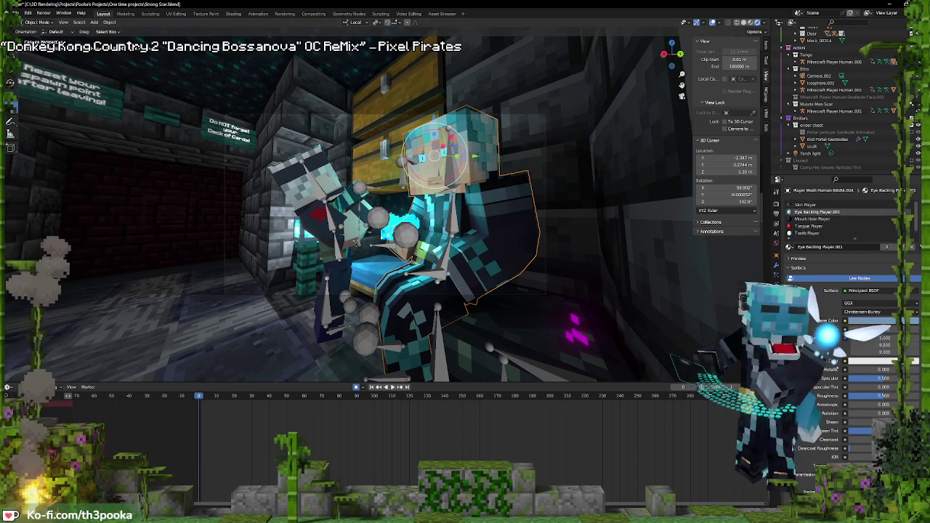
{"action": "left_click", "coordinate": [892, 322]}
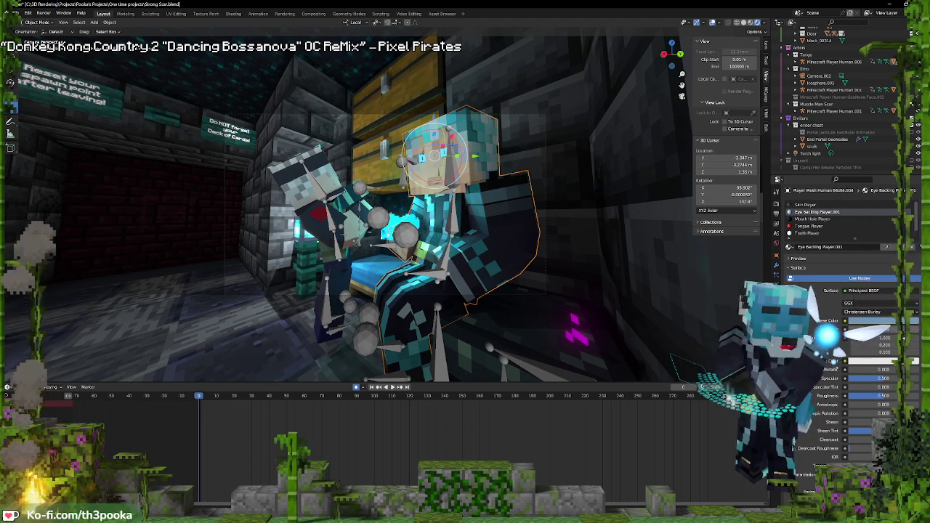
{"action": "left_click", "coordinate": [882, 492]}
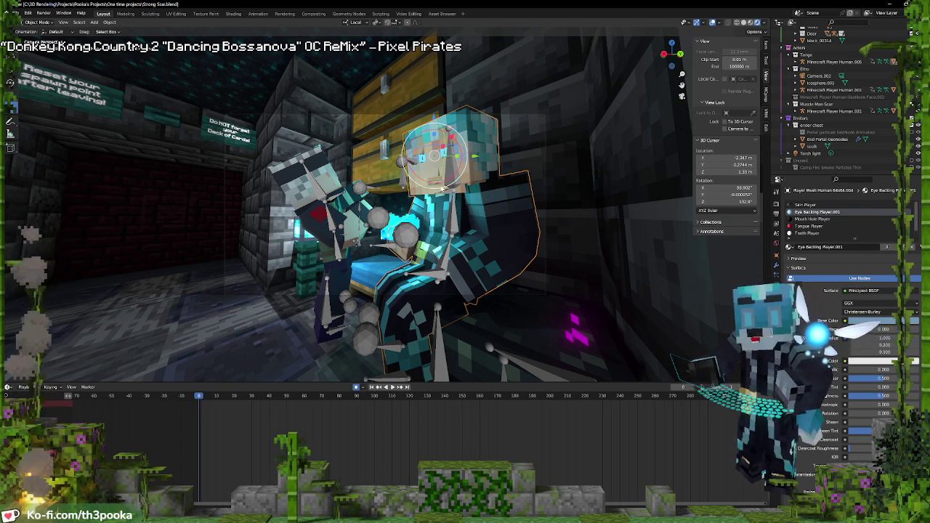
Enter pose mode on the Tango rig and nudge its mouth control
{"action": "left_click", "coordinate": [450, 190]}
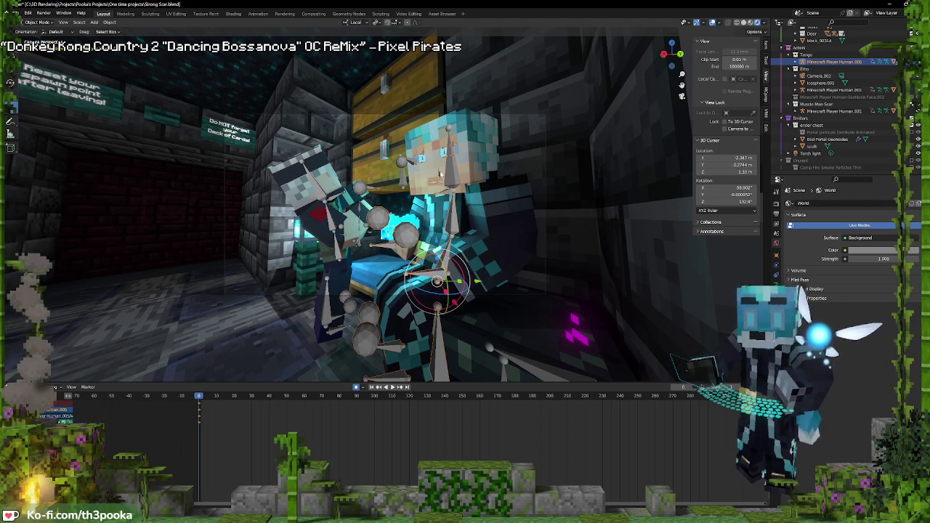
{"action": "key", "text": "ctrl+Tab"}
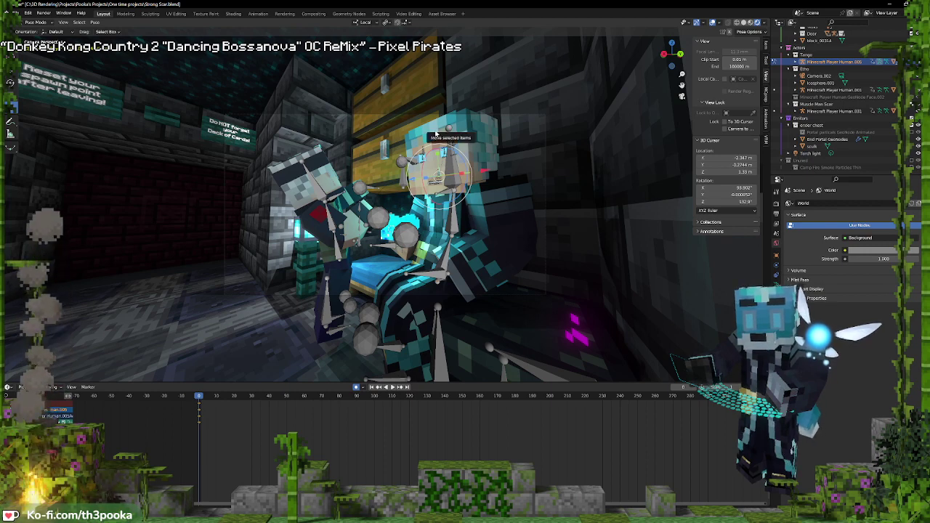
{"action": "mouse_move", "coordinate": [437, 135]}
{"action": "left_mouse_down"}
{"action": "mouse_move", "coordinate": [437, 118]}
{"action": "mouse_move", "coordinate": [443, 129]}
{"action": "left_mouse_up"}
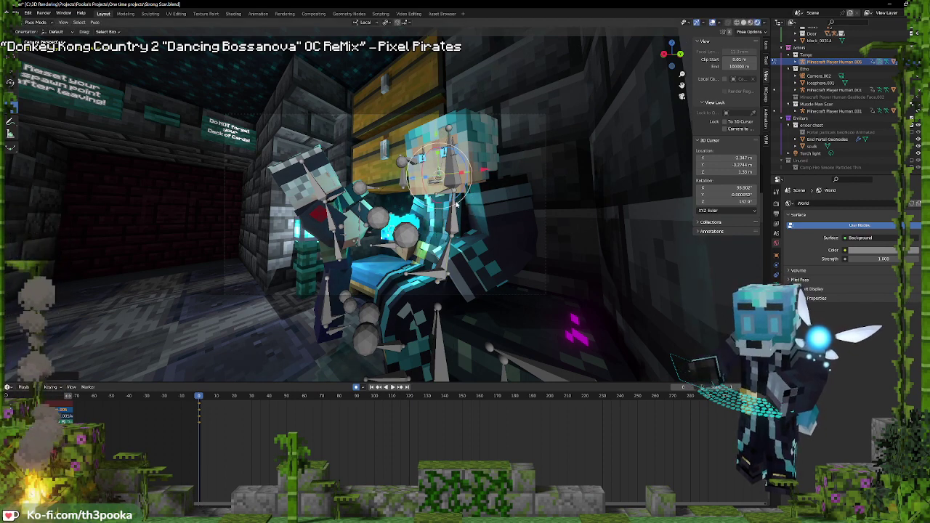
Examine the Tango character's face, mouth controls and eyes up close from several angles
{"action": "scroll", "coordinate": [441, 189], "scroll_direction": "up", "scroll_amount": 6}
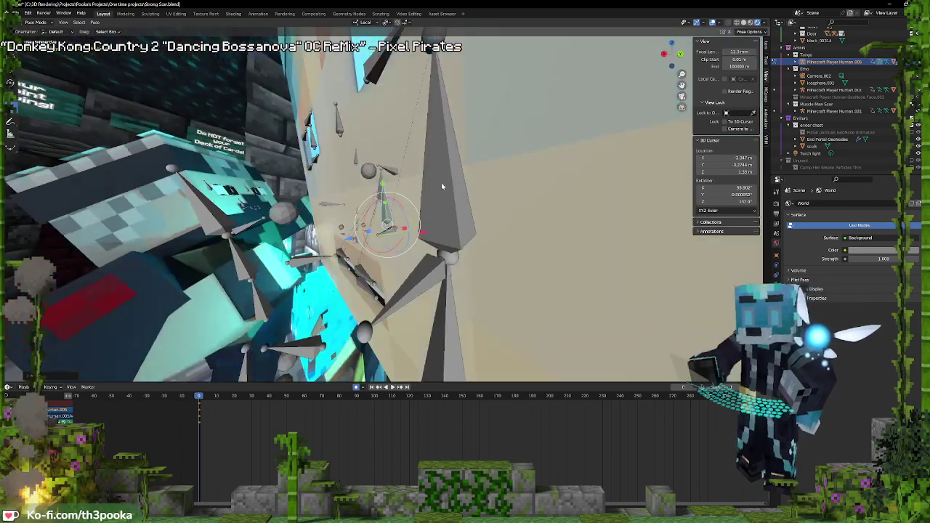
{"action": "middle_click_drag", "start_coordinate": [442, 187], "coordinate": [403, 237]}
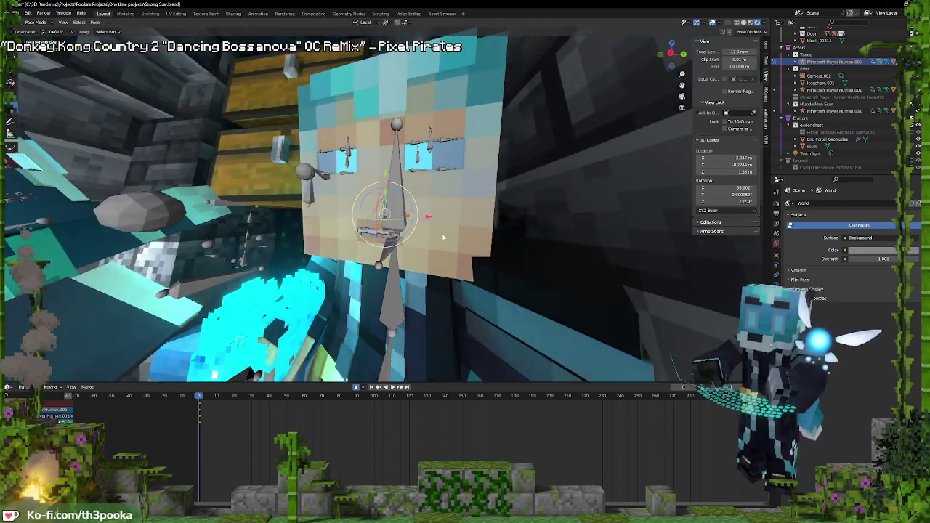
{"action": "middle_click_drag", "start_coordinate": [443, 239], "coordinate": [468, 231]}
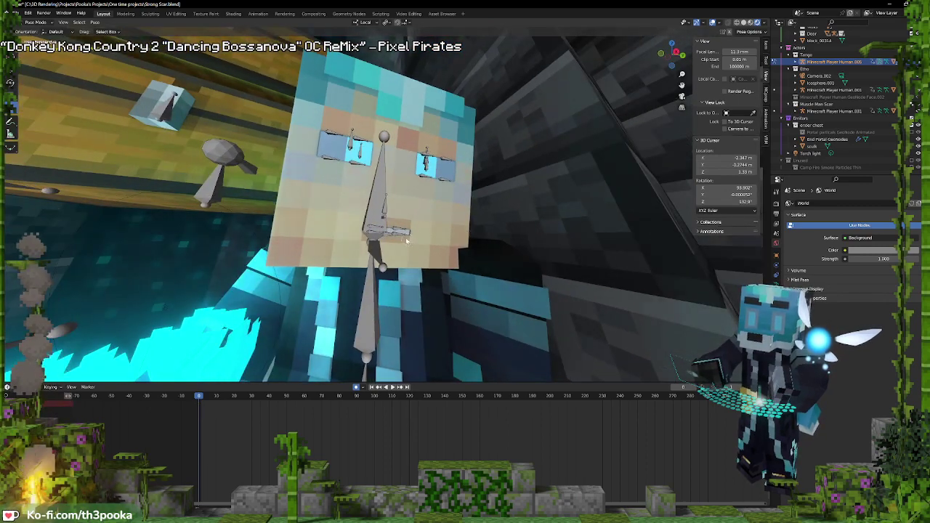
{"action": "middle_click_drag", "start_coordinate": [454, 230], "coordinate": [364, 233]}
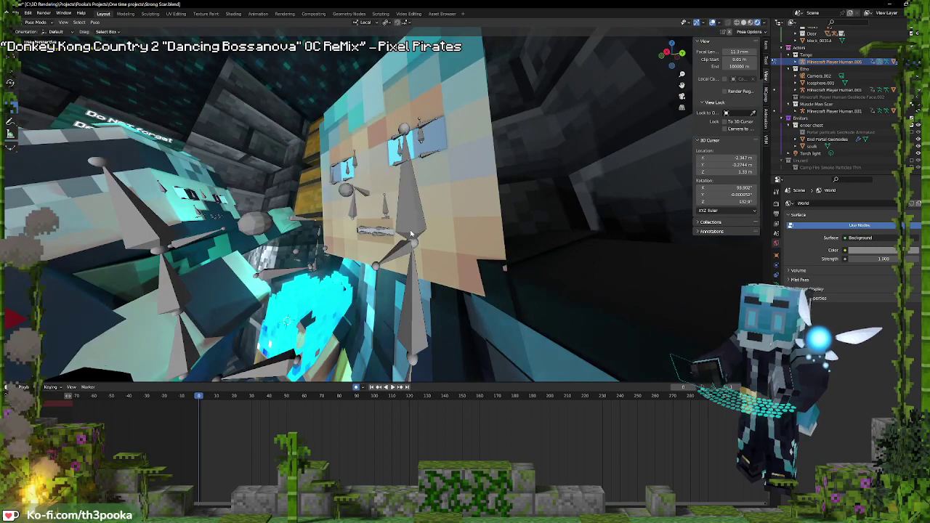
{"action": "left_click", "coordinate": [371, 232]}
{"action": "middle_click_drag", "start_coordinate": [413, 220], "coordinate": [436, 220]}
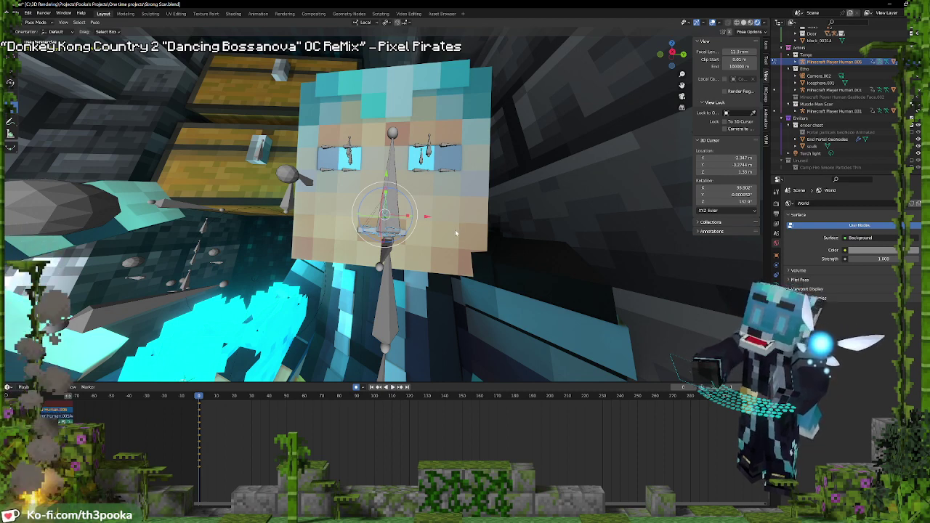
{"action": "key", "text": "ctrl+Tab"}
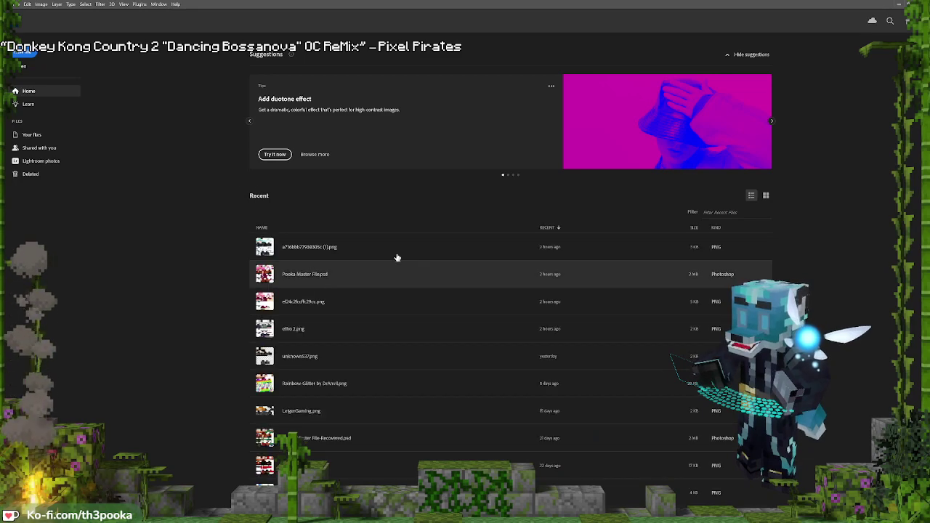
Open the most recent skin PNG in Photoshop, enlarge it to inspect the texture, and close it
{"action": "left_click", "coordinate": [366, 247]}
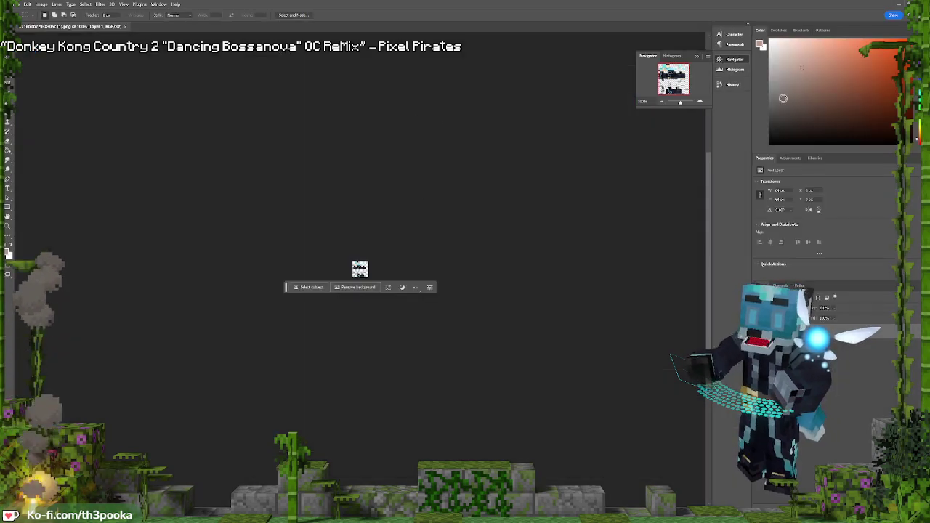
{"action": "left_click_drag", "start_coordinate": [681, 103], "coordinate": [688, 104]}
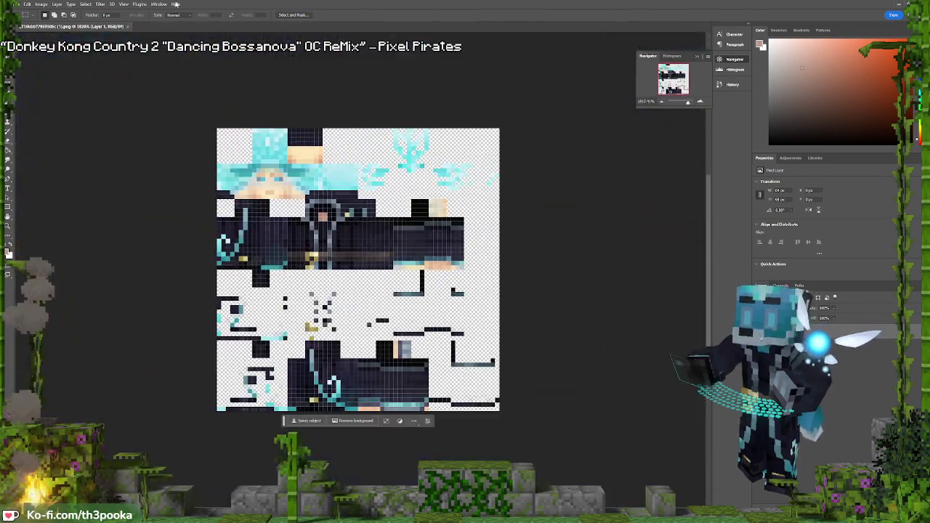
{"action": "left_click", "coordinate": [127, 27]}
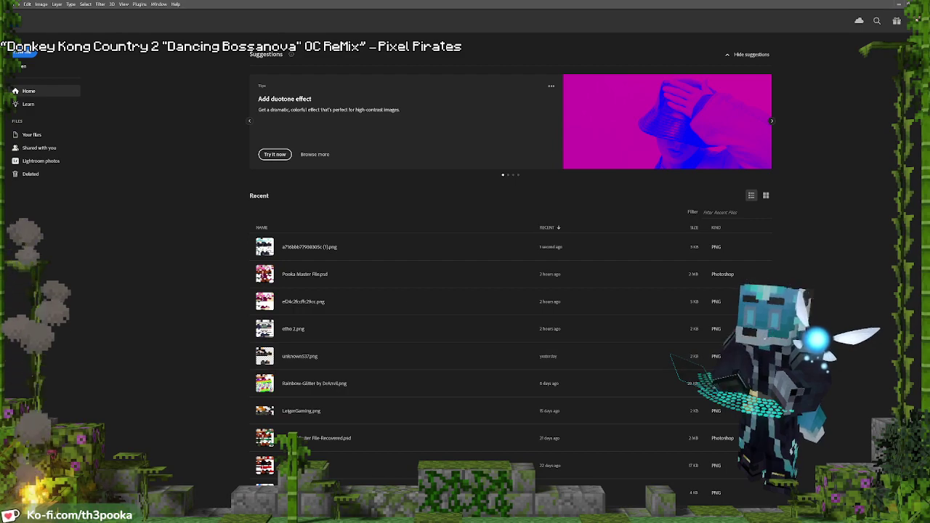
In File Explorer, browse on Local Disk (C:) to 3D Rendering > Textures > Minecraft Skins > HermitCraft Skins > Tangotek
{"action": "mouse_move", "coordinate": [176, 516]}
{"action": "mouse_move", "coordinate": [203, 482]}
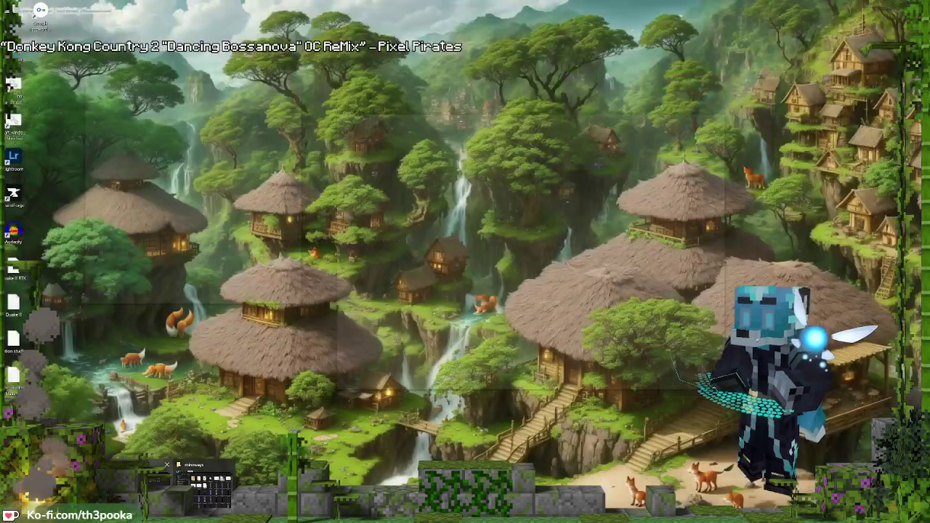
{"action": "left_click", "coordinate": [211, 487]}
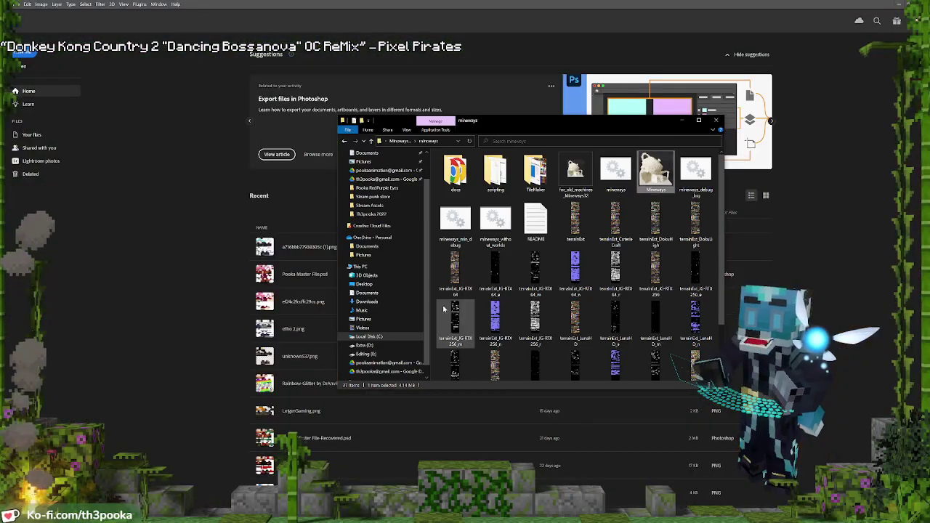
{"action": "left_click", "coordinate": [385, 336]}
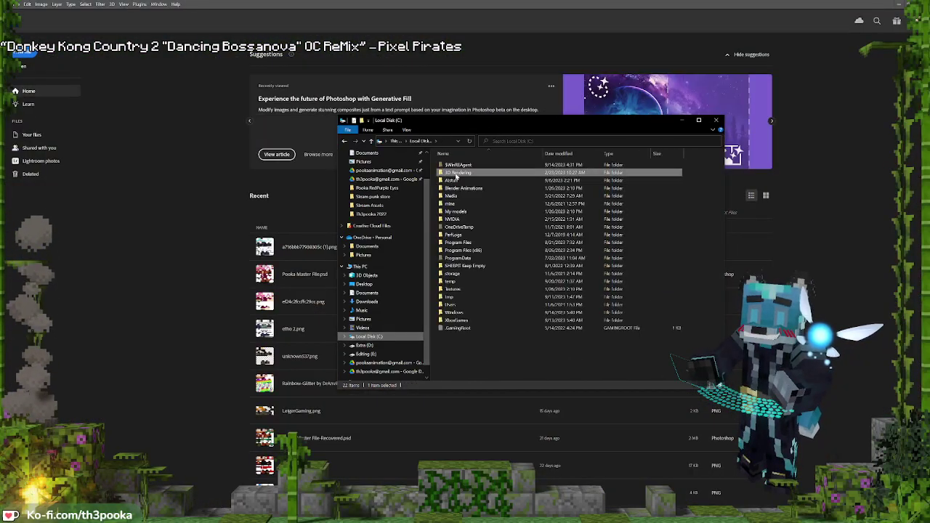
{"action": "double_click", "coordinate": [456, 178]}
{"action": "double_click", "coordinate": [456, 244]}
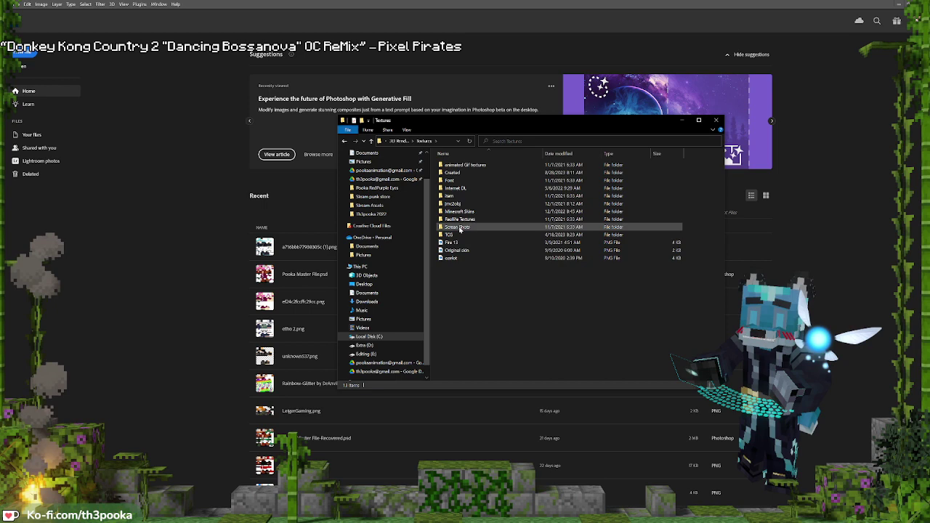
{"action": "double_click", "coordinate": [462, 211]}
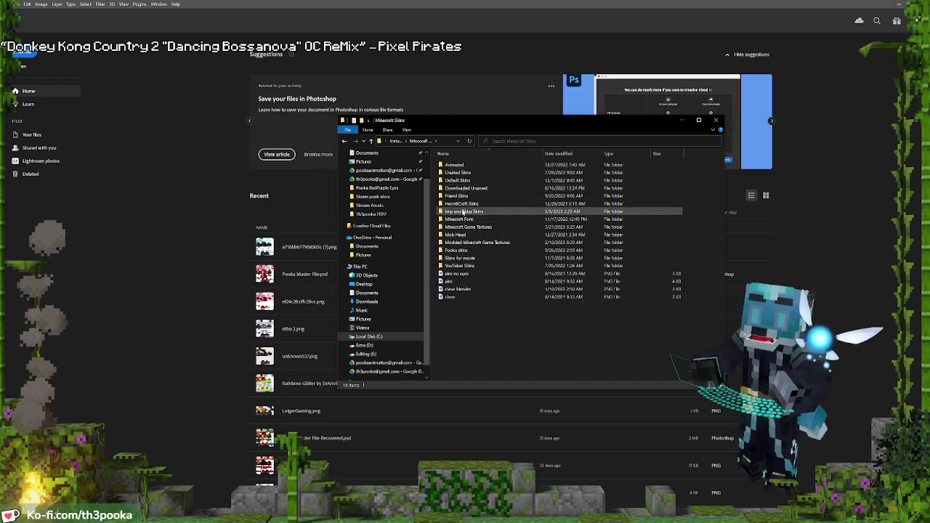
{"action": "double_click", "coordinate": [464, 204]}
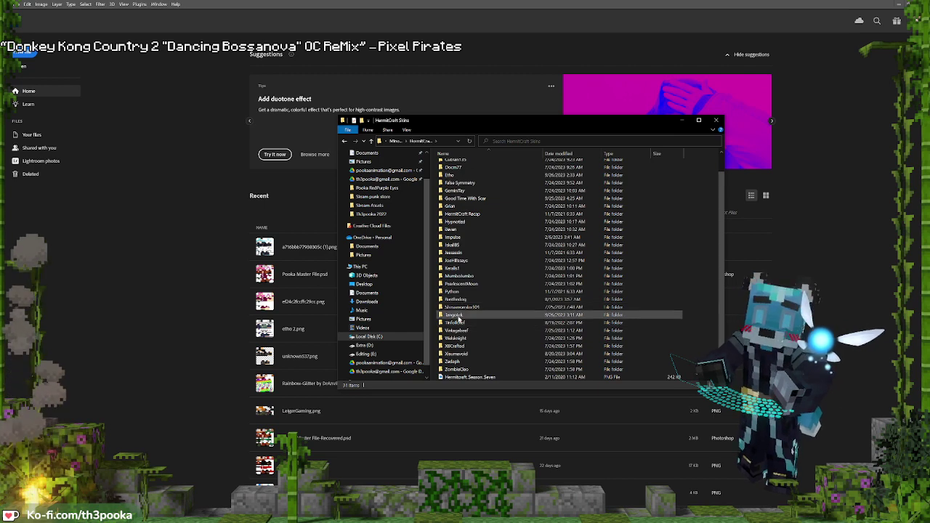
{"action": "double_click", "coordinate": [454, 336]}
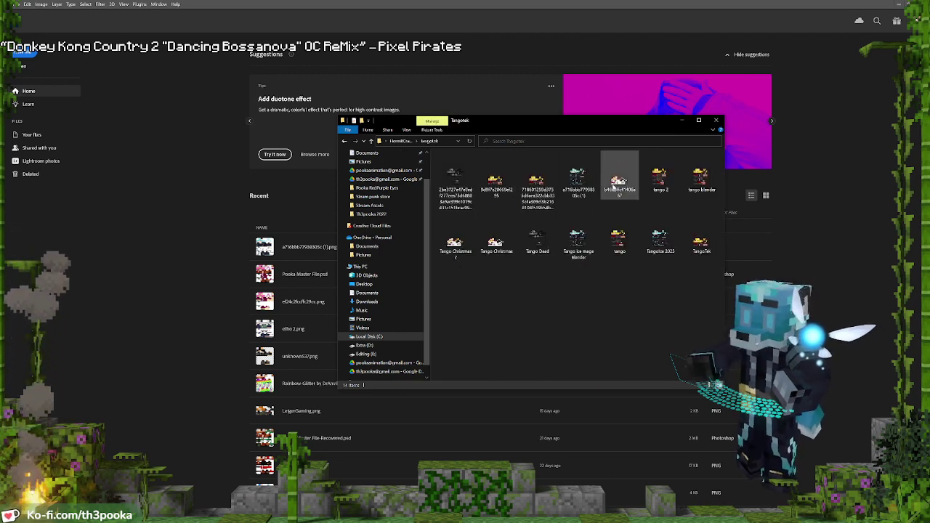
Open the "Tango ice mage blender" skin in Photoshop and enlarge it to work on individual pixels
{"action": "left_click", "coordinate": [579, 240]}
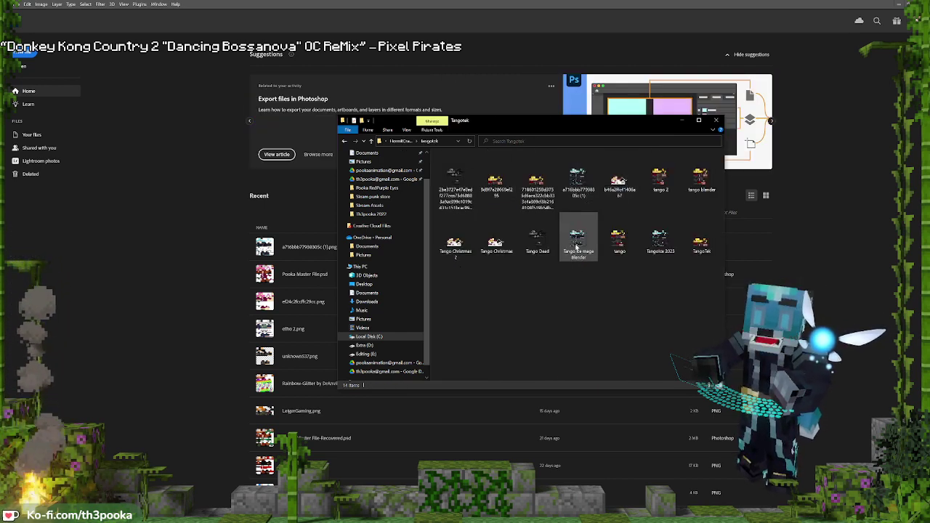
{"action": "left_click_drag", "start_coordinate": [579, 240], "coordinate": [194, 203]}
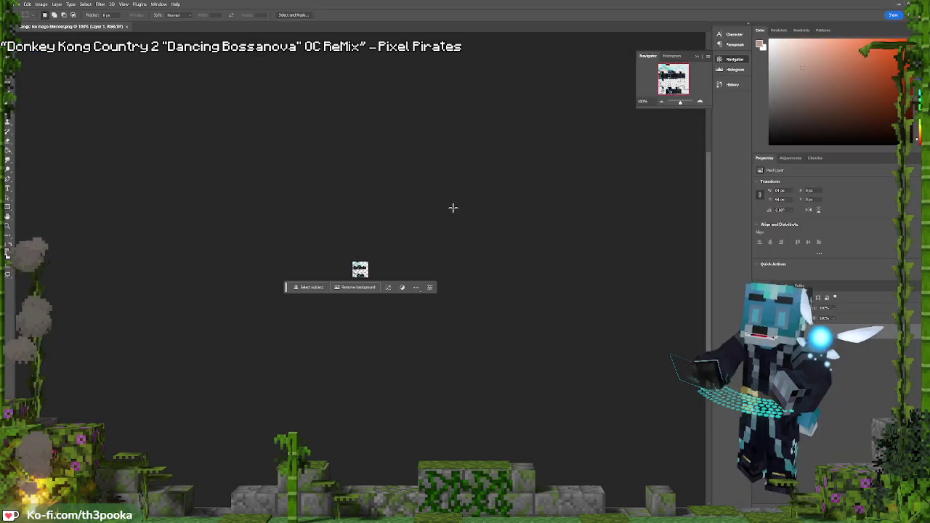
{"action": "left_click_drag", "start_coordinate": [684, 104], "coordinate": [690, 105]}
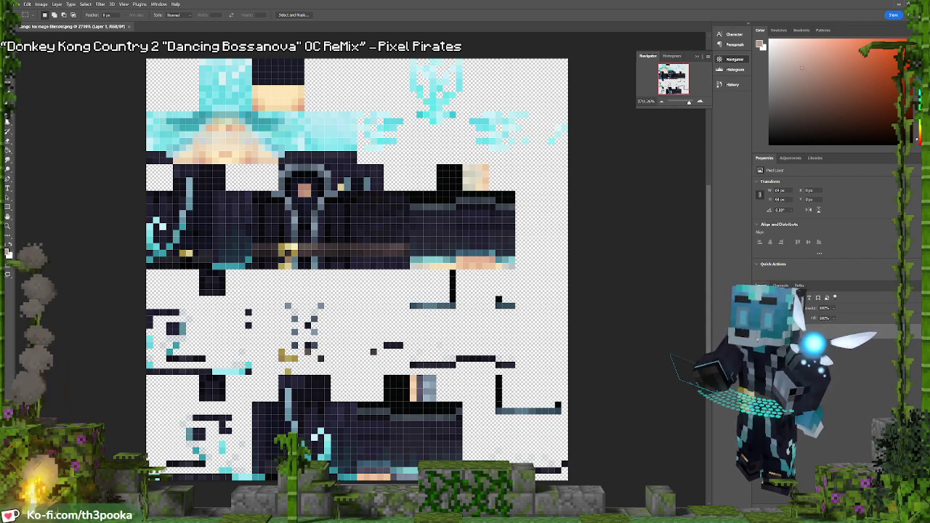
Sample the light skin tone from the face and paint it over the mouth area with the Pencil
{"action": "key", "text": "i"}
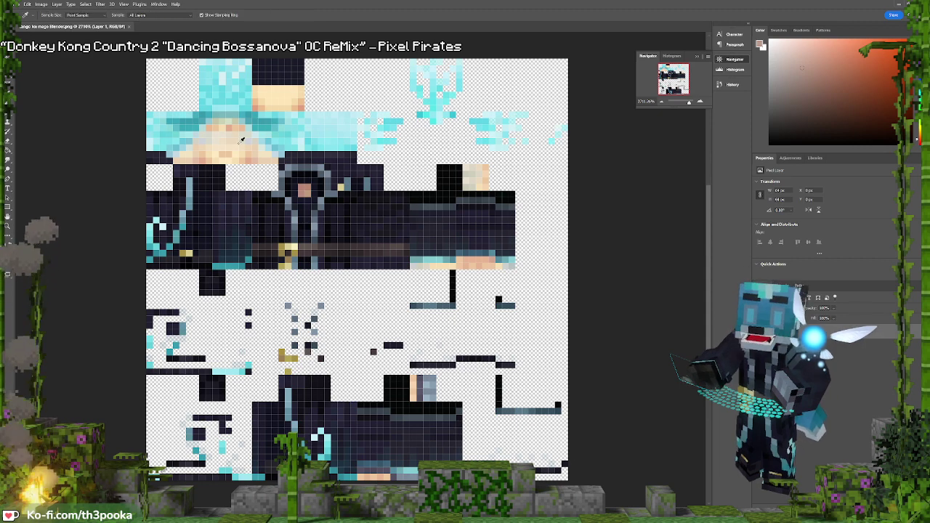
{"action": "left_click", "coordinate": [241, 149]}
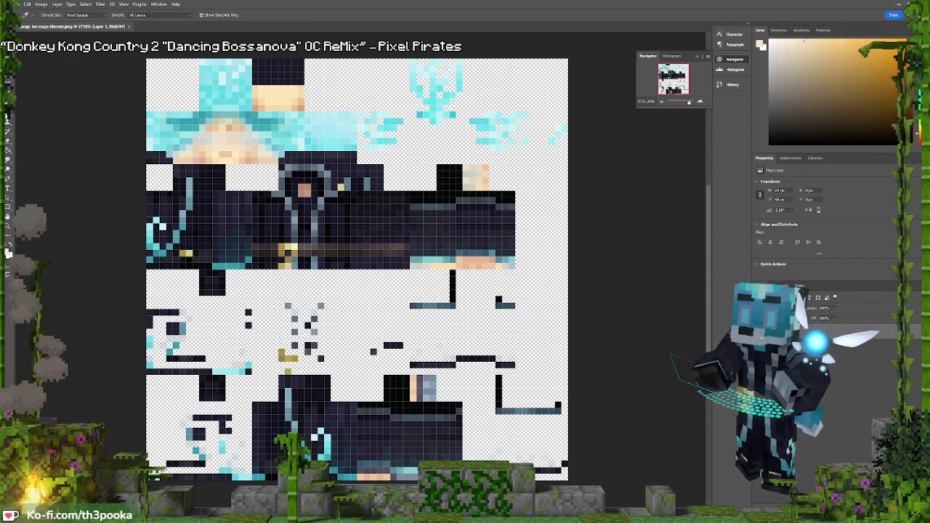
{"action": "key", "text": "b"}
{"action": "left_click", "coordinate": [227, 154]}
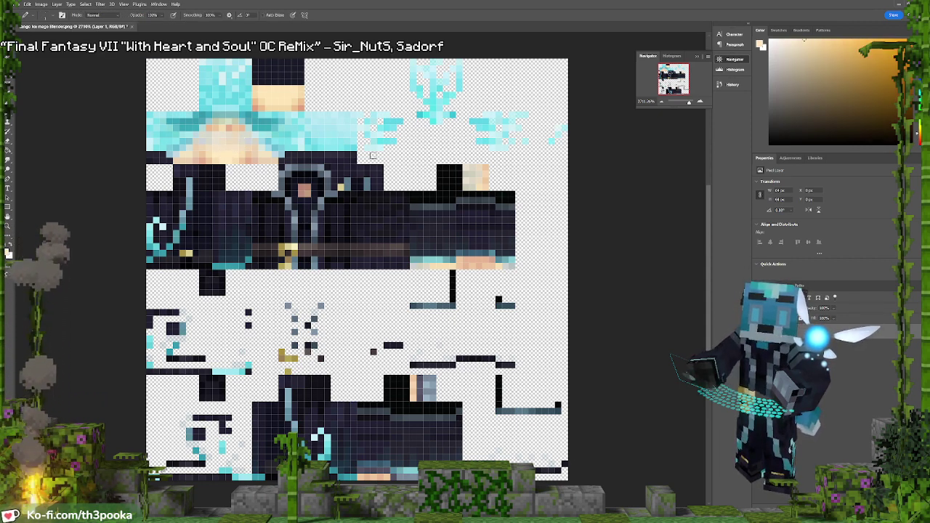
Save the edited skin as the PNG "Tango ice mage Blender2" with the large file size option, and minimise Photoshop
{"action": "left_click", "coordinate": [26, 4]}
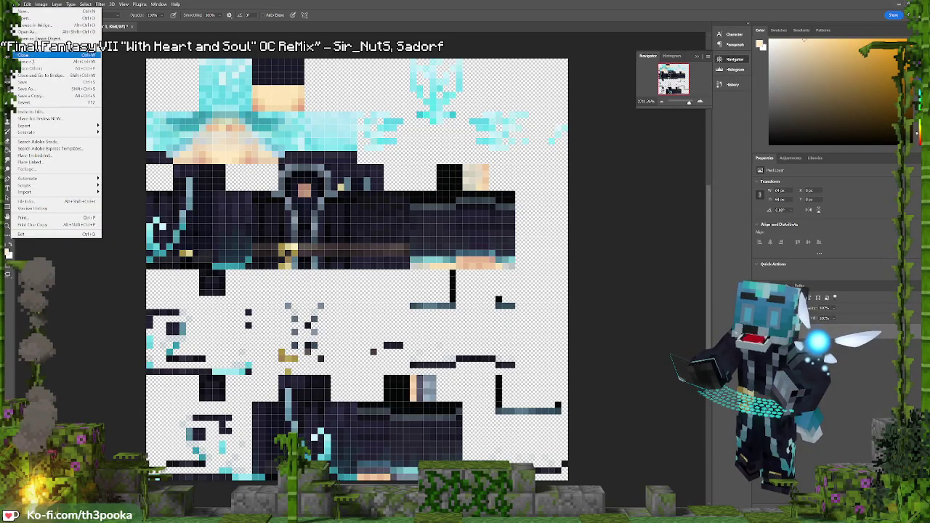
{"action": "left_click", "coordinate": [33, 90]}
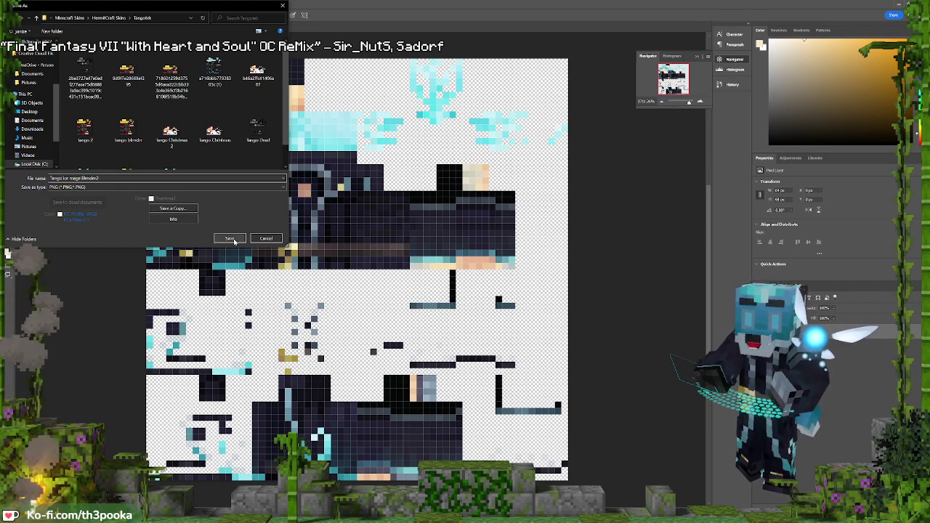
{"action": "left_click", "coordinate": [231, 240]}
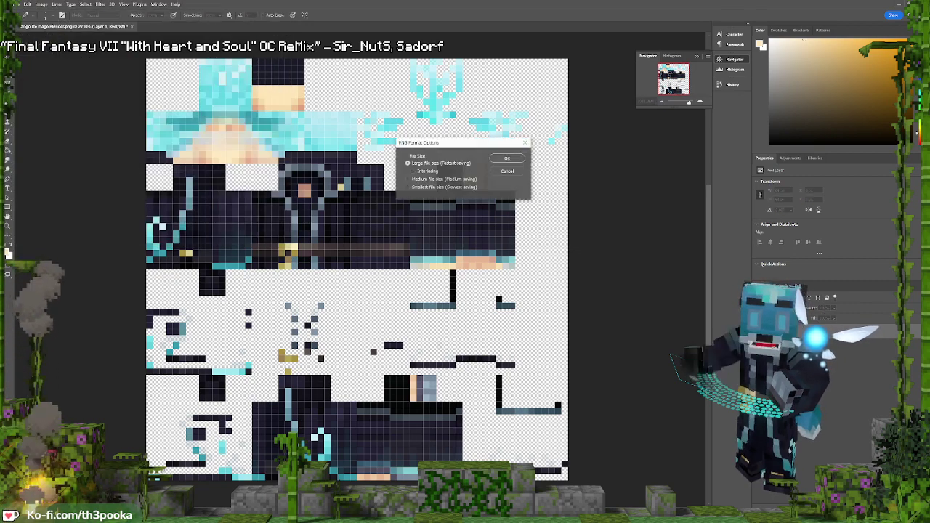
{"action": "left_click", "coordinate": [507, 158]}
{"action": "left_click", "coordinate": [899, 5]}
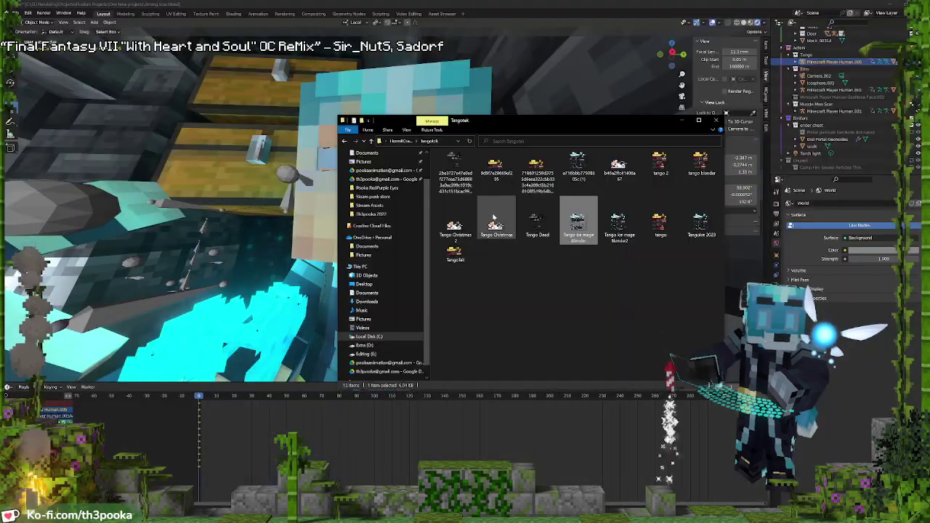
Back in Blender, load "Tango ice mage Blender2" as the image texture of the Tango mesh's Skin Player material and check the face
{"action": "left_click", "coordinate": [474, 3]}
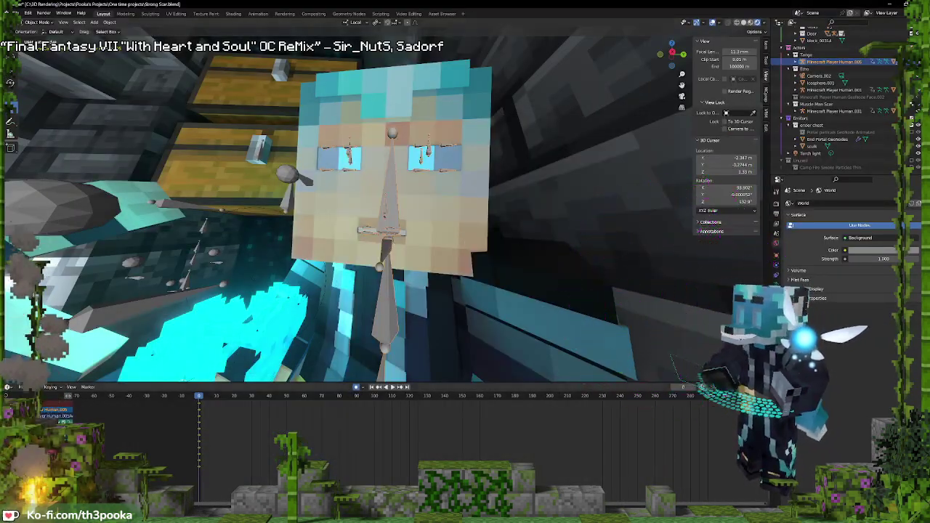
{"action": "left_click", "coordinate": [443, 225]}
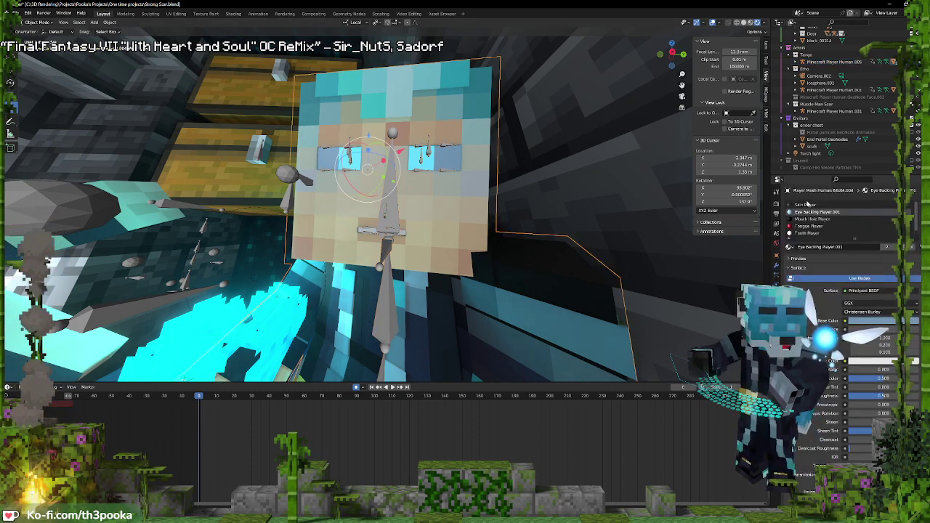
{"action": "left_click", "coordinate": [810, 205]}
{"action": "left_click", "coordinate": [917, 340]}
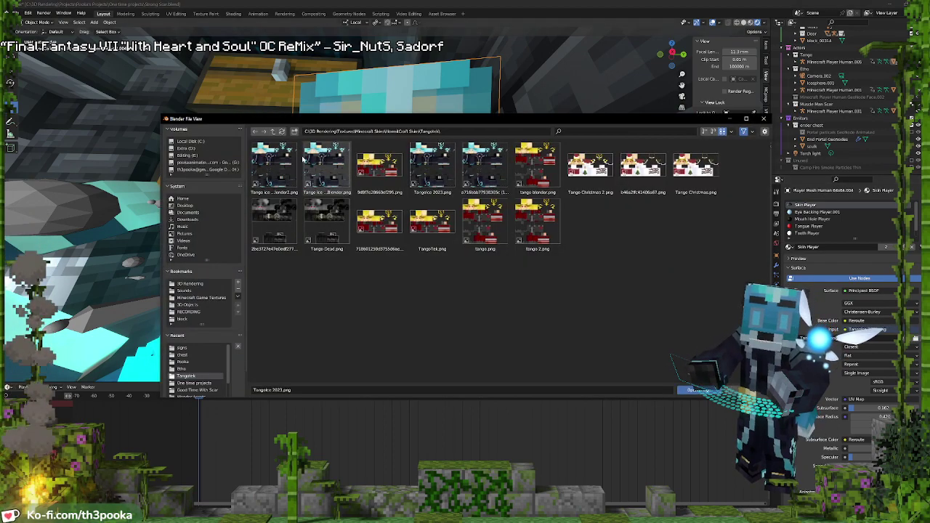
{"action": "double_click", "coordinate": [276, 179]}
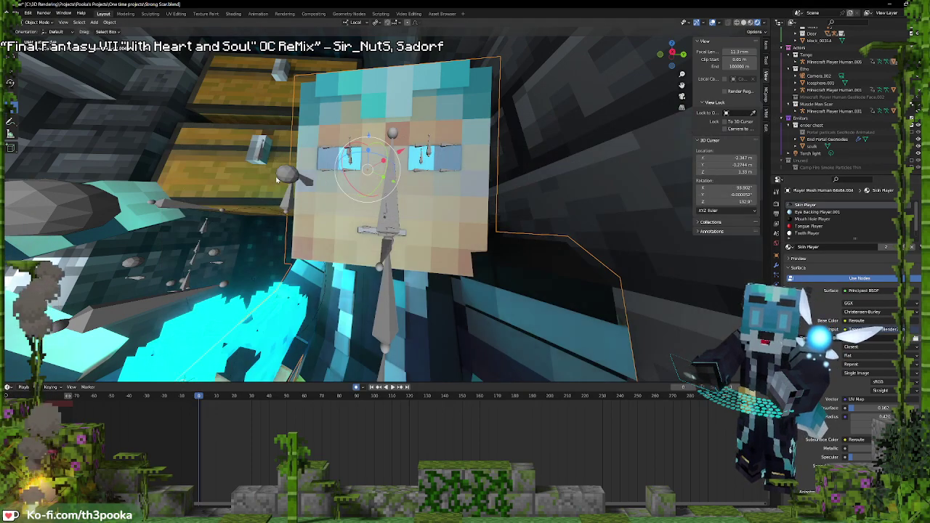
{"action": "left_click", "coordinate": [372, 235]}
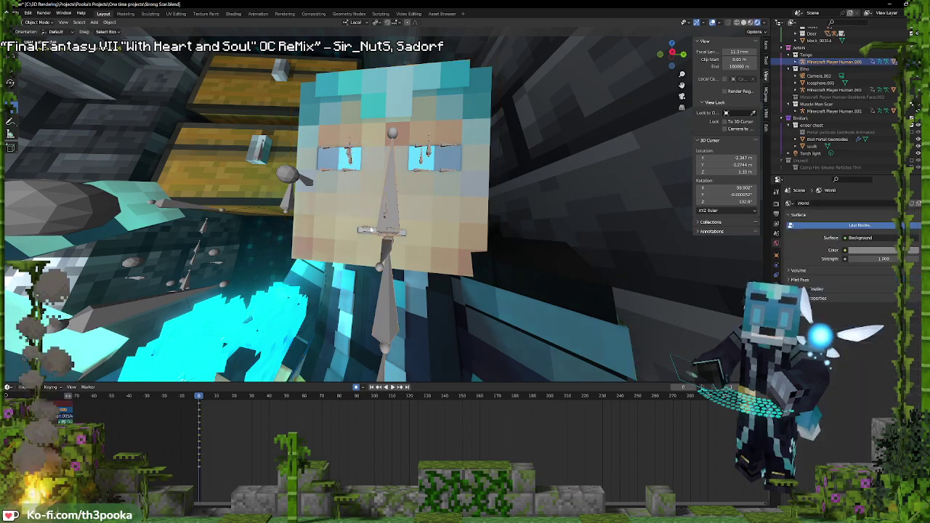
{"action": "middle_click_drag", "start_coordinate": [452, 225], "coordinate": [436, 206]}
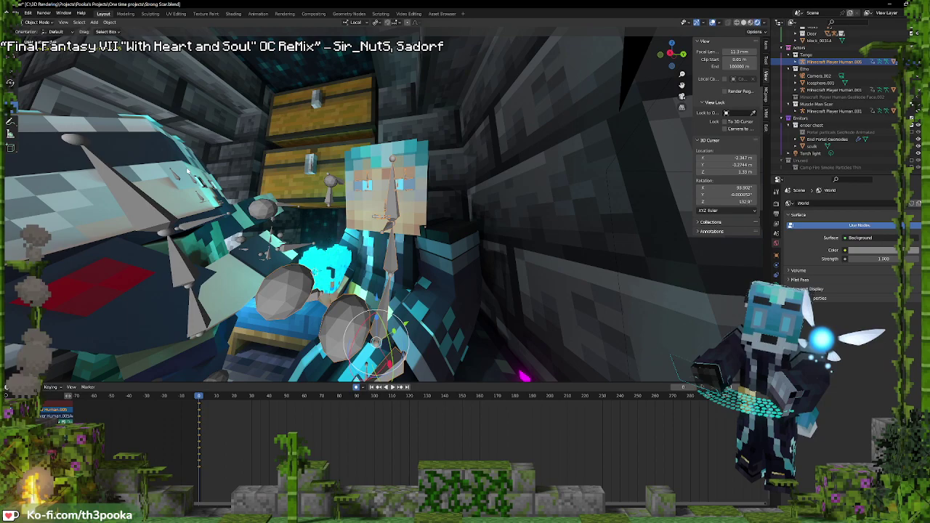
Enter pose mode on the Etho rig, shift its eye control slightly along the local X axis, and return to object mode
{"action": "left_click", "coordinate": [213, 186]}
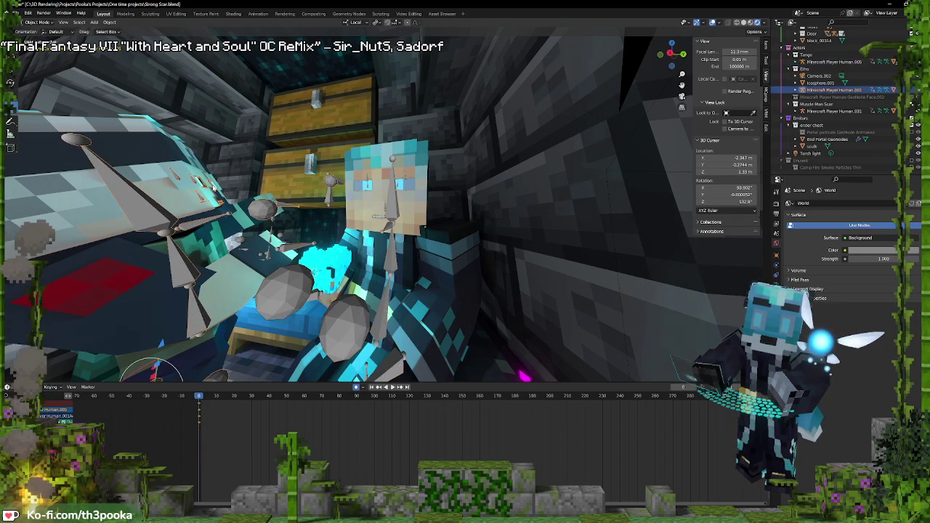
{"action": "key", "text": "ctrl+Tab"}
{"action": "key", "text": "KP_Decimal"}
{"action": "middle_click_drag", "start_coordinate": [305, 184], "coordinate": [332, 249]}
{"action": "scroll", "coordinate": [185, 225], "scroll_direction": "down", "scroll_amount": 6}
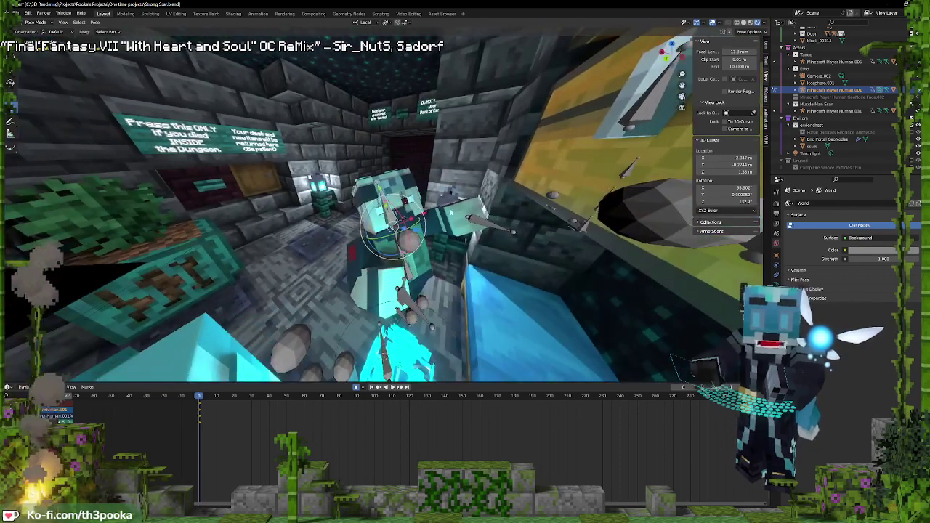
{"action": "left_click", "coordinate": [408, 203]}
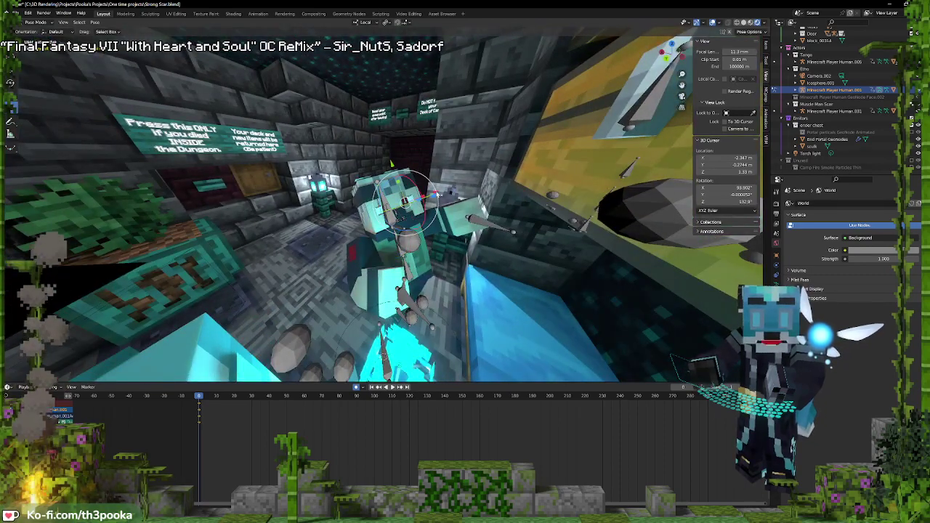
{"action": "key", "text": "g"}
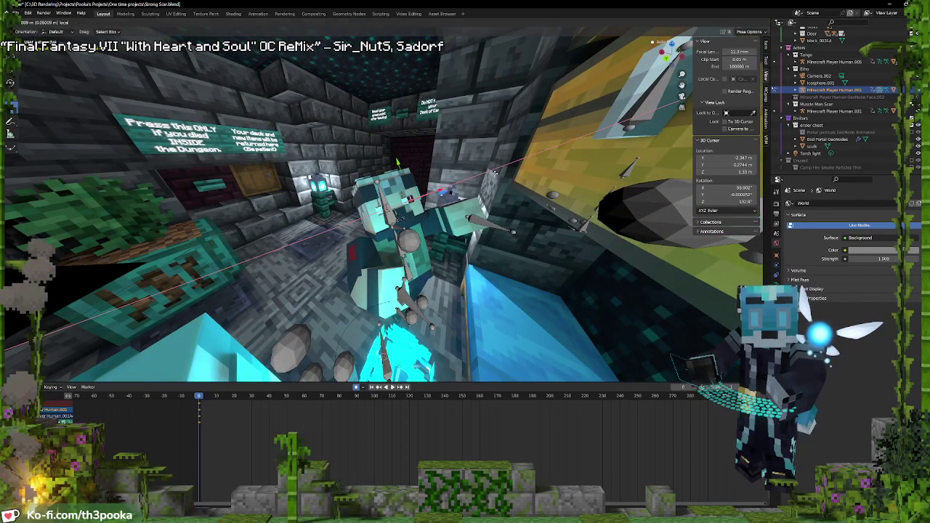
{"action": "left_click", "coordinate": [404, 197]}
{"action": "left_click", "coordinate": [420, 202]}
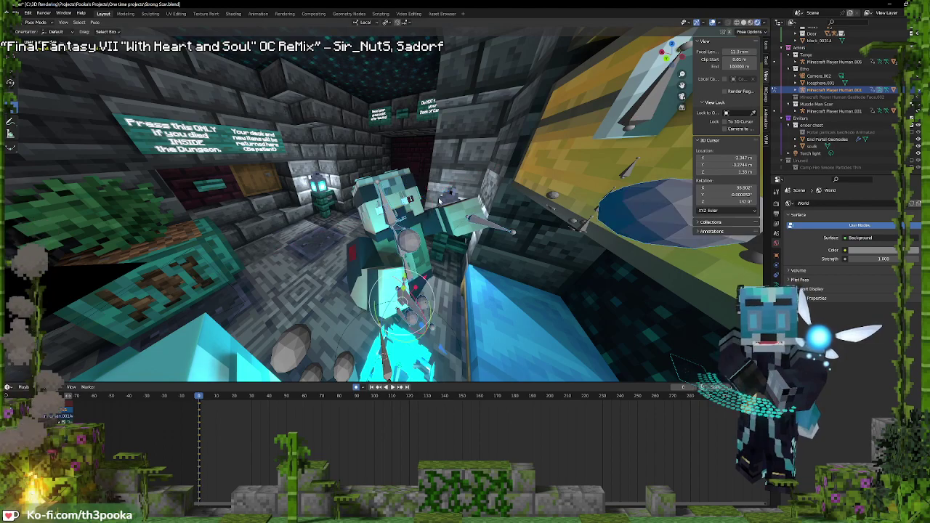
{"action": "middle_click_drag", "start_coordinate": [440, 197], "coordinate": [679, 211]}
{"action": "middle_click_drag", "start_coordinate": [542, 245], "coordinate": [508, 218]}
{"action": "key", "text": "ctrl+Tab"}
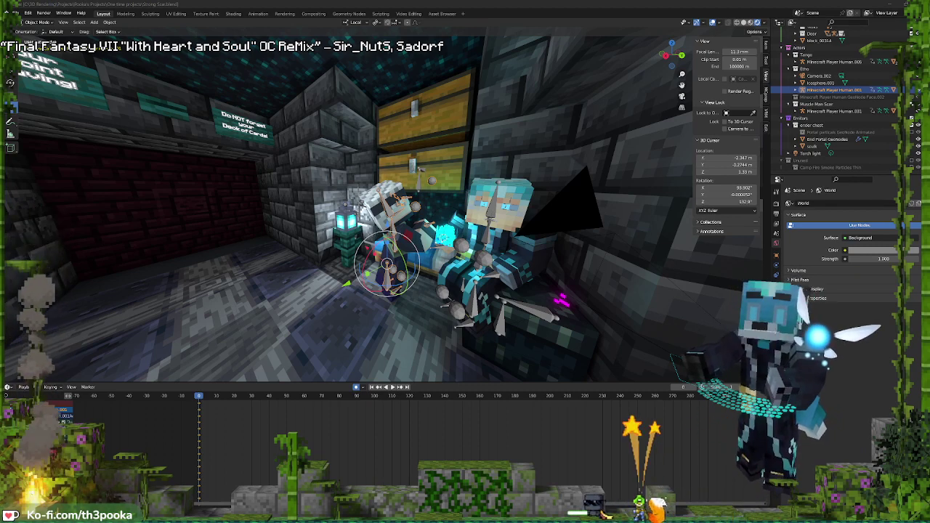
Enter pose mode on the Tango rig and briefly test-play the timeline from frame 0
{"action": "left_click", "coordinate": [242, 3]}
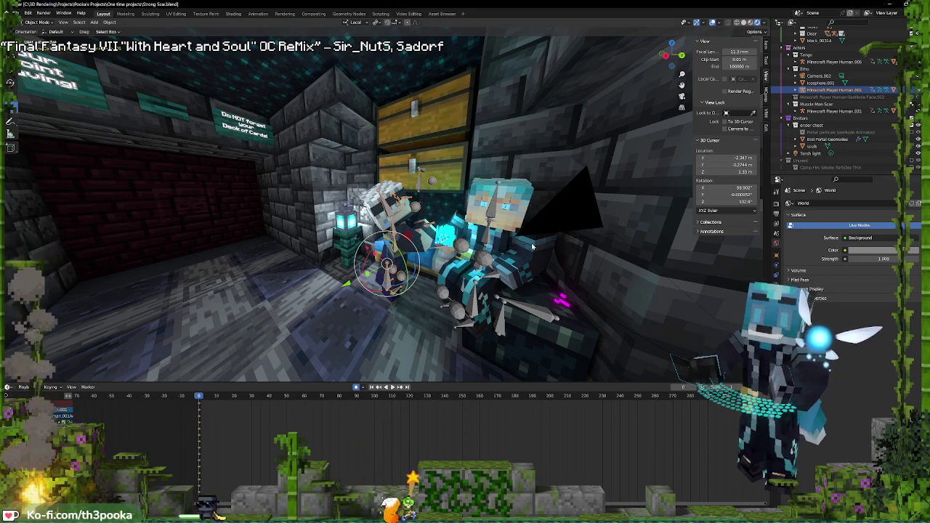
{"action": "scroll", "coordinate": [499, 247], "scroll_direction": "up", "scroll_amount": 3}
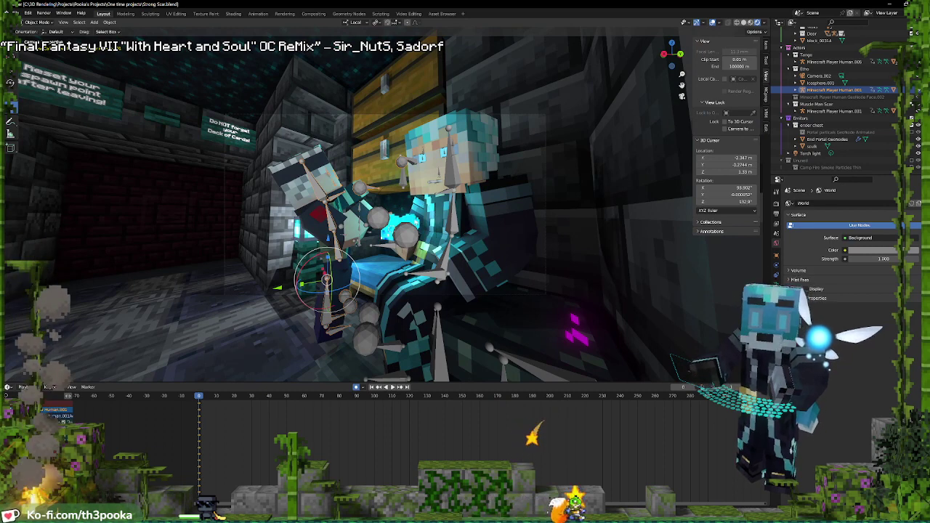
{"action": "left_click", "coordinate": [452, 223]}
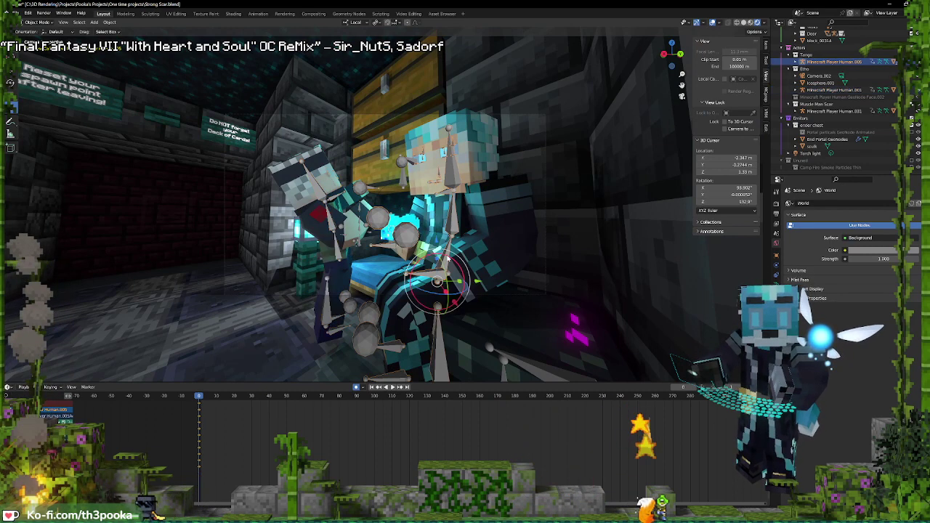
{"action": "key", "text": "ctrl+Tab"}
{"action": "left_click", "coordinate": [456, 223]}
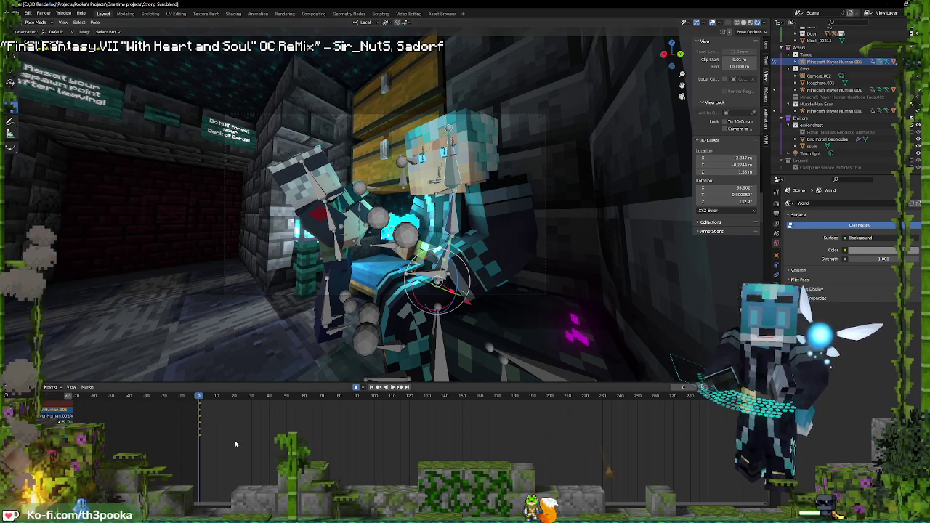
{"action": "key", "text": "space"}
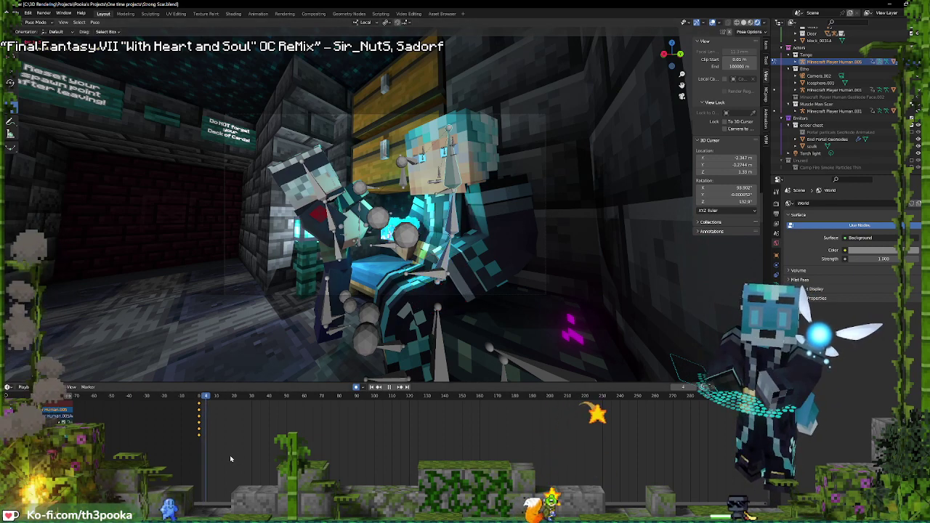
{"action": "key", "text": "space"}
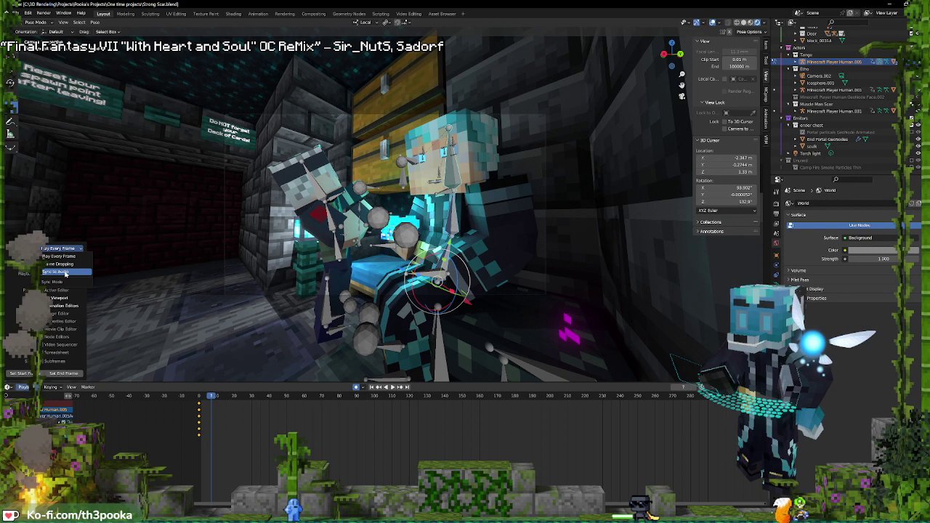
Play from frame 0 and, at frame 23, rotate Tango's torso bones slightly and shift the flame-hand control
{"action": "left_click", "coordinate": [198, 397]}
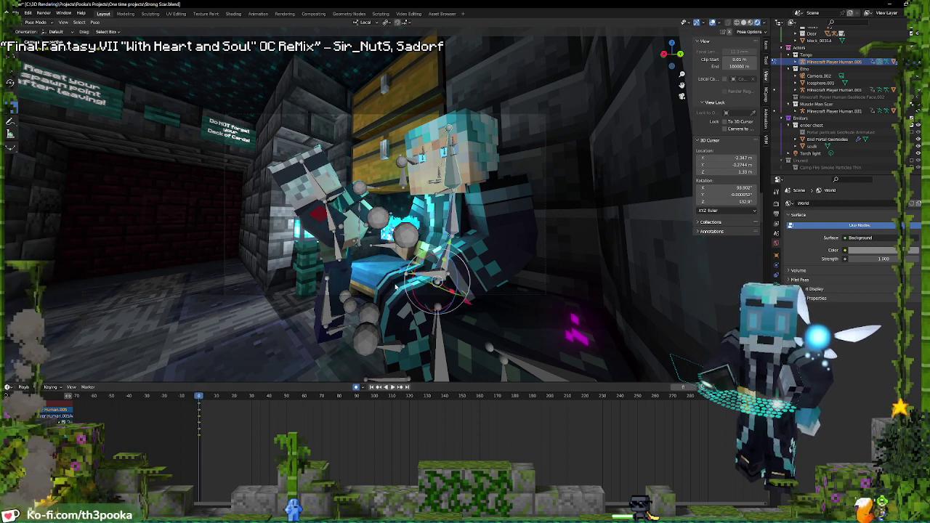
{"action": "key", "text": "space"}
{"action": "key", "text": "space"}
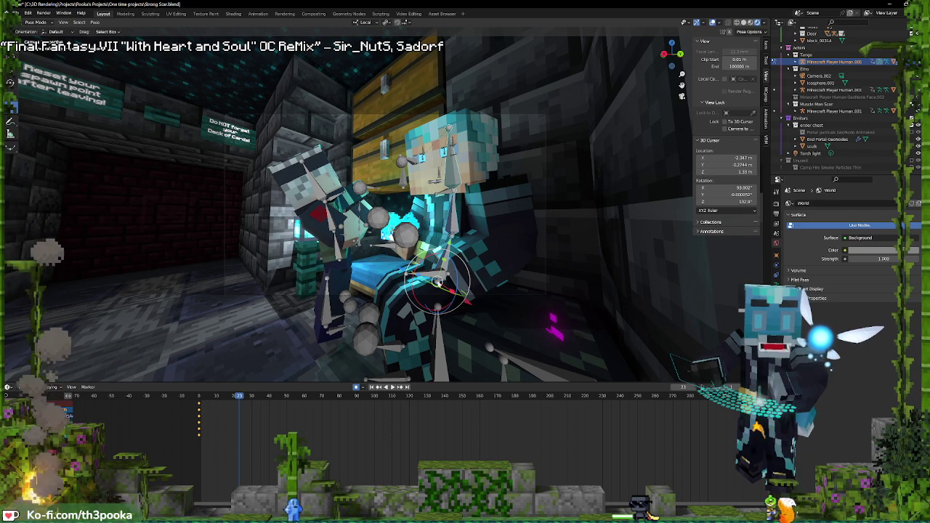
{"action": "left_click_drag", "start_coordinate": [440, 283], "coordinate": [452, 274]}
{"action": "left_click", "coordinate": [391, 250]}
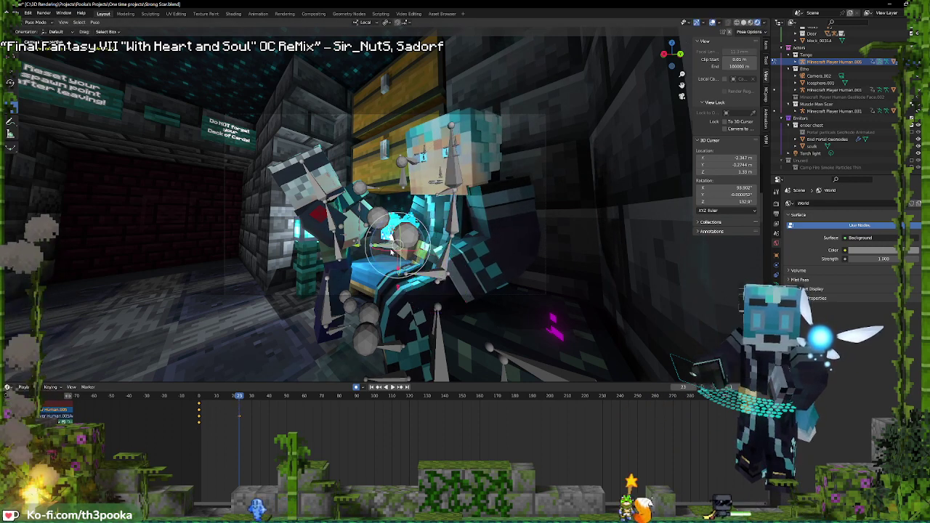
{"action": "key", "text": "g"}
{"action": "left_click", "coordinate": [387, 247]}
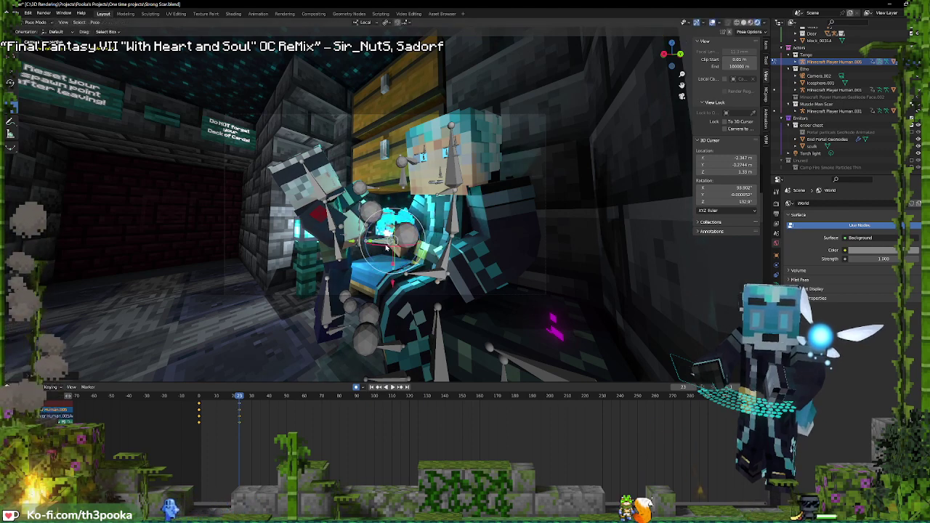
Go to frame 30, select Tango's torso and head bones together, and rotate them slightly to key the upper body
{"action": "key", "text": "space"}
{"action": "key", "text": "space"}
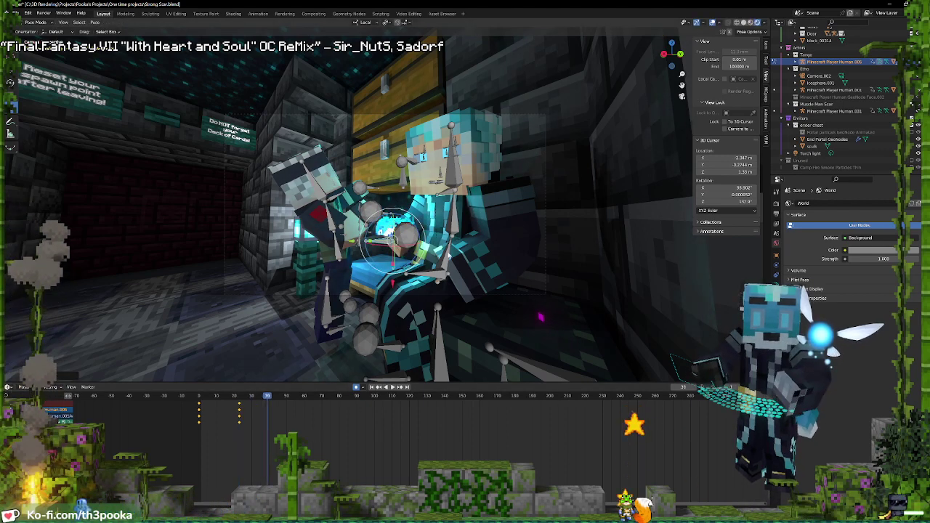
{"action": "left_click", "coordinate": [239, 412]}
{"action": "left_click_drag", "start_coordinate": [248, 412], "coordinate": [252, 412]}
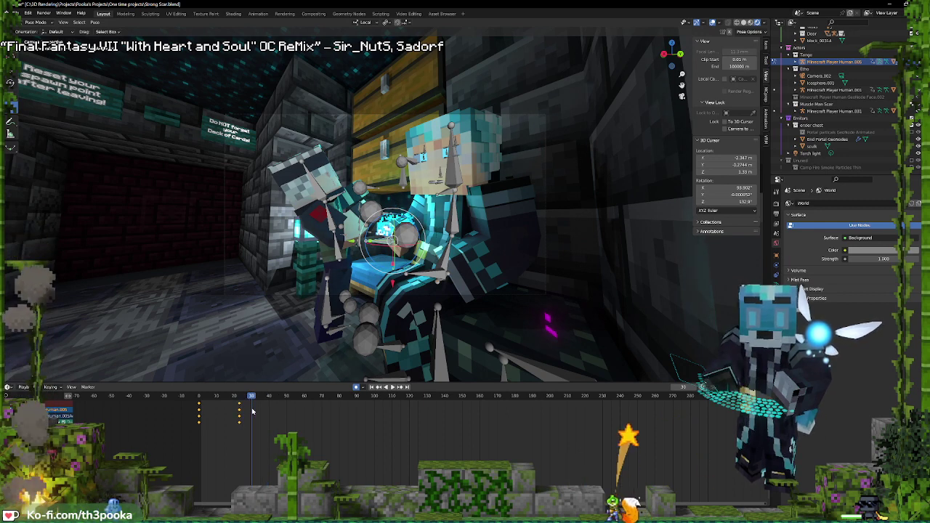
{"action": "left_click", "coordinate": [445, 261]}
{"action": "left_click", "coordinate": [455, 219], "text": "shift"}
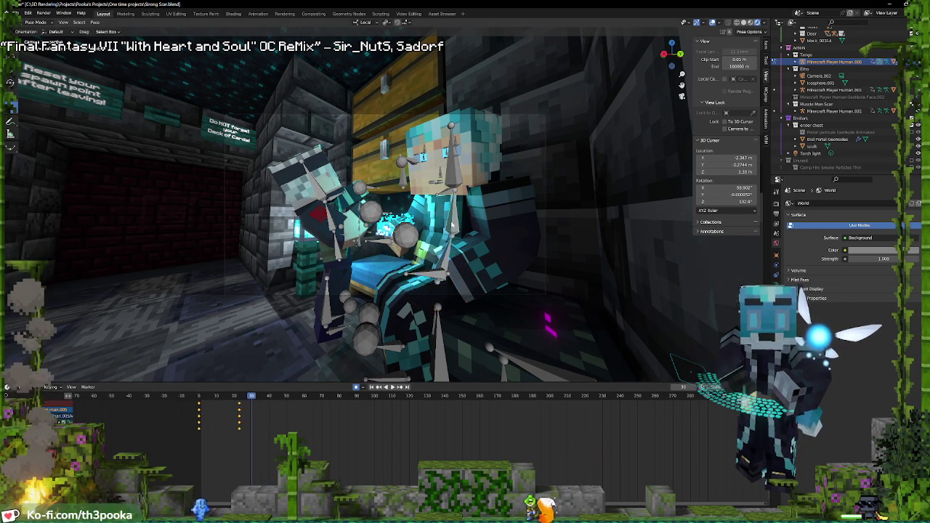
{"action": "left_click", "coordinate": [456, 180], "text": "shift"}
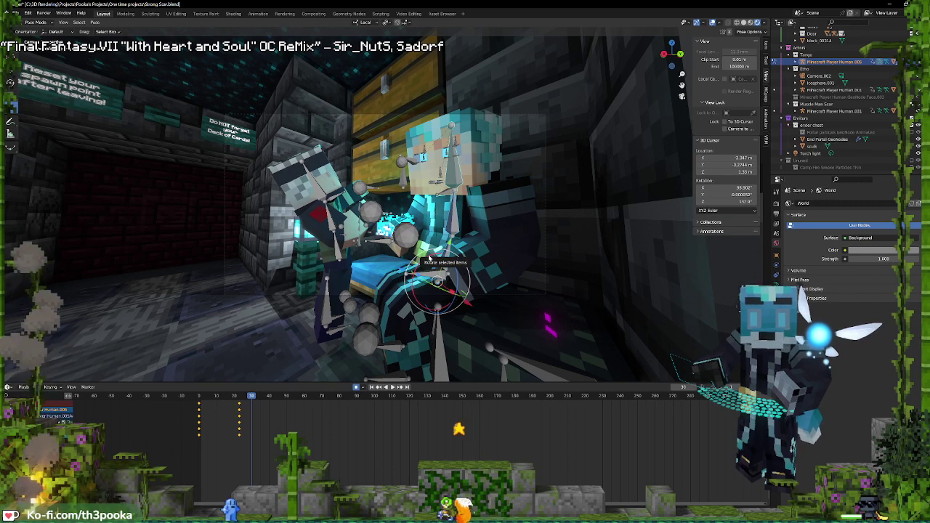
{"action": "left_click_drag", "start_coordinate": [429, 258], "coordinate": [435, 258]}
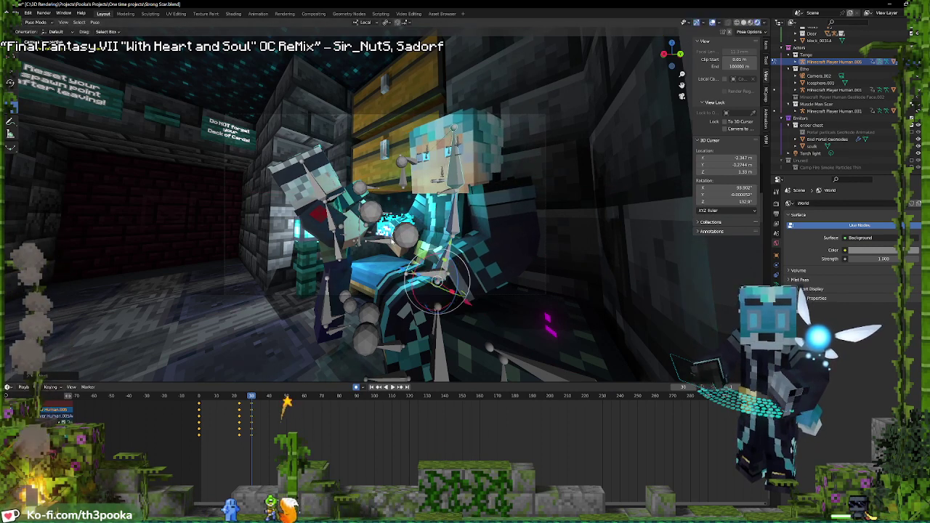
Raise Tango's flame-hand control at frame 30, move its keyframes earlier to frame 27, and replay that motion
{"action": "left_click", "coordinate": [390, 239]}
{"action": "left_click_drag", "start_coordinate": [392, 240], "coordinate": [391, 229]}
{"action": "left_click", "coordinate": [231, 397]}
{"action": "key", "text": "space"}
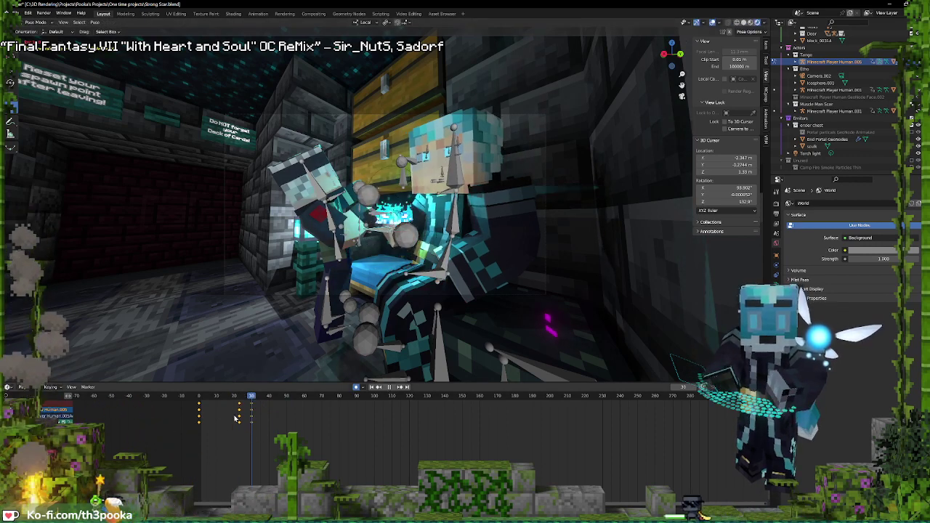
{"action": "key", "text": "g"}
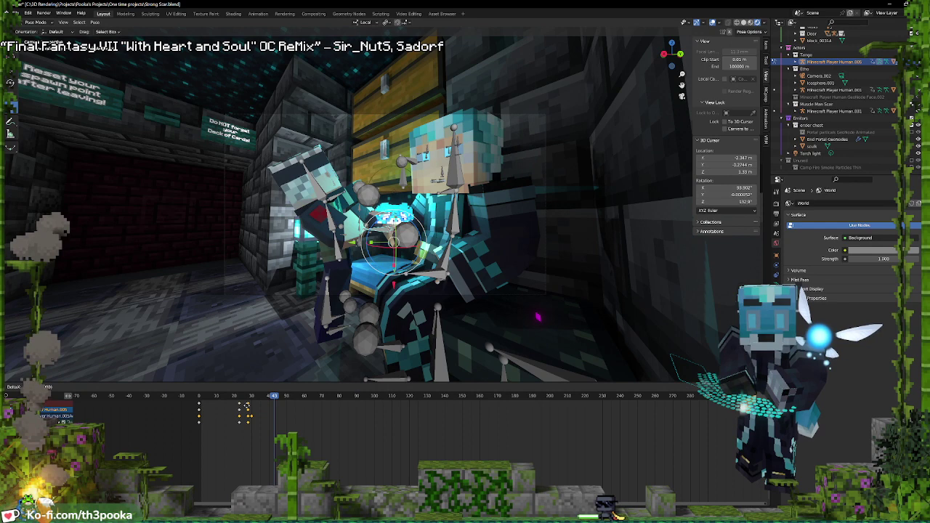
{"action": "left_click", "coordinate": [232, 397]}
{"action": "key", "text": "space"}
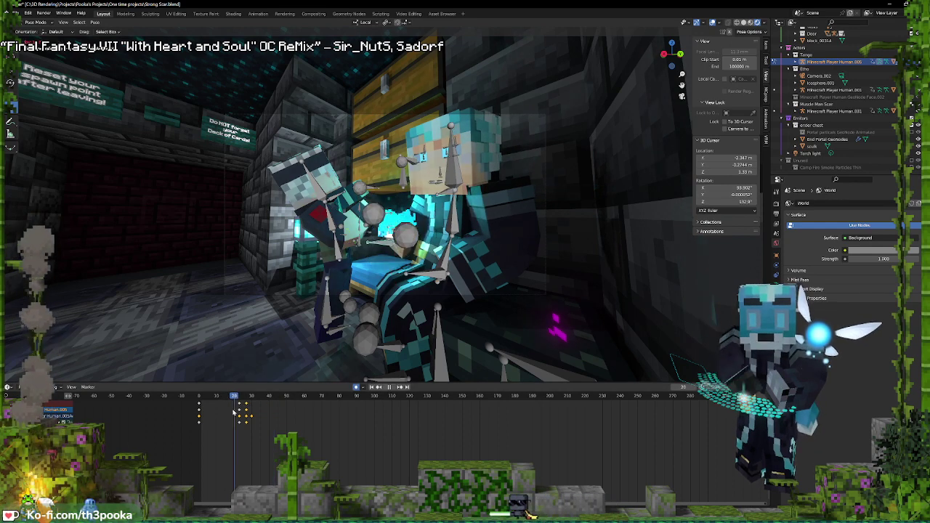
{"action": "key", "text": "space"}
{"action": "left_click", "coordinate": [229, 397]}
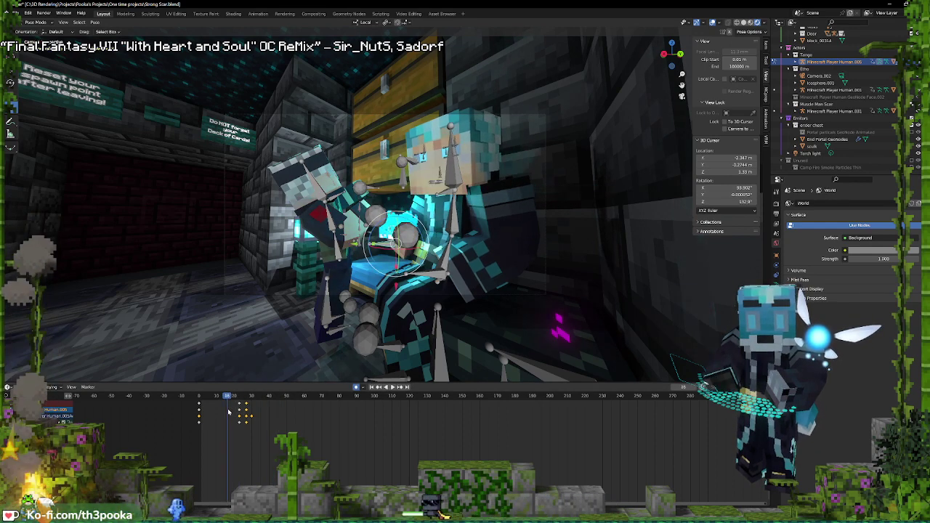
{"action": "key", "text": "space"}
{"action": "key", "text": "space"}
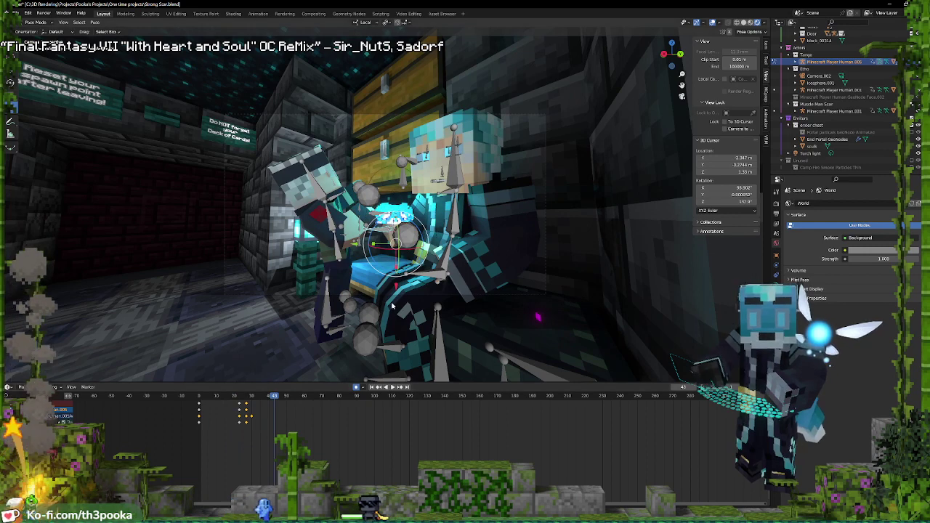
At frame 27, examine the keyframes of the flame, all scene objects, and all bones of the Tango rig
{"action": "left_click", "coordinate": [247, 397]}
{"action": "key", "text": "ctrl+Tab"}
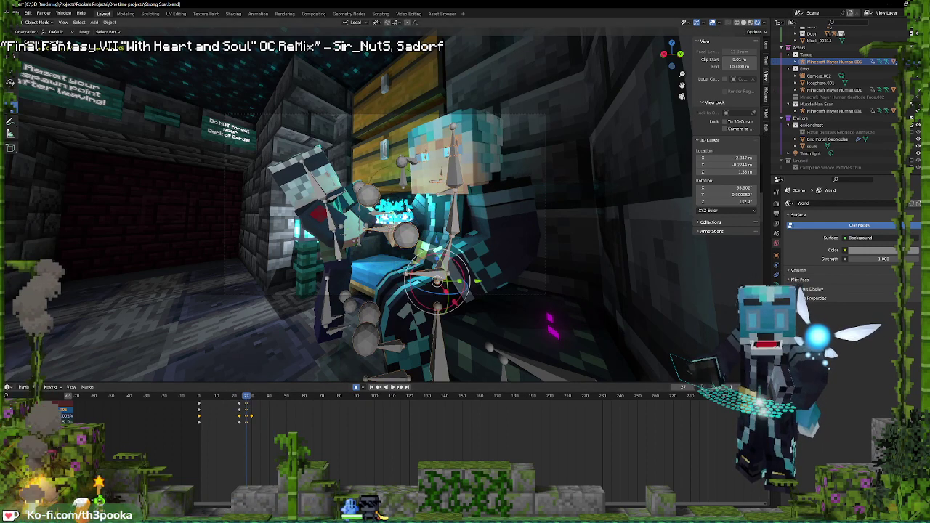
{"action": "left_click", "coordinate": [401, 211]}
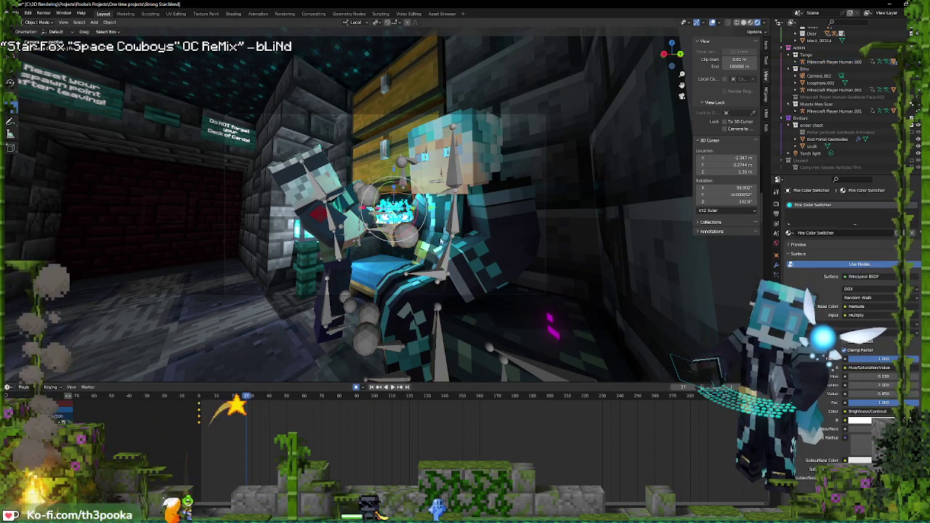
{"action": "key", "text": "a"}
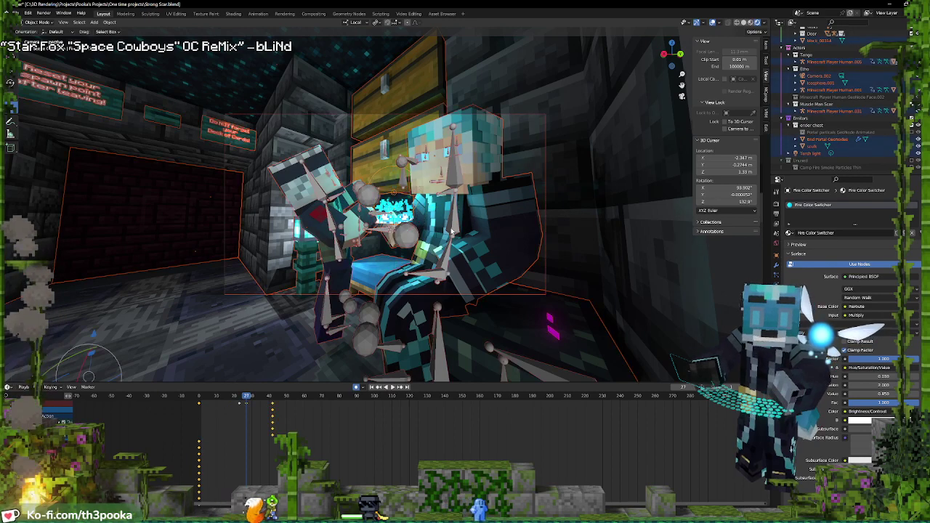
{"action": "left_click", "coordinate": [452, 232]}
{"action": "key", "text": "ctrl+Tab"}
{"action": "key", "text": "a"}
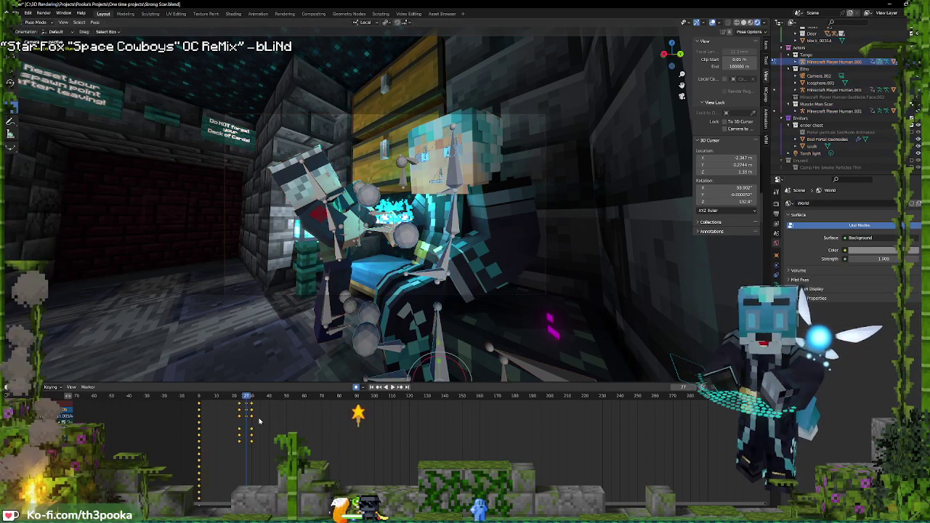
Select Tango's torso bones, play on to frame 59, and apply a slight trackball rotation to key them
{"action": "left_click", "coordinate": [449, 258]}
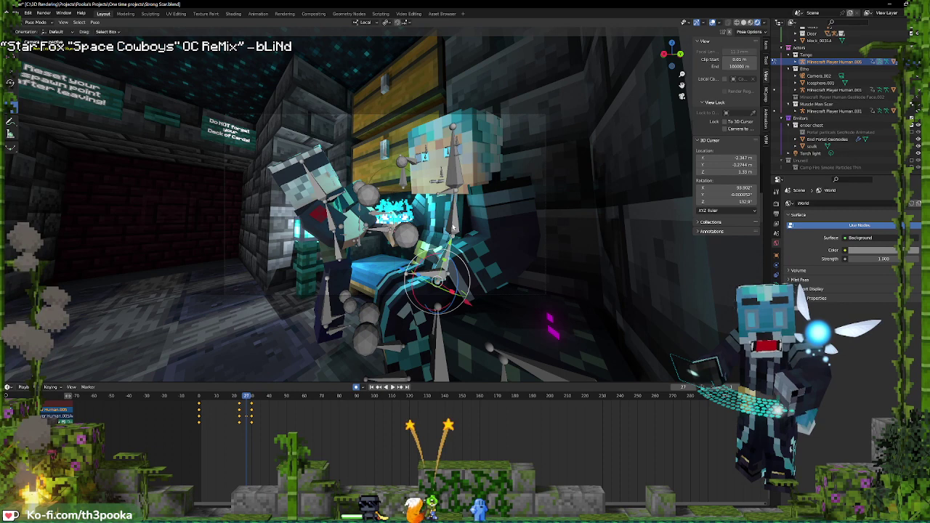
{"action": "key", "text": "space"}
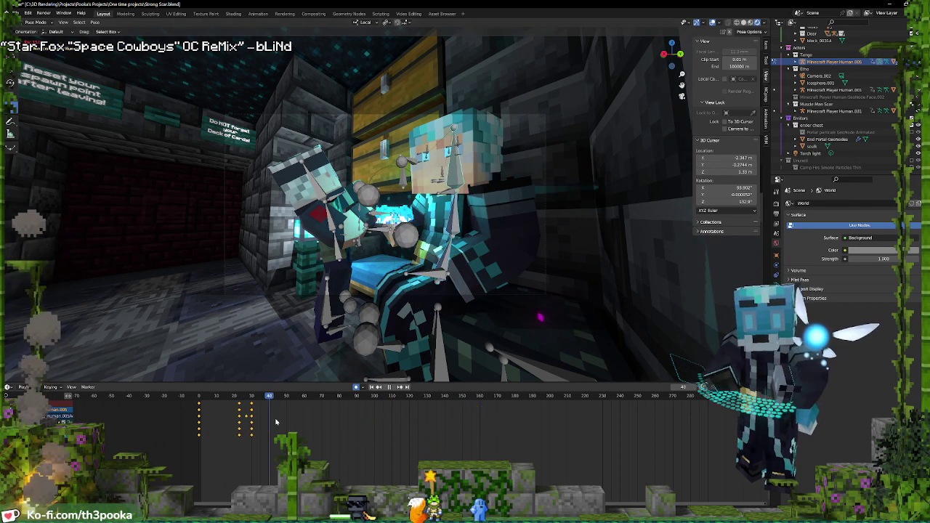
{"action": "key", "text": "r"}
{"action": "key", "text": "r"}
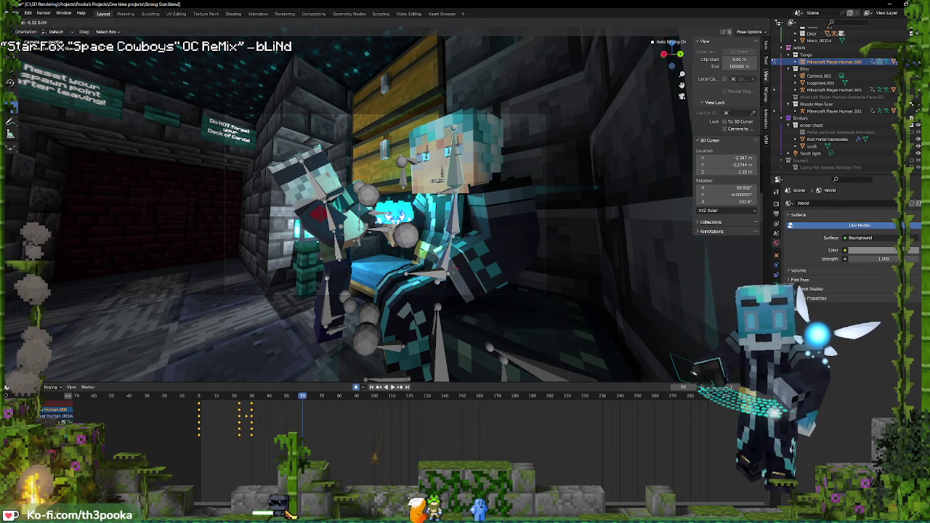
{"action": "left_click", "coordinate": [449, 388]}
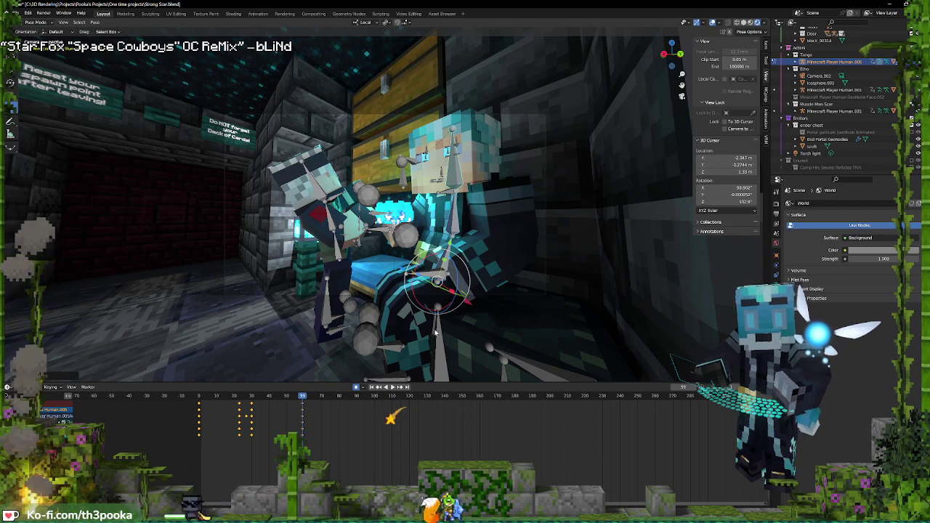
Play on to frame 96 and key a small trackball rotation of Tango's torso bones there
{"action": "key", "text": "space"}
{"action": "key", "text": "space"}
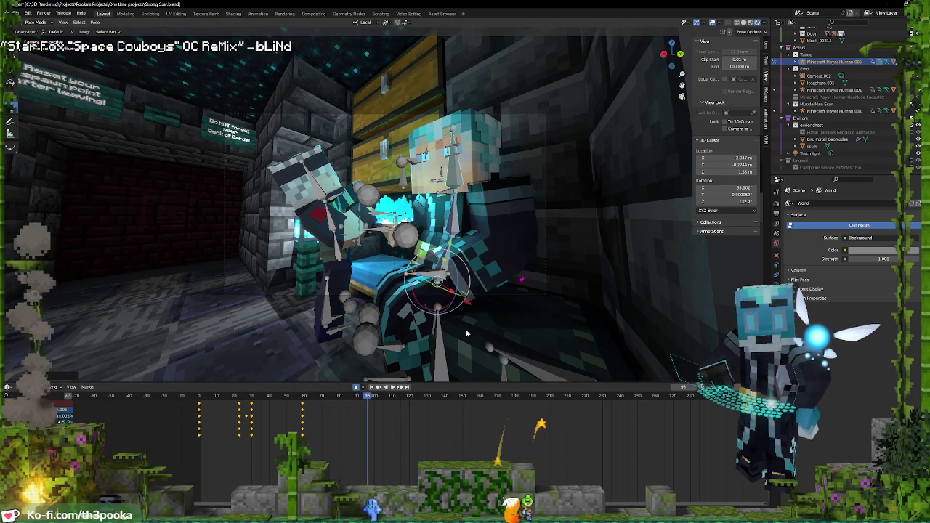
{"action": "left_click_drag", "start_coordinate": [457, 272], "coordinate": [458, 270]}
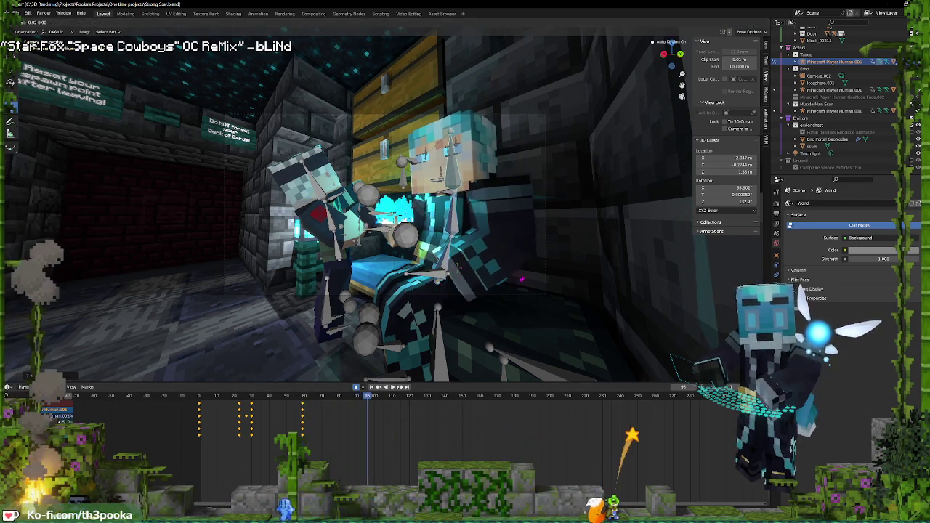
{"action": "left_click", "coordinate": [456, 284]}
At frame 103, rotate Tango's torso bones back toward the wall and raise the flame-hand control
{"action": "key", "text": "space"}
{"action": "key", "text": "space"}
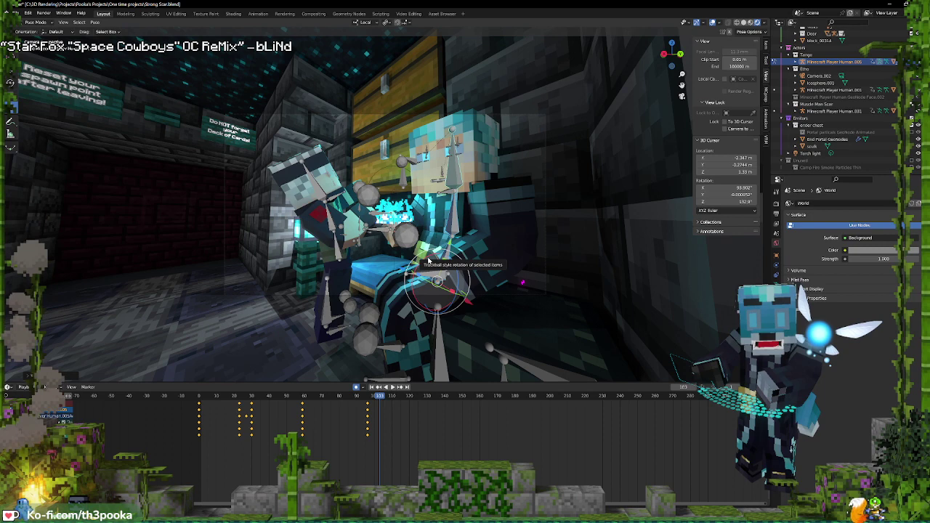
{"action": "left_click_drag", "start_coordinate": [451, 254], "coordinate": [461, 247]}
{"action": "left_click", "coordinate": [391, 229]}
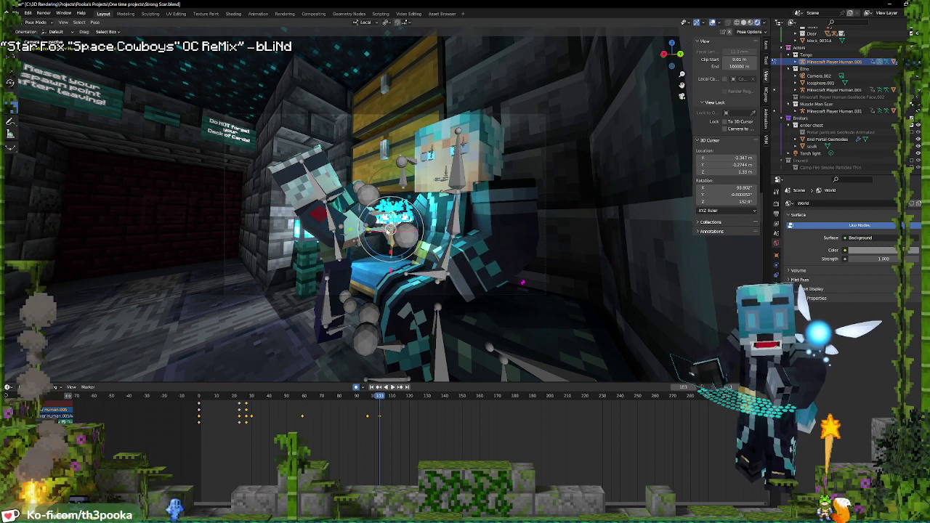
{"action": "left_click_drag", "start_coordinate": [390, 230], "coordinate": [393, 216]}
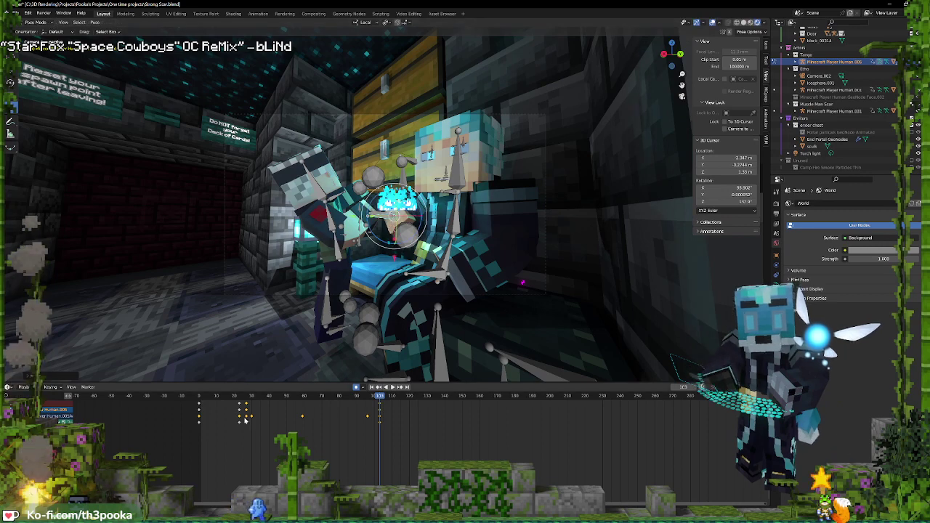
Lower the flame-hand control at frame 96 and move its frame 103 keyframes earlier to about frame 99
{"action": "right_click_drag", "start_coordinate": [370, 417], "coordinate": [368, 418], "text": "shift"}
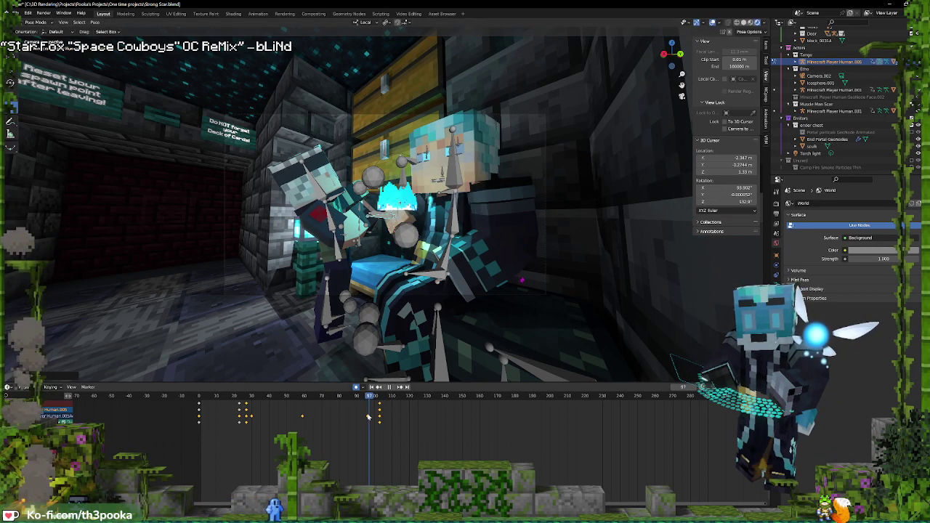
{"action": "key", "text": "space"}
{"action": "key", "text": "g"}
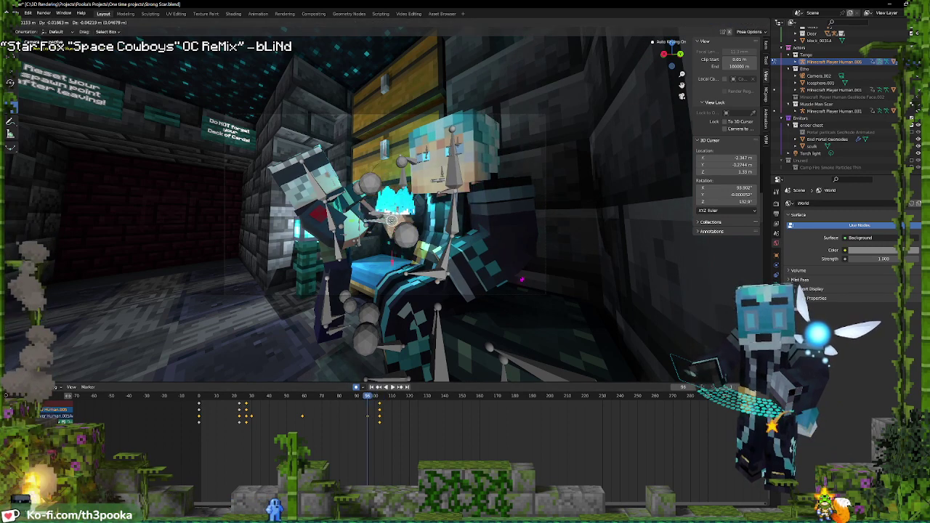
{"action": "left_click", "coordinate": [391, 226]}
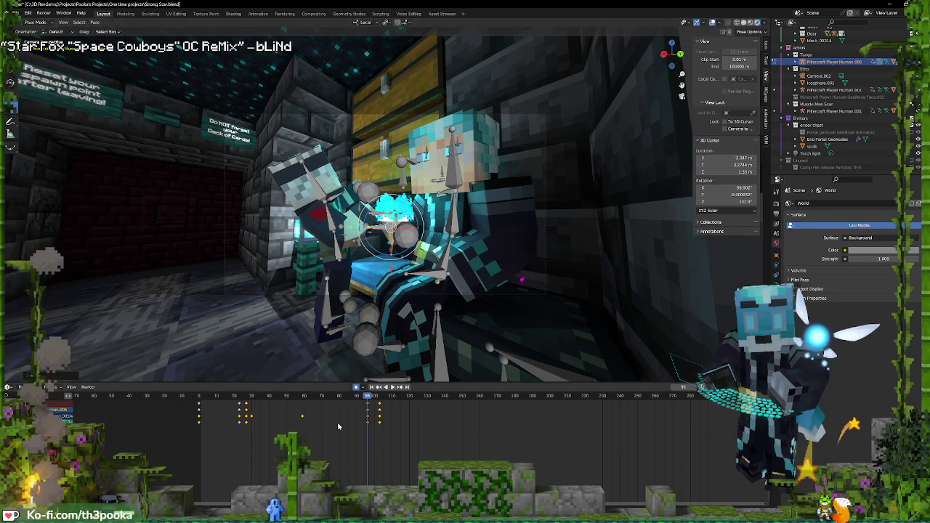
{"action": "key", "text": "g"}
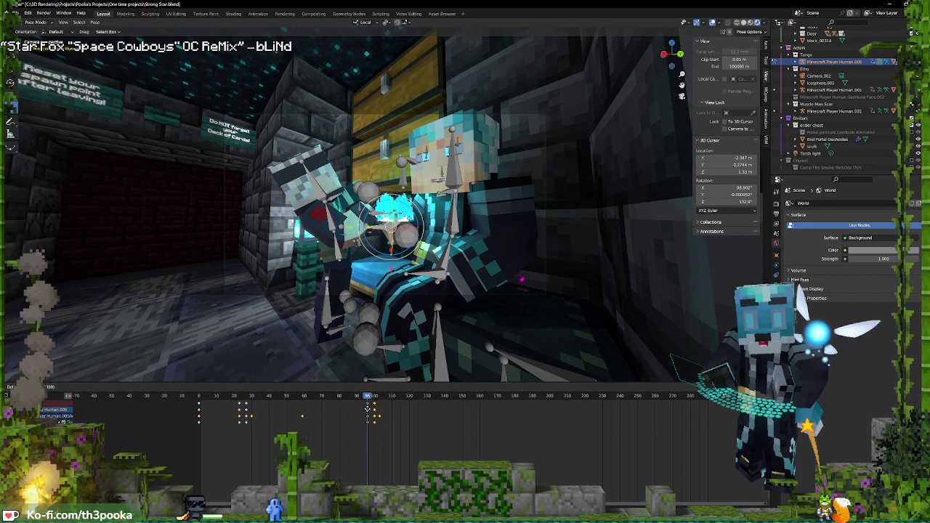
At frame 103, rotate Tango's torso bones forward about the local X axis and replay the motion
{"action": "key", "text": "space"}
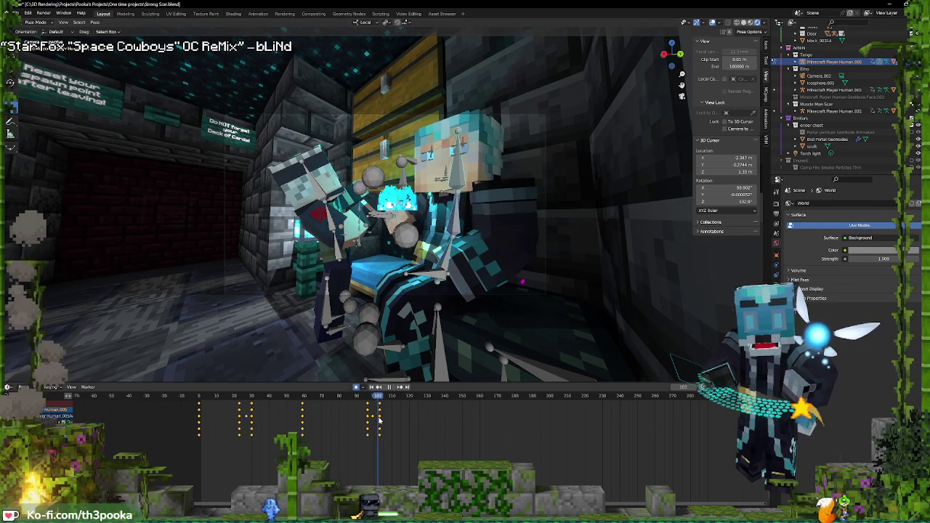
{"action": "key", "text": "space"}
{"action": "left_click", "coordinate": [432, 258]}
{"action": "left_click_drag", "start_coordinate": [432, 258], "coordinate": [430, 259]}
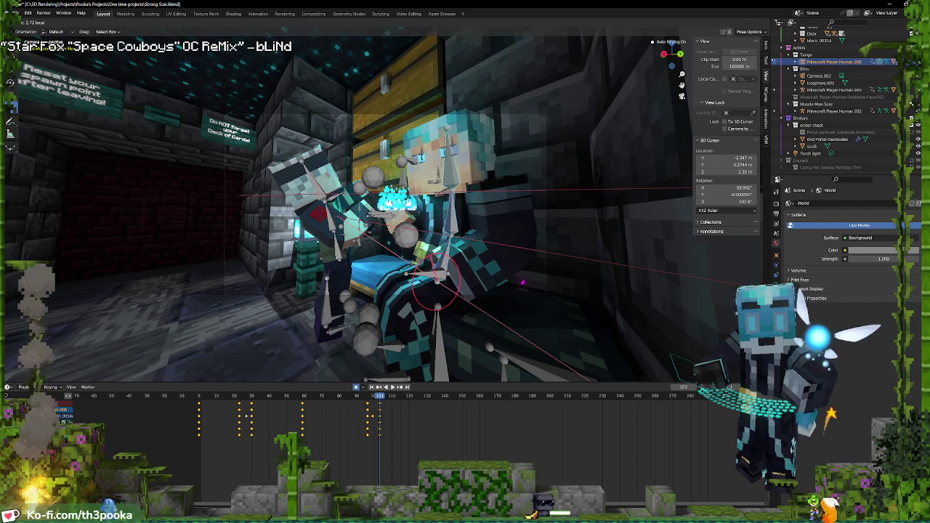
{"action": "left_click", "coordinate": [379, 226]}
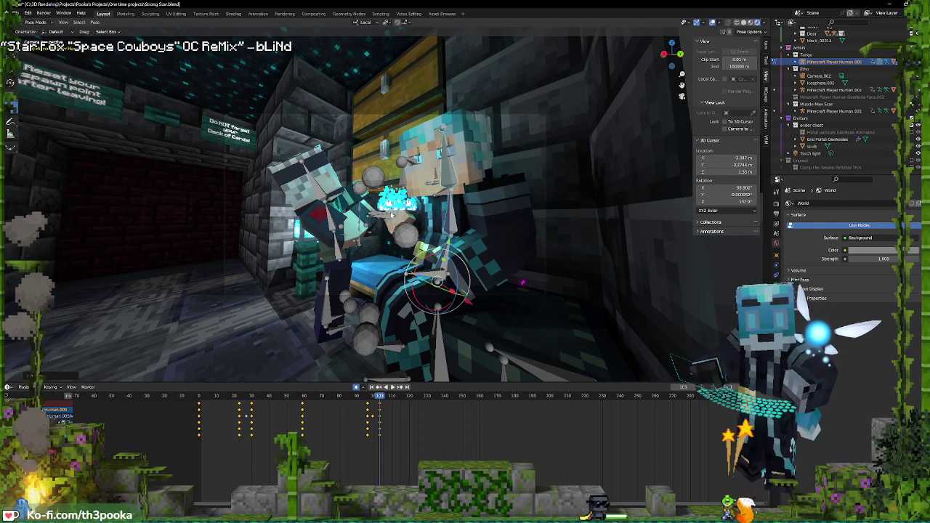
{"action": "key", "text": "space"}
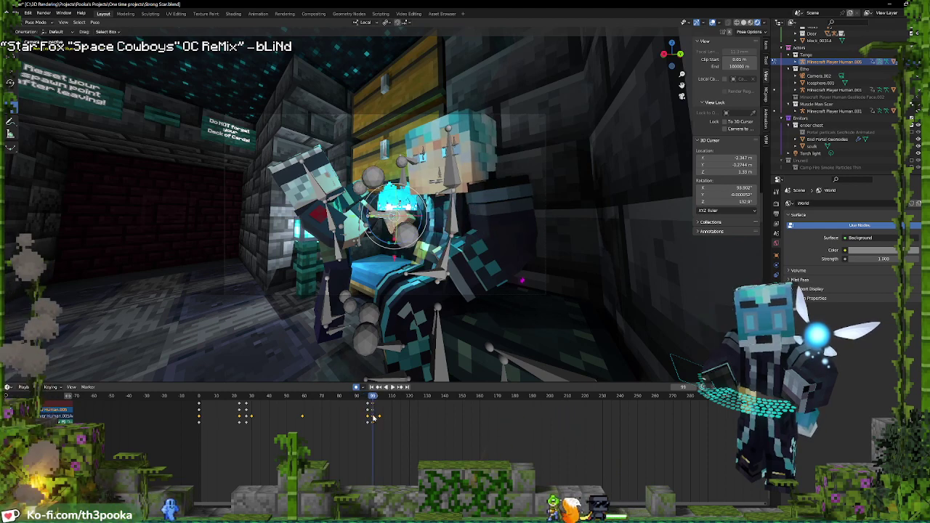
Lower the flame-hand control at frame 99 and replay the motion
{"action": "key", "text": "g"}
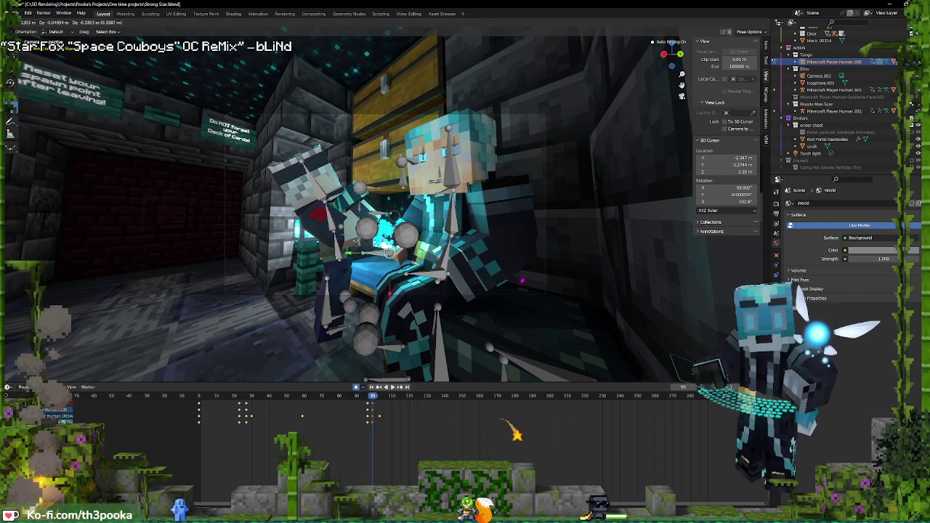
{"action": "left_click", "coordinate": [389, 255]}
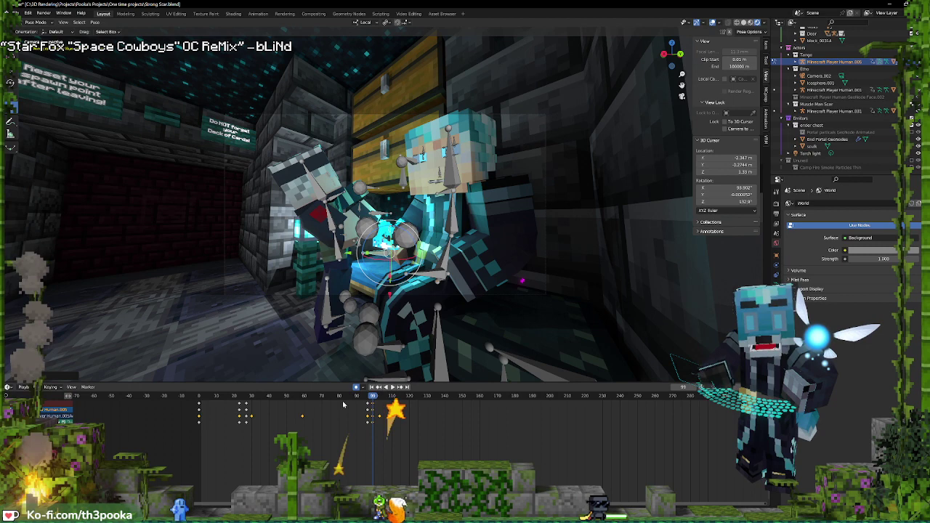
{"action": "key", "text": "space"}
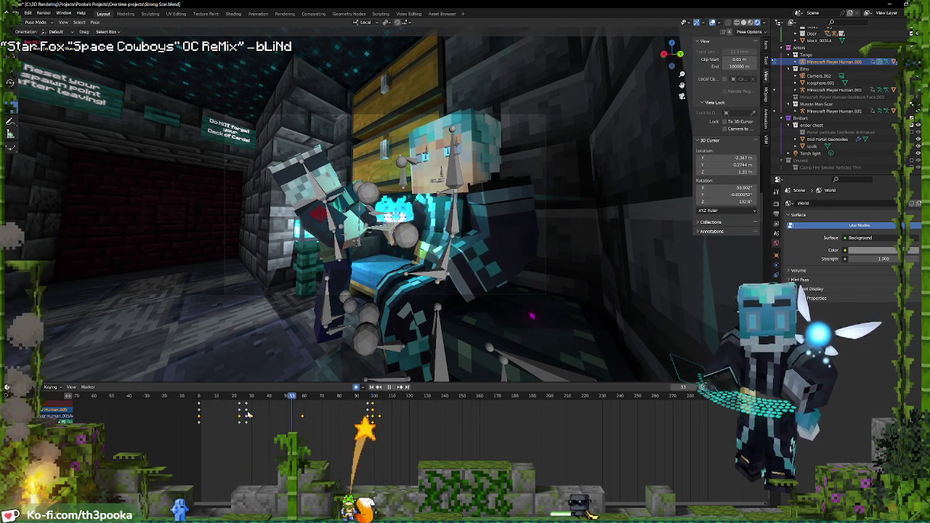
At frame 59, give Tango's torso bones a small trackball rotation and rotate them about the local X axis
{"action": "left_click", "coordinate": [451, 252]}
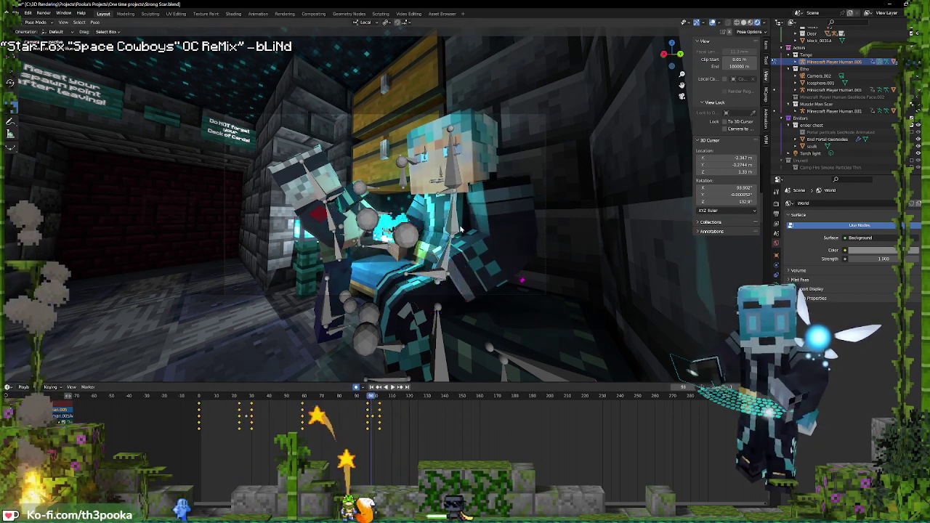
{"action": "left_click", "coordinate": [299, 420]}
{"action": "key", "text": "space"}
{"action": "right_click_drag", "start_coordinate": [301, 420], "coordinate": [303, 421], "text": "shift"}
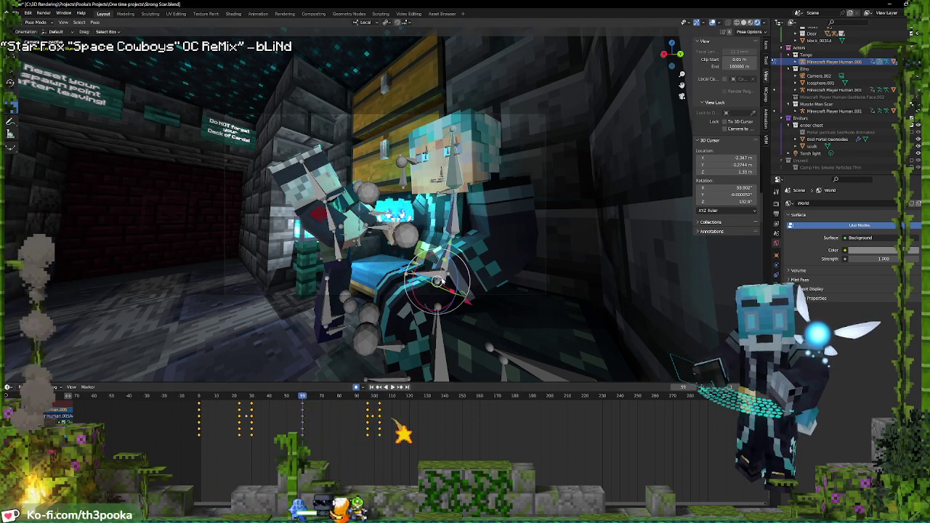
{"action": "key", "text": "r"}
{"action": "key", "text": "r"}
{"action": "left_click", "coordinate": [429, 256]}
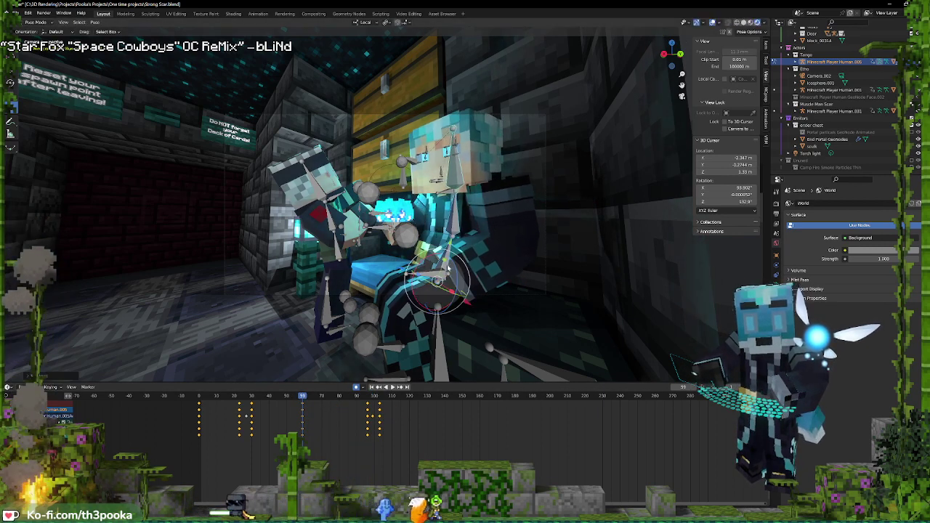
{"action": "key", "text": "r"}
{"action": "key", "text": "x"}
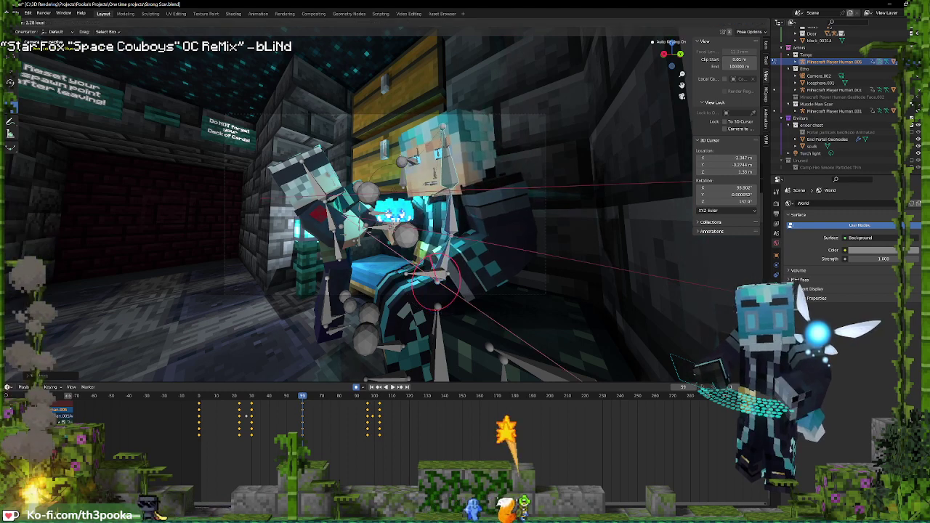
{"action": "left_click", "coordinate": [378, 316]}
Replay the animation from its early frames to check the timing of Tango's torso and flame hand
{"action": "right_click_drag", "start_coordinate": [246, 422], "coordinate": [226, 422], "text": "shift"}
{"action": "key", "text": "space"}
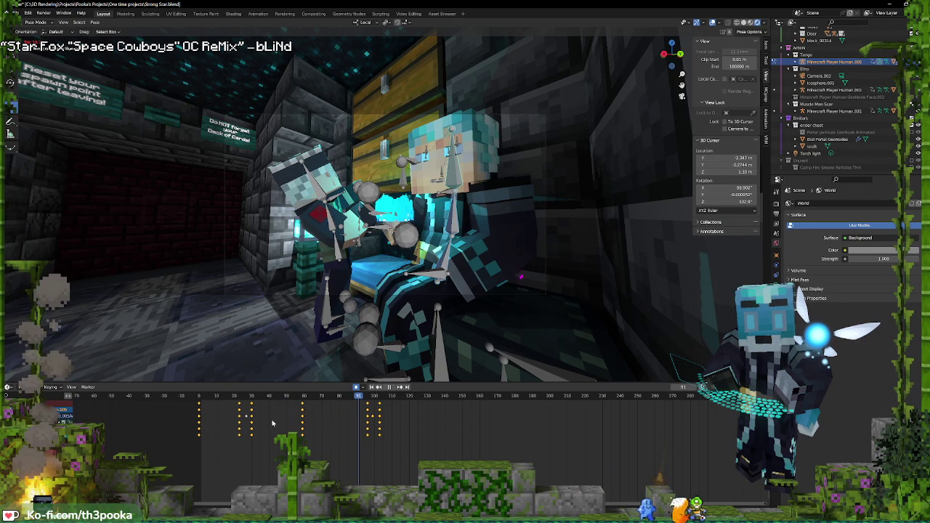
{"action": "key", "text": "space"}
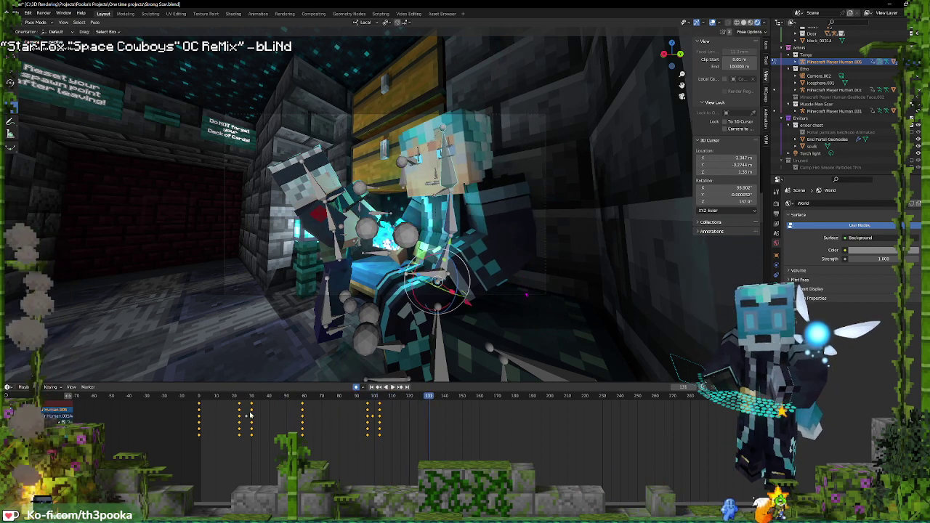
{"action": "right_click", "coordinate": [216, 430], "text": "shift"}
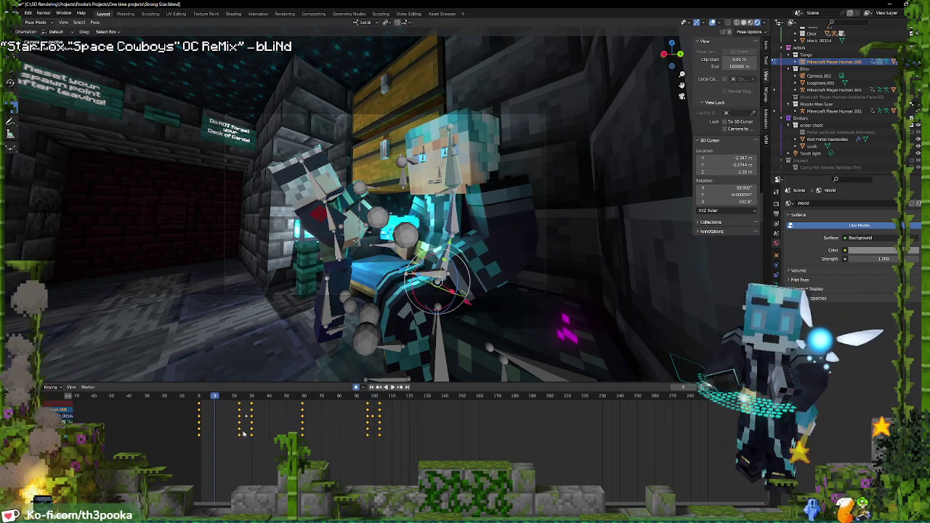
{"action": "key", "text": "space"}
{"action": "key", "text": "space"}
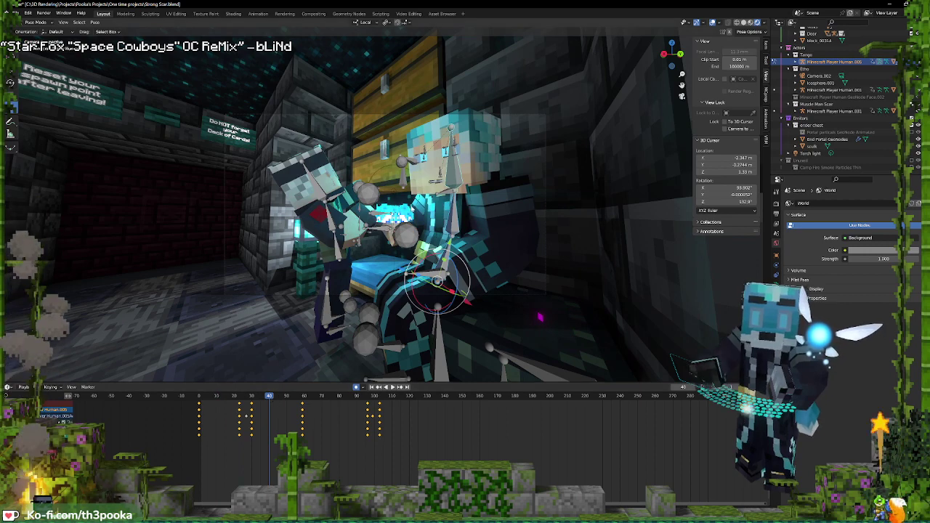
Leave Pose Mode and keyframe the Switch option of the hand fire's Geometry Nodes modifier on at frame 24 and off at frame 23
{"action": "key", "text": "ctrl+Tab"}
{"action": "left_click", "coordinate": [399, 212]}
{"action": "right_click", "coordinate": [238, 411], "text": "shift"}
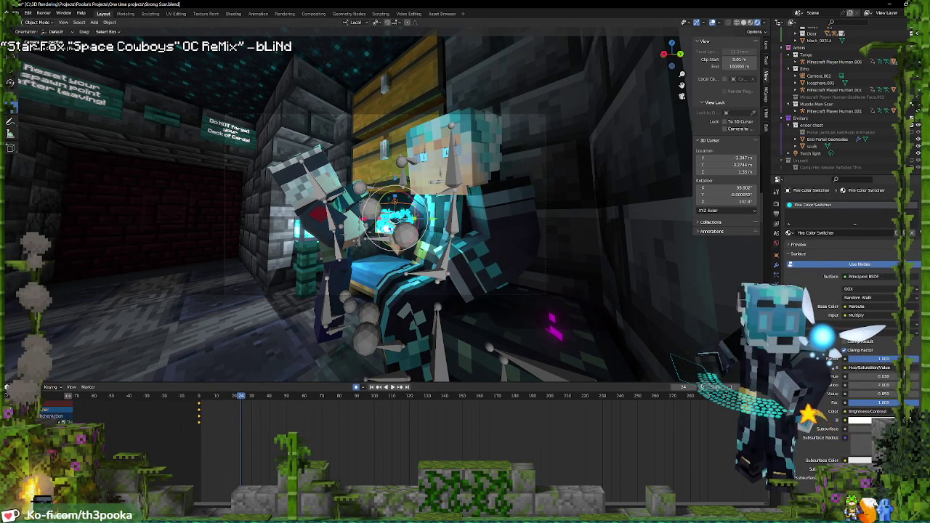
{"action": "scroll", "coordinate": [866, 435], "scroll_direction": "down", "scroll_amount": 6}
{"action": "scroll", "coordinate": [869, 440], "scroll_direction": "down", "scroll_amount": 5}
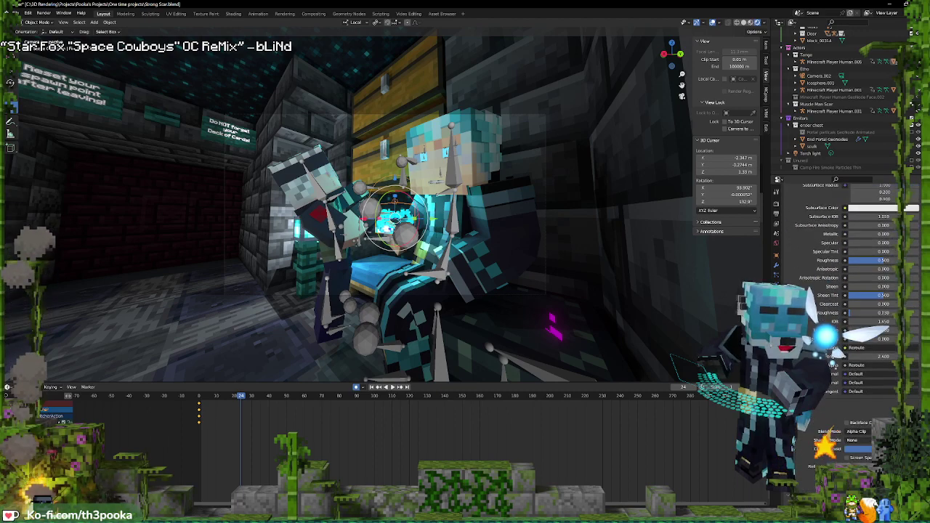
{"action": "left_click", "coordinate": [777, 264]}
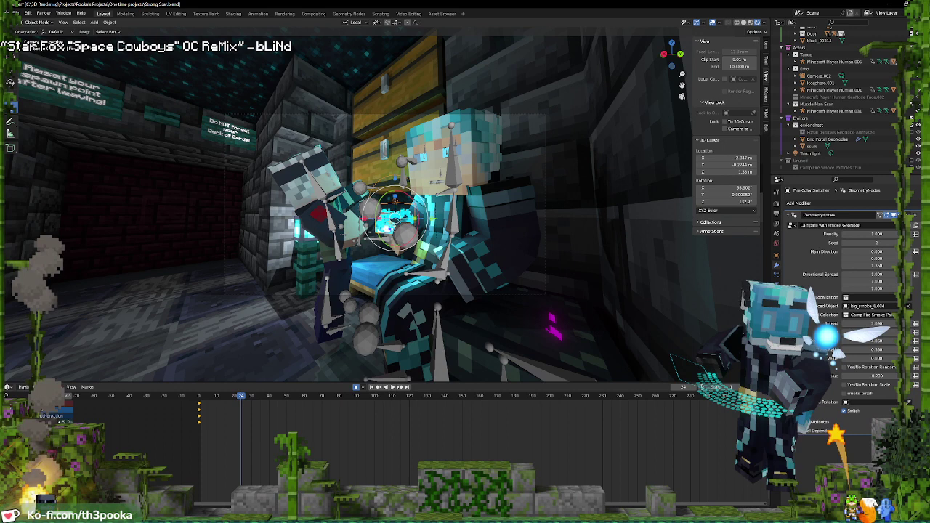
{"action": "key", "text": "i"}
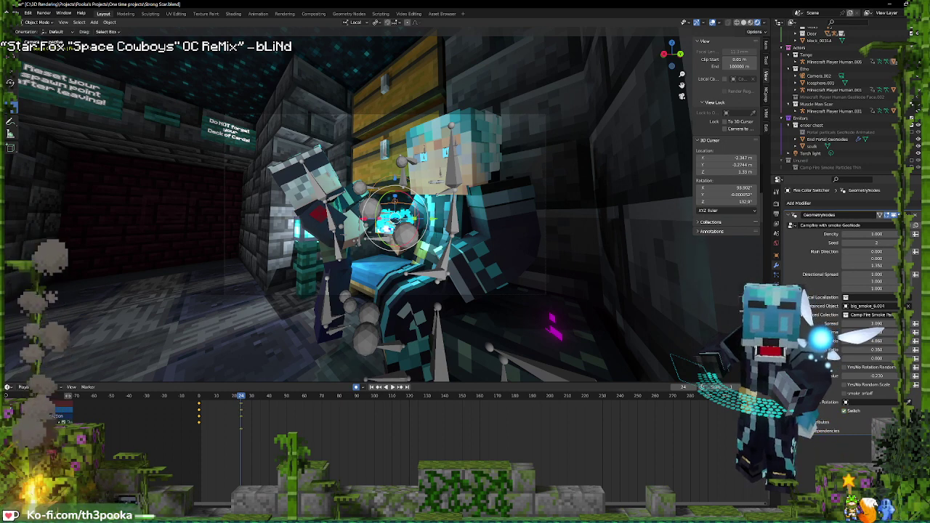
{"action": "key", "text": "Left"}
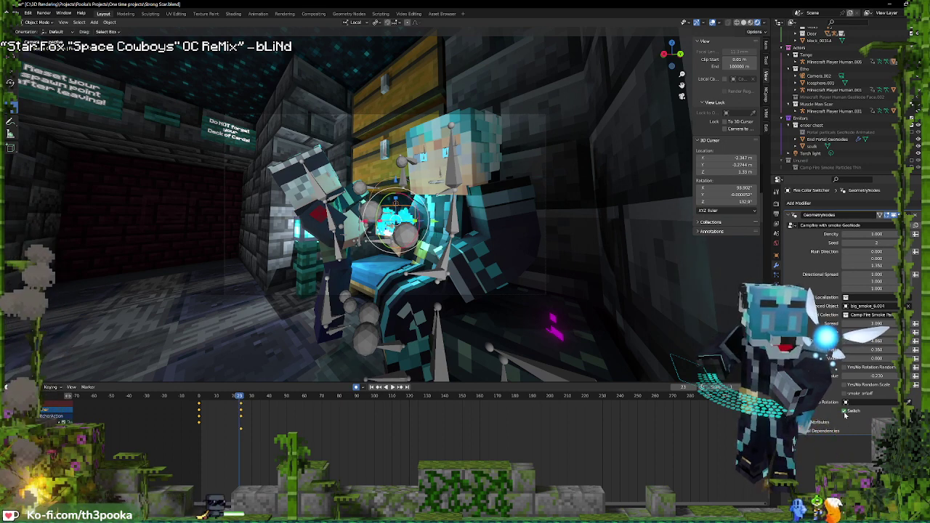
{"action": "left_click", "coordinate": [845, 411]}
Keyframe the hand fire's Switch option on at frame 95 and off at frame 96, and play the result
{"action": "key", "text": "space"}
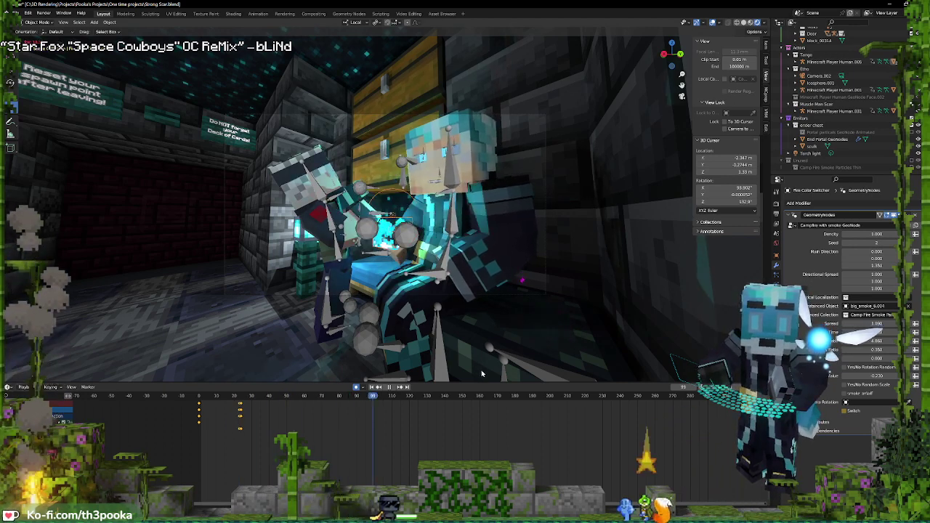
{"action": "key", "text": "space"}
{"action": "left_click_drag", "start_coordinate": [394, 397], "coordinate": [367, 413]}
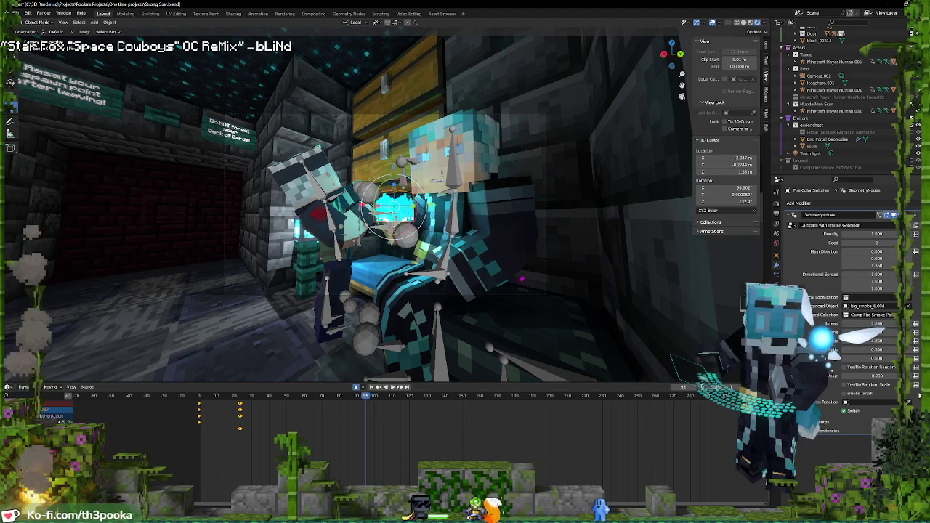
{"action": "key", "text": "i"}
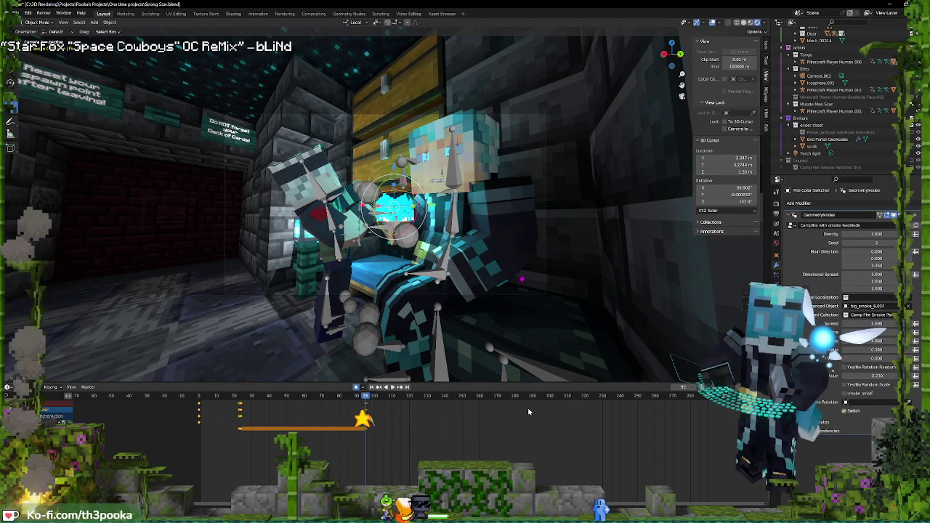
{"action": "key", "text": "Right"}
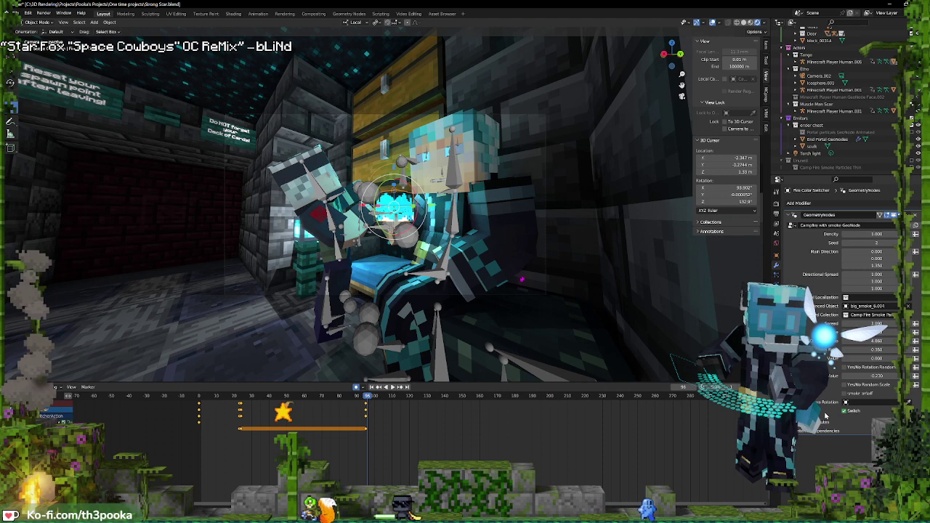
{"action": "key", "text": "space"}
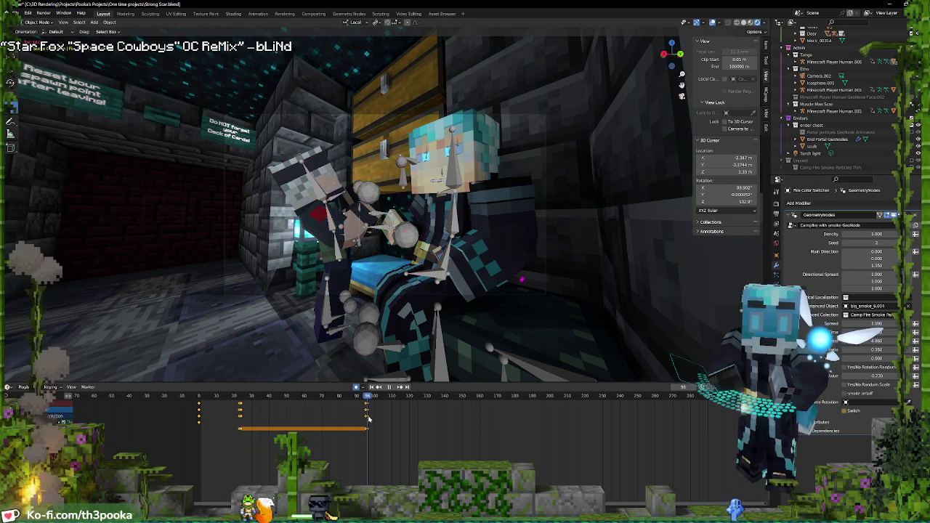
Move the Fire Color Switcher's end keyframes to frame 97 and play back the timing
{"action": "key", "text": "space"}
{"action": "left_click", "coordinate": [367, 410]}
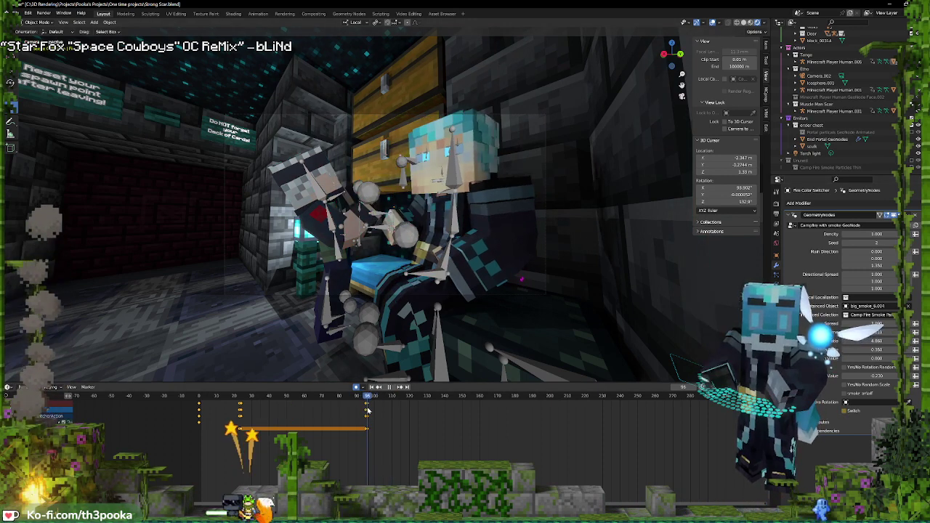
{"action": "key", "text": "alt+a"}
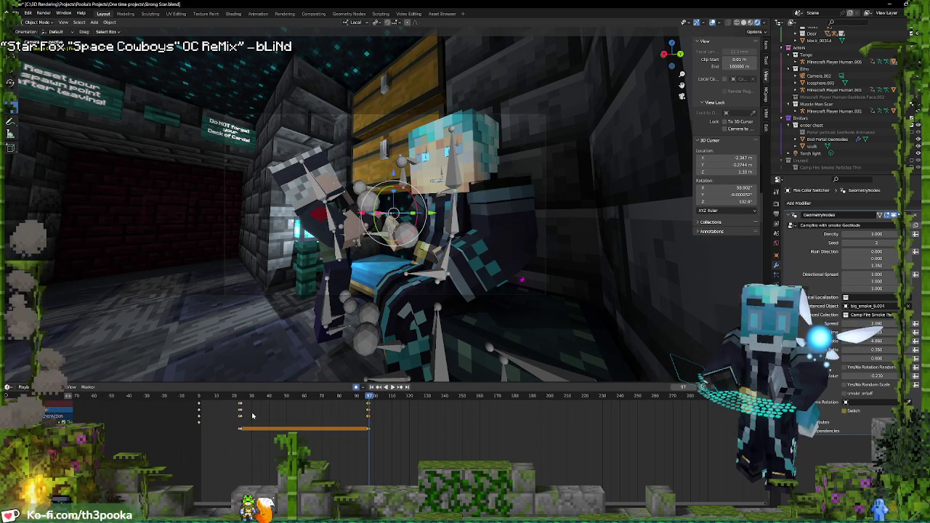
{"action": "key", "text": "space"}
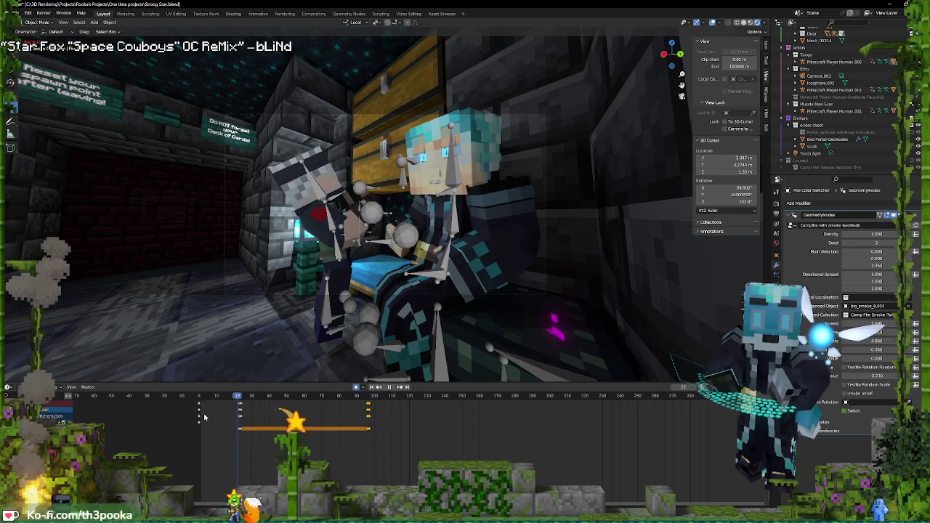
Put the seated teal-haired character's armature in Pose Mode and rotate its torso bone about local X at frame 59
{"action": "key", "text": "space"}
{"action": "left_click", "coordinate": [454, 226]}
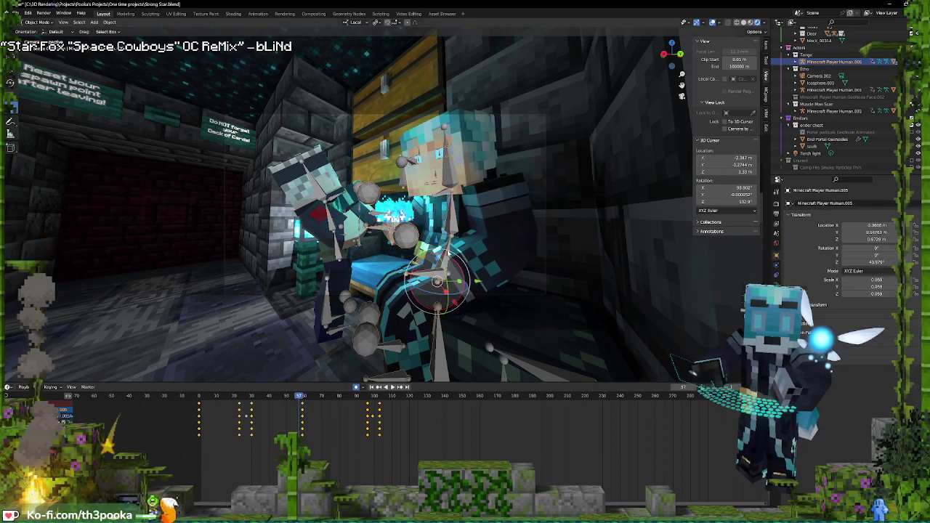
{"action": "key", "text": "ctrl+Tab"}
{"action": "left_click", "coordinate": [454, 225]}
{"action": "left_click", "coordinate": [450, 244]}
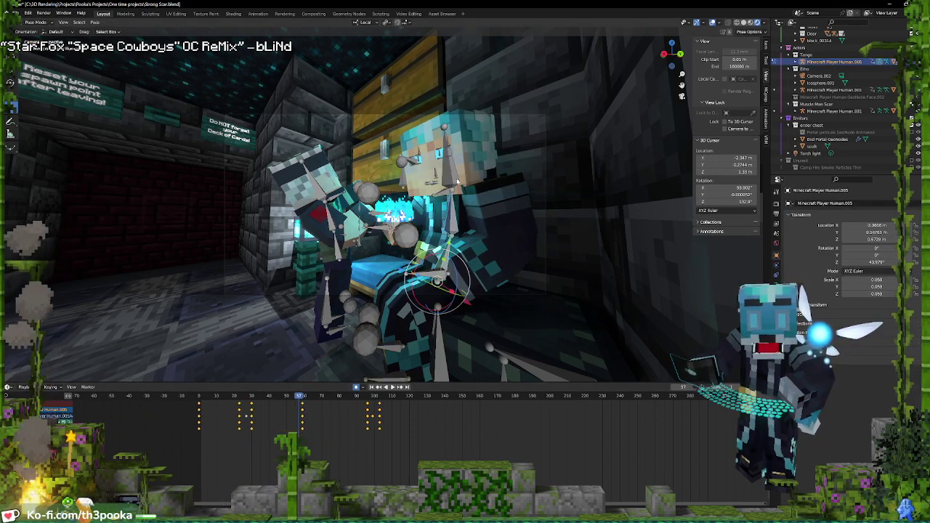
{"action": "key", "text": "space"}
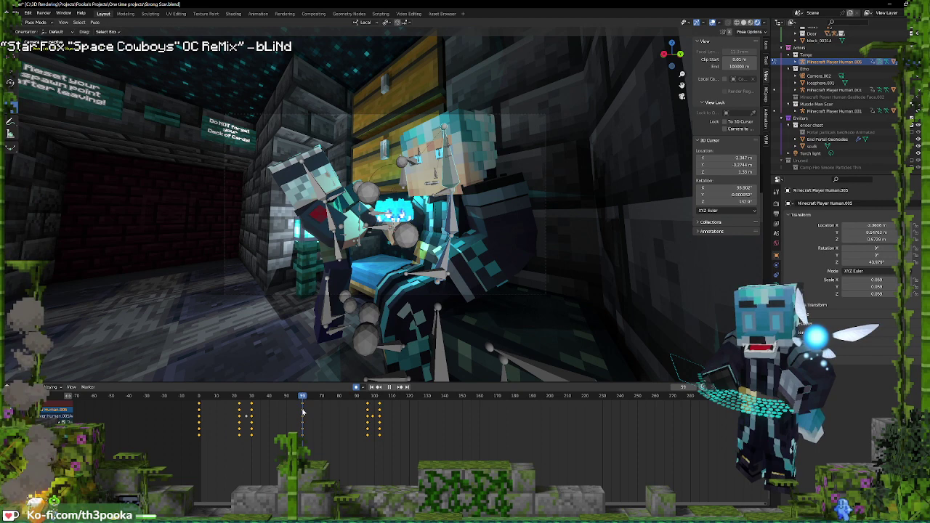
{"action": "key", "text": "space"}
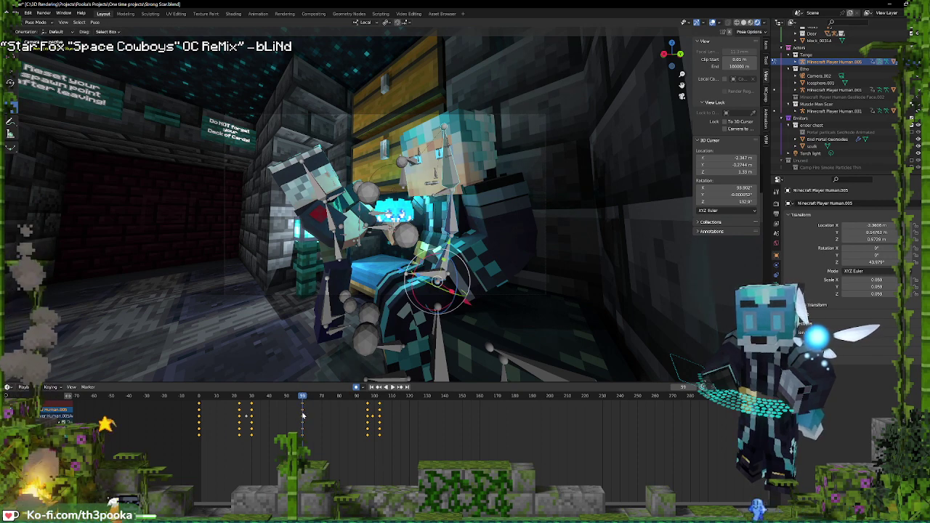
{"action": "key", "text": "r"}
{"action": "key", "text": "x"}
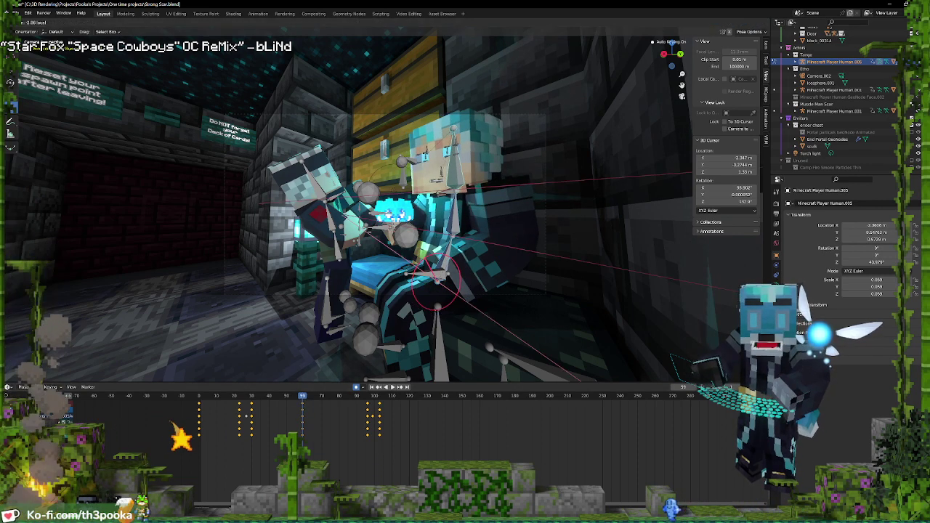
{"action": "left_click_drag", "start_coordinate": [417, 299], "coordinate": [420, 303]}
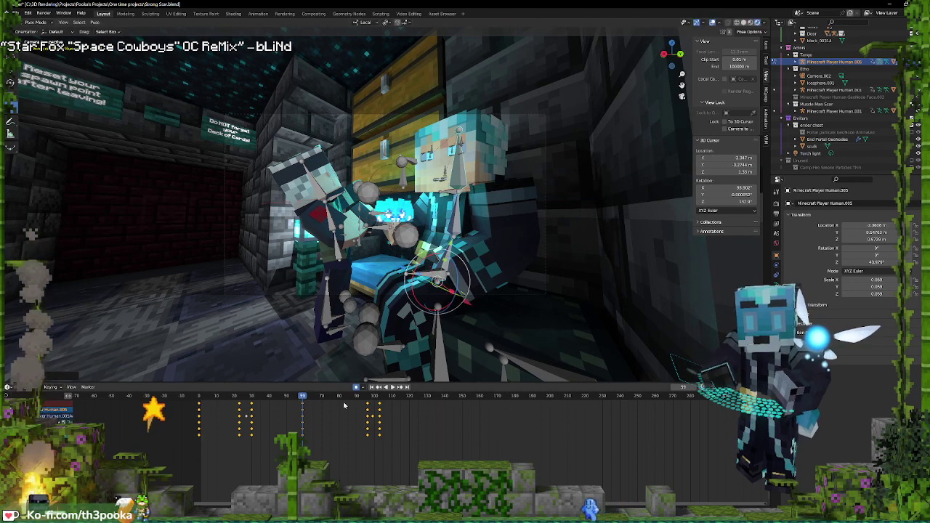
Shift the new torso keyframe to about frame 49 and rotate the torso again at about frame 79
{"action": "key", "text": "g"}
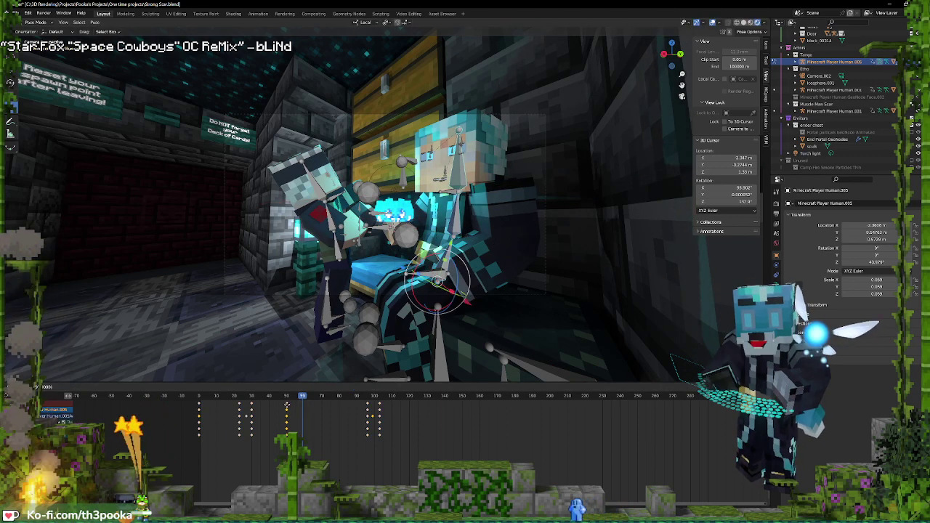
{"action": "key", "text": "space"}
{"action": "key", "text": "space"}
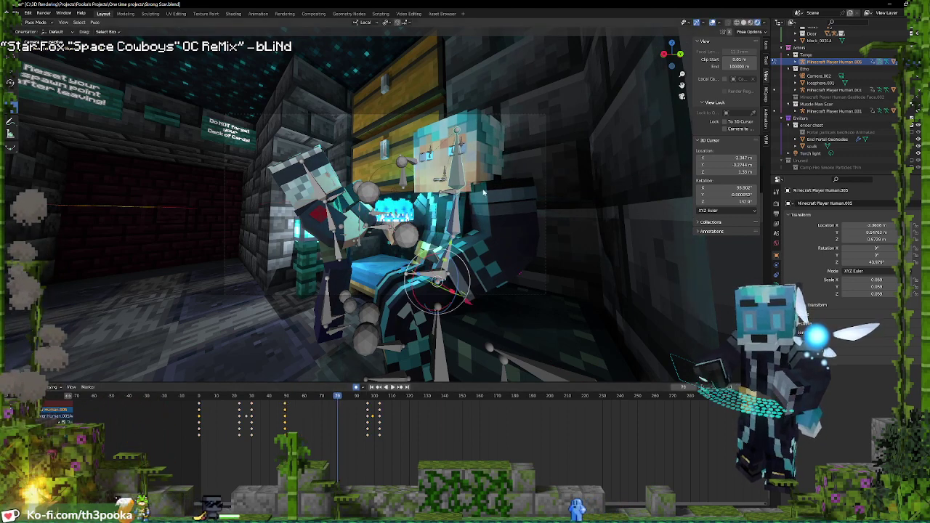
{"action": "left_click_drag", "start_coordinate": [429, 256], "coordinate": [399, 297]}
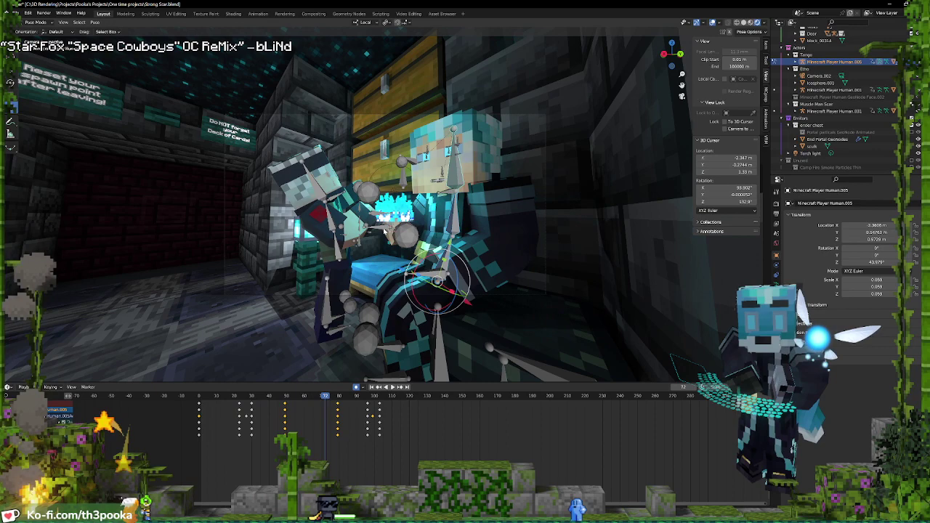
Raise the teal-haired character's hand control slightly near the fire at frame 47
{"action": "key", "text": "space"}
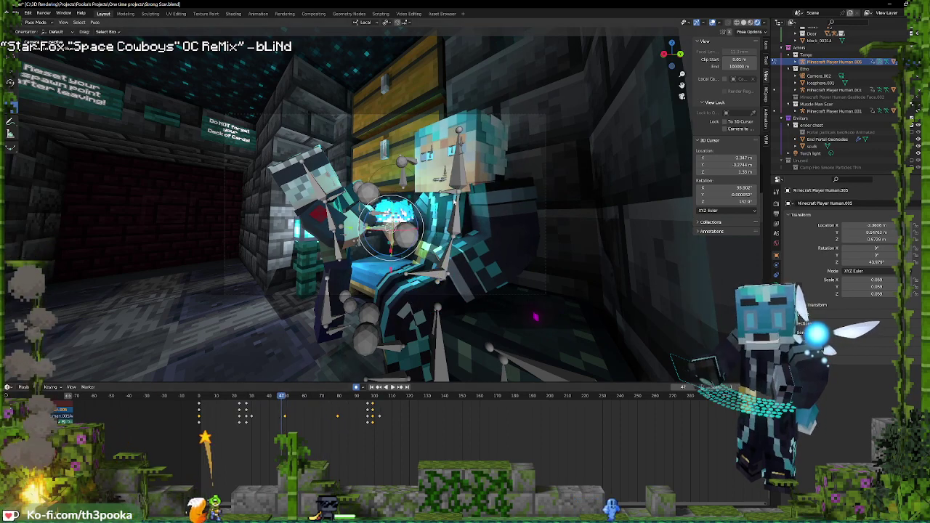
{"action": "key", "text": "g"}
{"action": "left_click", "coordinate": [441, 201]}
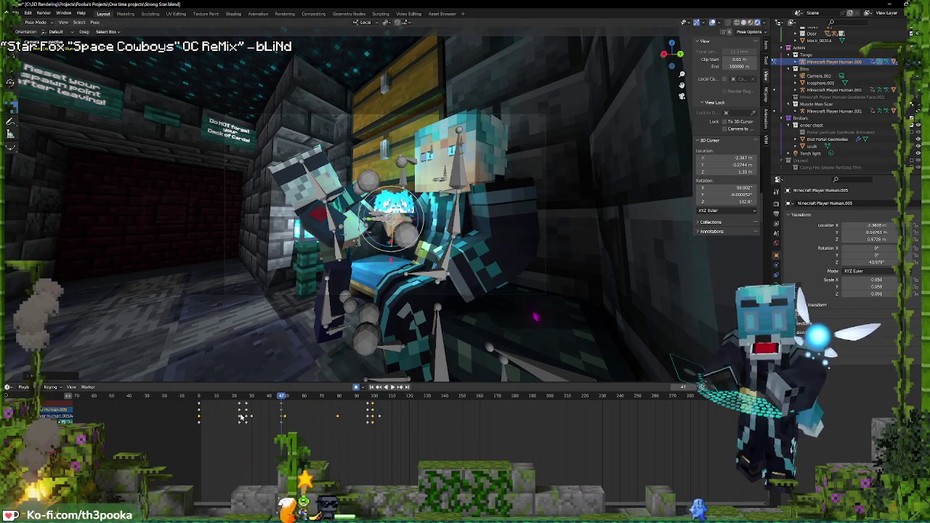
Play the animation through to frame 119 and lower the hand control slightly there
{"action": "right_click", "coordinate": [238, 415], "text": "shift"}
{"action": "key", "text": "space"}
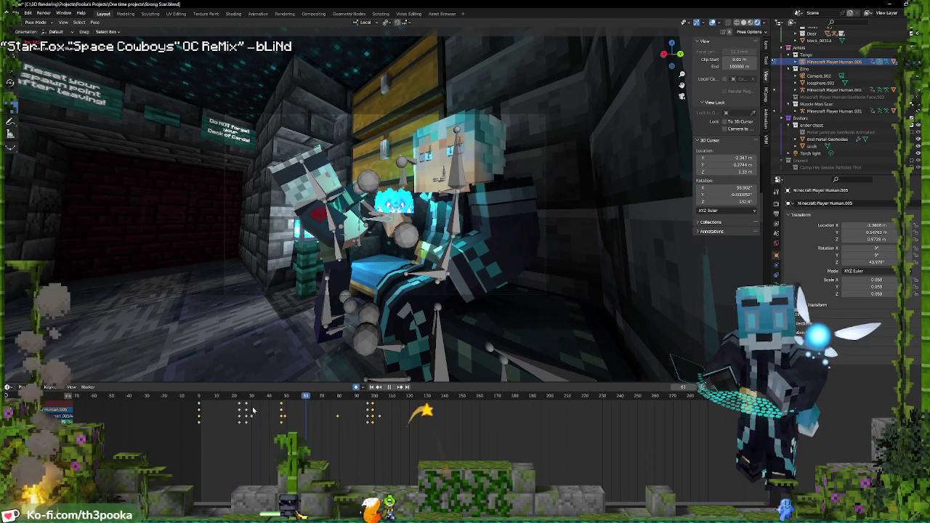
{"action": "key", "text": "space"}
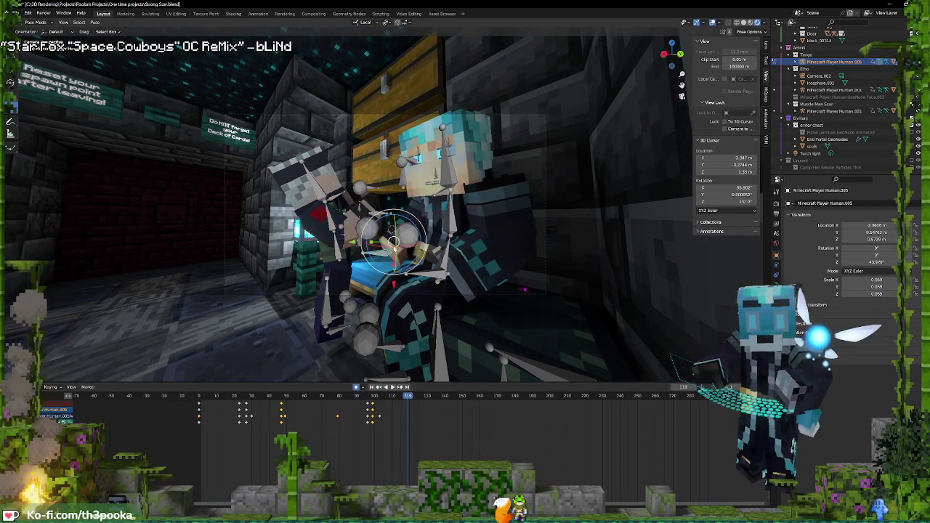
{"action": "key", "text": "g"}
{"action": "left_click", "coordinate": [400, 244]}
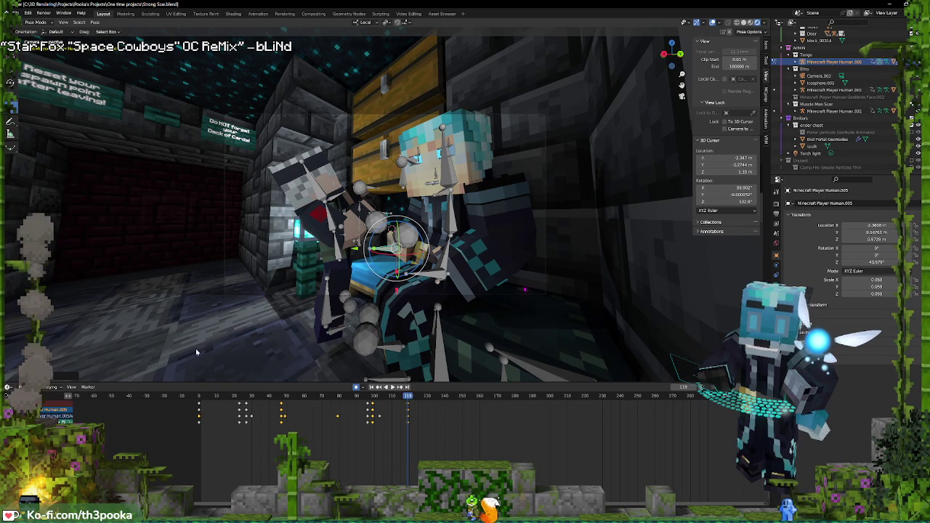
Play back the animation from the start to check the timing of the hand and torso motion
{"action": "key", "text": "shift+Left"}
{"action": "key", "text": "space"}
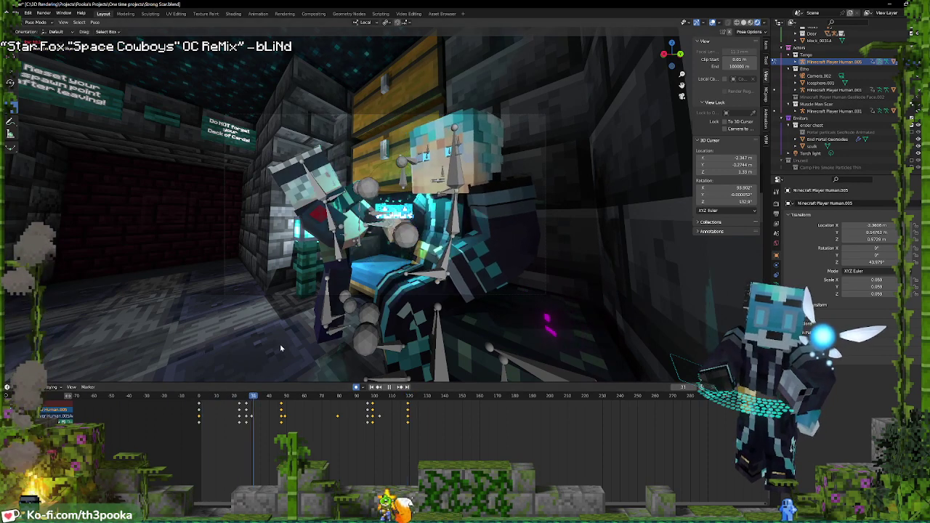
{"action": "key", "text": "space"}
{"action": "key", "text": "space"}
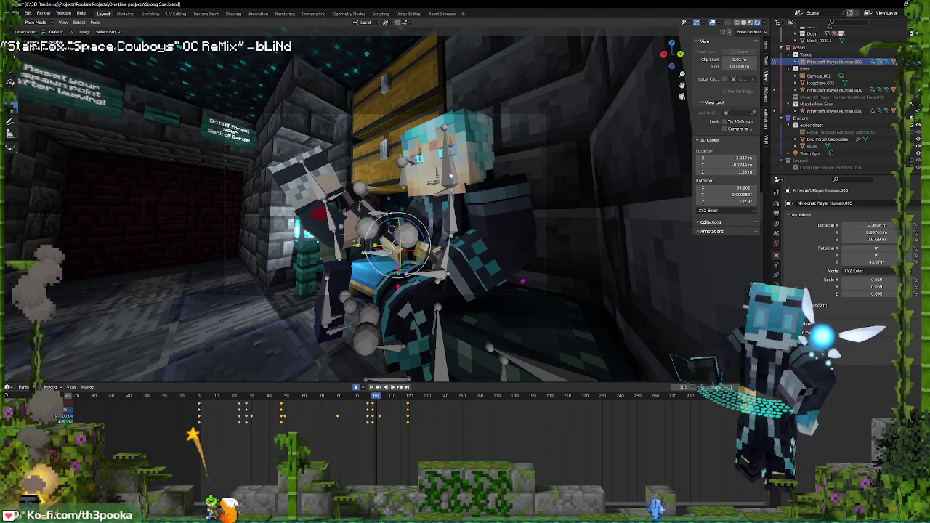
{"action": "key", "text": "space"}
{"action": "key", "text": "space"}
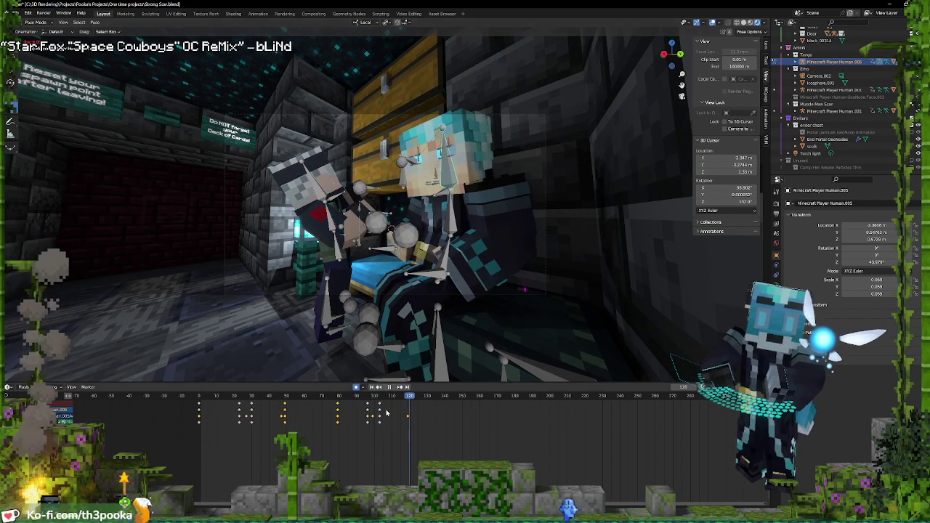
{"action": "key", "text": "space"}
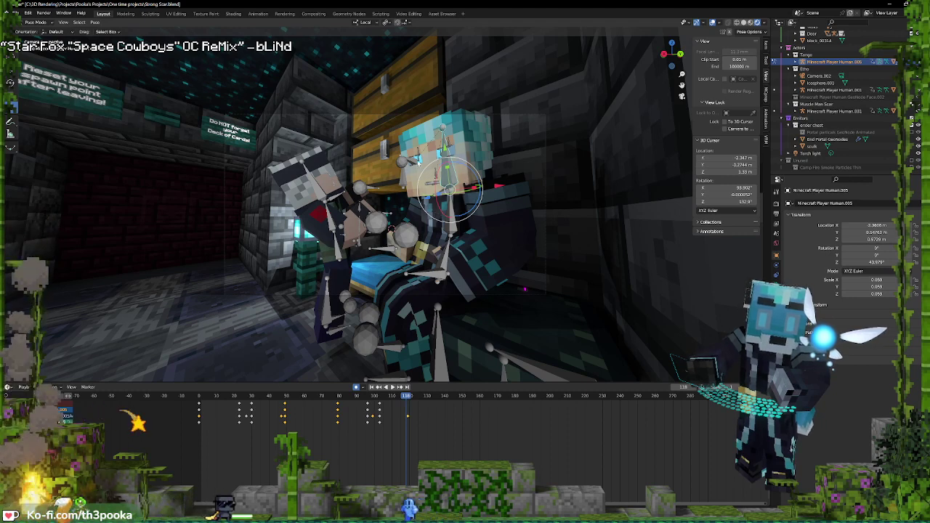
Move the teal-haired character's eye control sideways along its local X axis at frame 35
{"action": "left_click", "coordinate": [418, 161]}
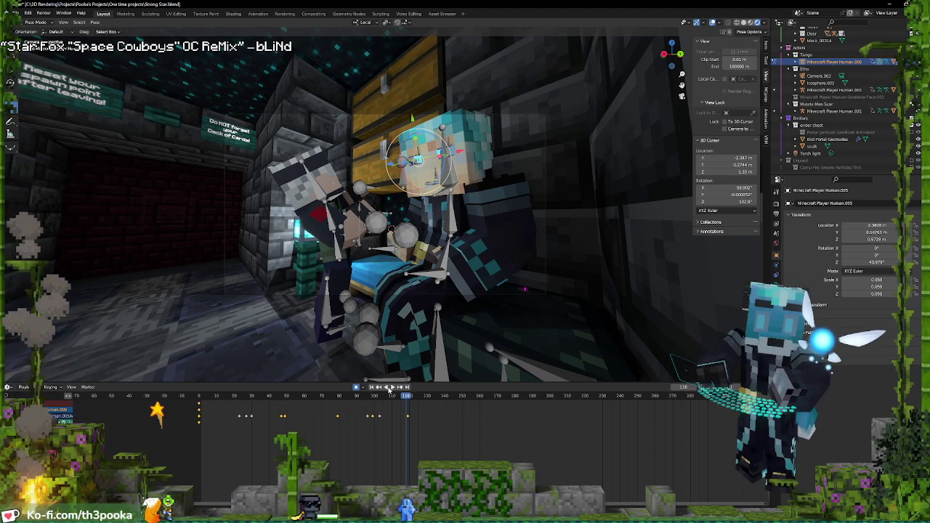
{"action": "key", "text": "space"}
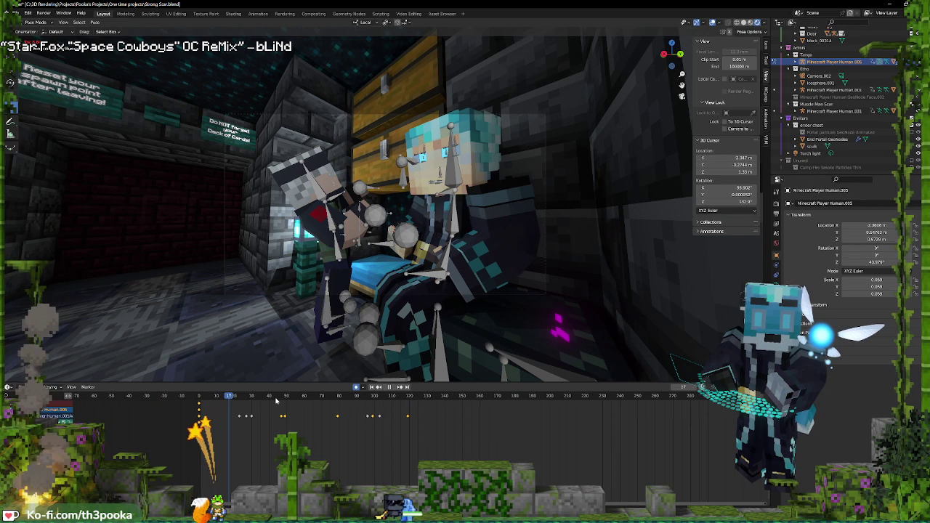
{"action": "key", "text": "space"}
{"action": "left_click", "coordinate": [428, 158]}
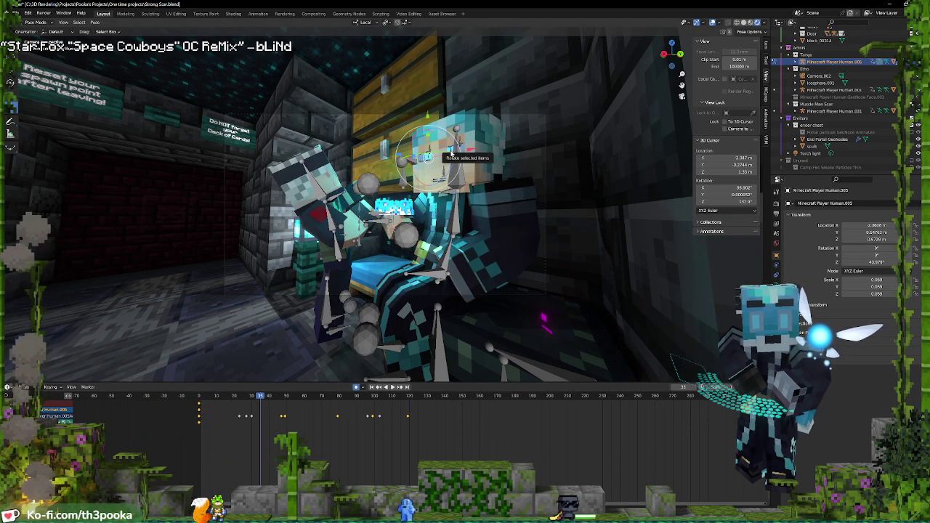
{"action": "left_click", "coordinate": [451, 153]}
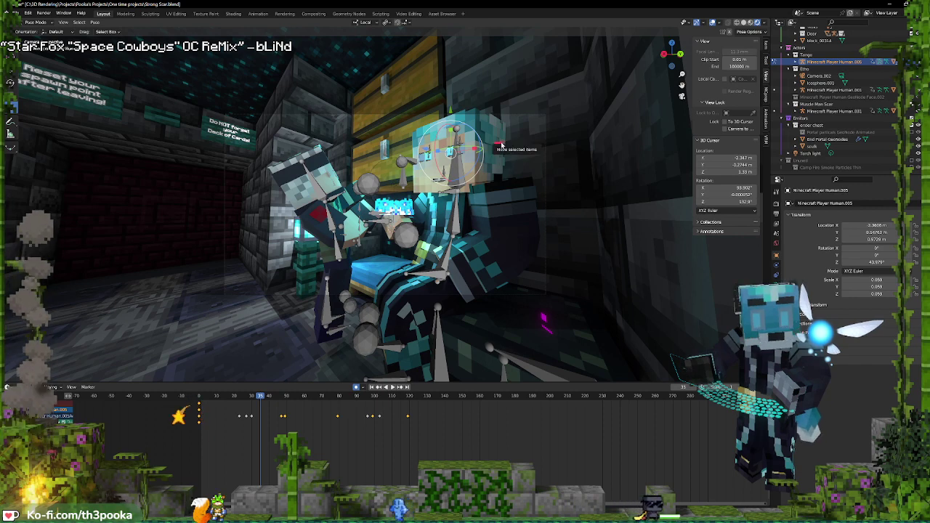
{"action": "key", "text": "g"}
{"action": "key", "text": "x"}
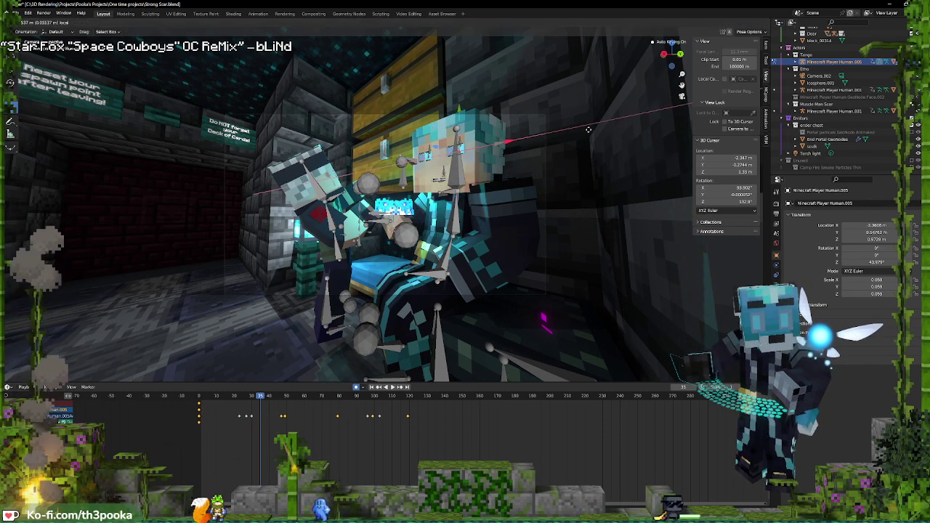
{"action": "left_click_drag", "start_coordinate": [593, 129], "coordinate": [506, 147]}
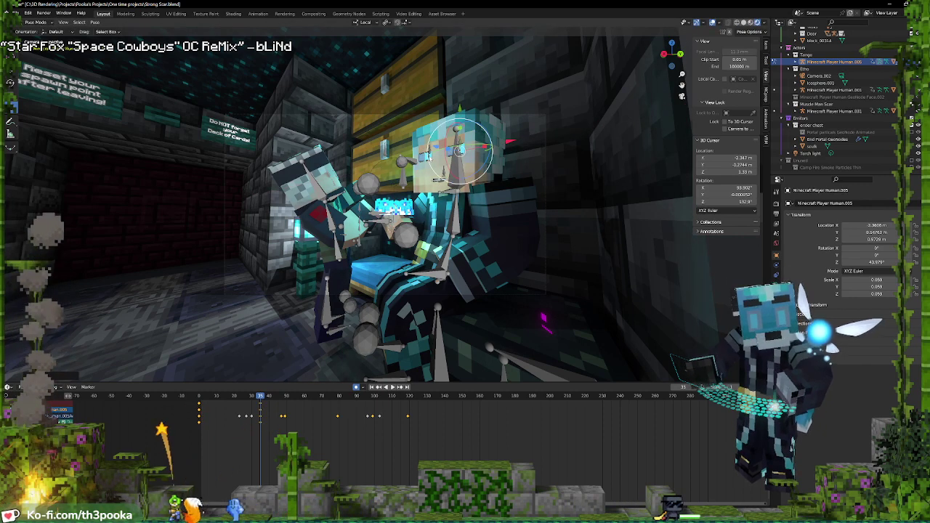
Fine-tune the sideways position of the eye controls along local X at frame 35
{"action": "key", "text": "g"}
{"action": "key", "text": "x"}
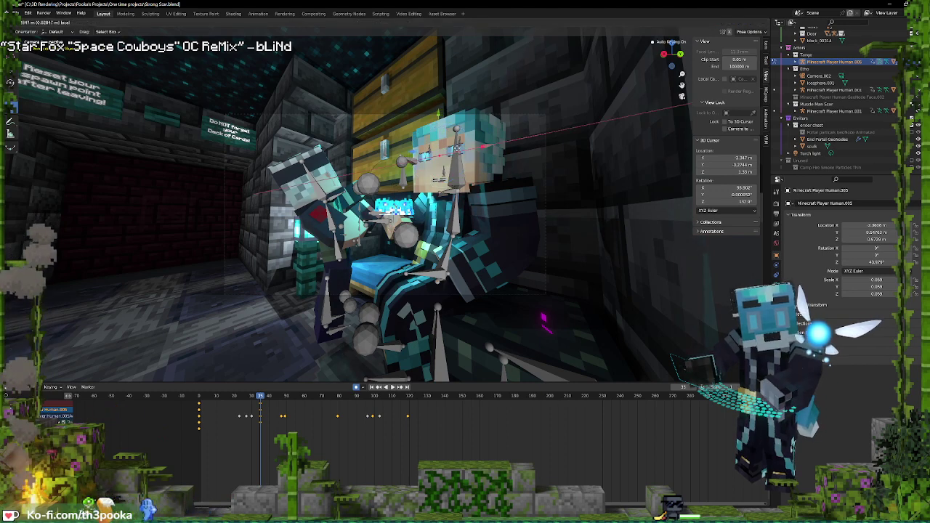
{"action": "left_click_drag", "start_coordinate": [456, 149], "coordinate": [454, 149]}
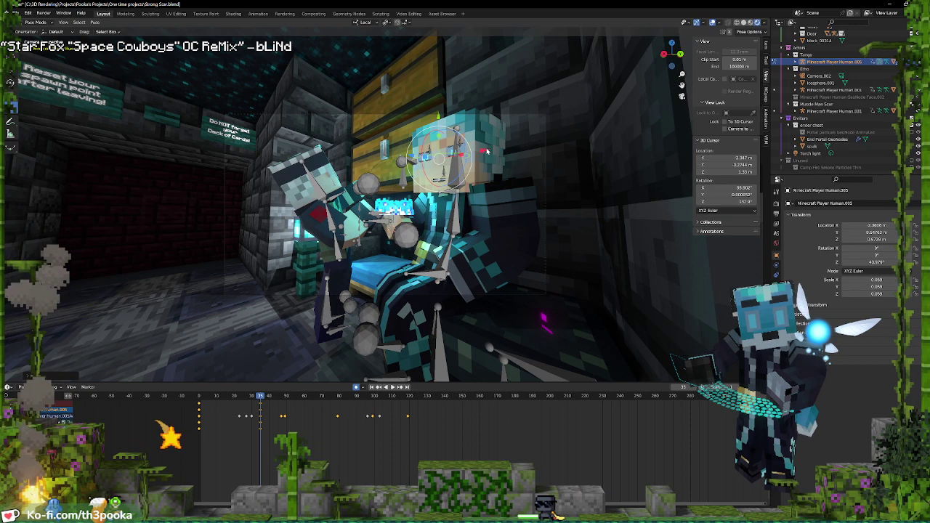
{"action": "key", "text": "g"}
{"action": "key", "text": "x"}
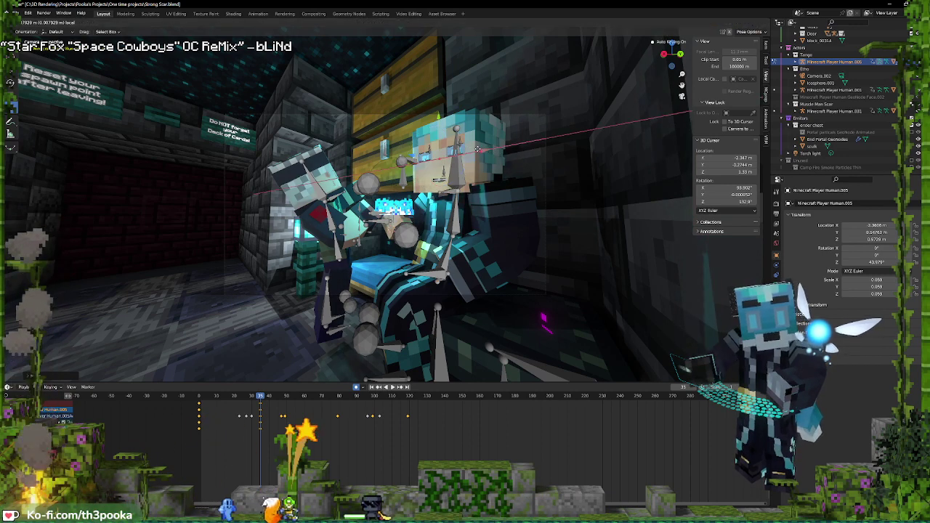
{"action": "left_click", "coordinate": [478, 149]}
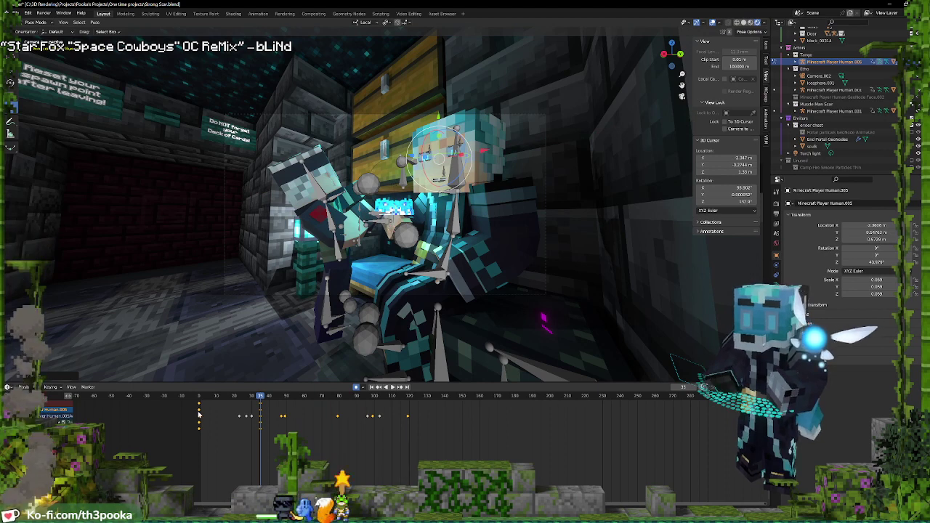
Delete the eye controls' keyframes at frame 0 and insert a keyframe holding their position at frame 73
{"action": "key", "text": "Delete"}
{"action": "right_click_drag", "start_coordinate": [279, 416], "coordinate": [292, 416], "text": "shift"}
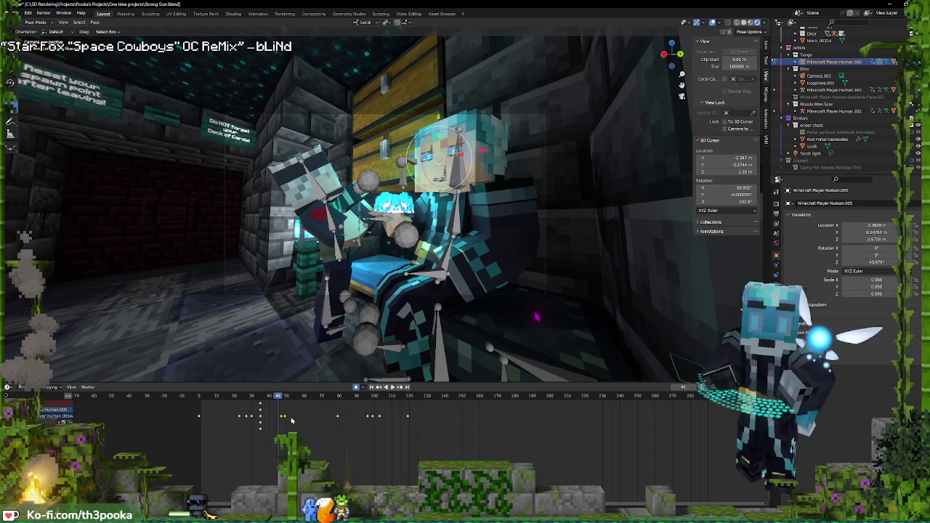
{"action": "key", "text": "Right"}
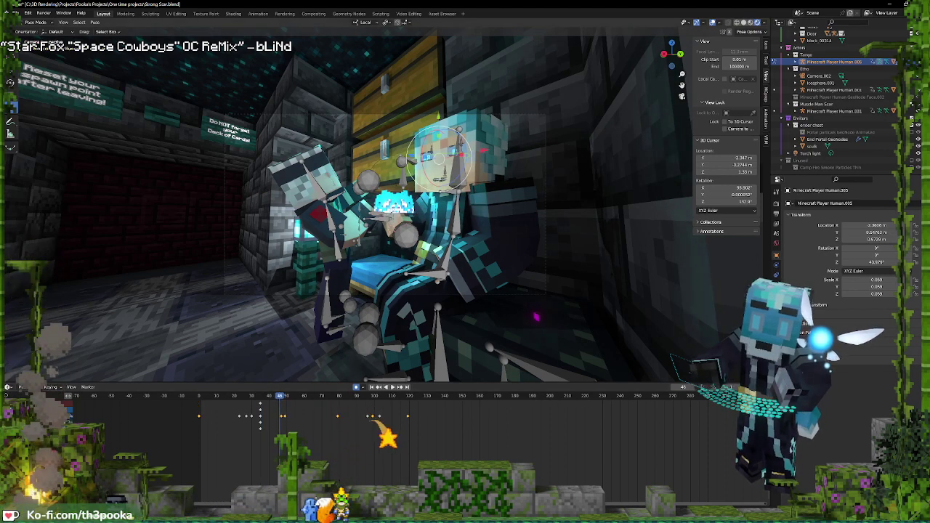
{"action": "key", "text": "space"}
{"action": "key", "text": "space"}
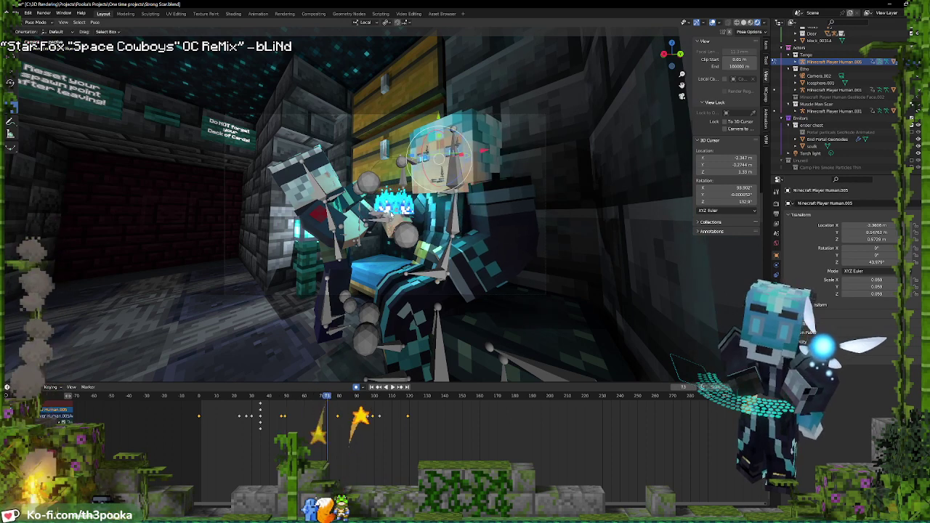
{"action": "key", "text": "i"}
{"action": "left_click", "coordinate": [392, 215]}
{"action": "key", "text": "Right"}
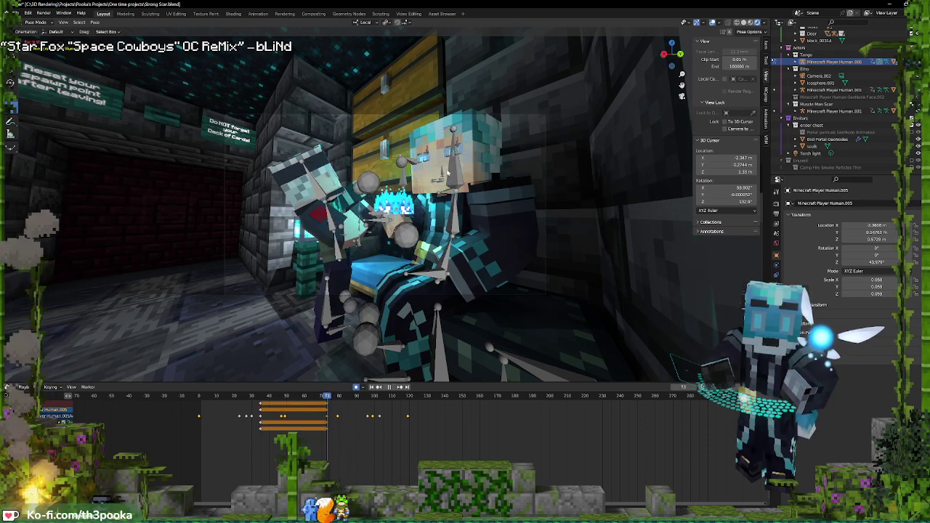
Reposition the eye controls along their local axes at frame 74 and play the animation onward
{"action": "key", "text": "g"}
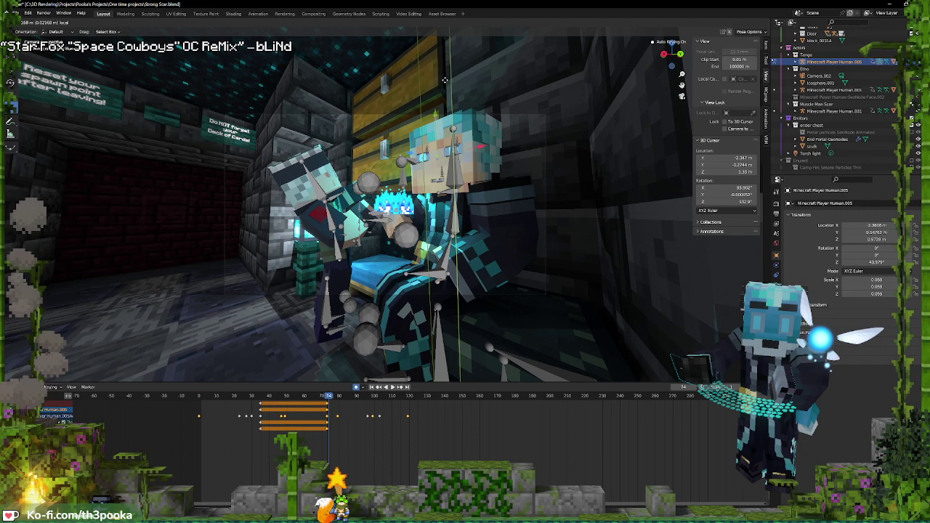
{"action": "left_click", "coordinate": [478, 135]}
{"action": "left_click_drag", "start_coordinate": [483, 146], "coordinate": [479, 147]}
{"action": "key", "text": "space"}
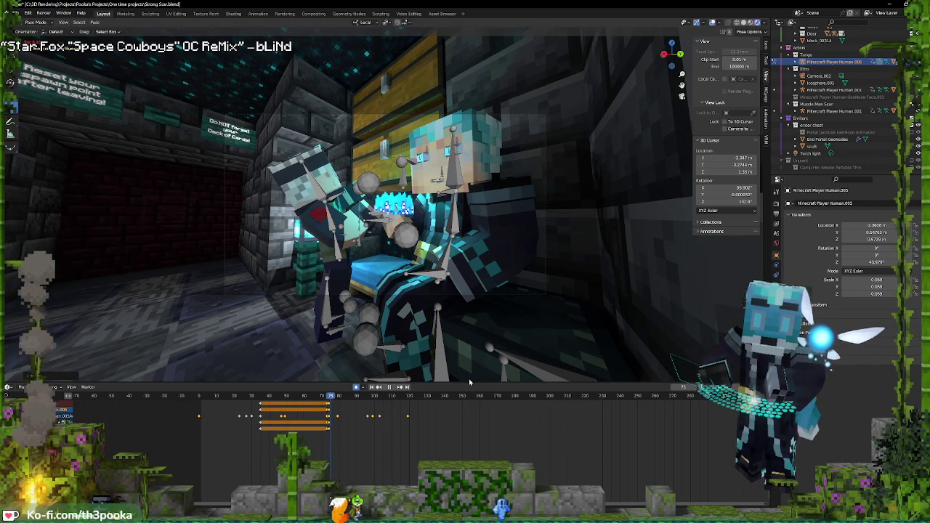
Keyframe the location, rotation and scale of the teal-haired character's mouth controls at frame 93
{"action": "left_click", "coordinate": [474, 186]}
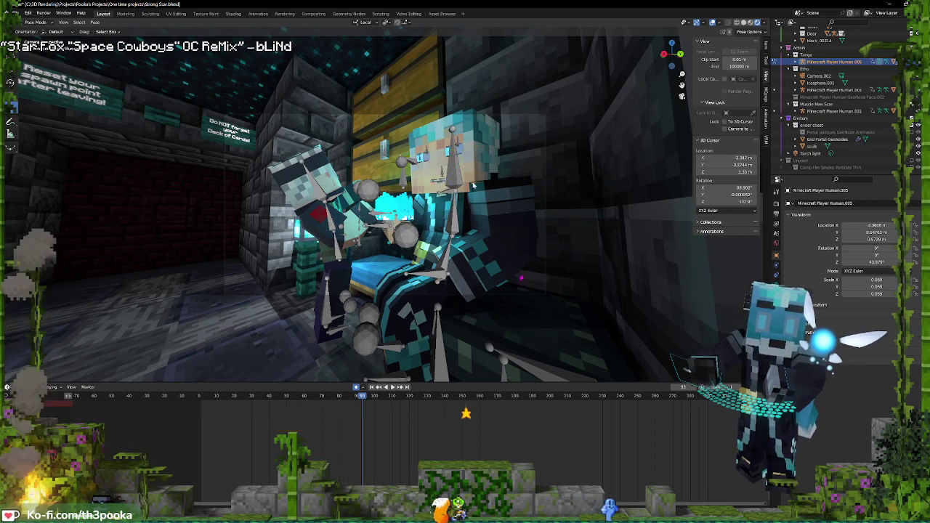
{"action": "left_click", "coordinate": [435, 176]}
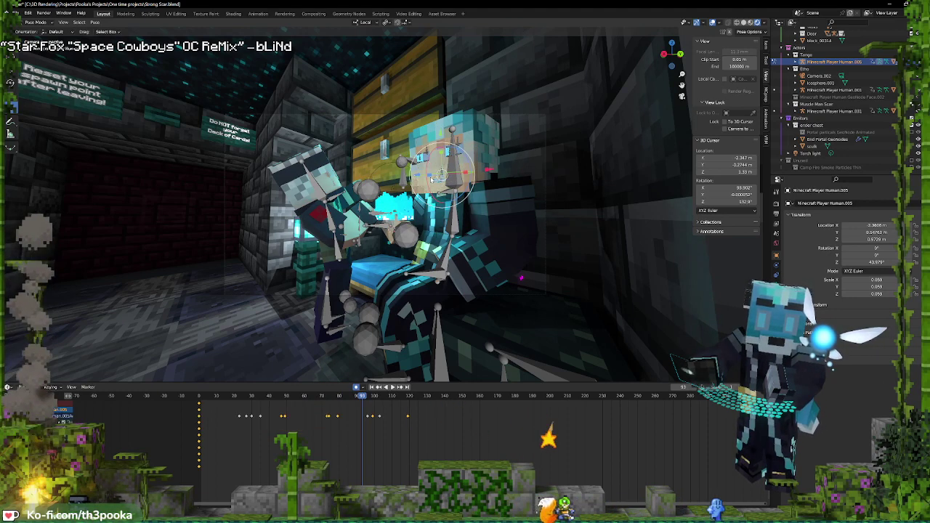
{"action": "right_click", "coordinate": [456, 224]}
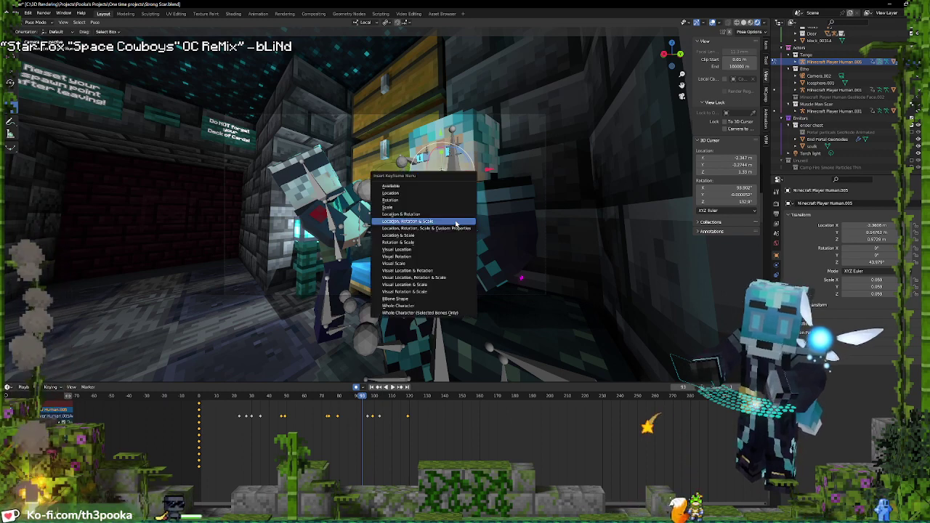
{"action": "left_click", "coordinate": [468, 270]}
Apply the human "Eee" mouth pose from the Blender Assets pose library at frame 102
{"action": "right_click", "coordinate": [377, 437], "text": "shift"}
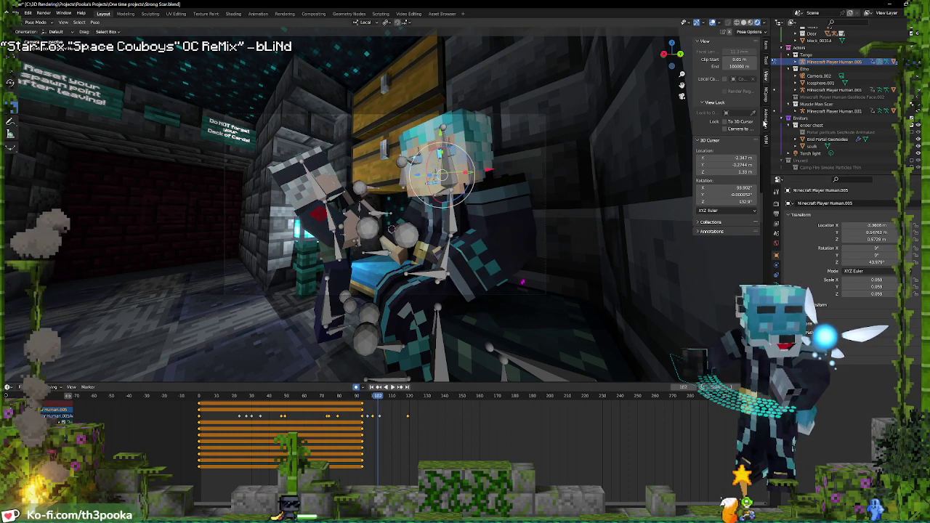
{"action": "left_click", "coordinate": [764, 120]}
{"action": "left_click", "coordinate": [731, 54]}
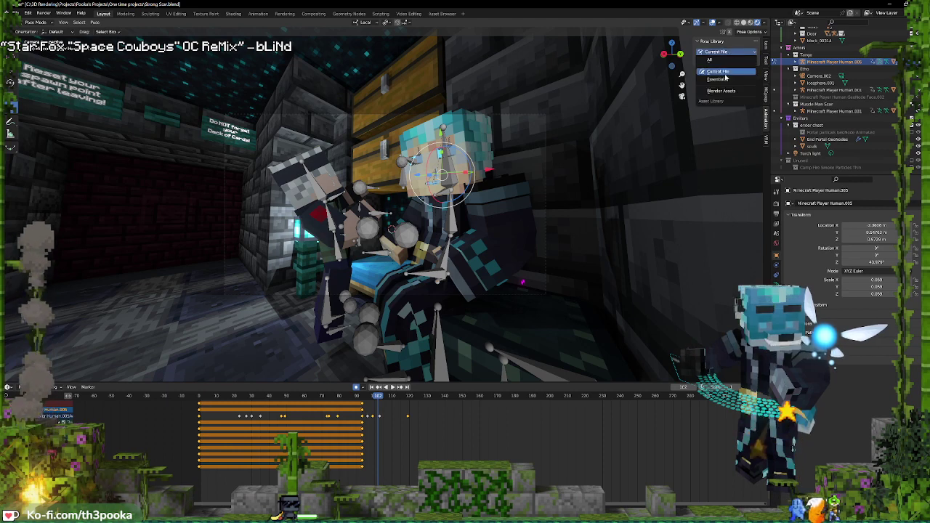
{"action": "left_click", "coordinate": [727, 74]}
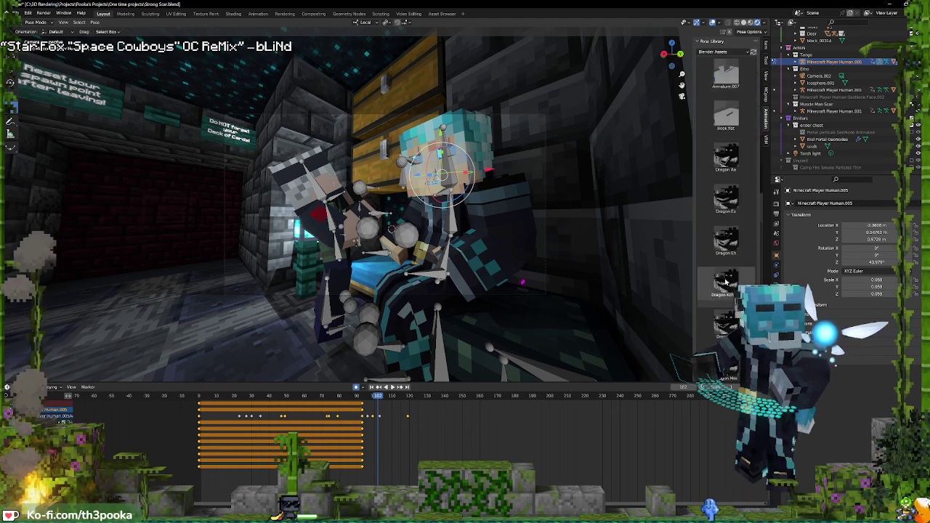
{"action": "scroll", "coordinate": [727, 182], "scroll_direction": "down", "scroll_amount": 4}
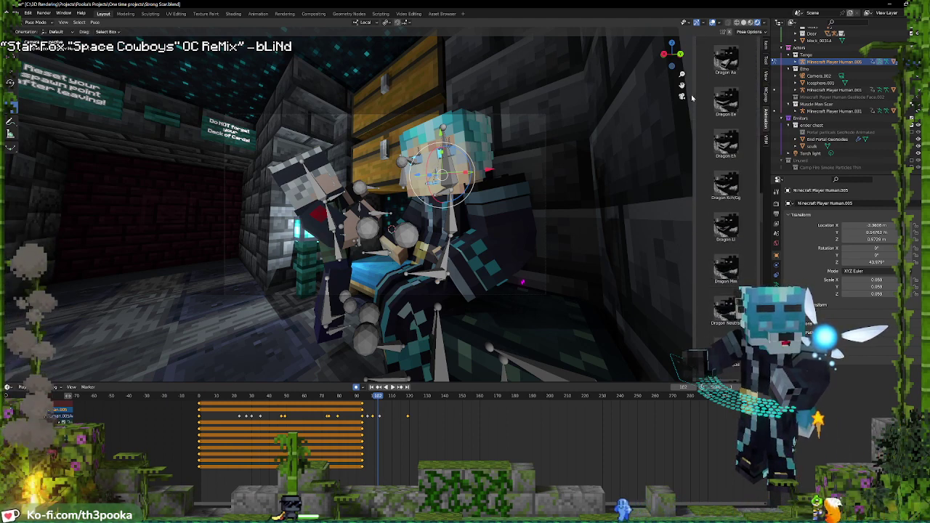
{"action": "left_click_drag", "start_coordinate": [693, 97], "coordinate": [587, 102]}
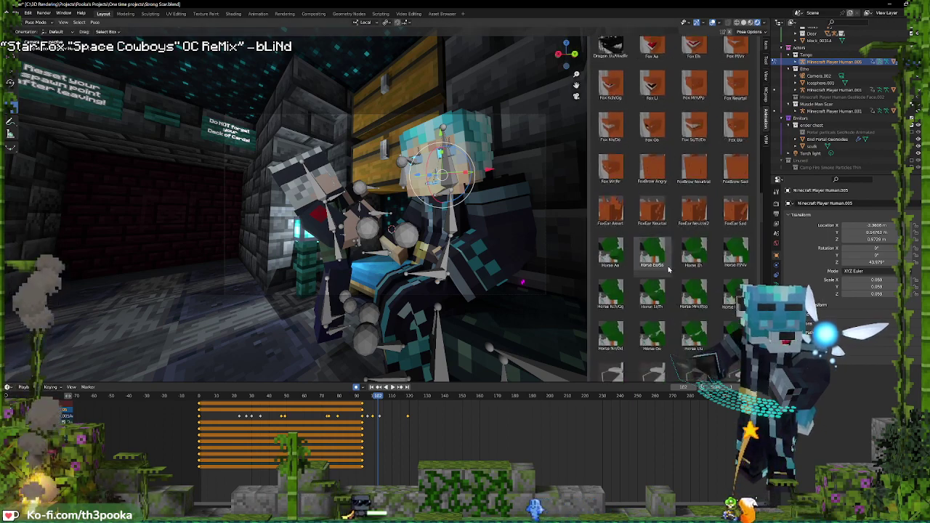
{"action": "scroll", "coordinate": [669, 270], "scroll_direction": "down", "scroll_amount": 4}
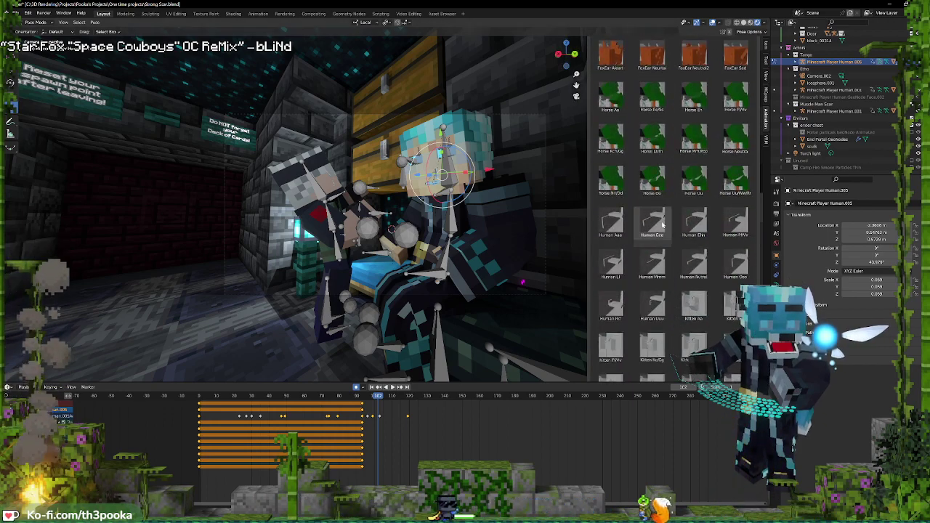
{"action": "double_click", "coordinate": [663, 226]}
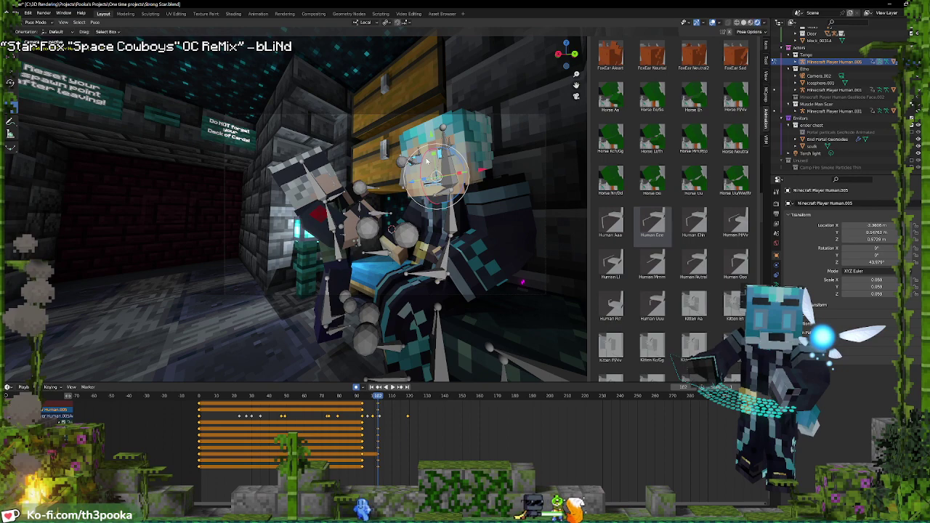
Select the character's mesh in Object Mode and keyframe its mouth shape keys at 0.000 on frame 94
{"action": "key", "text": "ctrl+Tab"}
{"action": "left_click", "coordinate": [466, 149]}
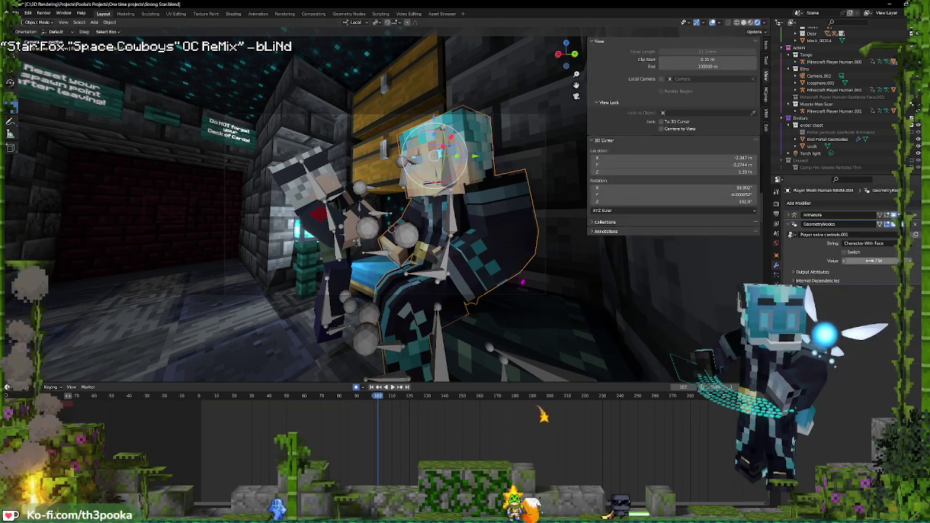
{"action": "left_click", "coordinate": [776, 305]}
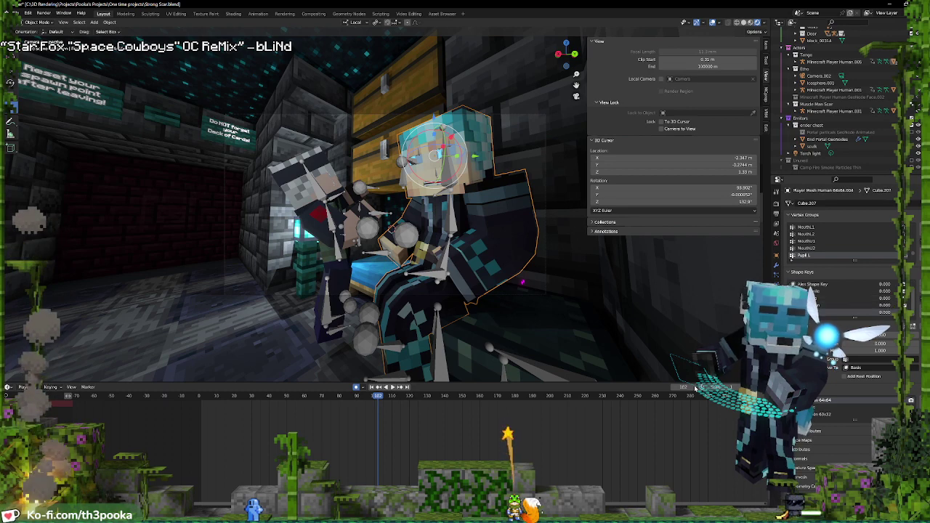
{"action": "left_click_drag", "start_coordinate": [377, 421], "coordinate": [365, 415]}
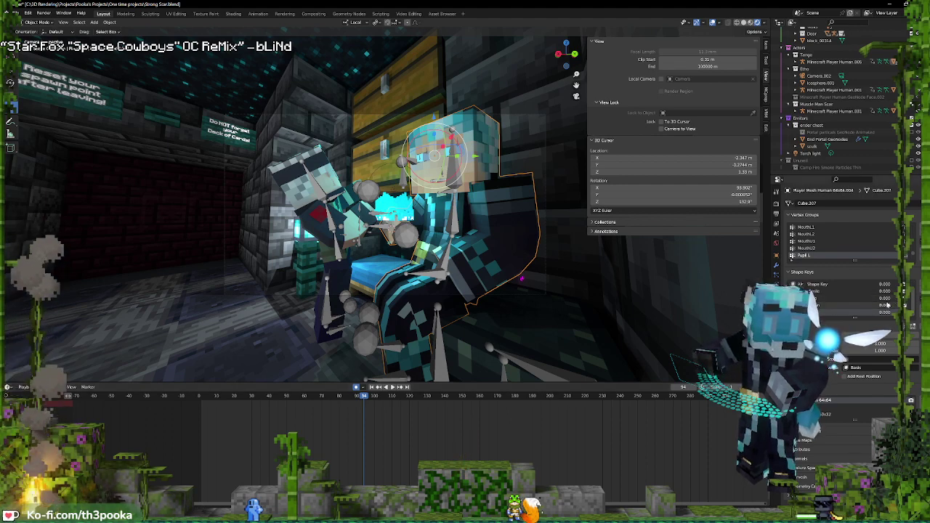
{"action": "key", "text": "i"}
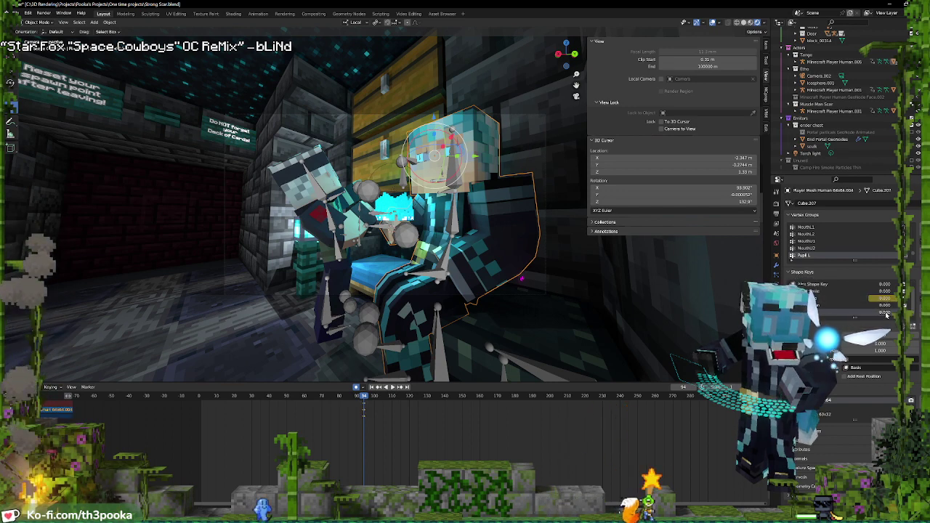
{"action": "key", "text": "i"}
Animate the two smile shape keys from 0 at frame 94 to 0.615 and about 0.71 at frame 105
{"action": "left_click_drag", "start_coordinate": [362, 444], "coordinate": [388, 428]}
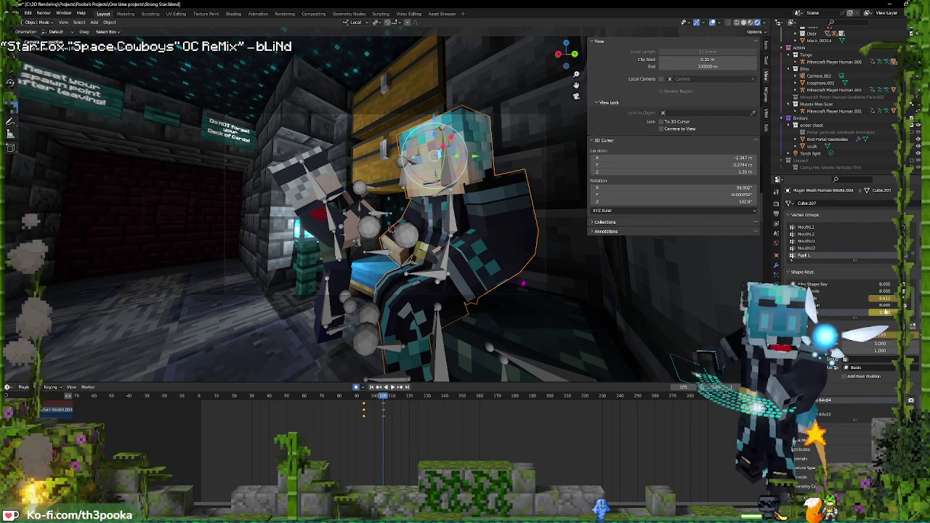
{"action": "left_click", "coordinate": [379, 389]}
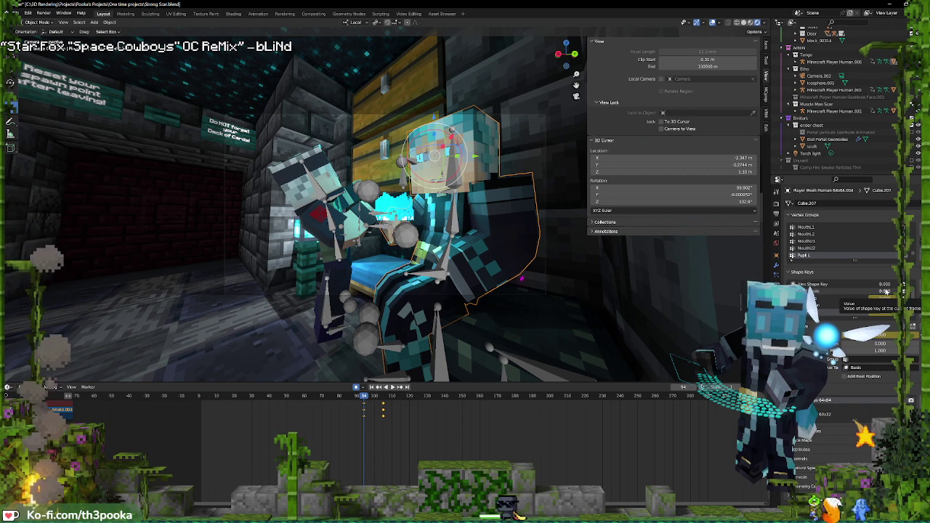
{"action": "key", "text": "i"}
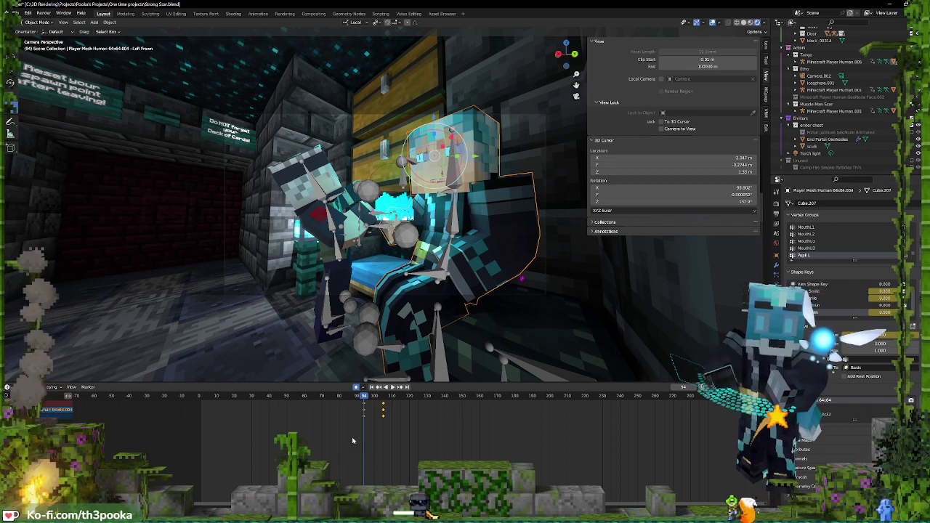
{"action": "left_click", "coordinate": [400, 388]}
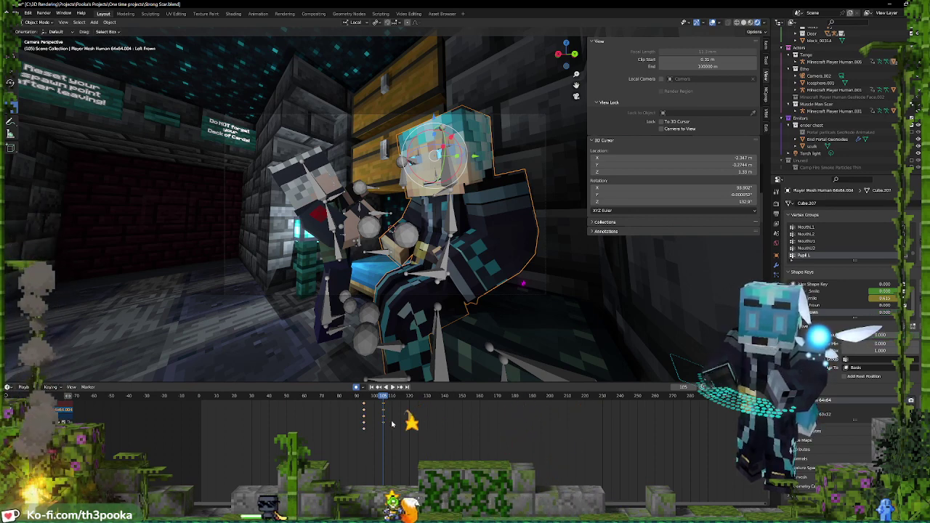
{"action": "left_click_drag", "start_coordinate": [880, 292], "coordinate": [899, 292]}
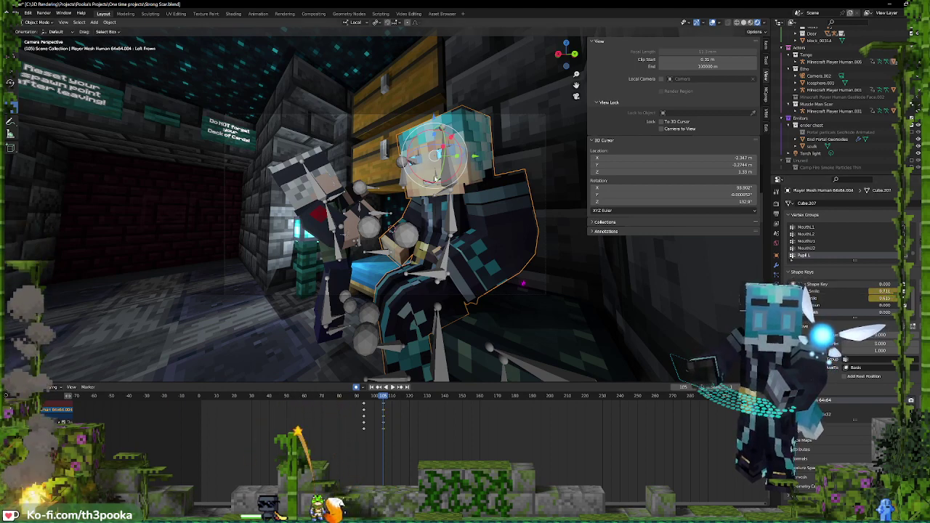
Return the armature to Pose Mode, play the animation briefly and delete the mouth controls' keyframes at frame 102
{"action": "left_click", "coordinate": [436, 180]}
{"action": "key", "text": "ctrl+Tab"}
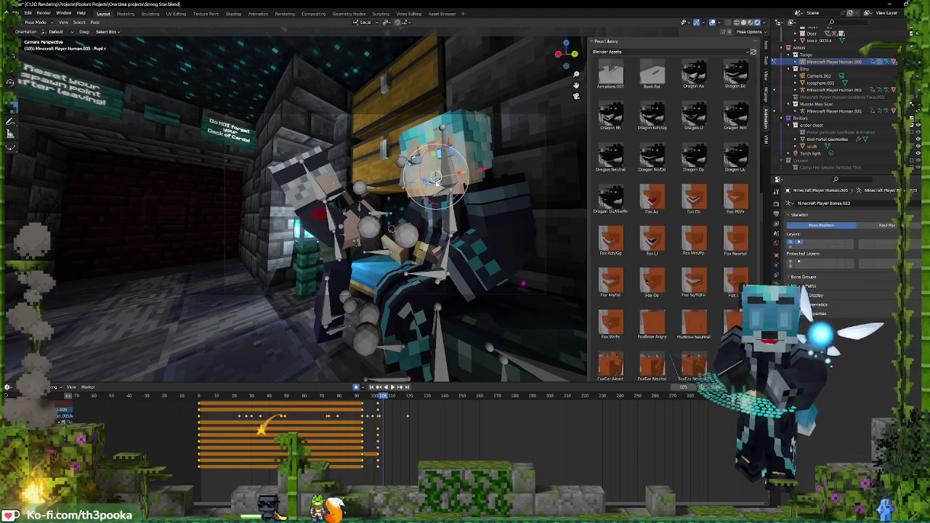
{"action": "left_click", "coordinate": [412, 431]}
{"action": "key", "text": "space"}
{"action": "key", "text": "space"}
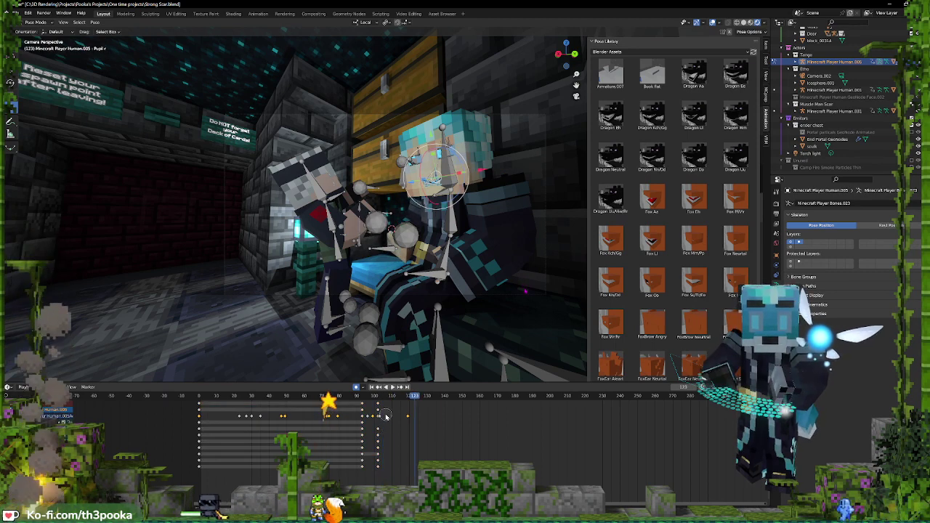
{"action": "key", "text": "a"}
{"action": "left_click", "coordinate": [378, 411]}
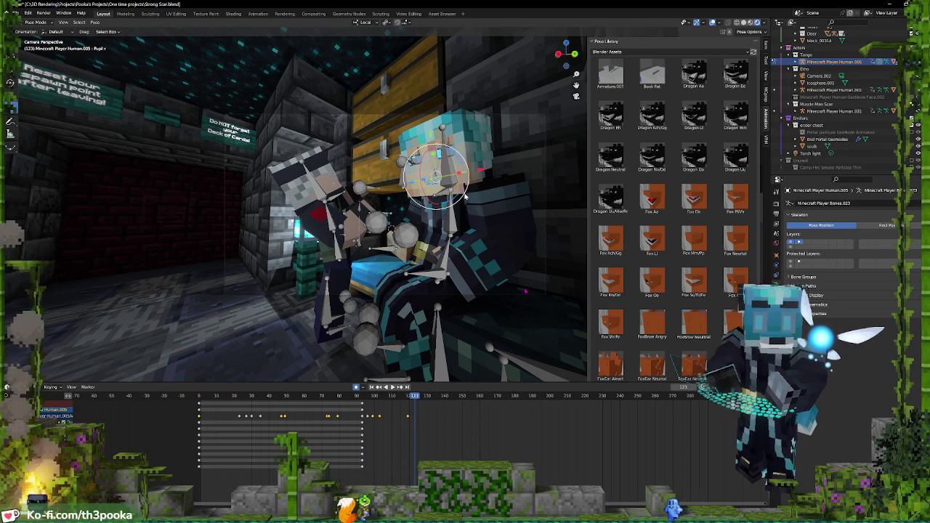
Play back the animation in Object Mode to review the smile and head motion
{"action": "key", "text": "ctrl+Tab"}
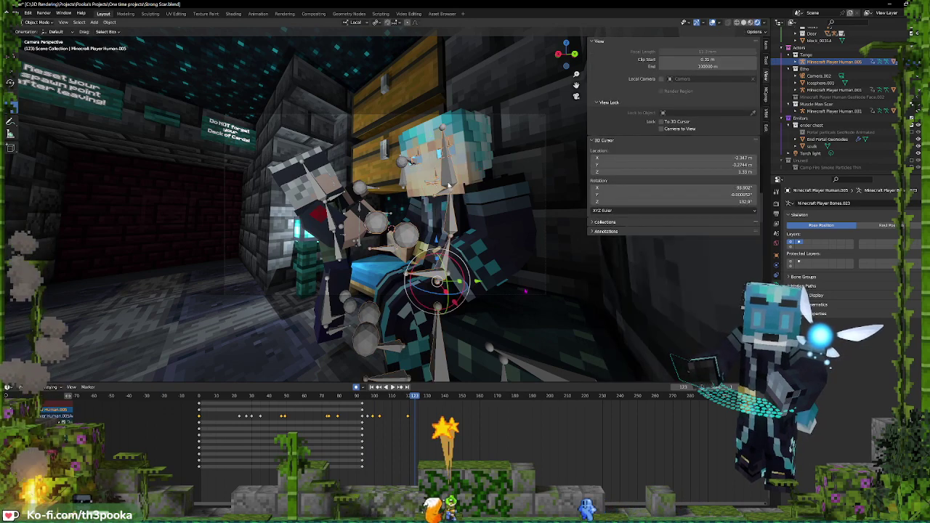
{"action": "key", "text": "space"}
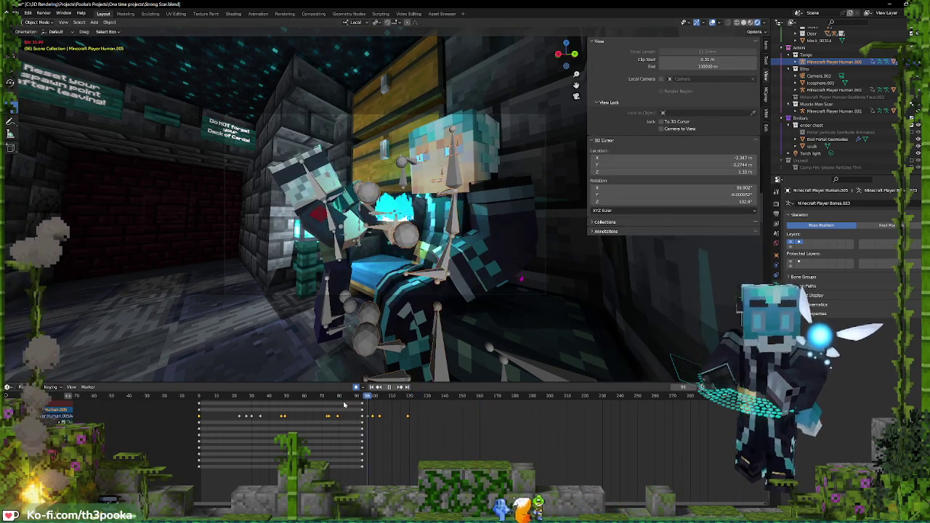
{"action": "key", "text": "space"}
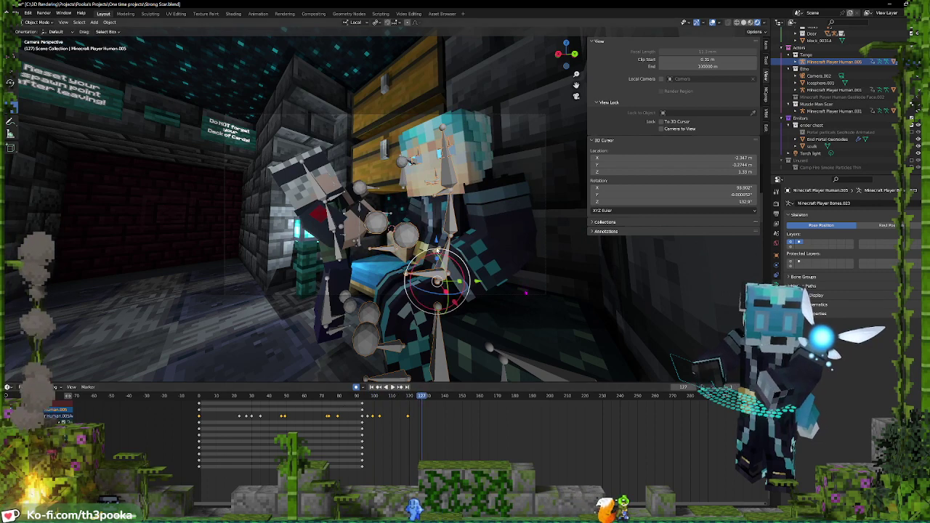
Rotate the head and torso bones in Pose Mode to add keyed poses at frames 111 and 125
{"action": "key", "text": "ctrl+Tab"}
{"action": "left_click", "coordinate": [447, 169], "text": "shift"}
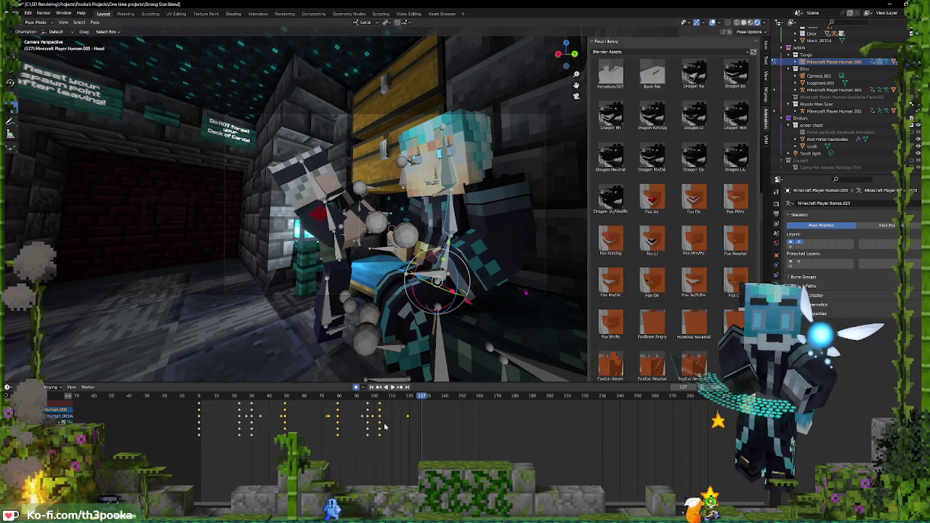
{"action": "mouse_move", "coordinate": [384, 426]}
{"action": "right_mouse_down", "text": "shift"}
{"action": "mouse_move", "coordinate": [376, 425]}
{"action": "mouse_move", "coordinate": [393, 425]}
{"action": "right_mouse_up", "text": "shift"}
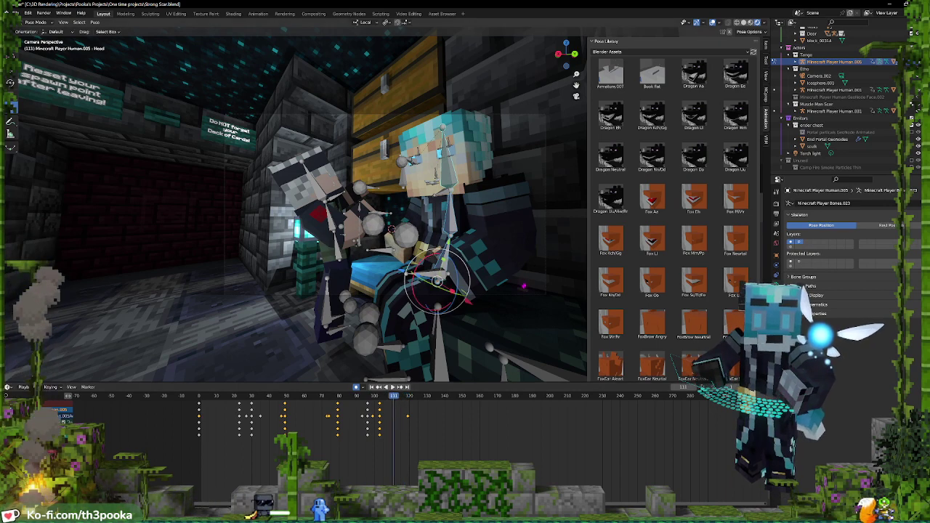
{"action": "left_click_drag", "start_coordinate": [422, 263], "coordinate": [429, 265]}
{"action": "key", "text": "Up"}
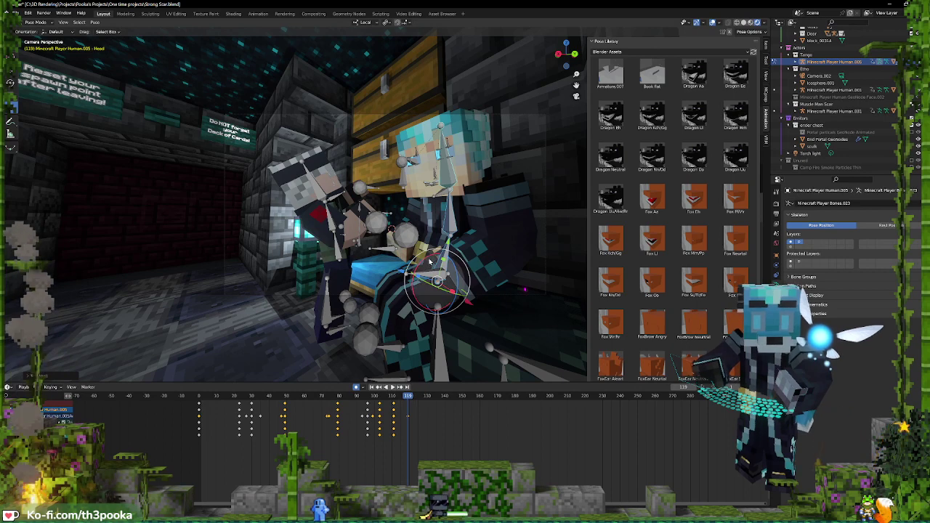
{"action": "left_click_drag", "start_coordinate": [433, 249], "coordinate": [446, 264]}
{"action": "scroll", "coordinate": [431, 256], "scroll_direction": "up", "scroll_amount": 6, "text": "alt"}
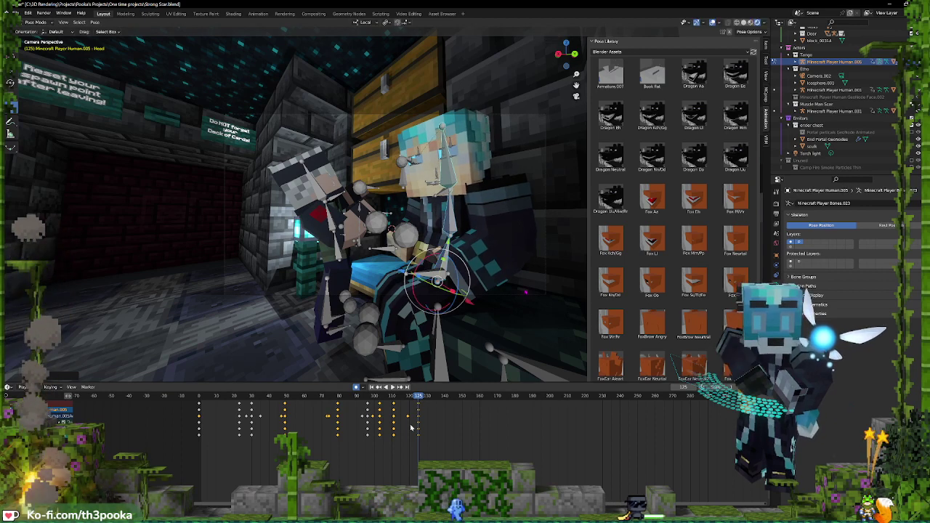
Rotate the selected head and torso bones around their local X axis at frame 117
{"action": "right_click_drag", "start_coordinate": [411, 424], "coordinate": [405, 414], "text": "shift"}
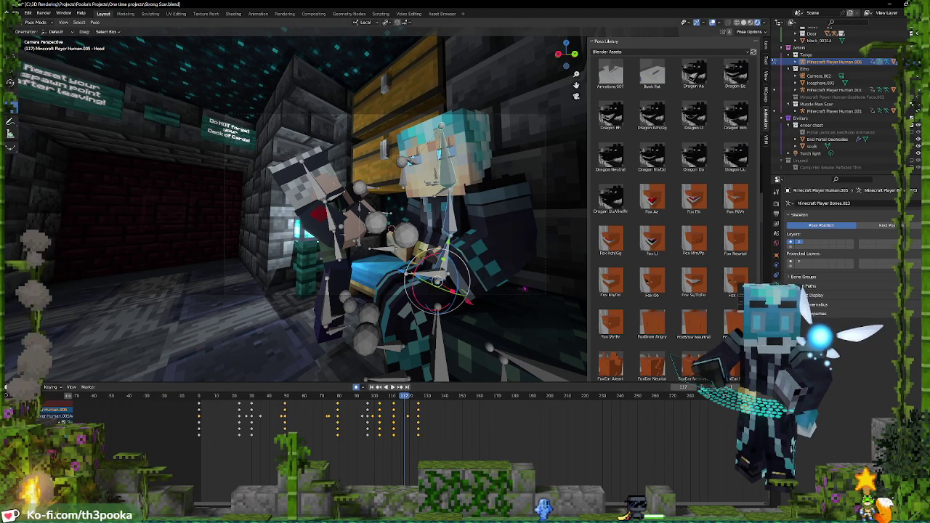
{"action": "key", "text": "r"}
{"action": "key", "text": "x"}
{"action": "key", "text": "x"}
{"action": "left_click", "coordinate": [452, 247]}
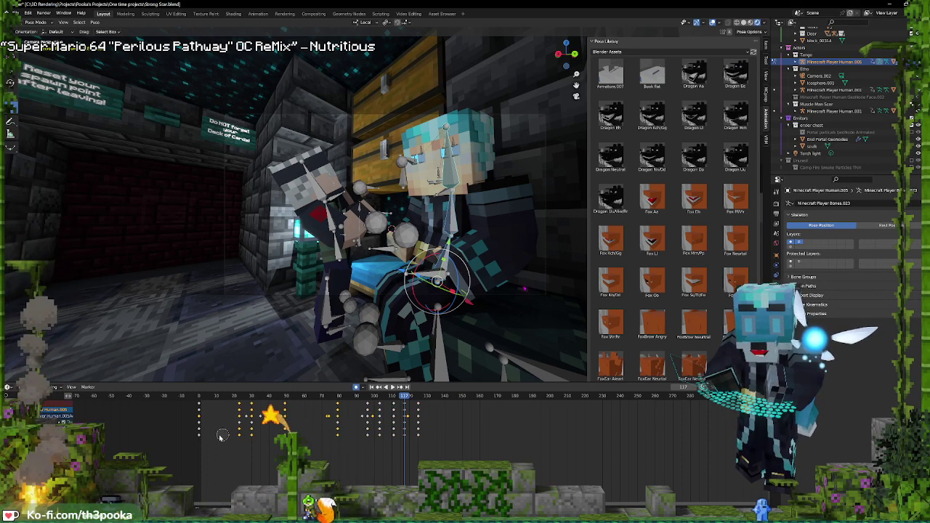
Shift the keyframes of the lower bone channels about two frames later to stagger the motion
{"action": "key", "text": "g"}
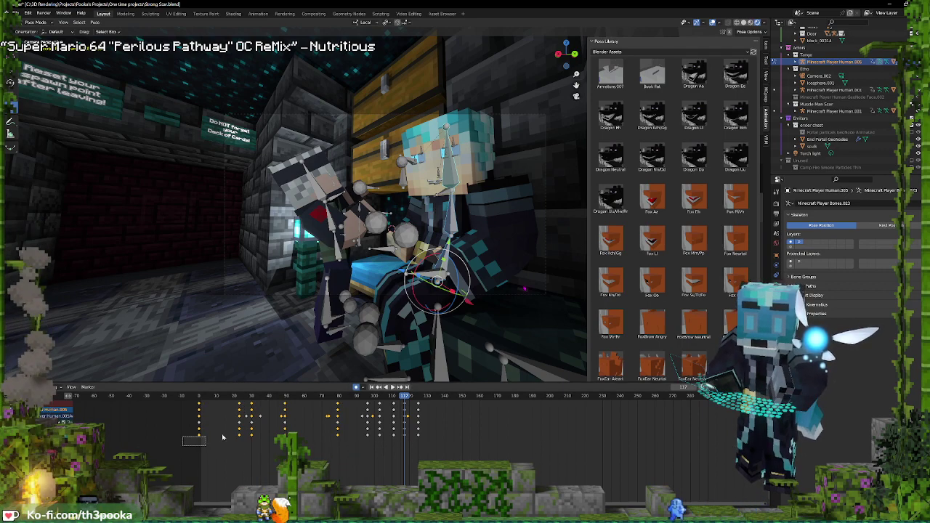
{"action": "left_click_drag", "start_coordinate": [223, 437], "coordinate": [445, 430]}
{"action": "left_click_drag", "start_coordinate": [445, 434], "coordinate": [442, 434]}
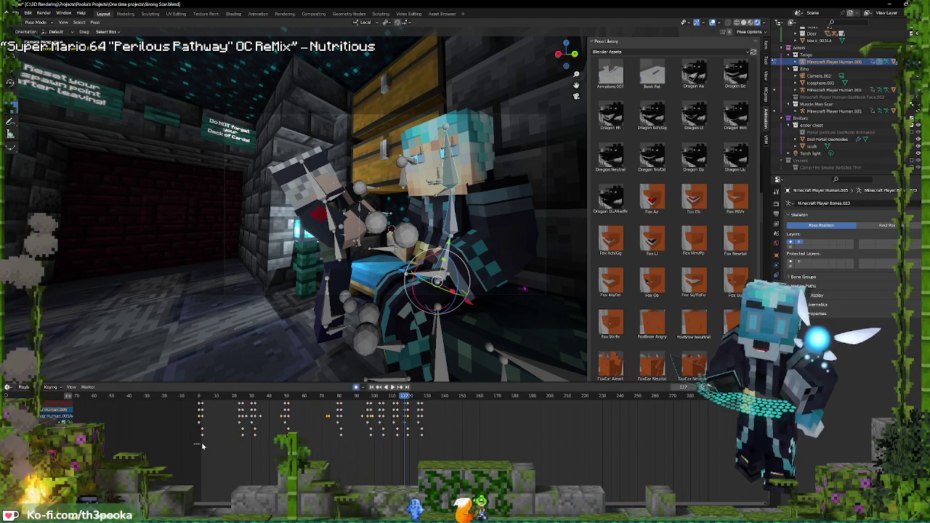
Offset the lowest bone channels' keyframes by a few more frames and play back the staggered motion
{"action": "left_click_drag", "start_coordinate": [470, 439], "coordinate": [469, 436]}
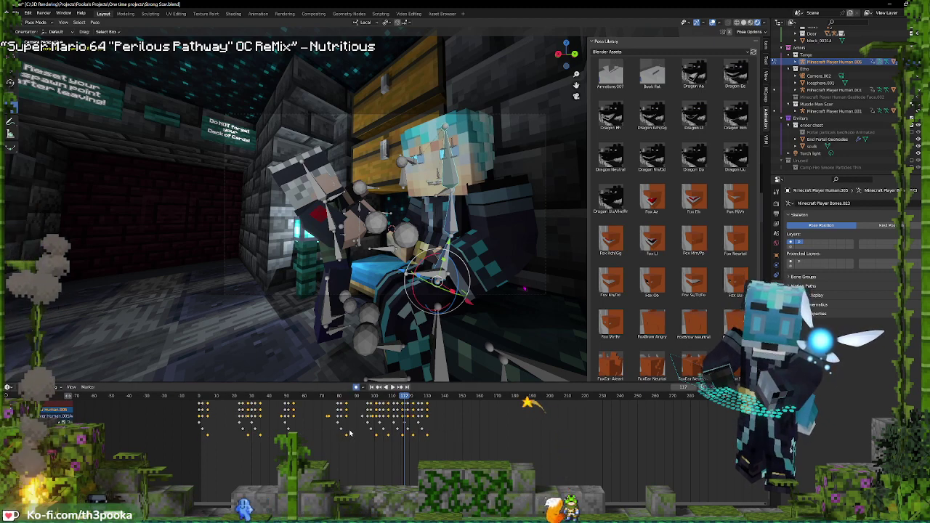
{"action": "key", "text": "space"}
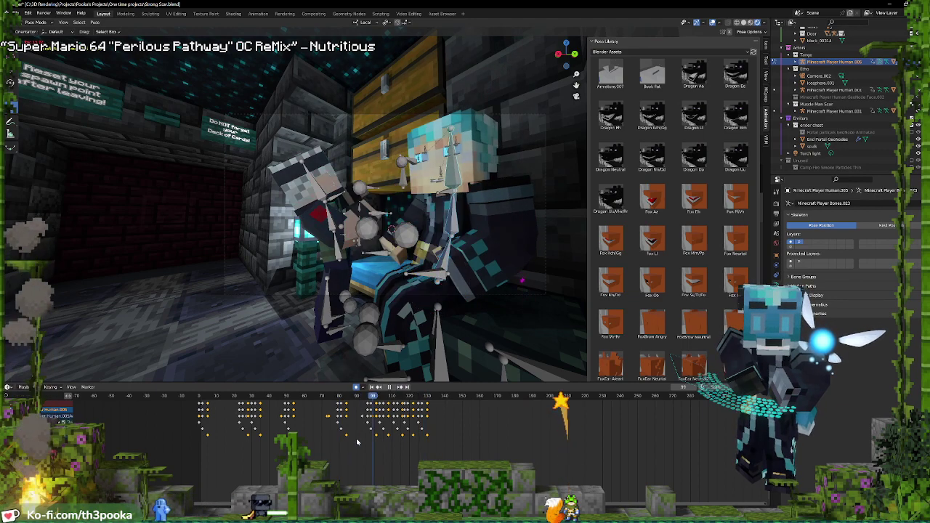
{"action": "key", "text": "space"}
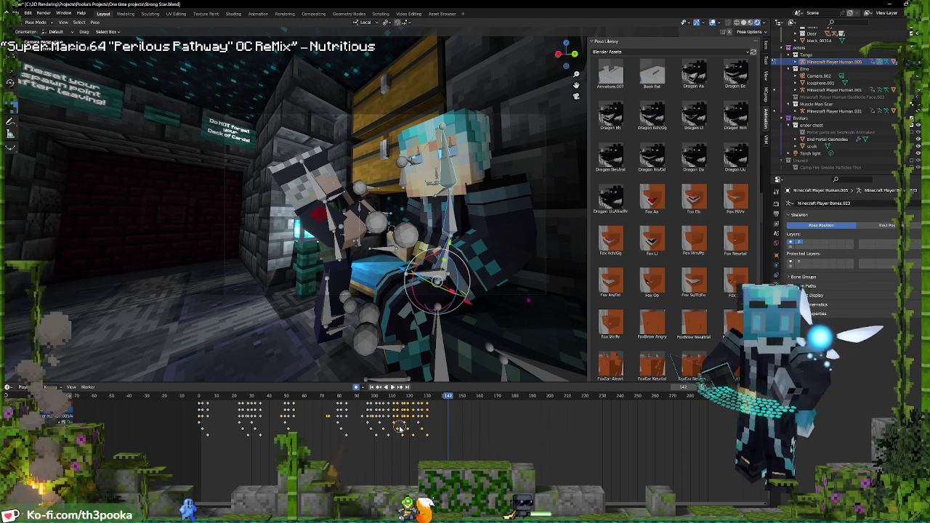
Duplicate the head and torso keyframes between about frames 111 and 130 and place copies starting at about frame 146
{"action": "key", "text": "shift+d"}
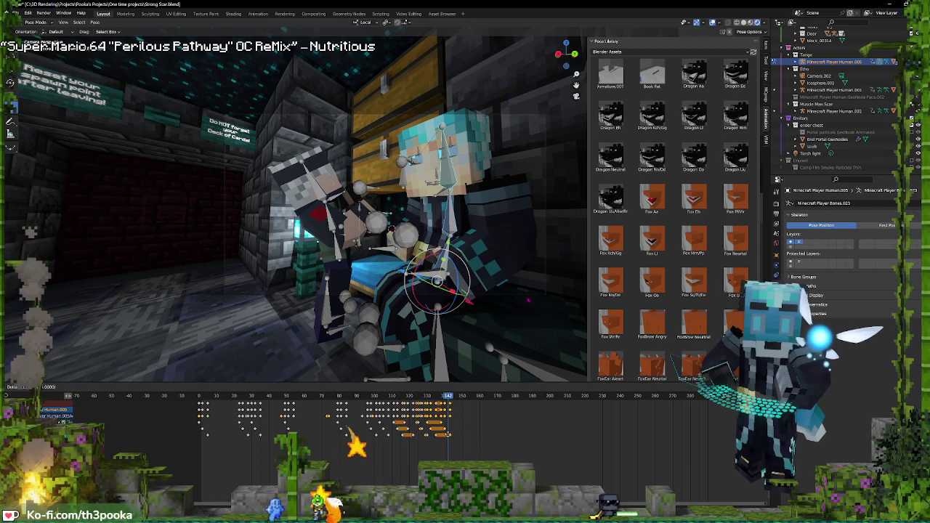
{"action": "left_click", "coordinate": [463, 434]}
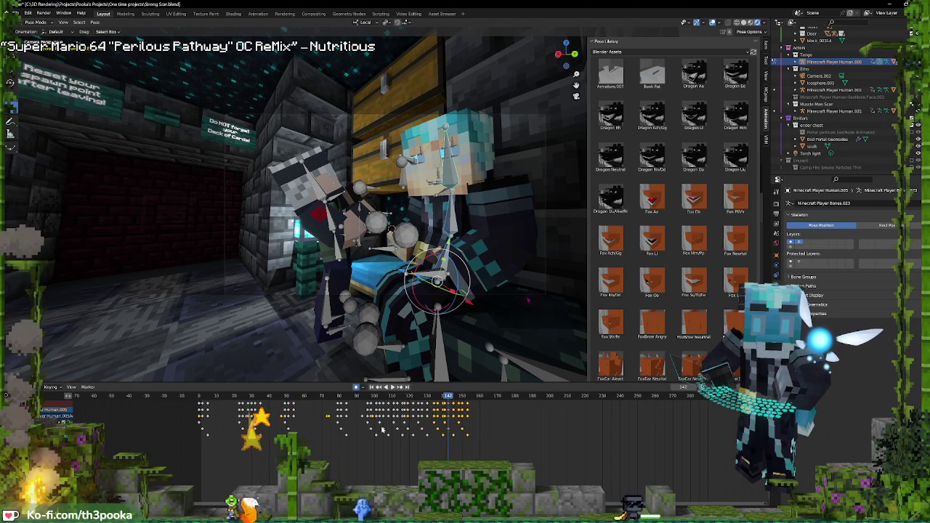
{"action": "right_click", "coordinate": [375, 431], "text": "shift"}
{"action": "key", "text": "space"}
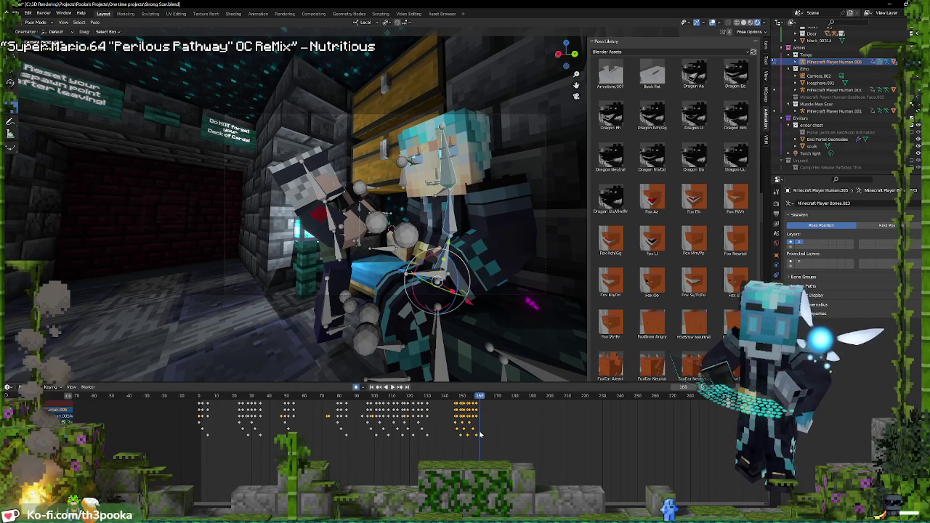
Repeat the copied head and torso keyframes back to back until about frame 197 and play back the extended motion
{"action": "left_click", "coordinate": [501, 429]}
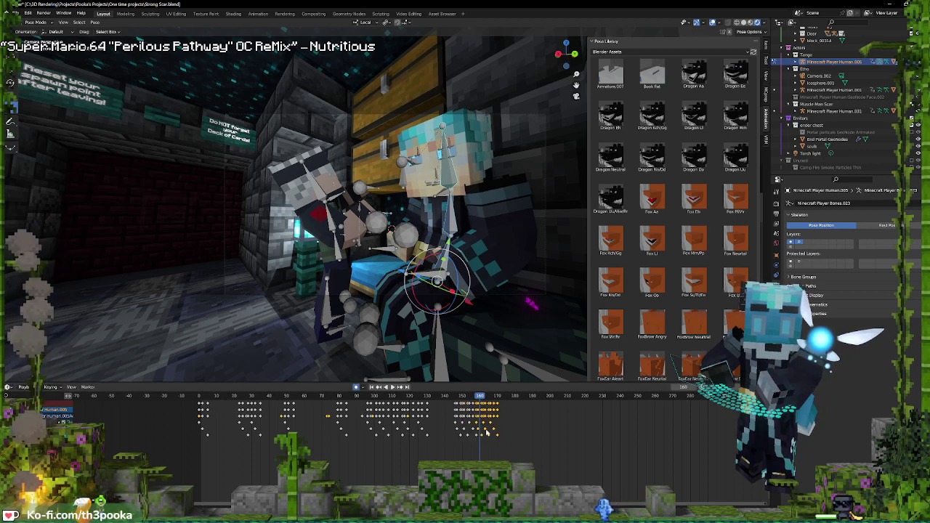
{"action": "key", "text": "g"}
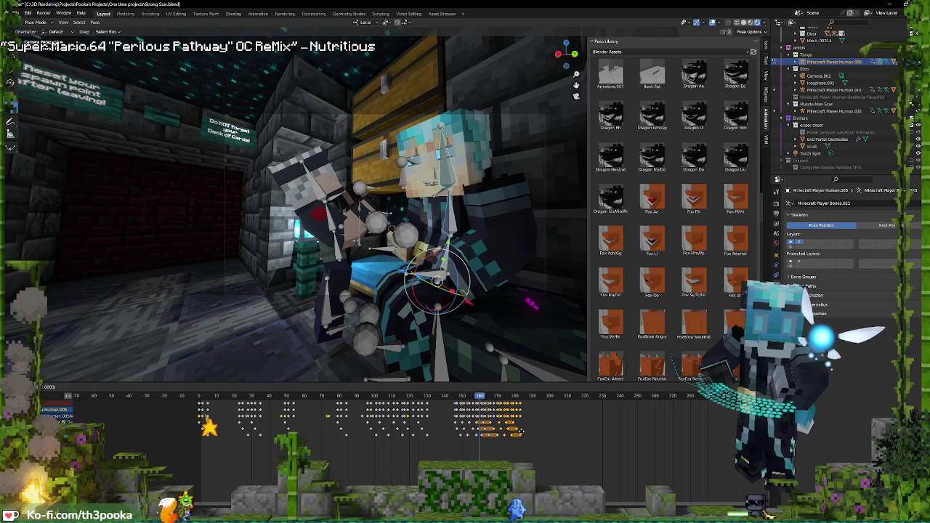
{"action": "left_click", "coordinate": [521, 432]}
{"action": "key", "text": "space"}
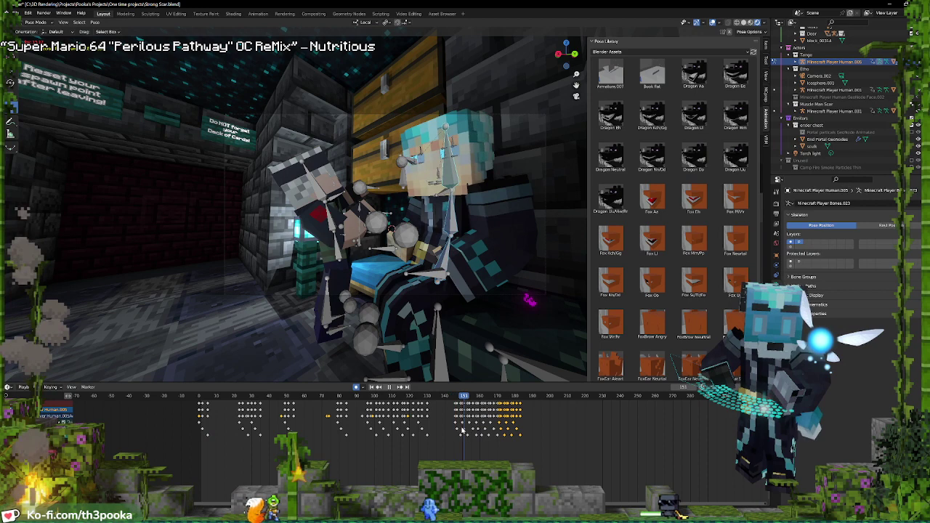
{"action": "key", "text": "space"}
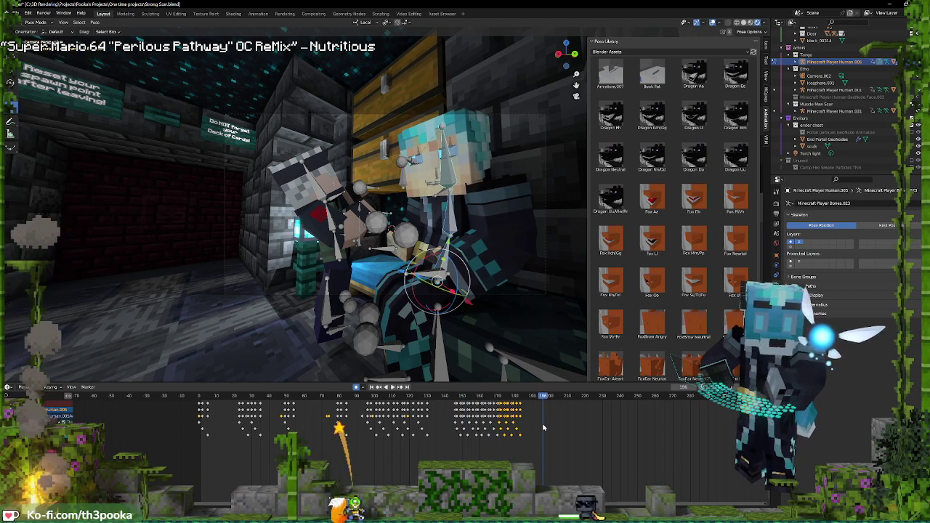
{"action": "key", "text": "shift+d"}
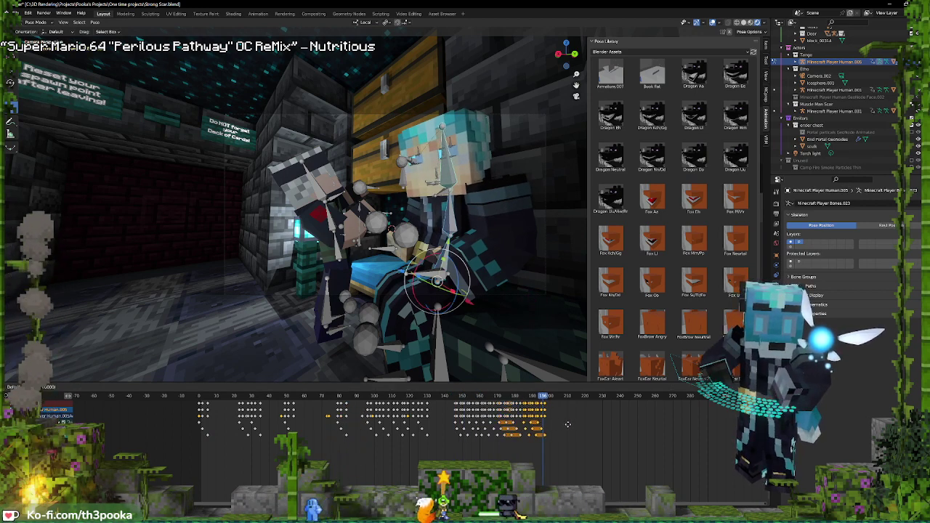
{"action": "key", "text": "space"}
{"action": "key", "text": "space"}
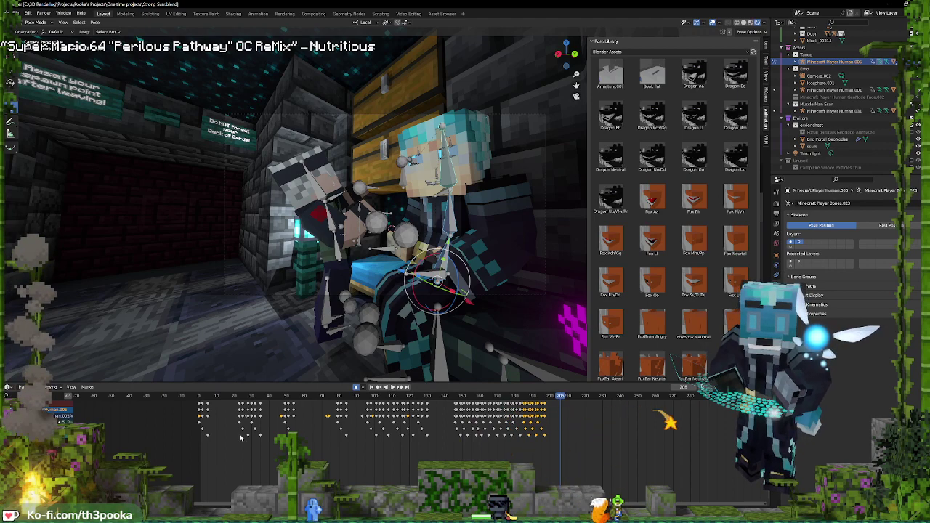
{"action": "key", "text": "space"}
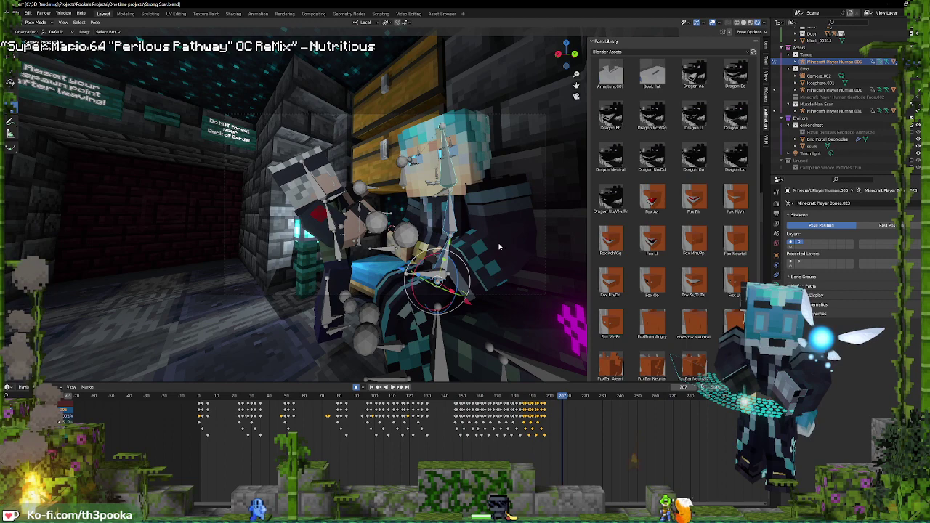
Move the teal-haired character's hand bone beside the fire to a new keyed position at frame 99
{"action": "left_click", "coordinate": [438, 280]}
{"action": "key", "text": "space"}
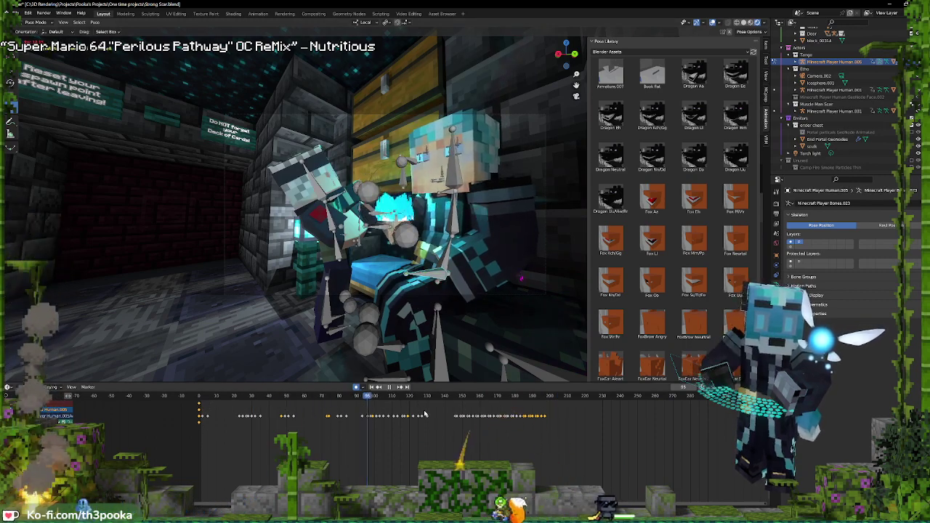
{"action": "key", "text": "space"}
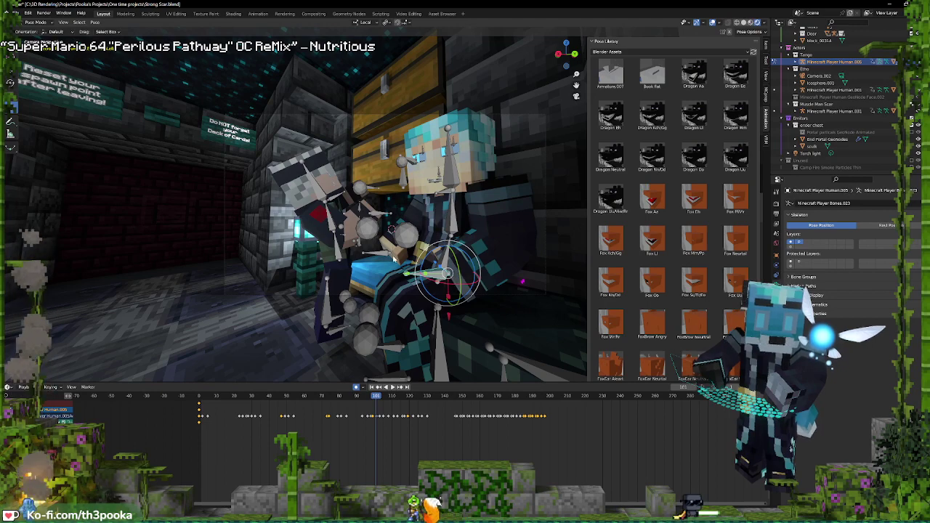
{"action": "key", "text": "space"}
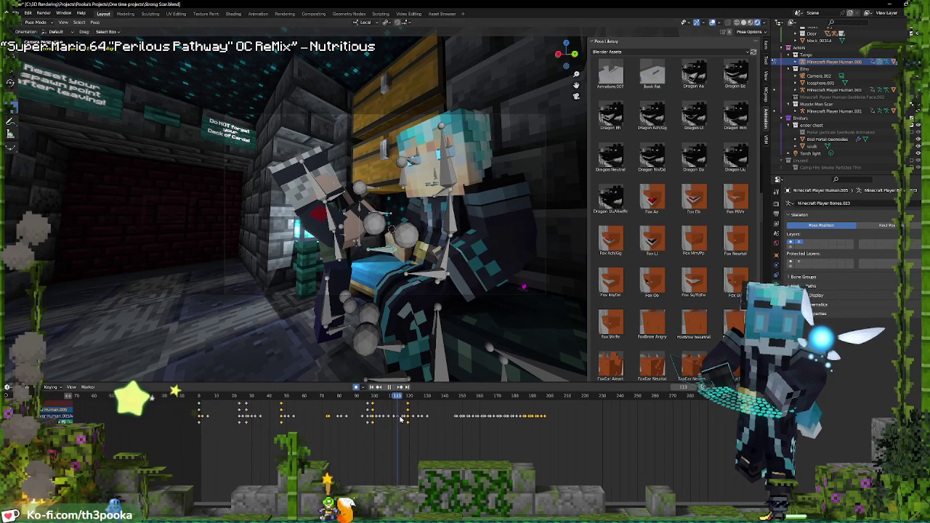
{"action": "left_click_drag", "start_coordinate": [400, 419], "coordinate": [374, 412]}
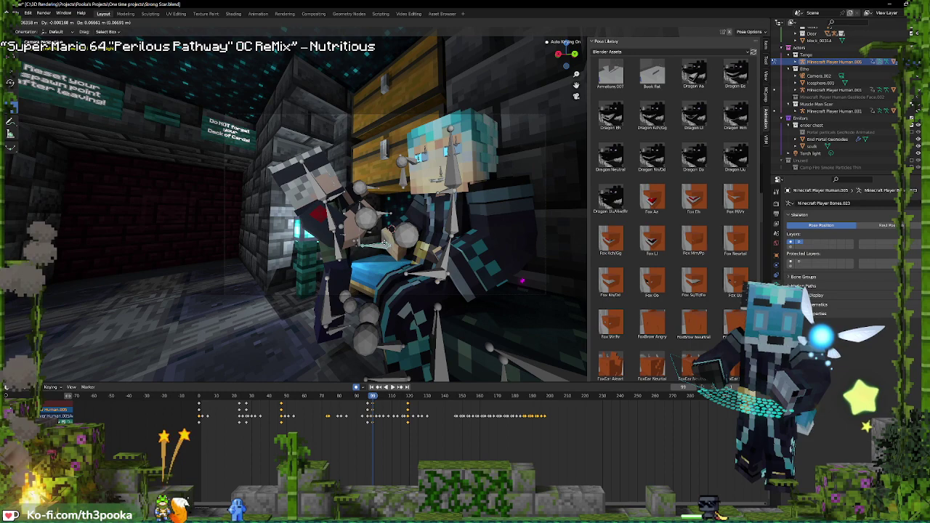
Adjust the position of the hand bone beside the fire at frames 96 and 141
{"action": "left_click_drag", "start_coordinate": [372, 407], "coordinate": [368, 407]}
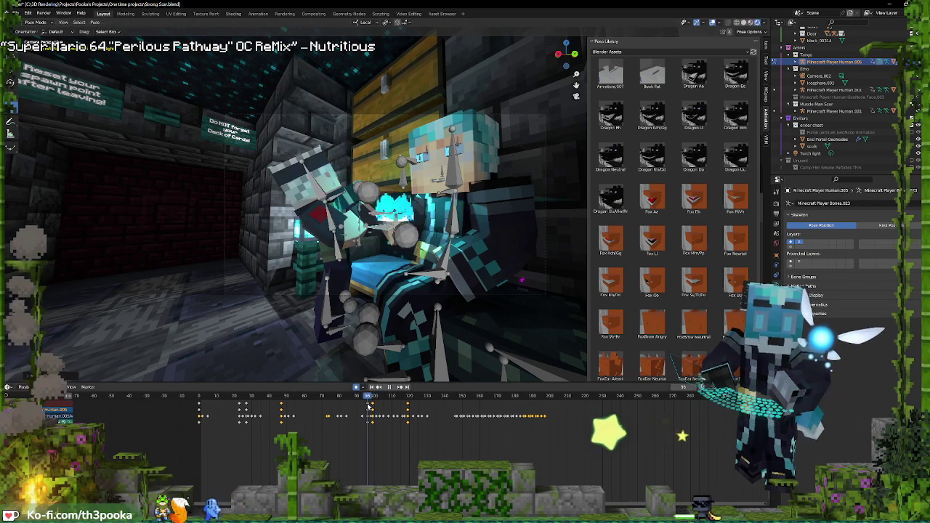
{"action": "left_click", "coordinate": [399, 272]}
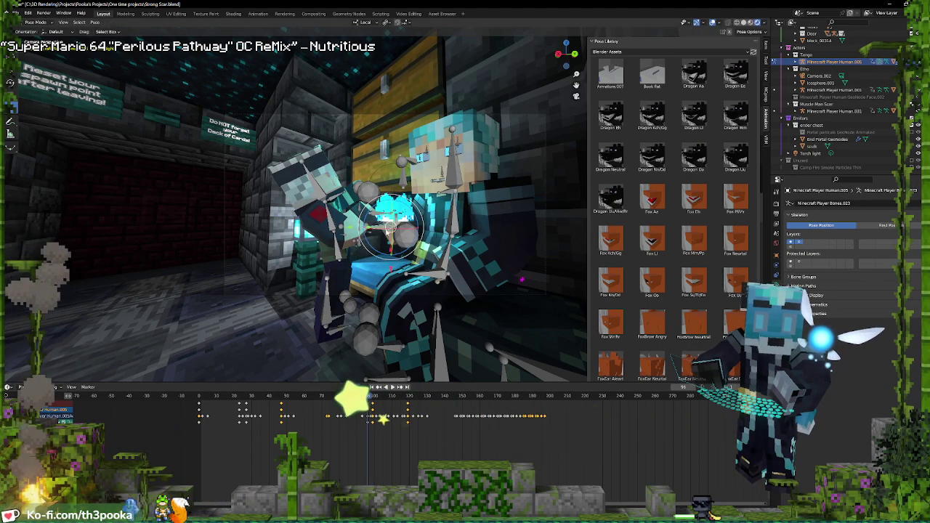
{"action": "left_click_drag", "start_coordinate": [388, 232], "coordinate": [381, 232]}
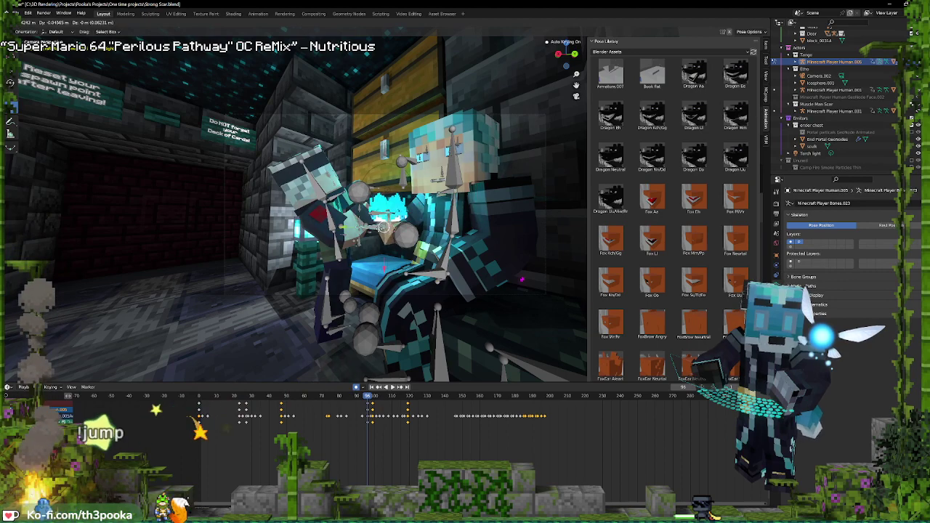
{"action": "key", "text": "space"}
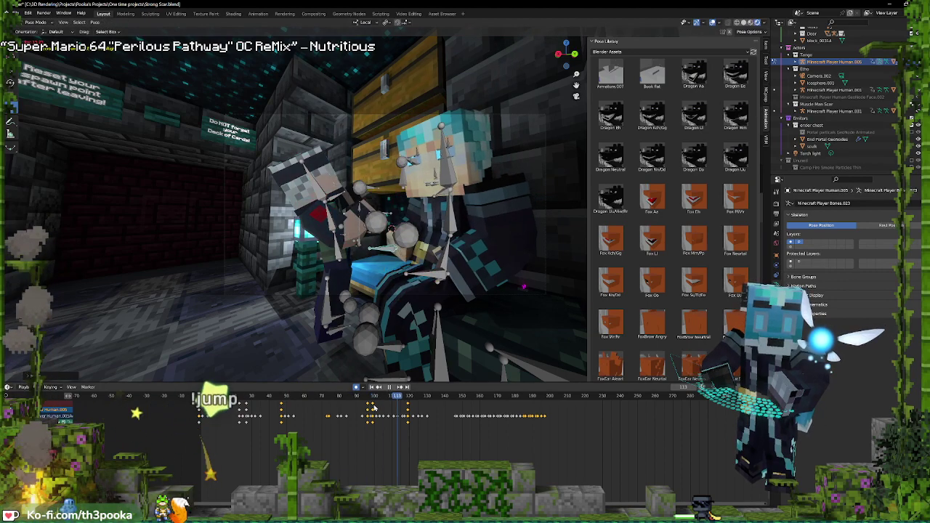
{"action": "key", "text": "g"}
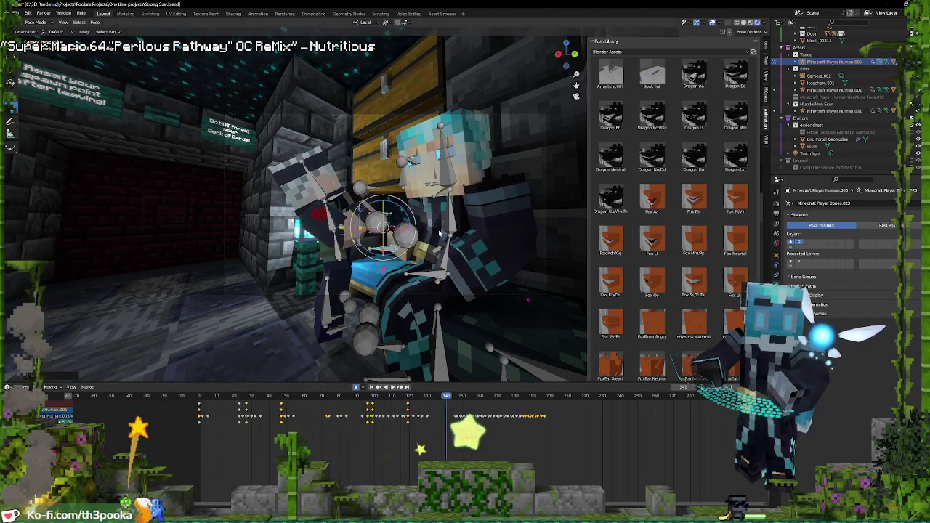
{"action": "left_click", "coordinate": [442, 228]}
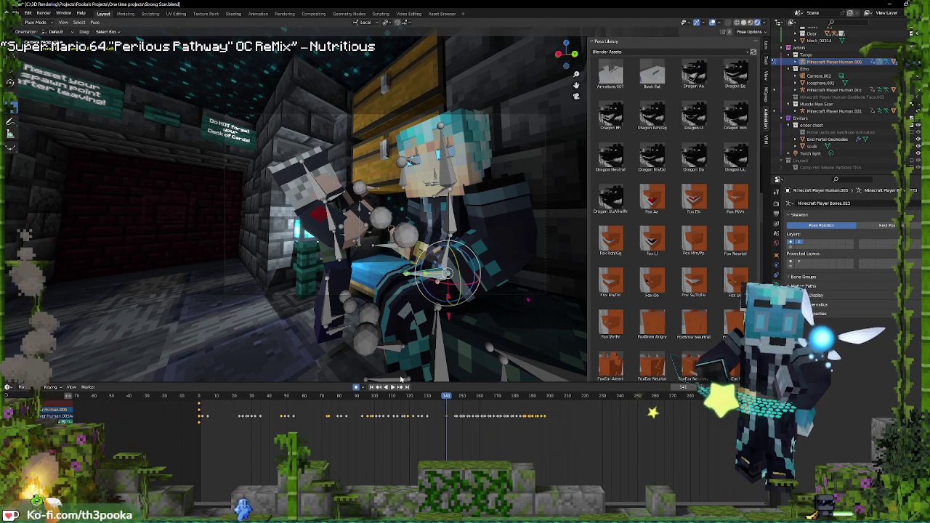
Select the near arm's hand bone and insert a keyframe holding its resting pose at about frame 104
{"action": "left_click_drag", "start_coordinate": [404, 397], "coordinate": [371, 416]}
{"action": "key", "text": "space"}
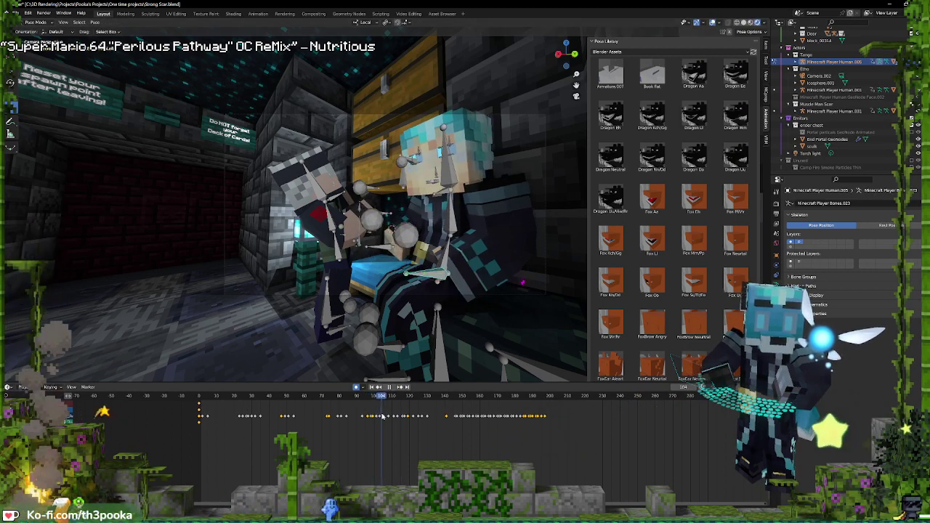
{"action": "key", "text": "i"}
{"action": "left_click", "coordinate": [492, 252]}
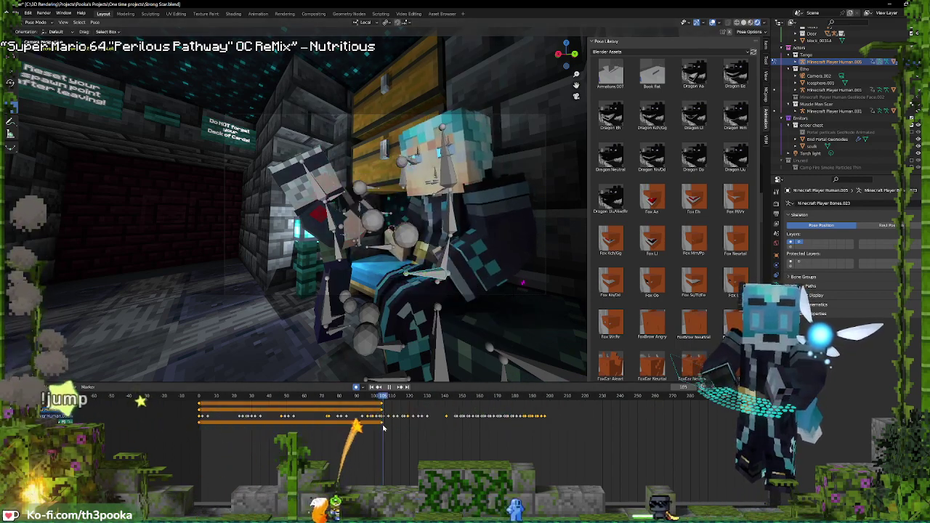
Raise the near hand bone about 0.41 m towards the character's chin at frame 118 and play back the move
{"action": "key", "text": "space"}
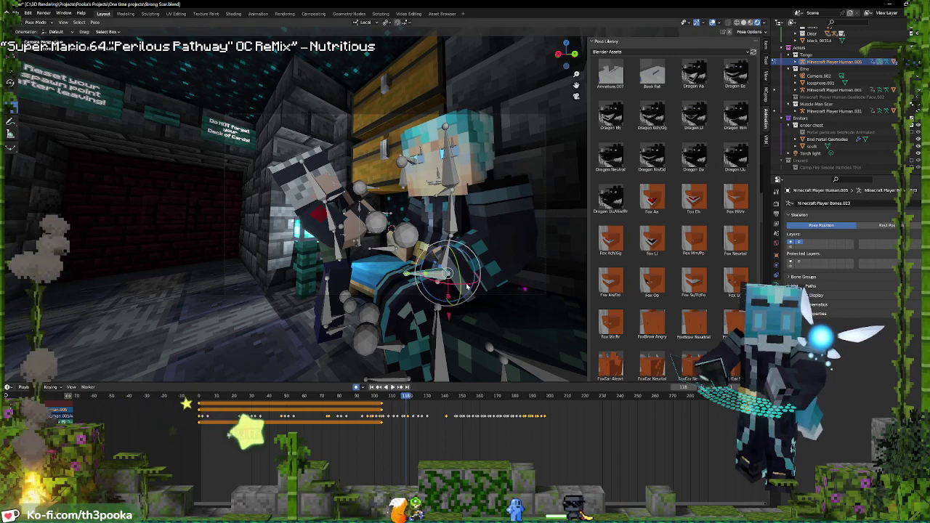
{"action": "key", "text": "g"}
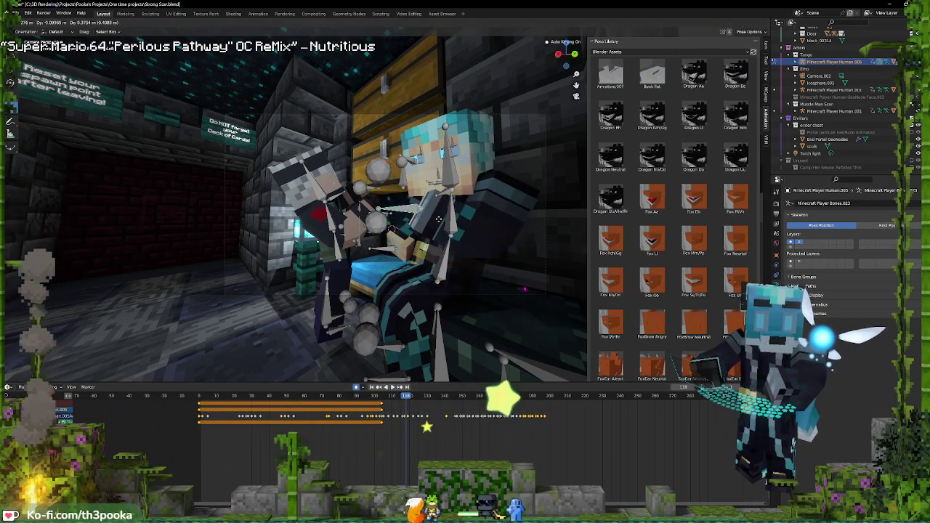
{"action": "left_click", "coordinate": [434, 218]}
{"action": "key", "text": "space"}
{"action": "key", "text": "space"}
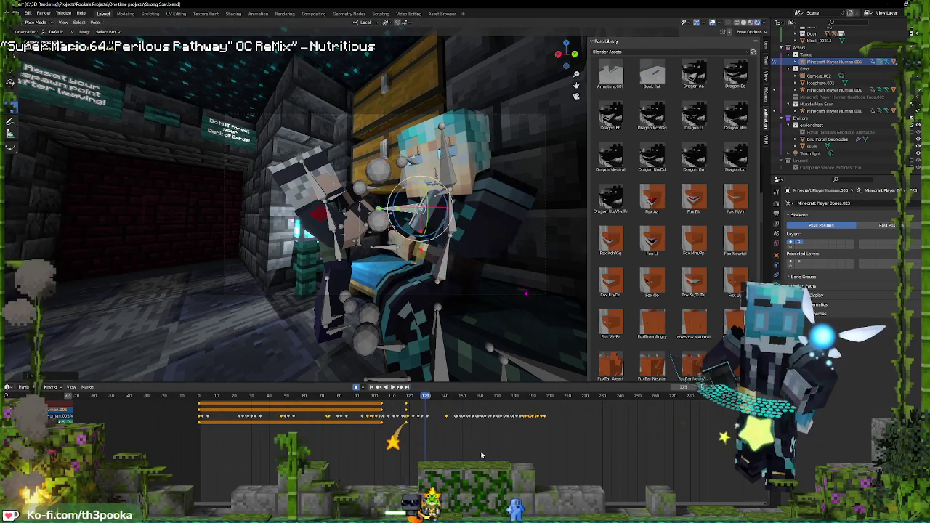
Move the raised hand bone slightly further up to the face at frame 136
{"action": "key", "text": "space"}
{"action": "key", "text": "space"}
{"action": "key", "text": "g"}
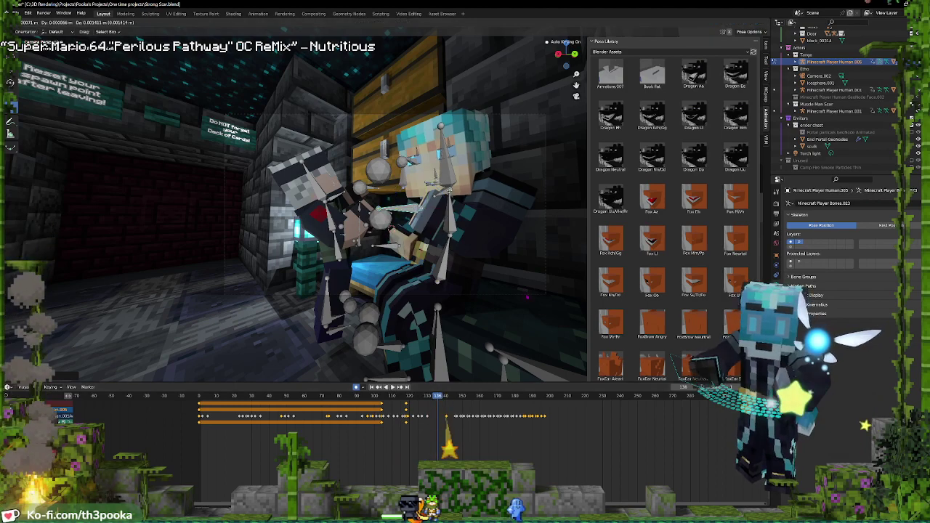
{"action": "left_click", "coordinate": [459, 290]}
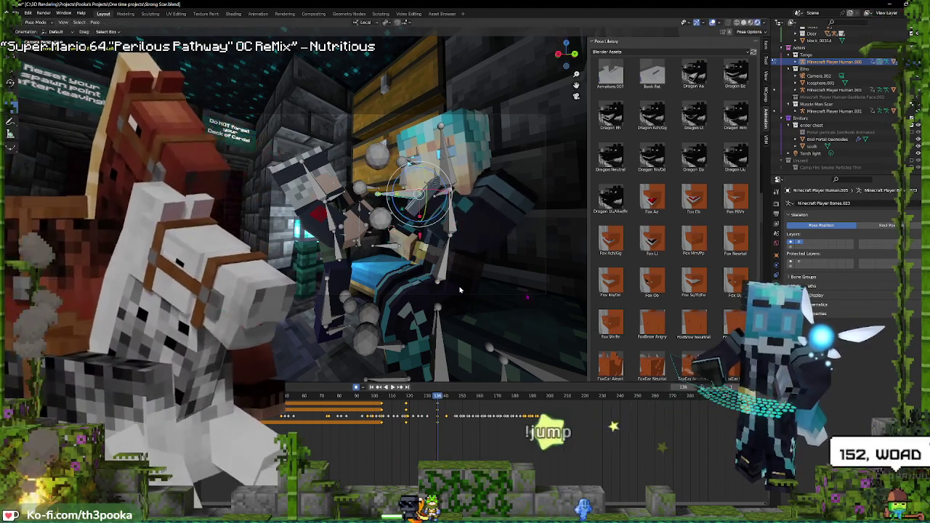
Adjust the raised hand bone for another keyed pose at frame 166 and play back the result
{"action": "key", "text": "space"}
{"action": "key", "text": "space"}
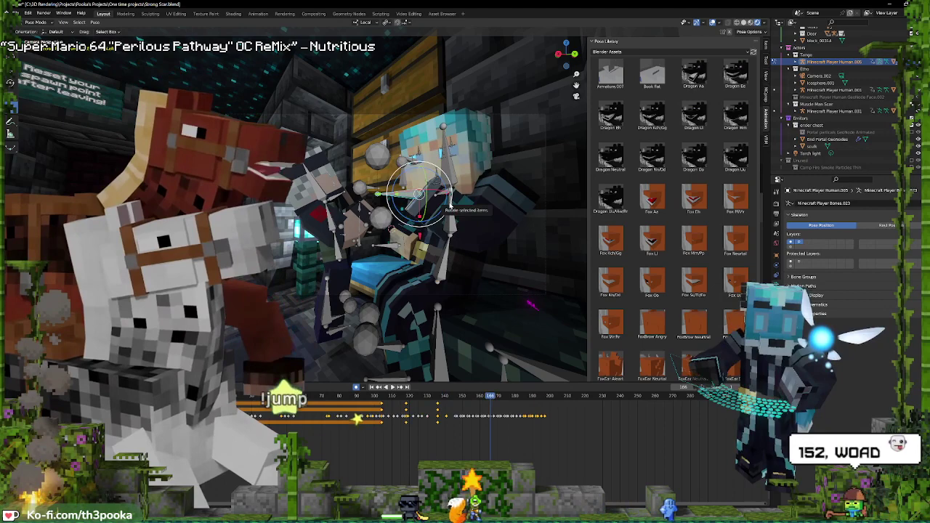
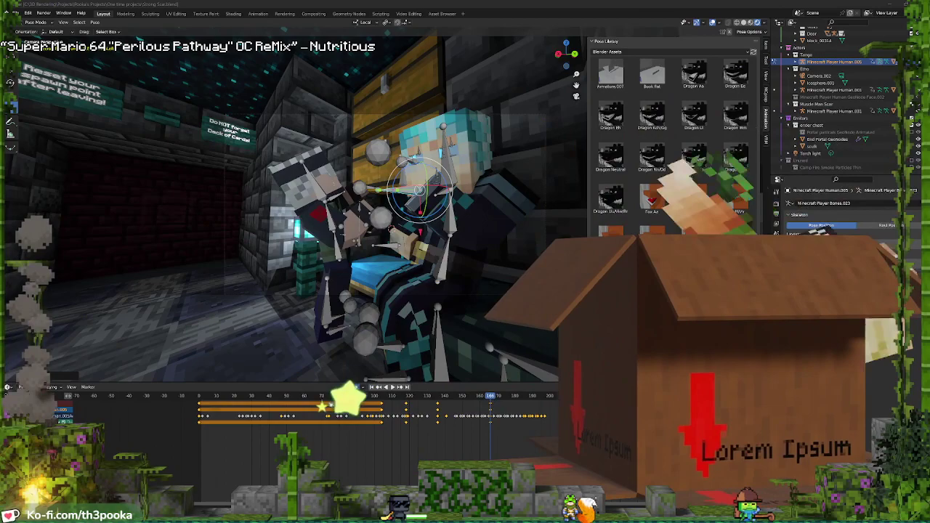
{"action": "left_click", "coordinate": [361, 419]}
{"action": "key", "text": "space"}
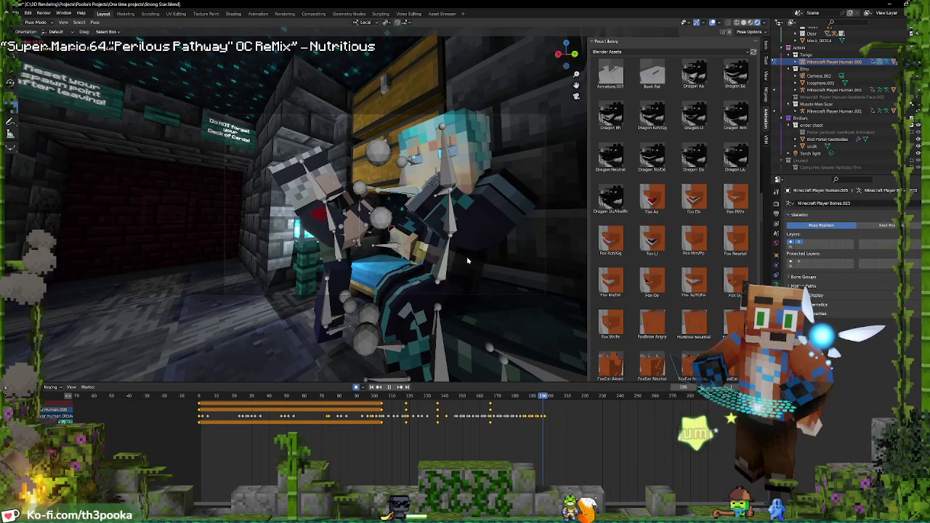
Rotate the raised hand bone to add a keyed pose at frame 192 and resume playback
{"action": "key", "text": "space"}
{"action": "mouse_move", "coordinate": [535, 418]}
{"action": "left_mouse_down"}
{"action": "mouse_move", "coordinate": [546, 420]}
{"action": "mouse_move", "coordinate": [536, 417]}
{"action": "left_mouse_up"}
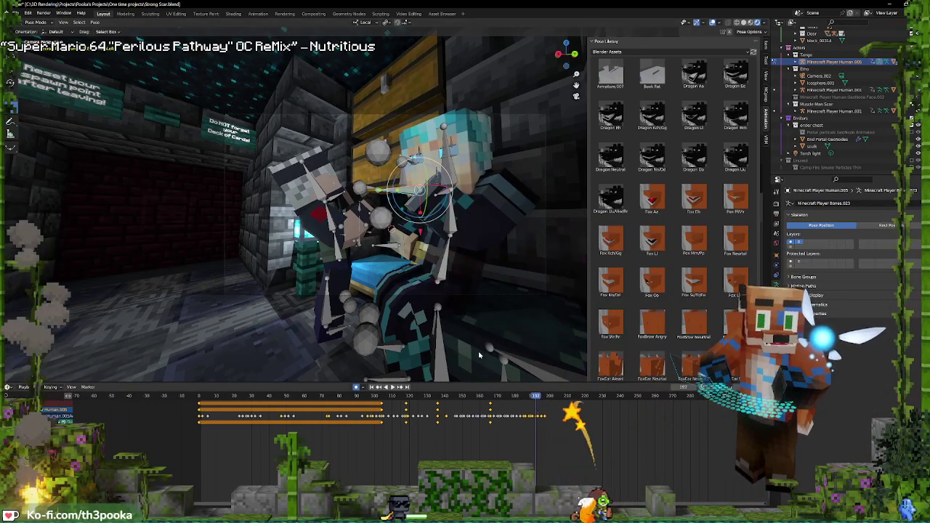
{"action": "key", "text": "r"}
{"action": "left_click", "coordinate": [448, 210]}
{"action": "key", "text": "space"}
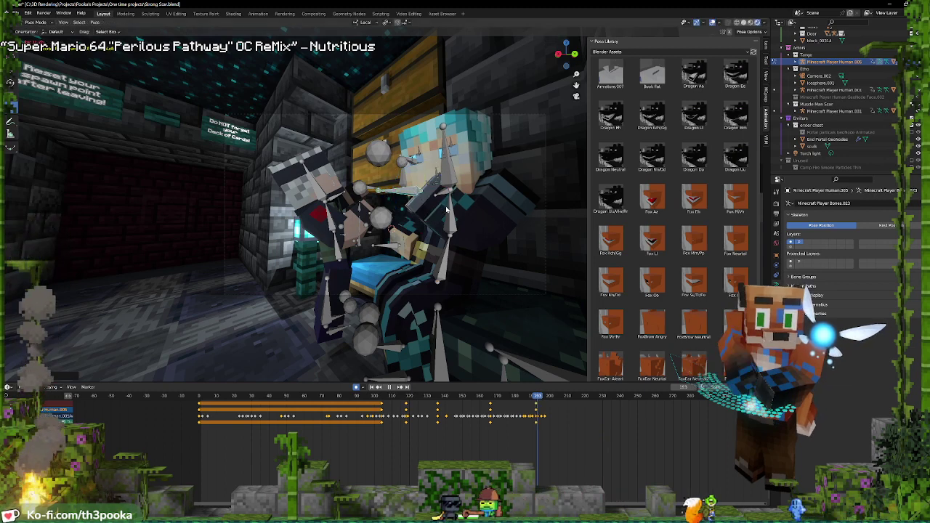
Adjust the near hand bone for a keyed pose at frame 199 and play back the result
{"action": "key", "text": "space"}
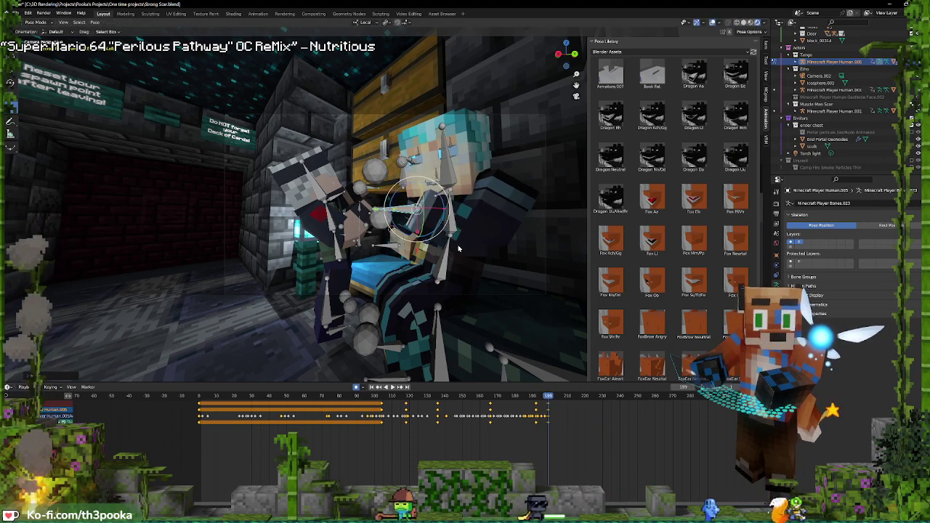
{"action": "key", "text": "space"}
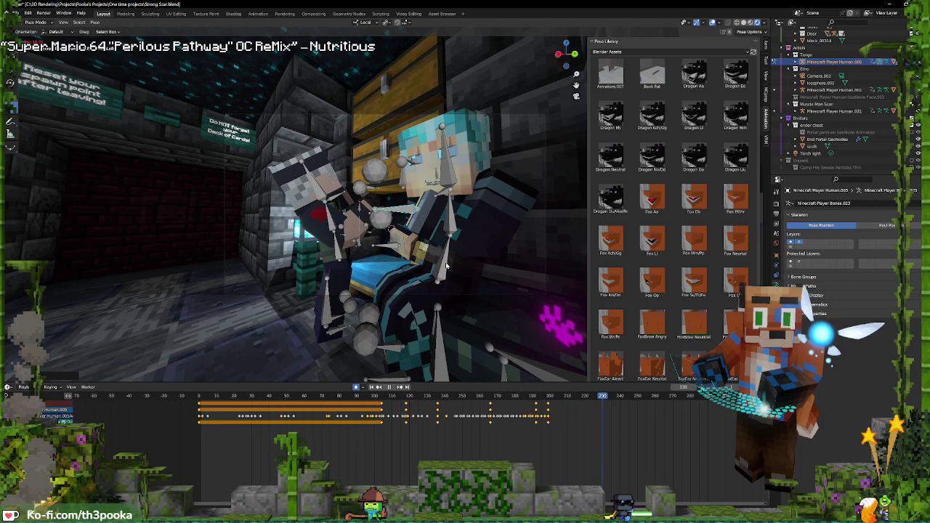
Rotate the teal-haired character's torso and head bones into a forward lean keyed at frame 207 and play it back
{"action": "key", "text": "space"}
{"action": "left_click", "coordinate": [452, 178], "text": "shift"}
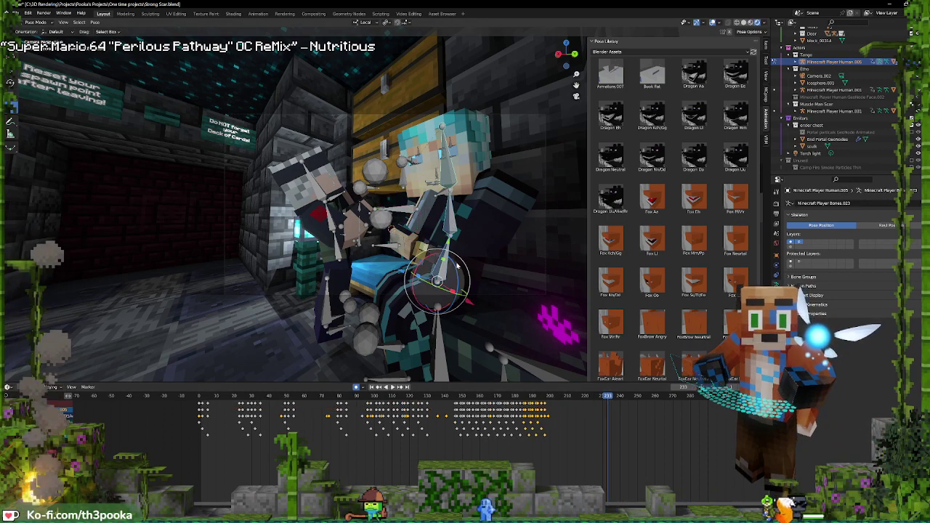
{"action": "right_click_drag", "start_coordinate": [545, 417], "coordinate": [562, 420], "text": "shift"}
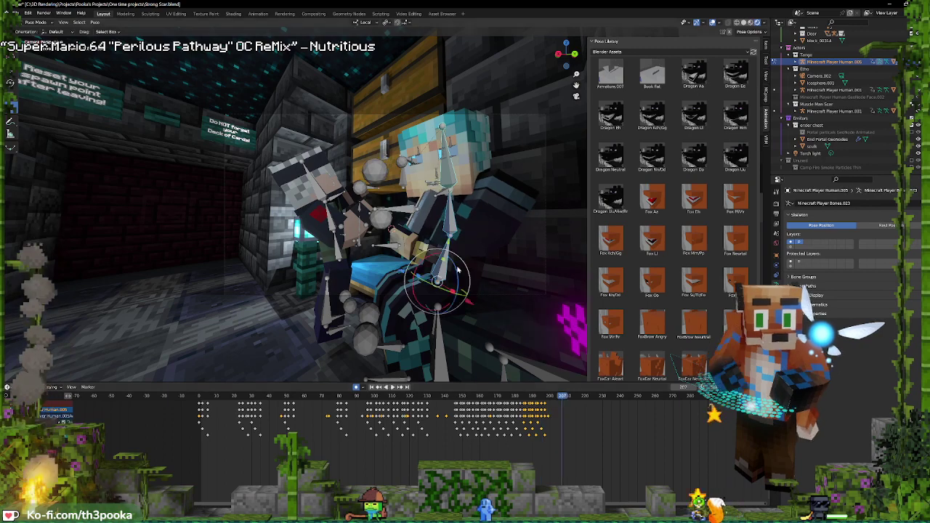
{"action": "left_click_drag", "start_coordinate": [416, 268], "coordinate": [435, 269]}
{"action": "key", "text": "space"}
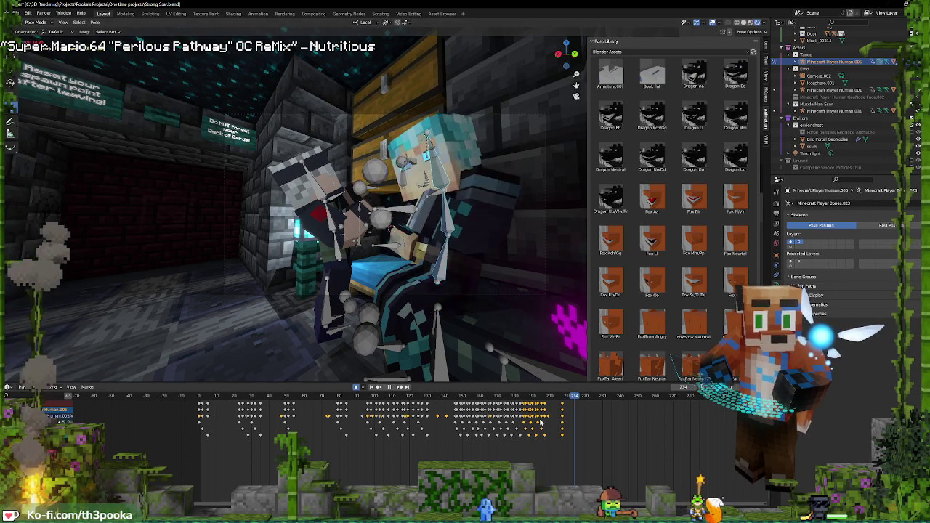
Adjust the torso and head bones slightly for another keyed pose at frame 233 and play back the reaction
{"action": "key", "text": "space"}
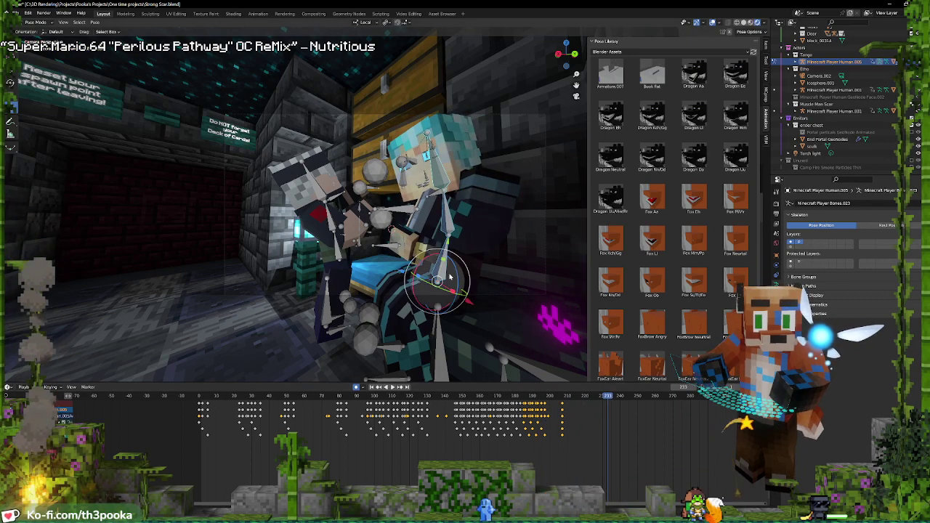
{"action": "left_click_drag", "start_coordinate": [447, 274], "coordinate": [446, 274]}
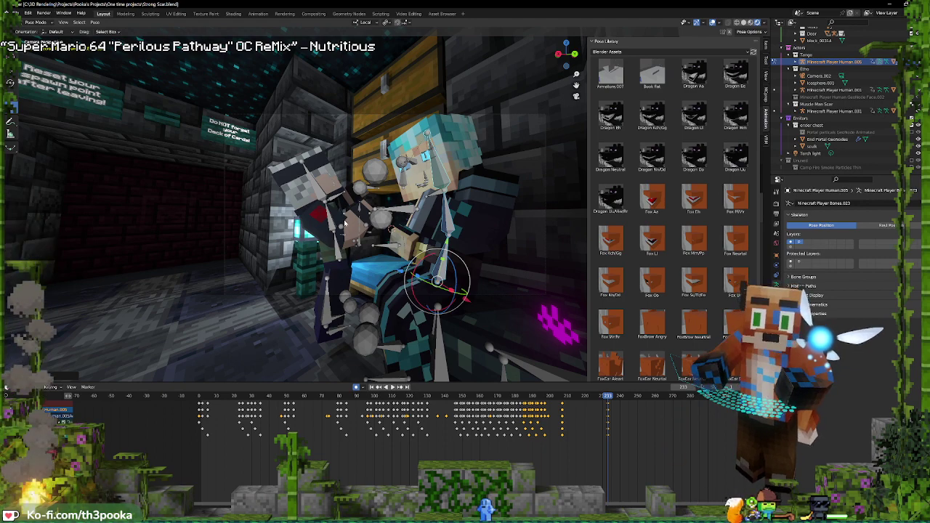
{"action": "key", "text": "space"}
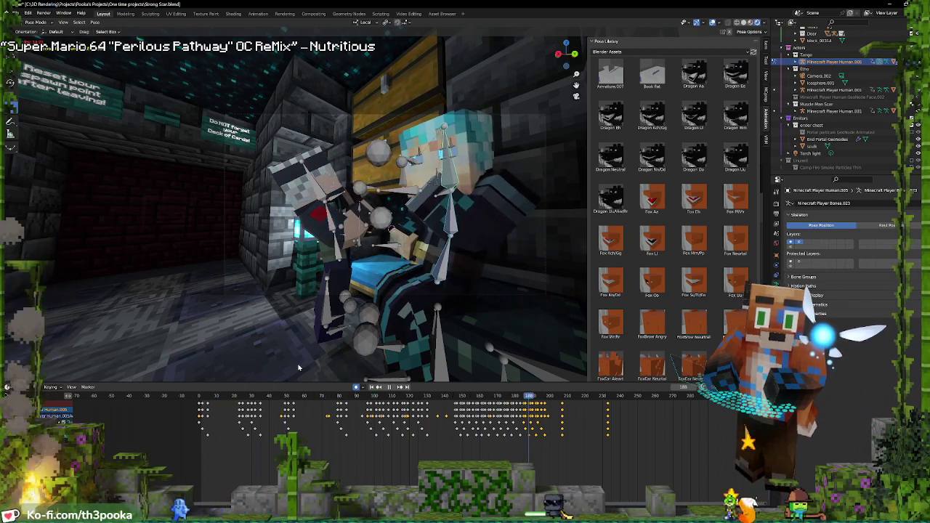
{"action": "key", "text": "space"}
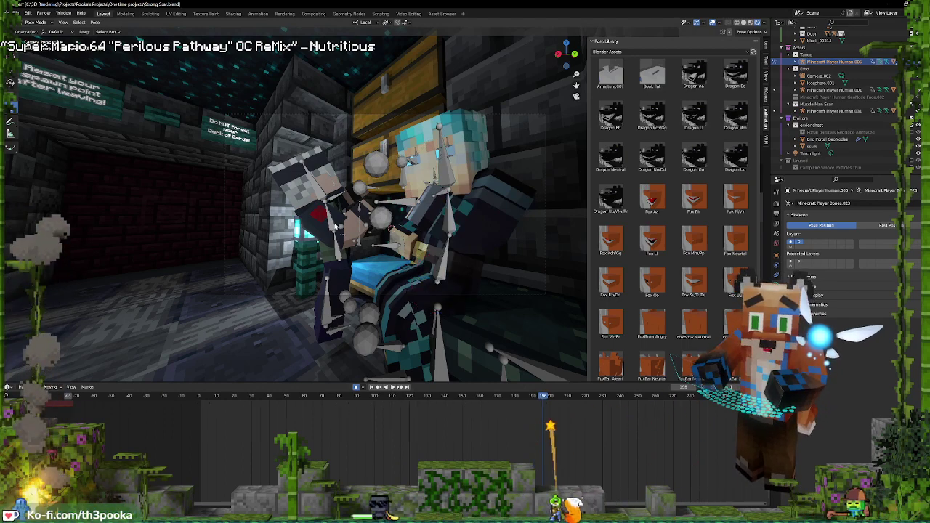
Switch to posing the white-haired character's rig and play back the scene to judge how it fits the reaction
{"action": "key", "text": "ctrl+Tab"}
{"action": "left_click", "coordinate": [330, 225]}
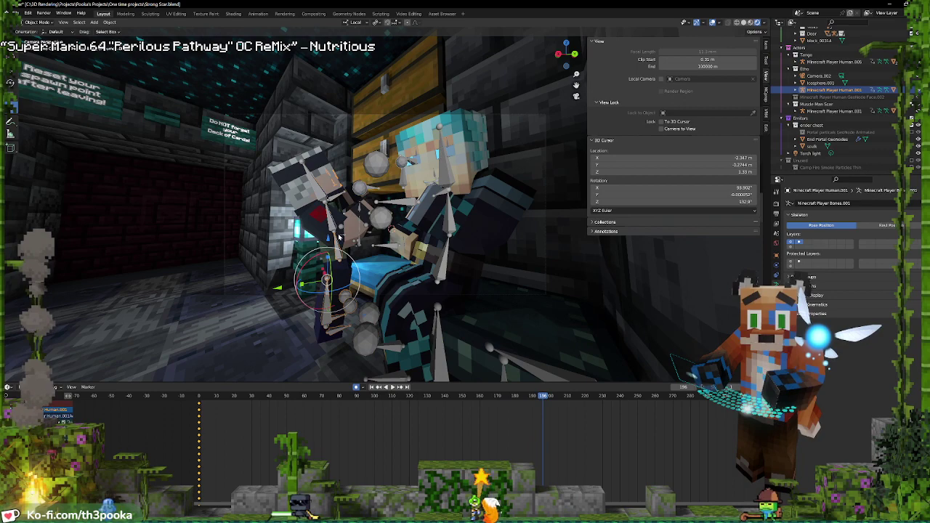
{"action": "key", "text": "ctrl+Tab"}
{"action": "key", "text": "space"}
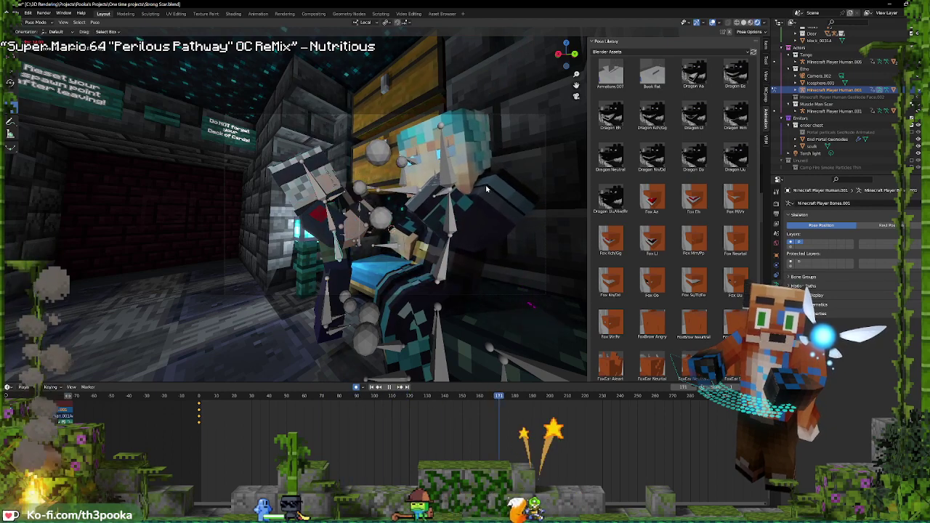
{"action": "key", "text": "space"}
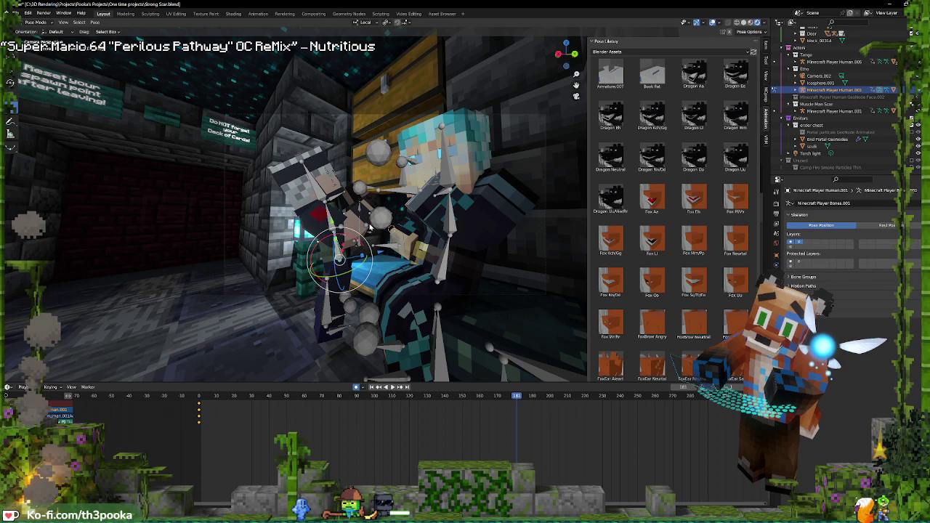
{"action": "left_click", "coordinate": [366, 397]}
{"action": "key", "text": "space"}
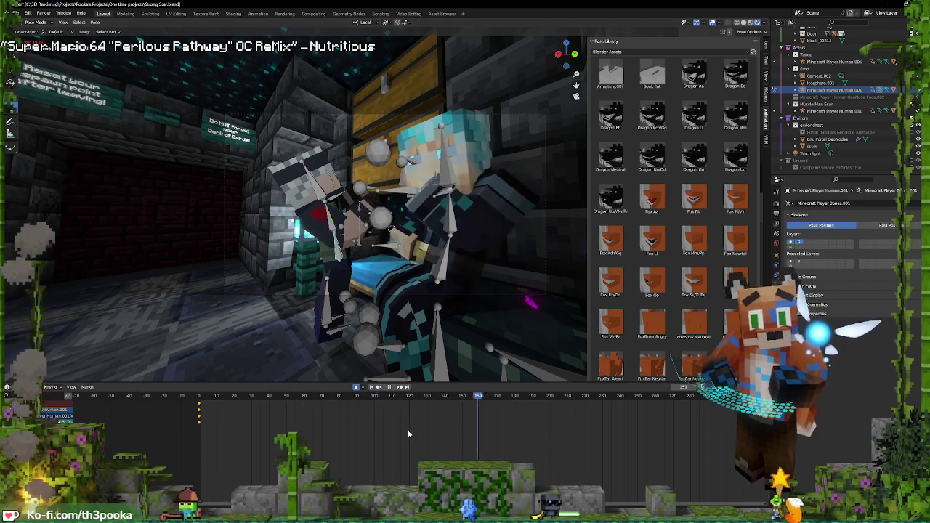
{"action": "key", "text": "space"}
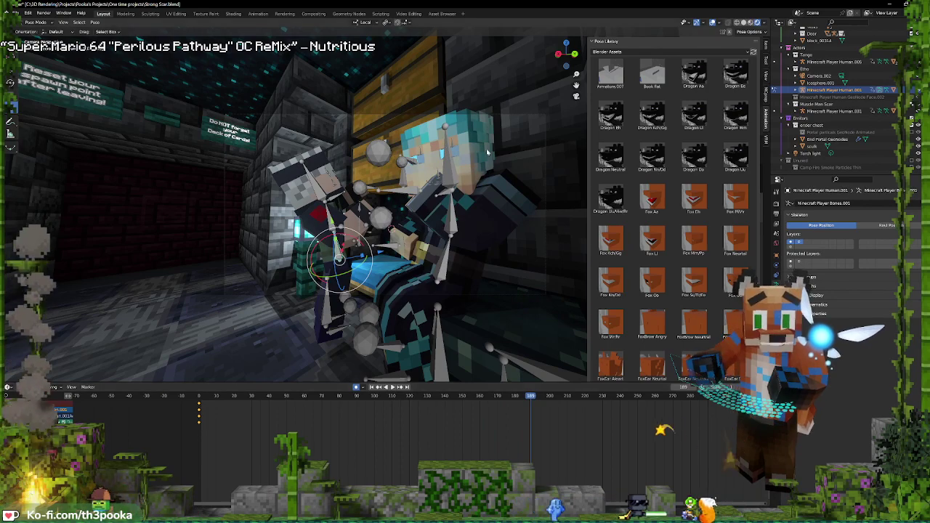
Return to posing the teal-haired character's rig and key the face control bone's current pose at frame 96
{"action": "left_click", "coordinate": [444, 157]}
{"action": "key", "text": "ctrl+Tab"}
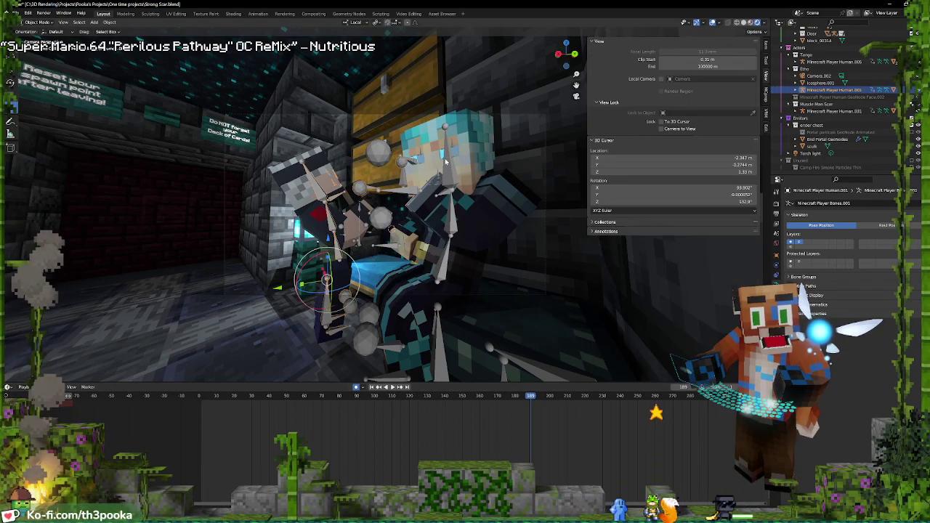
{"action": "left_click", "coordinate": [446, 161]}
{"action": "key", "text": "ctrl+Tab"}
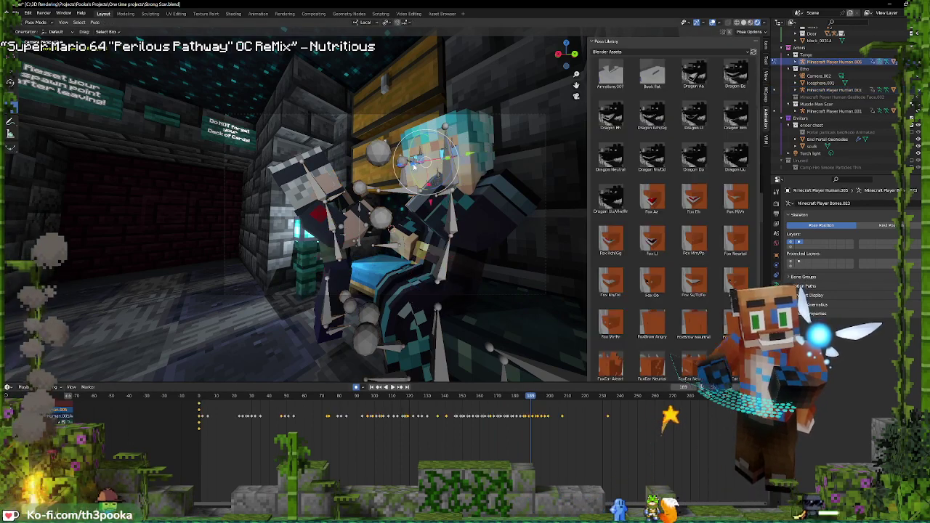
{"action": "key", "text": "space"}
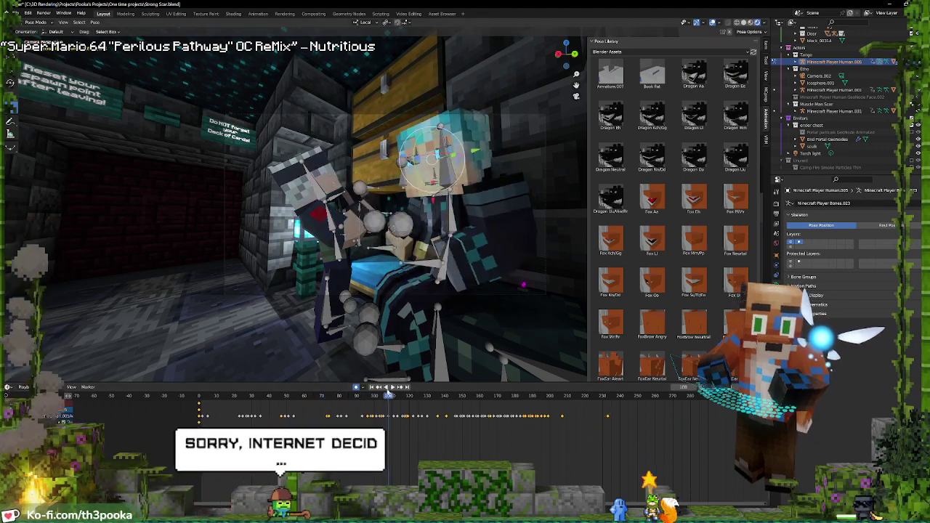
{"action": "key", "text": "Escape"}
{"action": "left_click", "coordinate": [385, 207]}
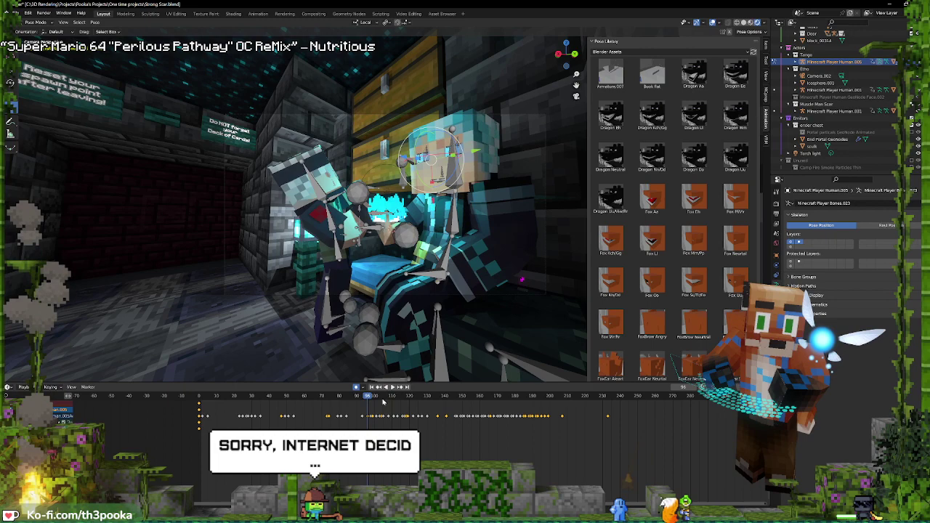
{"action": "key", "text": "i"}
{"action": "left_click", "coordinate": [461, 278]}
Try rotating the face control bone by about 12° at frame 109
{"action": "key", "text": "Up"}
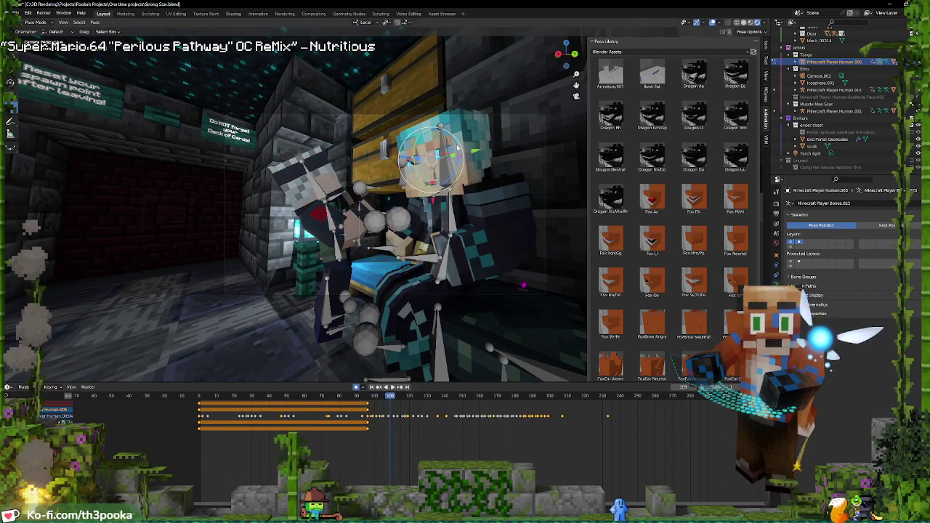
{"action": "left_click_drag", "start_coordinate": [456, 139], "coordinate": [457, 136]}
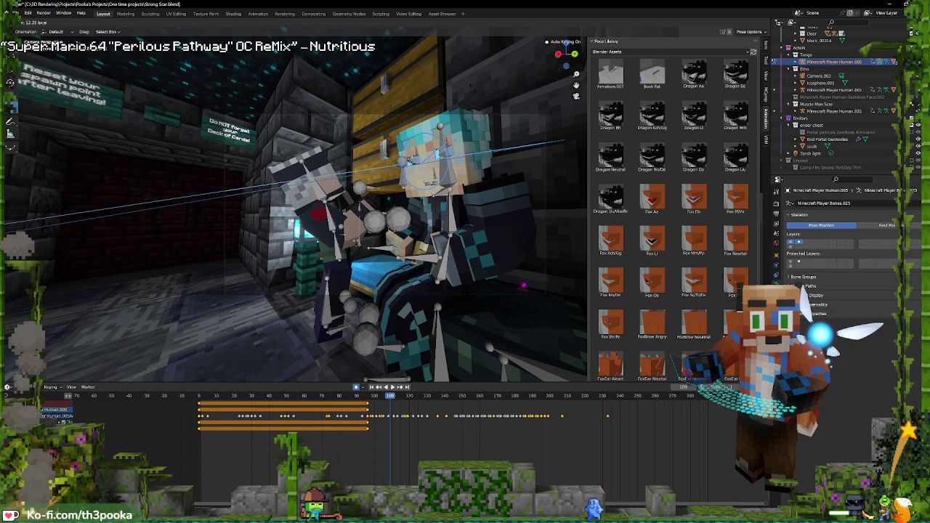
{"action": "left_click", "coordinate": [490, 127]}
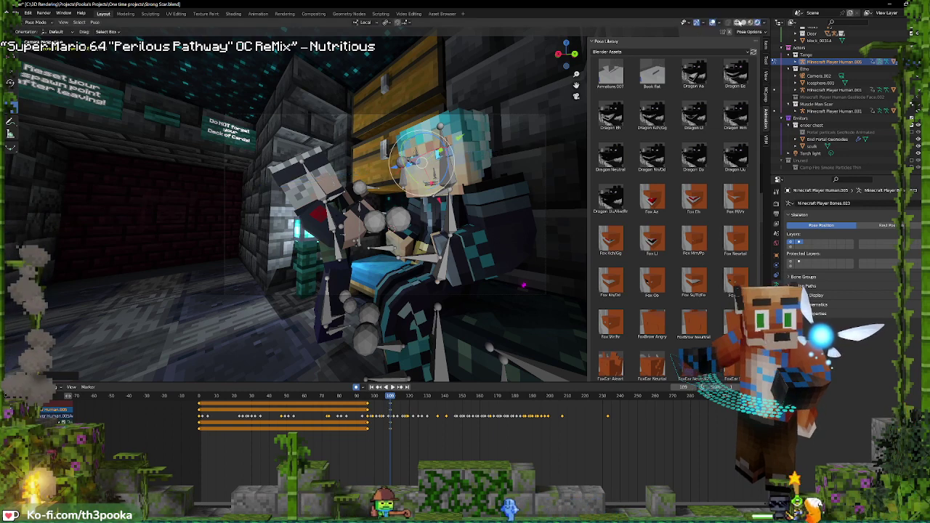
Hide the viewport overlays and try moving and rotating the face control bone at frame 103
{"action": "left_click", "coordinate": [713, 22]}
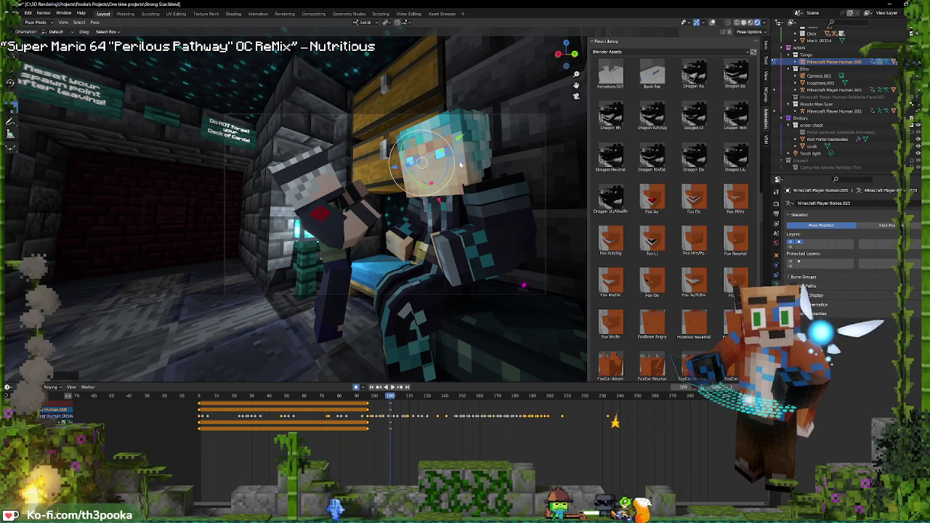
{"action": "key", "text": "Down"}
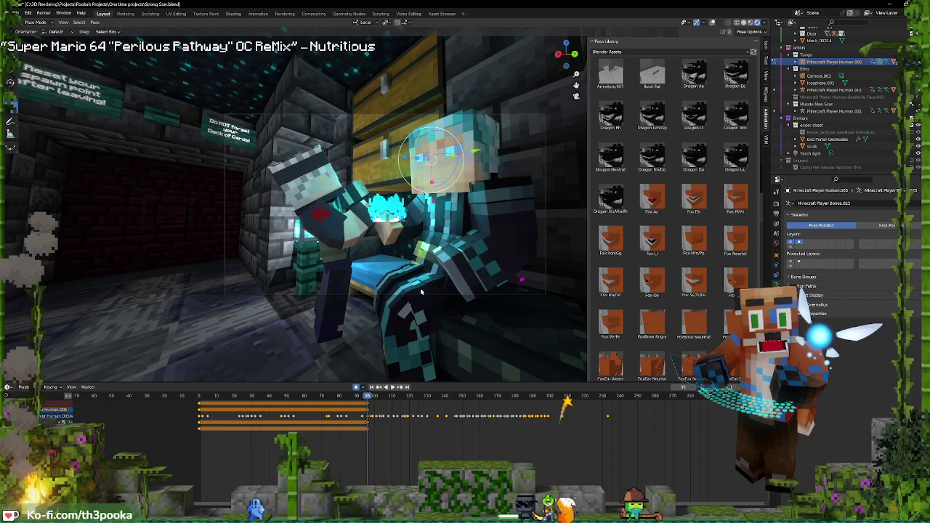
{"action": "key", "text": "Up"}
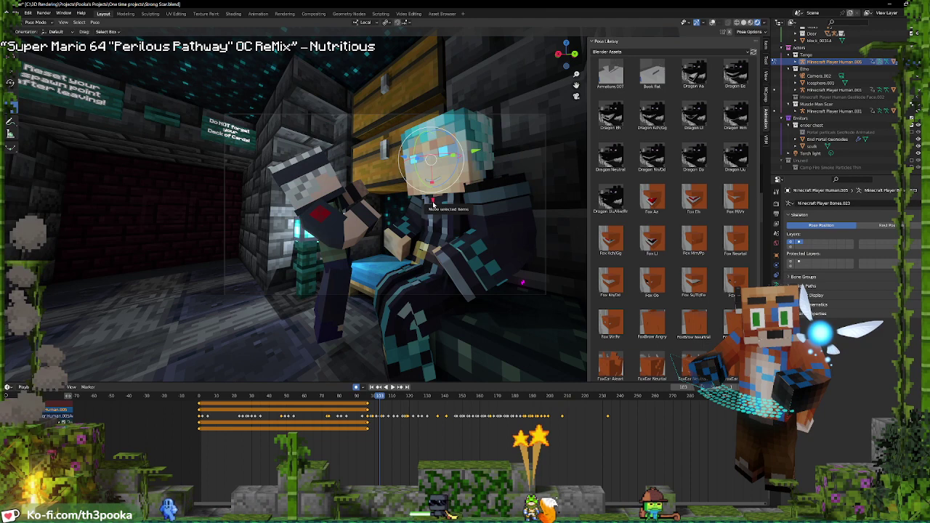
{"action": "left_click_drag", "start_coordinate": [434, 203], "coordinate": [437, 175]}
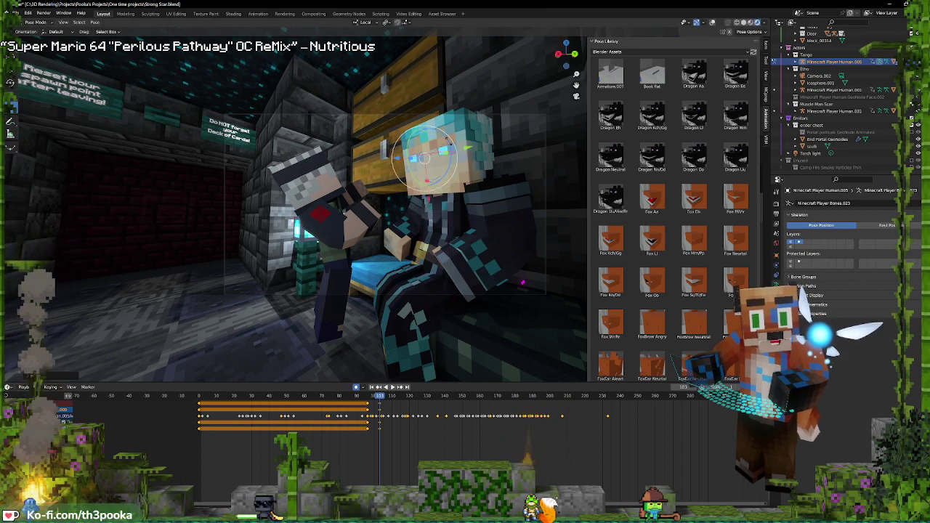
{"action": "left_click_drag", "start_coordinate": [448, 141], "coordinate": [445, 137]}
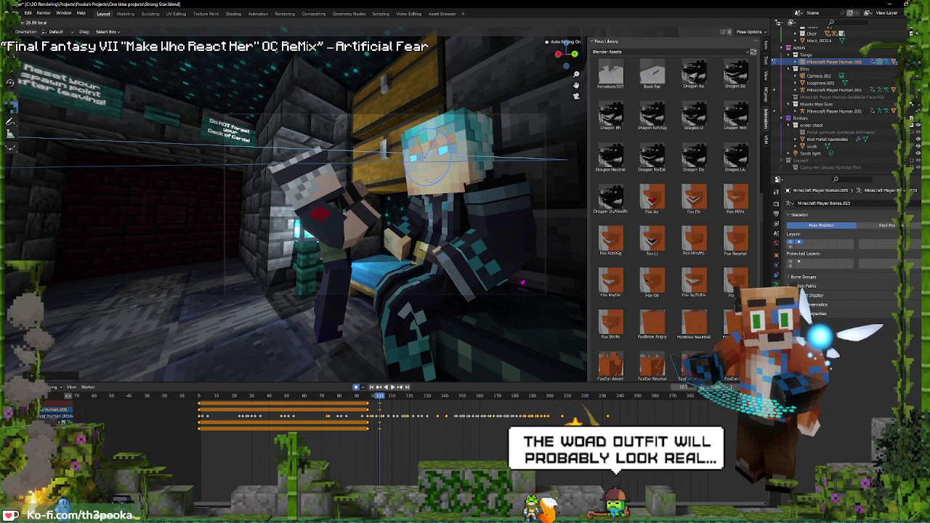
{"action": "left_click_drag", "start_coordinate": [476, 122], "coordinate": [482, 124]}
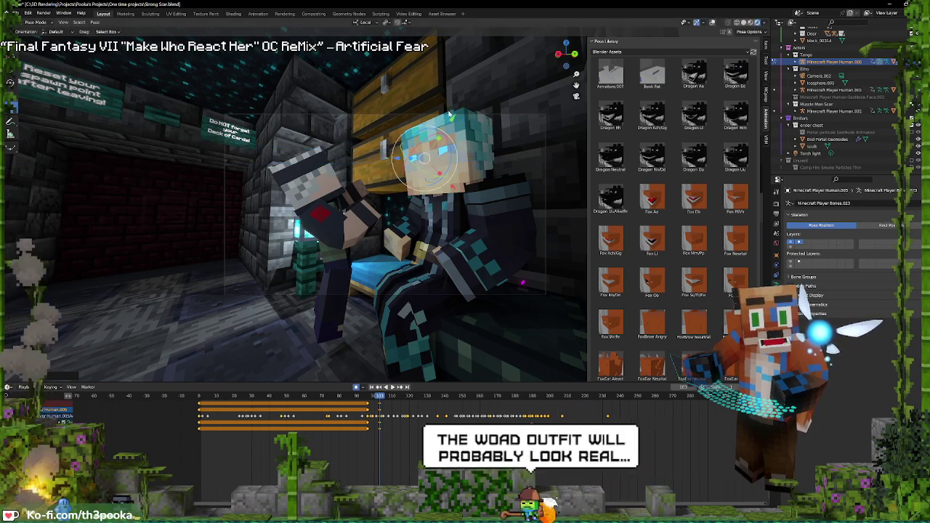
Move the face control bone and rotate it about 25° around its local Z axis for a keyed pose at frame 105
{"action": "key", "text": "Left"}
{"action": "key", "text": "Left"}
{"action": "key", "text": "Left"}
{"action": "key", "text": "Left"}
{"action": "key", "text": "Left"}
{"action": "key", "text": "Left"}
{"action": "key", "text": "Left"}
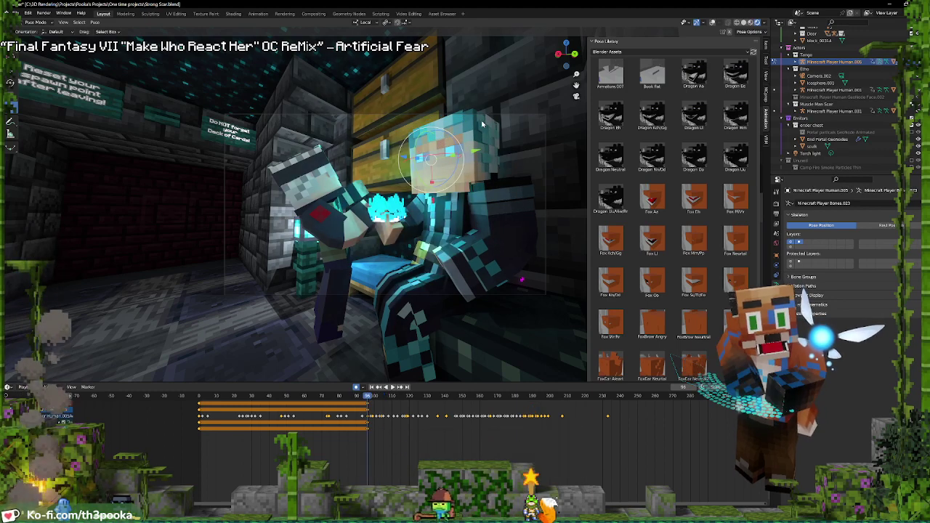
{"action": "key", "text": "Right"}
{"action": "key", "text": "Right"}
{"action": "key", "text": "Right"}
{"action": "key", "text": "Right"}
{"action": "key", "text": "Right"}
{"action": "key", "text": "Right"}
{"action": "key", "text": "Right"}
{"action": "key", "text": "Right"}
{"action": "key", "text": "Right"}
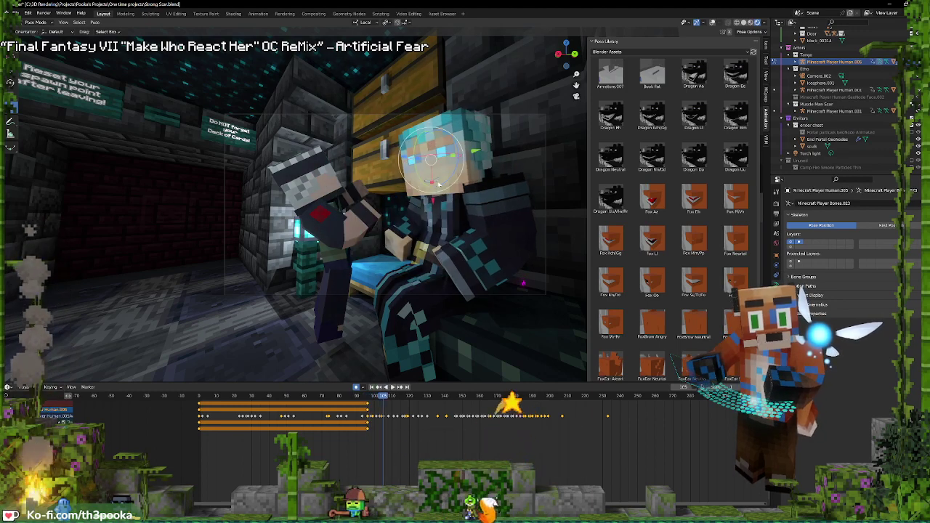
{"action": "left_click_drag", "start_coordinate": [435, 203], "coordinate": [433, 194]}
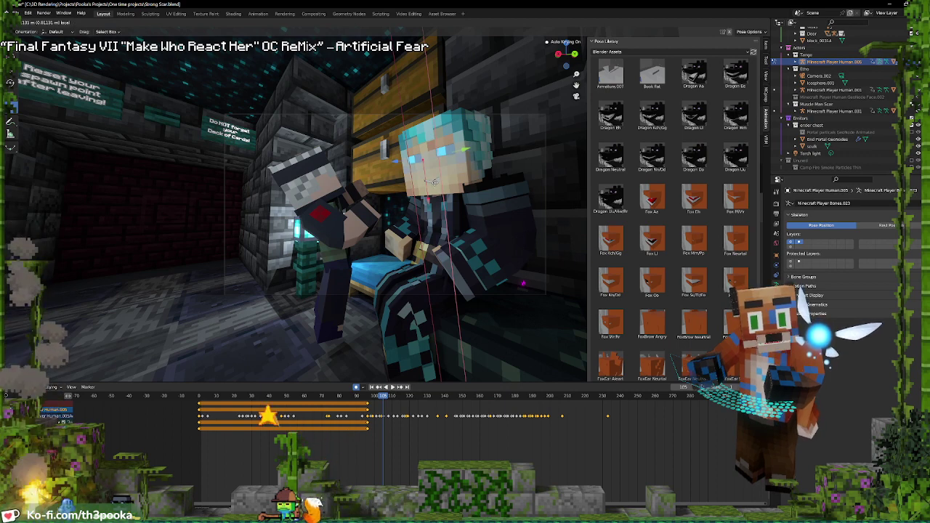
{"action": "left_click_drag", "start_coordinate": [434, 182], "coordinate": [434, 181]}
{"action": "key", "text": "r"}
{"action": "key", "text": "z"}
{"action": "key", "text": "z"}
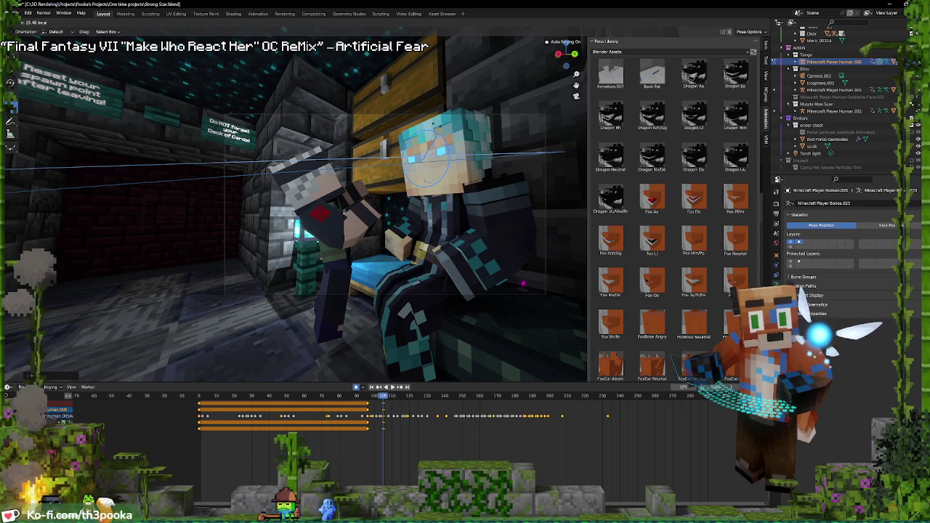
{"action": "left_click", "coordinate": [437, 125]}
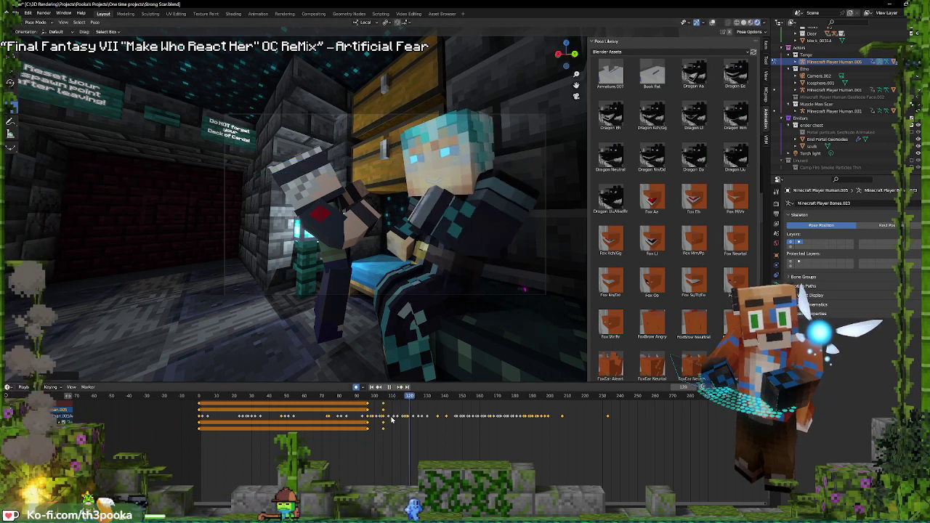
Play back the revised face motion, stop at frame 209 and show the viewport overlays again
{"action": "key", "text": "space"}
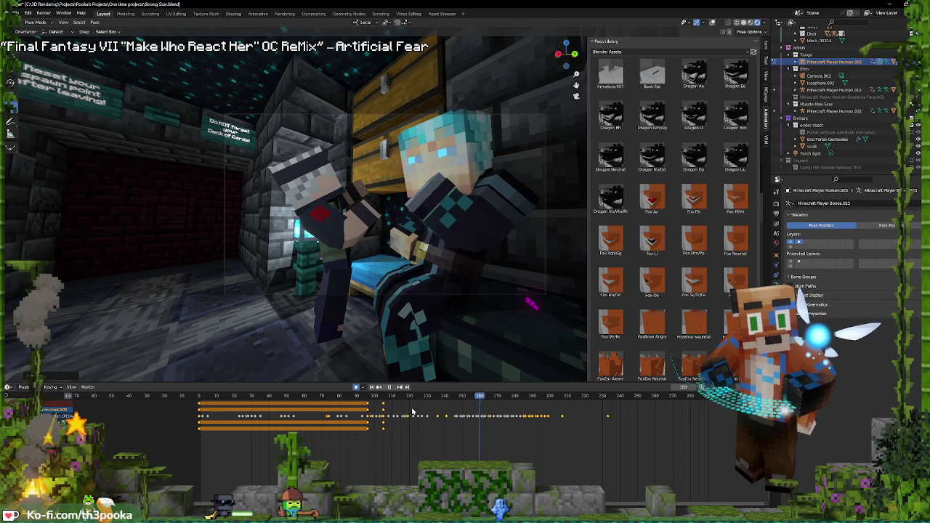
{"action": "key", "text": "space"}
{"action": "key", "text": "space"}
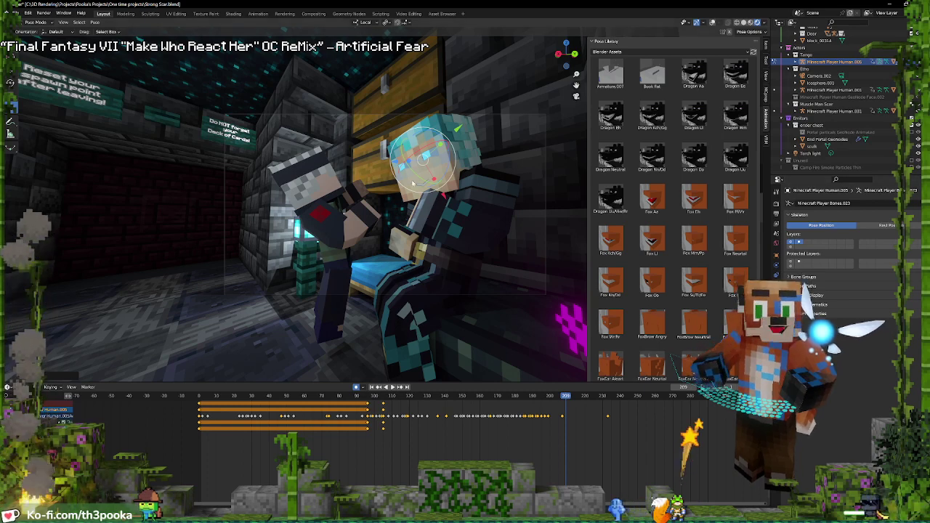
{"action": "left_click", "coordinate": [713, 23]}
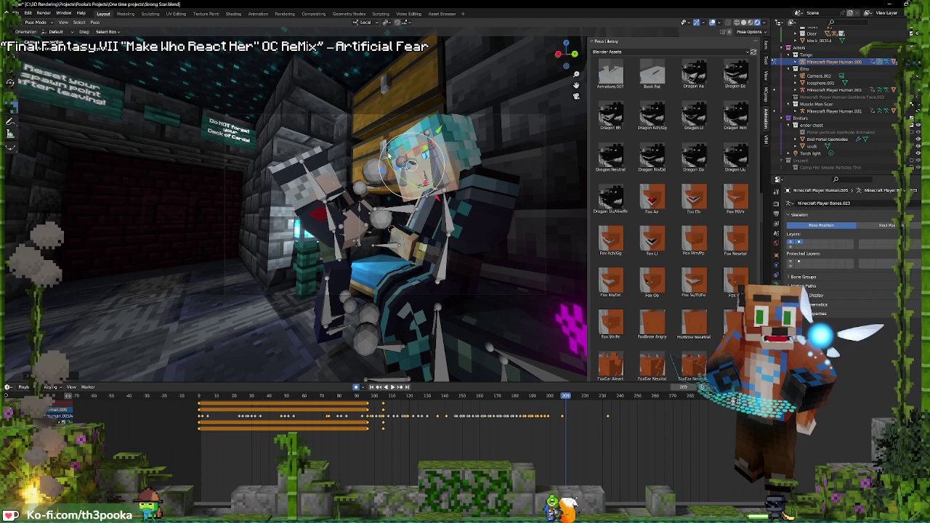
Switch from the teal-haired rig to the white-haired character's armature, stop playback at frame 16 and enter Pose Mode
{"action": "key", "text": "ctrl+Tab"}
{"action": "left_click", "coordinate": [329, 192]}
{"action": "left_click", "coordinate": [324, 197]}
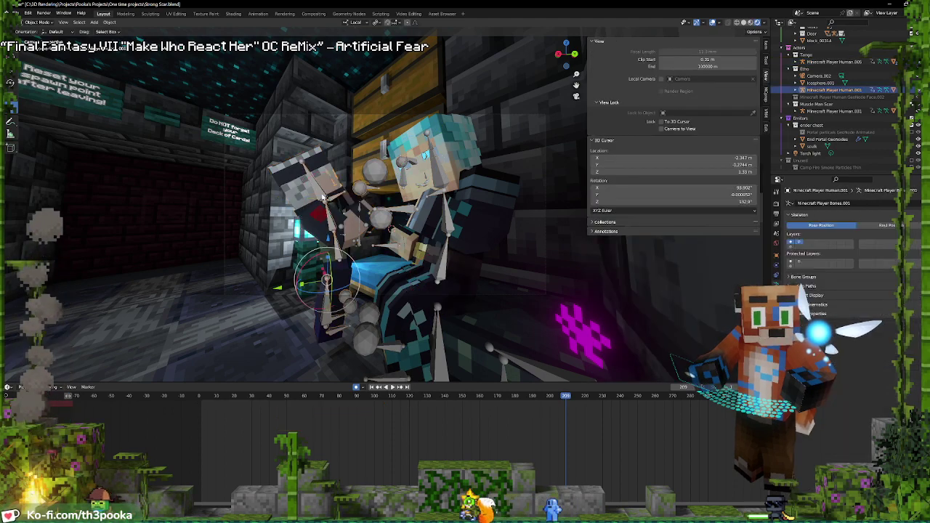
{"action": "left_click", "coordinate": [331, 439]}
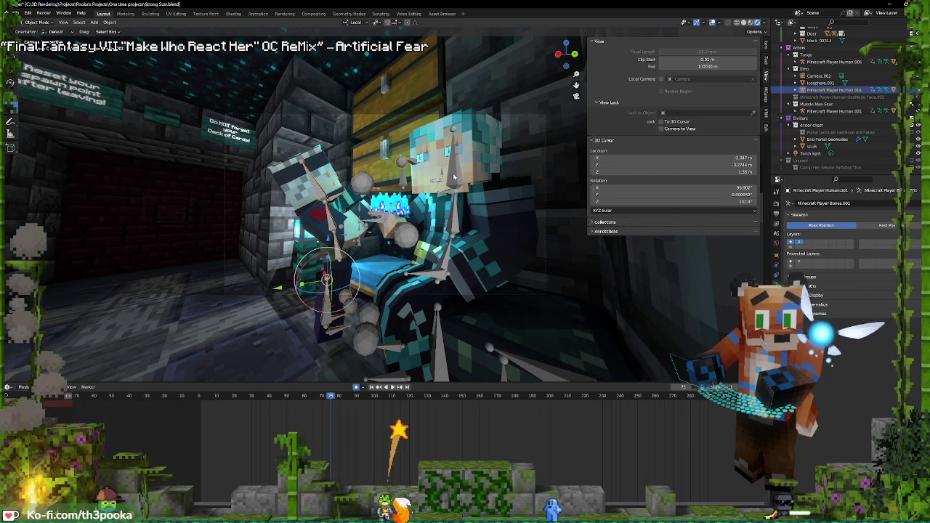
{"action": "key", "text": "space"}
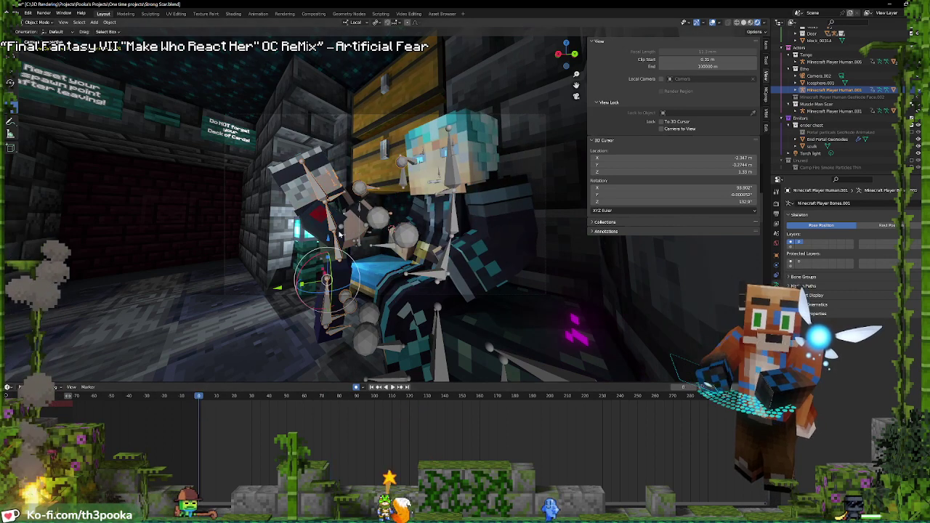
{"action": "key", "text": "space"}
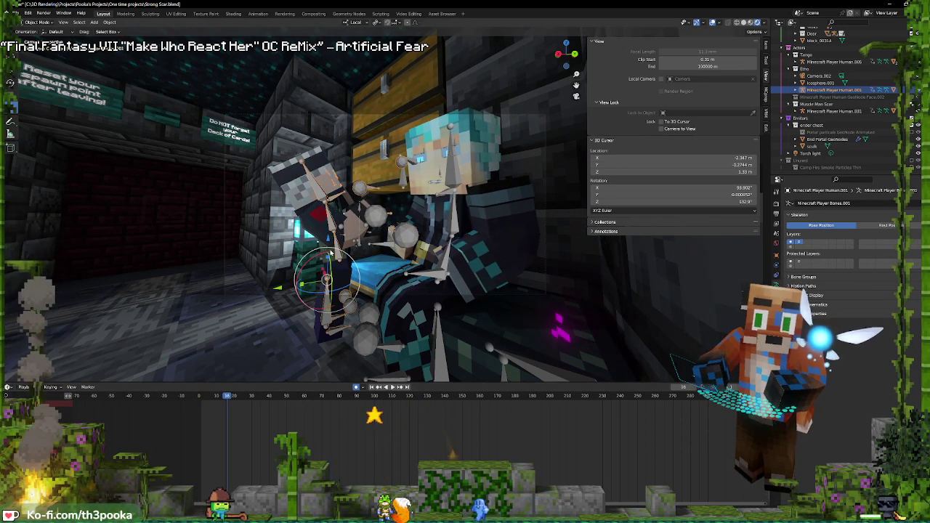
{"action": "key", "text": "ctrl+Tab"}
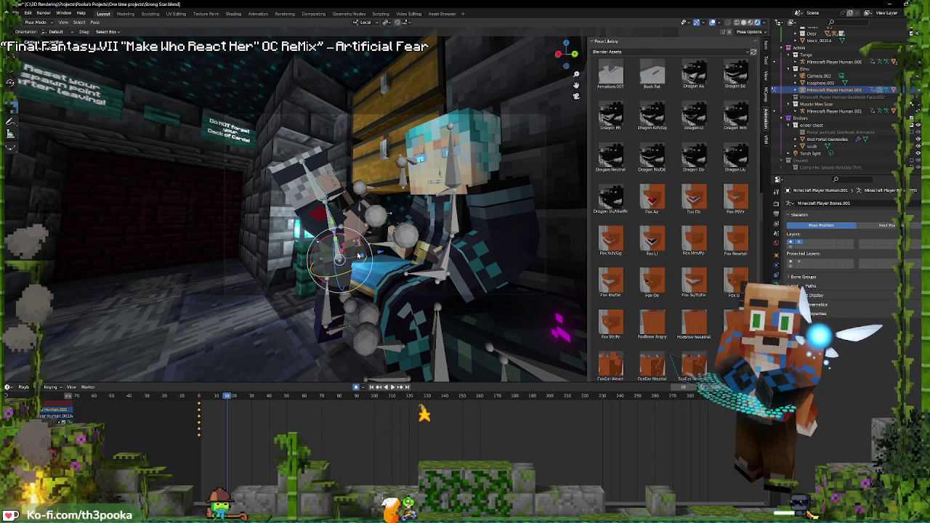
Rotate the white-haired character's body bones at frame 16 so the torso leans forward and the head tilts up
{"action": "key", "text": "g"}
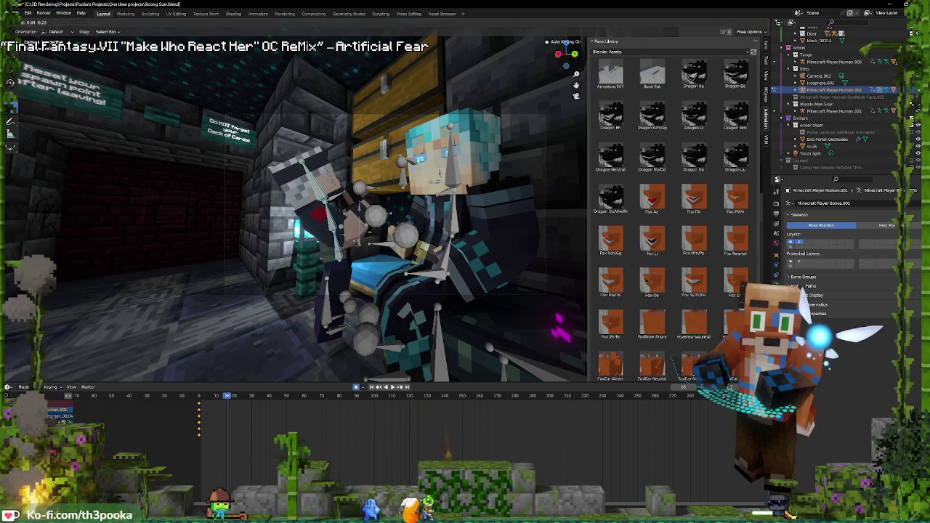
{"action": "left_click", "coordinate": [266, 328]}
{"action": "left_click_drag", "start_coordinate": [359, 245], "coordinate": [340, 256]}
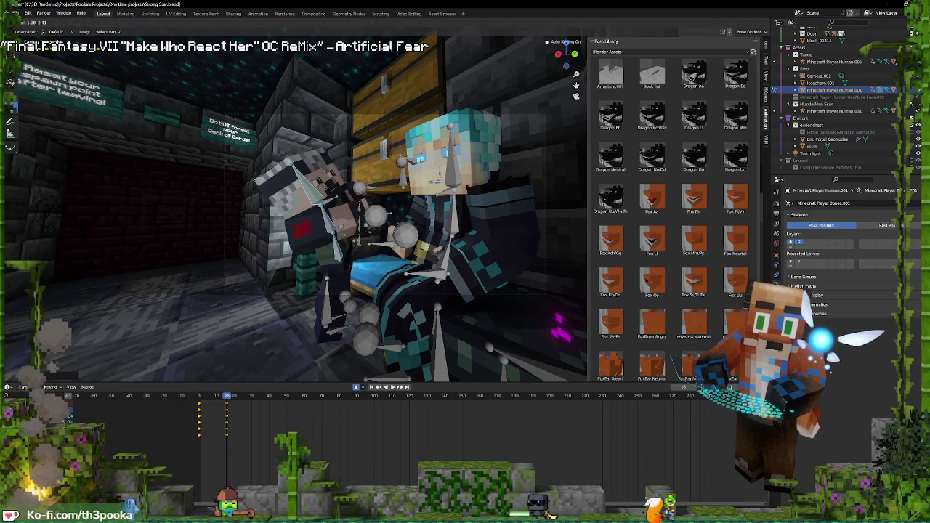
Reposition the white-haired character's arm control bones at frame 16, including a local Y move, to bring a hand up near the face
{"action": "left_click", "coordinate": [366, 255]}
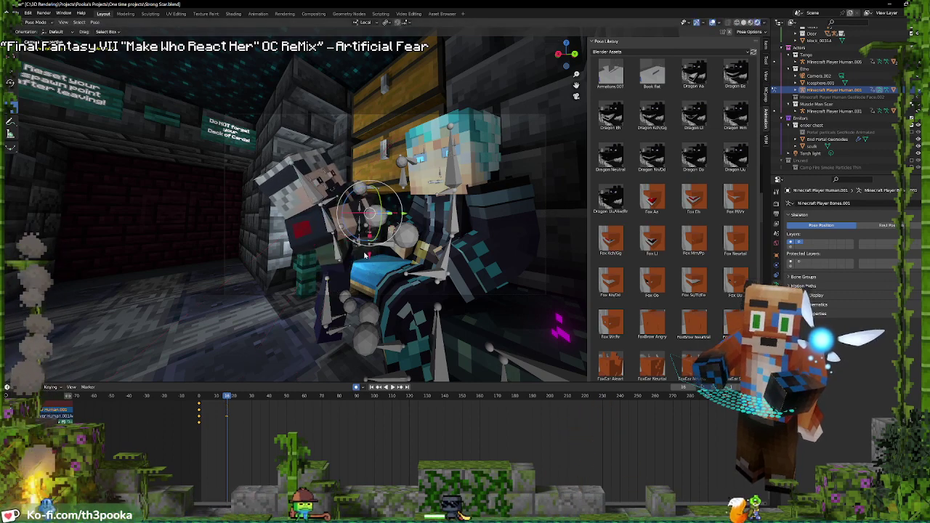
{"action": "key", "text": "g"}
{"action": "key", "text": "y"}
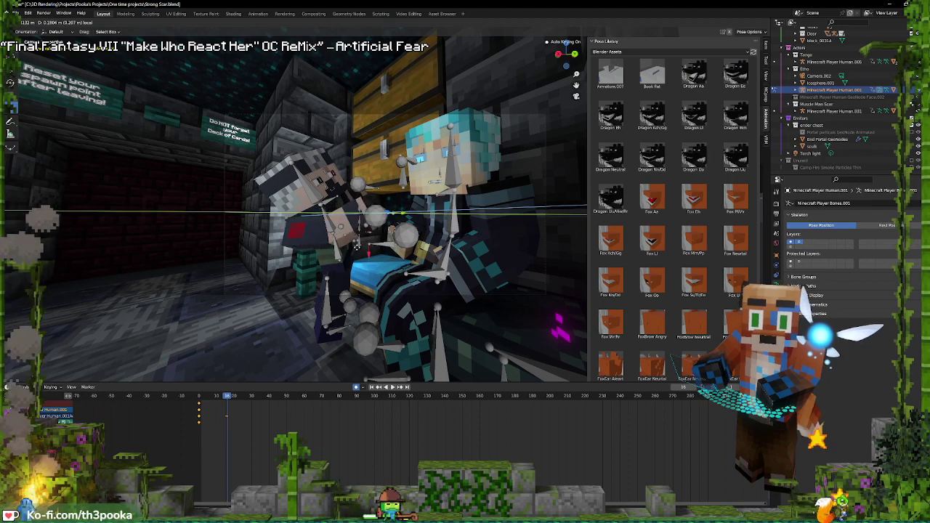
{"action": "left_click", "coordinate": [357, 247]}
{"action": "key", "text": "g"}
{"action": "left_click", "coordinate": [349, 249]}
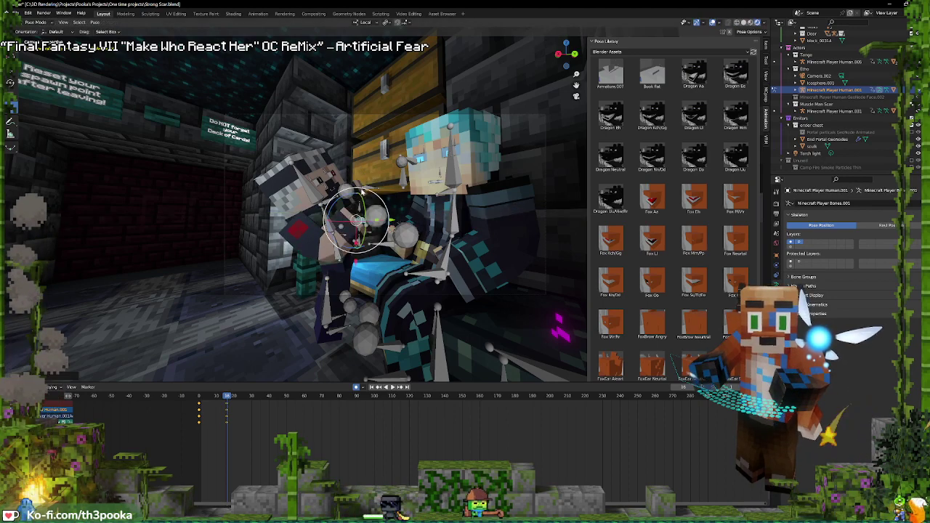
{"action": "key", "text": "g"}
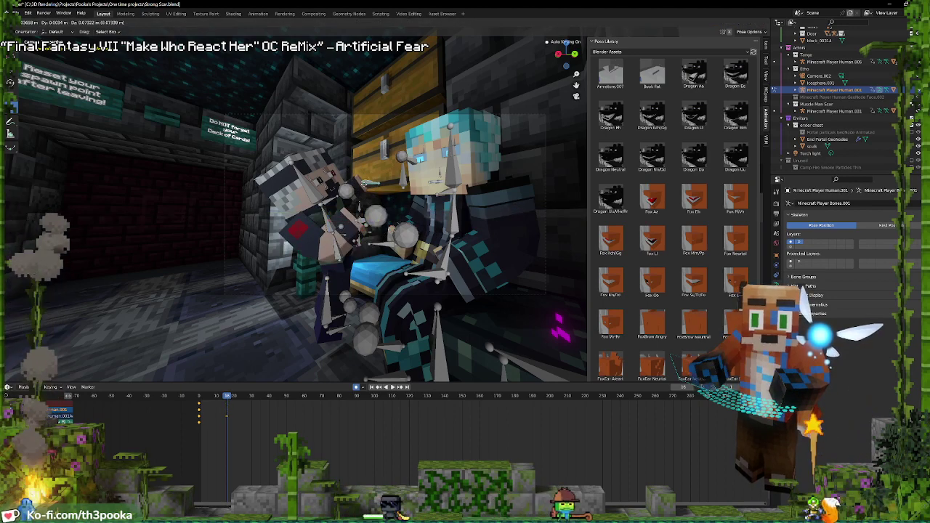
{"action": "left_click", "coordinate": [365, 184]}
{"action": "key", "text": "ctrl+Tab"}
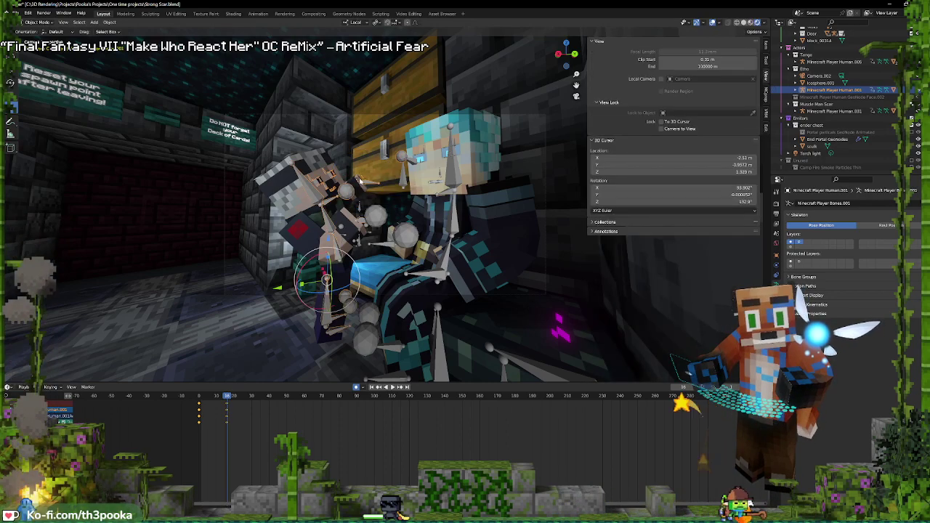
Delete Camera.002 from the Etho collection
{"action": "middle_click_drag", "start_coordinate": [359, 179], "coordinate": [404, 183]}
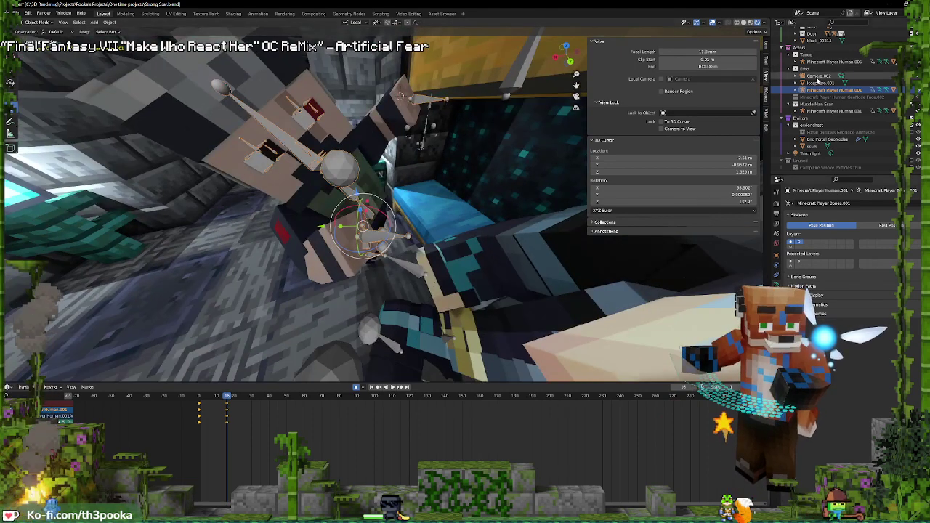
{"action": "left_click", "coordinate": [818, 78]}
{"action": "key", "text": "x"}
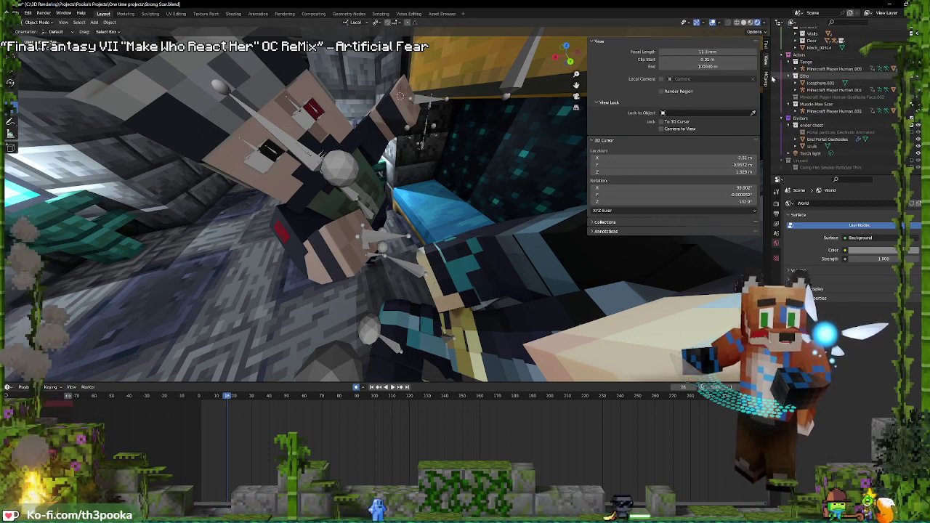
Filter the MCprep item spawner by "car" and place a golden carrot in the scene
{"action": "left_click", "coordinate": [766, 46]}
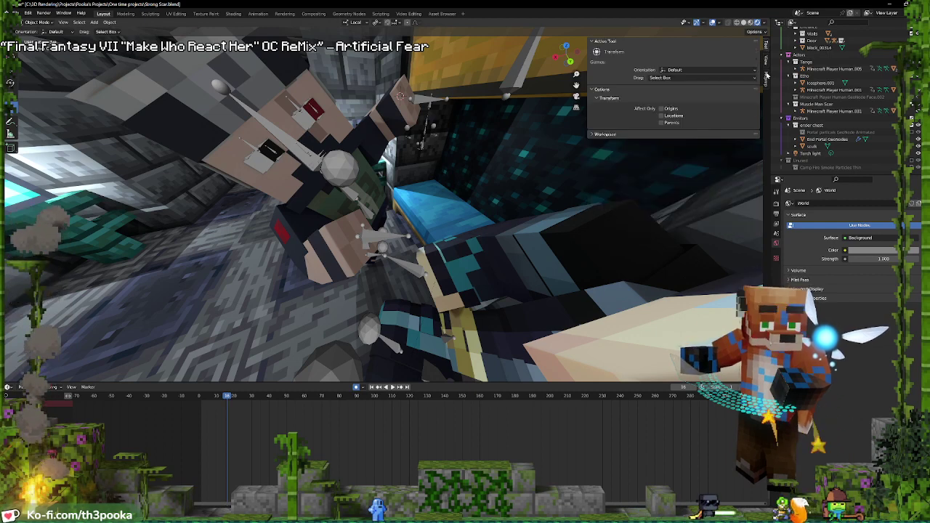
{"action": "left_click", "coordinate": [767, 82]}
{"action": "left_click", "coordinate": [612, 160]}
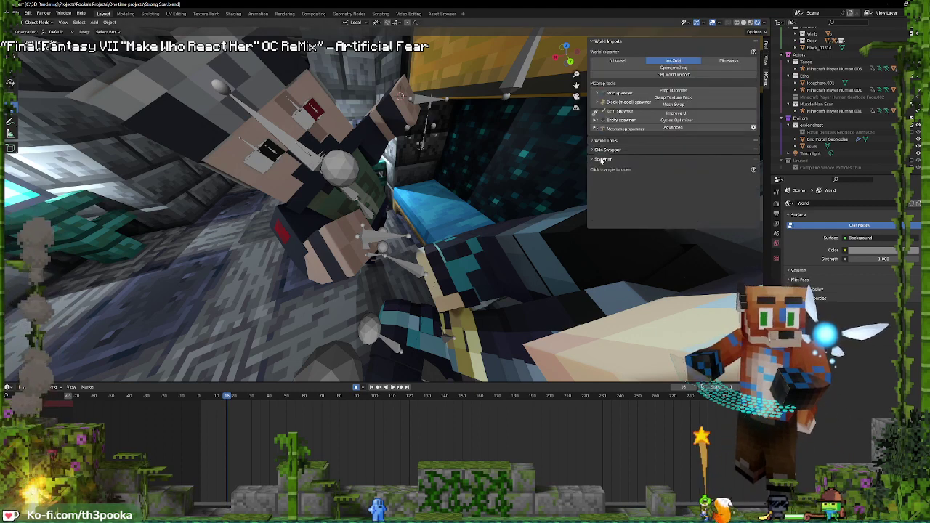
{"action": "left_click", "coordinate": [623, 199]}
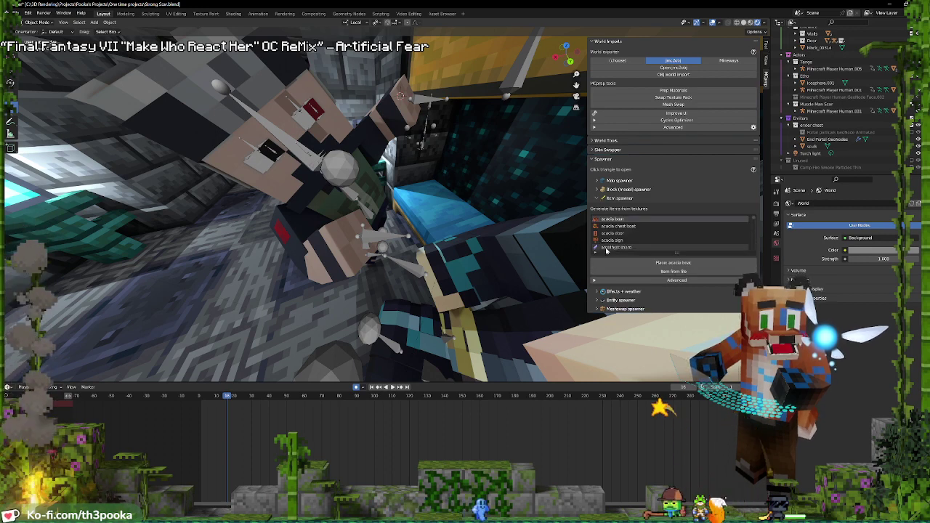
{"action": "type", "text": "c"}
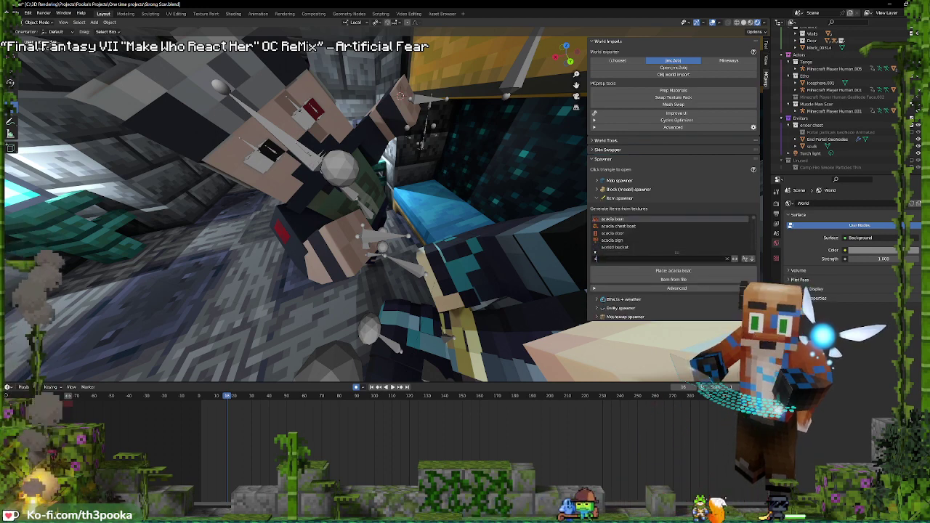
{"action": "type", "text": "ar"}
{"action": "scroll", "coordinate": [618, 221], "scroll_direction": "down", "scroll_amount": 3}
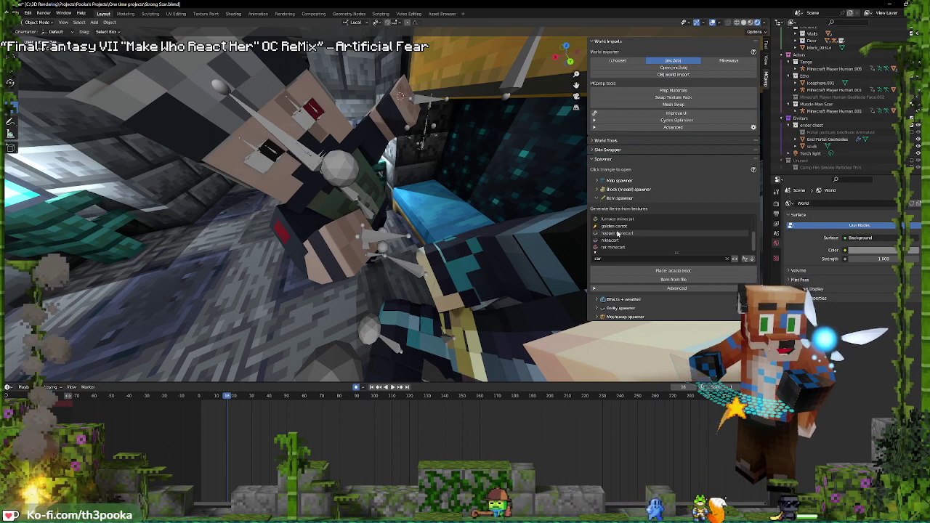
{"action": "left_click", "coordinate": [614, 226]}
{"action": "left_click", "coordinate": [687, 271]}
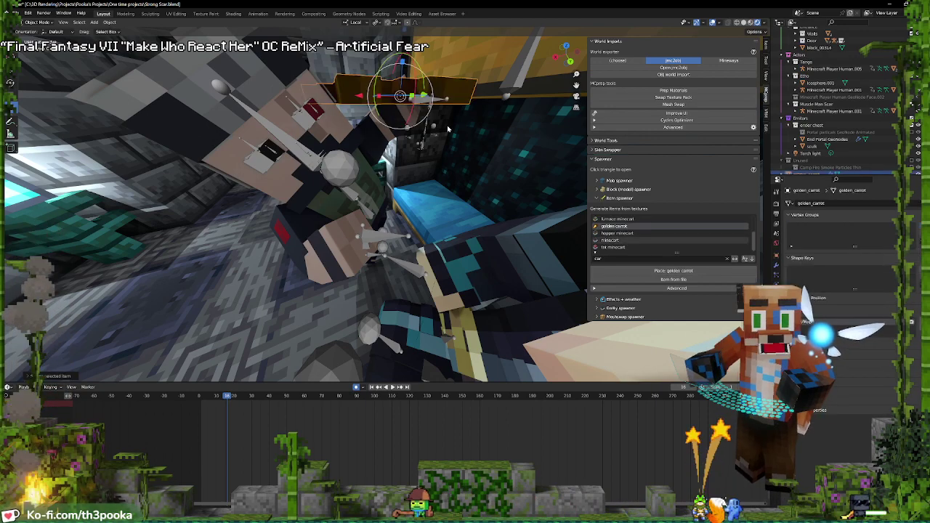
Rotate the golden carrot upright, scale it down and move it to the white-haired character's raised hand
{"action": "left_click", "coordinate": [494, 94]}
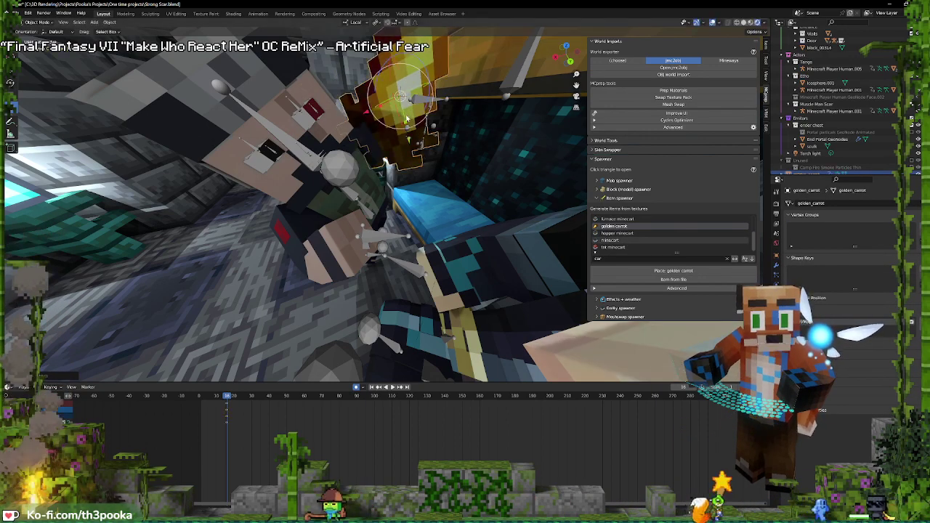
{"action": "key", "text": "s"}
{"action": "left_click", "coordinate": [455, 92]}
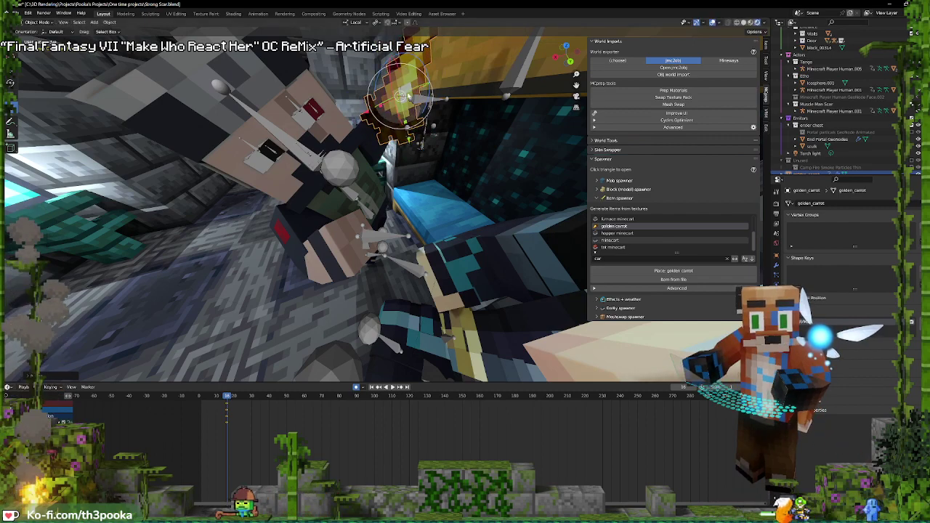
{"action": "key", "text": "g"}
{"action": "middle_click", "coordinate": [408, 138]}
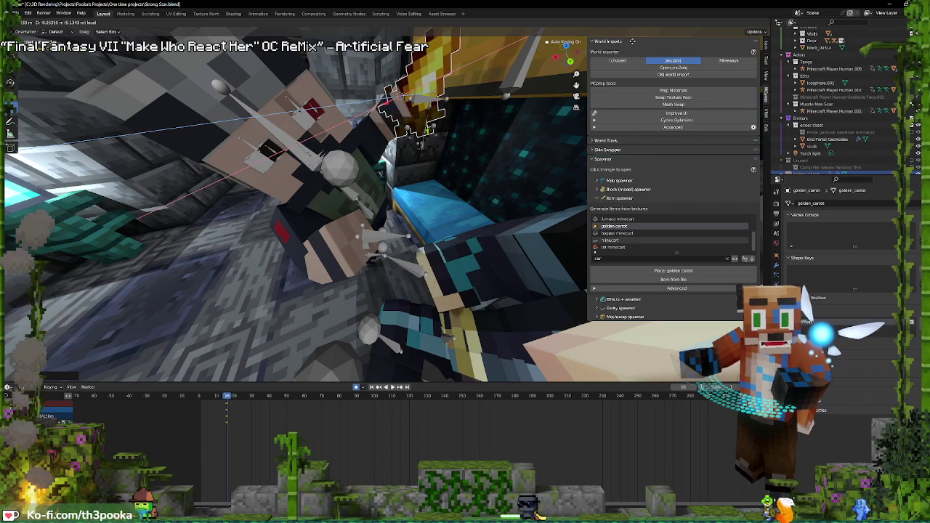
{"action": "left_click", "coordinate": [632, 41]}
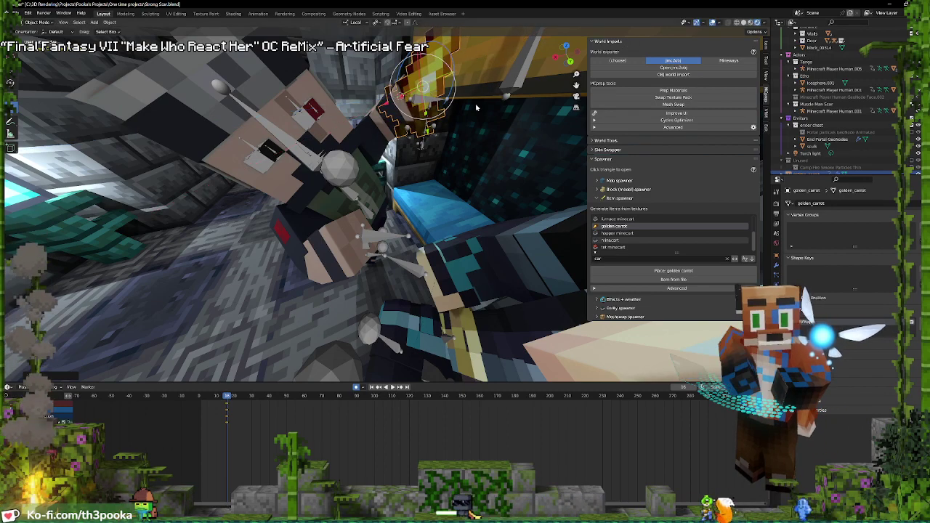
Parent the golden carrot to the hand bone of the white-haired character's raised arm
{"action": "left_click", "coordinate": [429, 102], "text": "shift"}
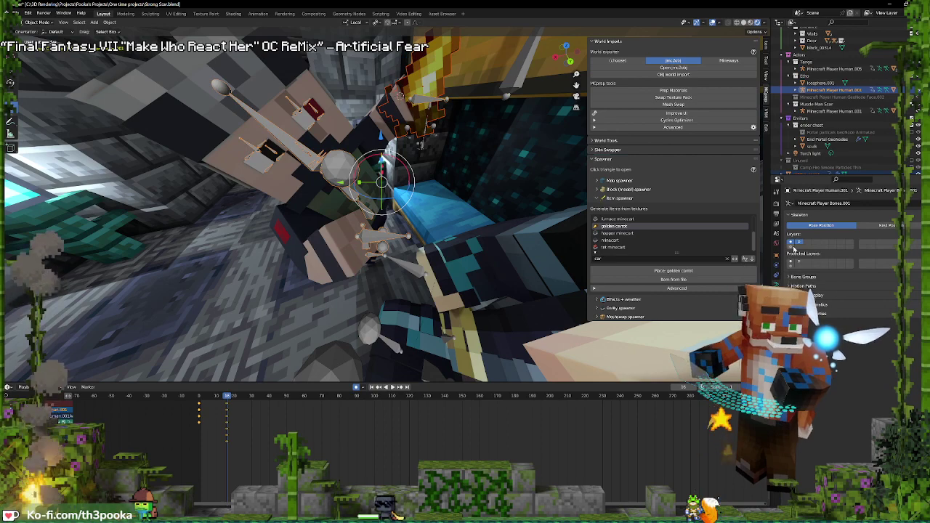
{"action": "key", "text": "ctrl+Tab"}
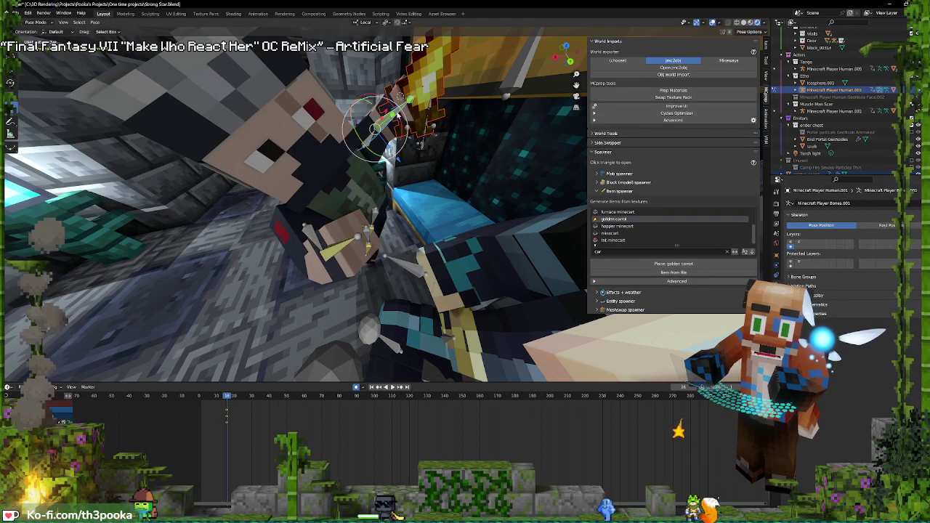
{"action": "key", "text": "ctrl+p"}
{"action": "left_click", "coordinate": [399, 115]}
{"action": "key", "text": "ctrl+Tab"}
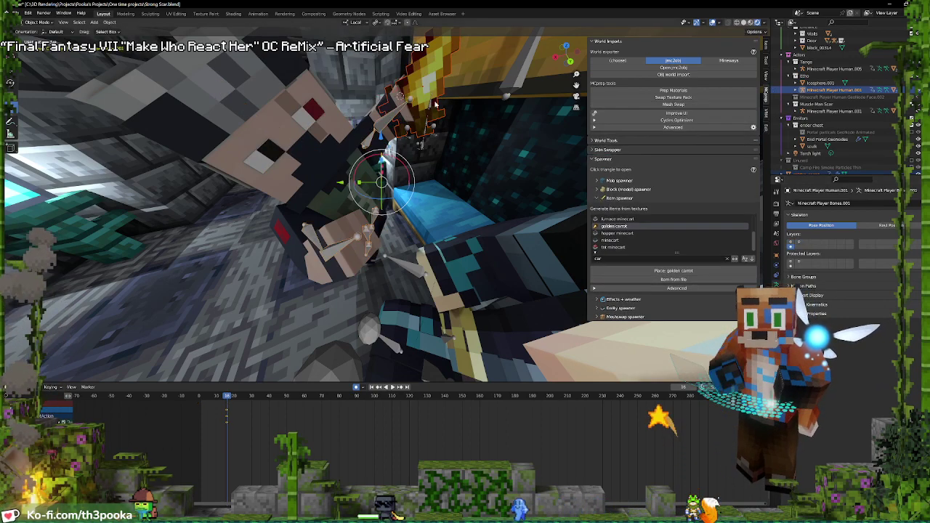
Move Icosphere.001 into the Unused collection and golden_carrot into the Etho collection
{"action": "left_click", "coordinate": [432, 97]}
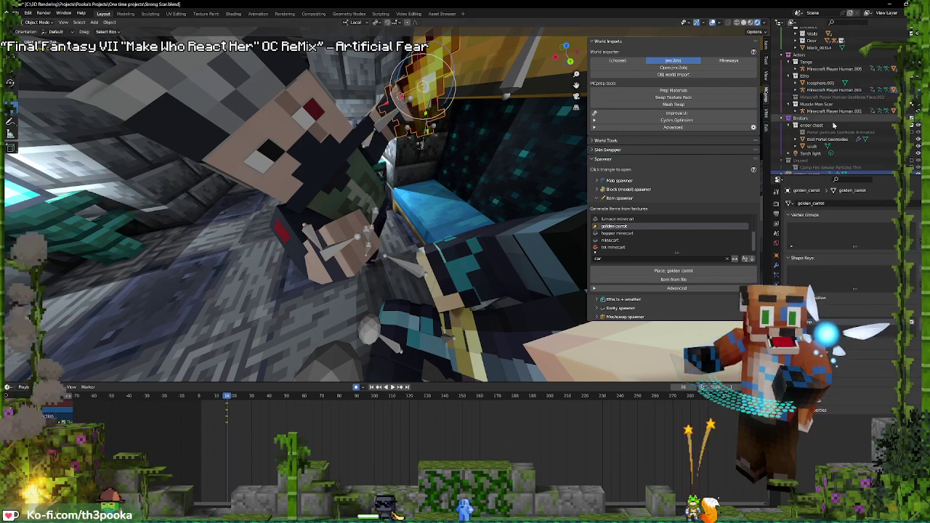
{"action": "scroll", "coordinate": [836, 150], "scroll_direction": "down", "scroll_amount": 1}
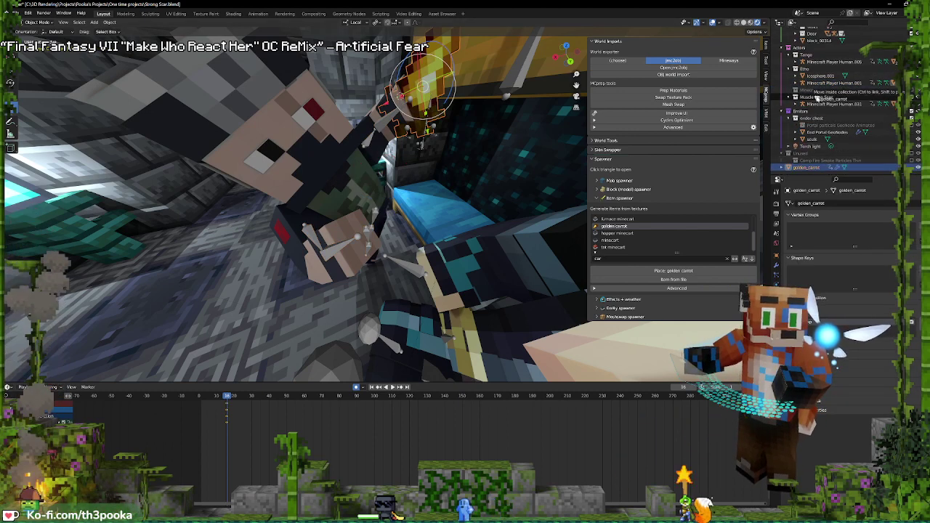
{"action": "left_click_drag", "start_coordinate": [822, 75], "coordinate": [812, 153]}
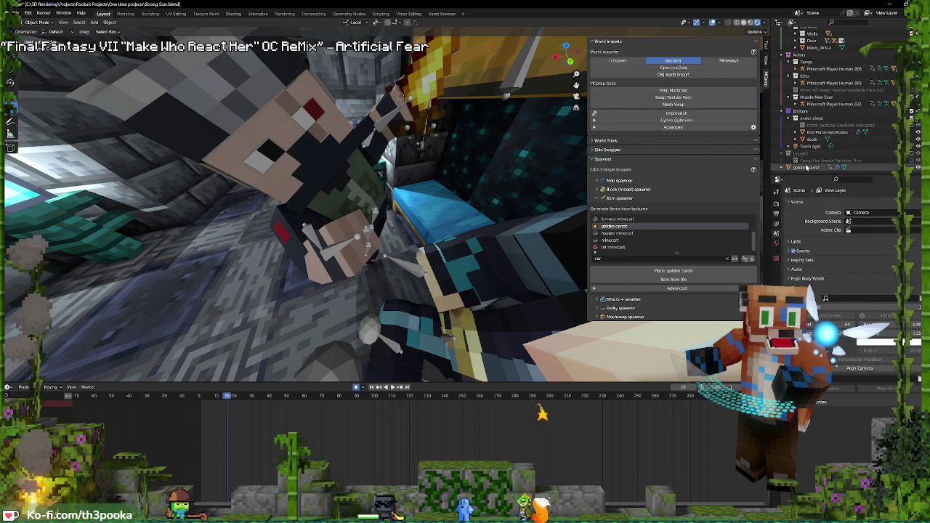
{"action": "left_click", "coordinate": [808, 168]}
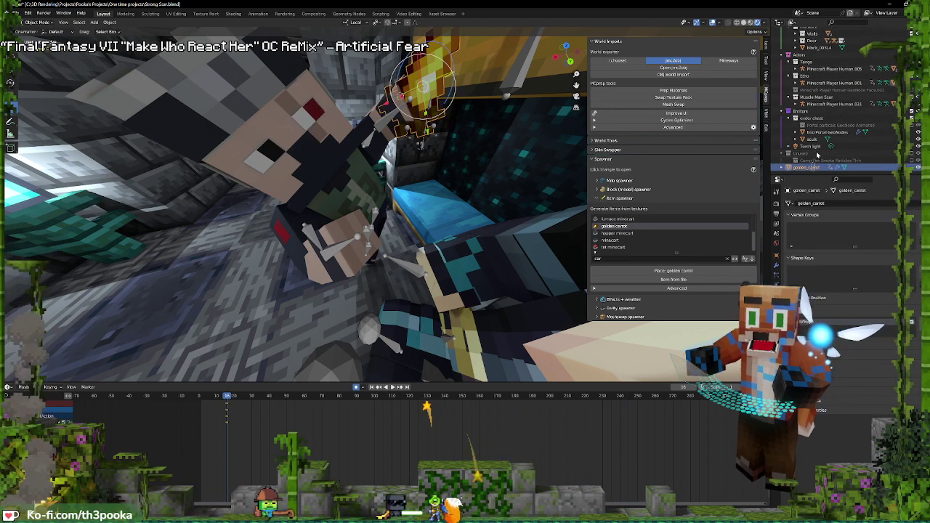
{"action": "left_click_drag", "start_coordinate": [806, 168], "coordinate": [811, 83], "text": "shift"}
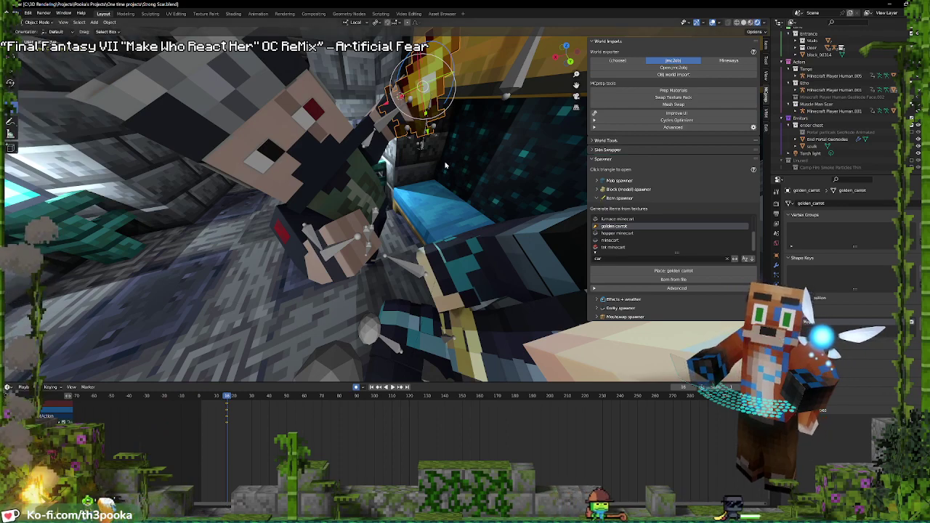
Return to the camera view, show the white-haired armature's first bone layer and go to frame 17
{"action": "key", "text": "KP_0"}
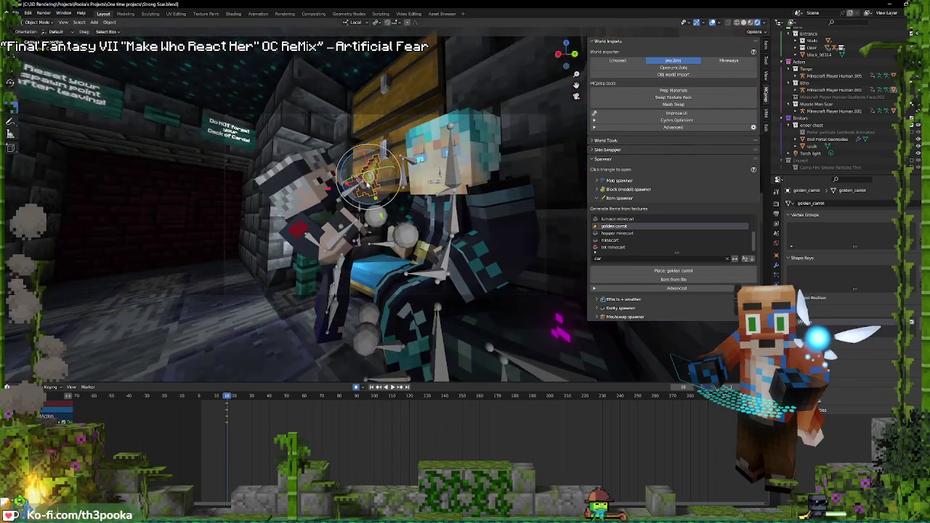
{"action": "left_click", "coordinate": [362, 185]}
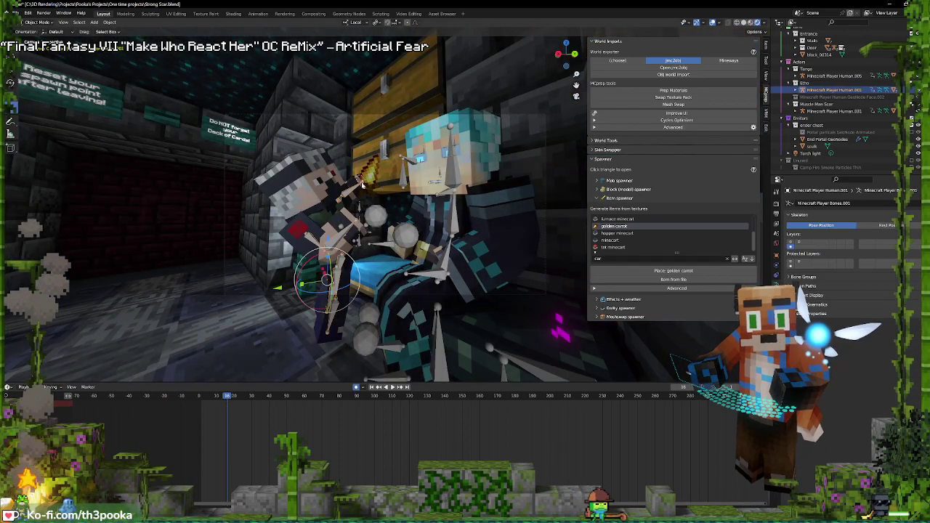
{"action": "left_click", "coordinate": [790, 243]}
{"action": "left_click_drag", "start_coordinate": [206, 399], "coordinate": [229, 411]}
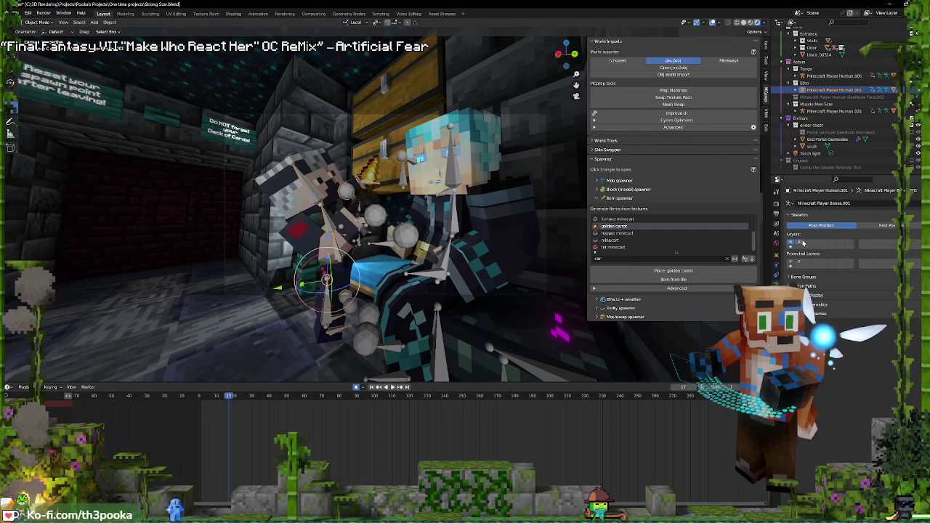
Enter pose mode on the white-haired character and insert a keyframe for its face bones at frame 10
{"action": "key", "text": "ctrl+Tab"}
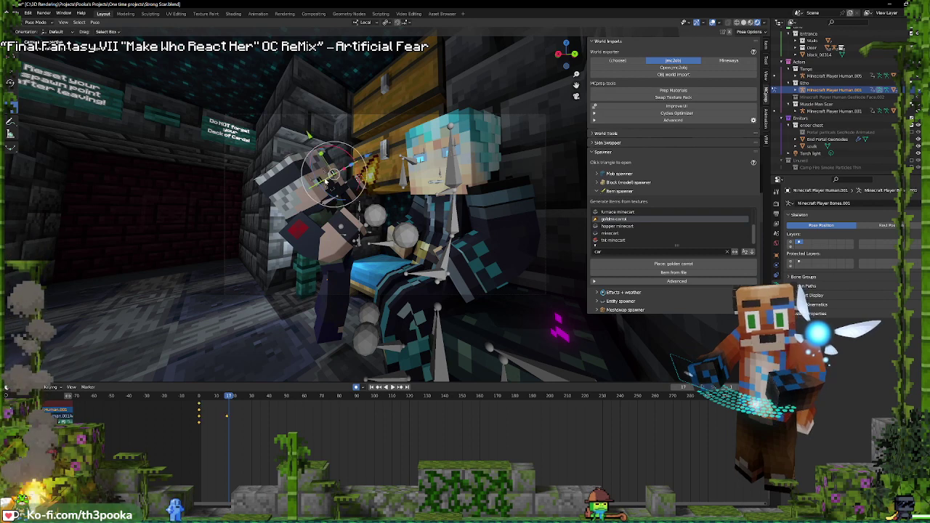
{"action": "key", "text": "space"}
{"action": "left_click", "coordinate": [216, 415]}
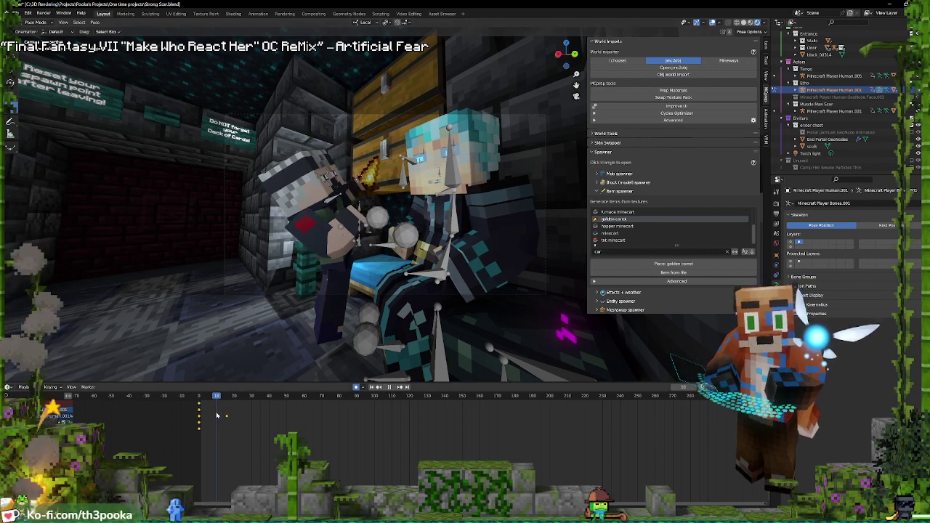
{"action": "key", "text": "i"}
{"action": "left_click", "coordinate": [354, 265]}
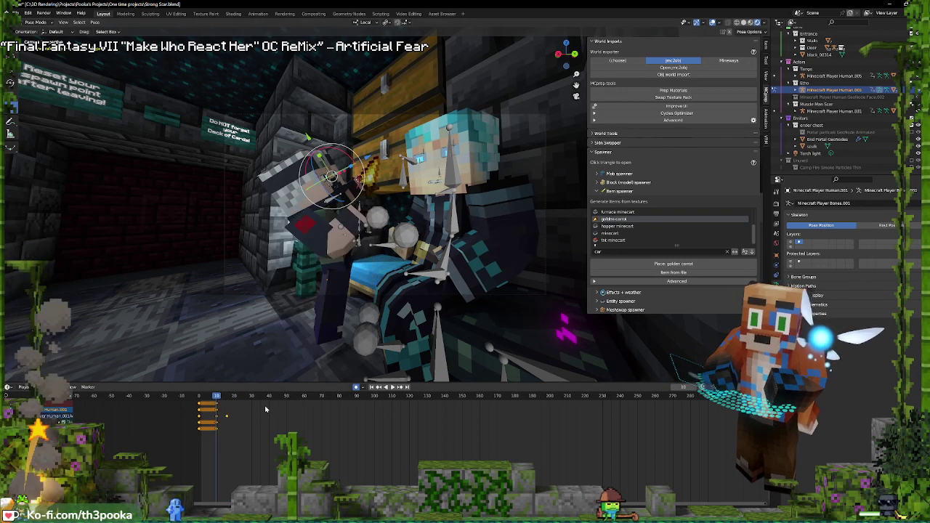
At frame 16, shift the face control slightly along its local X and Y axes and preview the motion
{"action": "left_click", "coordinate": [227, 417]}
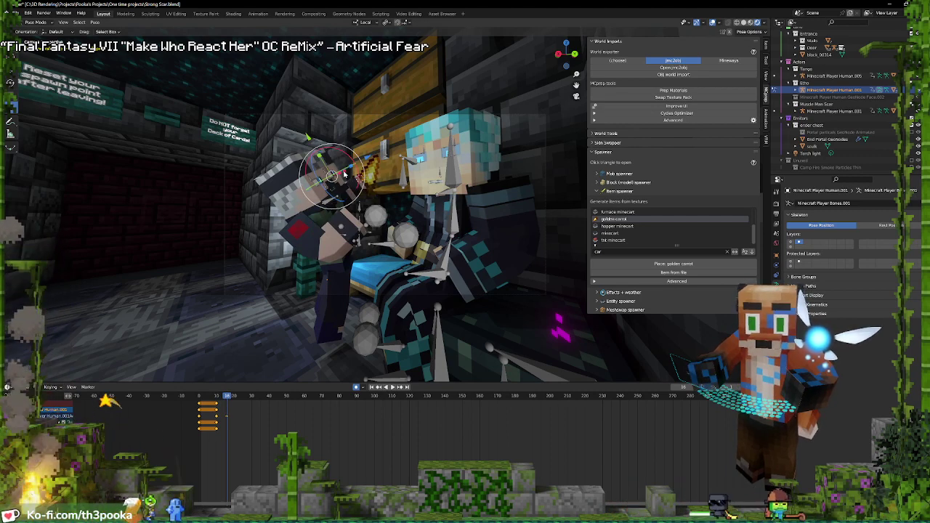
{"action": "left_click_drag", "start_coordinate": [338, 172], "coordinate": [322, 181]}
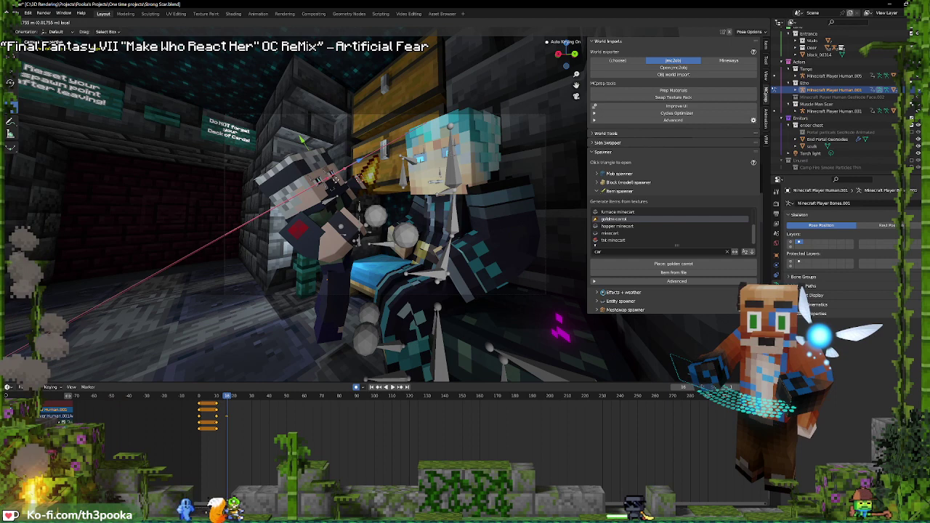
{"action": "key", "text": "y"}
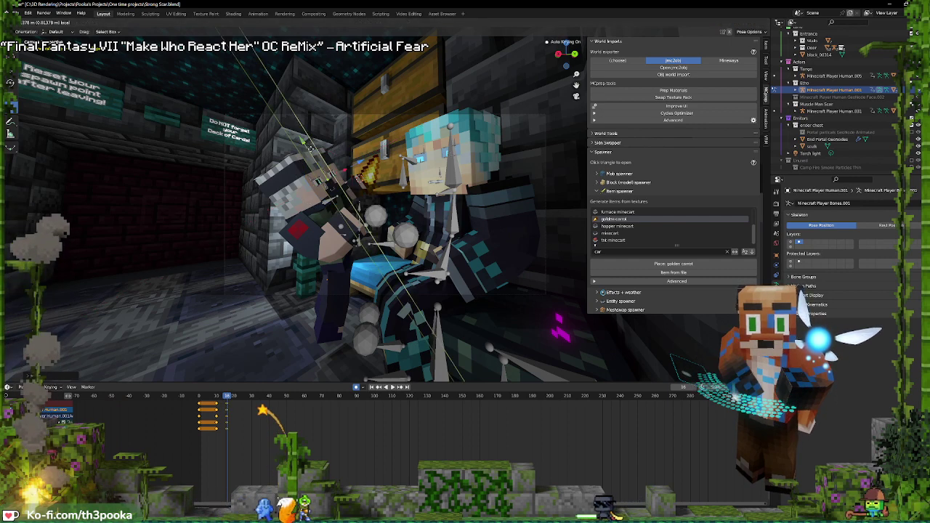
{"action": "left_click_drag", "start_coordinate": [304, 141], "coordinate": [303, 139]}
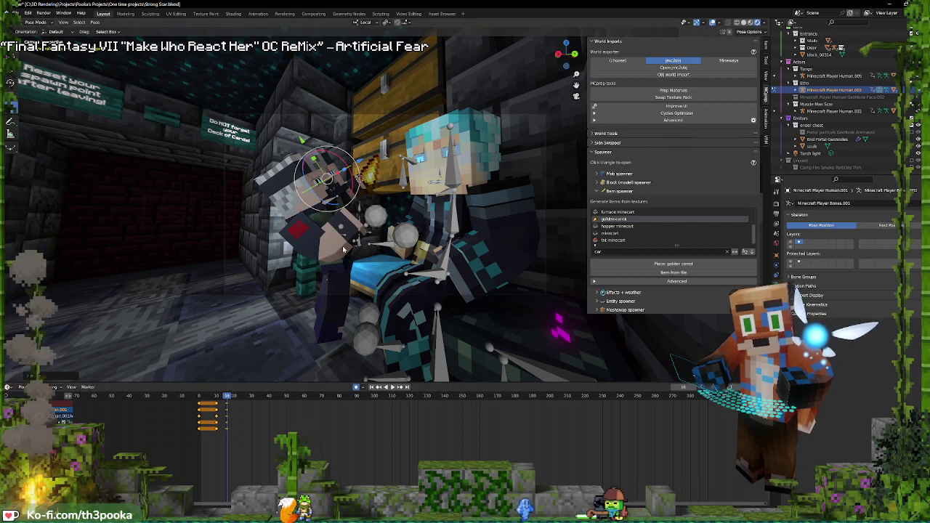
{"action": "key", "text": "space"}
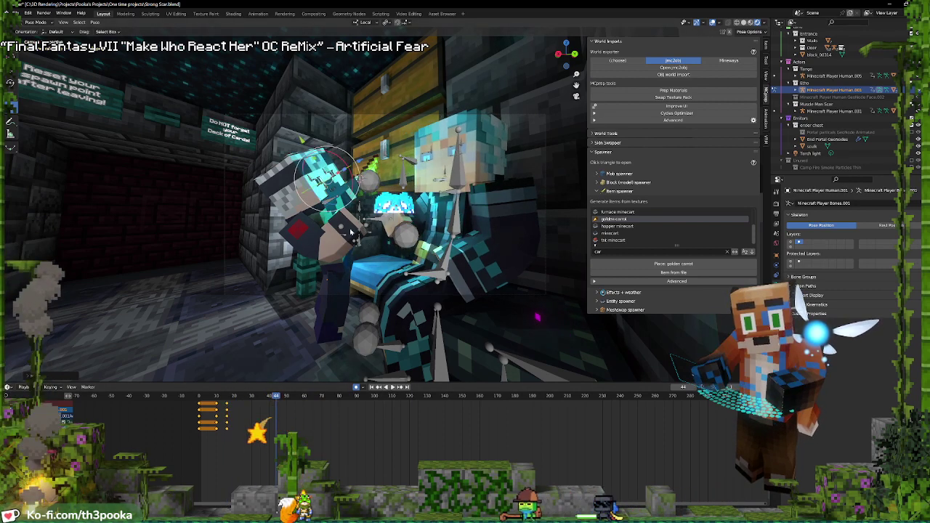
Show the armature's first bone layer and move the white-haired character's lower-torso bone slightly at frame 40
{"action": "left_click", "coordinate": [792, 245]}
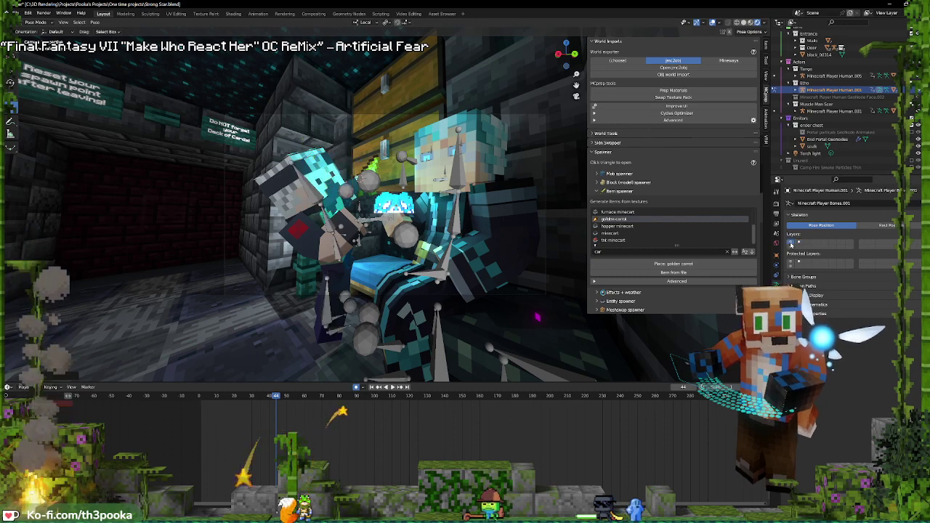
{"action": "left_click", "coordinate": [335, 255]}
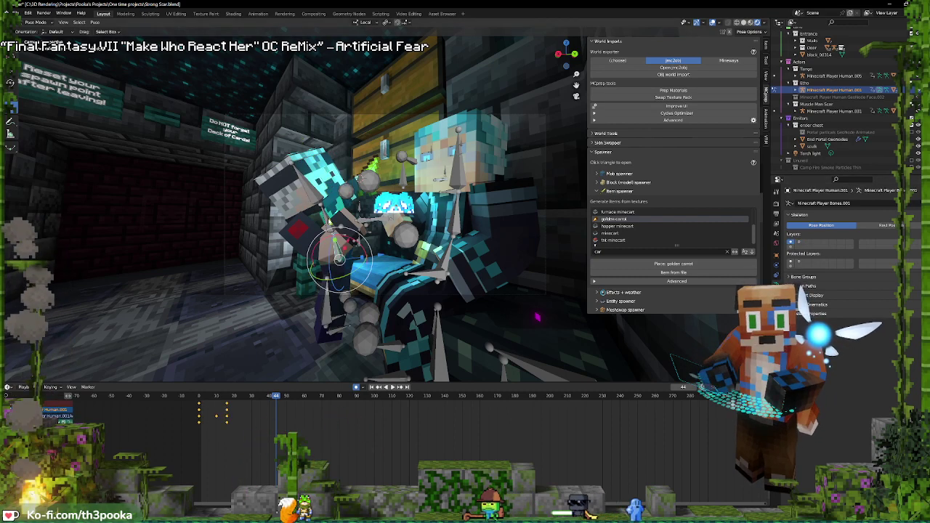
{"action": "right_click", "coordinate": [234, 421], "text": "shift"}
{"action": "key", "text": "space"}
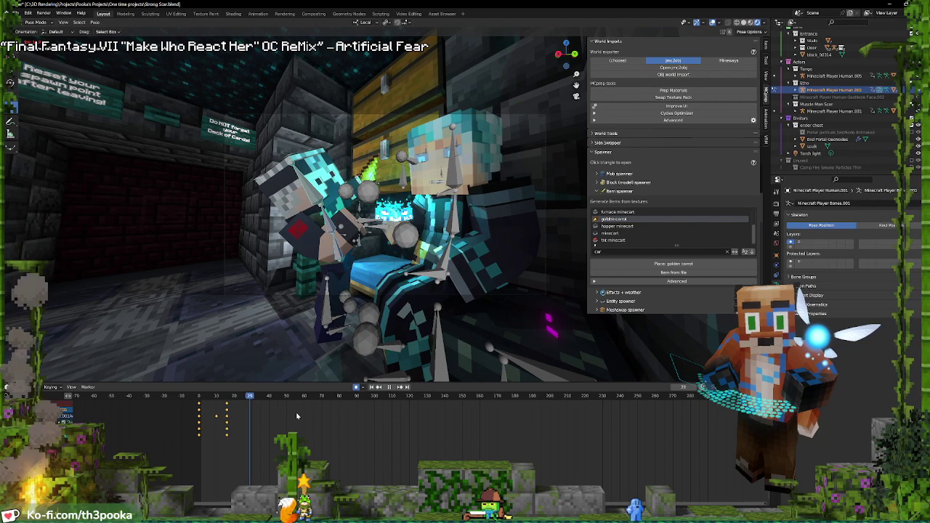
{"action": "key", "text": "space"}
{"action": "key", "text": "g"}
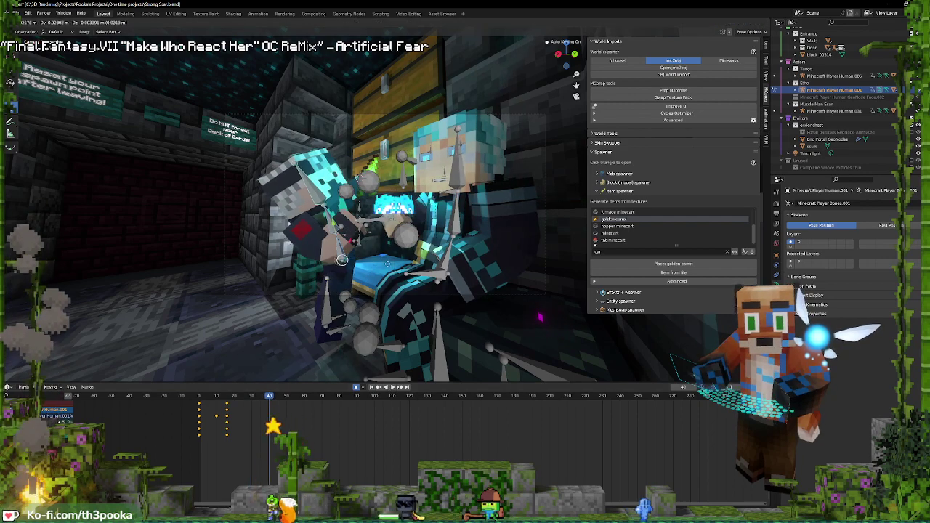
{"action": "left_click", "coordinate": [356, 240]}
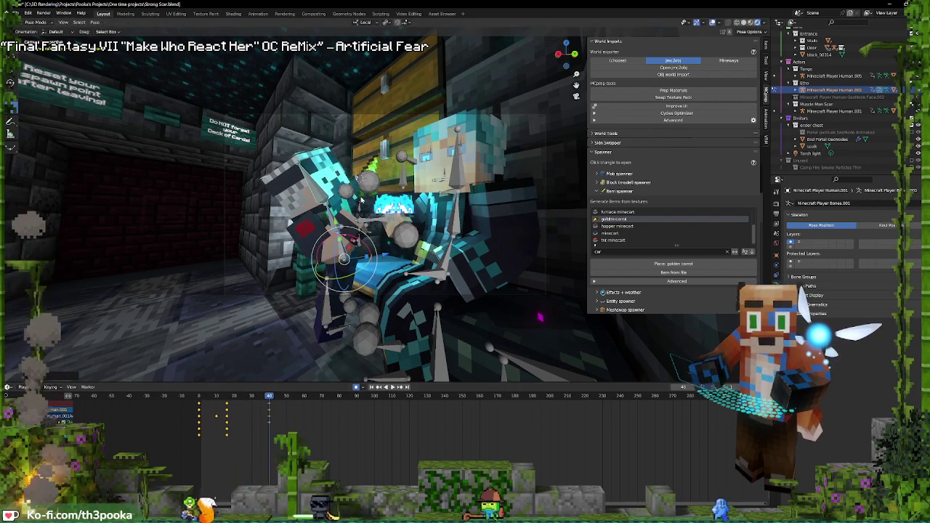
Raise the white-haired character's carrot-holding hand slightly at frame 40
{"action": "middle_click_drag", "start_coordinate": [382, 171], "coordinate": [409, 206]}
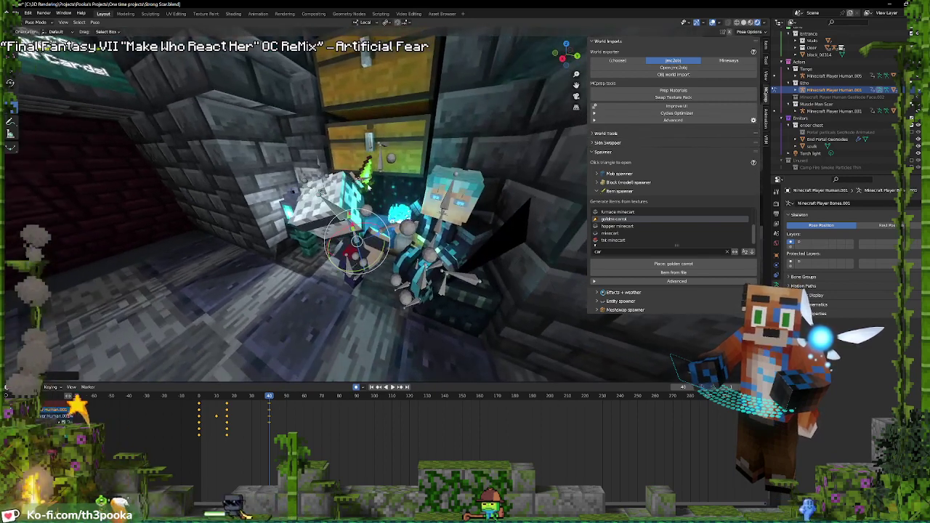
{"action": "left_click", "coordinate": [361, 181]}
{"action": "key", "text": "g"}
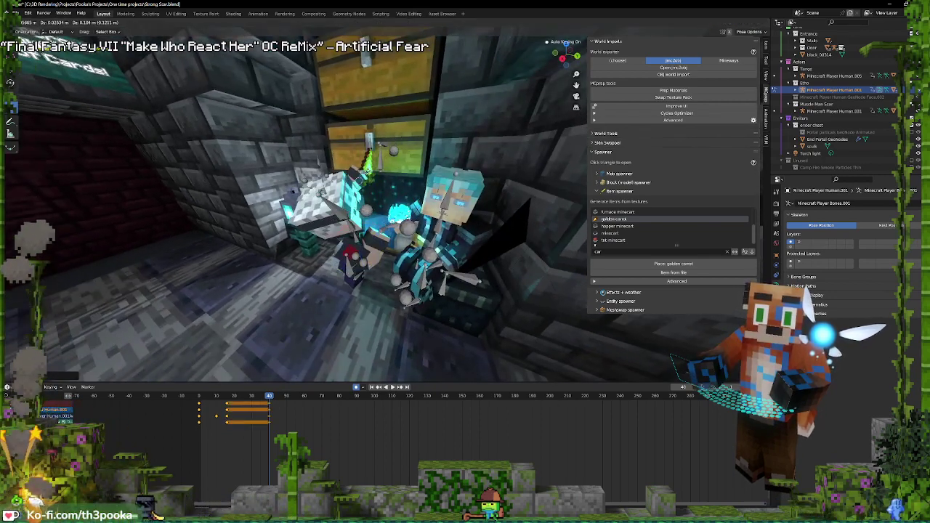
{"action": "left_click", "coordinate": [373, 192]}
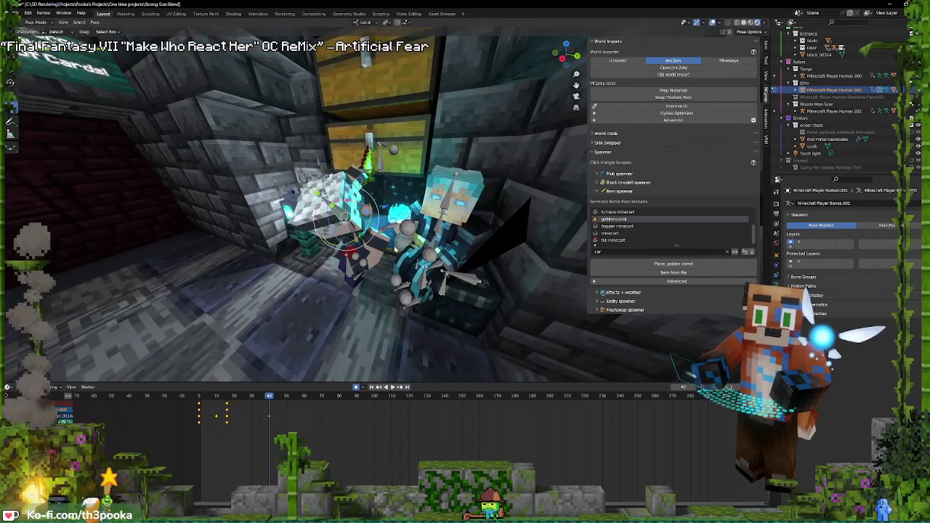
Adjust the rotation of the white-haired character's upper-torso bone at frame 40
{"action": "middle_click_drag", "start_coordinate": [394, 249], "coordinate": [491, 296]}
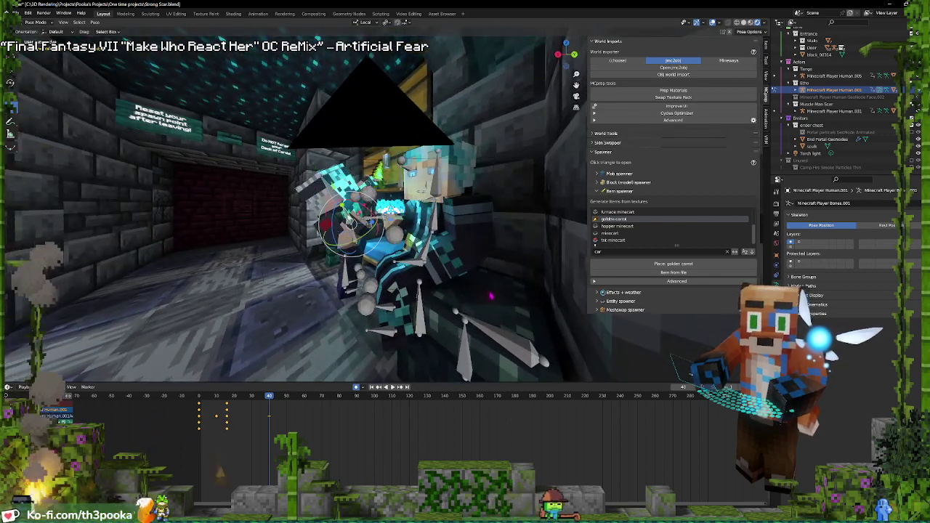
{"action": "key", "text": "g"}
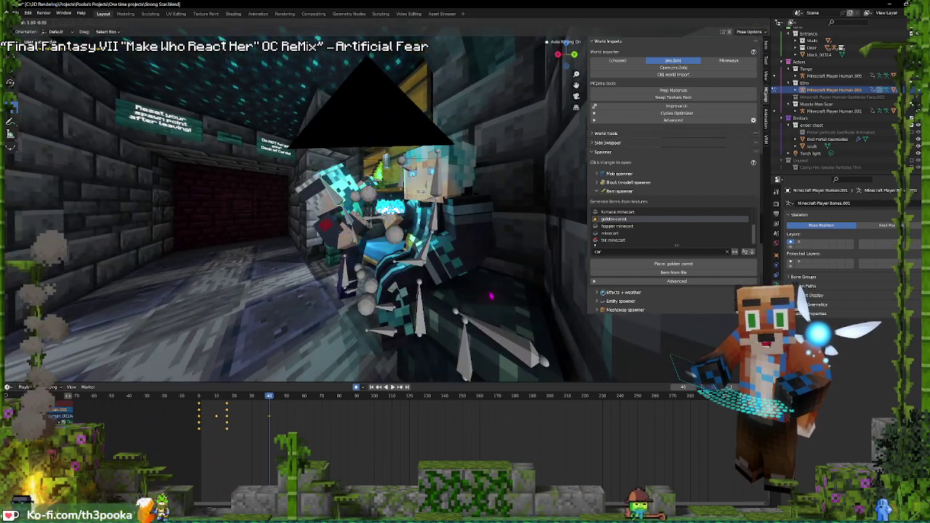
{"action": "left_click", "coordinate": [385, 233]}
At frame 53, reposition the lower-torso bone and rotate it to turn the white-haired character away from the teal-haired one
{"action": "left_click_drag", "start_coordinate": [269, 396], "coordinate": [287, 420]}
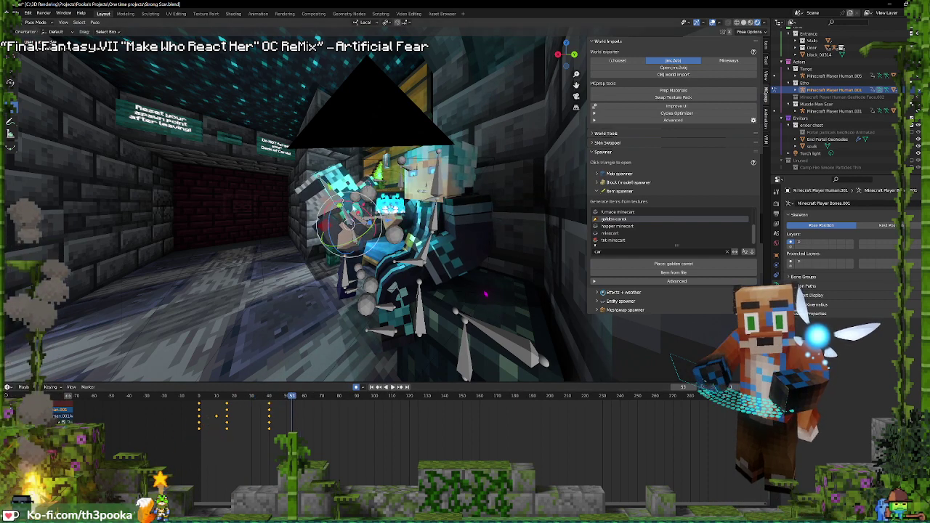
{"action": "scroll", "coordinate": [376, 186], "scroll_direction": "up", "scroll_amount": 3}
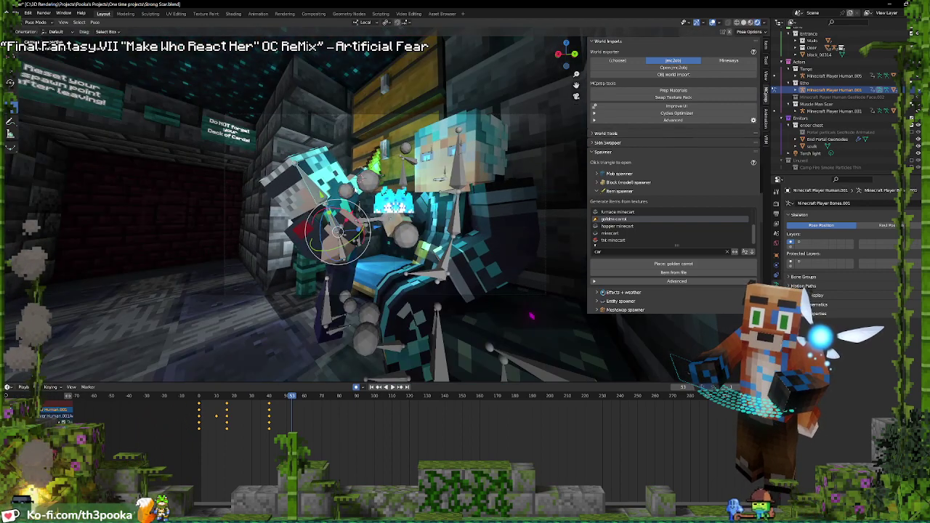
{"action": "left_click", "coordinate": [338, 256]}
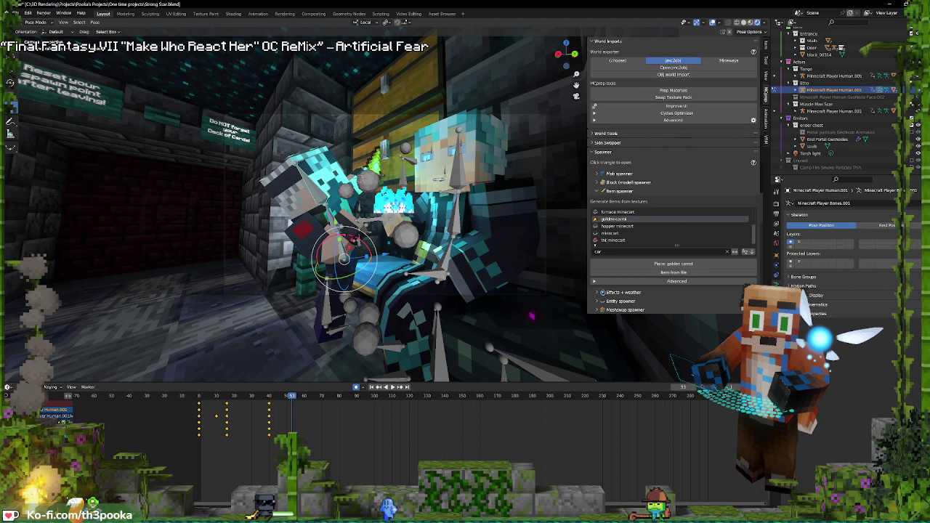
{"action": "left_click_drag", "start_coordinate": [352, 238], "coordinate": [357, 242]}
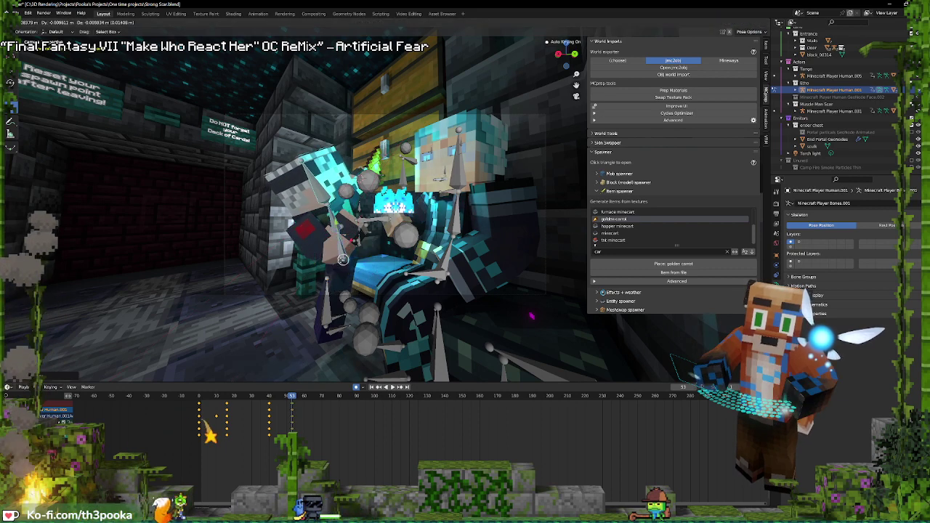
{"action": "left_click", "coordinate": [358, 250]}
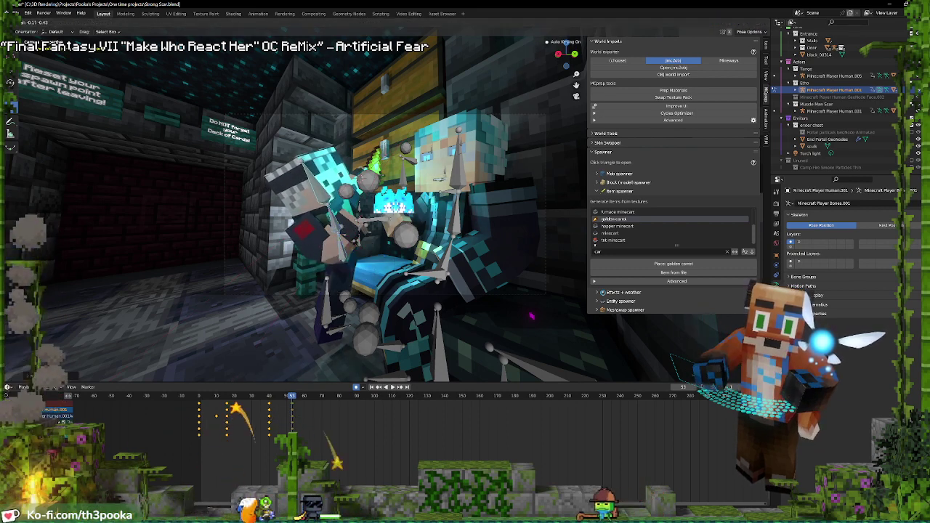
{"action": "key", "text": "space"}
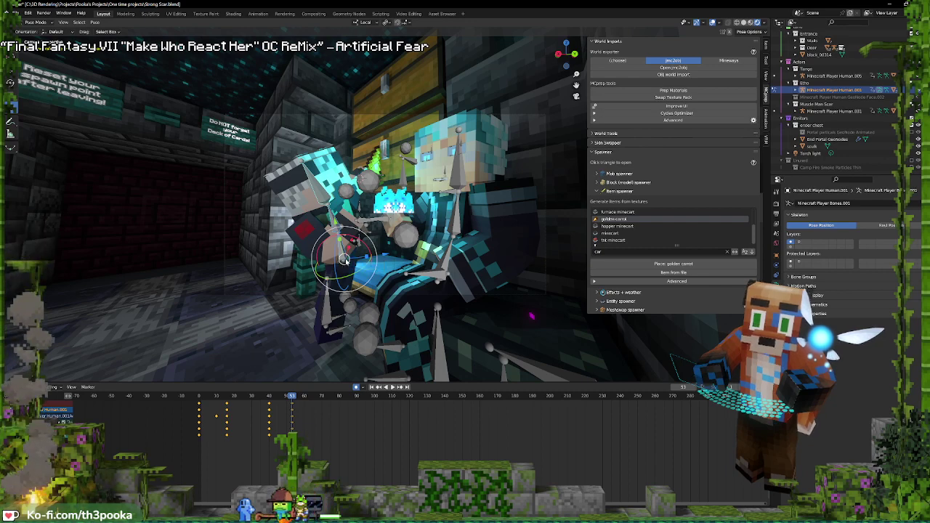
{"action": "left_click_drag", "start_coordinate": [344, 259], "coordinate": [338, 266]}
{"action": "key", "text": "r"}
{"action": "key", "text": "r"}
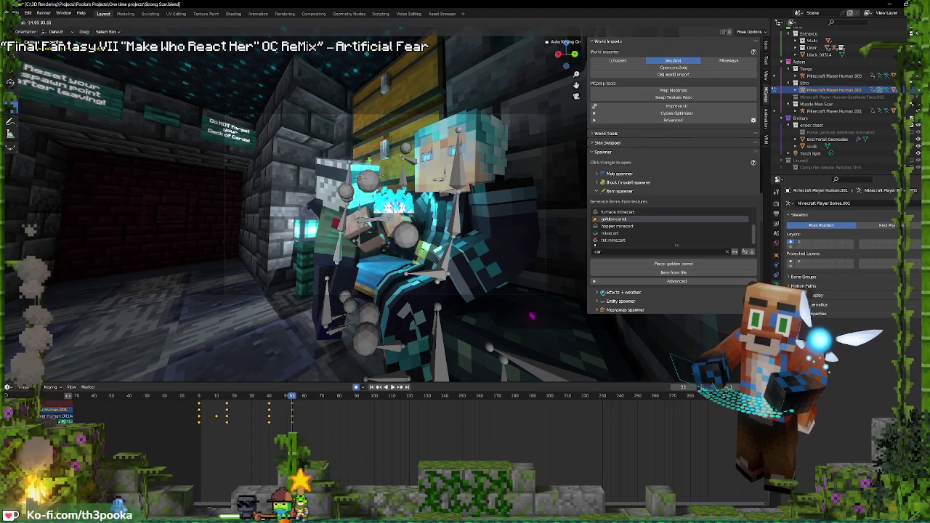
Rotate the white-haired character's upper torso and head to follow the body's turn at frame 53
{"action": "left_click", "coordinate": [336, 222]}
{"action": "key", "text": "r"}
{"action": "key", "text": "r"}
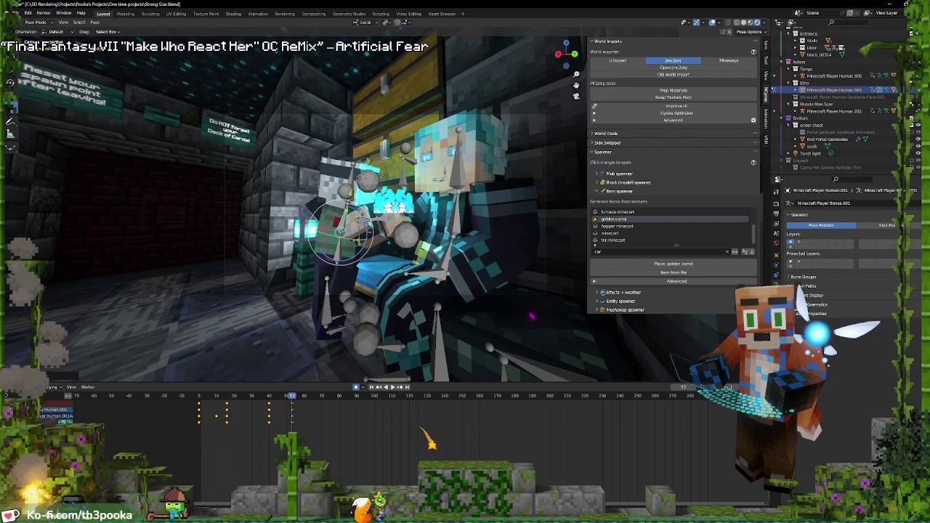
{"action": "left_click_drag", "start_coordinate": [364, 221], "coordinate": [360, 215]}
{"action": "left_click", "coordinate": [355, 216]}
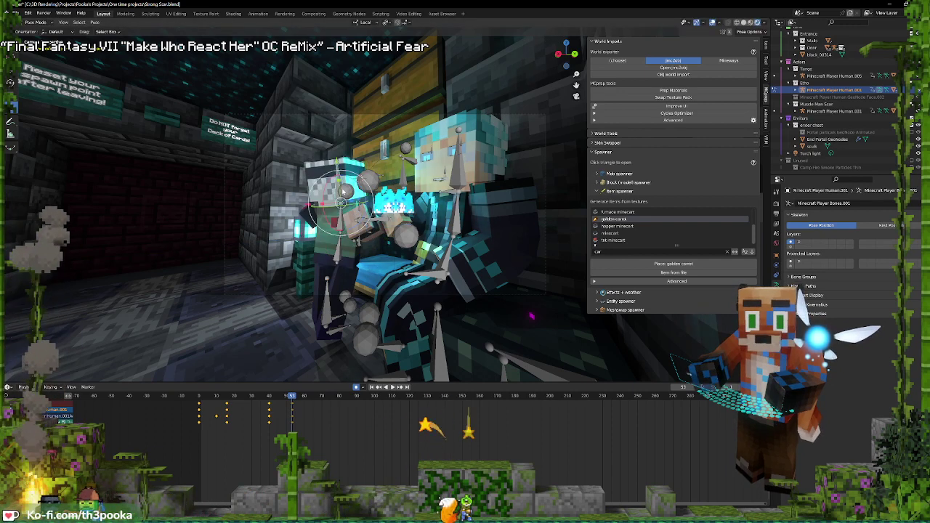
{"action": "key", "text": "r"}
{"action": "key", "text": "r"}
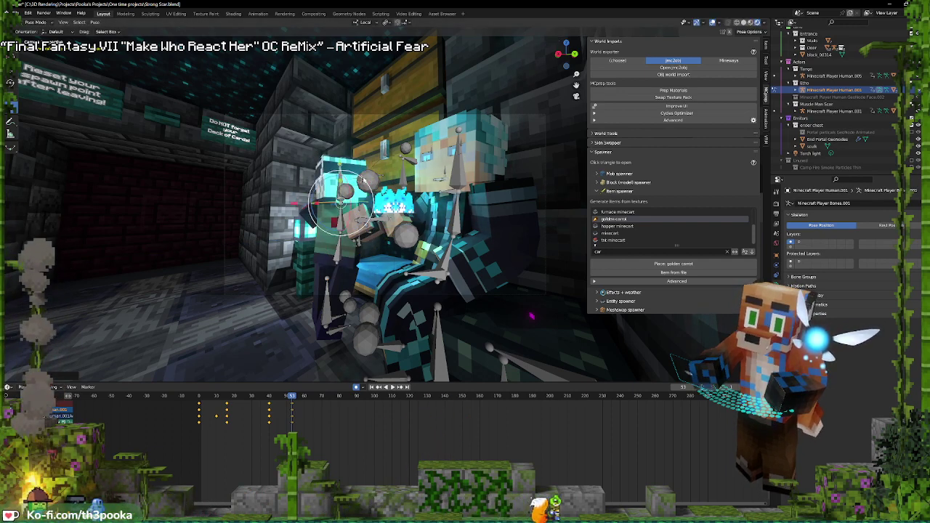
Move the carrot-holding hand to the far side of the turned body and shift the other hand along its local Y axis
{"action": "key", "text": "g"}
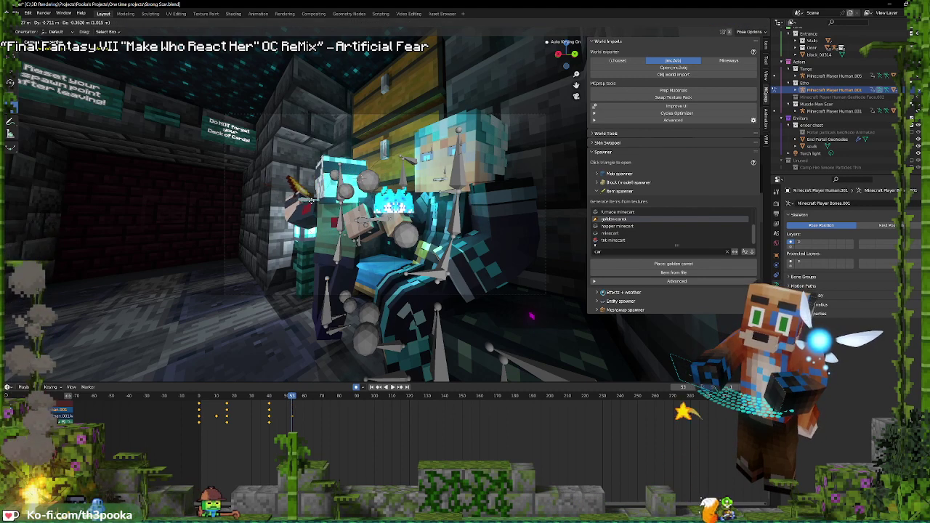
{"action": "left_click", "coordinate": [319, 196]}
{"action": "left_click", "coordinate": [345, 187]}
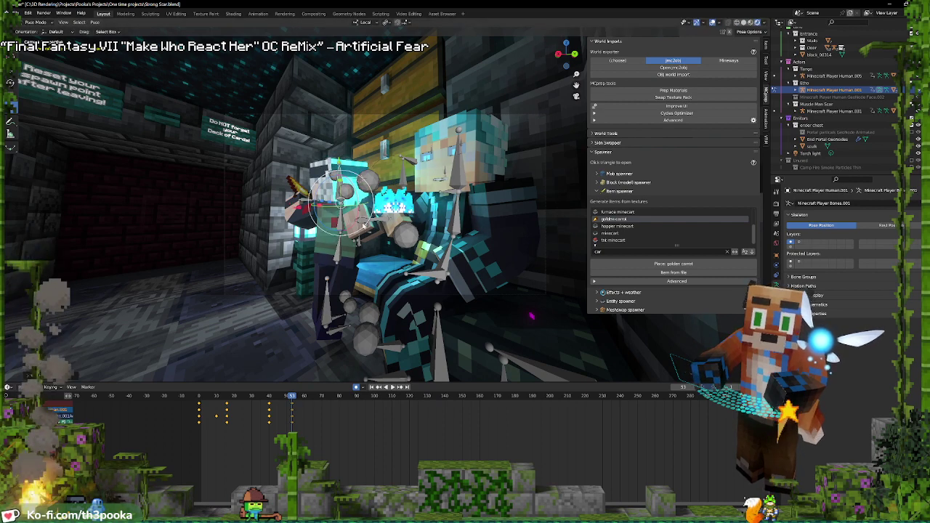
{"action": "key", "text": "g"}
{"action": "key", "text": "y"}
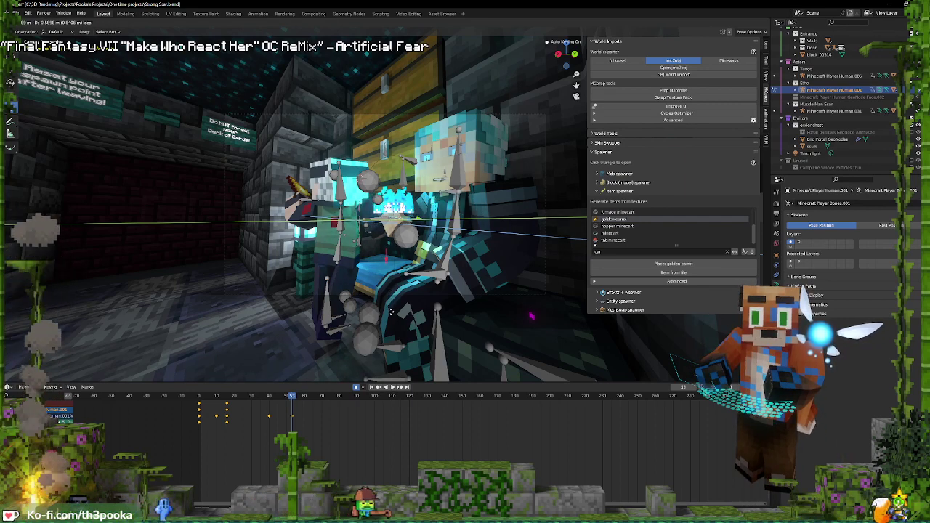
{"action": "left_click", "coordinate": [383, 306]}
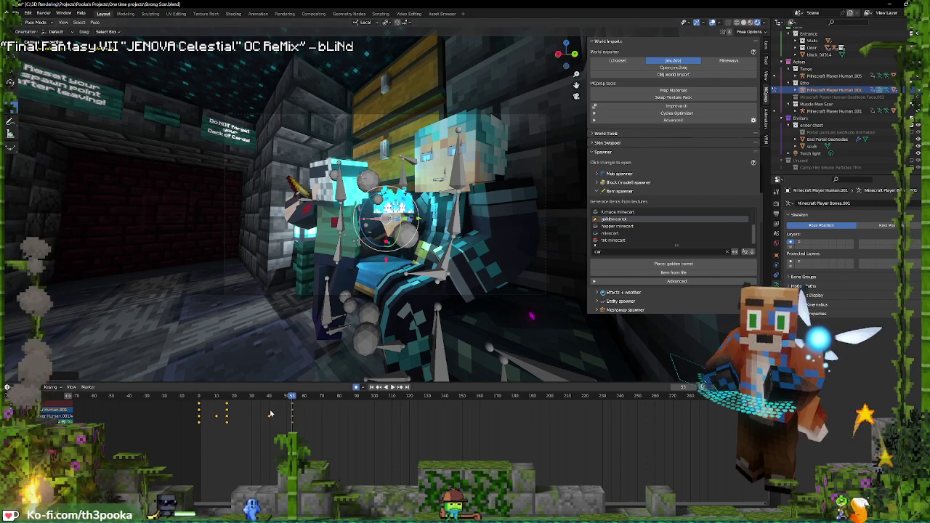
At frame 62, slightly rotate the white-haired character's torso and nudge the carrot-holding hand
{"action": "key", "text": "space"}
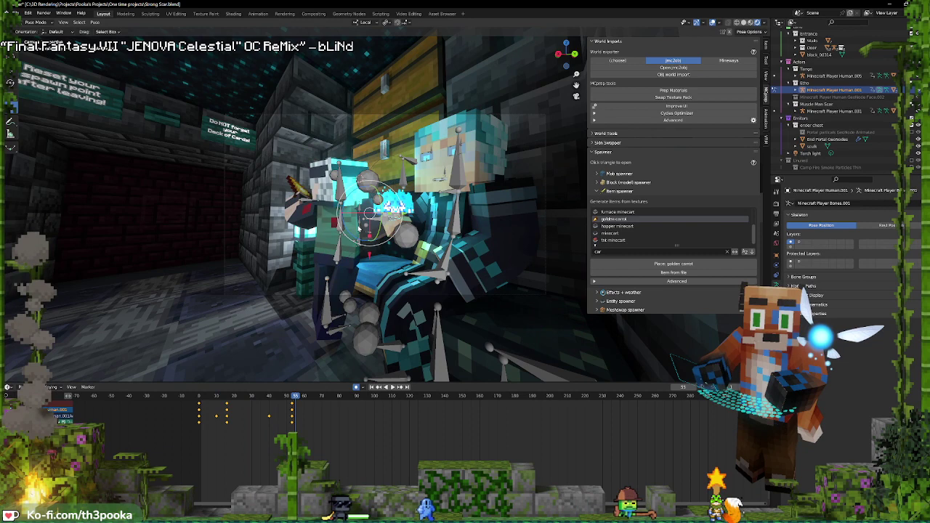
{"action": "key", "text": "space"}
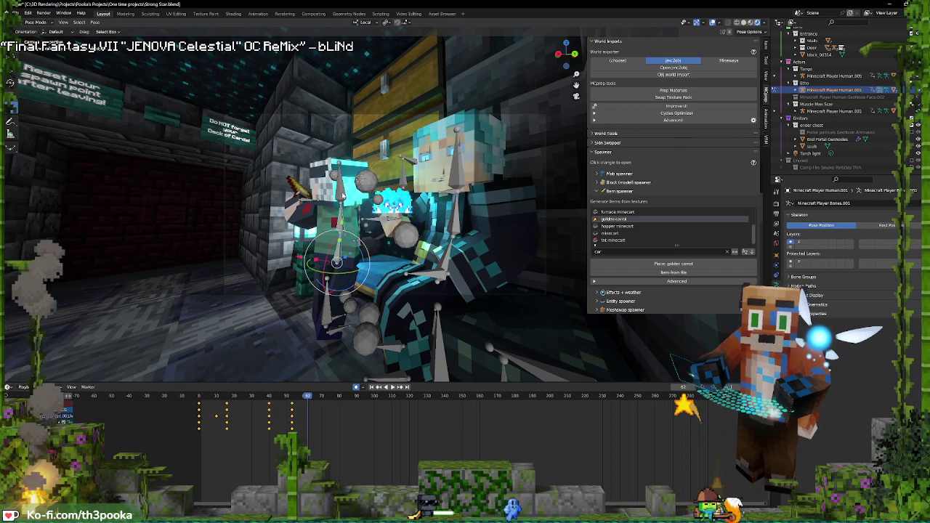
{"action": "left_click", "coordinate": [342, 270]}
{"action": "left_click_drag", "start_coordinate": [349, 249], "coordinate": [350, 249]}
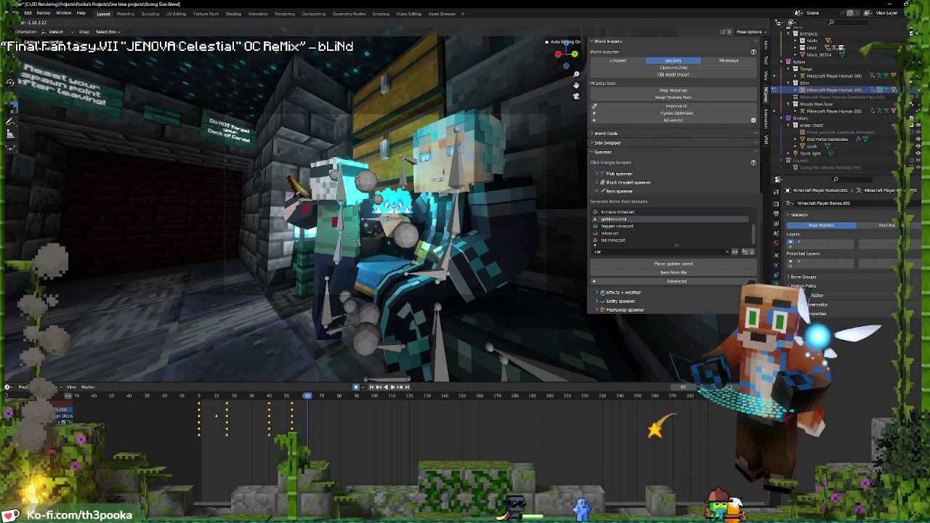
{"action": "left_click", "coordinate": [318, 205]}
{"action": "key", "text": "g"}
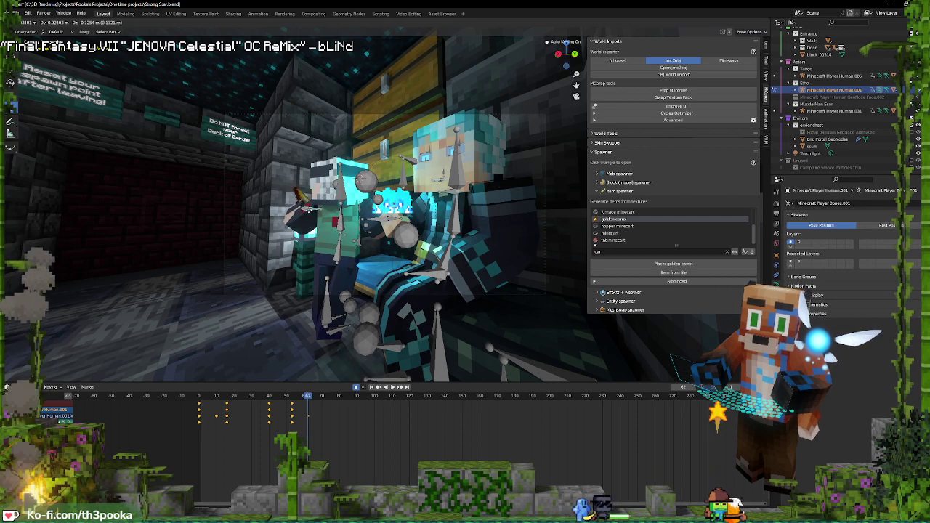
{"action": "left_click", "coordinate": [309, 209]}
{"action": "key", "text": "g"}
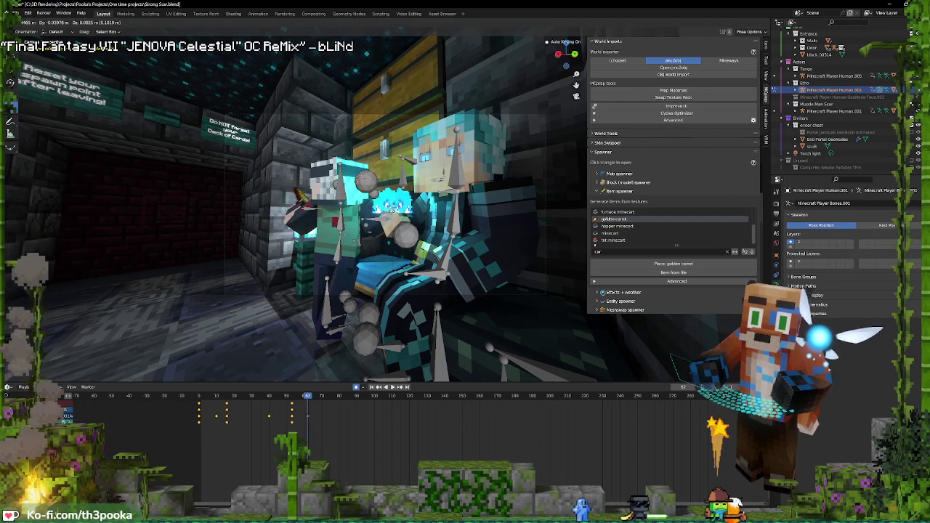
At frame 32, shift the white-haired character's free hand along its local Y axis and play back the motion
{"action": "right_click_drag", "start_coordinate": [248, 411], "coordinate": [255, 411], "text": "shift"}
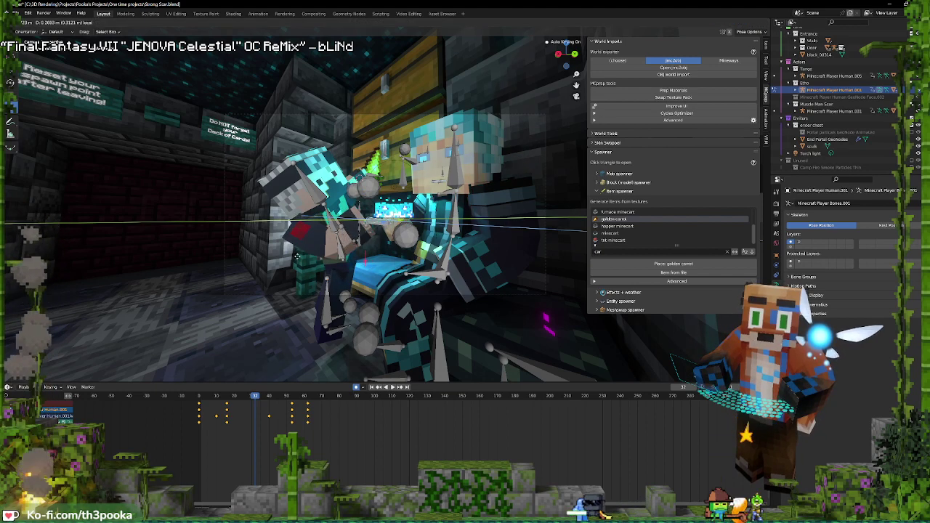
{"action": "left_click", "coordinate": [297, 257]}
{"action": "right_click_drag", "start_coordinate": [199, 419], "coordinate": [260, 428], "text": "shift"}
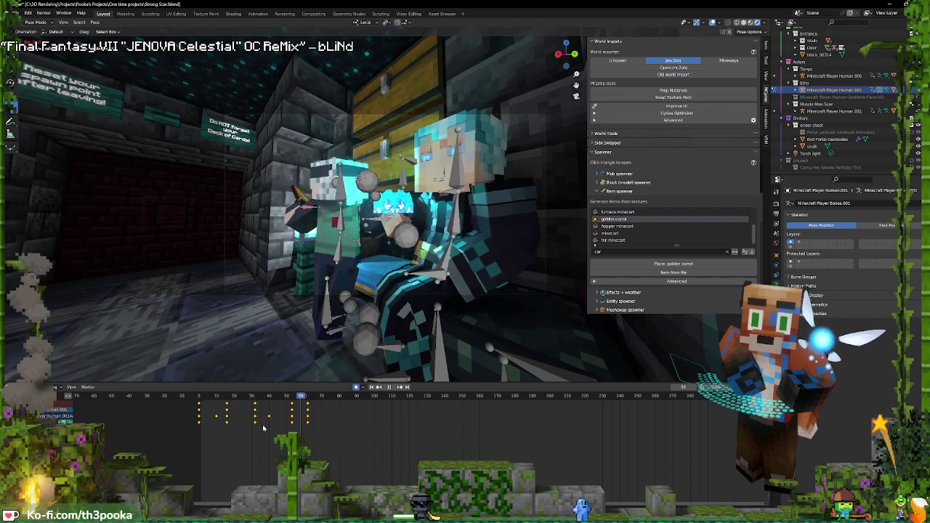
{"action": "key", "text": "space"}
Select the white-haired character's bones, move their frame 62 keyframes to frame 75, and play back the new timing
{"action": "left_click", "coordinate": [344, 202]}
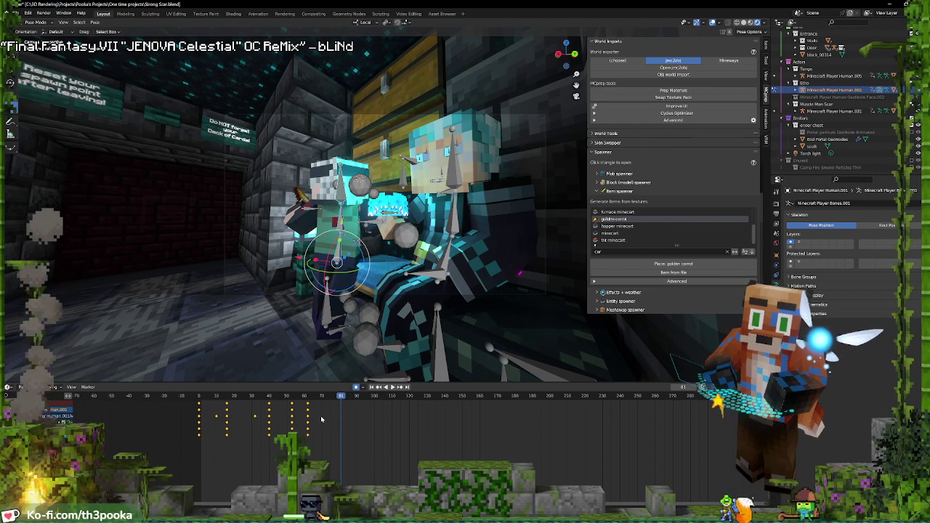
{"action": "left_click", "coordinate": [328, 311]}
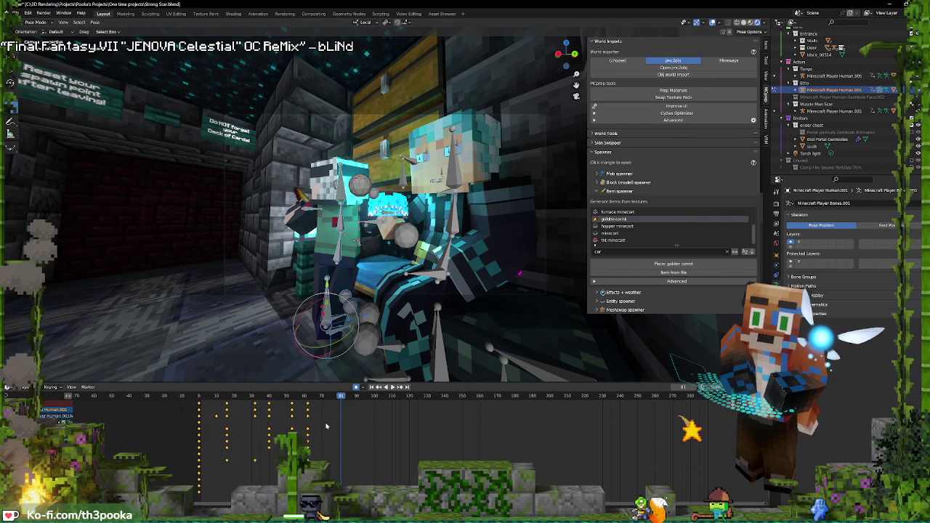
{"action": "left_click_drag", "start_coordinate": [308, 404], "coordinate": [274, 411]}
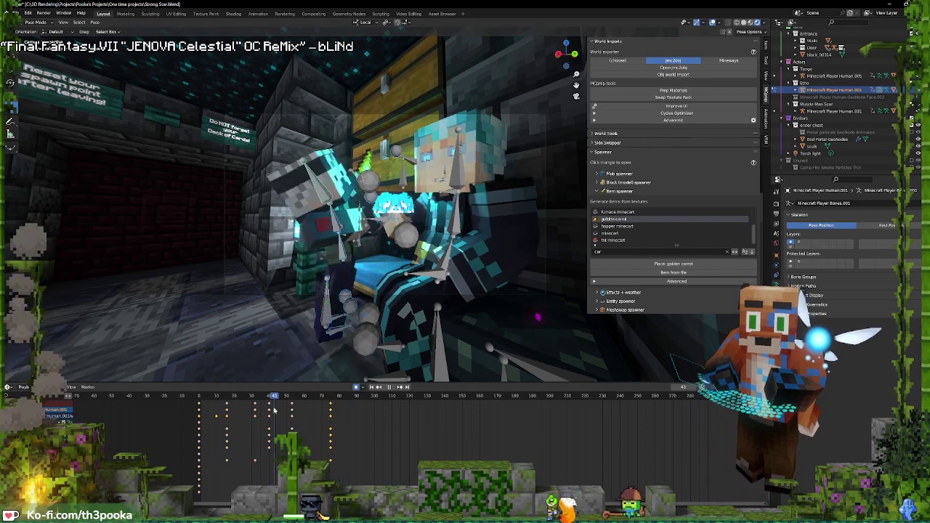
{"action": "key", "text": "space"}
{"action": "key", "text": "space"}
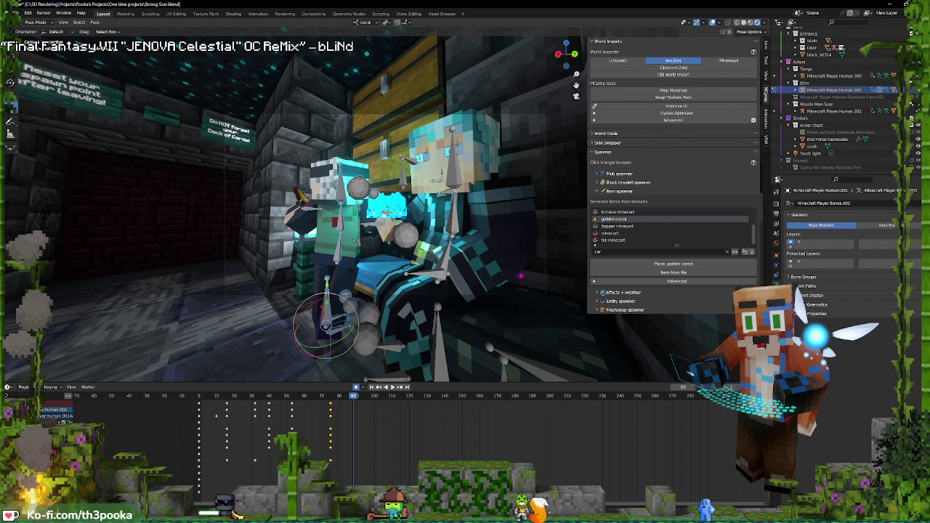
Duplicate the frame 40 pose keyframes to frame 96 and play the animation past them
{"action": "left_click", "coordinate": [269, 396]}
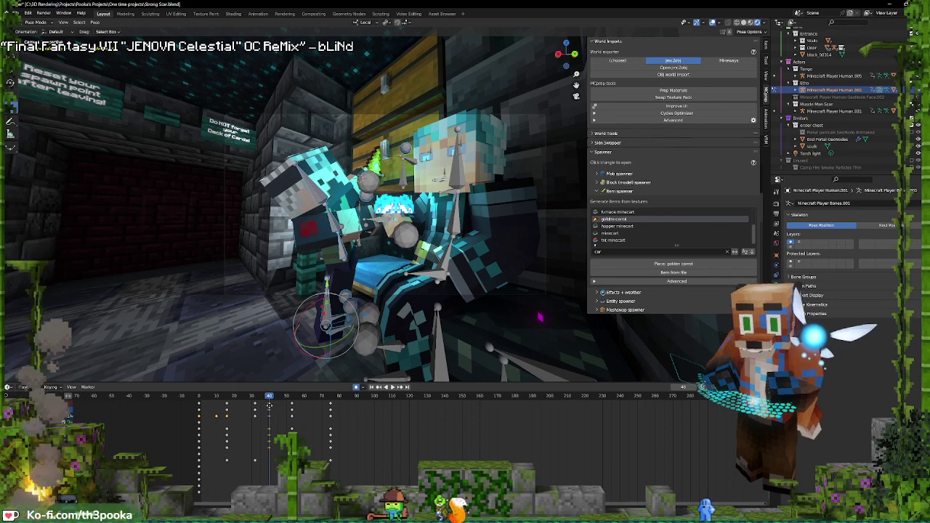
{"action": "key", "text": "shift+d"}
{"action": "left_click", "coordinate": [368, 414]}
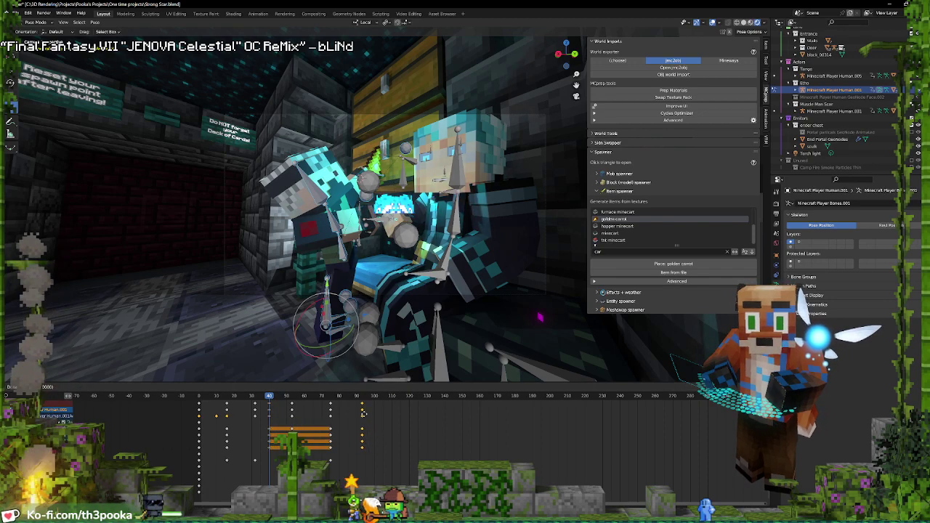
{"action": "key", "text": "space"}
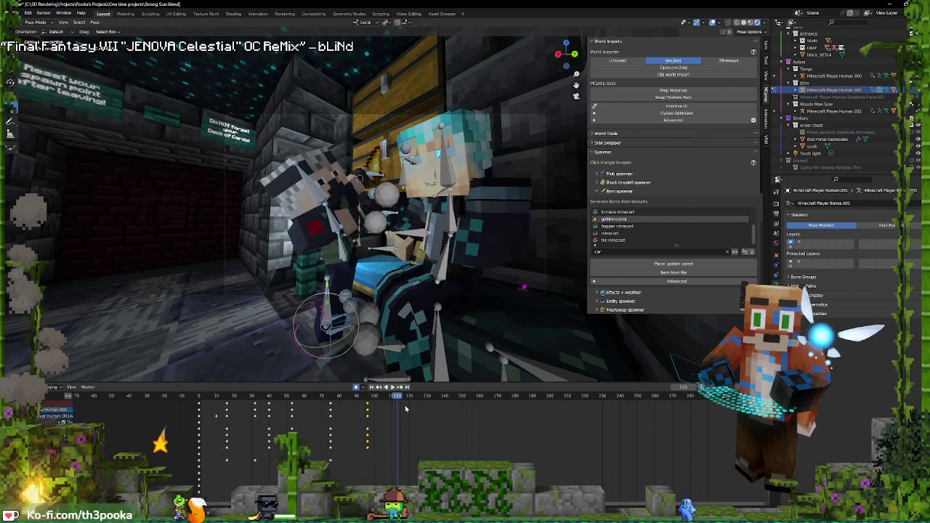
At frame 96, reposition the carrot-holding hand and the free hand, shifting the free hand along its local Y axis
{"action": "left_click", "coordinate": [371, 175]}
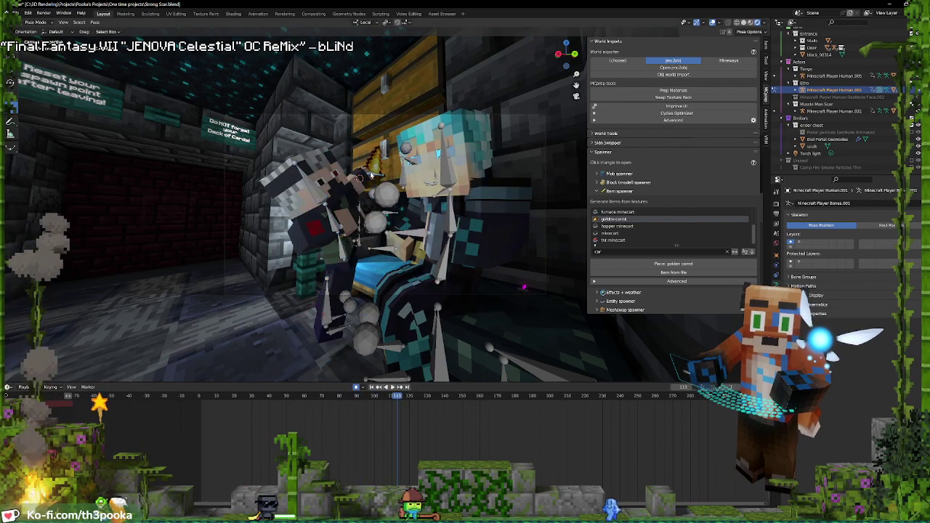
{"action": "left_click", "coordinate": [366, 397]}
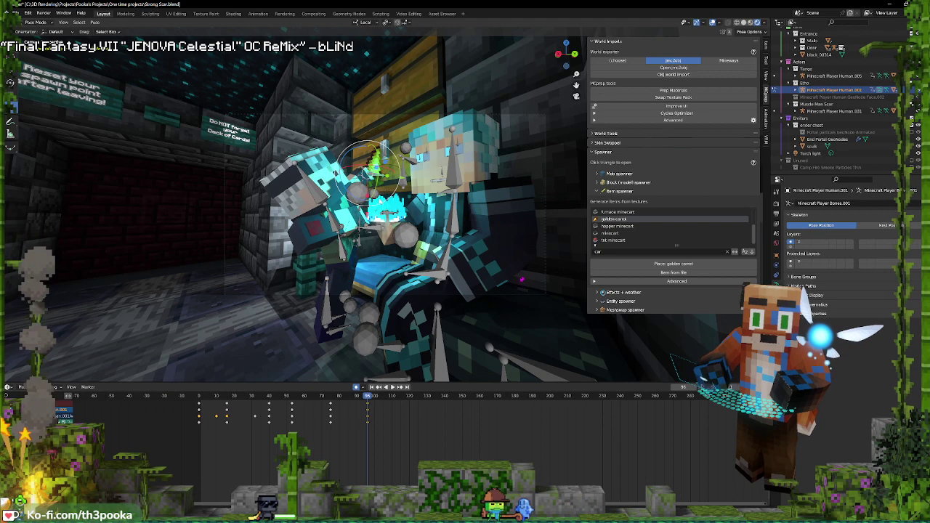
{"action": "key", "text": "g"}
{"action": "left_click", "coordinate": [375, 209]}
{"action": "left_click", "coordinate": [384, 212]}
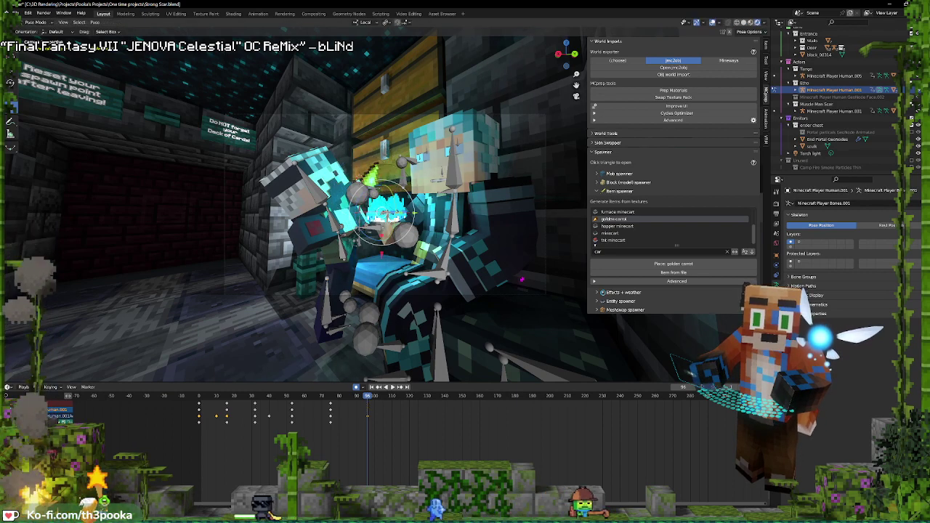
{"action": "key", "text": "g"}
{"action": "key", "text": "y"}
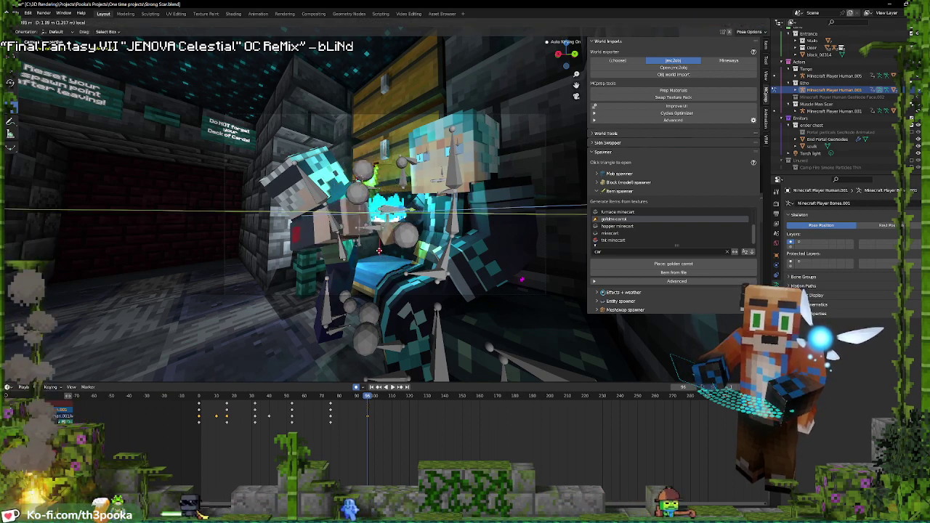
{"action": "left_click_drag", "start_coordinate": [379, 254], "coordinate": [378, 247]}
{"action": "key", "text": "g"}
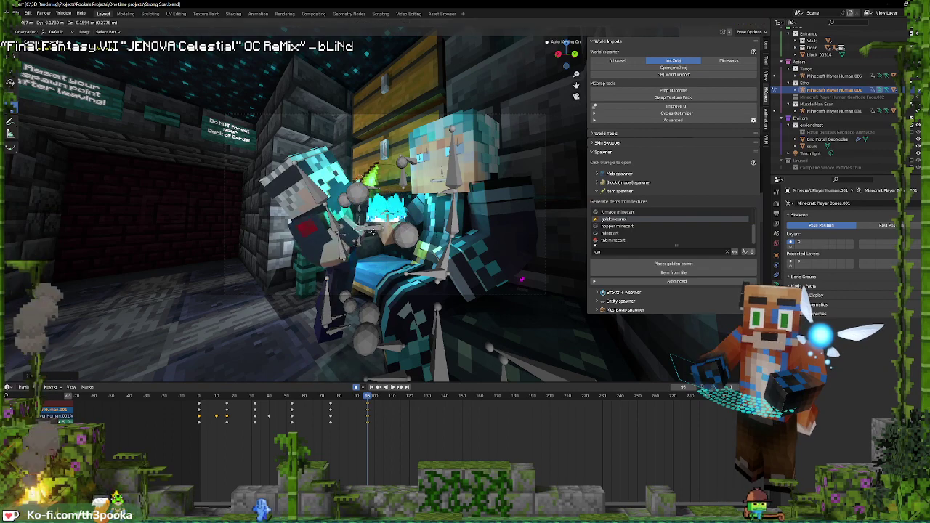
{"action": "key", "text": "Return"}
{"action": "key", "text": "space"}
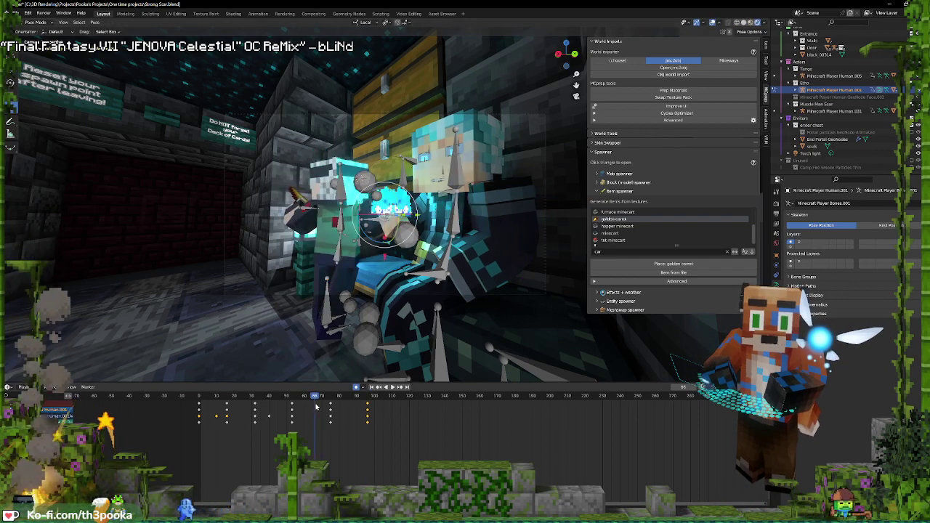
{"action": "key", "text": "space"}
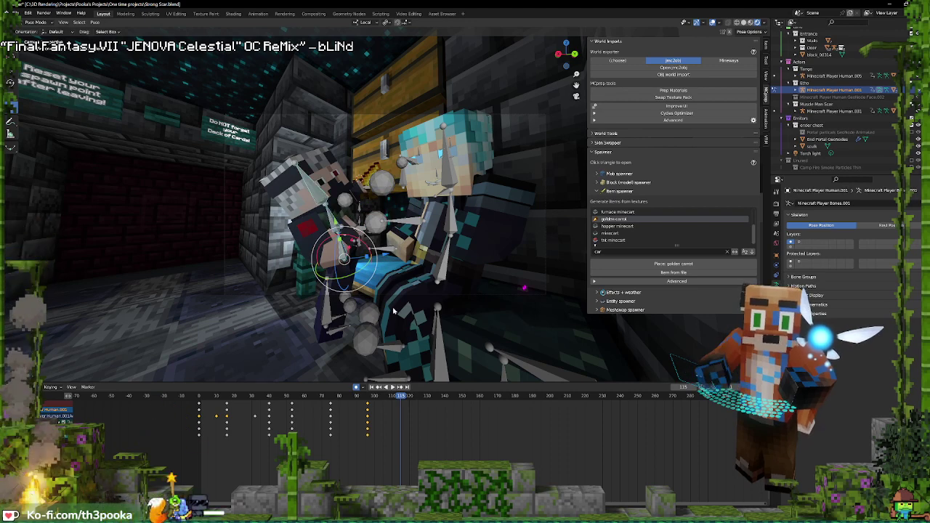
{"action": "key", "text": "space"}
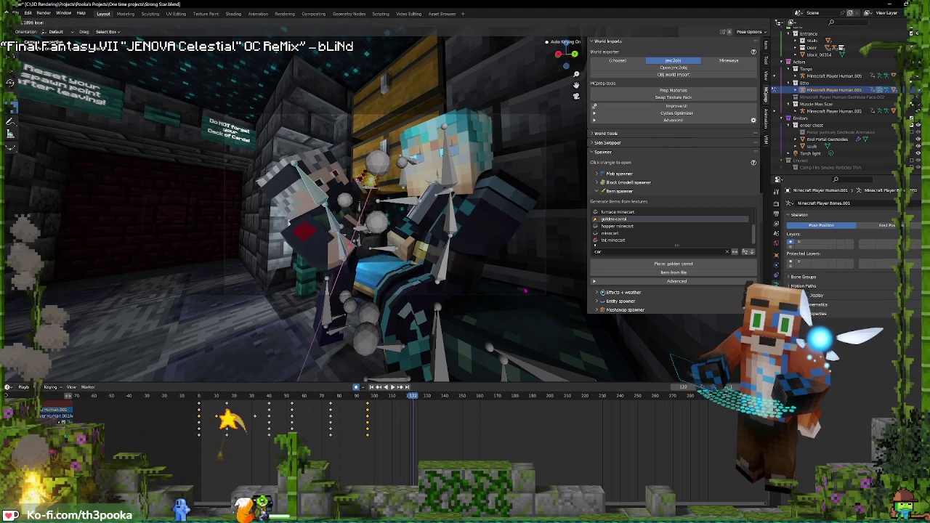
{"action": "key", "text": "Escape"}
{"action": "key", "text": "ctrl+z"}
Freely rotate the white-haired character's torso at frame 115
{"action": "key", "text": "r"}
{"action": "key", "text": "r"}
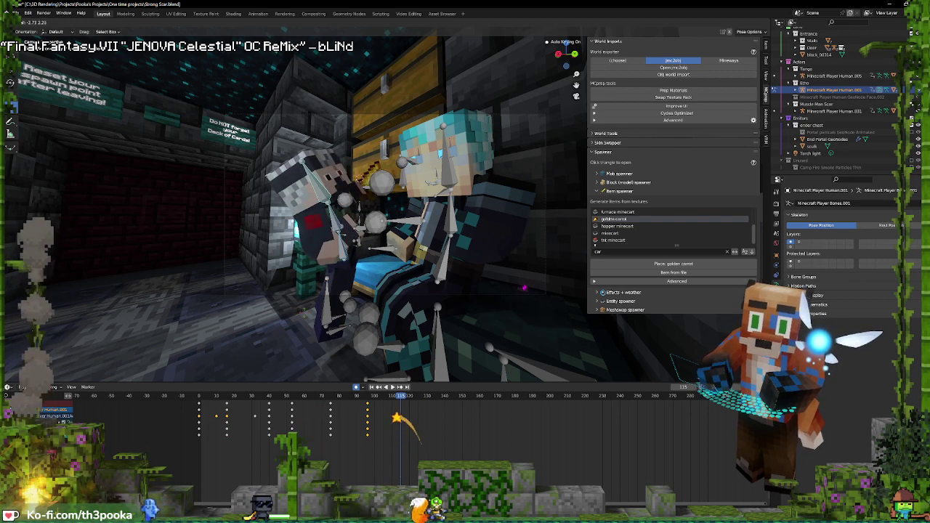
{"action": "left_click", "coordinate": [307, 314]}
At frame 124, rotate the white-haired character's torso further and reposition the carrot-holding hand and the free hand
{"action": "key", "text": "space"}
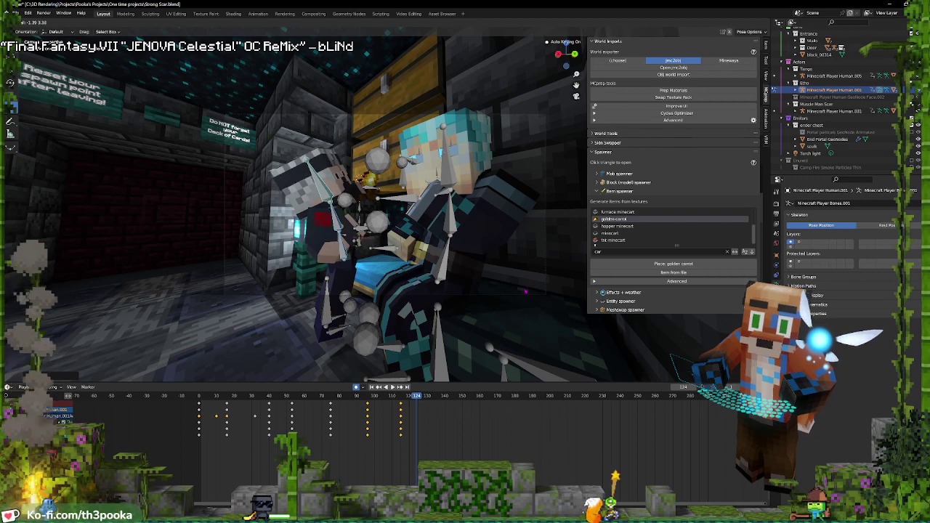
{"action": "left_click", "coordinate": [375, 189]}
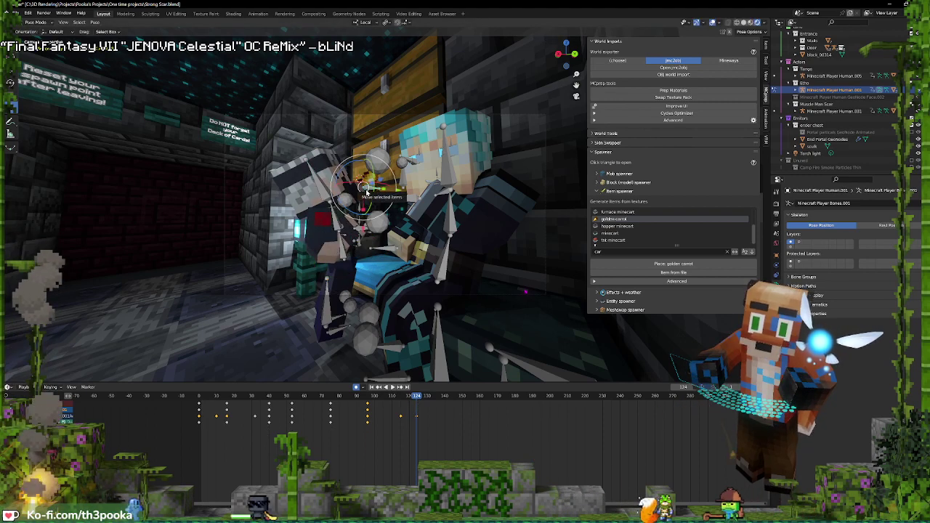
{"action": "key", "text": "g"}
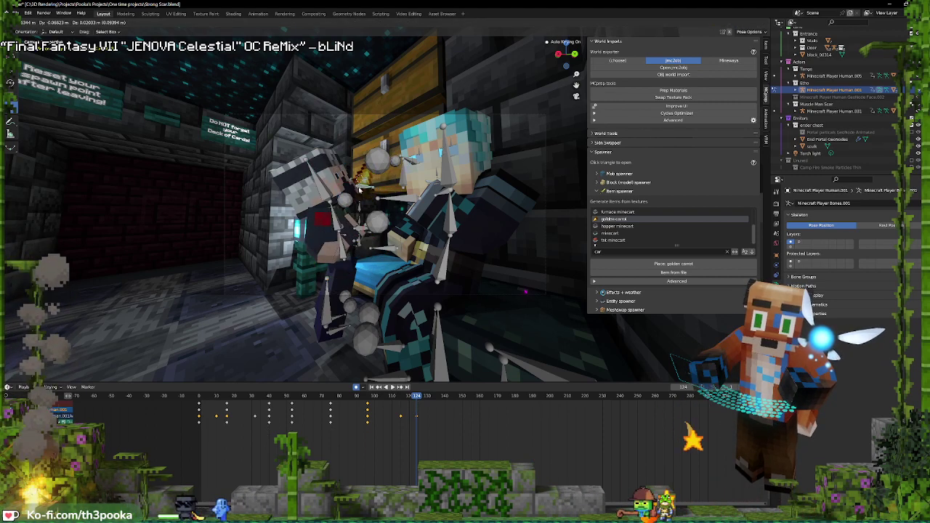
{"action": "left_click", "coordinate": [374, 185]}
{"action": "left_click", "coordinate": [364, 230]}
{"action": "key", "text": "g"}
{"action": "left_click", "coordinate": [381, 230]}
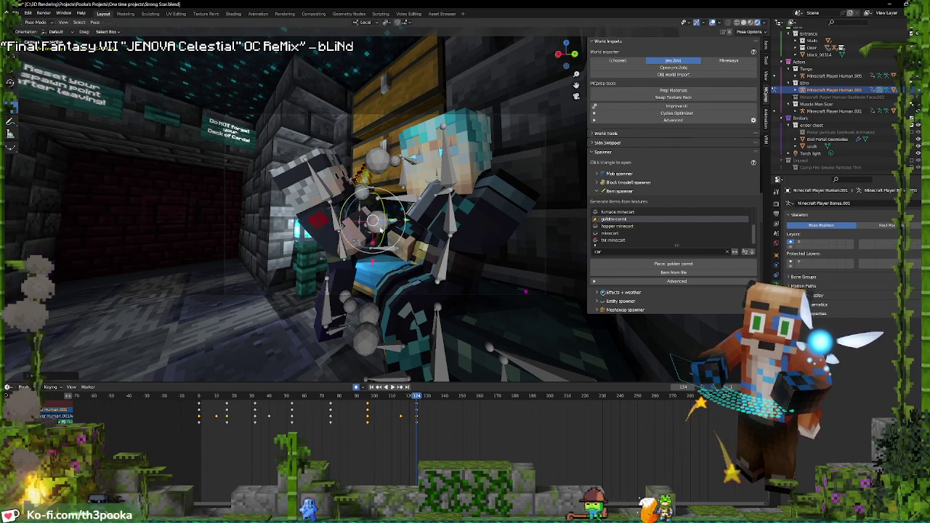
Return to frame 115 and readjust the rotation of the white-haired character's torso, reviewing the motion from before frame 96
{"action": "key", "text": "space"}
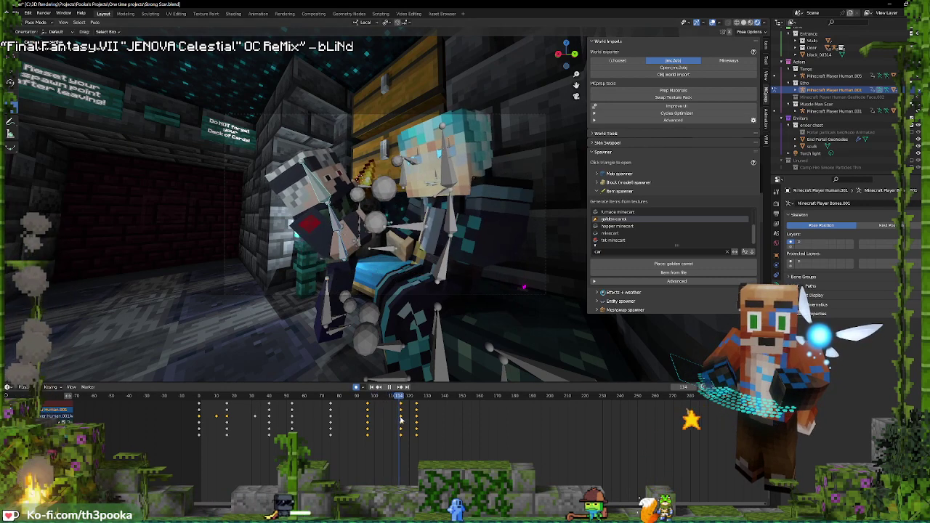
{"action": "key", "text": "g"}
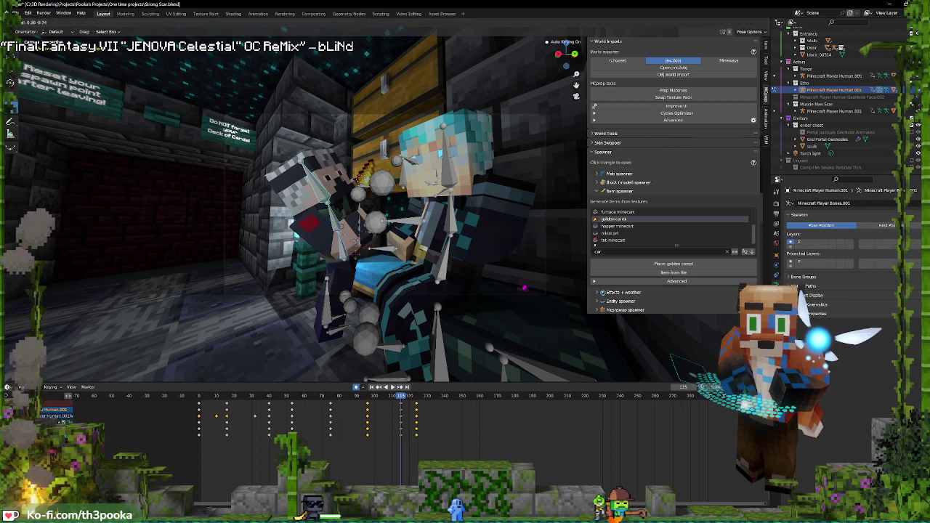
{"action": "left_click", "coordinate": [338, 273]}
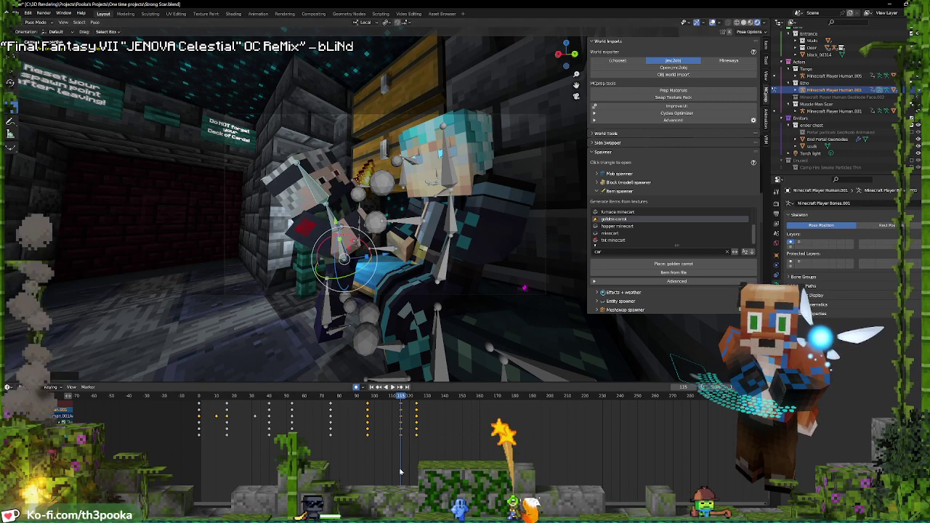
{"action": "left_click", "coordinate": [359, 396]}
{"action": "key", "text": "space"}
{"action": "left_click_drag", "start_coordinate": [368, 422], "coordinate": [384, 422]}
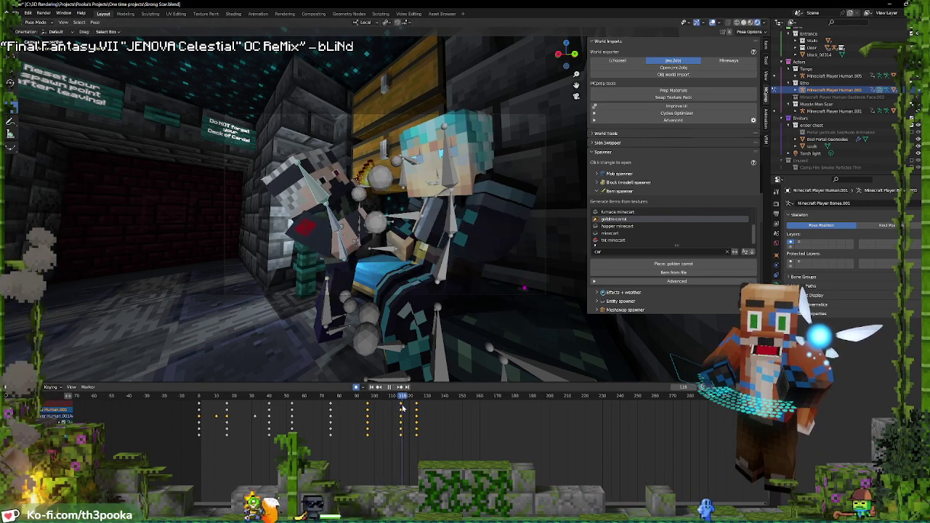
{"action": "left_click", "coordinate": [343, 246]}
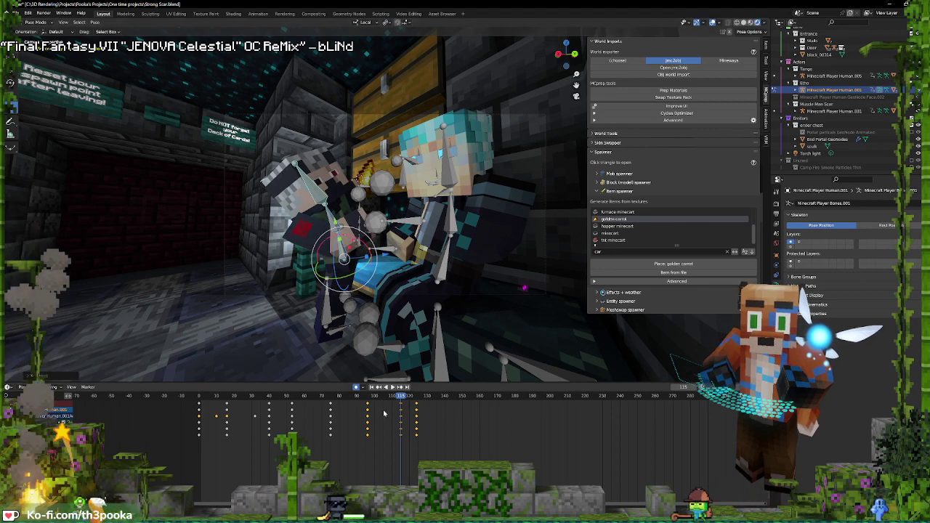
At frame 141, clear the rotation of the white-haired character's torso bones and rotate them around their local X axis
{"action": "key", "text": "space"}
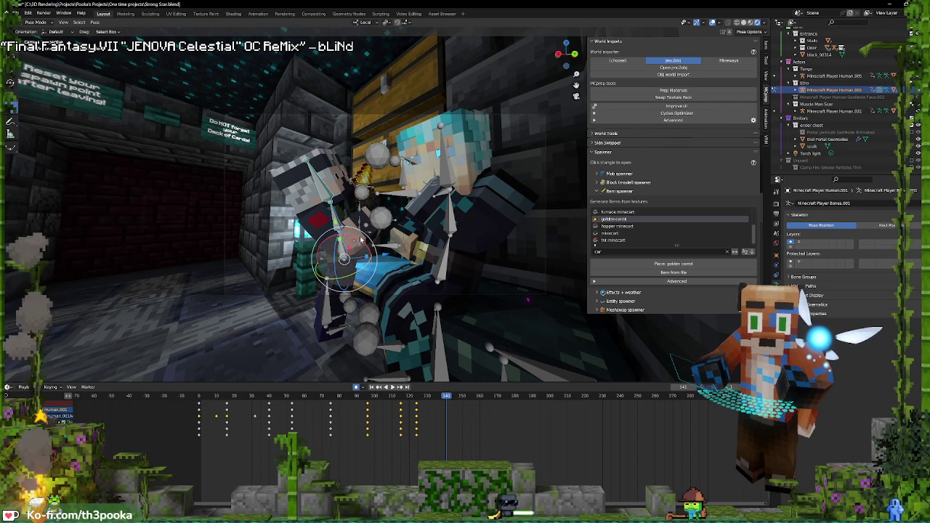
{"action": "key", "text": "alt+r"}
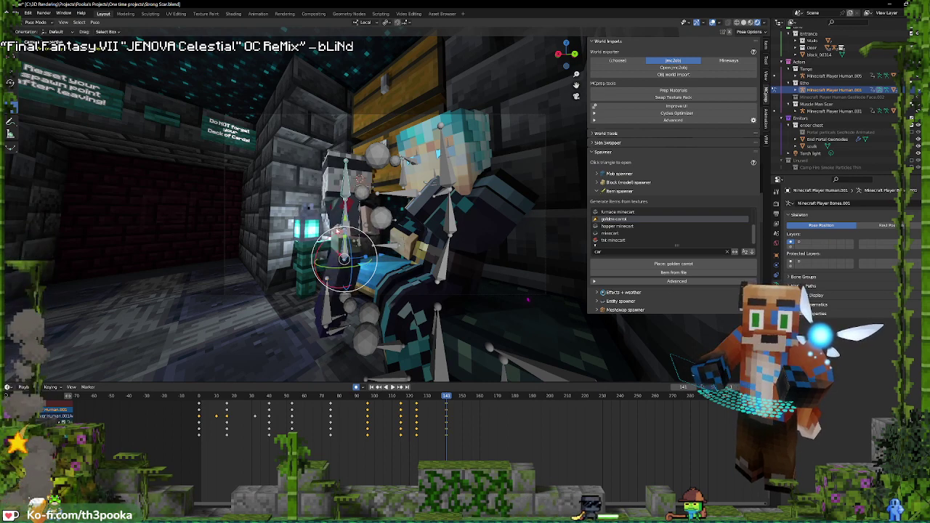
{"action": "key", "text": "r"}
{"action": "key", "text": "x"}
{"action": "key", "text": "x"}
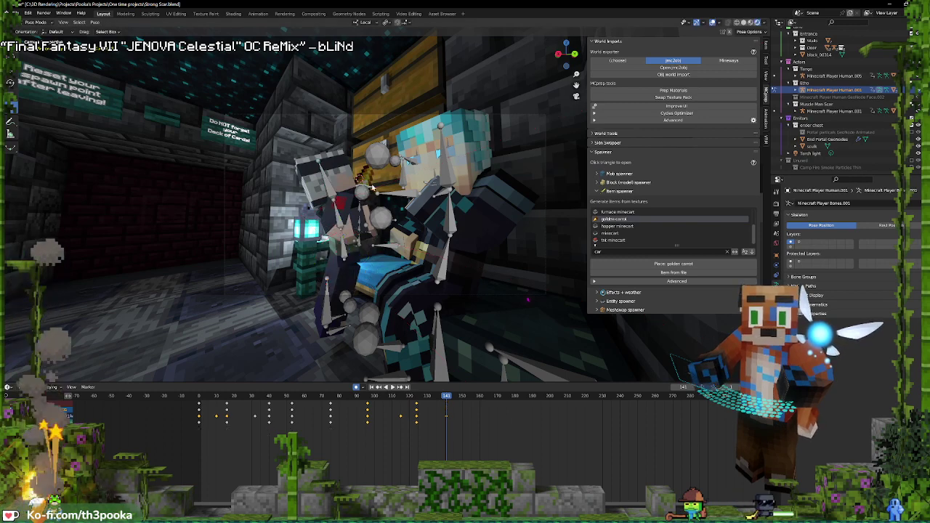
Reposition the white-haired character's carrot-holding hand at frame 141 and advance to frame 150
{"action": "key", "text": "g"}
{"action": "left_click", "coordinate": [377, 175]}
{"action": "mouse_move", "coordinate": [447, 397]}
{"action": "left_mouse_down"}
{"action": "mouse_move", "coordinate": [472, 410]}
{"action": "mouse_move", "coordinate": [462, 407]}
{"action": "left_mouse_up"}
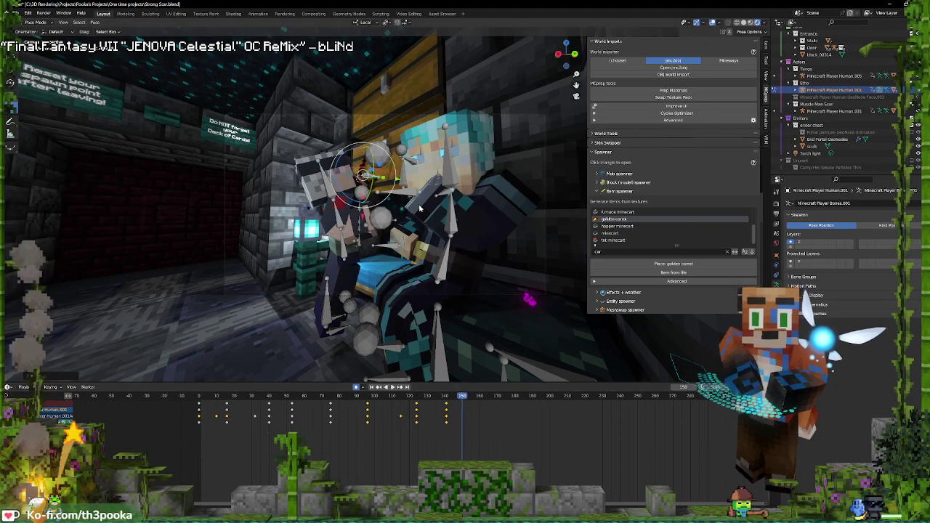
At frame 150, rotate the white-haired character's lower and upper torso bones around their local axes
{"action": "left_click_drag", "start_coordinate": [327, 238], "coordinate": [345, 233]}
{"action": "left_click", "coordinate": [346, 213]}
{"action": "key", "text": "r"}
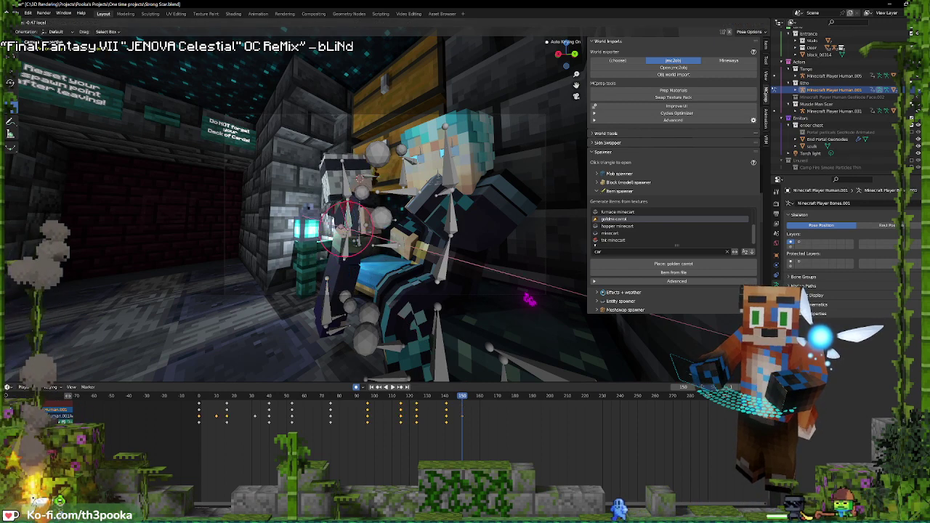
{"action": "left_click", "coordinate": [344, 178]}
{"action": "key", "text": "r"}
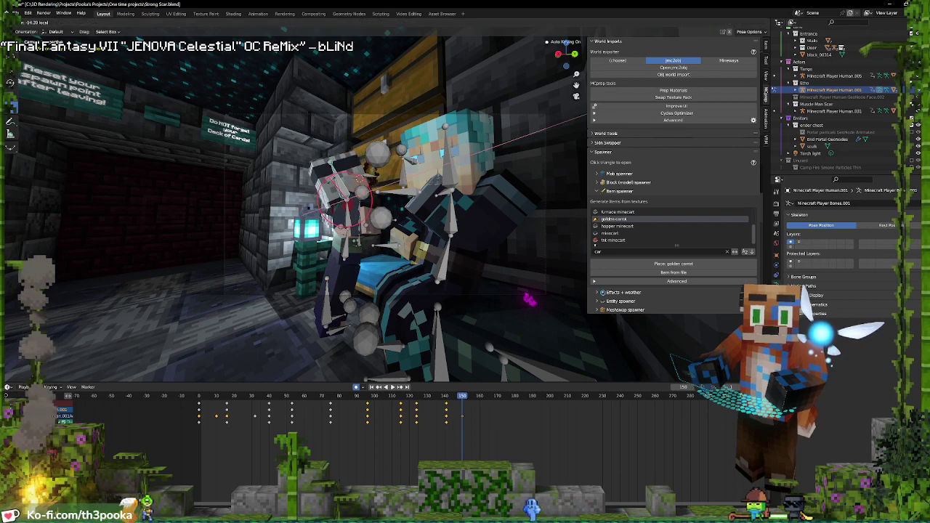
{"action": "left_click", "coordinate": [332, 180]}
At frame 150, reposition the white-haired character's free hand and raise the carrot-holding hand
{"action": "left_click", "coordinate": [387, 220]}
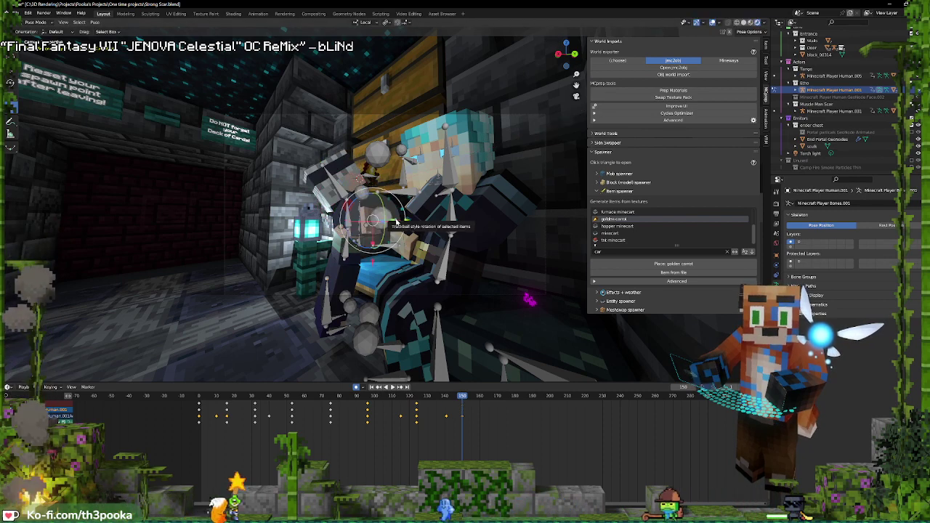
{"action": "left_click_drag", "start_coordinate": [397, 222], "coordinate": [397, 221]}
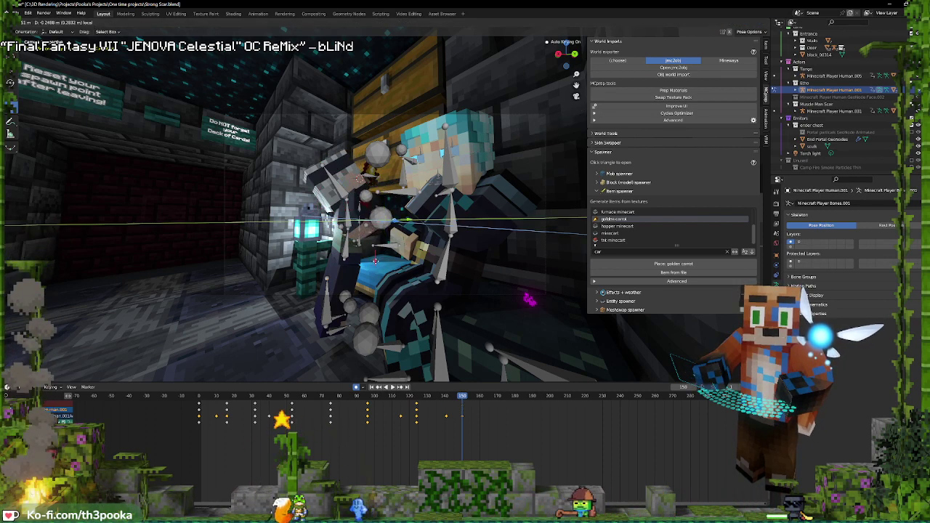
{"action": "left_click_drag", "start_coordinate": [389, 255], "coordinate": [389, 255]}
{"action": "left_click", "coordinate": [371, 177]}
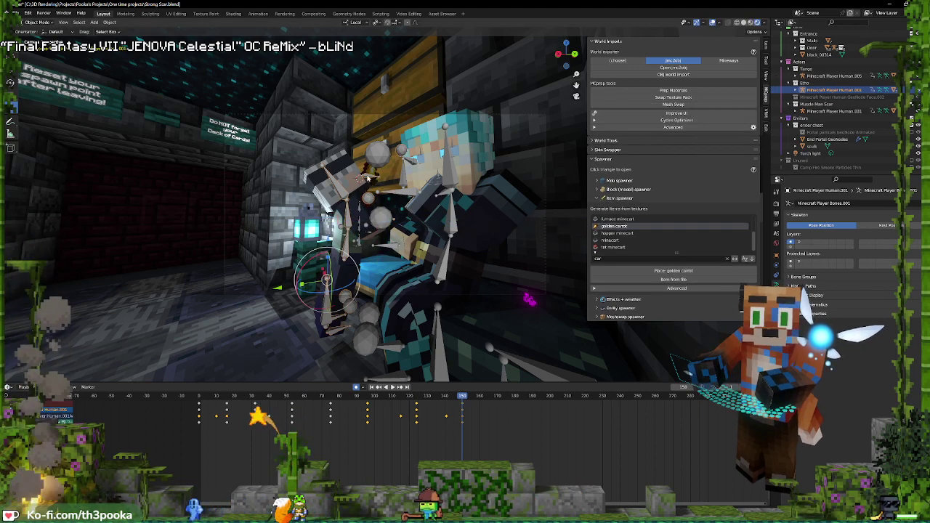
{"action": "left_click", "coordinate": [368, 178]}
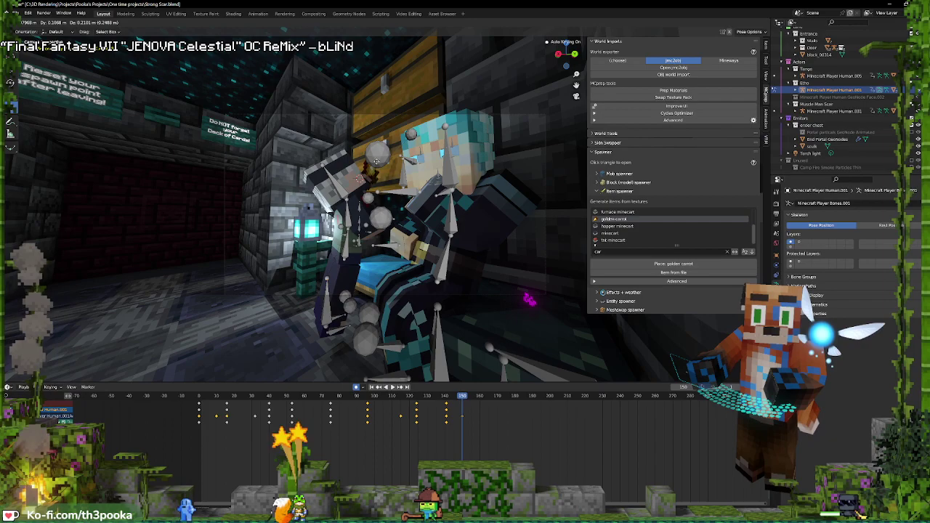
{"action": "left_click", "coordinate": [377, 161]}
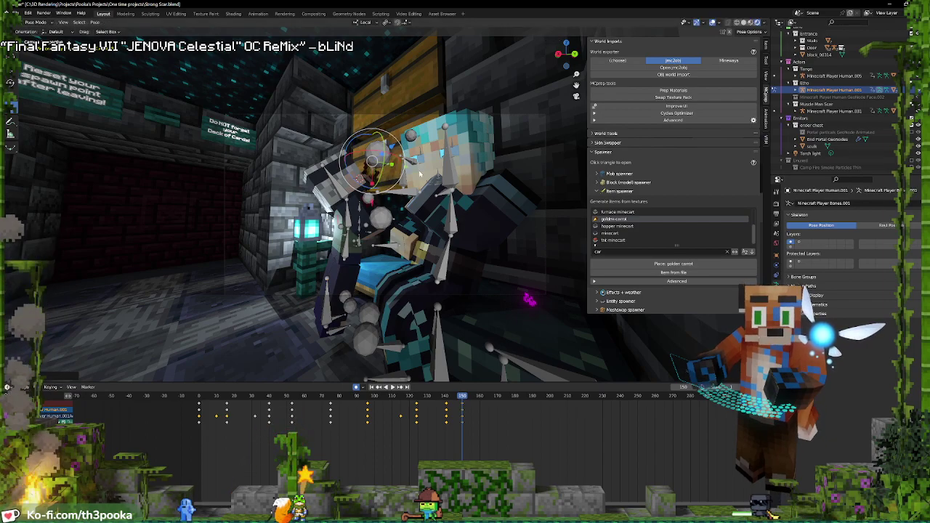
Select the golden carrot in Object Mode and rotate and move it beside the raised hand at frame 150
{"action": "middle_click_drag", "start_coordinate": [420, 172], "coordinate": [468, 201]}
{"action": "key", "text": "ctrl+Tab"}
{"action": "left_click", "coordinate": [378, 166]}
{"action": "mouse_move", "coordinate": [380, 167]}
{"action": "middle_mouse_down"}
{"action": "mouse_move", "coordinate": [371, 173]}
{"action": "mouse_move", "coordinate": [378, 167]}
{"action": "middle_mouse_up"}
{"action": "key", "text": "KP_0"}
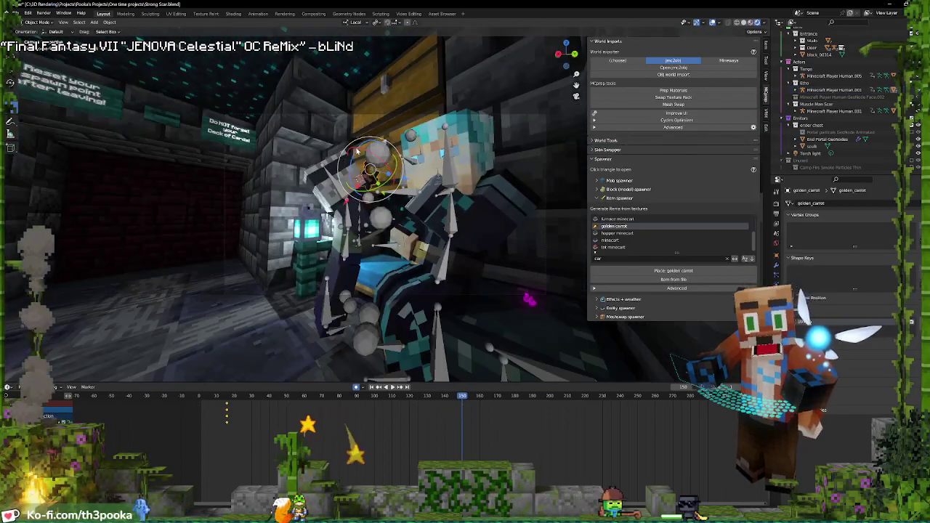
{"action": "left_click_drag", "start_coordinate": [386, 159], "coordinate": [381, 181]}
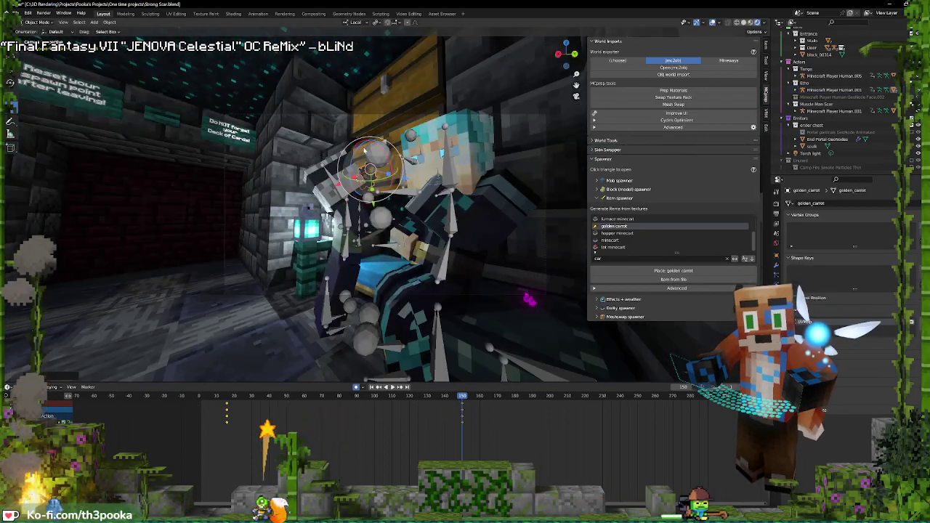
{"action": "key", "text": "s"}
{"action": "key", "text": "g"}
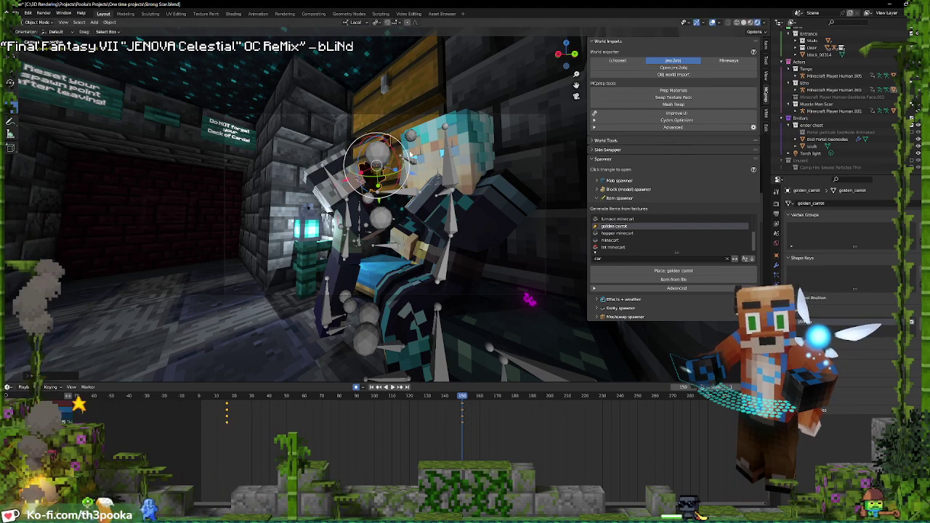
Refine the golden carrot's rotation and position in front of the white-haired character's face at frame 150
{"action": "middle_click_drag", "start_coordinate": [411, 154], "coordinate": [404, 190]}
{"action": "scroll", "coordinate": [409, 168], "scroll_direction": "up", "scroll_amount": 3}
{"action": "scroll", "coordinate": [407, 174], "scroll_direction": "down", "scroll_amount": 2}
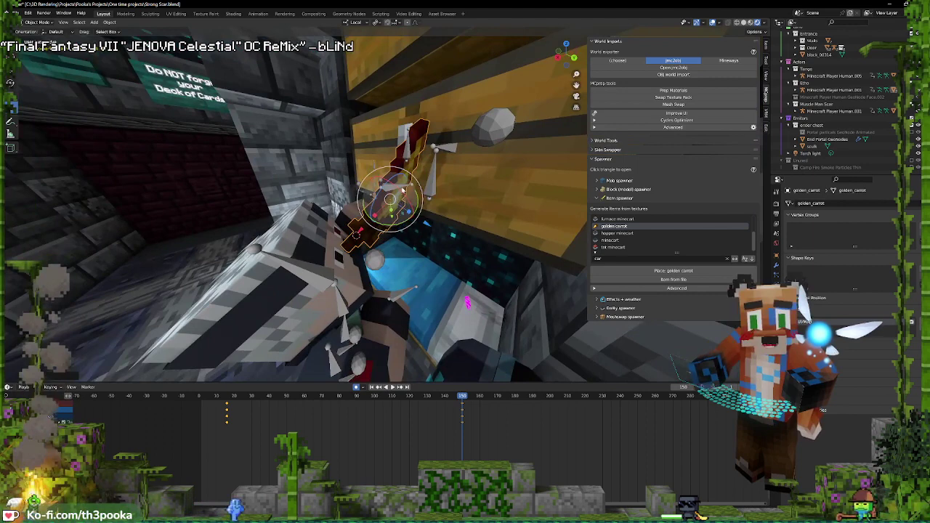
{"action": "left_click_drag", "start_coordinate": [428, 223], "coordinate": [363, 173]}
{"action": "left_click", "coordinate": [412, 216]}
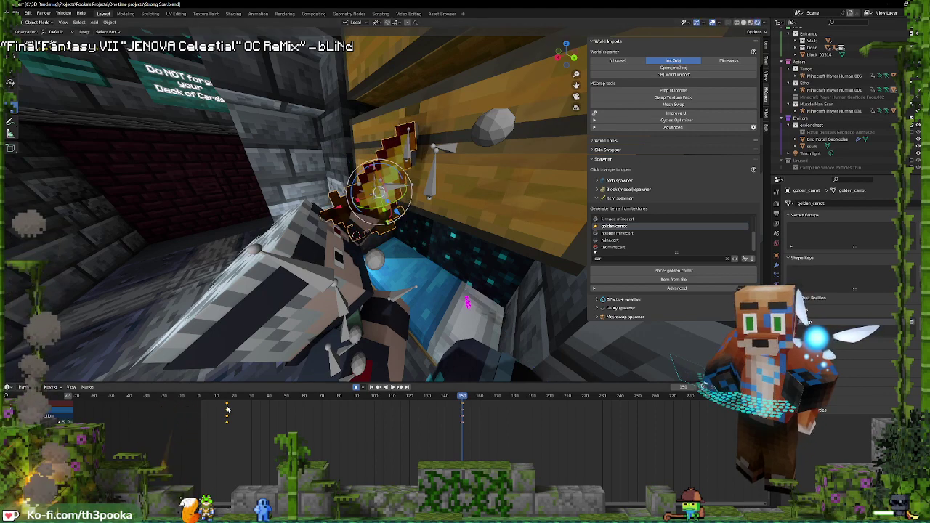
{"action": "middle_click_drag", "start_coordinate": [447, 150], "coordinate": [406, 163]}
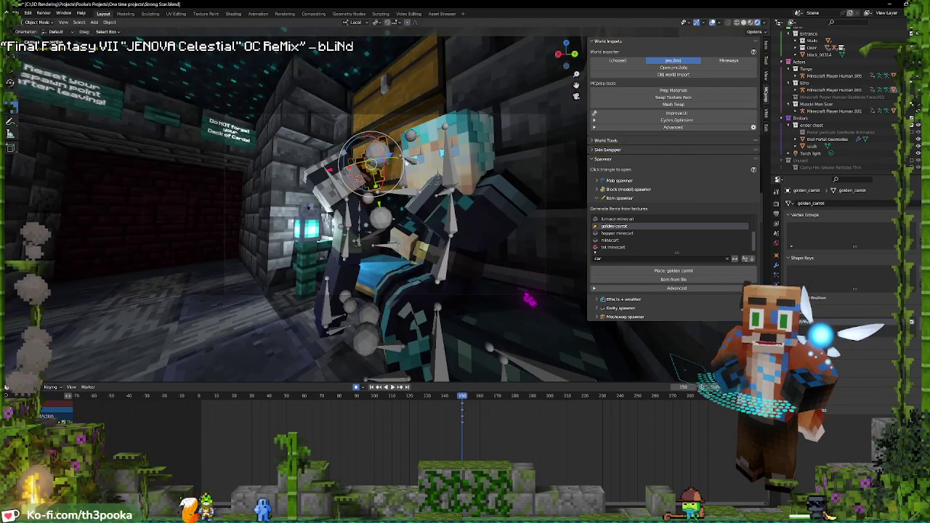
Insert a keyframe for the Armature.002 bone at frame 143 and rotate the bone at frame 151
{"action": "left_click", "coordinate": [408, 164]}
{"action": "key", "text": "ctrl+Tab"}
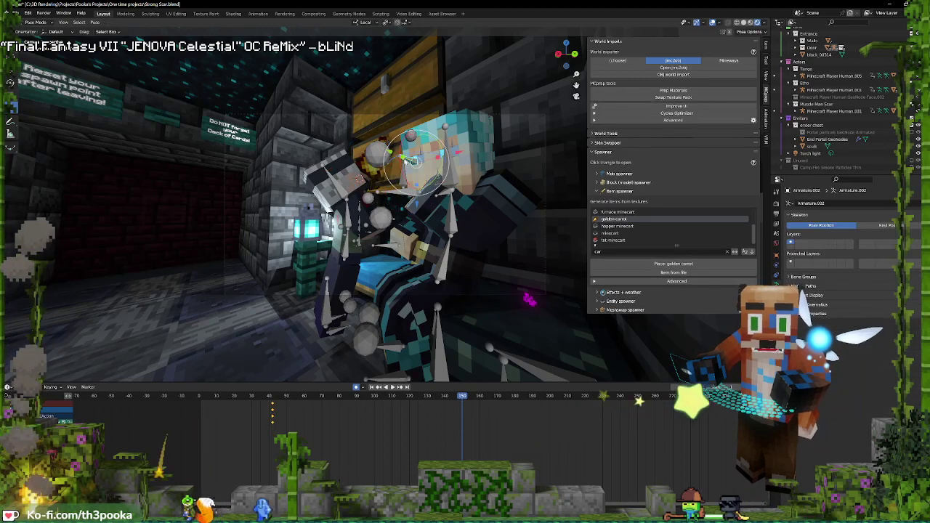
{"action": "key", "text": "space"}
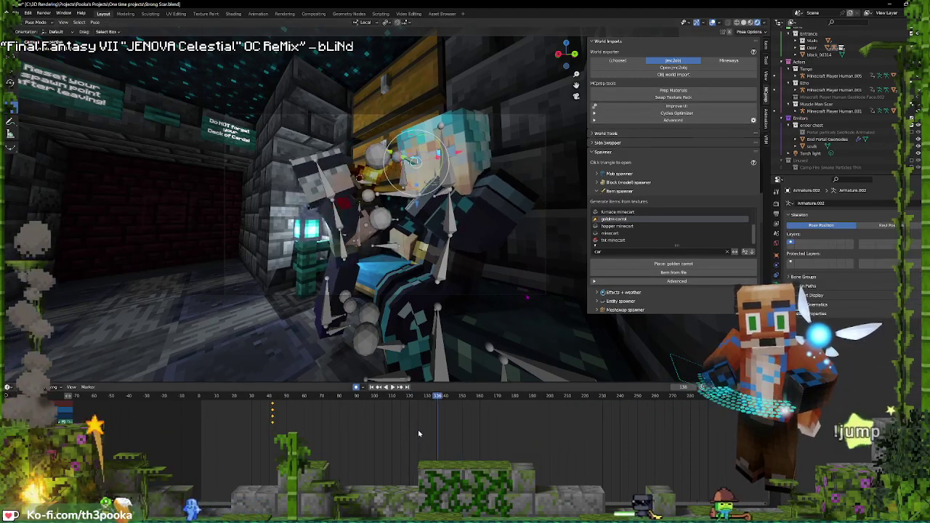
{"action": "key", "text": "space"}
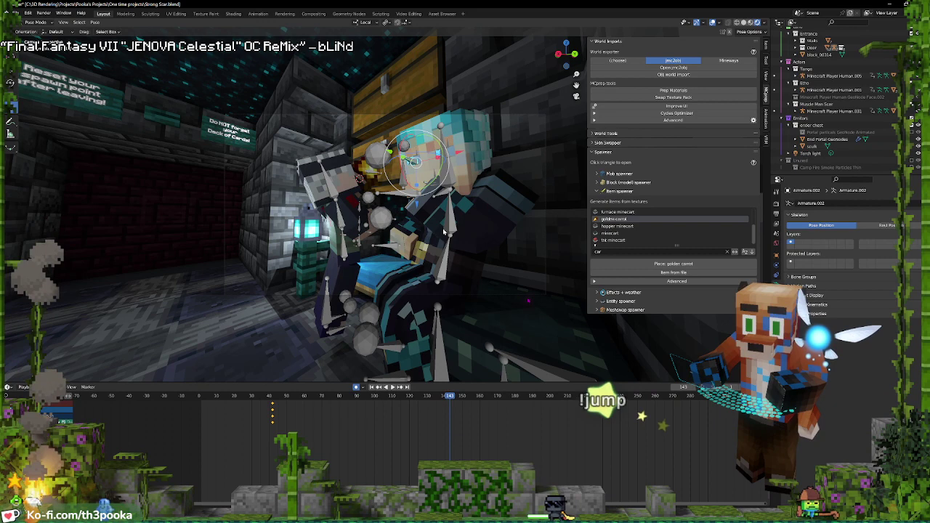
{"action": "key", "text": "i"}
{"action": "left_click", "coordinate": [443, 231]}
{"action": "left_click", "coordinate": [465, 427]}
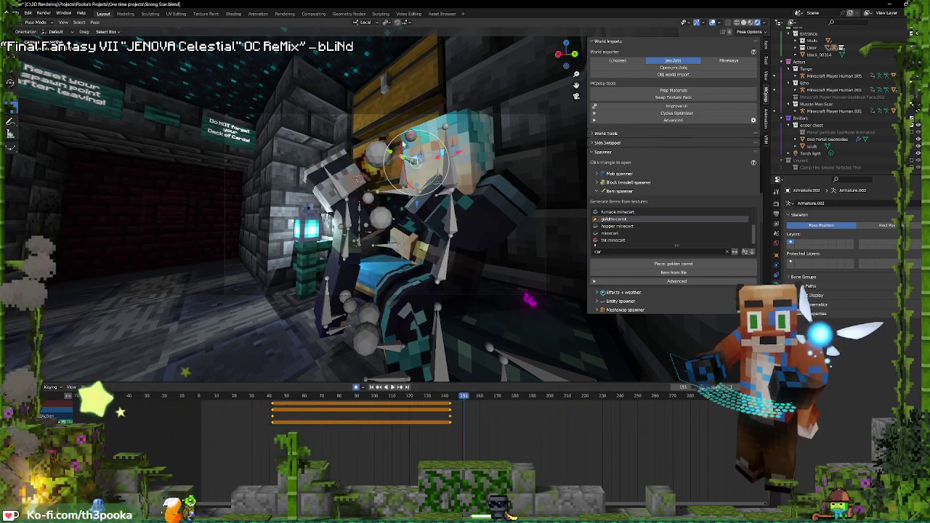
{"action": "left_click_drag", "start_coordinate": [428, 166], "coordinate": [429, 143]}
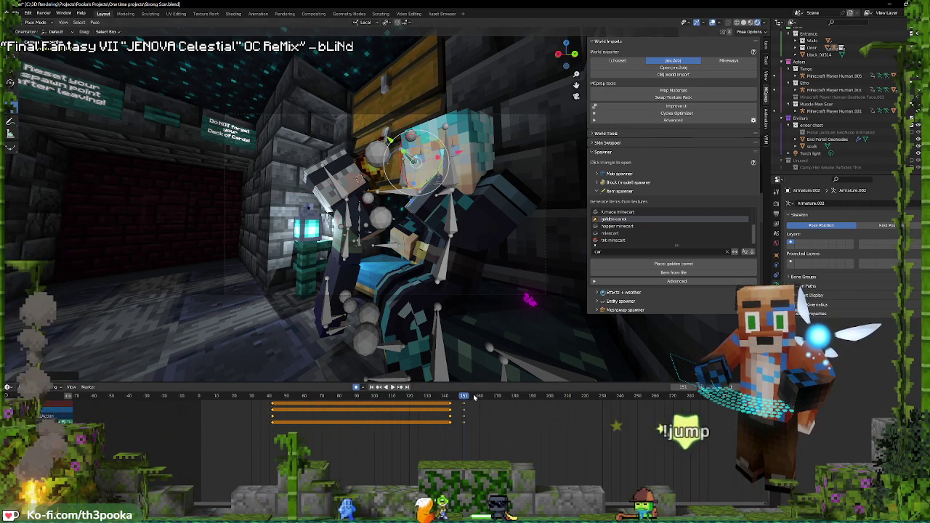
Return to posing the white-haired character's rig, reposition the carrot-holding hand at frame 141, and play back the motion
{"action": "key", "text": "ctrl+Tab"}
{"action": "left_click", "coordinate": [349, 195]}
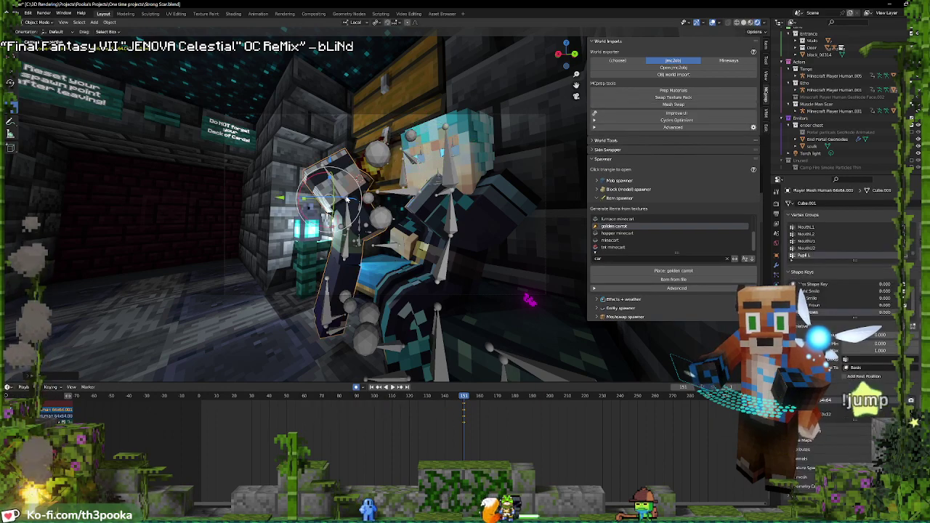
{"action": "left_click", "coordinate": [349, 195]}
{"action": "key", "text": "ctrl+Tab"}
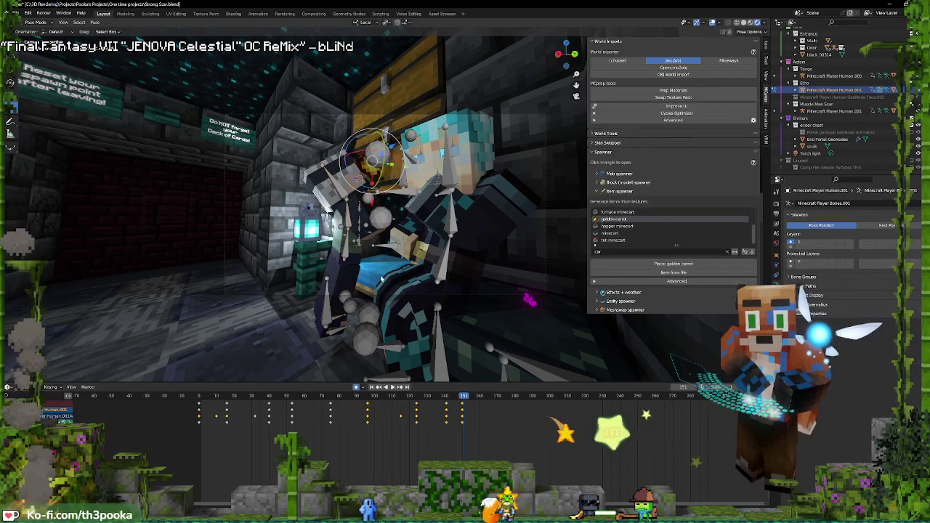
{"action": "key", "text": "Down"}
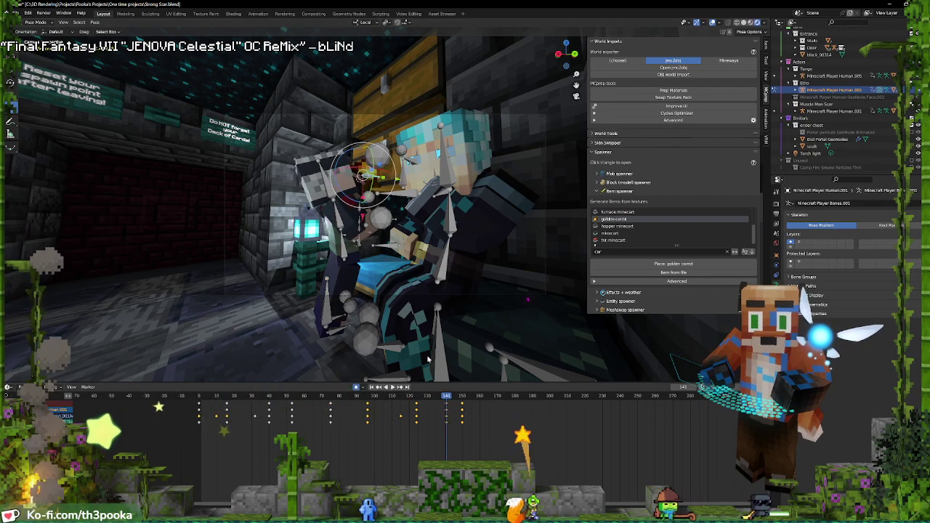
{"action": "key", "text": "g"}
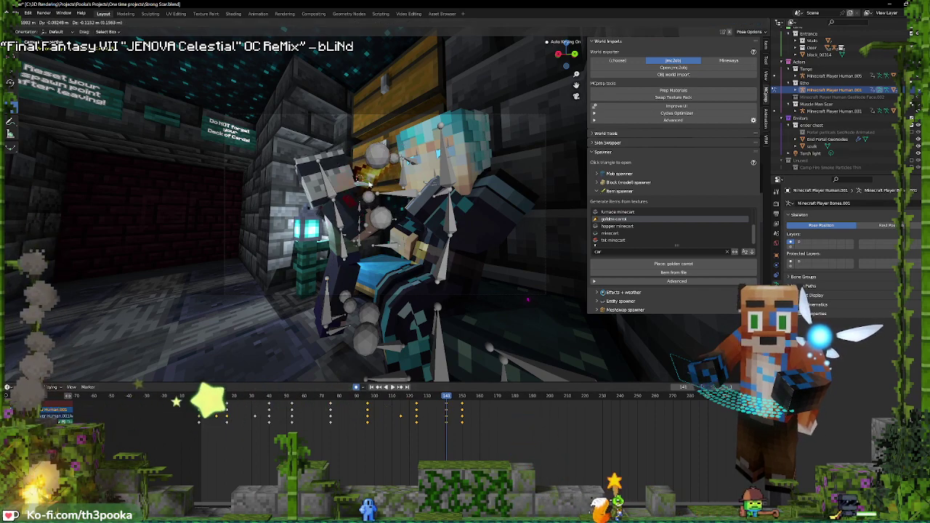
{"action": "left_click", "coordinate": [374, 186]}
{"action": "key", "text": "space"}
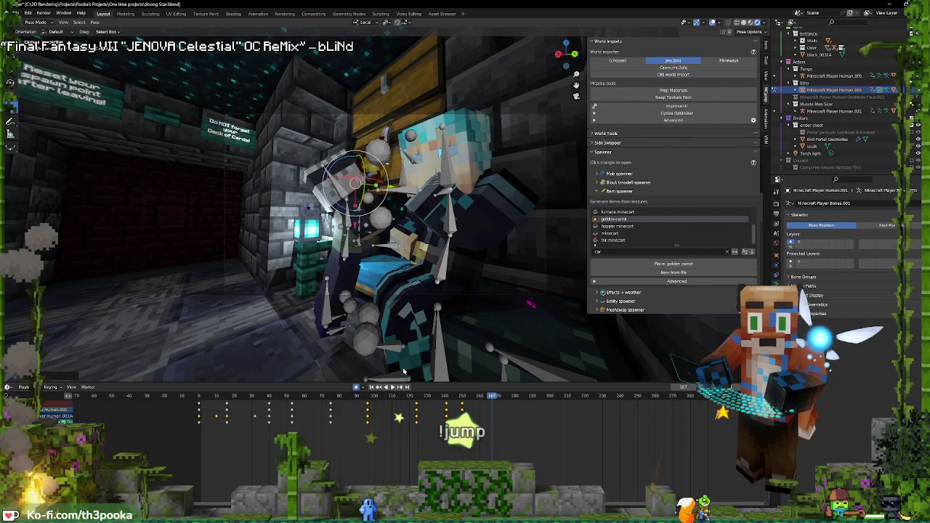
{"action": "left_click", "coordinate": [366, 422]}
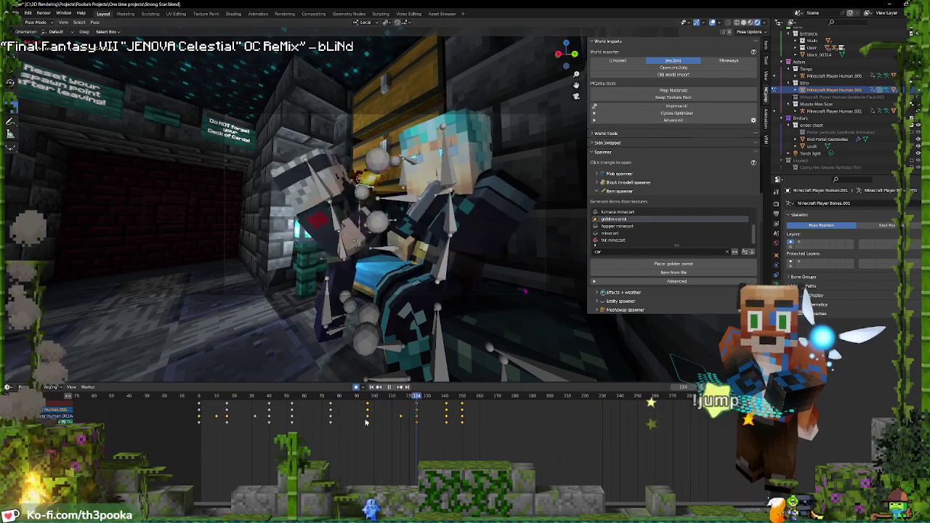
{"action": "key", "text": "space"}
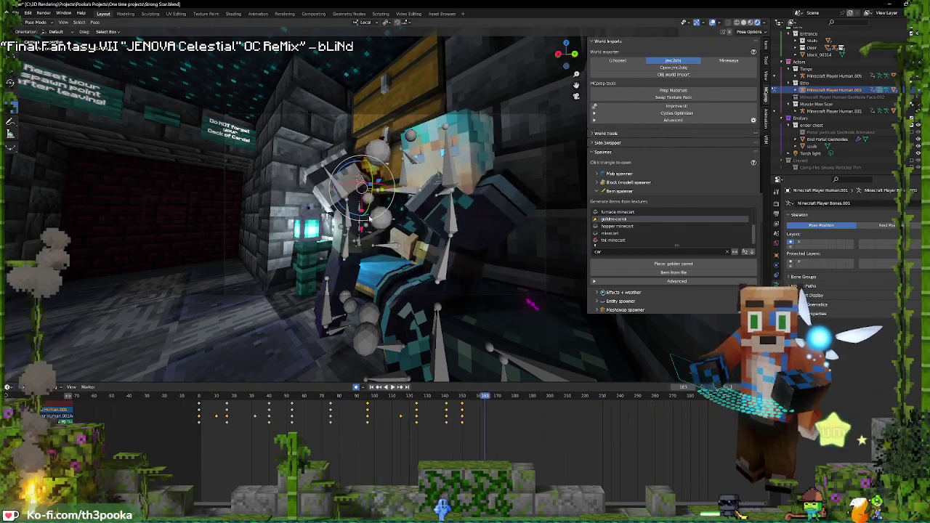
At frame 163, select the white-haired character's torso bones and rotate them freely by a small amount
{"action": "left_click", "coordinate": [348, 220], "text": "shift"}
{"action": "left_click", "coordinate": [337, 183], "text": "shift"}
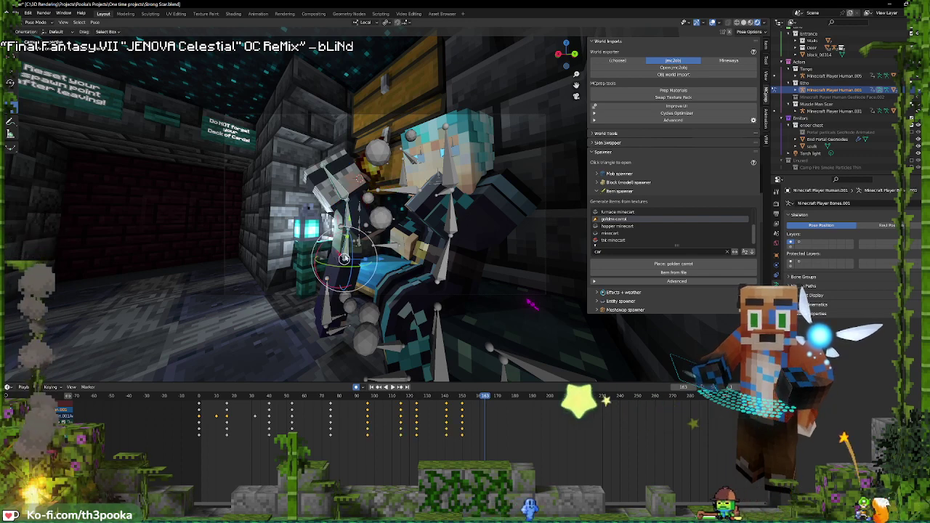
{"action": "left_click_drag", "start_coordinate": [350, 245], "coordinate": [351, 236]}
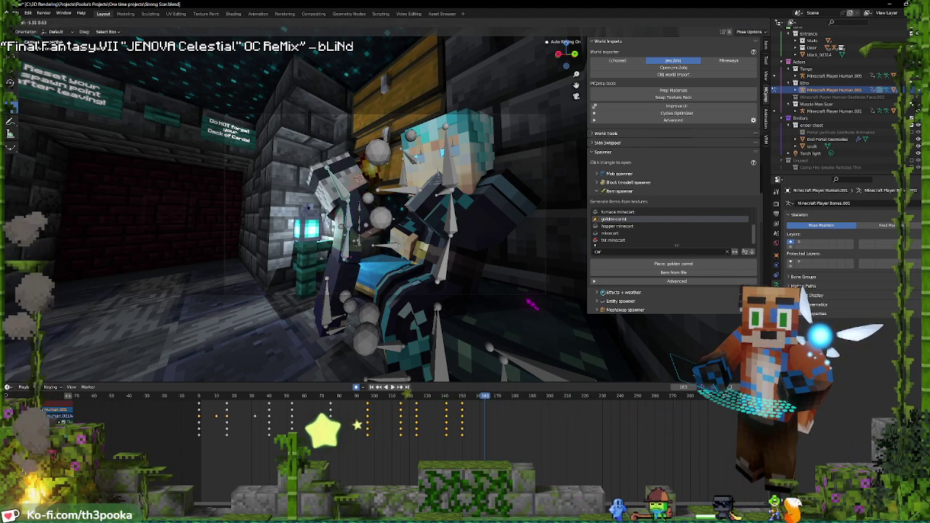
{"action": "left_click", "coordinate": [367, 185]}
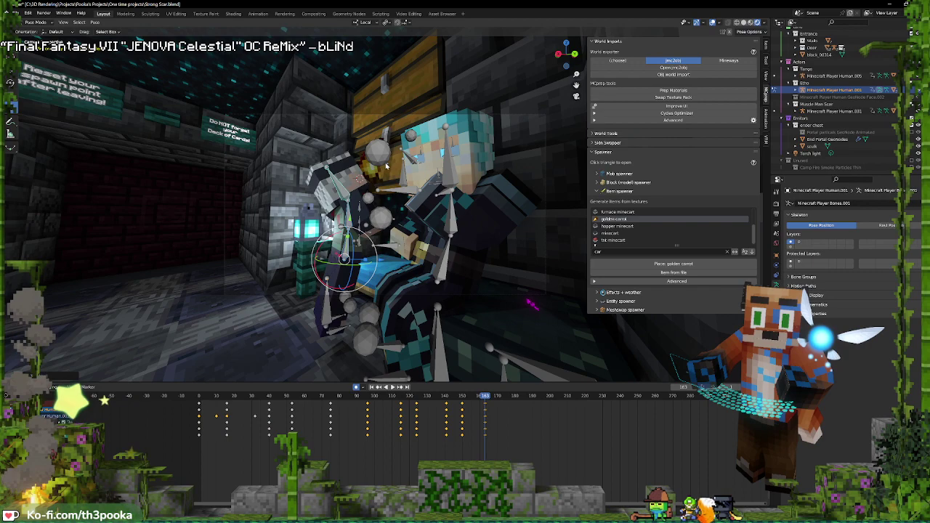
At frame 163, reposition the white-haired character's carrot-holding hand close to the head and play back the animation
{"action": "middle_click_drag", "start_coordinate": [386, 166], "coordinate": [465, 175]}
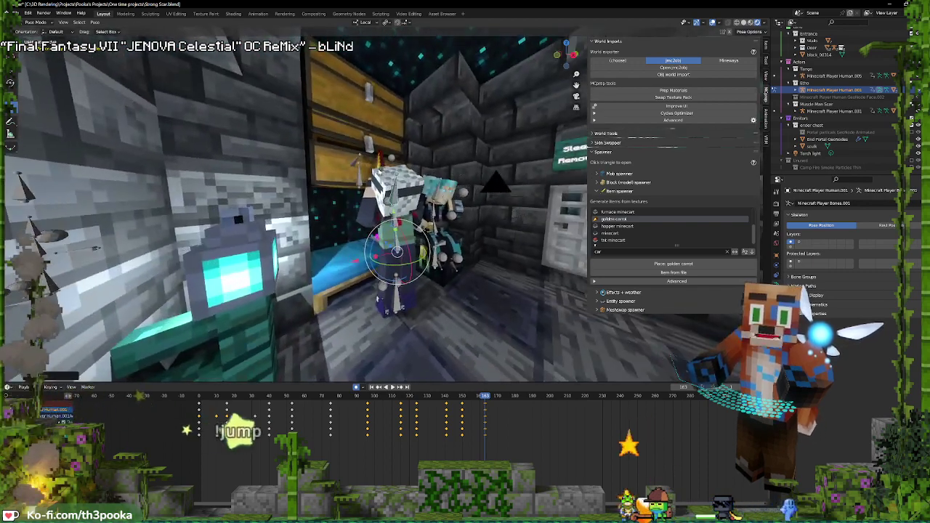
{"action": "key", "text": "g"}
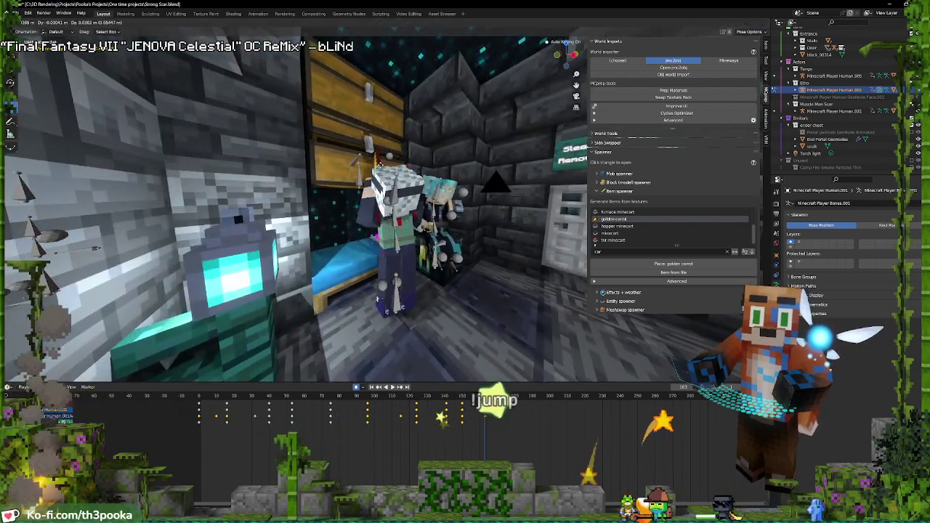
{"action": "left_click", "coordinate": [376, 166]}
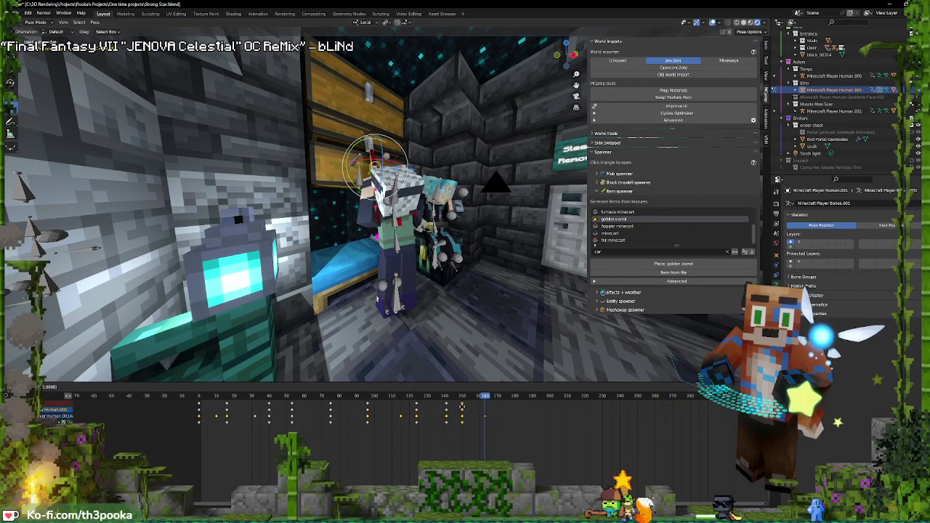
{"action": "key", "text": "g"}
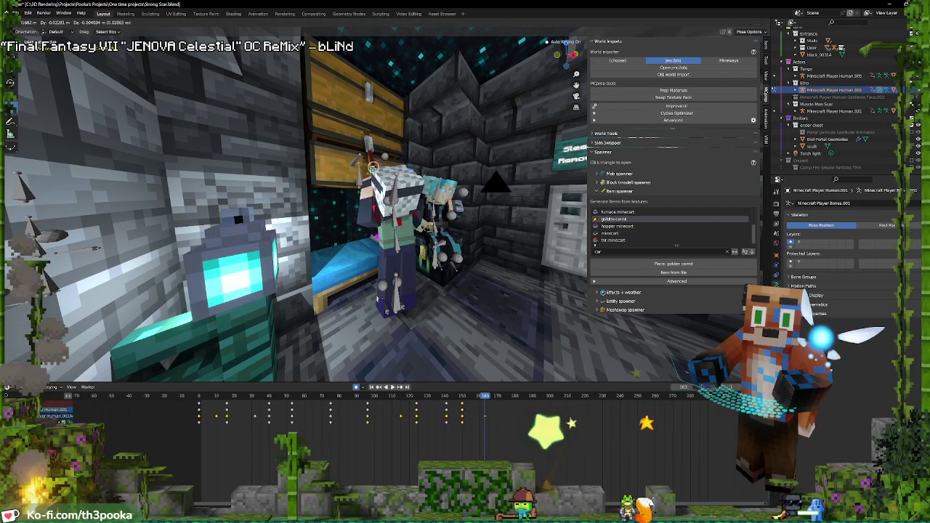
{"action": "left_click", "coordinate": [378, 167]}
{"action": "key", "text": "KP_0"}
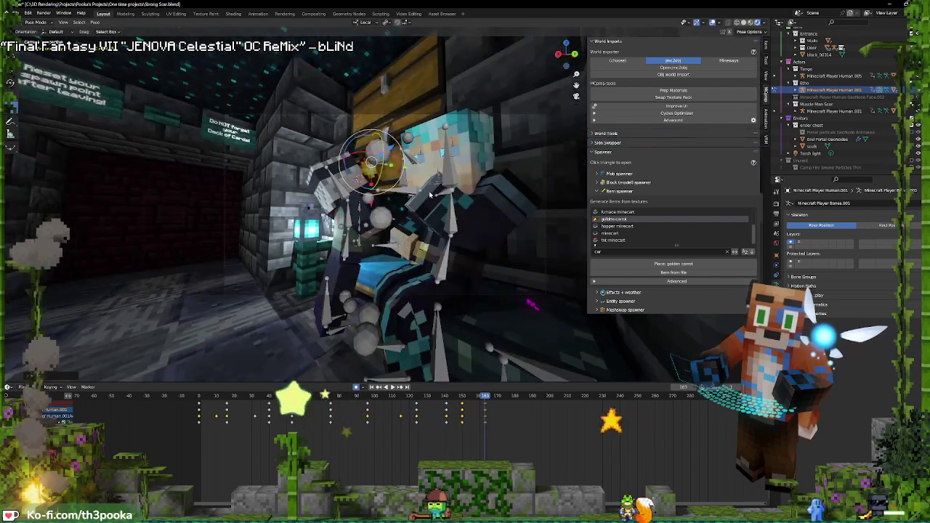
{"action": "key", "text": "space"}
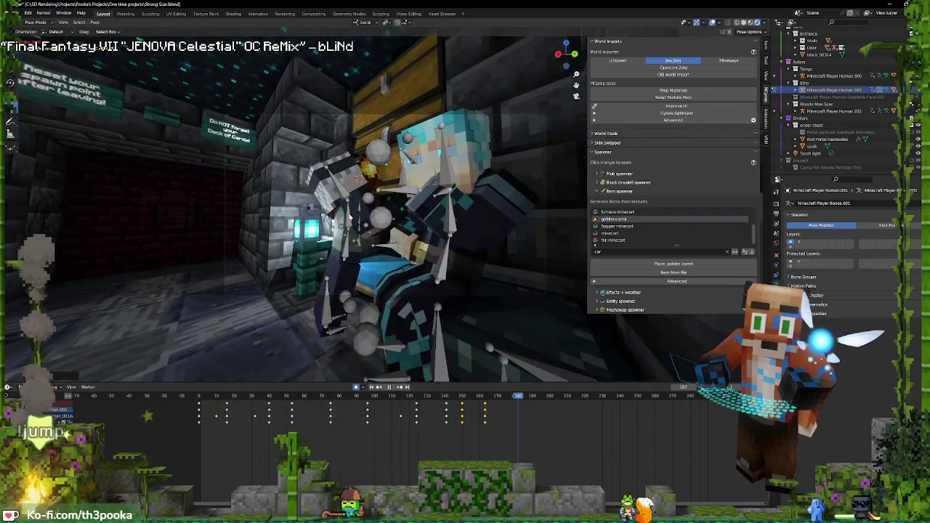
At frame 185, shift the white-haired character's torso and reposition the carrot-holding hand, and play back the motion
{"action": "key", "text": "g"}
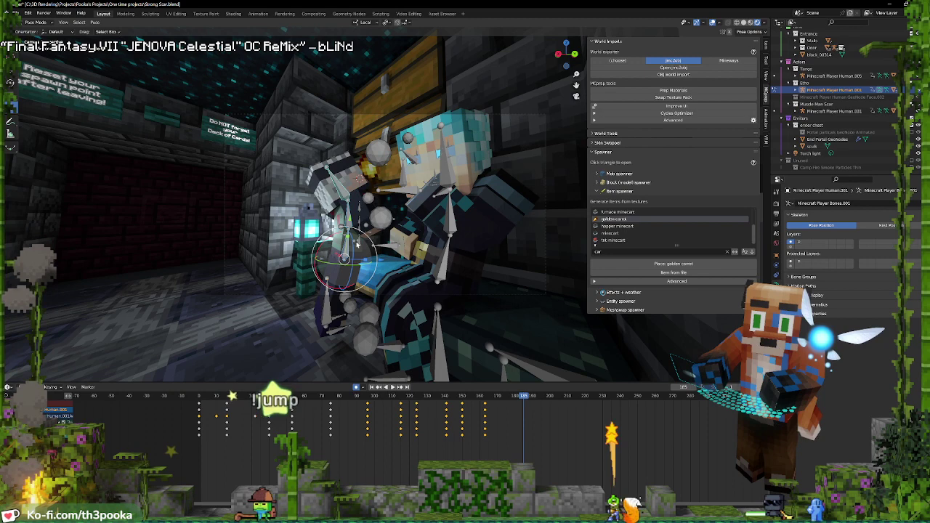
{"action": "left_click", "coordinate": [392, 219]}
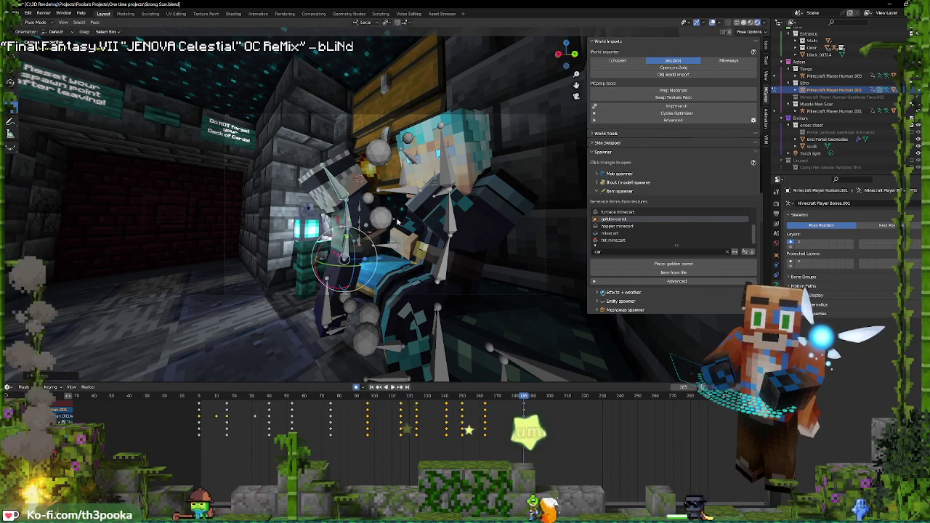
{"action": "left_click", "coordinate": [382, 218]}
{"action": "key", "text": "g"}
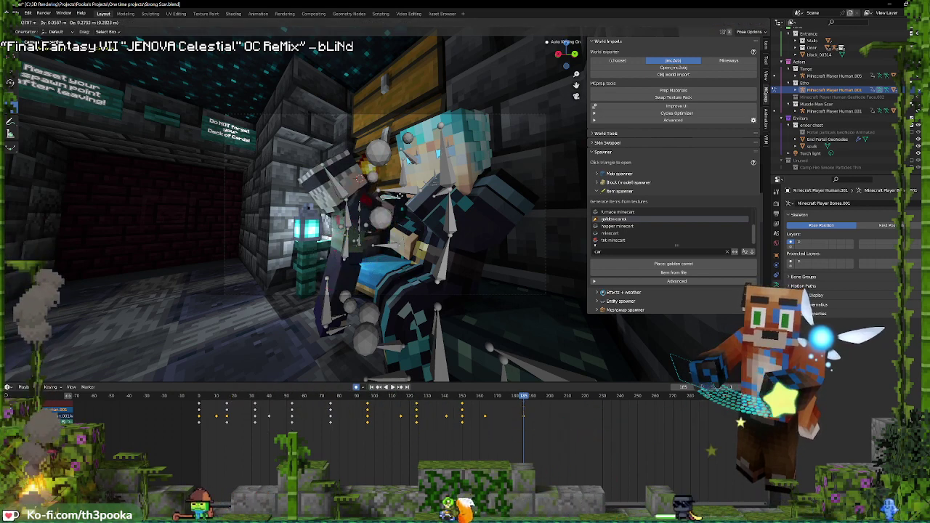
{"action": "key", "text": "Return"}
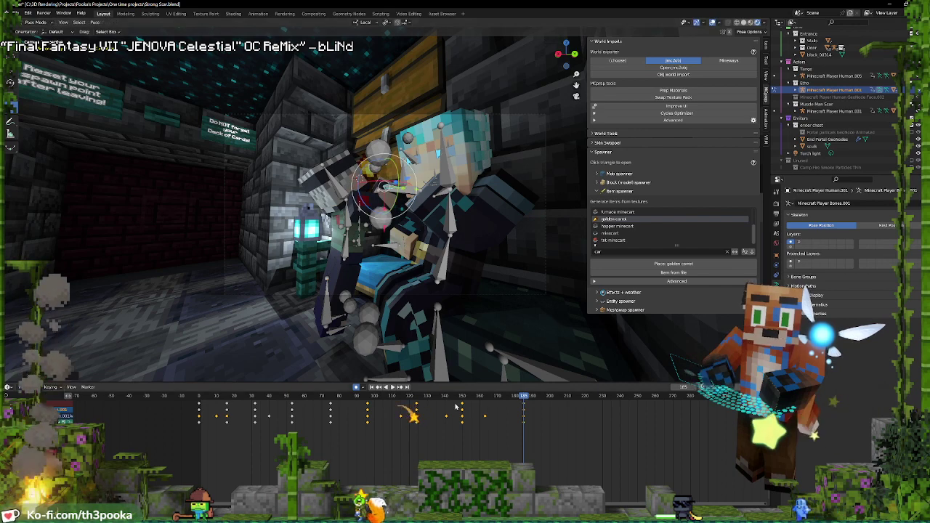
{"action": "key", "text": "space"}
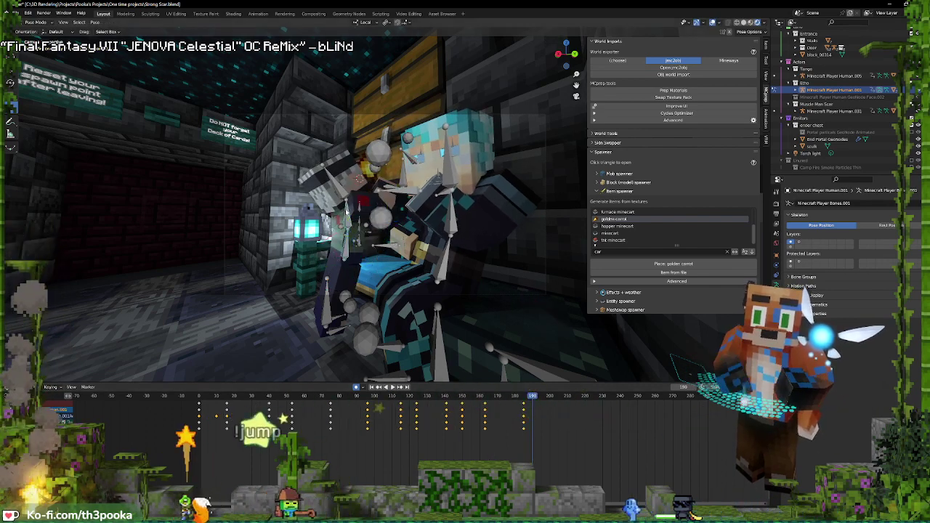
At frame 197, select the white-haired character's head bone, adjust its pose slightly, and resume playback
{"action": "left_click", "coordinate": [347, 211], "text": "shift"}
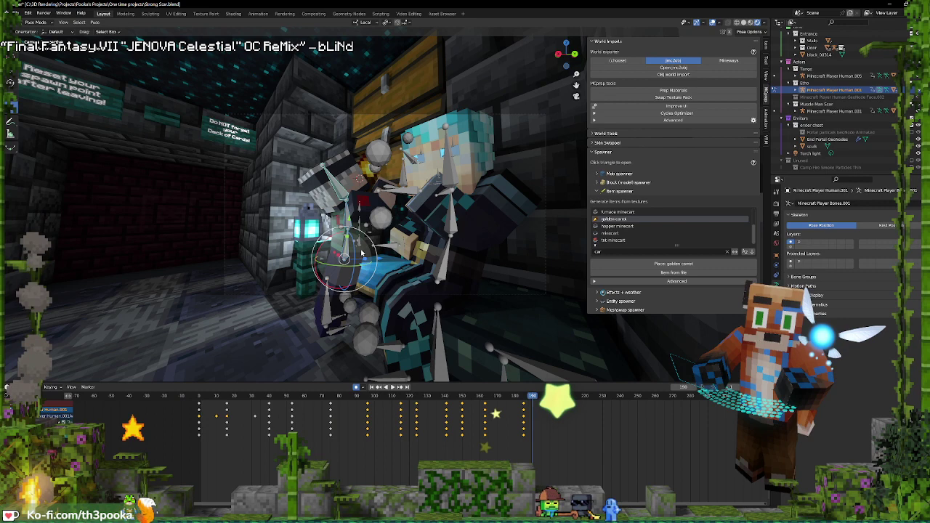
{"action": "key", "text": "space"}
{"action": "key", "text": "space"}
{"action": "left_click", "coordinate": [350, 193]}
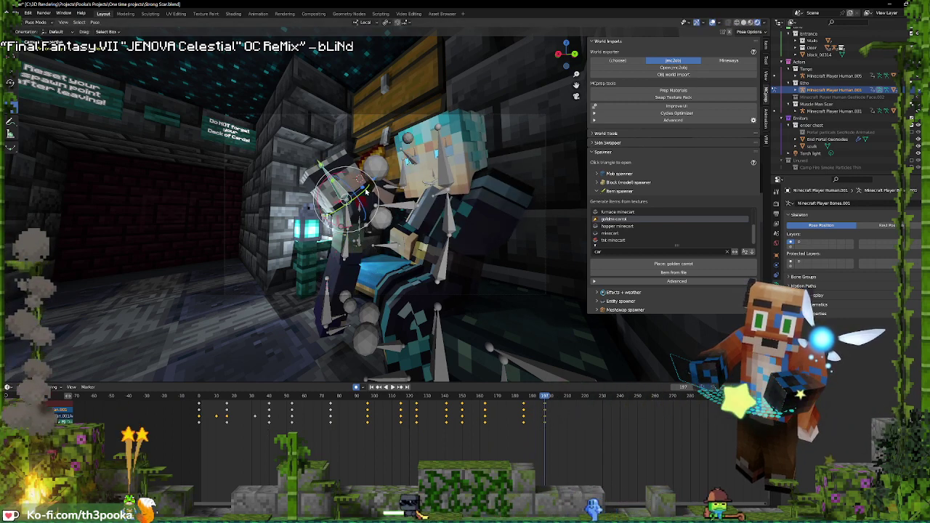
{"action": "left_click_drag", "start_coordinate": [349, 209], "coordinate": [364, 193]}
{"action": "key", "text": "space"}
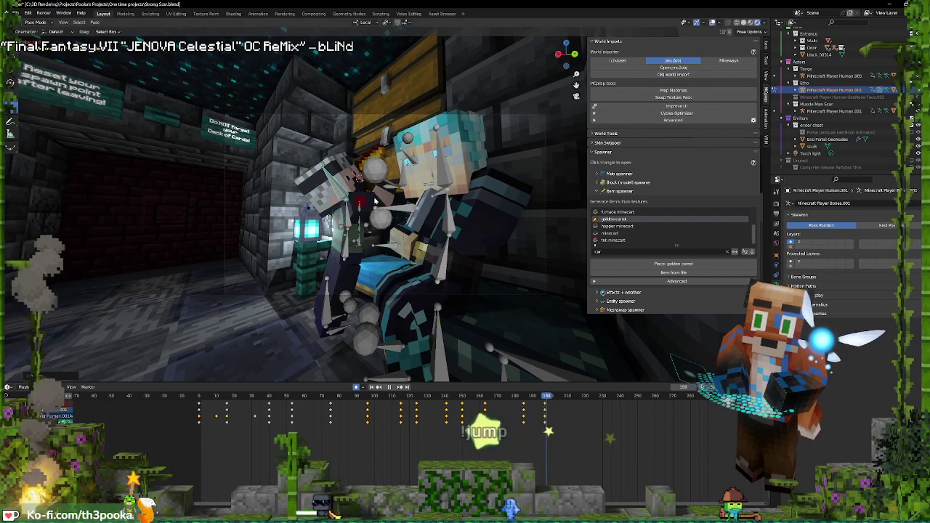
Replay the animation past frame 197 to check the timing of the latest poses
{"action": "key", "text": "space"}
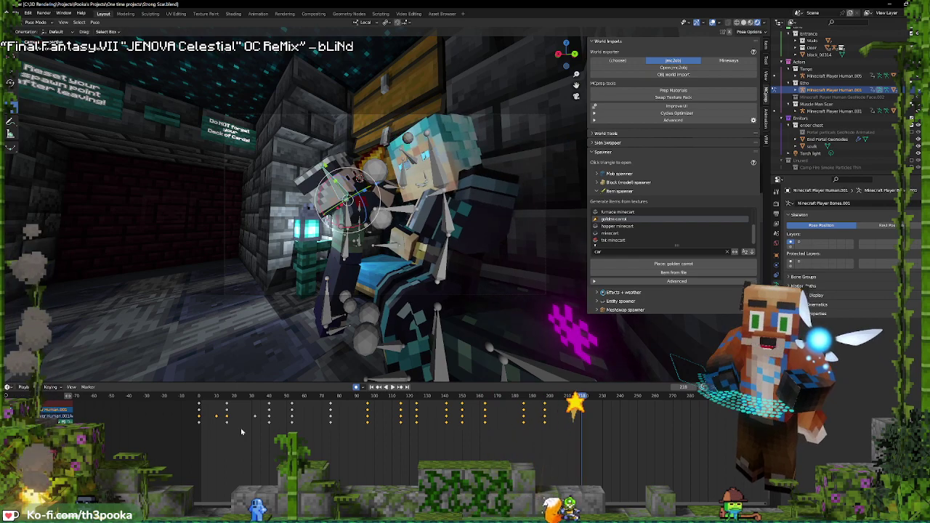
{"action": "left_click", "coordinate": [180, 426]}
{"action": "key", "text": "space"}
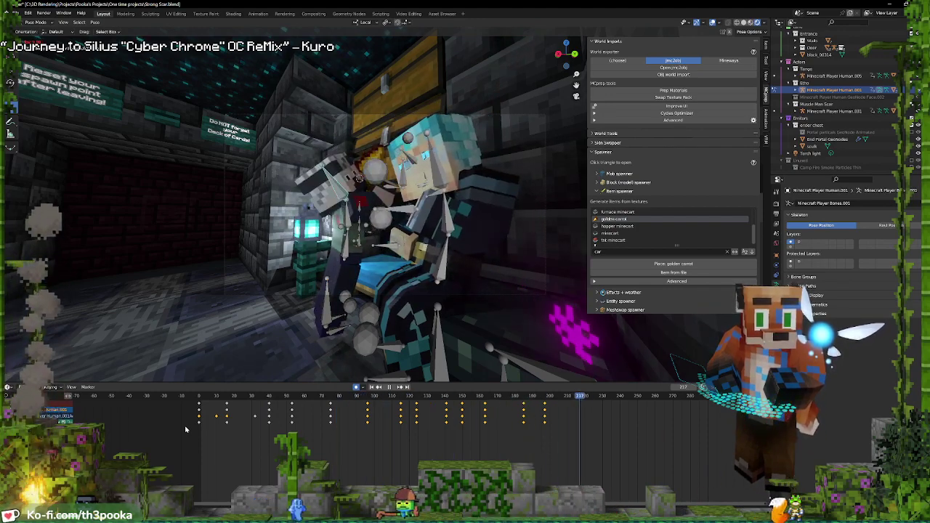
{"action": "key", "text": "space"}
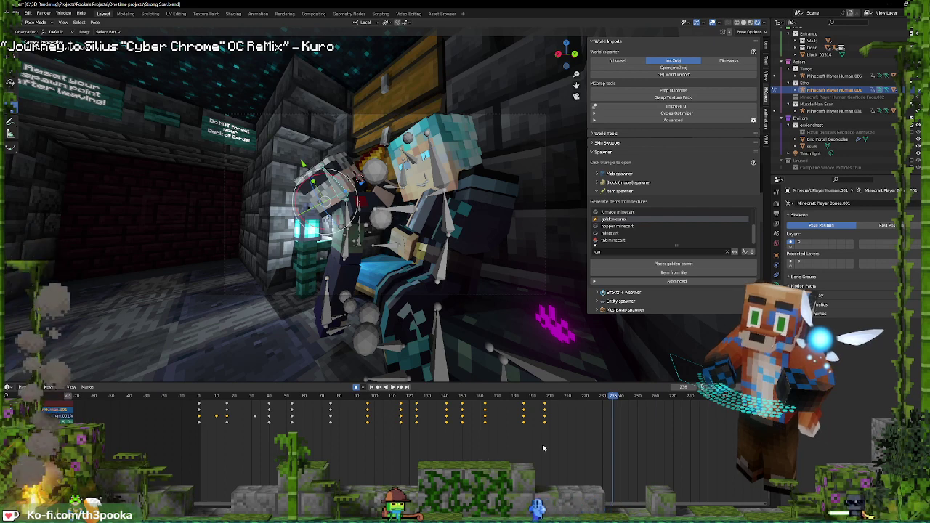
At frame 234, move the white-haired character's torso bone slightly and rotate it freely
{"action": "scroll", "coordinate": [542, 445], "scroll_direction": "down", "scroll_amount": 3}
{"action": "left_click", "coordinate": [356, 247]}
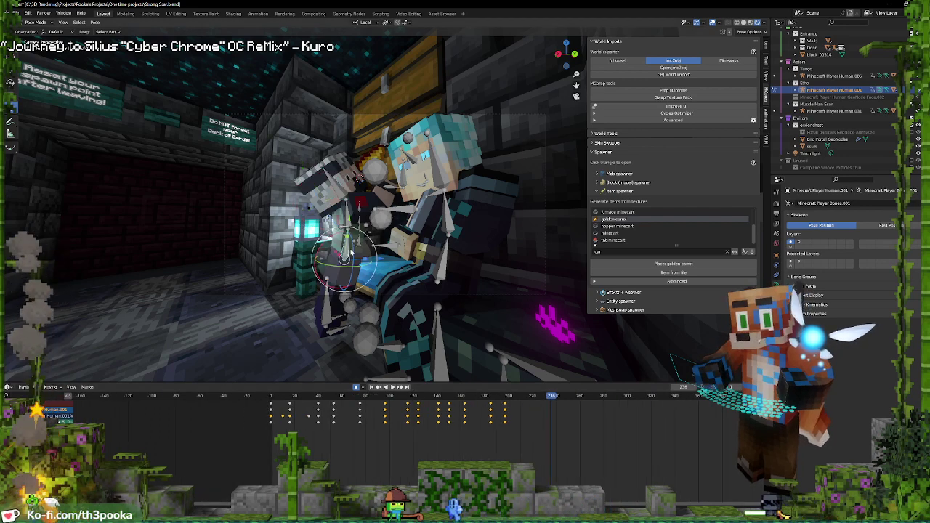
{"action": "left_click", "coordinate": [480, 397]}
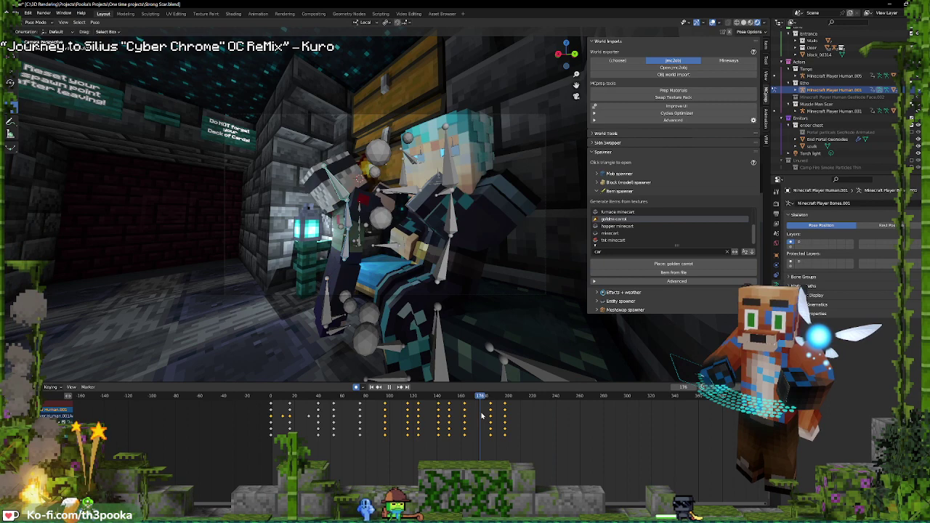
{"action": "key", "text": "space"}
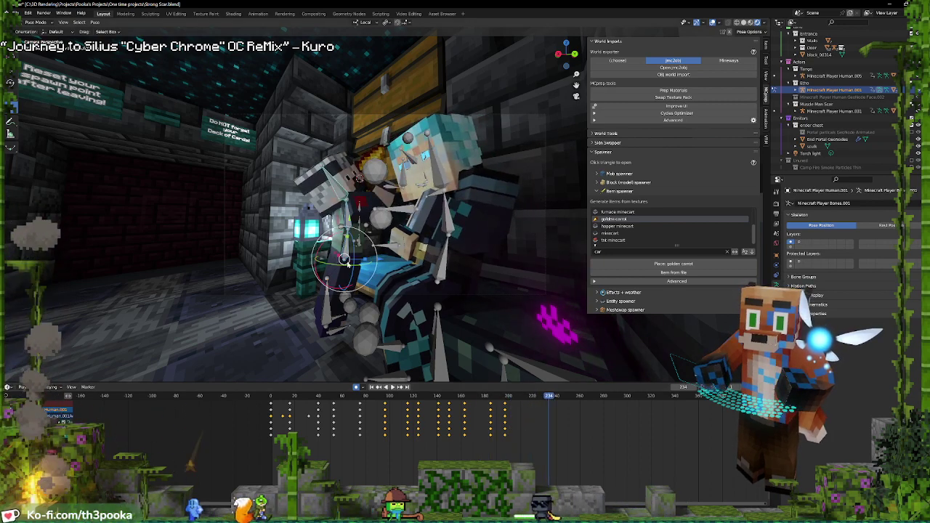
{"action": "left_click_drag", "start_coordinate": [346, 260], "coordinate": [345, 259]}
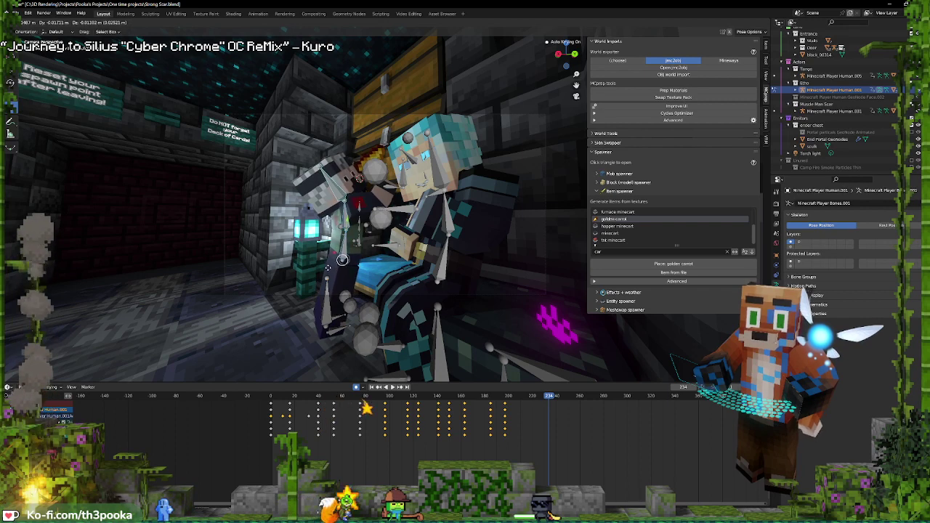
{"action": "left_click", "coordinate": [334, 267]}
{"action": "key", "text": "r"}
{"action": "key", "text": "r"}
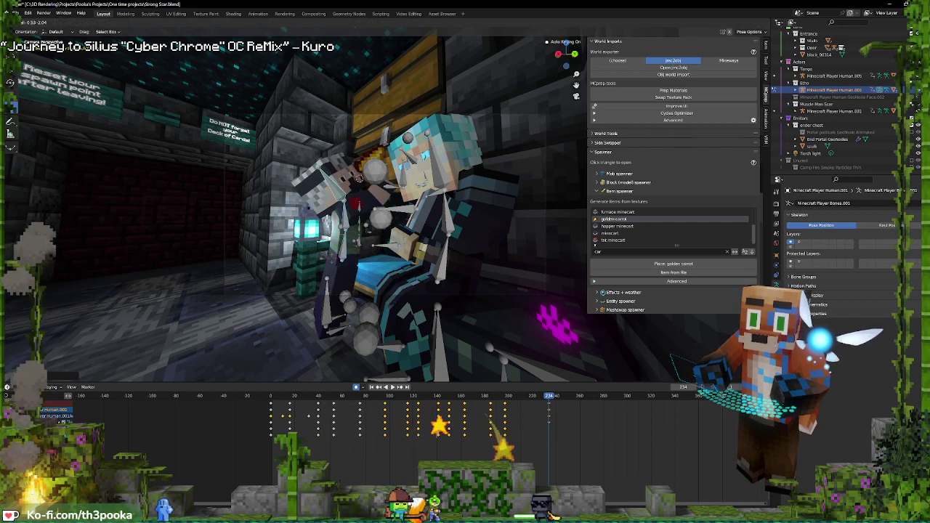
{"action": "left_click", "coordinate": [344, 256]}
At frame 234, nudge the white-haired character's carrot-holding hand and rotate the head bone slightly
{"action": "left_click", "coordinate": [398, 188]}
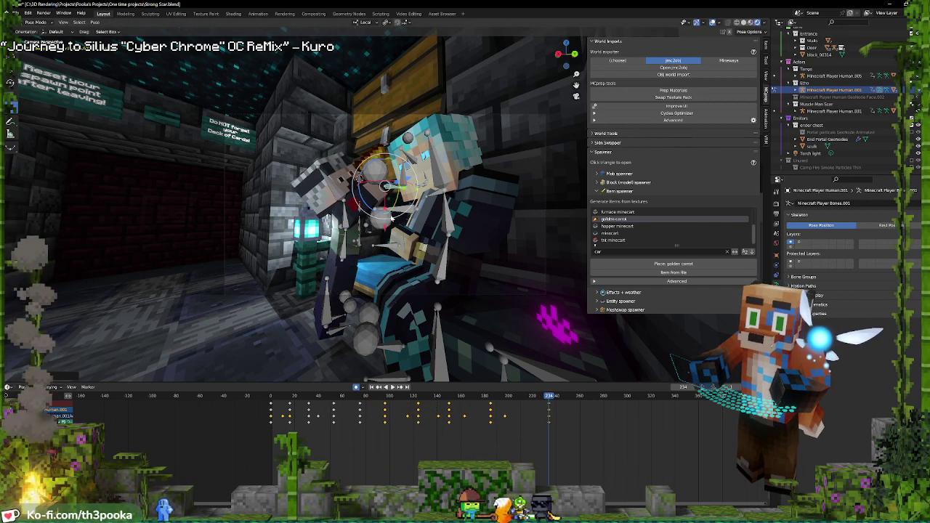
{"action": "key", "text": "g"}
{"action": "key", "text": "y"}
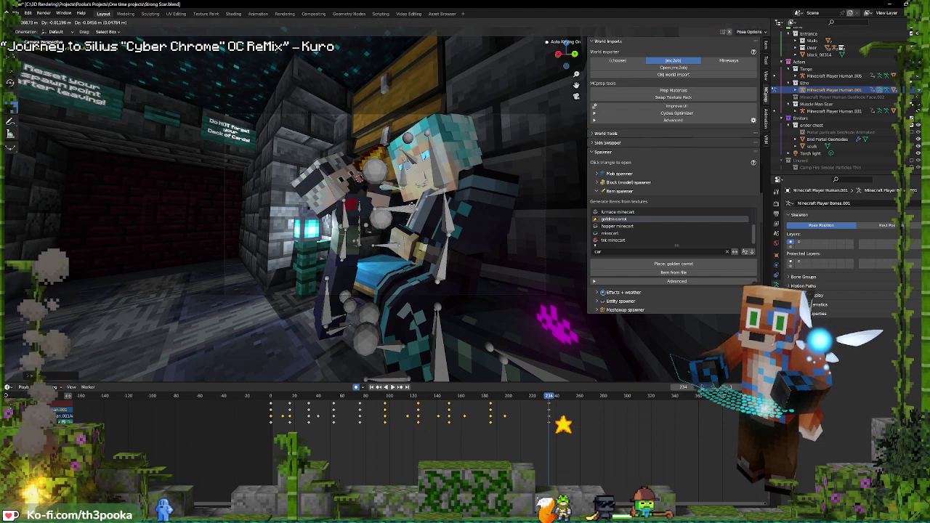
{"action": "key", "text": "Return"}
{"action": "left_click", "coordinate": [338, 189]}
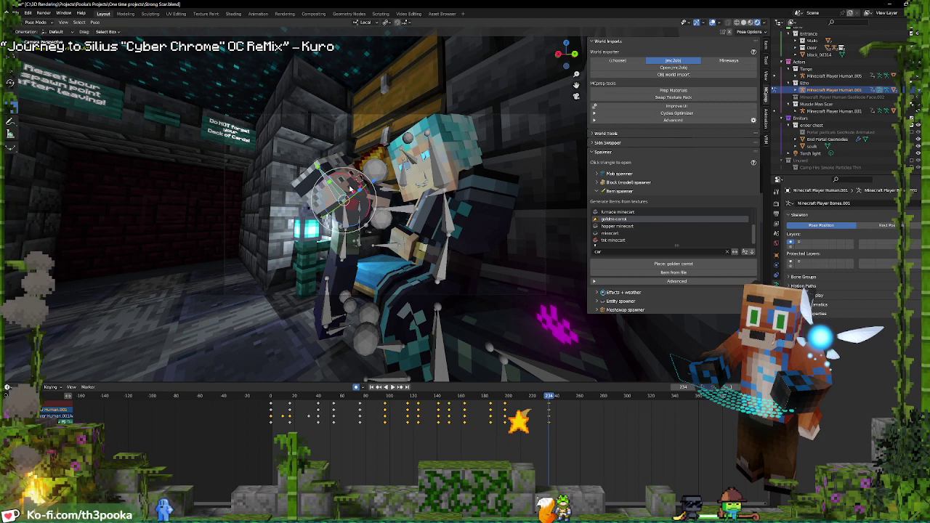
{"action": "key", "text": "r"}
{"action": "left_click", "coordinate": [639, 409]}
Play back the animation past the frame 234 pose up to frame 350
{"action": "key", "text": "space"}
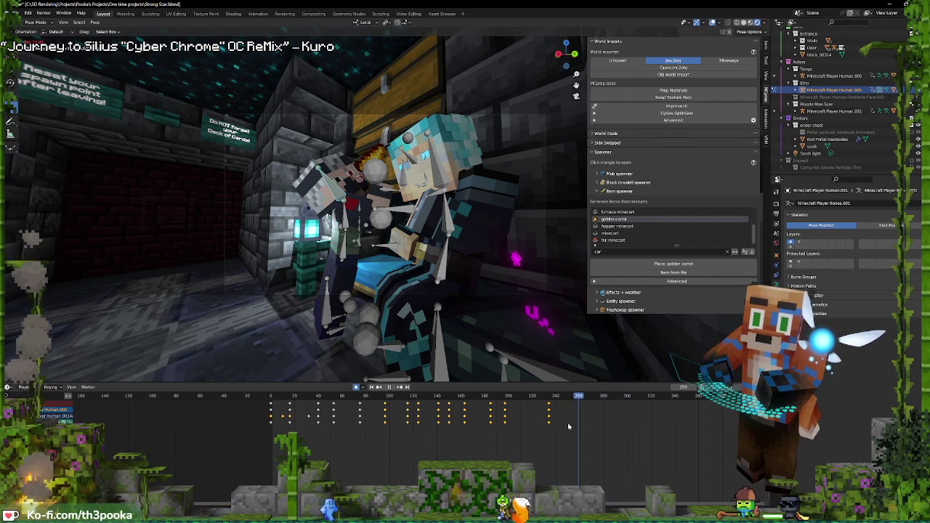
{"action": "key", "text": "space"}
{"action": "key", "text": "space"}
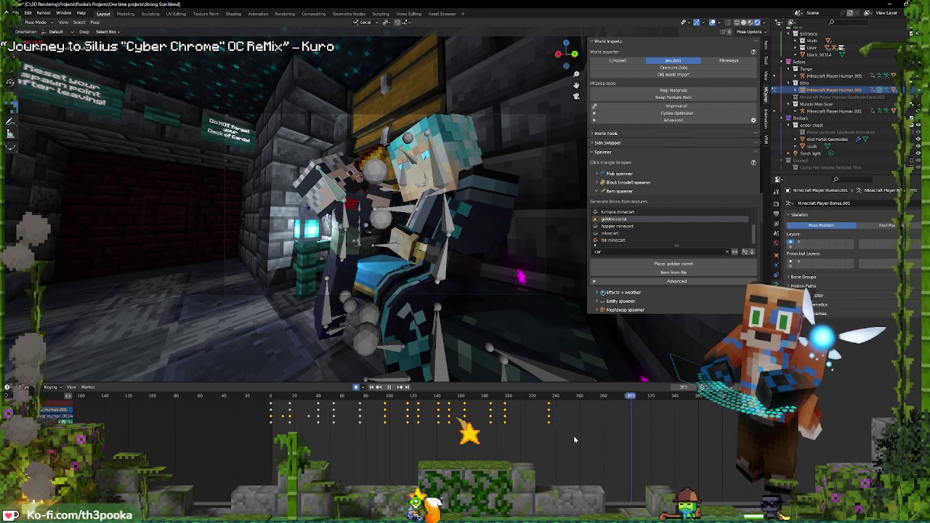
{"action": "key", "text": "space"}
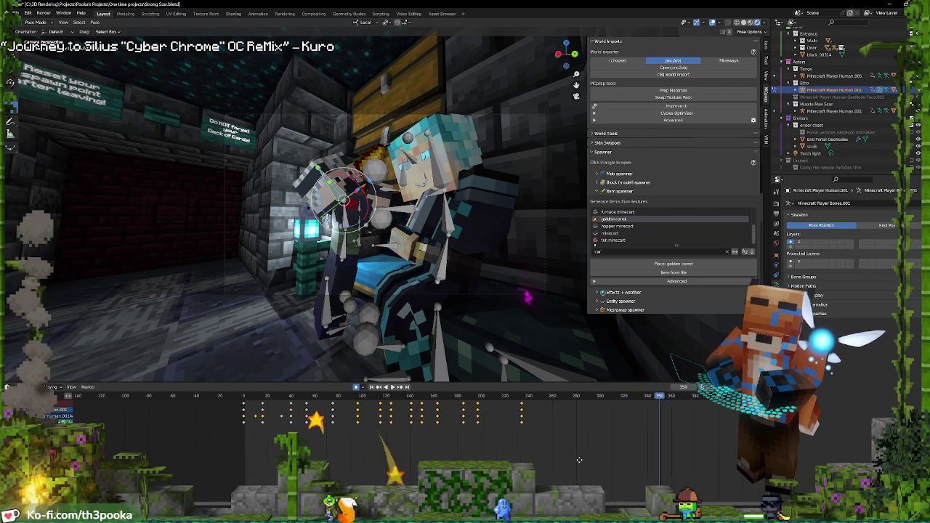
Select the white-haired character's torso bone and repeatedly replay the frames from about 235 to 300 to judge the next pose's timing
{"action": "left_click", "coordinate": [343, 255]}
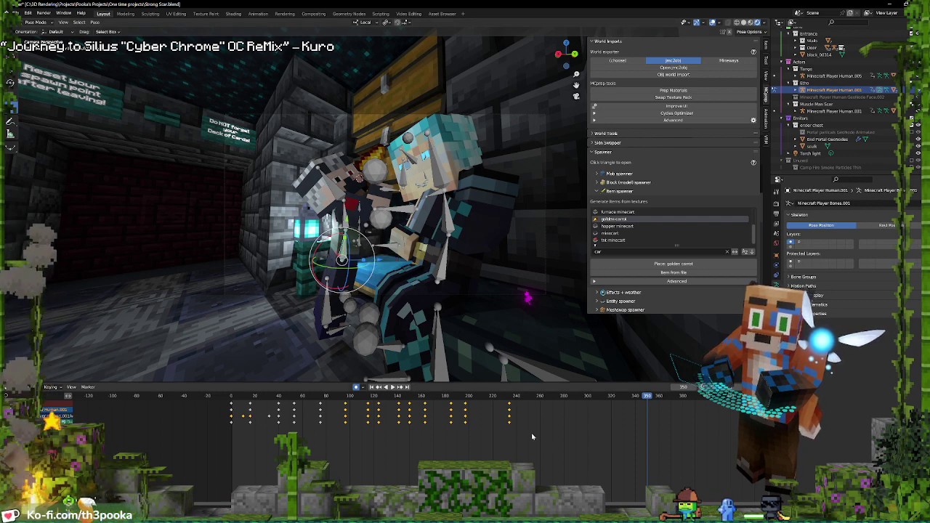
{"action": "right_click", "coordinate": [514, 420], "text": "shift"}
{"action": "key", "text": "space"}
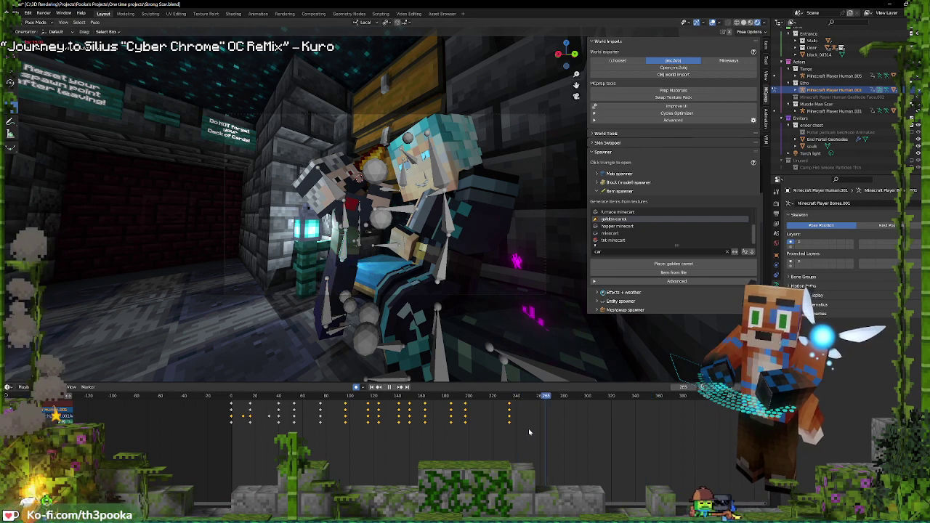
{"action": "key", "text": "space"}
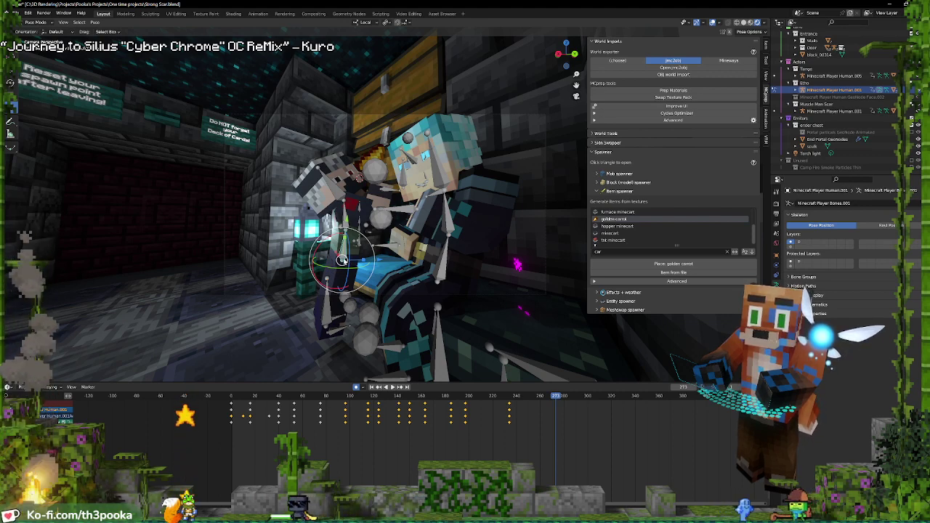
{"action": "key", "text": "space"}
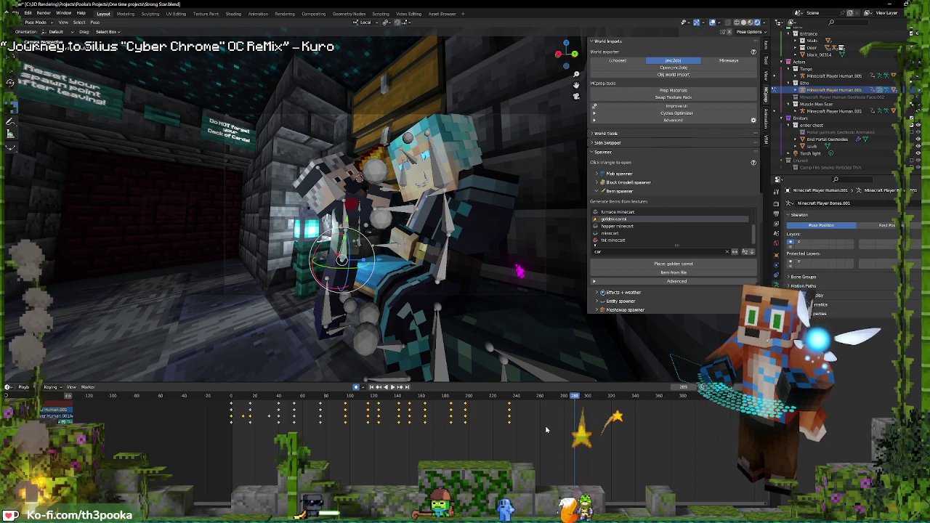
{"action": "key", "text": "space"}
{"action": "key", "text": "space"}
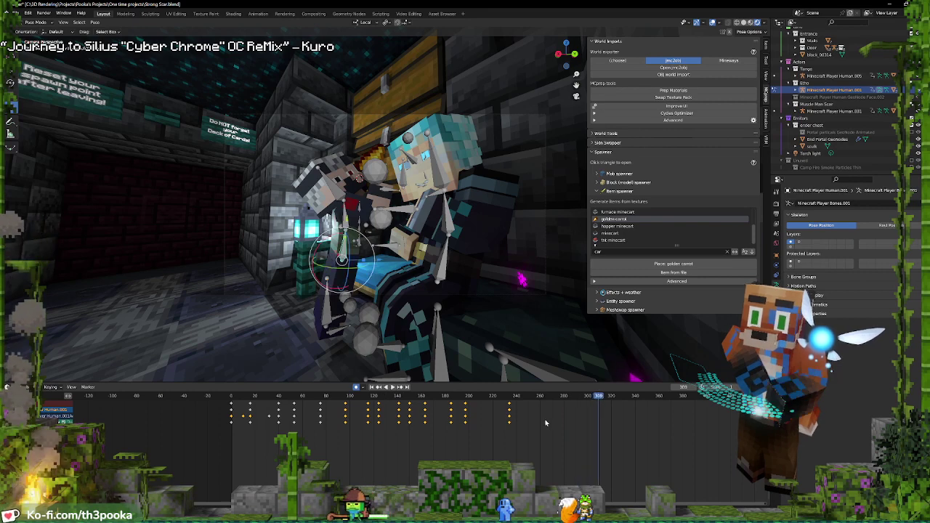
{"action": "right_click", "coordinate": [544, 425], "text": "shift"}
{"action": "key", "text": "space"}
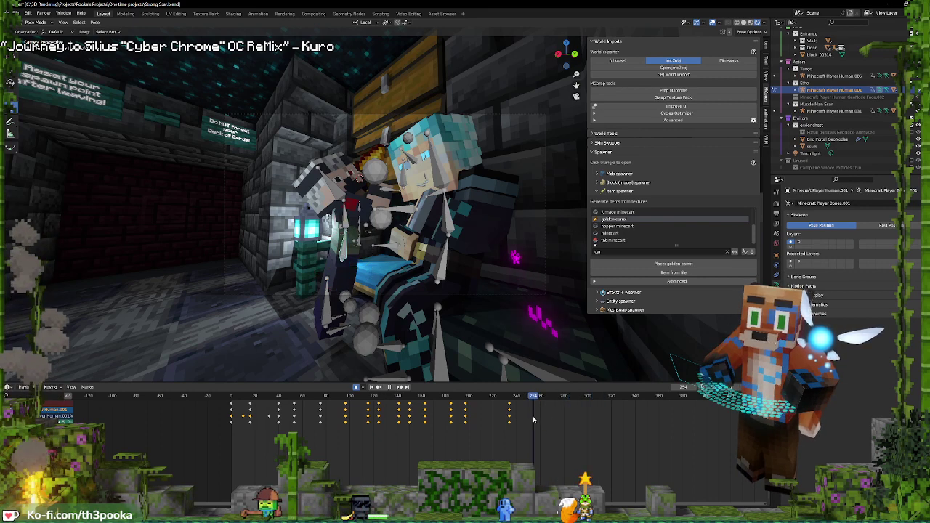
{"action": "key", "text": "space"}
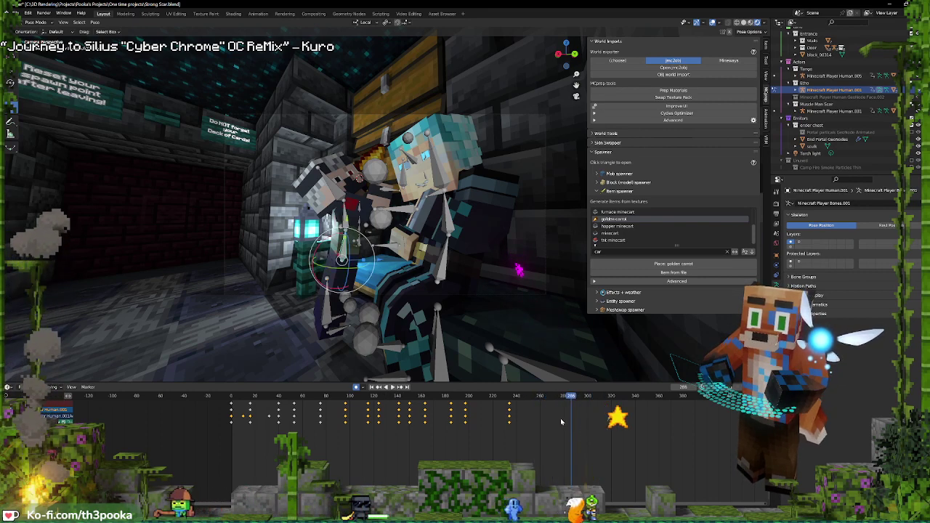
{"action": "right_click", "coordinate": [550, 418], "text": "shift"}
{"action": "key", "text": "space"}
{"action": "key", "text": "space"}
{"action": "right_click", "coordinate": [551, 422], "text": "shift"}
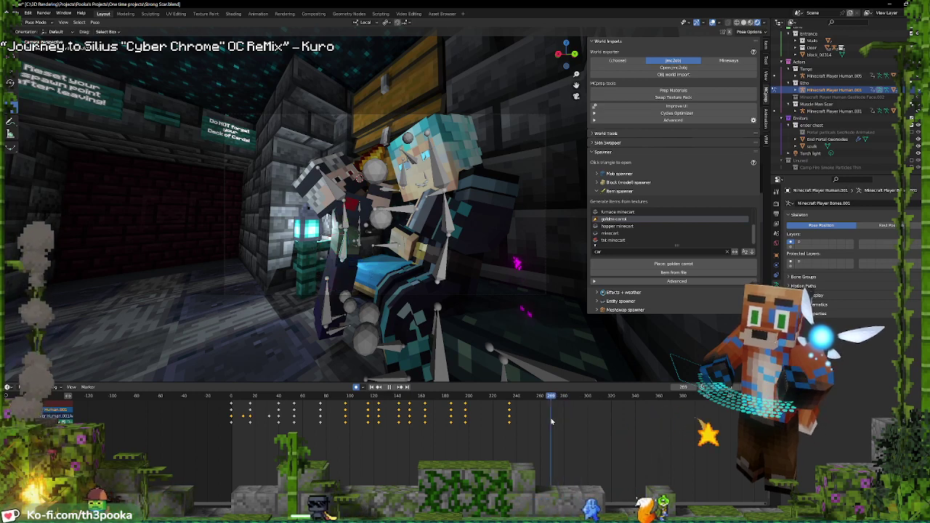
{"action": "key", "text": "space"}
{"action": "key", "text": "space"}
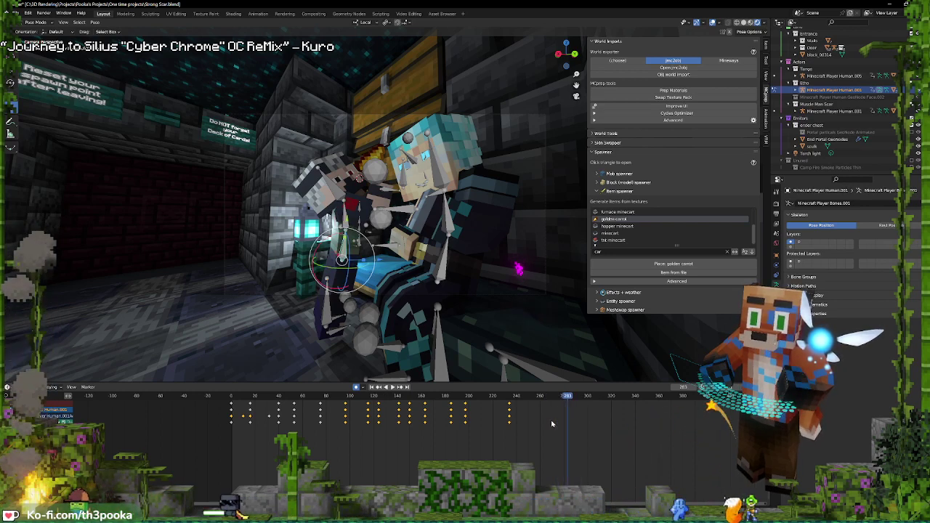
{"action": "key", "text": "space"}
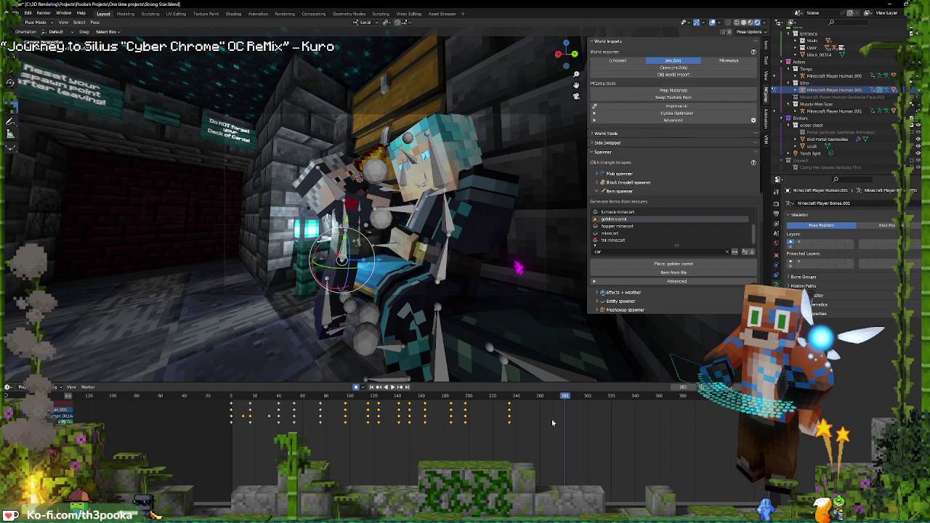
{"action": "right_click", "coordinate": [537, 427], "text": "shift"}
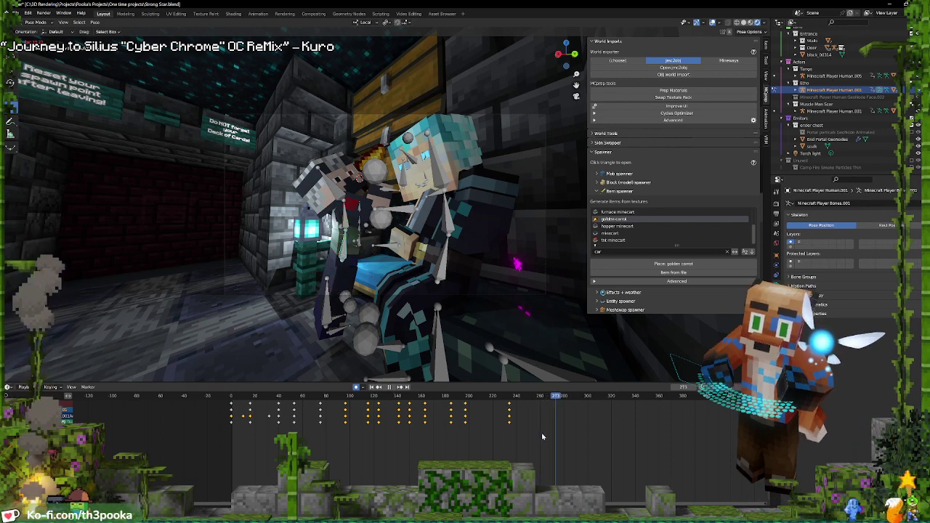
{"action": "right_click", "coordinate": [513, 423], "text": "shift"}
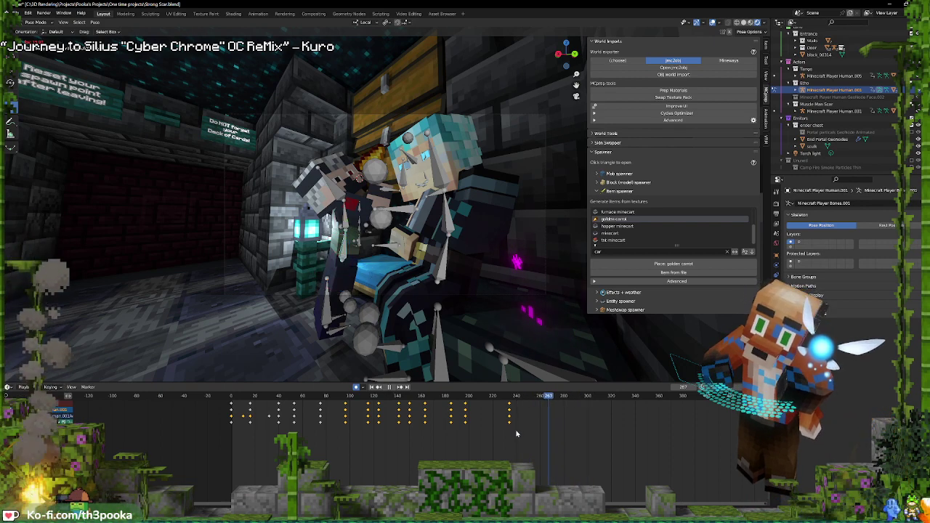
{"action": "key", "text": "space"}
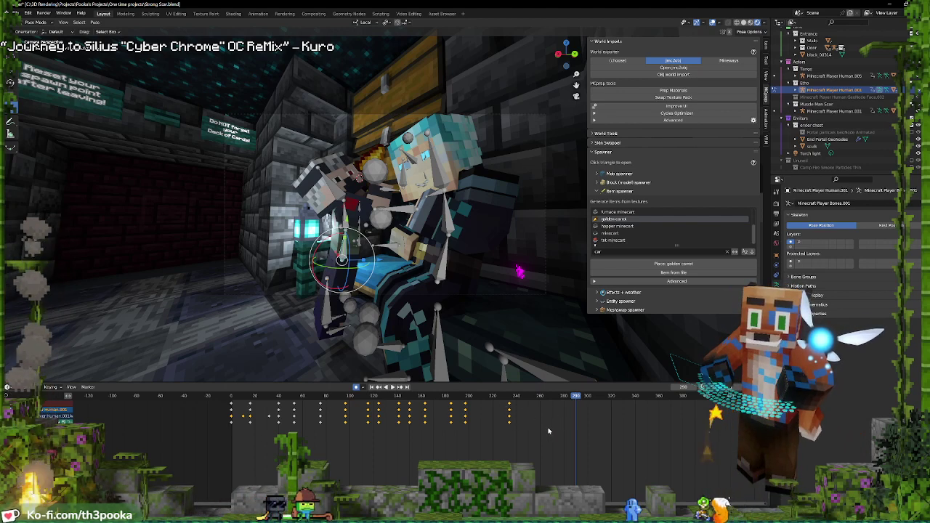
Play the animation up to frame 259 and split the longer audio strip at that frame in the Video Editing workspace
{"action": "key", "text": "space"}
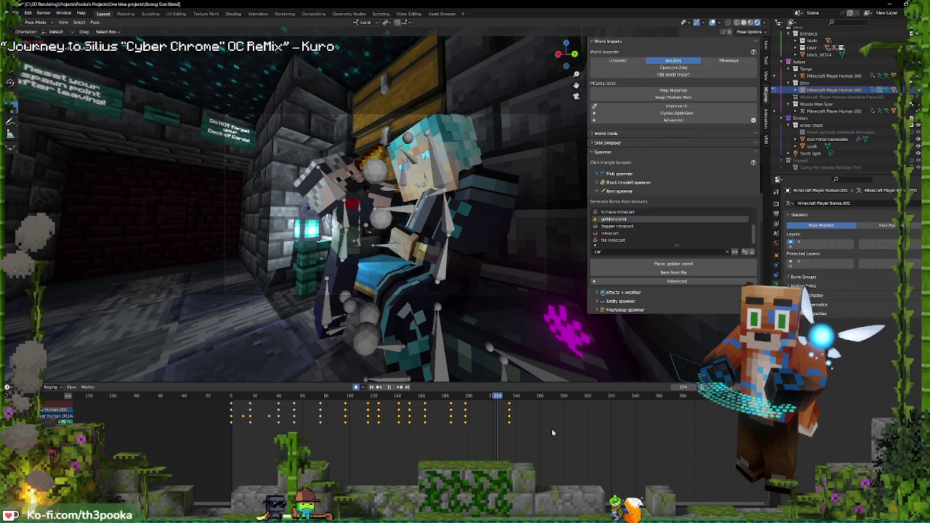
{"action": "key", "text": "space"}
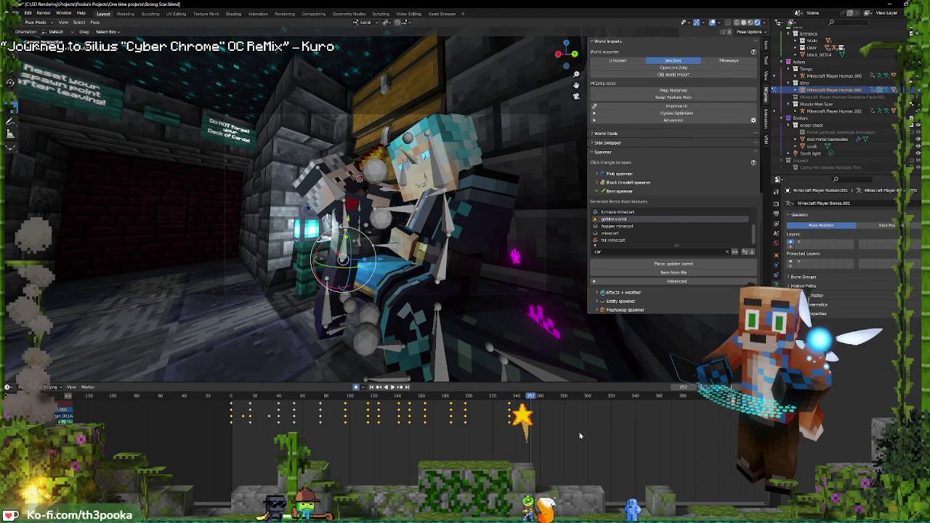
{"action": "key", "text": "space"}
{"action": "key", "text": "space"}
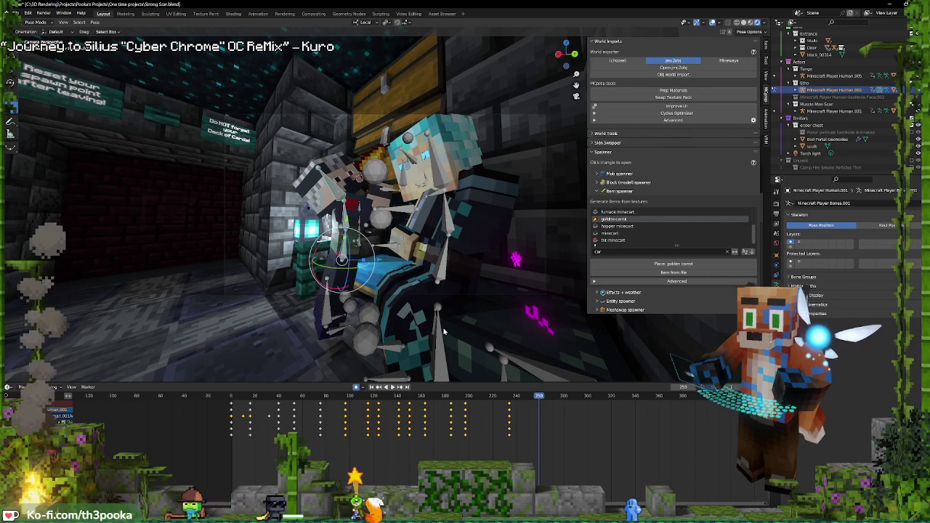
{"action": "left_click", "coordinate": [409, 14]}
{"action": "left_click", "coordinate": [434, 373]}
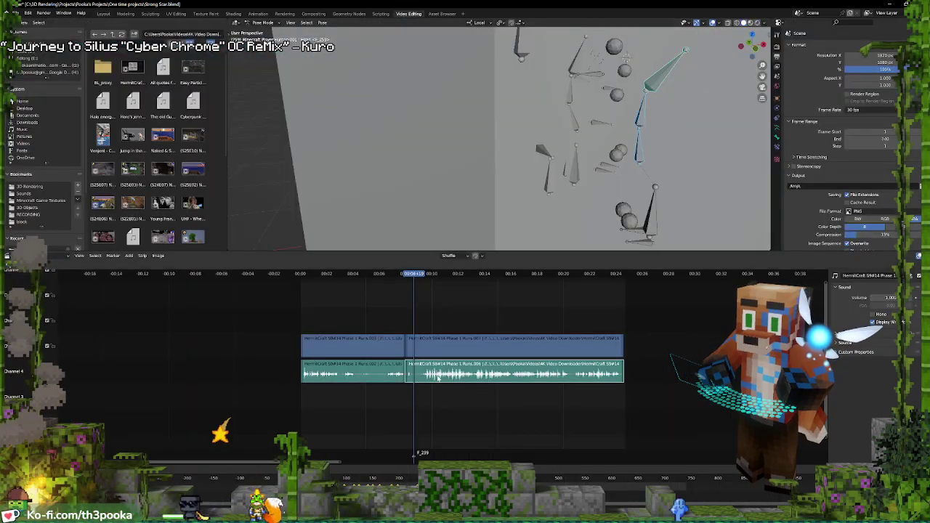
{"action": "key", "text": "k"}
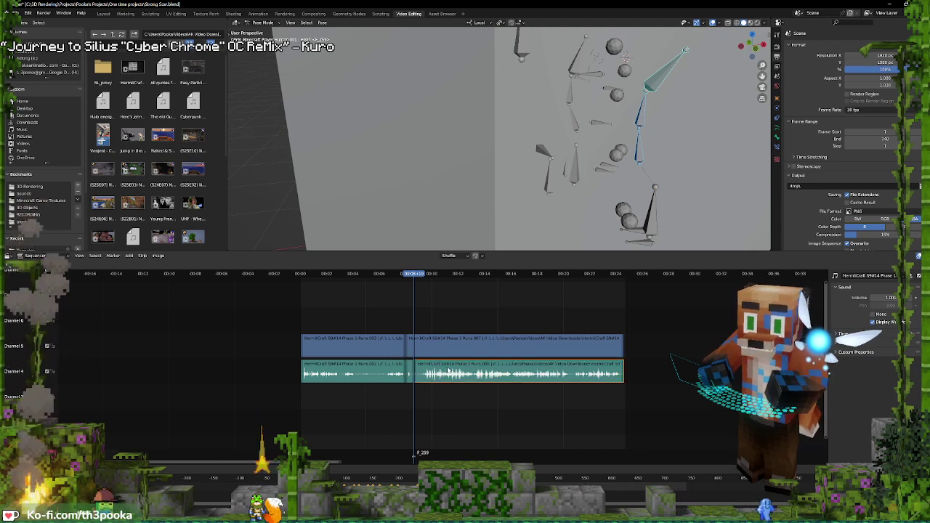
Delete both video strips and slide the audio strip after frame 259 several seconds later, leaving a gap at the cut
{"action": "left_click", "coordinate": [433, 352]}
{"action": "left_click", "coordinate": [395, 340], "text": "shift"}
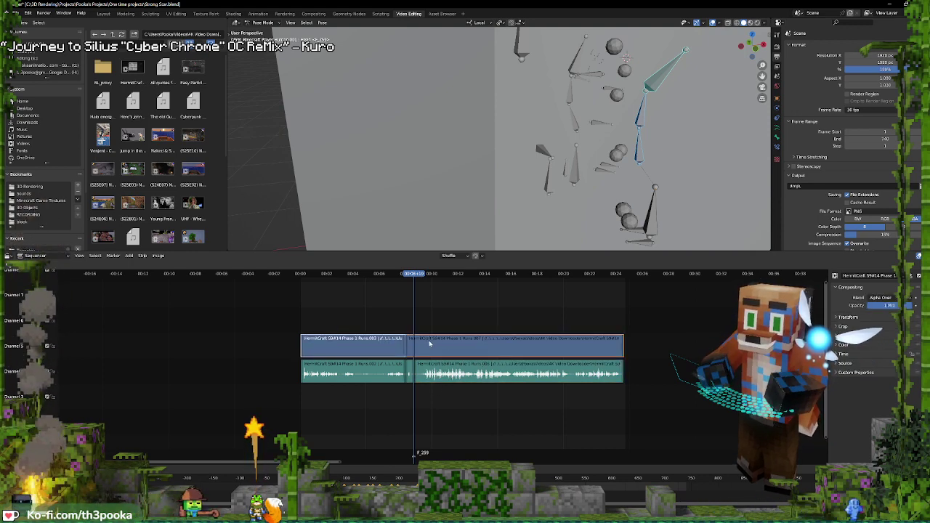
{"action": "key", "text": "x"}
{"action": "left_click", "coordinate": [441, 367]}
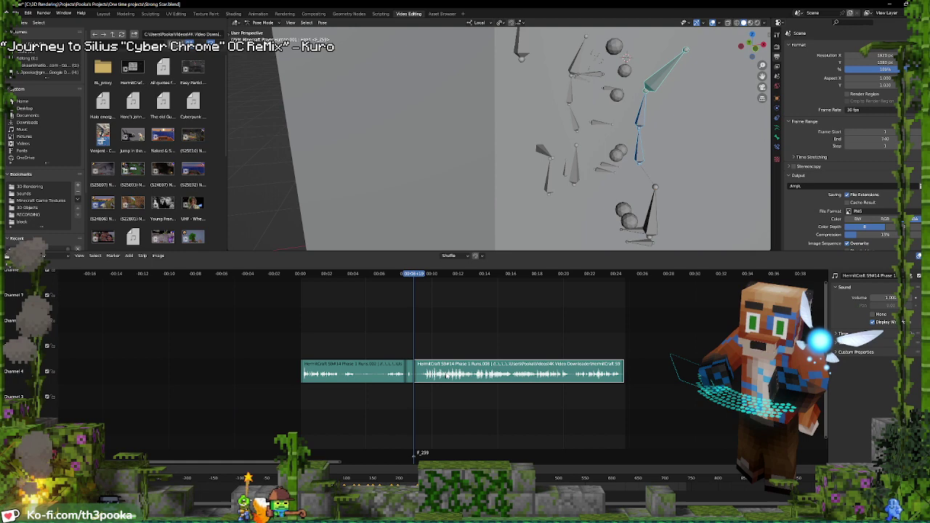
{"action": "key", "text": "g"}
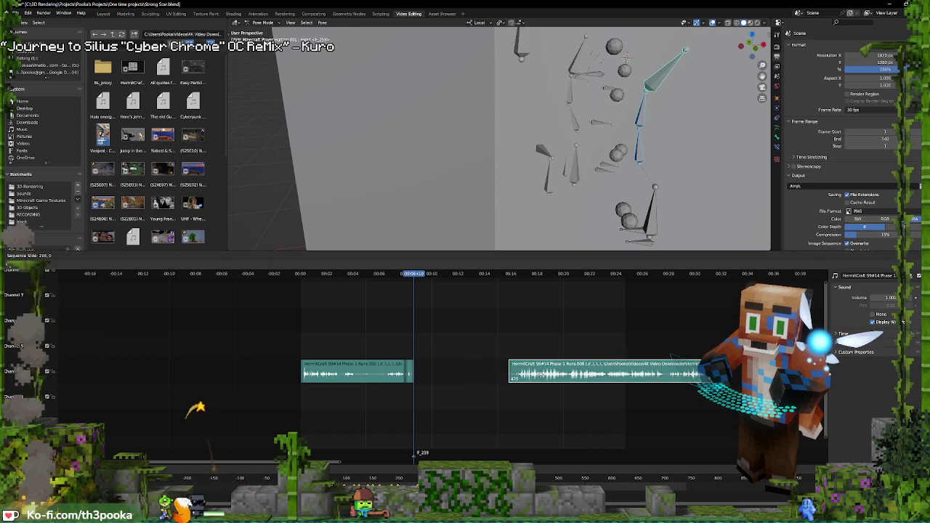
{"action": "mouse_move", "coordinate": [535, 370]}
{"action": "left_mouse_down"}
{"action": "mouse_move", "coordinate": [561, 370]}
{"action": "mouse_move", "coordinate": [542, 370]}
{"action": "left_mouse_up"}
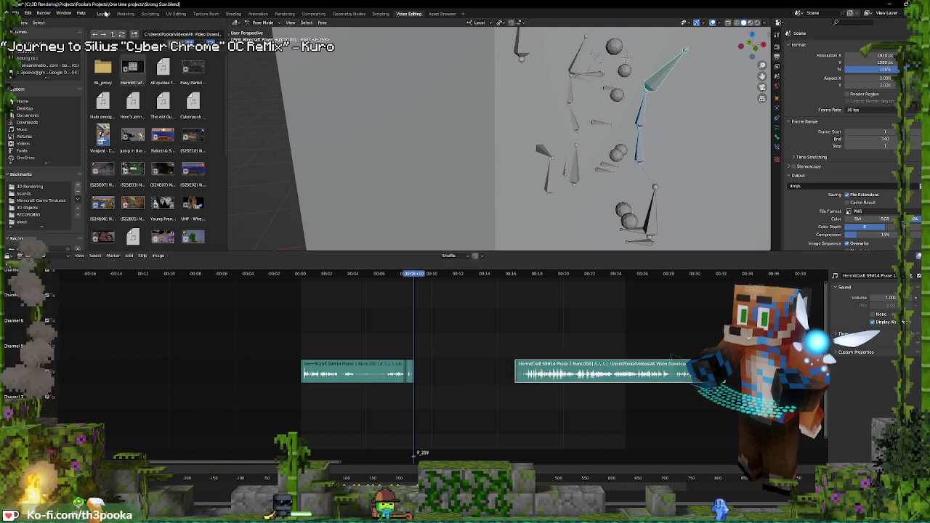
Return to the Layout workspace and replay the frames from about 197 to 259 to check the shortened audio against the poses
{"action": "left_click", "coordinate": [103, 13]}
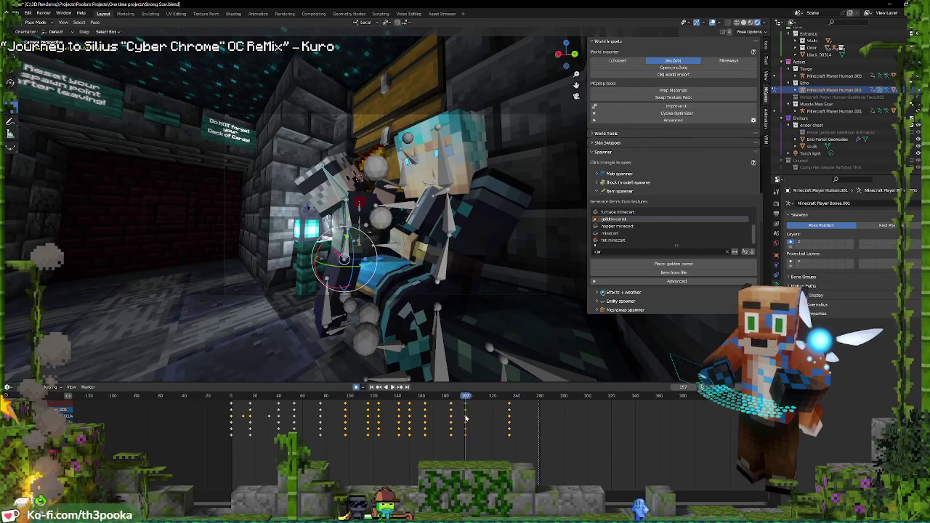
{"action": "key", "text": "space"}
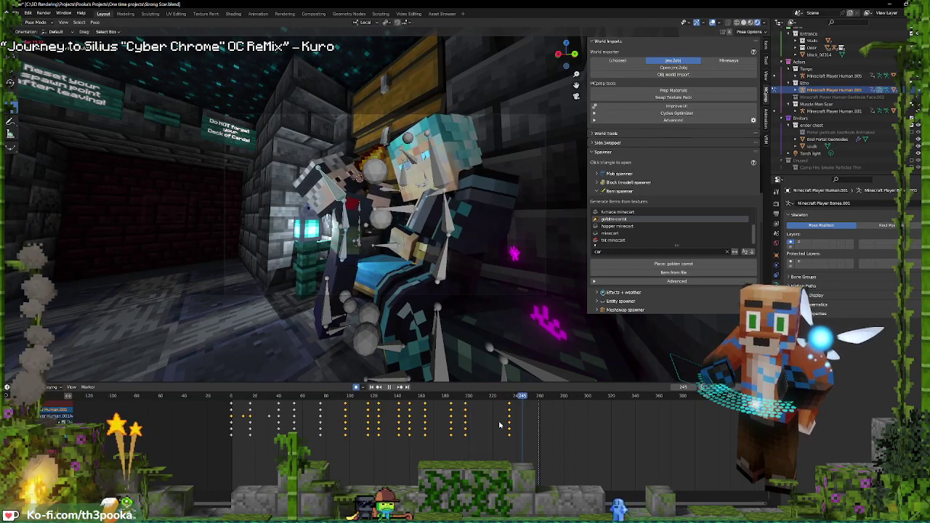
{"action": "key", "text": "space"}
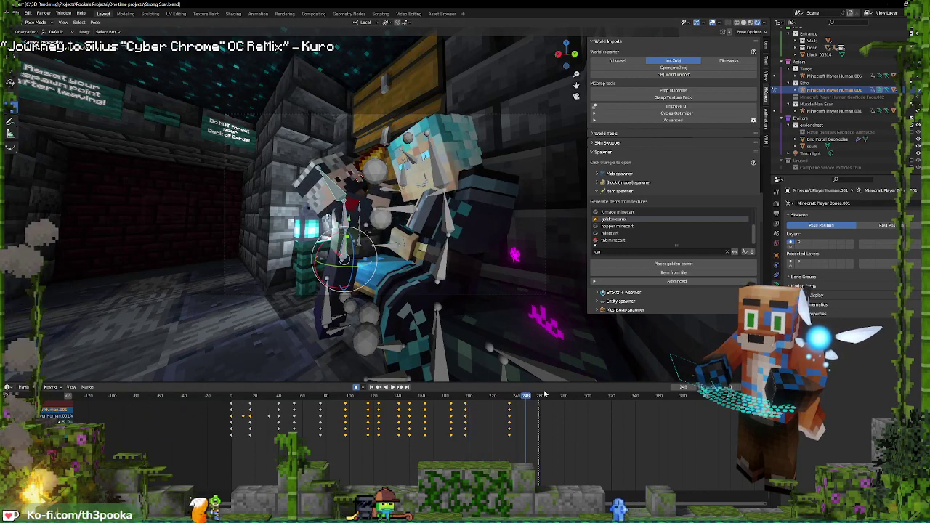
{"action": "key", "text": "Left"}
{"action": "key", "text": "Left"}
{"action": "key", "text": "Left"}
{"action": "key", "text": "Left"}
{"action": "key", "text": "Left"}
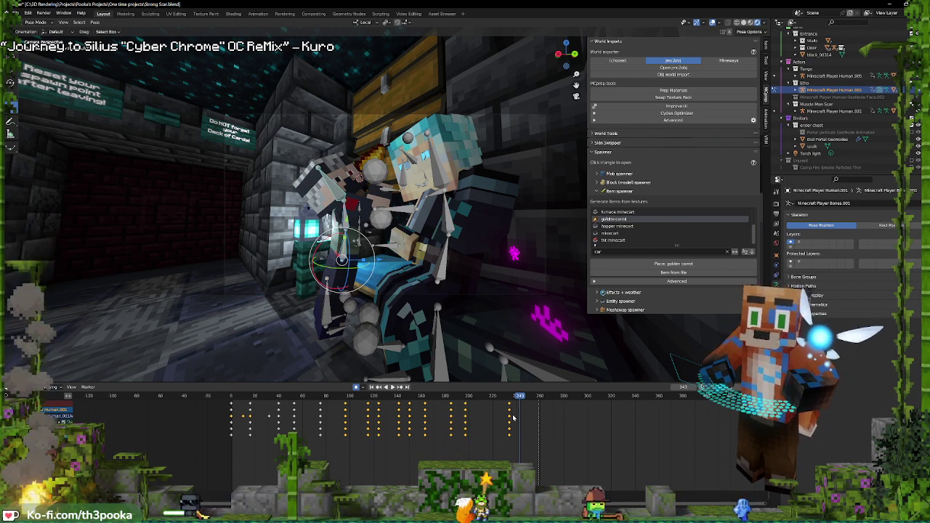
{"action": "key", "text": "shift+ctrl+space"}
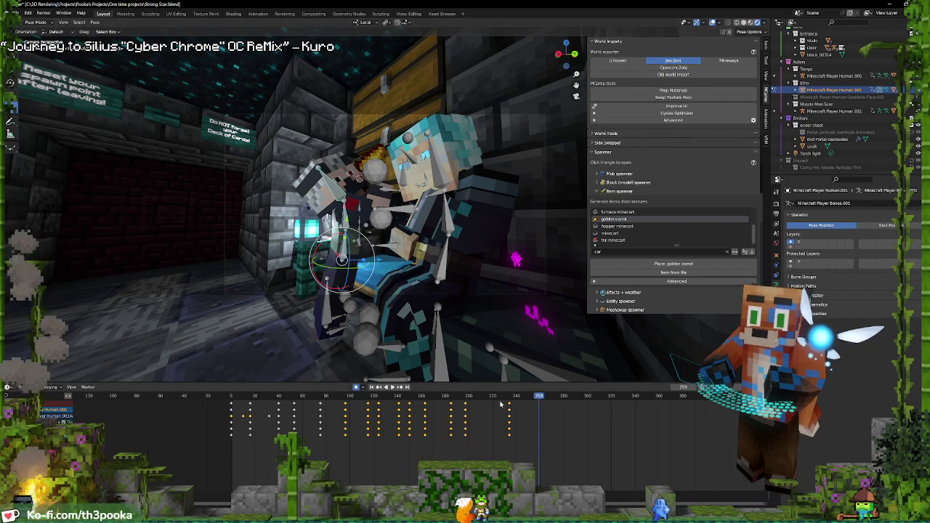
Keyframe the location, rotation and scale of all the white-haired character's bones at frame 234
{"action": "left_click", "coordinate": [378, 388]}
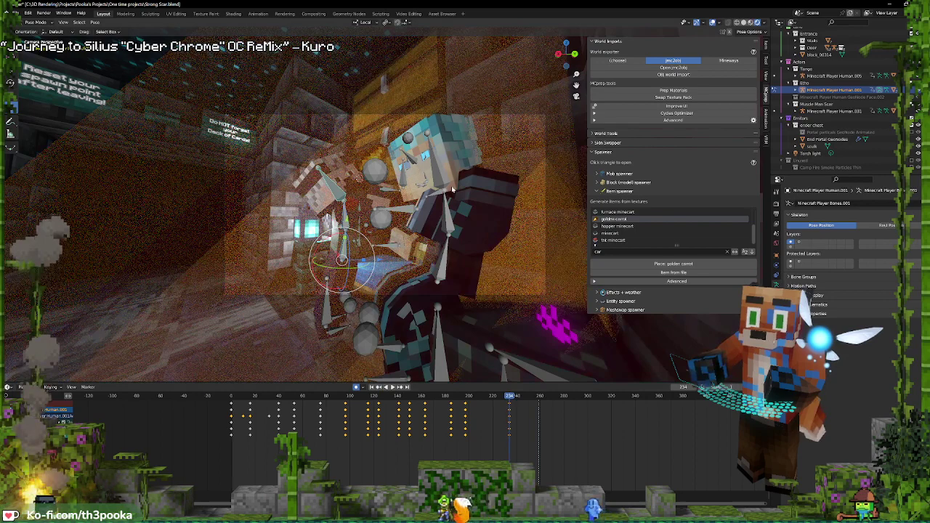
{"action": "key", "text": "ctrl+z"}
{"action": "key", "text": "i"}
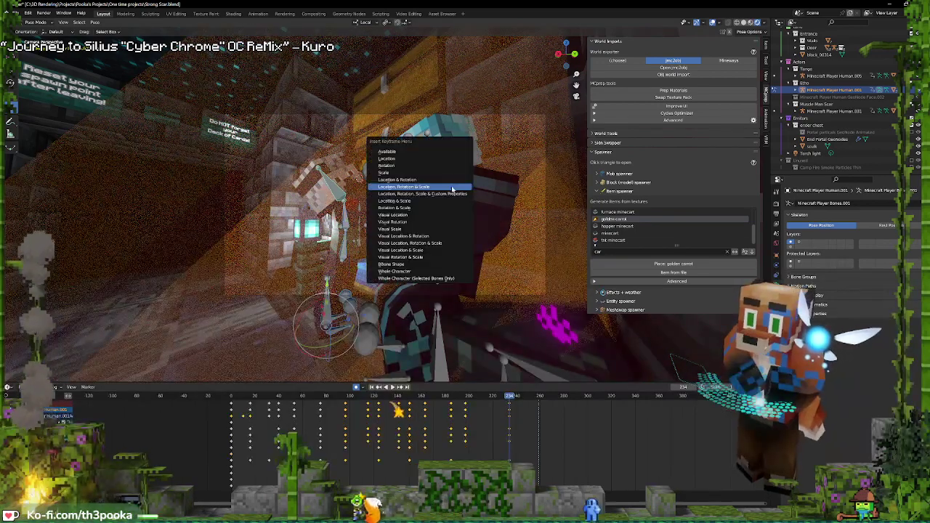
{"action": "left_click", "coordinate": [453, 189]}
Replay the animation through the frame 234 pose and stop at frame 257
{"action": "right_click_drag", "start_coordinate": [504, 433], "coordinate": [444, 433], "text": "shift"}
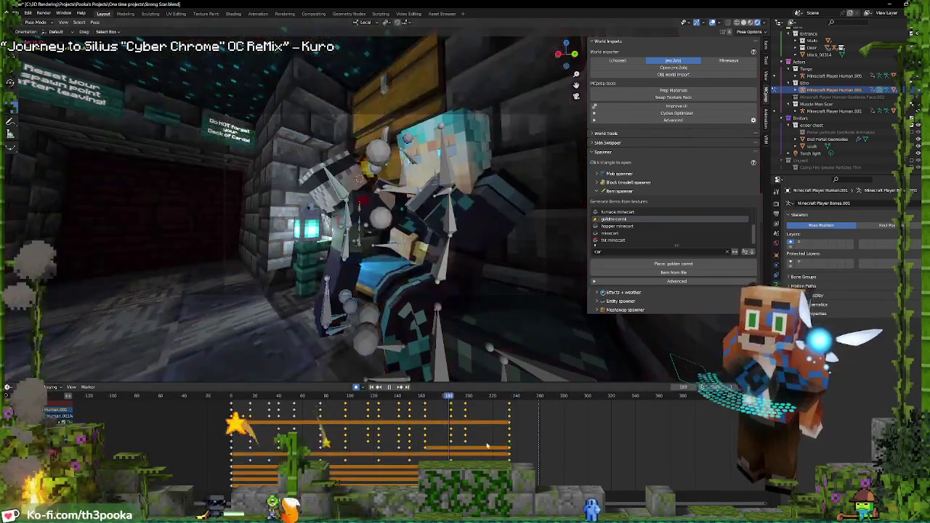
{"action": "key", "text": "space"}
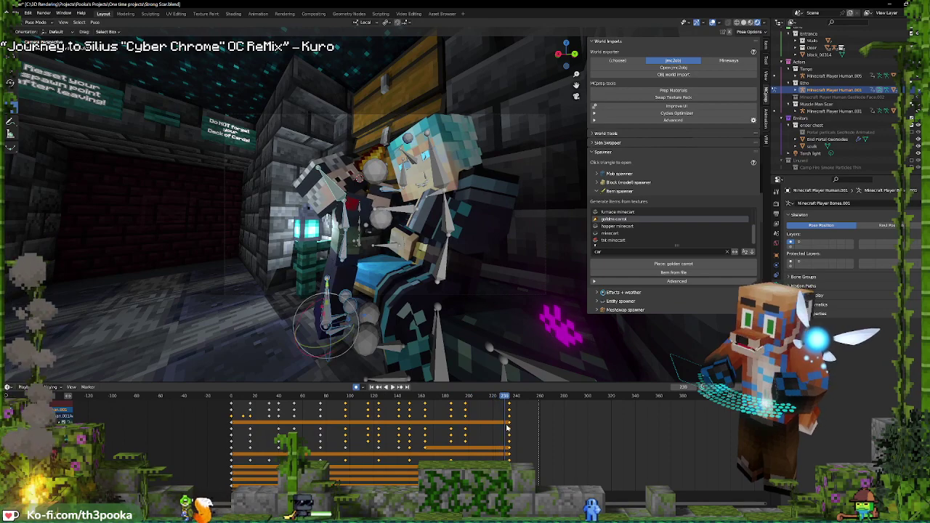
{"action": "key", "text": "space"}
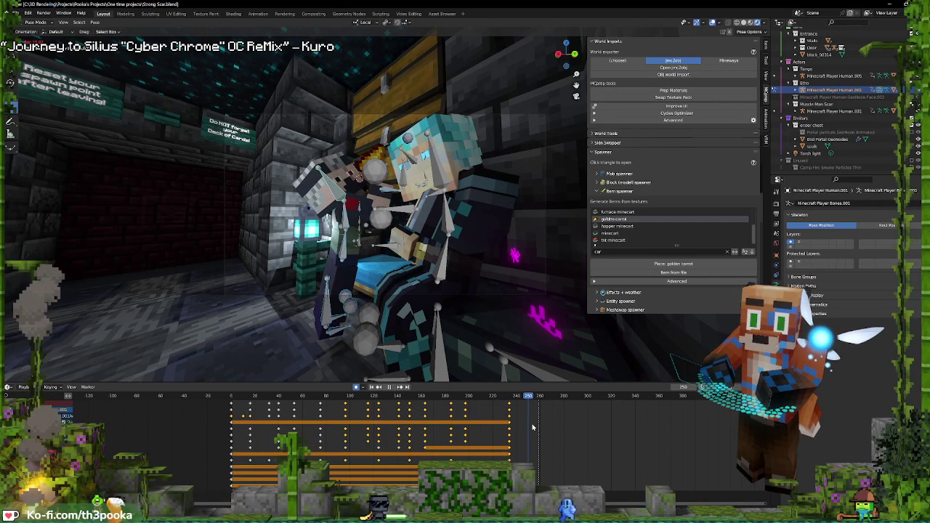
{"action": "key", "text": "space"}
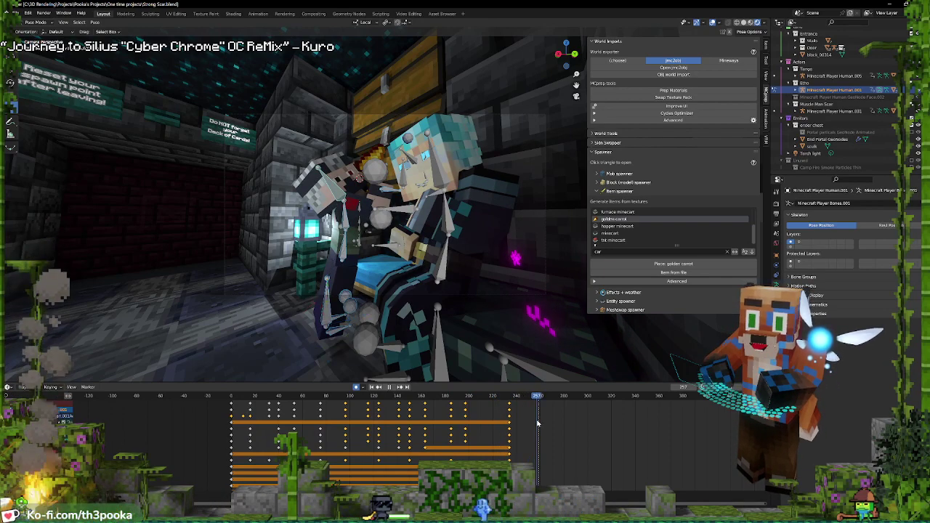
Try a pasted pose on all the white-haired character's bones at frame 257, and delete its keyframes
{"action": "left_click", "coordinate": [338, 240]}
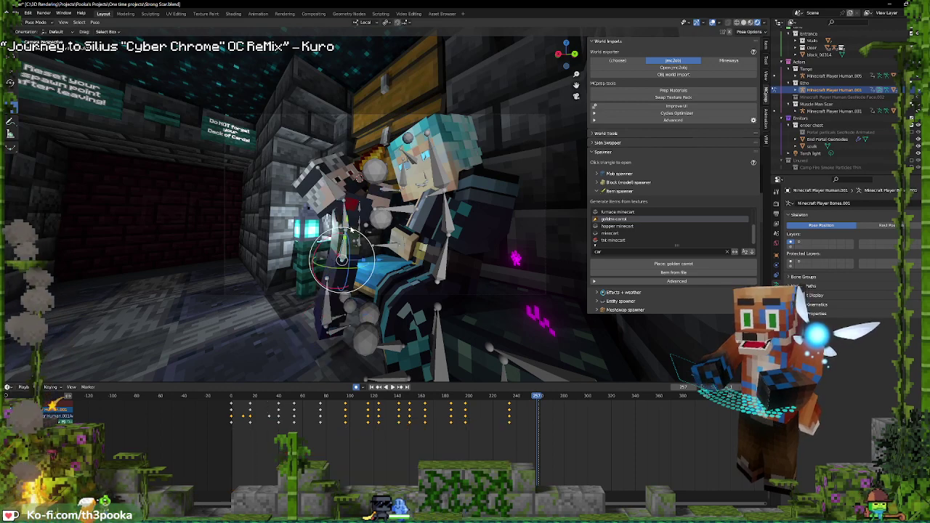
{"action": "left_click", "coordinate": [344, 251]}
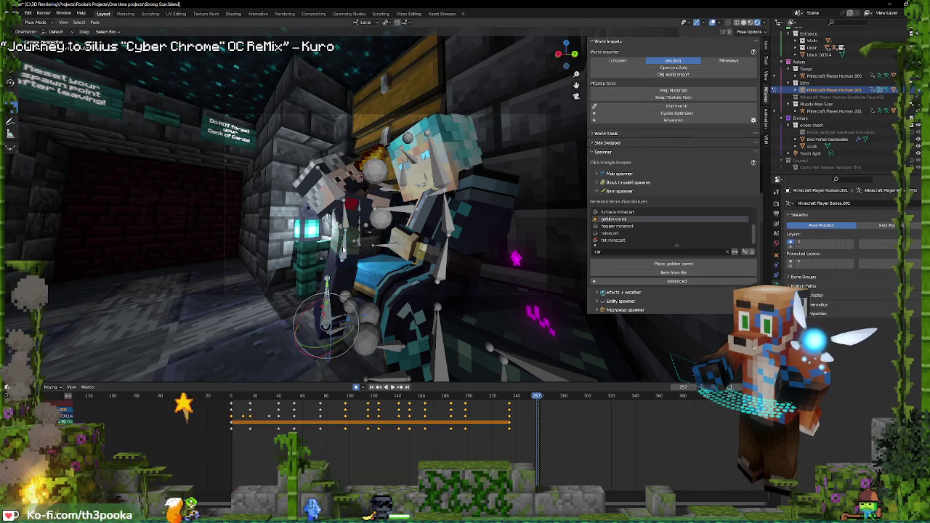
{"action": "key", "text": "ctrl+v"}
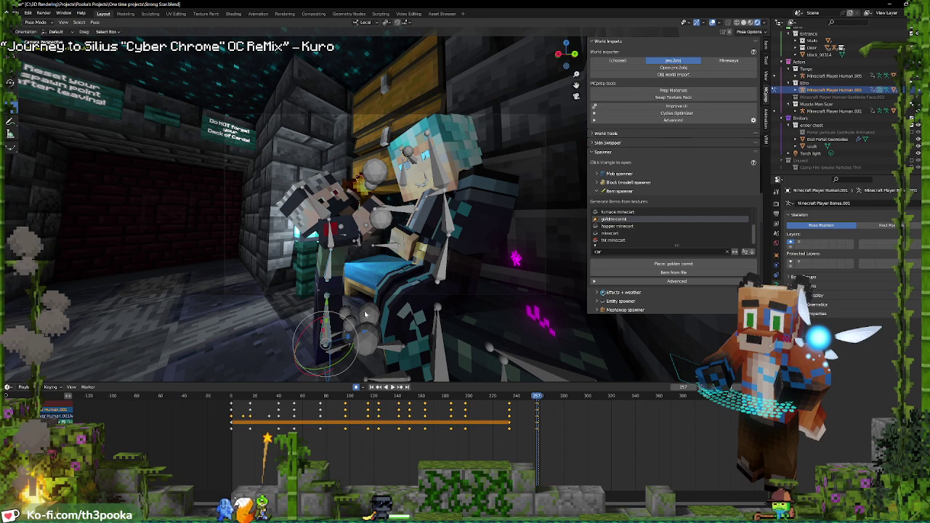
{"action": "left_click", "coordinate": [326, 335]}
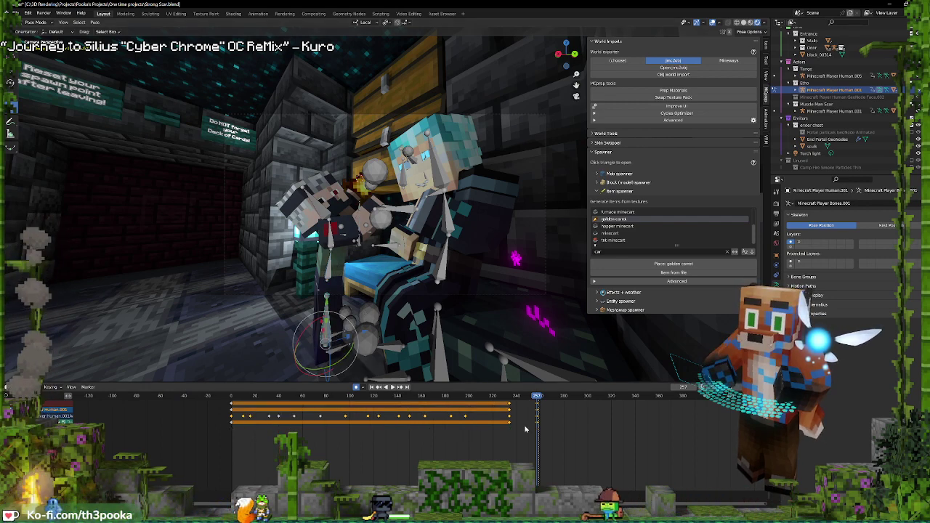
{"action": "left_click_drag", "start_coordinate": [531, 397], "coordinate": [537, 435]}
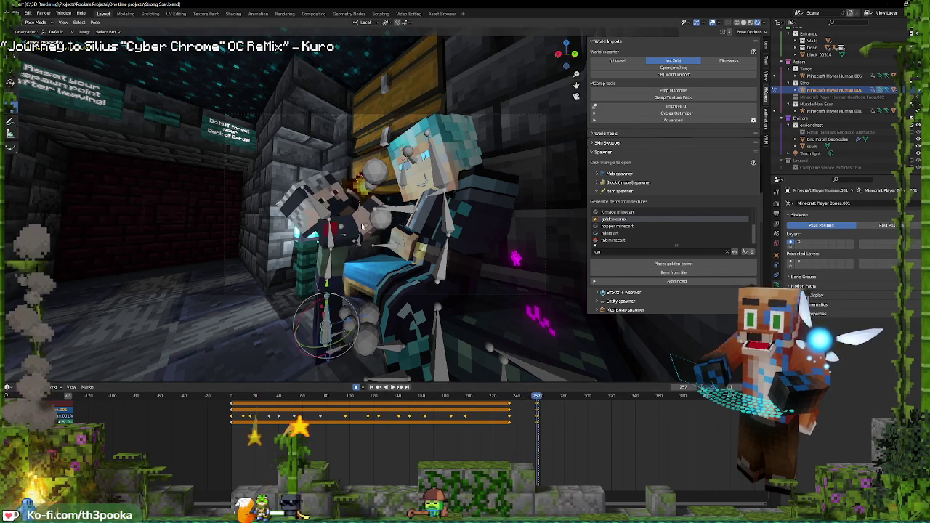
{"action": "key", "text": "a"}
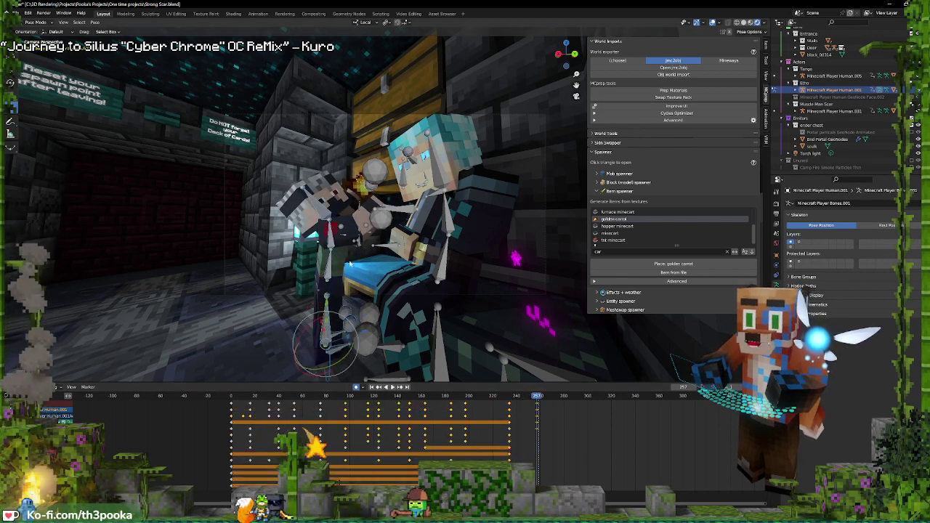
{"action": "left_click", "coordinate": [537, 409]}
{"action": "key", "text": "Delete"}
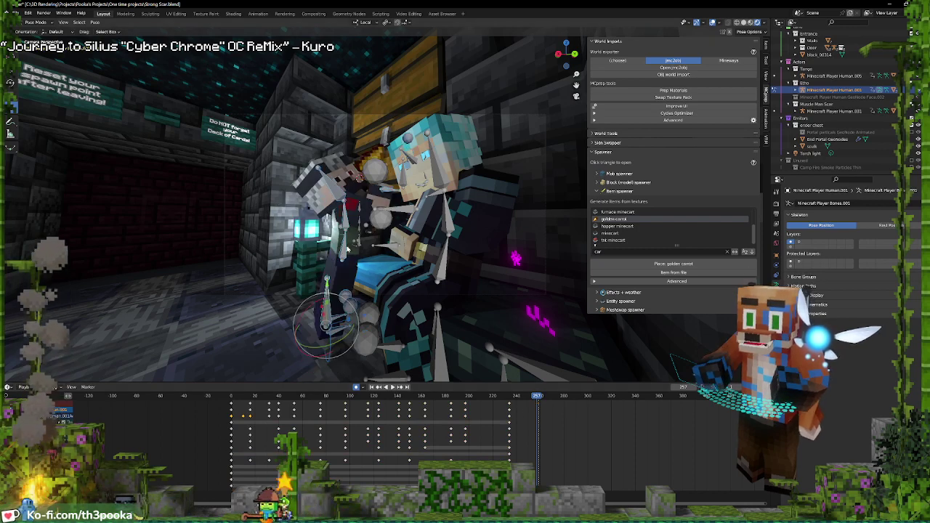
At frame 257, shift the white-haired character's torso bone and carrot-holding hand for the next pose, and play the transition up to frame 259
{"action": "left_click", "coordinate": [348, 249]}
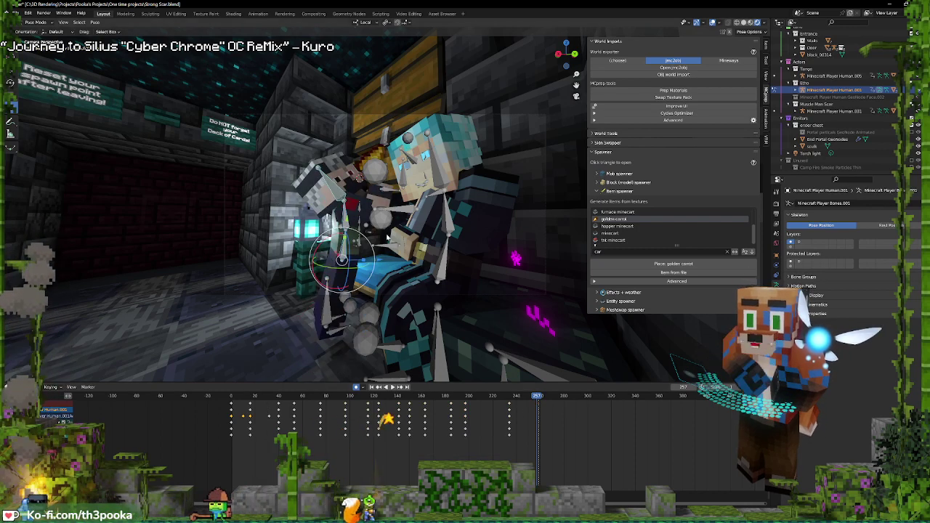
{"action": "left_click_drag", "start_coordinate": [359, 255], "coordinate": [370, 205]}
{"action": "key", "text": "g"}
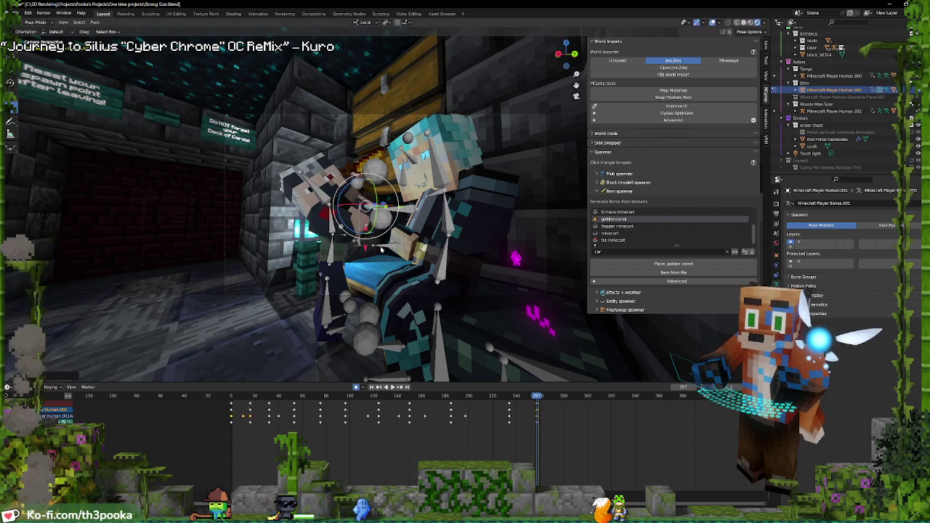
{"action": "right_click", "coordinate": [504, 419], "text": "shift"}
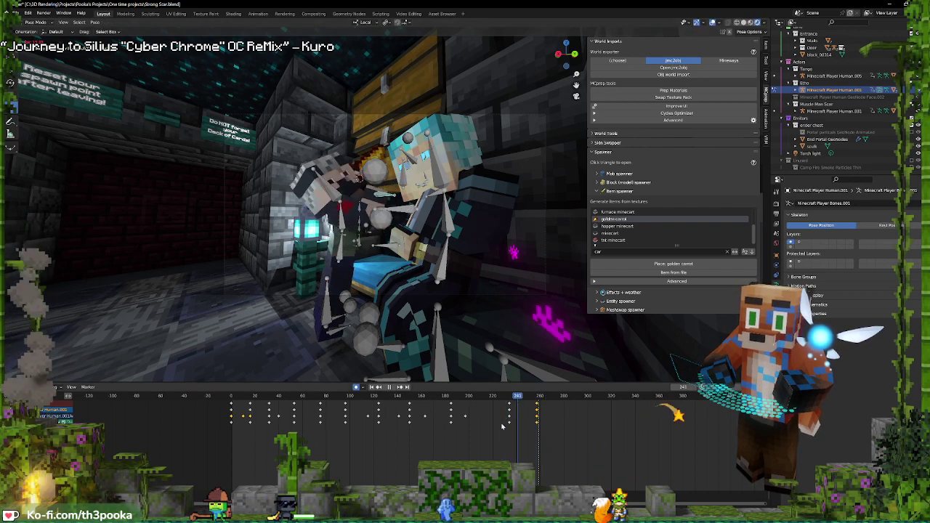
{"action": "key", "text": "space"}
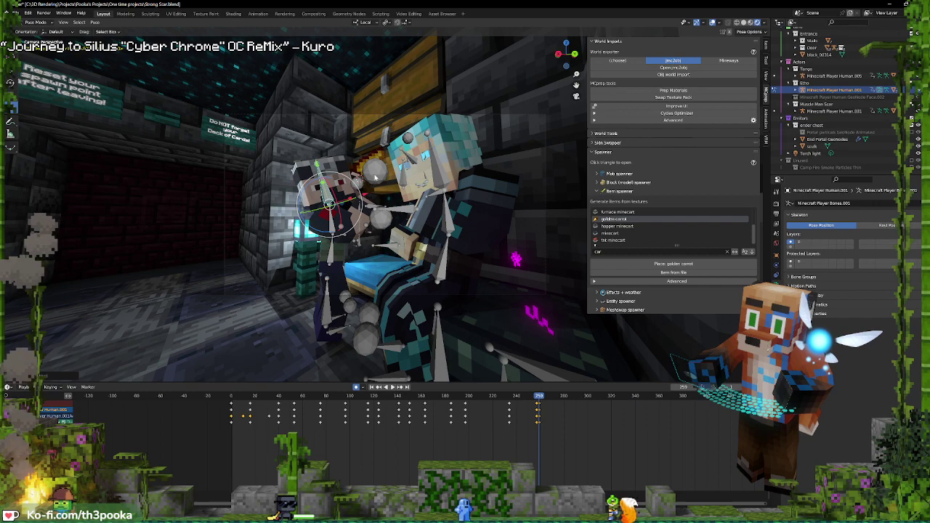
At frame 259, move the white-haired character's carrot-holding hand, and replay the transition from the camera view
{"action": "middle_click_drag", "start_coordinate": [385, 169], "coordinate": [396, 175]}
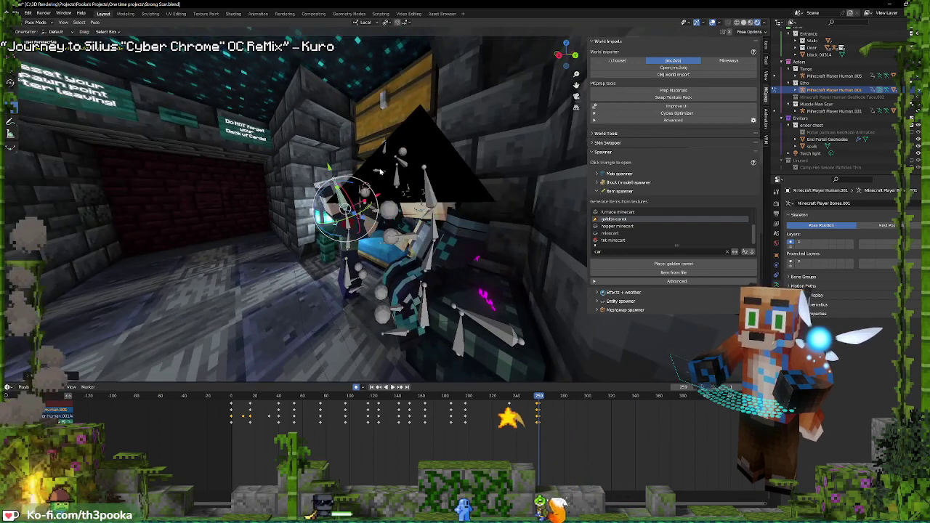
{"action": "left_click", "coordinate": [398, 173]}
{"action": "key", "text": "g"}
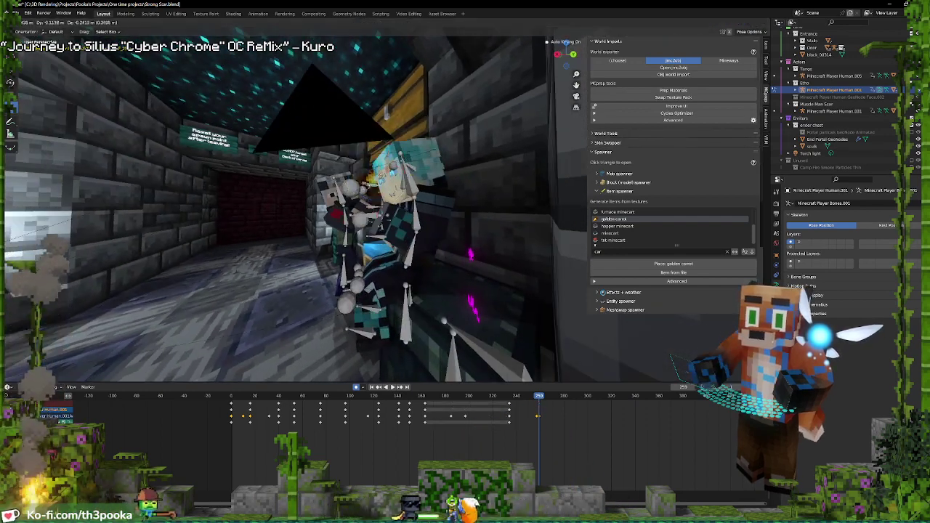
{"action": "left_click", "coordinate": [378, 176]}
{"action": "key", "text": "KP_0"}
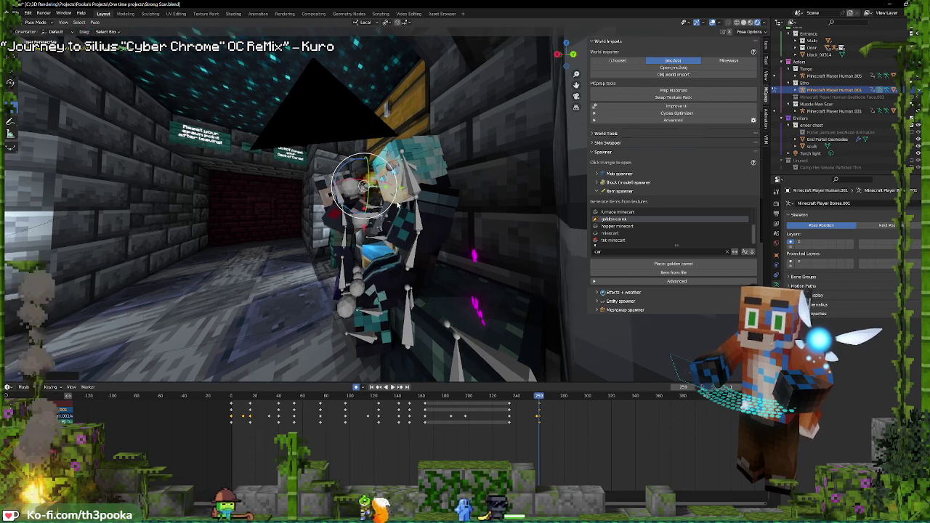
{"action": "key", "text": "space"}
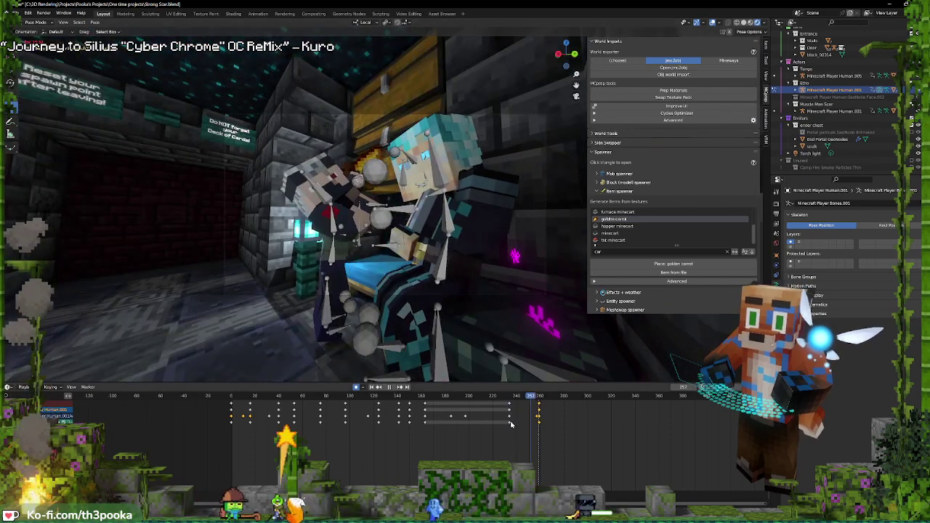
Select the white-haired character's facial bone, play the animation from about frame 37, and keyframe the bone at frame 100
{"action": "key", "text": "space"}
{"action": "left_click", "coordinate": [327, 187]}
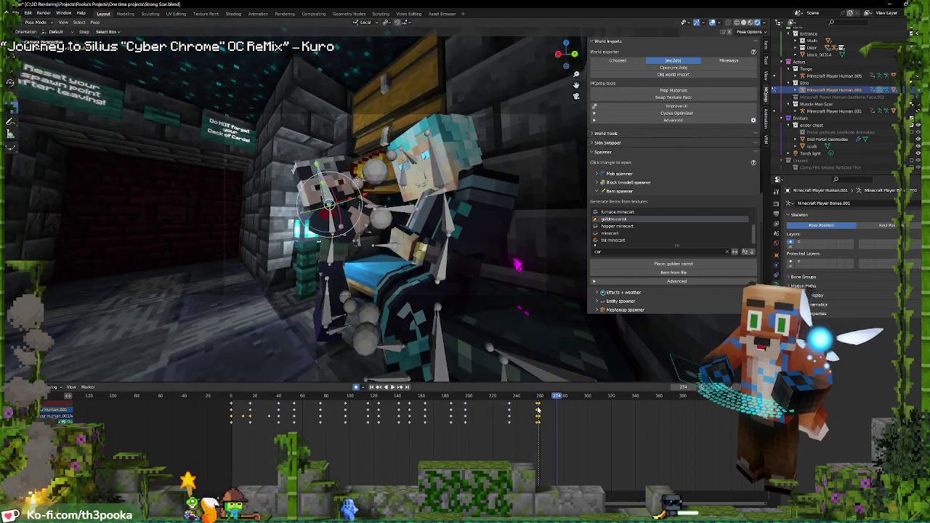
{"action": "key", "text": "space"}
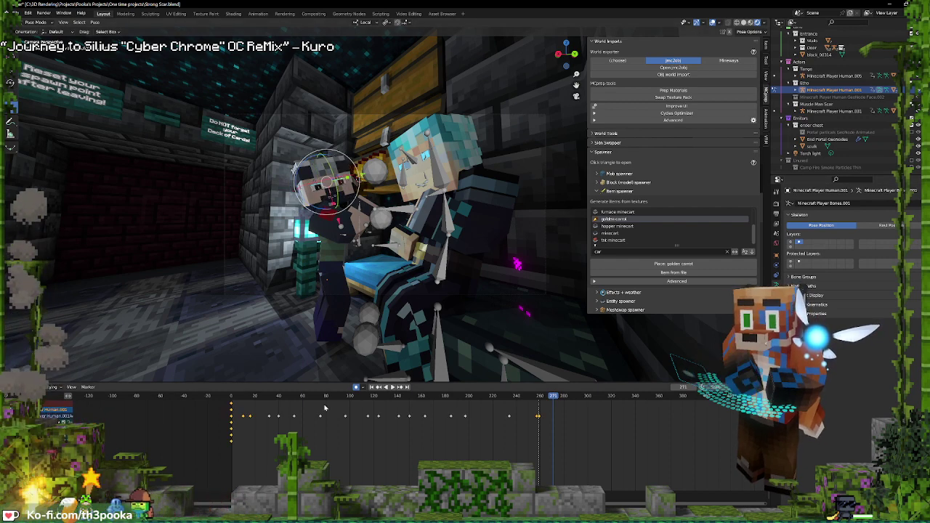
{"action": "left_click_drag", "start_coordinate": [239, 422], "coordinate": [275, 422]}
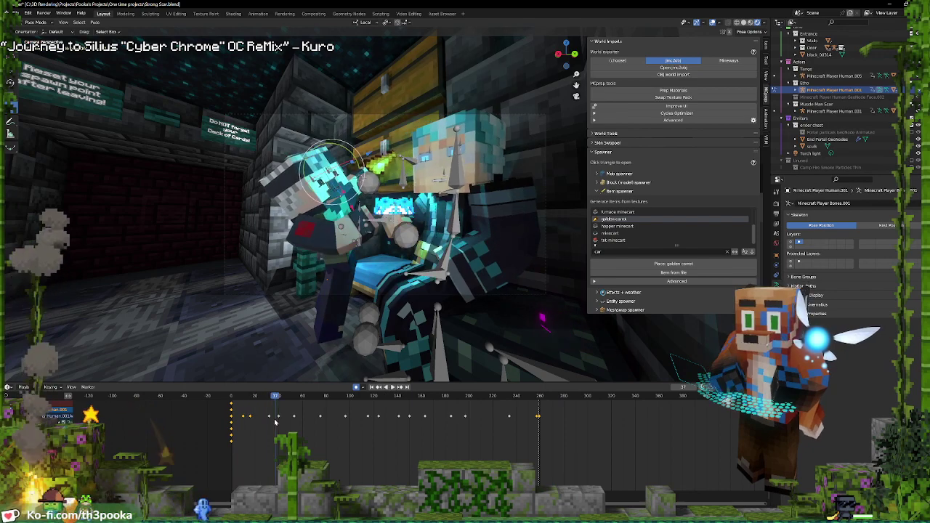
{"action": "key", "text": "space"}
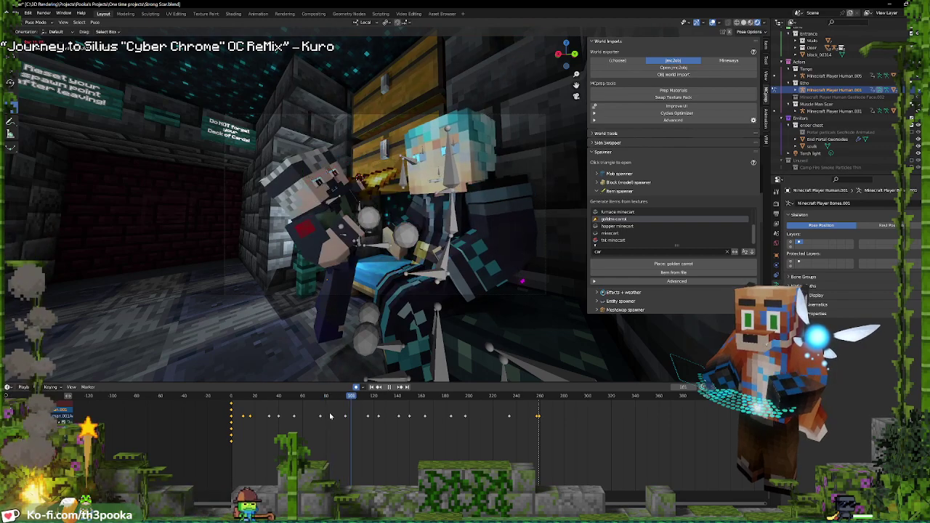
{"action": "key", "text": "space"}
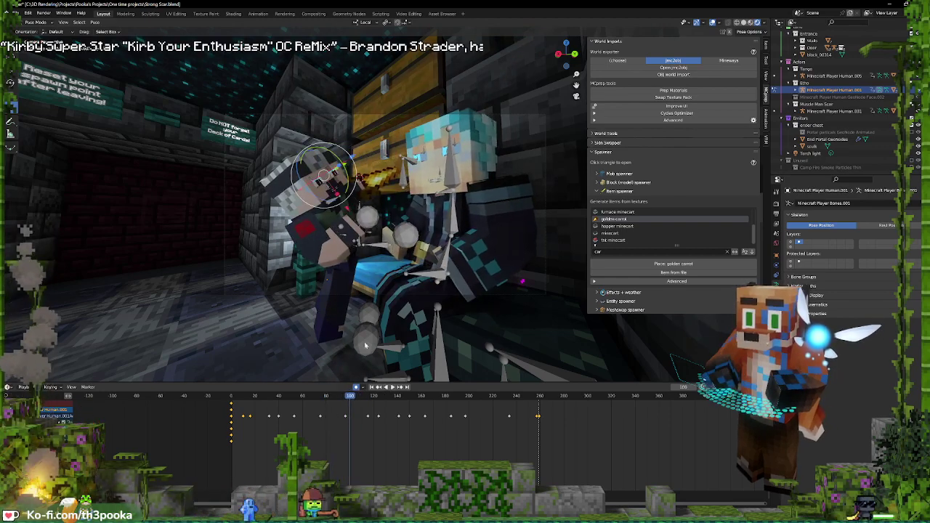
{"action": "key", "text": "i"}
Re-pose the selected facial bone at frame 109, and keyframe it again at frame 132
{"action": "left_click", "coordinate": [382, 255]}
{"action": "left_click", "coordinate": [361, 397]}
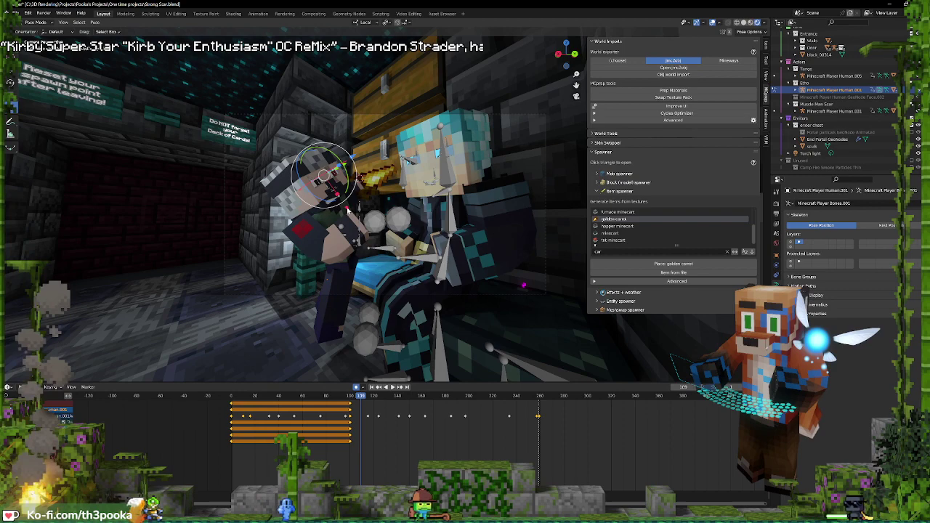
{"action": "key", "text": "r"}
{"action": "left_click", "coordinate": [356, 230]}
{"action": "scroll", "coordinate": [402, 187], "scroll_direction": "down", "scroll_amount": 14, "text": "alt"}
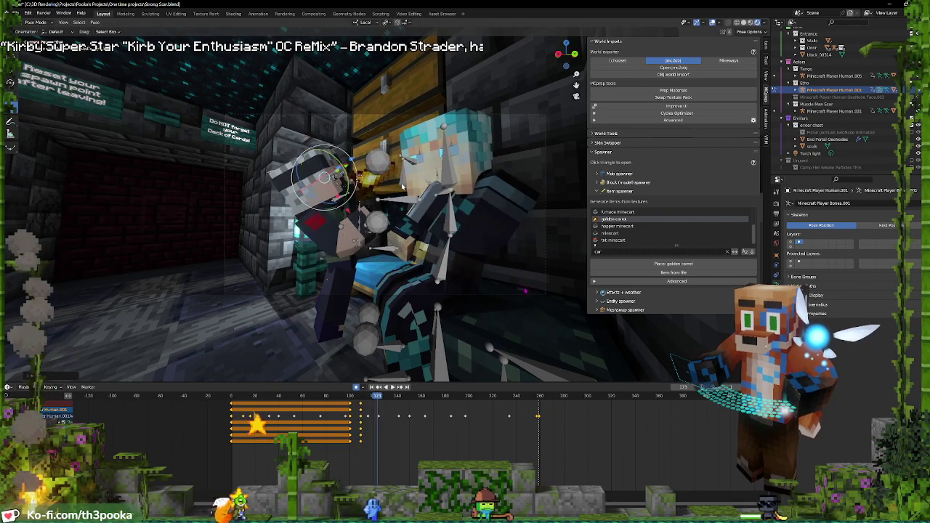
{"action": "key", "text": "space"}
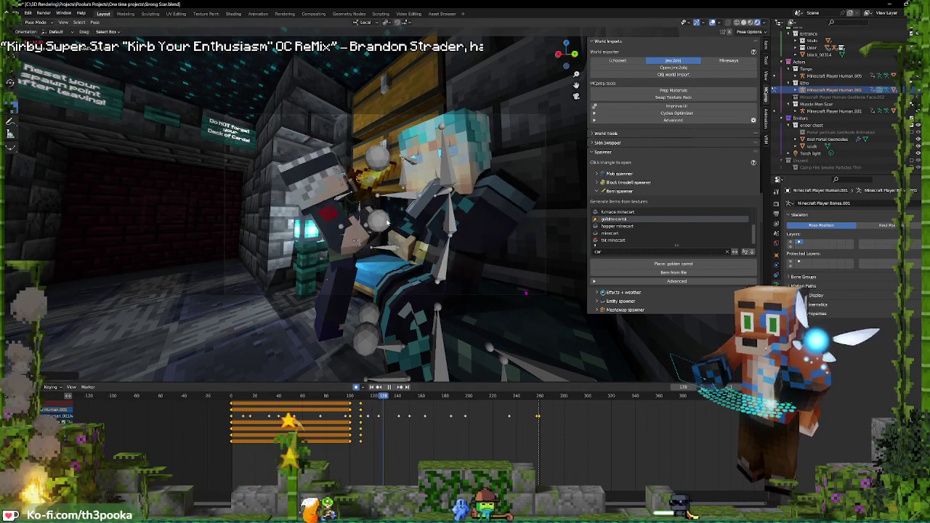
{"action": "key", "text": "space"}
{"action": "key", "text": "i"}
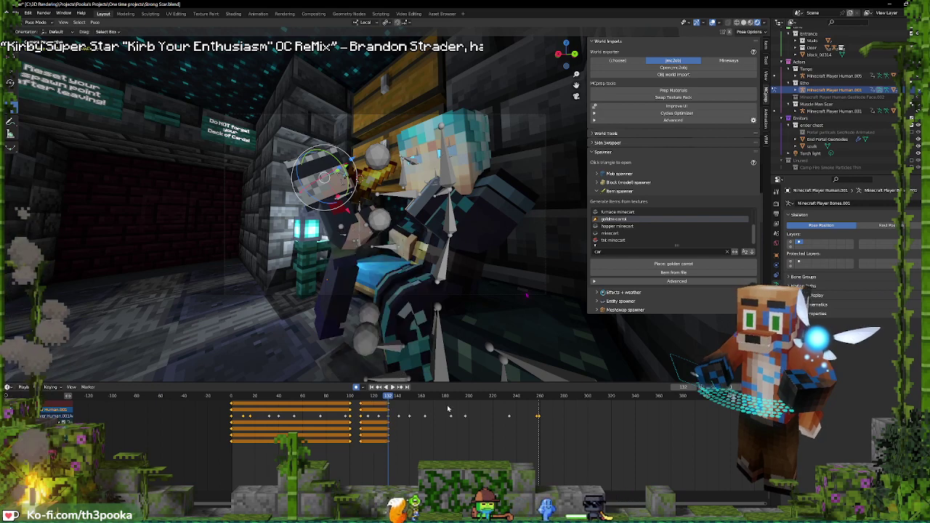
Duplicate the facial bone's frame 100 keyframes to about frame 140
{"action": "key", "text": "Right"}
{"action": "key", "text": "Right"}
{"action": "key", "text": "Right"}
{"action": "key", "text": "Right"}
{"action": "key", "text": "Right"}
{"action": "key", "text": "Right"}
{"action": "key", "text": "Right"}
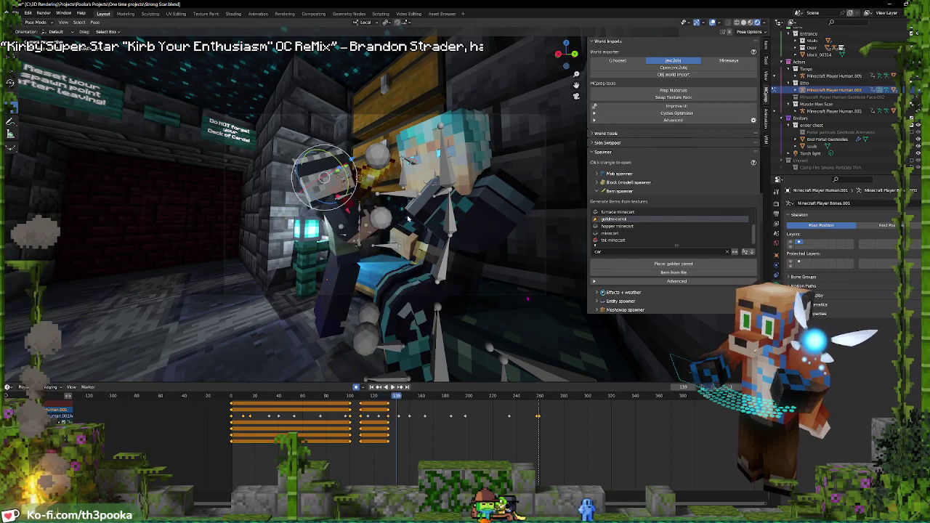
{"action": "left_click", "coordinate": [350, 404]}
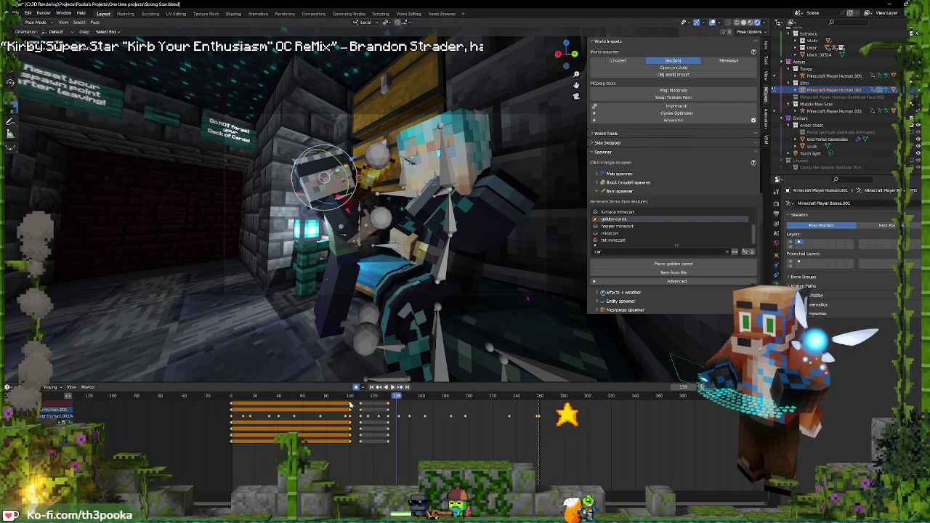
{"action": "key", "text": "shift+d"}
{"action": "left_click_drag", "start_coordinate": [379, 413], "coordinate": [400, 411]}
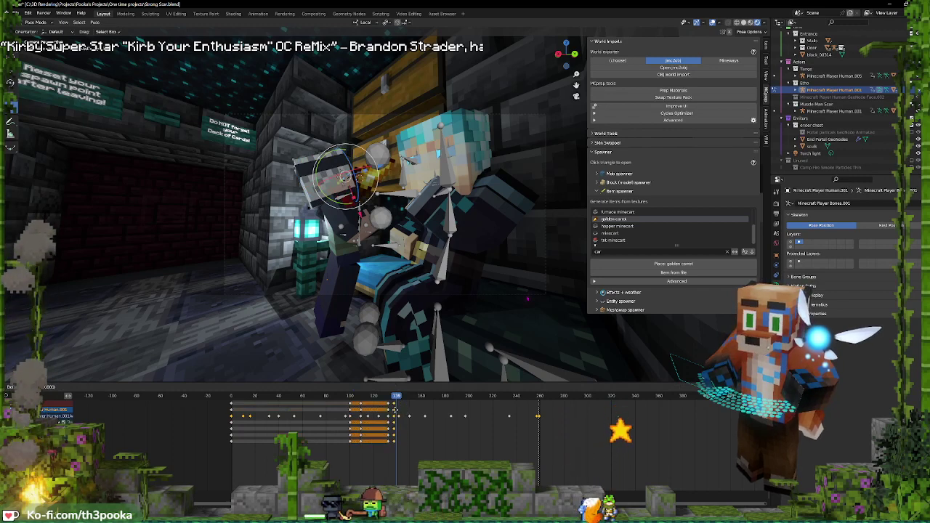
Play onward, keyframe the facial bone in its held pose, and shift that keyframe to about frame 238
{"action": "key", "text": "space"}
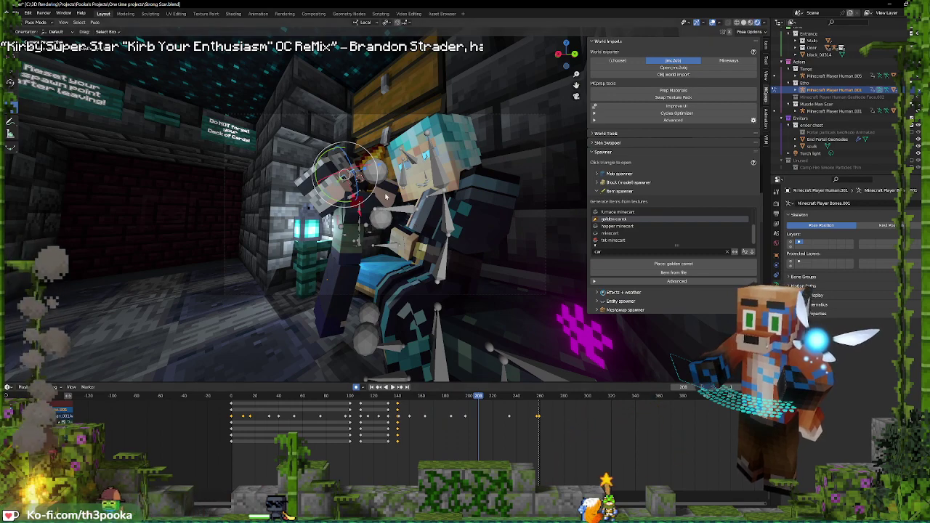
{"action": "key", "text": "i"}
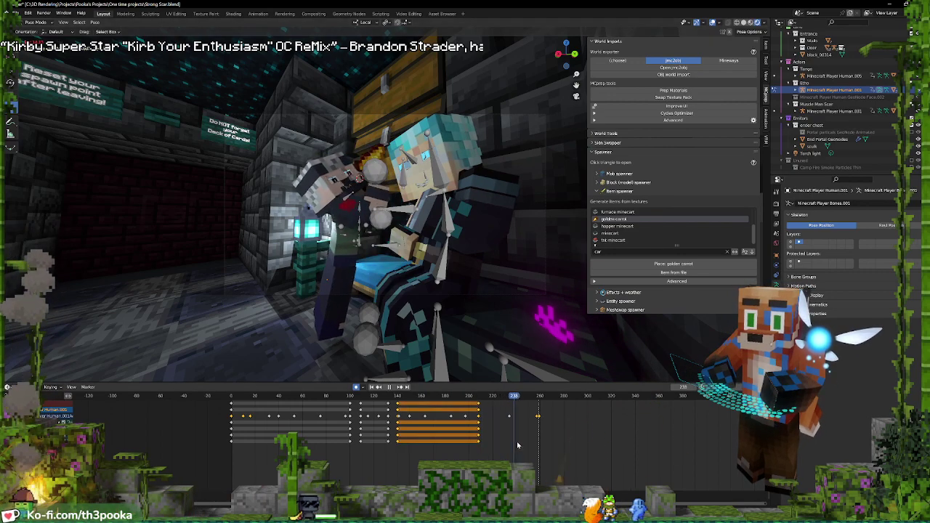
{"action": "key", "text": "space"}
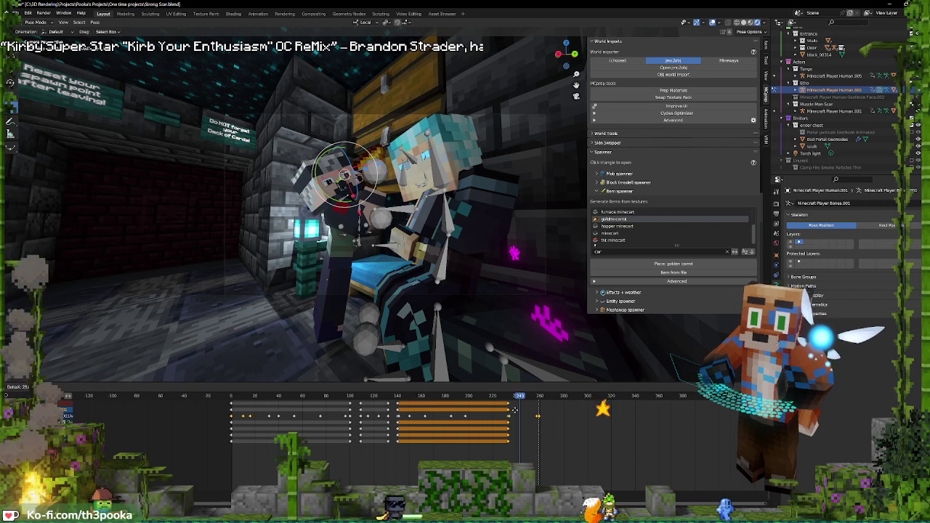
{"action": "left_click", "coordinate": [514, 415]}
At frame 247, select the white-haired character's facial bones and move them along the local X axis
{"action": "key", "text": "Right"}
{"action": "key", "text": "Right"}
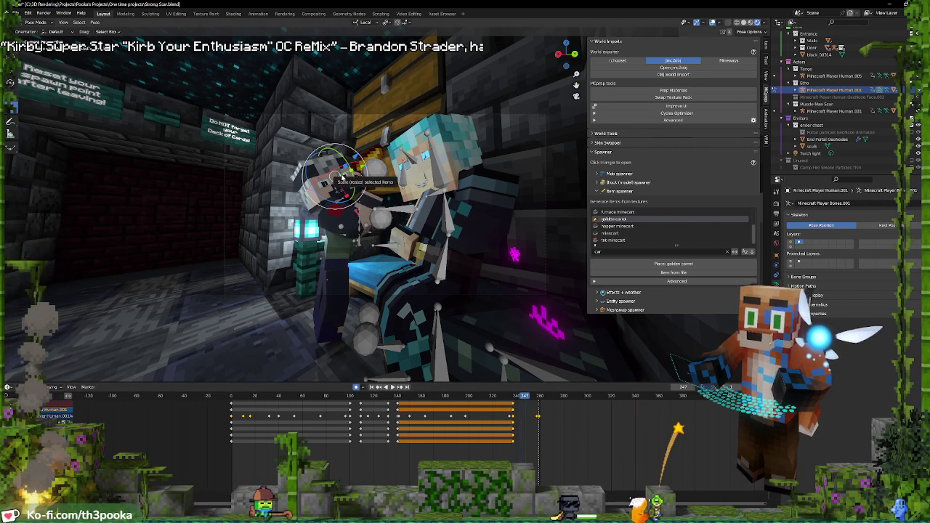
{"action": "left_click", "coordinate": [341, 177]}
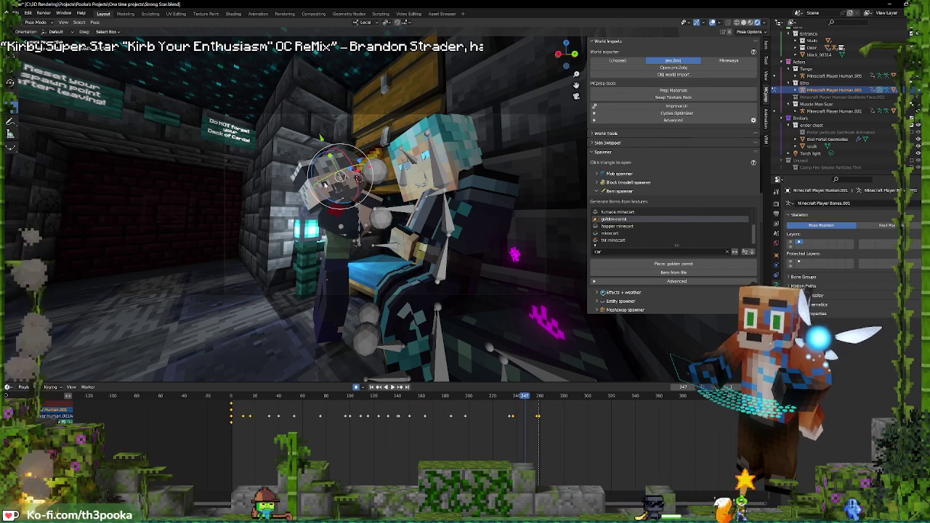
{"action": "left_click", "coordinate": [323, 182]}
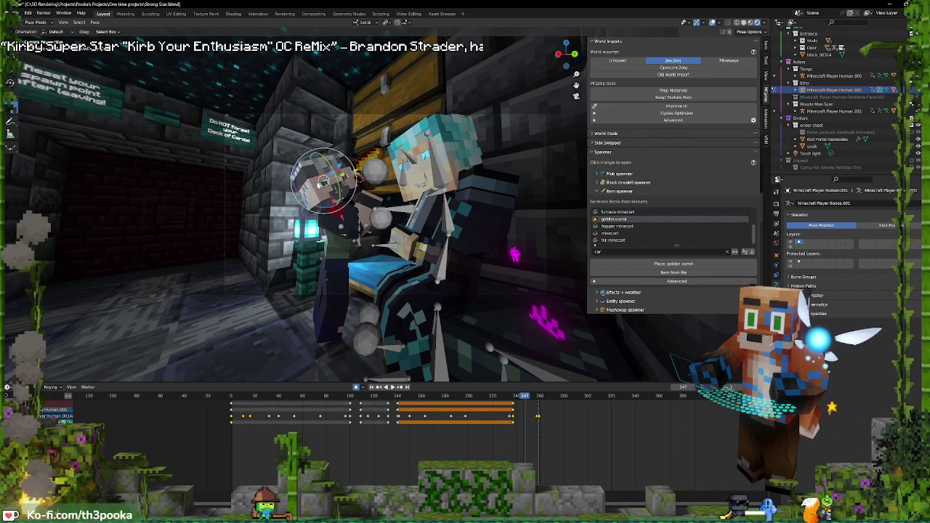
{"action": "left_click", "coordinate": [322, 182], "text": "shift"}
{"action": "key", "text": "g"}
{"action": "key", "text": "x"}
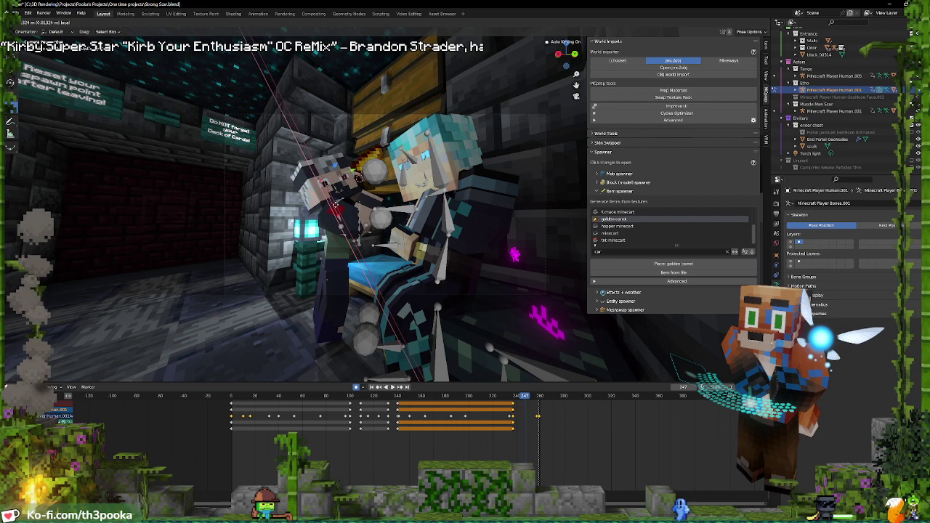
{"action": "left_click", "coordinate": [358, 177]}
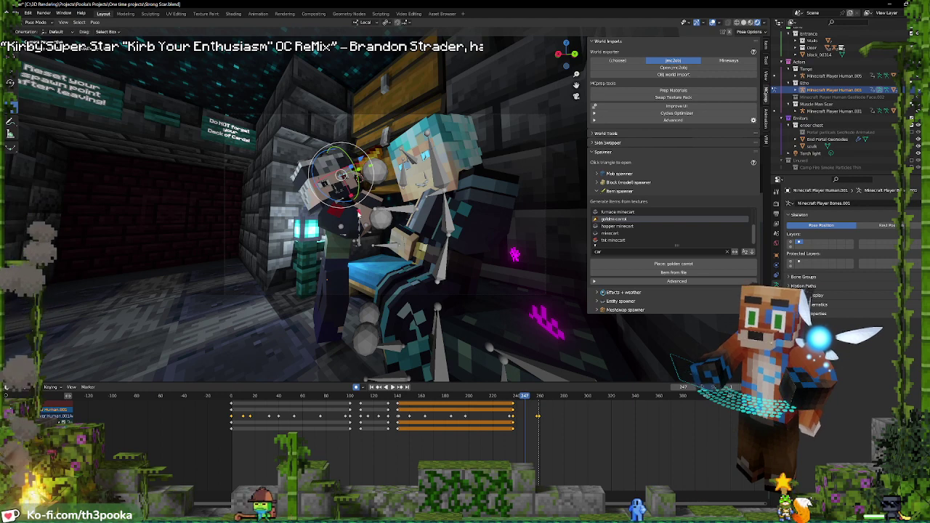
{"action": "key", "text": "g"}
{"action": "key", "text": "x"}
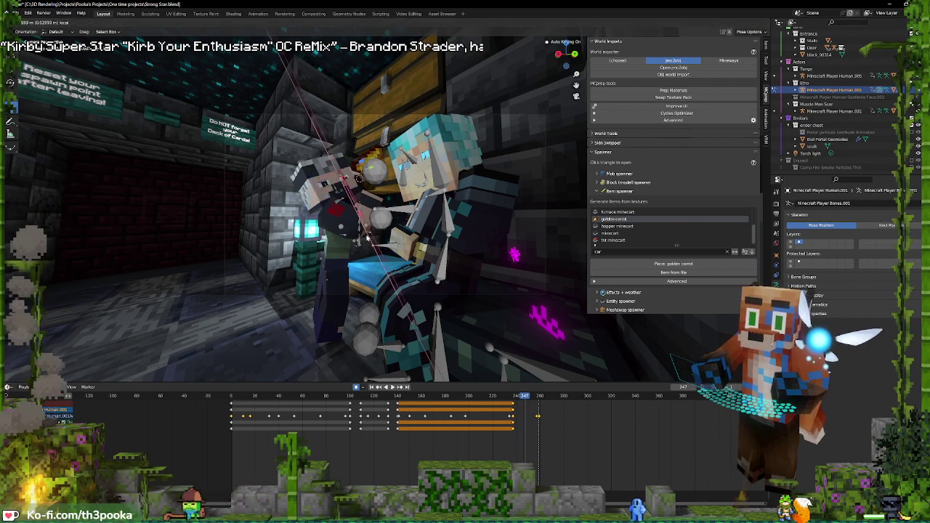
{"action": "left_click", "coordinate": [323, 190]}
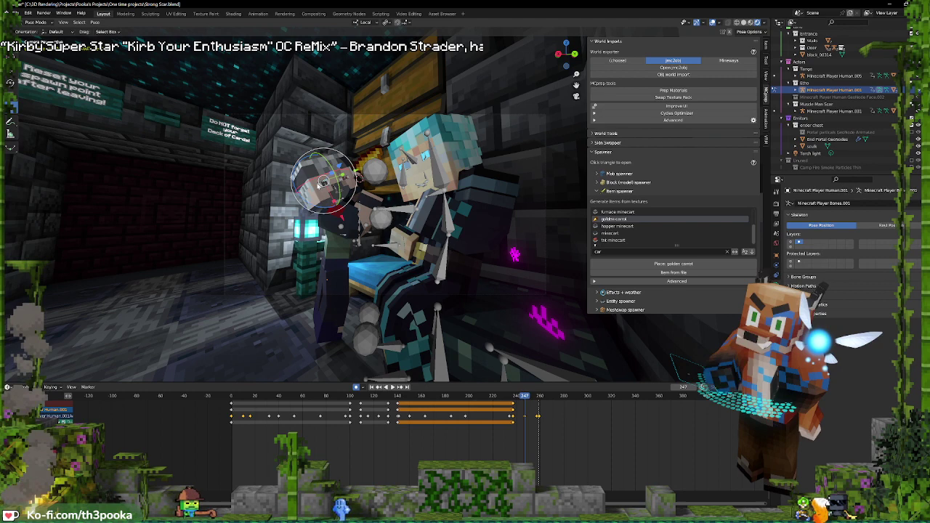
Re-pose the facial bone over the white-haired character's eye at frame 247, and replay the shot
{"action": "key", "text": "alt+i"}
{"action": "left_click", "coordinate": [327, 190]}
{"action": "left_click_drag", "start_coordinate": [337, 210], "coordinate": [339, 215]}
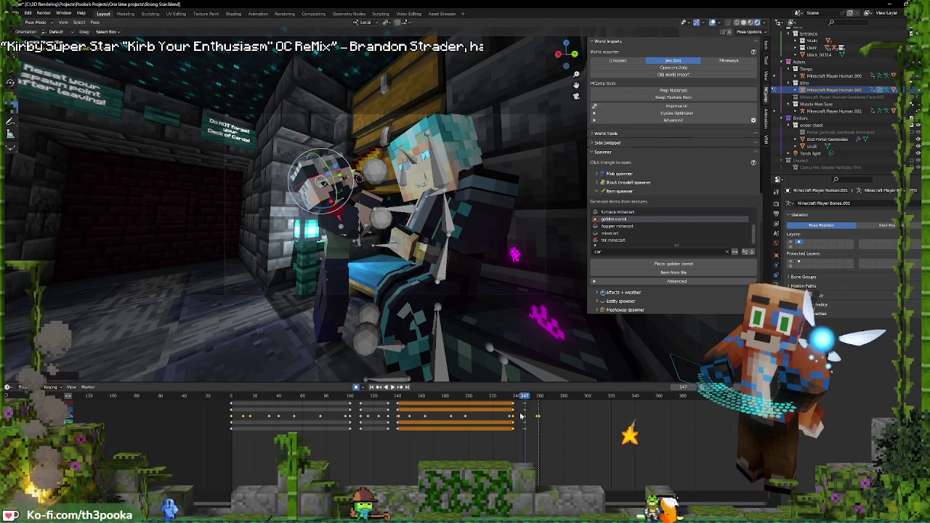
{"action": "key", "text": "space"}
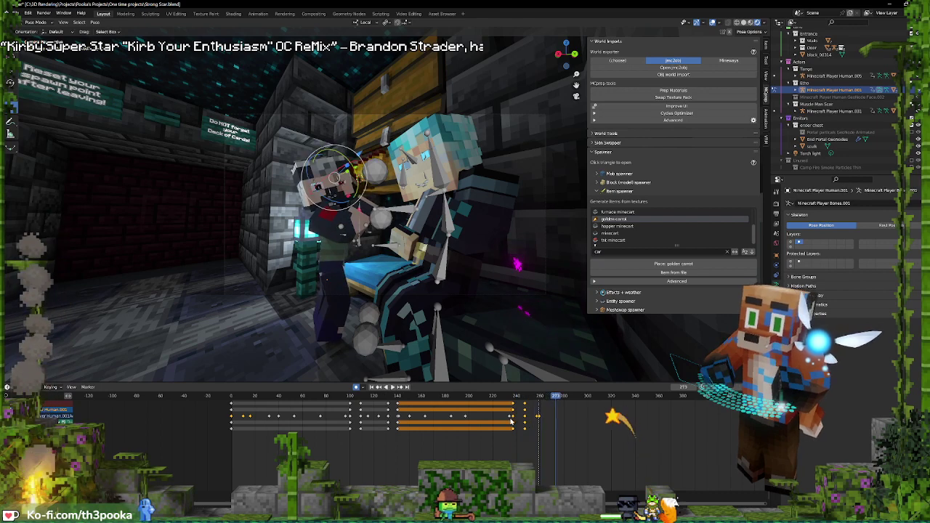
Select another of the white-haired character's facial bones, keyframe it at about frame 39, and shift it along its local axis at frame 42
{"action": "left_click", "coordinate": [322, 189]}
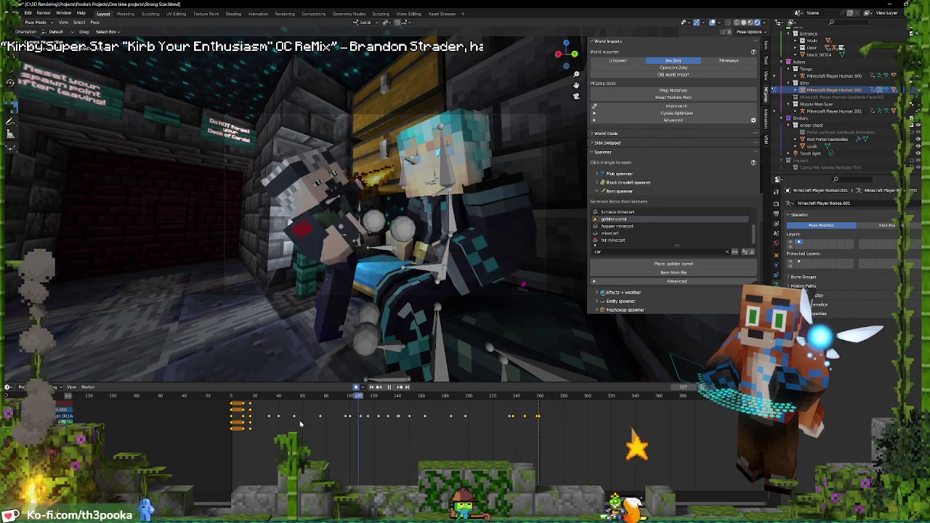
{"action": "right_click_drag", "start_coordinate": [300, 423], "coordinate": [339, 419], "text": "shift"}
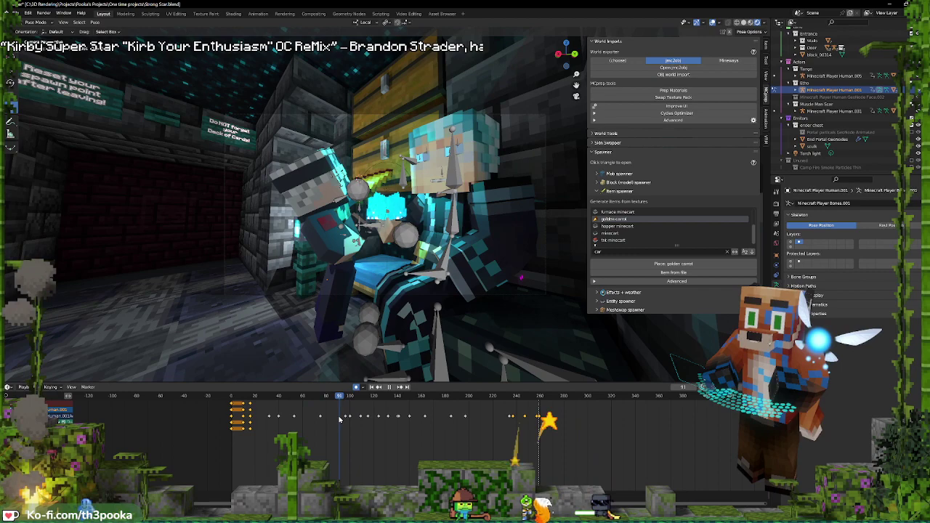
{"action": "left_click_drag", "start_coordinate": [340, 419], "coordinate": [277, 423]}
{"action": "key", "text": "i"}
{"action": "left_click", "coordinate": [355, 260]}
{"action": "key", "text": "space"}
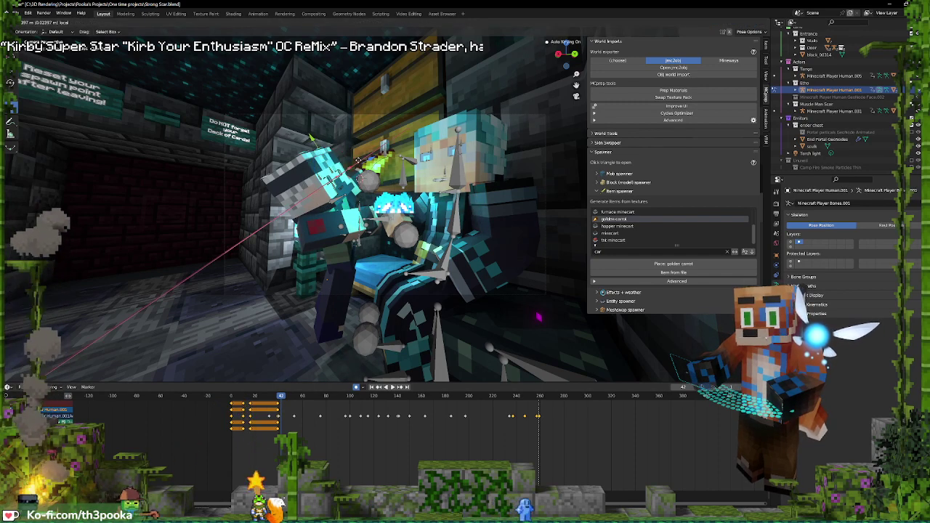
Play onward, keyframe the selected facial bone at about frame 89, and re-pose it at about frame 98
{"action": "key", "text": "space"}
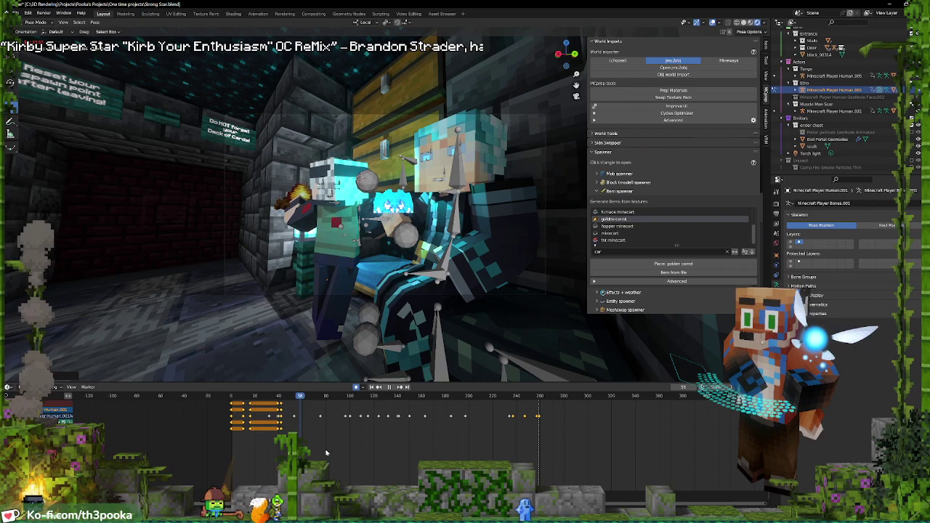
{"action": "key", "text": "i"}
{"action": "left_click", "coordinate": [382, 190]}
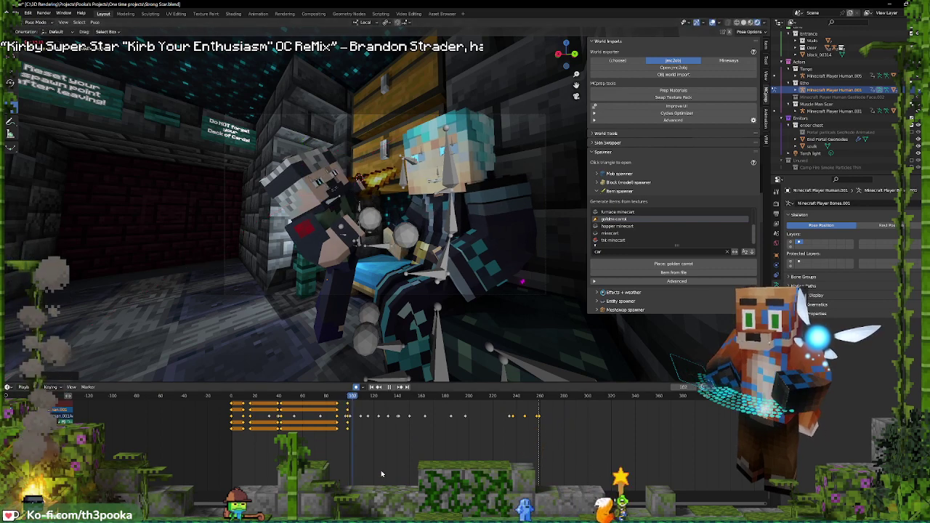
Keyframe the selected facial bone at about frame 196, and re-pose it at frame 203
{"action": "key", "text": "space"}
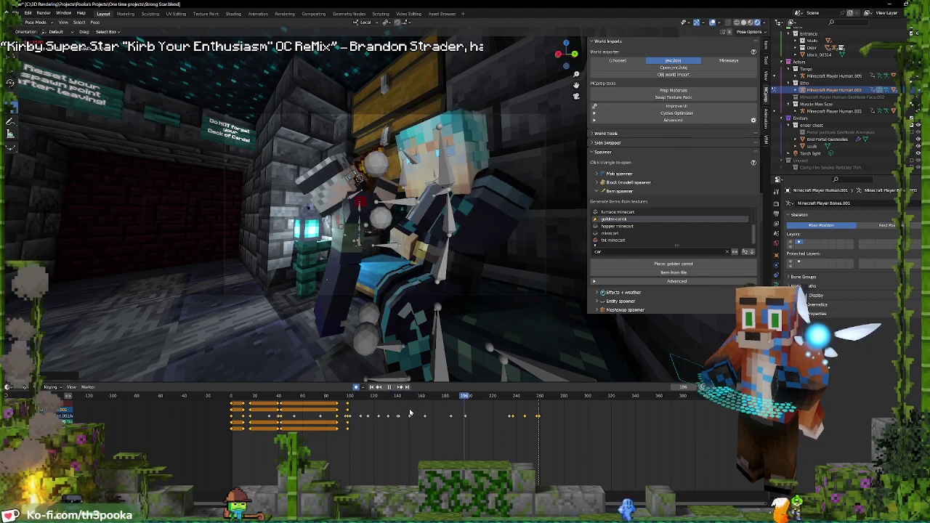
{"action": "key", "text": "space"}
{"action": "left_click_drag", "start_coordinate": [464, 396], "coordinate": [464, 397]}
{"action": "key", "text": "i"}
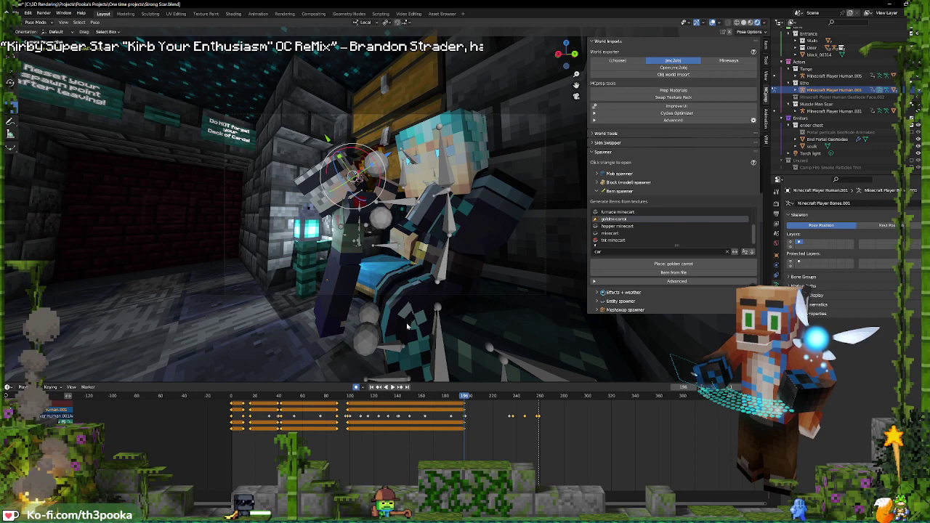
{"action": "key", "text": "space"}
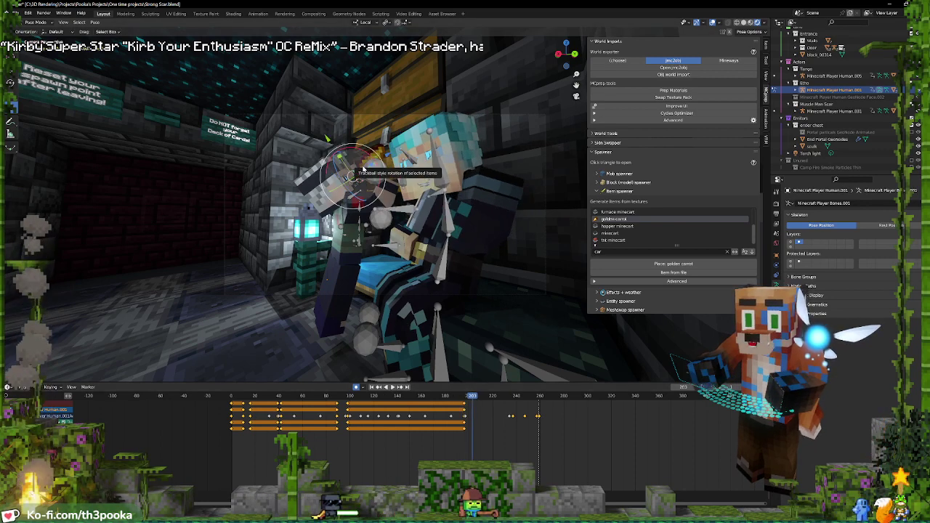
{"action": "left_click_drag", "start_coordinate": [361, 171], "coordinate": [357, 177]}
Play onward to frame 245, shift the selected facial bone along its local X axis there, and replay the shot's ending
{"action": "key", "text": "space"}
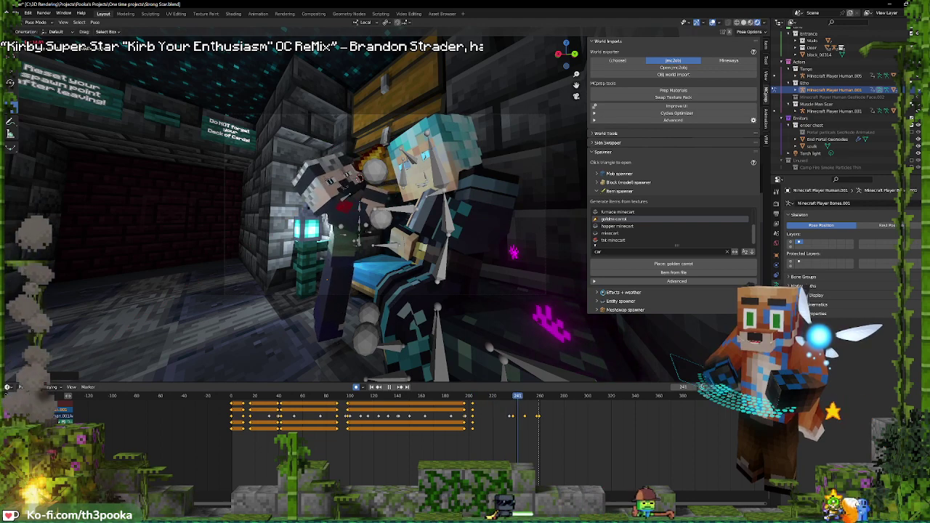
{"action": "key", "text": "space"}
{"action": "left_click", "coordinate": [476, 397]}
{"action": "key", "text": "space"}
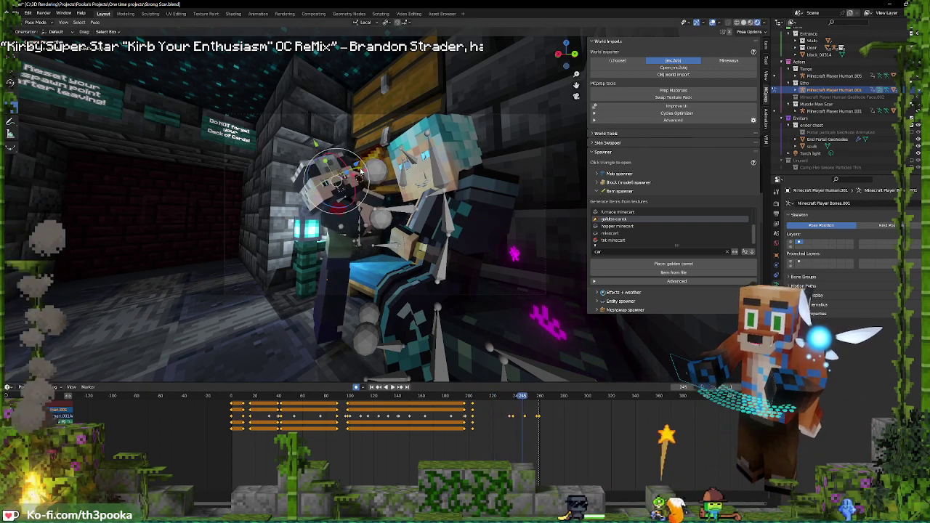
{"action": "key", "text": "g"}
{"action": "key", "text": "x"}
{"action": "key", "text": "x"}
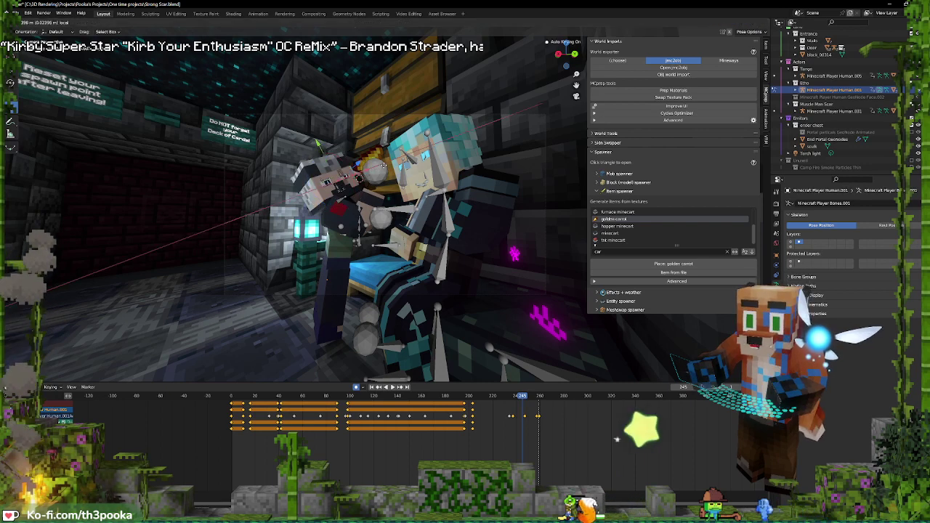
{"action": "left_click", "coordinate": [384, 167]}
{"action": "key", "text": "space"}
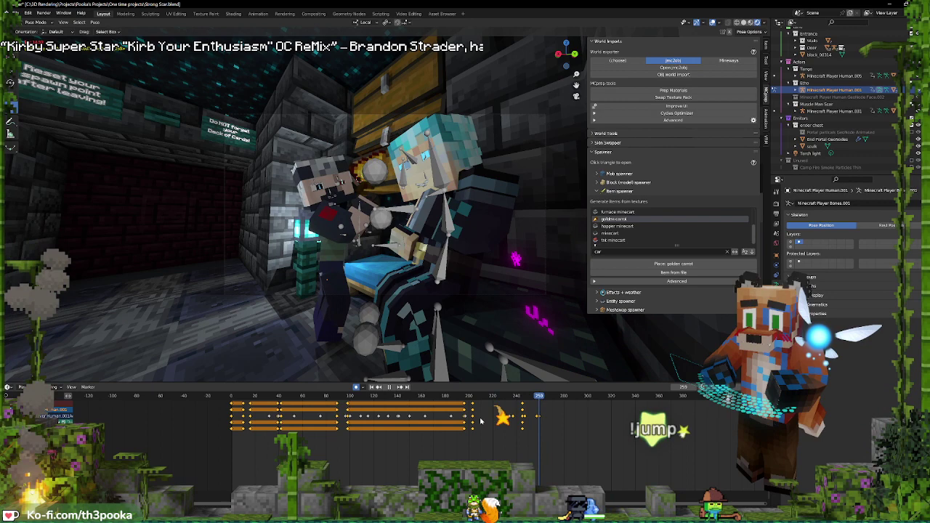
{"action": "key", "text": "space"}
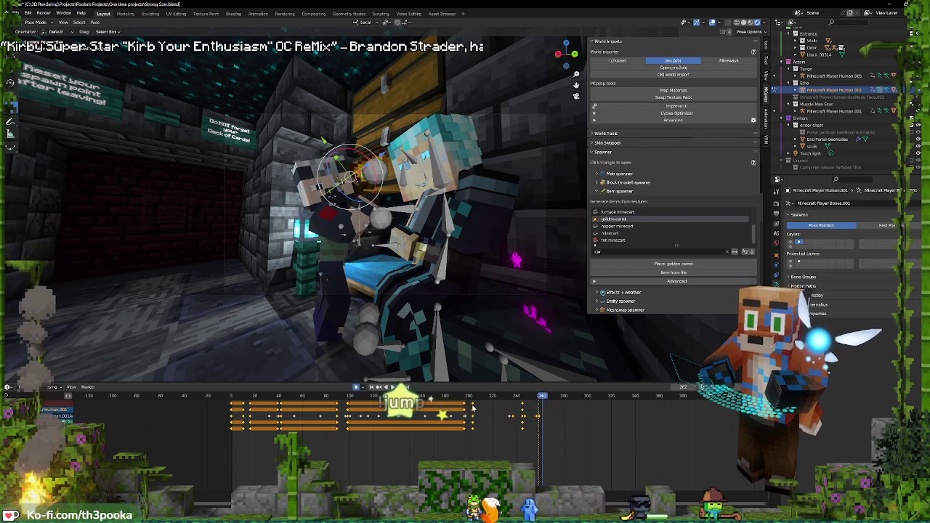
Shift the selected facial bone along its local axis at frame 219, and replay the shot from frame 200
{"action": "left_click", "coordinate": [468, 397]}
{"action": "key", "text": "space"}
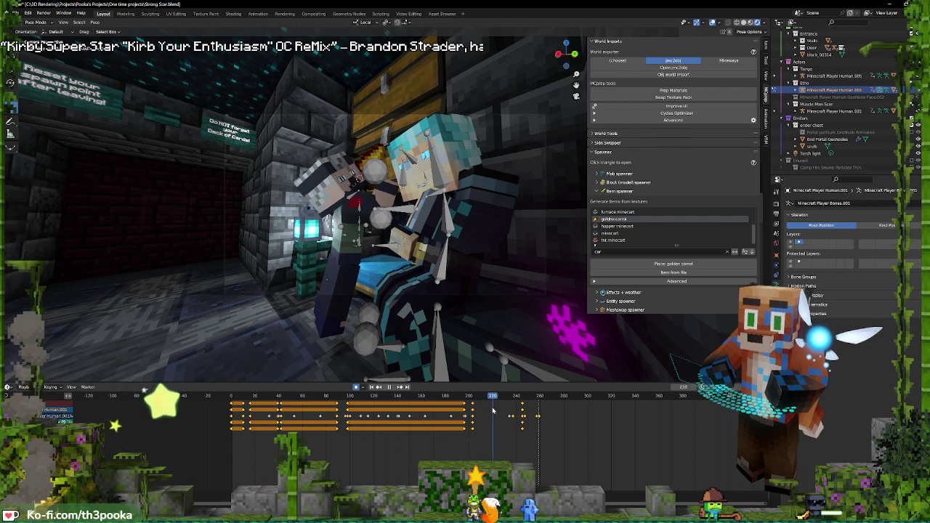
{"action": "key", "text": "space"}
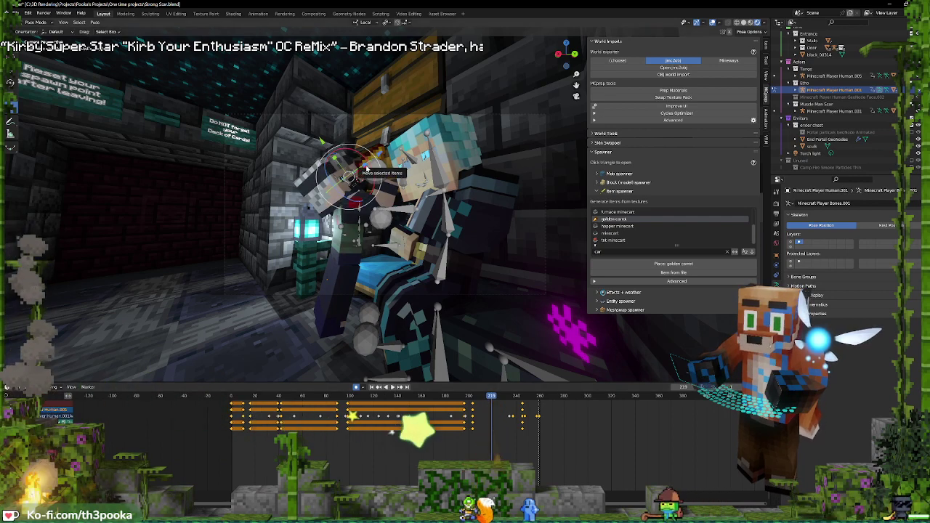
{"action": "key", "text": "r"}
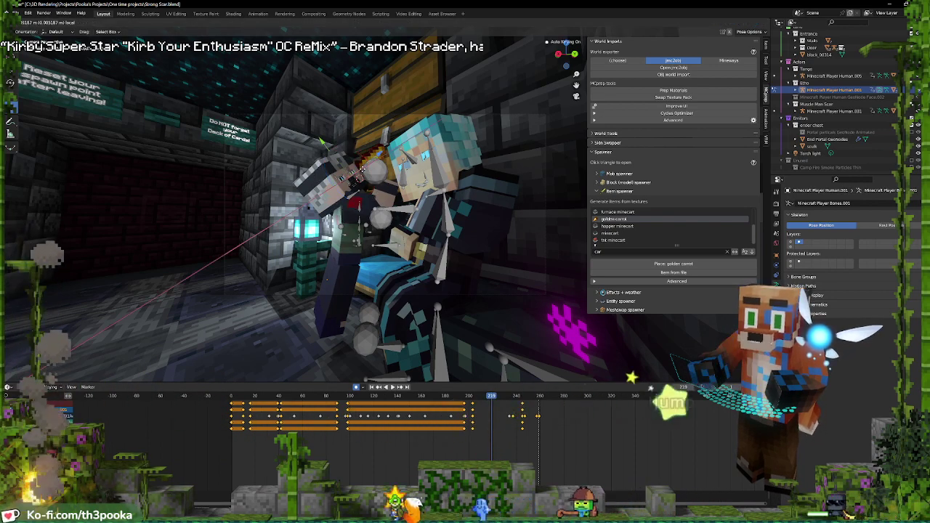
{"action": "left_click", "coordinate": [362, 170]}
{"action": "left_click_drag", "start_coordinate": [490, 397], "coordinate": [469, 417]}
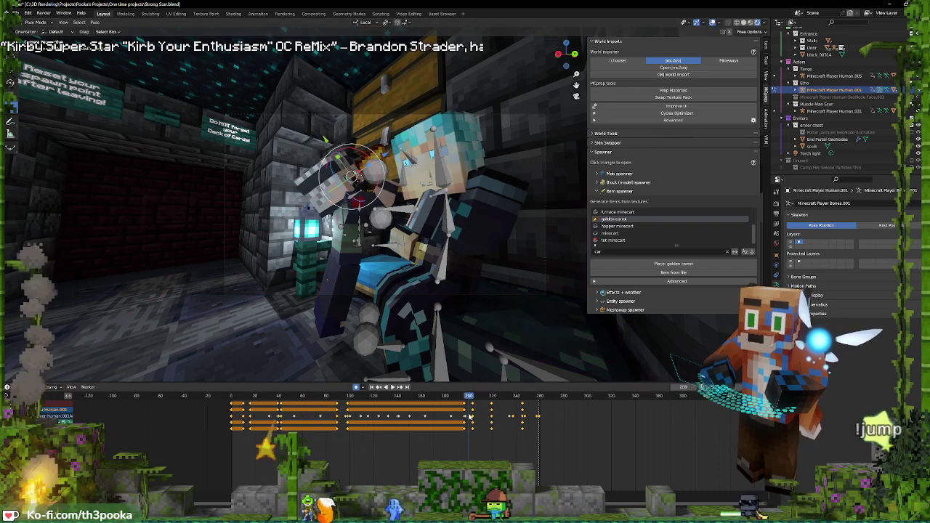
{"action": "key", "text": "space"}
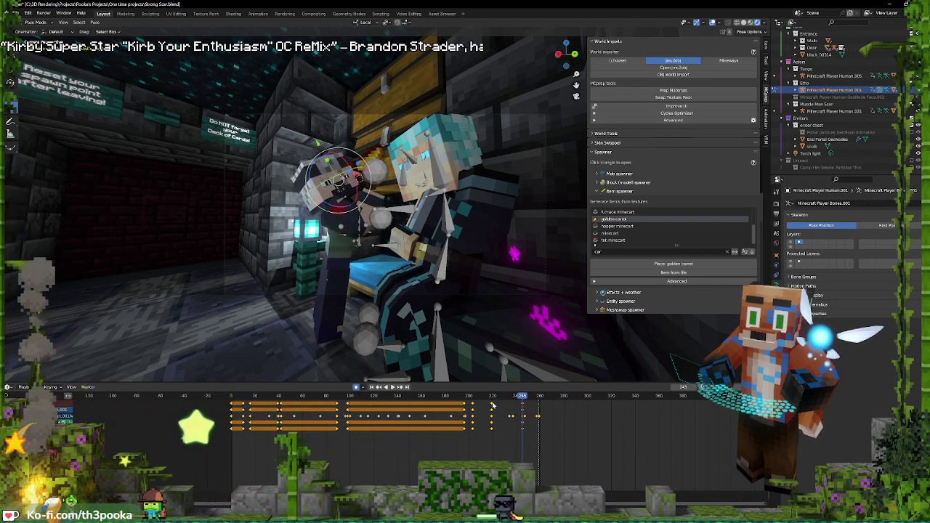
Move the facial bone's frame 219 keyframes to about frame 221, and replay the animation to check the timing
{"action": "left_click", "coordinate": [493, 403]}
{"action": "right_click_drag", "start_coordinate": [495, 409], "coordinate": [512, 409], "text": "shift"}
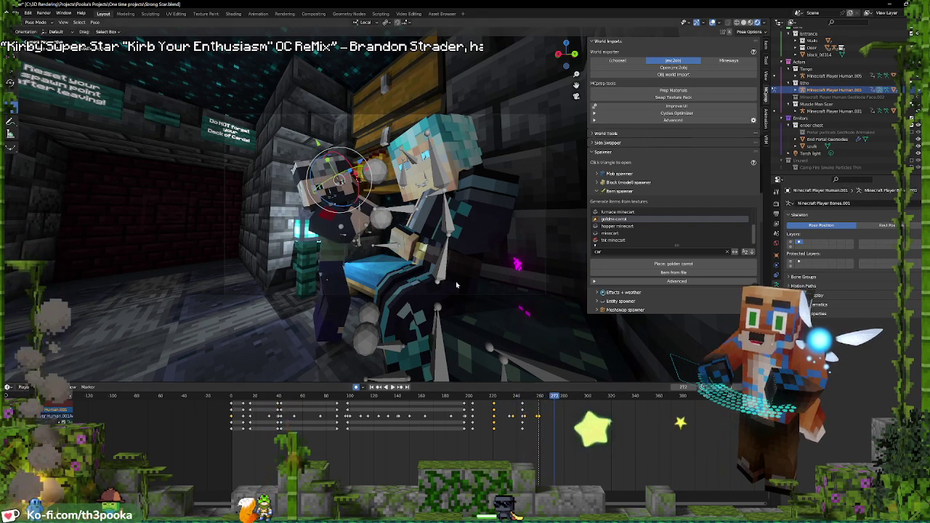
{"action": "key", "text": "space"}
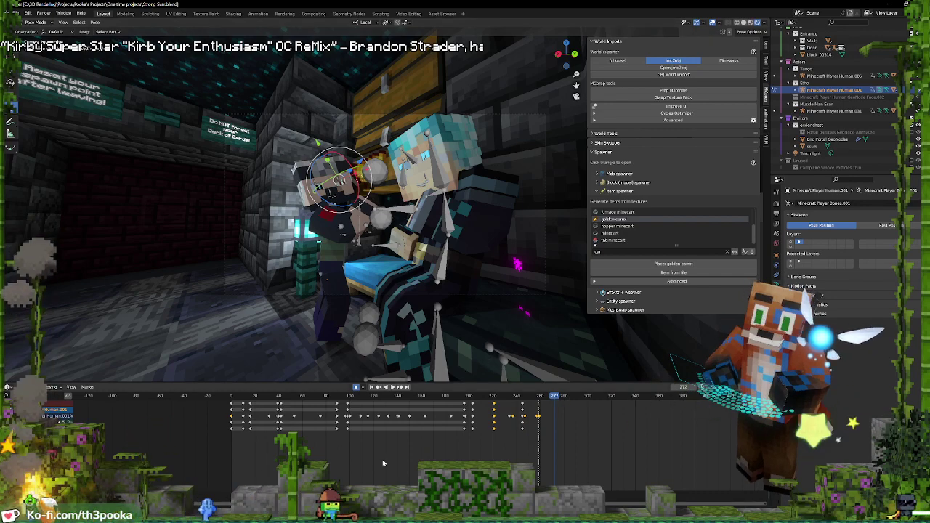
{"action": "key", "text": "space"}
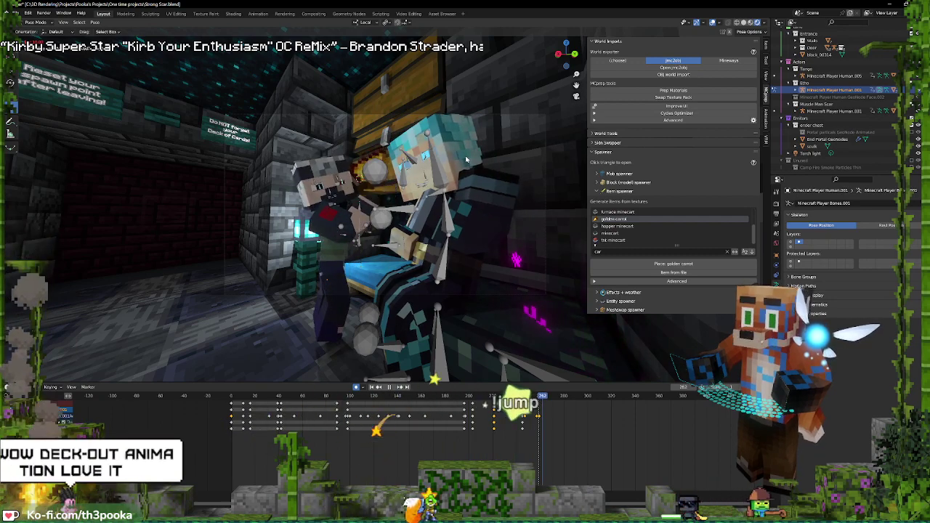
Display the first bone layer of the white-haired character's rig, select its lower-body bone, and go to frame 259
{"action": "left_click", "coordinate": [789, 245]}
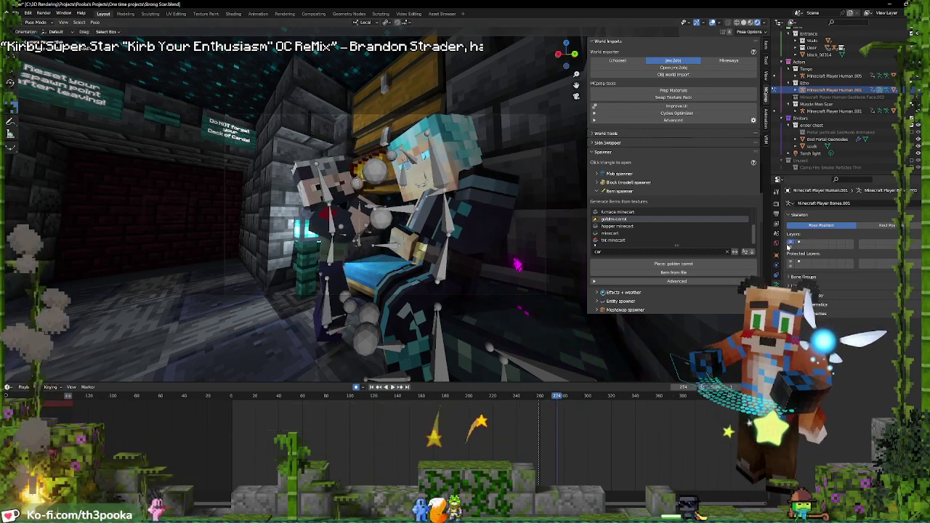
{"action": "left_click", "coordinate": [335, 254]}
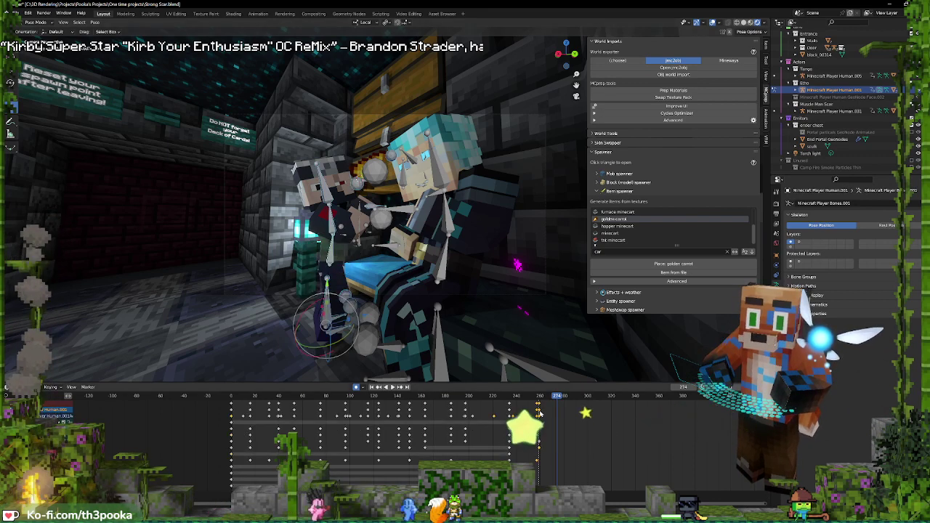
{"action": "left_click_drag", "start_coordinate": [540, 397], "coordinate": [540, 412]}
{"action": "key", "text": "space"}
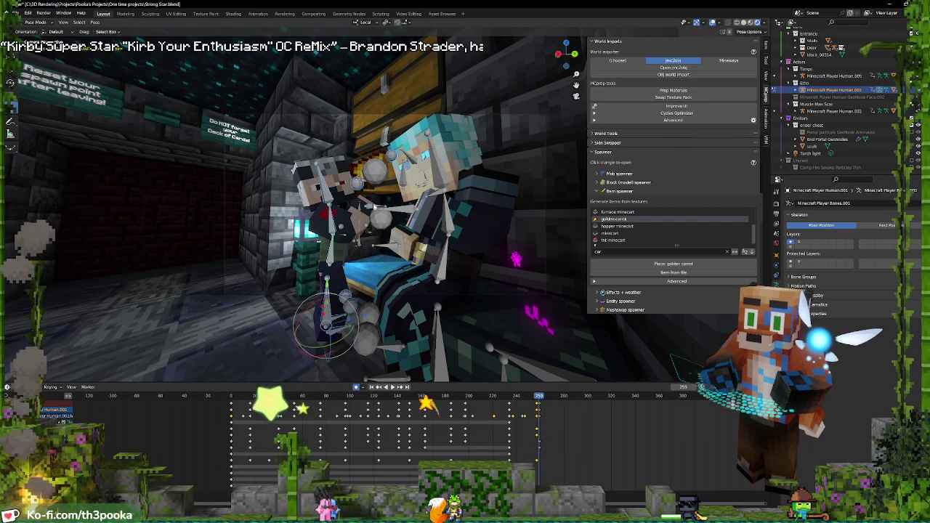
Insert location, rotation and scale keyframes for the masked character's pose bones at frame 259
{"action": "key", "text": "i"}
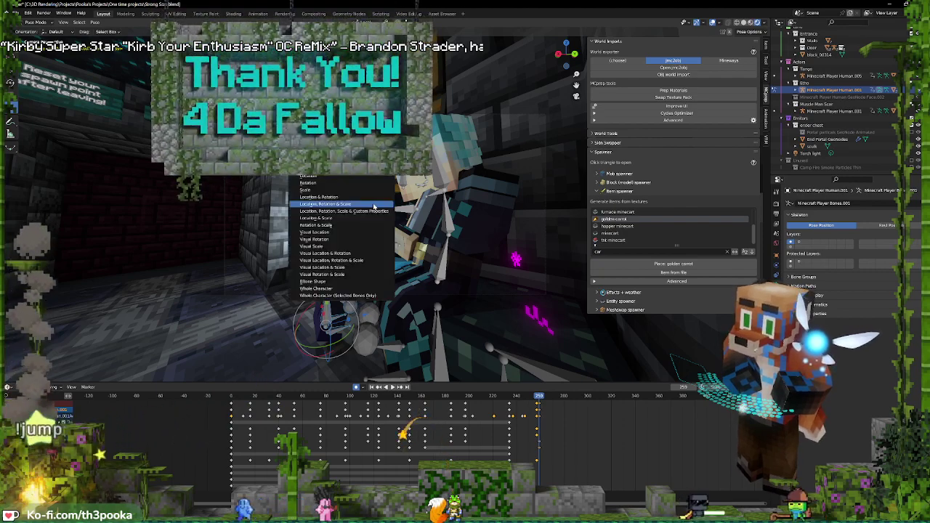
{"action": "left_click", "coordinate": [374, 206]}
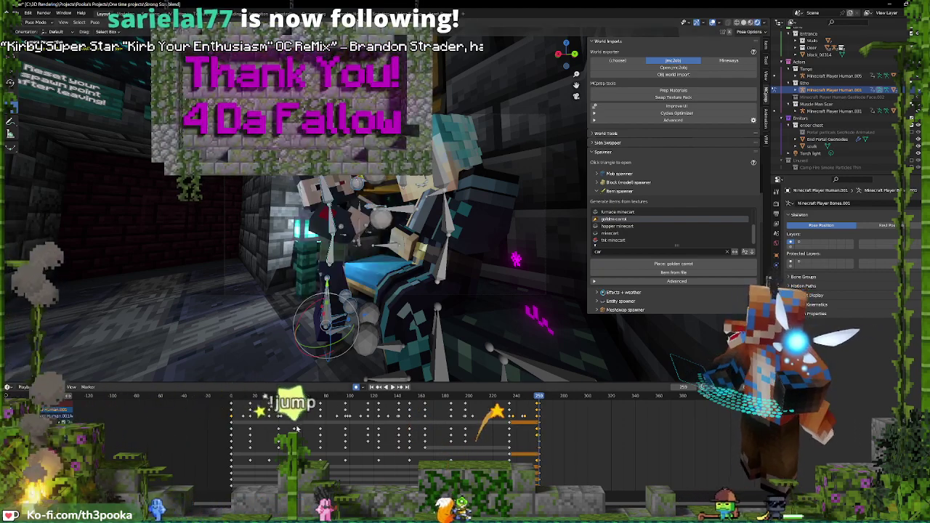
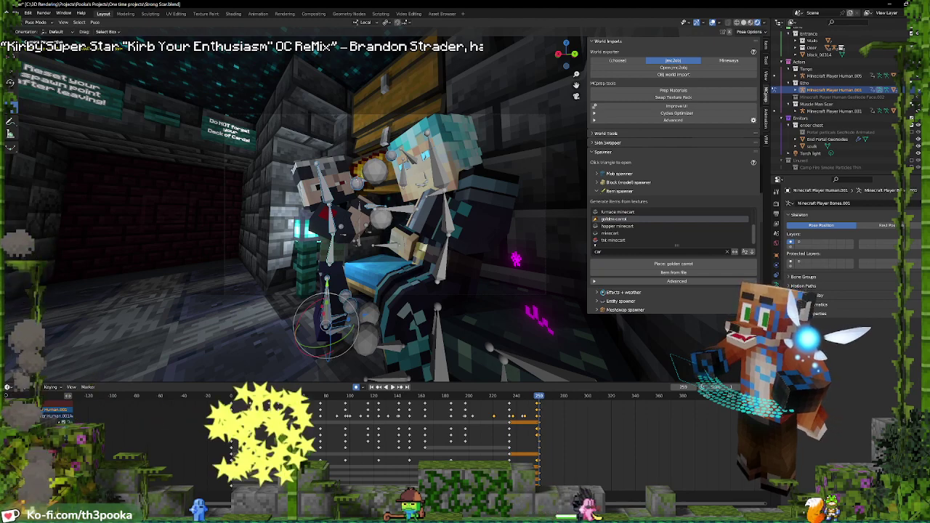
{"action": "scroll", "coordinate": [441, 436], "scroll_direction": "down", "scroll_amount": 2}
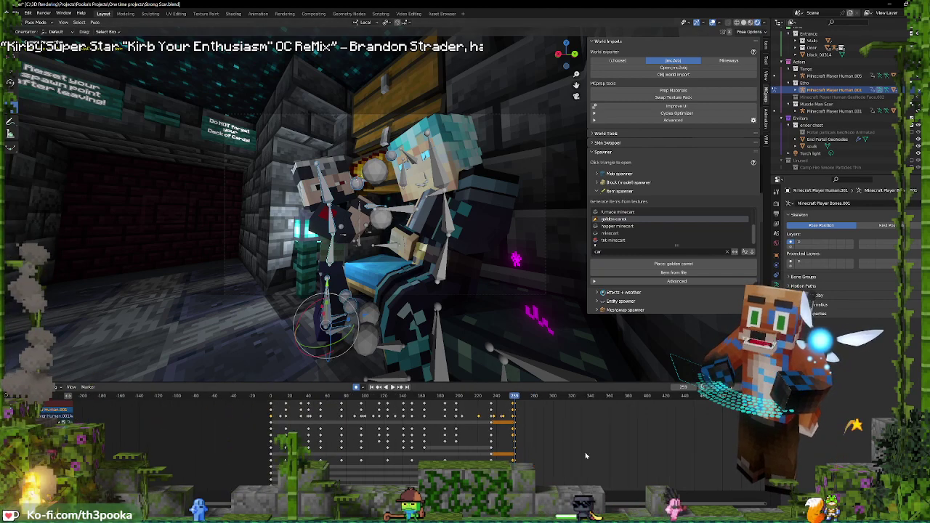
{"action": "middle_click_drag", "start_coordinate": [586, 456], "coordinate": [514, 454]}
Examine the dungeon set and the character rigs from outside, ending back in the camera view
{"action": "middle_click_drag", "start_coordinate": [453, 227], "coordinate": [597, 228]}
{"action": "scroll", "coordinate": [465, 225], "scroll_direction": "down", "scroll_amount": 5}
{"action": "scroll", "coordinate": [467, 227], "scroll_direction": "down", "scroll_amount": 5}
{"action": "scroll", "coordinate": [458, 253], "scroll_direction": "up", "scroll_amount": 5}
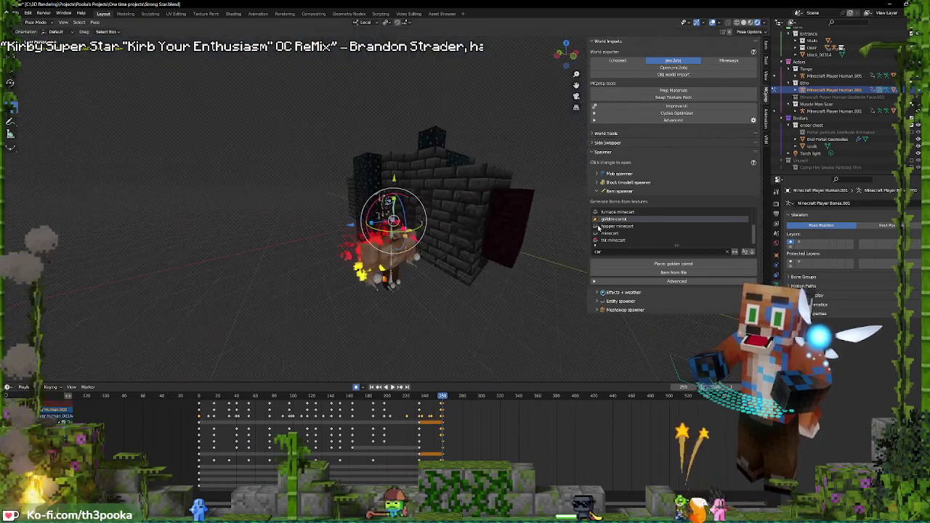
{"action": "scroll", "coordinate": [502, 255], "scroll_direction": "up", "scroll_amount": 7}
{"action": "scroll", "coordinate": [500, 253], "scroll_direction": "down", "scroll_amount": 4}
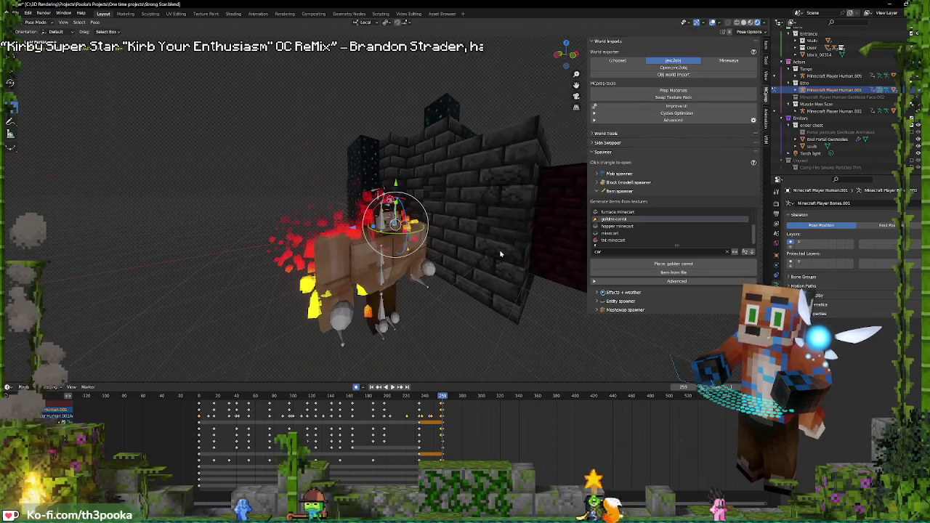
{"action": "middle_click_drag", "start_coordinate": [500, 254], "coordinate": [405, 268]}
{"action": "key", "text": "KP_0"}
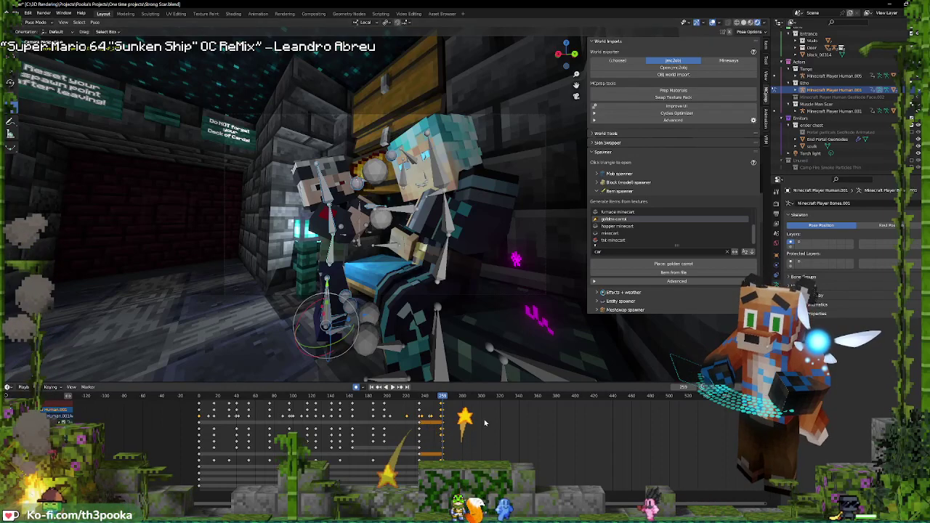
At frame 297, lower the masked character's body and bring its raised arm control down
{"action": "middle_click_drag", "start_coordinate": [485, 422], "coordinate": [407, 417]}
{"action": "key", "text": "space"}
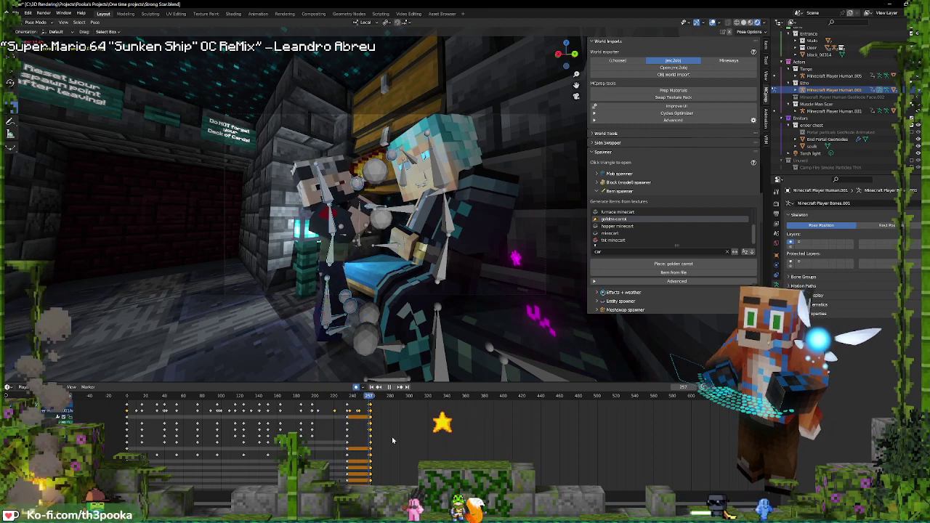
{"action": "key", "text": "space"}
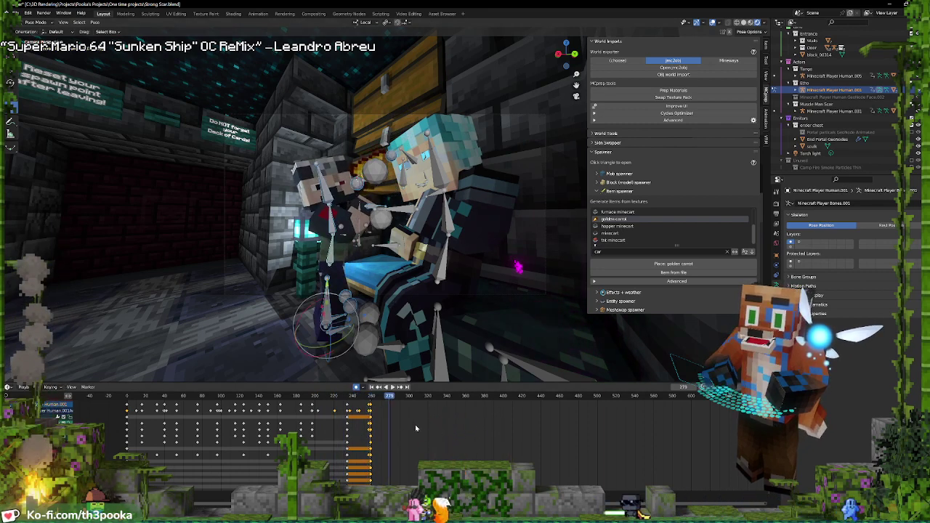
{"action": "key", "text": "space"}
{"action": "key", "text": "space"}
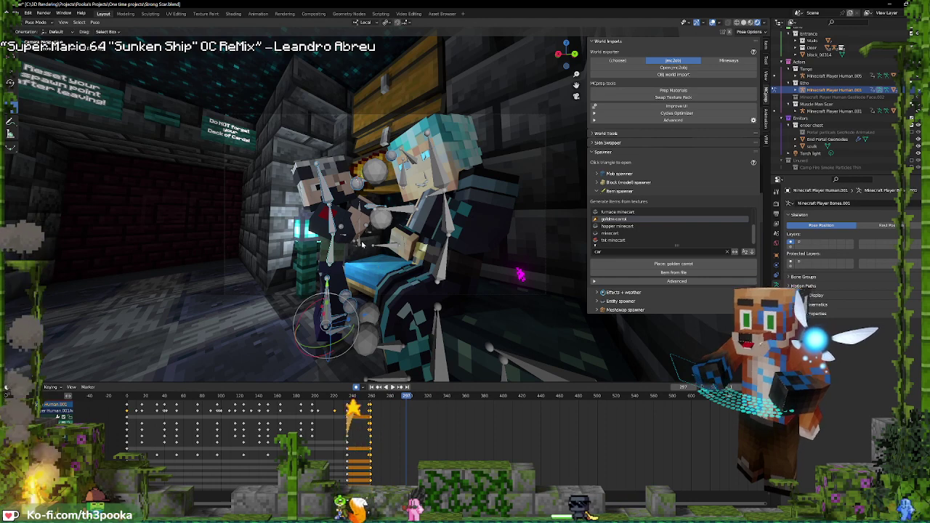
{"action": "left_click", "coordinate": [333, 258]}
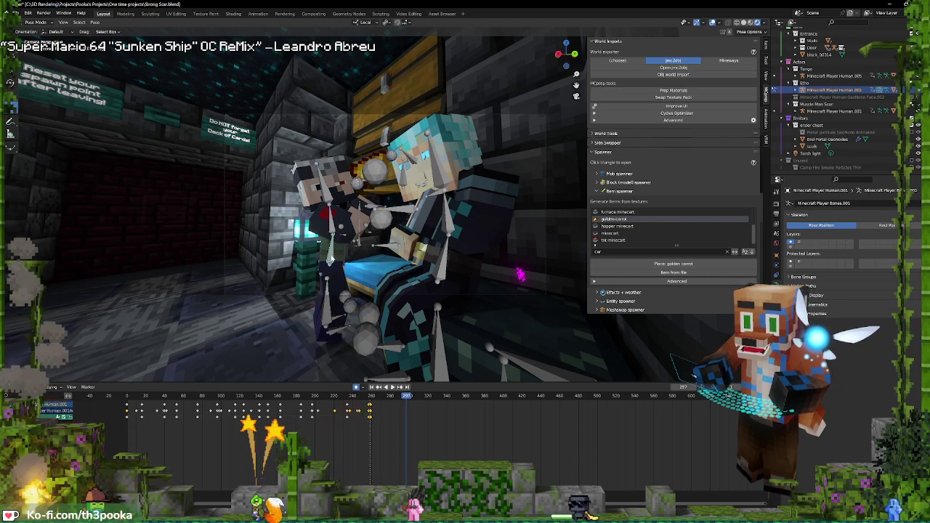
{"action": "left_click", "coordinate": [328, 297]}
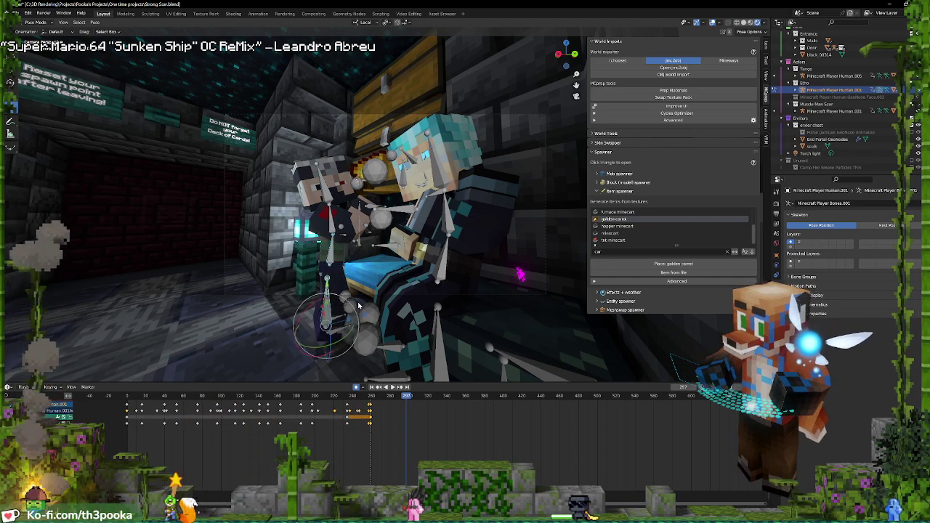
{"action": "key", "text": "ctrl+v"}
{"action": "left_click", "coordinate": [362, 193]}
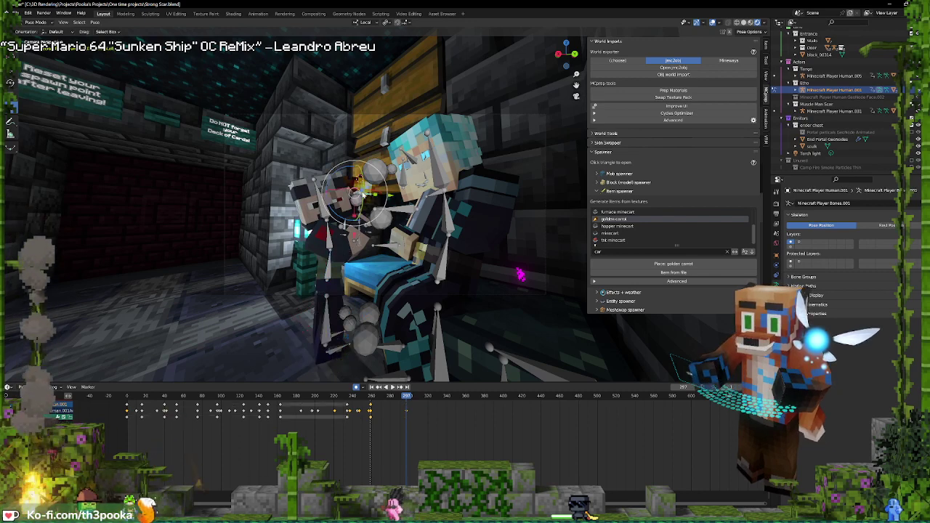
{"action": "key", "text": "g"}
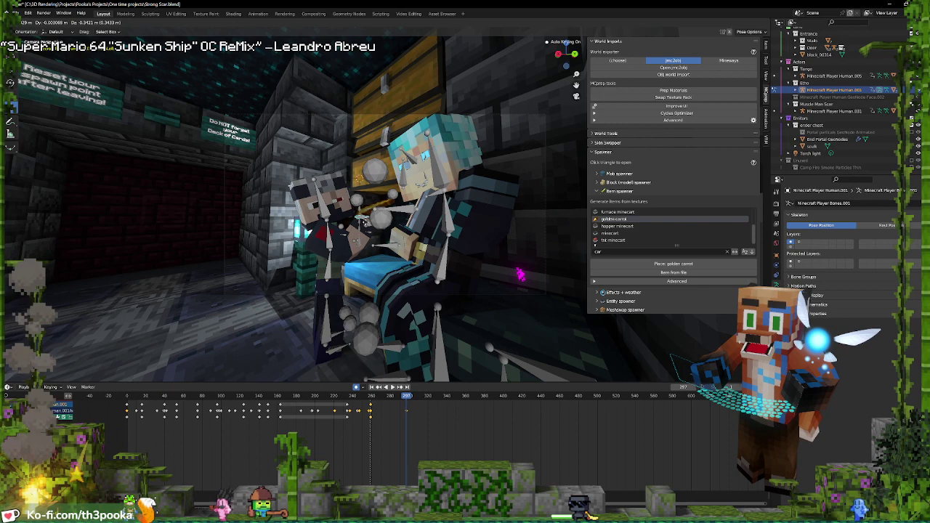
{"action": "left_click", "coordinate": [369, 236]}
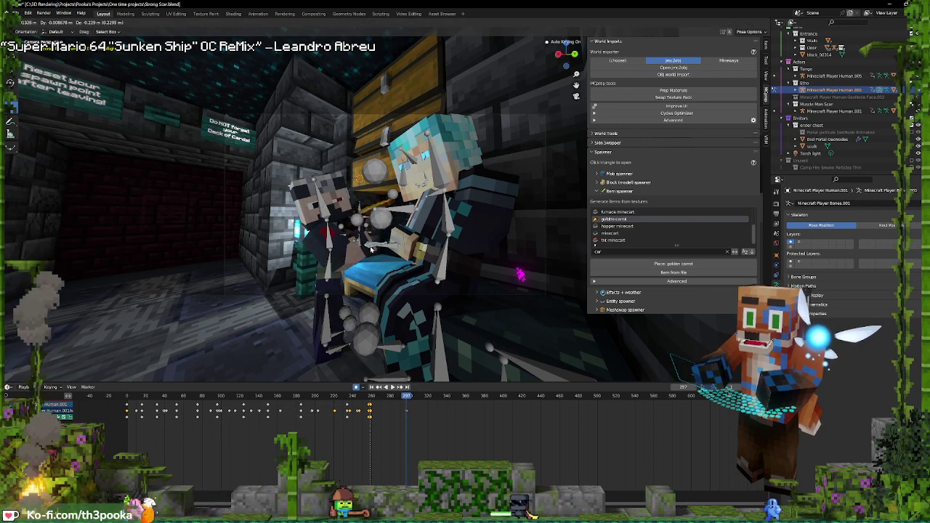
Move the masked character's root bone away from the bed into the hallway and turn the figure to face the camera
{"action": "left_click", "coordinate": [328, 339]}
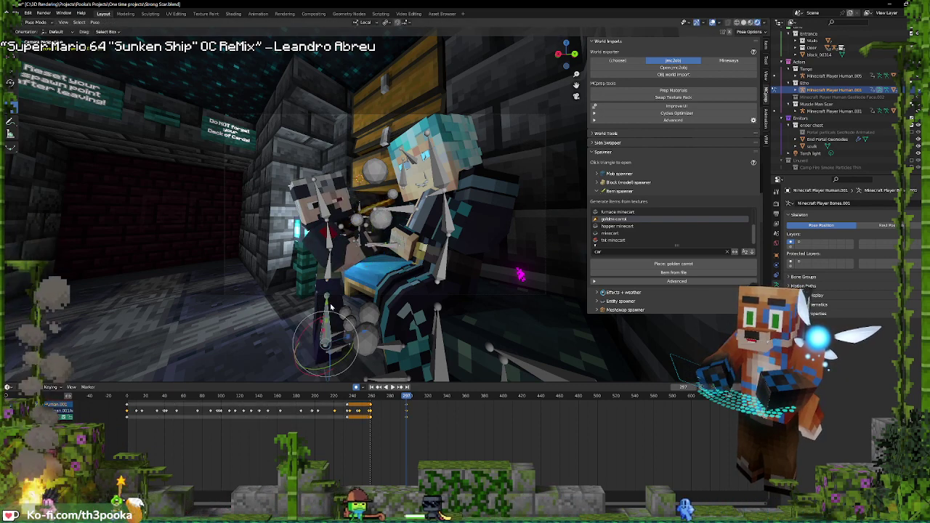
{"action": "key", "text": "g"}
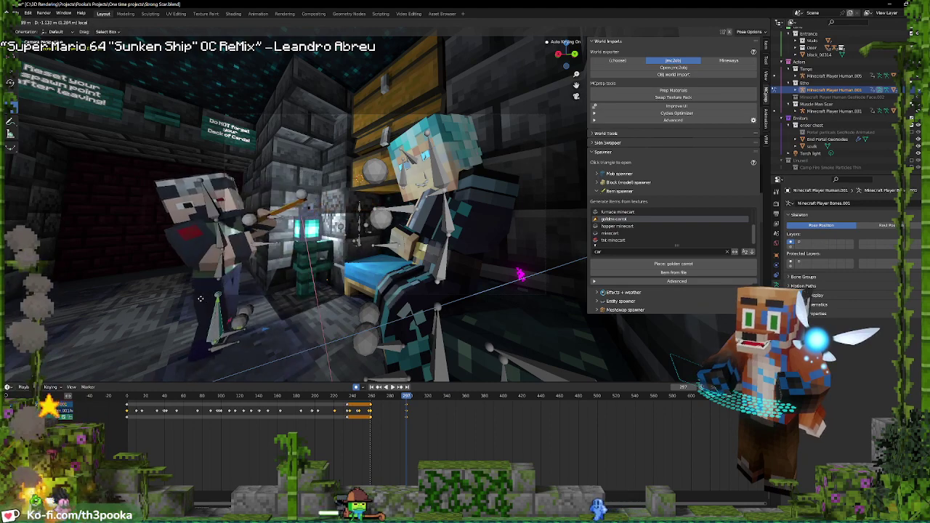
{"action": "left_click", "coordinate": [168, 282]}
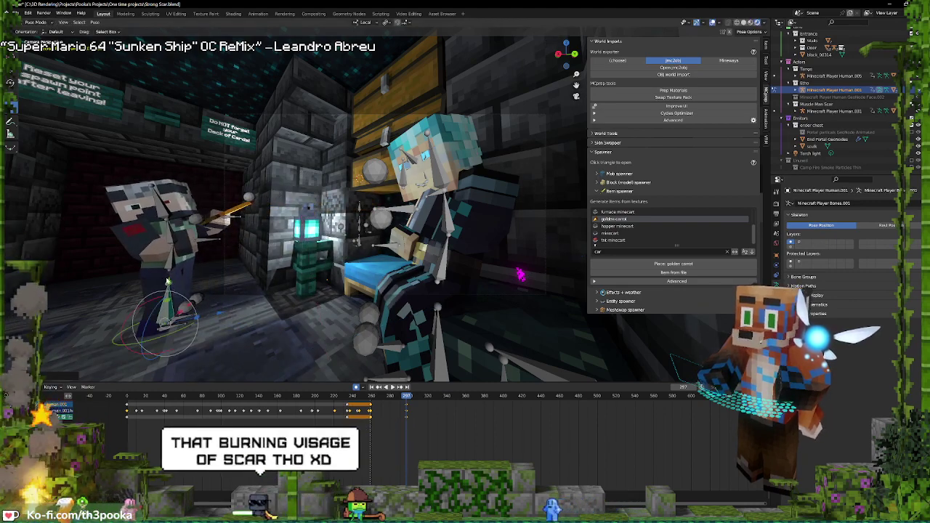
{"action": "left_click_drag", "start_coordinate": [171, 282], "coordinate": [183, 303], "text": "shift"}
{"action": "left_click_drag", "start_coordinate": [197, 354], "coordinate": [179, 353]}
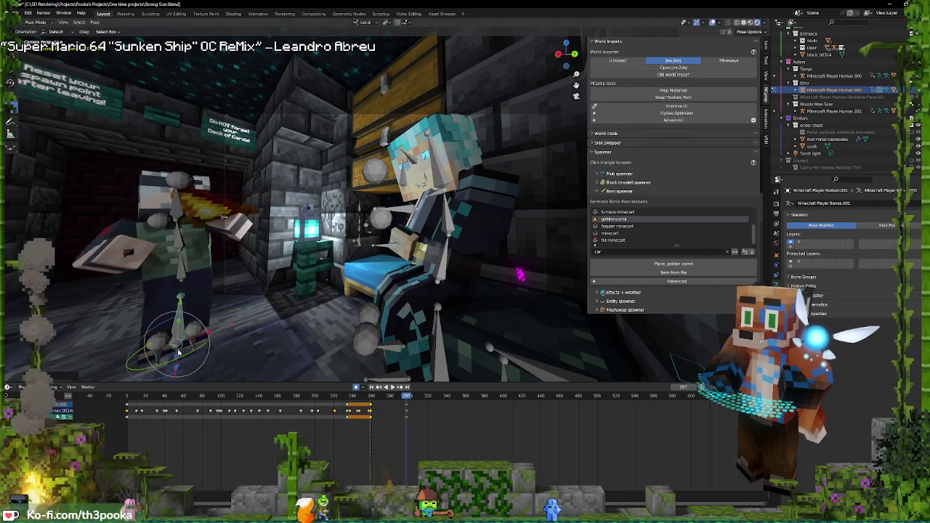
Clear the masked character's body bone rotation and freely rotate the bone to angle the torso
{"action": "left_click", "coordinate": [175, 251]}
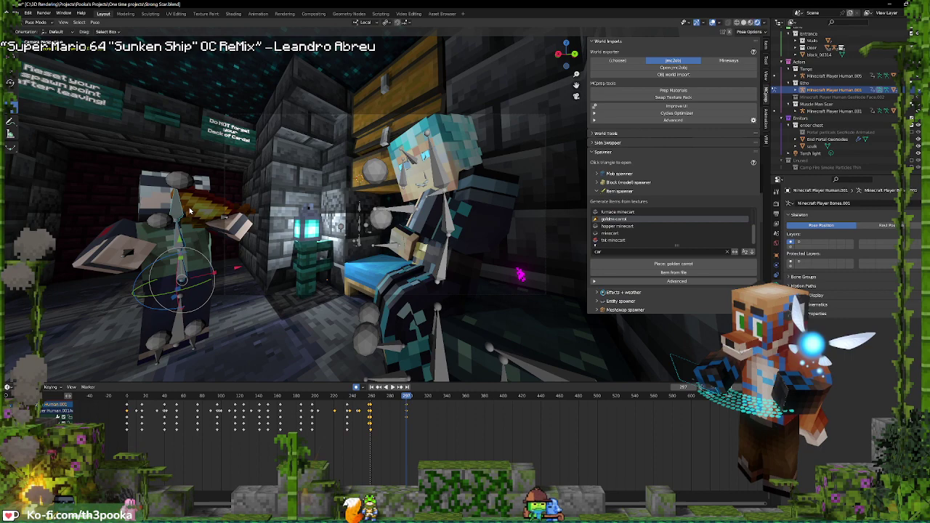
{"action": "key", "text": "alt+r"}
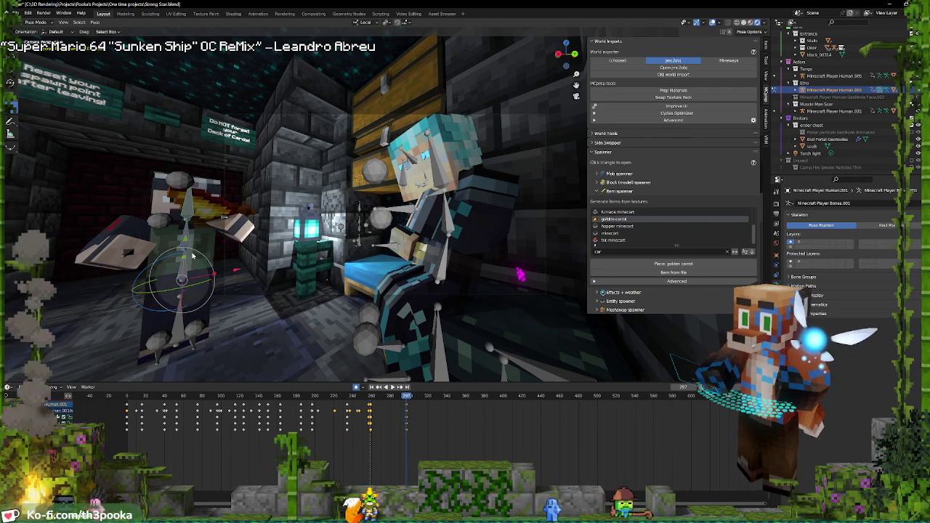
{"action": "key", "text": "r"}
{"action": "key", "text": "r"}
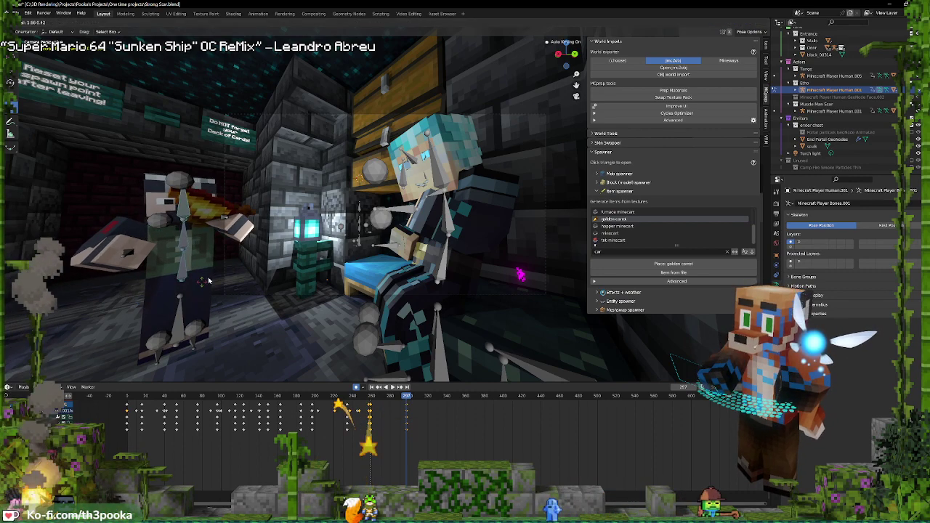
{"action": "left_click", "coordinate": [208, 280]}
In Object Mode, keyframe the camera's location, rotation and scale at frame 259 and play the animation past the new pose
{"action": "key", "text": "ctrl+Tab"}
{"action": "left_click", "coordinate": [310, 116]}
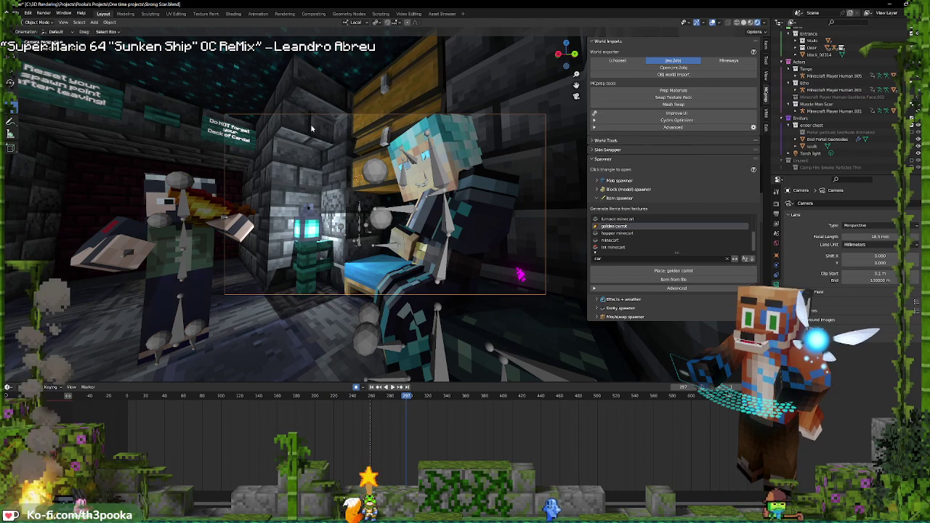
{"action": "left_click", "coordinate": [370, 410]}
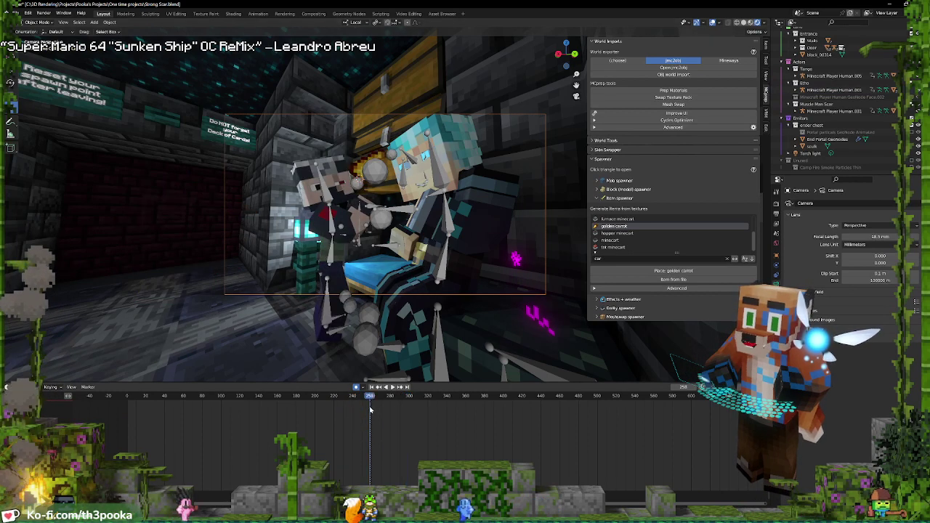
{"action": "key", "text": "k"}
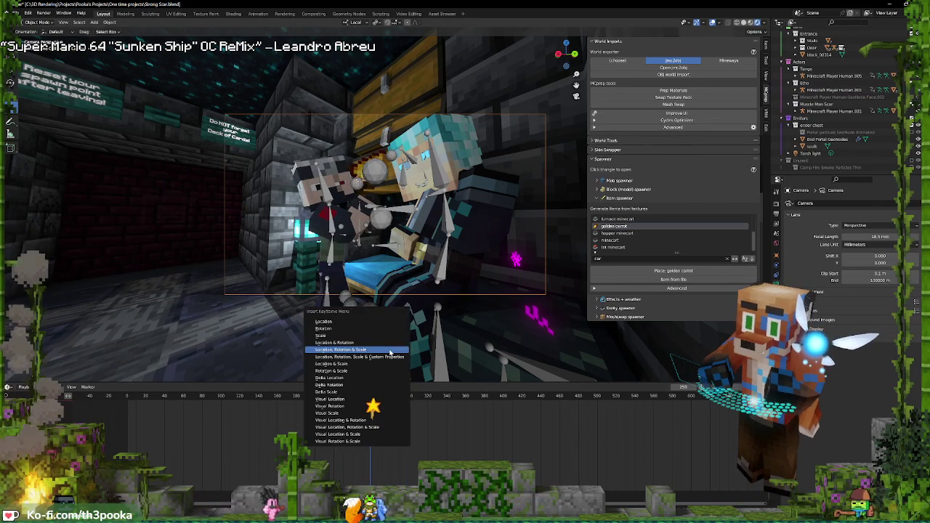
{"action": "left_click", "coordinate": [391, 353]}
{"action": "key", "text": "space"}
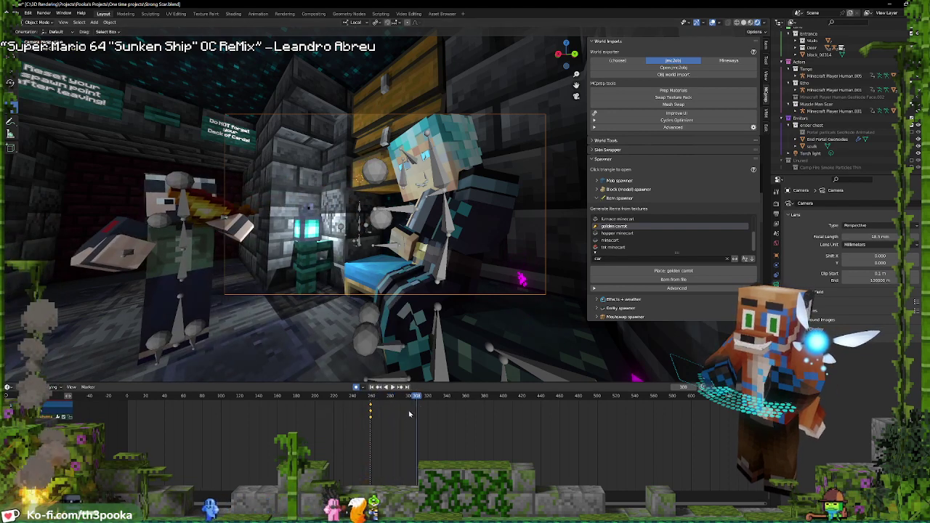
At frame 297, fly the camera to frame the masked character head-on between the two hallway lanterns
{"action": "left_click", "coordinate": [187, 270]}
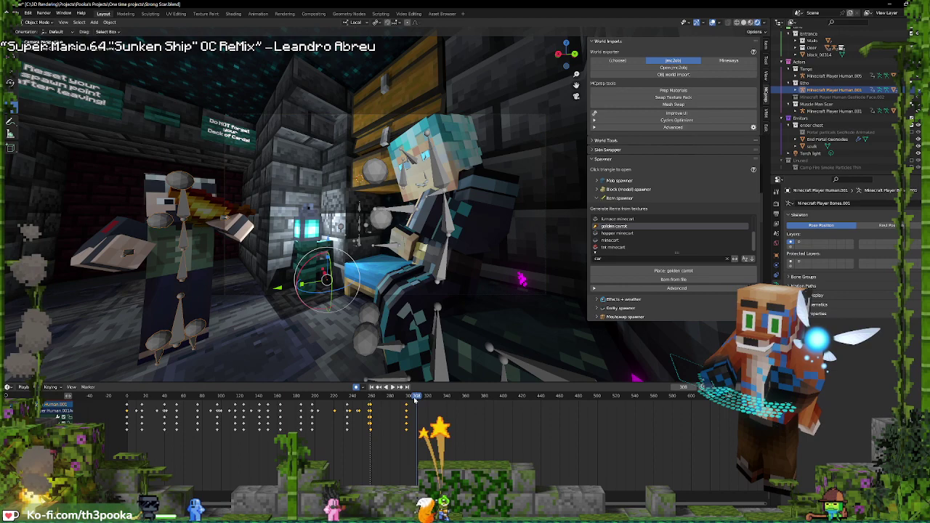
{"action": "left_click_drag", "start_coordinate": [415, 397], "coordinate": [408, 409]}
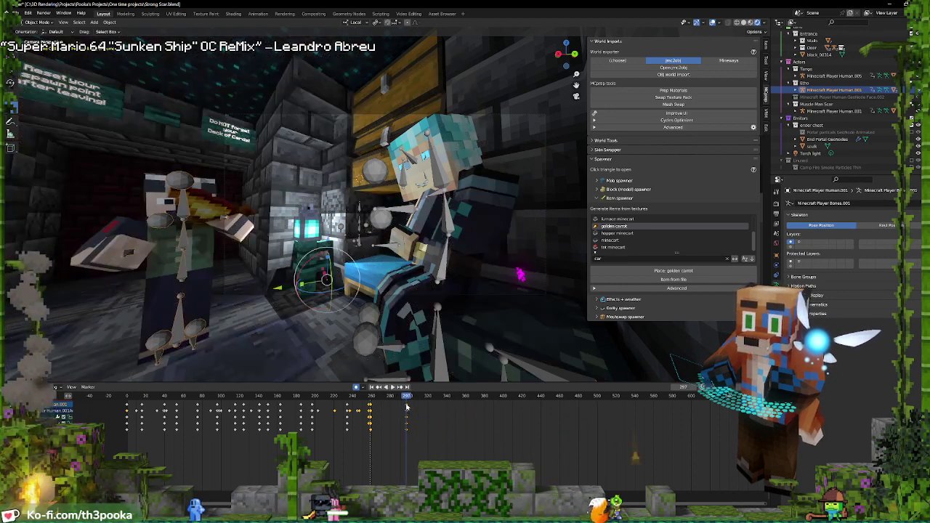
{"action": "left_click", "coordinate": [305, 116]}
{"action": "key", "text": "shift+grave"}
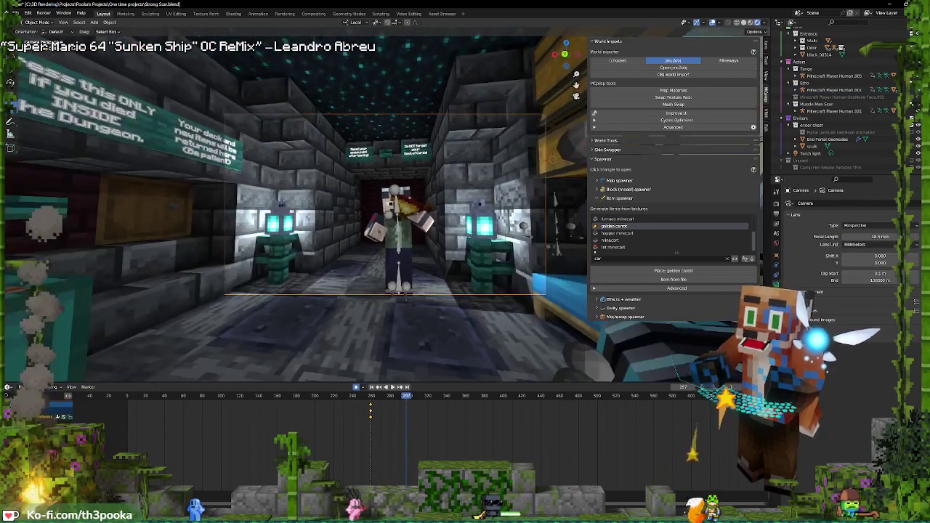
{"action": "key", "text": "w"}
{"action": "key", "text": "s"}
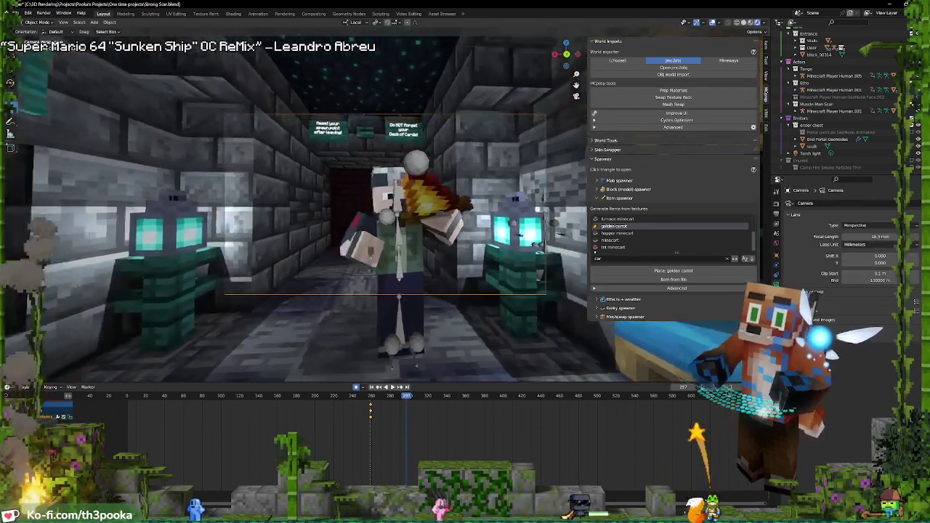
{"action": "key", "text": "w"}
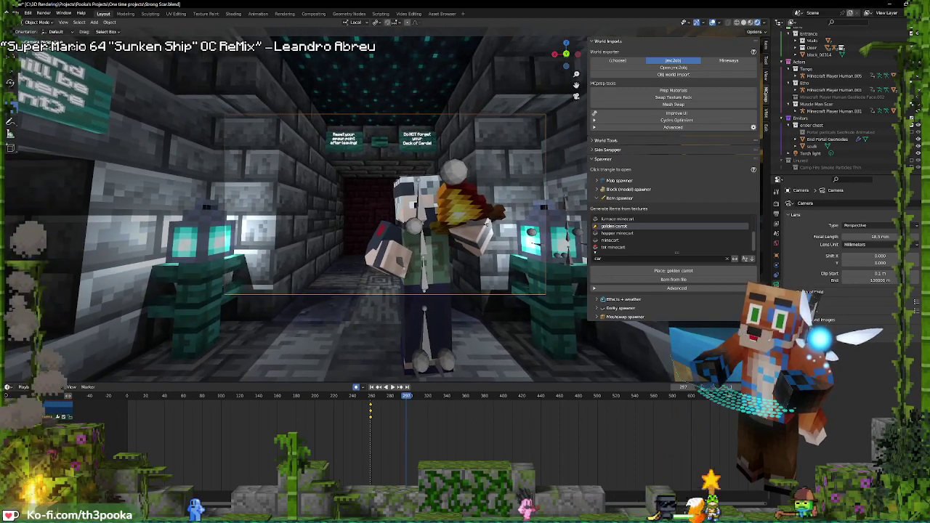
In Pose Mode, slide the masked character's root bone sideways along its local X axis to reposition it in the hallway
{"action": "left_click", "coordinate": [429, 294]}
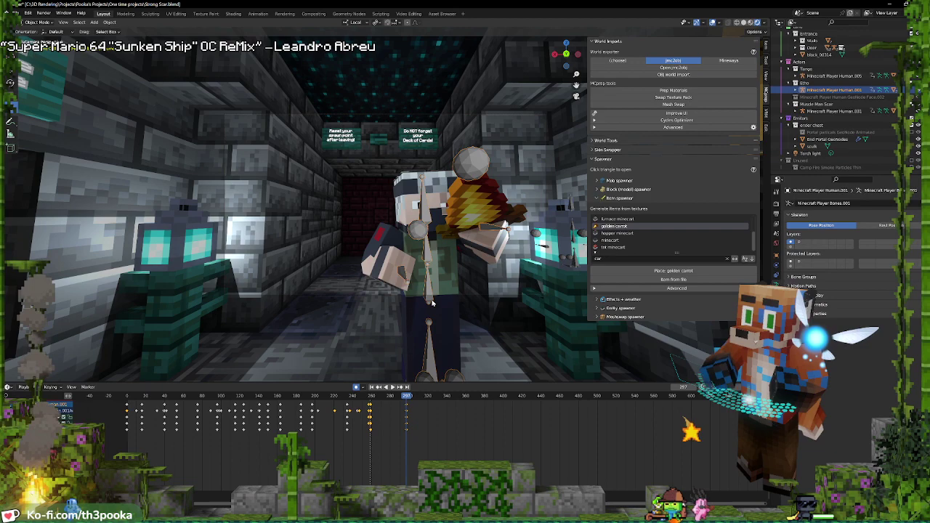
{"action": "key", "text": "ctrl+Tab"}
{"action": "left_click", "coordinate": [431, 349]}
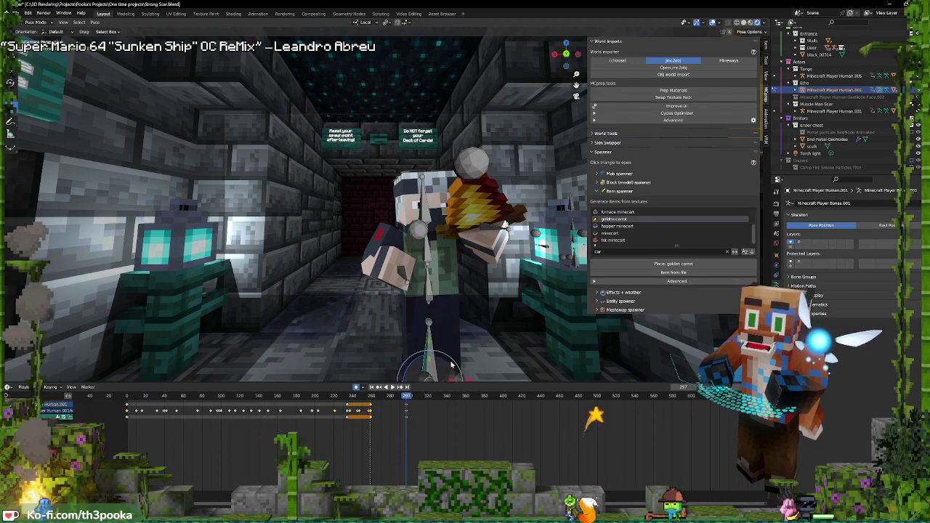
{"action": "scroll", "coordinate": [442, 363], "scroll_direction": "down", "scroll_amount": 2}
{"action": "key", "text": "g"}
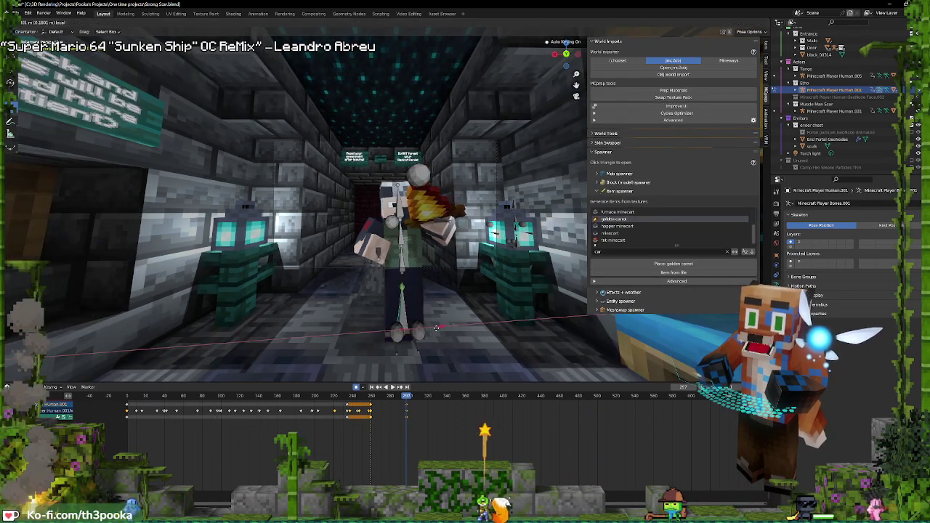
{"action": "key", "text": "x"}
{"action": "left_click_drag", "start_coordinate": [418, 329], "coordinate": [399, 351]}
{"action": "left_click", "coordinate": [402, 354]}
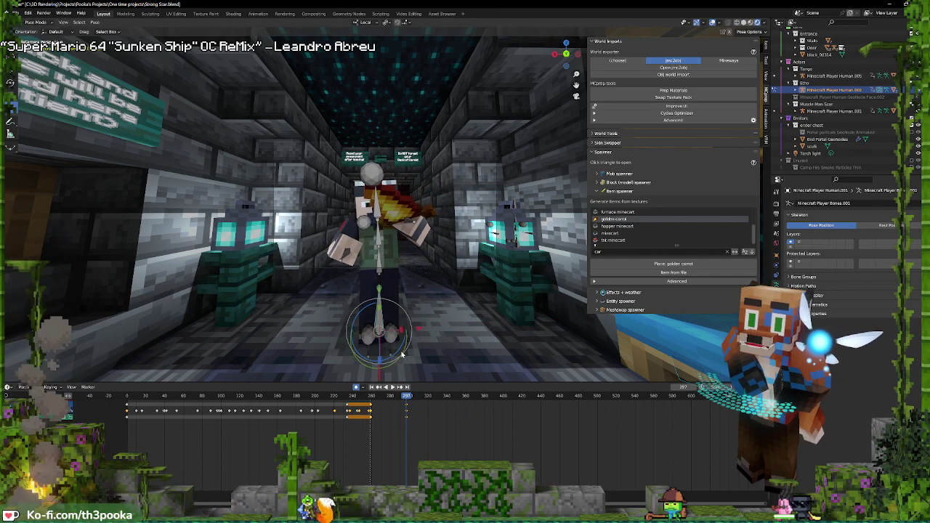
Slide the masked character's root bone along its local Y axis to adjust its position in the hallway
{"action": "key", "text": "g"}
{"action": "key", "text": "y"}
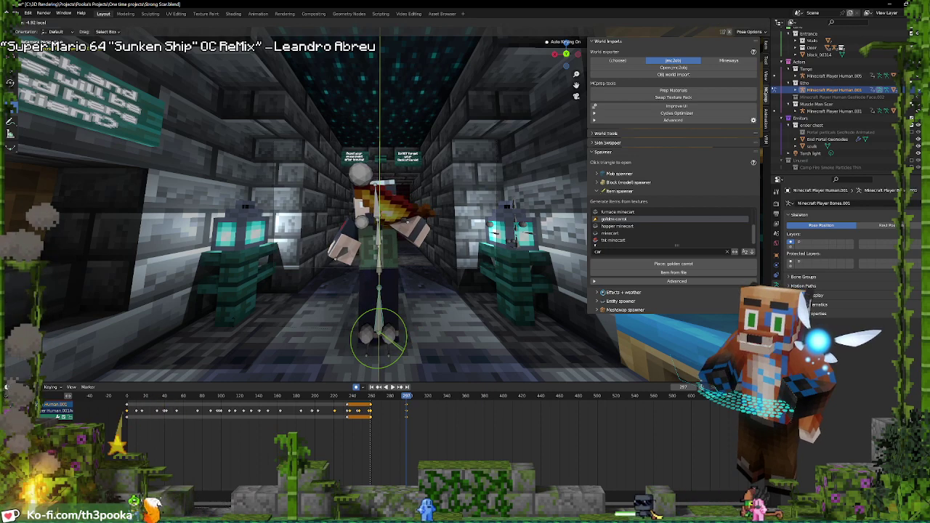
{"action": "left_click", "coordinate": [257, 274]}
Move the hand bone holding the golden carrot down so the carrot hangs beside the masked character's hip
{"action": "left_click", "coordinate": [405, 223]}
{"action": "key", "text": "g"}
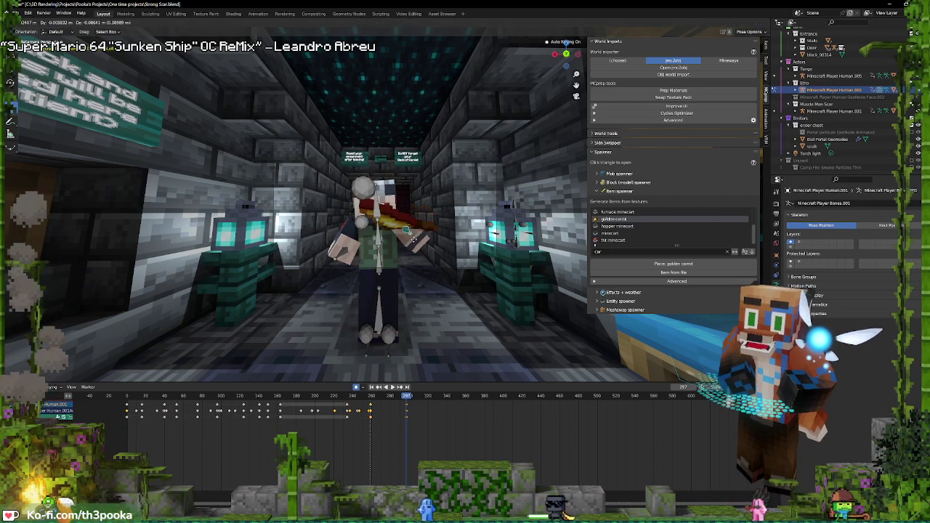
{"action": "left_click", "coordinate": [414, 252]}
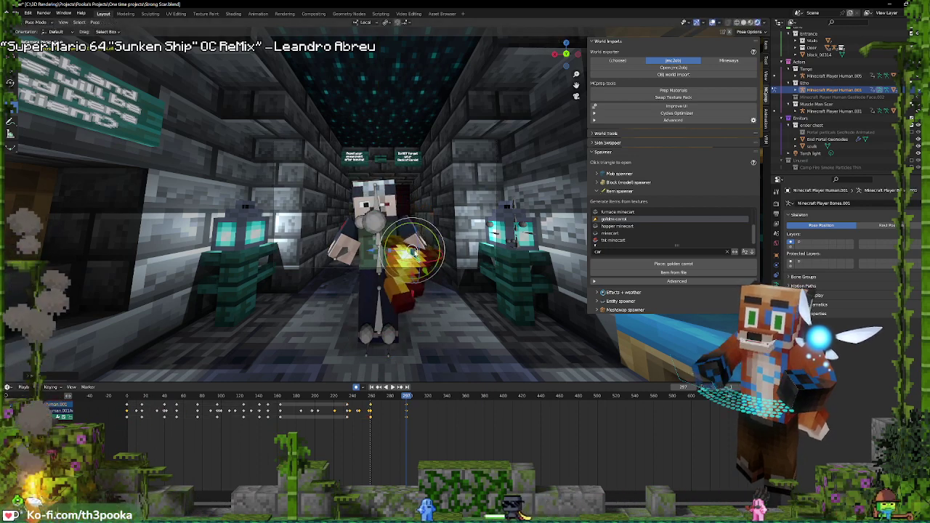
{"action": "key", "text": "g"}
{"action": "left_click_drag", "start_coordinate": [409, 253], "coordinate": [414, 250]}
{"action": "key", "text": "g"}
{"action": "left_click", "coordinate": [425, 281]}
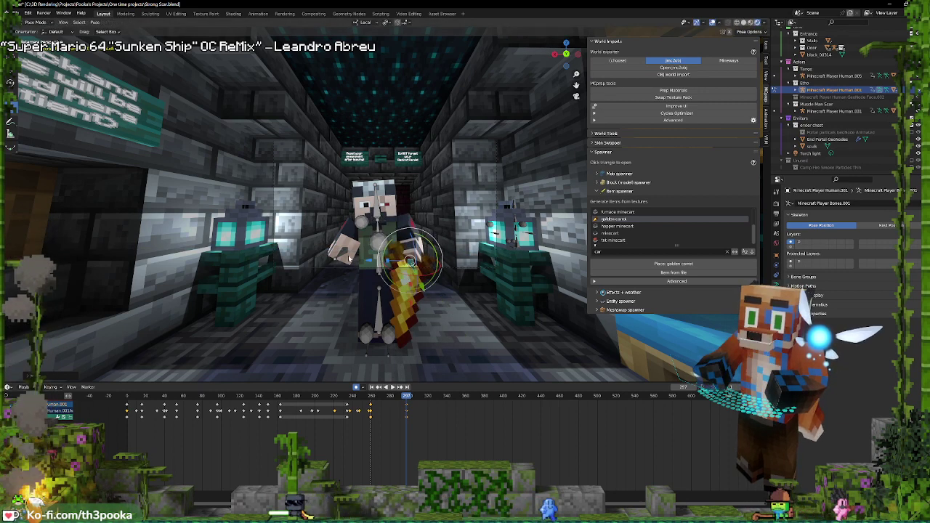
Lower the masked character's empty hand slightly and clear the body bone's rotation so the torso stands straight
{"action": "left_click", "coordinate": [347, 248]}
{"action": "key", "text": "g"}
{"action": "left_click", "coordinate": [345, 260]}
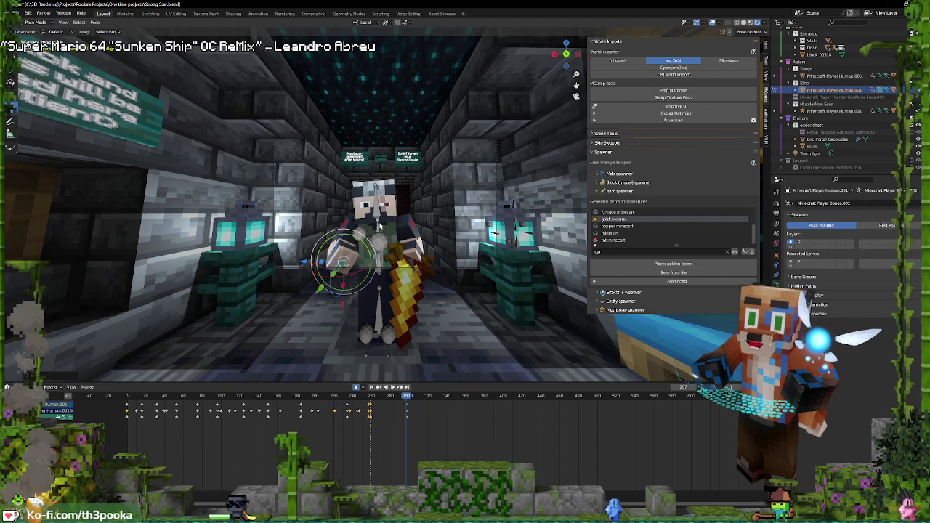
{"action": "left_click", "coordinate": [379, 263]}
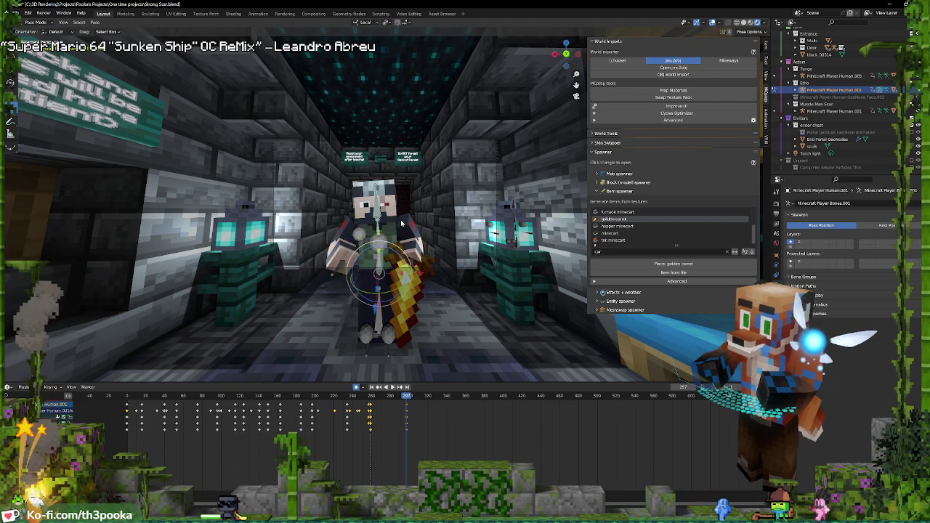
{"action": "key", "text": "alt+r"}
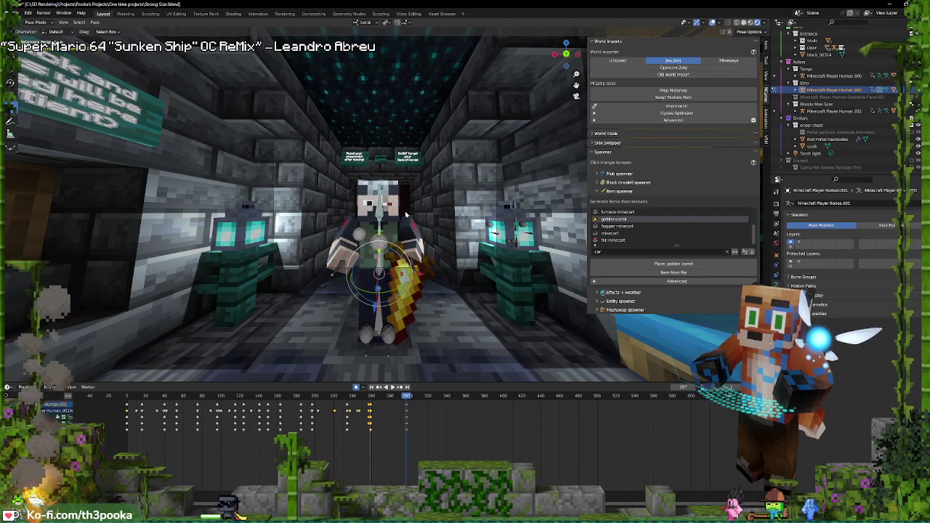
In Object Mode, select the camera and tilt it about its X axis to adjust the framing at frame 297
{"action": "key", "text": "ctrl+Tab"}
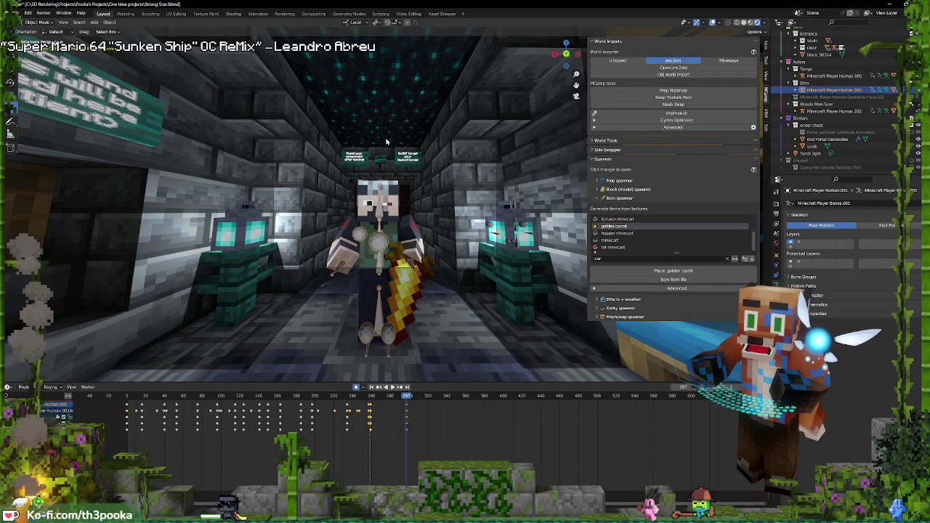
{"action": "left_click", "coordinate": [386, 141]}
{"action": "key", "text": "r"}
{"action": "key", "text": "x"}
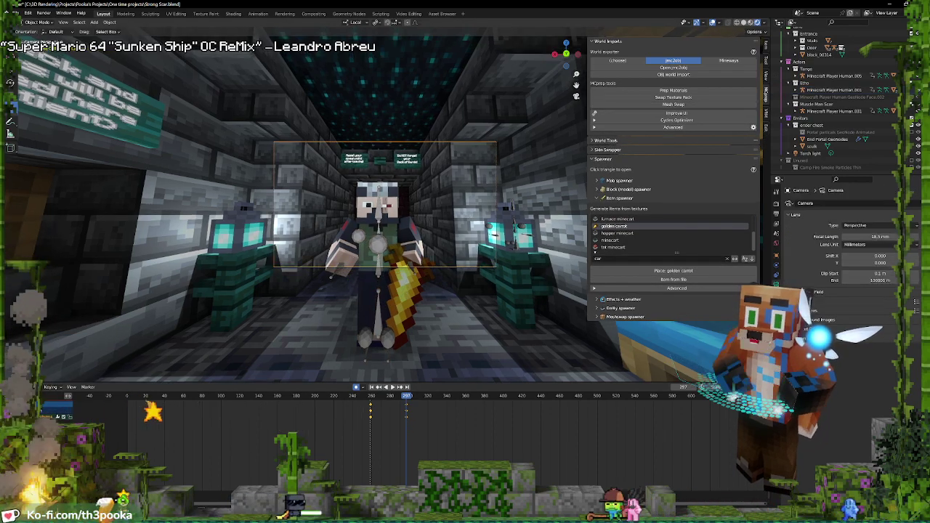
{"action": "left_click", "coordinate": [469, 225]}
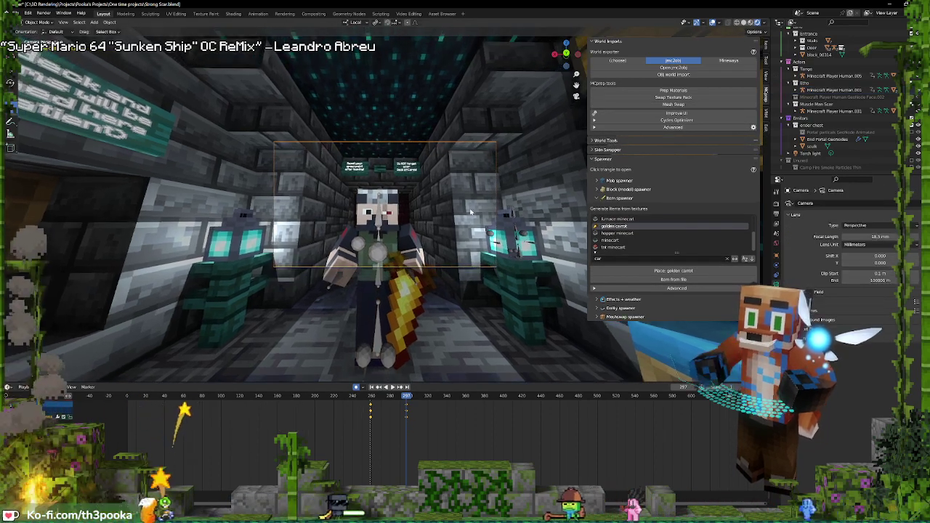
Keyframe the camera's focal length at frame 259 and raise it to about 50 mm at frame 297
{"action": "left_click", "coordinate": [378, 387]}
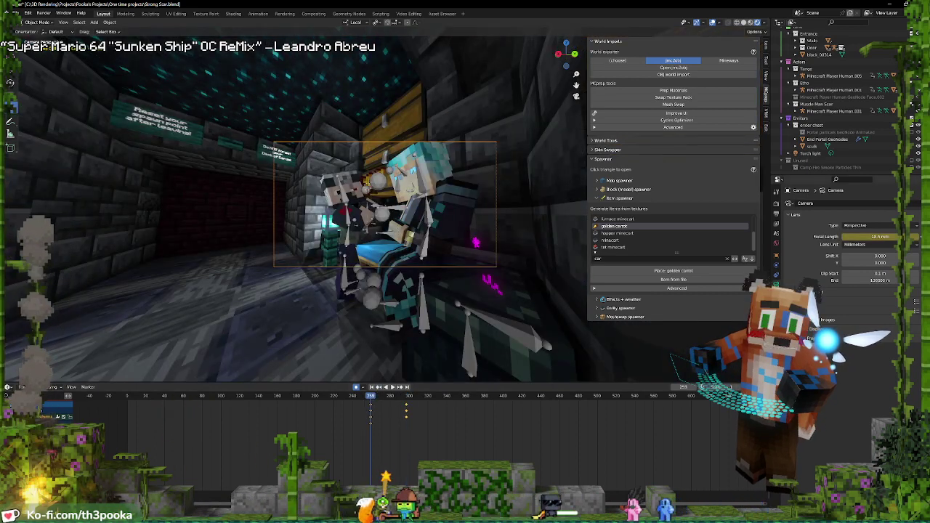
{"action": "left_click", "coordinate": [400, 388]}
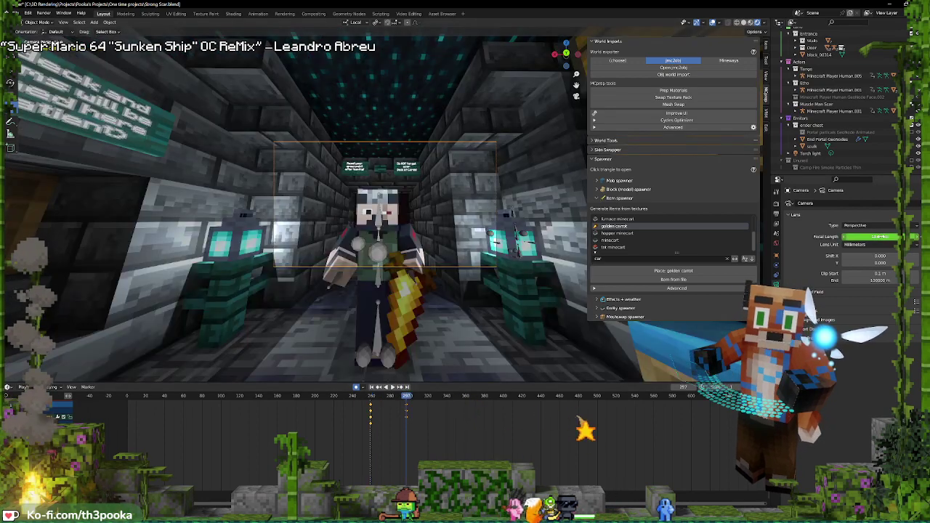
{"action": "left_click_drag", "start_coordinate": [880, 237], "coordinate": [927, 237]}
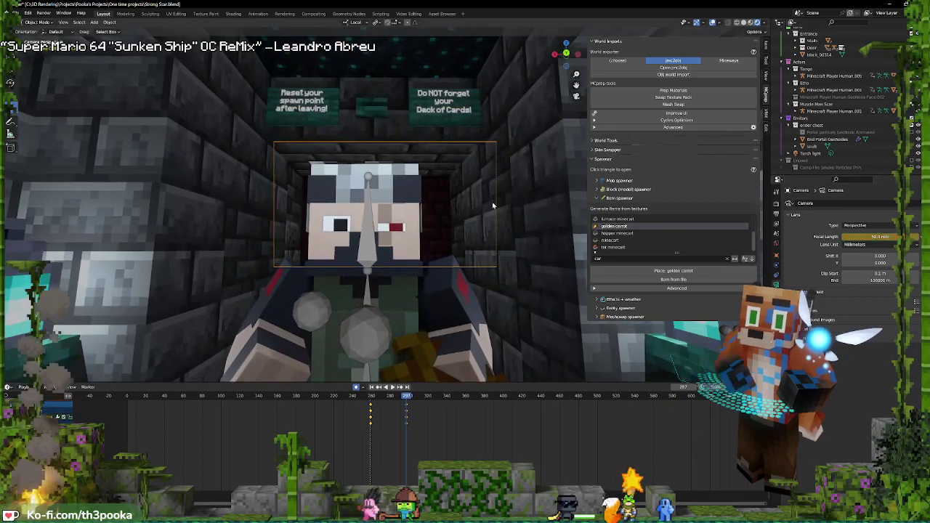
Fly the camera back from the masked character to frame the full body centred between the two hallway lanterns
{"action": "key", "text": "shift+grave"}
{"action": "key", "text": "s"}
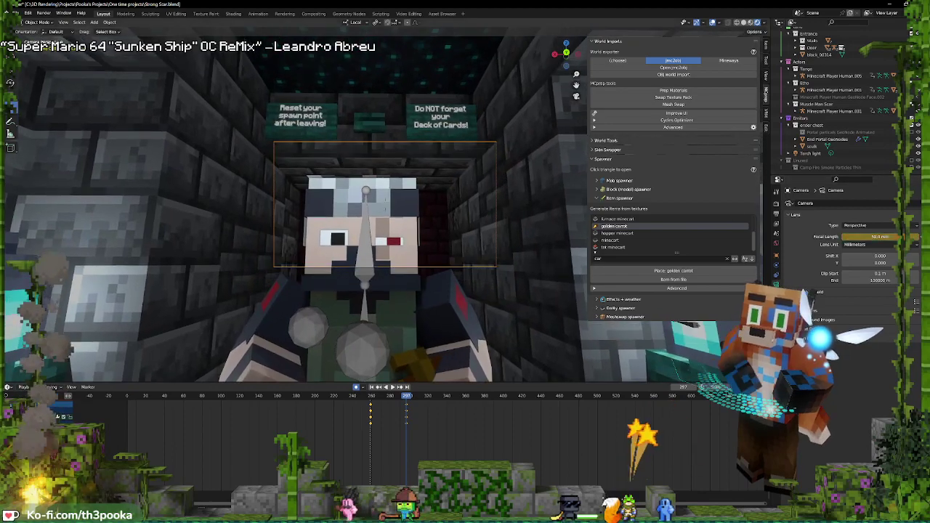
{"action": "scroll", "coordinate": [493, 207], "scroll_direction": "down", "scroll_amount": 8}
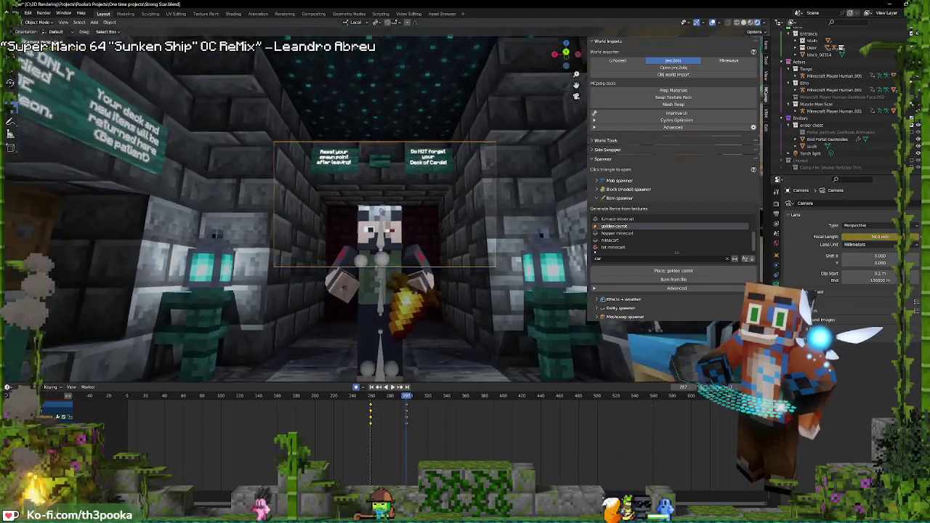
{"action": "key", "text": "w"}
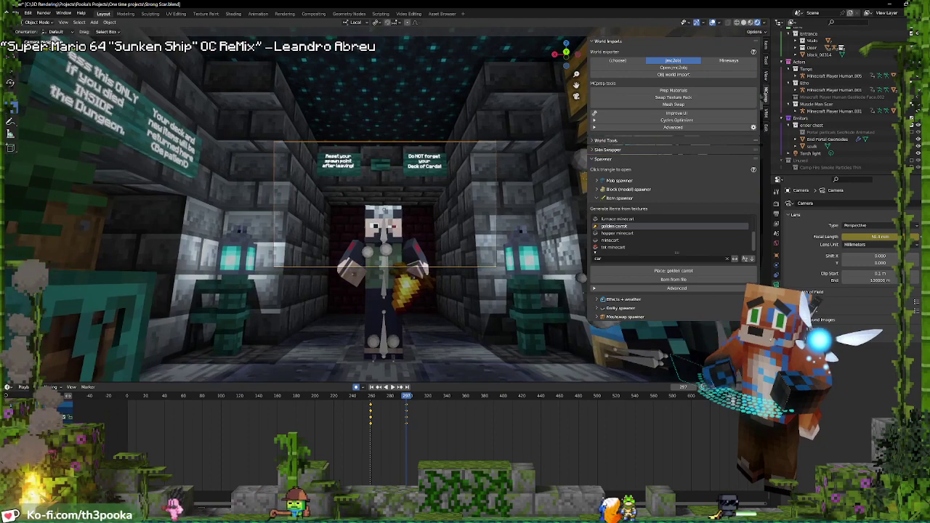
{"action": "scroll", "coordinate": [372, 211], "scroll_direction": "up", "scroll_amount": 3}
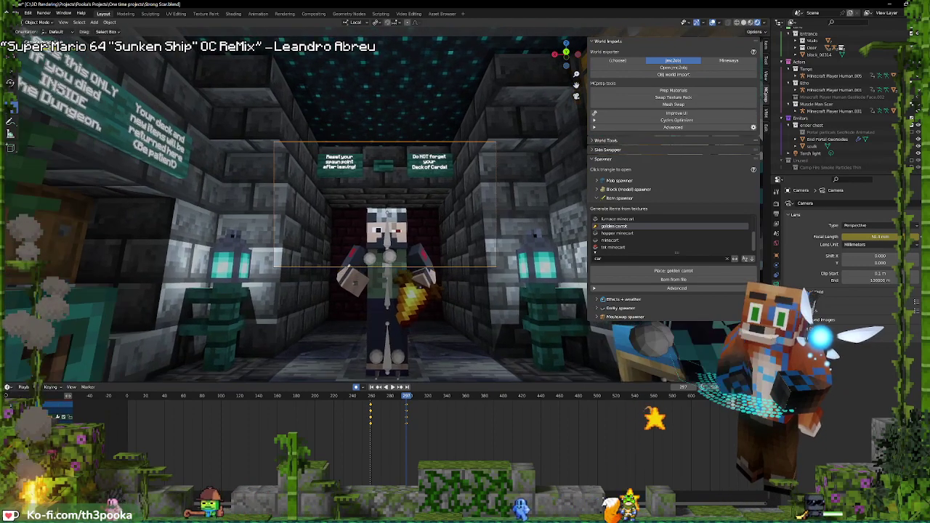
{"action": "key", "text": "s"}
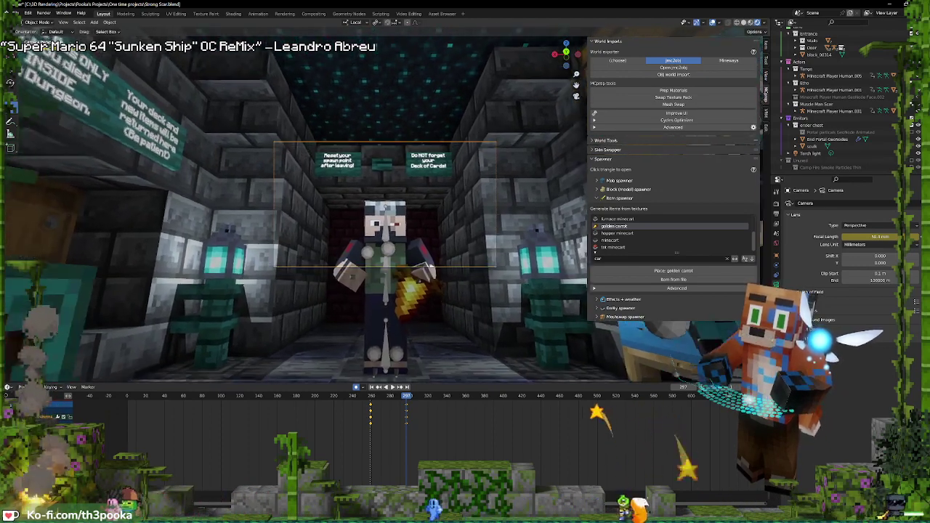
Play back the camera move between frames 259 and 297, including the lead-in before it, to check its timing
{"action": "key", "text": "space"}
{"action": "left_click", "coordinate": [370, 409]}
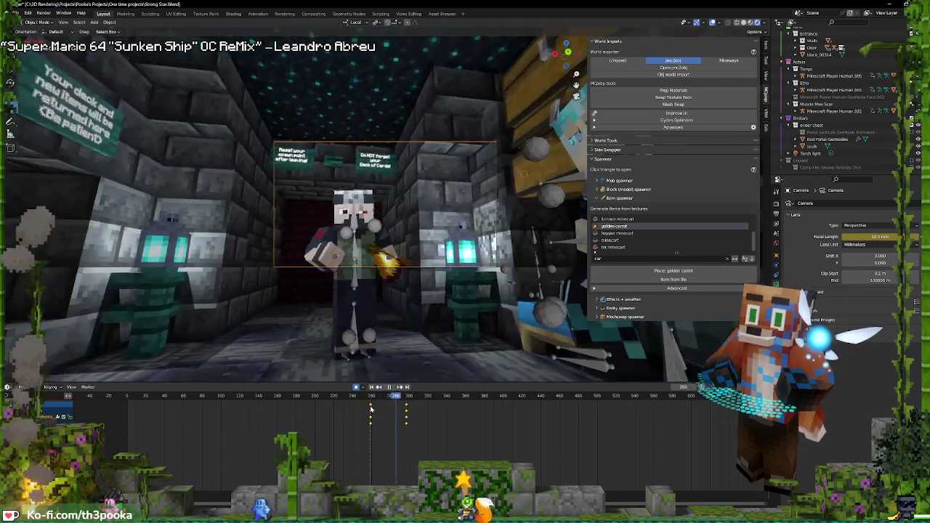
{"action": "key", "text": "space"}
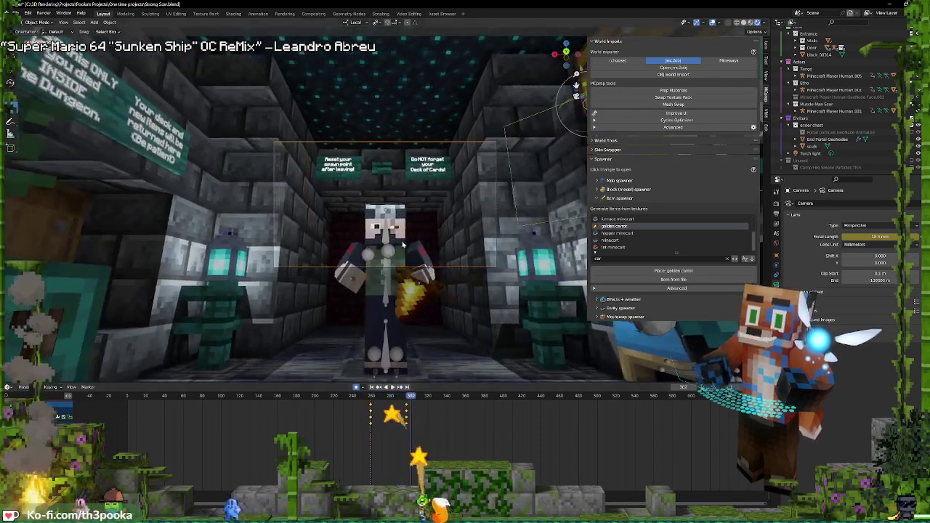
{"action": "left_click", "coordinate": [370, 410]}
{"action": "key", "text": "space"}
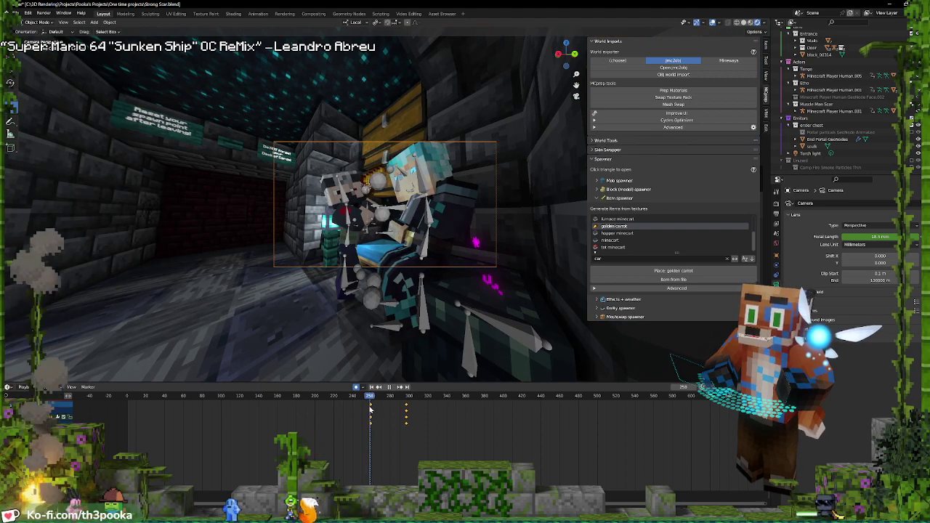
{"action": "left_click", "coordinate": [319, 411]}
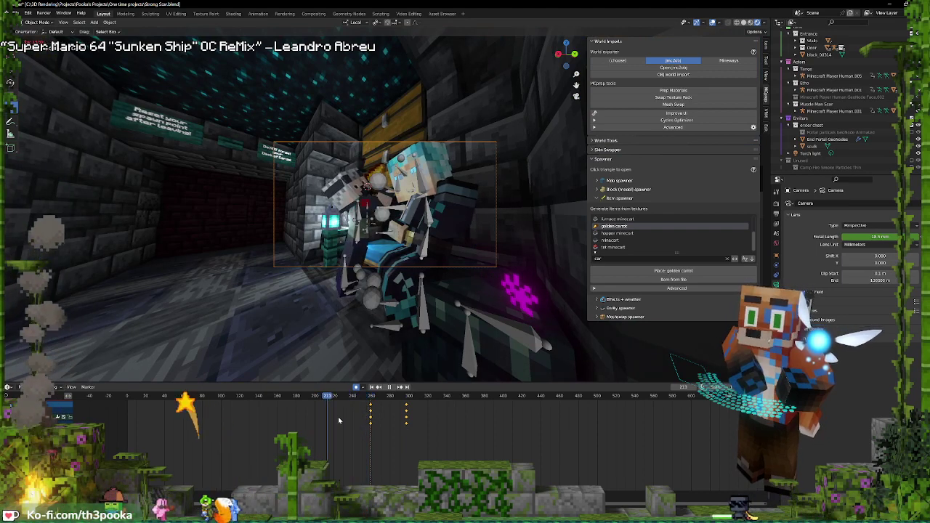
{"action": "key", "text": "space"}
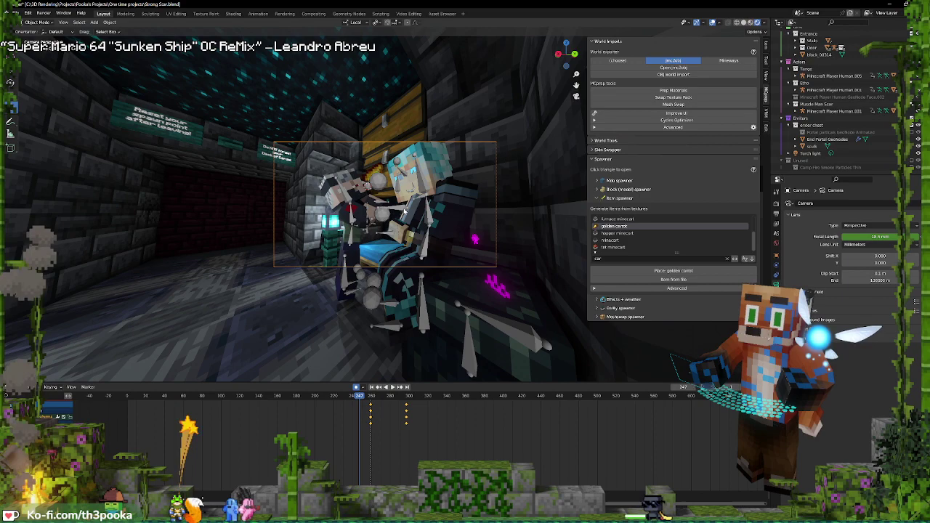
{"action": "mouse_move", "coordinate": [407, 196]}
{"action": "middle_mouse_down", "text": "shift"}
{"action": "mouse_move", "coordinate": [455, 210]}
{"action": "mouse_move", "coordinate": [405, 211]}
{"action": "middle_mouse_up", "text": "shift"}
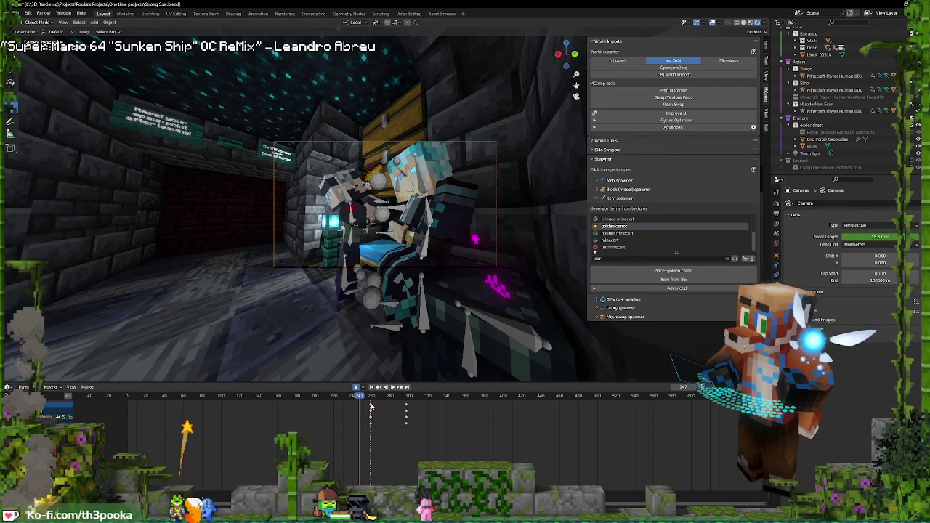
Try duplicating the camera's frame 259 keyframes along the timeline to hold that framing
{"action": "left_click", "coordinate": [342, 416]}
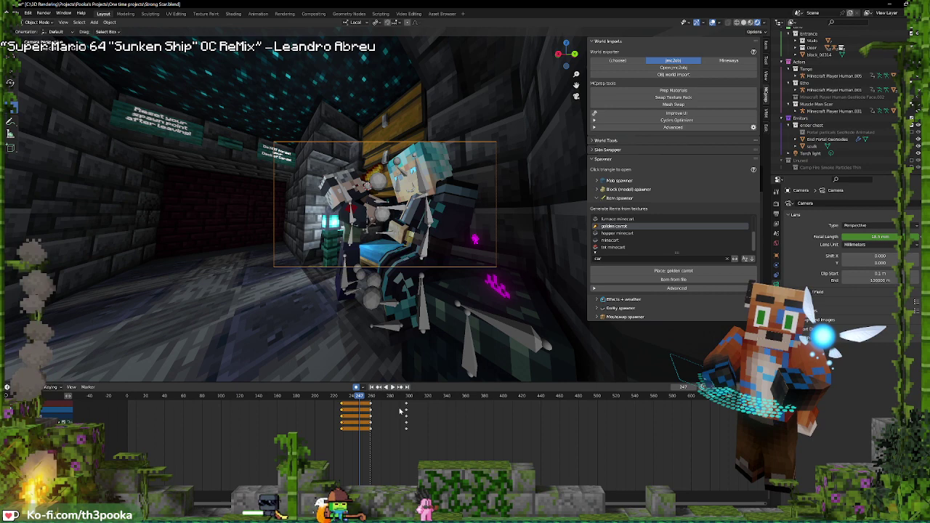
{"action": "left_click", "coordinate": [353, 226]}
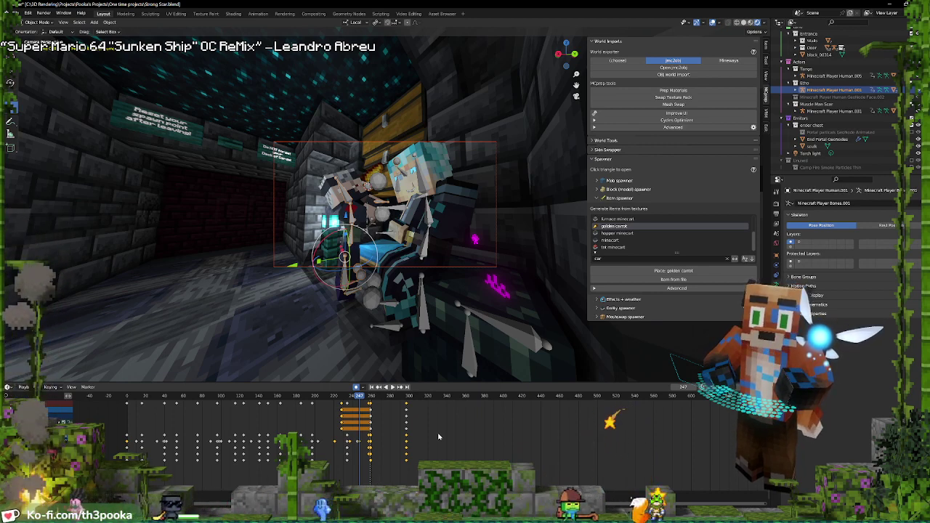
{"action": "left_click", "coordinate": [407, 423]}
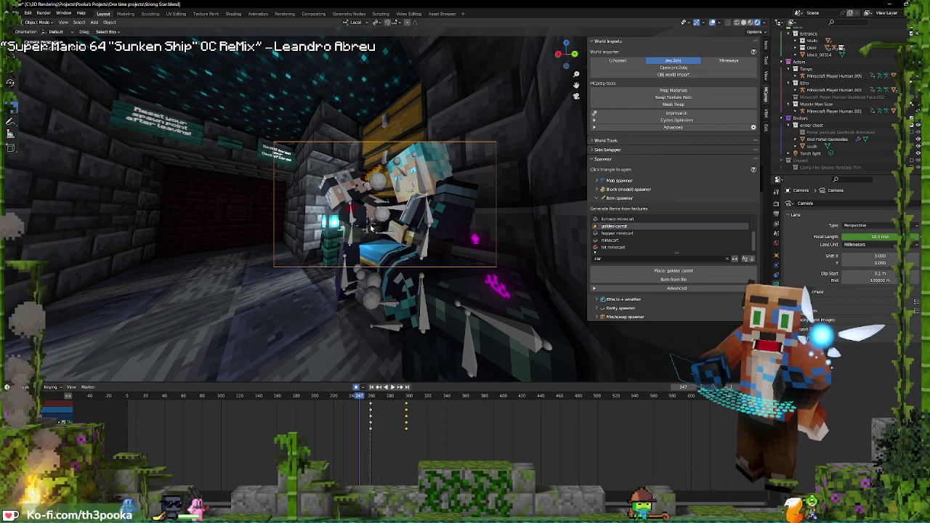
{"action": "left_click", "coordinate": [372, 406]}
{"action": "key", "text": "shift+d"}
{"action": "left_click", "coordinate": [389, 408]}
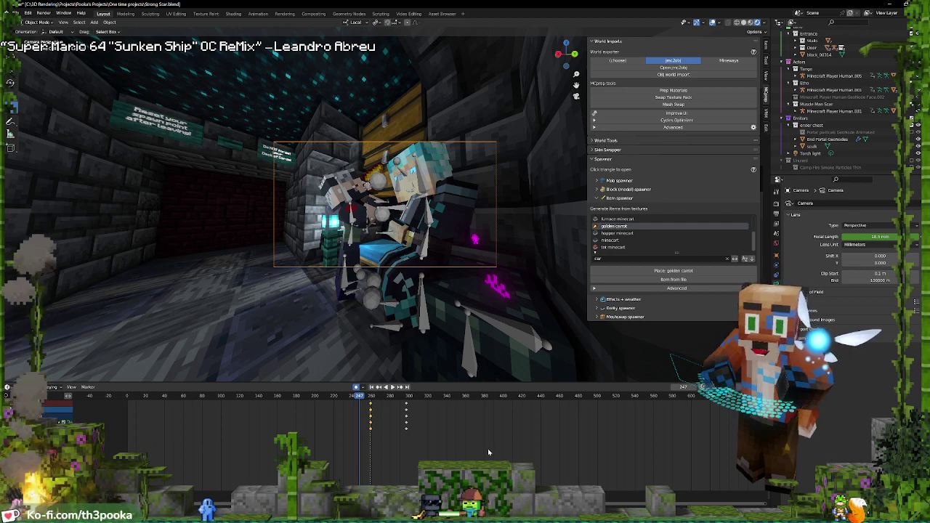
Duplicate the camera's frame 259 keyframes and shift the copies and the frame 297 keyframes to about frames 329 and 367
{"action": "scroll", "coordinate": [428, 449], "scroll_direction": "up", "scroll_amount": 4}
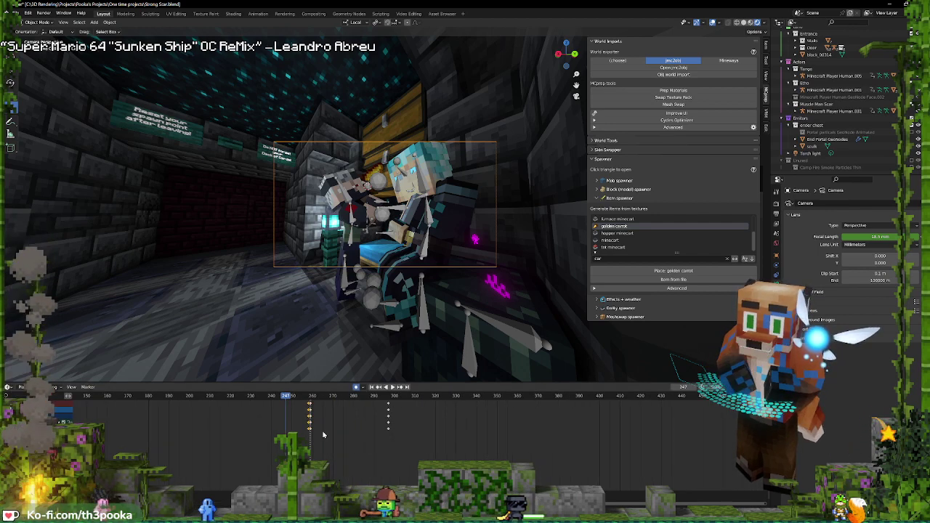
{"action": "key", "text": "g"}
{"action": "left_click", "coordinate": [395, 420]}
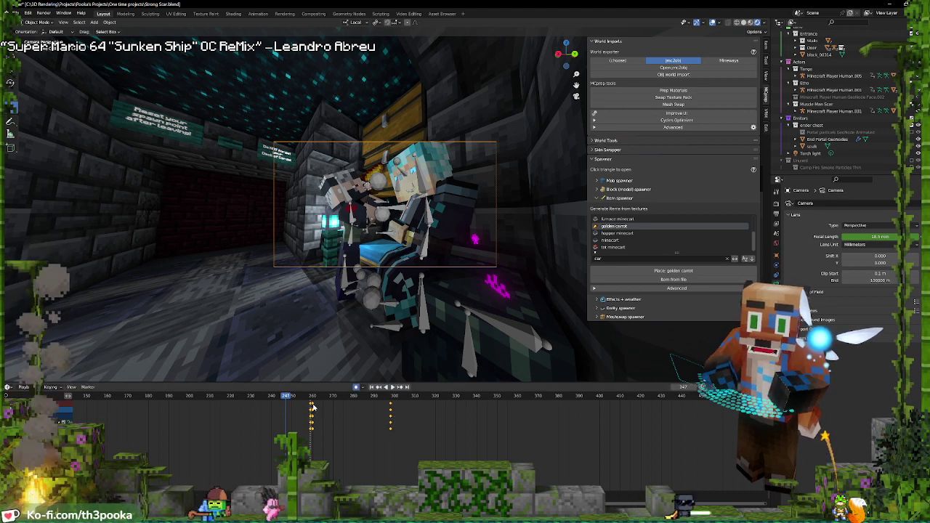
{"action": "left_click_drag", "start_coordinate": [392, 406], "coordinate": [536, 415]}
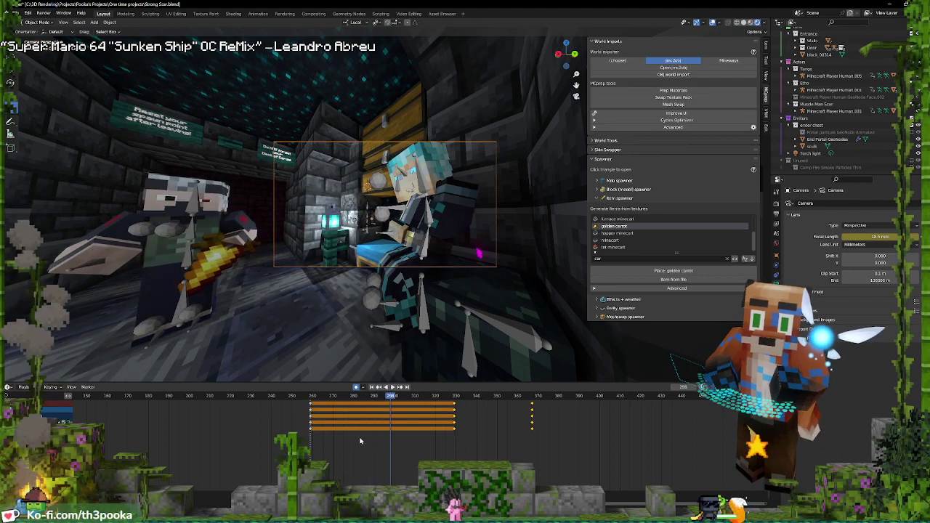
Preview the camera hold up to frame 290, and move the selected camera keyframes back to about frames 290 and 328
{"action": "right_click", "coordinate": [313, 417], "text": "shift"}
{"action": "key", "text": "space"}
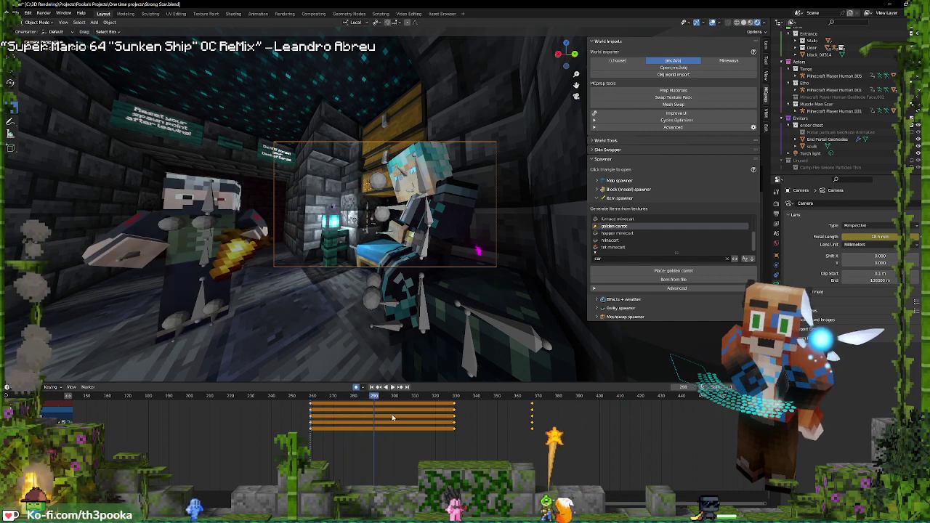
{"action": "key", "text": "g"}
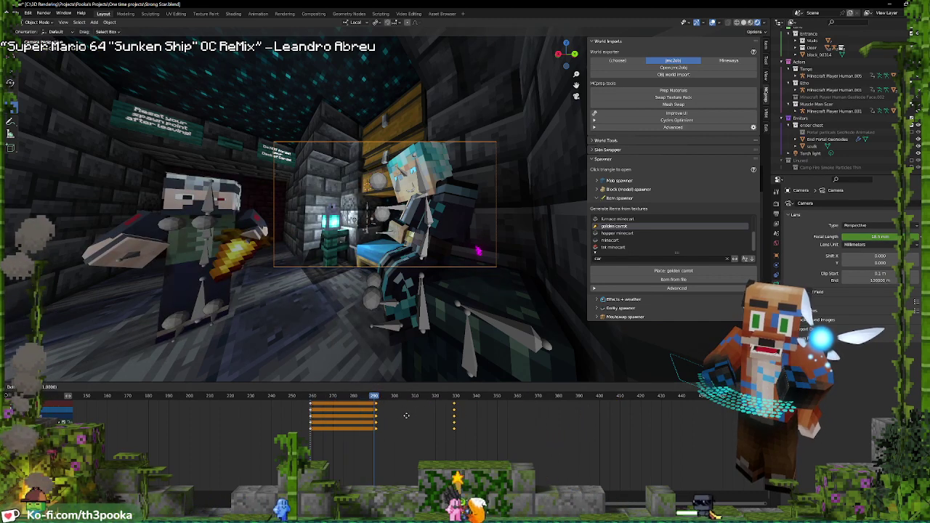
{"action": "left_click", "coordinate": [403, 416]}
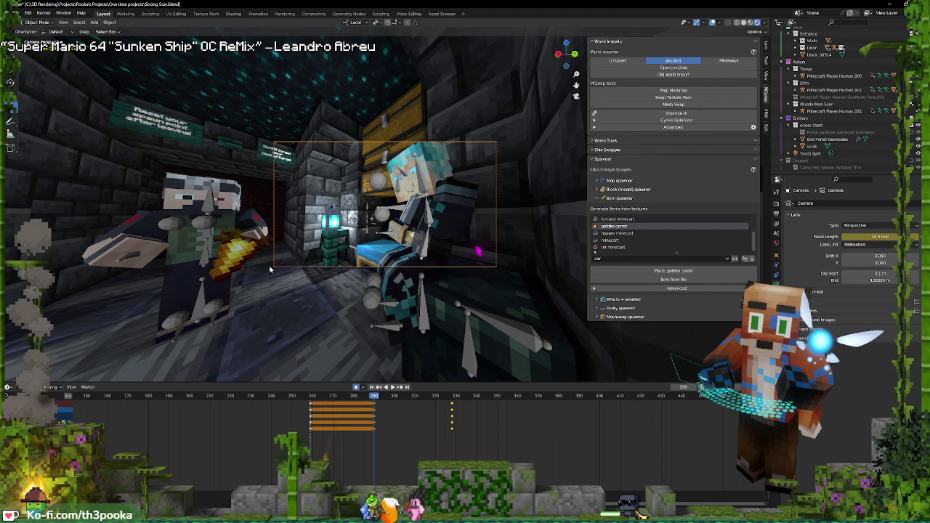
Duplicate the masked character's pose keyframes at about frame 259 to frame 290, and shift its frame 297 keyframes to about frame 328
{"action": "left_click", "coordinate": [206, 264]}
{"action": "key", "text": "ctrl+Tab"}
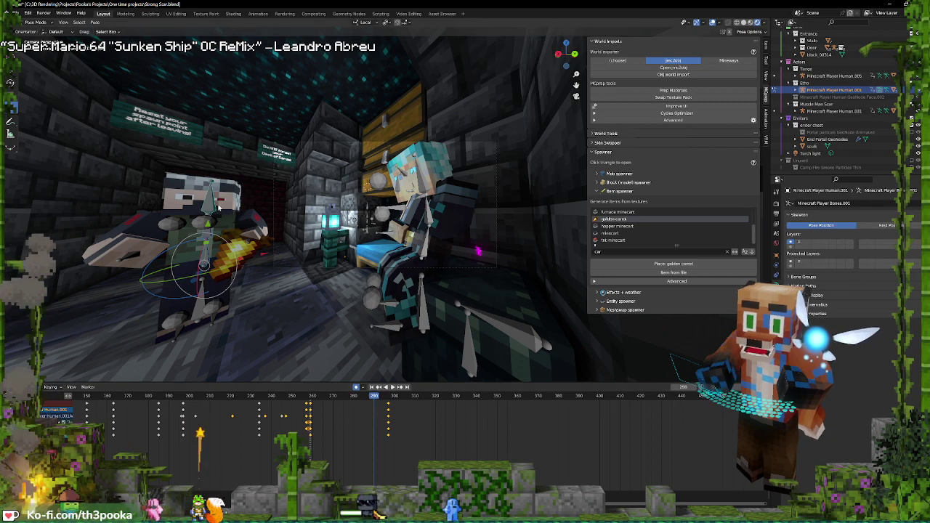
{"action": "left_click", "coordinate": [219, 254]}
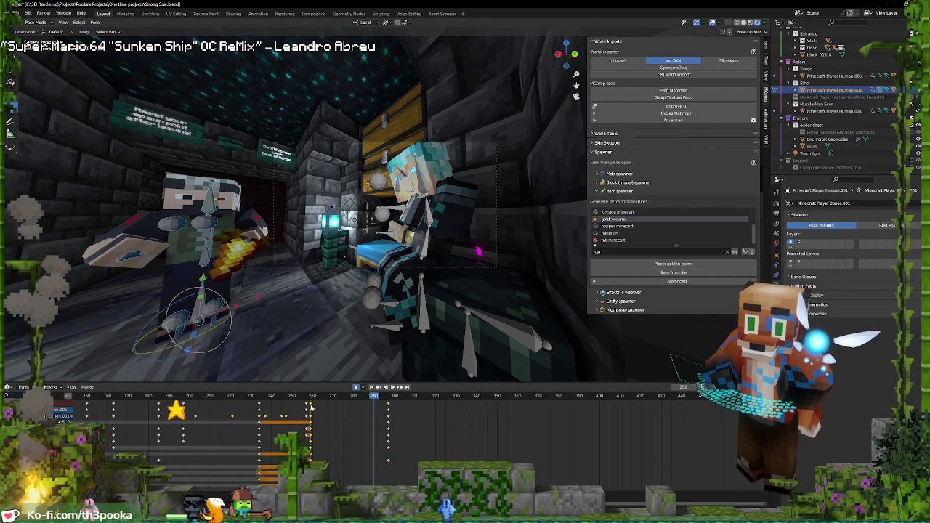
{"action": "key", "text": "g"}
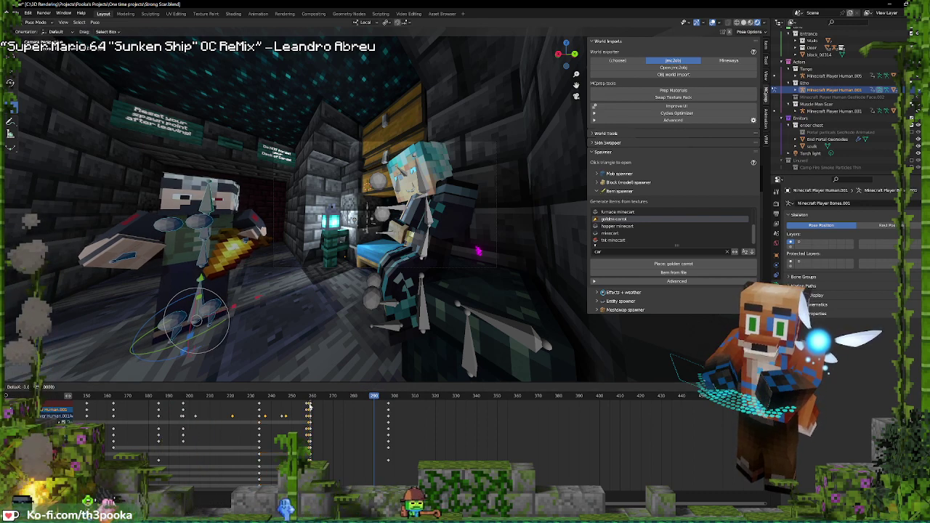
{"action": "left_click", "coordinate": [312, 406]}
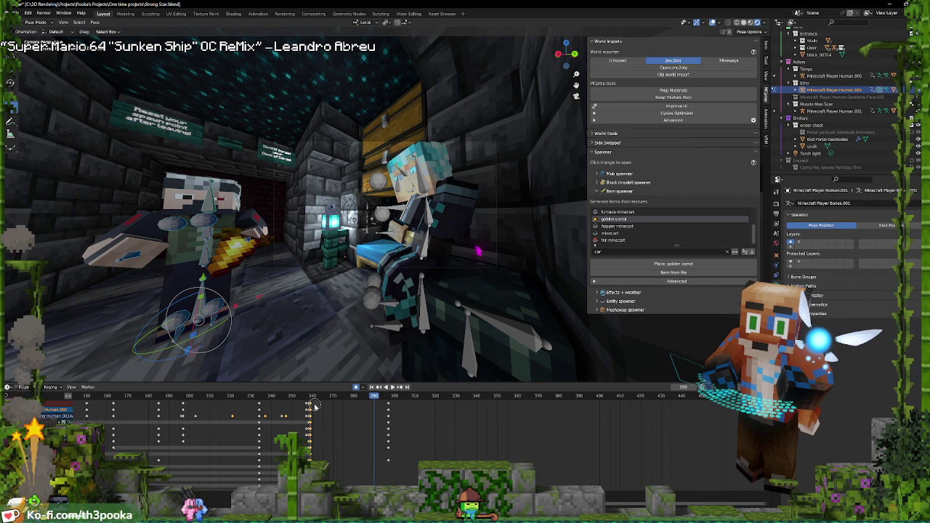
{"action": "left_click", "coordinate": [409, 413]}
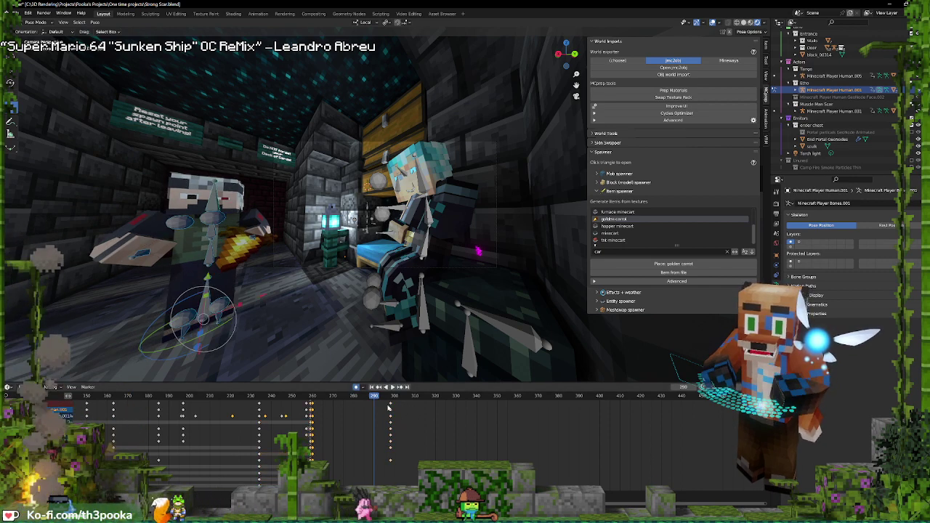
{"action": "key", "text": "g"}
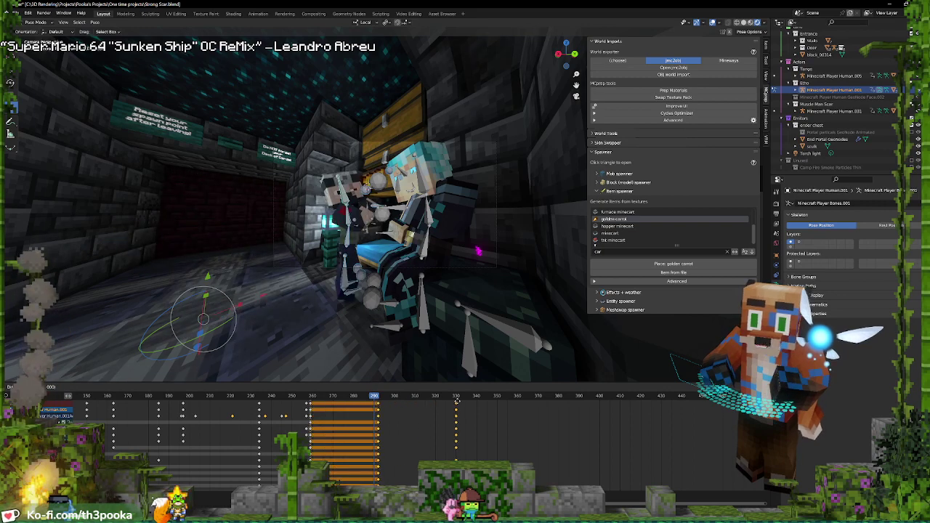
{"action": "left_click", "coordinate": [452, 402]}
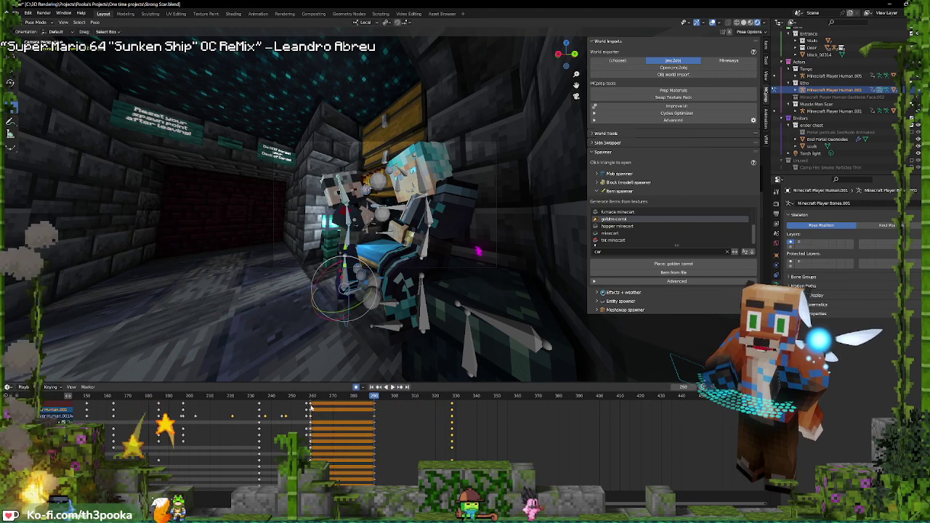
Fly the camera in at frame 260 for a close framing of the masked character's tilted head and torso beside the bed
{"action": "left_click", "coordinate": [367, 144]}
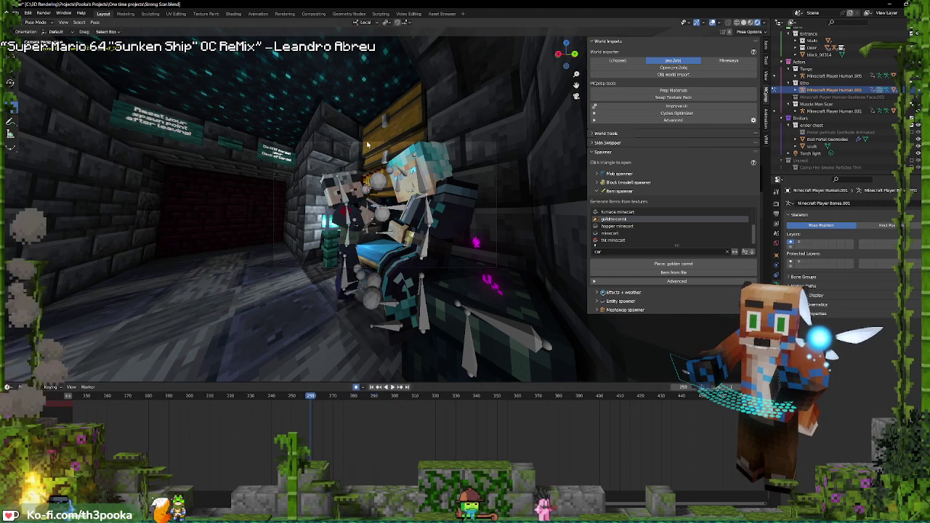
{"action": "key", "text": "ctrl+Tab"}
{"action": "left_click", "coordinate": [367, 144]}
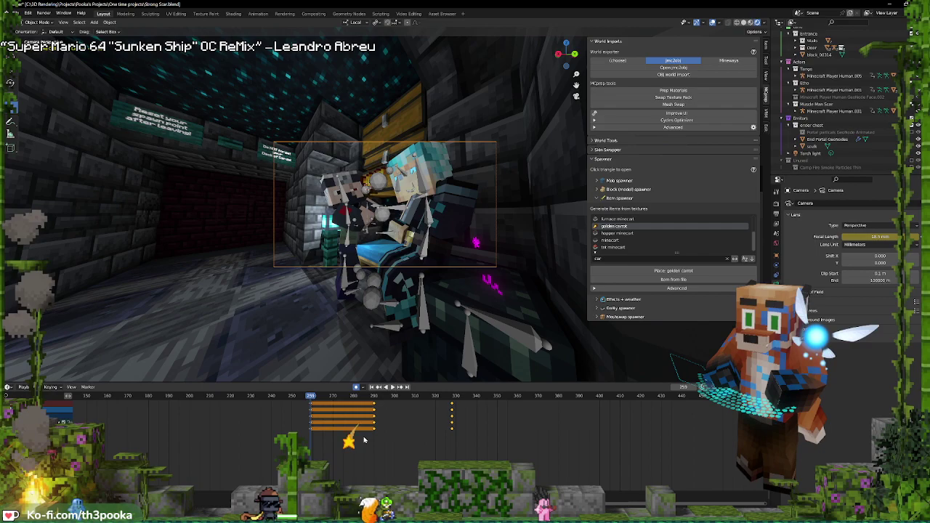
{"action": "key", "text": "Right"}
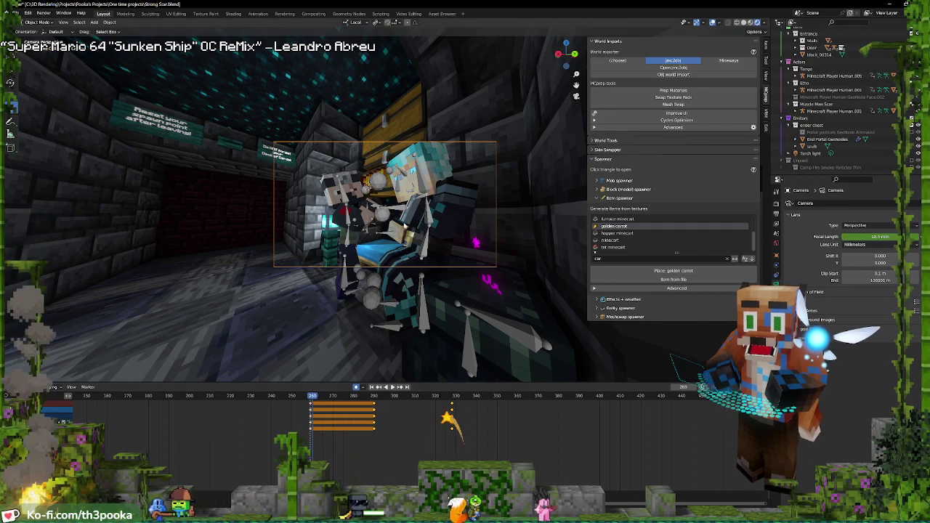
{"action": "key", "text": "shift+grave"}
{"action": "key", "text": "w"}
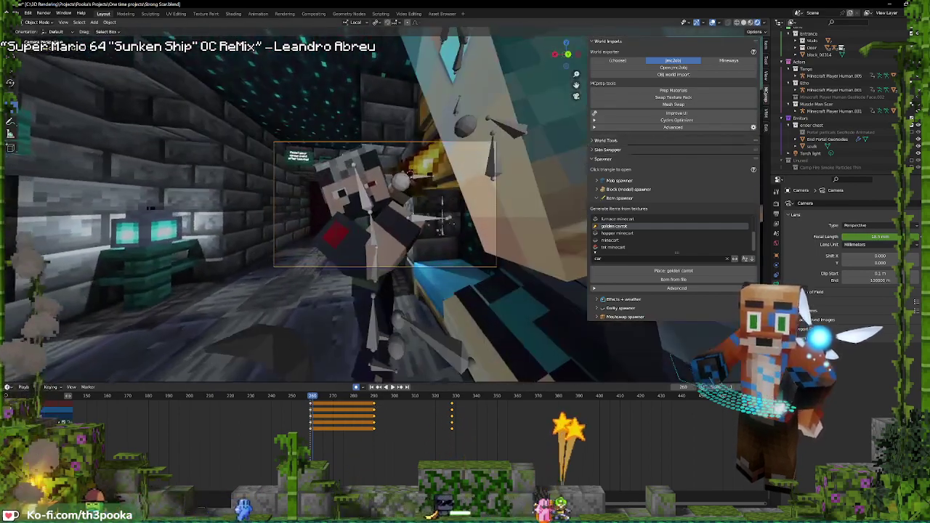
{"action": "key", "text": "s"}
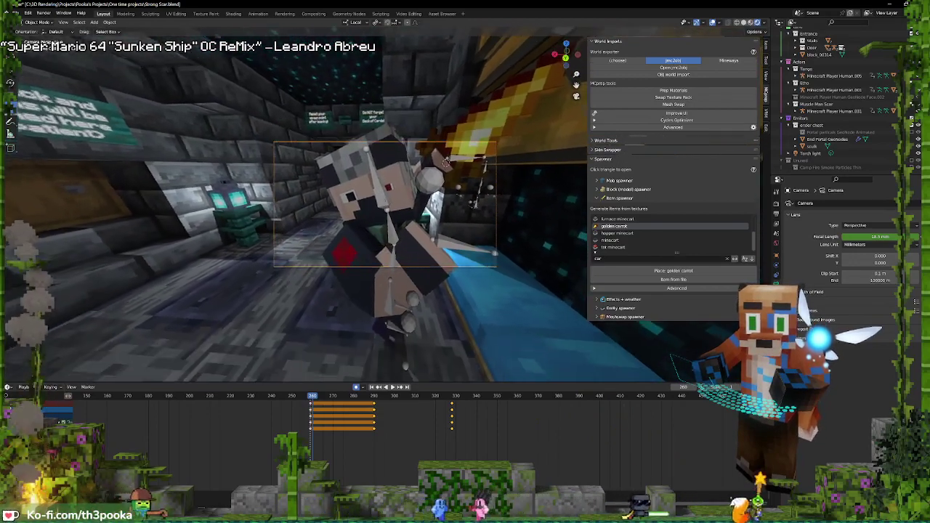
{"action": "mouse_move", "coordinate": [445, 162]}
{"action": "middle_mouse_down"}
{"action": "mouse_move", "coordinate": [443, 153]}
{"action": "mouse_move", "coordinate": [457, 151]}
{"action": "middle_mouse_up"}
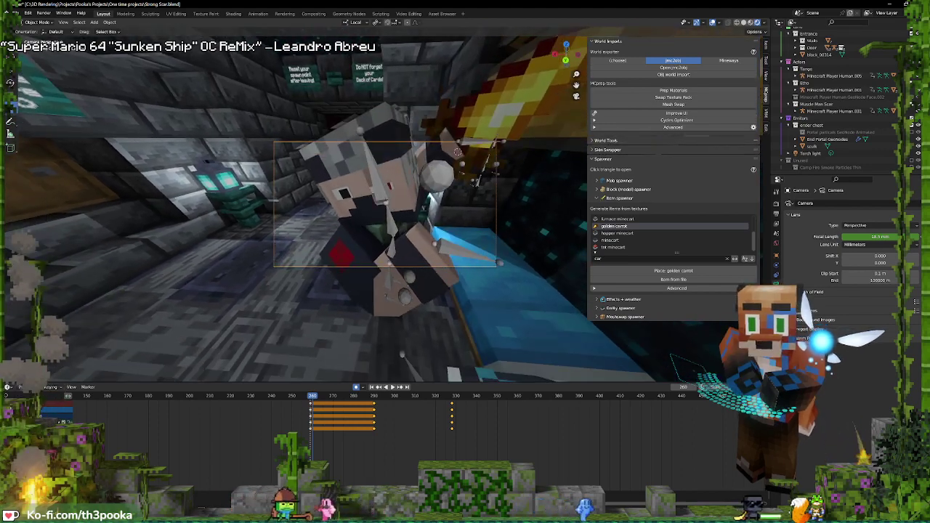
{"action": "left_click", "coordinate": [404, 129]}
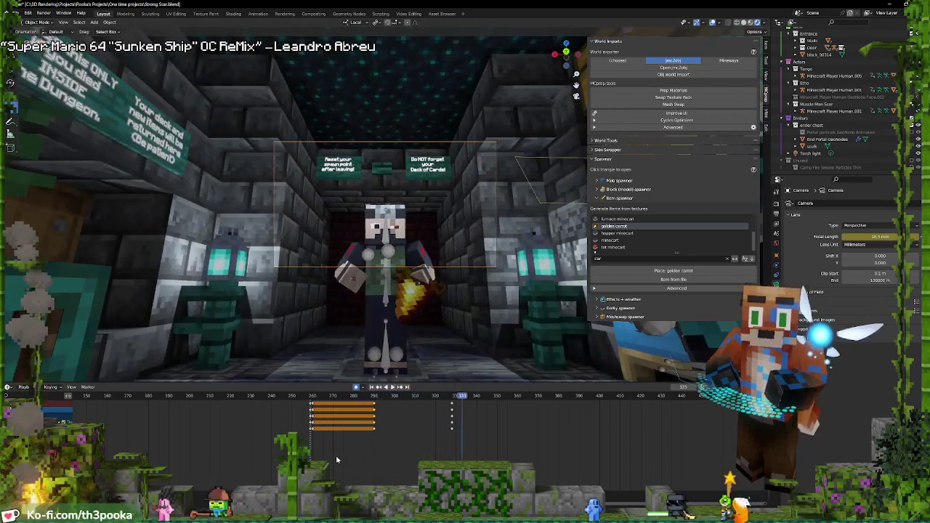
Reframe the camera on the masked character at frame 301, between the hold and the final camera keyframes
{"action": "left_click", "coordinate": [378, 413]}
{"action": "left_click_drag", "start_coordinate": [378, 413], "coordinate": [397, 410]}
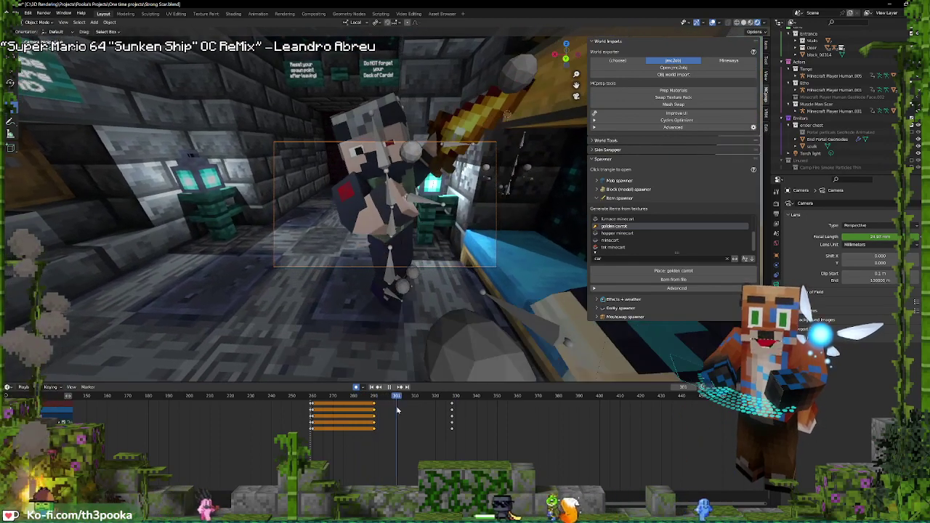
{"action": "middle_click_drag", "start_coordinate": [407, 291], "coordinate": [407, 254]}
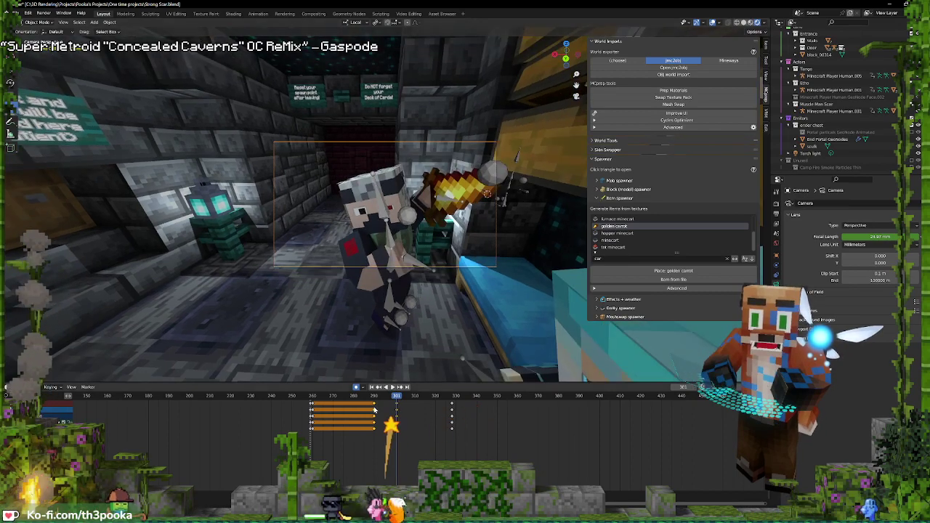
Play back the camera move from about frame 290 through about frame 335 to check its timing
{"action": "mouse_move", "coordinate": [375, 397]}
{"action": "left_mouse_down"}
{"action": "mouse_move", "coordinate": [383, 409]}
{"action": "mouse_move", "coordinate": [435, 395]}
{"action": "mouse_move", "coordinate": [376, 405]}
{"action": "left_mouse_up"}
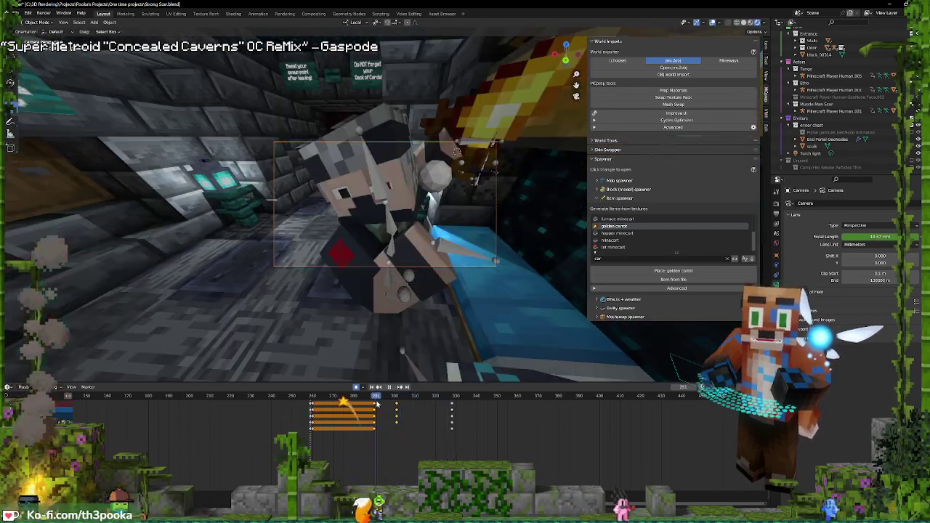
{"action": "key", "text": "space"}
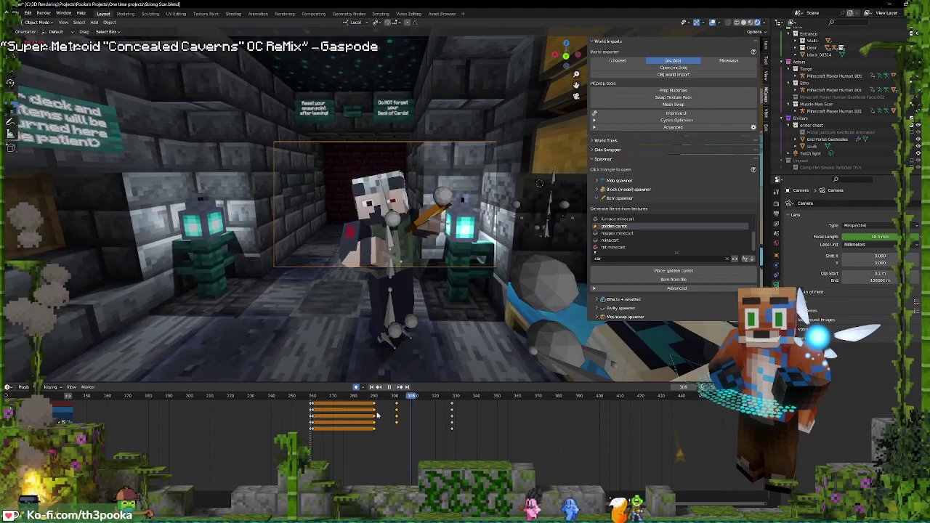
{"action": "key", "text": "space"}
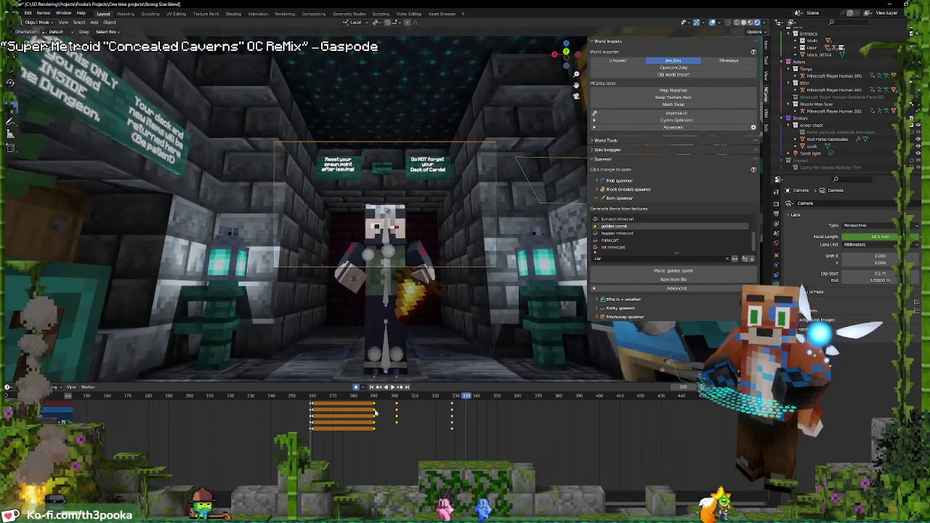
{"action": "left_click", "coordinate": [375, 412]}
{"action": "key", "text": "space"}
{"action": "key", "text": "space"}
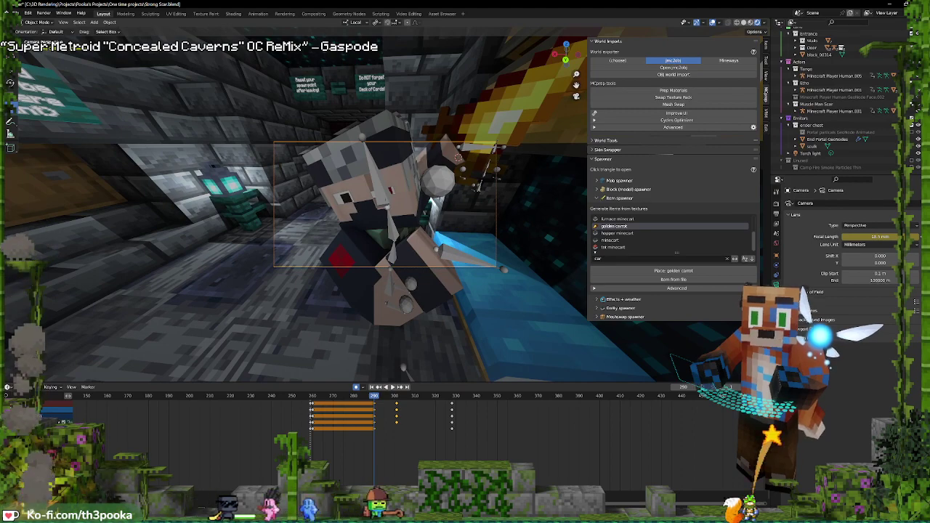
Try raising and tilting the camera down at frame 290, and undo it together with the camera change at frame 301
{"action": "key", "text": "e"}
{"action": "key", "text": "w"}
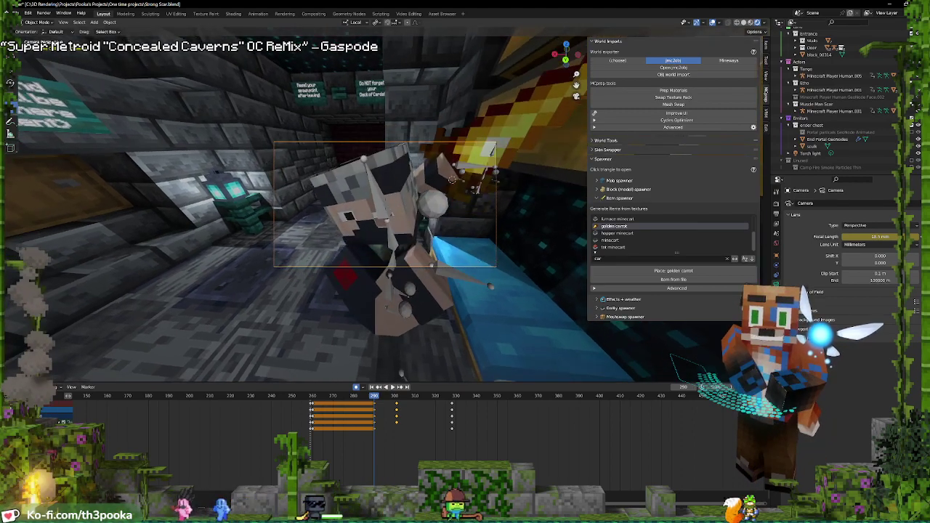
{"action": "key", "text": "q"}
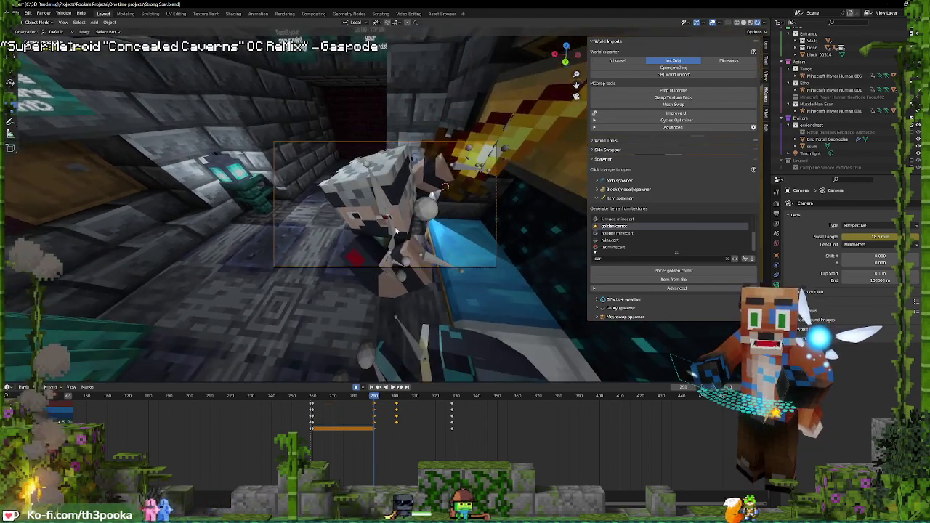
{"action": "key", "text": "ctrl+z"}
{"action": "key", "text": "ctrl+z"}
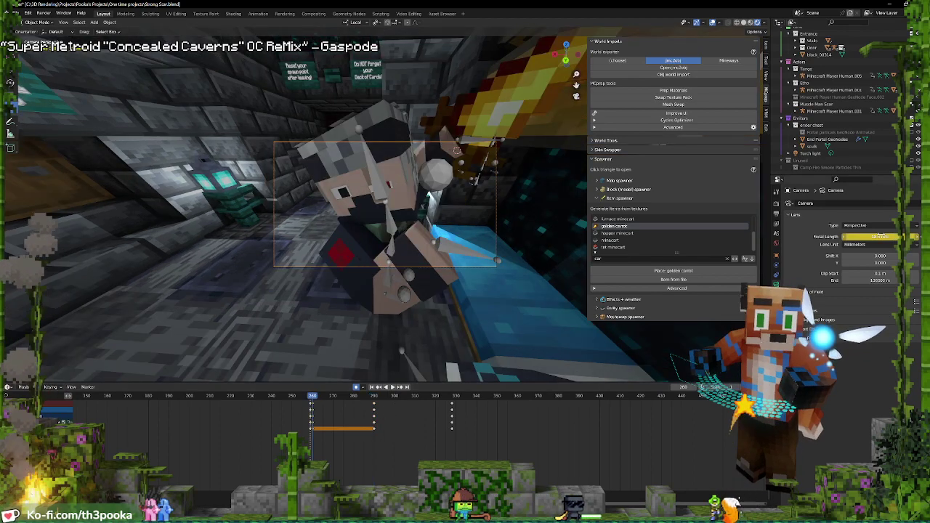
Set the camera's focal length to about 61.7 mm at frame 260 and pull the camera back to frame the masked character's head from above
{"action": "left_click_drag", "start_coordinate": [880, 237], "coordinate": [914, 237]}
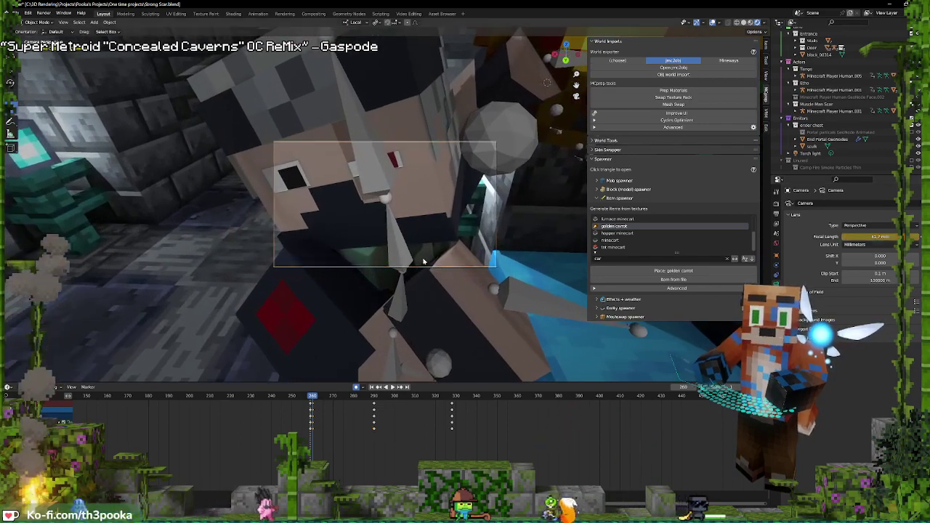
{"action": "key", "text": "shift+grave"}
{"action": "key", "text": "s"}
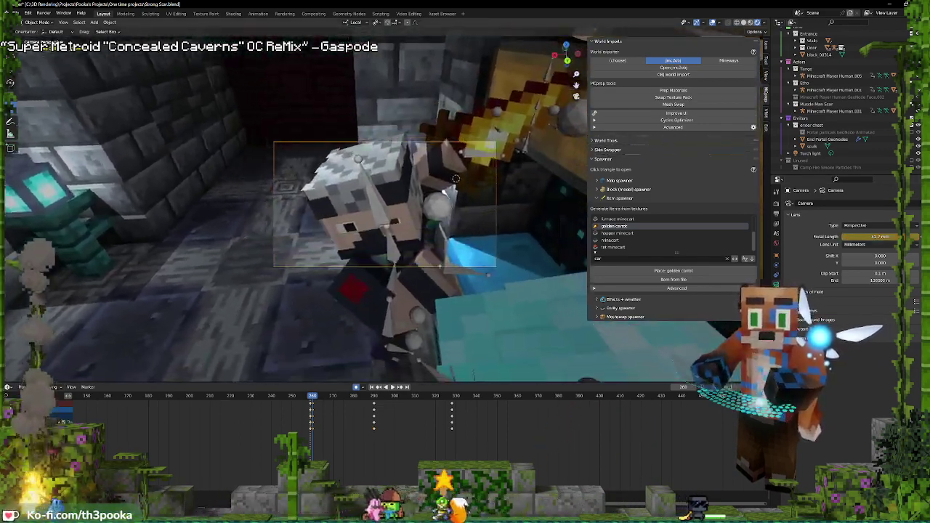
{"action": "middle_click_drag", "start_coordinate": [456, 178], "coordinate": [514, 173]}
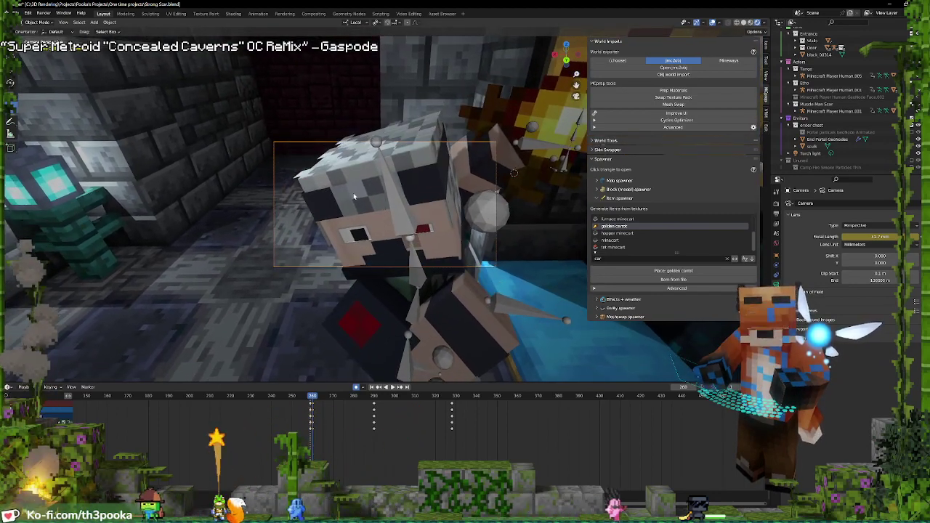
Pose the masked character at frame 260 by lowering its body control bone and moving the whole figure away from the bed into the corridor
{"action": "left_click", "coordinate": [393, 347]}
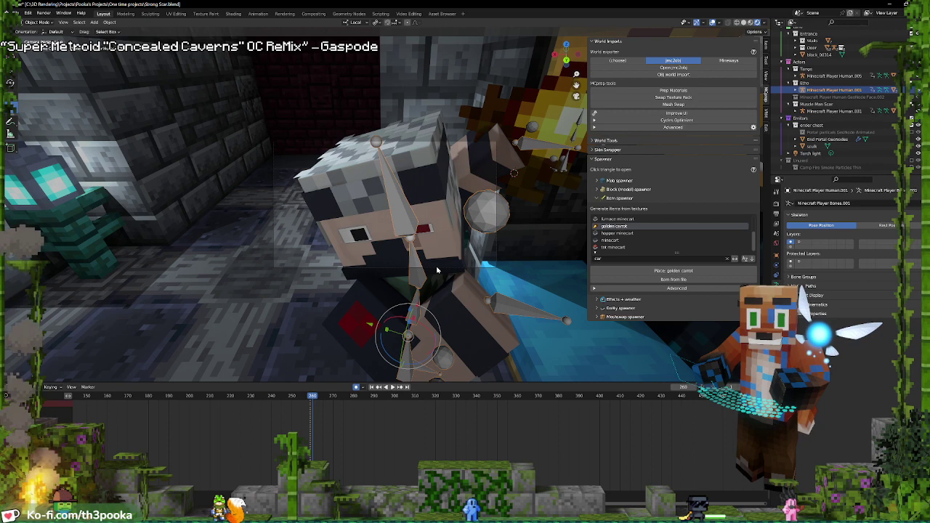
{"action": "key", "text": "ctrl+Tab"}
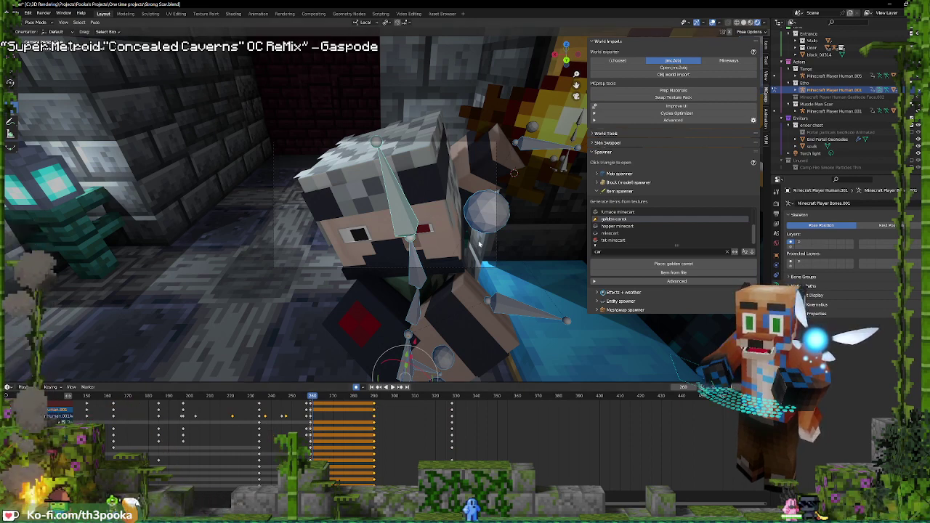
{"action": "key", "text": "ctrl+Tab"}
{"action": "key", "text": "ctrl+Tab"}
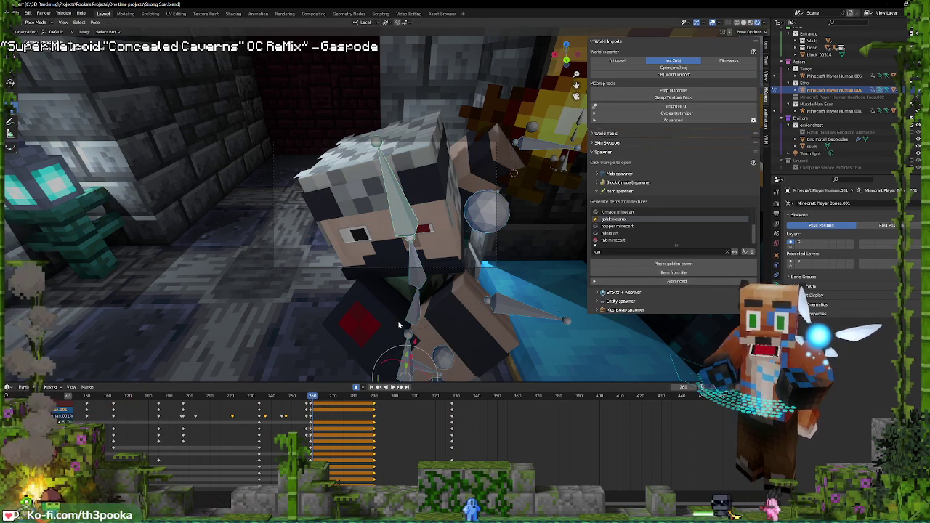
{"action": "scroll", "coordinate": [440, 306], "scroll_direction": "down", "scroll_amount": 1}
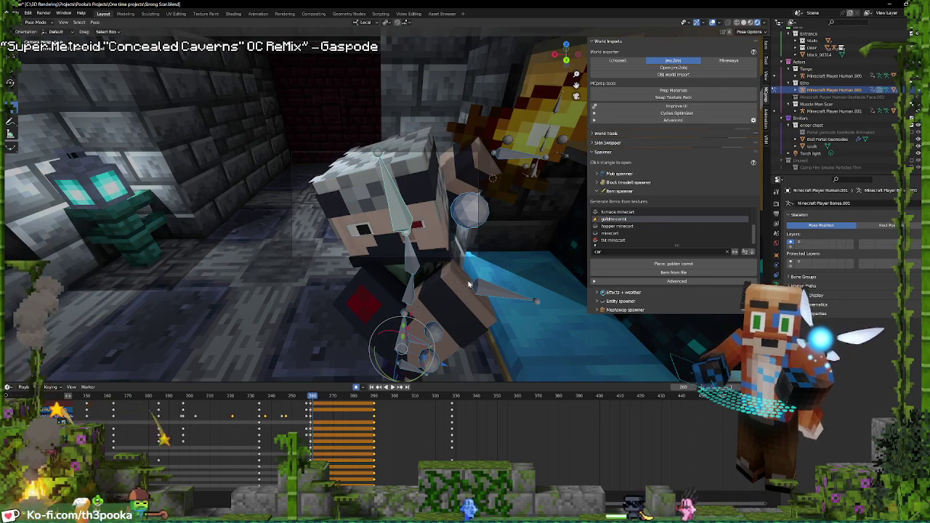
{"action": "middle_click_drag", "start_coordinate": [469, 285], "coordinate": [405, 362]}
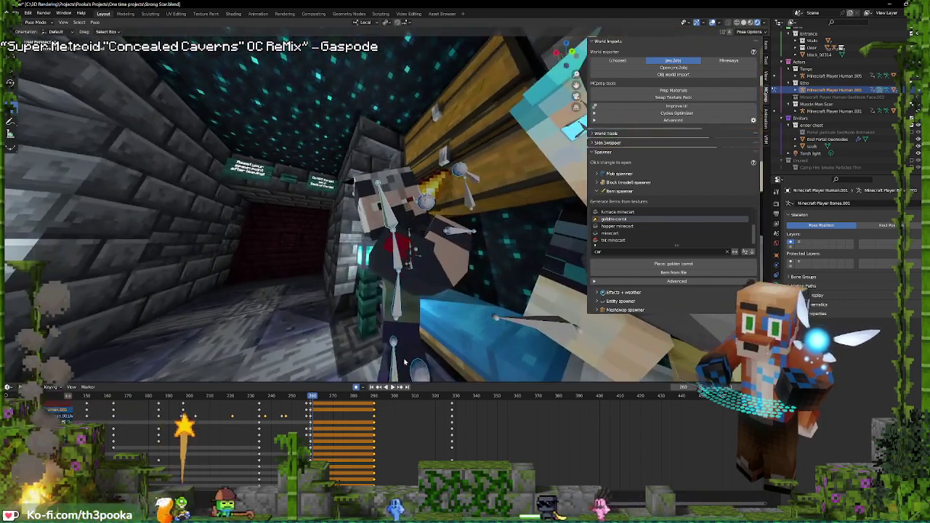
{"action": "left_click", "coordinate": [398, 357]}
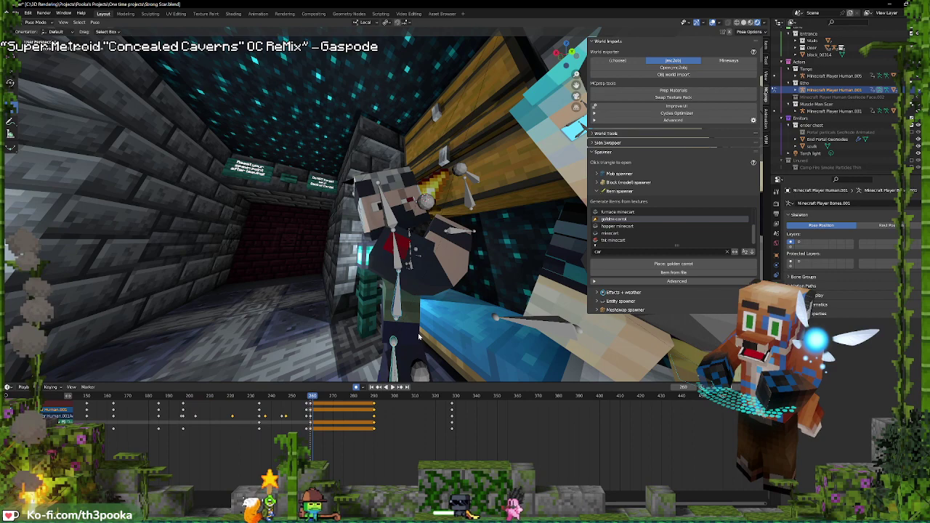
{"action": "key", "text": "alt+g"}
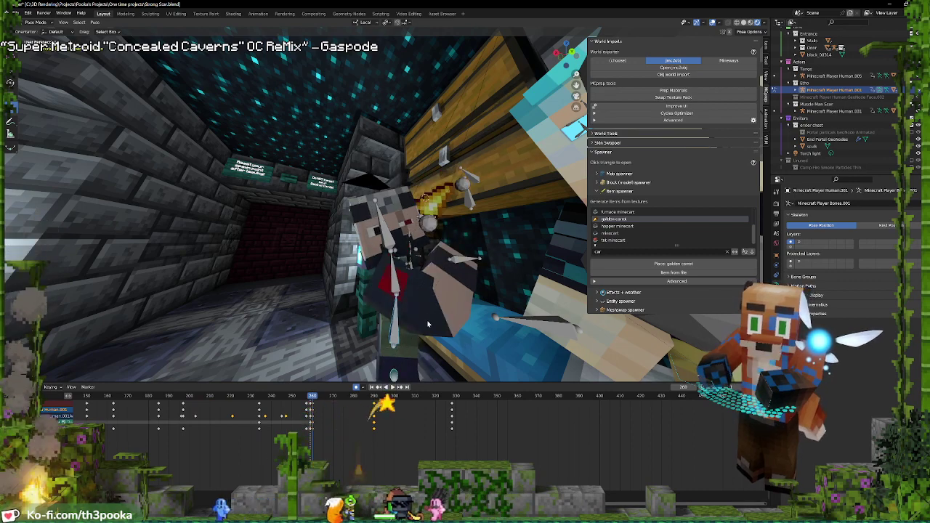
{"action": "middle_click_drag", "start_coordinate": [428, 325], "coordinate": [397, 314]}
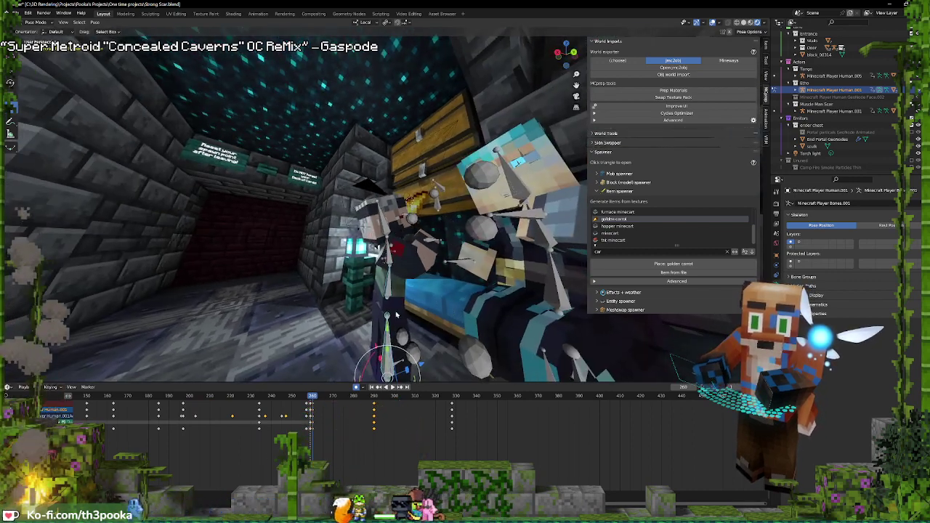
{"action": "left_click_drag", "start_coordinate": [387, 320], "coordinate": [315, 333]}
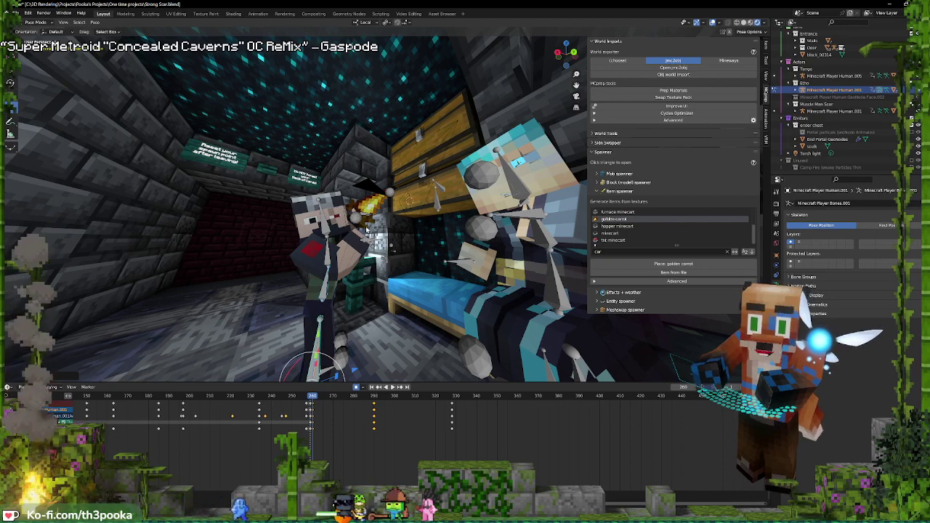
Tighten the camera's framing on the masked character's head at frame 260 and duplicate the camera keyframes to frame 290
{"action": "left_click", "coordinate": [367, 190]}
{"action": "key", "text": "KP_0"}
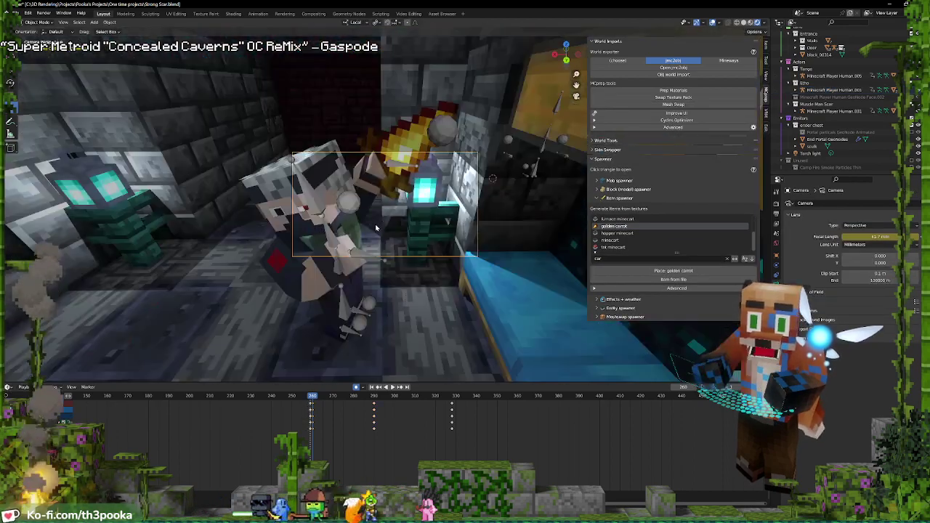
{"action": "middle_click_drag", "start_coordinate": [407, 218], "coordinate": [443, 225]}
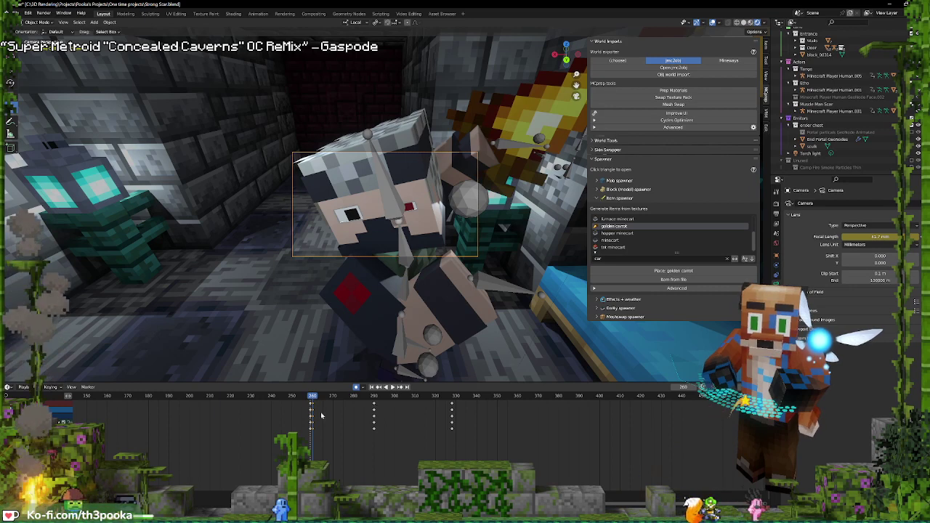
{"action": "key", "text": "shift+d"}
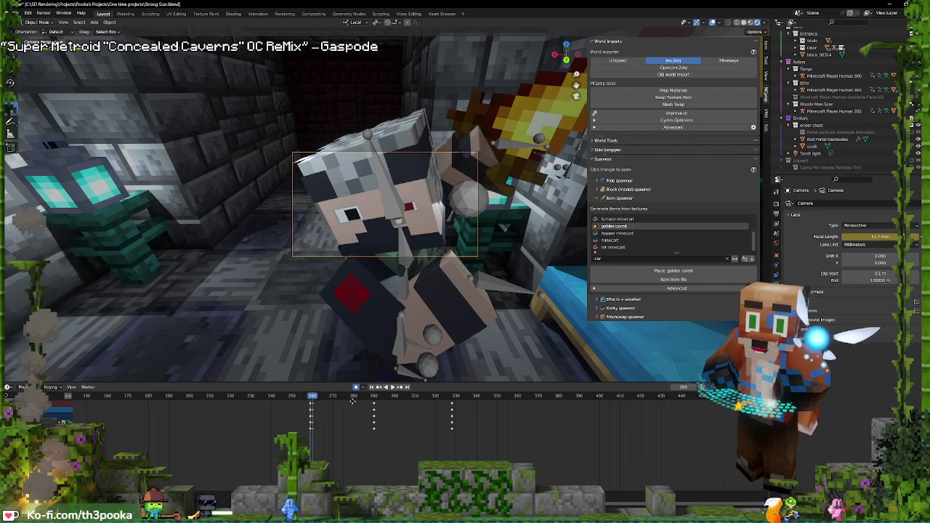
{"action": "left_click", "coordinate": [376, 402]}
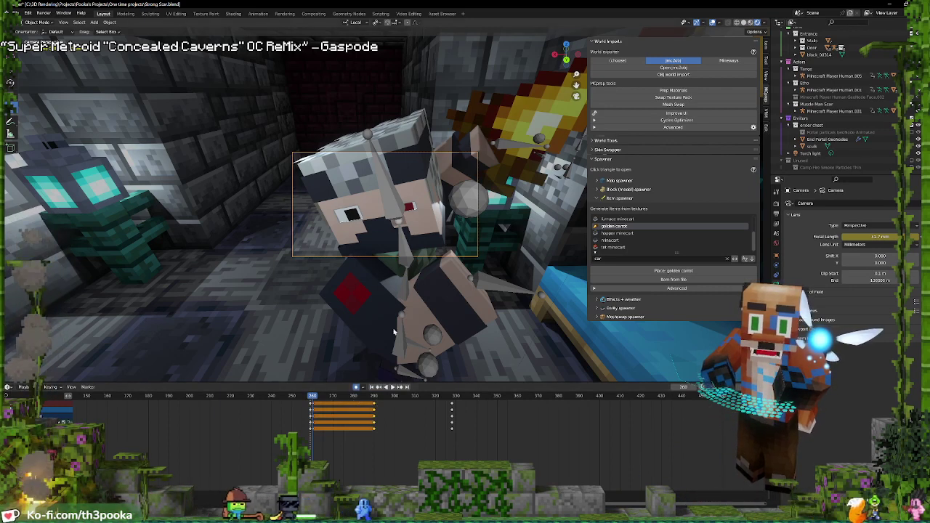
Key all bones of the masked character's rig at frame 260 and duplicate those keyframes to frame 290 to hold the pose
{"action": "left_click", "coordinate": [409, 260]}
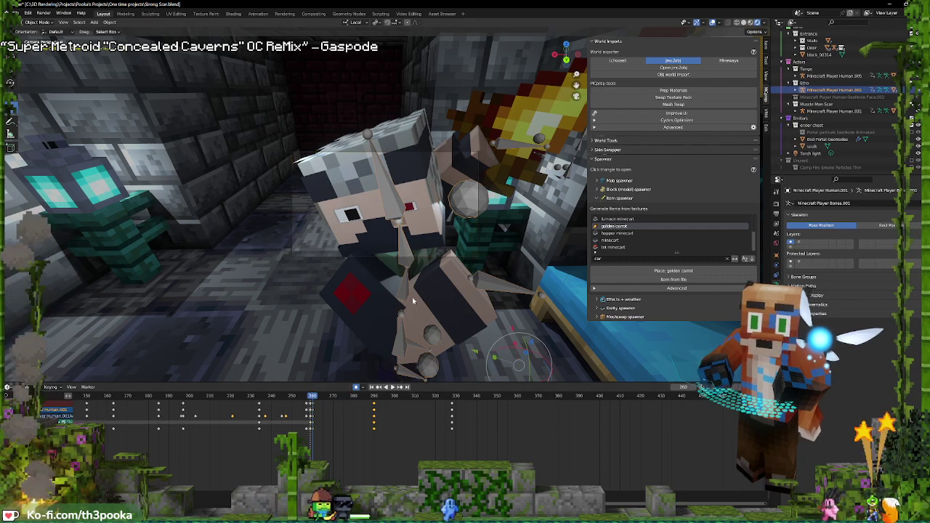
{"action": "key", "text": "ctrl+Tab"}
{"action": "key", "text": "a"}
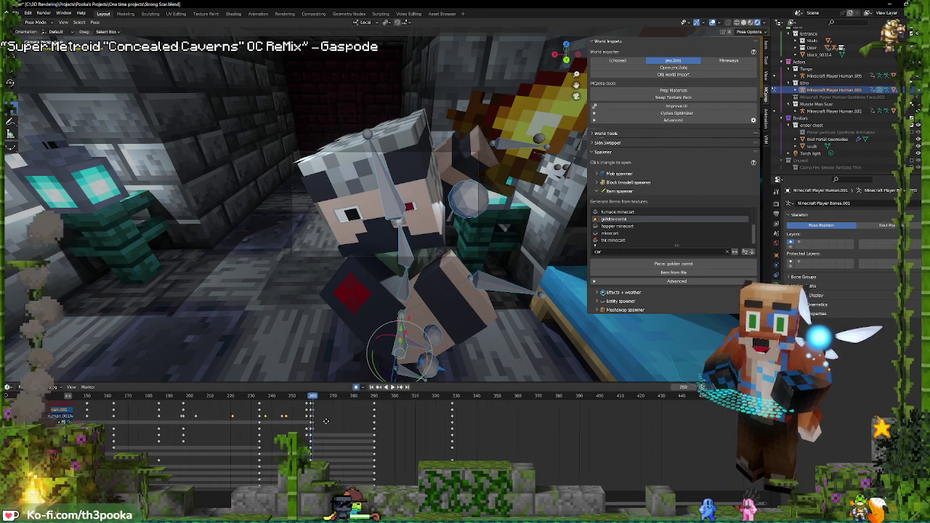
{"action": "key", "text": "i"}
{"action": "left_click", "coordinate": [426, 276]}
{"action": "left_click", "coordinate": [314, 405]}
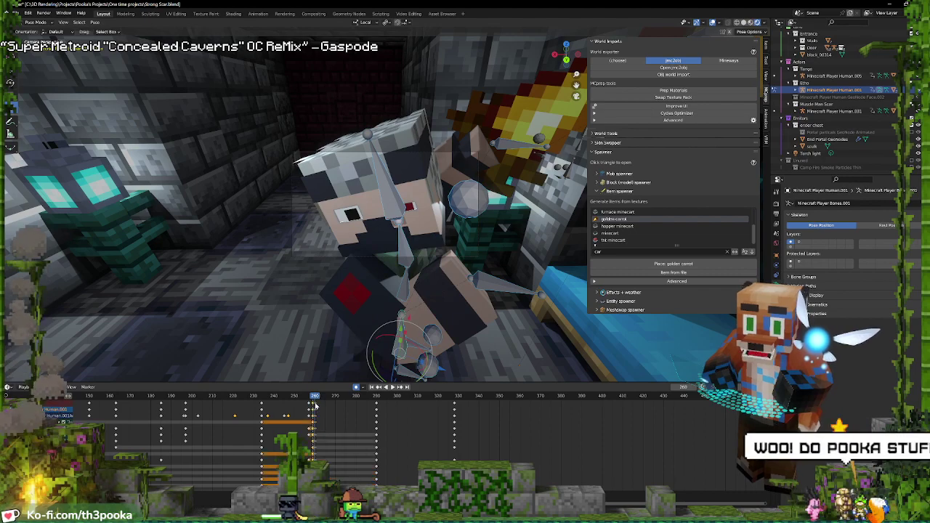
{"action": "left_click", "coordinate": [315, 405]}
{"action": "key", "text": "shift+d"}
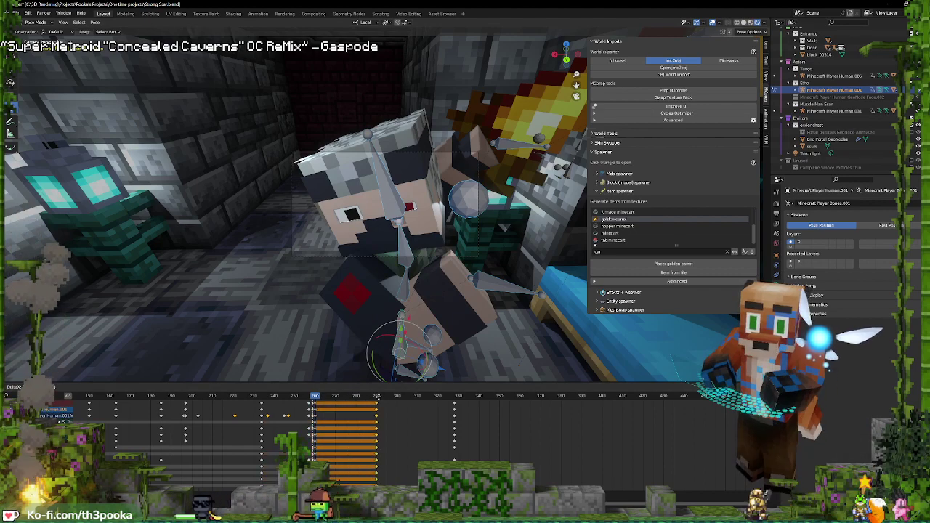
{"action": "left_click", "coordinate": [378, 396]}
Select the camera at frame 306 and play back its move past frame 328 to check the timing
{"action": "key", "text": "space"}
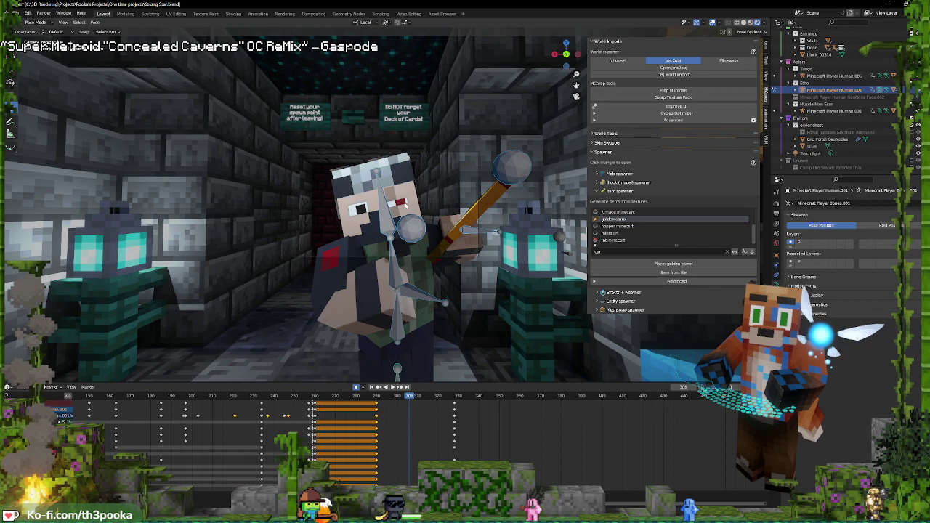
{"action": "left_click", "coordinate": [438, 152]}
{"action": "key", "text": "ctrl+Tab"}
{"action": "left_click", "coordinate": [438, 152]}
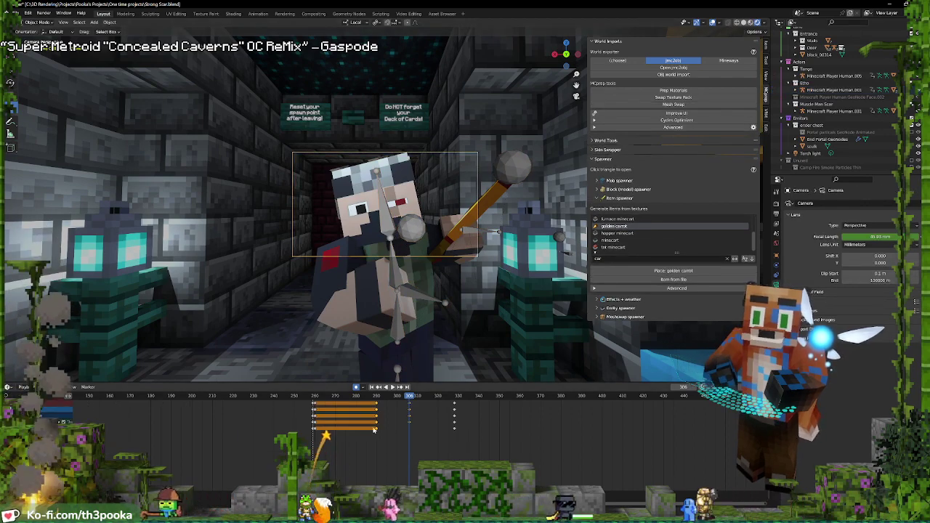
{"action": "key", "text": "space"}
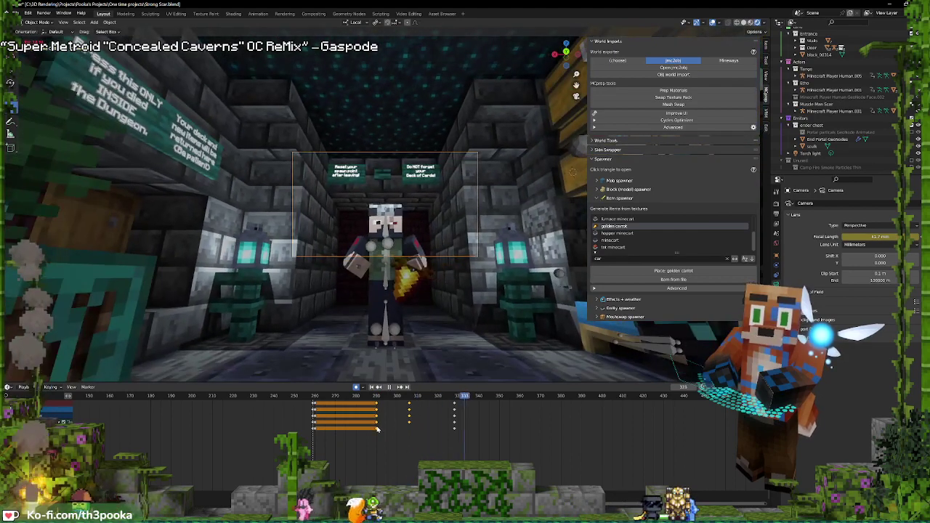
{"action": "key", "text": "space"}
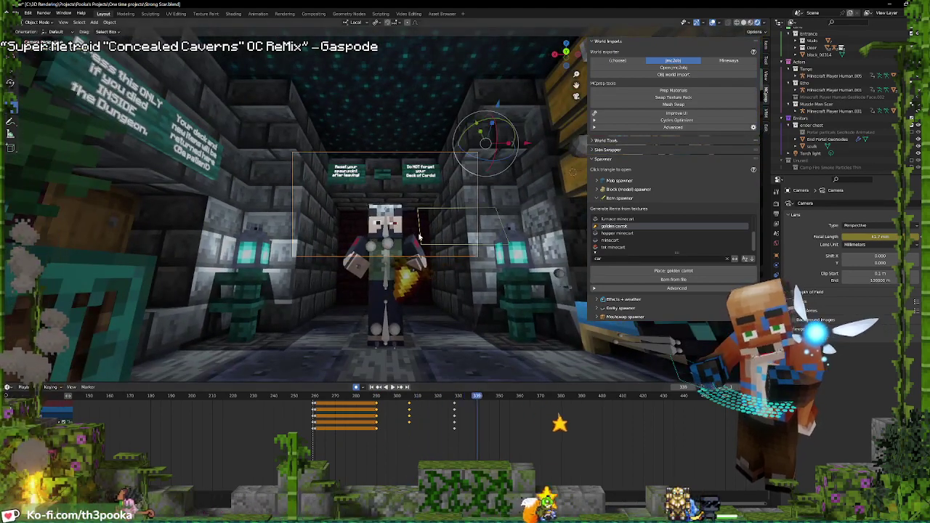
Pan the camera sideways at frame 260 so that it looks down the middle of the corridor
{"action": "left_click", "coordinate": [388, 283]}
{"action": "key", "text": "ctrl+Tab"}
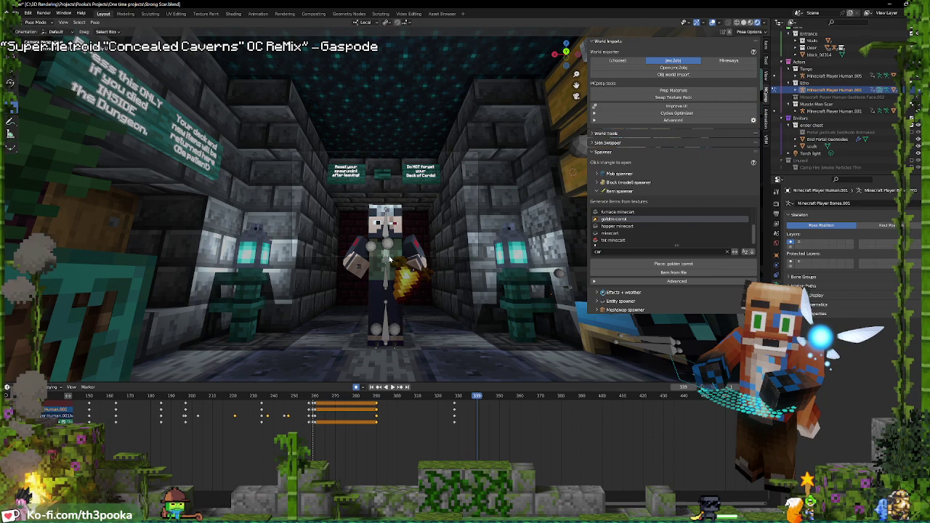
{"action": "left_click", "coordinate": [390, 259]}
{"action": "left_click_drag", "start_coordinate": [318, 396], "coordinate": [315, 396]}
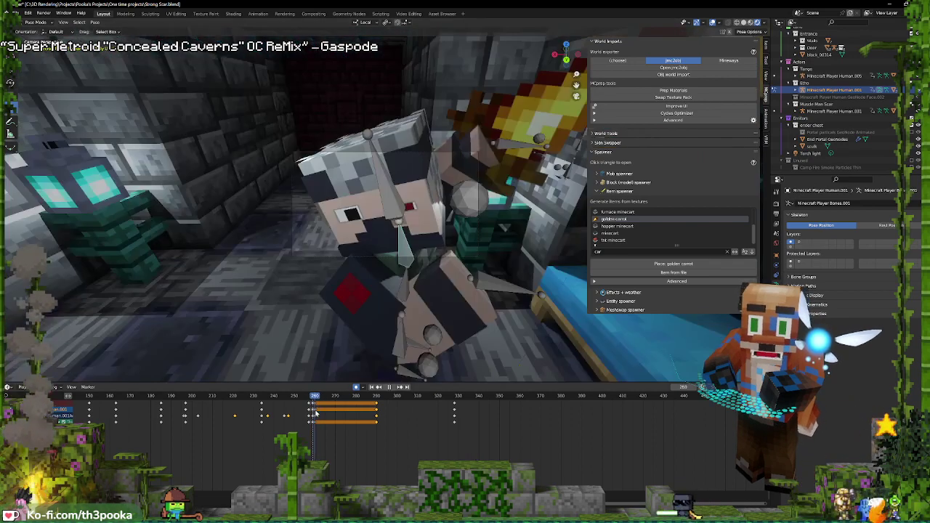
{"action": "middle_click_drag", "start_coordinate": [407, 265], "coordinate": [569, 266], "text": "shift"}
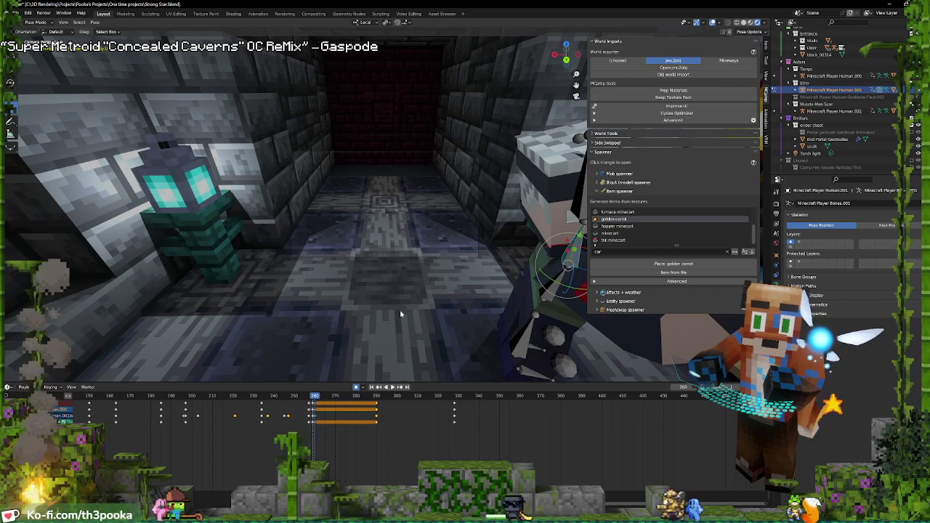
{"action": "left_click", "coordinate": [409, 156]}
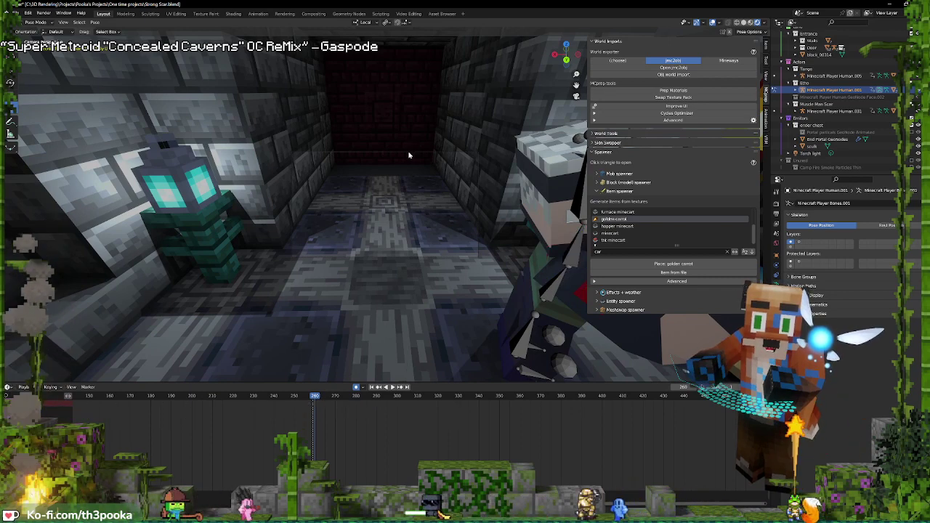
{"action": "key", "text": "ctrl+Tab"}
{"action": "left_click", "coordinate": [409, 153]}
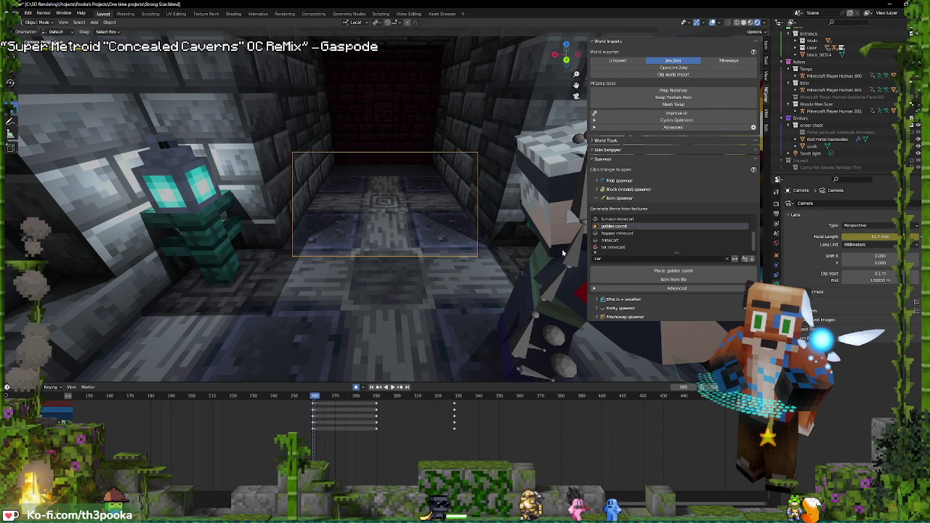
Move the masked character's root bone back into the middle of the camera frame at frame 260 and hold the pose to frame 290
{"action": "left_click", "coordinate": [569, 270]}
{"action": "key", "text": "ctrl+Tab"}
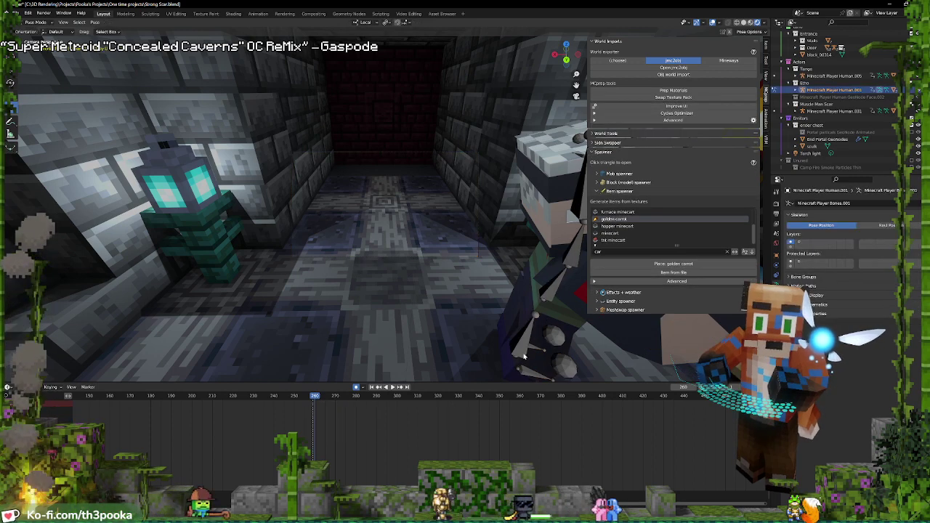
{"action": "left_click", "coordinate": [513, 360]}
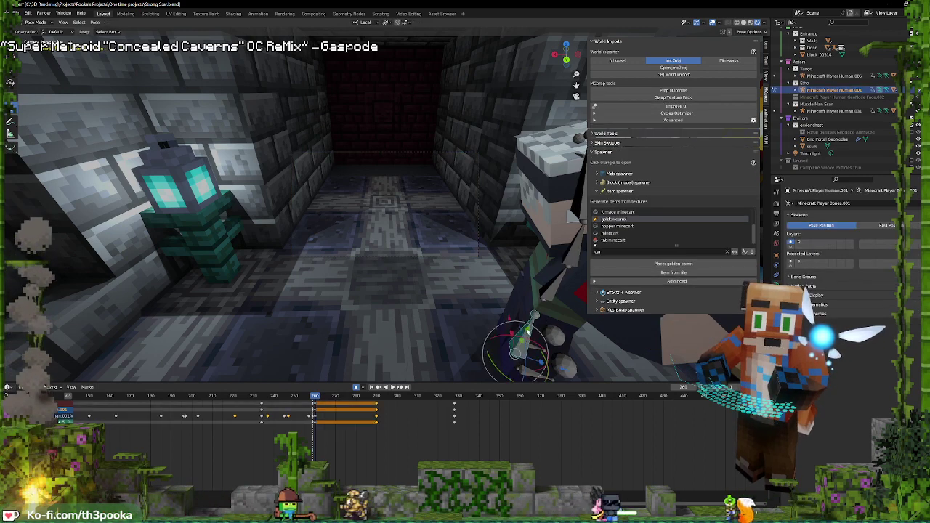
{"action": "left_click_drag", "start_coordinate": [528, 331], "coordinate": [420, 329]}
{"action": "left_click", "coordinate": [427, 302]}
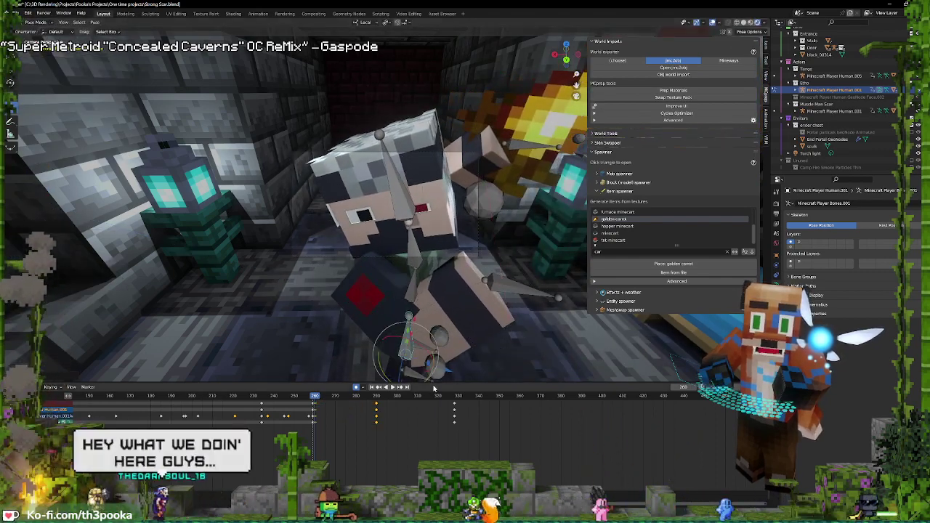
{"action": "left_click", "coordinate": [412, 288], "text": "shift"}
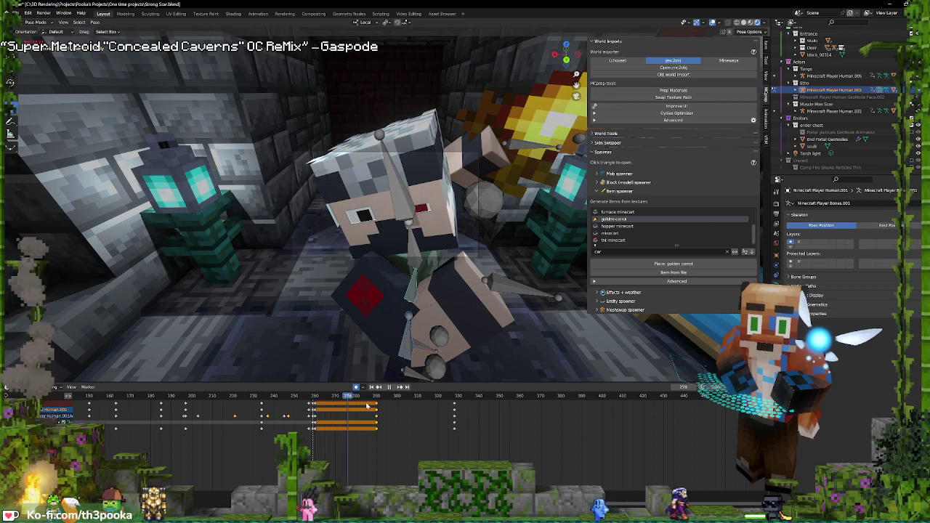
Tilt the camera up at frame 306 to show more of the ceiling, and select the camera's keyframes there
{"action": "key", "text": "space"}
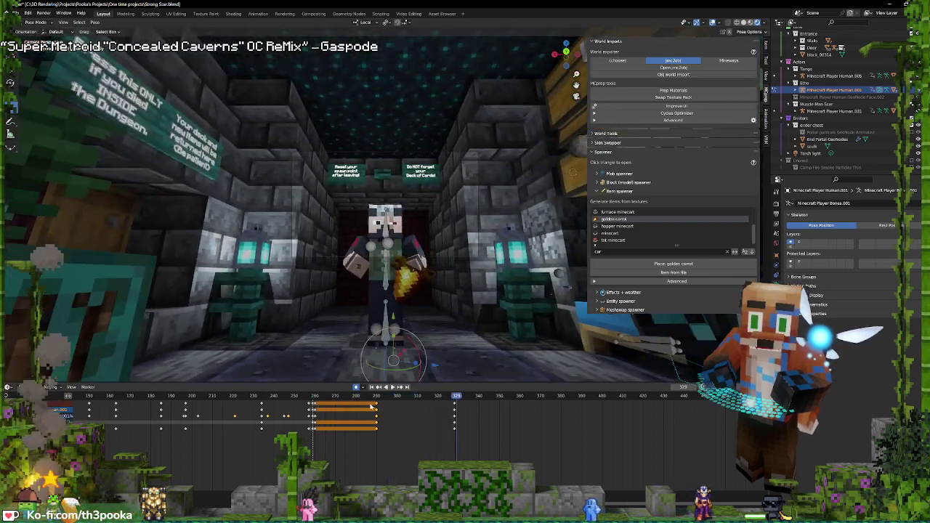
{"action": "key", "text": "space"}
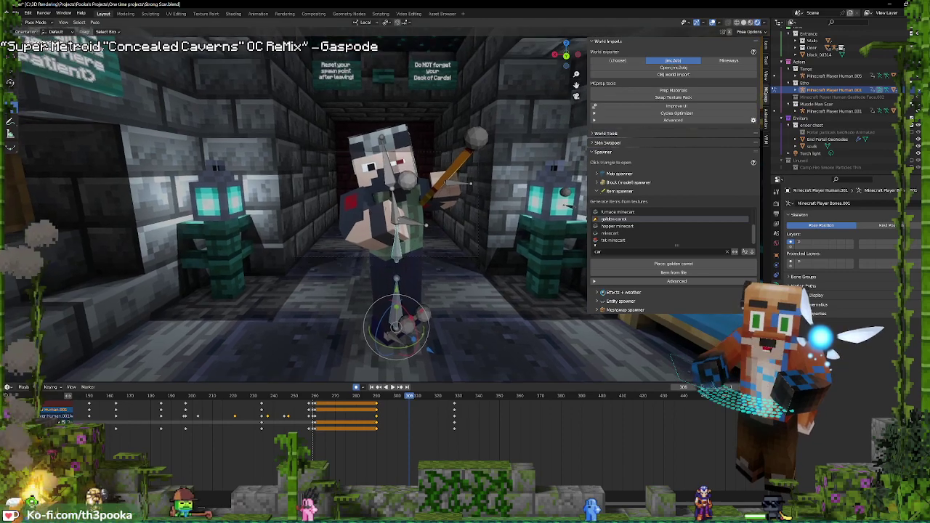
{"action": "middle_click_drag", "start_coordinate": [426, 243], "coordinate": [427, 234]}
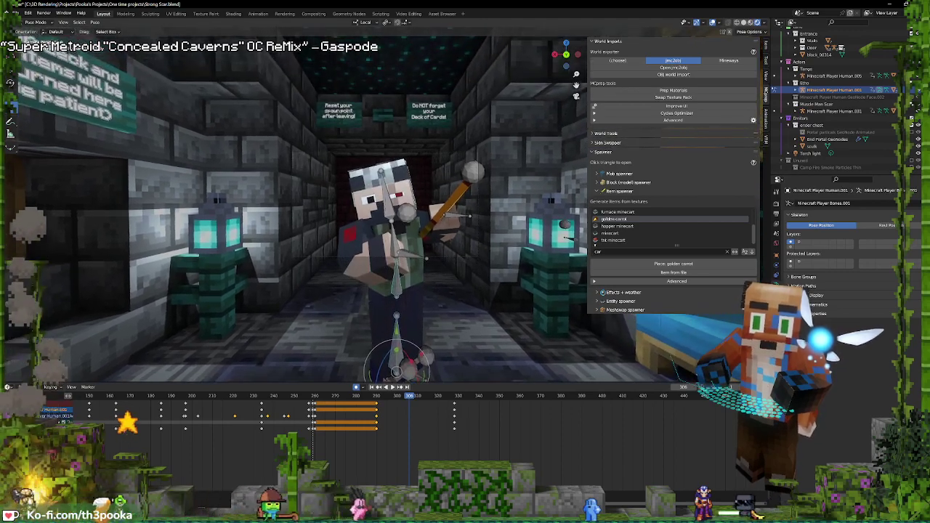
{"action": "key", "text": "ctrl+Tab"}
{"action": "left_click", "coordinate": [412, 152]}
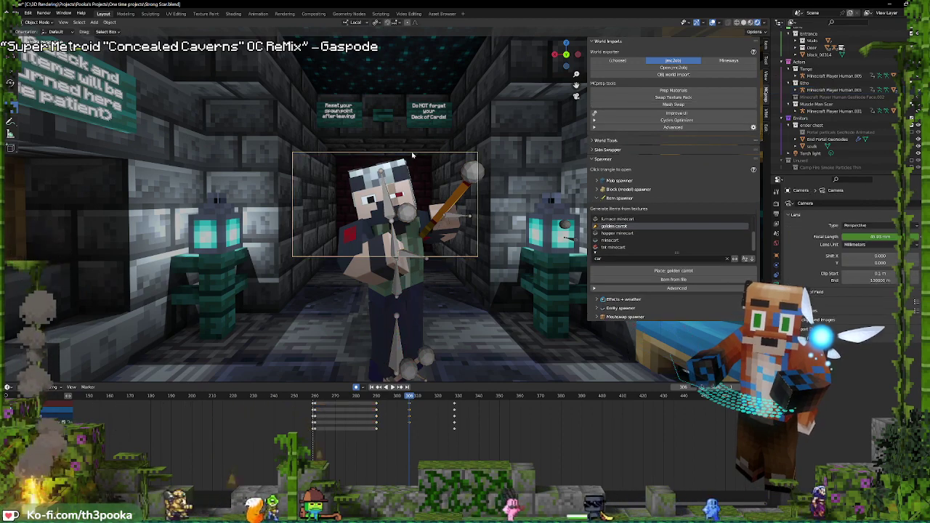
{"action": "left_click", "coordinate": [383, 414]}
{"action": "left_click_drag", "start_coordinate": [383, 415], "coordinate": [414, 401]}
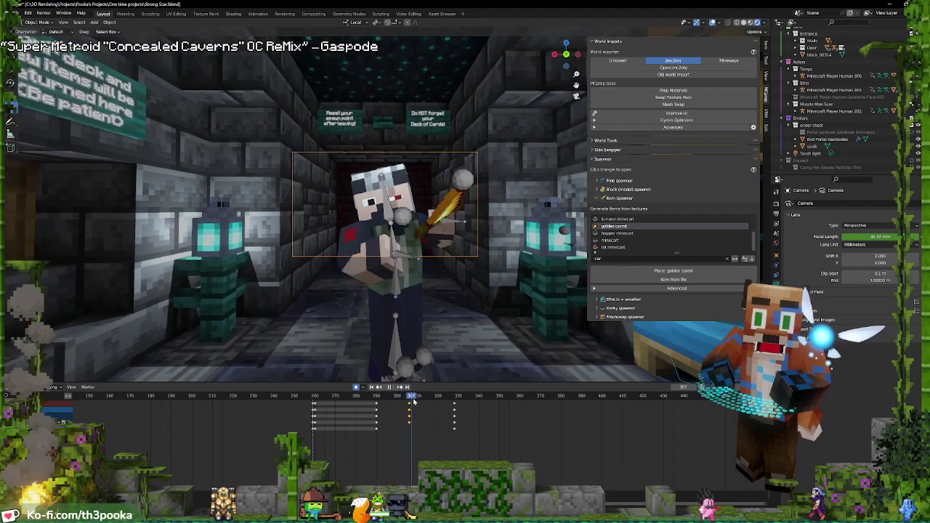
Play back the camera's pull-back from about frame 290 to about frame 333
{"action": "key", "text": "space"}
{"action": "key", "text": "space"}
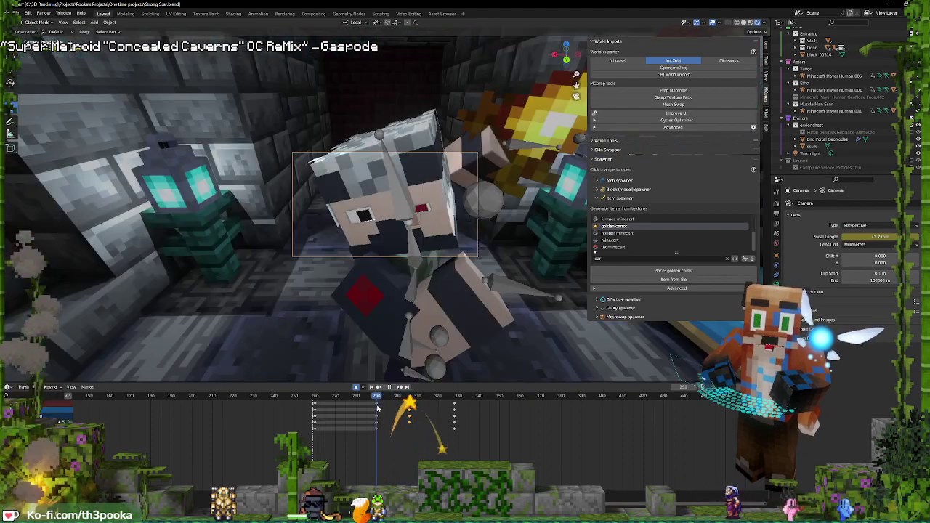
{"action": "key", "text": "space"}
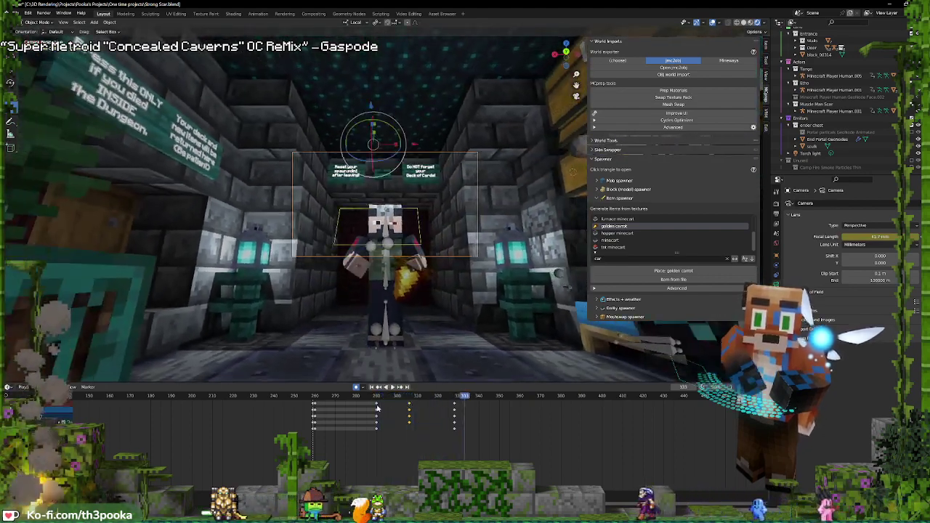
Play back the whole animation from its start to about frame 340
{"action": "right_click", "coordinate": [245, 425], "text": "shift"}
{"action": "scroll", "coordinate": [283, 421], "scroll_direction": "down", "scroll_amount": 10}
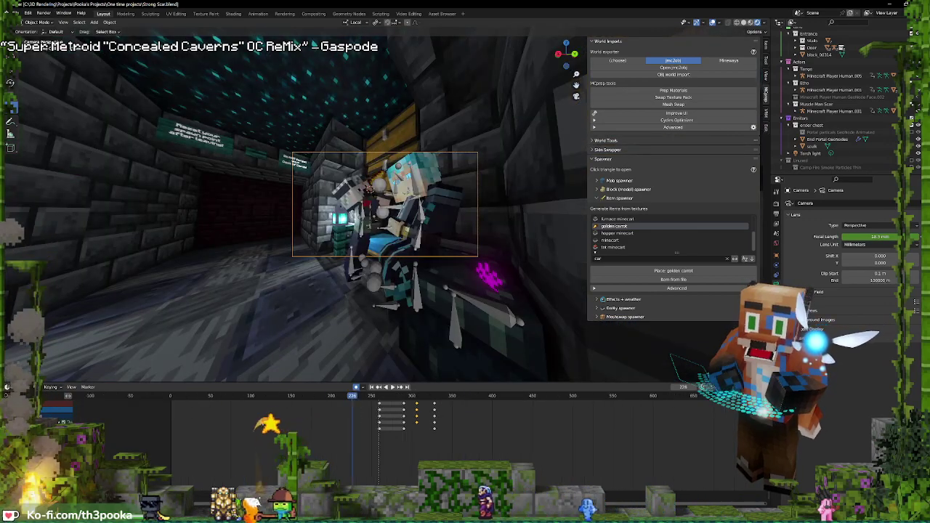
{"action": "left_click", "coordinate": [174, 418]}
{"action": "key", "text": "space"}
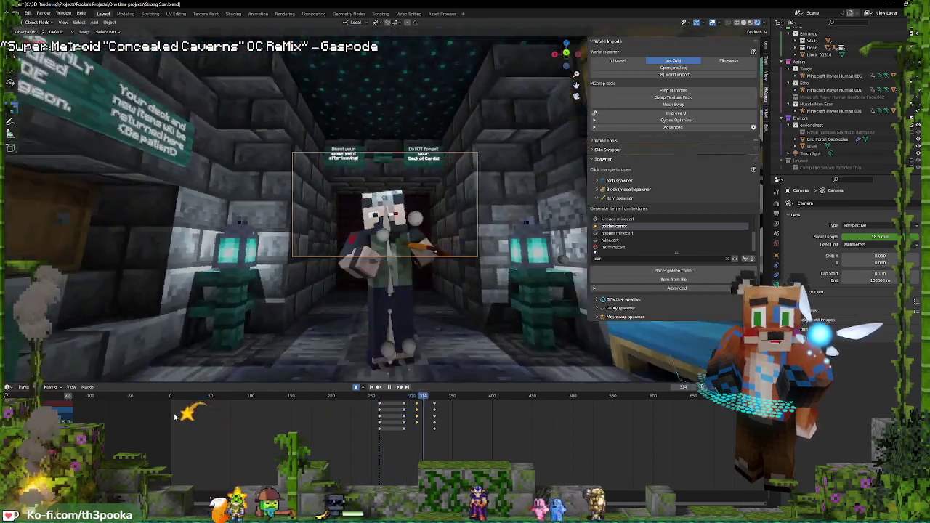
{"action": "key", "text": "space"}
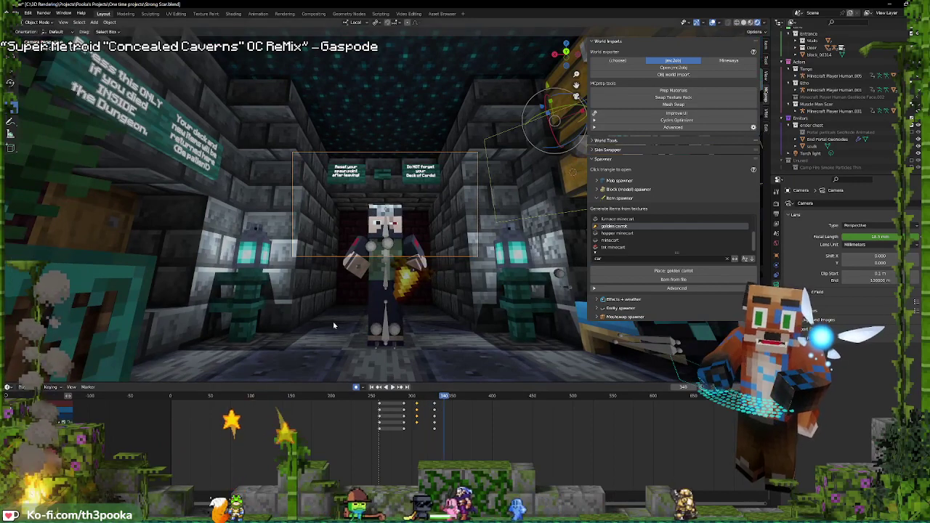
Put the masked character's armature into pose mode and rotate the torso bone freely at frame 274
{"action": "left_click", "coordinate": [387, 281]}
{"action": "key", "text": "ctrl+Tab"}
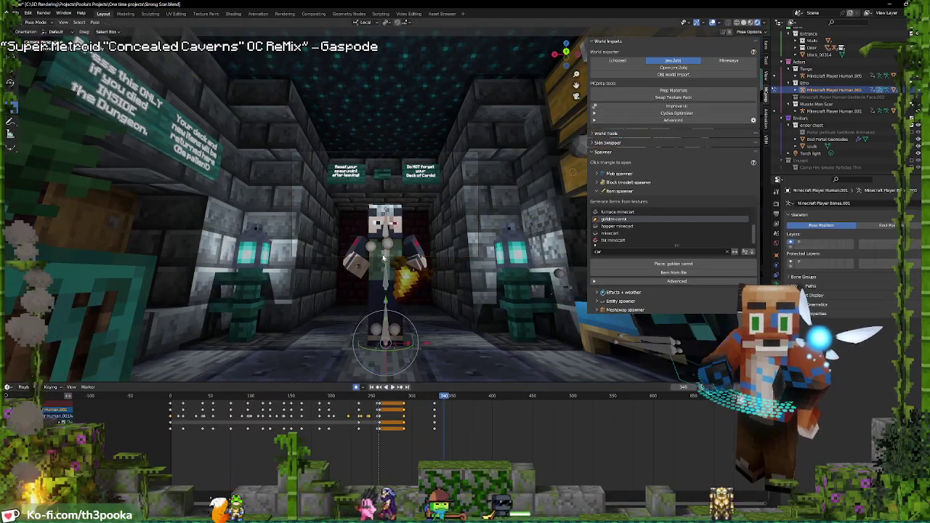
{"action": "scroll", "coordinate": [385, 424], "scroll_direction": "up", "scroll_amount": 6}
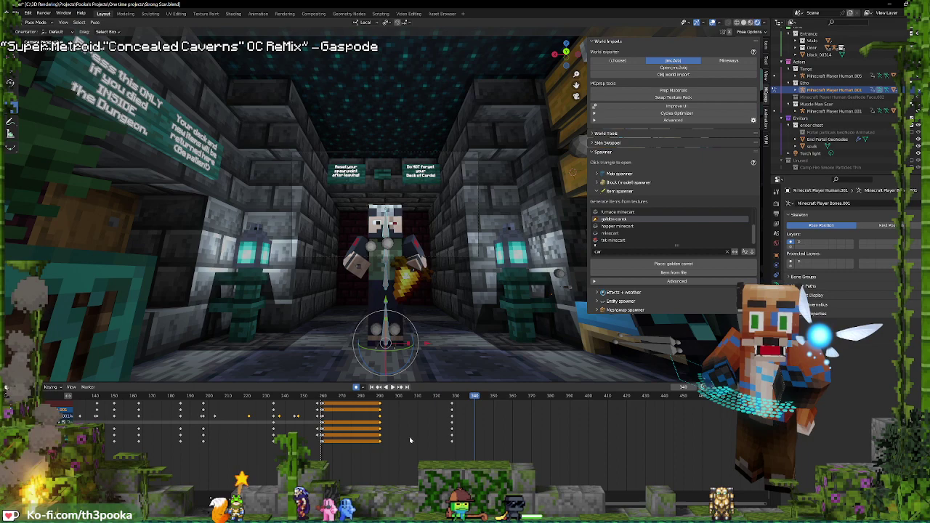
{"action": "right_click", "coordinate": [276, 415], "text": "shift"}
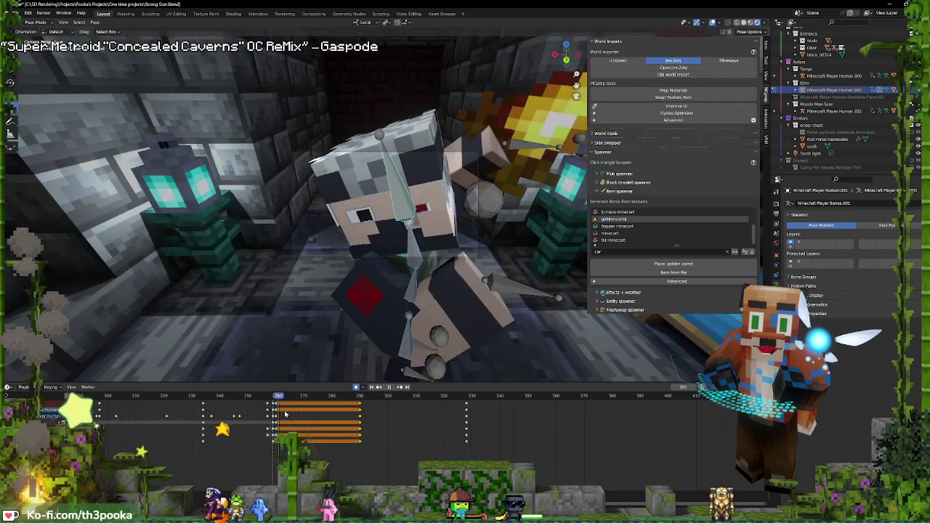
{"action": "key", "text": "space"}
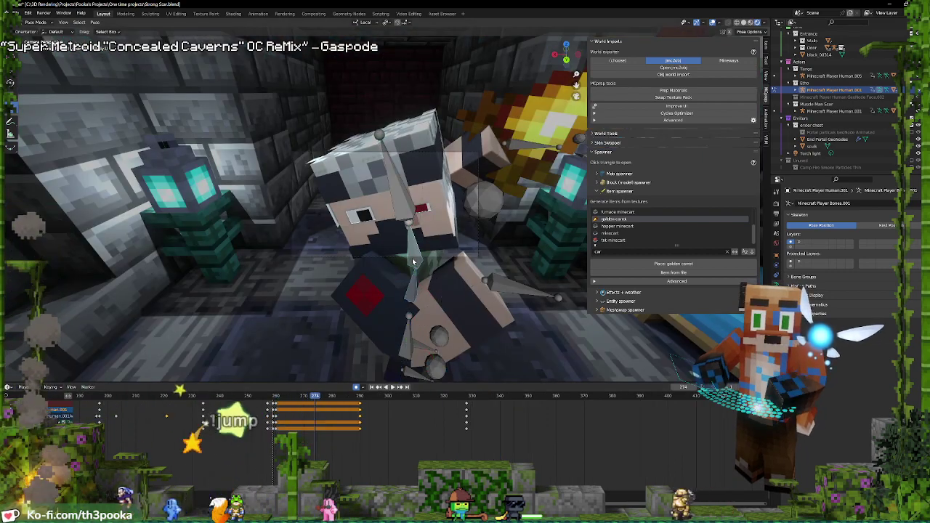
{"action": "key", "text": "r"}
{"action": "key", "text": "r"}
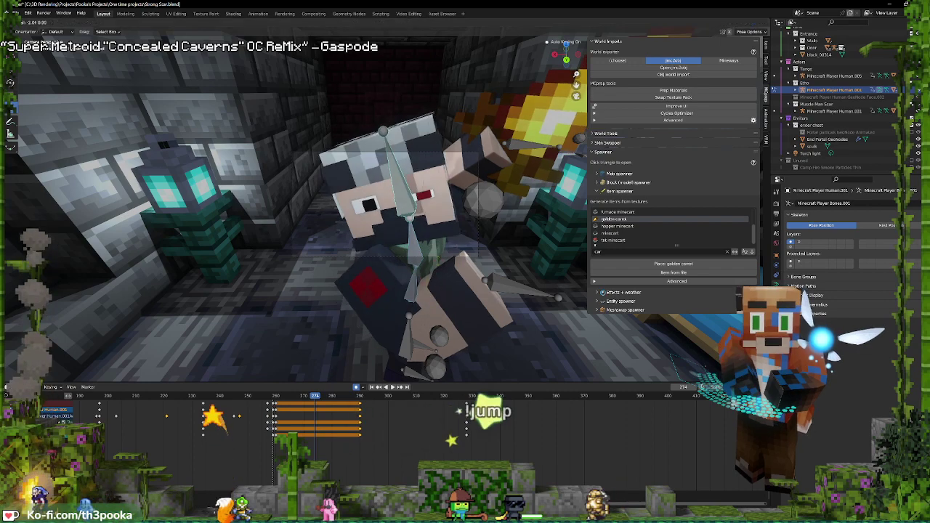
{"action": "left_click", "coordinate": [441, 274]}
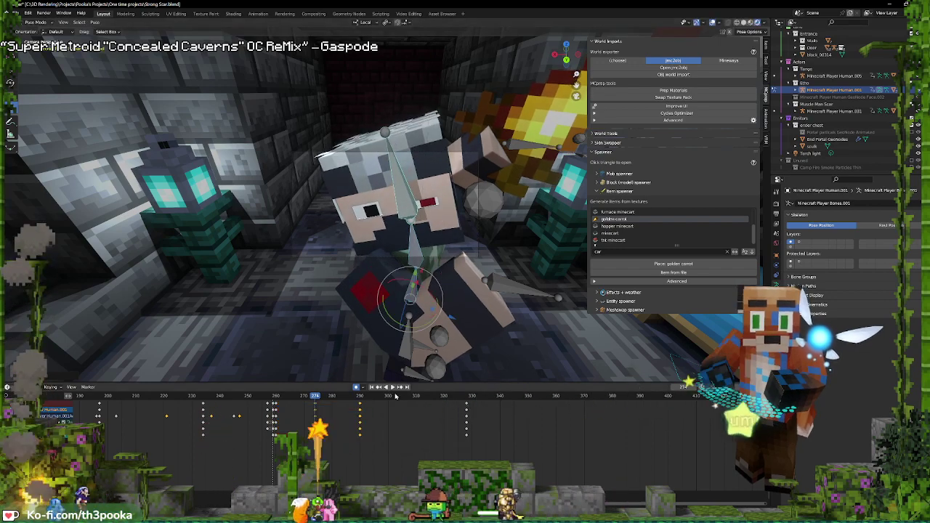
Rotate the masked character's torso bone freely again at frame 290 to give the upper body a new tilt
{"action": "key", "text": "space"}
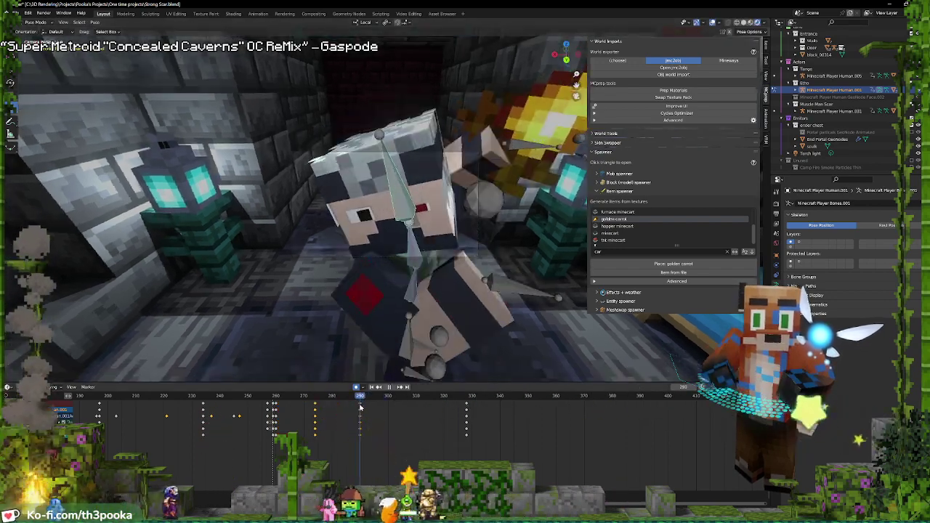
{"action": "key", "text": "space"}
{"action": "key", "text": "r"}
{"action": "key", "text": "r"}
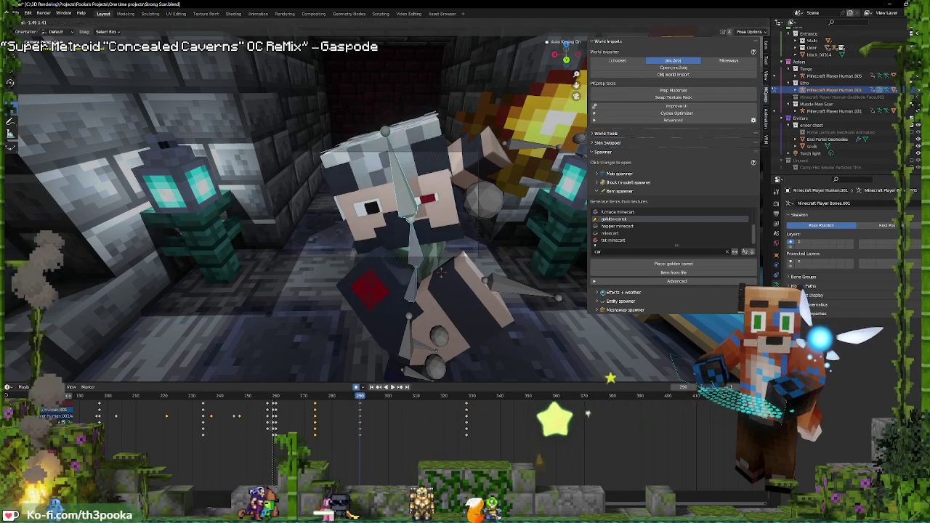
{"action": "left_click", "coordinate": [441, 273]}
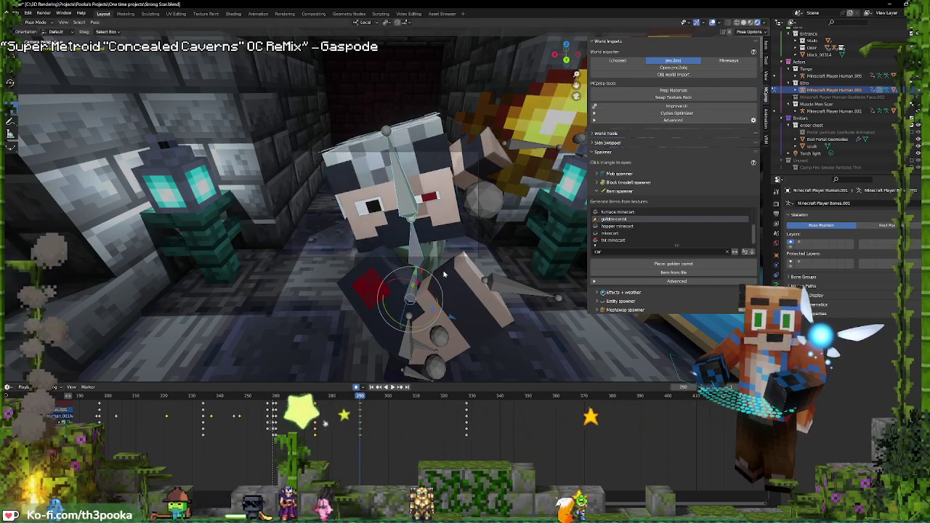
Play back the character's torso movement and the camera's pull-back from the close-up to about frame 317
{"action": "key", "text": "space"}
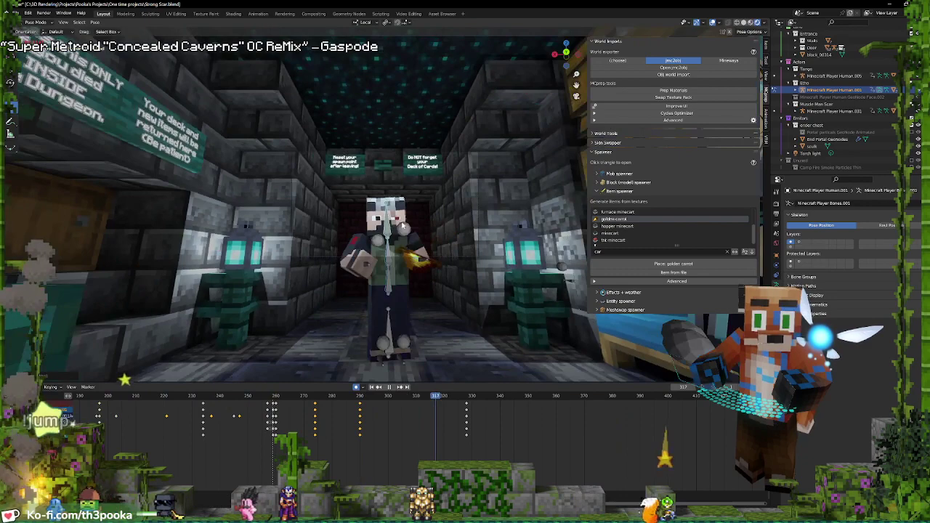
{"action": "key", "text": "space"}
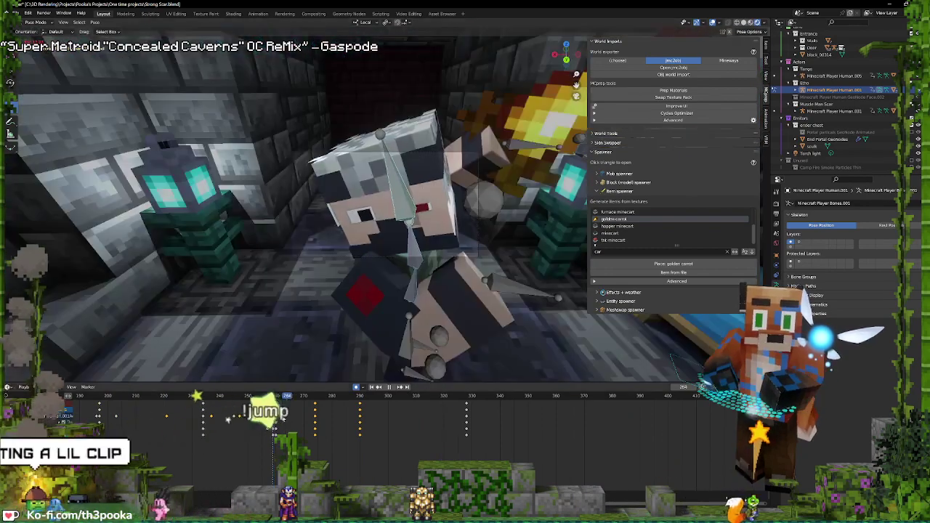
{"action": "key", "text": "space"}
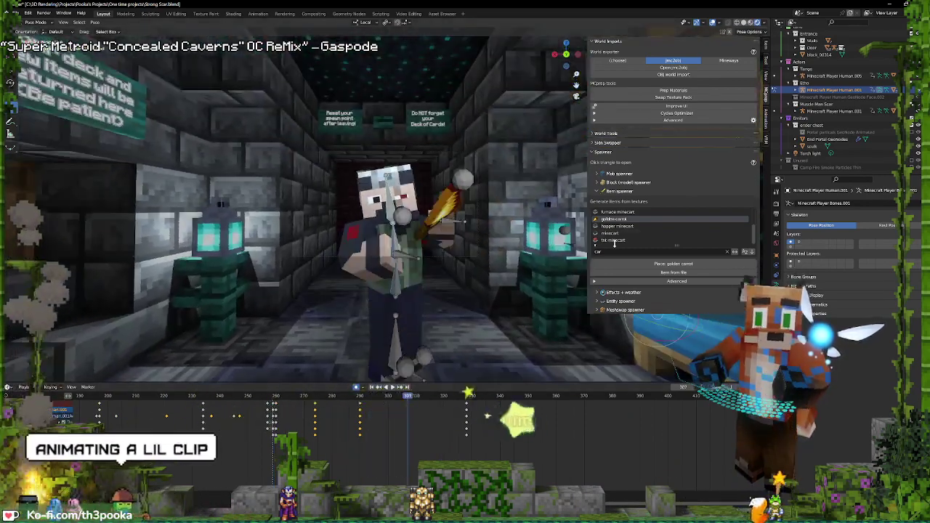
Show the armature's facial bone layer, select all of the character's face bones and keyframe their pose at frame 263
{"action": "left_click", "coordinate": [799, 244]}
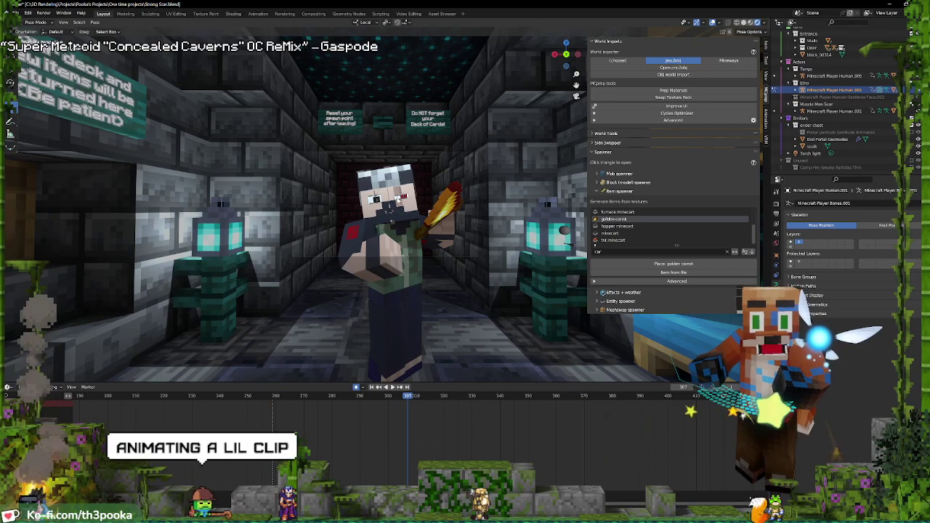
{"action": "left_click", "coordinate": [409, 196]}
{"action": "key", "text": "a"}
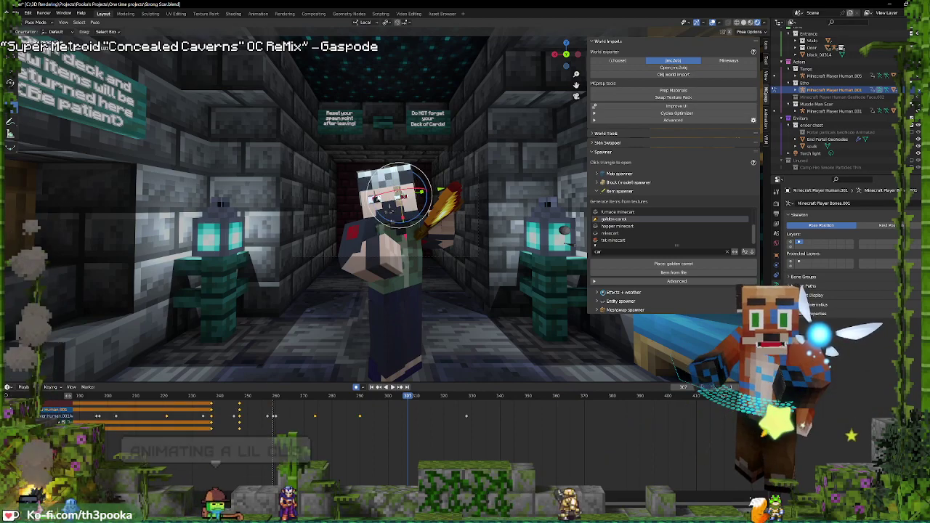
{"action": "key", "text": "space"}
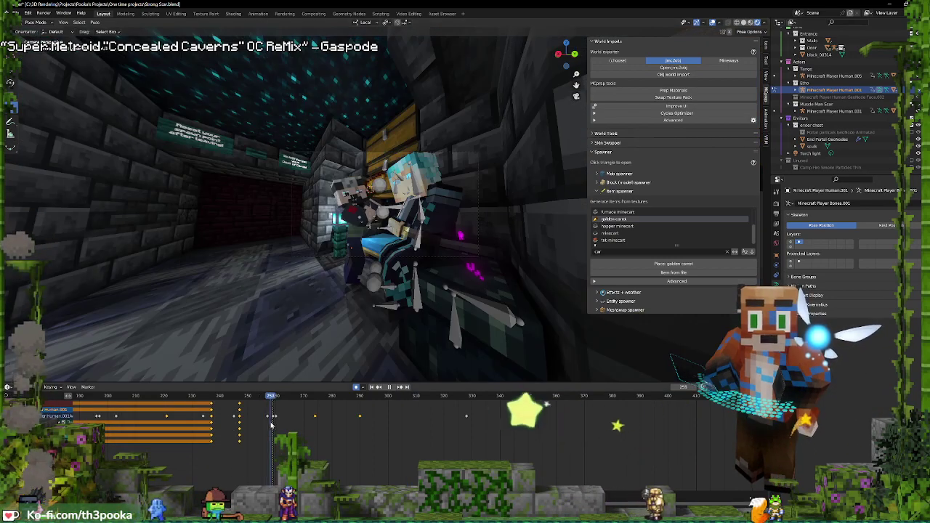
{"action": "left_click_drag", "start_coordinate": [277, 425], "coordinate": [285, 424]}
{"action": "key", "text": "i"}
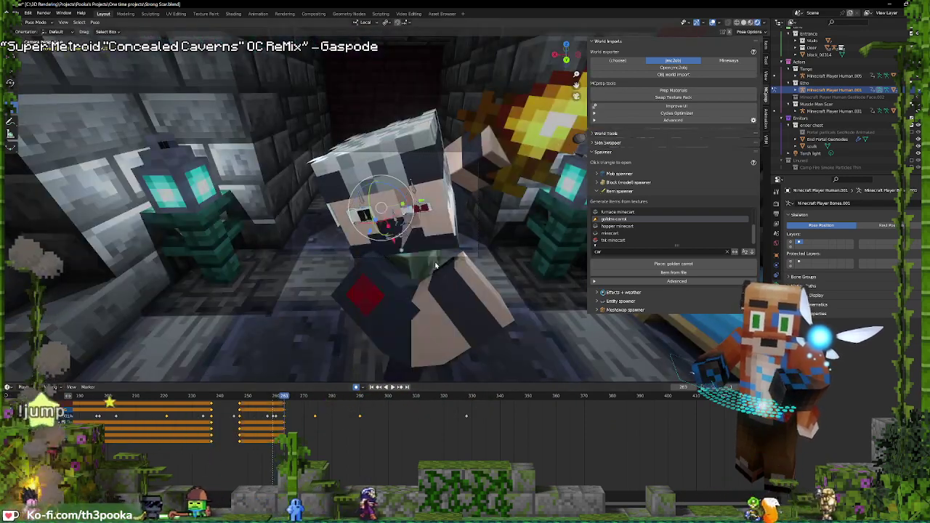
Shift the masked character's selected eye-area bones slightly along their local axis at frame 282
{"action": "key", "text": "space"}
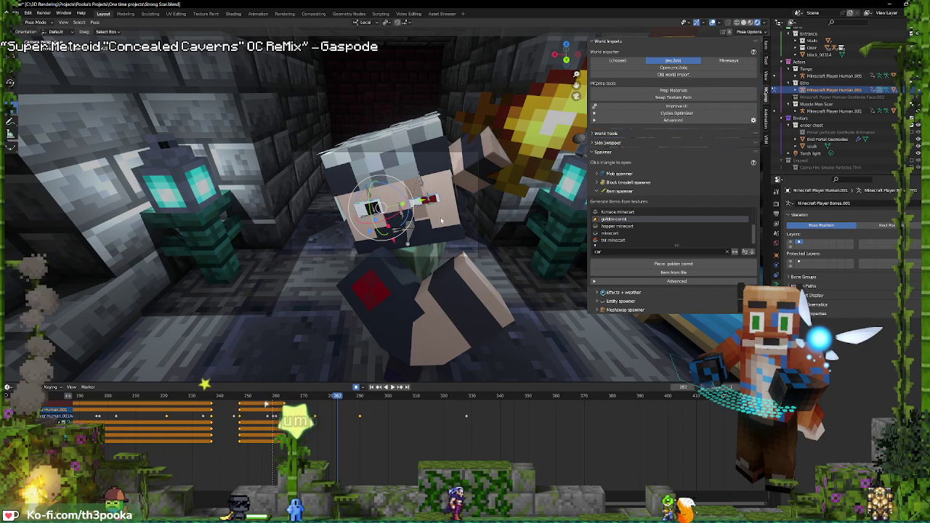
{"action": "key", "text": "g"}
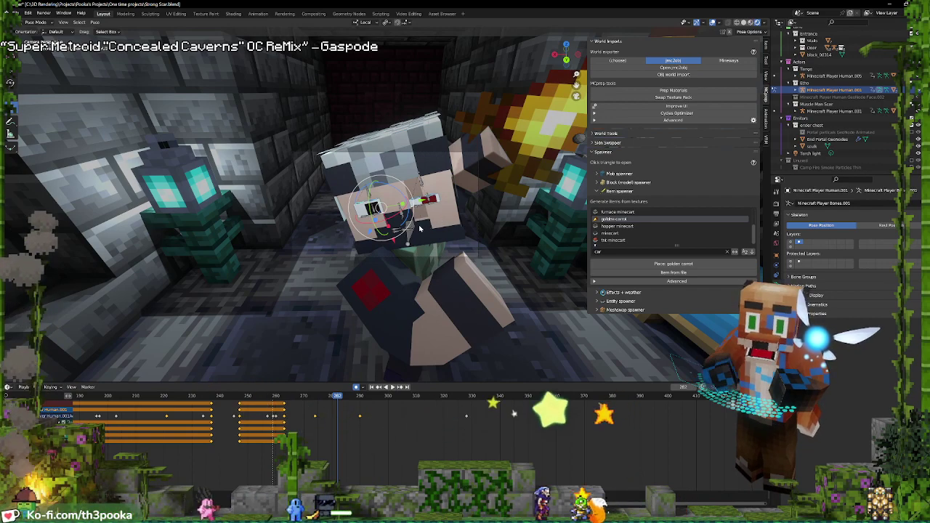
{"action": "left_click", "coordinate": [408, 229]}
{"action": "left_click_drag", "start_coordinate": [399, 220], "coordinate": [404, 232]}
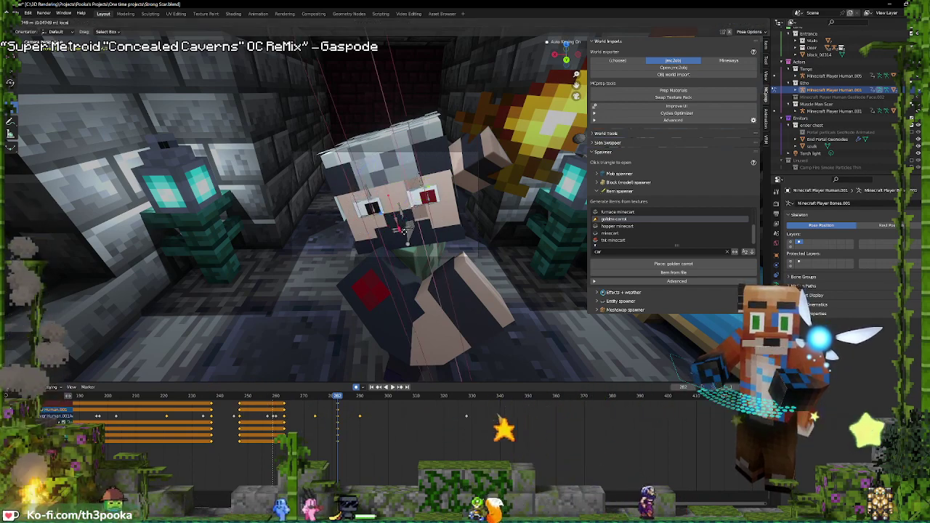
{"action": "left_click", "coordinate": [400, 214]}
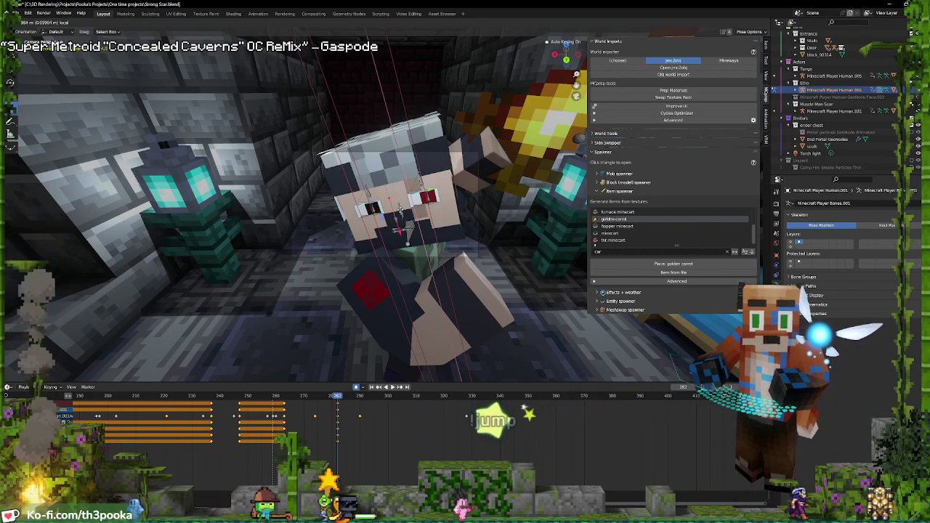
Select the bone that controls both pupils and keyframe its existing pose at frame 285
{"action": "key", "text": "space"}
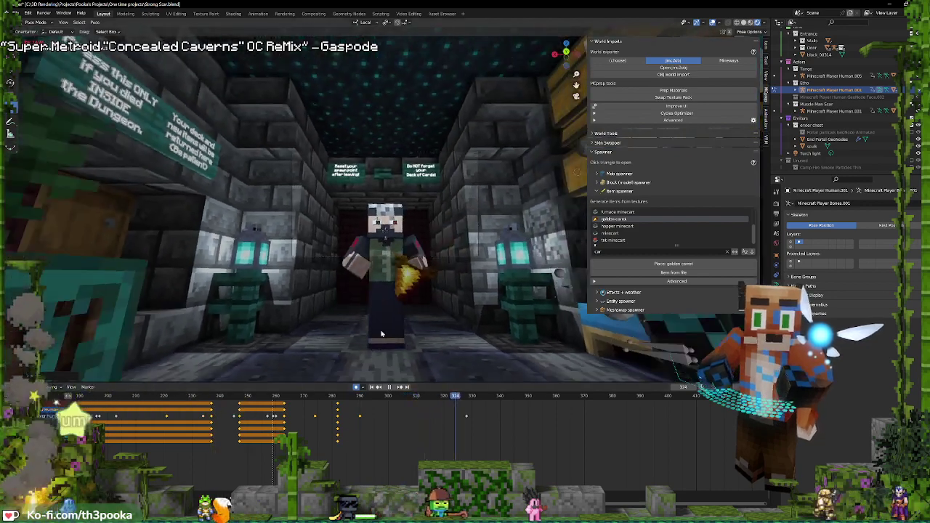
{"action": "key", "text": "space"}
{"action": "left_click", "coordinate": [396, 225]}
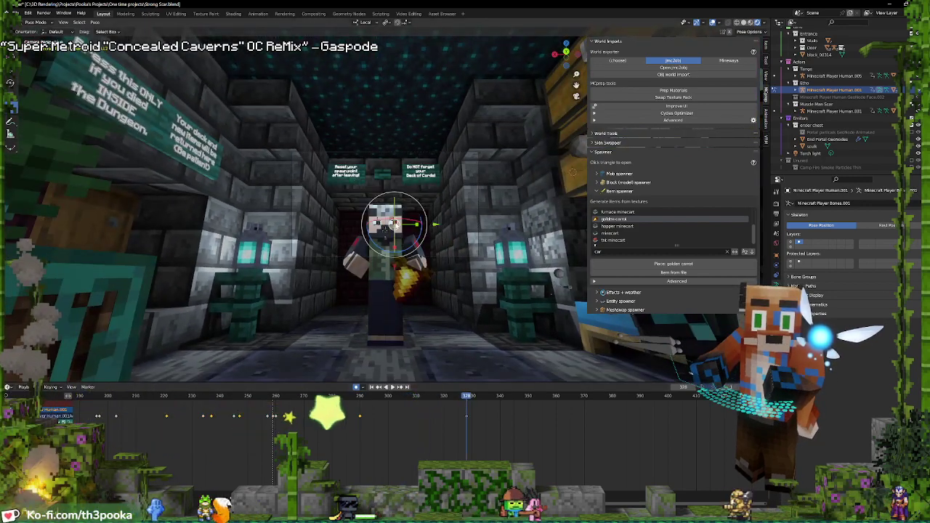
{"action": "left_click", "coordinate": [377, 224], "text": "shift"}
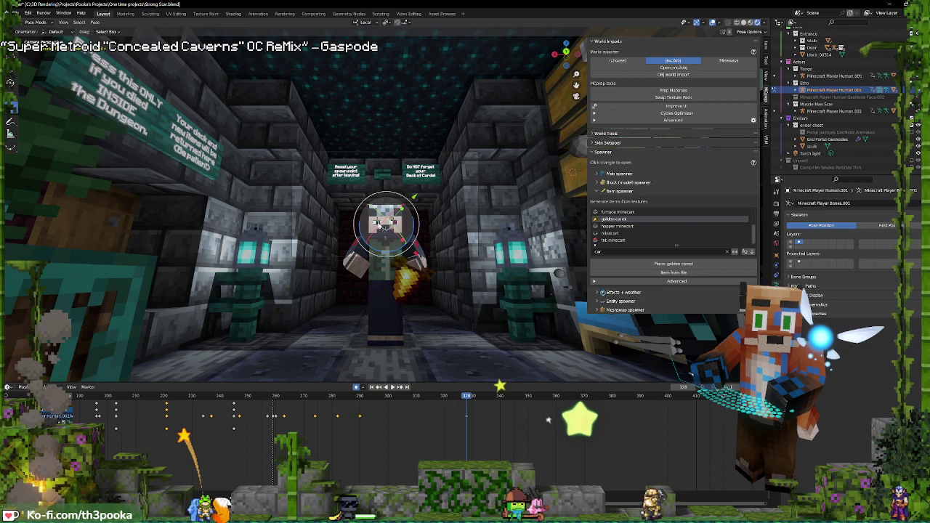
{"action": "left_click", "coordinate": [382, 225]}
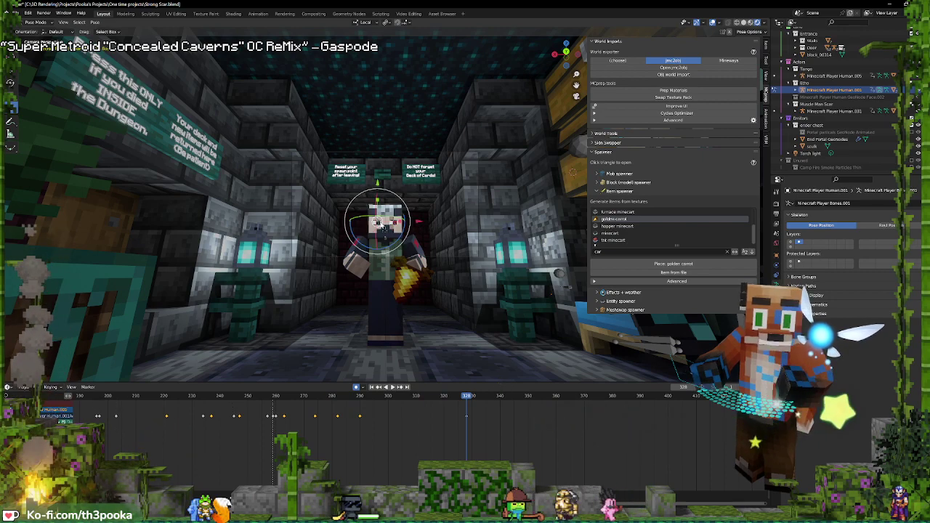
{"action": "left_click_drag", "start_coordinate": [378, 226], "coordinate": [398, 227]}
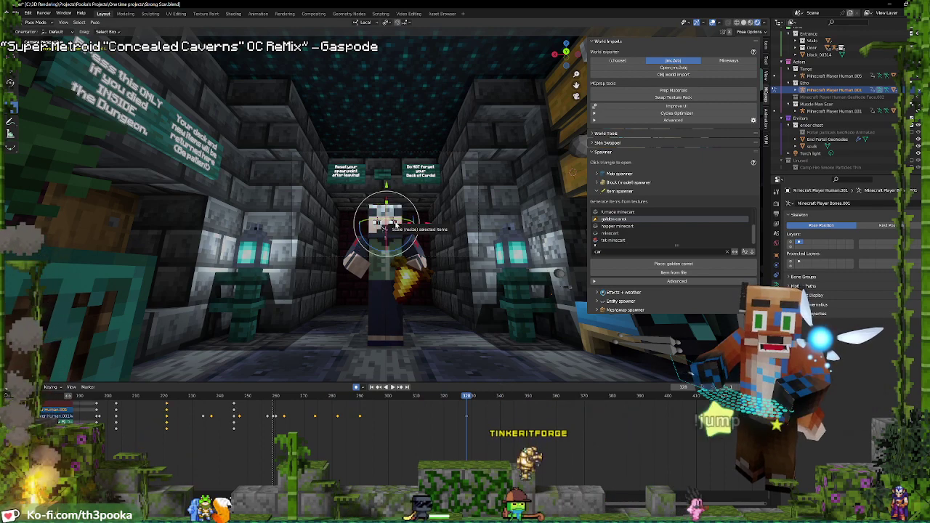
{"action": "left_click", "coordinate": [311, 414]}
{"action": "left_click_drag", "start_coordinate": [311, 414], "coordinate": [346, 411]}
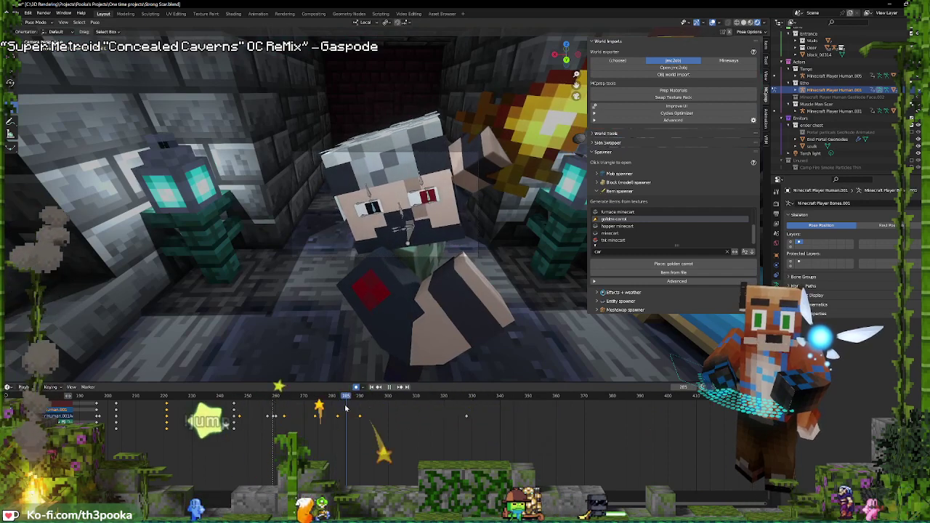
{"action": "key", "text": "i"}
{"action": "left_click", "coordinate": [413, 252]}
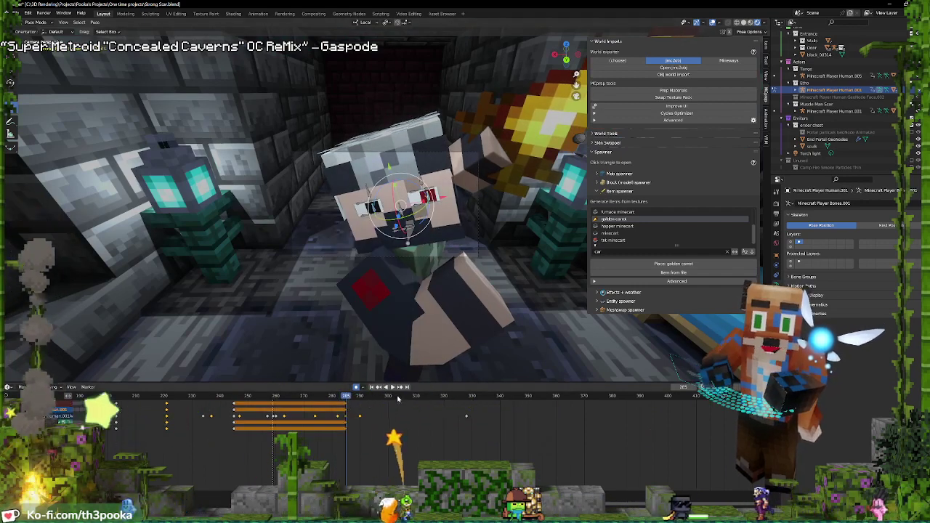
Move the pupil control bone sideways and along its local Y axis at frame 309 to redirect the character's gaze
{"action": "key", "text": "space"}
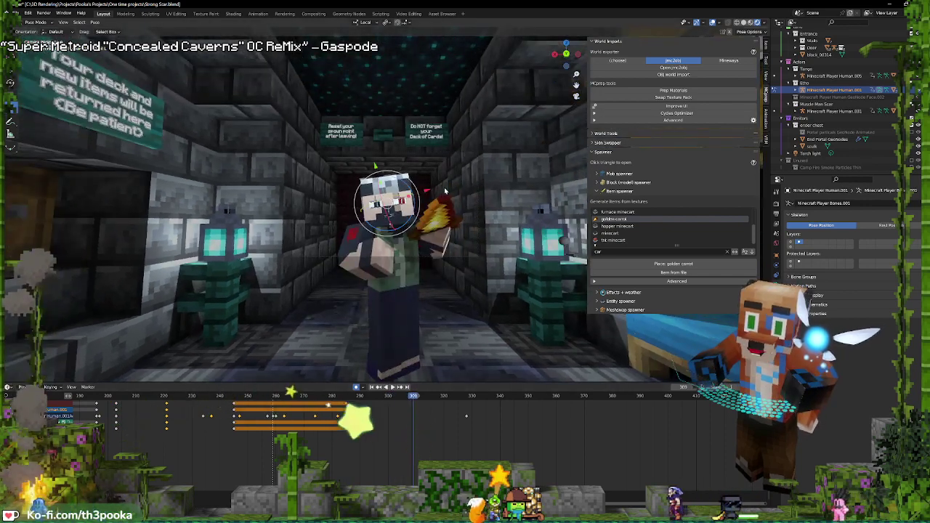
{"action": "left_click_drag", "start_coordinate": [427, 191], "coordinate": [411, 193]}
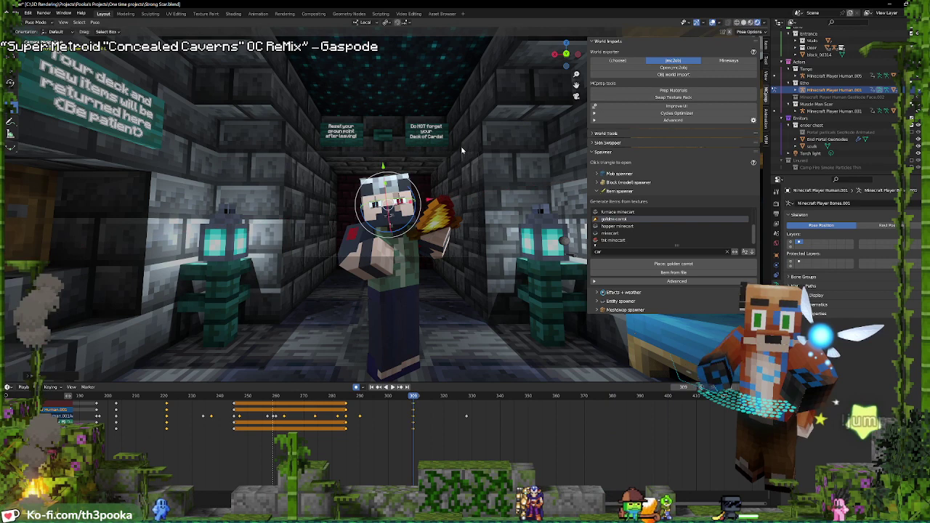
{"action": "key", "text": "s"}
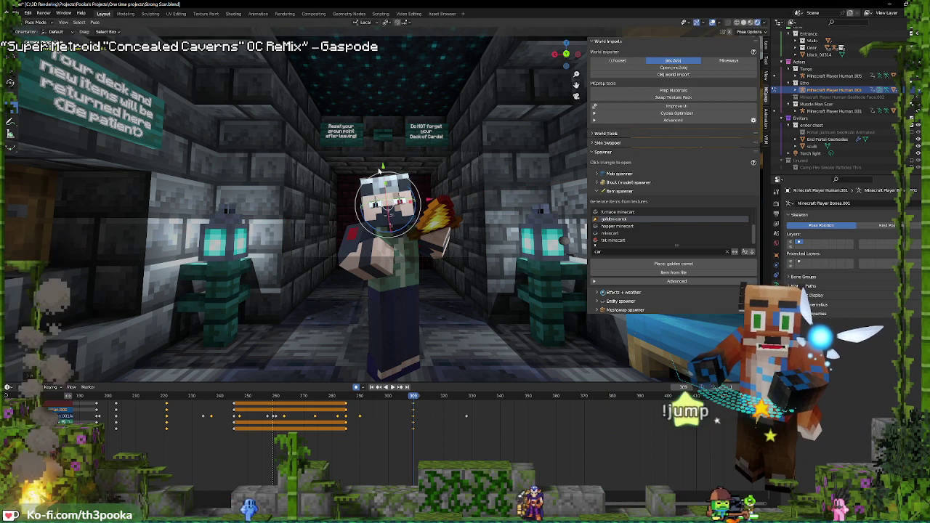
{"action": "key", "text": "g"}
{"action": "key", "text": "y"}
{"action": "key", "text": "y"}
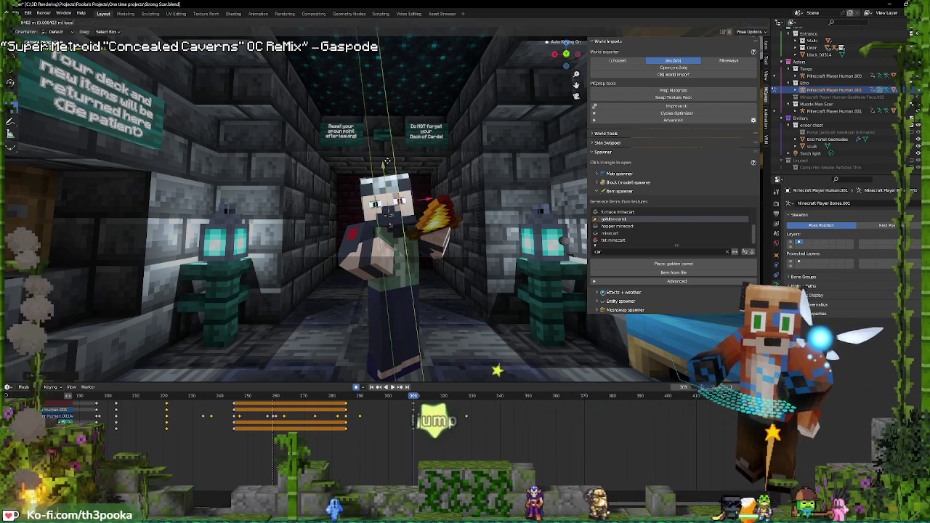
{"action": "left_click_drag", "start_coordinate": [387, 160], "coordinate": [387, 162]}
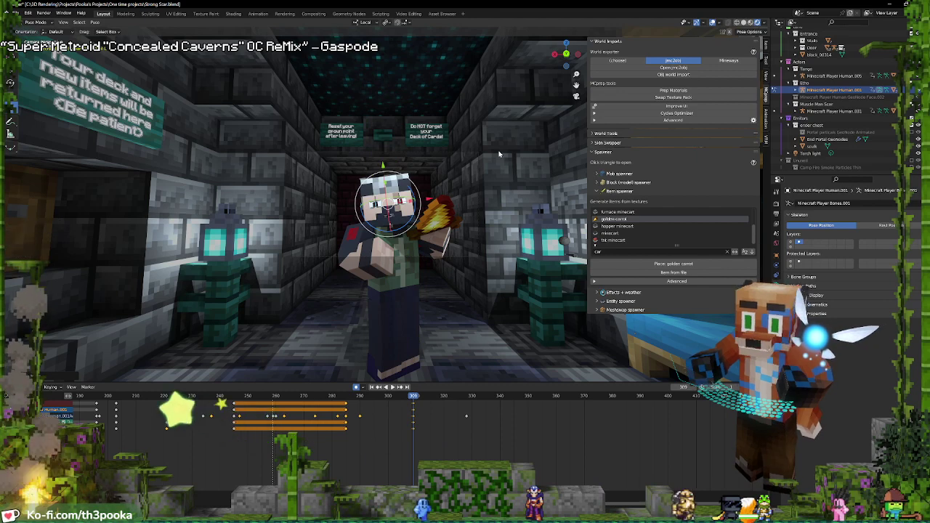
Scale the pupil control bone uniformly at frame 309 and play the animation back to about frame 339
{"action": "key", "text": "s"}
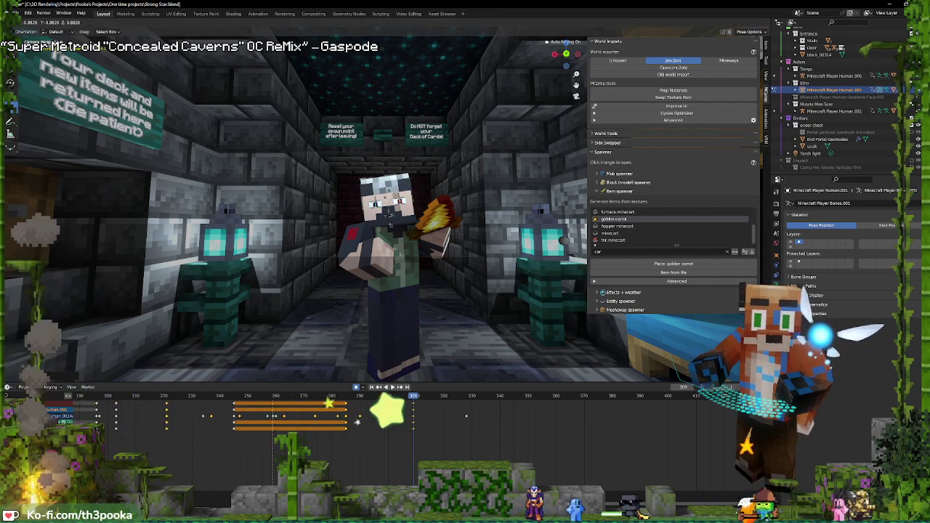
{"action": "left_click", "coordinate": [447, 187]}
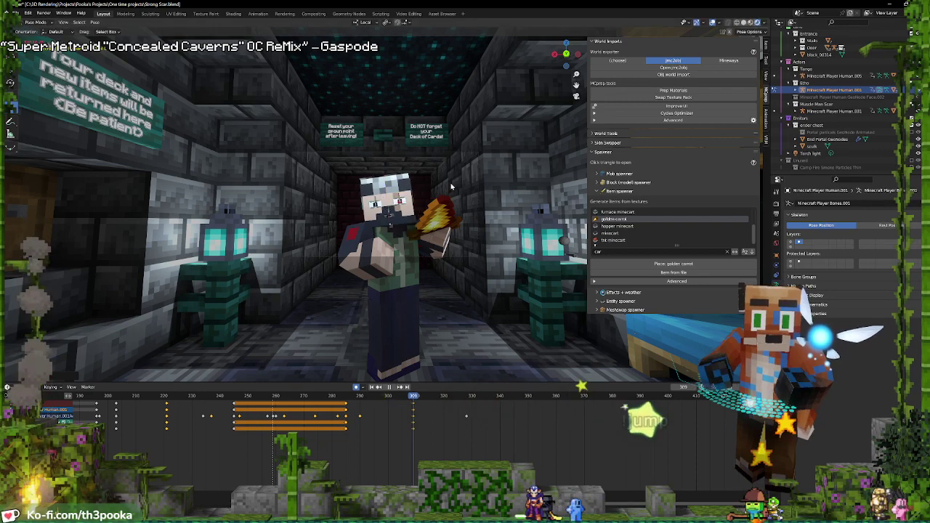
{"action": "key", "text": "space"}
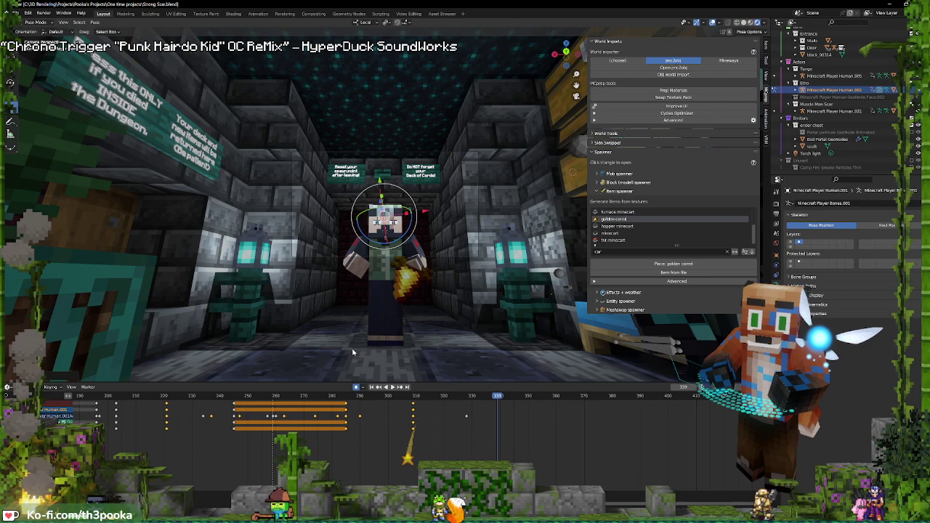
Return to frame 259, select the rig in the Muscle Man Scar collection in Object Mode and keyframe its transform
{"action": "mouse_move", "coordinate": [259, 438]}
{"action": "right_mouse_down", "text": "shift"}
{"action": "mouse_move", "coordinate": [206, 439]}
{"action": "mouse_move", "coordinate": [280, 436]}
{"action": "mouse_move", "coordinate": [274, 431]}
{"action": "right_mouse_up", "text": "shift"}
{"action": "key", "text": "space"}
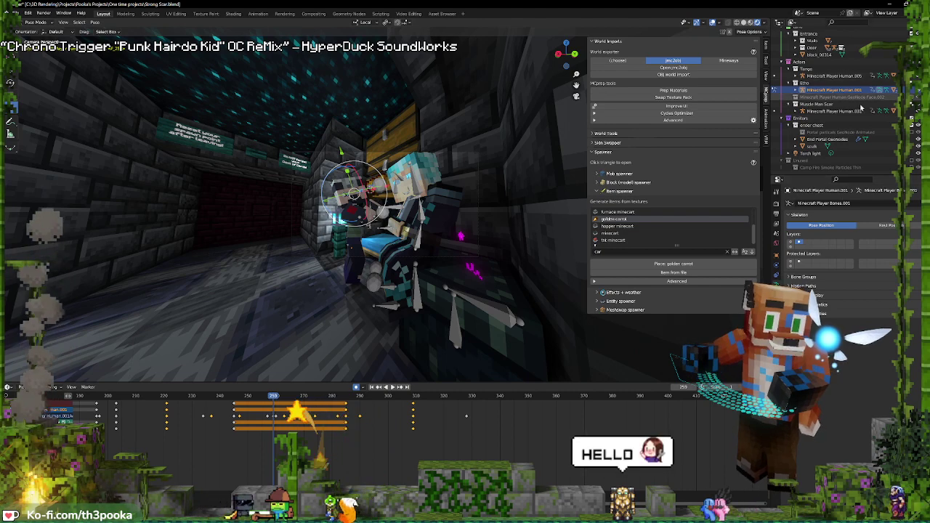
{"action": "left_click", "coordinate": [828, 110]}
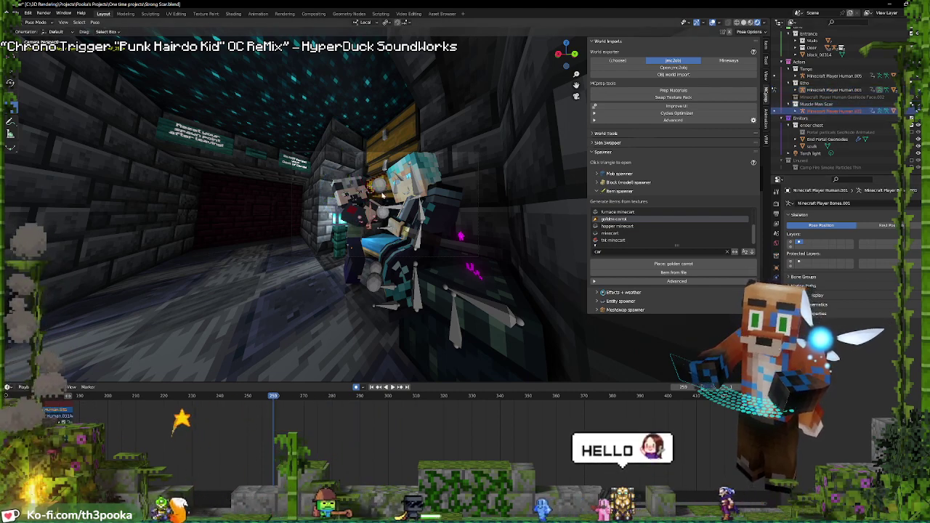
{"action": "right_click", "coordinate": [382, 196]}
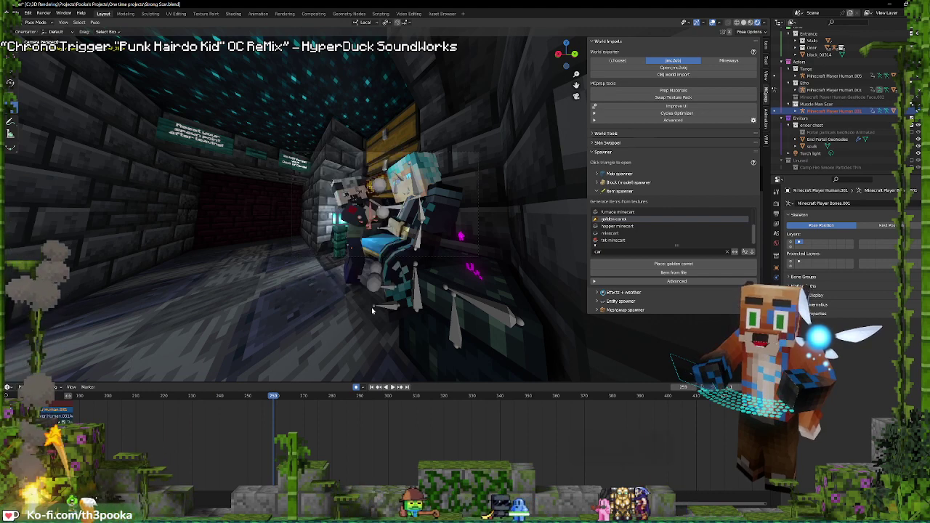
{"action": "left_click", "coordinate": [854, 125]}
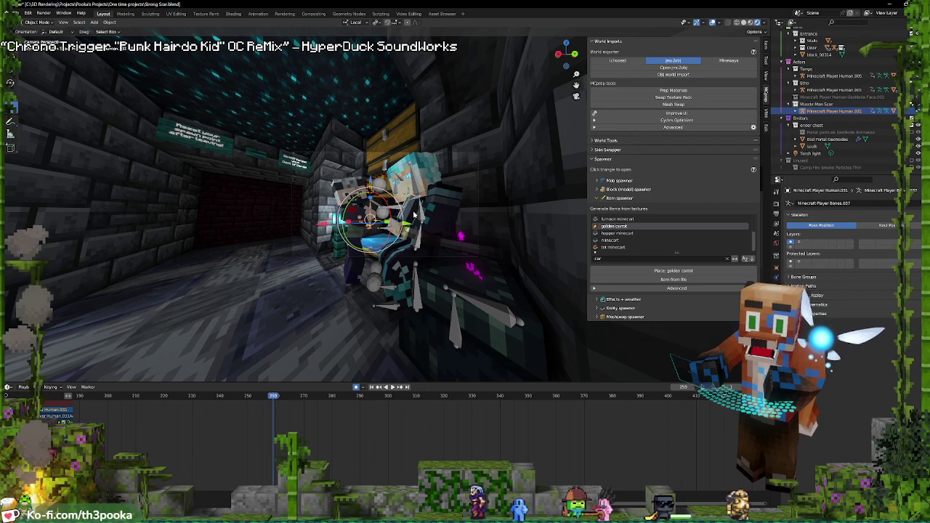
{"action": "key", "text": "i"}
{"action": "left_click", "coordinate": [414, 213]}
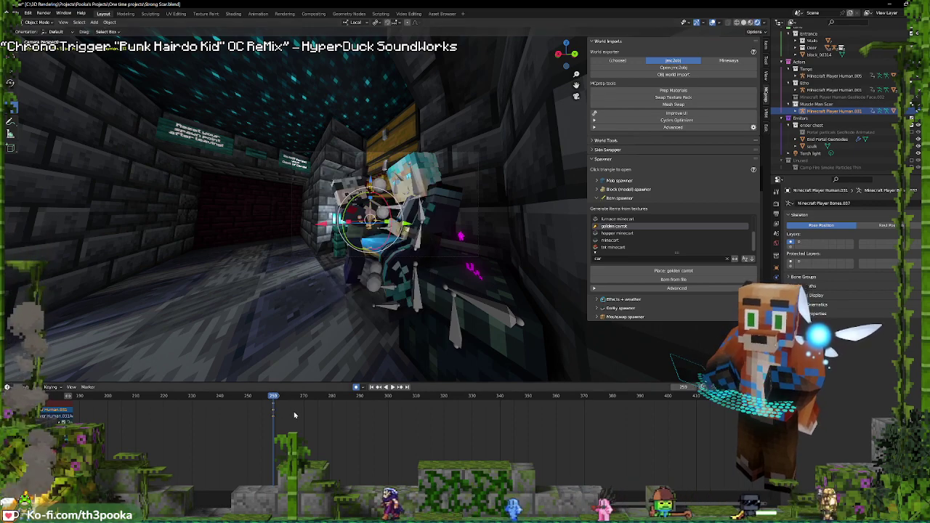
Advance to frame 260 and snap the Muscle Man Scar rig to the 3D cursor behind the masked character
{"action": "key", "text": "Right"}
{"action": "middle_click_drag", "start_coordinate": [456, 252], "coordinate": [453, 275]}
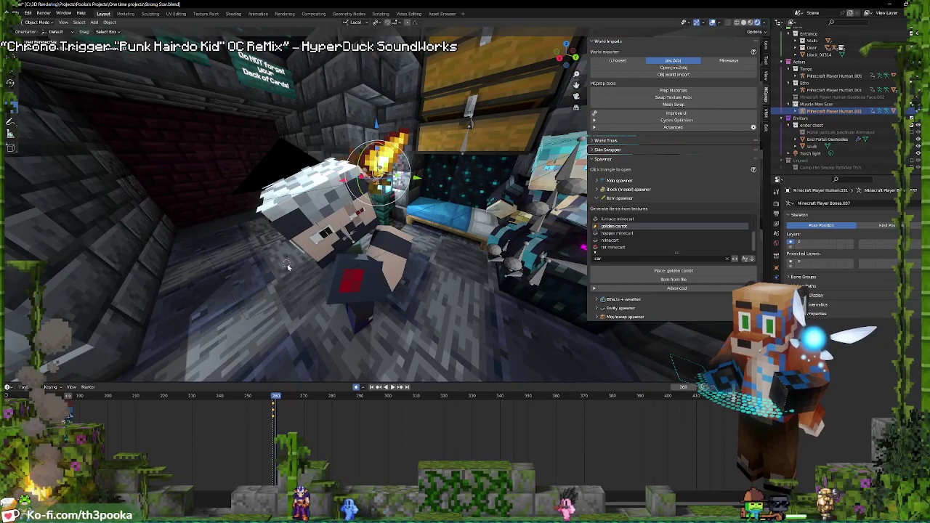
{"action": "key", "text": "shift+s"}
{"action": "left_click", "coordinate": [301, 223]}
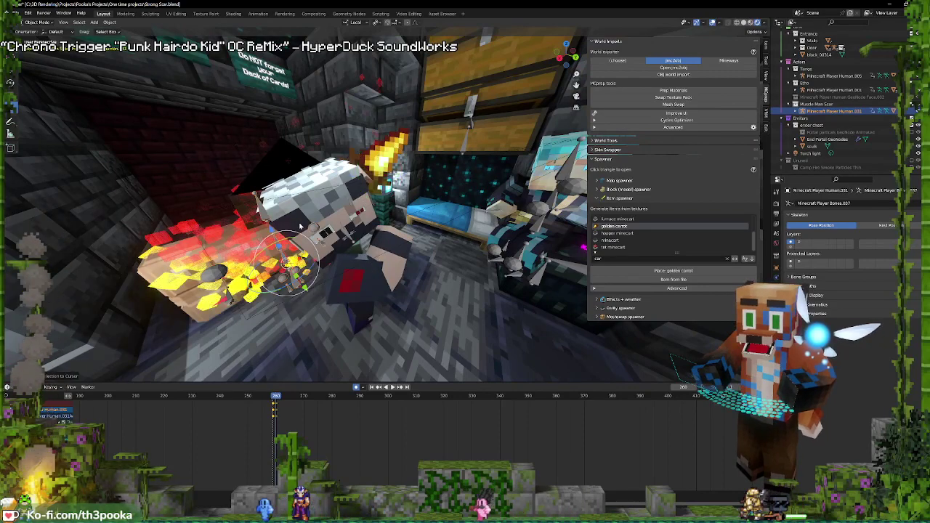
Raise the Muscle Man Scar rig along its Z axis until its head shows behind the masked character at frame 260
{"action": "key", "text": "g"}
{"action": "key", "text": "z"}
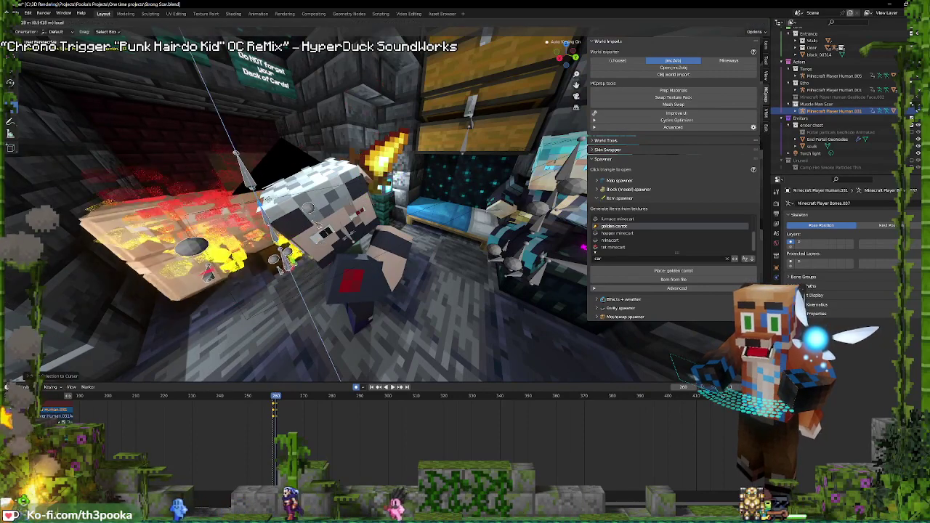
{"action": "left_click", "coordinate": [325, 284]}
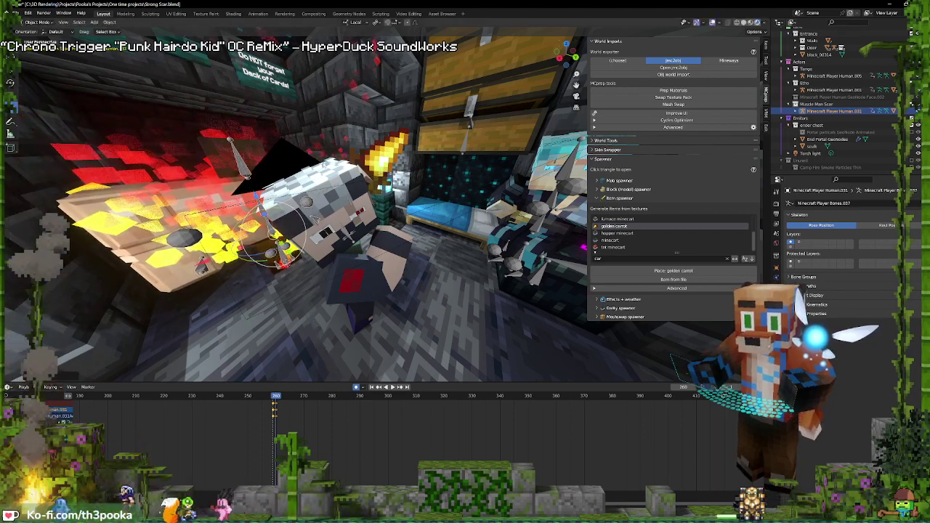
{"action": "key", "text": "g"}
{"action": "key", "text": "z"}
{"action": "key", "text": "z"}
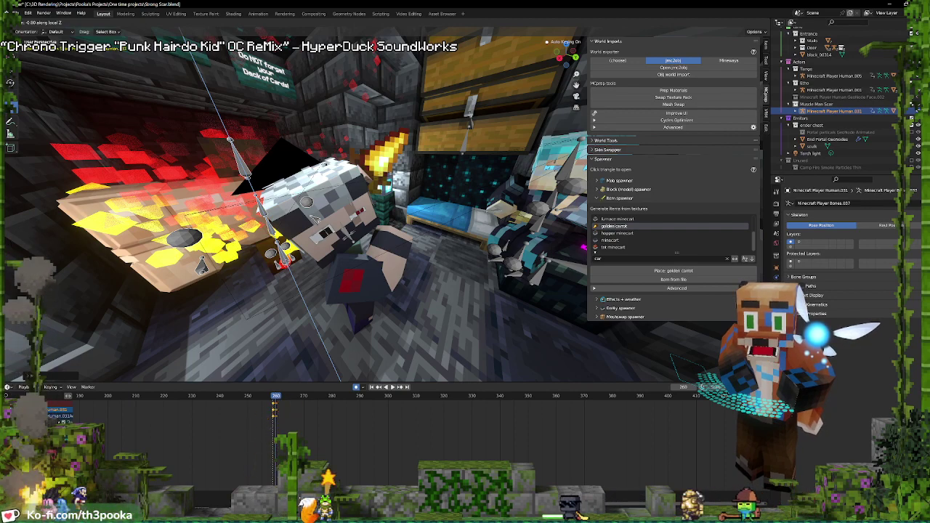
{"action": "left_click", "coordinate": [325, 165]}
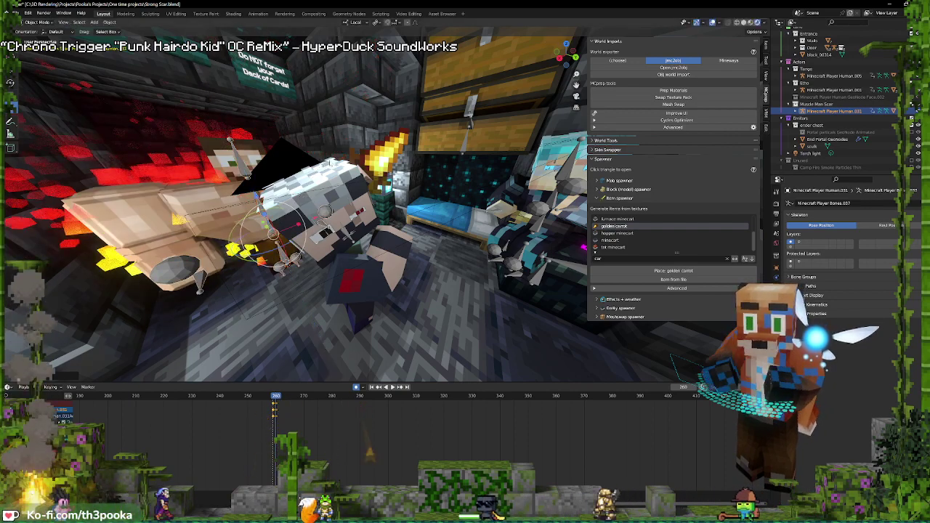
Check the Muscle Man Scar rig through the camera during playback and scale it up uniformly at frame 260
{"action": "key", "text": "KP_0"}
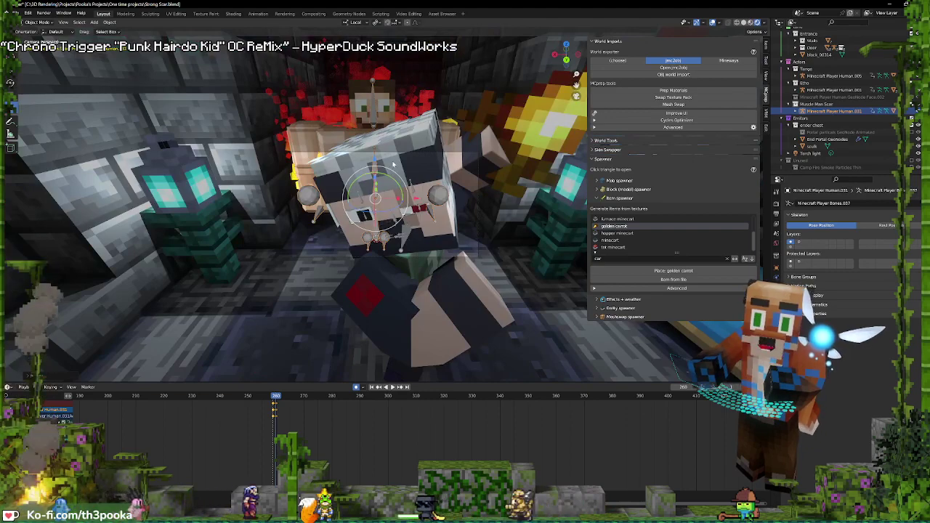
{"action": "key", "text": "space"}
{"action": "key", "text": "KP_0"}
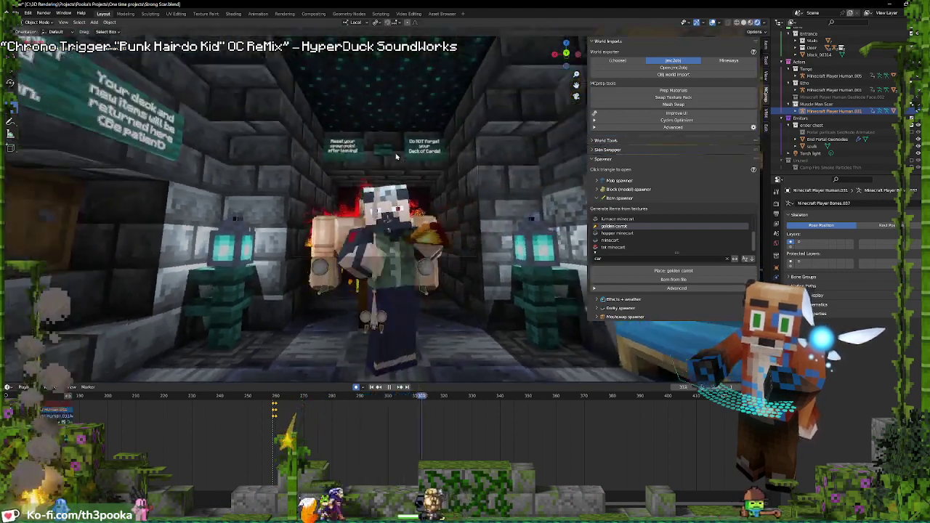
{"action": "key", "text": "space"}
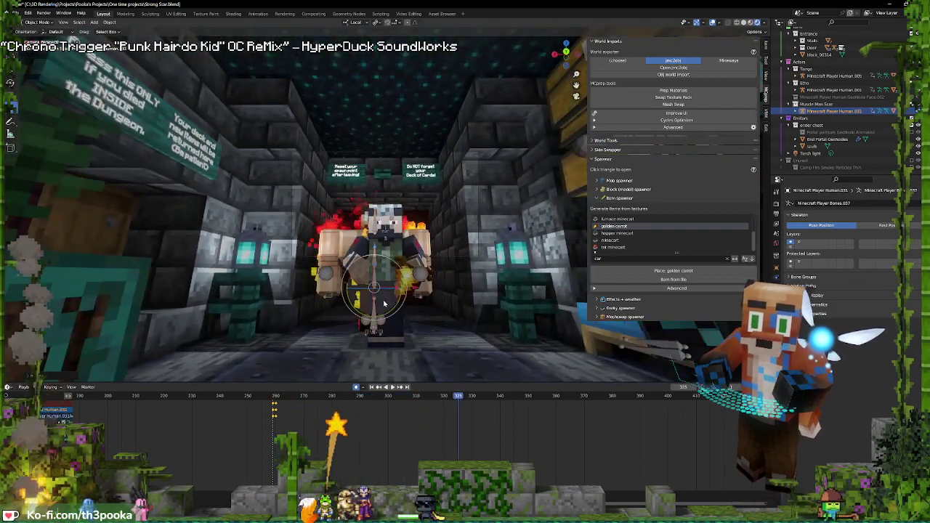
{"action": "left_click", "coordinate": [277, 406]}
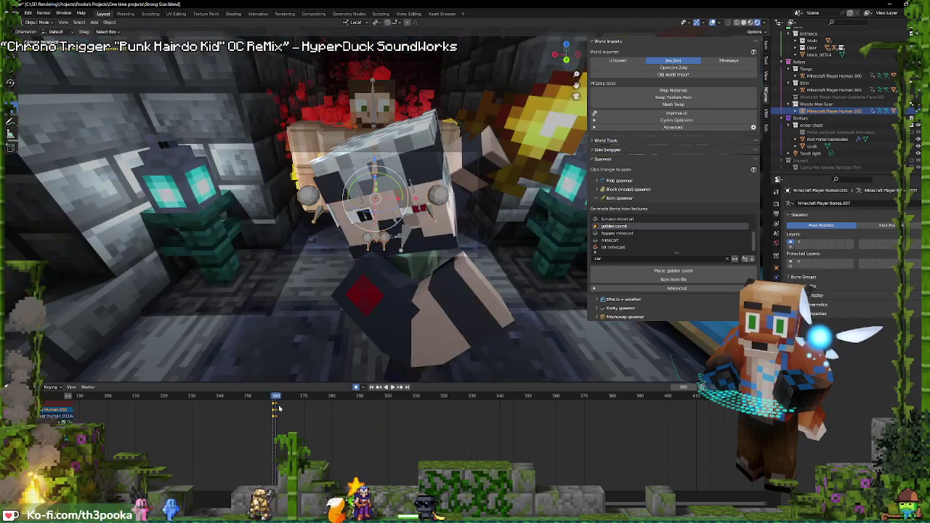
{"action": "key", "text": "s"}
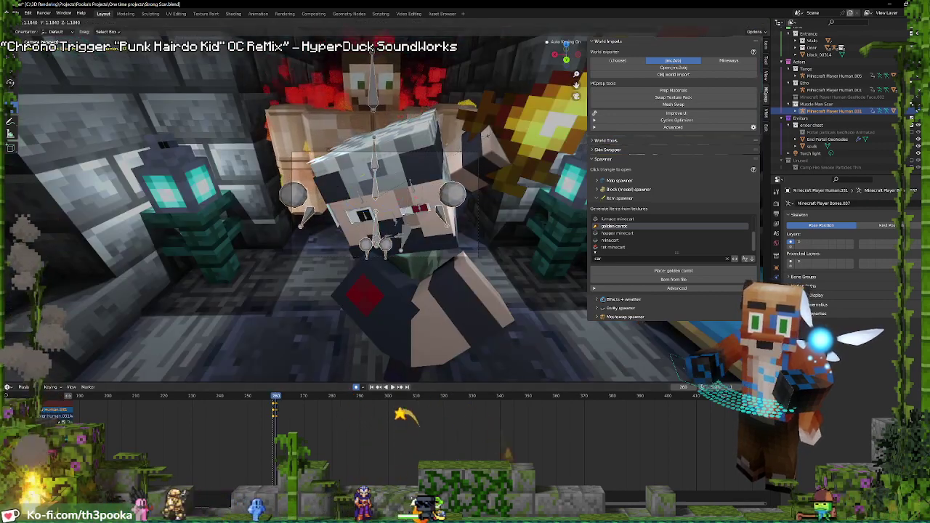
{"action": "left_click", "coordinate": [458, 125]}
{"action": "middle_click_drag", "start_coordinate": [458, 125], "coordinate": [495, 147]}
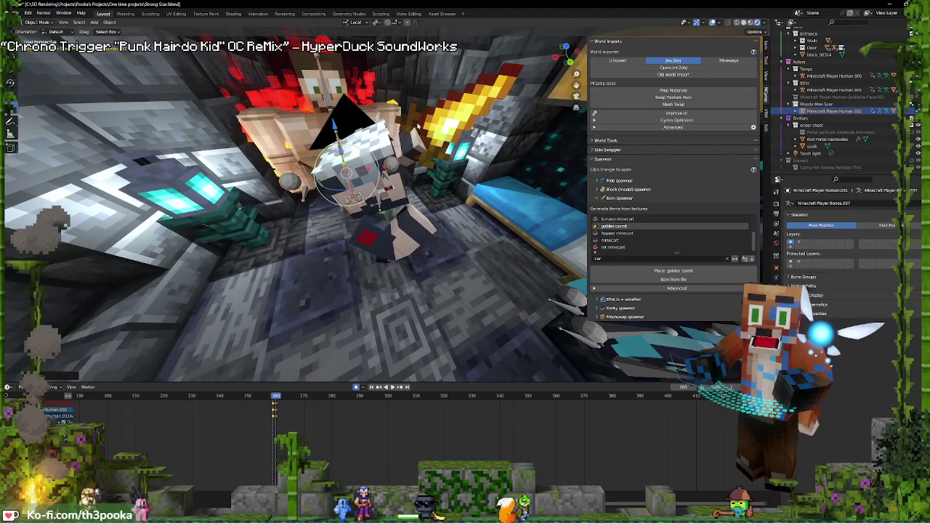
{"action": "middle_click_drag", "start_coordinate": [408, 127], "coordinate": [453, 141]}
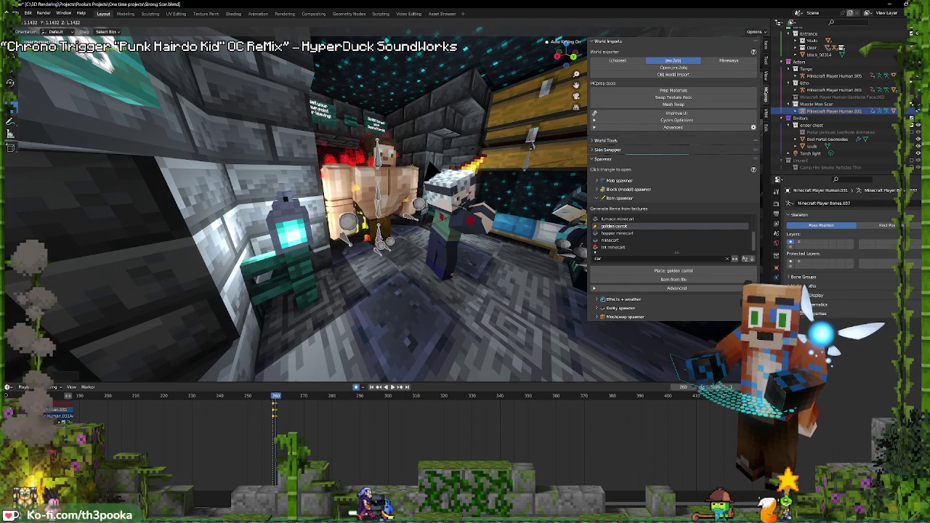
{"action": "left_click", "coordinate": [531, 146]}
Move the Muscle Man Scar rig forward along its Y axis and sideways along X to stand behind the masked character
{"action": "middle_click_drag", "start_coordinate": [416, 194], "coordinate": [383, 213]}
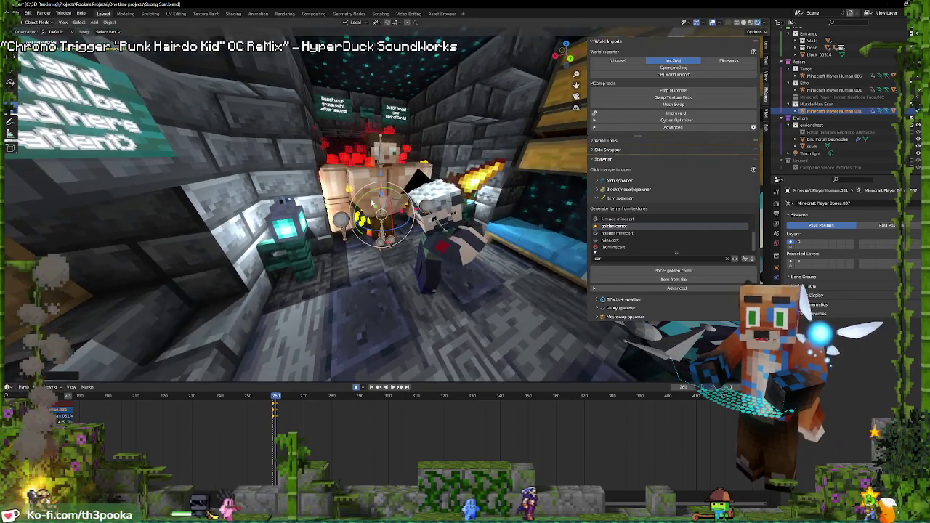
{"action": "key", "text": "g"}
{"action": "key", "text": "y"}
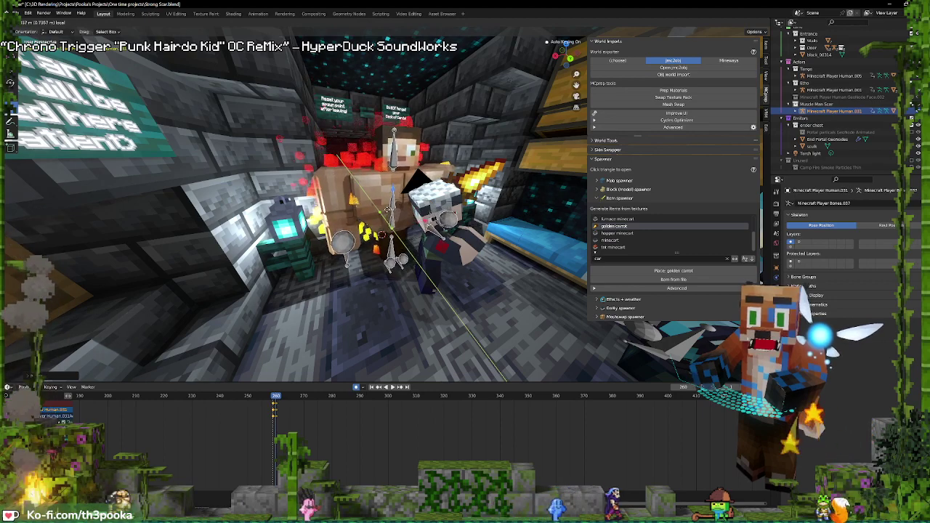
{"action": "left_click", "coordinate": [388, 211]}
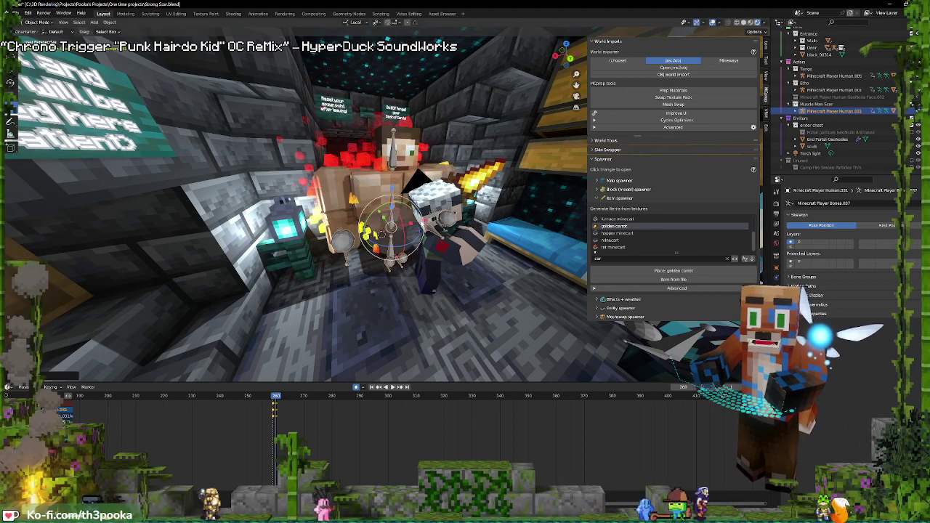
{"action": "key", "text": "g"}
{"action": "key", "text": "x"}
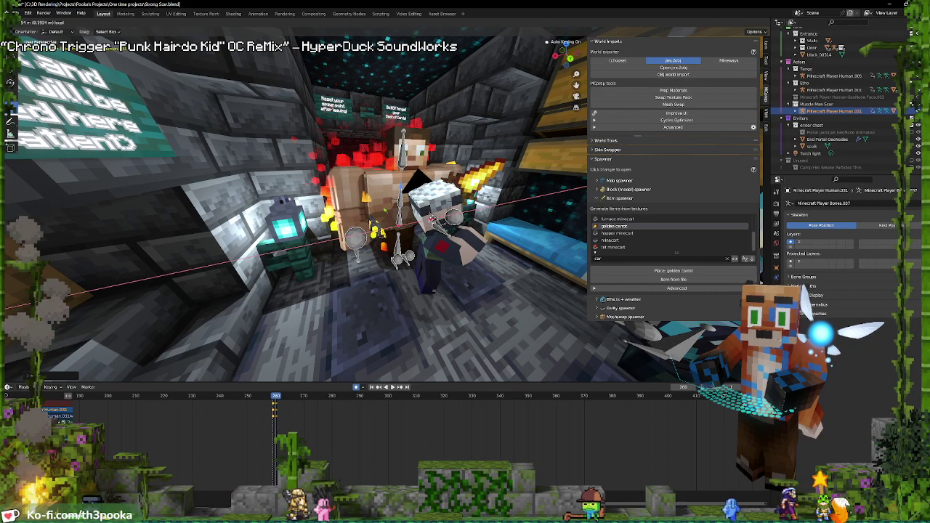
{"action": "key", "text": "Return"}
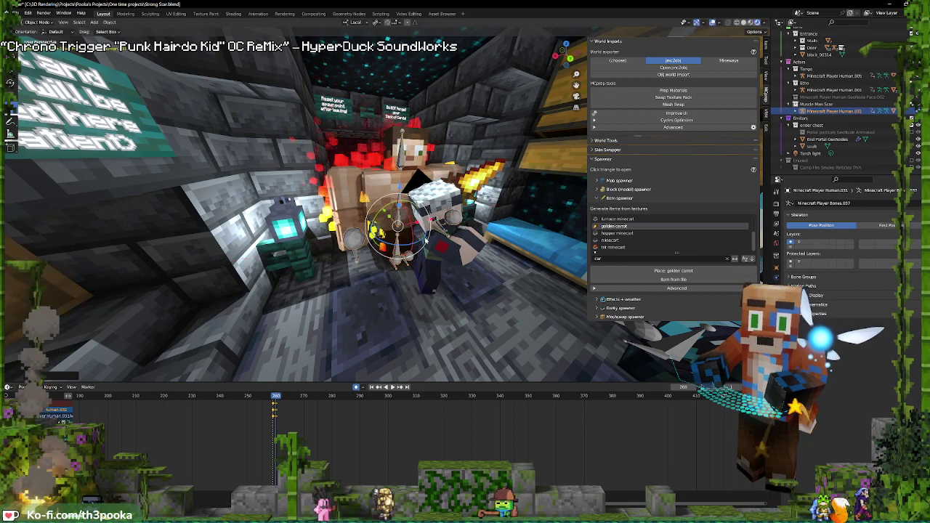
Raise the Muscle Man Scar rig slightly along Z at frame 260 and review the animation through the camera
{"action": "middle_click_drag", "start_coordinate": [452, 228], "coordinate": [457, 202]}
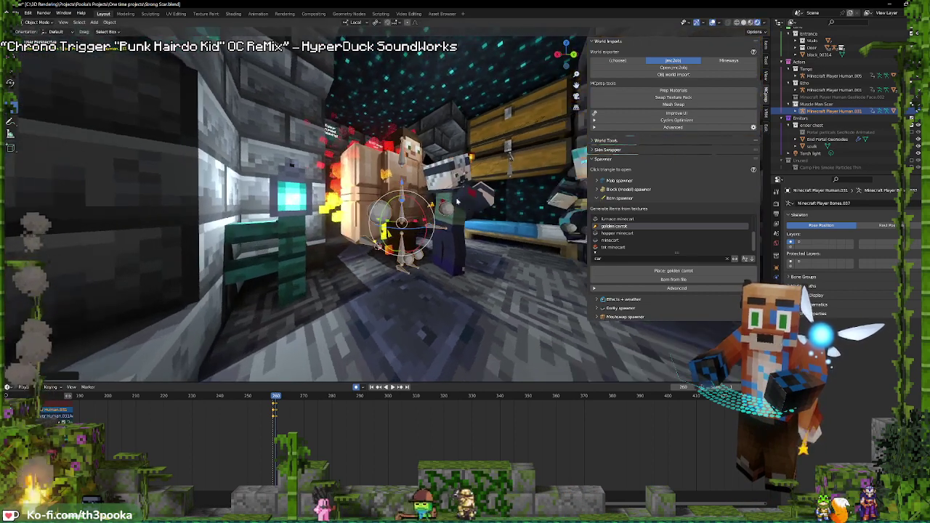
{"action": "key", "text": "g"}
{"action": "key", "text": "z"}
{"action": "key", "text": "z"}
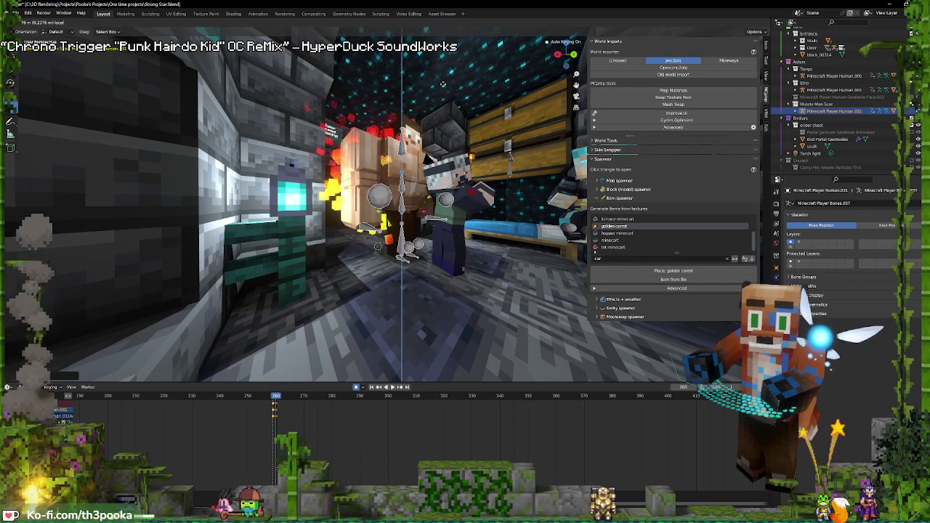
{"action": "left_click", "coordinate": [445, 86]}
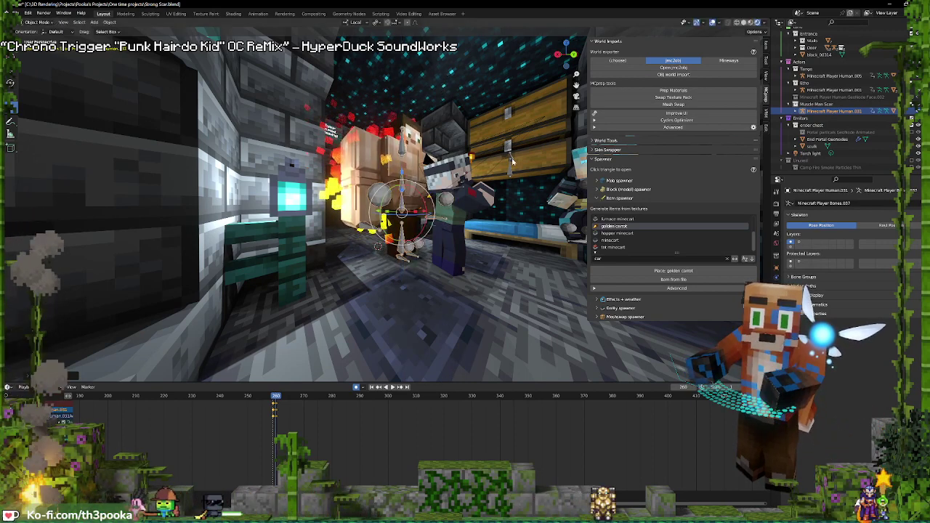
{"action": "key", "text": "KP_Decimal"}
{"action": "key", "text": "space"}
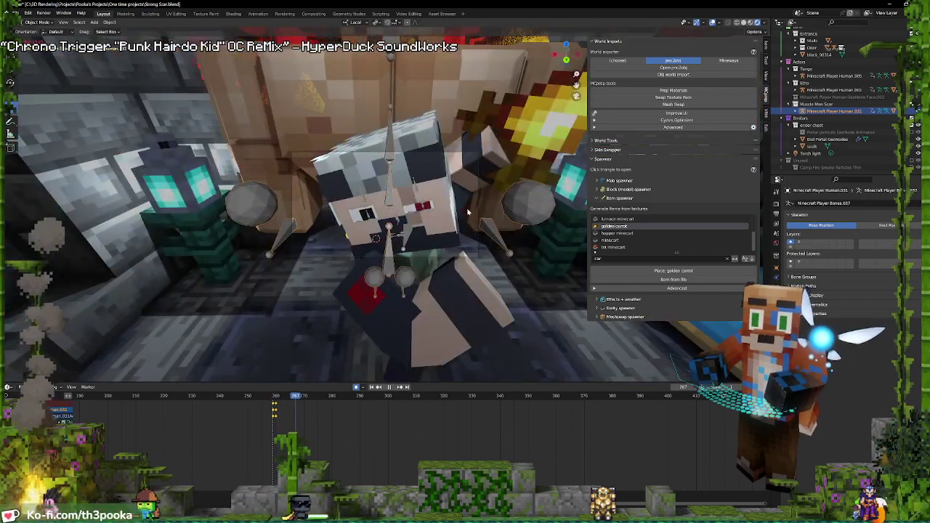
{"action": "key", "text": "KP_0"}
{"action": "key", "text": "space"}
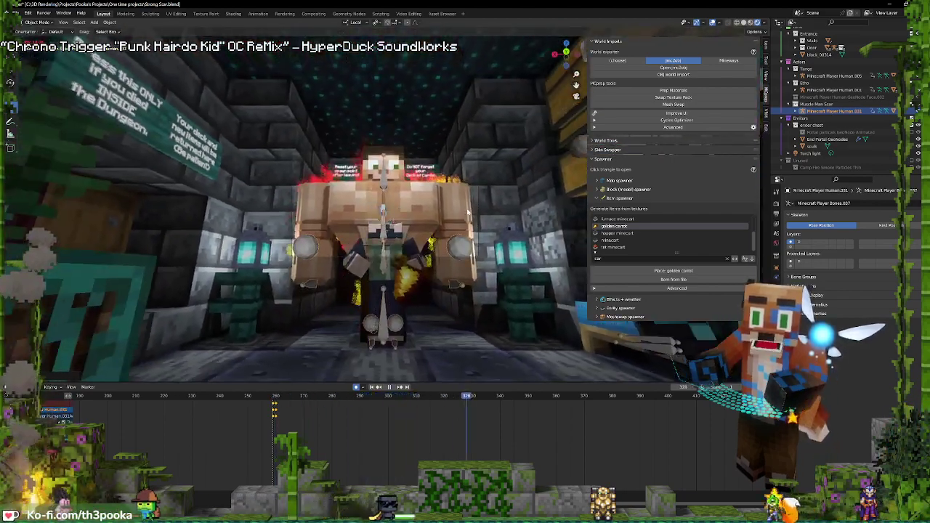
Put the masked character's rig in Pose Mode, show its first bone layer as well and select its root bone
{"action": "middle_click_drag", "start_coordinate": [386, 279], "coordinate": [412, 296]}
{"action": "scroll", "coordinate": [420, 294], "scroll_direction": "up", "scroll_amount": 5}
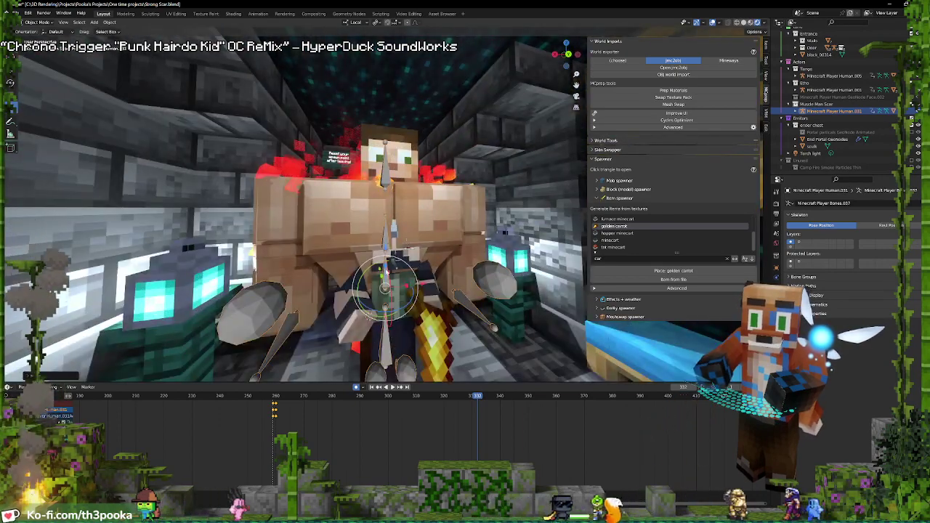
{"action": "left_click", "coordinate": [369, 318]}
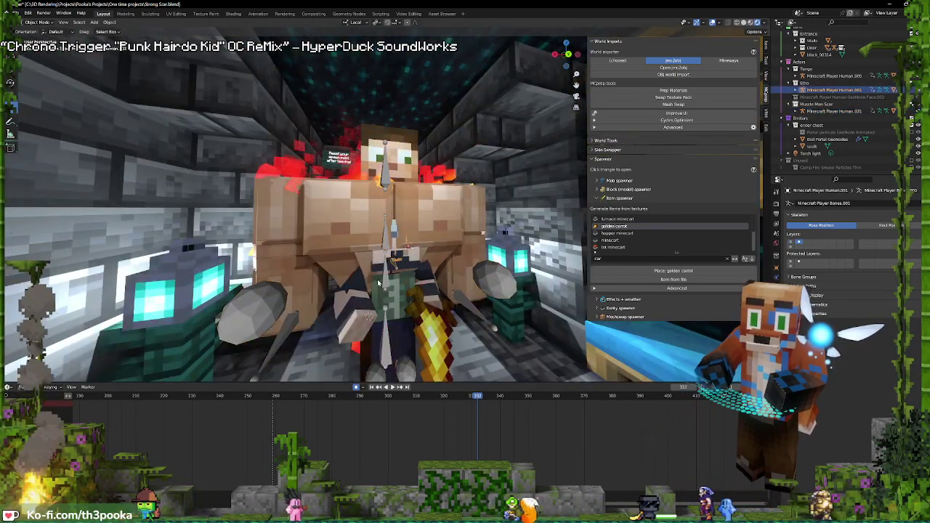
{"action": "key", "text": "ctrl+Tab"}
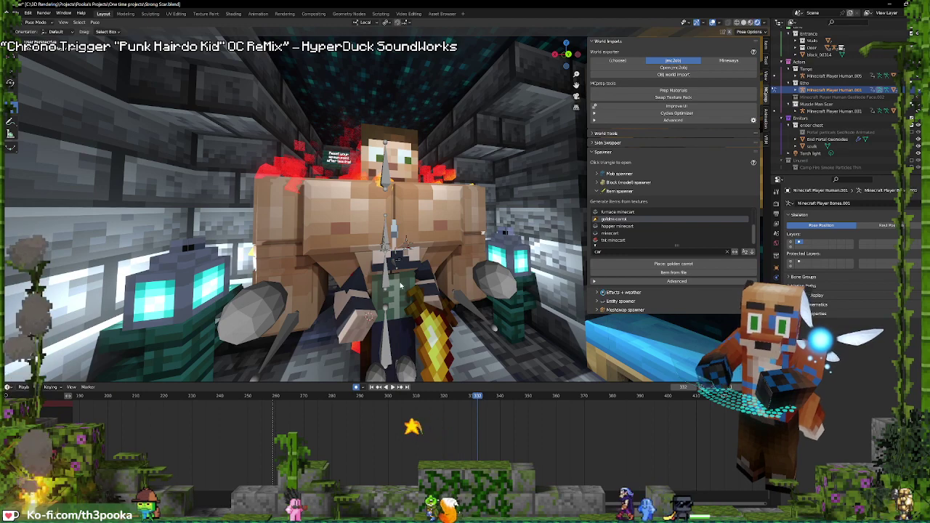
{"action": "left_click", "coordinate": [792, 242], "text": "shift"}
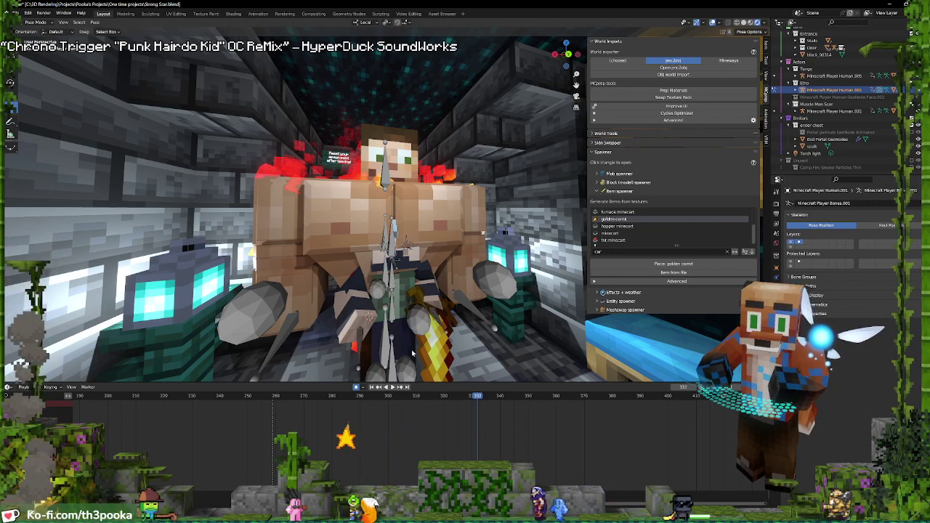
{"action": "left_click", "coordinate": [393, 356]}
At frame 328, move the masked character's root bone forward along its local axis, away from the muscular character
{"action": "left_click_drag", "start_coordinate": [469, 399], "coordinate": [468, 412]}
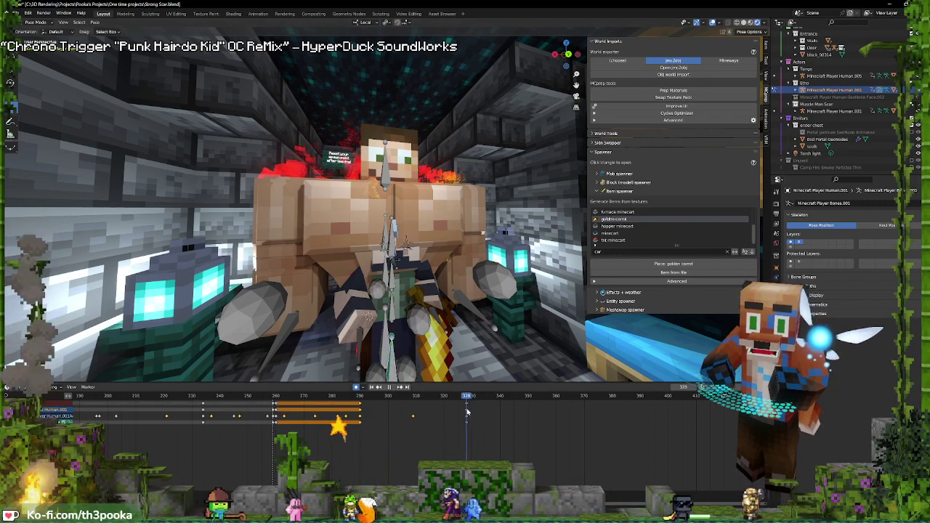
{"action": "middle_click_drag", "start_coordinate": [434, 322], "coordinate": [463, 341]}
{"action": "scroll", "coordinate": [471, 313], "scroll_direction": "down", "scroll_amount": 2}
{"action": "key", "text": "g"}
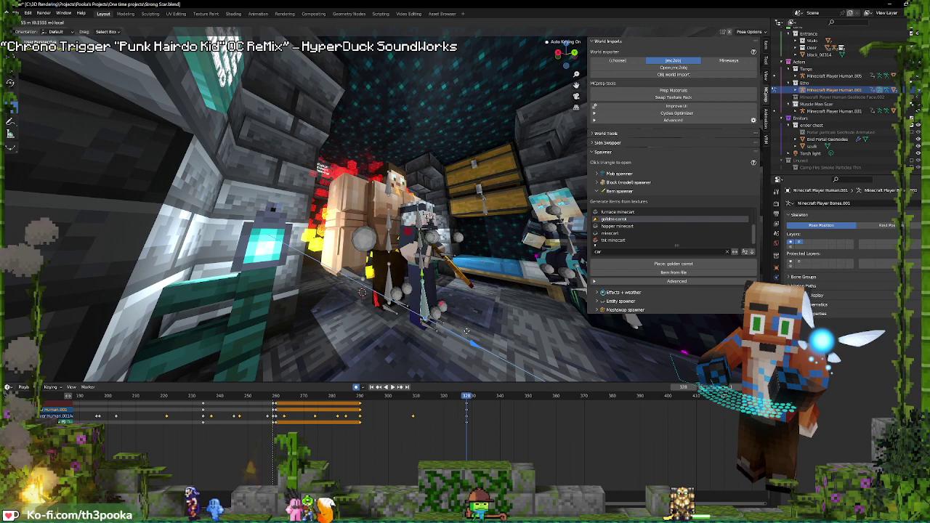
{"action": "left_click", "coordinate": [471, 333]}
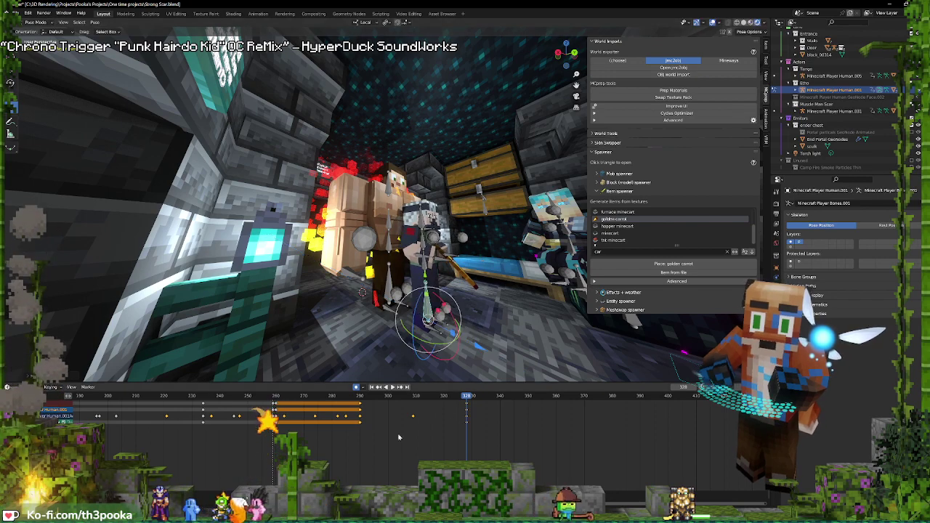
Play the animation through the camera to review the masked character's movement away from the muscular character around frame 328
{"action": "right_click_drag", "start_coordinate": [365, 415], "coordinate": [475, 407], "text": "shift"}
{"action": "key", "text": "KP_0"}
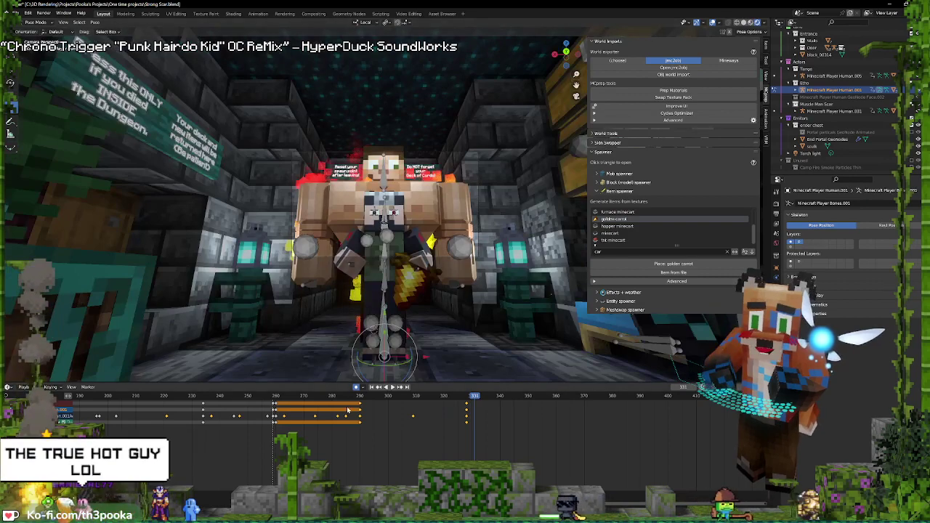
{"action": "right_click_drag", "start_coordinate": [358, 409], "coordinate": [358, 409], "text": "shift"}
{"action": "key", "text": "space"}
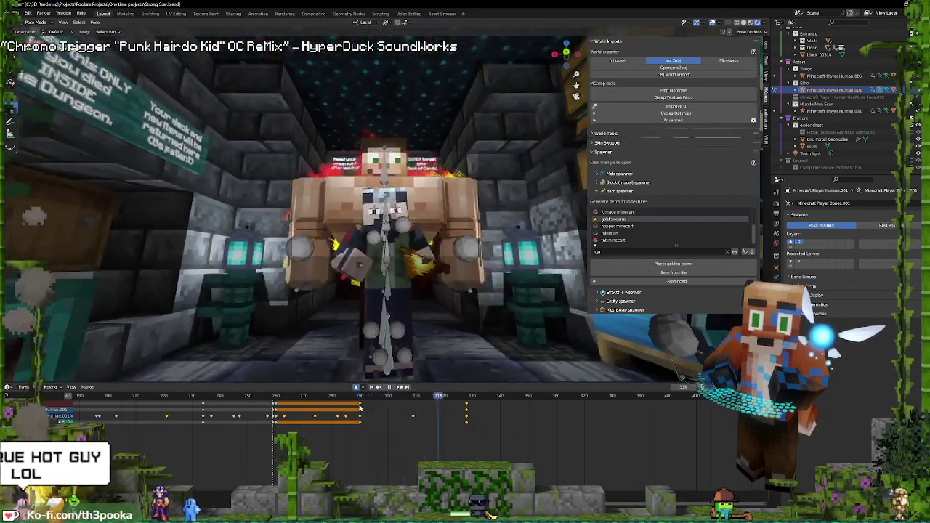
{"action": "key", "text": "space"}
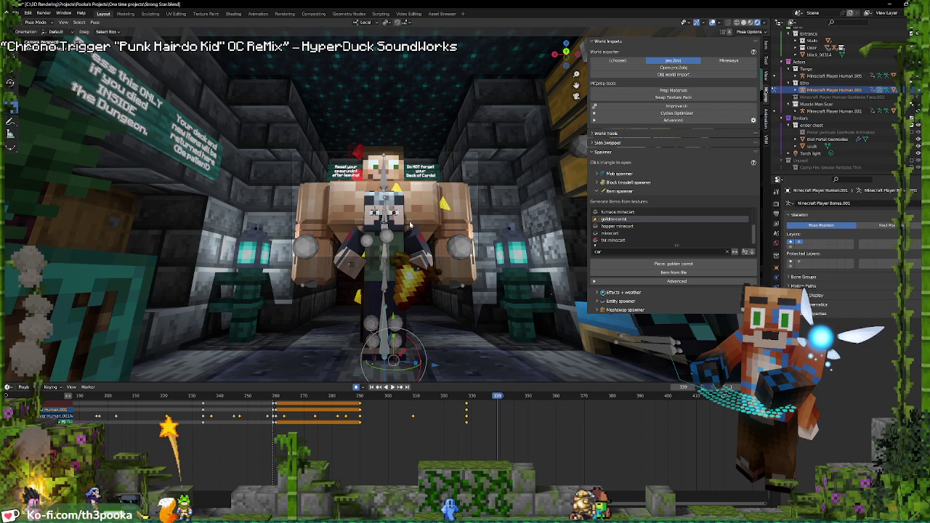
{"action": "scroll", "coordinate": [304, 423], "scroll_direction": "down", "scroll_amount": 3}
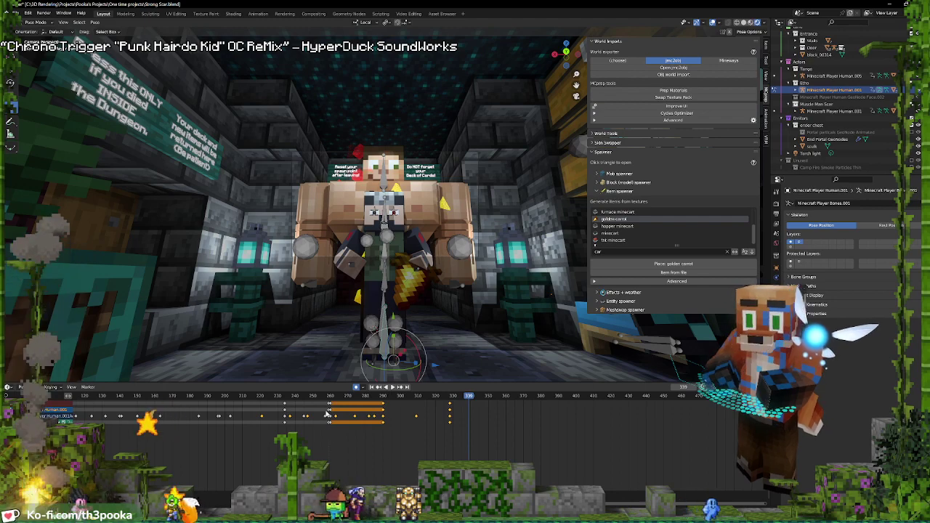
{"action": "key", "text": "space"}
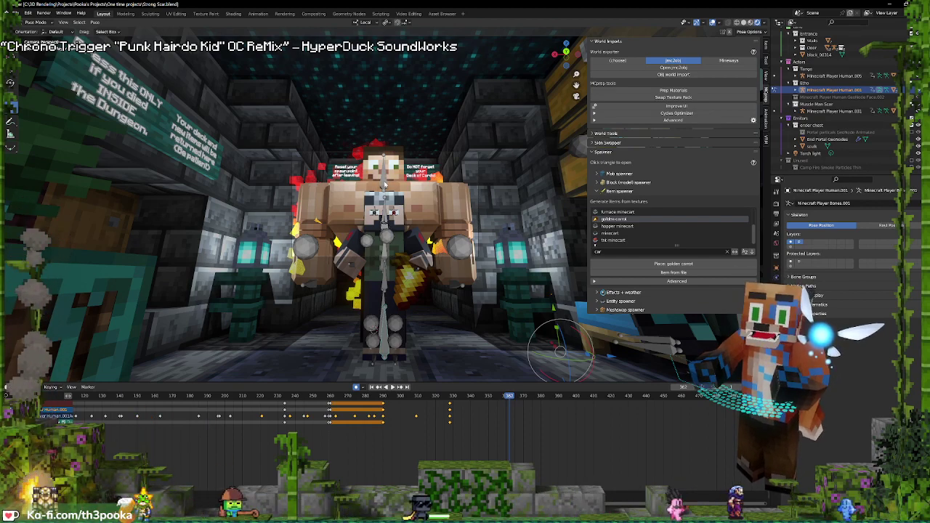
{"action": "key", "text": "ctrl+Tab"}
{"action": "left_click", "coordinate": [385, 185]}
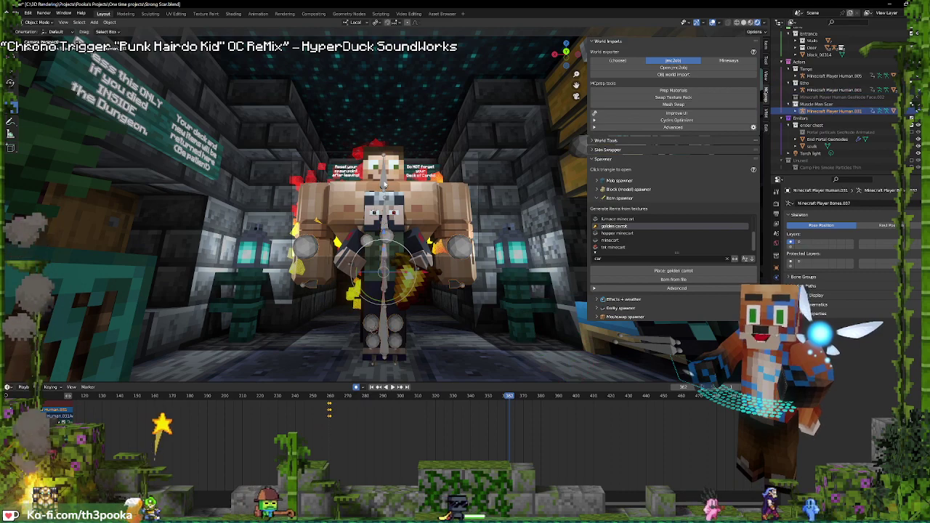
{"action": "right_click", "coordinate": [329, 410], "text": "shift"}
{"action": "key", "text": "space"}
{"action": "key", "text": "ctrl+Tab"}
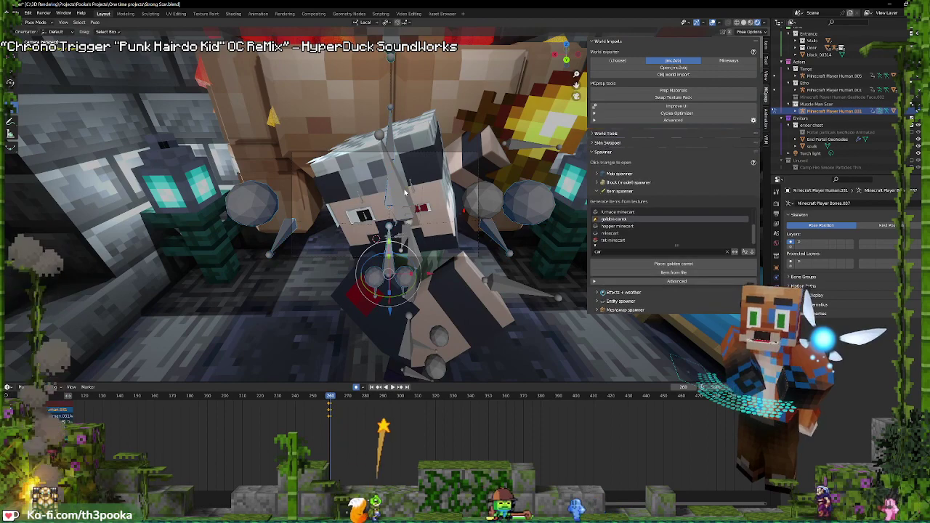
{"action": "middle_click_drag", "start_coordinate": [405, 193], "coordinate": [434, 145]}
{"action": "left_click", "coordinate": [432, 272]}
{"action": "key", "text": "ctrl+Tab"}
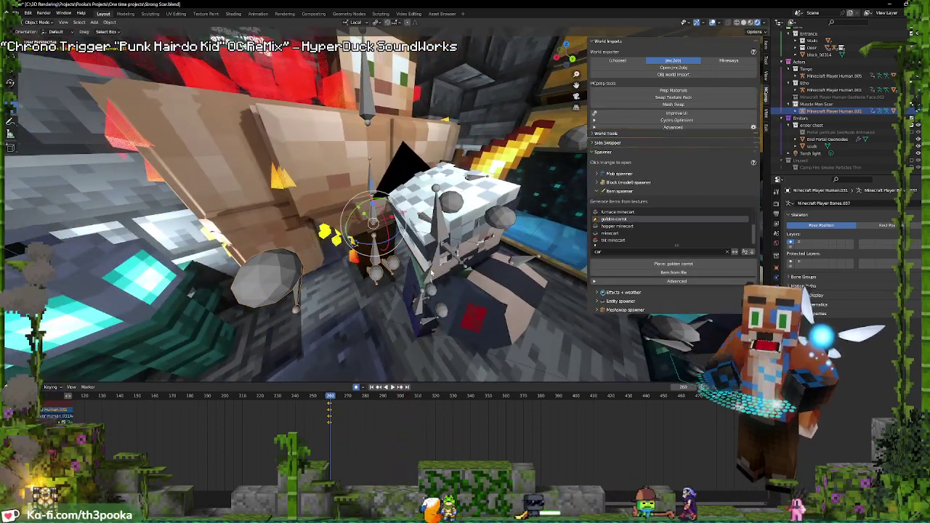
Select the masked character's rig and replay the shot through the camera up to about frame 328
{"action": "left_click", "coordinate": [432, 273]}
{"action": "left_click", "coordinate": [450, 397]}
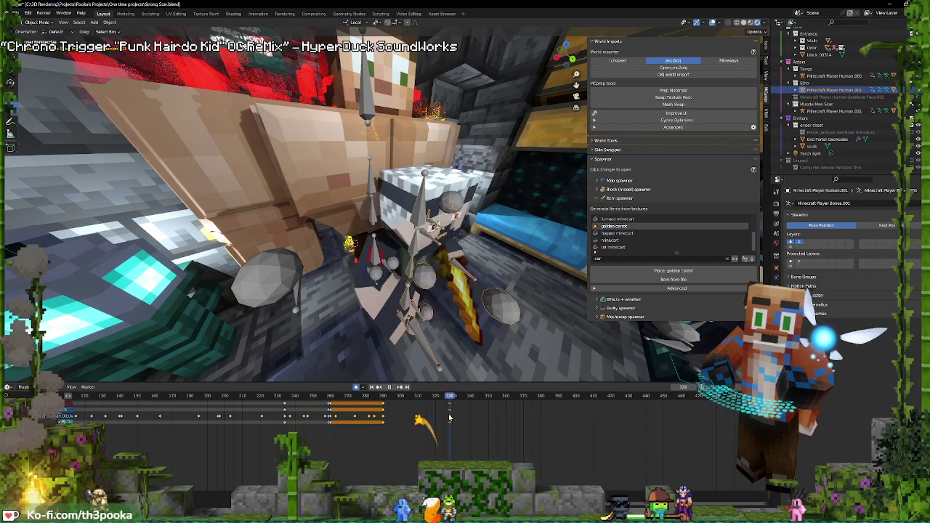
{"action": "key", "text": "KP_0"}
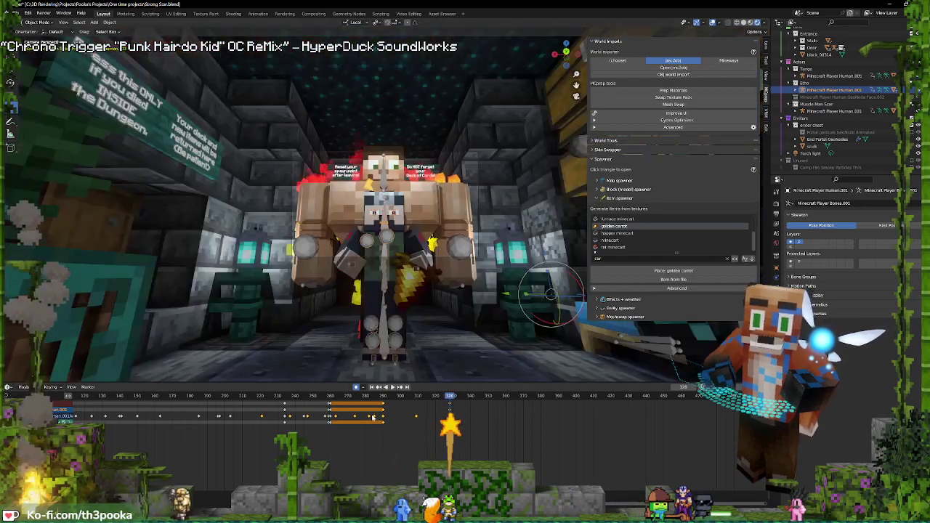
{"action": "key", "text": "space"}
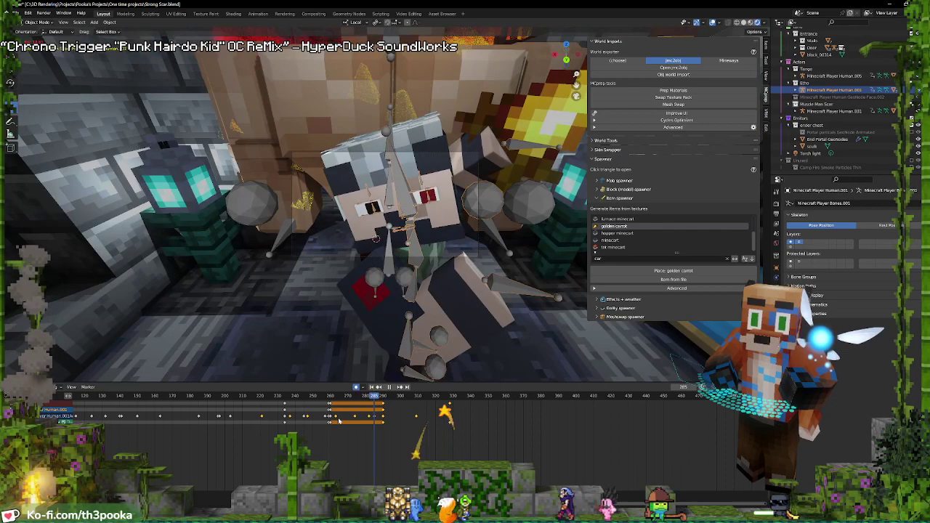
{"action": "key", "text": "space"}
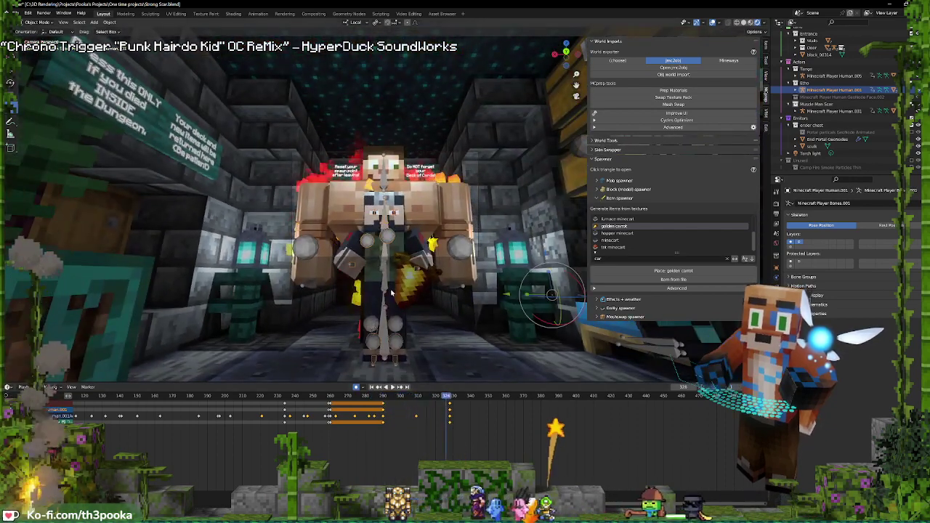
In Pose Mode at frame 348, lower the masked character's torso bone slightly and give it a small free rotation
{"action": "key", "text": "ctrl+Tab"}
{"action": "left_click", "coordinate": [386, 281]}
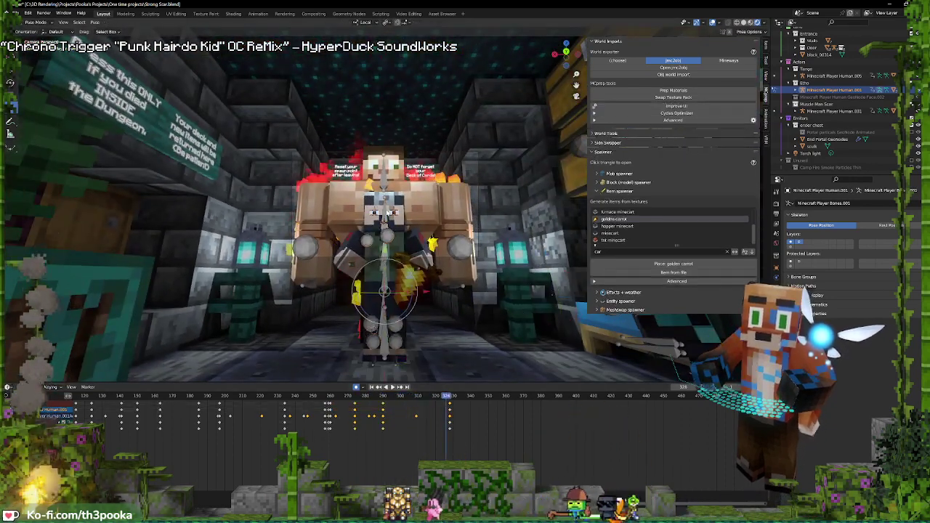
{"action": "left_click", "coordinate": [472, 396]}
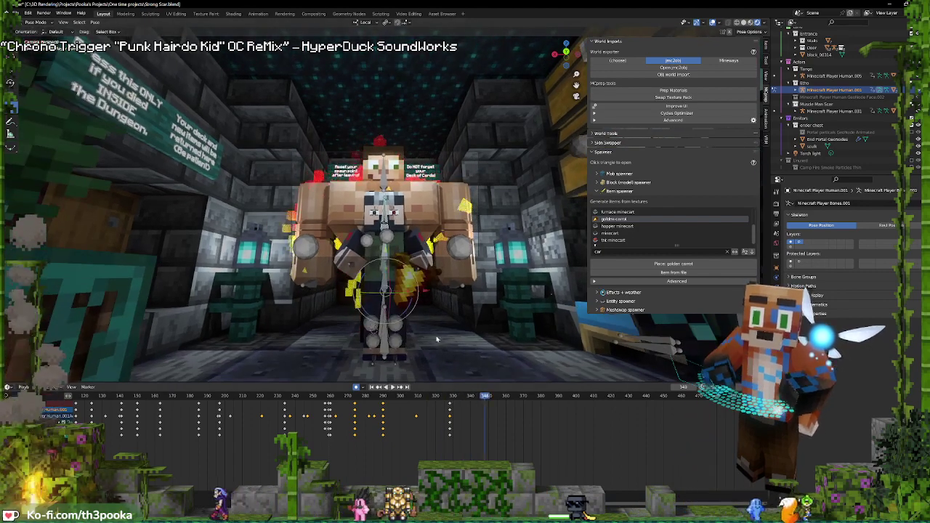
{"action": "key", "text": "g"}
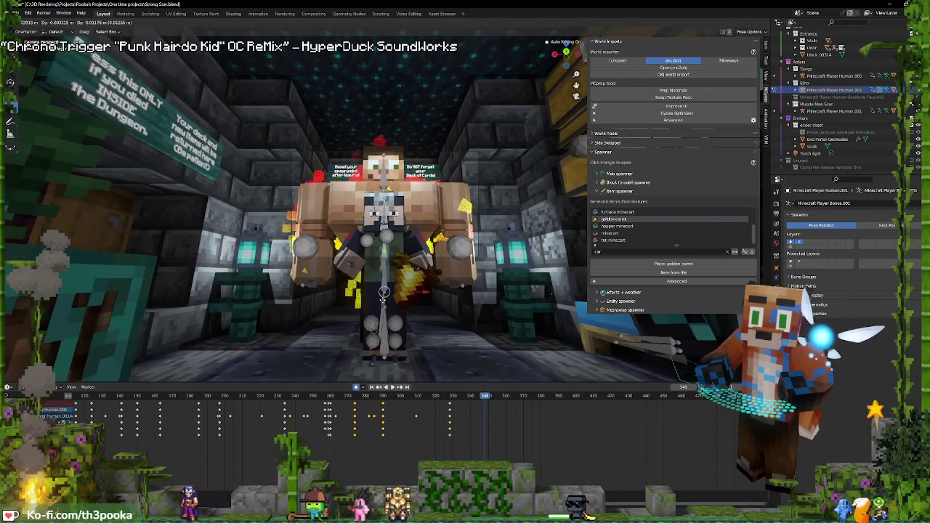
{"action": "left_click", "coordinate": [383, 323]}
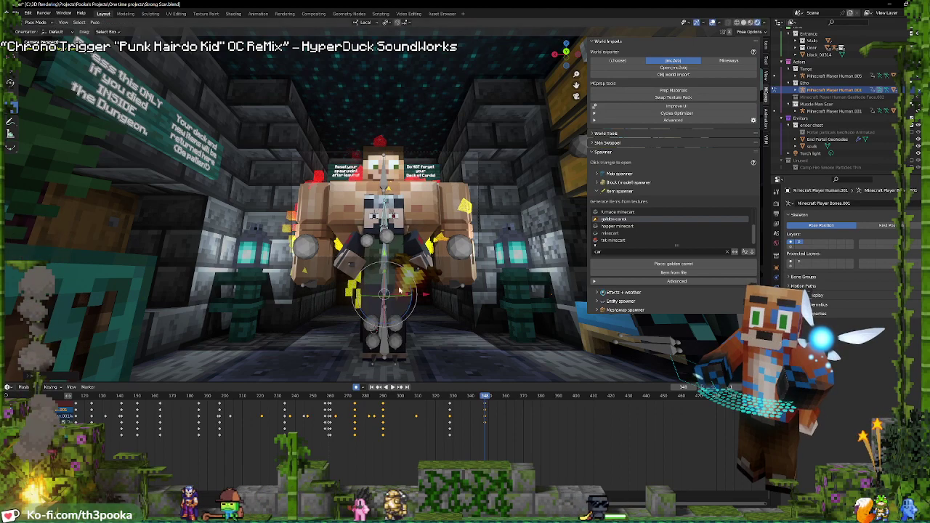
{"action": "key", "text": "r"}
{"action": "key", "text": "r"}
{"action": "left_click", "coordinate": [400, 298]}
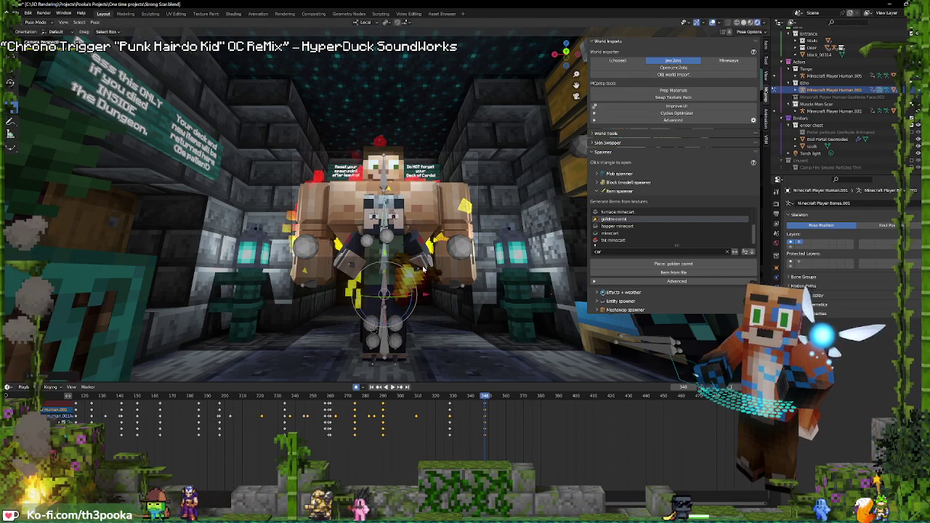
Reposition both of the masked character's hand bones slightly at frame 348 and return the rig to Object Mode
{"action": "left_click", "coordinate": [417, 273]}
{"action": "key", "text": "g"}
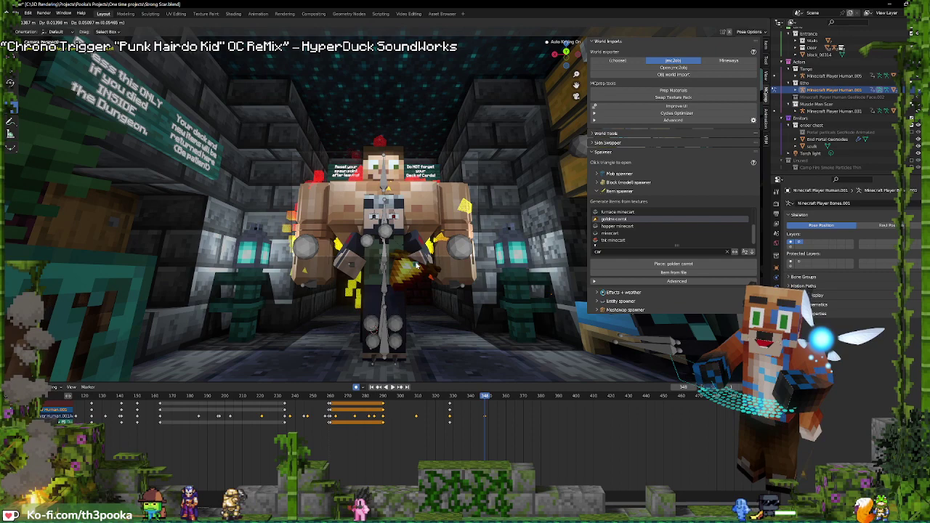
{"action": "left_click", "coordinate": [417, 266]}
{"action": "left_click", "coordinate": [349, 264]}
{"action": "key", "text": "g"}
{"action": "left_click", "coordinate": [354, 264]}
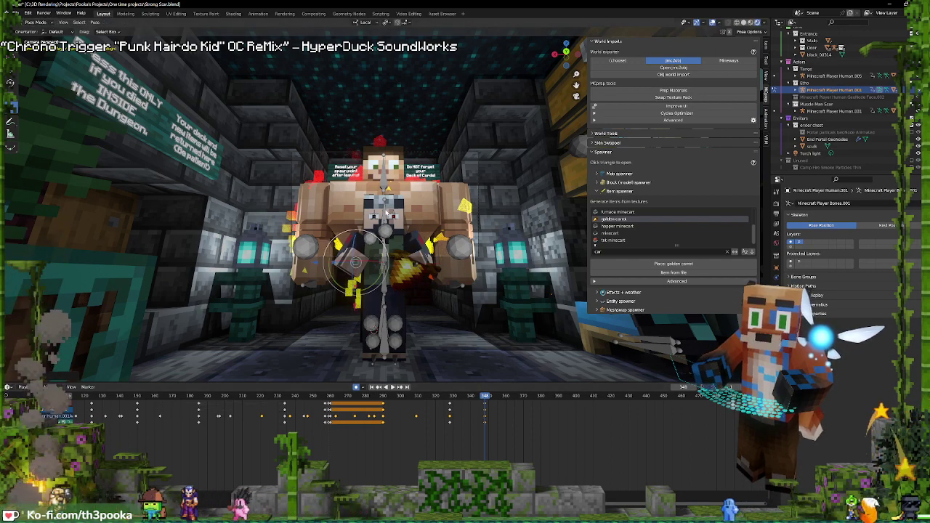
{"action": "key", "text": "ctrl+Tab"}
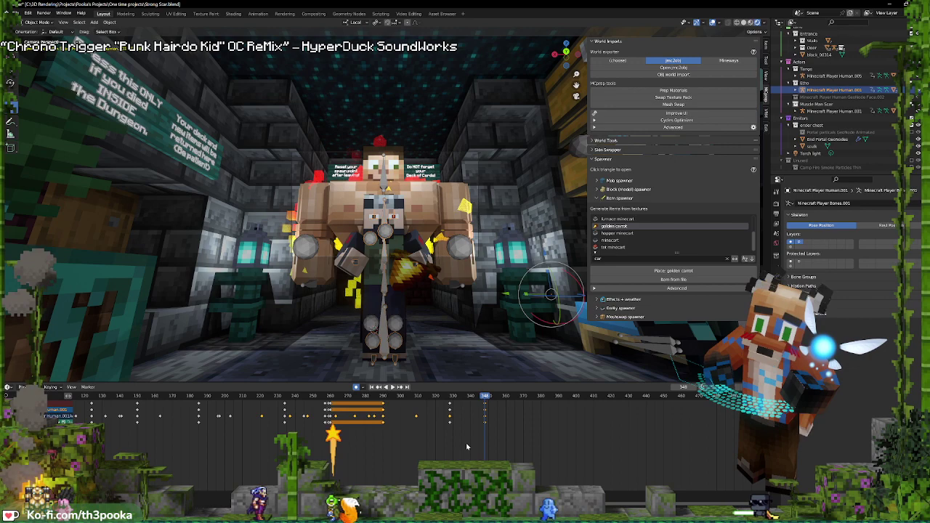
Keyframe the camera at frame 348 and swing it to a steep overhead angle above the two characters at frame 349
{"action": "left_click", "coordinate": [443, 155]}
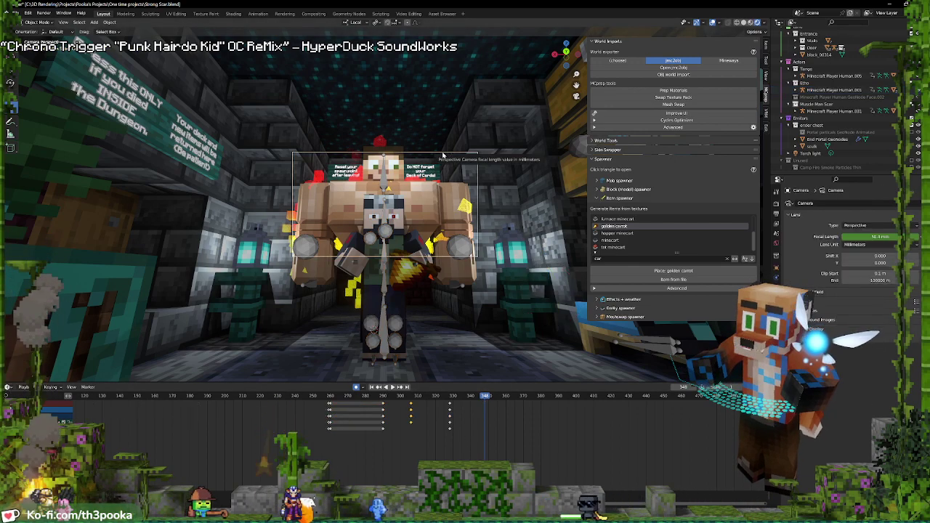
{"action": "key", "text": "i"}
{"action": "left_click", "coordinate": [442, 155]}
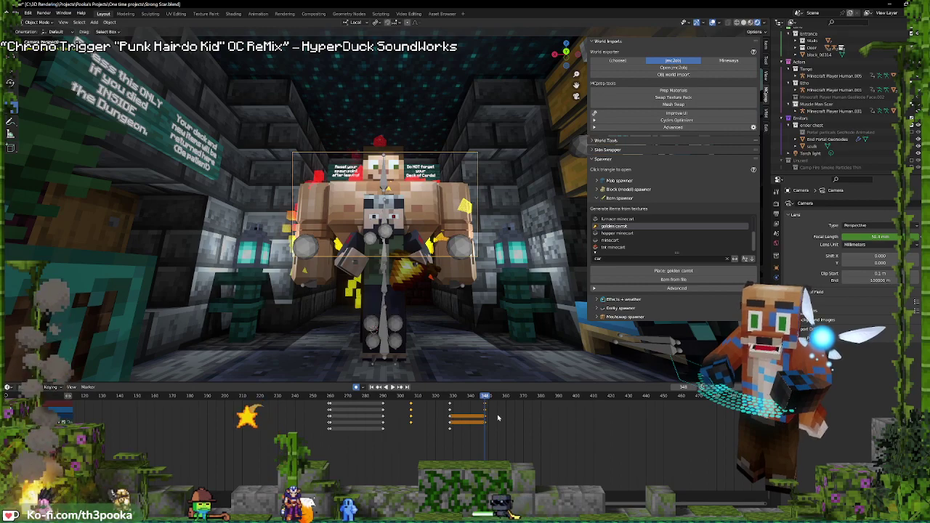
{"action": "key", "text": "Right"}
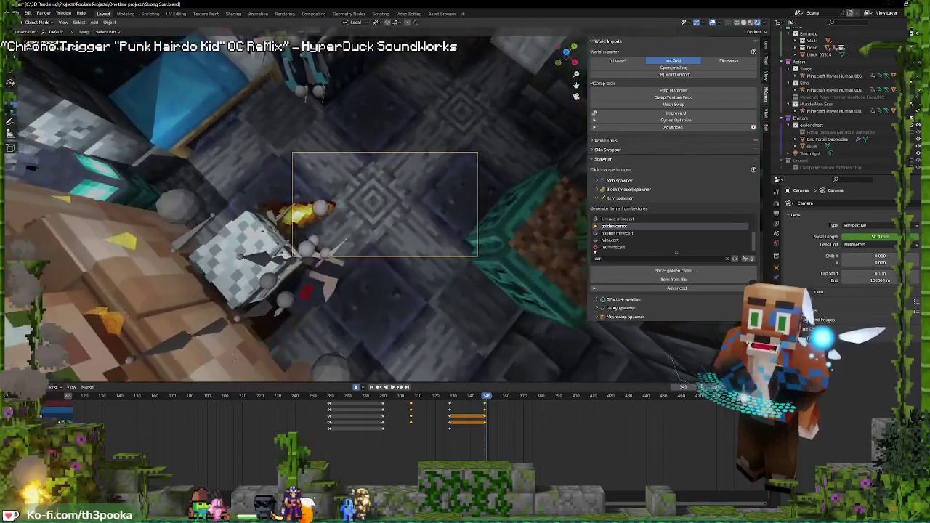
{"action": "middle_click_drag", "start_coordinate": [234, 356], "coordinate": [146, 341]}
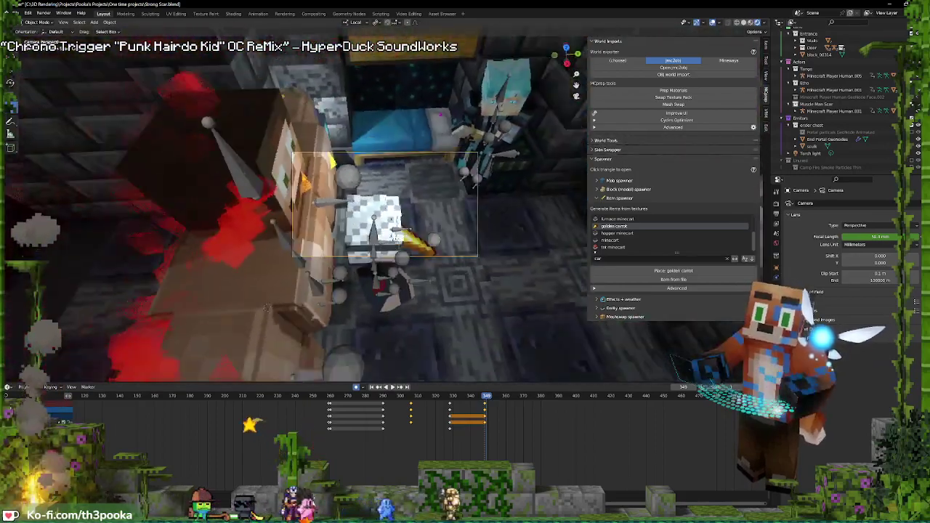
{"action": "middle_click_drag", "start_coordinate": [267, 309], "coordinate": [261, 368]}
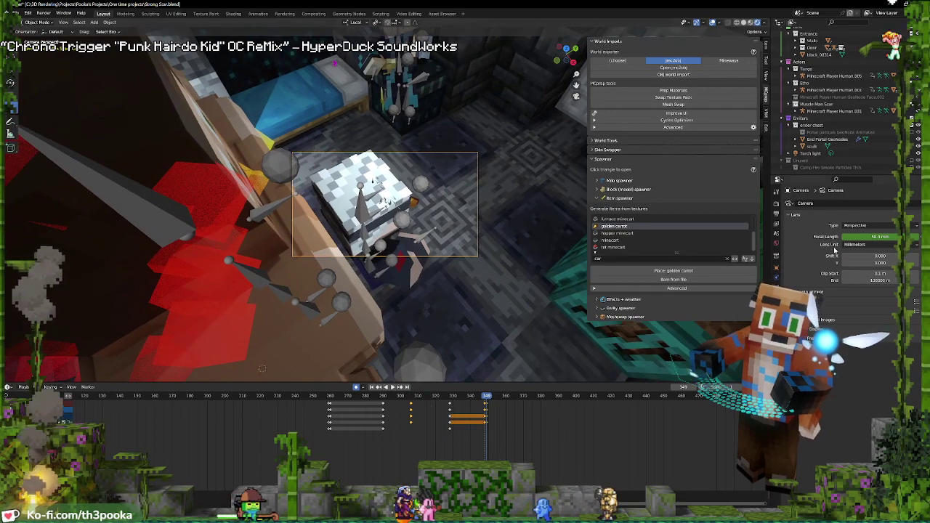
Keyframe the camera's focal length at frame 348 and reduce it to about 20 mm at frame 349
{"action": "key", "text": "Left"}
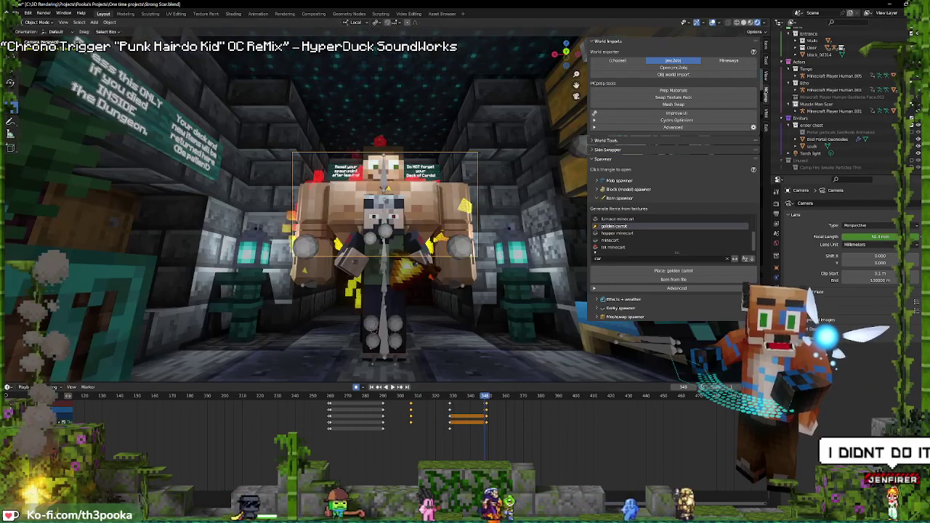
{"action": "key", "text": "i"}
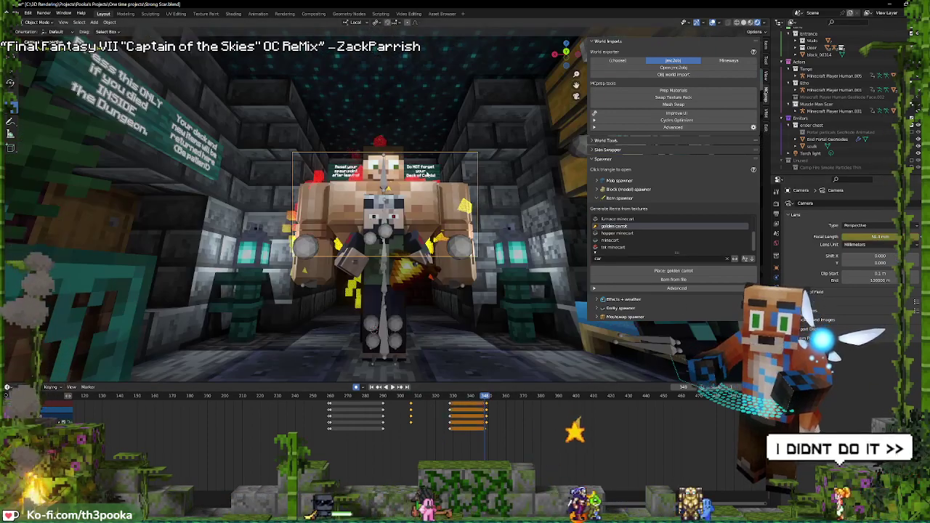
{"action": "key", "text": "Right"}
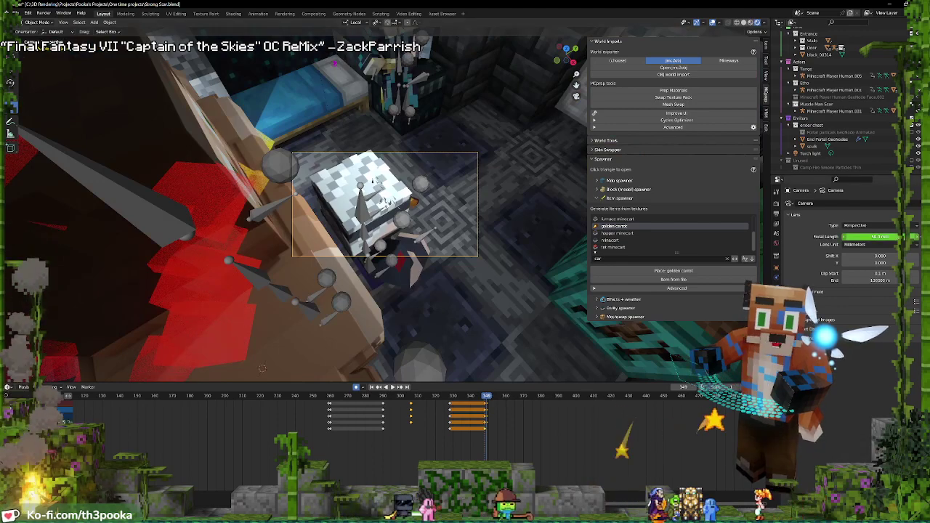
{"action": "left_click_drag", "start_coordinate": [880, 237], "coordinate": [856, 237]}
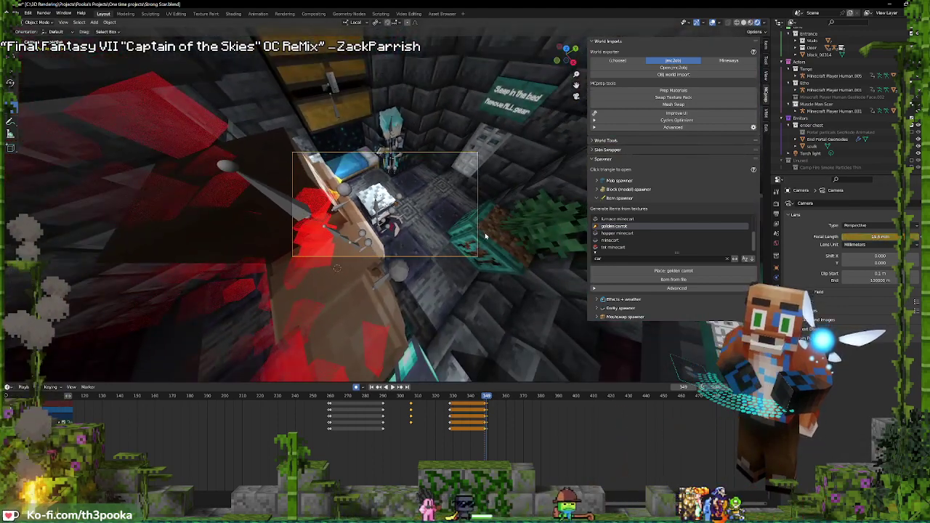
Reframe the camera at frame 349 to look down past the muscular character's face at the masked character
{"action": "middle_click_drag", "start_coordinate": [486, 236], "coordinate": [469, 247]}
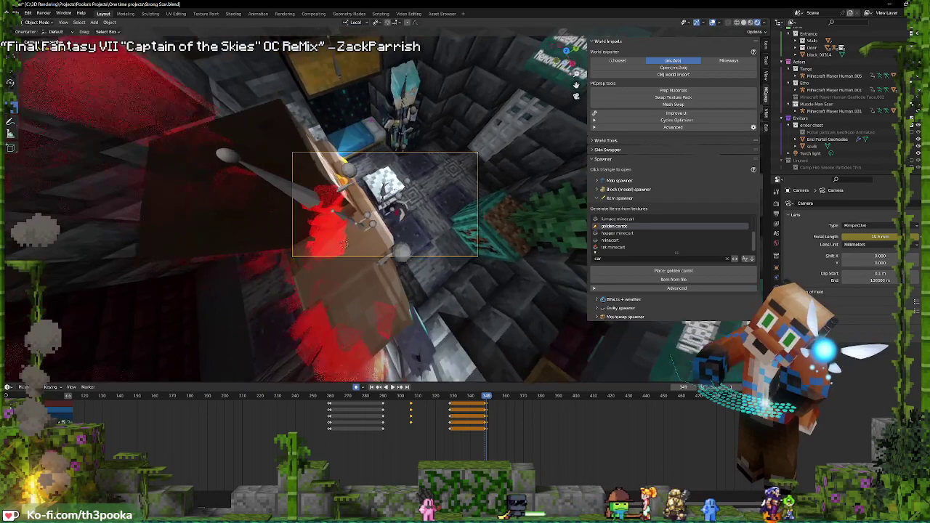
{"action": "middle_click_drag", "start_coordinate": [345, 246], "coordinate": [325, 266]}
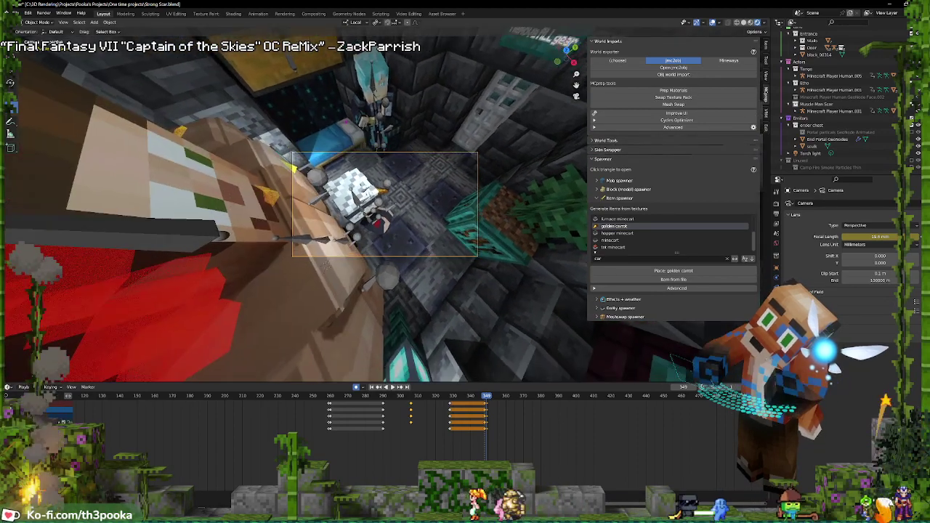
{"action": "middle_click_drag", "start_coordinate": [486, 230], "coordinate": [479, 229]}
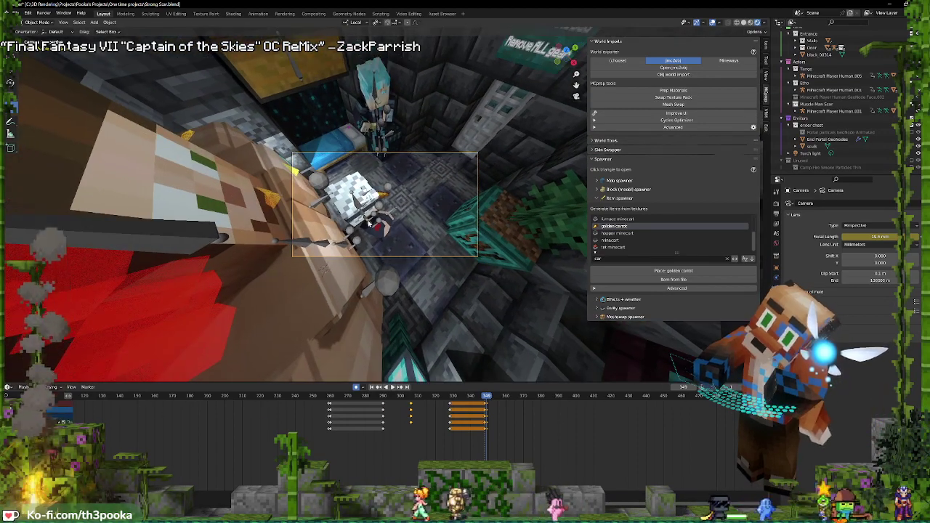
Put the masked character's rig in Pose Mode and keyframe its bones at frame 348
{"action": "left_click", "coordinate": [397, 219]}
{"action": "key", "text": "ctrl+Tab"}
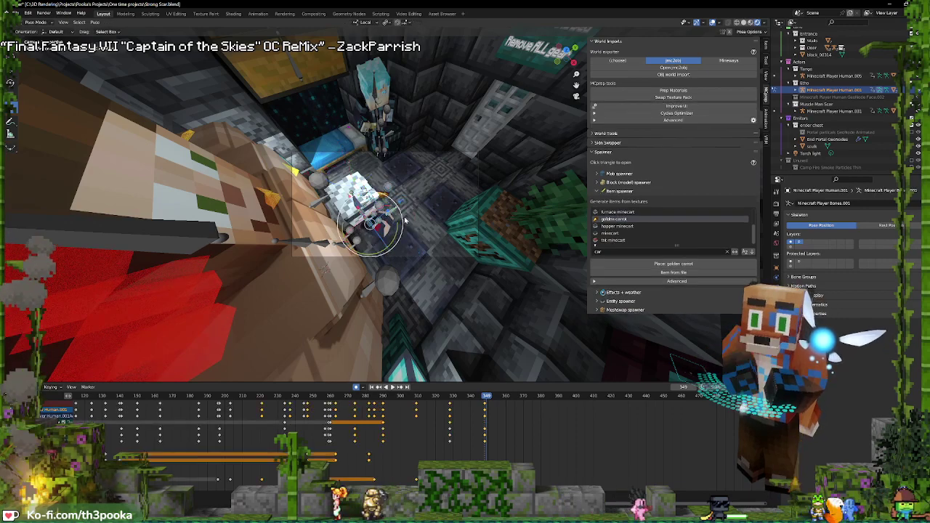
{"action": "key", "text": "Left"}
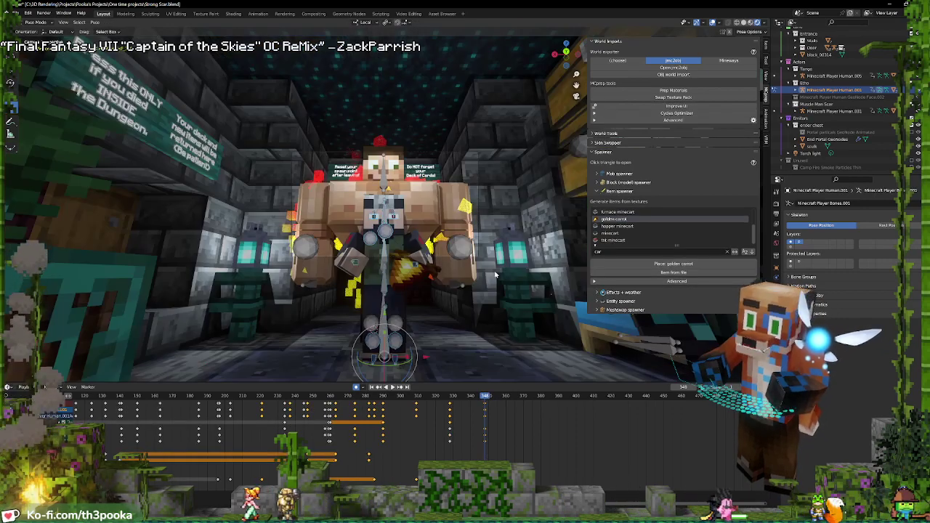
{"action": "key", "text": "i"}
{"action": "key", "text": "KP_0"}
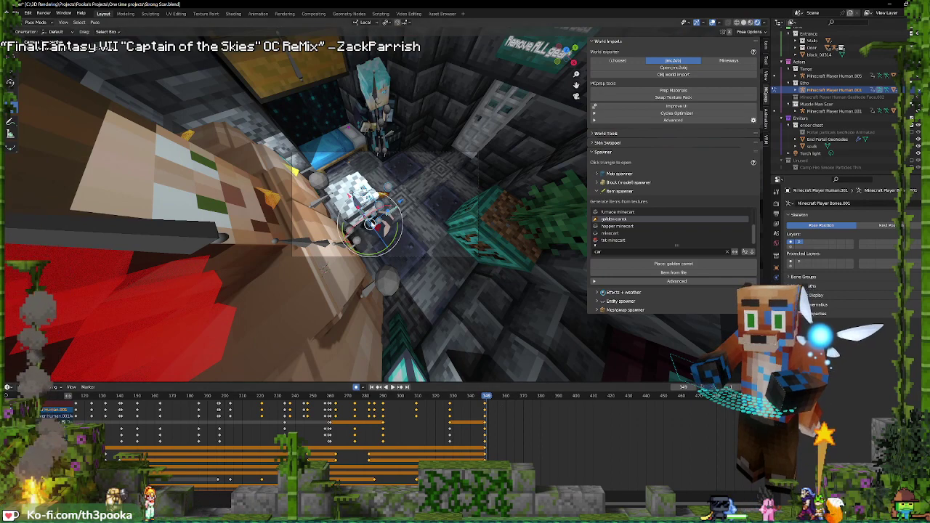
Shift the masked character's body along its local Z axis at frame 349, farther from the muscular character, and leave Pose Mode
{"action": "left_click", "coordinate": [373, 225]}
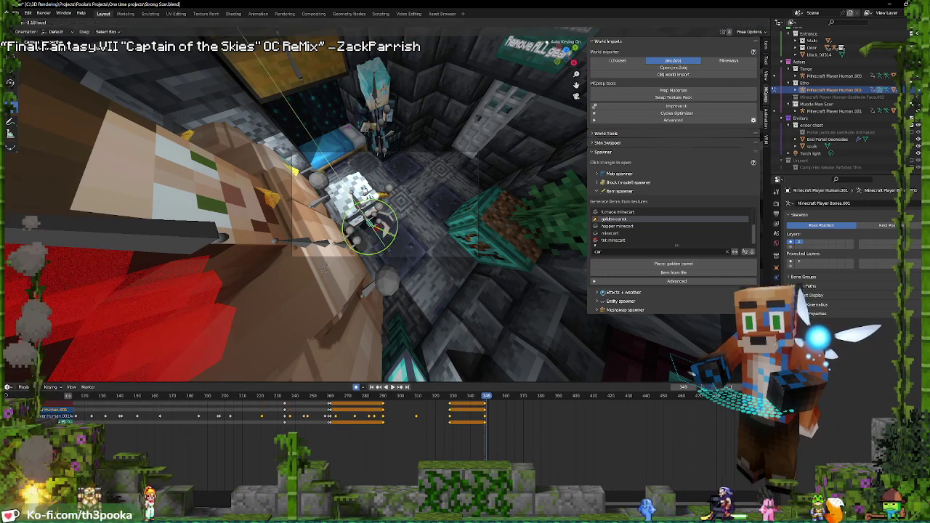
{"action": "left_click_drag", "start_coordinate": [397, 236], "coordinate": [415, 215]}
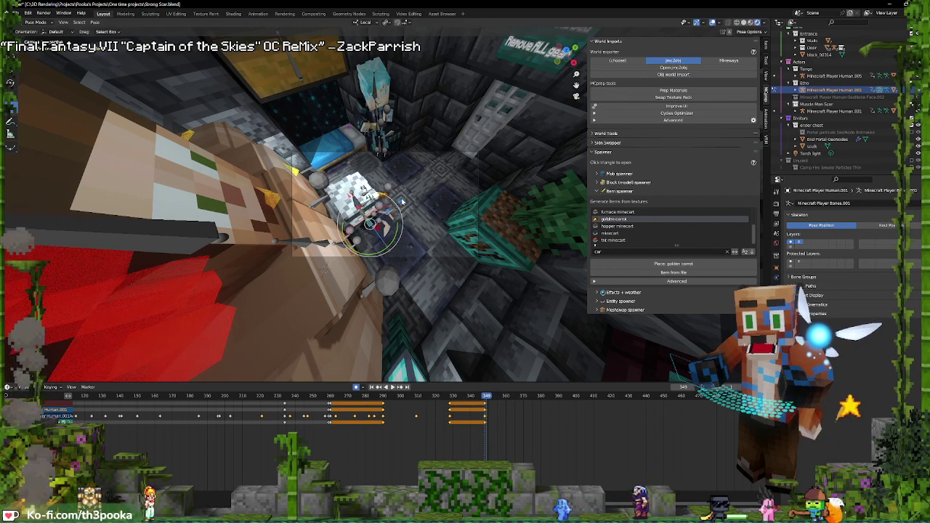
{"action": "key", "text": "g"}
{"action": "key", "text": "z"}
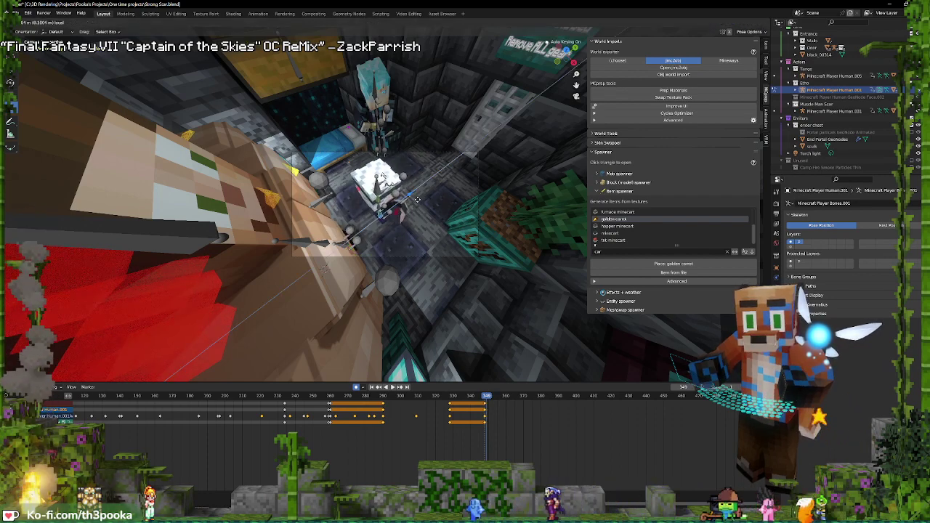
{"action": "left_click", "coordinate": [418, 199]}
{"action": "key", "text": "ctrl+Tab"}
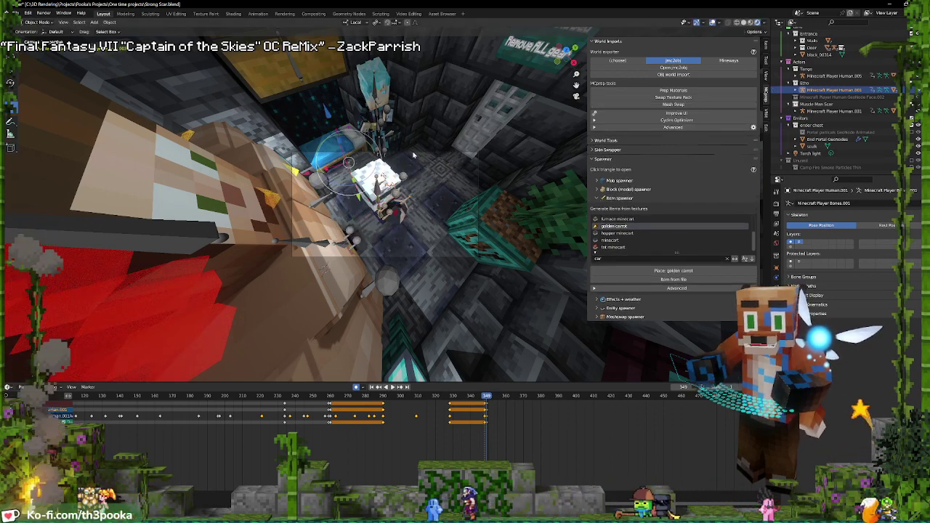
Reframe the camera at frame 349 to look down more steeply past the muscular character's face, keeping the masked character in view
{"action": "left_click", "coordinate": [414, 153]}
{"action": "key", "text": "shift+grave"}
{"action": "key", "text": "s"}
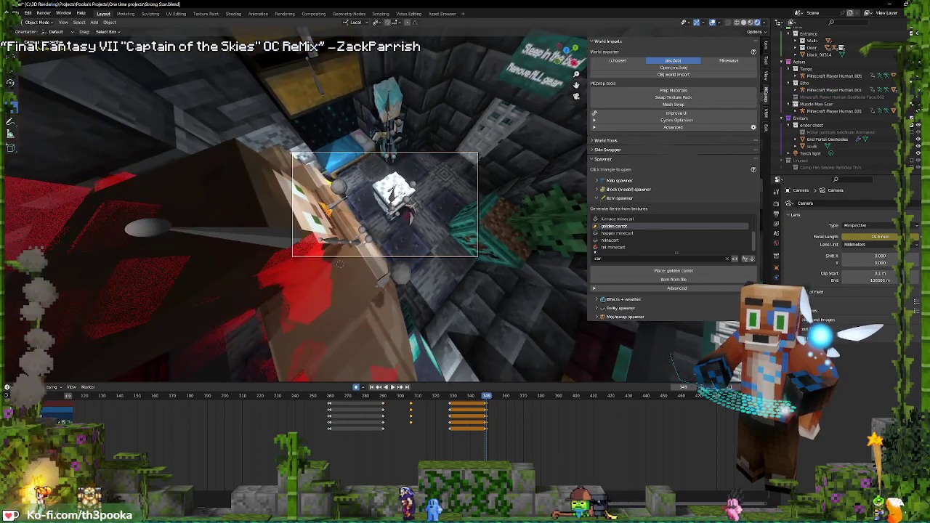
{"action": "key", "text": "w"}
{"action": "key", "text": "s"}
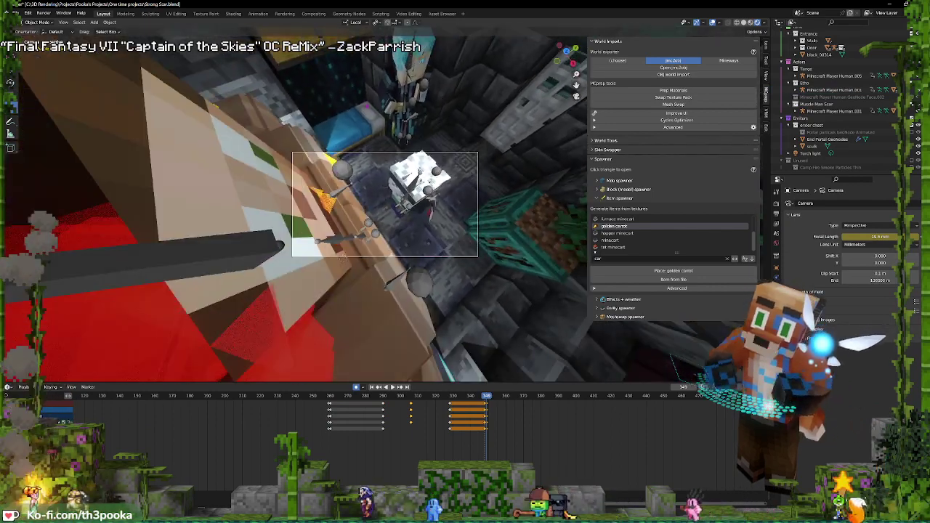
{"action": "middle_click_drag", "start_coordinate": [341, 255], "coordinate": [347, 277]}
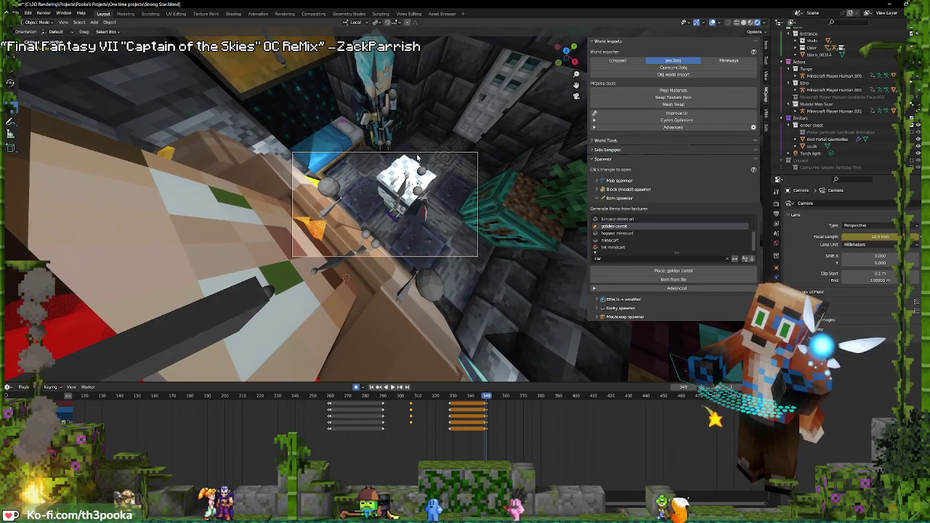
{"action": "mouse_move", "coordinate": [347, 276]}
{"action": "middle_mouse_down"}
{"action": "mouse_move", "coordinate": [324, 290]}
{"action": "mouse_move", "coordinate": [332, 296]}
{"action": "mouse_move", "coordinate": [338, 268]}
{"action": "middle_mouse_up"}
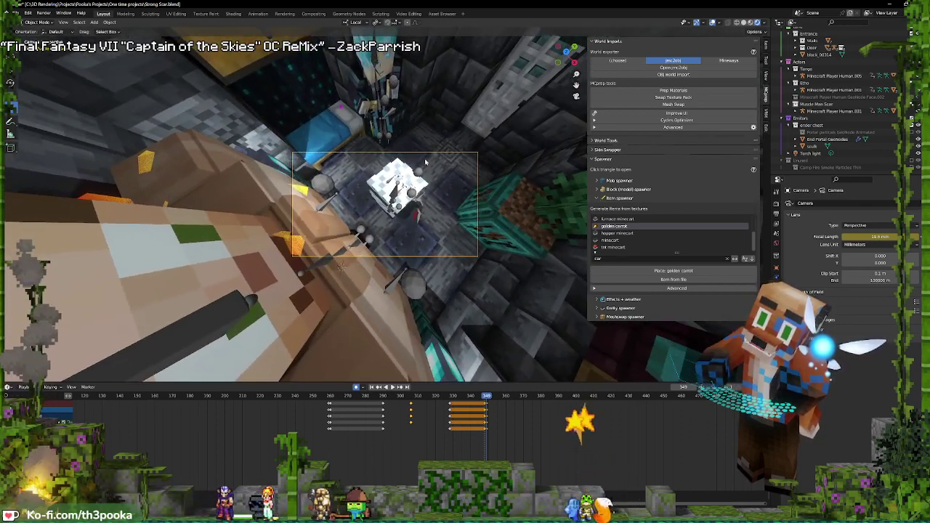
Put the masked character's rig back in Pose Mode and select its body control bone
{"action": "left_click", "coordinate": [396, 194]}
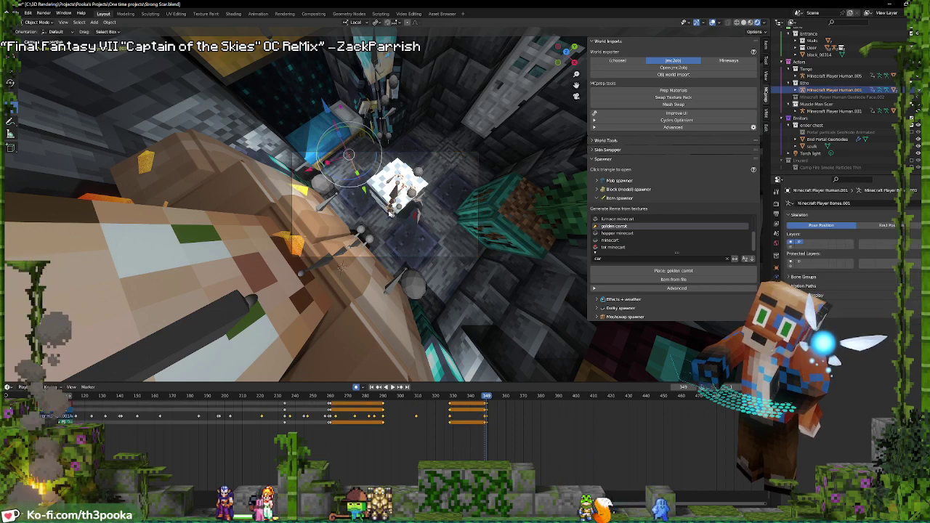
{"action": "key", "text": "ctrl+Tab"}
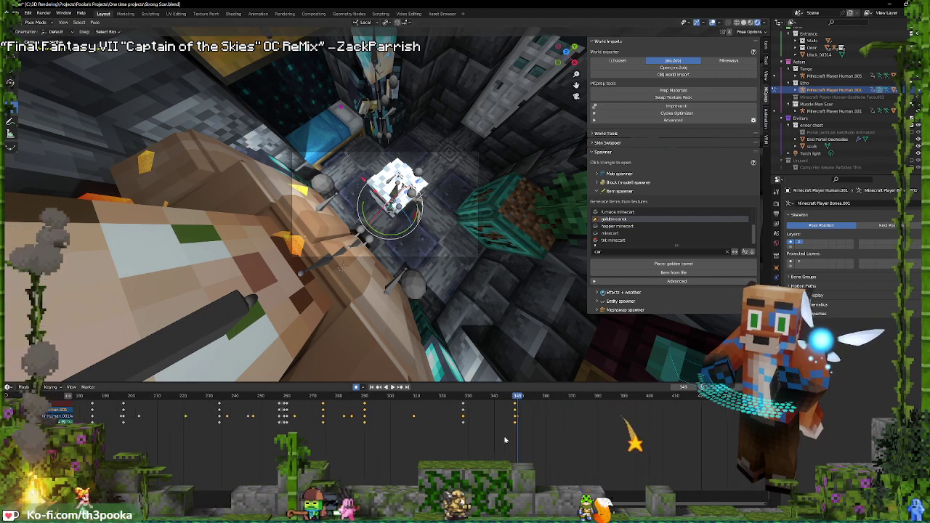
{"action": "scroll", "coordinate": [538, 424], "scroll_direction": "up", "scroll_amount": 3}
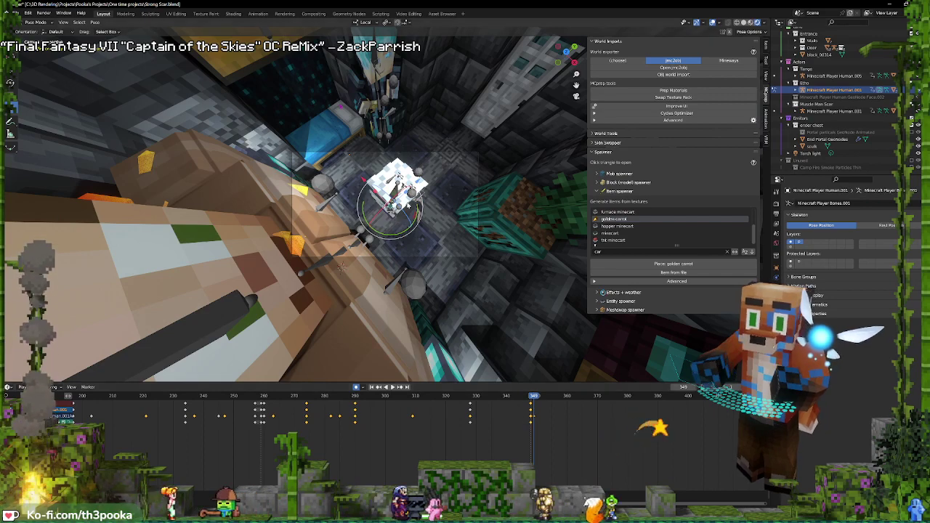
{"action": "left_click", "coordinate": [391, 211]}
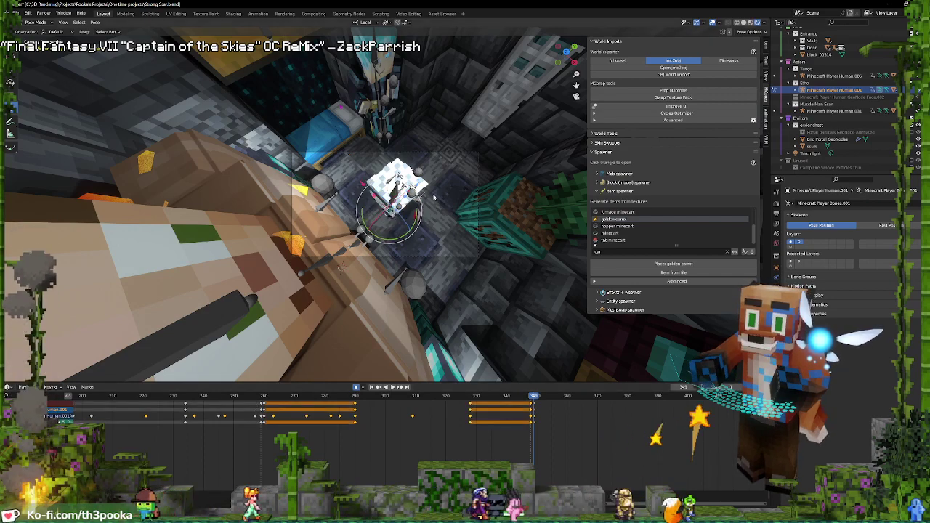
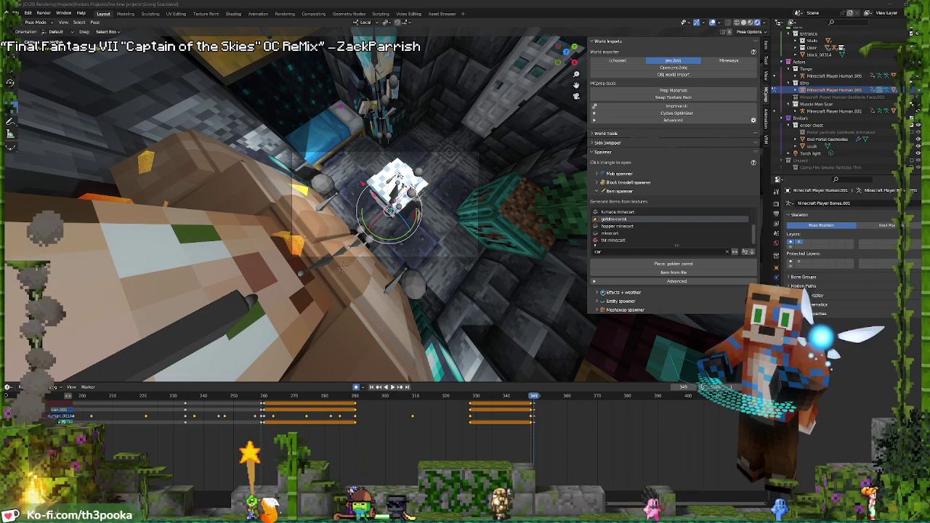
{"action": "scroll", "coordinate": [457, 231], "scroll_direction": "up", "scroll_amount": 3}
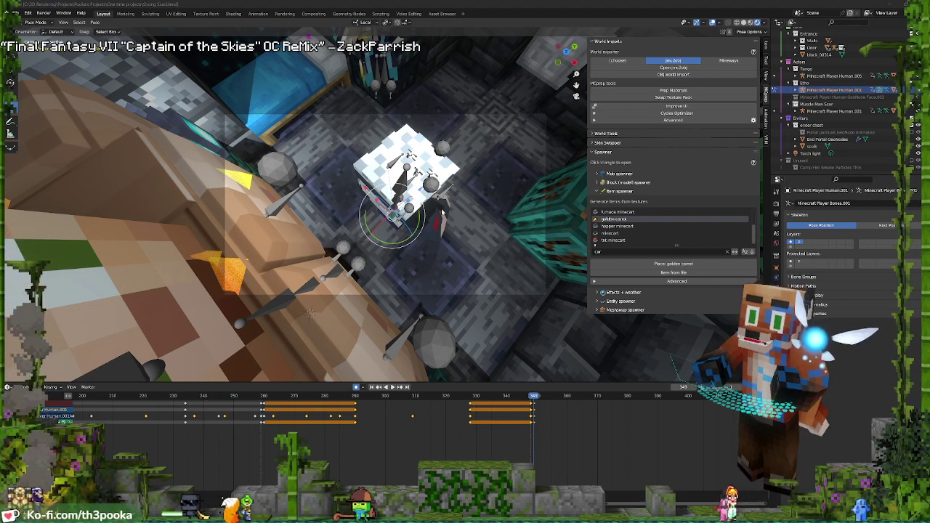
Play back the overhead shot from about frame 349 to judge how long the masked character should hold the pose
{"action": "left_click", "coordinate": [457, 422]}
{"action": "key", "text": "space"}
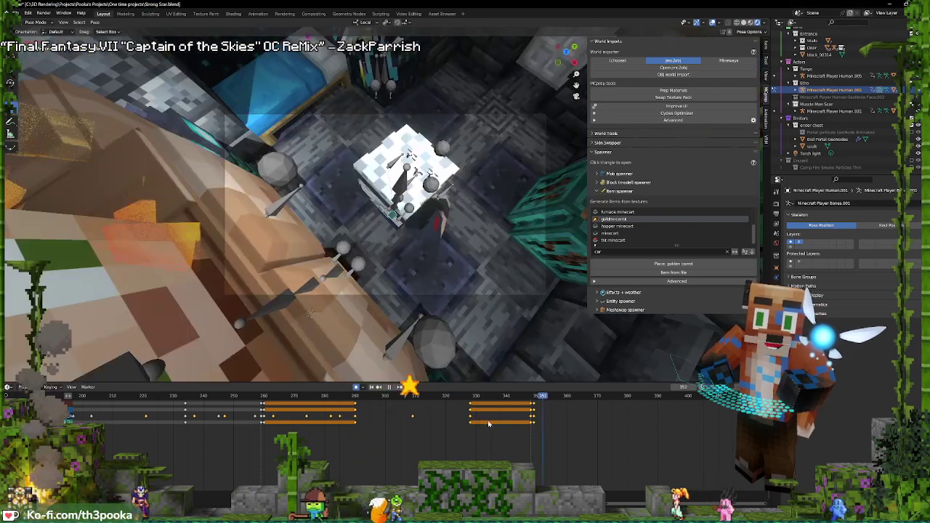
{"action": "key", "text": "space"}
{"action": "left_click", "coordinate": [410, 210]}
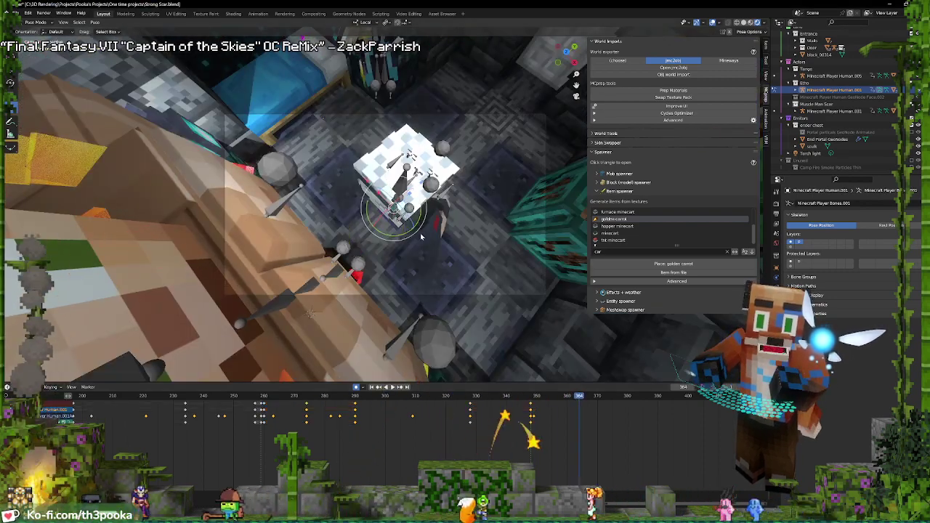
{"action": "left_click", "coordinate": [532, 413]}
{"action": "key", "text": "space"}
{"action": "key", "text": "space"}
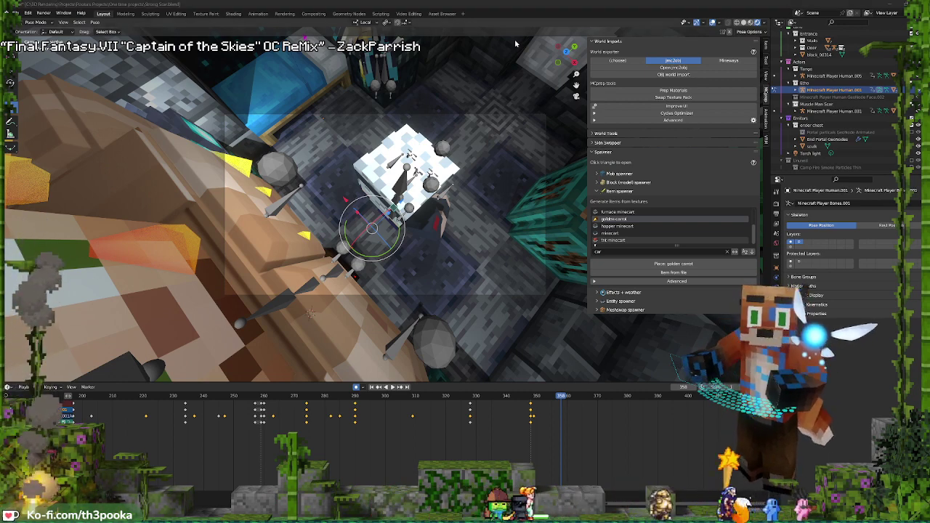
{"action": "left_click", "coordinate": [396, 212]}
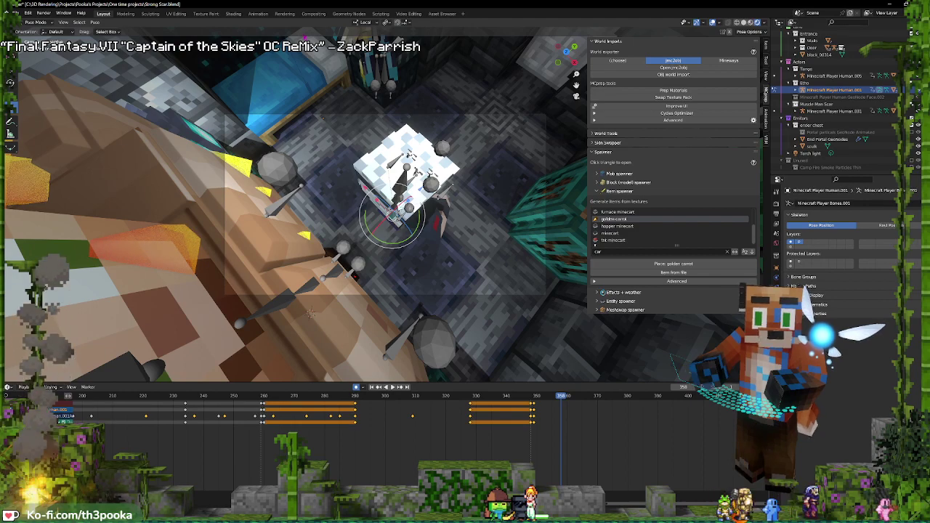
{"action": "left_click", "coordinate": [396, 207]}
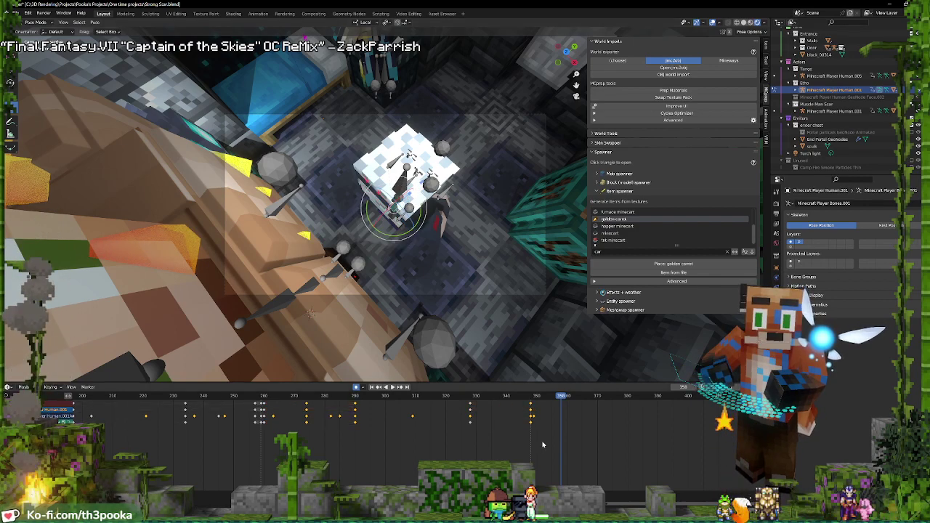
{"action": "key", "text": "space"}
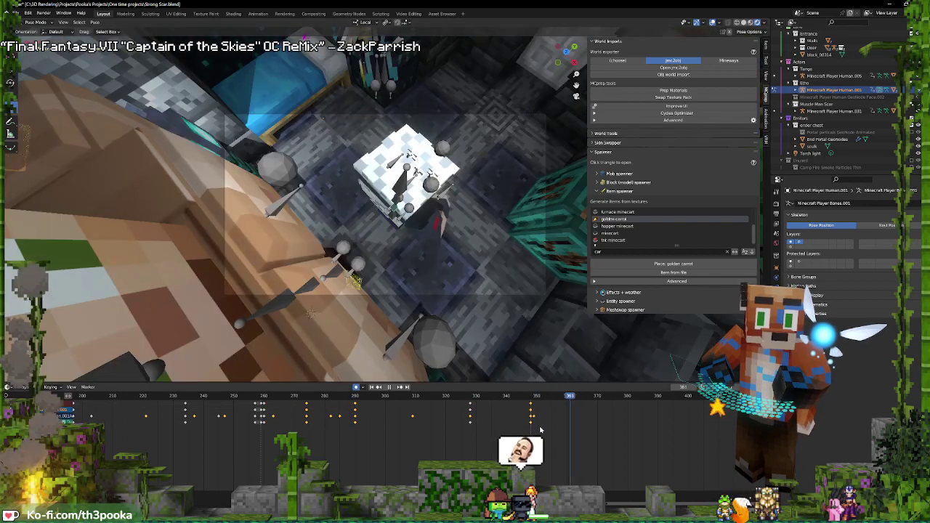
{"action": "key", "text": "space"}
{"action": "left_click", "coordinate": [398, 211]}
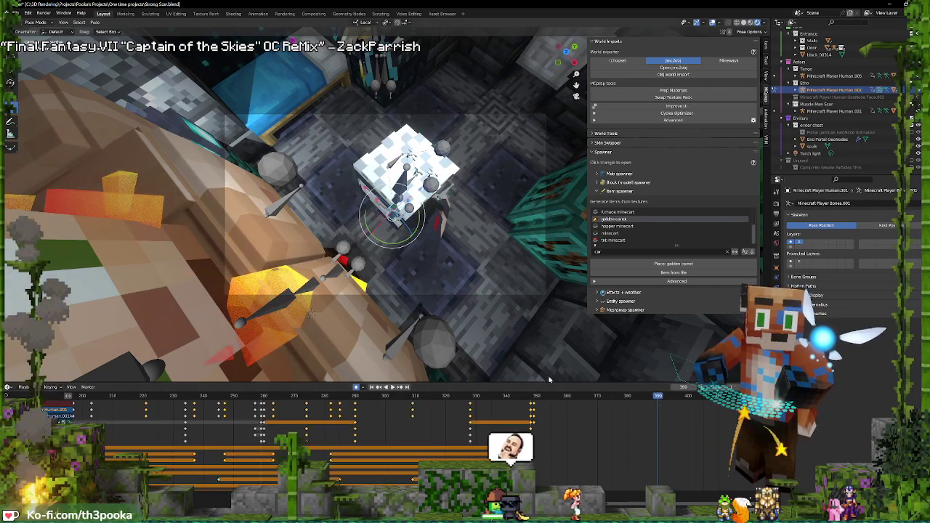
Keyframe the masked character's body, head and arm bones at frame 368 to hold the current pose
{"action": "left_click", "coordinate": [402, 188]}
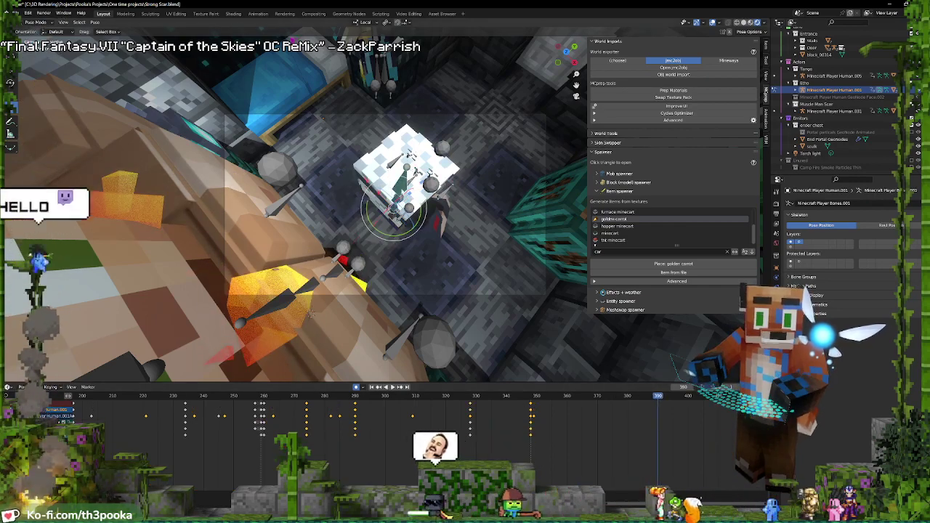
{"action": "key", "text": "Down"}
{"action": "key", "text": "space"}
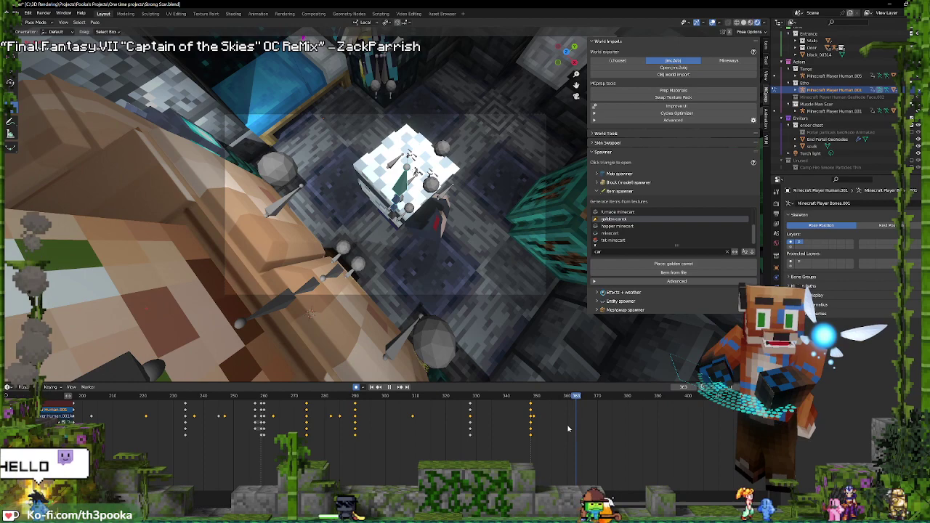
{"action": "key", "text": "space"}
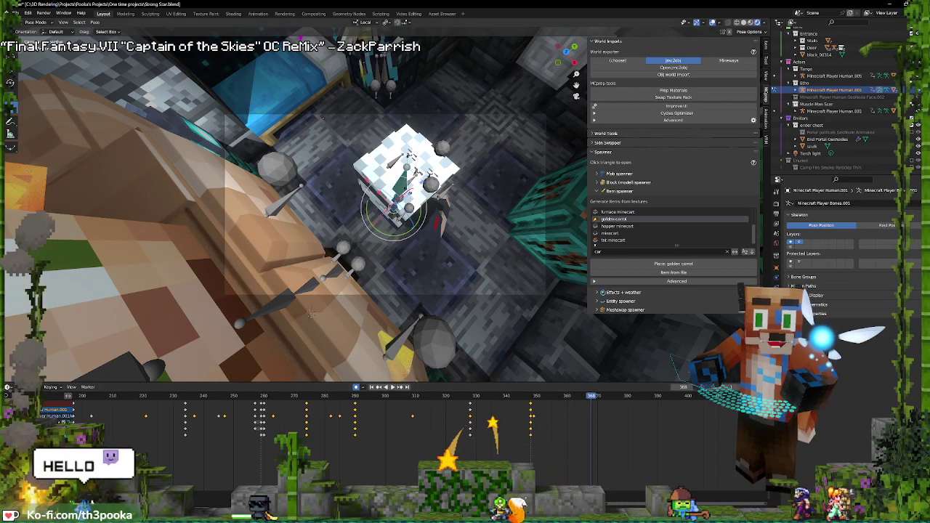
{"action": "left_click_drag", "start_coordinate": [389, 214], "coordinate": [396, 207]}
{"action": "left_click", "coordinate": [440, 216]}
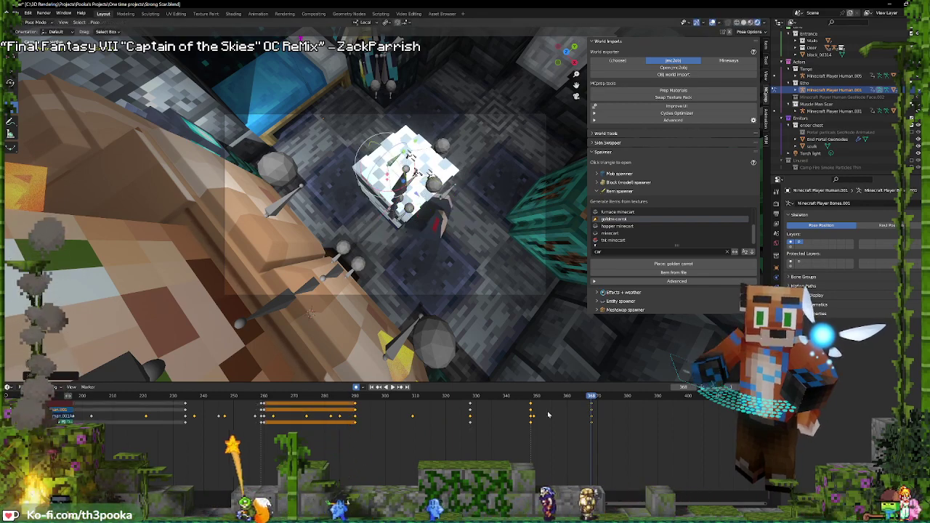
At frame 404, tilt the masked character's head up and turn it toward the muscular character's face
{"action": "left_click", "coordinate": [525, 414]}
{"action": "key", "text": "space"}
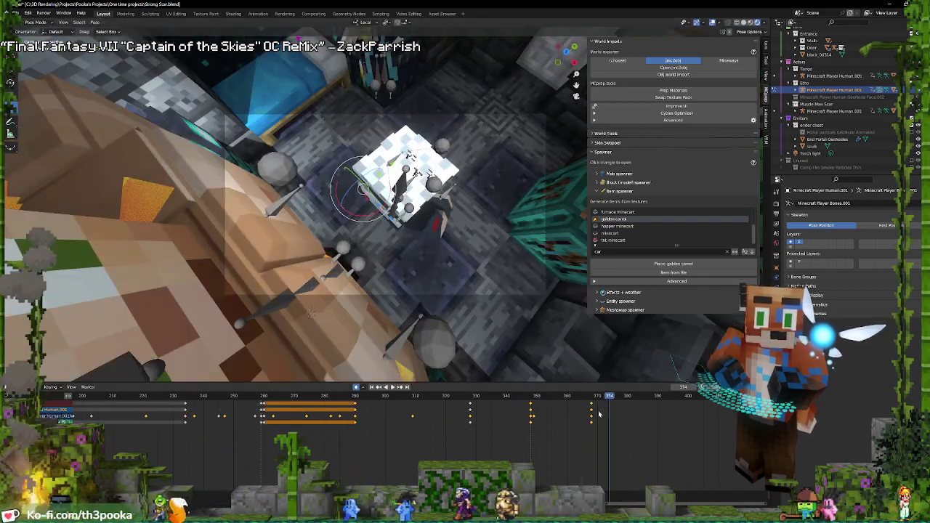
{"action": "key", "text": "space"}
{"action": "left_click", "coordinate": [592, 418]}
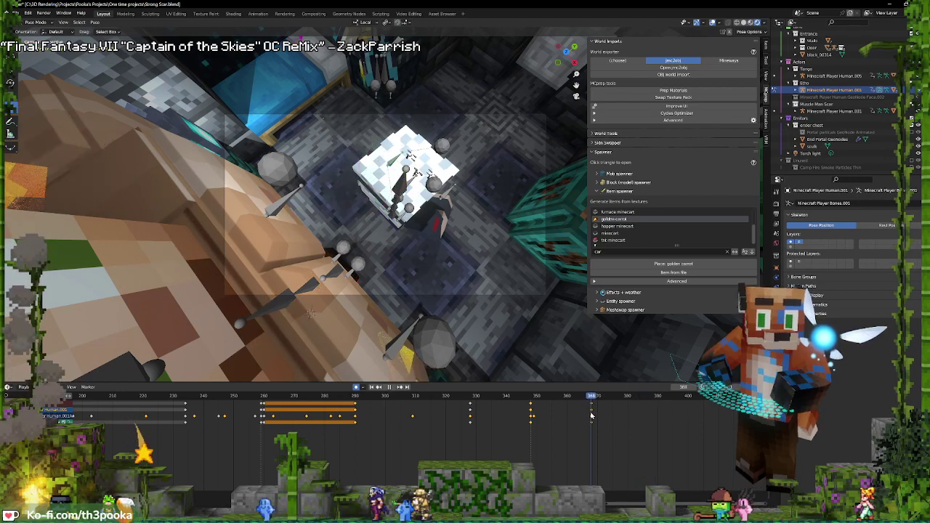
{"action": "key", "text": "space"}
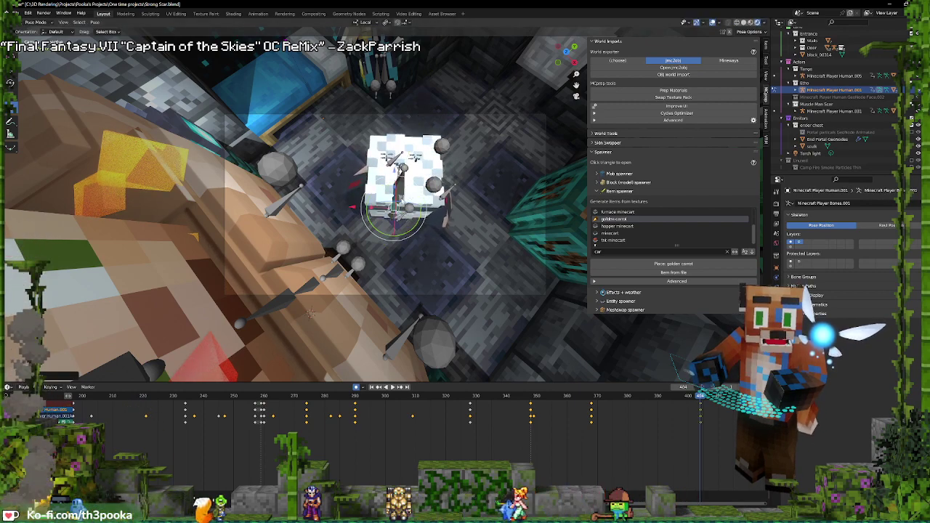
{"action": "key", "text": "r"}
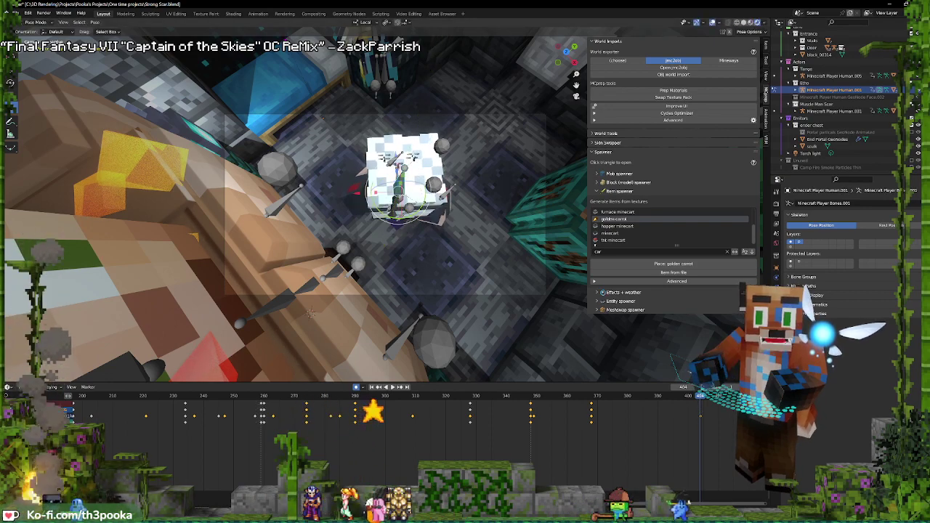
{"action": "left_click_drag", "start_coordinate": [425, 192], "coordinate": [420, 207]}
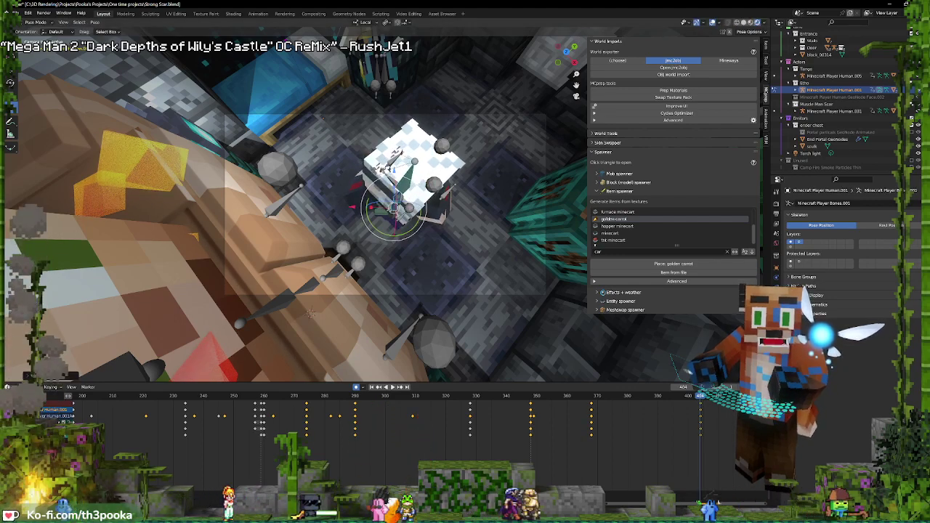
Reposition the masked character's hand at frame 404 and play back the movement between frames 368 and 404
{"action": "left_click", "coordinate": [394, 159]}
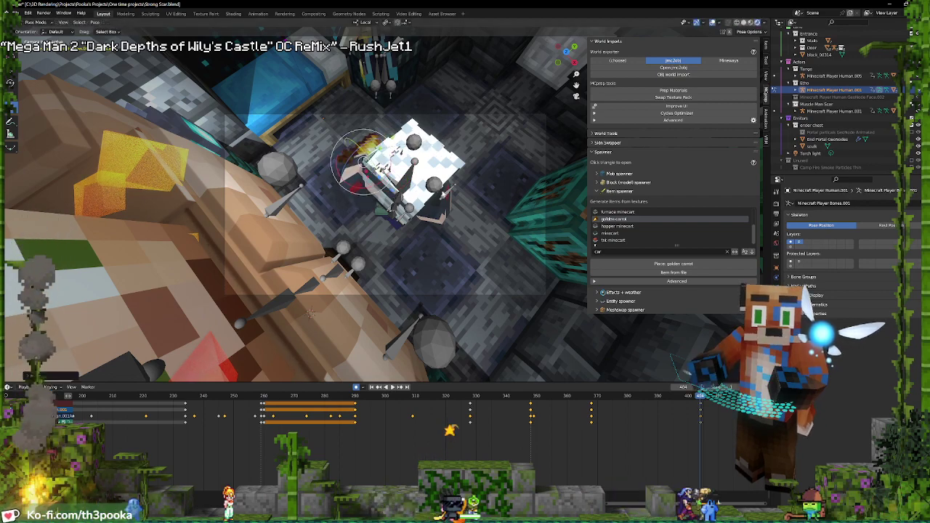
{"action": "key", "text": "g"}
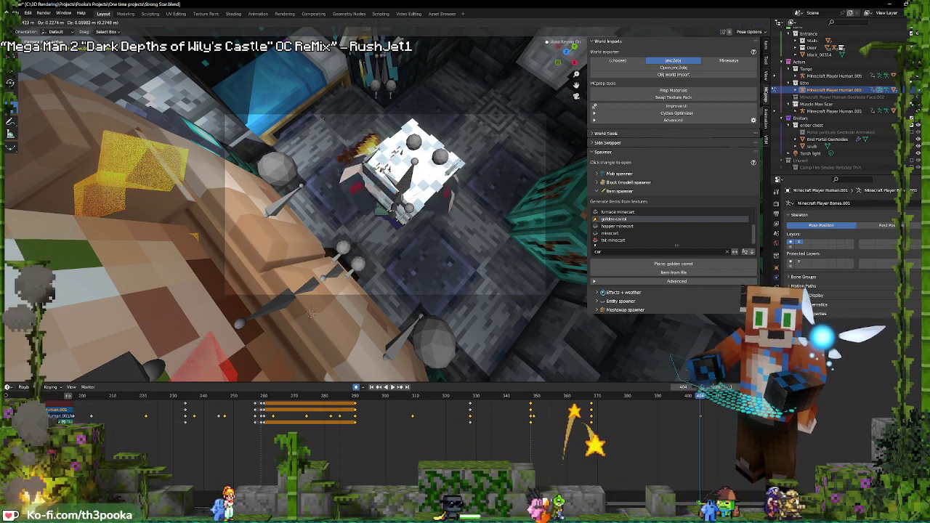
{"action": "left_click", "coordinate": [460, 166]}
{"action": "key", "text": "space"}
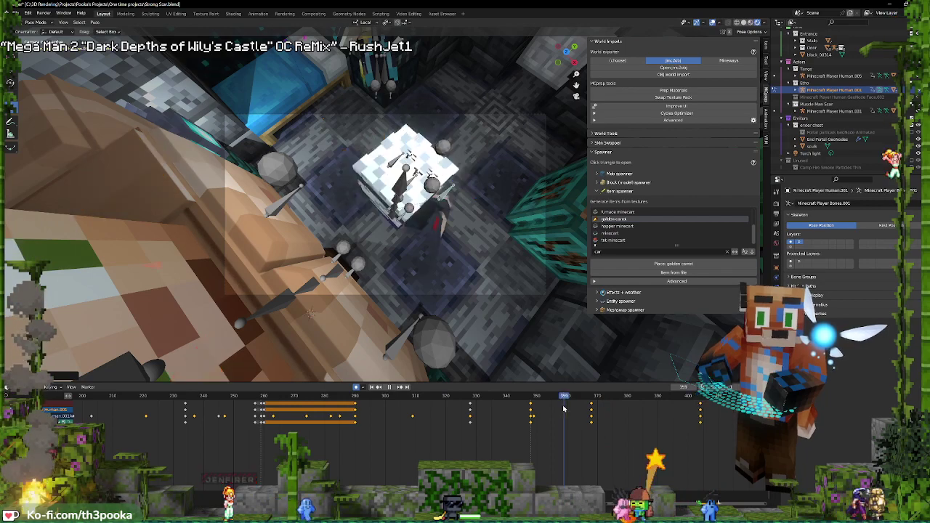
{"action": "key", "text": "space"}
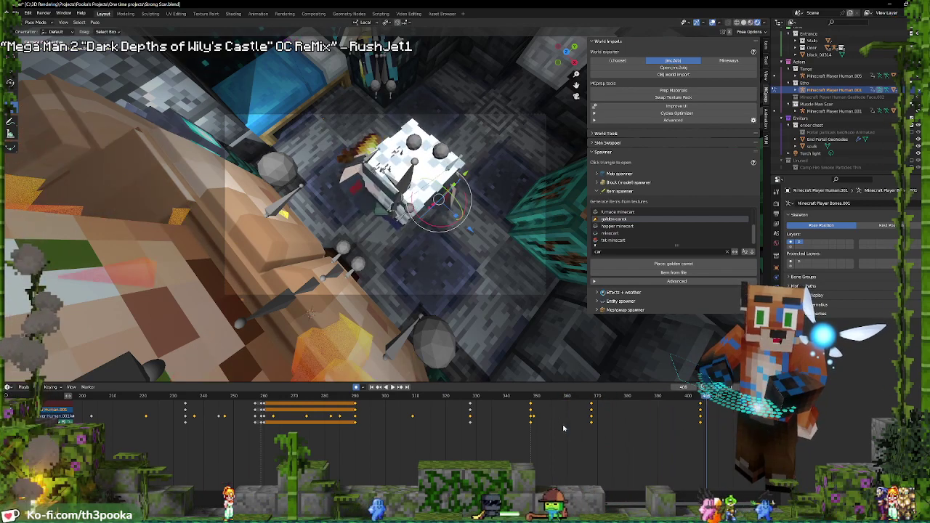
{"action": "middle_click_drag", "start_coordinate": [632, 435], "coordinate": [477, 442]}
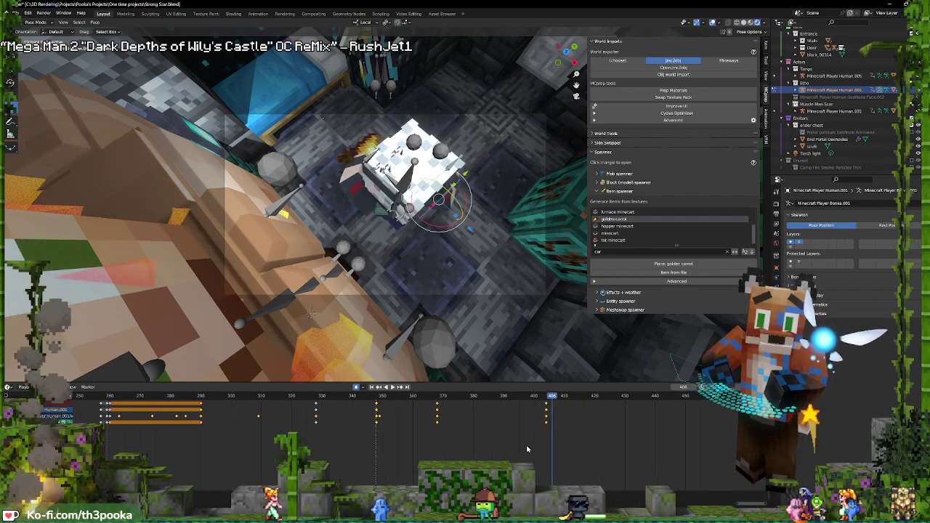
At frame 410, keyframe small adjustments to the masked character's body and both hands
{"action": "left_click", "coordinate": [564, 397]}
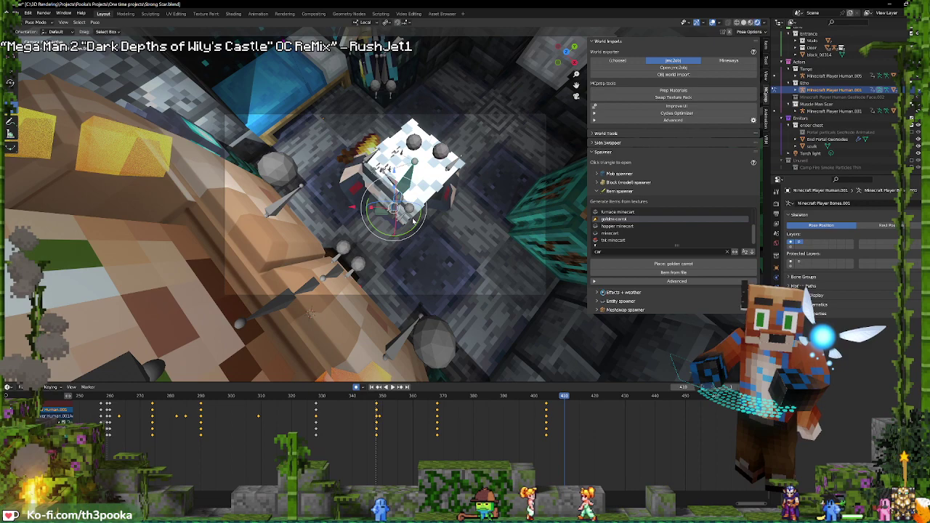
{"action": "key", "text": "g"}
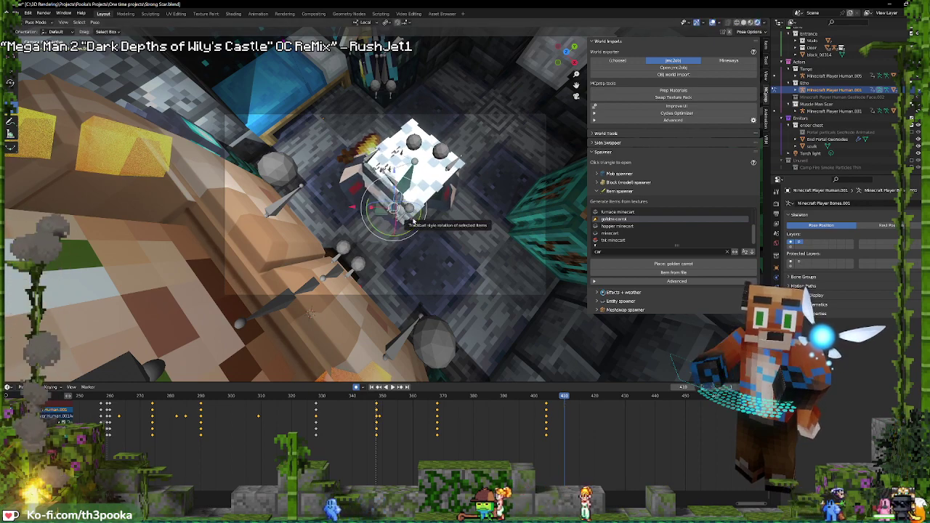
{"action": "left_click_drag", "start_coordinate": [413, 222], "coordinate": [415, 221]}
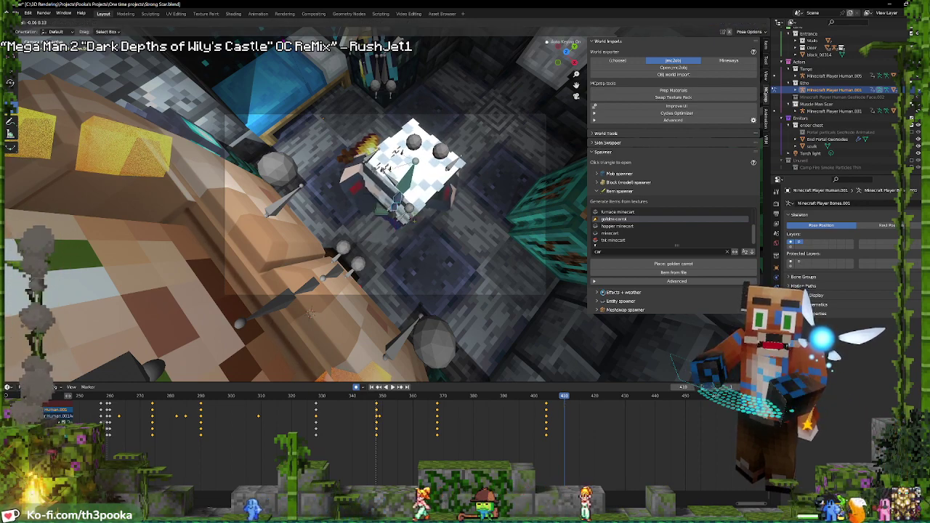
{"action": "left_click", "coordinate": [365, 164]}
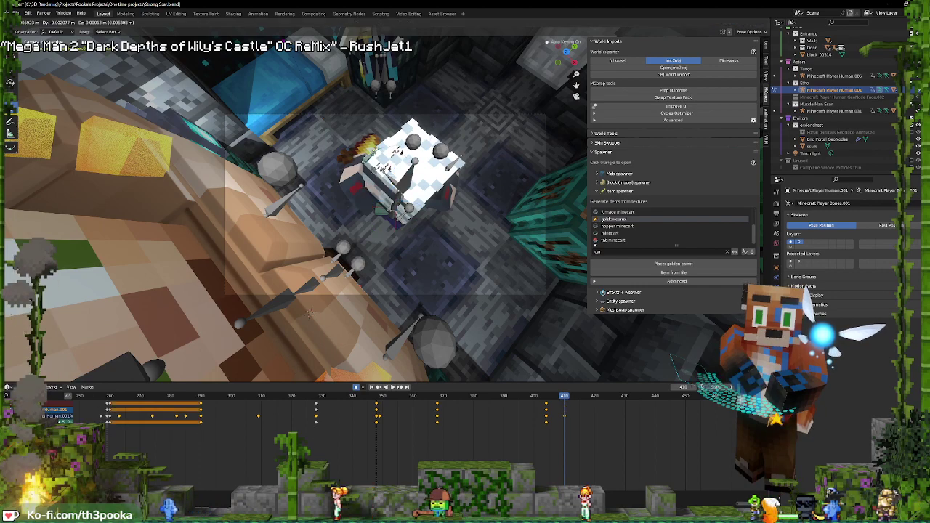
{"action": "left_click", "coordinate": [370, 152]}
{"action": "left_click", "coordinate": [452, 193]}
{"action": "key", "text": "g"}
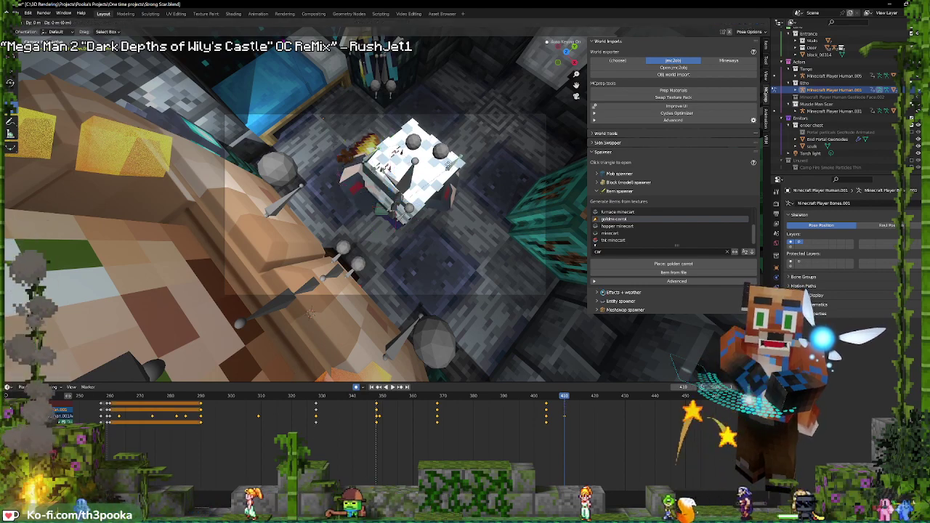
{"action": "left_click", "coordinate": [448, 164]}
At frame 430, rotate and shift the masked character's body so that it twists toward the muscular character
{"action": "right_click_drag", "start_coordinate": [579, 438], "coordinate": [624, 425], "text": "shift"}
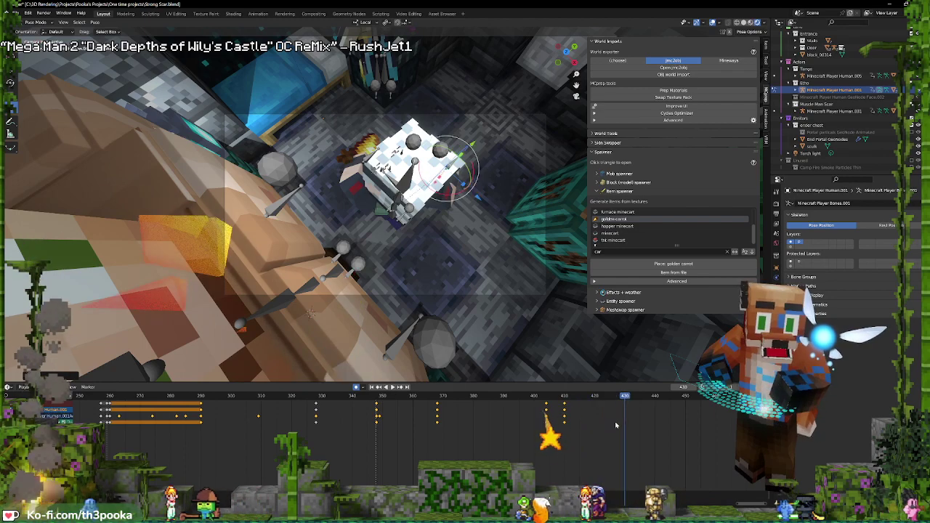
{"action": "left_click", "coordinate": [394, 210]}
{"action": "key", "text": "g"}
{"action": "left_click", "coordinate": [394, 208]}
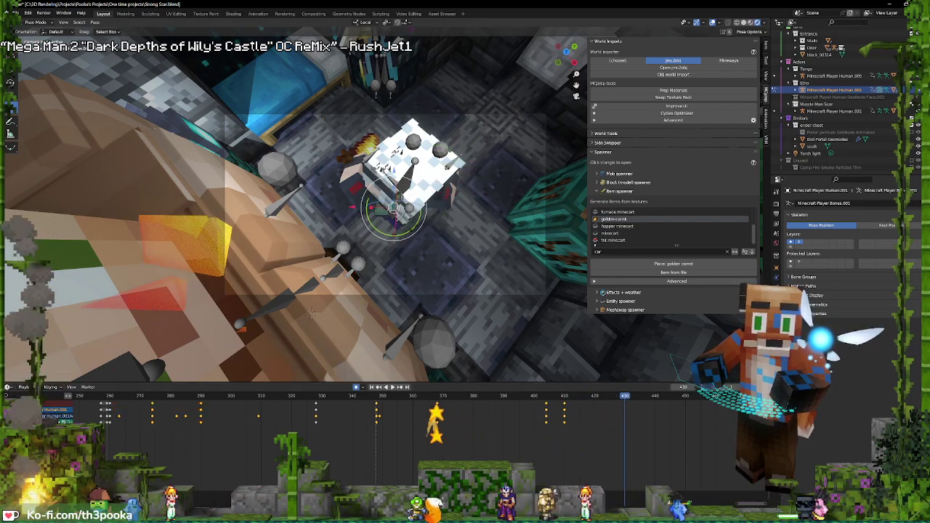
{"action": "left_click_drag", "start_coordinate": [412, 230], "coordinate": [437, 170]}
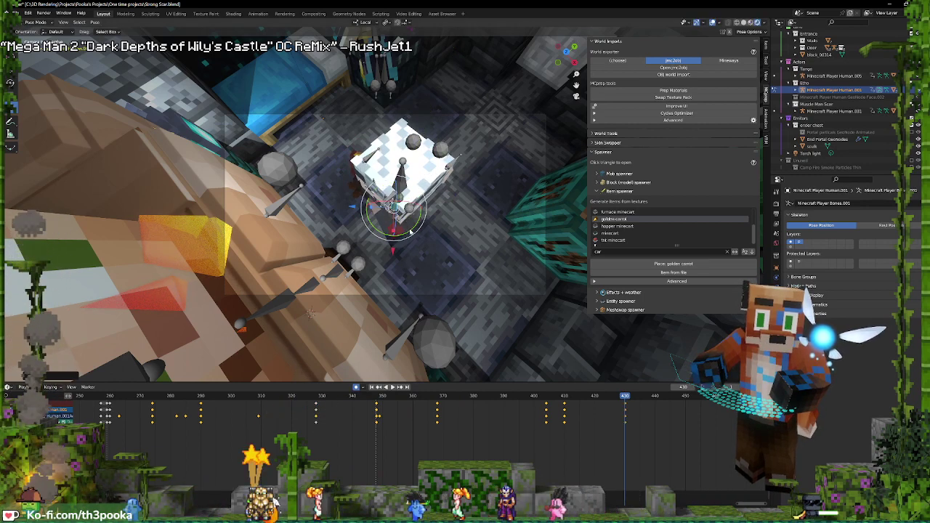
{"action": "left_click_drag", "start_coordinate": [397, 208], "coordinate": [406, 207]}
Move the masked character's carrot-holding hand across to the front of the body at frame 430
{"action": "left_click", "coordinate": [366, 158]}
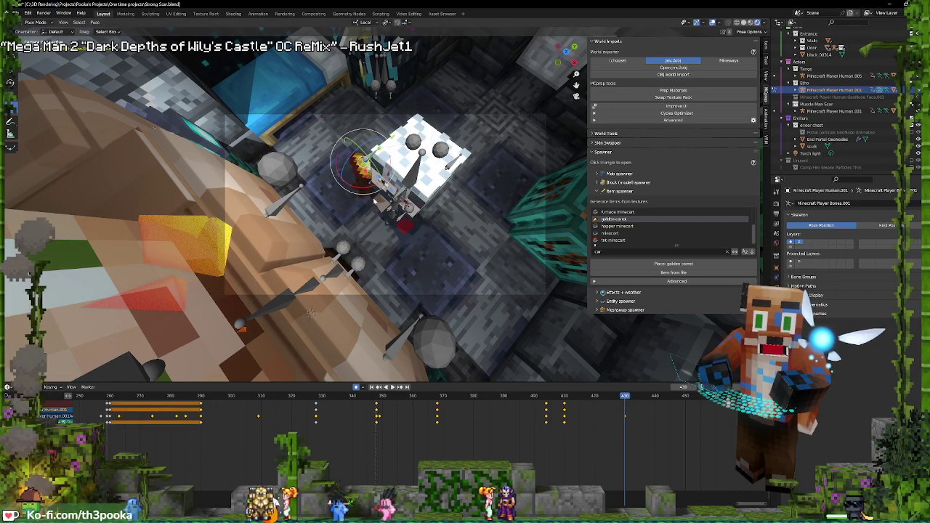
{"action": "key", "text": "g"}
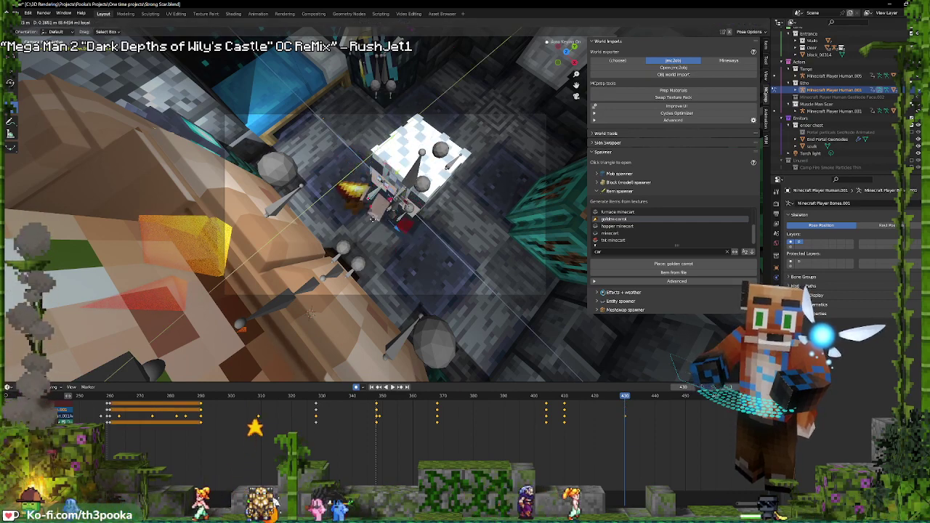
{"action": "left_click_drag", "start_coordinate": [399, 258], "coordinate": [409, 266]}
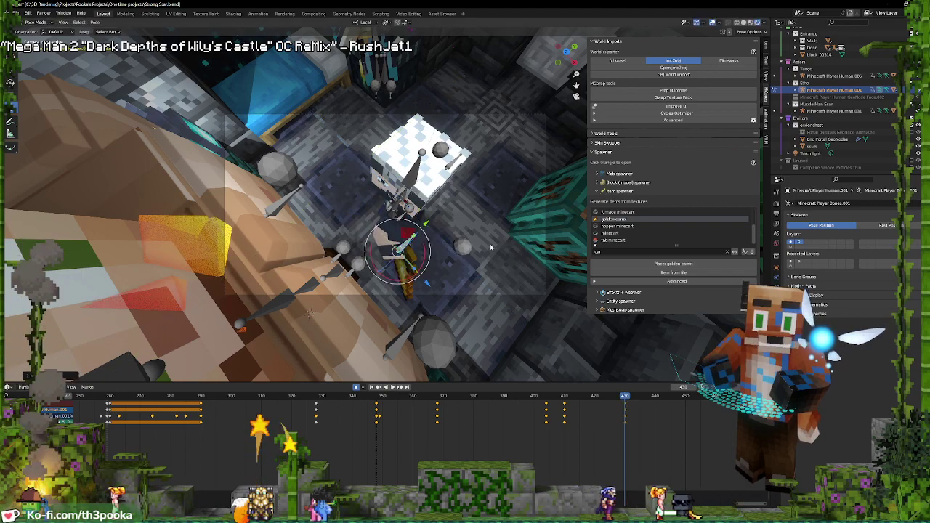
Keyframe the masked character's elbow targets at frame 410 to hold their current positions
{"action": "left_click", "coordinate": [456, 234]}
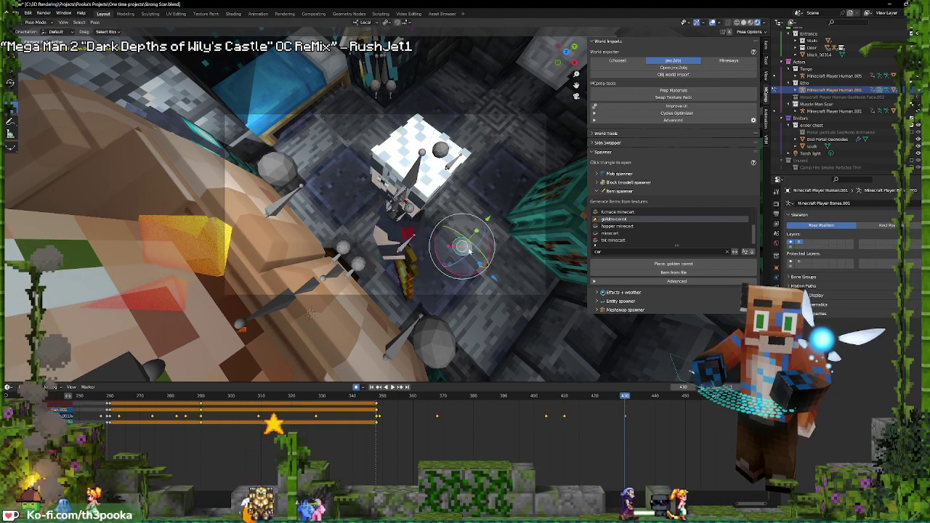
{"action": "left_click", "coordinate": [565, 417]}
{"action": "left_click", "coordinate": [442, 151], "text": "shift"}
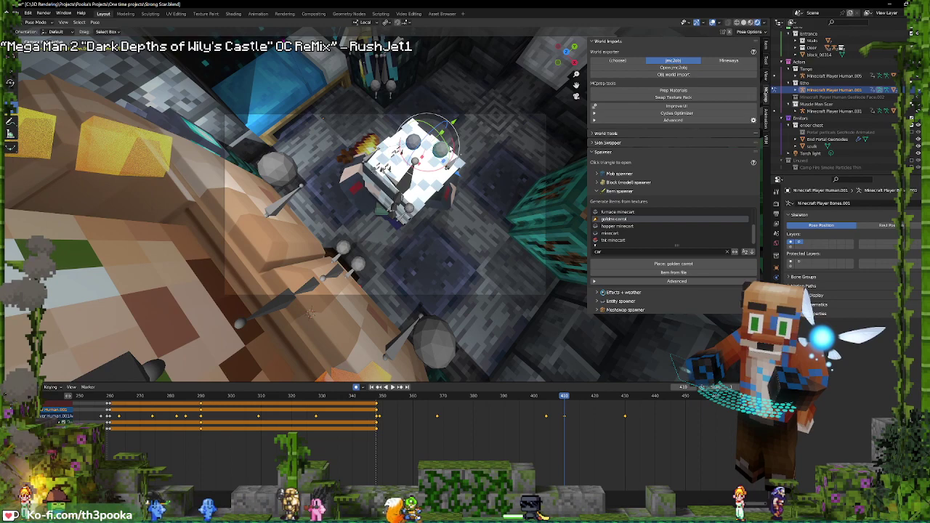
{"action": "key", "text": "i"}
{"action": "left_click", "coordinate": [444, 150]}
At frame 430, move the carrot arm's elbow target to the body's other side and reposition the other hand and its elbow target
{"action": "key", "text": "Up"}
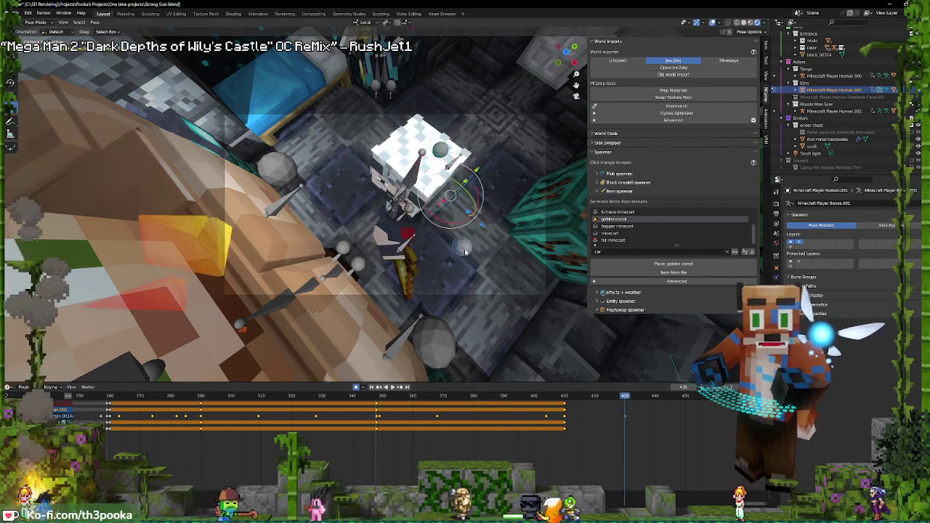
{"action": "left_click", "coordinate": [464, 250]}
{"action": "key", "text": "g"}
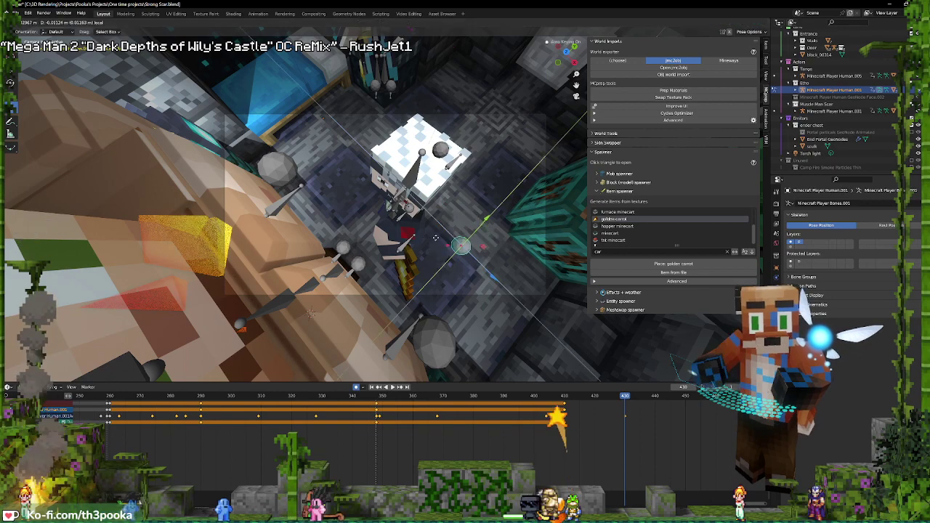
{"action": "left_click", "coordinate": [338, 205]}
{"action": "key", "text": "g"}
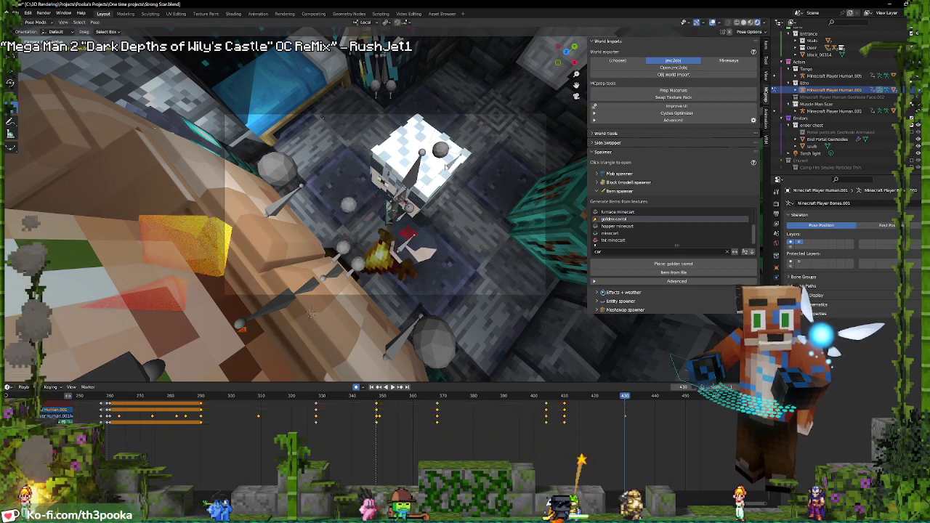
{"action": "left_click", "coordinate": [359, 170]}
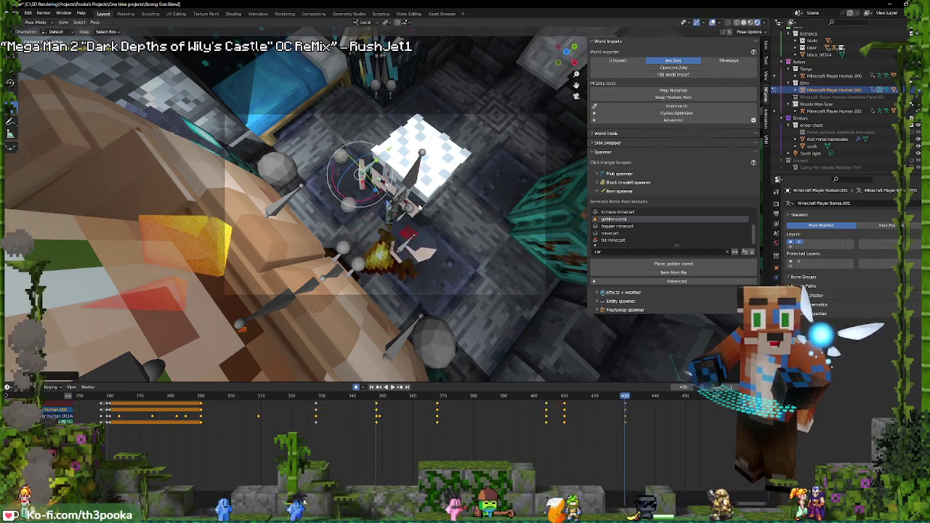
Rotate the masked character's body and head together at frame 430 and play back the turn from around frame 410
{"action": "left_click", "coordinate": [400, 211]}
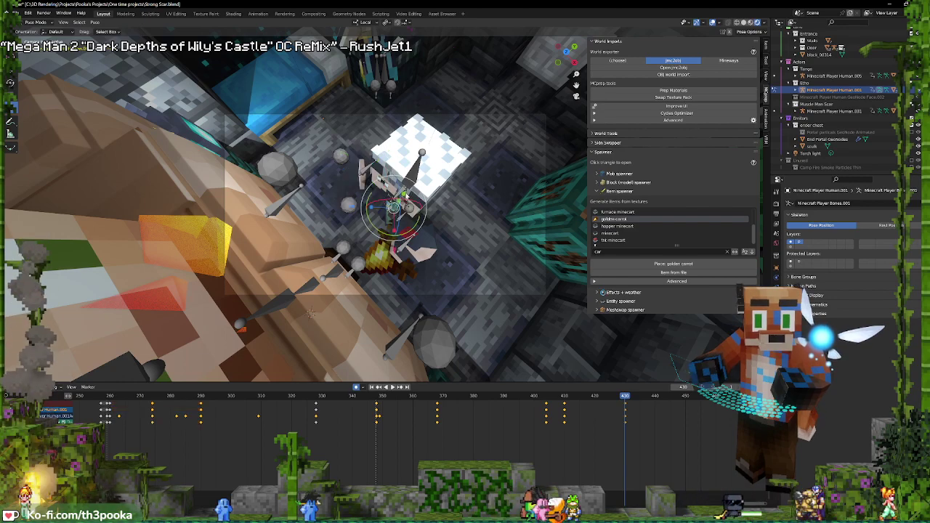
{"action": "left_click", "coordinate": [412, 207], "text": "shift"}
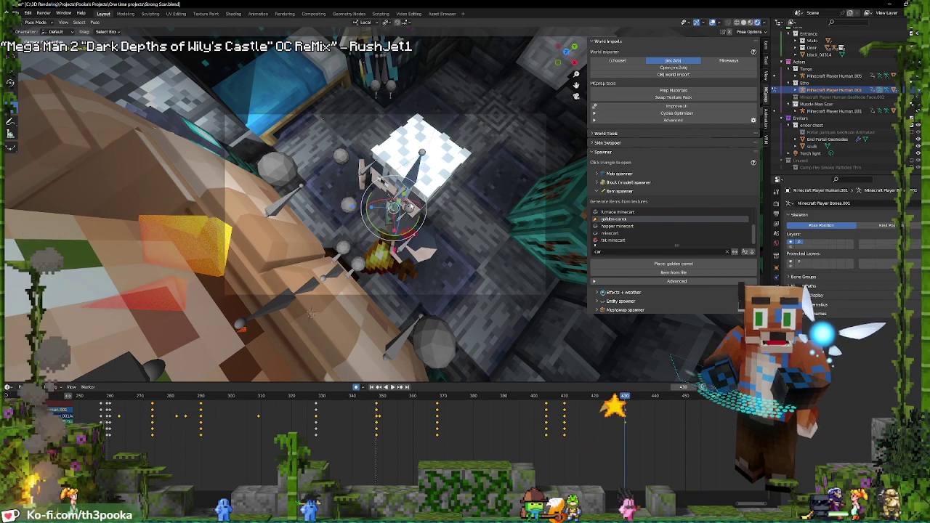
{"action": "key", "text": "r"}
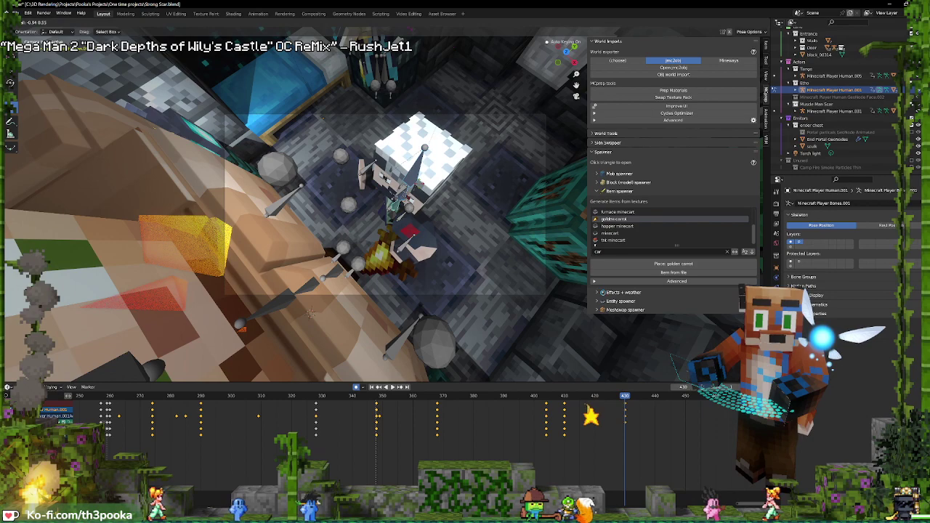
{"action": "left_click", "coordinate": [574, 370]}
{"action": "right_click", "coordinate": [553, 416], "text": "shift"}
{"action": "key", "text": "space"}
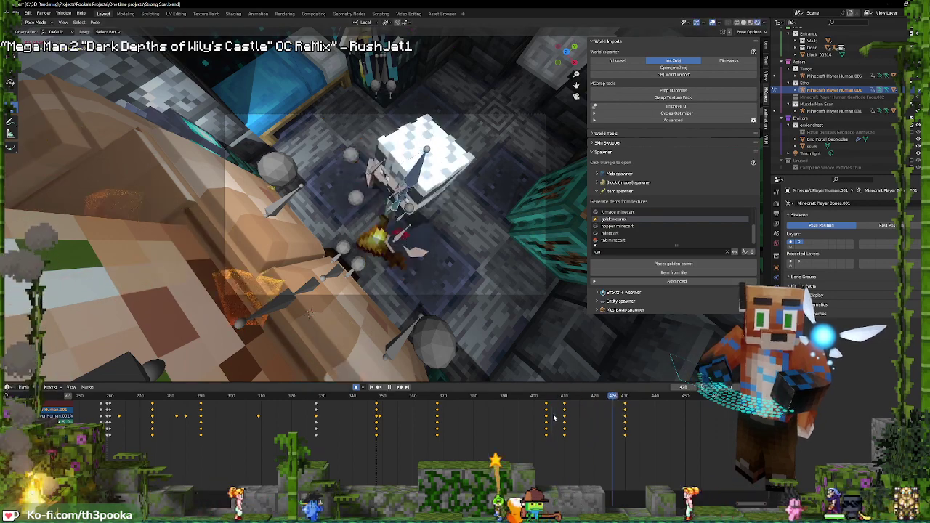
{"action": "key", "text": "space"}
{"action": "left_click_drag", "start_coordinate": [620, 406], "coordinate": [600, 404]}
{"action": "right_click", "coordinate": [602, 406]}
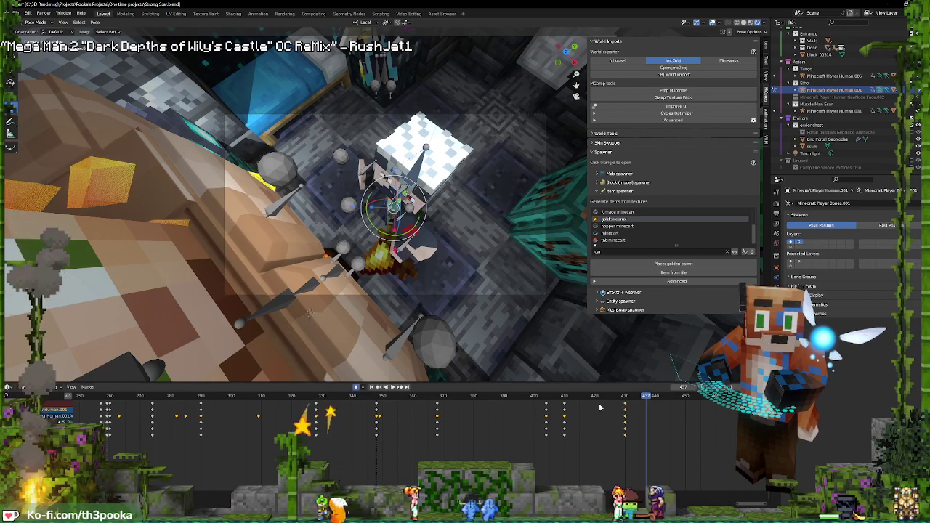
{"action": "key", "text": "a"}
{"action": "key", "text": "g"}
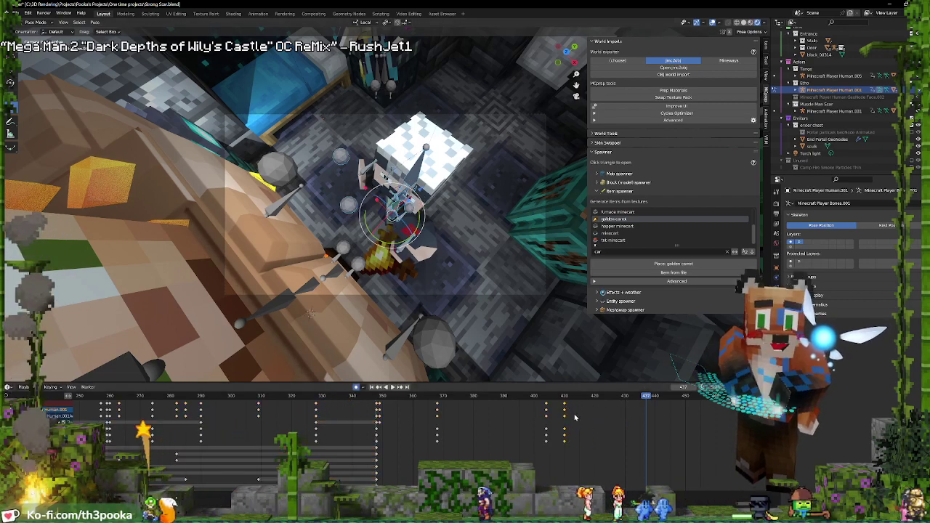
{"action": "key", "text": "ctrl+z"}
{"action": "key", "text": "ctrl+z"}
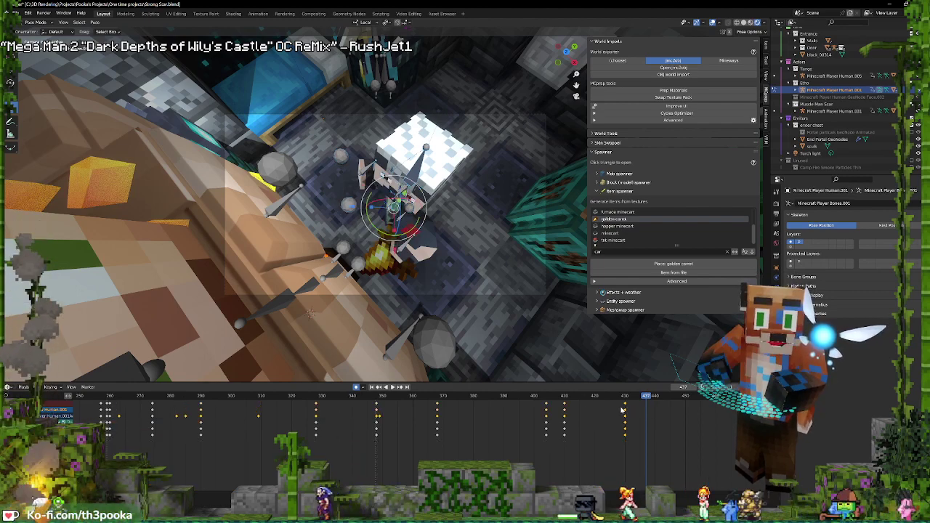
With all the masked character's bones selected, move the frame 430 keyframes to frame 422 and play back the faster turn
{"action": "key", "text": "a"}
{"action": "left_click", "coordinate": [626, 408]}
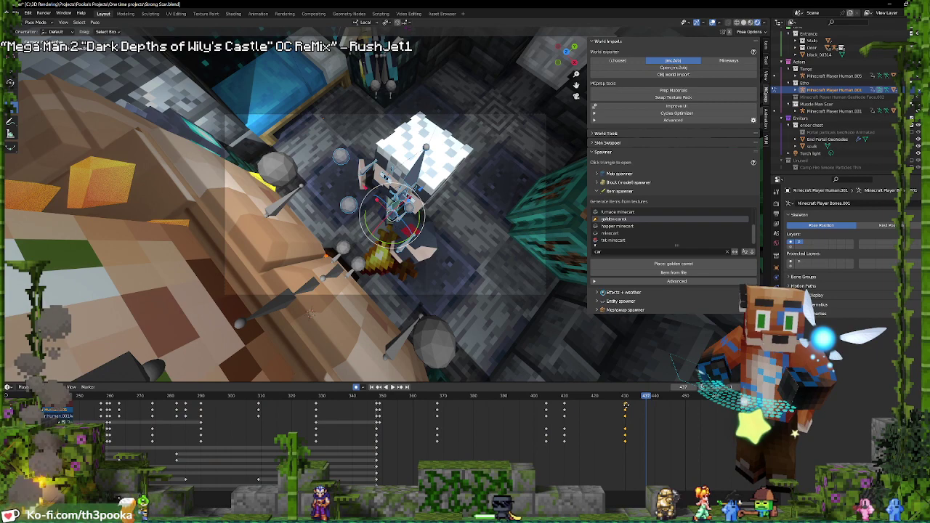
{"action": "left_click", "coordinate": [594, 411]}
{"action": "right_click", "coordinate": [565, 416], "text": "shift"}
{"action": "key", "text": "space"}
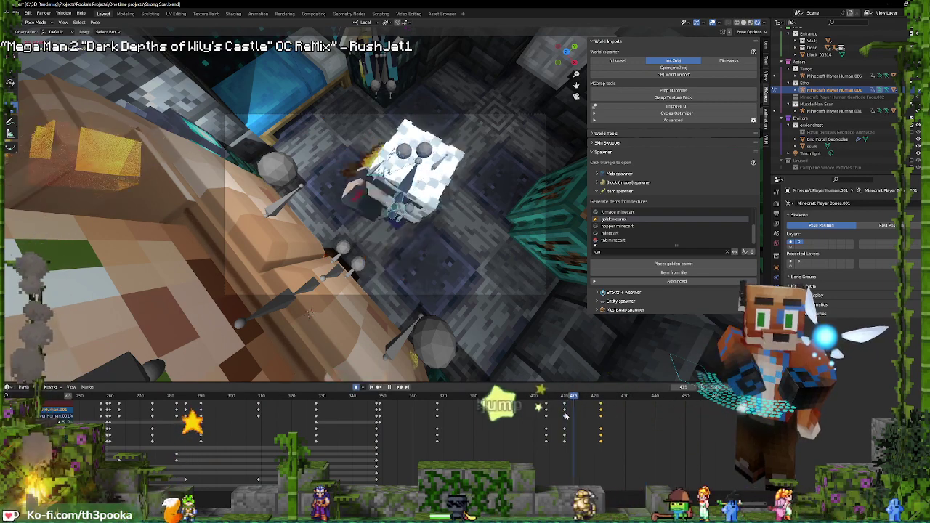
At frame 416, move the masked character's hand and elbow targets outward from the body
{"action": "right_click_drag", "start_coordinate": [567, 424], "coordinate": [584, 422], "text": "shift"}
{"action": "key", "text": "space"}
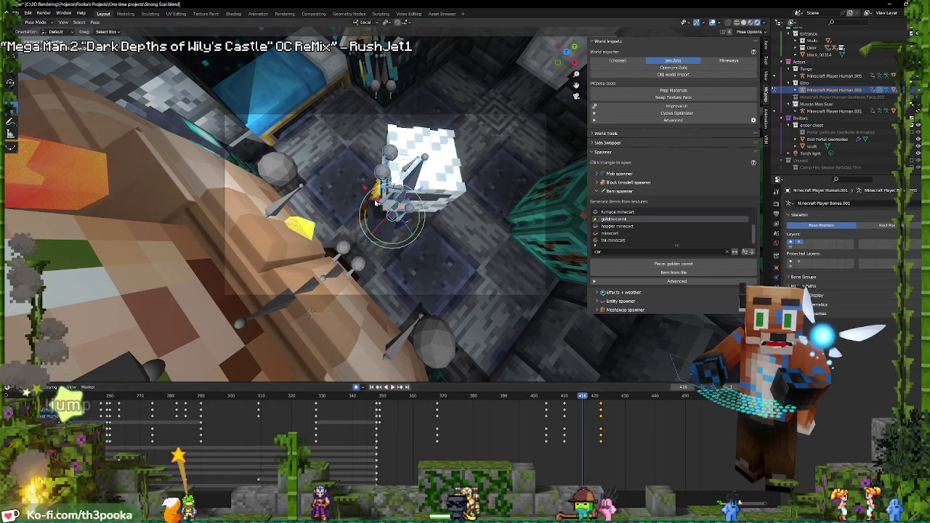
{"action": "left_click", "coordinate": [379, 201]}
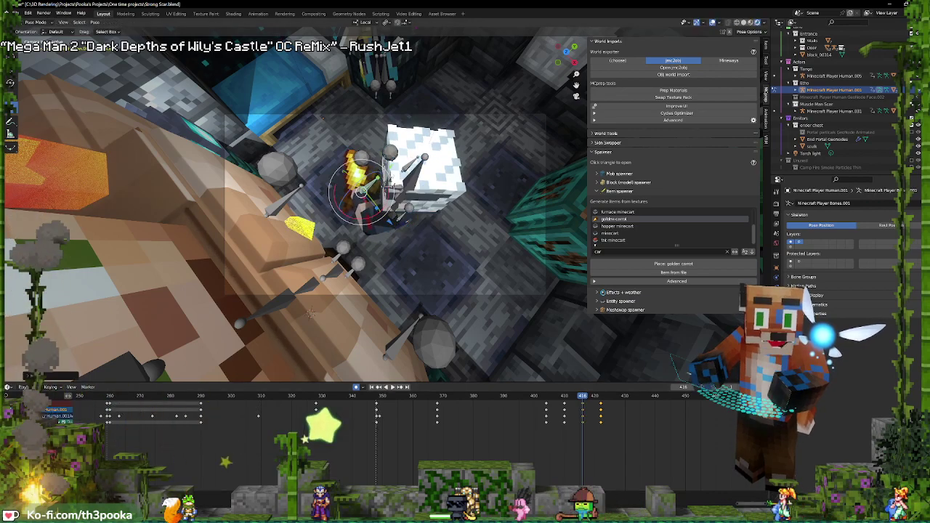
{"action": "key", "text": "g"}
{"action": "left_click", "coordinate": [394, 209]}
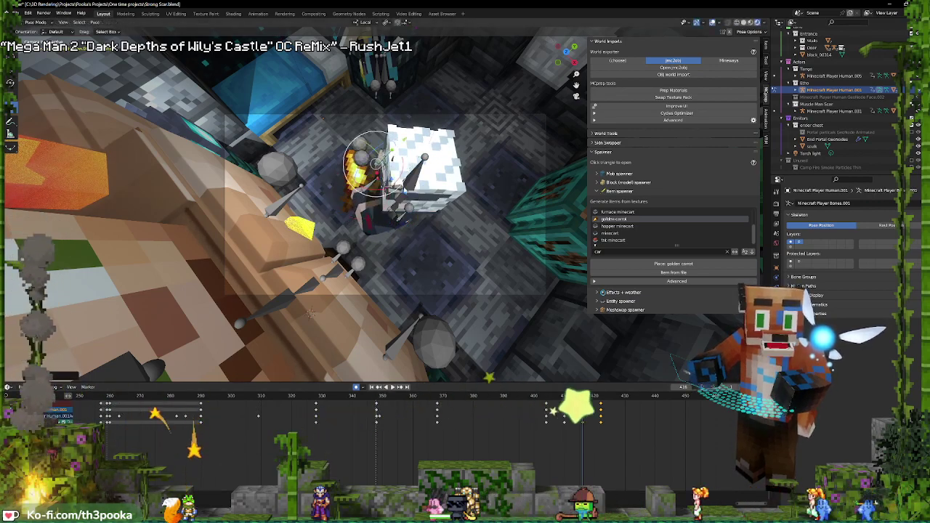
{"action": "left_click", "coordinate": [395, 209]}
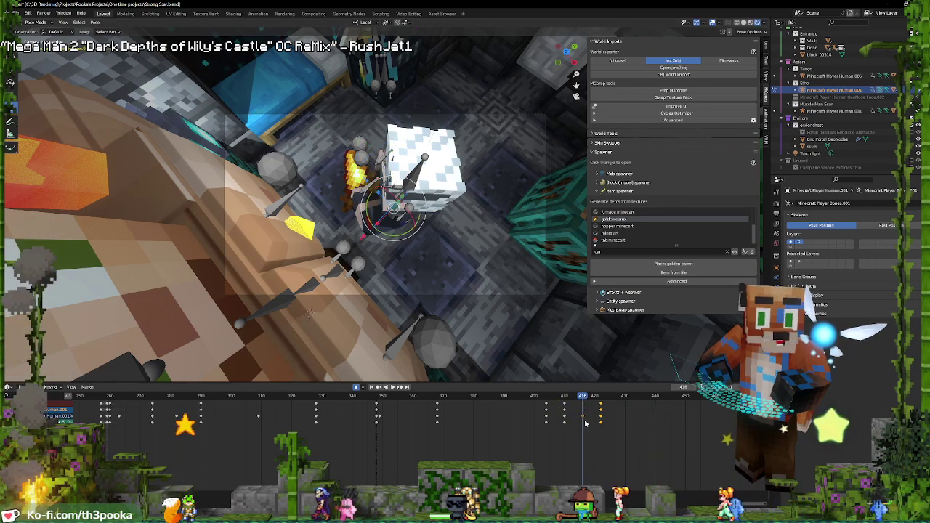
At frame 422, move the masked character's body away from the muscular character
{"action": "key", "text": "space"}
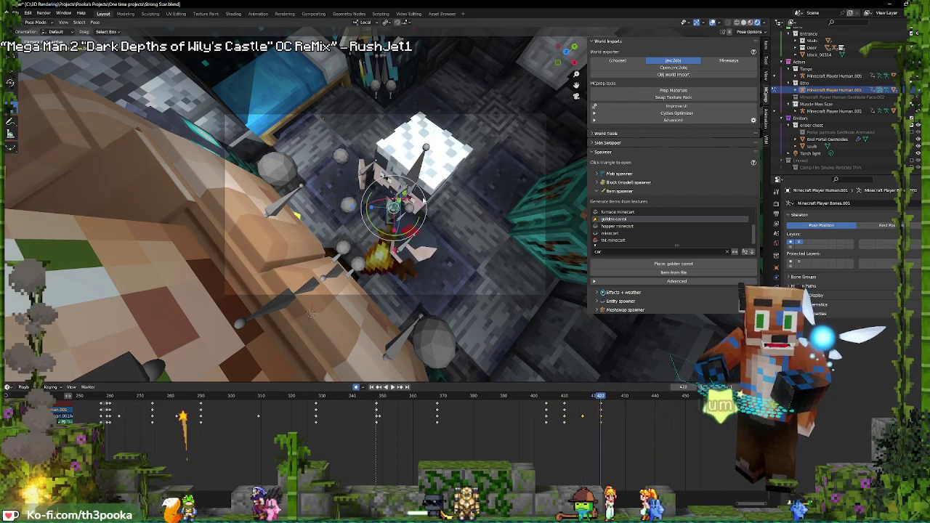
{"action": "key", "text": "g"}
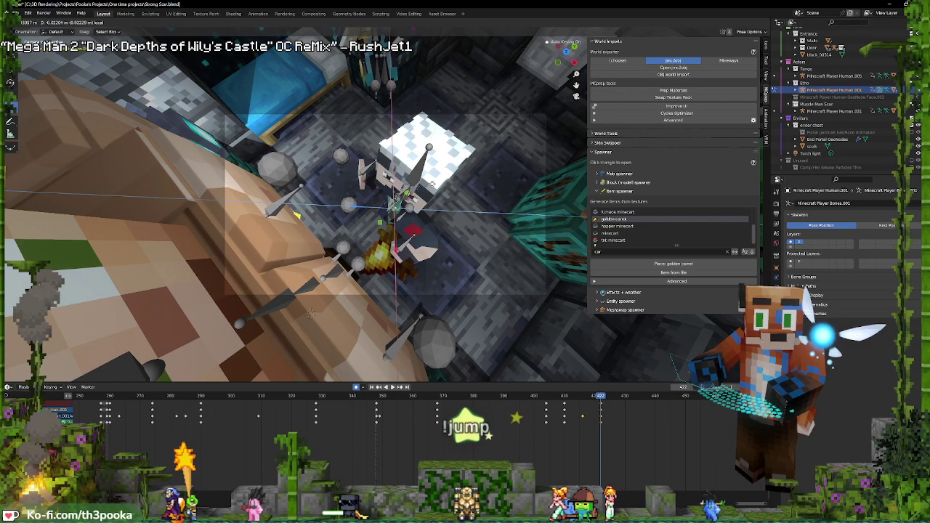
{"action": "left_click", "coordinate": [550, 131]}
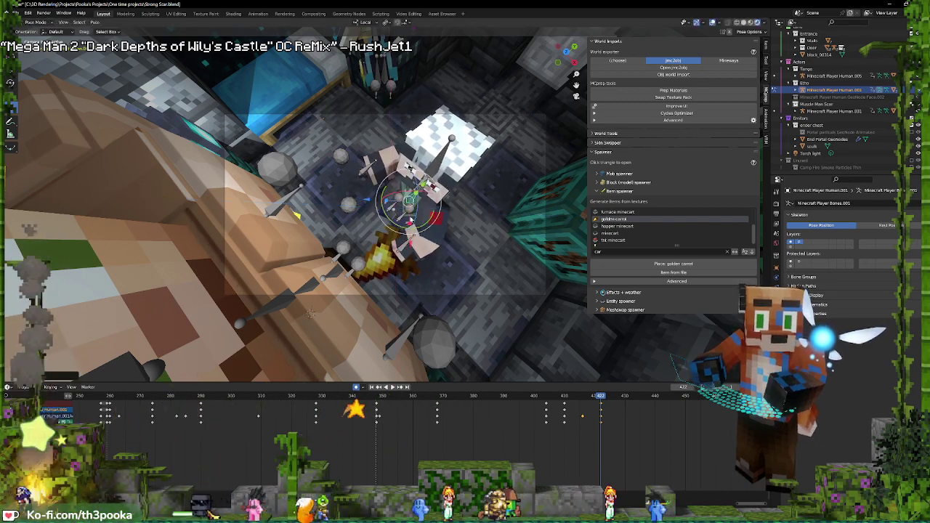
At frame 422, reposition the masked character's hand control and elbow target on the side nearest the bed
{"action": "left_click", "coordinate": [361, 172]}
{"action": "key", "text": "g"}
{"action": "left_click", "coordinate": [380, 184]}
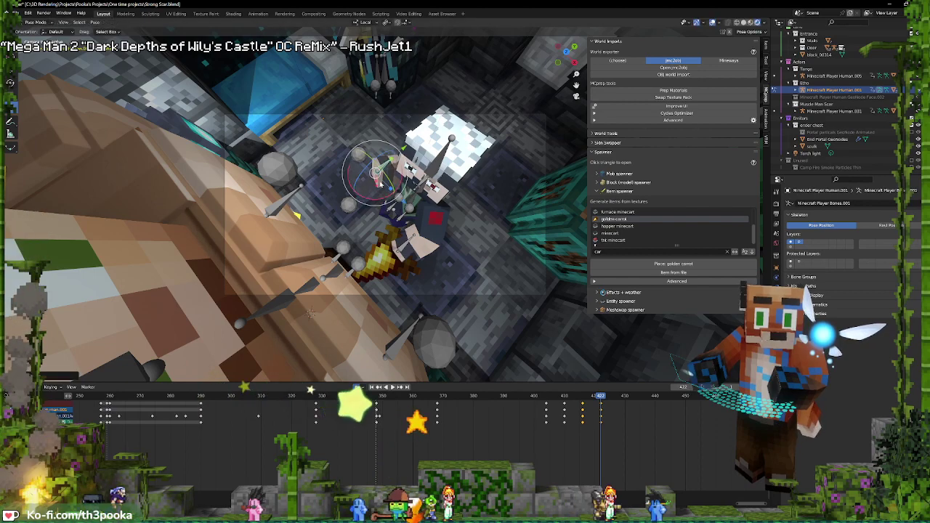
{"action": "key", "text": "g"}
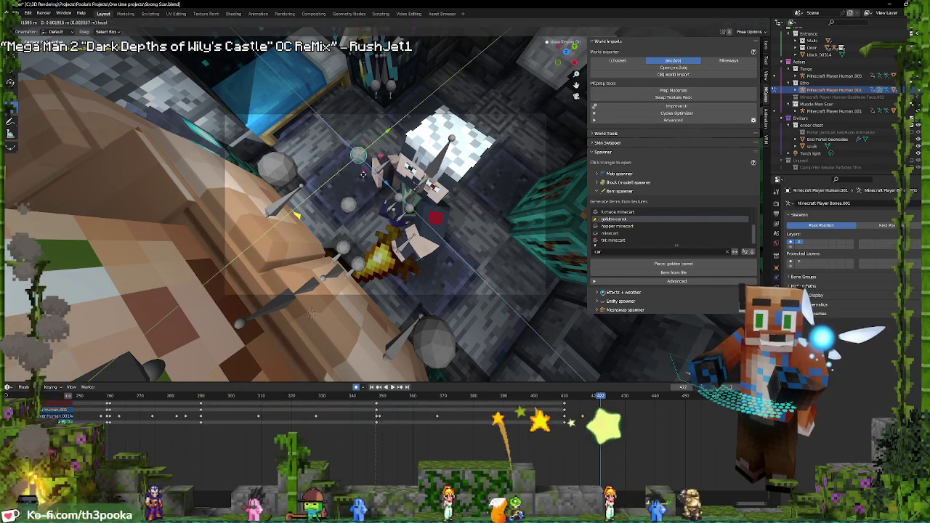
{"action": "left_click", "coordinate": [372, 214]}
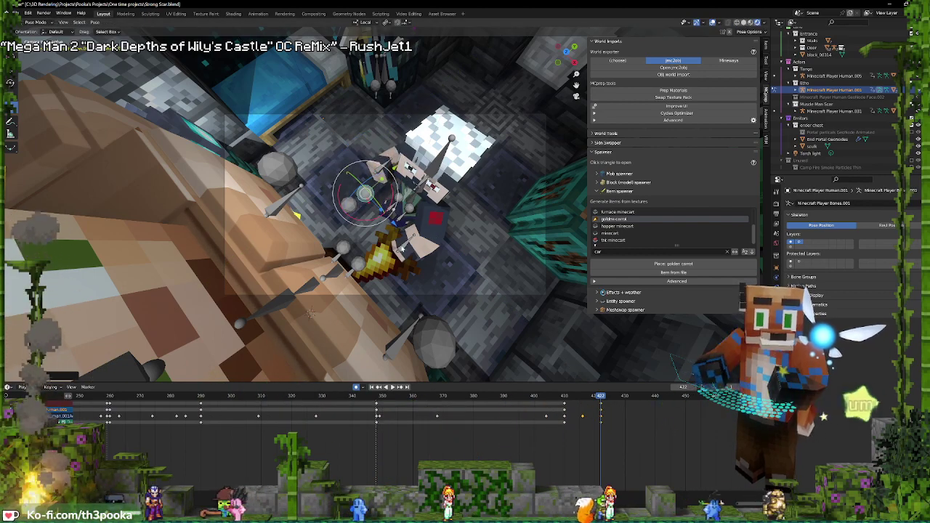
Scrub and play back the masked character's turn between about frames 410 and 434 to review the arm and body motion
{"action": "left_click", "coordinate": [401, 248]}
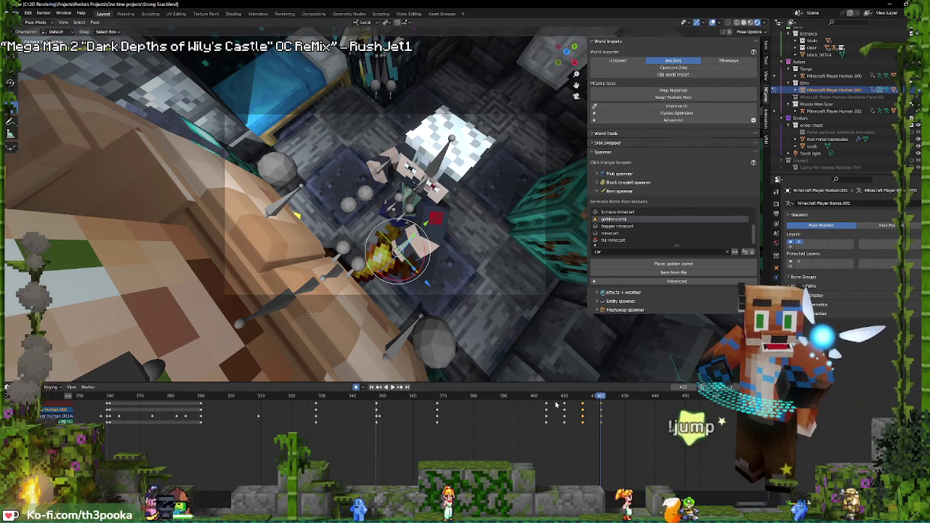
{"action": "left_click_drag", "start_coordinate": [559, 397], "coordinate": [625, 398]}
{"action": "left_click", "coordinate": [375, 171]}
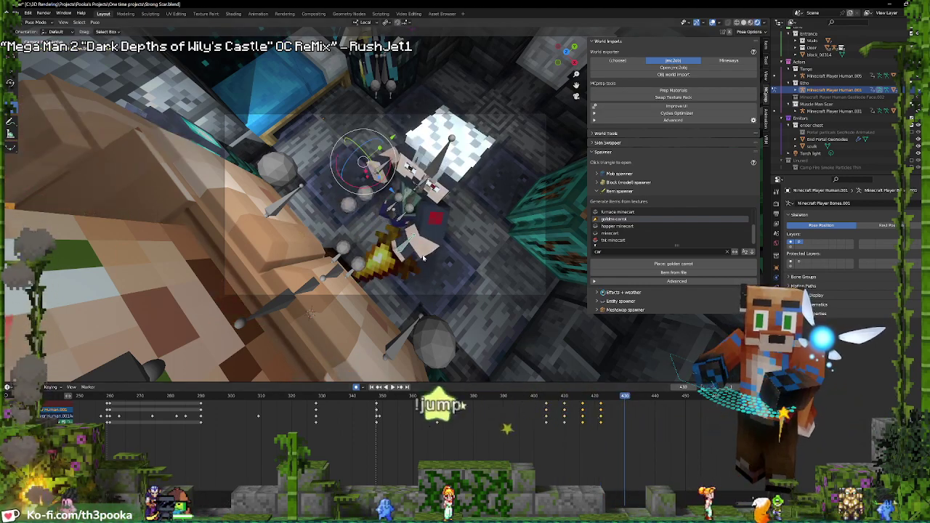
{"action": "left_click", "coordinate": [571, 411]}
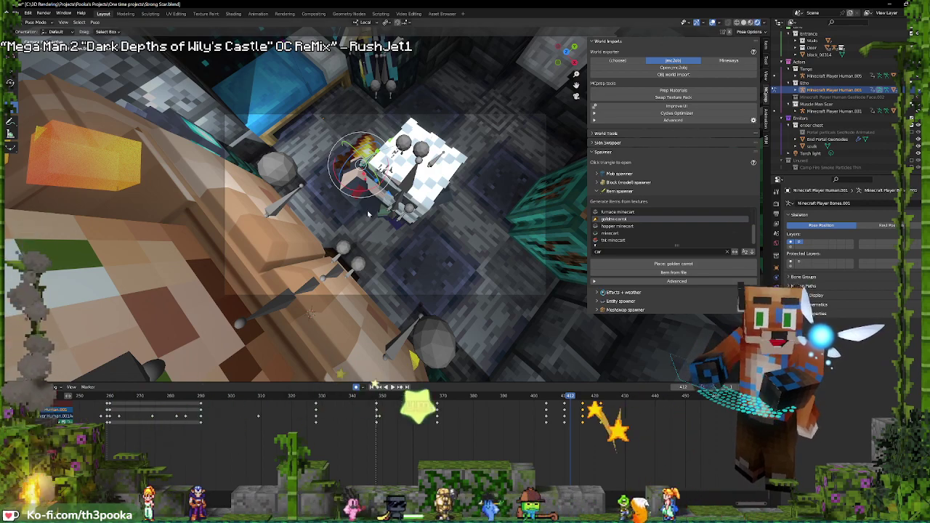
{"action": "left_click", "coordinate": [397, 209]}
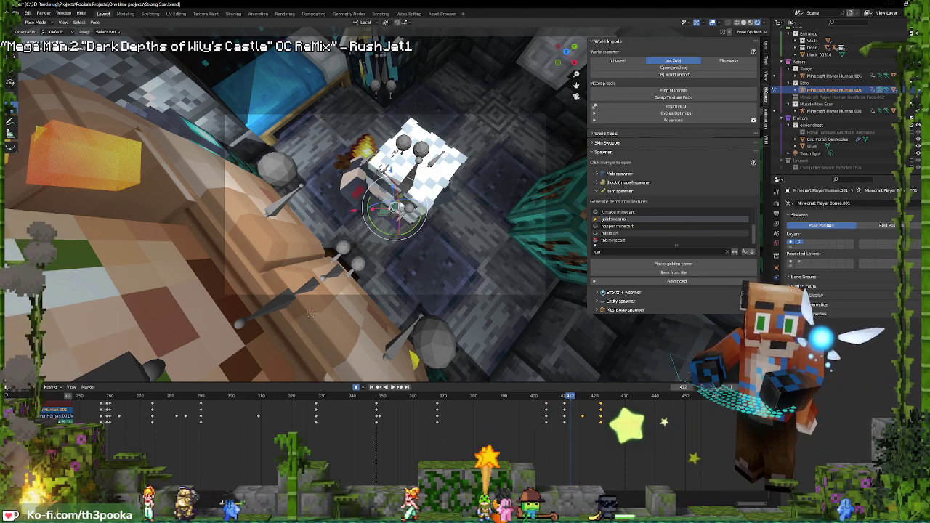
{"action": "left_click_drag", "start_coordinate": [570, 397], "coordinate": [530, 422]}
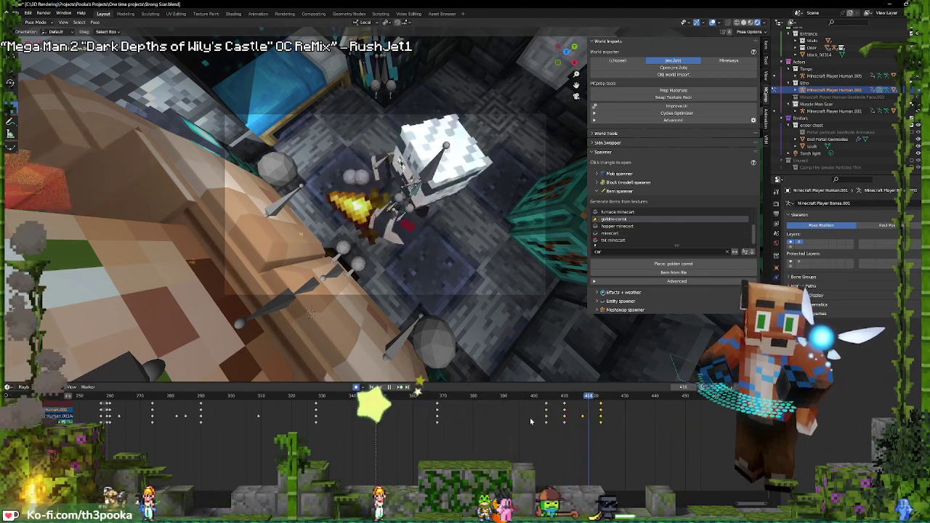
{"action": "key", "text": "shift+ctrl+space"}
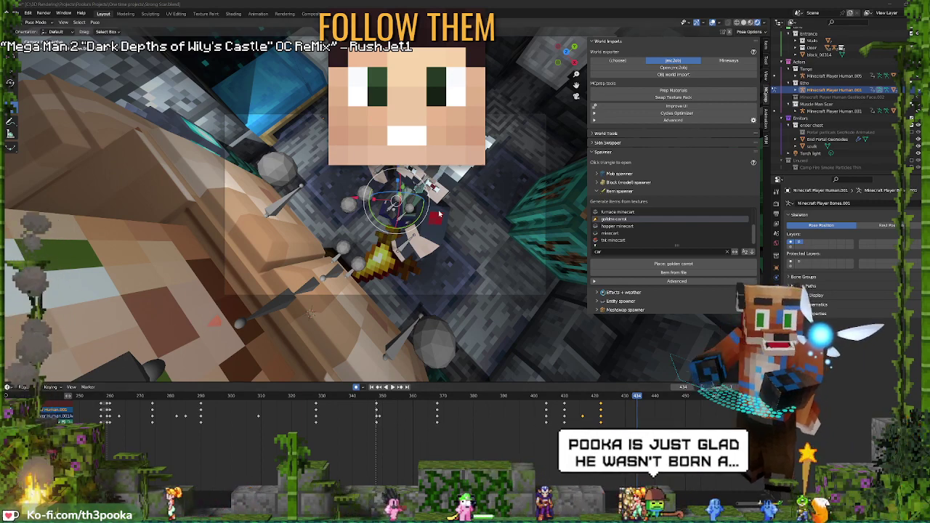
{"action": "left_click", "coordinate": [415, 201]}
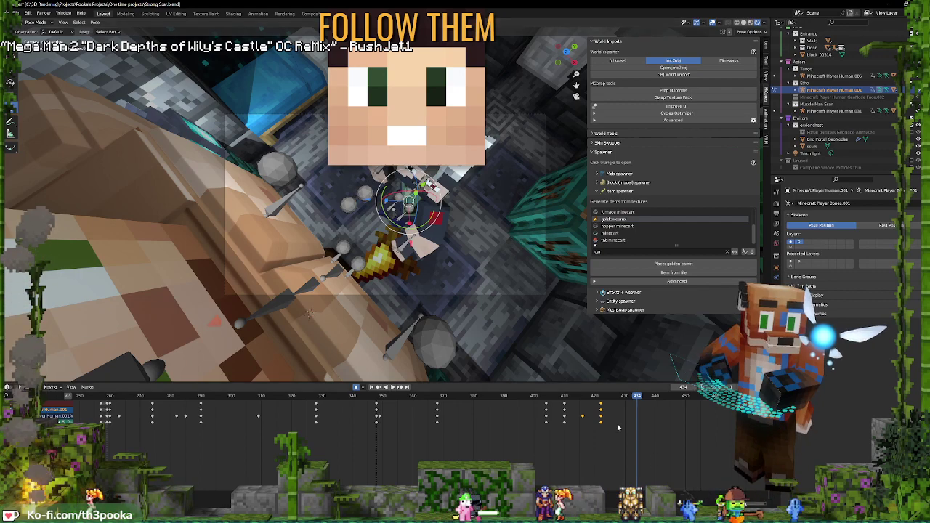
{"action": "left_click", "coordinate": [601, 397]}
{"action": "left_click", "coordinate": [622, 397]}
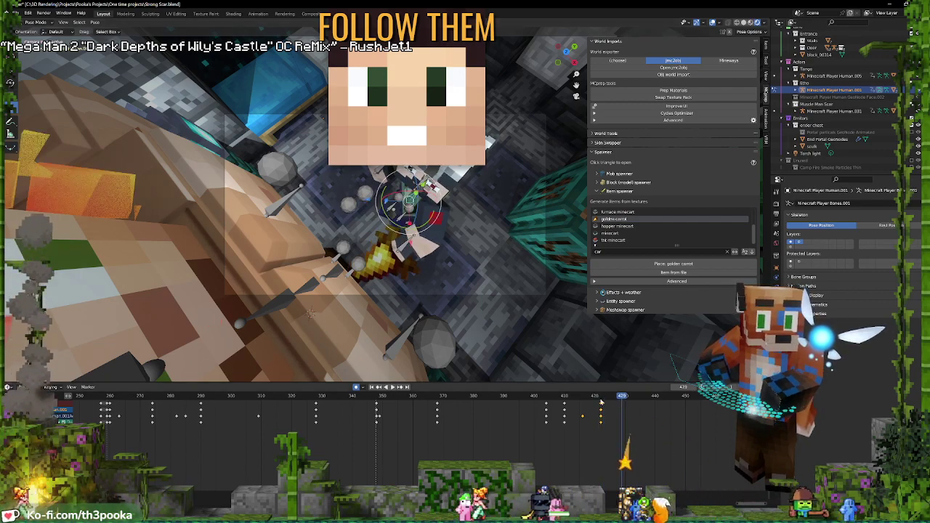
{"action": "right_click_drag", "start_coordinate": [593, 442], "coordinate": [564, 423], "text": "shift"}
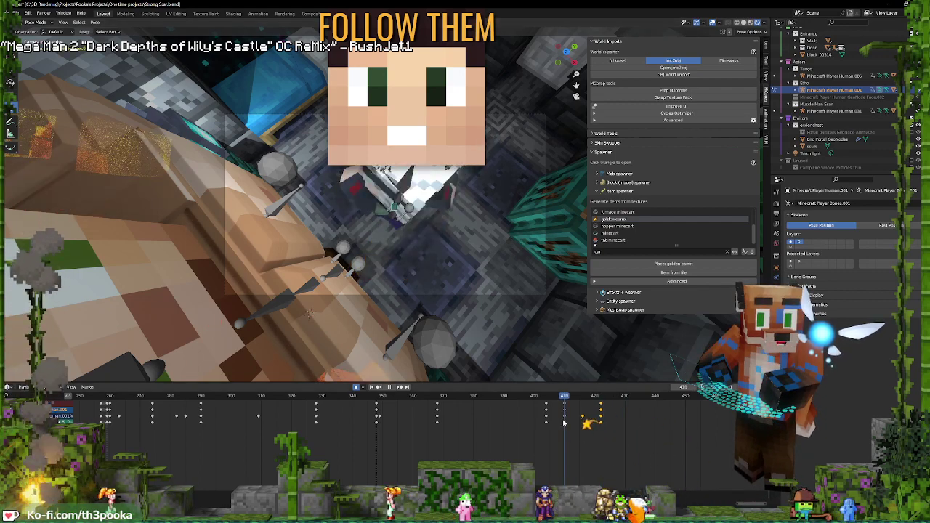
Select the masked character's foot control and go back to frame 349, at the start of the overhead shot
{"action": "middle_click_drag", "start_coordinate": [538, 254], "coordinate": [411, 207]}
{"action": "scroll", "coordinate": [453, 204], "scroll_direction": "up", "scroll_amount": 3}
{"action": "scroll", "coordinate": [453, 204], "scroll_direction": "up", "scroll_amount": 2}
{"action": "left_click", "coordinate": [359, 204]}
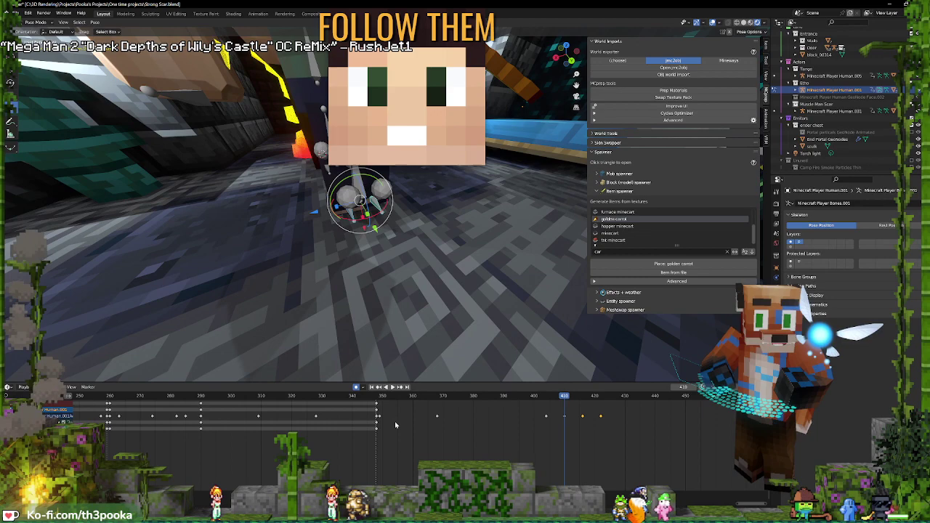
{"action": "left_click", "coordinate": [377, 396]}
{"action": "key", "text": "KP_0"}
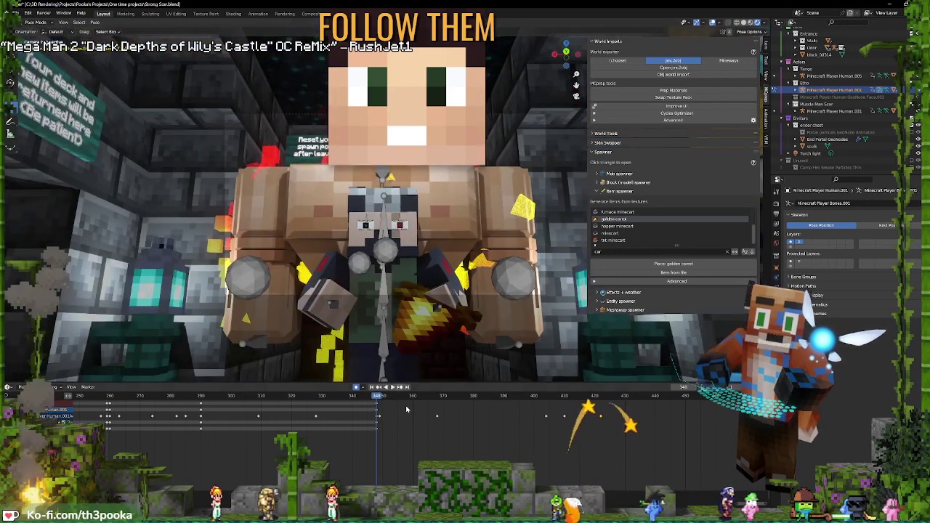
{"action": "key", "text": "space"}
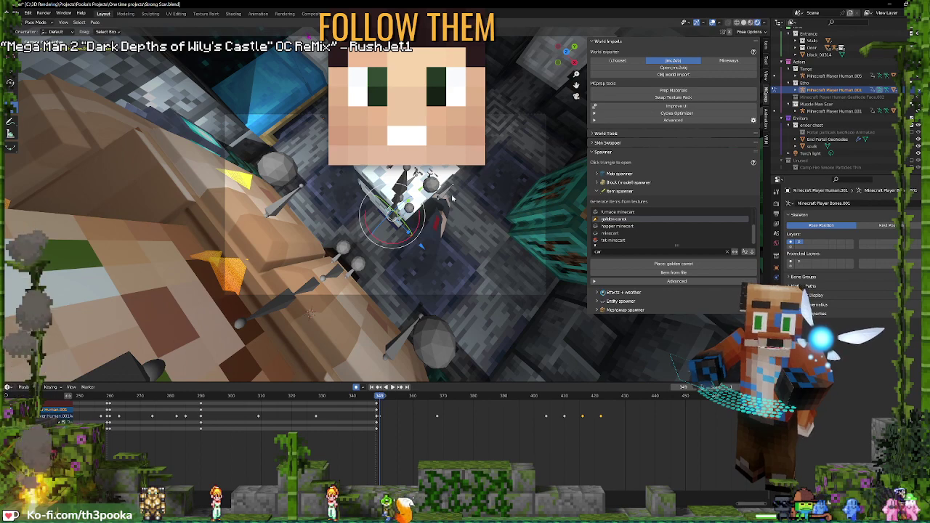
At frame 349, move the masked character's two foot controls apart on the floor to widen the stance
{"action": "key", "text": "KP_Decimal"}
{"action": "middle_click_drag", "start_coordinate": [473, 205], "coordinate": [373, 194]}
{"action": "scroll", "coordinate": [385, 191], "scroll_direction": "down", "scroll_amount": 12}
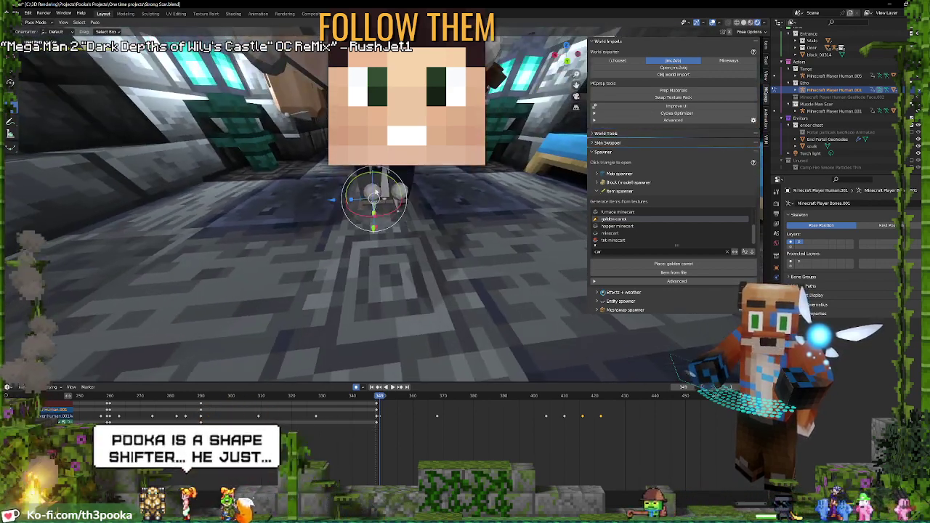
{"action": "key", "text": "g"}
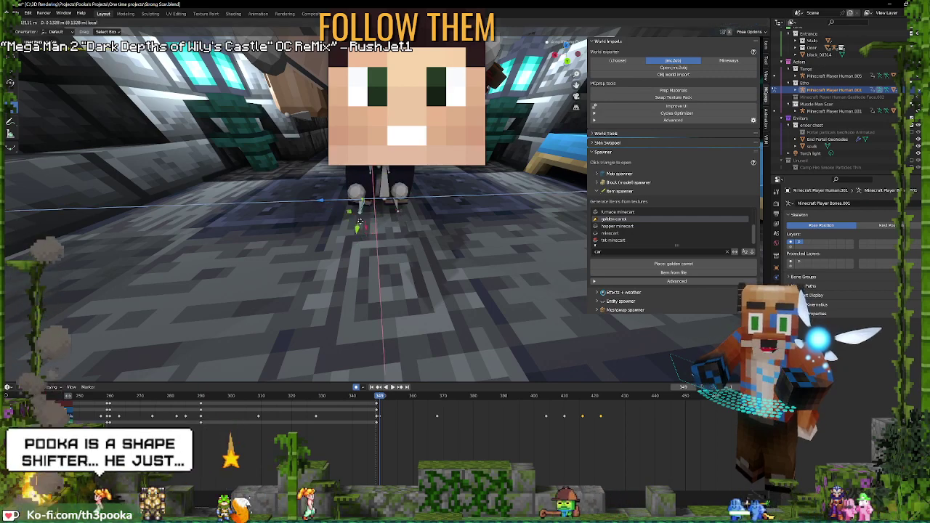
{"action": "left_click", "coordinate": [367, 225]}
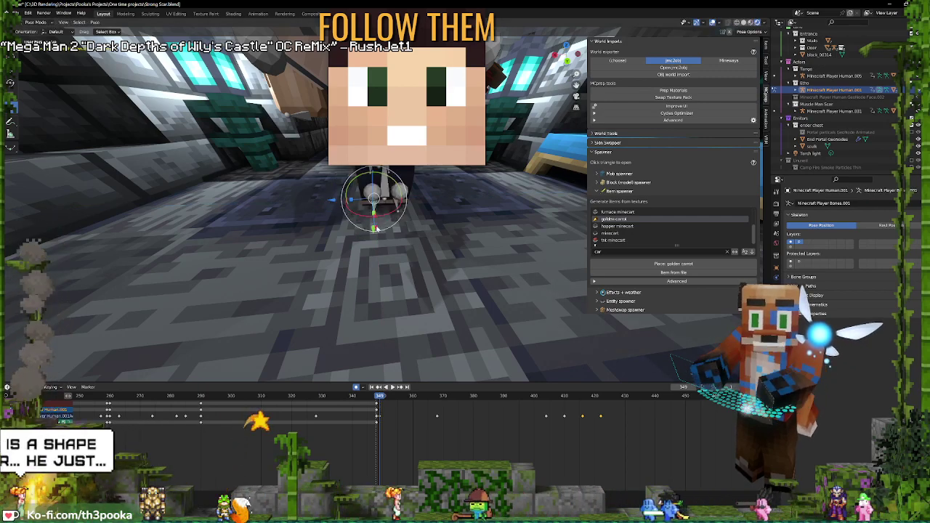
{"action": "key", "text": "g"}
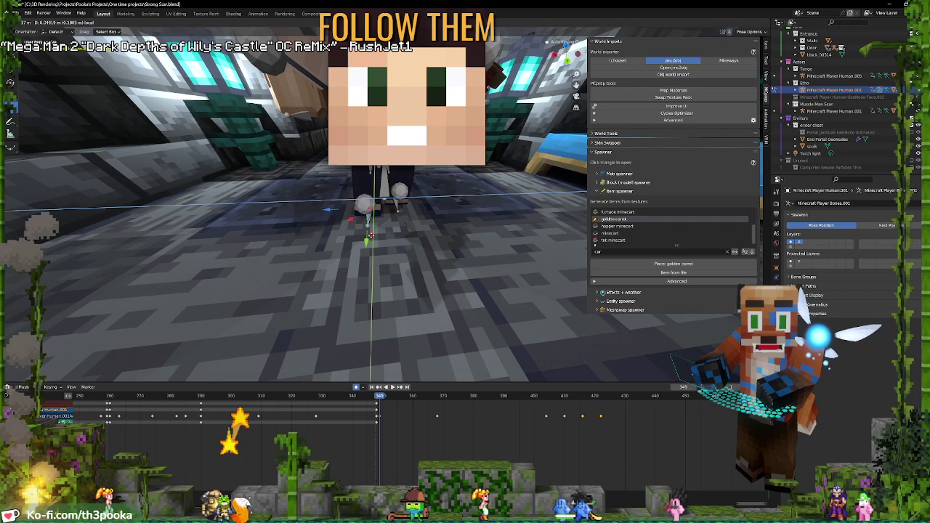
{"action": "left_click", "coordinate": [370, 236]}
{"action": "key", "text": "g"}
{"action": "left_click", "coordinate": [404, 223]}
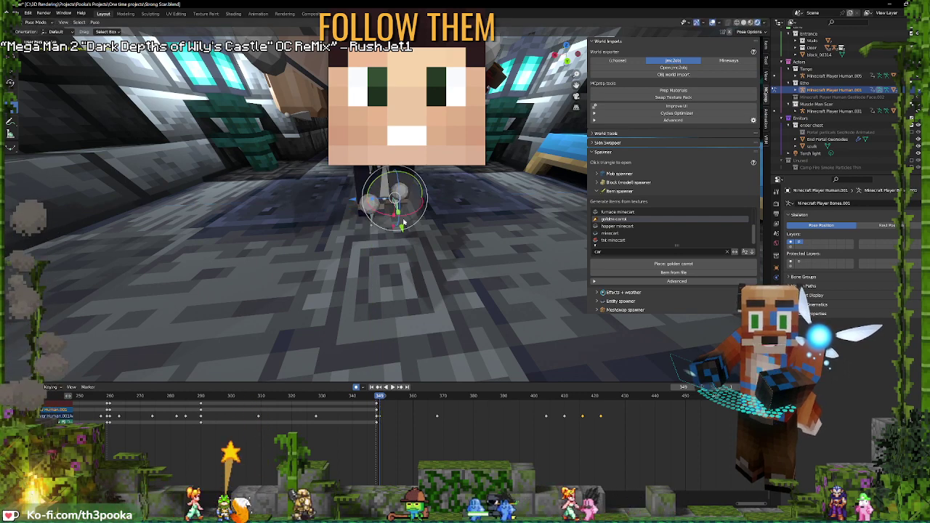
{"action": "key", "text": "g"}
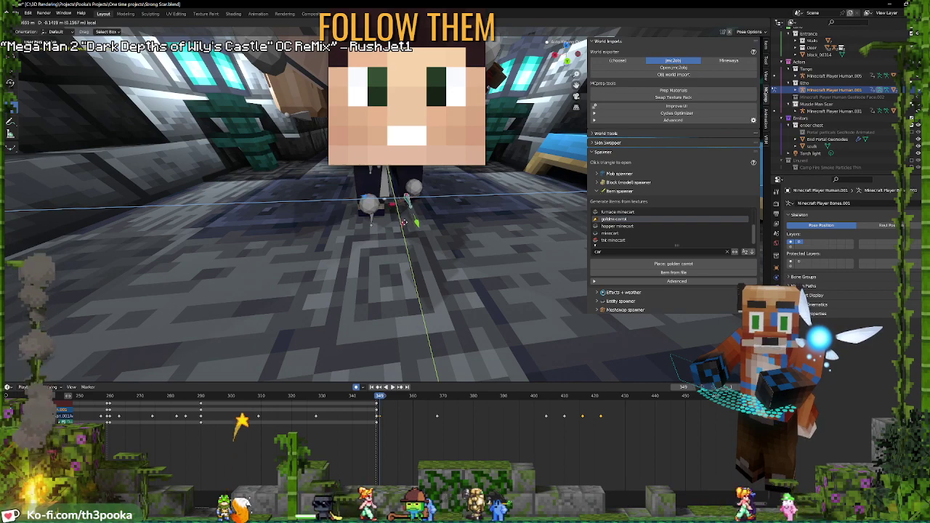
{"action": "left_click", "coordinate": [404, 223]}
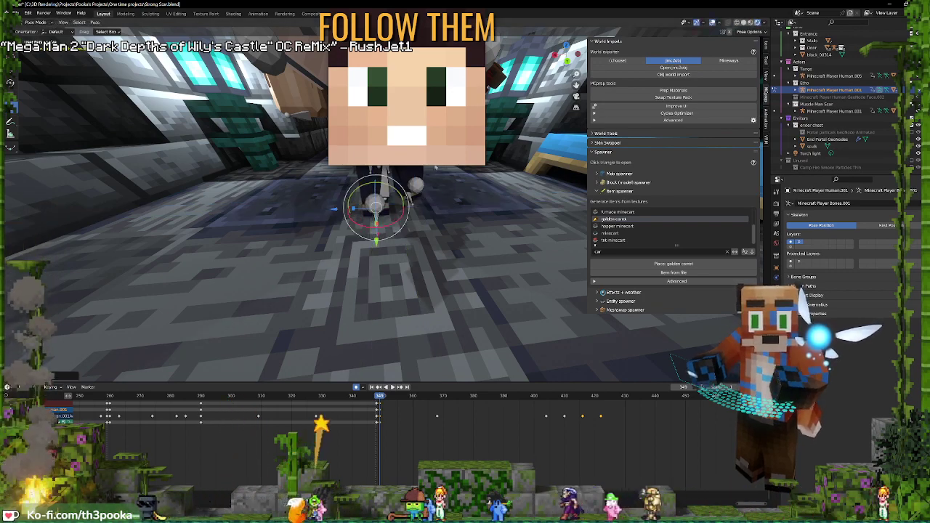
Move the masked character's knee targets farther out in front of the legs along their local Y axis
{"action": "middle_click_drag", "start_coordinate": [435, 167], "coordinate": [409, 187]}
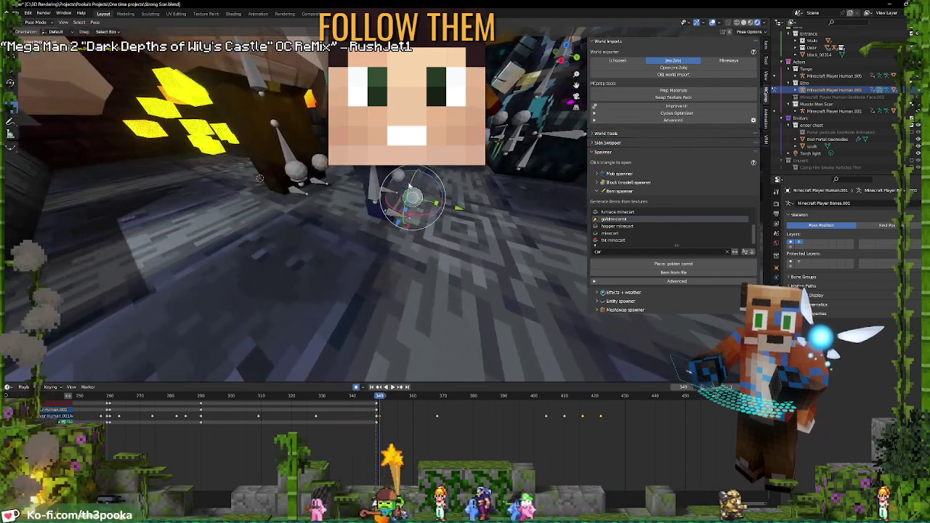
{"action": "key", "text": "g"}
{"action": "key", "text": "y"}
{"action": "key", "text": "y"}
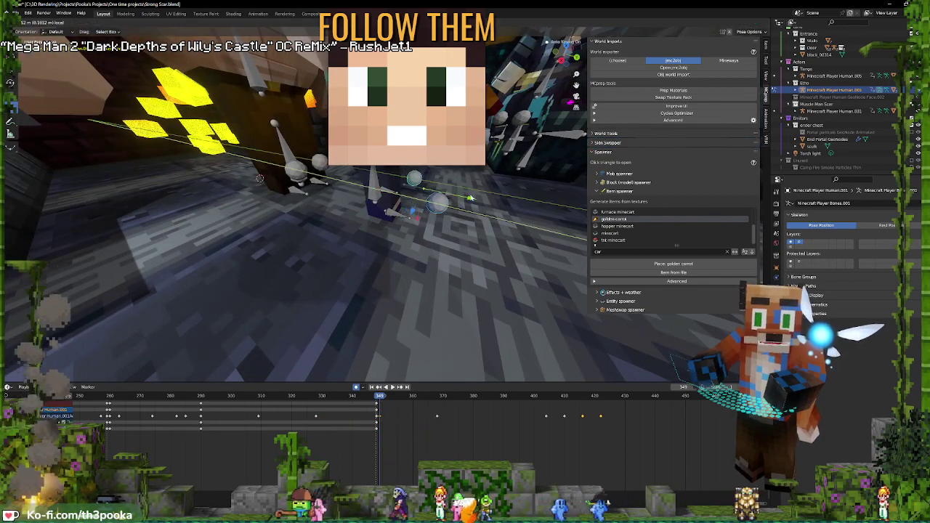
{"action": "left_click", "coordinate": [469, 198]}
{"action": "middle_click_drag", "start_coordinate": [452, 167], "coordinate": [310, 314]}
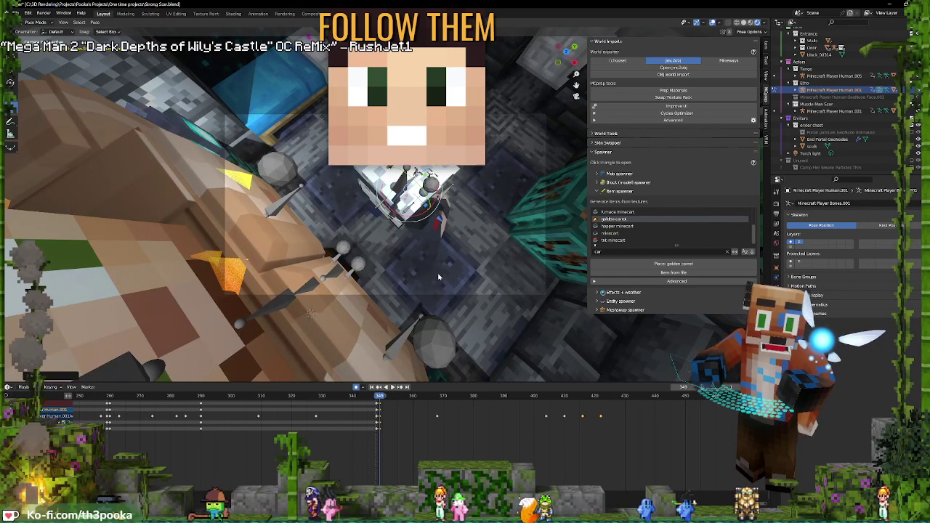
At frame 410, keyframe the masked character's feet and knee targets in their current position
{"action": "key", "text": "space"}
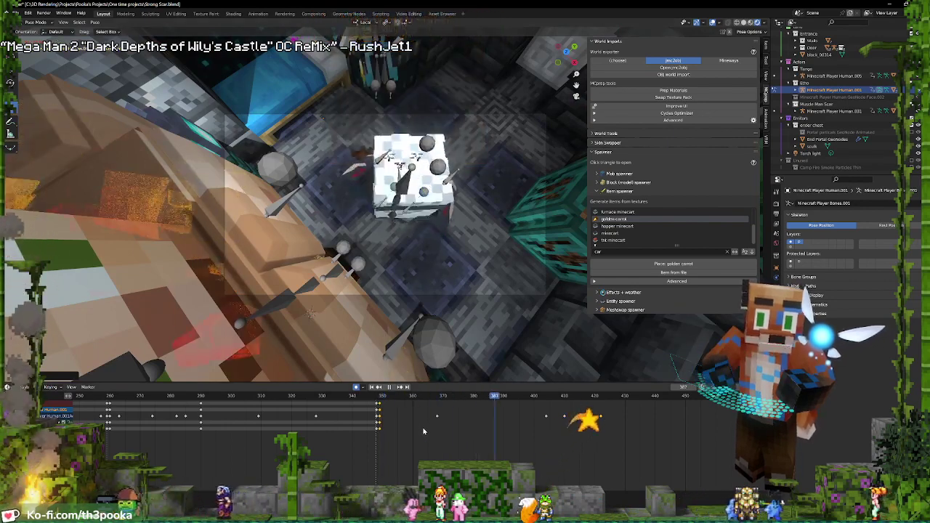
{"action": "left_click", "coordinate": [565, 397]}
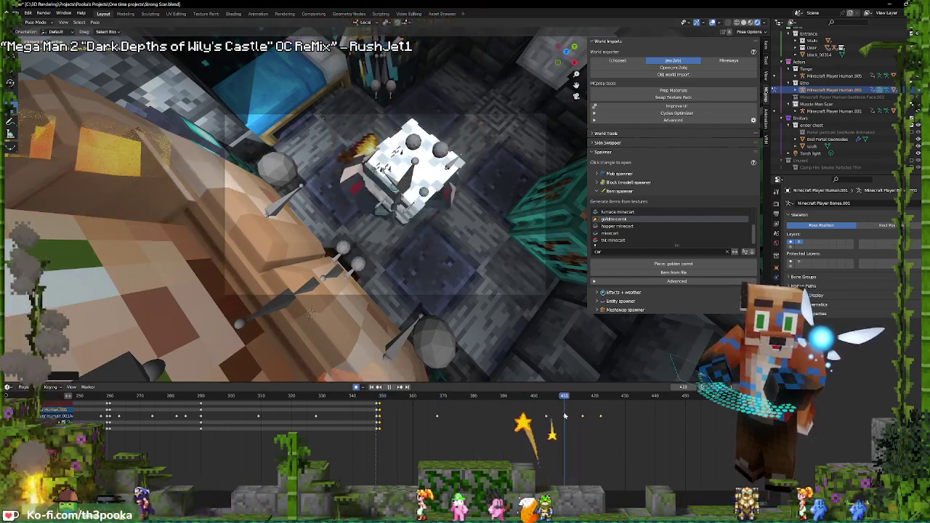
{"action": "middle_click_drag", "start_coordinate": [525, 224], "coordinate": [436, 157]}
{"action": "scroll", "coordinate": [429, 217], "scroll_direction": "up", "scroll_amount": 3}
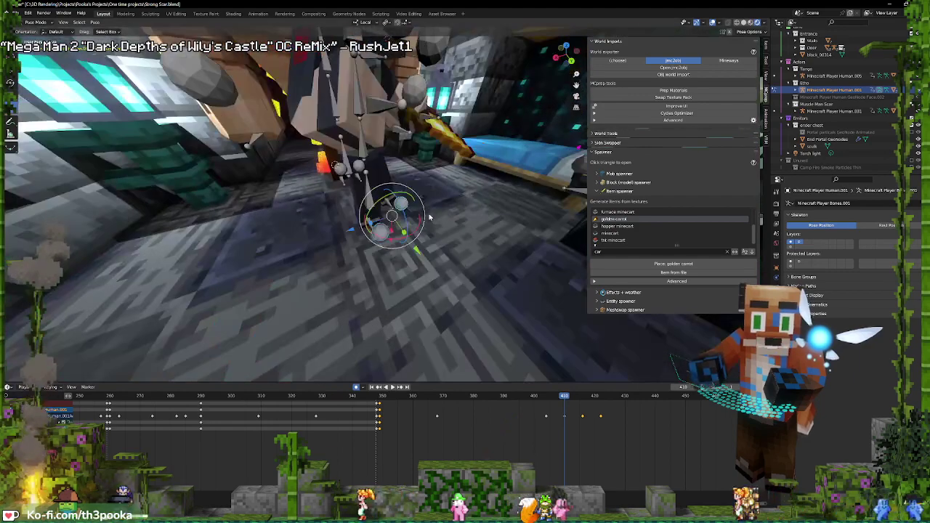
{"action": "left_click", "coordinate": [390, 206]}
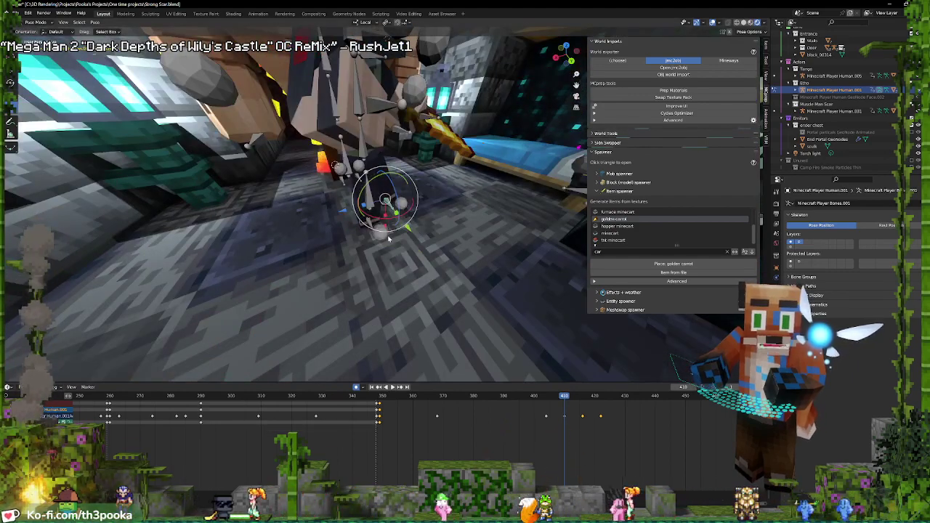
{"action": "left_click", "coordinate": [385, 236], "text": "shift"}
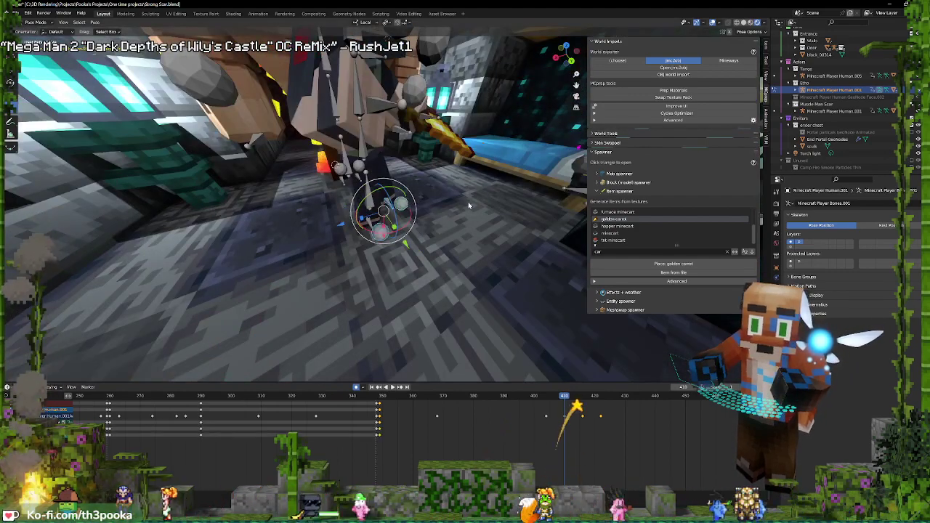
{"action": "key", "text": "i"}
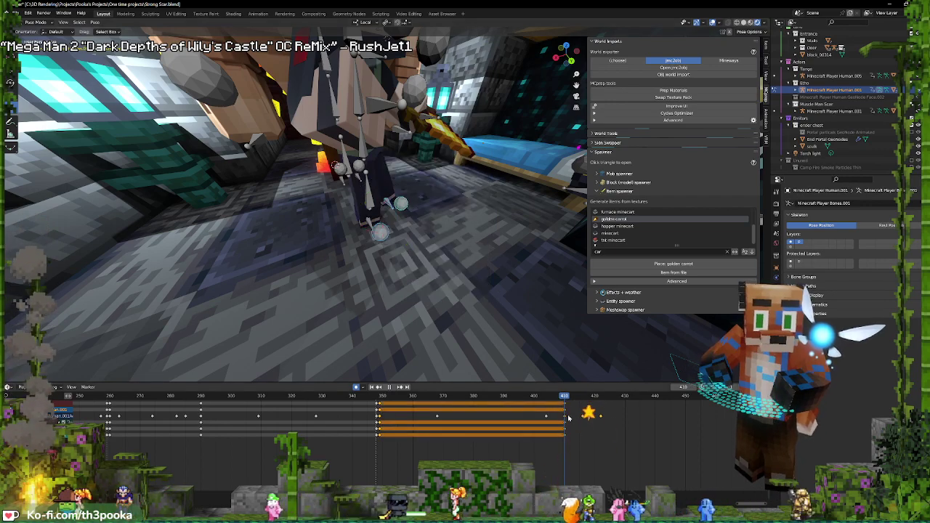
At frame 422, move one of the masked character's feet to a new spot on the floor to follow the turn
{"action": "key", "text": "space"}
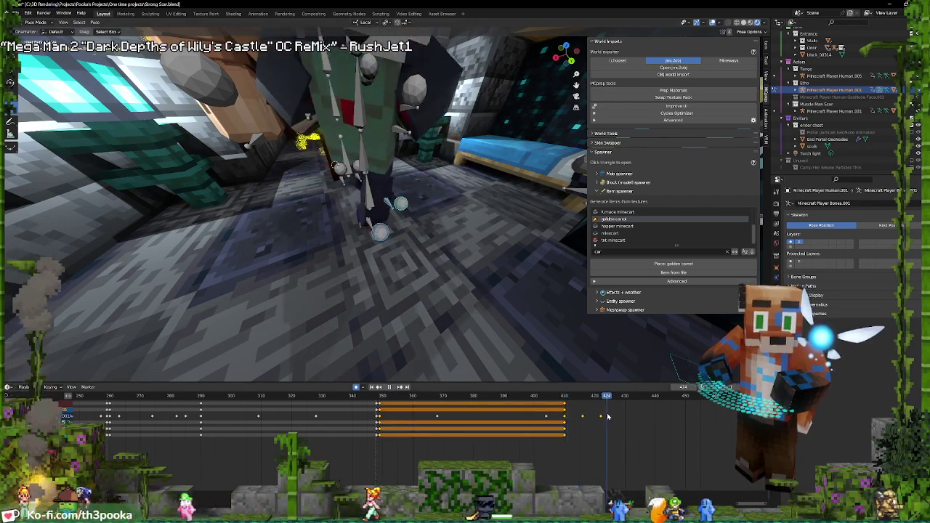
{"action": "left_click_drag", "start_coordinate": [604, 418], "coordinate": [602, 418]}
{"action": "left_click", "coordinate": [386, 202]}
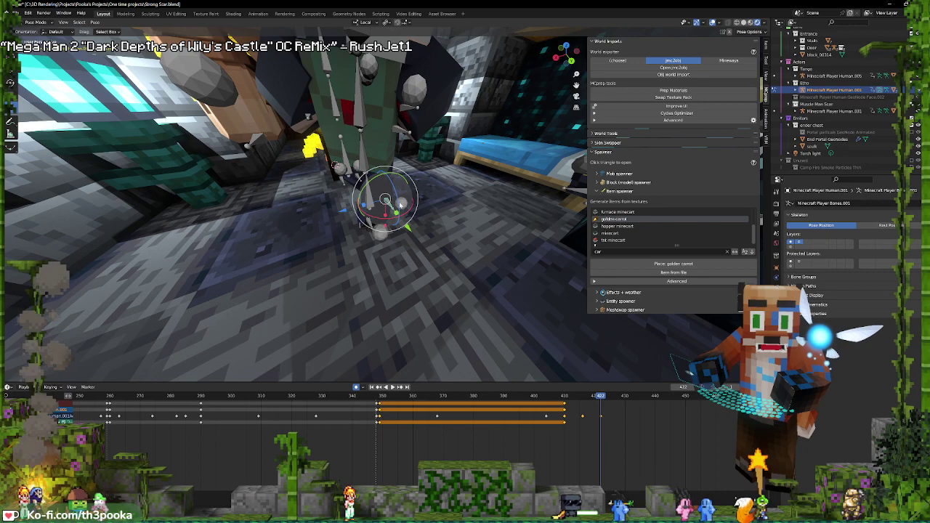
{"action": "middle_click_drag", "start_coordinate": [385, 202], "coordinate": [376, 232]}
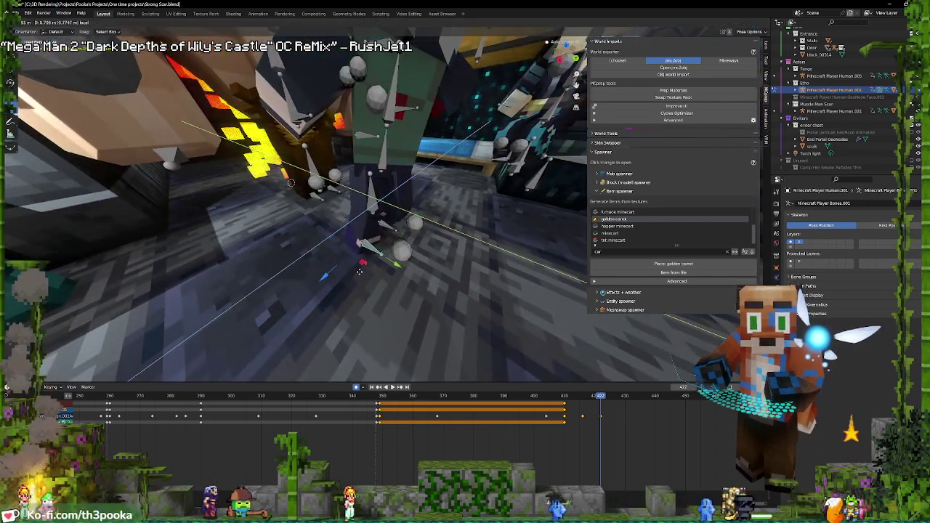
{"action": "left_click_drag", "start_coordinate": [359, 272], "coordinate": [359, 274]}
{"action": "left_click", "coordinate": [383, 158]}
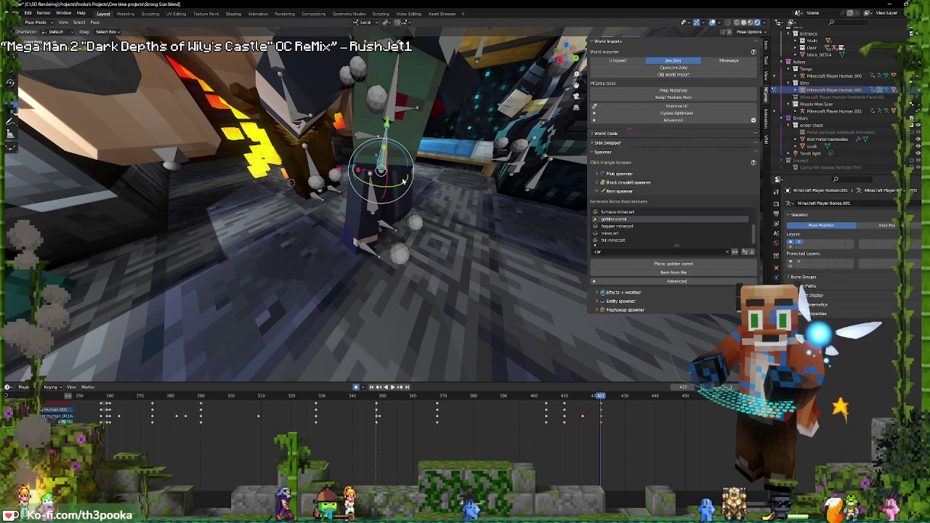
At frame 422, move the masked character's body control to a new spot above the feet
{"action": "left_click", "coordinate": [381, 176]}
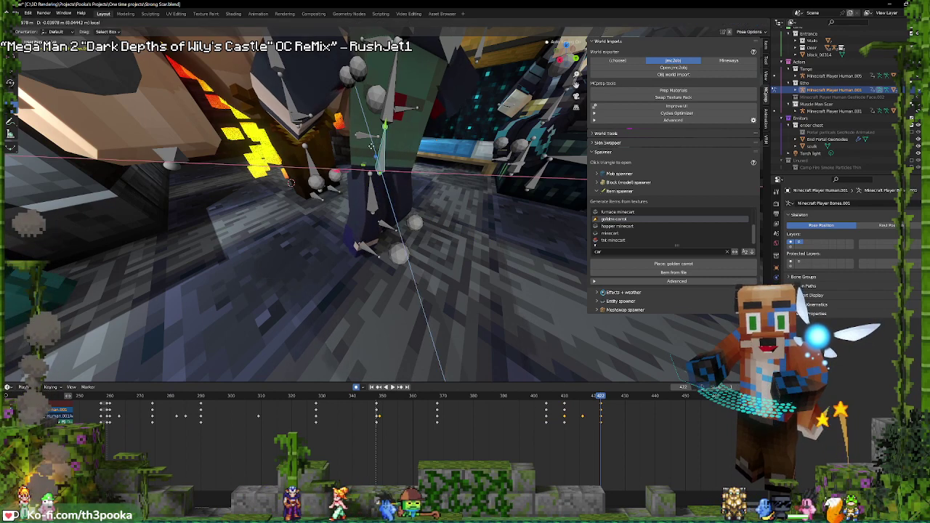
{"action": "key", "text": "g"}
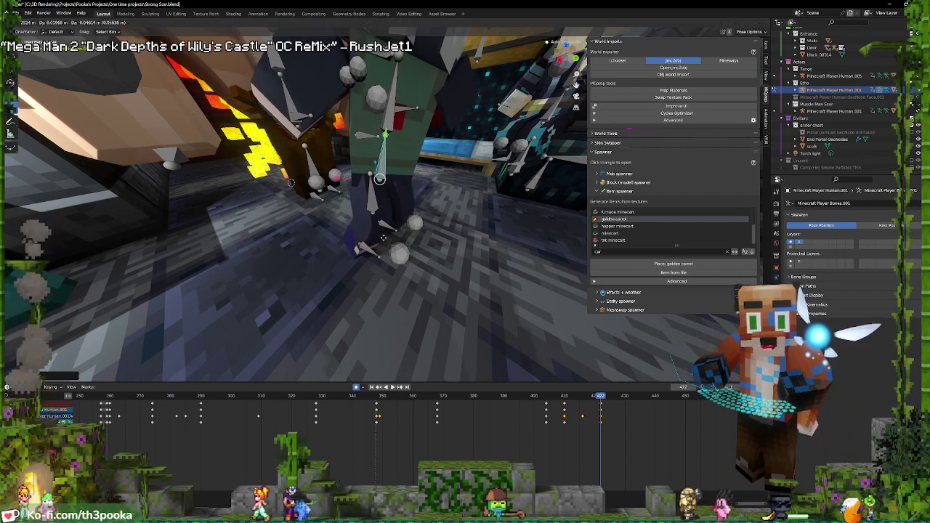
{"action": "left_click", "coordinate": [381, 181]}
At frame 422, move both of the masked character's knee targets along their local Y axis to follow the turn
{"action": "left_click", "coordinate": [391, 227]}
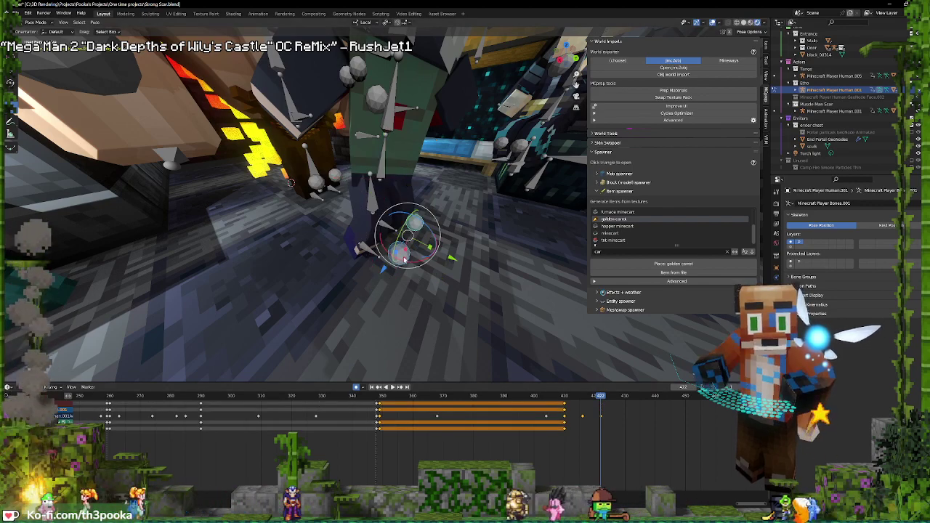
{"action": "key", "text": "g"}
{"action": "key", "text": "y"}
{"action": "key", "text": "y"}
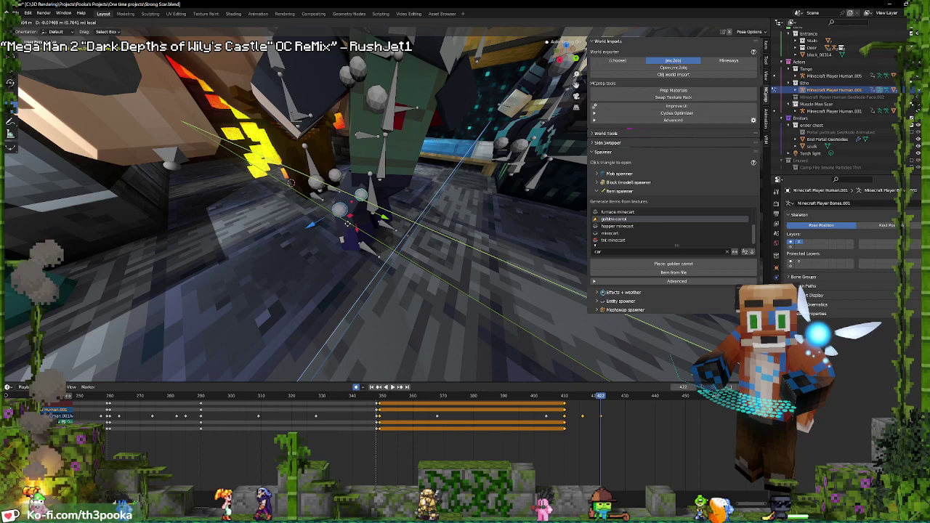
{"action": "left_click", "coordinate": [348, 223]}
At frame 416, shift the masked character's knee targets without changing local X, raise one foot mid-step, and play the turn through the camera
{"action": "right_click", "coordinate": [584, 417], "text": "shift"}
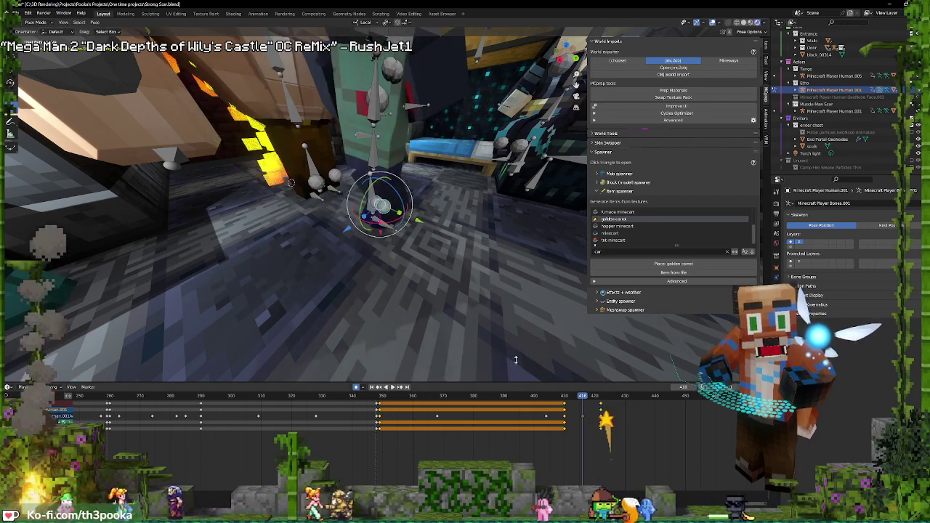
{"action": "key", "text": "g"}
{"action": "key", "text": "shift+x"}
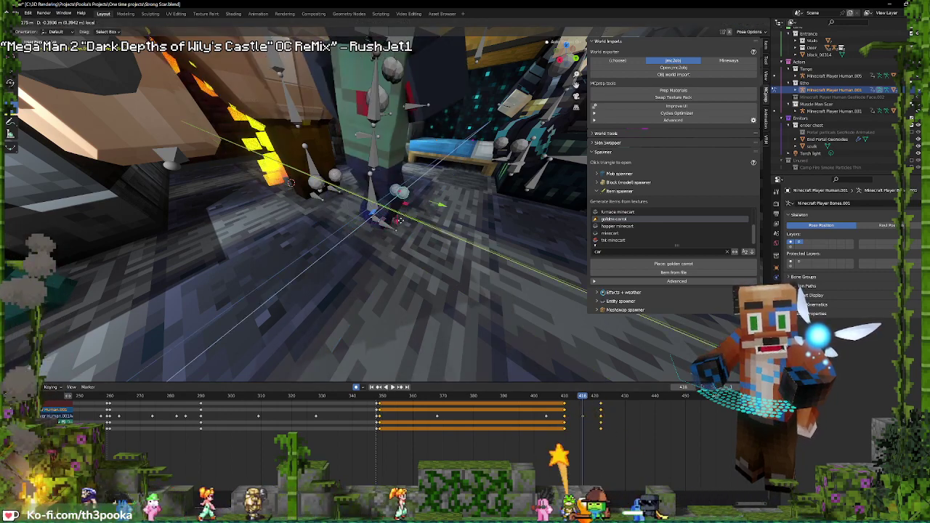
{"action": "left_click", "coordinate": [380, 226]}
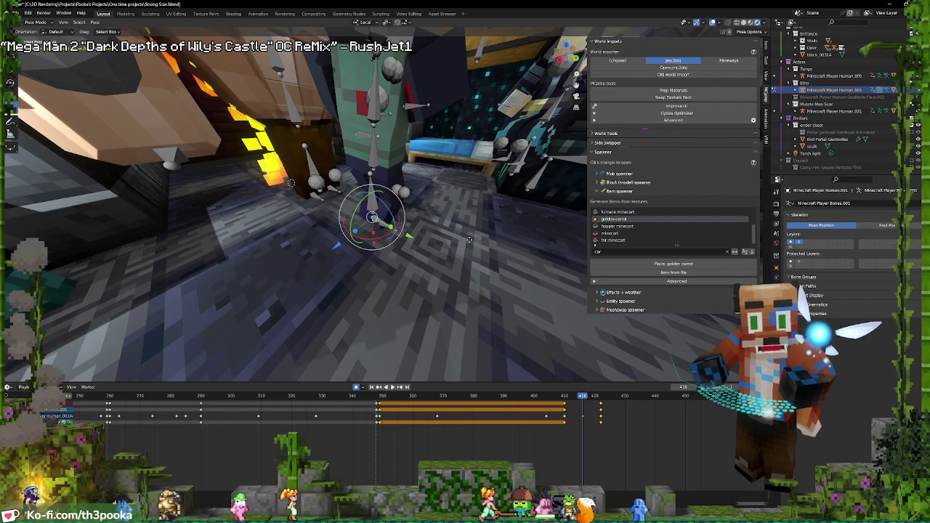
{"action": "key", "text": "g"}
{"action": "left_click", "coordinate": [460, 211]}
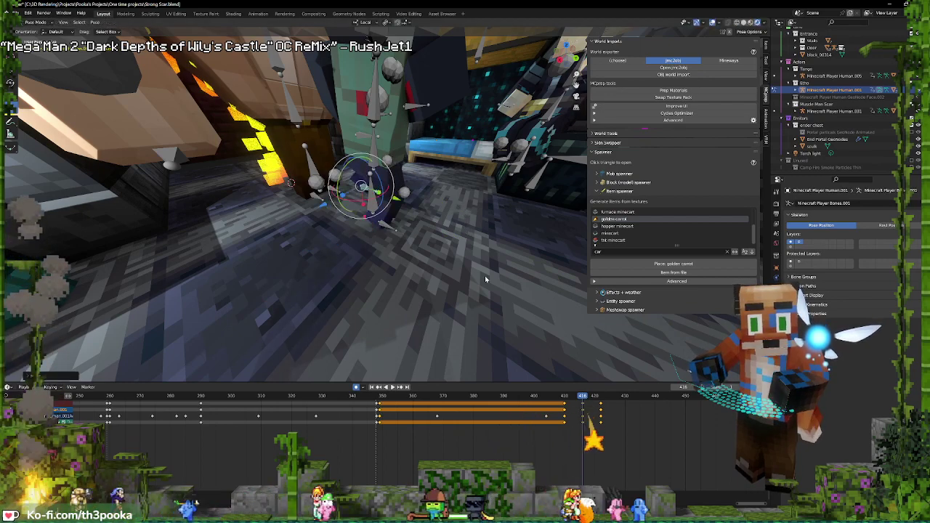
{"action": "key", "text": "KP_0"}
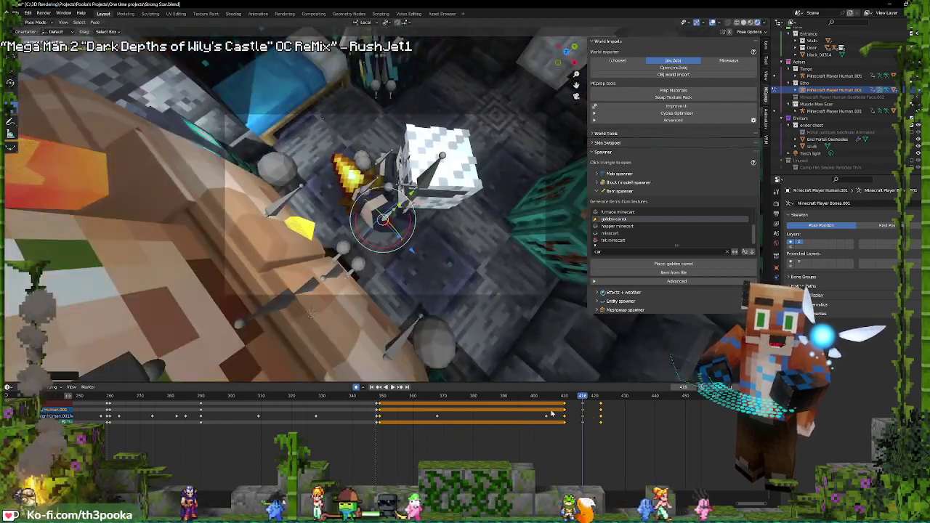
{"action": "key", "text": "space"}
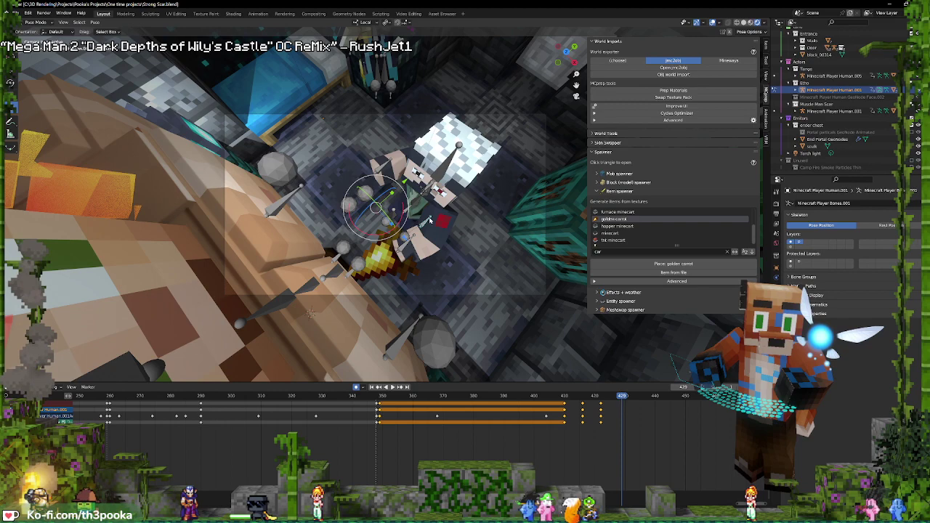
At frame 423, move the masked character's other foot along its local Y axis on the floor
{"action": "middle_click_drag", "start_coordinate": [510, 202], "coordinate": [394, 240]}
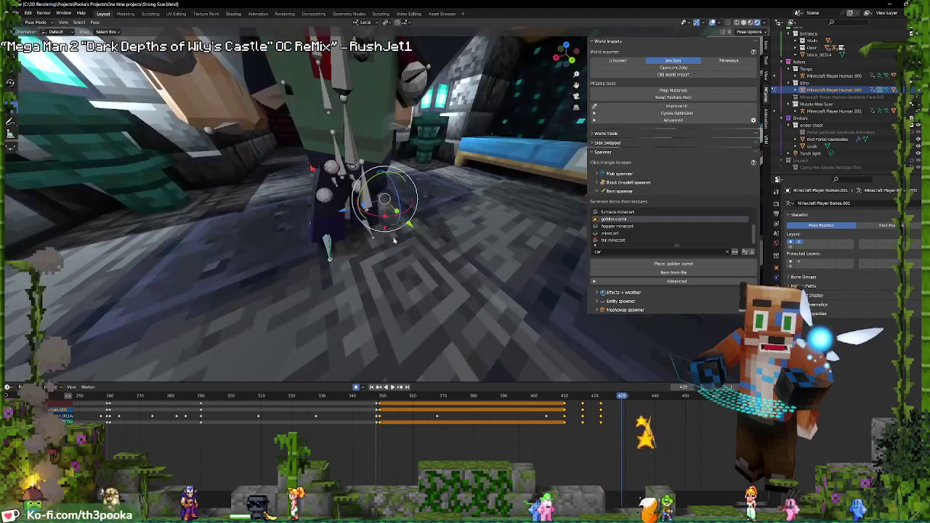
{"action": "left_click", "coordinate": [327, 240]}
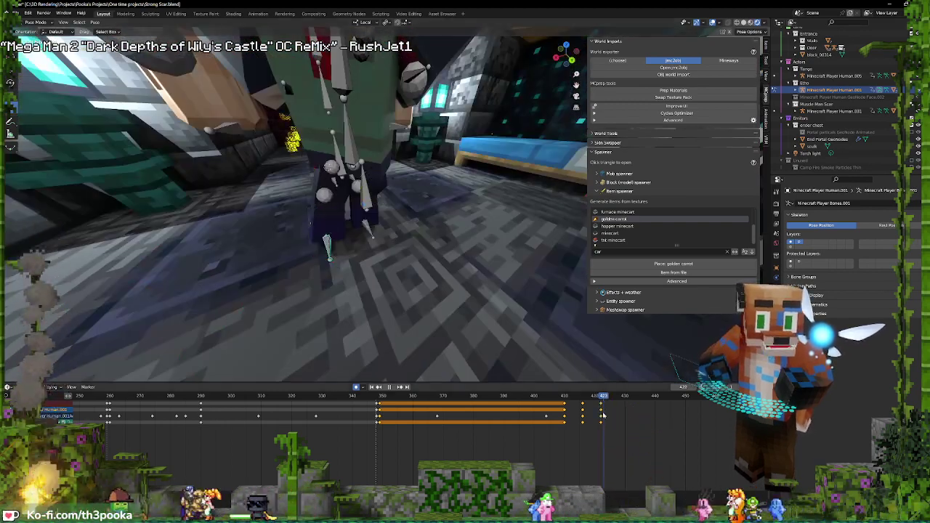
{"action": "key", "text": "g"}
{"action": "key", "text": "y"}
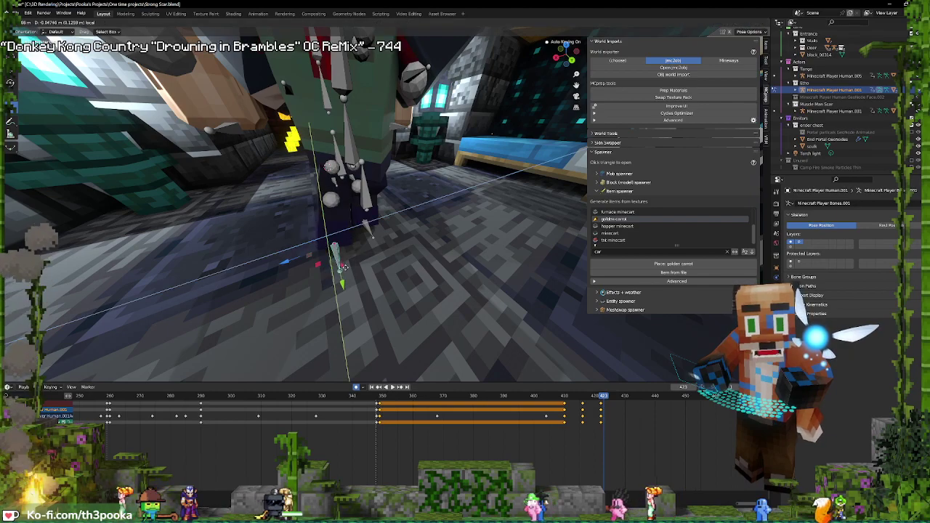
{"action": "left_click", "coordinate": [345, 280]}
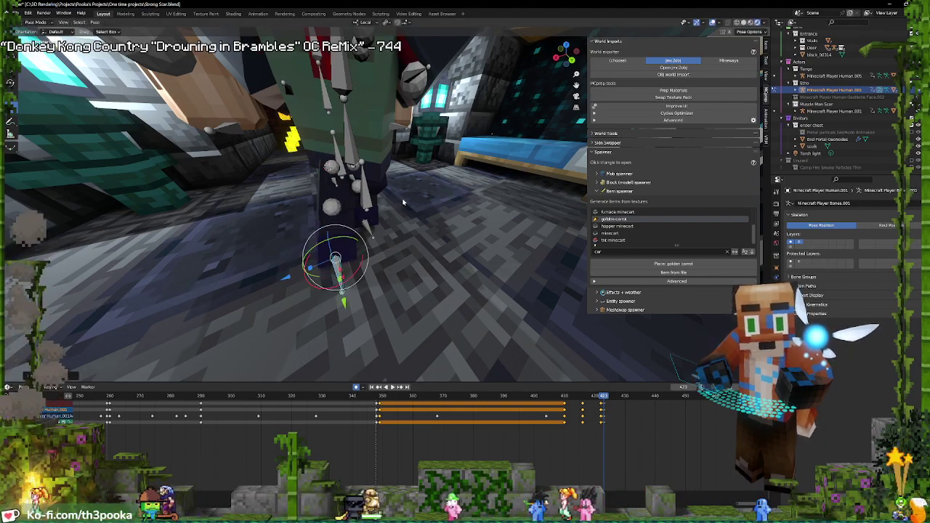
At frame 422, reposition the masked character's body control over the adjusted feet
{"action": "middle_click_drag", "start_coordinate": [405, 201], "coordinate": [519, 195]}
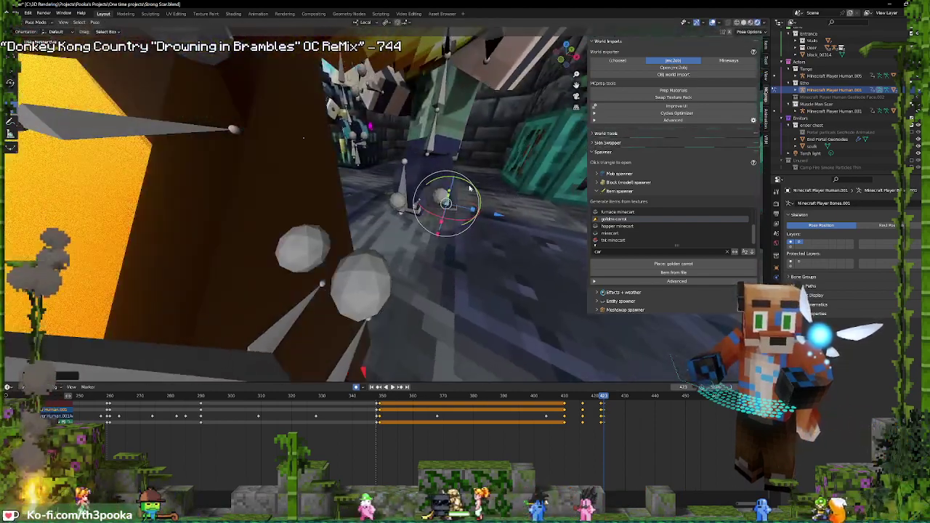
{"action": "left_click", "coordinate": [457, 145]}
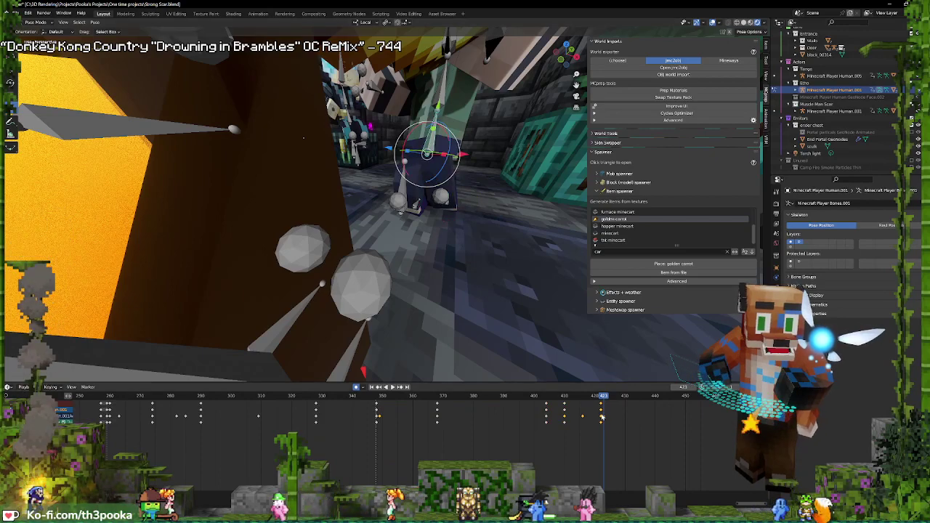
{"action": "key", "text": "space"}
{"action": "key", "text": "g"}
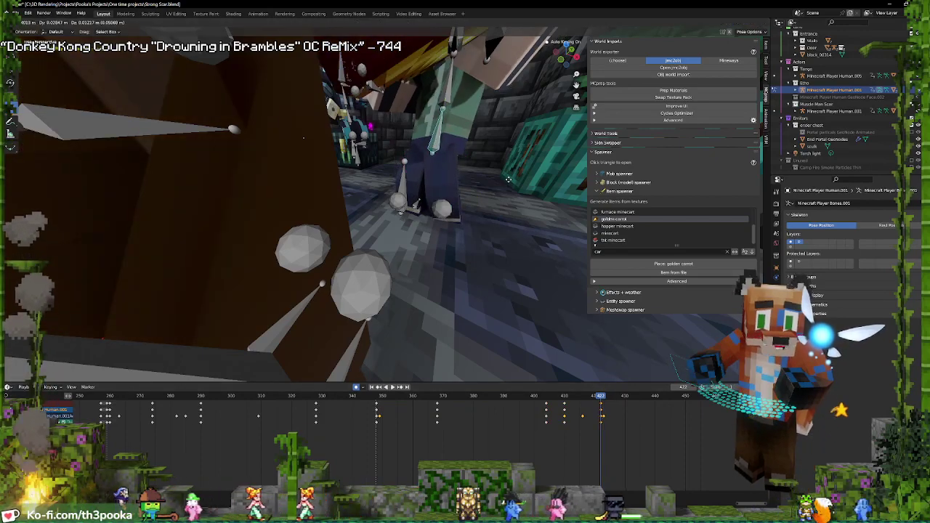
{"action": "left_click", "coordinate": [508, 181]}
Delete the selected foot control's keyframe at frame 422 and return to the camera view
{"action": "middle_click_drag", "start_coordinate": [509, 208], "coordinate": [464, 211]}
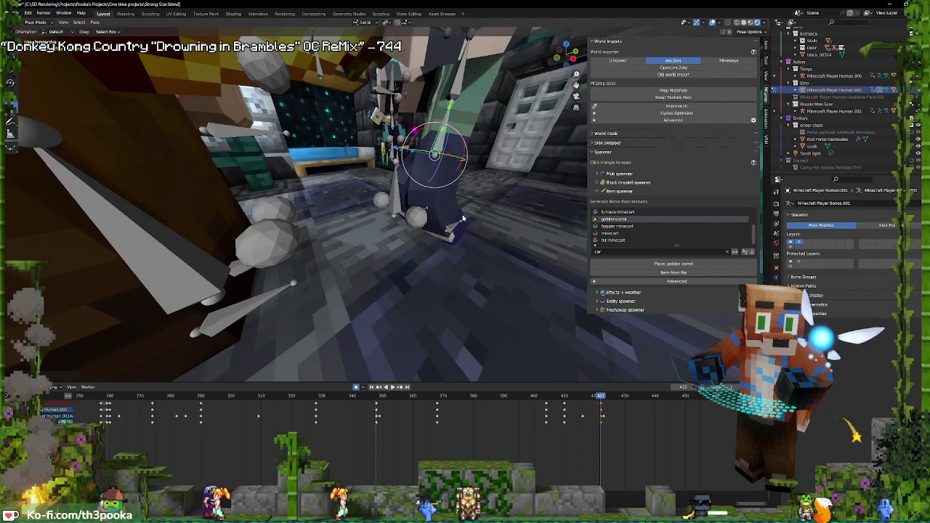
{"action": "left_click", "coordinate": [453, 231]}
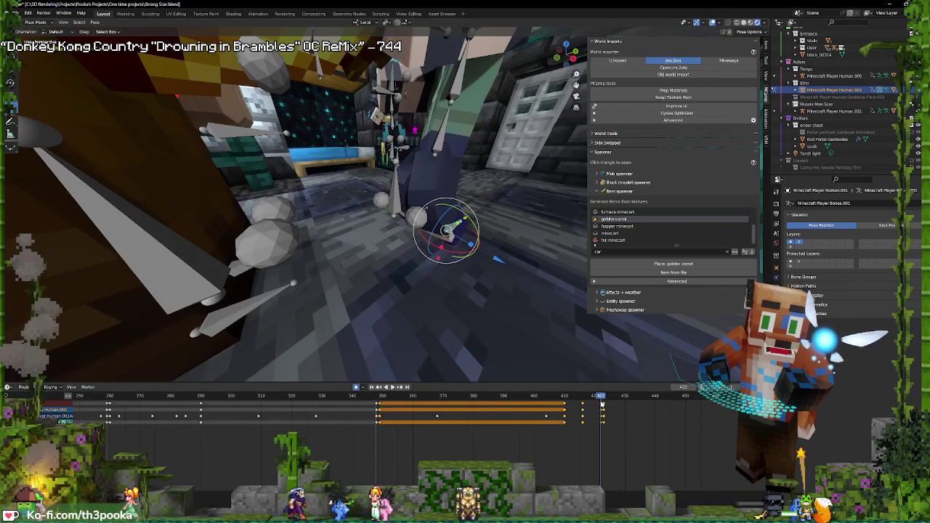
{"action": "key", "text": "Delete"}
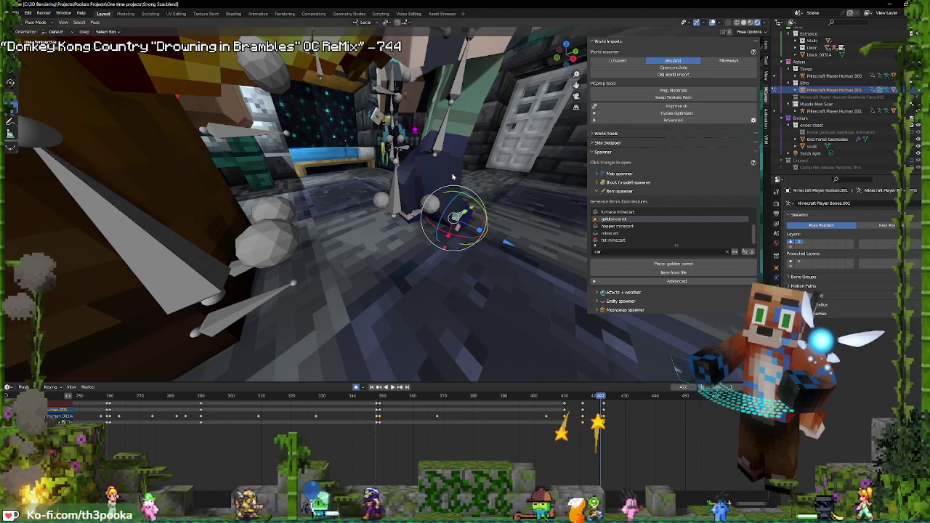
{"action": "key", "text": "KP_0"}
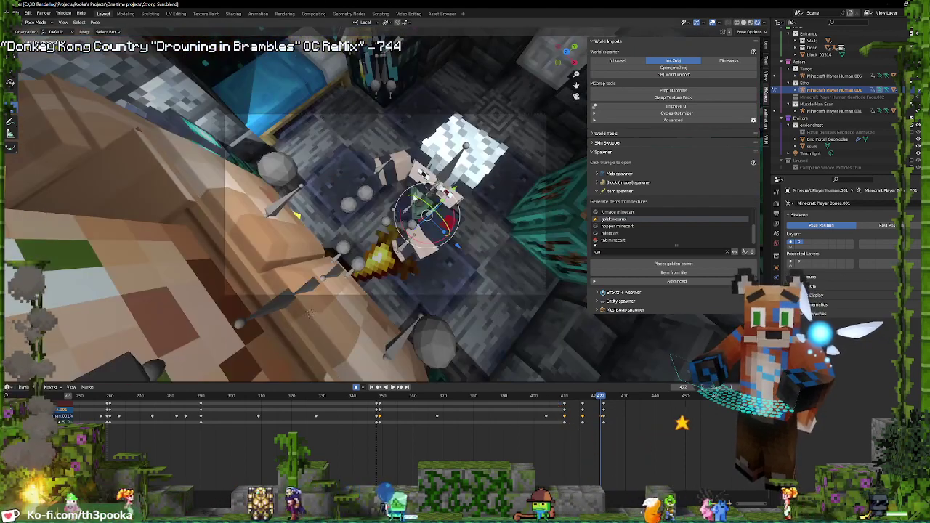
At frame 439, move the masked character's body control away from Scar and adjust its lean
{"action": "left_click", "coordinate": [420, 206]}
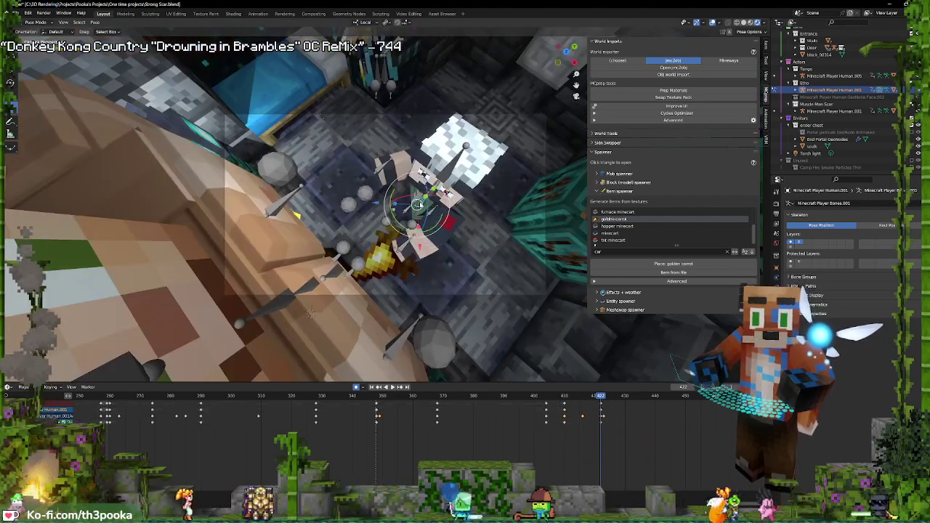
{"action": "right_click", "coordinate": [549, 422], "text": "shift"}
{"action": "key", "text": "space"}
{"action": "key", "text": "space"}
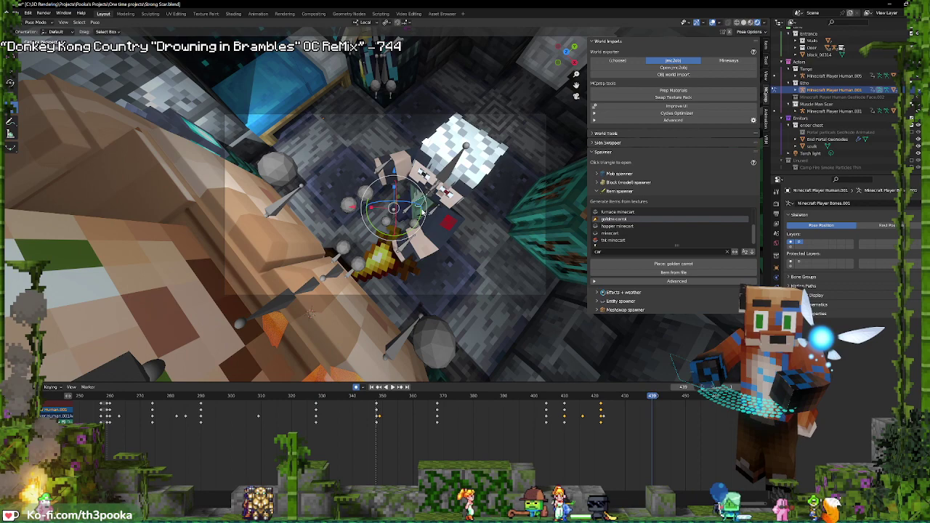
{"action": "key", "text": "g"}
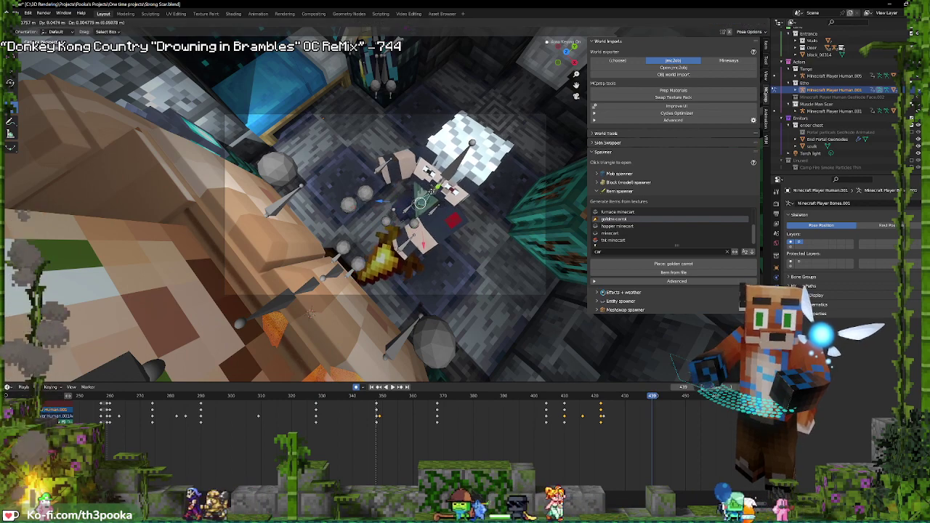
{"action": "left_click", "coordinate": [432, 203]}
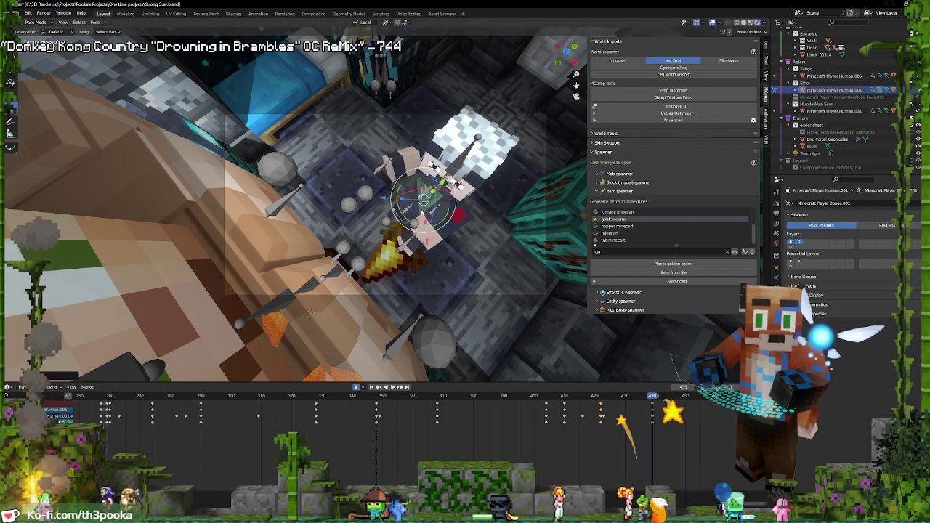
{"action": "left_click_drag", "start_coordinate": [425, 222], "coordinate": [426, 220]}
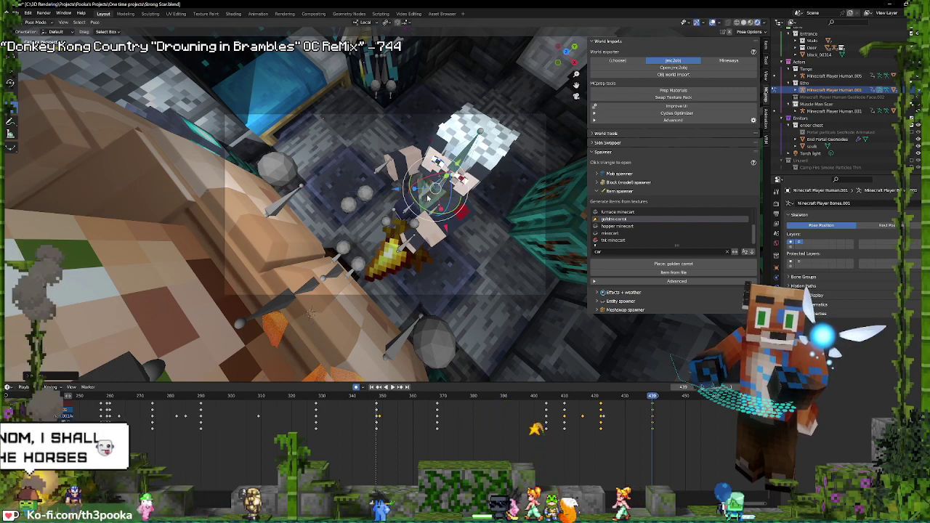
{"action": "left_click_drag", "start_coordinate": [441, 181], "coordinate": [444, 178]}
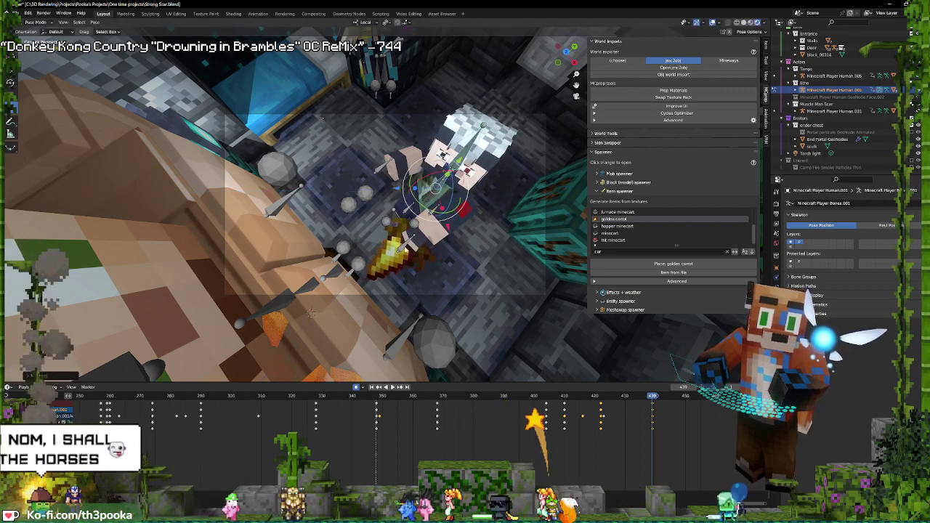
At frame 439, reposition the masked character's arm controls and readjust the body control's pose
{"action": "key", "text": "g"}
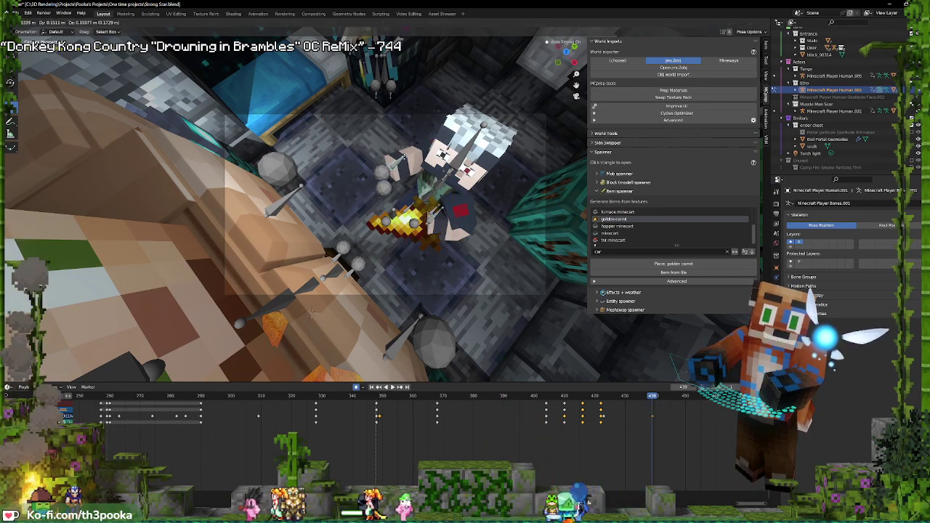
{"action": "left_click", "coordinate": [431, 185]}
{"action": "left_click", "coordinate": [429, 197]}
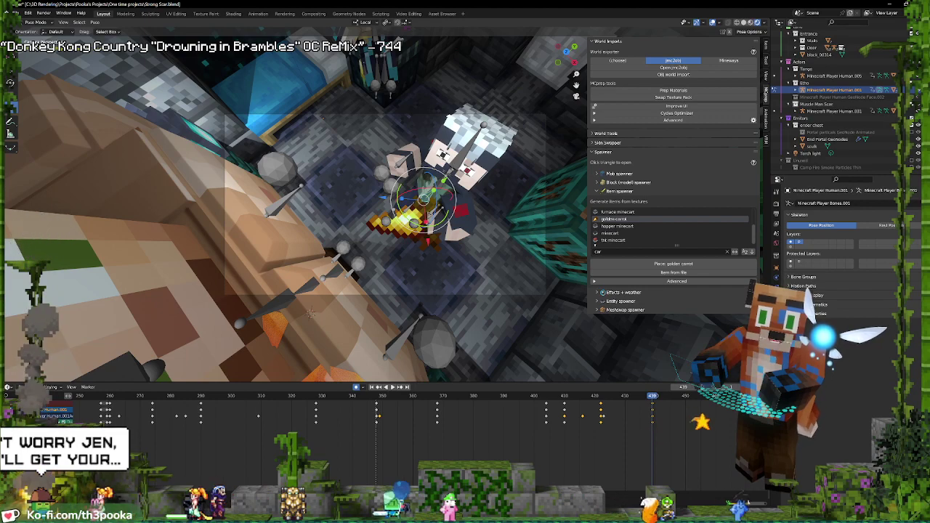
{"action": "left_click_drag", "start_coordinate": [447, 197], "coordinate": [443, 190]}
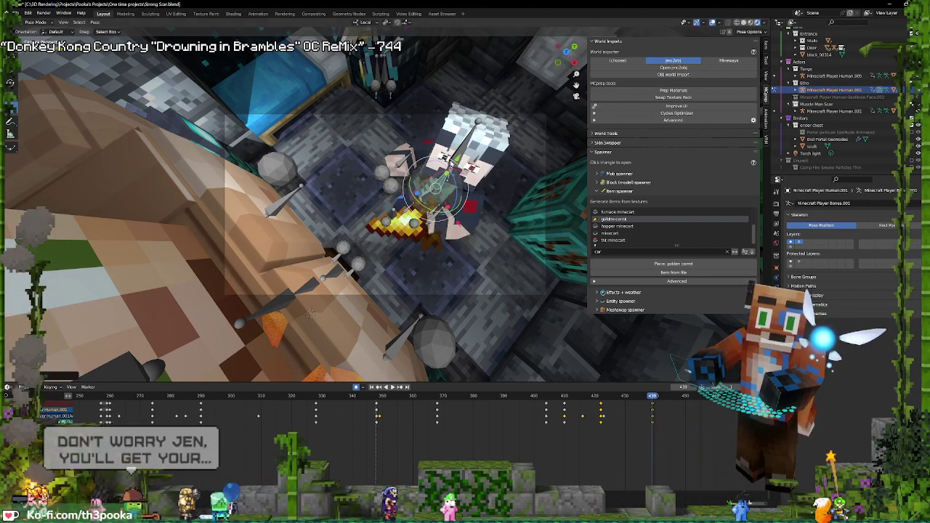
At frame 439, rotate the masked character's head about its local Y axis and play back the end of the turn
{"action": "left_click", "coordinate": [465, 148]}
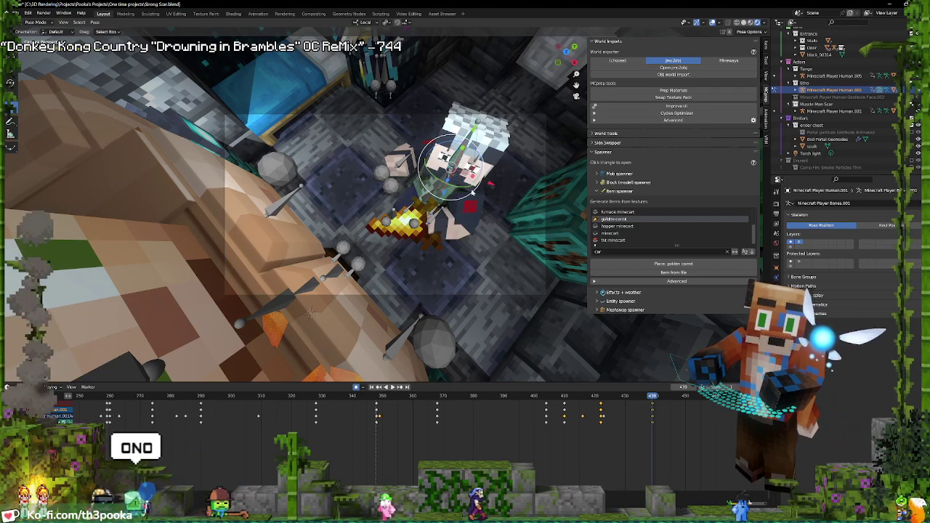
{"action": "key", "text": "r"}
{"action": "key", "text": "x"}
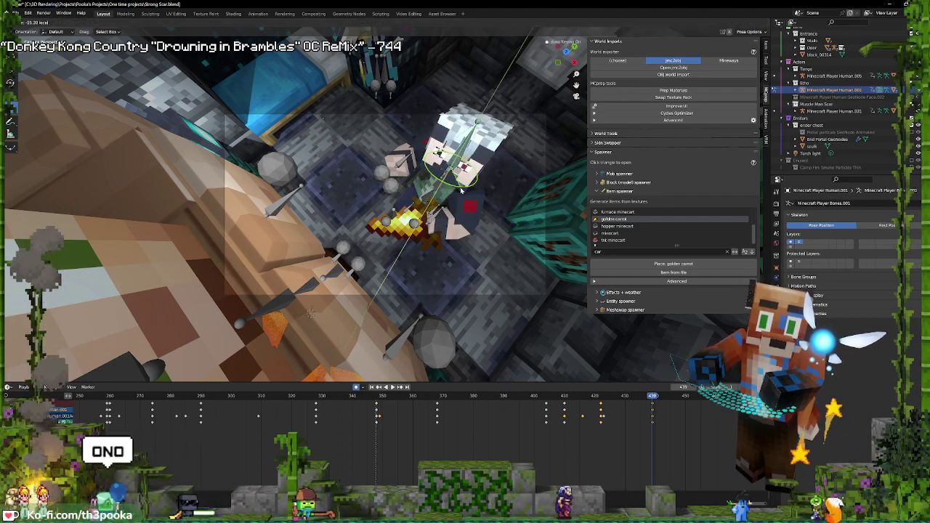
{"action": "left_click_drag", "start_coordinate": [461, 190], "coordinate": [461, 191]}
{"action": "left_click", "coordinate": [599, 415]}
{"action": "key", "text": "space"}
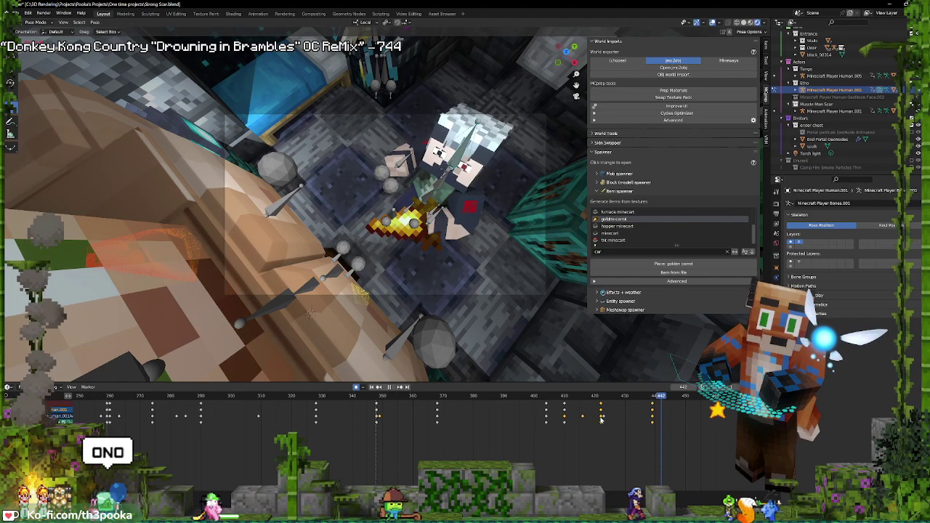
{"action": "key", "text": "space"}
At frame 439, select all of the masked character's pose controls and insert keyframes for them
{"action": "left_click", "coordinate": [440, 180]}
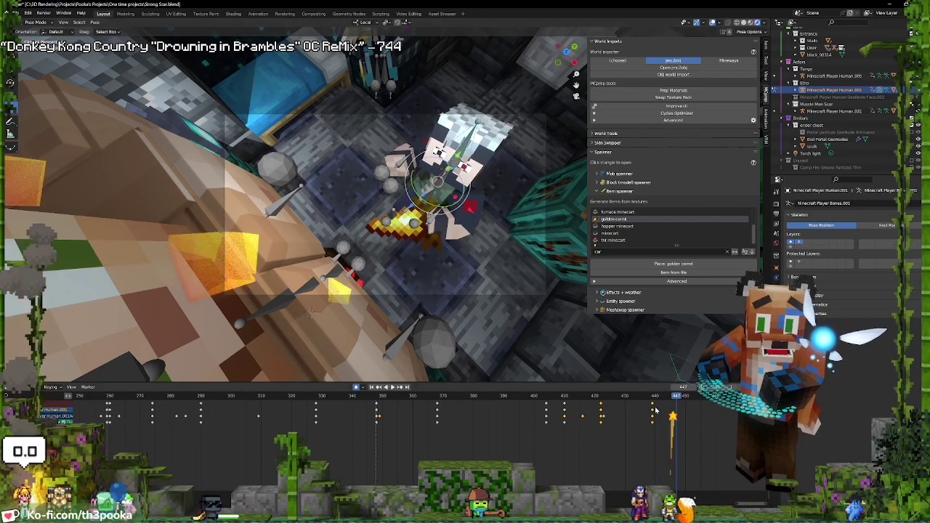
{"action": "right_click", "coordinate": [655, 409], "text": "shift"}
{"action": "key", "text": "space"}
{"action": "key", "text": "a"}
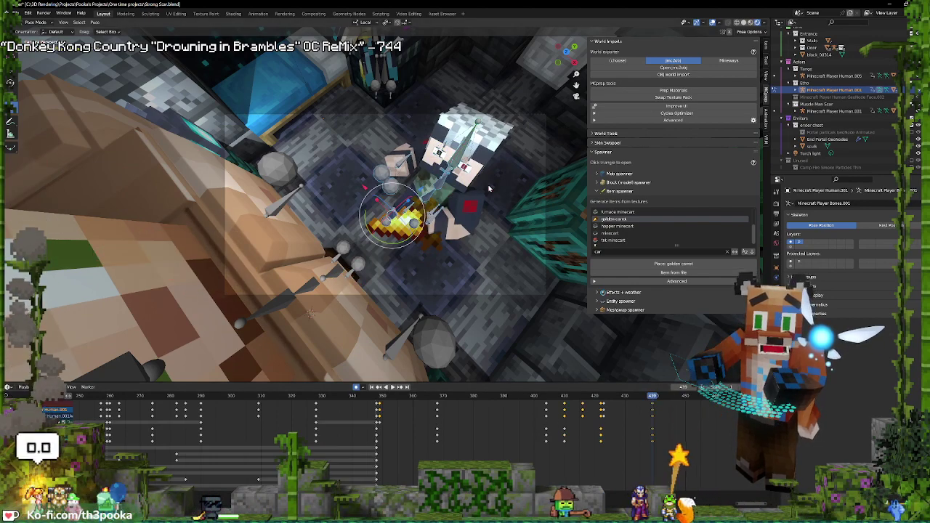
{"action": "right_click", "coordinate": [489, 189]}
{"action": "left_click", "coordinate": [489, 190]}
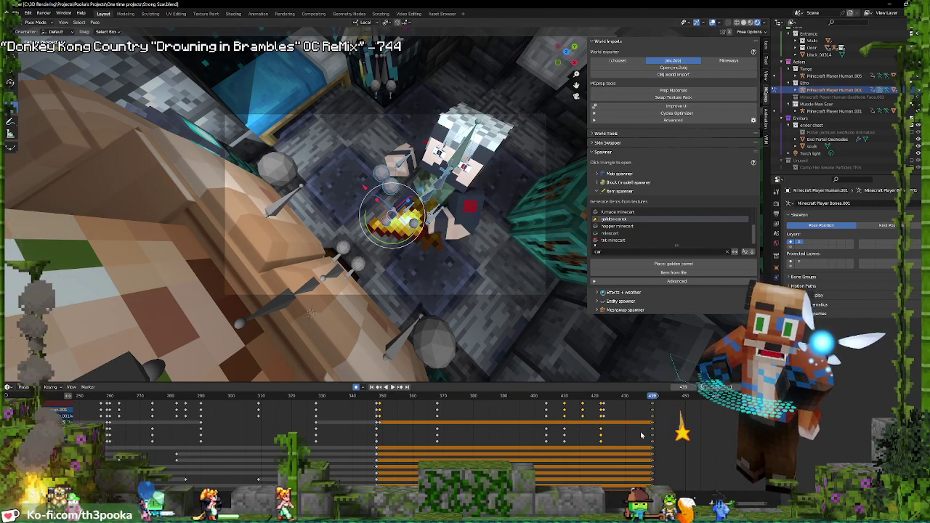
{"action": "scroll", "coordinate": [677, 436], "scroll_direction": "down", "scroll_amount": 5}
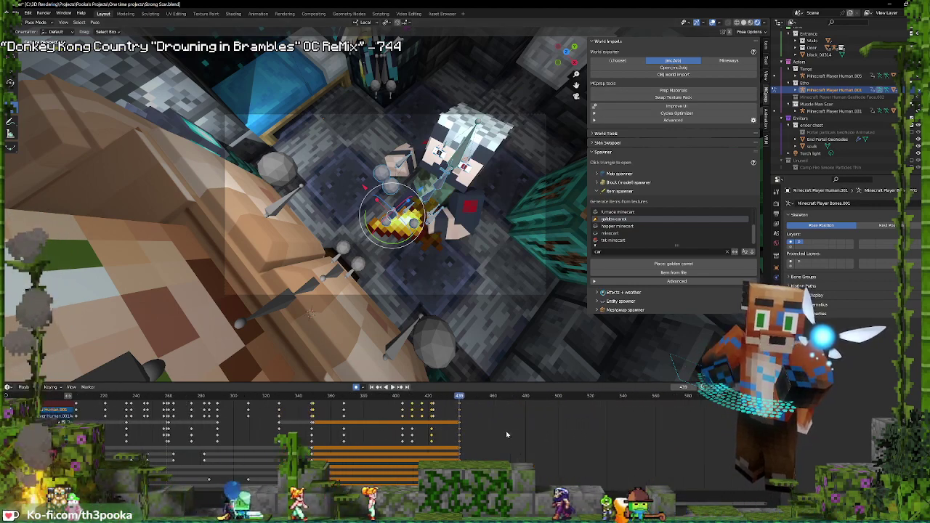
{"action": "scroll", "coordinate": [516, 429], "scroll_direction": "up", "scroll_amount": 3}
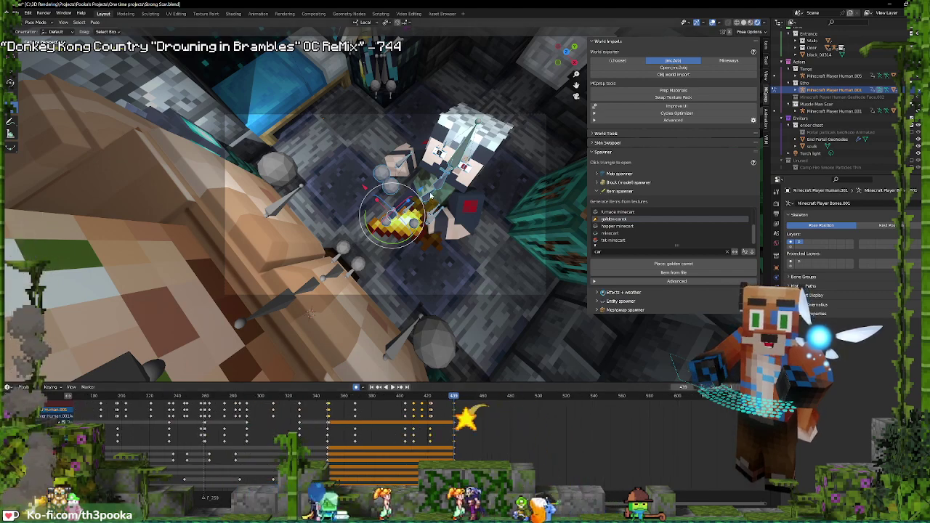
Play back the whole animation from frame 0 with the viewport overlays hidden
{"action": "left_click", "coordinate": [431, 194]}
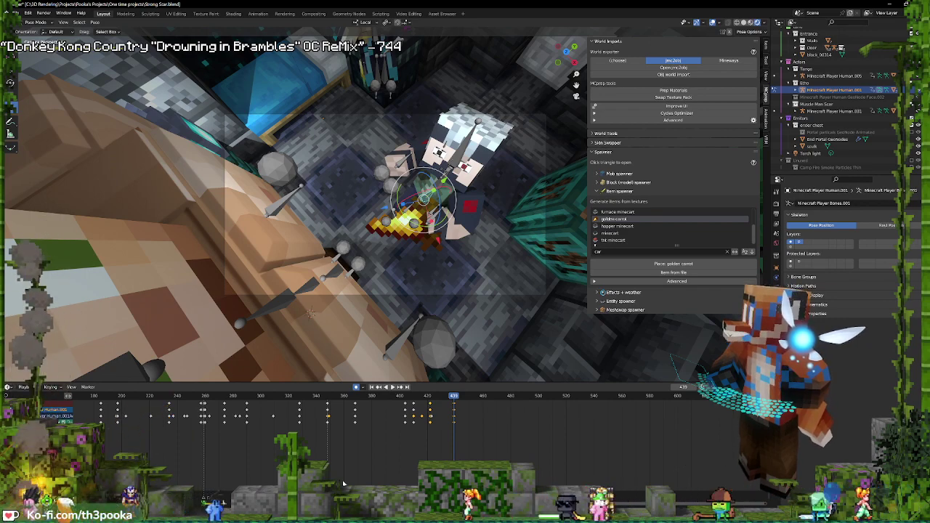
{"action": "scroll", "coordinate": [422, 429], "scroll_direction": "down", "scroll_amount": 15}
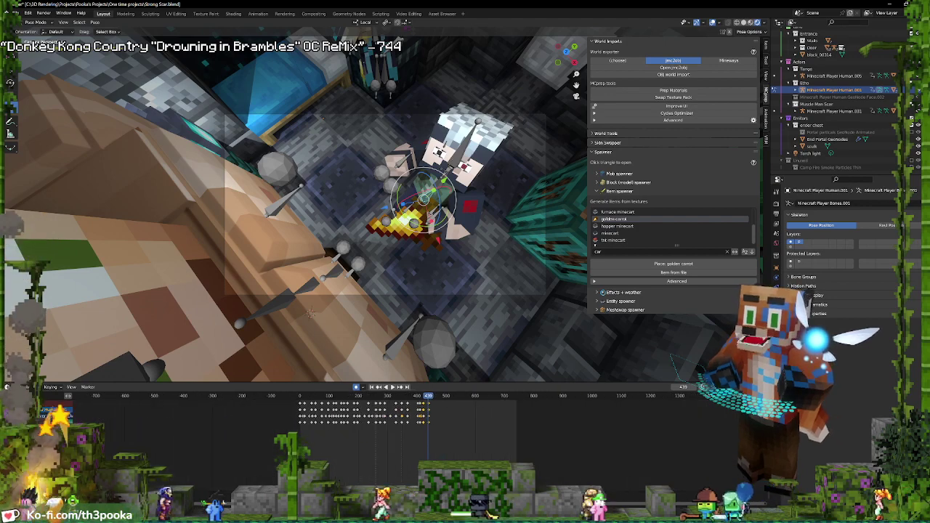
{"action": "left_click", "coordinate": [299, 396]}
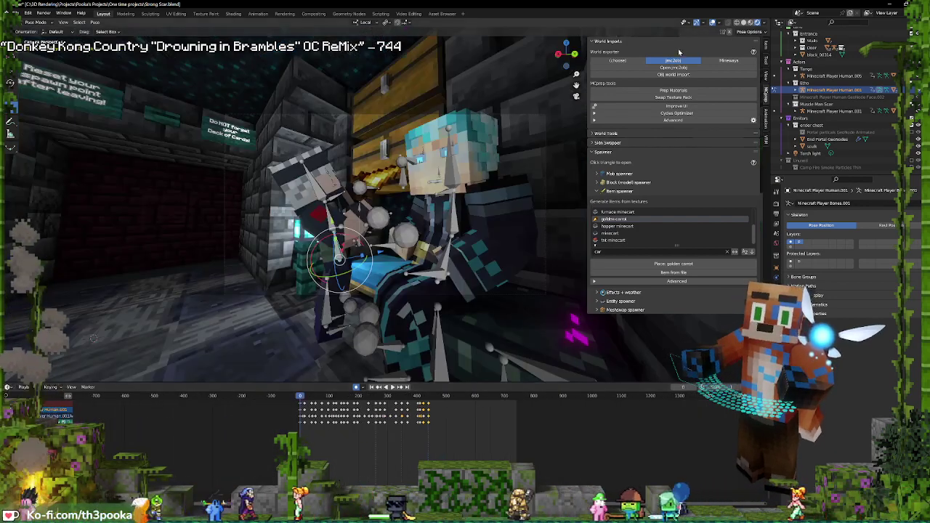
{"action": "left_click", "coordinate": [713, 23]}
{"action": "key", "text": "space"}
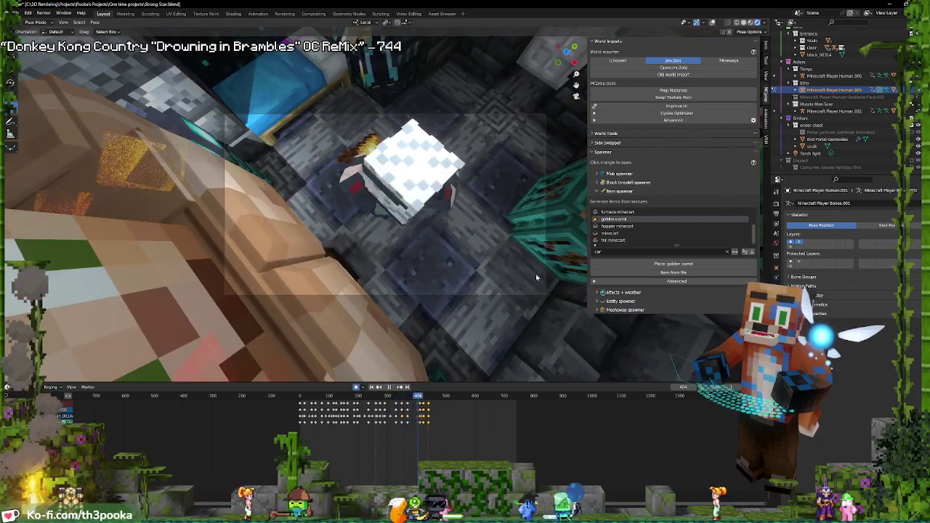
{"action": "key", "text": "space"}
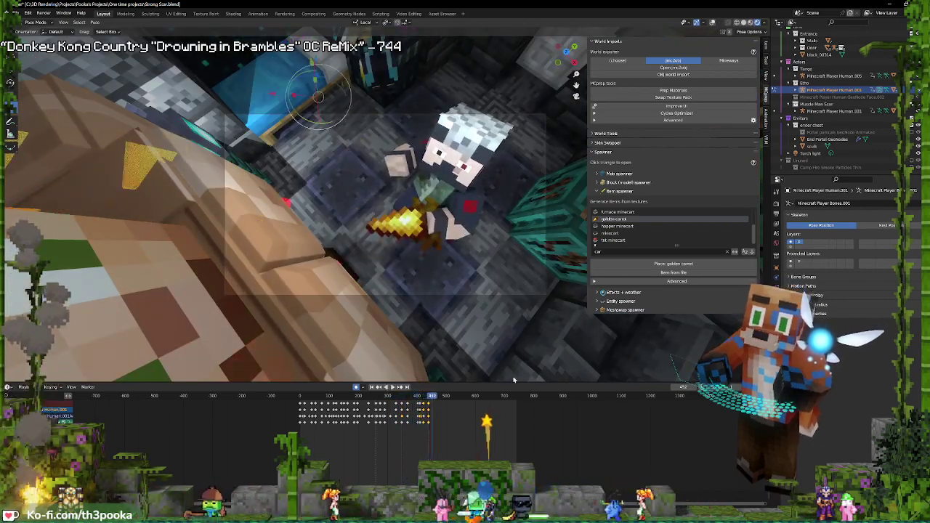
At frame 439, switch to Object Mode, show the viewport overlays again, and insert a keyframe on the camera
{"action": "scroll", "coordinate": [452, 451], "scroll_direction": "up", "scroll_amount": 4}
{"action": "scroll", "coordinate": [453, 450], "scroll_direction": "up", "scroll_amount": 10}
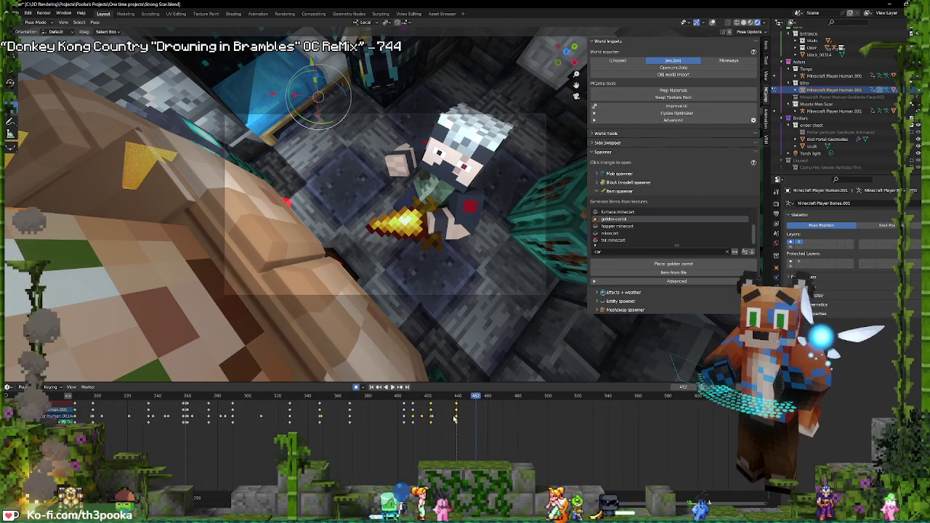
{"action": "right_click_drag", "start_coordinate": [456, 418], "coordinate": [457, 417], "text": "shift"}
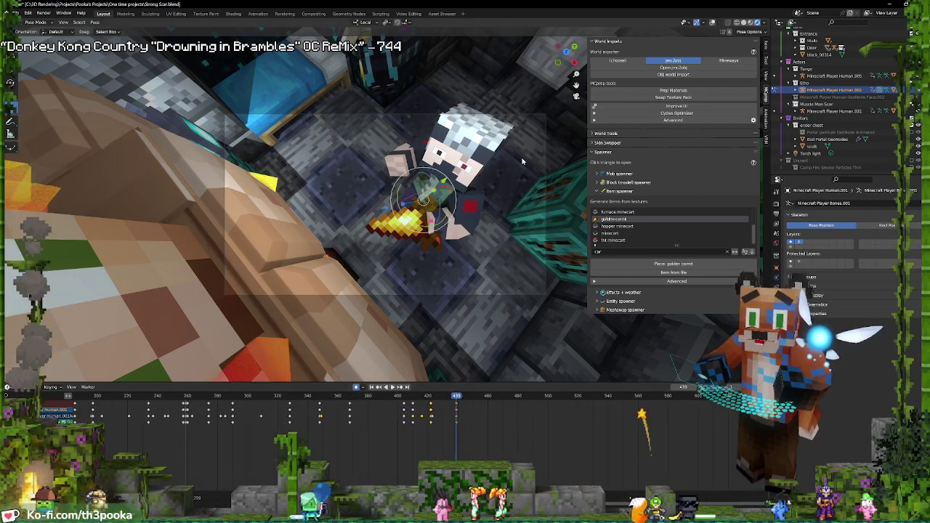
{"action": "left_click", "coordinate": [527, 116]}
{"action": "key", "text": "ctrl+Tab"}
{"action": "left_click", "coordinate": [527, 116]}
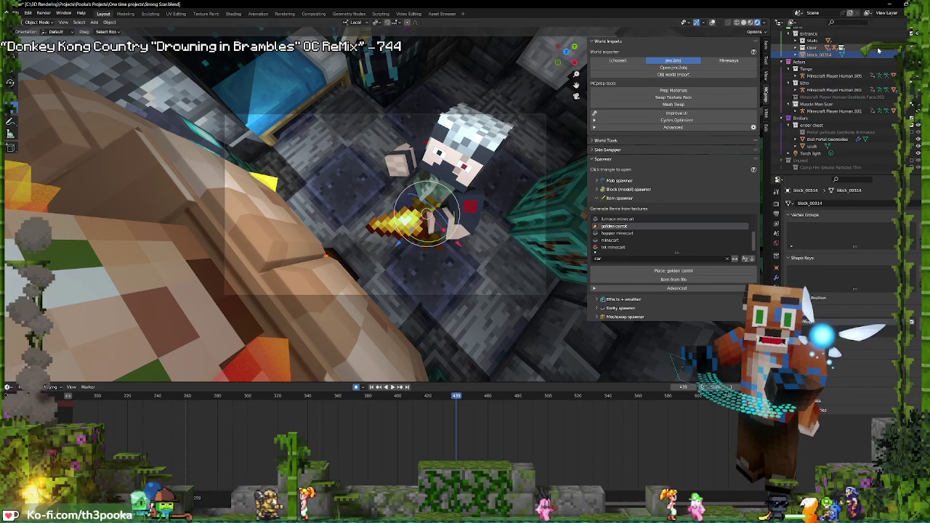
{"action": "scroll", "coordinate": [863, 59], "scroll_direction": "up", "scroll_amount": 3}
{"action": "left_click", "coordinate": [712, 23]}
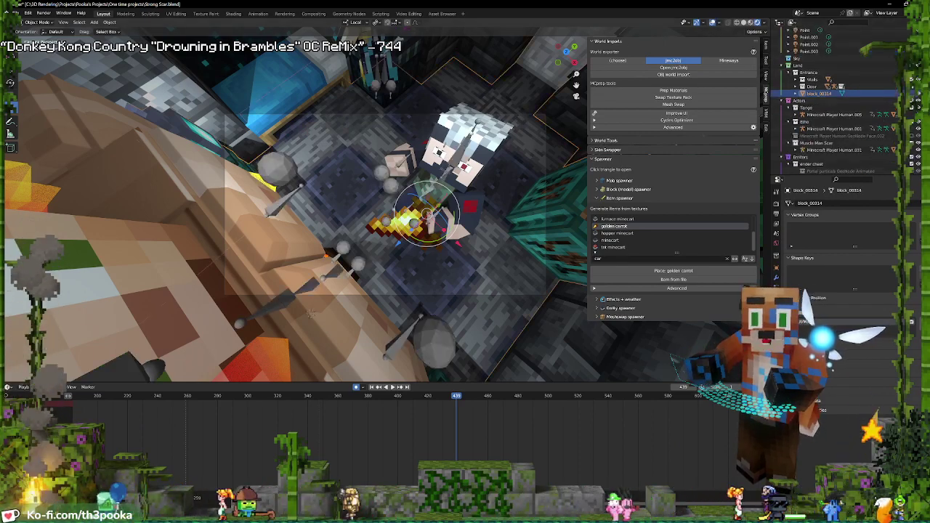
{"action": "left_click", "coordinate": [529, 117]}
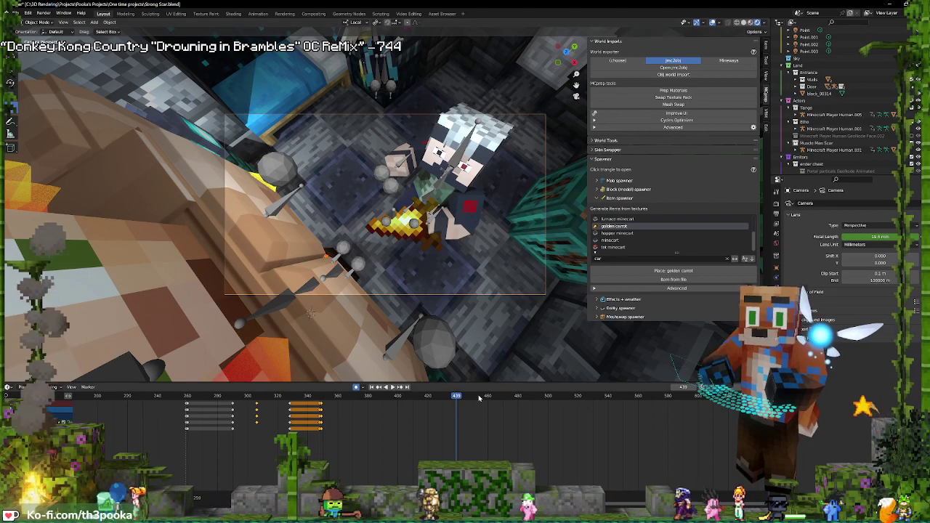
{"action": "key", "text": "i"}
{"action": "left_click", "coordinate": [468, 218]}
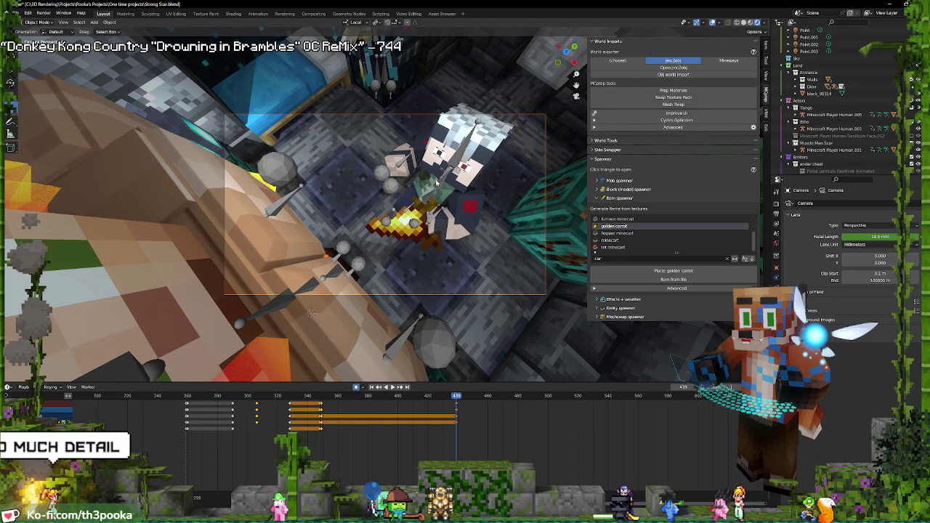
Move the camera slightly at frame 439 to reframe the overhead shot and play back the resulting motion
{"action": "key", "text": "g"}
{"action": "left_click", "coordinate": [440, 179]}
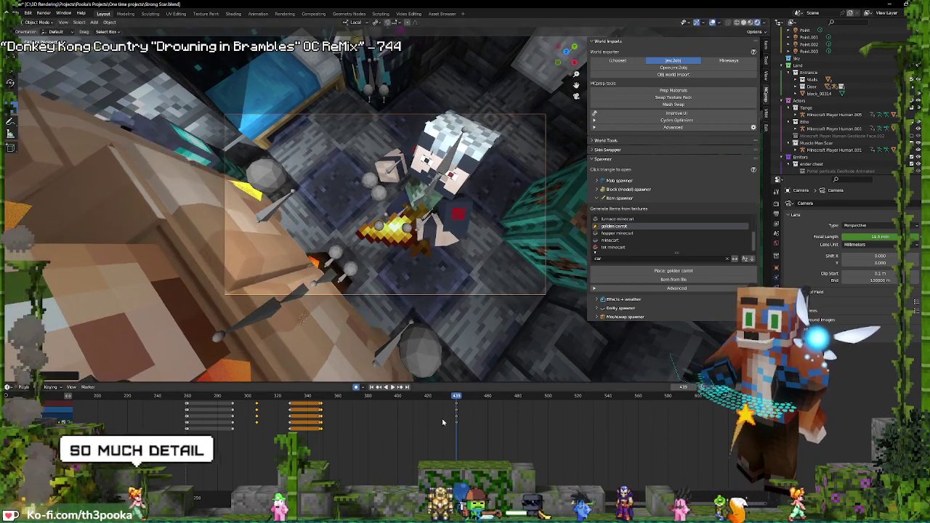
{"action": "key", "text": "space"}
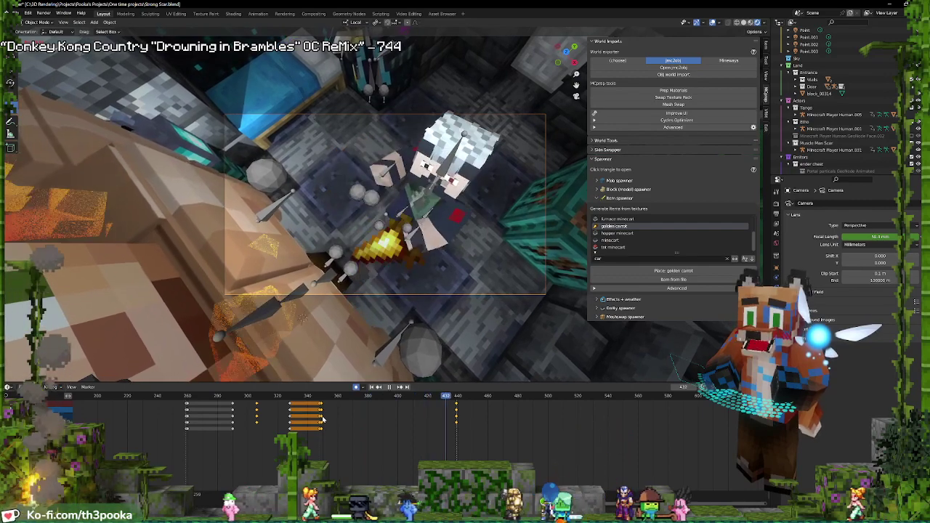
{"action": "key", "text": "space"}
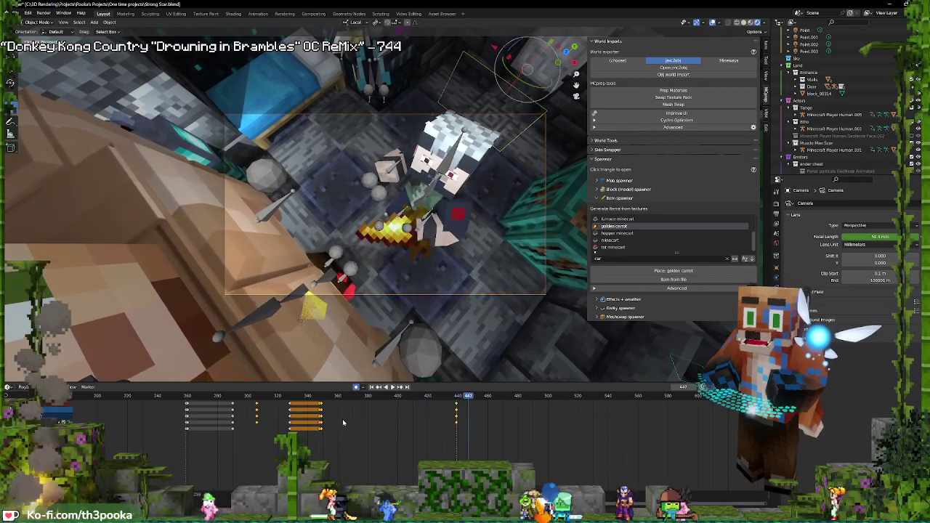
At frame 439, move the camera to reframe the overhead shot of the white-haired character with the golden carrot
{"action": "left_click", "coordinate": [381, 387]}
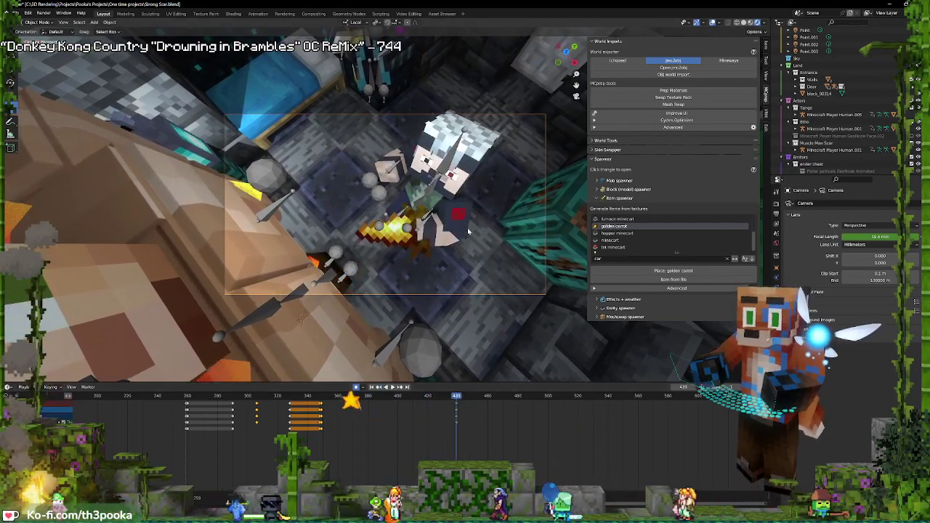
{"action": "key", "text": "g"}
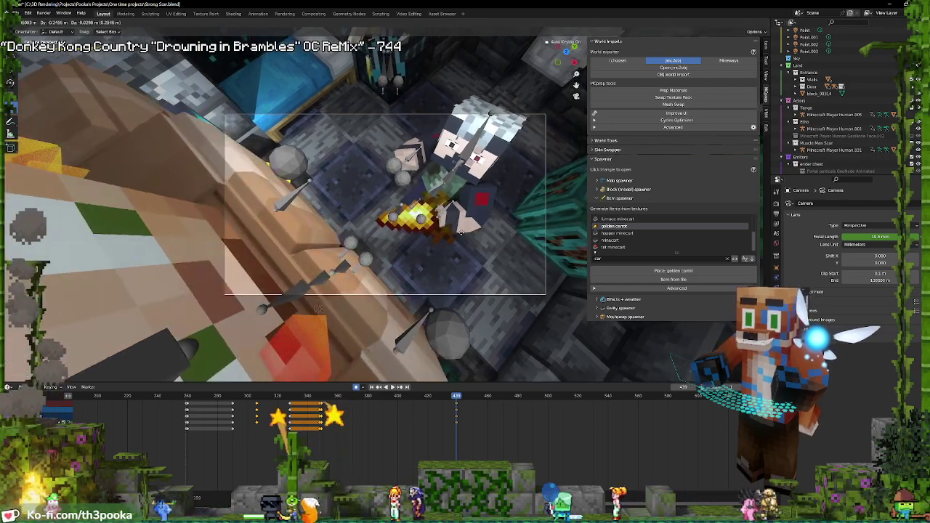
{"action": "left_click", "coordinate": [463, 234]}
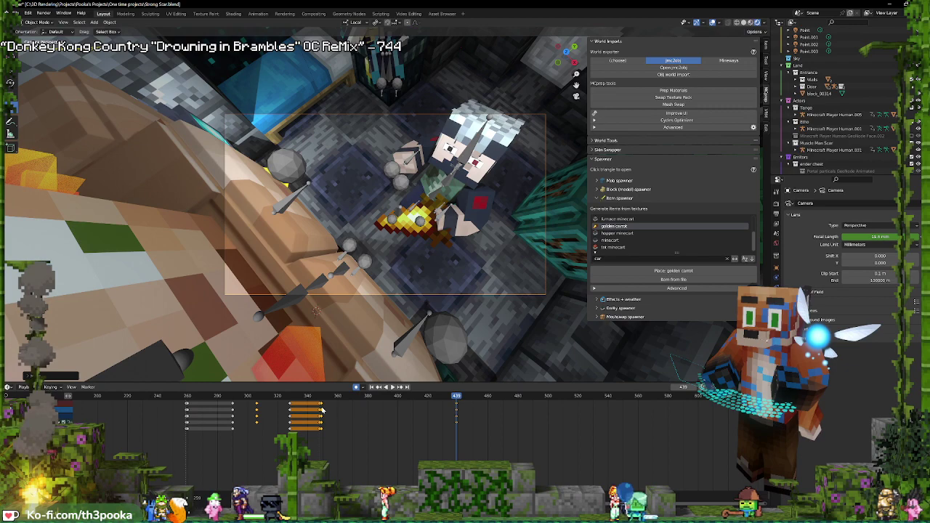
Play back the animation to check the reframed camera shot, and return to frame 439
{"action": "key", "text": "space"}
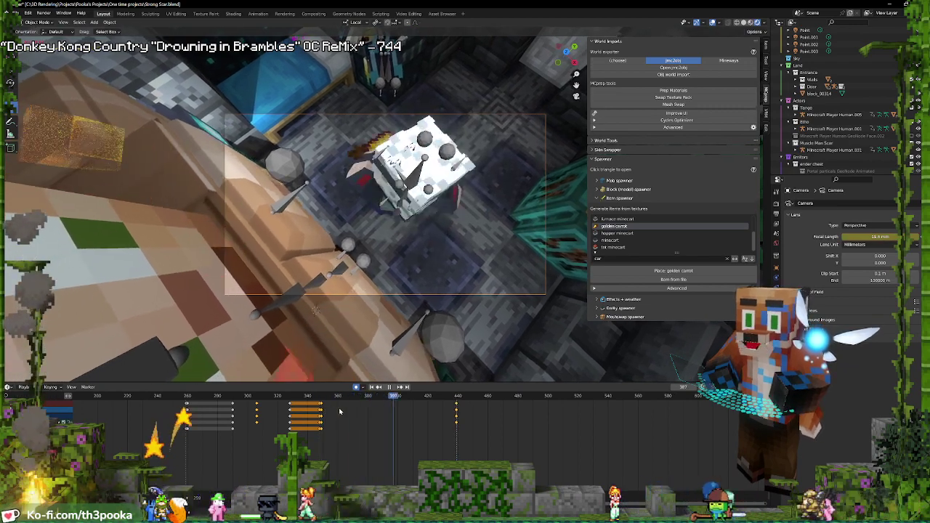
{"action": "key", "text": "space"}
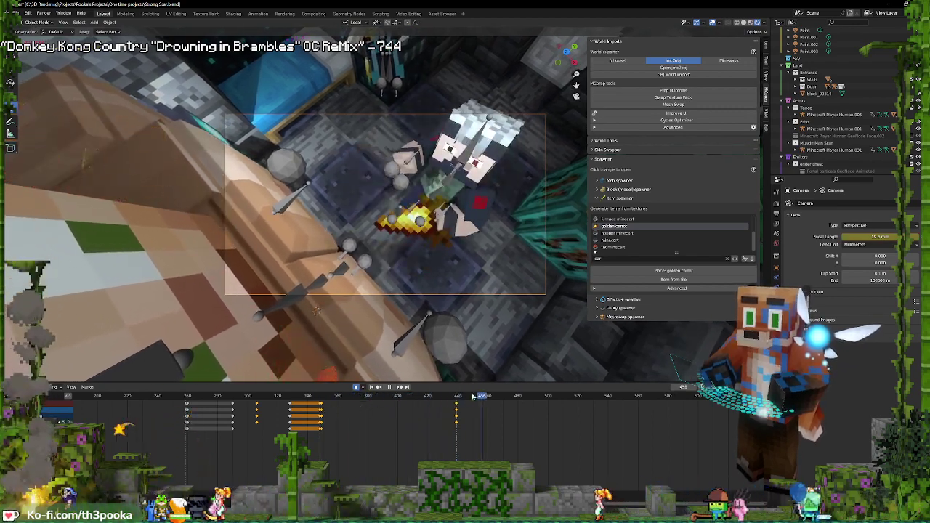
{"action": "right_click_drag", "start_coordinate": [458, 408], "coordinate": [457, 408], "text": "shift"}
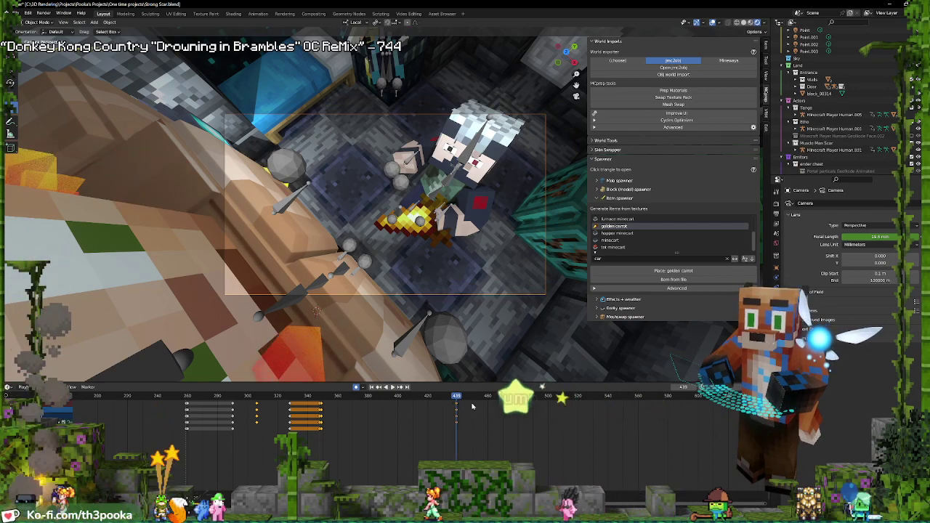
Insert a keyframe for the camera's focal length at frame 439
{"action": "scroll", "coordinate": [465, 412], "scroll_direction": "up", "scroll_amount": 5}
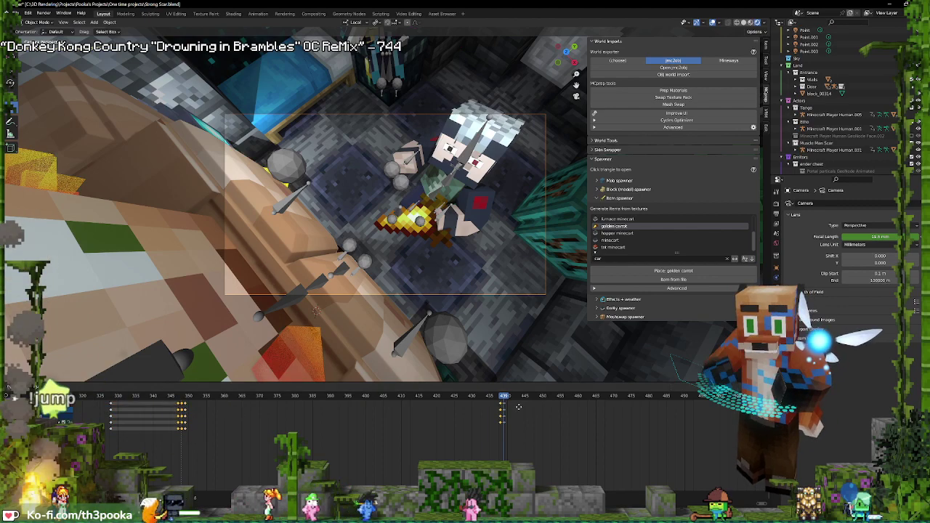
{"action": "left_click", "coordinate": [504, 407]}
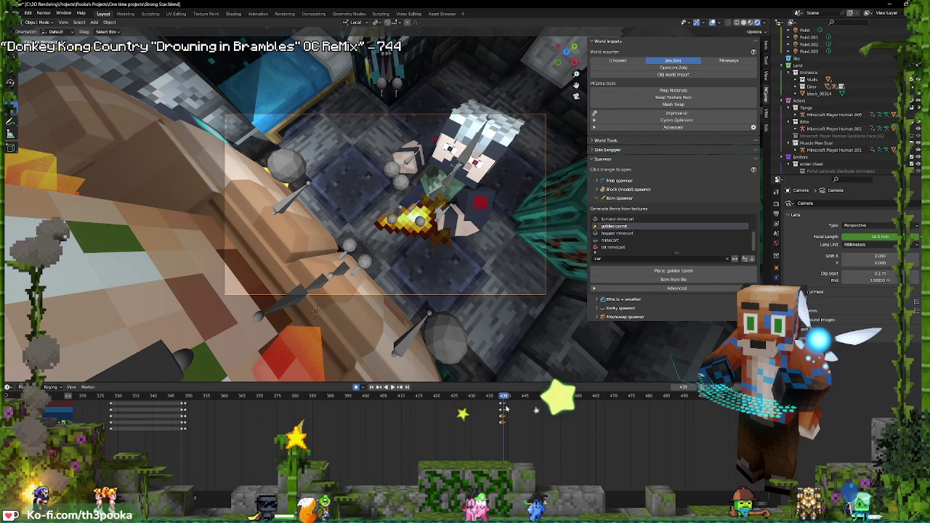
{"action": "key", "text": "i"}
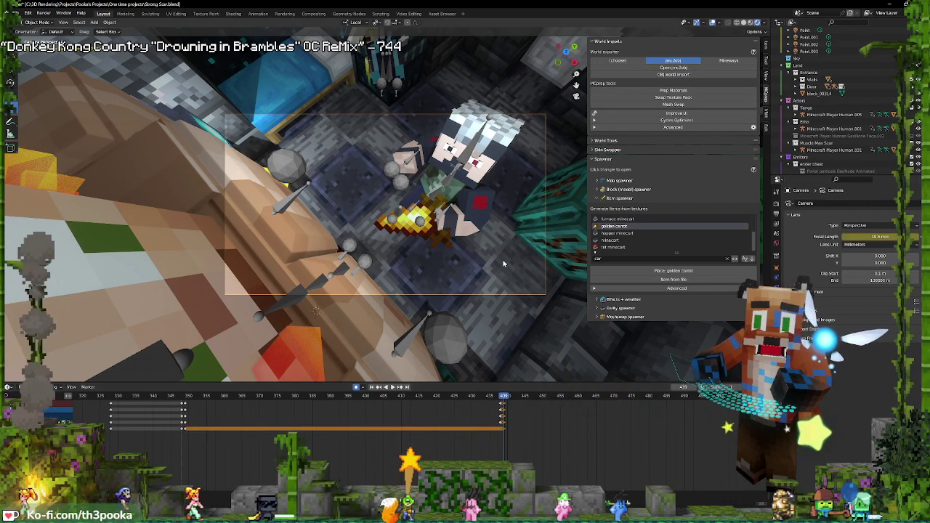
At frame 440, fly the camera behind the white-haired character so that it faces the muscular figure from the front
{"action": "key", "text": "Right"}
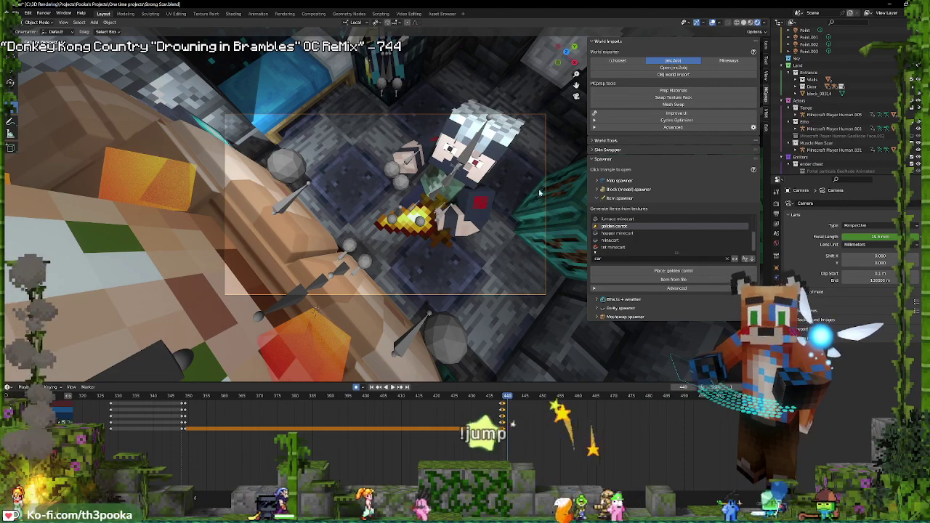
{"action": "key", "text": "shift+grave"}
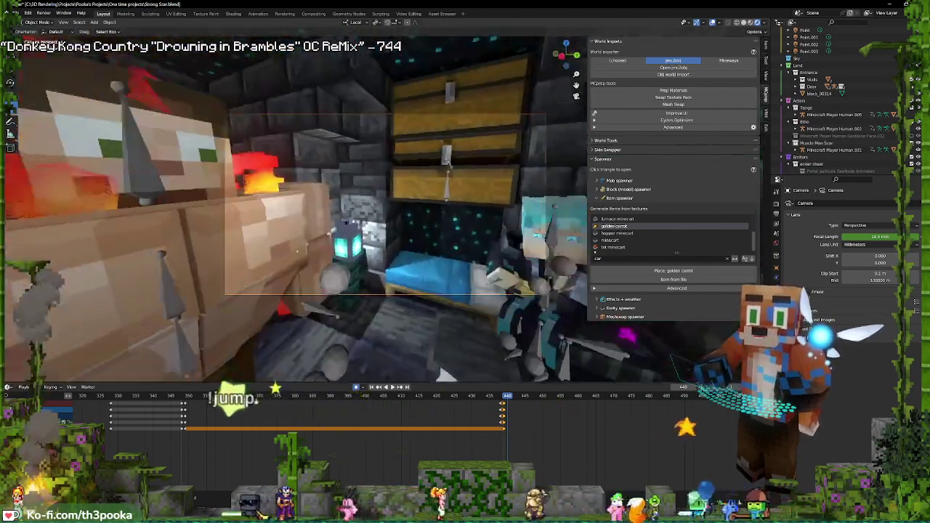
{"action": "key", "text": "s"}
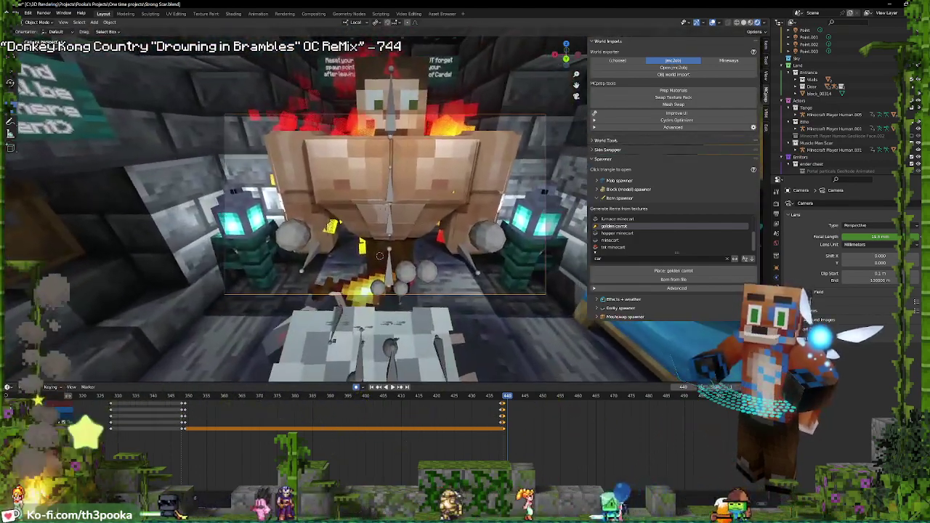
{"action": "key", "text": "e"}
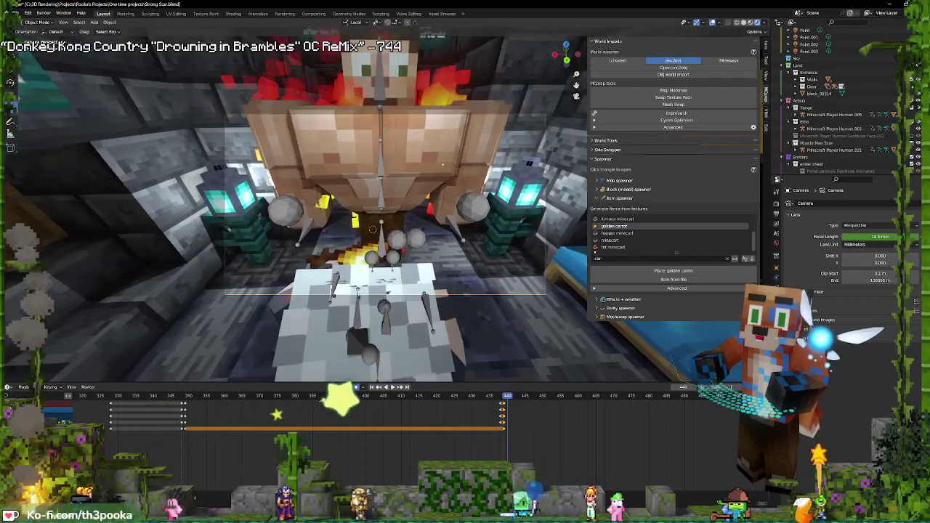
{"action": "key", "text": "s"}
{"action": "left_click", "coordinate": [506, 166]}
Increase the camera's focal length and readjust its distance to frame the muscular figure's torso above the white-haired head
{"action": "left_click_drag", "start_coordinate": [880, 237], "coordinate": [914, 237]}
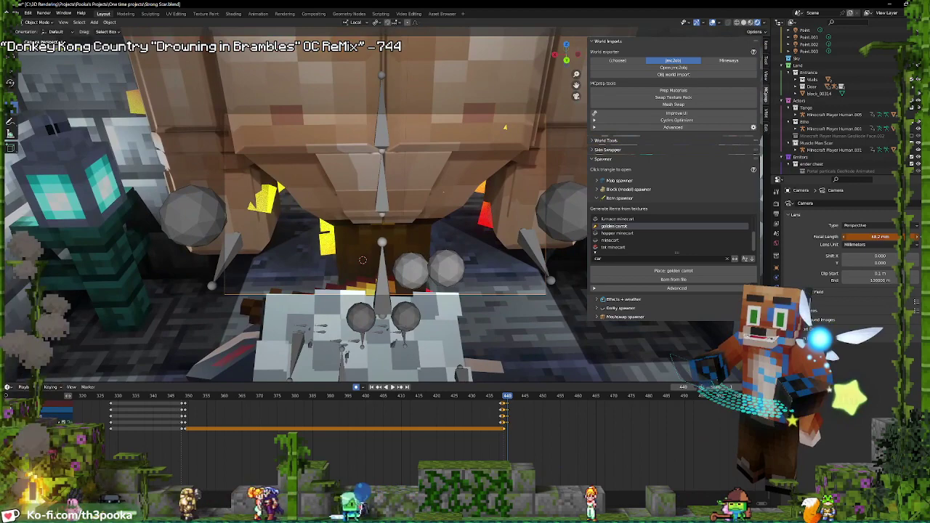
{"action": "key", "text": "shift+grave"}
{"action": "key", "text": "s"}
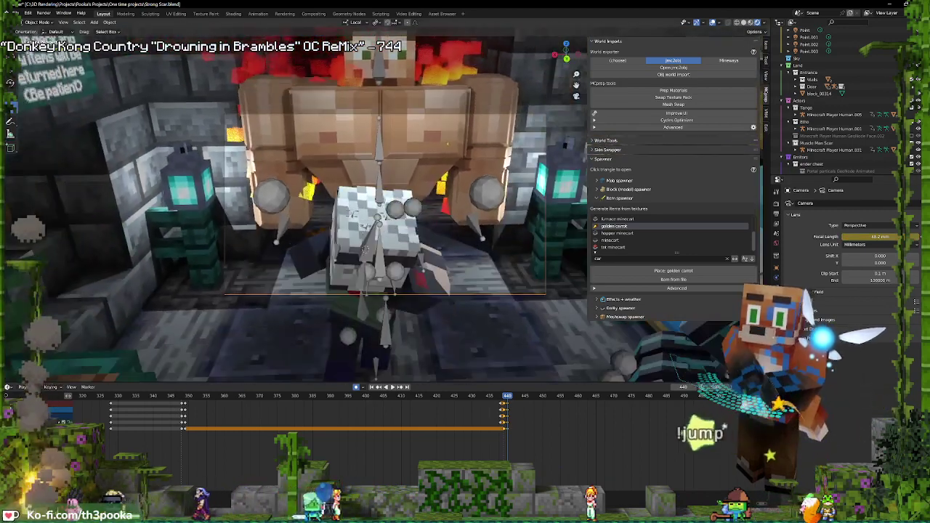
{"action": "key", "text": "w"}
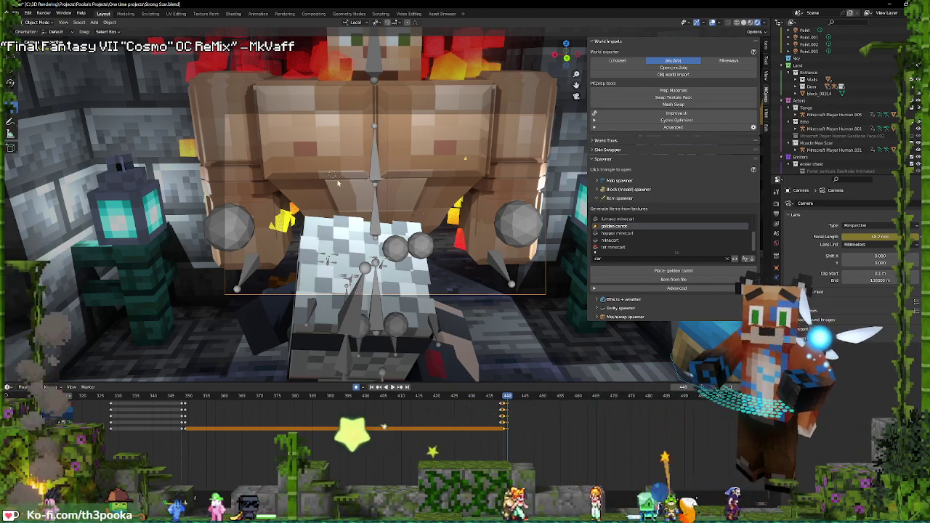
Add a mesh plane to the scene and move it sideways across the muscular figure's waist
{"action": "key", "text": "shift+a"}
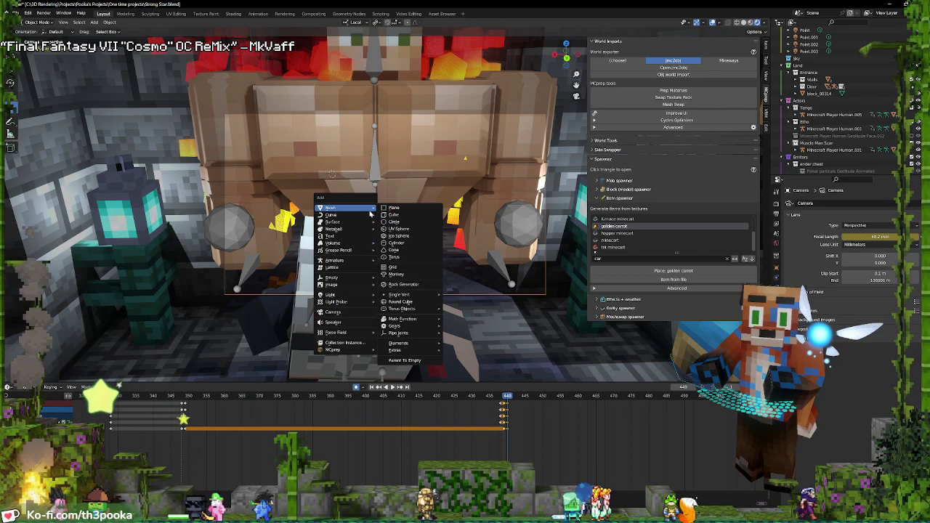
{"action": "left_click", "coordinate": [393, 212]}
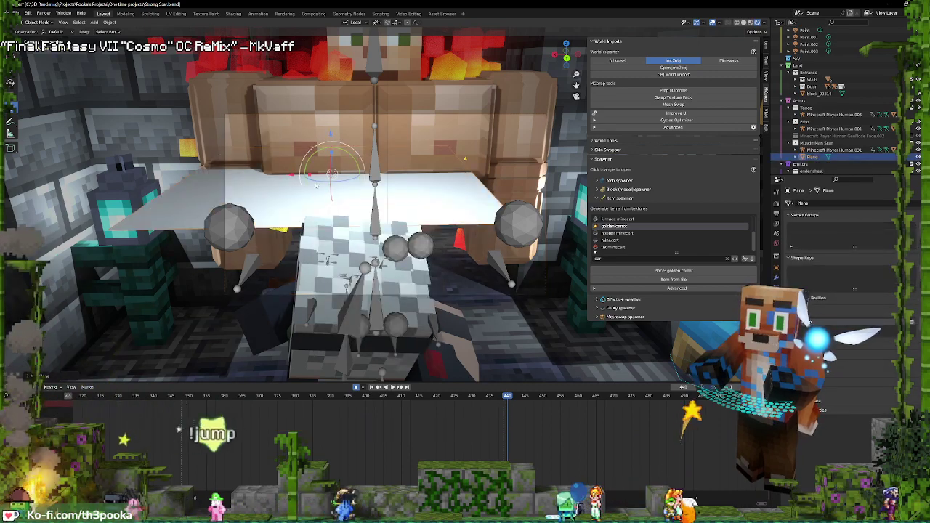
{"action": "key", "text": "g"}
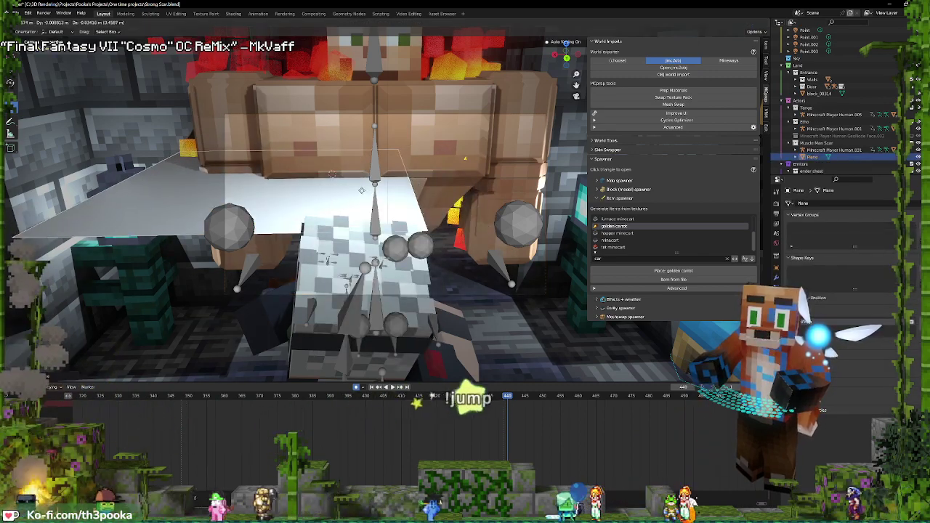
{"action": "left_click", "coordinate": [360, 192]}
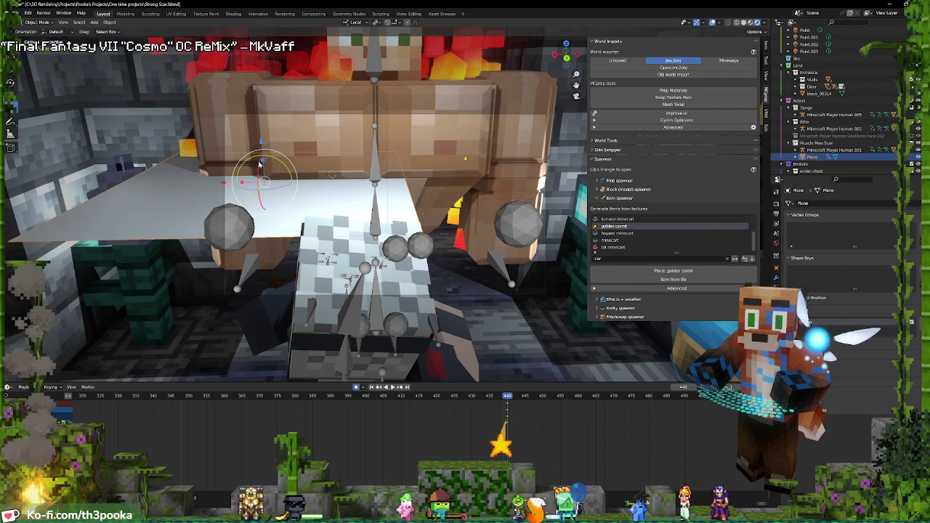
Switch to the Geometry Nodes workspace, look through the camera and create a new geometry node tree on the plane
{"action": "left_click", "coordinate": [351, 13]}
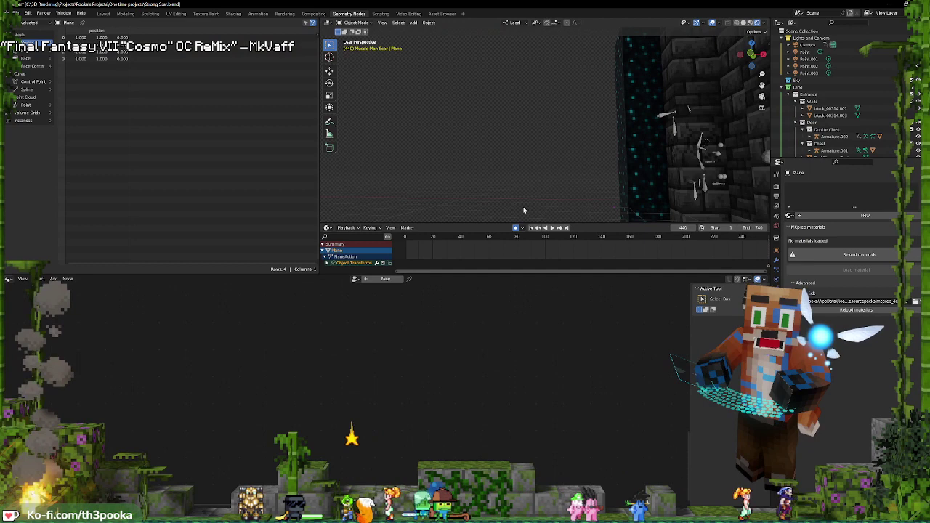
{"action": "key", "text": "KP_0"}
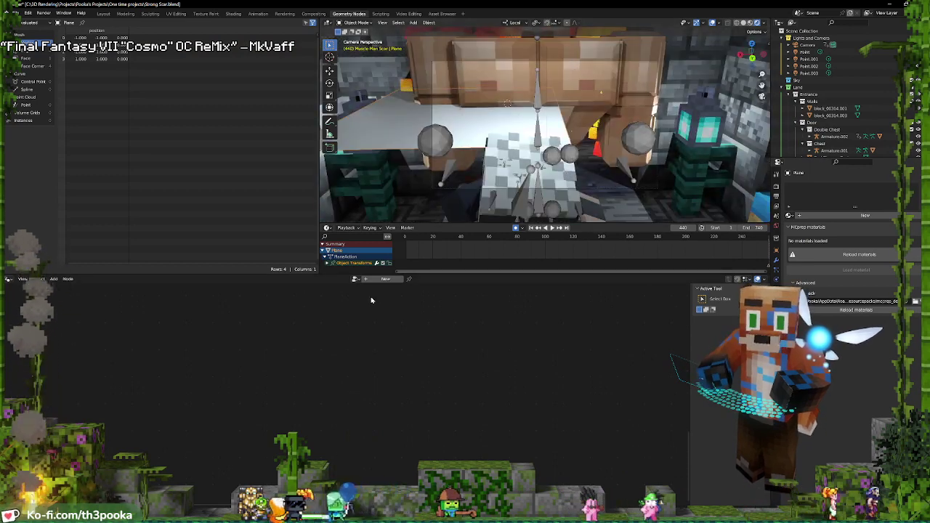
{"action": "left_click", "coordinate": [386, 280]}
{"action": "scroll", "coordinate": [459, 398], "scroll_direction": "down", "scroll_amount": 5}
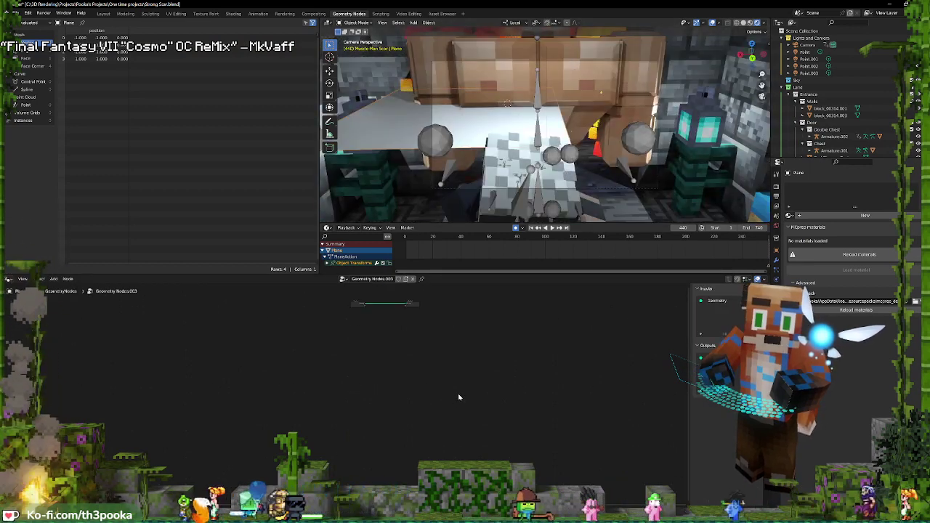
{"action": "scroll", "coordinate": [342, 327], "scroll_direction": "up", "scroll_amount": 3}
{"action": "middle_click_drag", "start_coordinate": [388, 368], "coordinate": [328, 327]}
Add a String to Curves node to the plane's node tree and position it in an open area
{"action": "key", "text": "shift+a"}
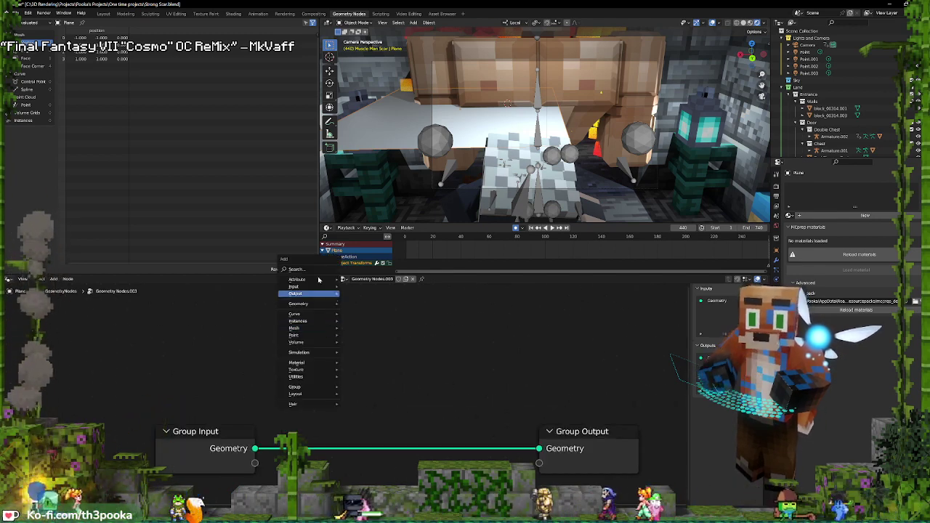
{"action": "left_click", "coordinate": [319, 270]}
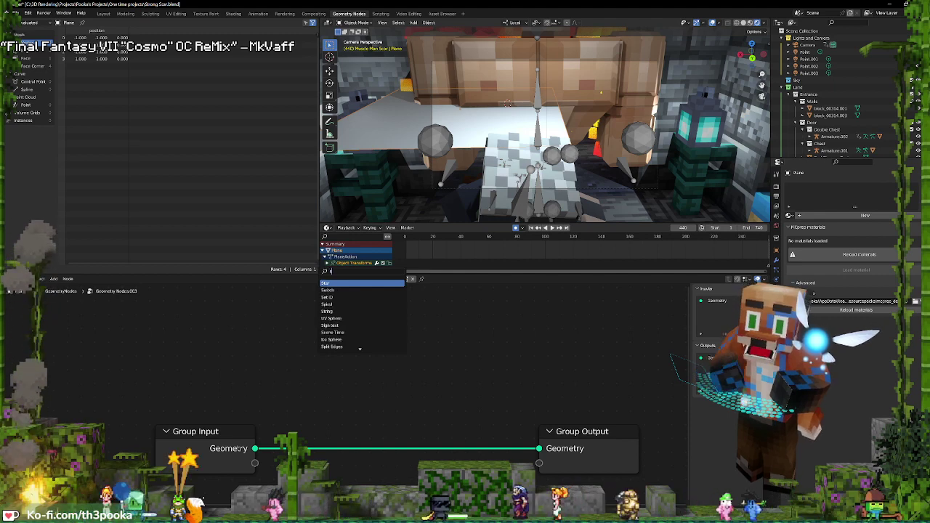
{"action": "type", "text": "strin"}
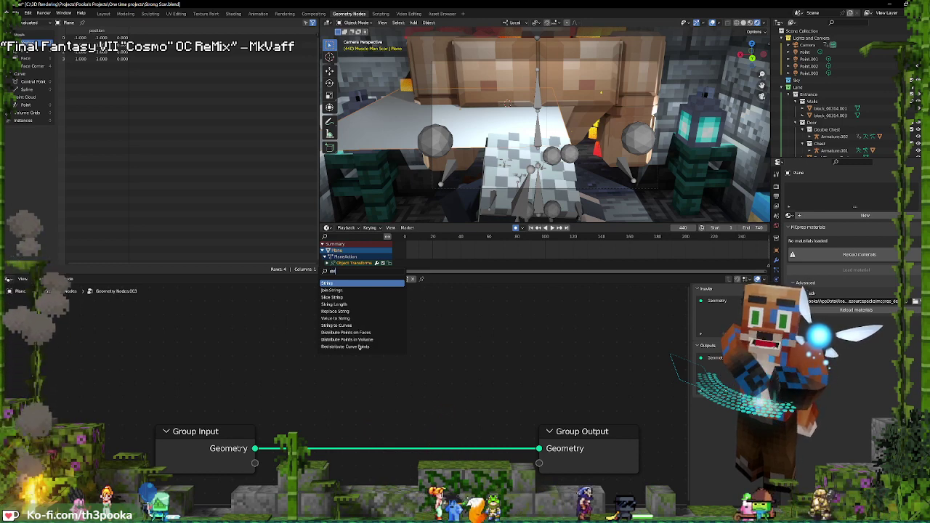
{"action": "type", "text": "to"}
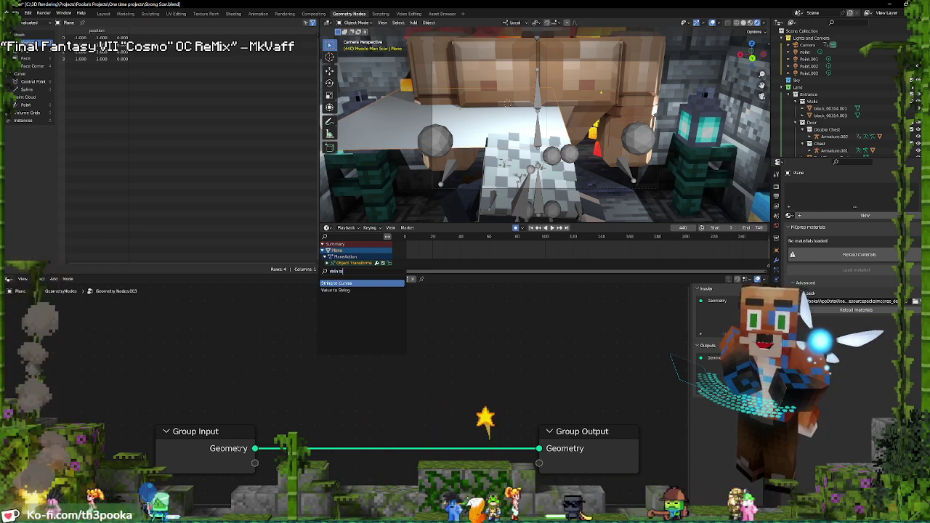
{"action": "key", "text": "Return"}
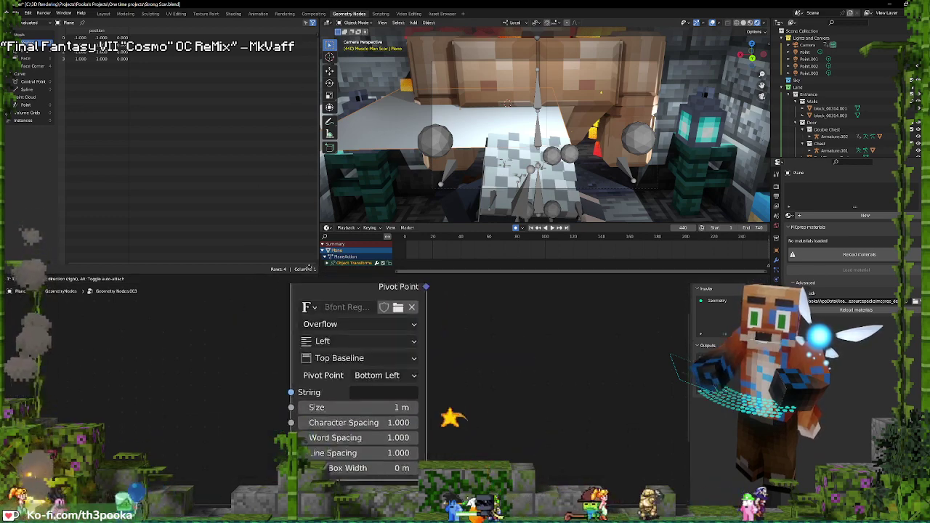
{"action": "left_click", "coordinate": [307, 312]}
{"action": "scroll", "coordinate": [513, 381], "scroll_direction": "down", "scroll_amount": 10}
{"action": "middle_click_drag", "start_coordinate": [479, 389], "coordinate": [468, 343]}
{"action": "scroll", "coordinate": [494, 388], "scroll_direction": "up", "scroll_amount": 5}
{"action": "left_click_drag", "start_coordinate": [381, 297], "coordinate": [377, 346]}
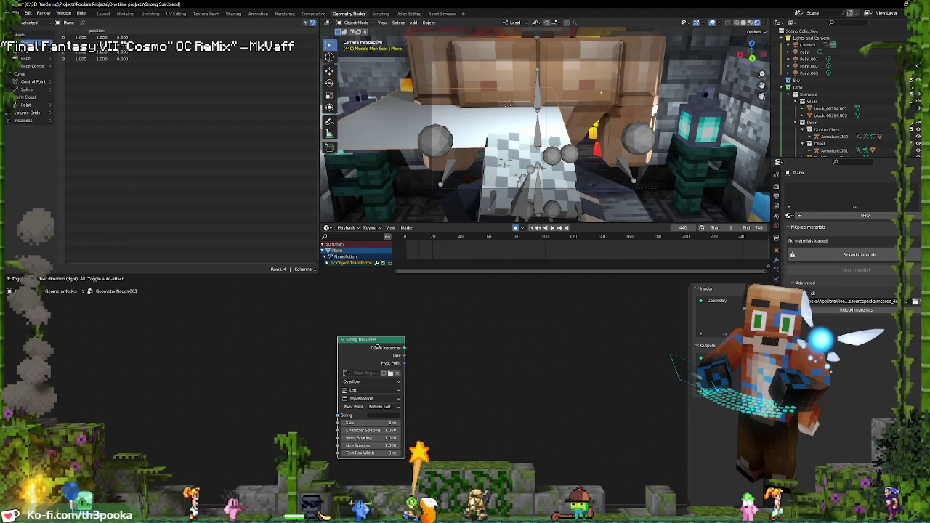
{"action": "left_click", "coordinate": [370, 359]}
Add a Value to String node ahead of the String to Curves node
{"action": "key", "text": "shift+a"}
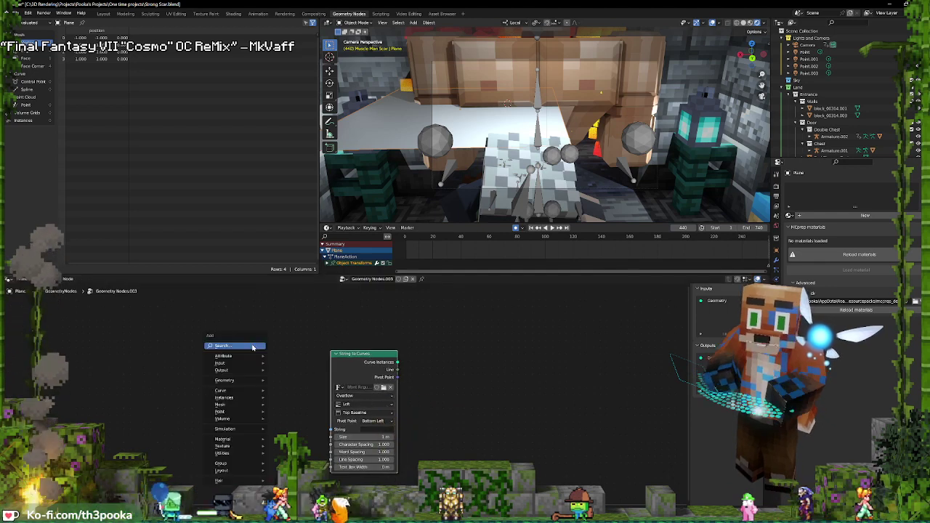
{"action": "type", "text": "ve"}
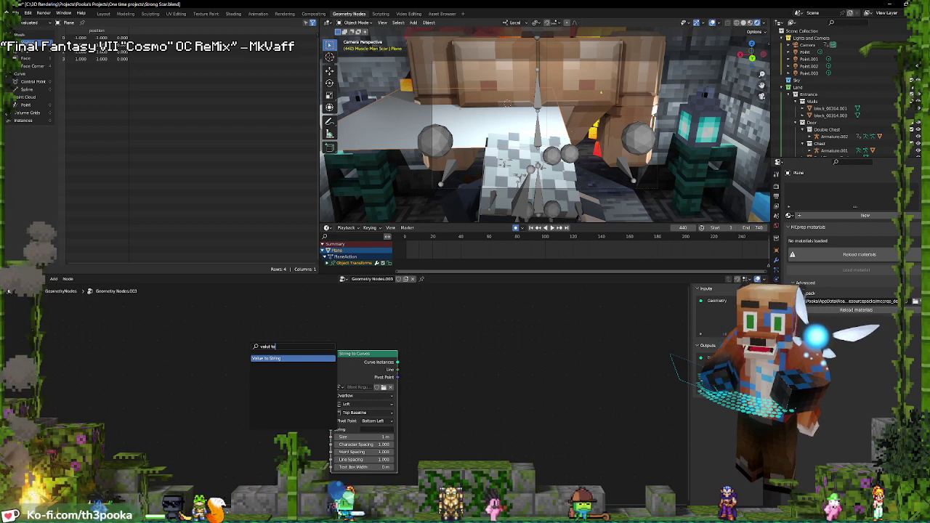
{"action": "key", "text": "Return"}
{"action": "left_click", "coordinate": [271, 412]}
{"action": "scroll", "coordinate": [271, 412], "scroll_direction": "up", "scroll_amount": 3}
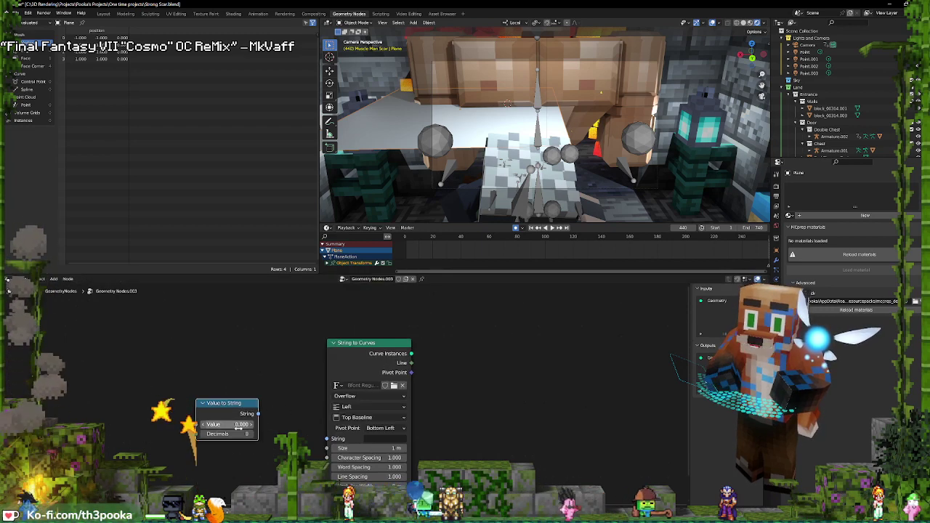
{"action": "left_click", "coordinate": [161, 372]}
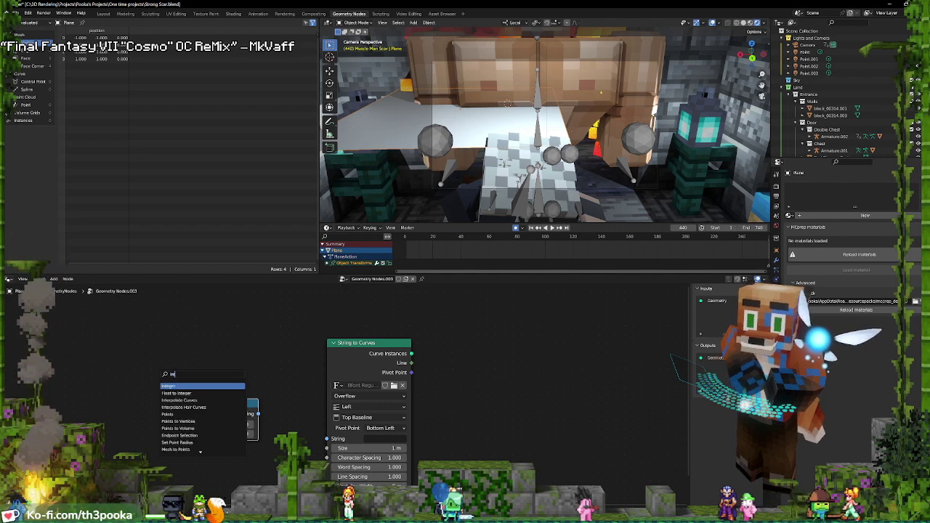
{"action": "key", "text": "Return"}
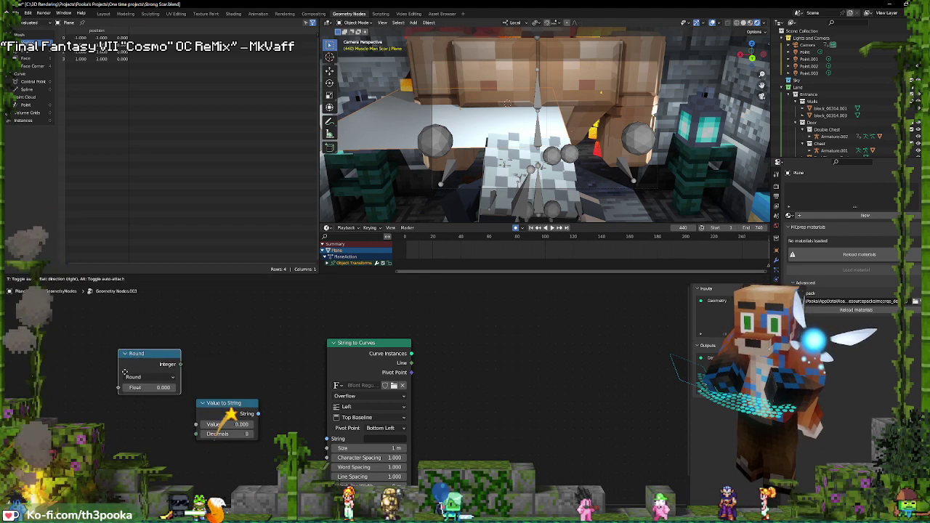
{"action": "key", "text": "Escape"}
Add an Integer node to the node tree and place it ahead of the Value to String node
{"action": "left_click", "coordinate": [145, 366]}
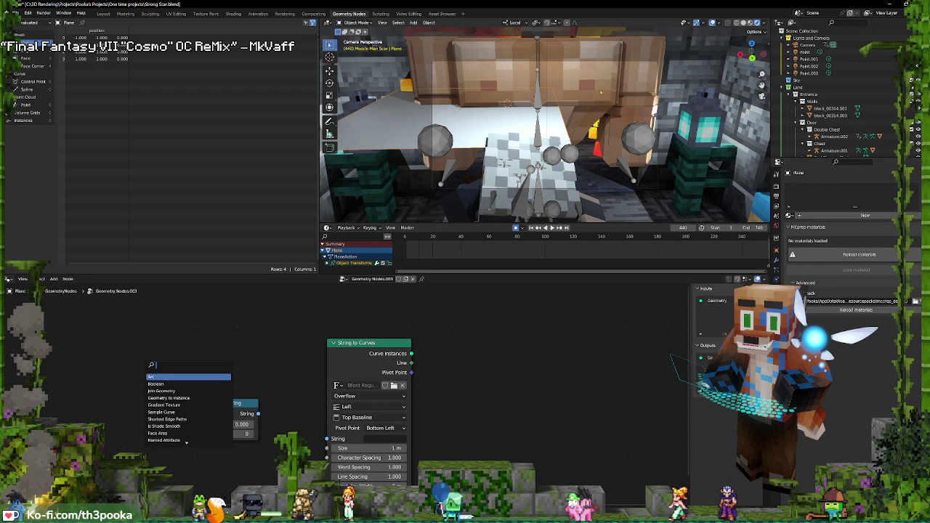
{"action": "type", "text": "inte"}
{"action": "key", "text": "Return"}
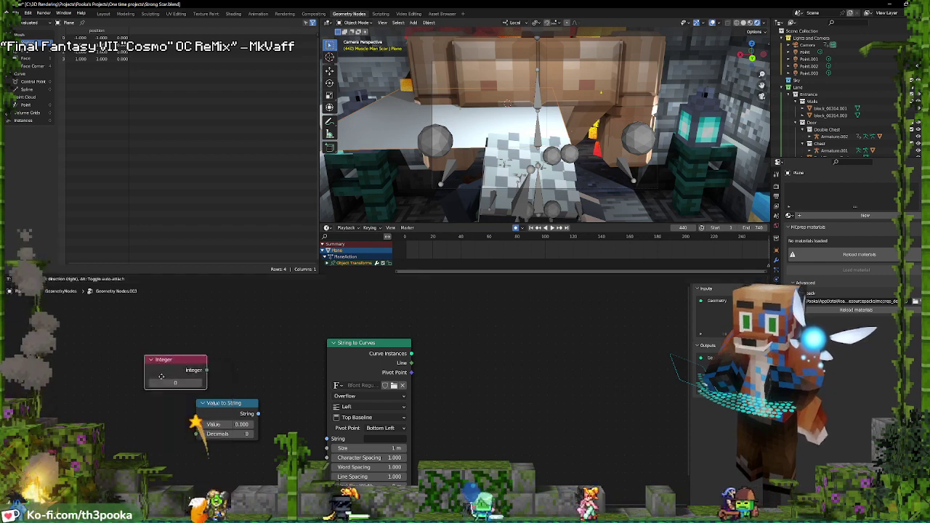
{"action": "left_click", "coordinate": [132, 416]}
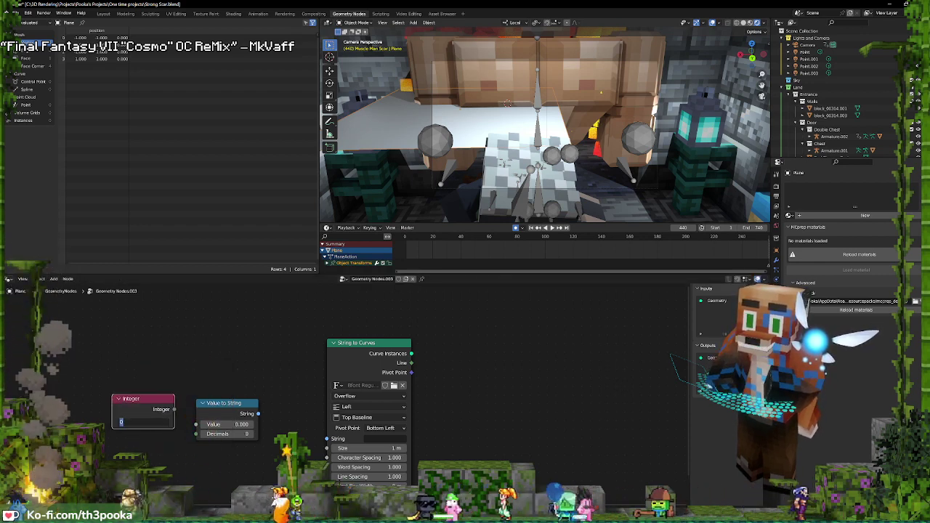
Connect the Integer output to Value to String's Value input, and its String output to the String input of String to Curves
{"action": "left_click", "coordinate": [138, 423]}
{"action": "left_click", "coordinate": [184, 412]}
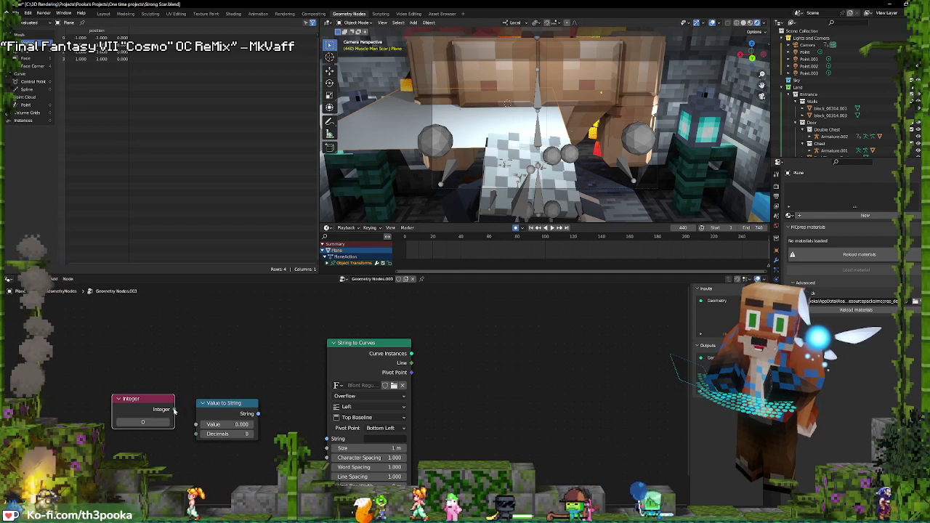
{"action": "left_click_drag", "start_coordinate": [175, 410], "coordinate": [194, 429]}
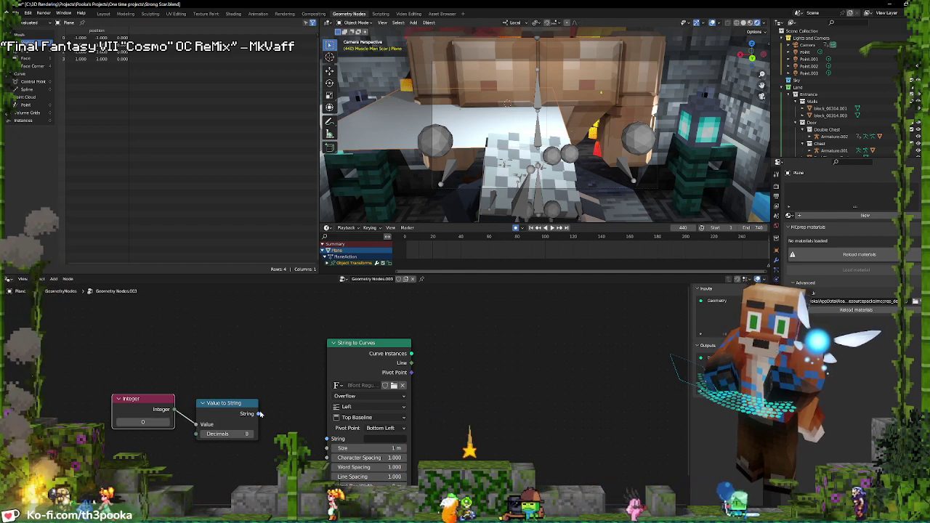
{"action": "left_click_drag", "start_coordinate": [259, 414], "coordinate": [328, 440]}
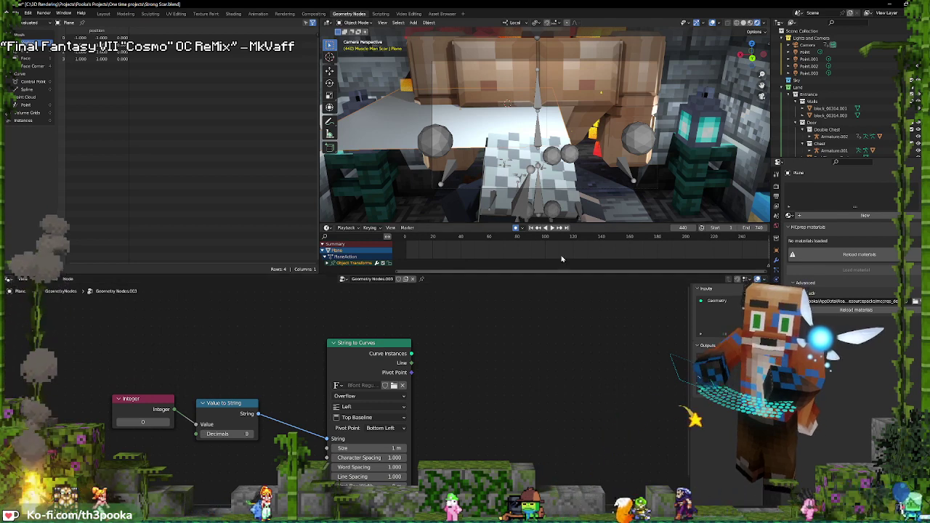
Move the Group Output node further along and add a Fill Curve node set to N-gons beside the String to Curves node
{"action": "scroll", "coordinate": [472, 372], "scroll_direction": "down", "scroll_amount": 3}
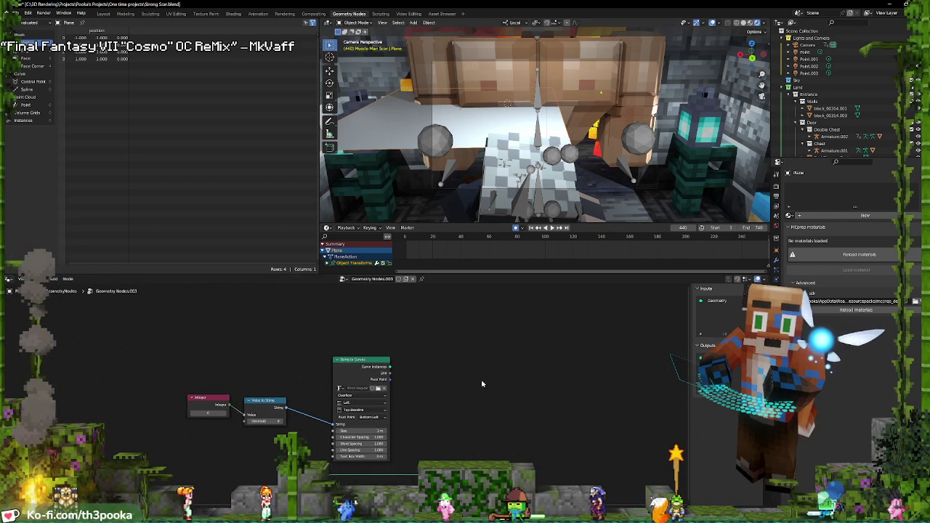
{"action": "left_click_drag", "start_coordinate": [484, 437], "coordinate": [632, 430]}
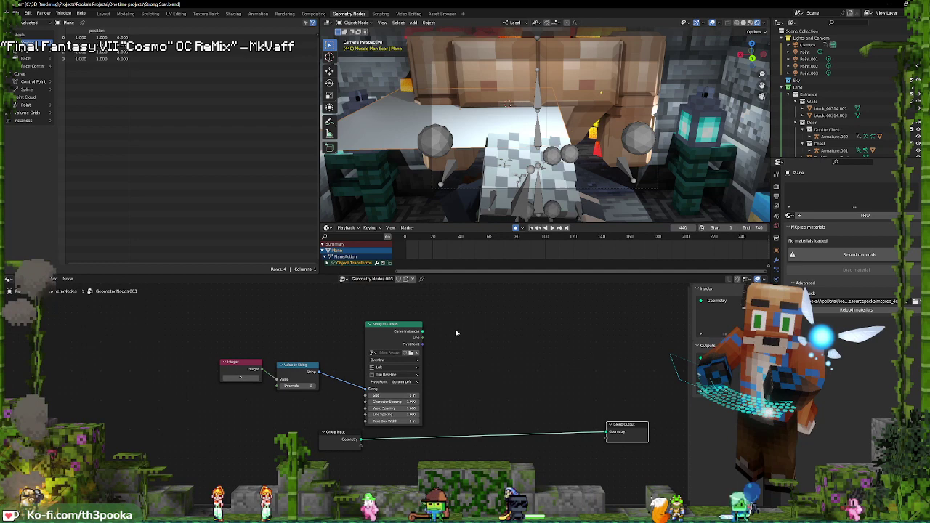
{"action": "key", "text": "shift+a"}
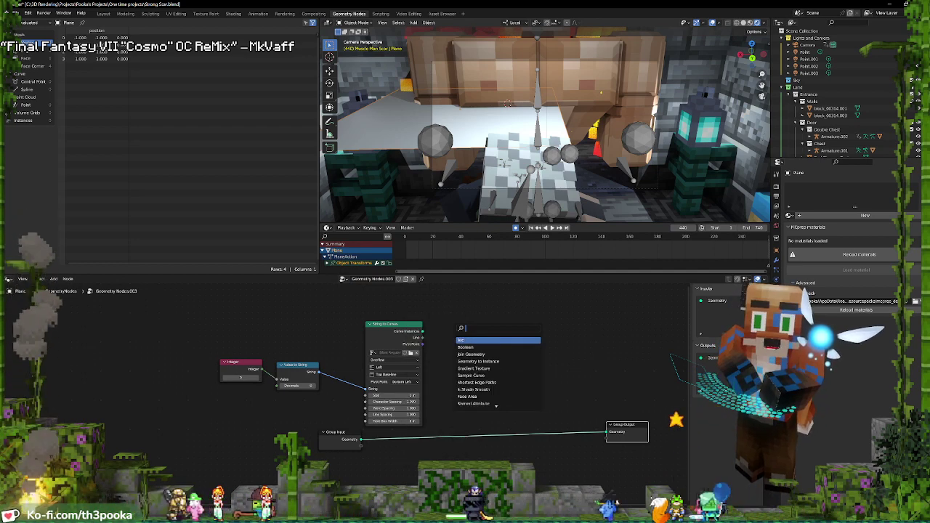
{"action": "type", "text": "fil"}
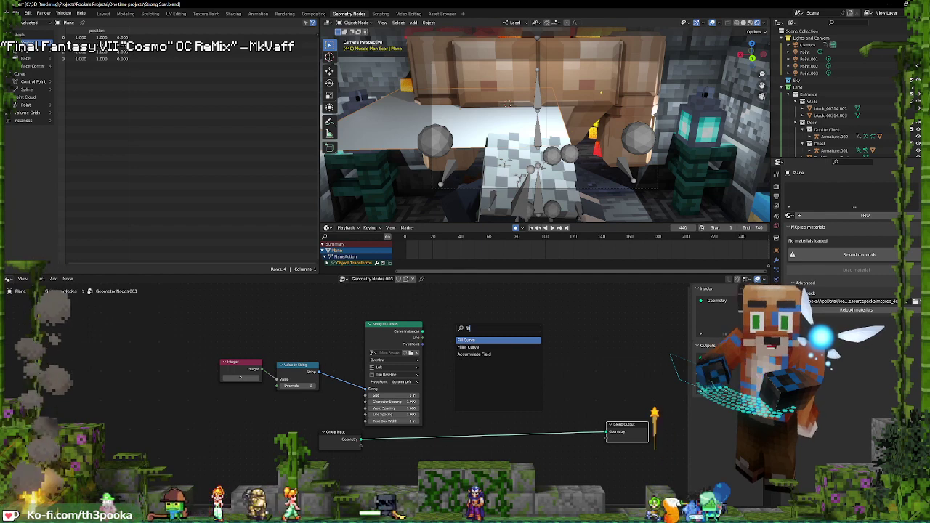
{"action": "key", "text": "Return"}
{"action": "left_click", "coordinate": [500, 363]}
{"action": "scroll", "coordinate": [356, 389], "scroll_direction": "up", "scroll_amount": 2}
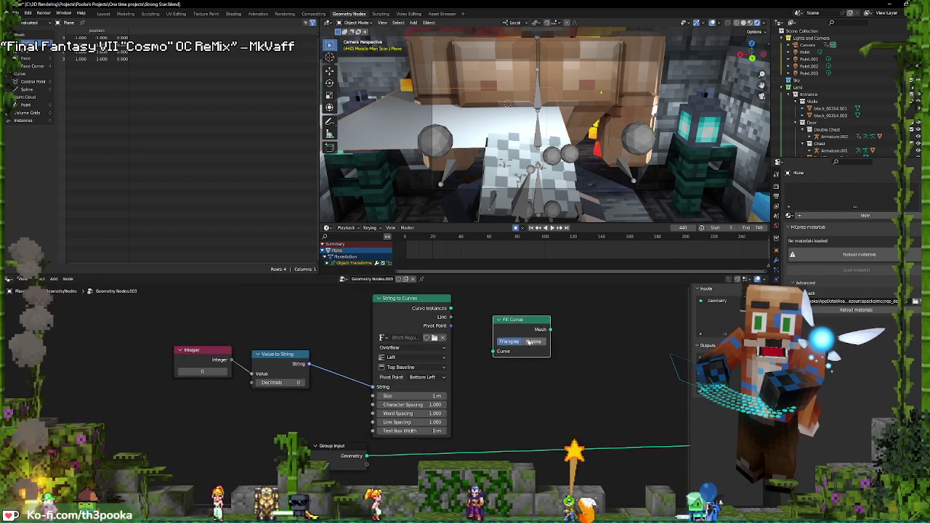
Set the String to Curves font to Minecraftia-Regular and wire its Curve Instances through Fill Curve into the Group Output geometry
{"action": "left_click", "coordinate": [398, 338]}
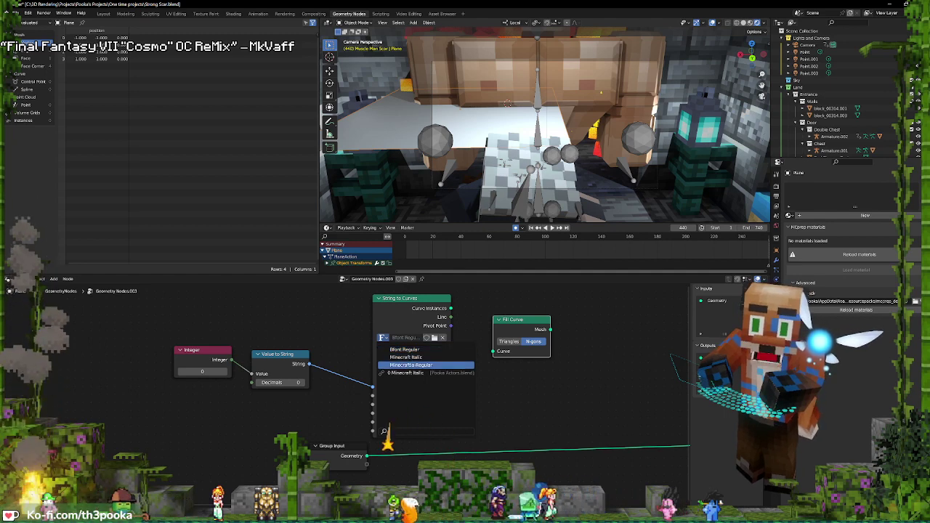
{"action": "left_click", "coordinate": [414, 365]}
{"action": "left_click_drag", "start_coordinate": [450, 308], "coordinate": [494, 352]}
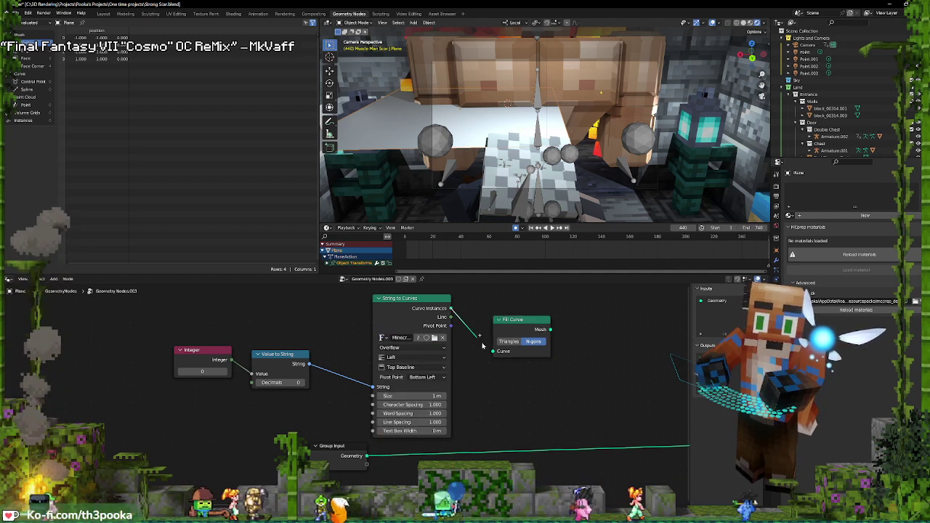
{"action": "middle_click_drag", "start_coordinate": [571, 397], "coordinate": [466, 406]}
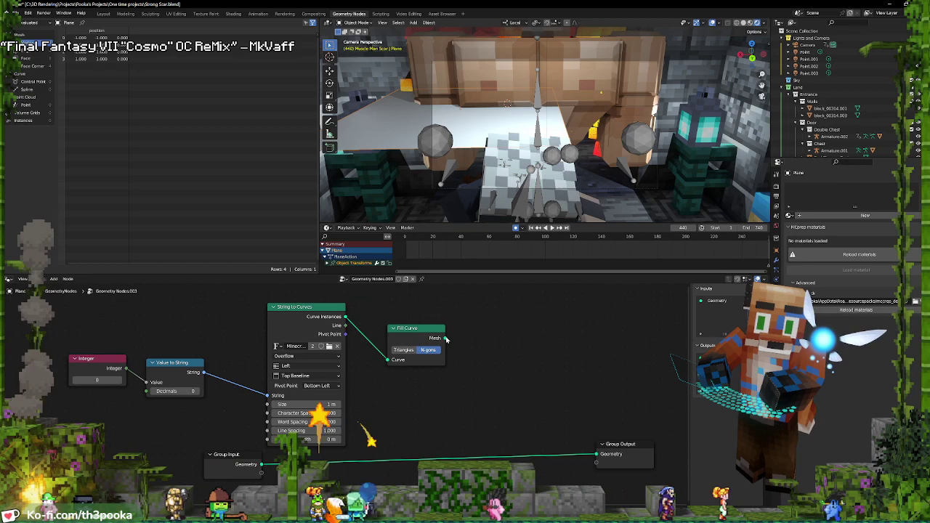
{"action": "left_click_drag", "start_coordinate": [445, 338], "coordinate": [598, 455]}
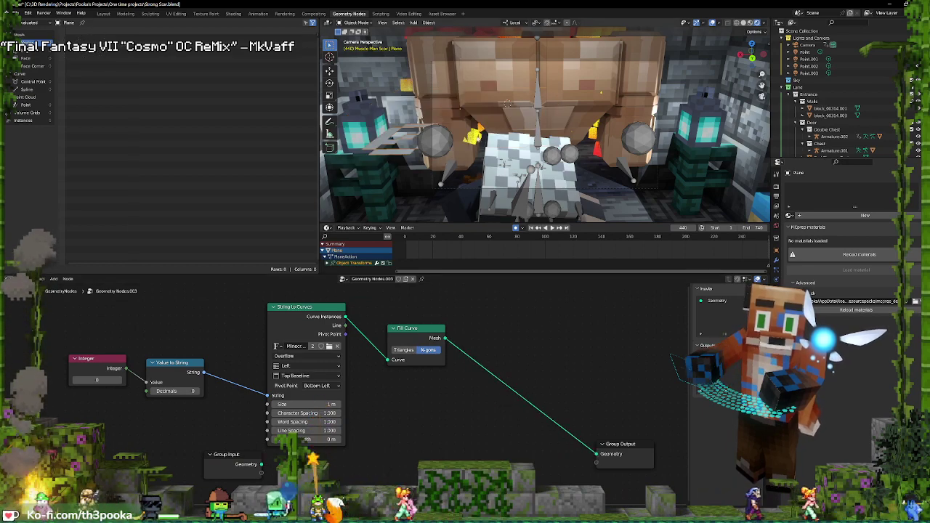
Frame the generated number in the viewport and raise the Integer node's value to 4
{"action": "key", "text": "KP_Decimal"}
{"action": "middle_click_drag", "start_coordinate": [546, 117], "coordinate": [523, 192]}
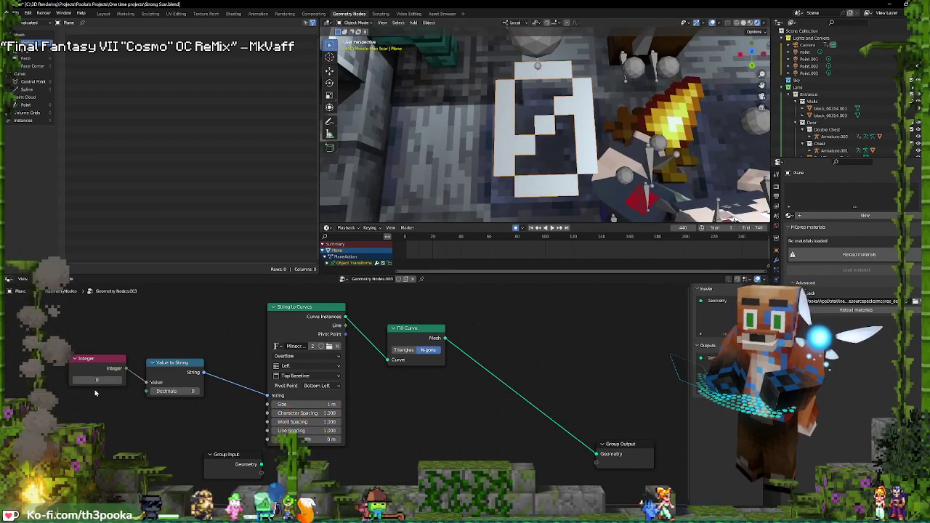
{"action": "left_click", "coordinate": [121, 383]}
{"action": "left_click", "coordinate": [121, 383]}
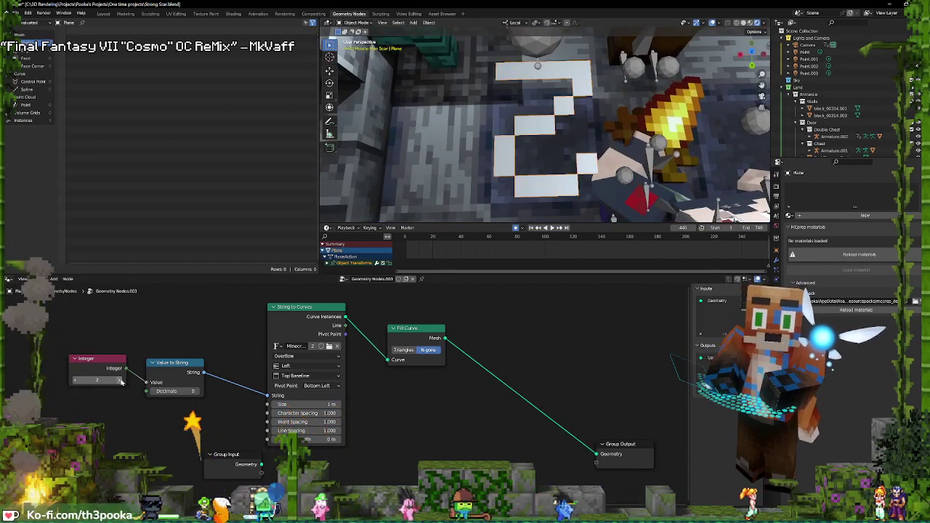
{"action": "left_click", "coordinate": [121, 382]}
{"action": "left_click", "coordinate": [122, 383]}
Rotate the number upright around its local X axis
{"action": "scroll", "coordinate": [554, 122], "scroll_direction": "down", "scroll_amount": 3}
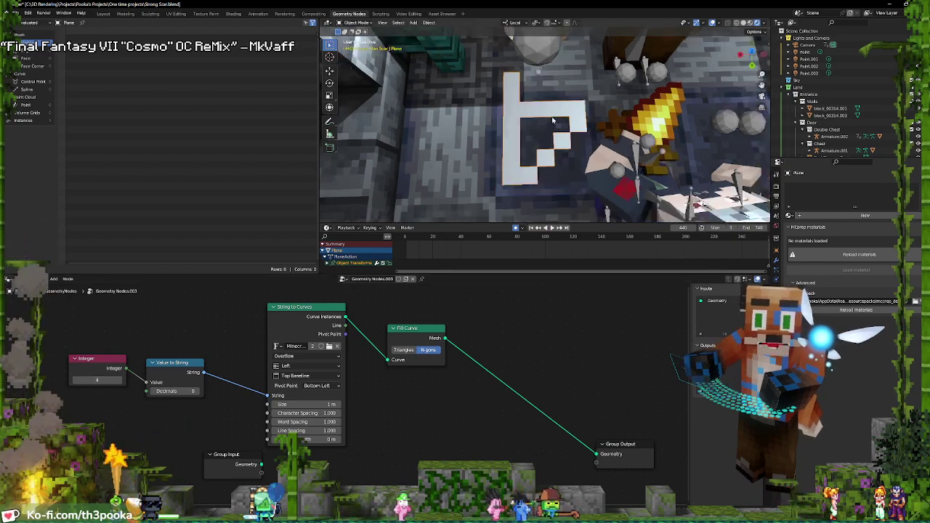
{"action": "scroll", "coordinate": [554, 122], "scroll_direction": "up", "scroll_amount": 2}
{"action": "middle_click_drag", "start_coordinate": [553, 121], "coordinate": [550, 65]}
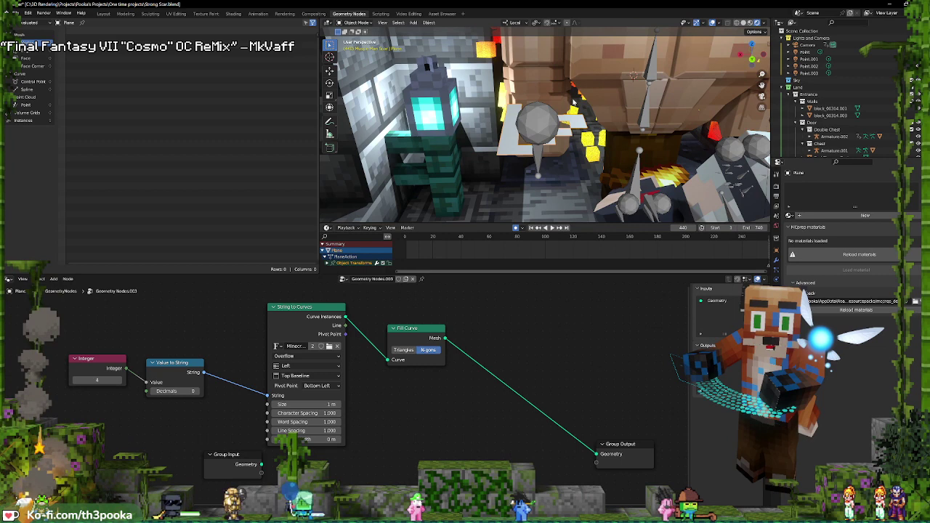
{"action": "key", "text": "r"}
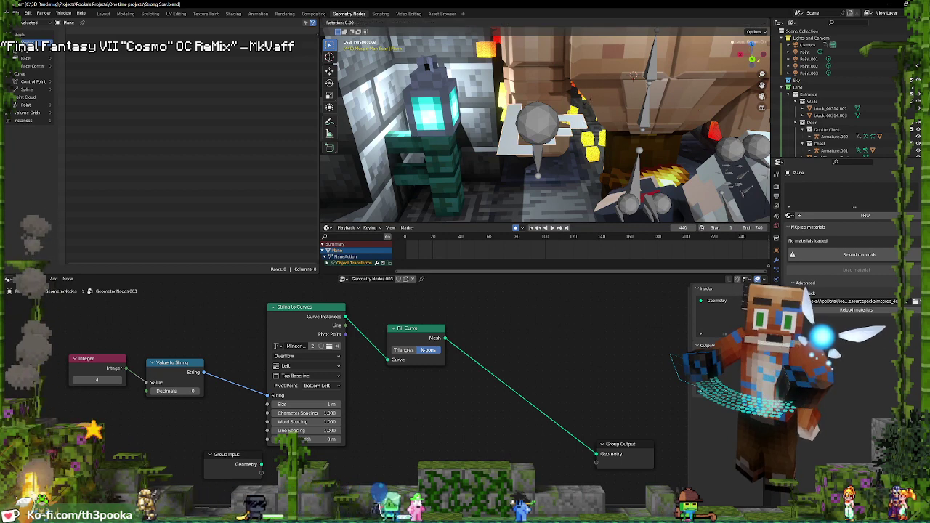
{"action": "type", "text": "9"}
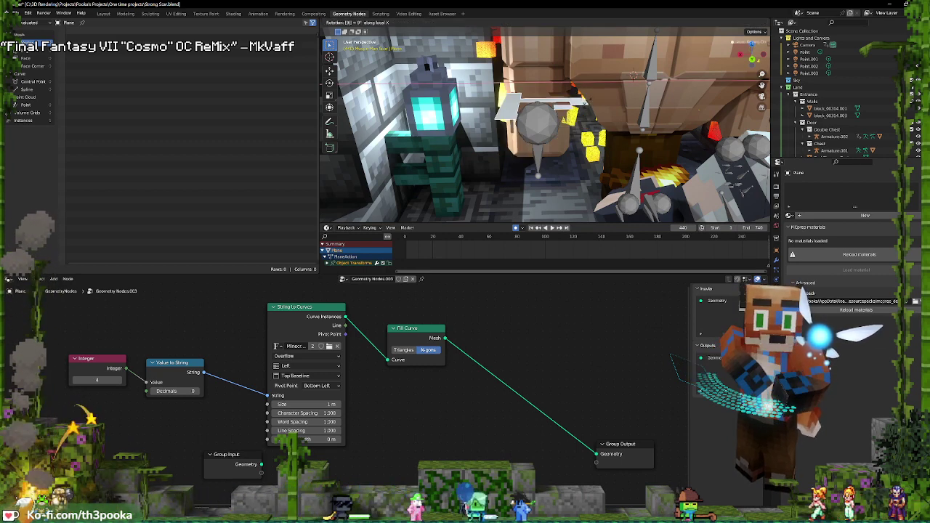
{"action": "scroll", "coordinate": [621, 88], "scroll_direction": "down", "scroll_amount": 5}
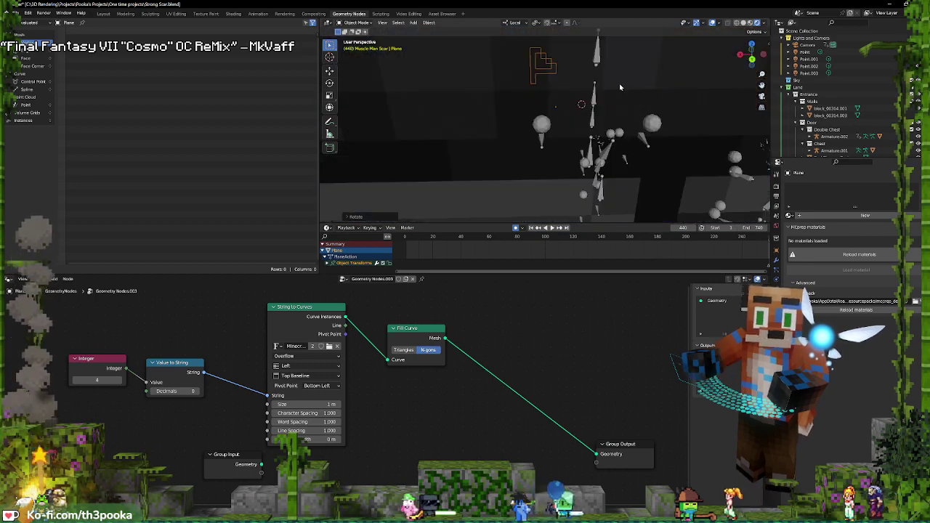
{"action": "scroll", "coordinate": [619, 73], "scroll_direction": "up", "scroll_amount": 2}
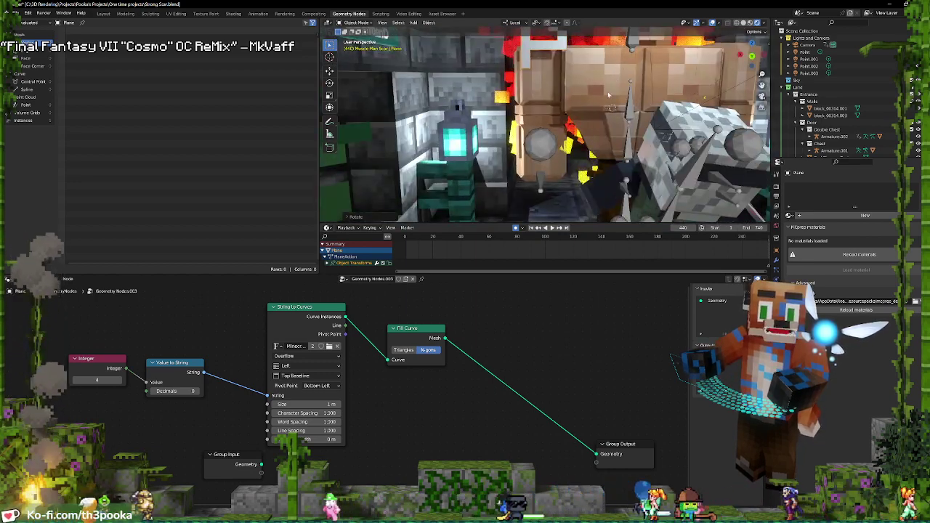
{"action": "key", "text": "r"}
{"action": "key", "text": "z"}
{"action": "key", "text": "z"}
{"action": "type", "text": "180"}
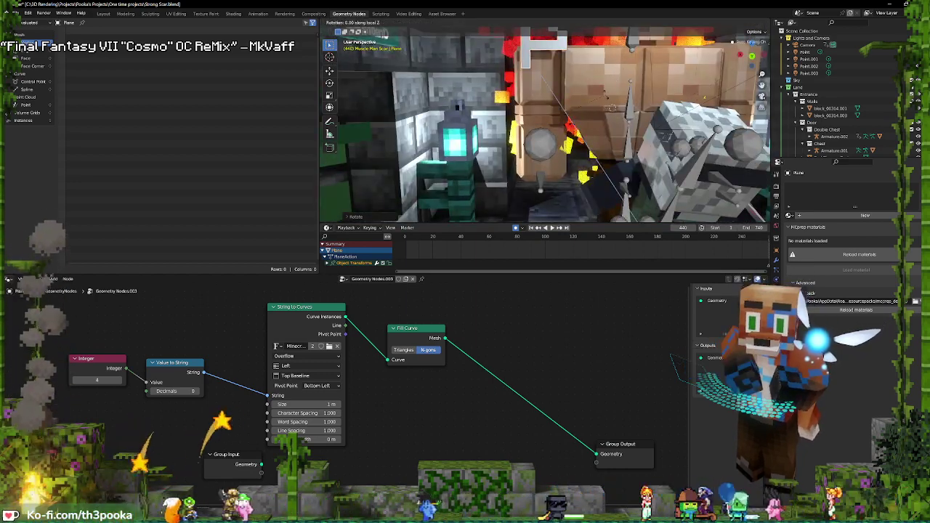
{"action": "key", "text": "Escape"}
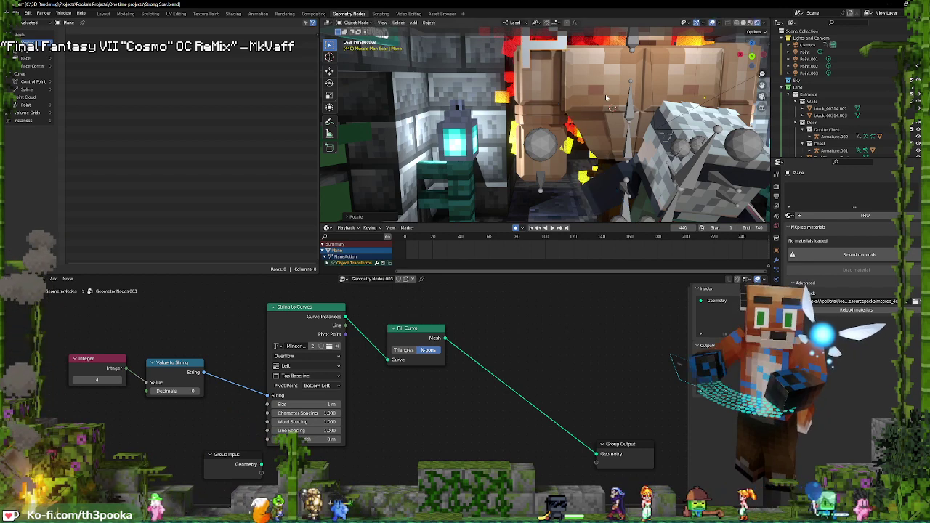
Rotate the number half a turn around its local Y axis
{"action": "key", "text": "r"}
{"action": "key", "text": "x"}
{"action": "key", "text": "x"}
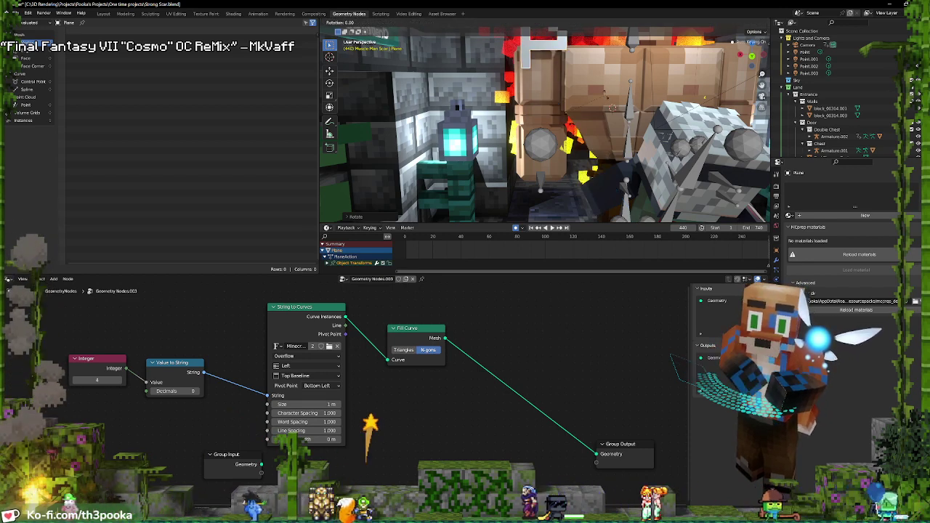
{"action": "key", "text": "Escape"}
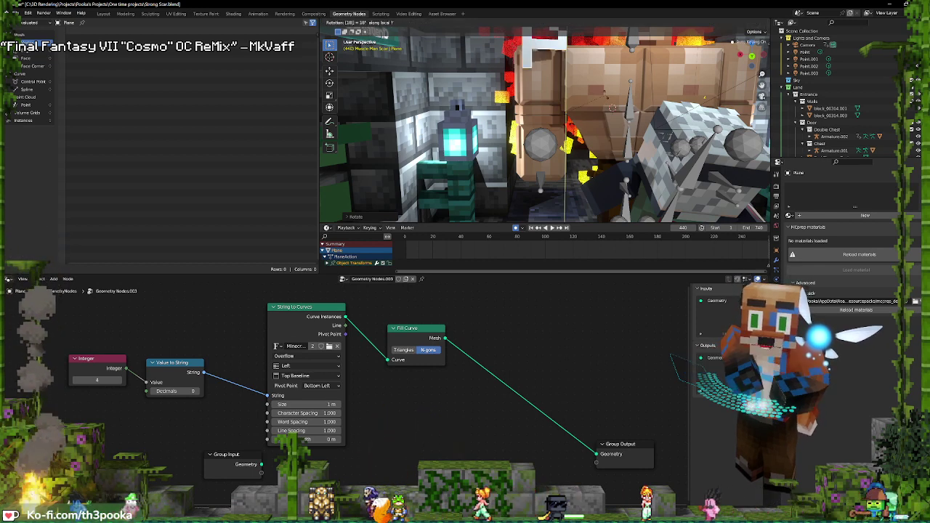
{"action": "key", "text": "Escape"}
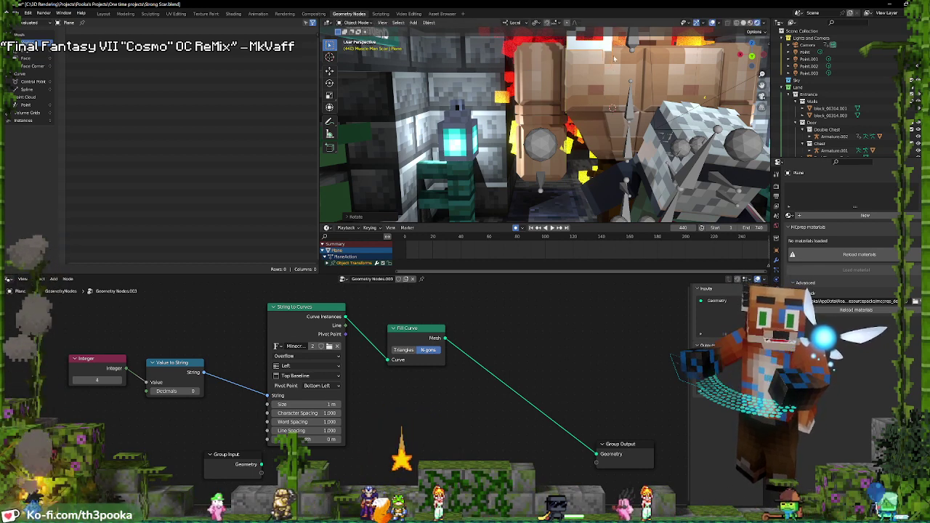
Scale the number down and position it in front of the muscular figure's torso
{"action": "key", "text": "g"}
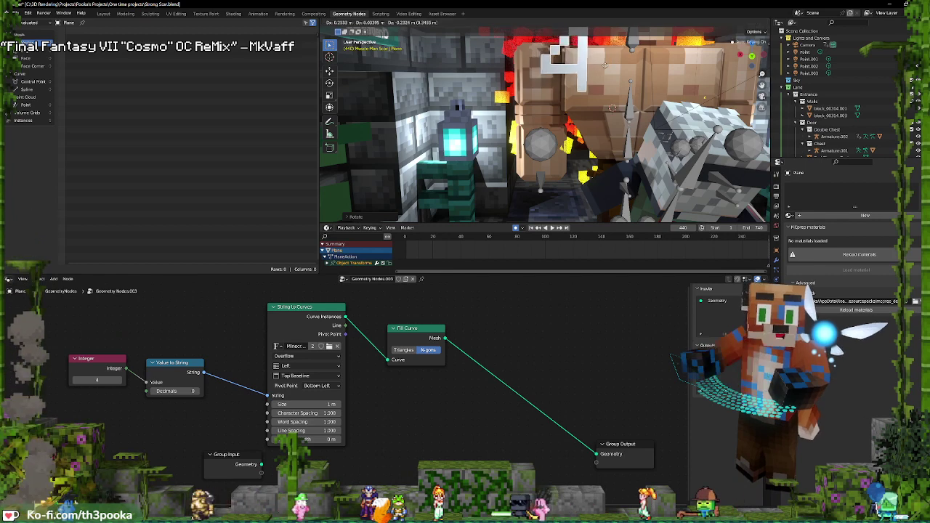
{"action": "left_click", "coordinate": [620, 68]}
{"action": "key", "text": "s"}
{"action": "key", "text": "g"}
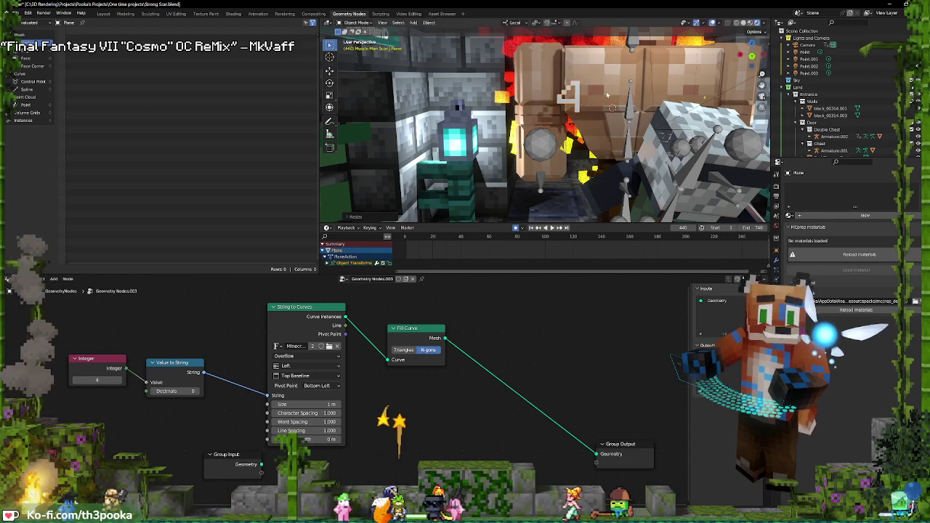
{"action": "left_click", "coordinate": [617, 67]}
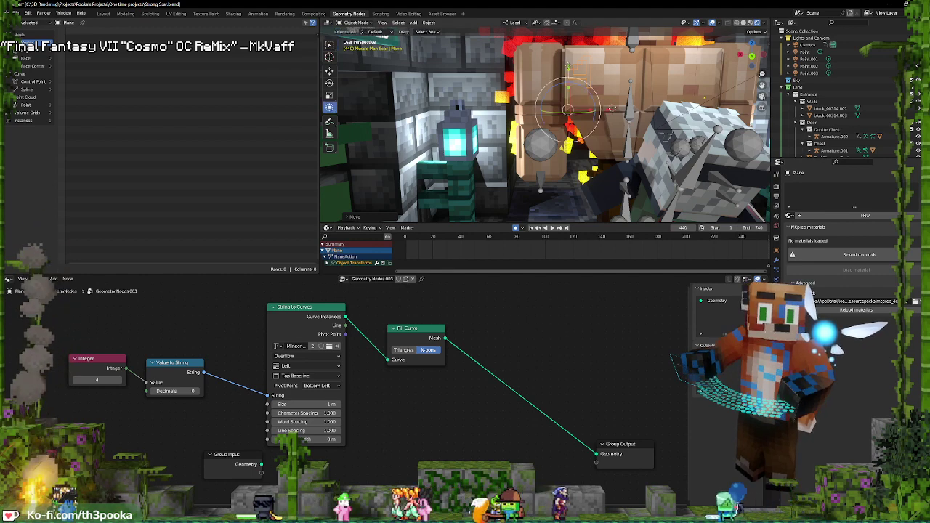
{"action": "key", "text": "g"}
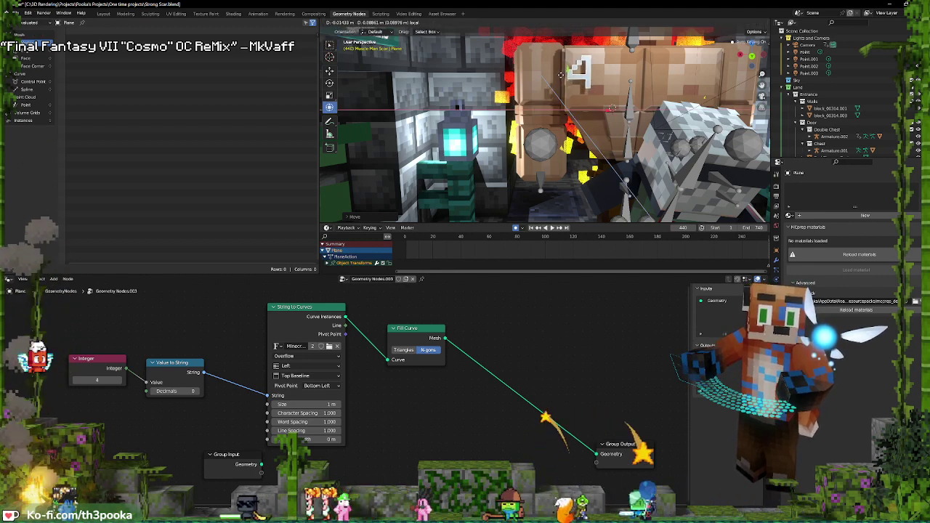
{"action": "left_click", "coordinate": [568, 71]}
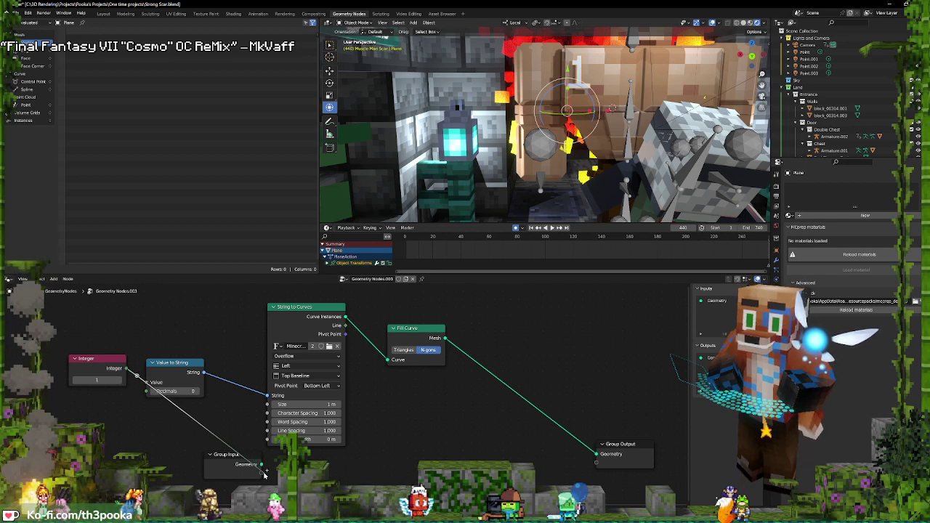
Expose the number as a group input feeding the Value to String node, and delete the Integer node and its leftover link point
{"action": "left_click_drag", "start_coordinate": [263, 477], "coordinate": [261, 475]}
{"action": "key", "text": "Escape"}
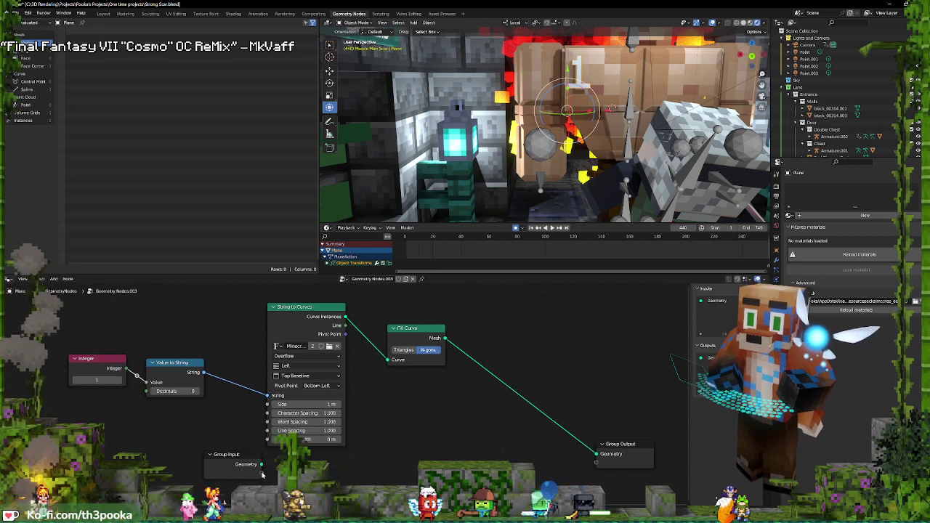
{"action": "left_click_drag", "start_coordinate": [140, 376], "coordinate": [298, 449]}
{"action": "left_click", "coordinate": [173, 366]}
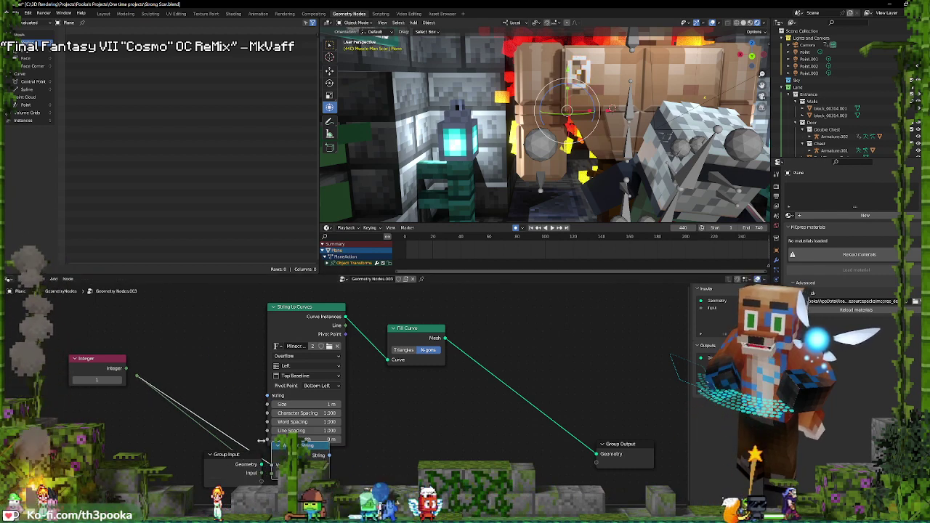
{"action": "left_click_drag", "start_coordinate": [104, 366], "coordinate": [103, 366]}
{"action": "key", "text": "x"}
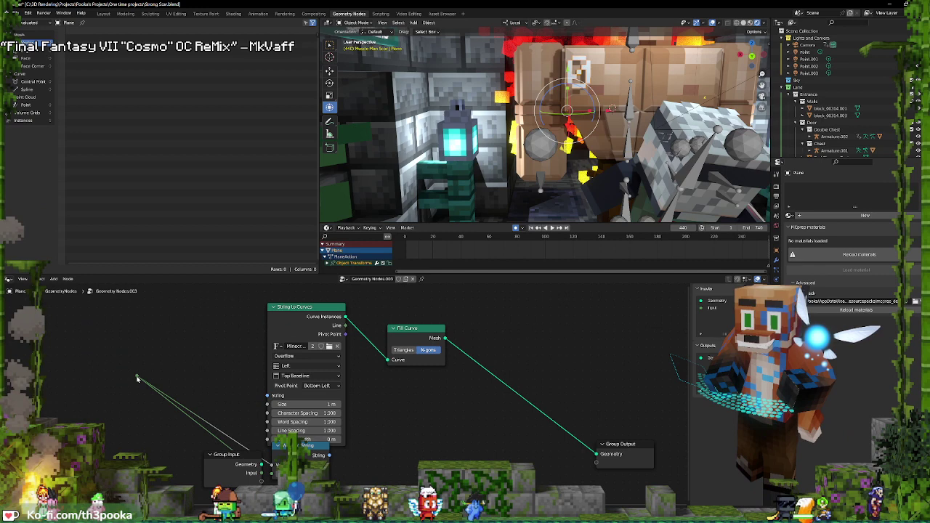
{"action": "left_click_drag", "start_coordinate": [193, 420], "coordinate": [143, 382]}
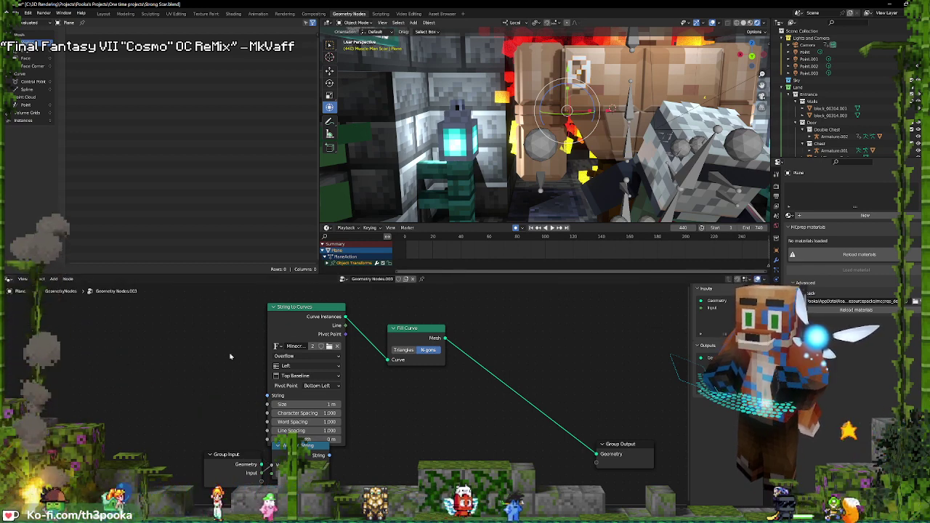
Spread out the String to Curves, Fill Curve, Group Output and Group Input nodes to make room in the node tree
{"action": "left_click_drag", "start_coordinate": [312, 308], "coordinate": [379, 351]}
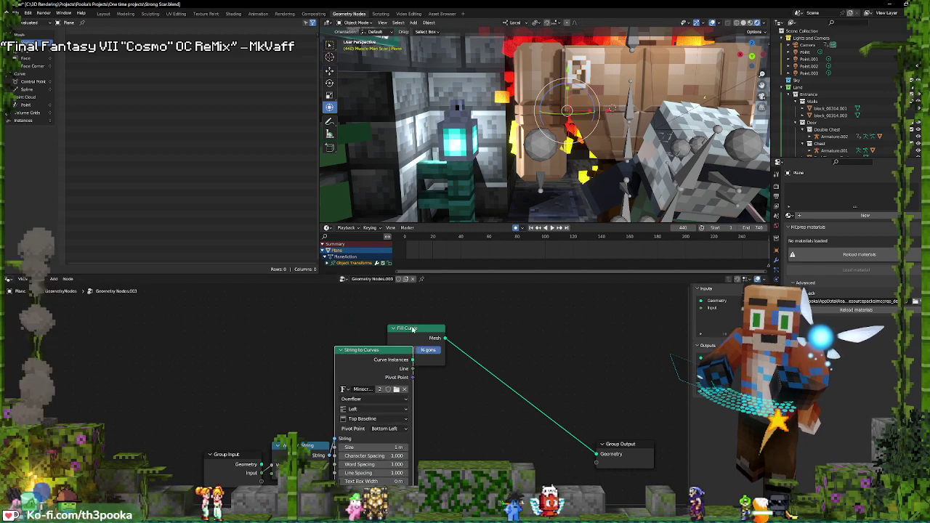
{"action": "left_click_drag", "start_coordinate": [420, 327], "coordinate": [520, 361]}
{"action": "left_click_drag", "start_coordinate": [618, 454], "coordinate": [649, 423]}
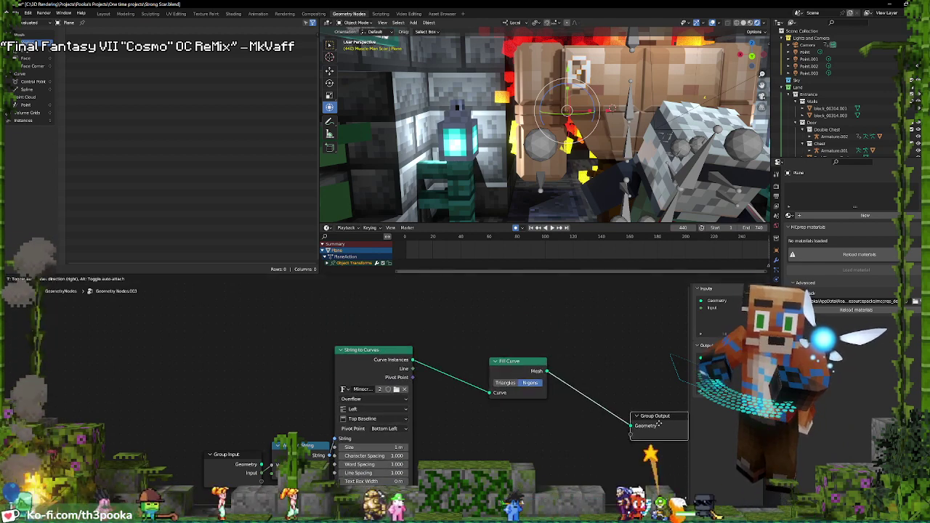
{"action": "left_click_drag", "start_coordinate": [365, 353], "coordinate": [398, 336]}
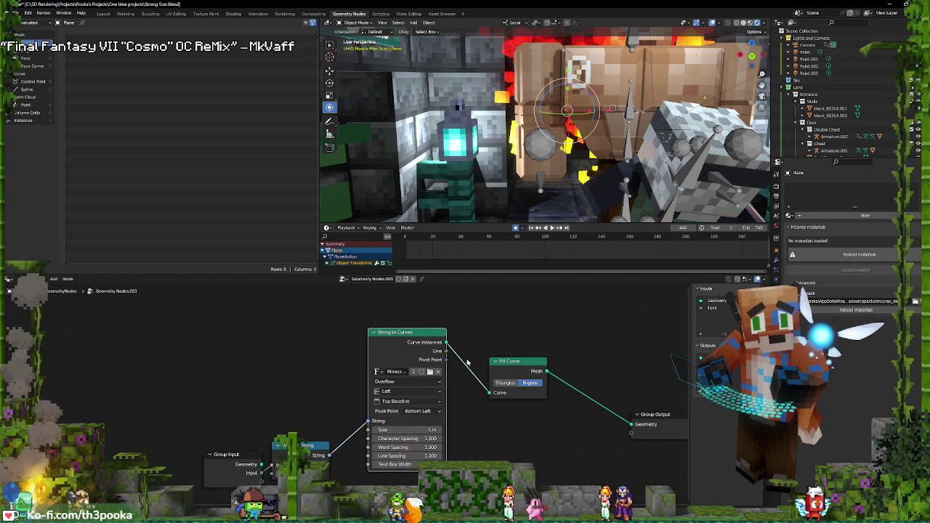
{"action": "middle_click_drag", "start_coordinate": [415, 381], "coordinate": [348, 345]}
{"action": "left_click_drag", "start_coordinate": [227, 396], "coordinate": [158, 390]}
Add a Mesh Line node below Value to String, with its Count driven by the group input
{"action": "key", "text": "shift+a"}
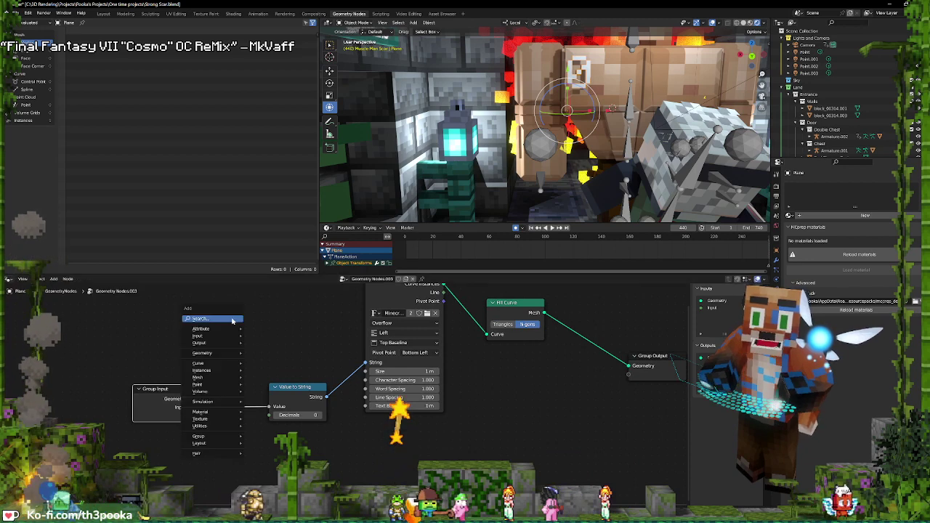
{"action": "left_click", "coordinate": [232, 320]}
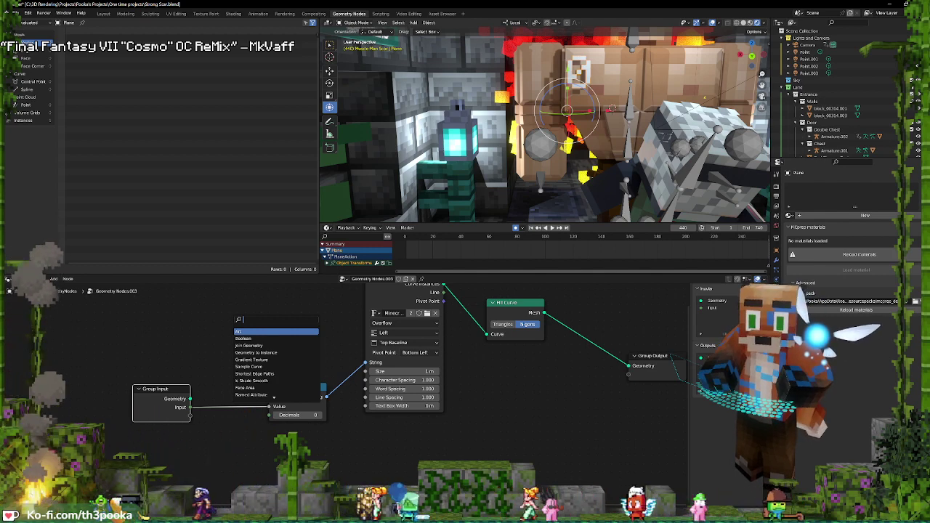
{"action": "type", "text": "mesh"}
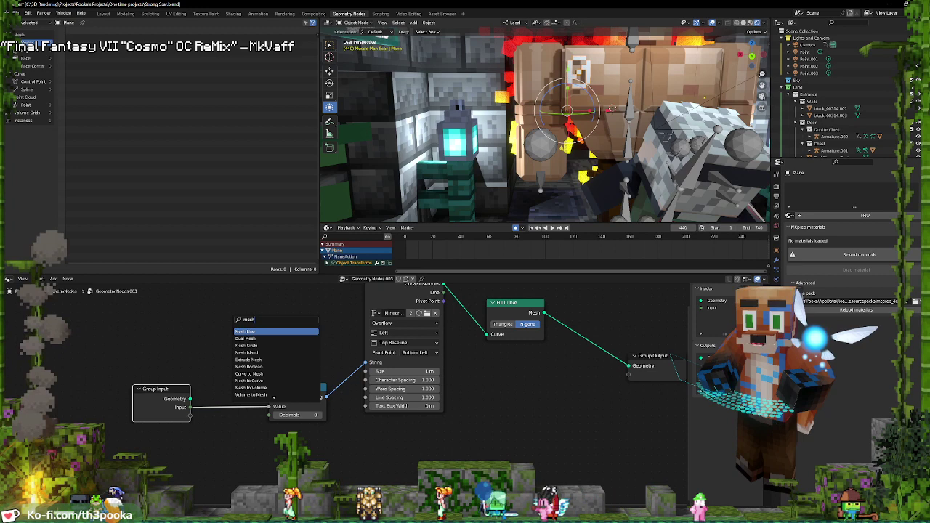
{"action": "key", "text": "Return"}
{"action": "middle_click_drag", "start_coordinate": [276, 435], "coordinate": [277, 395]}
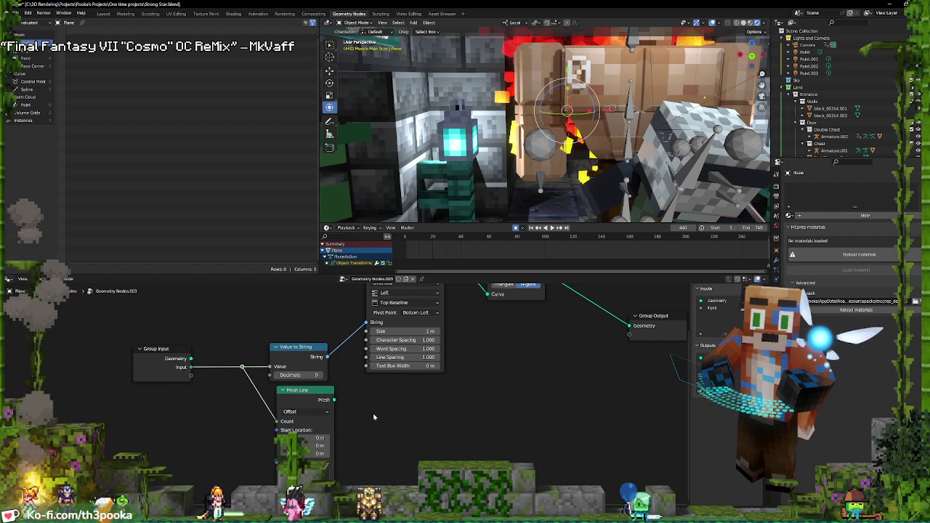
Insert a Join Geometry node between Fill Curve and Group Output, and connect the Mesh Line's mesh to it
{"action": "middle_click_drag", "start_coordinate": [434, 407], "coordinate": [375, 446]}
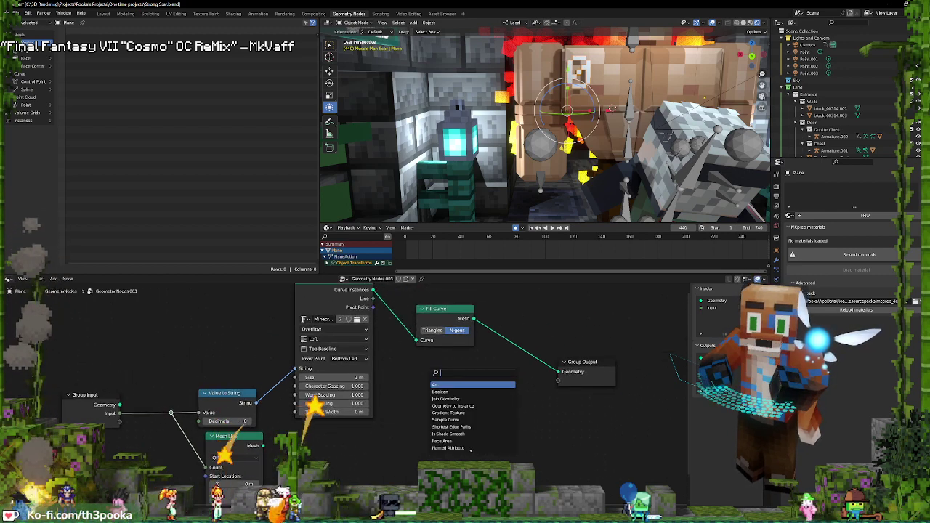
{"action": "type", "text": "join"}
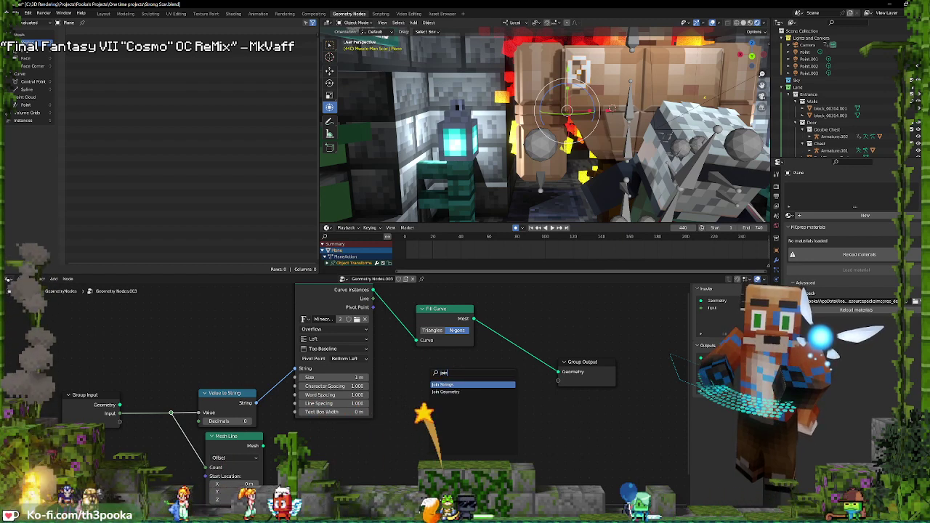
{"action": "left_click", "coordinate": [463, 392]}
{"action": "left_click", "coordinate": [542, 372]}
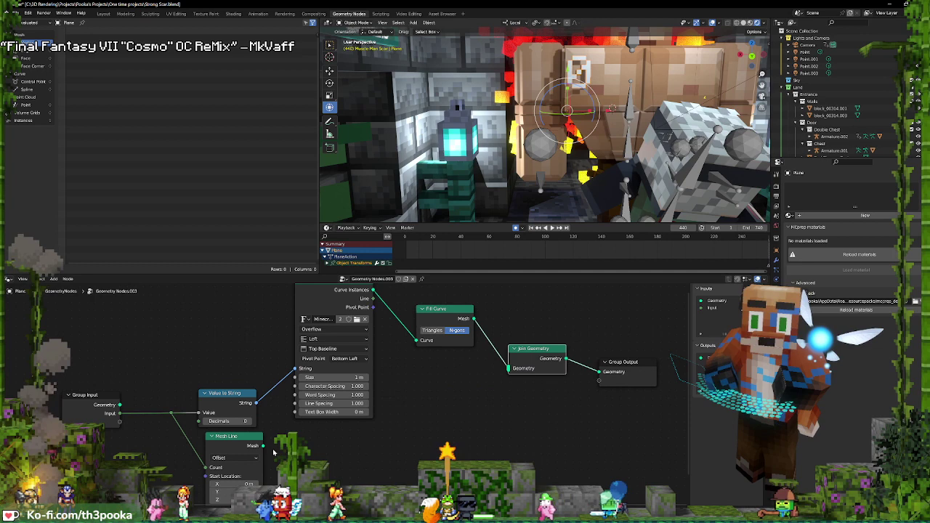
{"action": "left_click_drag", "start_coordinate": [263, 446], "coordinate": [509, 369]}
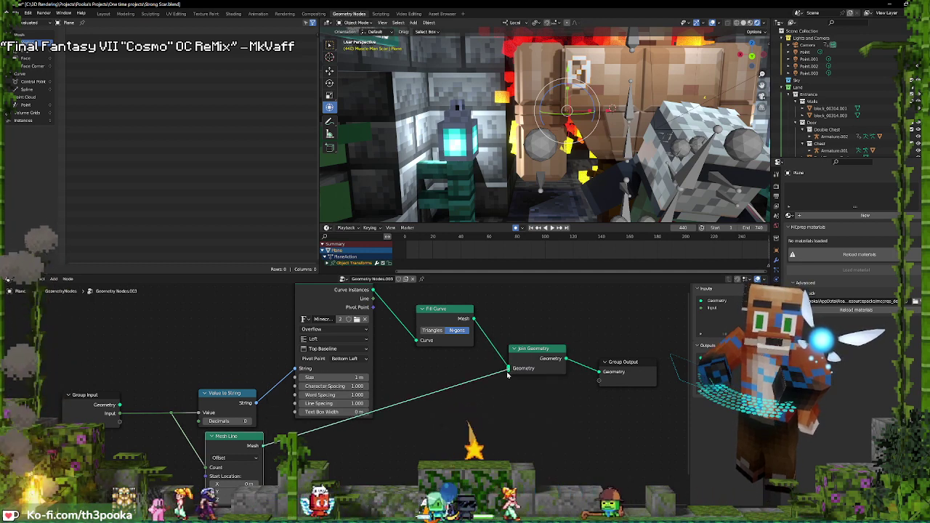
Insert an Instance on Points node on the link between Mesh Line and Join Geometry
{"action": "middle_click_drag", "start_coordinate": [314, 469], "coordinate": [379, 452]}
{"action": "key", "text": "shift+a"}
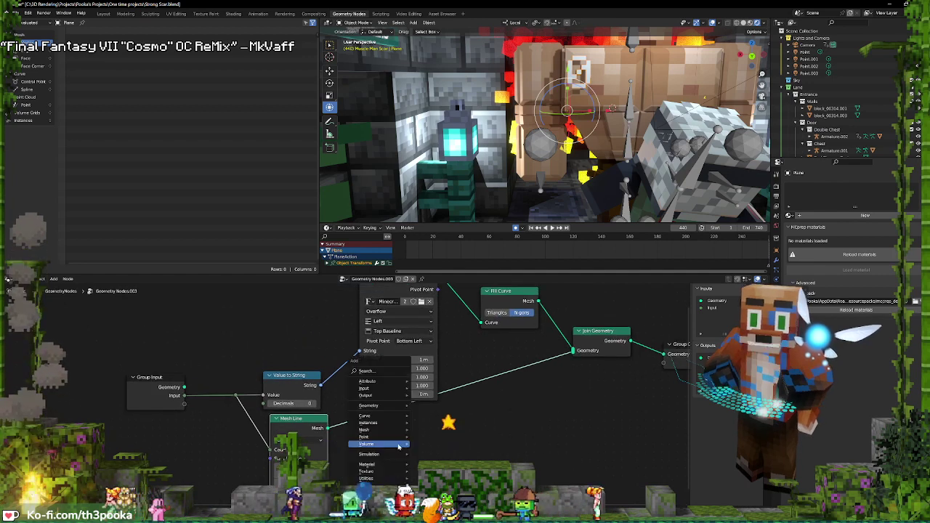
{"action": "left_click", "coordinate": [365, 371]}
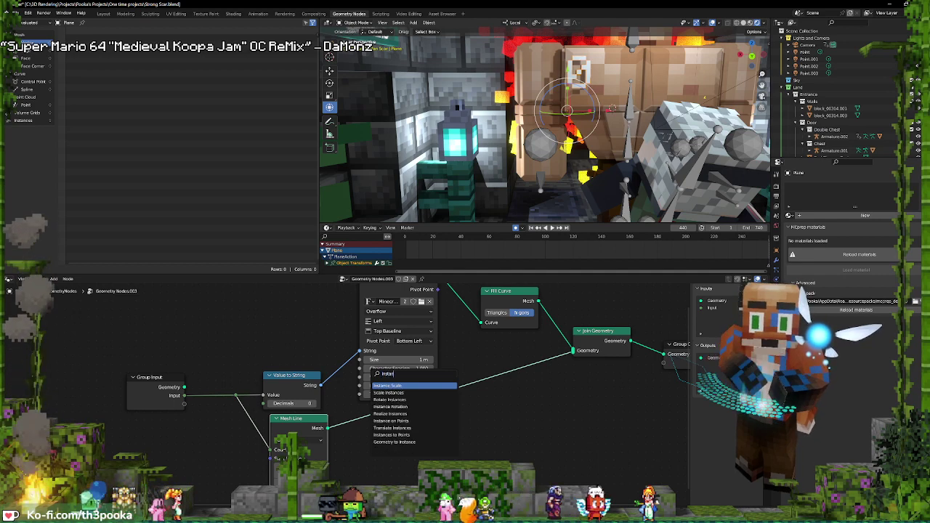
{"action": "key", "text": "Return"}
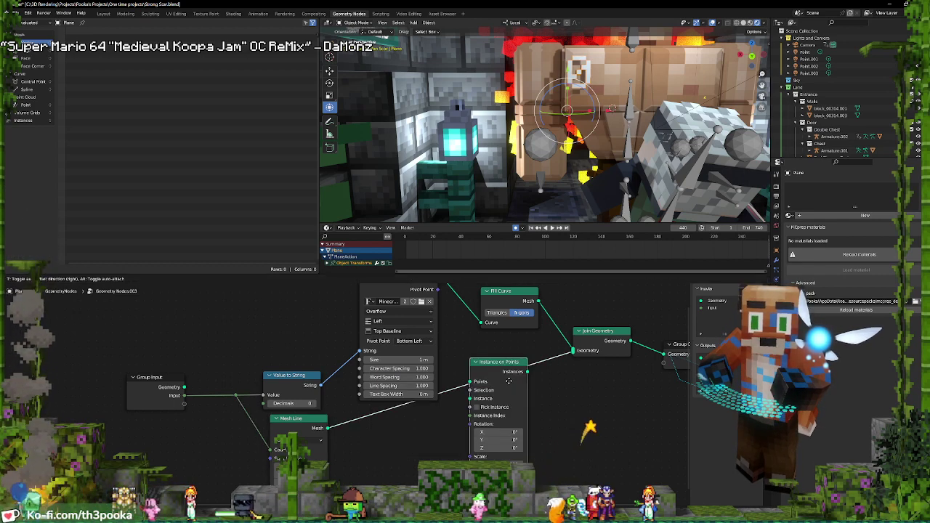
{"action": "left_click_drag", "start_coordinate": [496, 376], "coordinate": [514, 413]}
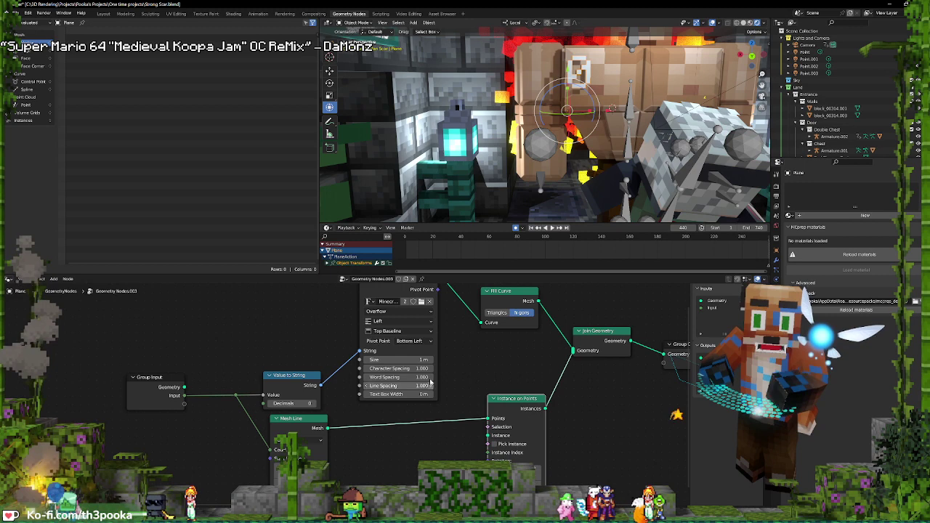
Add a Grid node and connect its mesh to the Instance input of Instance on Points
{"action": "key", "text": "shift+a"}
{"action": "left_click", "coordinate": [428, 375]}
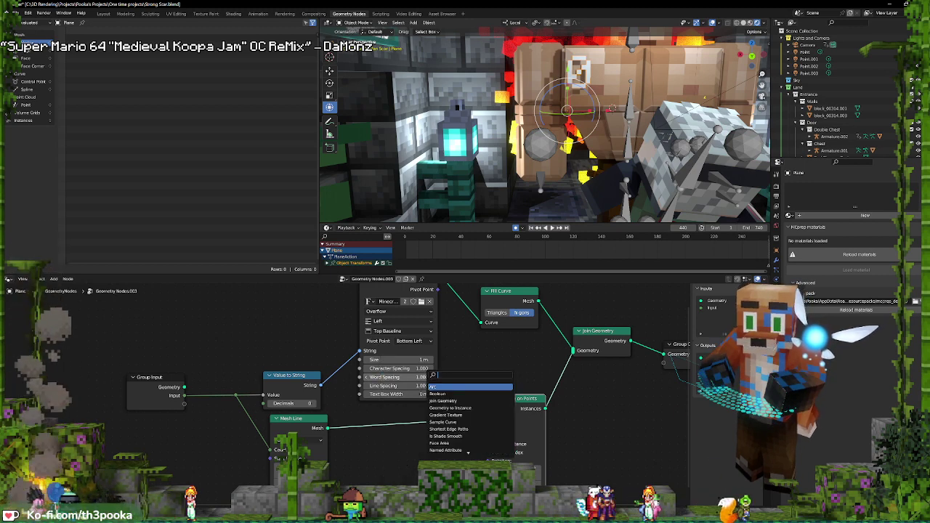
{"action": "type", "text": "gr"}
{"action": "key", "text": "Return"}
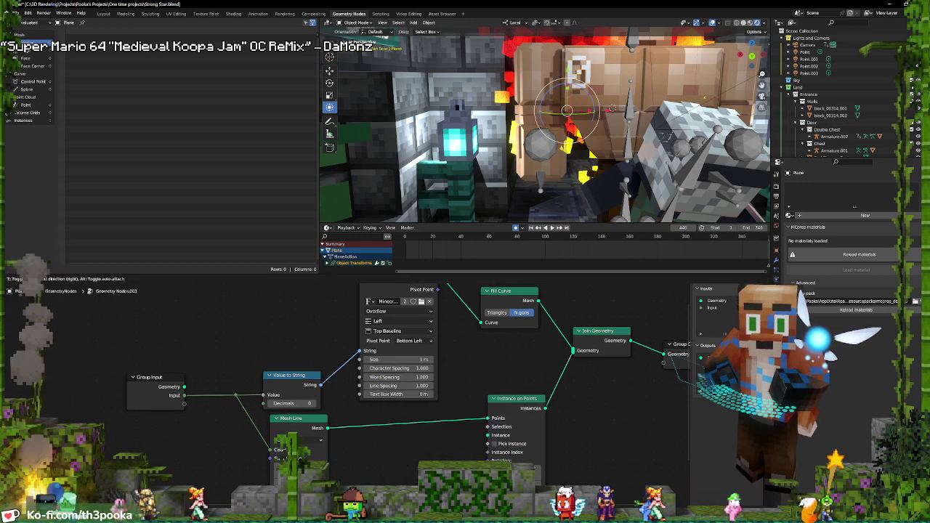
{"action": "left_click", "coordinate": [438, 420]}
{"action": "left_click_drag", "start_coordinate": [439, 417], "coordinate": [487, 404]}
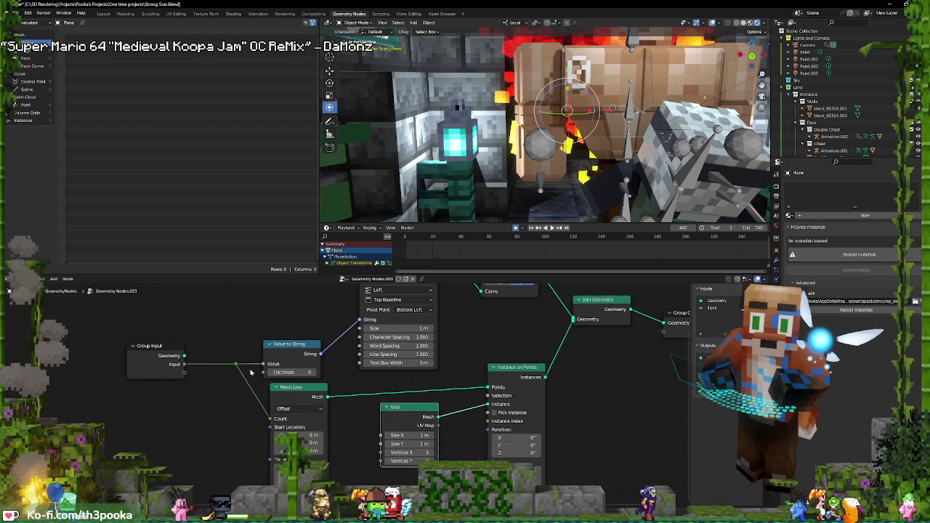
Test the geometry nodes modifier's Input with higher values, and leave it at 1
{"action": "left_click", "coordinate": [776, 260]}
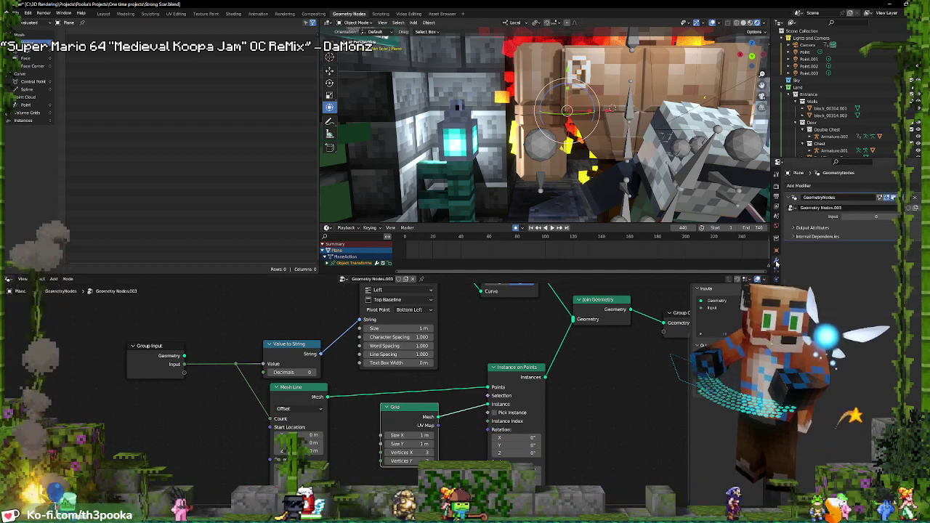
{"action": "left_click", "coordinate": [907, 218]}
{"action": "left_click", "coordinate": [907, 218]}
{"action": "left_click", "coordinate": [909, 218]}
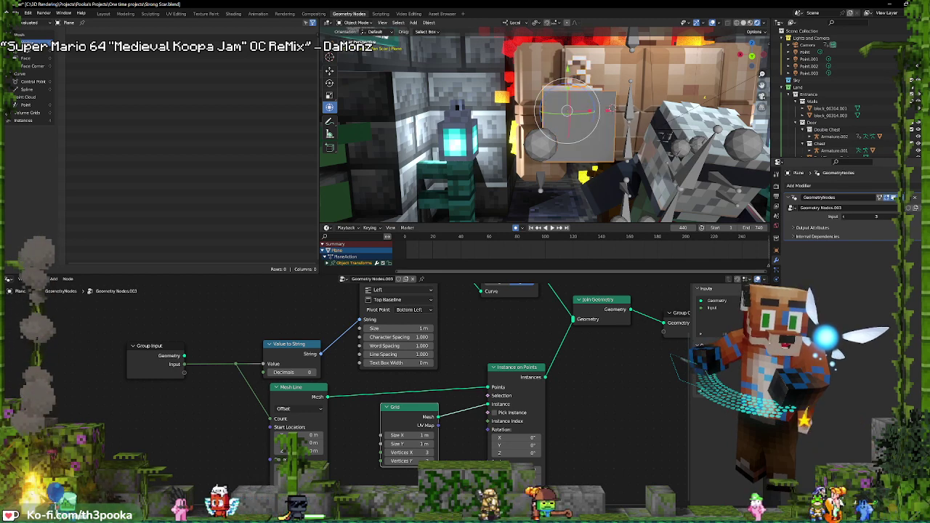
{"action": "left_click", "coordinate": [909, 218]}
{"action": "left_click", "coordinate": [844, 217]}
{"action": "left_click", "coordinate": [844, 217]}
{"action": "left_click", "coordinate": [844, 218]}
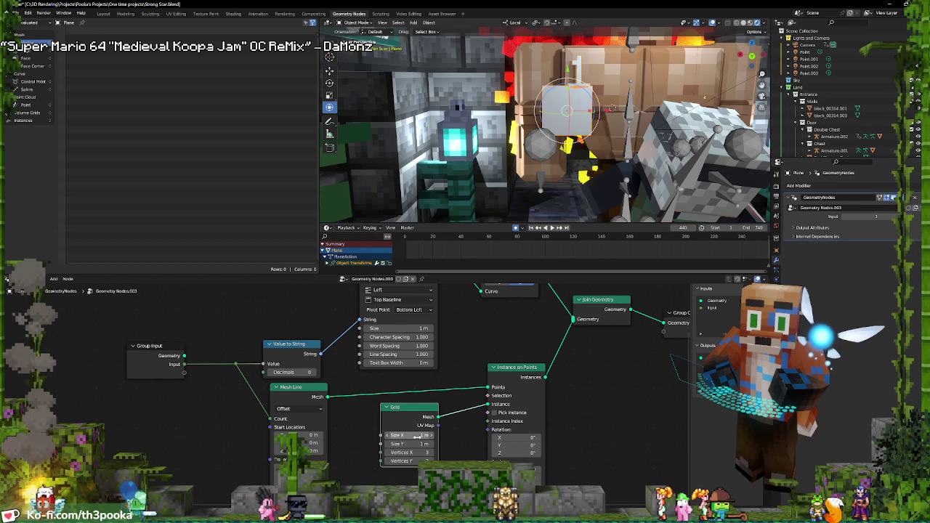
Set the Grid node's Size X and Size Y to 0.12 m
{"action": "left_click_drag", "start_coordinate": [418, 436], "coordinate": [392, 445]}
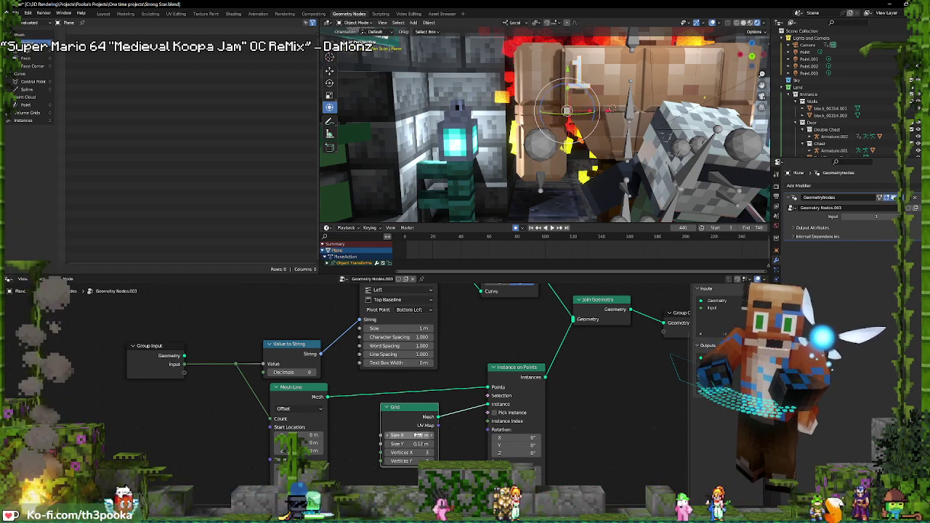
{"action": "middle_click_drag", "start_coordinate": [562, 377], "coordinate": [472, 418]}
{"action": "middle_click_drag", "start_coordinate": [504, 389], "coordinate": [517, 421]}
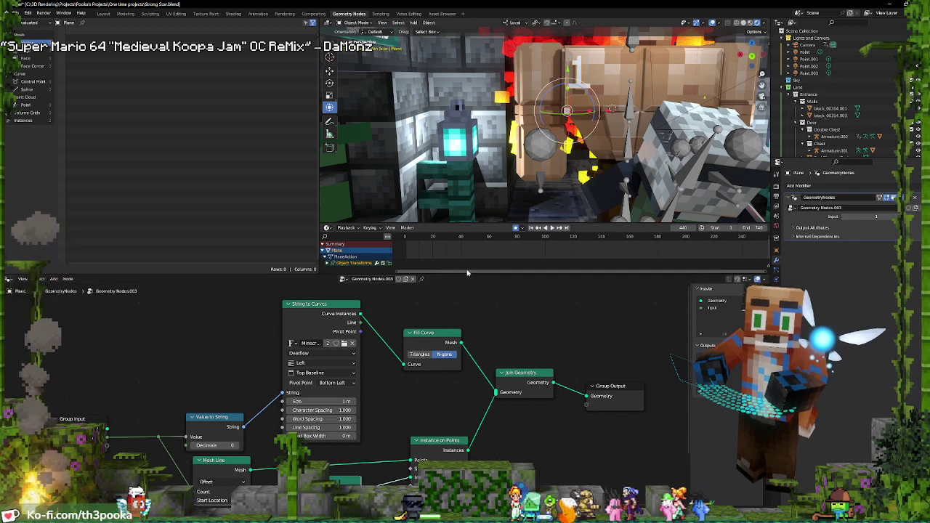
Insert a Set Position node between Fill Curve and Join Geometry
{"action": "middle_click_drag", "start_coordinate": [422, 392], "coordinate": [415, 338]}
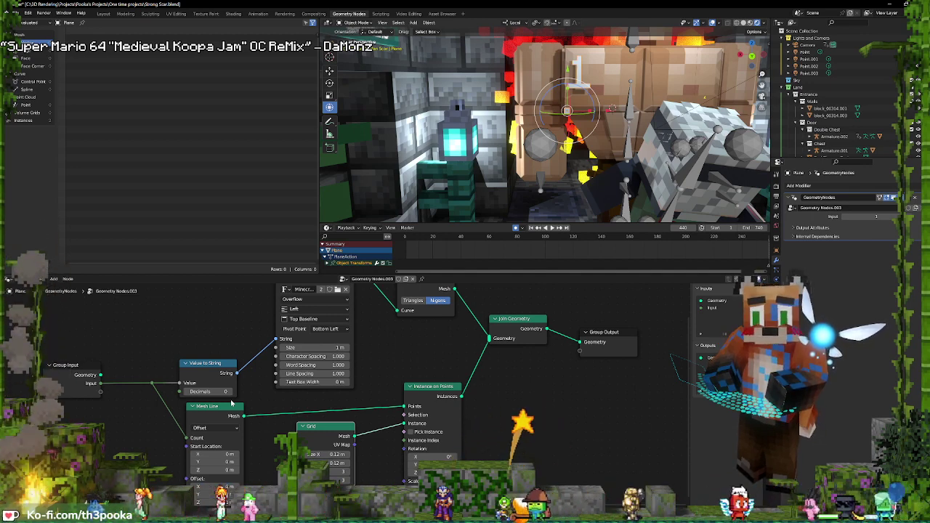
{"action": "key", "text": "shift+a"}
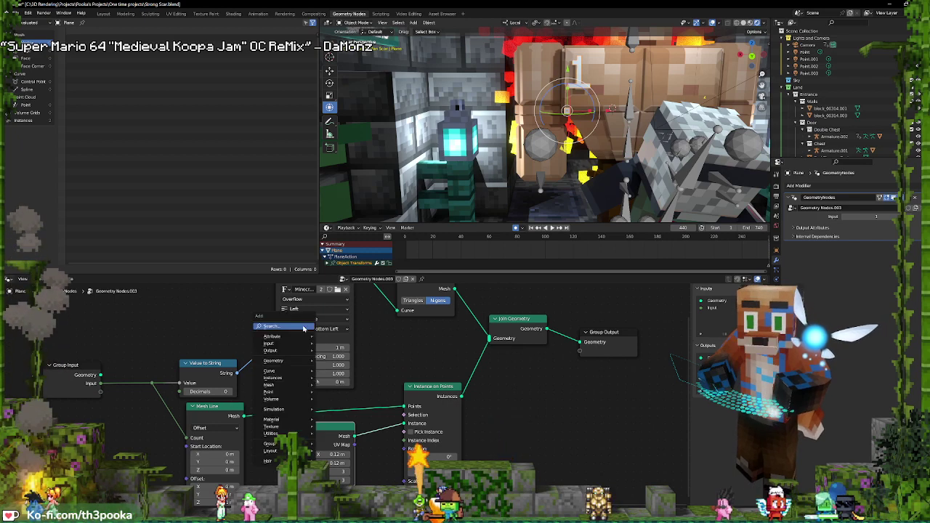
{"action": "left_click", "coordinate": [306, 327]}
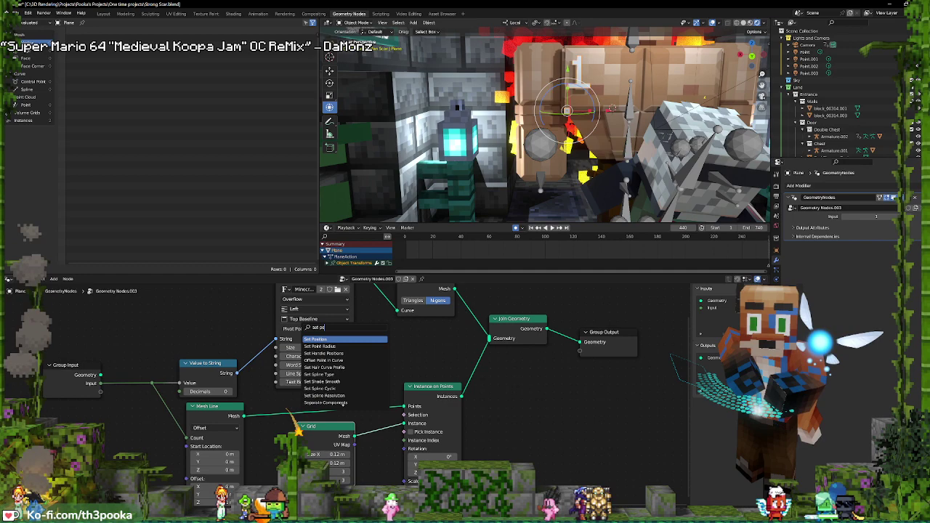
{"action": "left_click", "coordinate": [317, 339]}
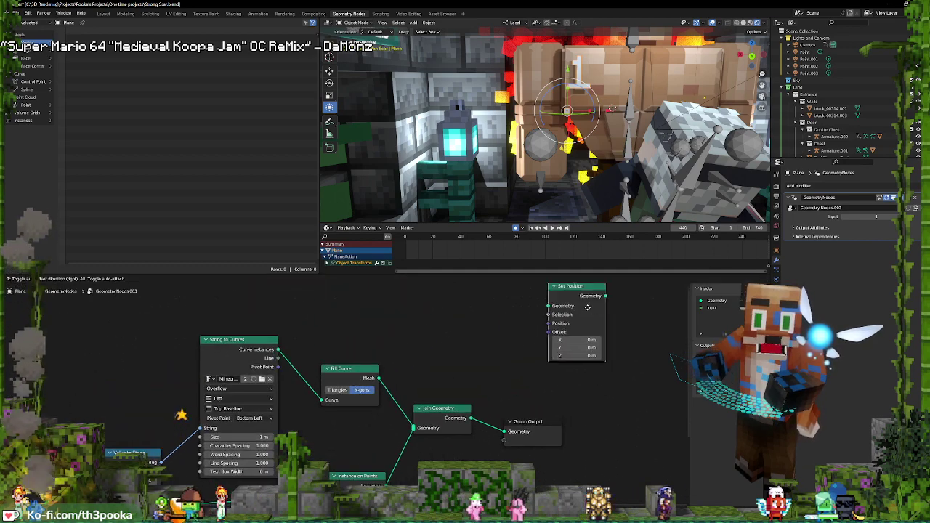
{"action": "left_click", "coordinate": [472, 369]}
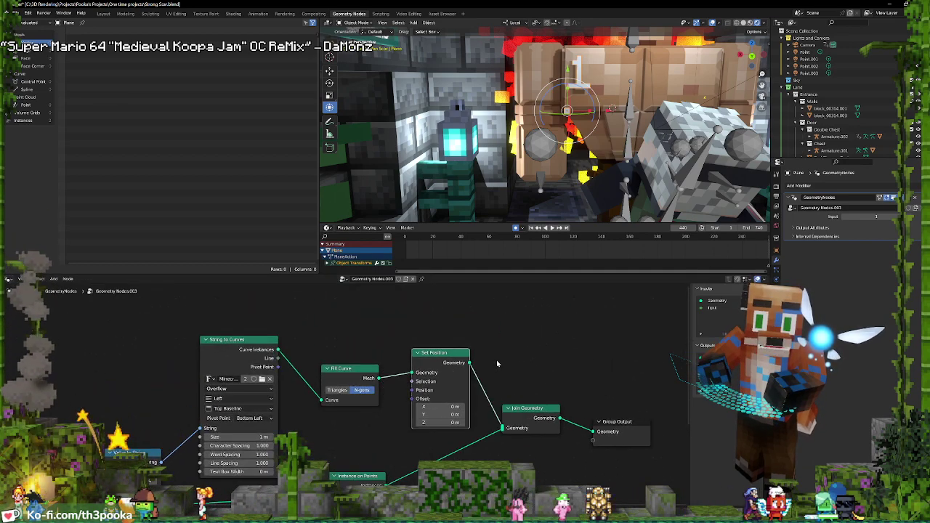
Try a 0.5 m Z offset in the Set Position node and undo it
{"action": "middle_click_drag", "start_coordinate": [592, 334], "coordinate": [594, 304]}
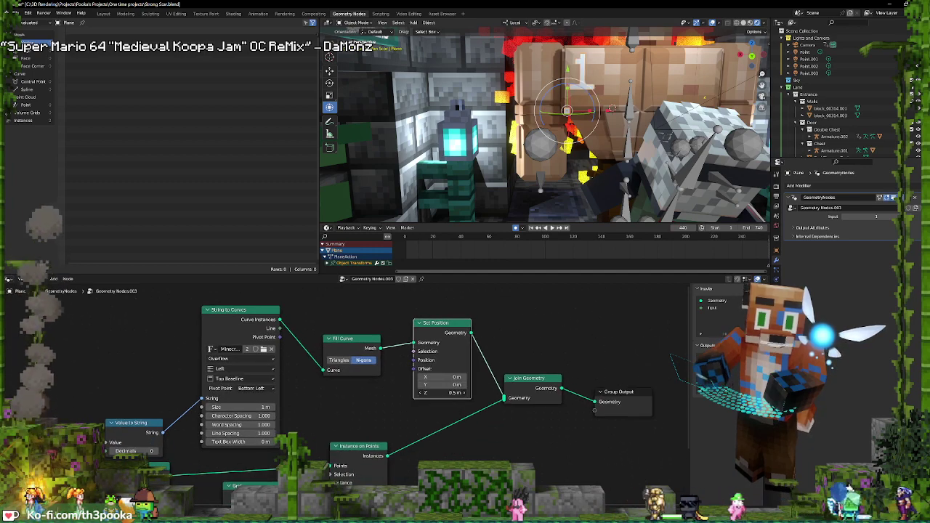
{"action": "left_click_drag", "start_coordinate": [449, 393], "coordinate": [436, 394]}
{"action": "key", "text": "ctrl+z"}
Add an Endpoint Selection node in the free area above the Value to String node
{"action": "middle_click_drag", "start_coordinate": [405, 419], "coordinate": [446, 388]}
{"action": "middle_click_drag", "start_coordinate": [270, 471], "coordinate": [277, 464]}
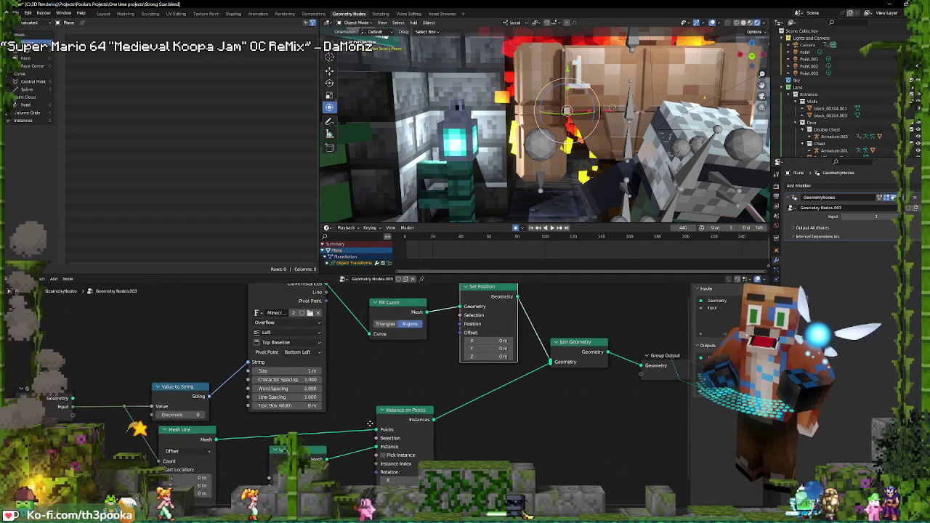
{"action": "key", "text": "shift+a"}
{"action": "type", "text": "e"}
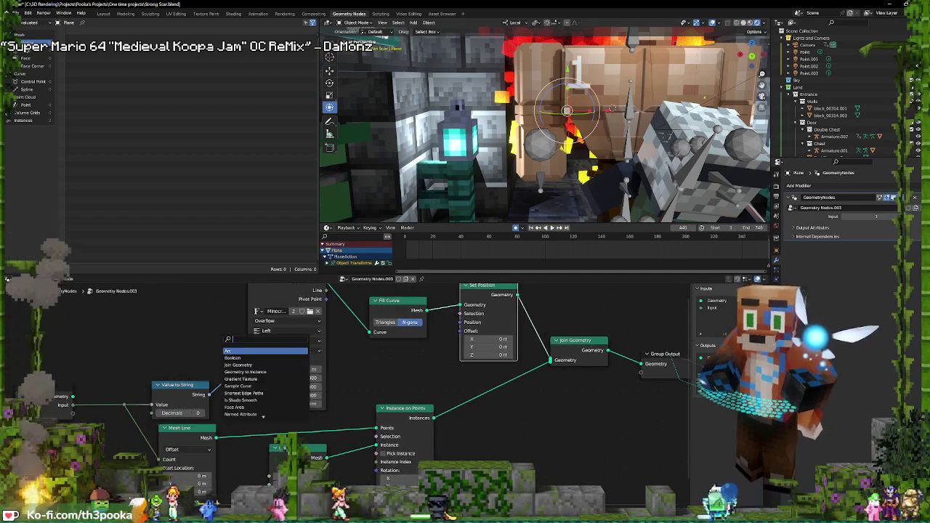
{"action": "type", "text": "n"}
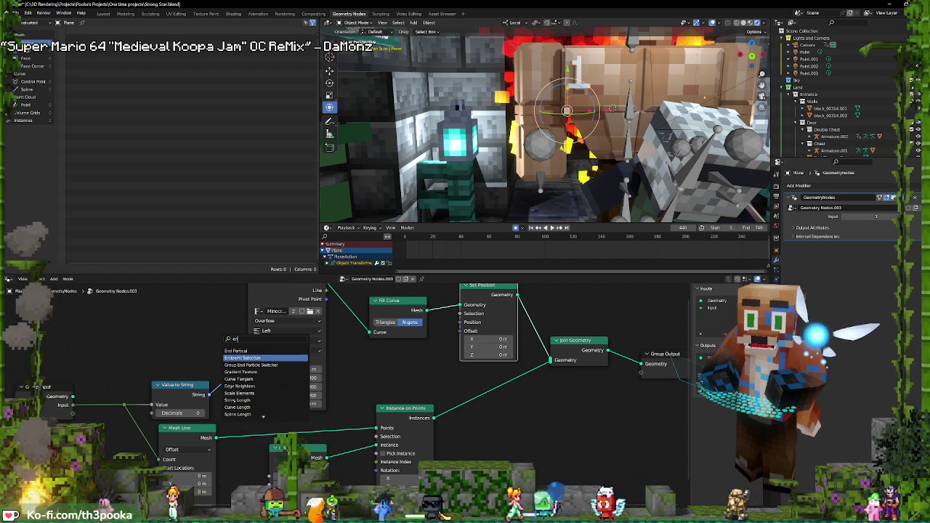
{"action": "left_click", "coordinate": [242, 357]}
{"action": "left_click", "coordinate": [172, 346]}
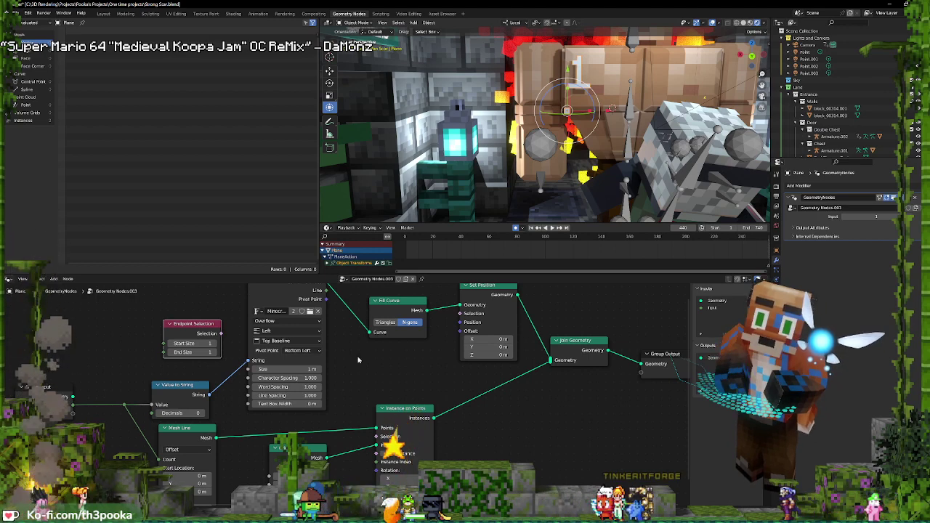
Add a second Instance on Points node above the Set Position node
{"action": "key", "text": "shift+a"}
{"action": "left_click", "coordinate": [338, 346]}
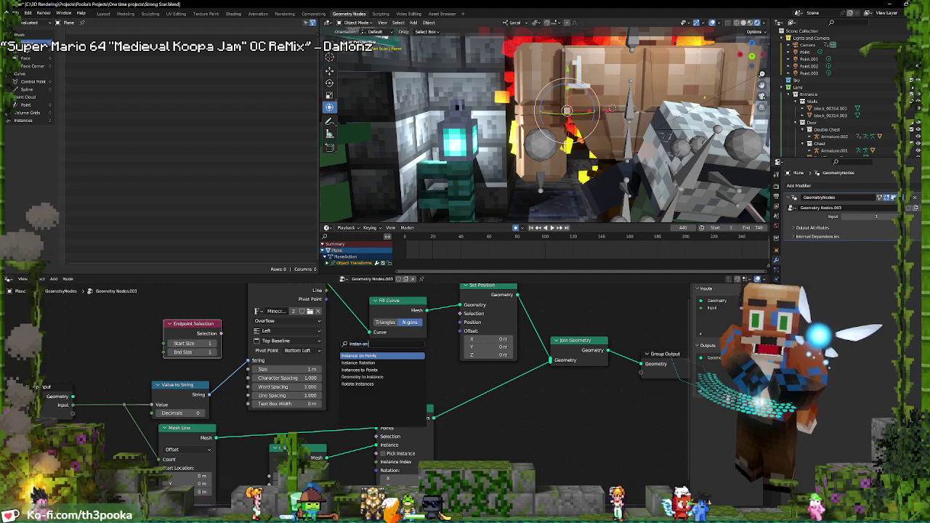
{"action": "key", "text": "Return"}
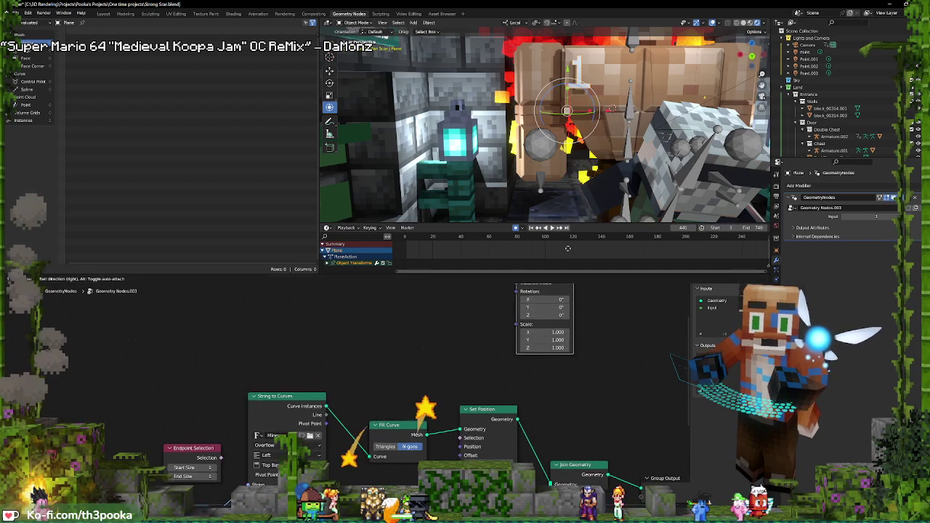
{"action": "left_click", "coordinate": [572, 353]}
{"action": "middle_click_drag", "start_coordinate": [461, 416], "coordinate": [383, 345]}
{"action": "scroll", "coordinate": [396, 353], "scroll_direction": "down", "scroll_amount": 4}
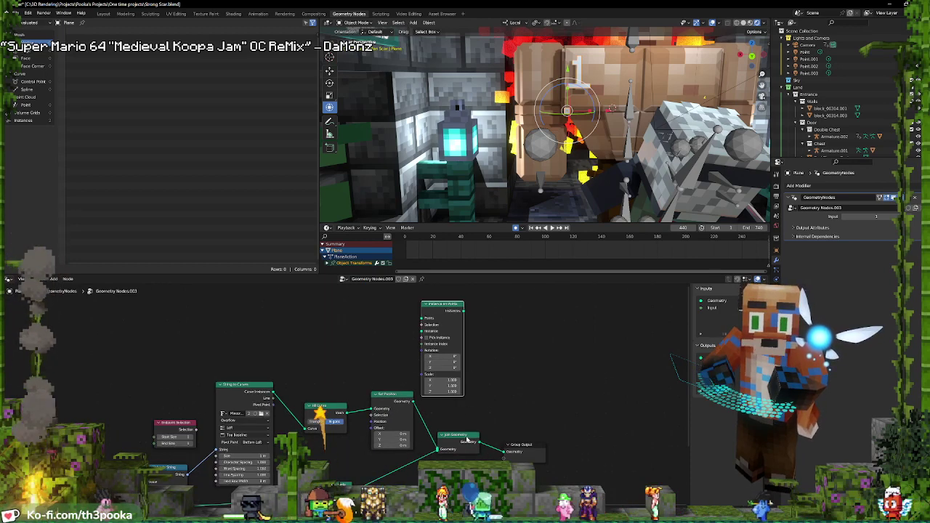
Rearrange the Fill Curve, Set Position and Endpoint Selection nodes, and connect Set Position's Geometry to the new Instance on Points node's Instance input
{"action": "left_click_drag", "start_coordinate": [382, 398], "coordinate": [373, 386]}
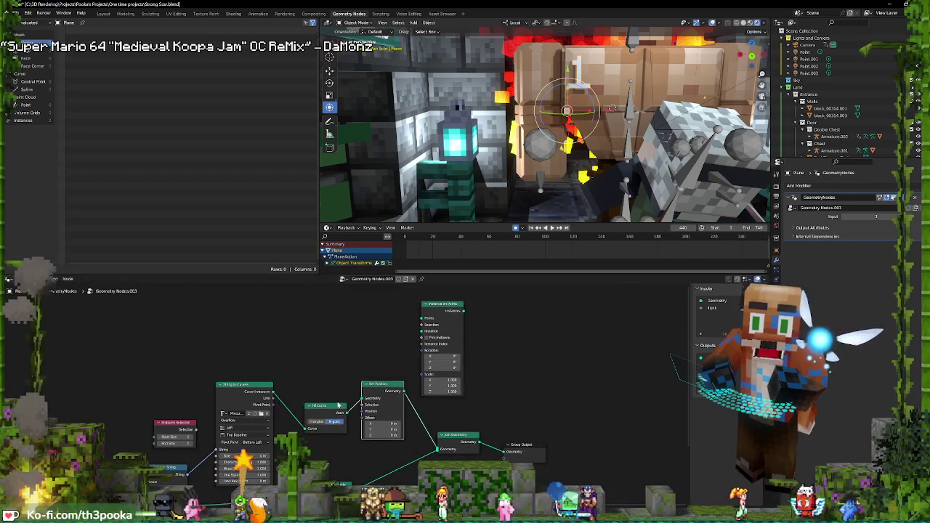
{"action": "left_click_drag", "start_coordinate": [329, 407], "coordinate": [314, 387]}
{"action": "left_click_drag", "start_coordinate": [393, 393], "coordinate": [425, 335]}
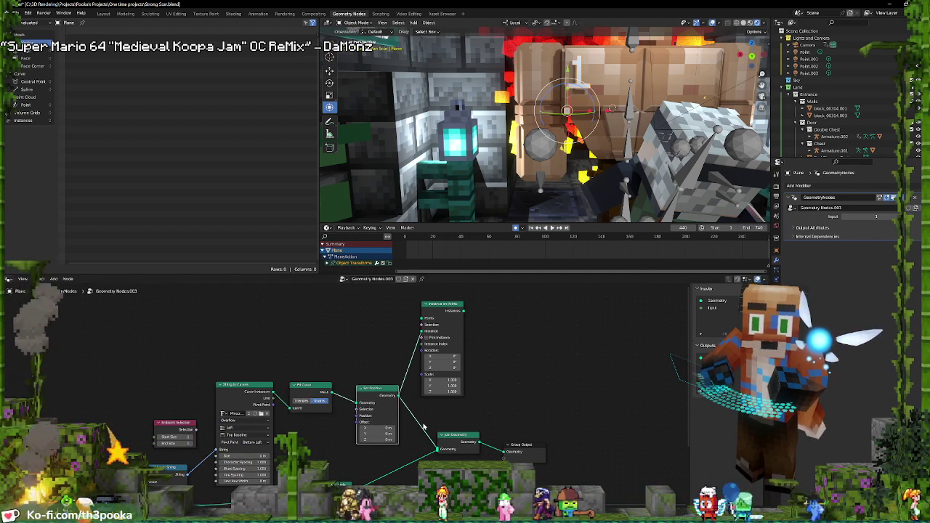
{"action": "left_click_drag", "start_coordinate": [187, 424], "coordinate": [319, 329]}
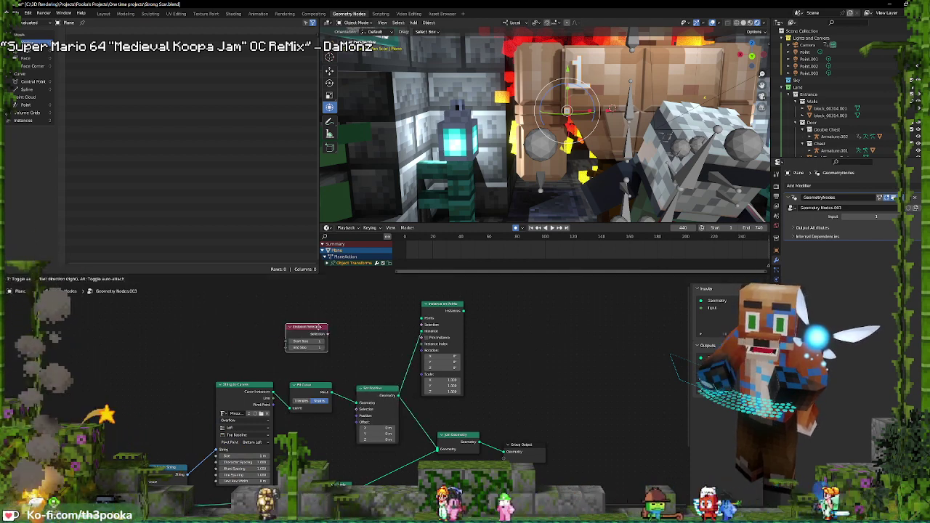
{"action": "middle_click_drag", "start_coordinate": [248, 431], "coordinate": [236, 399]}
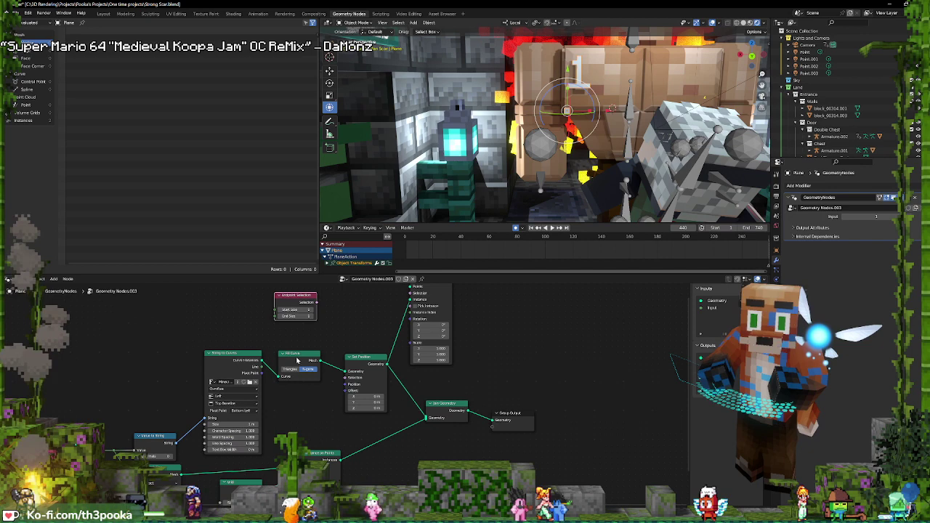
Add a Separate Geometry node above Fill Curve and feed the Mesh Line's Mesh into its Geometry input
{"action": "key", "text": "shift+a"}
{"action": "left_click", "coordinate": [309, 354]}
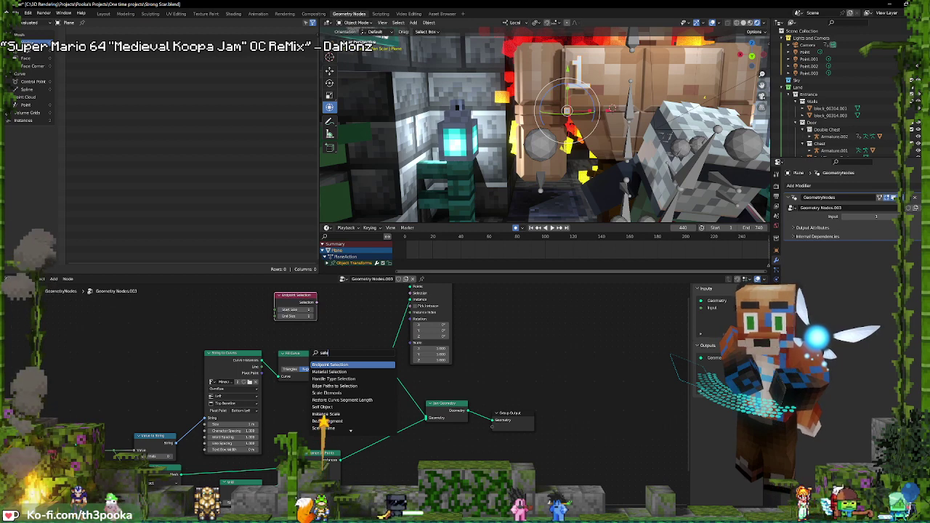
{"action": "type", "text": "set"}
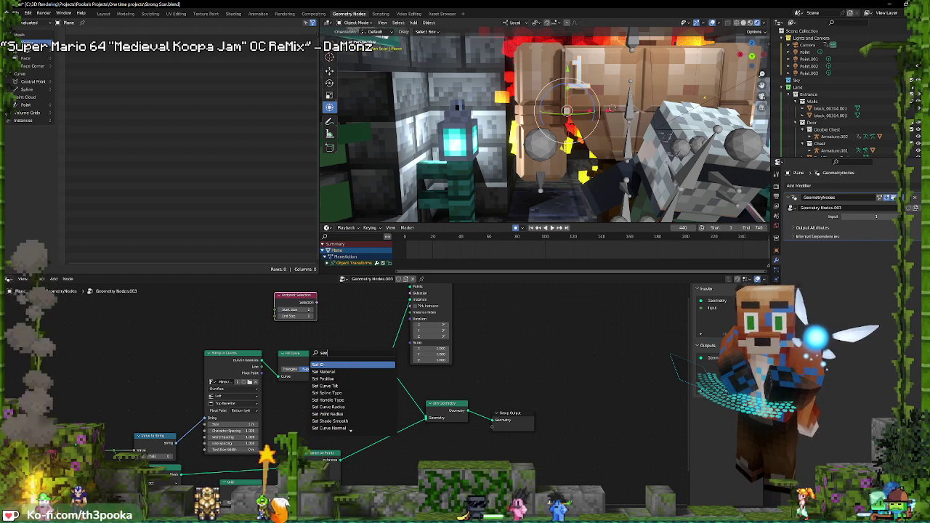
{"action": "key", "text": "BackSpace"}
{"action": "key", "text": "BackSpace"}
{"action": "type", "text": "ep"}
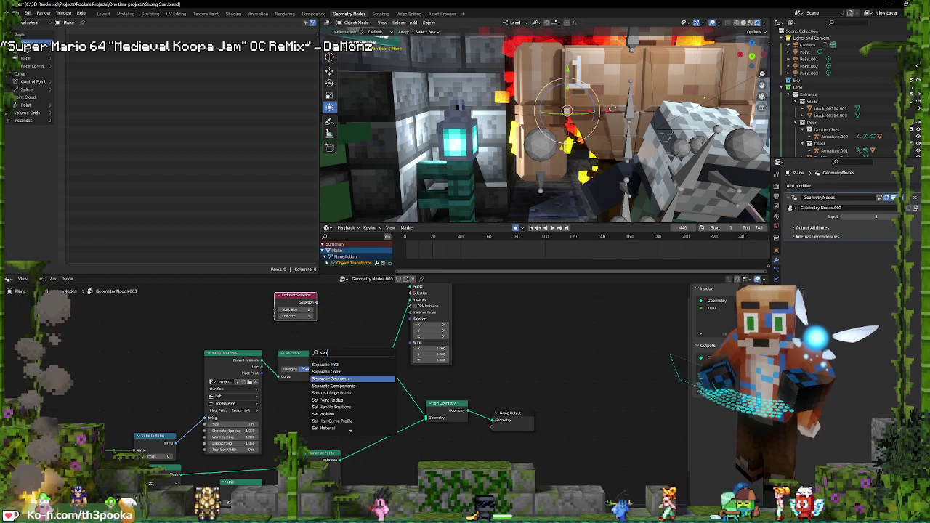
{"action": "left_click", "coordinate": [331, 379]}
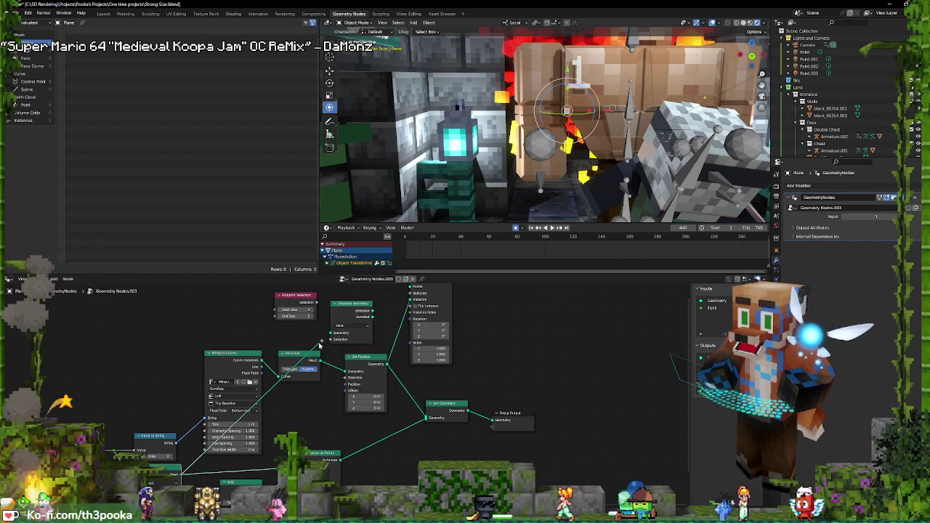
{"action": "left_click", "coordinate": [331, 337]}
{"action": "middle_click_drag", "start_coordinate": [406, 331], "coordinate": [422, 342]}
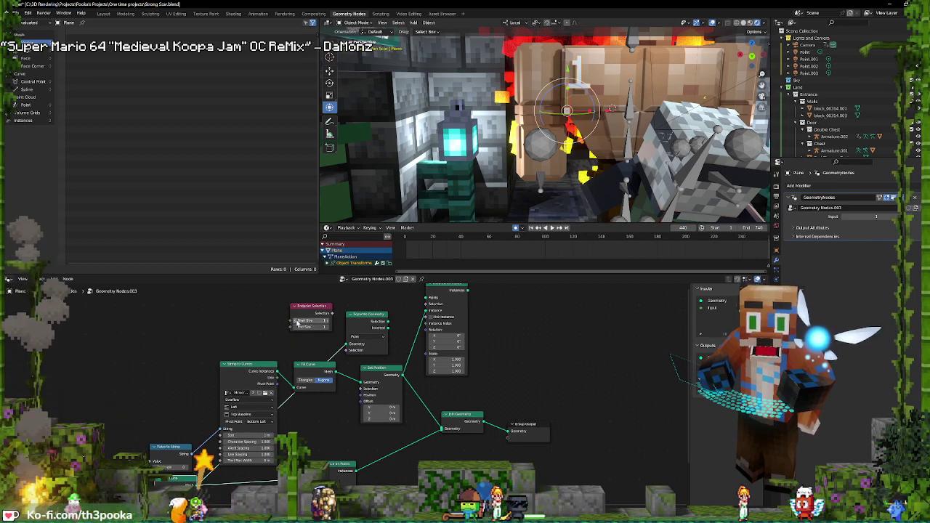
Wire Endpoint Selection through Separate Geometry into the new Instance on Points node's Points, and route its Instances to Join Geometry instead of Set Position
{"action": "left_click", "coordinate": [295, 322]}
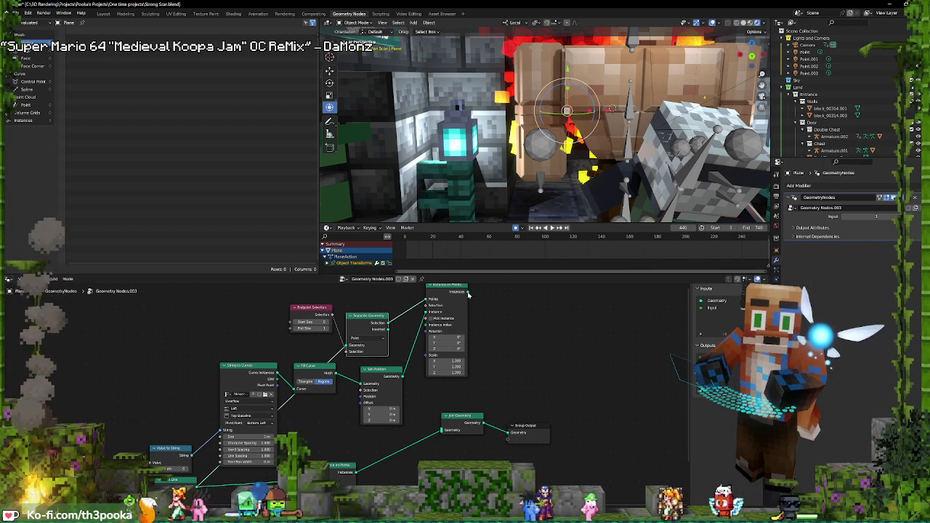
{"action": "left_click_drag", "start_coordinate": [468, 293], "coordinate": [443, 430]}
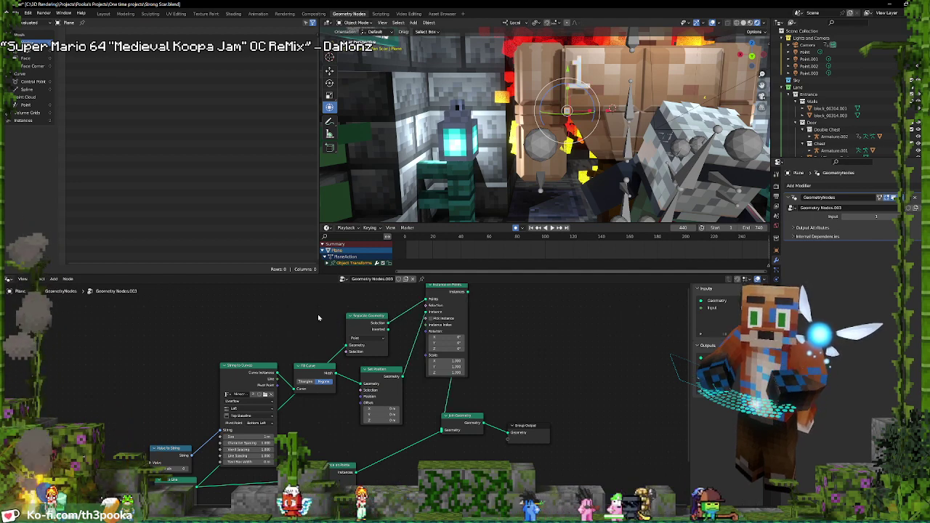
Add an Index node in place of the Endpoint Selection node
{"action": "key", "text": "shift+a"}
{"action": "left_click", "coordinate": [313, 313]}
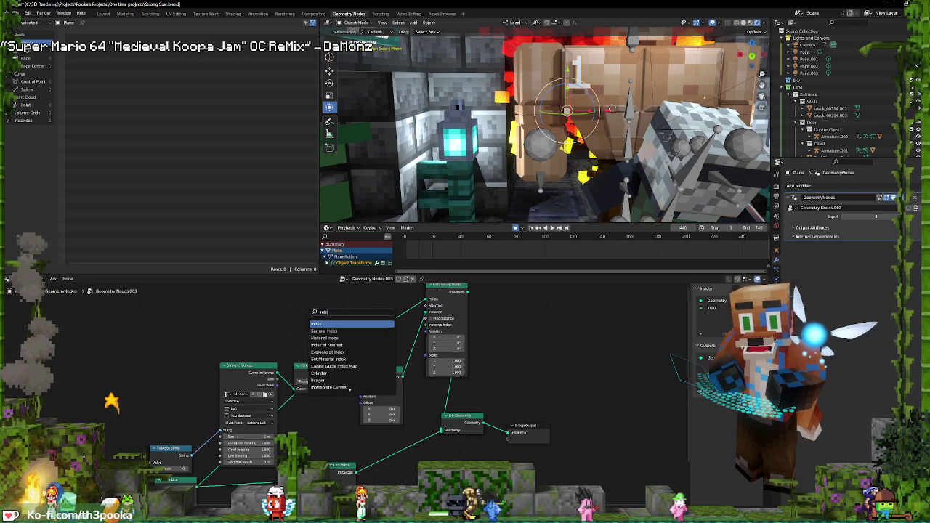
{"action": "key", "text": "Return"}
{"action": "left_click", "coordinate": [259, 332]}
Add a Compare node set to Integer and Equal, with Index as A and its Result driving Separate Geometry's Selection
{"action": "key", "text": "shift+a"}
{"action": "left_click", "coordinate": [298, 306]}
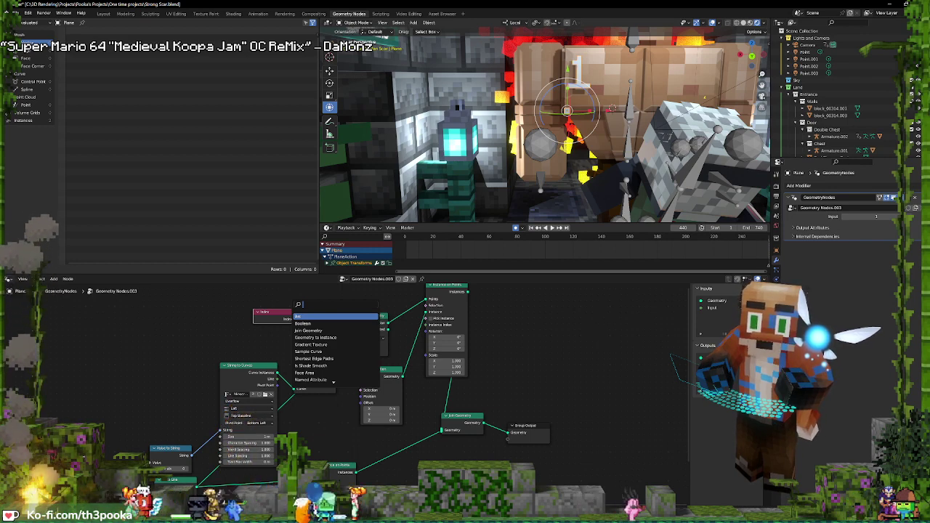
{"action": "type", "text": "m"}
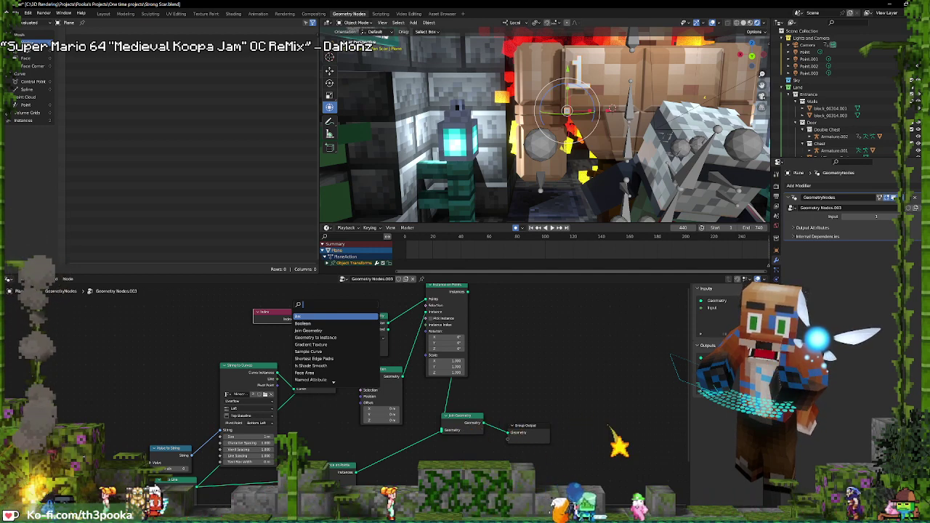
{"action": "type", "text": "comp"}
{"action": "key", "text": "Return"}
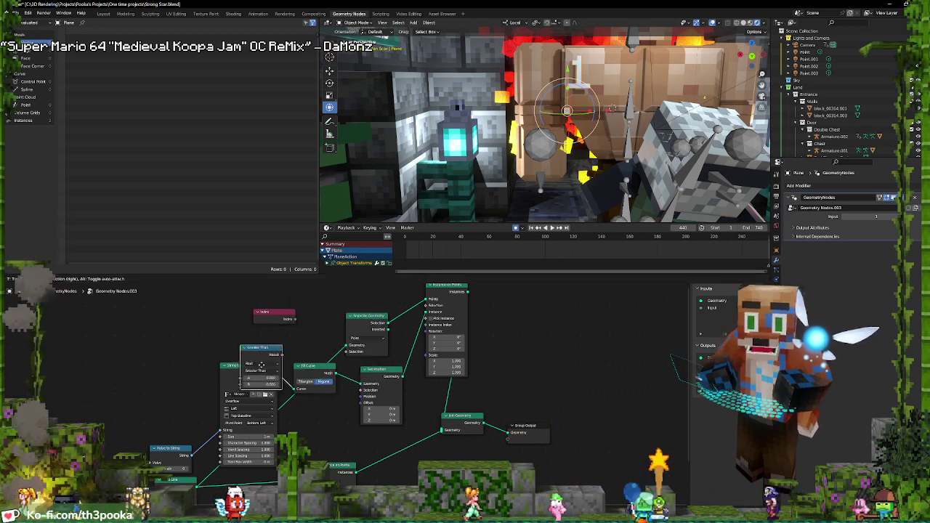
{"action": "left_click", "coordinate": [324, 315]}
{"action": "left_click", "coordinate": [319, 314]}
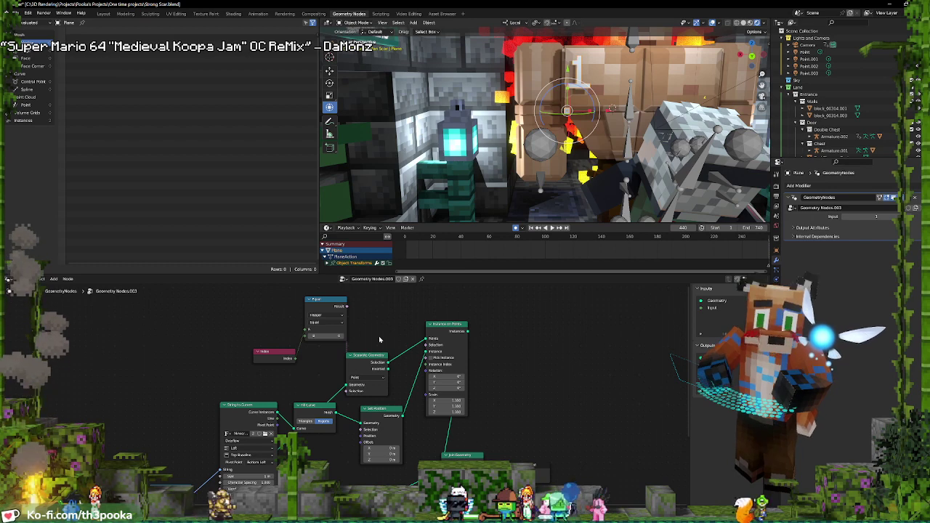
{"action": "middle_click_drag", "start_coordinate": [346, 328], "coordinate": [287, 320]}
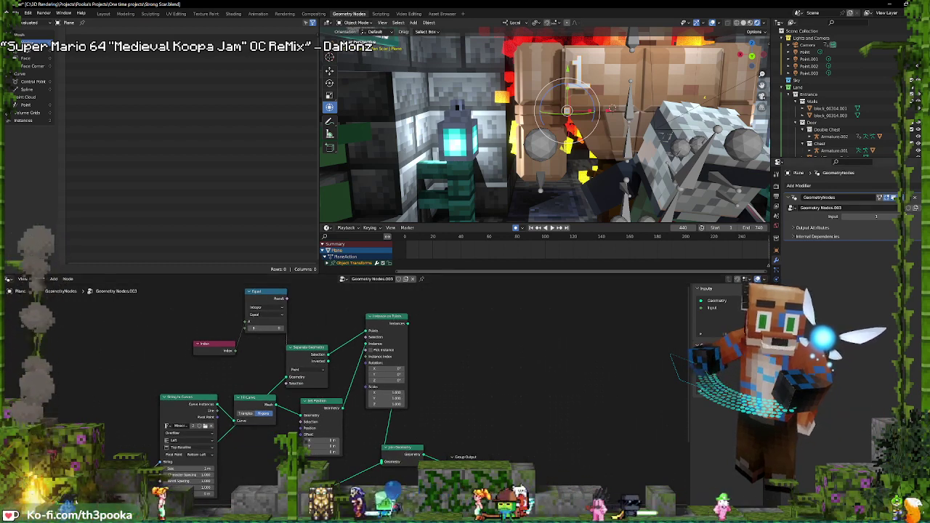
Test the geometry nodes modifier with its Input raised to 5
{"action": "left_click", "coordinate": [909, 218]}
{"action": "left_click", "coordinate": [909, 218]}
{"action": "left_click", "coordinate": [909, 218]}
{"action": "left_click_drag", "start_coordinate": [910, 222], "coordinate": [845, 218]}
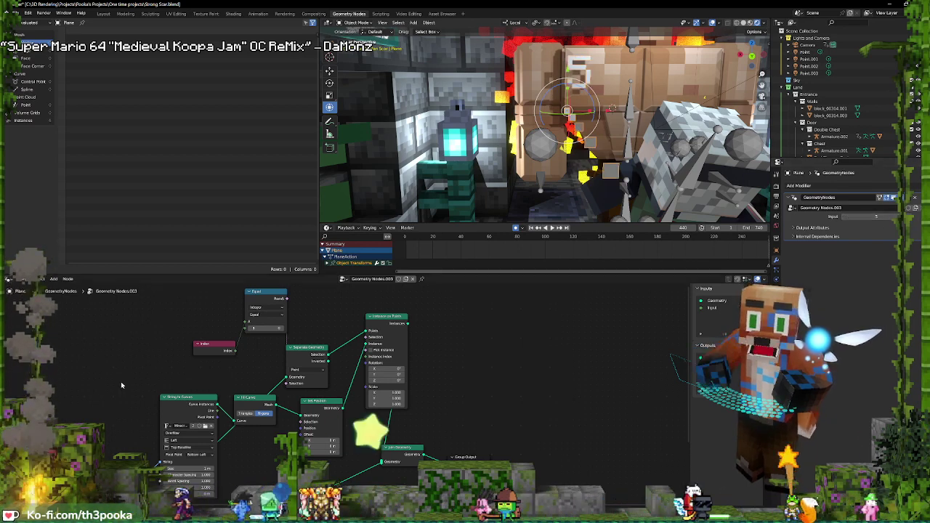
Move the Index node aside and connect the Group Input's Input value to the Equal node's B input
{"action": "left_click", "coordinate": [209, 351]}
{"action": "left_click_drag", "start_coordinate": [208, 351], "coordinate": [181, 335]}
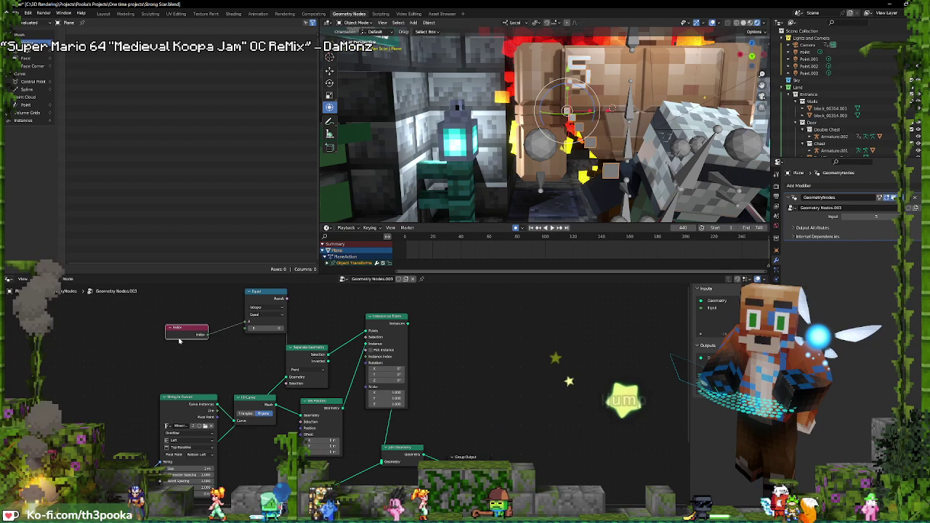
{"action": "middle_click_drag", "start_coordinate": [189, 368], "coordinate": [247, 337]}
{"action": "left_click_drag", "start_coordinate": [109, 480], "coordinate": [304, 313]}
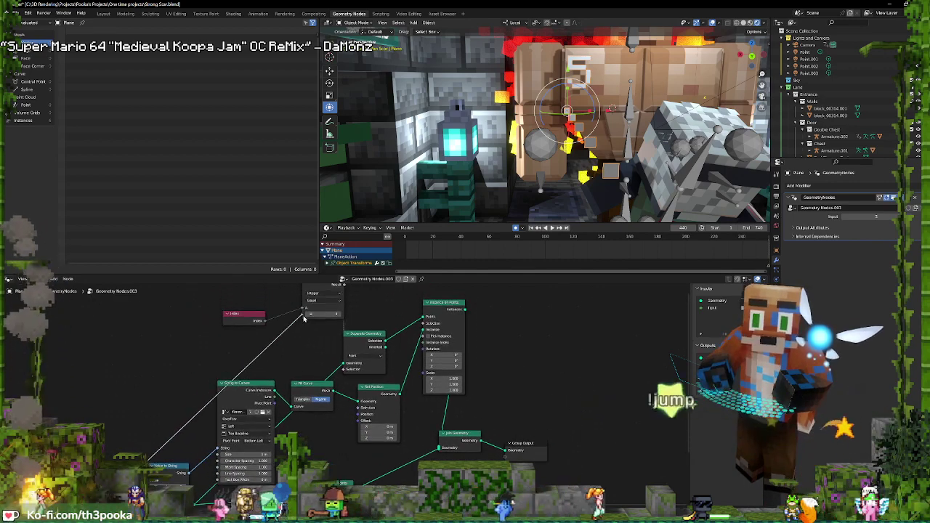
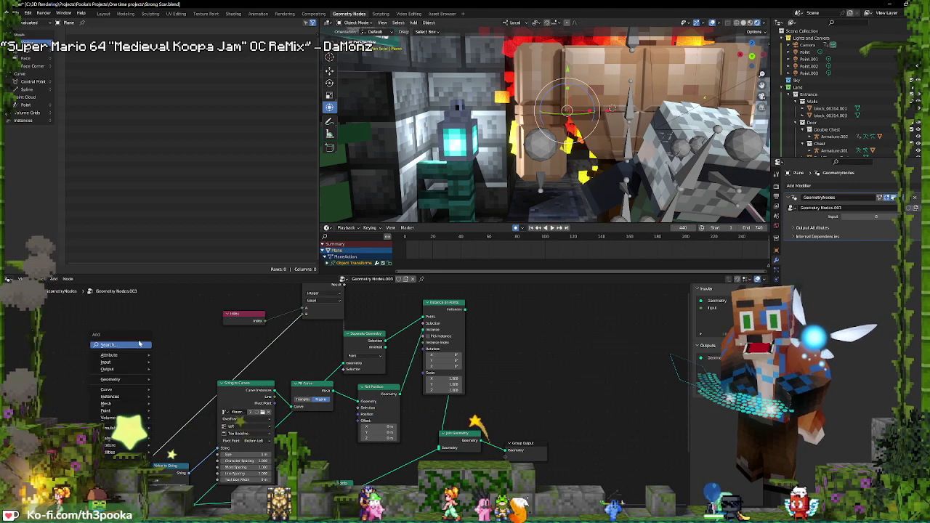
Insert a Math node between Group Input and the Equal node's B, set to Subtract with a value of 1
{"action": "key", "text": "shift+a"}
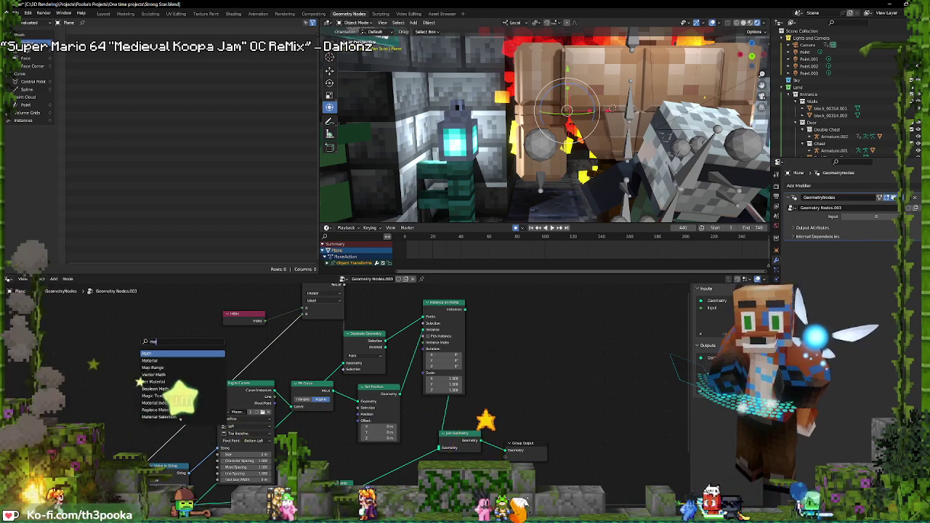
{"action": "type", "text": "math"}
{"action": "key", "text": "Return"}
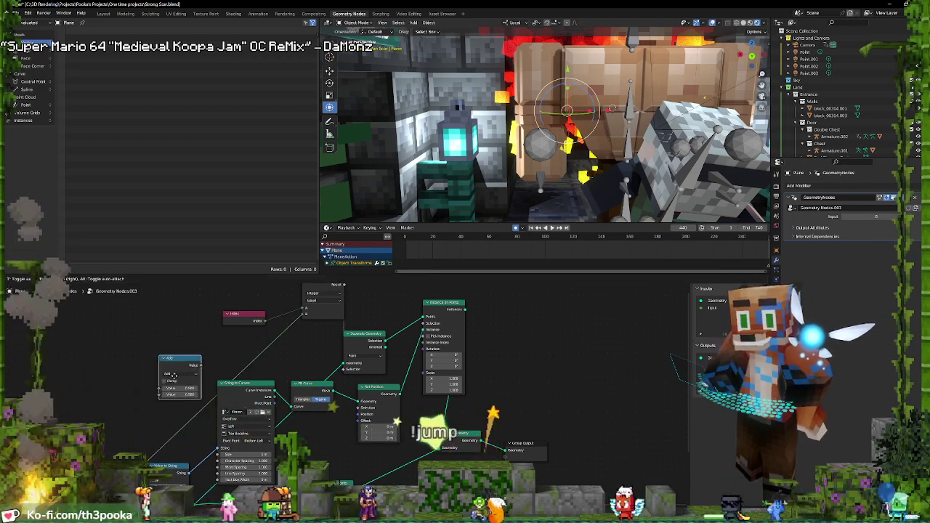
{"action": "left_click", "coordinate": [165, 350]}
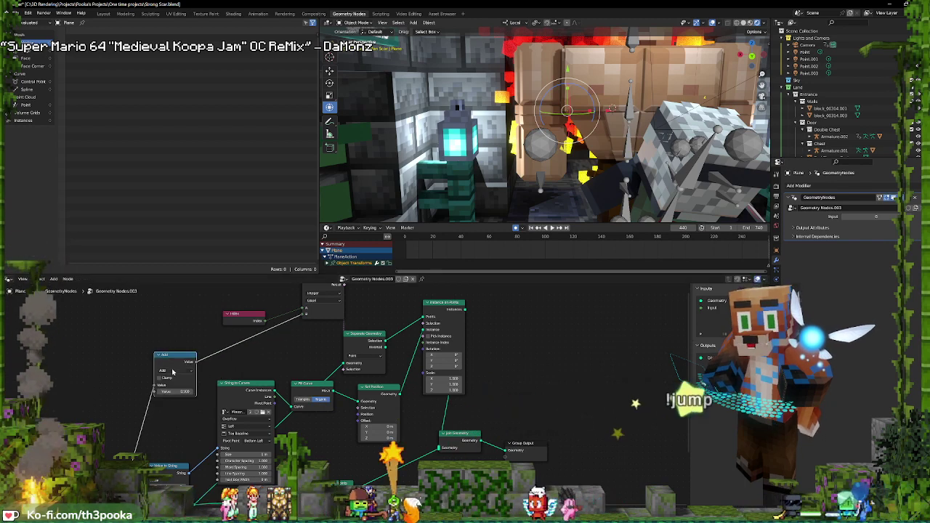
{"action": "left_click", "coordinate": [175, 370]}
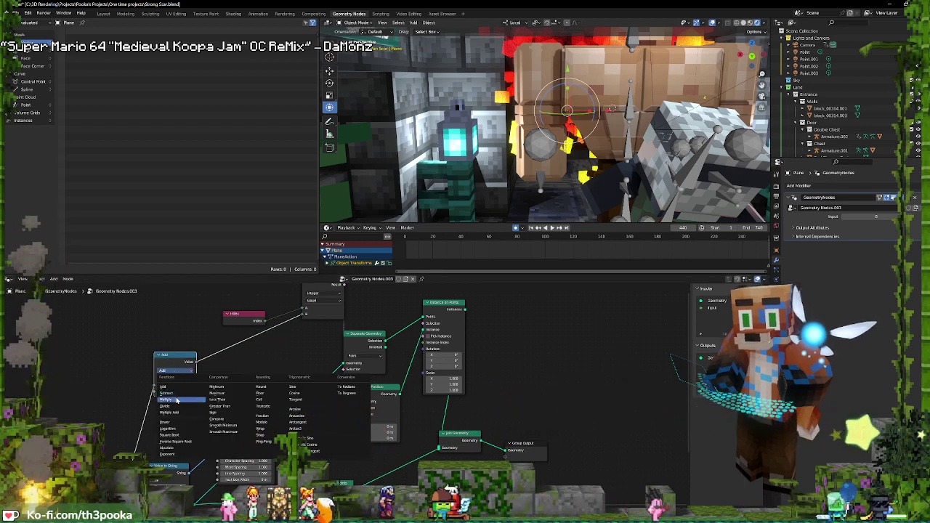
{"action": "left_click", "coordinate": [176, 396]}
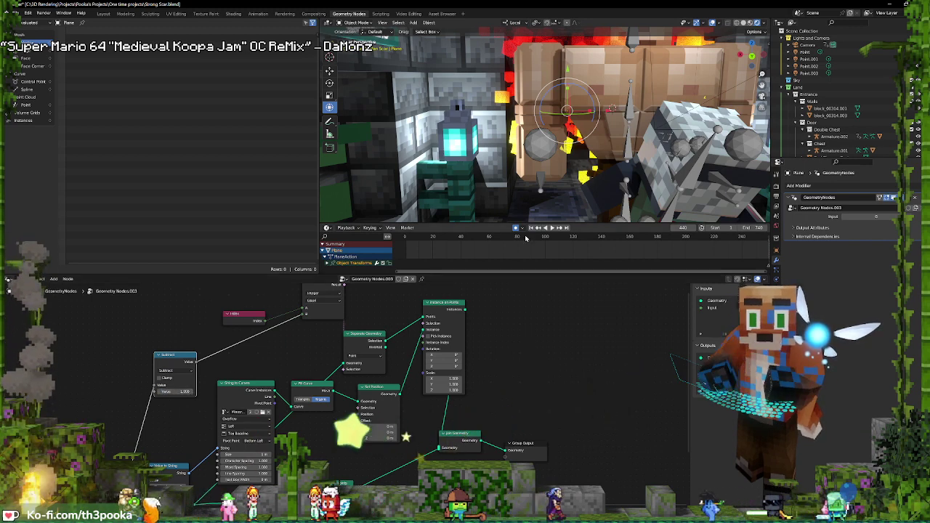
Raise the geometry nodes modifier's Input to 4 to test the number's placement
{"action": "left_click", "coordinate": [908, 217]}
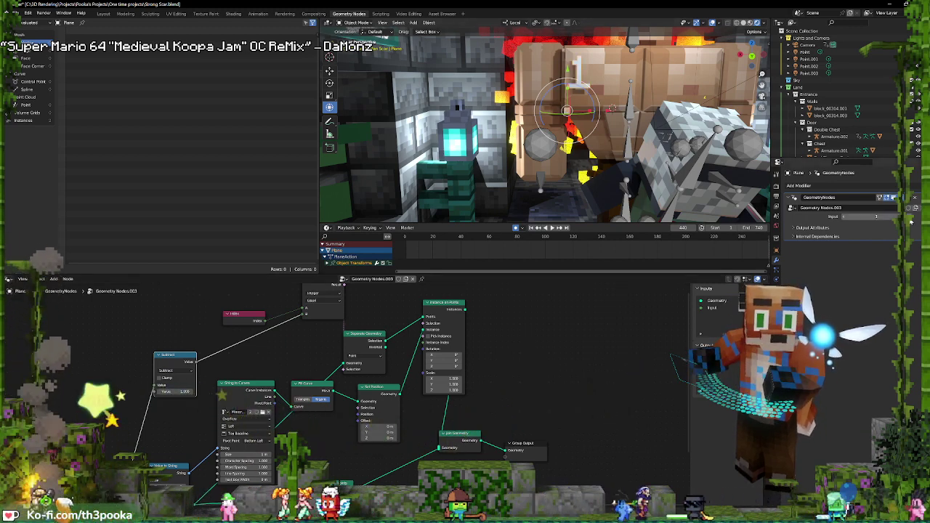
{"action": "left_click", "coordinate": [911, 219]}
{"action": "left_click", "coordinate": [911, 219]}
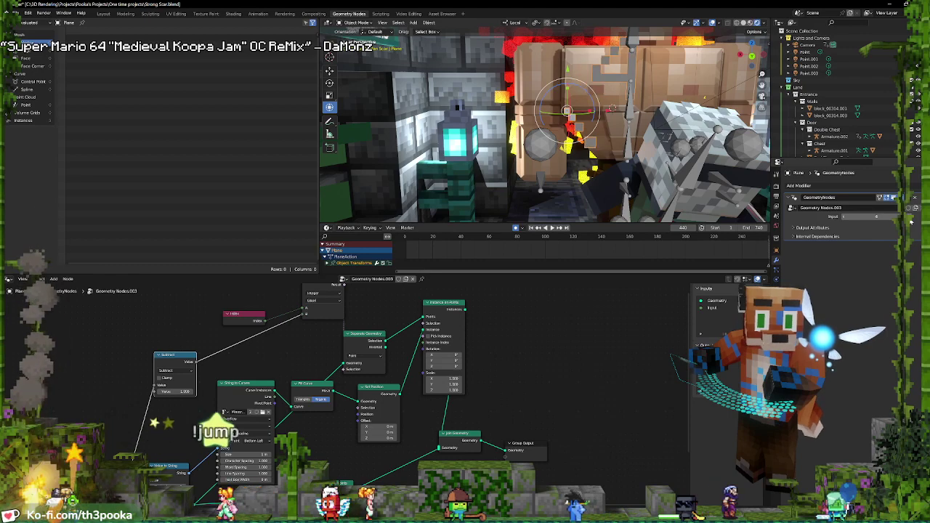
Lower the geometry nodes modifier's Input to 1
{"action": "left_click", "coordinate": [844, 219]}
{"action": "left_click", "coordinate": [844, 219]}
{"action": "left_click", "coordinate": [844, 218]}
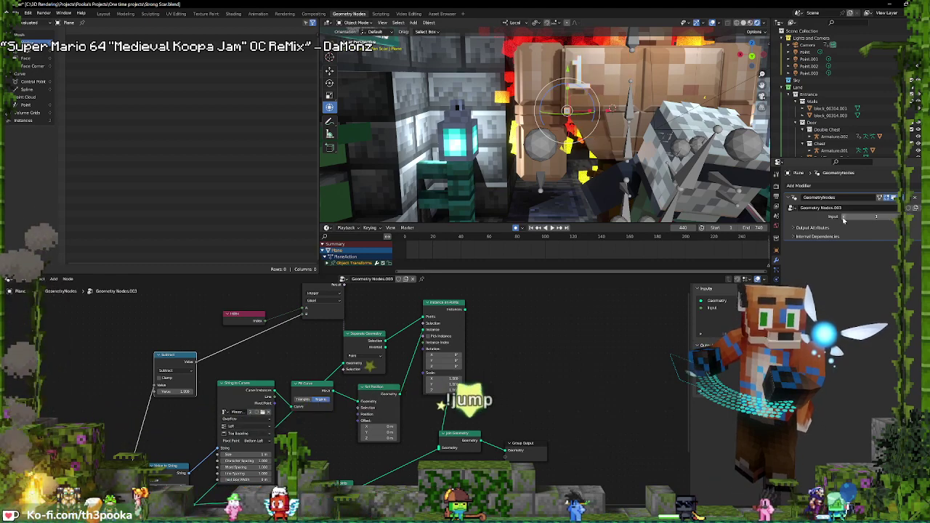
Set the Mesh Line node's offset to 0.18 m in X and 0 m in Z, testing the spacing with the modifier's Input at 2
{"action": "middle_click_drag", "start_coordinate": [308, 452], "coordinate": [278, 345]}
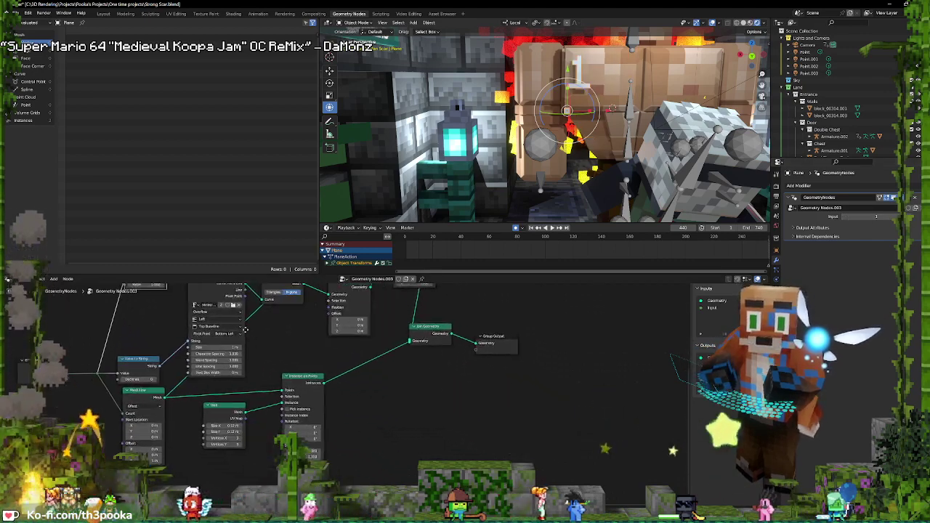
{"action": "scroll", "coordinate": [264, 452], "scroll_direction": "up", "scroll_amount": 3}
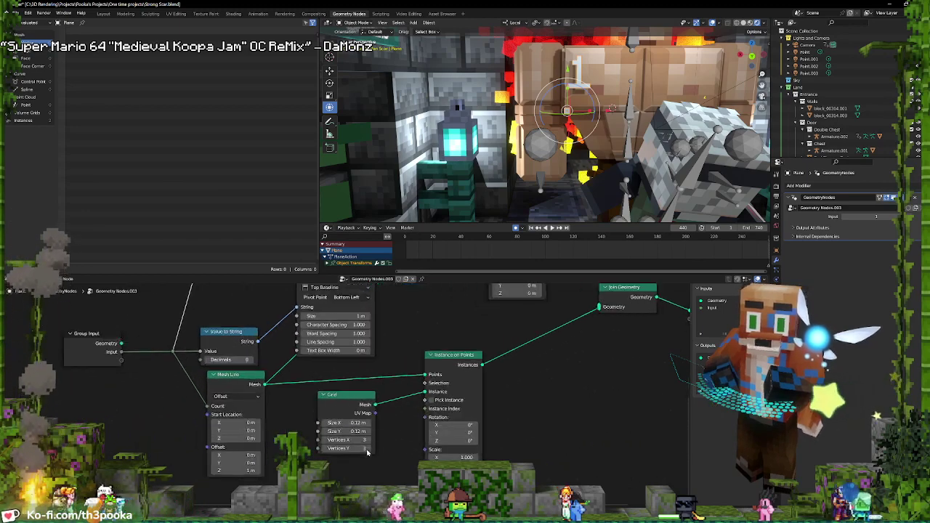
{"action": "type", "text": "0"}
{"action": "key", "text": "Return"}
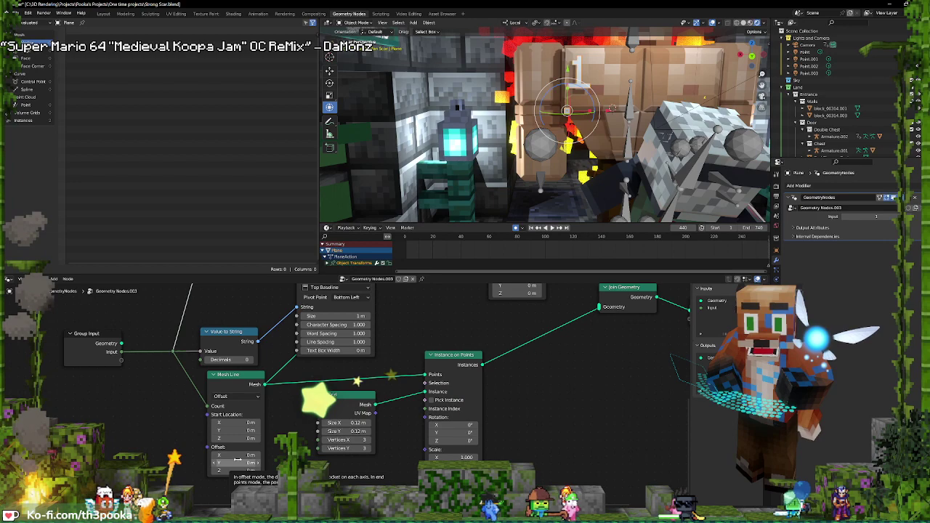
{"action": "left_click", "coordinate": [238, 456]}
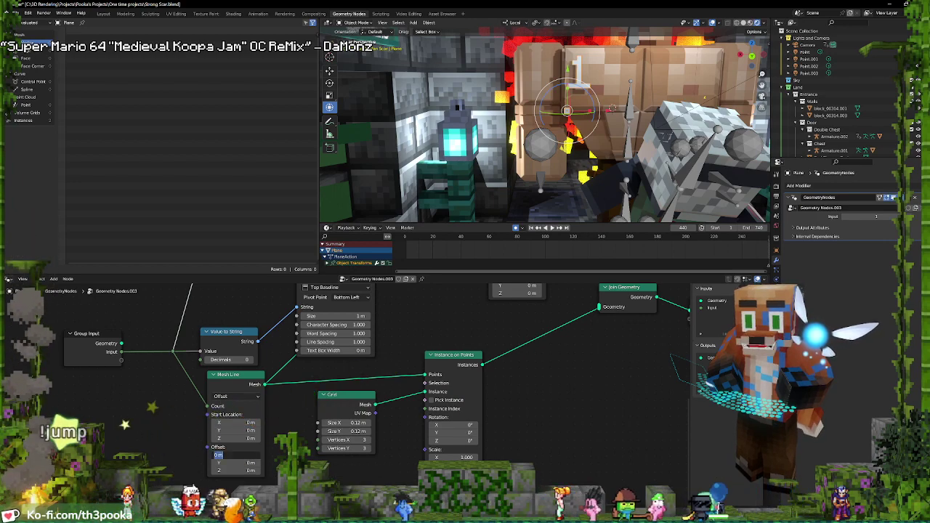
{"action": "type", "text": "1"}
{"action": "key", "text": "Return"}
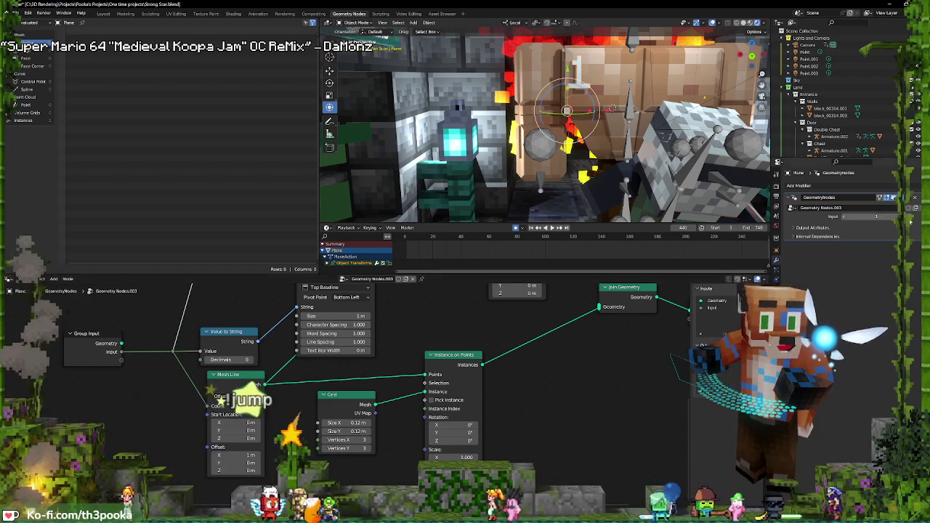
{"action": "left_click", "coordinate": [907, 217]}
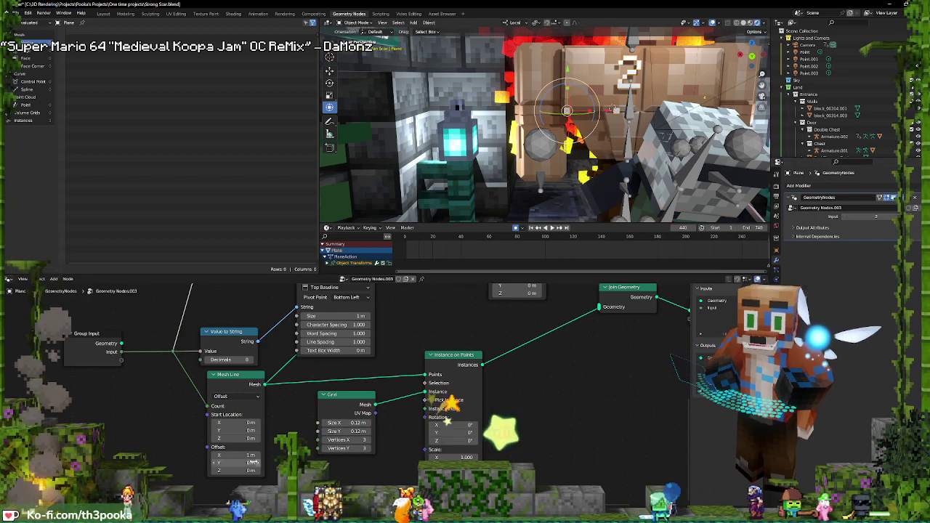
{"action": "left_click_drag", "start_coordinate": [245, 456], "coordinate": [212, 455]}
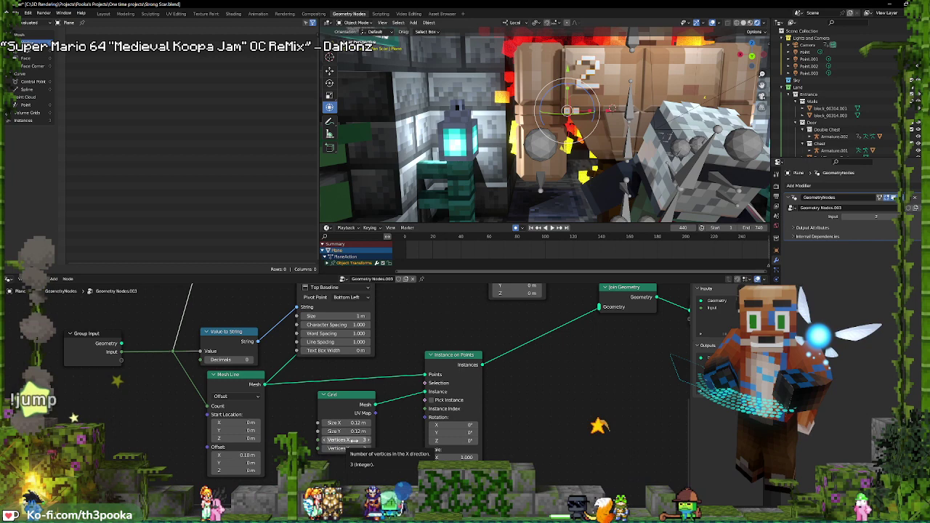
Set the Grid node to 2 by 2 vertices and its Size Y to 0.06 m
{"action": "left_click_drag", "start_coordinate": [349, 439], "coordinate": [345, 440]}
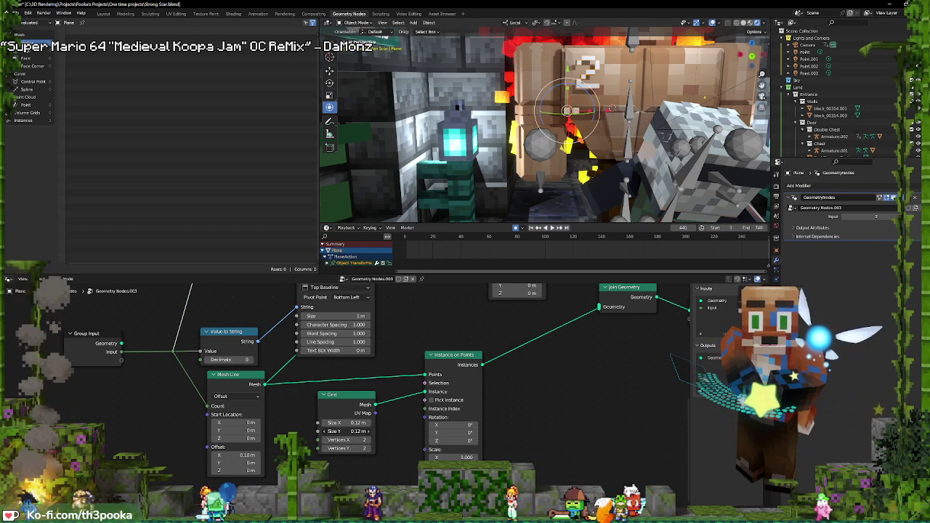
{"action": "left_click_drag", "start_coordinate": [360, 432], "coordinate": [366, 432]}
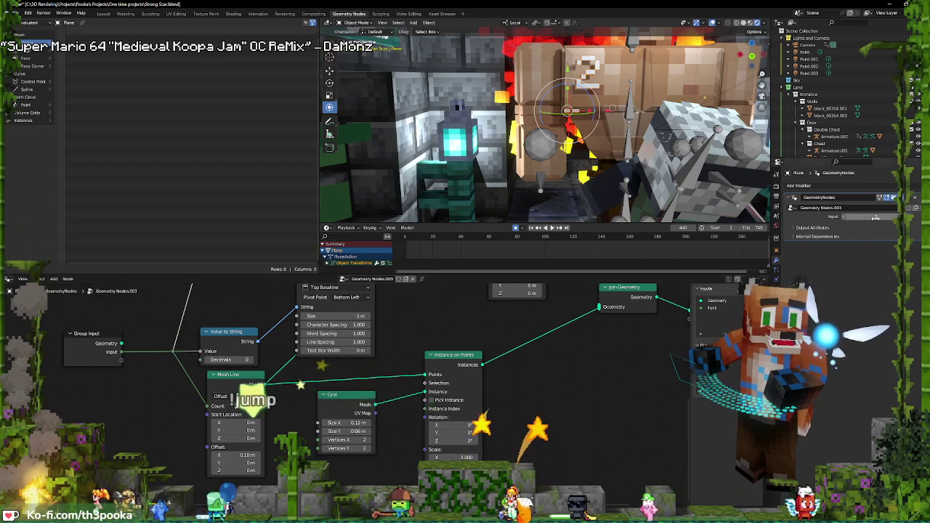
Raise the geometry nodes modifier's Input to 17 to test a longer row of instances
{"action": "left_click", "coordinate": [912, 218]}
{"action": "left_click", "coordinate": [912, 218]}
{"action": "left_click", "coordinate": [912, 218]}
{"action": "left_click", "coordinate": [912, 218]}
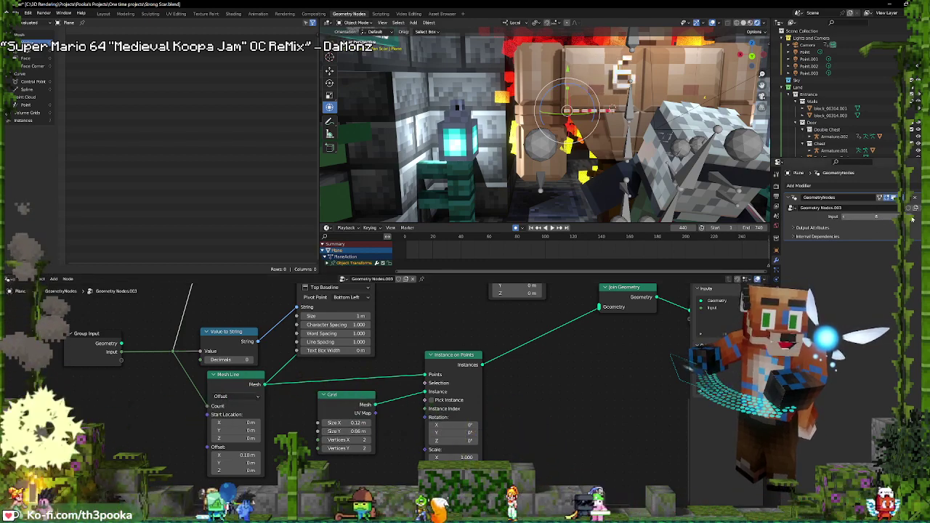
{"action": "left_click", "coordinate": [913, 218]}
{"action": "left_click", "coordinate": [912, 218]}
{"action": "left_click_drag", "start_coordinate": [912, 220], "coordinate": [912, 219]}
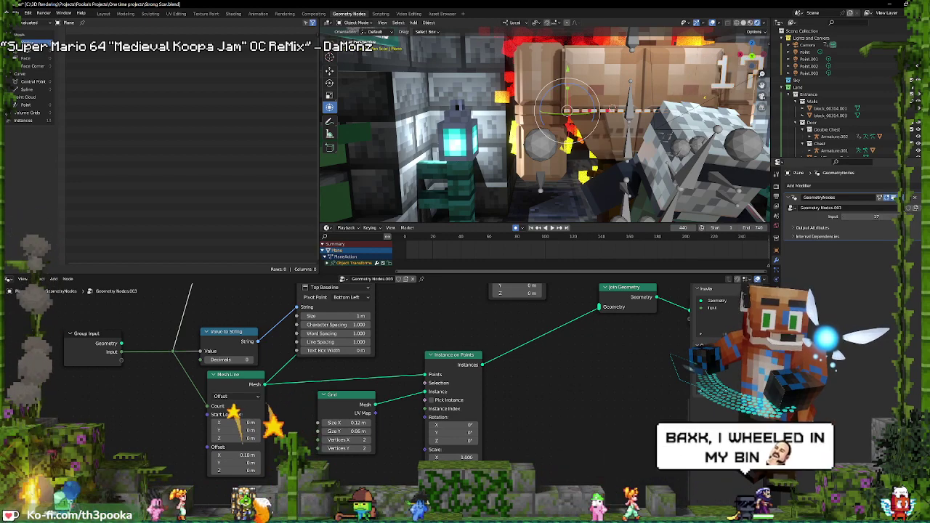
Scale the plane object down to about half its size and set the modifier's Input to 16
{"action": "key", "text": "s"}
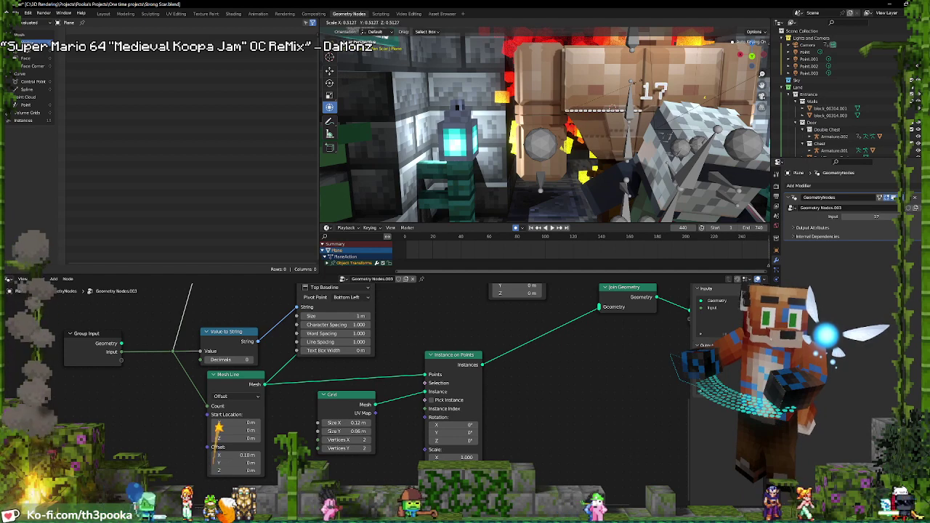
{"action": "left_click", "coordinate": [643, 110]}
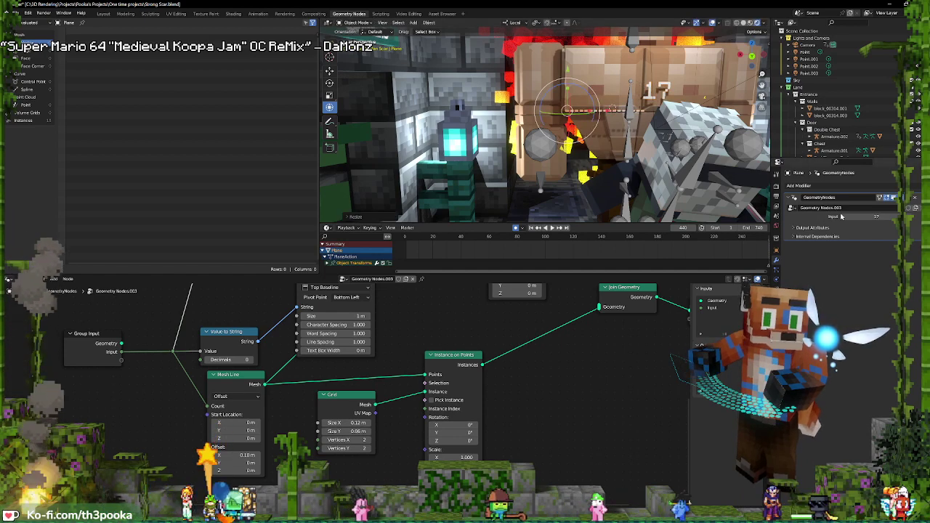
{"action": "left_click_drag", "start_coordinate": [841, 216], "coordinate": [819, 216]}
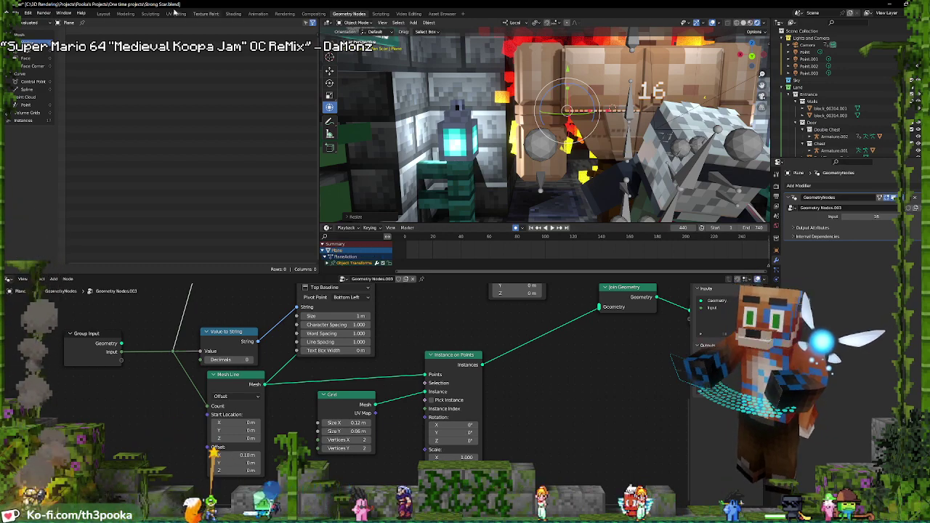
Insert a Join Strings node between Value to String and the text curves node, with "pixels" as its delimiter
{"action": "scroll", "coordinate": [647, 391], "scroll_direction": "down", "scroll_amount": 2}
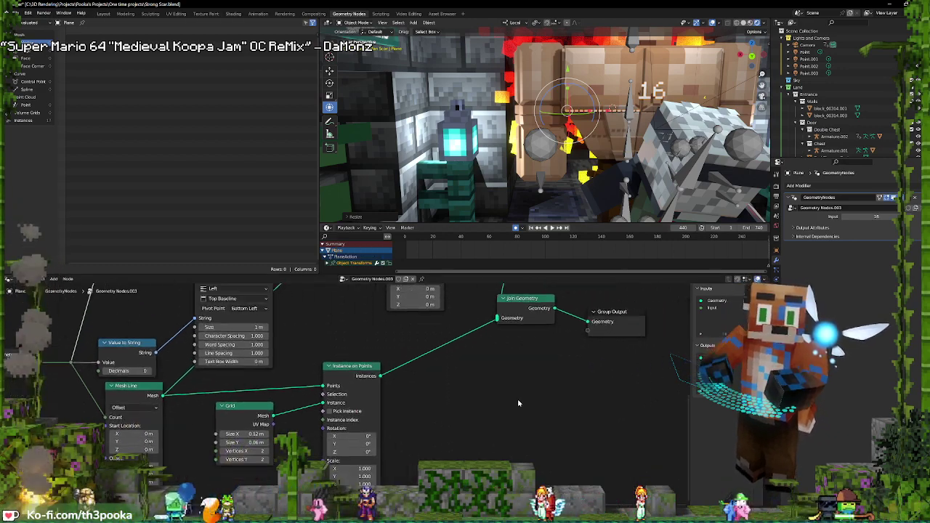
{"action": "middle_click_drag", "start_coordinate": [405, 337], "coordinate": [476, 451]}
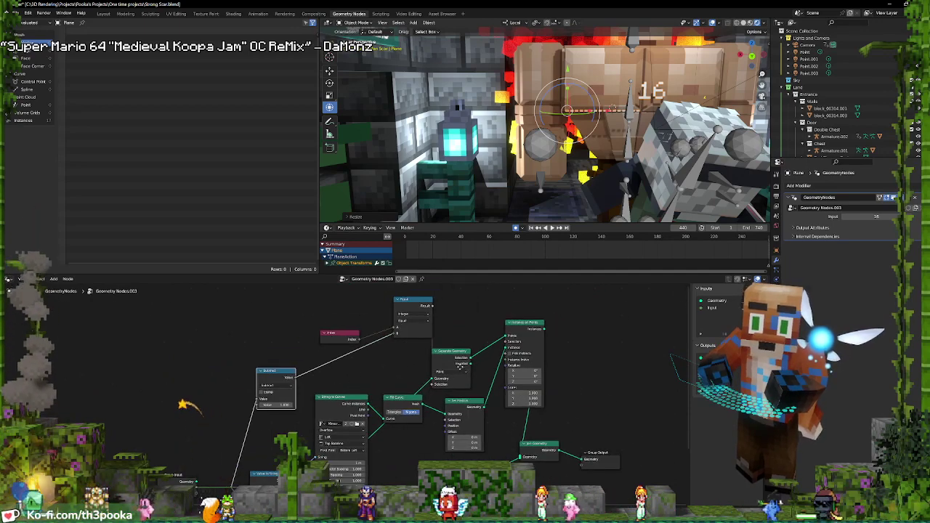
{"action": "middle_click_drag", "start_coordinate": [460, 366], "coordinate": [452, 325]}
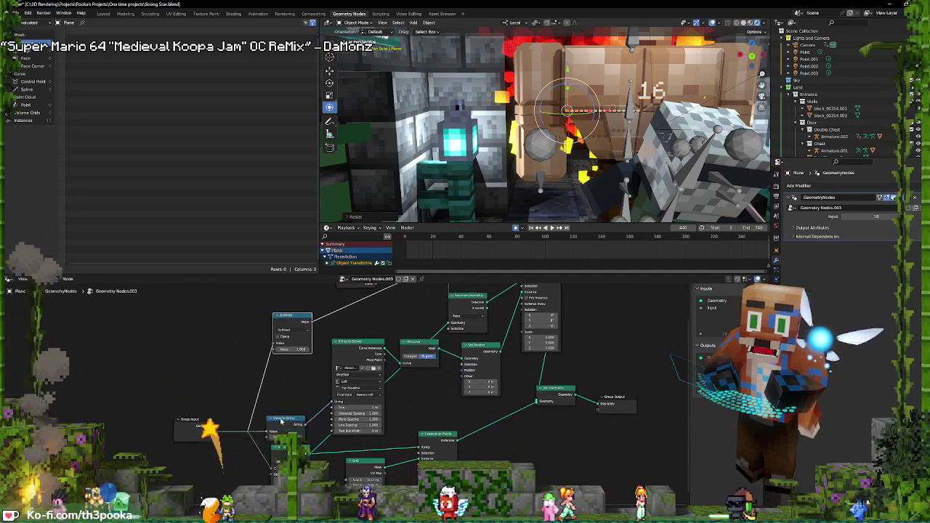
{"action": "key", "text": "shift+a"}
{"action": "left_click", "coordinate": [267, 373]}
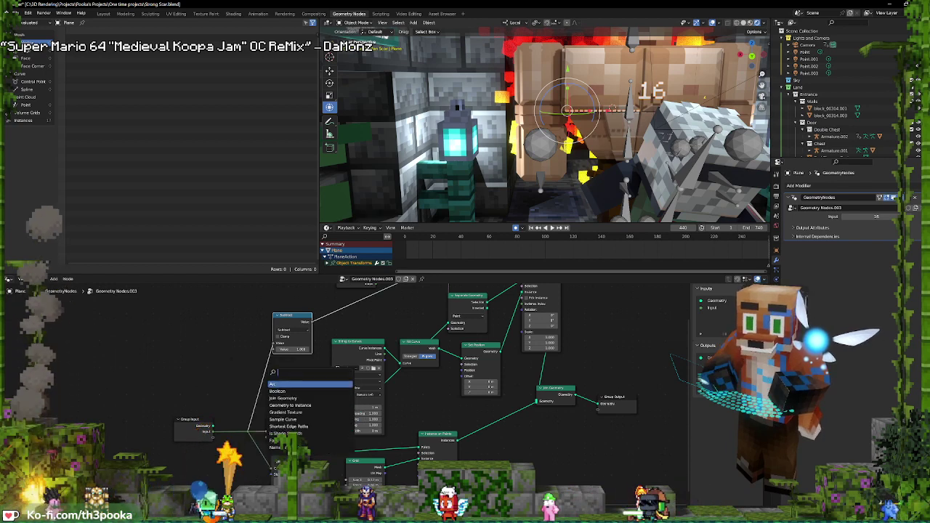
{"action": "type", "text": "strin"}
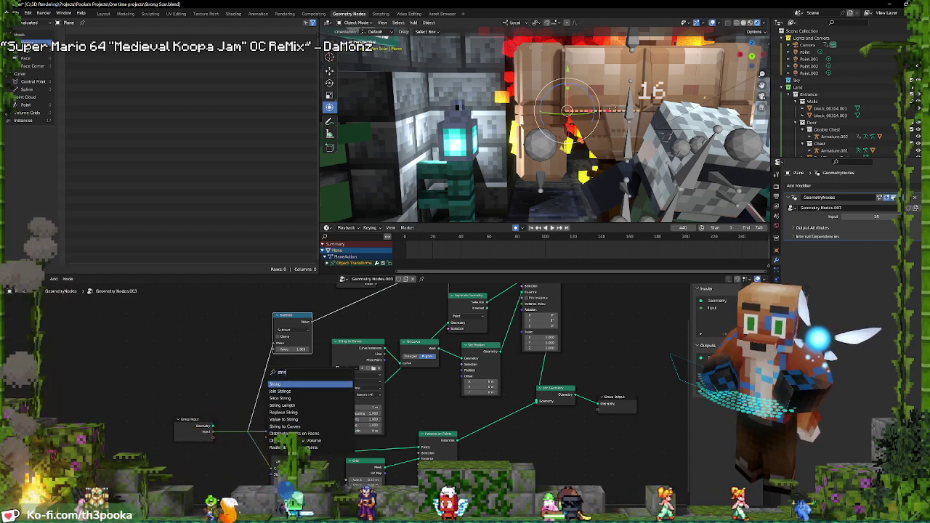
{"action": "left_click", "coordinate": [279, 391]}
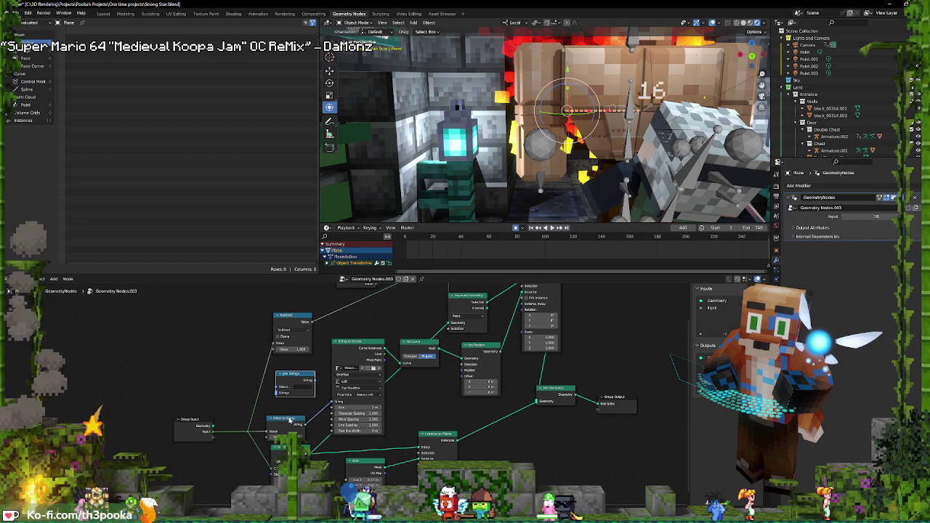
{"action": "left_click_drag", "start_coordinate": [289, 420], "coordinate": [221, 394]}
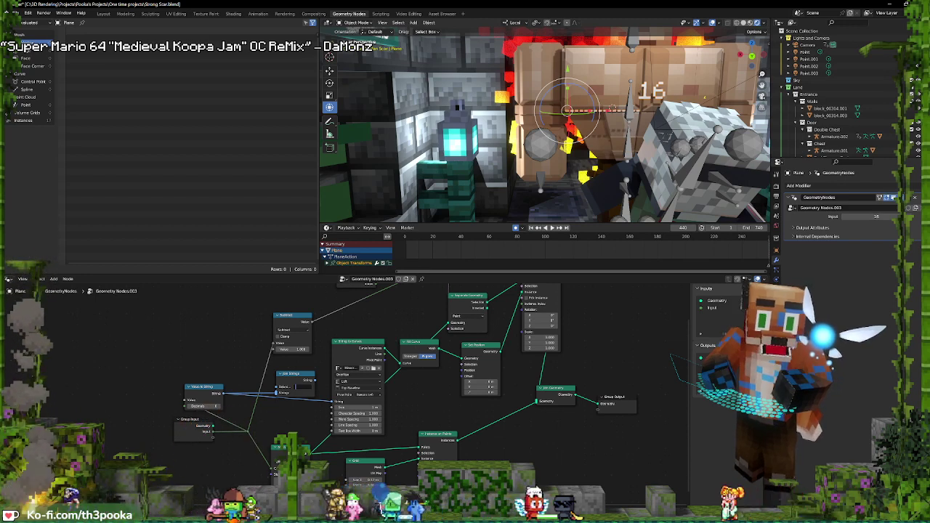
{"action": "type", "text": "xels"}
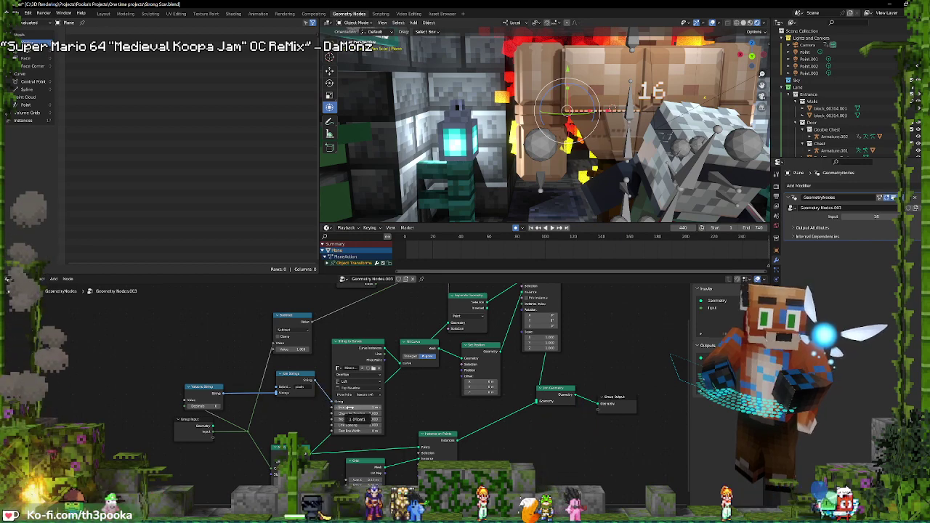
Clear the Join Strings node's delimiter
{"action": "middle_click_drag", "start_coordinate": [699, 55], "coordinate": [699, 109]}
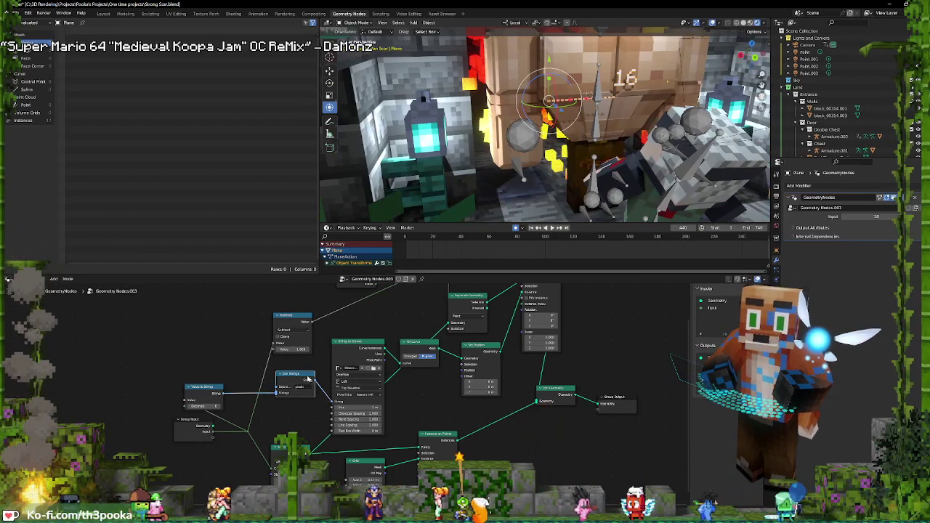
{"action": "left_click", "coordinate": [274, 397]}
{"action": "left_click", "coordinate": [300, 388]}
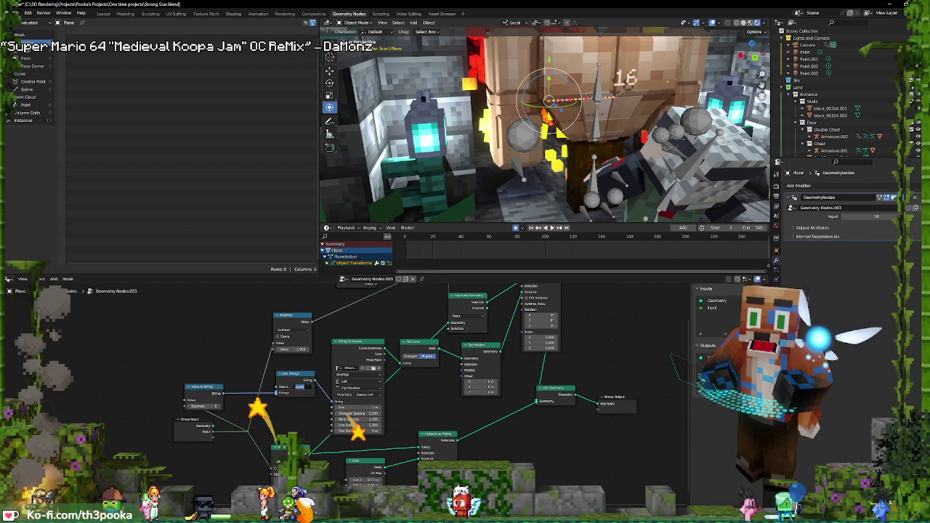
{"action": "key", "text": "BackSpace"}
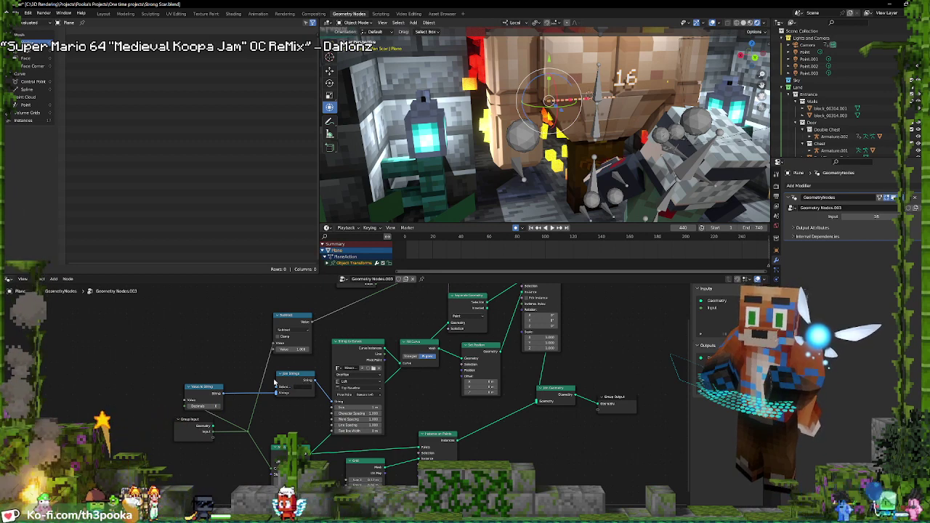
Add a String node containing "Pixels" and connect it to the Join Strings node's Strings input
{"action": "key", "text": "shift+a"}
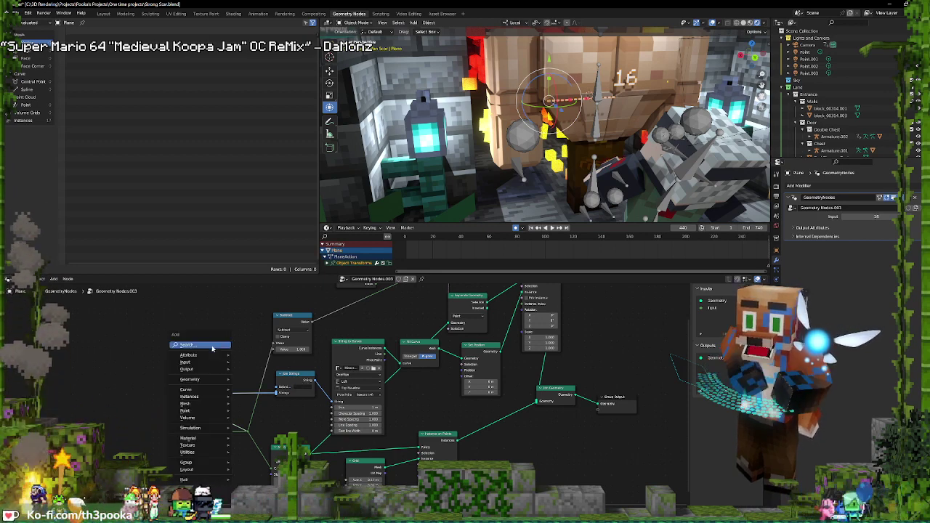
{"action": "left_click", "coordinate": [213, 347]}
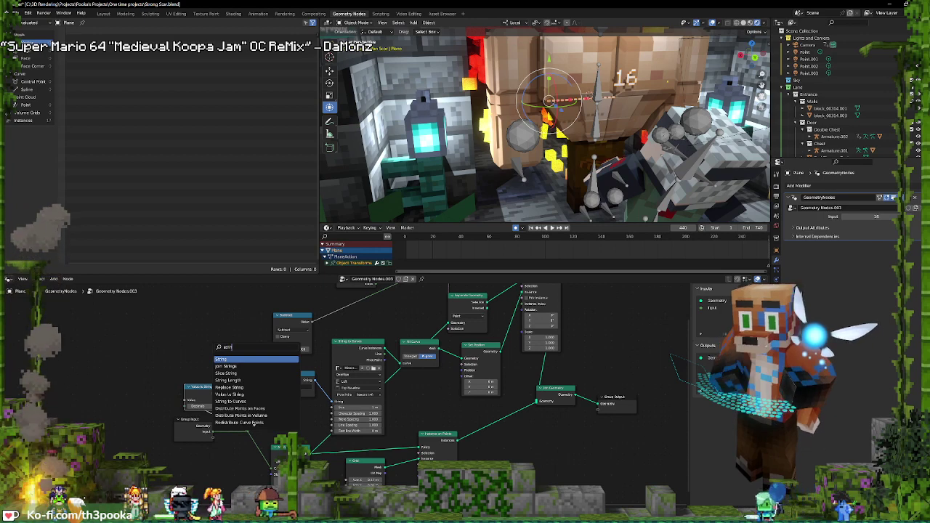
{"action": "key", "text": "Return"}
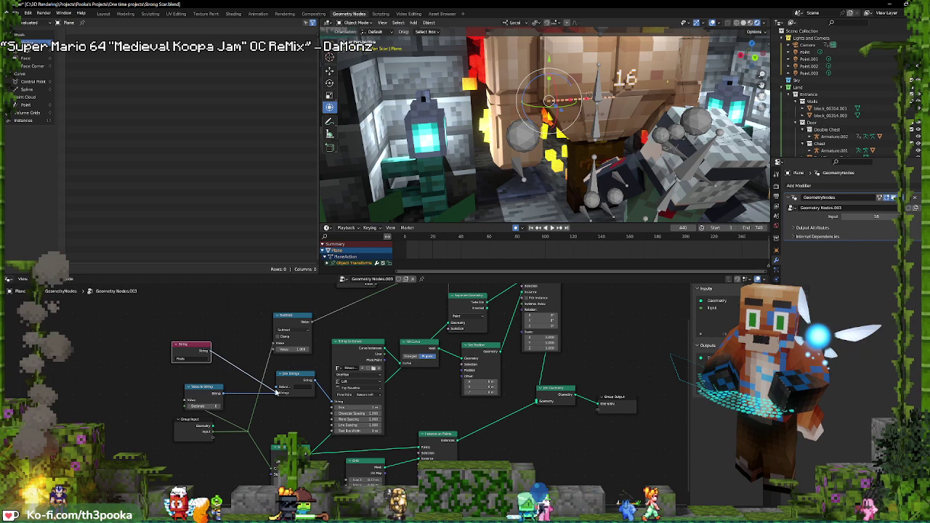
{"action": "left_click_drag", "start_coordinate": [276, 393], "coordinate": [277, 393]}
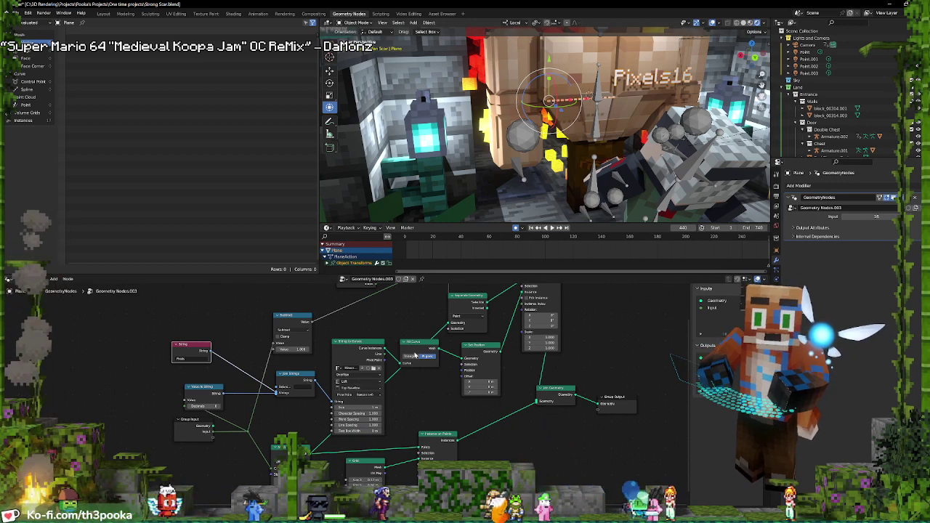
Shift the text in X with the Set Position offset and reduce the text's Instance on Points scale to about 0.54 on all axes
{"action": "middle_click_drag", "start_coordinate": [416, 355], "coordinate": [323, 405]}
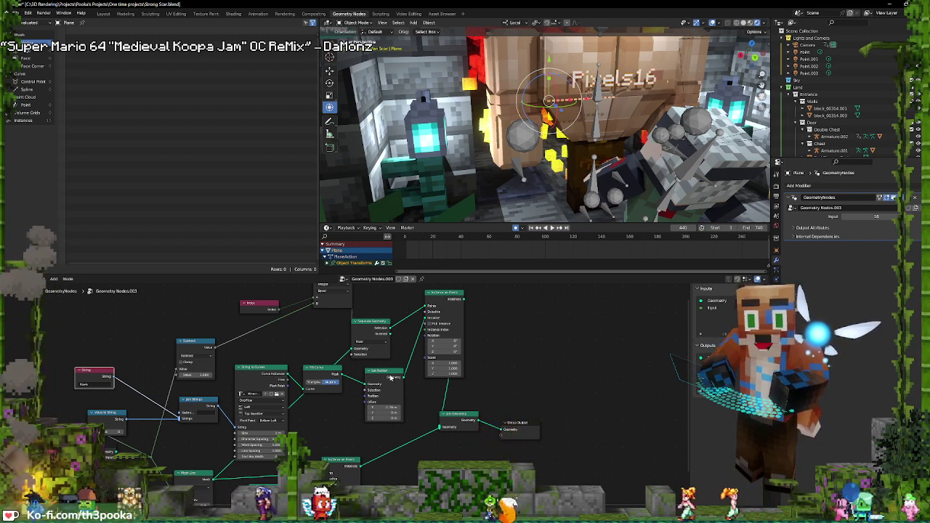
{"action": "left_click_drag", "start_coordinate": [390, 376], "coordinate": [379, 373]}
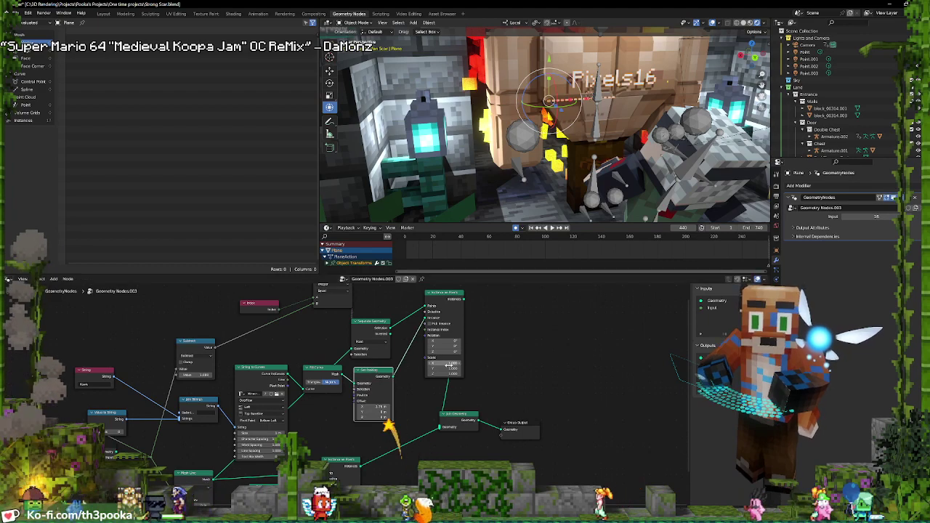
{"action": "left_click_drag", "start_coordinate": [445, 363], "coordinate": [422, 373]}
{"action": "middle_click_drag", "start_coordinate": [712, 109], "coordinate": [655, 111]}
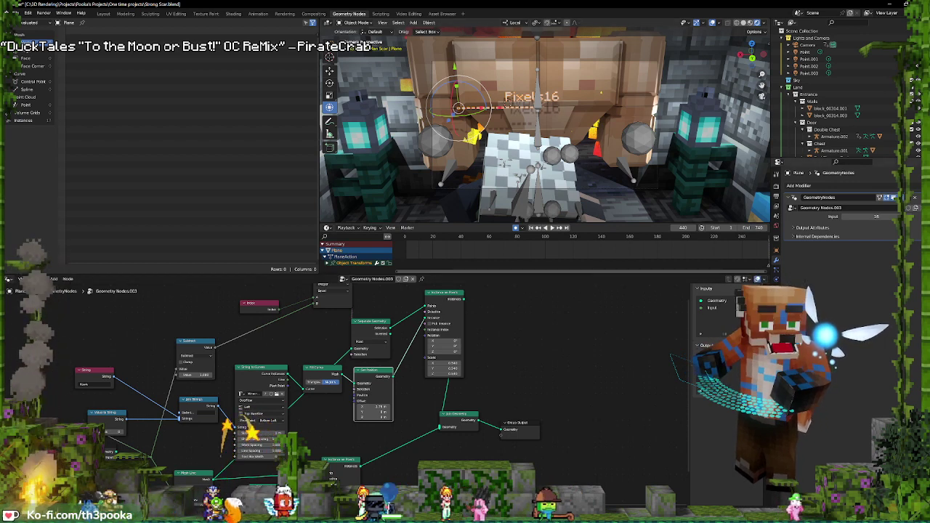
Create a new material for the plane and insert a Set Material node between Join Geometry and Group Output
{"action": "left_click", "coordinate": [777, 309]}
{"action": "left_click", "coordinate": [837, 215]}
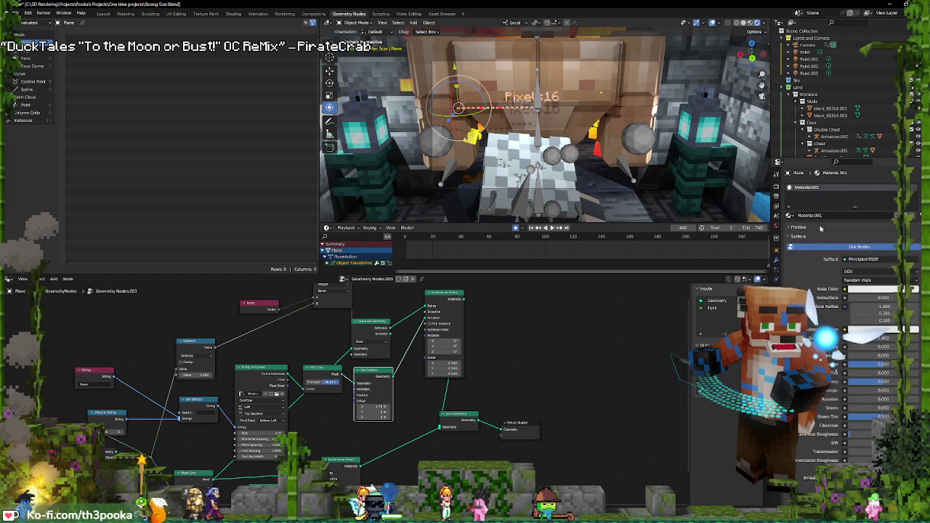
{"action": "left_click", "coordinate": [522, 332]}
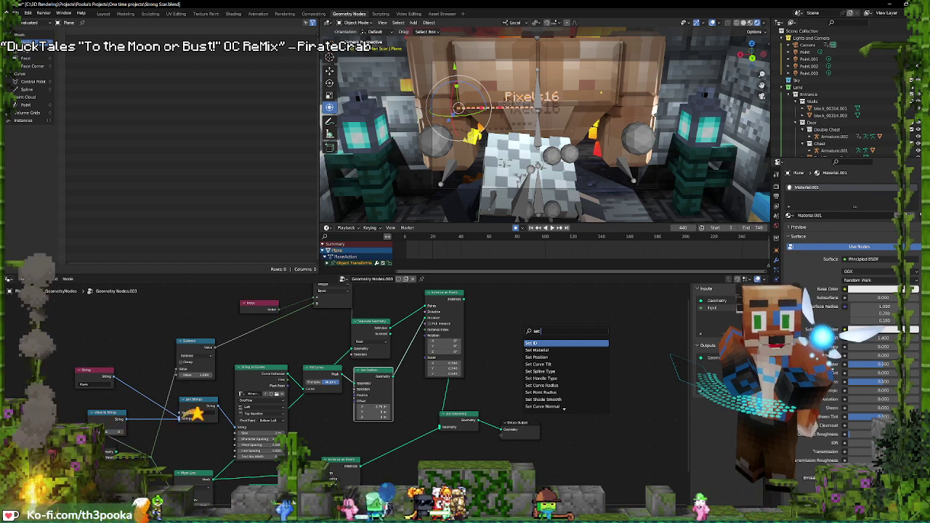
{"action": "left_click", "coordinate": [538, 350]}
Assign Material.001 in the Set Material node and make the material's base color yellow
{"action": "left_click", "coordinate": [517, 440]}
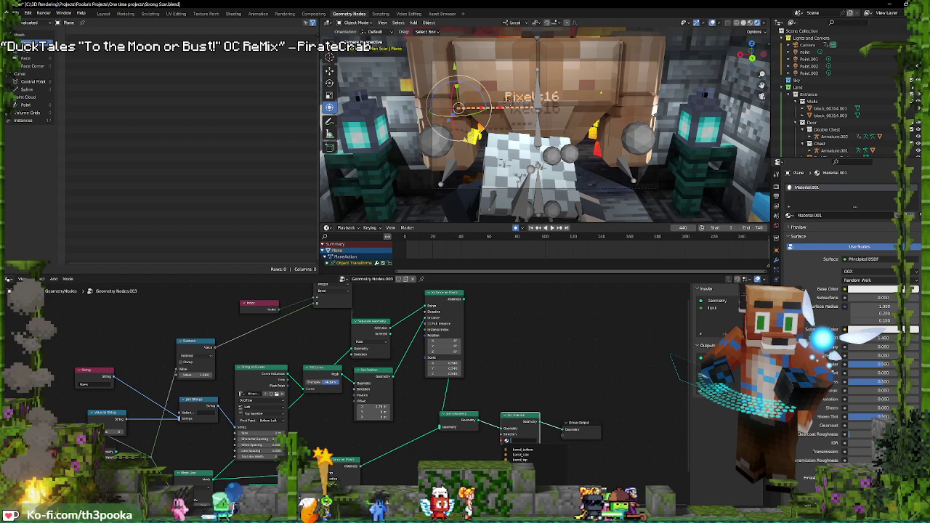
{"action": "left_click", "coordinate": [516, 440]}
{"action": "left_click", "coordinate": [521, 455]}
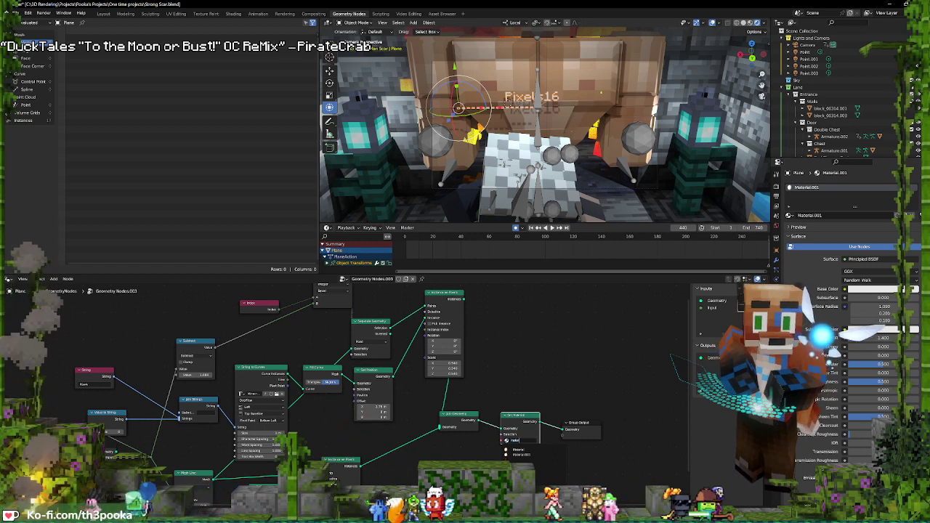
{"action": "left_click", "coordinate": [881, 289]}
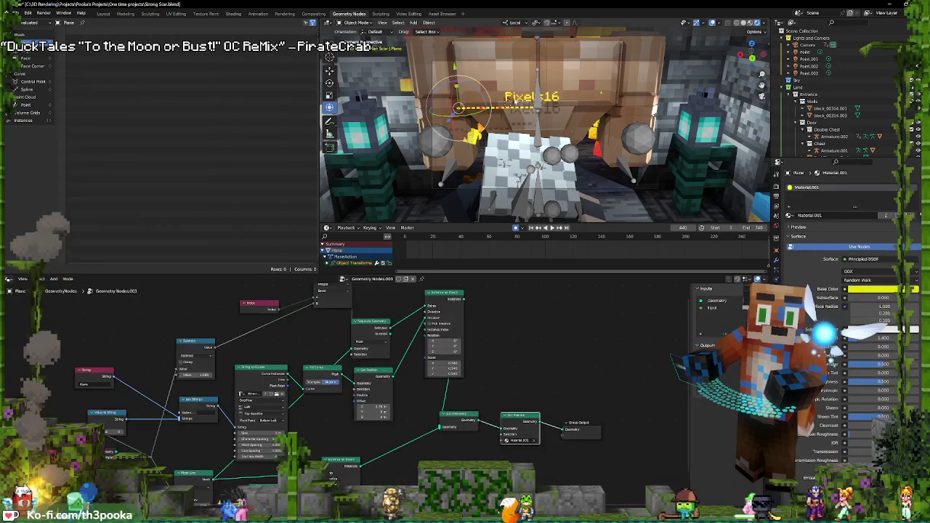
Try out the pixel ruler by changing its geometry nodes input and stepping it up to 5
{"action": "left_click", "coordinate": [776, 261]}
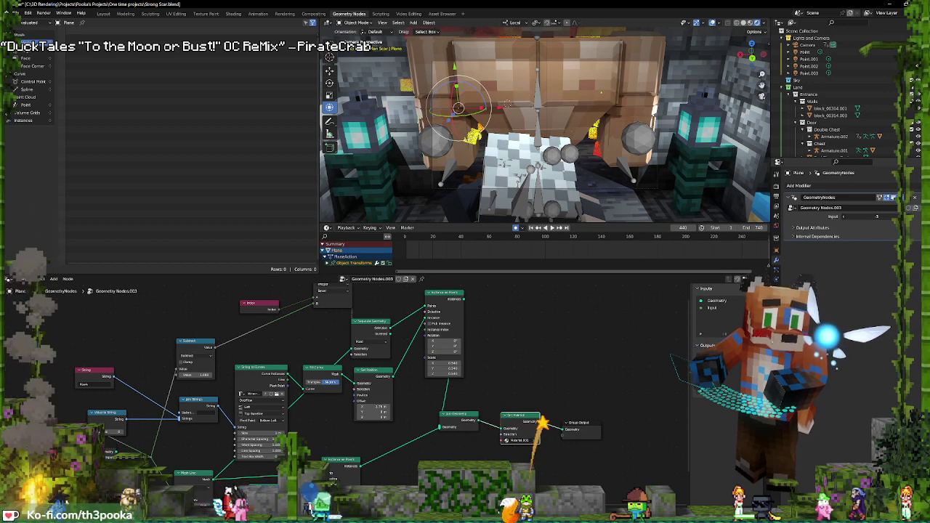
{"action": "left_click", "coordinate": [910, 218]}
{"action": "left_click", "coordinate": [909, 217]}
{"action": "left_click", "coordinate": [909, 217]}
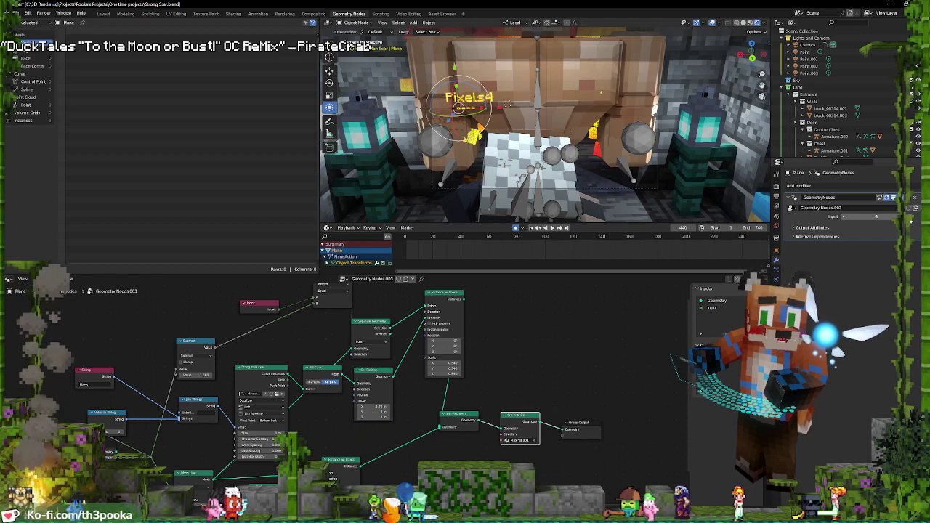
{"action": "left_click", "coordinate": [910, 218]}
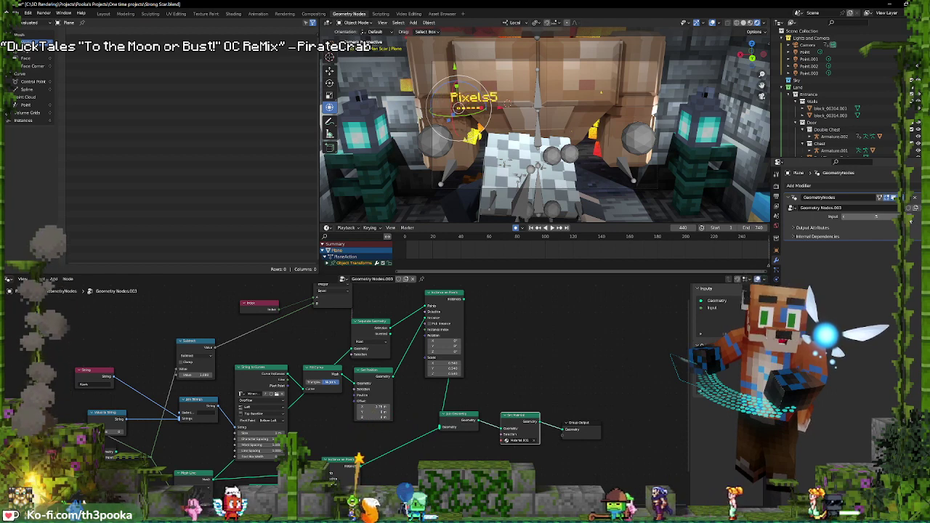
Lower the ruler's geometry nodes input to 0 and keyframe it at frame 440
{"action": "left_click", "coordinate": [845, 218]}
{"action": "left_click", "coordinate": [845, 218]}
{"action": "left_click", "coordinate": [845, 218]}
{"action": "left_click", "coordinate": [845, 218]}
{"action": "left_click", "coordinate": [845, 218]}
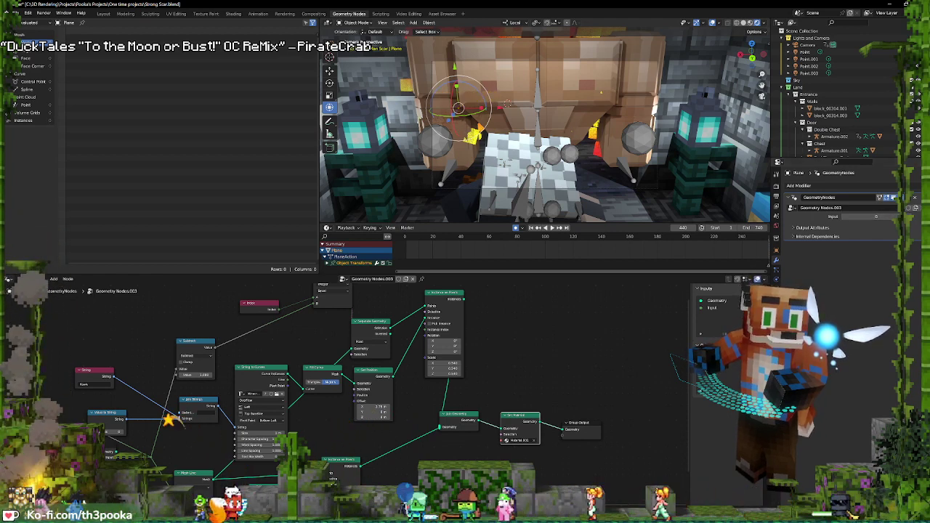
{"action": "key", "text": "i"}
Play the animation ahead to frame 466 and keyframe the ruler's input at 16 there
{"action": "scroll", "coordinate": [661, 255], "scroll_direction": "down", "scroll_amount": 12}
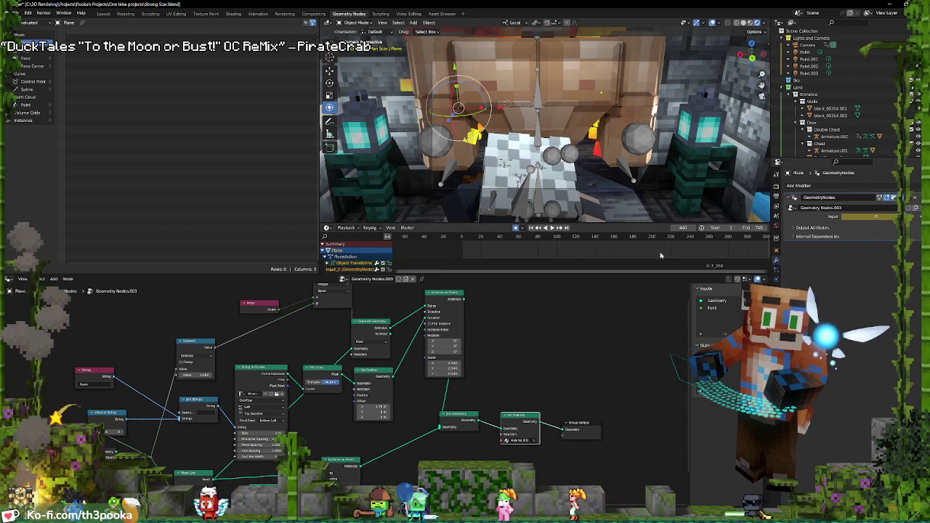
{"action": "middle_click_drag", "start_coordinate": [710, 250], "coordinate": [566, 264]}
{"action": "key", "text": "space"}
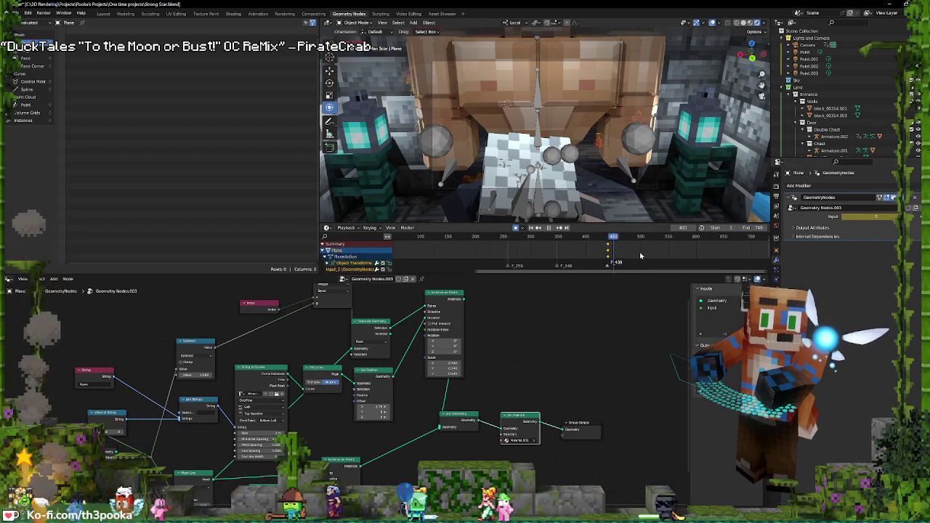
{"action": "key", "text": "space"}
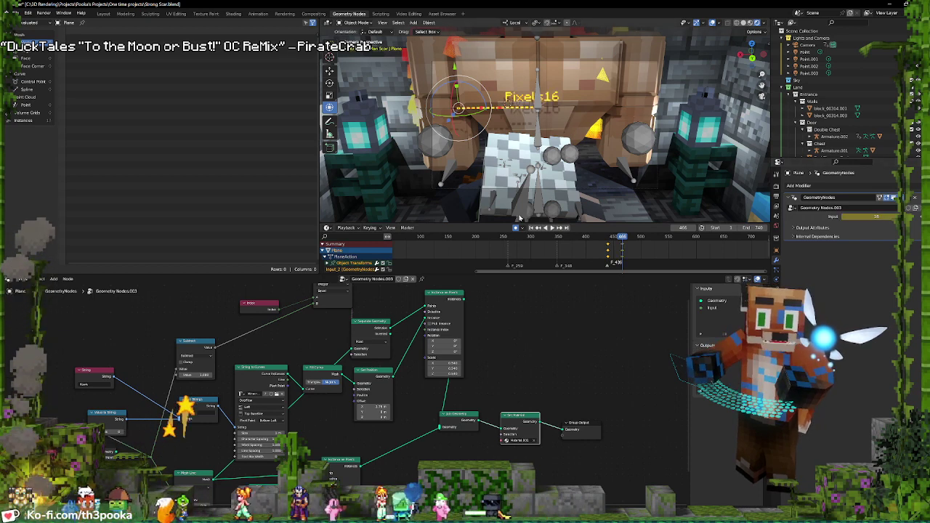
{"action": "left_click", "coordinate": [609, 250]}
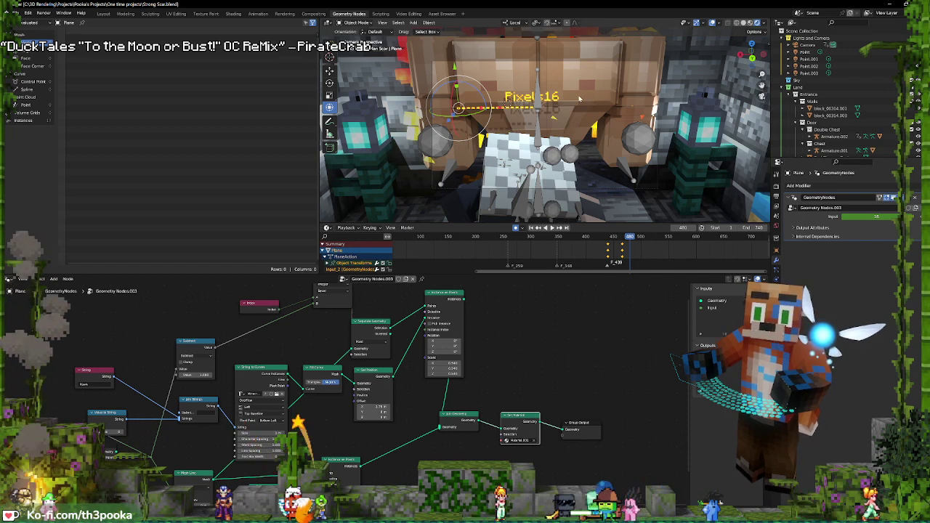
Enter Edit Mode on the player mesh and select all faces linked to a chest face
{"action": "left_click", "coordinate": [580, 98]}
{"action": "key", "text": "Tab"}
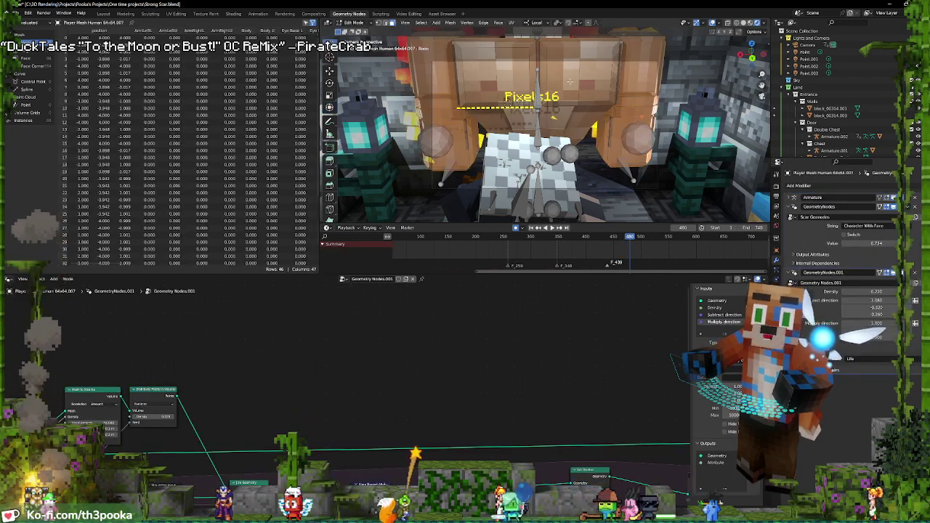
{"action": "left_click", "coordinate": [580, 83]}
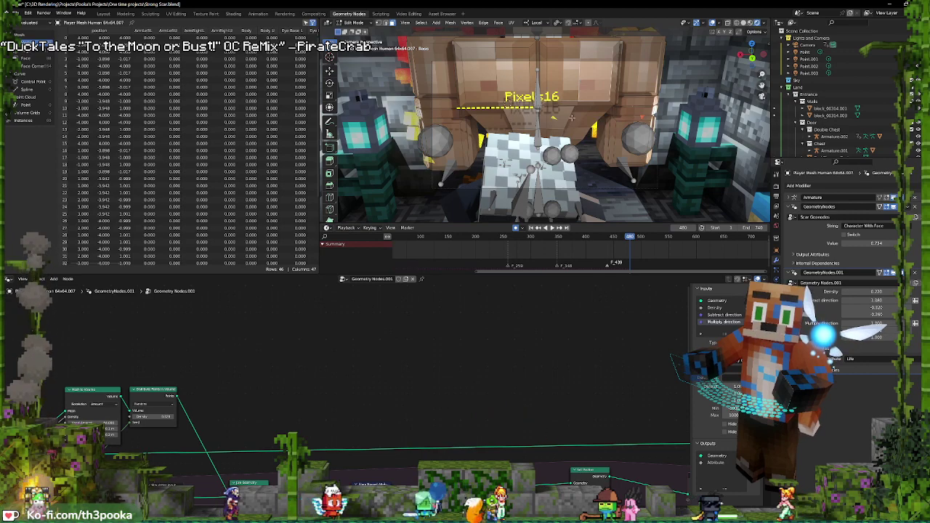
{"action": "key", "text": "ctrl+l"}
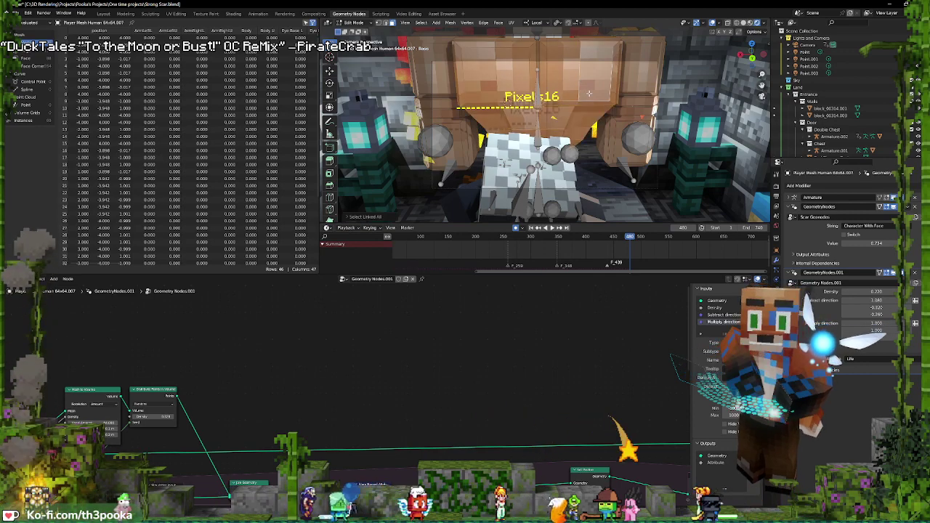
Switch to the UV Editing workspace and show the chest framed from the front in material preview shading
{"action": "left_click", "coordinate": [176, 13]}
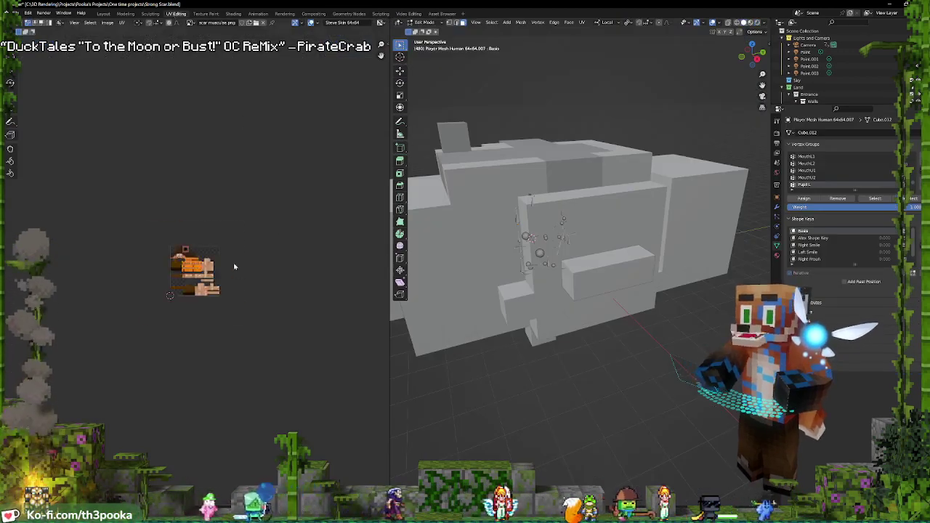
{"action": "scroll", "coordinate": [234, 266], "scroll_direction": "up", "scroll_amount": 3}
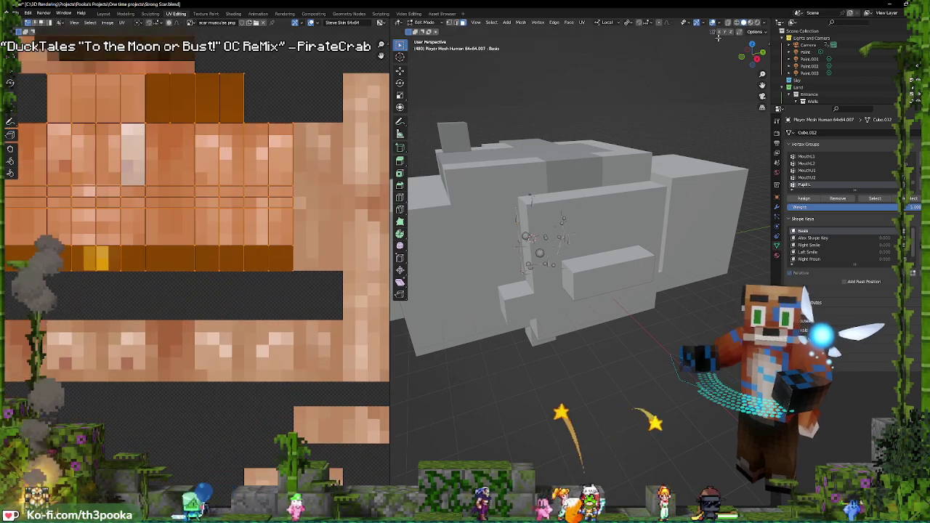
{"action": "key", "text": "KP_Decimal"}
{"action": "middle_click_drag", "start_coordinate": [583, 163], "coordinate": [476, 178]}
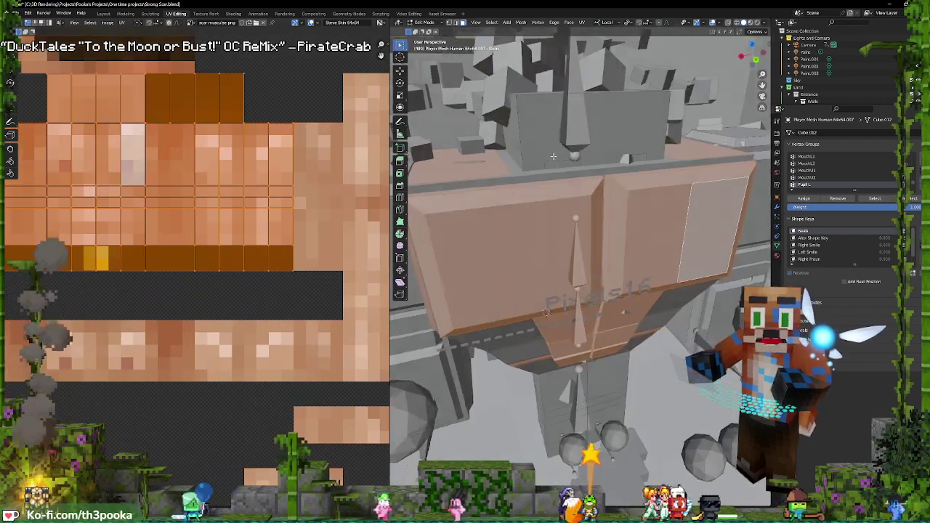
{"action": "left_click", "coordinate": [751, 22]}
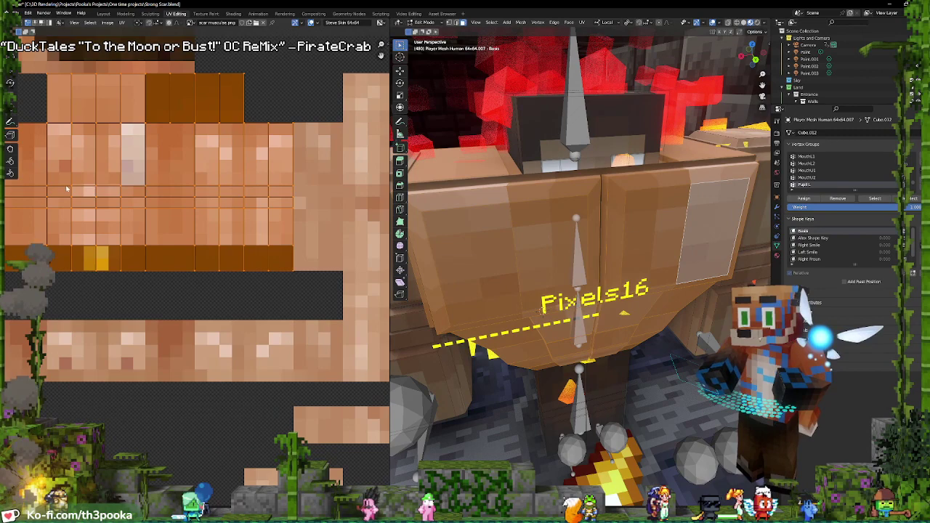
Select the faces of the chest block on the character's right side, including its beveled edge faces
{"action": "middle_click_drag", "start_coordinate": [130, 190], "coordinate": [208, 197]}
{"action": "scroll", "coordinate": [209, 196], "scroll_direction": "down", "scroll_amount": 2}
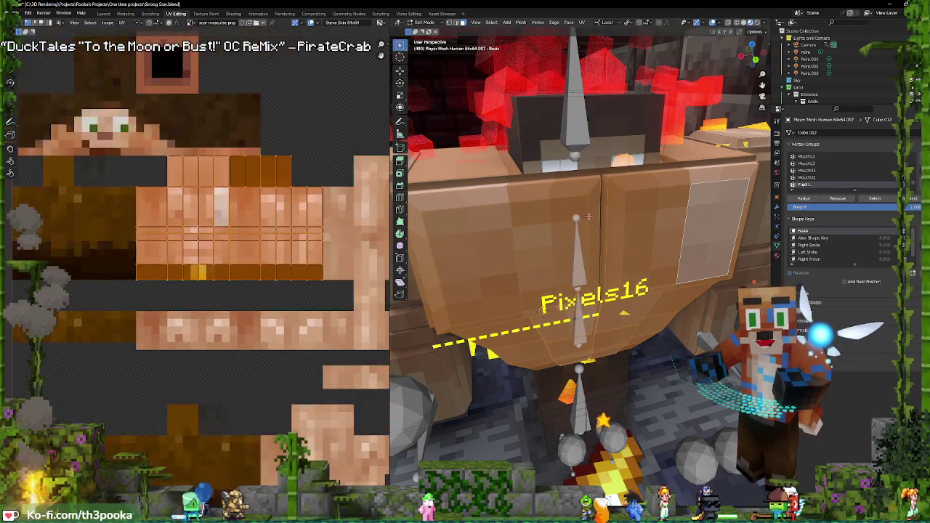
{"action": "left_click", "coordinate": [490, 242]}
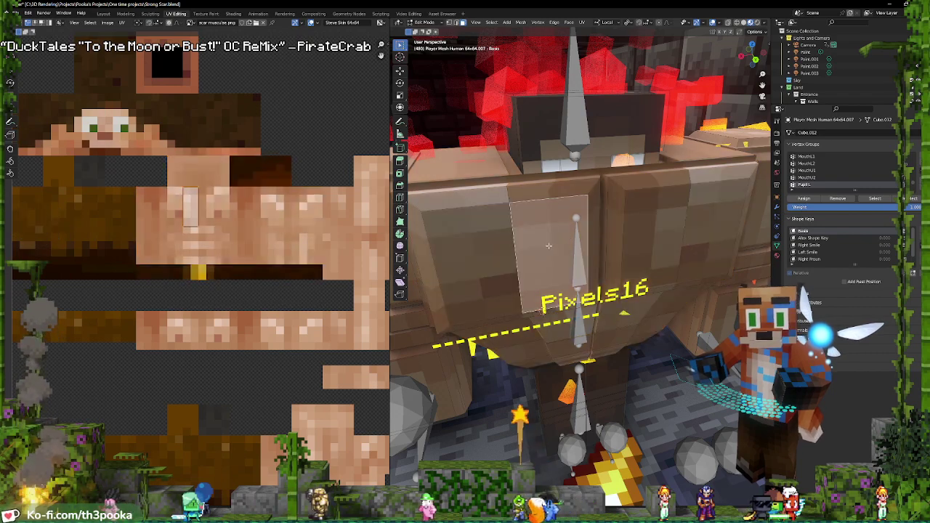
{"action": "left_click", "coordinate": [490, 243], "text": "shift"}
{"action": "left_click", "coordinate": [470, 200], "text": "shift"}
{"action": "left_click", "coordinate": [430, 265], "text": "shift"}
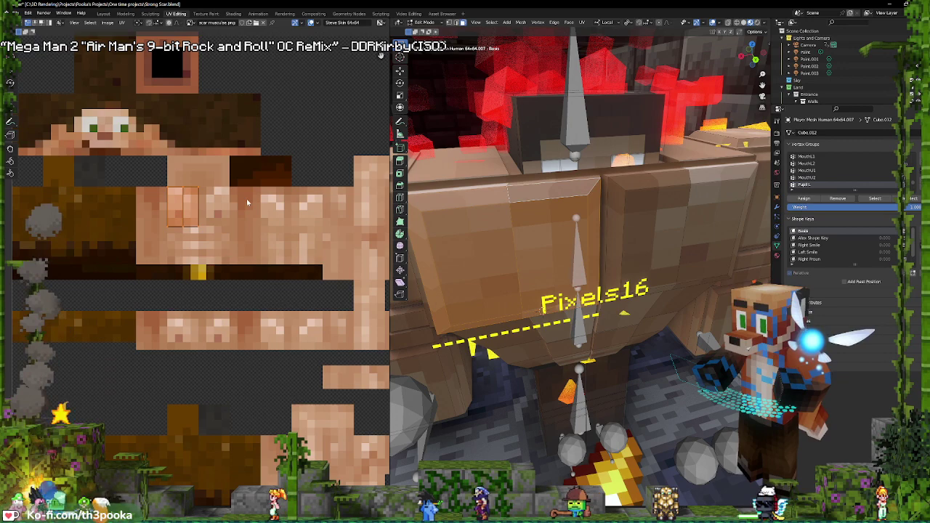
Try to widen the selected chest faces' UVs along X and shift them toward the torso texture's outer edge
{"action": "key", "text": "s"}
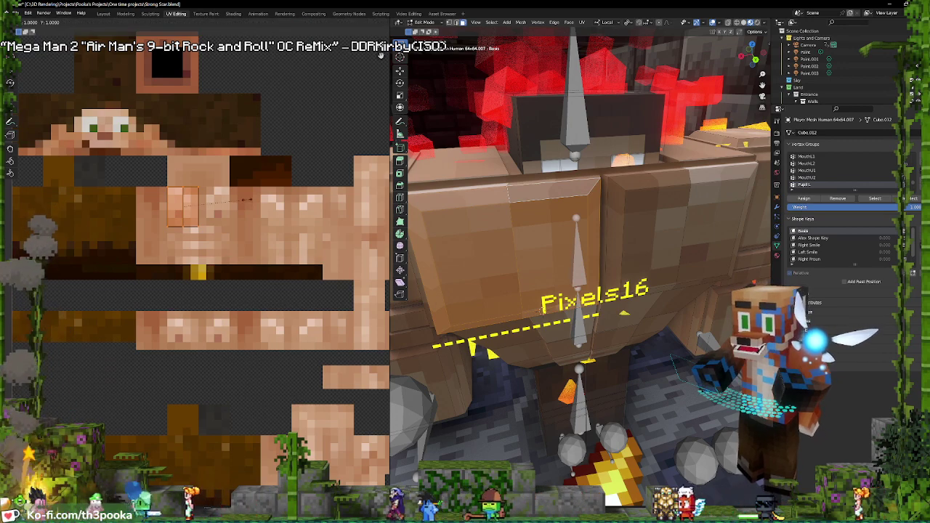
{"action": "key", "text": "x"}
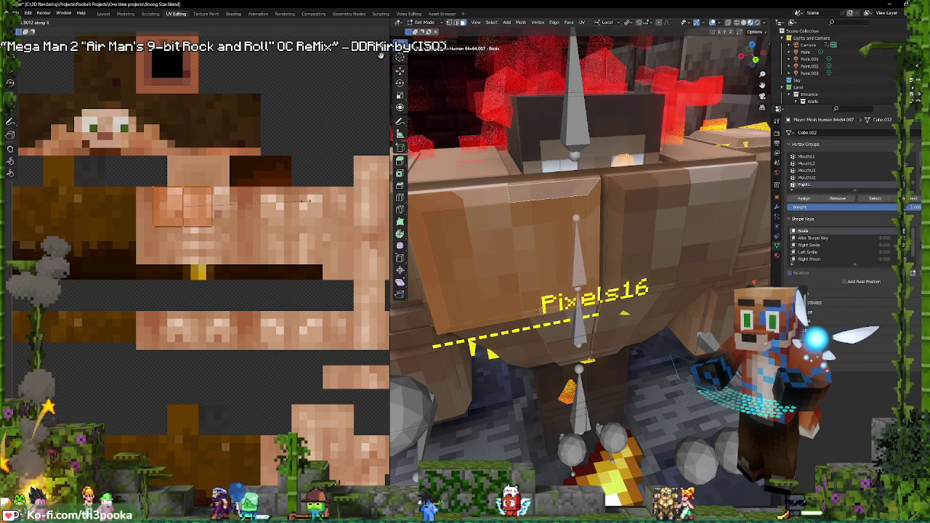
{"action": "left_click", "coordinate": [311, 201]}
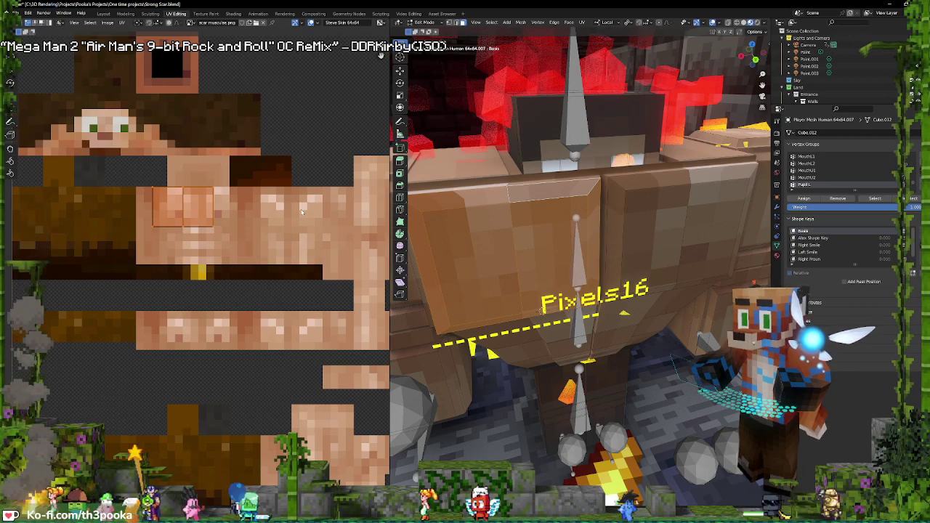
{"action": "key", "text": "g"}
{"action": "key", "text": "x"}
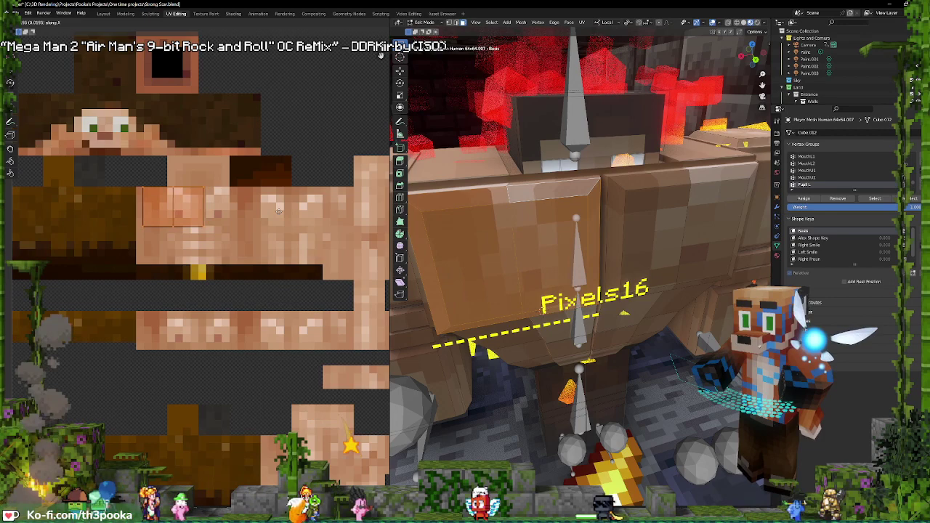
{"action": "left_click", "coordinate": [279, 211]}
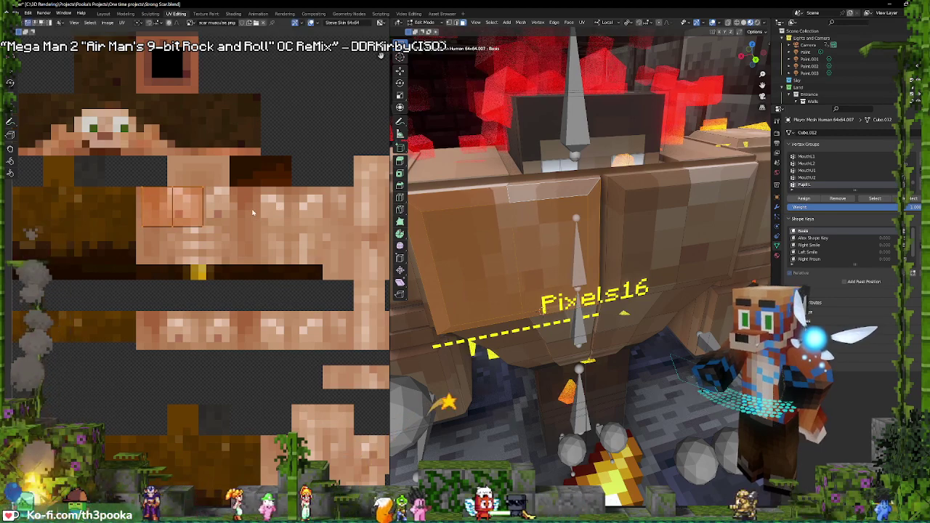
Try to stretch the chest UVs slightly further along X and line them up with the torso texture's edge
{"action": "key", "text": "g"}
{"action": "key", "text": "x"}
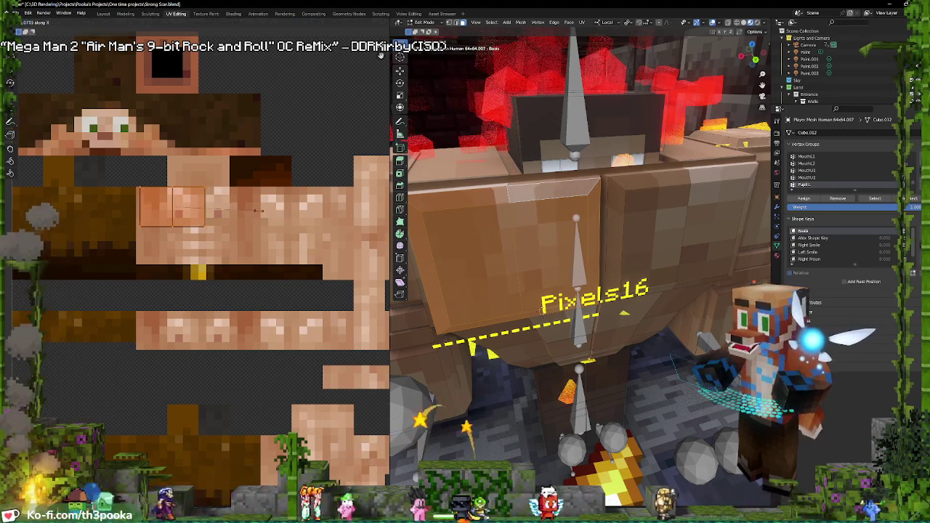
{"action": "left_click", "coordinate": [269, 211]}
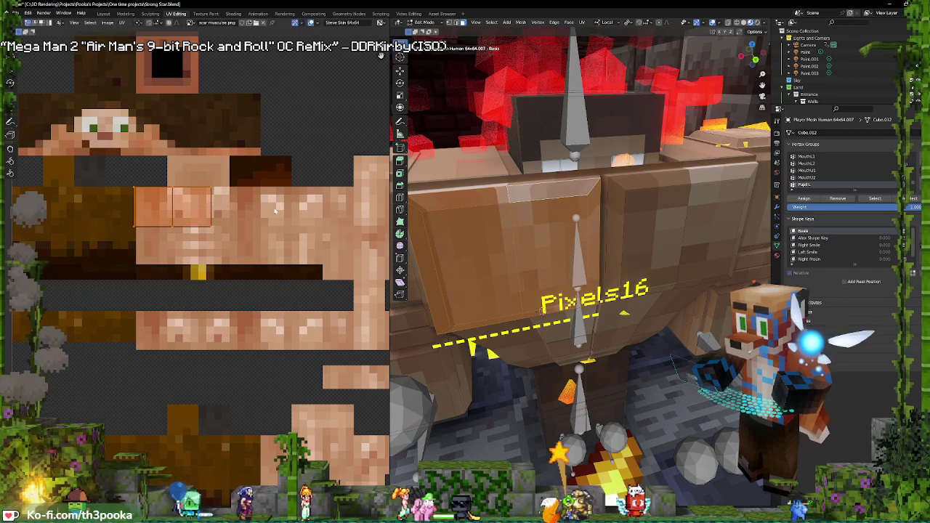
{"action": "key", "text": "g"}
{"action": "key", "text": "x"}
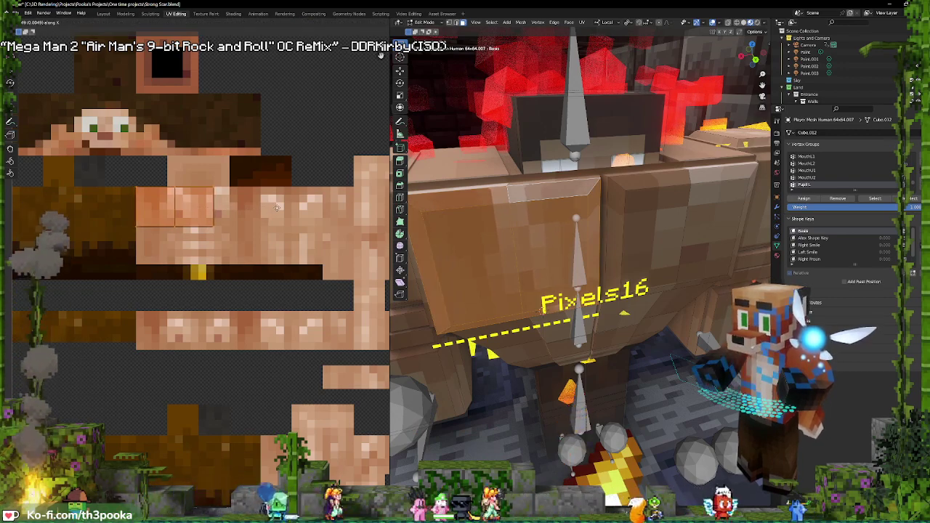
{"action": "left_click", "coordinate": [277, 208]}
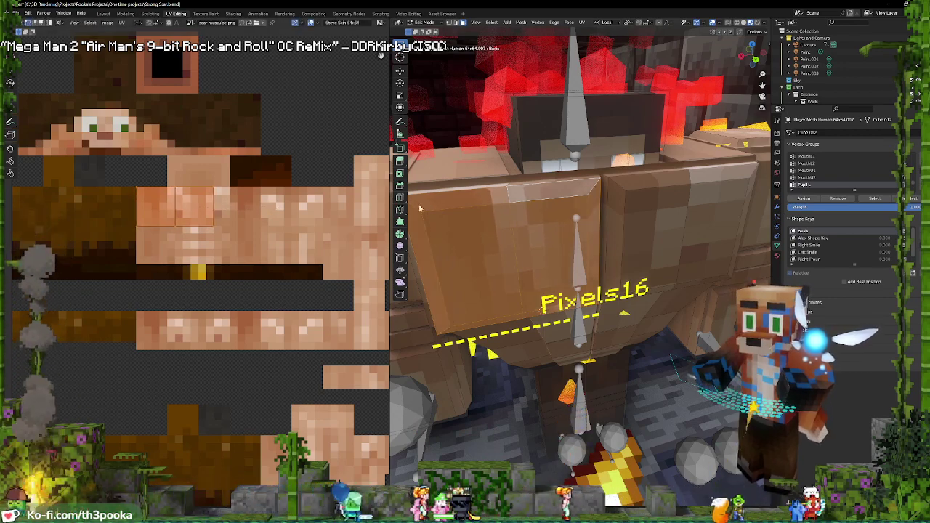
Check the stretched chest texture from the front in Object Mode, and undo the UV scaling and moves
{"action": "key", "text": "Tab"}
{"action": "mouse_move", "coordinate": [675, 257]}
{"action": "middle_mouse_down"}
{"action": "mouse_move", "coordinate": [655, 255]}
{"action": "mouse_move", "coordinate": [663, 253]}
{"action": "middle_mouse_up"}
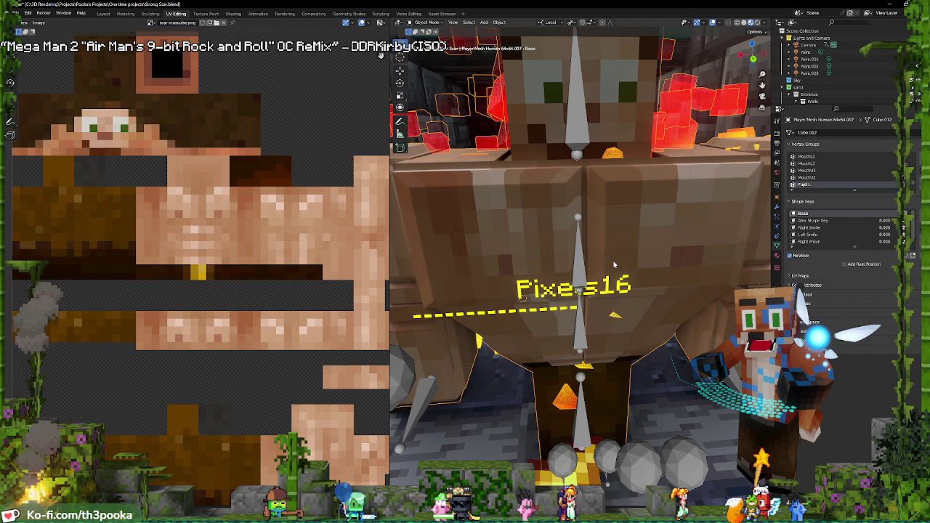
{"action": "key", "text": "Tab"}
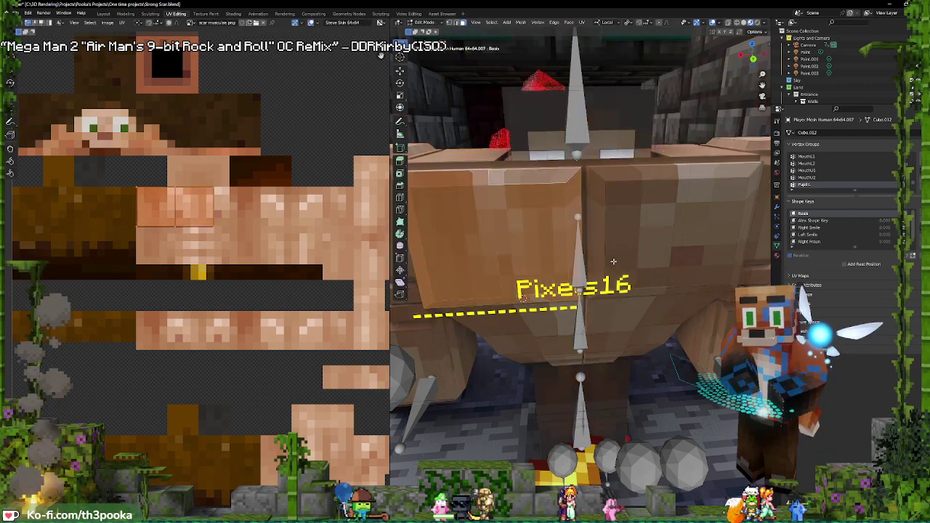
{"action": "key", "text": "ctrl+z"}
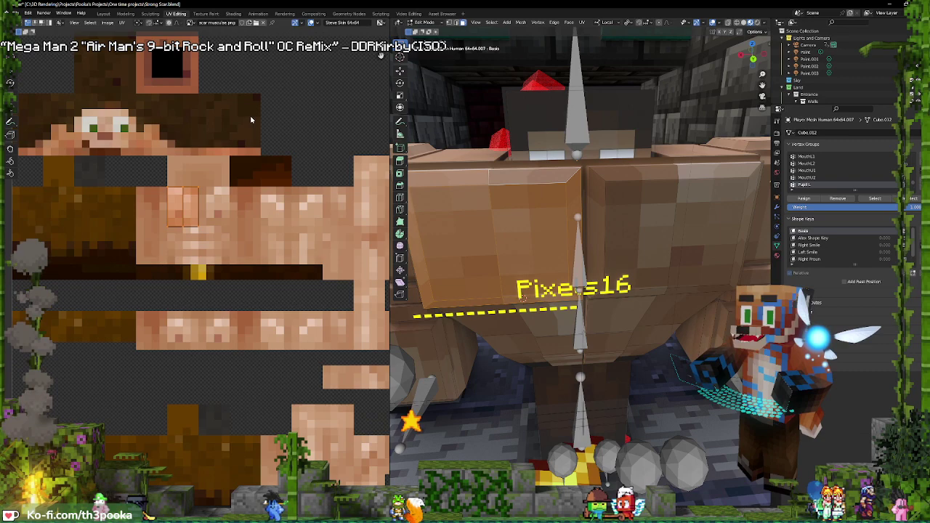
Switch to the Shading workspace in Object Mode and frame the character's chest from the front
{"action": "key", "text": "Tab"}
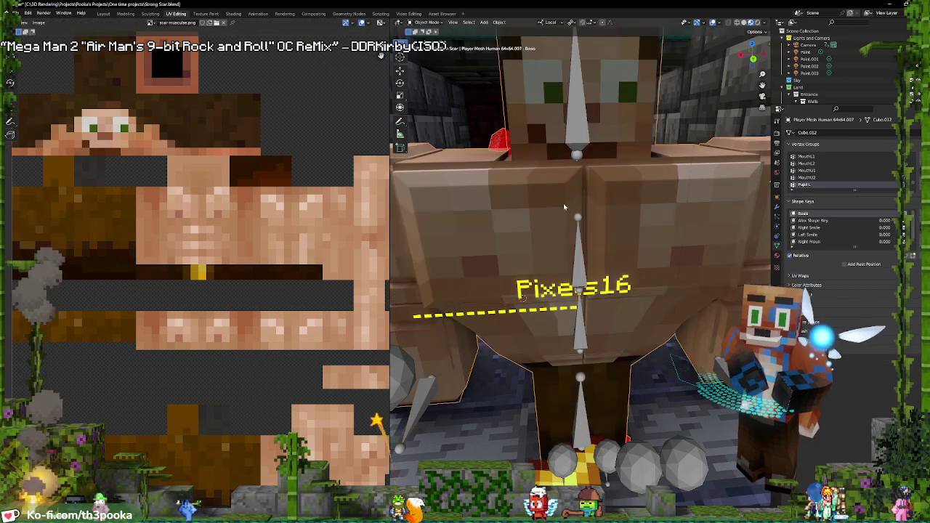
{"action": "left_click", "coordinate": [232, 14]}
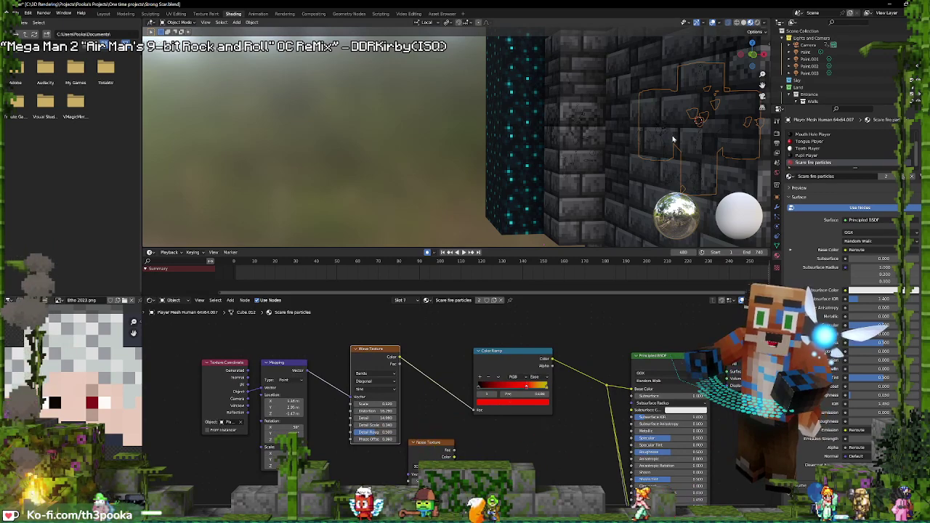
{"action": "key", "text": "KP_Decimal"}
{"action": "middle_click_drag", "start_coordinate": [512, 147], "coordinate": [528, 160]}
{"action": "scroll", "coordinate": [522, 174], "scroll_direction": "up", "scroll_amount": 9}
{"action": "scroll", "coordinate": [530, 177], "scroll_direction": "down", "scroll_amount": 2}
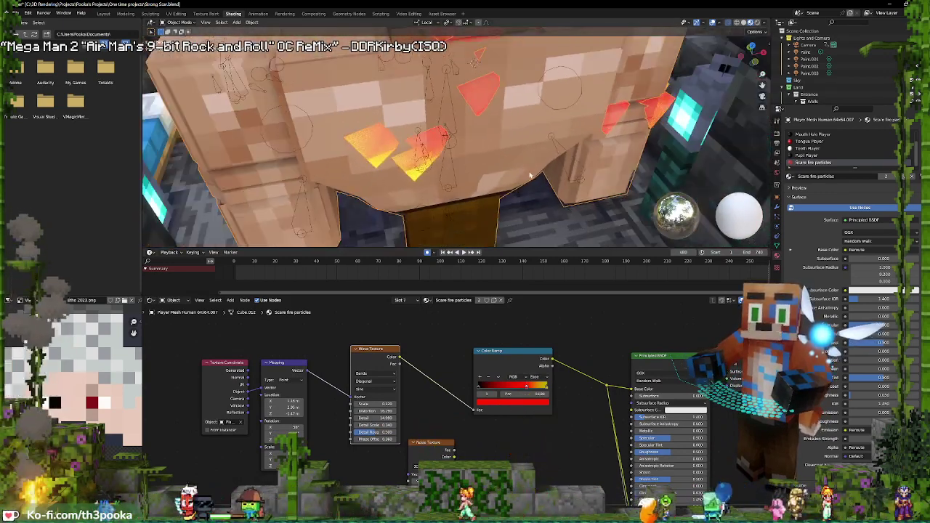
{"action": "key", "text": "space"}
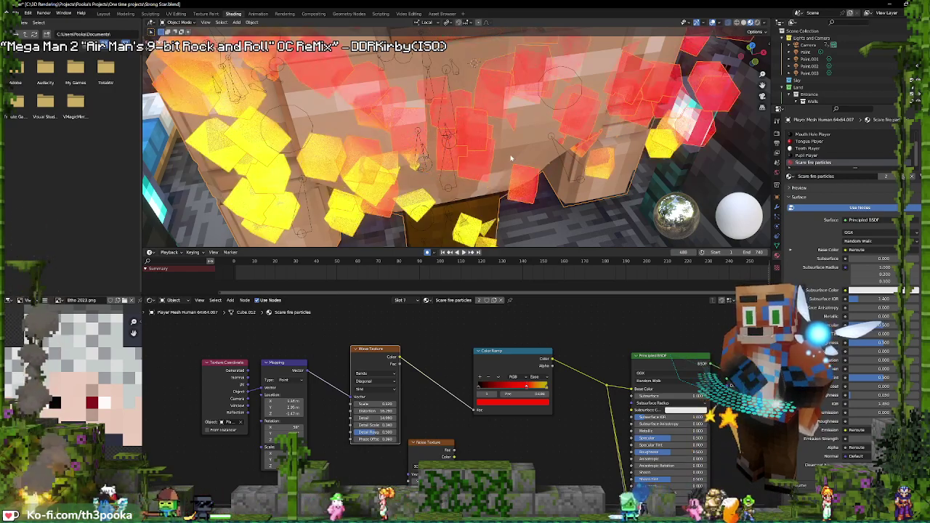
{"action": "middle_click_drag", "start_coordinate": [480, 151], "coordinate": [618, 94]}
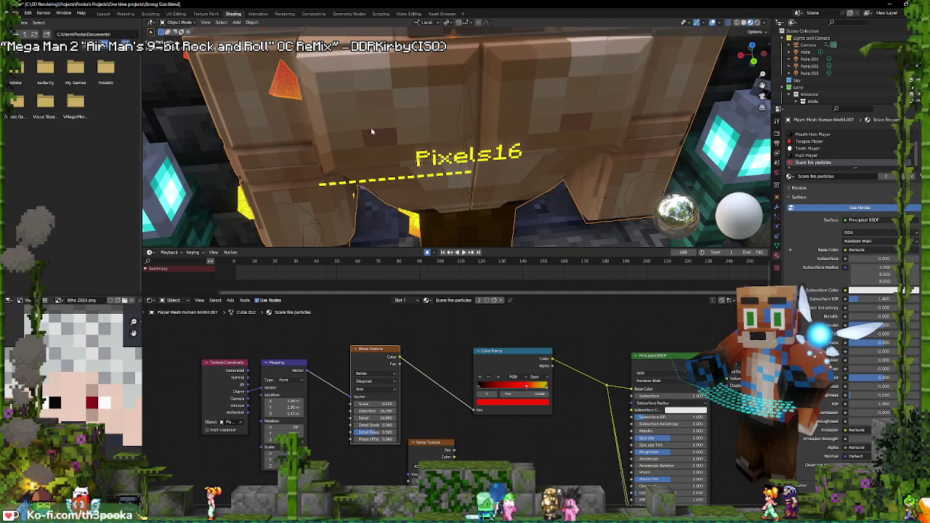
{"action": "middle_click_drag", "start_coordinate": [467, 348], "coordinate": [466, 347]}
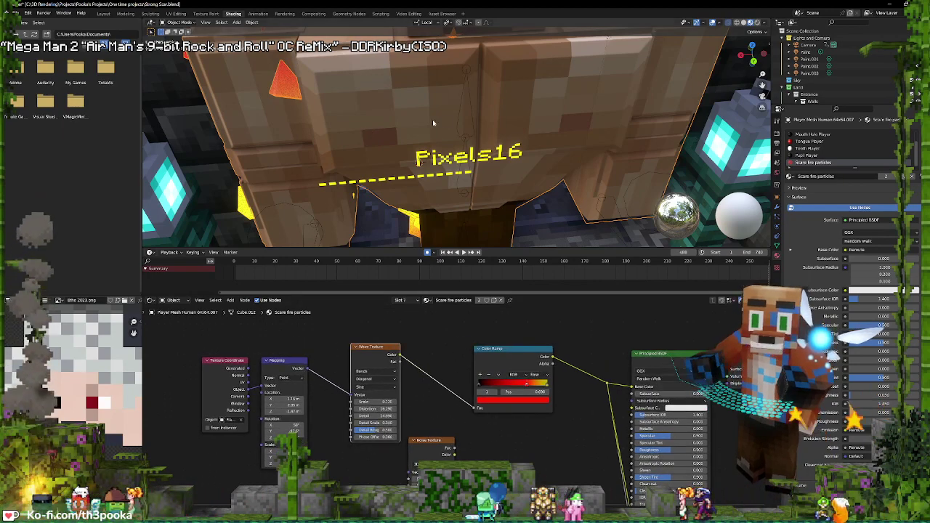
Add a new material slot to the character, assign Skin Player.007 to it and make that material a single-user copy
{"action": "left_click", "coordinate": [823, 135]}
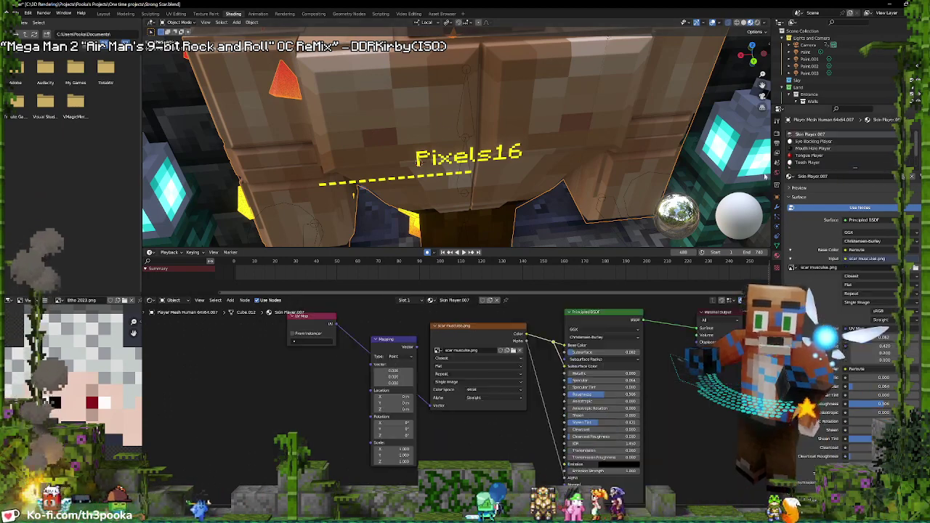
{"action": "middle_click_drag", "start_coordinate": [523, 340], "coordinate": [504, 393]}
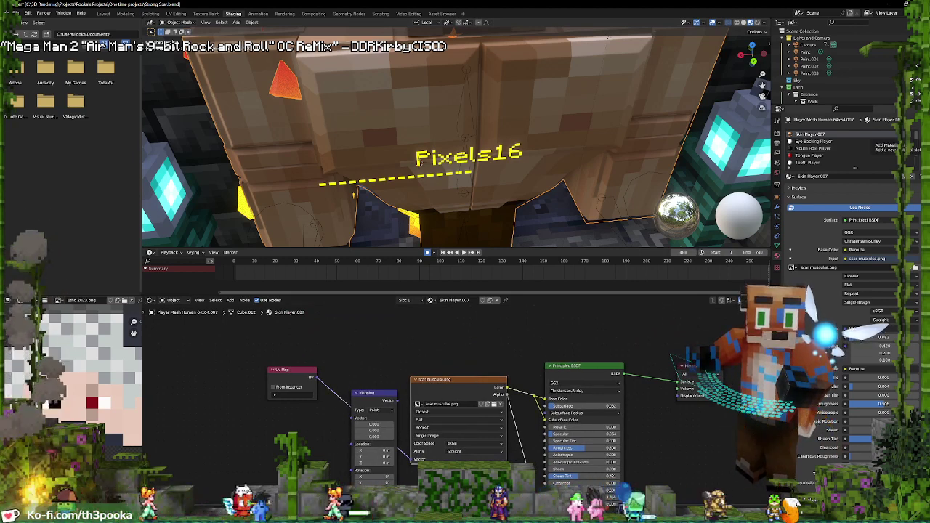
{"action": "left_click", "coordinate": [924, 134]}
{"action": "left_click", "coordinate": [790, 176]}
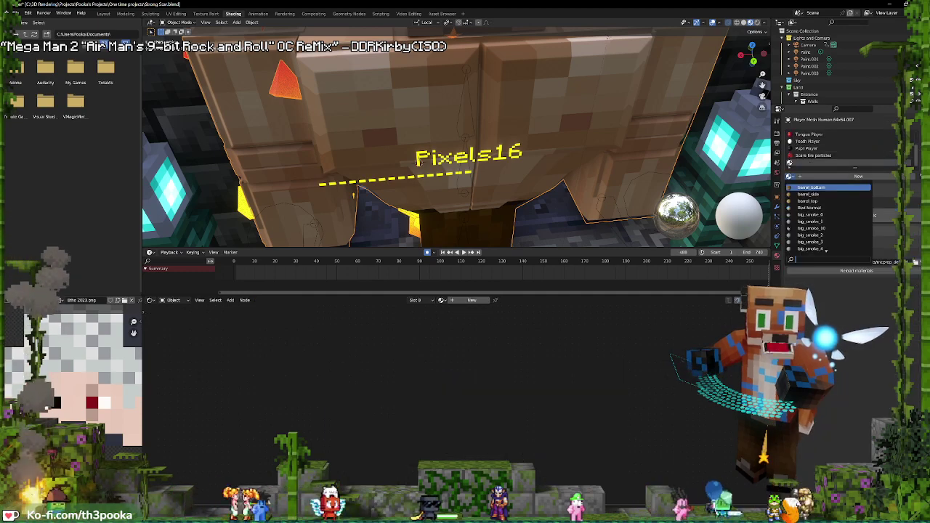
{"action": "type", "text": "skin"}
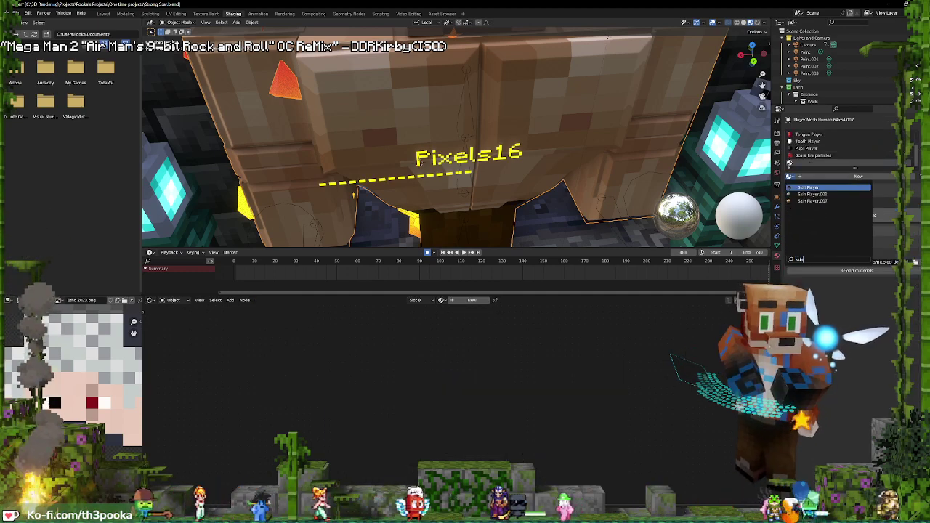
{"action": "left_click", "coordinate": [836, 201]}
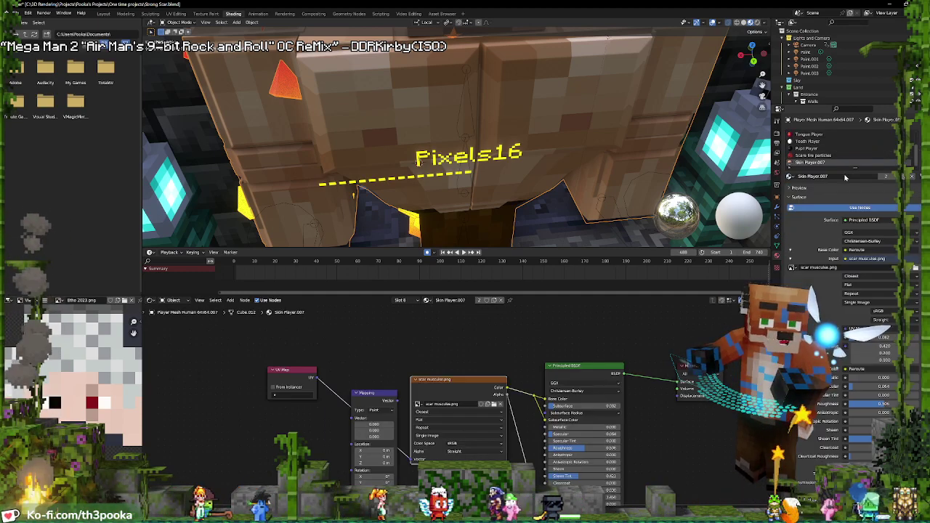
{"action": "left_click", "coordinate": [880, 178]}
{"action": "middle_click_drag", "start_coordinate": [512, 380], "coordinate": [467, 346]}
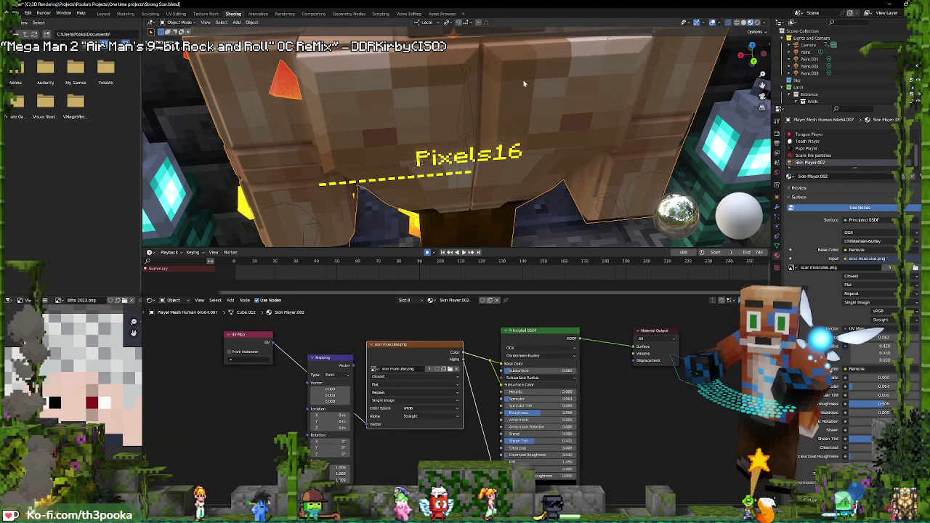
Add the front and beveled faces of the character's left chest block to the selection and assign Skin Player.002 to both blocks
{"action": "key", "text": "Tab"}
{"action": "left_click", "coordinate": [490, 106], "text": "shift"}
{"action": "left_click", "coordinate": [524, 100], "text": "shift"}
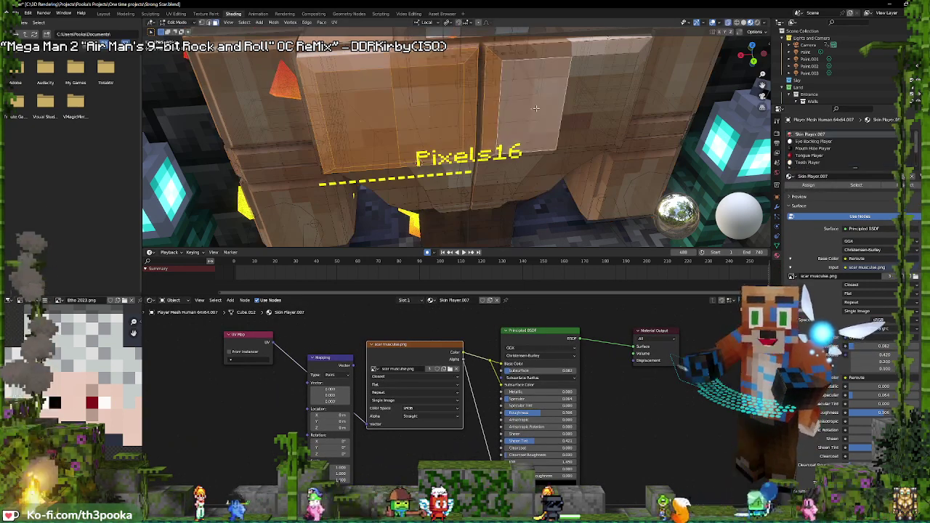
{"action": "left_click", "coordinate": [538, 51], "text": "shift"}
{"action": "left_click", "coordinate": [605, 47], "text": "shift"}
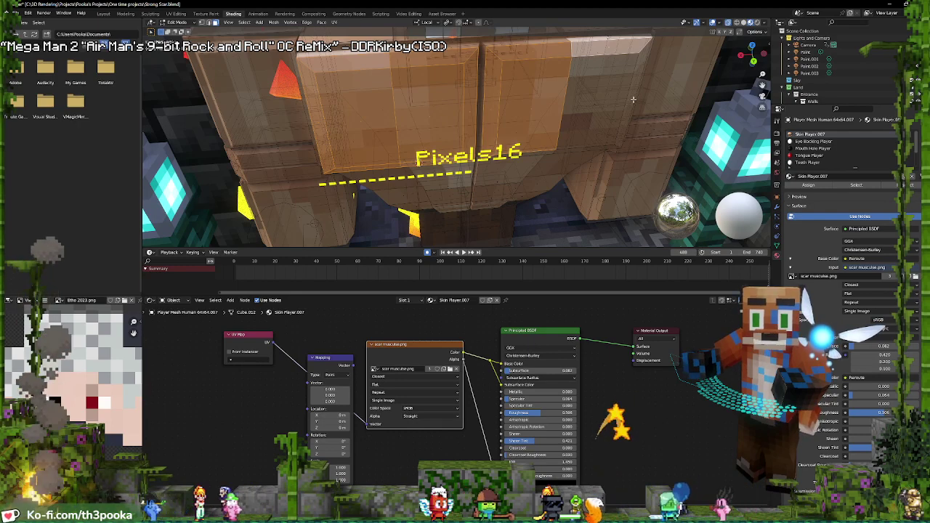
{"action": "left_click", "coordinate": [638, 73], "text": "shift"}
{"action": "left_click", "coordinate": [604, 106], "text": "shift"}
{"action": "left_click", "coordinate": [596, 106], "text": "shift"}
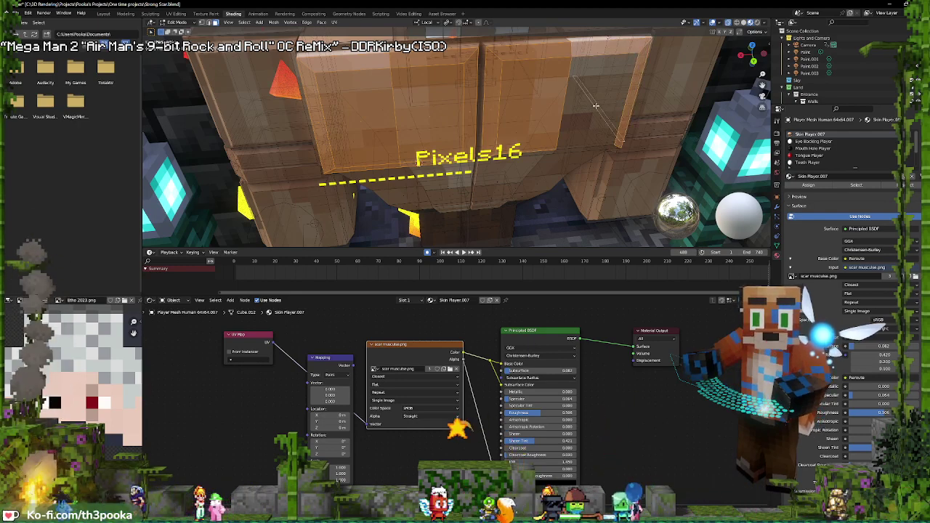
{"action": "left_click", "coordinate": [596, 106], "text": "shift"}
{"action": "left_click", "coordinate": [594, 134], "text": "shift"}
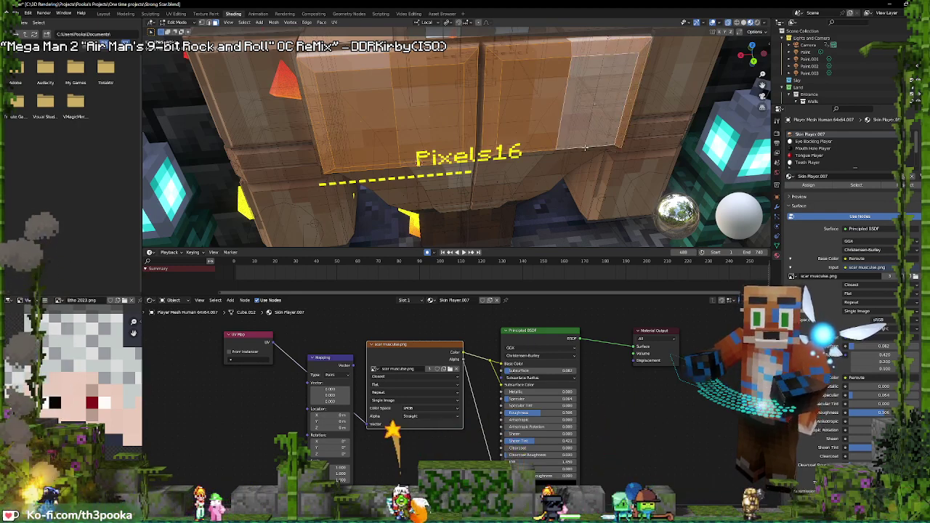
{"action": "left_click", "coordinate": [586, 148], "text": "shift"}
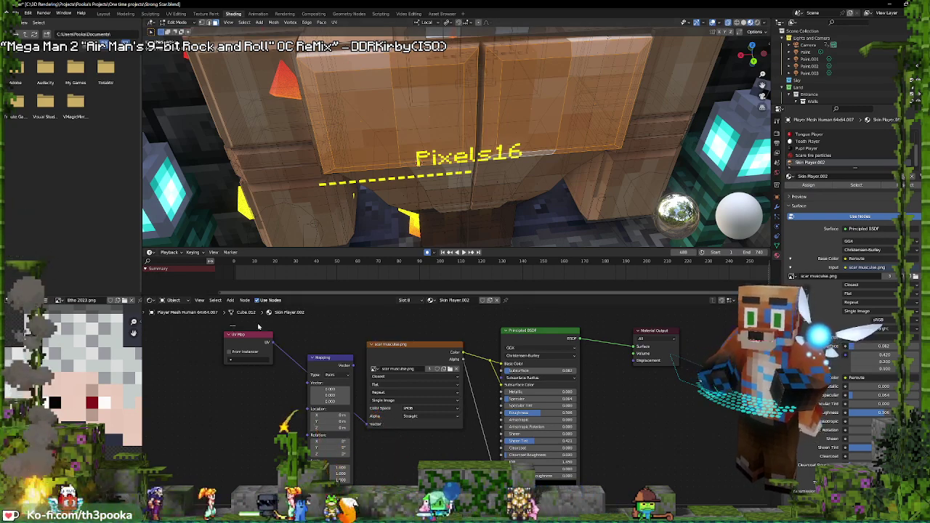
Move the image texture node next to the UV Map node so the UV coordinates feed it directly, bypassing the Mapping node
{"action": "left_click_drag", "start_coordinate": [410, 352], "coordinate": [254, 351]}
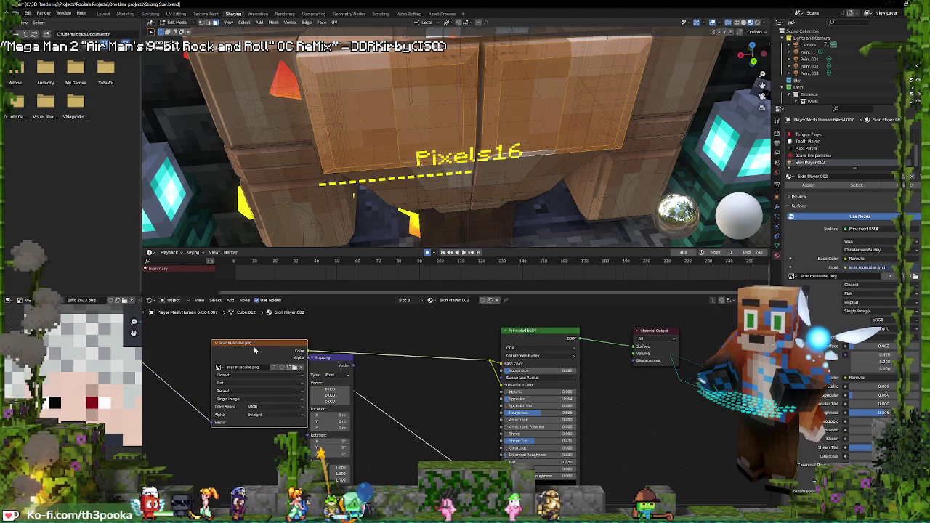
{"action": "middle_click_drag", "start_coordinate": [255, 351], "coordinate": [407, 372]}
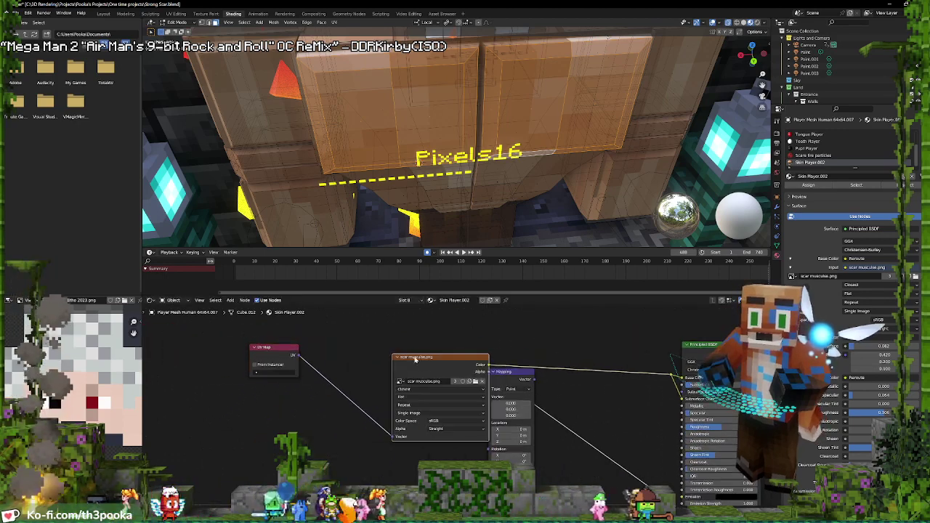
{"action": "left_click_drag", "start_coordinate": [415, 359], "coordinate": [367, 372]}
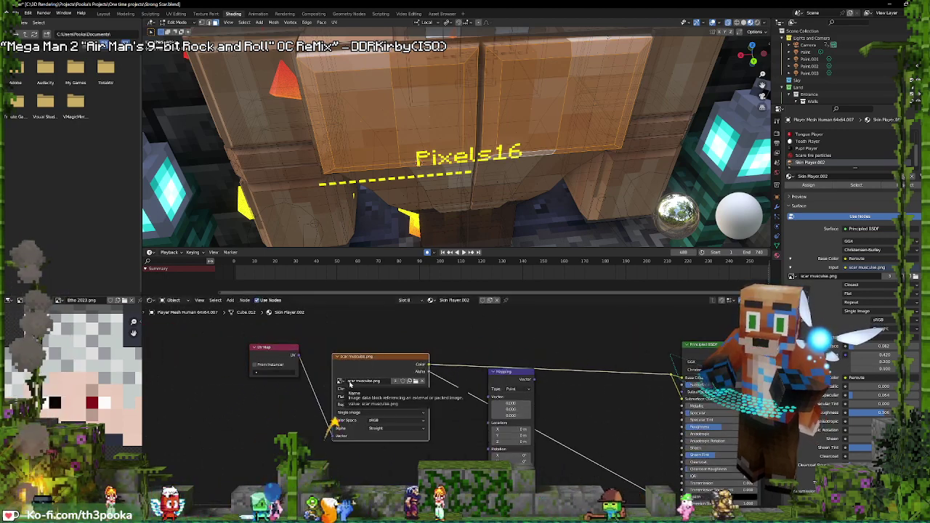
{"action": "left_click", "coordinate": [341, 381]}
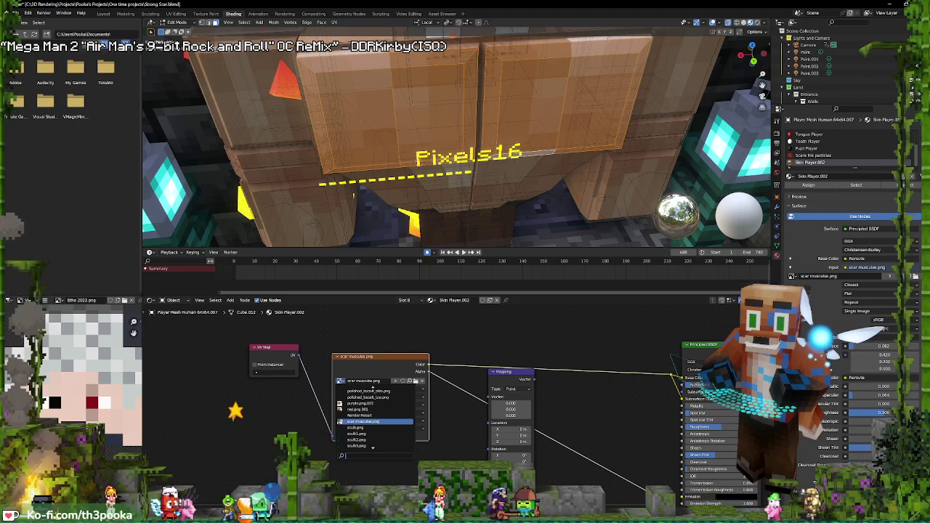
{"action": "left_click", "coordinate": [374, 347]}
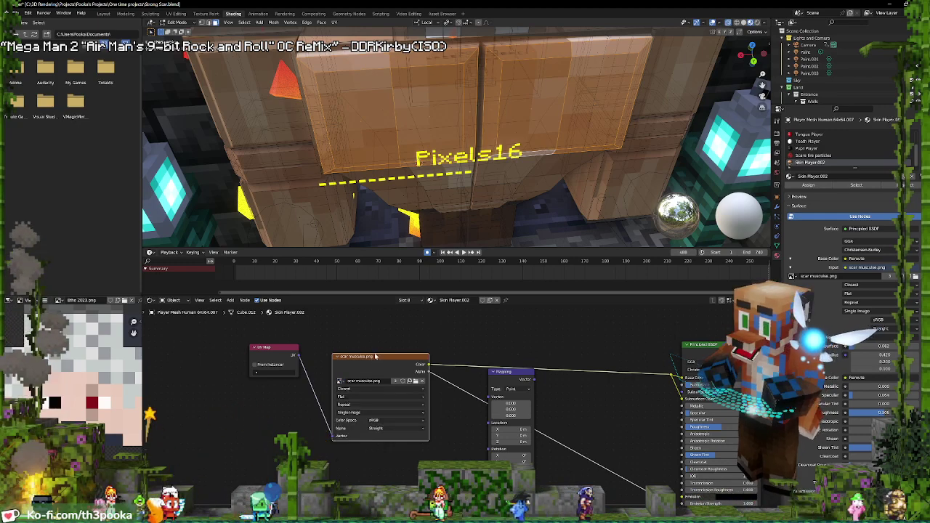
Duplicate the image texture node, with its color driving the shader's Base Color and its interpolation set to Linear
{"action": "key", "text": "shift+d"}
{"action": "left_click", "coordinate": [377, 330]}
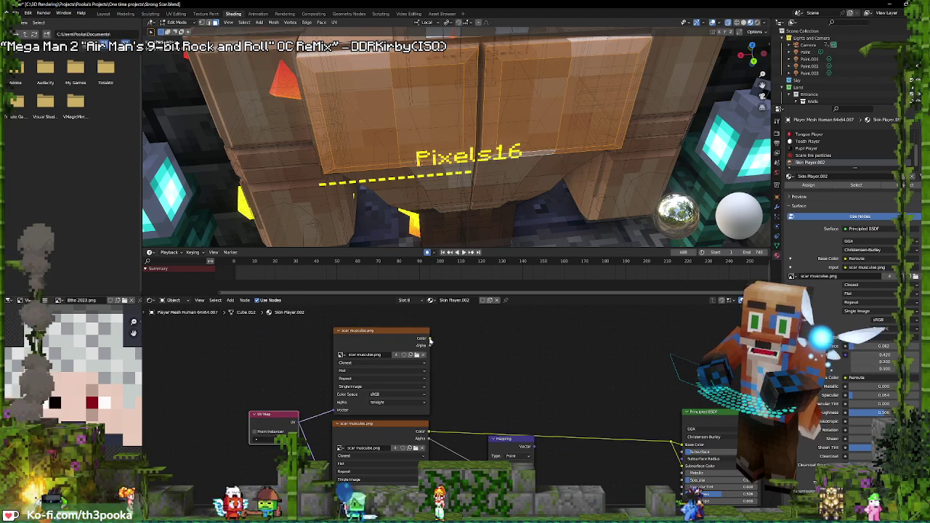
{"action": "left_click_drag", "start_coordinate": [429, 339], "coordinate": [682, 445]}
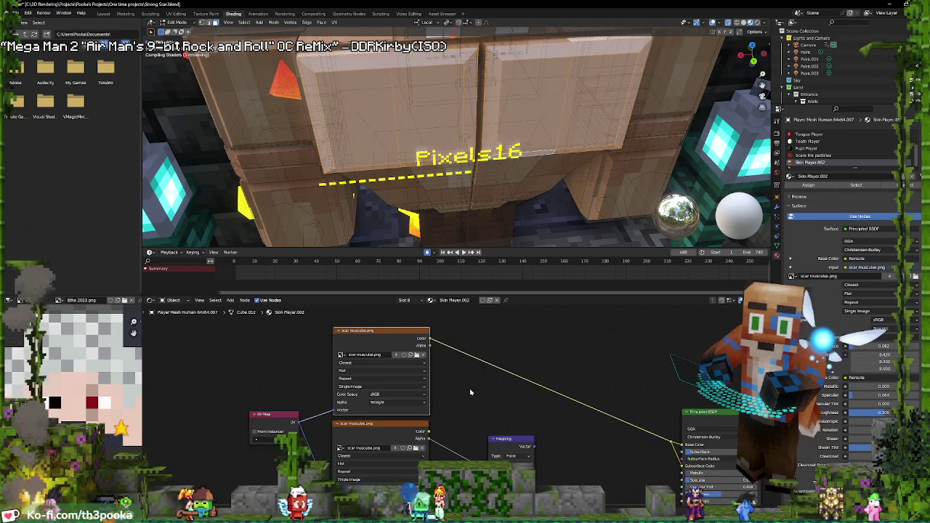
{"action": "left_click", "coordinate": [357, 363]}
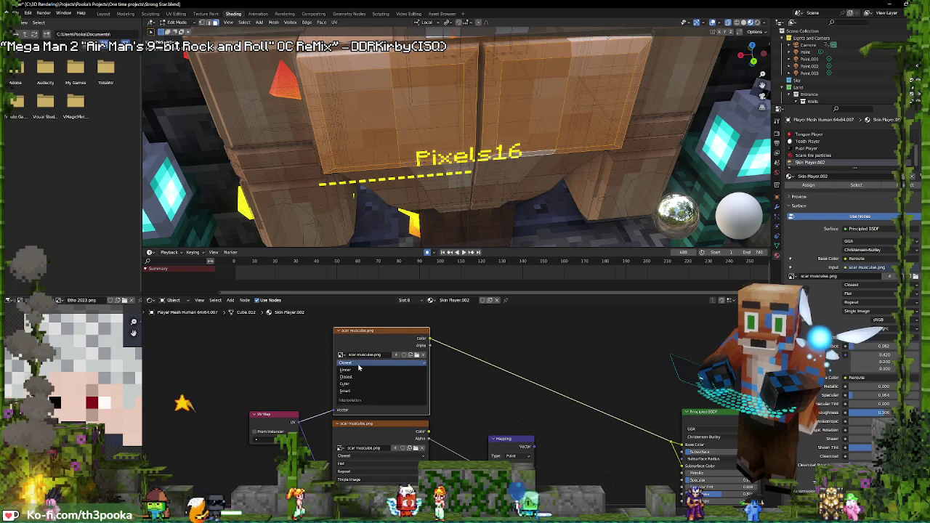
{"action": "left_click", "coordinate": [363, 371]}
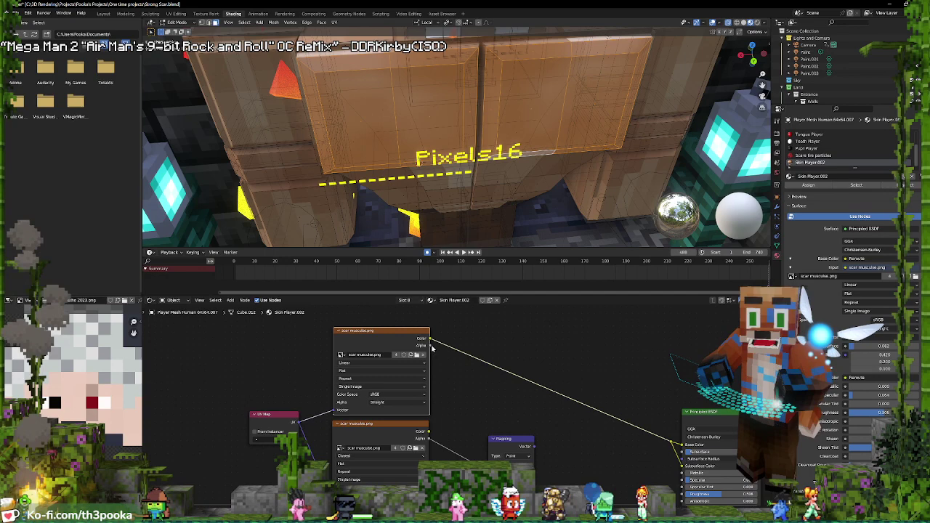
Insert a Voronoi Texture node between the UV Map and the duplicated image texture node
{"action": "key", "text": "shift+a"}
{"action": "left_click", "coordinate": [430, 340]}
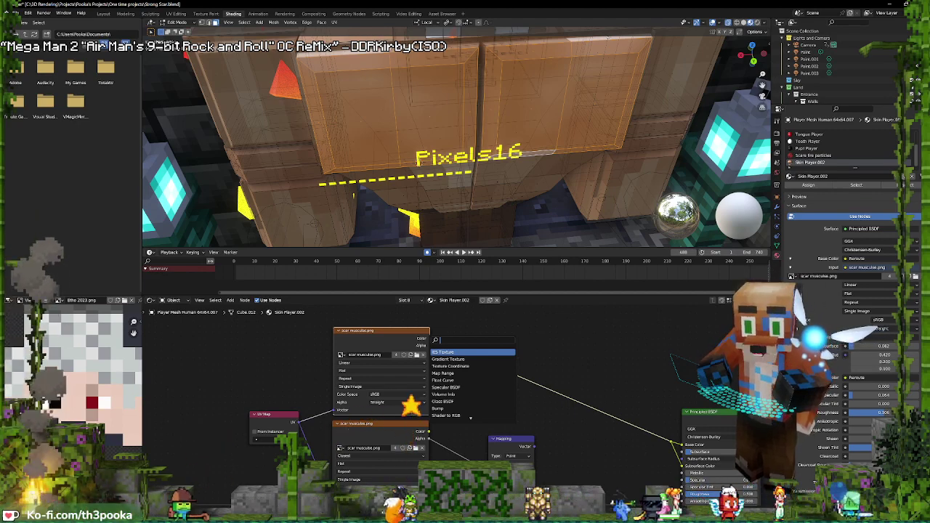
{"action": "key", "text": "Return"}
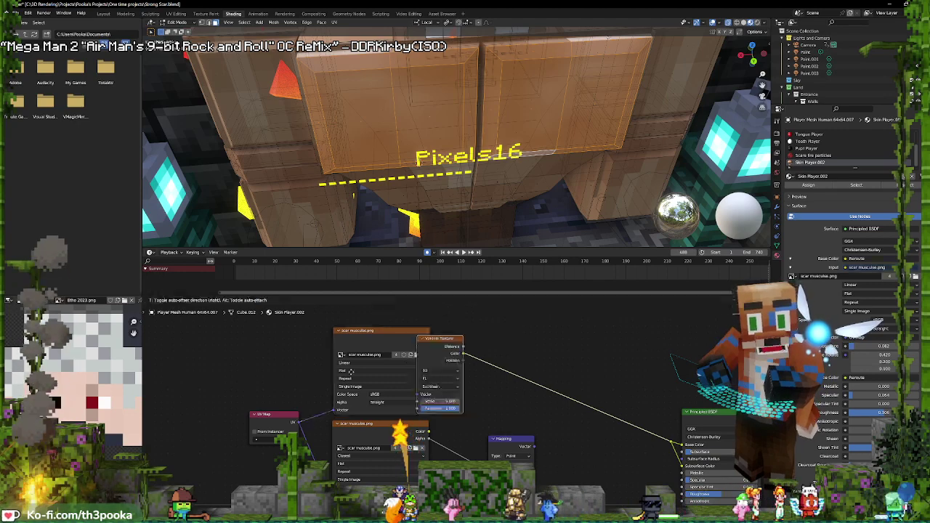
{"action": "left_click", "coordinate": [378, 344]}
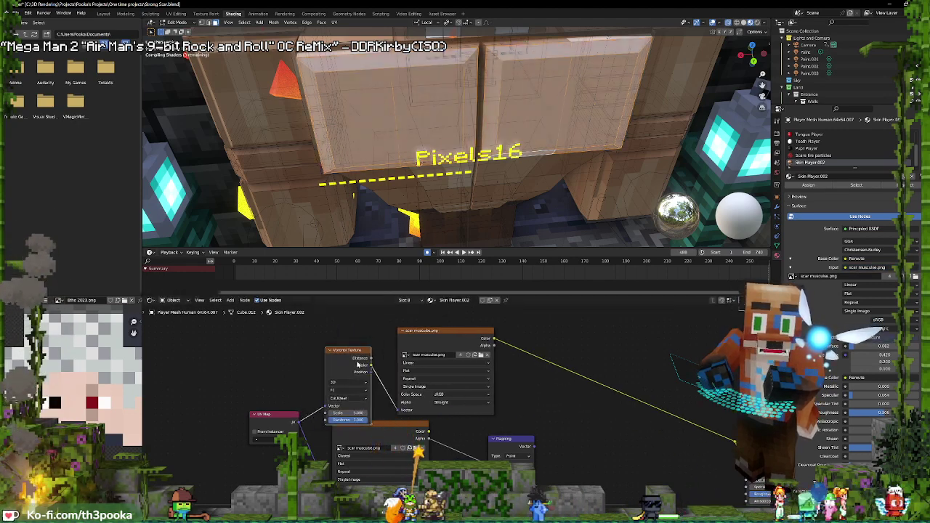
{"action": "left_click_drag", "start_coordinate": [357, 365], "coordinate": [351, 340]}
Set the Voronoi texture to 4D with randomness 0 and a much higher scale, and feed its Position into the image texture's Vector
{"action": "left_click", "coordinate": [342, 357]}
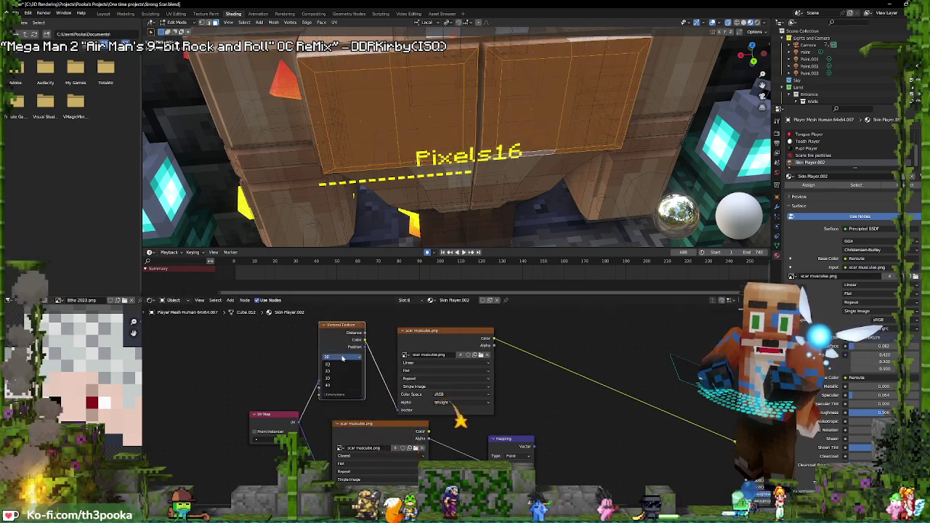
{"action": "left_click", "coordinate": [334, 387]}
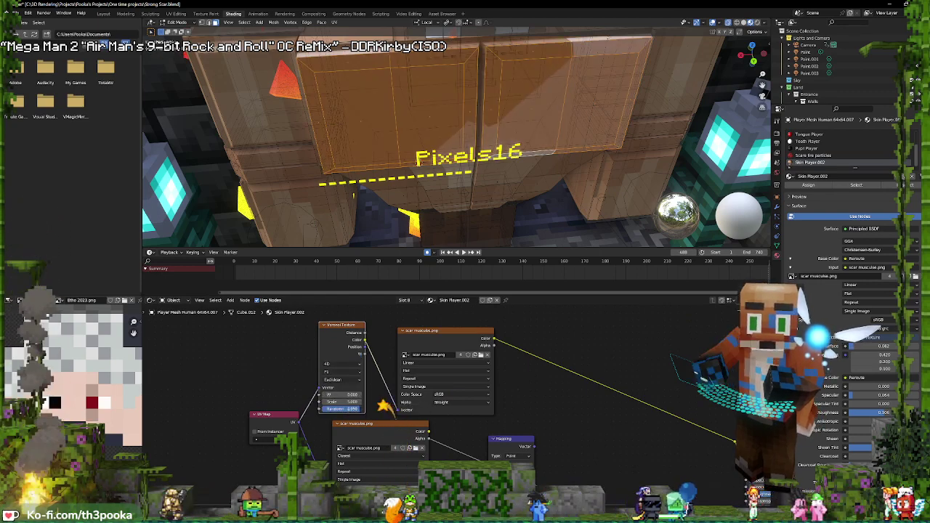
{"action": "left_click_drag", "start_coordinate": [359, 410], "coordinate": [340, 409]}
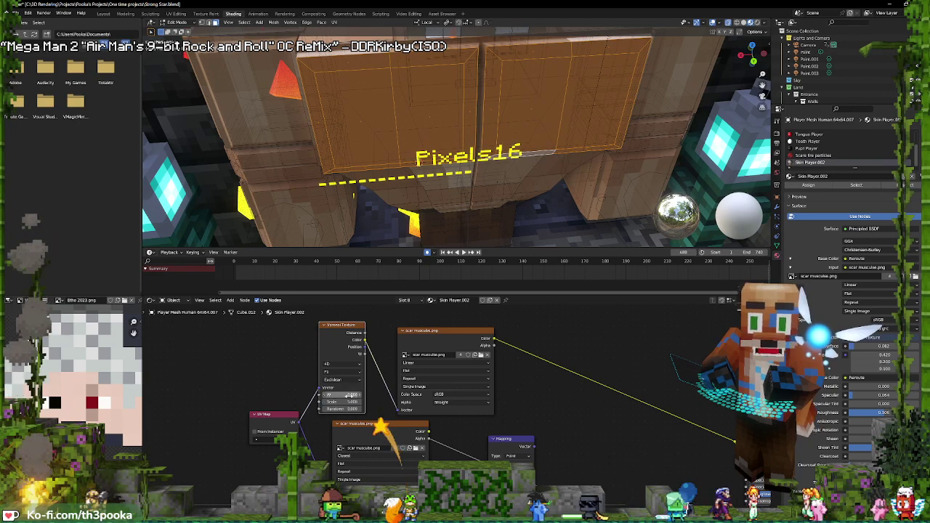
{"action": "mouse_move", "coordinate": [345, 402]}
{"action": "left_mouse_down"}
{"action": "mouse_move", "coordinate": [319, 401]}
{"action": "mouse_move", "coordinate": [419, 402]}
{"action": "left_mouse_up"}
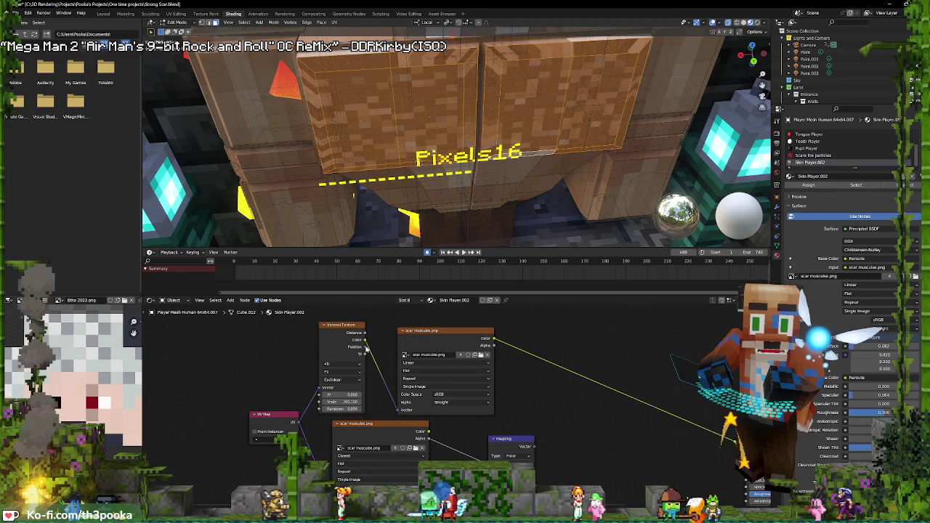
{"action": "left_click_drag", "start_coordinate": [366, 346], "coordinate": [401, 411]}
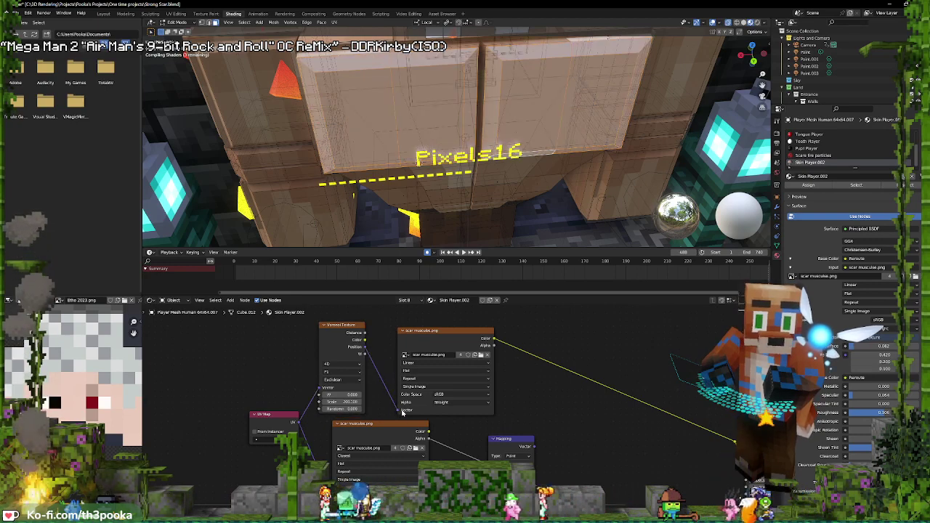
{"action": "mouse_move", "coordinate": [593, 130]}
{"action": "middle_mouse_down"}
{"action": "mouse_move", "coordinate": [603, 110]}
{"action": "mouse_move", "coordinate": [571, 100]}
{"action": "mouse_move", "coordinate": [588, 128]}
{"action": "middle_mouse_up"}
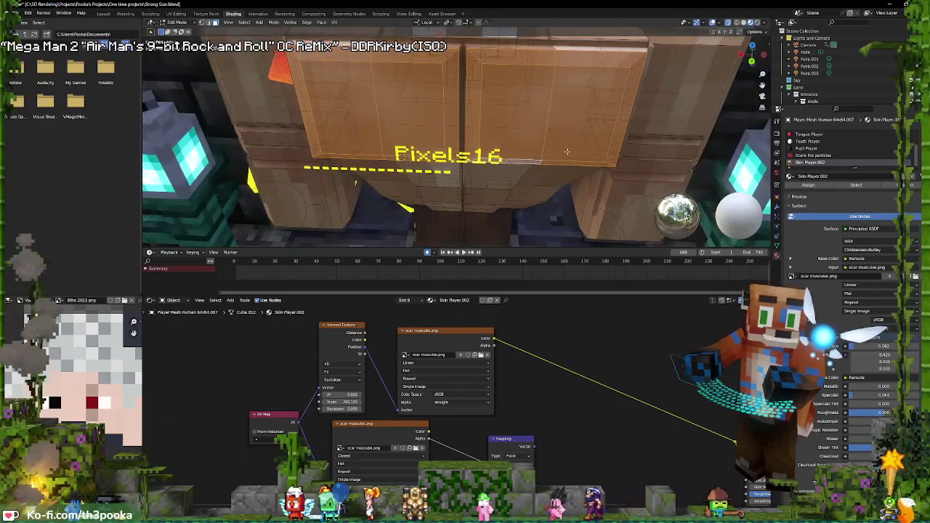
Select a chest face that uses Skin Player.002 and lower that material's Voronoi texture scale to about 175
{"action": "left_click", "coordinate": [557, 207]}
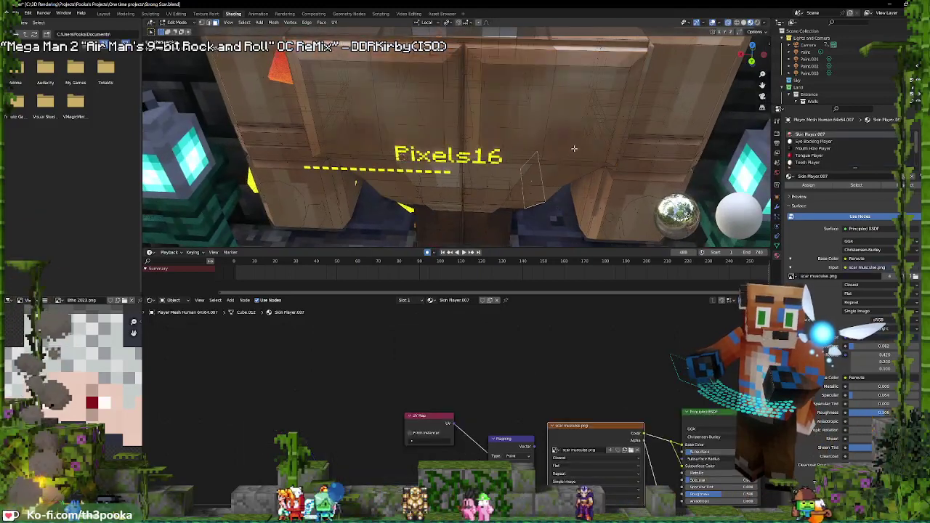
{"action": "left_click", "coordinate": [583, 132]}
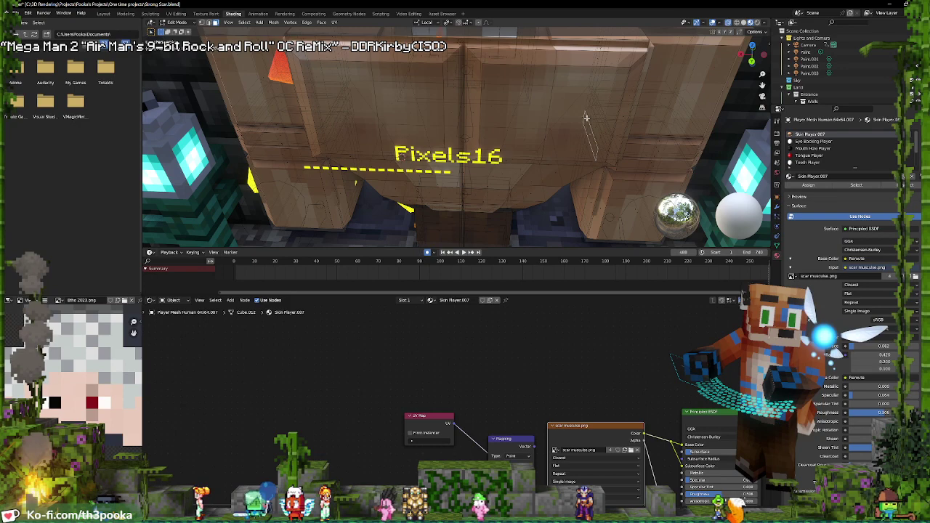
{"action": "left_click", "coordinate": [577, 123]}
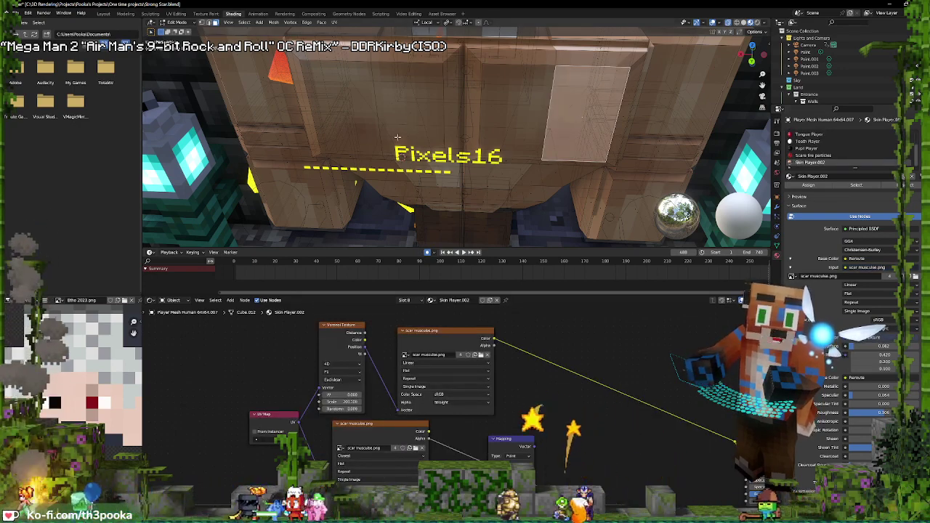
{"action": "middle_click_drag", "start_coordinate": [602, 411], "coordinate": [500, 397]}
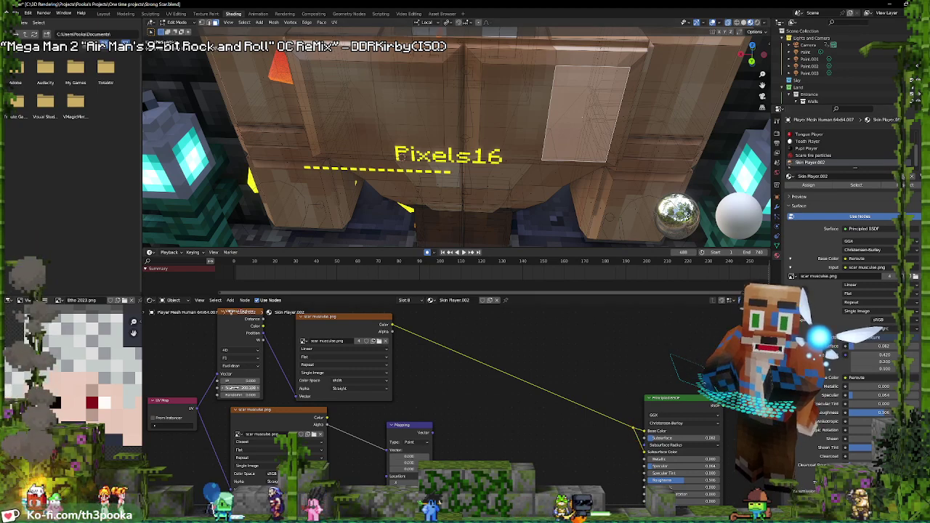
{"action": "left_click_drag", "start_coordinate": [234, 388], "coordinate": [228, 388]}
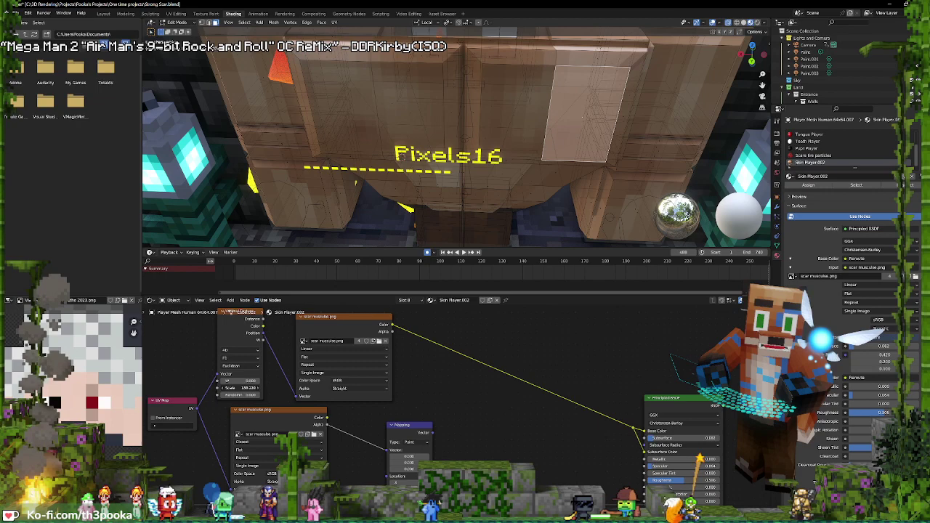
{"action": "left_click_drag", "start_coordinate": [240, 388], "coordinate": [224, 387]}
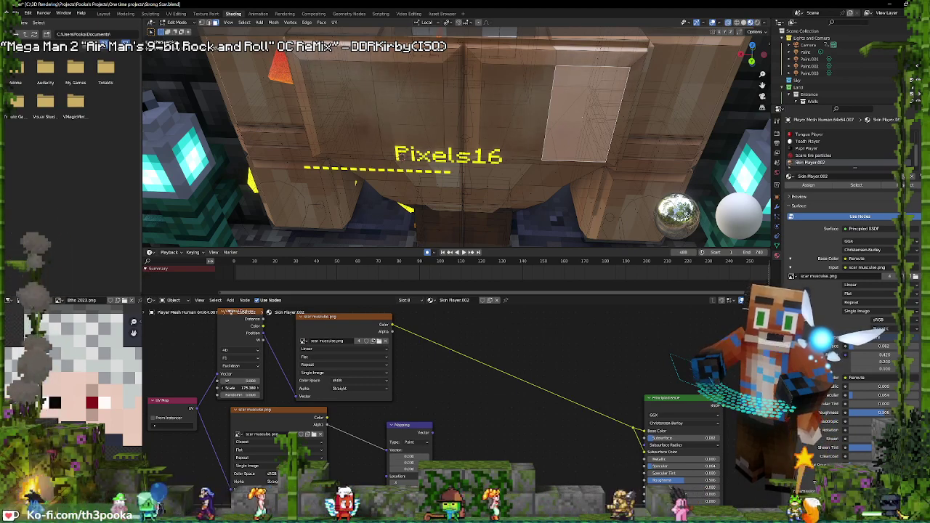
Assign the Skin Player.002 material to all the front abdomen faces below the chest
{"action": "key", "text": "Tab"}
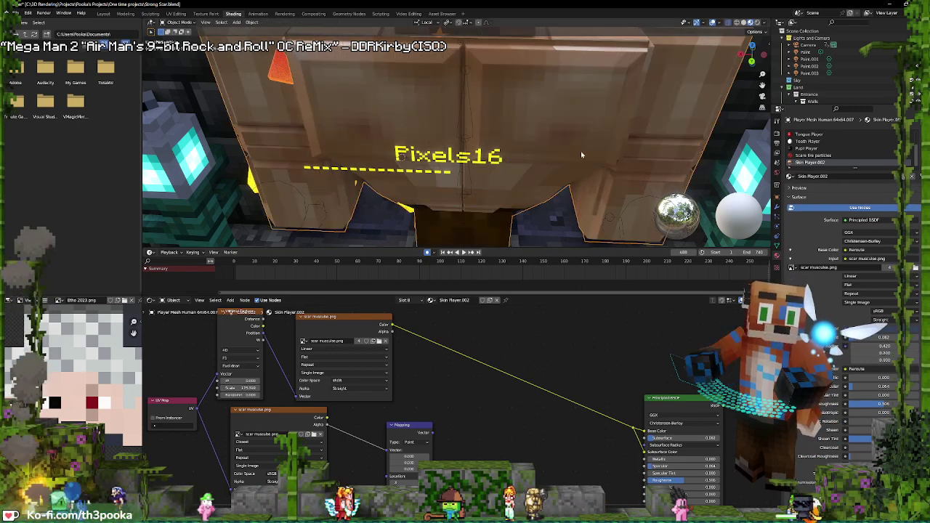
{"action": "middle_click_drag", "start_coordinate": [589, 149], "coordinate": [593, 143]}
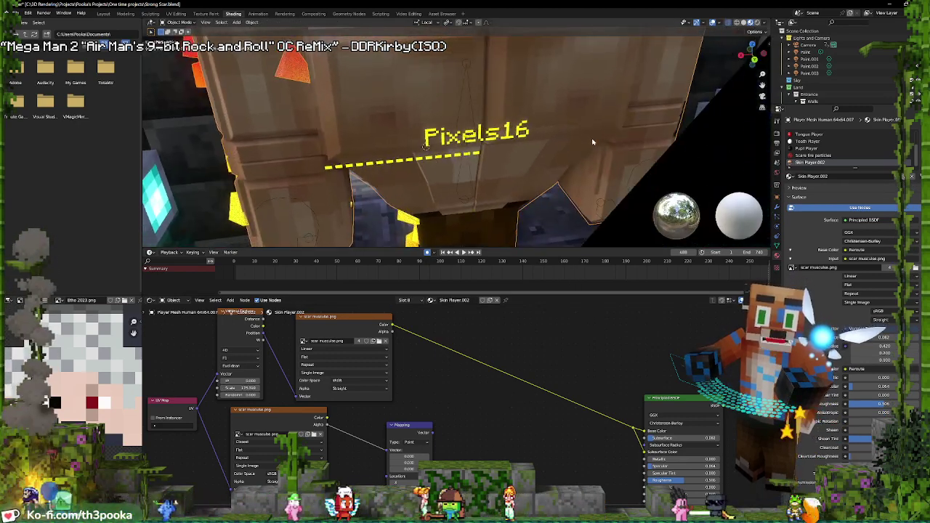
{"action": "key", "text": "Tab"}
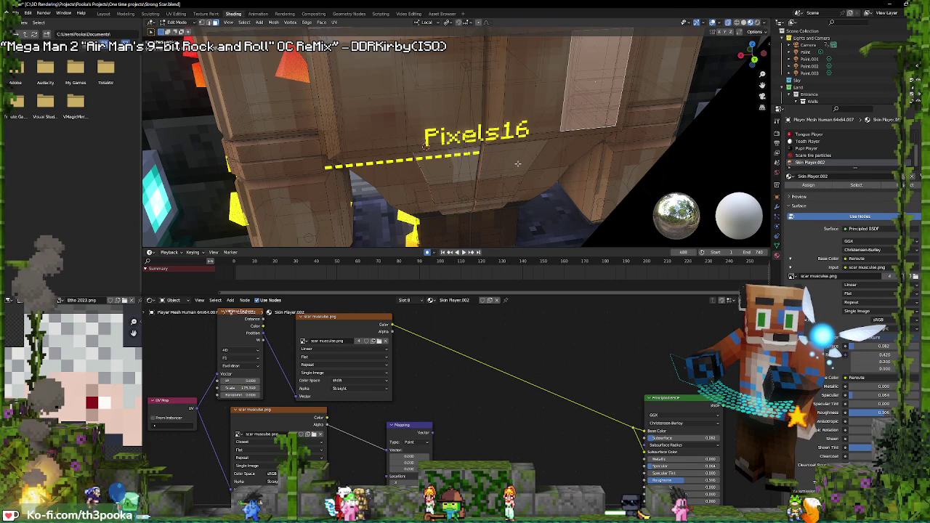
{"action": "left_click", "coordinate": [535, 167]}
{"action": "left_click", "coordinate": [453, 167]}
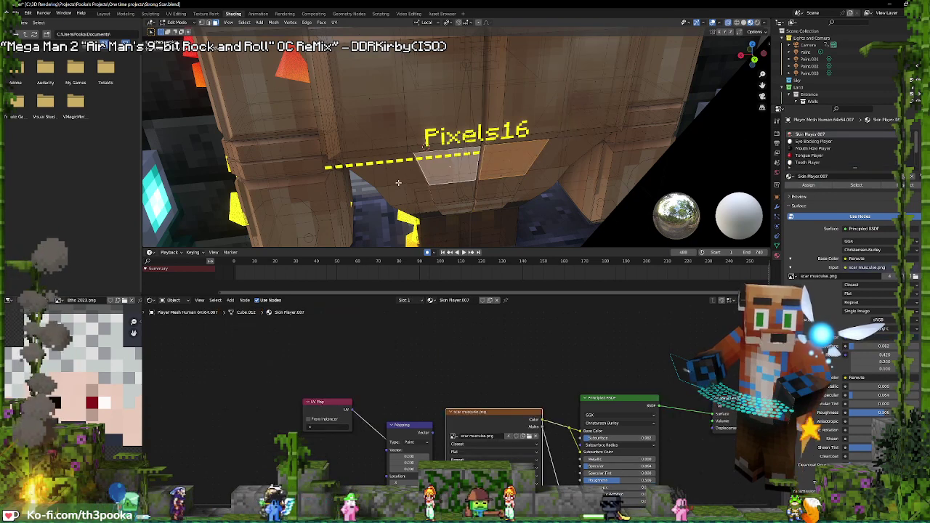
{"action": "left_click", "coordinate": [417, 203], "text": "shift"}
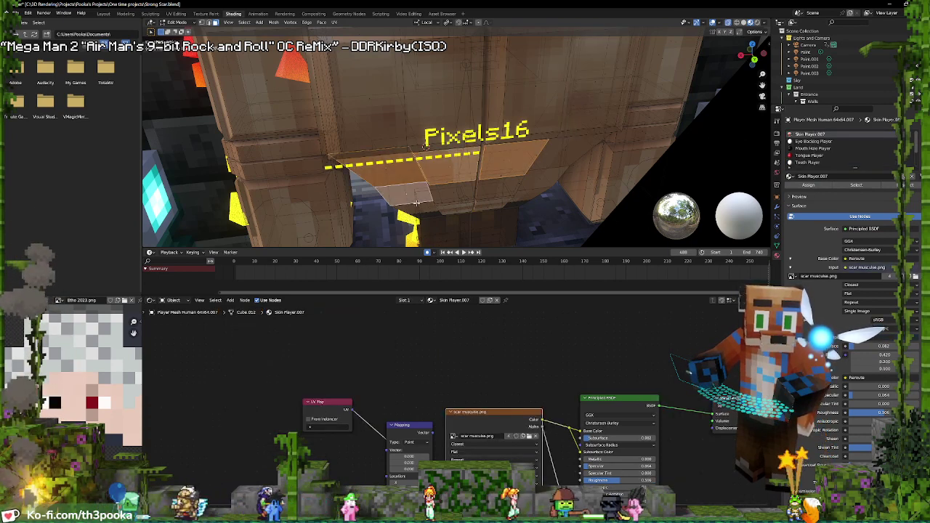
{"action": "left_click", "coordinate": [452, 193], "text": "shift"}
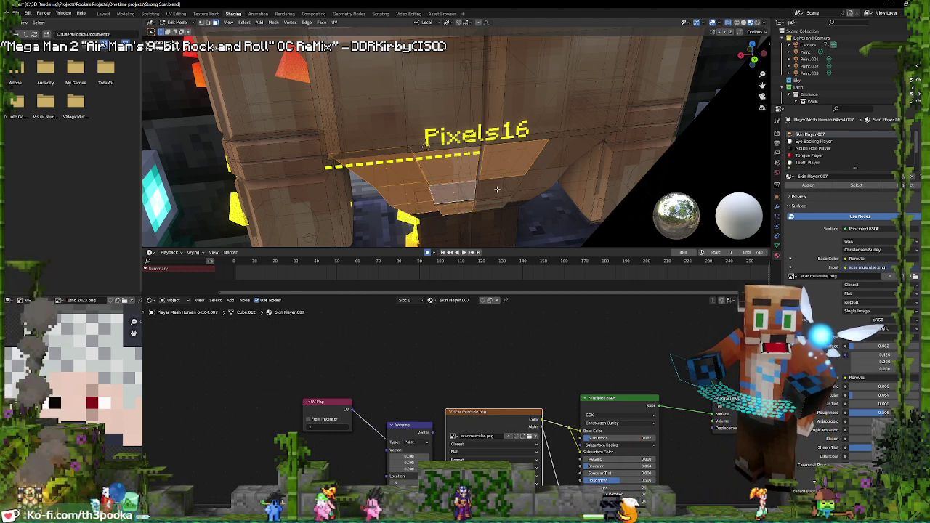
{"action": "left_click", "coordinate": [501, 204], "text": "shift"}
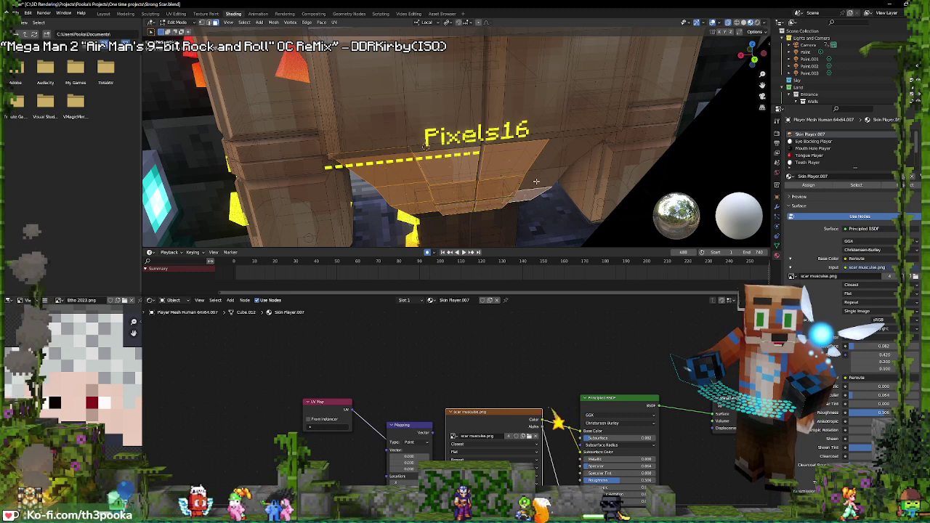
{"action": "left_click", "coordinate": [561, 170], "text": "shift"}
{"action": "left_click", "coordinate": [564, 153], "text": "shift"}
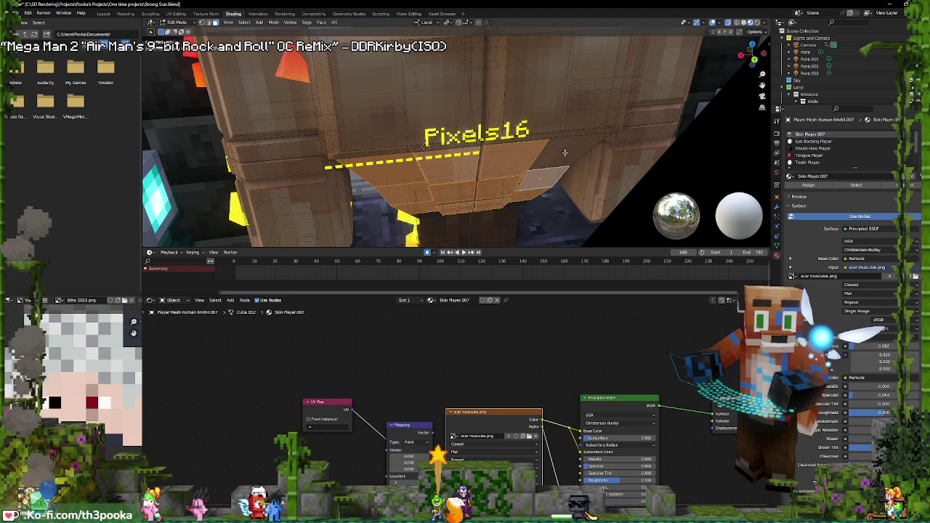
{"action": "left_click", "coordinate": [564, 151], "text": "shift"}
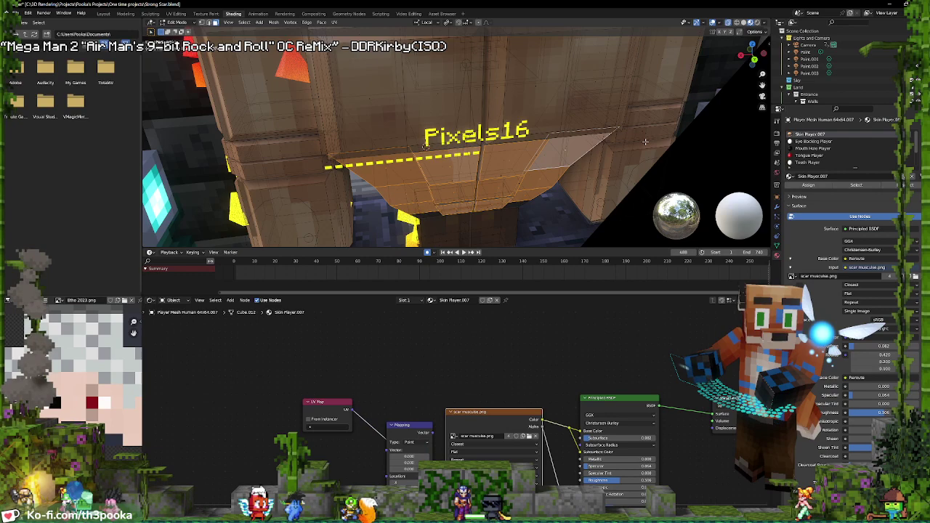
{"action": "scroll", "coordinate": [831, 156], "scroll_direction": "down", "scroll_amount": 3}
{"action": "left_click", "coordinate": [830, 163]}
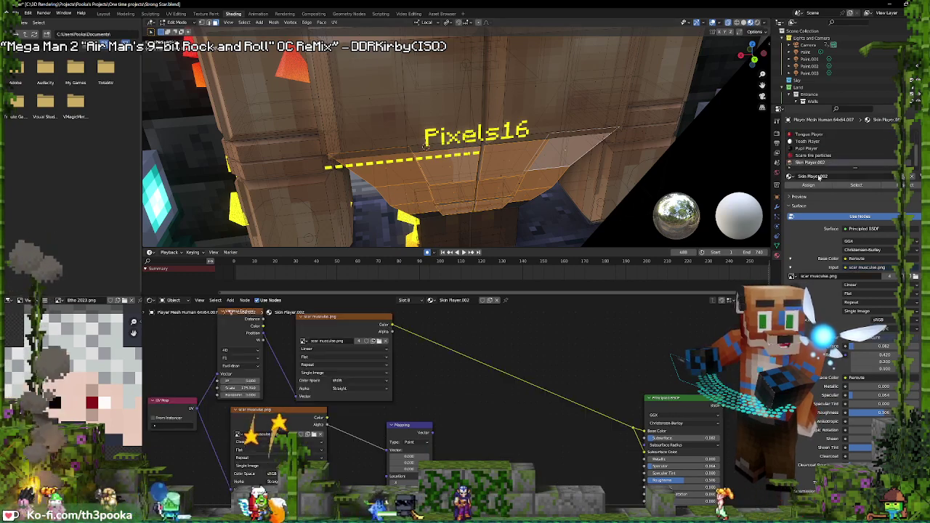
{"action": "key", "text": "Tab"}
Switch to the Layout workspace and examine the chest and abdomen texture from near and far and from the camera view
{"action": "middle_click_drag", "start_coordinate": [605, 182], "coordinate": [484, 135]}
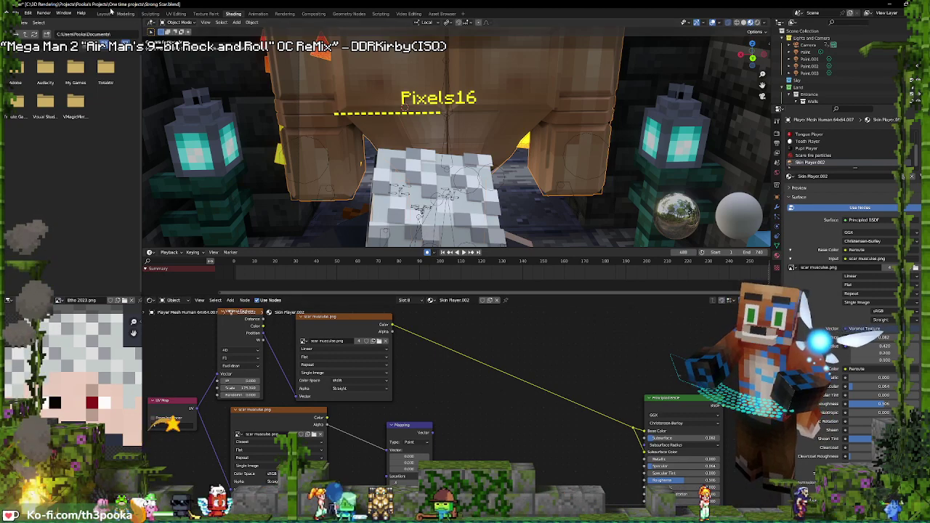
{"action": "left_click", "coordinate": [104, 14]}
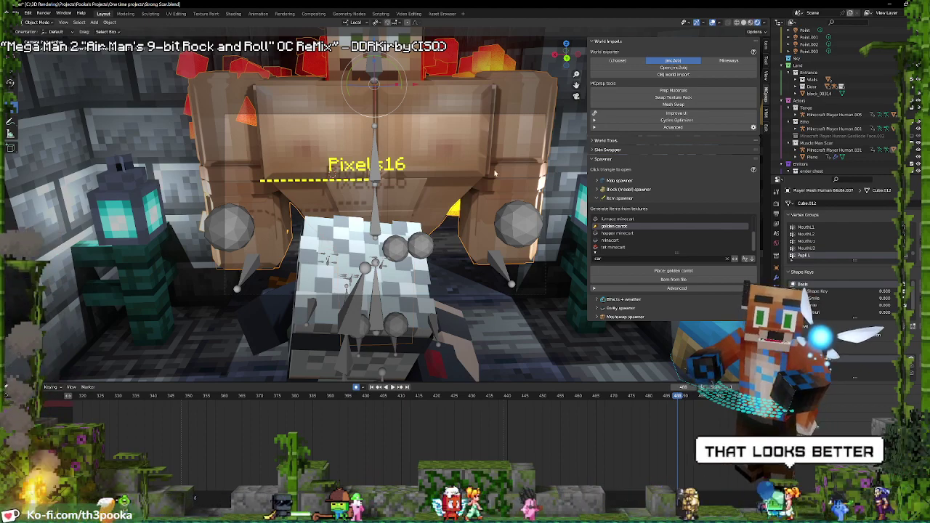
{"action": "middle_click_drag", "start_coordinate": [469, 157], "coordinate": [487, 181]}
{"action": "scroll", "coordinate": [487, 180], "scroll_direction": "up", "scroll_amount": 5}
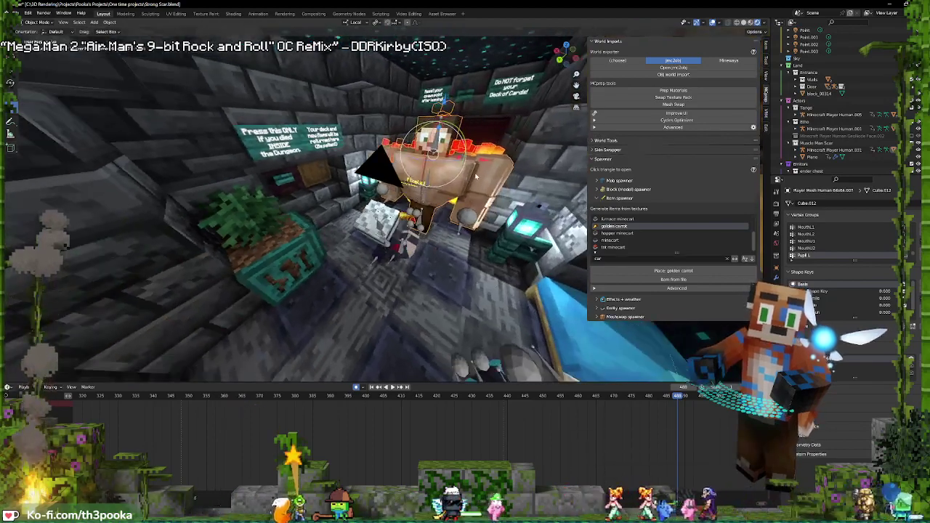
{"action": "scroll", "coordinate": [438, 183], "scroll_direction": "up", "scroll_amount": 6}
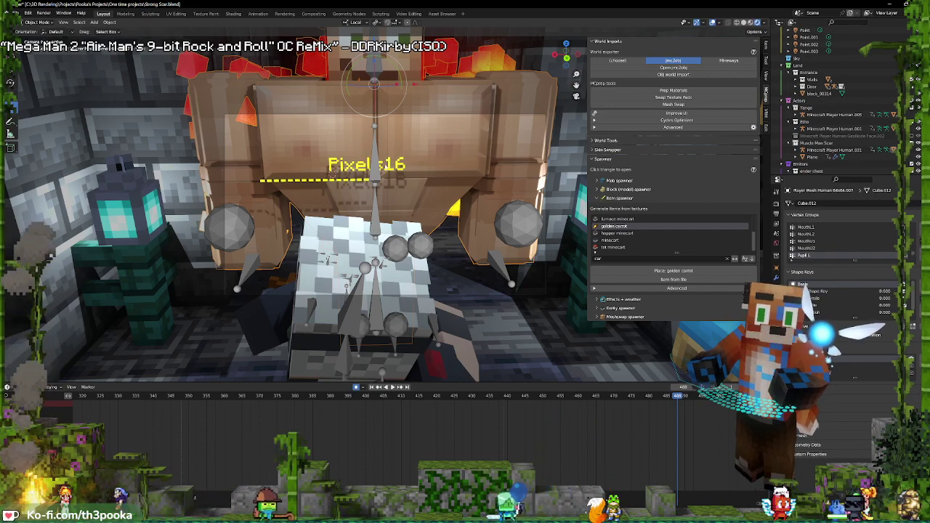
Duplicate the 16-pixel yellow ruler higher onto the chest and lower the copy's Geometry Nodes pixel count
{"action": "left_click", "coordinate": [262, 180]}
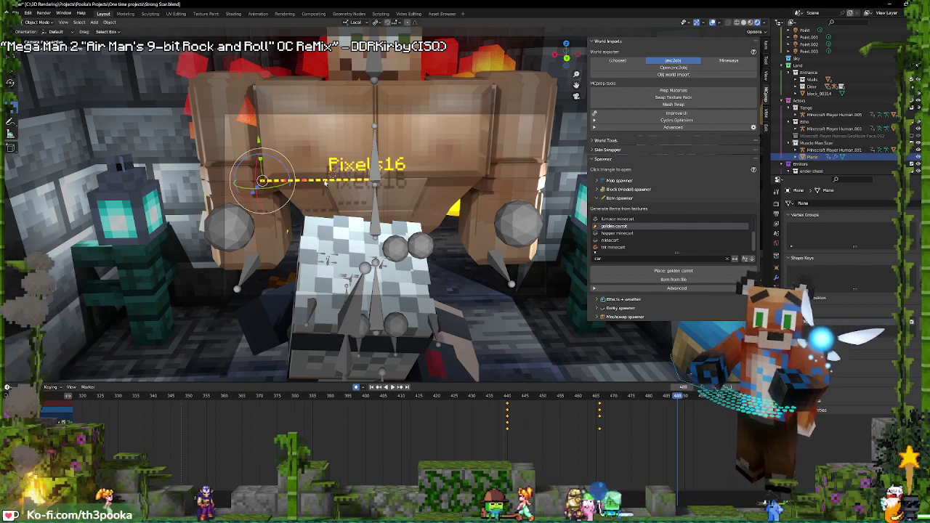
{"action": "key", "text": "shift+d"}
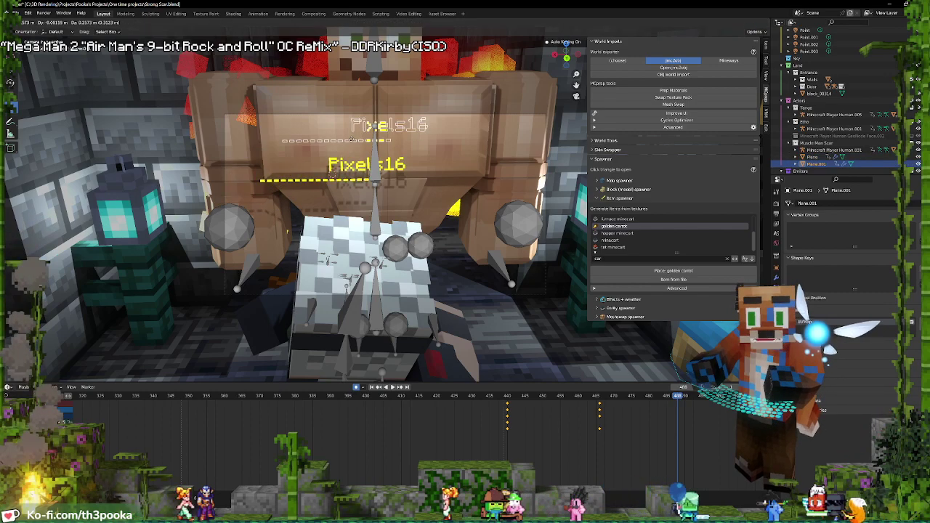
{"action": "left_click", "coordinate": [354, 146]}
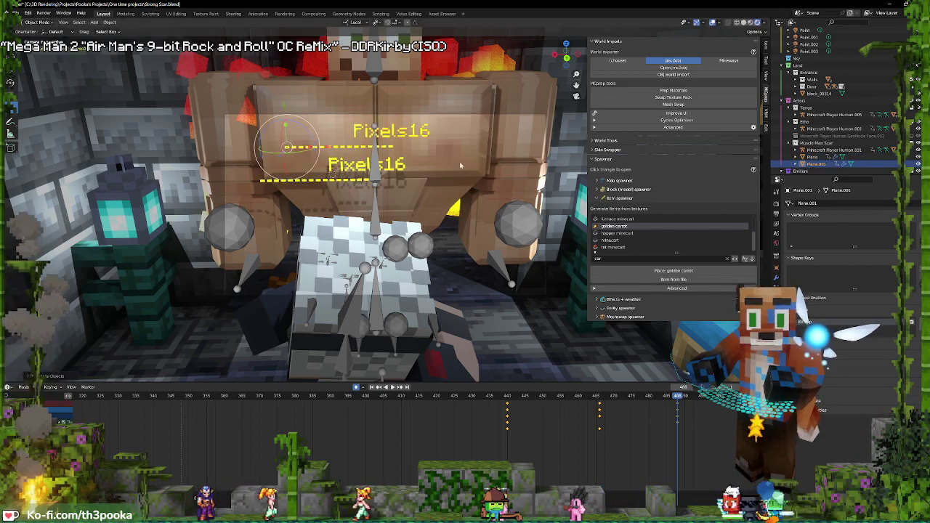
{"action": "left_click", "coordinate": [777, 280]}
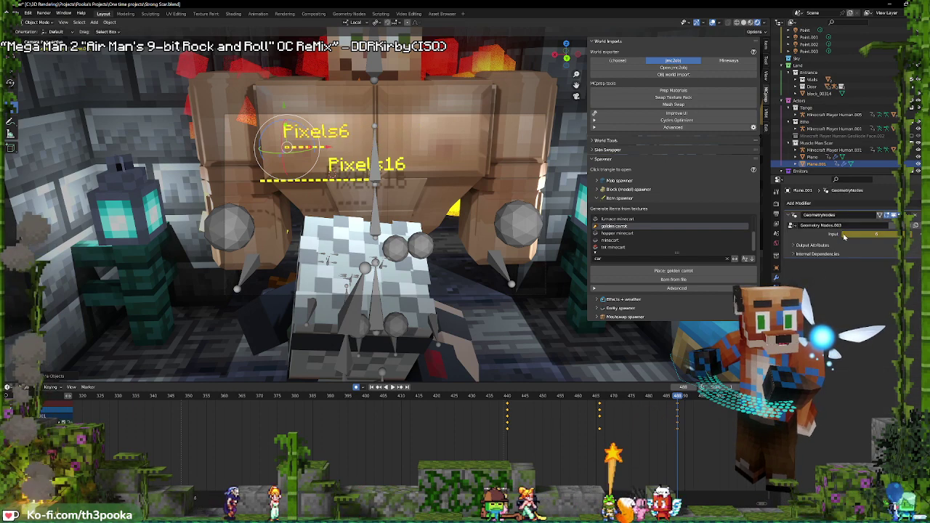
Reposition the shortened 4-pixel ruler on the chest, and delete this duplicate
{"action": "key", "text": "g"}
{"action": "key", "text": "z"}
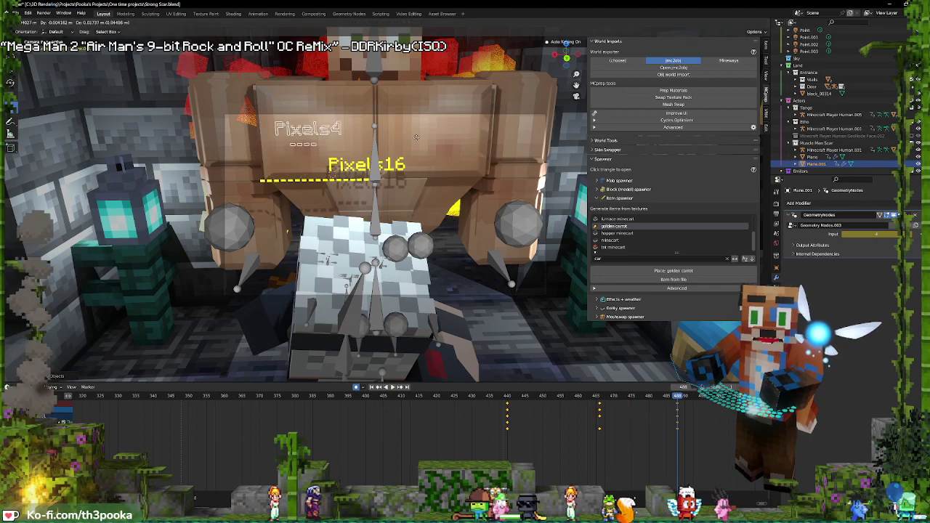
{"action": "left_click", "coordinate": [275, 100]}
{"action": "key", "text": "g"}
{"action": "key", "text": "shift+y"}
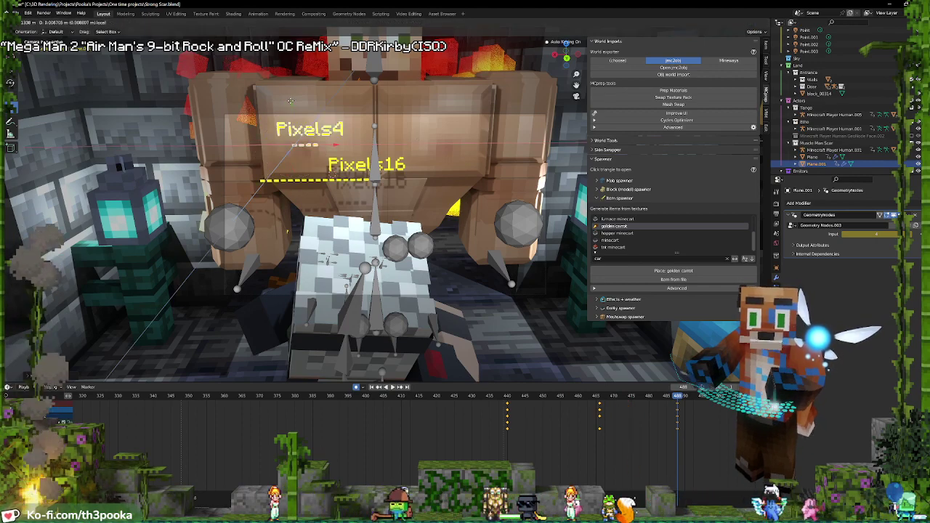
{"action": "left_click_drag", "start_coordinate": [291, 102], "coordinate": [291, 103]}
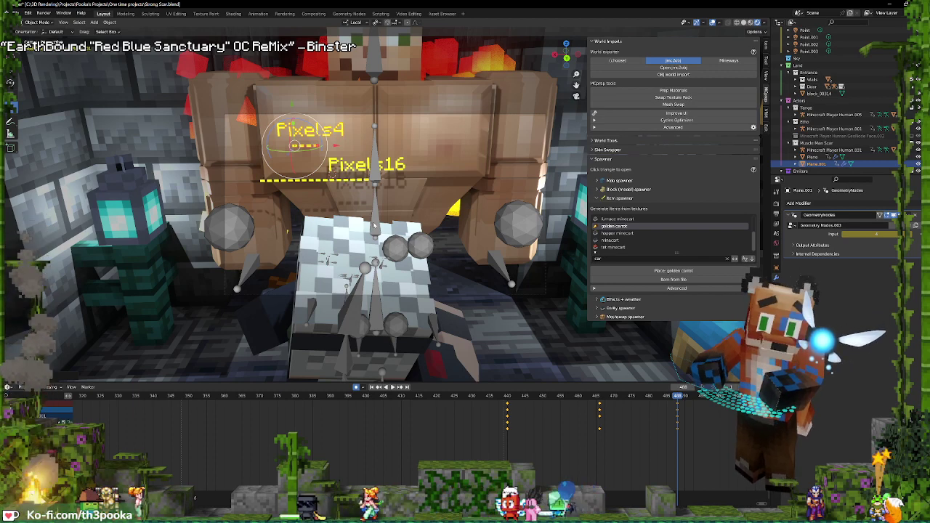
{"action": "key", "text": "Delete"}
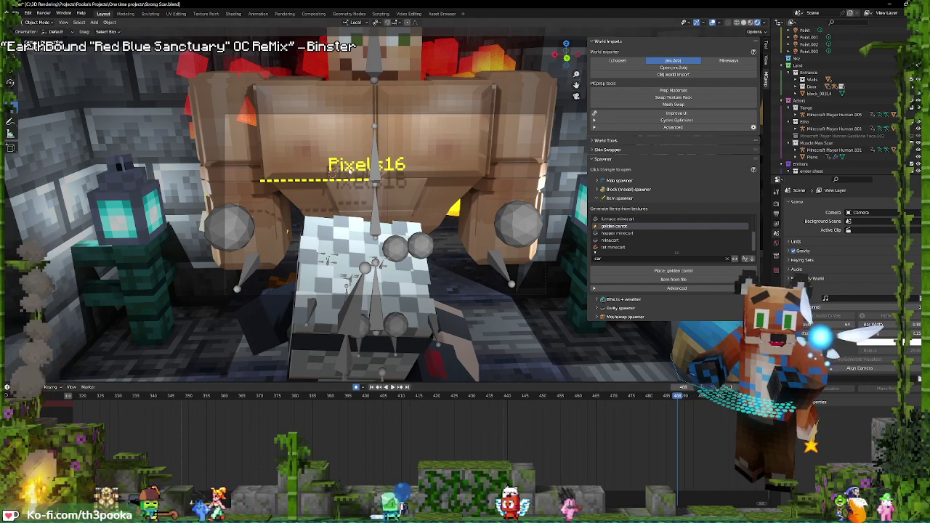
Go to frame 440, rotate the white-haired character's head bone to tilt the head, and play the animation
{"action": "left_click", "coordinate": [349, 171]}
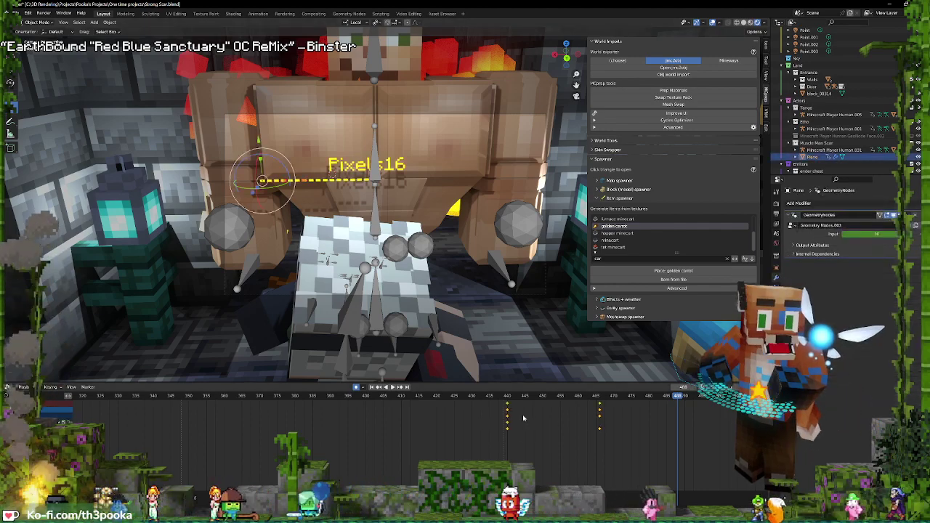
{"action": "key", "text": "space"}
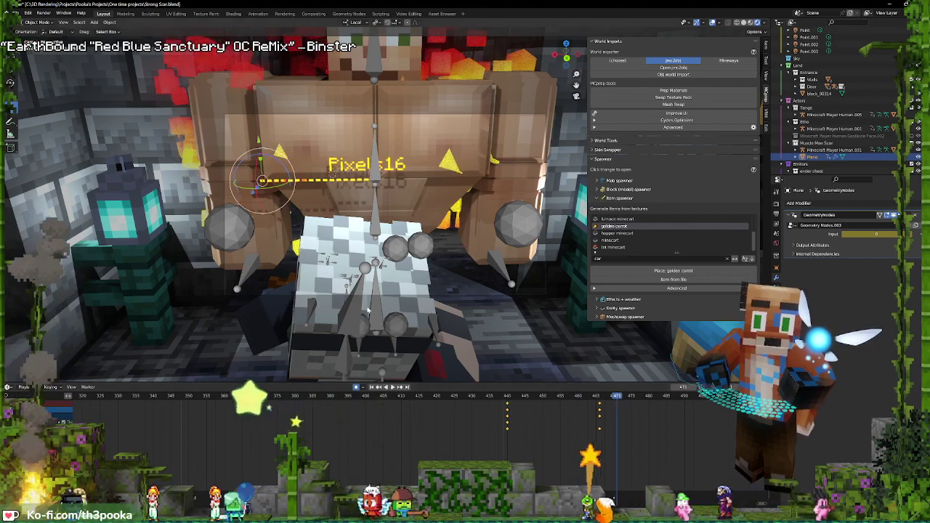
{"action": "left_click", "coordinate": [353, 349]}
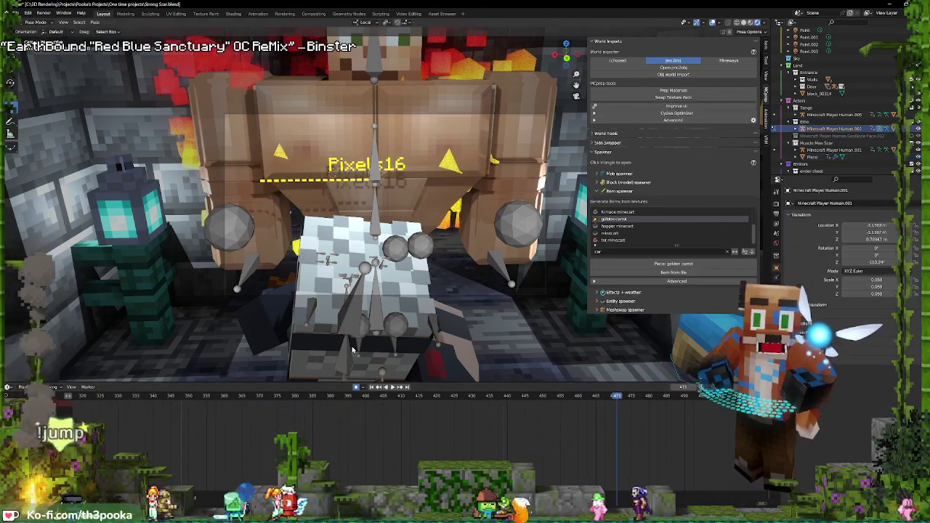
{"action": "left_click", "coordinate": [505, 410]}
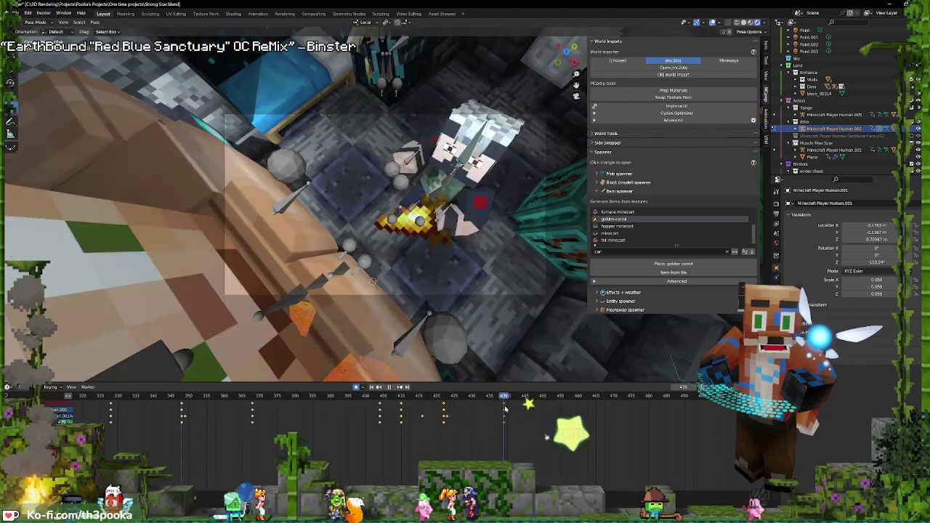
{"action": "left_click_drag", "start_coordinate": [505, 409], "coordinate": [508, 408]}
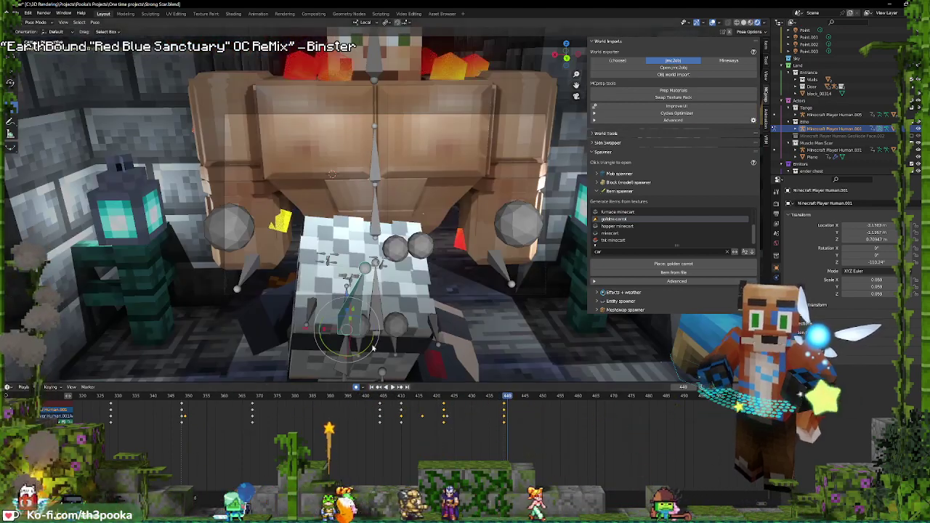
{"action": "left_click_drag", "start_coordinate": [370, 344], "coordinate": [390, 332]}
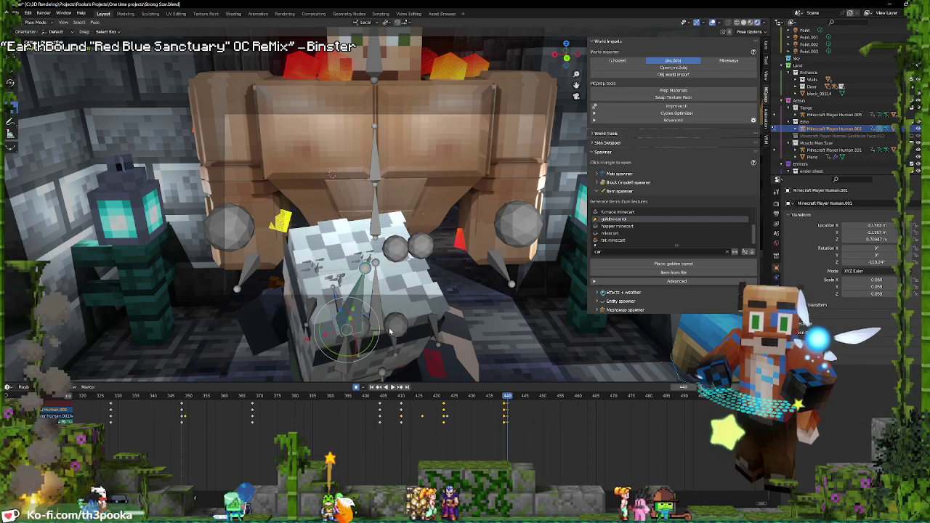
{"action": "key", "text": "space"}
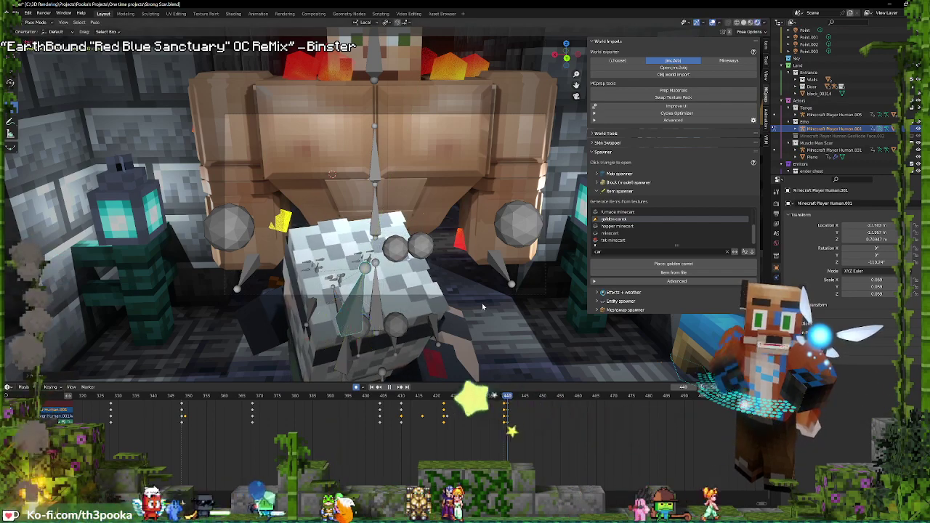
At frame 472, rotate the white-haired character's head bone to straighten the tilt, and move the body bone to centre the character
{"action": "key", "text": "space"}
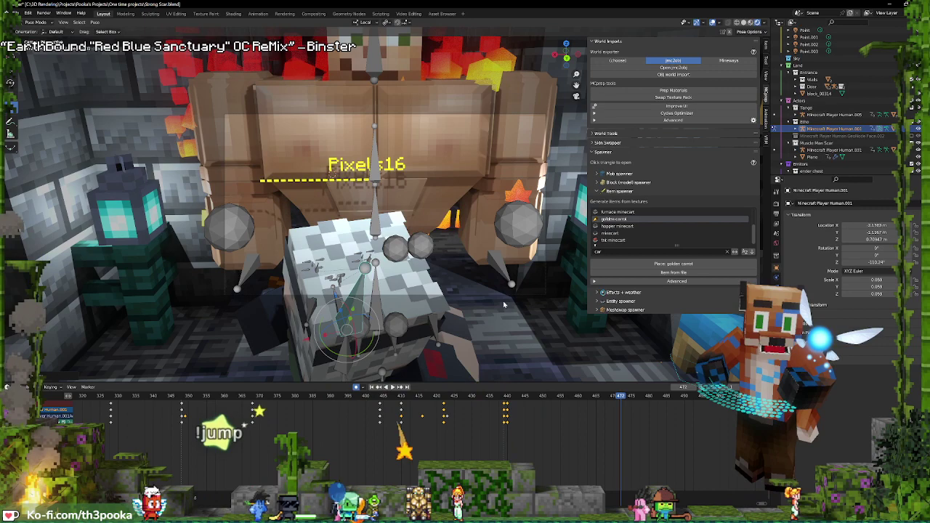
{"action": "left_click_drag", "start_coordinate": [370, 345], "coordinate": [351, 378]}
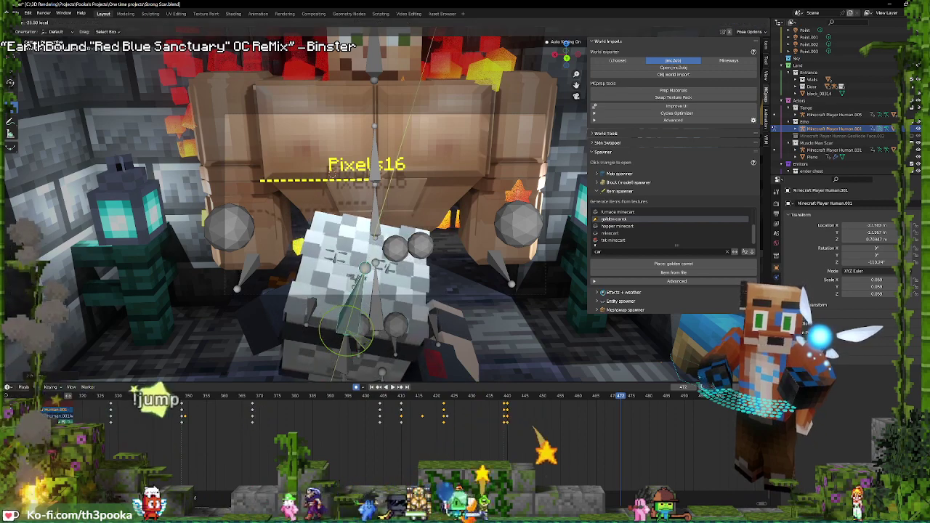
{"action": "left_click", "coordinate": [349, 375]}
{"action": "scroll", "coordinate": [383, 339], "scroll_direction": "down", "scroll_amount": 1}
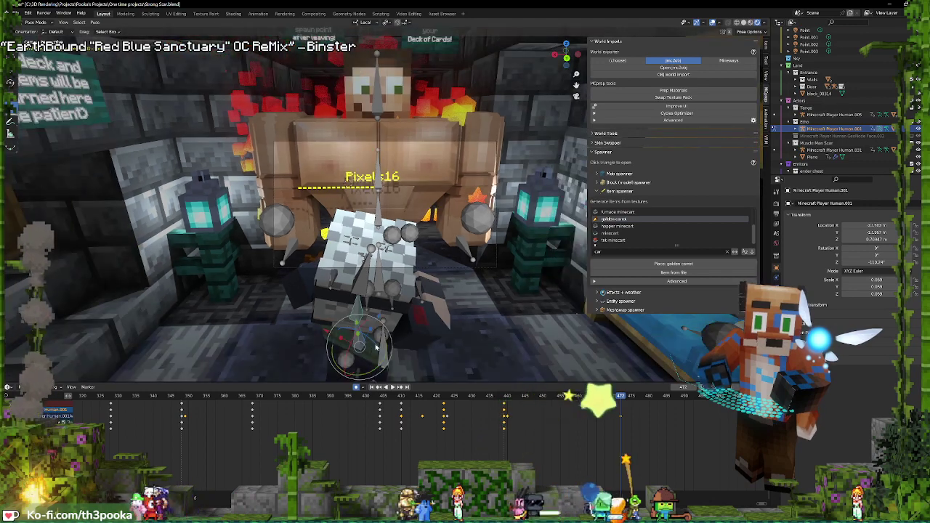
{"action": "key", "text": "g"}
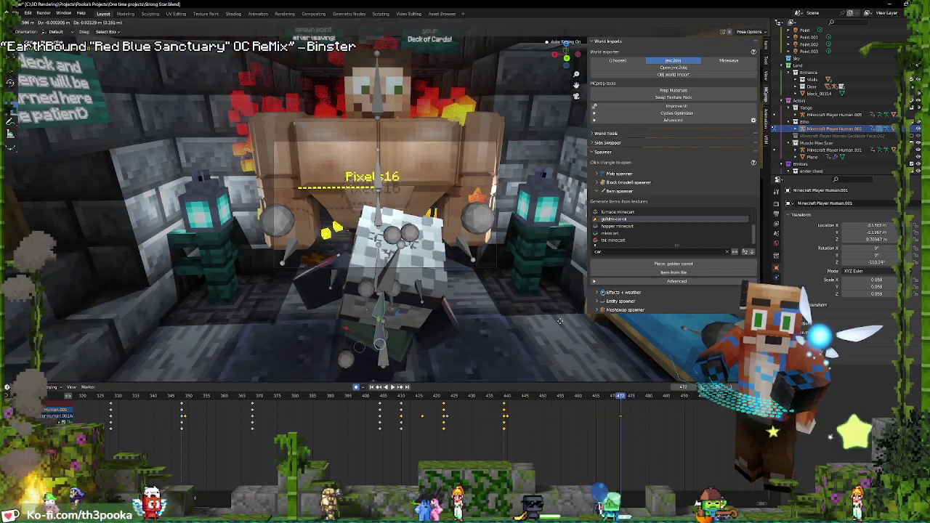
{"action": "left_click", "coordinate": [490, 332]}
Rotate the white-haired character's head bone again to align it straight in front of the muscular character
{"action": "left_click", "coordinate": [382, 285]}
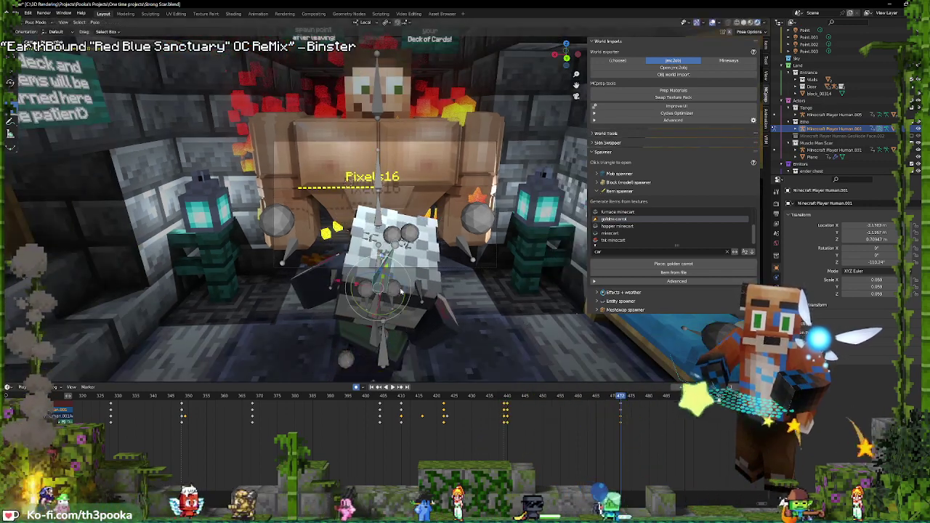
{"action": "key", "text": "r"}
{"action": "key", "text": "y"}
{"action": "key", "text": "z"}
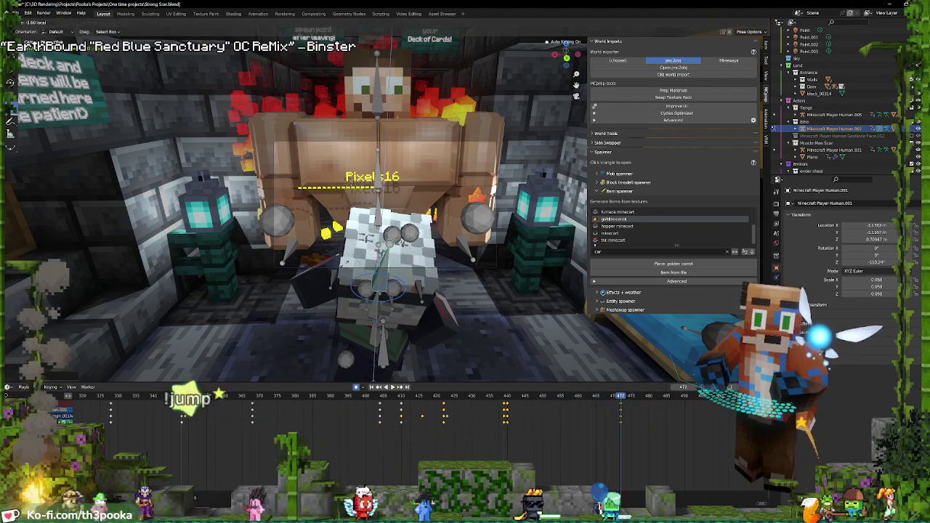
{"action": "left_click", "coordinate": [426, 322]}
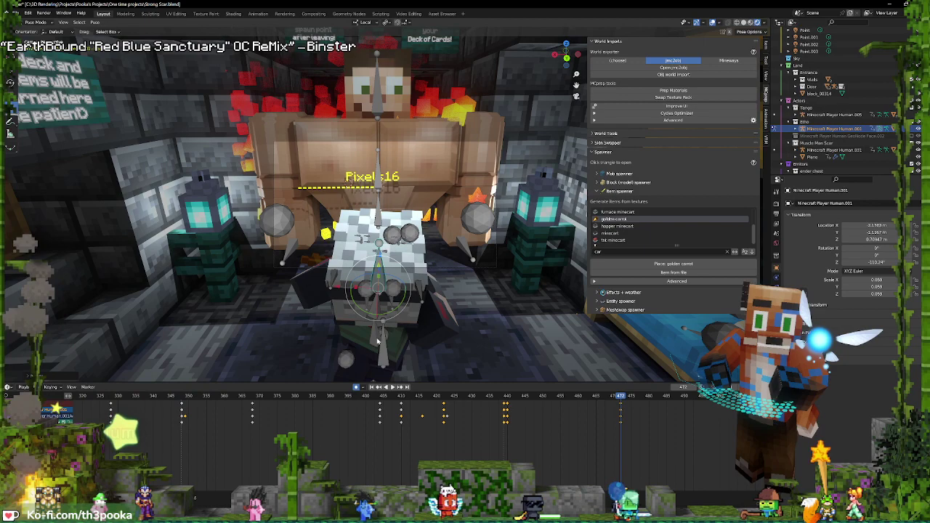
Play back the white-haired character's movement after frame 440 and check the keyframes across the timeline
{"action": "left_click", "coordinate": [378, 307]}
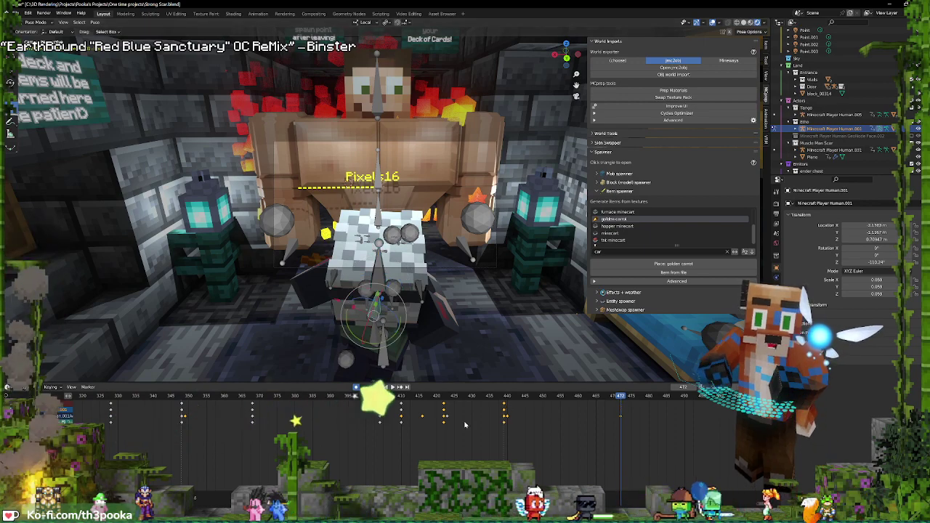
{"action": "right_click", "coordinate": [505, 413], "text": "shift"}
{"action": "key", "text": "space"}
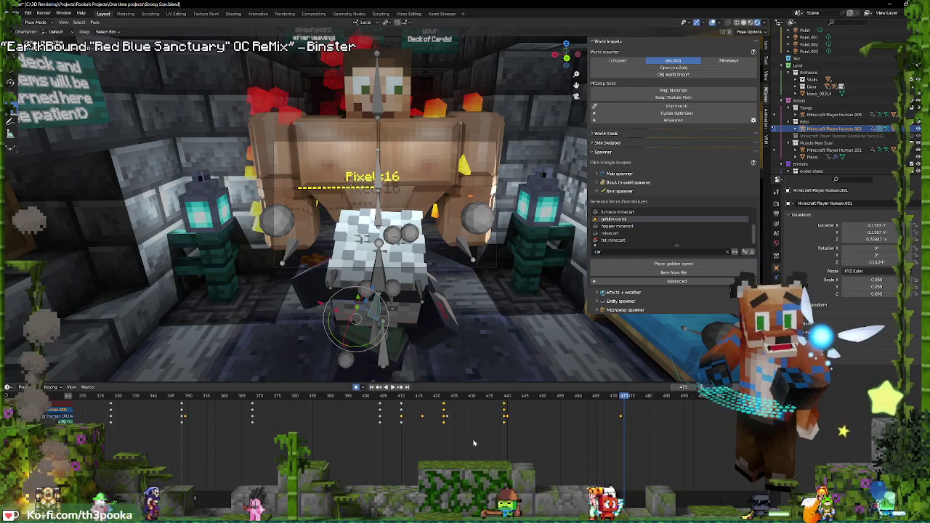
{"action": "right_click_drag", "start_coordinate": [494, 418], "coordinate": [448, 417], "text": "shift"}
{"action": "key", "text": "space"}
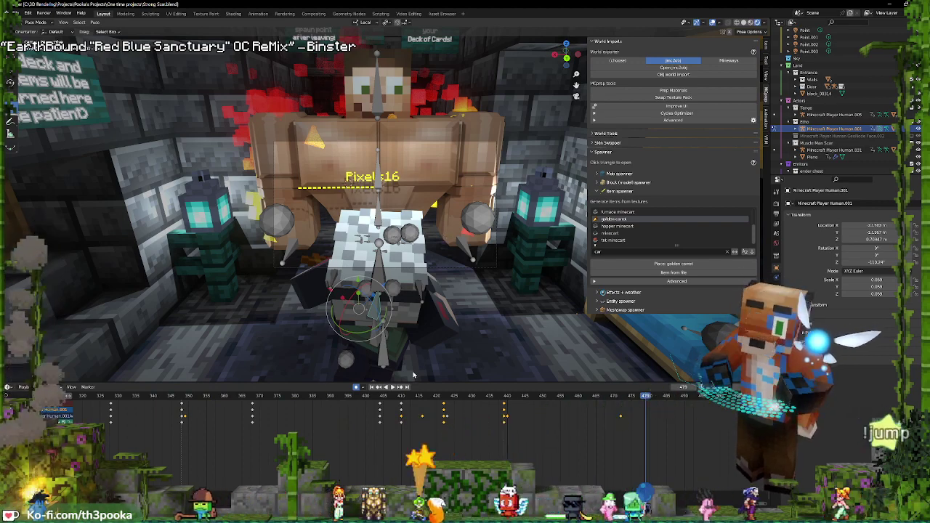
{"action": "scroll", "coordinate": [335, 413], "scroll_direction": "down", "scroll_amount": 3}
{"action": "scroll", "coordinate": [335, 413], "scroll_direction": "down", "scroll_amount": 5}
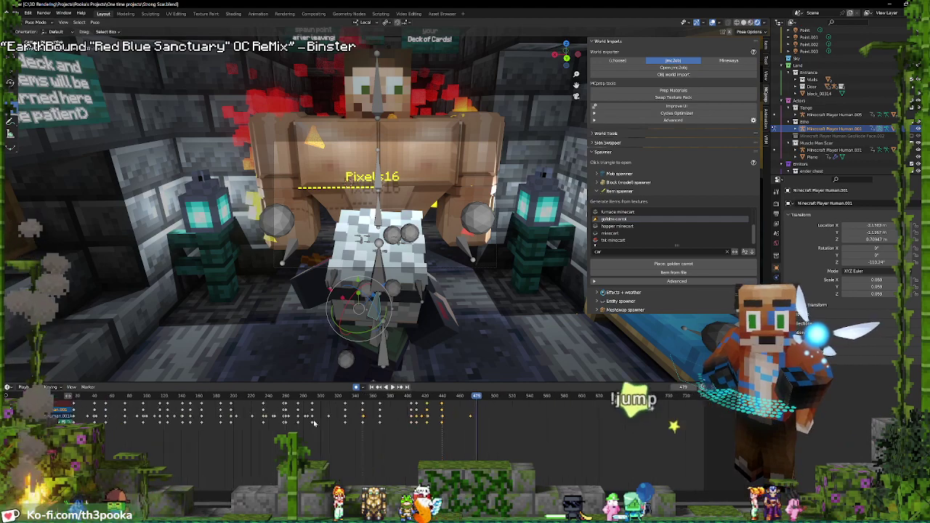
{"action": "key", "text": "space"}
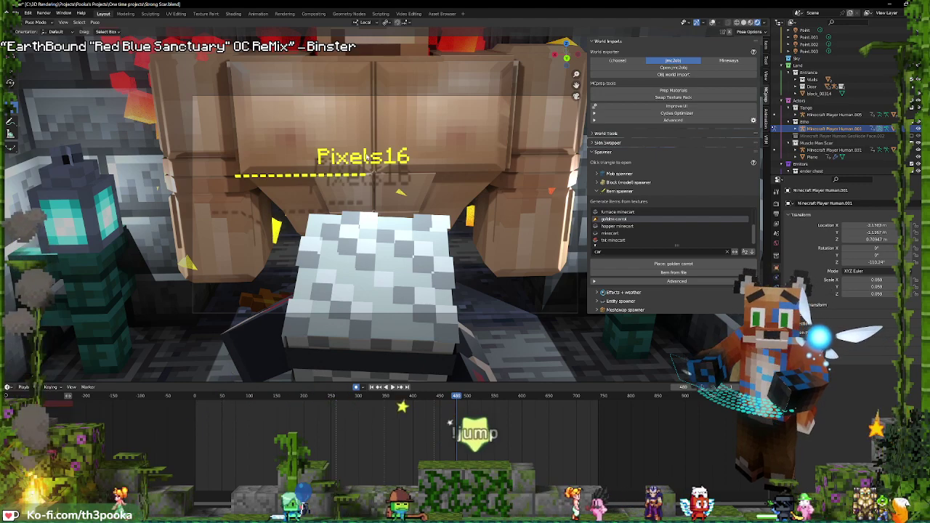
At the yellow ruler's frame 466 keyframe, shift the ruler along its local axis and scale it up to about 1.01
{"action": "left_click", "coordinate": [368, 160]}
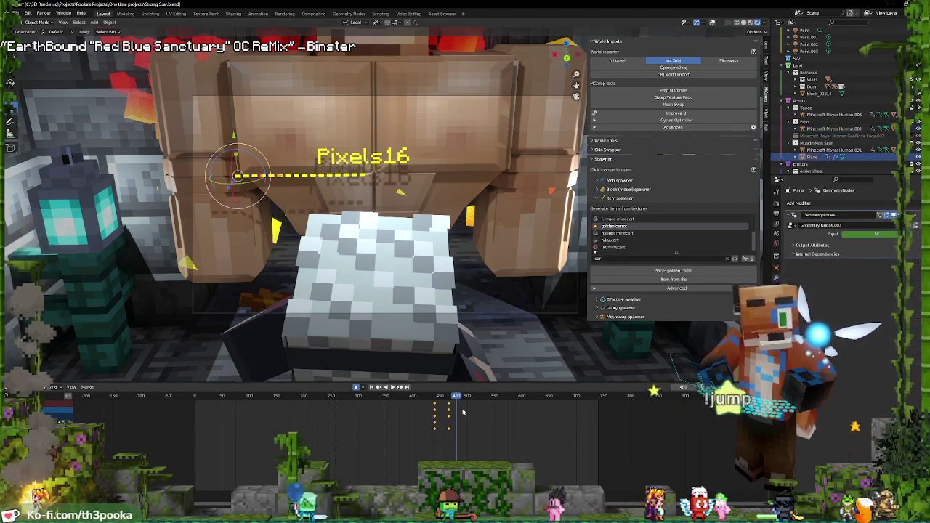
{"action": "left_click", "coordinate": [380, 388]}
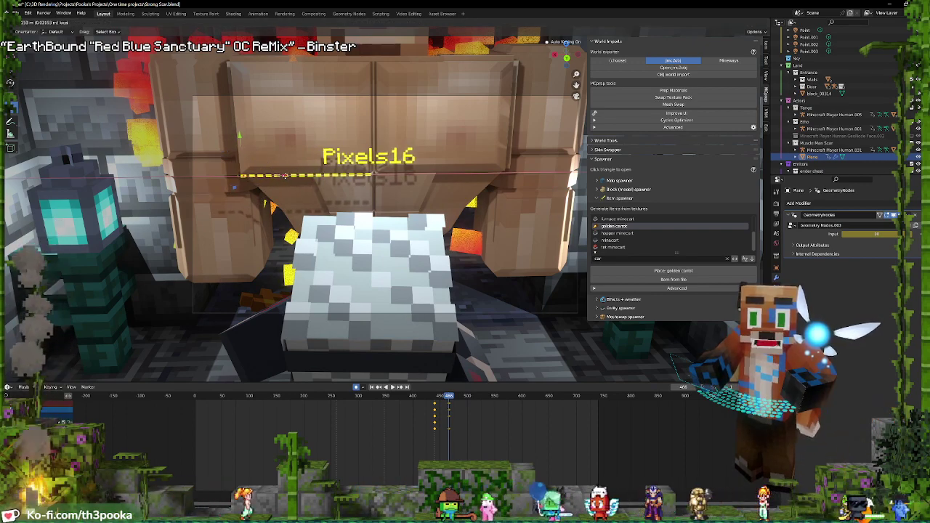
{"action": "left_click_drag", "start_coordinate": [285, 176], "coordinate": [285, 176]}
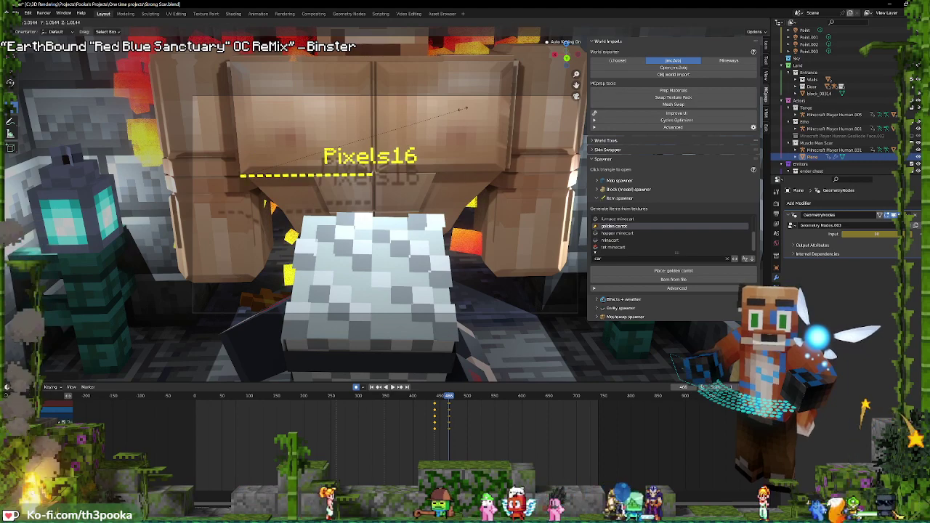
{"action": "left_click", "coordinate": [466, 111]}
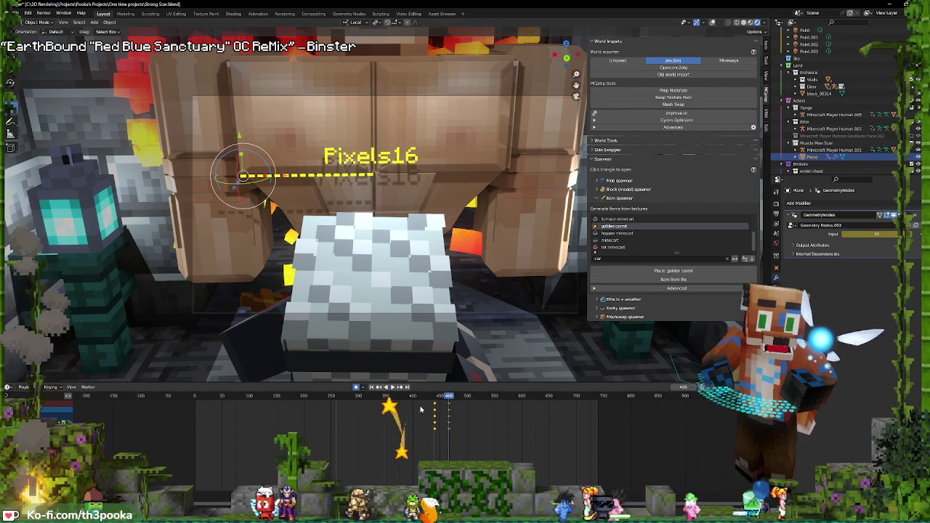
Look at the ruler's node tree in the Geometry Nodes workspace and return to the Layout workspace
{"action": "left_click", "coordinate": [349, 13]}
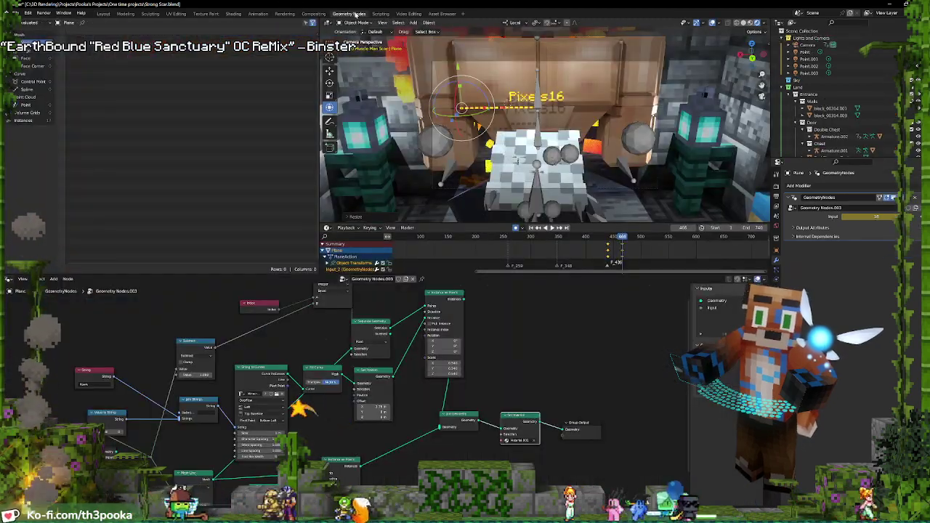
{"action": "left_click", "coordinate": [104, 13]}
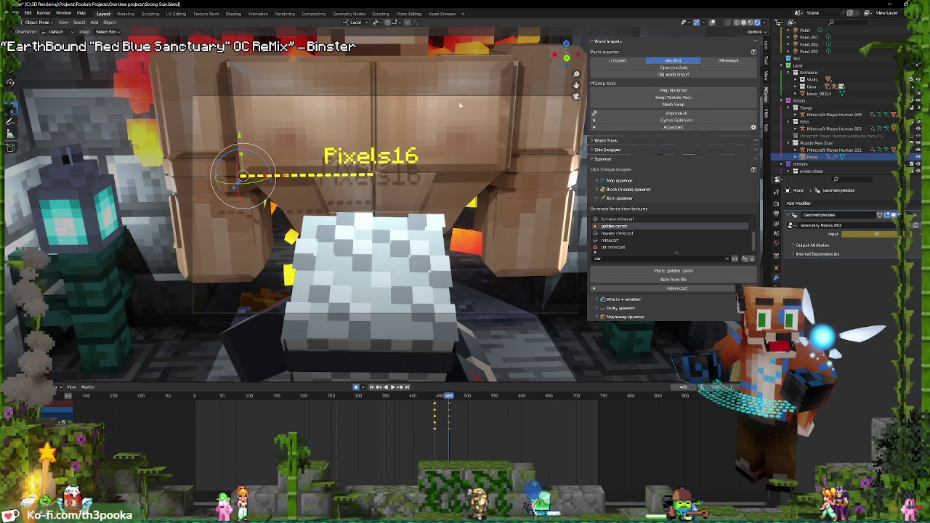
Select the scene camera, play the animation from about frame 440 to frame 476, and insert a camera keyframe there
{"action": "scroll", "coordinate": [821, 53], "scroll_direction": "up", "scroll_amount": 2}
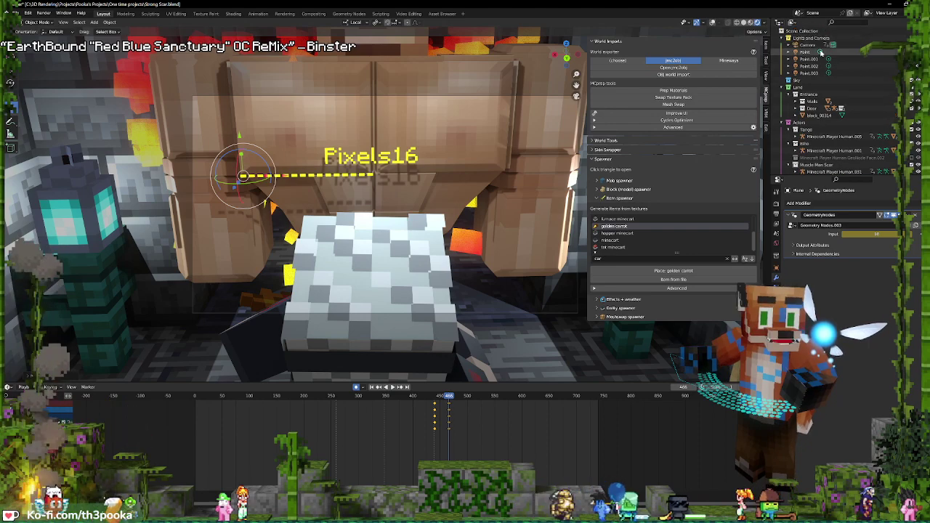
{"action": "left_click", "coordinate": [807, 45]}
{"action": "key", "text": "space"}
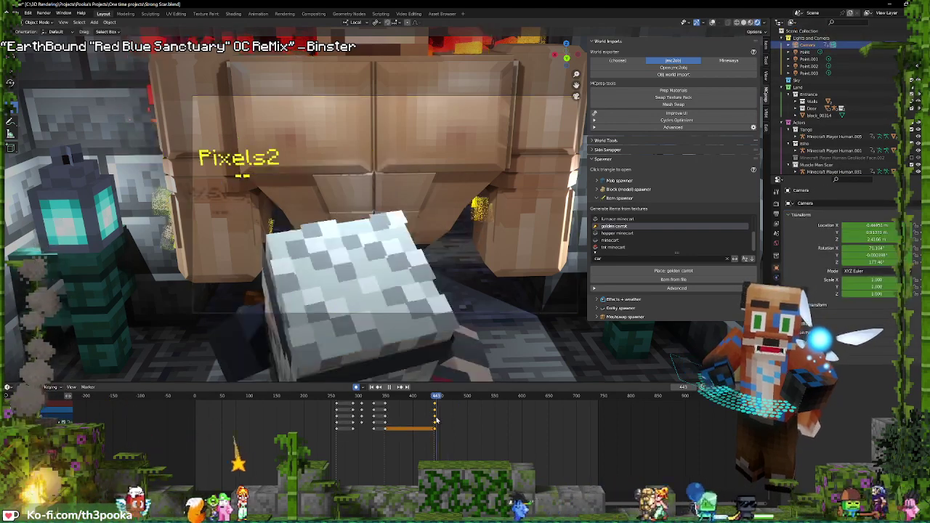
{"action": "key", "text": "space"}
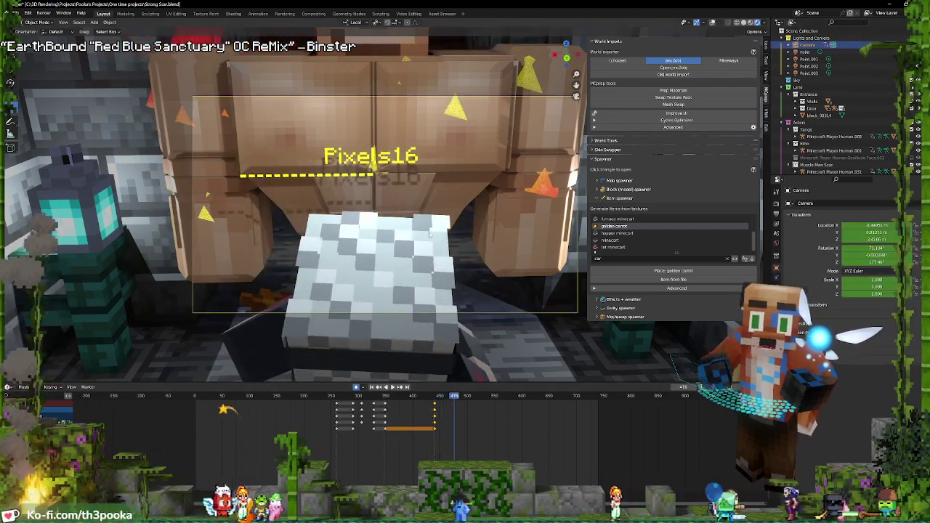
{"action": "key", "text": "i"}
{"action": "left_click", "coordinate": [430, 232]}
At frame 503, fly the camera back and down to frame the white-haired character standing before the muscular one
{"action": "key", "text": "space"}
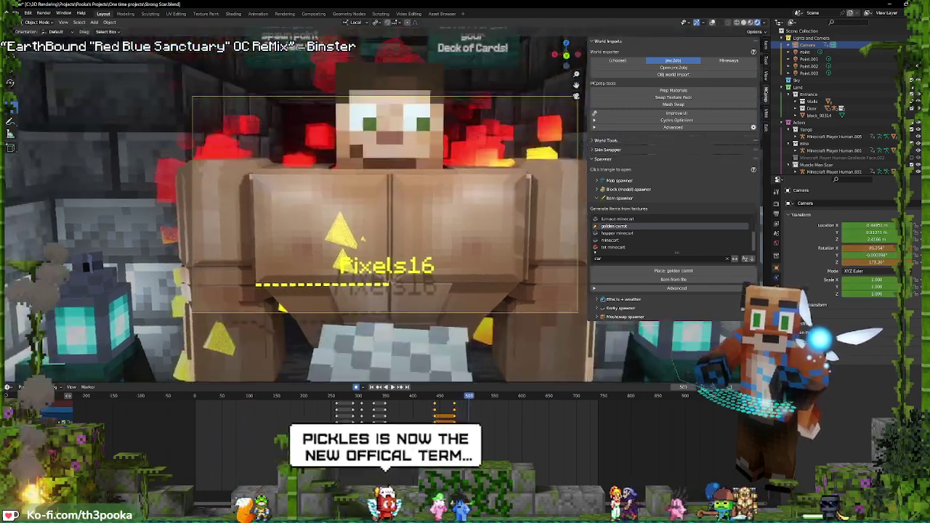
{"action": "key", "text": "space"}
{"action": "key", "text": "s"}
{"action": "key", "text": "q"}
{"action": "key", "text": "d"}
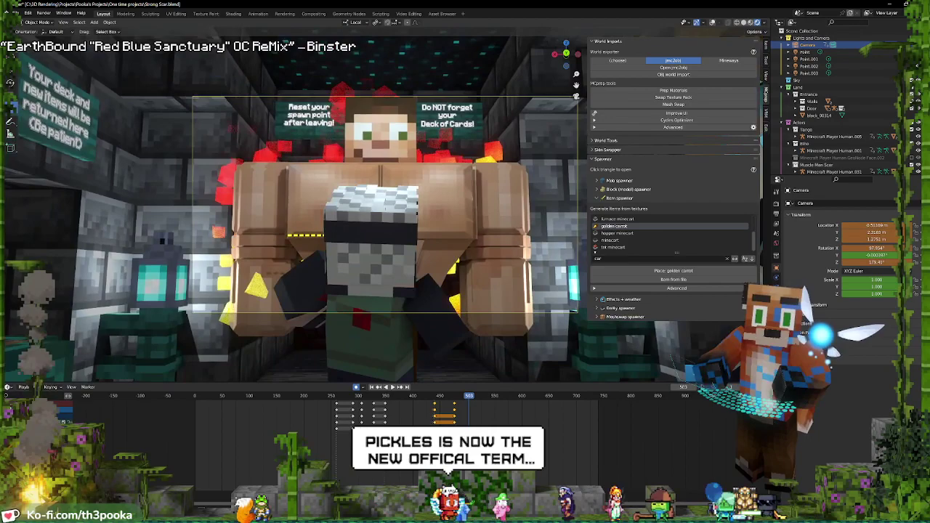
{"action": "key", "text": "q"}
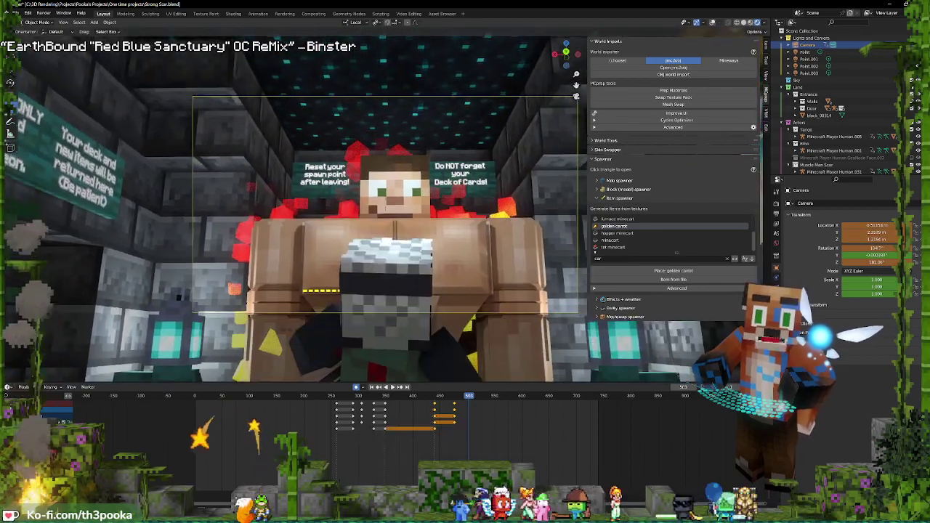
{"action": "key", "text": "w"}
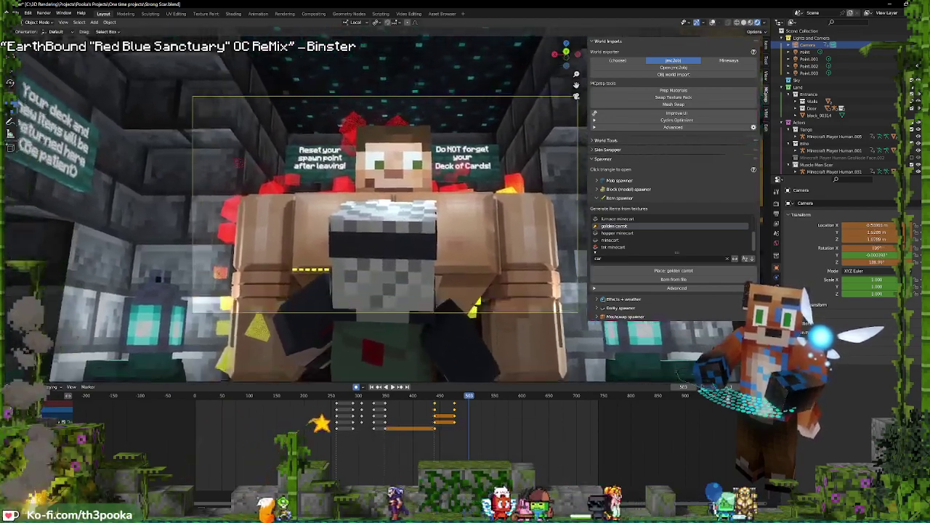
{"action": "key", "text": "s"}
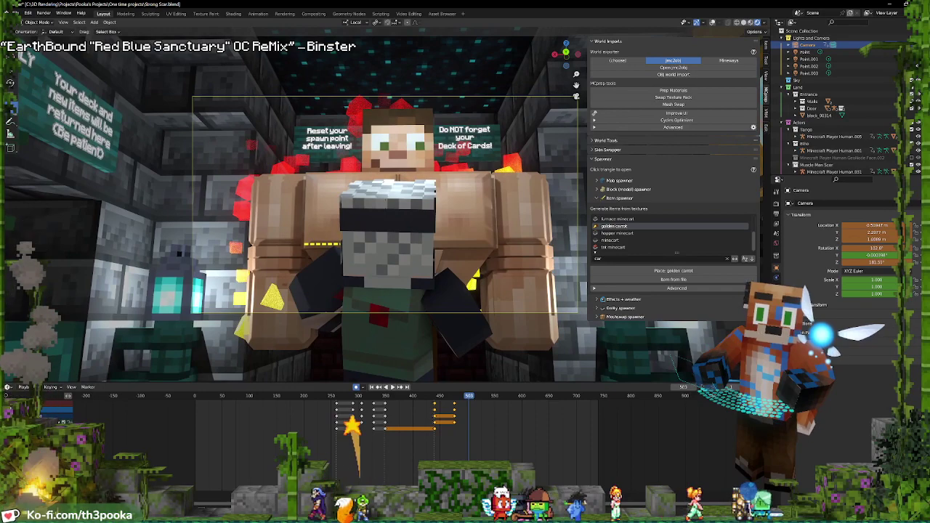
{"action": "left_click", "coordinate": [537, 267]}
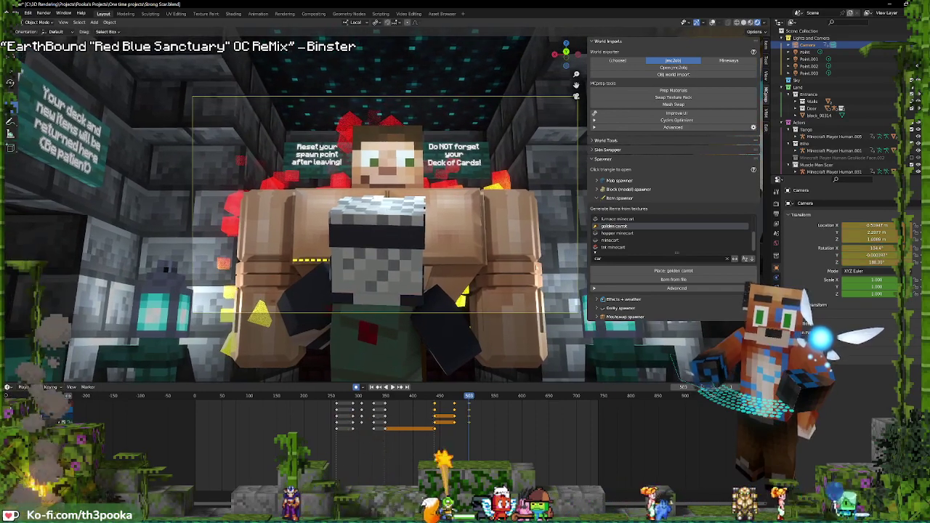
Delay the second HermitCraft audio strip by about 142 frames in the Video Editing workspace and return to Layout
{"action": "left_click", "coordinate": [407, 13]}
{"action": "left_click_drag", "start_coordinate": [588, 381], "coordinate": [650, 380]}
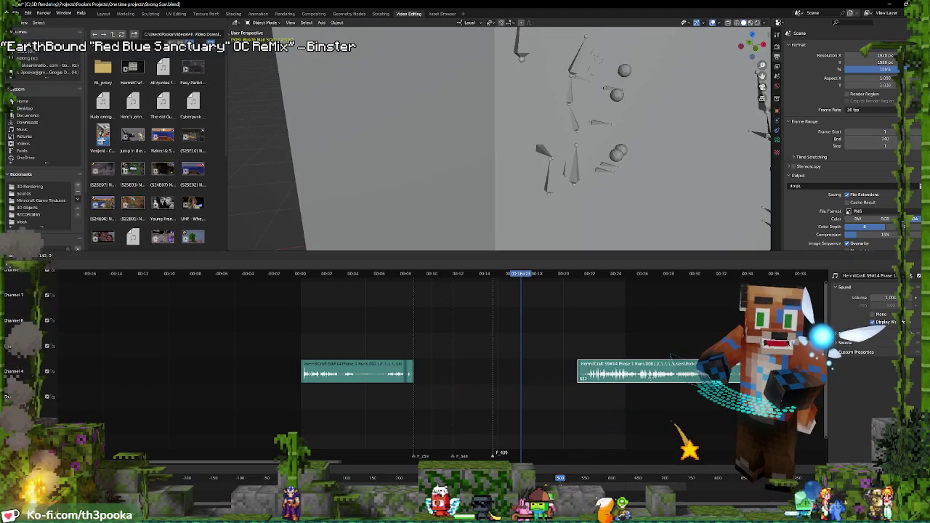
{"action": "left_click", "coordinate": [109, 14]}
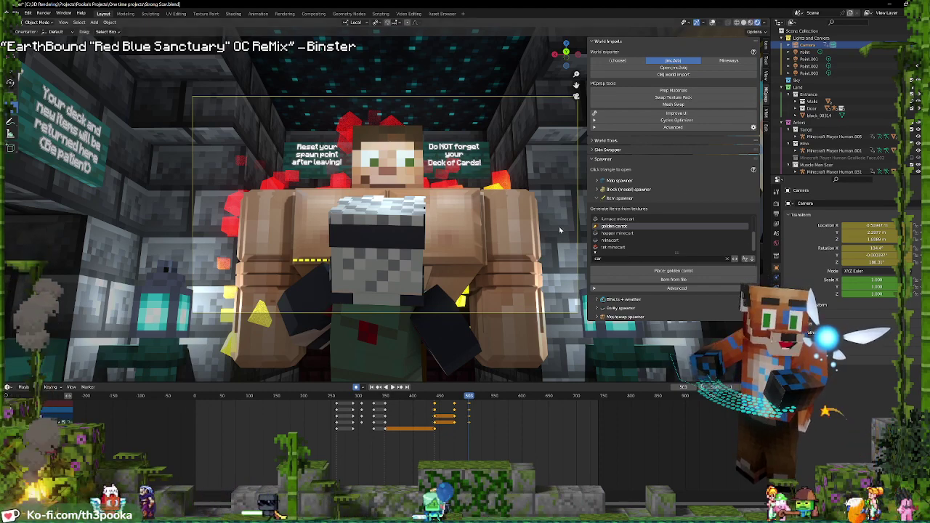
Show the viewport overlays and enter Pose Mode on the muscular character's armature with its lower body bone selected
{"action": "left_click", "coordinate": [714, 23]}
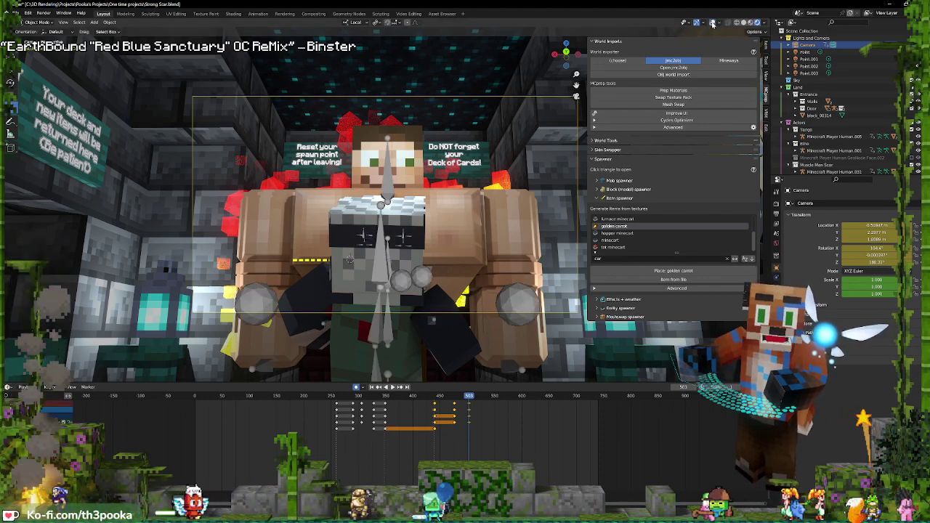
{"action": "left_click", "coordinate": [391, 192]}
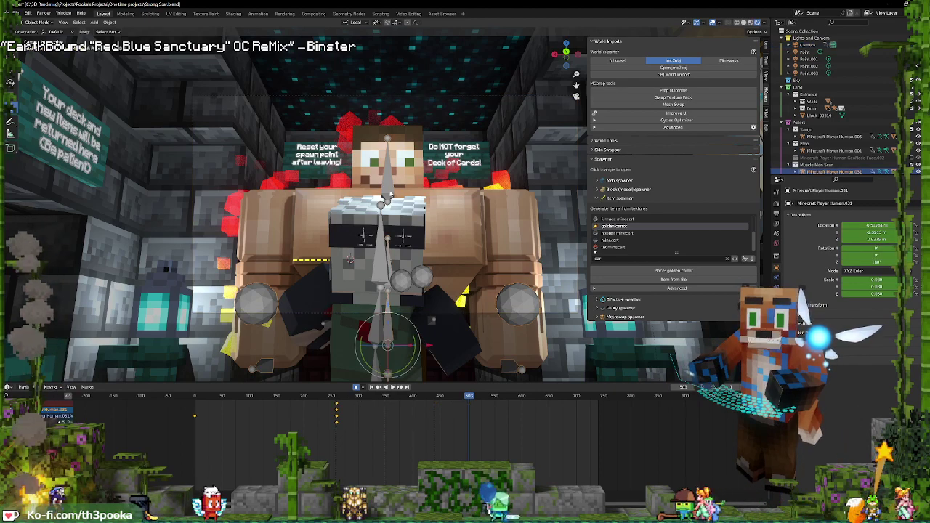
{"action": "key", "text": "ctrl+Tab"}
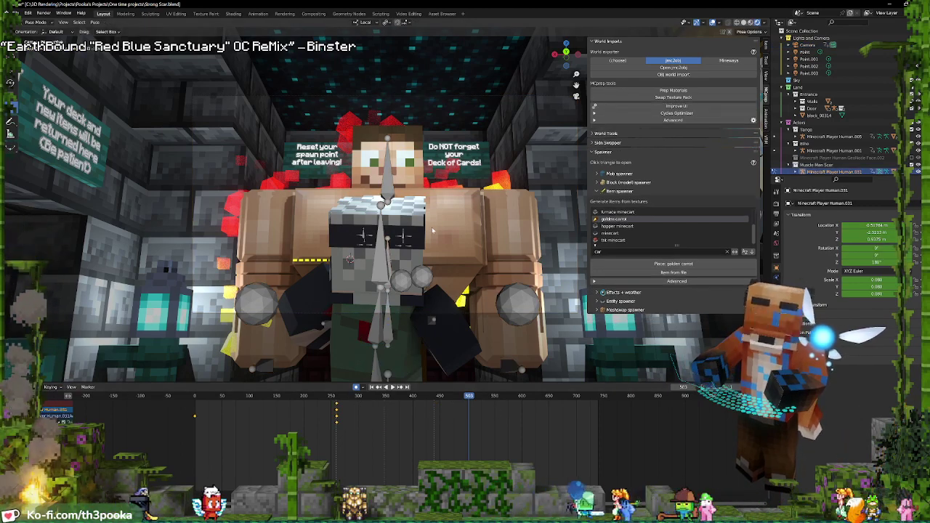
{"action": "left_click", "coordinate": [391, 335]}
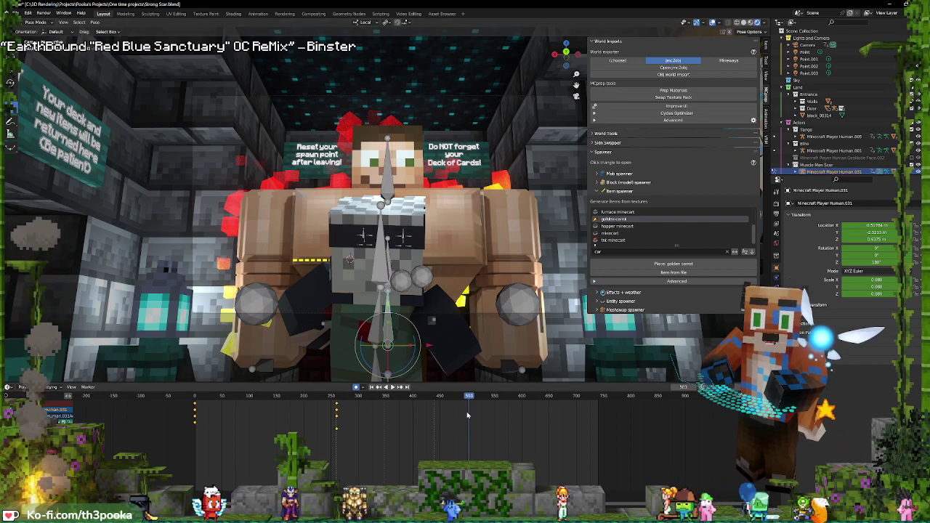
Insert a Location, Rotation & Scale keyframe for all bones of the muscular character's armature at frame 440
{"action": "right_click", "coordinate": [437, 421], "text": "shift"}
{"action": "key", "text": "space"}
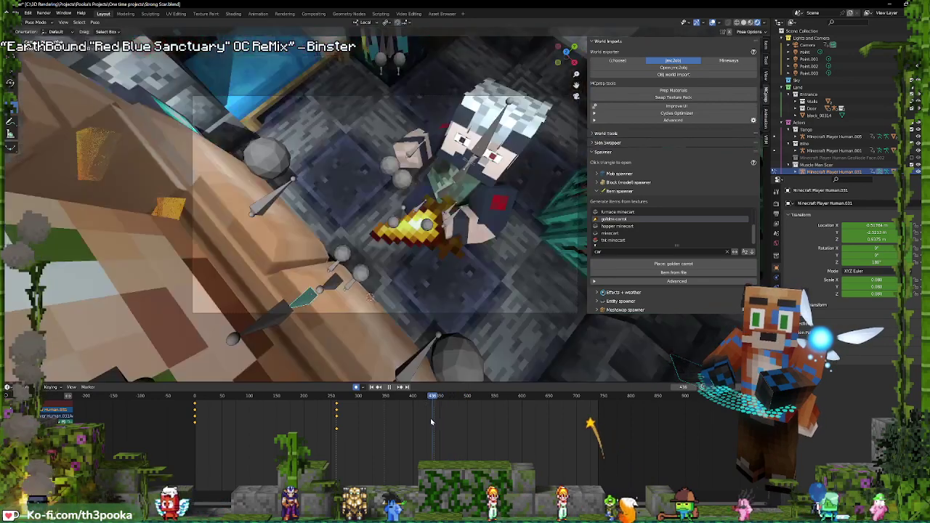
{"action": "right_click_drag", "start_coordinate": [431, 422], "coordinate": [435, 422], "text": "shift"}
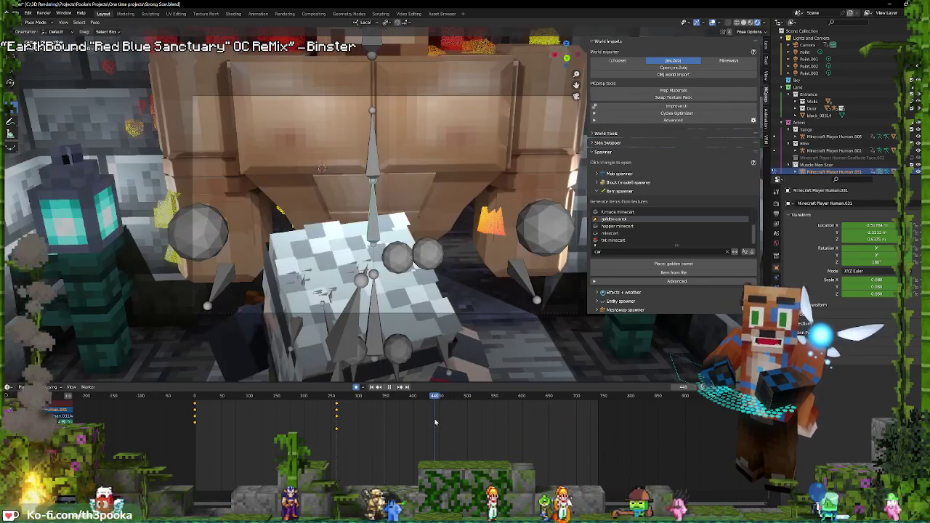
{"action": "key", "text": "Escape"}
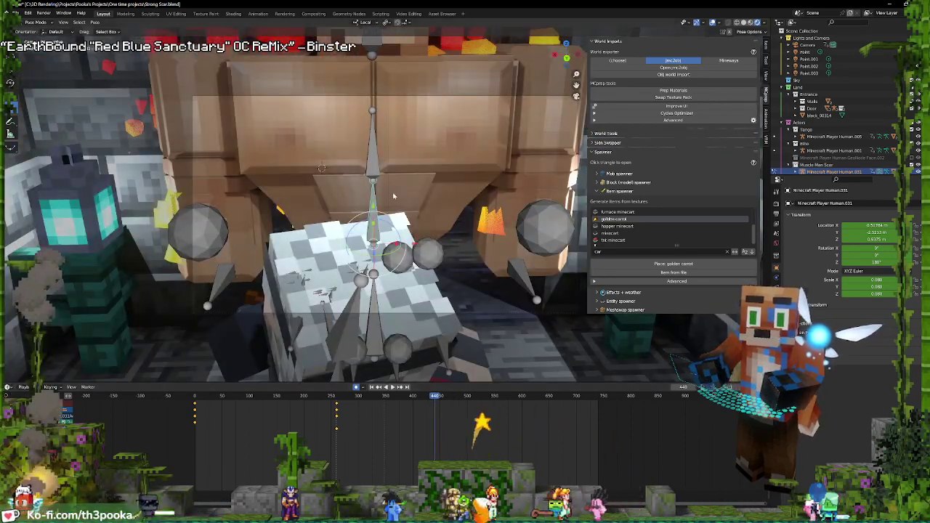
{"action": "key", "text": "k"}
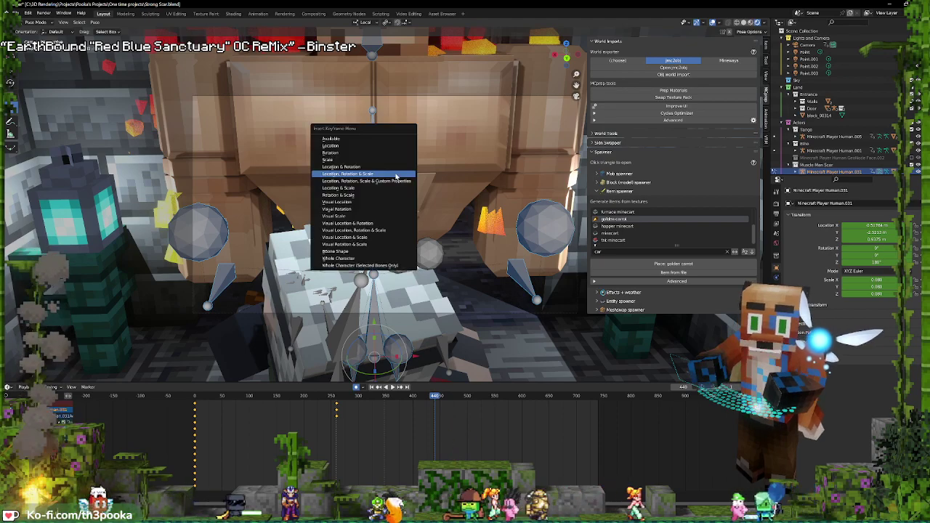
{"action": "left_click", "coordinate": [396, 176]}
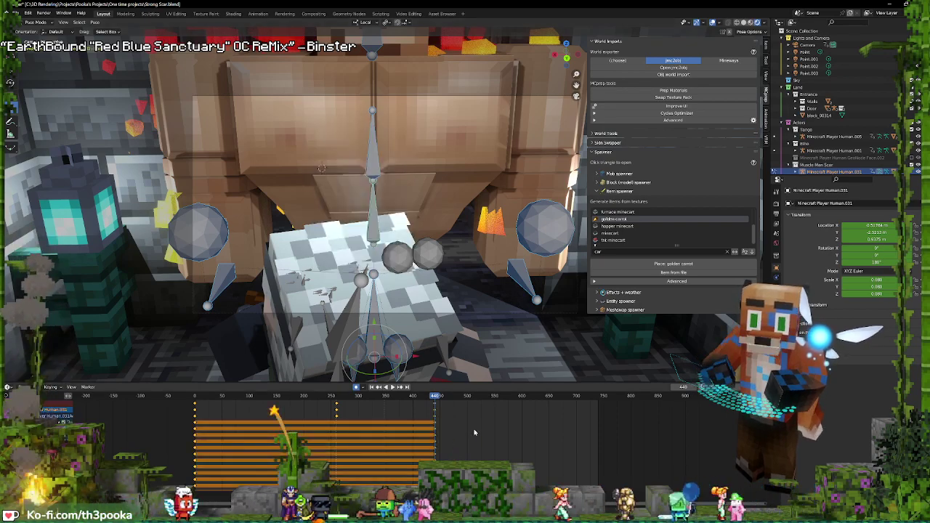
Insert a Location, Rotation & Scale keyframe for all the muscular character's bones at frame 260, right after the shot change
{"action": "left_click", "coordinate": [337, 418]}
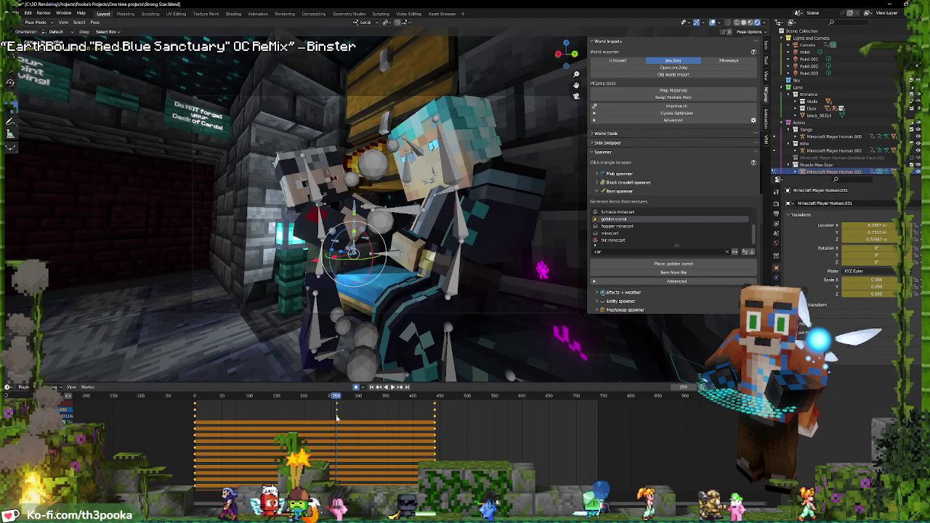
{"action": "key", "text": "Right"}
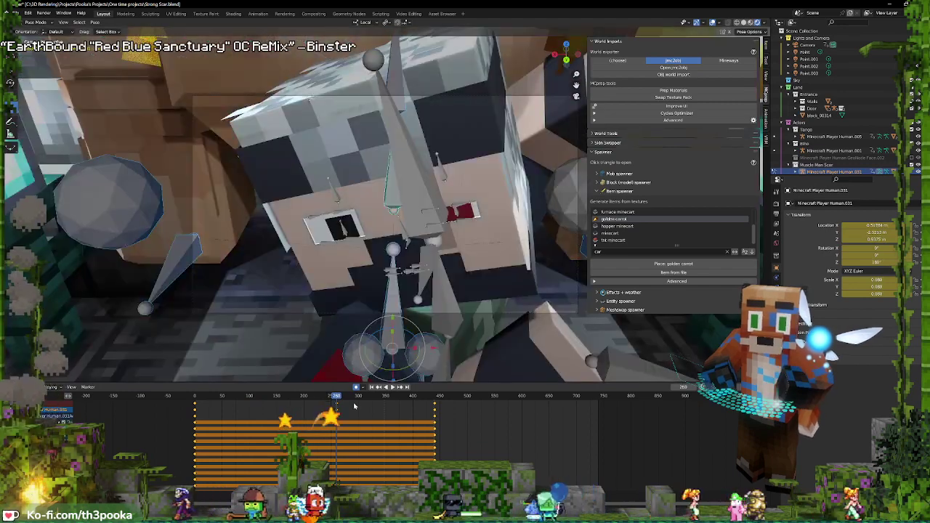
{"action": "key", "text": "i"}
{"action": "left_click", "coordinate": [381, 306]}
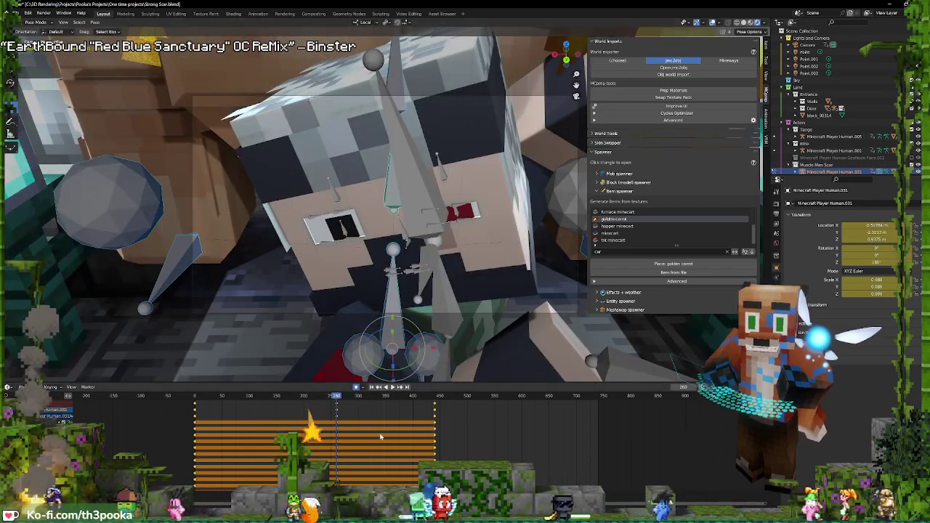
Play the animation to check the timing and keyframe all the muscular character's bones at frame 478
{"action": "scroll", "coordinate": [379, 436], "scroll_direction": "up", "scroll_amount": 3}
{"action": "key", "text": "space"}
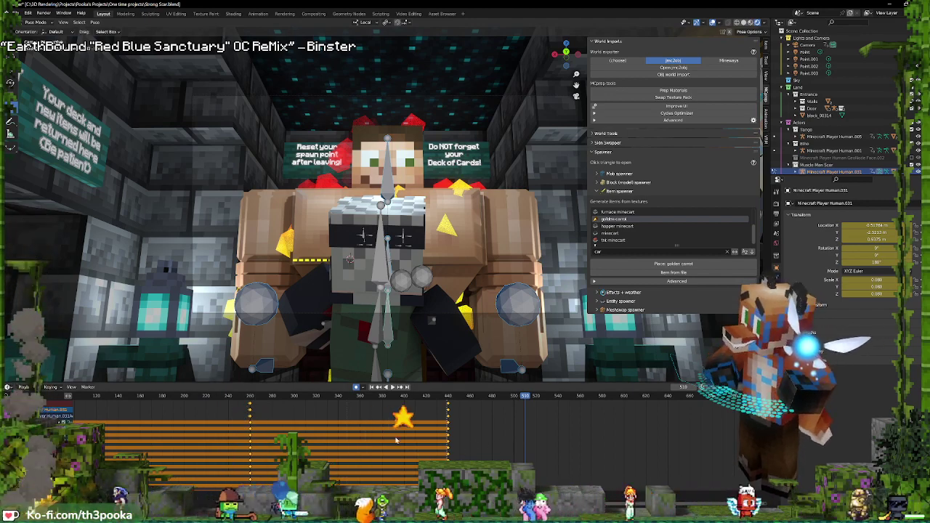
{"action": "key", "text": "space"}
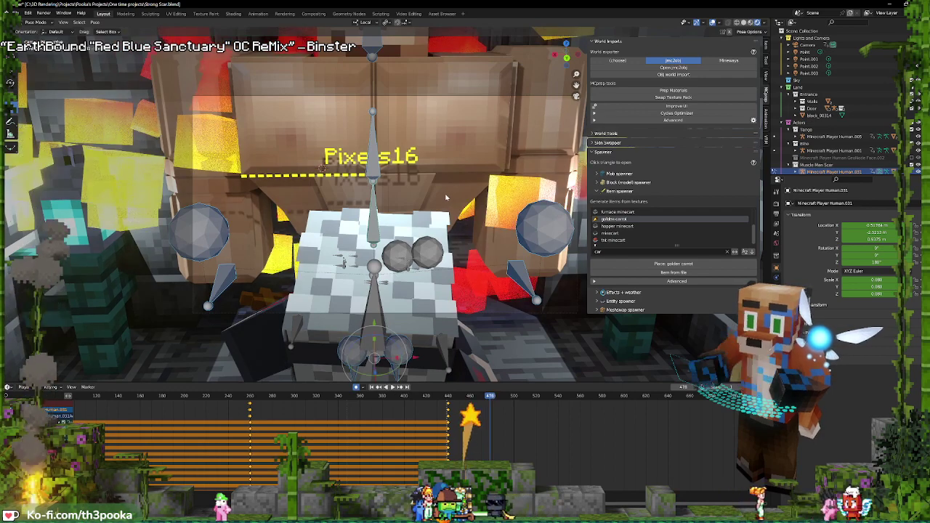
{"action": "right_click", "coordinate": [447, 195]}
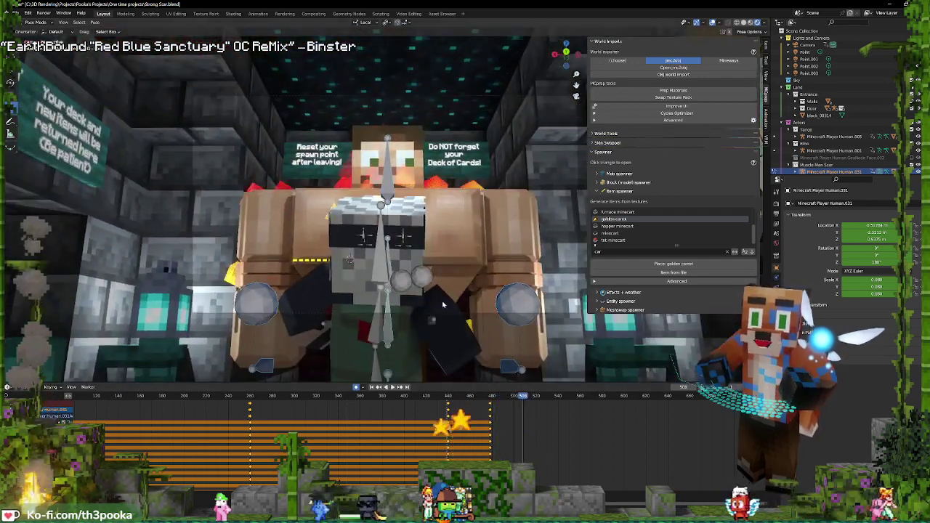
At frame 508, select the muscular character's lower body, torso and head bones and rotate them slightly to start the movement
{"action": "left_click", "coordinate": [390, 336]}
{"action": "left_click", "coordinate": [381, 260], "text": "shift"}
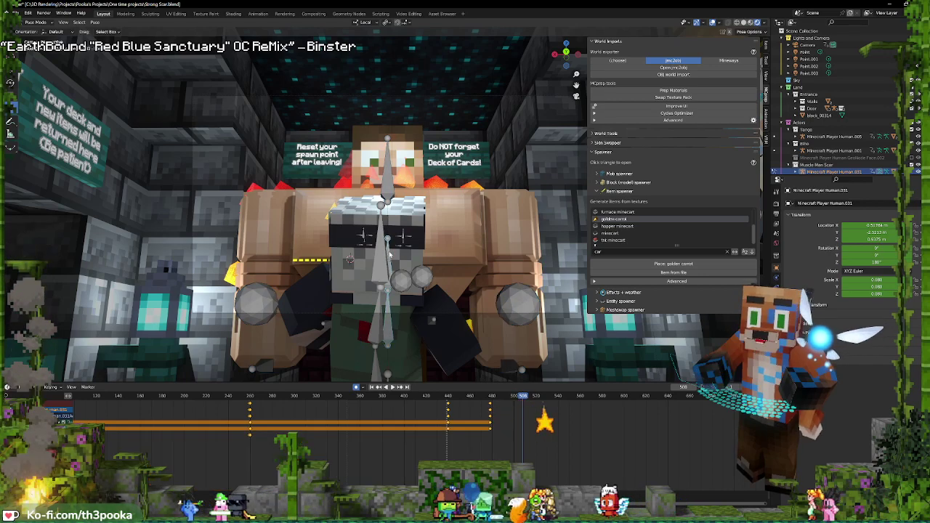
{"action": "left_click", "coordinate": [387, 178], "text": "shift"}
{"action": "left_click_drag", "start_coordinate": [404, 332], "coordinate": [396, 293]}
{"action": "left_click", "coordinate": [381, 260]}
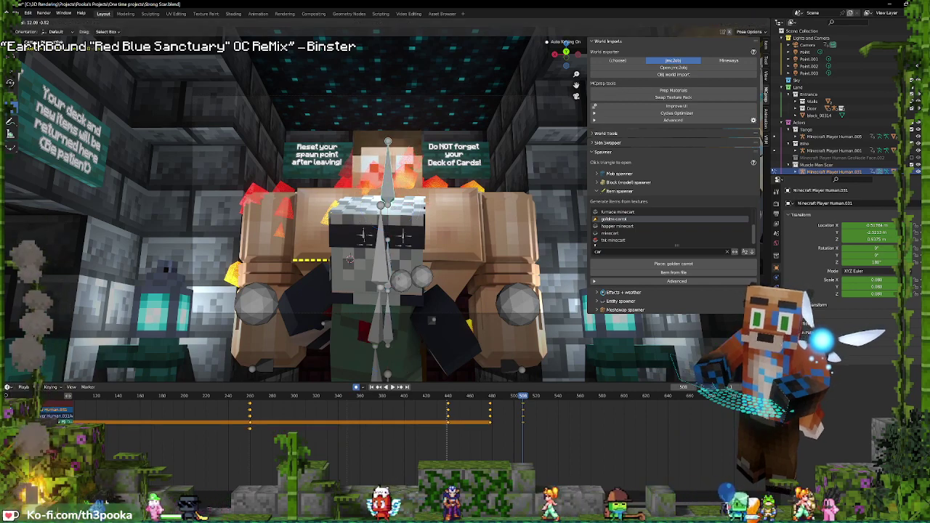
Play the motion from frame 480, then at frame 537 rotate the muscular character's lower body, torso and head bones so he rises upright
{"action": "right_click", "coordinate": [493, 419], "text": "shift"}
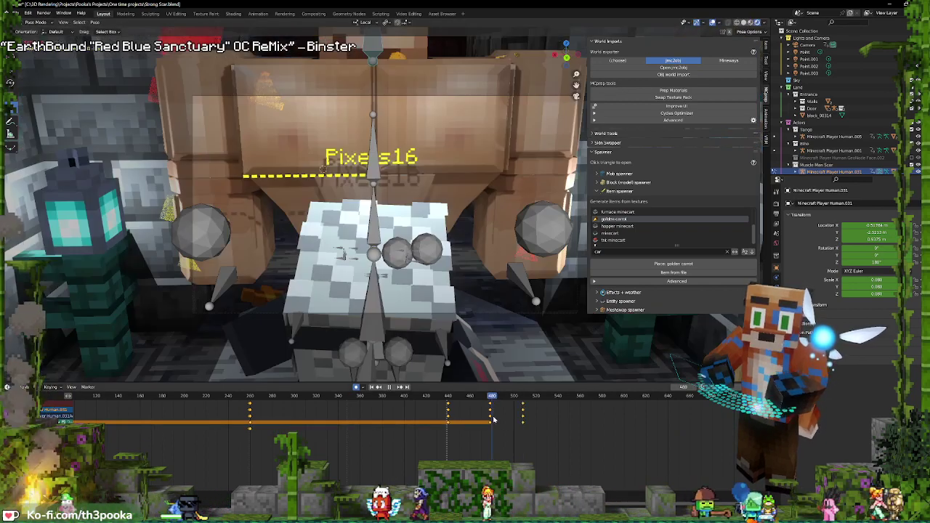
{"action": "key", "text": "space"}
{"action": "key", "text": "space"}
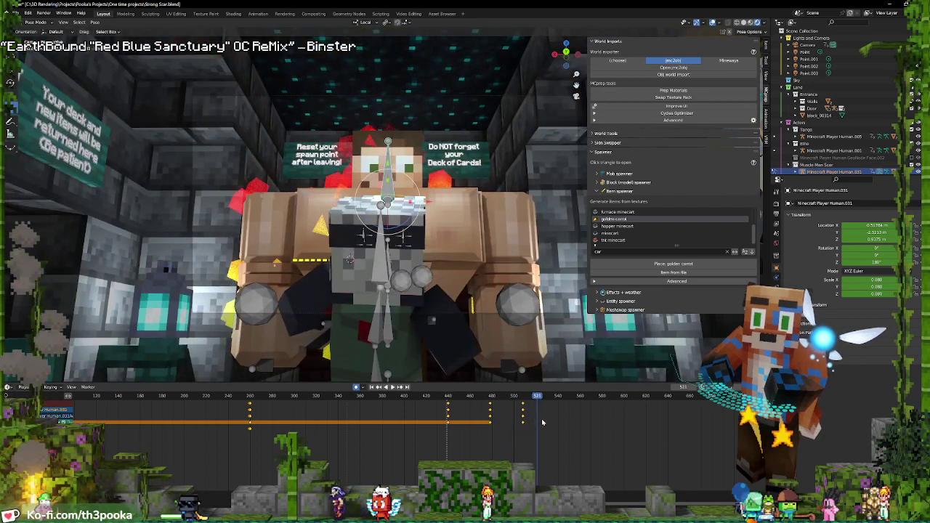
{"action": "left_click", "coordinate": [396, 317]}
{"action": "left_click", "coordinate": [390, 254], "text": "shift"}
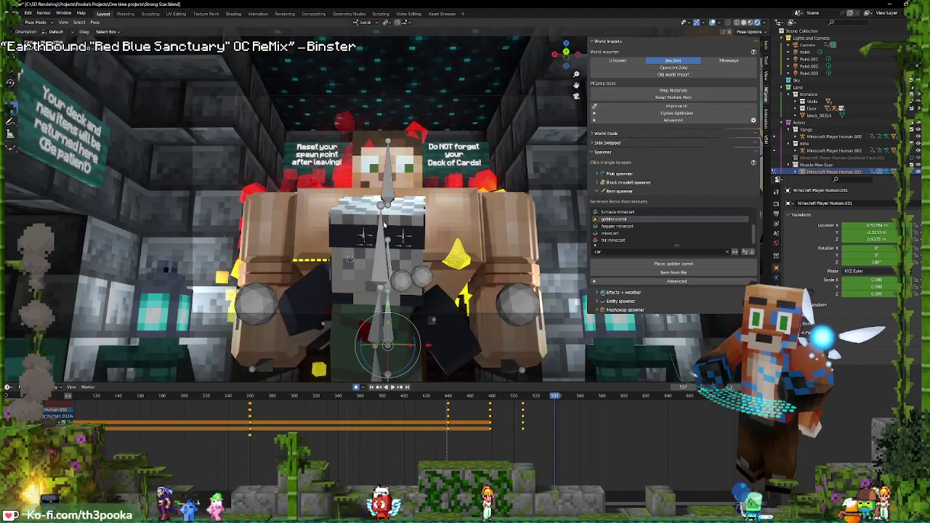
{"action": "left_click", "coordinate": [389, 183], "text": "shift"}
{"action": "key", "text": "r"}
{"action": "key", "text": "x"}
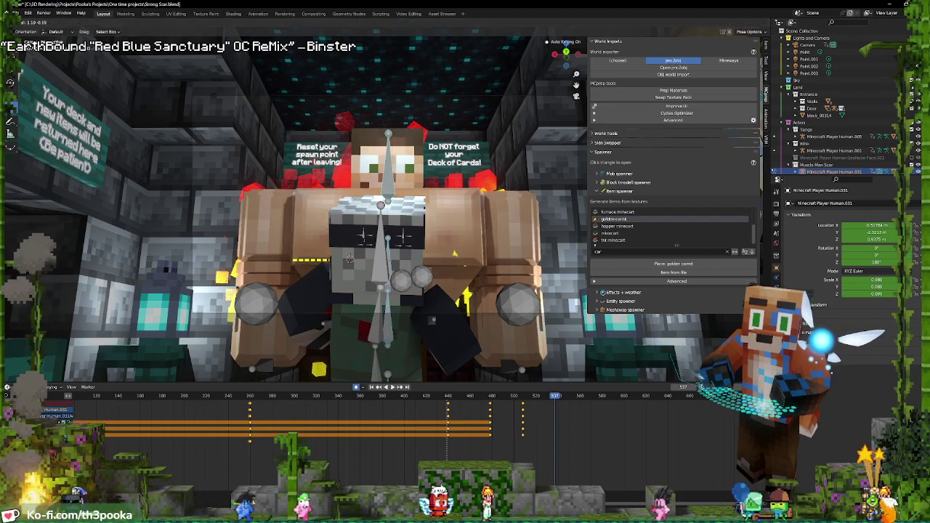
{"action": "left_click", "coordinate": [398, 306]}
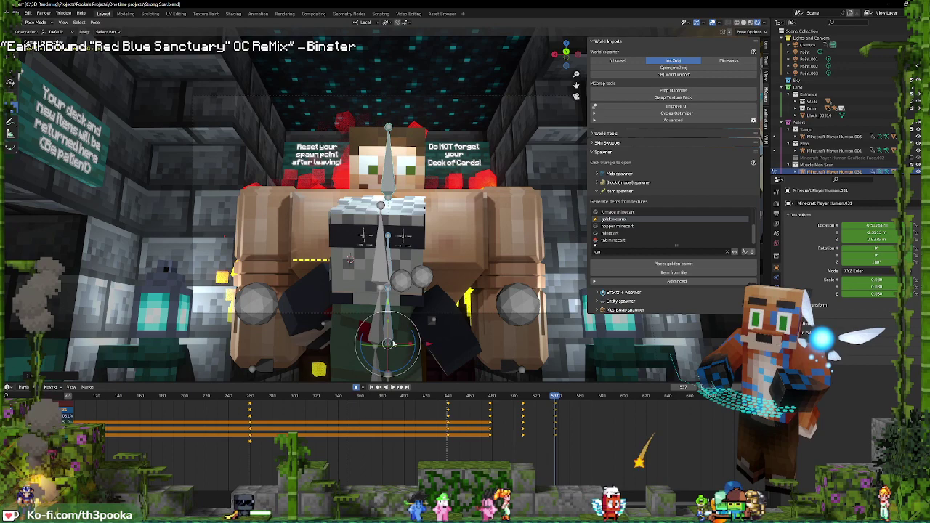
{"action": "left_click_drag", "start_coordinate": [397, 321], "coordinate": [389, 321]}
{"action": "left_click", "coordinate": [388, 320]}
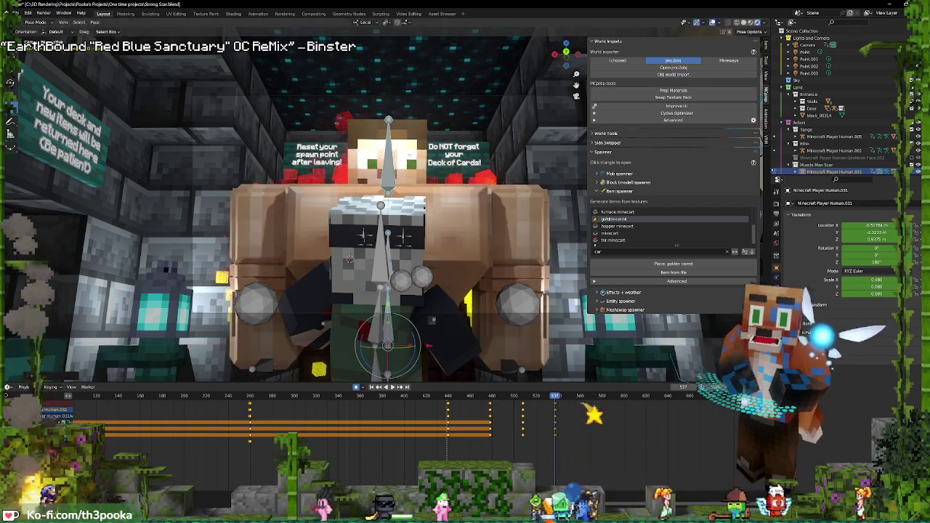
Switch to Object Mode and select the Point.002 light above the muscular character's head
{"action": "left_click", "coordinate": [393, 113]}
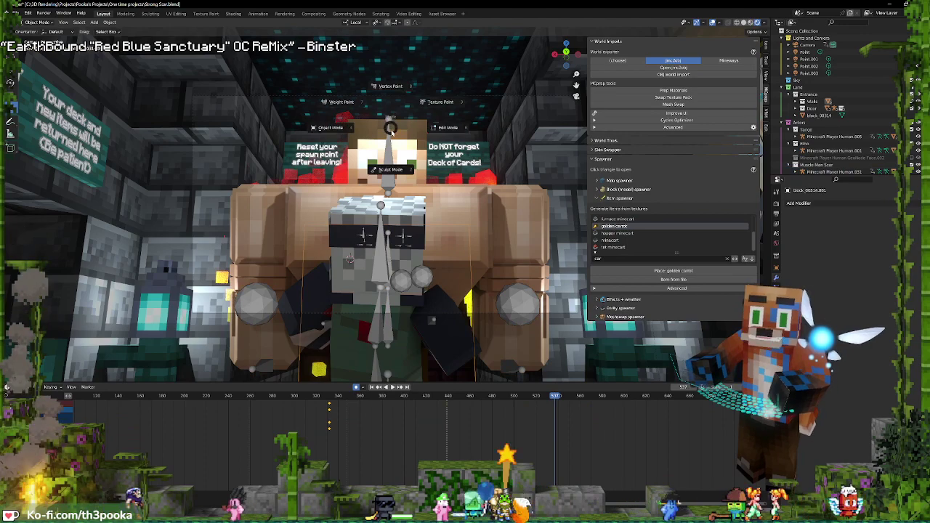
{"action": "left_click", "coordinate": [393, 132]}
{"action": "left_click", "coordinate": [393, 133]}
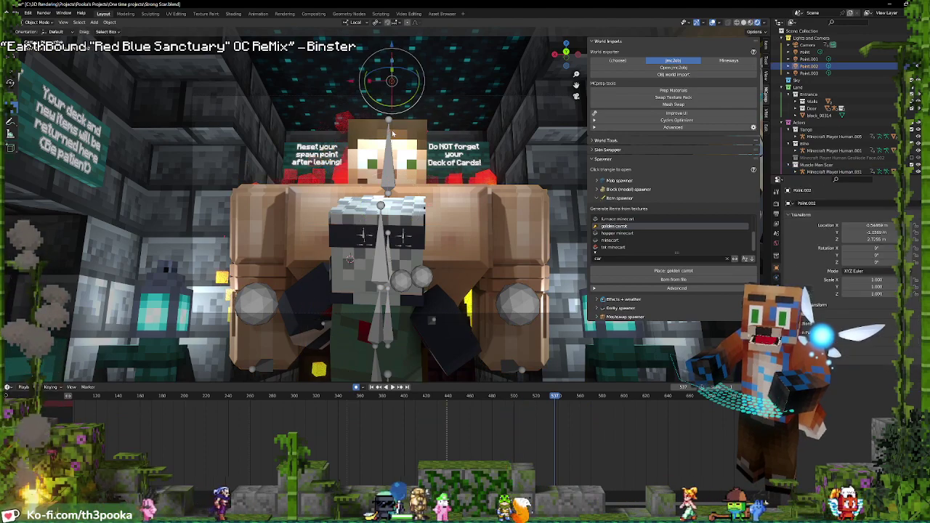
{"action": "left_click", "coordinate": [392, 133]}
{"action": "left_click", "coordinate": [392, 132]}
{"action": "left_click", "coordinate": [393, 132]}
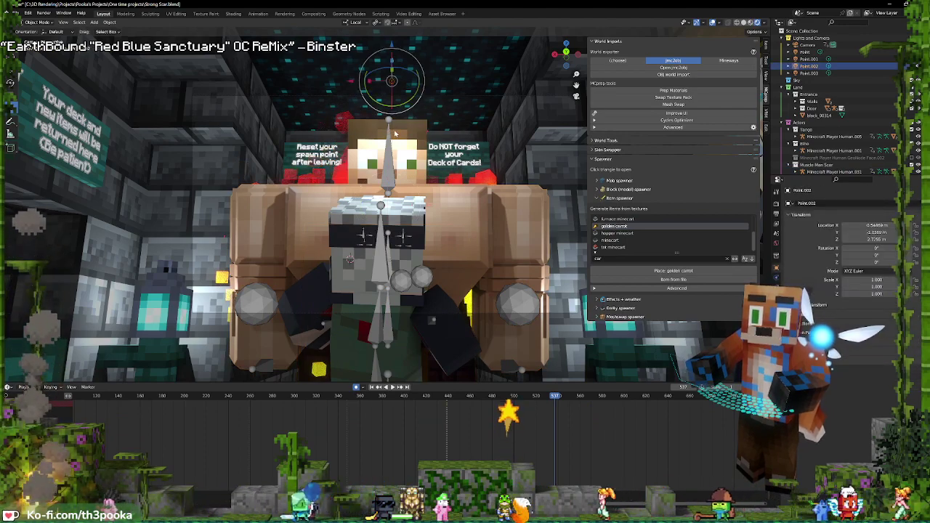
Insert a Location, Rotation & Scale keyframe for the Point.002 light at frame 478
{"action": "left_click_drag", "start_coordinate": [551, 397], "coordinate": [493, 429]}
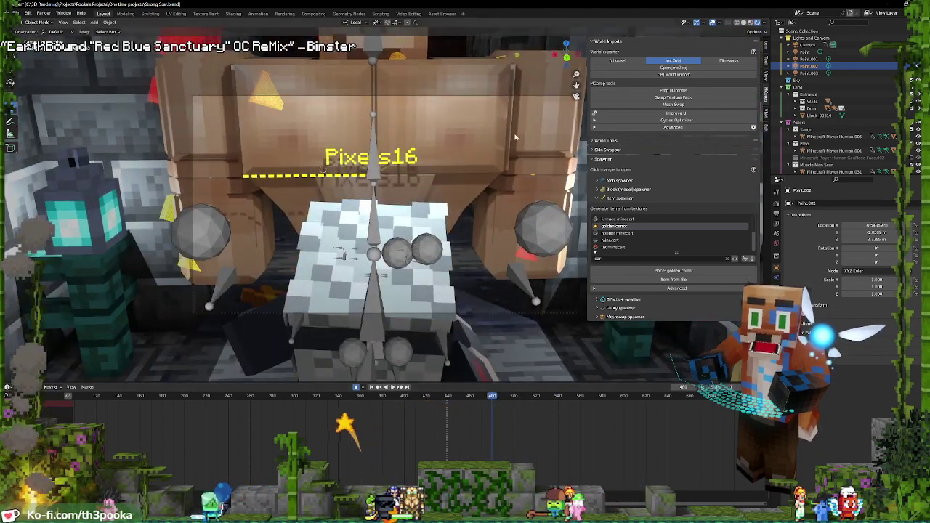
{"action": "left_click_drag", "start_coordinate": [493, 422], "coordinate": [481, 422]}
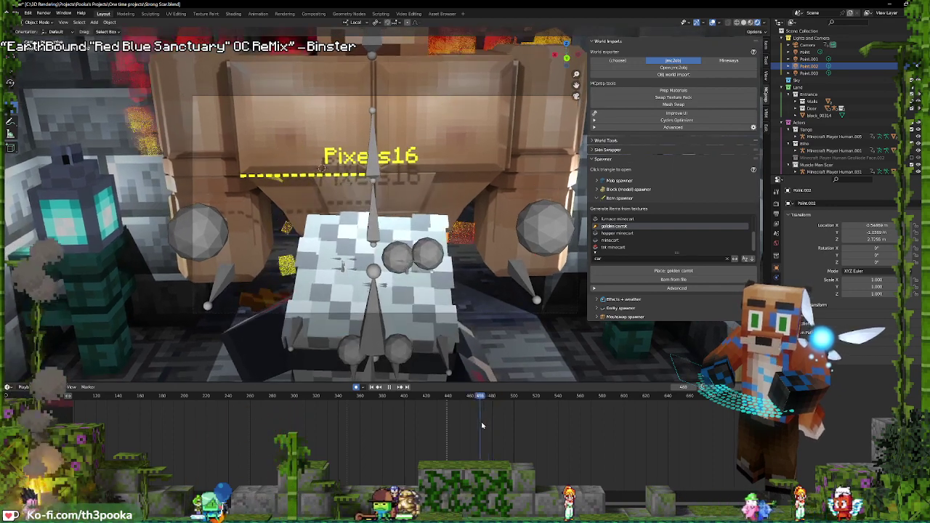
{"action": "key", "text": "i"}
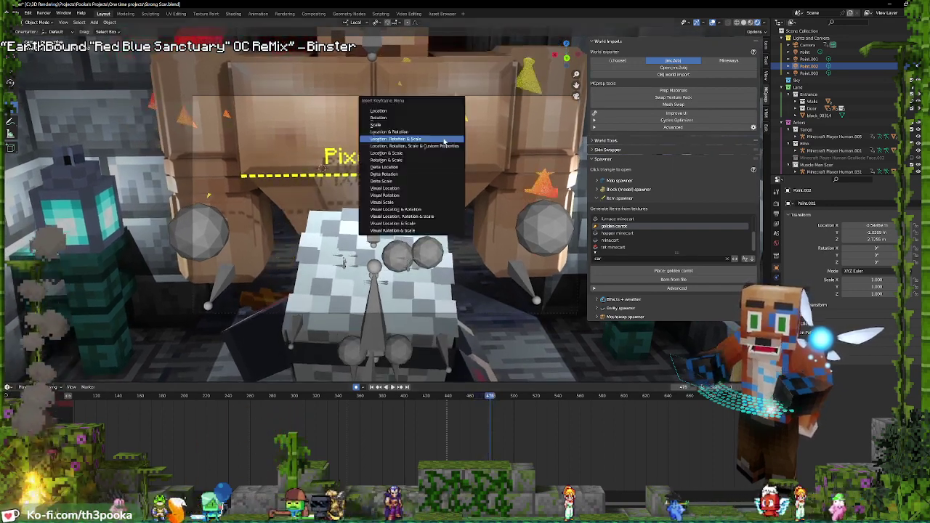
{"action": "left_click", "coordinate": [446, 139]}
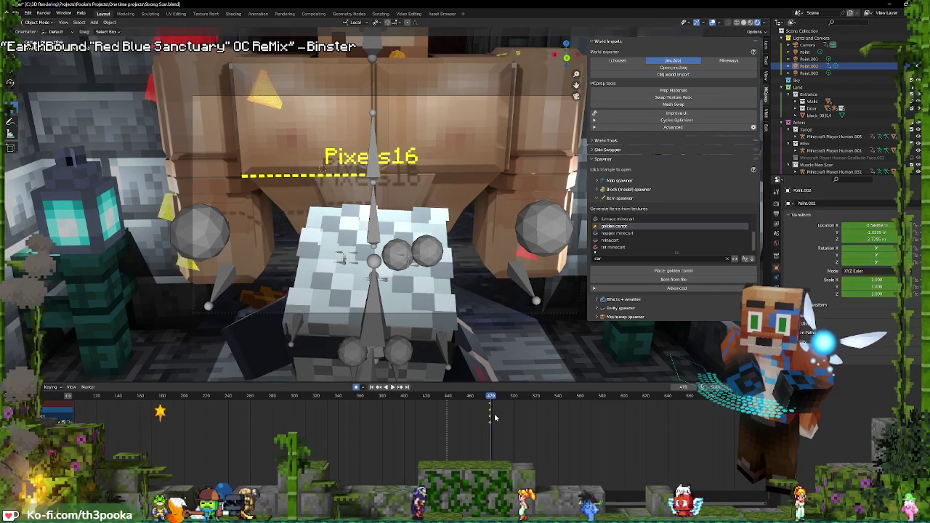
Return to the keyframe at frame 478 and keyframe the selected light's power at 72.5 W in its light settings
{"action": "key", "text": "space"}
{"action": "key", "text": "space"}
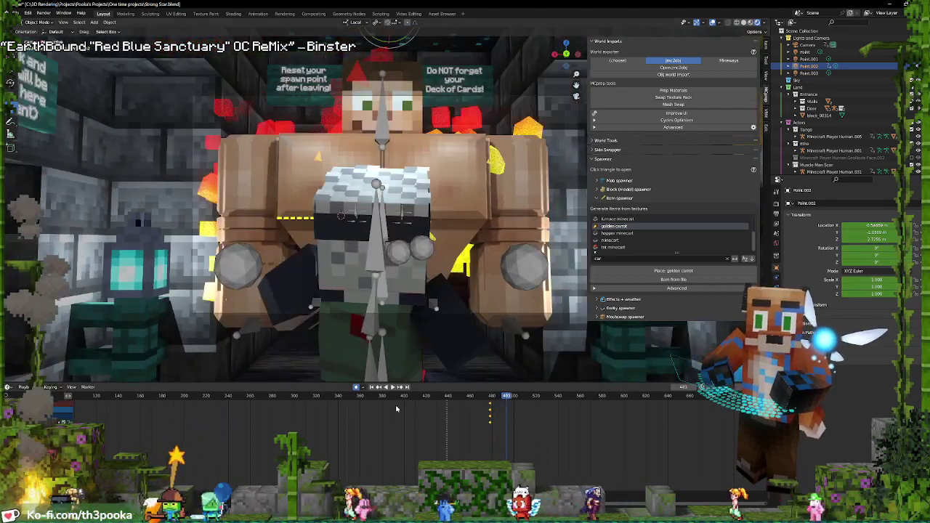
{"action": "key", "text": "Down"}
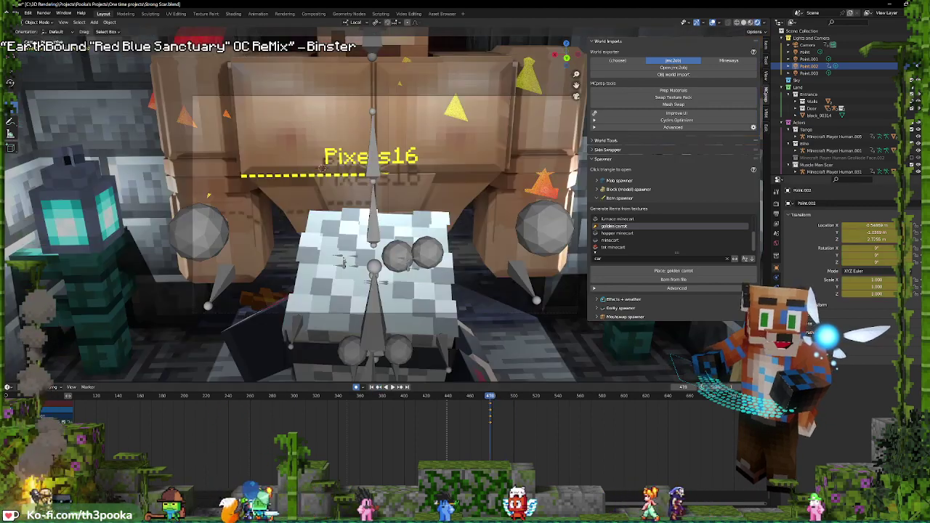
{"action": "left_click", "coordinate": [776, 288]}
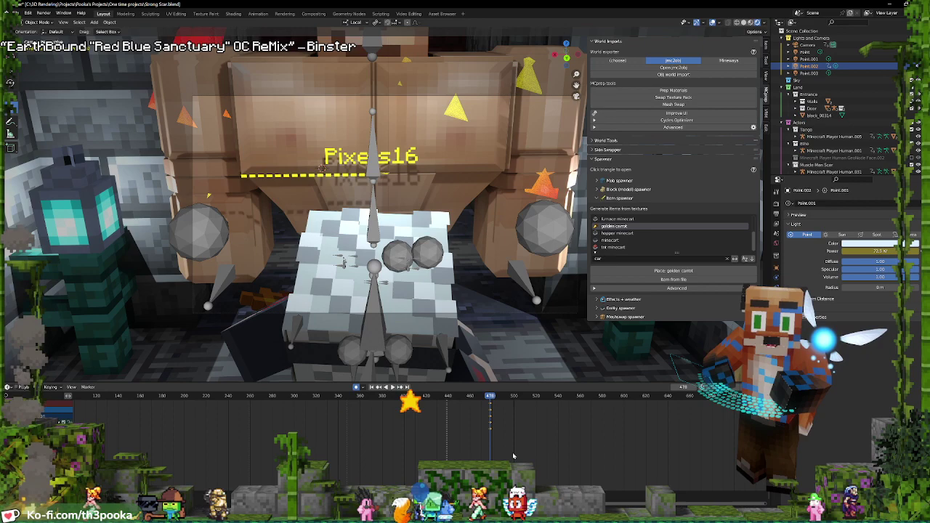
At frame 497, move the Point.002 light higher above the muscular character's head
{"action": "key", "text": "space"}
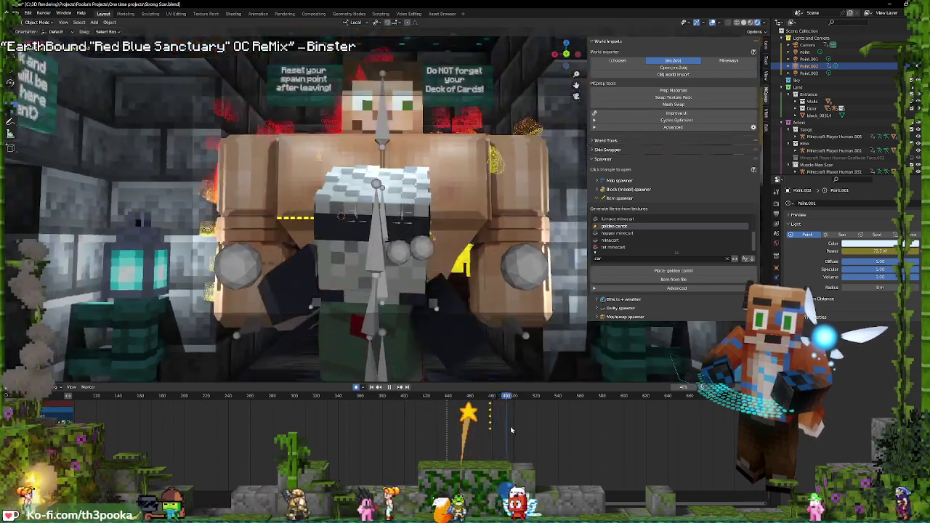
{"action": "key", "text": "space"}
{"action": "scroll", "coordinate": [466, 93], "scroll_direction": "down", "scroll_amount": 3}
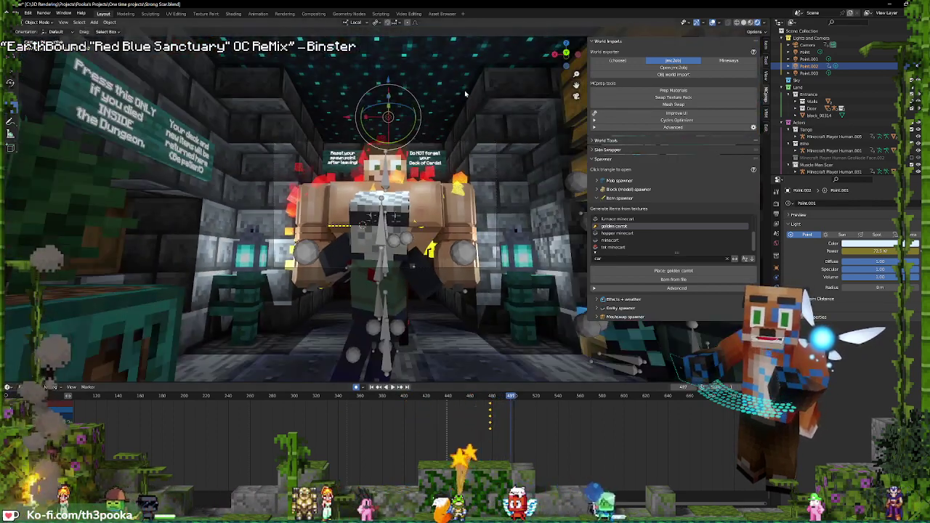
{"action": "left_click_drag", "start_coordinate": [389, 83], "coordinate": [393, 68]}
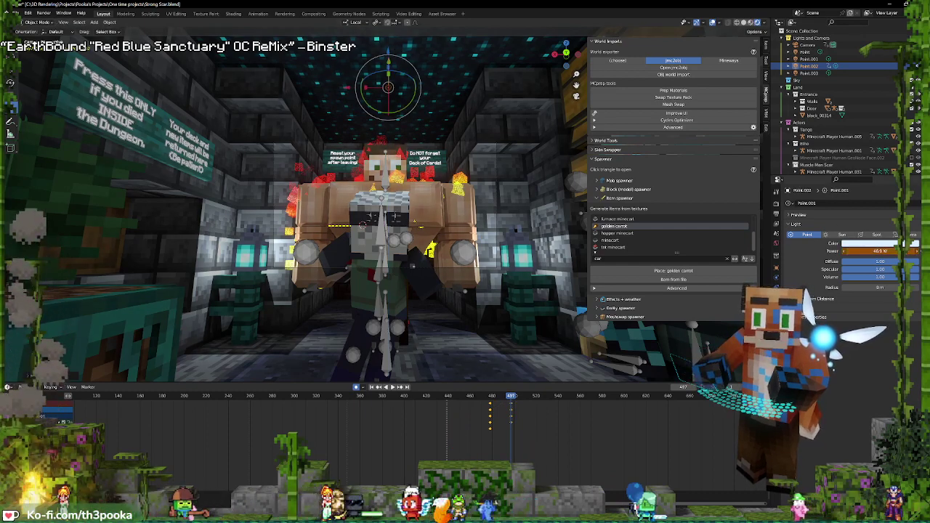
Change the Point.002 light's color to red and set its power to about 31.8 W at frame 497
{"action": "left_click_drag", "start_coordinate": [880, 251], "coordinate": [860, 252]}
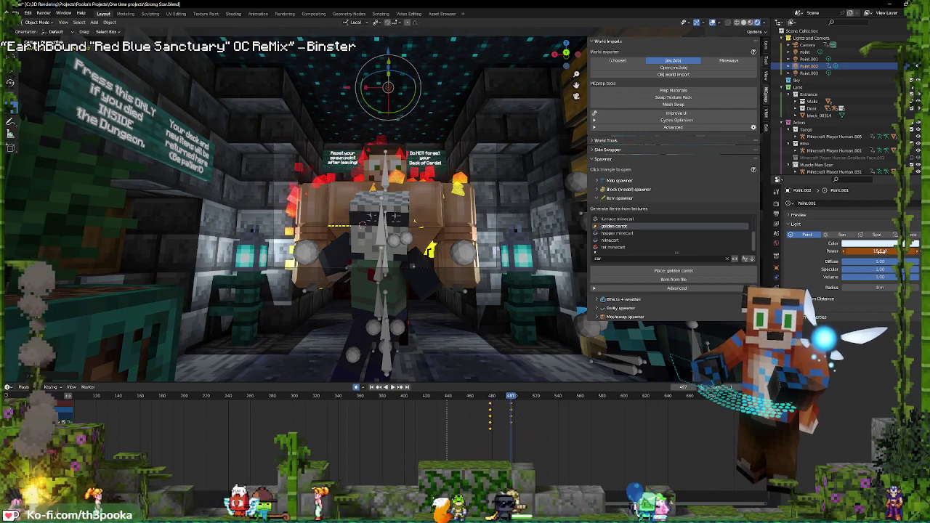
{"action": "left_click", "coordinate": [884, 244]}
{"action": "left_click", "coordinate": [882, 197]}
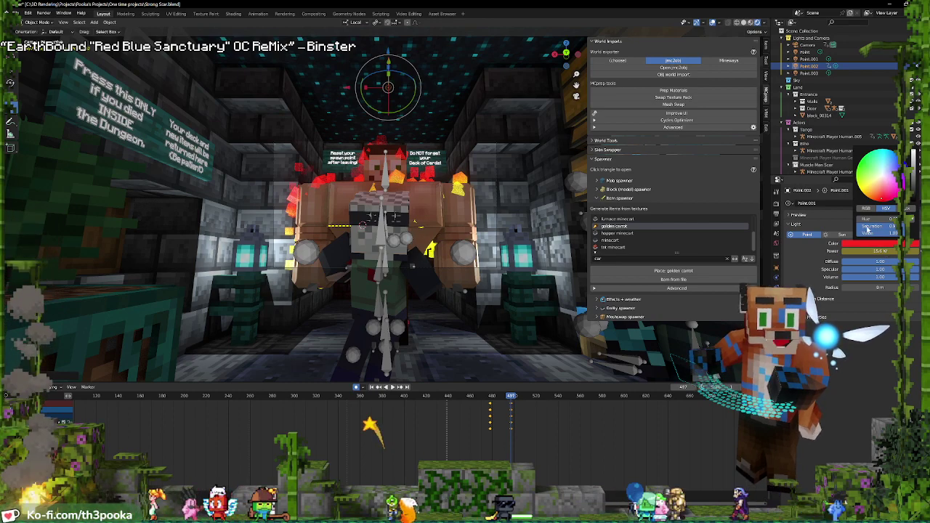
{"action": "left_click_drag", "start_coordinate": [881, 251], "coordinate": [896, 251]}
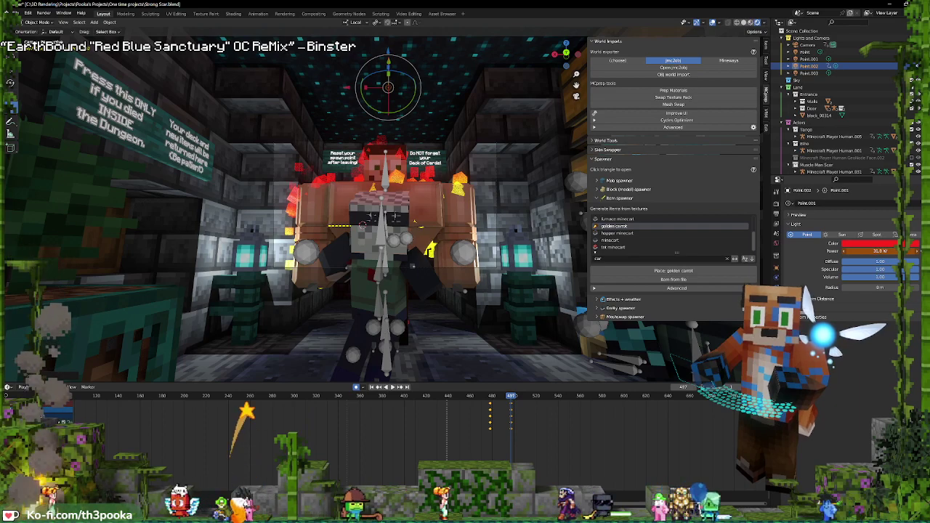
Keyframe the Point.002 light's power at frame 497, play back the light change, and return to its keyframe at frame 478
{"action": "key", "text": "i"}
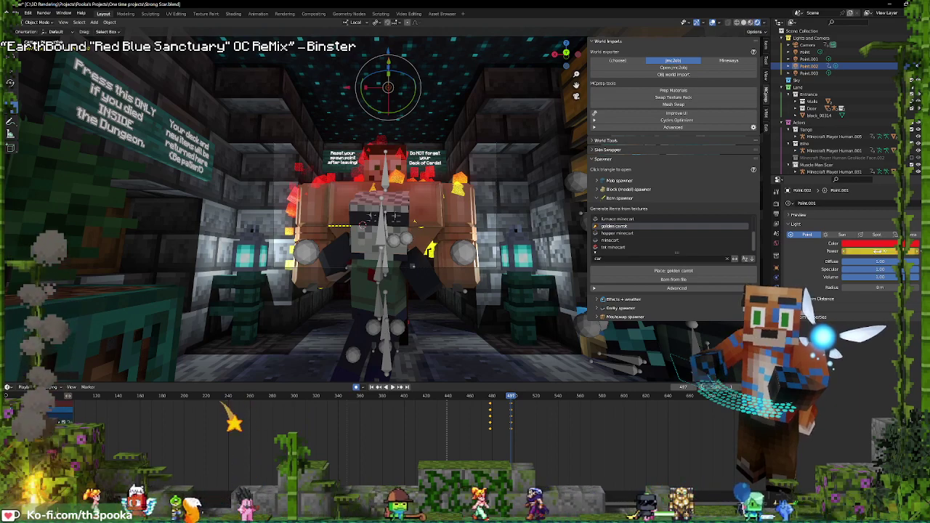
{"action": "left_click", "coordinate": [487, 397]}
{"action": "key", "text": "space"}
{"action": "key", "text": "space"}
{"action": "left_click", "coordinate": [488, 398]}
{"action": "key", "text": "space"}
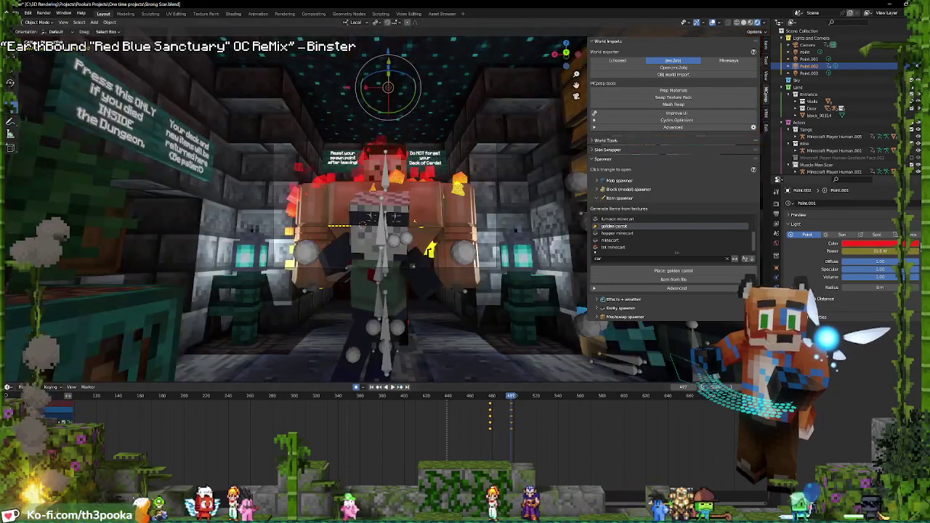
{"action": "left_click", "coordinate": [379, 387]}
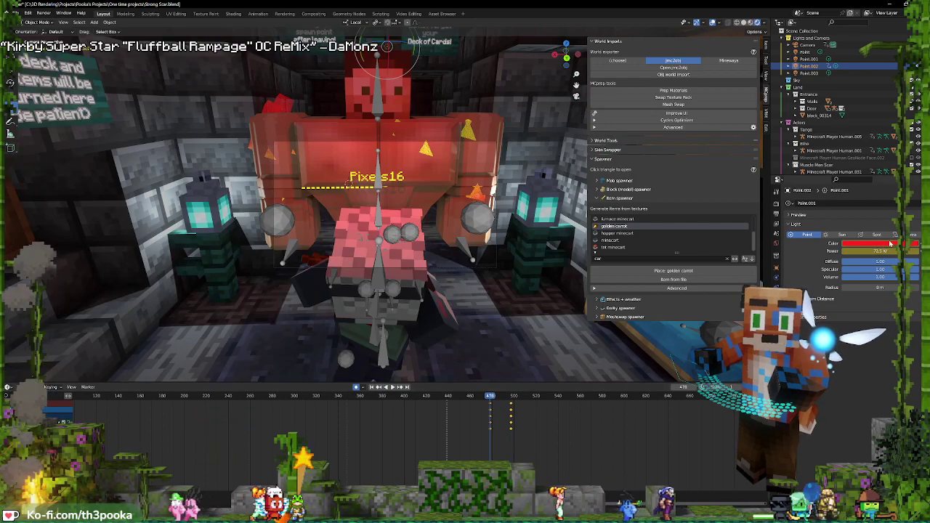
At frame 259, just before the cut to the muscular character, set the Point.002 light's color to white and play back the change
{"action": "right_click_drag", "start_coordinate": [446, 421], "coordinate": [251, 442], "text": "shift"}
{"action": "key", "text": "space"}
{"action": "left_click_drag", "start_coordinate": [253, 442], "coordinate": [252, 442]}
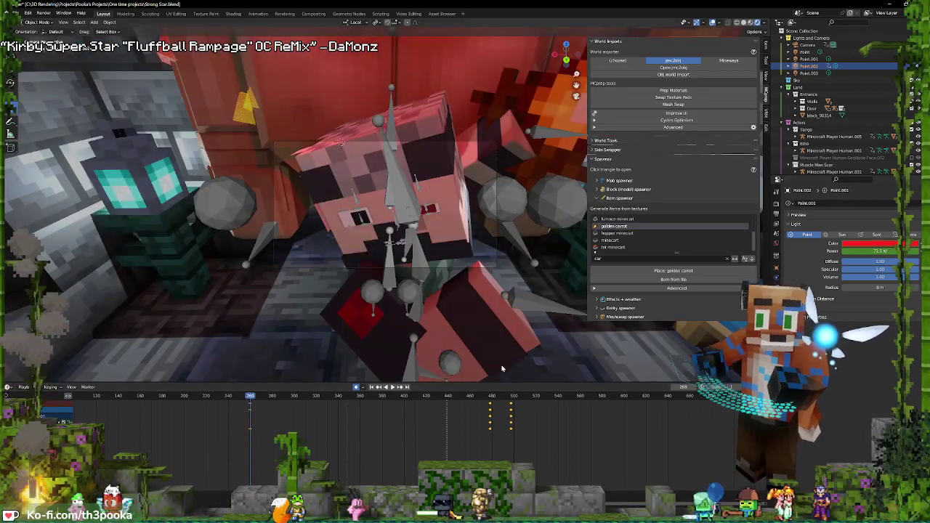
{"action": "key", "text": "Left"}
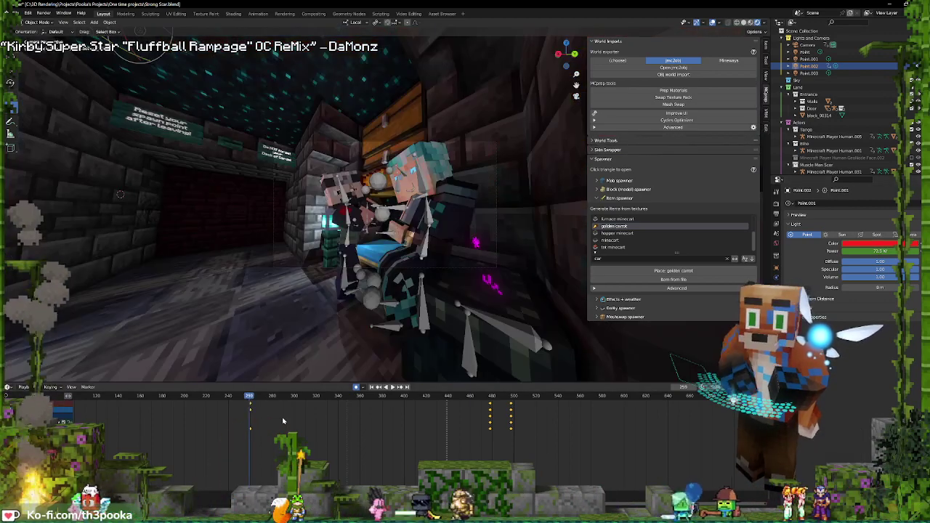
{"action": "left_click", "coordinate": [889, 244]}
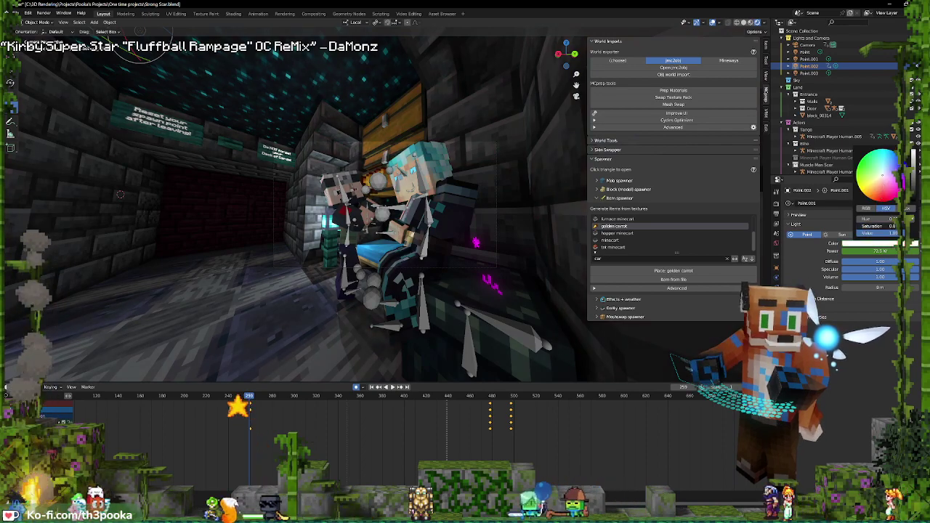
{"action": "key", "text": "Right"}
{"action": "key", "text": "Right"}
{"action": "key", "text": "Right"}
{"action": "key", "text": "Right"}
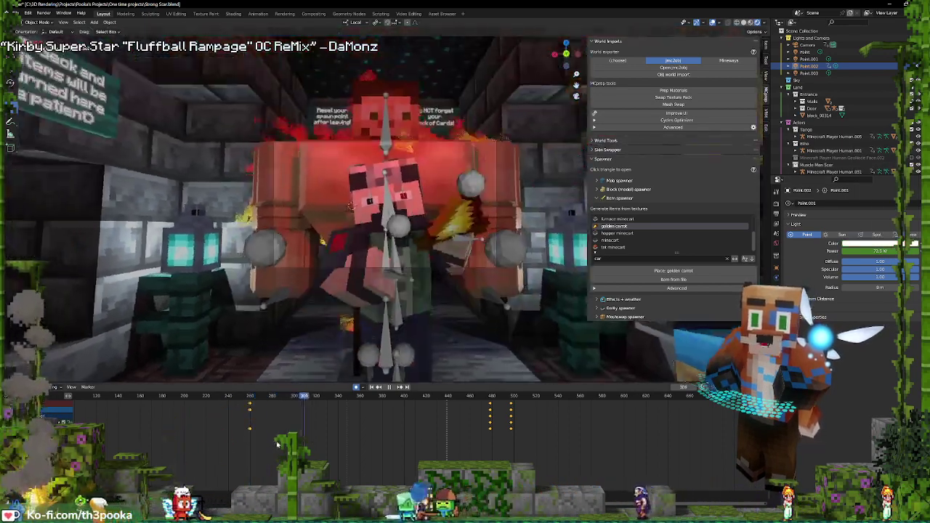
Move the Point.002 light's red keyframe from frame 260 to about frame 310 and play back the slower color change
{"action": "key", "text": "space"}
{"action": "left_click", "coordinate": [250, 428]}
{"action": "key", "text": "space"}
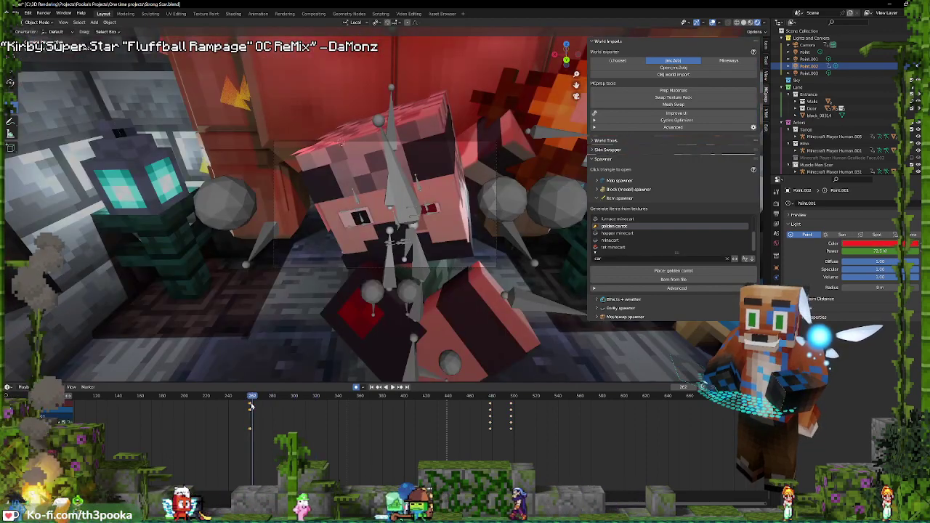
{"action": "key", "text": "g"}
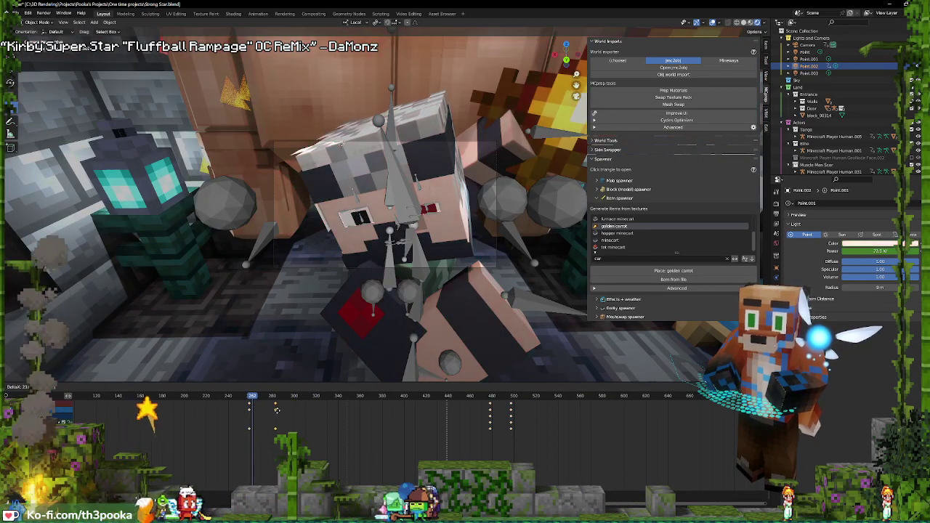
{"action": "key", "text": "space"}
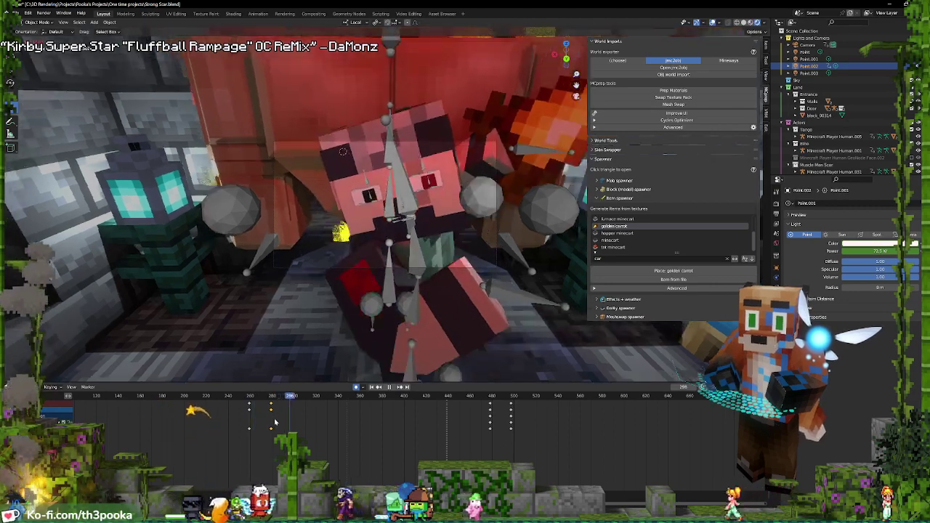
{"action": "key", "text": "space"}
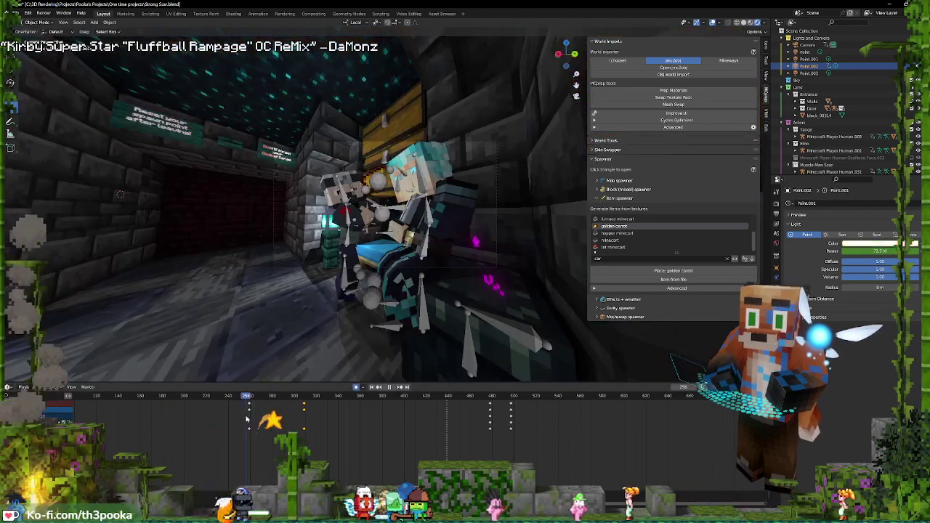
{"action": "left_click", "coordinate": [249, 431]}
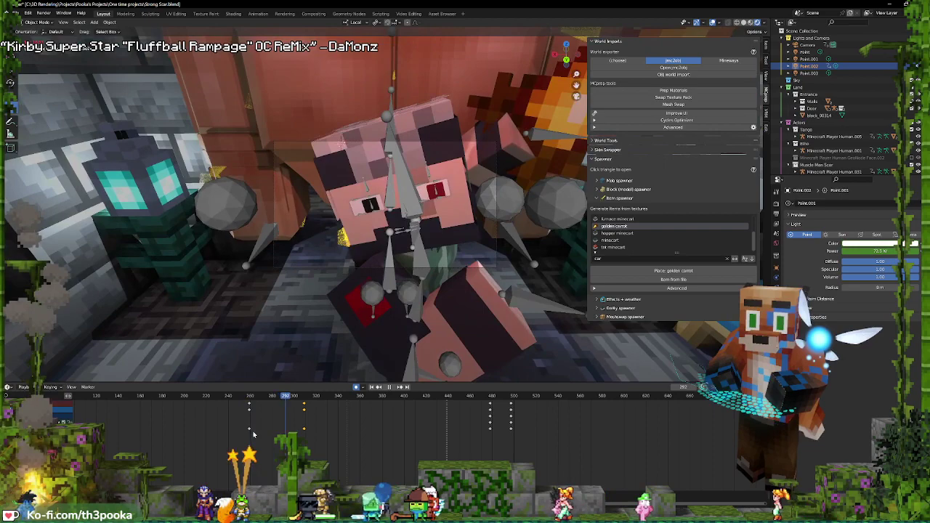
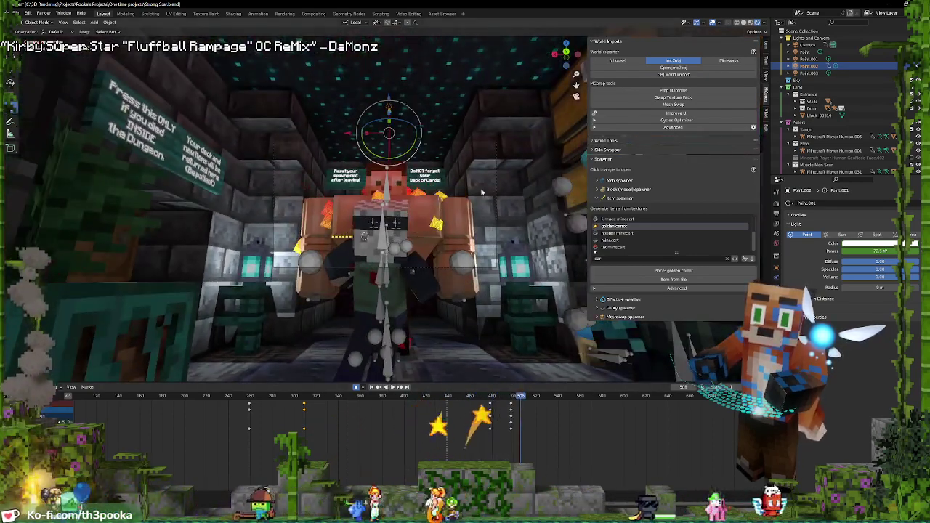
Put the muscular character's rig in Pose Mode and move its last keyframes from about frame 537 to about frame 516
{"action": "left_click", "coordinate": [387, 234]}
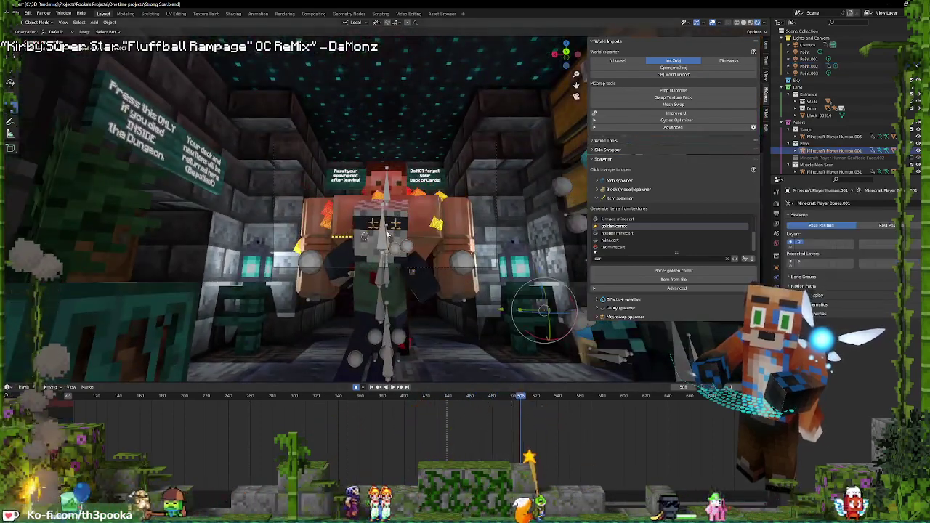
{"action": "key", "text": "ctrl+Tab"}
{"action": "key", "text": "ctrl+Tab"}
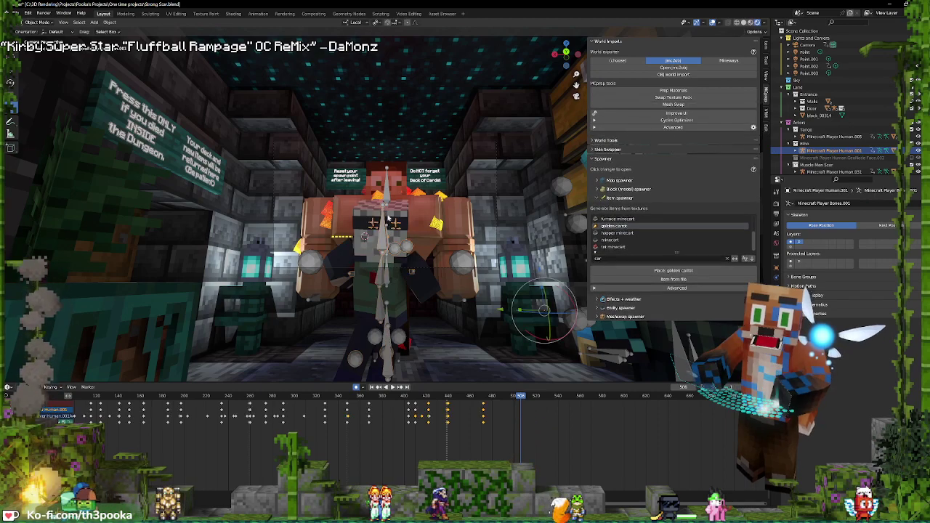
{"action": "left_click", "coordinate": [387, 234]}
{"action": "key", "text": "ctrl+Tab"}
{"action": "key", "text": "space"}
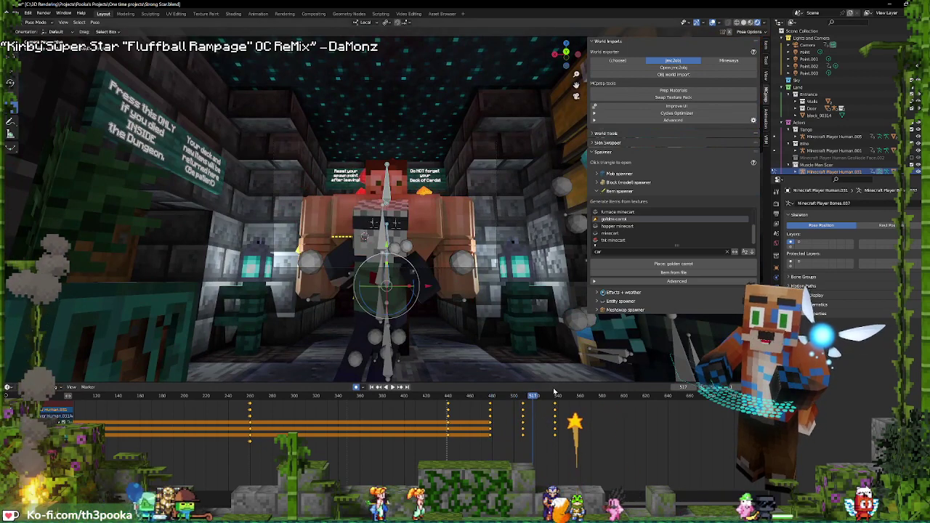
{"action": "left_click_drag", "start_coordinate": [555, 404], "coordinate": [525, 413]}
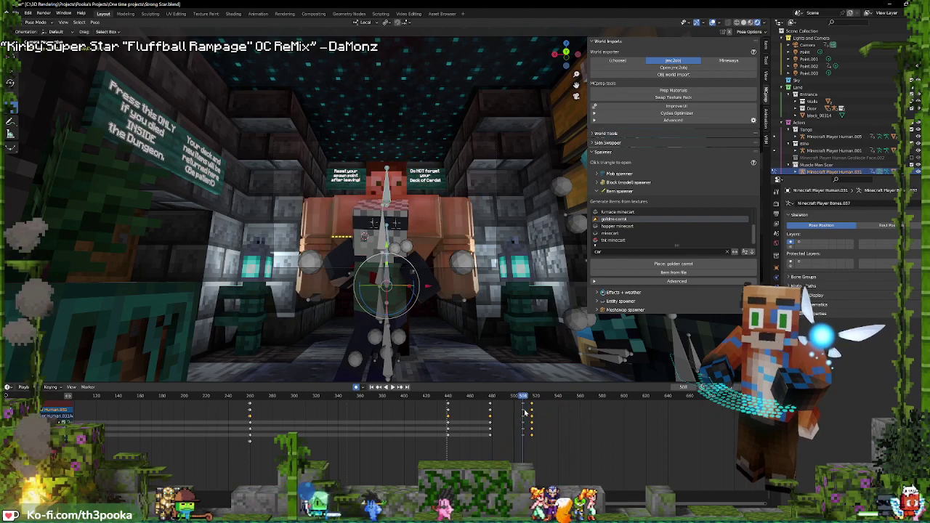
{"action": "key", "text": "space"}
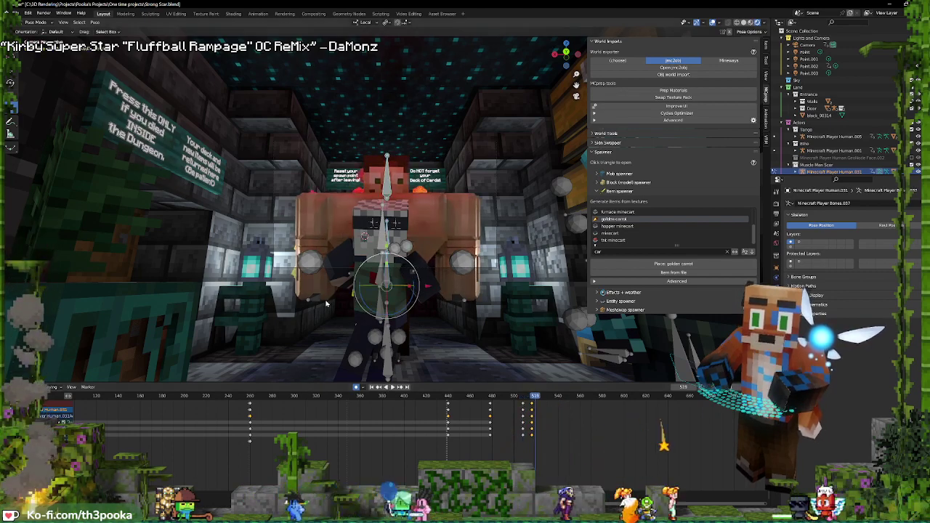
Insert a keyframe for all of the muscular character's bones at frame 508
{"action": "left_click", "coordinate": [322, 303]}
{"action": "left_click", "coordinate": [524, 421]}
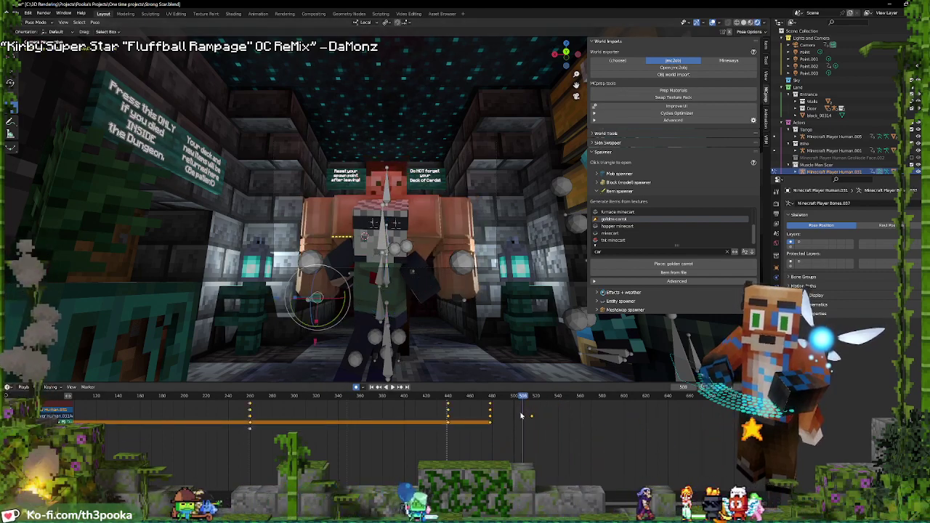
{"action": "key", "text": "a"}
{"action": "key", "text": "i"}
{"action": "left_click", "coordinate": [446, 210]}
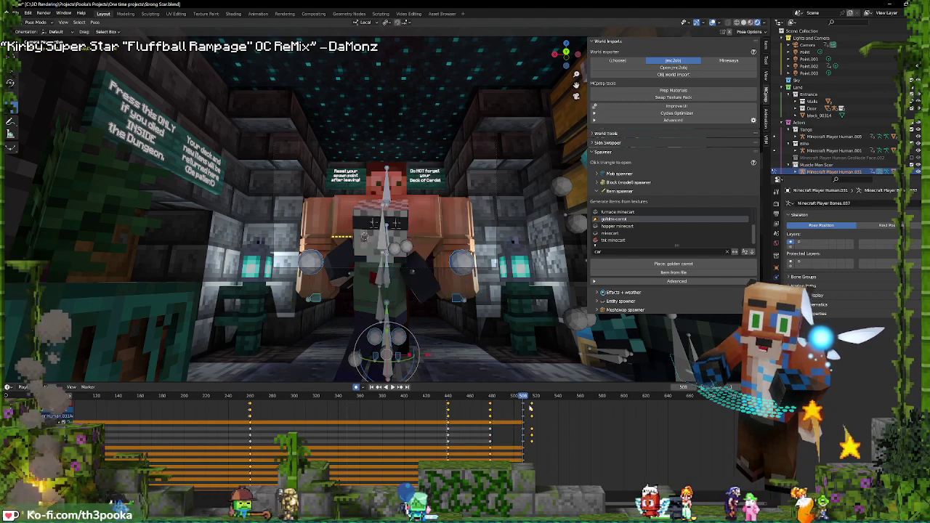
At frame 516, move the muscular character's left hand control outward and up to spread that arm
{"action": "key", "text": "space"}
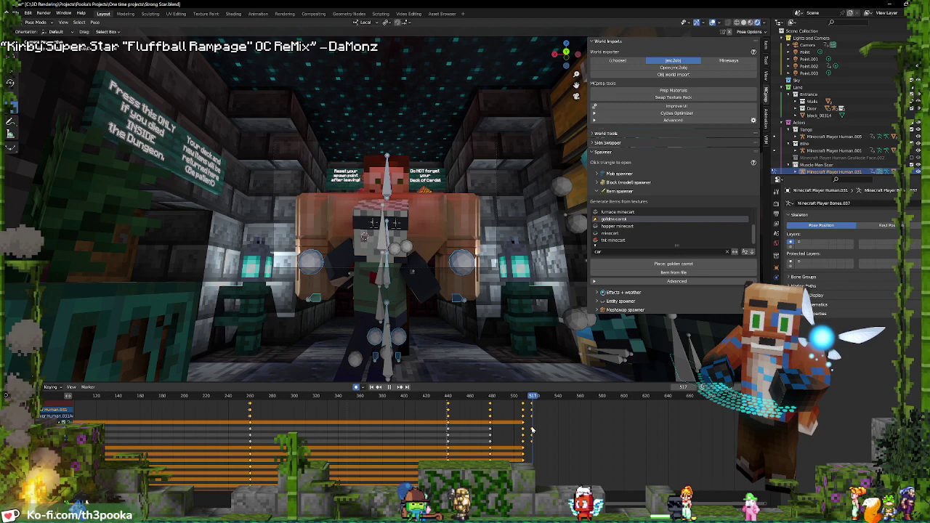
{"action": "left_click", "coordinate": [458, 300]}
{"action": "key", "text": "g"}
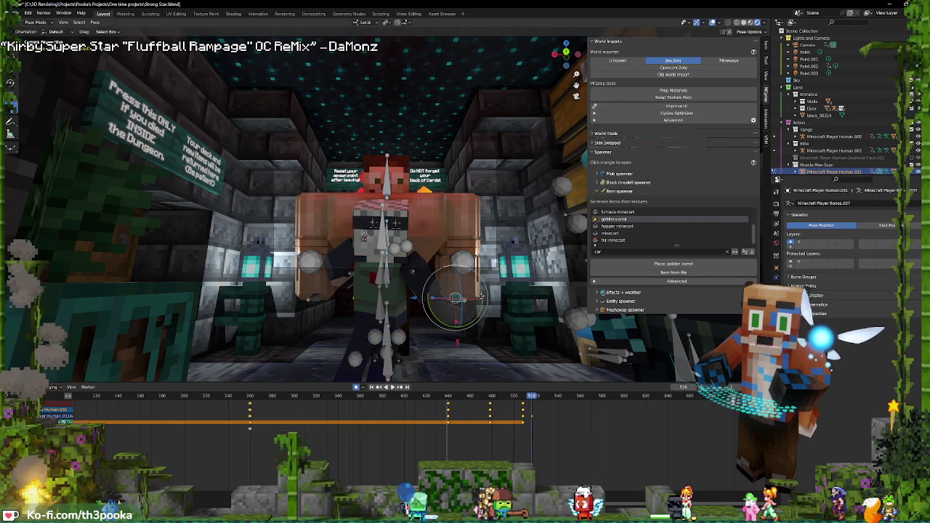
{"action": "left_click", "coordinate": [528, 286]}
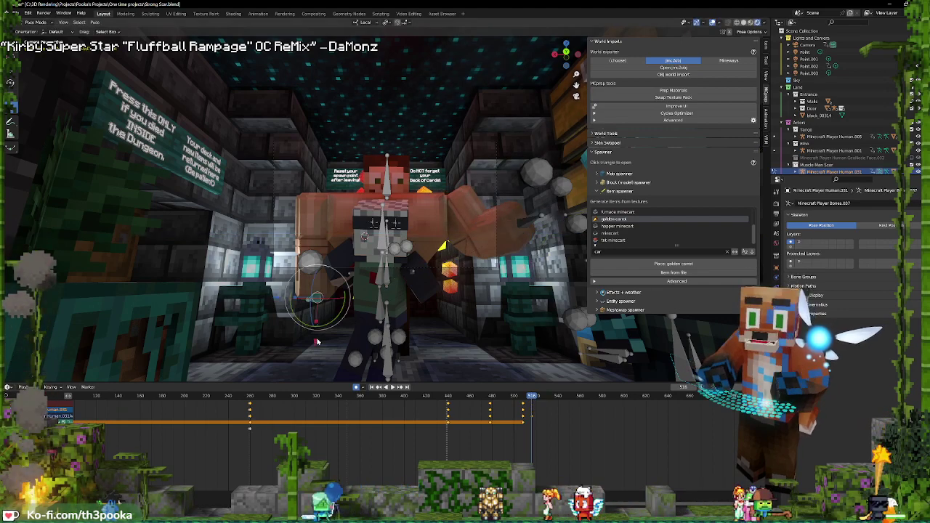
At frame 516, raise the muscular character's right hand control outward, adjusting its depth so the arm mirrors the left one
{"action": "key", "text": "g"}
{"action": "key", "text": "y"}
{"action": "left_click", "coordinate": [364, 299]}
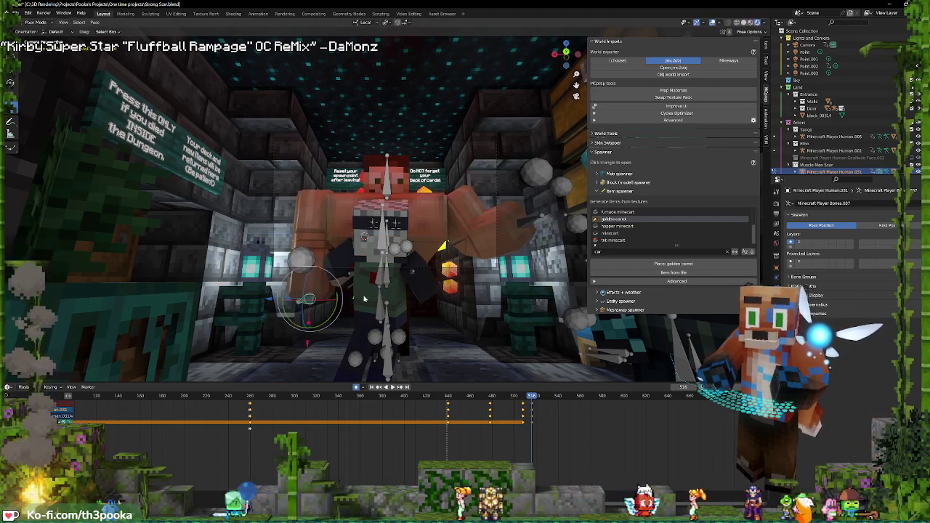
{"action": "key", "text": "g"}
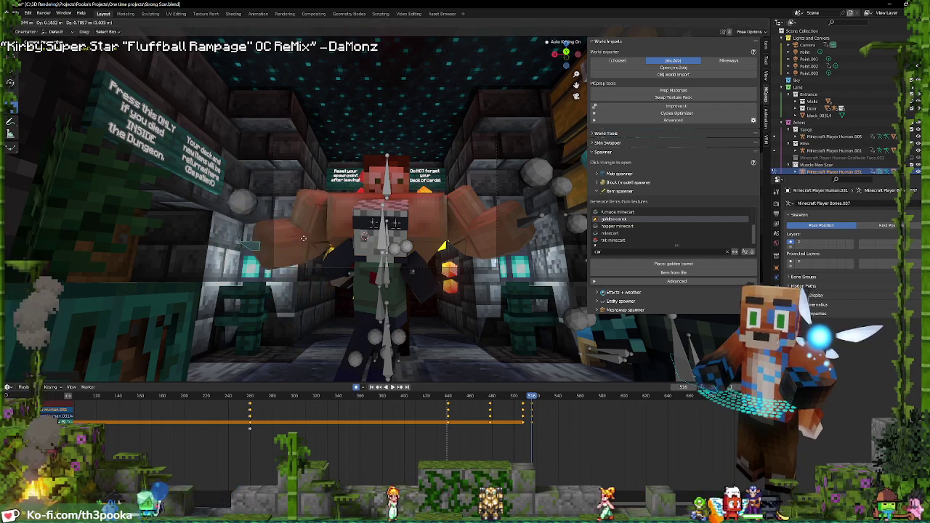
{"action": "left_click", "coordinate": [297, 278]}
{"action": "key", "text": "g"}
{"action": "key", "text": "shift+x"}
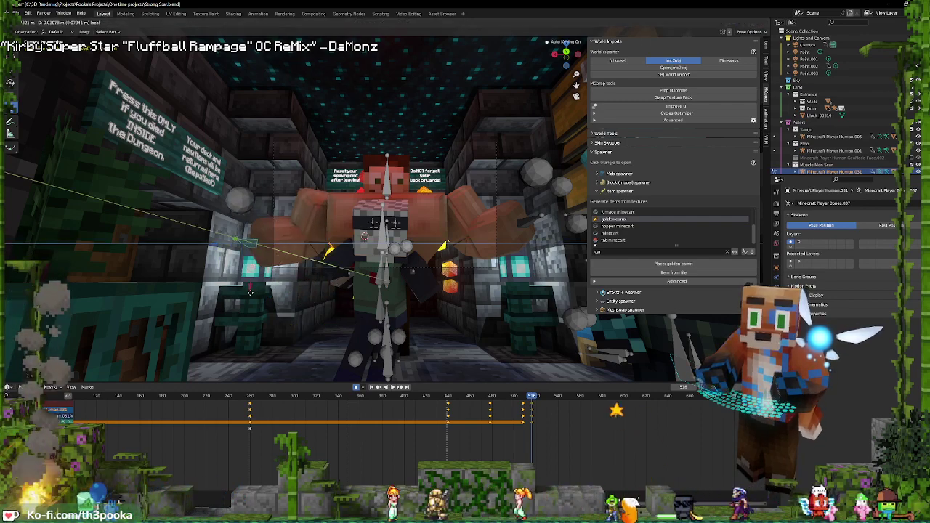
{"action": "left_click", "coordinate": [248, 244]}
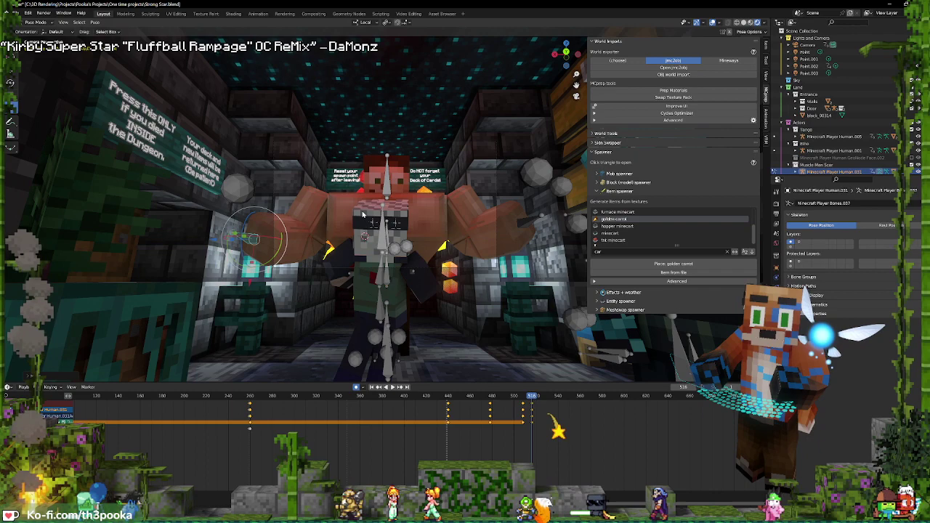
At frame 527, move the muscular character's body bone forward toward the smaller character in front of him
{"action": "right_click_drag", "start_coordinate": [513, 412], "coordinate": [550, 430], "text": "shift"}
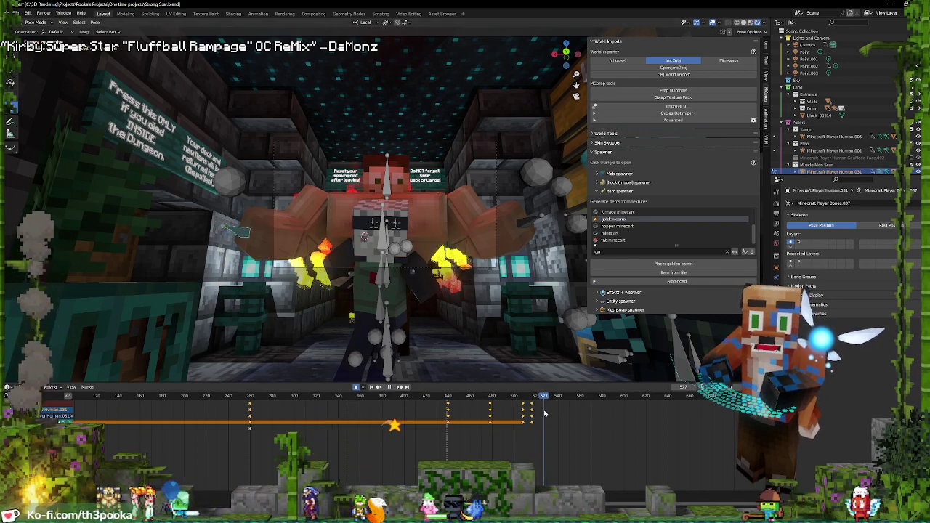
{"action": "left_click", "coordinate": [386, 278]}
{"action": "middle_click_drag", "start_coordinate": [386, 279], "coordinate": [397, 309]}
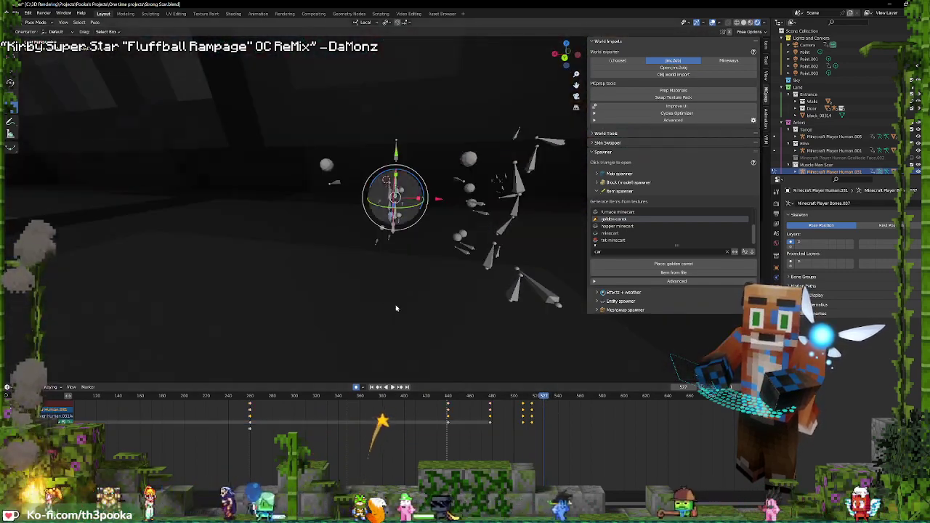
{"action": "key", "text": "KP_Decimal"}
{"action": "scroll", "coordinate": [420, 288], "scroll_direction": "down", "scroll_amount": 6}
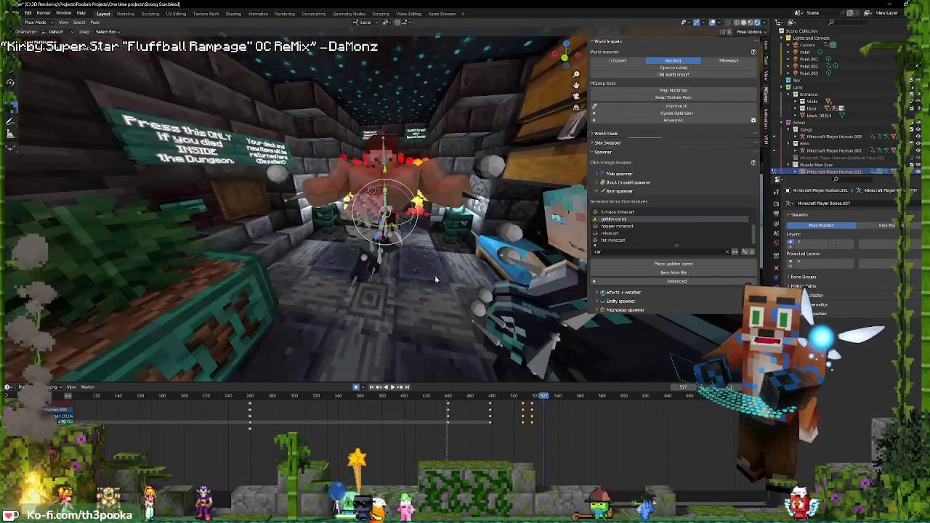
{"action": "scroll", "coordinate": [383, 212], "scroll_direction": "up", "scroll_amount": 5}
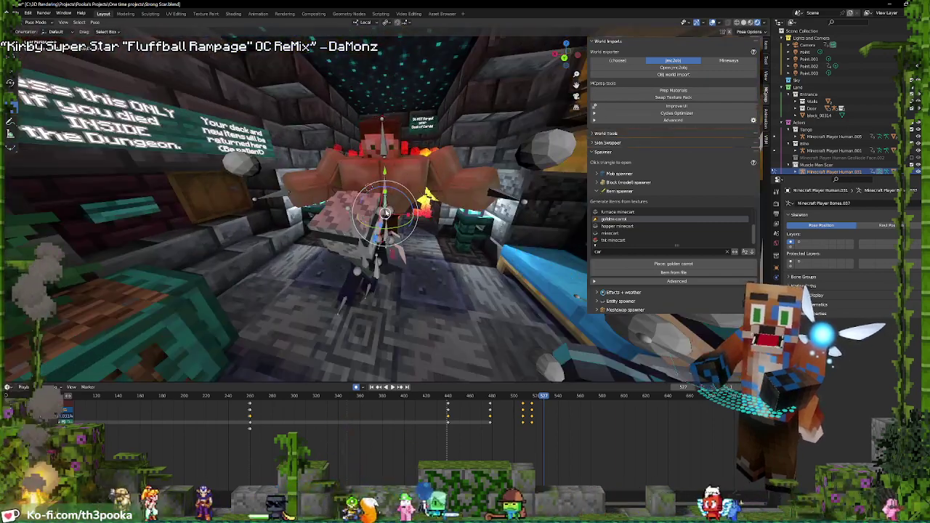
{"action": "left_click_drag", "start_coordinate": [373, 244], "coordinate": [344, 297]}
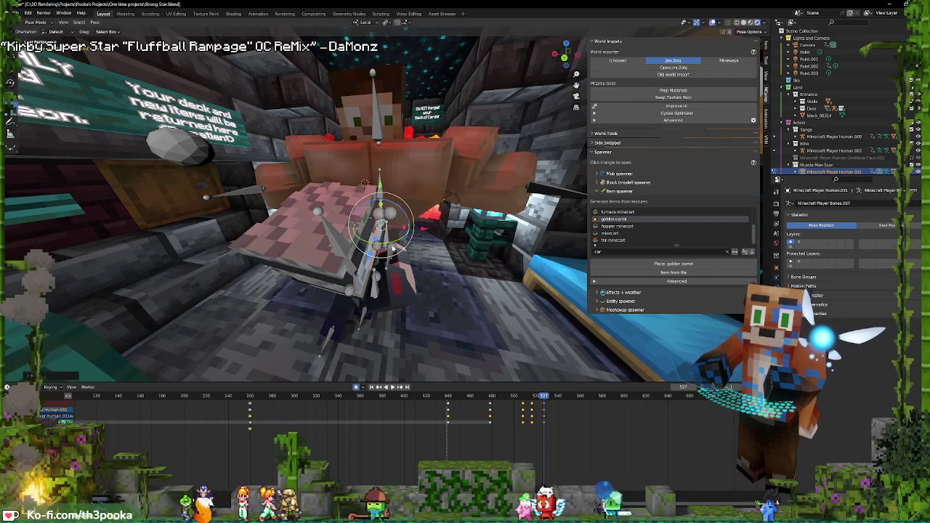
Shift the muscular character's body bone along its local X axis at frame 527
{"action": "middle_click_drag", "start_coordinate": [393, 250], "coordinate": [360, 249]}
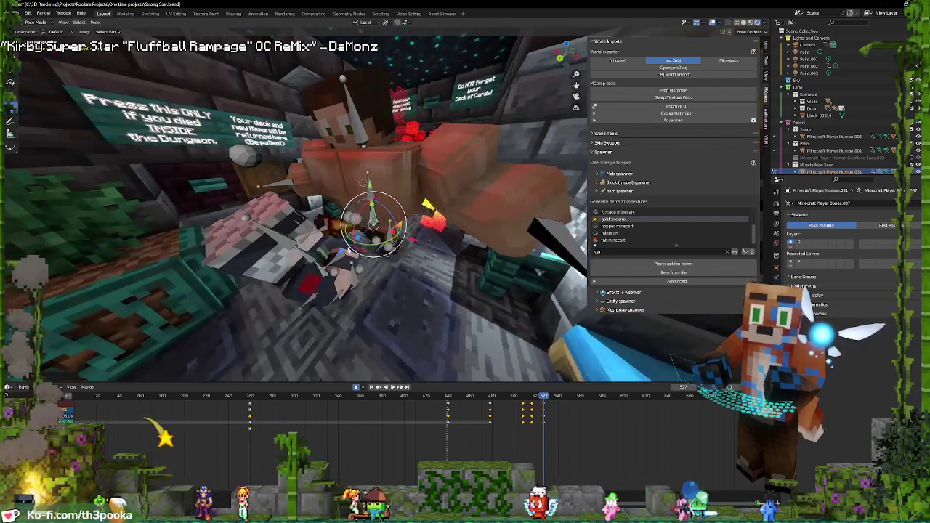
{"action": "left_click_drag", "start_coordinate": [342, 253], "coordinate": [338, 257]}
{"action": "middle_click_drag", "start_coordinate": [369, 221], "coordinate": [394, 207]}
{"action": "key", "text": "g"}
{"action": "key", "text": "x"}
{"action": "key", "text": "x"}
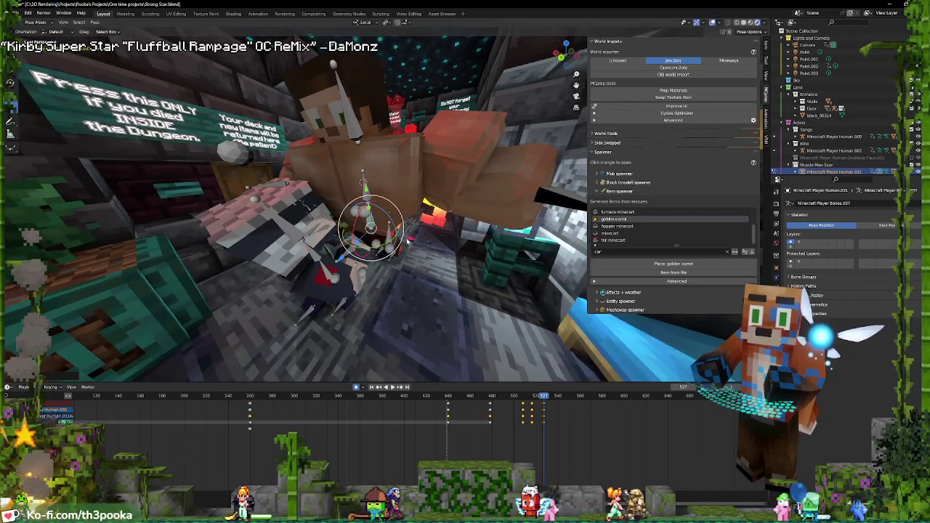
Slide the muscular character's leg controls forward along their local Y axis at frame 527
{"action": "middle_click_drag", "start_coordinate": [407, 241], "coordinate": [401, 227]}
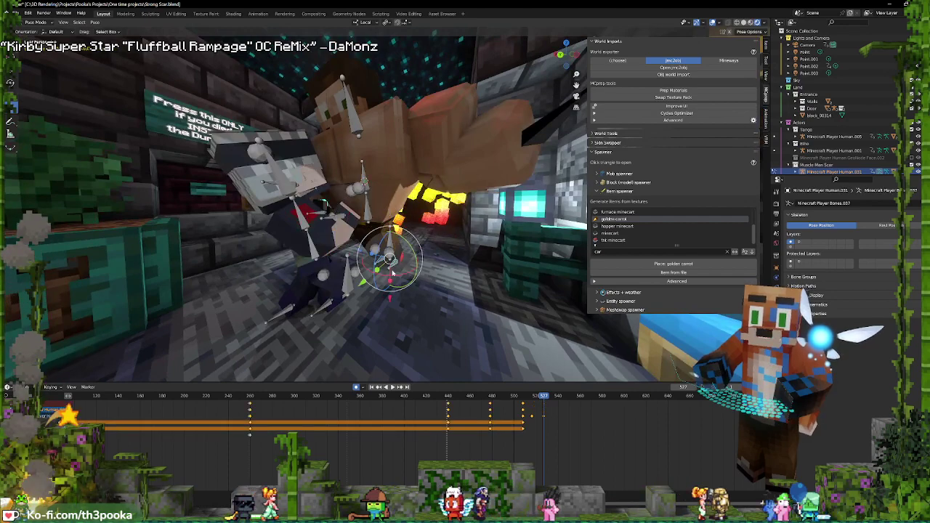
{"action": "key", "text": "g"}
{"action": "key", "text": "y"}
{"action": "key", "text": "y"}
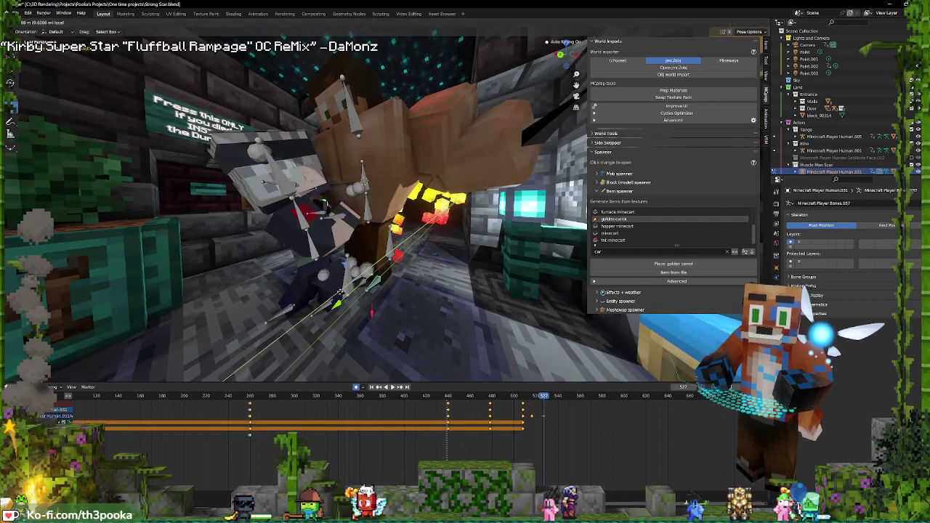
{"action": "left_click", "coordinate": [339, 291]}
At frame 527, bring the muscular character's left hand control inward and down, toward the smaller character
{"action": "left_click", "coordinate": [367, 214]}
{"action": "middle_click_drag", "start_coordinate": [369, 215], "coordinate": [401, 218]}
{"action": "left_click", "coordinate": [525, 164]}
{"action": "middle_click_drag", "start_coordinate": [511, 172], "coordinate": [524, 213]}
{"action": "key", "text": "g"}
{"action": "key", "text": "y"}
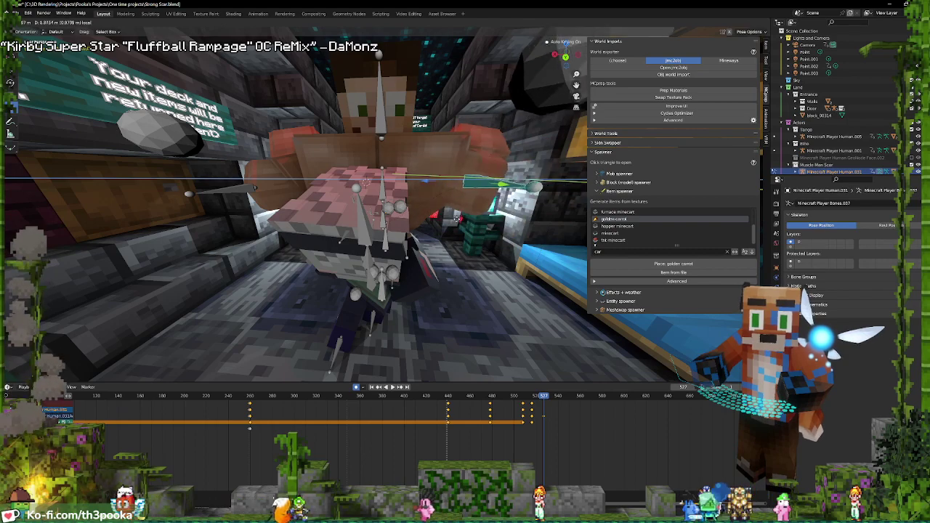
{"action": "left_click", "coordinate": [498, 176]}
{"action": "key", "text": "g"}
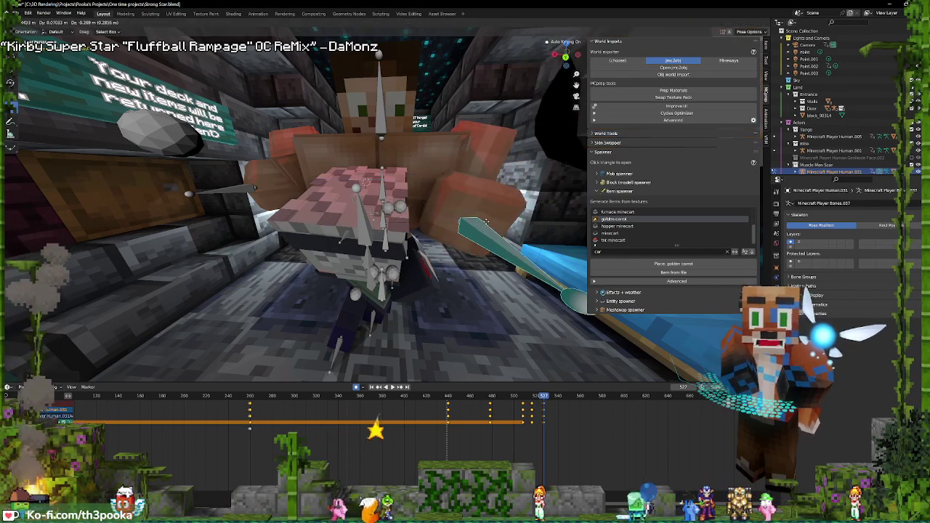
{"action": "left_click", "coordinate": [509, 225]}
Move the muscular character's left elbow control inward across the front of his chest
{"action": "scroll", "coordinate": [509, 225], "scroll_direction": "down", "scroll_amount": 6}
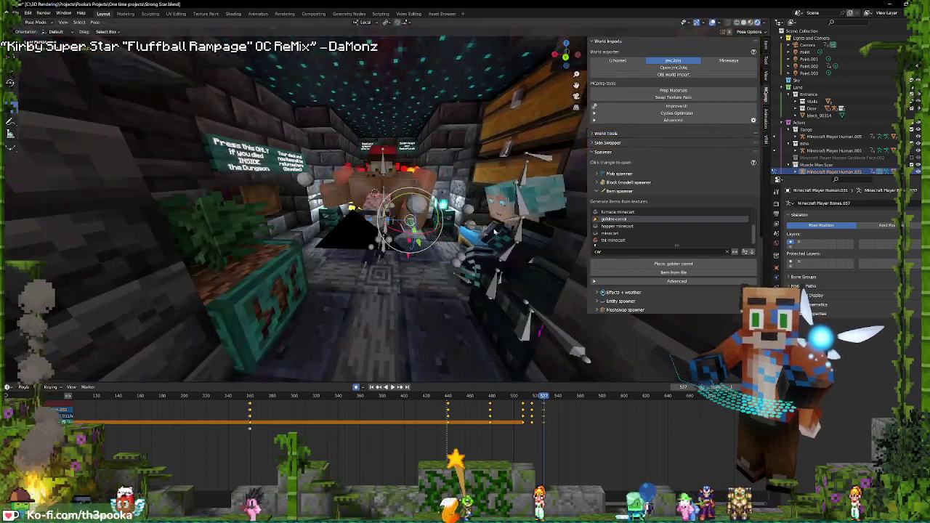
{"action": "scroll", "coordinate": [481, 233], "scroll_direction": "up", "scroll_amount": 2}
{"action": "key", "text": "g"}
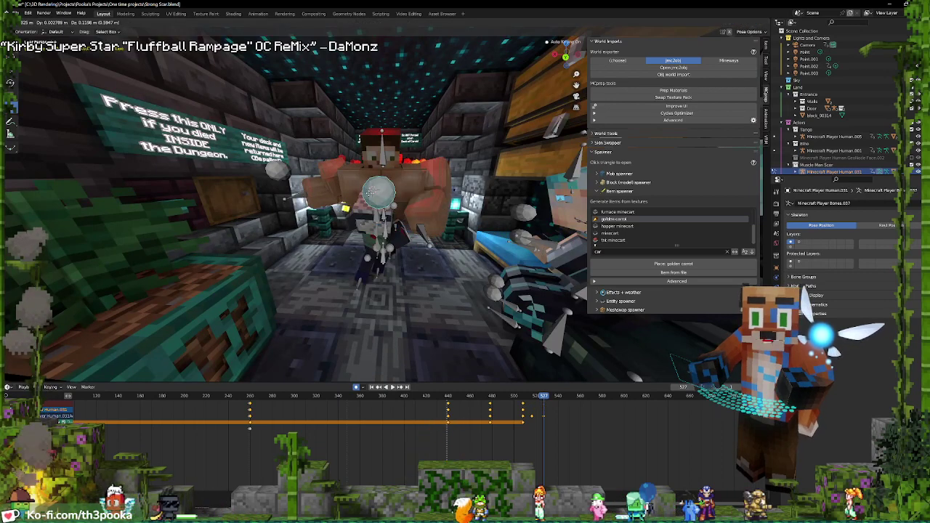
{"action": "left_click", "coordinate": [378, 217]}
{"action": "left_click_drag", "start_coordinate": [369, 234], "coordinate": [368, 233], "text": "shift"}
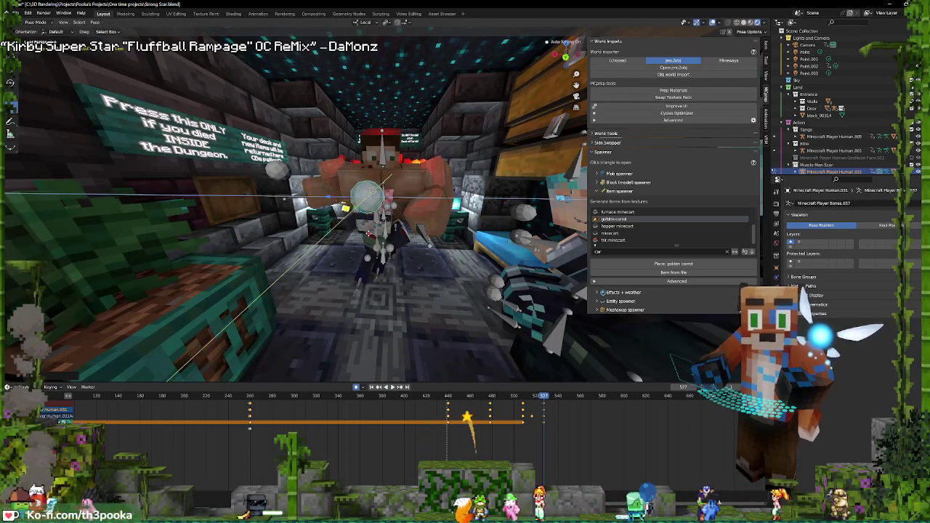
Pull the muscular character's left hand control closer to the smaller character to tighten that arm
{"action": "left_click", "coordinate": [437, 230]}
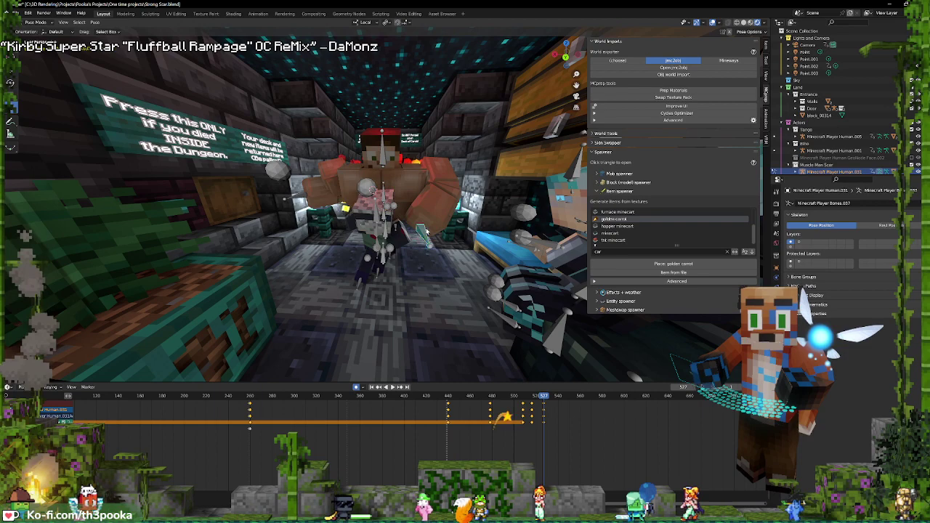
{"action": "key", "text": "g"}
{"action": "left_click", "coordinate": [429, 214]}
{"action": "key", "text": "g"}
{"action": "left_click", "coordinate": [415, 222]}
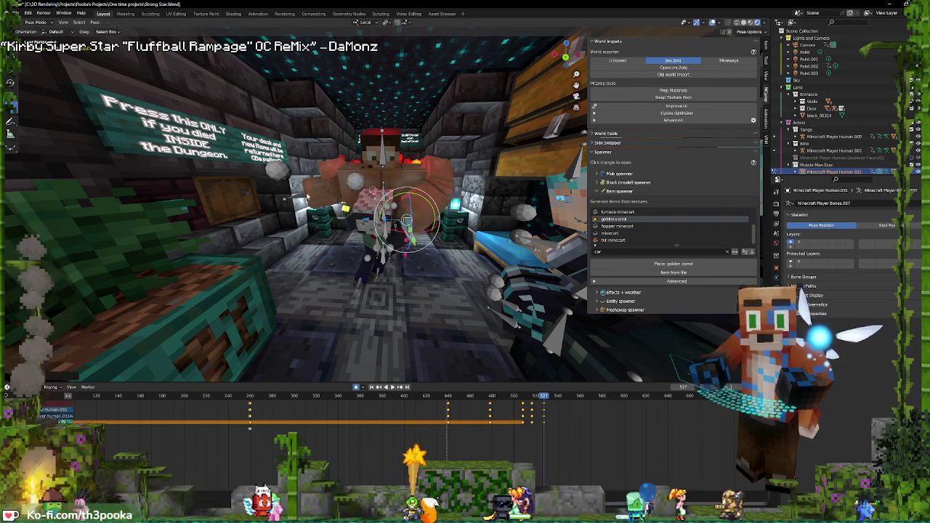
Bring the muscular character's right hand control inward and place its elbow control in front of the chest, mirroring the left arm
{"action": "key", "text": "g"}
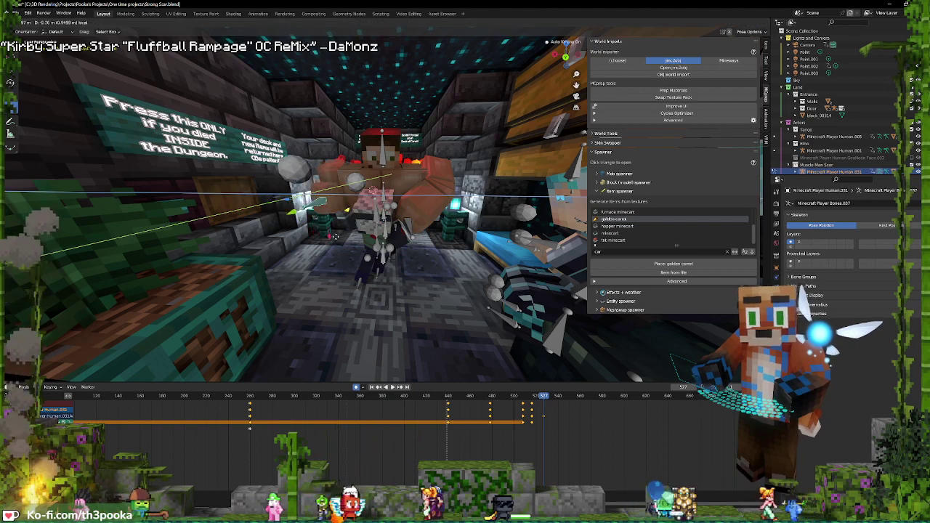
{"action": "left_click", "coordinate": [345, 231]}
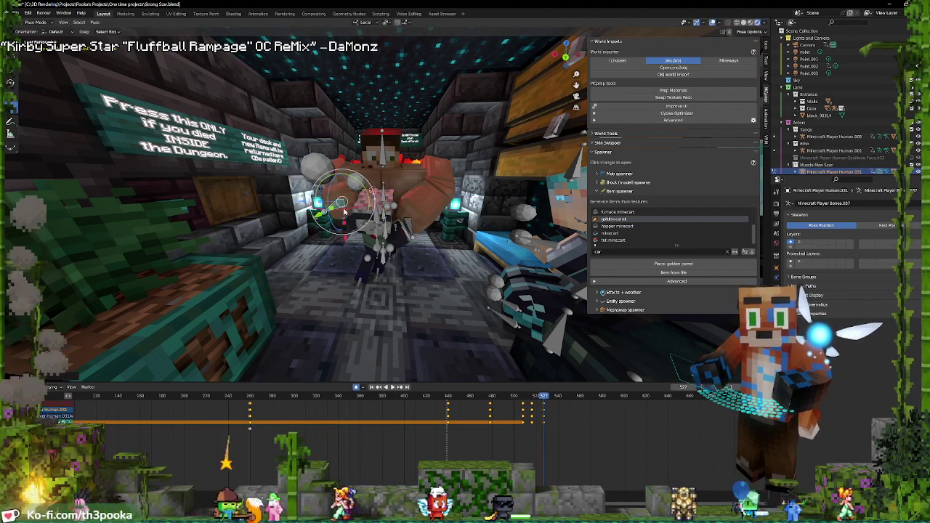
{"action": "key", "text": "g"}
{"action": "left_click", "coordinate": [348, 227]}
{"action": "left_click", "coordinate": [341, 231]}
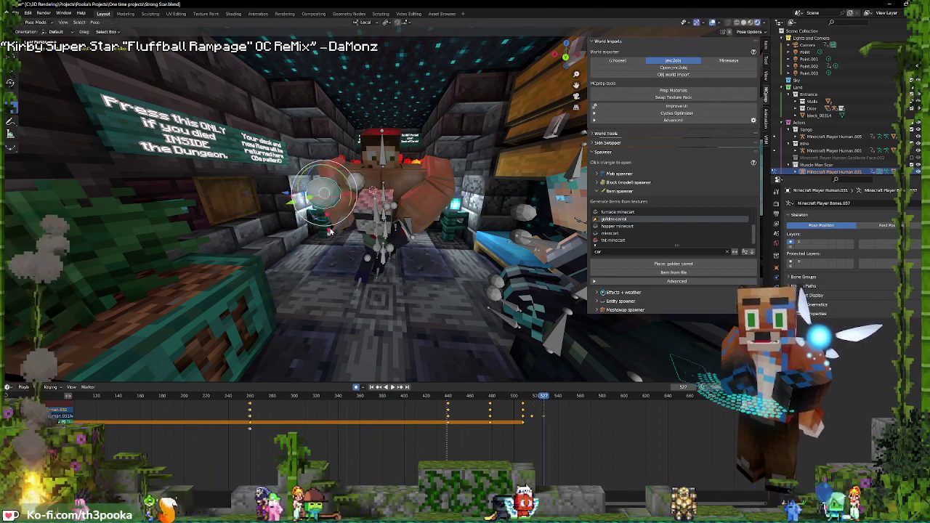
{"action": "key", "text": "g"}
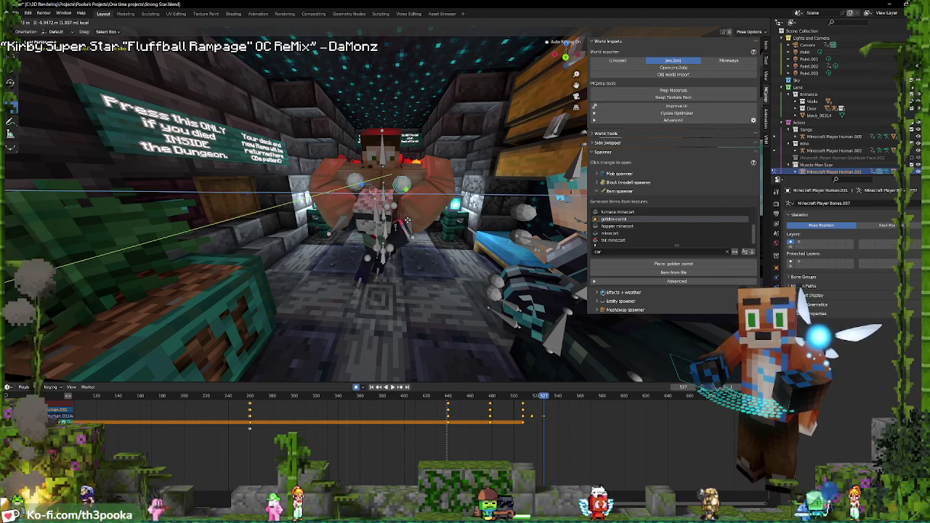
{"action": "left_click", "coordinate": [408, 221]}
Play the lunge from frame 508 through the scene camera to review the arm motion
{"action": "left_click", "coordinate": [523, 413]}
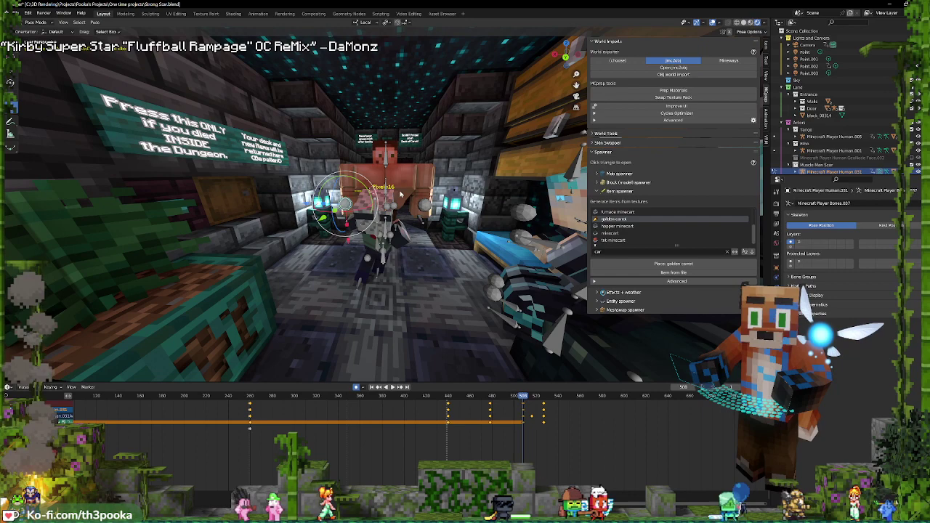
{"action": "key", "text": "KP_0"}
{"action": "key", "text": "space"}
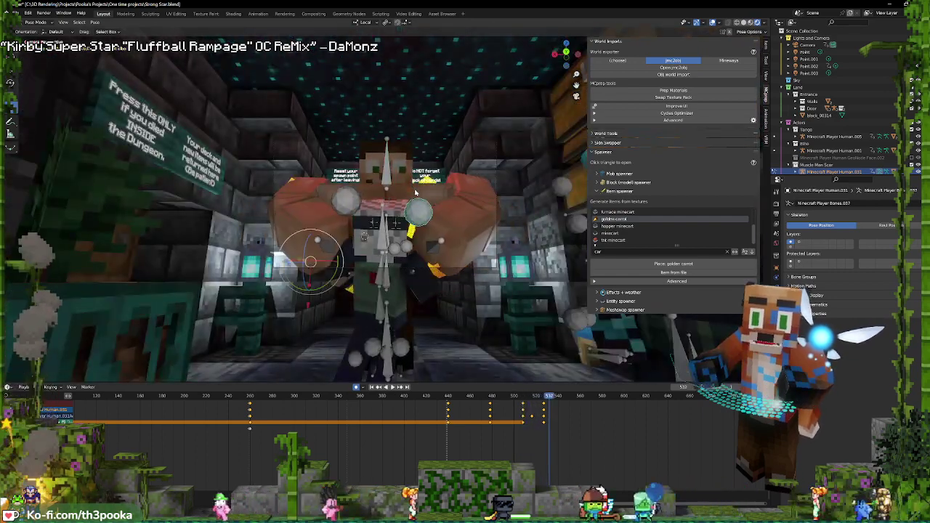
Move the frame 527 keyframes of all the muscular character's bones earlier, to about frame 521
{"action": "key", "text": "a"}
{"action": "key", "text": "g"}
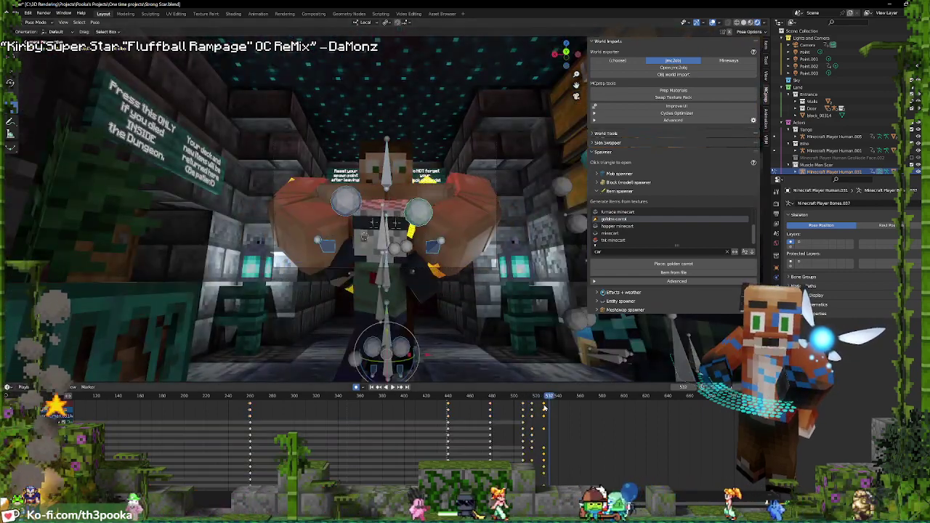
{"action": "left_click", "coordinate": [537, 405]}
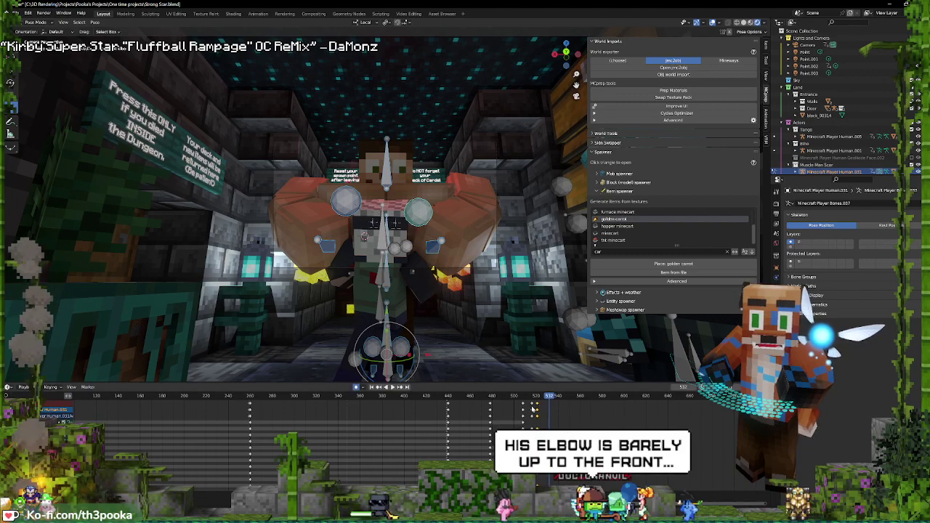
Play the animation again from around frame 508 to check the timing of the faster lunge
{"action": "left_click", "coordinate": [526, 397]}
{"action": "key", "text": "space"}
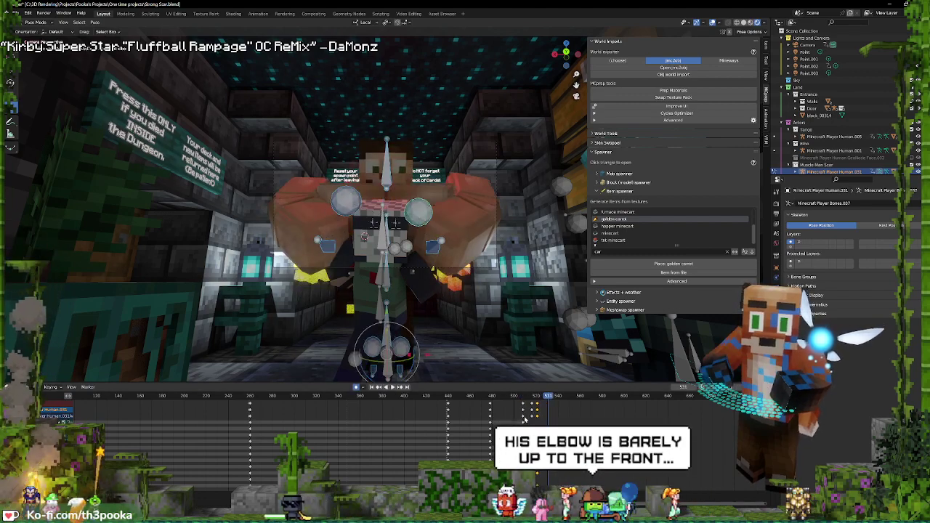
{"action": "key", "text": "Escape"}
{"action": "key", "text": "space"}
{"action": "key", "text": "space"}
Select the muscular character's torso and head bones for posing at the end of the lunge
{"action": "left_click", "coordinate": [387, 340]}
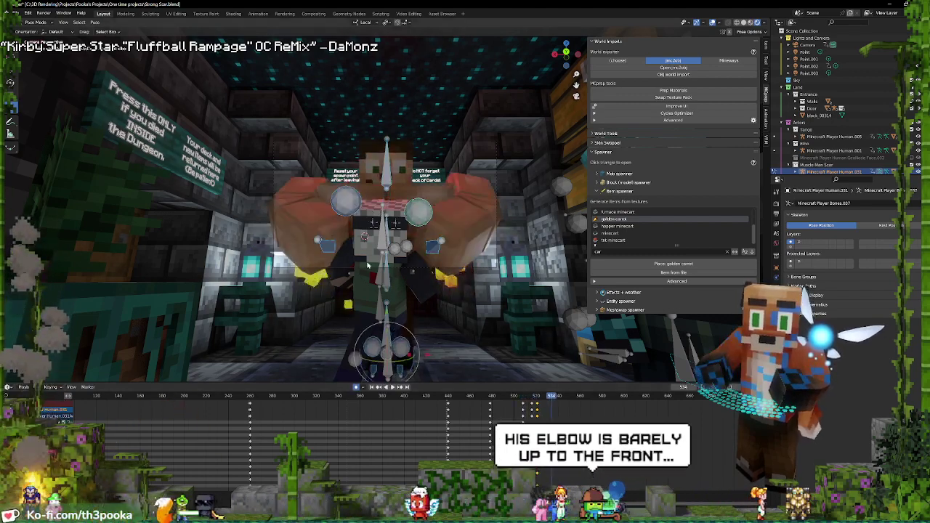
{"action": "left_click", "coordinate": [386, 257]}
{"action": "left_click", "coordinate": [385, 227], "text": "shift"}
{"action": "left_click", "coordinate": [387, 169], "text": "shift"}
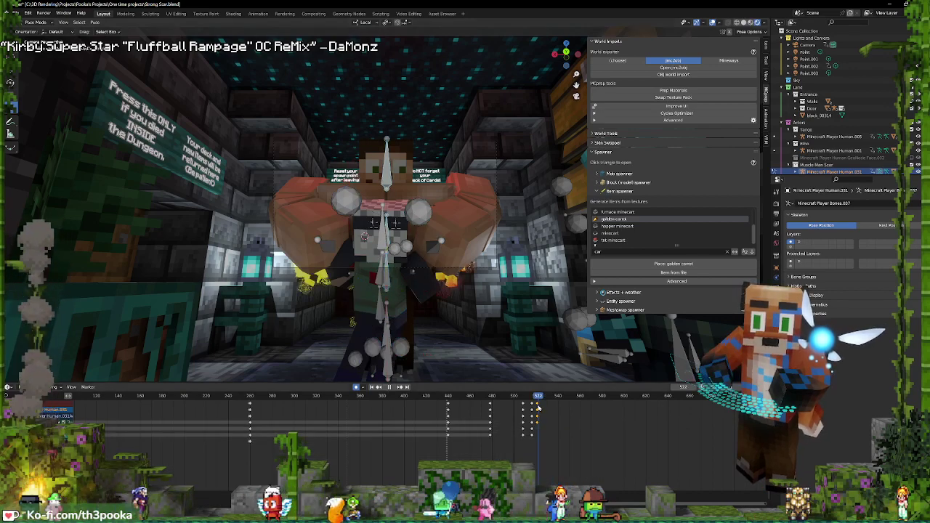
Adjust both arm controls of the muscular character at frame 521 and play back the motion
{"action": "left_click_drag", "start_coordinate": [409, 273], "coordinate": [412, 272]}
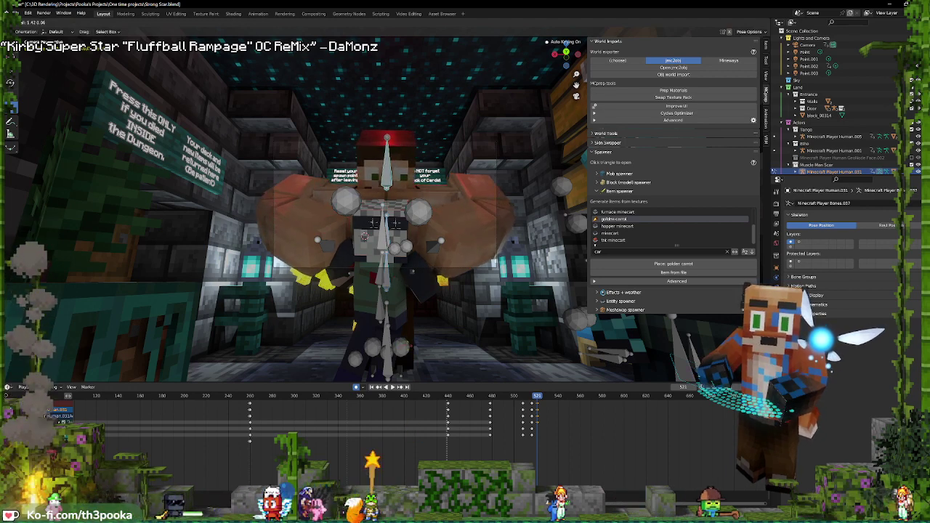
{"action": "left_click", "coordinate": [432, 269]}
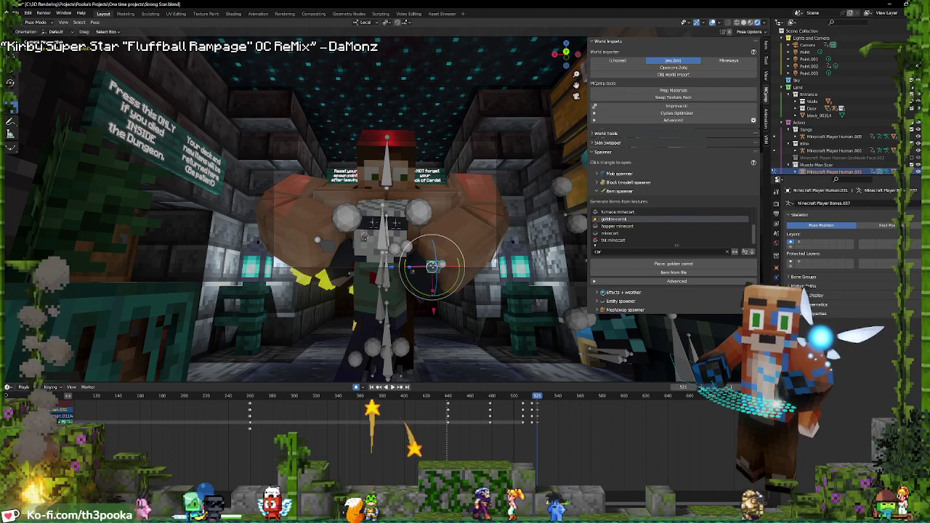
{"action": "key", "text": "g"}
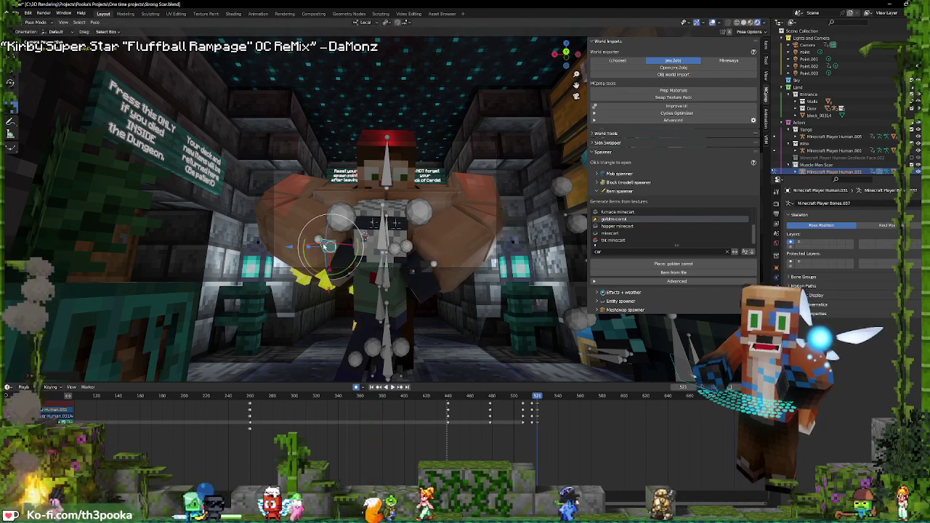
{"action": "left_click", "coordinate": [331, 258]}
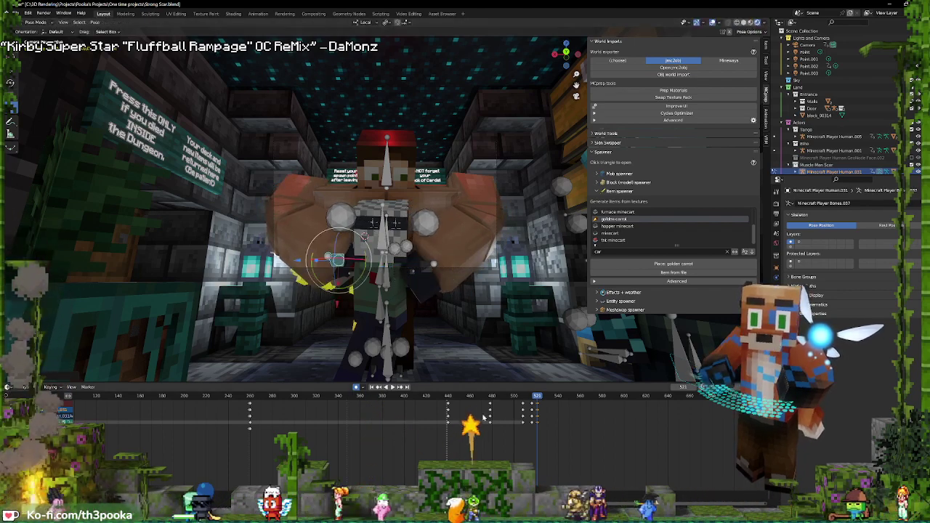
{"action": "key", "text": "space"}
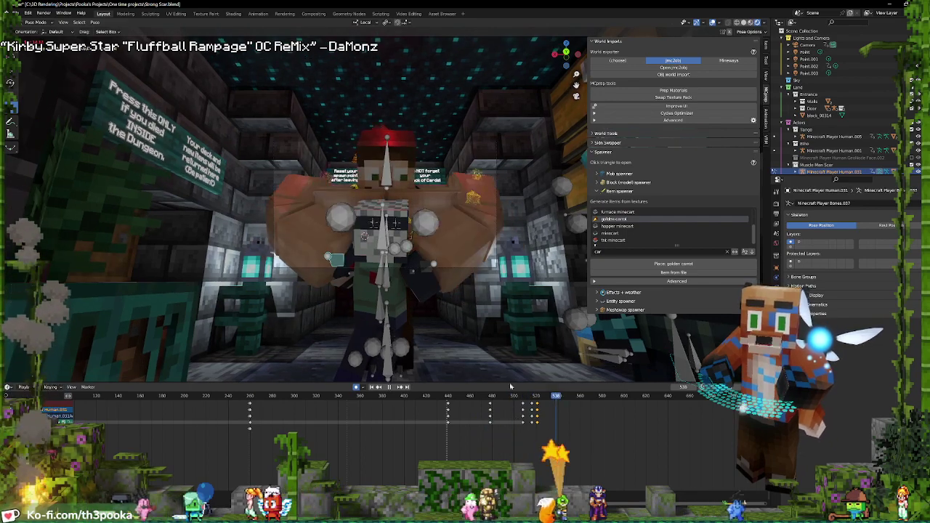
Switch to Pose Mode on the rig of the smaller character in front and go to frame 521
{"action": "key", "text": "ctrl+Tab"}
{"action": "right_click", "coordinate": [385, 287], "text": "shift"}
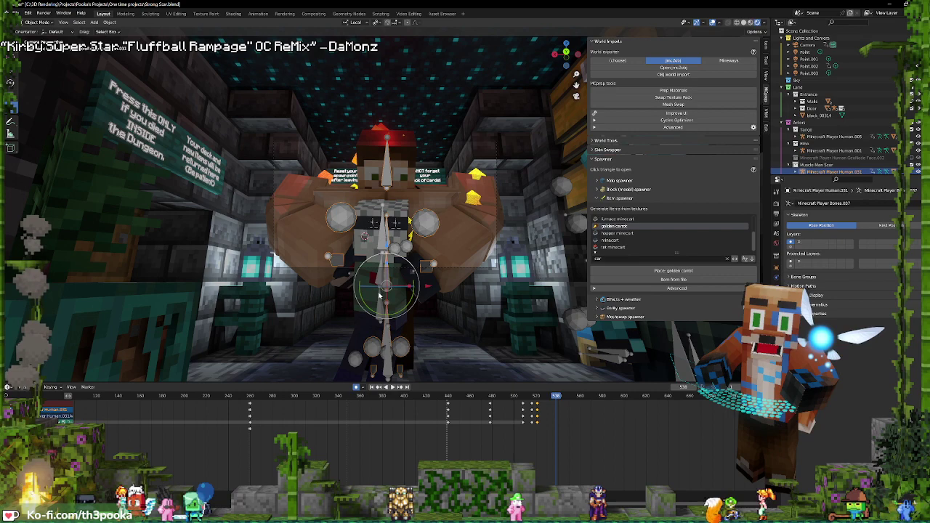
{"action": "left_click", "coordinate": [380, 316]}
{"action": "key", "text": "ctrl+Tab"}
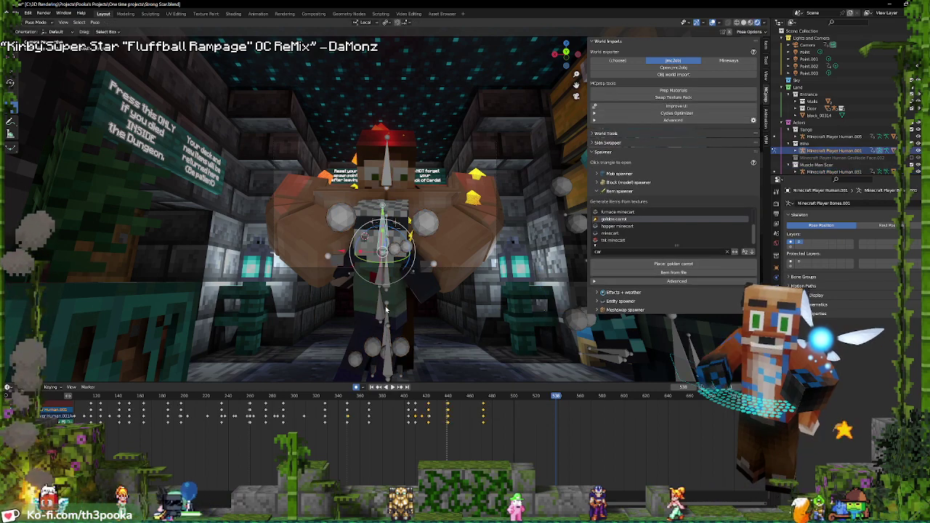
{"action": "right_click_drag", "start_coordinate": [512, 416], "coordinate": [536, 417], "text": "shift"}
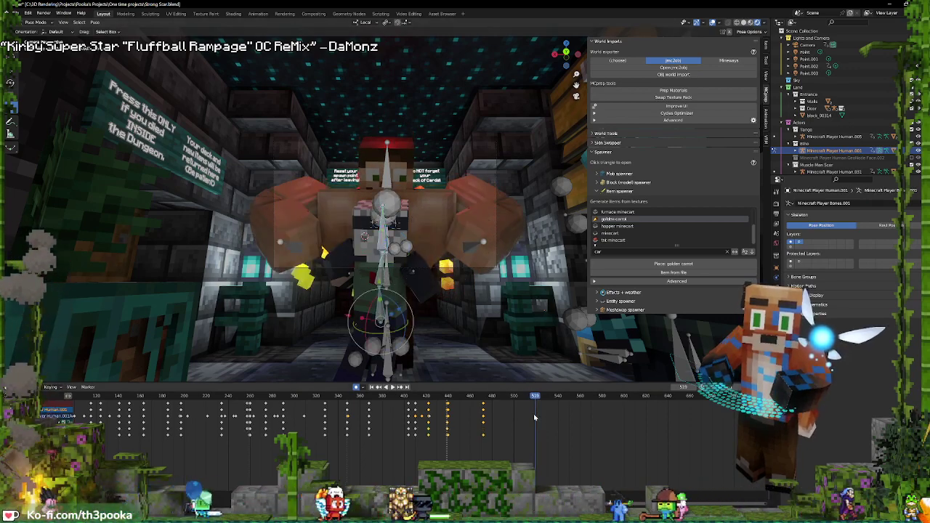
{"action": "key", "text": "space"}
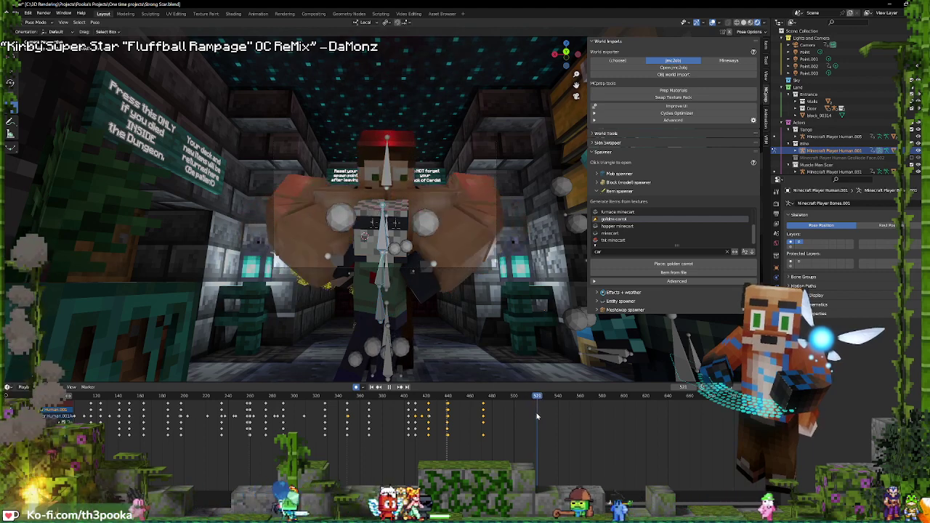
Rotate the smaller character's body and head bones freely into a new pose at frame 521
{"action": "key", "text": "r"}
{"action": "key", "text": "r"}
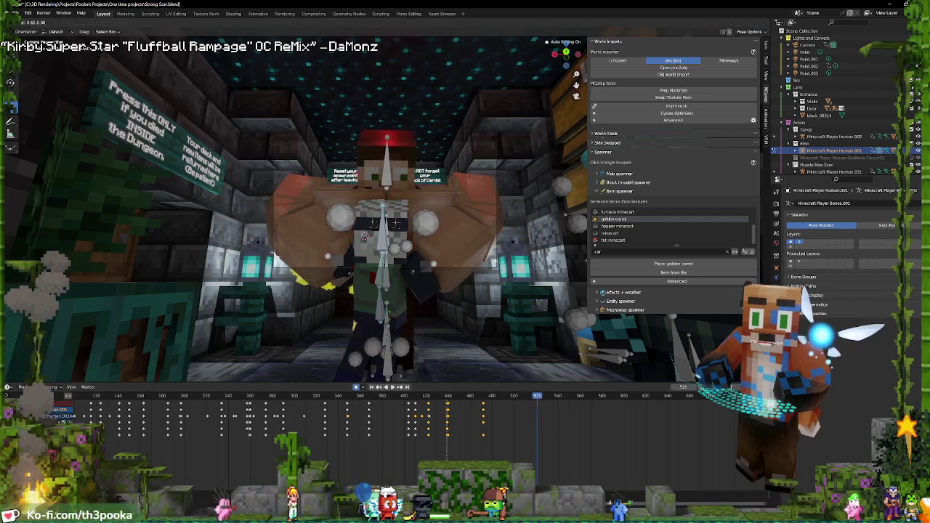
{"action": "left_click", "coordinate": [373, 223]}
{"action": "left_click", "coordinate": [384, 236]}
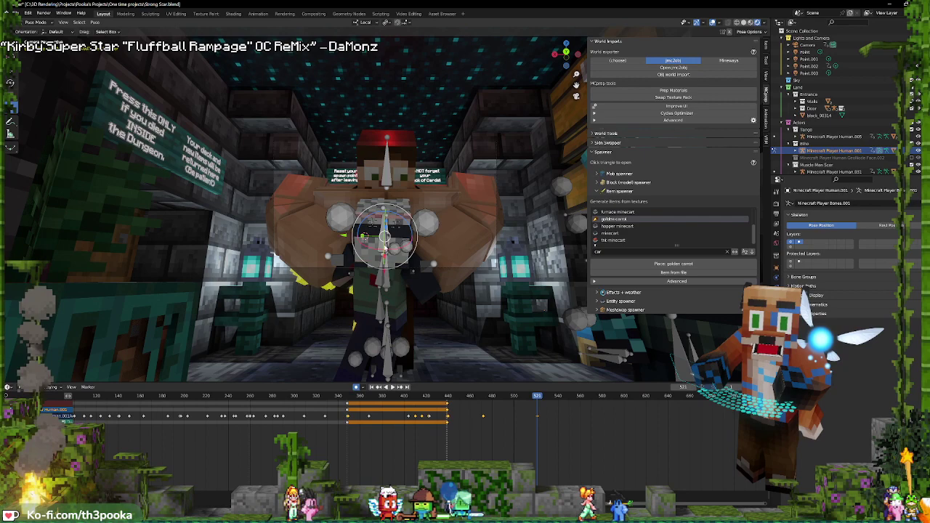
{"action": "key", "text": "r"}
{"action": "key", "text": "r"}
{"action": "left_click", "coordinate": [396, 230]}
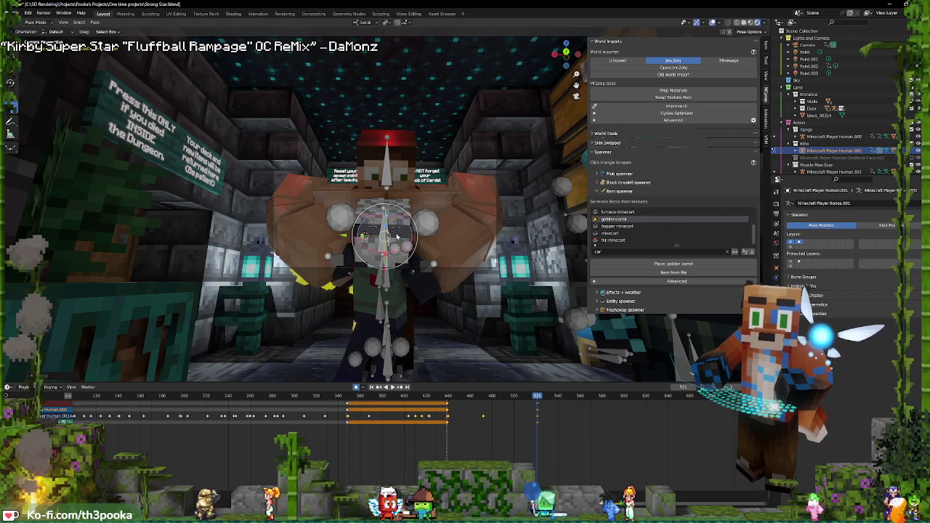
{"action": "left_click", "coordinate": [384, 237]}
{"action": "key", "text": "r"}
{"action": "key", "text": "r"}
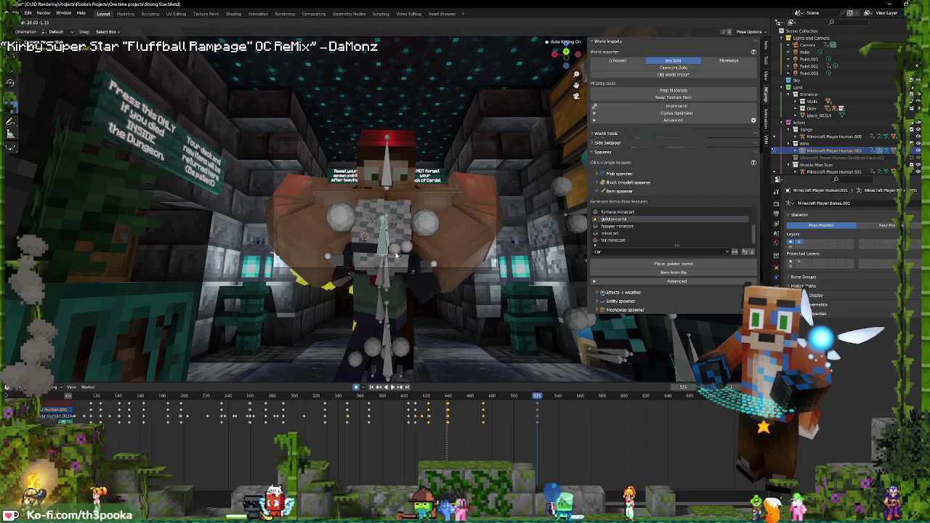
Insert keyframes for all of the smaller character's bones at frame 521
{"action": "key", "text": "a"}
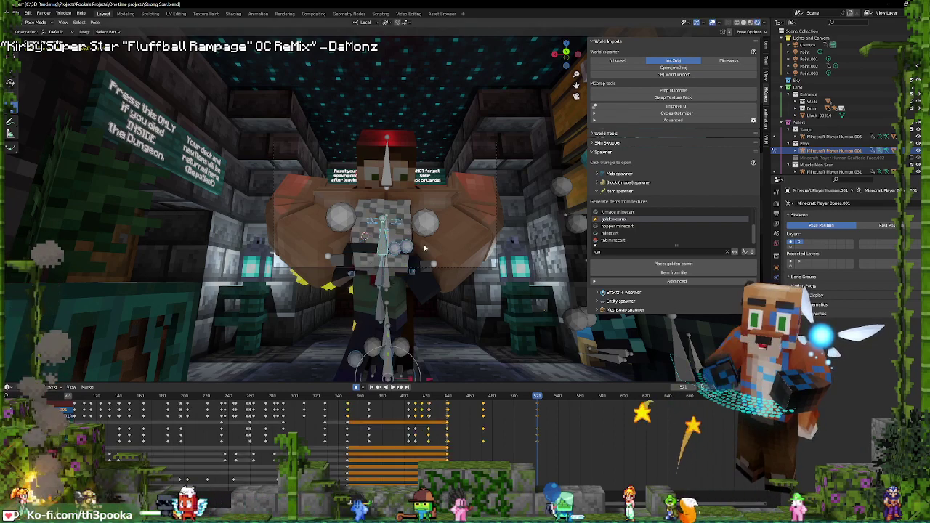
{"action": "key", "text": "i"}
{"action": "left_click", "coordinate": [427, 246]}
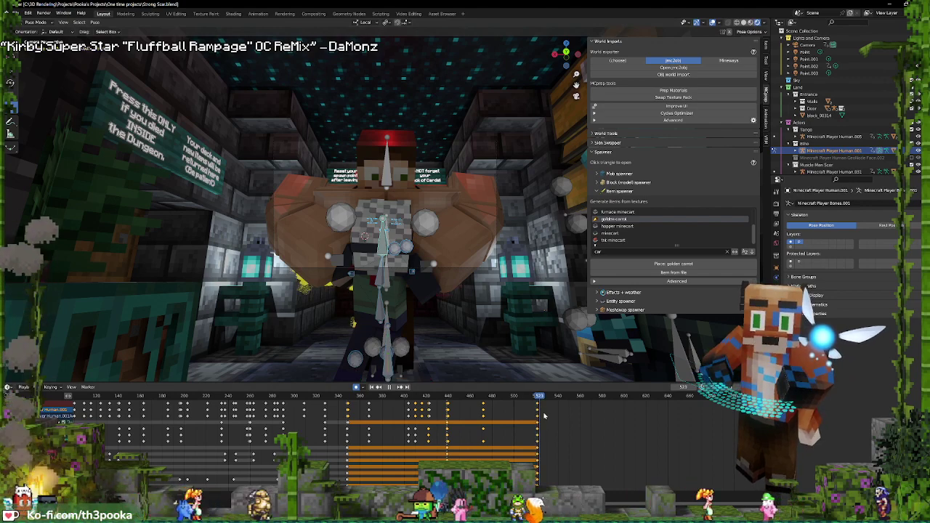
At frame 530, clear the rotation of the smaller character's torso bones and re-pose the lower body
{"action": "left_click_drag", "start_coordinate": [548, 416], "coordinate": [548, 415]}
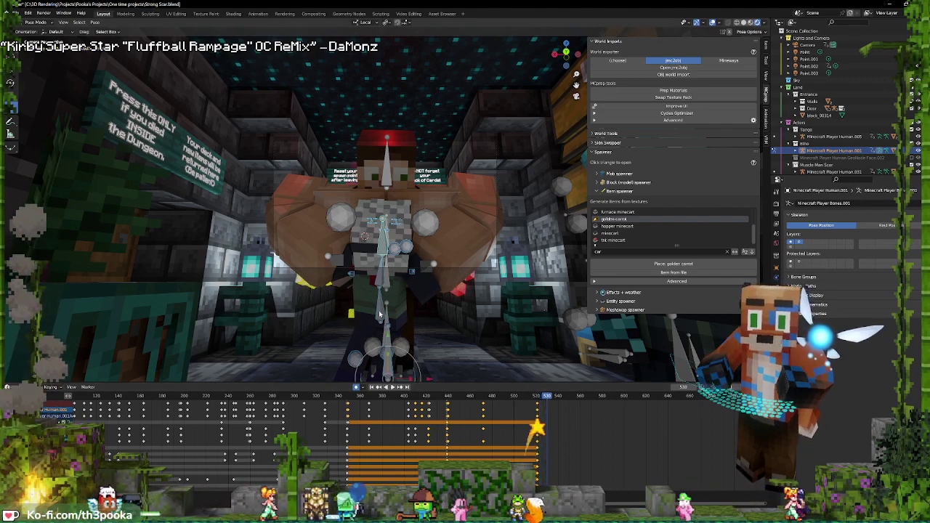
{"action": "left_click", "coordinate": [378, 314]}
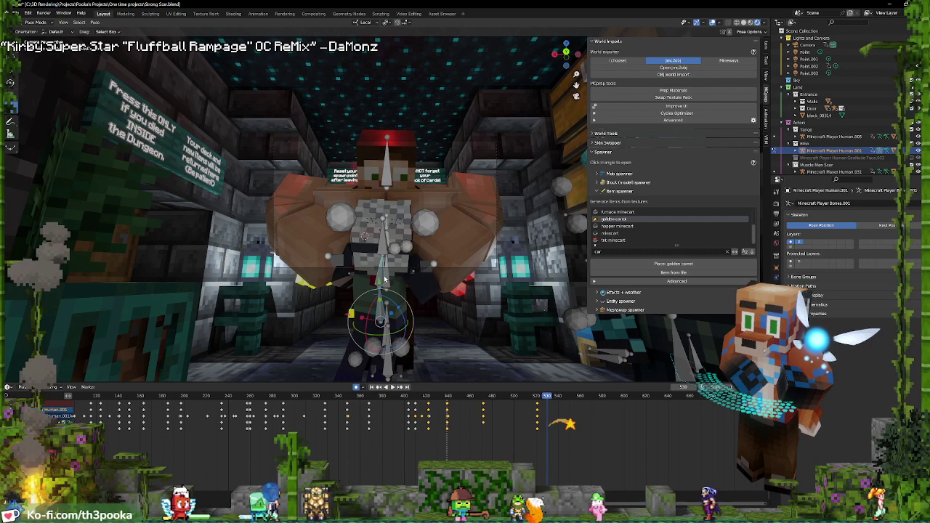
{"action": "key", "text": "alt+r"}
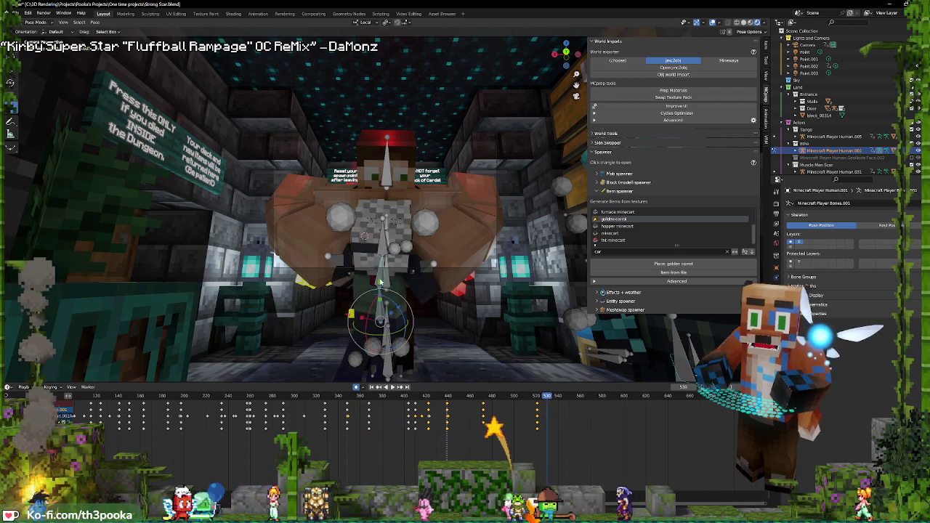
{"action": "left_click", "coordinate": [381, 282]}
{"action": "key", "text": "alt+r"}
{"action": "left_click", "coordinate": [380, 314]}
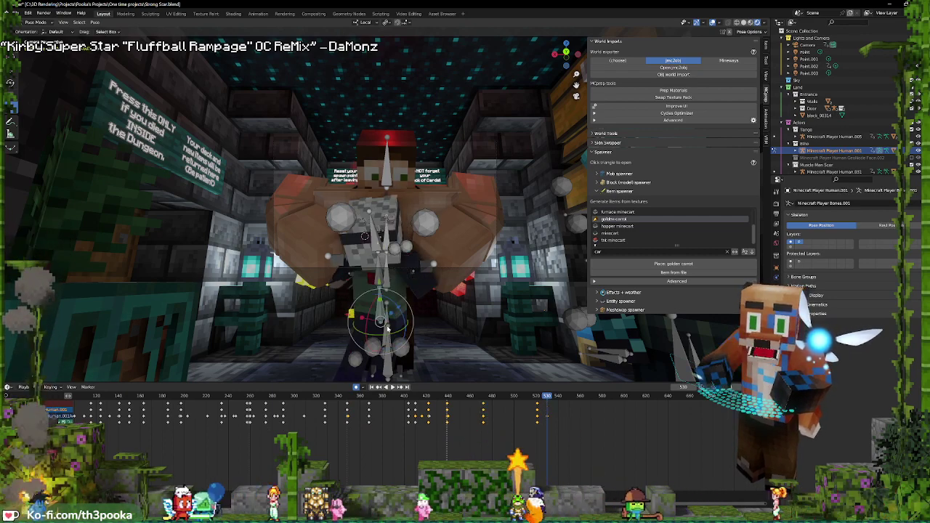
{"action": "left_click_drag", "start_coordinate": [377, 334], "coordinate": [400, 304]}
{"action": "left_click", "coordinate": [395, 319]}
{"action": "left_click", "coordinate": [405, 275]}
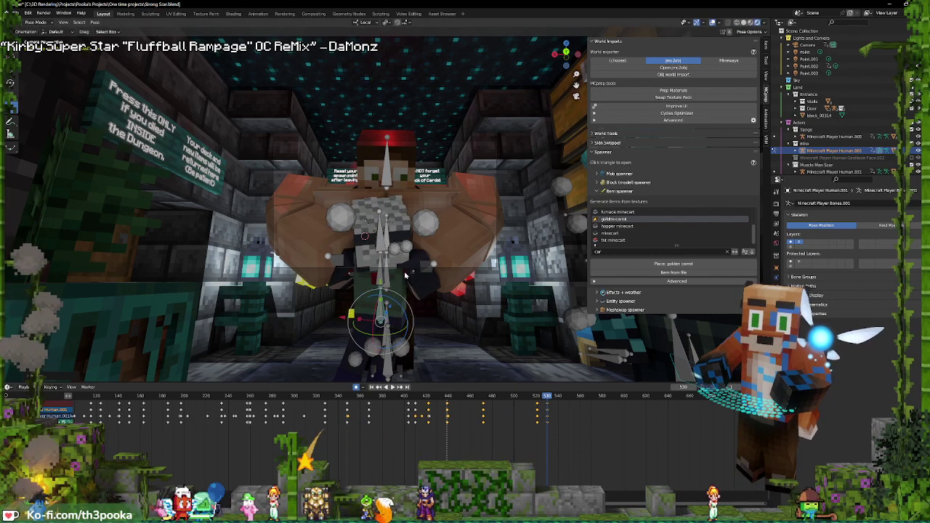
Reposition the smaller character's arm controls at frame 530 so that the hands come down beside the body
{"action": "left_click", "coordinate": [362, 278]}
{"action": "left_click", "coordinate": [415, 282]}
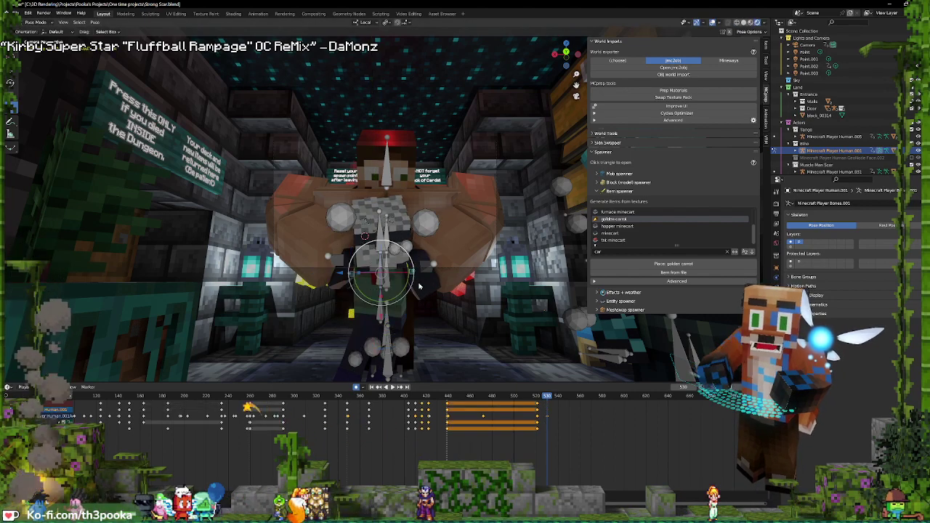
{"action": "key", "text": "ctrl+v"}
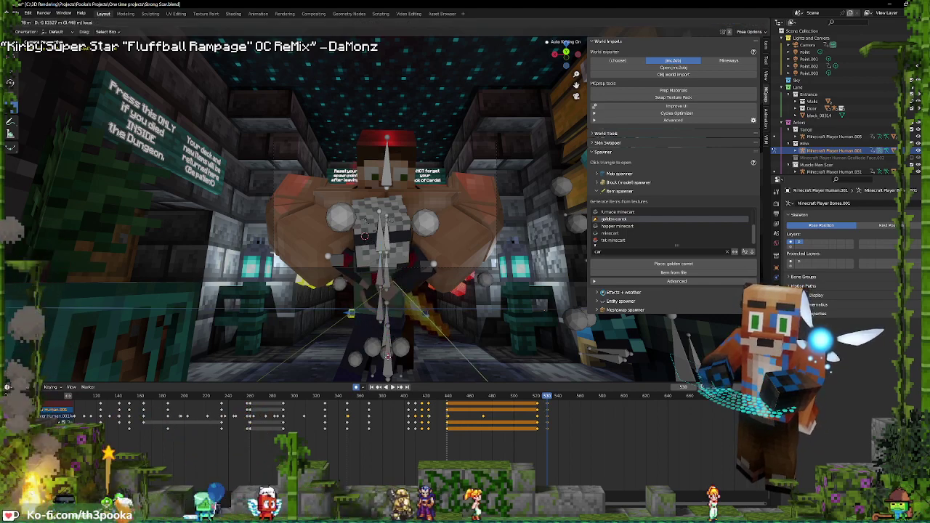
{"action": "left_click", "coordinate": [388, 358]}
{"action": "left_click", "coordinate": [432, 314]}
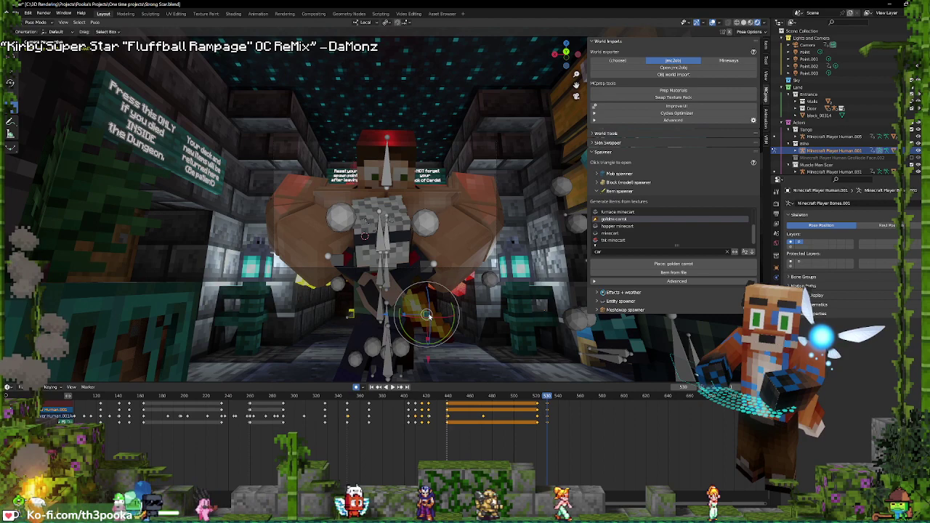
{"action": "key", "text": "g"}
{"action": "left_click", "coordinate": [354, 361]}
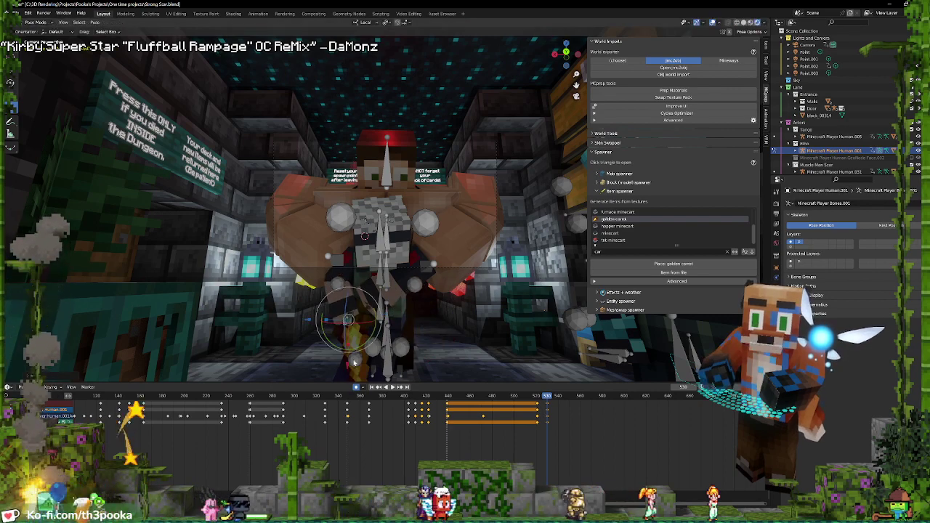
{"action": "key", "text": "g"}
{"action": "key", "text": "x"}
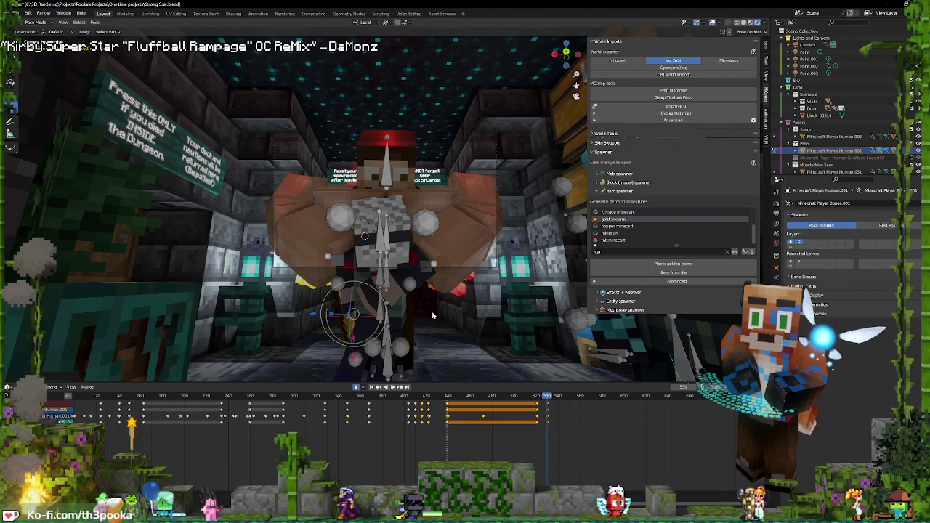
{"action": "left_click", "coordinate": [444, 293]}
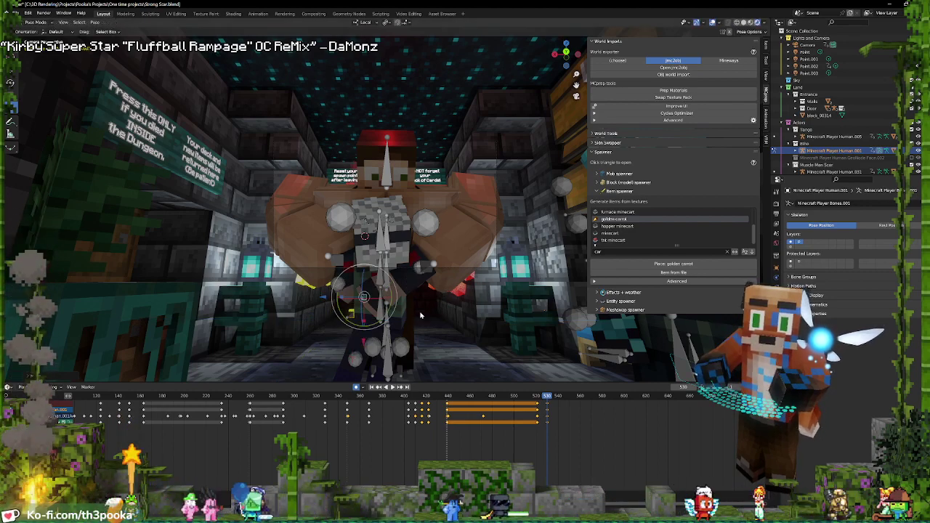
Refine the smaller character's elbow and hand controls at frame 530, bringing the item-holding hand close to the hip
{"action": "left_click_drag", "start_coordinate": [364, 340], "coordinate": [365, 353], "text": "shift"}
{"action": "left_click", "coordinate": [362, 313]}
{"action": "key", "text": "g"}
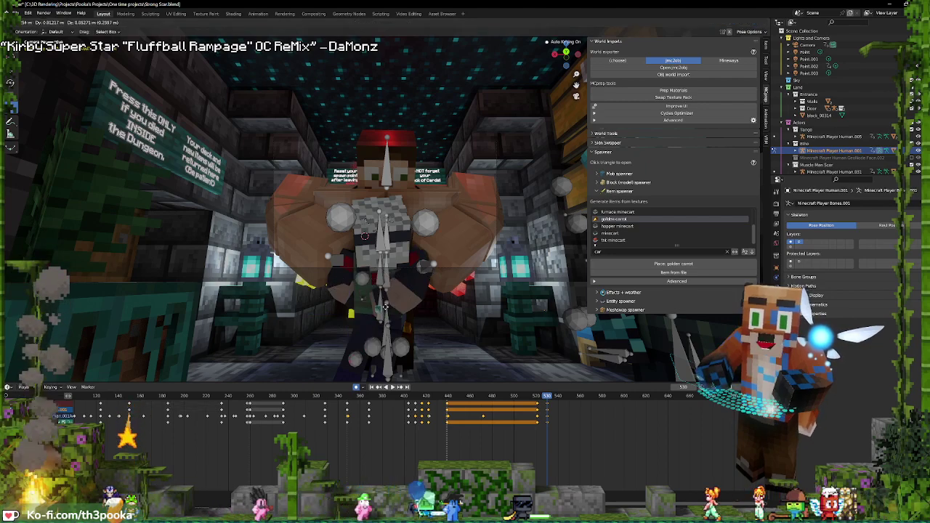
{"action": "left_click", "coordinate": [411, 326]}
{"action": "key", "text": "g"}
{"action": "key", "text": "x"}
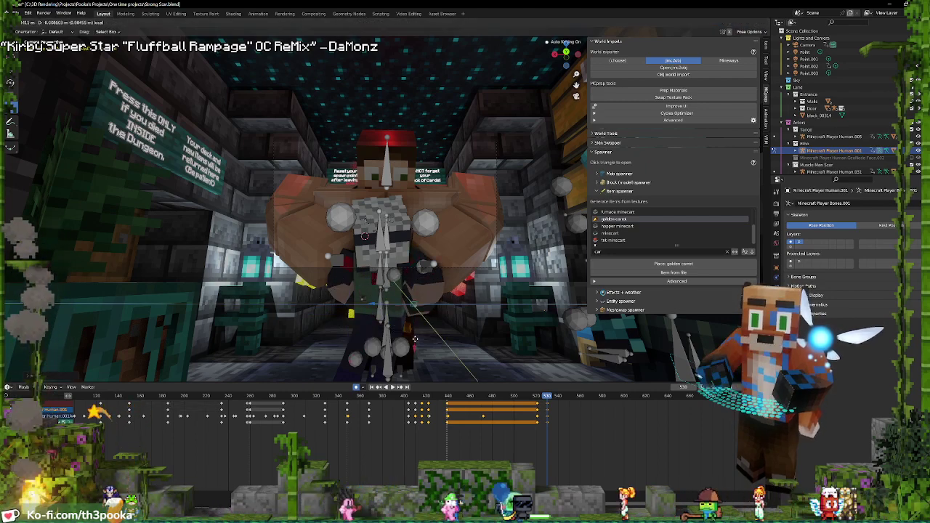
{"action": "left_click", "coordinate": [413, 321]}
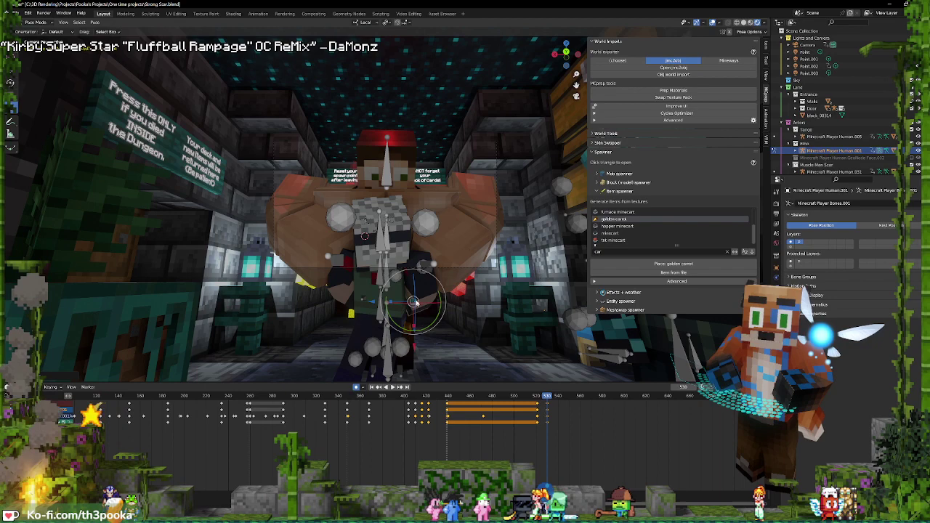
{"action": "key", "text": "g"}
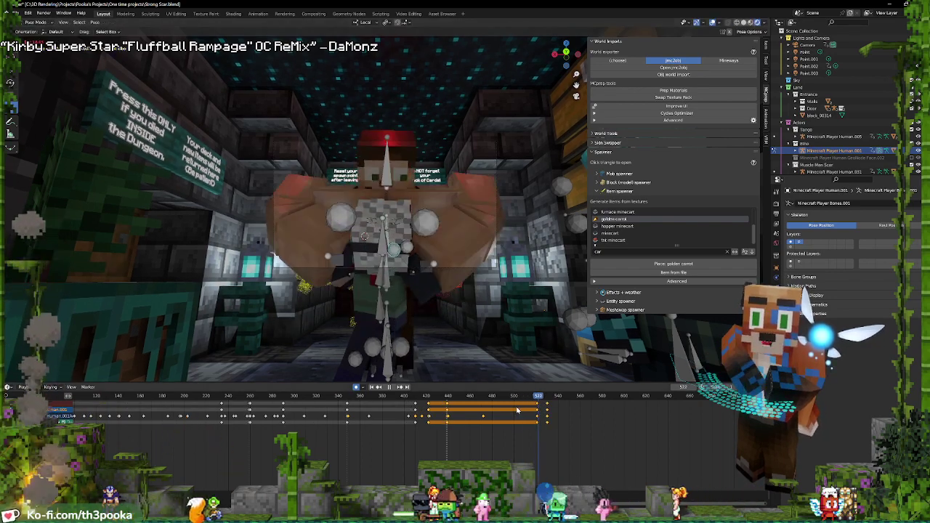
Move the frame 530 keyframes of all bones to shortly after the frame 521 pose, shift the pose keys slightly earlier, and preview the timing
{"action": "key", "text": "a"}
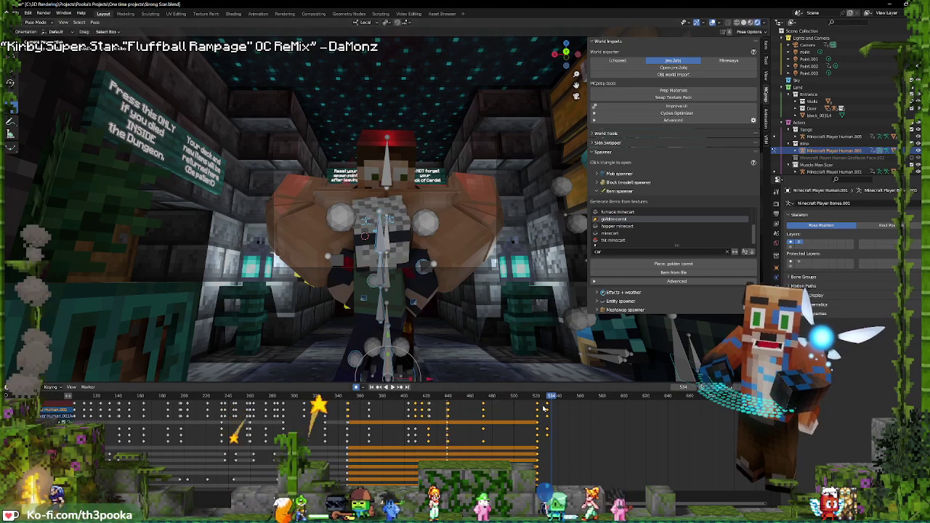
{"action": "key", "text": "g"}
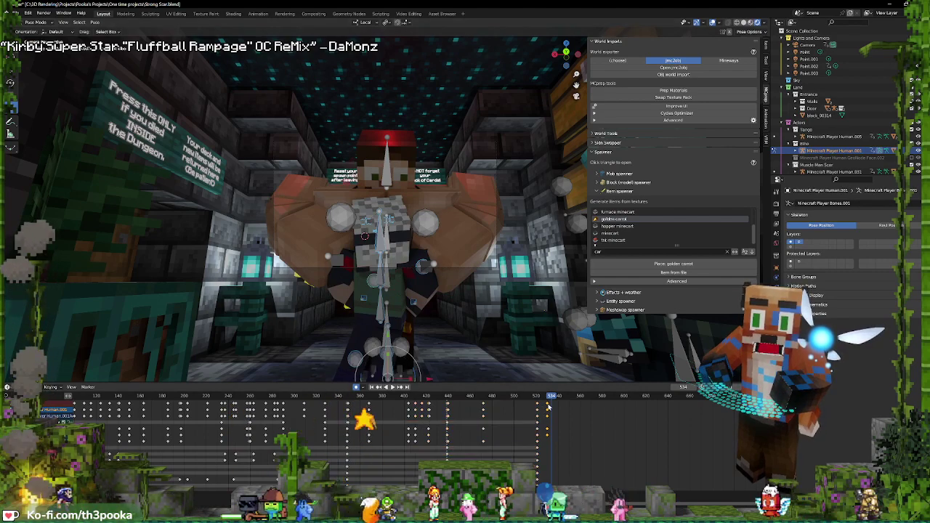
{"action": "left_click", "coordinate": [540, 406]}
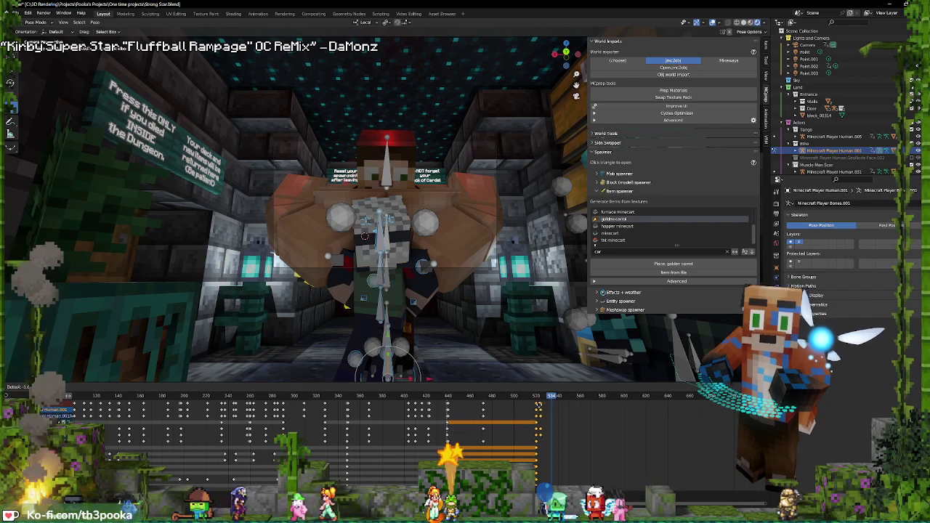
{"action": "left_click", "coordinate": [538, 406]}
{"action": "left_click", "coordinate": [532, 396]}
{"action": "key", "text": "space"}
{"action": "key", "text": "space"}
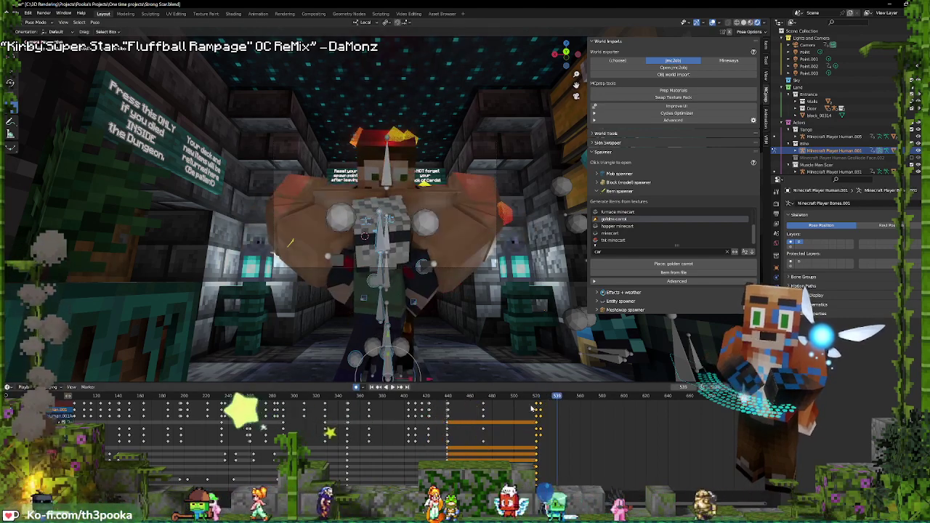
Rotate the smaller character's upper torso bone at frame 524 to adjust his lean
{"action": "left_click", "coordinate": [385, 261]}
{"action": "left_click_drag", "start_coordinate": [537, 398], "coordinate": [540, 415]}
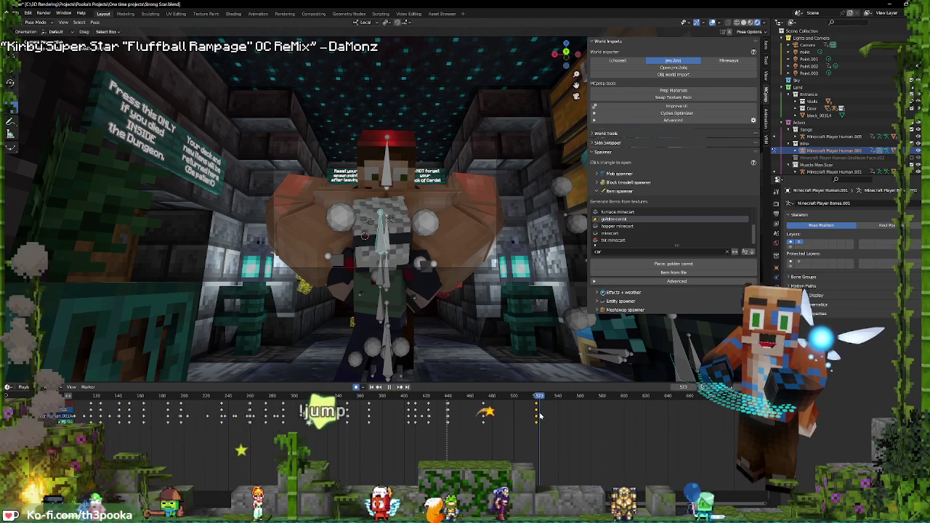
{"action": "left_click", "coordinate": [402, 271]}
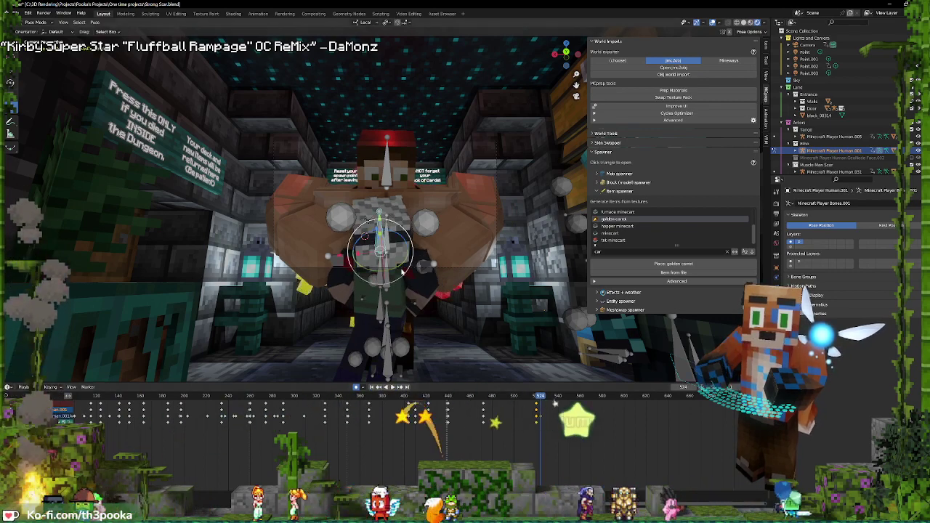
{"action": "left_click", "coordinate": [399, 246]}
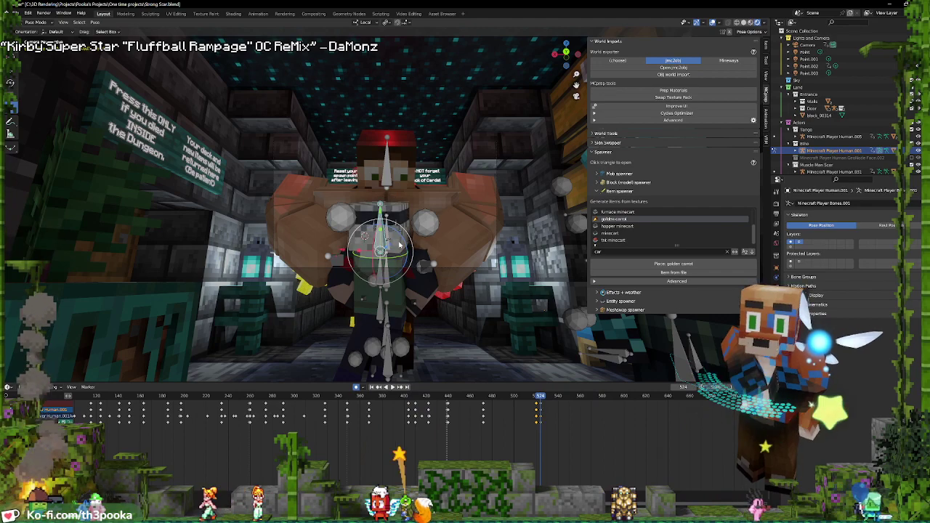
{"action": "left_click", "coordinate": [366, 235]}
{"action": "left_click", "coordinate": [401, 247]}
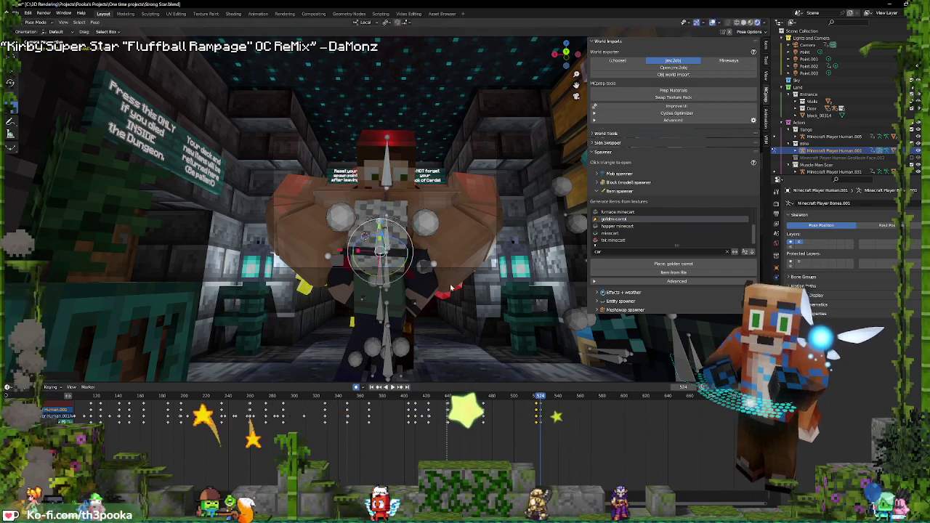
{"action": "key", "text": "ctrl+s"}
{"action": "right_click_drag", "start_coordinate": [541, 420], "coordinate": [540, 420], "text": "shift"}
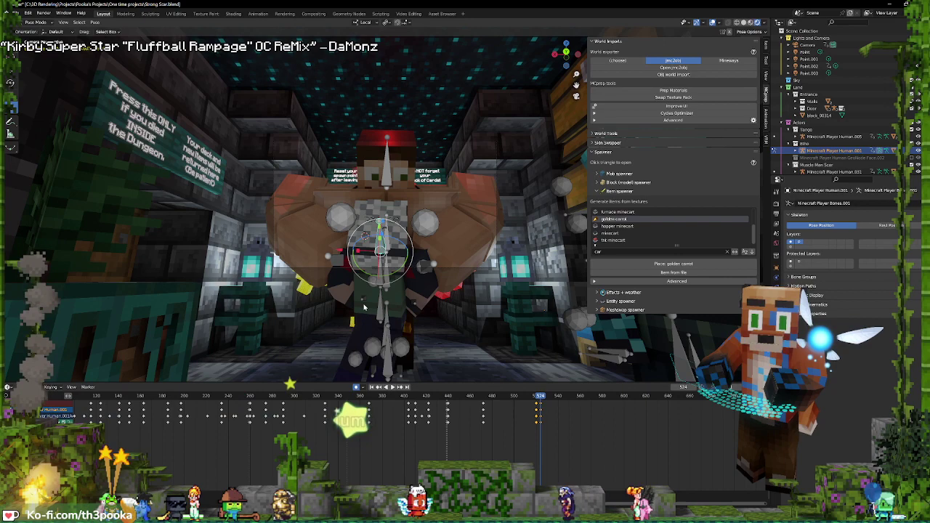
Adjust the rotation of the smaller character's lower torso bone at frame 524
{"action": "left_click", "coordinate": [387, 325]}
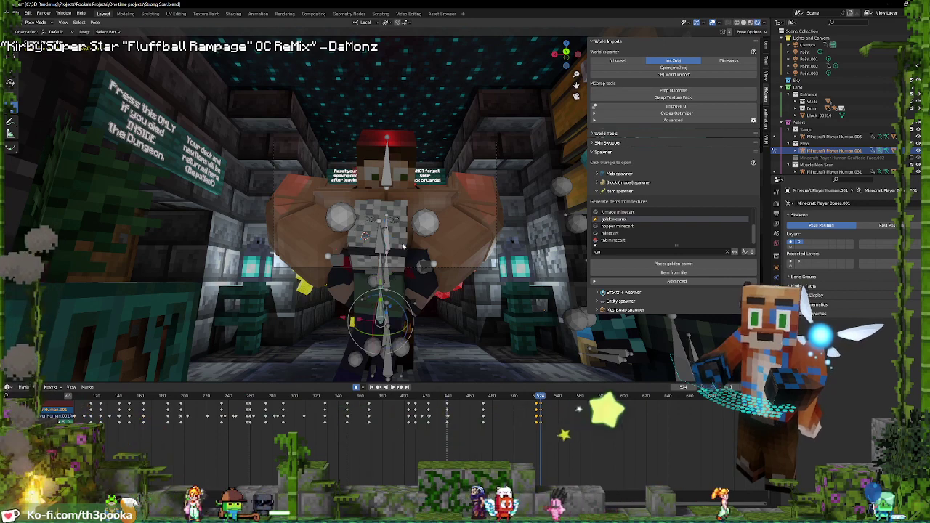
{"action": "key", "text": "g"}
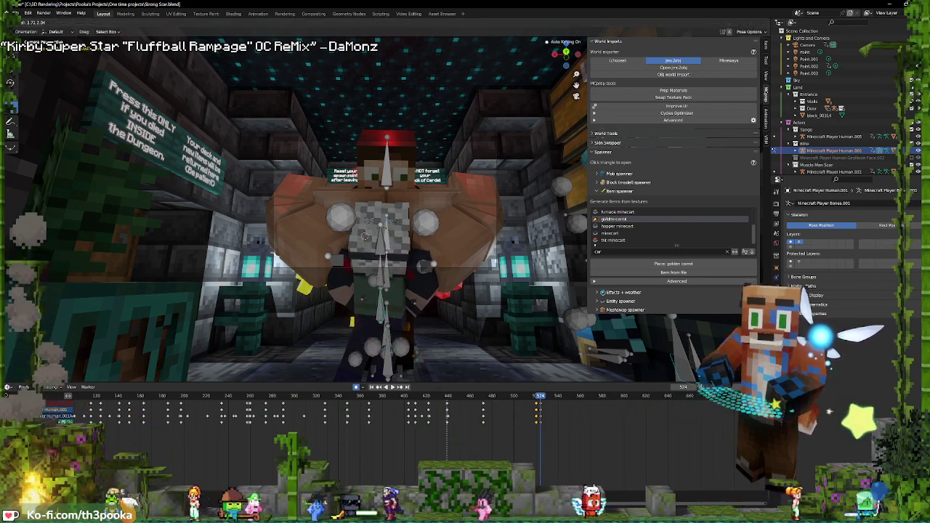
{"action": "right_click", "coordinate": [416, 314]}
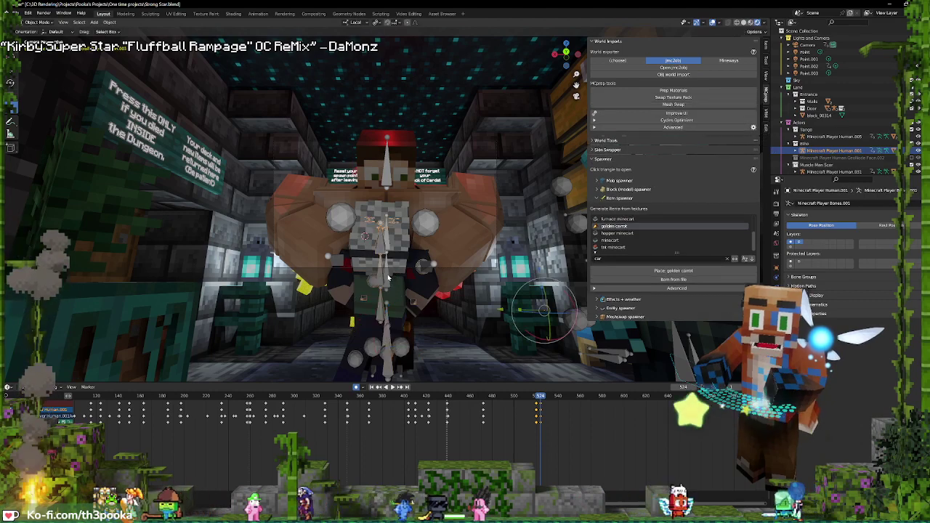
At frame 524, rotate the muscular character's torso and head bones and reposition both of his hand controls
{"action": "left_click", "coordinate": [390, 276]}
{"action": "left_click", "coordinate": [396, 279]}
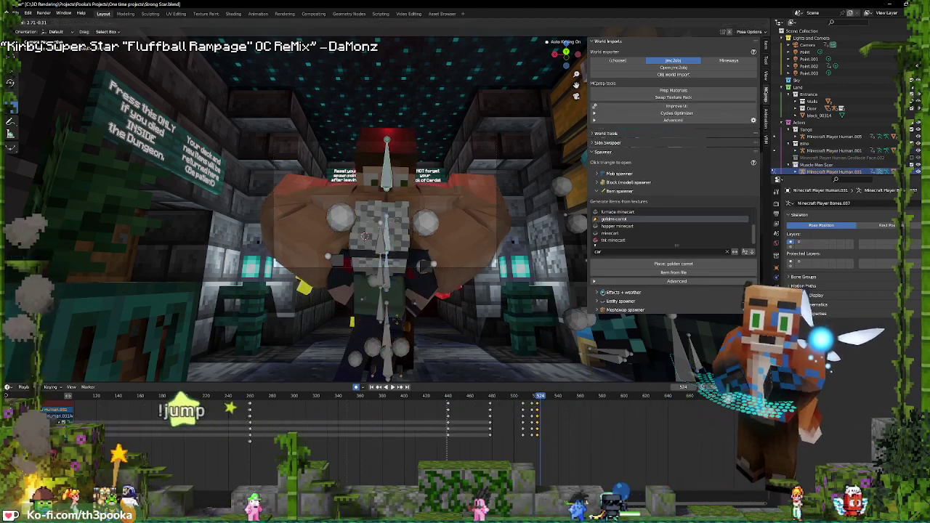
{"action": "left_click", "coordinate": [429, 271]}
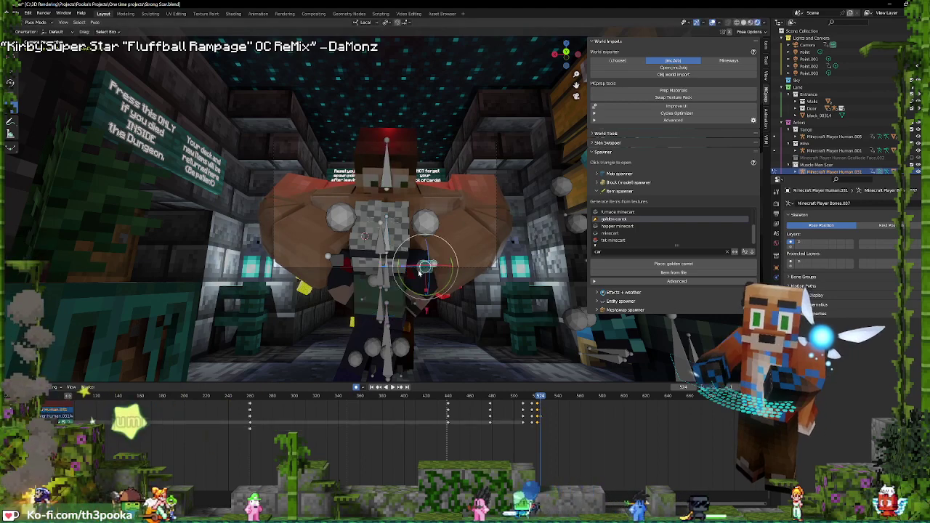
{"action": "left_click", "coordinate": [335, 259], "text": "shift"}
{"action": "key", "text": "g"}
{"action": "key", "text": "shift+x"}
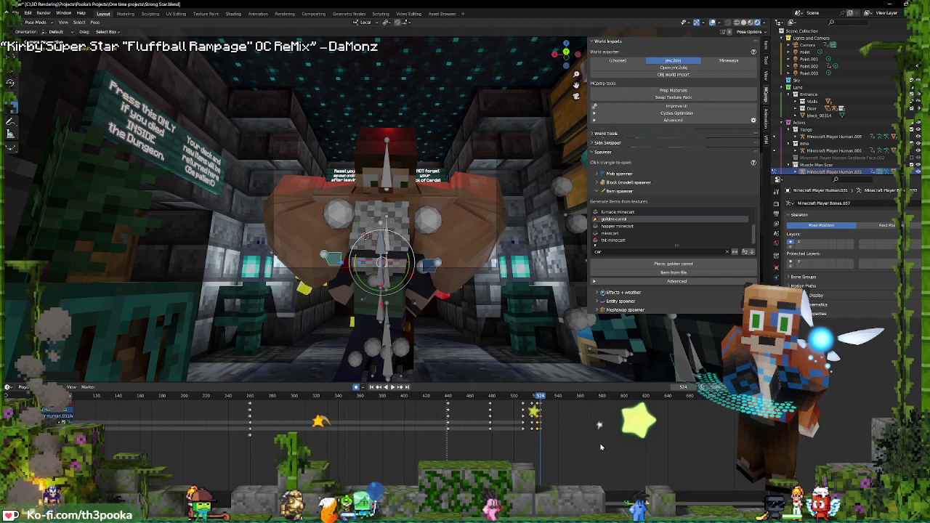
{"action": "left_click", "coordinate": [513, 419]}
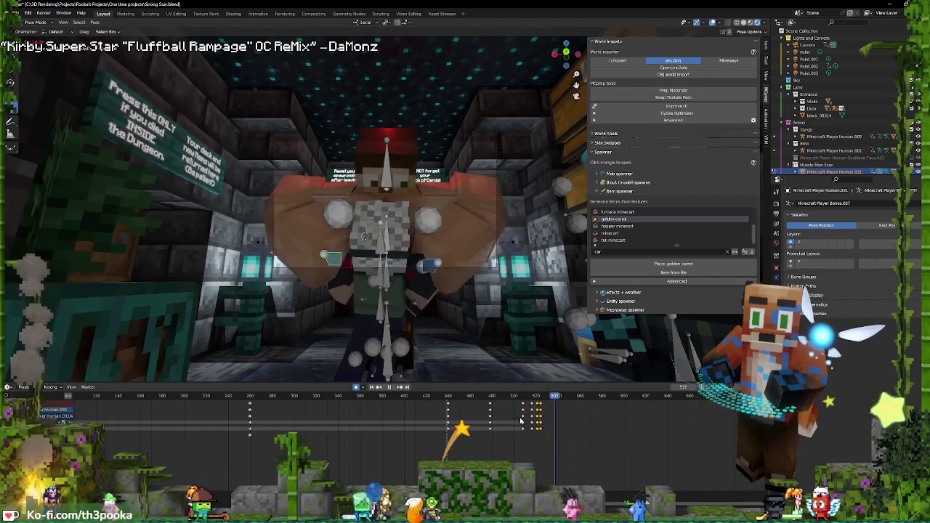
{"action": "key", "text": "space"}
{"action": "key", "text": "space"}
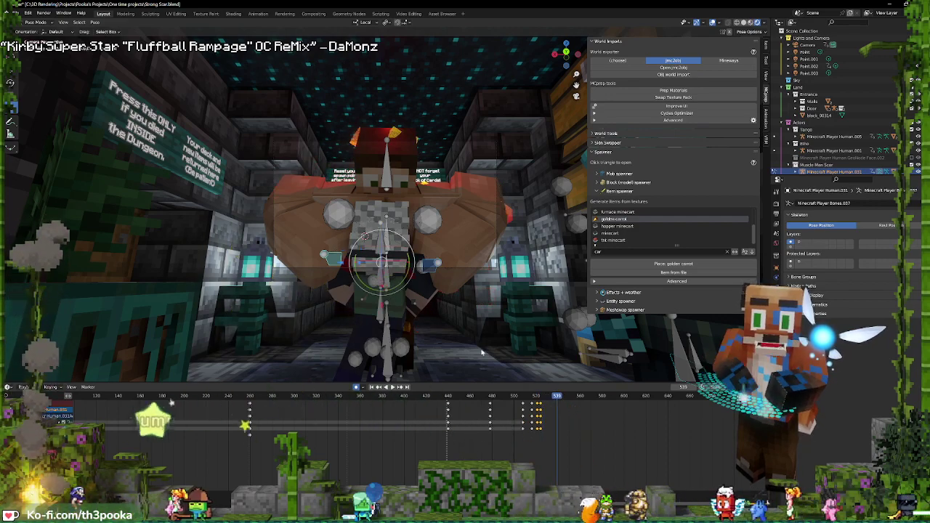
At frame 539, shift the muscular character's hand controls slightly and tilt his torso and head bones
{"action": "left_click_drag", "start_coordinate": [366, 264], "coordinate": [361, 262]}
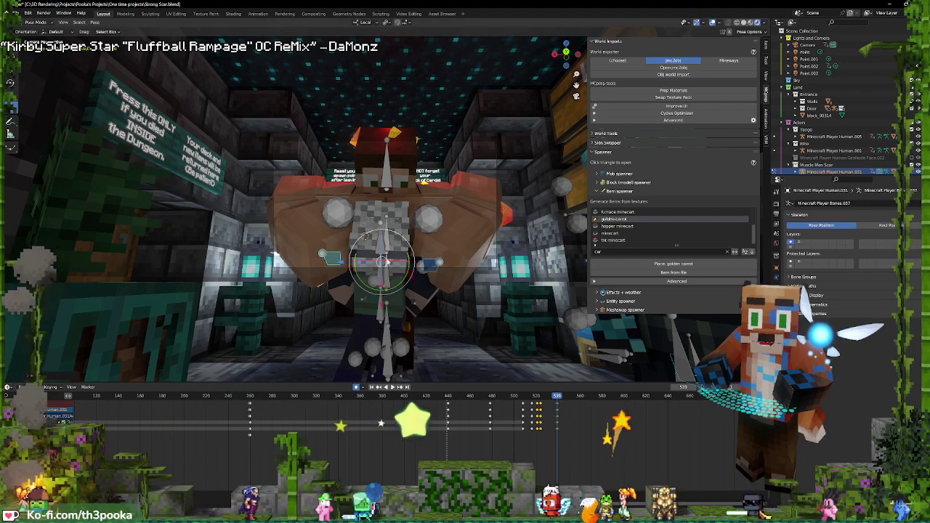
{"action": "left_click", "coordinate": [387, 245]}
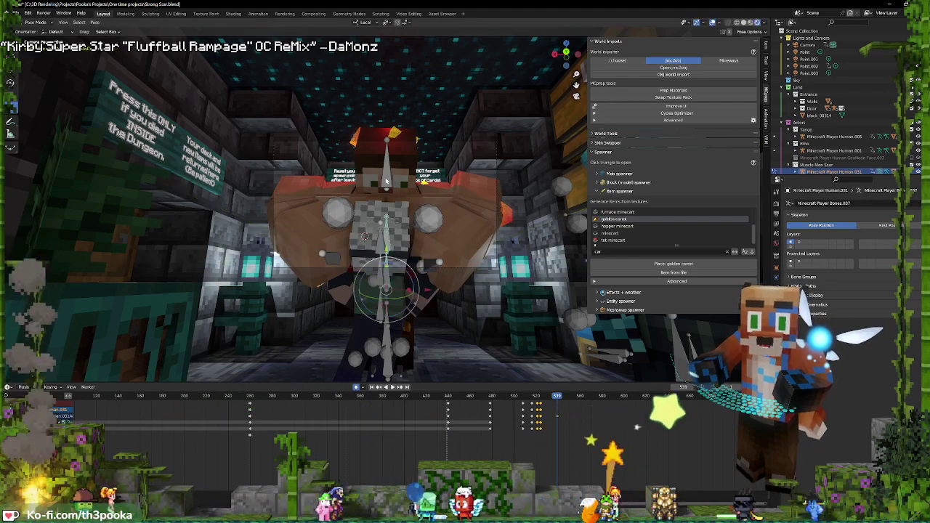
{"action": "key", "text": "g"}
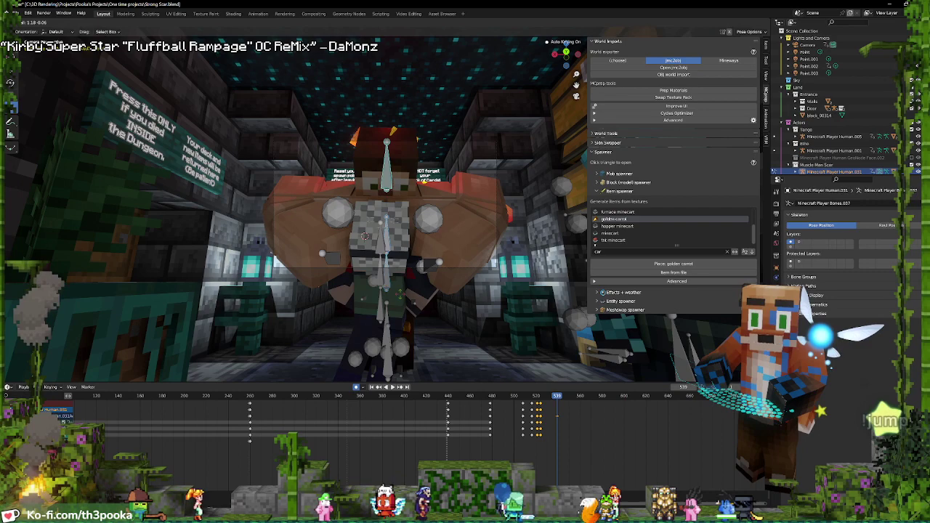
{"action": "left_click_drag", "start_coordinate": [400, 294], "coordinate": [399, 306]}
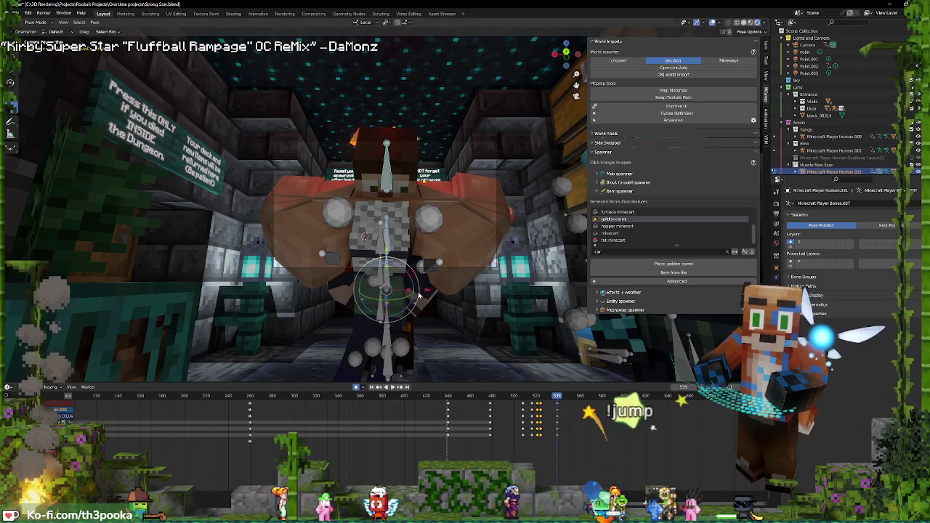
Switch to posing the smaller character's rig and rotate his torso bones at frame 539
{"action": "key", "text": "ctrl+Tab"}
{"action": "left_click", "coordinate": [379, 313]}
{"action": "key", "text": "ctrl+Tab"}
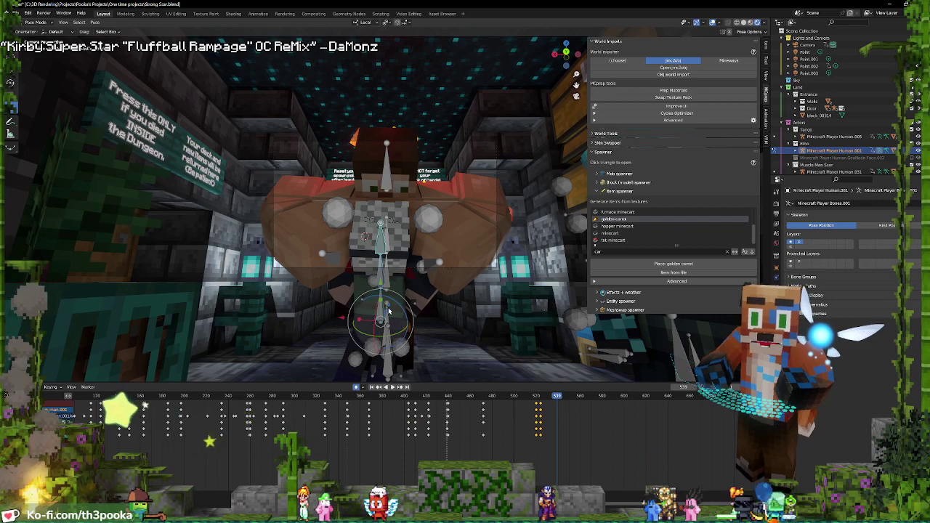
{"action": "left_click_drag", "start_coordinate": [404, 334], "coordinate": [405, 335]}
Play back the end of the animation from just before frame 520 to check the new poses of both characters
{"action": "left_click_drag", "start_coordinate": [556, 397], "coordinate": [522, 413]}
{"action": "key", "text": "space"}
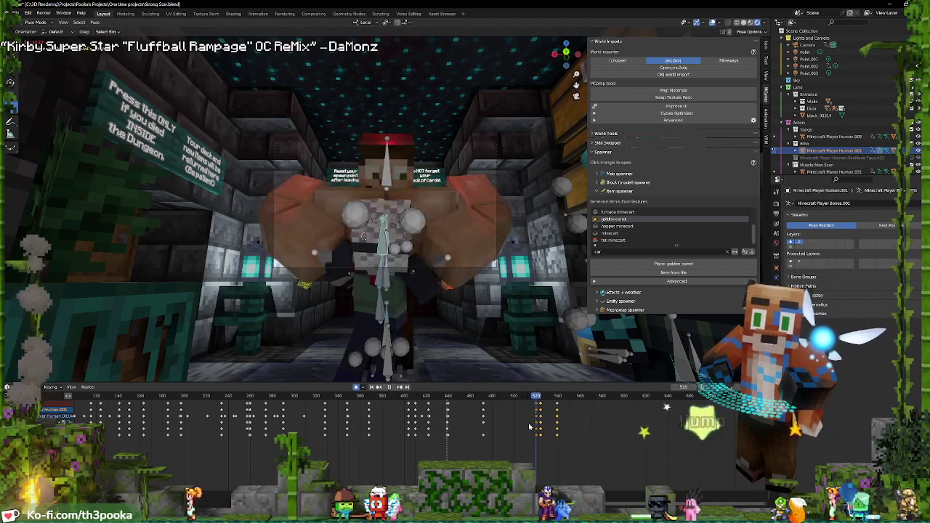
{"action": "left_click", "coordinate": [519, 427]}
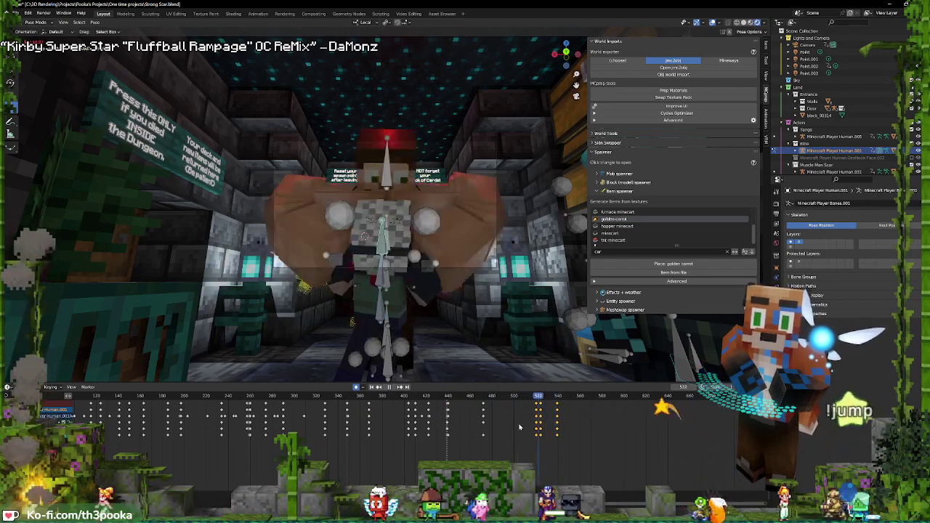
{"action": "key", "text": "space"}
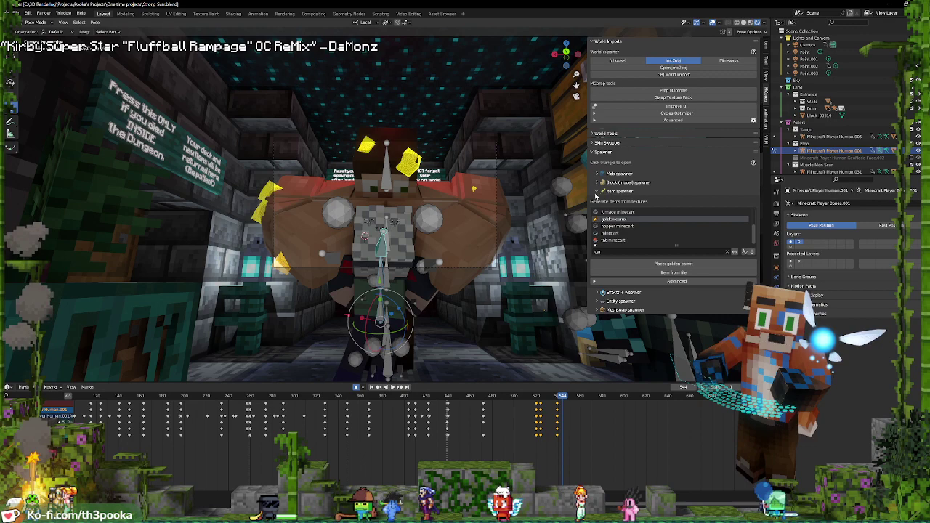
{"action": "key", "text": "space"}
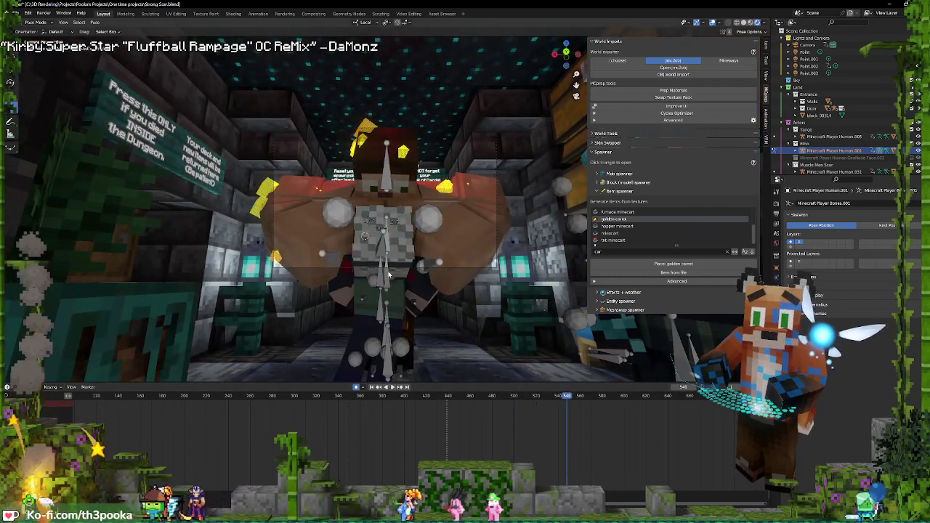
Switch back to the muscular character's rig and keyframe an adjusted torso and head rotation at frame 459
{"action": "left_click", "coordinate": [391, 247]}
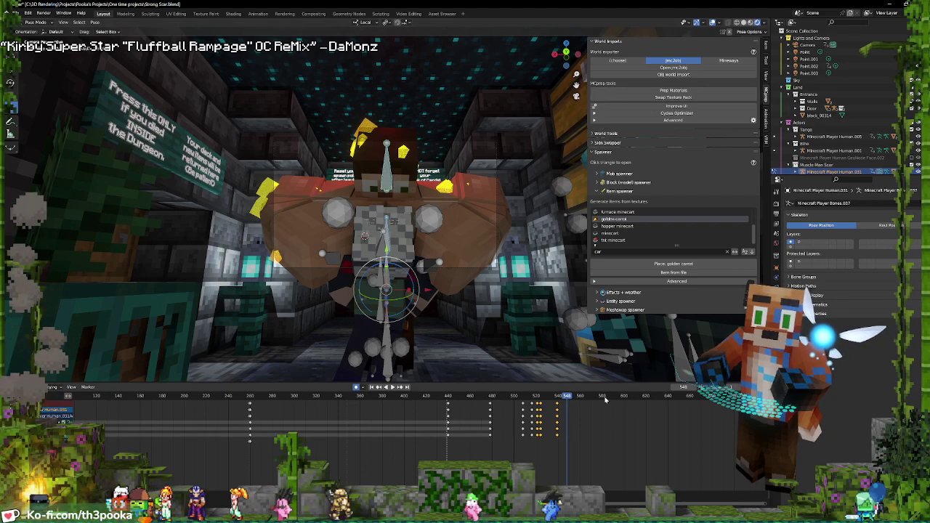
{"action": "right_click_drag", "start_coordinate": [540, 426], "coordinate": [469, 431], "text": "shift"}
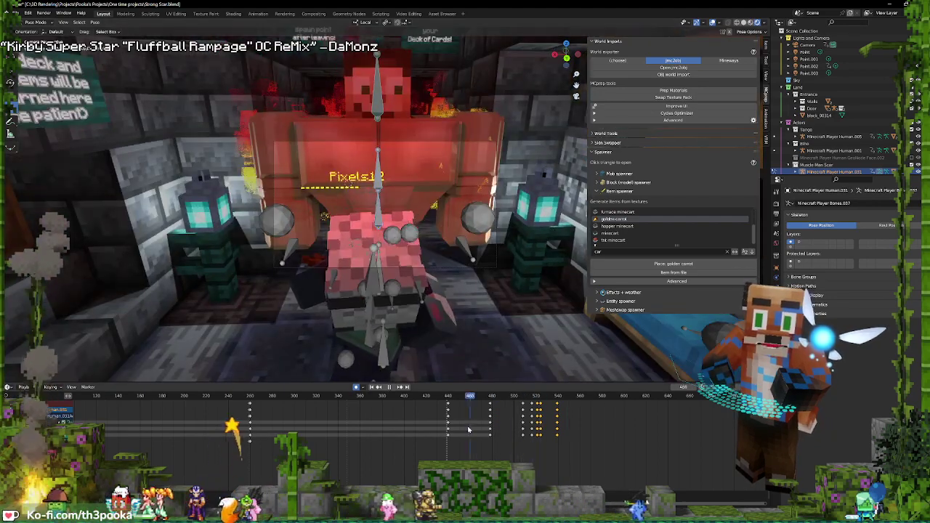
{"action": "key", "text": "space"}
{"action": "key", "text": "space"}
{"action": "left_click", "coordinate": [409, 231]}
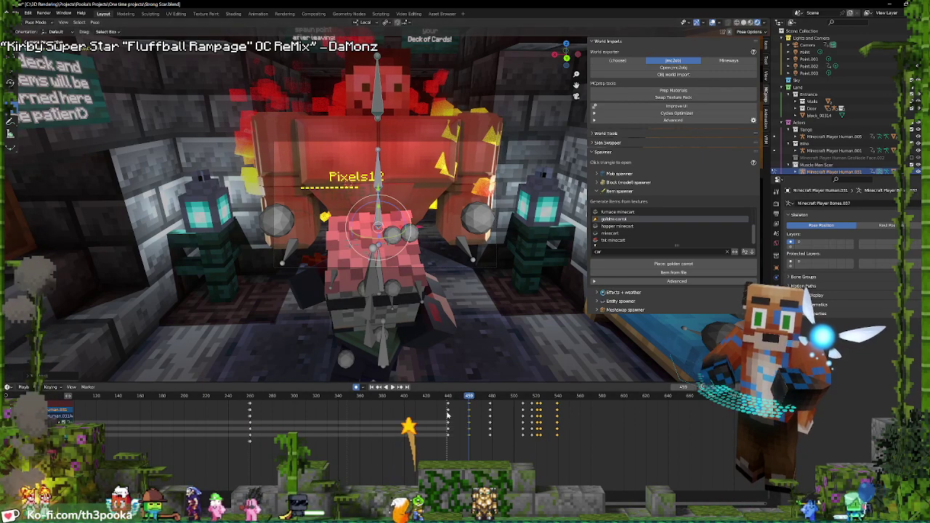
Play back the animation repeatedly from around frame 440 to check the muscular character's motion through the frame 459 pose
{"action": "key", "text": "space"}
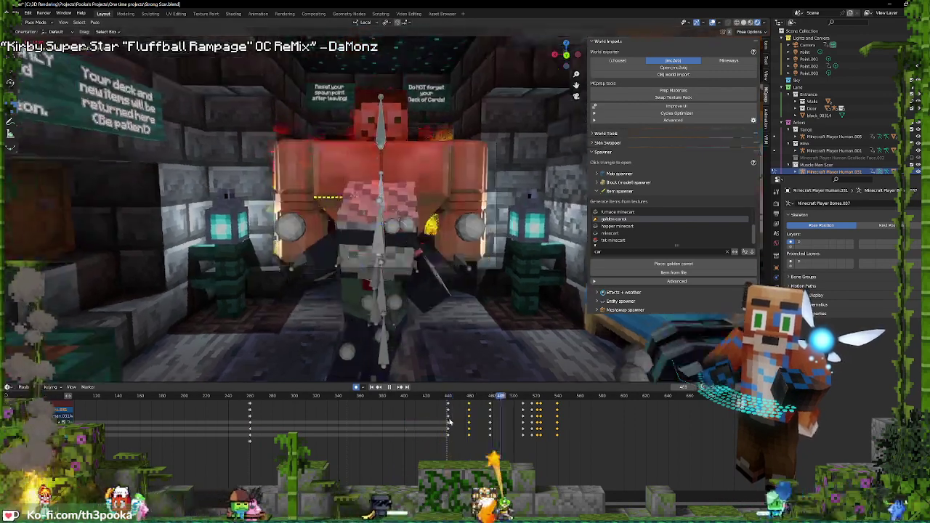
{"action": "key", "text": "space"}
{"action": "key", "text": "space"}
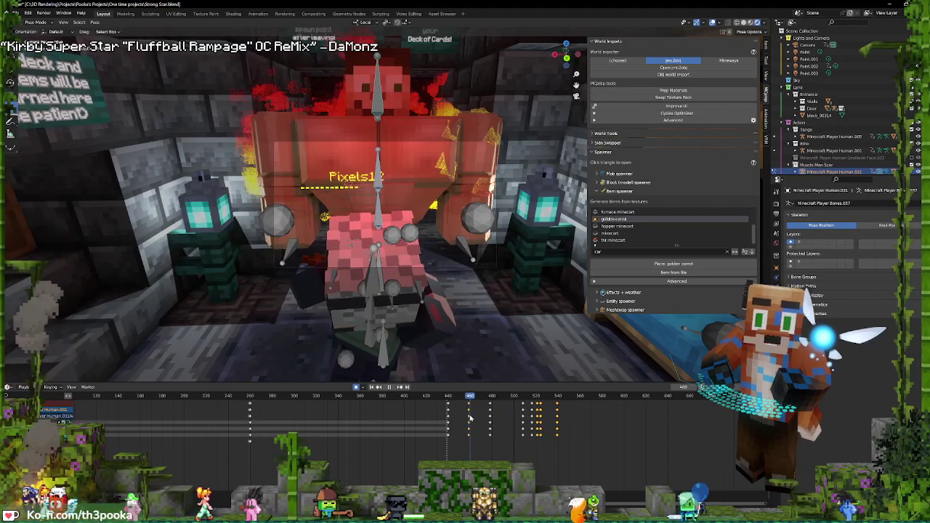
{"action": "key", "text": "Escape"}
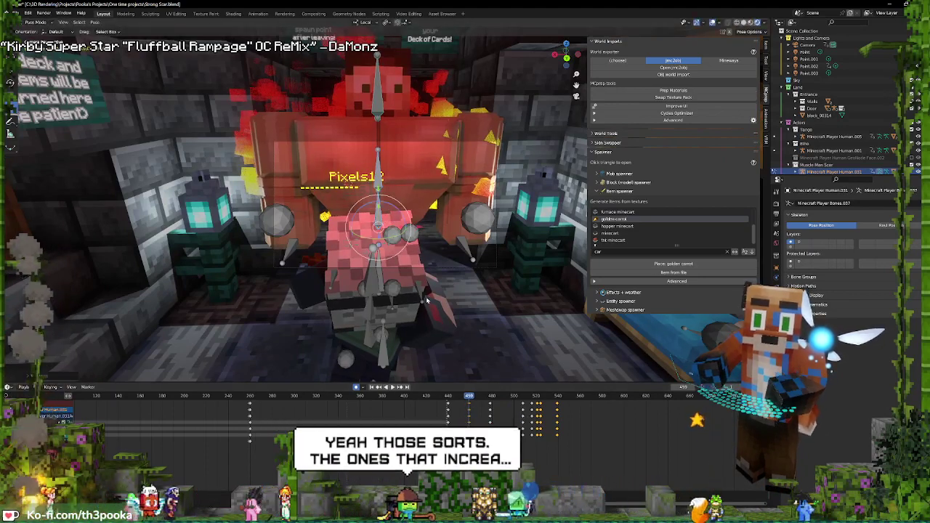
{"action": "left_click", "coordinate": [452, 420]}
{"action": "key", "text": "space"}
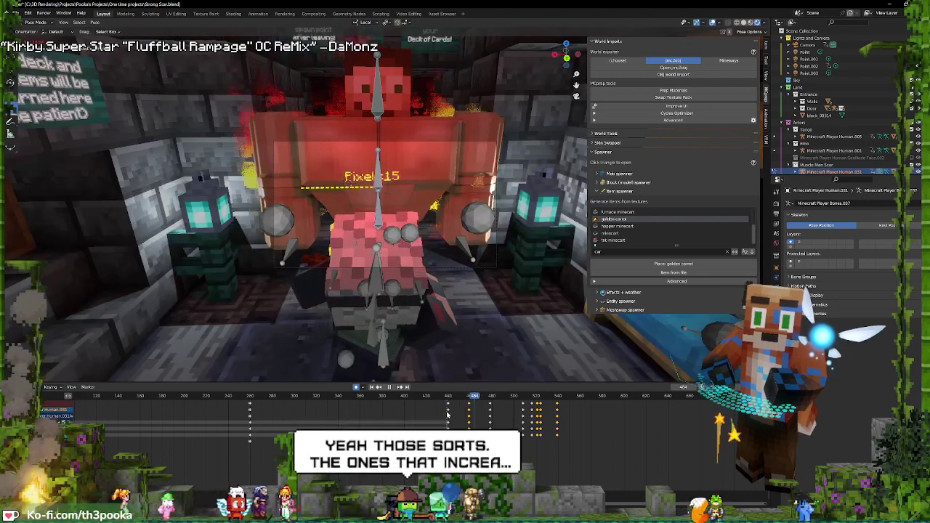
{"action": "key", "text": "space"}
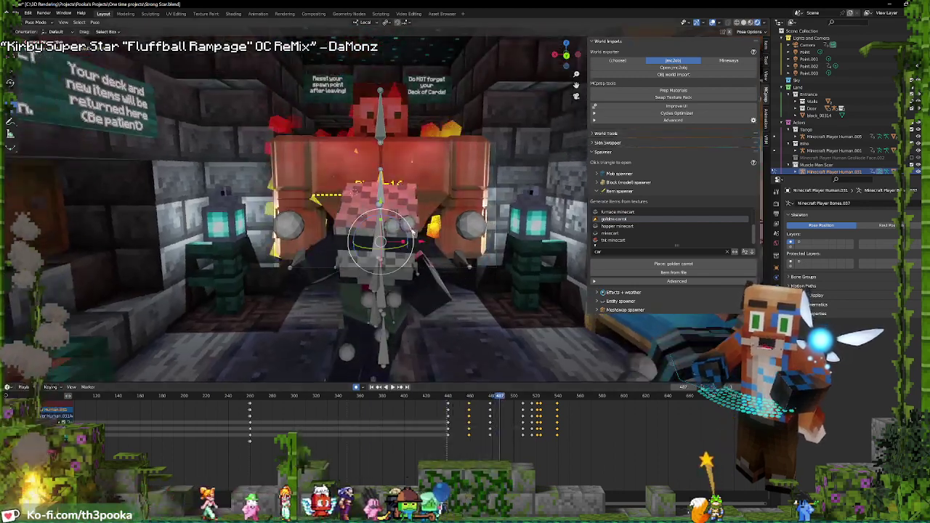
{"action": "key", "text": "space"}
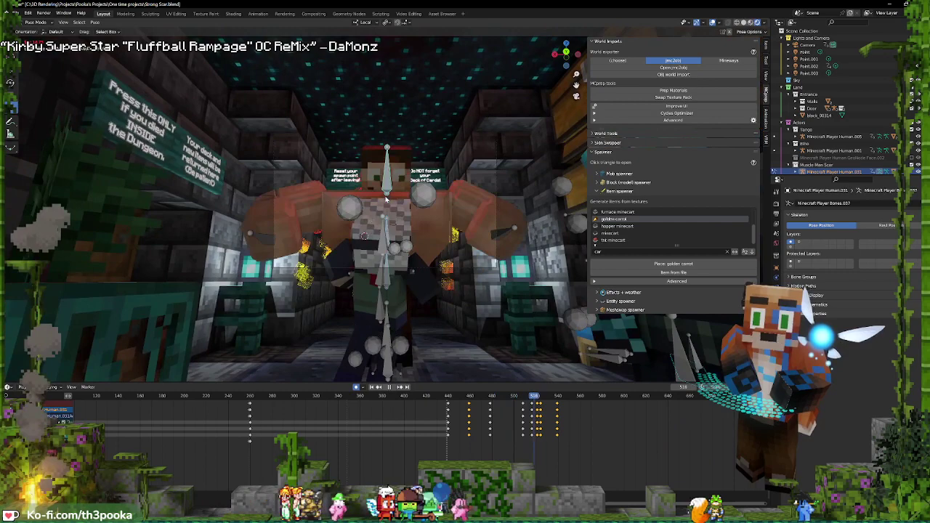
{"action": "key", "text": "space"}
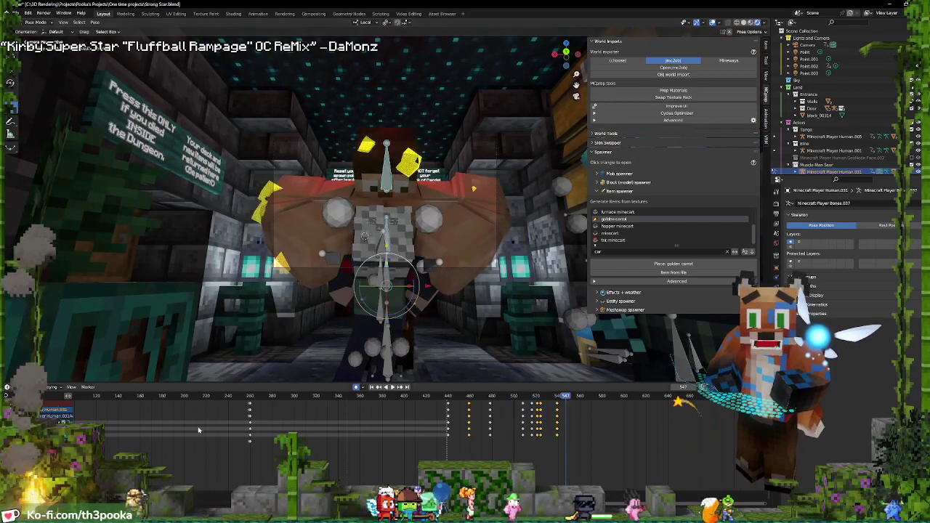
Rotate the muscular character's torso bone into a new pose at frame 295
{"action": "middle_click_drag", "start_coordinate": [198, 431], "coordinate": [433, 436]}
{"action": "right_click", "coordinate": [525, 437], "text": "shift"}
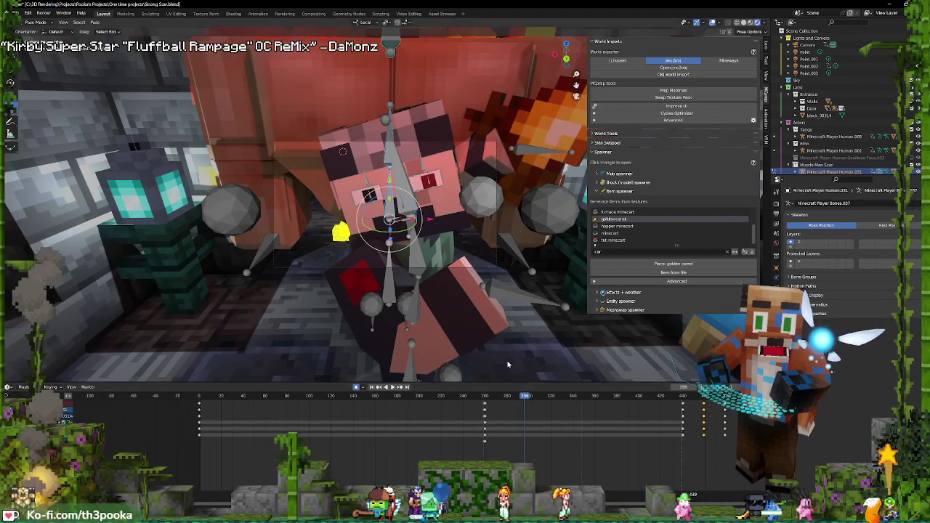
{"action": "right_click_drag", "start_coordinate": [534, 434], "coordinate": [524, 432], "text": "shift"}
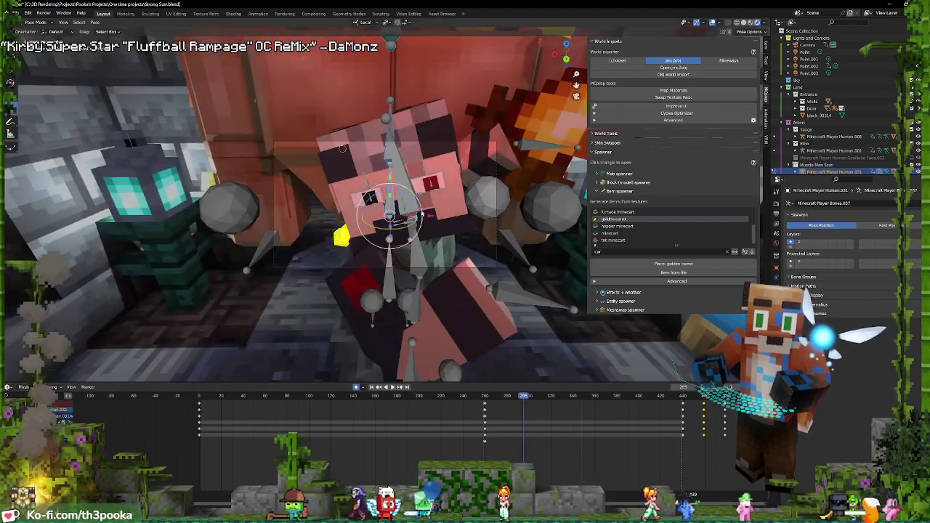
{"action": "key", "text": "r"}
{"action": "key", "text": "r"}
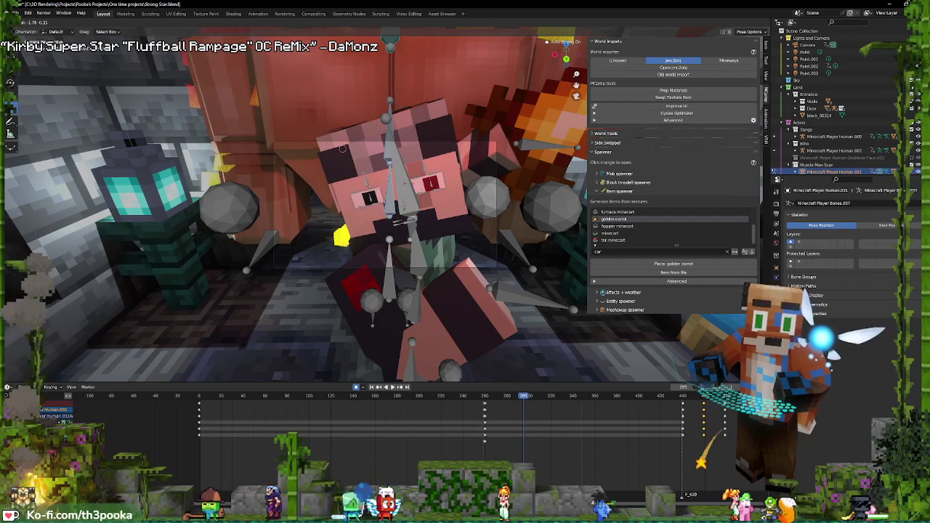
Move the muscular character's two hand control bones to match the torso pose at frame 295
{"action": "left_click", "coordinate": [275, 240]}
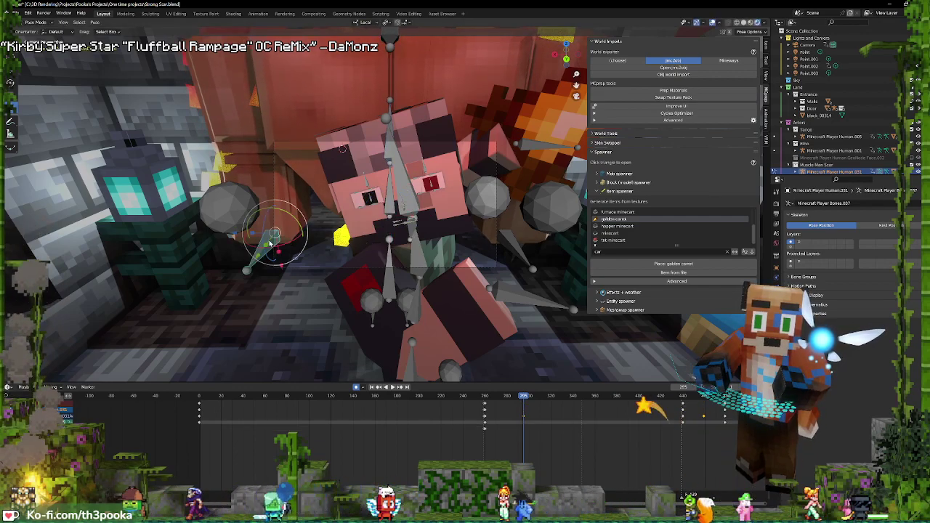
{"action": "key", "text": "g"}
{"action": "left_click", "coordinate": [268, 239]}
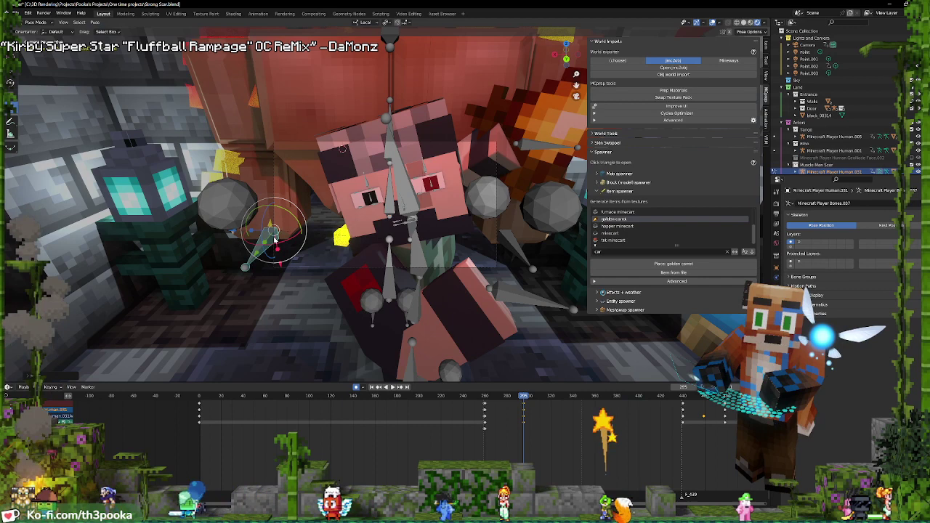
{"action": "scroll", "coordinate": [276, 236], "scroll_direction": "down", "scroll_amount": 1}
{"action": "left_click", "coordinate": [496, 241]}
{"action": "left_click", "coordinate": [497, 241]}
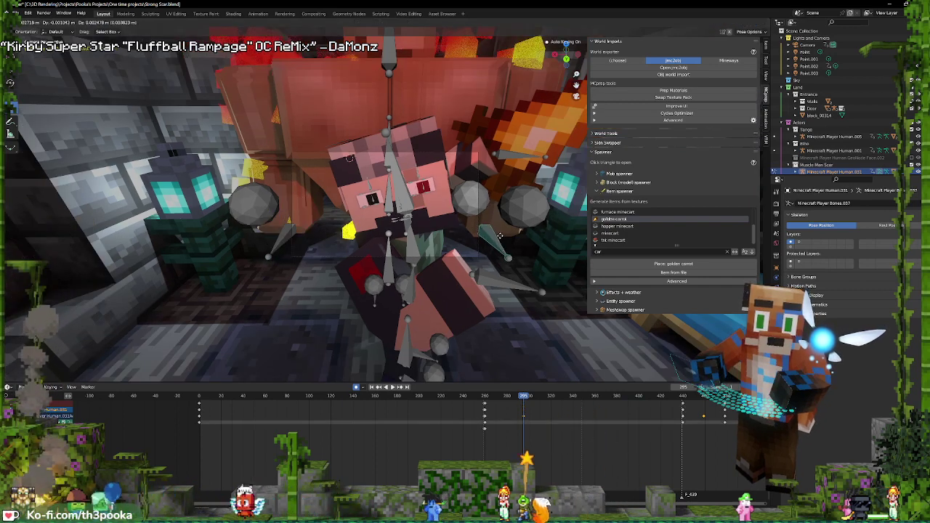
{"action": "left_click", "coordinate": [502, 233]}
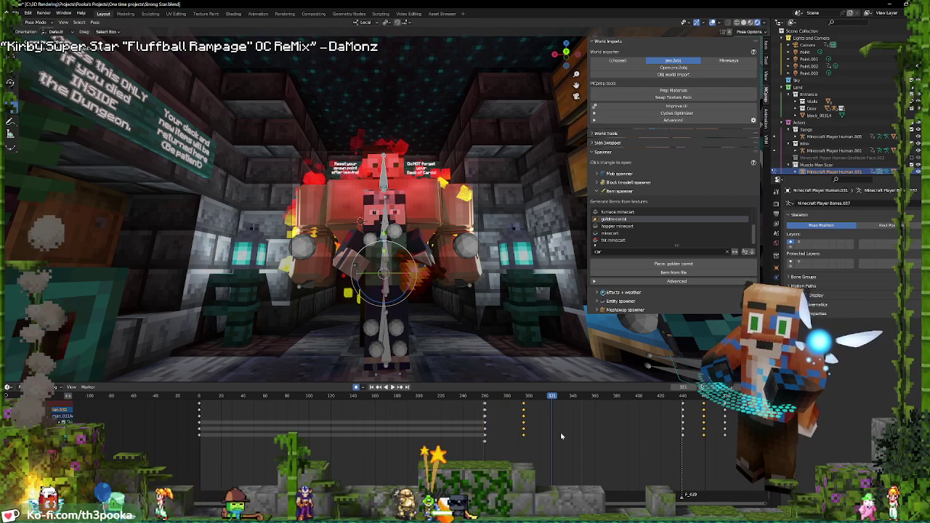
At frame 327, keyframe the muscular character's adjusted torso rotation and reposition his hand control bones
{"action": "key", "text": "space"}
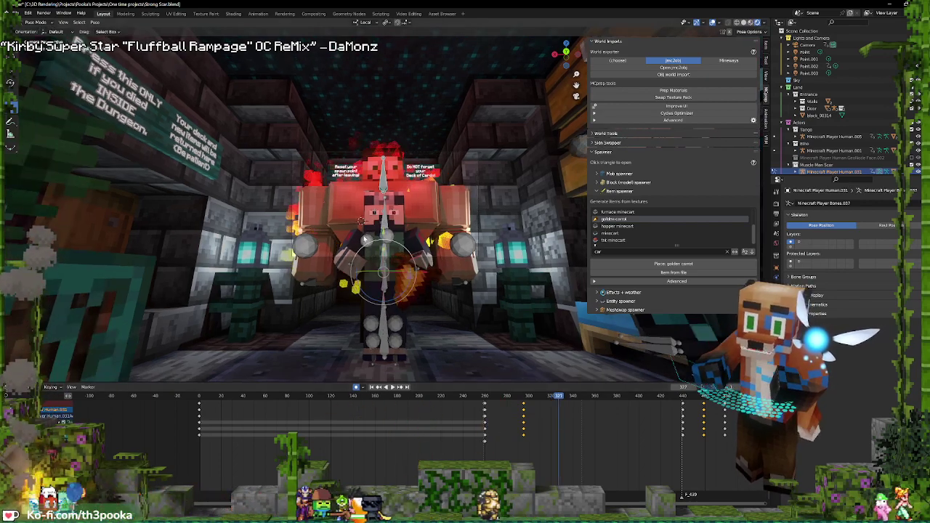
{"action": "key", "text": "i"}
{"action": "left_click_drag", "start_coordinate": [372, 254], "coordinate": [374, 255]}
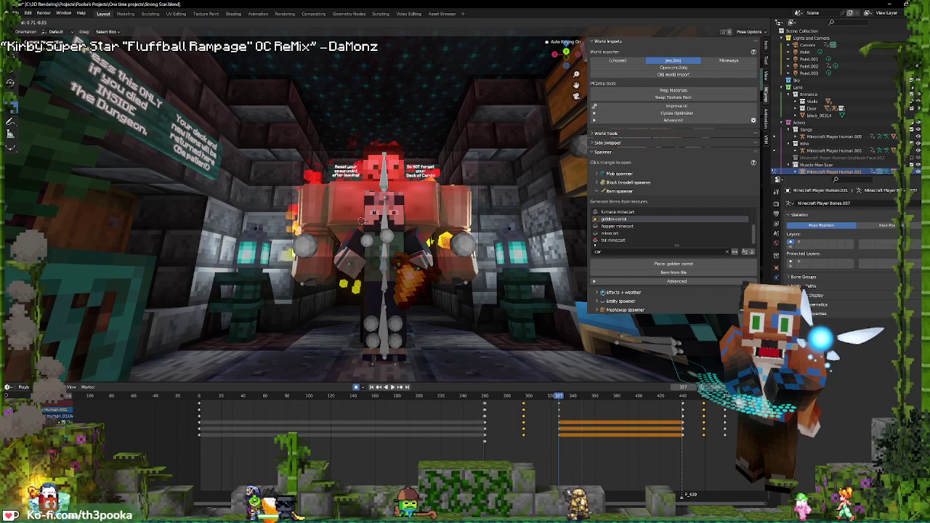
{"action": "left_click", "coordinate": [422, 315]}
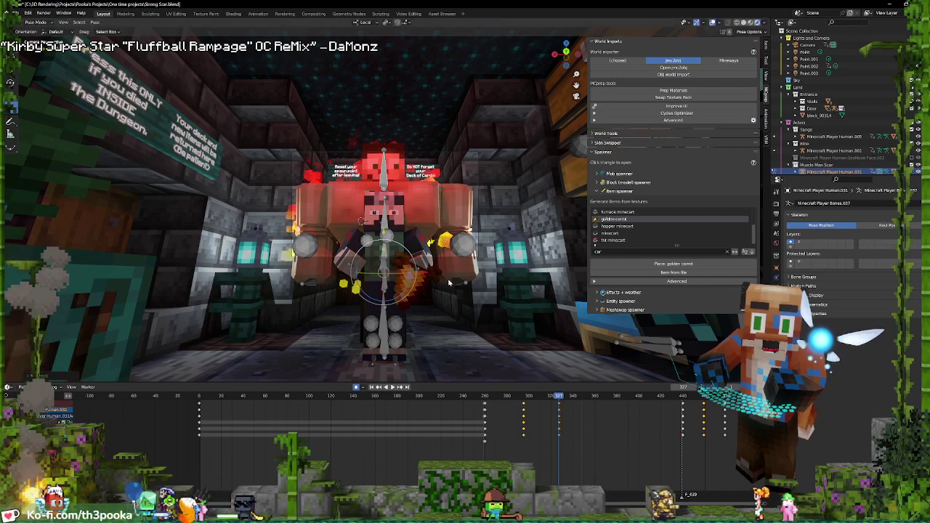
{"action": "key", "text": "g"}
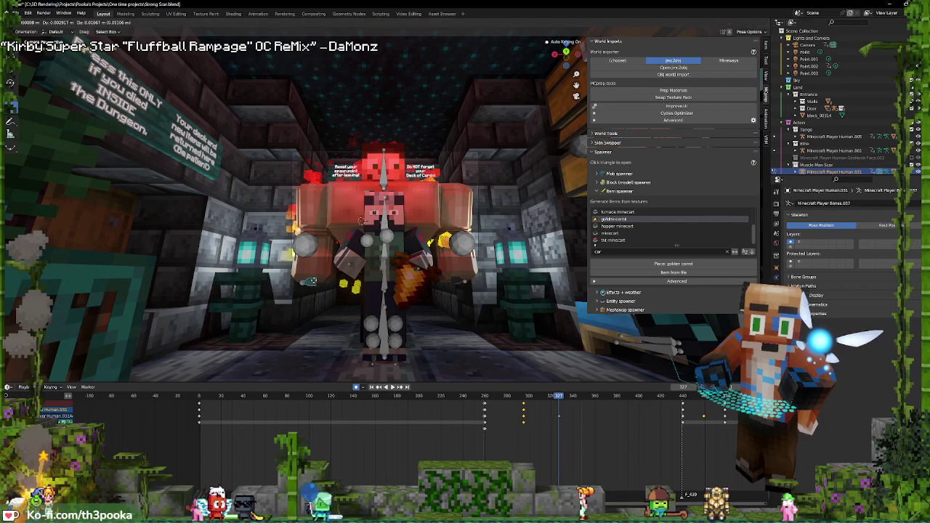
{"action": "left_click", "coordinate": [399, 258]}
Select all the rig's bones and duplicate the keyframes of frames 295 and 327 further along, up to about frame 416
{"action": "key", "text": "a"}
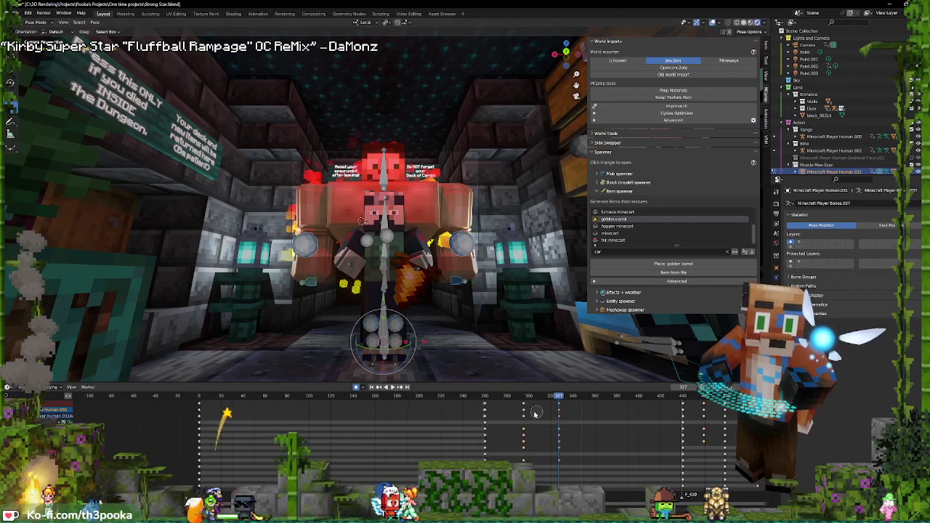
{"action": "key", "text": "shift+d"}
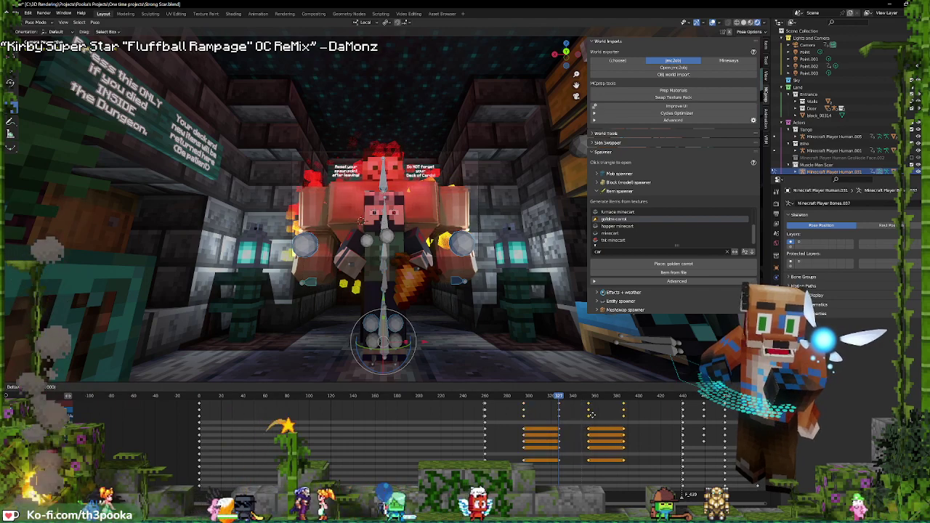
{"action": "left_click", "coordinate": [593, 416]}
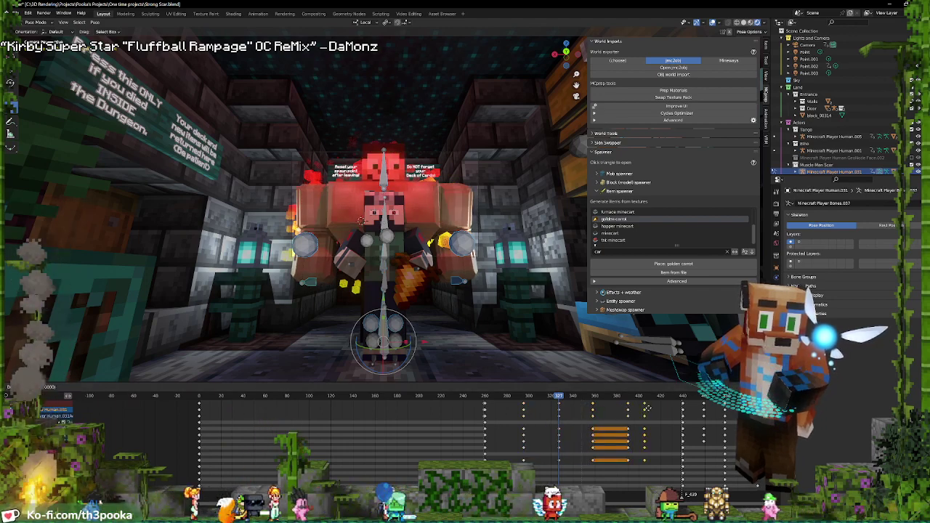
{"action": "left_click", "coordinate": [481, 420]}
Play back the animation through its end to check the muscular character's repeated torso and hand motion
{"action": "key", "text": "space"}
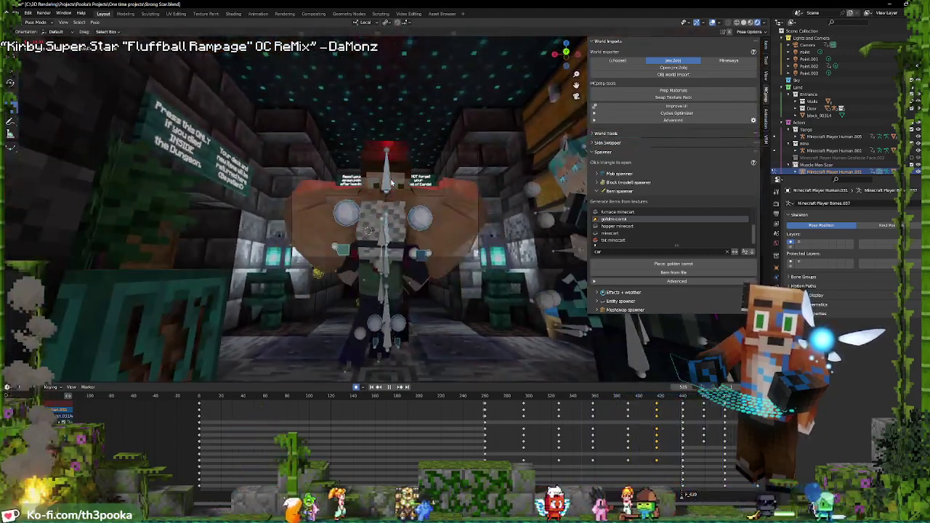
{"action": "key", "text": "space"}
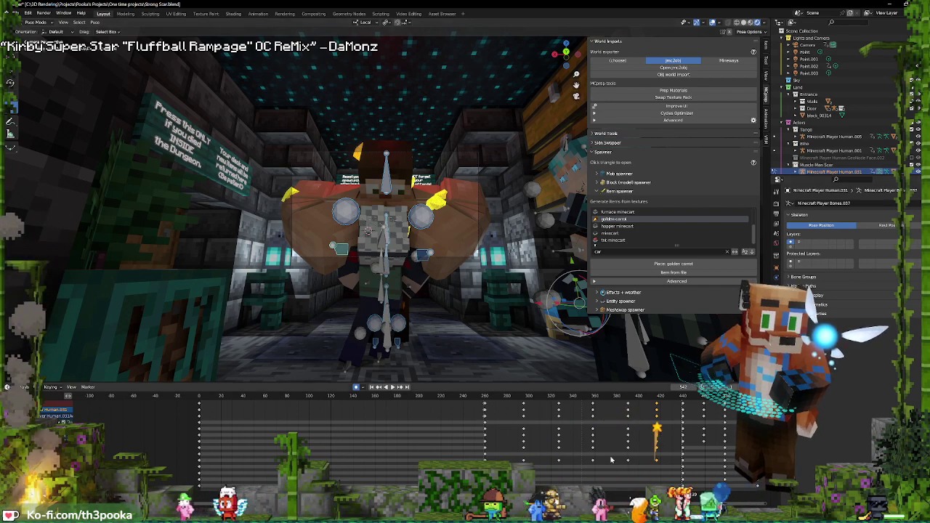
{"action": "key", "text": "space"}
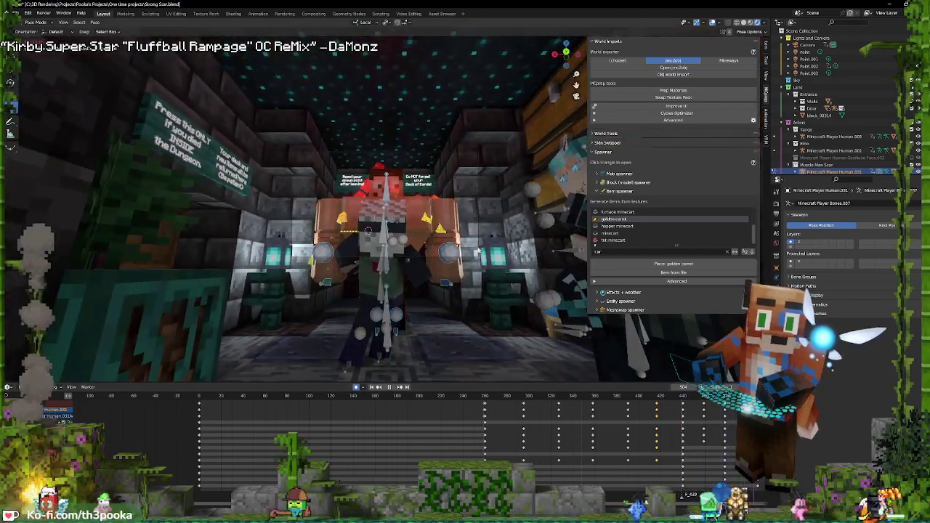
{"action": "key", "text": "space"}
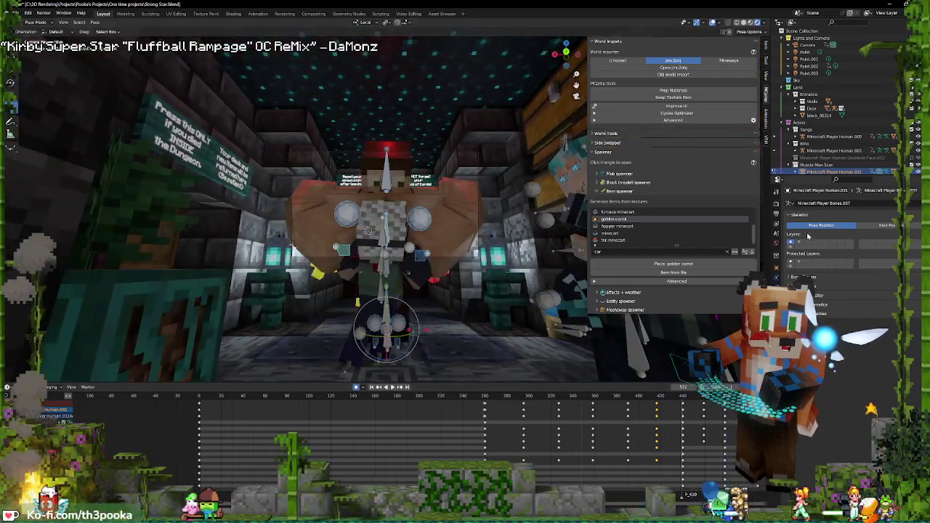
Select the red point light Point.002 in Object Mode, keyframe its power at frame 520, and keyframe a stronger power at frame 534
{"action": "left_click", "coordinate": [808, 66]}
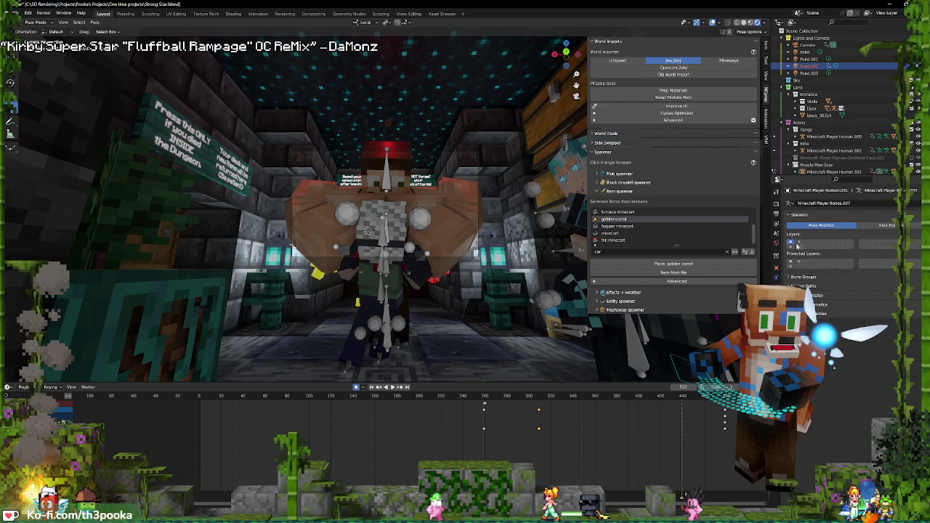
{"action": "key", "text": "ctrl+Tab"}
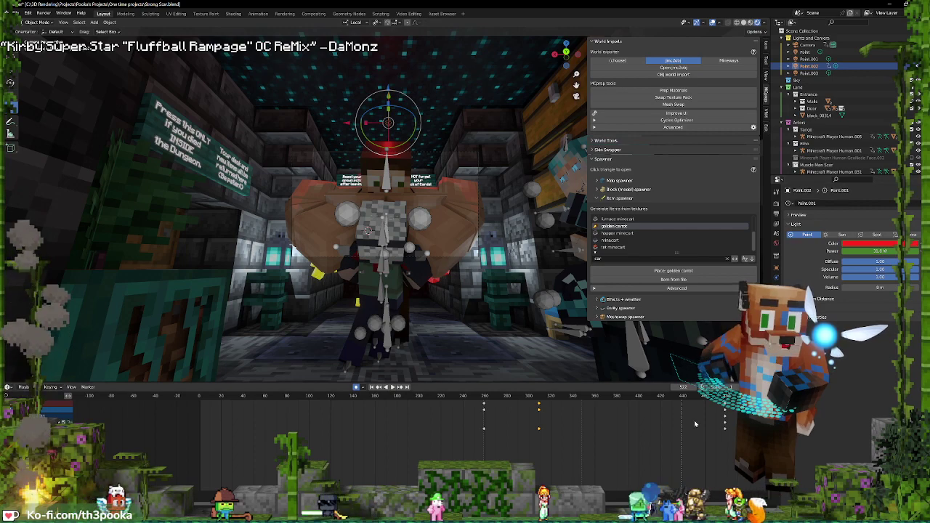
{"action": "key", "text": "space"}
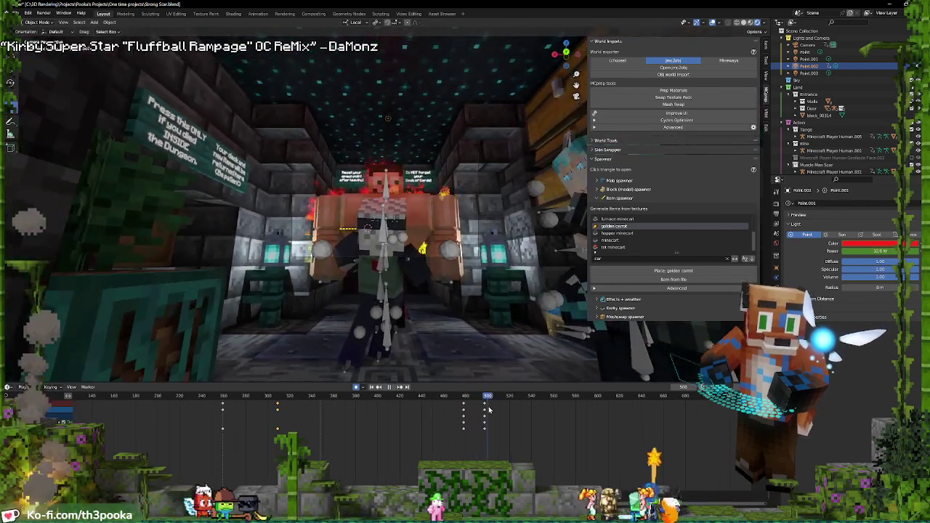
{"action": "key", "text": "space"}
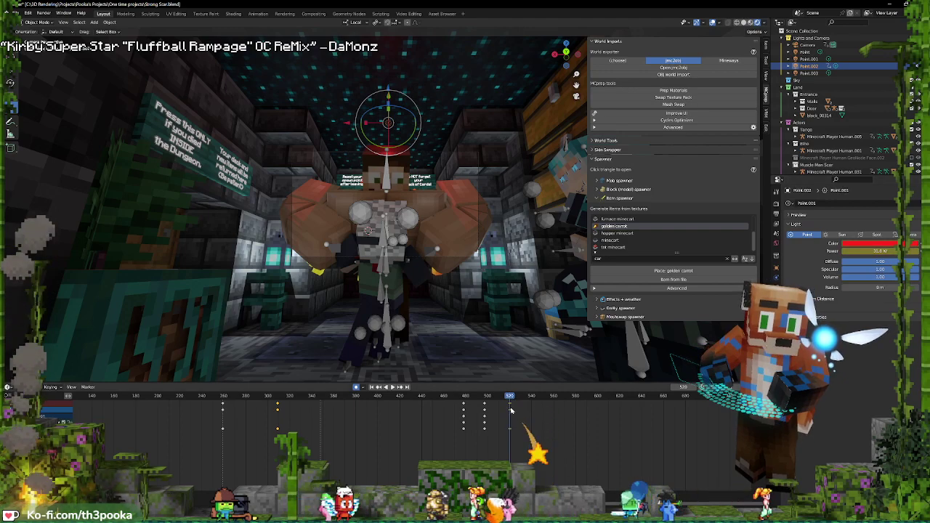
{"action": "right_click_drag", "start_coordinate": [512, 411], "coordinate": [525, 411], "text": "shift"}
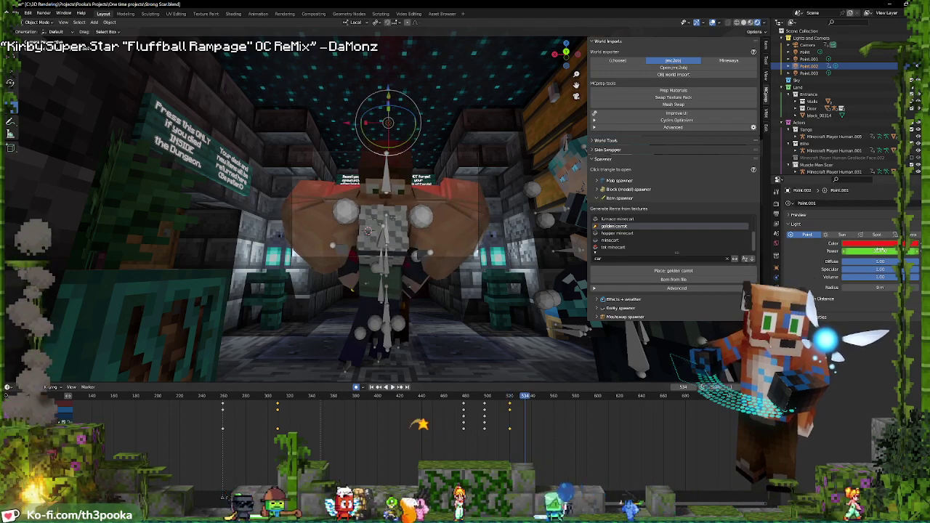
{"action": "left_click_drag", "start_coordinate": [880, 250], "coordinate": [899, 250]}
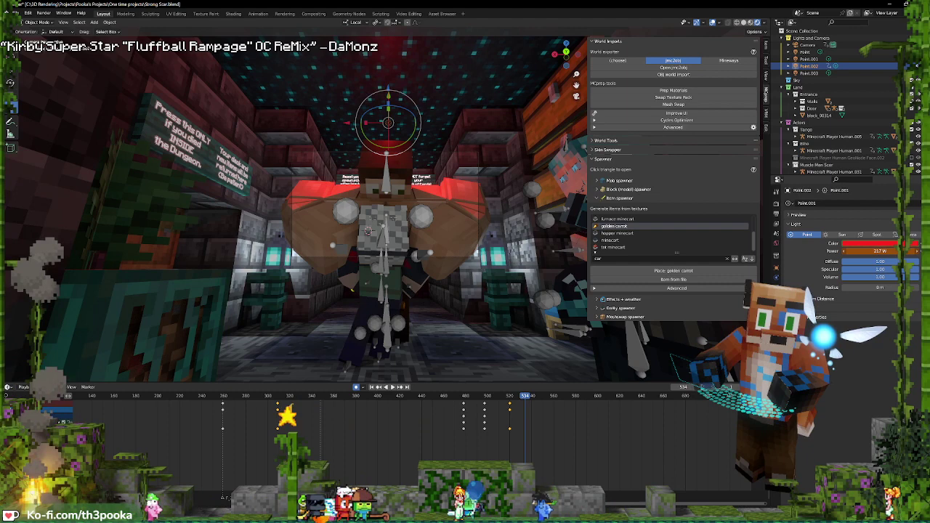
{"action": "key", "text": "i"}
{"action": "key", "text": "space"}
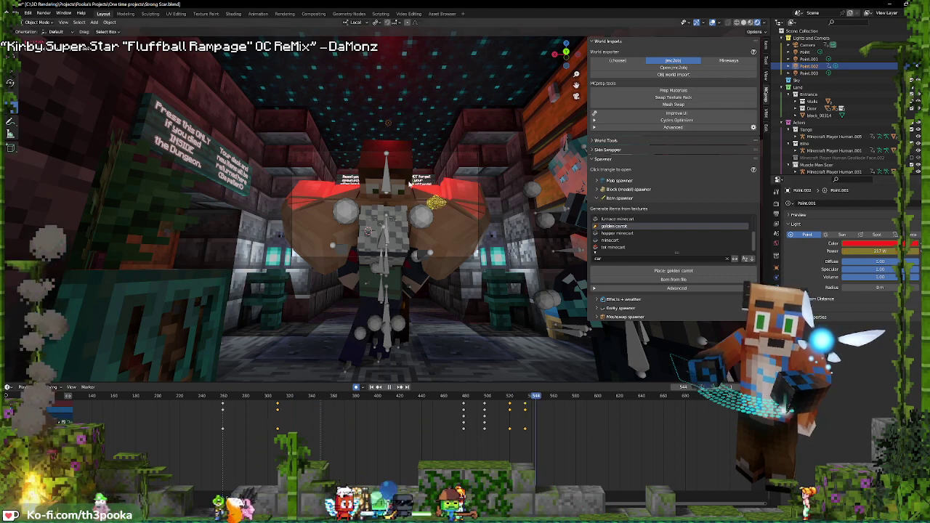
{"action": "key", "text": "space"}
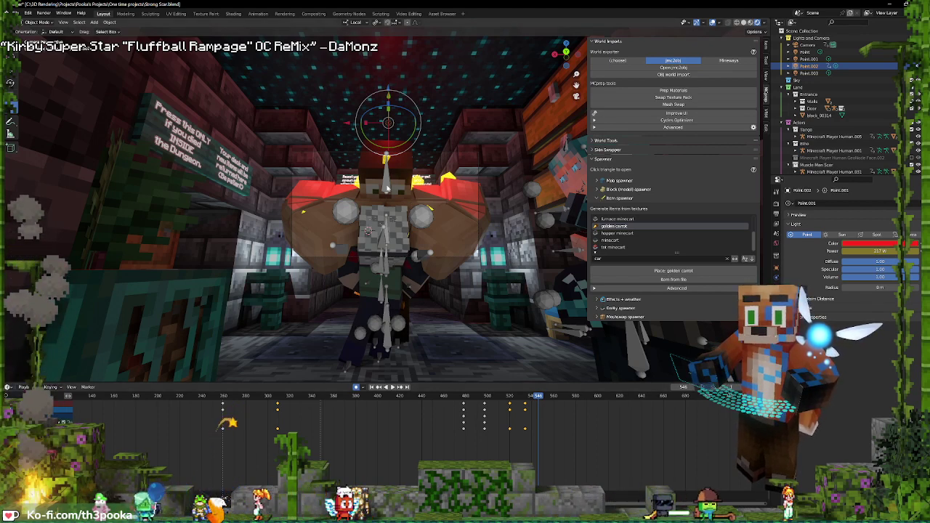
Return to posing the muscular character's rig and rotate his head bone upward at frame 539
{"action": "left_click", "coordinate": [388, 189]}
{"action": "key", "text": "ctrl+Tab"}
{"action": "left_click", "coordinate": [516, 397]}
{"action": "key", "text": "space"}
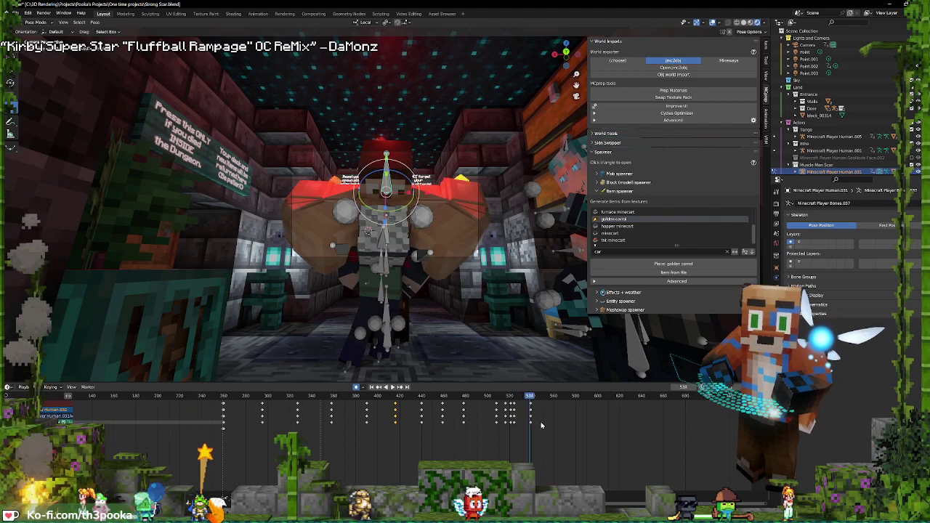
{"action": "key", "text": "r"}
{"action": "key", "text": "r"}
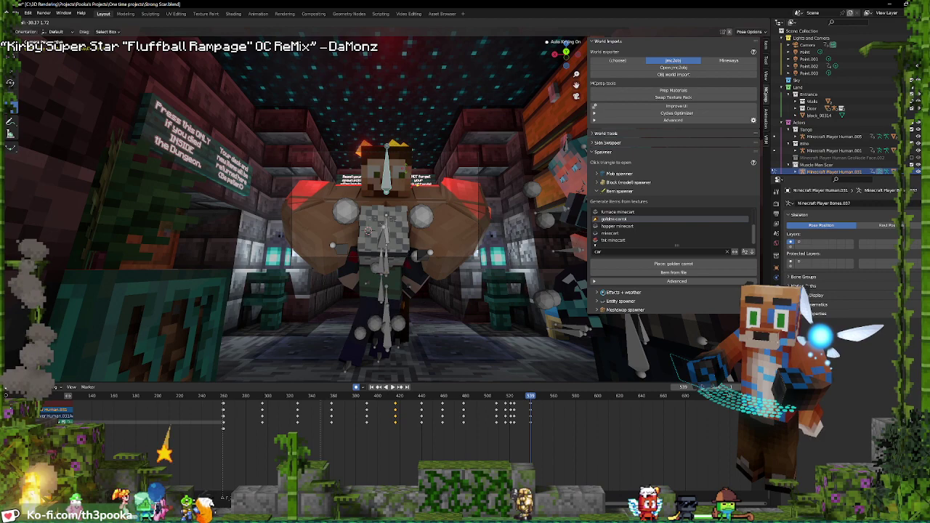
{"action": "left_click", "coordinate": [465, 291]}
Rotate the muscular character's head bone at frame 525 to lead into the end pose
{"action": "right_click", "coordinate": [499, 424], "text": "shift"}
{"action": "key", "text": "space"}
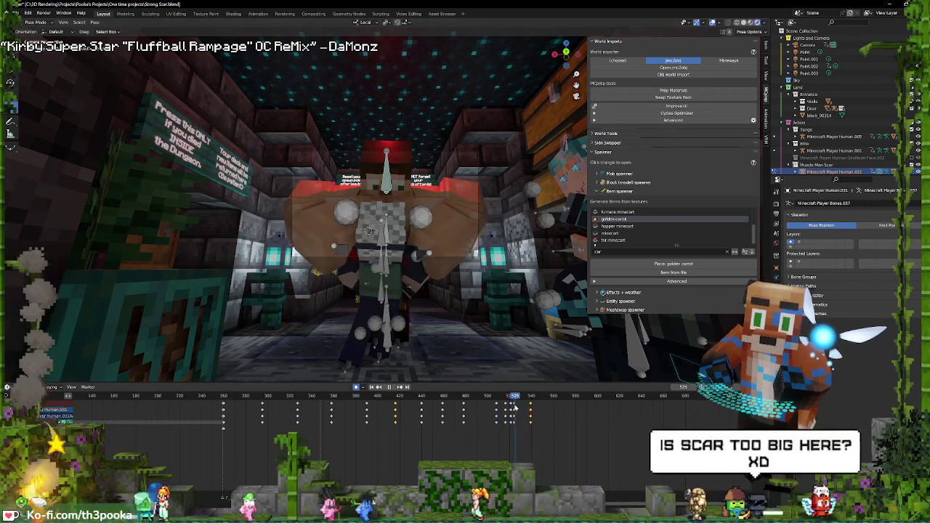
{"action": "key", "text": "space"}
{"action": "key", "text": "r"}
{"action": "key", "text": "r"}
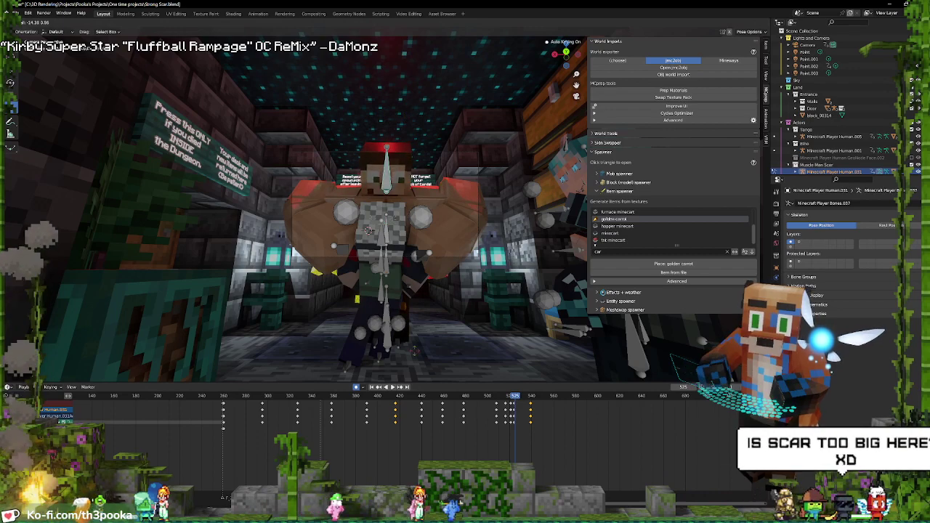
{"action": "left_click", "coordinate": [415, 351]}
Rotate the muscular character's head bone at frame 521 and play back the ending to check the head motion
{"action": "scroll", "coordinate": [525, 422], "scroll_direction": "up", "scroll_amount": 4}
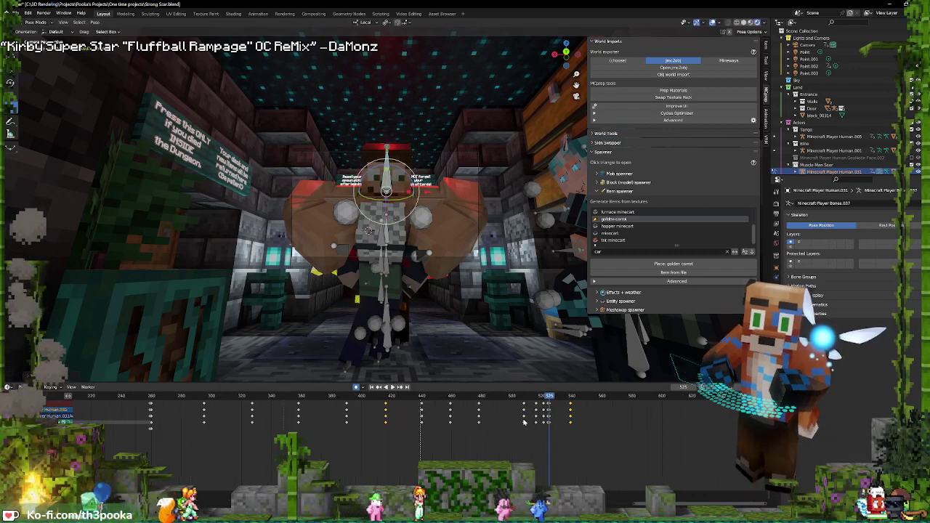
{"action": "scroll", "coordinate": [567, 418], "scroll_direction": "up", "scroll_amount": 2}
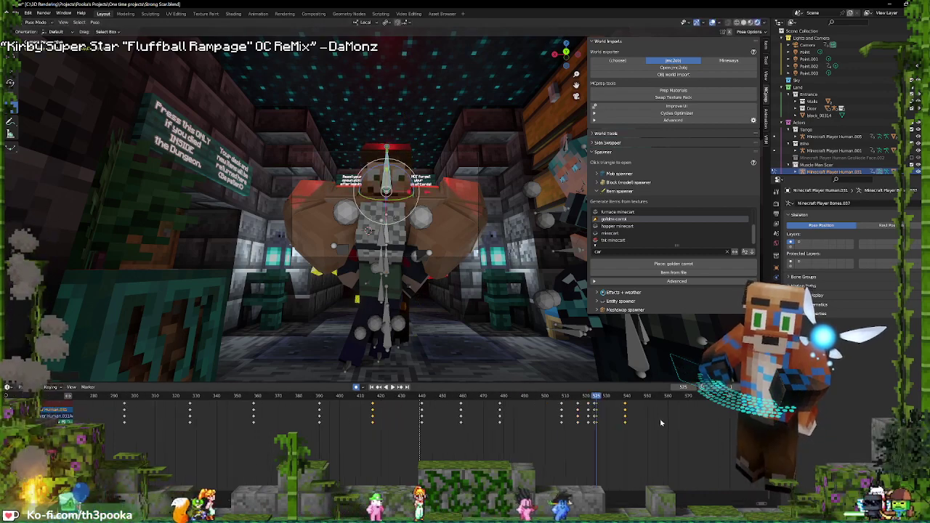
{"action": "left_click", "coordinate": [588, 409]}
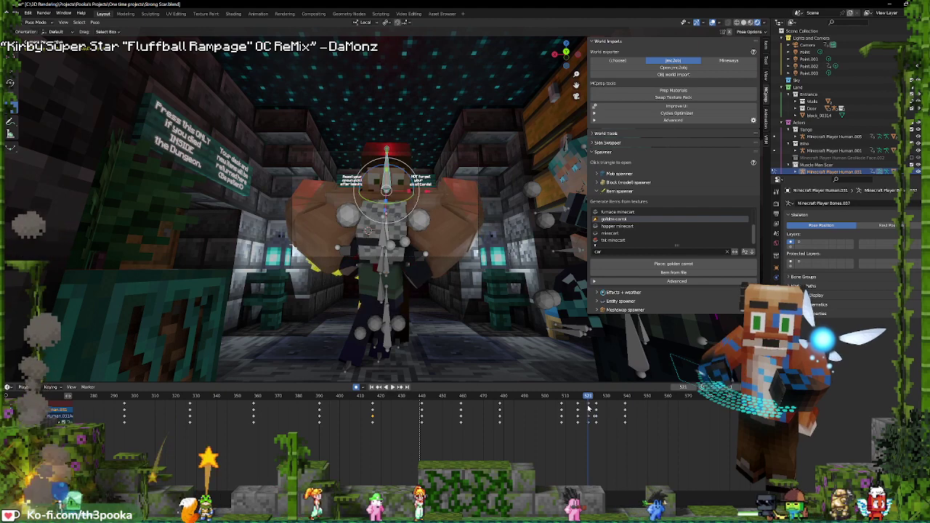
{"action": "key", "text": "r"}
{"action": "key", "text": "r"}
{"action": "left_click", "coordinate": [392, 168]}
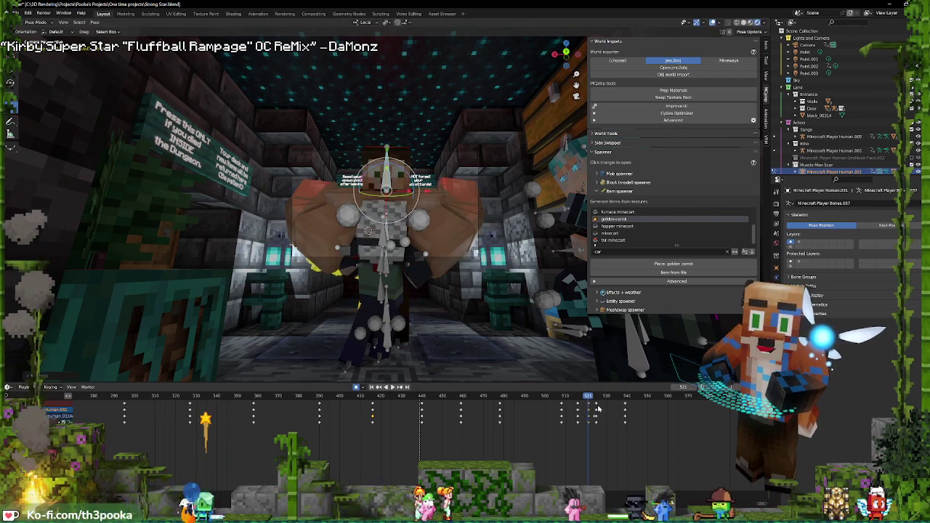
{"action": "key", "text": "space"}
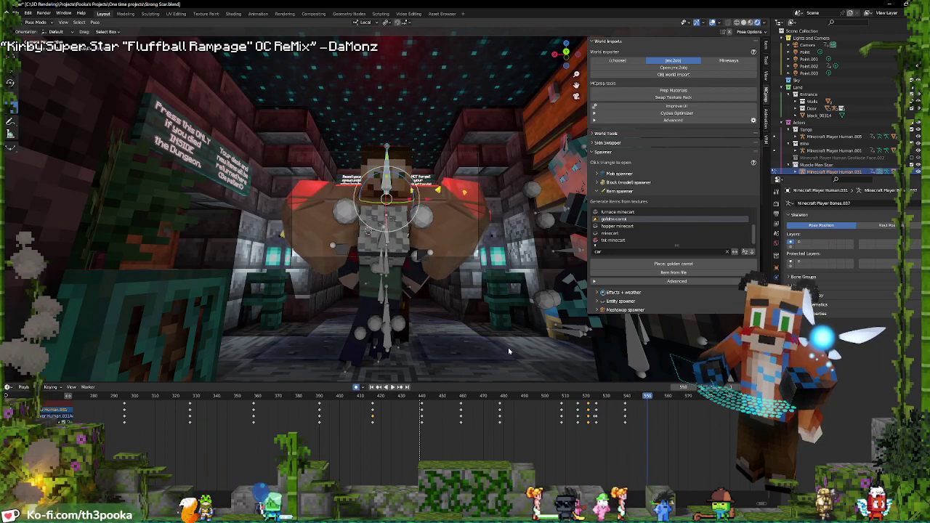
Move the second sound strip in the Video Editing workspace earlier so it starts just before 00:18, and play it back
{"action": "left_click", "coordinate": [409, 13]}
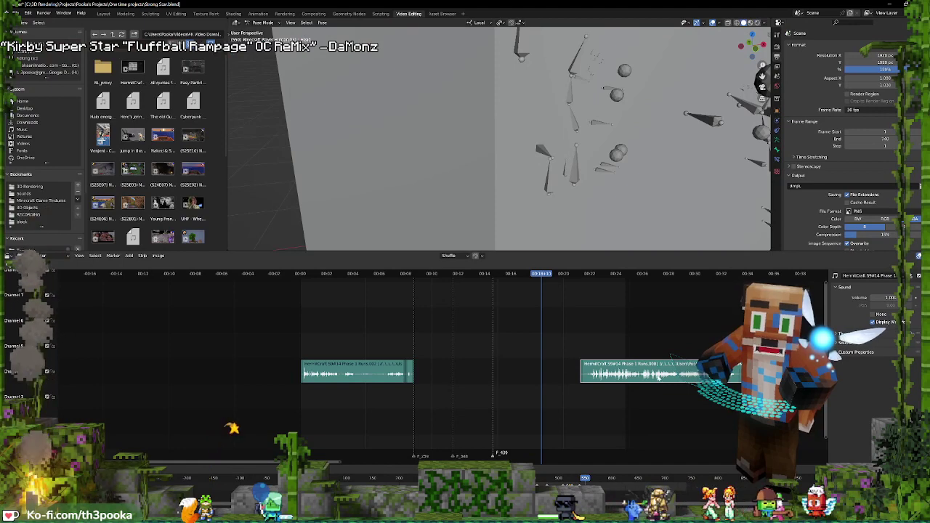
{"action": "left_click_drag", "start_coordinate": [656, 376], "coordinate": [604, 386]}
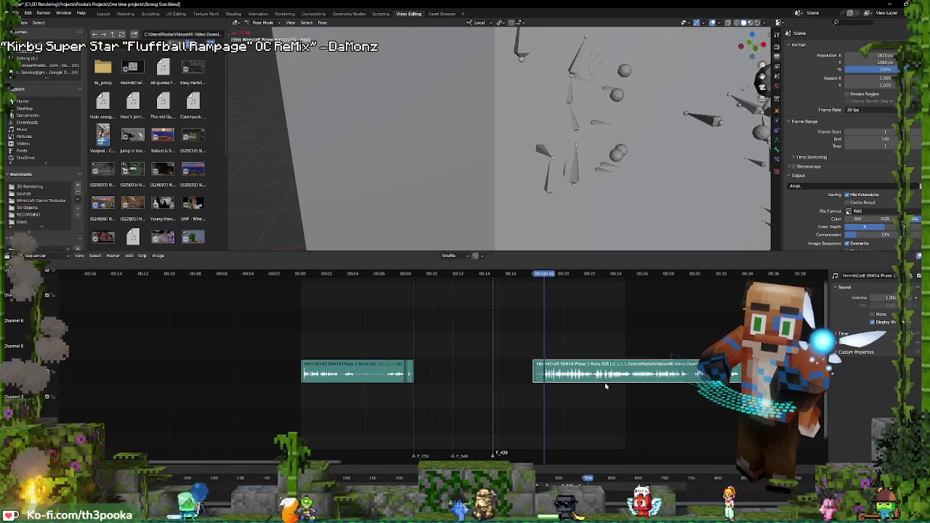
{"action": "right_click", "coordinate": [537, 363], "text": "shift"}
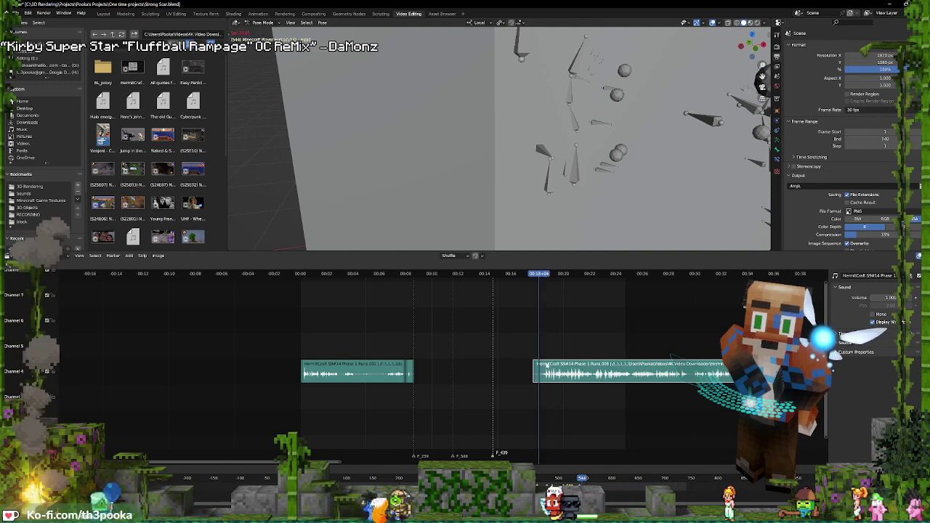
{"action": "key", "text": "space"}
{"action": "scroll", "coordinate": [552, 349], "scroll_direction": "right", "scroll_amount": 5, "text": "ctrl"}
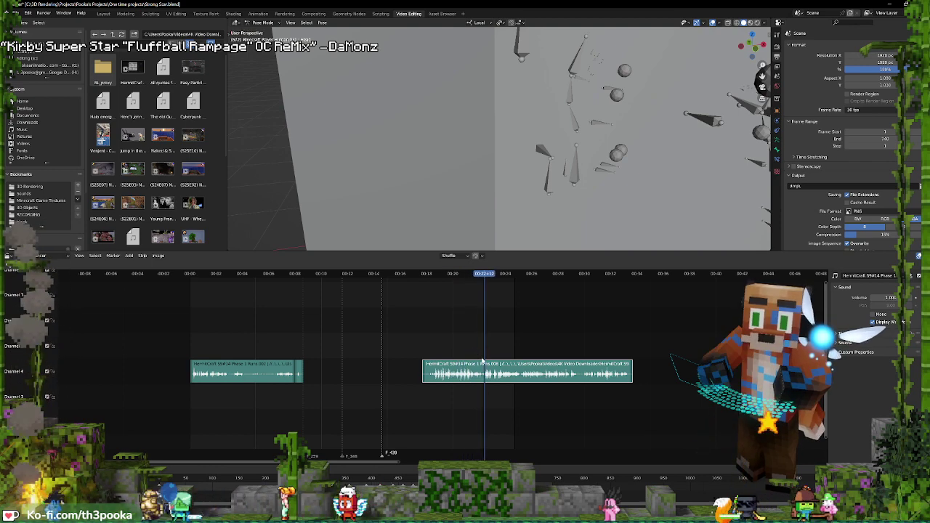
Scrub to the end of the spoken line in the sound strip and set the scene's end frame to 672
{"action": "right_click", "coordinate": [458, 351], "text": "shift"}
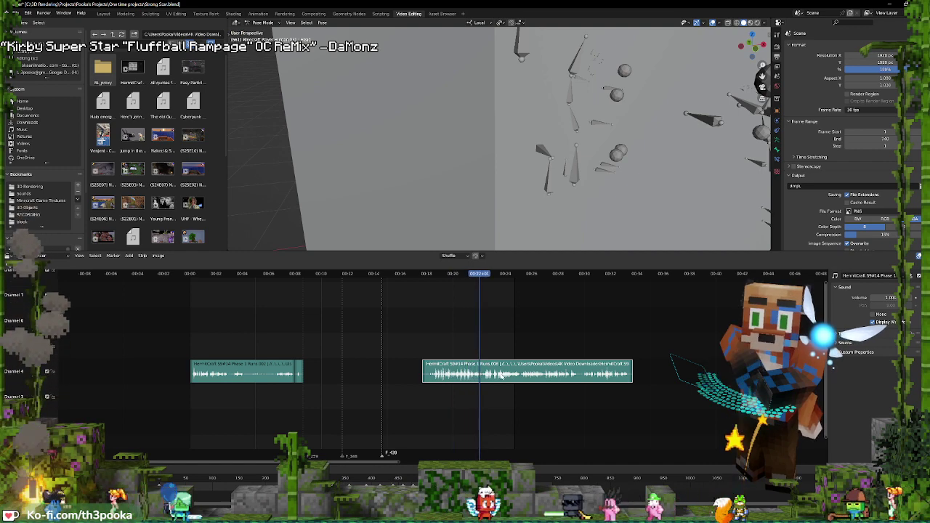
{"action": "left_click", "coordinate": [461, 356]}
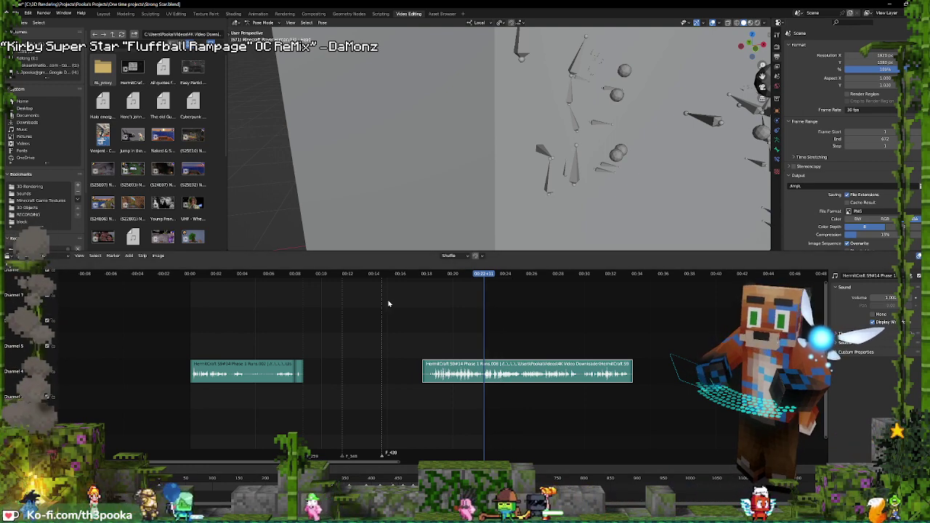
{"action": "key", "text": "KP_0"}
Return to the Layout workspace and play the animation through from the first frame to review it with the retimed audio
{"action": "left_click", "coordinate": [103, 14]}
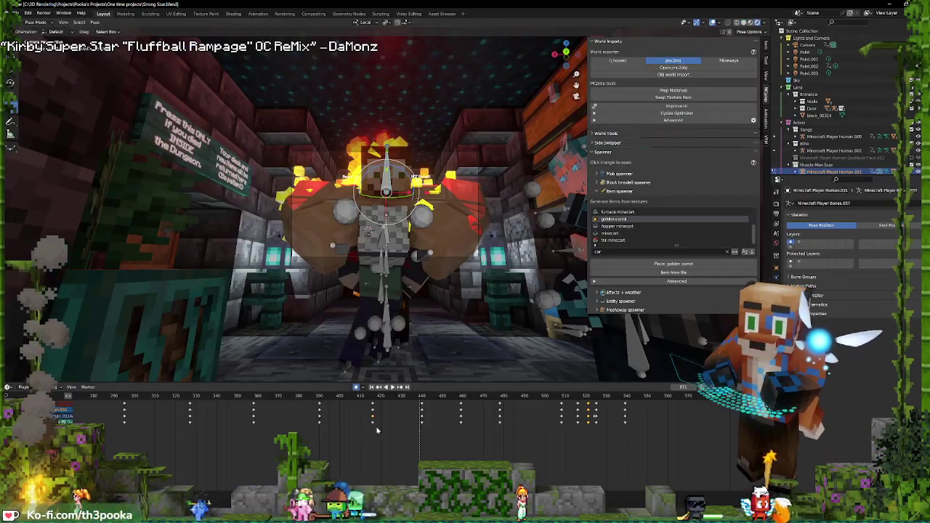
{"action": "key", "text": "space"}
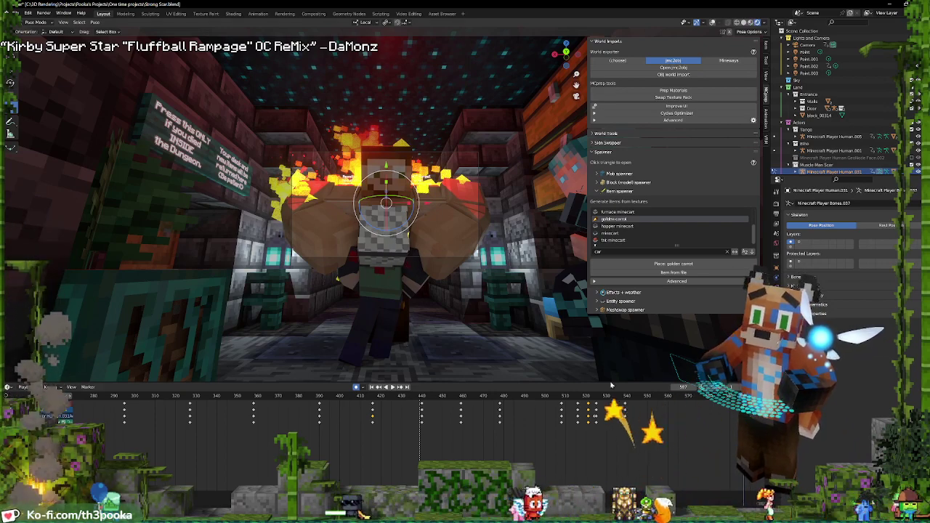
{"action": "key", "text": "space"}
{"action": "scroll", "coordinate": [529, 433], "scroll_direction": "down", "scroll_amount": 6}
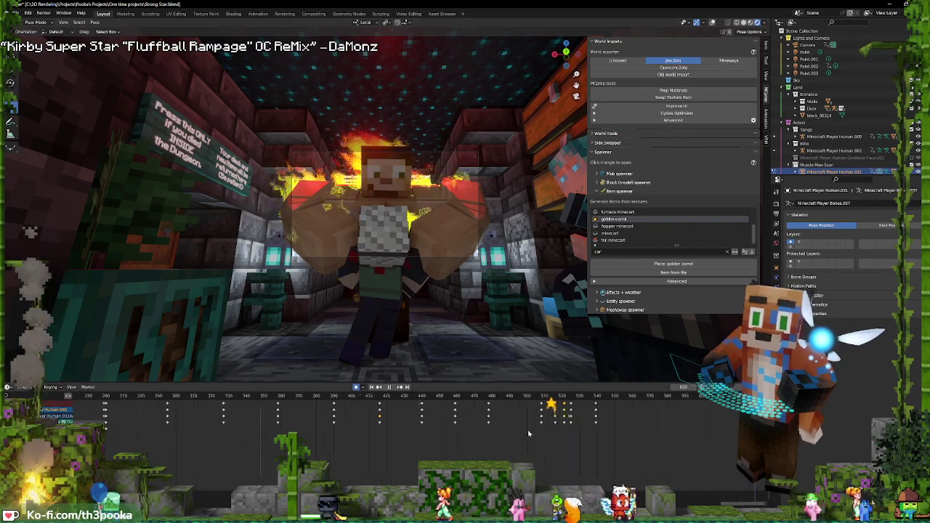
{"action": "middle_click_drag", "start_coordinate": [612, 416], "coordinate": [479, 424]}
{"action": "key", "text": "Escape"}
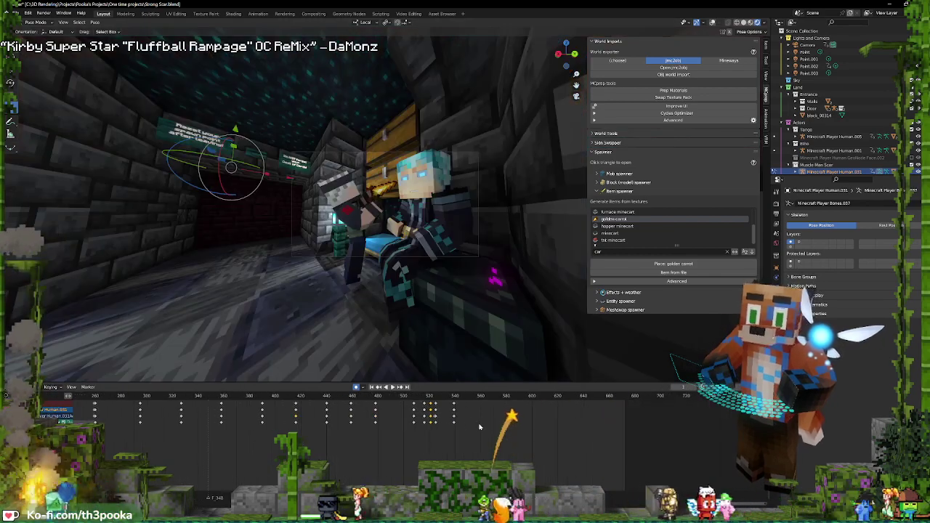
{"action": "scroll", "coordinate": [177, 452], "scroll_direction": "down", "scroll_amount": 2}
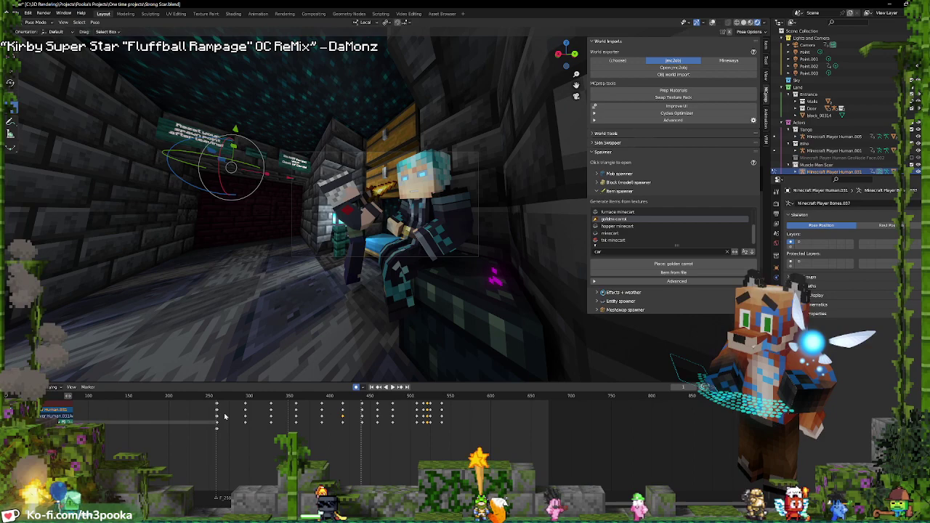
{"action": "middle_click_drag", "start_coordinate": [279, 423], "coordinate": [472, 447]}
{"action": "key", "text": "space"}
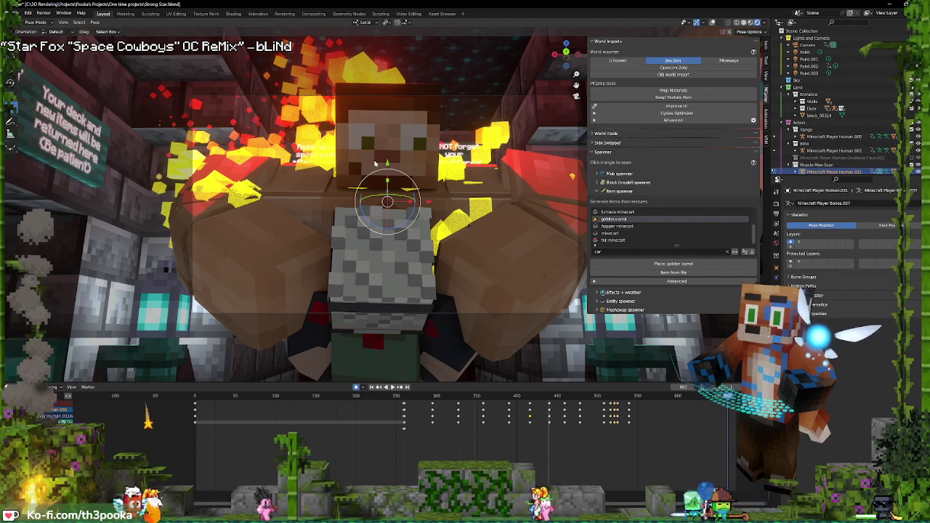
Show the facial bone layer of the muscular character's rig with overlays on, and bring his face into view at frame 260
{"action": "left_click", "coordinate": [799, 244]}
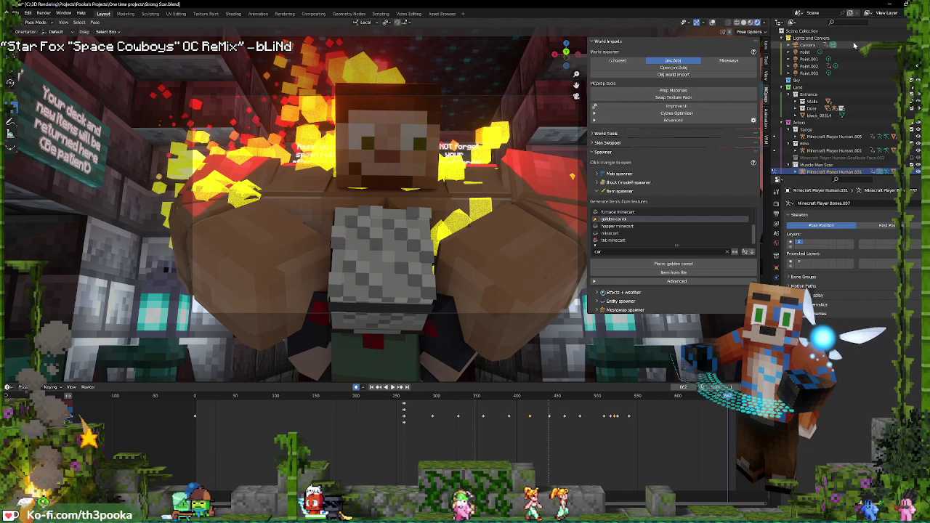
{"action": "left_click", "coordinate": [712, 22]}
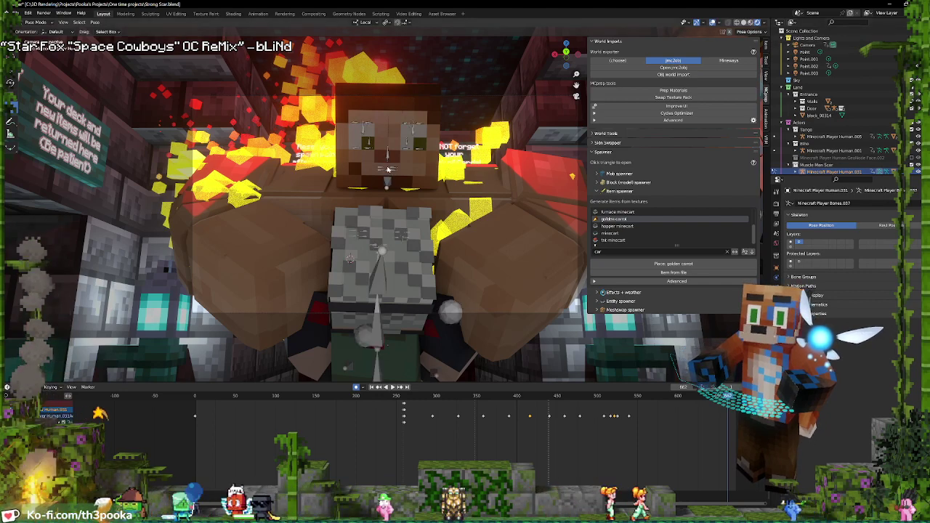
{"action": "left_click", "coordinate": [404, 404]}
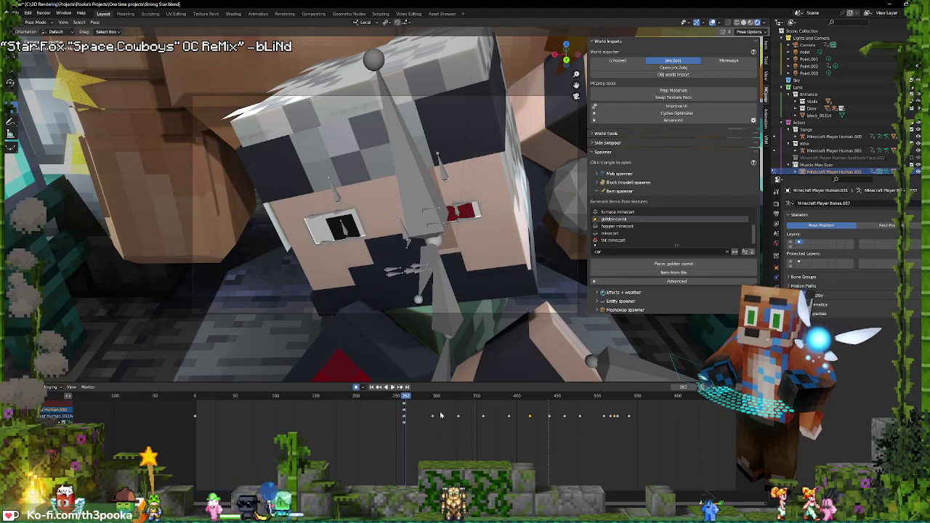
{"action": "key", "text": "KP_Decimal"}
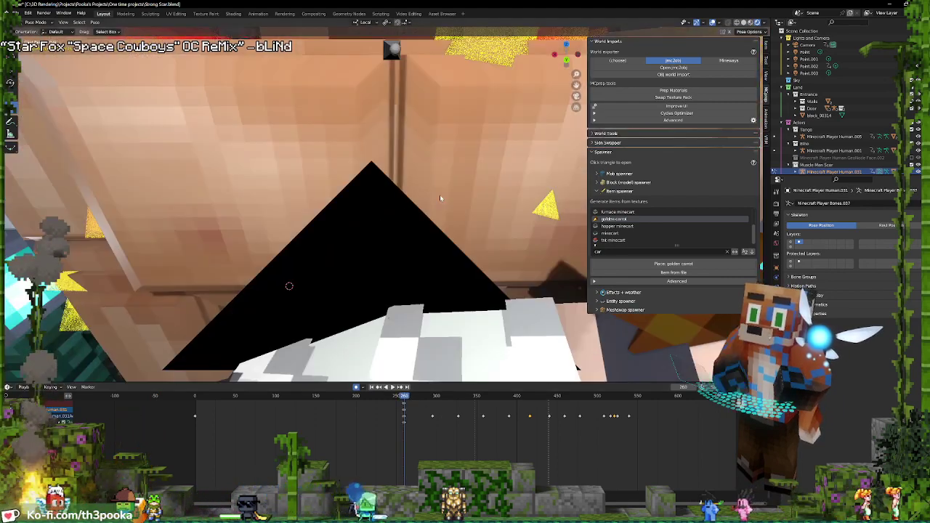
{"action": "scroll", "coordinate": [467, 182], "scroll_direction": "down", "scroll_amount": 9}
{"action": "middle_click_drag", "start_coordinate": [468, 182], "coordinate": [444, 169]}
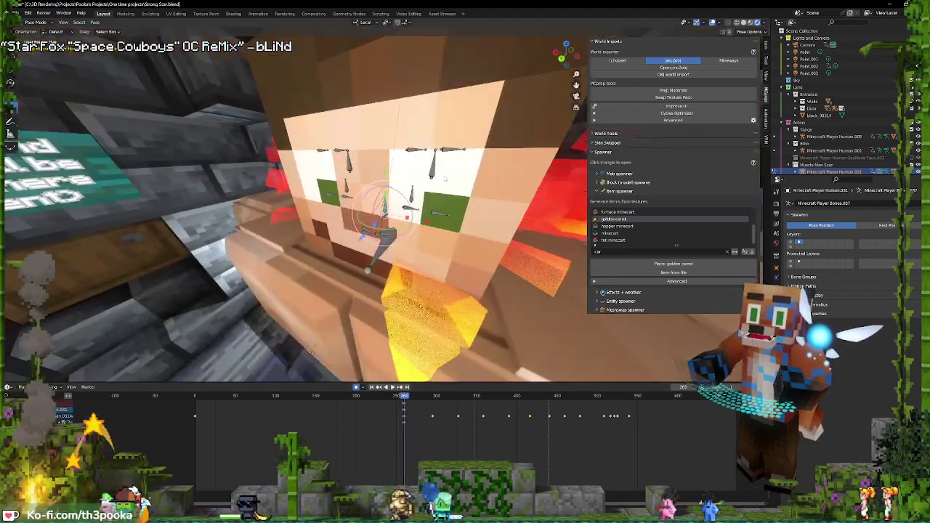
{"action": "scroll", "coordinate": [444, 169], "scroll_direction": "down", "scroll_amount": 5}
Select the muscular character's pupil control bone and move it out of the face to expose the rig's pupils
{"action": "left_click", "coordinate": [377, 203]}
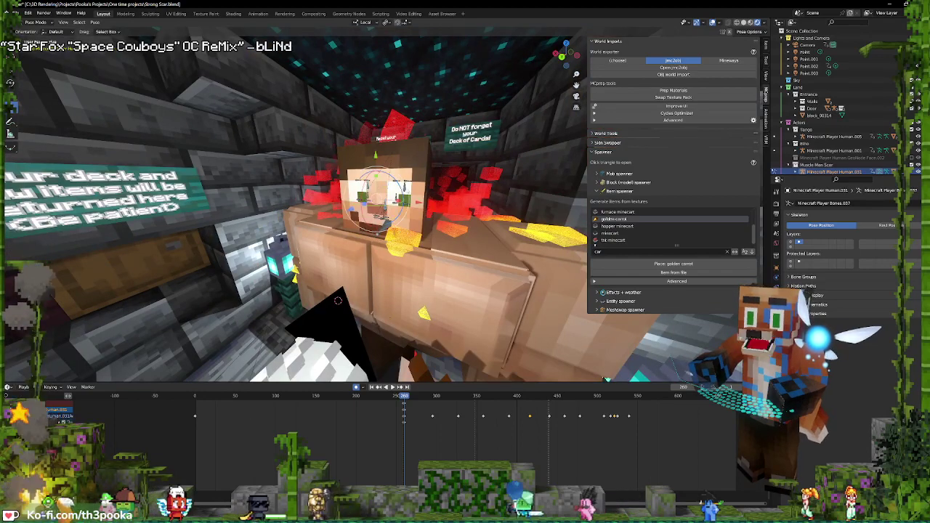
{"action": "middle_click_drag", "start_coordinate": [338, 300], "coordinate": [340, 288]}
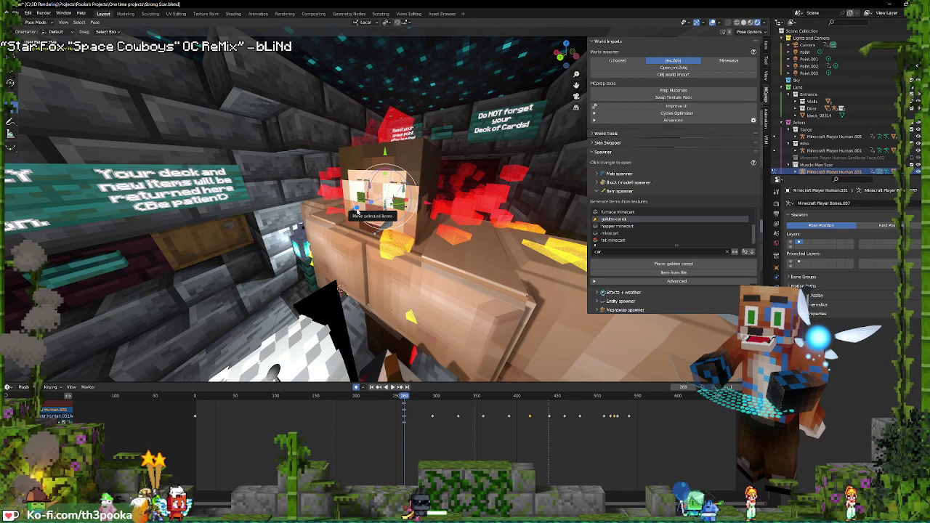
{"action": "left_click_drag", "start_coordinate": [356, 210], "coordinate": [309, 232]}
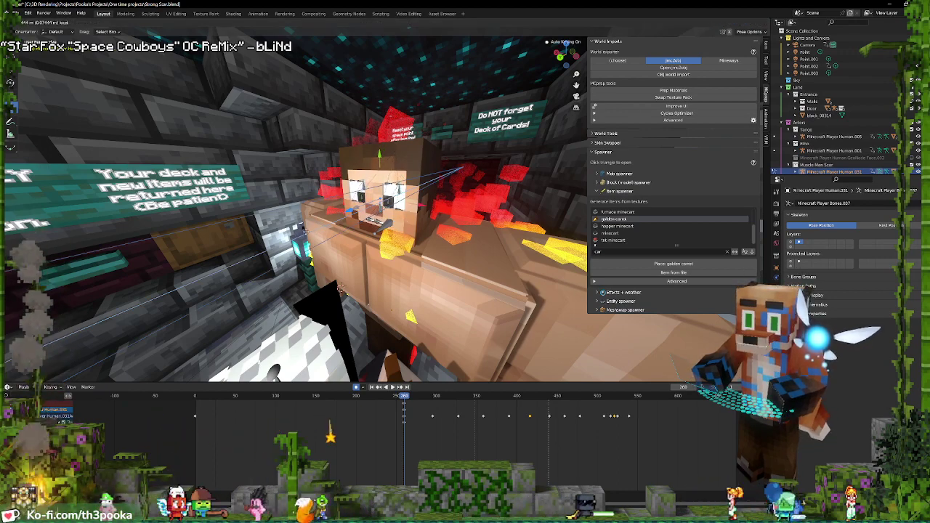
{"action": "left_click_drag", "start_coordinate": [305, 232], "coordinate": [304, 232]}
Select the muscular character's mesh in Object Mode and set the base color of its Pupil Player.003 material to red
{"action": "key", "text": "ctrl+Tab"}
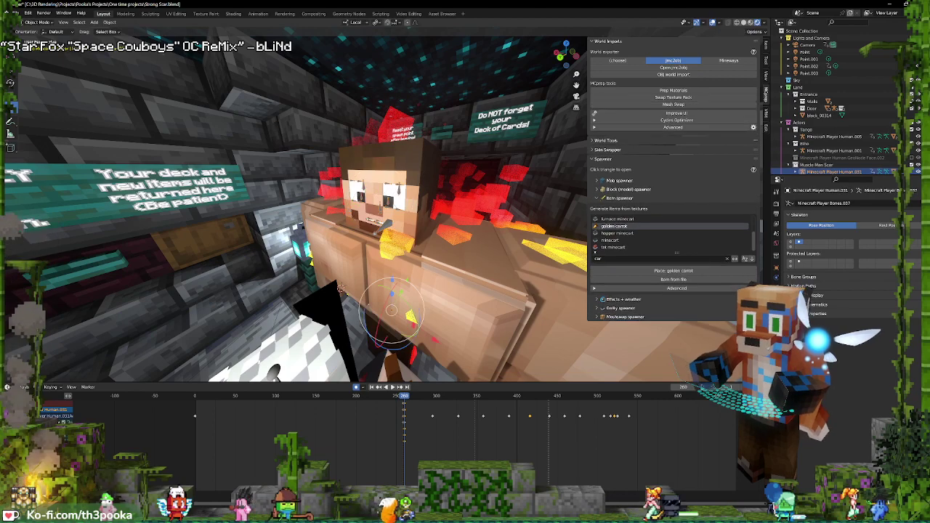
{"action": "left_click", "coordinate": [385, 170]}
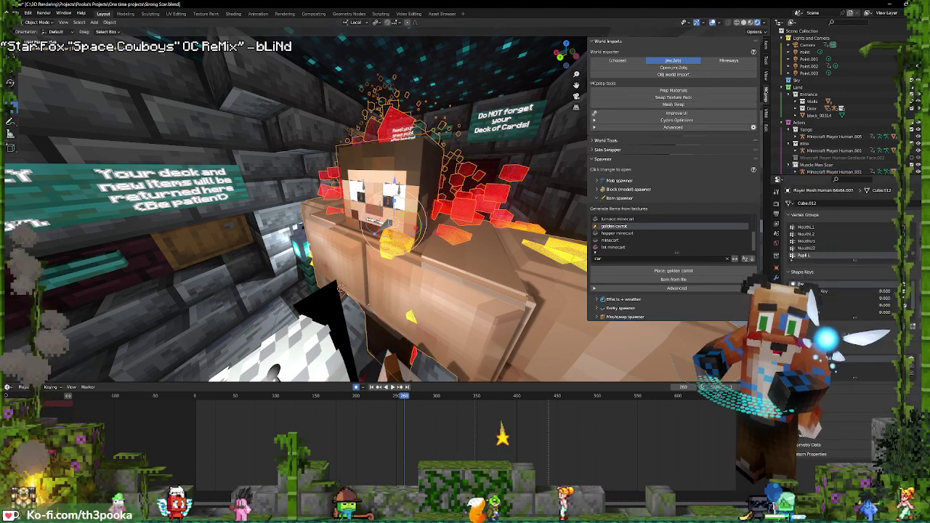
{"action": "left_click", "coordinate": [776, 327]}
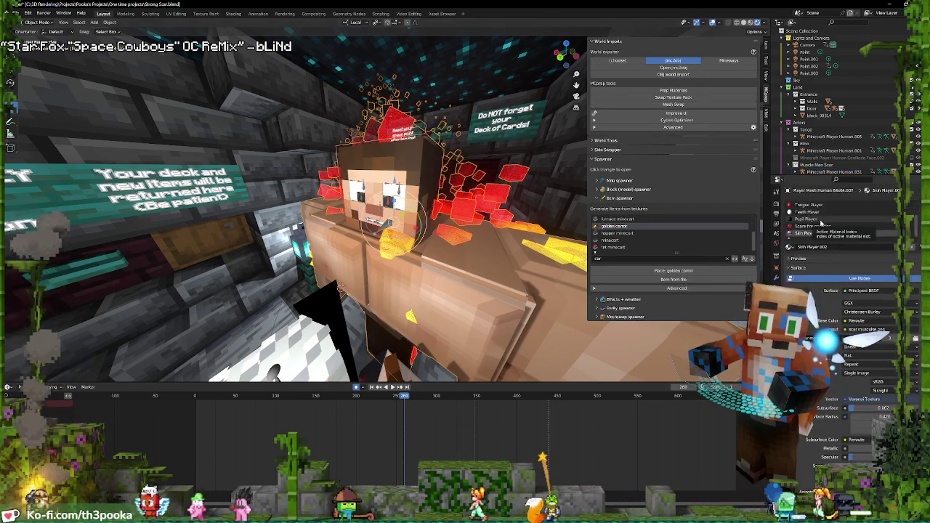
{"action": "left_click", "coordinate": [820, 220]}
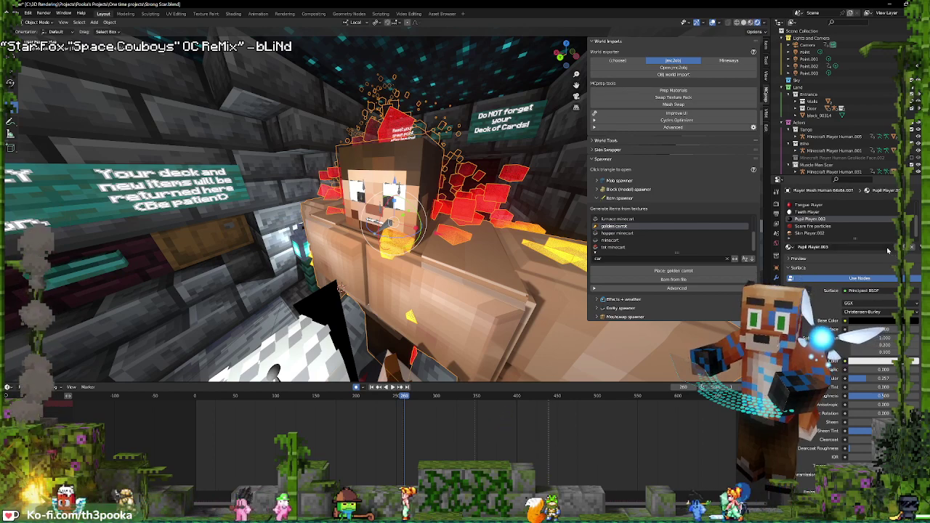
{"action": "left_click", "coordinate": [876, 321]}
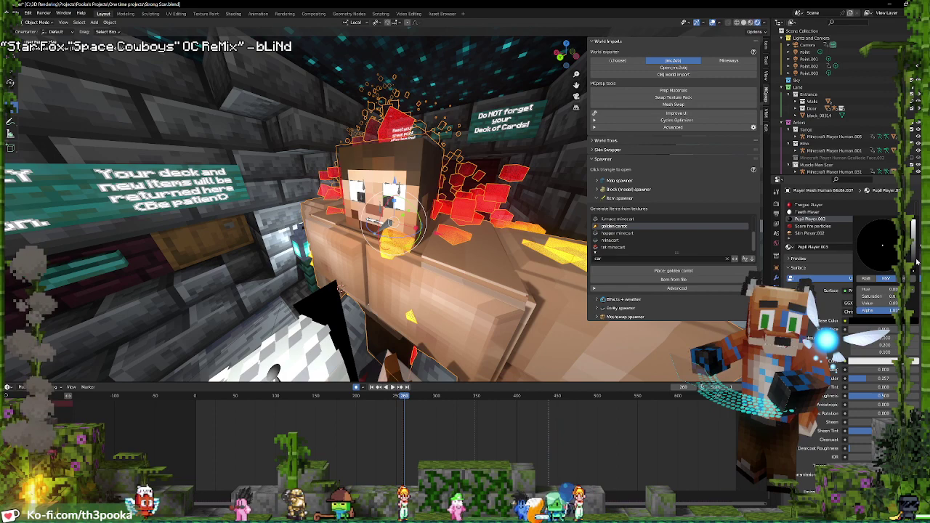
{"action": "left_click_drag", "start_coordinate": [917, 261], "coordinate": [914, 224]}
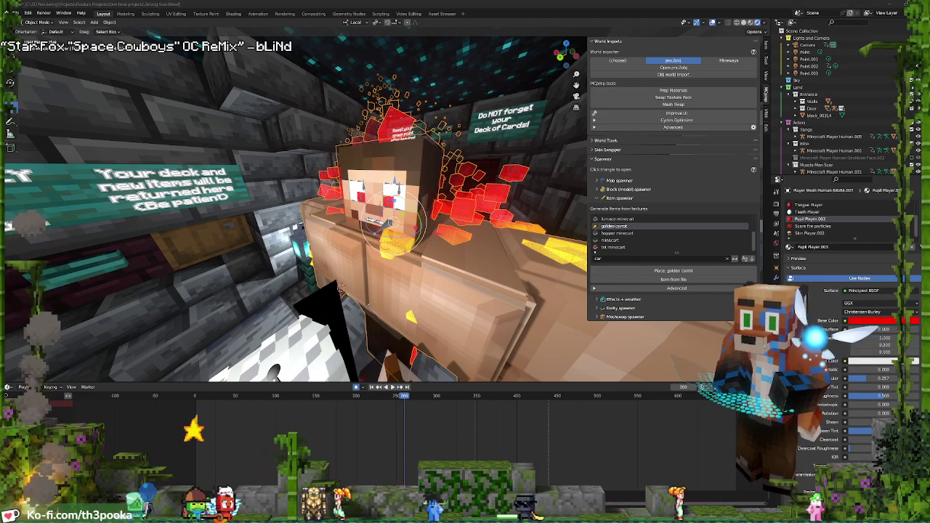
Switch to Photoshop and open the muscular Scar skin texture from the Good Time With Scar folder, enlarged for inspection
{"action": "key", "text": "alt+Tab"}
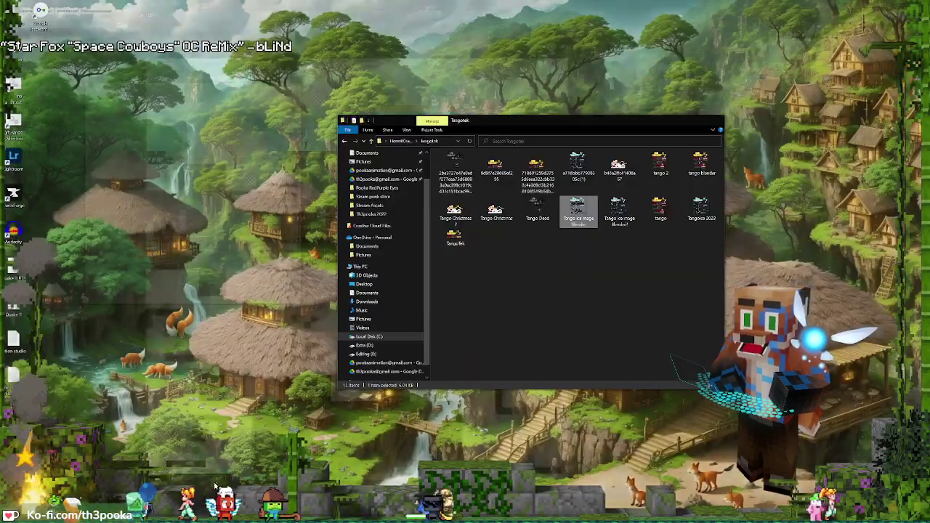
{"action": "left_click", "coordinate": [203, 476]}
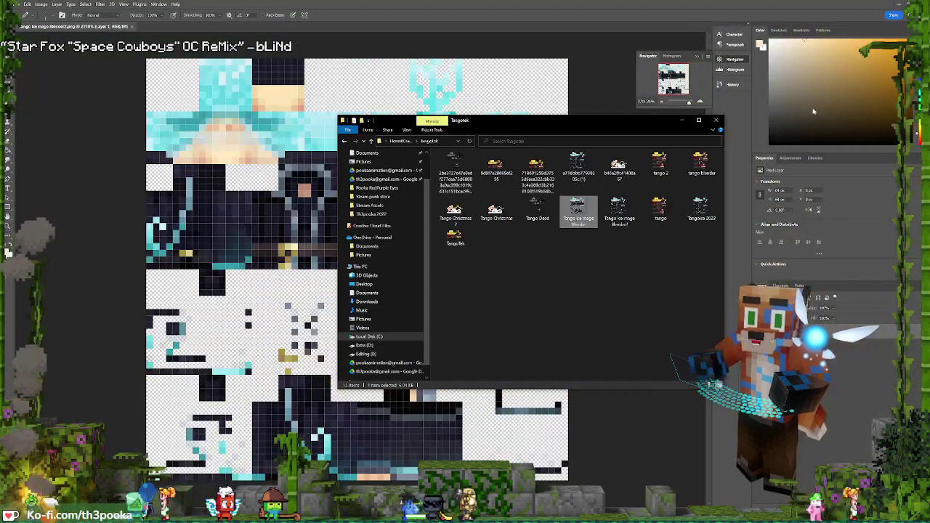
{"action": "key", "text": "alt+Left"}
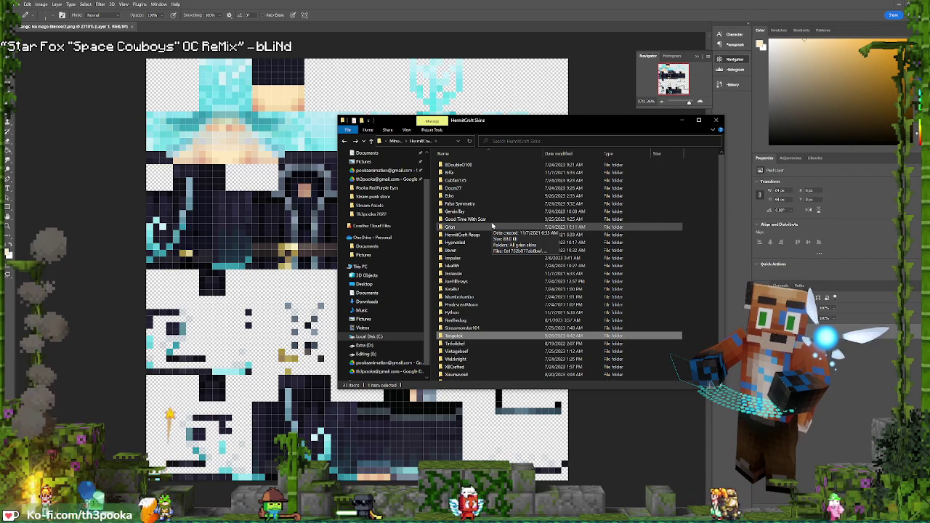
{"action": "double_click", "coordinate": [473, 218]}
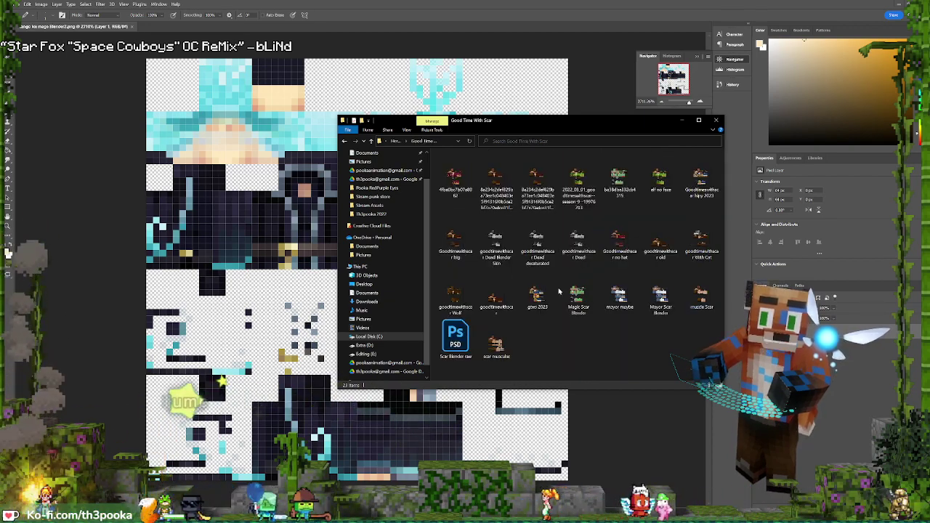
{"action": "double_click", "coordinate": [497, 340]}
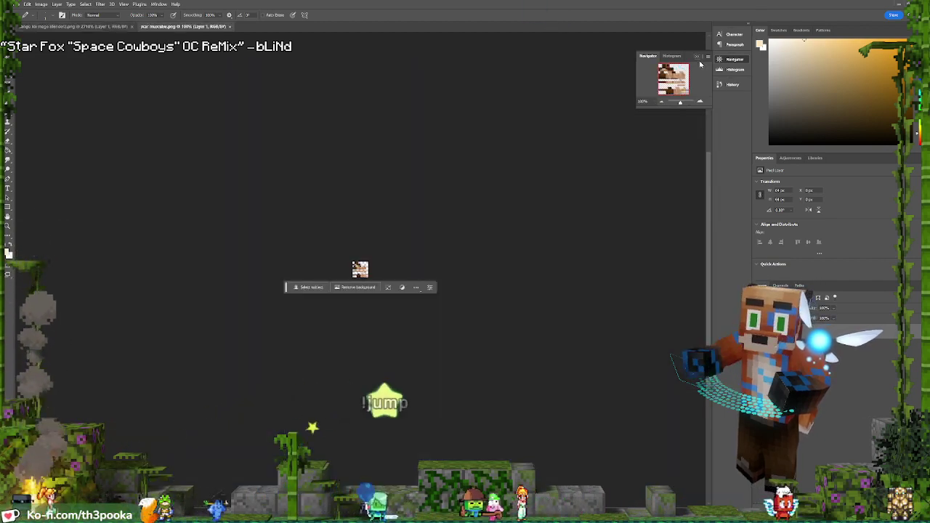
{"action": "left_click_drag", "start_coordinate": [681, 106], "coordinate": [686, 102]}
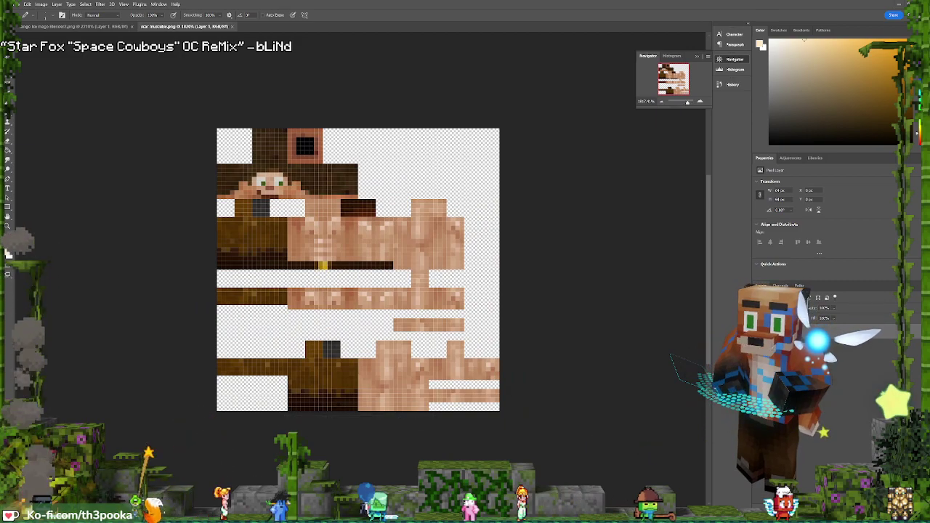
Return to the Good Time With Scar folder and open the Mayor Scar Blender skin in Photoshop
{"action": "key", "text": "super+d"}
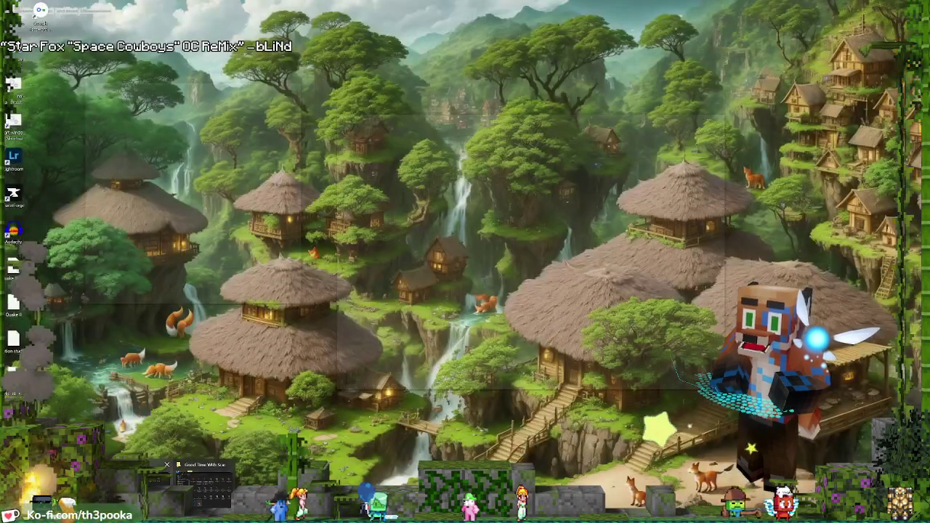
{"action": "key", "text": "super+d"}
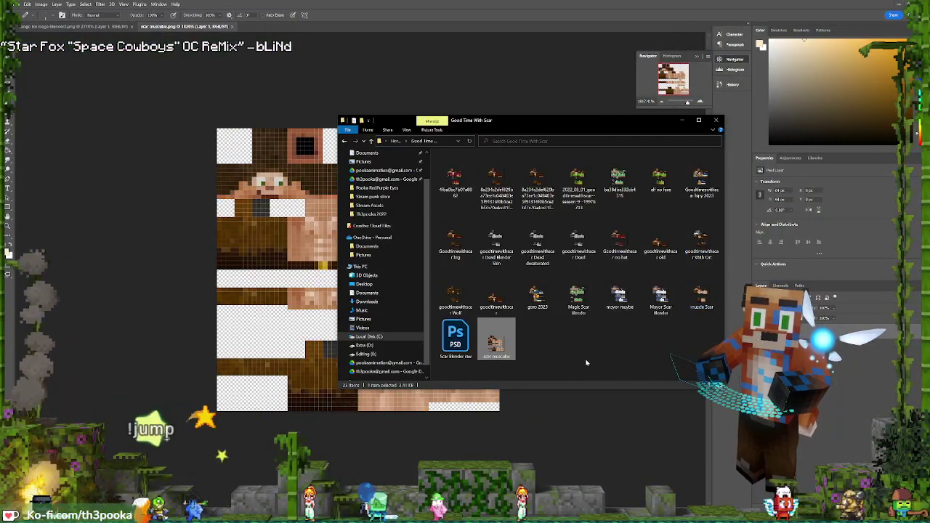
{"action": "double_click", "coordinate": [660, 299]}
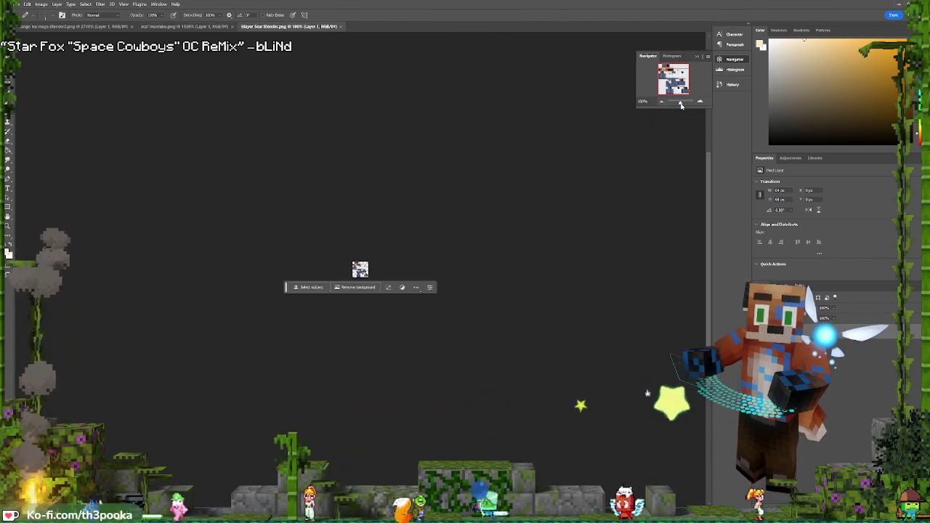
Copy the 6 × 6 px eyeless face area from the Mayor Scar Blender skin and place it over the muscular skin's face
{"action": "left_click_drag", "start_coordinate": [680, 102], "coordinate": [689, 102]}
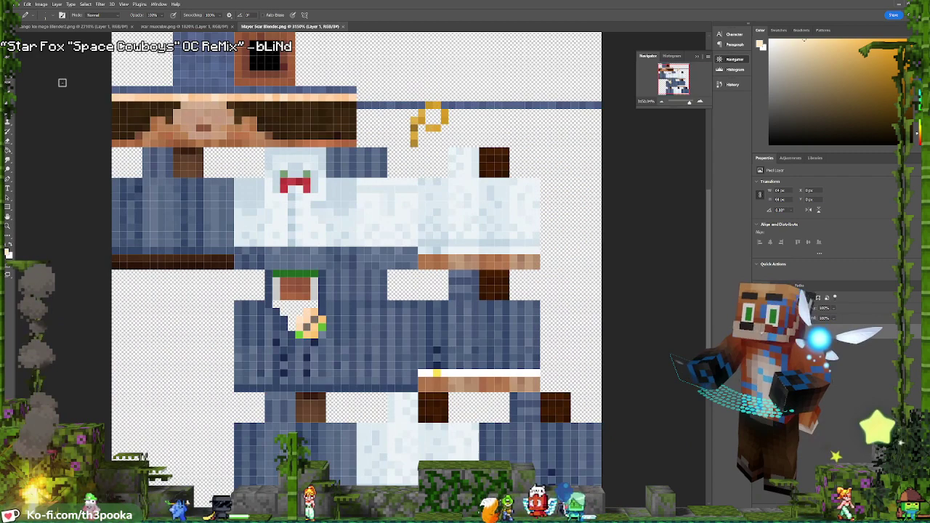
{"action": "key", "text": "m"}
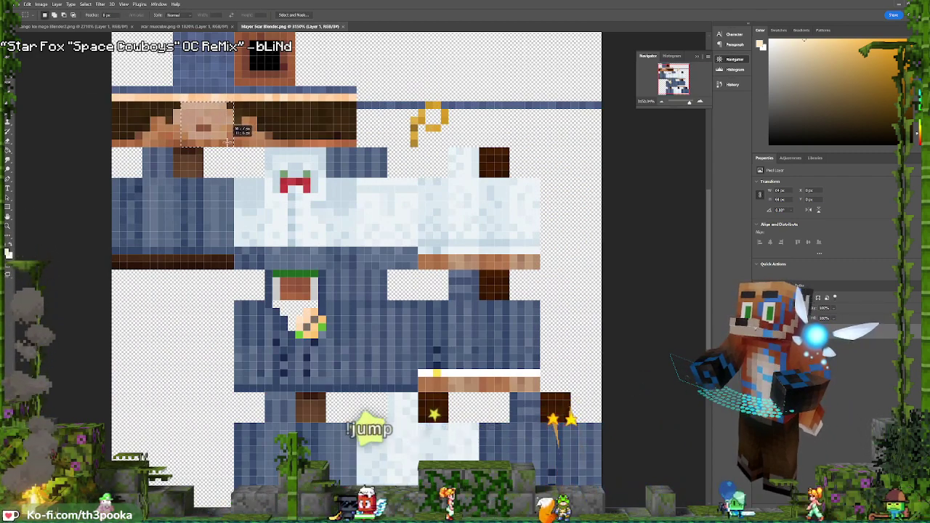
{"action": "left_click_drag", "start_coordinate": [180, 102], "coordinate": [227, 143]}
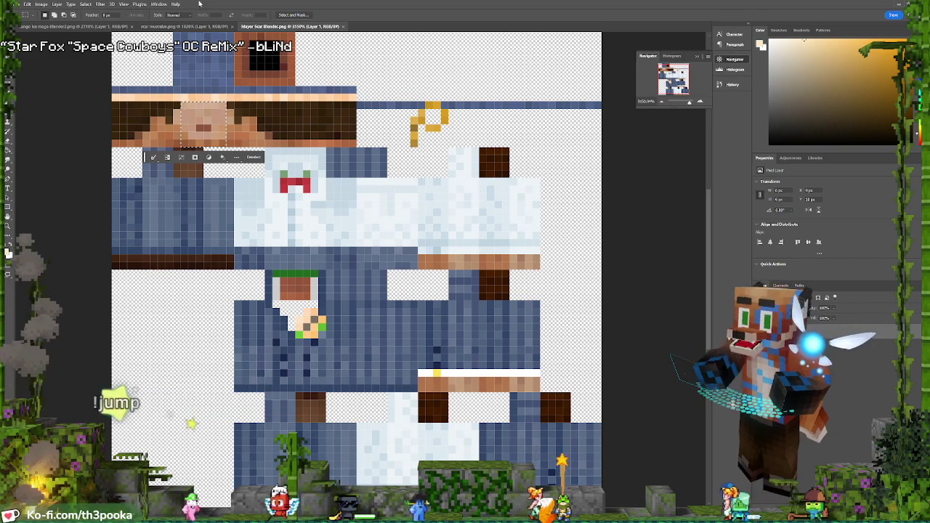
{"action": "left_click", "coordinate": [207, 27]}
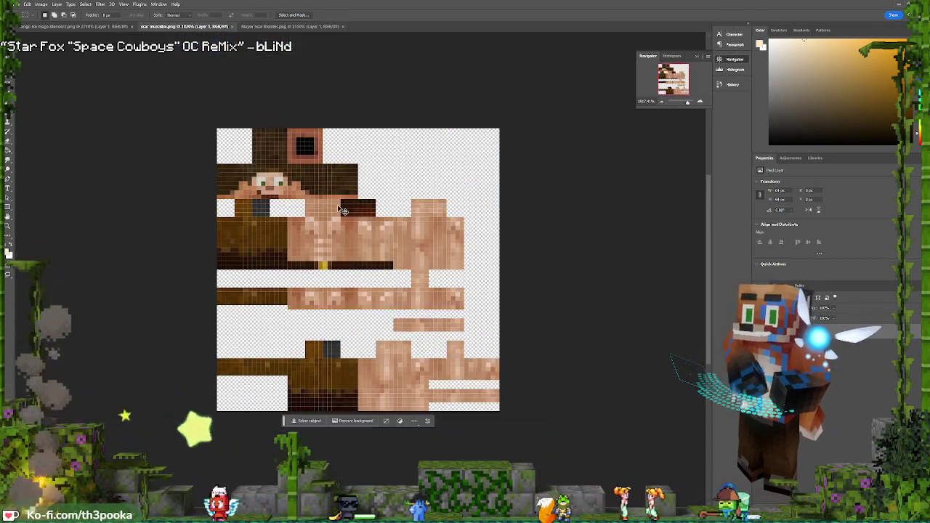
{"action": "key", "text": "v"}
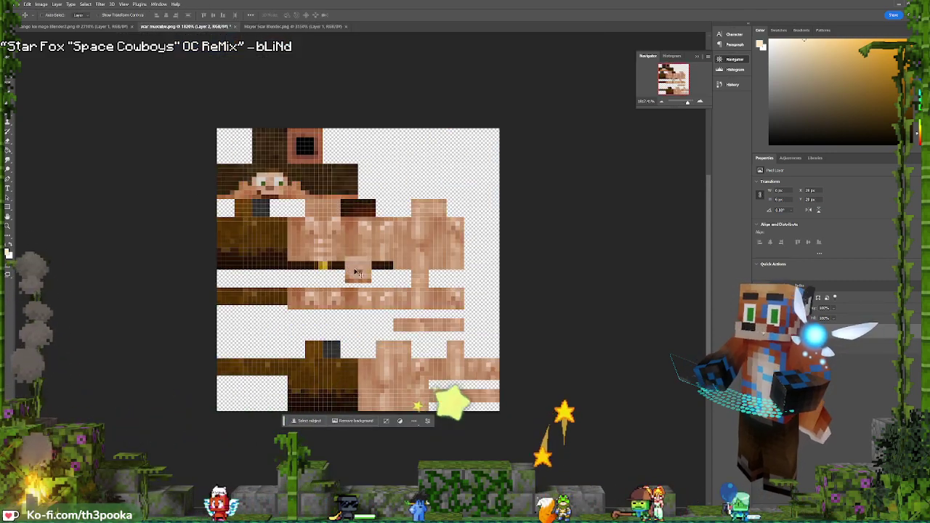
{"action": "left_click_drag", "start_coordinate": [360, 273], "coordinate": [271, 189]}
{"action": "key", "text": "ctrl+d"}
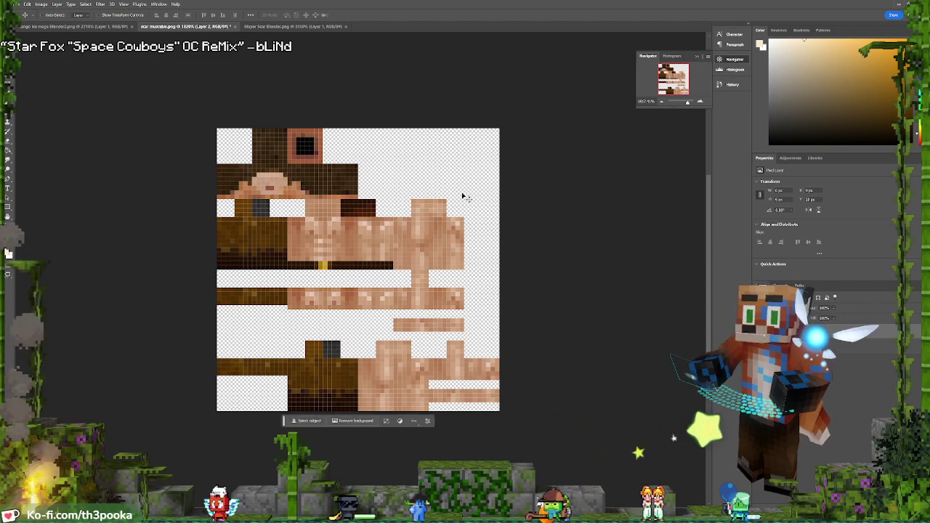
Save a copy of the edited muscular skin as a PNG named "scar muscular Blender" in the Good Time With Scar folder
{"action": "left_click", "coordinate": [16, 4]}
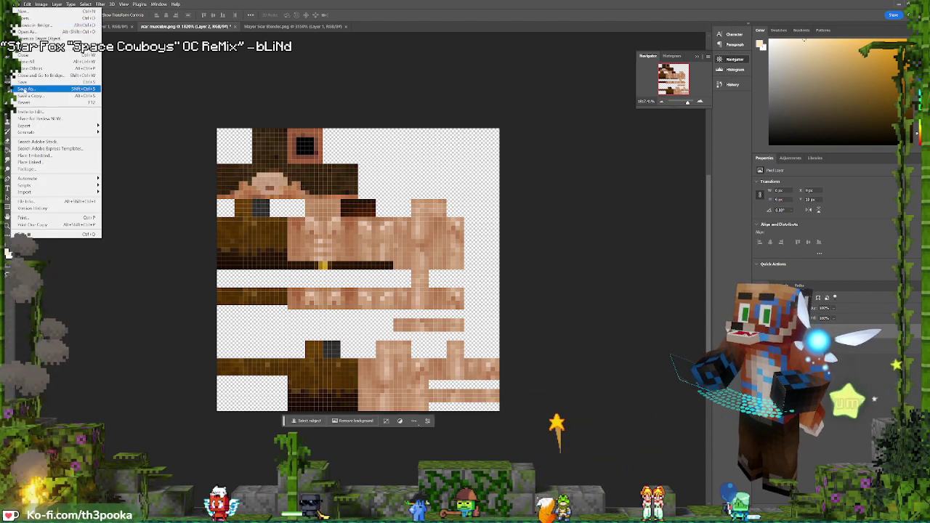
{"action": "left_click", "coordinate": [29, 89]}
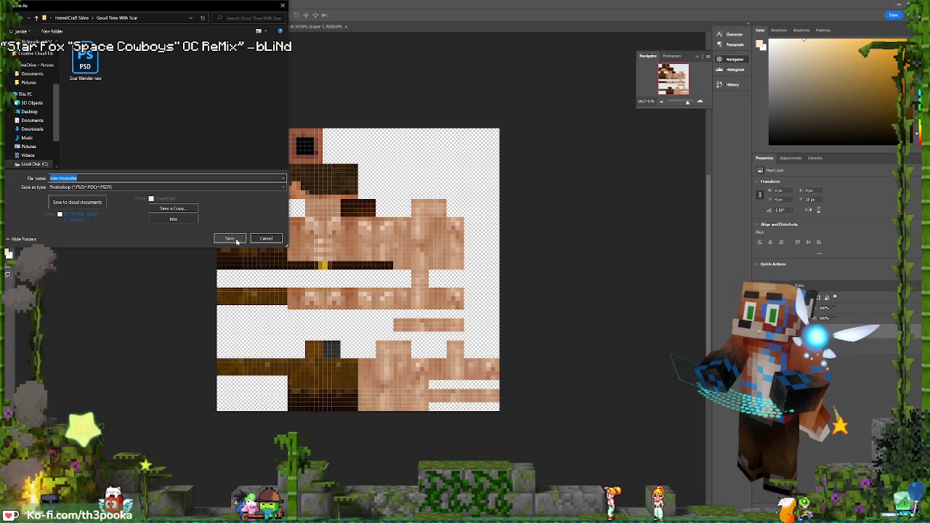
{"action": "left_click", "coordinate": [122, 186]}
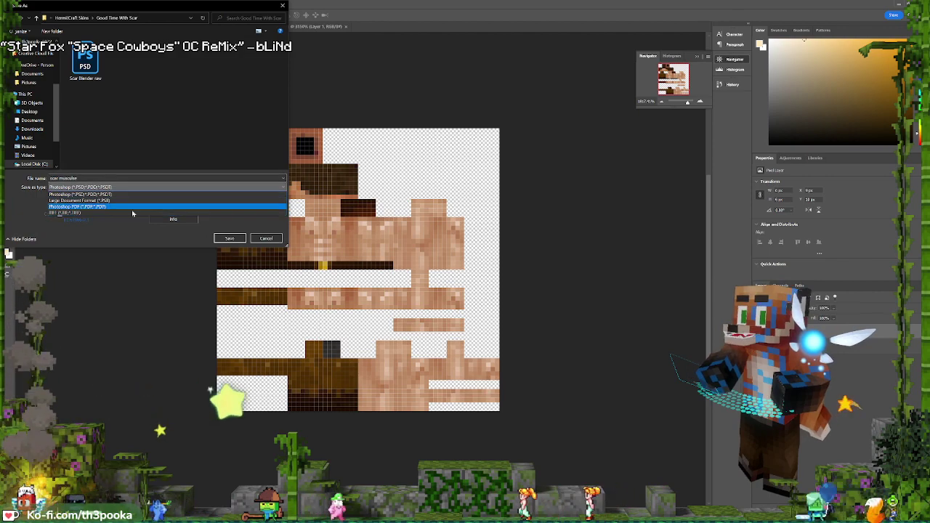
{"action": "left_click", "coordinate": [135, 224]}
{"action": "left_click", "coordinate": [165, 208]}
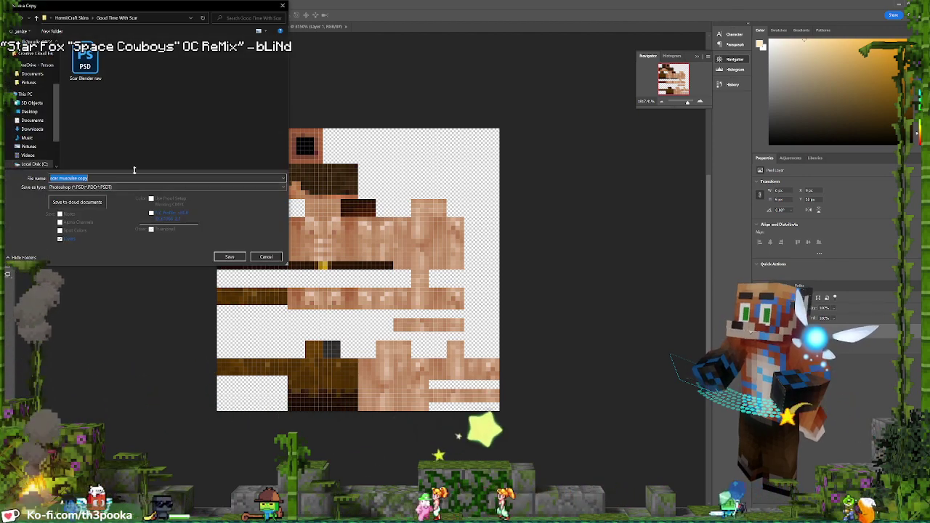
{"action": "left_click", "coordinate": [100, 187]}
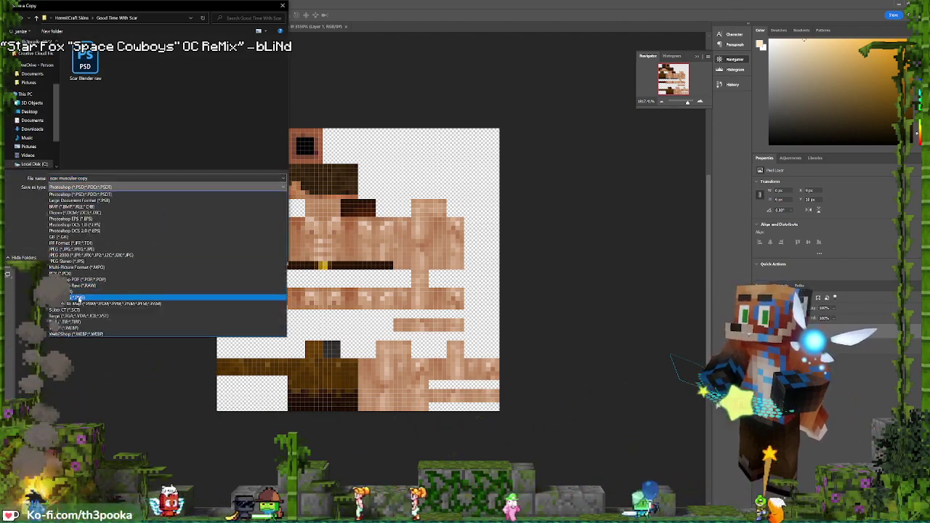
{"action": "left_click", "coordinate": [102, 301]}
{"action": "double_click", "coordinate": [83, 178]}
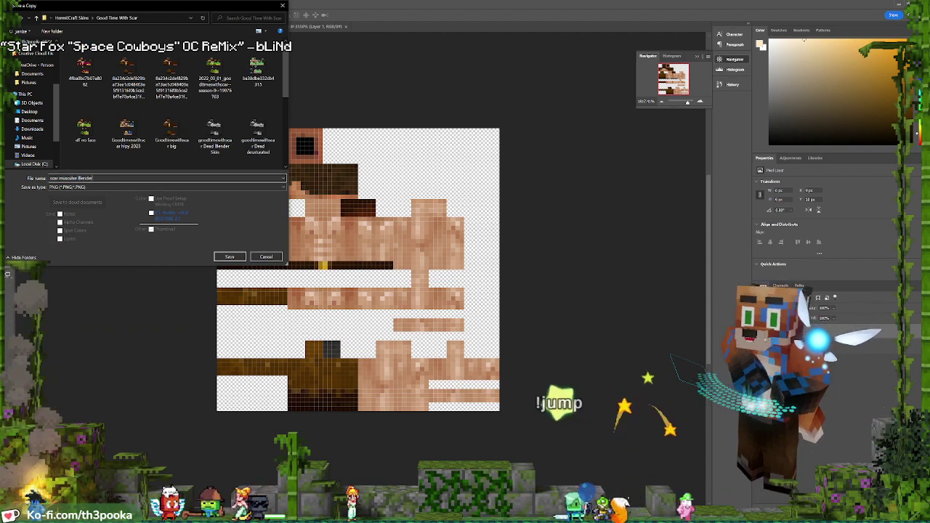
{"action": "key", "text": "Return"}
{"action": "key", "text": "Return"}
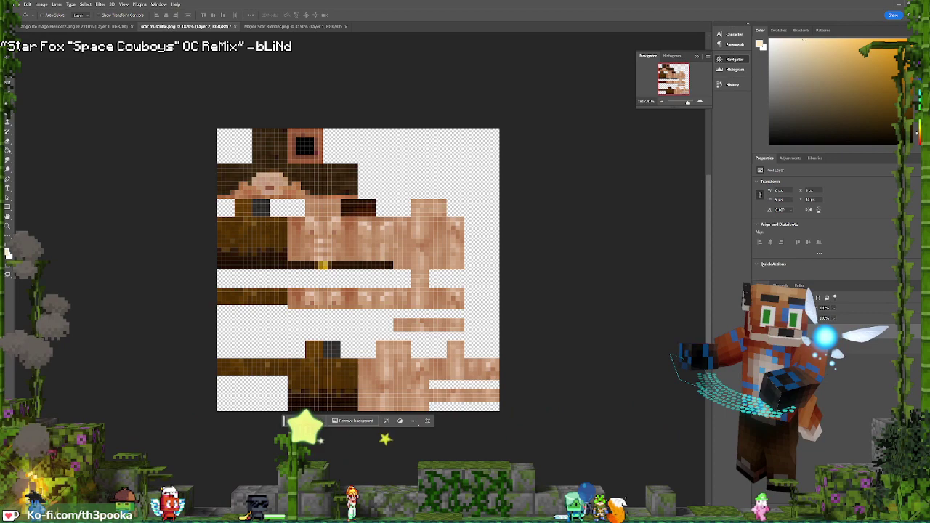
Return to Blender and replace the image in the muscular character's Skin Player.007 material with the newly saved eyeless skin
{"action": "left_click", "coordinate": [901, 4]}
{"action": "left_click", "coordinate": [478, 60]}
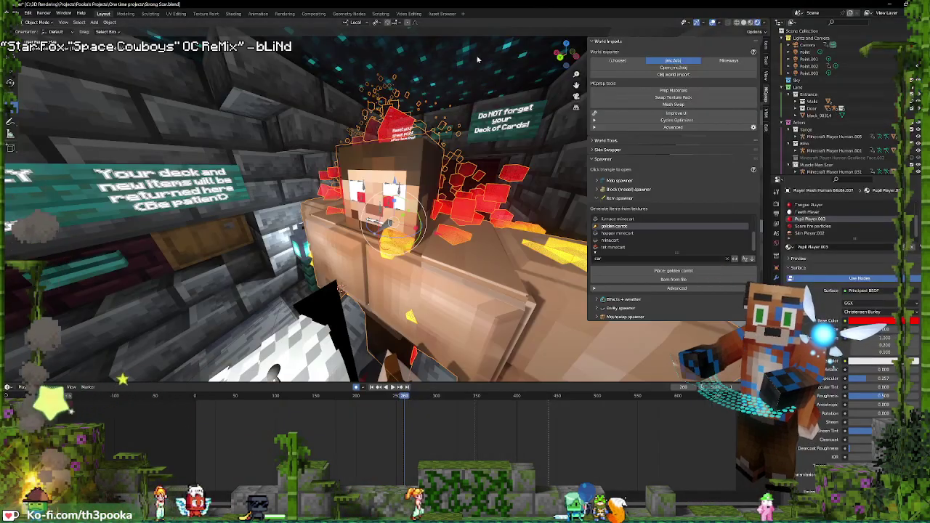
{"action": "scroll", "coordinate": [816, 227], "scroll_direction": "up", "scroll_amount": 3}
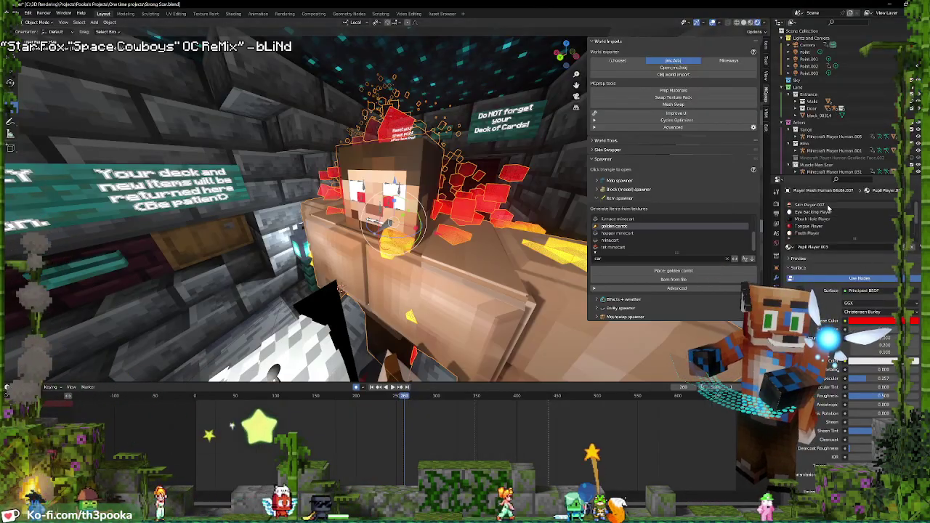
{"action": "left_click", "coordinate": [824, 206]}
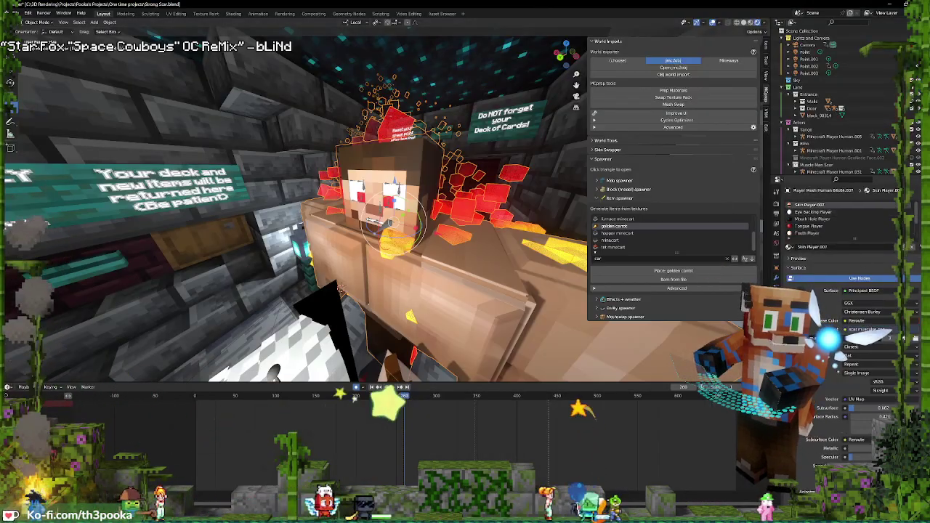
{"action": "left_click", "coordinate": [915, 338]}
{"action": "double_click", "coordinate": [395, 156]}
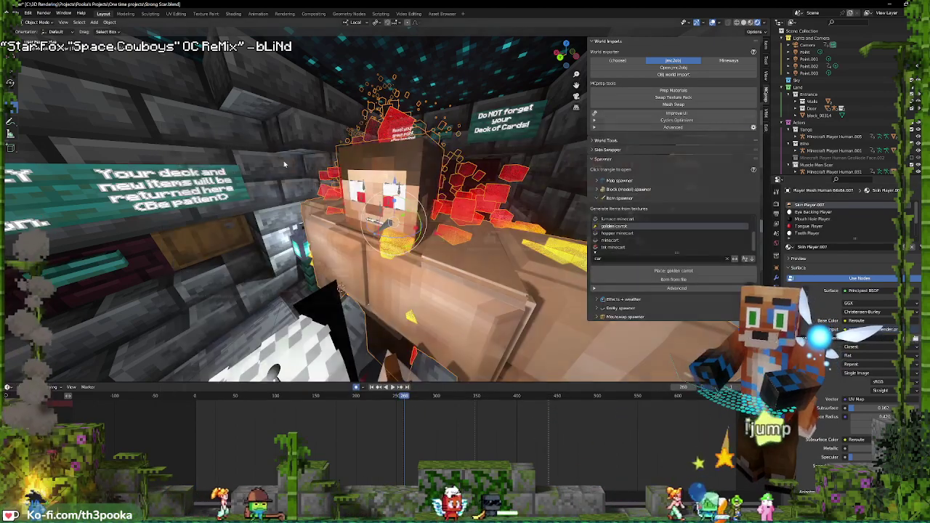
Put the muscular character's rig in Pose Mode, browse the Pose Library's Human mouth shapes and nudge the mouth control
{"action": "middle_click_drag", "start_coordinate": [467, 195], "coordinate": [485, 191]}
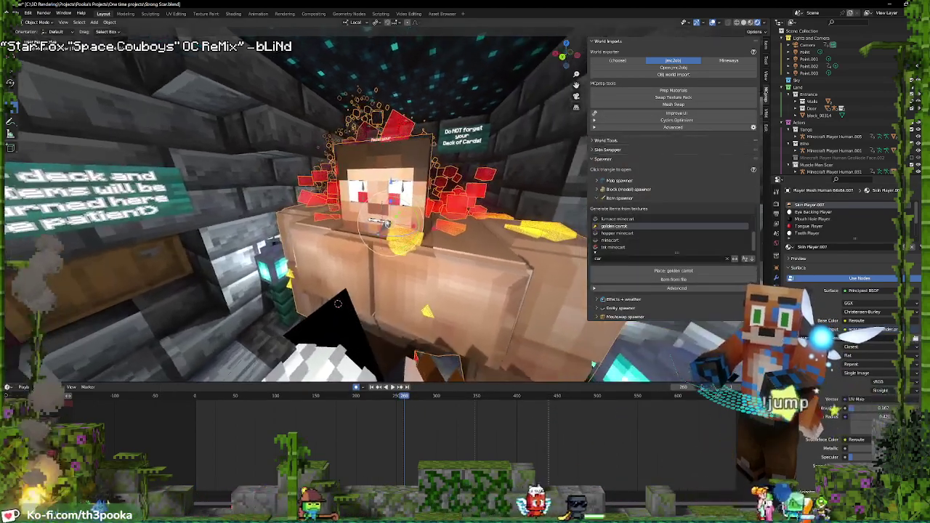
{"action": "left_click", "coordinate": [386, 224]}
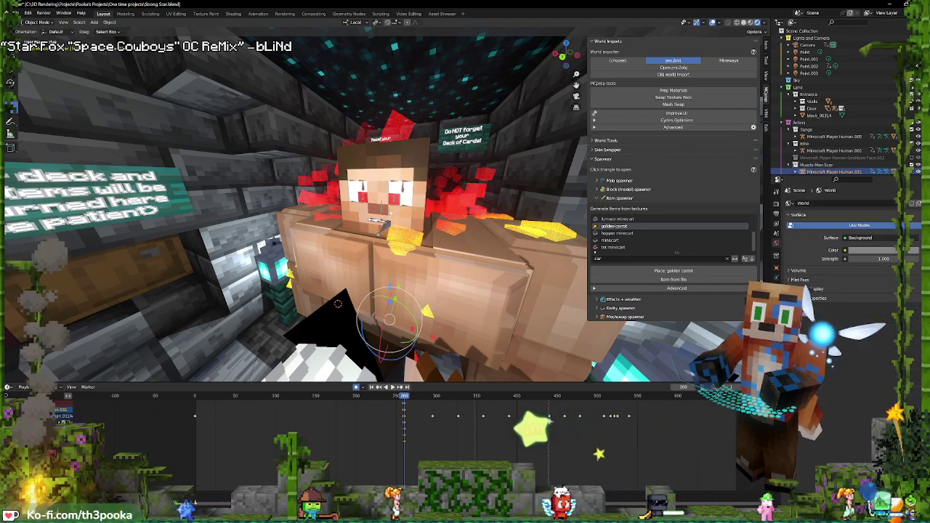
{"action": "key", "text": "ctrl+Tab"}
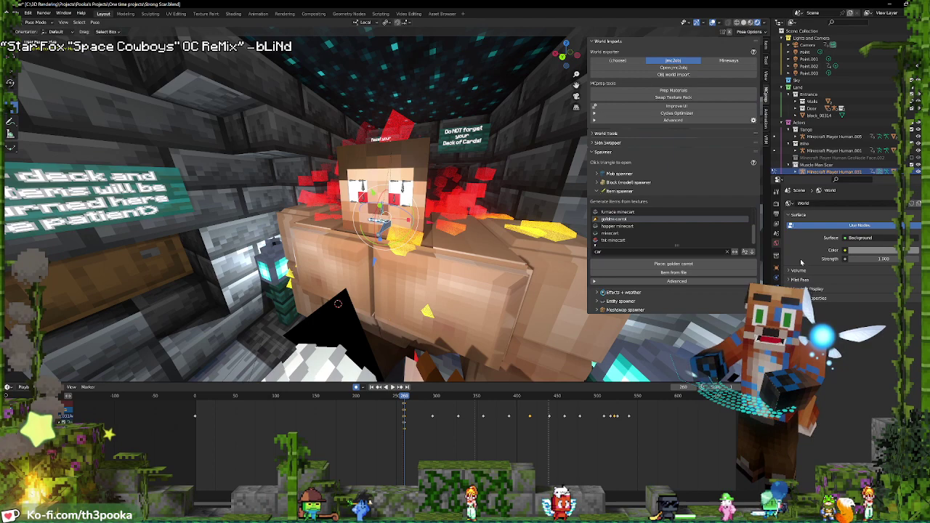
{"action": "left_click", "coordinate": [776, 288]}
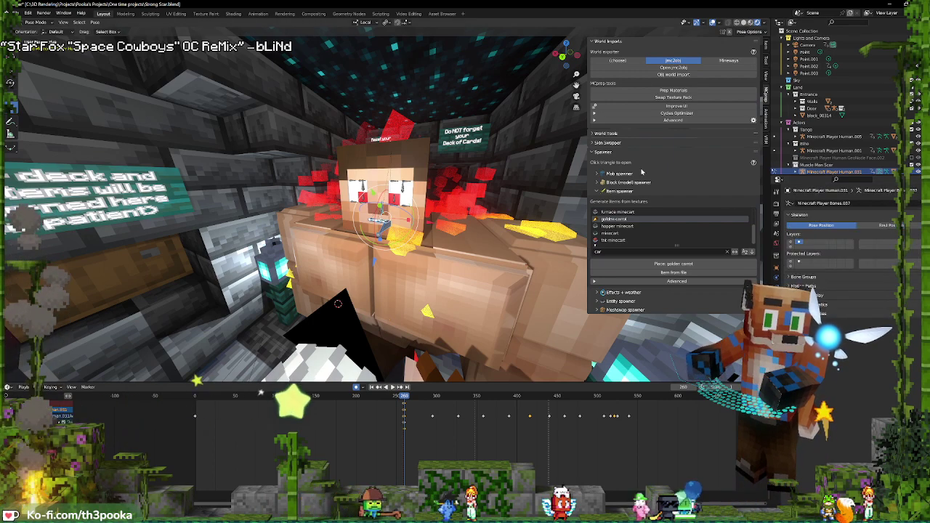
{"action": "left_click", "coordinate": [767, 119]}
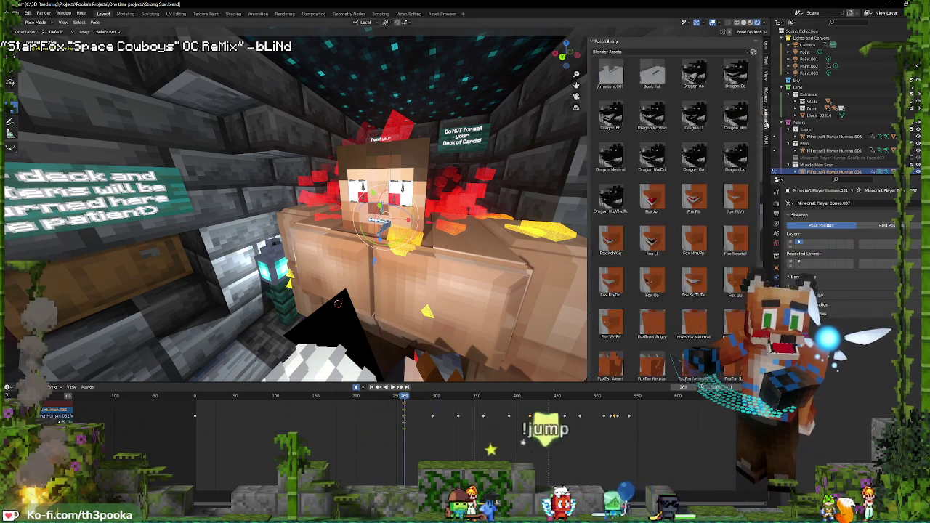
{"action": "scroll", "coordinate": [694, 242], "scroll_direction": "down", "scroll_amount": 12}
{"action": "scroll", "coordinate": [699, 240], "scroll_direction": "down", "scroll_amount": 1}
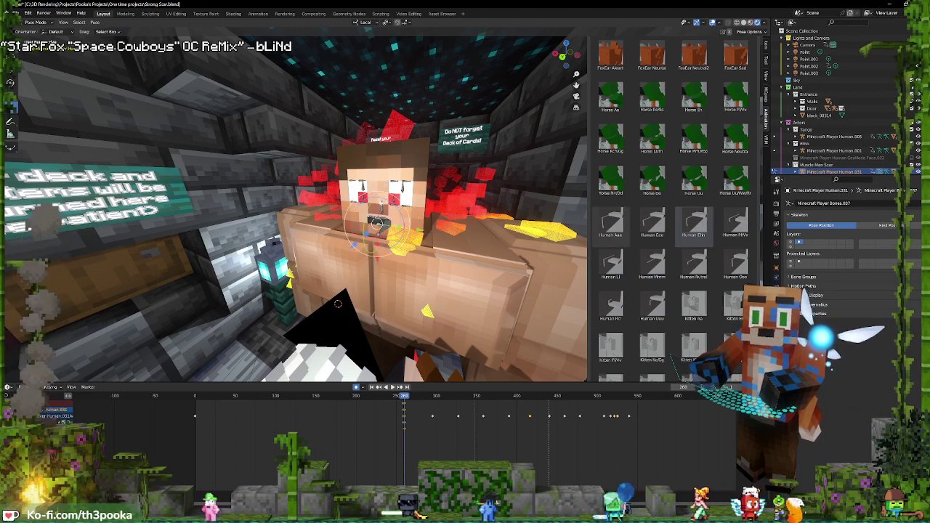
{"action": "left_click_drag", "start_coordinate": [378, 259], "coordinate": [379, 256]}
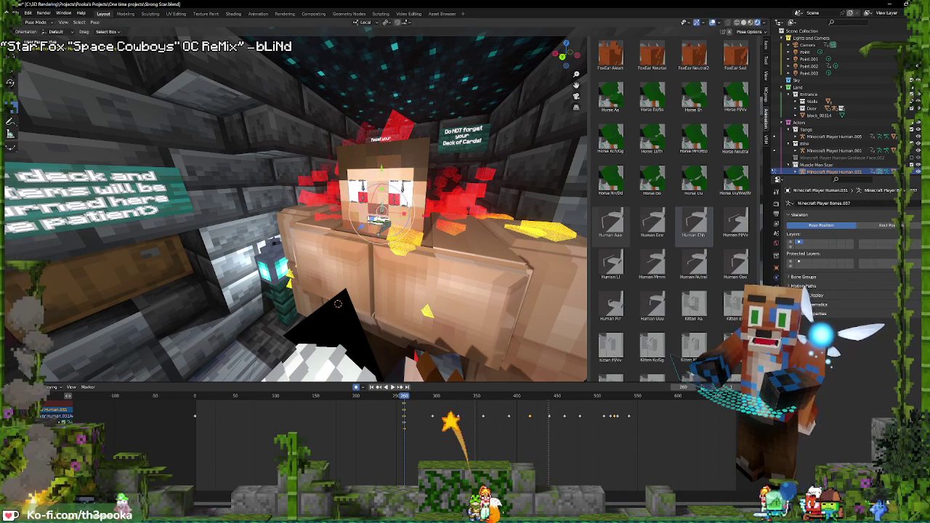
Scale up the muscular character's mouth on all axes except Z and move it upward along local Y to bare the teeth
{"action": "middle_click_drag", "start_coordinate": [438, 200], "coordinate": [397, 197]}
{"action": "key", "text": "s"}
{"action": "key", "text": "shift+z"}
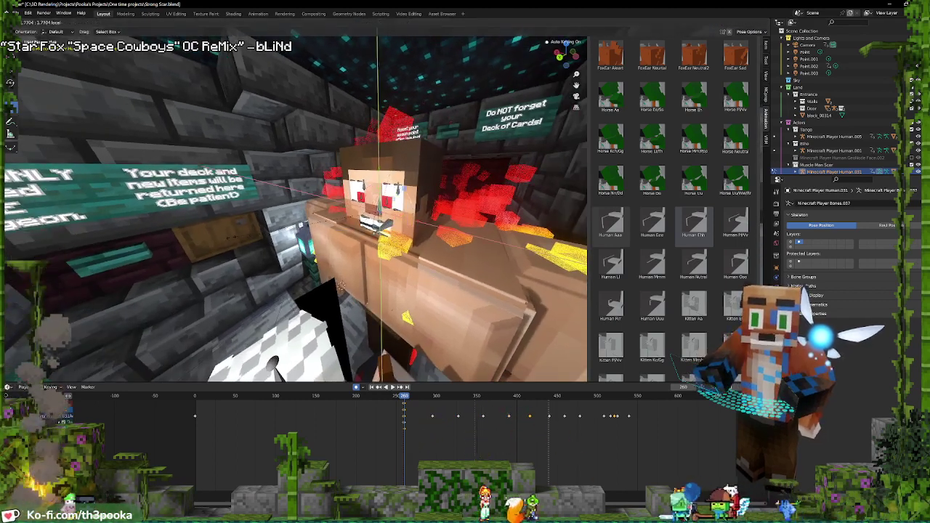
{"action": "left_click", "coordinate": [238, 237]}
{"action": "middle_click_drag", "start_coordinate": [327, 190], "coordinate": [379, 173]}
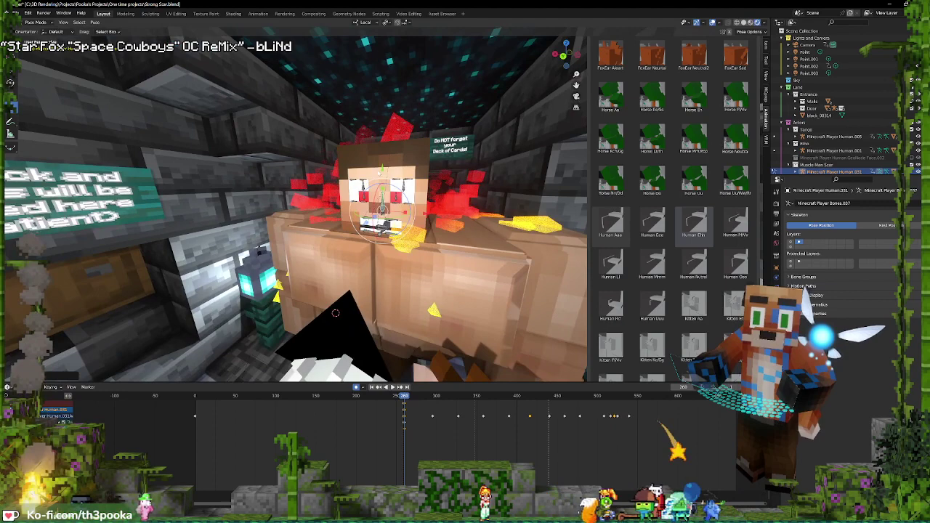
{"action": "key", "text": "g"}
{"action": "key", "text": "y"}
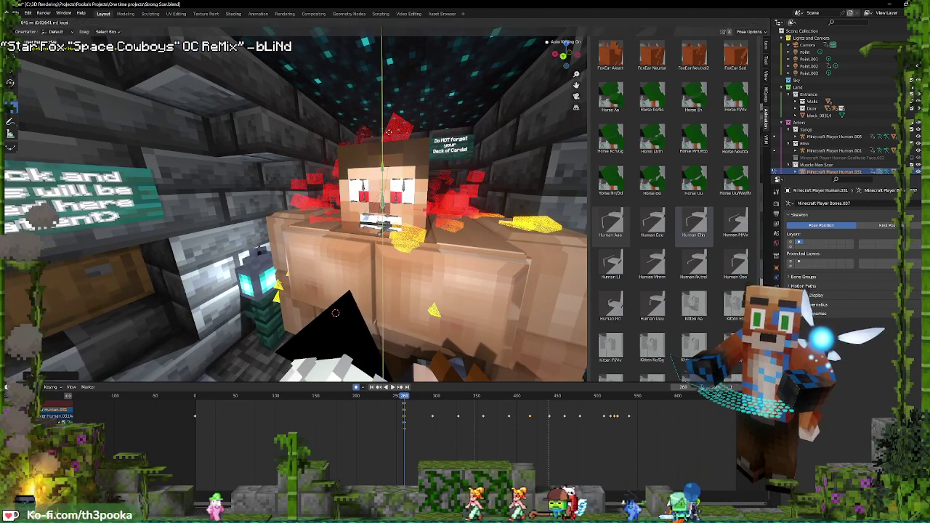
{"action": "left_click", "coordinate": [390, 125]}
{"action": "key", "text": "ctrl+Tab"}
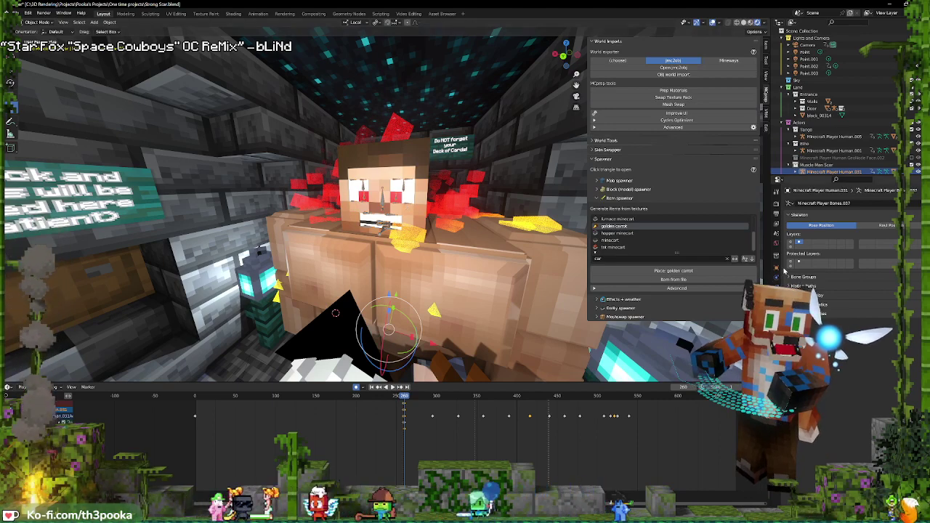
{"action": "key", "text": "ctrl+Tab"}
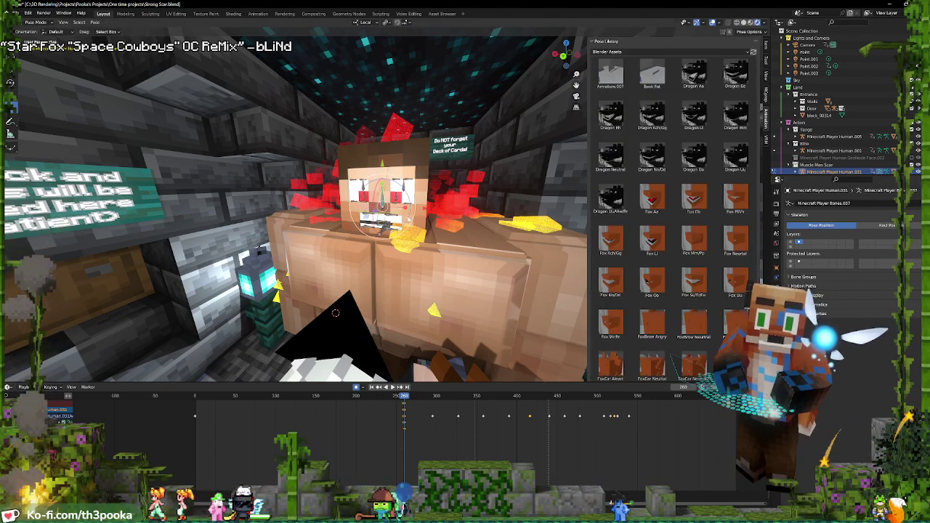
{"action": "key", "text": "ctrl+Tab"}
{"action": "left_click", "coordinate": [415, 220]}
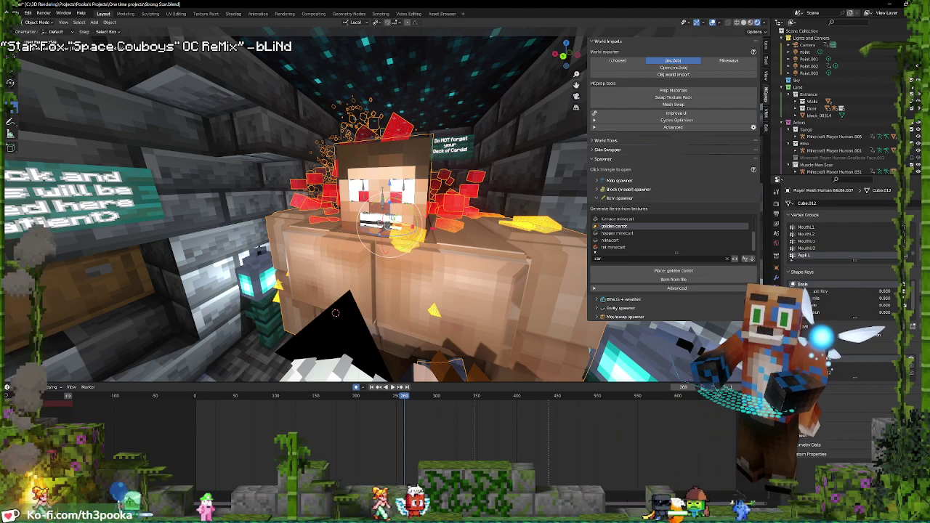
Put the rig back in Pose Mode and move both controls above the muscular character's eyes downward along their local X axis
{"action": "left_click", "coordinate": [383, 200]}
{"action": "key", "text": "ctrl+Tab"}
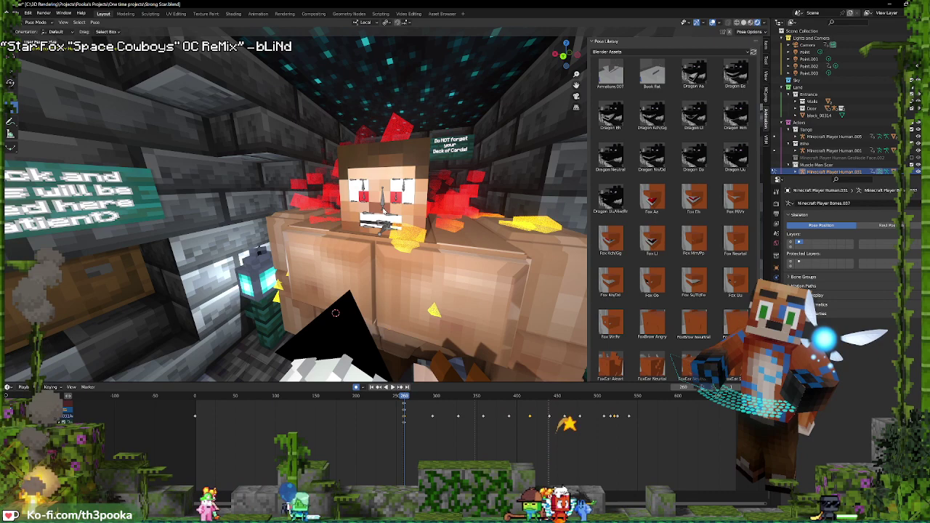
{"action": "left_click", "coordinate": [384, 210]}
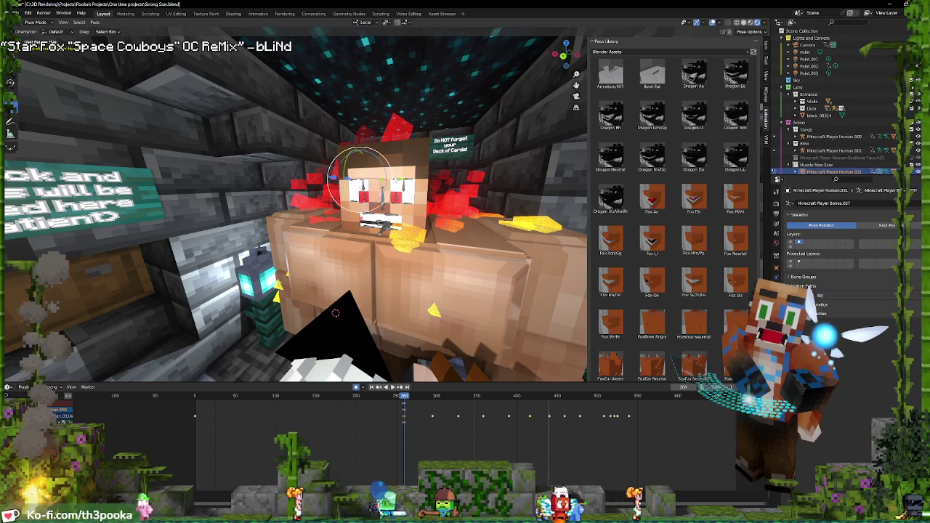
{"action": "left_click", "coordinate": [395, 186], "text": "shift"}
{"action": "key", "text": "g"}
{"action": "key", "text": "x"}
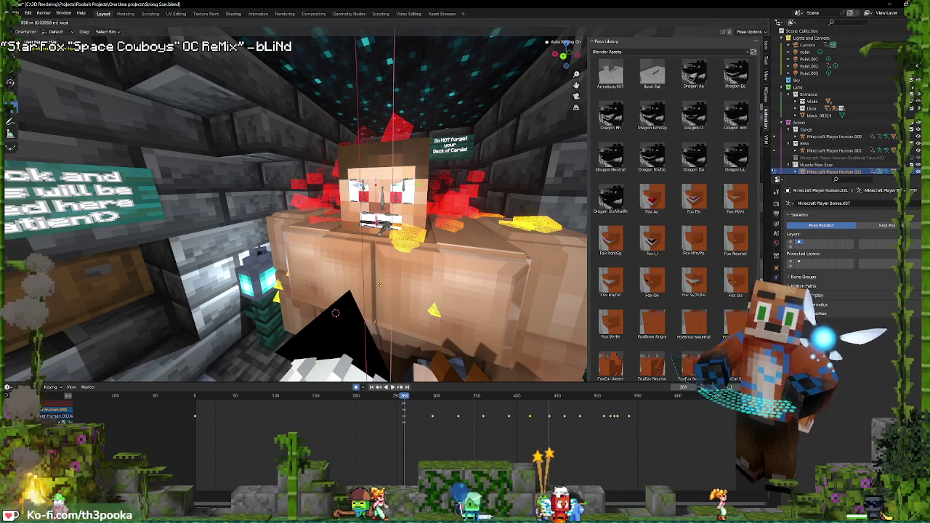
{"action": "left_click", "coordinate": [378, 285]}
Move one of the muscular character's red pupils outward along its local X axis and leave Pose Mode
{"action": "left_click", "coordinate": [397, 198]}
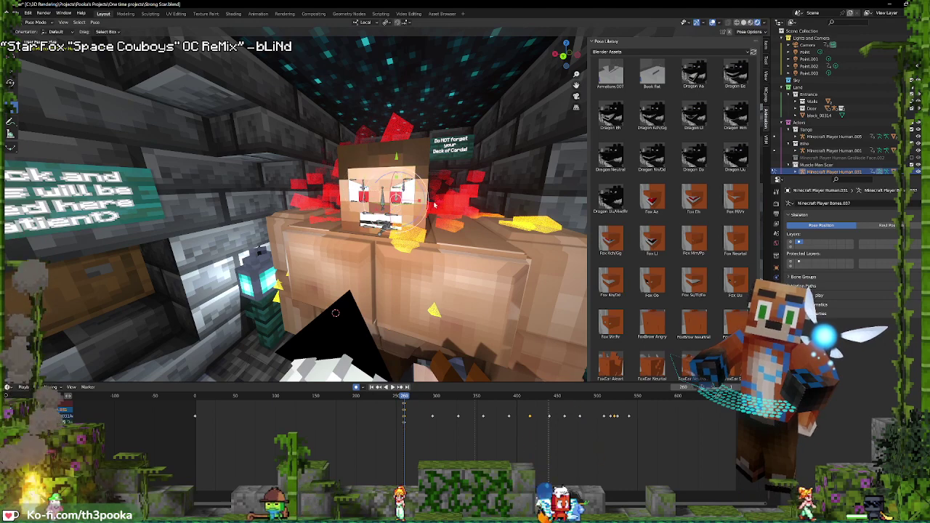
{"action": "key", "text": "g"}
{"action": "key", "text": "x"}
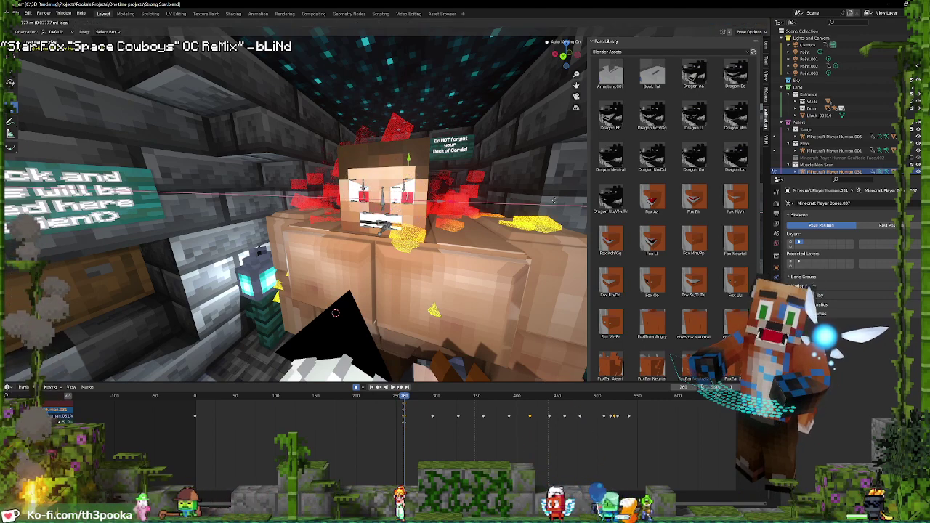
{"action": "left_click", "coordinate": [556, 199]}
{"action": "key", "text": "ctrl+Tab"}
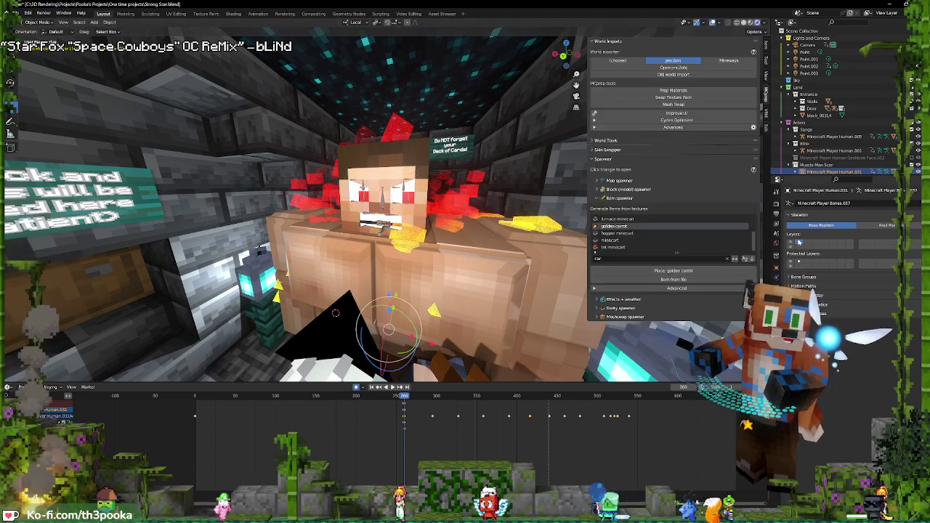
Show the rig's main bone layer in Pose Mode and turn the muscular character's head bone to one side at frame 327
{"action": "left_click", "coordinate": [792, 242]}
{"action": "key", "text": "ctrl+Tab"}
{"action": "left_click", "coordinate": [390, 206]}
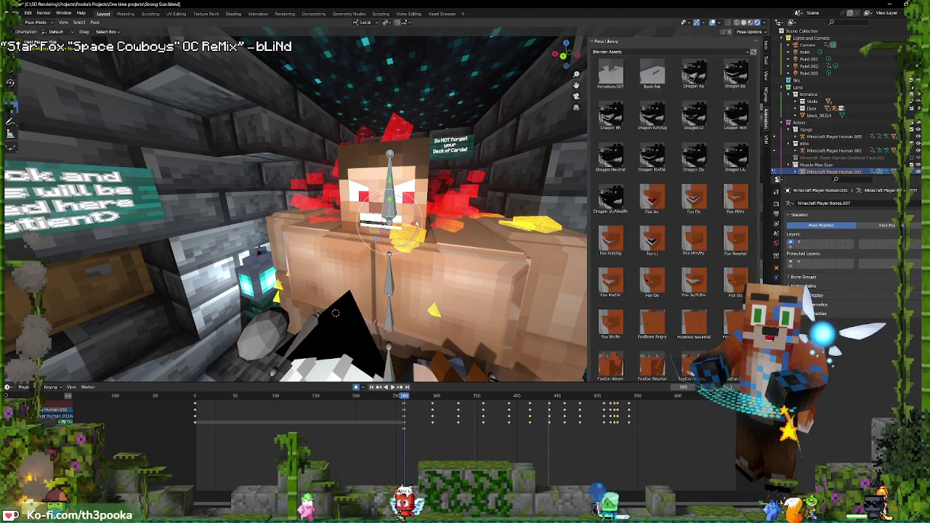
{"action": "key", "text": "KP_0"}
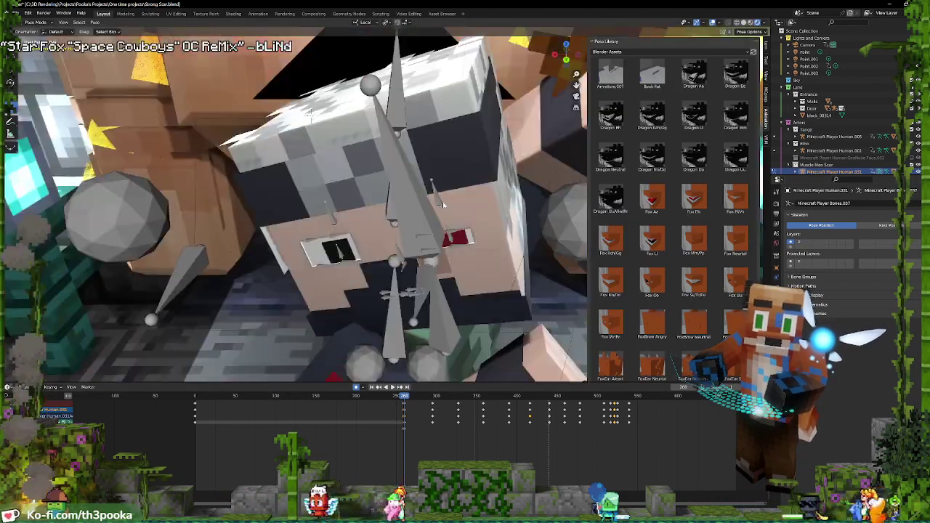
{"action": "key", "text": "space"}
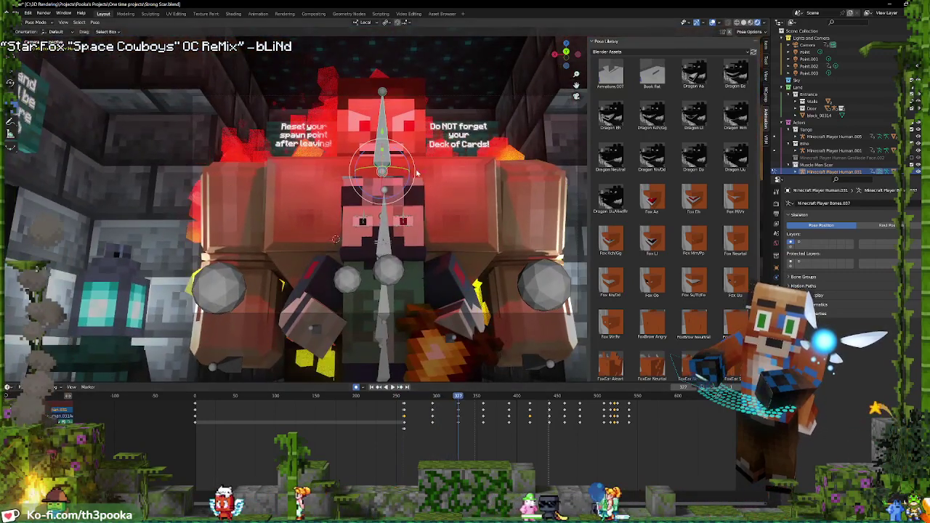
{"action": "left_click_drag", "start_coordinate": [407, 171], "coordinate": [399, 154]}
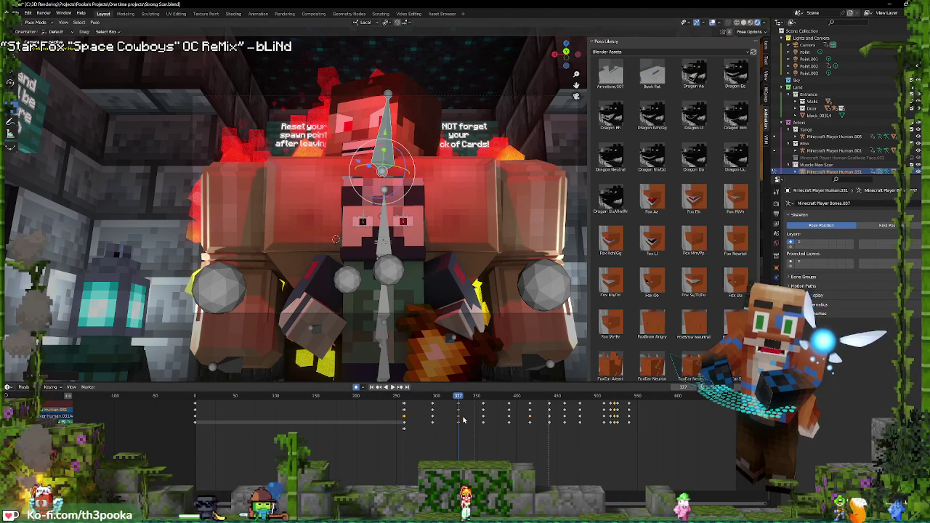
Advance to the keyframe at frame 358 and rotate the muscular character's head bone there
{"action": "key", "text": "space"}
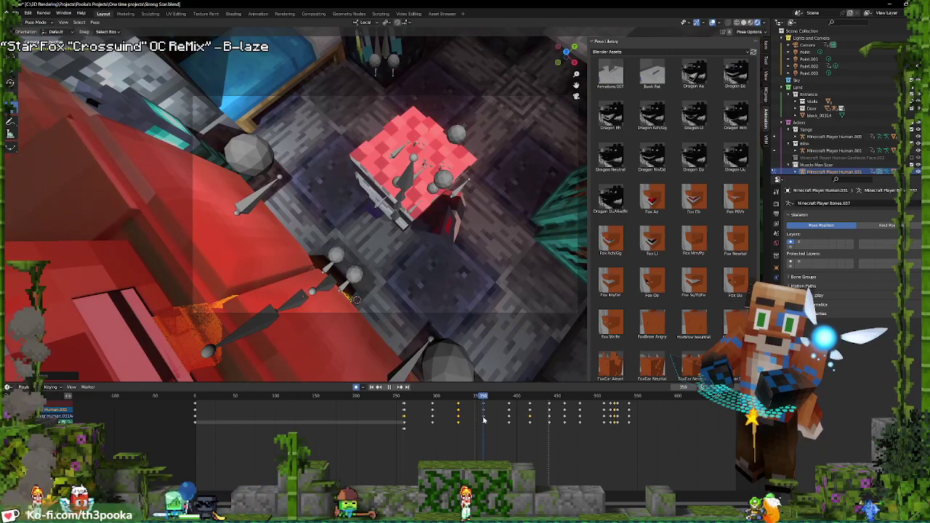
{"action": "key", "text": "space"}
{"action": "middle_click_drag", "start_coordinate": [420, 181], "coordinate": [295, 108]}
{"action": "scroll", "coordinate": [295, 109], "scroll_direction": "down", "scroll_amount": 8}
{"action": "middle_click_drag", "start_coordinate": [414, 193], "coordinate": [411, 226]}
{"action": "left_click_drag", "start_coordinate": [408, 234], "coordinate": [398, 236]}
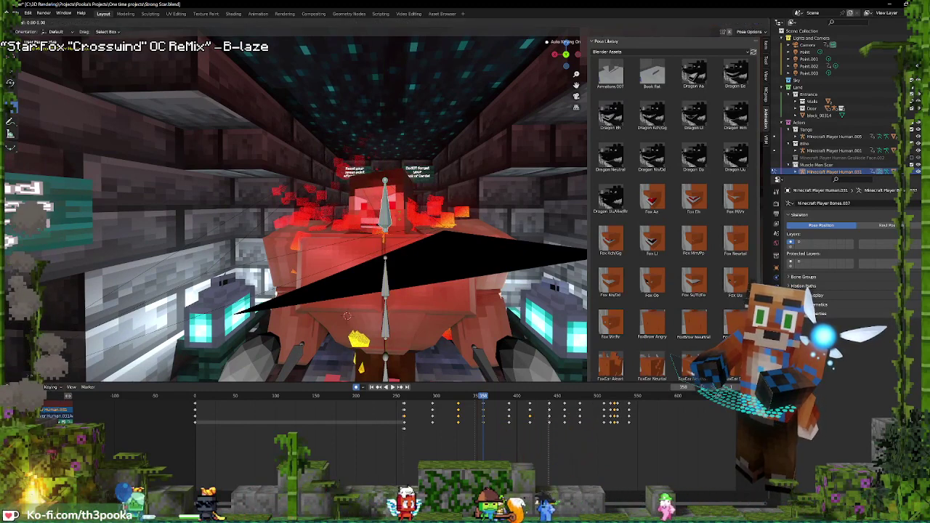
{"action": "key", "text": "KP_7"}
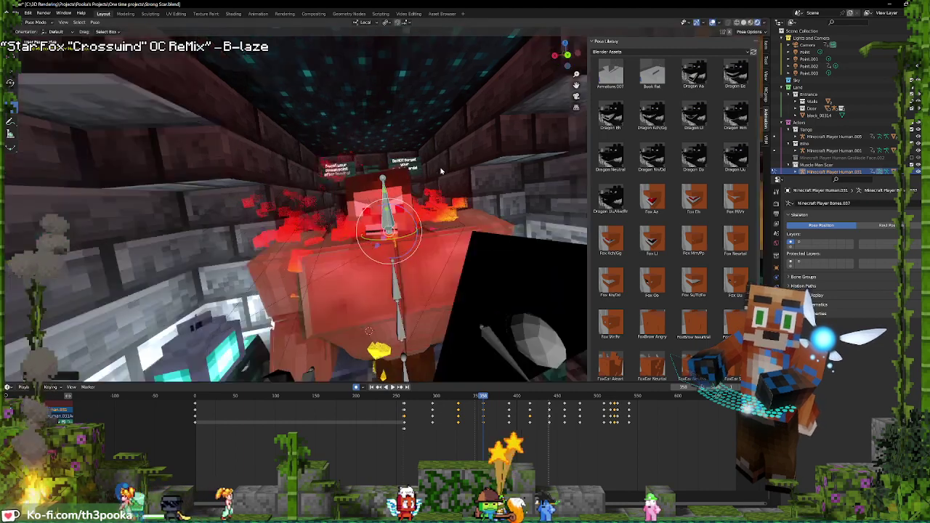
{"action": "key", "text": "Down"}
Play the following section, go to the keyframe at frame 478 and rotate the muscular character's head bone
{"action": "key", "text": "space"}
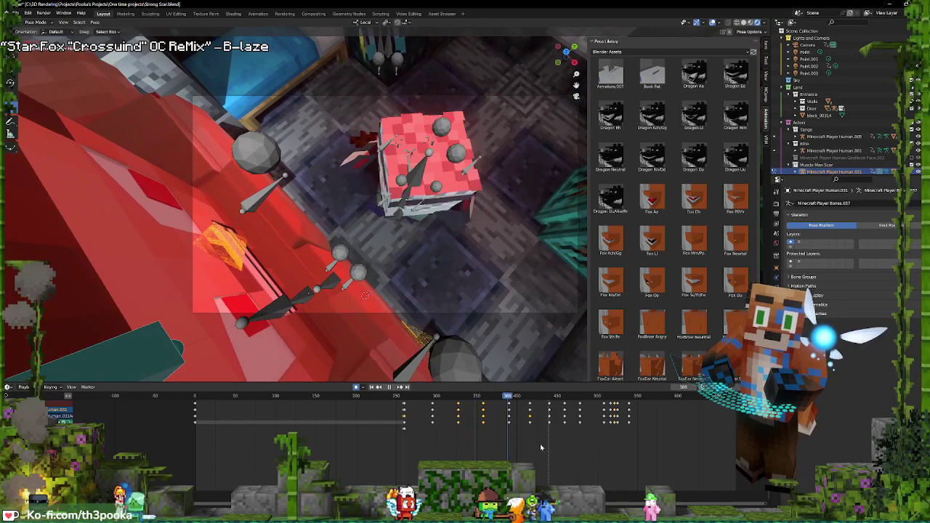
{"action": "key", "text": "KP_0"}
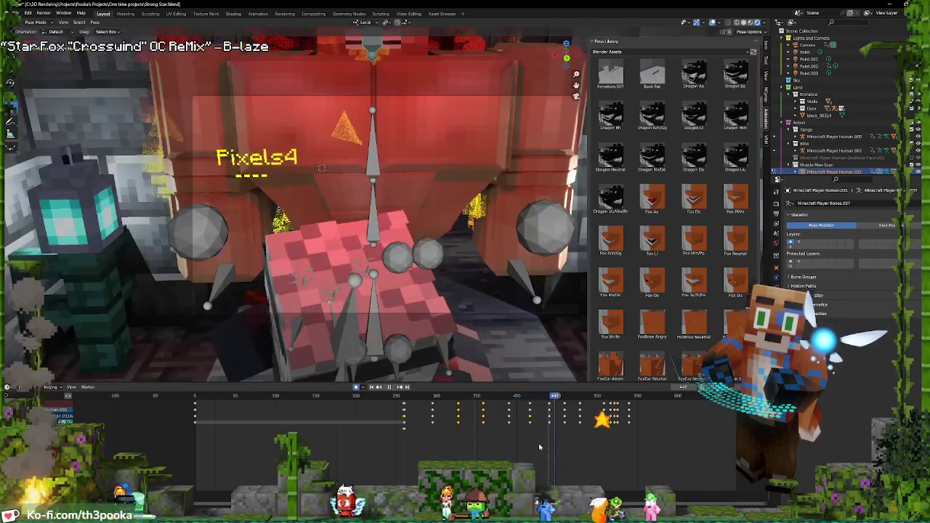
{"action": "key", "text": "space"}
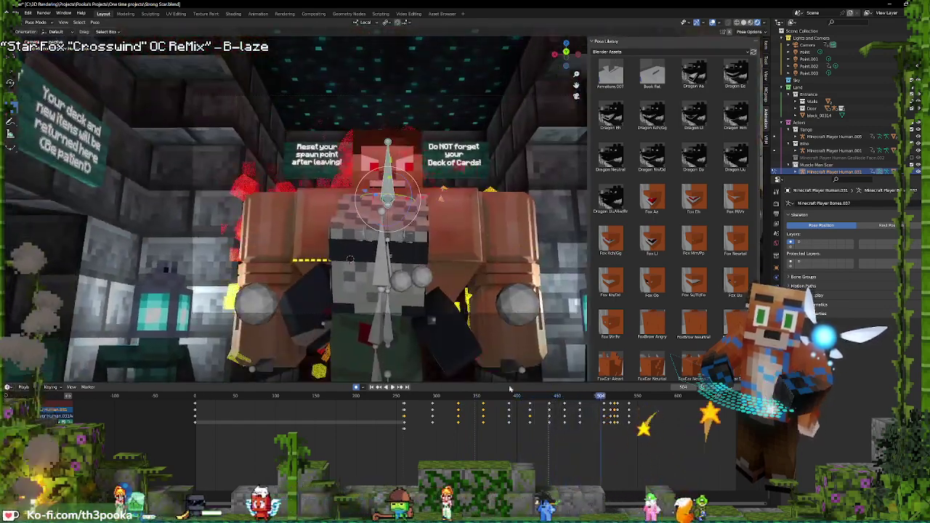
{"action": "left_click", "coordinate": [579, 412]}
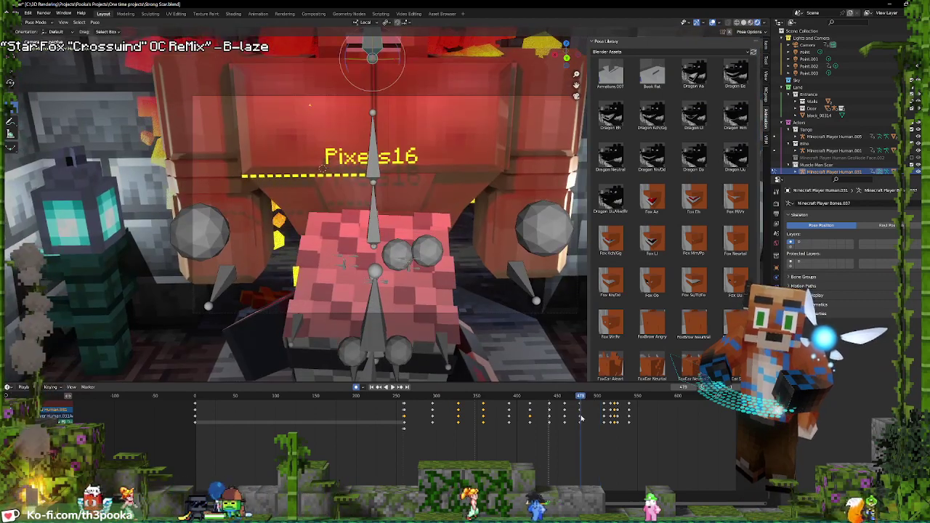
{"action": "key", "text": "KP_0"}
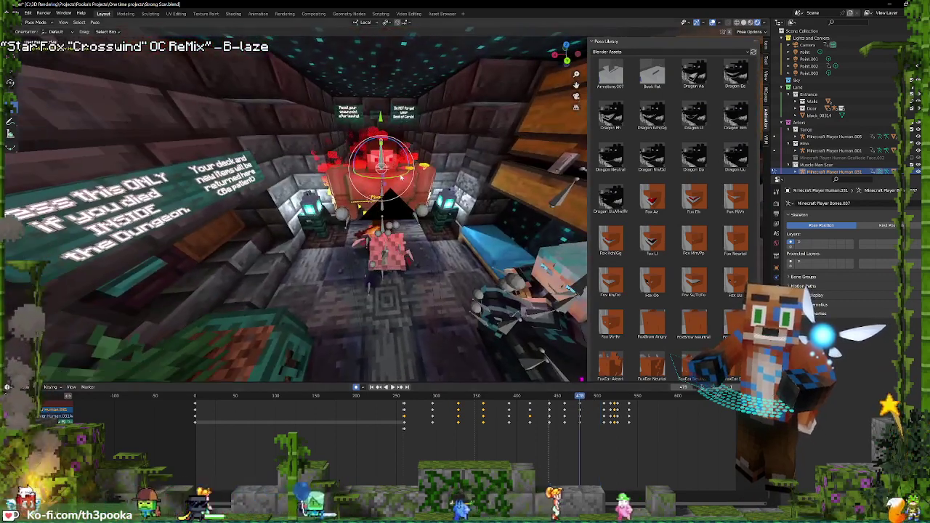
{"action": "left_click_drag", "start_coordinate": [395, 178], "coordinate": [410, 167]}
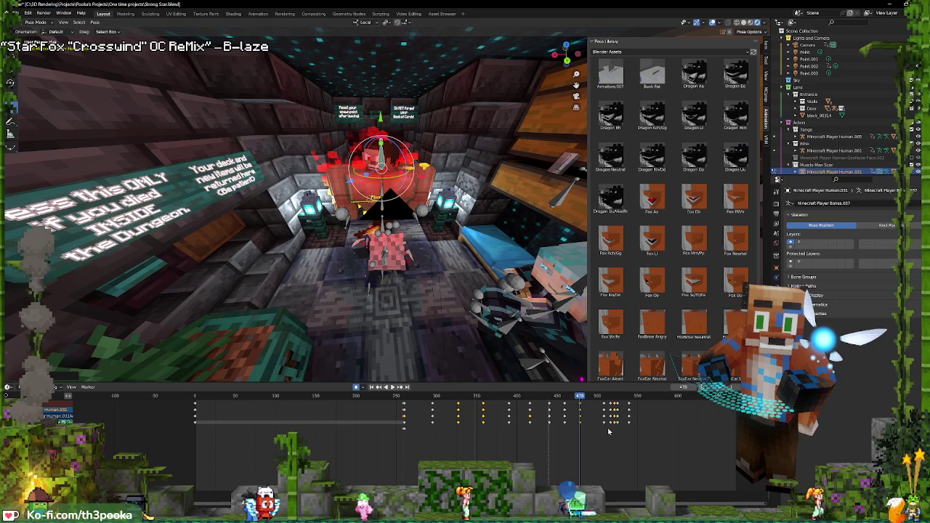
Go to frame 508 and turn the muscular character's head to one side behind the smaller character
{"action": "middle_click_drag", "start_coordinate": [596, 422], "coordinate": [438, 416]}
{"action": "key", "text": "KP_Decimal"}
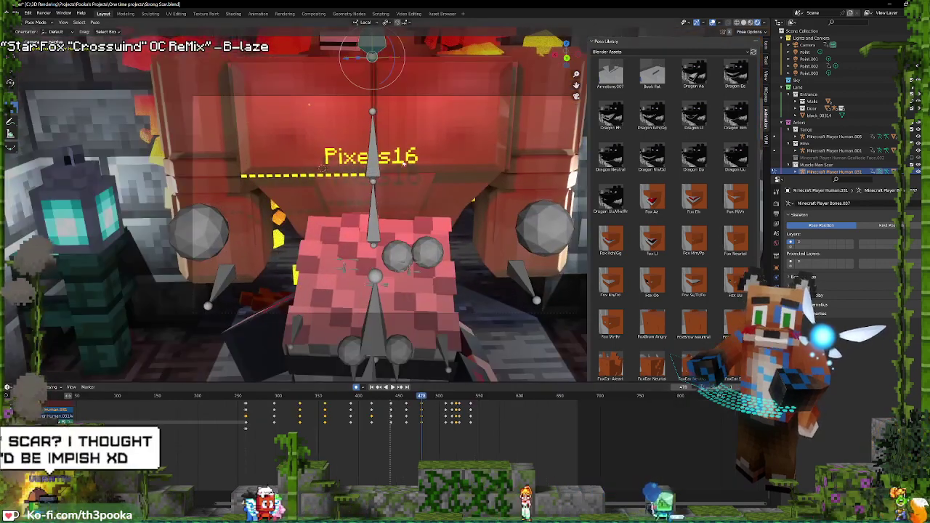
{"action": "key", "text": "space"}
{"action": "key", "text": "space"}
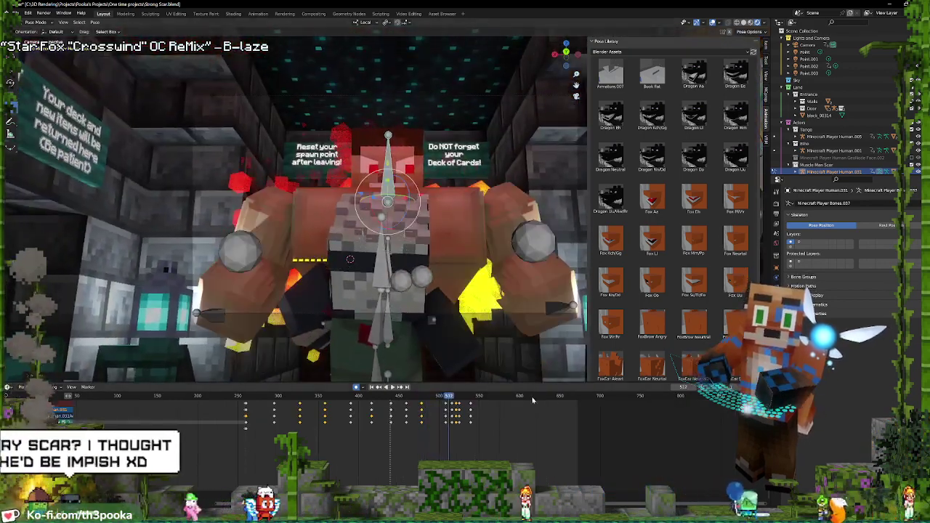
{"action": "left_click", "coordinate": [445, 414]}
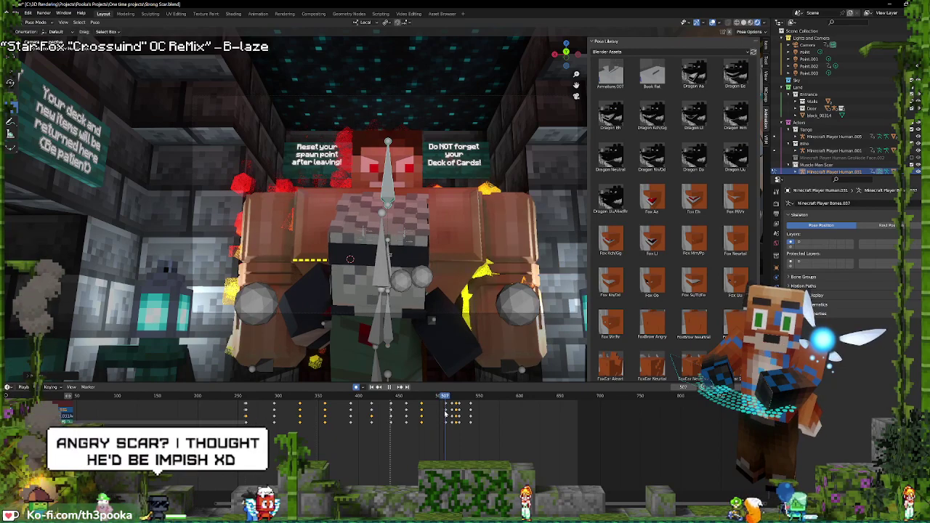
{"action": "key", "text": "space"}
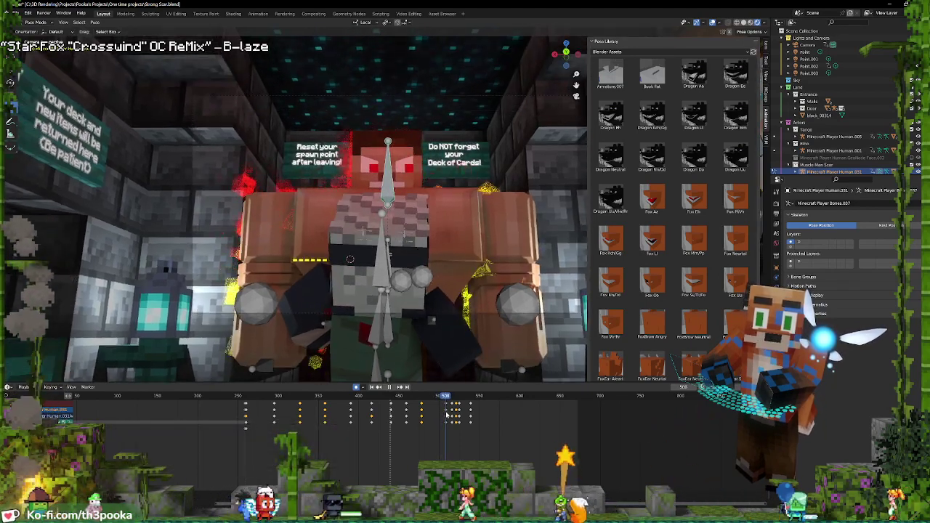
{"action": "key", "text": "space"}
{"action": "left_click_drag", "start_coordinate": [410, 203], "coordinate": [393, 205]}
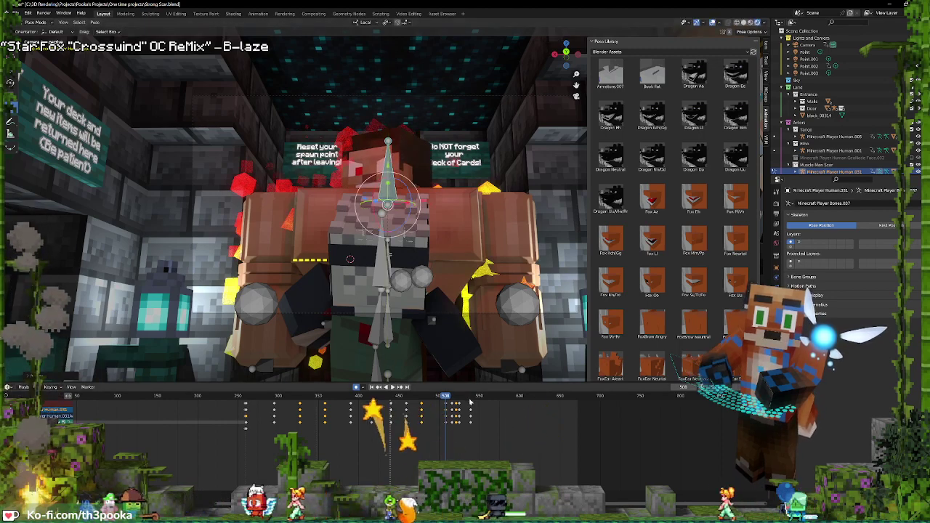
Show the face-control bone layer, shift the central pupil control sideways and key its Location, Rotation & Scale at frame 508
{"action": "key", "text": "space"}
{"action": "key", "text": "space"}
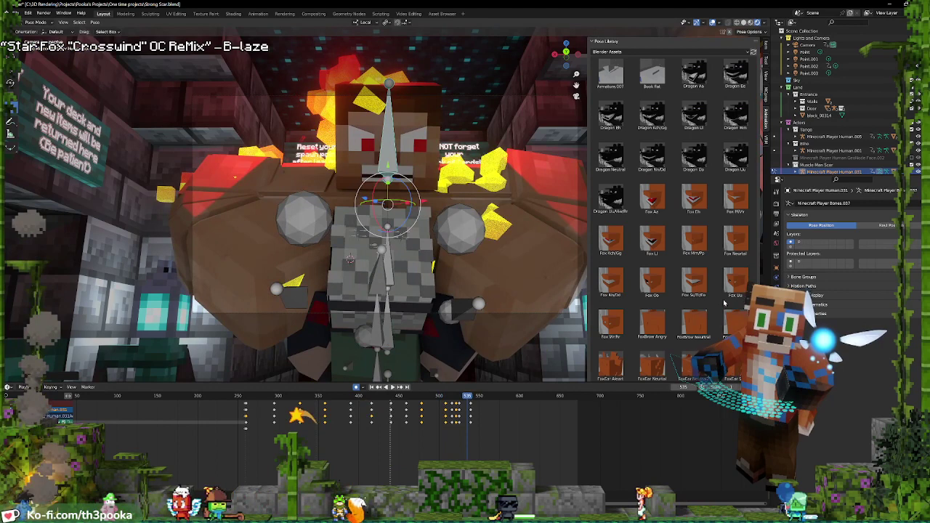
{"action": "left_click", "coordinate": [446, 408]}
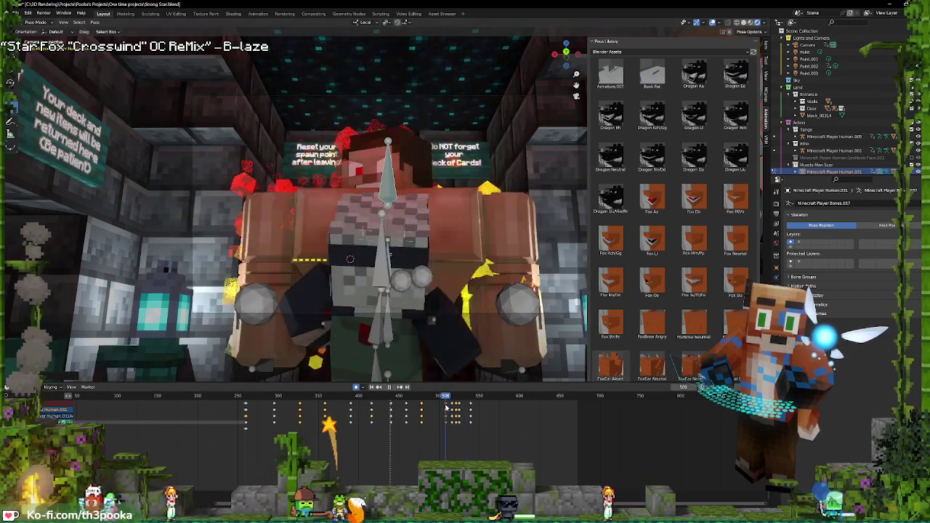
{"action": "left_click", "coordinate": [802, 244]}
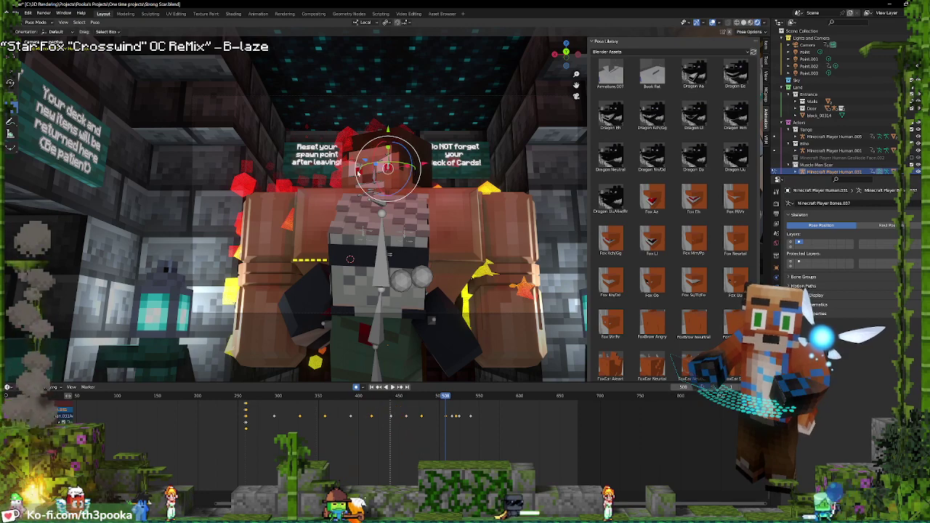
{"action": "key", "text": "i"}
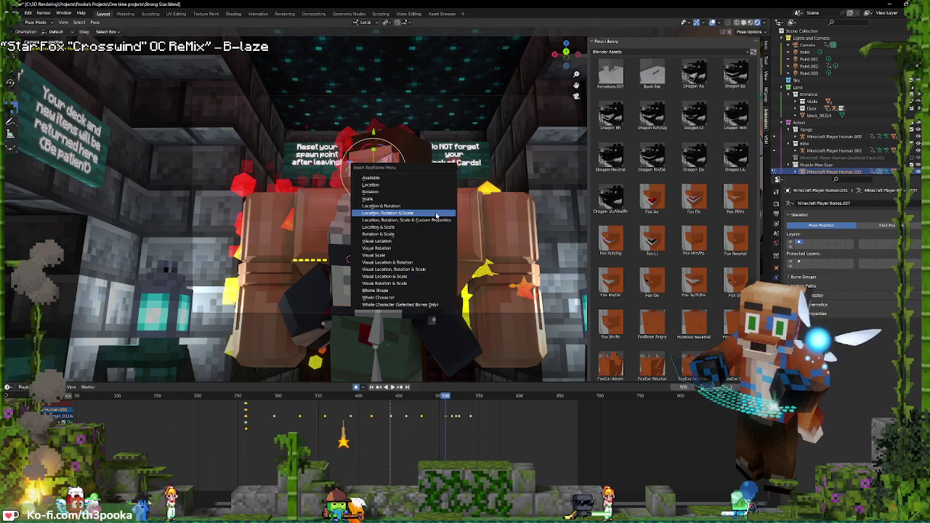
{"action": "left_click", "coordinate": [437, 216]}
Move the muscular character's central pupil control back along local X to centre the gaze at frame 516
{"action": "key", "text": "space"}
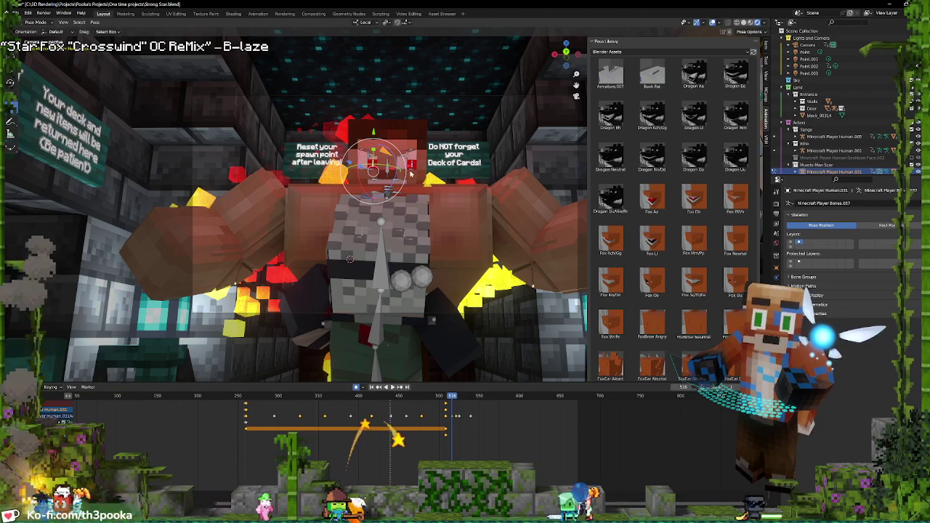
{"action": "key", "text": "g"}
{"action": "key", "text": "x"}
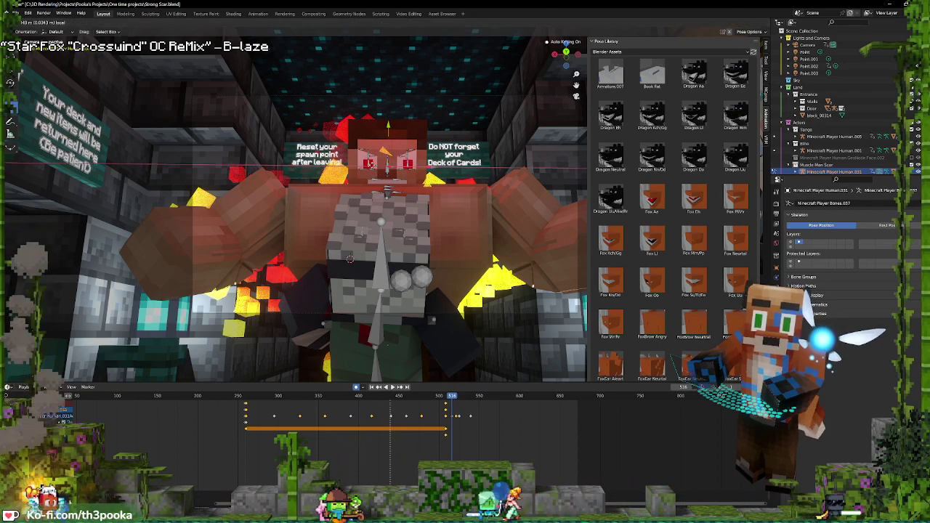
{"action": "left_click", "coordinate": [378, 241]}
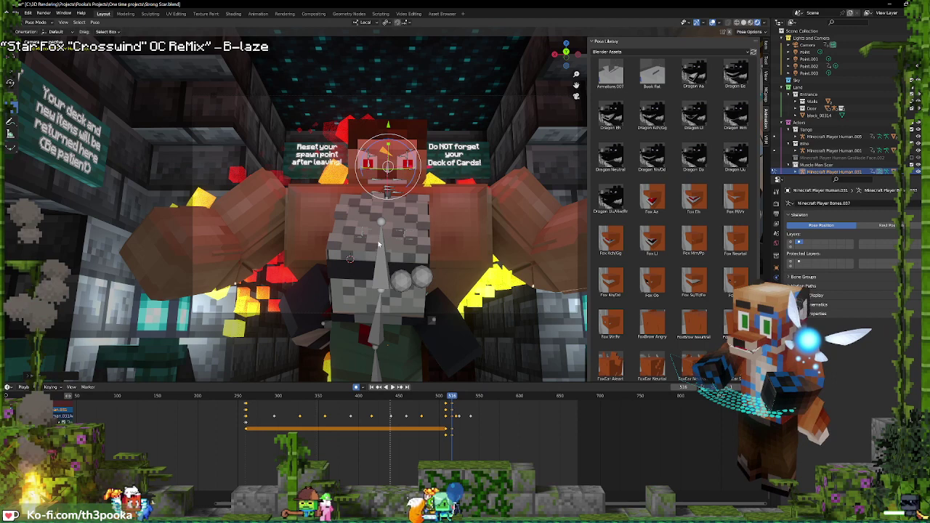
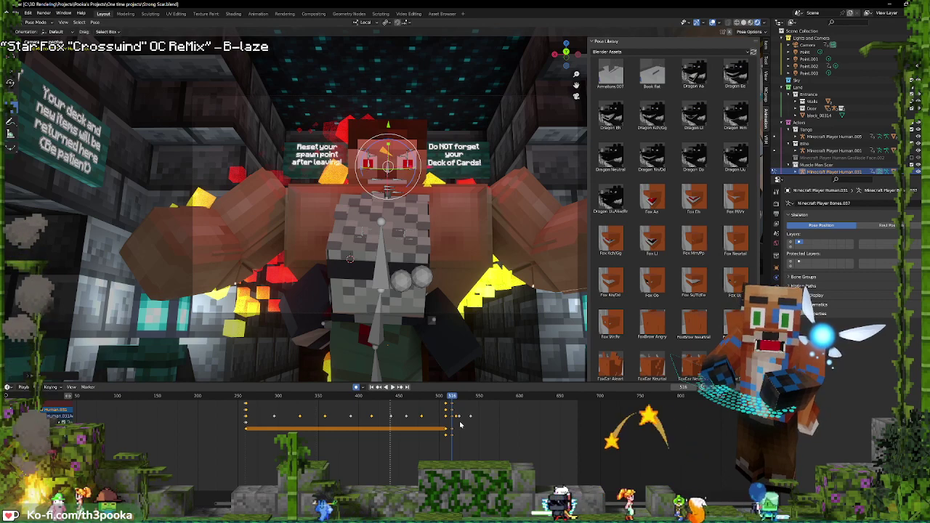
Select the muscular character's face controls and insert a Location, Rotation & Scale keyframe at frame 516
{"action": "left_click", "coordinate": [400, 158]}
{"action": "left_click", "coordinate": [405, 153]}
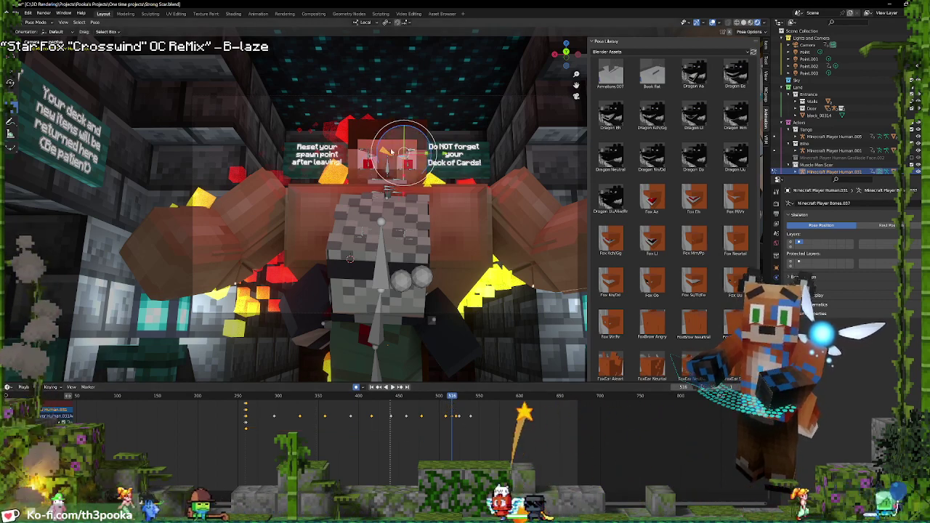
{"action": "key", "text": "i"}
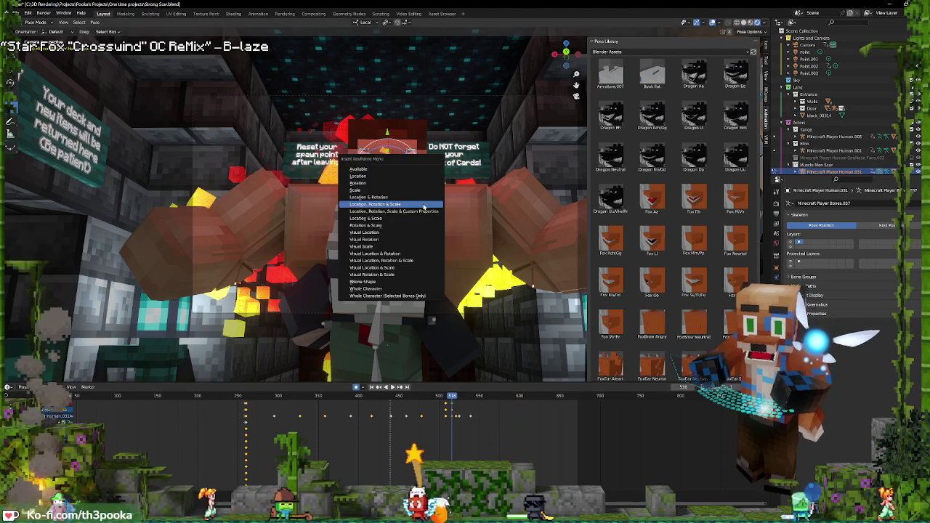
{"action": "left_click", "coordinate": [425, 207]}
Play the end of the animation to check the muscular character's head turn and eye movement, keeping the face-control bone layer shown
{"action": "key", "text": "space"}
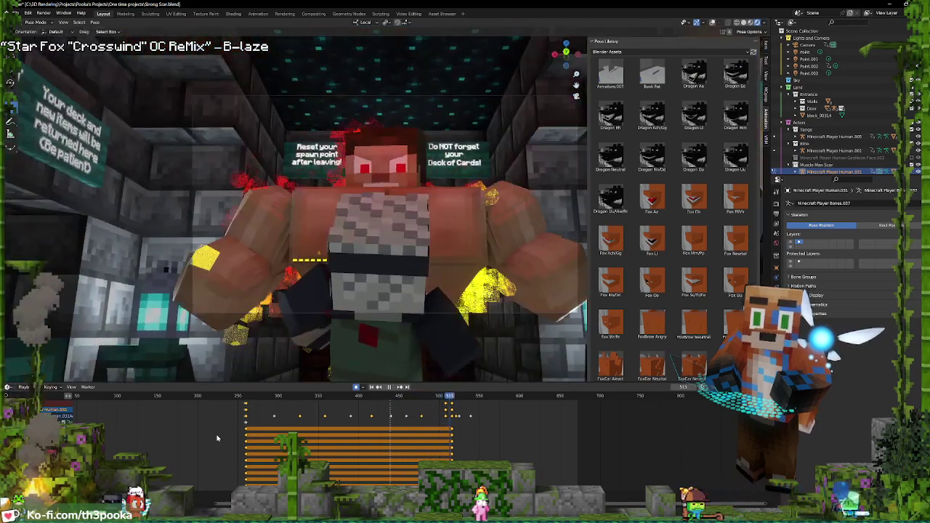
{"action": "key", "text": "space"}
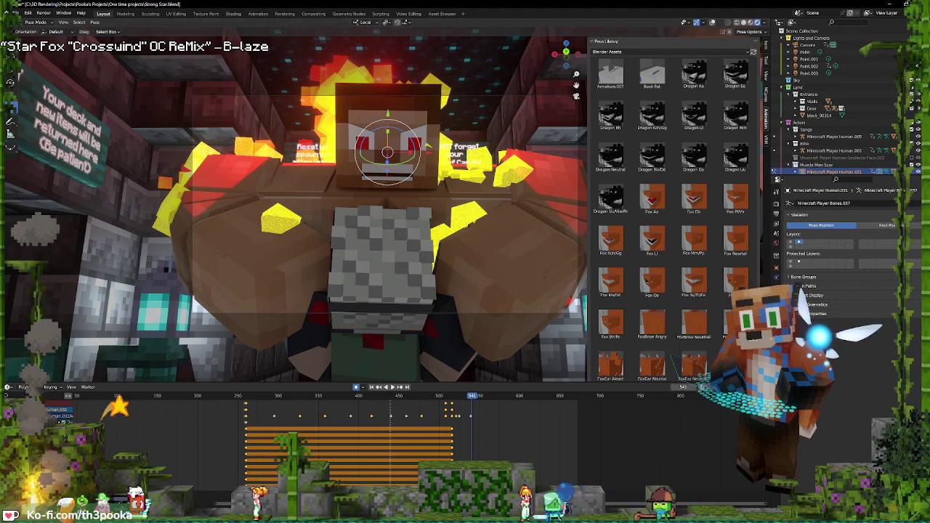
{"action": "right_click", "coordinate": [234, 452], "text": "shift"}
{"action": "key", "text": "space"}
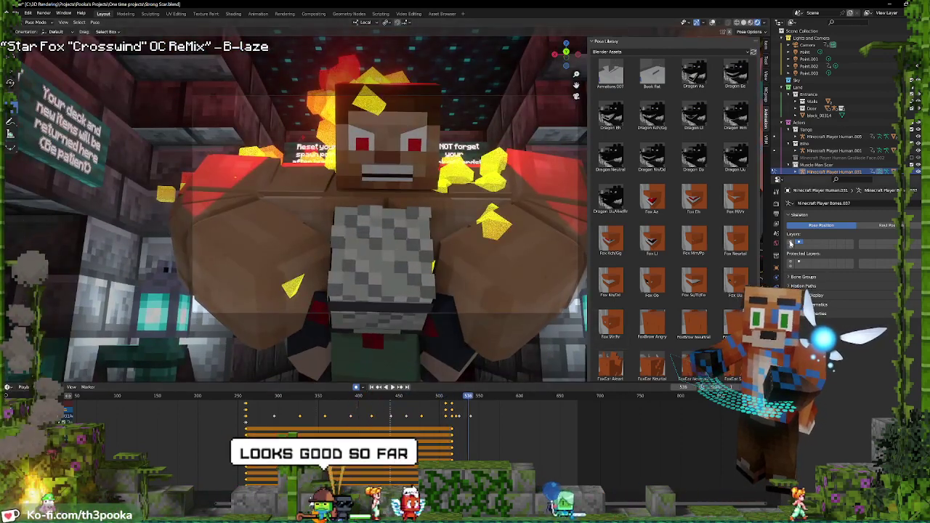
{"action": "left_click", "coordinate": [790, 244]}
{"action": "left_click", "coordinate": [799, 243]}
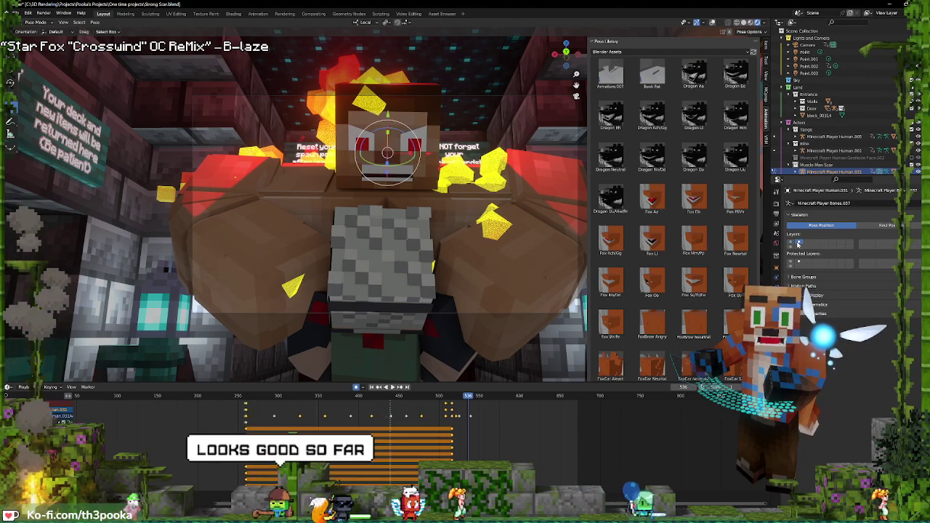
Turn the viewport overlays back on and select the muscular character's mouth controls
{"action": "left_click", "coordinate": [713, 23]}
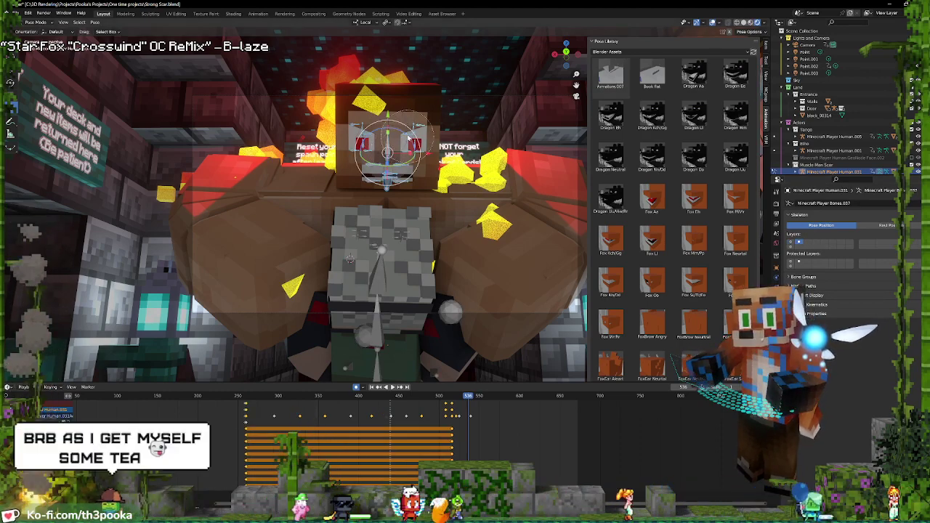
{"action": "left_click", "coordinate": [381, 171]}
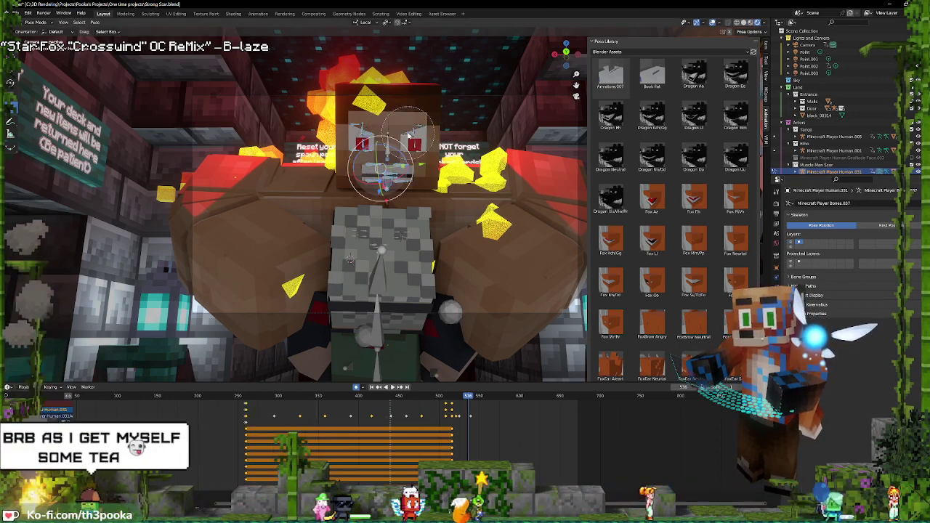
{"action": "middle_click", "coordinate": [365, 140]}
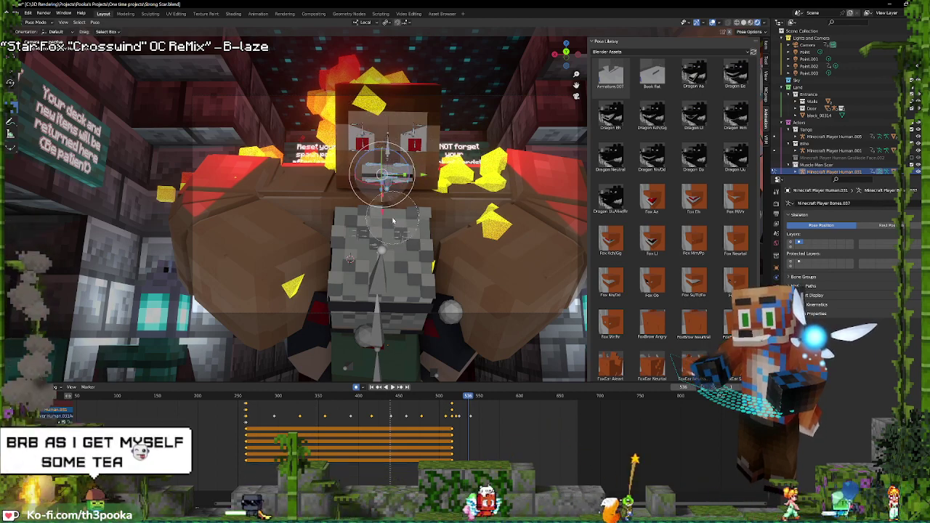
{"action": "left_click", "coordinate": [389, 164]}
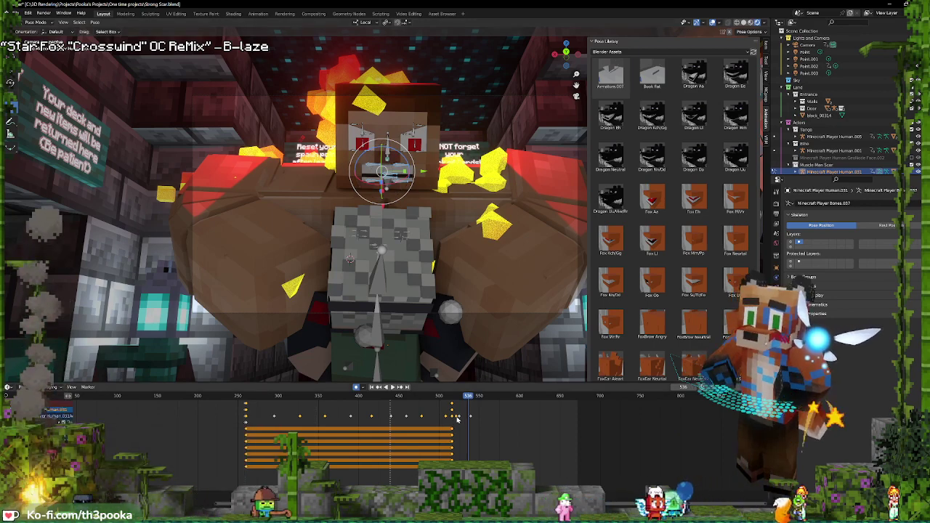
Play ahead to find where the speech starts and insert a keyframe on the mouth controls at frame 572
{"action": "key", "text": "space"}
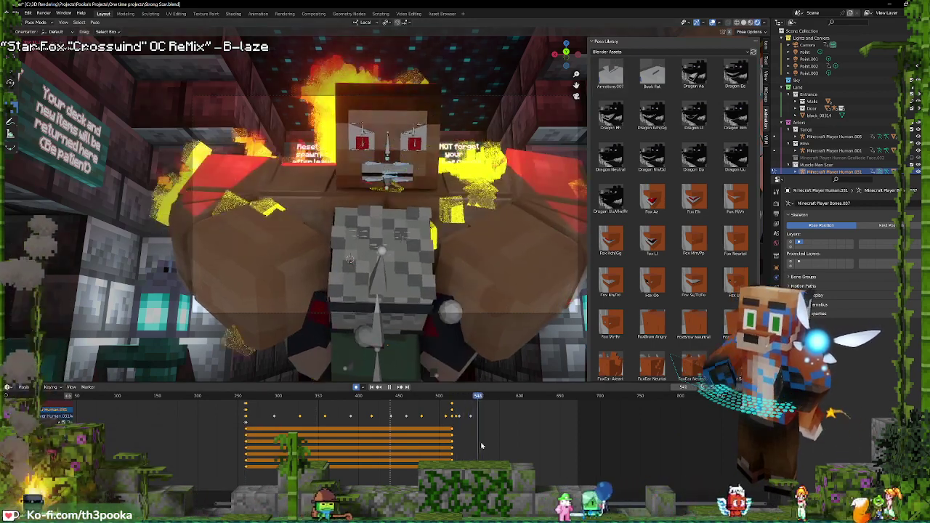
{"action": "key", "text": "space"}
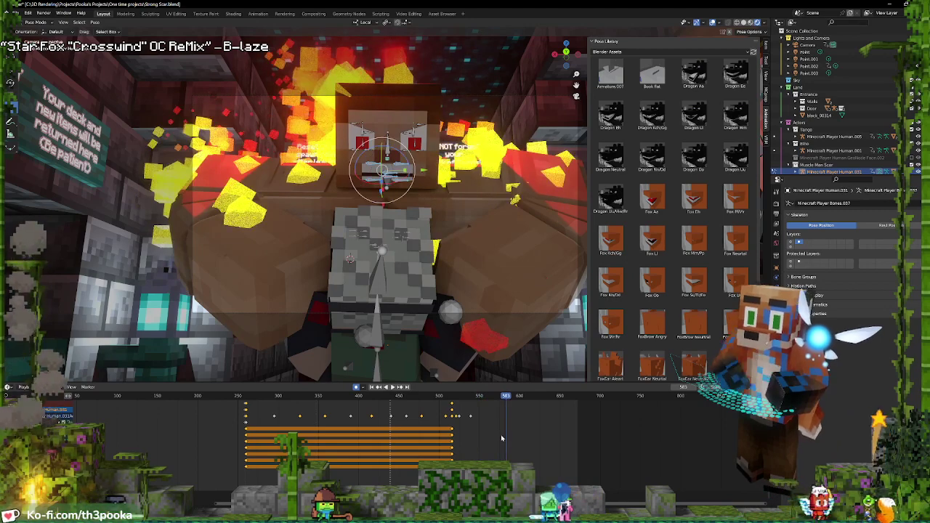
{"action": "key", "text": "space"}
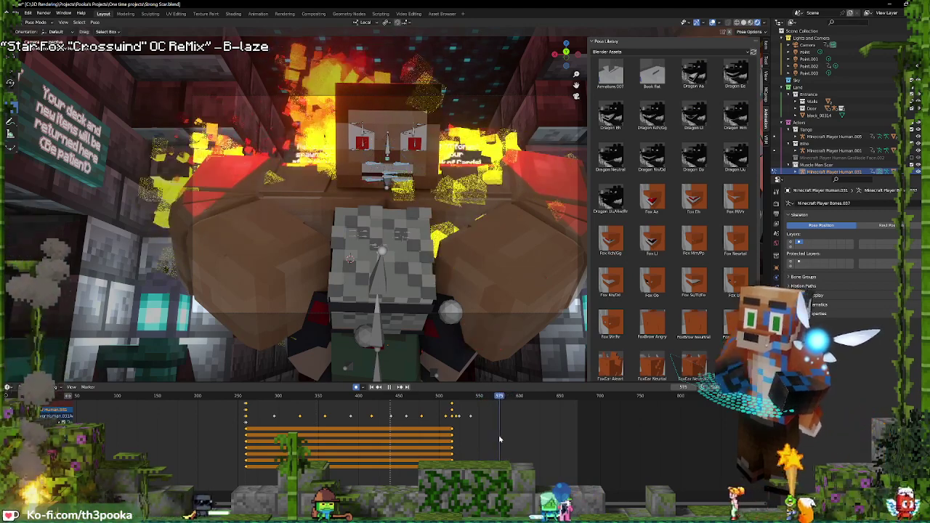
{"action": "key", "text": "space"}
{"action": "left_click_drag", "start_coordinate": [502, 435], "coordinate": [498, 434]}
{"action": "key", "text": "i"}
{"action": "left_click", "coordinate": [448, 225]}
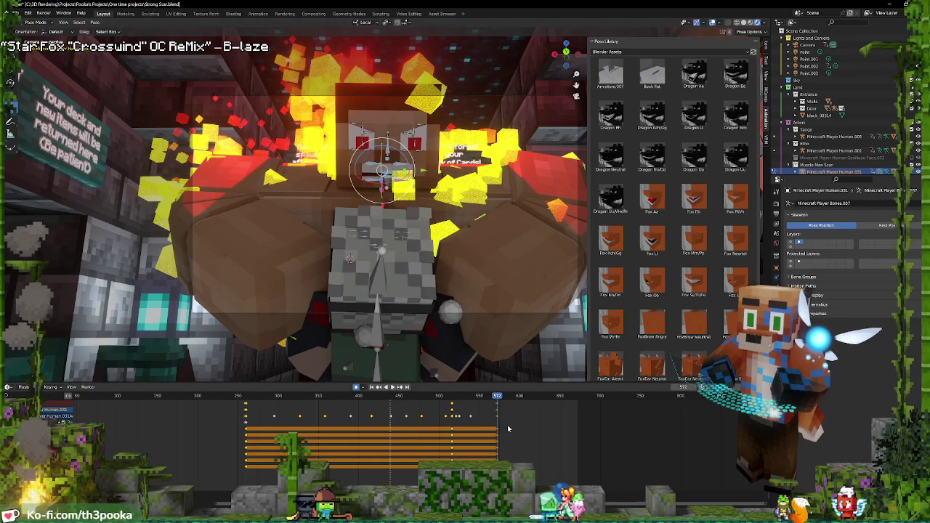
Advance to frame 578 and apply the Human Aaa mouth pose from the pose library
{"action": "key", "text": "Right"}
{"action": "key", "text": "Right"}
{"action": "key", "text": "Right"}
{"action": "key", "text": "Right"}
{"action": "key", "text": "Right"}
{"action": "key", "text": "Right"}
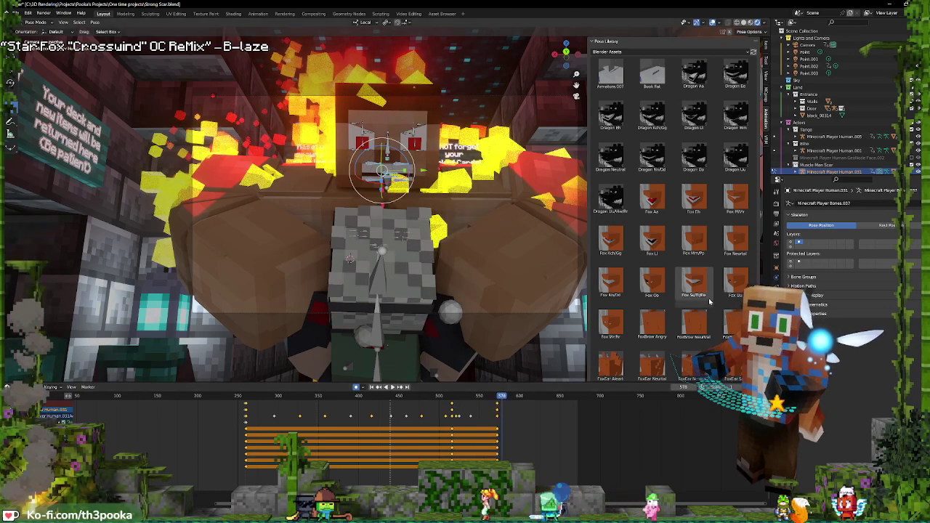
{"action": "scroll", "coordinate": [707, 316], "scroll_direction": "down", "scroll_amount": 3}
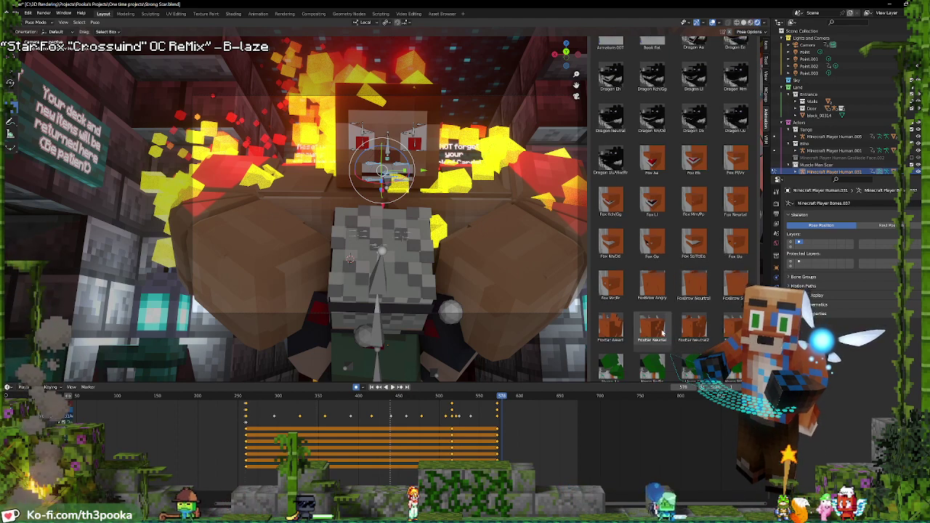
{"action": "scroll", "coordinate": [702, 257], "scroll_direction": "down", "scroll_amount": 15}
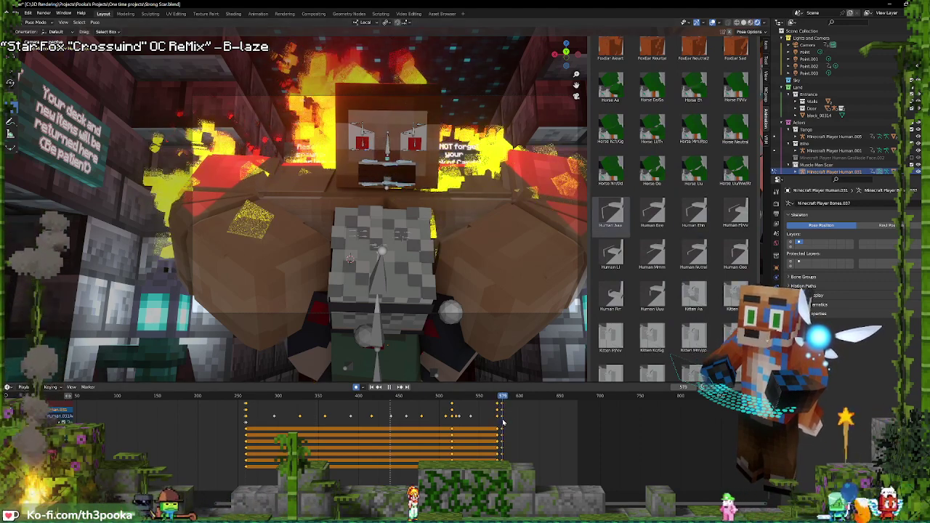
Apply the Human F/Vv mouth pose at frame 580 and check the lip sync around it
{"action": "right_click_drag", "start_coordinate": [499, 420], "coordinate": [503, 423], "text": "shift"}
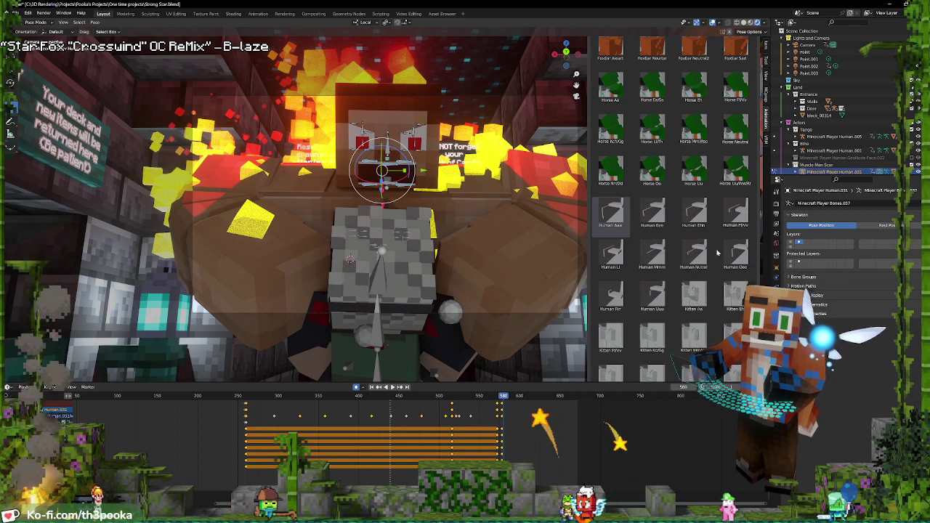
{"action": "left_click", "coordinate": [727, 220]}
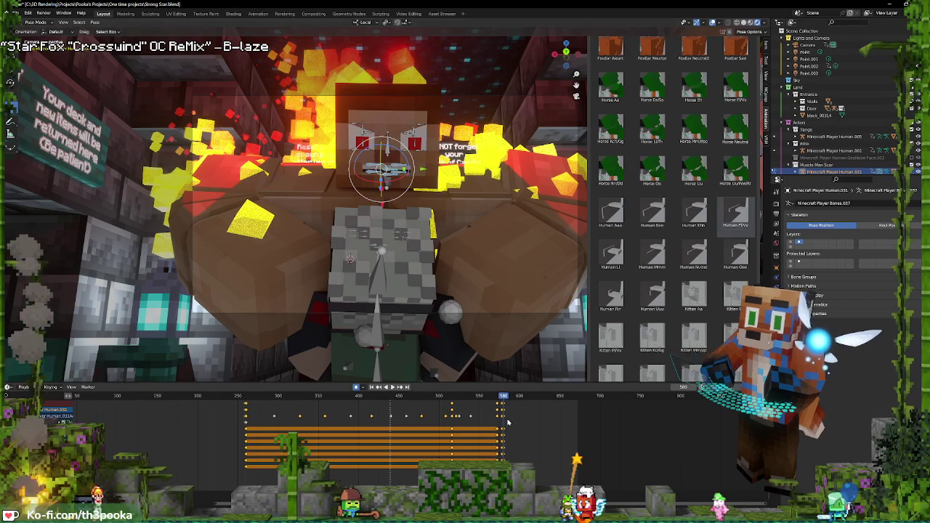
{"action": "key", "text": "Right"}
{"action": "key", "text": "space"}
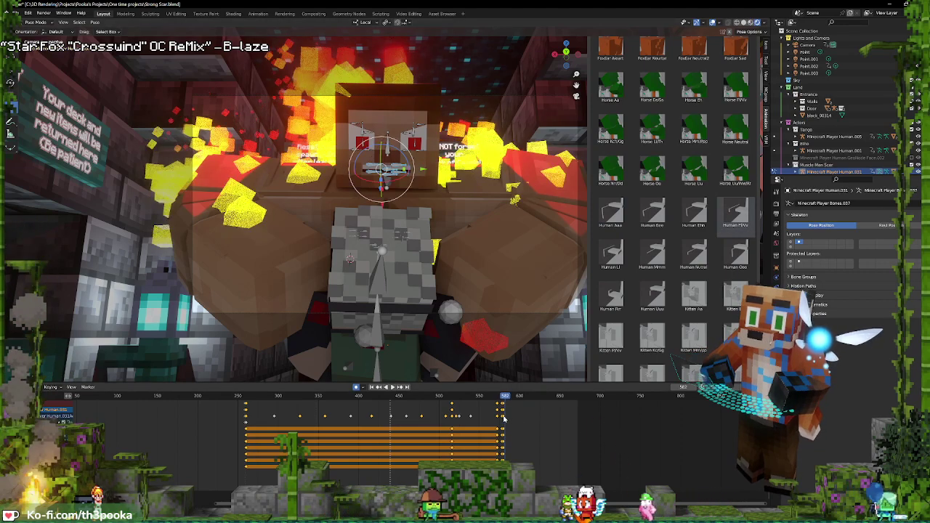
{"action": "key", "text": "Left"}
{"action": "key", "text": "Left"}
{"action": "key", "text": "Right"}
{"action": "key", "text": "Right"}
{"action": "key", "text": "Right"}
{"action": "key", "text": "Right"}
{"action": "key", "text": "space"}
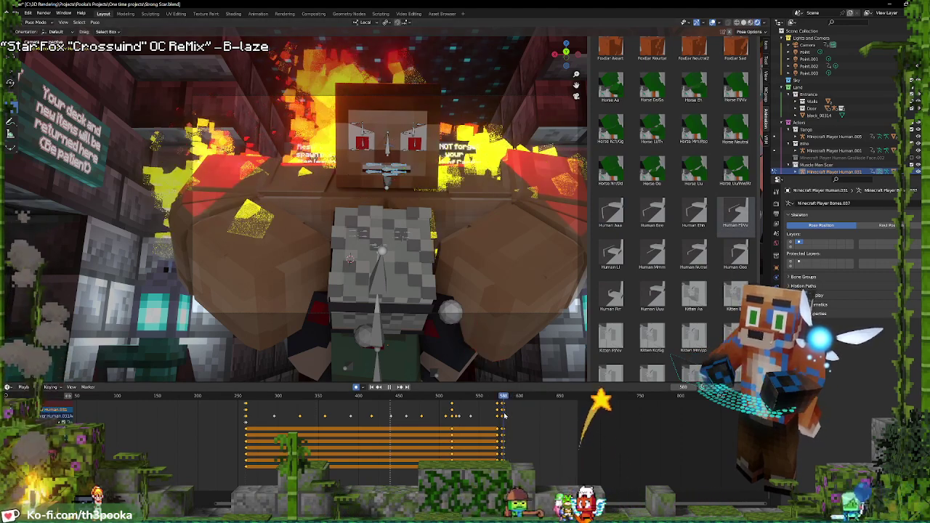
{"action": "key", "text": "space"}
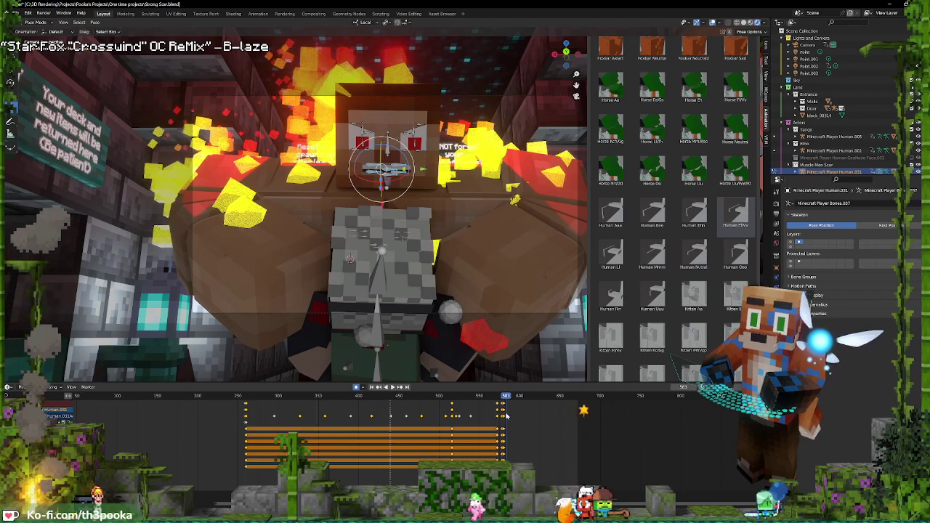
Apply the Human Ooo mouth pose to the muscular character at frame 584
{"action": "key", "text": "space"}
{"action": "key", "text": "space"}
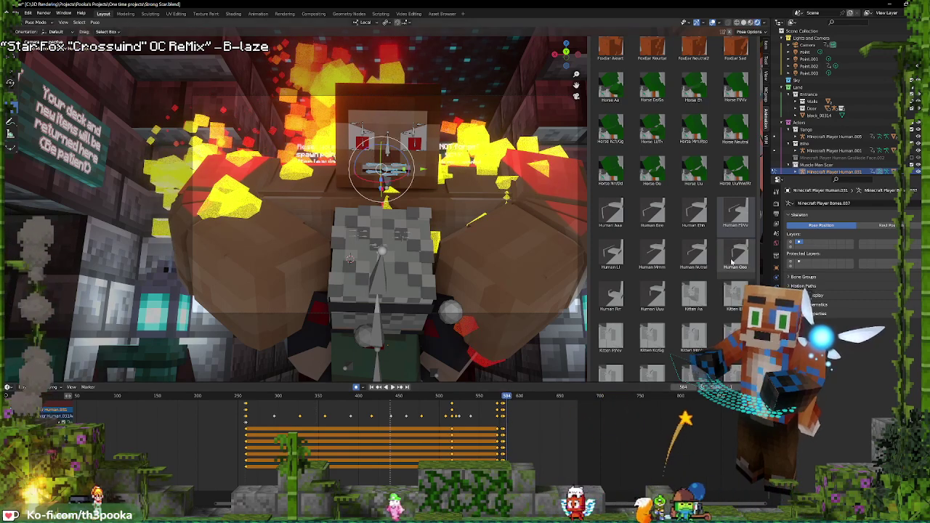
{"action": "key", "text": "Left"}
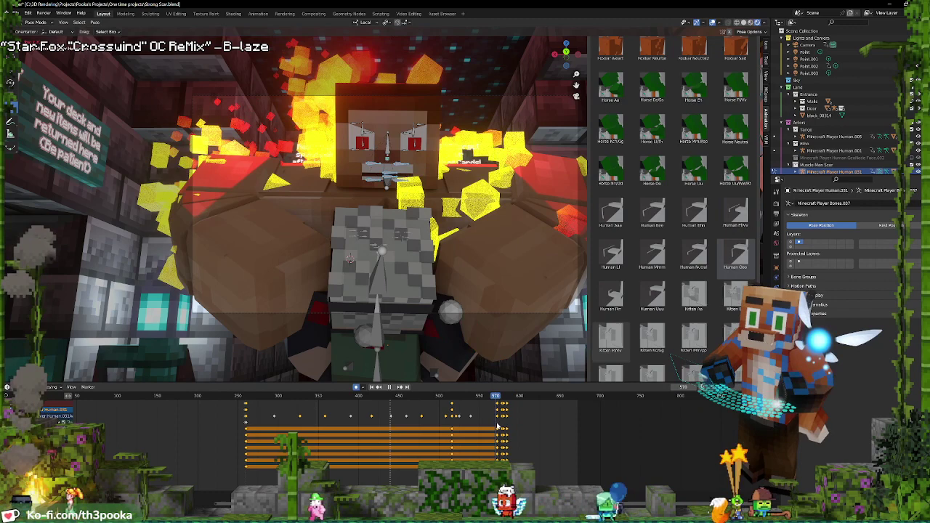
Apply the Human Eee mouth pose to the muscular character at frame 588
{"action": "key", "text": "space"}
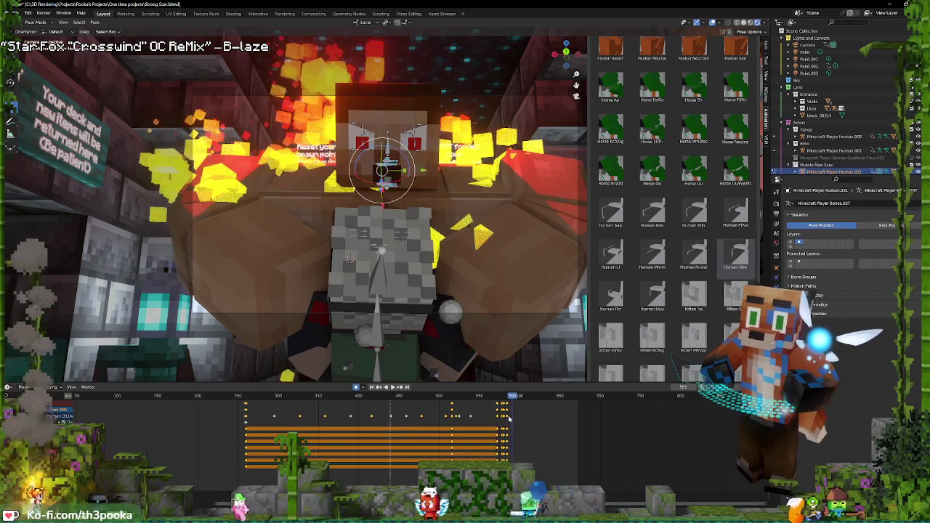
{"action": "key", "text": "space"}
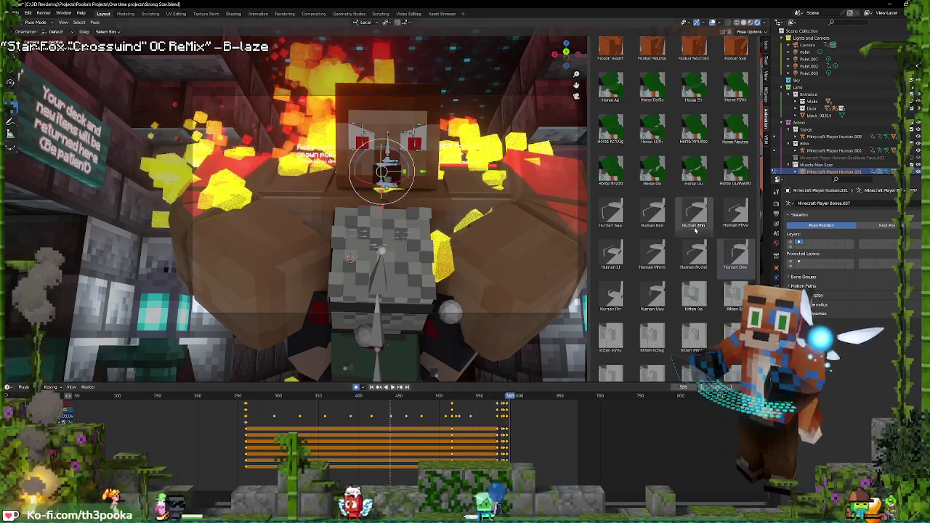
{"action": "double_click", "coordinate": [652, 214]}
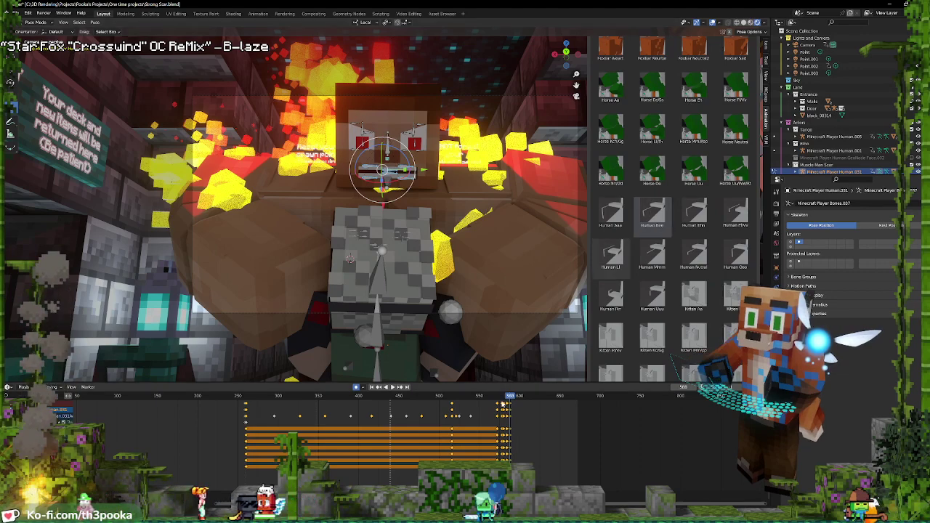
Step through the newly keyed mouth shapes and apply the Human Aaa pose at frame 594
{"action": "key", "text": "Left"}
{"action": "key", "text": "Left"}
{"action": "key", "text": "Left"}
{"action": "key", "text": "Left"}
{"action": "key", "text": "Right"}
{"action": "key", "text": "Right"}
{"action": "key", "text": "Right"}
{"action": "key", "text": "Right"}
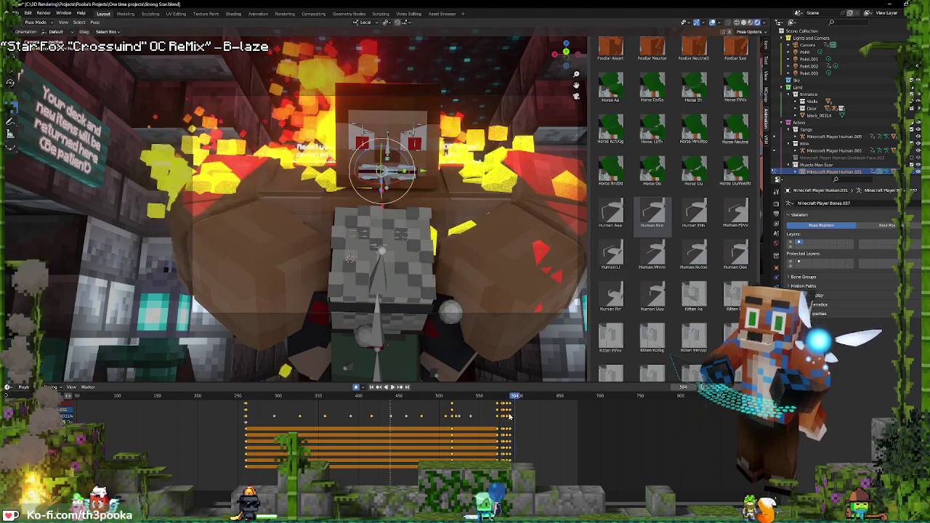
{"action": "left_click", "coordinate": [615, 215]}
{"action": "key", "text": "space"}
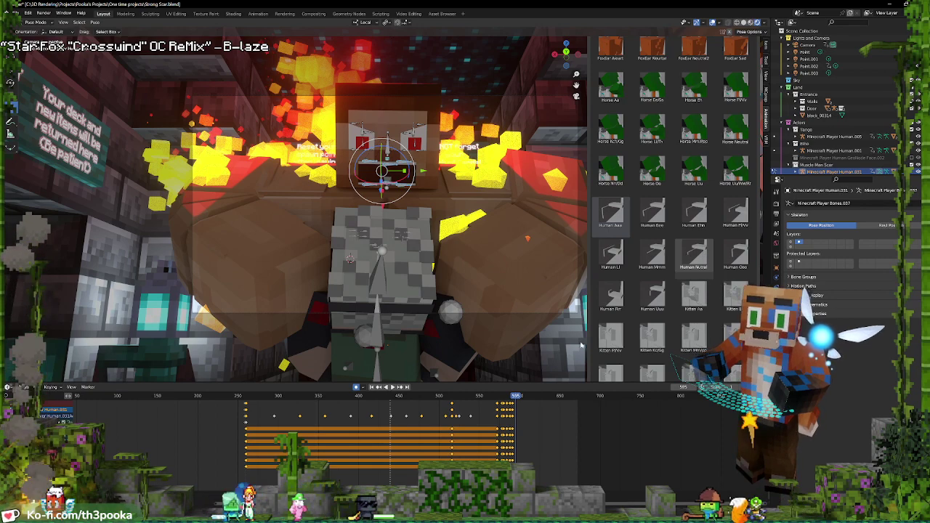
Apply the neutral Human mouth pose at frame 595 and the Human Aaa pose at frame 598
{"action": "left_click", "coordinate": [701, 253]}
{"action": "key", "text": "space"}
{"action": "key", "text": "space"}
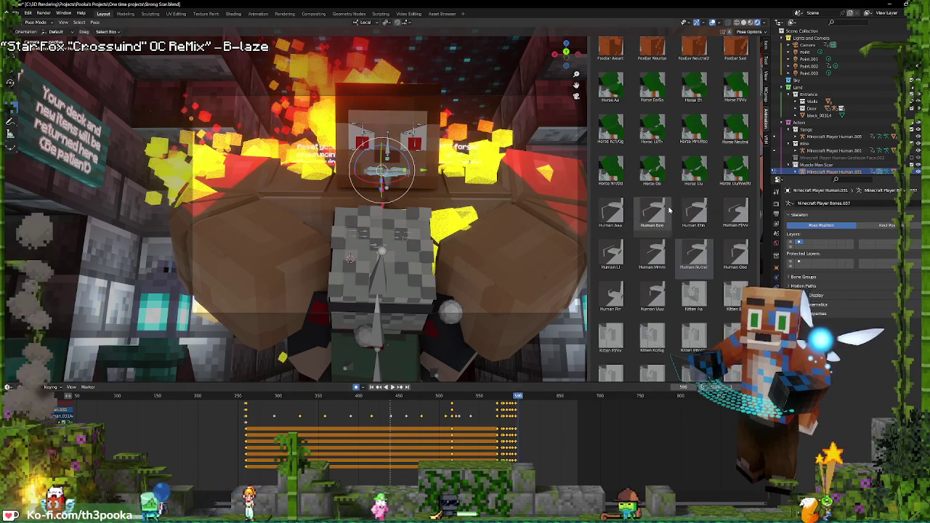
{"action": "double_click", "coordinate": [609, 210]}
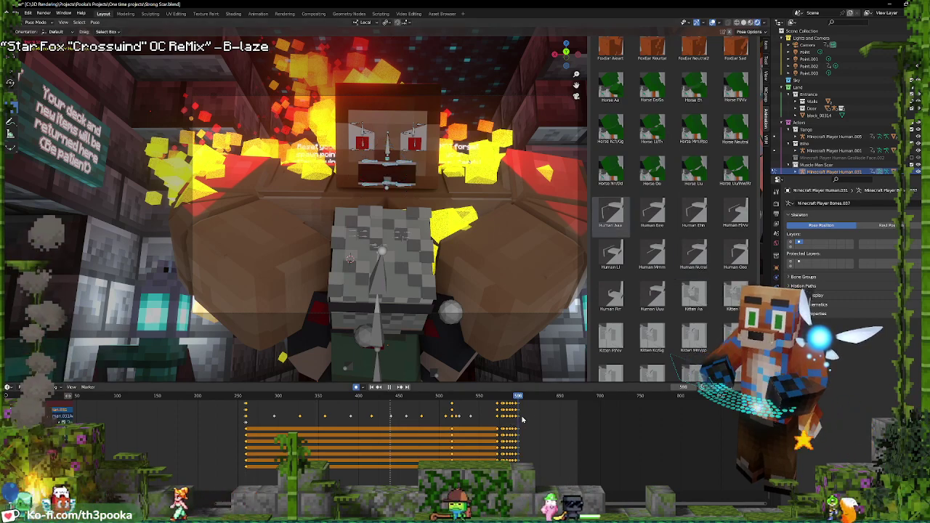
{"action": "key", "text": "space"}
{"action": "key", "text": "Down"}
{"action": "key", "text": "Down"}
{"action": "key", "text": "space"}
{"action": "key", "text": "space"}
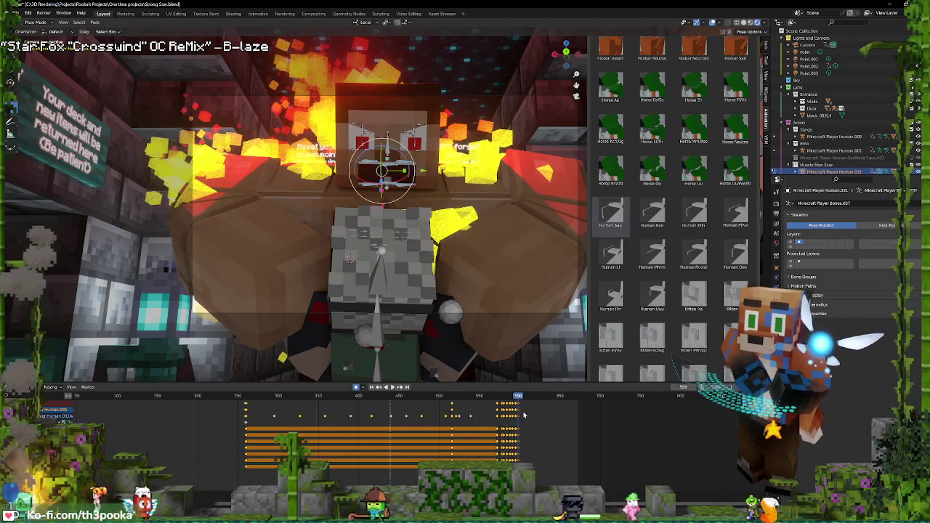
Continue the lip sync past frame 598 with the Human Ll and Human Ehh mouth poses
{"action": "mouse_move", "coordinate": [519, 415]}
{"action": "left_mouse_down"}
{"action": "mouse_move", "coordinate": [536, 435]}
{"action": "mouse_move", "coordinate": [525, 412]}
{"action": "left_mouse_up"}
{"action": "double_click", "coordinate": [613, 259]}
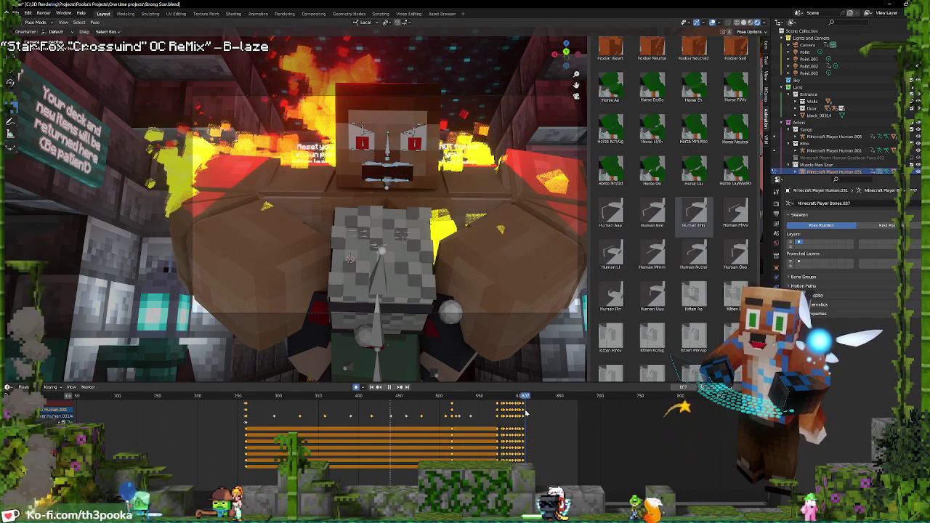
{"action": "key", "text": "space"}
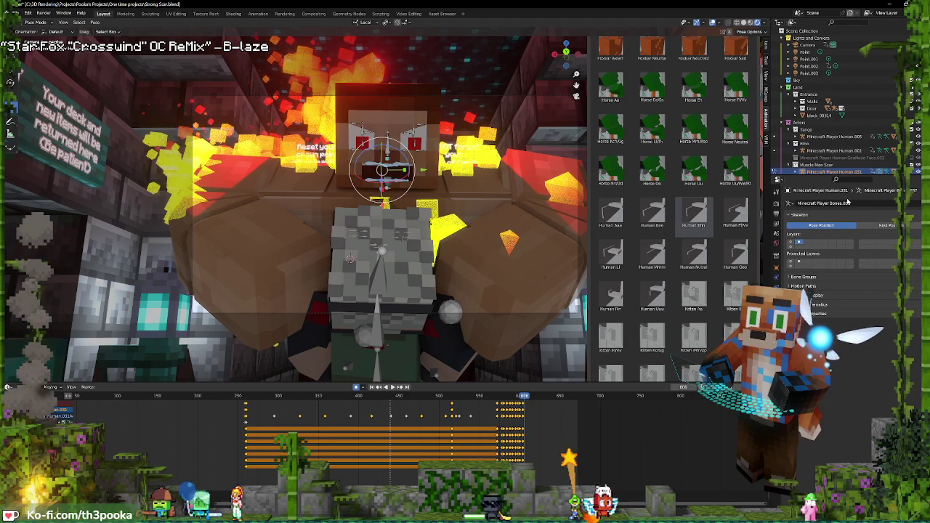
Apply the Human F/Vv mouth pose at frame 606 and the Human Ll pose at frame 607
{"action": "left_click", "coordinate": [734, 218]}
{"action": "key", "text": "space"}
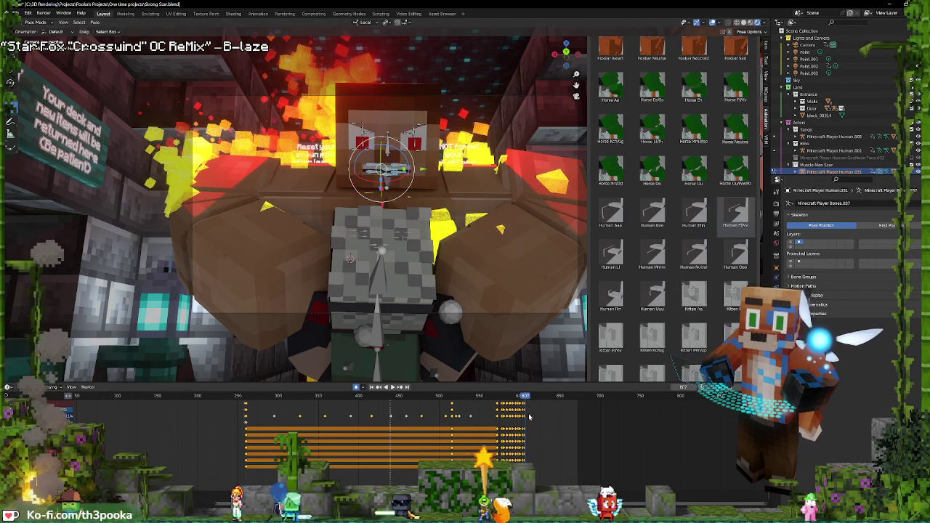
{"action": "left_click", "coordinate": [613, 258]}
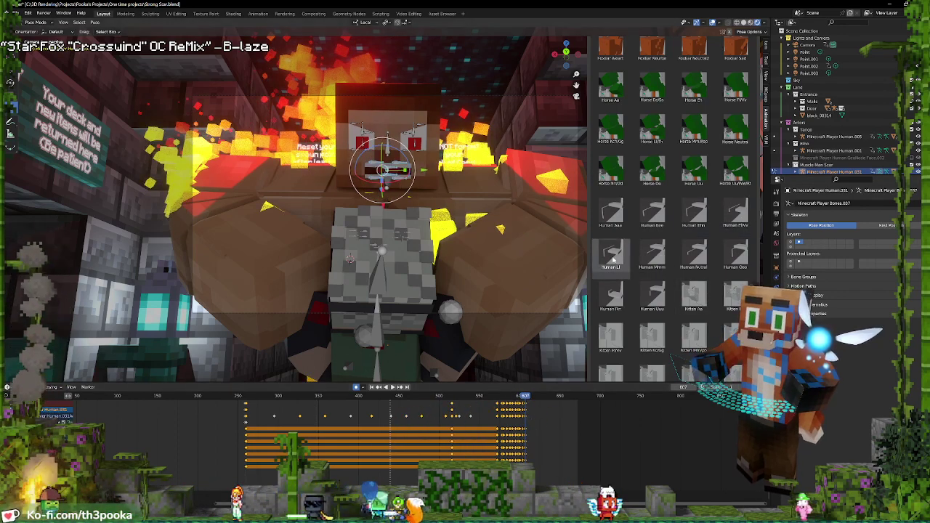
Select the last column of mouth keyframes and play the timeline around frame 610 to check the lip sync
{"action": "scroll", "coordinate": [538, 420], "scroll_direction": "up", "scroll_amount": 4}
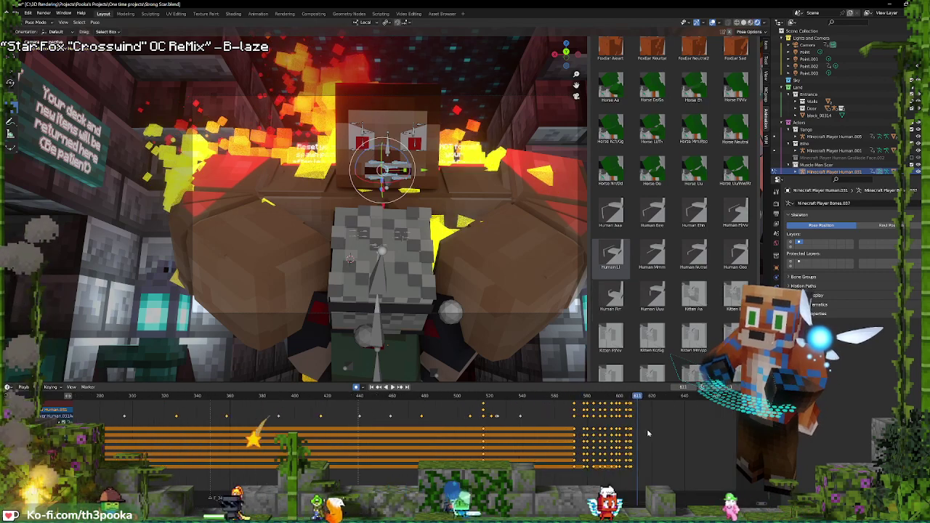
{"action": "left_click", "coordinate": [547, 405]}
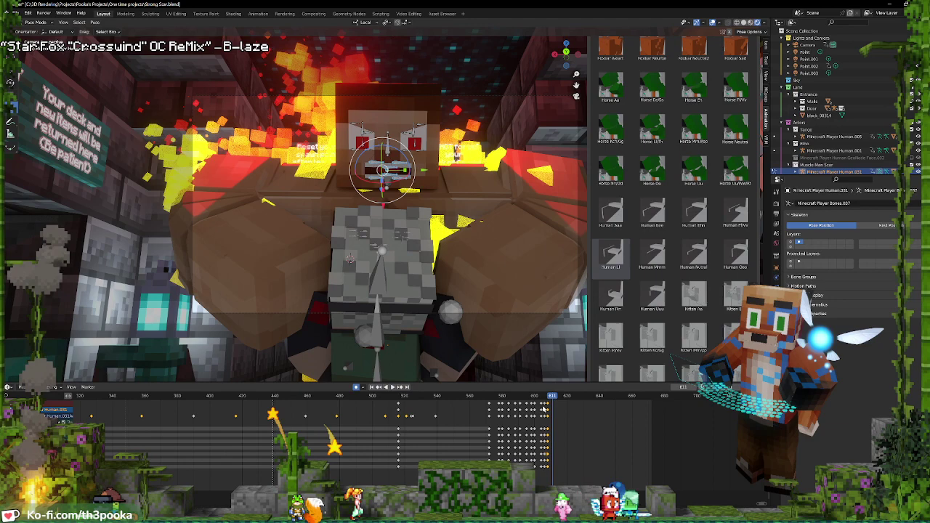
{"action": "right_click_drag", "start_coordinate": [543, 409], "coordinate": [553, 418], "text": "shift"}
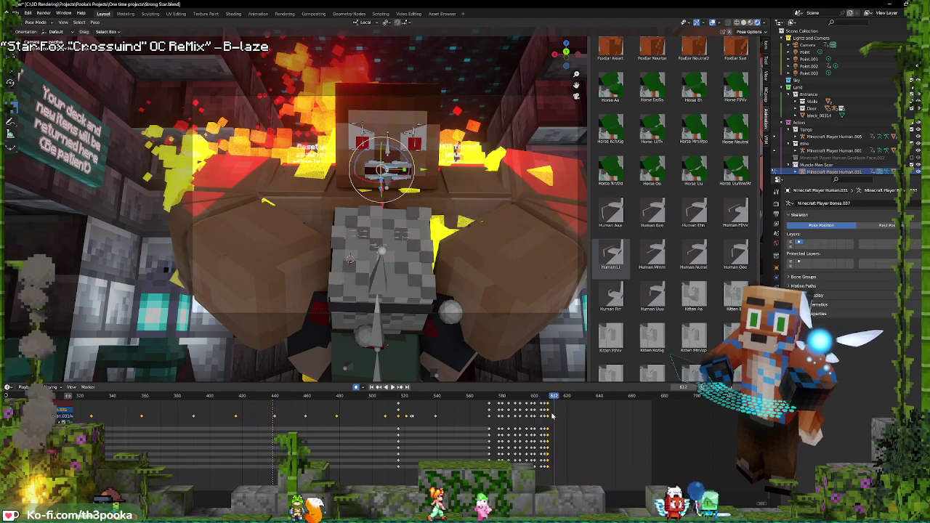
{"action": "key", "text": "space"}
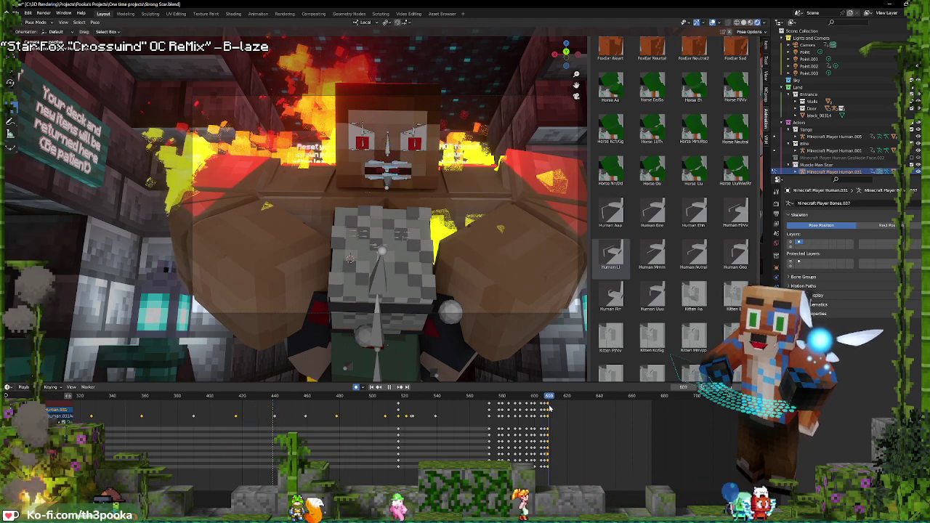
{"action": "key", "text": "space"}
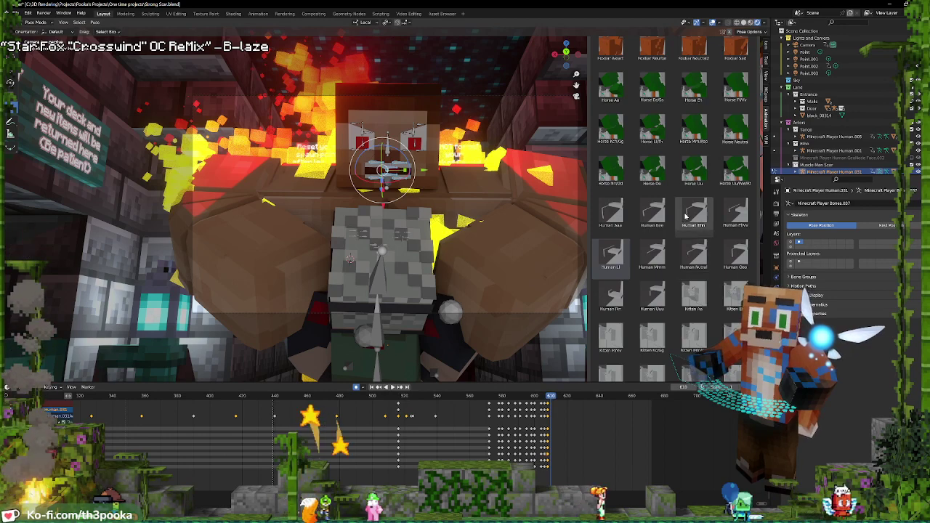
Apply the Human Eee mouth pose at frame 610 and the Human Ooo pose at frame 614, playing on to check
{"action": "key", "text": "space"}
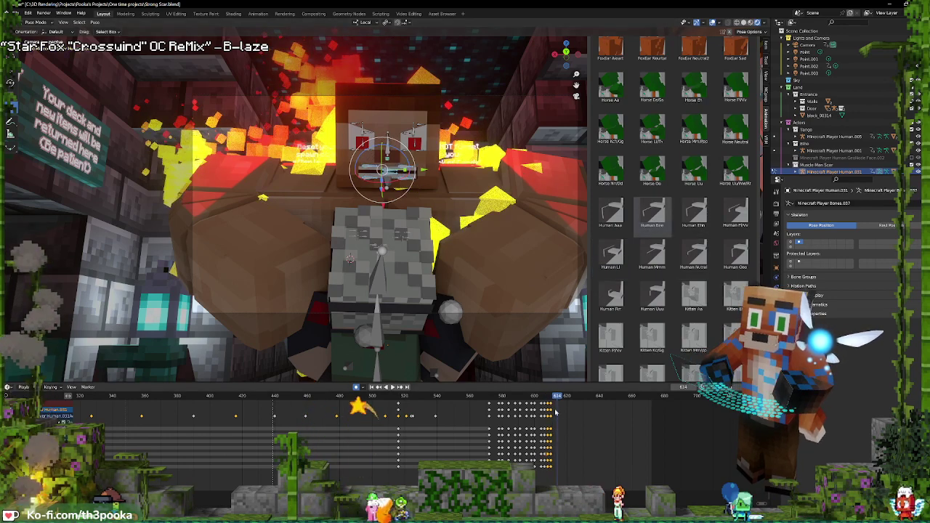
{"action": "double_click", "coordinate": [732, 252]}
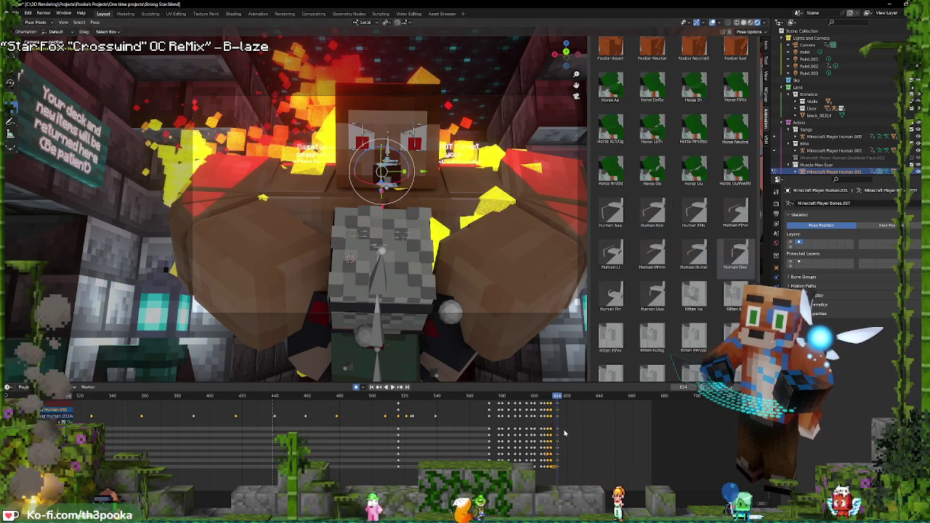
{"action": "key", "text": "space"}
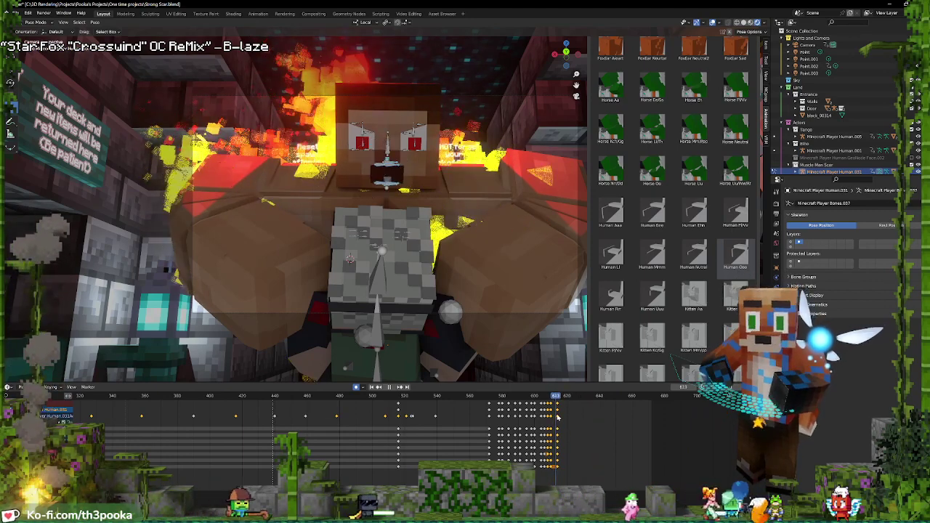
{"action": "key", "text": "space"}
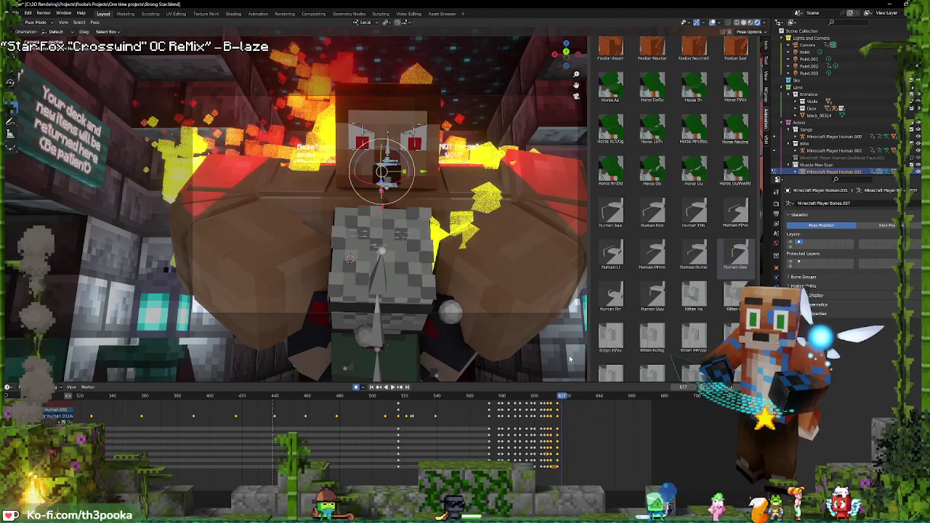
Apply the Human Aaa mouth pose at frame 617 and shift its keyframes to about frame 621
{"action": "left_click", "coordinate": [614, 217]}
{"action": "key", "text": "space"}
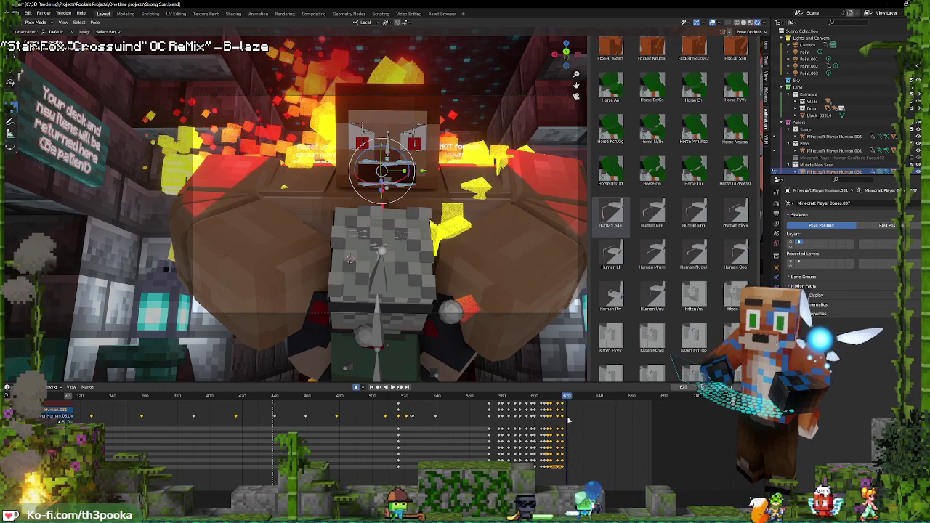
{"action": "key", "text": "space"}
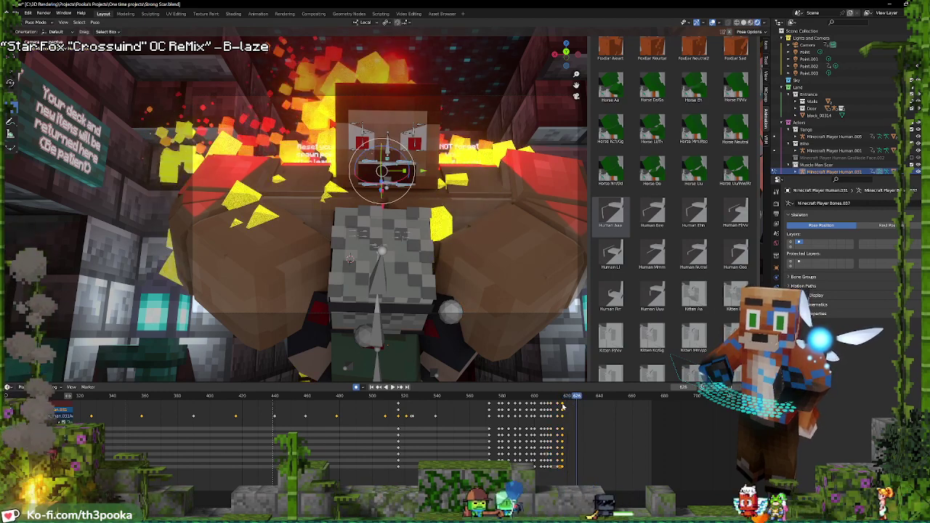
{"action": "key", "text": "space"}
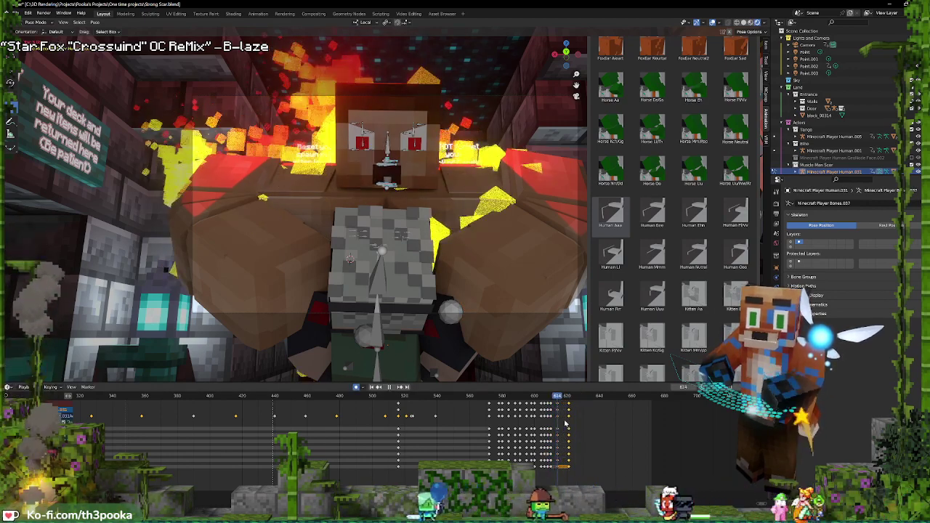
Apply the Human Uuu mouth pose at frame 618 and play the lip sync from frame 600
{"action": "key", "text": "space"}
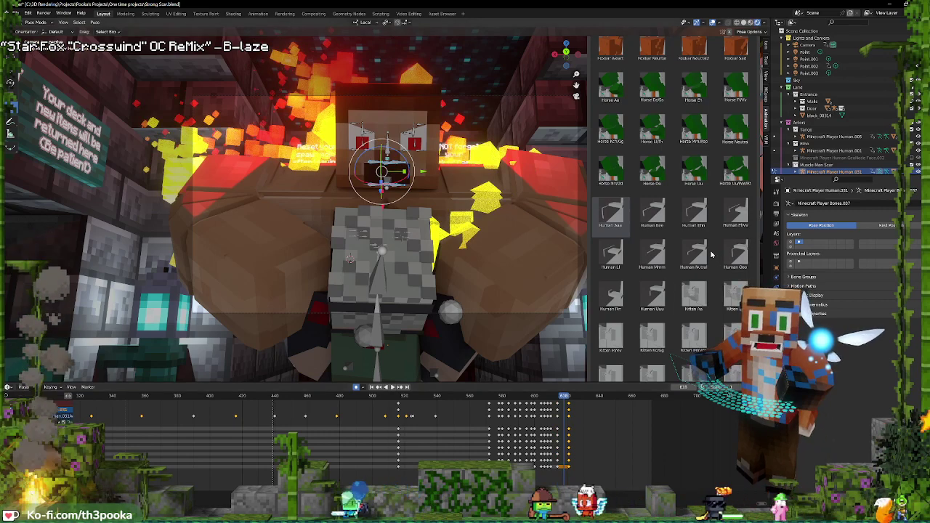
{"action": "left_click", "coordinate": [652, 294]}
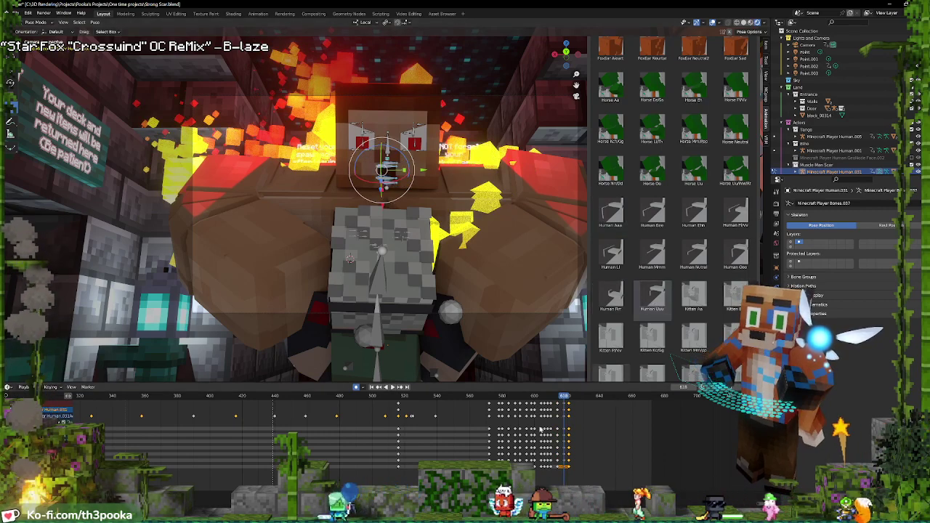
{"action": "left_click", "coordinate": [545, 397]}
{"action": "key", "text": "space"}
{"action": "key", "text": "space"}
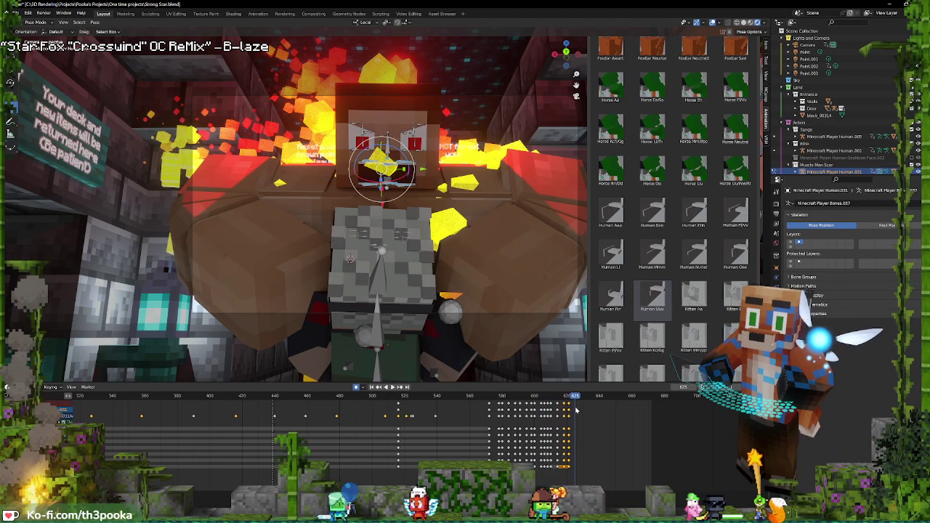
Apply the Human Ehh mouth pose at frame 624 and play ahead to frame 627
{"action": "left_click_drag", "start_coordinate": [577, 410], "coordinate": [573, 415]}
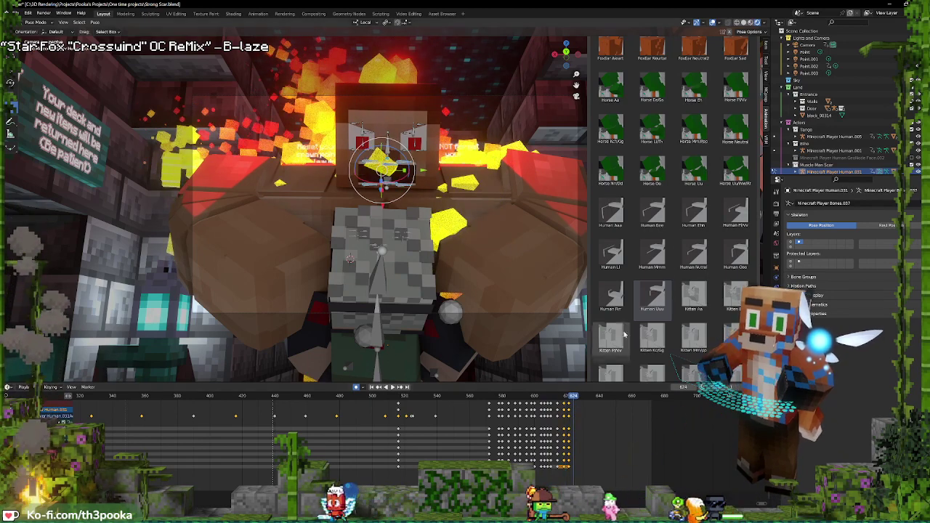
{"action": "left_click", "coordinate": [694, 218]}
{"action": "key", "text": "space"}
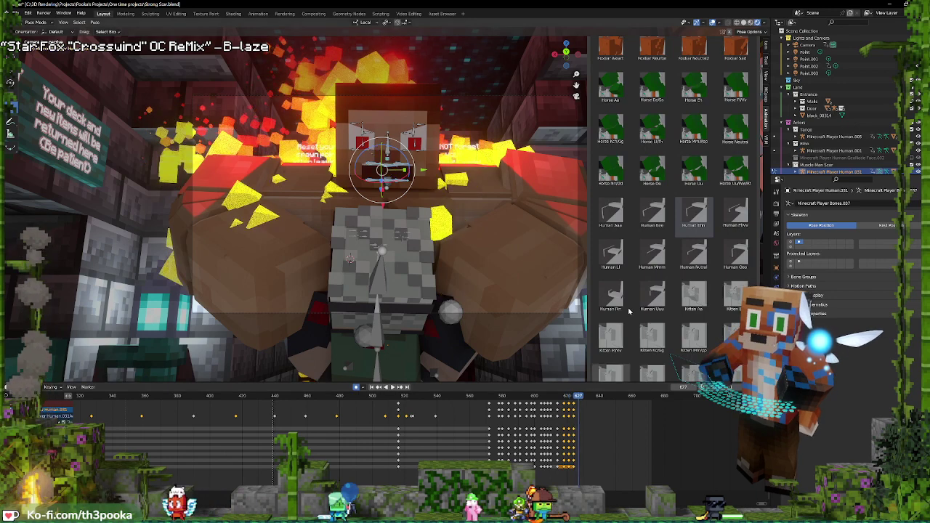
Try the Human Ooo mouth pose at frame 627 and step through the frames up to 630 and back
{"action": "left_click", "coordinate": [739, 256]}
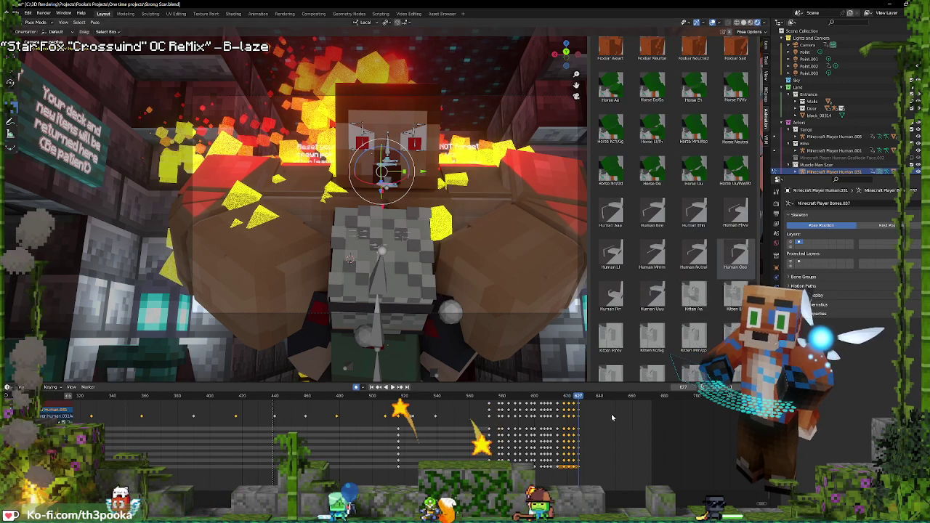
{"action": "key", "text": "Right"}
{"action": "key", "text": "Right"}
{"action": "key", "text": "Right"}
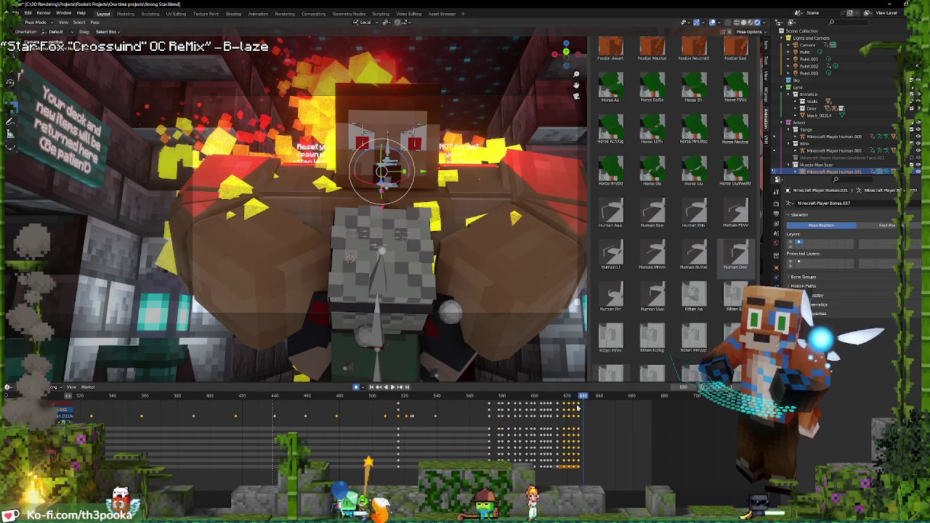
{"action": "key", "text": "Left"}
{"action": "key", "text": "Left"}
{"action": "key", "text": "Left"}
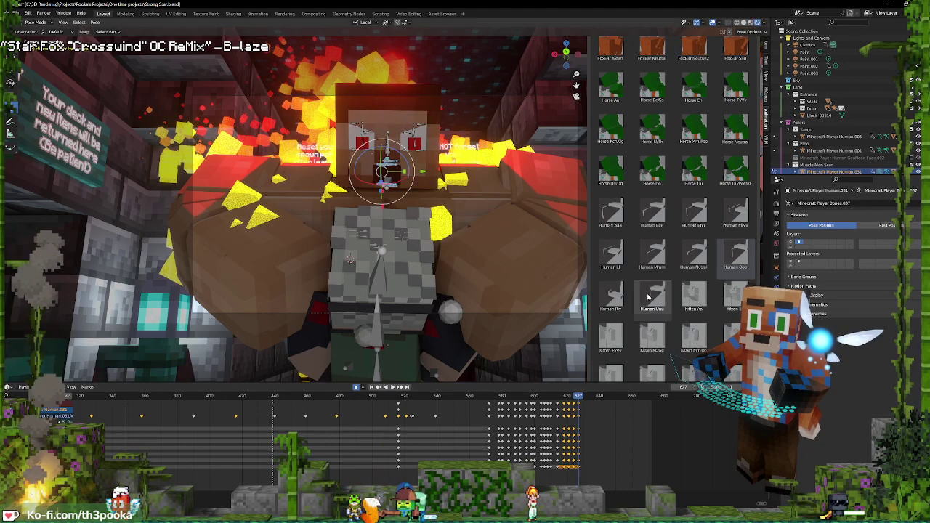
Apply the Human Uuu mouth pose at frame 627 and the Human Ehh pose at frame 630
{"action": "left_click", "coordinate": [648, 297]}
{"action": "key", "text": "Right"}
{"action": "key", "text": "Right"}
{"action": "key", "text": "Right"}
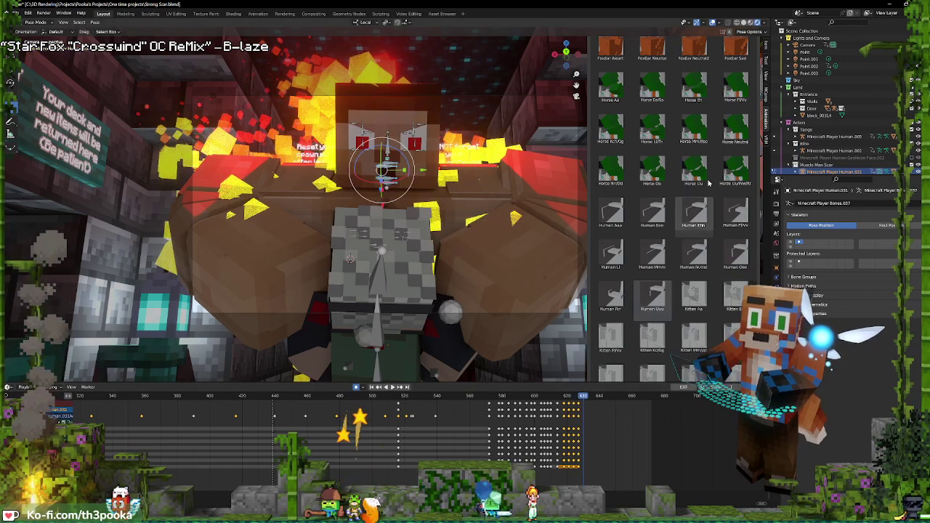
{"action": "key", "text": "Right"}
{"action": "key", "text": "Right"}
{"action": "key", "text": "Right"}
{"action": "key", "text": "Right"}
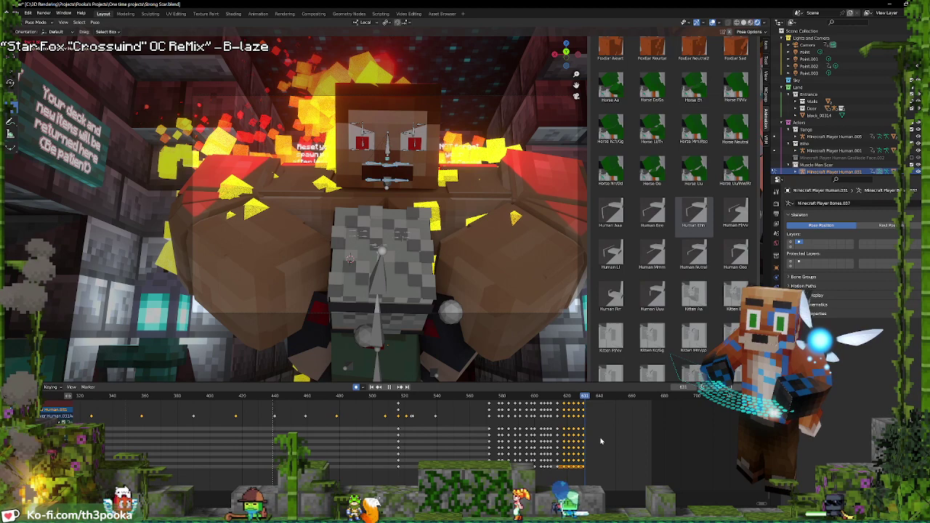
Apply the Human F/Vv mouth pose at frame 632 and the Human Uuu pose at frame 634
{"action": "key", "text": "space"}
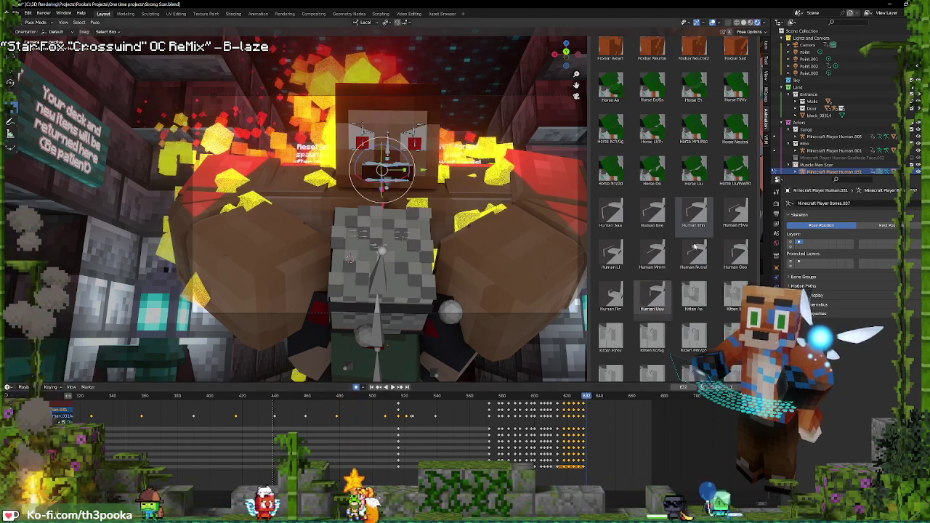
{"action": "key", "text": "space"}
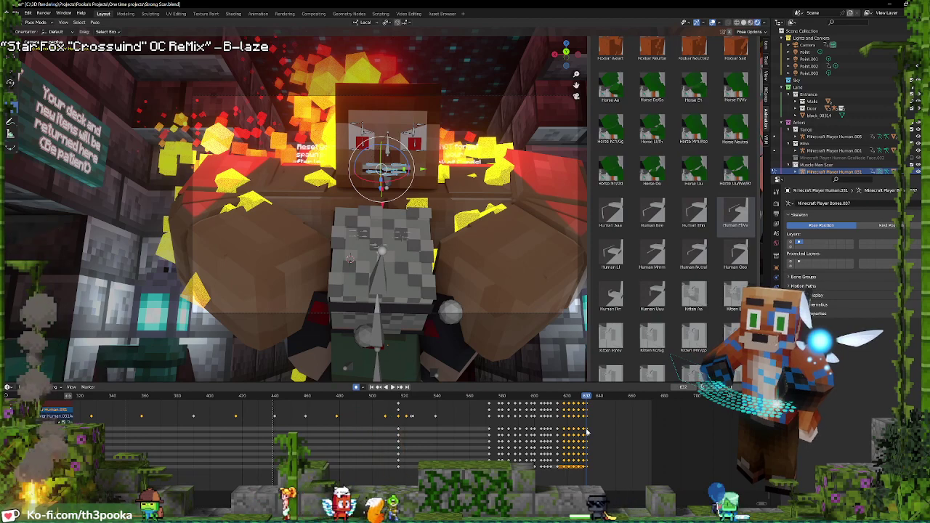
{"action": "key", "text": "Right"}
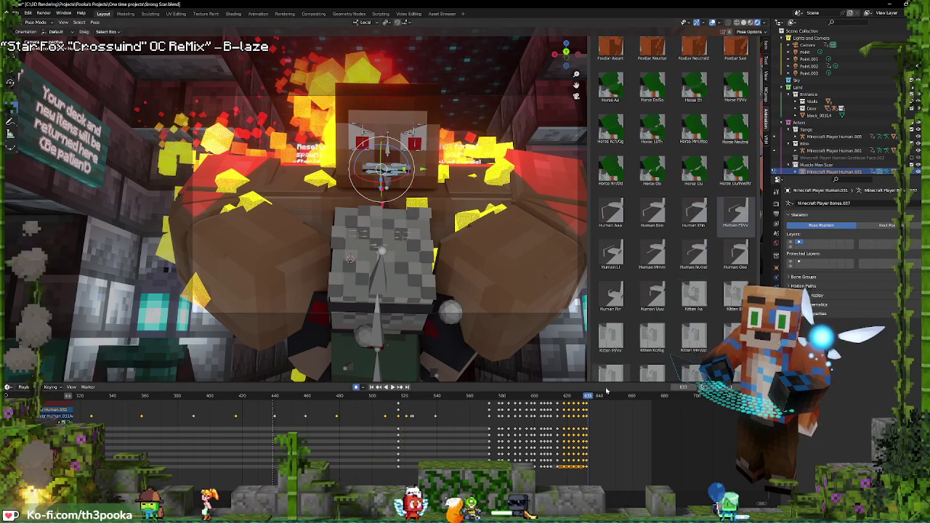
{"action": "key", "text": "Right"}
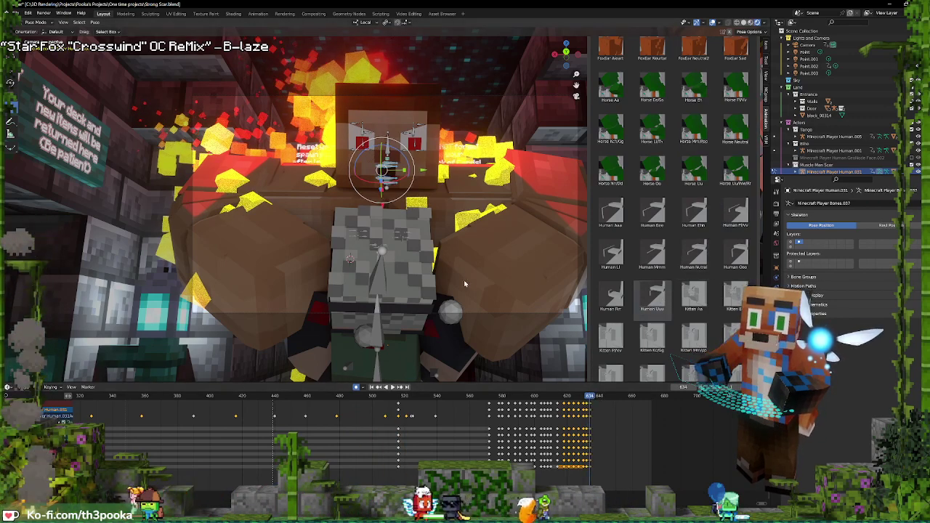
Apply the Human Ehh mouth pose at frame 637 and the Human Uuu pose at frame 638, trying Human Ooo first at each
{"action": "key", "text": "Right"}
{"action": "left_click_drag", "start_coordinate": [591, 401], "coordinate": [597, 413]}
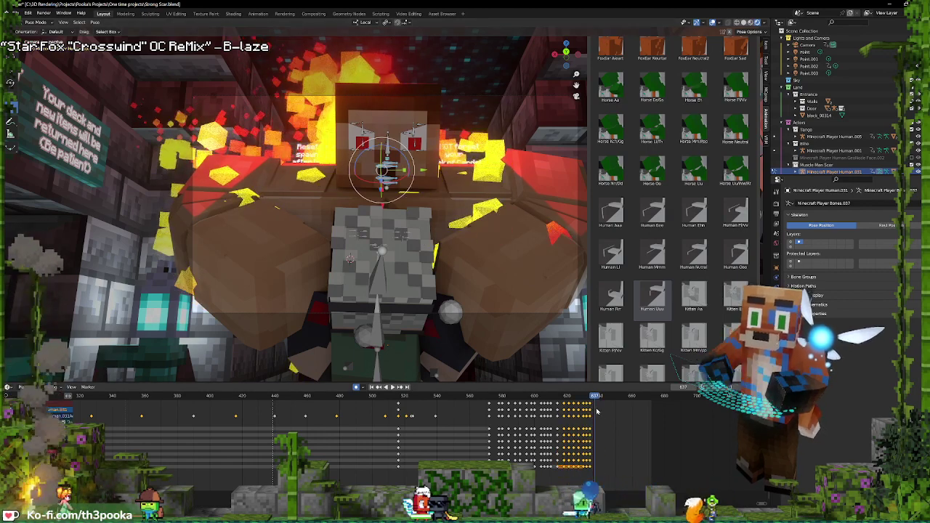
{"action": "left_click", "coordinate": [737, 254]}
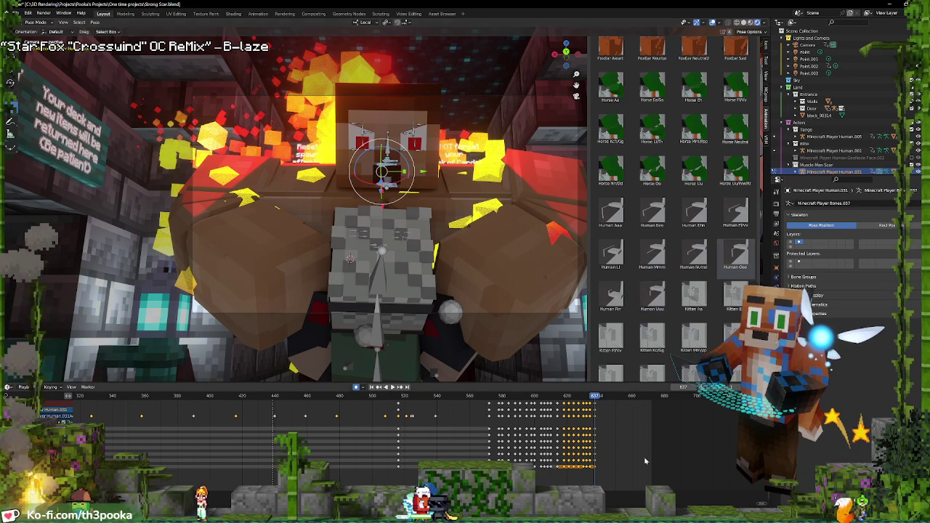
{"action": "left_click", "coordinate": [595, 416]}
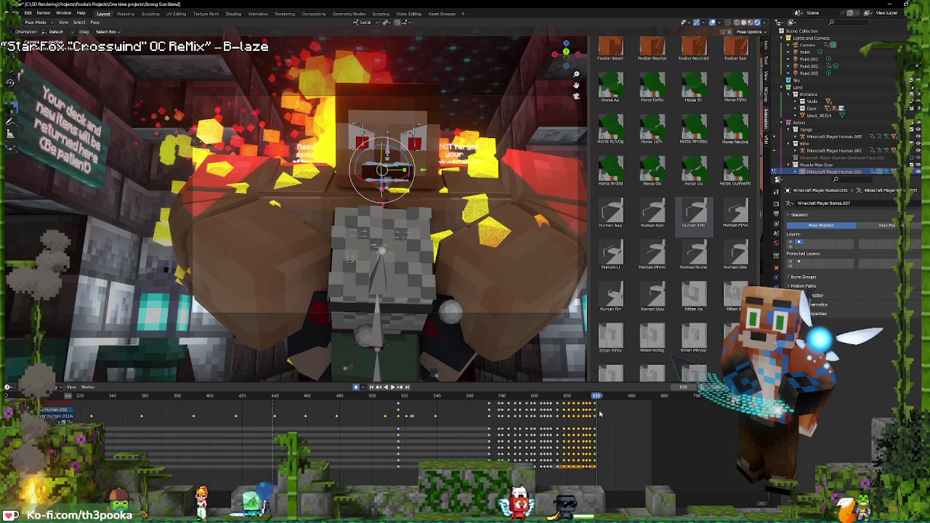
{"action": "left_click", "coordinate": [743, 254]}
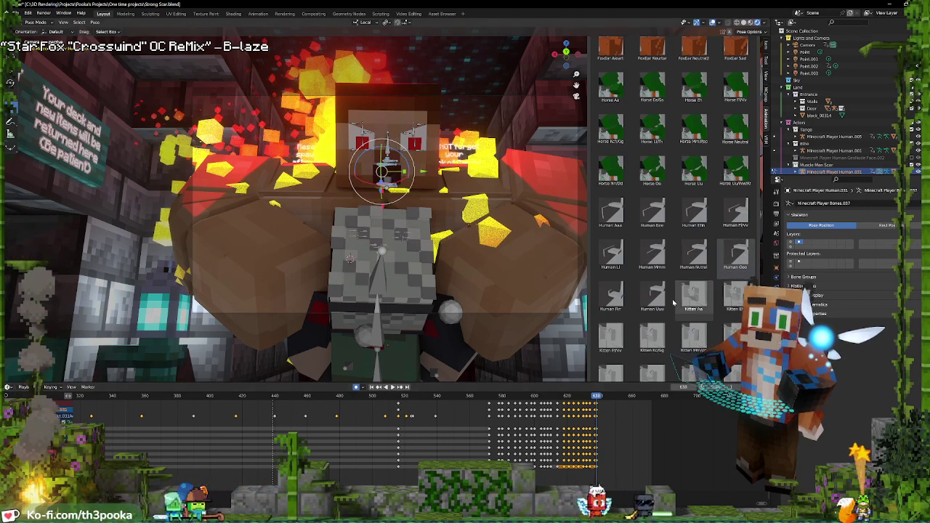
{"action": "left_click", "coordinate": [656, 296]}
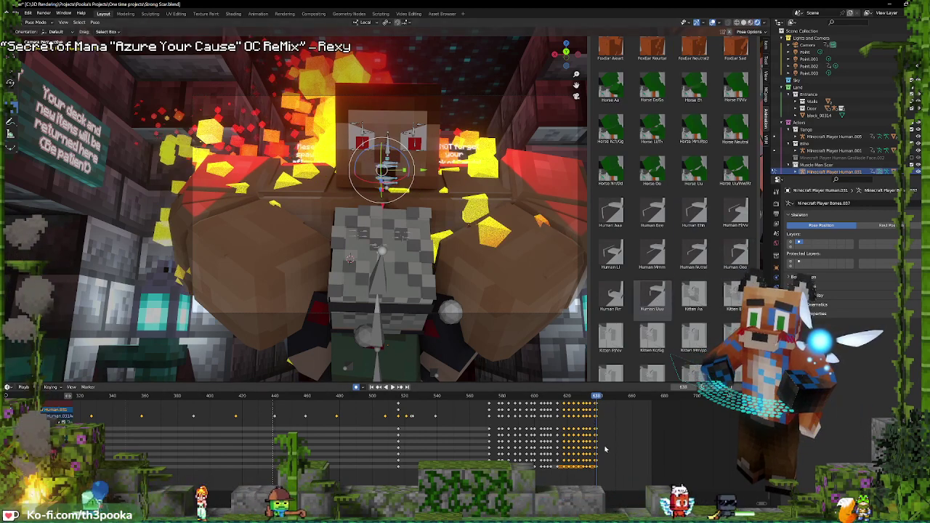
Return the mouth to the neutral Human pose at frame 641
{"action": "key", "text": "Right"}
{"action": "key", "text": "Right"}
{"action": "key", "text": "Right"}
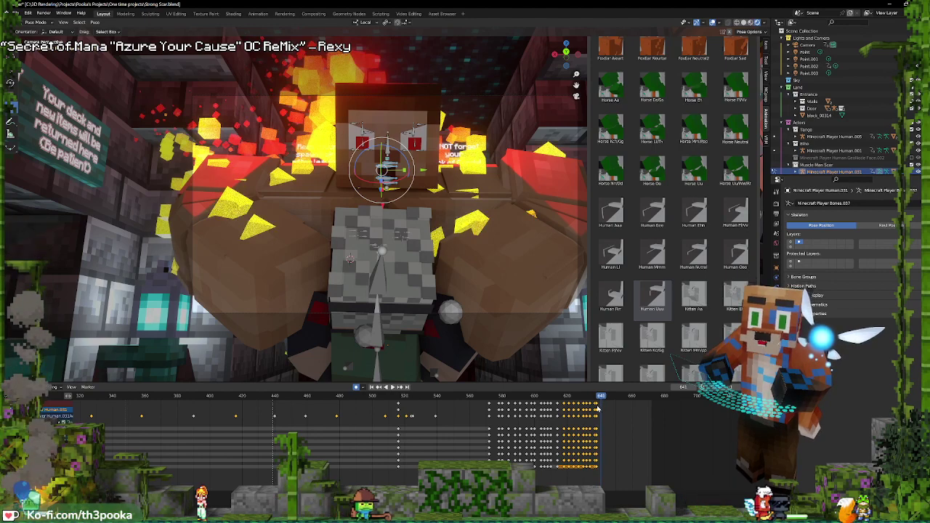
{"action": "key", "text": "space"}
{"action": "left_click_drag", "start_coordinate": [602, 409], "coordinate": [602, 410]}
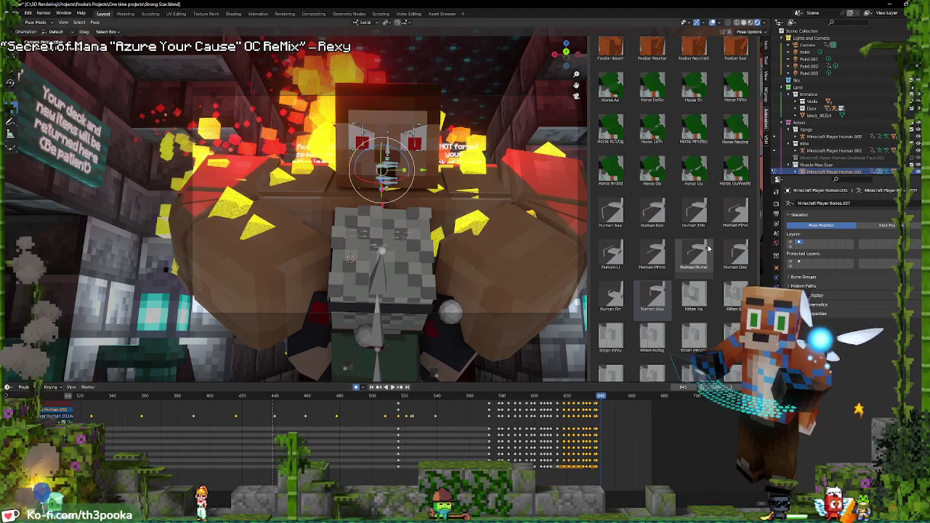
{"action": "left_click", "coordinate": [699, 254]}
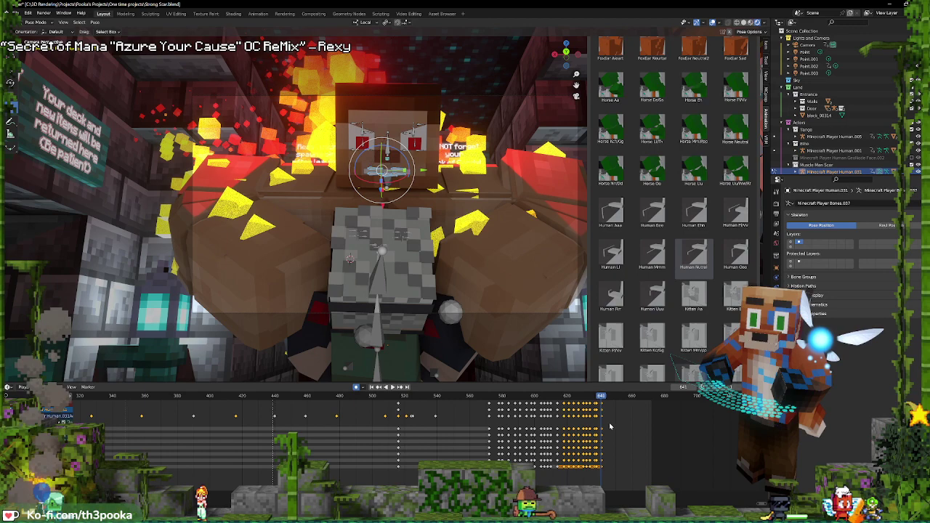
Apply the Human Ehh mouth pose at frame 644 and the Human Ooo pose at about frame 647
{"action": "key", "text": "space"}
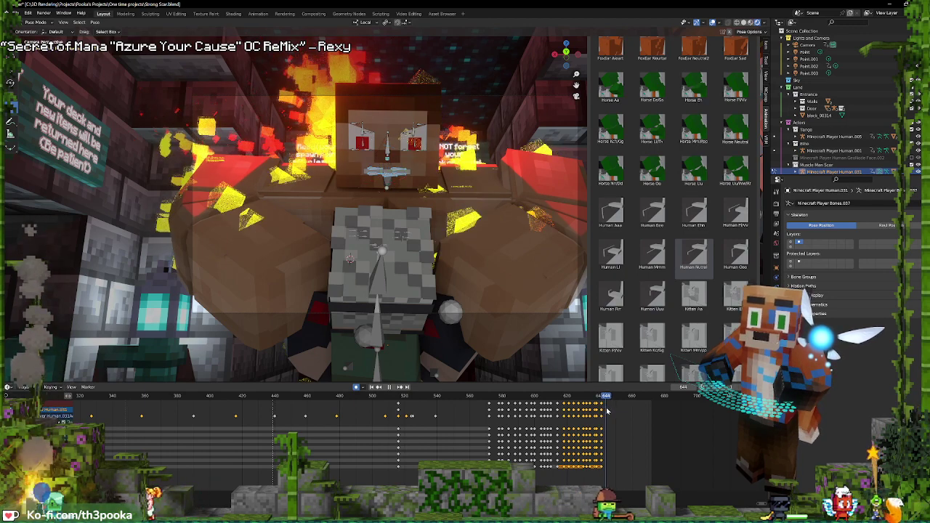
{"action": "key", "text": "space"}
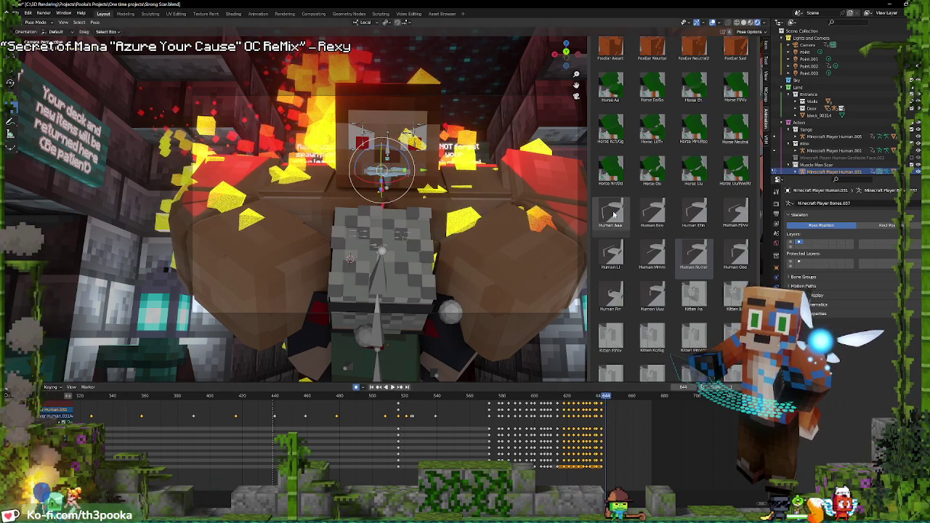
{"action": "left_click", "coordinate": [612, 427]}
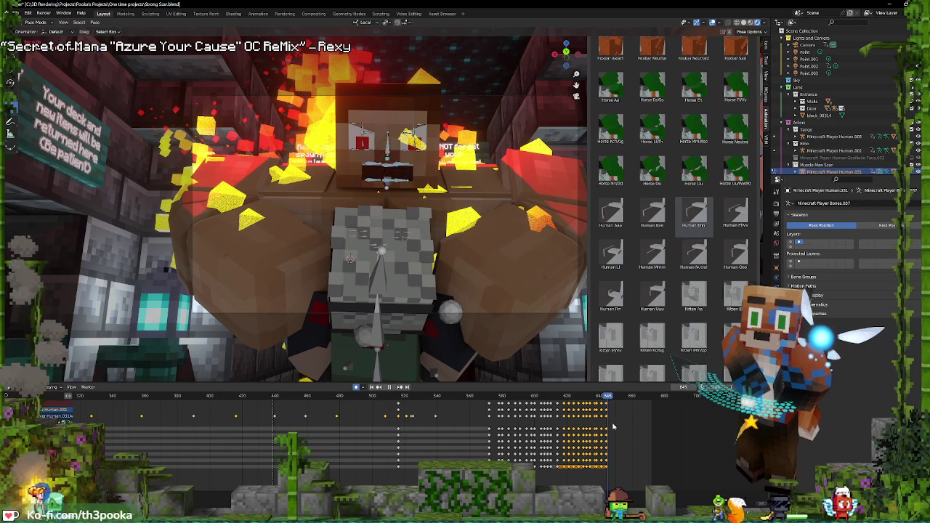
{"action": "key", "text": "Right"}
{"action": "key", "text": "Right"}
{"action": "key", "text": "Right"}
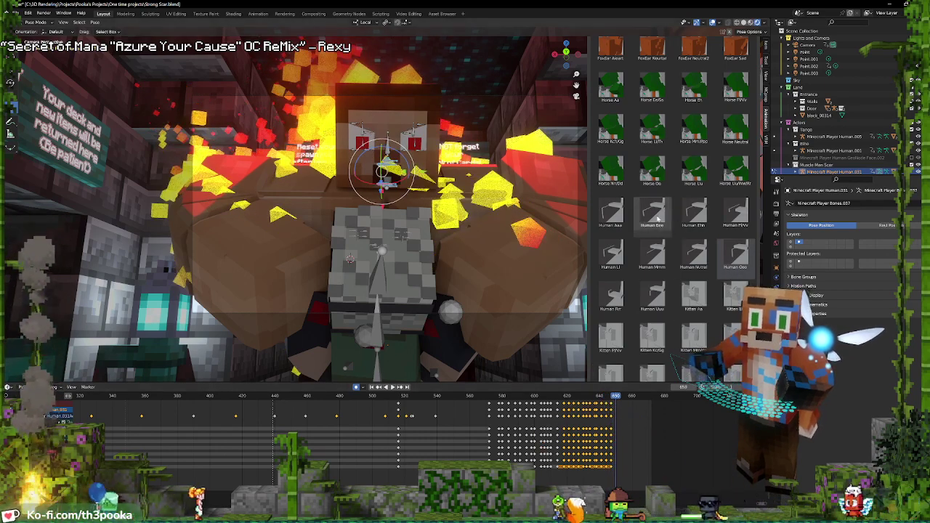
Apply the Human Eee mouth pose at frame 650 and the Human Aaa pose at frame 653, and play onward
{"action": "key", "text": "Right"}
{"action": "key", "text": "Right"}
{"action": "key", "text": "Right"}
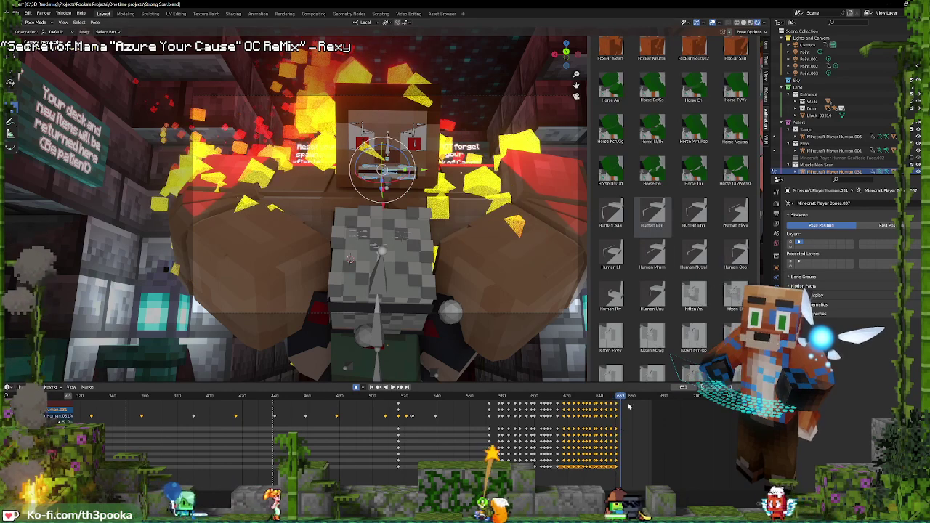
{"action": "left_click", "coordinate": [615, 209]}
{"action": "key", "text": "space"}
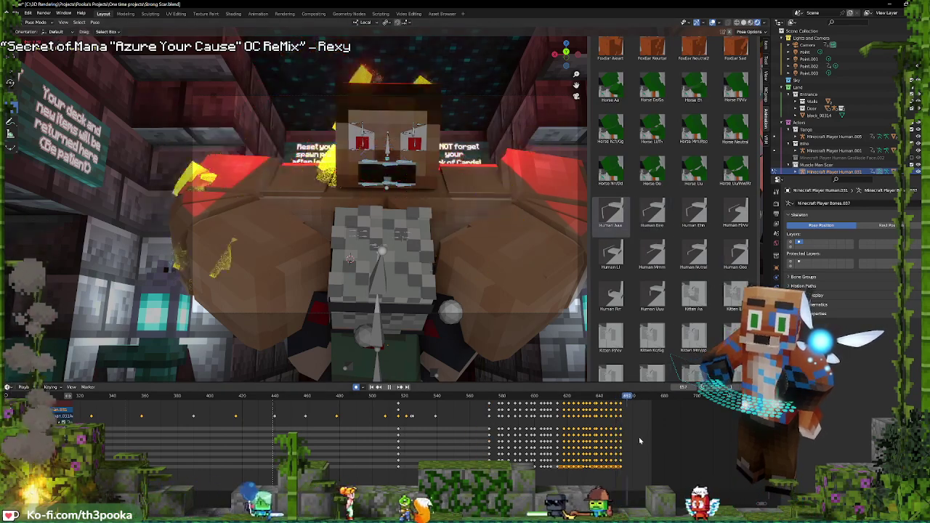
Return the muscular character's mouth to the neutral Human pose at frame 660
{"action": "key", "text": "space"}
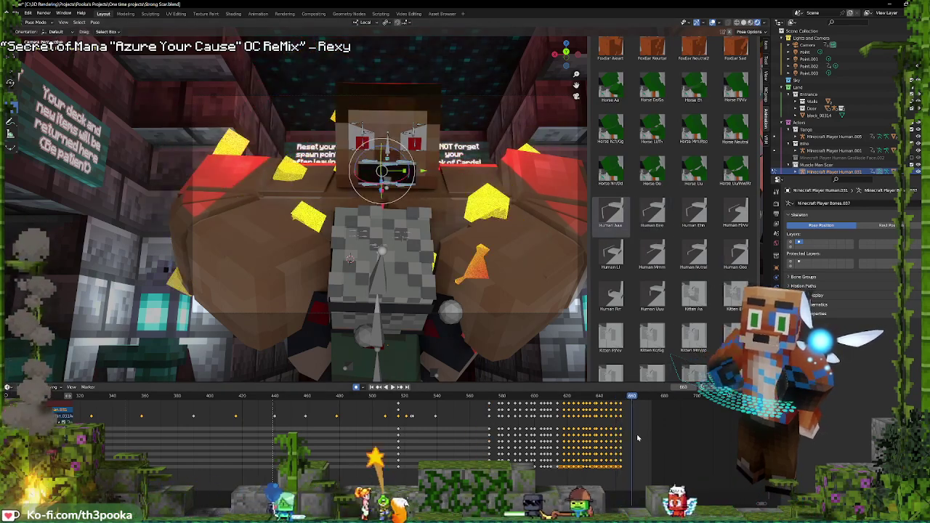
{"action": "left_click", "coordinate": [690, 254]}
{"action": "key", "text": "Right"}
{"action": "key", "text": "Right"}
{"action": "key", "text": "Right"}
{"action": "key", "text": "Right"}
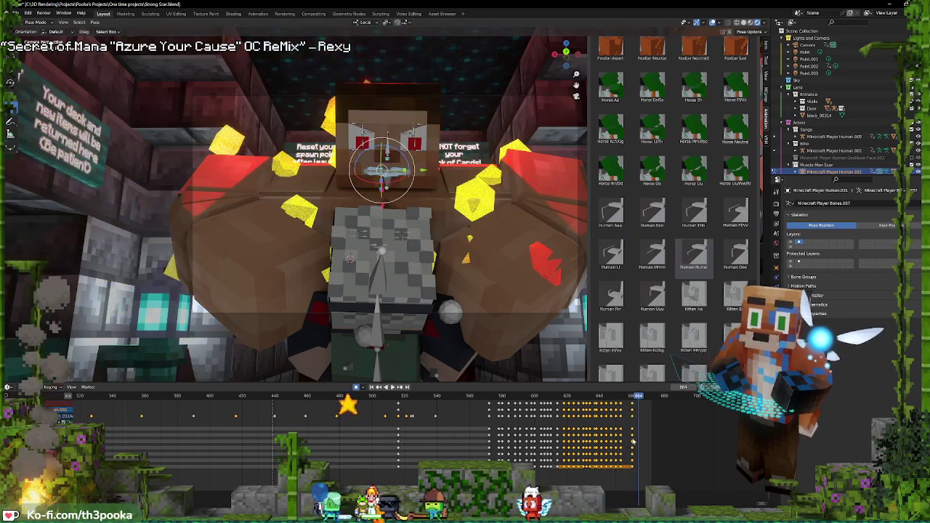
{"action": "key", "text": "Right"}
{"action": "key", "text": "Right"}
{"action": "key", "text": "Right"}
{"action": "key", "text": "Right"}
Play the animation from the start and replay the muscular character's dialogue to review the lip sync
{"action": "key", "text": "shift+Left"}
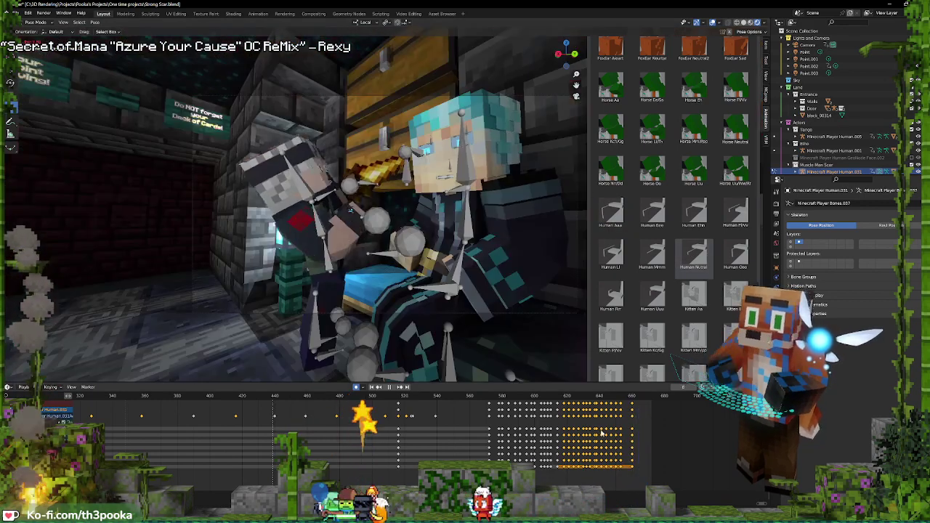
{"action": "key", "text": "space"}
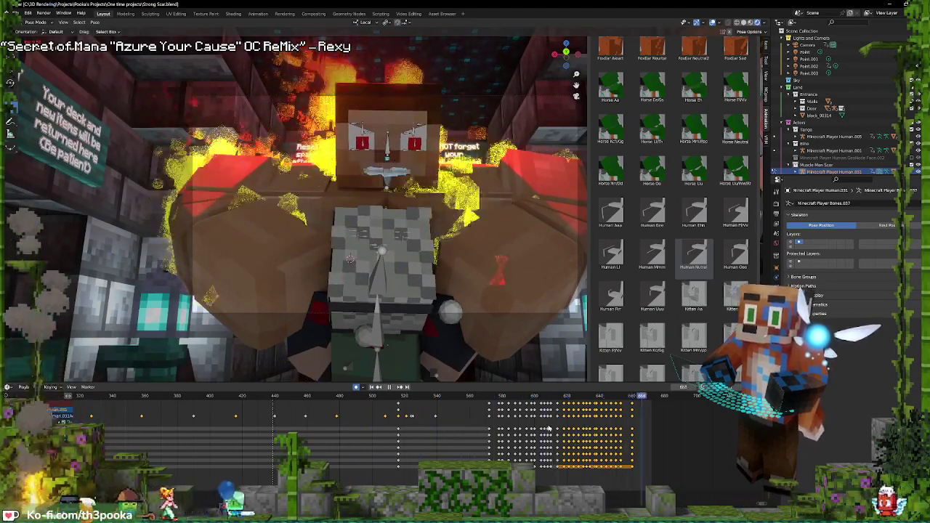
{"action": "key", "text": "space"}
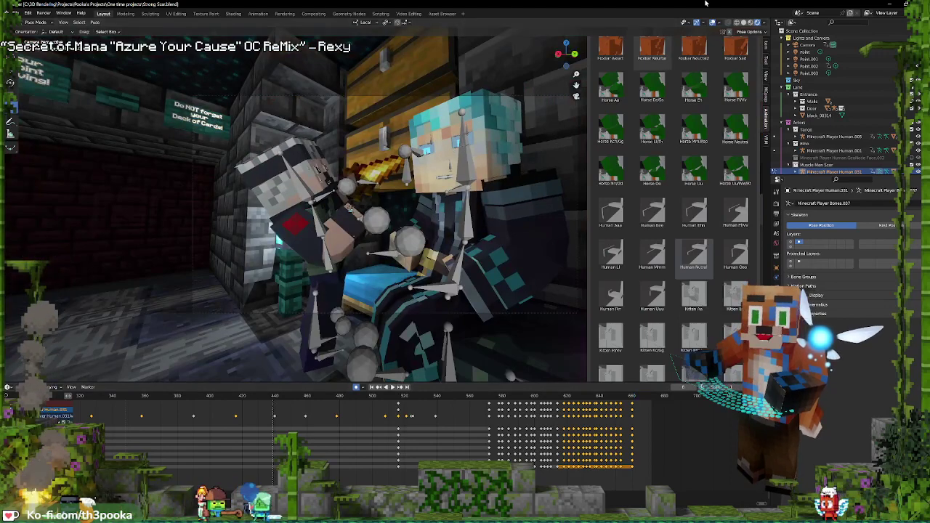
{"action": "left_click", "coordinate": [351, 210]}
{"action": "key", "text": "Up"}
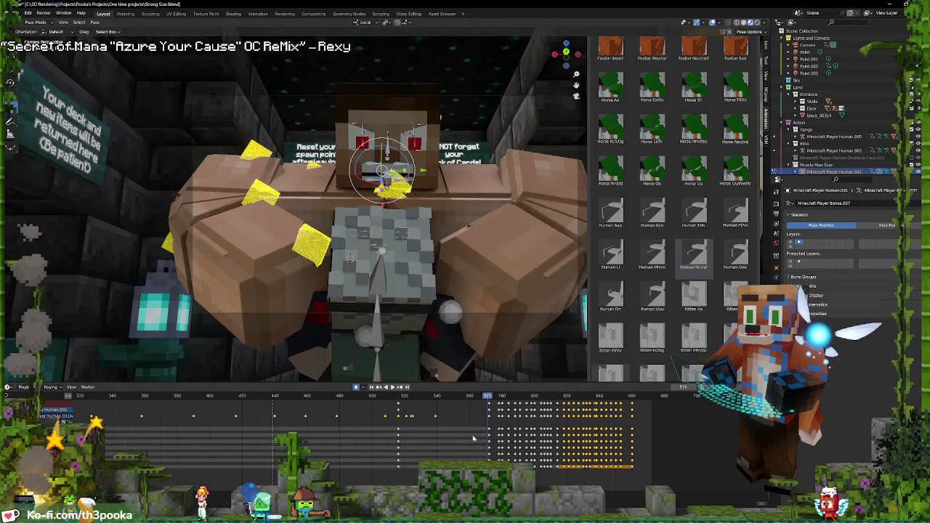
{"action": "key", "text": "space"}
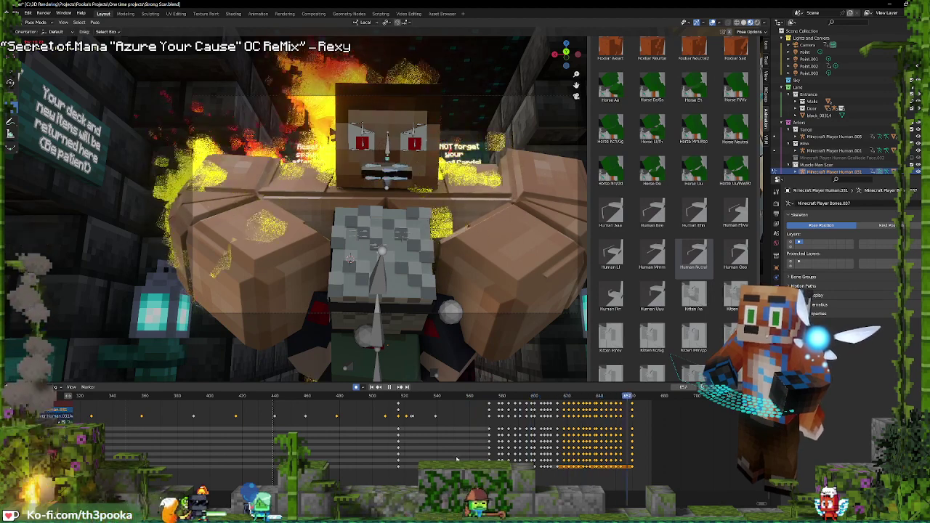
{"action": "key", "text": "space"}
Show the armature's body bone layer and slightly adjust the muscular character's lower and upper torso bones at frame 572
{"action": "left_click", "coordinate": [468, 398]}
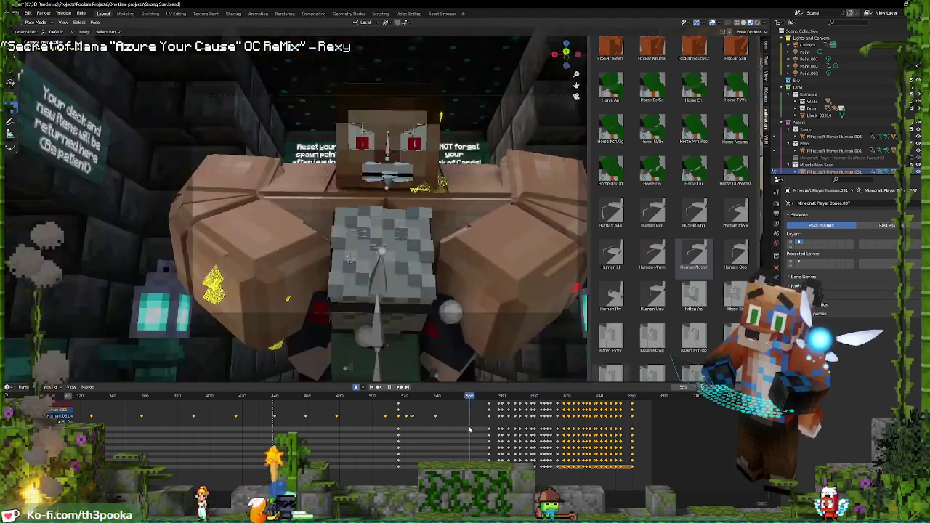
{"action": "left_click", "coordinate": [791, 243]}
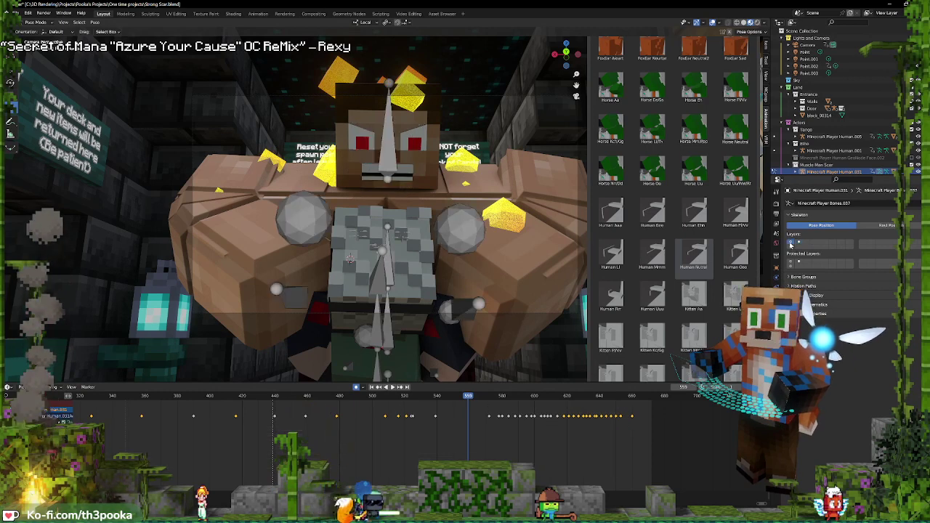
{"action": "left_click", "coordinate": [384, 167]}
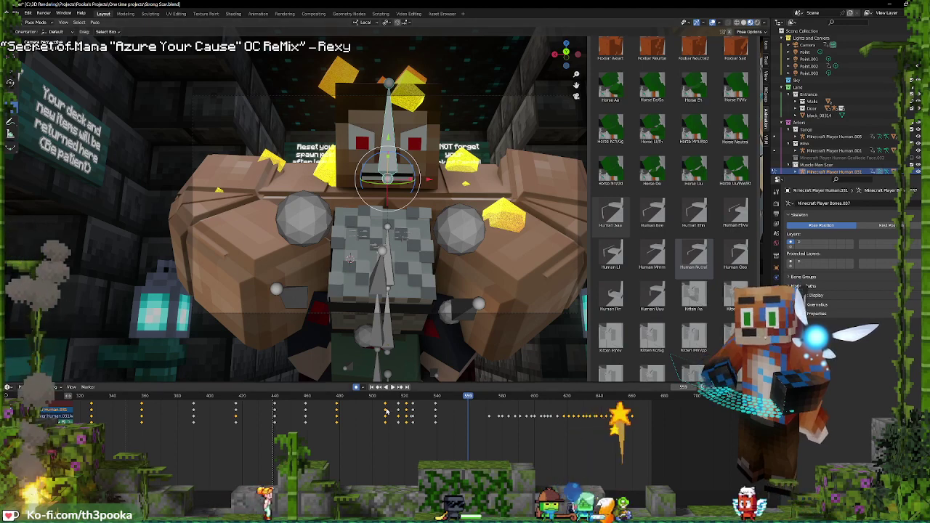
{"action": "key", "text": "space"}
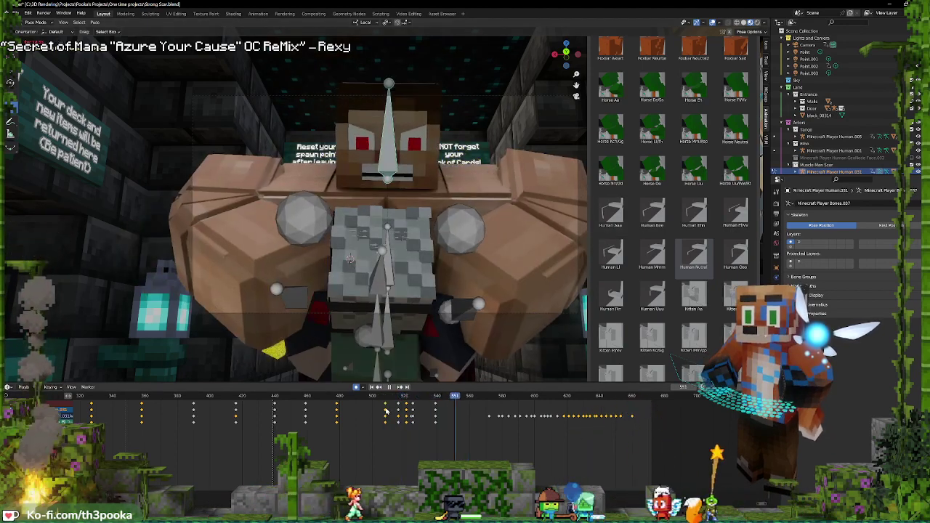
{"action": "key", "text": "space"}
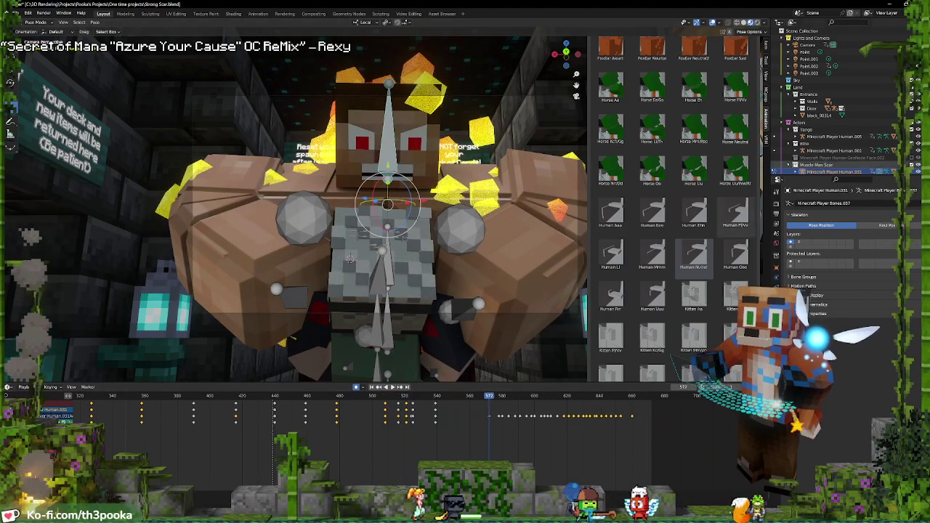
{"action": "left_click", "coordinate": [799, 243]}
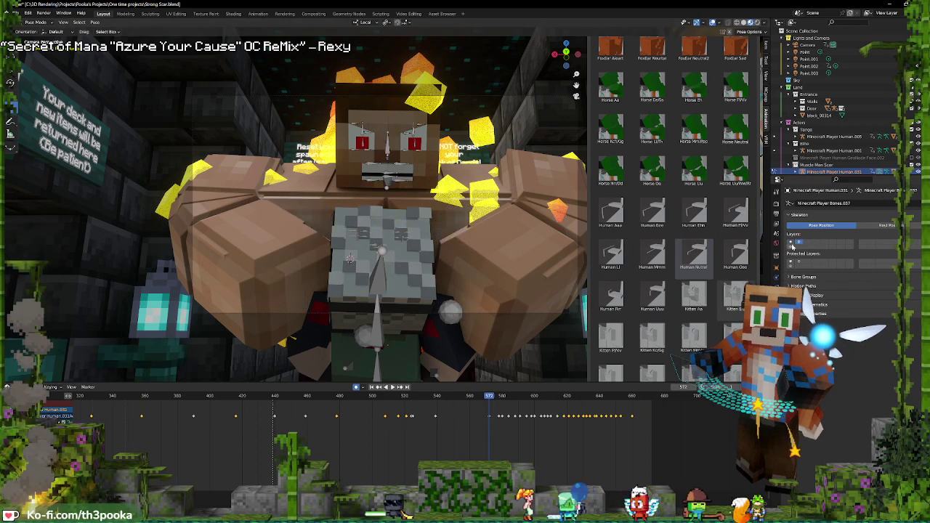
{"action": "key", "text": "alt+h"}
{"action": "left_click", "coordinate": [393, 316], "text": "shift"}
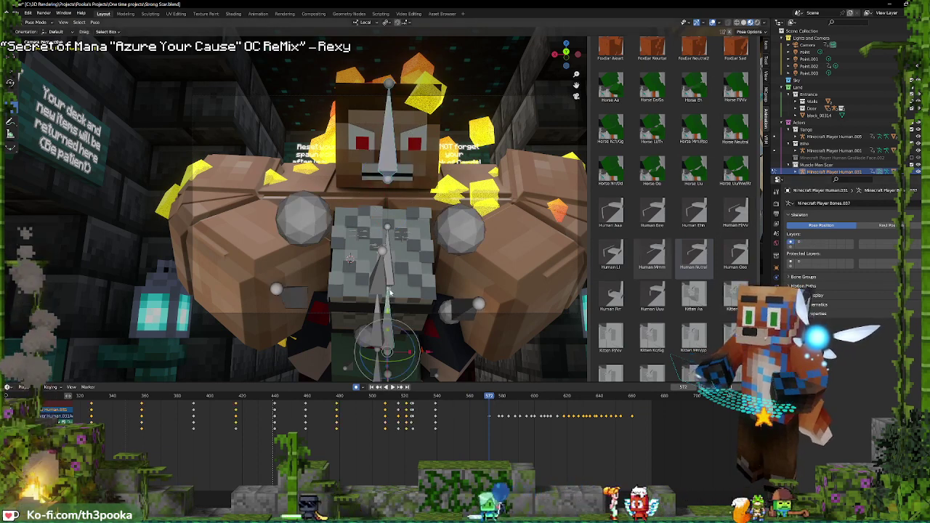
{"action": "left_click", "coordinate": [394, 272], "text": "shift"}
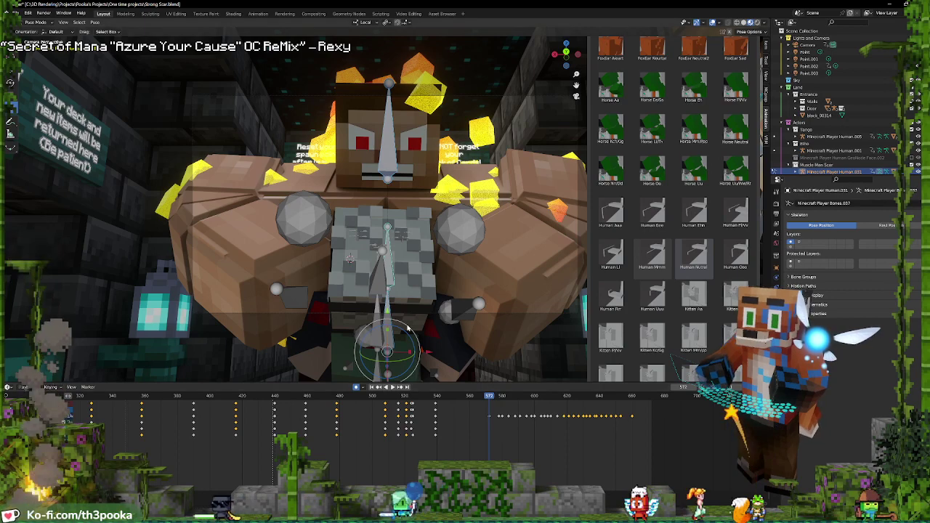
{"action": "key", "text": "g"}
{"action": "left_click", "coordinate": [404, 348]}
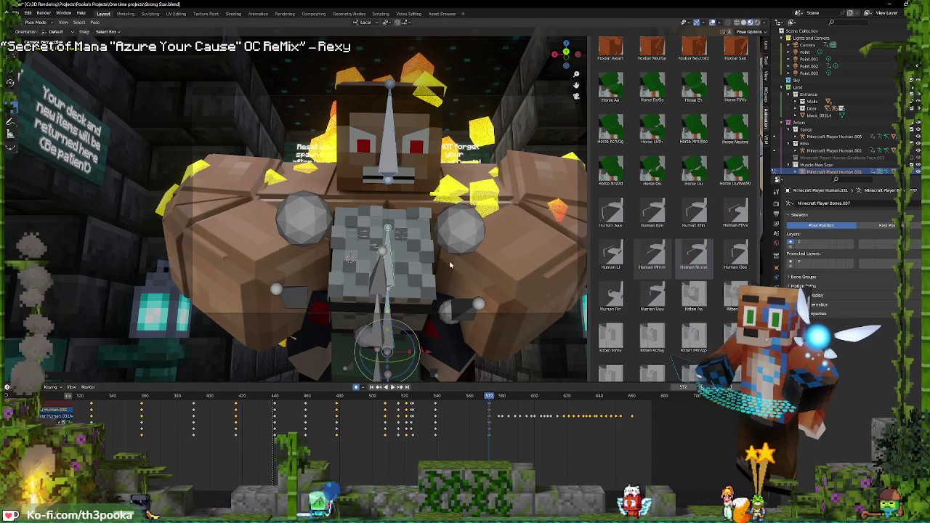
Rotate the muscular character's torso bones freely at frame 585, lifting the upper body and tilting it slightly sideways
{"action": "key", "text": "space"}
{"action": "key", "text": "space"}
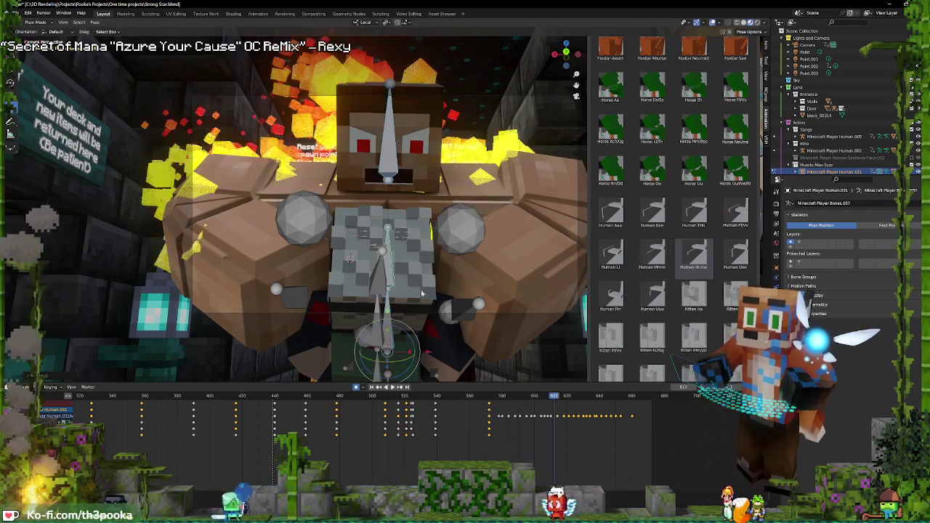
{"action": "right_click_drag", "start_coordinate": [534, 417], "coordinate": [540, 418], "text": "shift"}
{"action": "right_click", "coordinate": [491, 418], "text": "shift"}
{"action": "key", "text": "space"}
{"action": "key", "text": "space"}
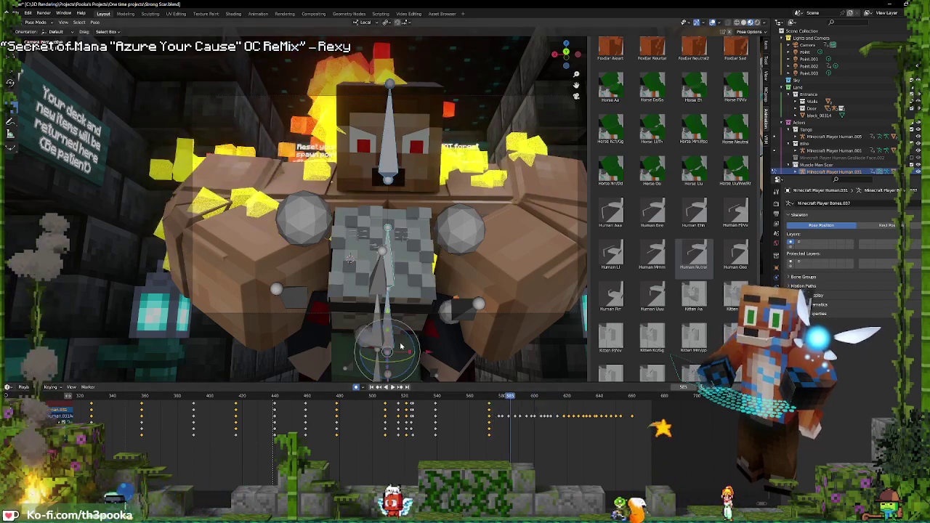
{"action": "key", "text": "r"}
{"action": "key", "text": "r"}
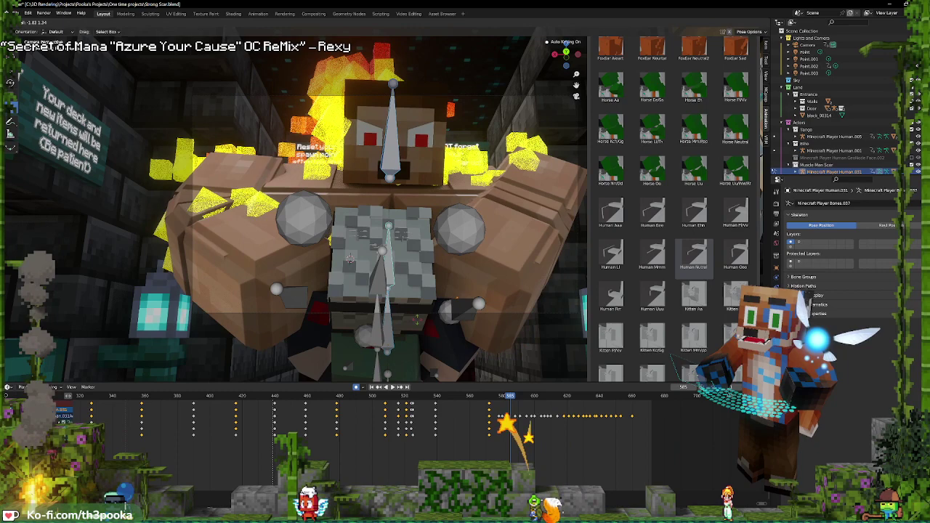
{"action": "left_click", "coordinate": [418, 319]}
Key a slight free rotation of the torso bones at frame 607
{"action": "key", "text": "space"}
{"action": "key", "text": "space"}
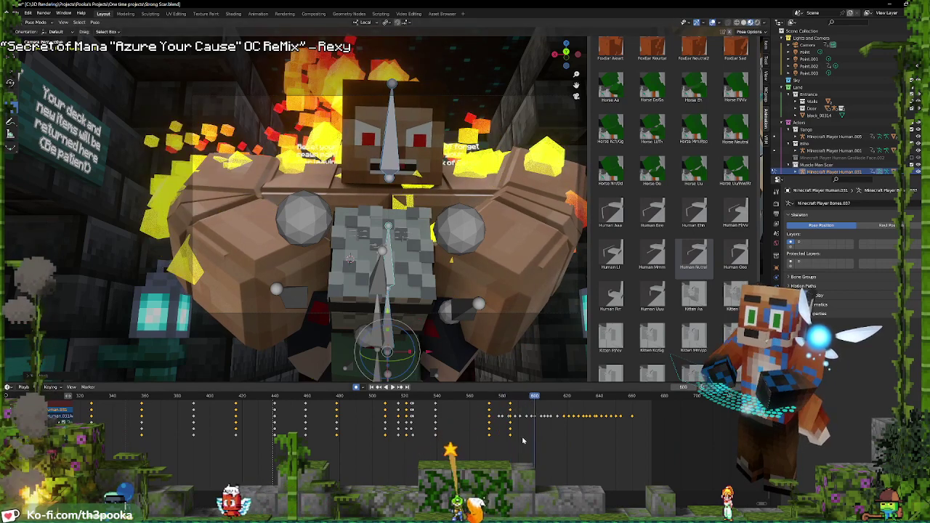
{"action": "left_click", "coordinate": [545, 435]}
{"action": "key", "text": "r"}
{"action": "key", "text": "r"}
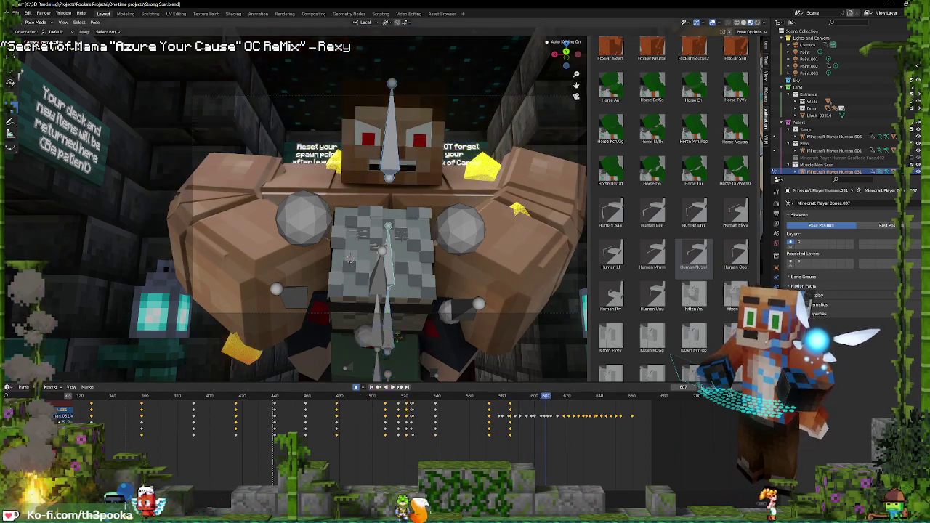
{"action": "key", "text": "r"}
Rotate the torso bones at frame 614 so the muscular character leans down toward the smaller character
{"action": "key", "text": "Right"}
{"action": "key", "text": "Right"}
{"action": "key", "text": "Right"}
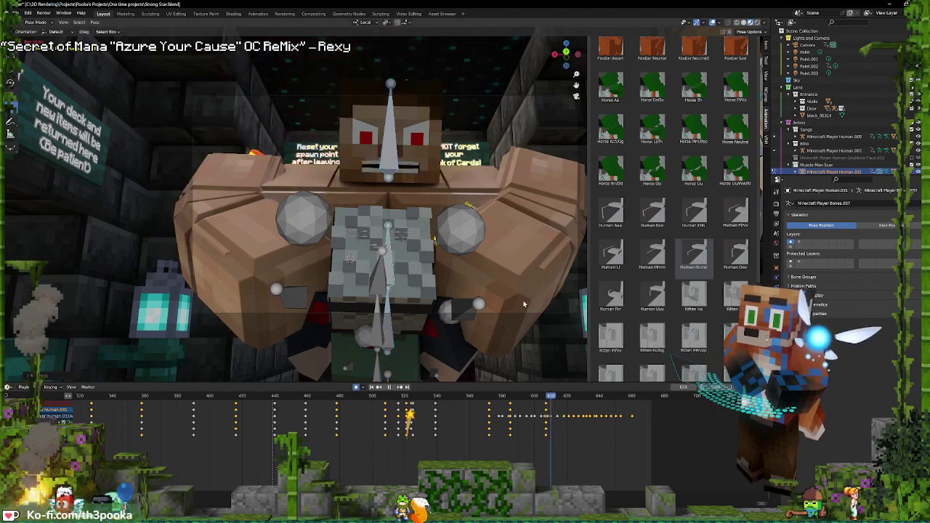
{"action": "key", "text": "r"}
{"action": "key", "text": "r"}
{"action": "left_click", "coordinate": [410, 73]}
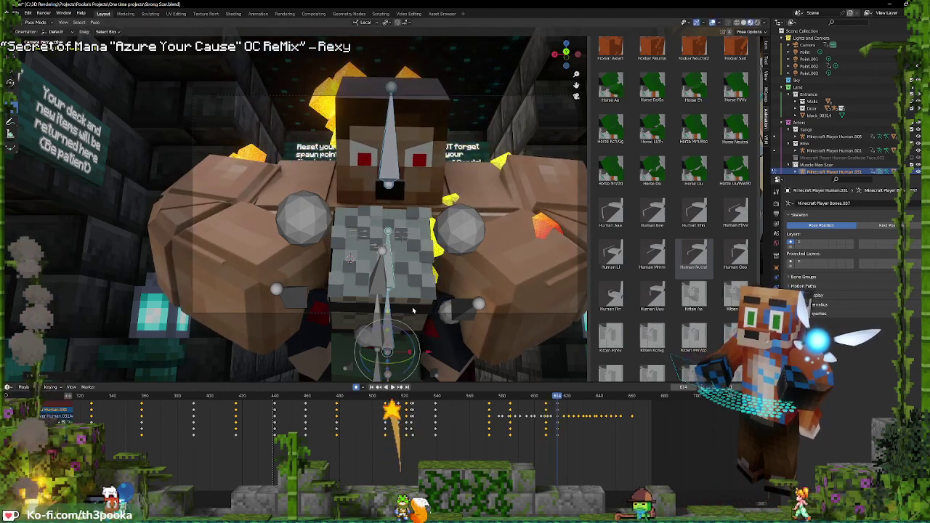
Rotate the torso bones at frame 624 into a deeper forward lean
{"action": "key", "text": "Up"}
{"action": "key", "text": "Up"}
{"action": "key", "text": "Up"}
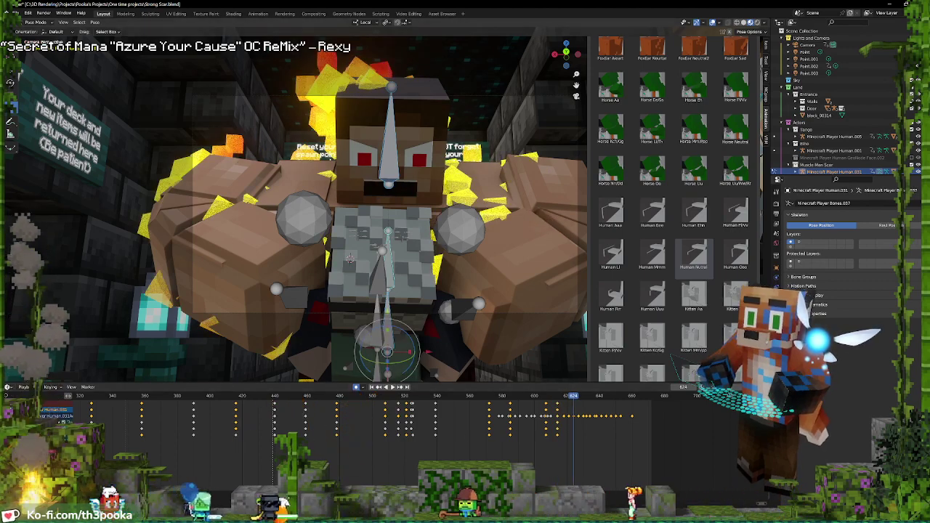
{"action": "key", "text": "r"}
{"action": "key", "text": "r"}
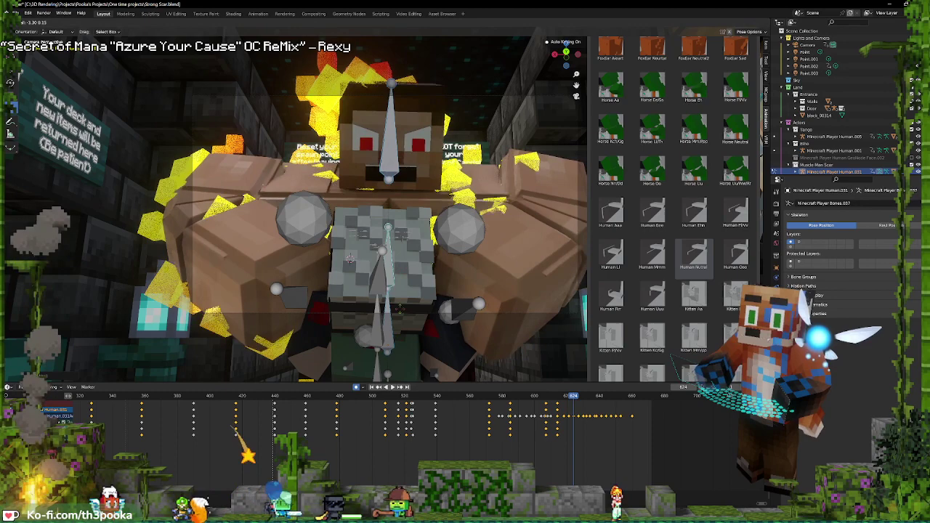
{"action": "left_click_drag", "start_coordinate": [400, 308], "coordinate": [391, 365]}
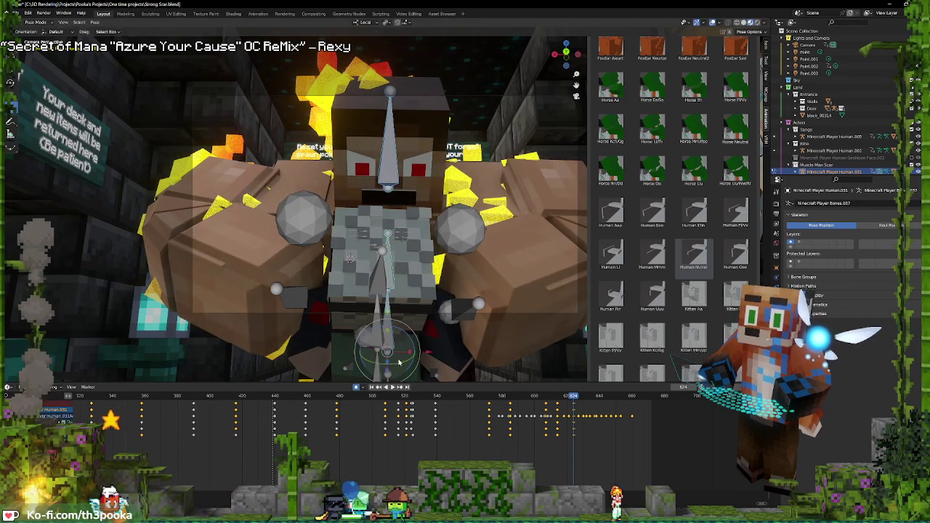
Rotate the torso bones at frames 630 and 644, with the upper body raised back up at frame 644
{"action": "key", "text": "Right"}
{"action": "key", "text": "Right"}
{"action": "key", "text": "Right"}
{"action": "key", "text": "Right"}
{"action": "key", "text": "Right"}
{"action": "key", "text": "Right"}
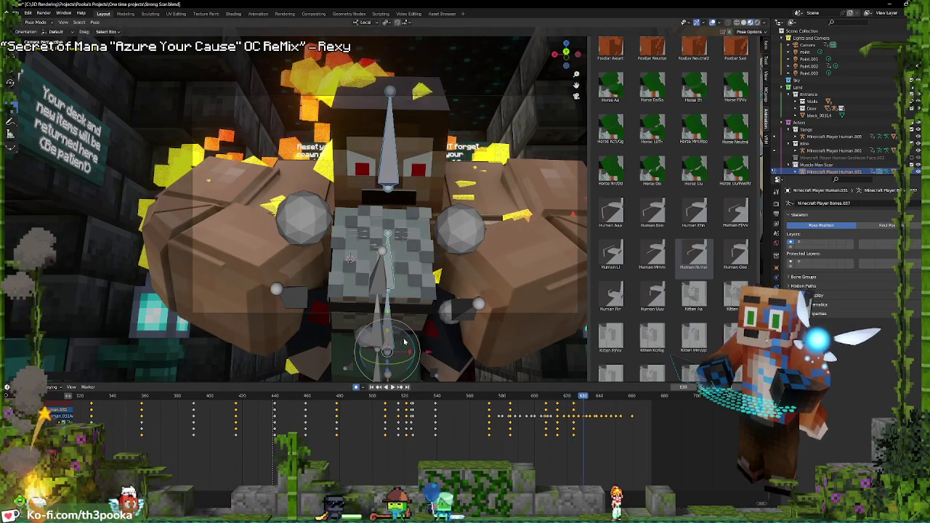
{"action": "key", "text": "r"}
{"action": "key", "text": "r"}
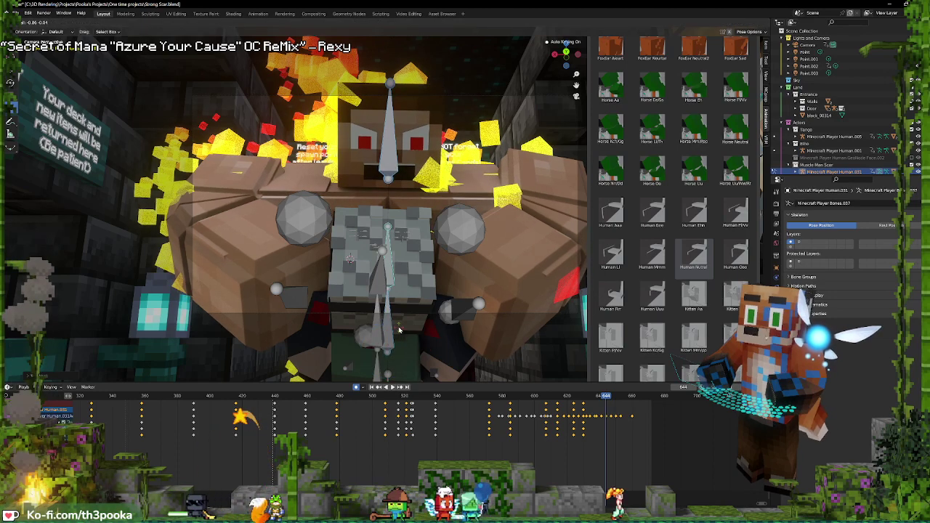
Lean the muscular character's torso forward again at frame 652
{"action": "key", "text": "Right"}
{"action": "key", "text": "Right"}
{"action": "key", "text": "Right"}
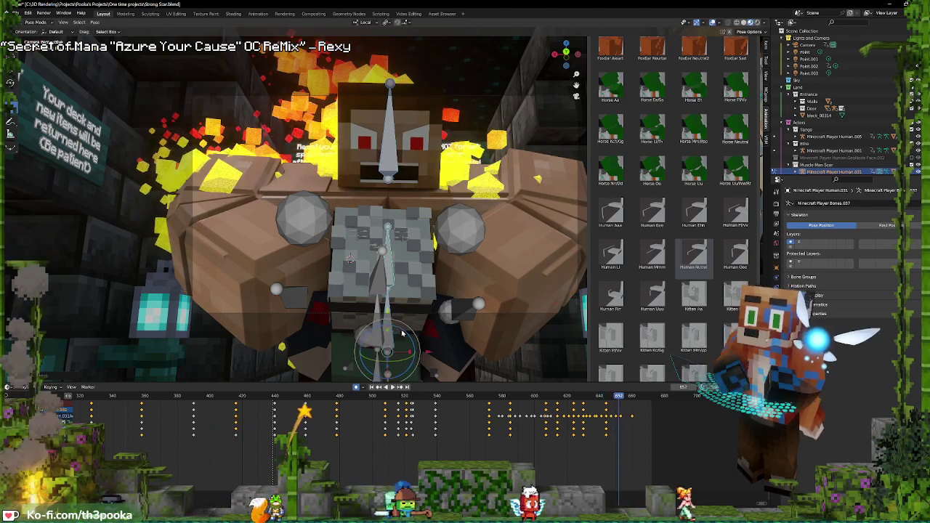
{"action": "left_click_drag", "start_coordinate": [402, 332], "coordinate": [399, 373]}
Play past the last torso key and lean the torso slightly further forward at frame 672
{"action": "key", "text": "space"}
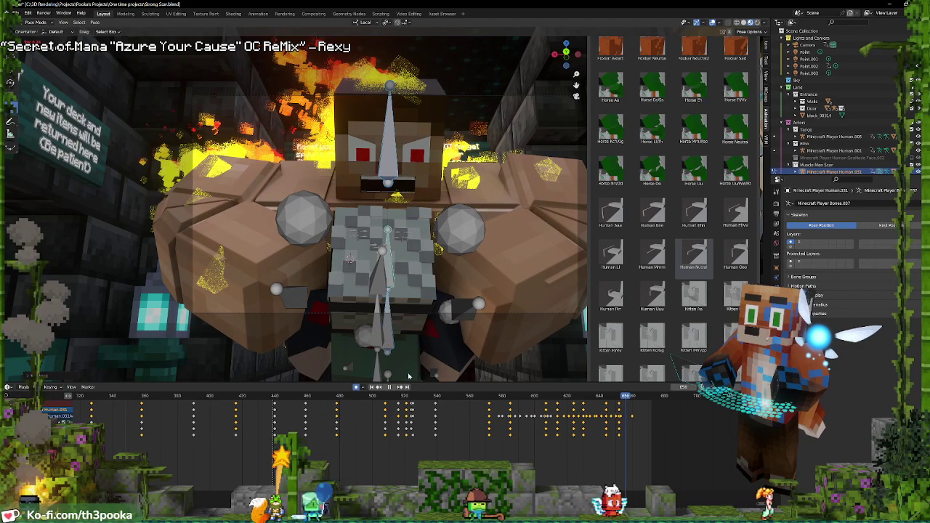
{"action": "key", "text": "space"}
{"action": "key", "text": "space"}
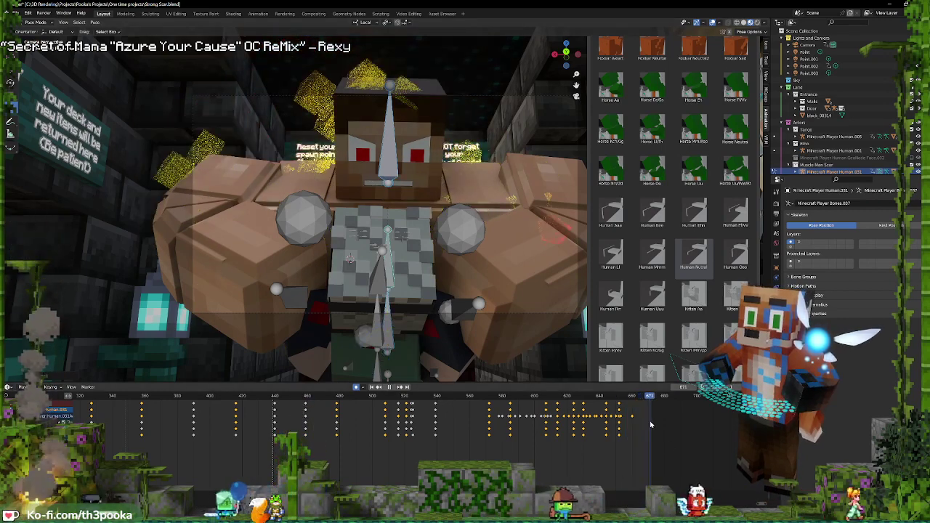
{"action": "key", "text": "space"}
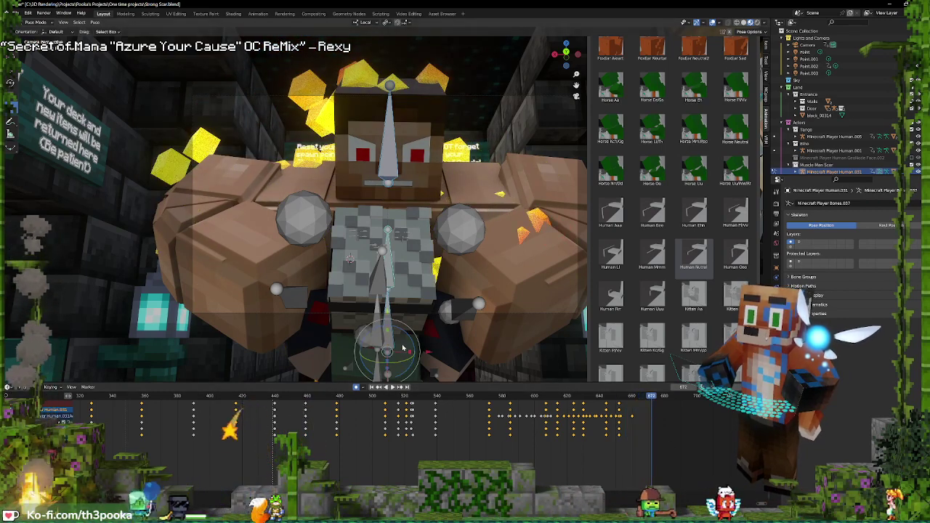
{"action": "left_click_drag", "start_coordinate": [402, 350], "coordinate": [399, 362]}
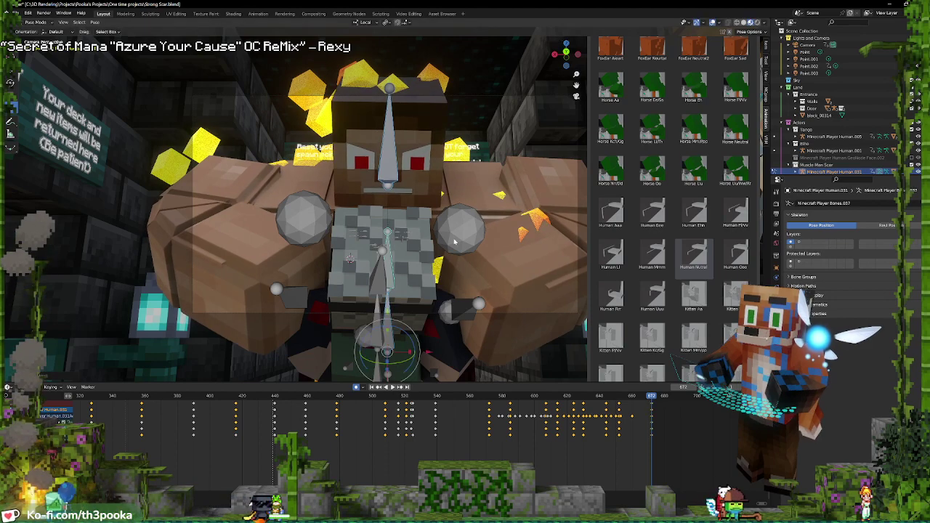
Leave Pose Mode for Object Mode and select the scene camera
{"action": "key", "text": "ctrl+Tab"}
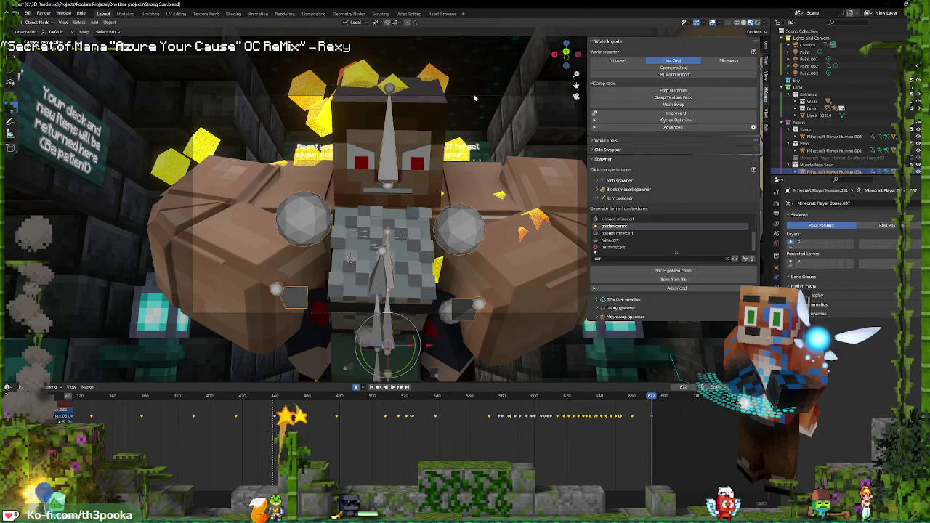
{"action": "left_click", "coordinate": [474, 97]}
{"action": "key", "text": "w"}
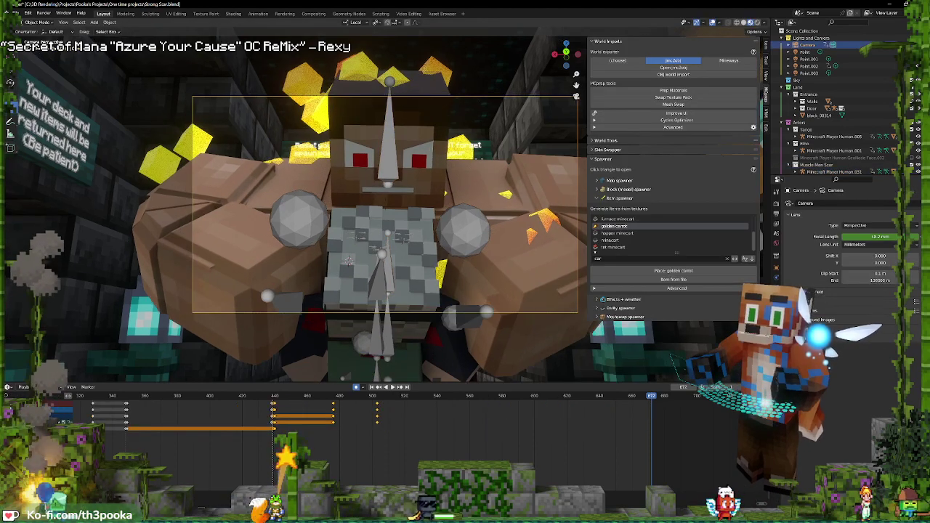
Push the scene camera in closer to the muscular character at frame 672 and play the shot back
{"action": "scroll", "coordinate": [347, 280], "scroll_direction": "up", "scroll_amount": 2}
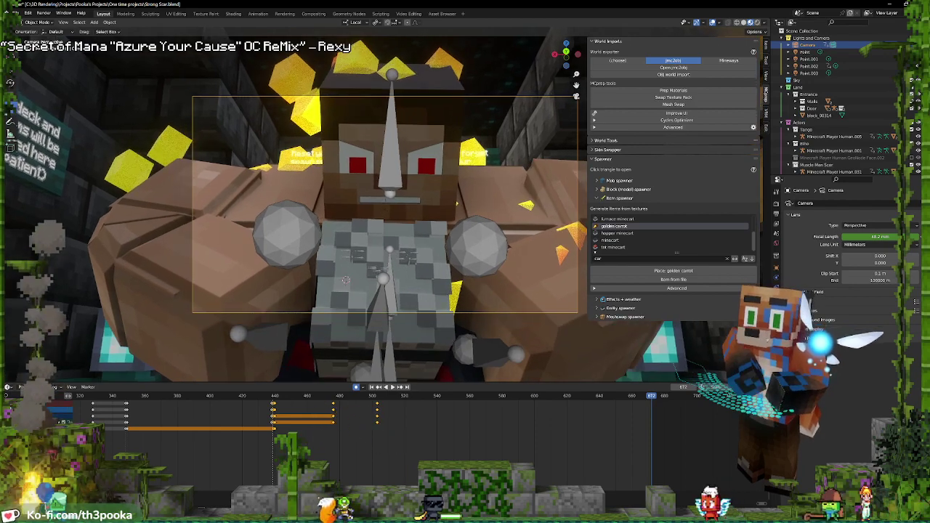
{"action": "scroll", "coordinate": [342, 280], "scroll_direction": "up", "scroll_amount": 2}
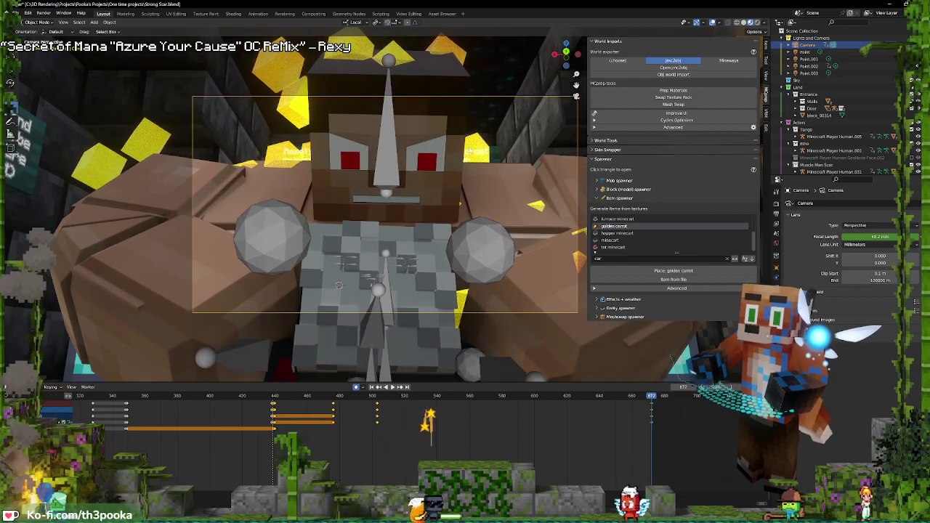
{"action": "key", "text": "space"}
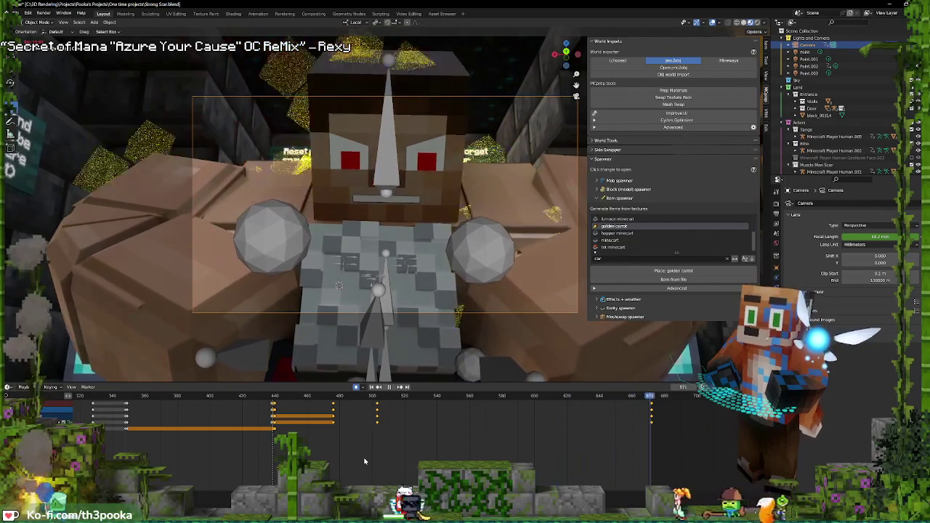
{"action": "key", "text": "Escape"}
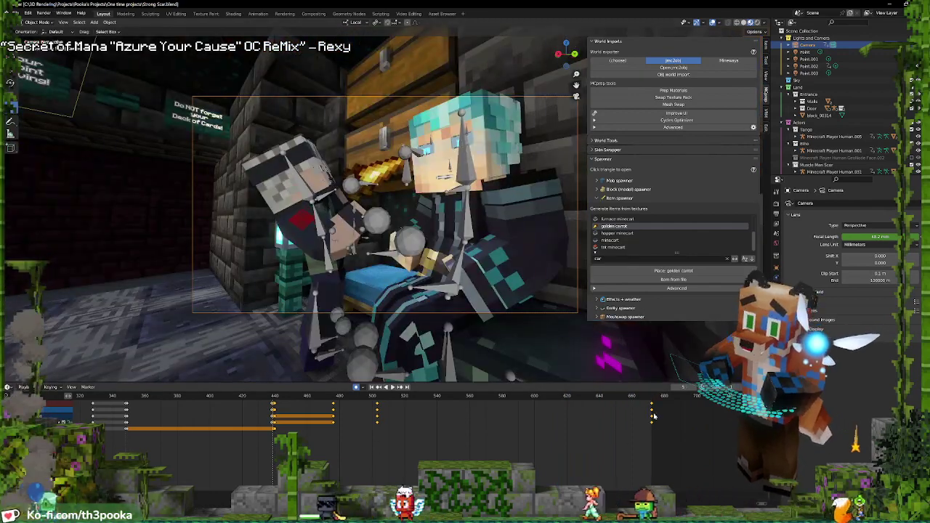
Move the camera's frame 672 keys to about frame 684 and play back the slower push-in
{"action": "left_click_drag", "start_coordinate": [652, 410], "coordinate": [656, 404]}
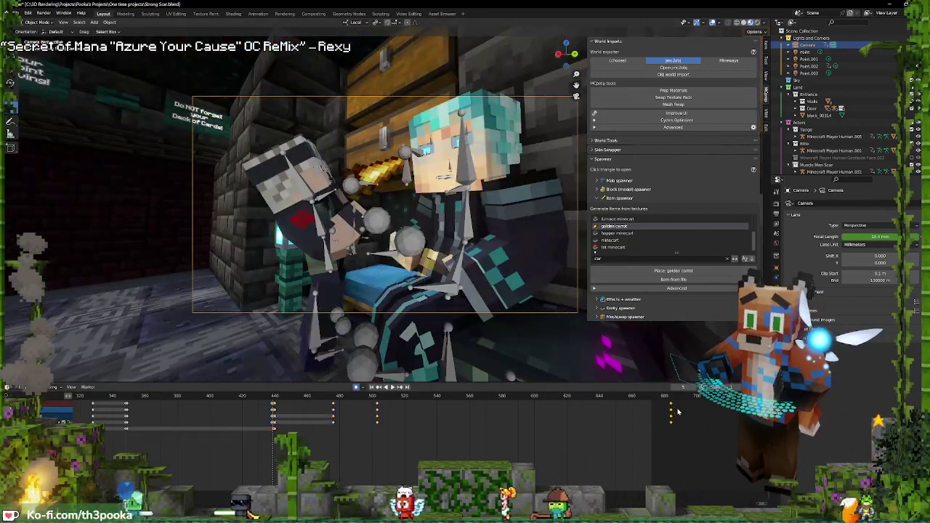
{"action": "key", "text": "space"}
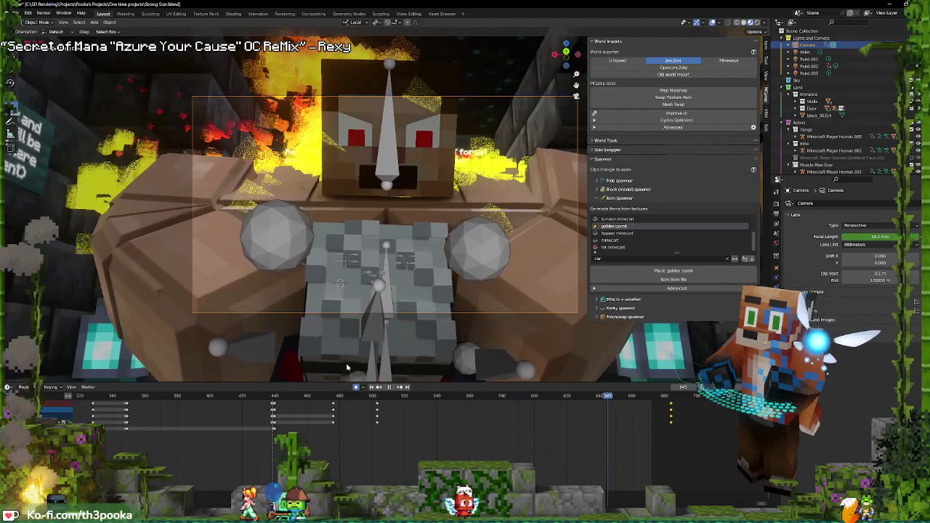
{"action": "key", "text": "Escape"}
Enter Pose Mode on the smaller gray-haired character's armature and rotate its head at frame 564
{"action": "left_click", "coordinate": [554, 440]}
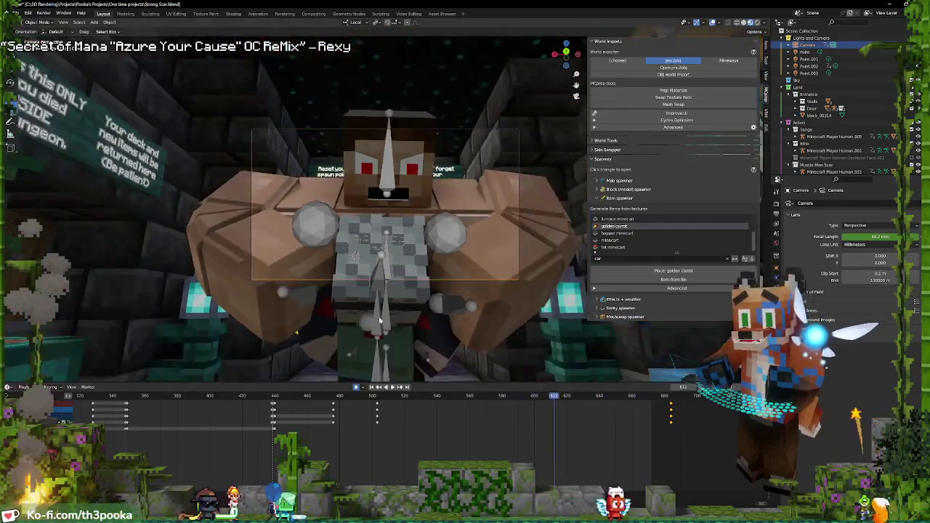
{"action": "left_click", "coordinate": [382, 307]}
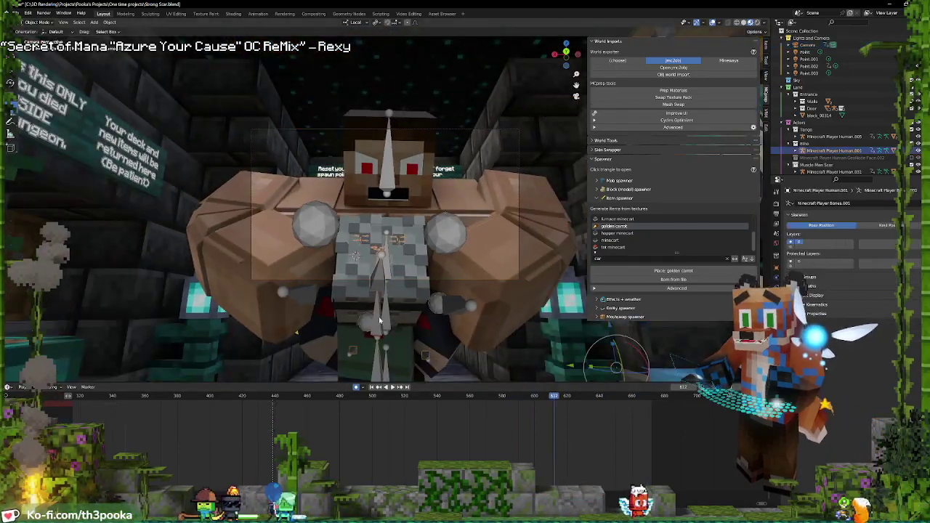
{"action": "key", "text": "ctrl+Tab"}
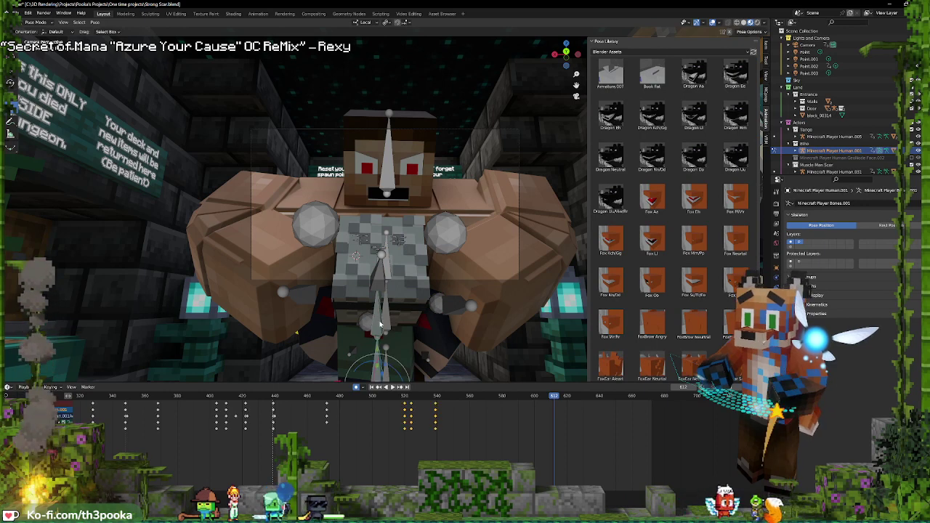
{"action": "left_click", "coordinate": [478, 422]}
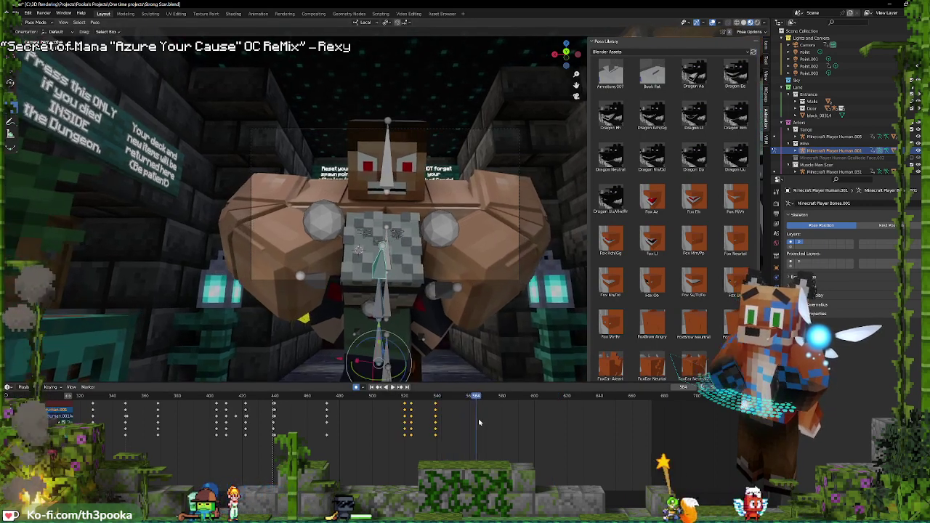
{"action": "key", "text": "r"}
{"action": "key", "text": "r"}
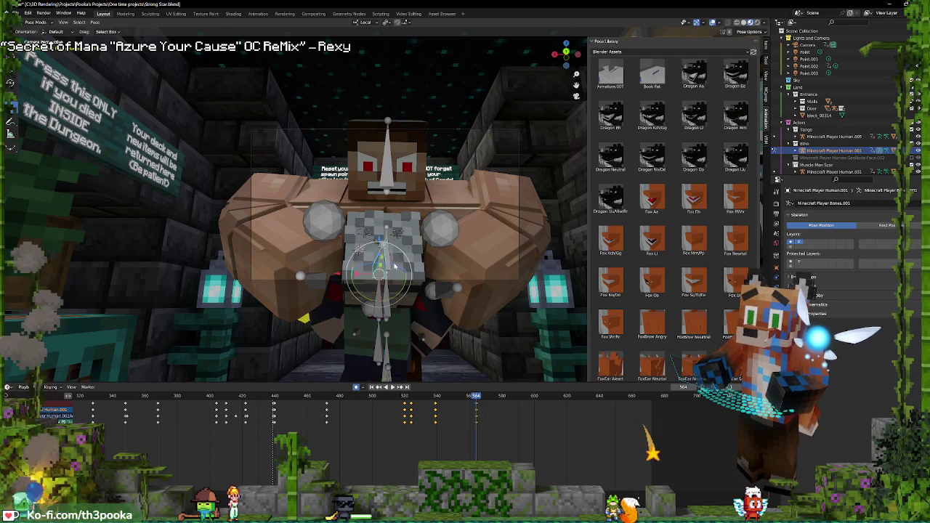
{"action": "left_click", "coordinate": [407, 312]}
Rotate the smaller character's head at frames 581, 593 and 612
{"action": "left_click_drag", "start_coordinate": [486, 408], "coordinate": [503, 407]}
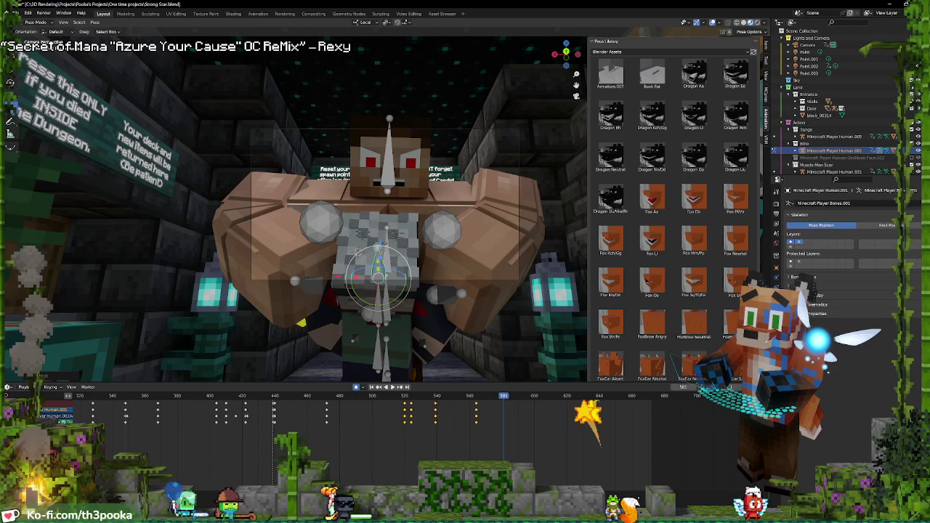
{"action": "key", "text": "r"}
{"action": "key", "text": "r"}
{"action": "left_click", "coordinate": [402, 294]}
{"action": "scroll", "coordinate": [400, 304], "scroll_direction": "down", "scroll_amount": 12, "text": "alt"}
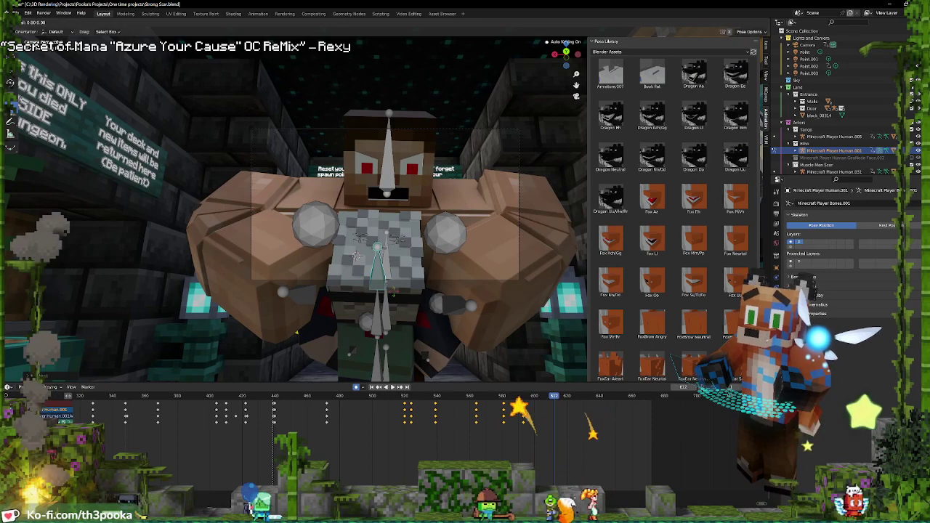
{"action": "left_click", "coordinate": [396, 292]}
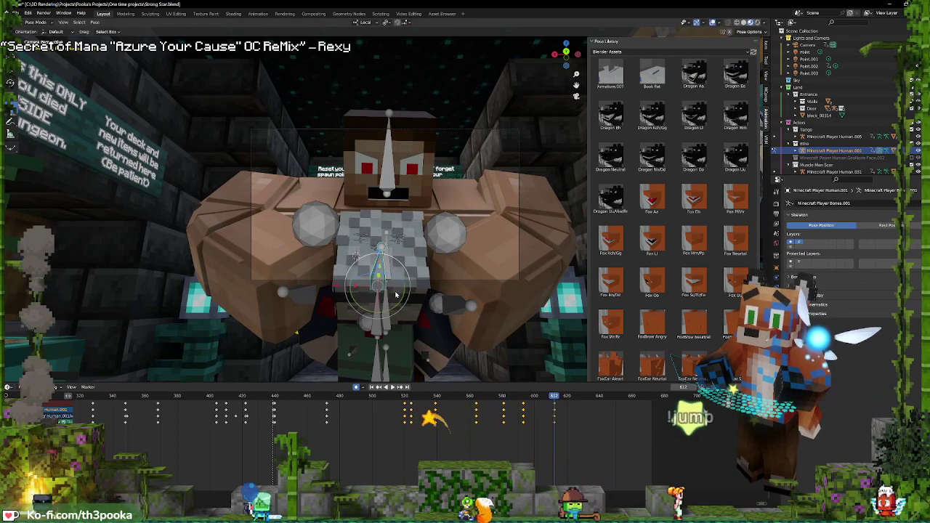
Rotate the smaller character's head slightly at frames 619 and 637
{"action": "scroll", "coordinate": [396, 292], "scroll_direction": "down", "scroll_amount": 7, "text": "alt"}
{"action": "key", "text": "r"}
{"action": "key", "text": "r"}
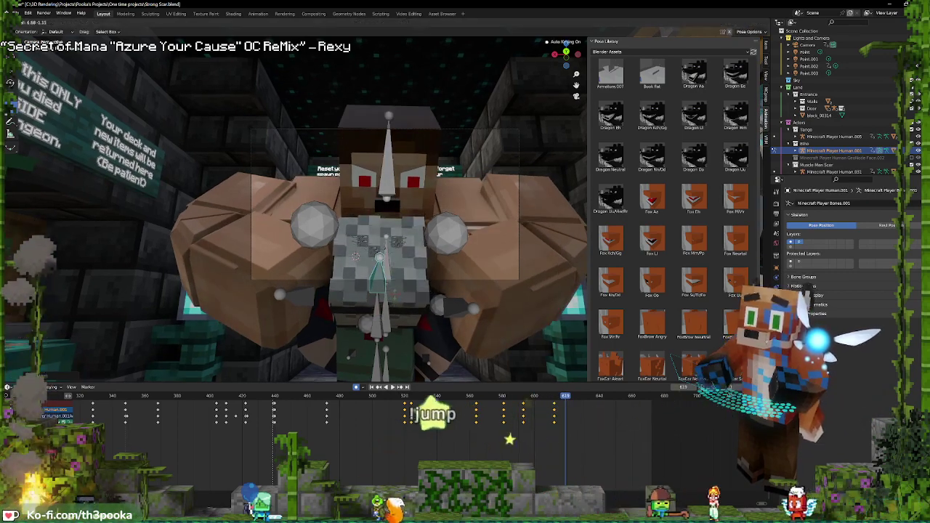
{"action": "left_click", "coordinate": [395, 299]}
{"action": "key", "text": "space"}
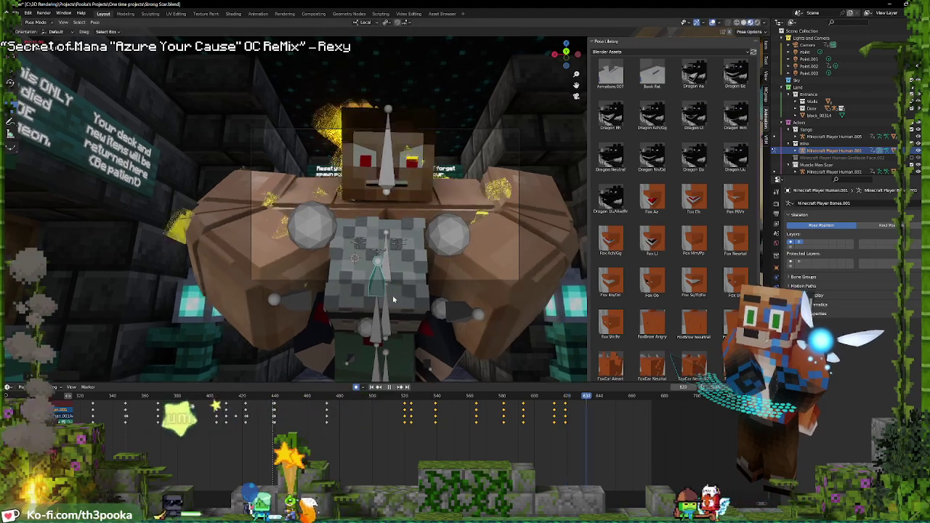
{"action": "key", "text": "space"}
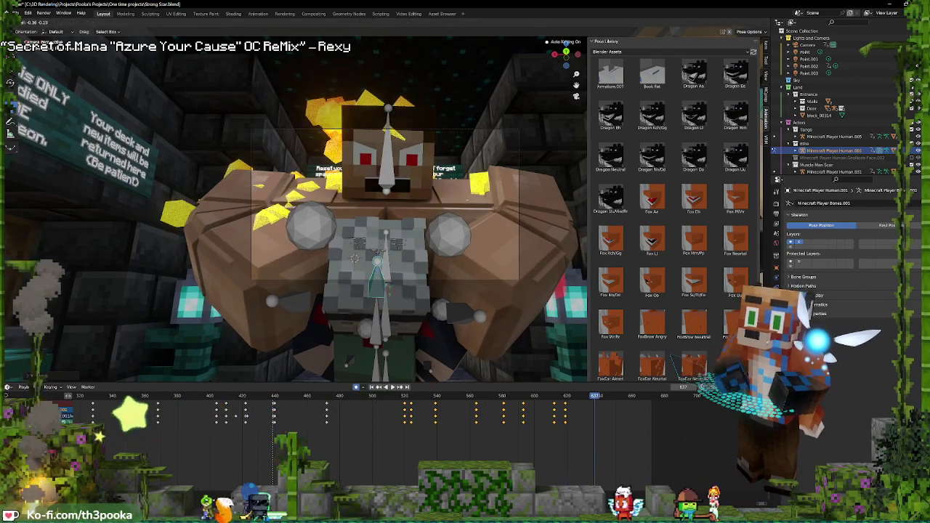
{"action": "left_click", "coordinate": [394, 292]}
Rotate the smaller character's head at frames 657 and 672 to finish its movement in the shot
{"action": "key", "text": "space"}
{"action": "key", "text": "space"}
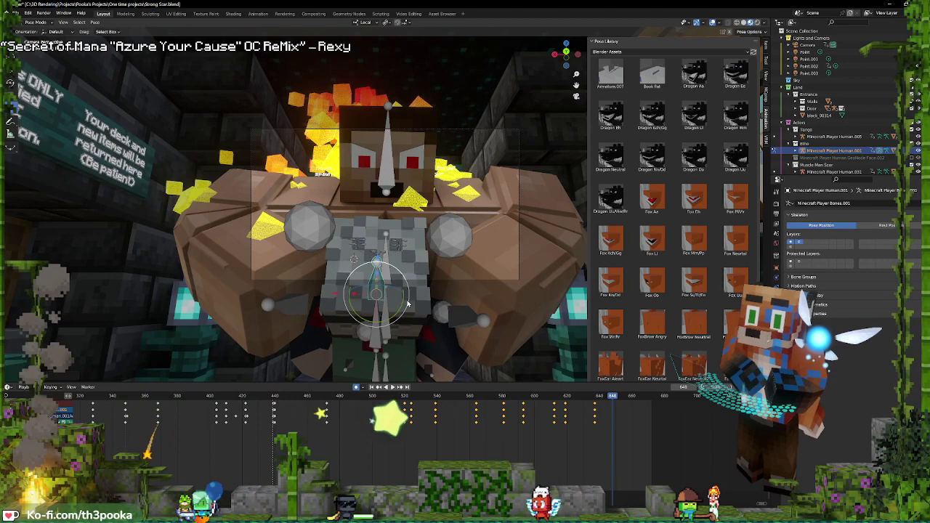
{"action": "key", "text": "space"}
{"action": "key", "text": "space"}
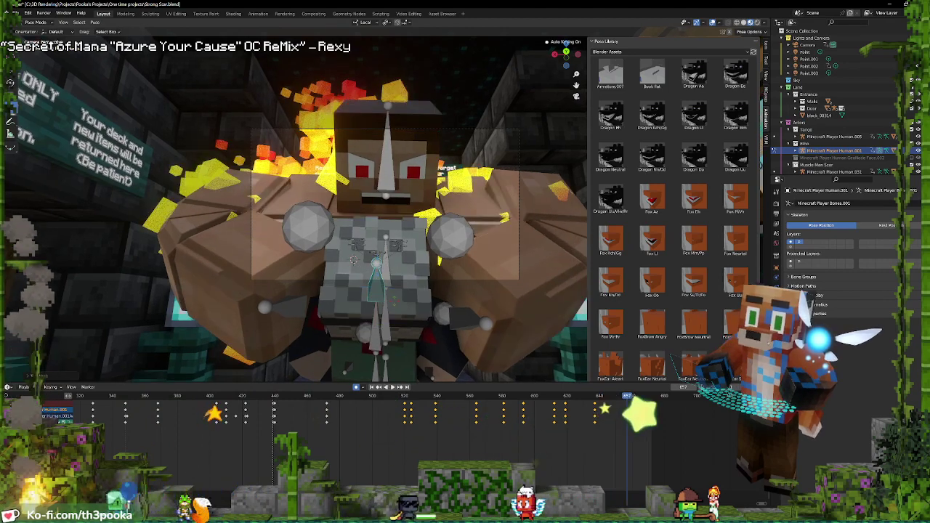
{"action": "key", "text": "space"}
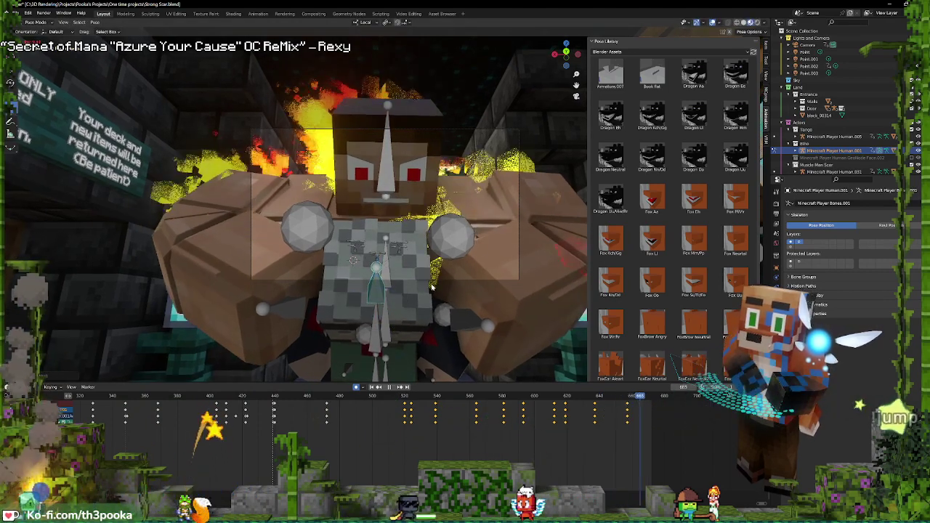
{"action": "left_click", "coordinate": [652, 416]}
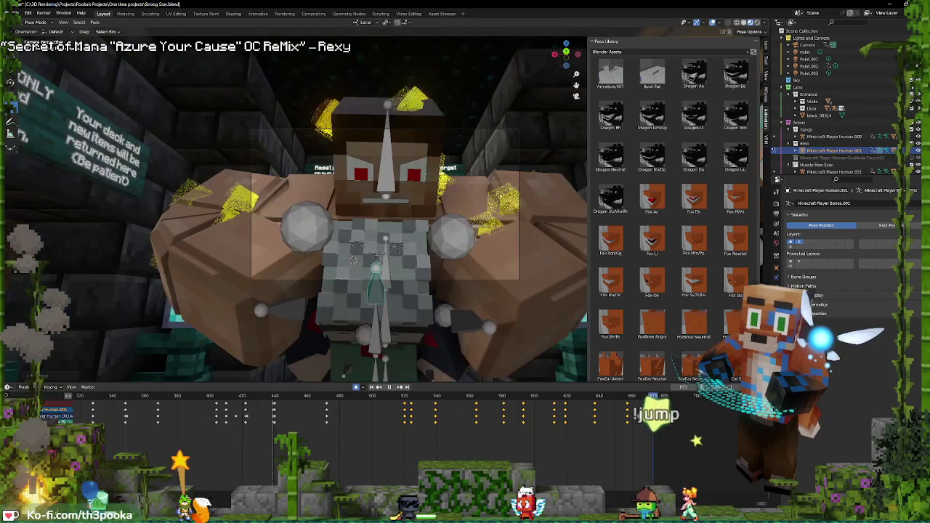
{"action": "key", "text": "g"}
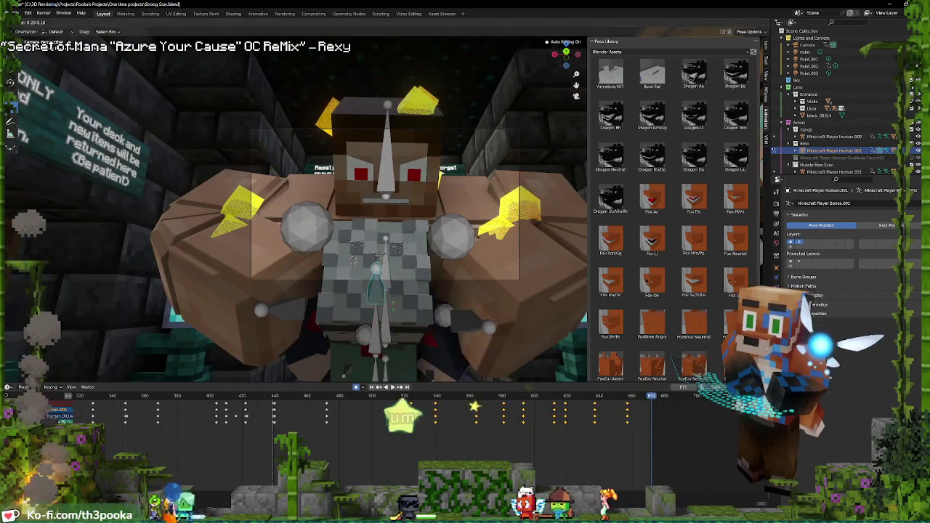
{"action": "left_click", "coordinate": [415, 327]}
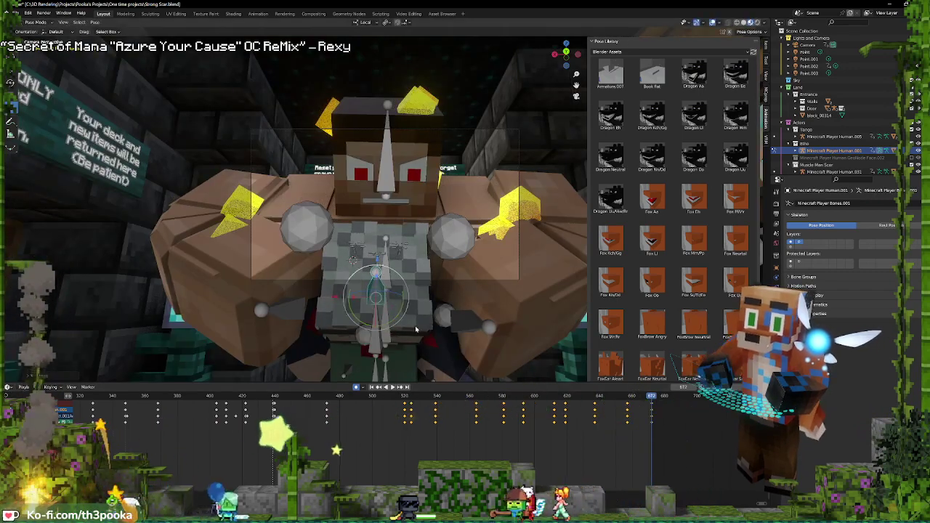
Play the shot back from about frame 460 and scrub back to about frame 493 to review the head movement
{"action": "left_click", "coordinate": [308, 424]}
{"action": "key", "text": "space"}
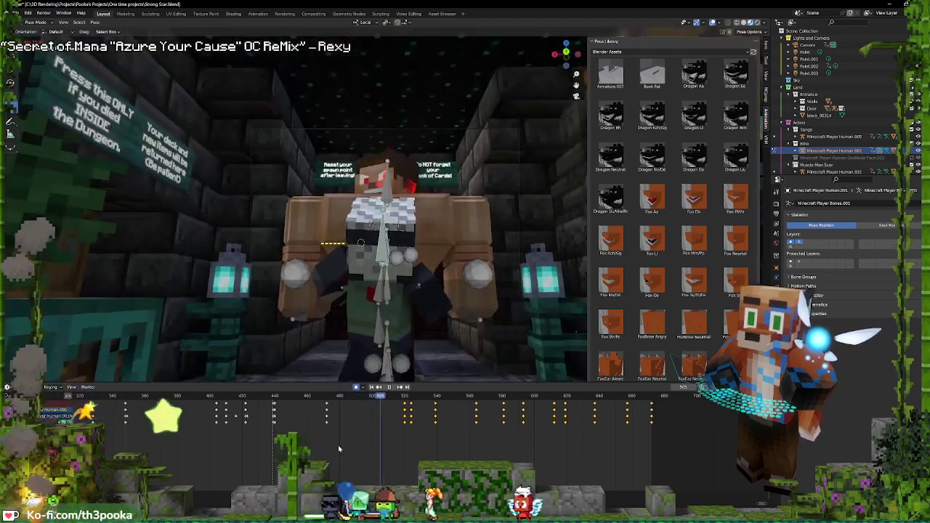
{"action": "key", "text": "space"}
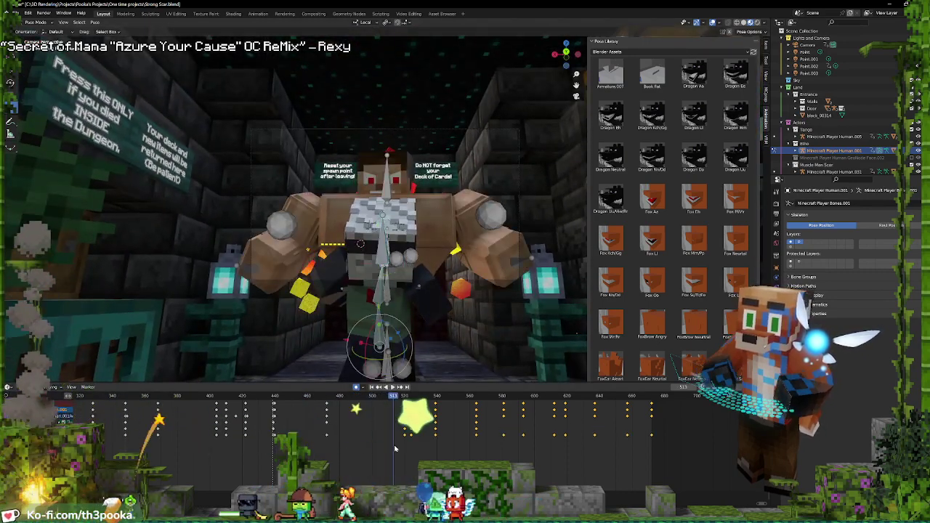
{"action": "key", "text": "space"}
{"action": "left_click_drag", "start_coordinate": [404, 428], "coordinate": [362, 421]}
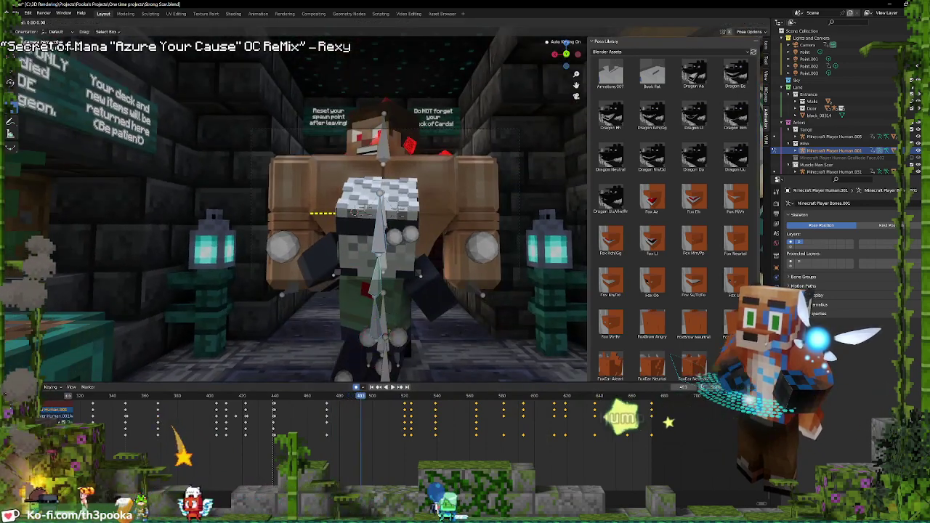
{"action": "key", "text": "space"}
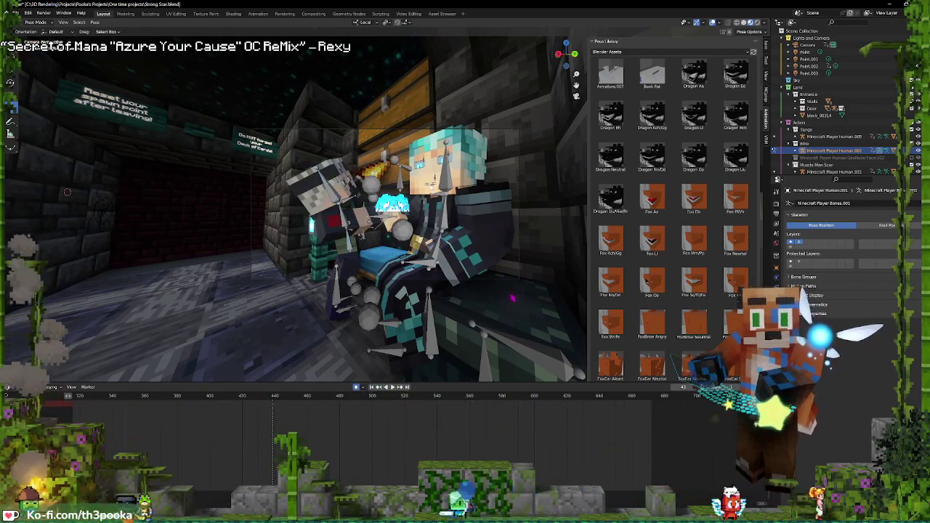
Switch posing to the turquoise-haired character's armature and select its mouth bones
{"action": "key", "text": "ctrl+Tab"}
{"action": "left_click", "coordinate": [432, 187]}
{"action": "key", "text": "ctrl+Tab"}
{"action": "scroll", "coordinate": [459, 202], "scroll_direction": "up", "scroll_amount": 4}
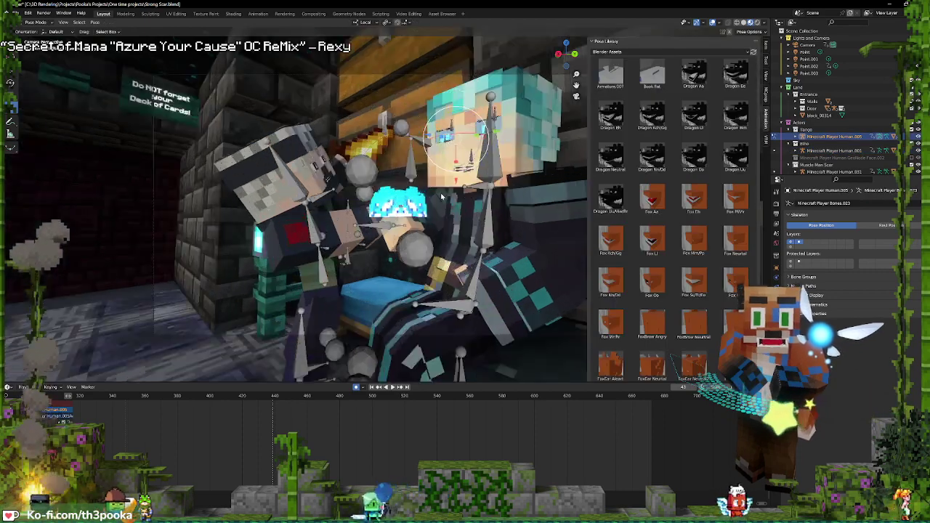
{"action": "scroll", "coordinate": [459, 202], "scroll_direction": "down", "scroll_amount": 2}
{"action": "key", "text": "c"}
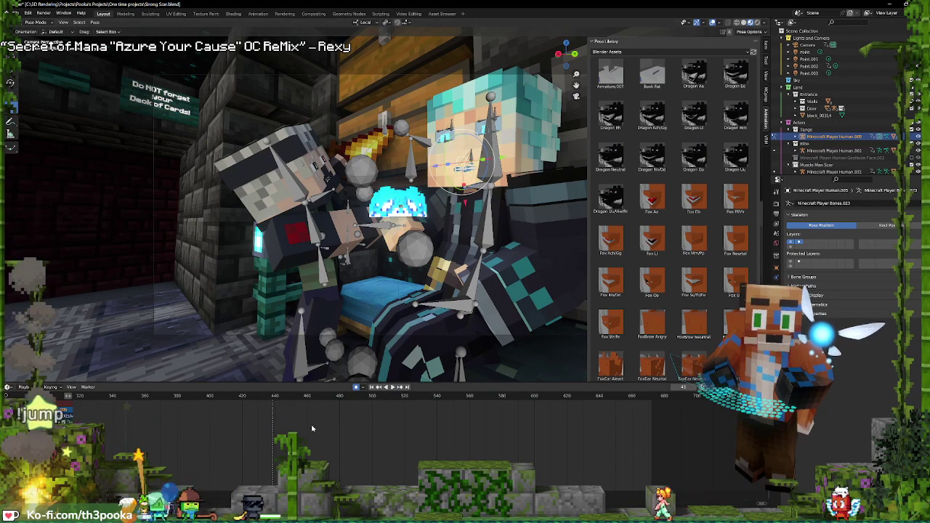
Play the turquoise-haired character's dialogue up to frame 195 and keyframe its mouth bones there
{"action": "middle_click_drag", "start_coordinate": [265, 419], "coordinate": [566, 446]}
{"action": "key", "text": "space"}
{"action": "scroll", "coordinate": [411, 449], "scroll_direction": "down", "scroll_amount": 8}
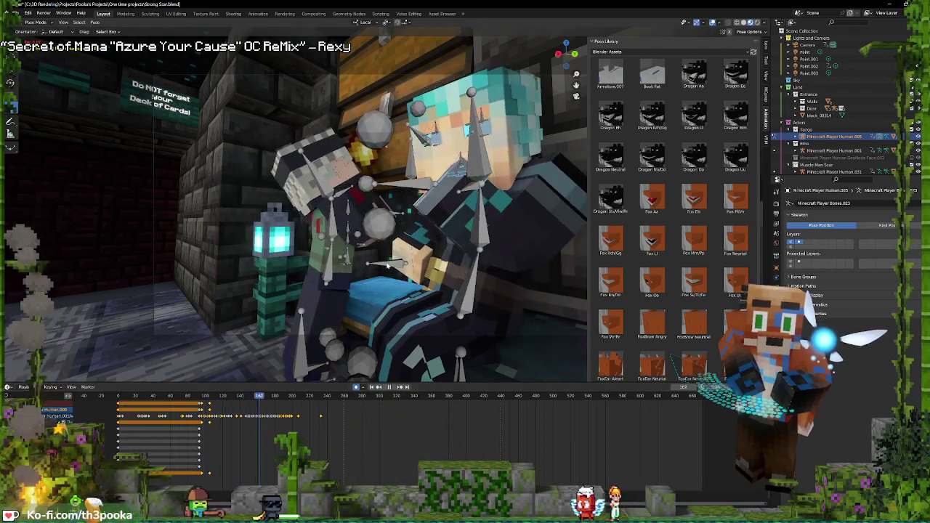
{"action": "key", "text": "space"}
{"action": "key", "text": "space"}
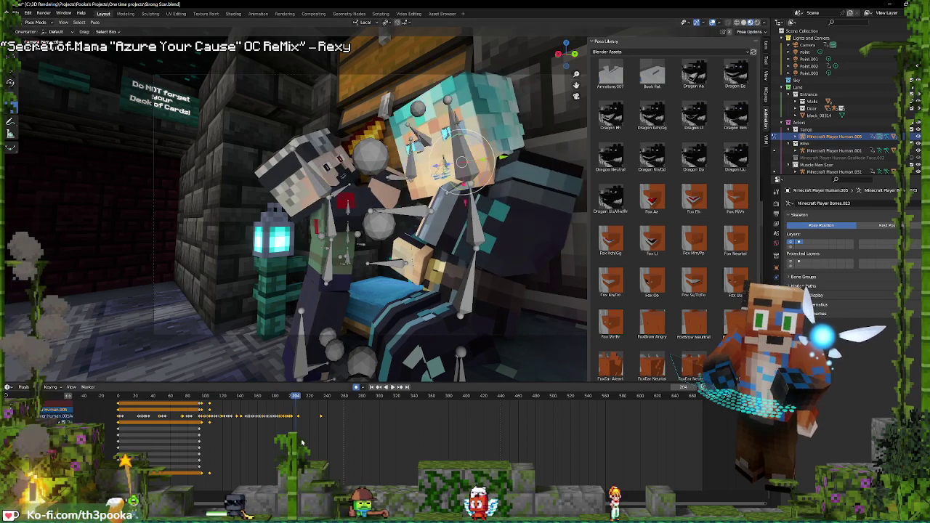
{"action": "key", "text": "space"}
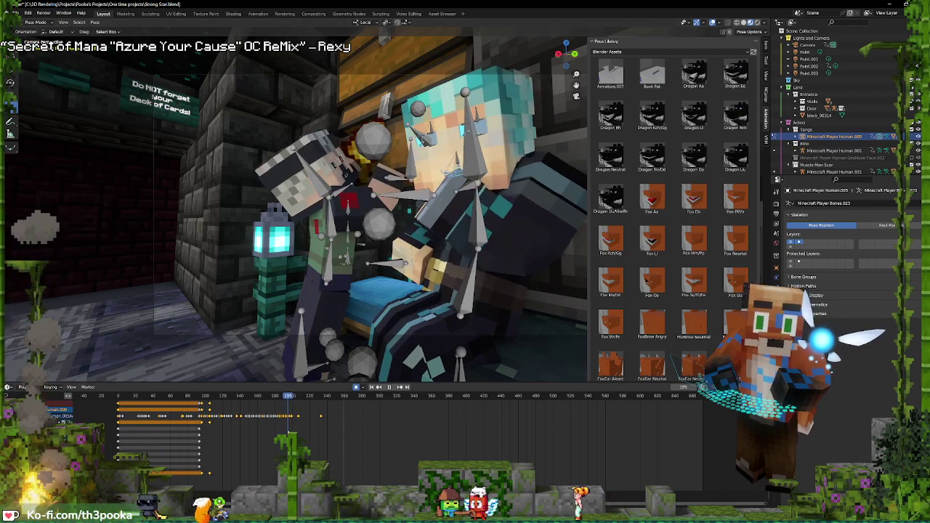
{"action": "key", "text": "i"}
{"action": "left_click", "coordinate": [372, 279]}
Apply the Human Uuu pose to the turquoise-haired character's mouth bones at frame 200
{"action": "left_click_drag", "start_coordinate": [288, 396], "coordinate": [292, 397]}
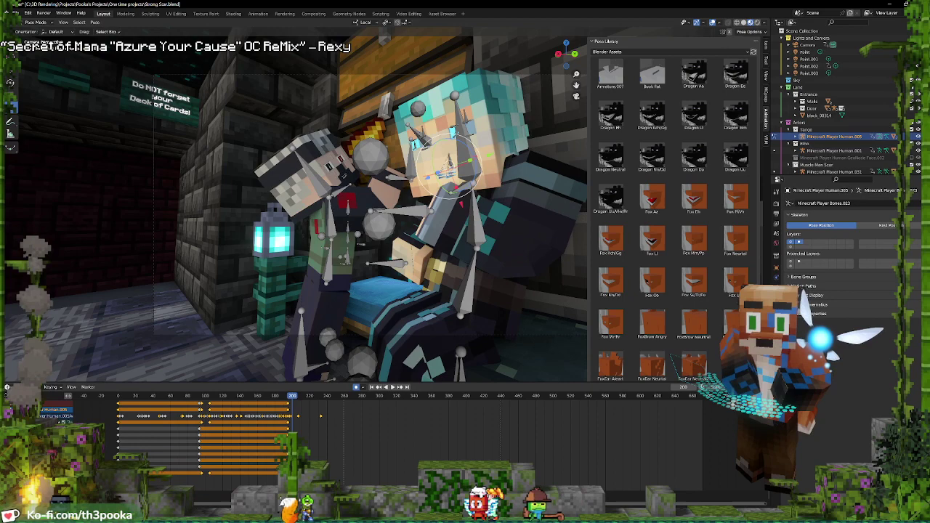
{"action": "scroll", "coordinate": [680, 314], "scroll_direction": "down", "scroll_amount": 5}
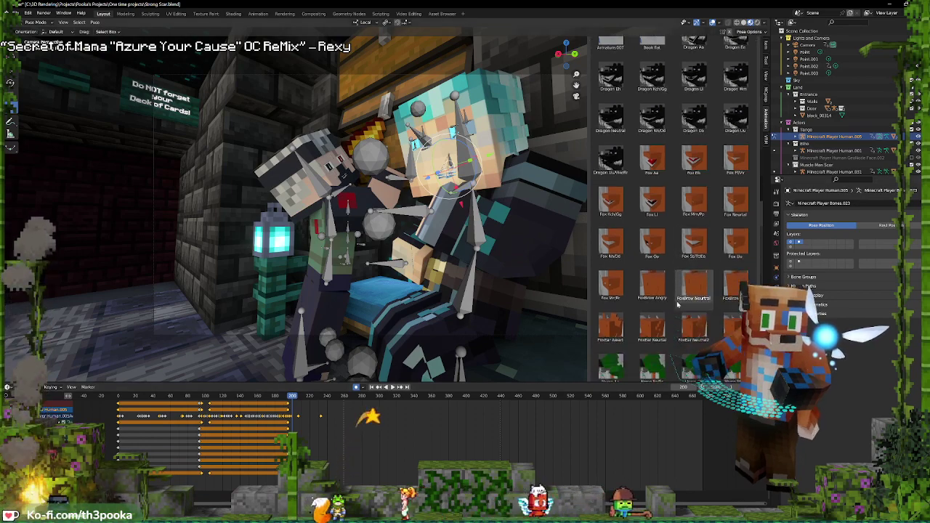
{"action": "scroll", "coordinate": [680, 314], "scroll_direction": "down", "scroll_amount": 5}
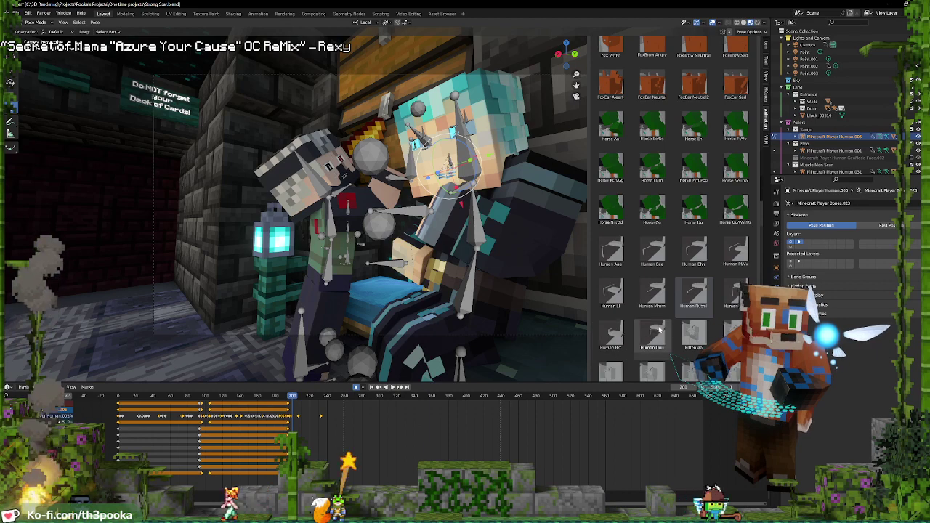
{"action": "left_click", "coordinate": [656, 334]}
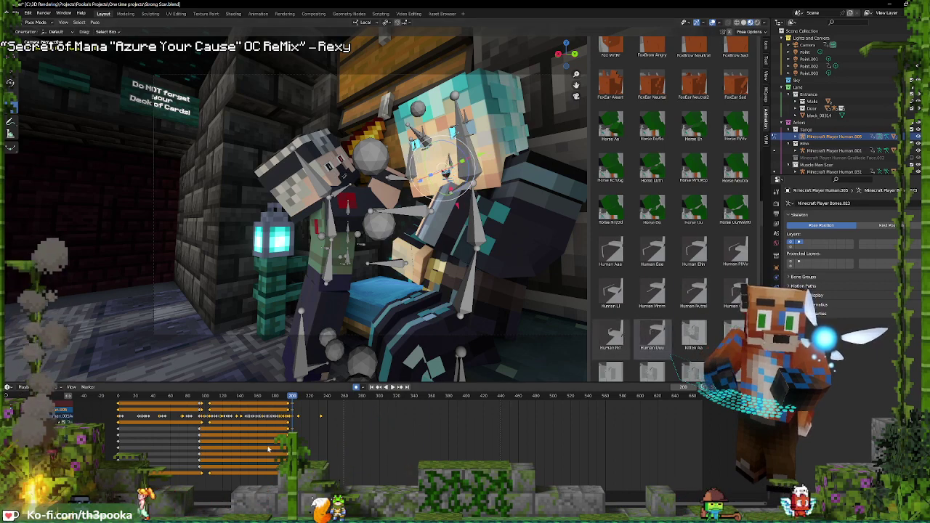
Advance the dialogue by a few frames and set the mouth to the Human Ehh pose around frame 203
{"action": "key", "text": "Right"}
{"action": "key", "text": "Right"}
{"action": "key", "text": "Right"}
{"action": "right_click_drag", "start_coordinate": [295, 420], "coordinate": [292, 420], "text": "shift"}
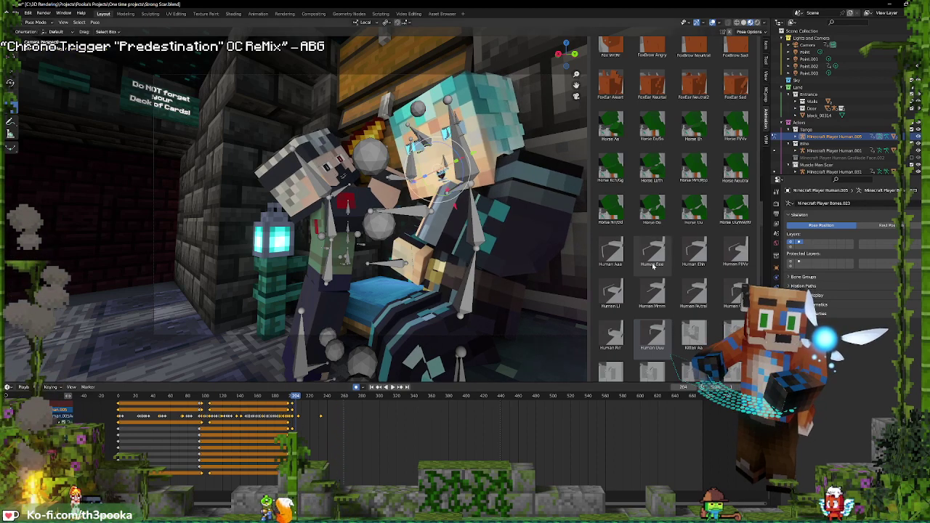
{"action": "left_click", "coordinate": [297, 407]}
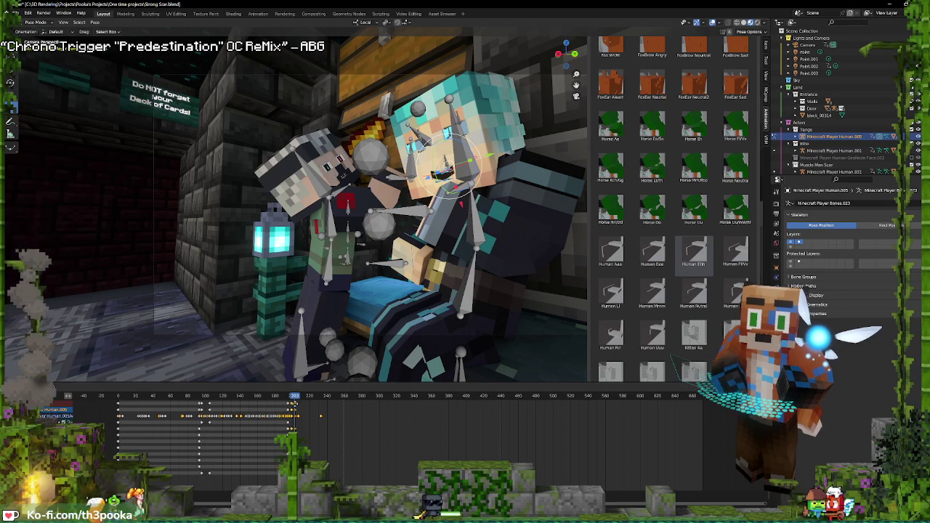
Play the dialogue on to frame 206 and apply the Human Eee mouth pose there
{"action": "left_click", "coordinate": [295, 405]}
{"action": "key", "text": "space"}
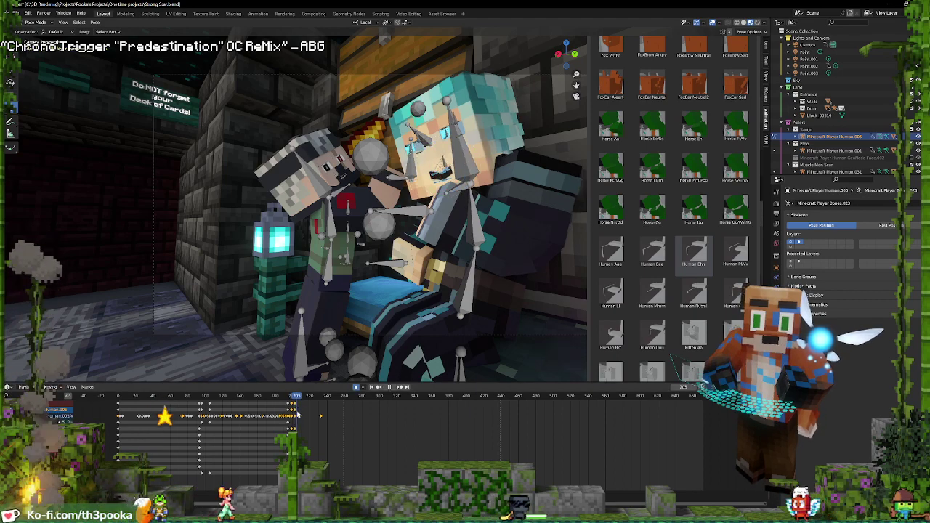
{"action": "left_click", "coordinate": [24, 387]}
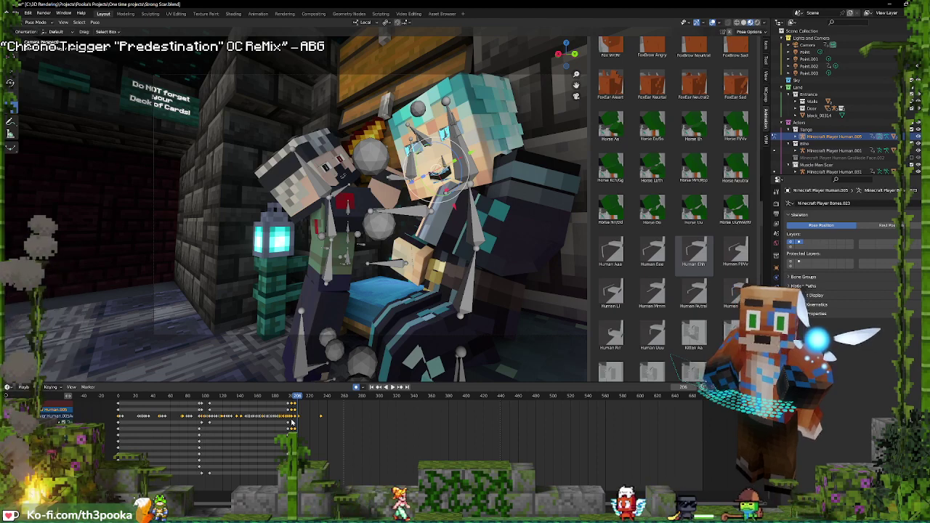
{"action": "left_click", "coordinate": [294, 396]}
{"action": "key", "text": "space"}
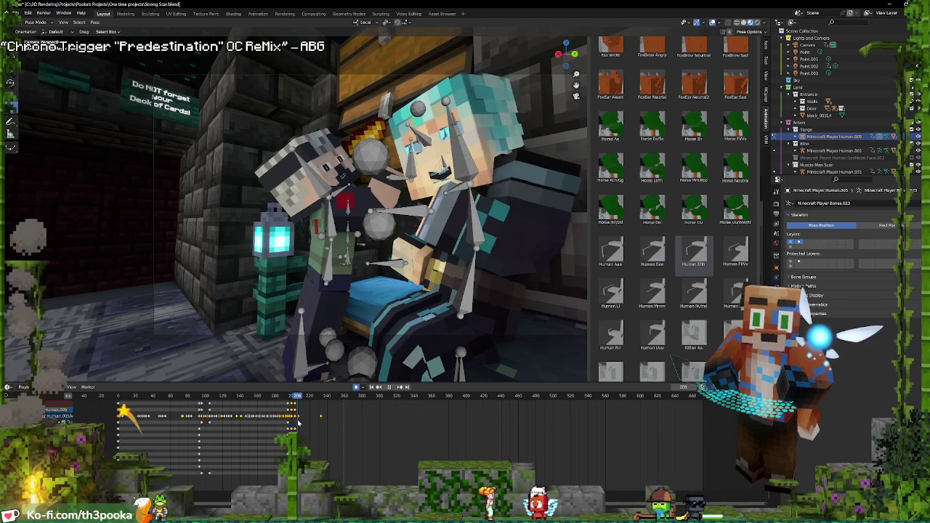
{"action": "key", "text": "space"}
{"action": "left_click", "coordinate": [656, 256]}
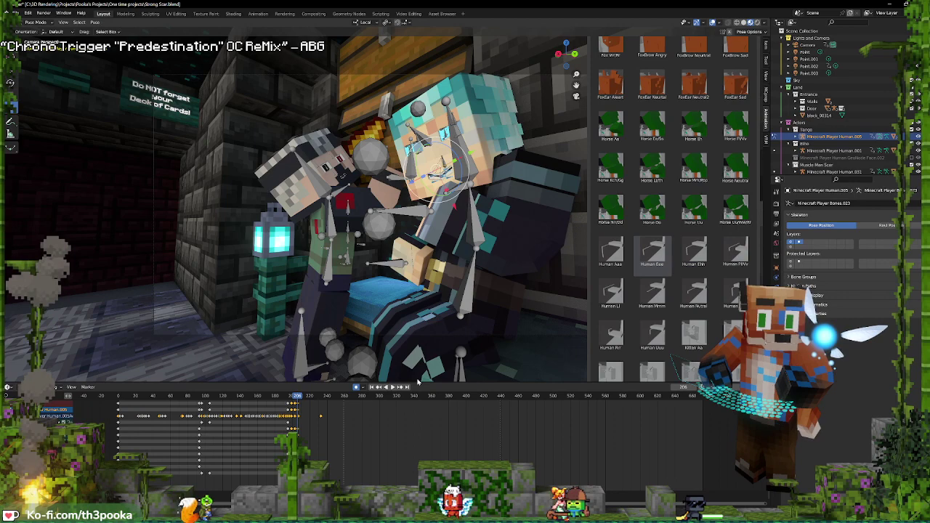
Continue the dialogue with the Human Uuu mouth pose, followed by the Human Ehh pose around frame 211
{"action": "key", "text": "space"}
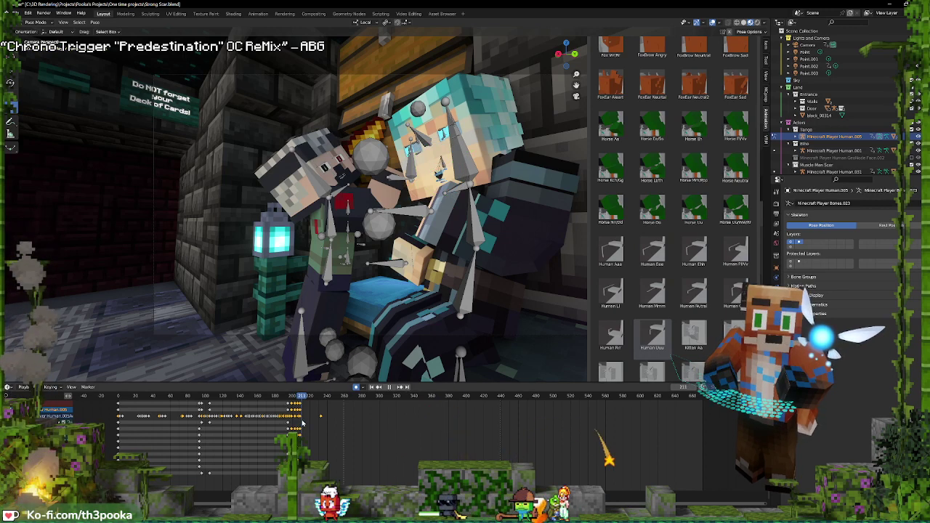
{"action": "key", "text": "space"}
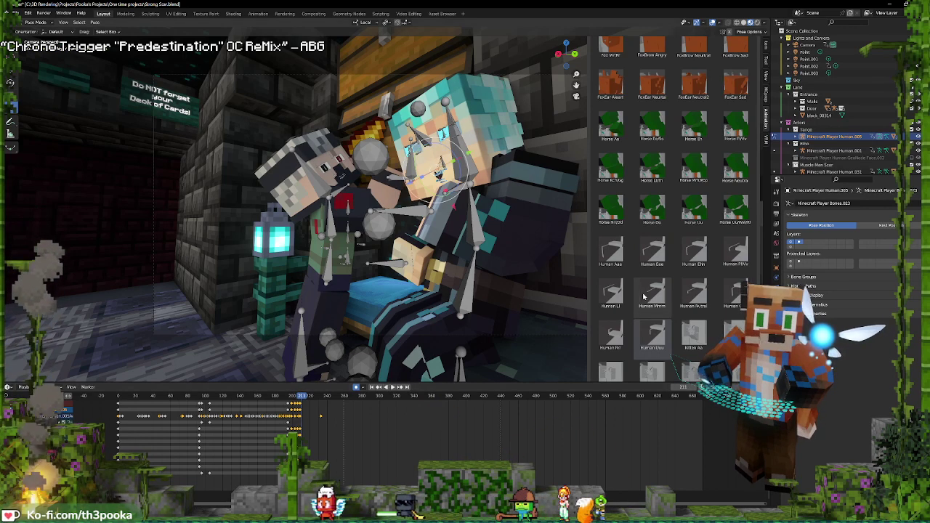
{"action": "left_click", "coordinate": [685, 251]}
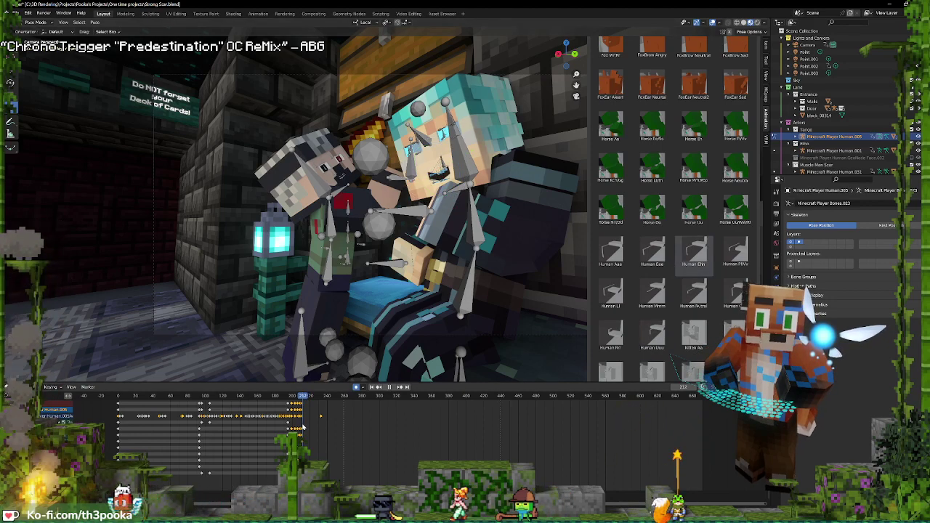
Set the mouth to the Human Eee pose at frame 214 and keyframe it again at frame 217
{"action": "scroll", "coordinate": [306, 425], "scroll_direction": "up", "scroll_amount": 4}
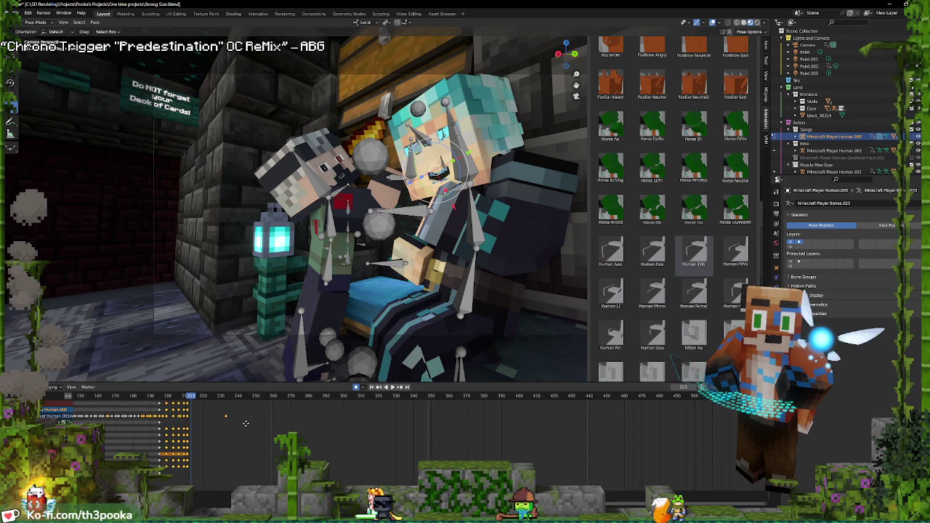
{"action": "key", "text": "Right"}
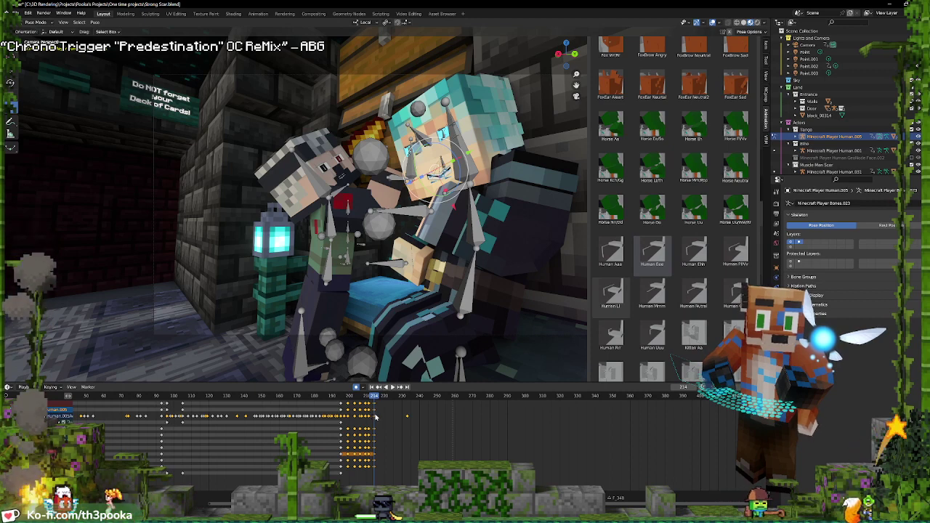
{"action": "key", "text": "space"}
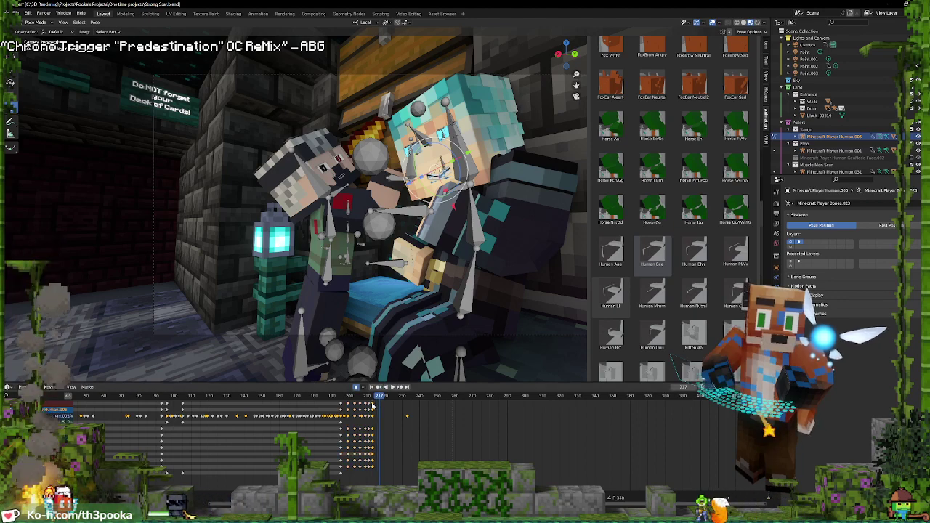
{"action": "key", "text": "space"}
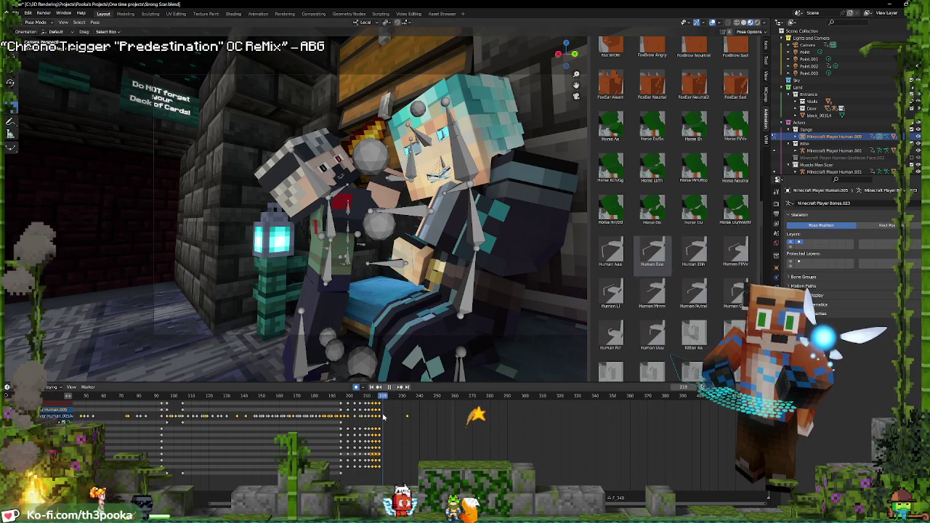
Apply the Human Nutral mouth pose around frame 219 and the Human Li pose around frame 221
{"action": "left_click", "coordinate": [683, 305]}
{"action": "key", "text": "space"}
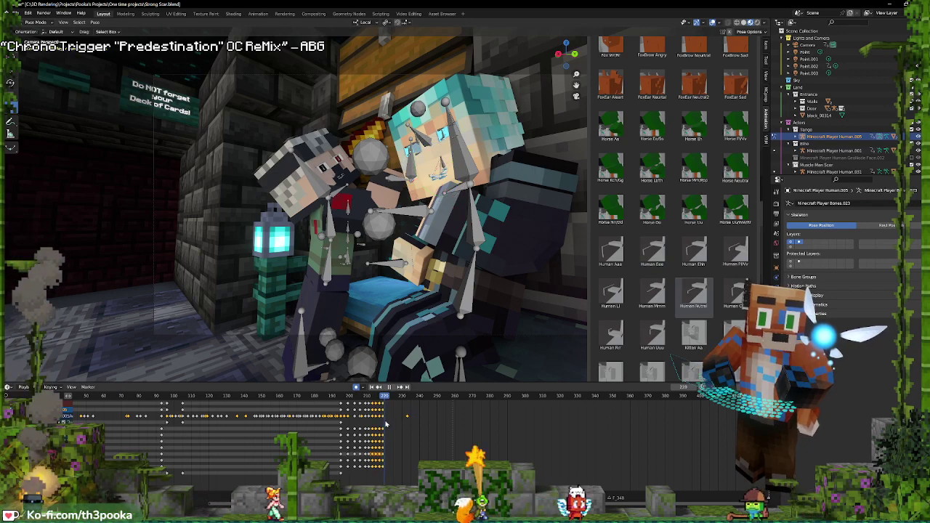
{"action": "left_click", "coordinate": [619, 302]}
{"action": "right_click", "coordinate": [327, 426], "text": "shift"}
{"action": "key", "text": "space"}
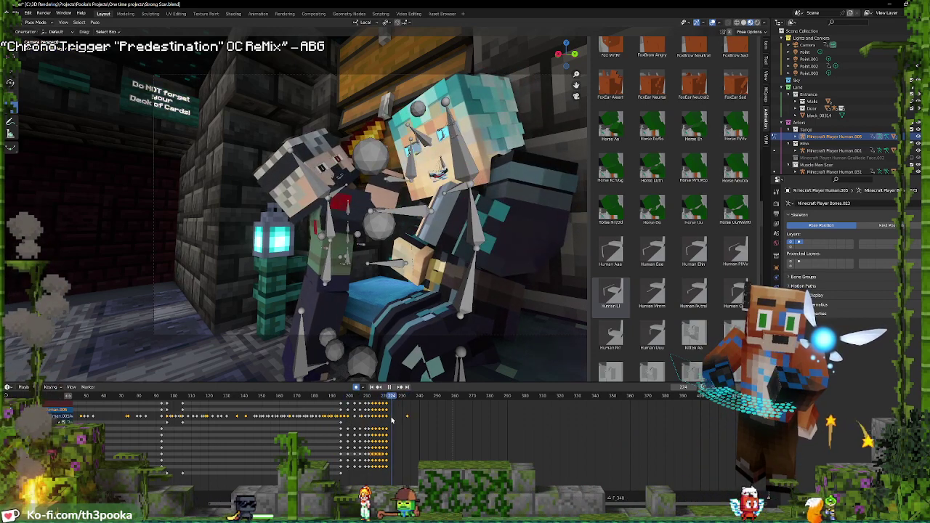
Pose the mouth as Human Ehh around frame 224, Human Uuu around frame 227 and Human Ehh again around frame 230
{"action": "key", "text": "space"}
{"action": "left_click", "coordinate": [688, 251]}
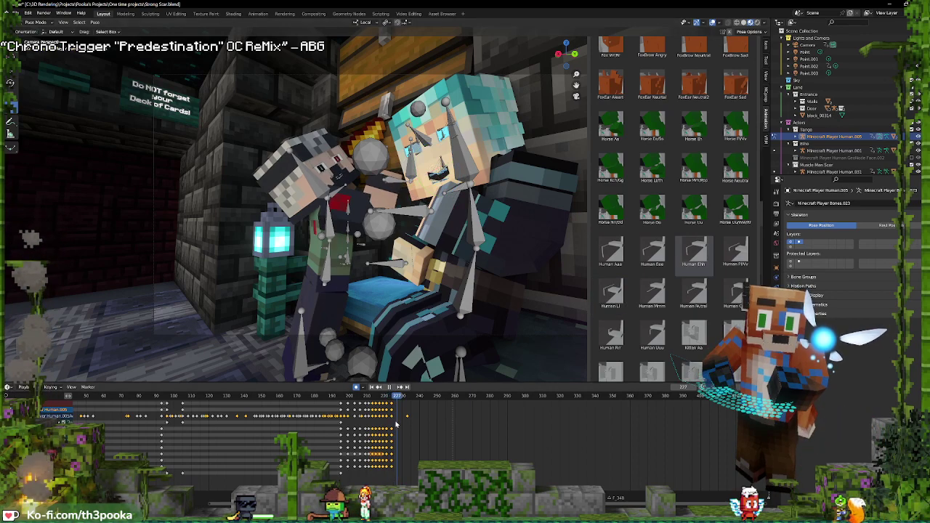
{"action": "key", "text": "space"}
{"action": "key", "text": "Left"}
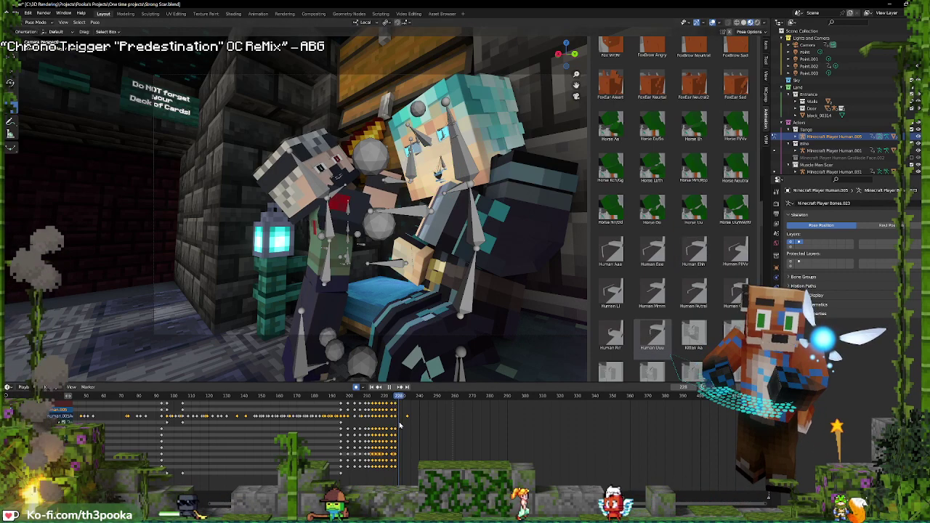
{"action": "key", "text": "space"}
{"action": "key", "text": "space"}
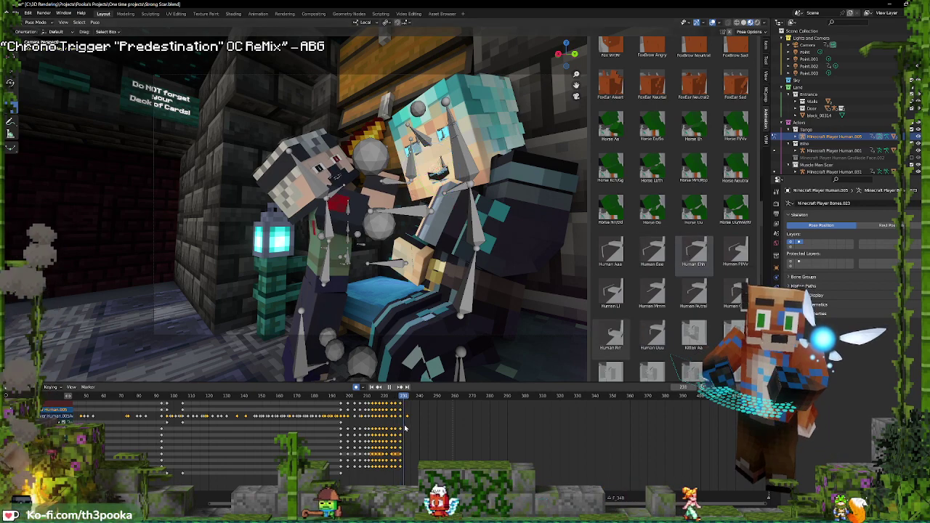
Close the dialogue line with the Human Ooo mouth pose at frame 232 and the Human Nutral pose at frame 236
{"action": "left_click", "coordinate": [405, 396]}
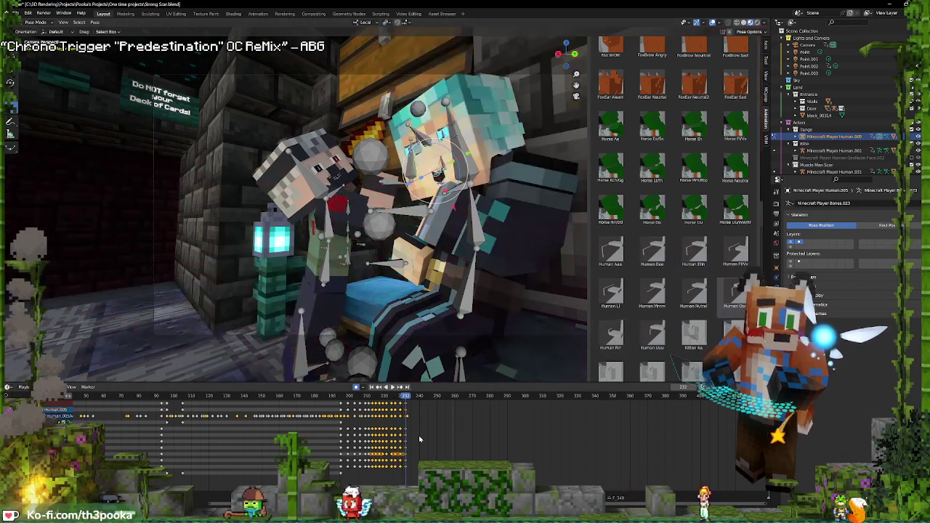
{"action": "left_click_drag", "start_coordinate": [405, 431], "coordinate": [414, 431]}
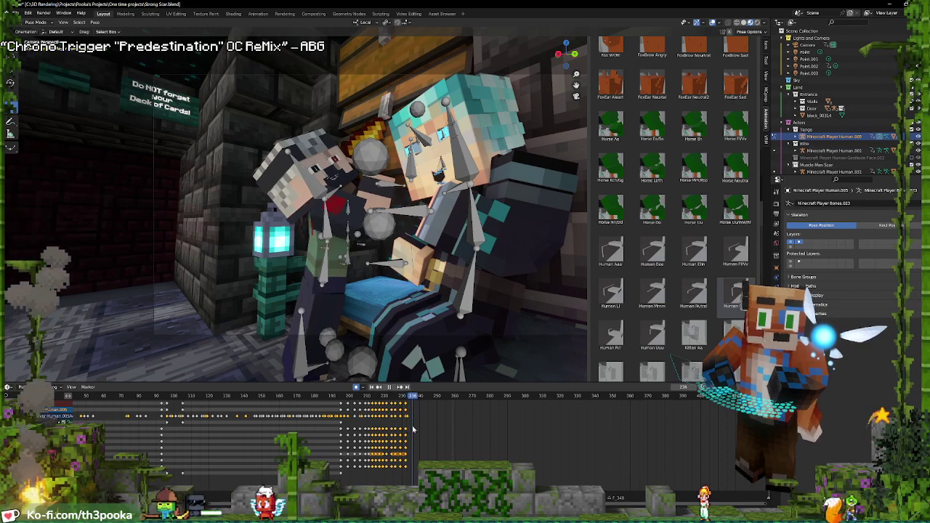
{"action": "left_click", "coordinate": [691, 296]}
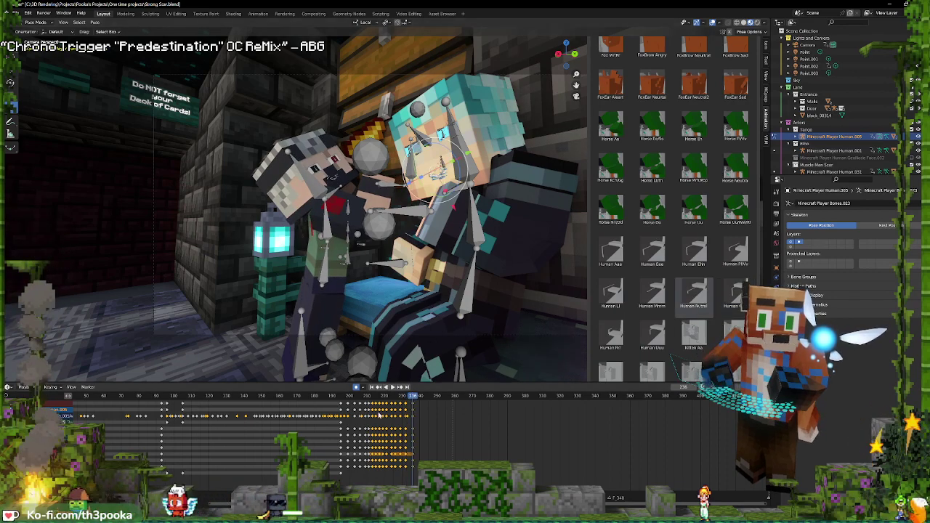
Play the lip-sync back from about frame 195 and scrub back to frame 244 to review it
{"action": "left_click", "coordinate": [341, 415]}
{"action": "key", "text": "space"}
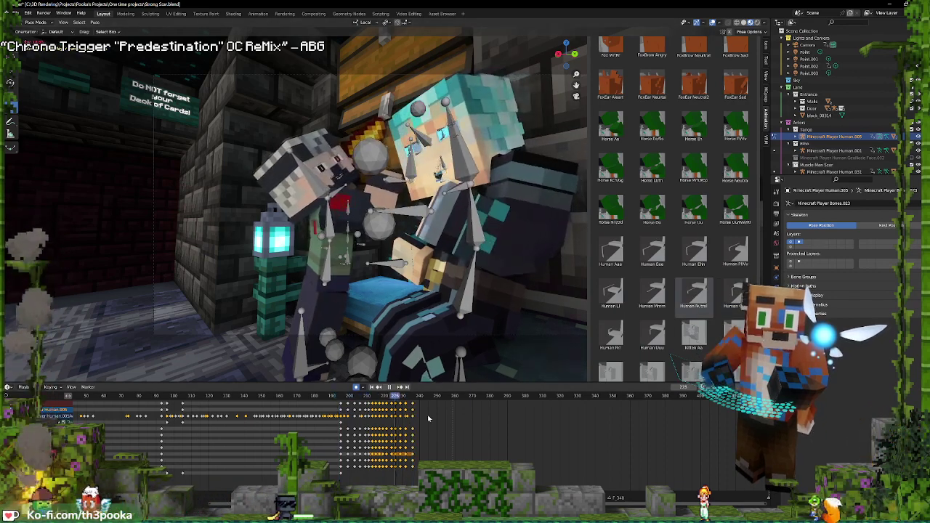
{"action": "key", "text": "space"}
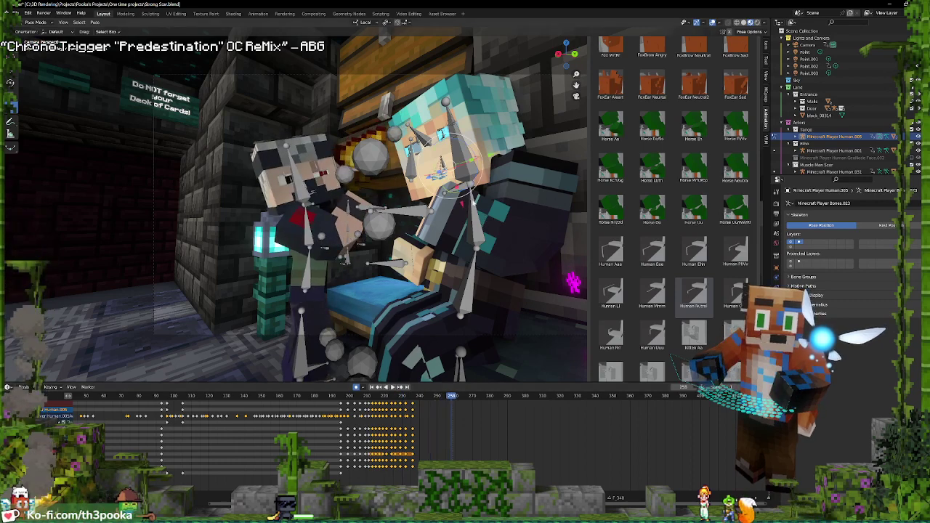
{"action": "key", "text": "space"}
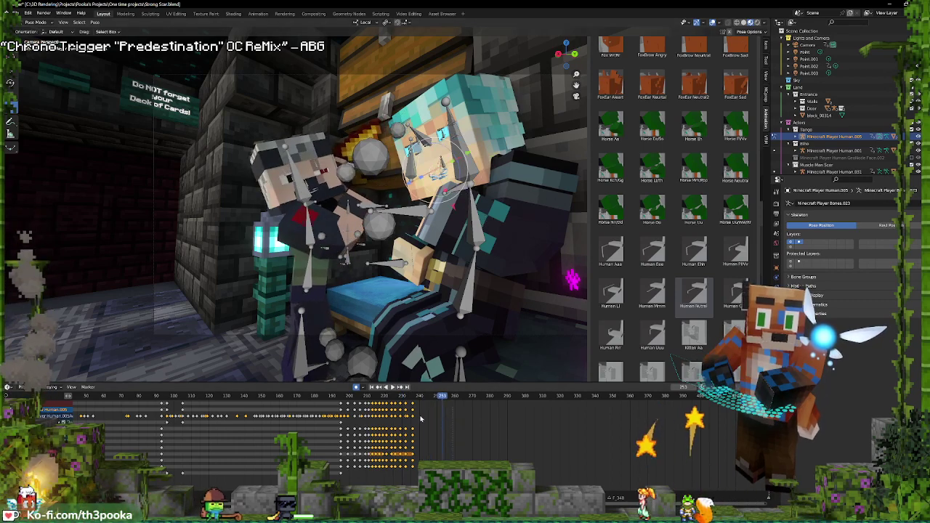
{"action": "key", "text": "space"}
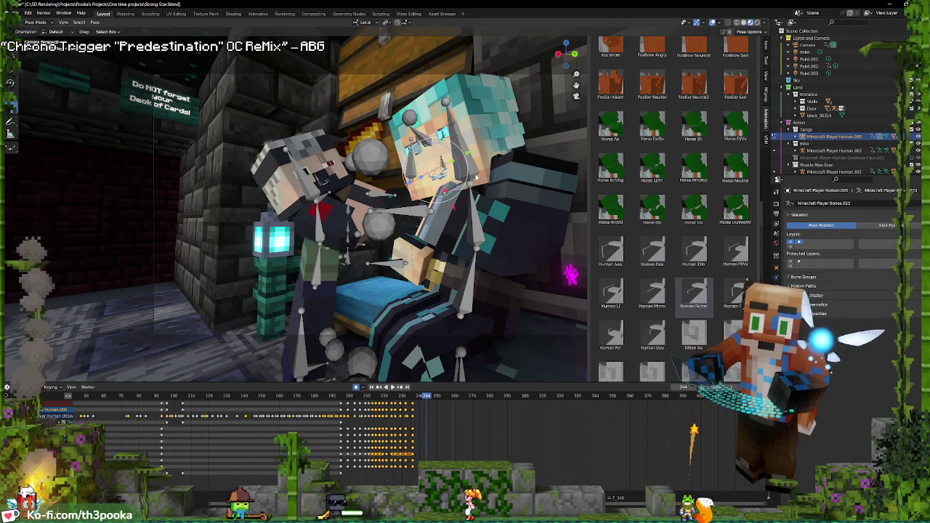
Keyframe the neutral mouth at frames 244 and 255, and apply the Human Aaa pose between them at frame 248
{"action": "right_click", "coordinate": [476, 177]}
{"action": "left_click", "coordinate": [476, 177]}
{"action": "key", "text": "space"}
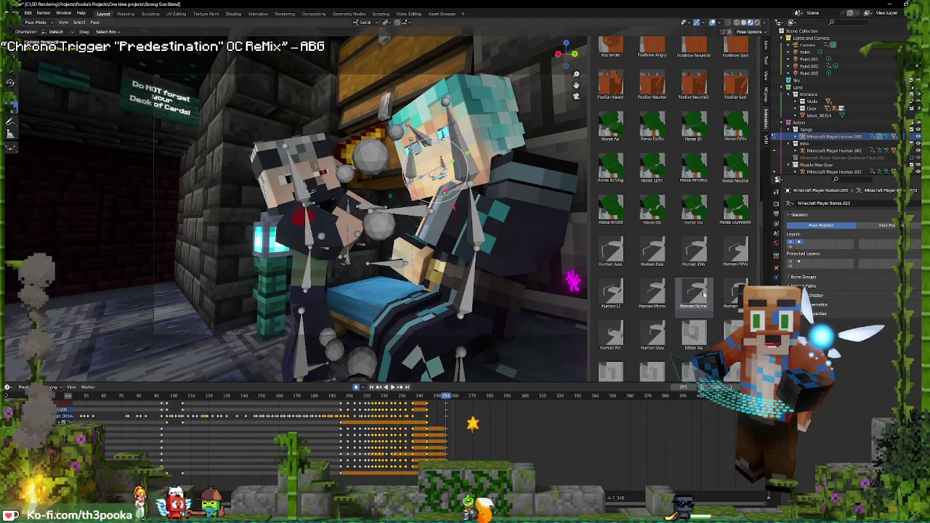
{"action": "key", "text": "space"}
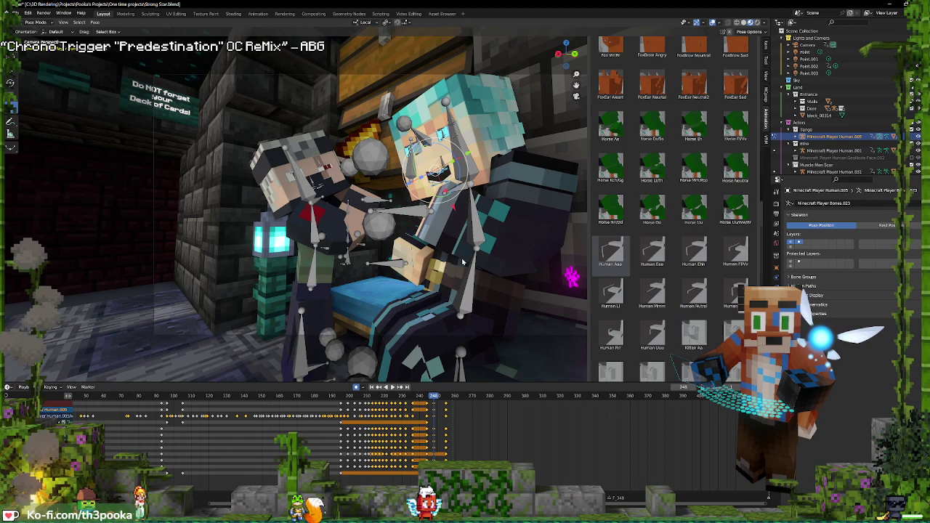
Select the turquoise-haired character's body bones and duplicate their keyframes, placing the copies across about frames 243 to 271
{"action": "left_click", "coordinate": [469, 289]}
{"action": "scroll", "coordinate": [440, 436], "scroll_direction": "up", "scroll_amount": 3}
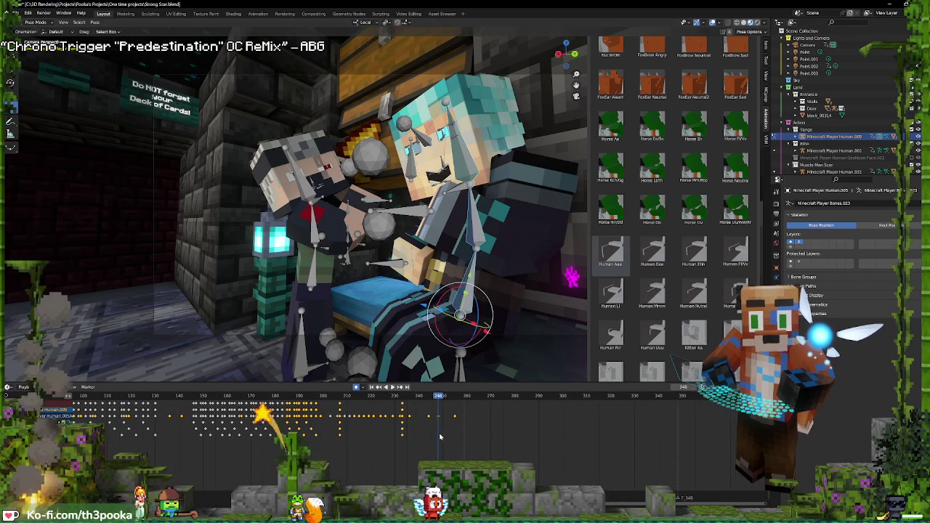
{"action": "scroll", "coordinate": [320, 441], "scroll_direction": "up", "scroll_amount": 2}
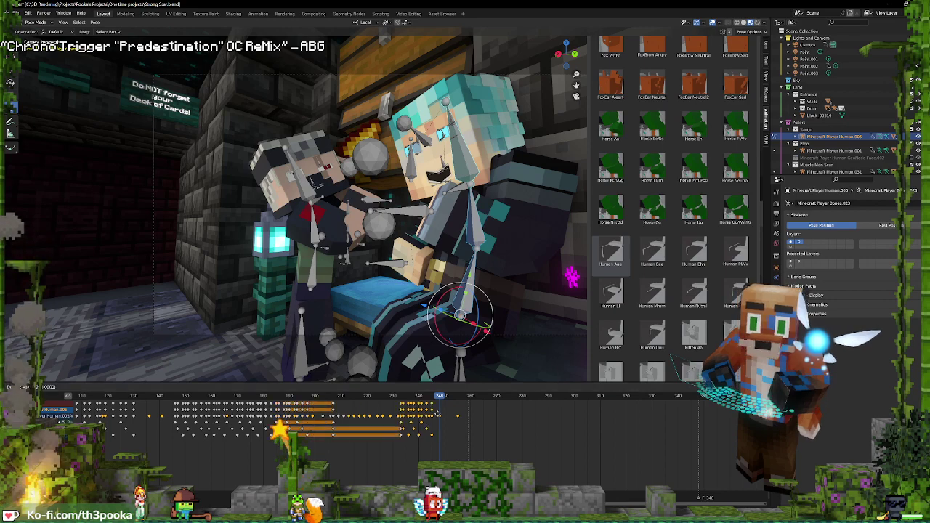
{"action": "key", "text": "space"}
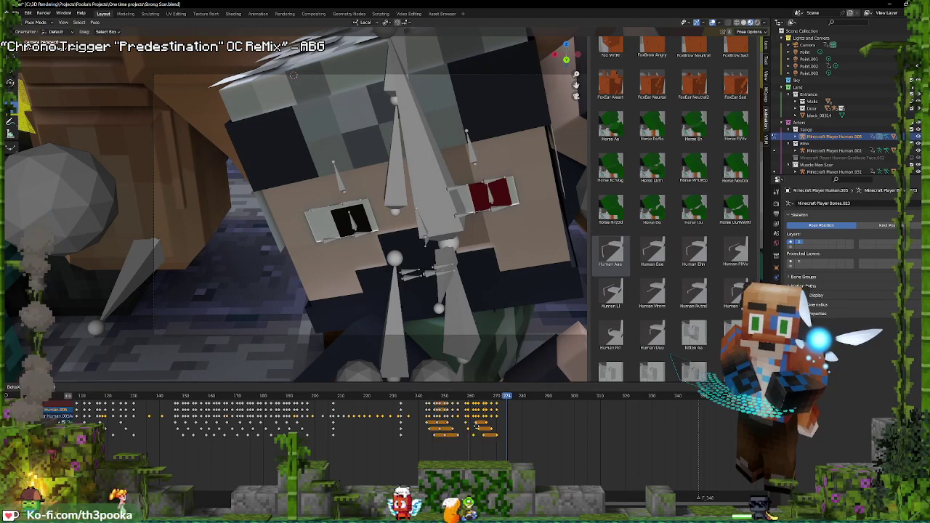
{"action": "left_click", "coordinate": [477, 428]}
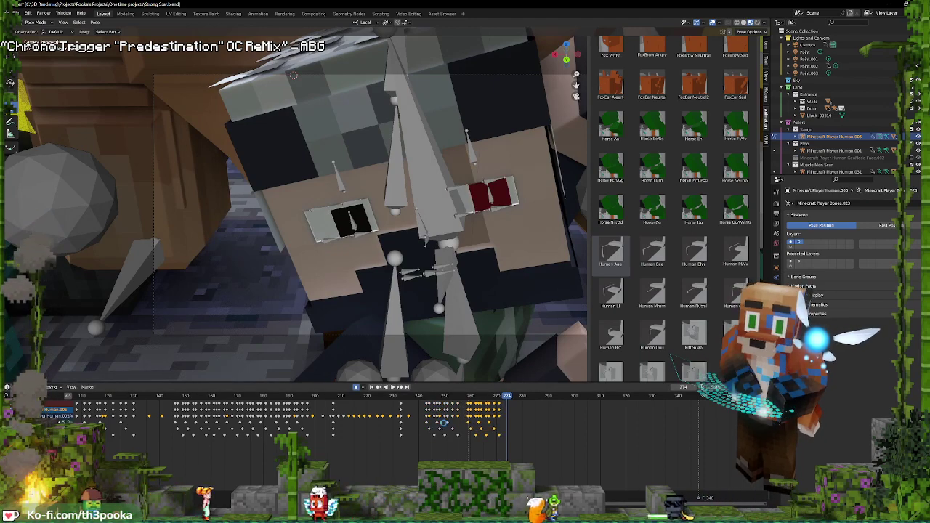
Select the muscular character's mesh in the later shot and choose its Pupil Player.003 material for editing
{"action": "right_click", "coordinate": [398, 418], "text": "shift"}
{"action": "key", "text": "space"}
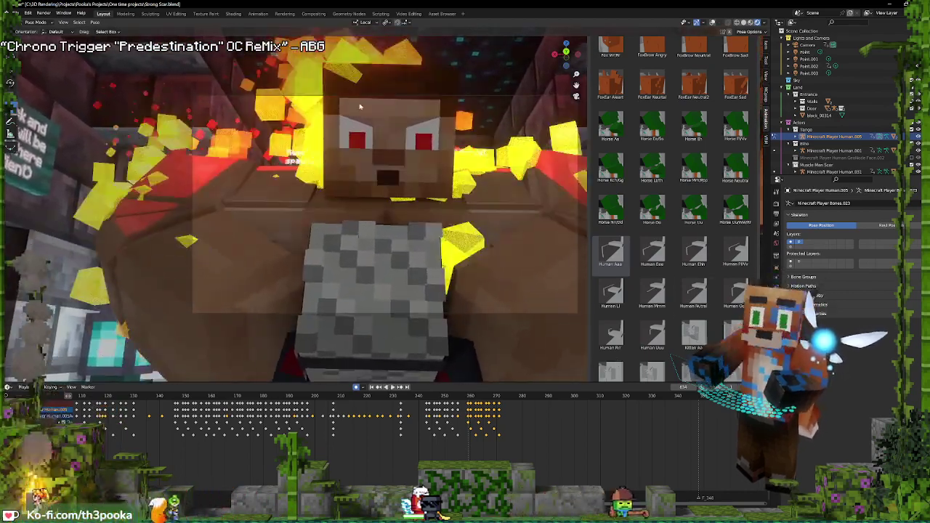
{"action": "left_click", "coordinate": [421, 143]}
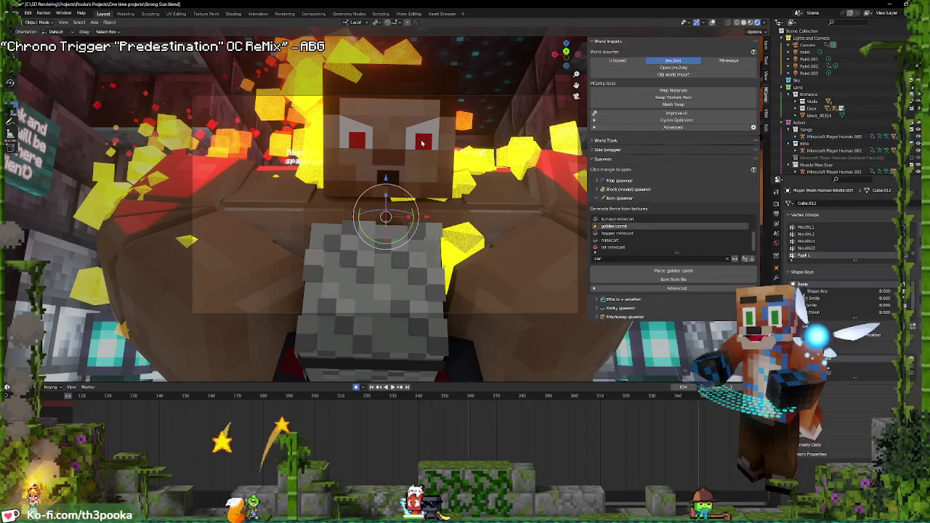
{"action": "left_click", "coordinate": [776, 327]}
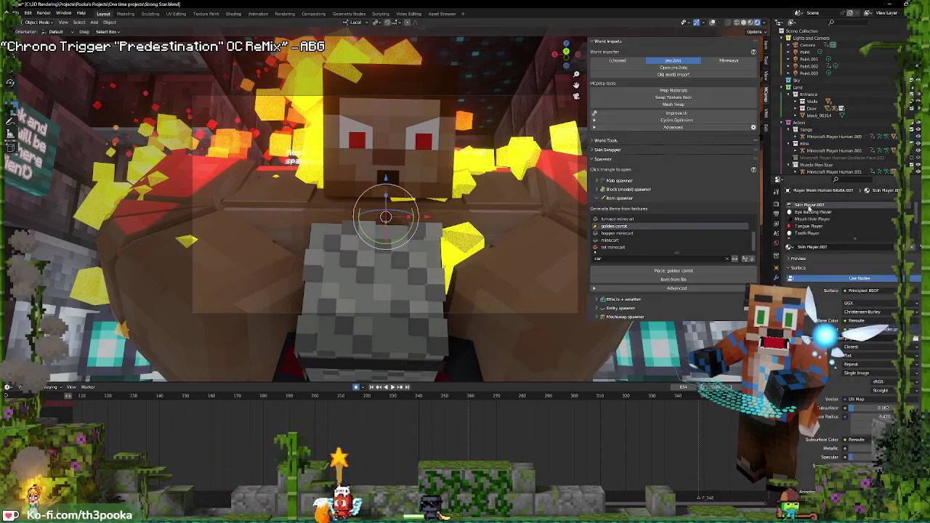
{"action": "scroll", "coordinate": [807, 226], "scroll_direction": "down", "scroll_amount": 3}
{"action": "left_click", "coordinate": [810, 219]}
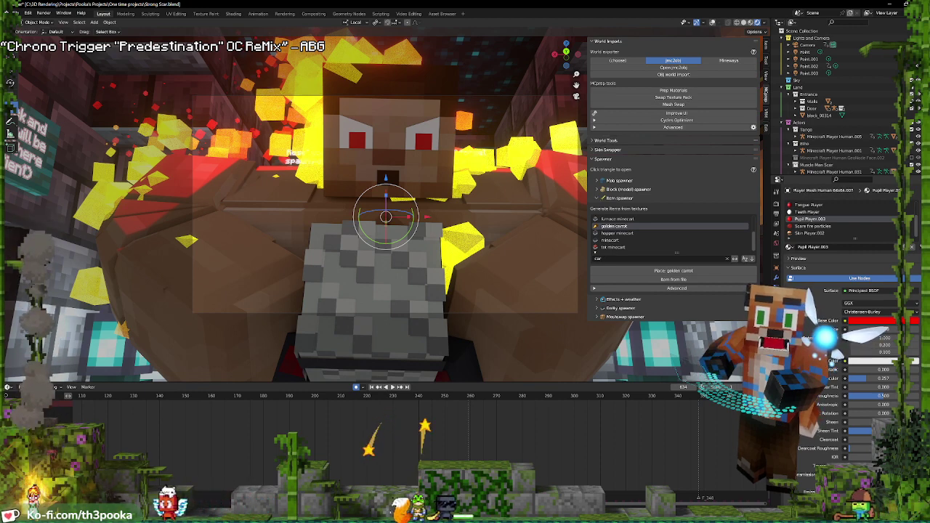
{"action": "left_click", "coordinate": [878, 483]}
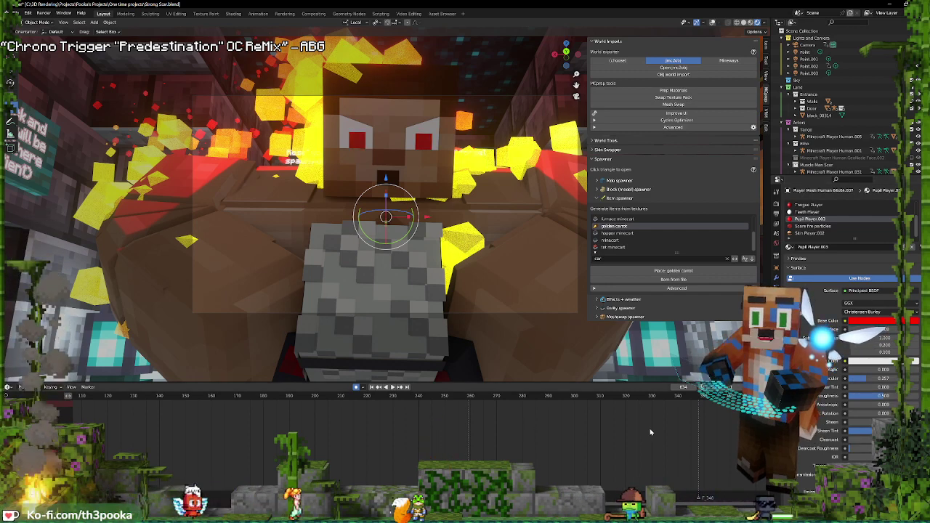
Play the muscular character's shot from about frame 440 and keyframe the pupils' glow at frames 528, 540 and 553
{"action": "scroll", "coordinate": [484, 431], "scroll_direction": "down", "scroll_amount": 5}
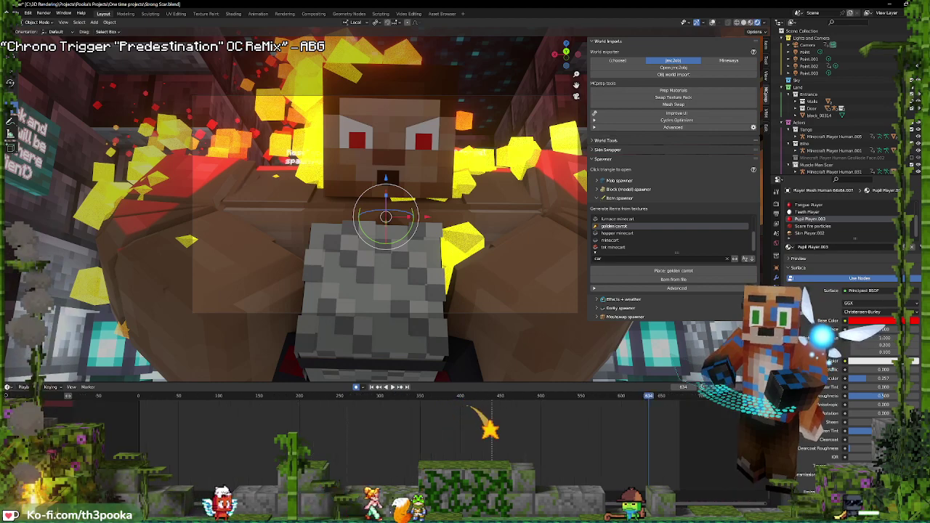
{"action": "left_click", "coordinate": [484, 429]}
{"action": "key", "text": "space"}
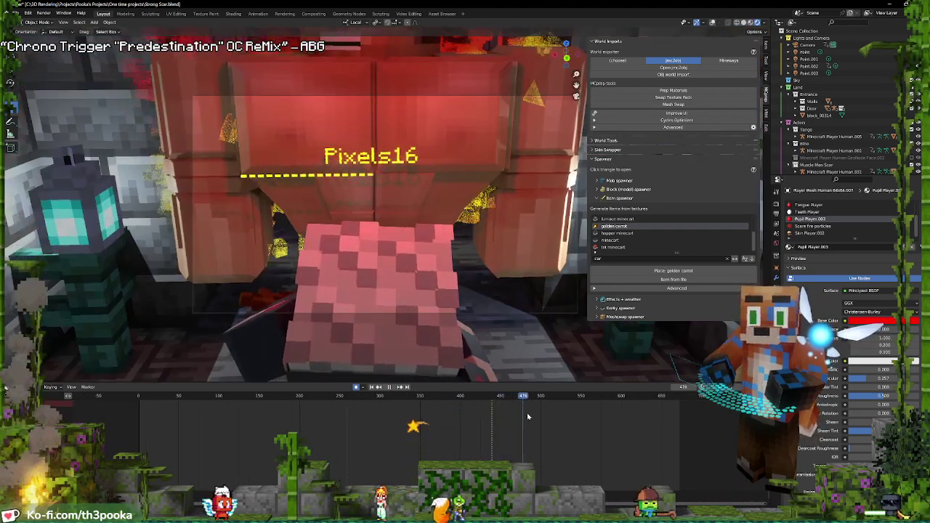
{"action": "key", "text": "space"}
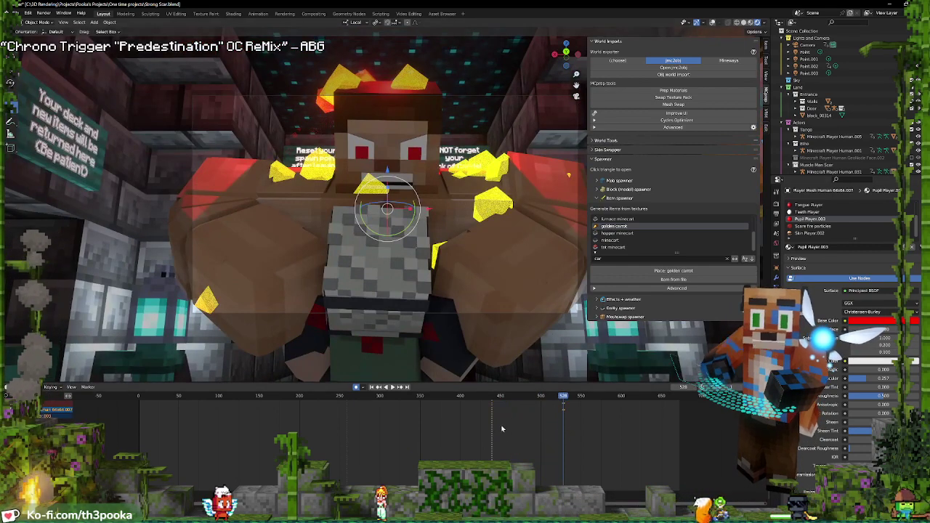
{"action": "key", "text": "space"}
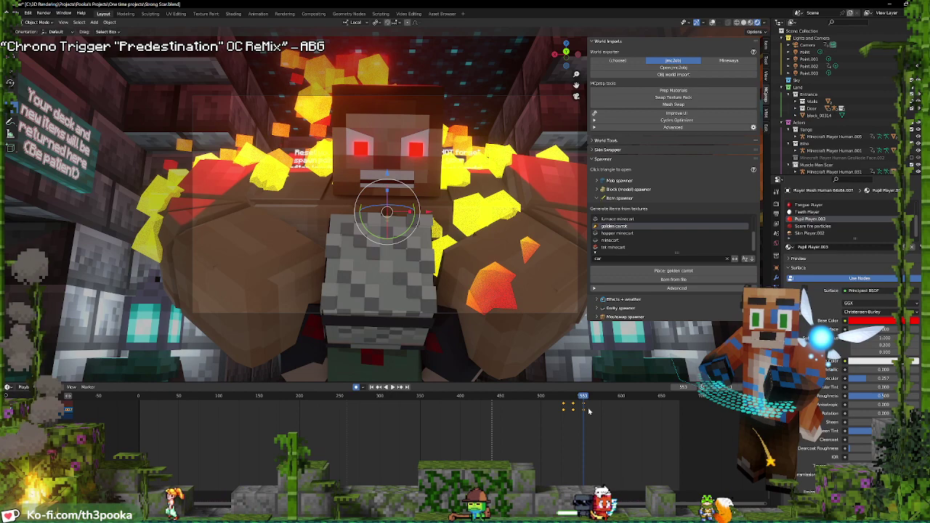
{"action": "key", "text": "space"}
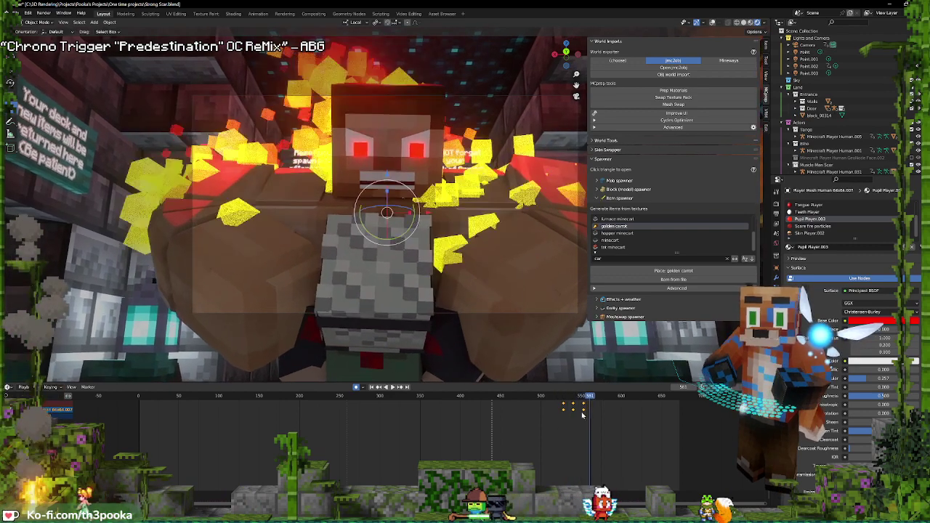
Bring the pupil glow keyframes closer together, shift them to about frames 525 to 537, and play the shot back
{"action": "left_click_drag", "start_coordinate": [578, 417], "coordinate": [574, 416]}
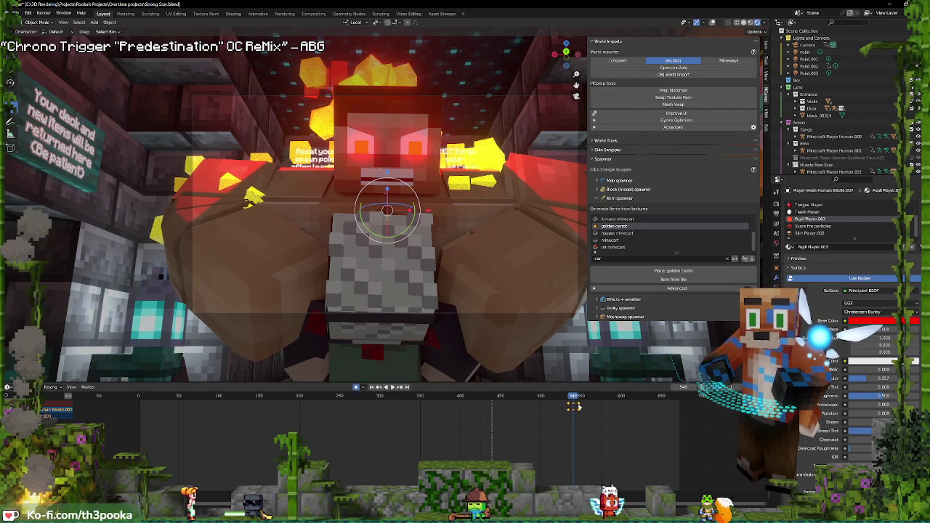
{"action": "key", "text": "space"}
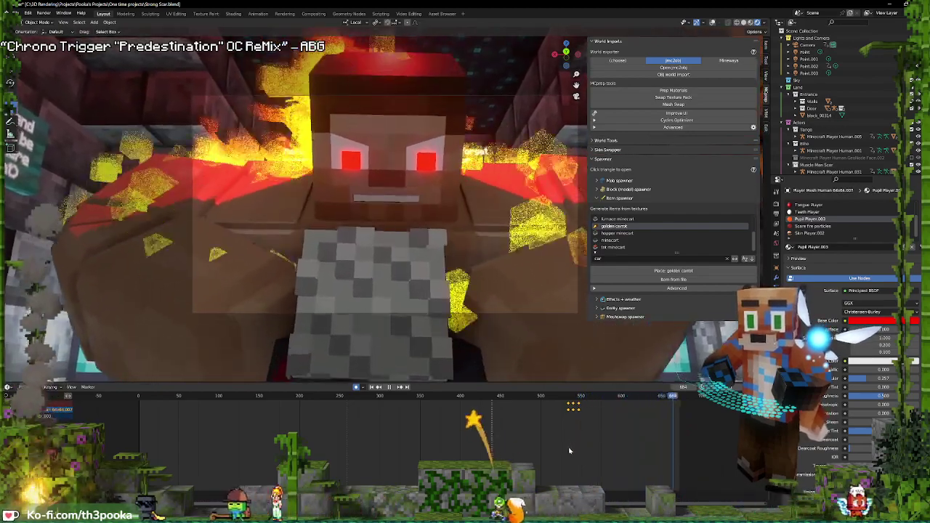
{"action": "key", "text": "Escape"}
{"action": "key", "text": "space"}
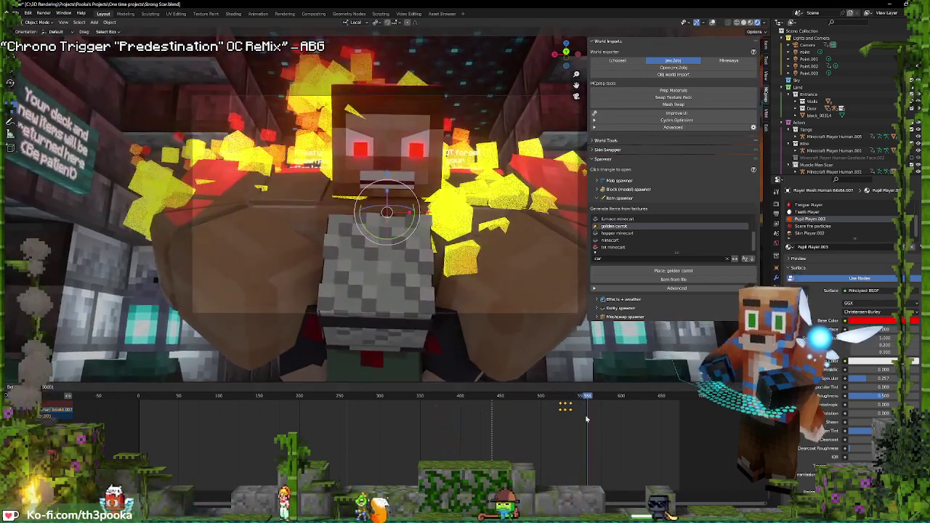
{"action": "left_click", "coordinate": [550, 415]}
{"action": "left_click_drag", "start_coordinate": [552, 415], "coordinate": [553, 417]}
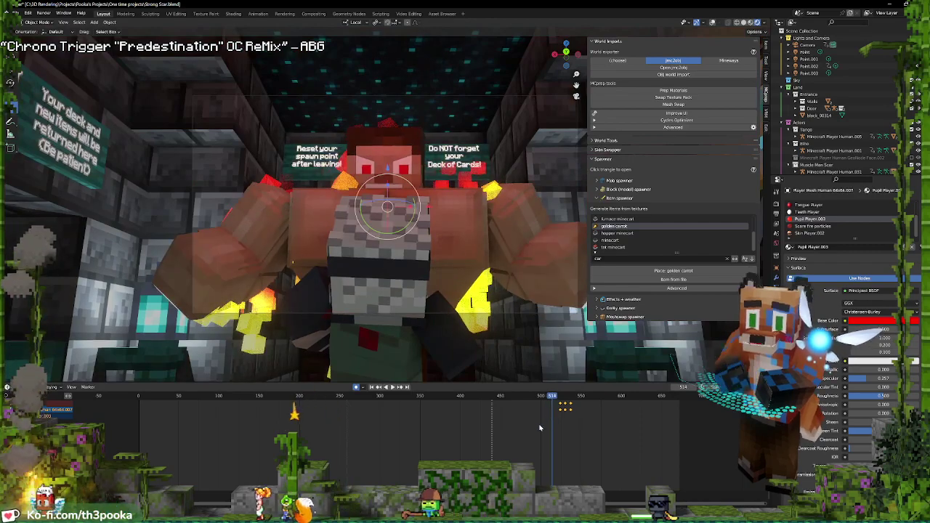
{"action": "key", "text": "space"}
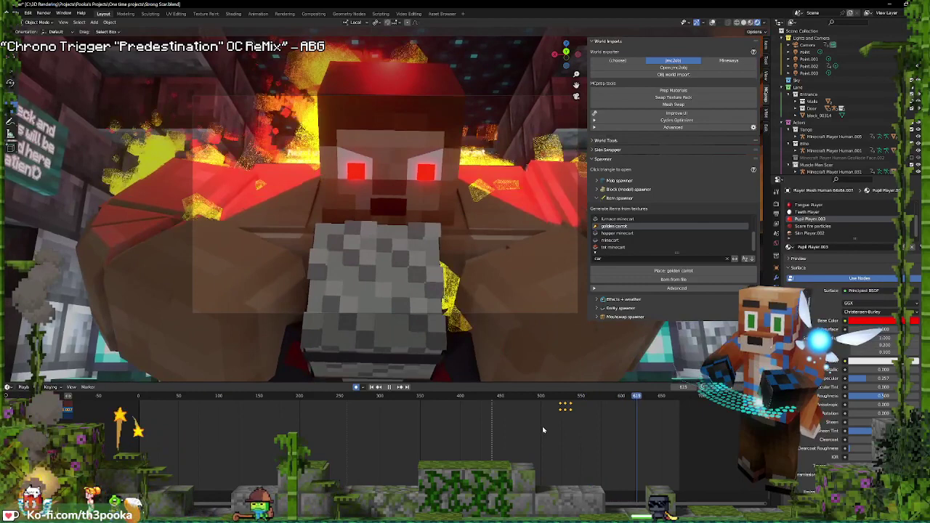
Show the rig overlays, enter pose mode on the muscular character's armature, keyframe adjusted body bones at frame 557, and play the motion back
{"action": "left_click", "coordinate": [712, 23]}
{"action": "left_click", "coordinate": [396, 318]}
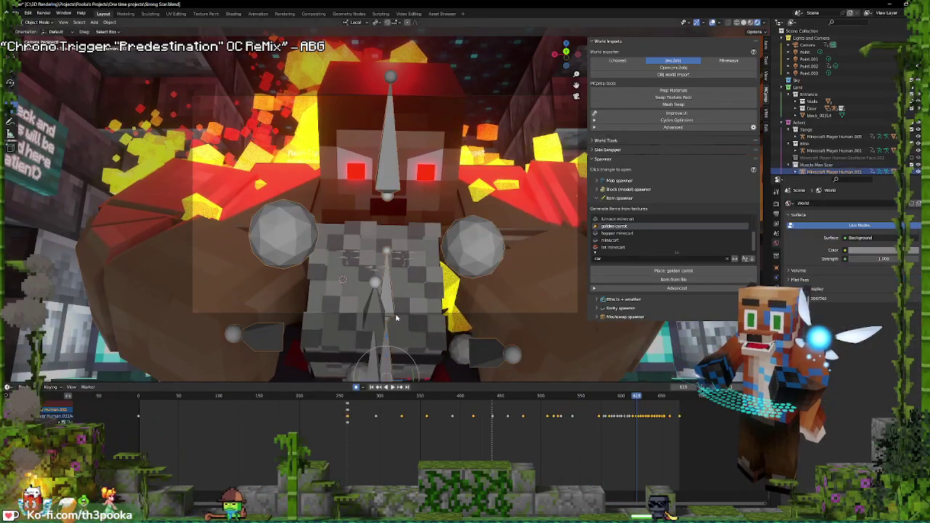
{"action": "key", "text": "ctrl+Tab"}
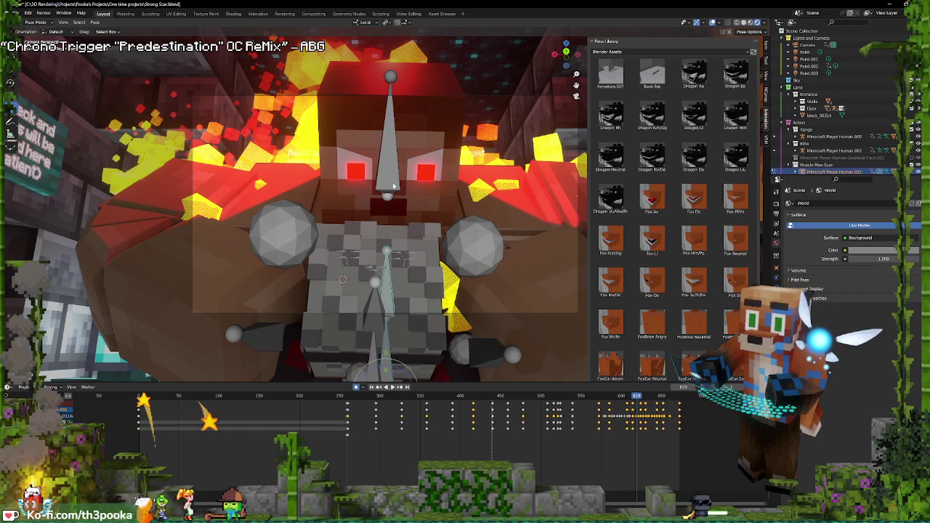
{"action": "left_click_drag", "start_coordinate": [613, 484], "coordinate": [587, 429]}
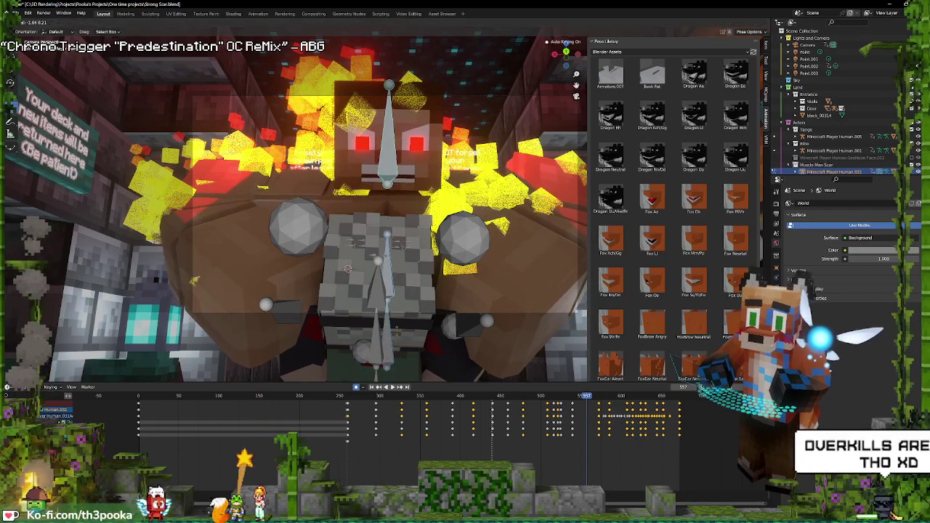
{"action": "key", "text": "space"}
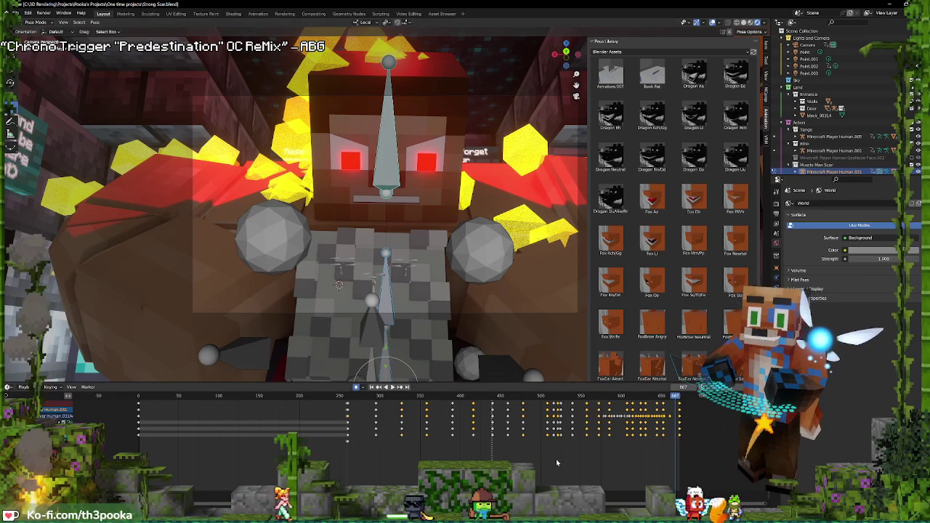
{"action": "key", "text": "KP_Decimal"}
{"action": "scroll", "coordinate": [458, 225], "scroll_direction": "down", "scroll_amount": 8}
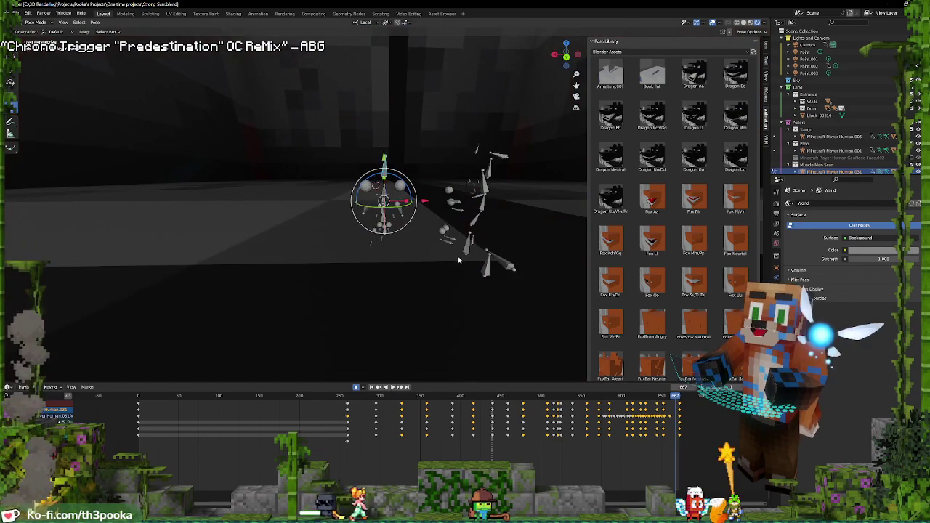
{"action": "scroll", "coordinate": [459, 254], "scroll_direction": "up", "scroll_amount": 6}
{"action": "middle_click_drag", "start_coordinate": [458, 255], "coordinate": [465, 231]}
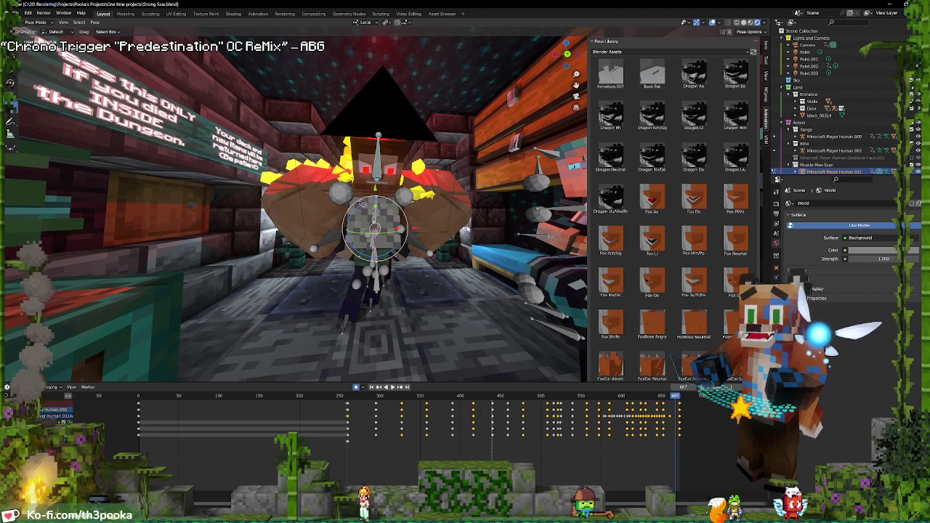
{"action": "scroll", "coordinate": [372, 209], "scroll_direction": "up", "scroll_amount": 5}
Review the animation from its beginning through the camera with the viewport overlays hidden, and restore the overlays
{"action": "scroll", "coordinate": [436, 418], "scroll_direction": "down", "scroll_amount": 8}
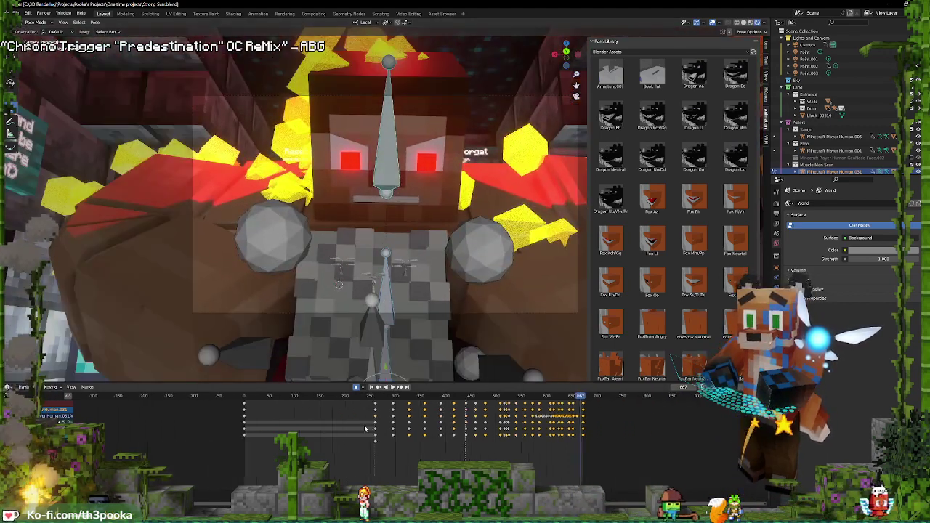
{"action": "left_click_drag", "start_coordinate": [282, 426], "coordinate": [272, 427]}
{"action": "key", "text": "space"}
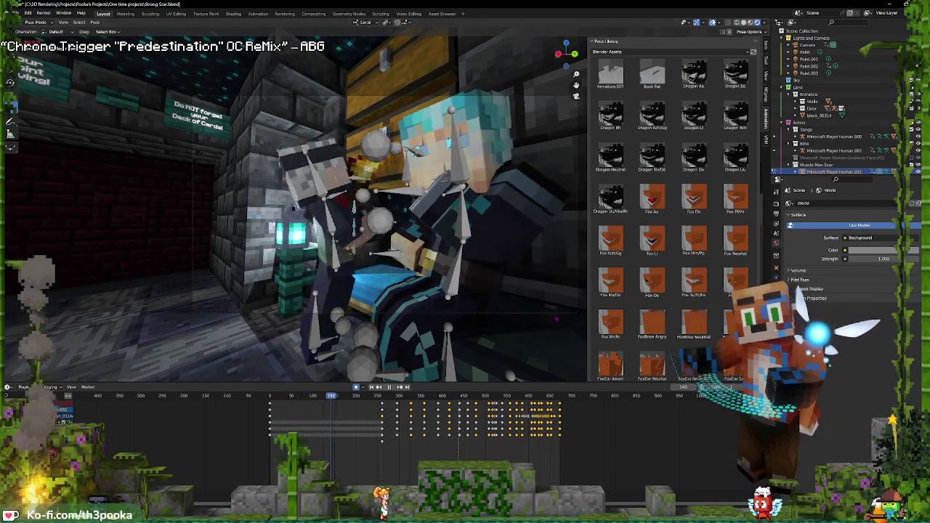
{"action": "left_click", "coordinate": [713, 23]}
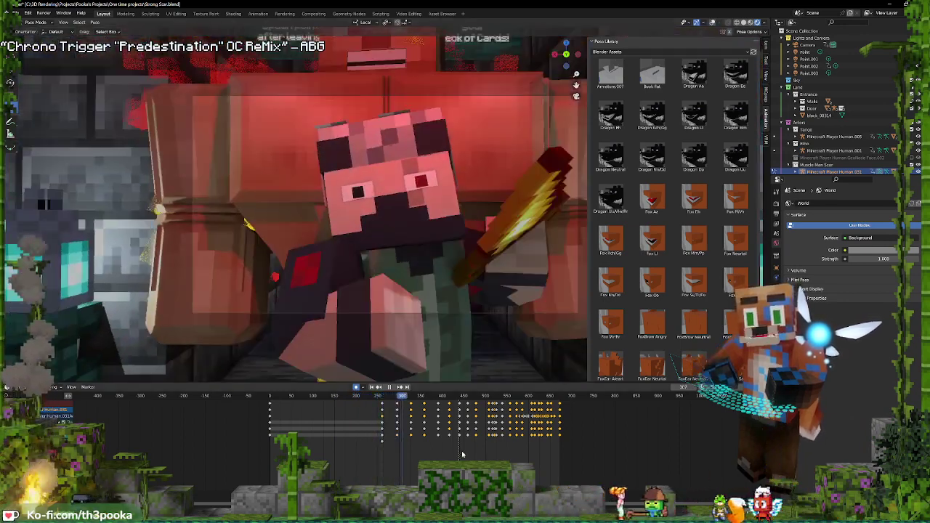
{"action": "right_click_drag", "start_coordinate": [466, 452], "coordinate": [375, 424], "text": "shift"}
{"action": "left_click_drag", "start_coordinate": [377, 423], "coordinate": [367, 424]}
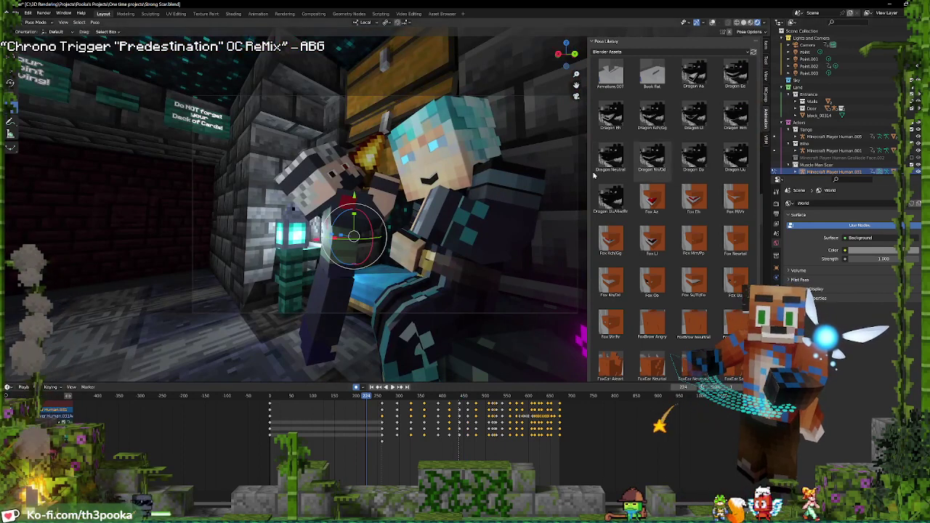
{"action": "left_click", "coordinate": [716, 24]}
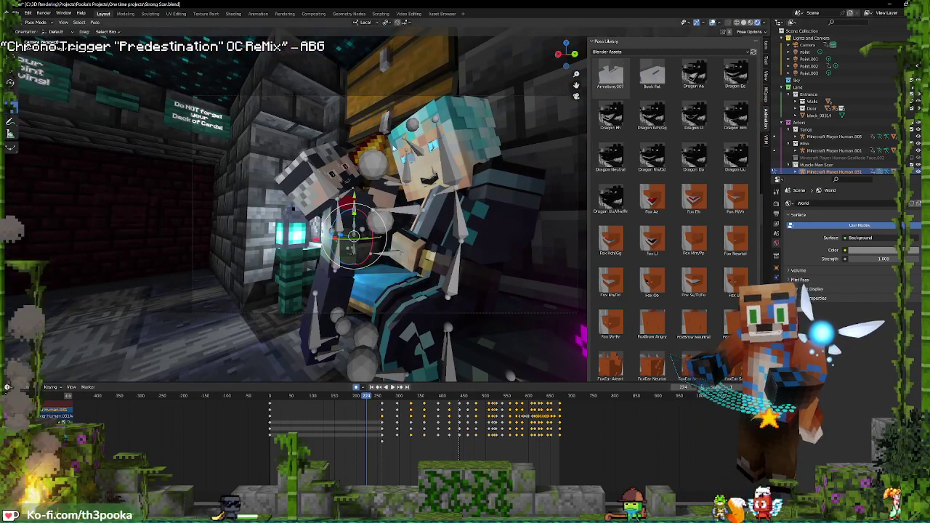
Switch from the muscle-man rig to Pose Mode on the seated character's armature, Minecraft Player Human.005, and select its eyelid bones
{"action": "left_click", "coordinate": [458, 218]}
{"action": "left_click", "coordinate": [766, 96]}
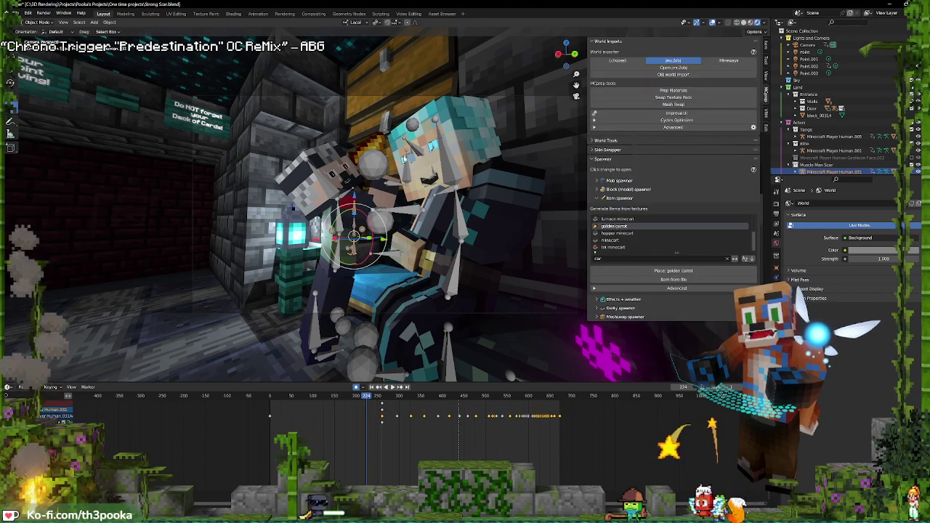
{"action": "key", "text": "ctrl+Tab"}
{"action": "left_click", "coordinate": [458, 218]}
{"action": "key", "text": "ctrl+Tab"}
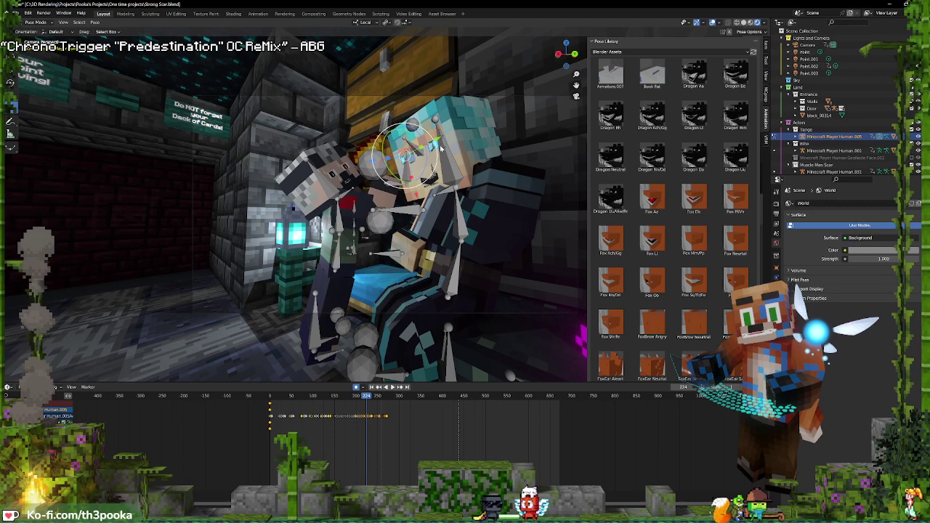
{"action": "left_click", "coordinate": [432, 145], "text": "shift"}
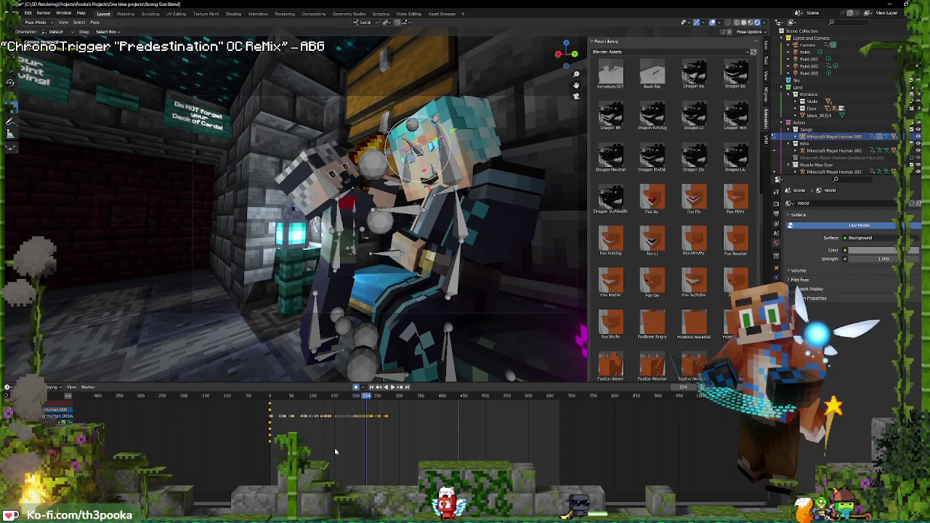
Keyframe the location, rotation and scale of the seated character's eyelid bones at frames 64 and 77
{"action": "left_click", "coordinate": [293, 422]}
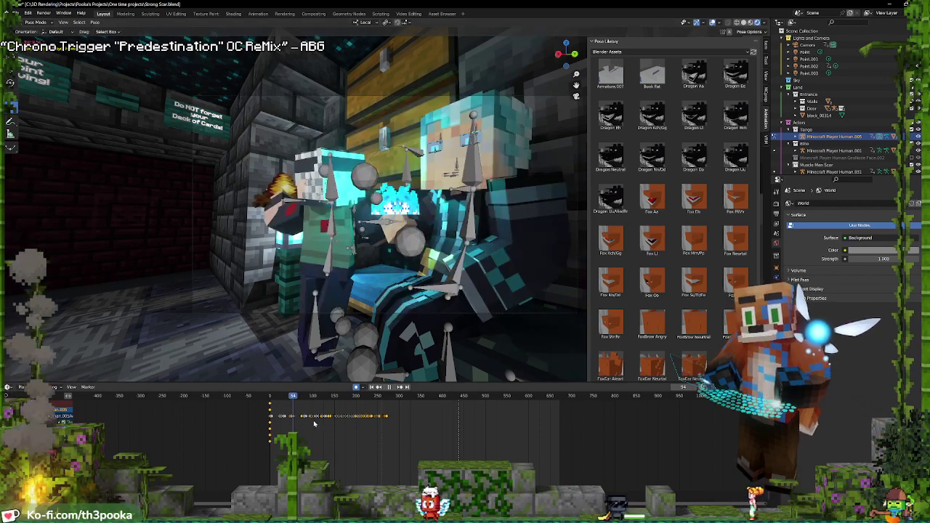
{"action": "key", "text": "space"}
{"action": "key", "text": "i"}
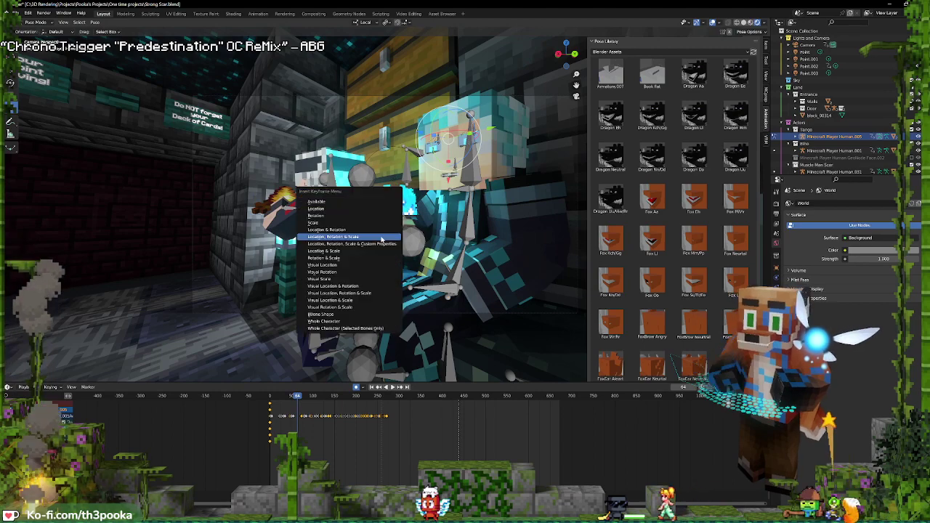
{"action": "left_click", "coordinate": [378, 239]}
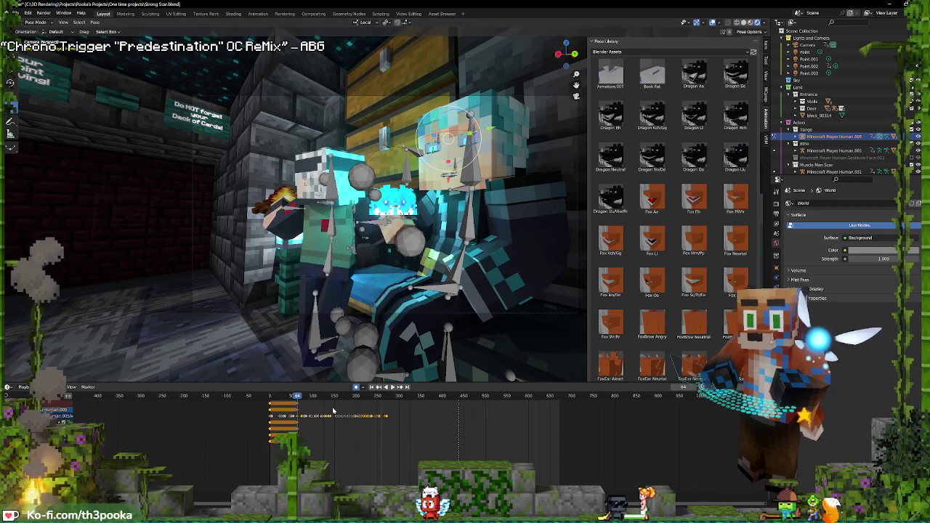
{"action": "key", "text": "i"}
{"action": "left_click", "coordinate": [468, 148]}
At frame 70, move the seated character's eyelid bones along their local X axis to close the eyes for a blink
{"action": "scroll", "coordinate": [418, 440], "scroll_direction": "up", "scroll_amount": 8}
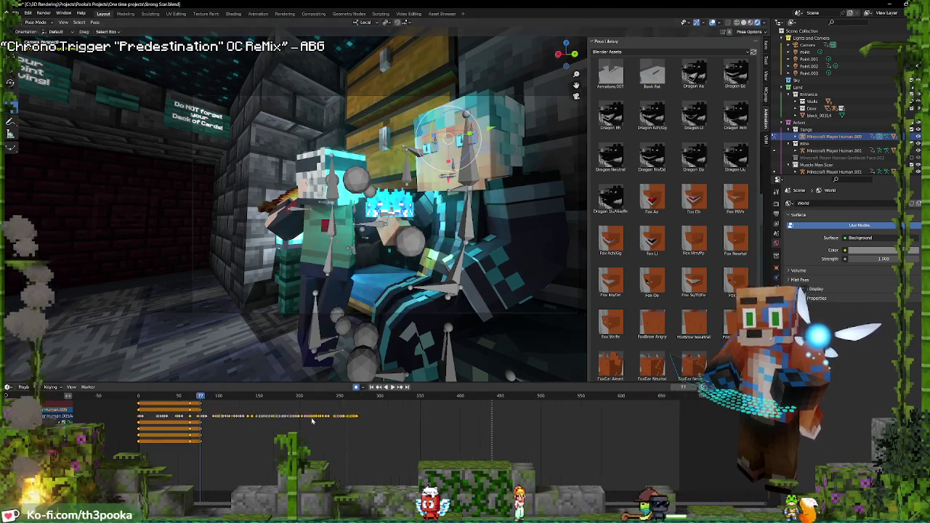
{"action": "middle_click_drag", "start_coordinate": [281, 454], "coordinate": [558, 465]}
{"action": "left_click", "coordinate": [537, 398]}
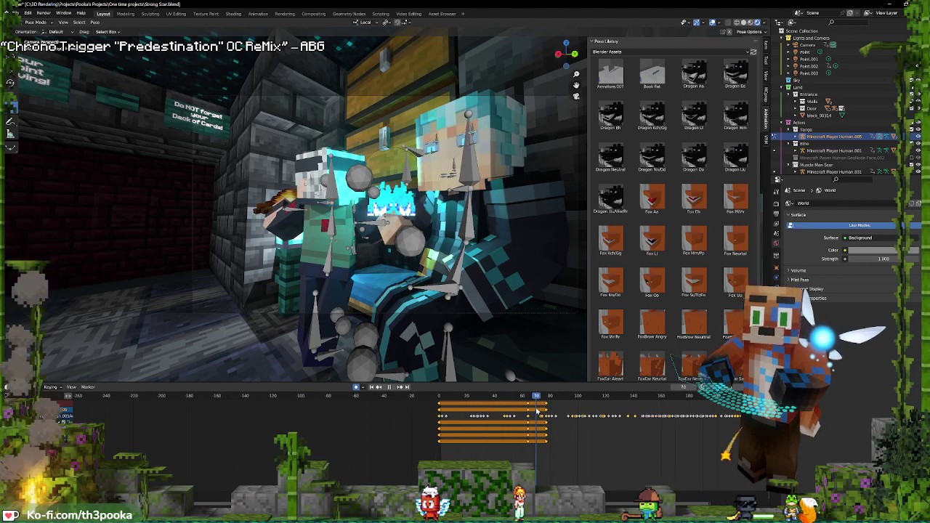
{"action": "left_click_drag", "start_coordinate": [446, 181], "coordinate": [447, 191]}
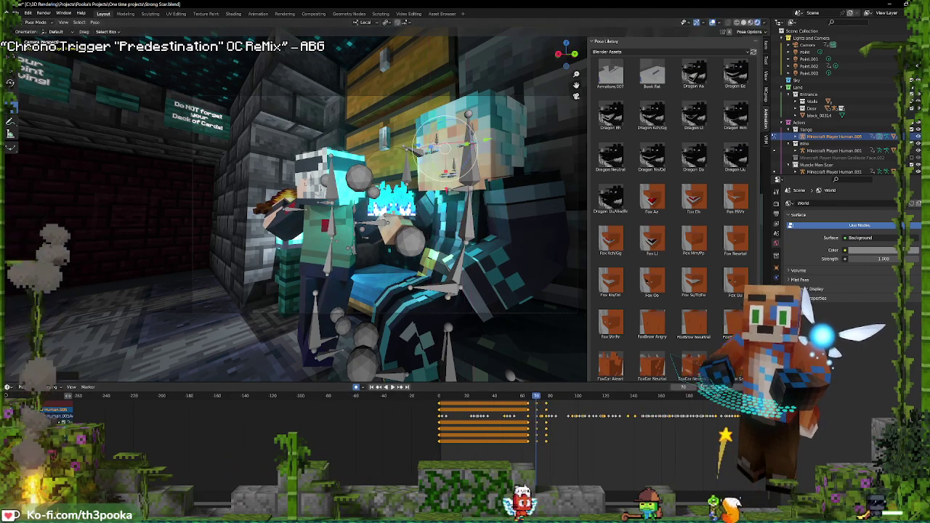
{"action": "left_click", "coordinate": [568, 455]}
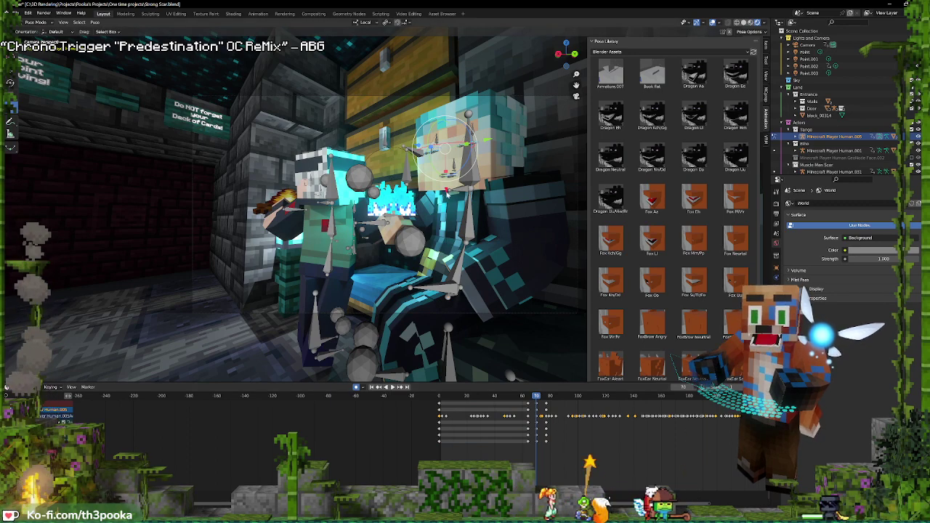
{"action": "key", "text": "g"}
{"action": "key", "text": "x"}
{"action": "key", "text": "x"}
{"action": "key", "text": "Return"}
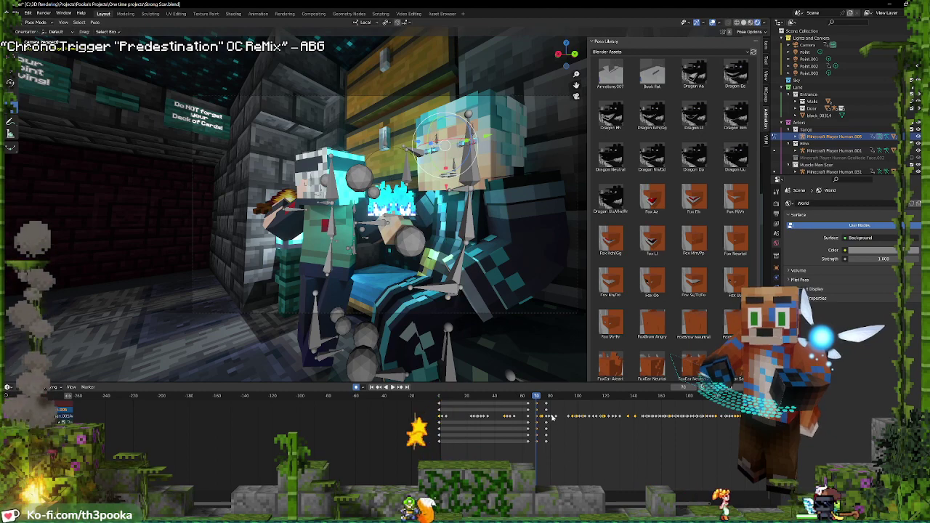
Duplicate the three blink keyframes so that the copy starts at frame 181, and play the result
{"action": "left_click", "coordinate": [527, 409], "text": "ctrl"}
{"action": "key", "text": "space"}
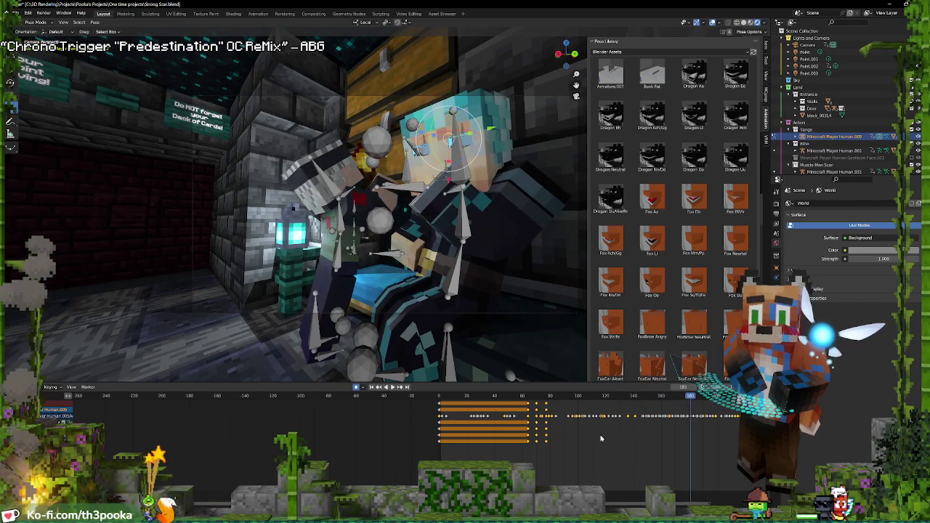
{"action": "key", "text": "shift+d"}
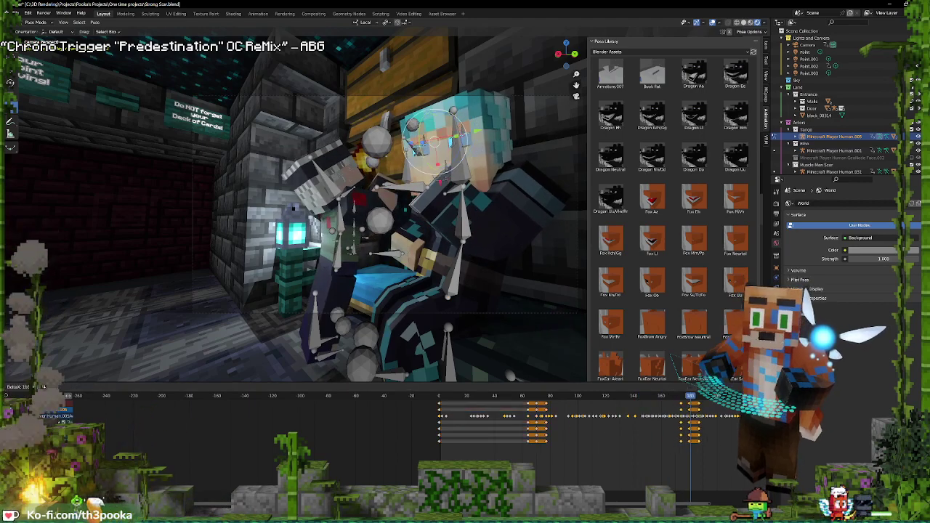
{"action": "left_click", "coordinate": [688, 439]}
{"action": "key", "text": "space"}
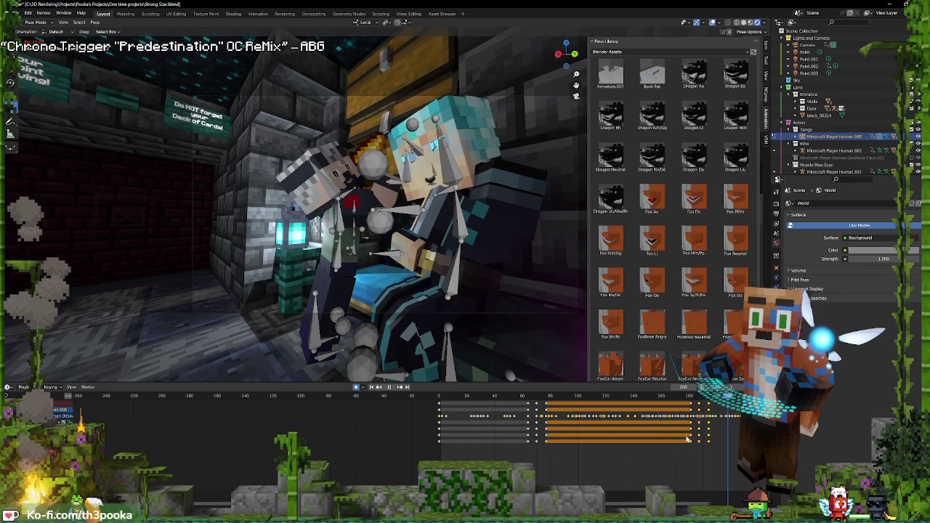
Make both blinks quicker by scaling their keyframes closer together in time around frames 187 and 70
{"action": "right_click_drag", "start_coordinate": [702, 423], "coordinate": [701, 422], "text": "shift"}
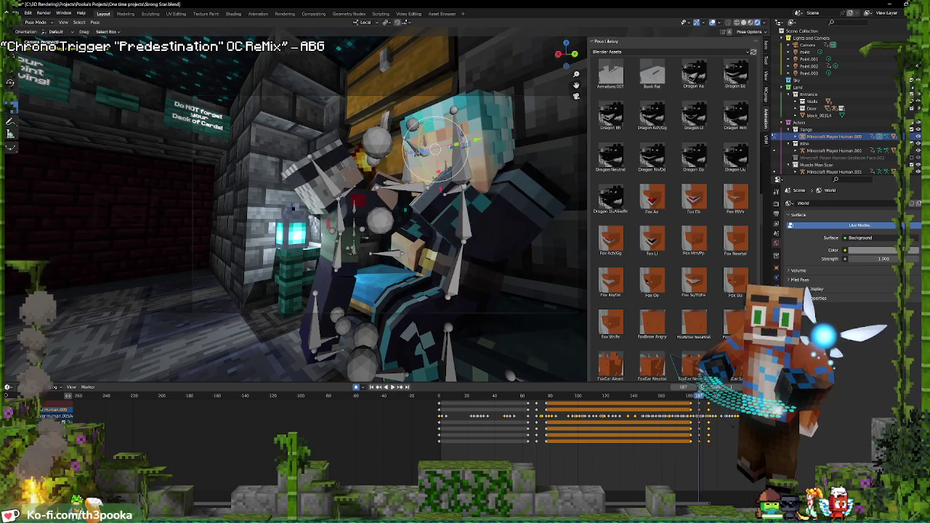
{"action": "left_click", "coordinate": [595, 434]}
{"action": "key", "text": "c"}
{"action": "left_click_drag", "start_coordinate": [548, 408], "coordinate": [526, 407]}
{"action": "left_click", "coordinate": [539, 421]}
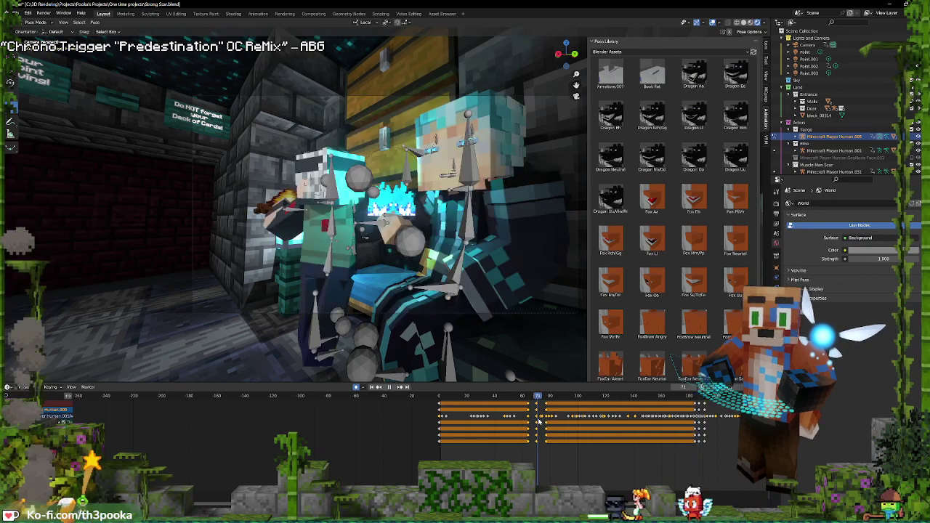
{"action": "key", "text": "s"}
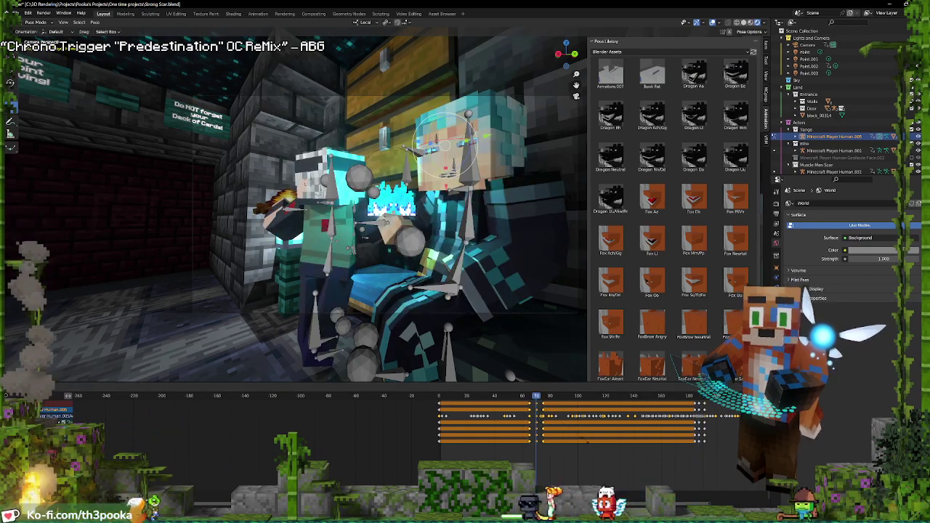
{"action": "left_click", "coordinate": [581, 440]}
Play the shortened blinks and keyframe the eyelid bones at frame 238
{"action": "right_click", "coordinate": [512, 414], "text": "shift"}
{"action": "key", "text": "space"}
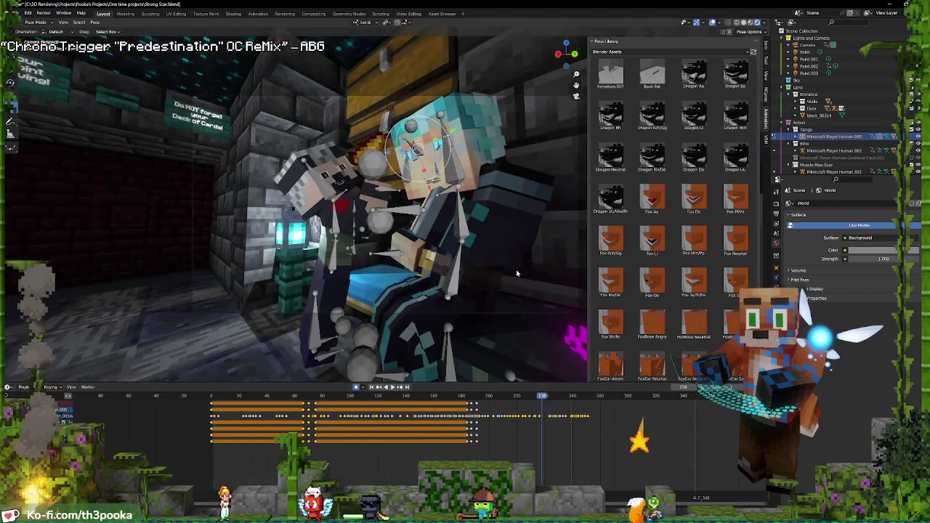
{"action": "key", "text": "i"}
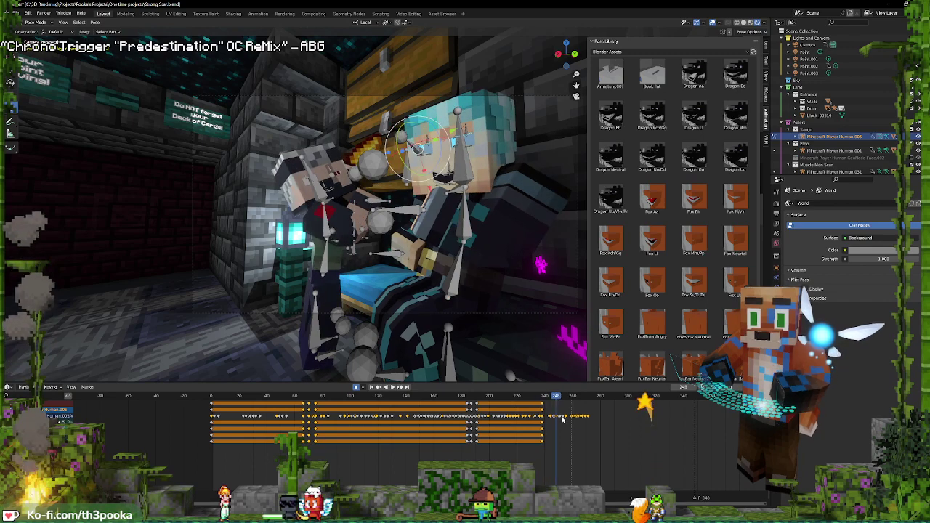
At frame 247, move the eyelid bones along their local X axis and play the animation into the next shot
{"action": "left_click_drag", "start_coordinate": [556, 421], "coordinate": [554, 418]}
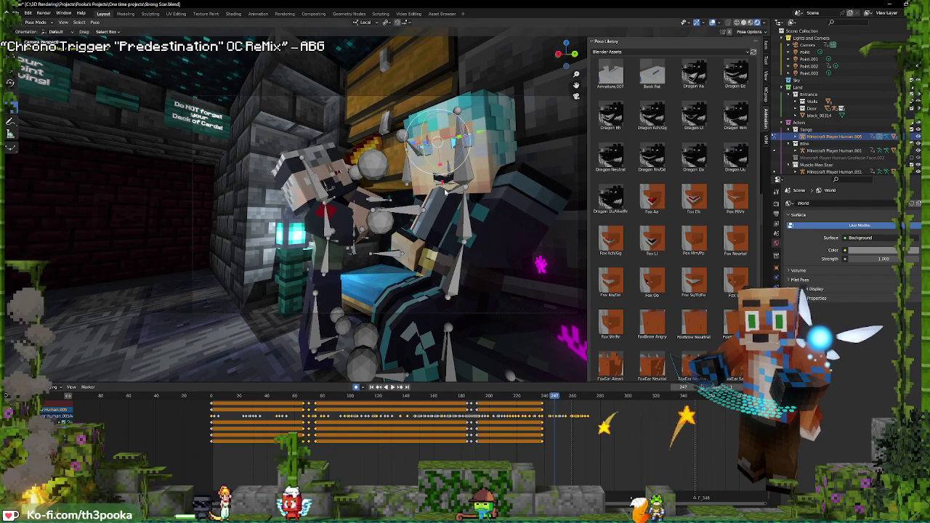
{"action": "key", "text": "g"}
{"action": "key", "text": "x"}
{"action": "key", "text": "x"}
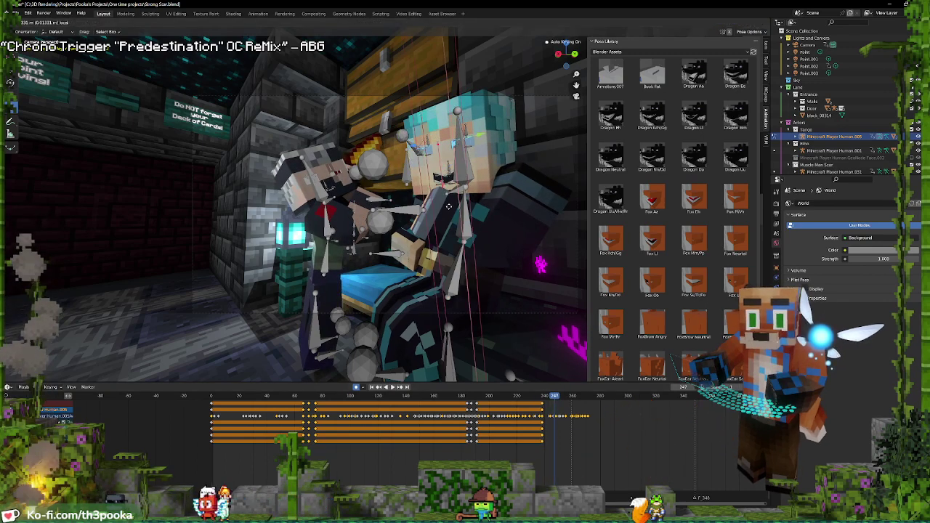
{"action": "key", "text": "space"}
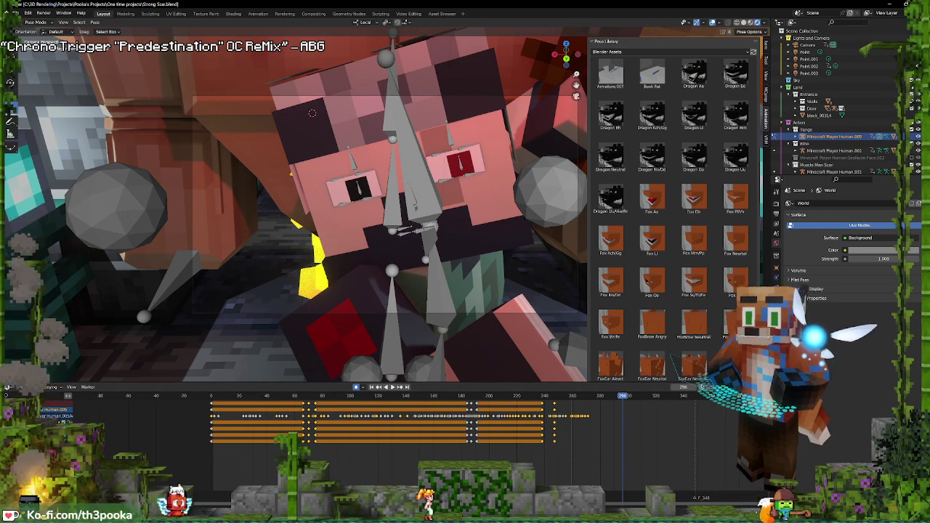
Switch to Chrome and open a new tab, ready for a Google search
{"action": "left_click", "coordinate": [405, 516]}
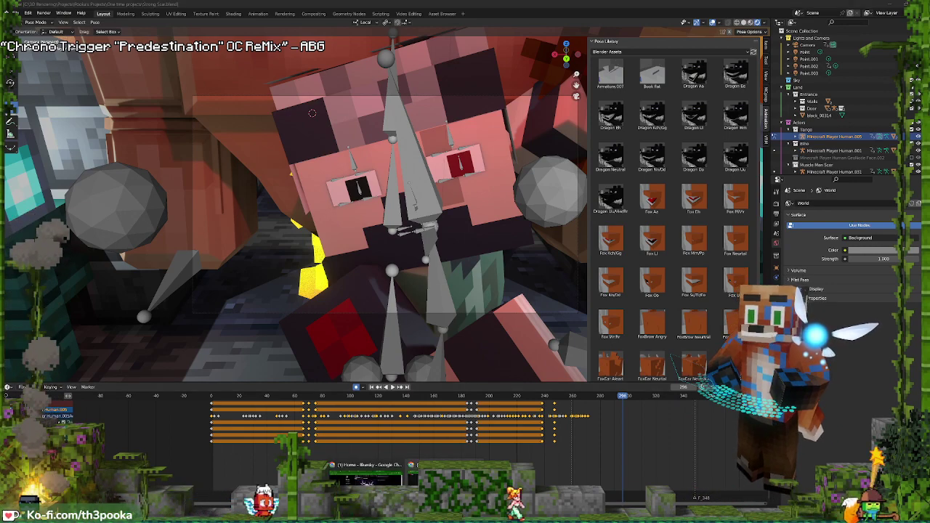
{"action": "left_click", "coordinate": [444, 486]}
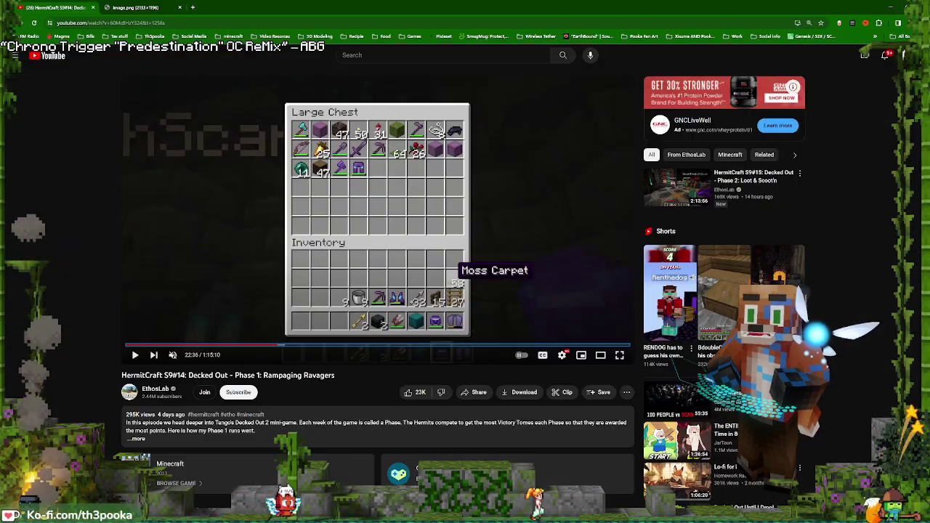
{"action": "left_click", "coordinate": [194, 8]}
{"action": "left_click", "coordinate": [385, 159]}
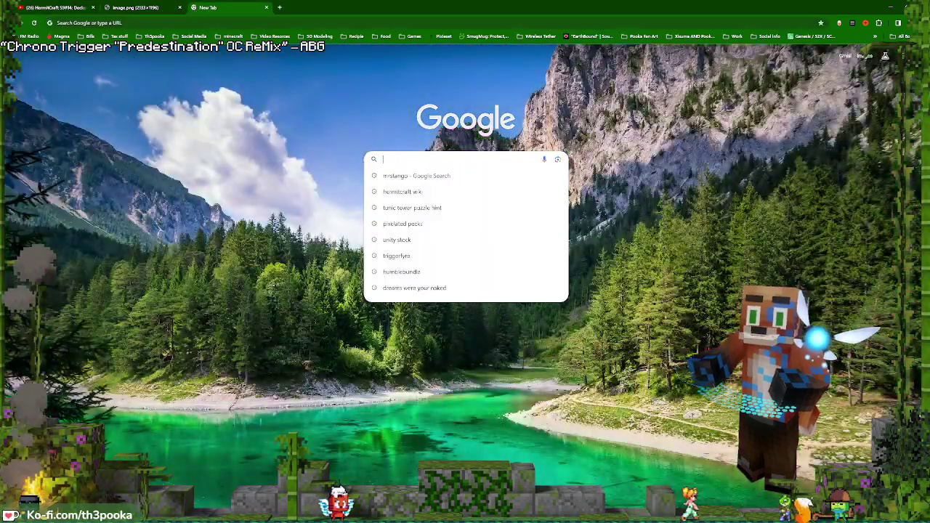
{"action": "type", "text": "mine"}
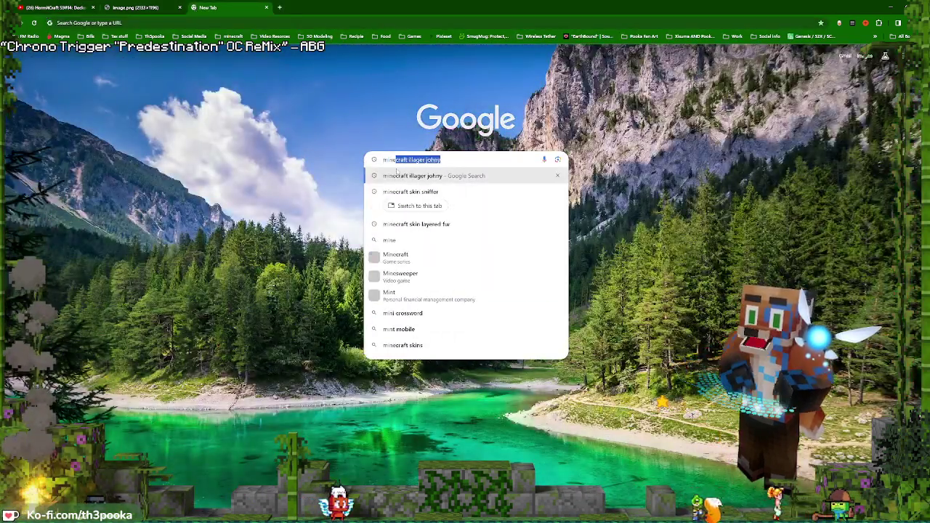
{"action": "key", "text": "BackSpace"}
{"action": "key", "text": "BackSpace"}
{"action": "key", "text": "BackSpace"}
{"action": "key", "text": "BackSpace"}
{"action": "key", "text": "BackSpace"}
Search Google for "youtube audio library"
{"action": "type", "text": "youtube au"}
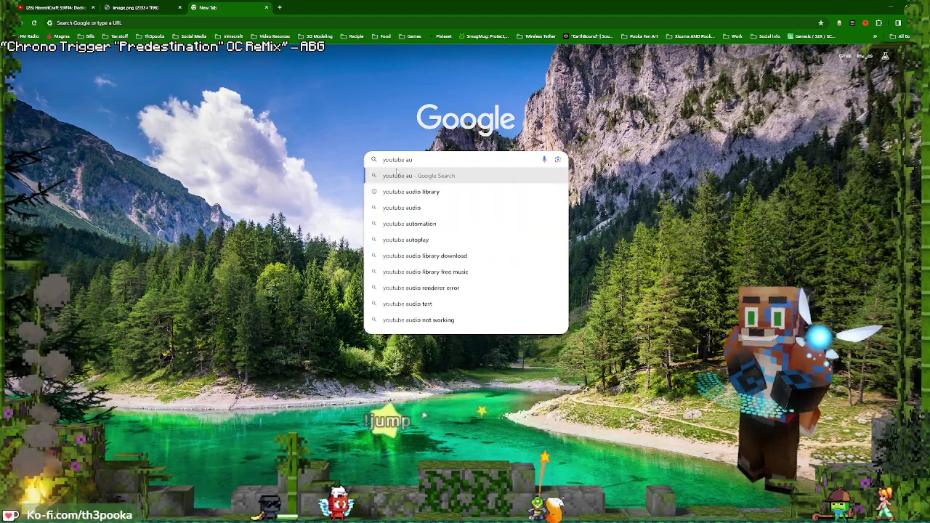
{"action": "key", "text": "Down"}
{"action": "key", "text": "Return"}
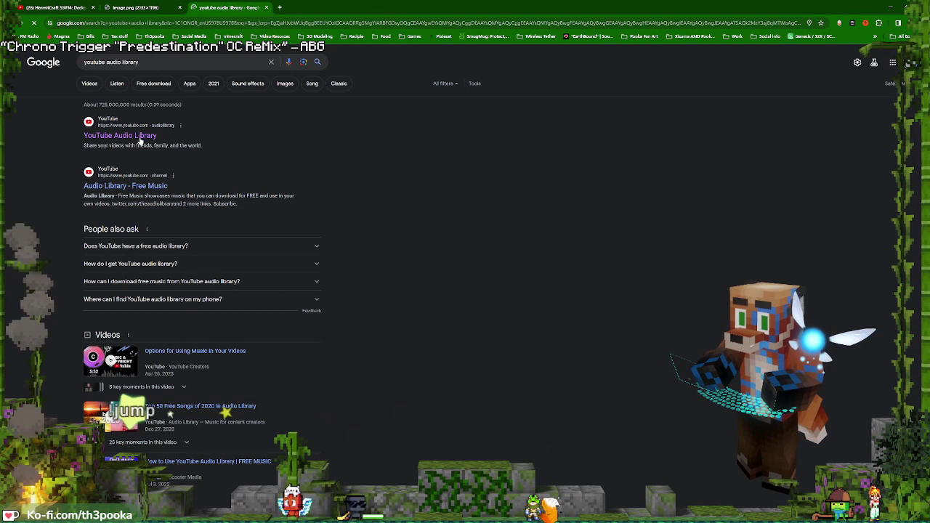
Open the YouTube Audio Library from the search results, switch to Creator Music and browse all tracks
{"action": "left_click", "coordinate": [142, 141]}
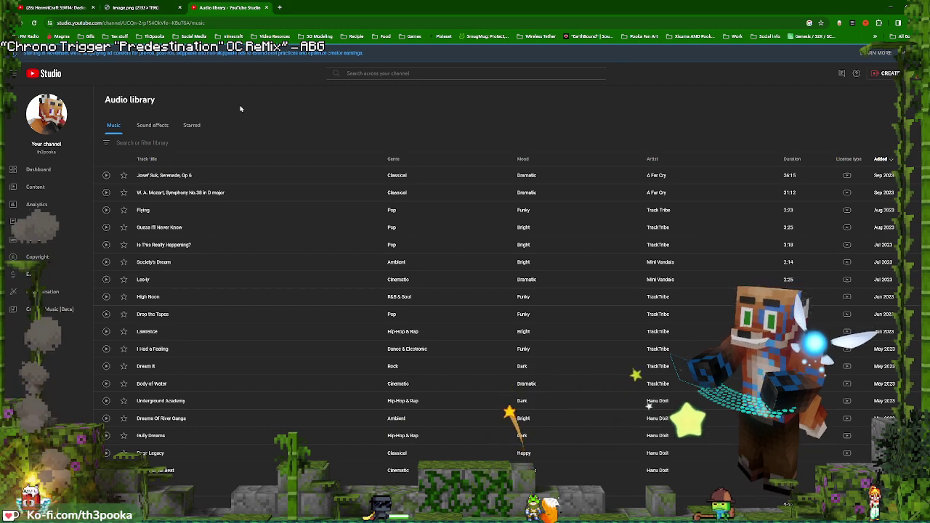
{"action": "left_click", "coordinate": [142, 143]}
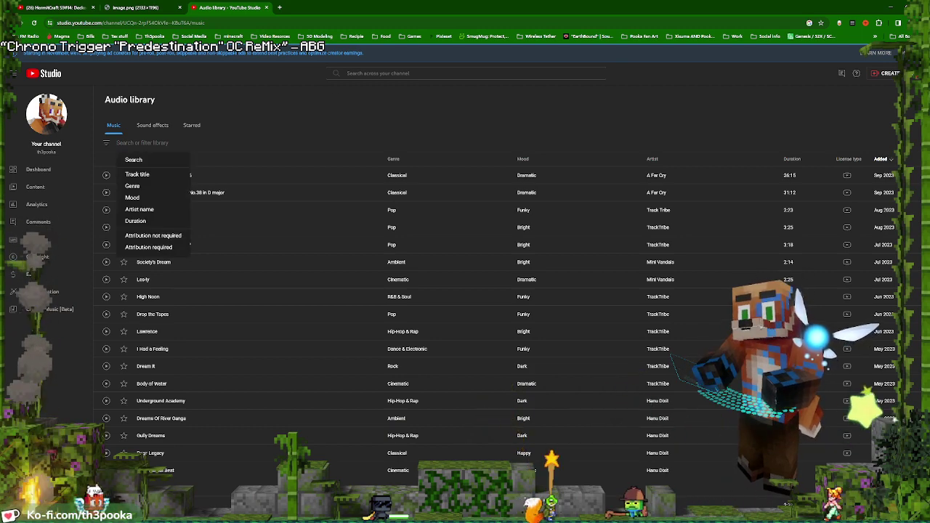
{"action": "left_click", "coordinate": [58, 308]}
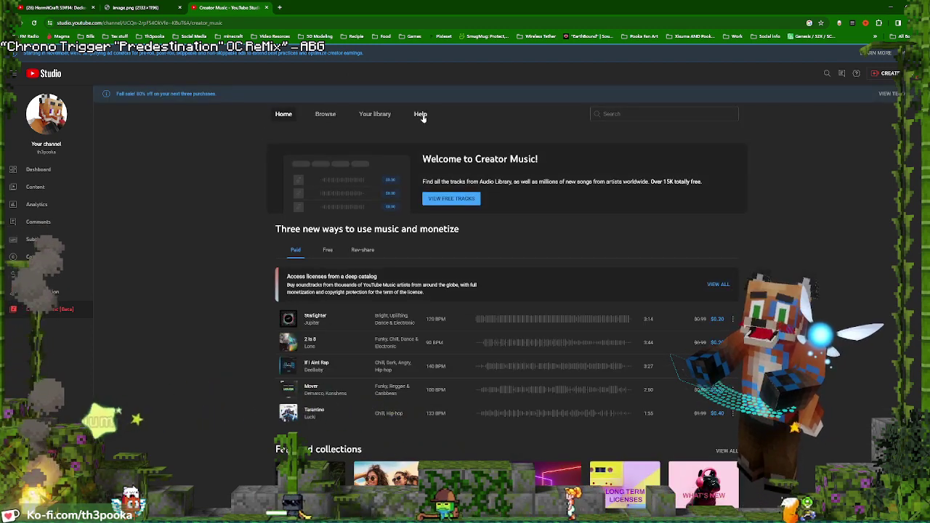
{"action": "left_click", "coordinate": [422, 115]}
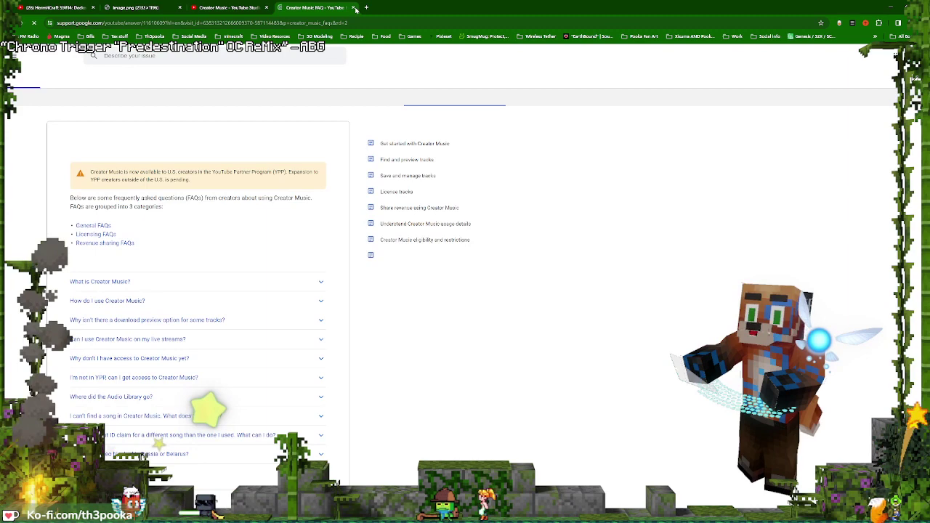
{"action": "left_click", "coordinate": [353, 7]}
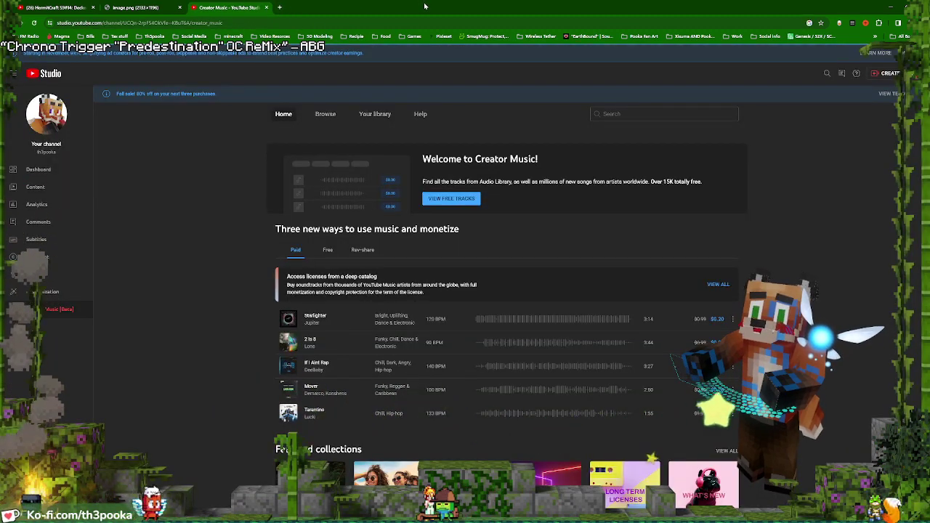
{"action": "left_click", "coordinate": [327, 114]}
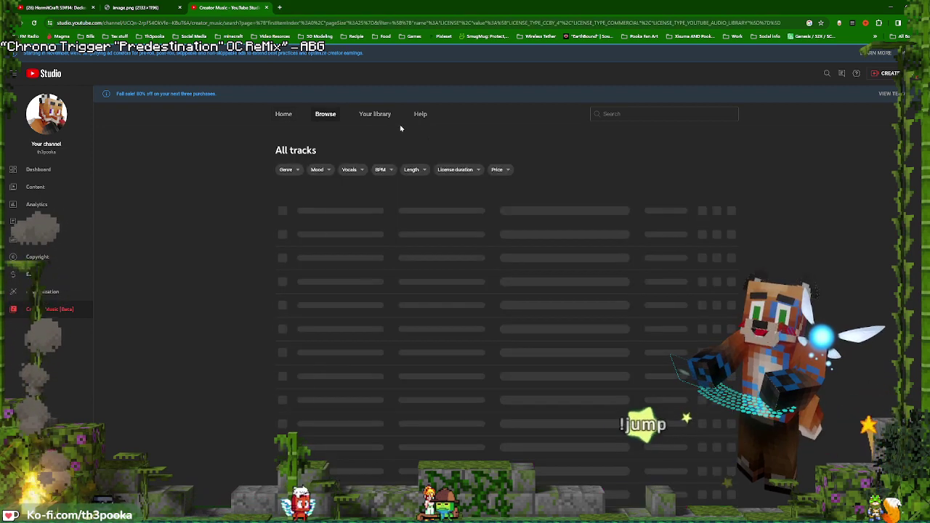
Filter the tracks to a price of $0.00 and a minimum license duration of Forever
{"action": "left_click", "coordinate": [506, 172]}
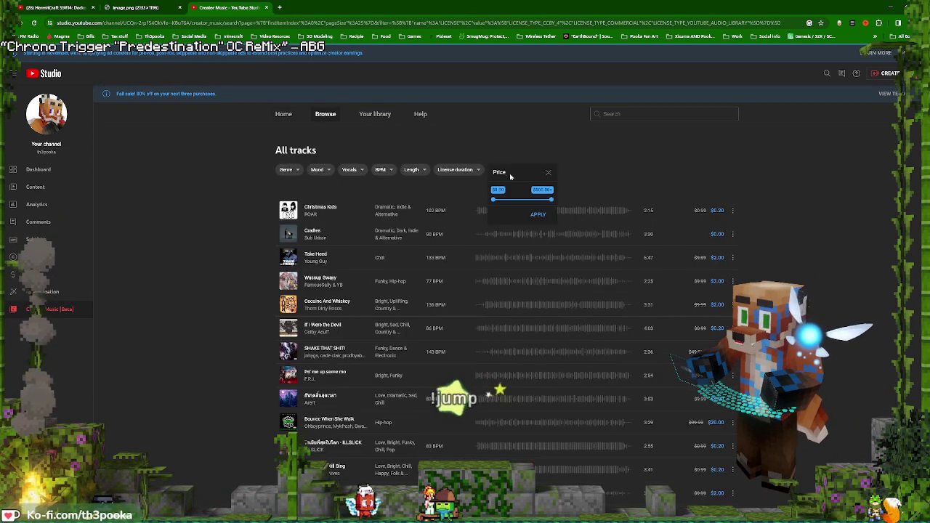
{"action": "left_click_drag", "start_coordinate": [554, 199], "coordinate": [495, 200]}
{"action": "left_click", "coordinate": [537, 215]}
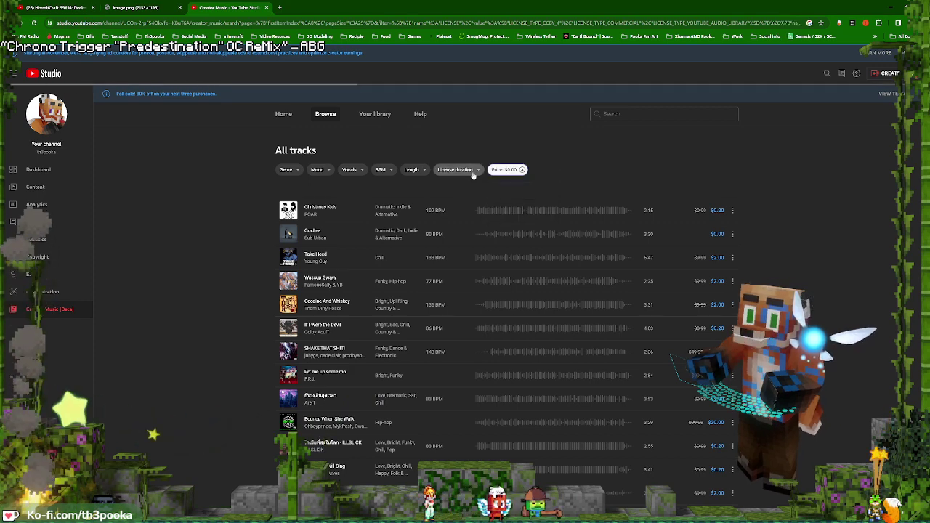
{"action": "left_click", "coordinate": [458, 172]}
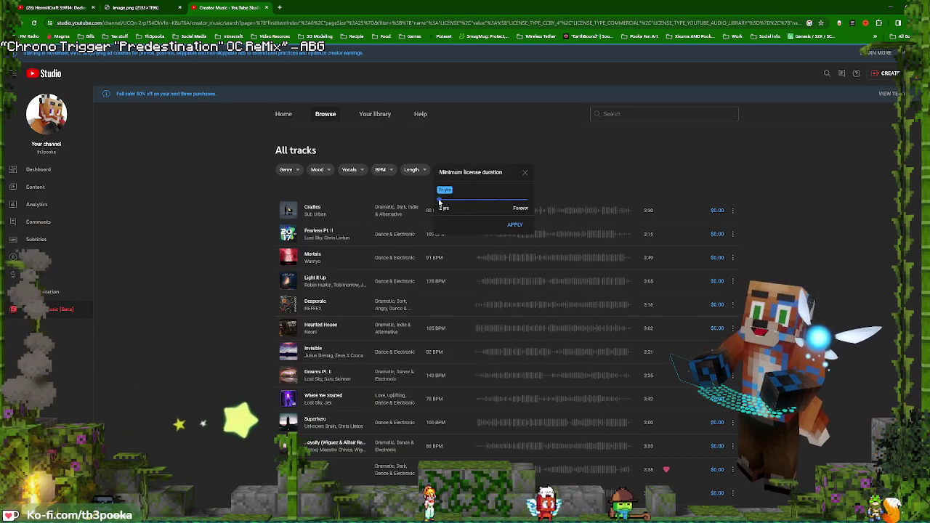
{"action": "left_click", "coordinate": [509, 200]}
{"action": "left_click", "coordinate": [515, 224]}
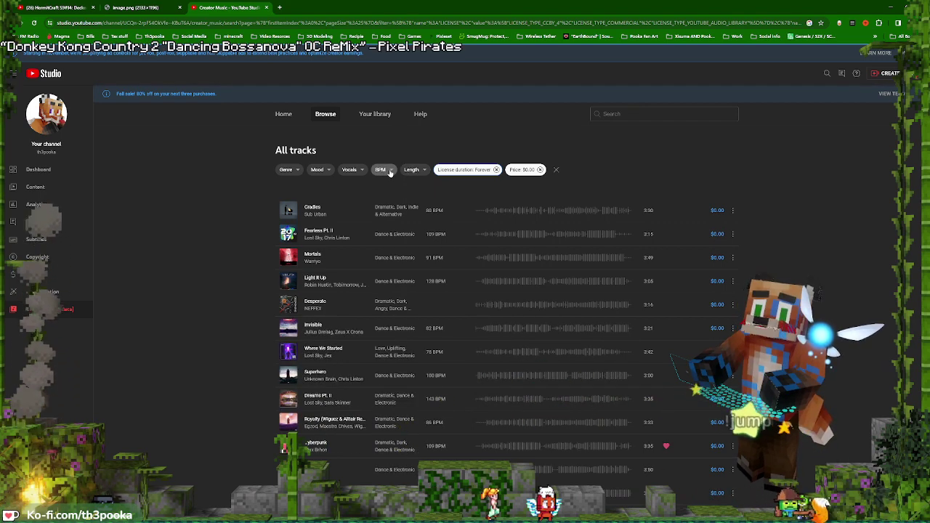
Restrict the track list to instrumentals only with the moods Angry and Dark
{"action": "left_click", "coordinate": [392, 172]}
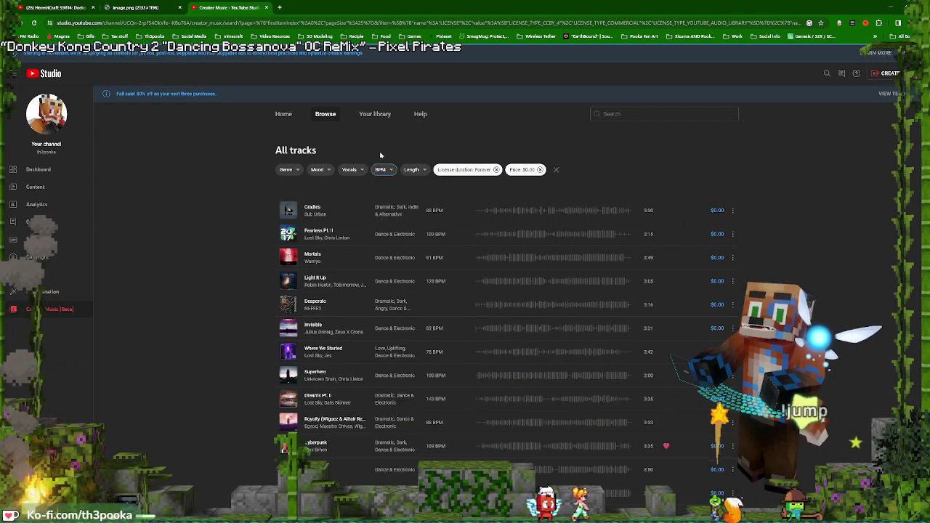
{"action": "left_click", "coordinate": [348, 195]}
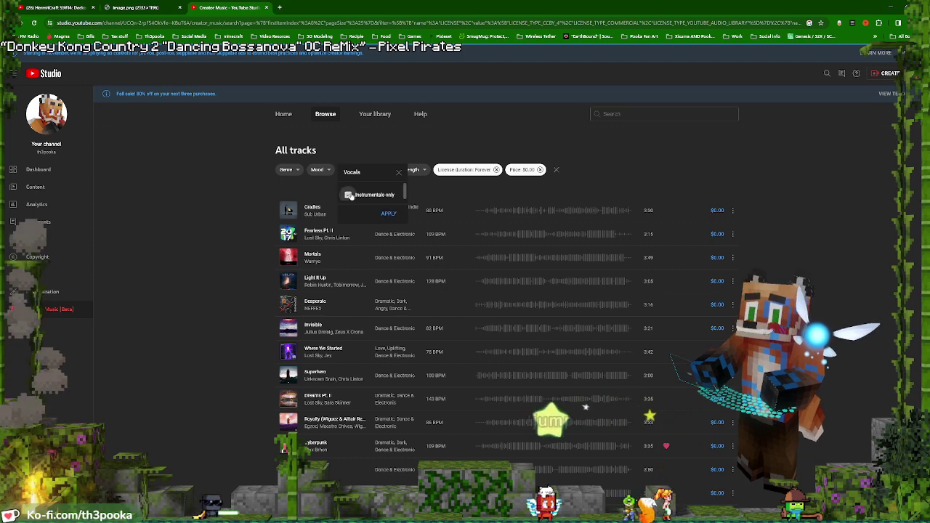
{"action": "left_click", "coordinate": [391, 214]}
{"action": "left_click", "coordinate": [317, 170]}
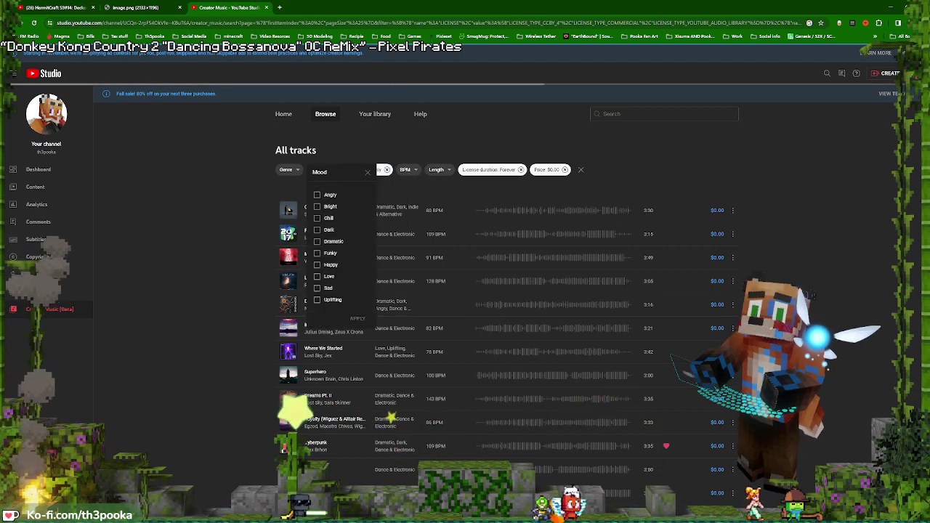
{"action": "left_click", "coordinate": [317, 194]}
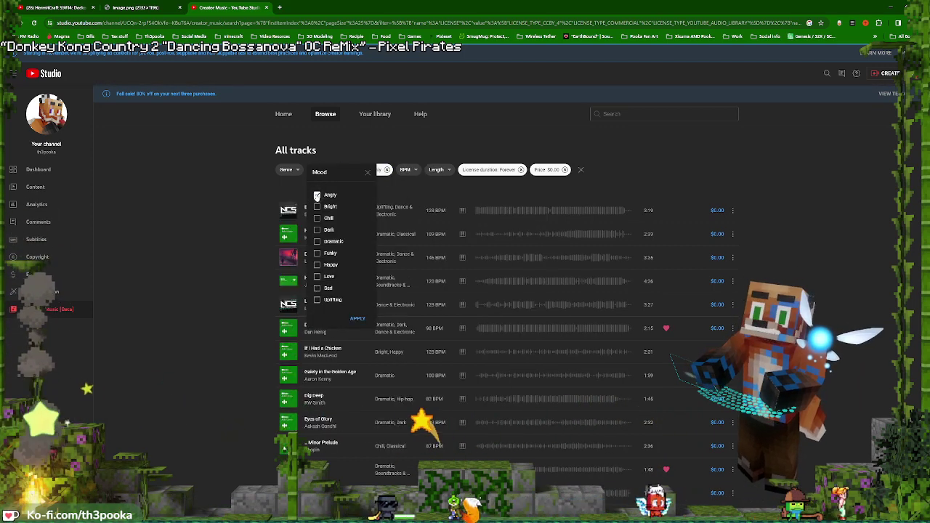
{"action": "left_click", "coordinate": [317, 229]}
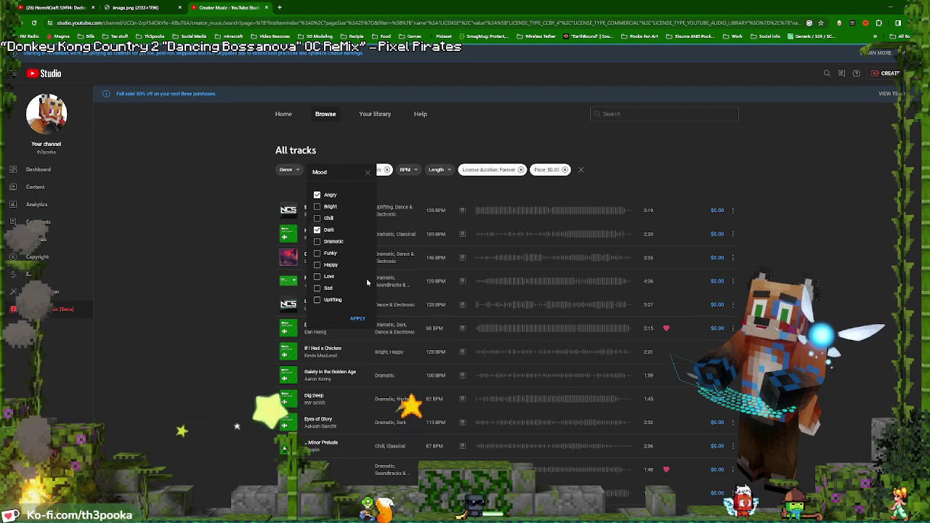
{"action": "left_click", "coordinate": [357, 318]}
{"action": "left_click", "coordinate": [297, 172]}
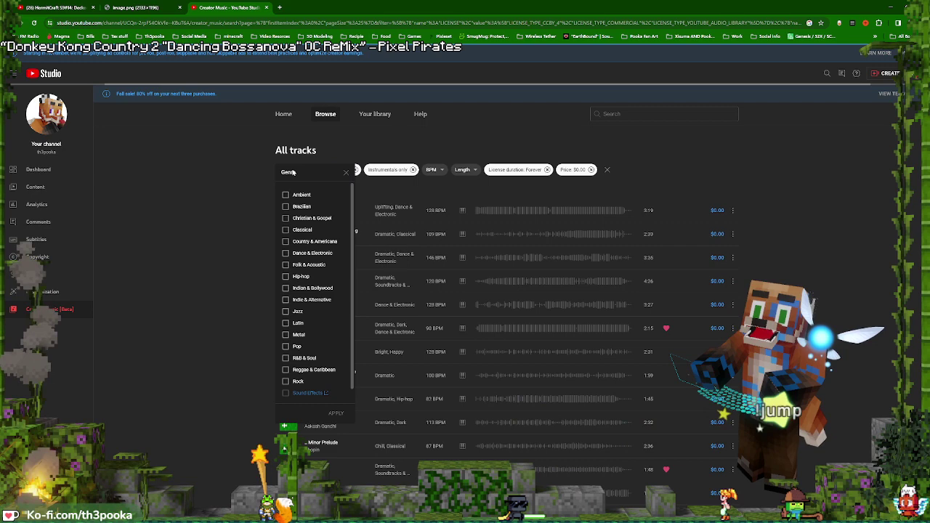
{"action": "left_click", "coordinate": [293, 172]}
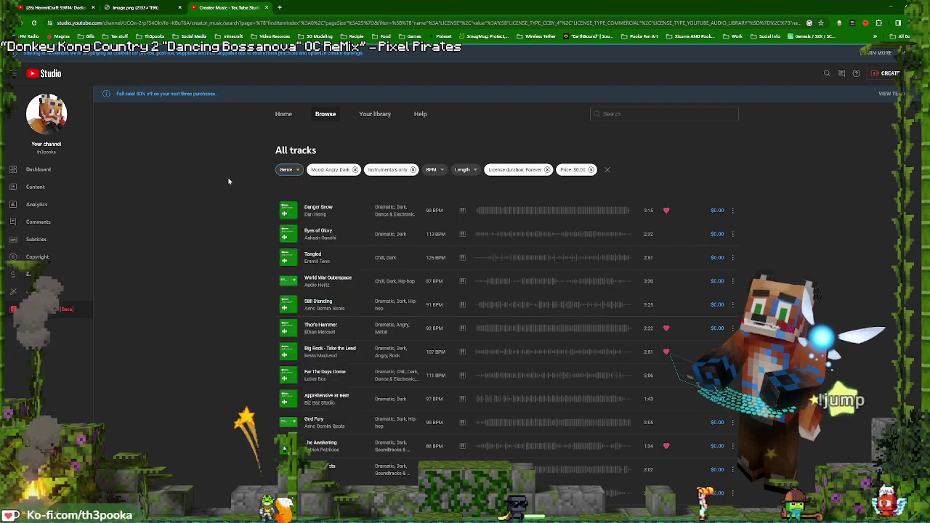
Preview the track Danger Snow and download it under the YouTube Audio Library License
{"action": "left_click", "coordinate": [289, 211]}
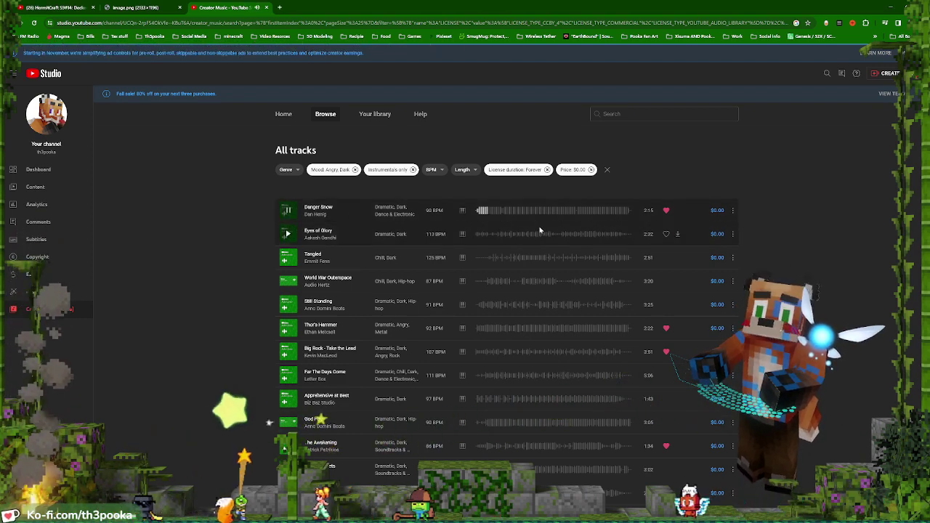
{"action": "scroll", "coordinate": [565, 330], "scroll_direction": "down", "scroll_amount": 3}
{"action": "scroll", "coordinate": [567, 351], "scroll_direction": "up", "scroll_amount": 3}
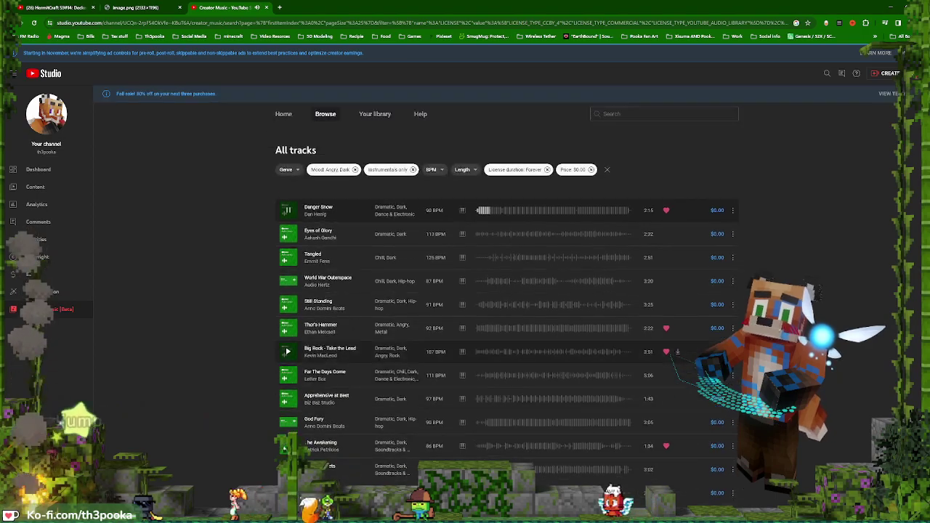
{"action": "double_click", "coordinate": [583, 8]}
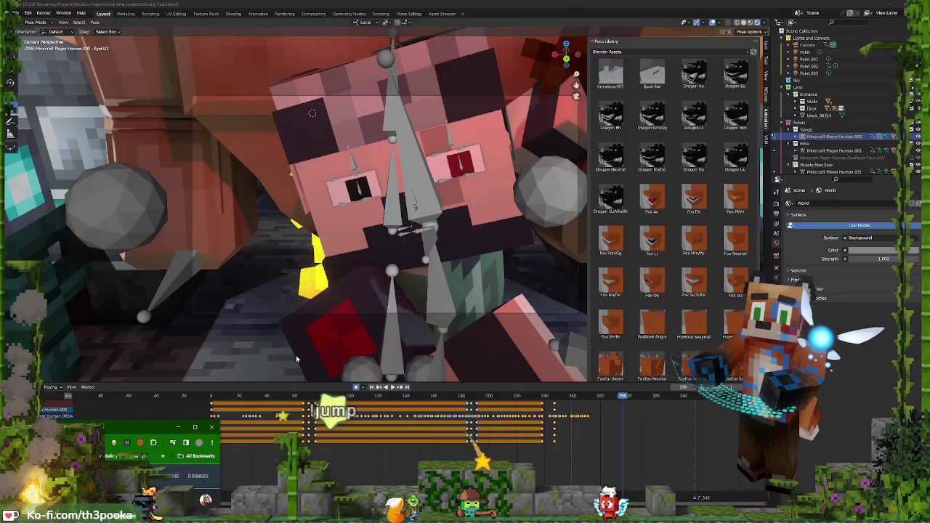
{"action": "left_click", "coordinate": [156, 435]}
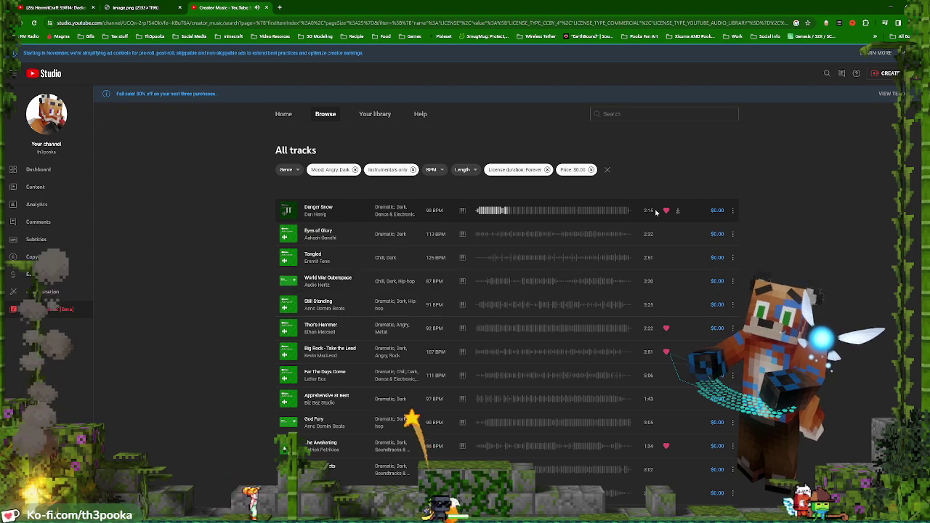
{"action": "left_click", "coordinate": [677, 210]}
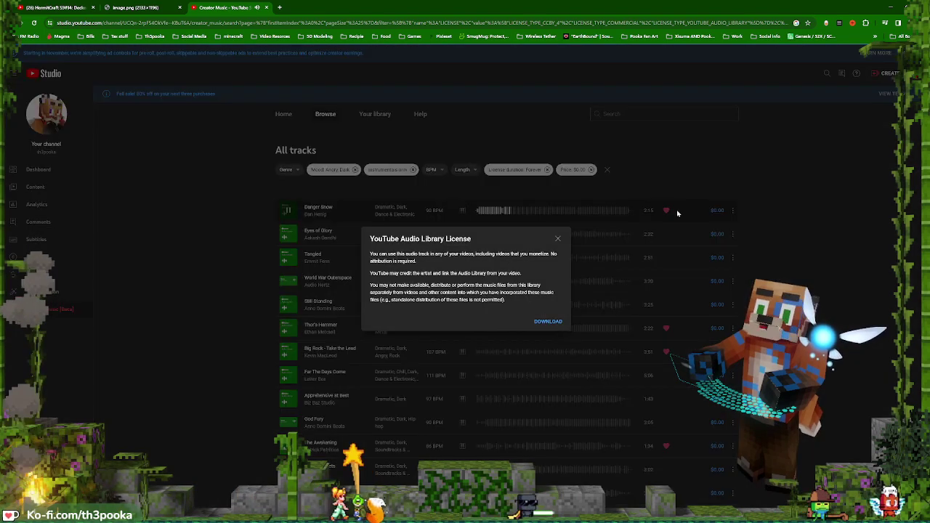
{"action": "left_click", "coordinate": [548, 321]}
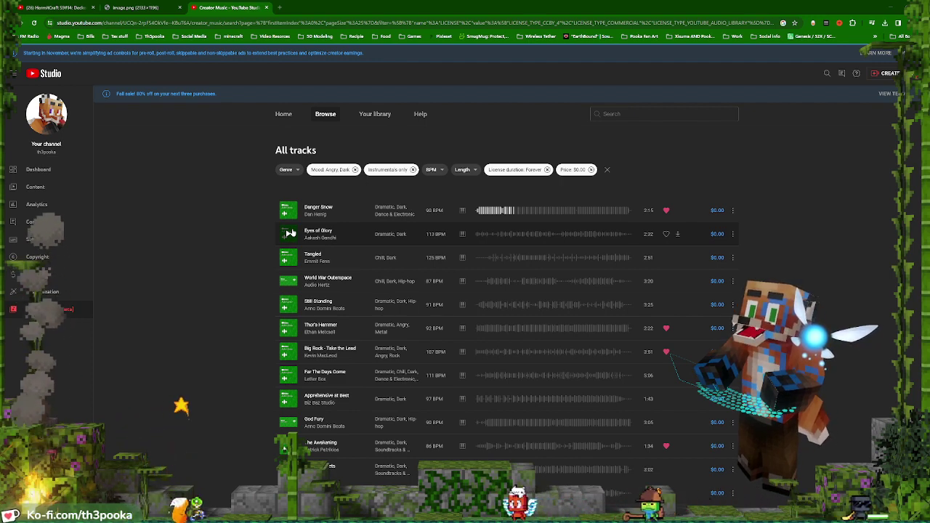
Preview the tracks Eyes of Glory, The Awakening and Raging Streets, skipping ahead within the last two
{"action": "left_click", "coordinate": [288, 235]}
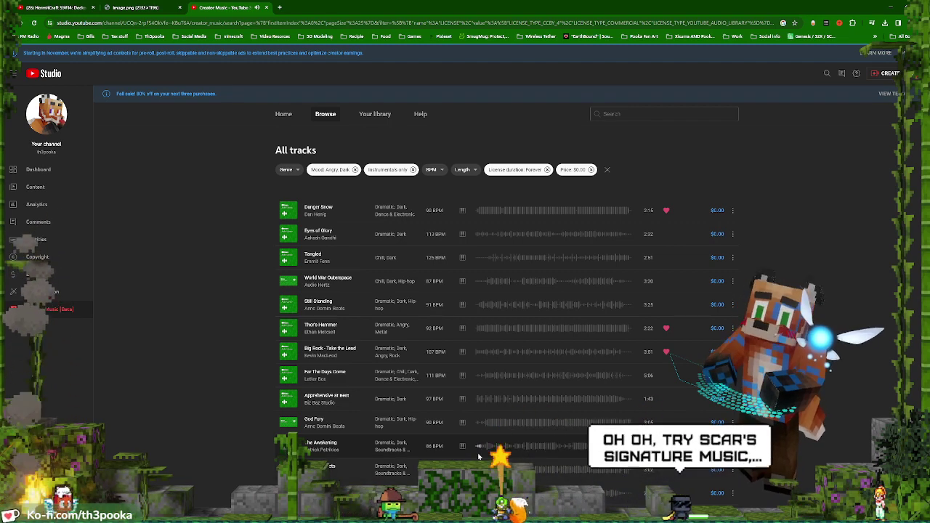
{"action": "left_click", "coordinate": [527, 448]}
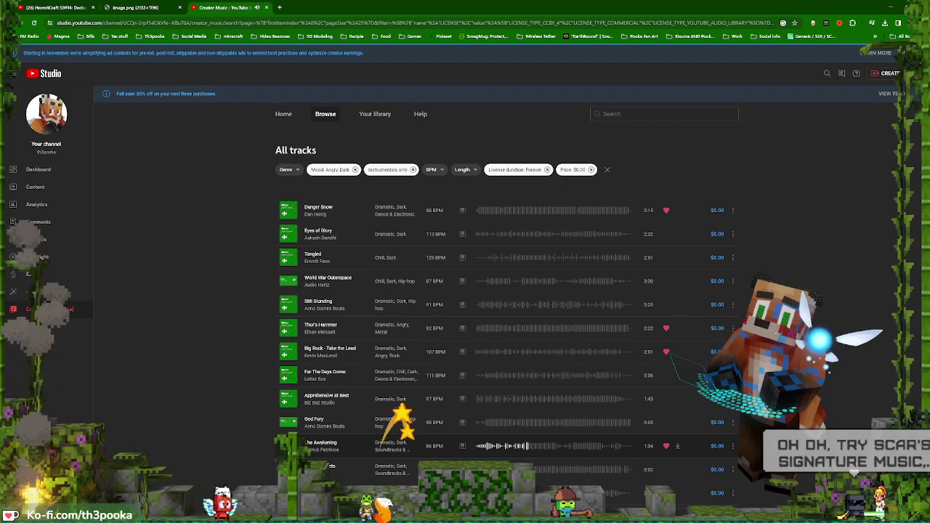
{"action": "scroll", "coordinate": [338, 449], "scroll_direction": "down", "scroll_amount": 2}
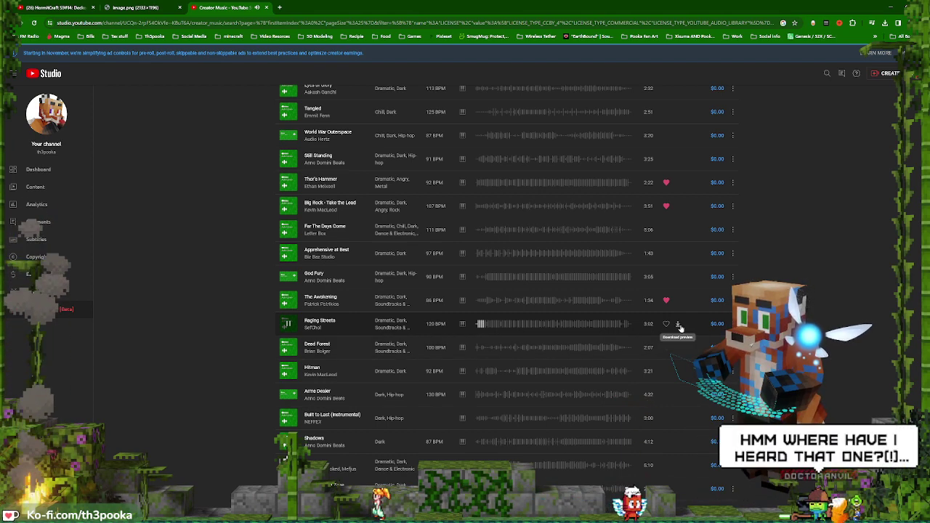
{"action": "left_click", "coordinate": [558, 324]}
{"action": "left_click", "coordinate": [500, 325]}
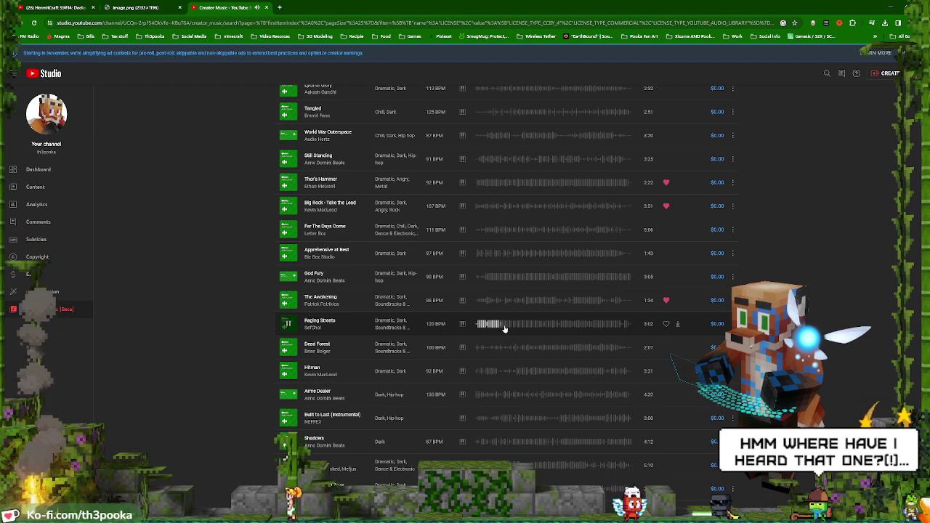
{"action": "left_click", "coordinate": [511, 325]}
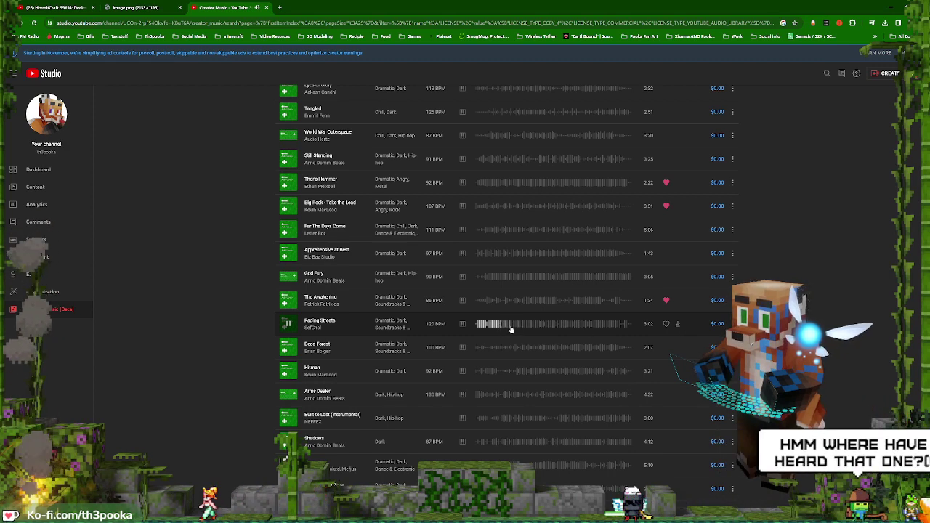
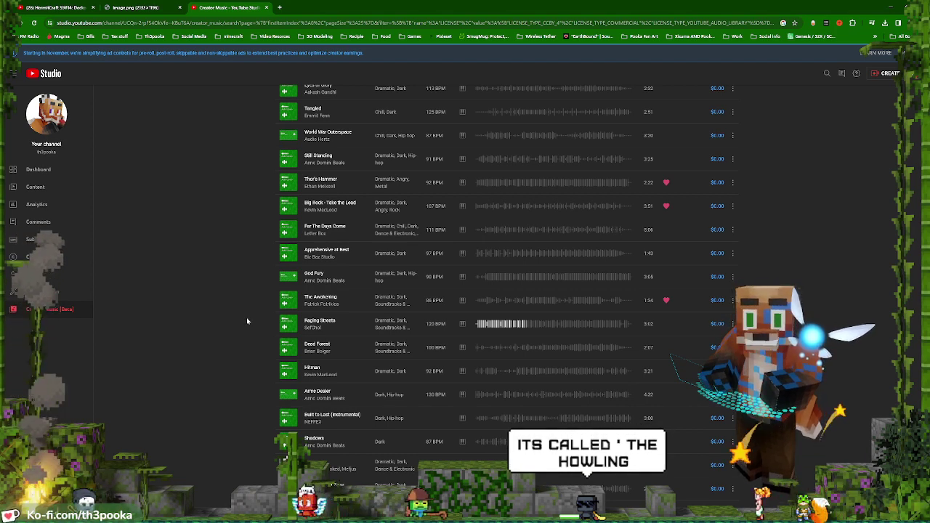
Open the same filtered Creator Music track list in a second browser tab using its copied address
{"action": "scroll", "coordinate": [247, 321], "scroll_direction": "up", "scroll_amount": 3}
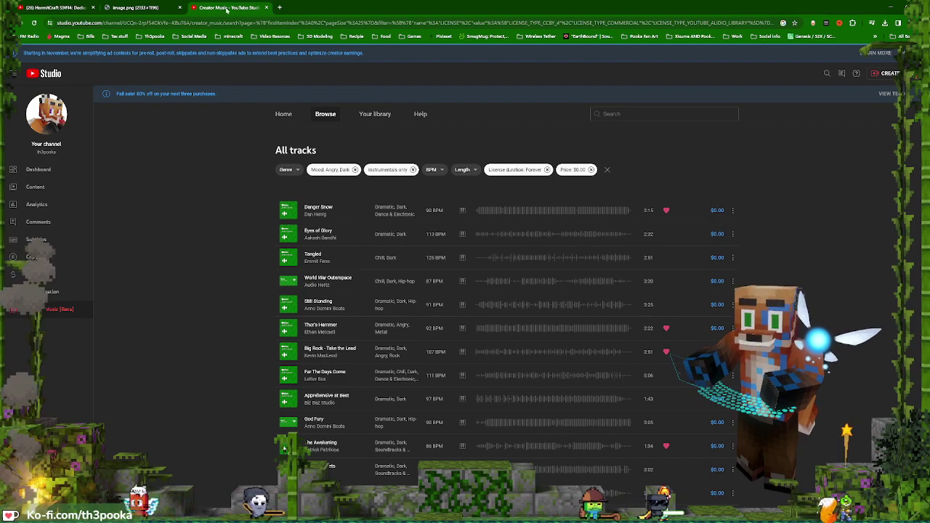
{"action": "left_click", "coordinate": [192, 23]}
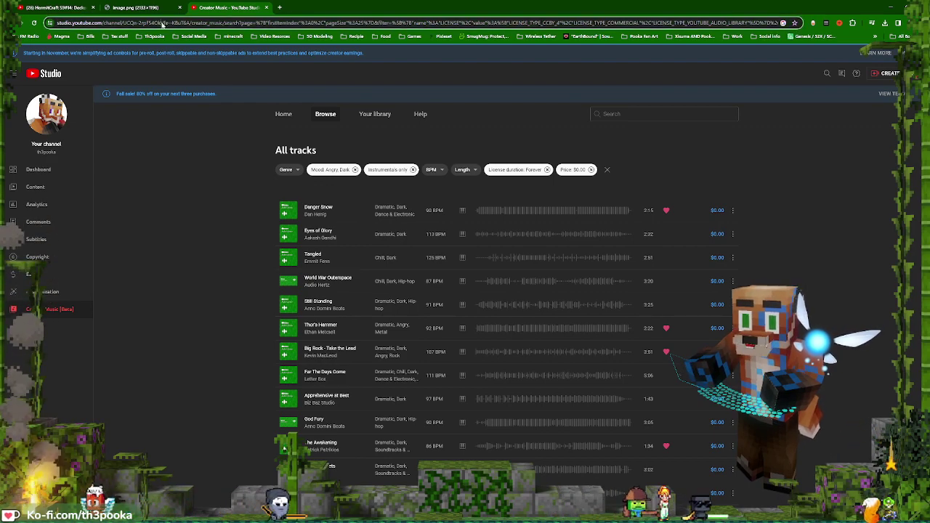
{"action": "left_click", "coordinate": [280, 7]}
{"action": "key", "text": "ctrl+v"}
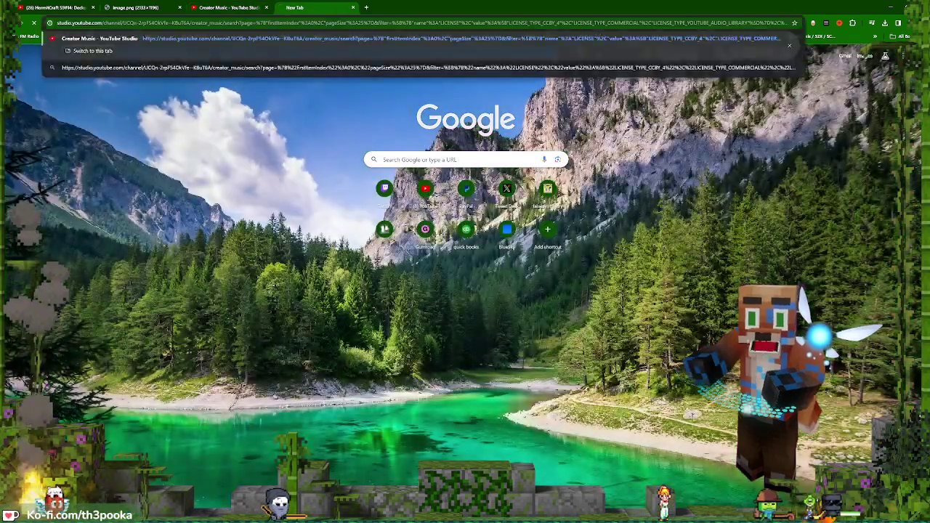
{"action": "key", "text": "Return"}
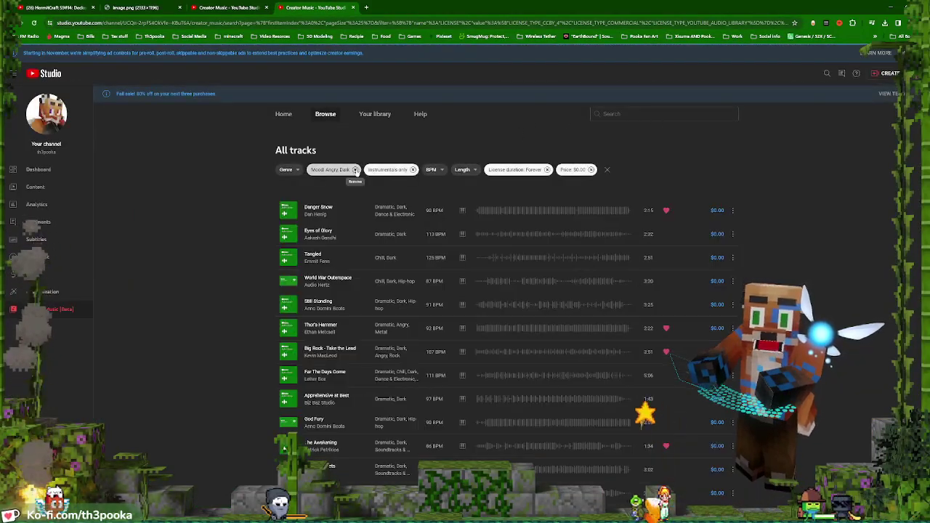
Clear the mood, instrumentals, license duration and price filters from the track list in the second Creator Music tab
{"action": "left_click", "coordinate": [356, 169]}
{"action": "left_click", "coordinate": [389, 169]}
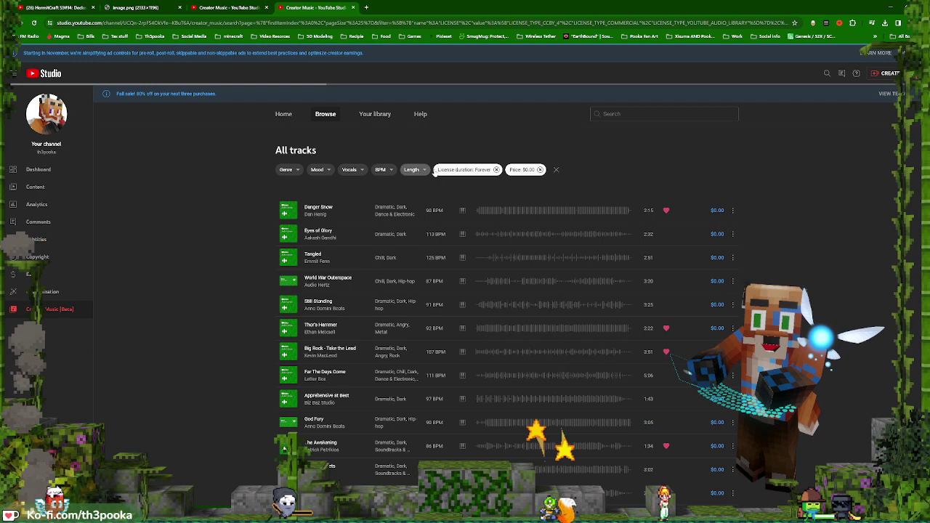
{"action": "left_click", "coordinate": [496, 169]}
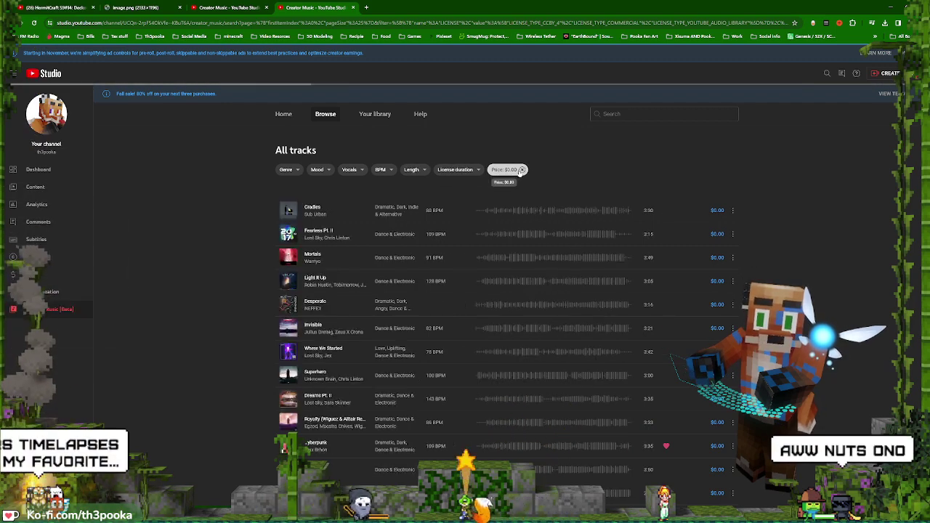
{"action": "left_click", "coordinate": [518, 169]}
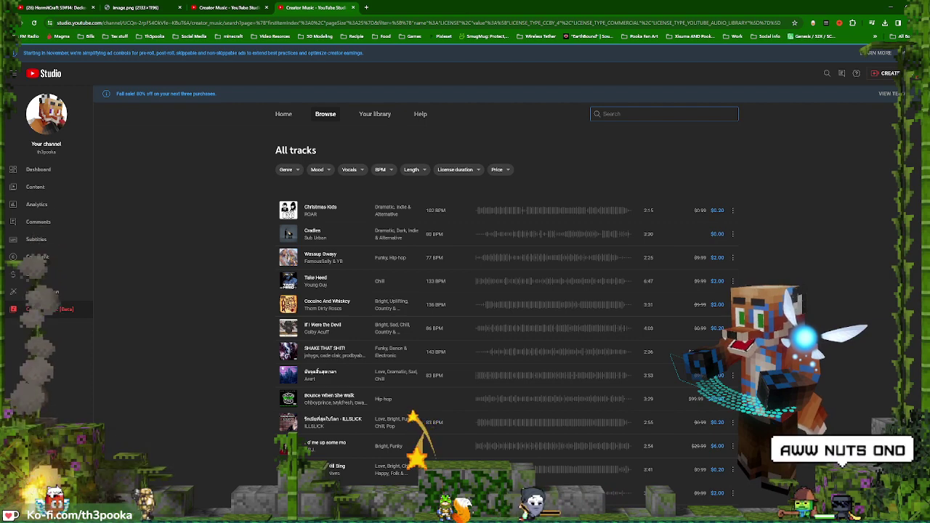
{"action": "type", "text": "howling"}
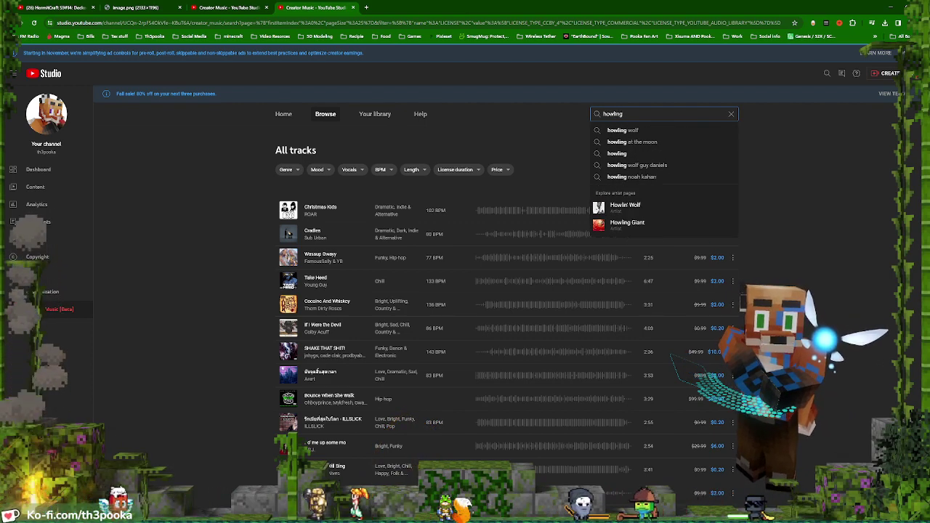
{"action": "key", "text": "BackSpace"}
{"action": "key", "text": "BackSpace"}
{"action": "key", "text": "BackSpace"}
{"action": "key", "text": "BackSpace"}
{"action": "key", "text": "BackSpace"}
{"action": "key", "text": "BackSpace"}
{"action": "key", "text": "BackSpace"}
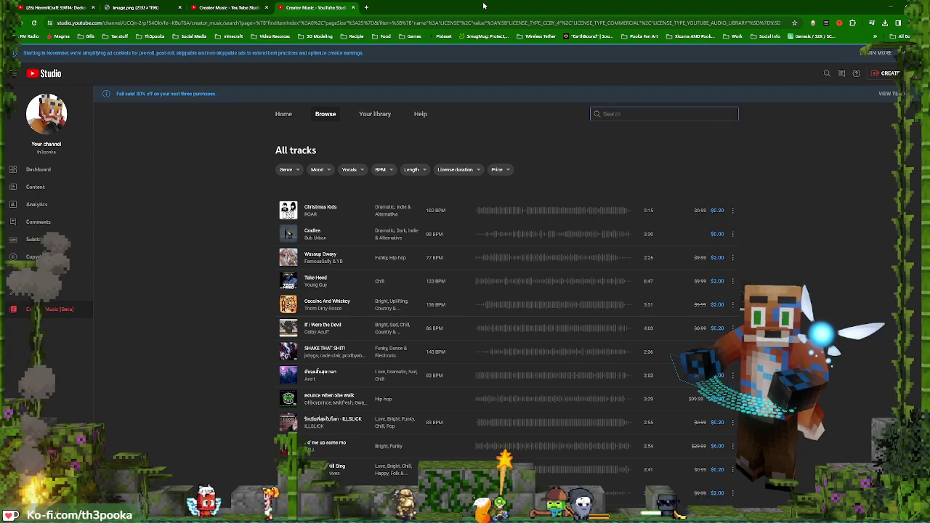
Open YouTube in a new browser tab and find the channel by searching for "goodtimes with scar"
{"action": "left_click", "coordinate": [366, 8]}
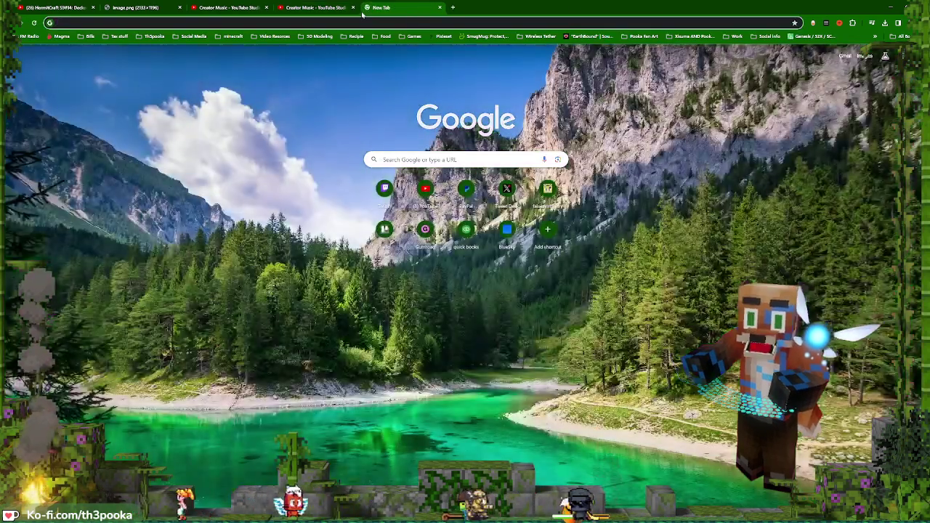
{"action": "left_click", "coordinate": [425, 191]}
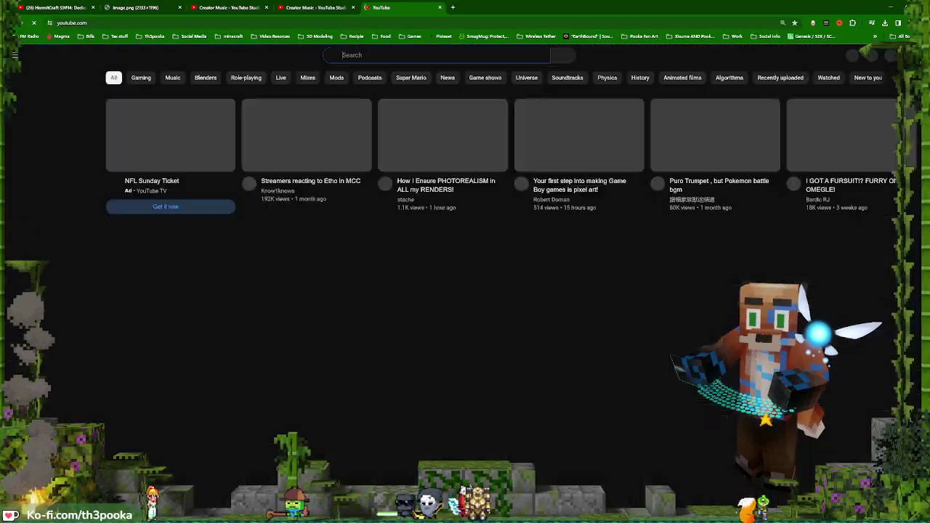
{"action": "type", "text": "good"}
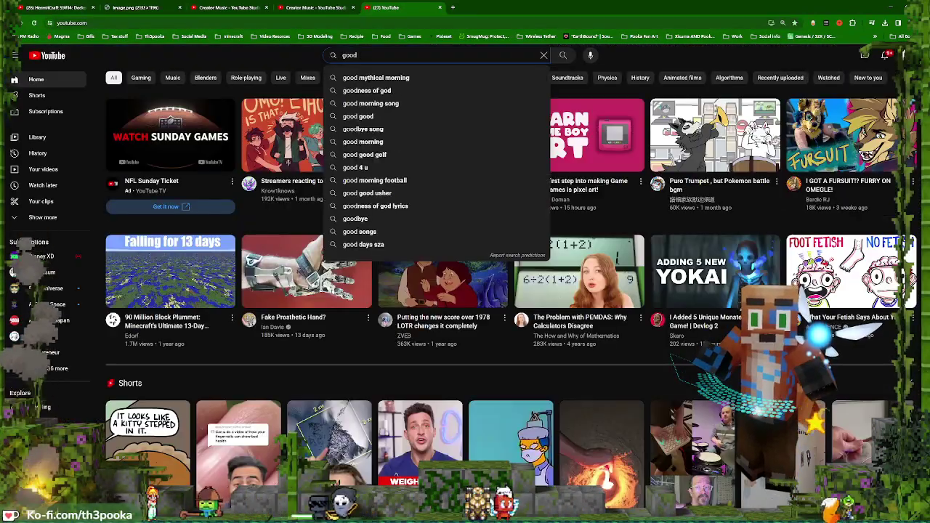
{"action": "type", "text": "times with scar"}
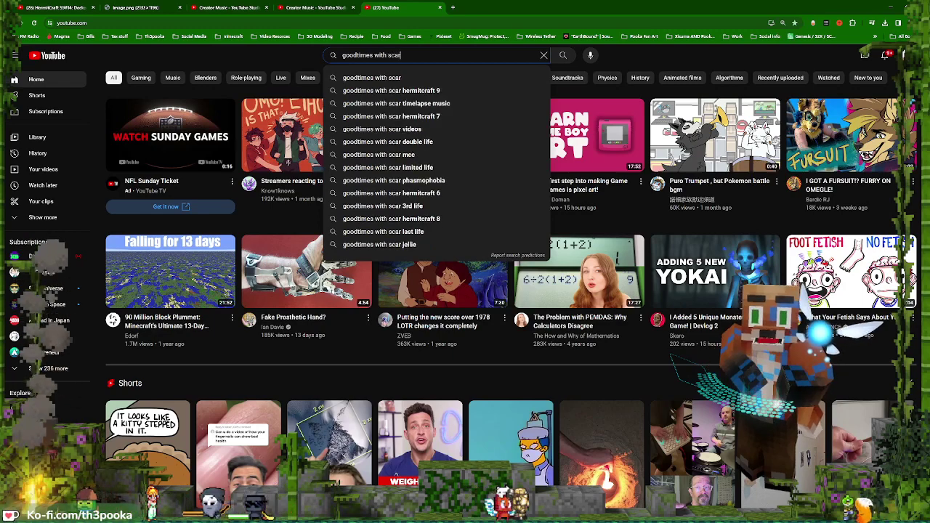
{"action": "key", "text": "Return"}
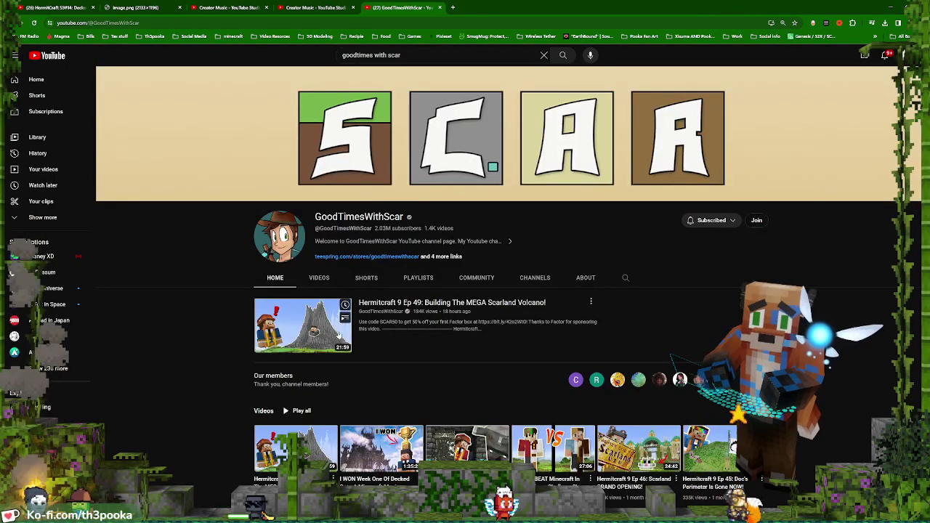
Open the video Hermitcraft 9 Ep 49: Building The MEGA Scarland Volcano!, skip ahead to about 13:41 and pause it
{"action": "left_click", "coordinate": [500, 304]}
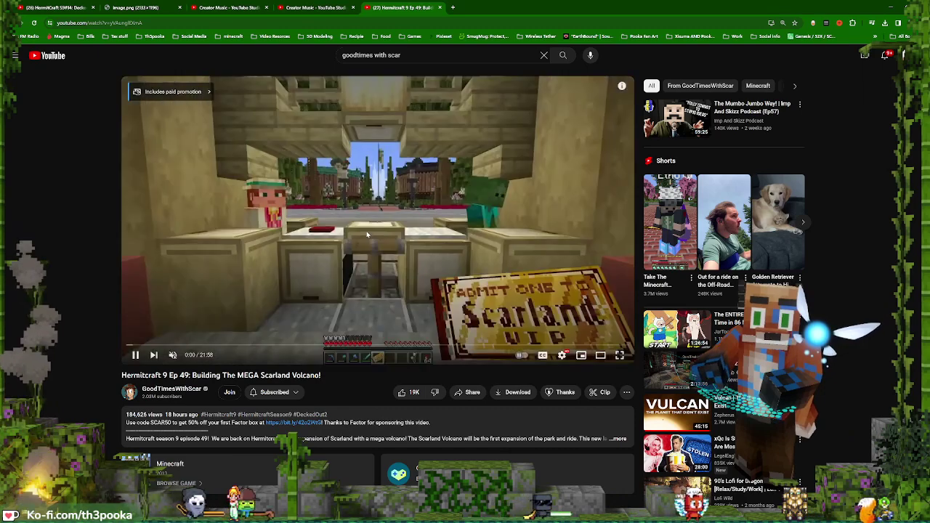
{"action": "left_click", "coordinate": [135, 355]}
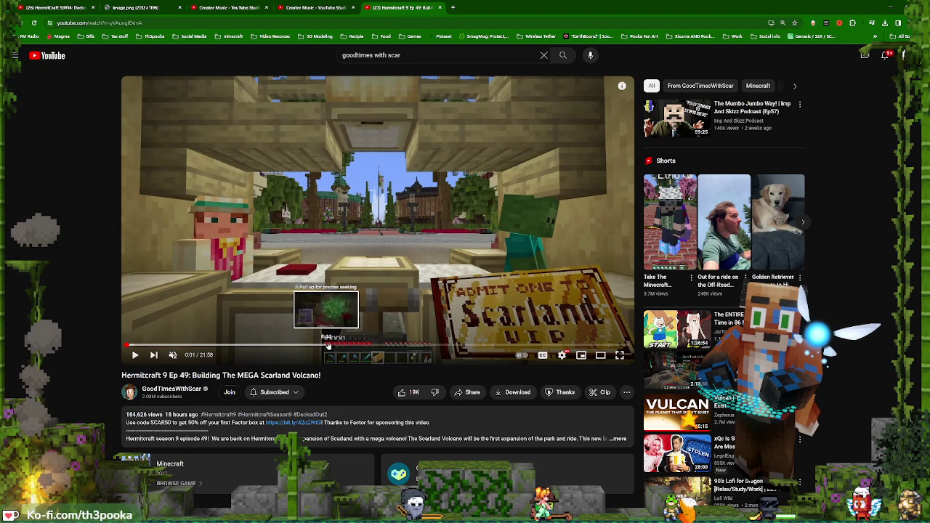
{"action": "left_click", "coordinate": [358, 347]}
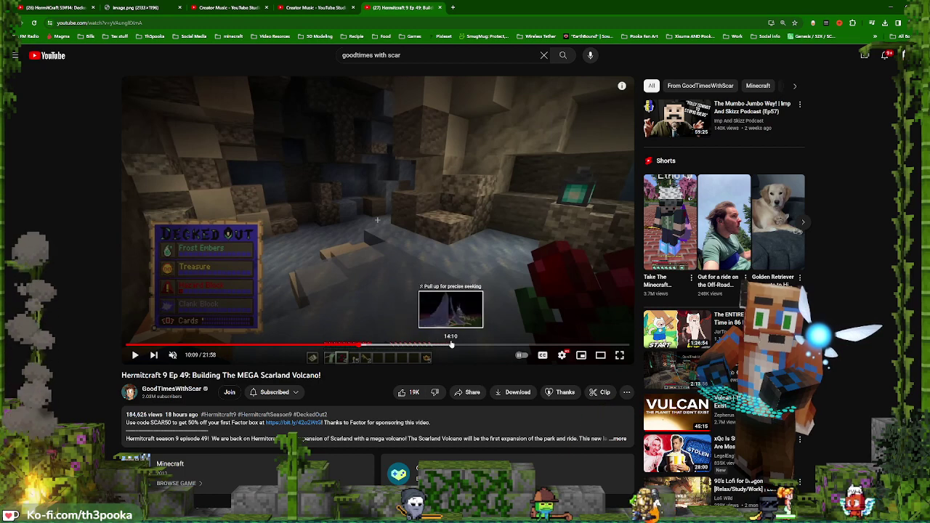
{"action": "left_click_drag", "start_coordinate": [439, 344], "coordinate": [439, 344]}
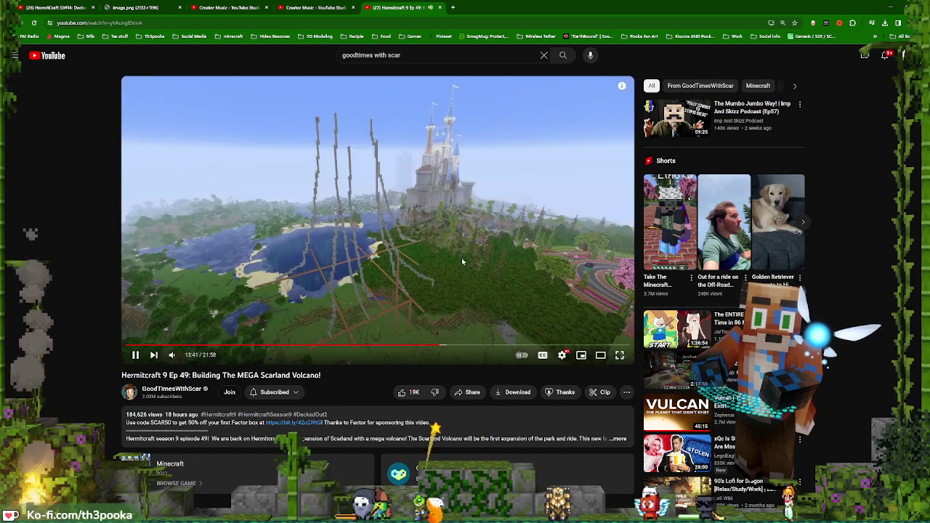
{"action": "left_click", "coordinate": [460, 257]}
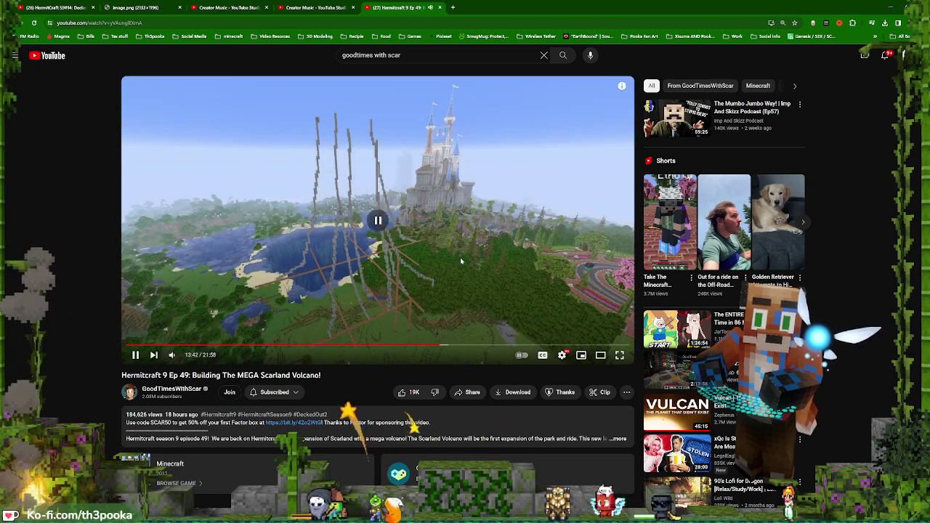
Expand the video's description and read through it for music credits
{"action": "left_click", "coordinate": [186, 446]}
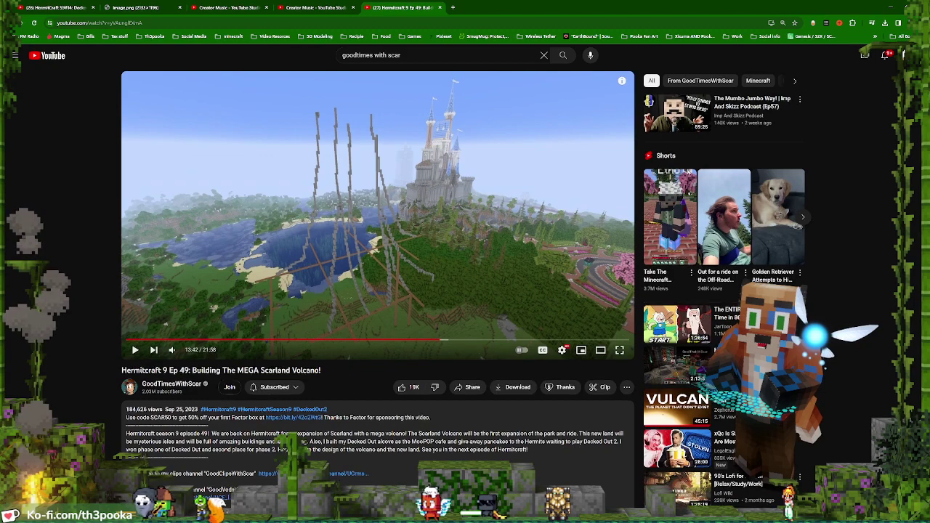
{"action": "scroll", "coordinate": [238, 427], "scroll_direction": "down", "scroll_amount": 2}
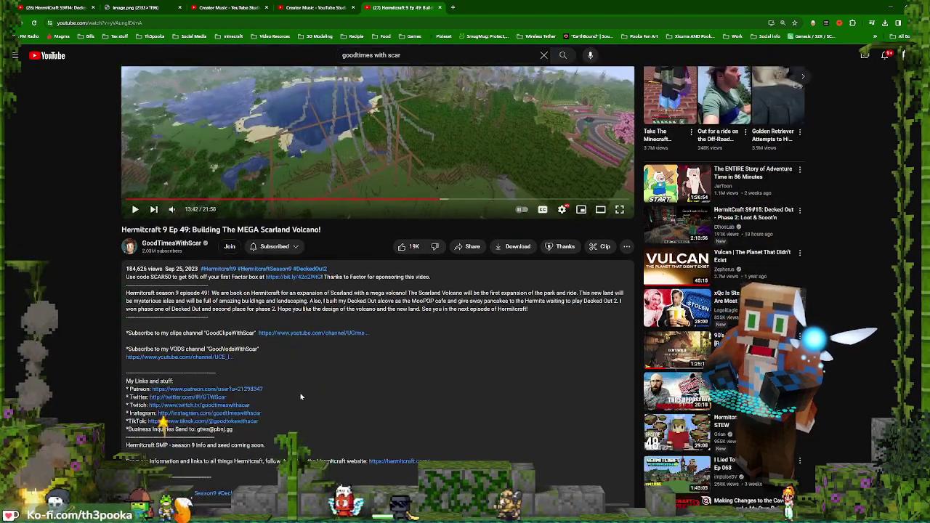
{"action": "scroll", "coordinate": [301, 397], "scroll_direction": "down", "scroll_amount": 1}
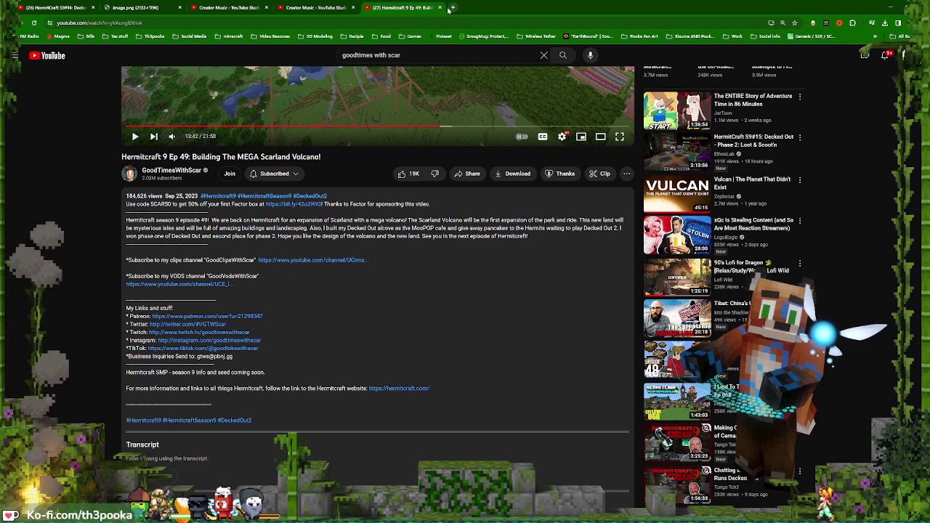
Search YouTube for "goodtimes with scar timelapse music"
{"action": "left_click", "coordinate": [402, 55]}
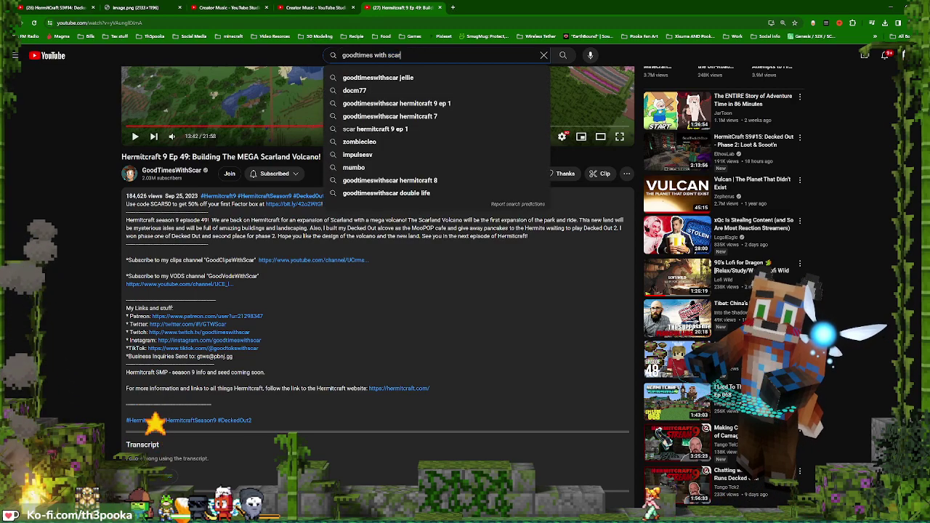
{"action": "type", "text": "timelapse music"}
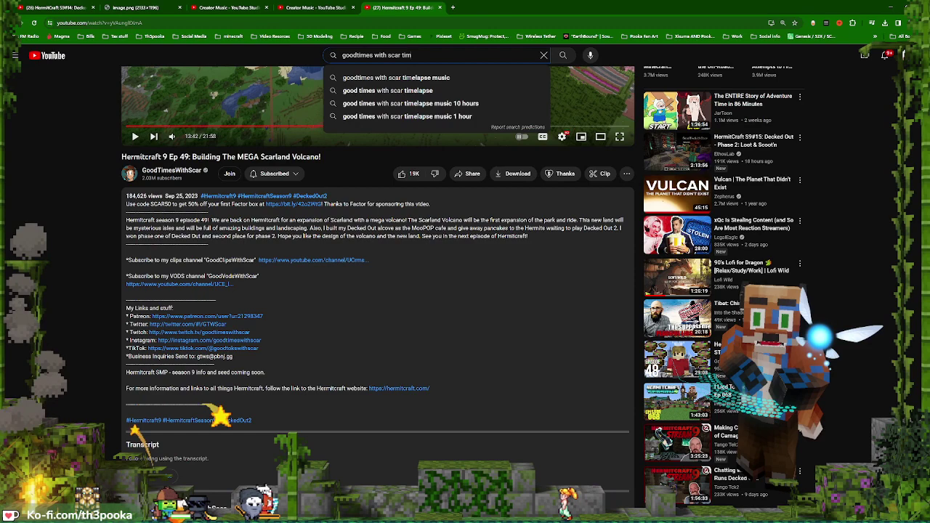
{"action": "key", "text": "Return"}
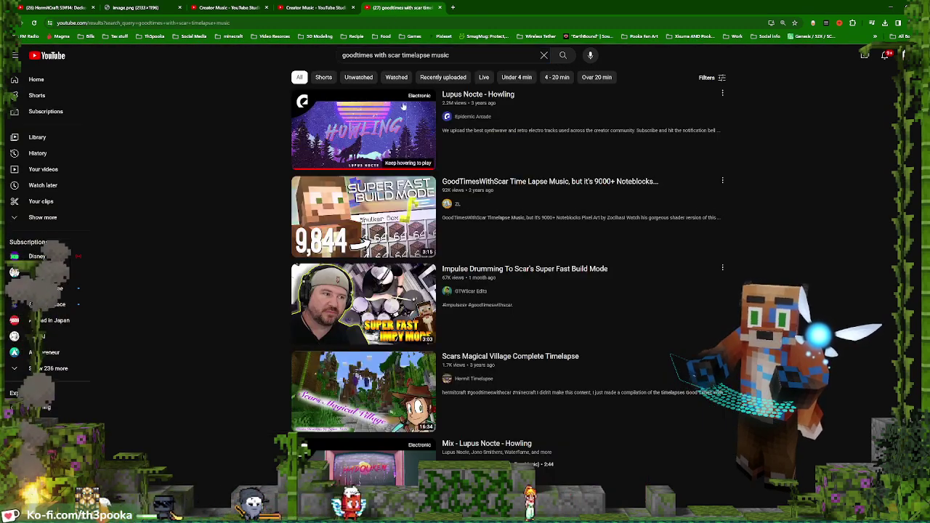
Return to the unfiltered Creator Music tab and search its library for "howling"
{"action": "left_click", "coordinate": [306, 7]}
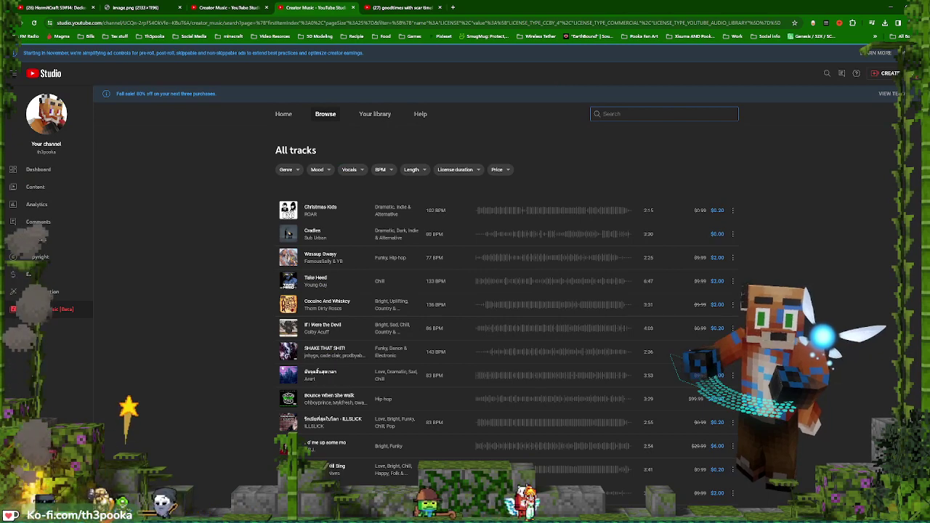
{"action": "type", "text": "howling"}
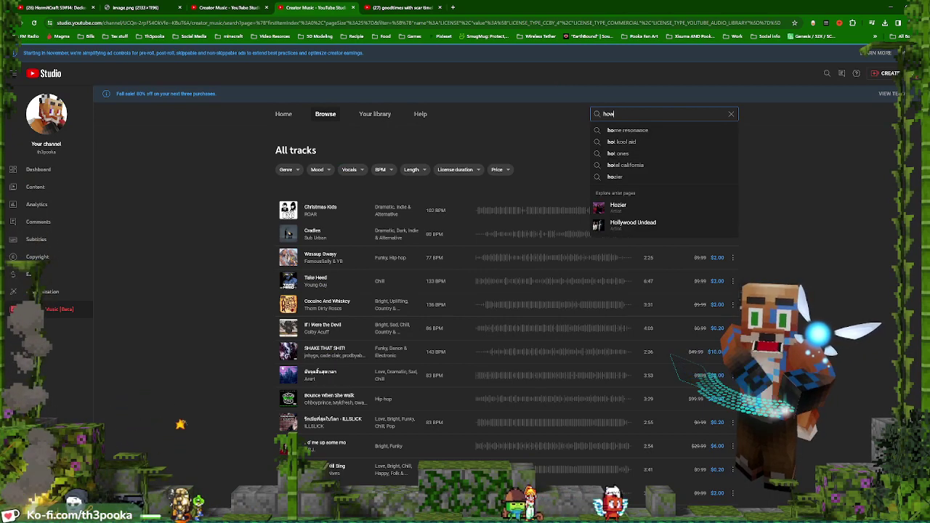
{"action": "key", "text": "Return"}
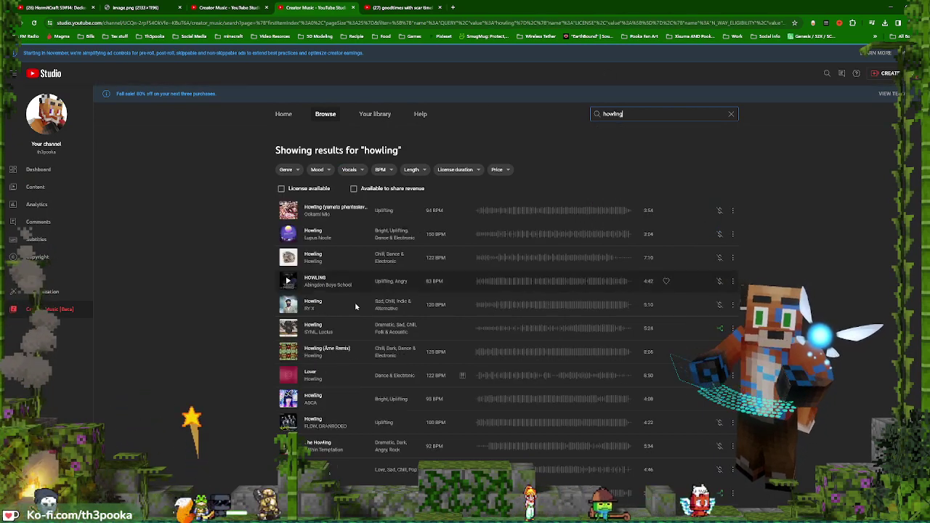
Preview the track Howling by Lupus Nocte, skip ahead in it and check its license availability
{"action": "left_click", "coordinate": [288, 234]}
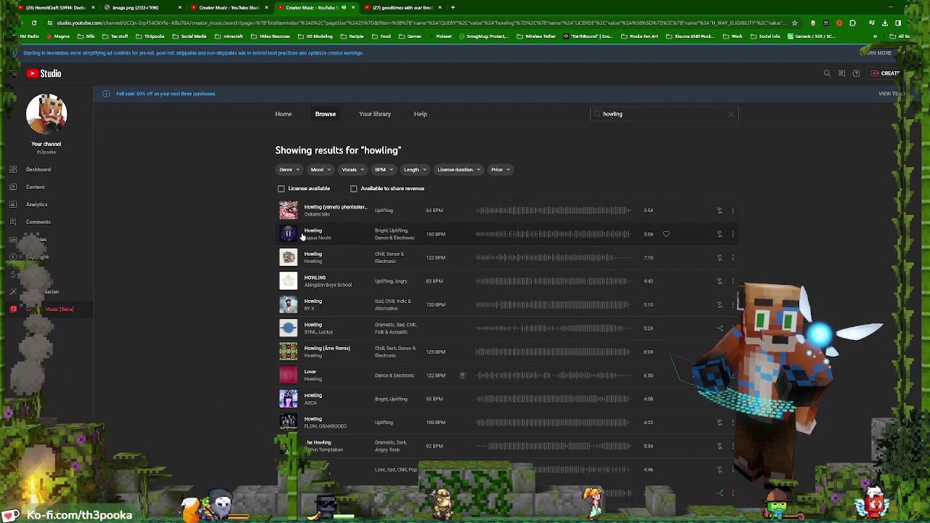
{"action": "left_click", "coordinate": [507, 235]}
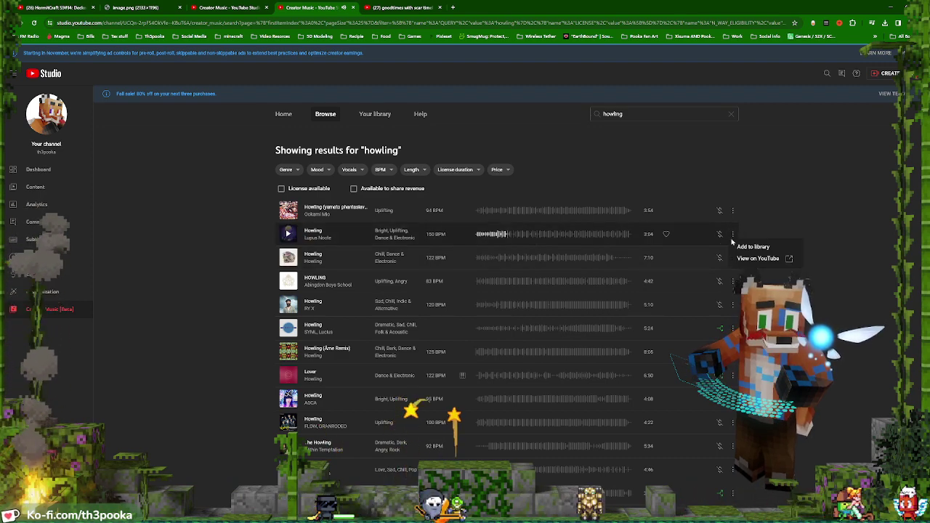
{"action": "mouse_move", "coordinate": [720, 238]}
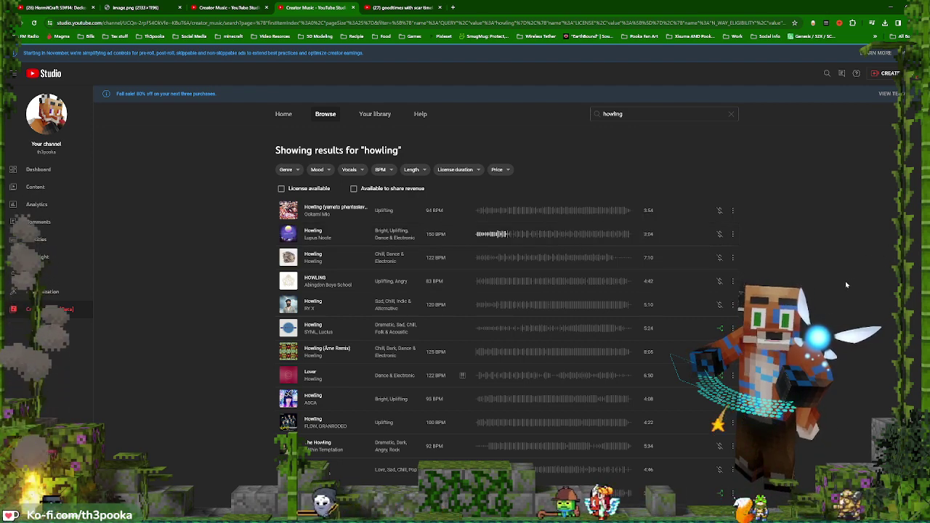
{"action": "left_click", "coordinate": [399, 6]}
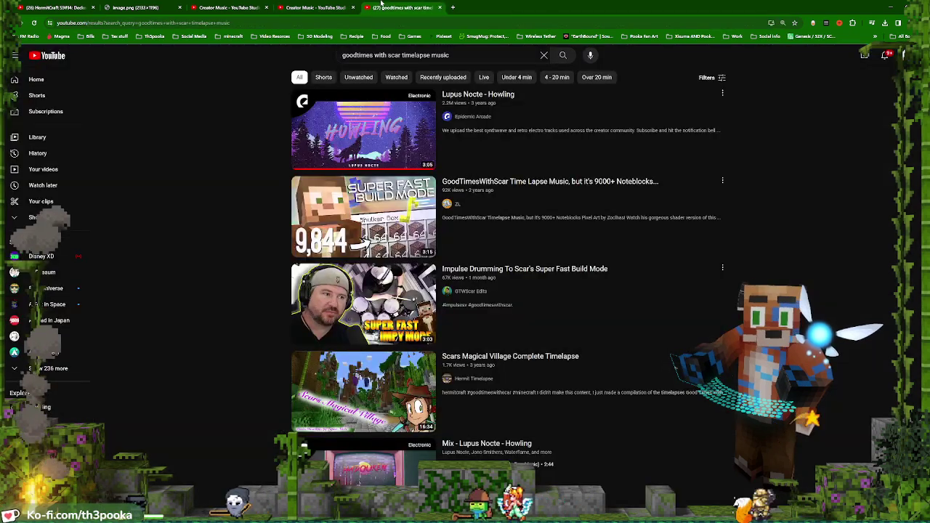
{"action": "left_click", "coordinate": [316, 7]}
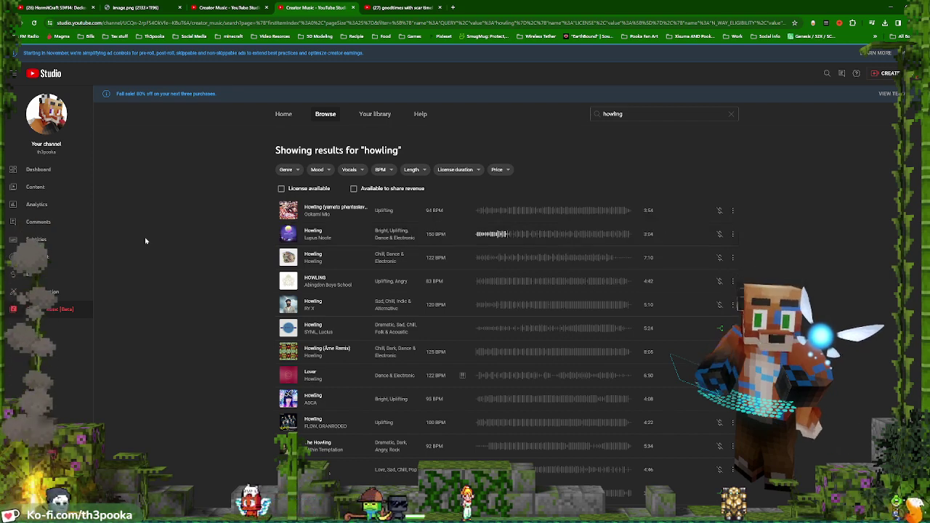
{"action": "left_click", "coordinate": [397, 7]}
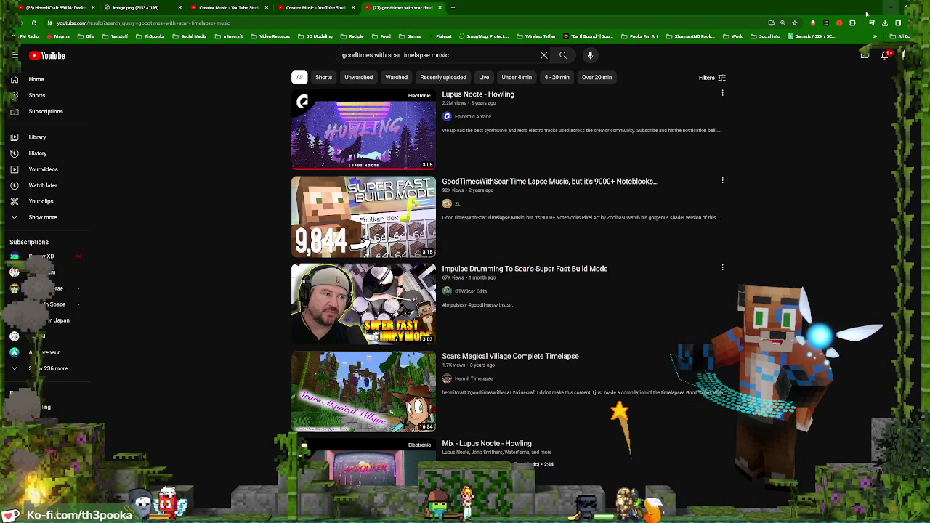
{"action": "left_click", "coordinate": [332, 9]}
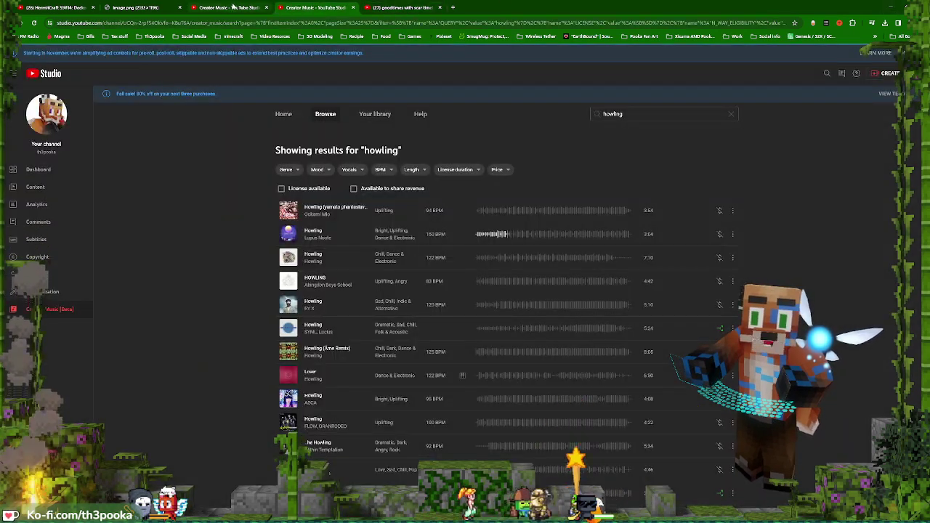
Return to the filtered Creator Music list in the first tab and preview the track U
{"action": "left_click", "coordinate": [232, 8]}
{"action": "scroll", "coordinate": [632, 390], "scroll_direction": "down", "scroll_amount": 5}
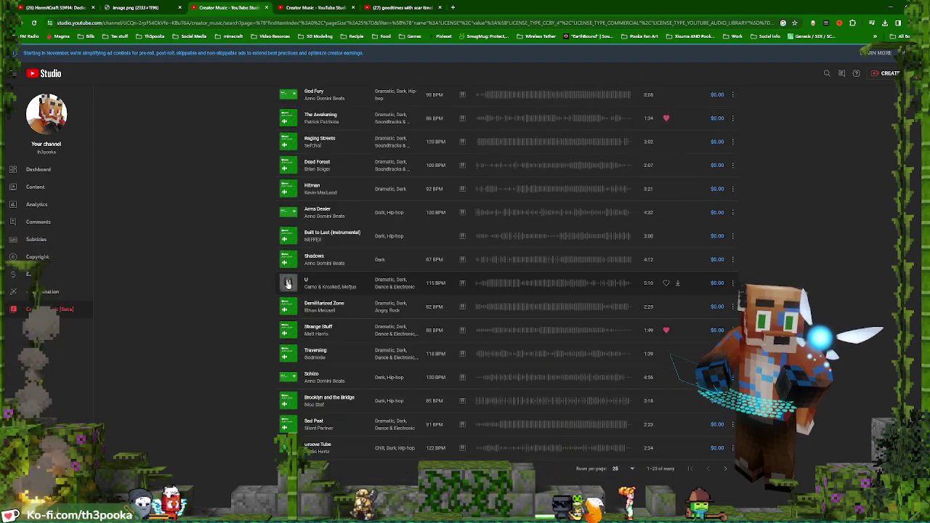
{"action": "scroll", "coordinate": [266, 264], "scroll_direction": "up", "scroll_amount": 5}
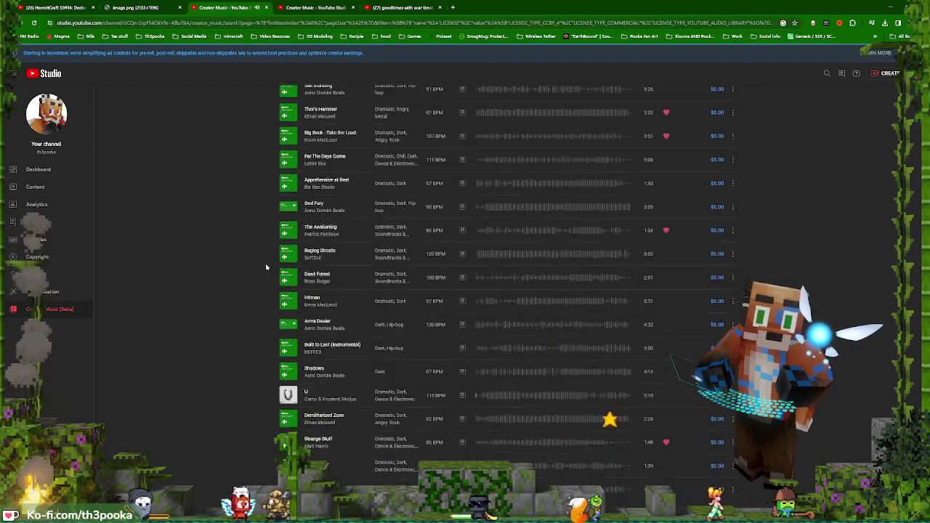
{"action": "scroll", "coordinate": [251, 251], "scroll_direction": "down", "scroll_amount": 4}
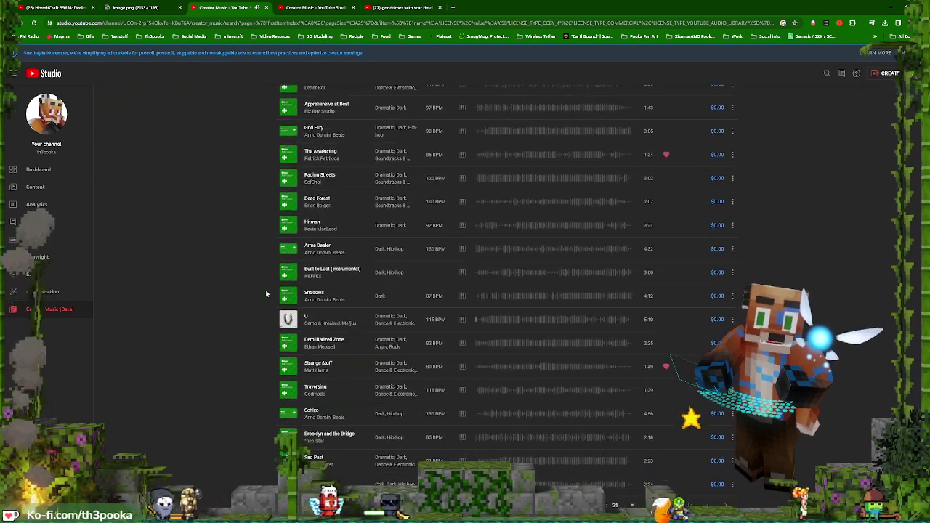
{"action": "left_click", "coordinate": [287, 320]}
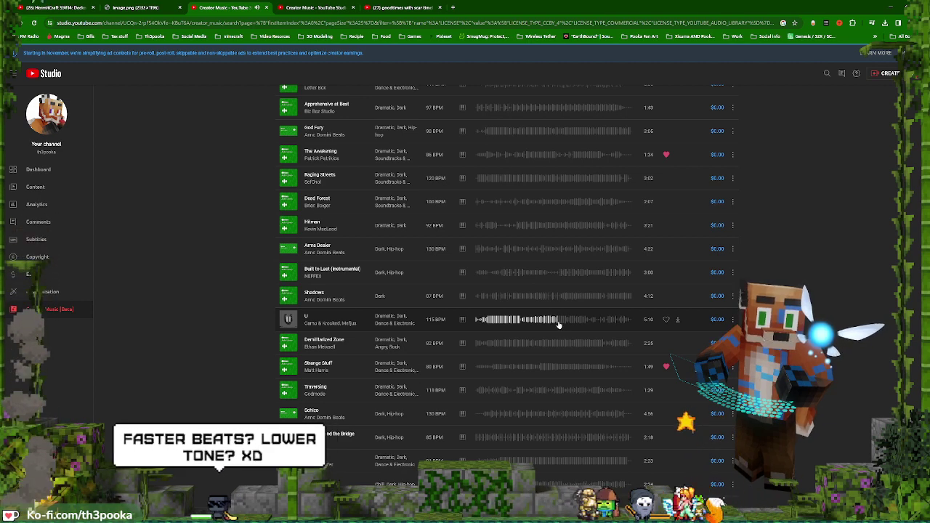
Stop the preview of the track U, download it and save its license to the library
{"action": "left_click", "coordinate": [288, 320]}
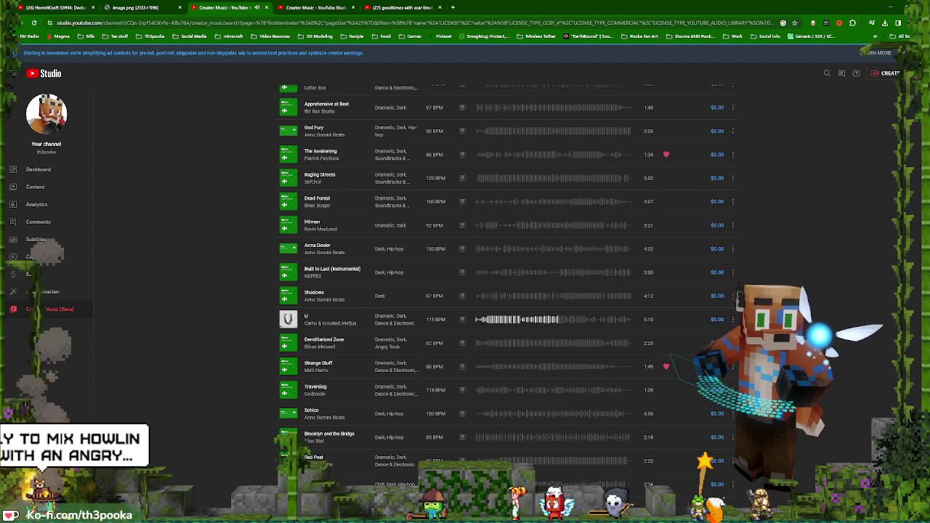
{"action": "left_click", "coordinate": [678, 321]}
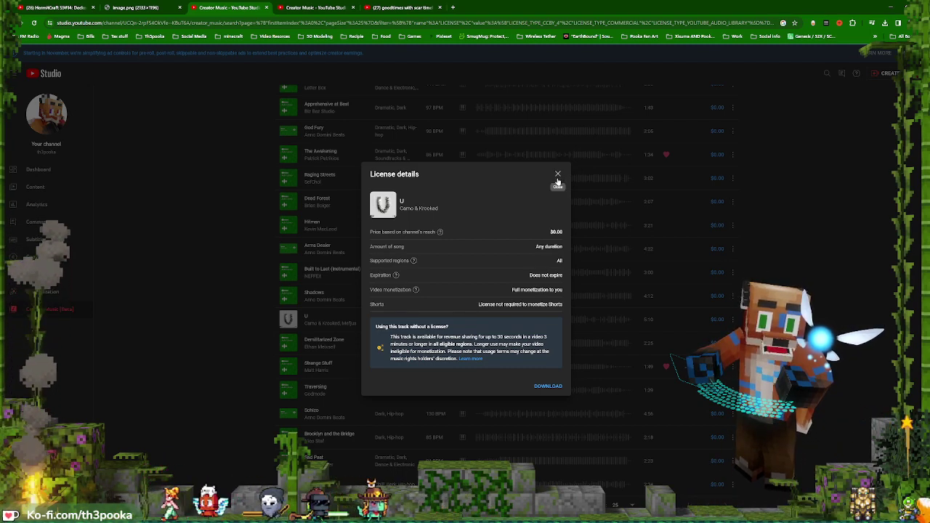
{"action": "left_click", "coordinate": [550, 386]}
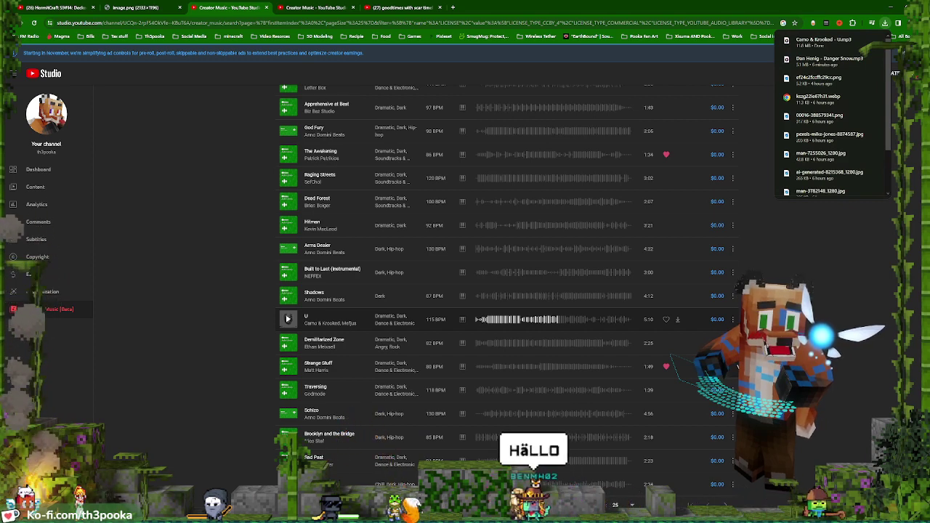
{"action": "left_click", "coordinate": [718, 320]}
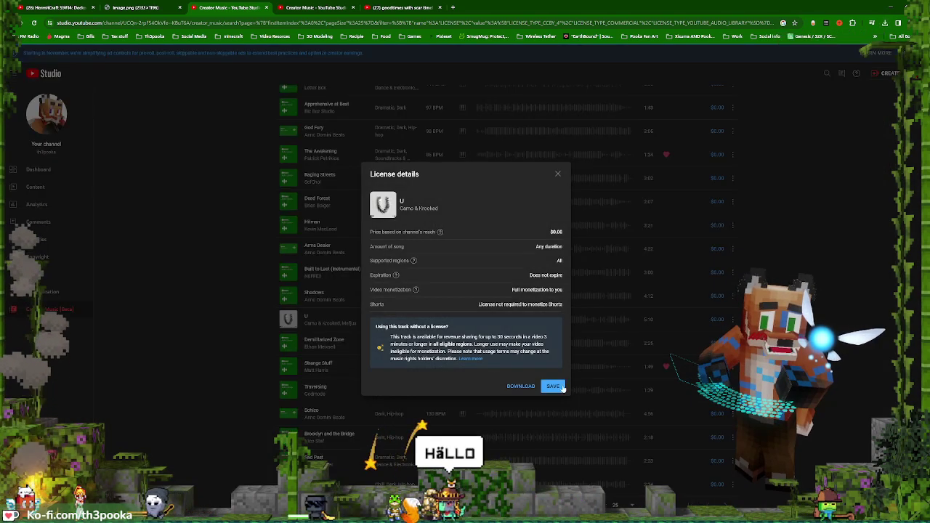
{"action": "left_click", "coordinate": [553, 387]}
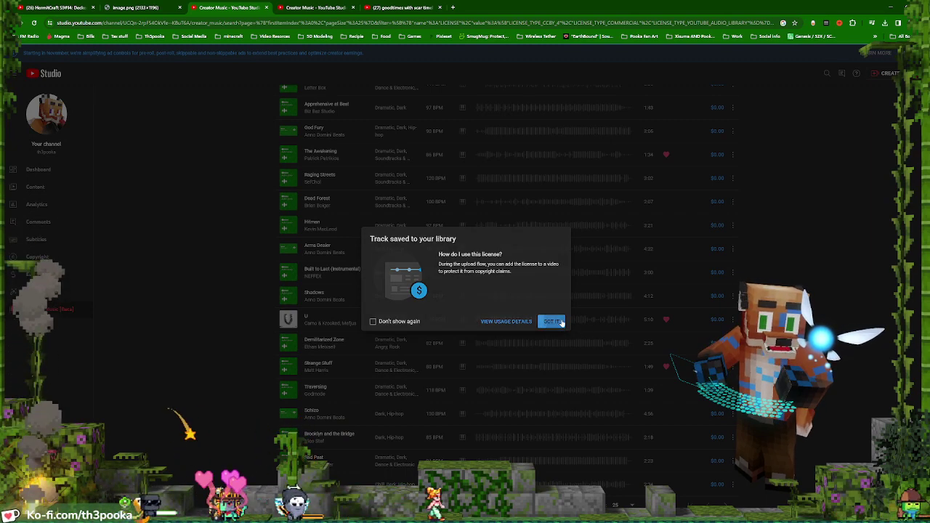
{"action": "left_click", "coordinate": [560, 322]}
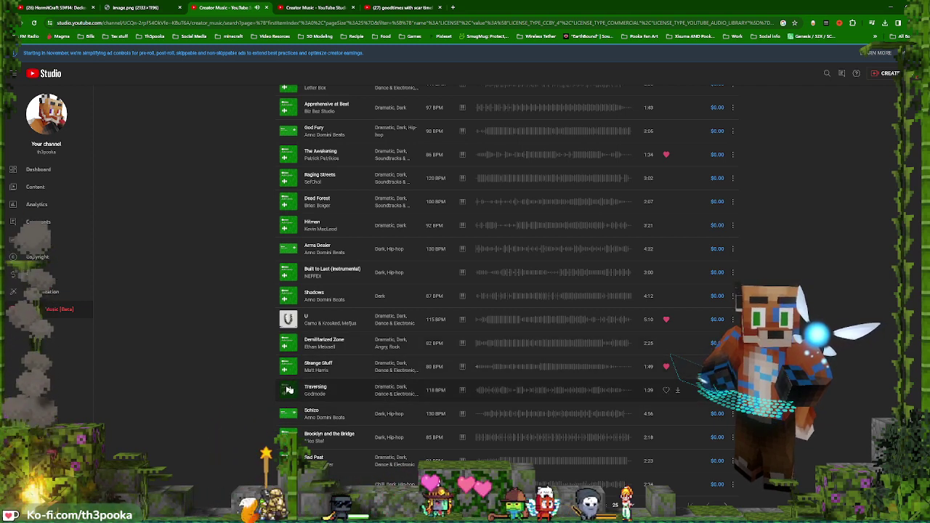
Preview the track Traversing and filter the music list to tracks of 110–200 BPM
{"action": "scroll", "coordinate": [323, 370], "scroll_direction": "down", "scroll_amount": 1}
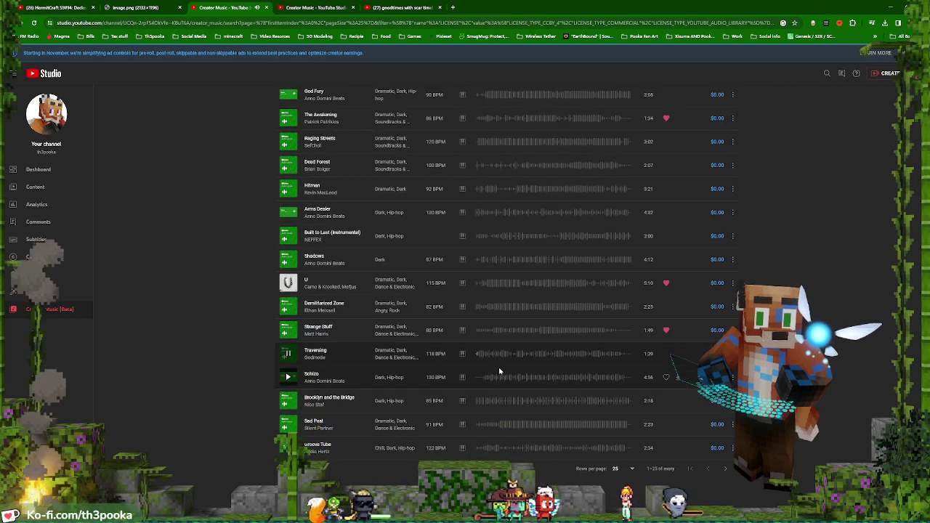
{"action": "left_click", "coordinate": [290, 356]}
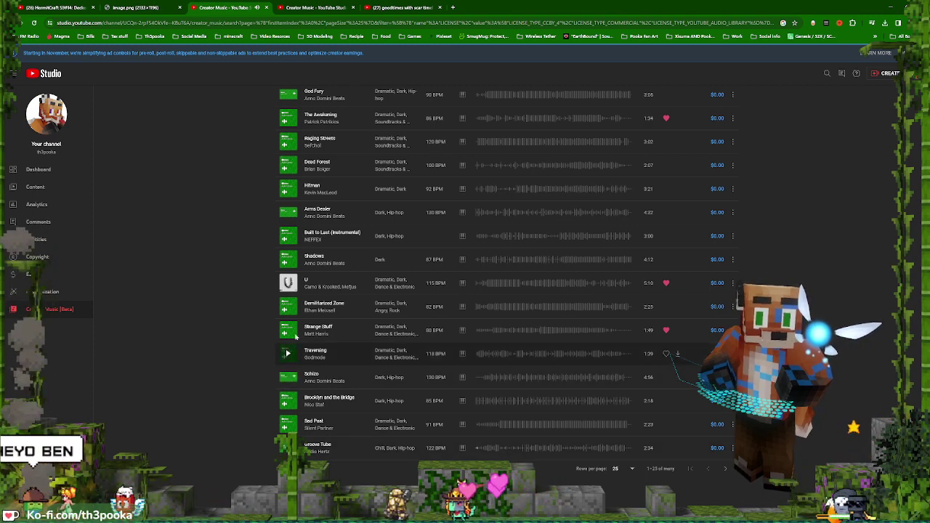
{"action": "scroll", "coordinate": [295, 336], "scroll_direction": "up", "scroll_amount": 2}
{"action": "scroll", "coordinate": [295, 333], "scroll_direction": "up", "scroll_amount": 4}
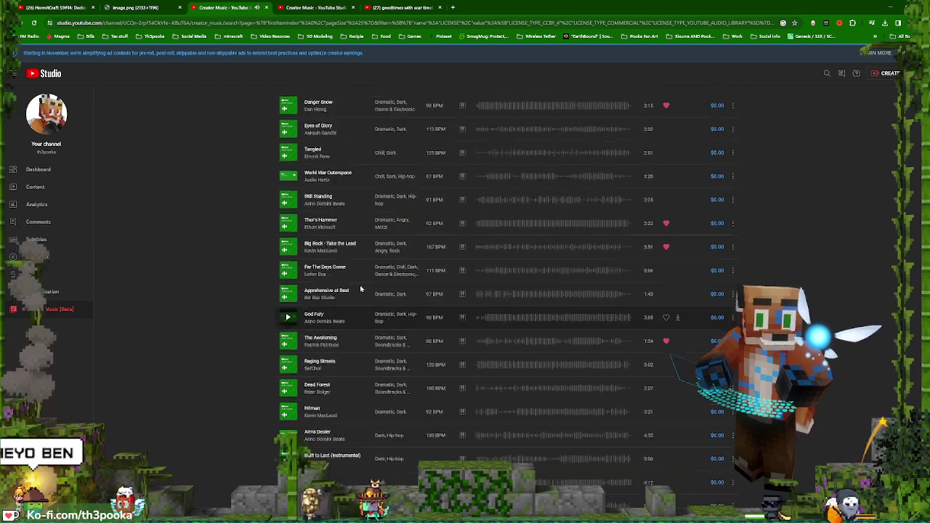
{"action": "left_click", "coordinate": [434, 170]}
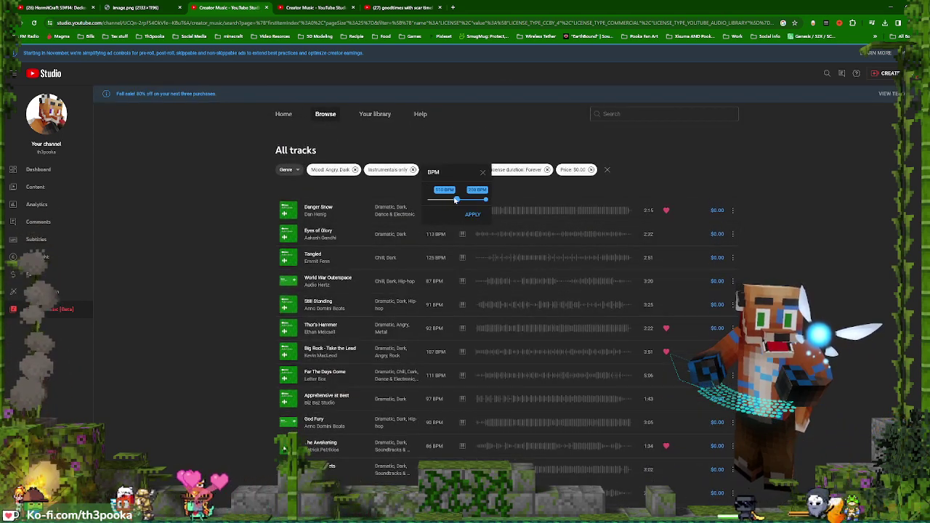
{"action": "left_click", "coordinate": [473, 215]}
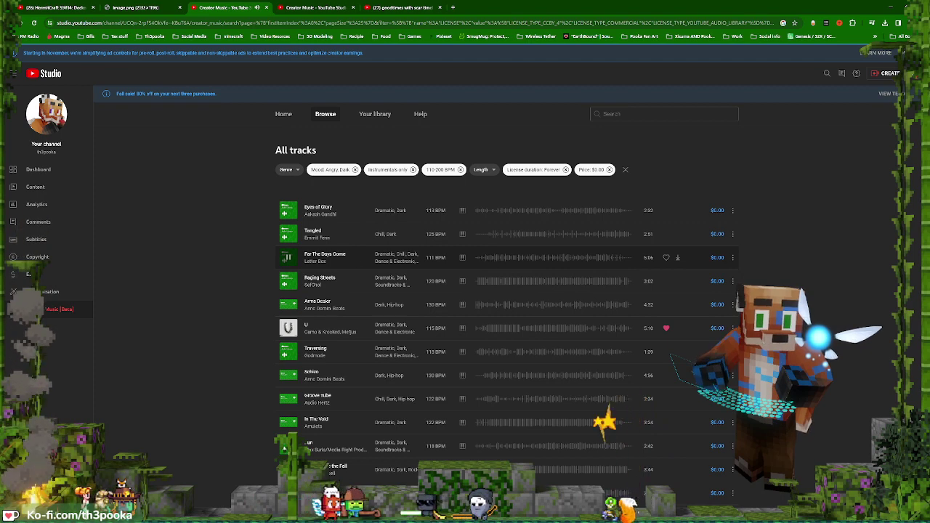
Preview the track Run, and download Pride Before the Fall and save it to the library
{"action": "scroll", "coordinate": [289, 260], "scroll_direction": "down", "scroll_amount": 2}
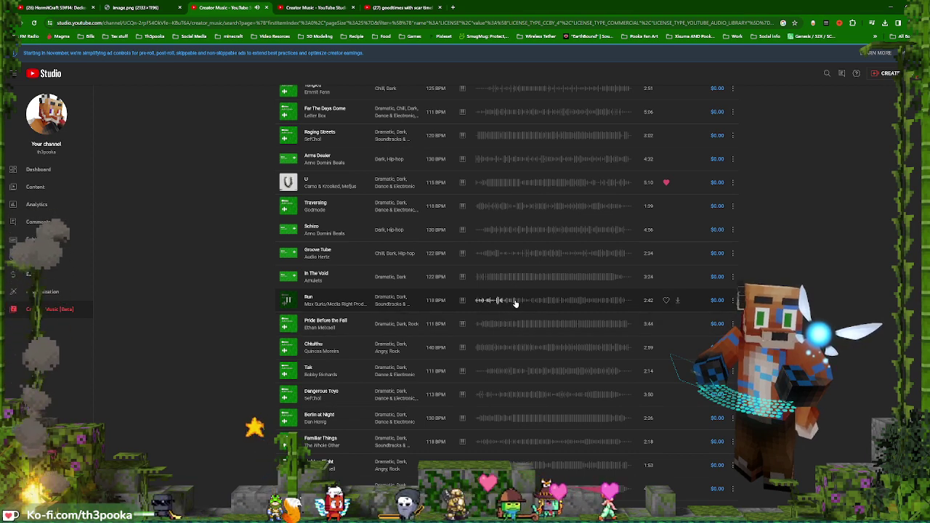
{"action": "left_click", "coordinate": [541, 303]}
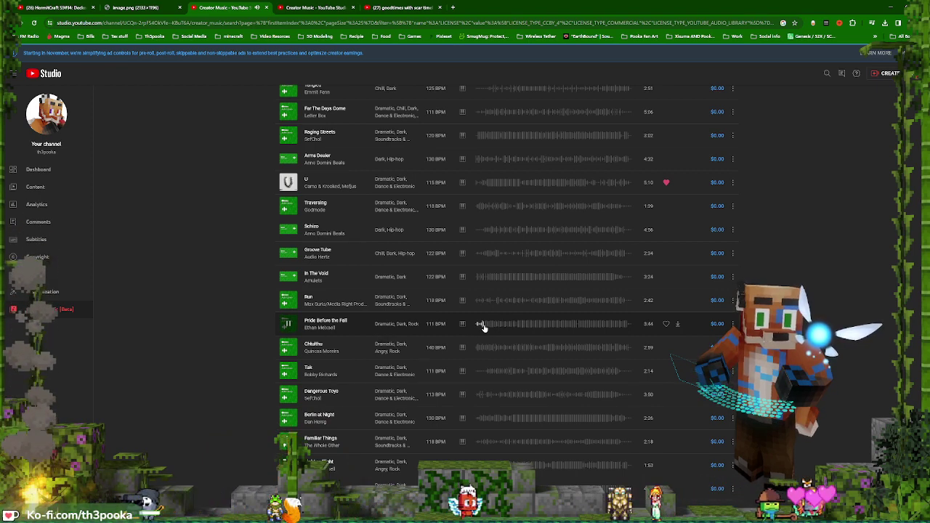
{"action": "left_click", "coordinate": [678, 325]}
{"action": "left_click", "coordinate": [548, 322]}
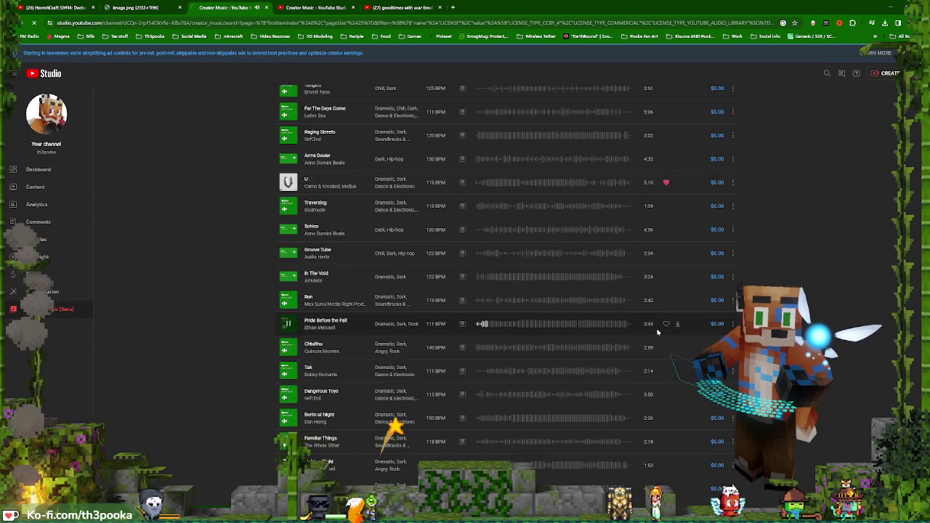
{"action": "left_click", "coordinate": [667, 325]}
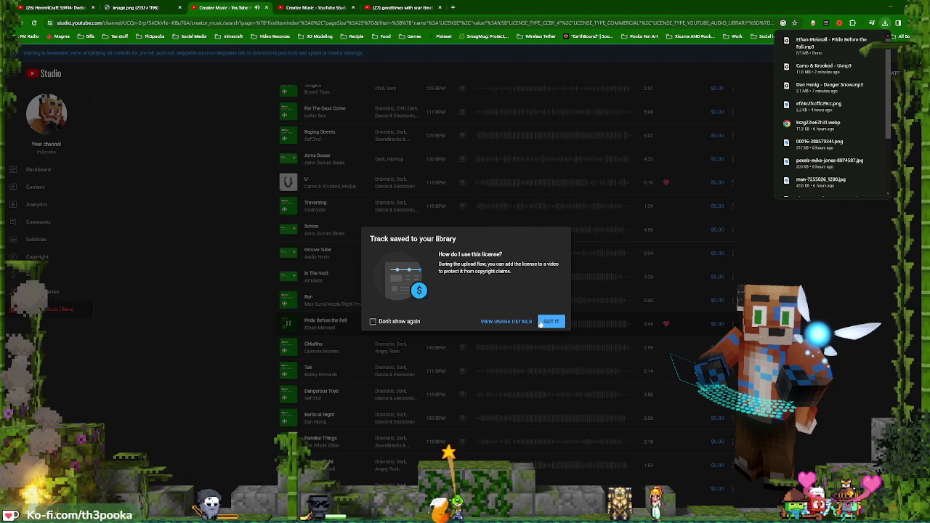
{"action": "left_click", "coordinate": [552, 322]}
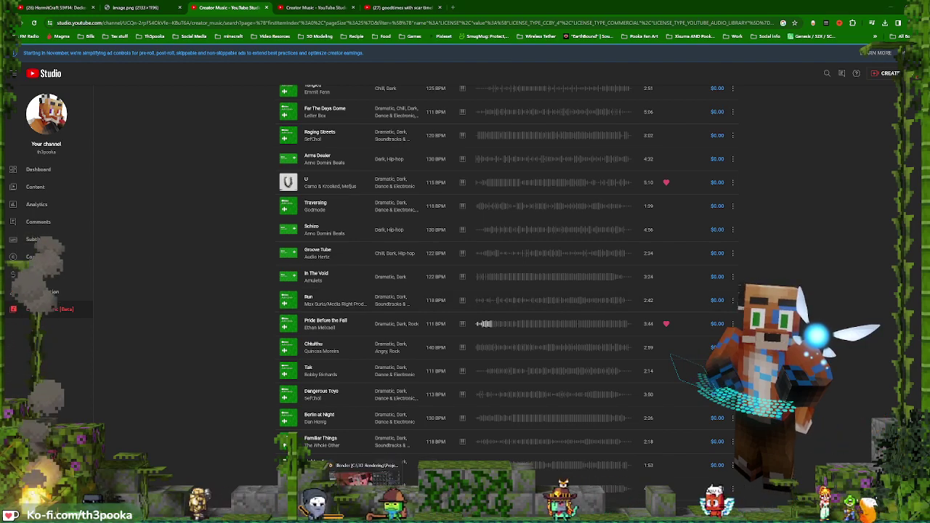
Switch to Blender, move the playhead to frame 272 and open the Video Editing workspace on the voice strips
{"action": "left_click", "coordinate": [389, 513]}
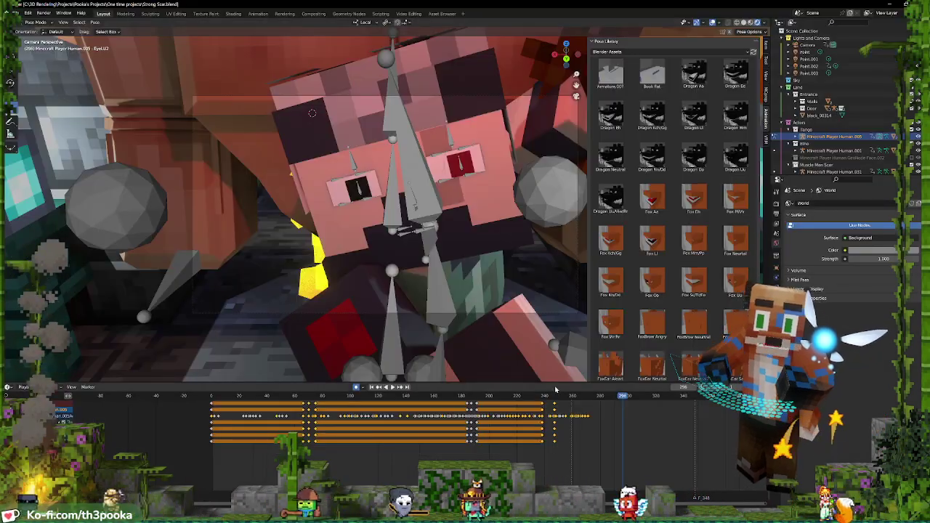
{"action": "right_click_drag", "start_coordinate": [568, 414], "coordinate": [590, 440], "text": "shift"}
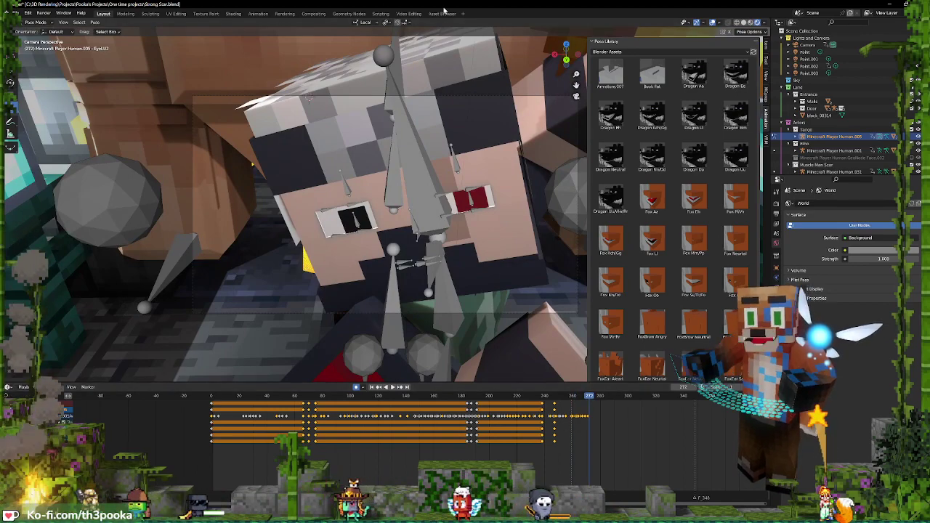
{"action": "left_click", "coordinate": [399, 15]}
{"action": "left_click", "coordinate": [748, 23]}
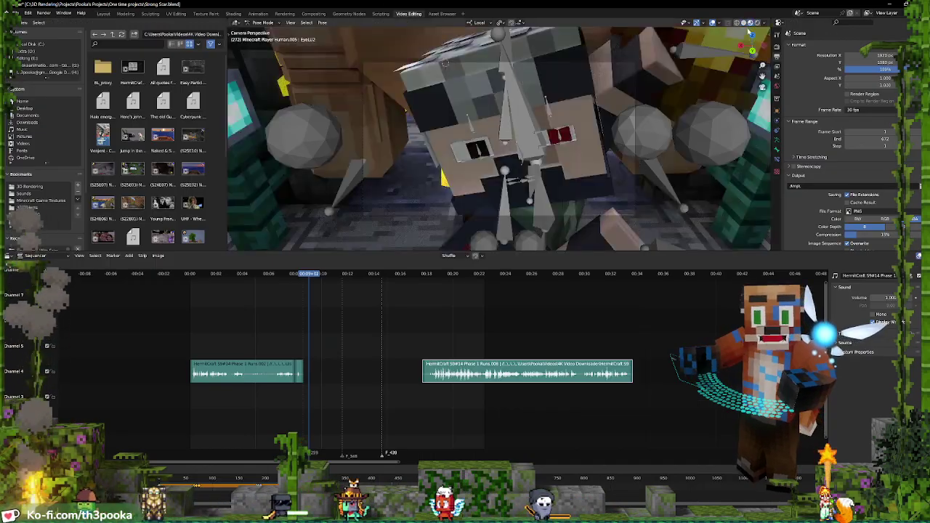
{"action": "scroll", "coordinate": [364, 362], "scroll_direction": "up", "scroll_amount": 7}
{"action": "middle_click_drag", "start_coordinate": [355, 365], "coordinate": [516, 362]}
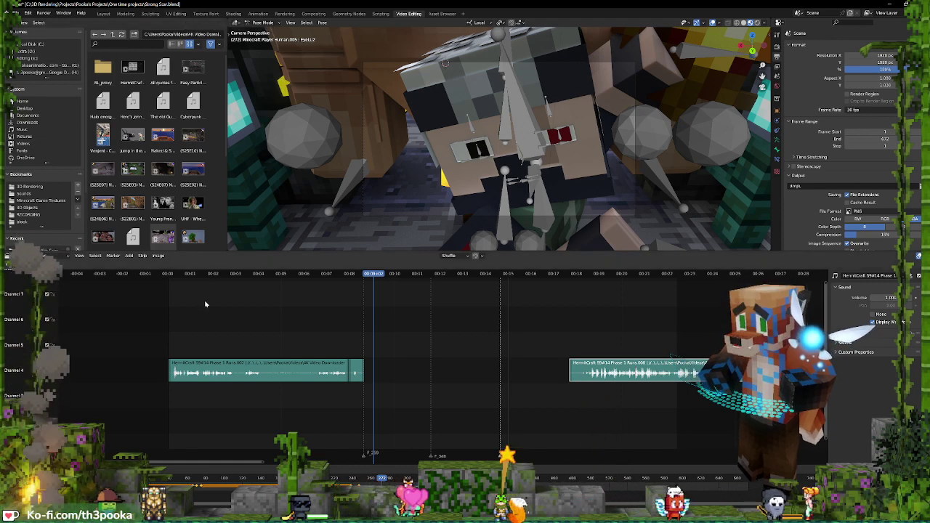
Add the downloaded Pride Before the Fall MP3 from the Downloads folder as a sound strip at frame 272
{"action": "key", "text": "shift+a"}
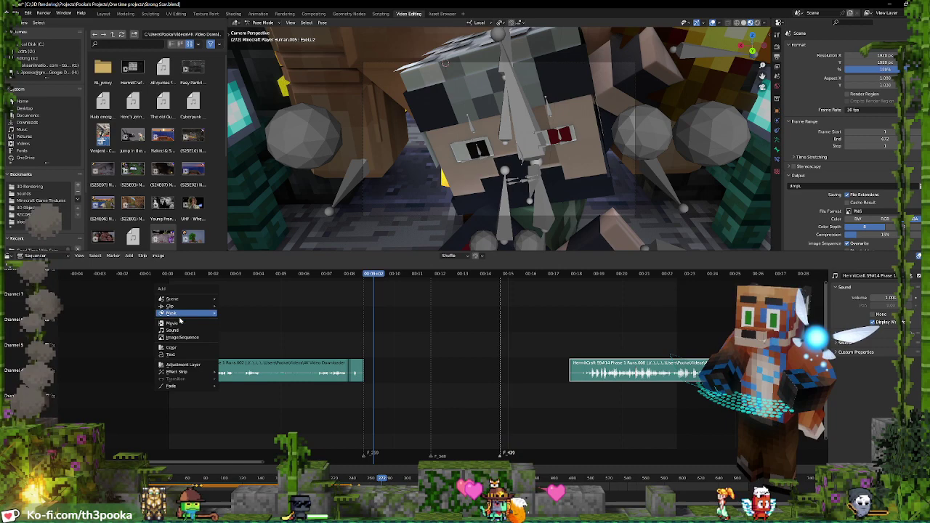
{"action": "left_click", "coordinate": [194, 330]}
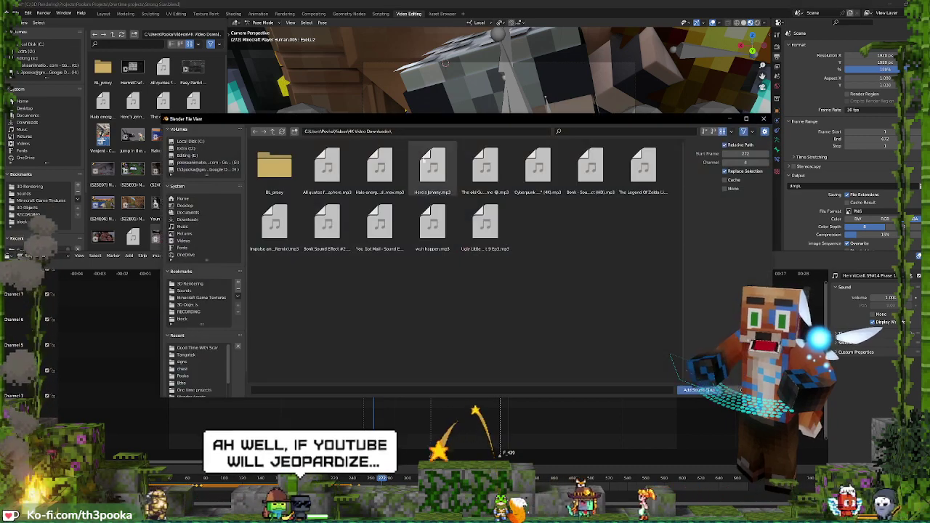
{"action": "left_click", "coordinate": [188, 220]}
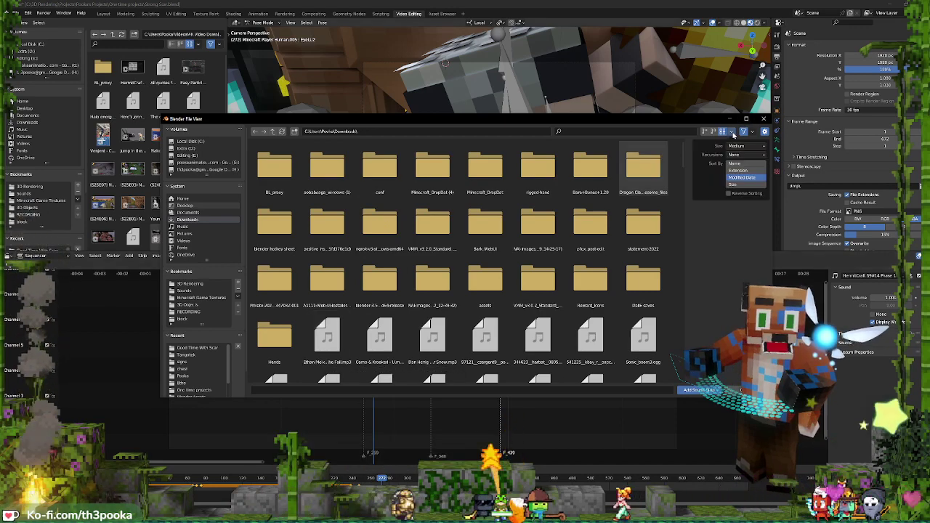
{"action": "double_click", "coordinate": [329, 337]}
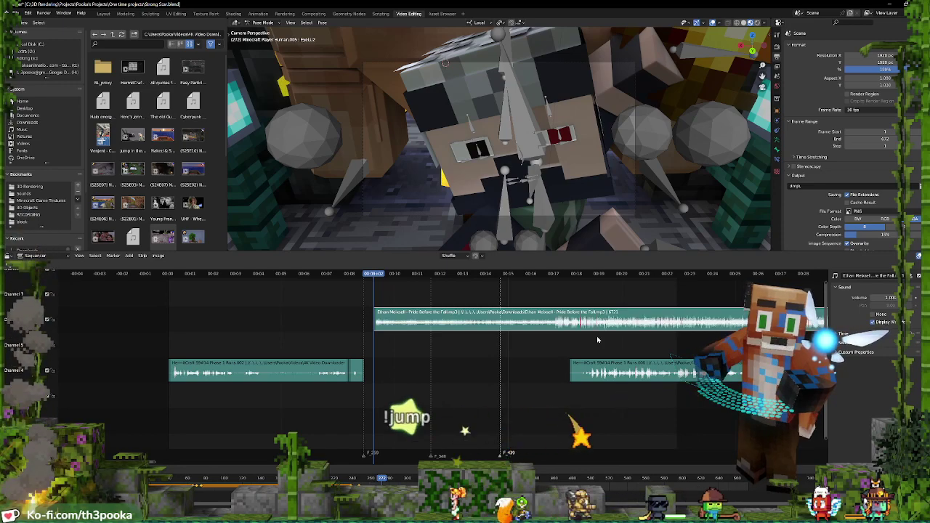
Play the scene with the music, move the music strip about 200 frames earlier and play the result
{"action": "scroll", "coordinate": [600, 325], "scroll_direction": "down", "scroll_amount": 4}
{"action": "key", "text": "space"}
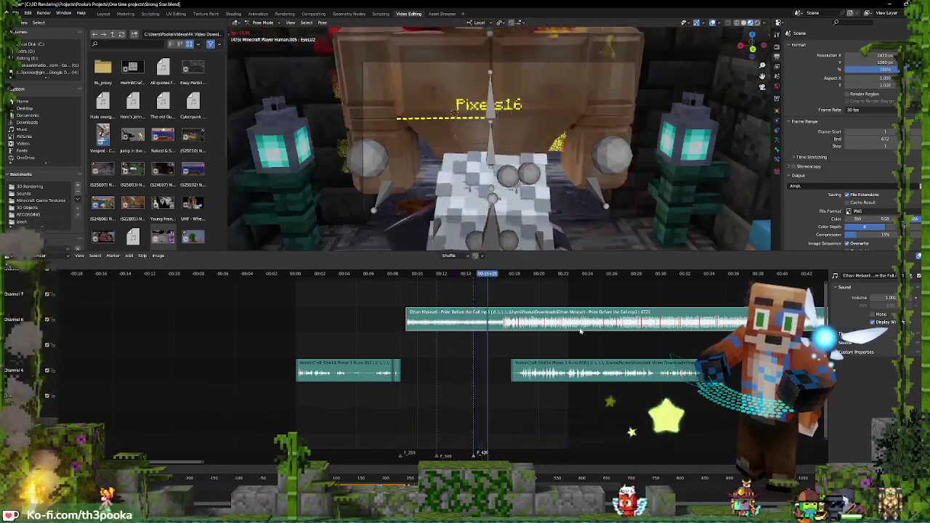
{"action": "left_click_drag", "start_coordinate": [537, 322], "coordinate": [457, 322]}
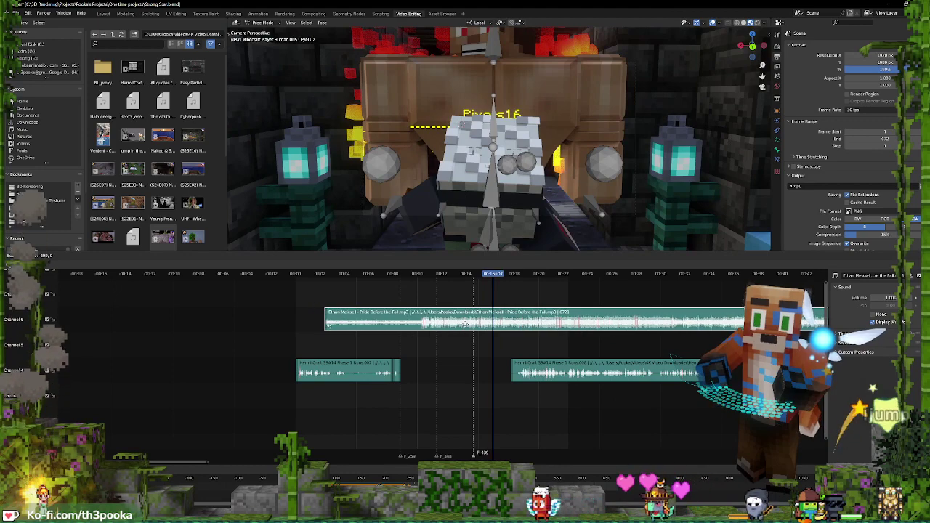
{"action": "left_click", "coordinate": [412, 275]}
{"action": "key", "text": "space"}
{"action": "key", "text": "space"}
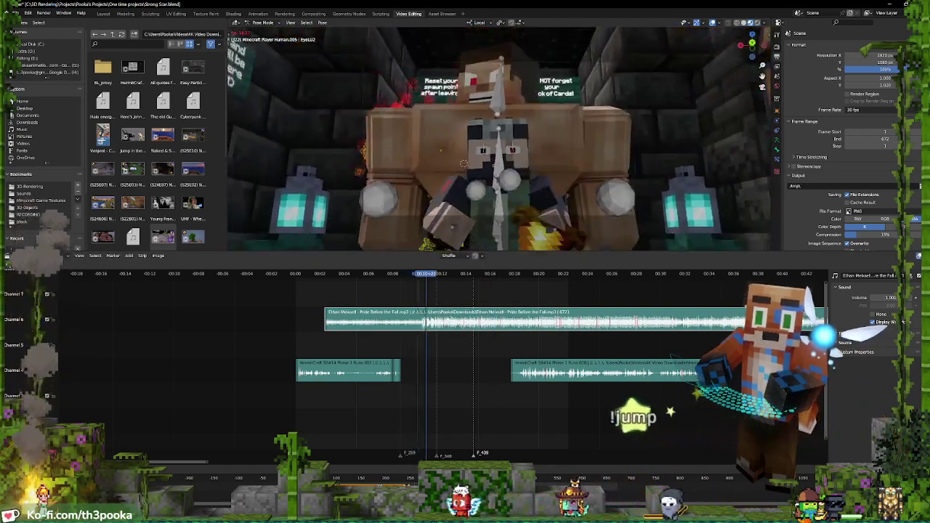
Fine-tune the music strip's position against playback so its loud section starts on the explosion at frame 315
{"action": "key", "text": "space"}
{"action": "right_click_drag", "start_coordinate": [393, 302], "coordinate": [402, 301], "text": "shift"}
{"action": "left_click_drag", "start_coordinate": [436, 312], "coordinate": [430, 311]}
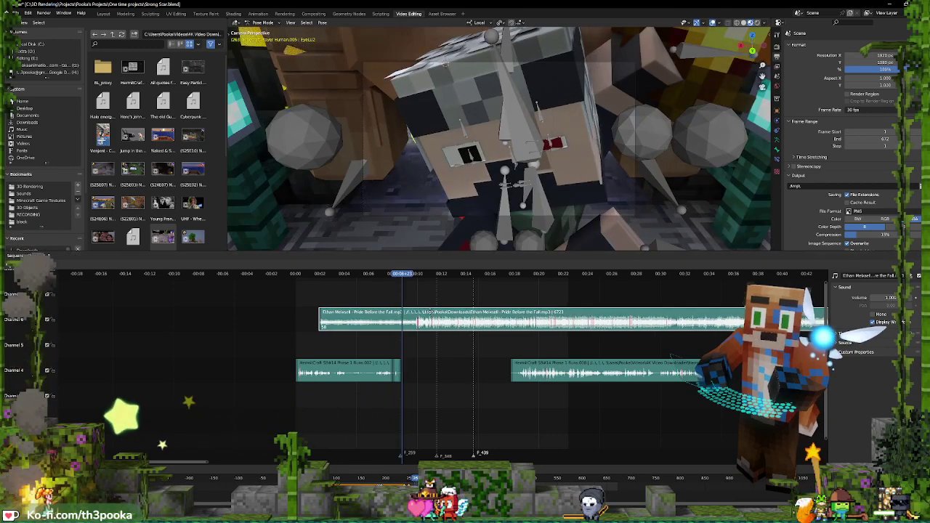
{"action": "key", "text": "space"}
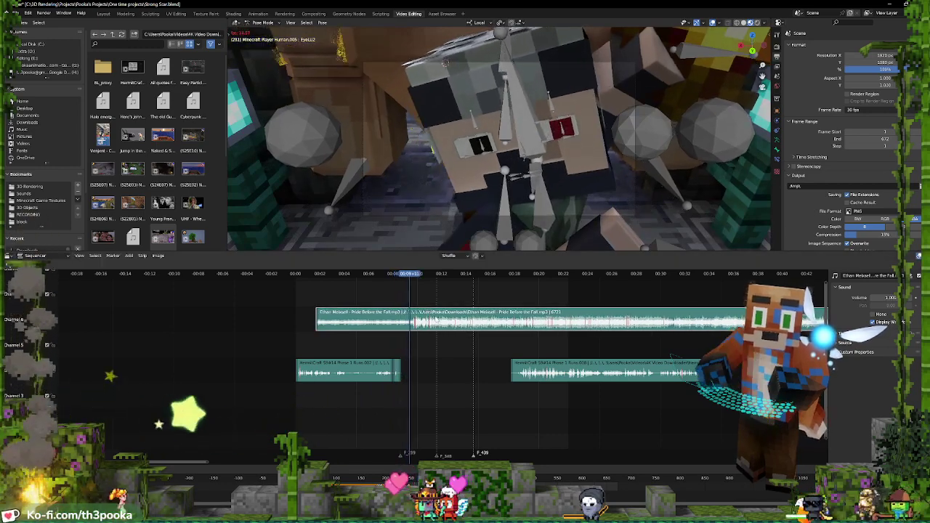
{"action": "key", "text": "space"}
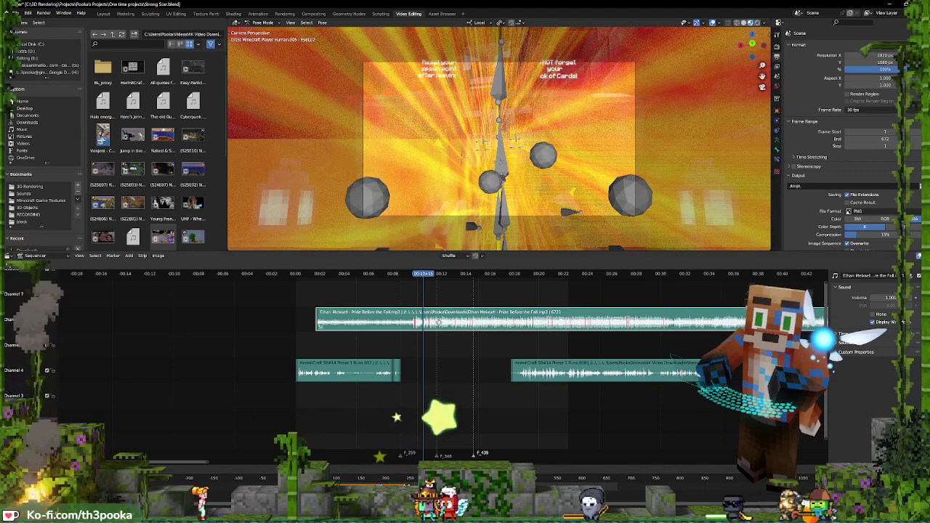
{"action": "left_click_drag", "start_coordinate": [439, 324], "coordinate": [447, 323]}
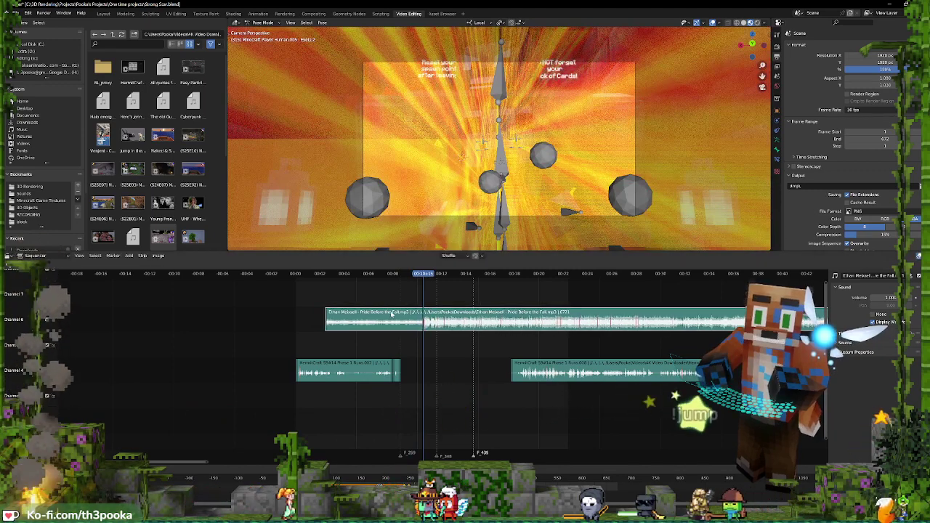
Trim the music strip's start to the end of the first voice strip and add a fade-in to it
{"action": "left_click_drag", "start_coordinate": [327, 322], "coordinate": [403, 322]}
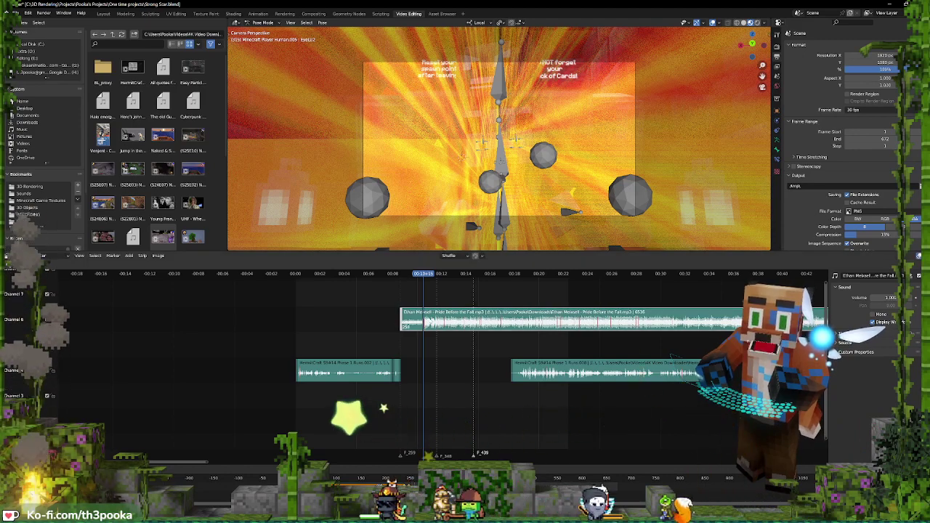
{"action": "key", "text": "shift+a"}
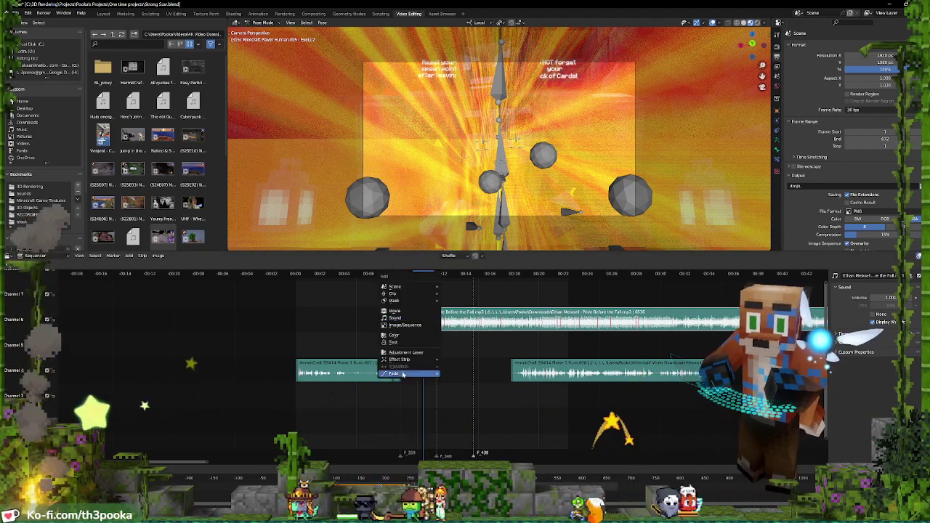
{"action": "left_click", "coordinate": [463, 384]}
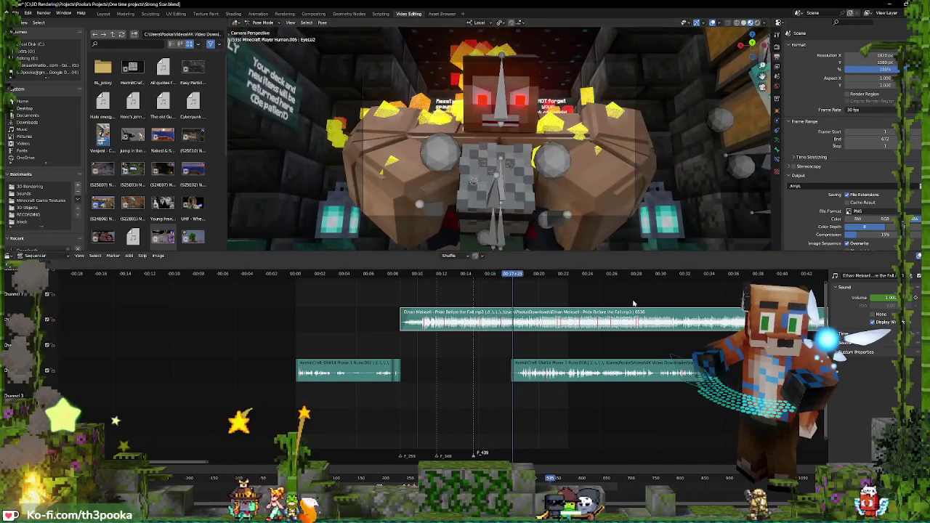
{"action": "right_click_drag", "start_coordinate": [511, 306], "coordinate": [506, 306], "text": "shift"}
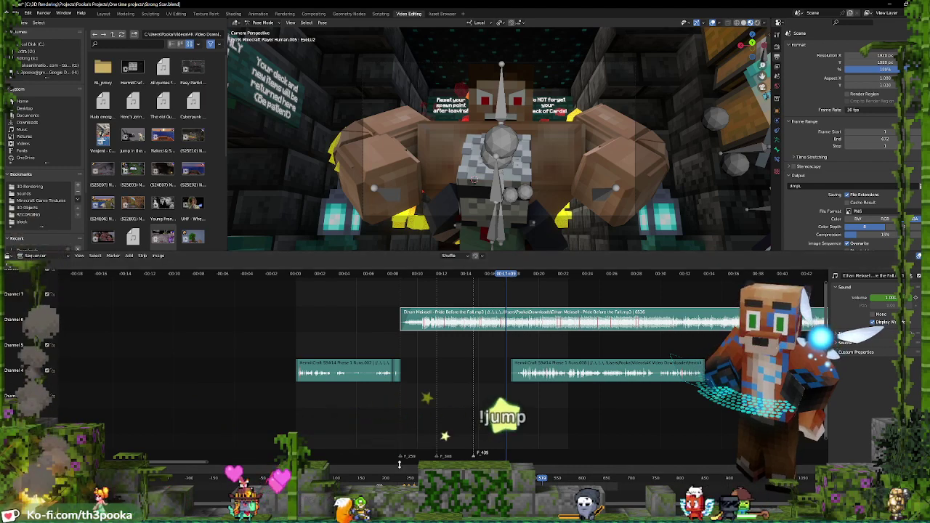
Make the timeline editor taller and keyframe a reduced volume on the Pride Before the Fall strip around the second voice strip
{"action": "left_click_drag", "start_coordinate": [419, 460], "coordinate": [419, 421]}
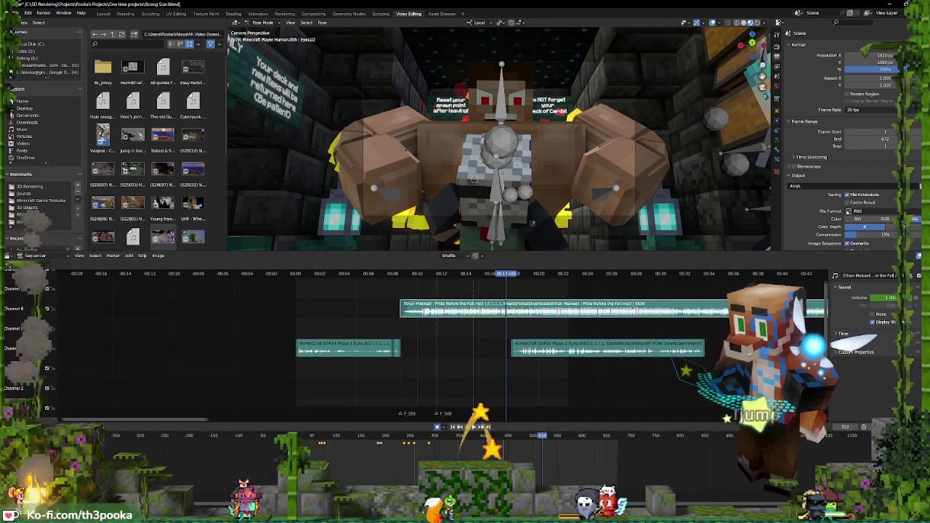
{"action": "left_click", "coordinate": [3, 440]}
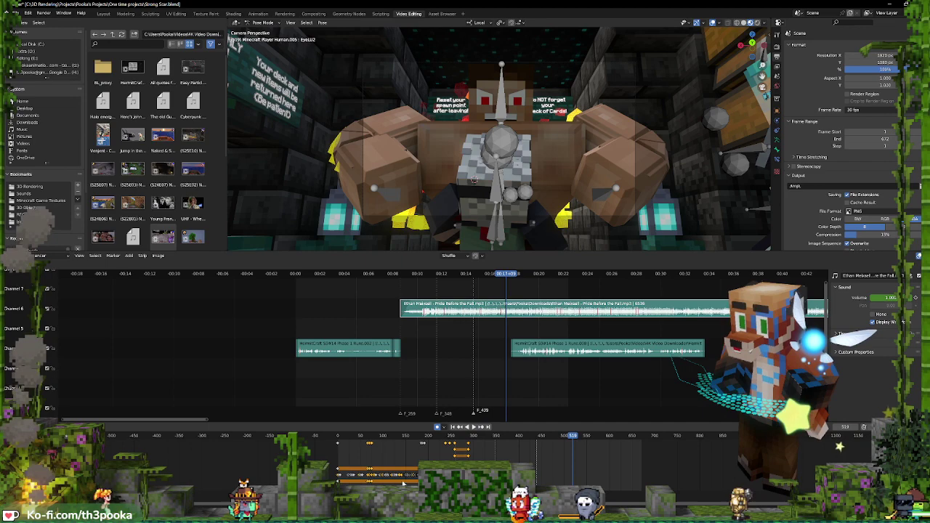
{"action": "left_click", "coordinate": [465, 428]}
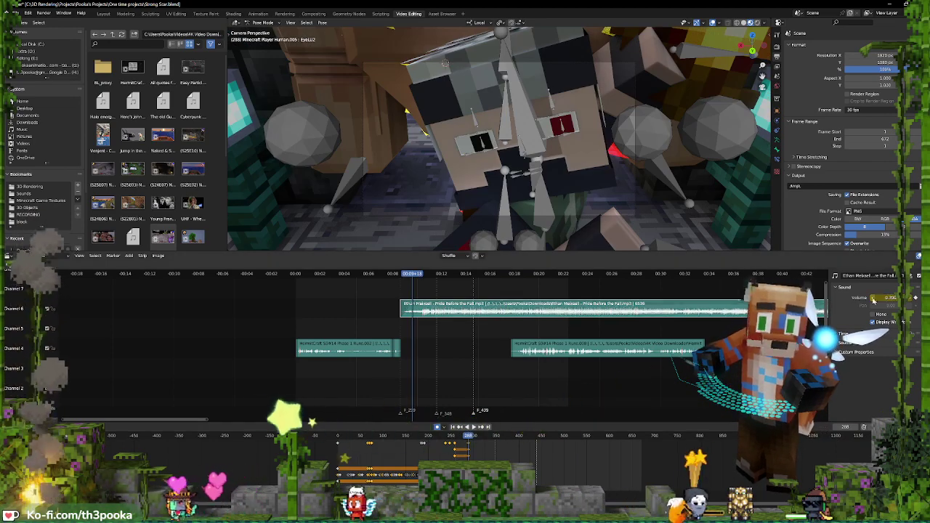
{"action": "key", "text": "space"}
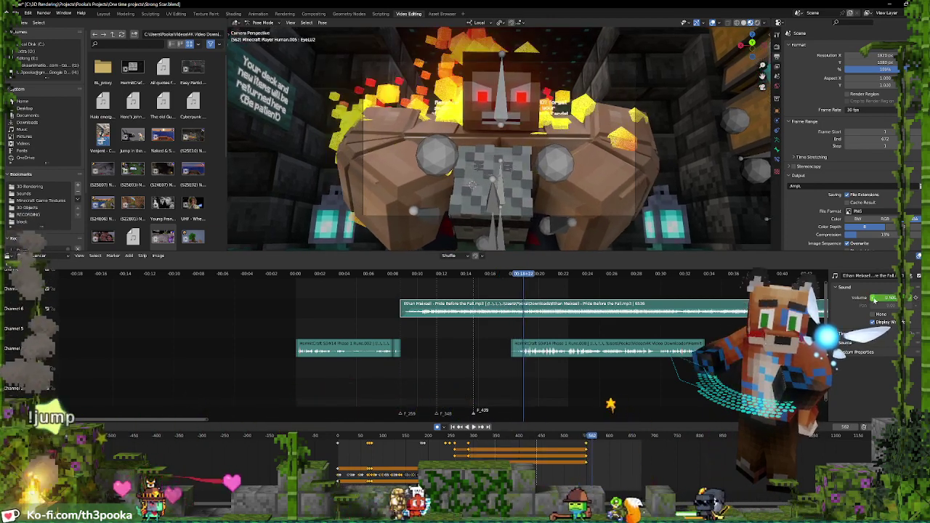
{"action": "key", "text": "i"}
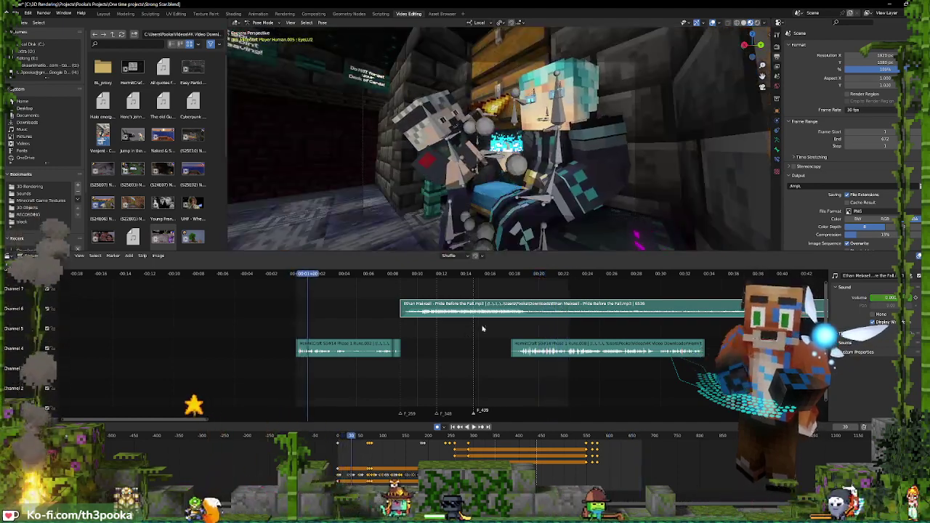
Add Camo & Krooked - U.mp3 from the Downloads folder as a sound strip at frame 30 and place it on channel 7
{"action": "scroll", "coordinate": [534, 323], "scroll_direction": "down", "scroll_amount": 4}
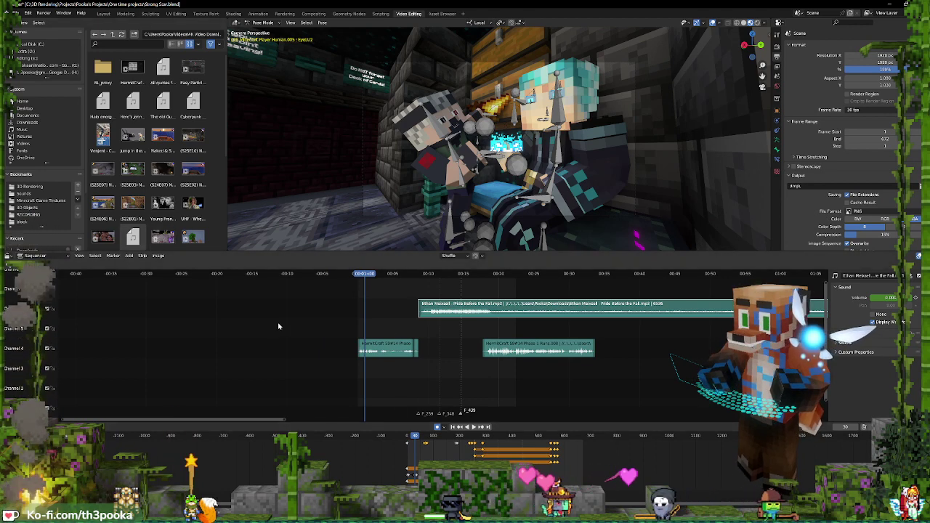
{"action": "key", "text": "shift+a"}
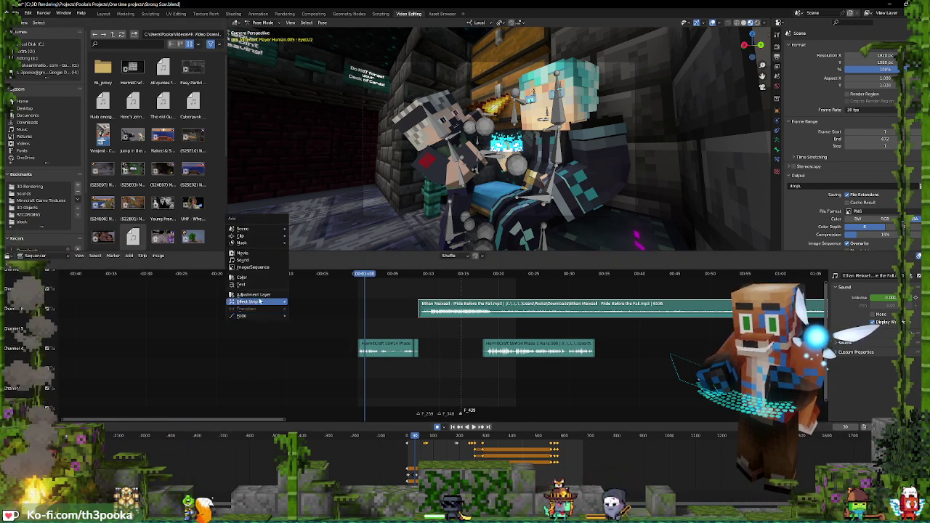
{"action": "left_click", "coordinate": [248, 255]}
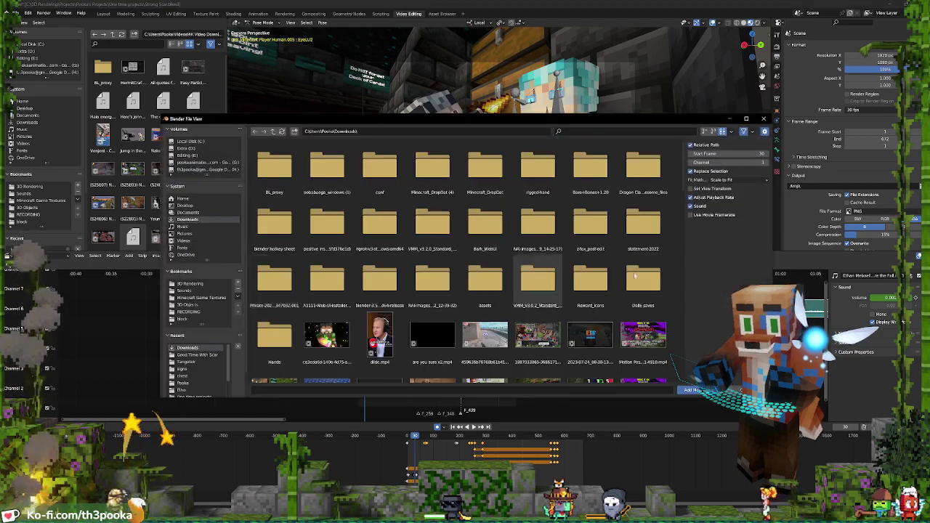
{"action": "key", "text": "Escape"}
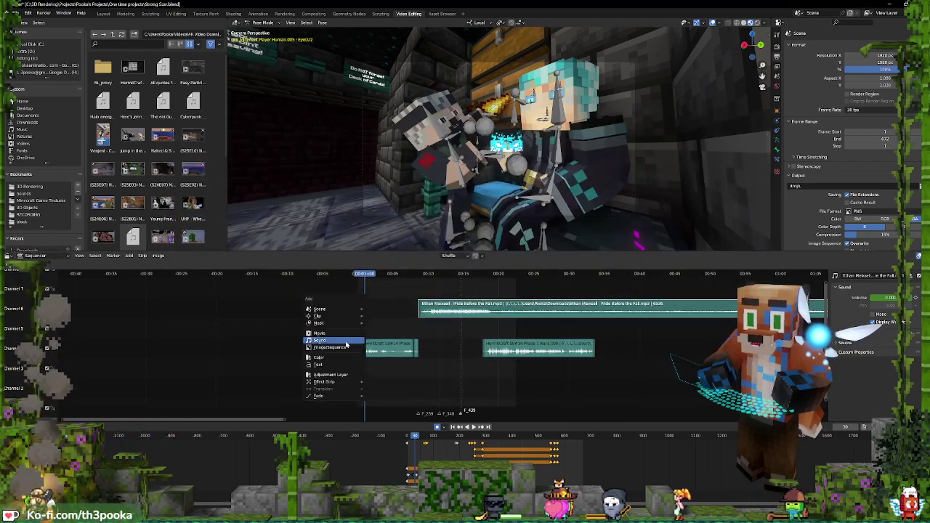
{"action": "left_click", "coordinate": [346, 345]}
{"action": "double_click", "coordinate": [381, 348]}
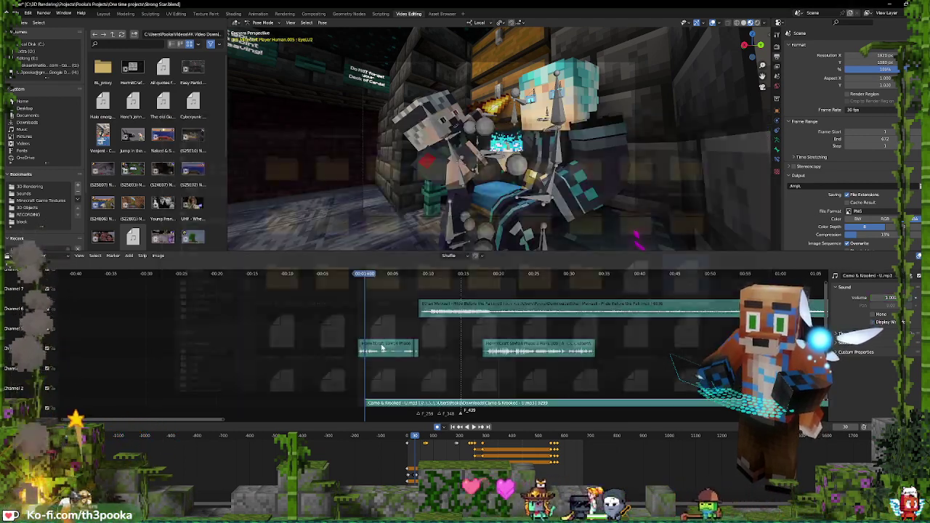
{"action": "key", "text": "g"}
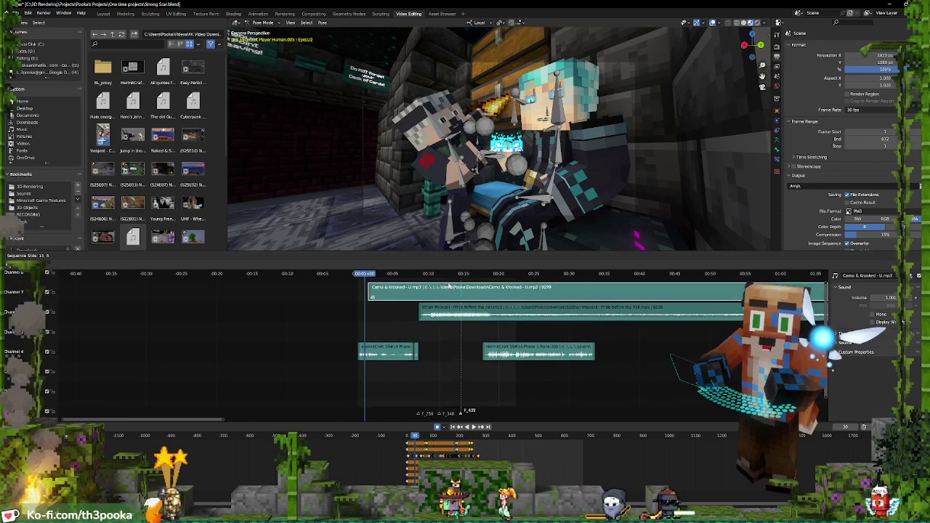
{"action": "left_click", "coordinate": [451, 276]}
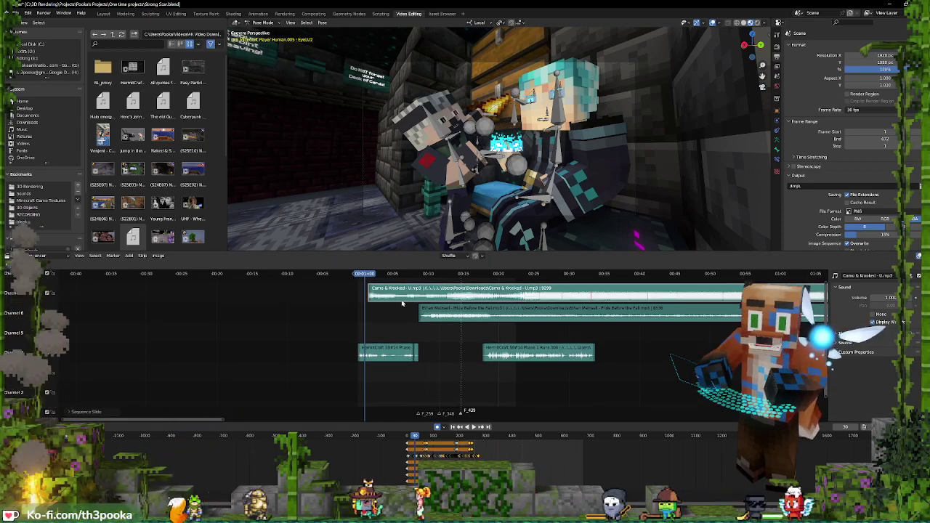
Add Dan Henig - Danger Snow.mp3 as a sound strip and place it on channel 8 above the other music tracks
{"action": "key", "text": "shift+a"}
{"action": "left_click", "coordinate": [365, 303]}
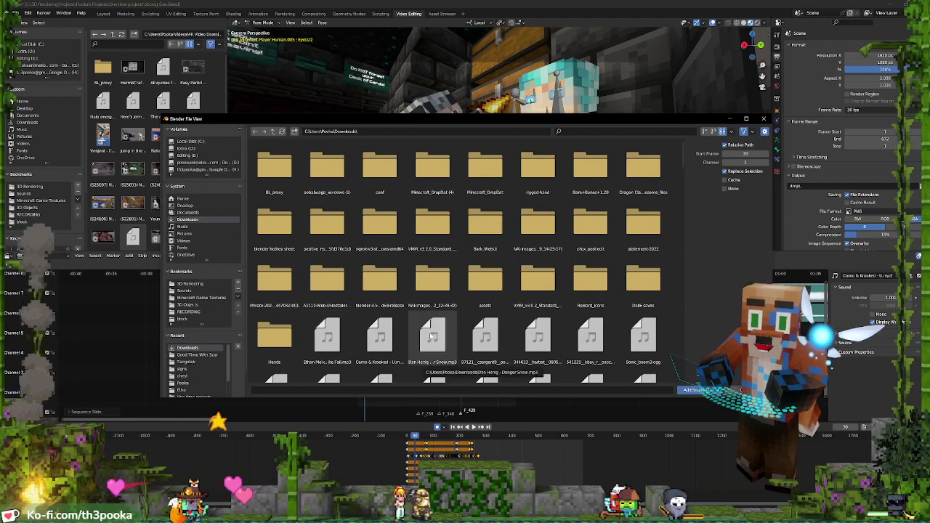
{"action": "double_click", "coordinate": [431, 336]}
{"action": "middle_click_drag", "start_coordinate": [455, 369], "coordinate": [456, 357]}
{"action": "left_click_drag", "start_coordinate": [459, 396], "coordinate": [470, 318]}
{"action": "scroll", "coordinate": [452, 327], "scroll_direction": "down", "scroll_amount": 8}
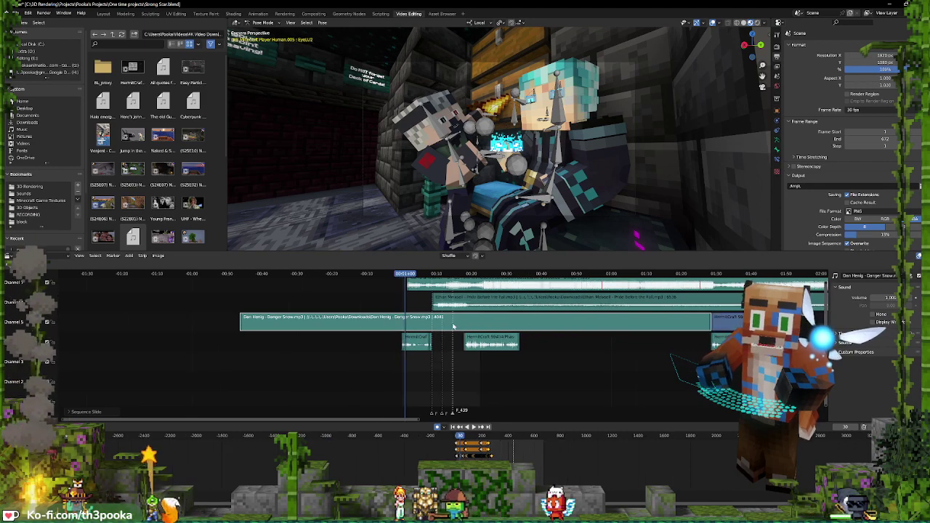
{"action": "middle_click_drag", "start_coordinate": [512, 371], "coordinate": [488, 414]}
{"action": "left_click_drag", "start_coordinate": [500, 355], "coordinate": [512, 306]}
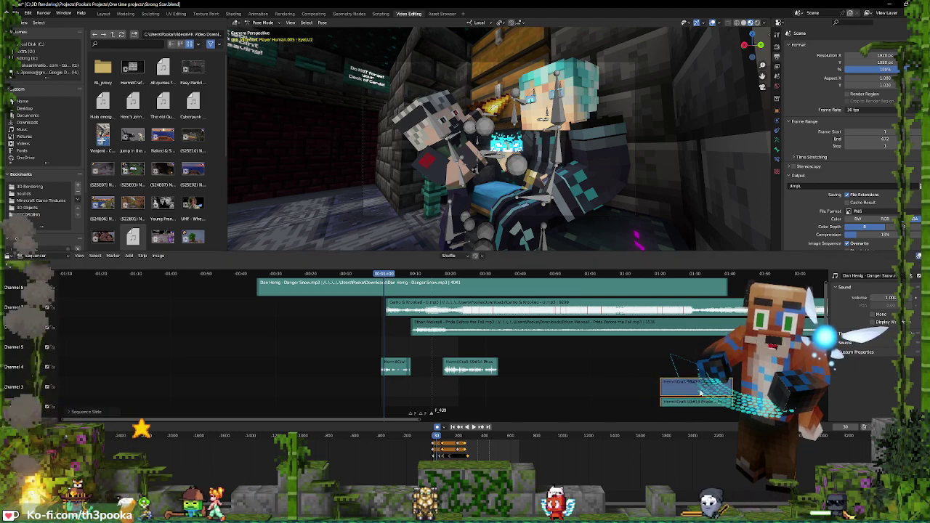
{"action": "middle_click_drag", "start_coordinate": [551, 371], "coordinate": [560, 391]}
{"action": "left_click_drag", "start_coordinate": [457, 313], "coordinate": [499, 312]}
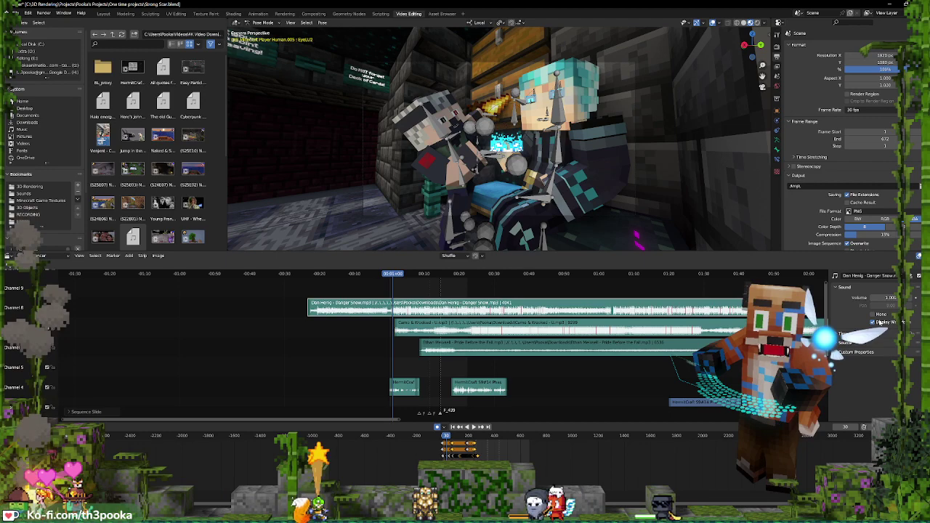
Mute channels 6 and 8 so only the Camo & Krooked track plays, and select its strip
{"action": "scroll", "coordinate": [442, 337], "scroll_direction": "up", "scroll_amount": 4}
{"action": "left_click", "coordinate": [442, 335]}
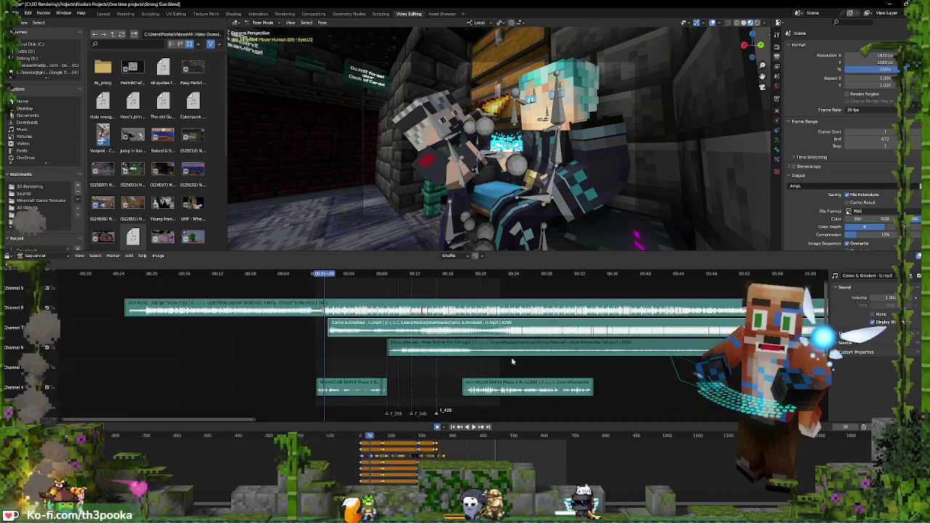
{"action": "left_click", "coordinate": [497, 353]}
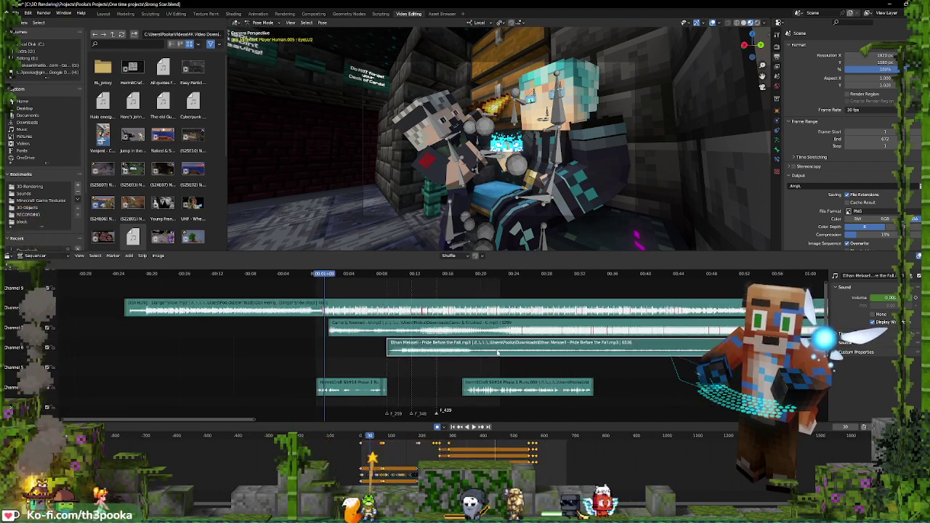
{"action": "left_click", "coordinate": [48, 348]}
{"action": "left_click", "coordinate": [47, 308]}
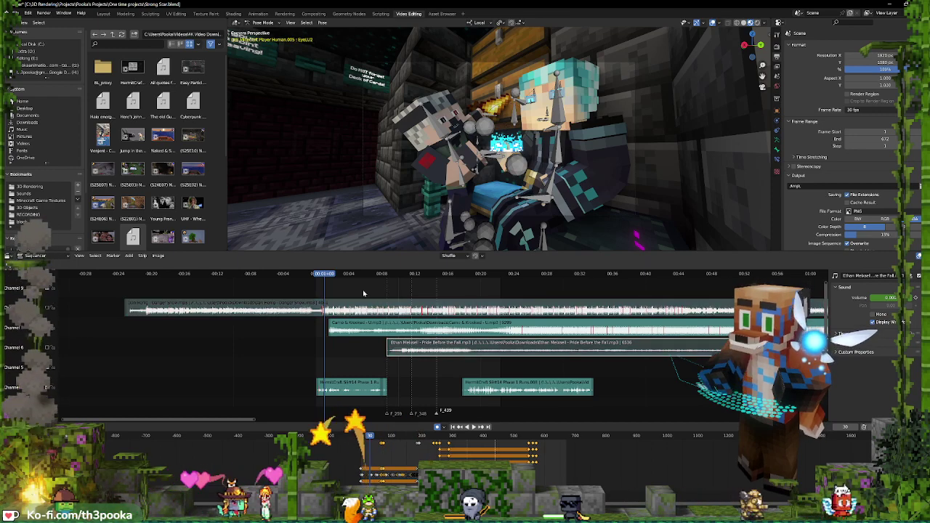
{"action": "left_click", "coordinate": [397, 309]}
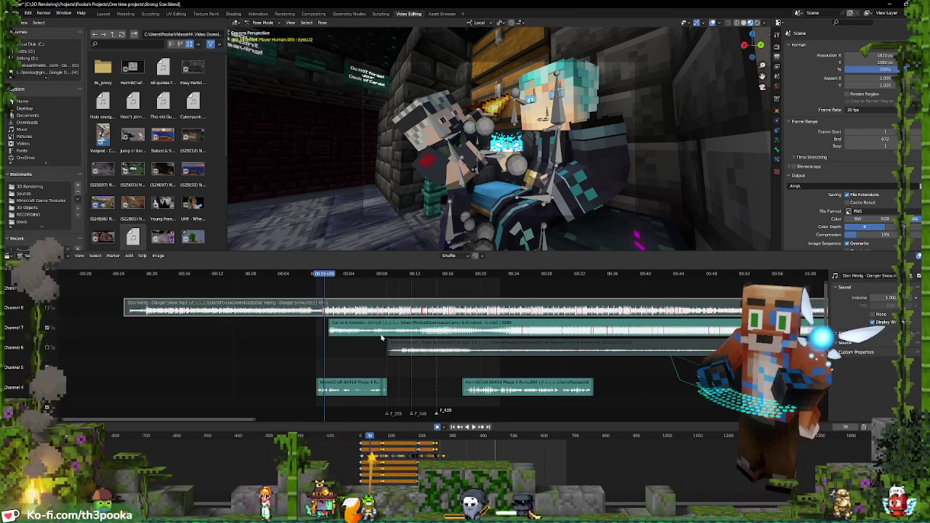
{"action": "left_click", "coordinate": [422, 337]}
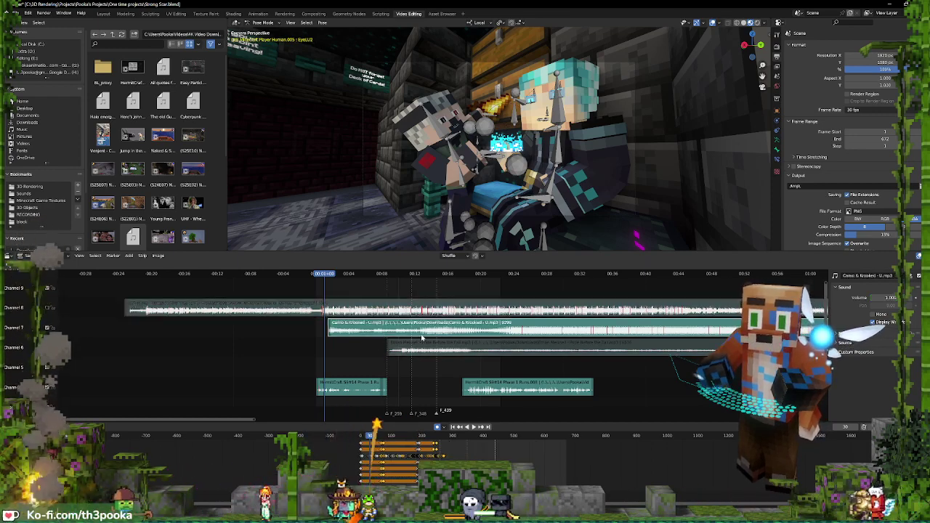
Slide the Camo & Krooked strip earlier so its louder part falls on the action, and play the scene with it
{"action": "right_click", "coordinate": [385, 293], "text": "shift"}
{"action": "key", "text": "space"}
{"action": "key", "text": "space"}
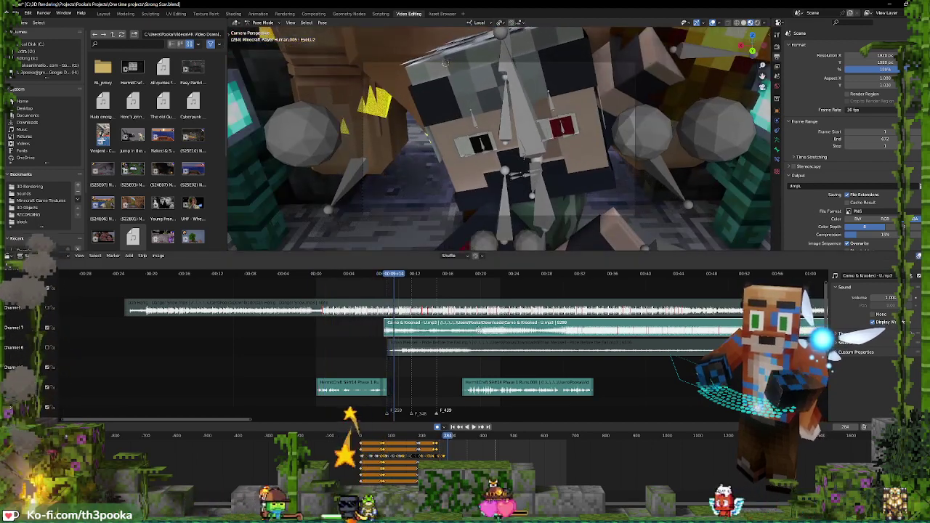
{"action": "left_click_drag", "start_coordinate": [477, 330], "coordinate": [339, 331]}
{"action": "key", "text": "space"}
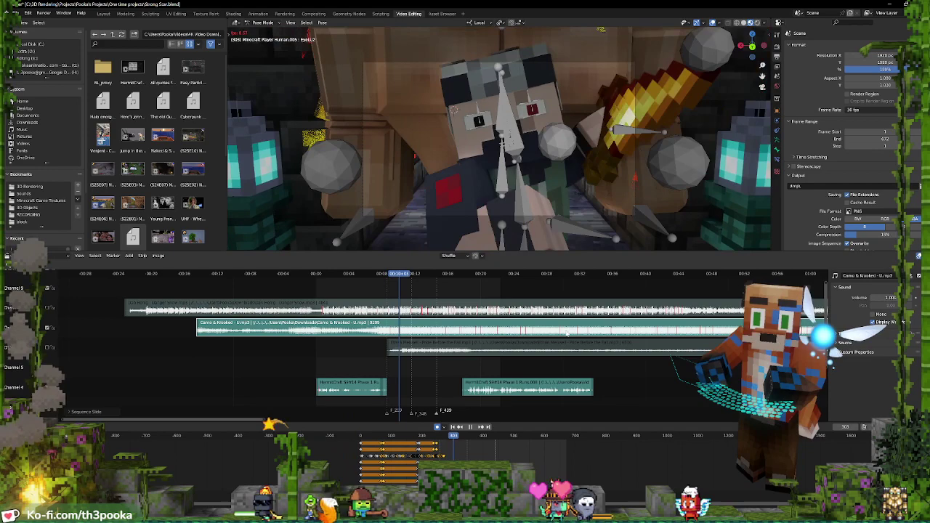
{"action": "key", "text": "space"}
{"action": "left_click_drag", "start_coordinate": [577, 334], "coordinate": [529, 335]}
{"action": "left_click_drag", "start_coordinate": [468, 339], "coordinate": [473, 342]}
{"action": "key", "text": "x"}
{"action": "key", "text": "space"}
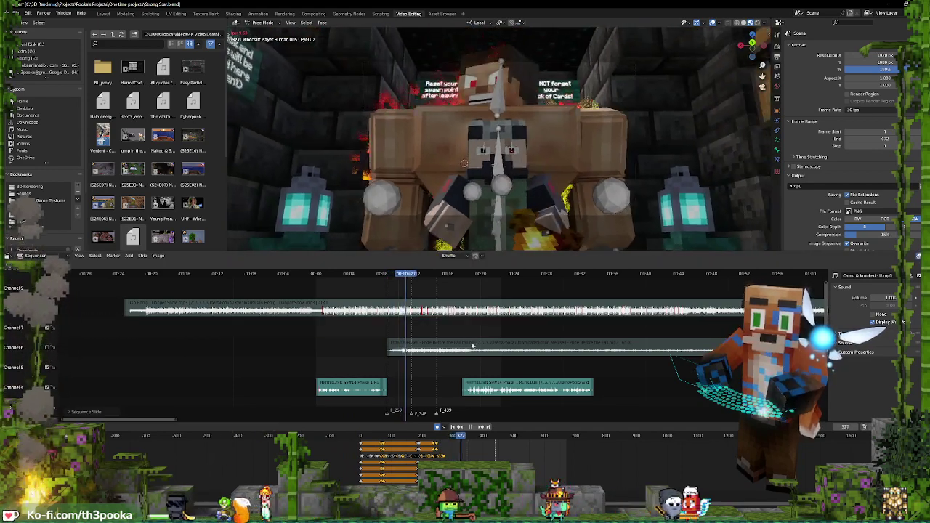
{"action": "key", "text": "space"}
{"action": "key", "text": "ctrl+z"}
{"action": "key", "text": "ctrl+z"}
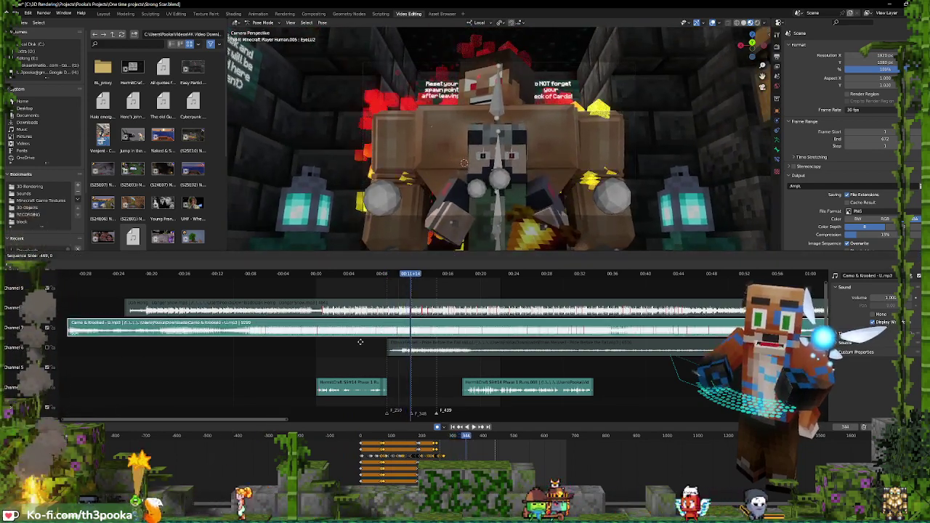
Slide the Camo & Krooked strip progressively earlier between playbacks to try other parts of the song, and lower its volume to 0.5
{"action": "left_click_drag", "start_coordinate": [360, 342], "coordinate": [175, 335]}
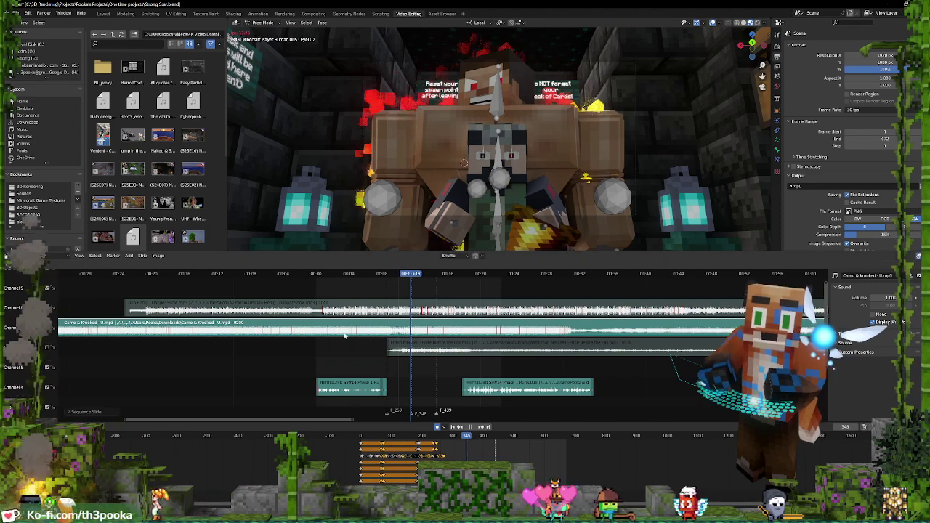
{"action": "key", "text": "space"}
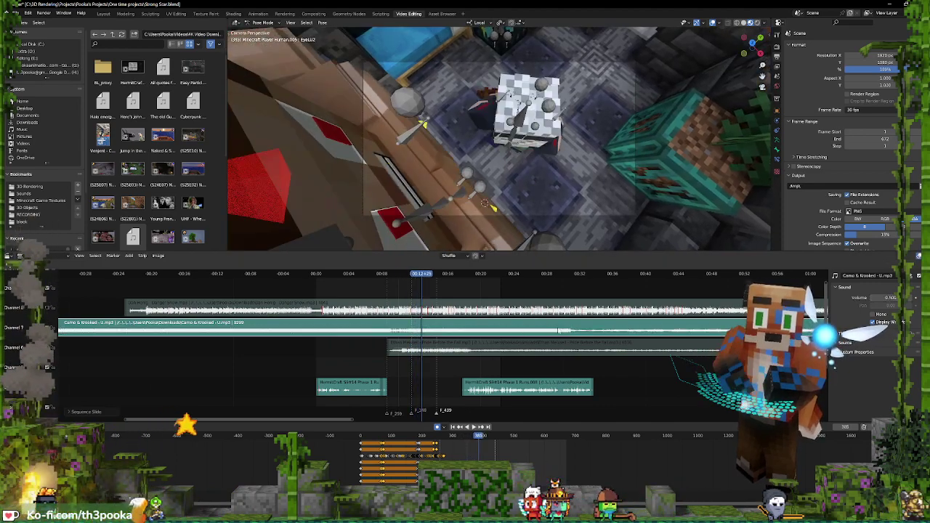
{"action": "key", "text": "space"}
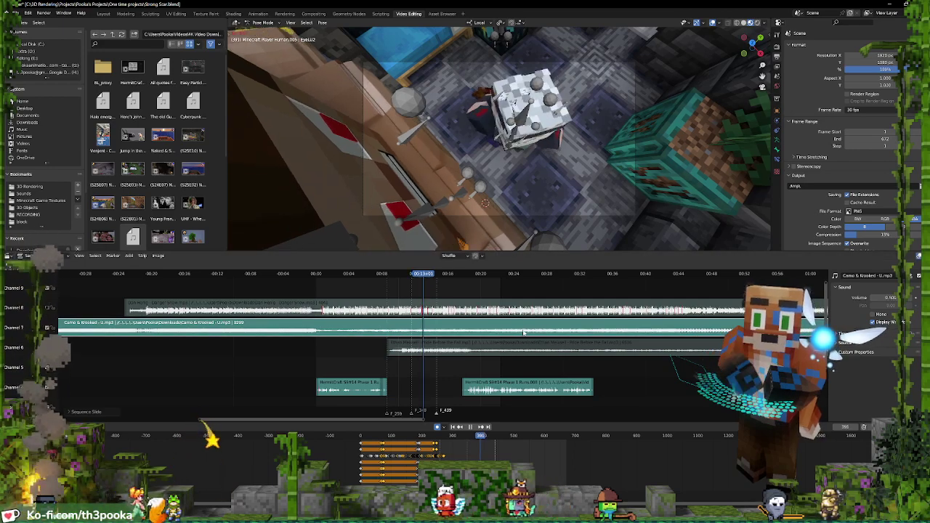
{"action": "key", "text": "space"}
{"action": "key", "text": "space"}
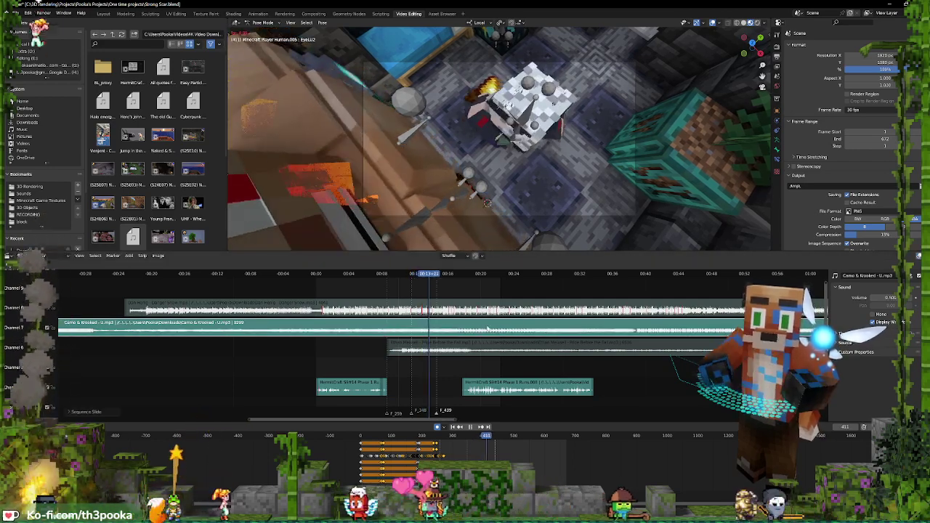
{"action": "left_click_drag", "start_coordinate": [547, 332], "coordinate": [468, 333]}
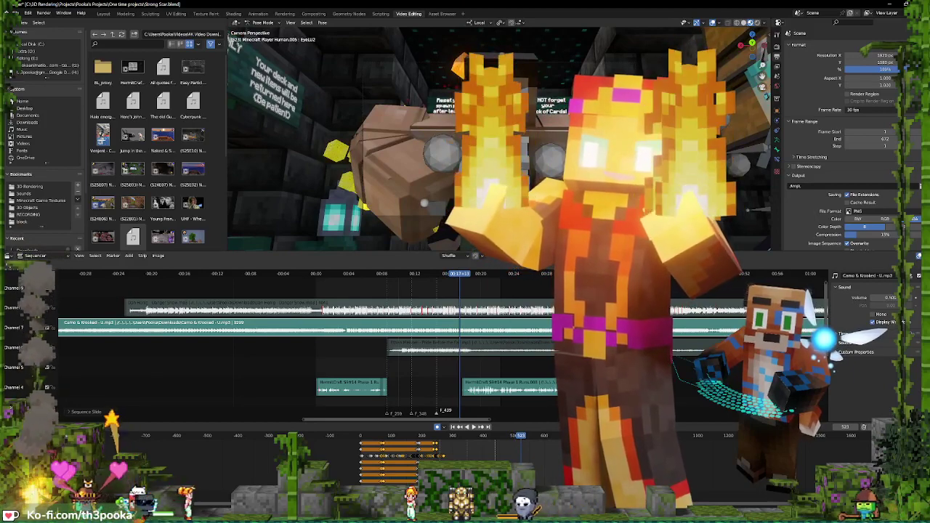
Play from frame 402, slide the Camo & Krooked strip further back so a louder section follows the first voice strip, and replay the scene
{"action": "left_click", "coordinate": [426, 275]}
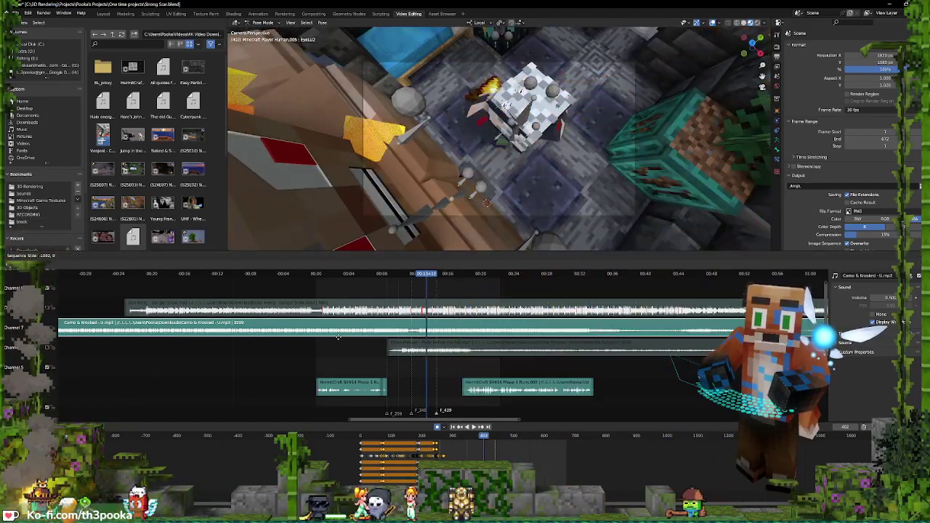
{"action": "key", "text": "space"}
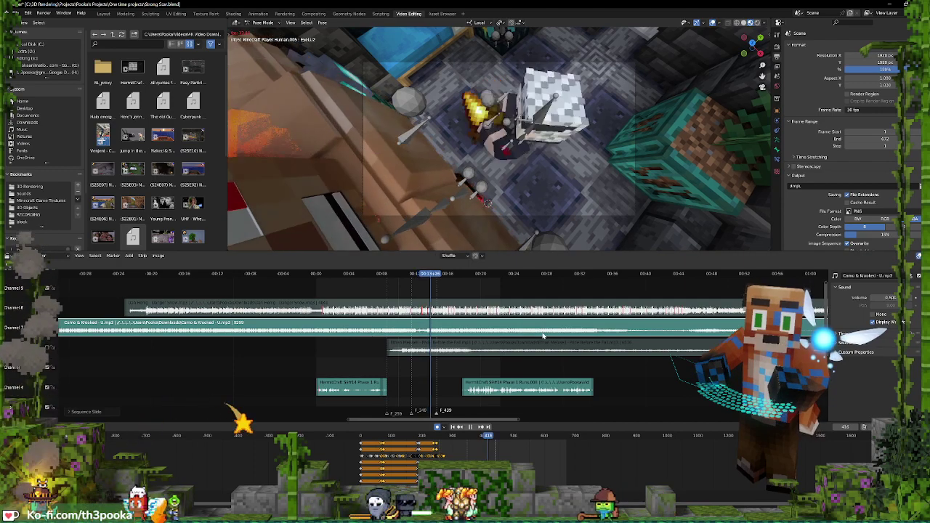
{"action": "left_click_drag", "start_coordinate": [647, 330], "coordinate": [432, 334]}
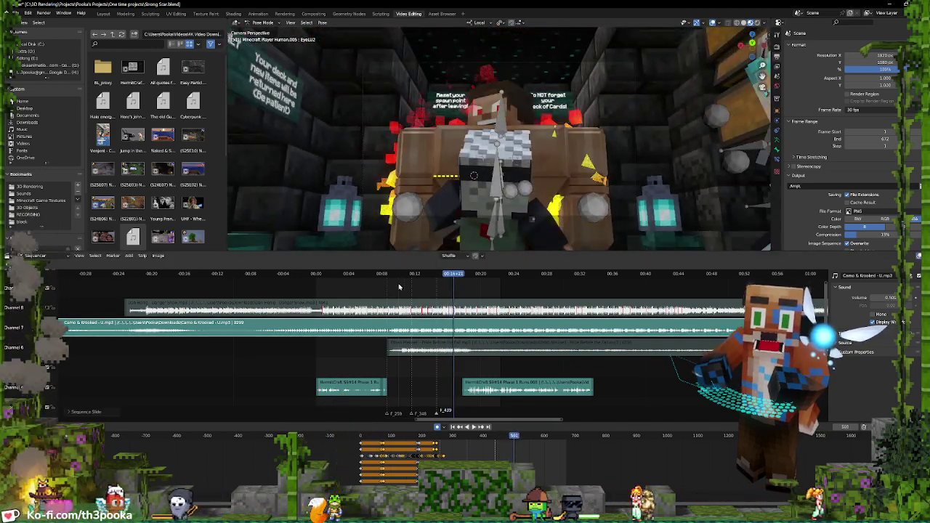
{"action": "mouse_move", "coordinate": [381, 288]}
{"action": "left_mouse_down"}
{"action": "mouse_move", "coordinate": [422, 291]}
{"action": "mouse_move", "coordinate": [397, 287]}
{"action": "left_mouse_up"}
{"action": "key", "text": "space"}
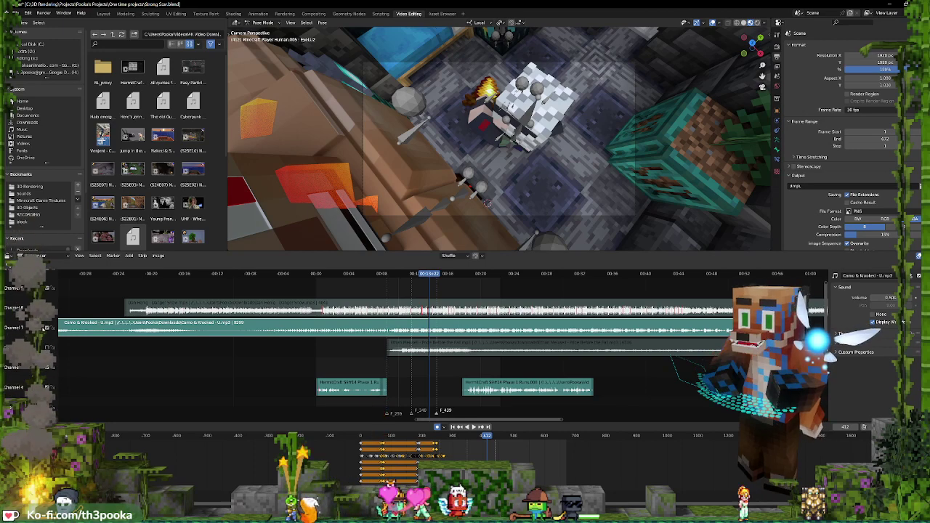
Switch from the Camo & Krooked track to Danger Snow, slide its strip to start just before the first voice strip ends, and play it
{"action": "left_click", "coordinate": [191, 313]}
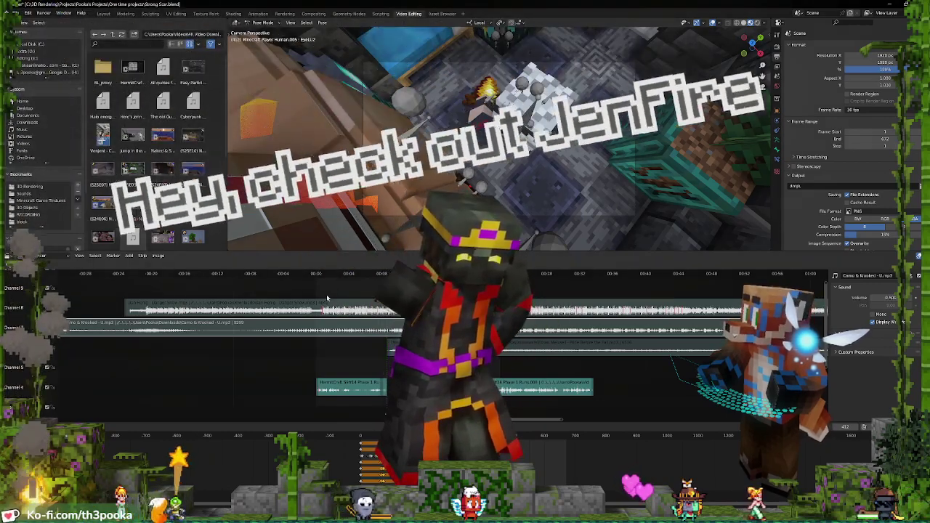
{"action": "key", "text": "space"}
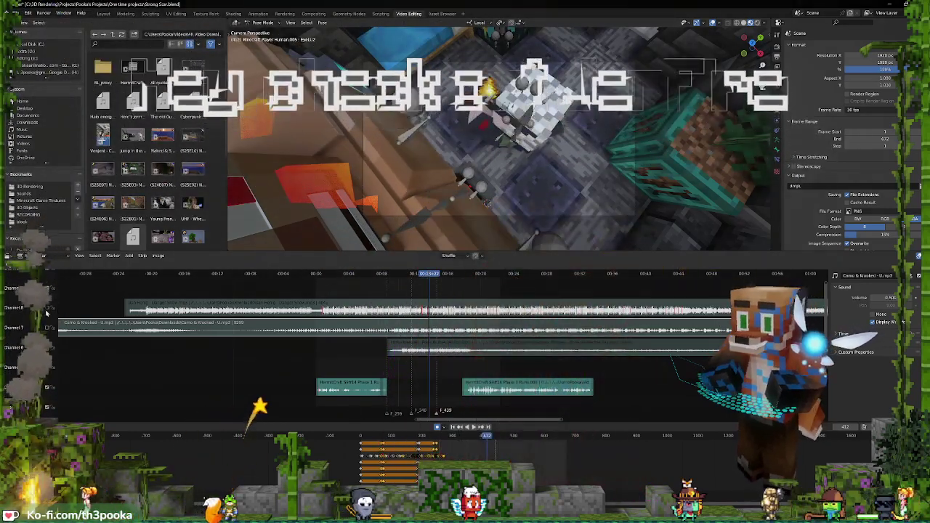
{"action": "left_click_drag", "start_coordinate": [409, 302], "coordinate": [629, 302]}
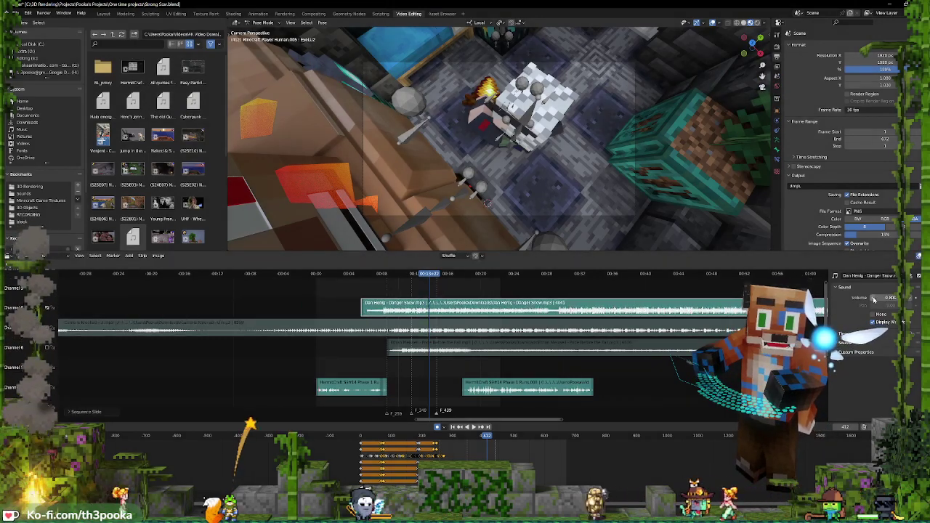
{"action": "left_click_drag", "start_coordinate": [397, 308], "coordinate": [424, 308]}
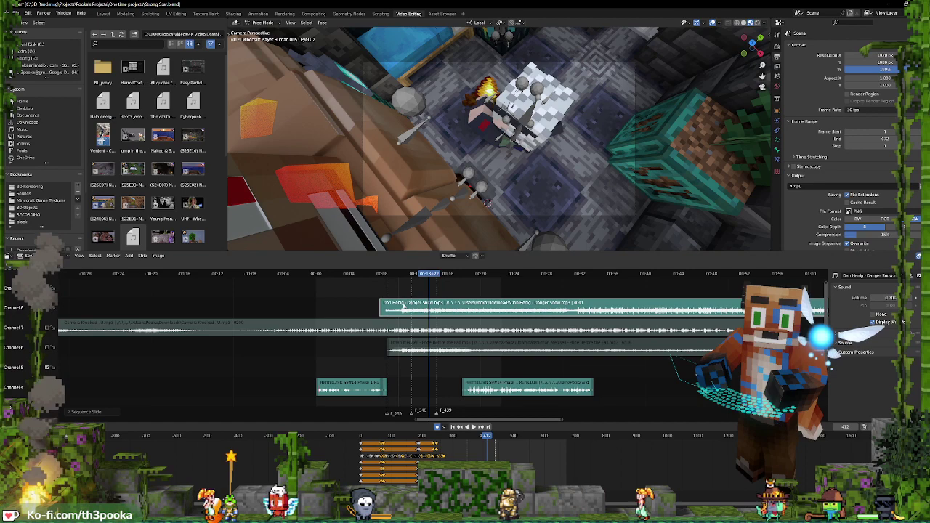
{"action": "right_click", "coordinate": [394, 305], "text": "shift"}
{"action": "key", "text": "space"}
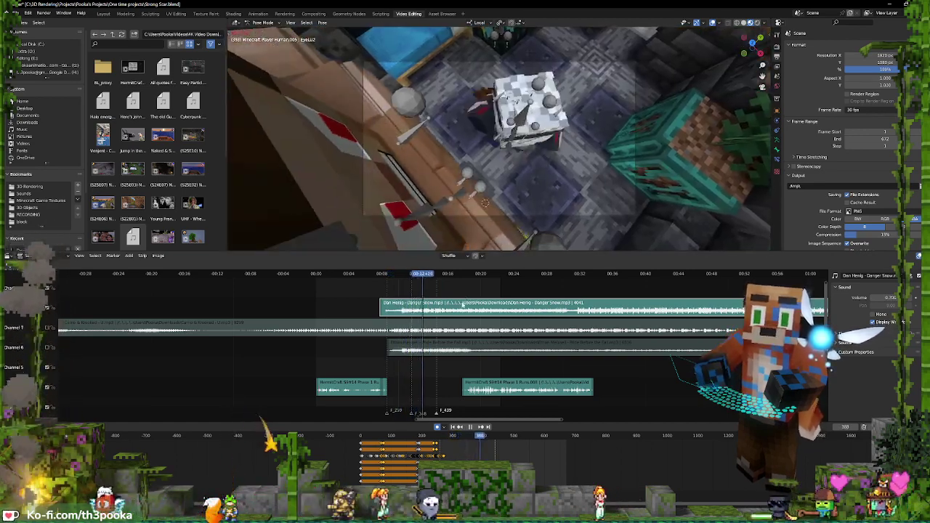
Nudge the Danger Snow strip back and forth around the end of the first voice strip, replaying the scene to check the timing
{"action": "scroll", "coordinate": [462, 306], "scroll_direction": "up", "scroll_amount": 5}
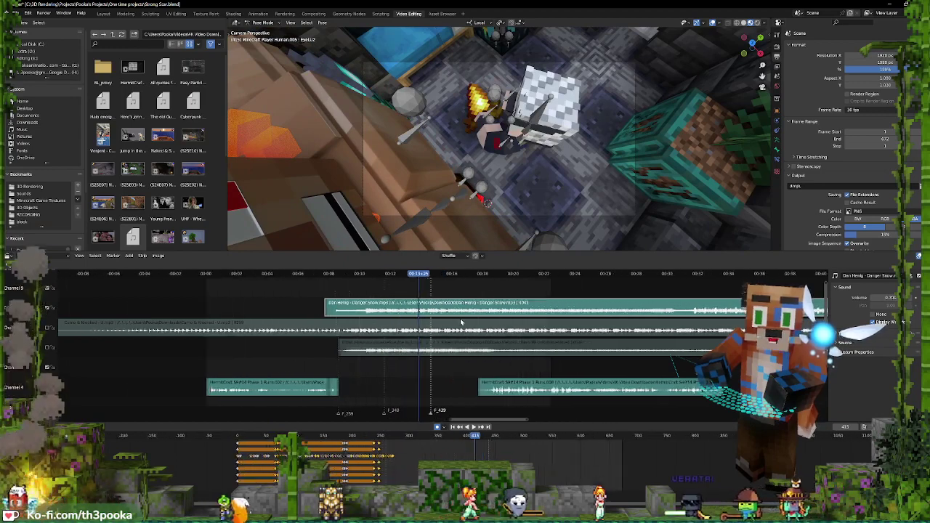
{"action": "scroll", "coordinate": [461, 321], "scroll_direction": "up", "scroll_amount": 2}
{"action": "left_click_drag", "start_coordinate": [387, 312], "coordinate": [383, 311]}
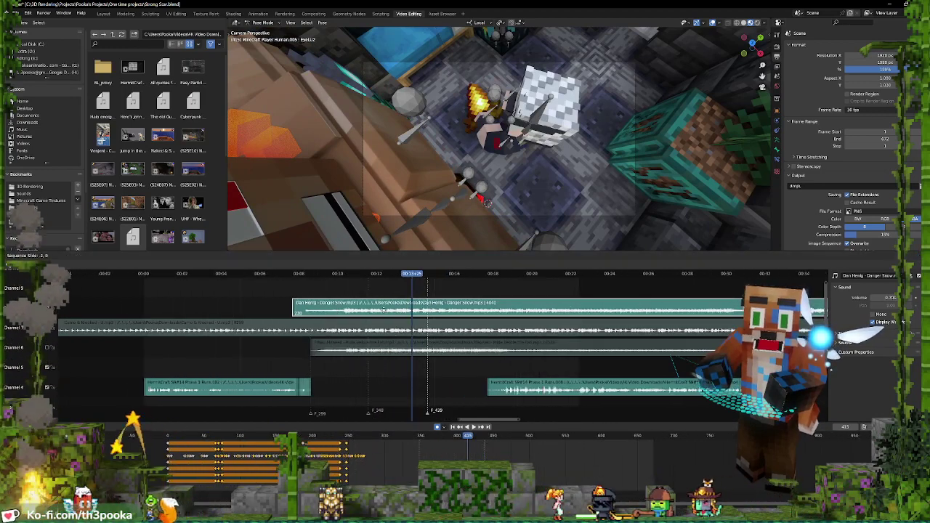
{"action": "left_click", "coordinate": [326, 275]}
{"action": "key", "text": "space"}
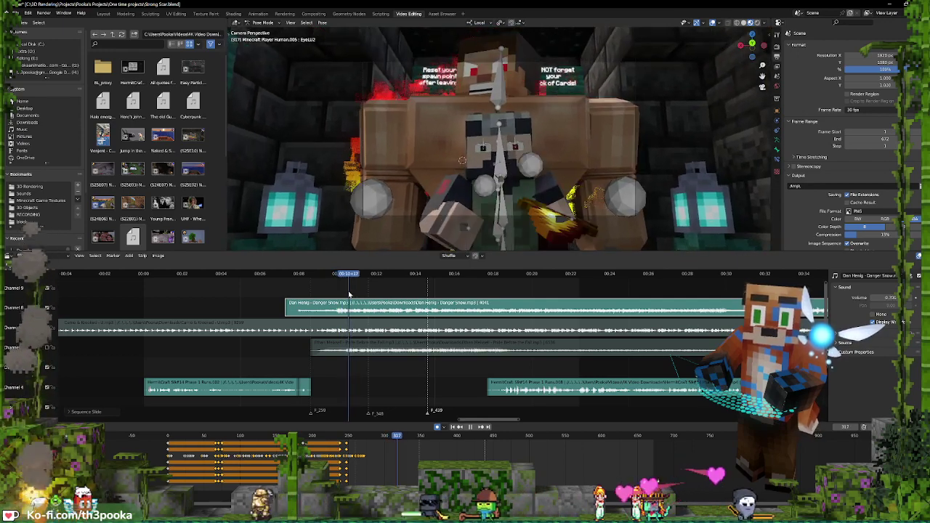
{"action": "left_click", "coordinate": [301, 293]}
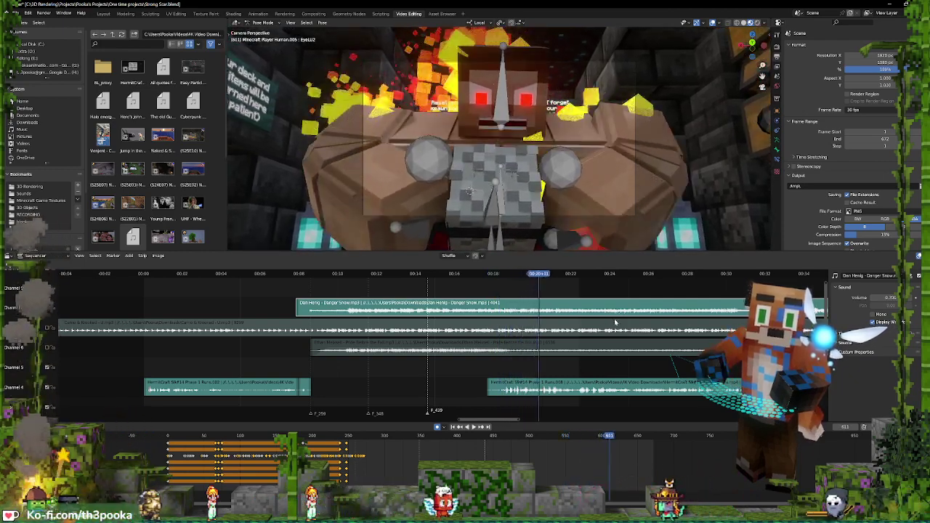
Slide the Danger Snow strip well before frame 0 so its louder section follows the first voice strip, and play the scene with it
{"action": "scroll", "coordinate": [614, 322], "scroll_direction": "down", "scroll_amount": 8}
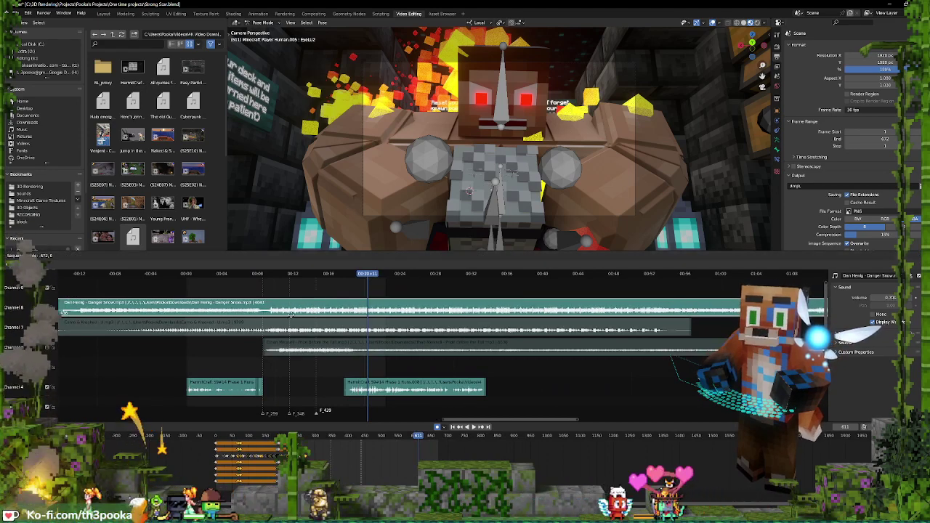
{"action": "left_click", "coordinate": [262, 295]}
{"action": "key", "text": "space"}
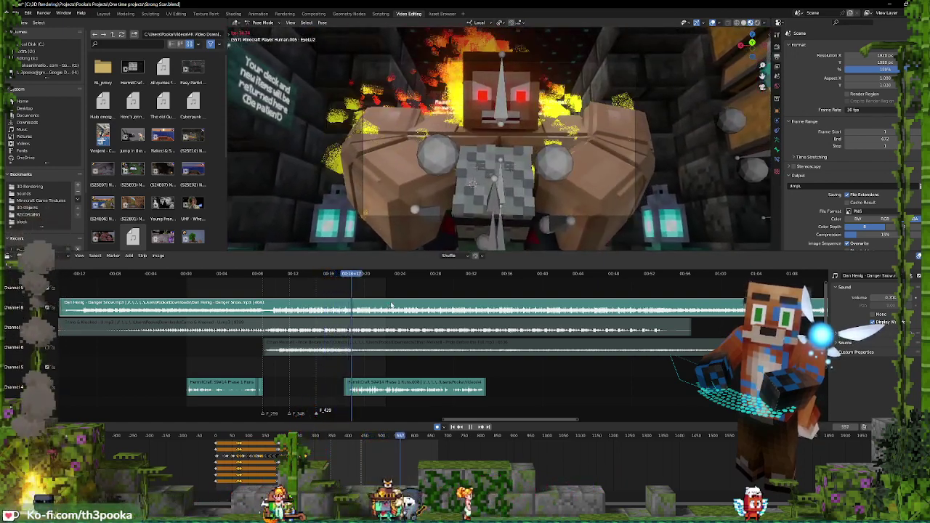
{"action": "key", "text": "space"}
Slide the Danger Snow strip much earlier so a section near the song's end follows the first voice strip, and replay from there
{"action": "scroll", "coordinate": [439, 329], "scroll_direction": "down", "scroll_amount": 4}
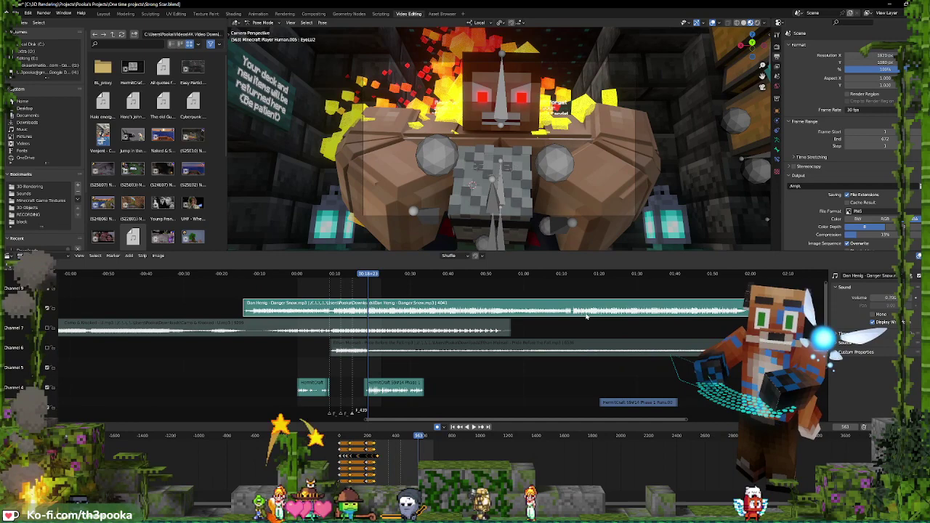
{"action": "left_click_drag", "start_coordinate": [586, 316], "coordinate": [353, 320]}
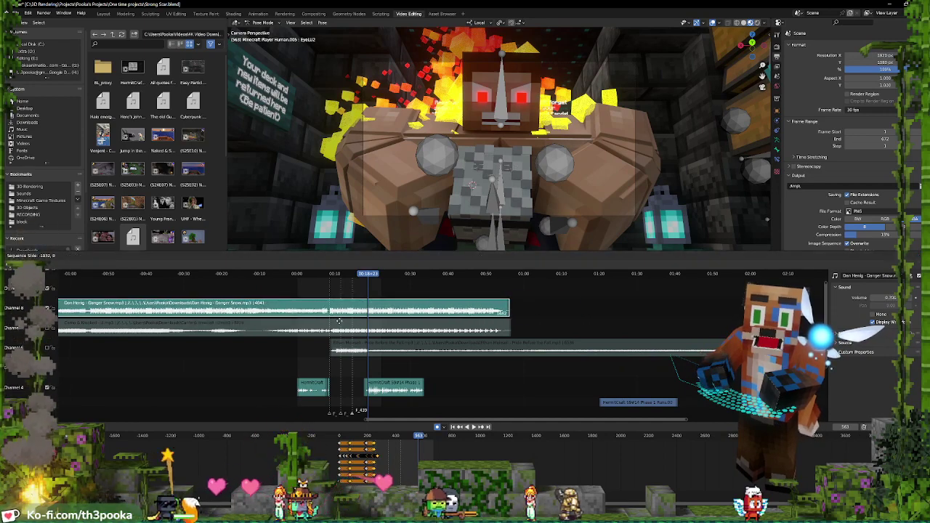
{"action": "right_click", "coordinate": [328, 293], "text": "shift"}
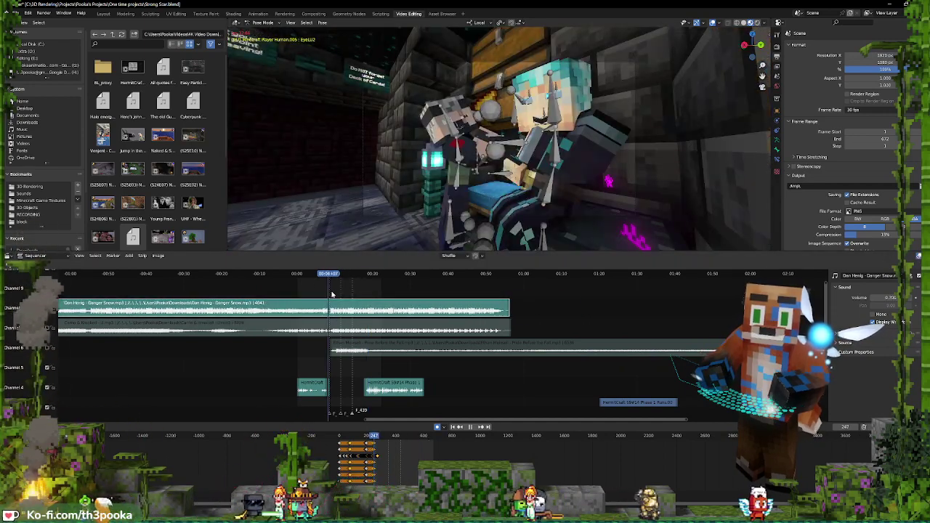
{"action": "key", "text": "space"}
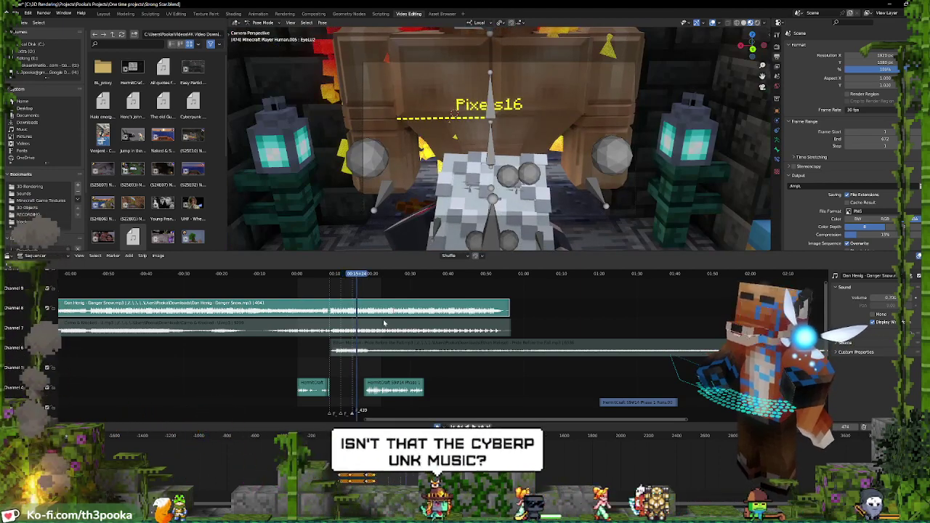
Slide the Danger Snow strip back so its earlier drop meets the action, and trim its start to the end of the first voice strip
{"action": "left_click_drag", "start_coordinate": [329, 306], "coordinate": [509, 300]}
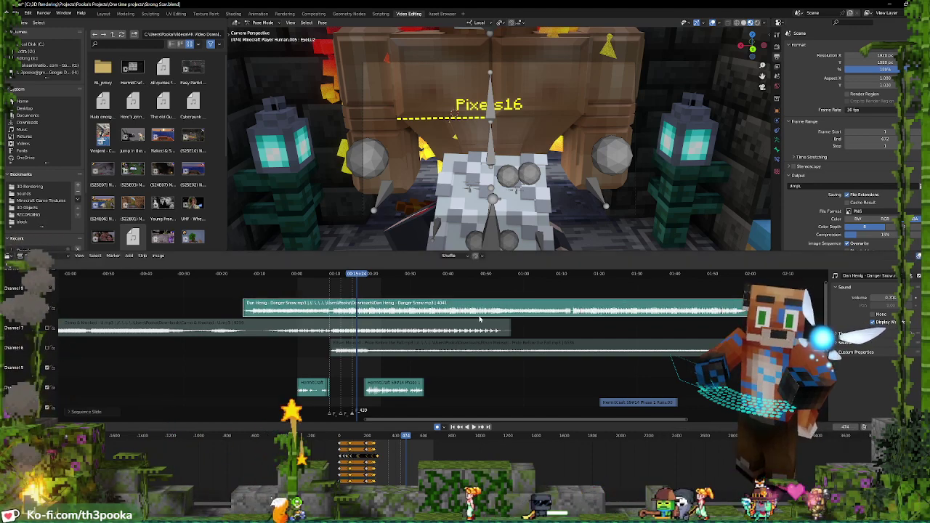
{"action": "scroll", "coordinate": [349, 327], "scroll_direction": "up", "scroll_amount": 4}
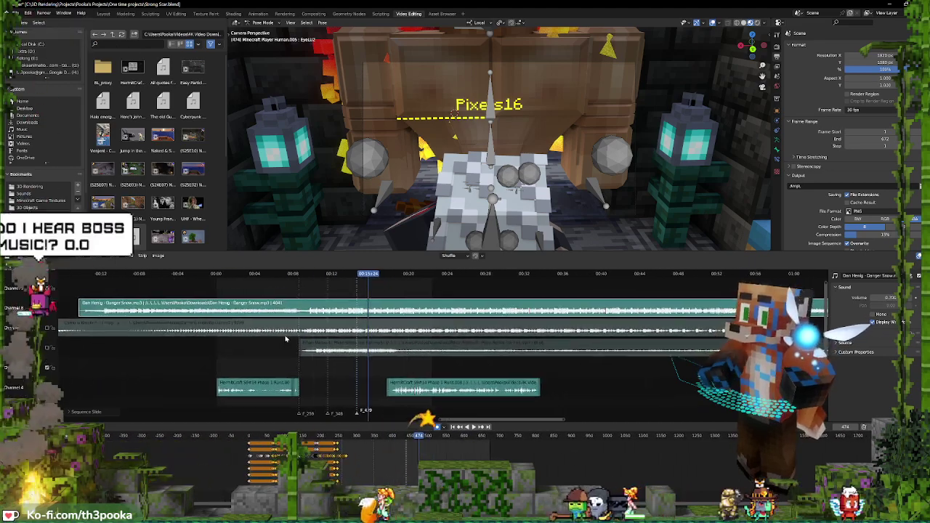
{"action": "scroll", "coordinate": [366, 329], "scroll_direction": "up", "scroll_amount": 1}
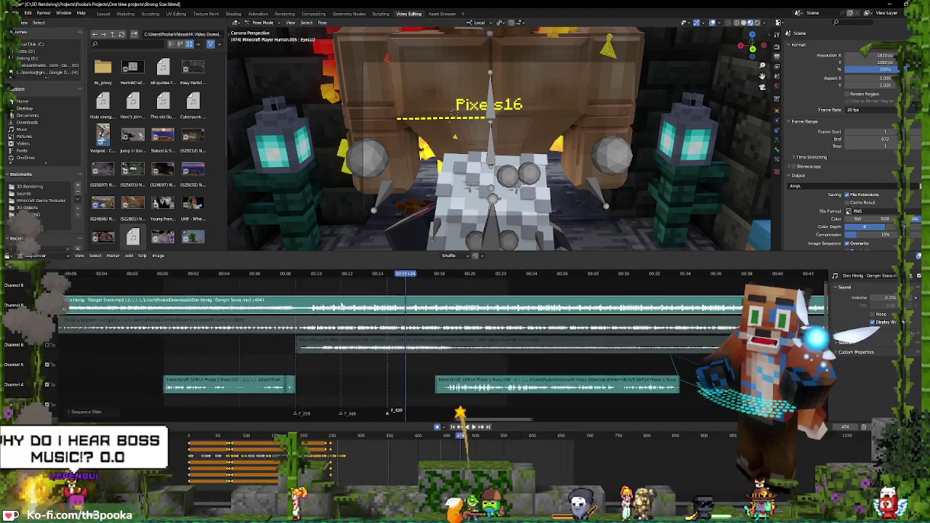
{"action": "scroll", "coordinate": [207, 310], "scroll_direction": "down", "scroll_amount": 3}
{"action": "left_click_drag", "start_coordinate": [216, 305], "coordinate": [350, 306]}
{"action": "scroll", "coordinate": [429, 411], "scroll_direction": "up", "scroll_amount": 4}
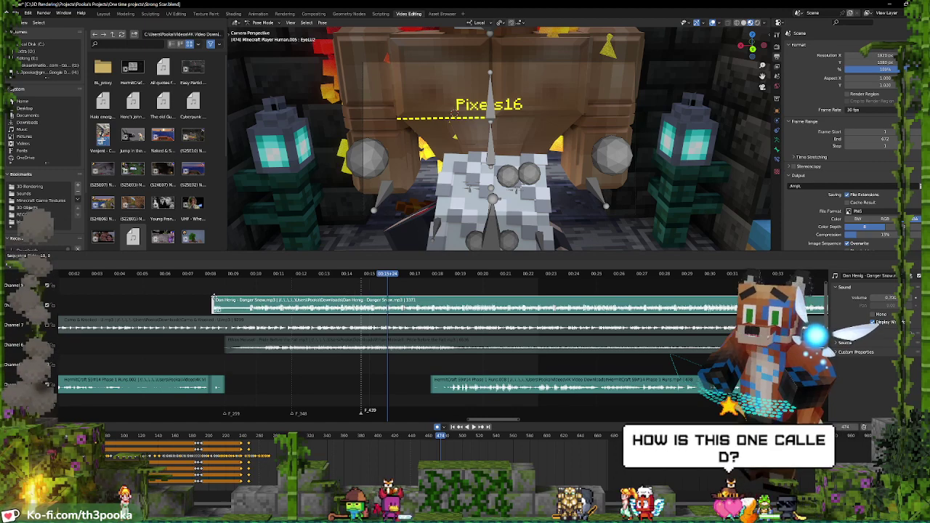
{"action": "left_click_drag", "start_coordinate": [216, 298], "coordinate": [224, 300]}
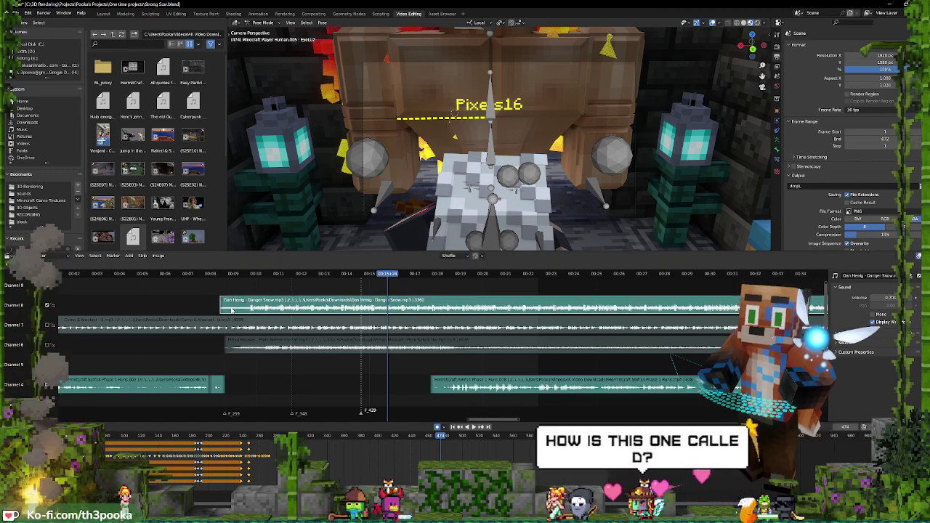
Try a Fade In on the trimmed Danger Snow strip, nudge the strip slightly later, and replay from its beginning
{"action": "key", "text": "shift+a"}
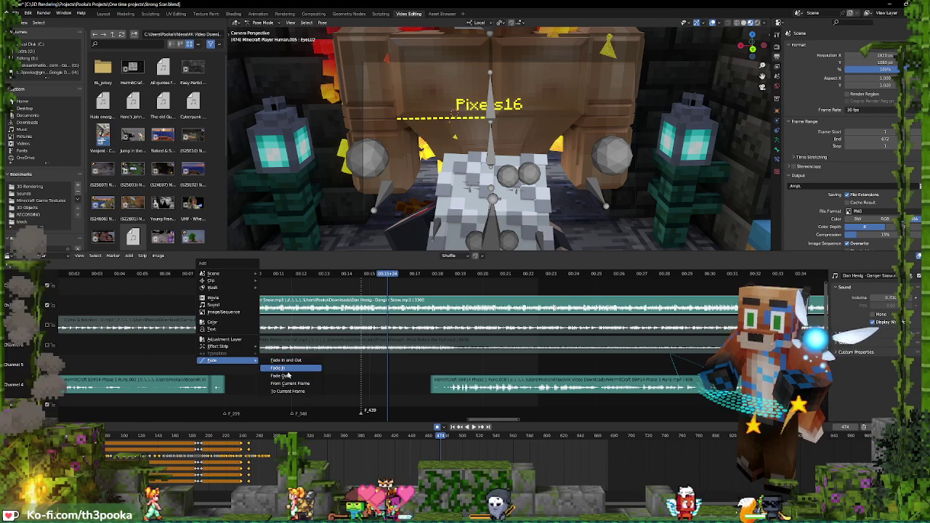
{"action": "left_click", "coordinate": [283, 368]}
{"action": "right_click", "coordinate": [222, 300], "text": "shift"}
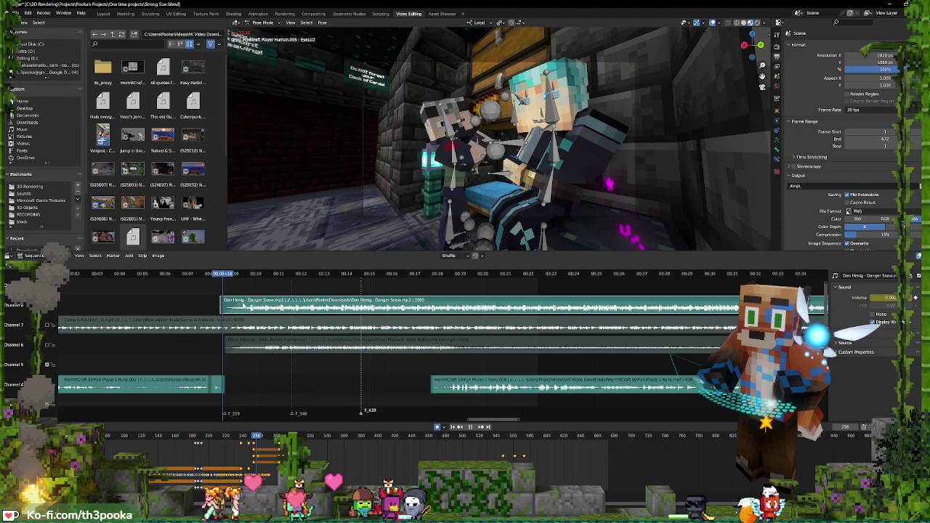
{"action": "key", "text": "space"}
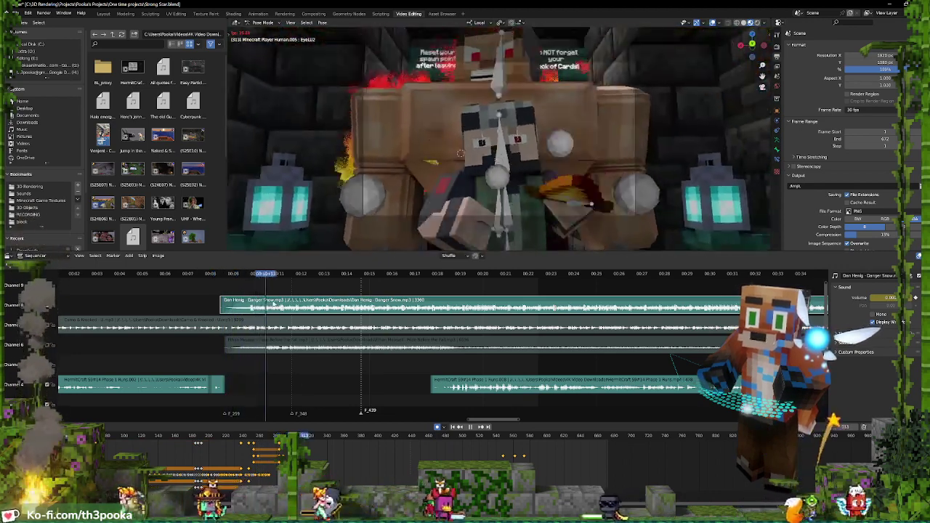
{"action": "left_click_drag", "start_coordinate": [283, 310], "coordinate": [285, 311]}
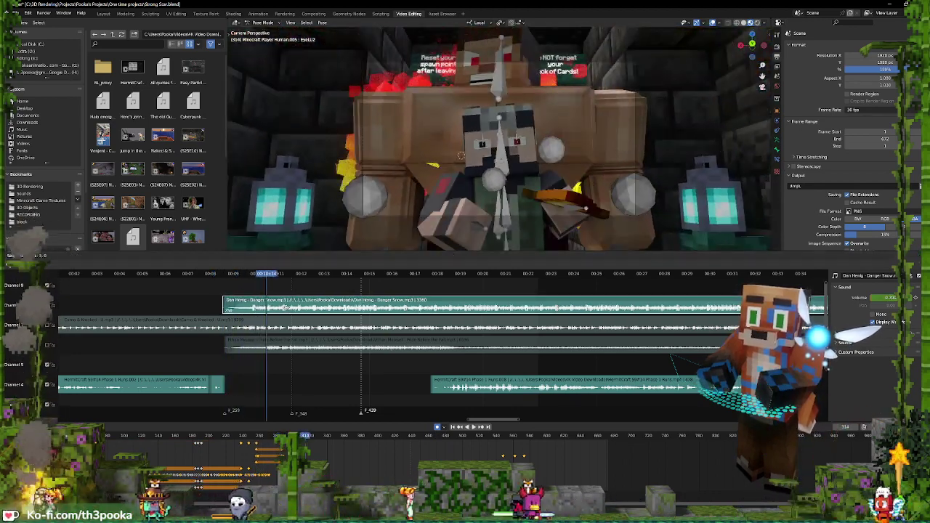
{"action": "right_click", "coordinate": [220, 293], "text": "shift"}
{"action": "key", "text": "space"}
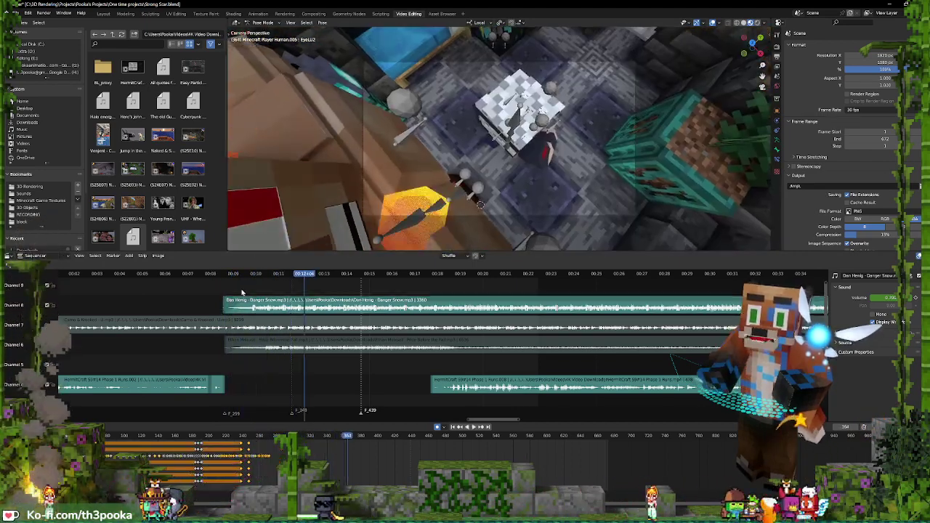
Slide the trimmed Danger Snow strip about one second later, and replay the action from before its start
{"action": "left_click", "coordinate": [239, 291]}
{"action": "key", "text": "space"}
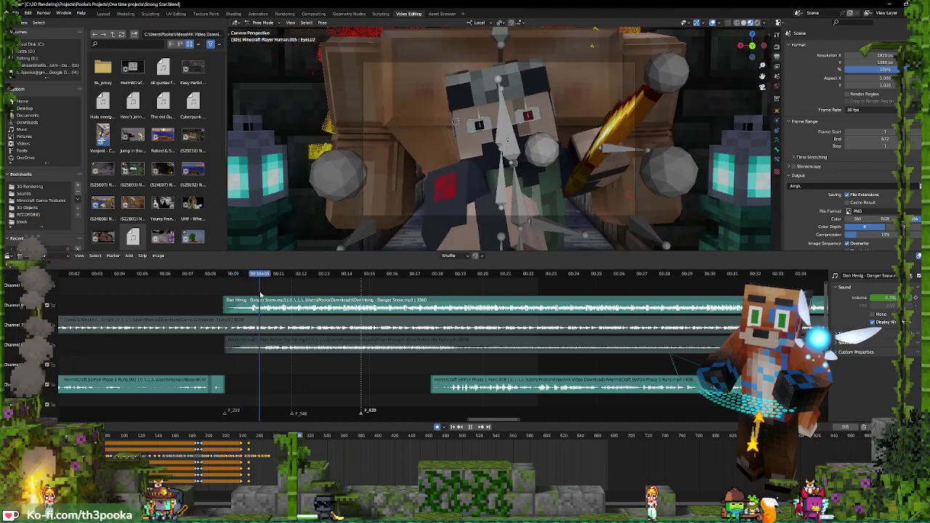
{"action": "left_click_drag", "start_coordinate": [258, 294], "coordinate": [255, 295]}
{"action": "left_click_drag", "start_coordinate": [280, 306], "coordinate": [301, 309]}
{"action": "key", "text": "space"}
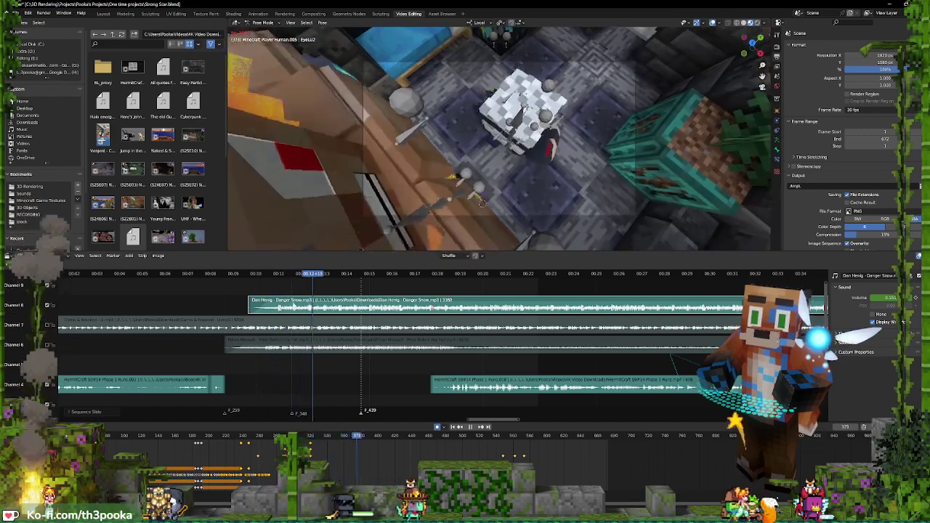
{"action": "left_click", "coordinate": [227, 294]}
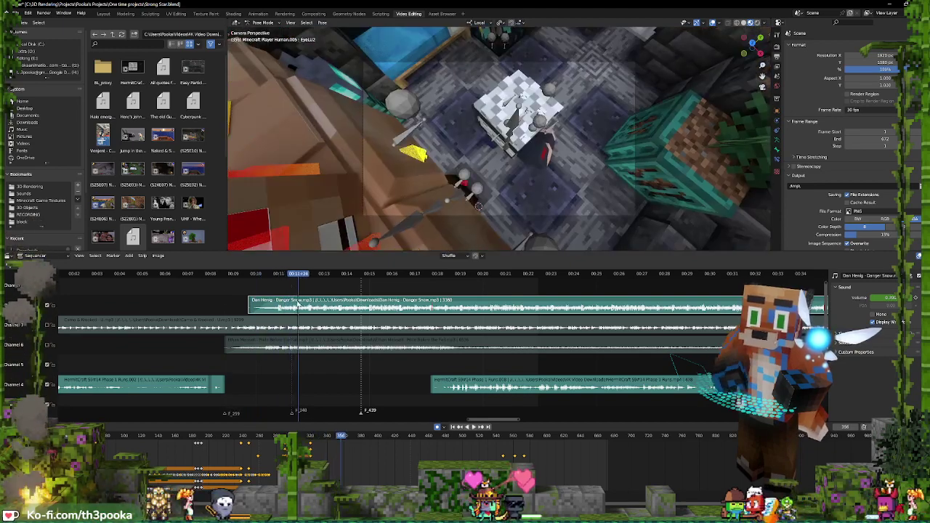
Undo the fade-in on the Danger Snow strip, extend its trimmed start back before frame 0, and play from the beginning of the scene
{"action": "scroll", "coordinate": [435, 301], "scroll_direction": "down", "scroll_amount": 18}
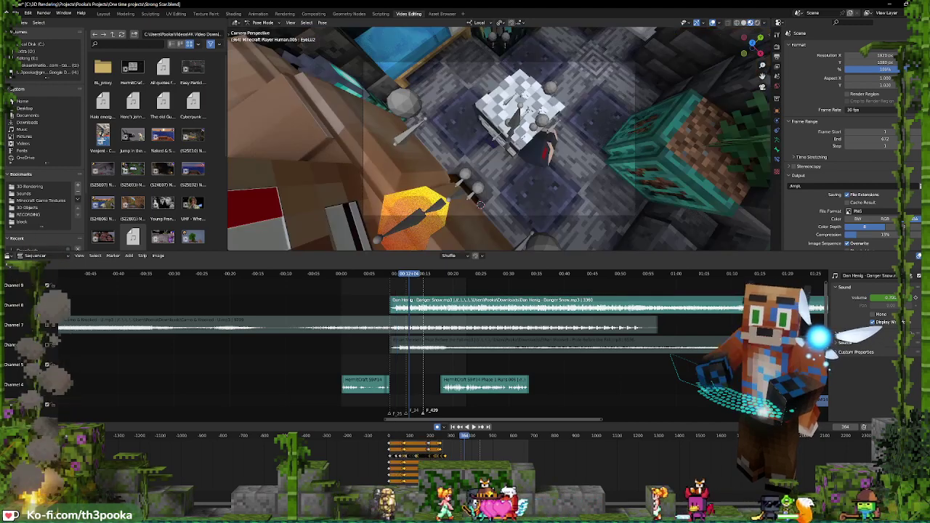
{"action": "mouse_move", "coordinate": [409, 304]}
{"action": "left_mouse_down"}
{"action": "mouse_move", "coordinate": [389, 304]}
{"action": "mouse_move", "coordinate": [400, 306]}
{"action": "left_mouse_up"}
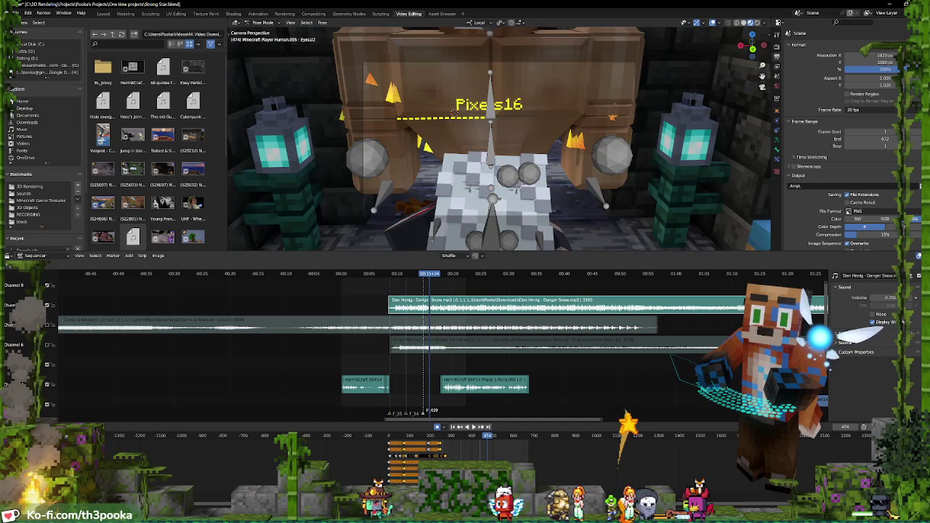
{"action": "scroll", "coordinate": [334, 314], "scroll_direction": "up", "scroll_amount": 12}
{"action": "scroll", "coordinate": [318, 313], "scroll_direction": "down", "scroll_amount": 5}
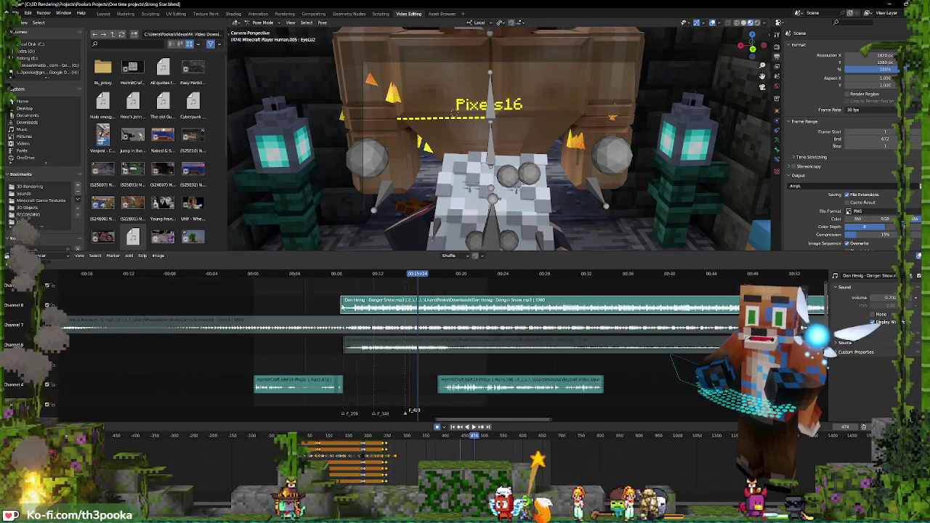
{"action": "left_click_drag", "start_coordinate": [351, 307], "coordinate": [115, 308]}
{"action": "key", "text": "shift+Left"}
{"action": "key", "text": "space"}
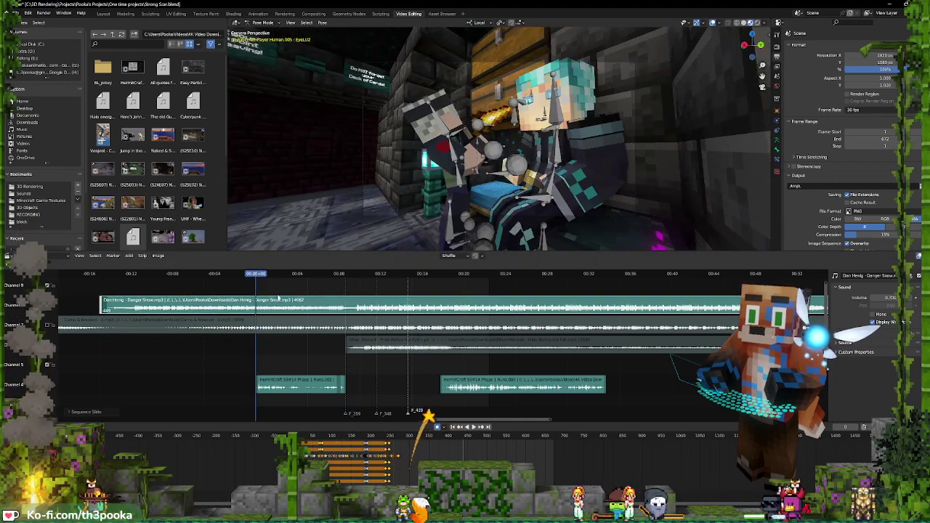
Slide the Danger Snow strip later so its intro starts about three seconds before frame 0, and play the scene's opening
{"action": "left_click_drag", "start_coordinate": [283, 310], "coordinate": [408, 311]}
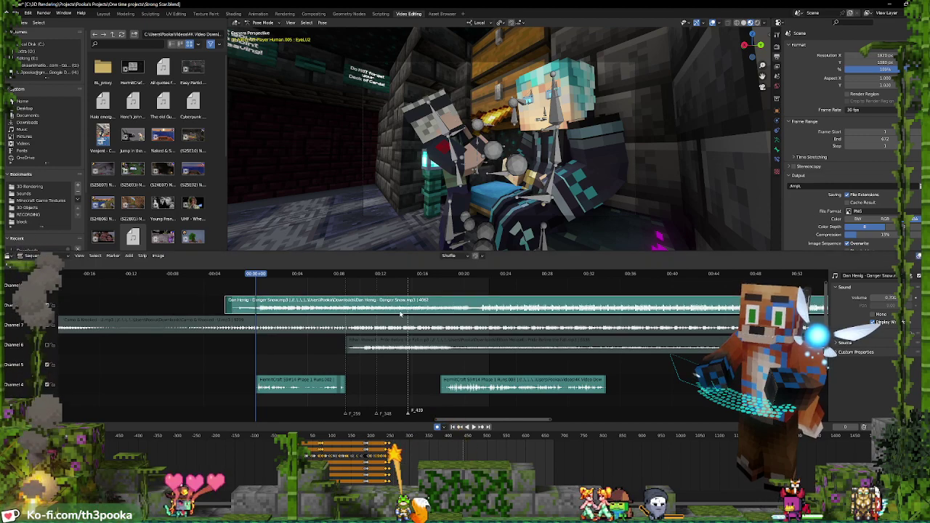
{"action": "key", "text": "space"}
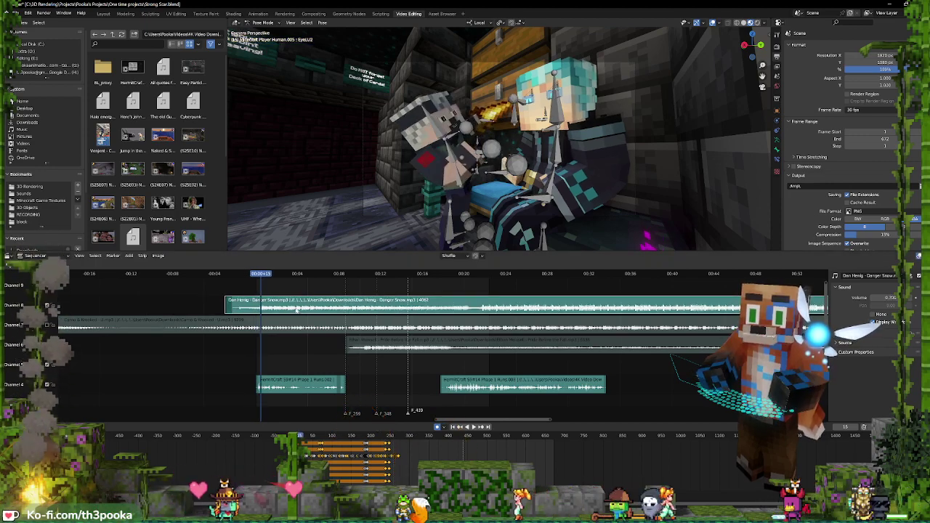
{"action": "scroll", "coordinate": [296, 308], "scroll_direction": "up", "scroll_amount": 6}
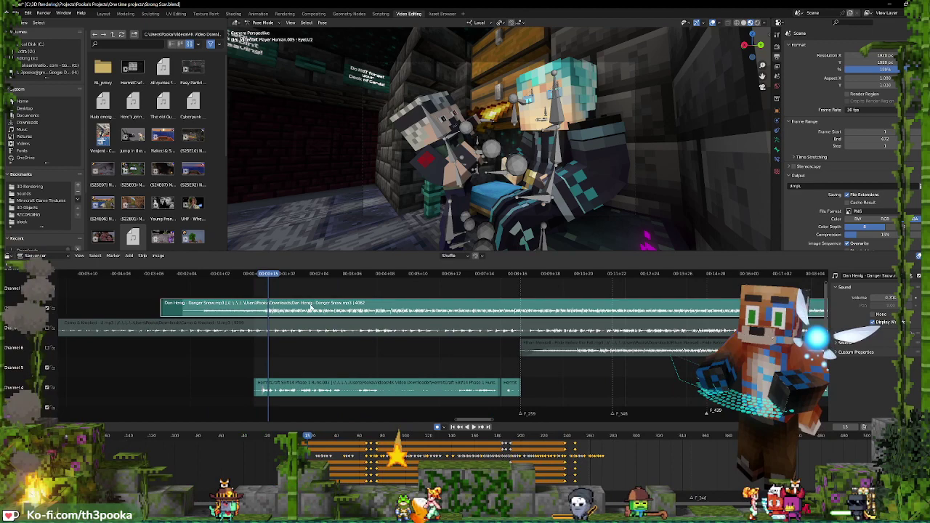
Split the Danger Snow strip at frame 15, moving the intro piece up to channel 9 and sliding the main part well earlier
{"action": "left_click_drag", "start_coordinate": [310, 308], "coordinate": [314, 309]}
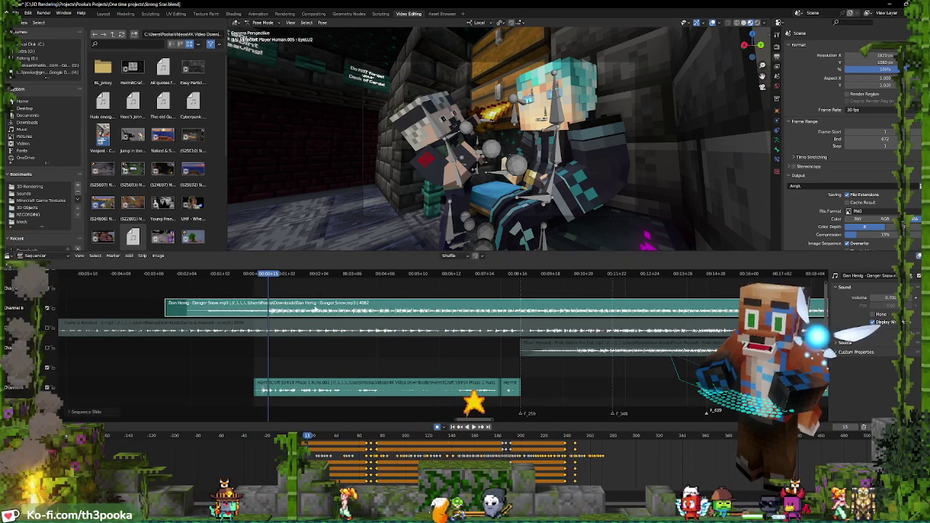
{"action": "key", "text": "k"}
{"action": "left_click_drag", "start_coordinate": [230, 308], "coordinate": [376, 295]}
{"action": "middle_click_drag", "start_coordinate": [375, 294], "coordinate": [249, 315]}
{"action": "left_click_drag", "start_coordinate": [402, 329], "coordinate": [6, 328]}
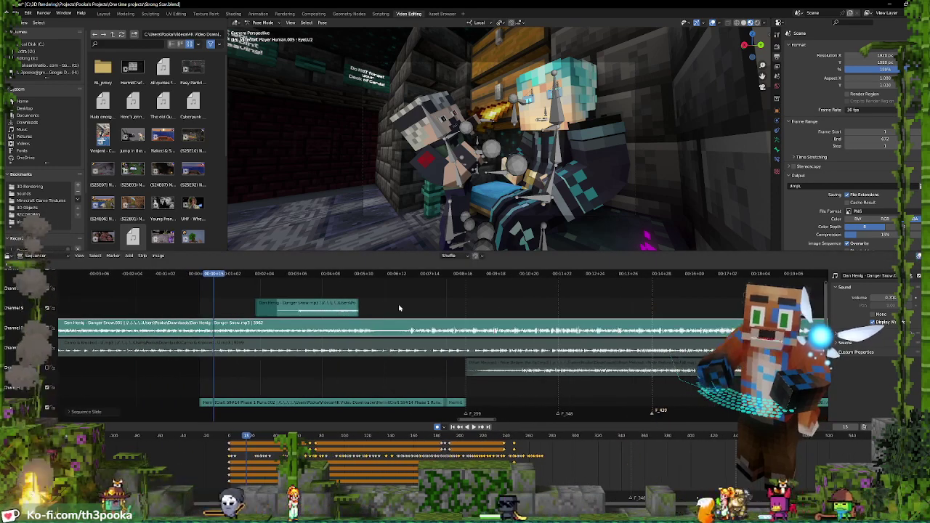
Scrub to the start of the loud beat in the main Danger Snow strip and split the strip at frame 201
{"action": "right_click_drag", "start_coordinate": [391, 313], "coordinate": [407, 317], "text": "shift"}
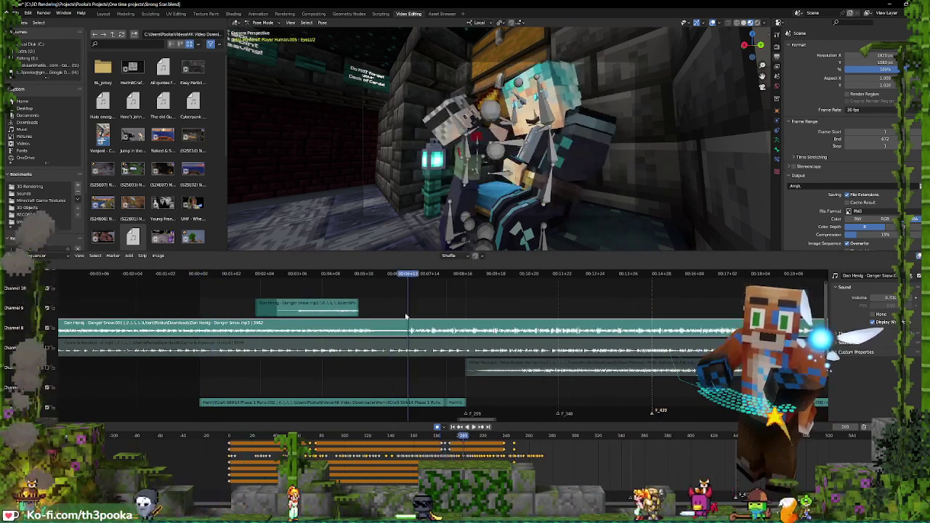
{"action": "mouse_move", "coordinate": [406, 317]}
{"action": "left_mouse_down"}
{"action": "mouse_move", "coordinate": [396, 316]}
{"action": "mouse_move", "coordinate": [406, 314]}
{"action": "left_mouse_up"}
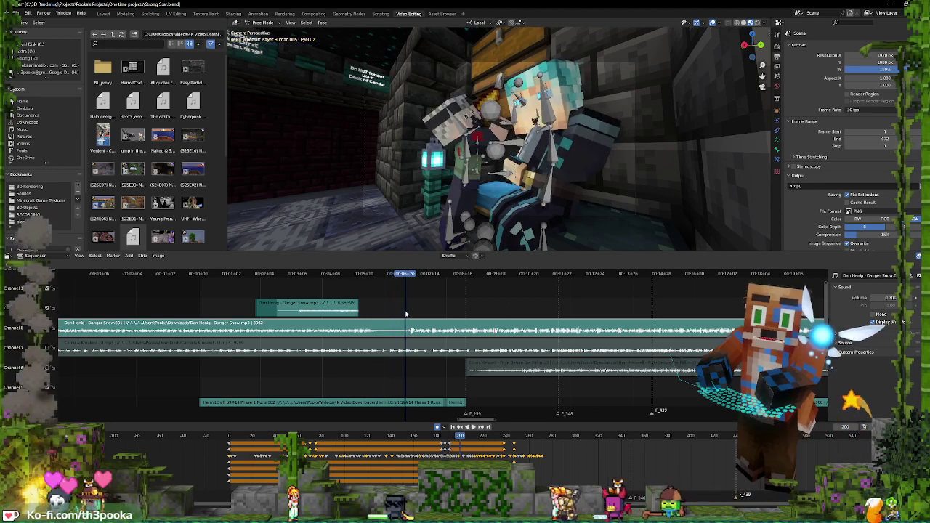
{"action": "key", "text": "space"}
{"action": "key", "text": "space"}
{"action": "right_click", "coordinate": [406, 314], "text": "shift"}
{"action": "key", "text": "space"}
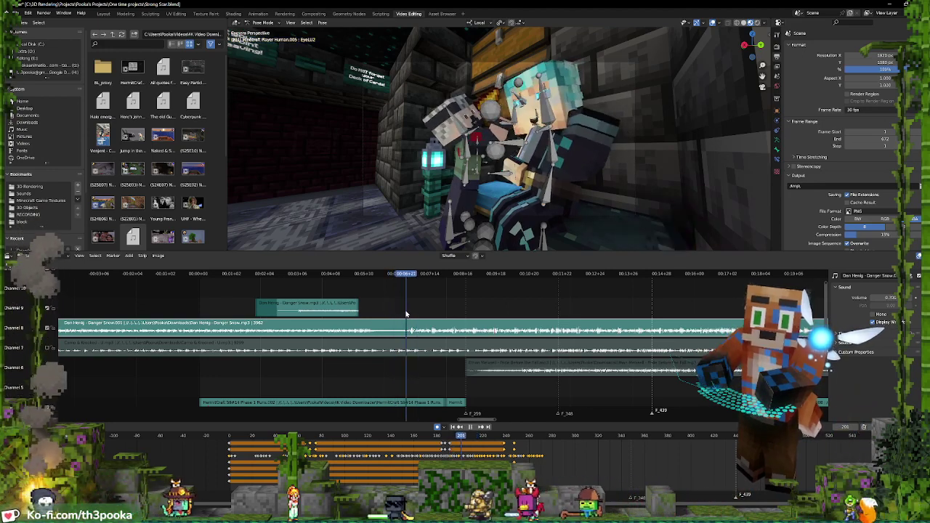
{"action": "key", "text": "space"}
{"action": "key", "text": "k"}
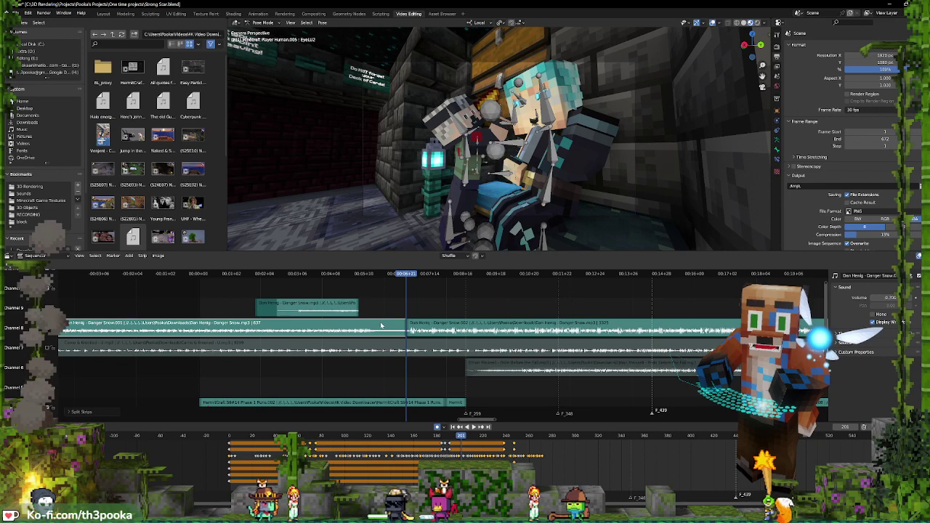
Spread the Danger Snow pieces apart, moving the part before the cut about seven seconds earlier and the part after it about 3.5 seconds later
{"action": "left_click_drag", "start_coordinate": [375, 327], "coordinate": [170, 332]}
{"action": "left_click_drag", "start_coordinate": [303, 312], "coordinate": [371, 311]}
{"action": "left_click_drag", "start_coordinate": [457, 330], "coordinate": [564, 331]}
{"action": "key", "text": "space"}
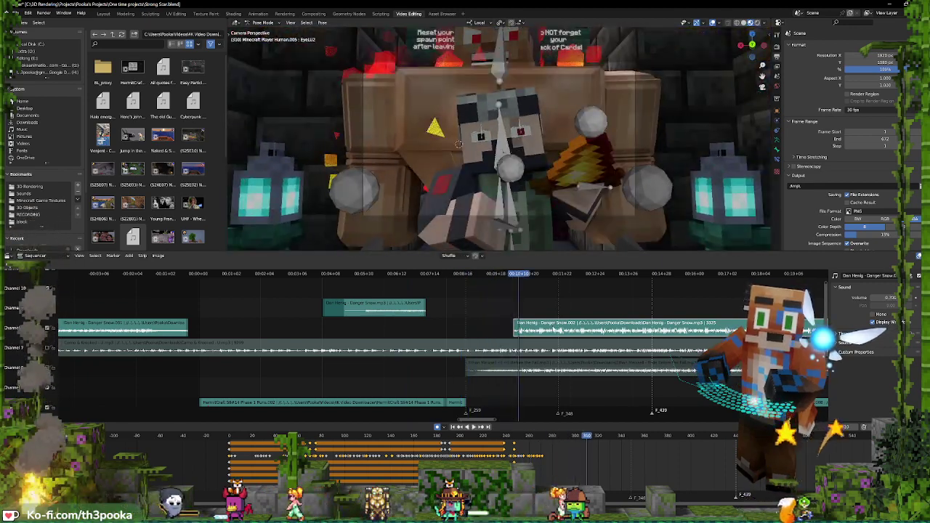
Slide the channel 9 intro piece against the start of the loud Danger Snow part, trim its beginning, and try a fade on it
{"action": "left_click_drag", "start_coordinate": [400, 312], "coordinate": [485, 316]}
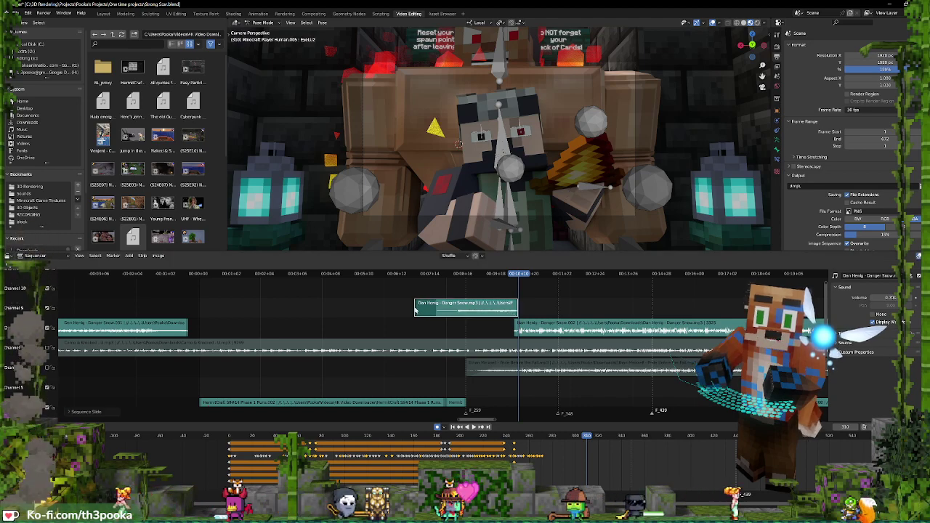
{"action": "left_click_drag", "start_coordinate": [415, 310], "coordinate": [436, 309]}
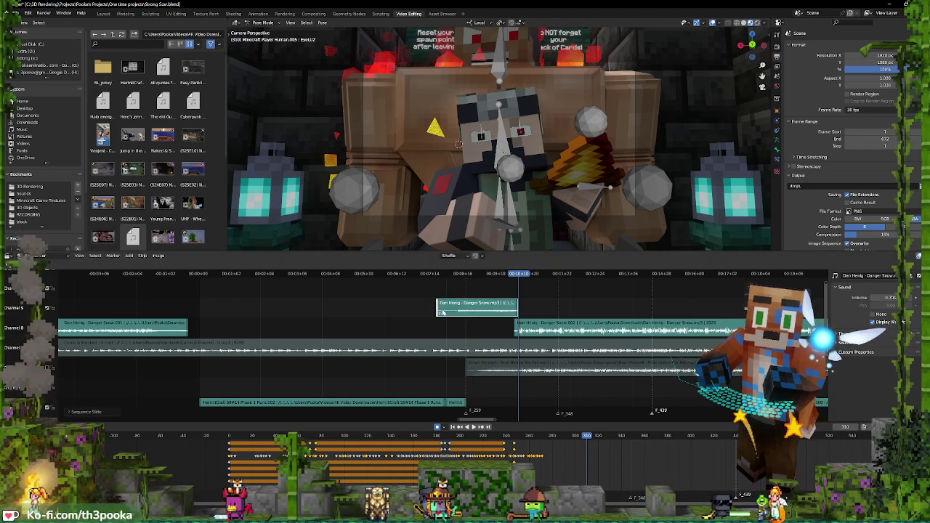
{"action": "key", "text": "shift+a"}
{"action": "mouse_move", "coordinate": [434, 312]}
{"action": "left_click", "coordinate": [471, 310]}
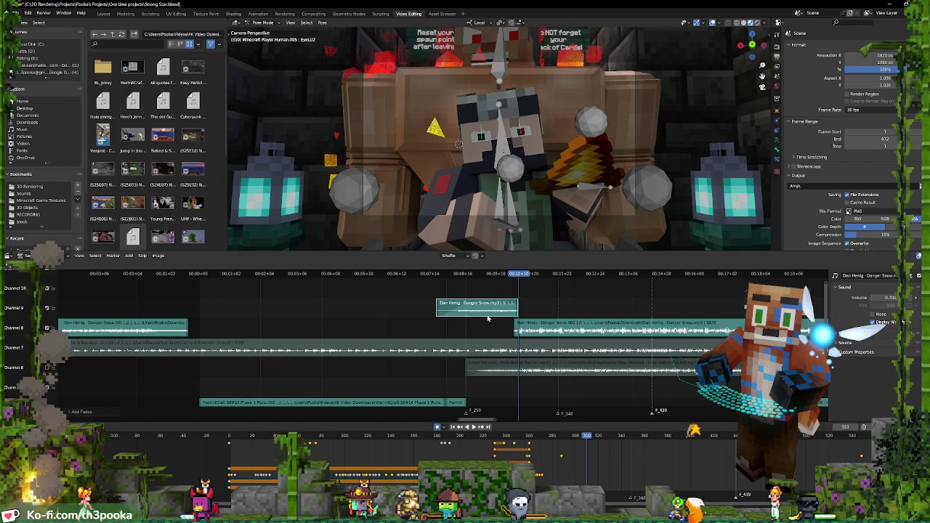
{"action": "key", "text": "ctrl+z"}
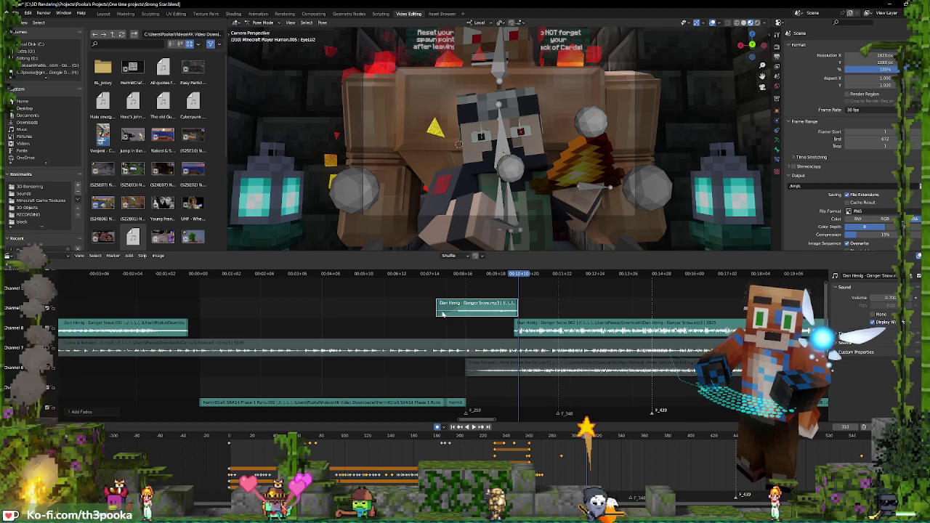
Trim the intro piece's start to about frame 247, add a Fade In to it, and save the file
{"action": "left_click_drag", "start_coordinate": [443, 310], "coordinate": [457, 309]}
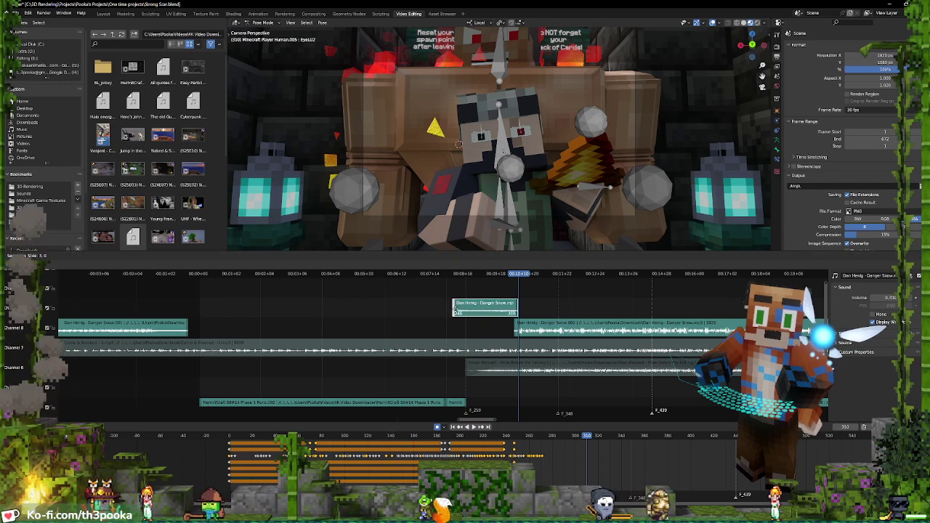
{"action": "key", "text": "shift+a"}
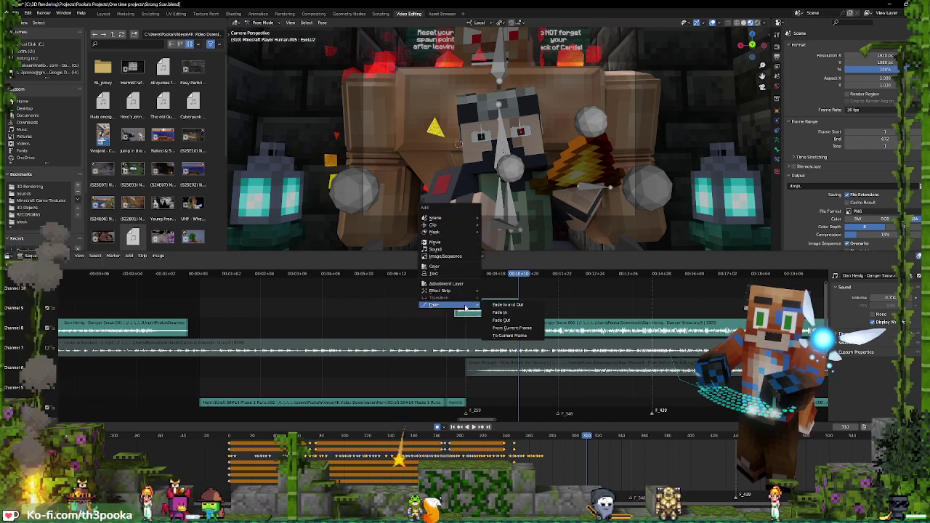
{"action": "left_click", "coordinate": [502, 313]}
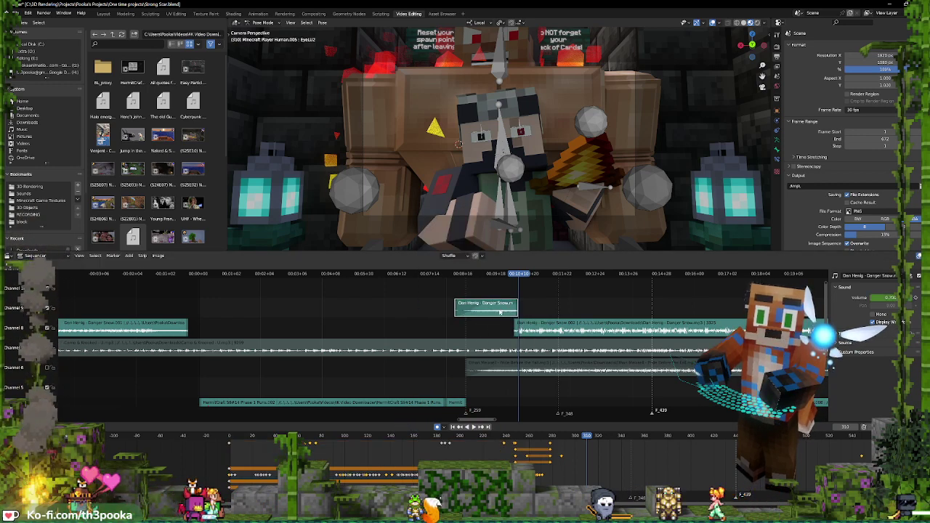
{"action": "left_click", "coordinate": [455, 292]}
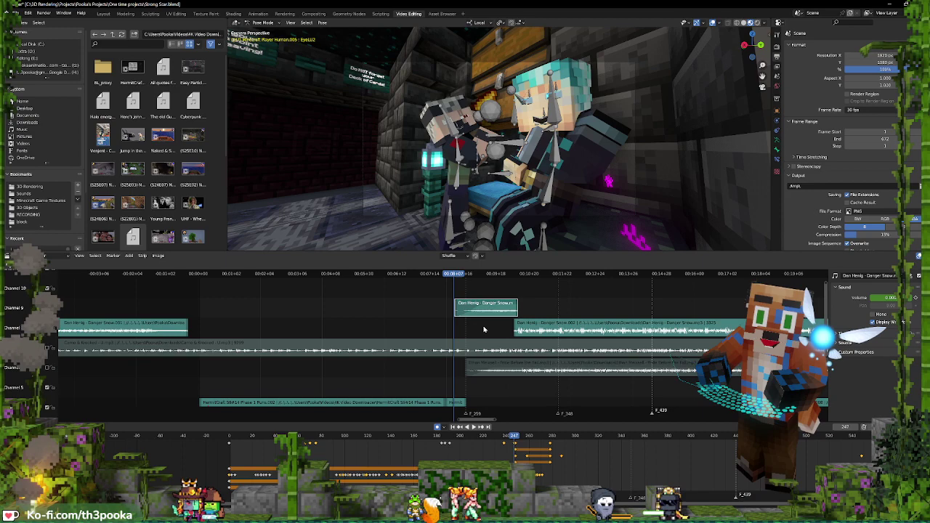
{"action": "key", "text": "ctrl+s"}
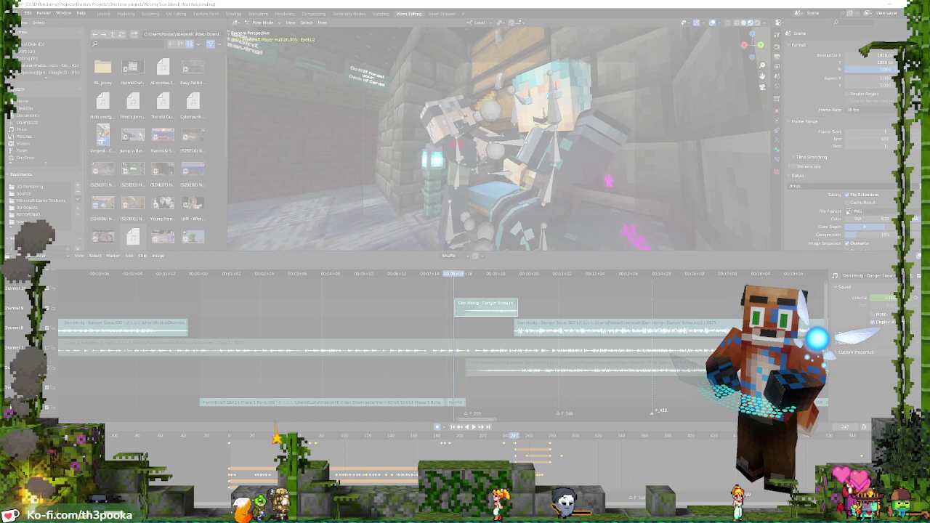
Switch to Photoshop and quit it
{"action": "key", "text": "alt+Tab"}
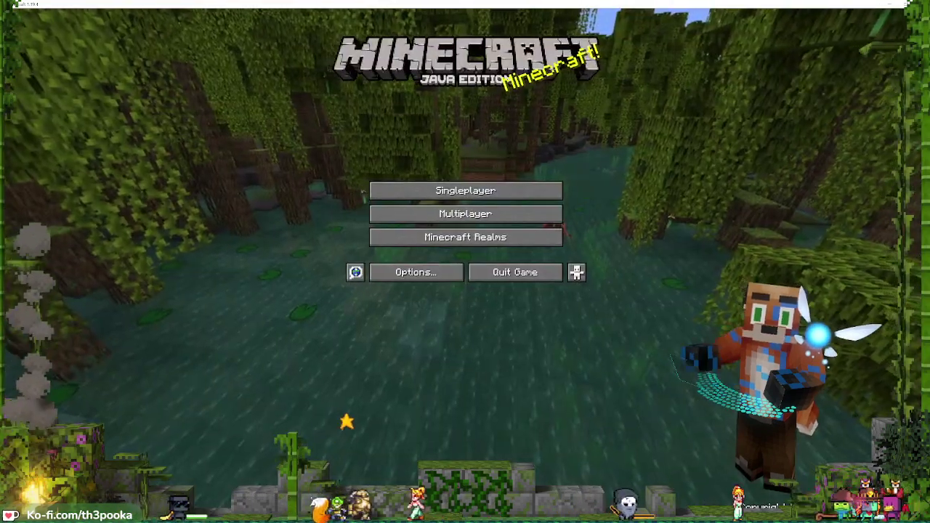
{"action": "key", "text": "alt+Tab"}
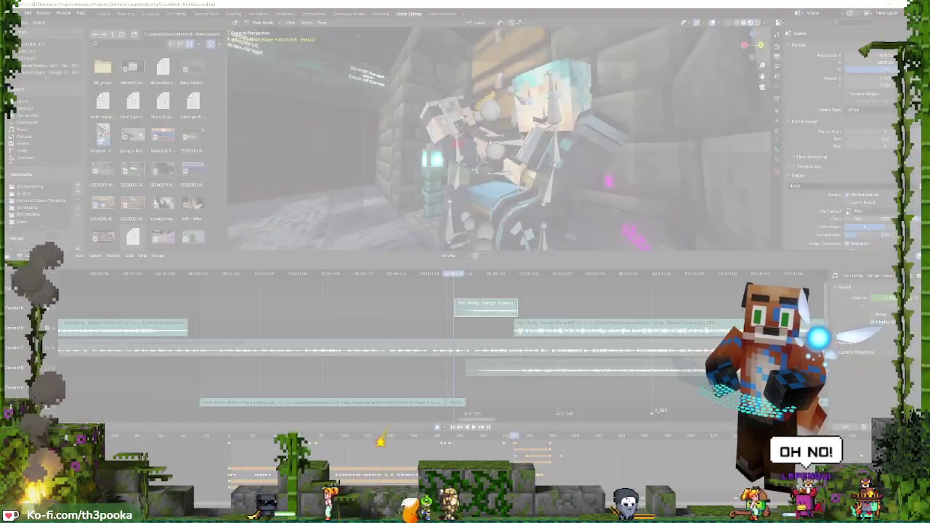
{"action": "key", "text": "alt+Tab"}
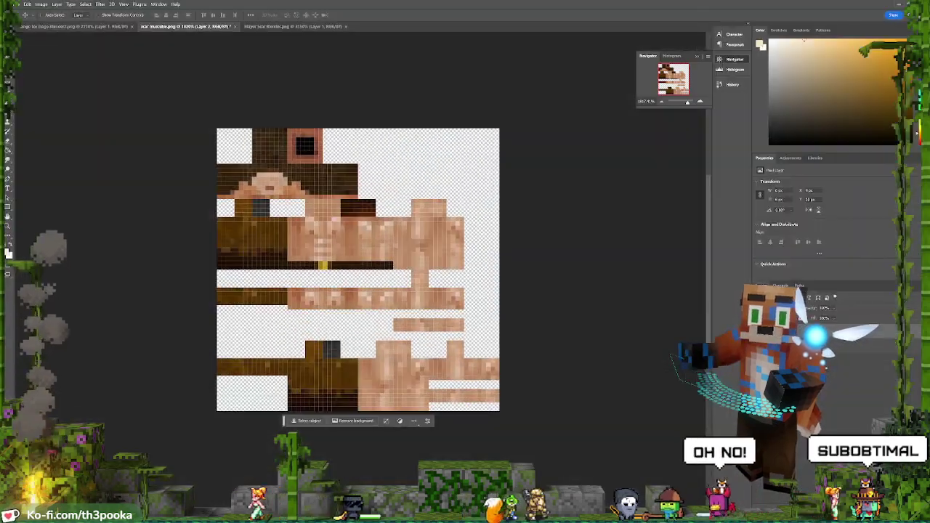
{"action": "key", "text": "ctrl+q"}
{"action": "left_click", "coordinate": [488, 194]}
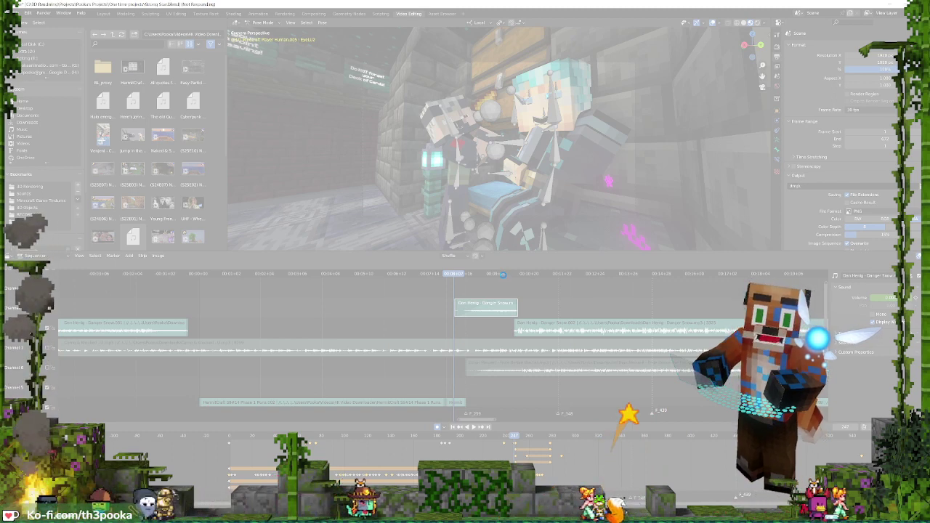
Show the desktop and close the Minecraft map window and the Good Time With Scar folder window
{"action": "left_click", "coordinate": [885, 5]}
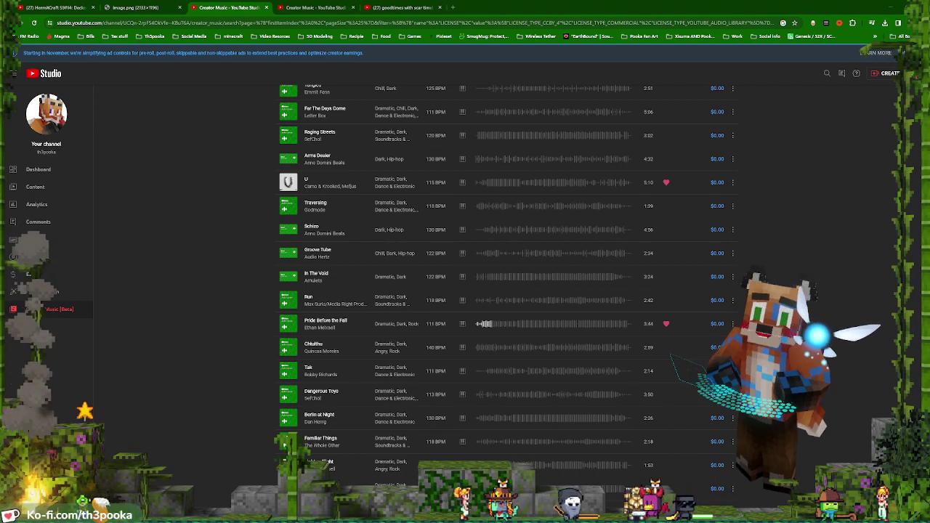
{"action": "key", "text": "alt+Tab"}
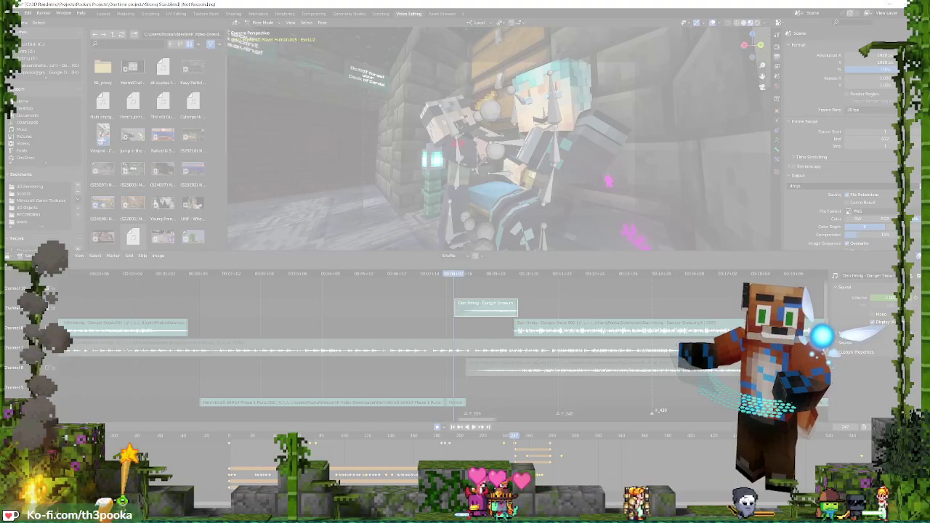
{"action": "key", "text": "super+d"}
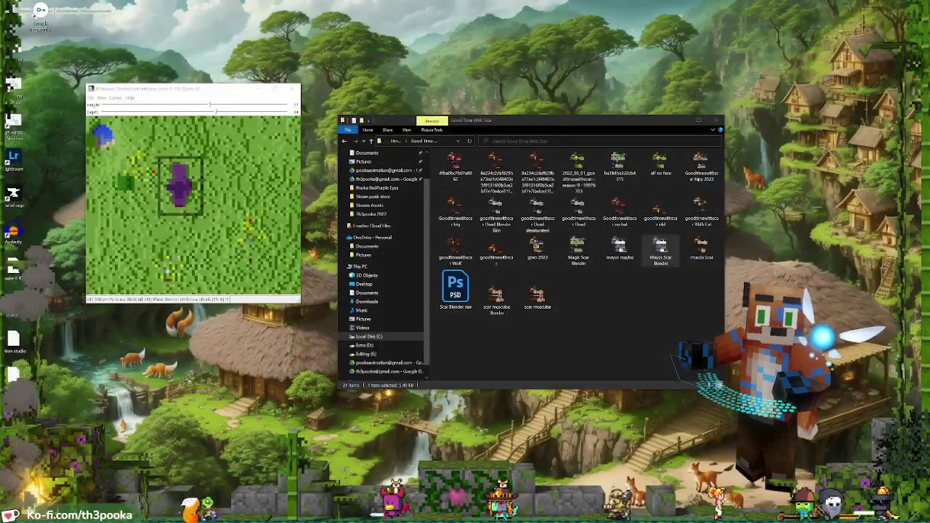
{"action": "left_click", "coordinate": [294, 88]}
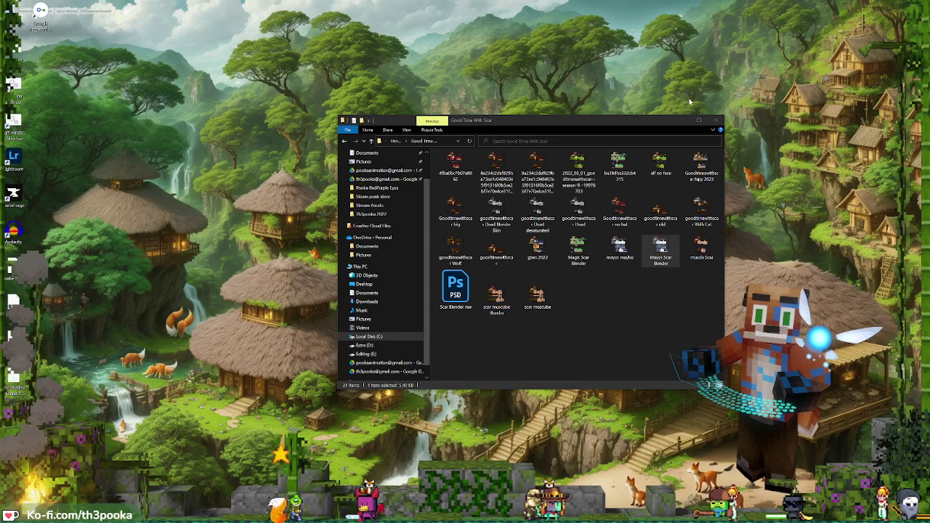
{"action": "left_click", "coordinate": [717, 120]}
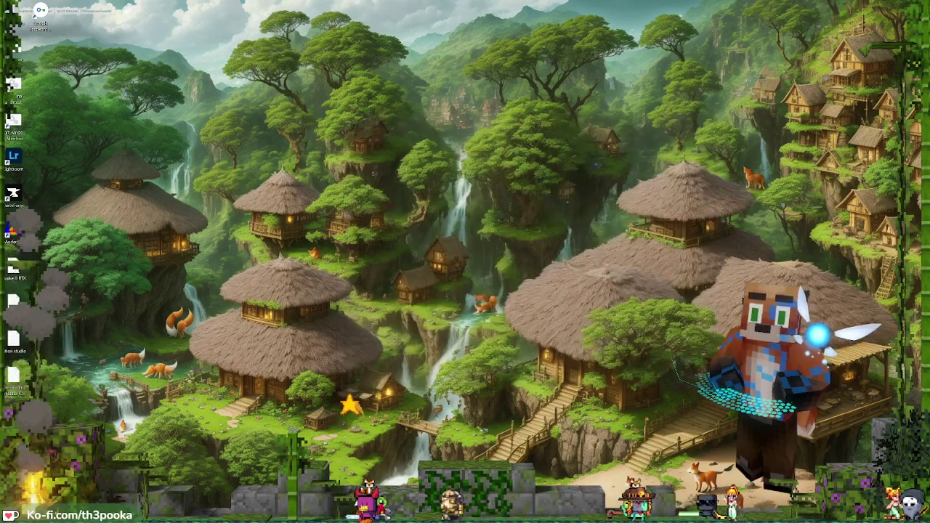
Switch to the fresh Blender session, reopen the recent Strong Scar.blend project, and play its animation
{"action": "key", "text": "alt+Tab"}
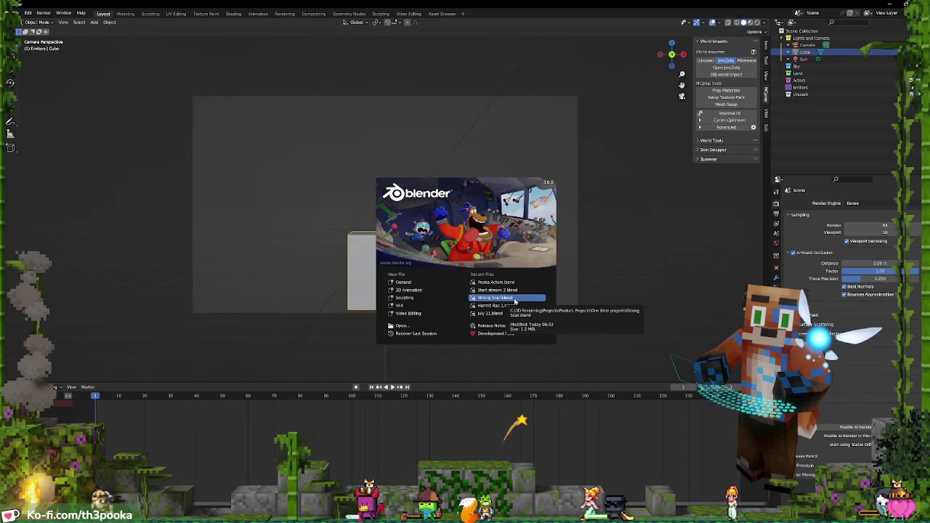
{"action": "left_click", "coordinate": [514, 299]}
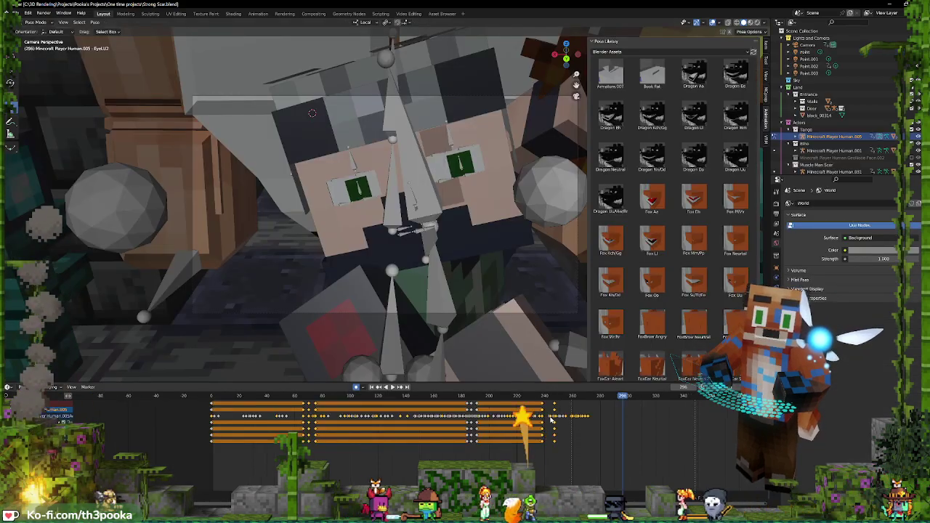
{"action": "key", "text": "space"}
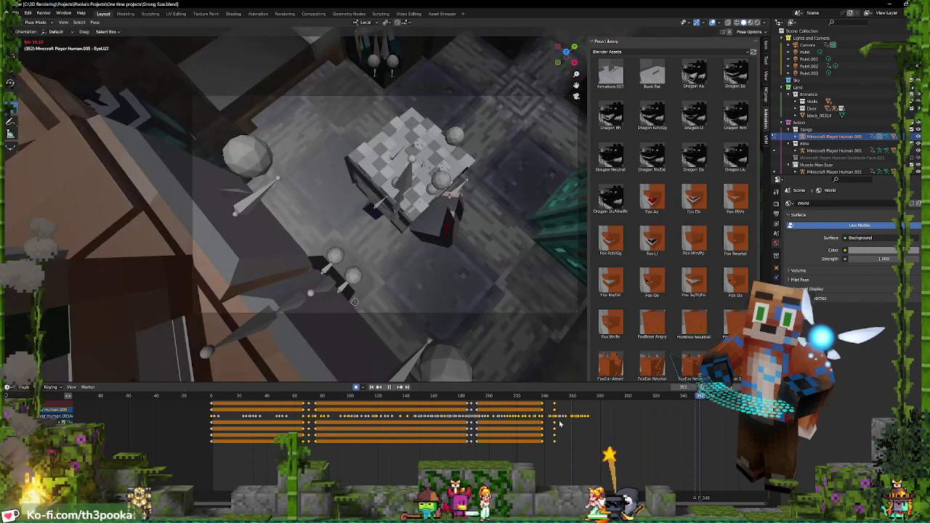
{"action": "scroll", "coordinate": [613, 443], "scroll_direction": "down", "scroll_amount": 2}
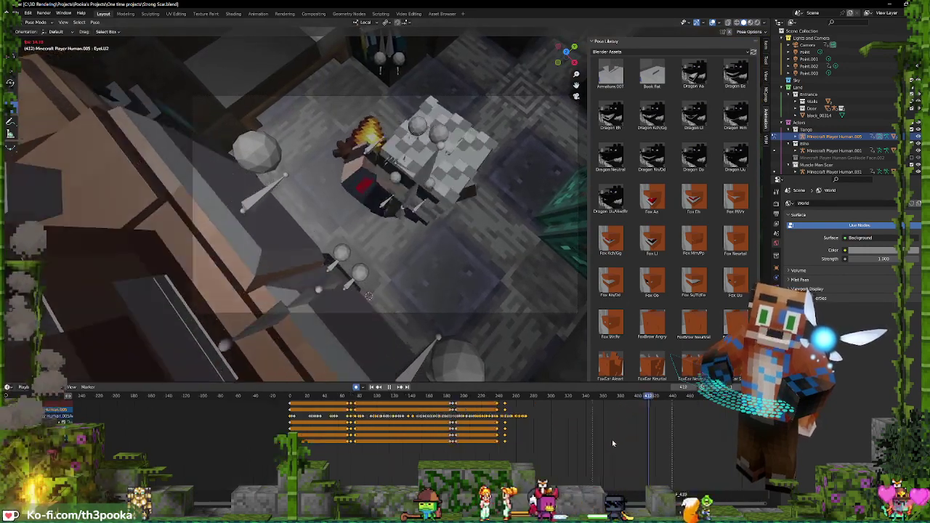
{"action": "scroll", "coordinate": [612, 443], "scroll_direction": "down", "scroll_amount": 1}
{"action": "key", "text": "space"}
Bring up the Video Editing workspace with all strips framed, and play the scene around the end of the first dialogue and the second dialogue's start
{"action": "left_click", "coordinate": [408, 14]}
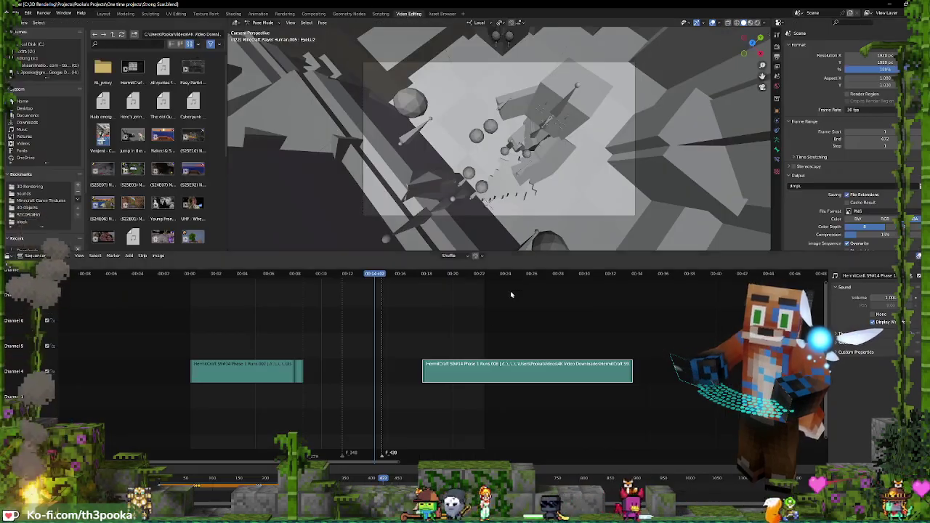
{"action": "key", "text": "Home"}
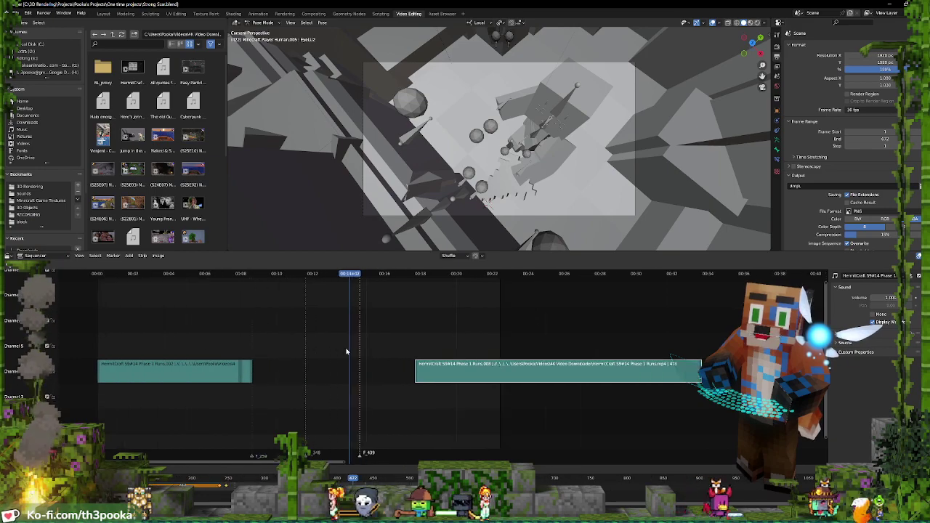
{"action": "left_click", "coordinate": [245, 329]}
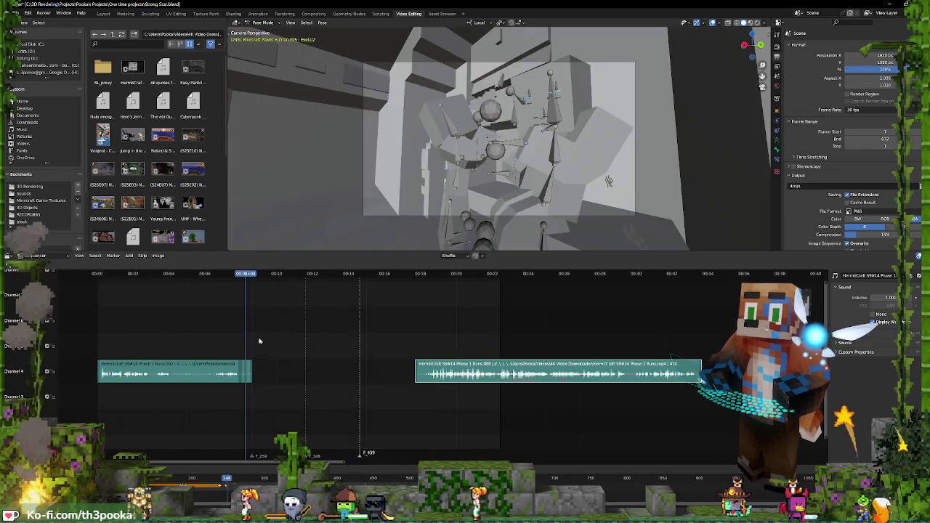
{"action": "left_click", "coordinate": [258, 341]}
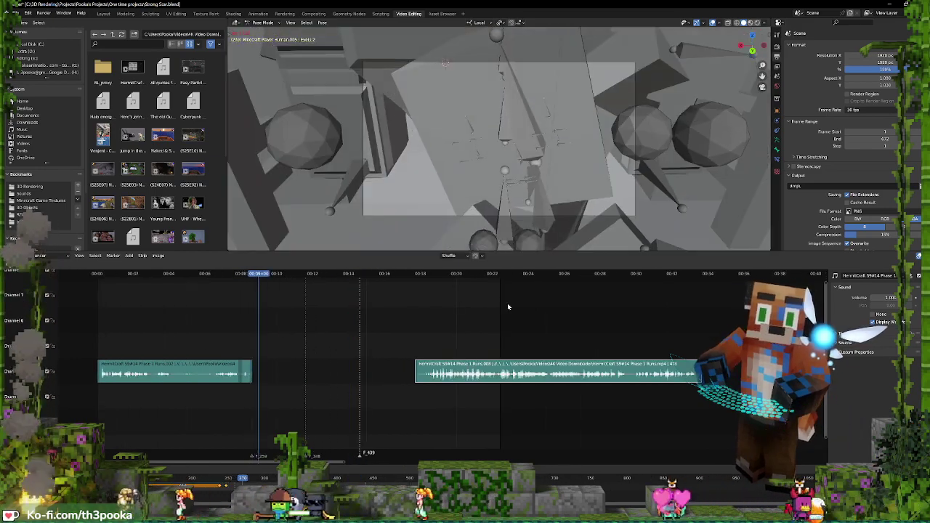
{"action": "left_click", "coordinate": [242, 347]}
{"action": "key", "text": "space"}
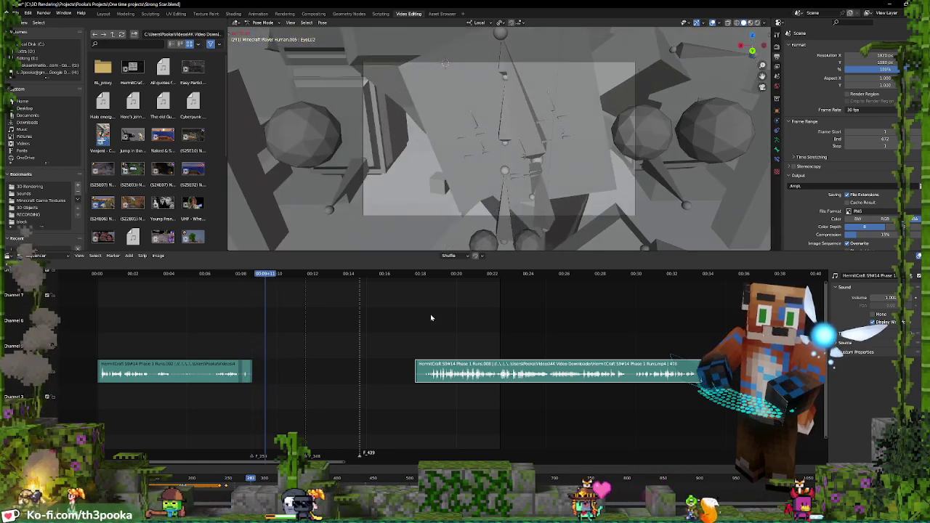
{"action": "left_click", "coordinate": [417, 342]}
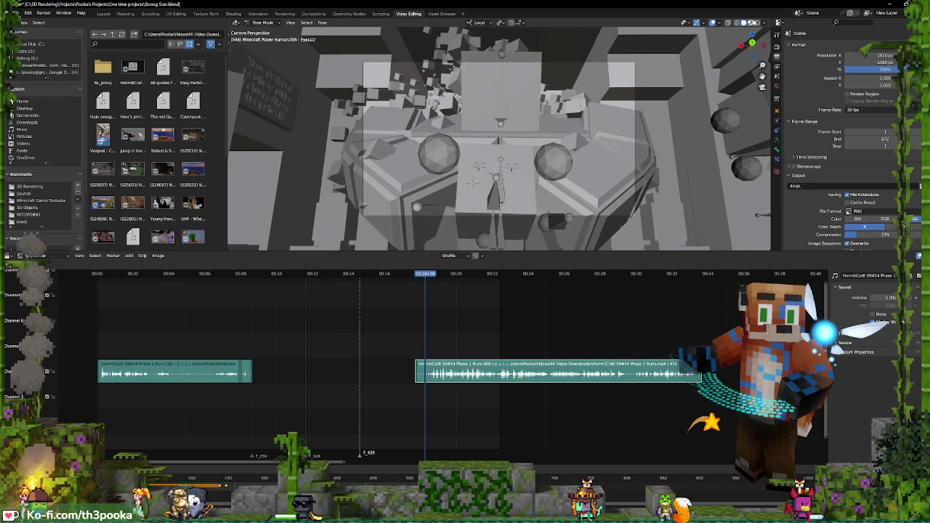
Switch the viewport to Material Preview shading, play the scene around the end of the first dialogue, and select the first dialogue strip
{"action": "left_click", "coordinate": [752, 22]}
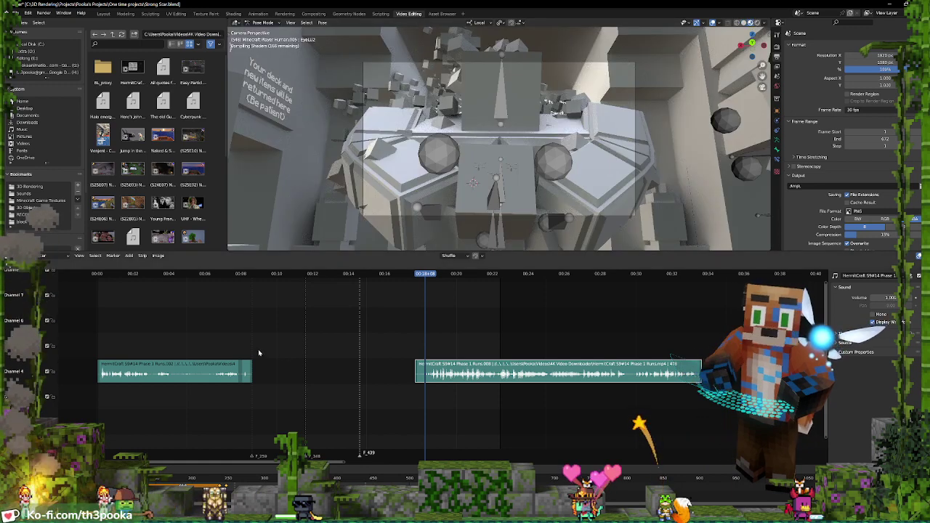
{"action": "left_click", "coordinate": [225, 347]}
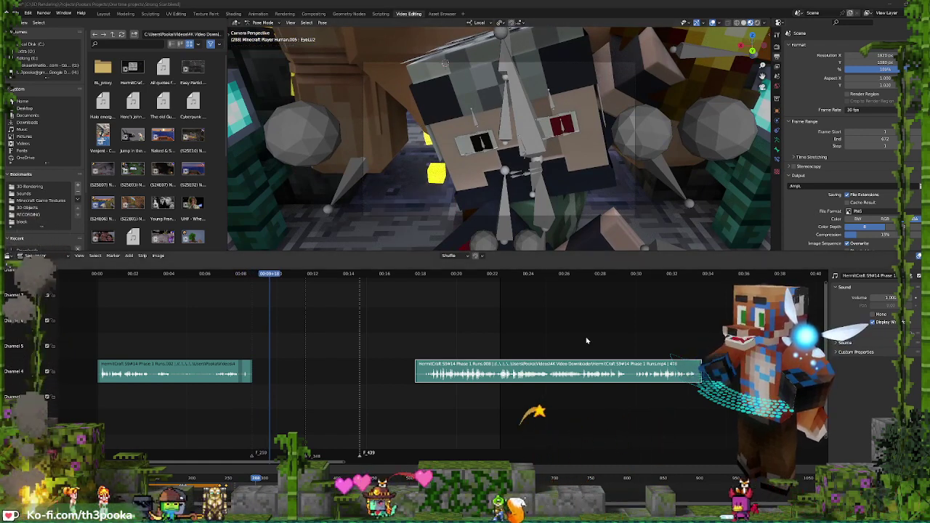
{"action": "left_click", "coordinate": [211, 339]}
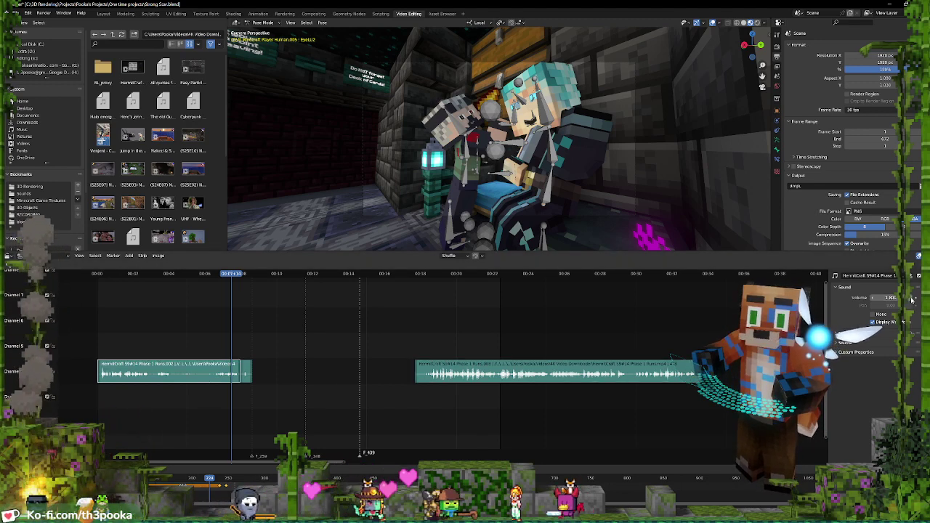
{"action": "key", "text": "space"}
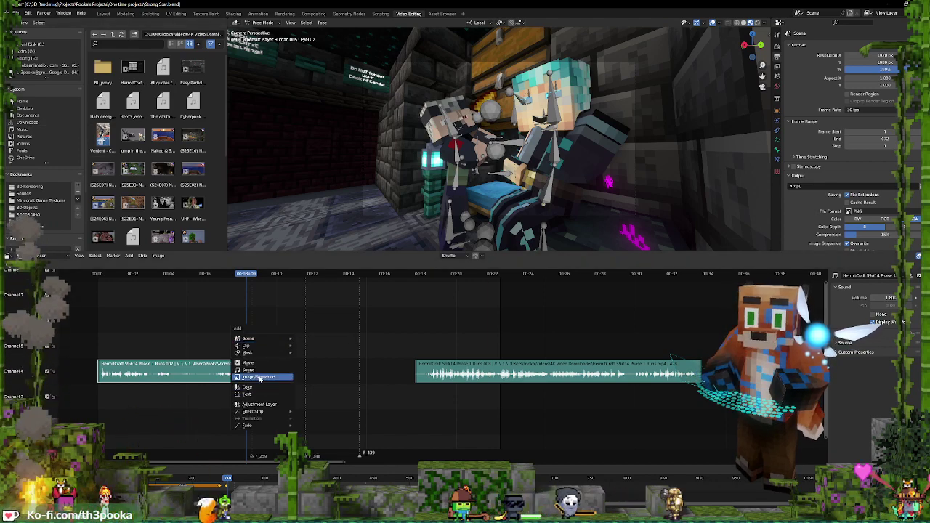
Add the Danger Snow.mp3 track from Downloads on channel 6, starting at about 00:06, and lower its volume
{"action": "left_click", "coordinate": [251, 370]}
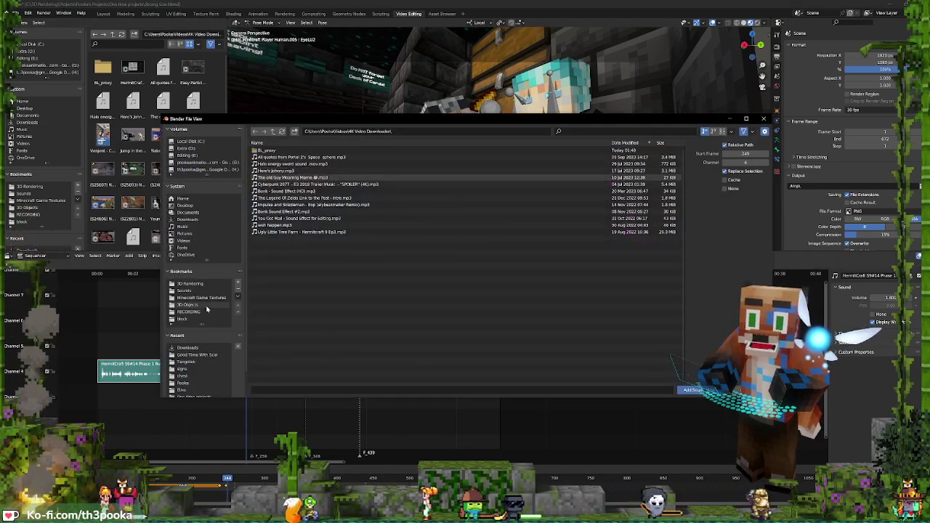
{"action": "left_click", "coordinate": [187, 218]}
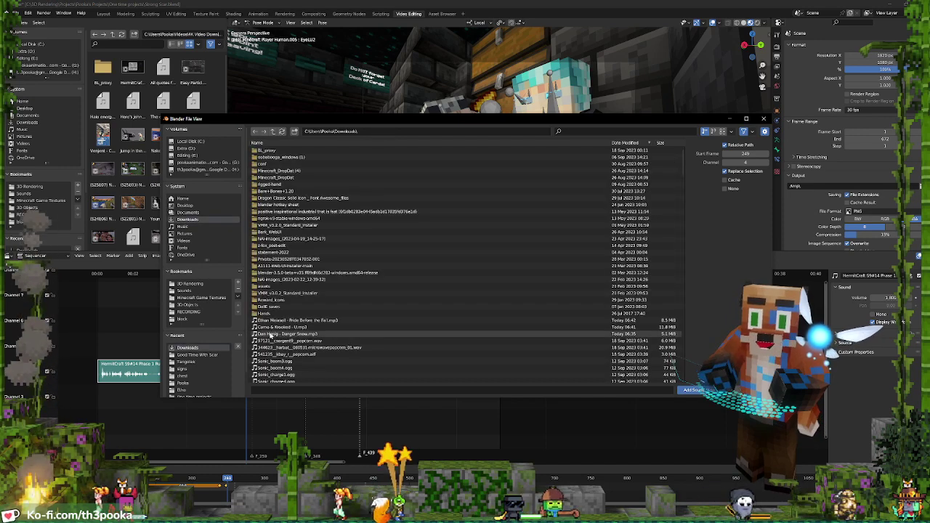
{"action": "double_click", "coordinate": [271, 334]}
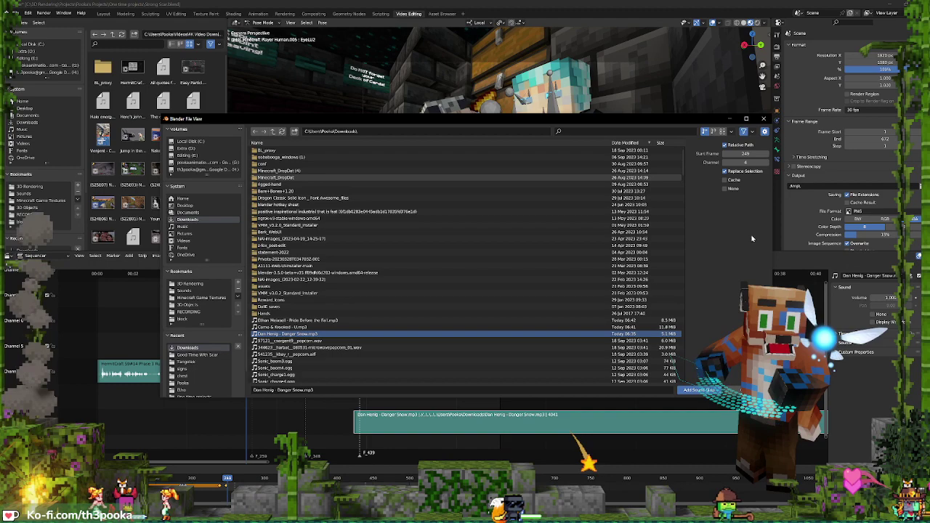
{"action": "left_click", "coordinate": [763, 118]}
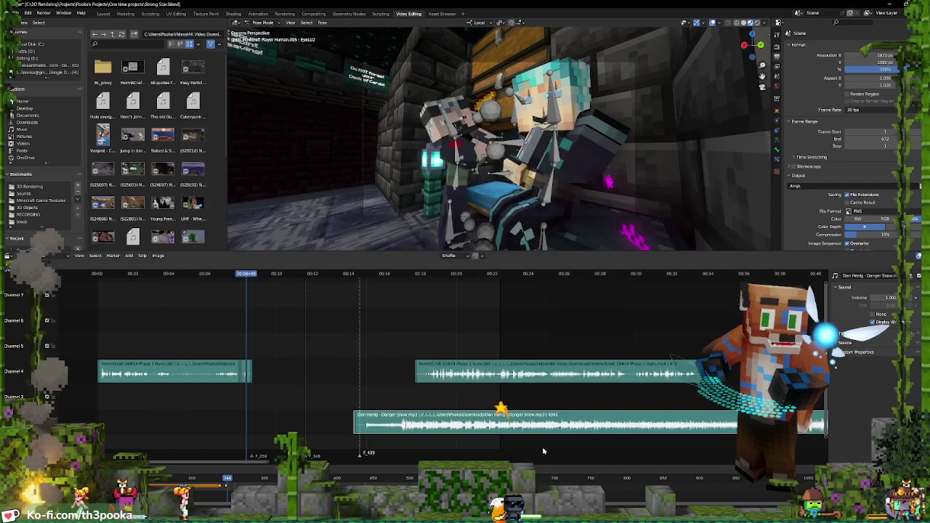
{"action": "left_click_drag", "start_coordinate": [509, 431], "coordinate": [356, 319]}
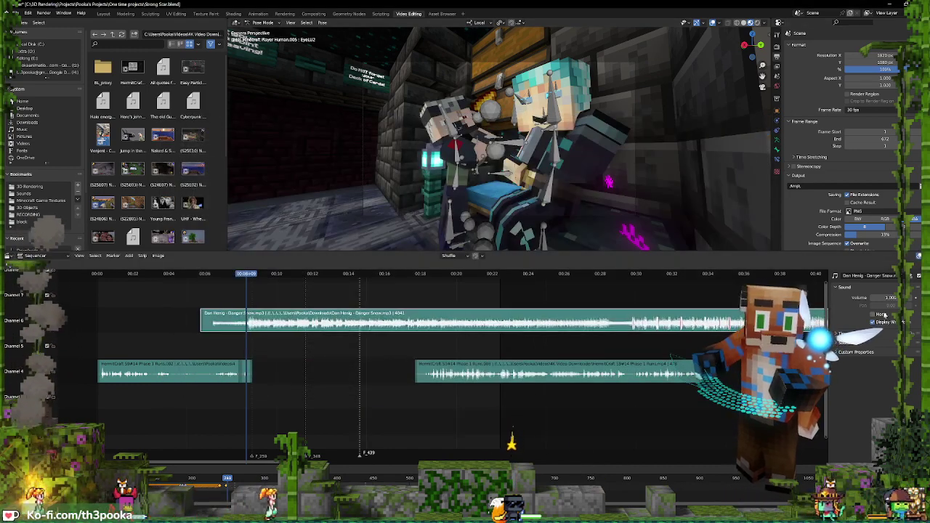
{"action": "left_click", "coordinate": [406, 300]}
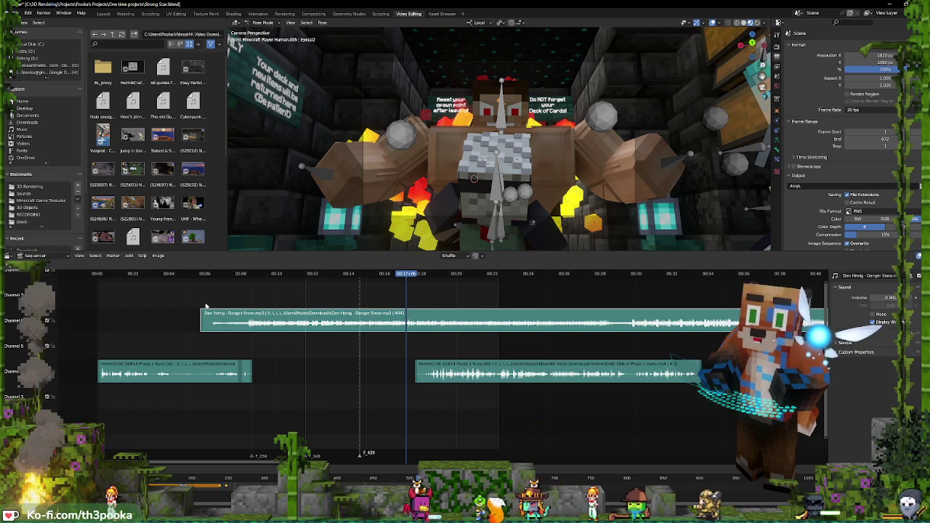
Trim the start of the Danger Snow strip slightly and split the strip at 00:08+11
{"action": "left_click_drag", "start_coordinate": [203, 322], "coordinate": [210, 322]}
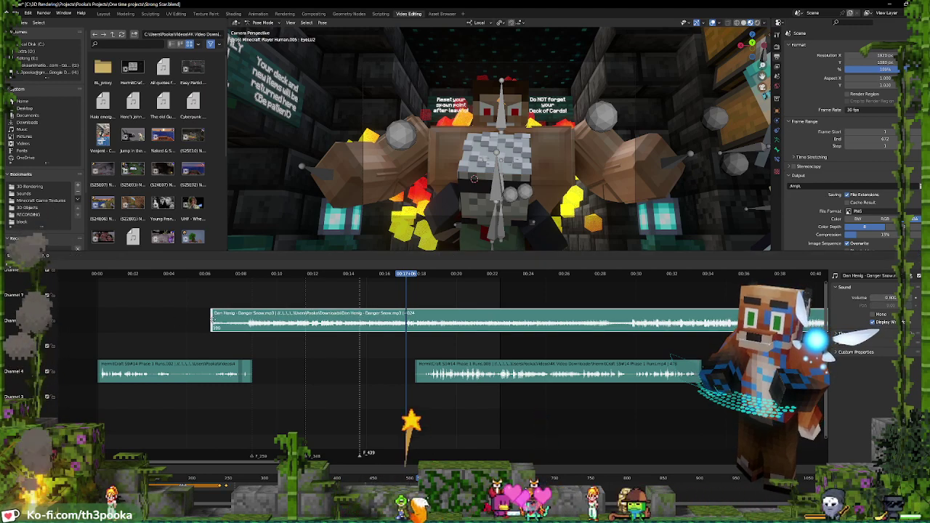
{"action": "left_click", "coordinate": [247, 304]}
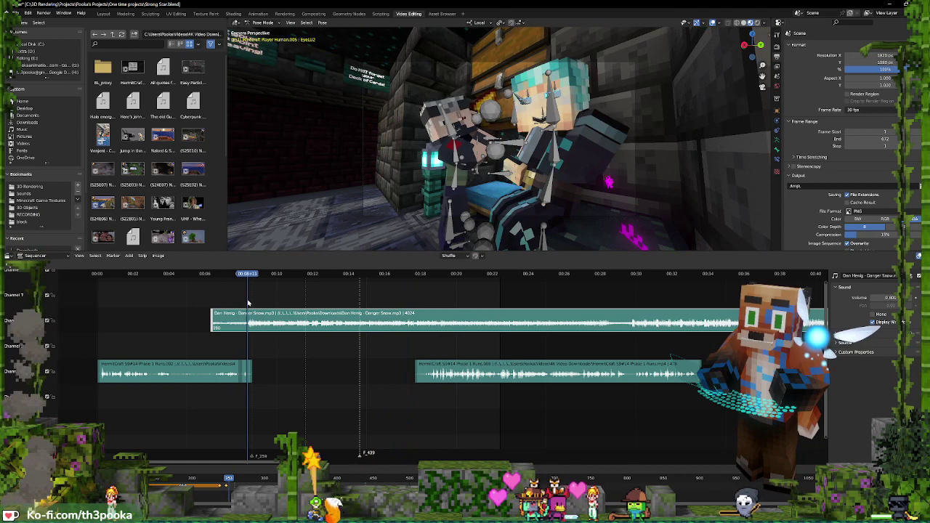
{"action": "key", "text": "k"}
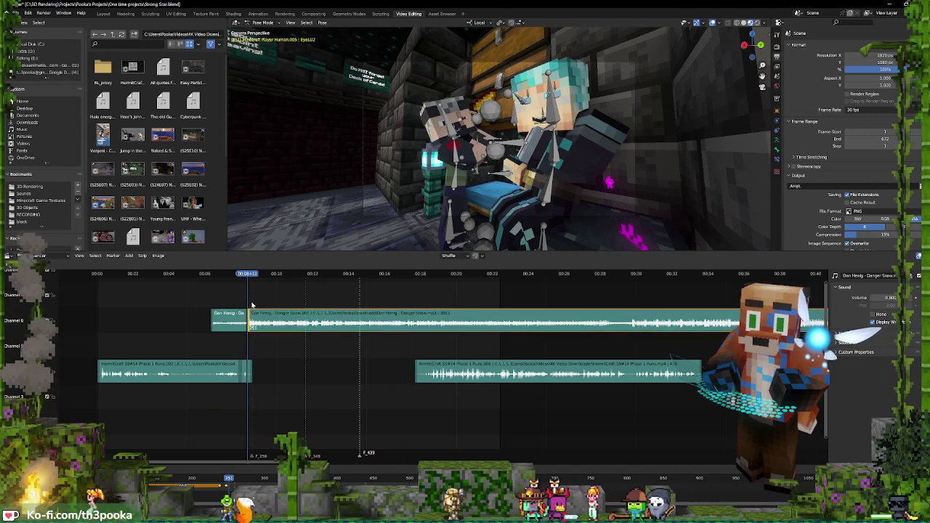
Trim the second music piece's start to the louder section near 00:30, and move the piece to start at about 00:10
{"action": "left_click", "coordinate": [266, 321]}
{"action": "key", "text": "g"}
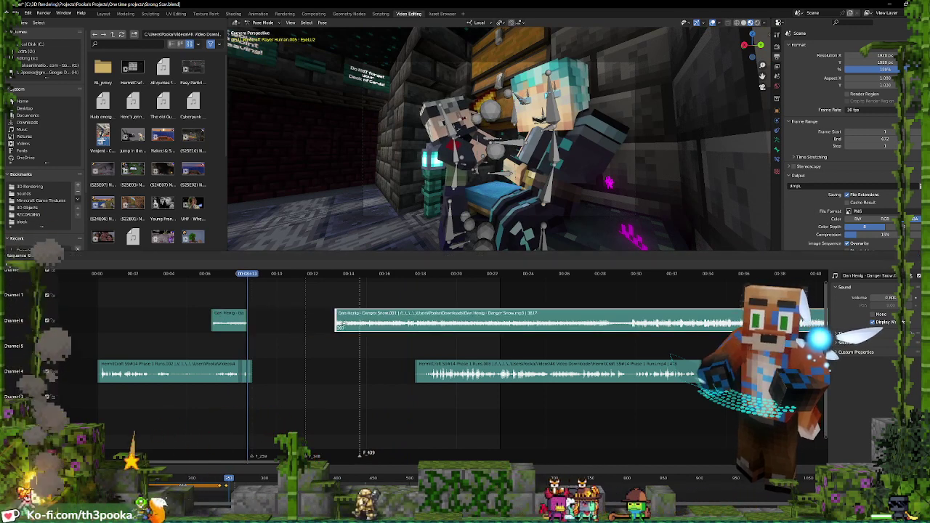
{"action": "left_click", "coordinate": [635, 336]}
{"action": "left_click", "coordinate": [629, 319]}
{"action": "key", "text": "space"}
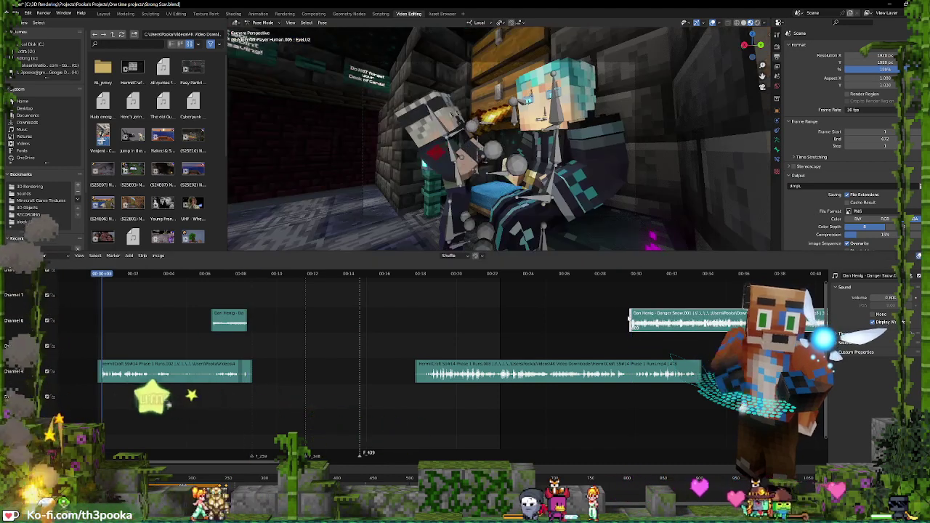
{"action": "left_click", "coordinate": [630, 319]}
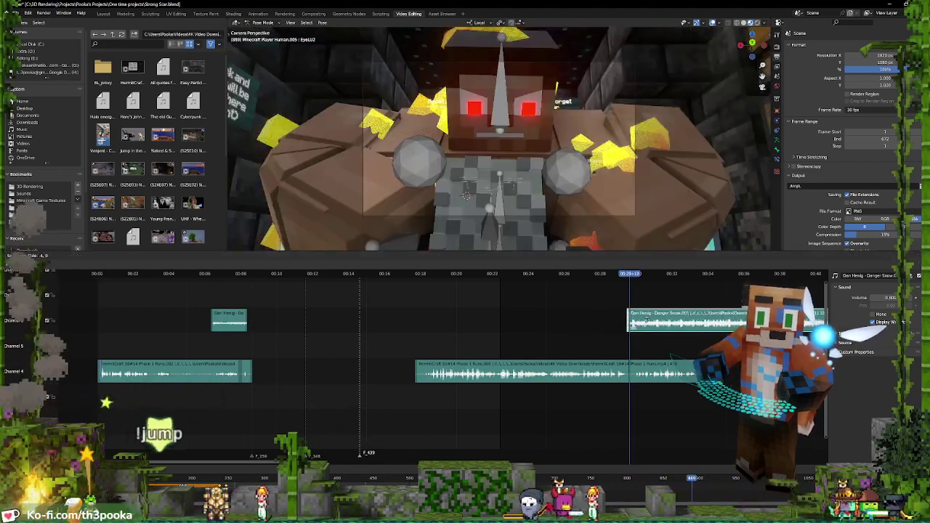
{"action": "left_click", "coordinate": [652, 318]}
{"action": "left_click_drag", "start_coordinate": [647, 322], "coordinate": [287, 322]}
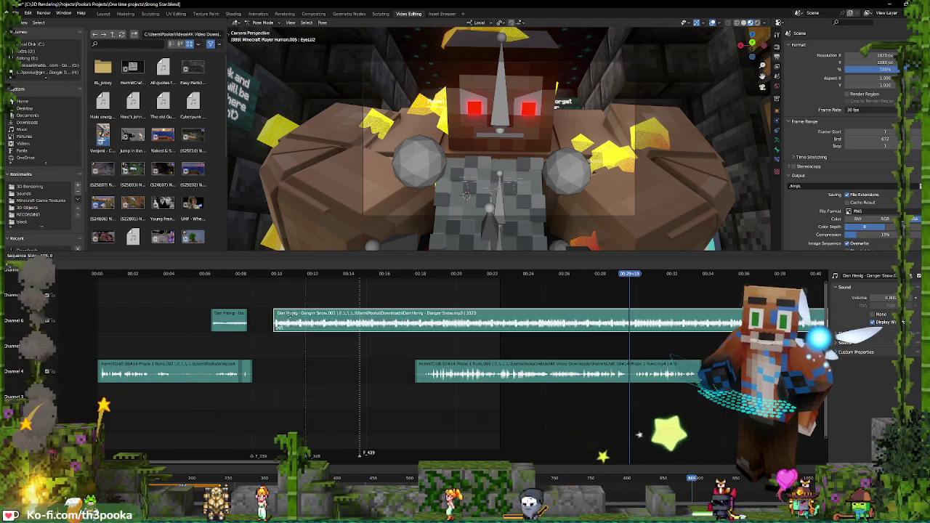
Lower the main music piece to channel 5 and play the scene up to the point where it starts
{"action": "scroll", "coordinate": [643, 362], "scroll_direction": "down", "scroll_amount": 6}
{"action": "scroll", "coordinate": [642, 362], "scroll_direction": "down", "scroll_amount": 4}
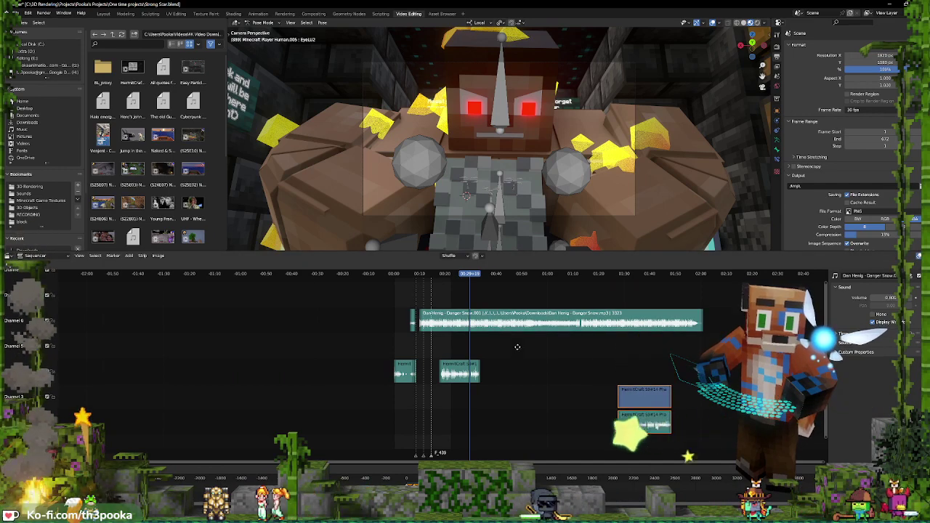
{"action": "scroll", "coordinate": [482, 343], "scroll_direction": "up", "scroll_amount": 3}
{"action": "scroll", "coordinate": [482, 343], "scroll_direction": "up", "scroll_amount": 5}
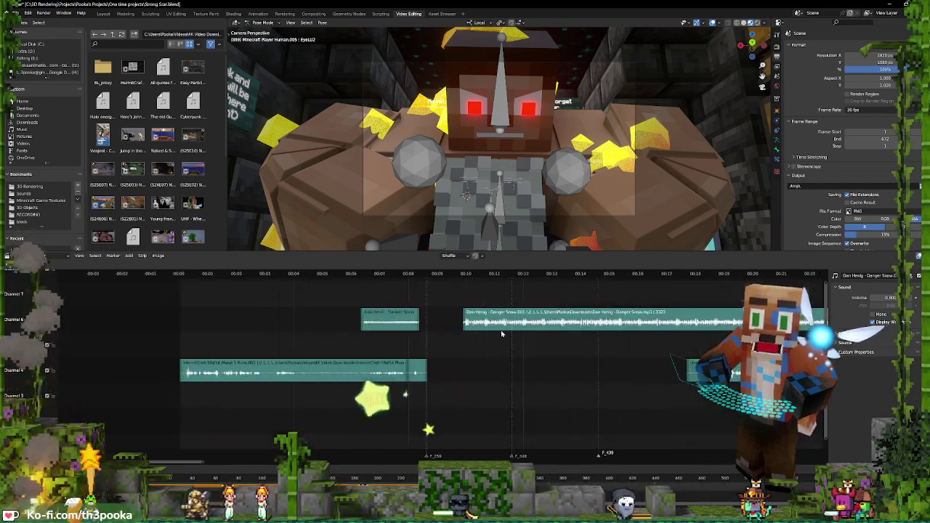
{"action": "left_click_drag", "start_coordinate": [503, 320], "coordinate": [502, 344]}
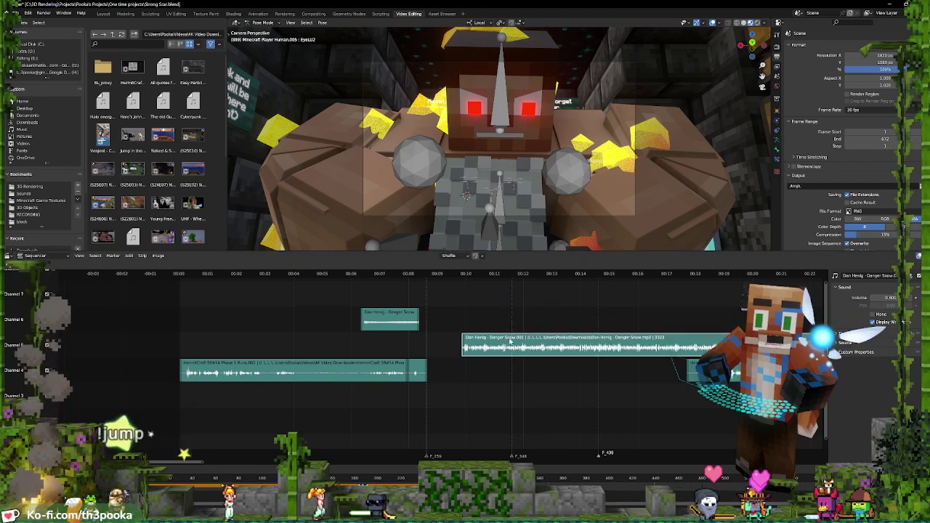
{"action": "right_click_drag", "start_coordinate": [442, 318], "coordinate": [450, 318], "text": "shift"}
{"action": "key", "text": "space"}
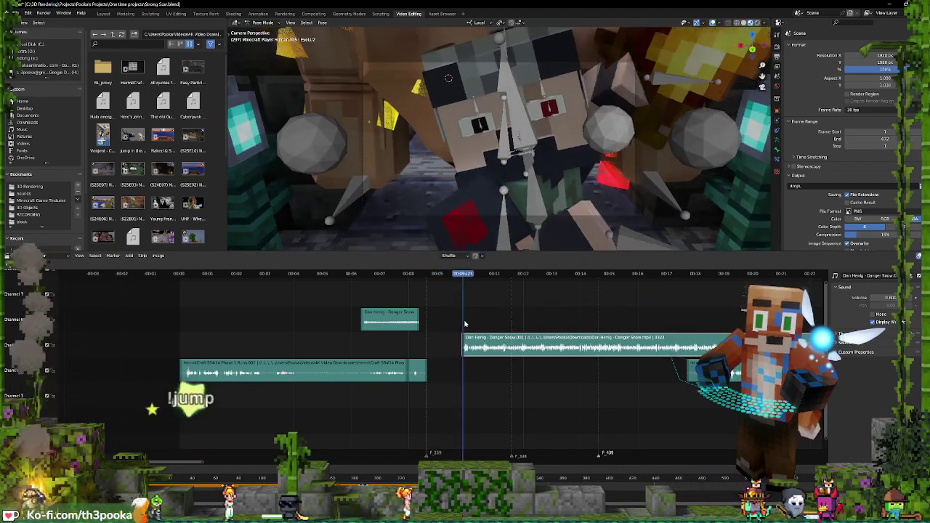
Shift the short music piece to about 00:08 so it overlaps the main piece's start, apply a Fade In, and place it on channel 2
{"action": "left_click_drag", "start_coordinate": [396, 320], "coordinate": [446, 318]}
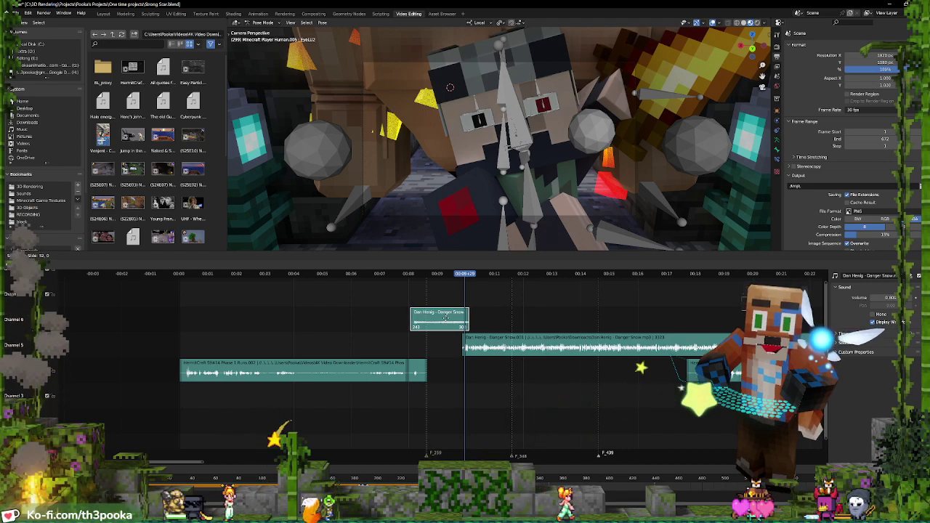
{"action": "key", "text": "shift+a"}
{"action": "mouse_move", "coordinate": [447, 373]}
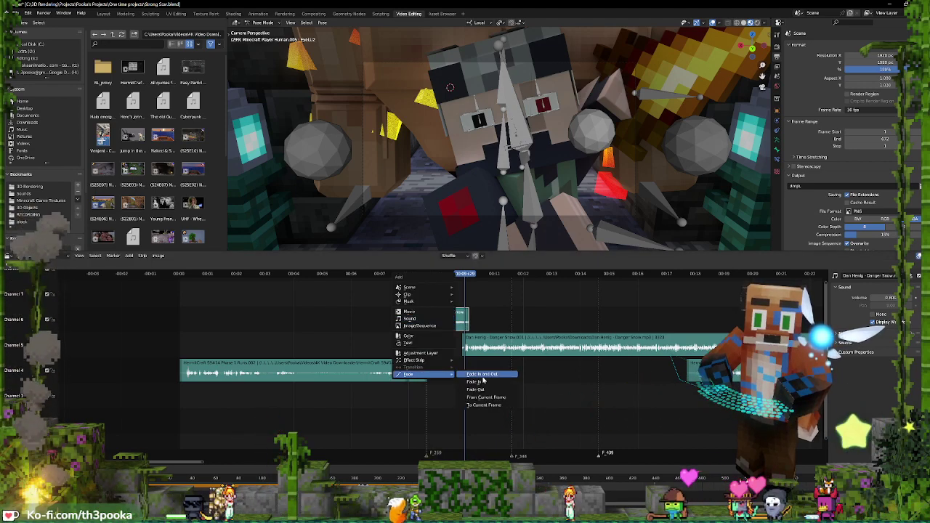
{"action": "left_click", "coordinate": [474, 382]}
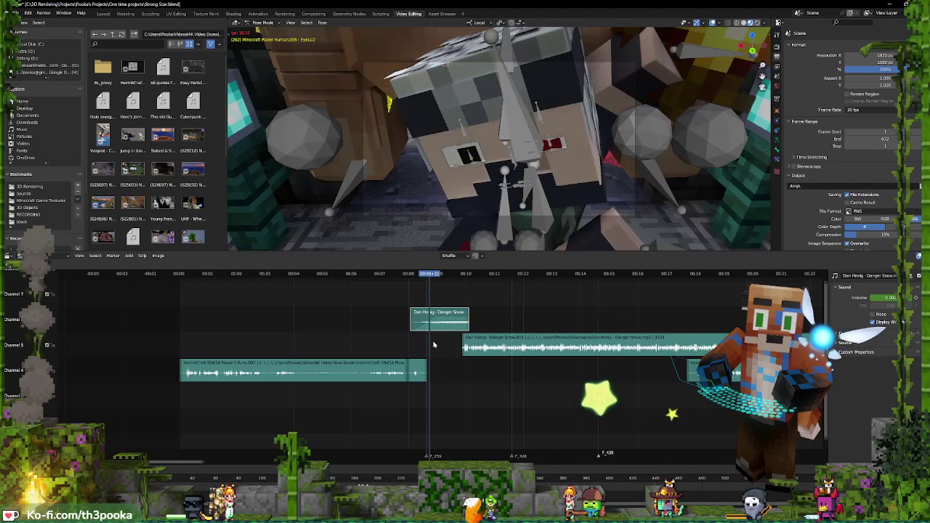
{"action": "key", "text": "space"}
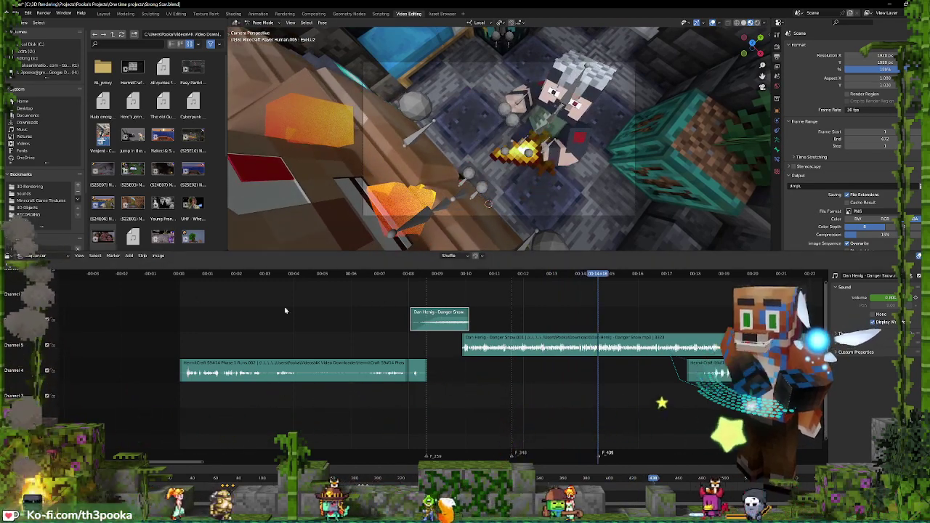
{"action": "left_click_drag", "start_coordinate": [447, 324], "coordinate": [446, 425]}
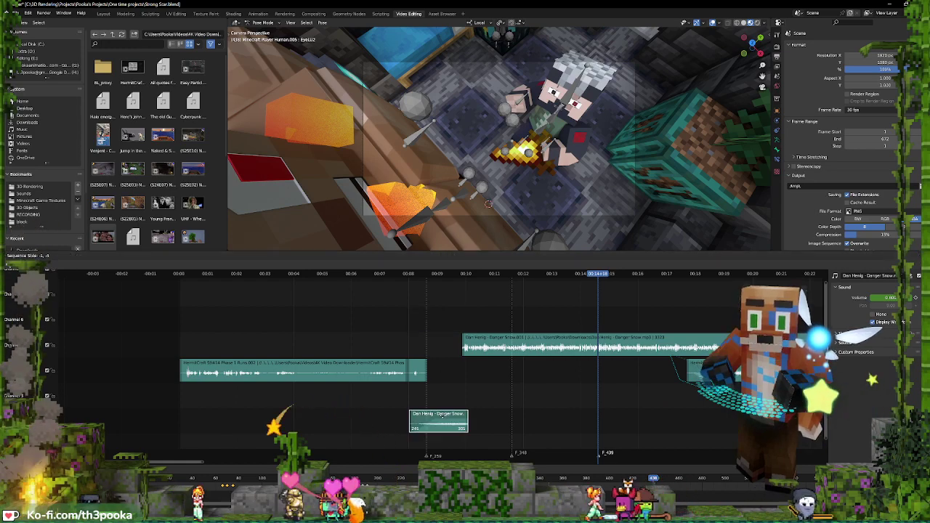
Browse to the bookmarked Sounds folder, show its contents as a detailed list, and widen the file browser
{"action": "left_click", "coordinate": [18, 194]}
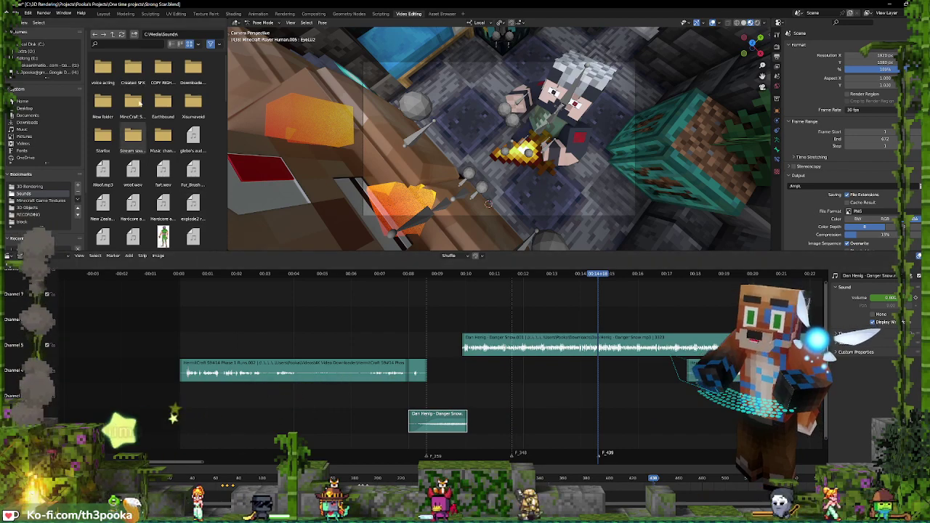
{"action": "left_click", "coordinate": [171, 44]}
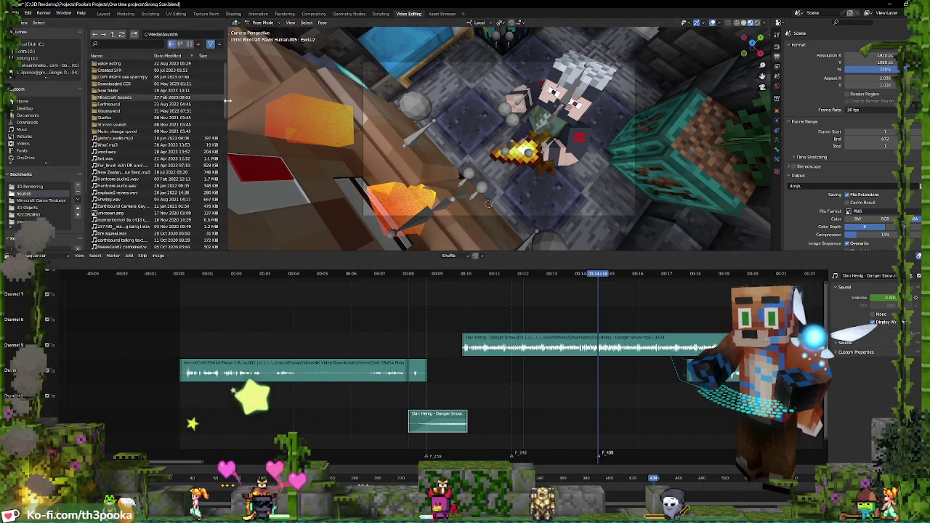
{"action": "left_click_drag", "start_coordinate": [229, 108], "coordinate": [286, 109]}
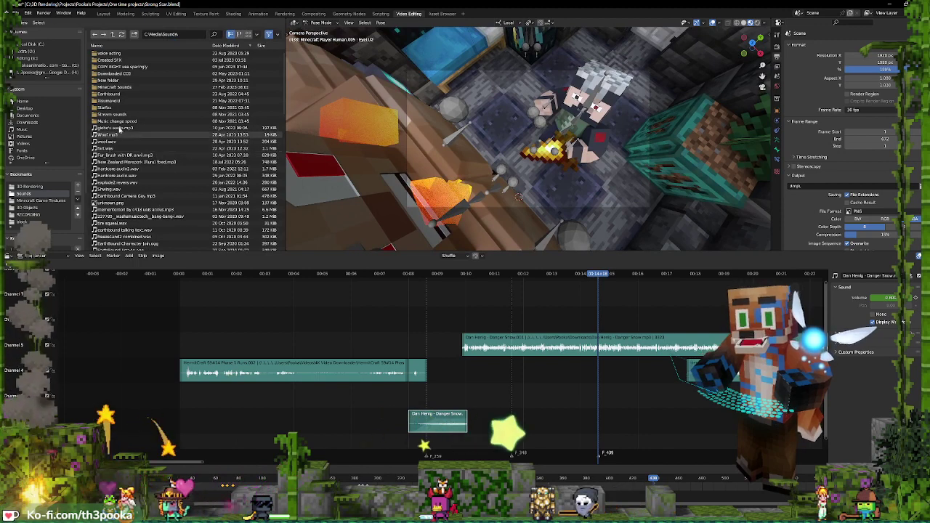
Add the earthquake3.wav sound from the Earthquake folder of the downloaded CC0 sounds on channel 6, with its waveform displayed
{"action": "double_click", "coordinate": [124, 73]}
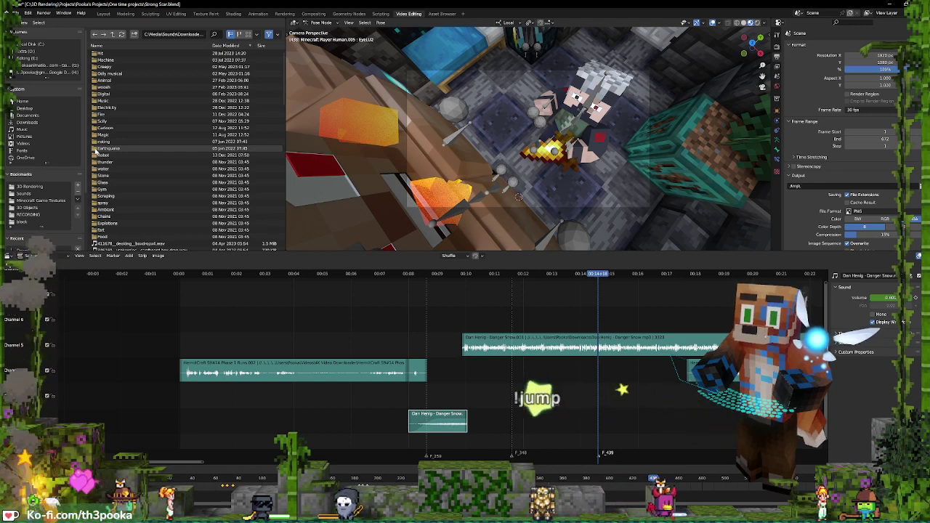
{"action": "double_click", "coordinate": [94, 149]}
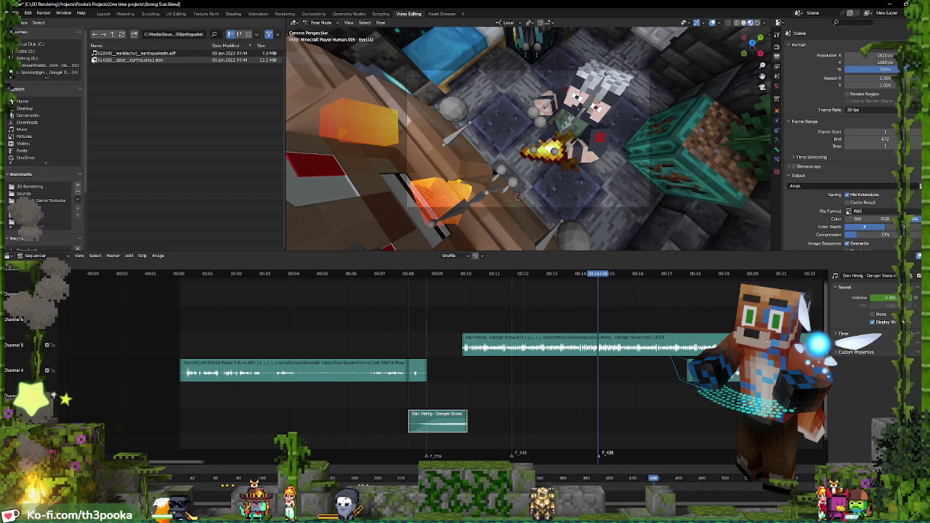
{"action": "left_click_drag", "start_coordinate": [94, 61], "coordinate": [328, 317]}
{"action": "left_click", "coordinate": [875, 324]}
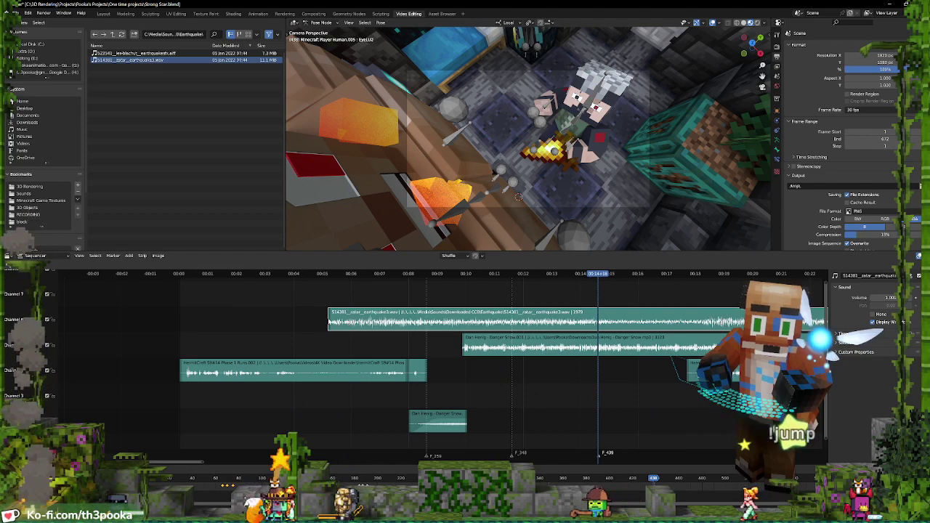
Cut the earthquake strip down to run from about 00:08.5 to just past 00:10, deleting the remainder
{"action": "left_click_drag", "start_coordinate": [329, 319], "coordinate": [424, 316]}
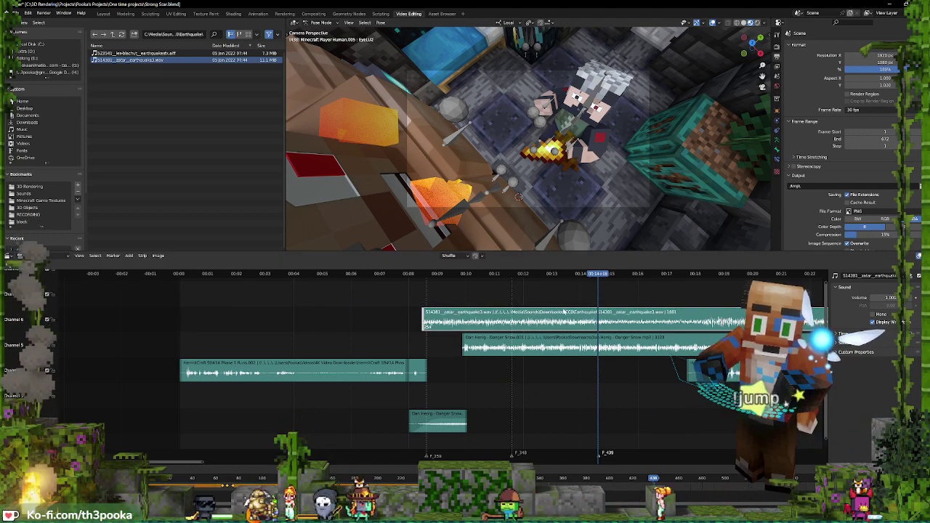
{"action": "key", "text": "k"}
{"action": "key", "text": "Delete"}
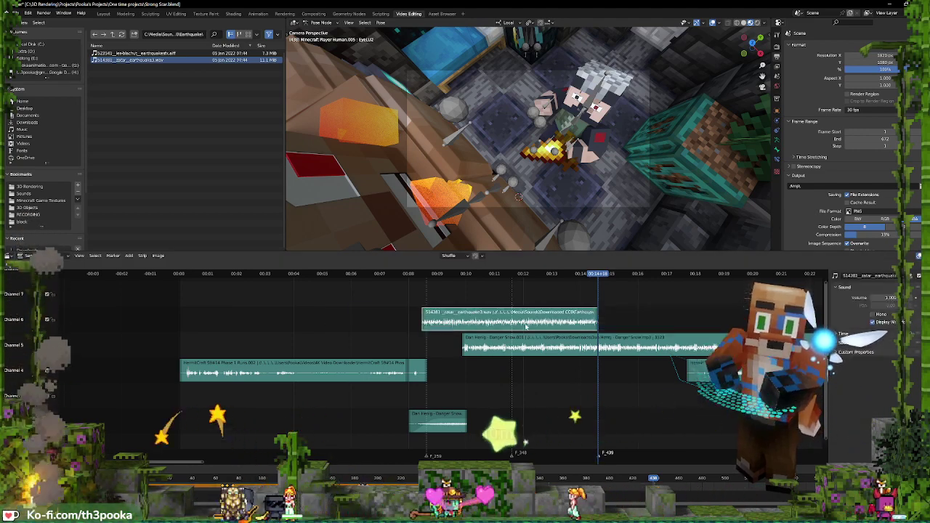
{"action": "left_click_drag", "start_coordinate": [596, 319], "coordinate": [472, 320]}
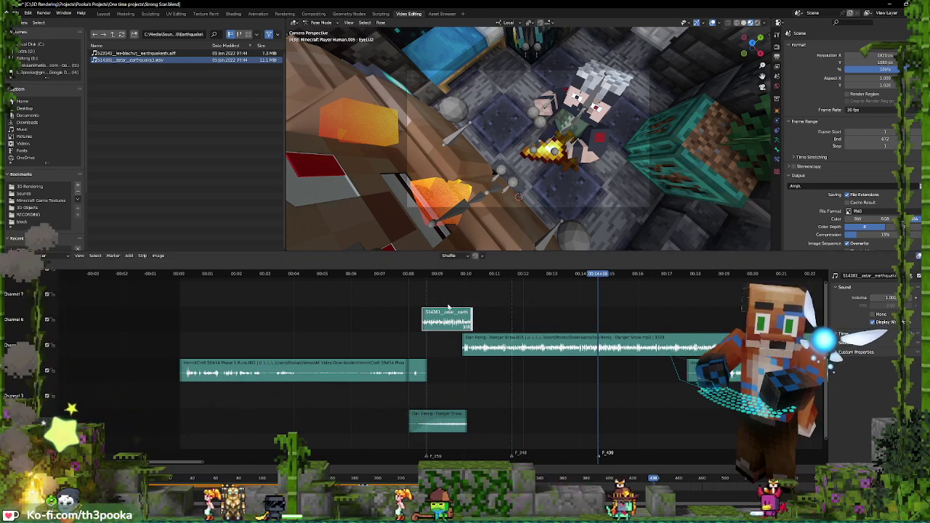
Apply a Fade In to the earthquake strip on channel 6 and play back its opening
{"action": "key", "text": "shift+a"}
{"action": "mouse_move", "coordinate": [437, 321]}
{"action": "left_click", "coordinate": [491, 326]}
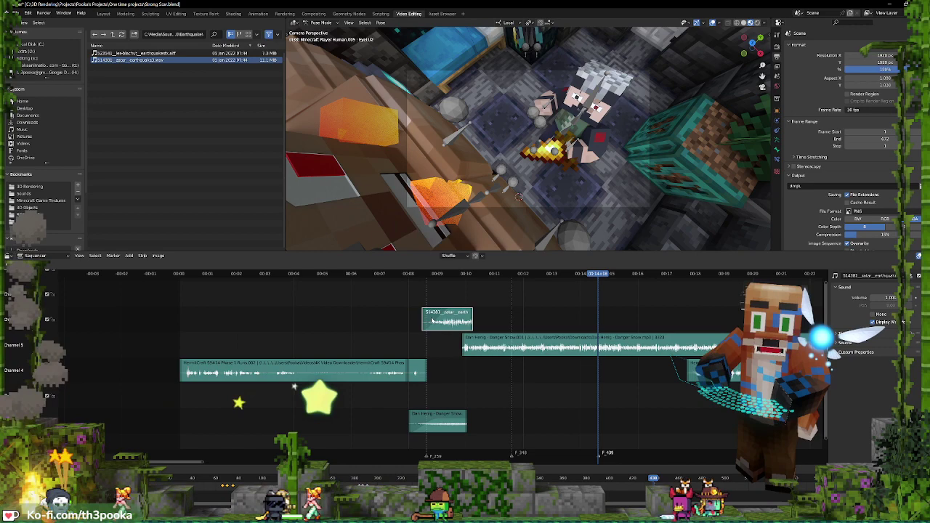
{"action": "right_click", "coordinate": [416, 320], "text": "shift"}
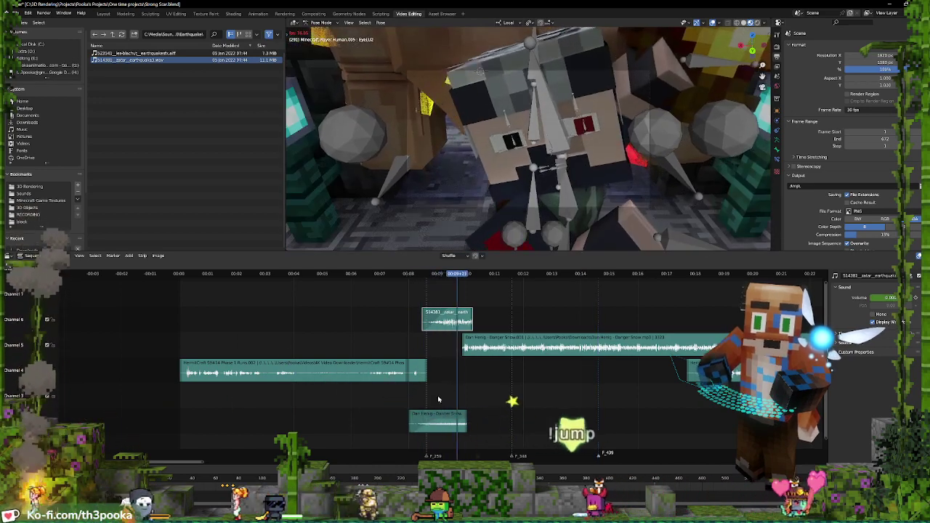
Move the short Danger Snow strip out to channel 7 at about 00:18 and play the earthquake section without it
{"action": "left_click", "coordinate": [441, 425]}
{"action": "left_click_drag", "start_coordinate": [442, 427], "coordinate": [736, 308]}
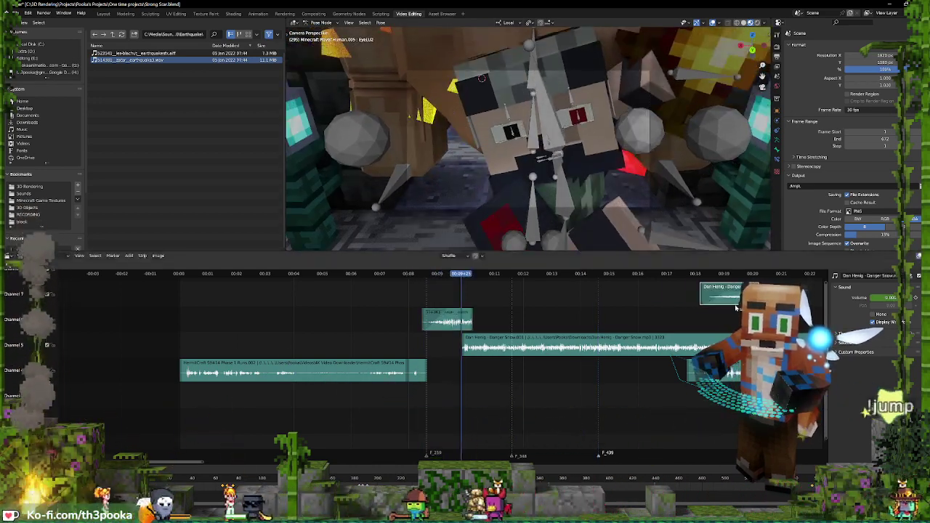
{"action": "right_click", "coordinate": [412, 337], "text": "shift"}
{"action": "key", "text": "space"}
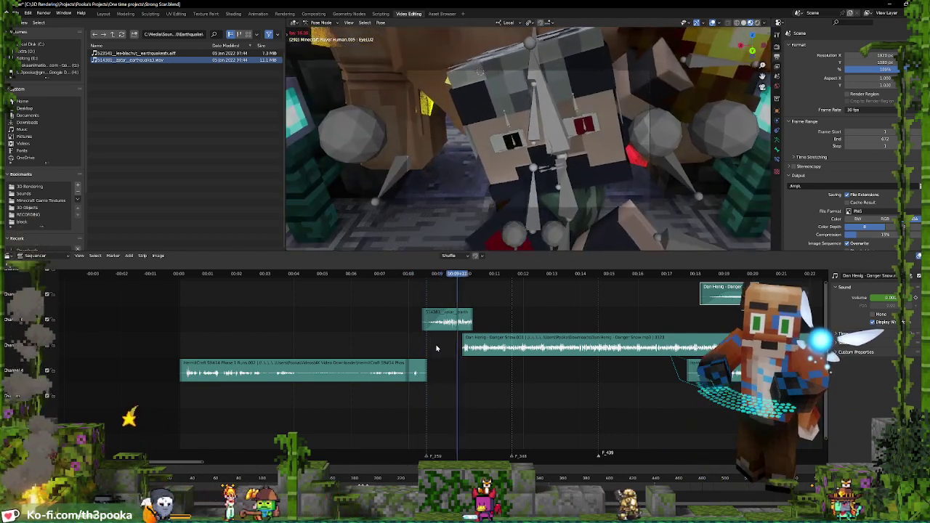
{"action": "key", "text": "space"}
Extend the earthquake strip to about 00:13, key its volume at 0.5 on frame 284 where the fade ends, and play it back
{"action": "left_click_drag", "start_coordinate": [471, 321], "coordinate": [558, 322]}
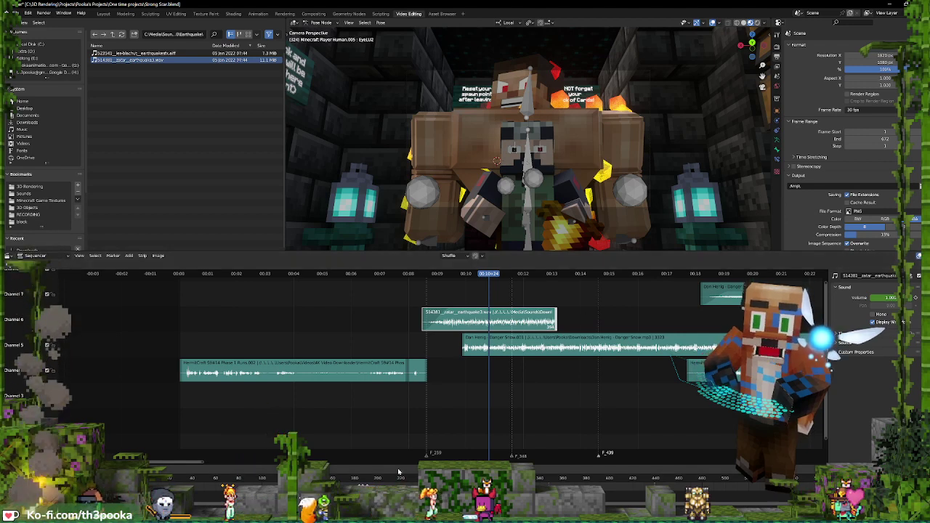
{"action": "left_click_drag", "start_coordinate": [385, 465], "coordinate": [400, 413]}
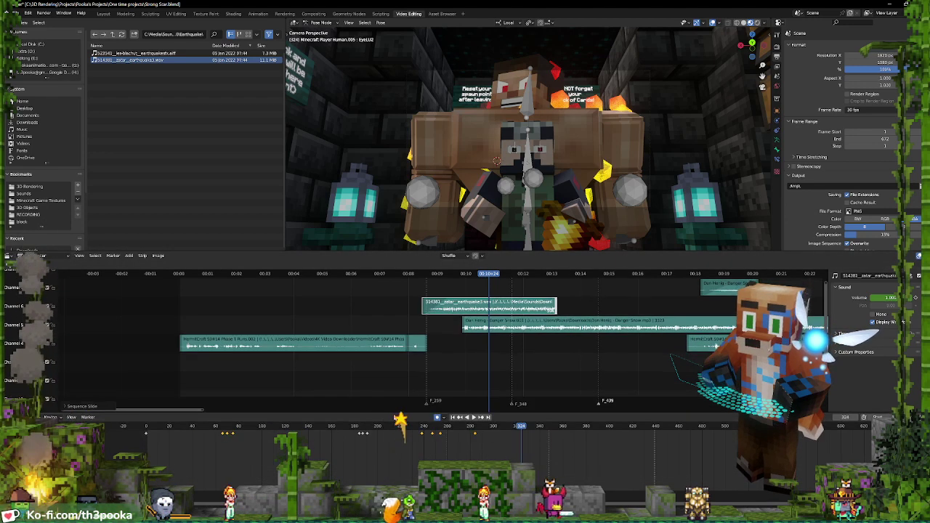
{"action": "left_click", "coordinate": [6, 436]}
{"action": "left_click", "coordinate": [7, 434]}
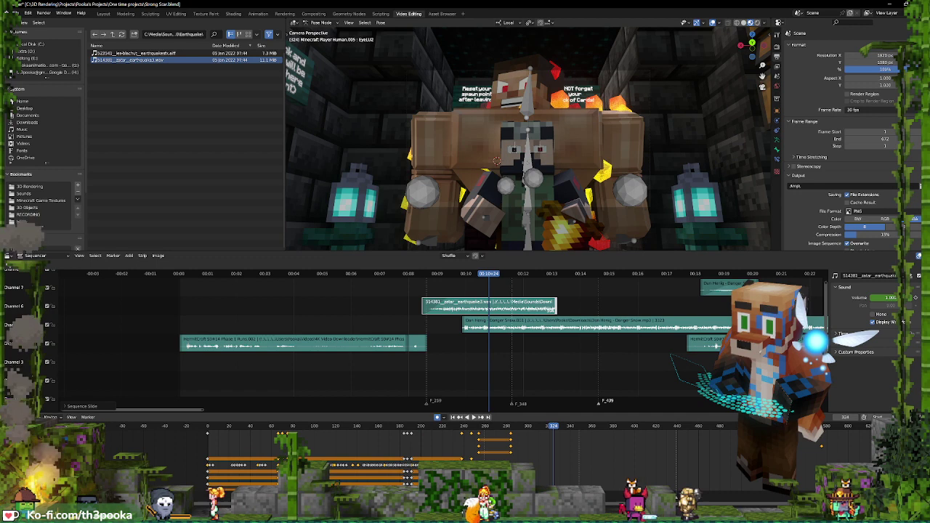
{"action": "left_click", "coordinate": [511, 447]}
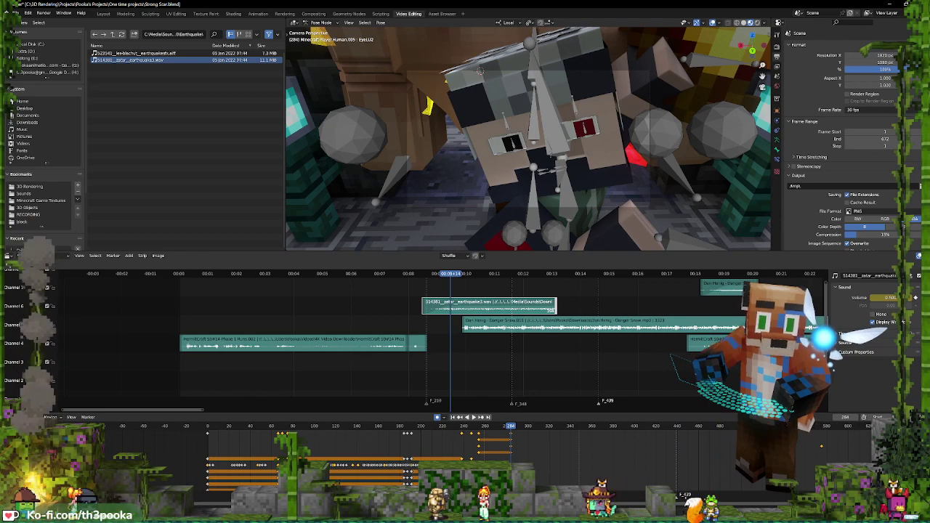
{"action": "key", "text": "space"}
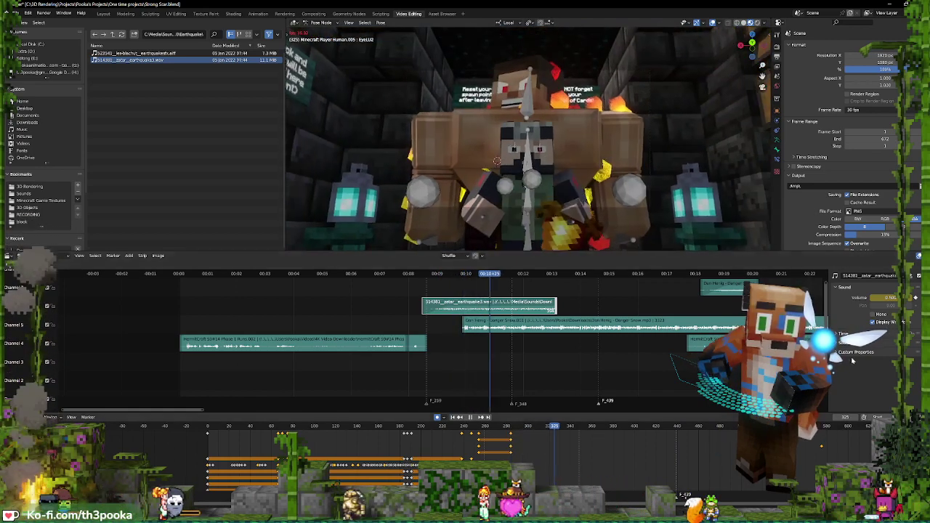
{"action": "right_click", "coordinate": [407, 314], "text": "shift"}
{"action": "key", "text": "space"}
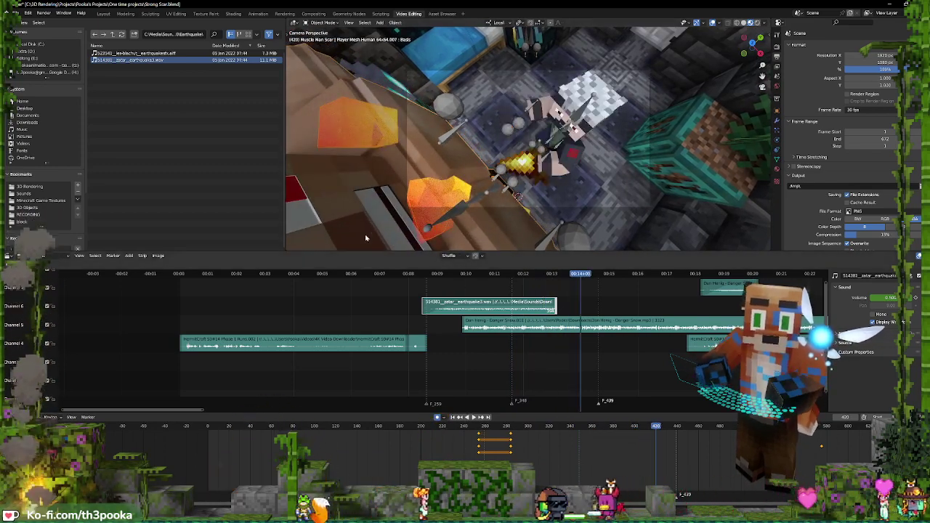
Play the scene from its start through the earthquake section to check the sound mix against the animation
{"action": "right_click_drag", "start_coordinate": [504, 354], "coordinate": [400, 344], "text": "shift"}
{"action": "key", "text": "space"}
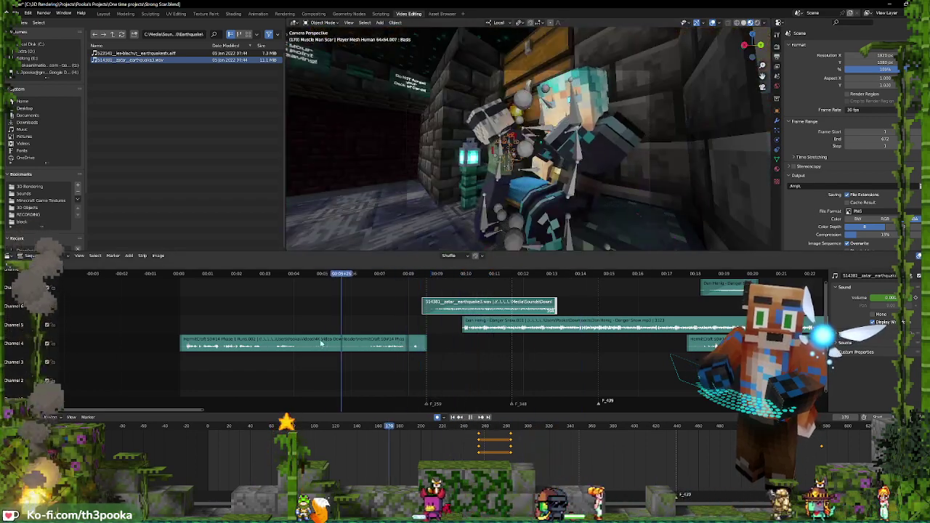
{"action": "key", "text": "shift+Left"}
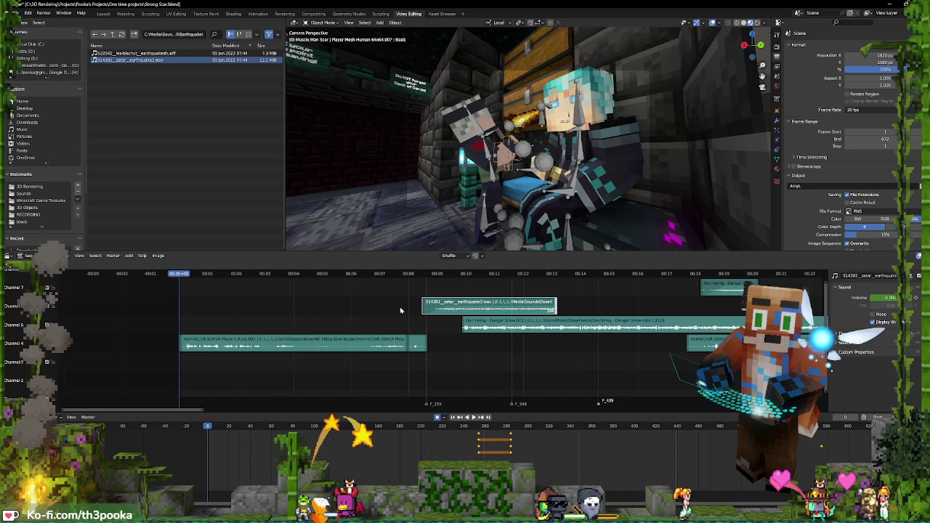
{"action": "key", "text": "space"}
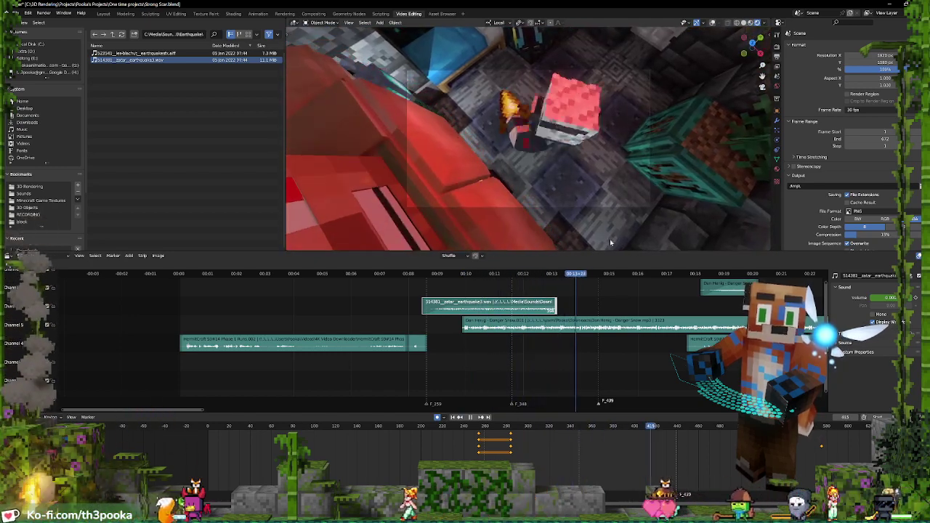
{"action": "key", "text": "space"}
Extend the end of the earthquake strip to the end of the scene, just past 00:22, and play back the added part
{"action": "left_click_drag", "start_coordinate": [554, 306], "coordinate": [814, 303]}
{"action": "middle_click_drag", "start_coordinate": [808, 303], "coordinate": [568, 315]}
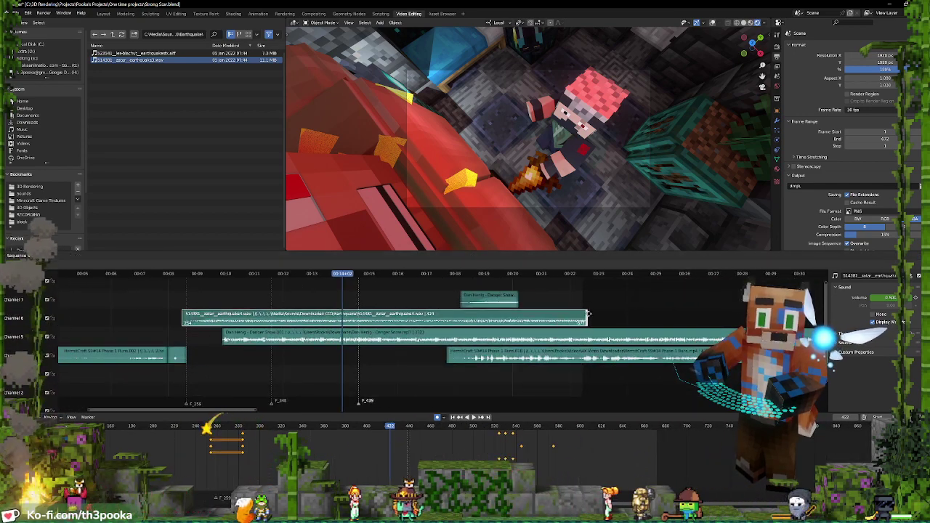
{"action": "left_click_drag", "start_coordinate": [589, 314], "coordinate": [593, 325]}
{"action": "key", "text": "space"}
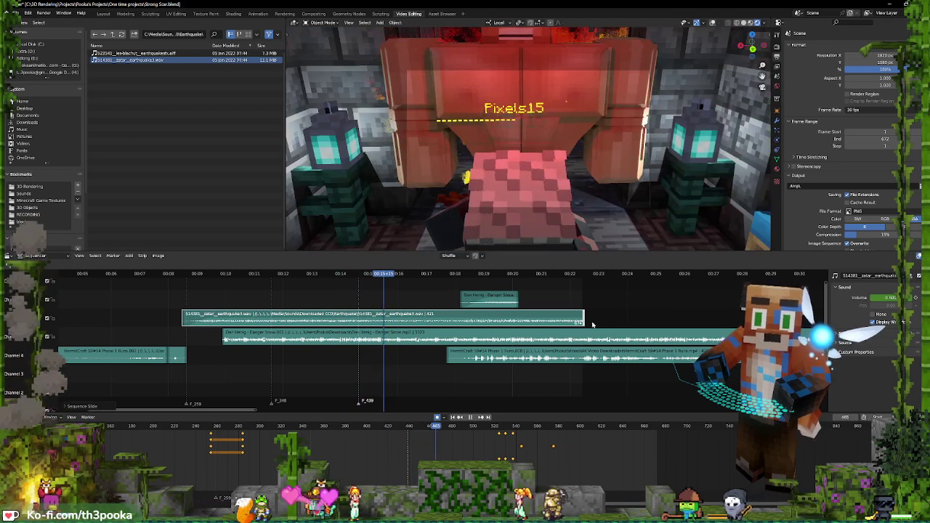
Move the short Danger Snow strip to the F_439 marker on channel 7, clear its fade and set its volume to 0.5
{"action": "left_click", "coordinate": [483, 301]}
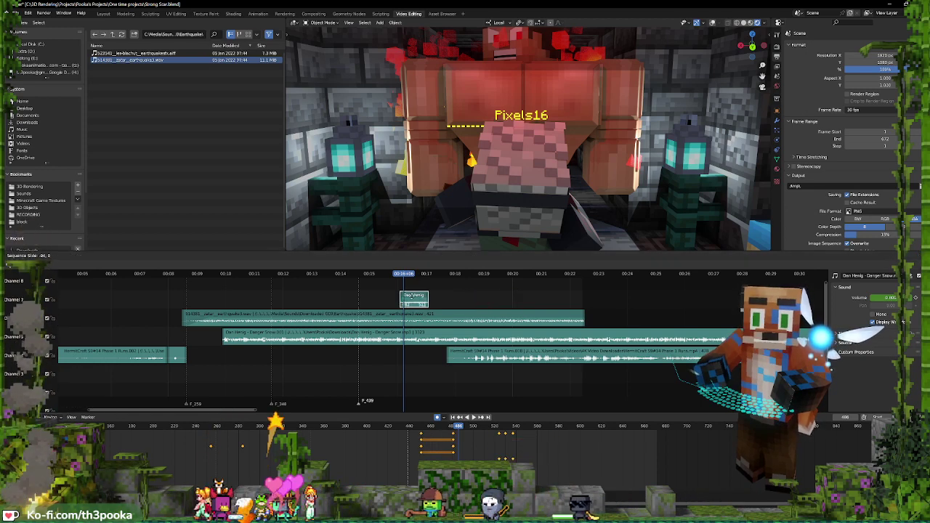
{"action": "left_click", "coordinate": [406, 296]}
{"action": "right_click_drag", "start_coordinate": [386, 297], "coordinate": [363, 296], "text": "shift"}
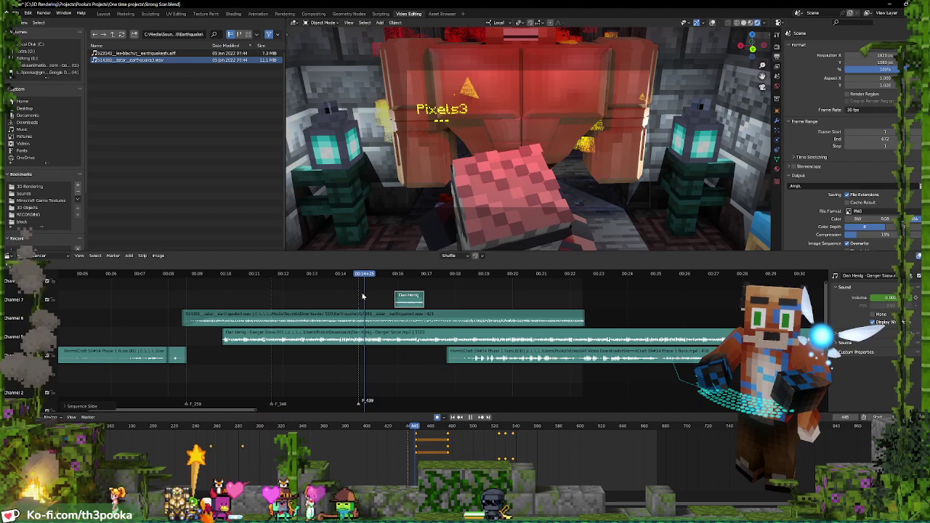
{"action": "left_click_drag", "start_coordinate": [362, 296], "coordinate": [360, 296]}
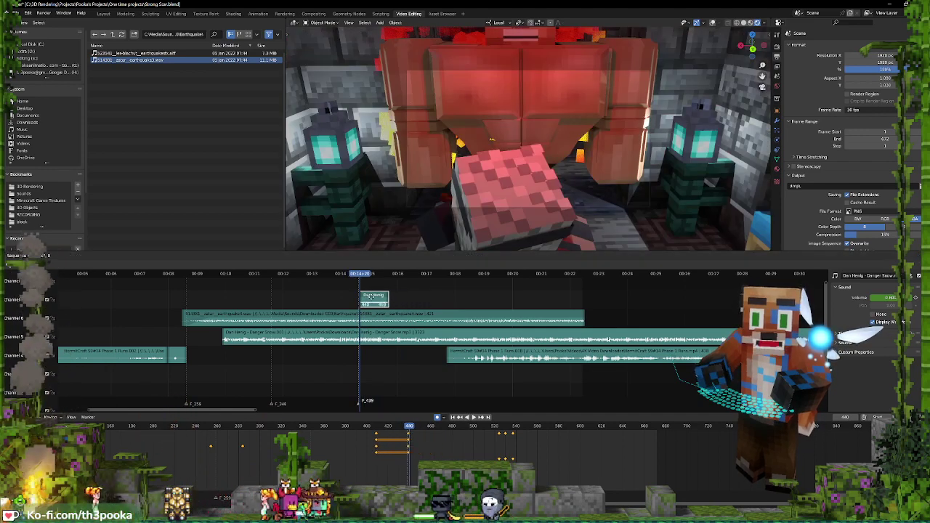
{"action": "scroll", "coordinate": [421, 306], "scroll_direction": "up", "scroll_amount": 2}
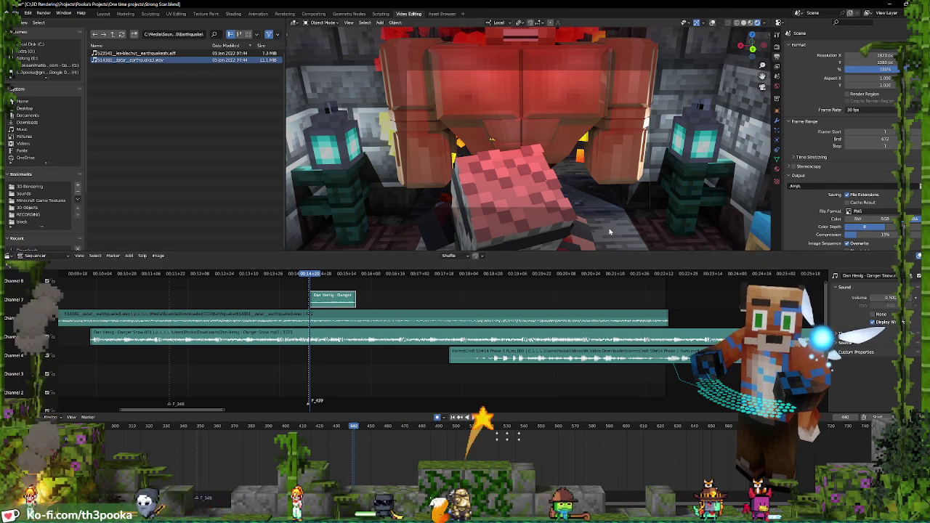
{"action": "key", "text": "space"}
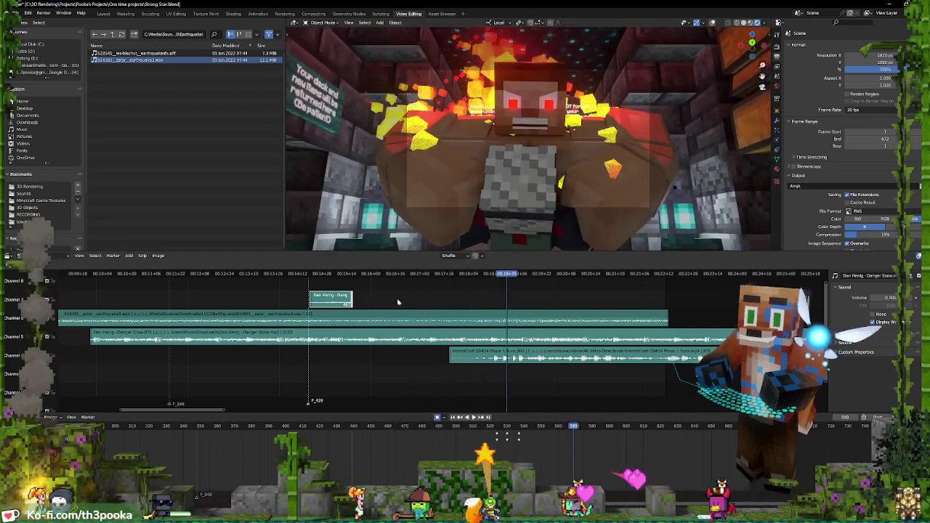
Add the short-fireball-woosh sound from the woosh folder on channel 7, starting at about 00:17
{"action": "left_click", "coordinate": [112, 35]}
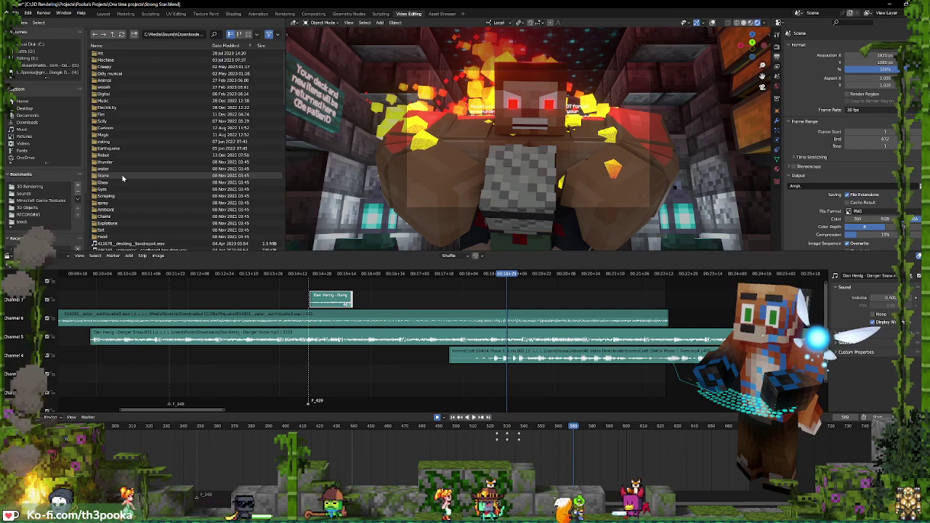
{"action": "double_click", "coordinate": [112, 88]}
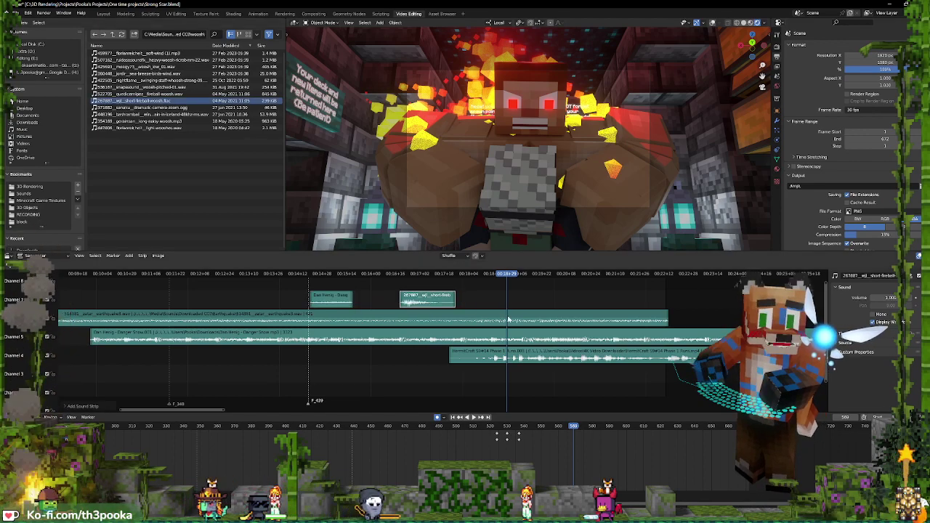
{"action": "right_click_drag", "start_coordinate": [383, 295], "coordinate": [400, 295], "text": "shift"}
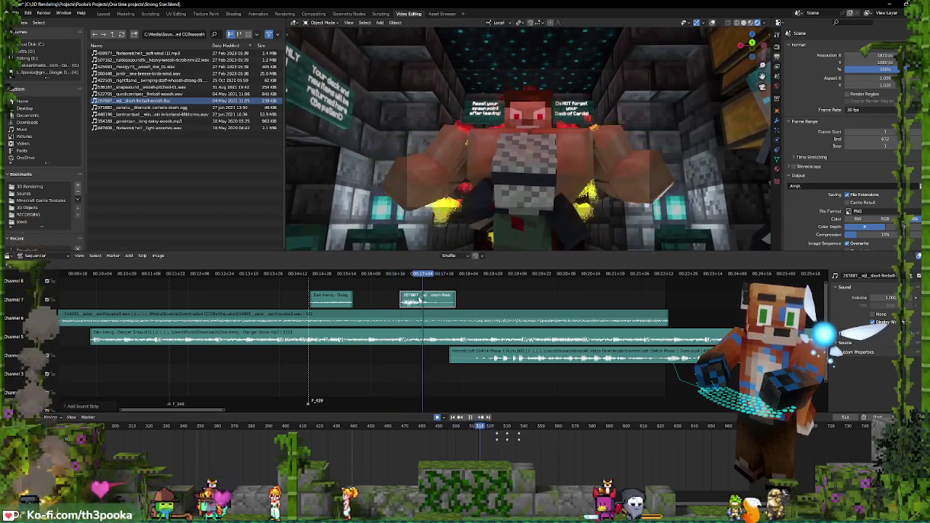
{"action": "left_click", "coordinate": [409, 299]}
{"action": "left_click_drag", "start_coordinate": [429, 303], "coordinate": [417, 285]}
{"action": "key", "text": "space"}
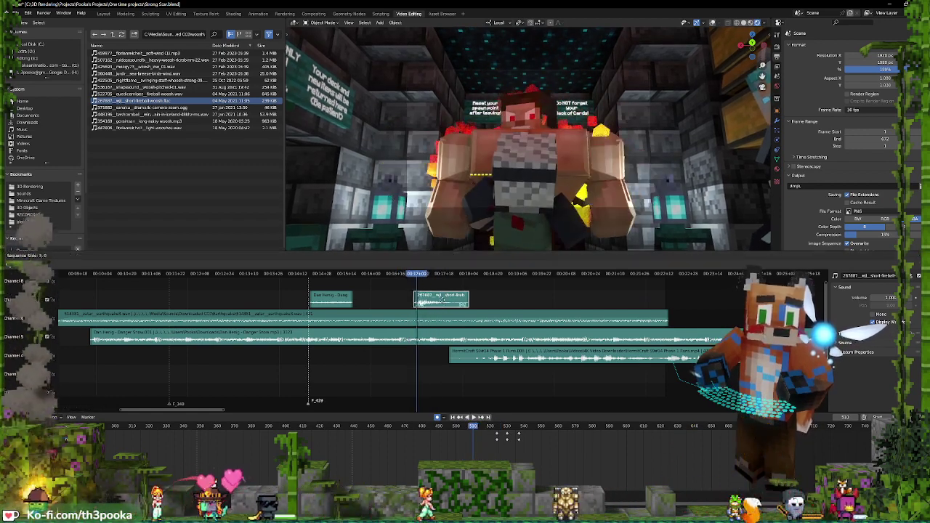
Set the fireball woosh strip's volume to 0.5 and its speed factor to 2, and play it back
{"action": "left_click", "coordinate": [875, 299]}
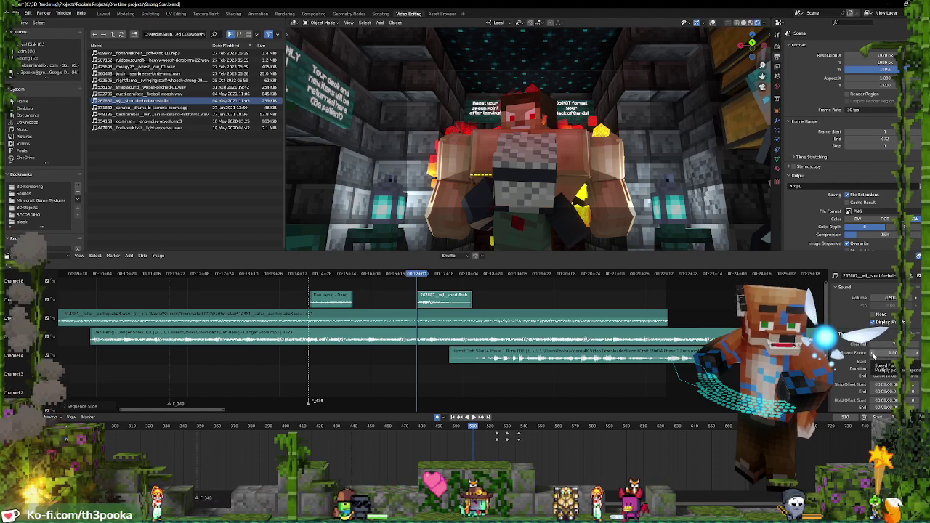
{"action": "left_click", "coordinate": [874, 354]}
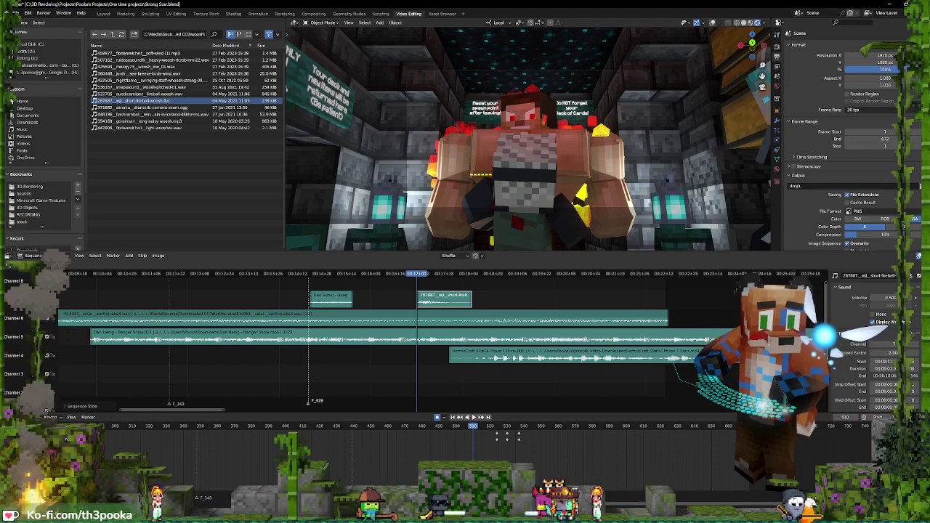
{"action": "key", "text": "space"}
{"action": "key", "text": "space"}
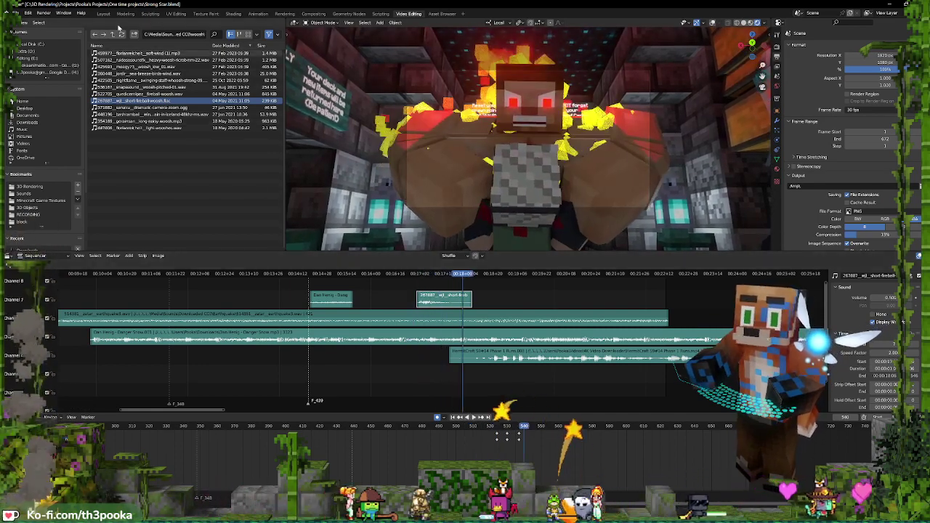
Add the body-thud.wav sound from the Hit folder on channel 8 above the woosh strip, with its waveform displayed
{"action": "left_click", "coordinate": [113, 34]}
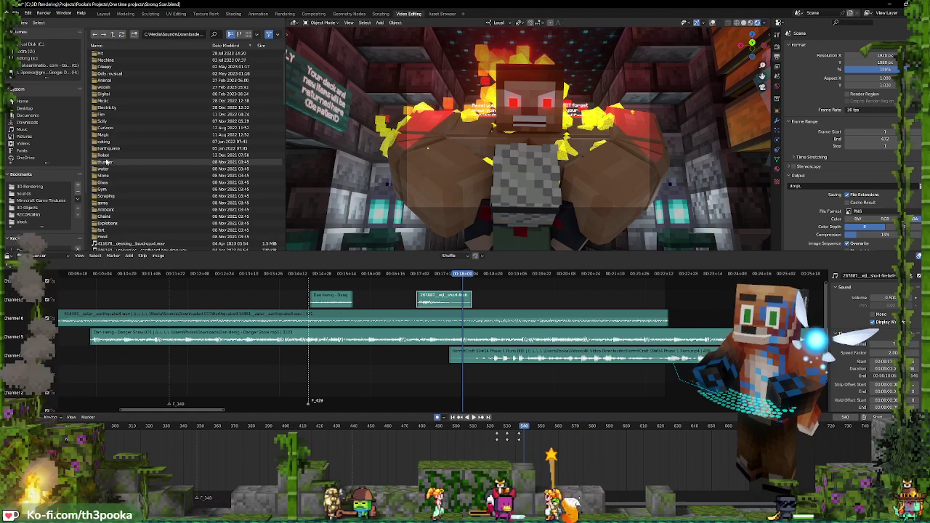
{"action": "double_click", "coordinate": [94, 55]}
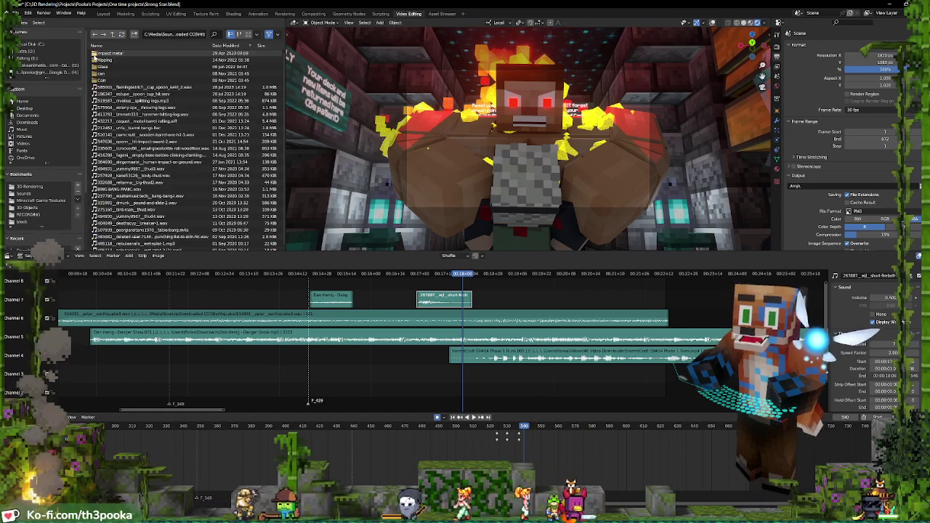
{"action": "scroll", "coordinate": [95, 117], "scroll_direction": "down", "scroll_amount": 1}
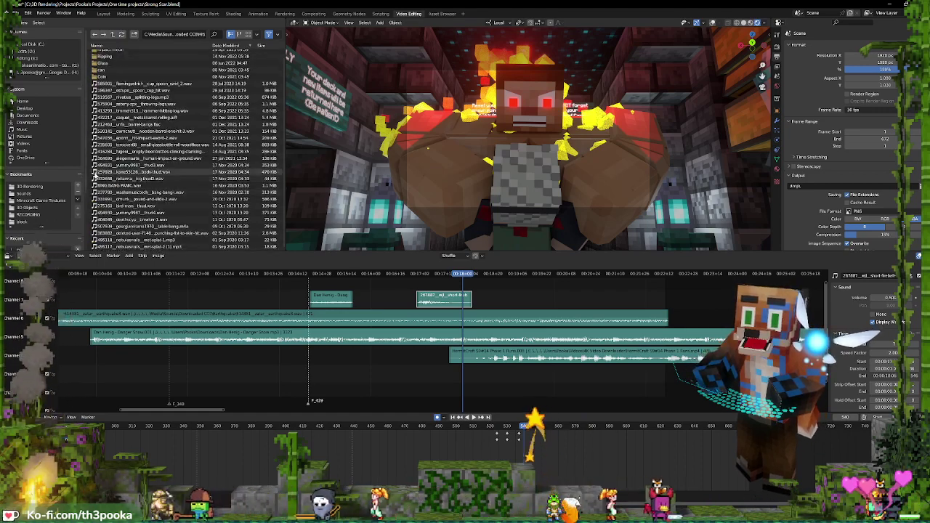
{"action": "left_click_drag", "start_coordinate": [95, 174], "coordinate": [428, 282]}
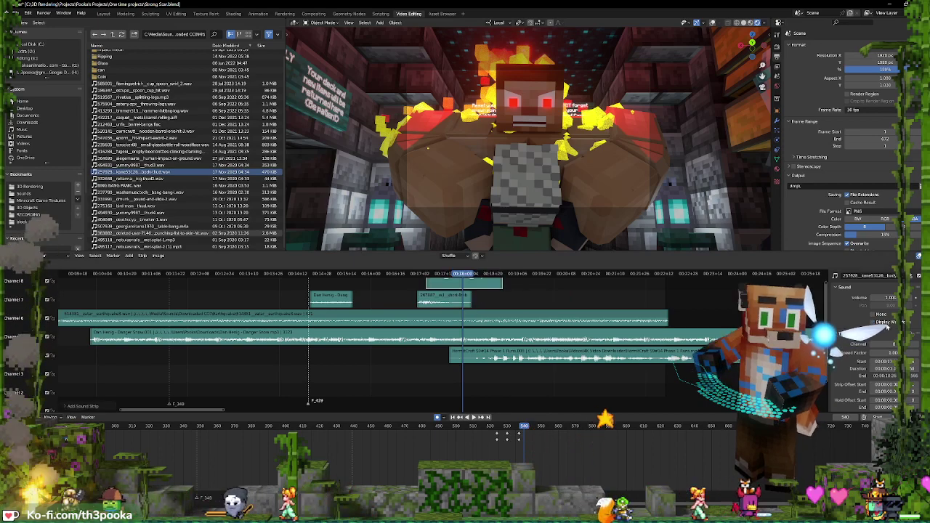
{"action": "middle_click_drag", "start_coordinate": [444, 315], "coordinate": [433, 340]}
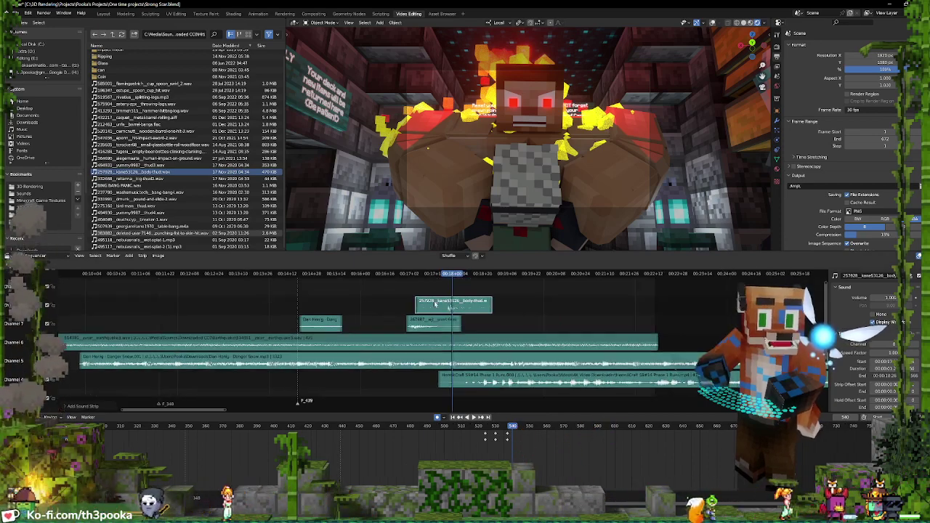
Shift the body-thud strip earlier to start at about 00:16+20 and play it against the muscle-growth animation
{"action": "left_click_drag", "start_coordinate": [436, 291], "coordinate": [421, 289]}
{"action": "key", "text": "space"}
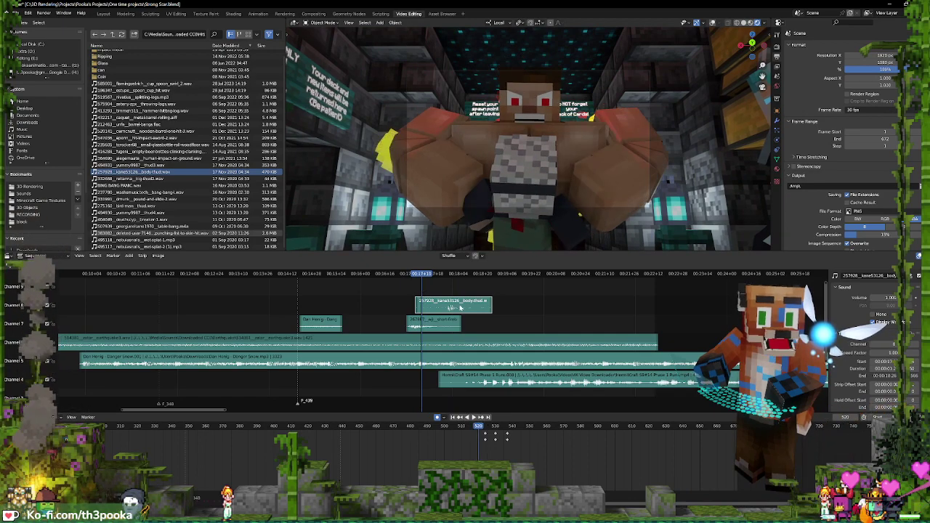
{"action": "left_click", "coordinate": [392, 289]}
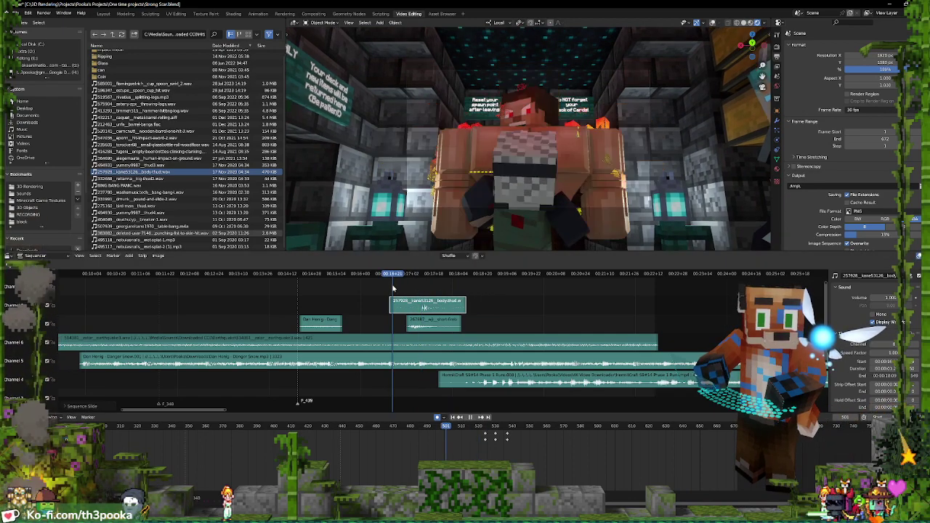
{"action": "key", "text": "space"}
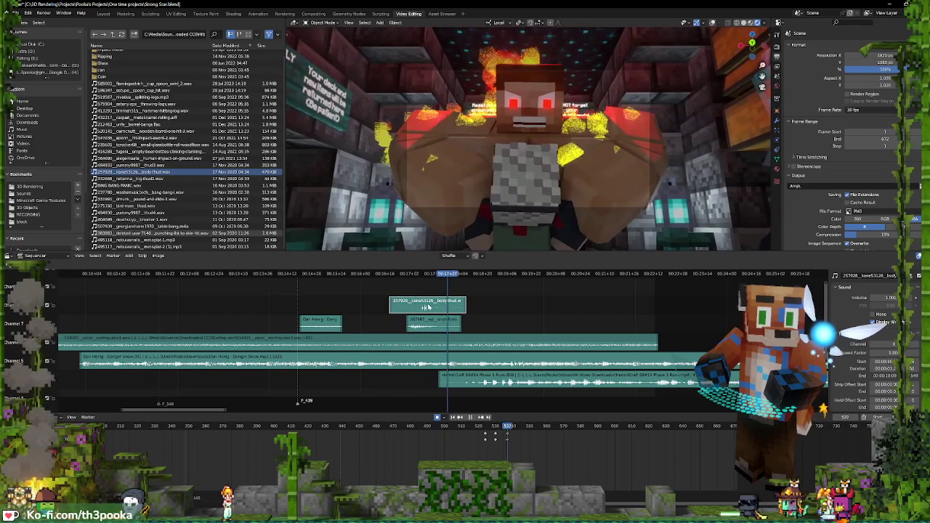
Add the thud3.wav sound on channel 9 starting at about 00:17+05, cut its tail at 00:18+00, and play it back
{"action": "left_click_drag", "start_coordinate": [412, 291], "coordinate": [428, 293]}
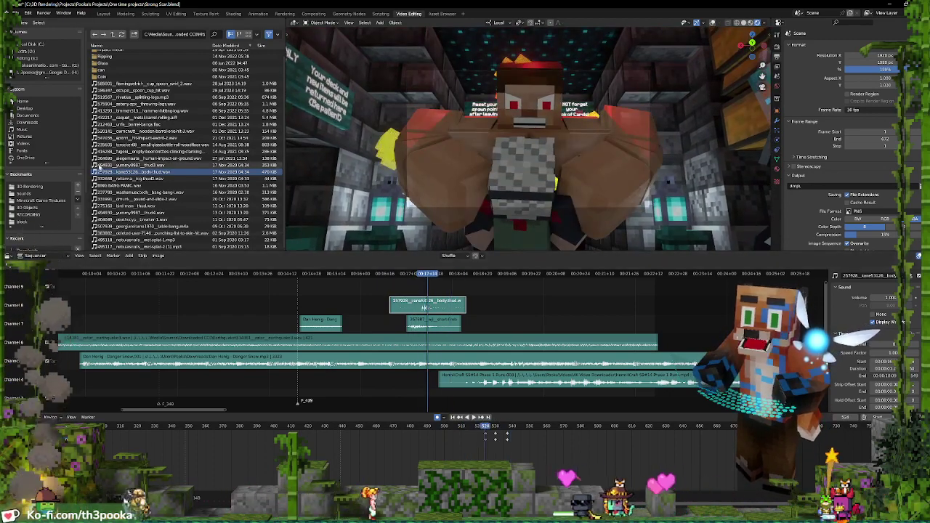
{"action": "left_click_drag", "start_coordinate": [99, 165], "coordinate": [471, 289]}
{"action": "left_click", "coordinate": [401, 293]}
{"action": "key", "text": "space"}
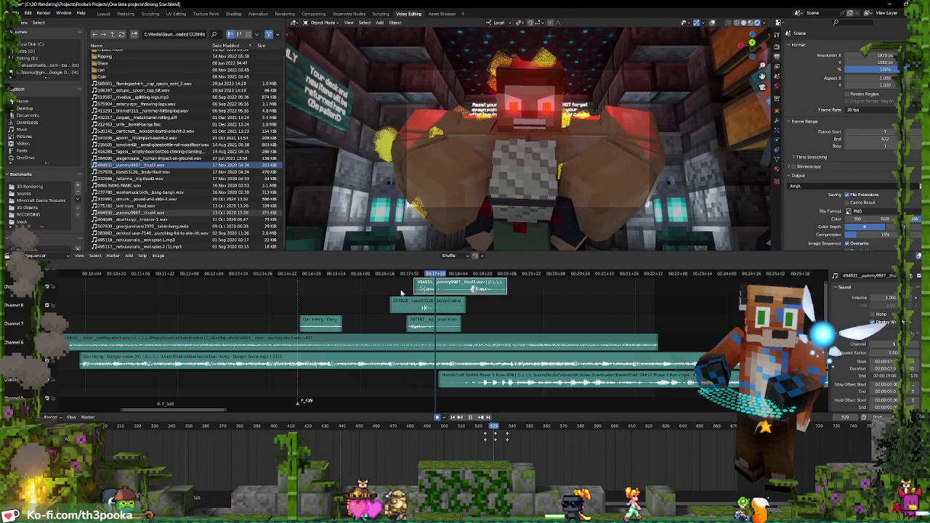
{"action": "key", "text": "space"}
{"action": "left_click", "coordinate": [370, 292]}
{"action": "key", "text": "space"}
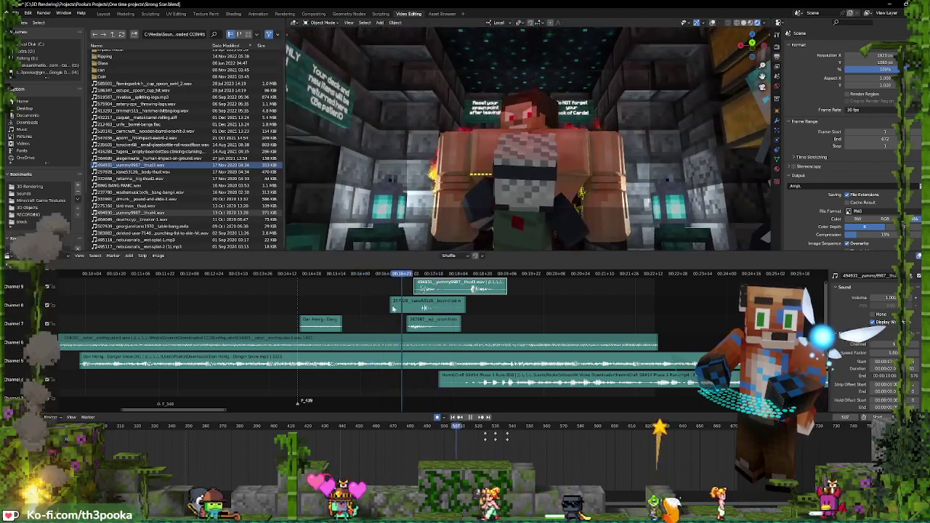
{"action": "key", "text": "space"}
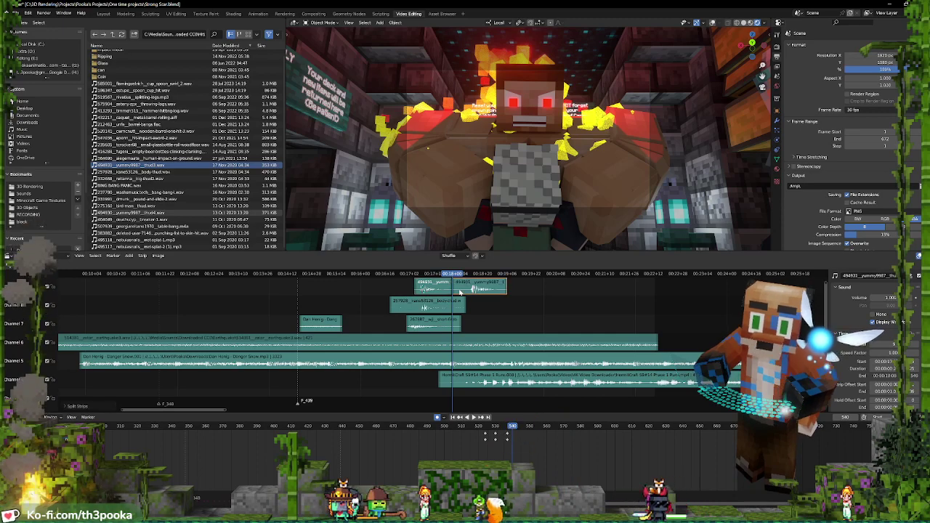
Lower the Danger Snow music strip's volume to 0.4 and play the muscle-growth moment with its layered effects
{"action": "left_click", "coordinate": [440, 325]}
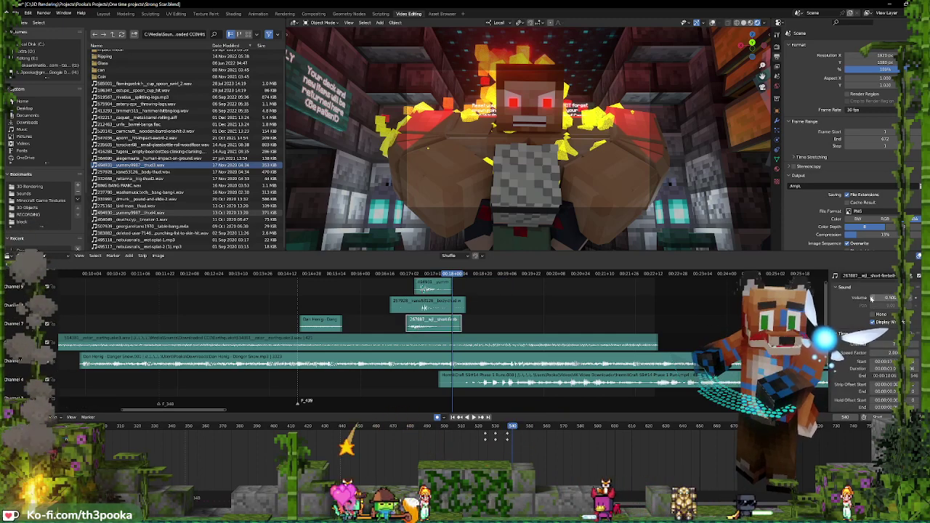
{"action": "left_click", "coordinate": [384, 274]}
{"action": "key", "text": "space"}
{"action": "key", "text": "space"}
{"action": "left_click", "coordinate": [582, 362]}
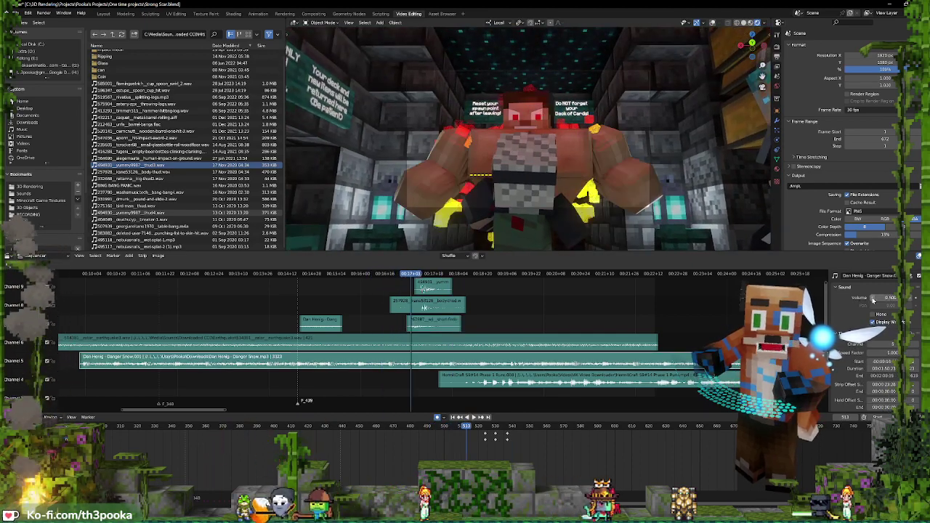
{"action": "key", "text": "space"}
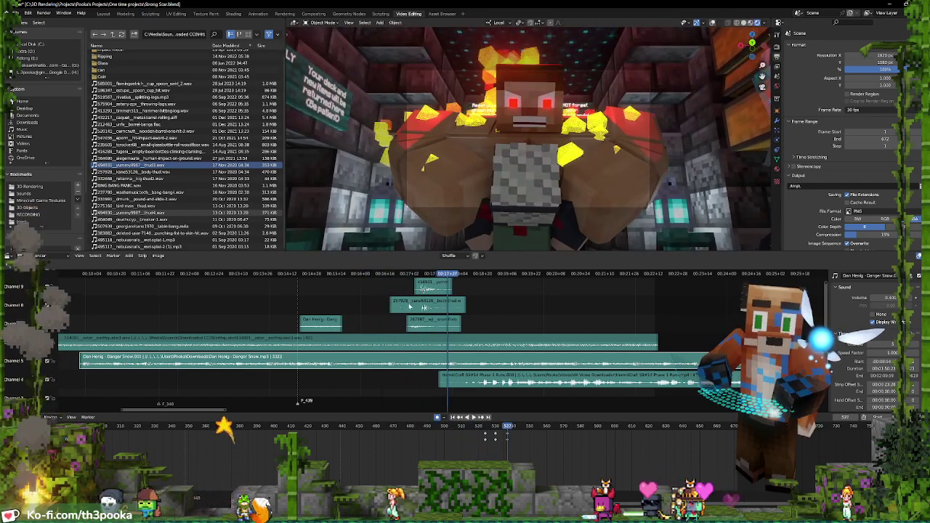
Try the mix without the body-thud strip on channel 8, and undo its deletion
{"action": "left_click", "coordinate": [432, 308]}
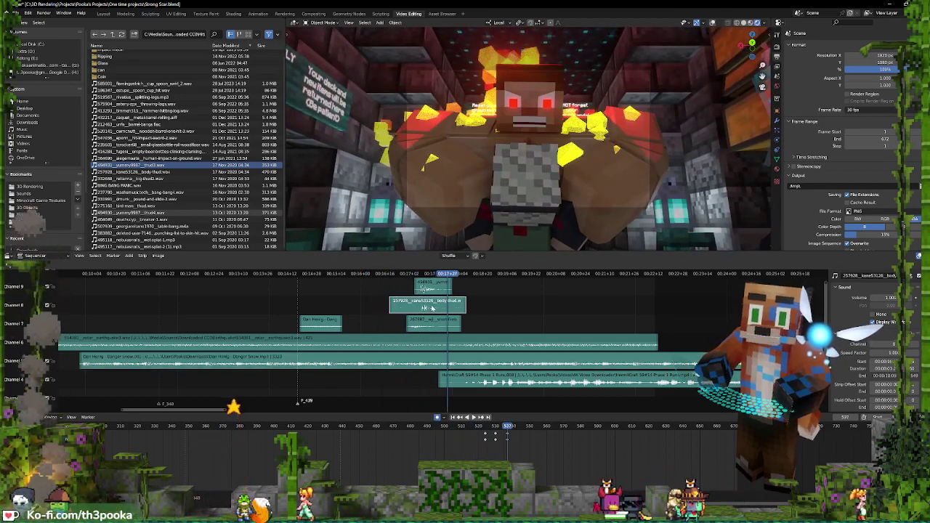
{"action": "key", "text": "Delete"}
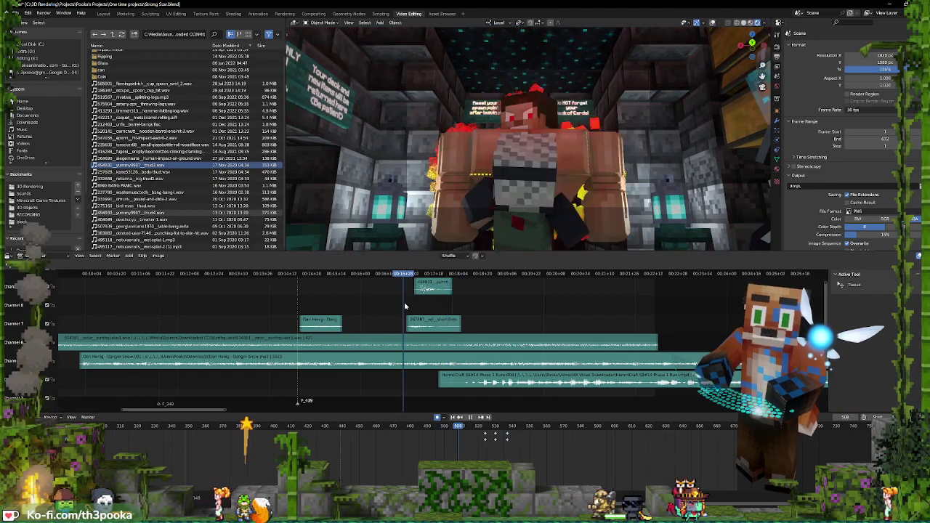
{"action": "key", "text": "ctrl+z"}
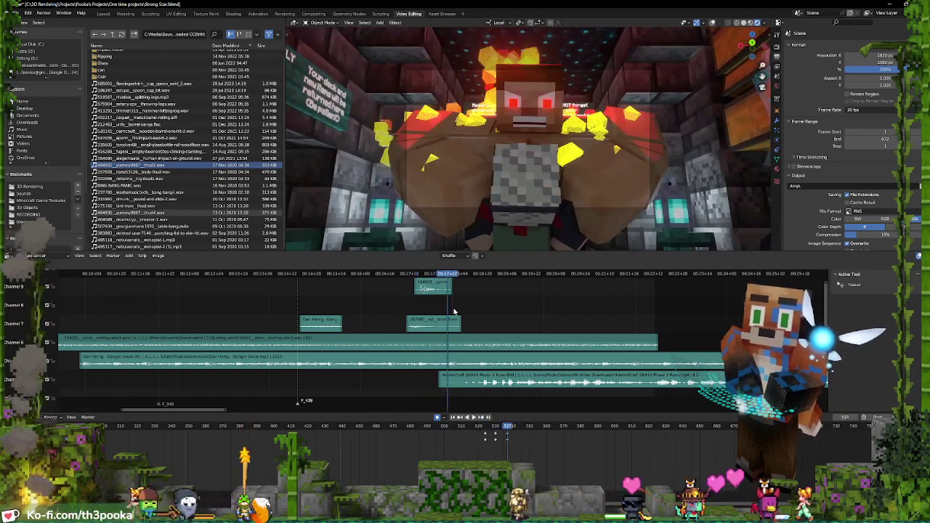
Delete the thud3 strip from channel 9 and play the muscle-growth moment with only the body thud and woosh
{"action": "left_click", "coordinate": [430, 288]}
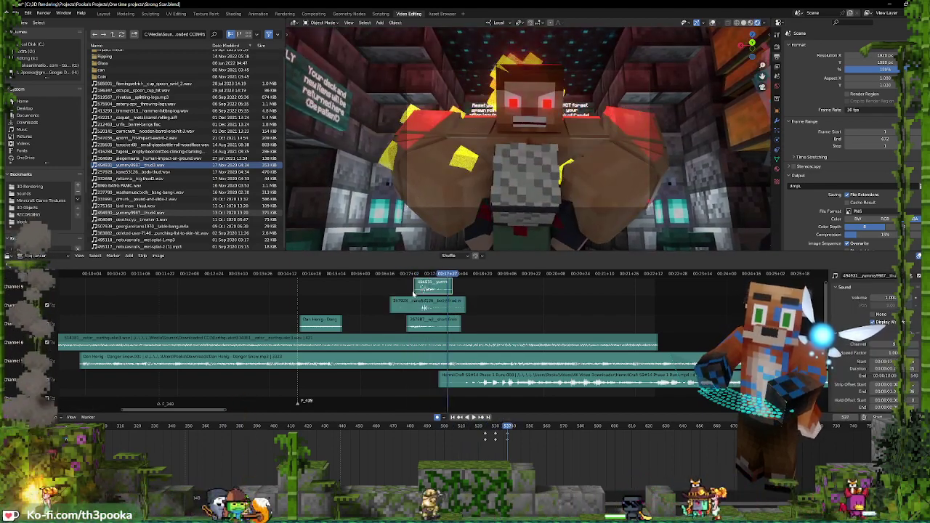
{"action": "key", "text": "Delete"}
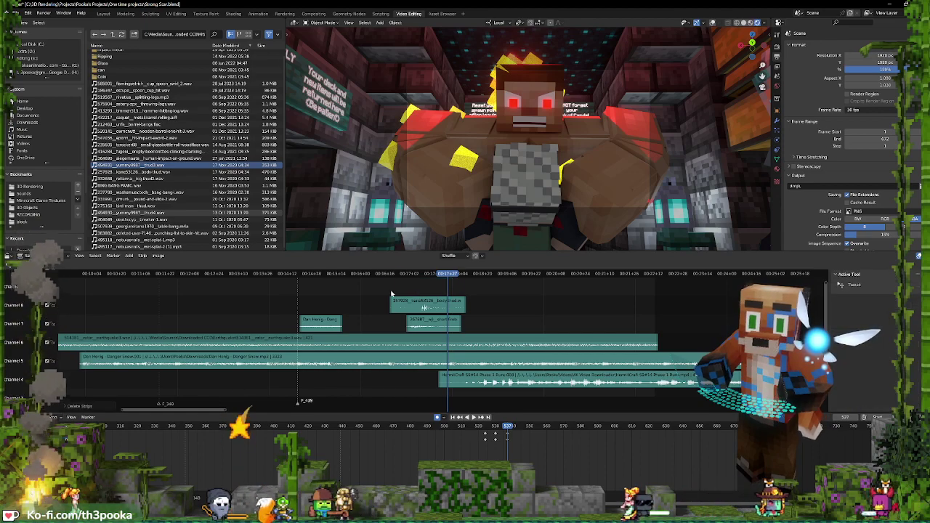
{"action": "right_click", "coordinate": [396, 294], "text": "shift"}
{"action": "key", "text": "space"}
{"action": "key", "text": "space"}
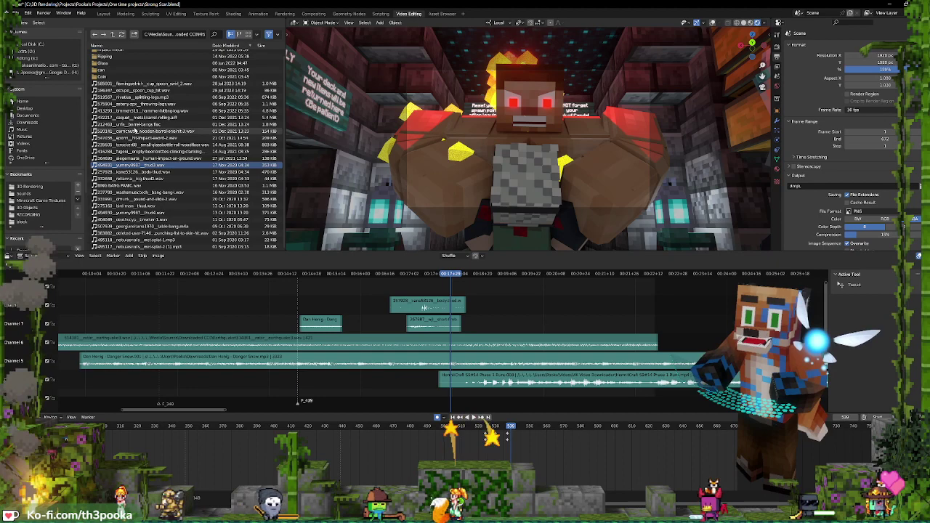
Add barrel-bangs.flac on channel 9 from about 00:16+26, remove everything after 00:17+29, and play it back
{"action": "left_click_drag", "start_coordinate": [95, 128], "coordinate": [473, 296]}
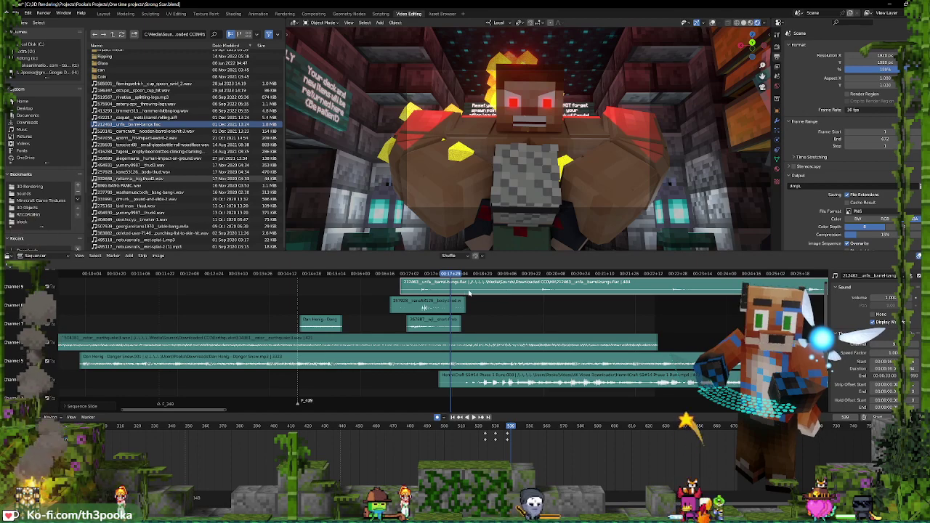
{"action": "key", "text": "x"}
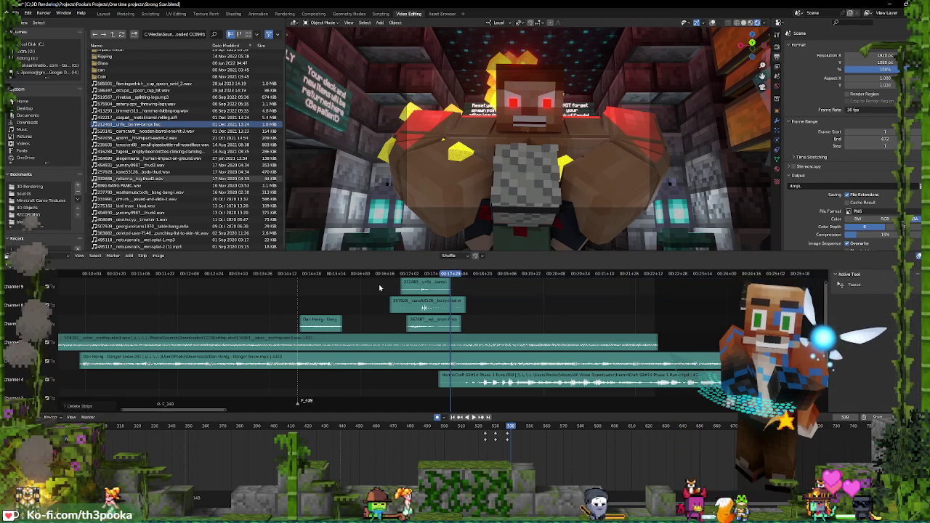
{"action": "left_click", "coordinate": [384, 281]}
{"action": "key", "text": "space"}
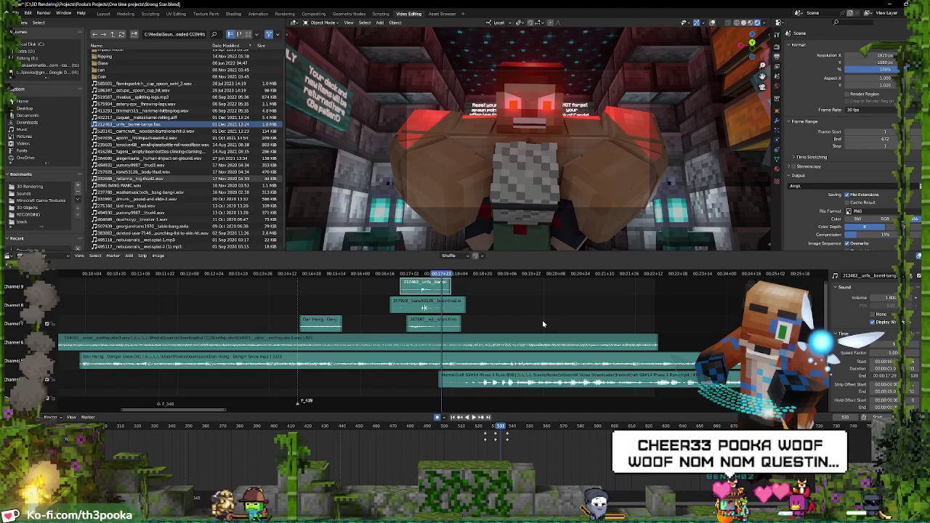
Raise the volume of the barrel-bangs and body-thud strips and play them against the muscle growth
{"action": "left_click", "coordinate": [909, 300]}
{"action": "left_click", "coordinate": [910, 300]}
{"action": "left_click", "coordinate": [910, 300]}
{"action": "left_click", "coordinate": [910, 300]}
{"action": "left_click", "coordinate": [909, 299]}
{"action": "left_click", "coordinate": [910, 299]}
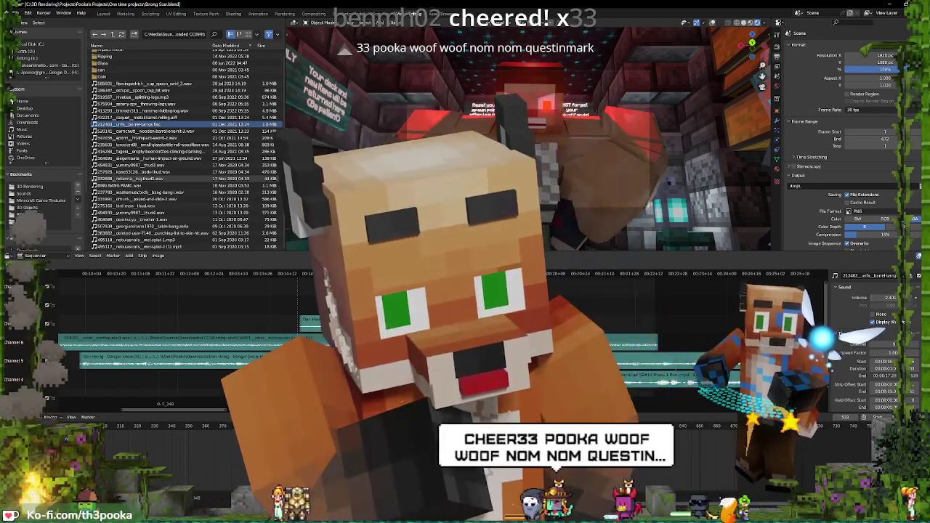
{"action": "left_click", "coordinate": [388, 275]}
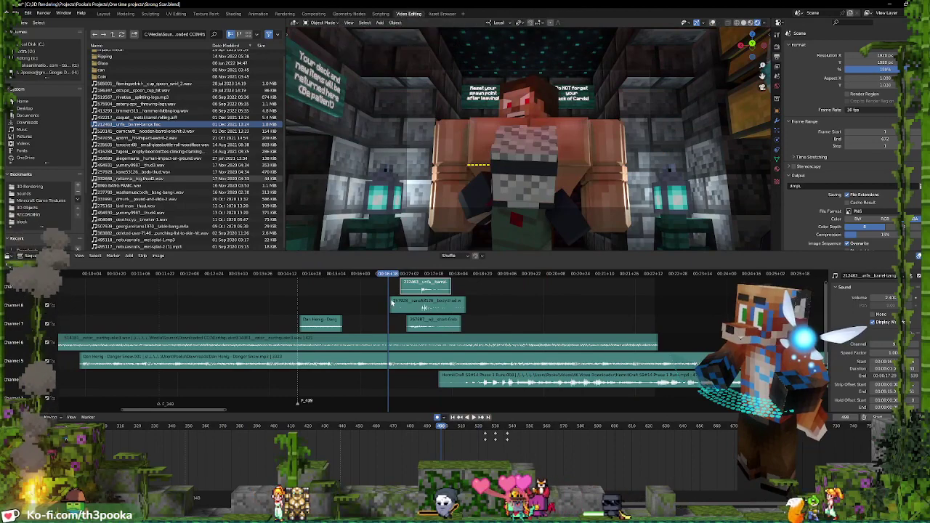
{"action": "key", "text": "space"}
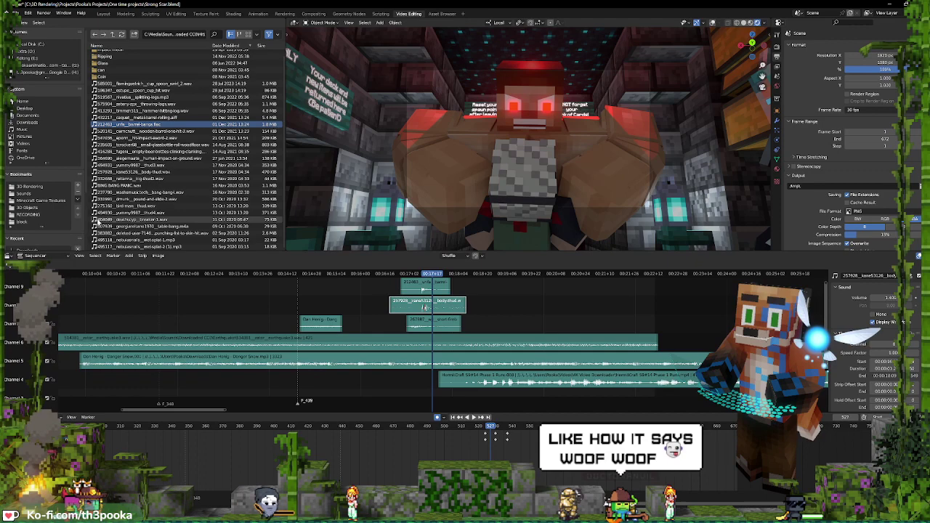
Add the breaker-1.wav sound on channel 10 at about 00:17+09, above the barrel-bangs strip, and play back the layered impact
{"action": "left_click_drag", "start_coordinate": [94, 219], "coordinate": [504, 315]}
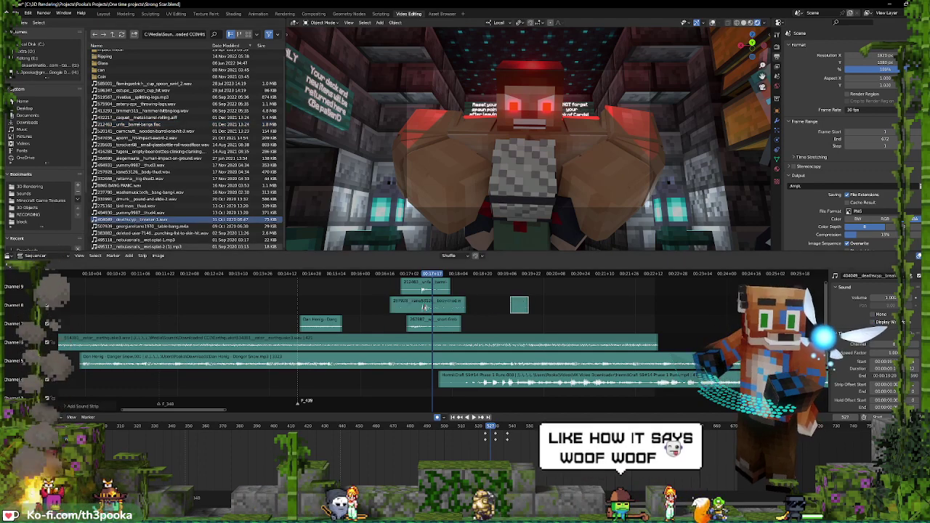
{"action": "middle_click_drag", "start_coordinate": [521, 326], "coordinate": [519, 346]}
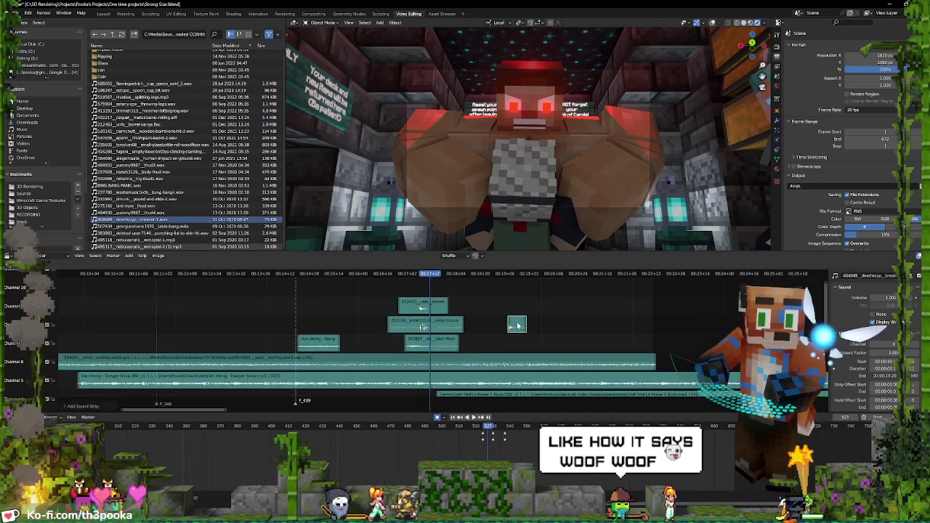
{"action": "left_click_drag", "start_coordinate": [518, 326], "coordinate": [425, 299]}
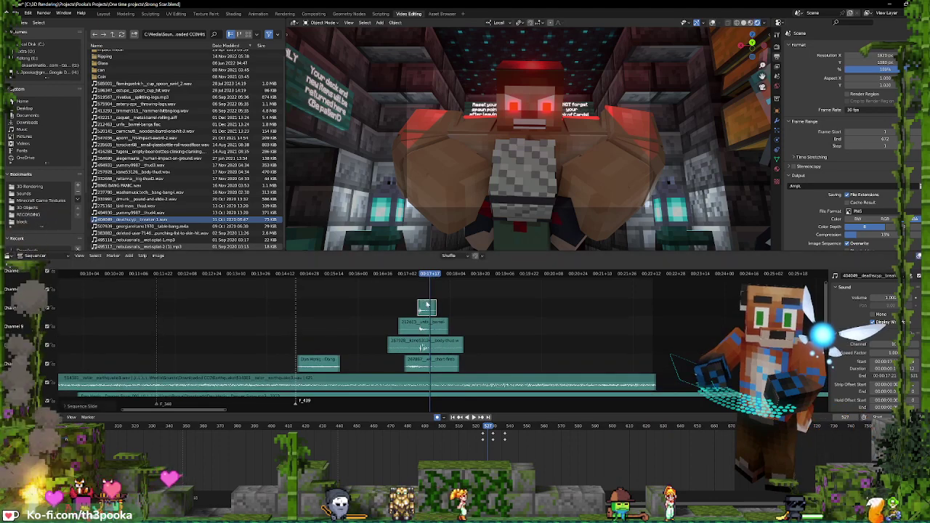
{"action": "right_click", "coordinate": [401, 306], "text": "shift"}
{"action": "key", "text": "space"}
{"action": "key", "text": "space"}
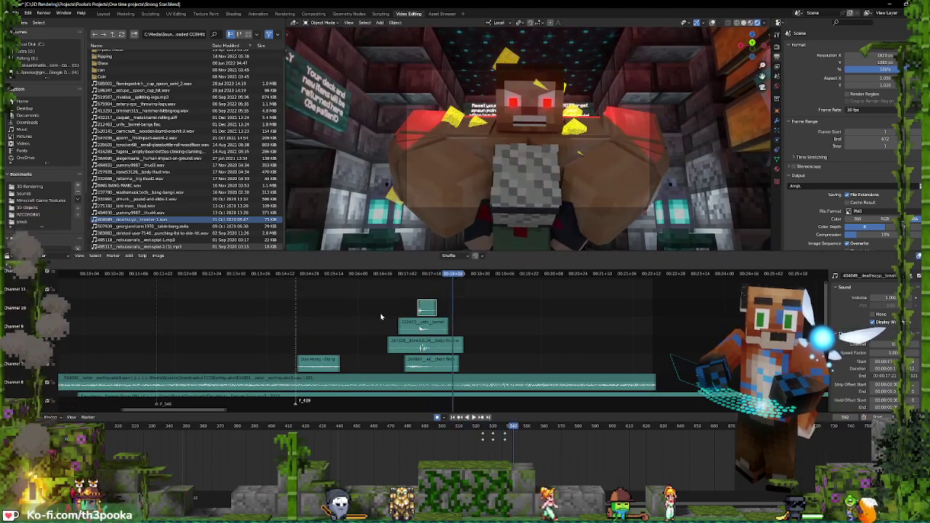
{"action": "right_click_drag", "start_coordinate": [387, 314], "coordinate": [402, 305], "text": "shift"}
{"action": "key", "text": "space"}
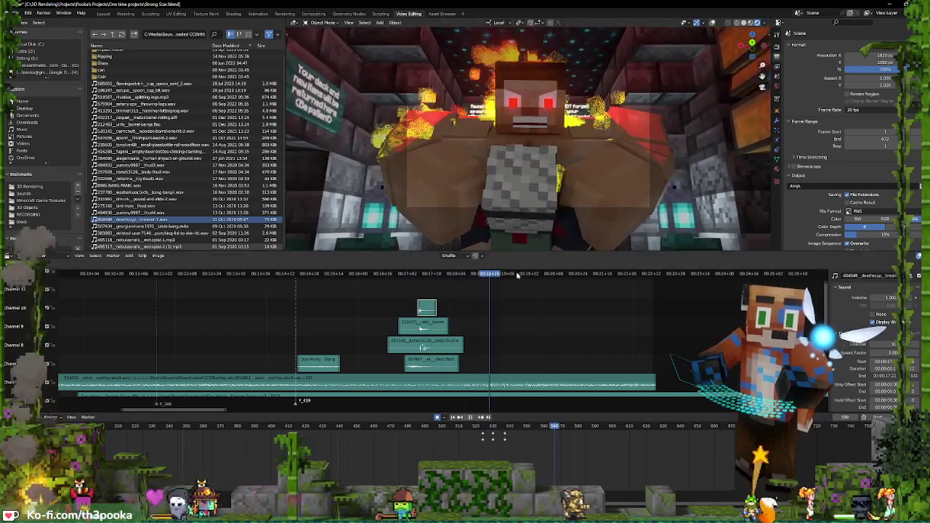
{"action": "key", "text": "space"}
Keyframe the Danger Snow and earthquake strips' volumes at frame 554 and lower them with keyframes at frame 577
{"action": "middle_click_drag", "start_coordinate": [499, 323], "coordinate": [462, 276]}
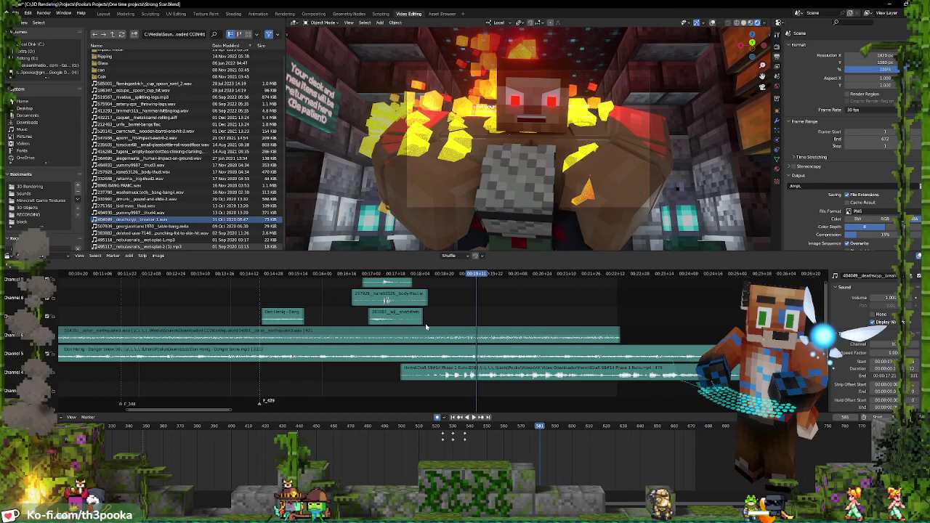
{"action": "right_click", "coordinate": [425, 323], "text": "shift"}
{"action": "key", "text": "space"}
{"action": "key", "text": "space"}
{"action": "left_click", "coordinate": [504, 353]}
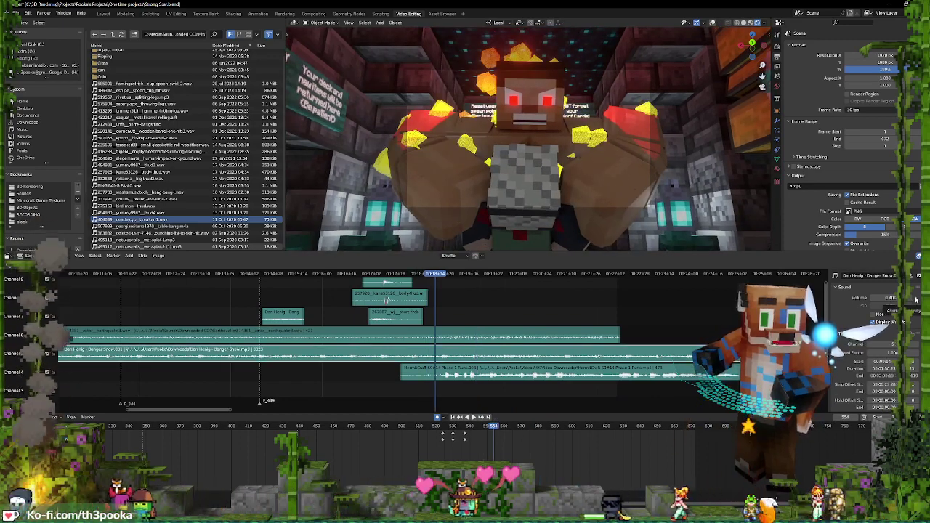
{"action": "left_click", "coordinate": [544, 333]}
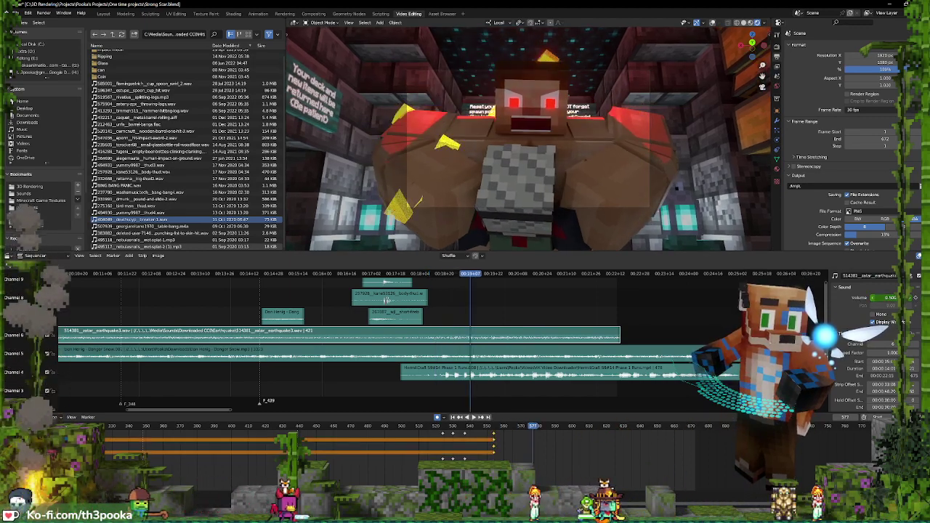
{"action": "left_click", "coordinate": [616, 357]}
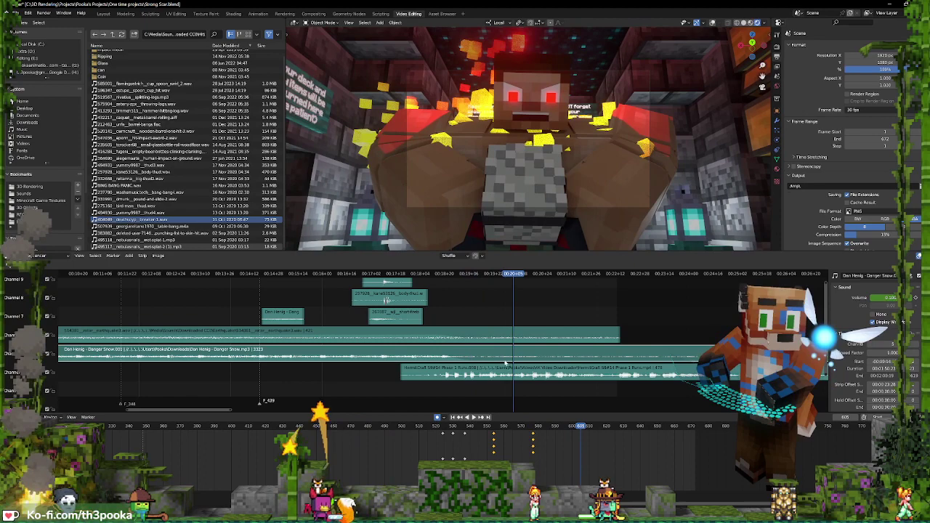
Adjust the music and earthquake volume keyframes at frame 577 and play them under the dialogue
{"action": "left_click", "coordinate": [533, 427]}
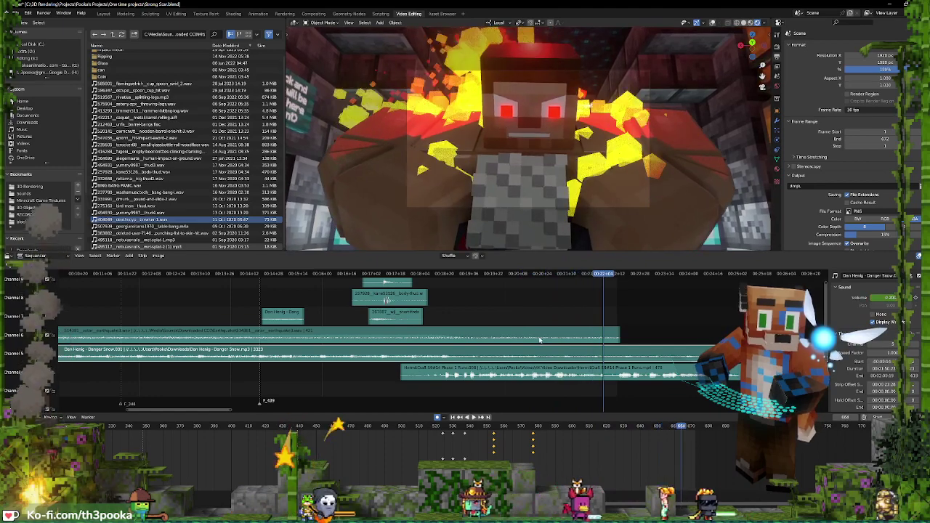
{"action": "left_click", "coordinate": [433, 331]}
{"action": "key", "text": "Escape"}
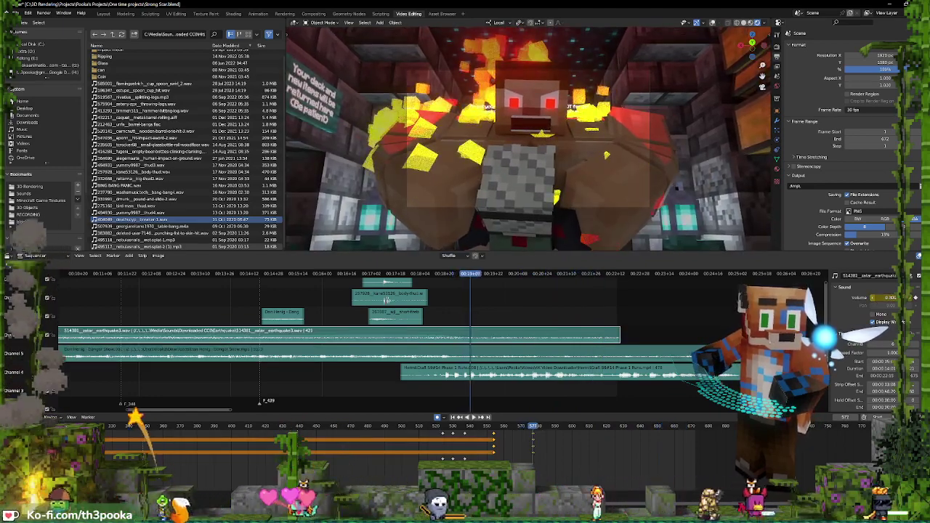
{"action": "key", "text": "space"}
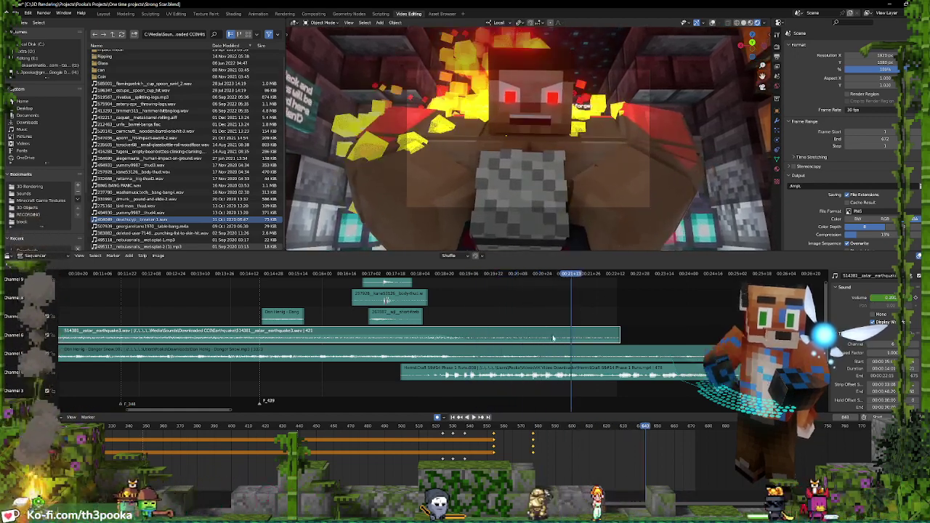
Keyframe the Danger Snow and earthquake strips' volumes at frame 624 and play the scene through to its end
{"action": "left_click", "coordinate": [518, 354]}
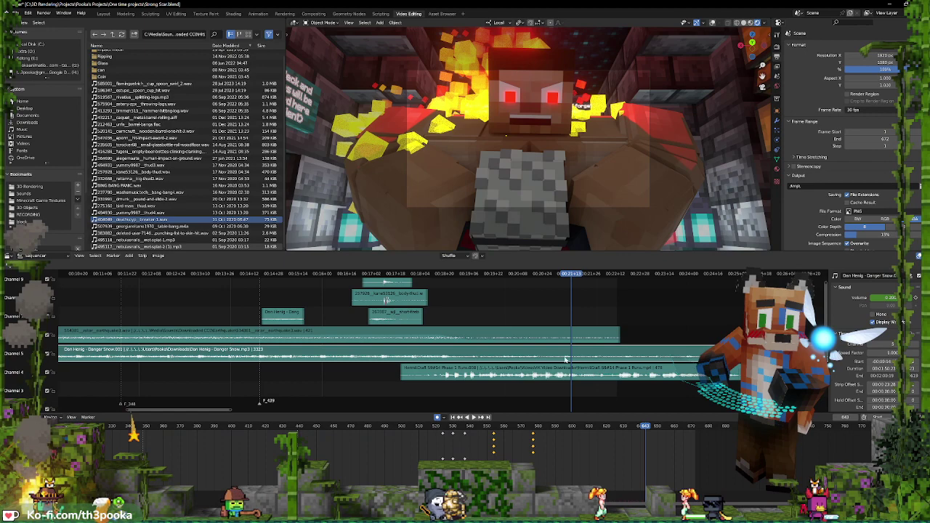
{"action": "left_click", "coordinate": [476, 306]}
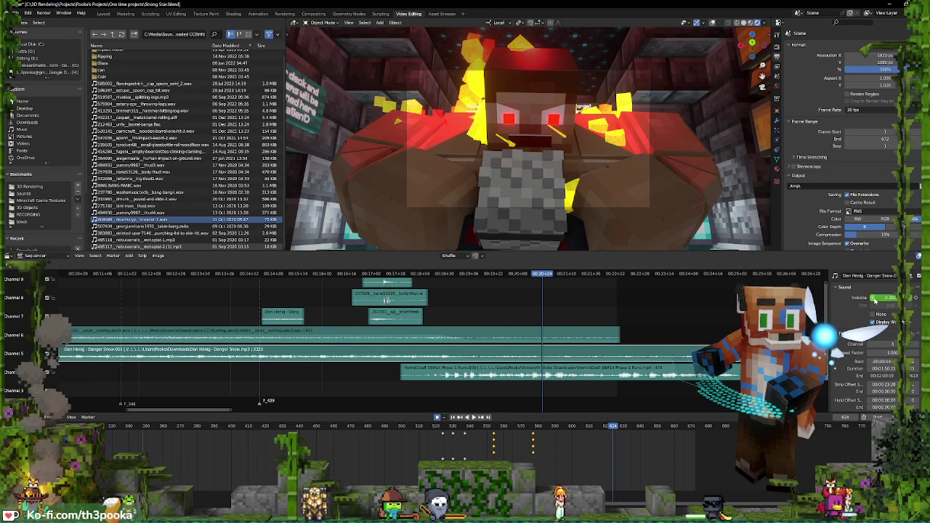
{"action": "left_click", "coordinate": [584, 333]}
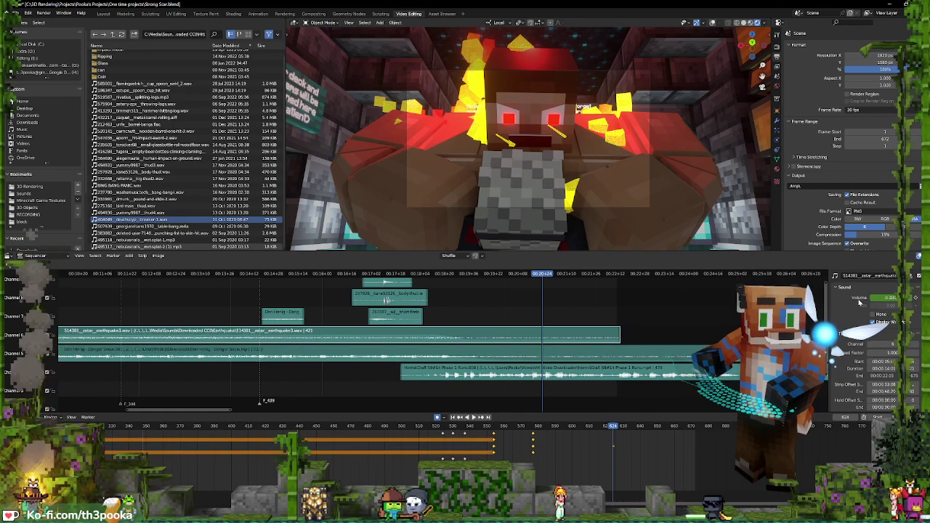
{"action": "key", "text": "space"}
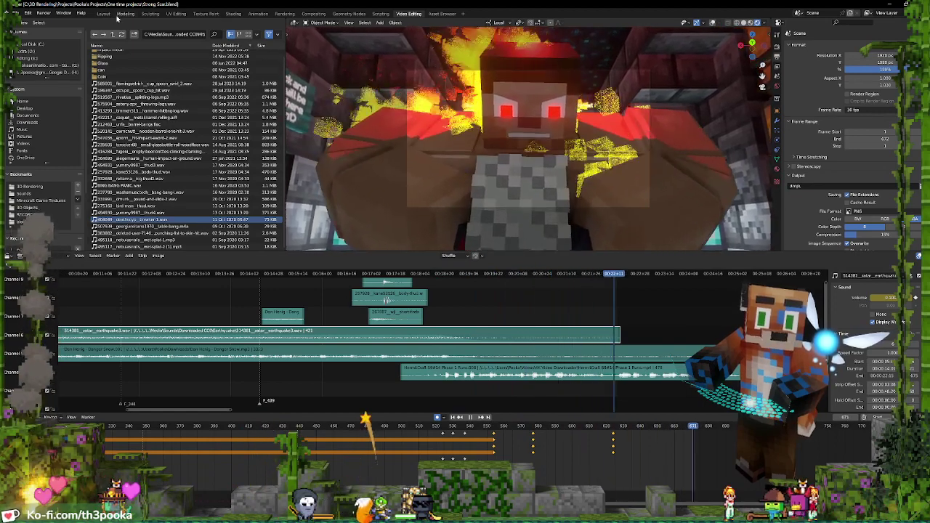
Play the whole animation in the Layout workspace with rendered viewport shading to review picture and sound together
{"action": "scroll", "coordinate": [315, 349], "scroll_direction": "down", "scroll_amount": 15}
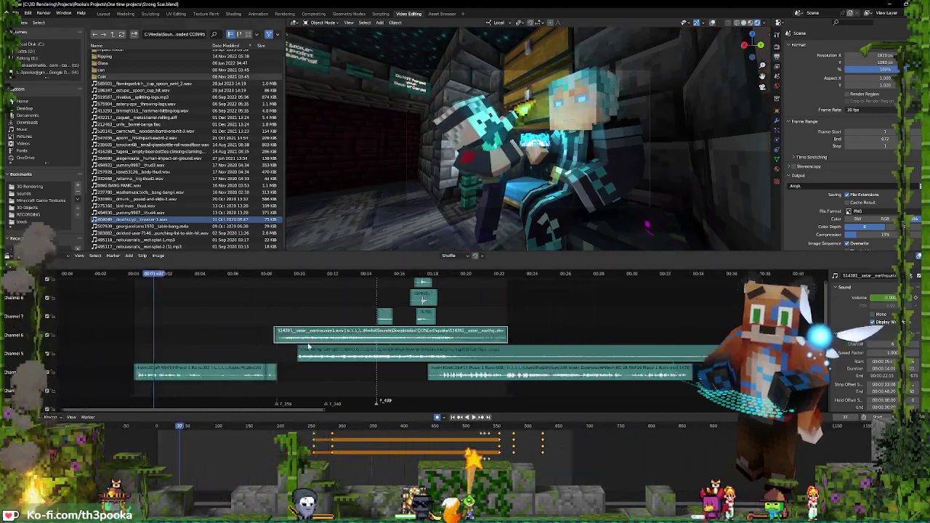
{"action": "left_click", "coordinate": [103, 14]}
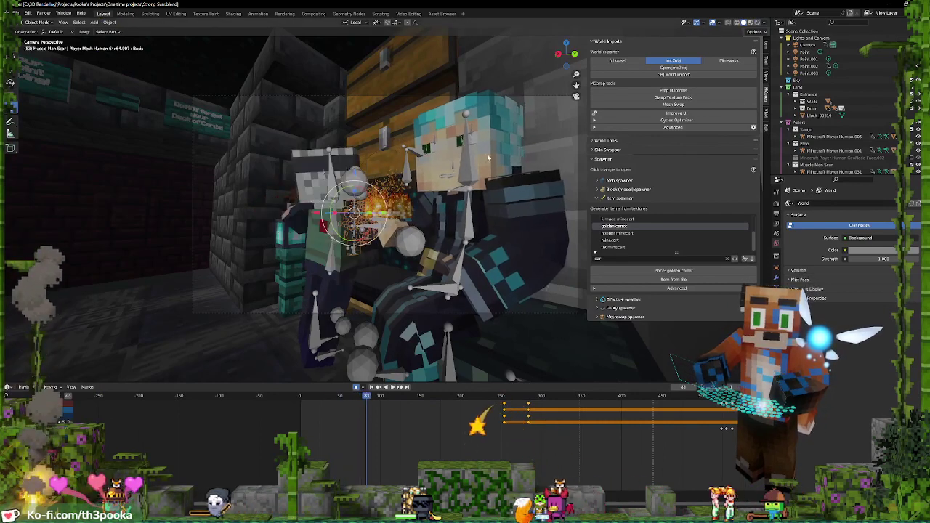
{"action": "left_click", "coordinate": [756, 22]}
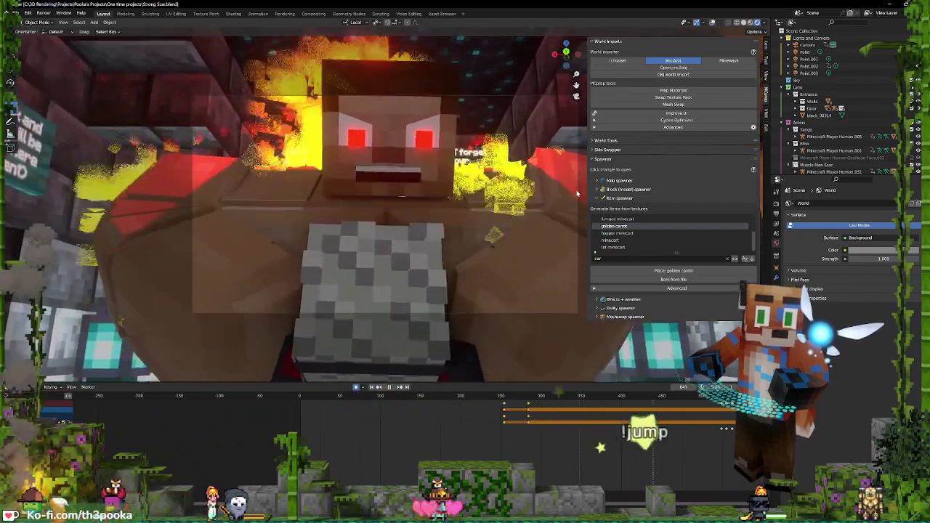
{"action": "key", "text": "Escape"}
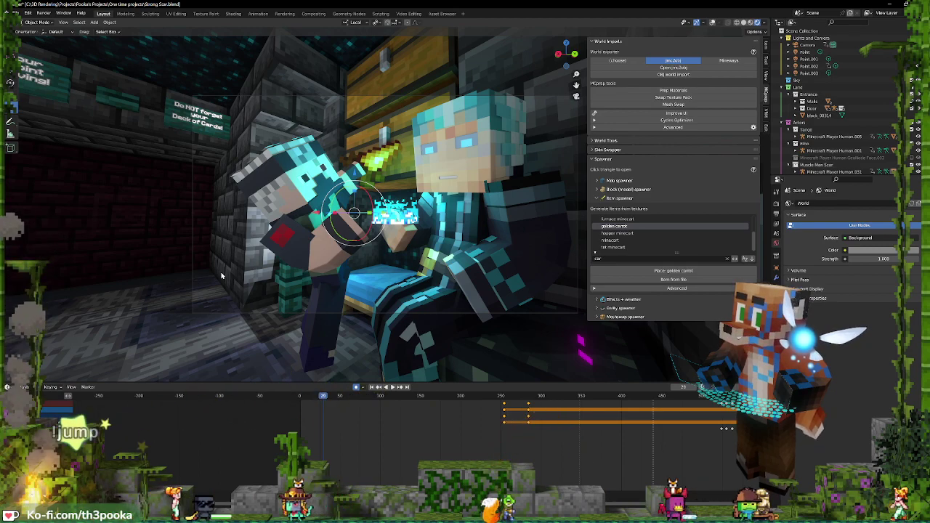
{"action": "key", "text": "space"}
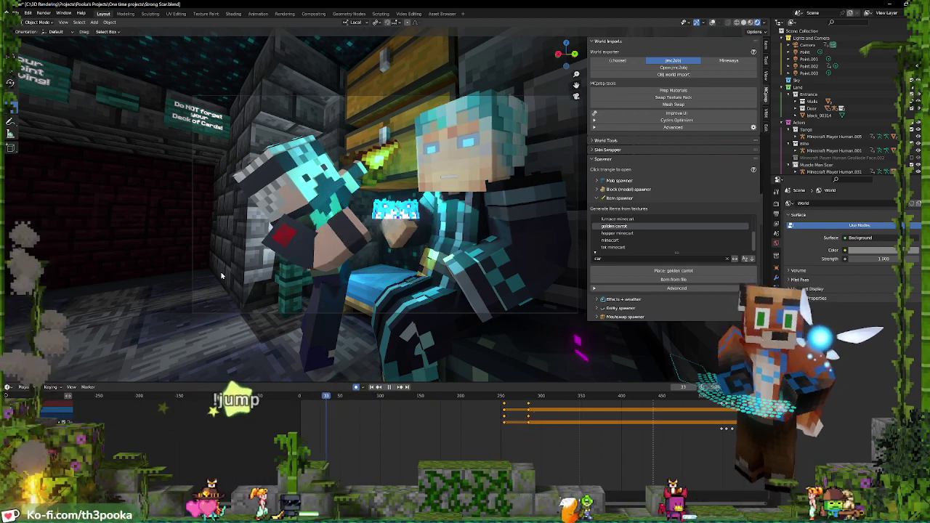
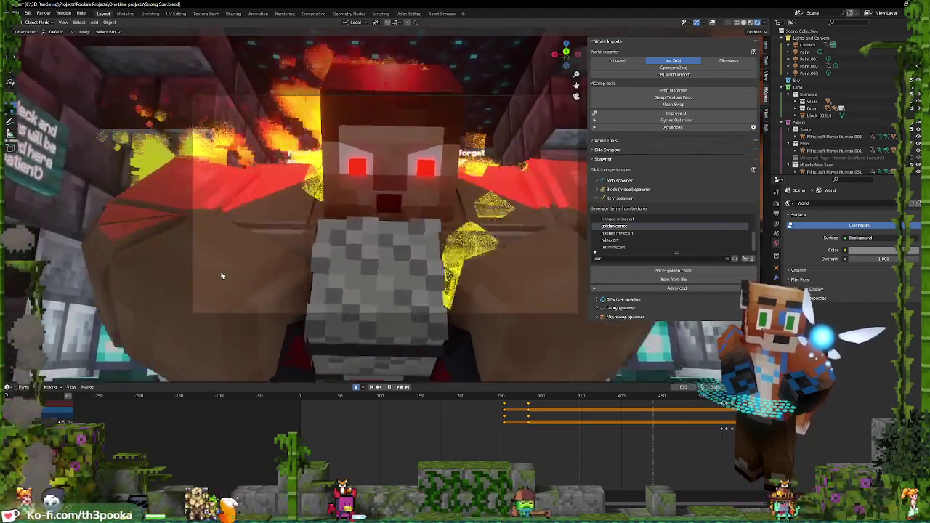
{"action": "key", "text": "space"}
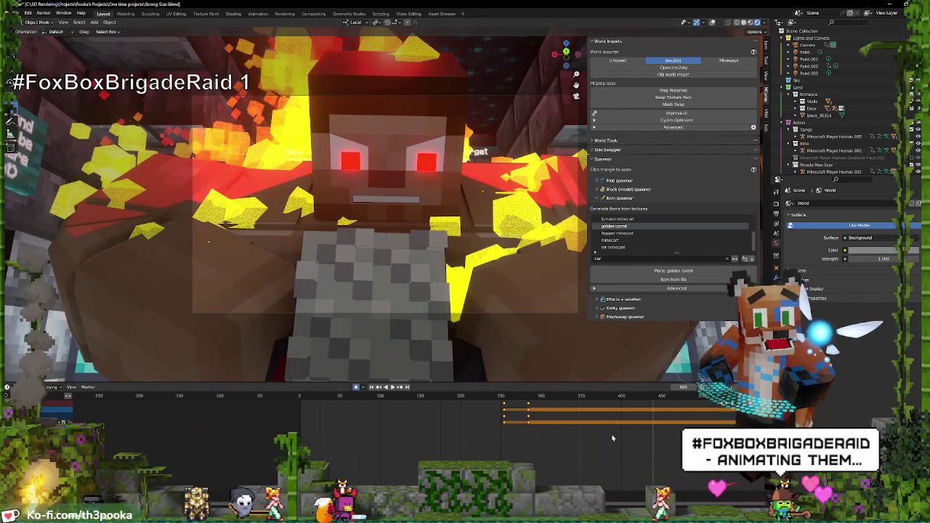
Play the muscle growth up to frame 455, duplicate the yellow Pixels counter and place the copy higher across the chest
{"action": "scroll", "coordinate": [585, 443], "scroll_direction": "down", "scroll_amount": 6}
{"action": "left_click", "coordinate": [487, 433]}
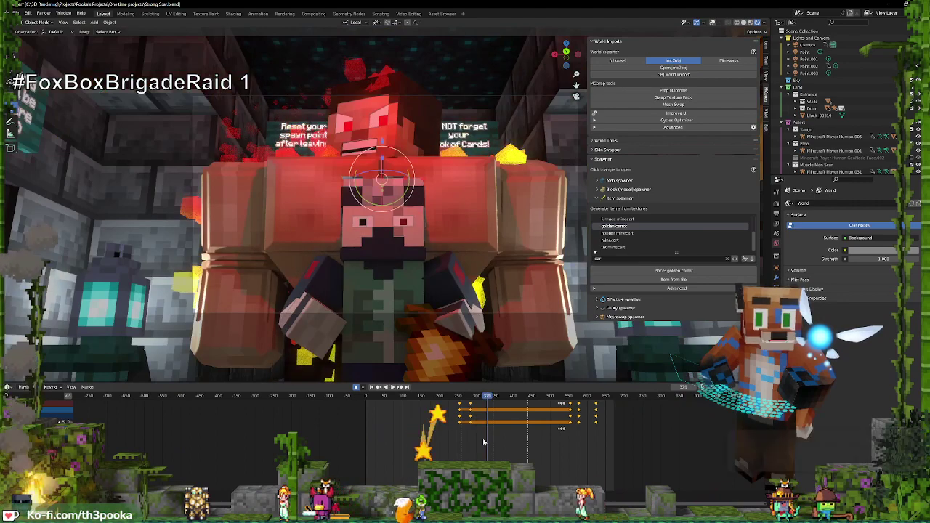
{"action": "key", "text": "space"}
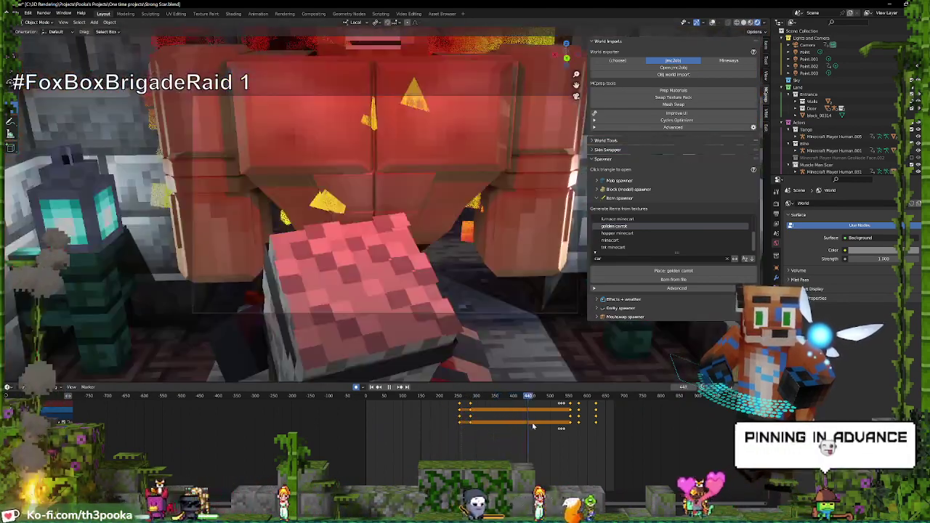
{"action": "key", "text": "space"}
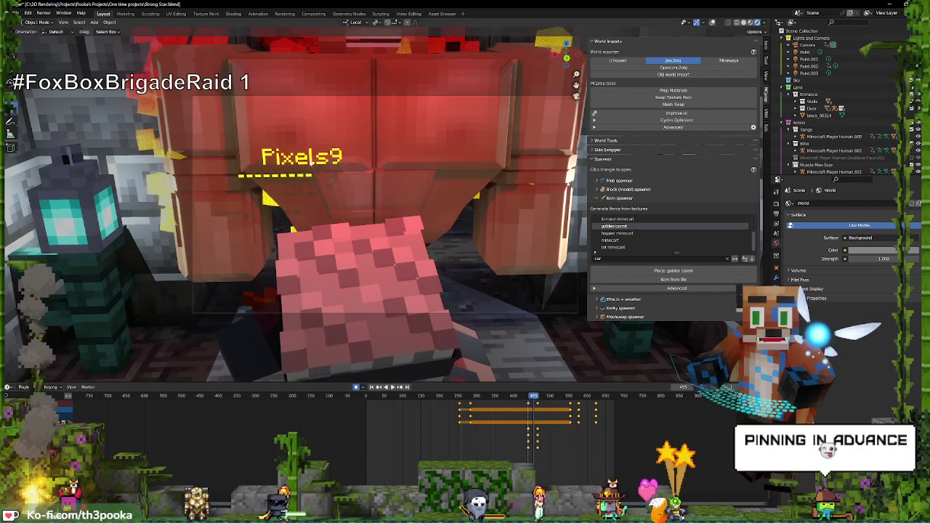
{"action": "right_click", "coordinate": [241, 175], "text": "shift"}
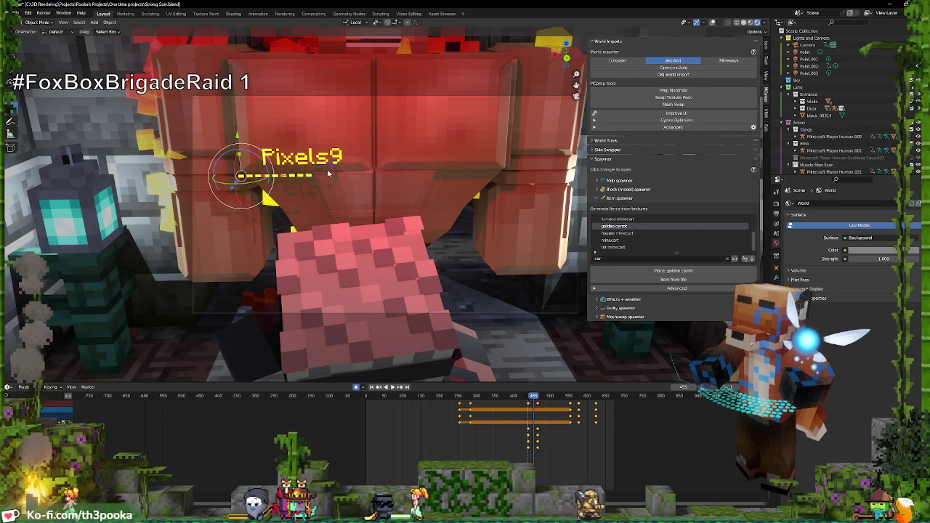
{"action": "key", "text": "g"}
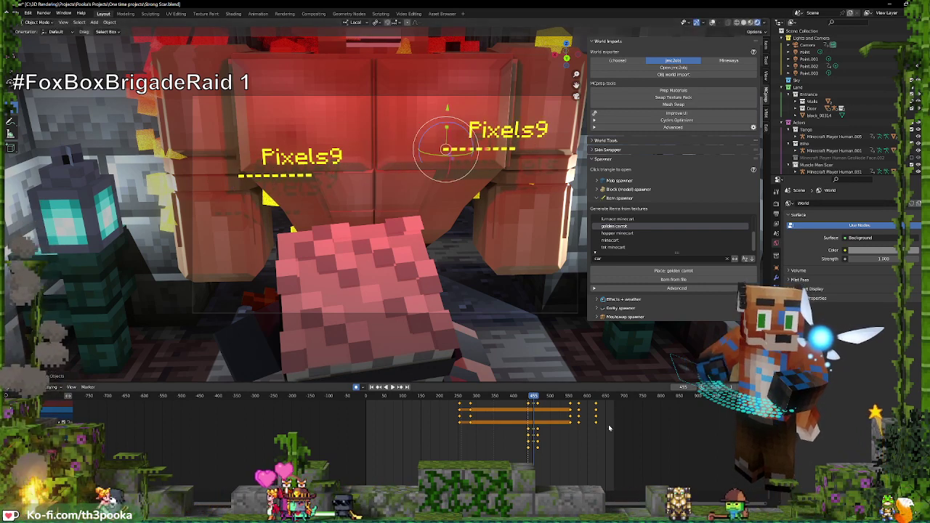
Shift the copied counter's starting keyframes to frame 455
{"action": "scroll", "coordinate": [552, 452], "scroll_direction": "up", "scroll_amount": 9}
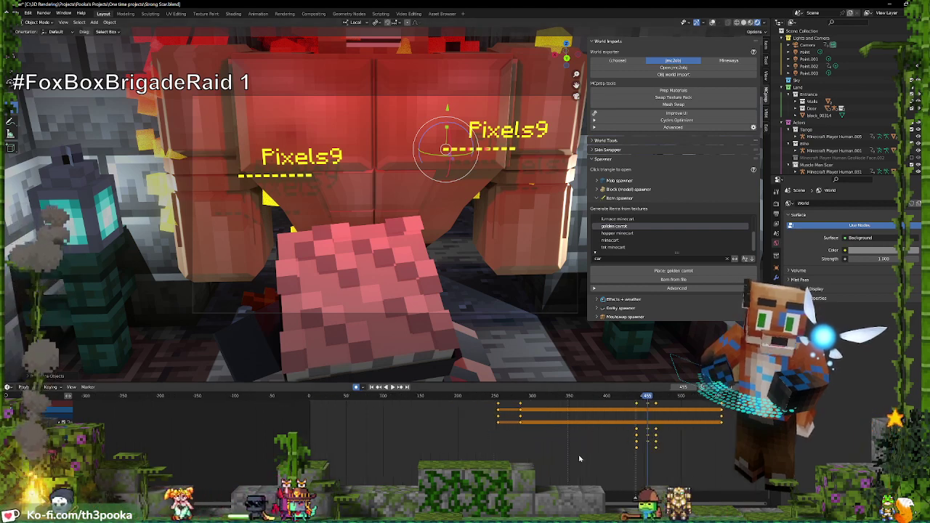
{"action": "middle_click_drag", "start_coordinate": [579, 457], "coordinate": [277, 453]}
{"action": "scroll", "coordinate": [365, 450], "scroll_direction": "up", "scroll_amount": 4}
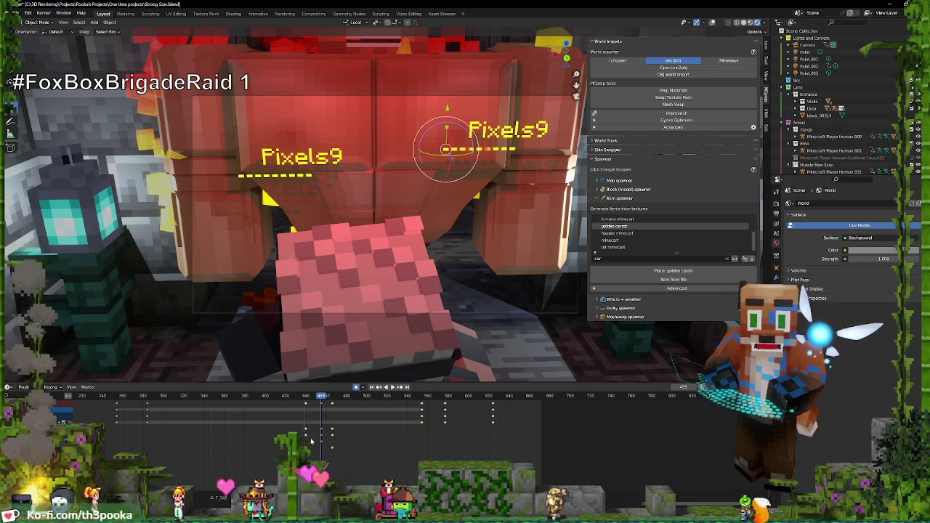
{"action": "left_click_drag", "start_coordinate": [308, 451], "coordinate": [322, 450]}
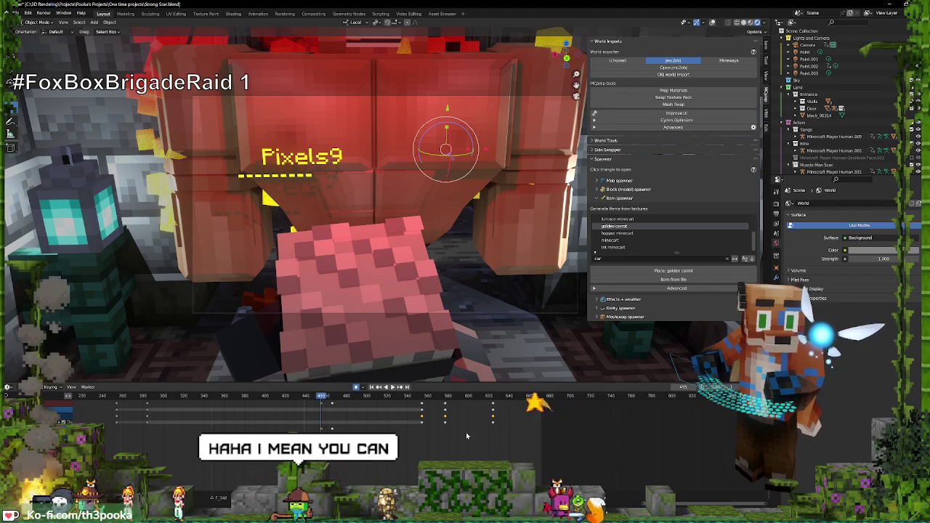
At frame 466, set the copied counter's Geometry Nodes input to 4 and raise the copy along Z
{"action": "key", "text": "Right"}
{"action": "key", "text": "Right"}
{"action": "key", "text": "Right"}
{"action": "key", "text": "Right"}
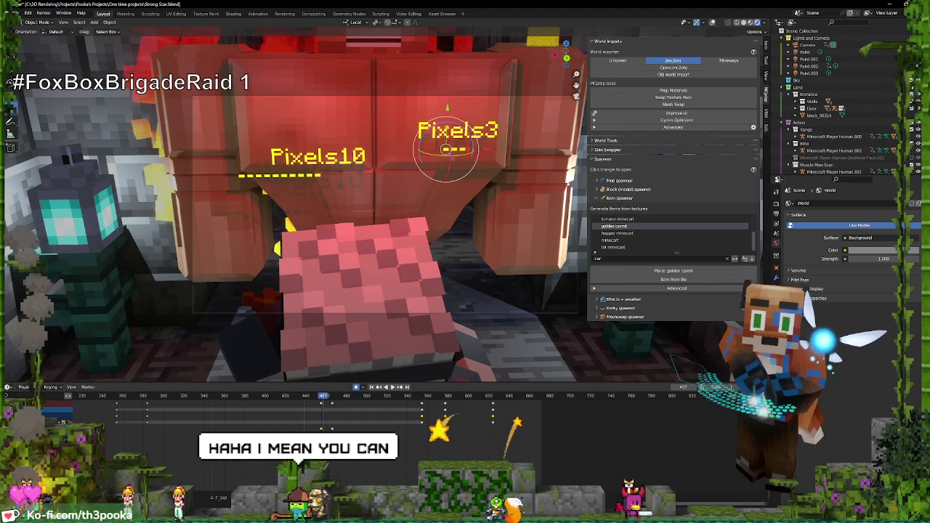
{"action": "key", "text": "Right"}
{"action": "key", "text": "Right"}
{"action": "key", "text": "Right"}
{"action": "key", "text": "Right"}
{"action": "key", "text": "Right"}
{"action": "key", "text": "Right"}
{"action": "key", "text": "Right"}
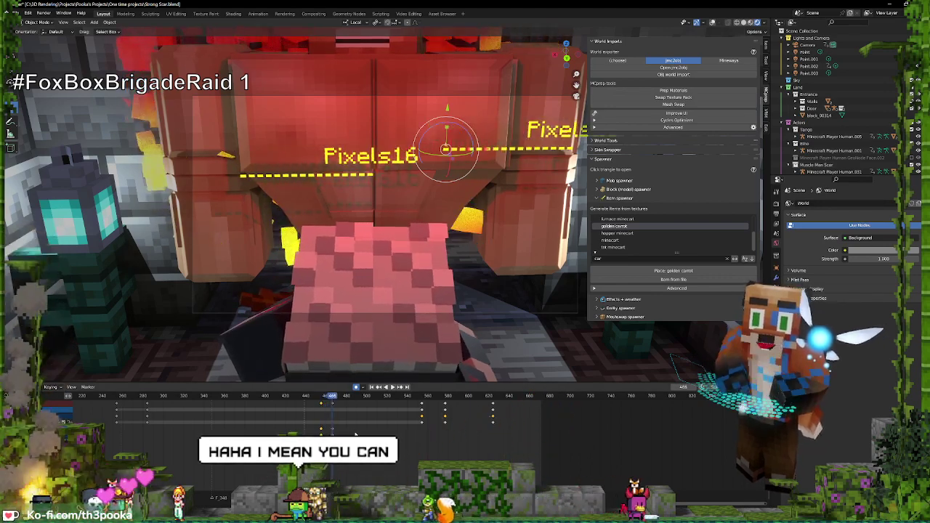
{"action": "left_click", "coordinate": [777, 278]}
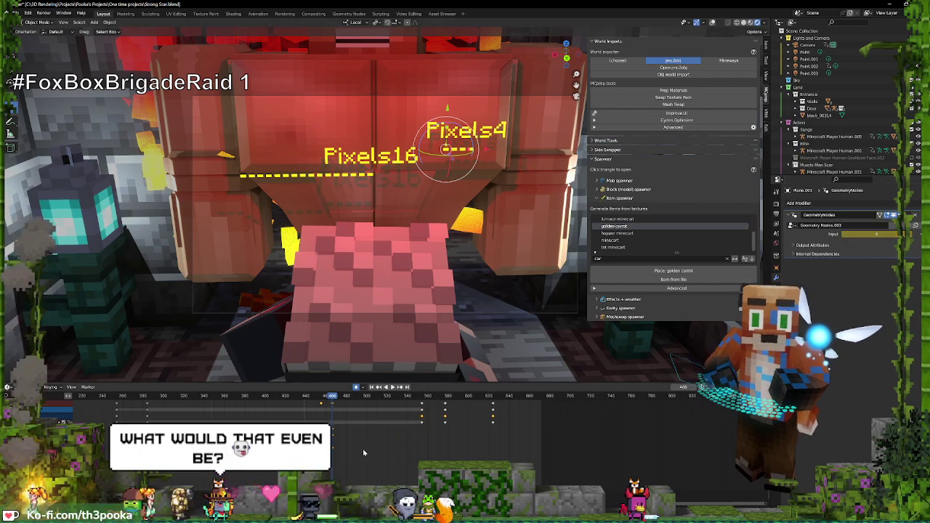
{"action": "key", "text": "g"}
{"action": "key", "text": "z"}
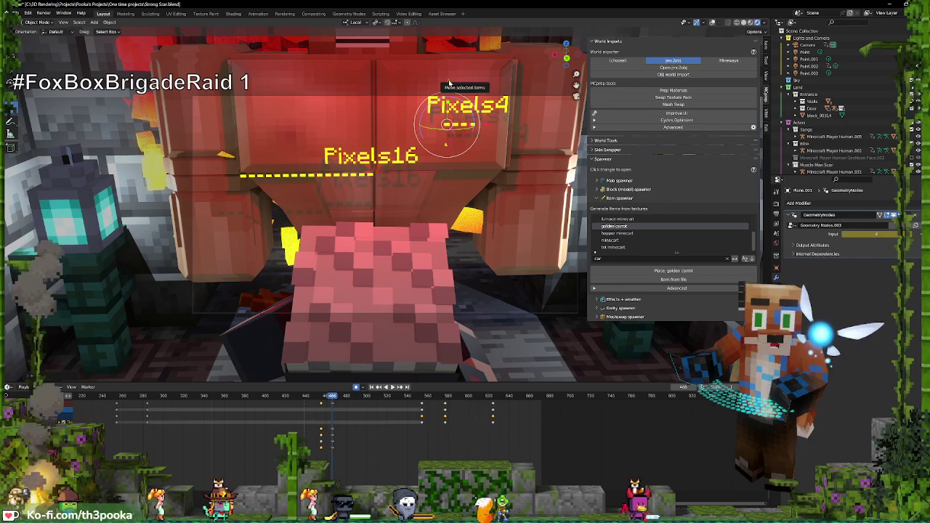
{"action": "left_click_drag", "start_coordinate": [449, 83], "coordinate": [447, 71]}
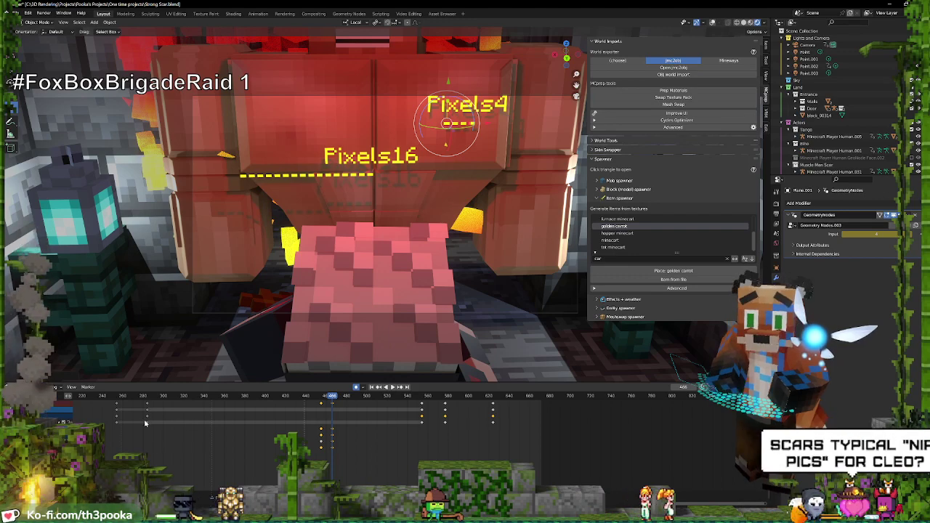
Play back the muscle growth with both counters and delete the copied Pixels counter
{"action": "key", "text": "space"}
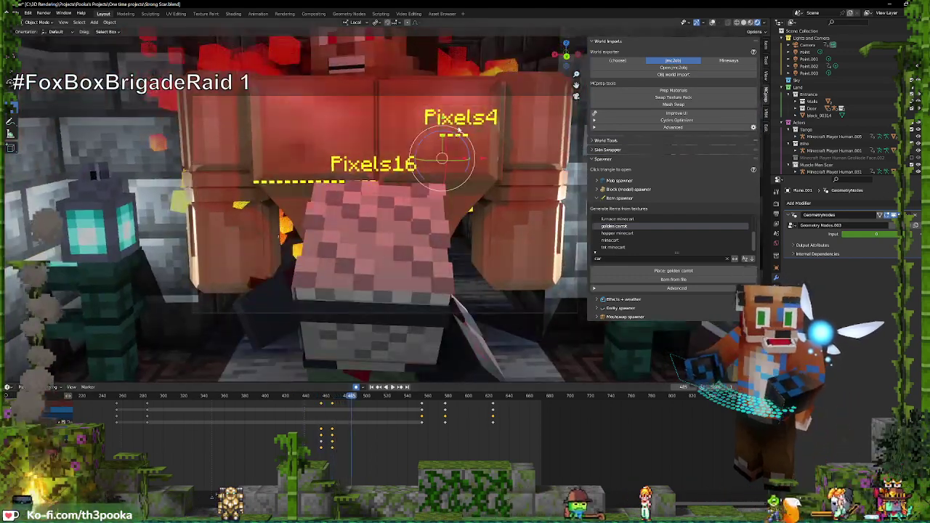
{"action": "right_click", "coordinate": [442, 136], "text": "shift"}
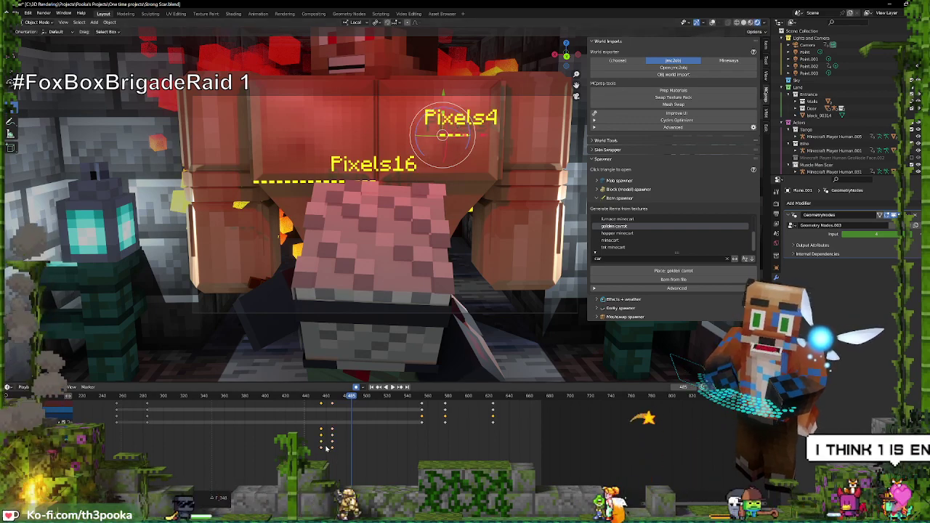
{"action": "key", "text": "space"}
{"action": "key", "text": "space"}
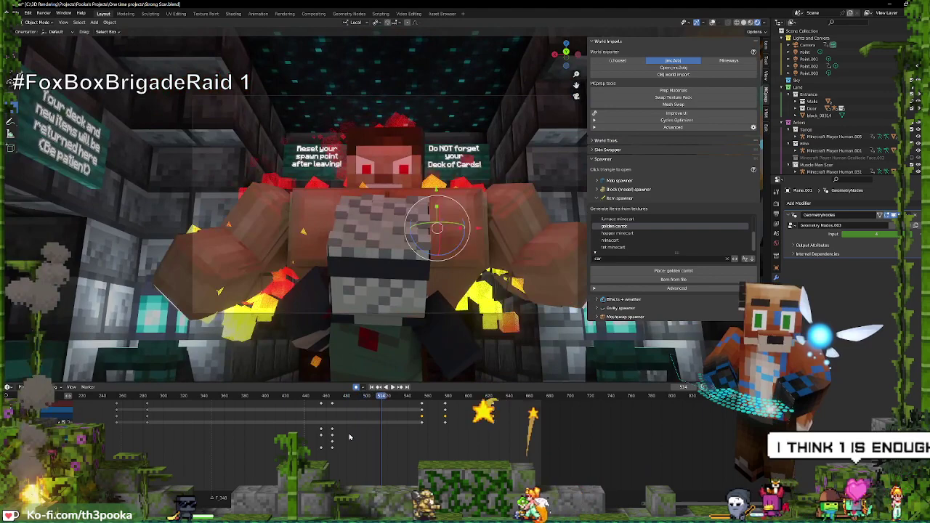
{"action": "key", "text": "space"}
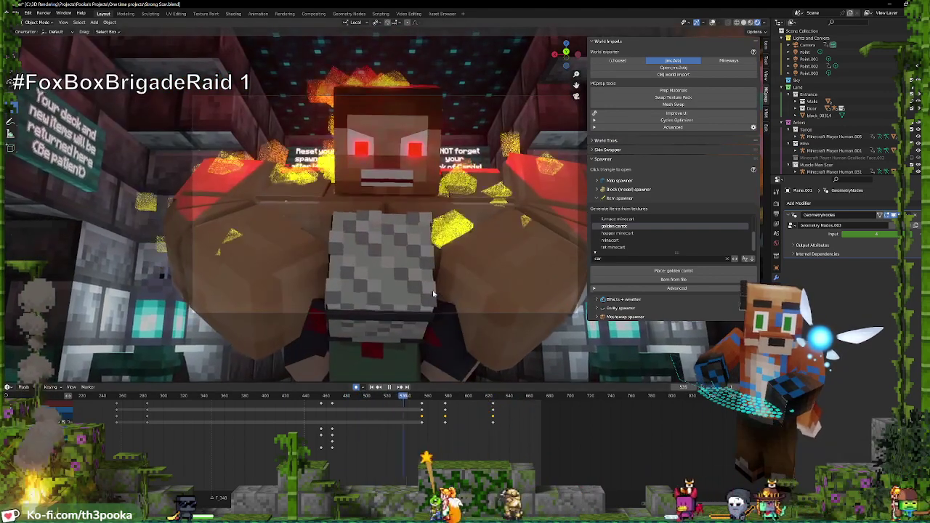
{"action": "key", "text": "space"}
{"action": "left_click", "coordinate": [293, 428]}
{"action": "key", "text": "space"}
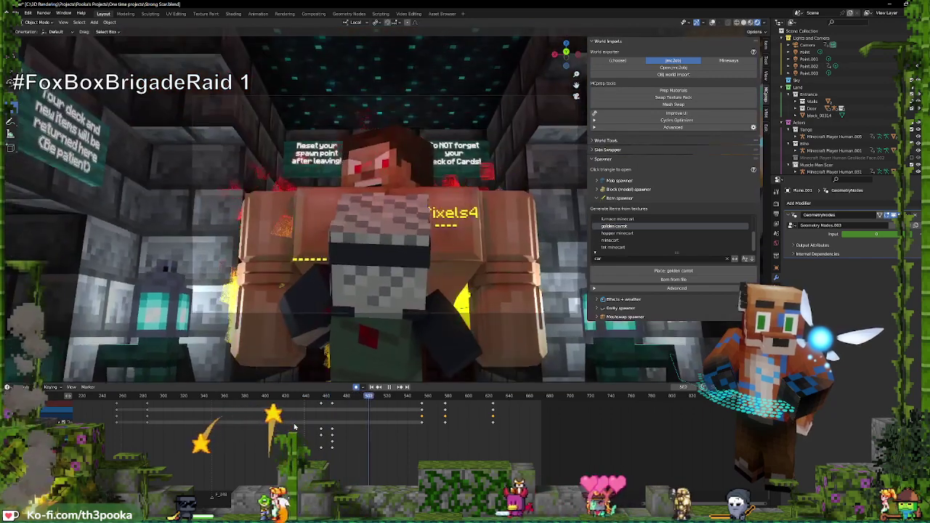
{"action": "key", "text": "space"}
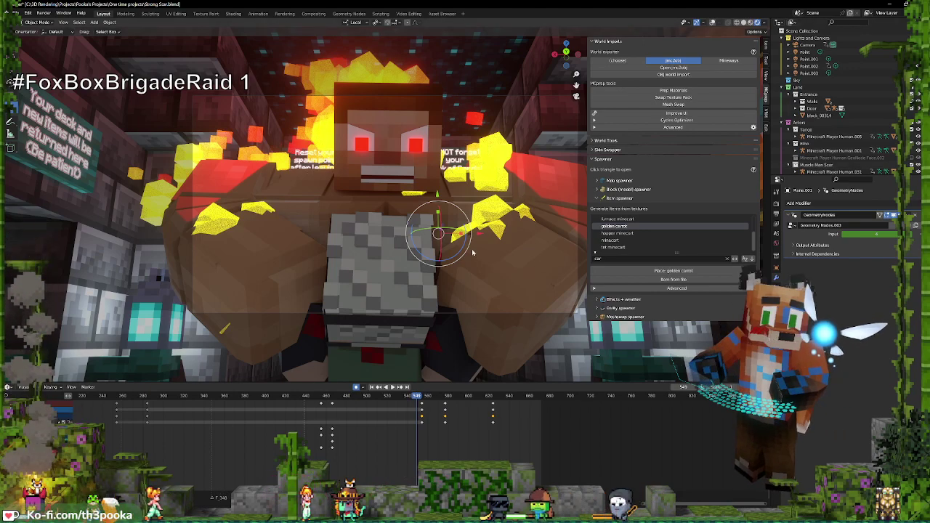
{"action": "key", "text": "Delete"}
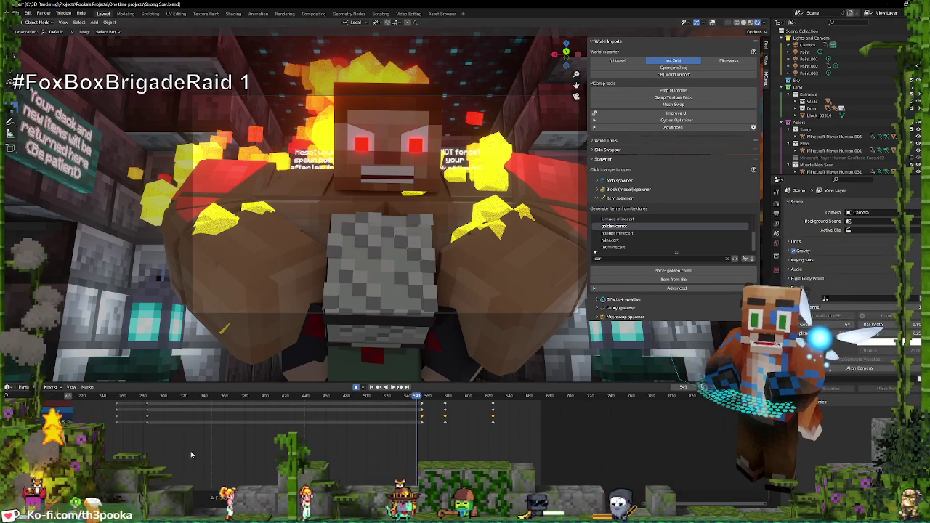
Play the animation from frame 440 through to the end of the scene
{"action": "left_click", "coordinate": [306, 422]}
{"action": "key", "text": "space"}
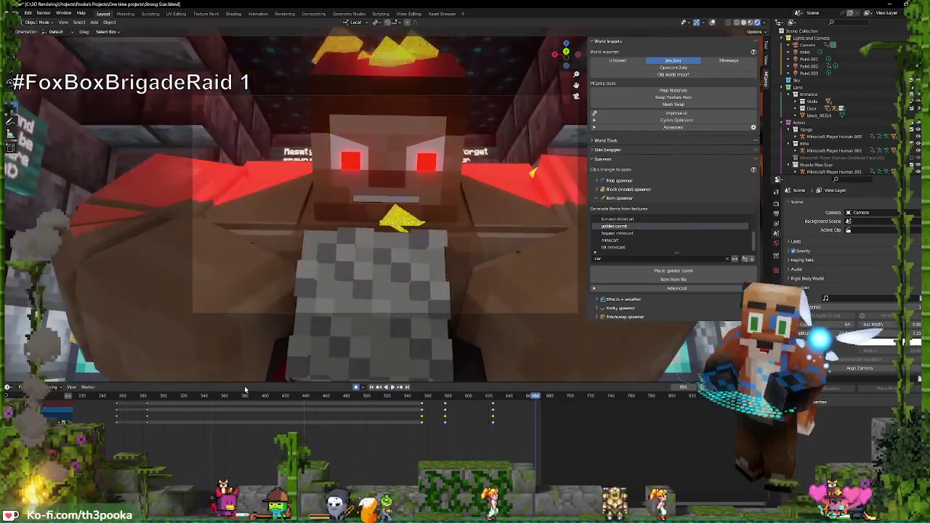
{"action": "scroll", "coordinate": [324, 442], "scroll_direction": "down", "scroll_amount": 13}
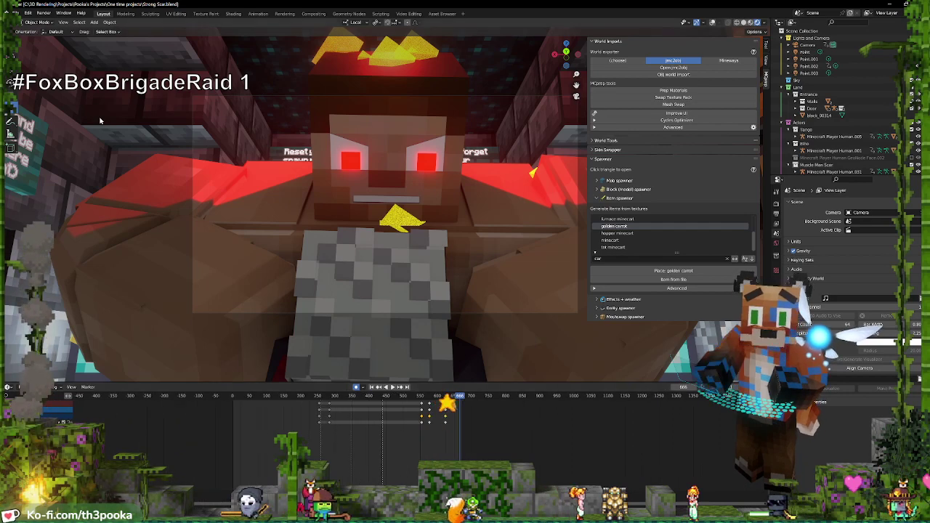
Return to the start of the timeline and save the Strong Scar file
{"action": "key", "text": "shift+Left"}
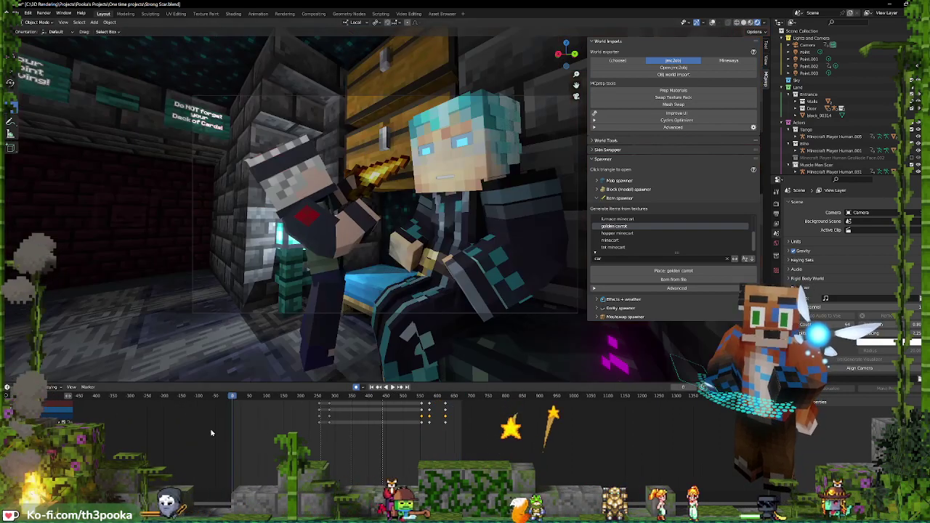
{"action": "left_click", "coordinate": [28, 14]}
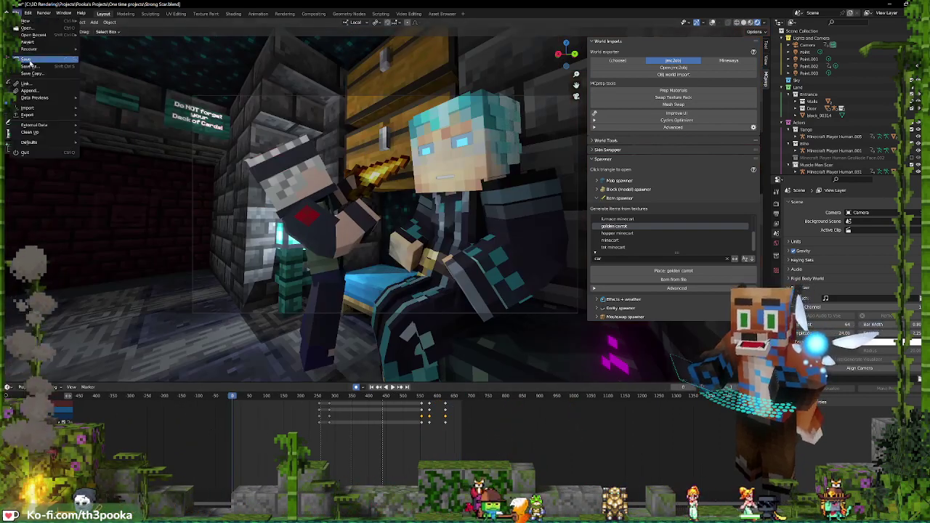
{"action": "left_click", "coordinate": [29, 61]}
Open the folder browser for the render output path
{"action": "left_click", "coordinate": [44, 13]}
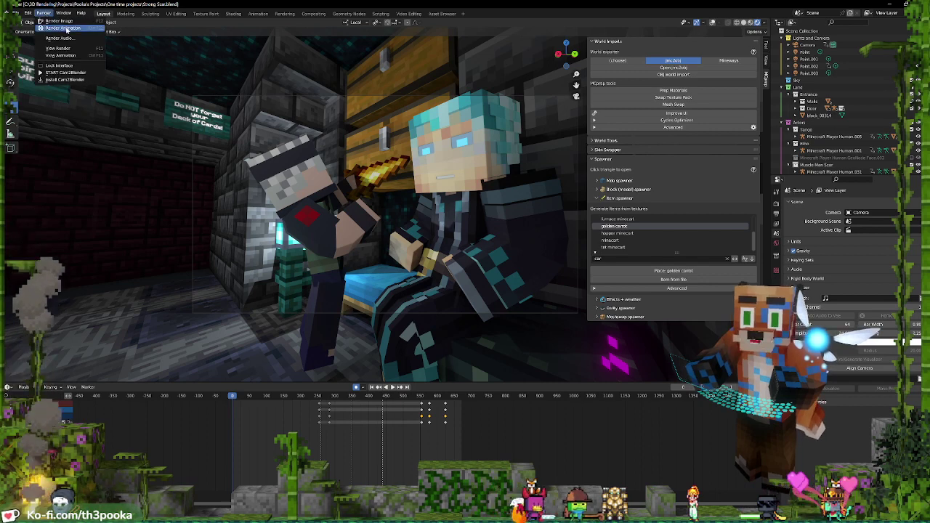
{"action": "left_click", "coordinate": [67, 29]}
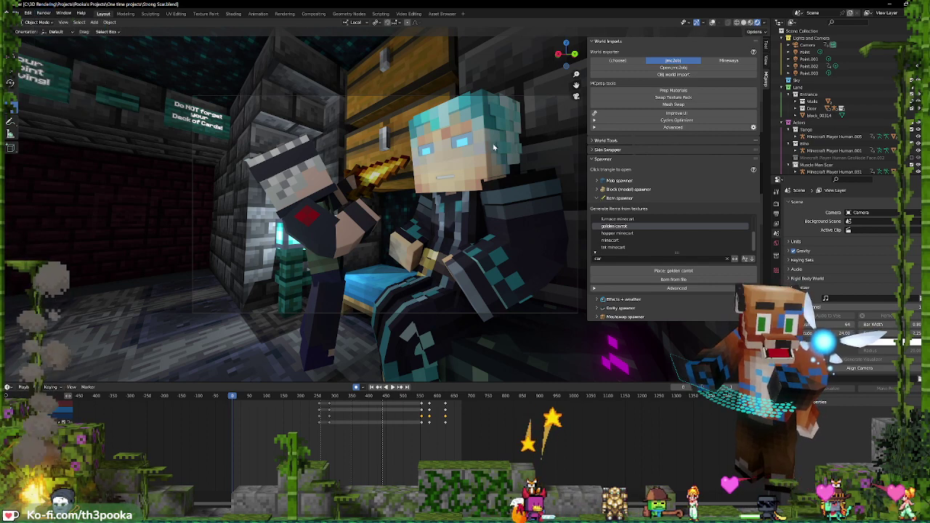
{"action": "left_click", "coordinate": [776, 223]}
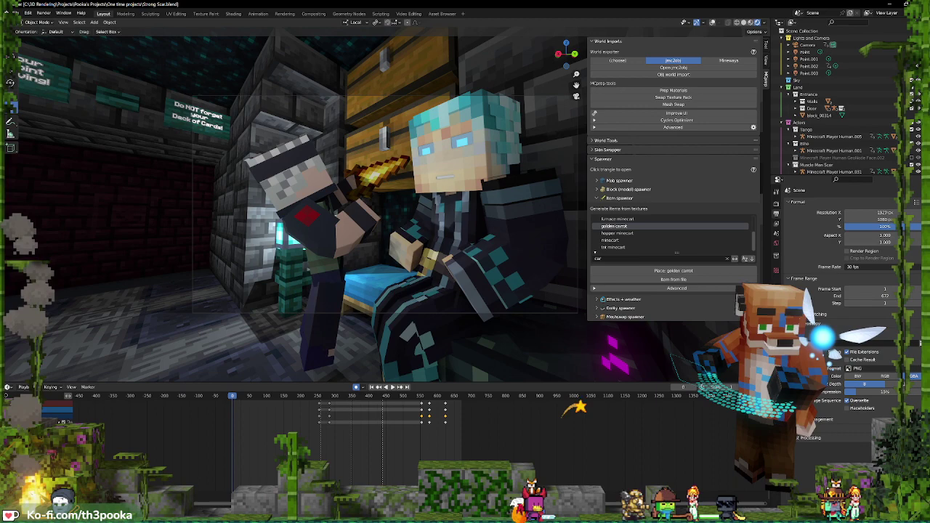
{"action": "left_click", "coordinate": [917, 343]}
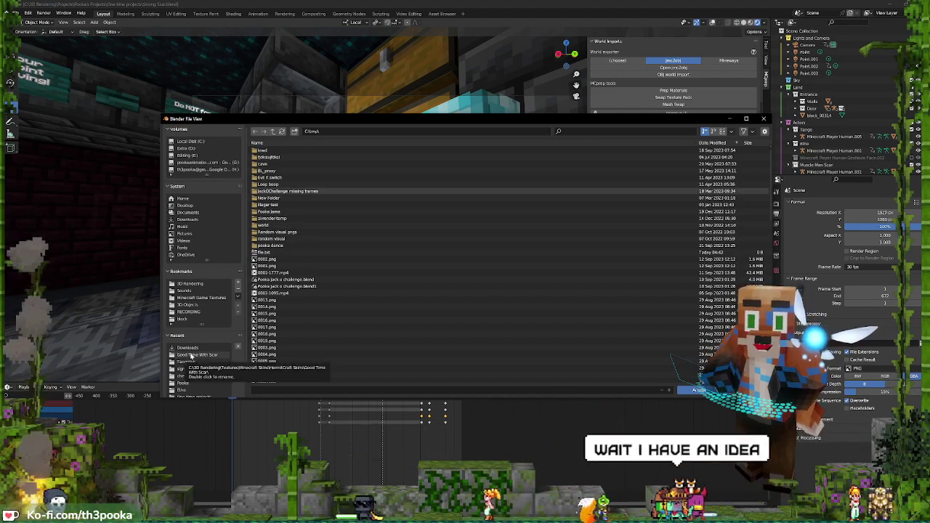
{"action": "left_click", "coordinate": [184, 383]}
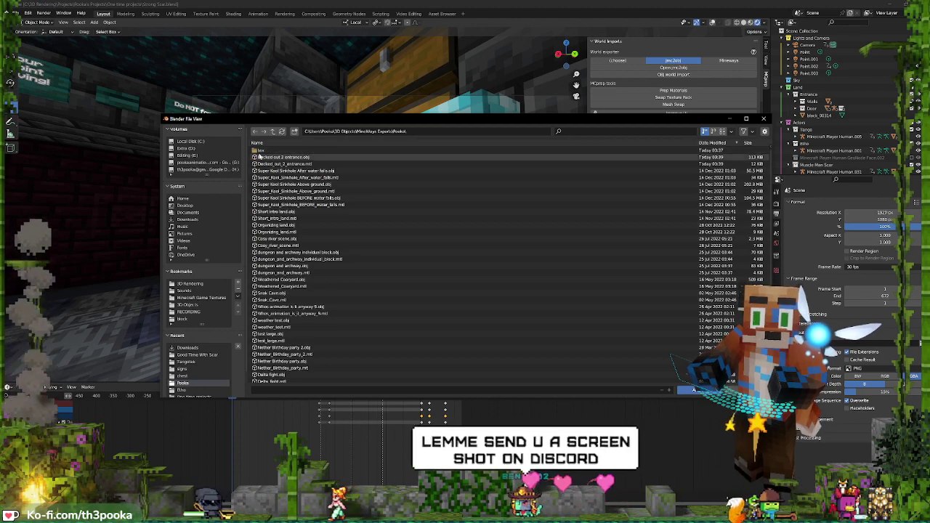
{"action": "left_click", "coordinate": [273, 132]}
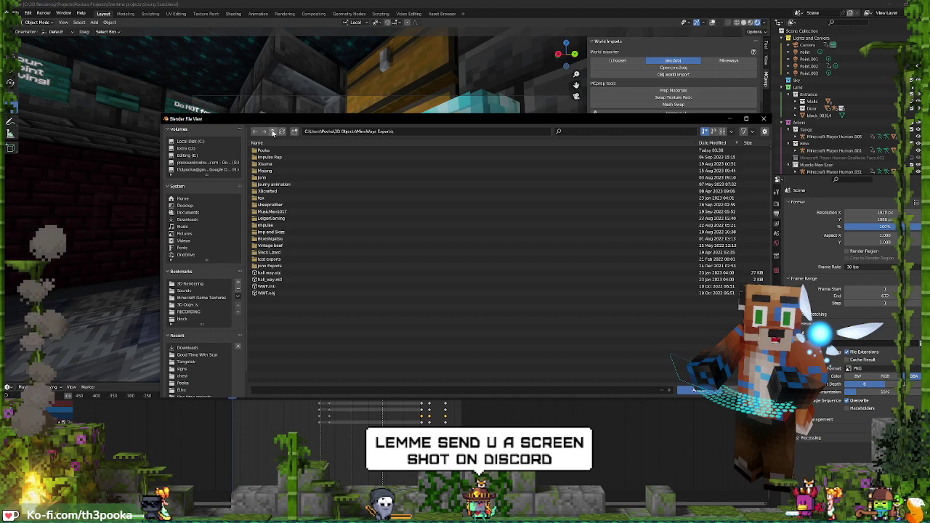
{"action": "left_click", "coordinate": [273, 131]}
{"action": "left_click", "coordinate": [272, 132]}
Set the render output path to "Scar Mod" in 3D Rendering, Projects, Pooka's Projects, One time projects
{"action": "left_click", "coordinate": [190, 284]}
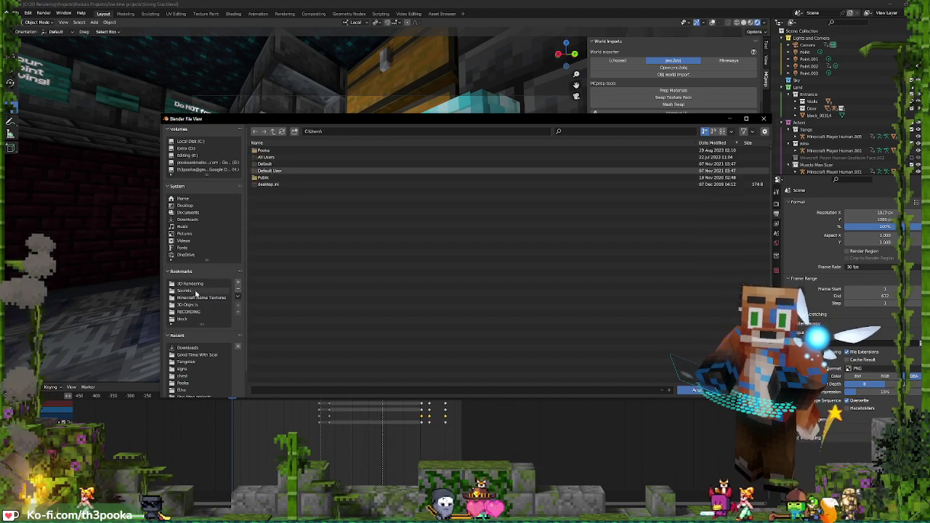
{"action": "left_click", "coordinate": [266, 157]}
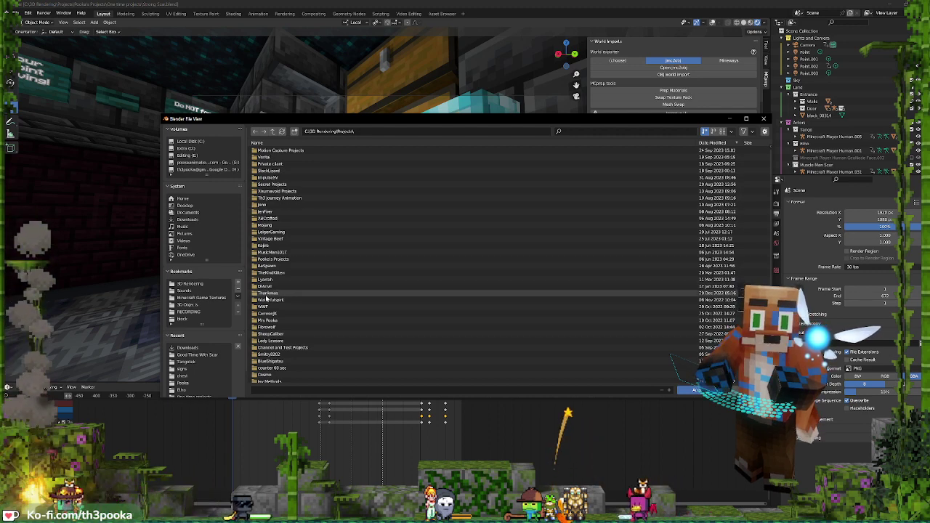
{"action": "double_click", "coordinate": [270, 259]}
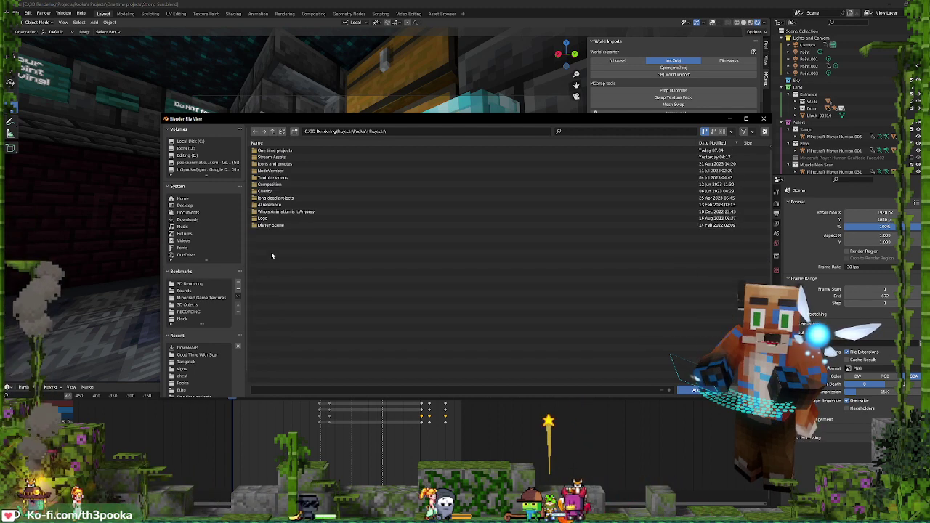
{"action": "double_click", "coordinate": [276, 151]}
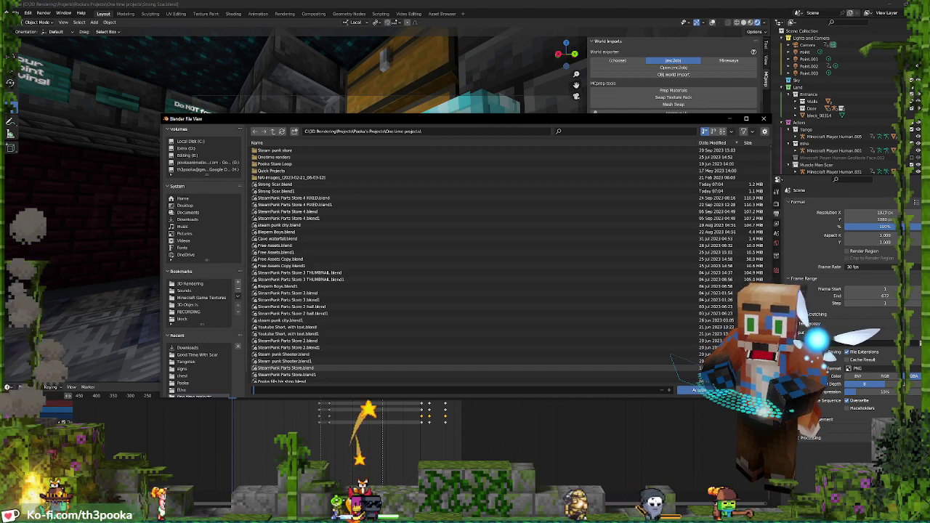
{"action": "type", "text": "S"}
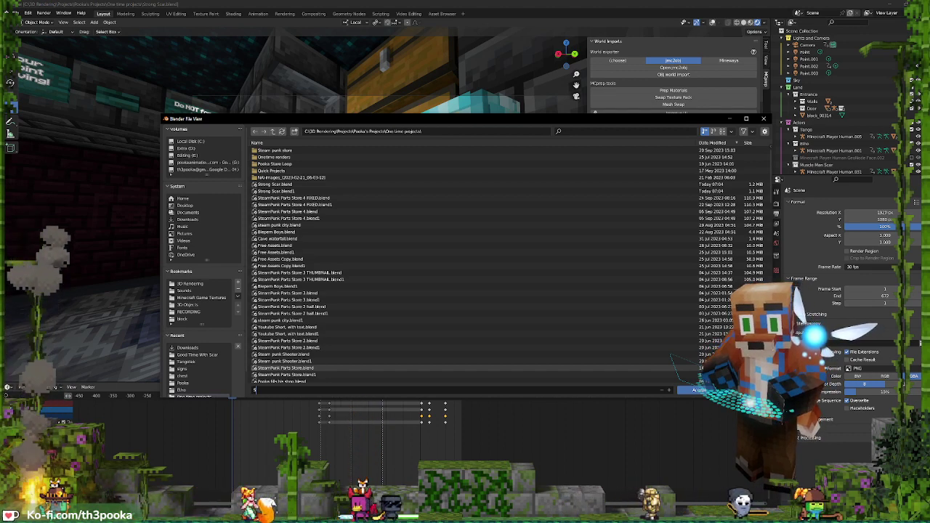
{"action": "type", "text": "car Mod"}
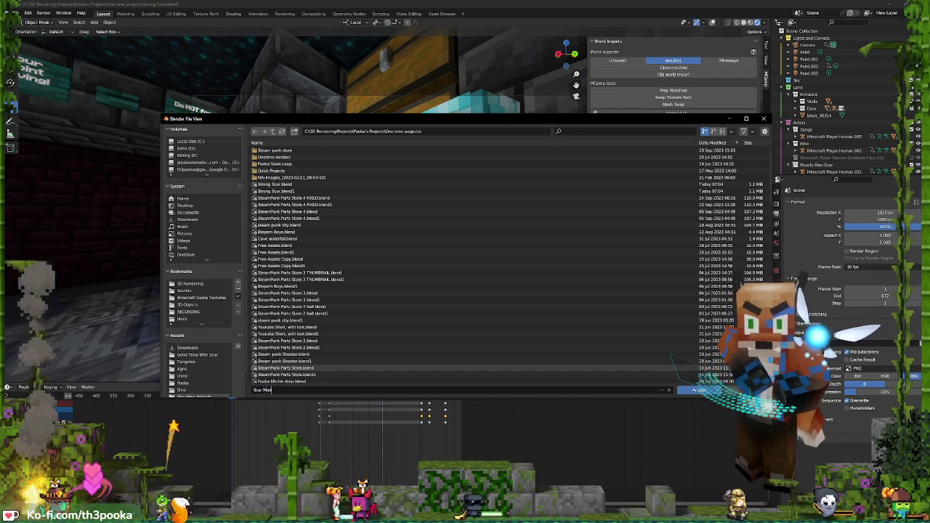
{"action": "key", "text": "Return"}
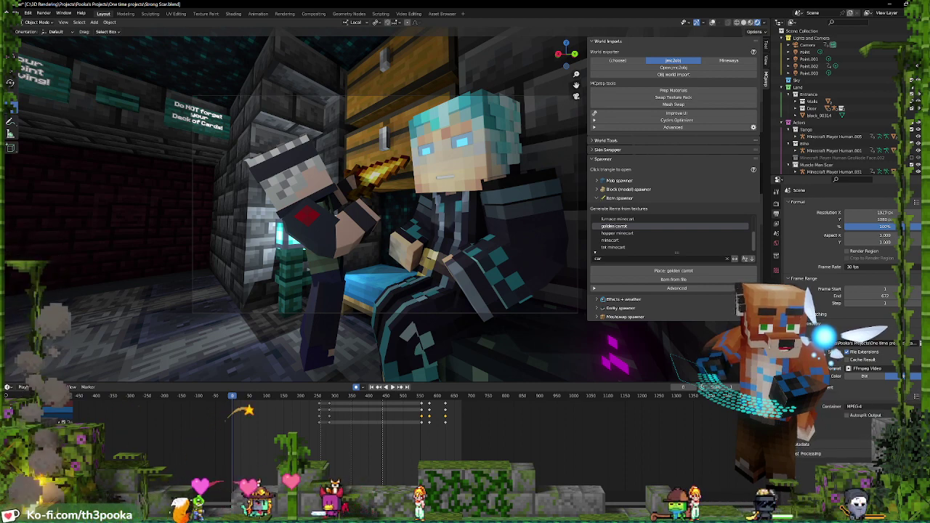
Set the render output to FFmpeg Video in MPEG-4 with H.264, perceptually lossless quality and AAC audio, and save the file
{"action": "left_click", "coordinate": [806, 426]}
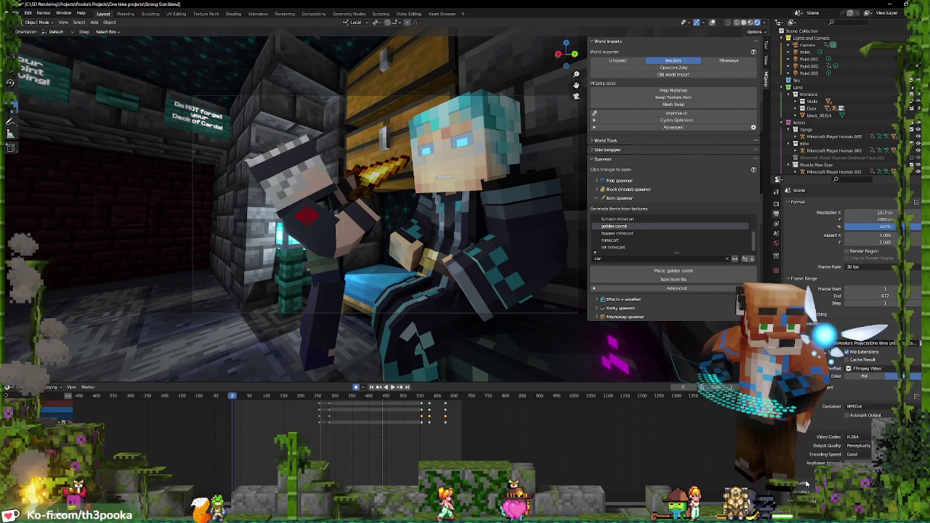
{"action": "scroll", "coordinate": [806, 483], "scroll_direction": "down", "scroll_amount": 3}
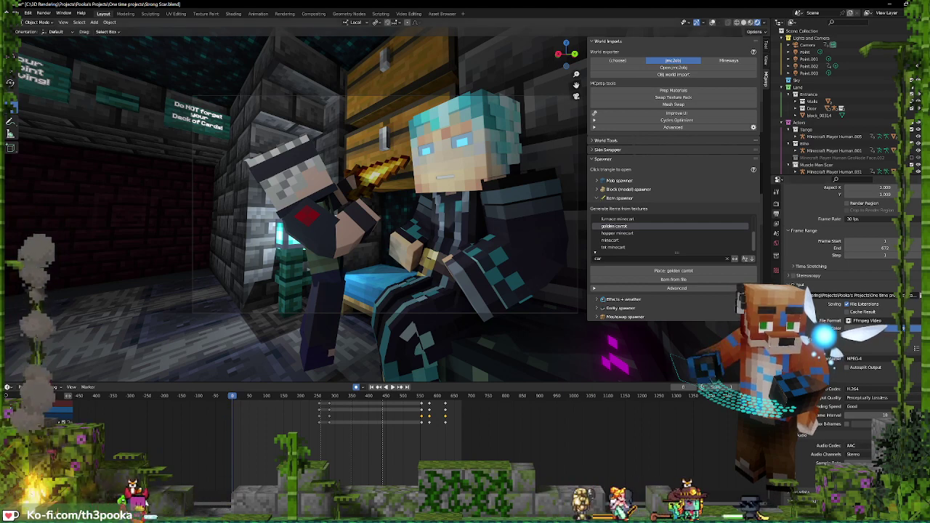
{"action": "left_click", "coordinate": [15, 13]}
{"action": "left_click", "coordinate": [26, 60]}
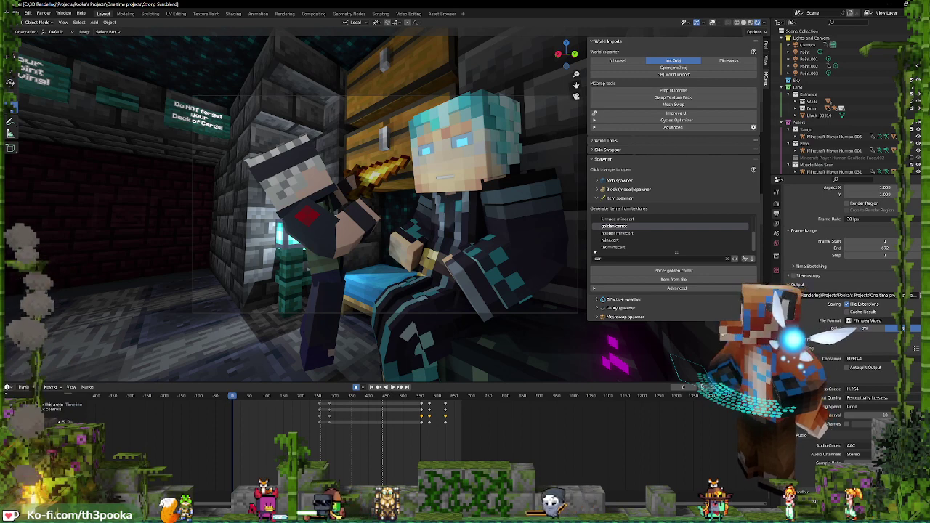
{"action": "left_click", "coordinate": [63, 421]}
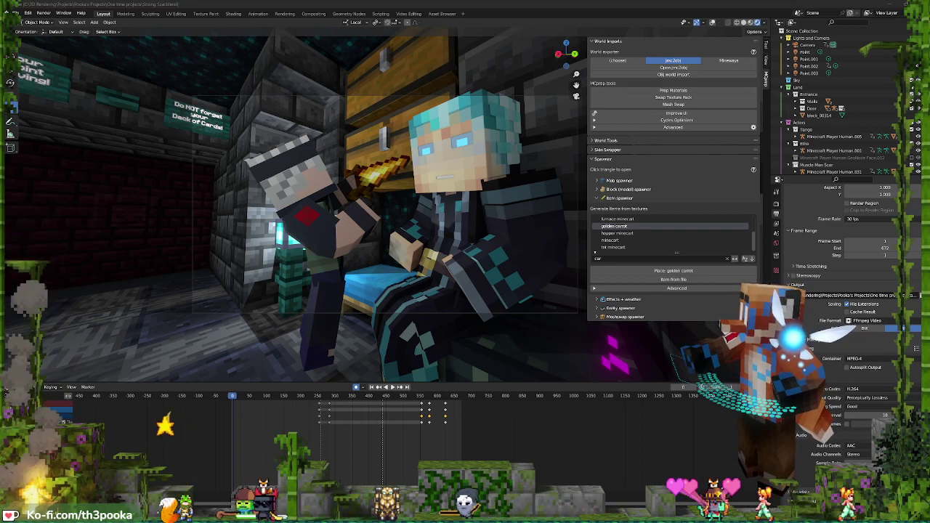